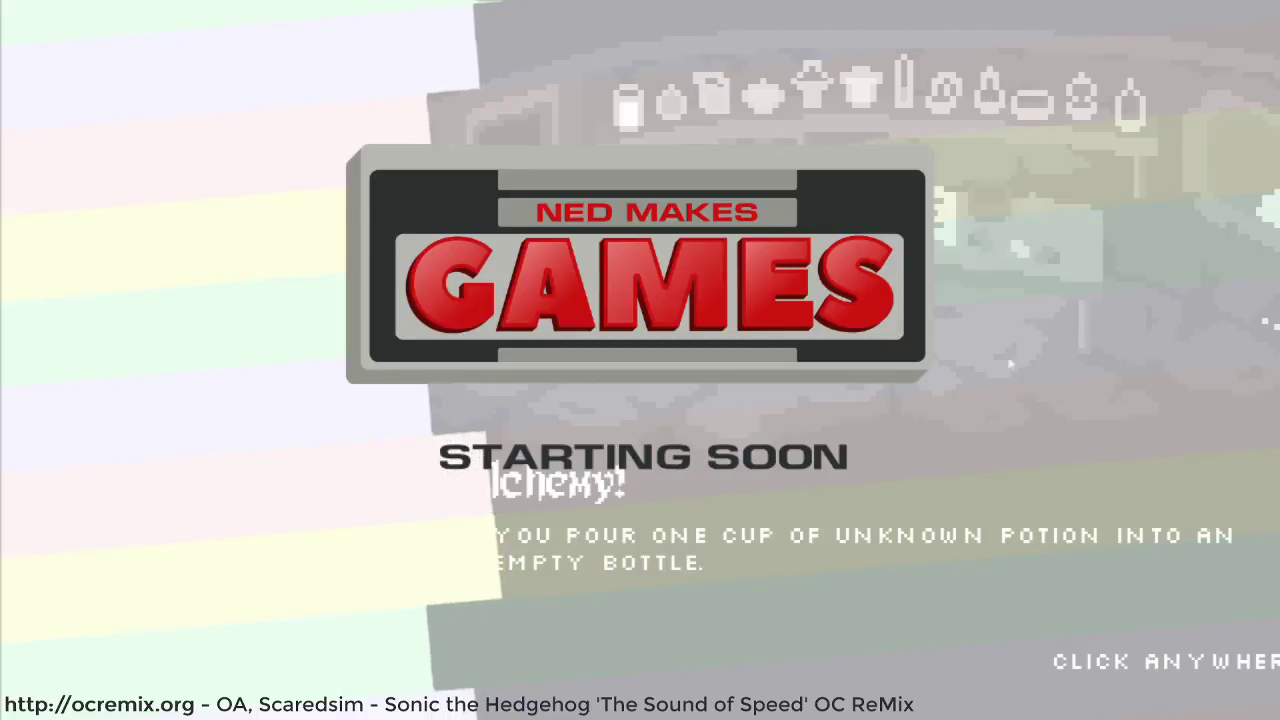
# Dismiss the alchemy message, then inspect and smell a potion from the game's shelf
pyautogui.click(1024, 456)
pyautogui.moveTo(990, 98); pyautogui.dragTo(979, 185)
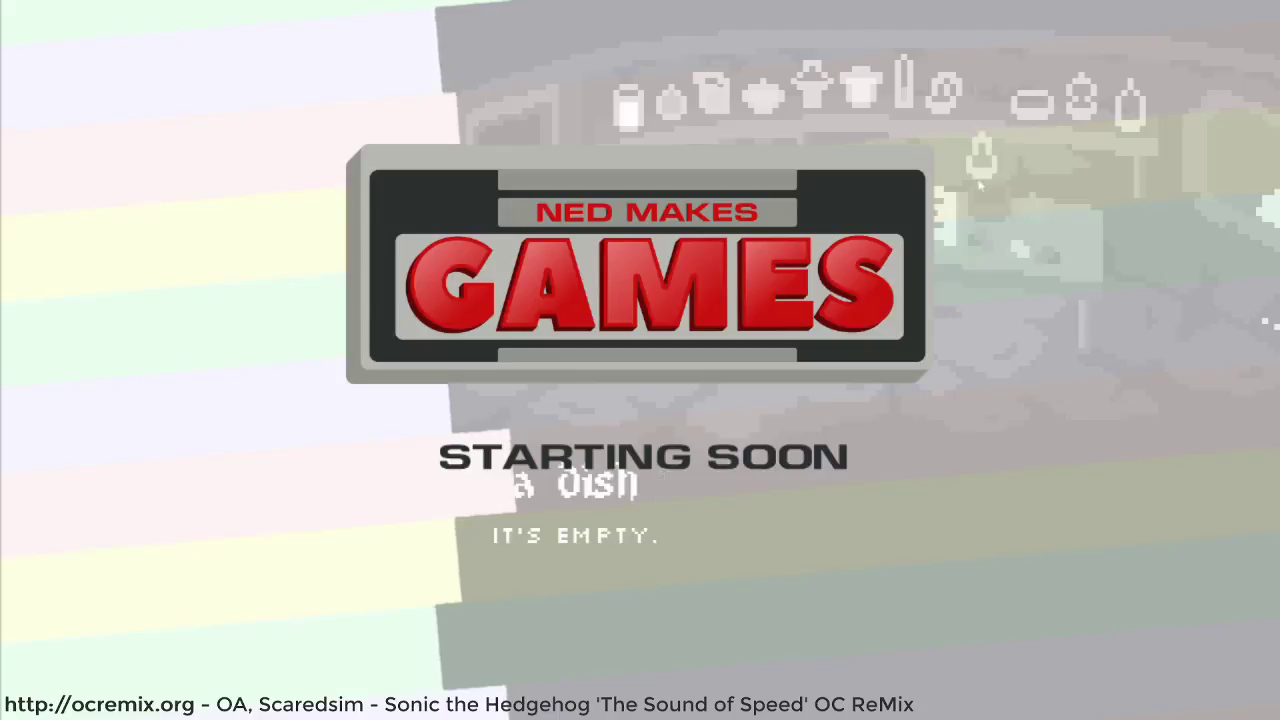
pyautogui.moveTo(984, 128); pyautogui.dragTo(988, 113)
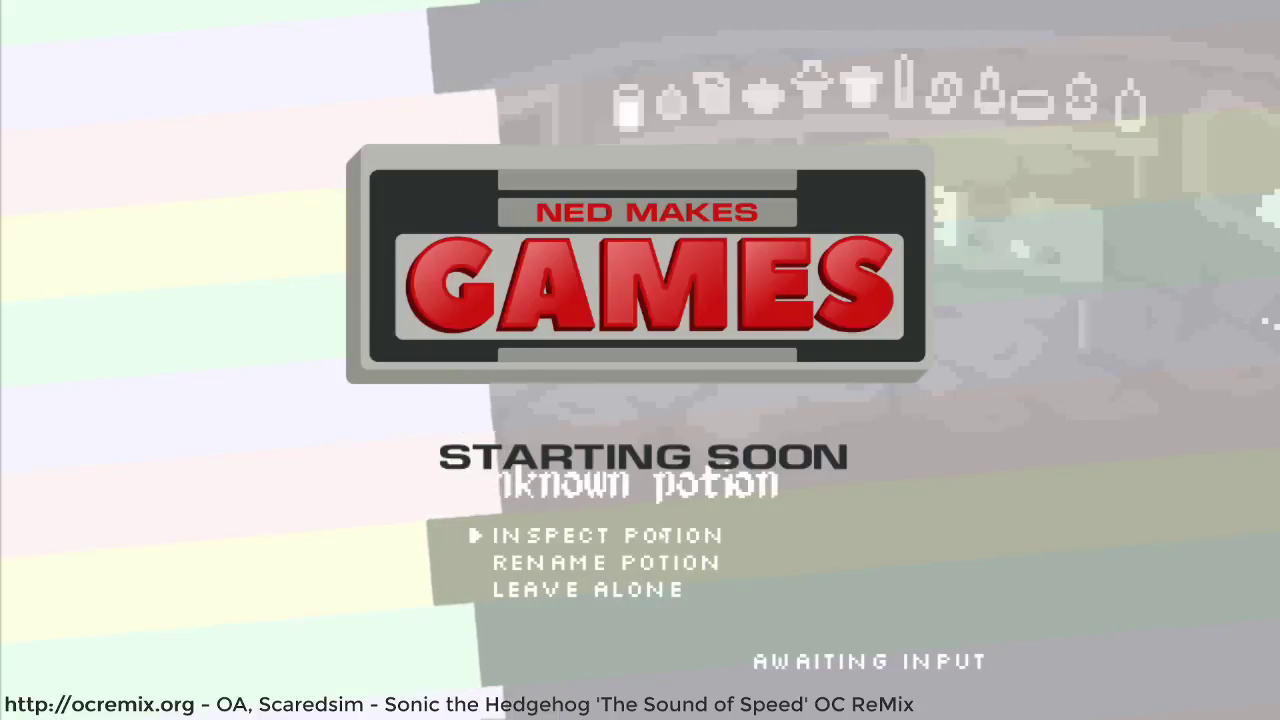
pyautogui.click(652, 537)
pyautogui.click(567, 572)
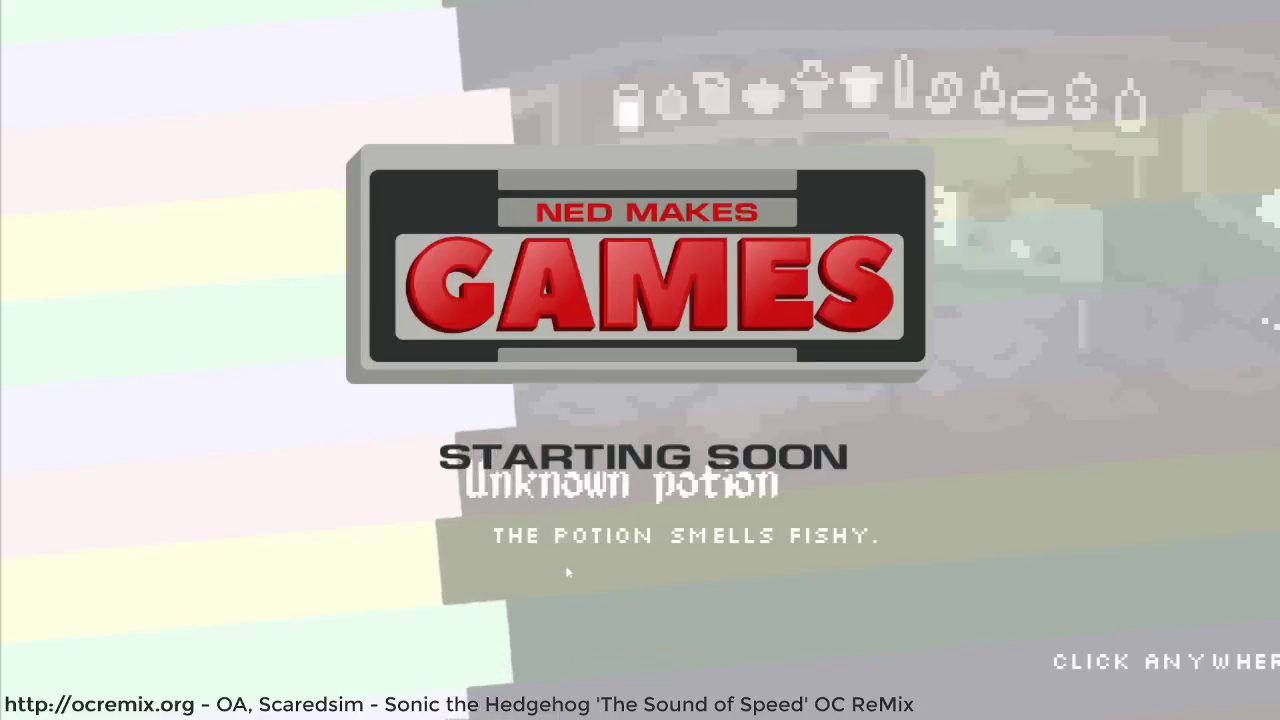
pyautogui.click(632, 569)
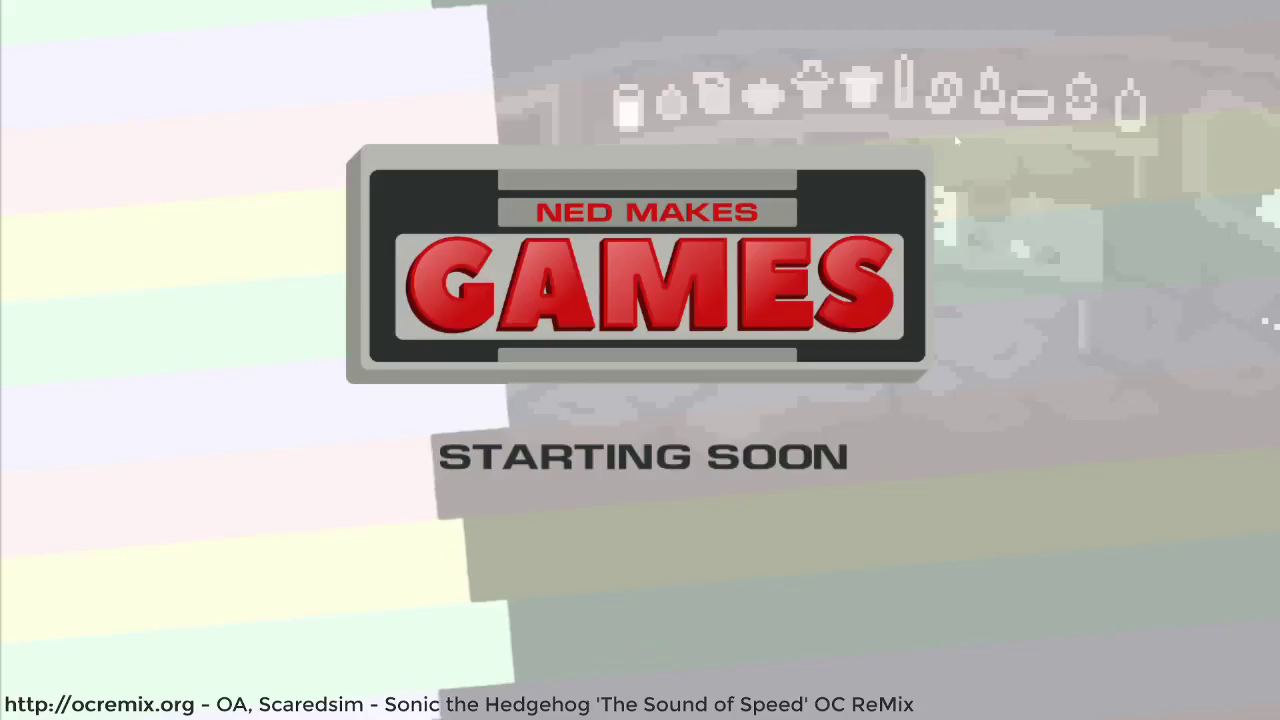
# Inspect another shelf potion and drink one cup of it
pyautogui.click(990, 95)
pyautogui.click(608, 536)
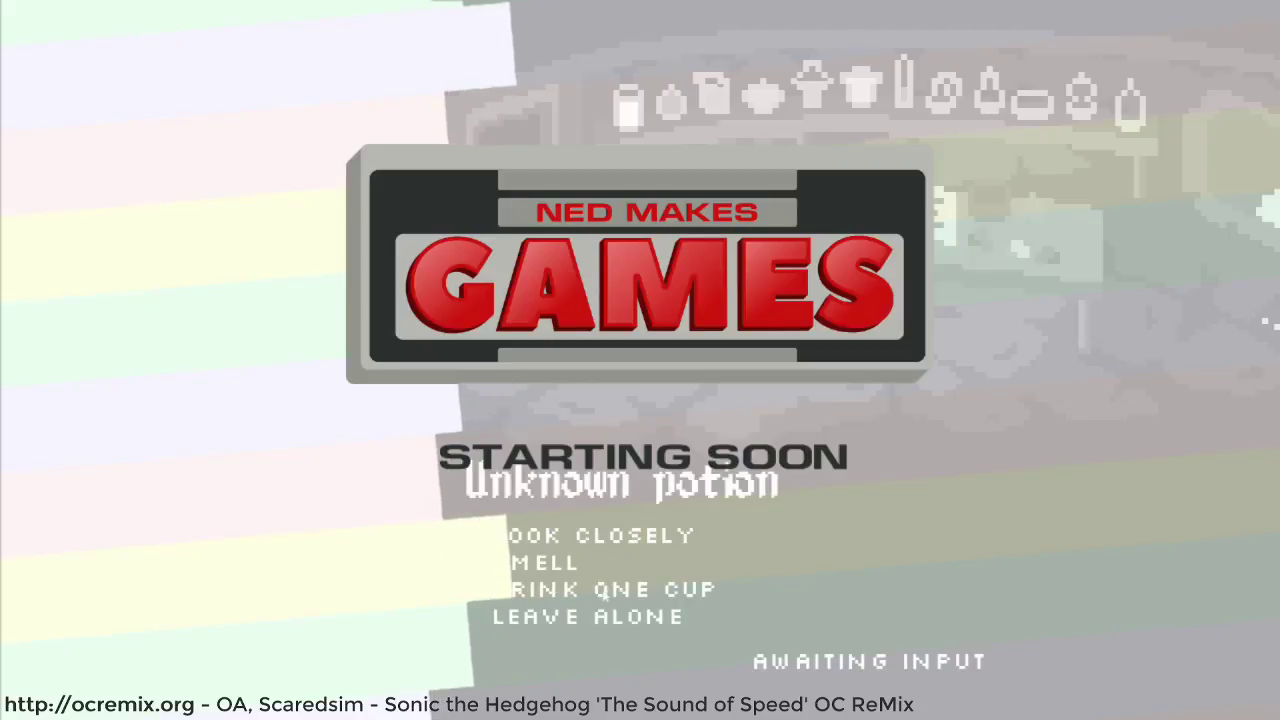
pyautogui.click(602, 589)
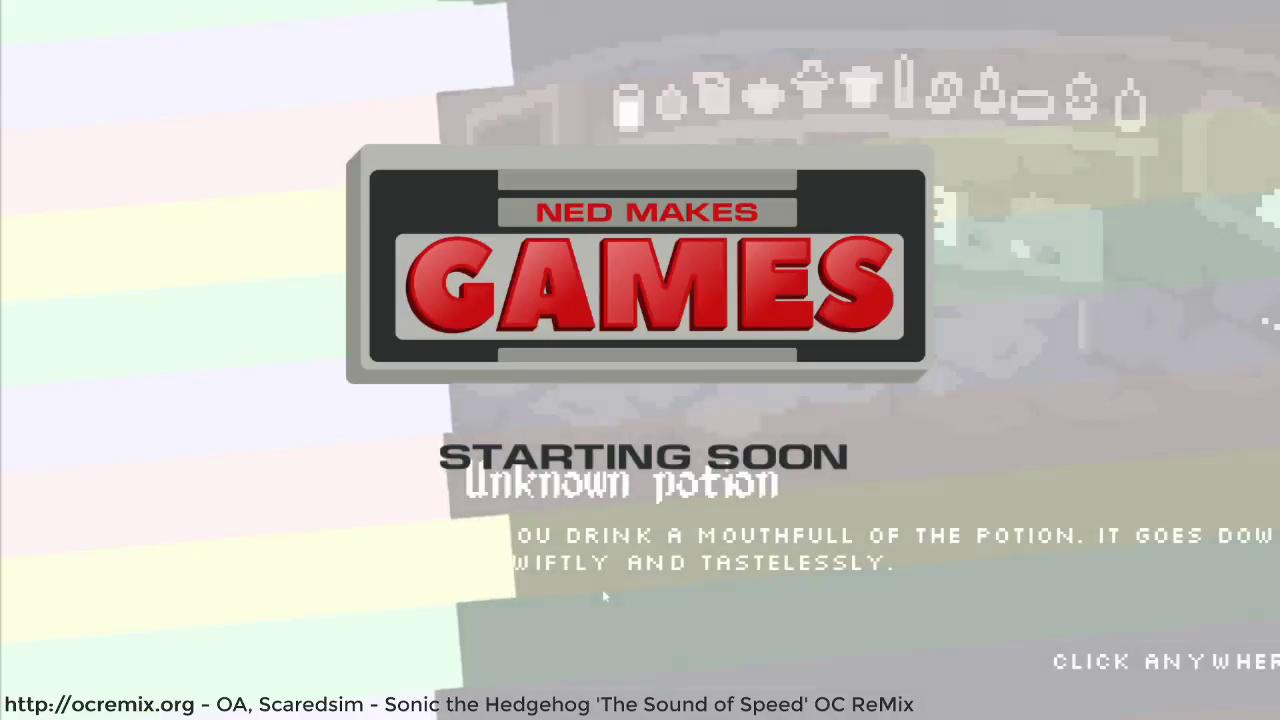
pyautogui.click(992, 568)
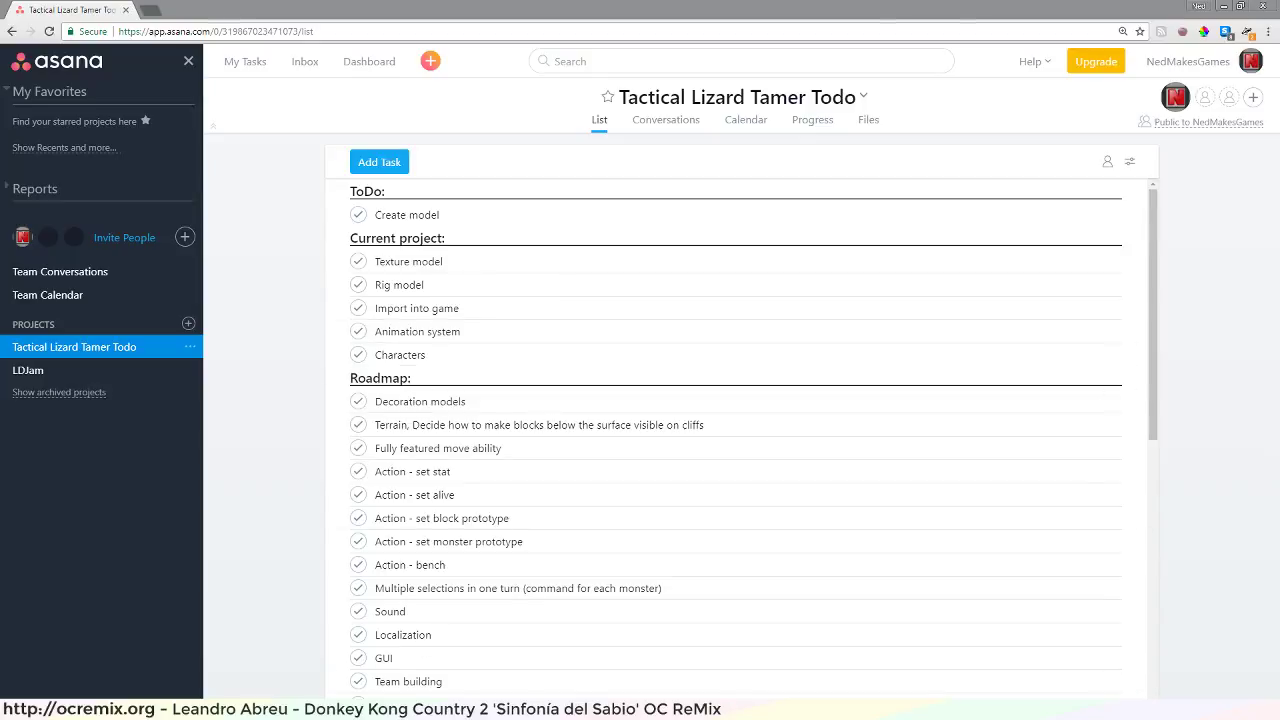
# Look over the egg-dino concept drawing in Inkscape, then return to the Blender model
pyautogui.hotkey('alt', 'Tab')
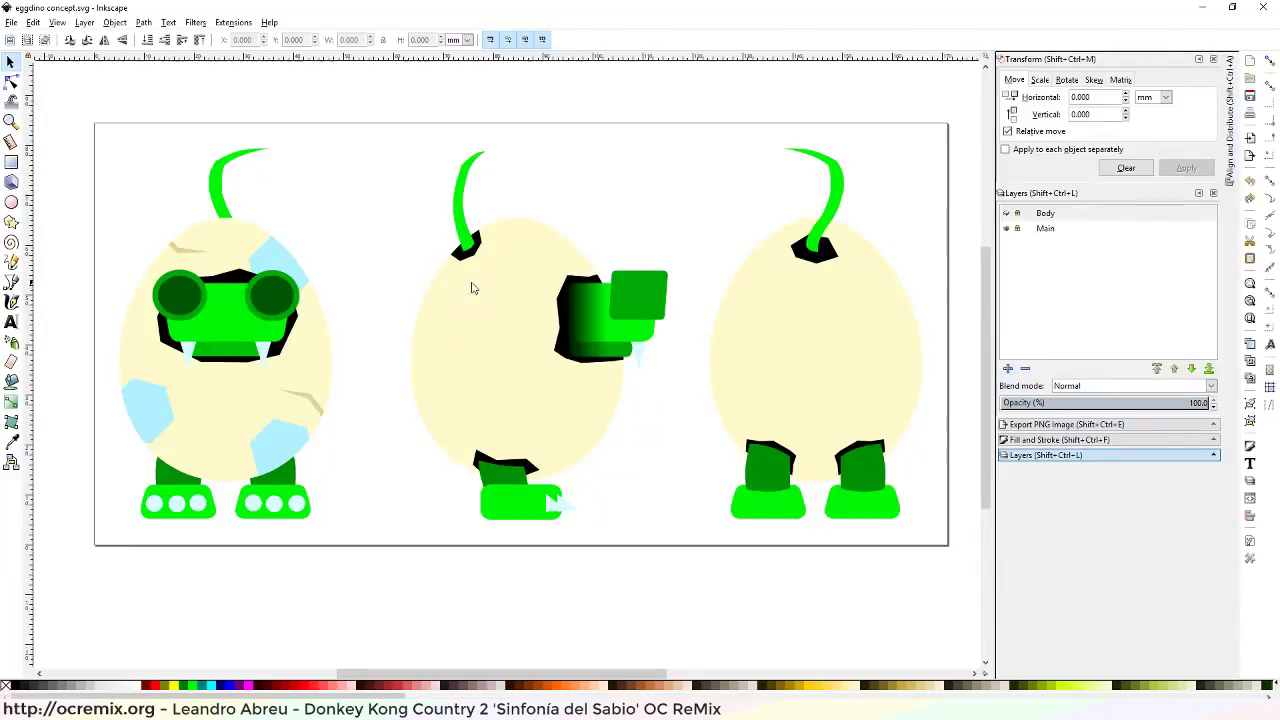
pyautogui.scroll(2, 348, 409)
pyautogui.moveTo(348, 409); pyautogui.dragTo(319, 362, button='middle')
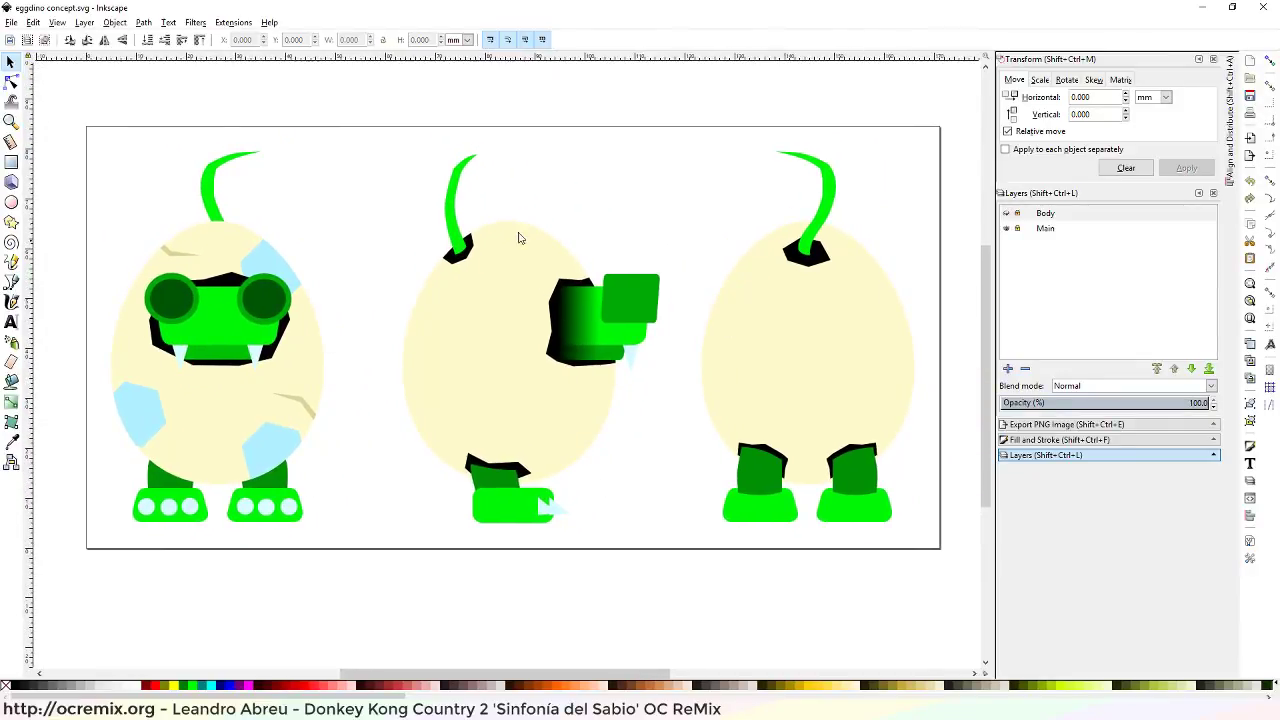
pyautogui.hotkey('alt', 'Tab')
pyautogui.scroll(-3, 480, 407)
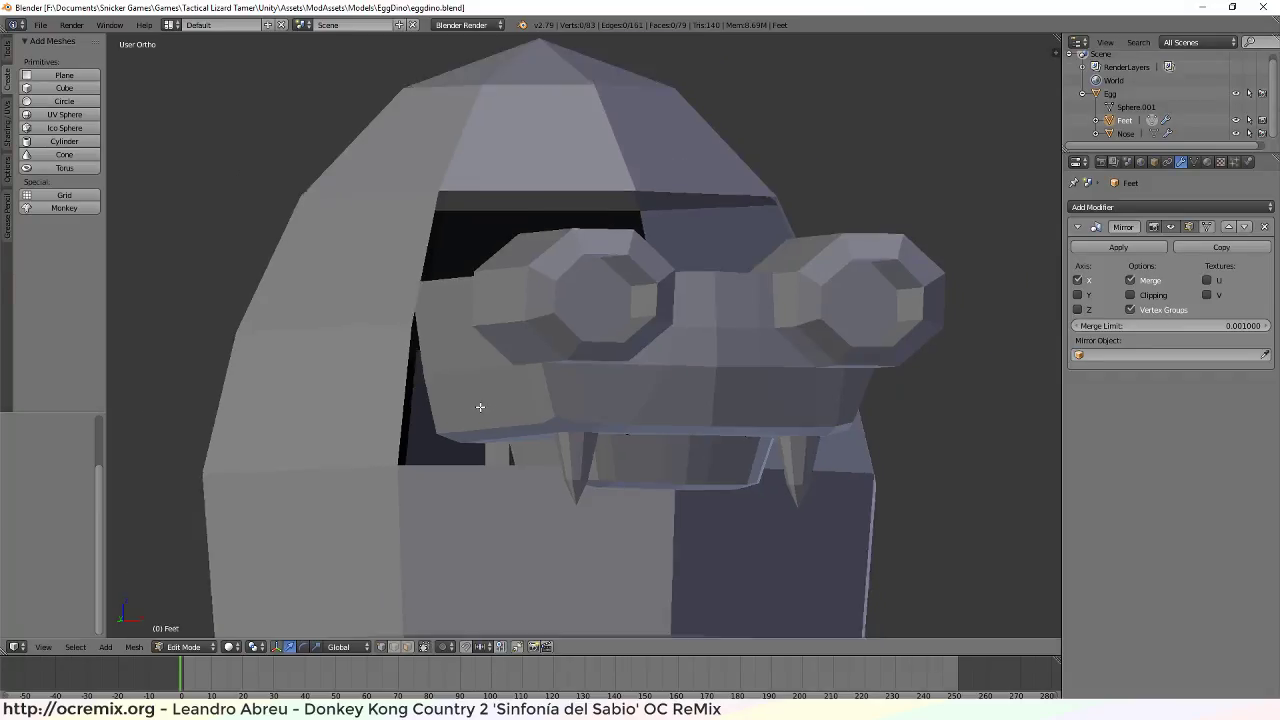
pyautogui.moveTo(601, 410); pyautogui.dragTo(572, 394, button='middle')
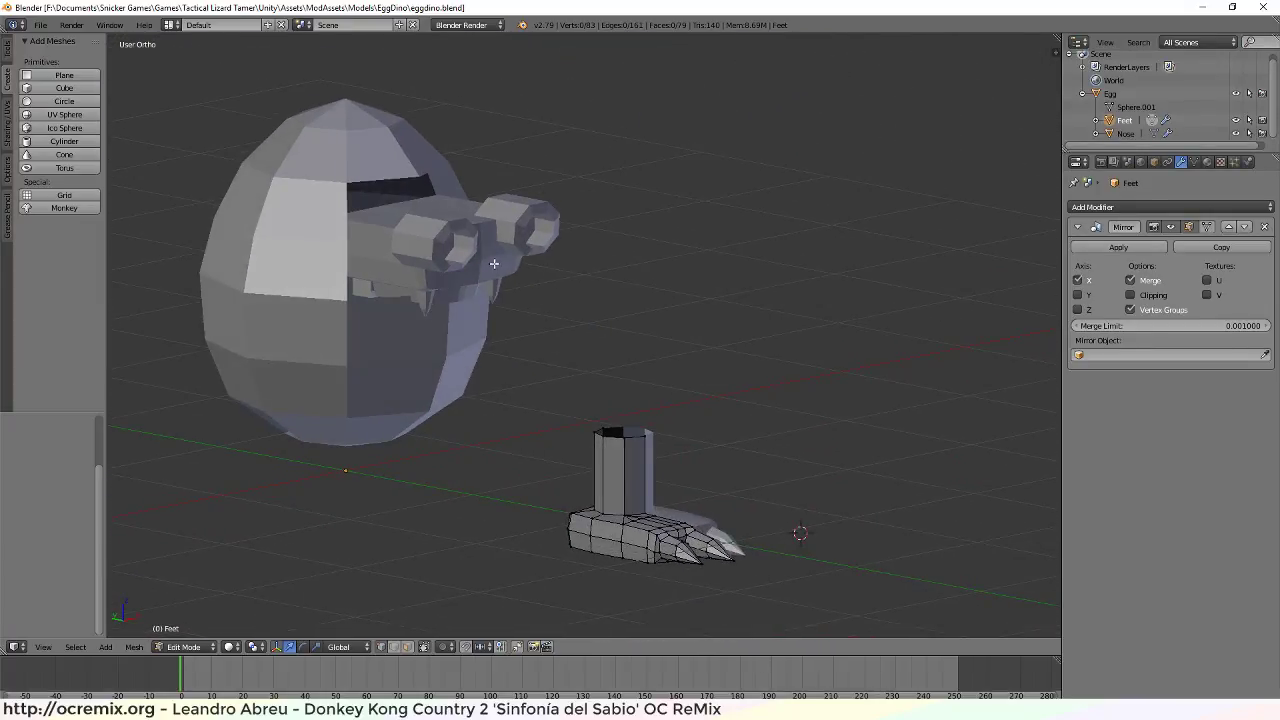
pyautogui.moveTo(622, 460); pyautogui.dragTo(703, 469, button='middle')
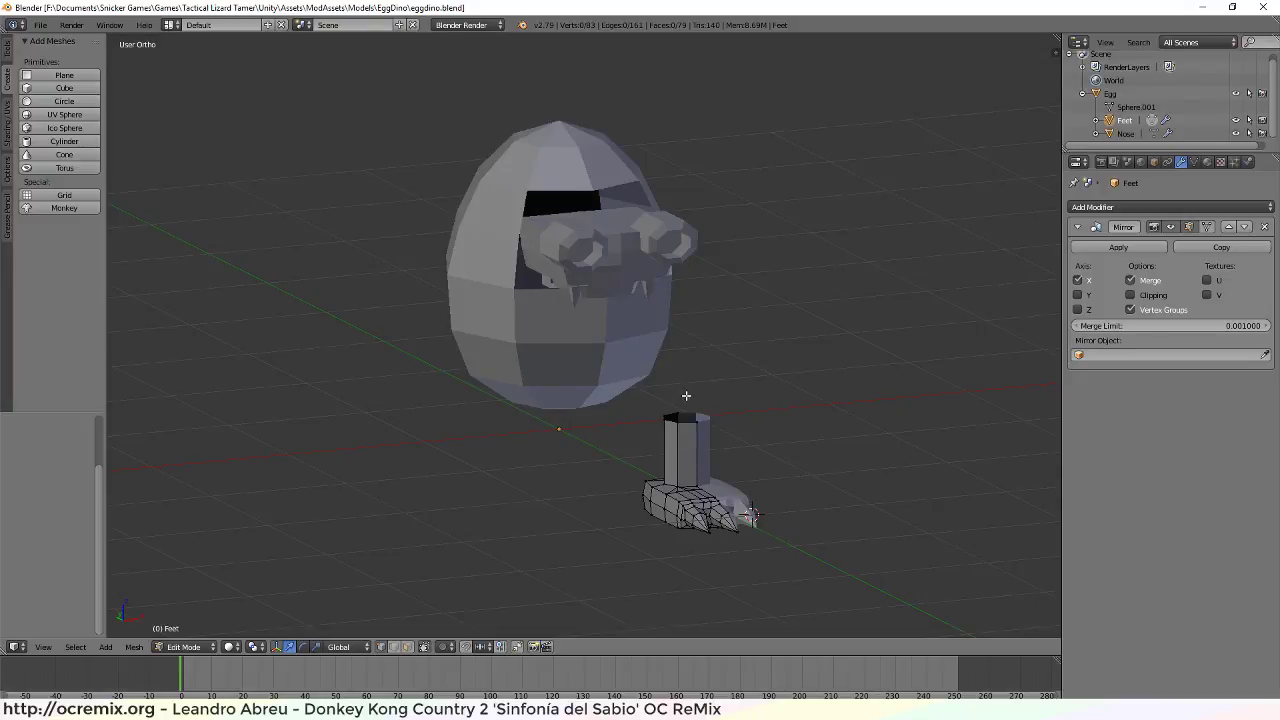
pyautogui.moveTo(686, 396)
pyautogui.mouseDown(button='middle')
pyautogui.moveTo(689, 466)
pyautogui.moveTo(749, 420)
pyautogui.moveTo(683, 412)
pyautogui.moveTo(829, 409)
pyautogui.moveTo(686, 399)
pyautogui.mouseUp(button='middle')
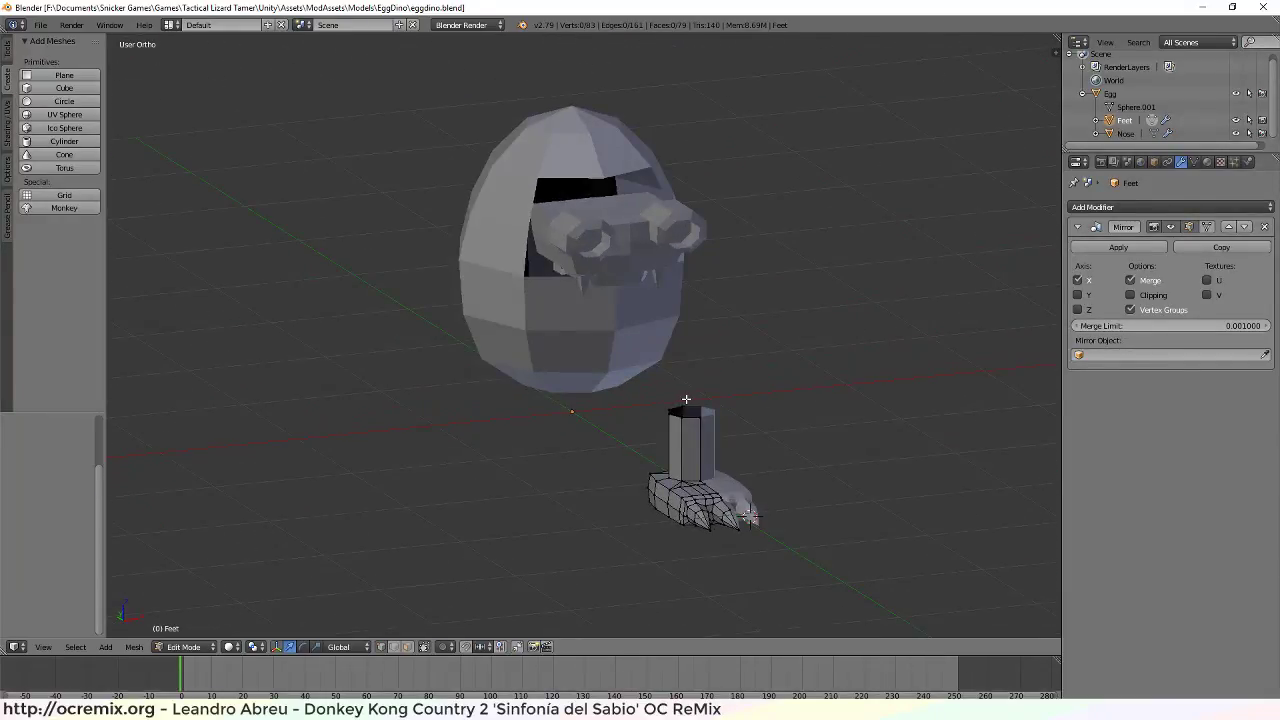
pyautogui.scroll(8, 657, 458)
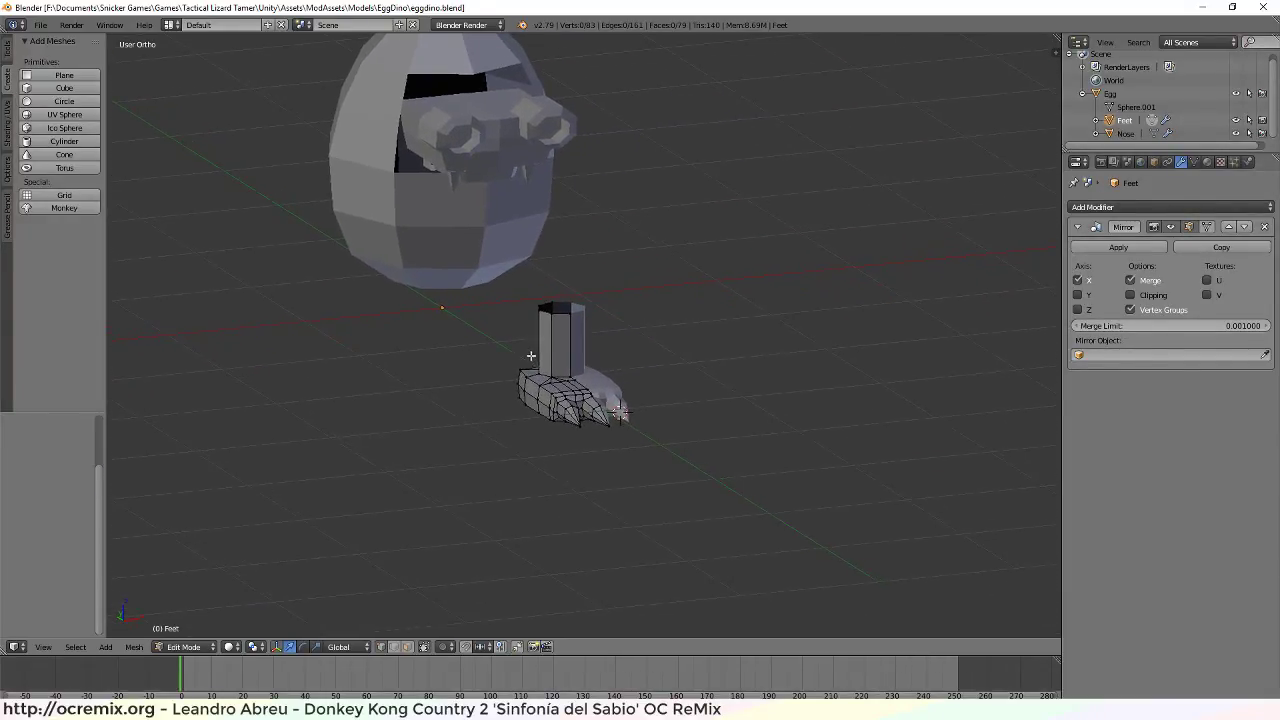
pyautogui.scroll(-5, 559, 351)
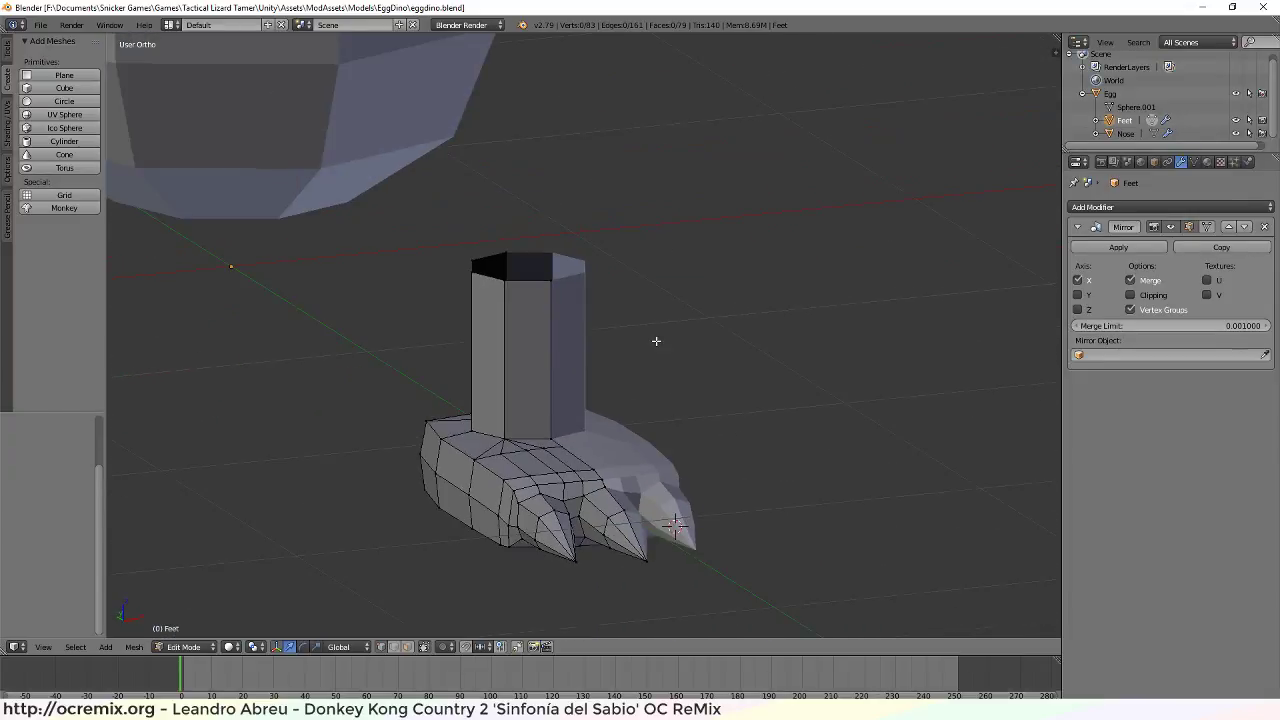
pyautogui.moveTo(657, 340)
pyautogui.mouseDown(button='middle')
pyautogui.moveTo(617, 349)
pyautogui.moveTo(639, 349)
pyautogui.mouseUp(button='middle')
pyautogui.scroll(4, 614, 313)
pyautogui.scroll(-3, 614, 313)
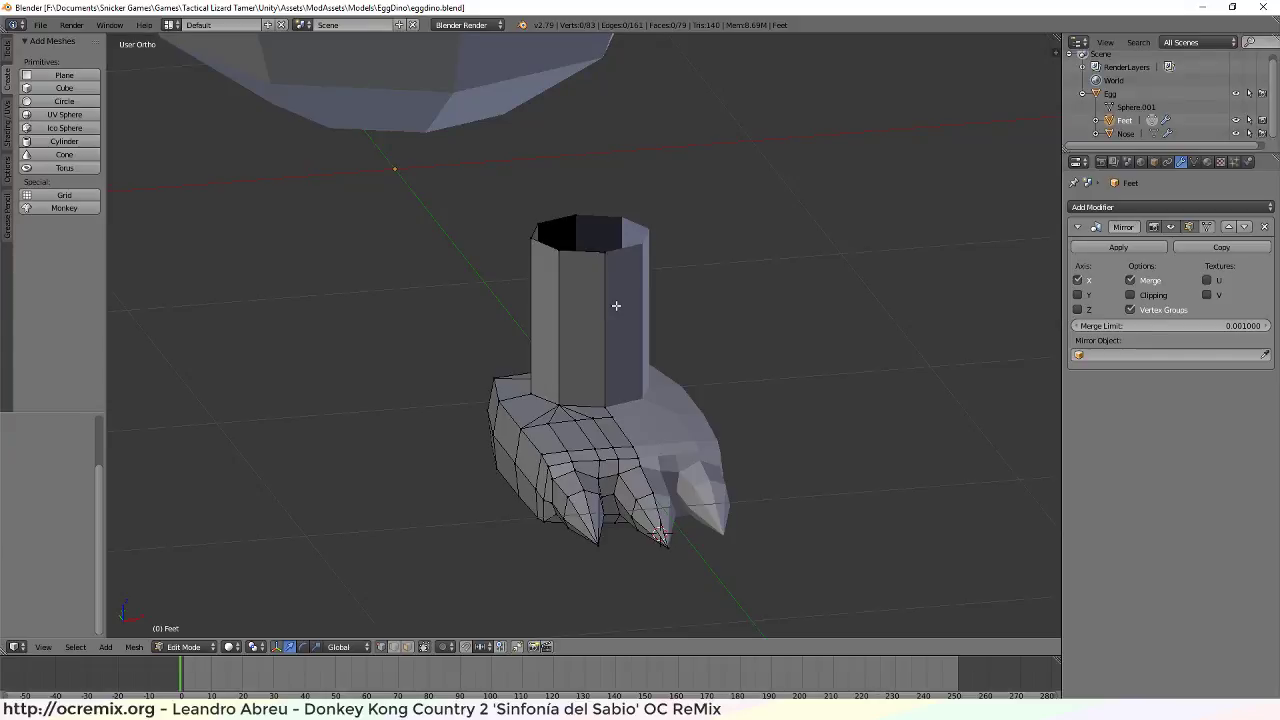
pyautogui.scroll(-2, 641, 272)
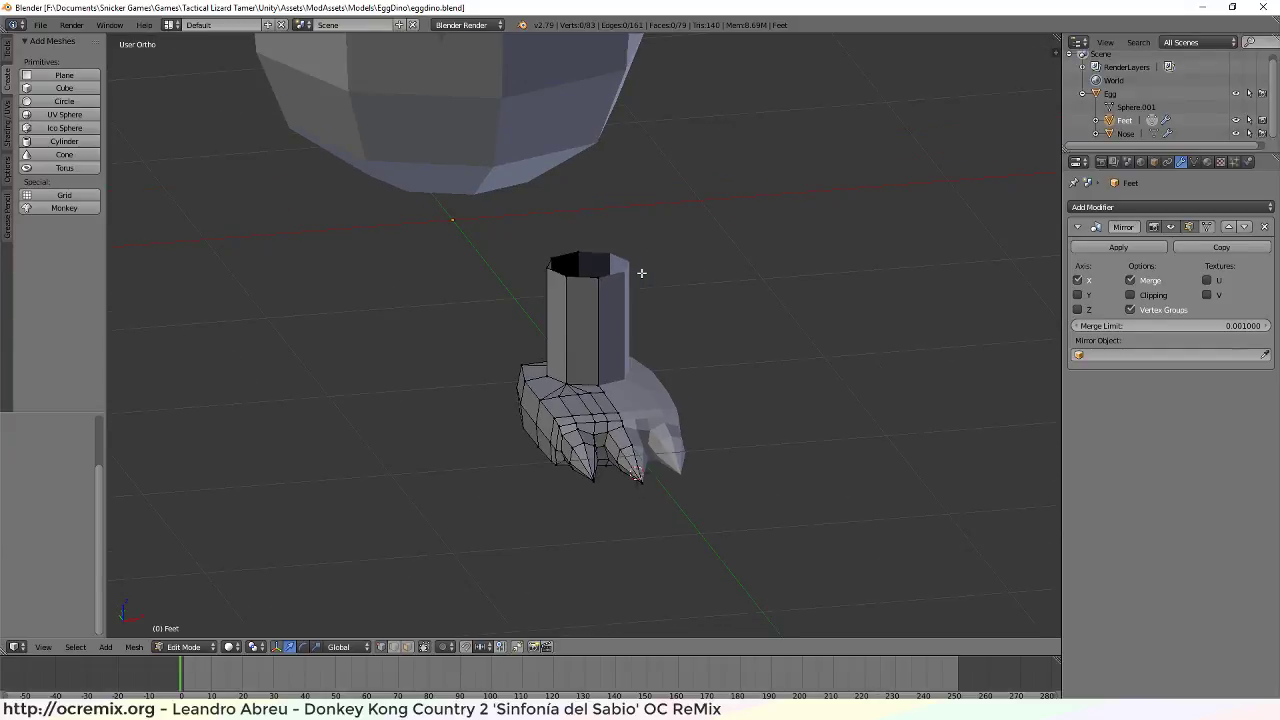
pyautogui.scroll(2, 634, 291)
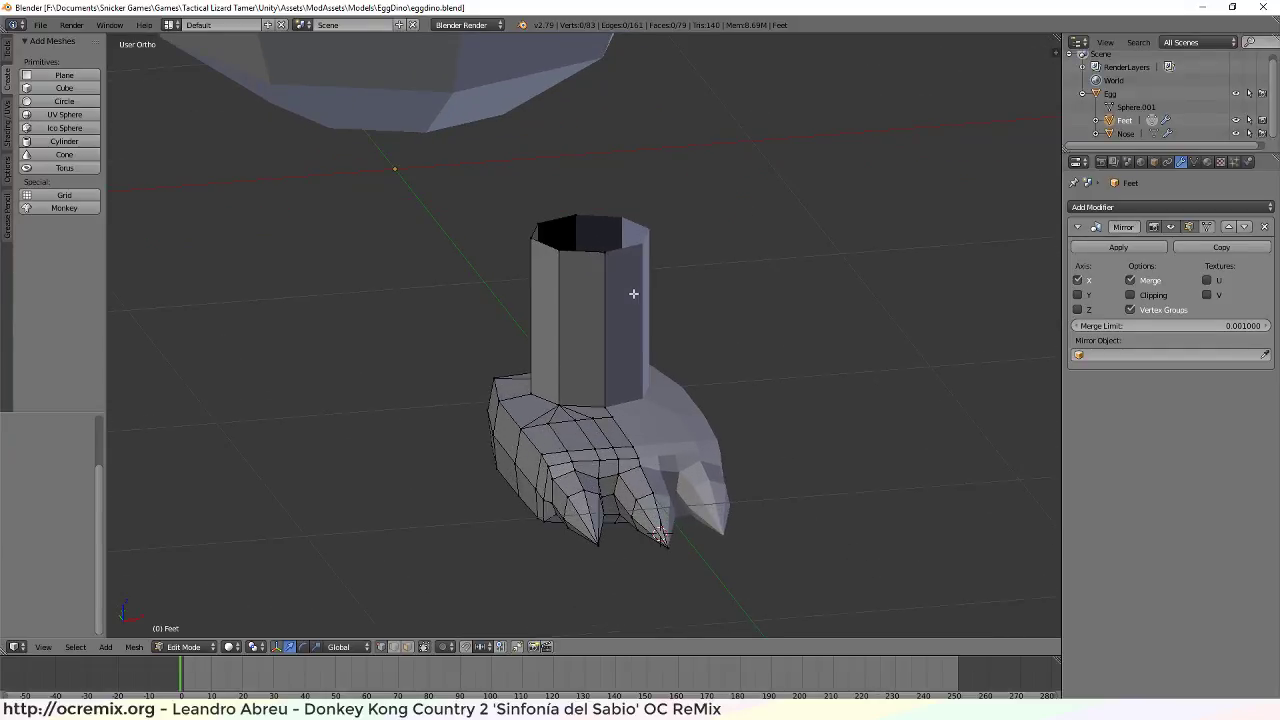
pyautogui.moveTo(616, 342)
pyautogui.mouseDown(button='middle')
pyautogui.moveTo(663, 366)
pyautogui.moveTo(646, 334)
pyautogui.moveTo(623, 352)
pyautogui.moveTo(639, 351)
pyautogui.mouseUp(button='middle')
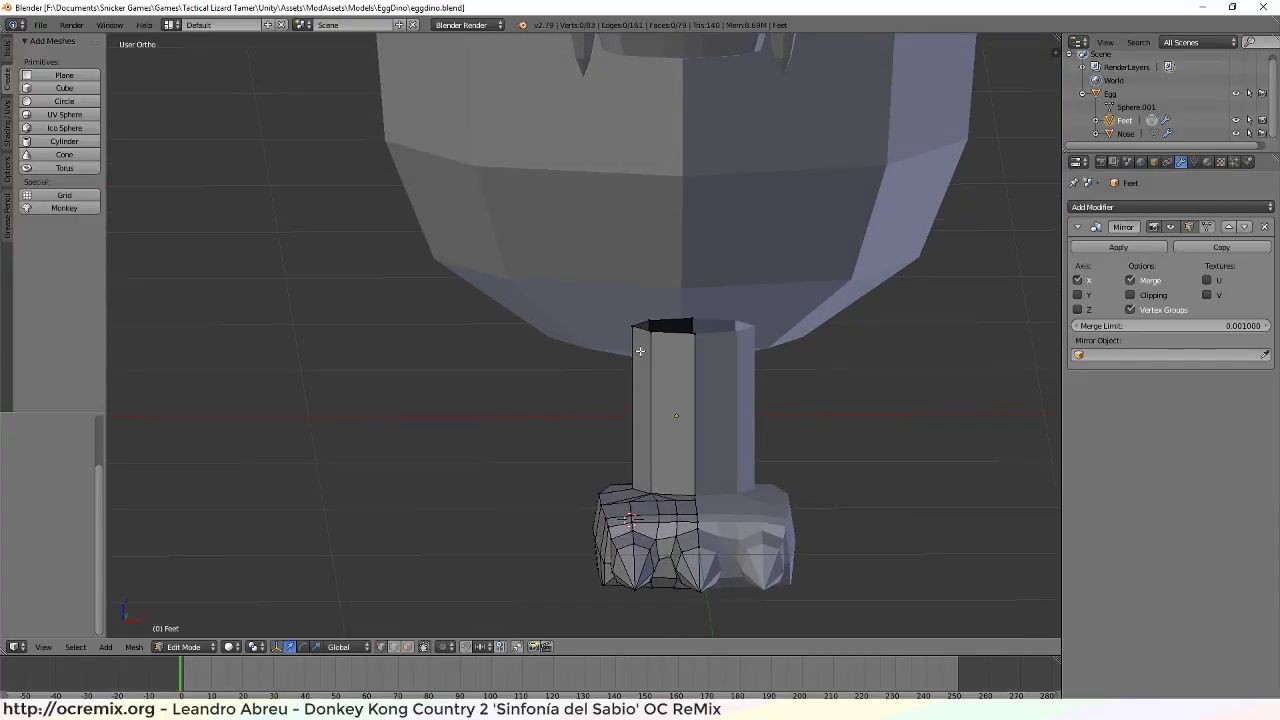
pyautogui.scroll(-1, 631, 291)
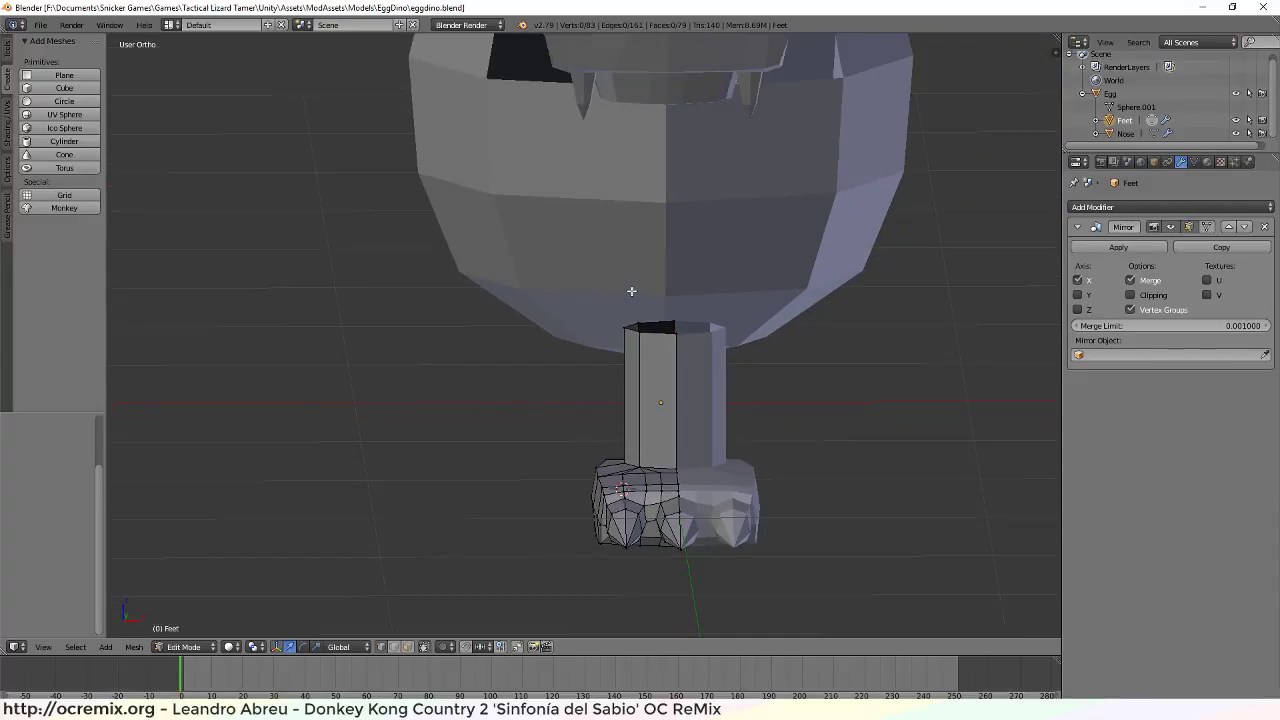
pyautogui.moveTo(580, 323); pyautogui.dragTo(567, 356, button='middle')
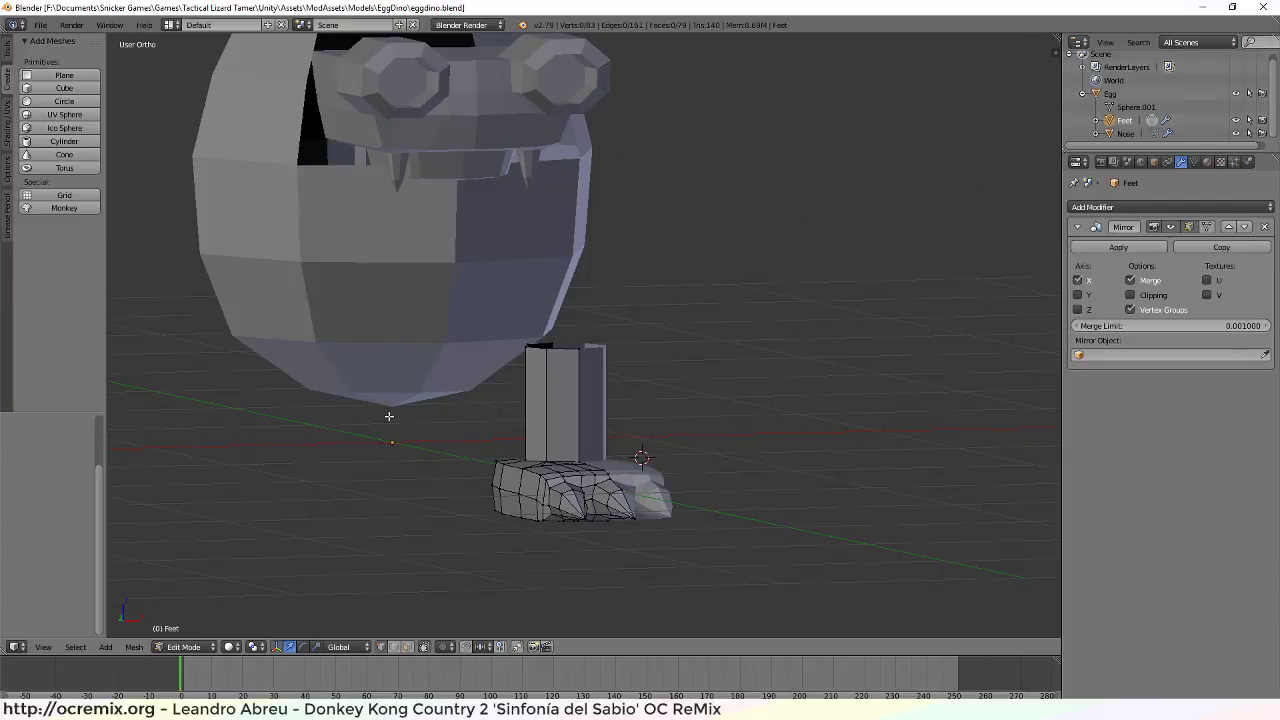
pyautogui.scroll(-2, 389, 416)
pyautogui.moveTo(509, 393); pyautogui.dragTo(528, 427, button='middle')
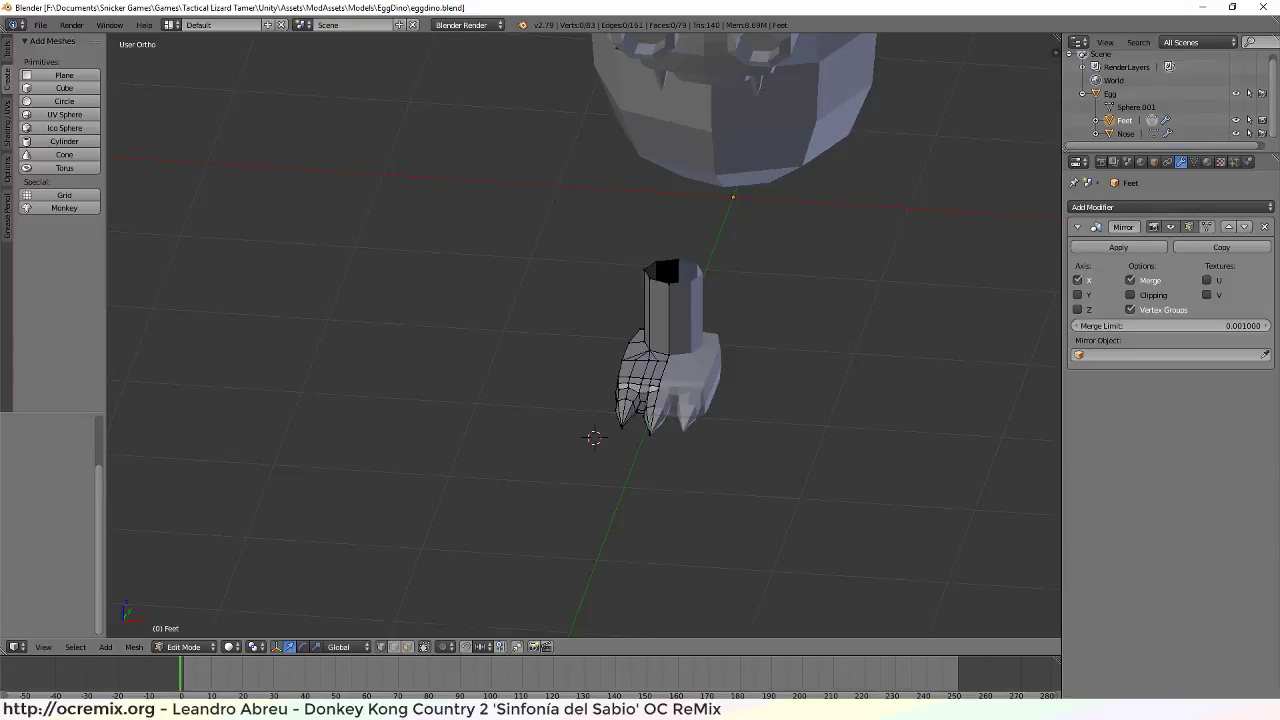
pyautogui.scroll(5, 768, 318)
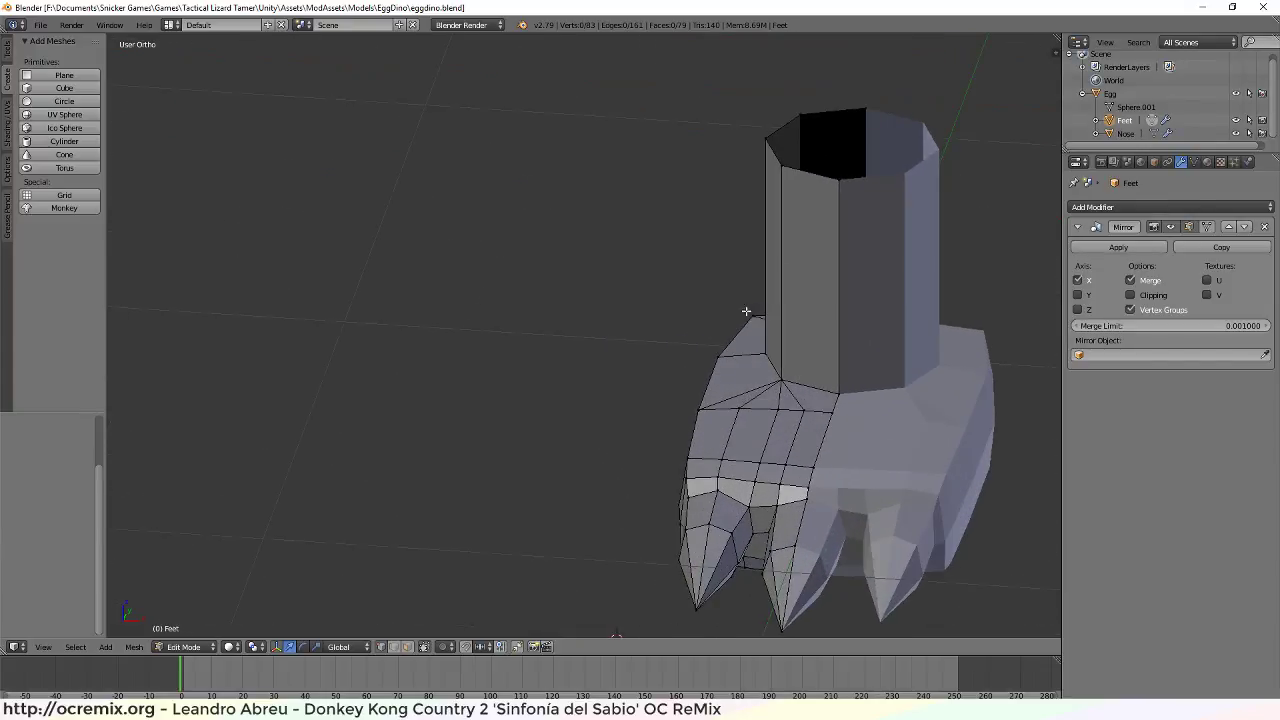
pyautogui.moveTo(618, 339); pyautogui.dragTo(665, 354, button='middle')
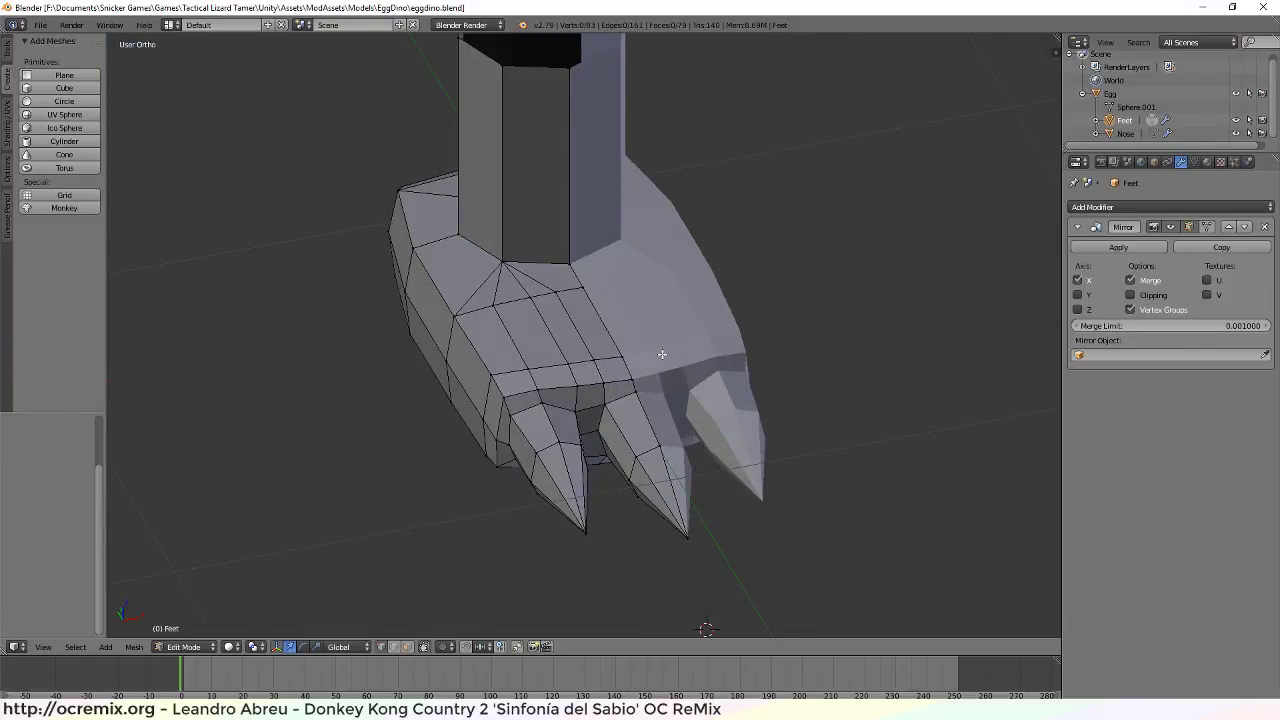
pyautogui.scroll(-4, 586, 228)
pyautogui.moveTo(586, 228); pyautogui.dragTo(496, 129, button='middle')
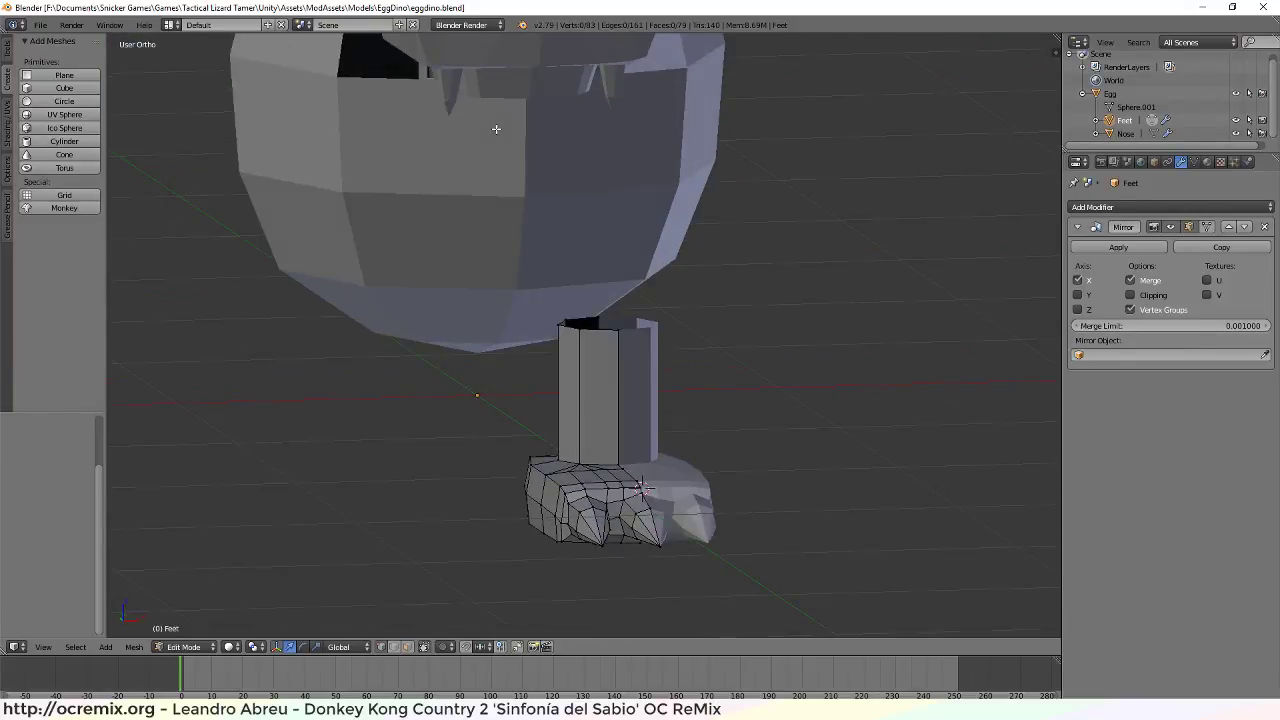
pyautogui.moveTo(653, 235); pyautogui.dragTo(643, 286, button='middle')
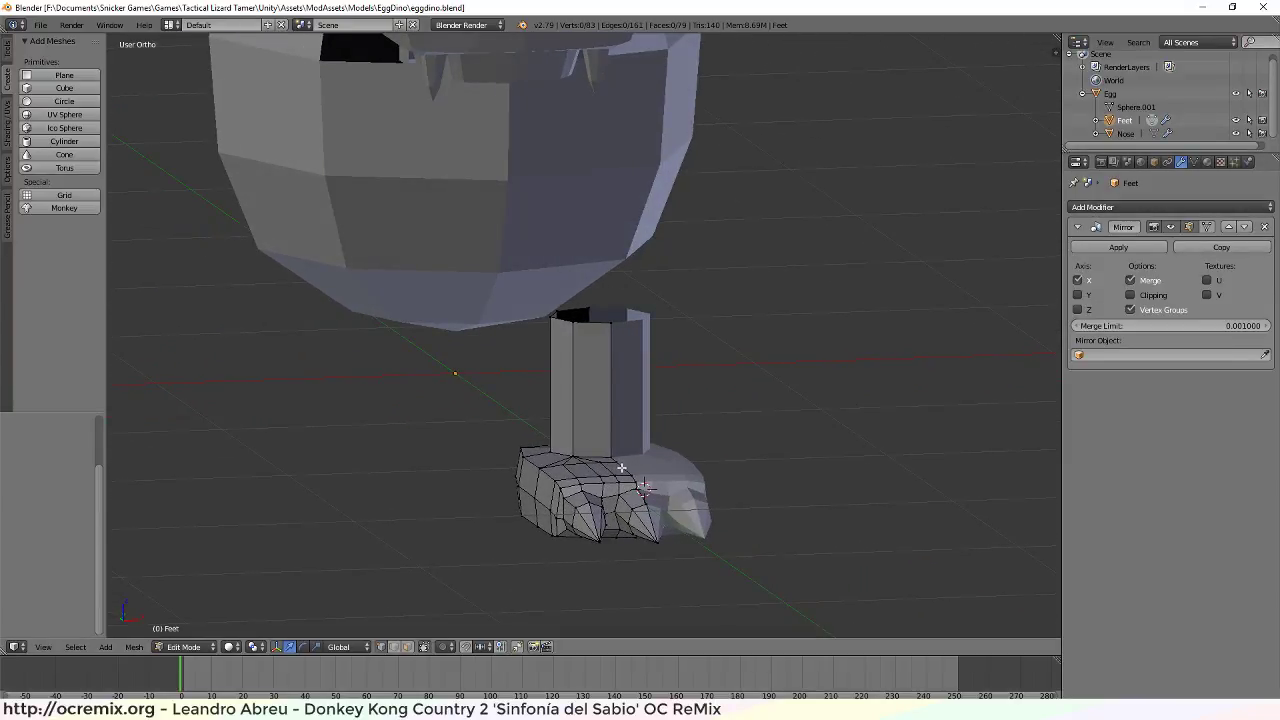
# Apply the Feet object's Mirror modifier, then re-enter Edit Mode zoomed in on the foot
pyautogui.press('Tab')
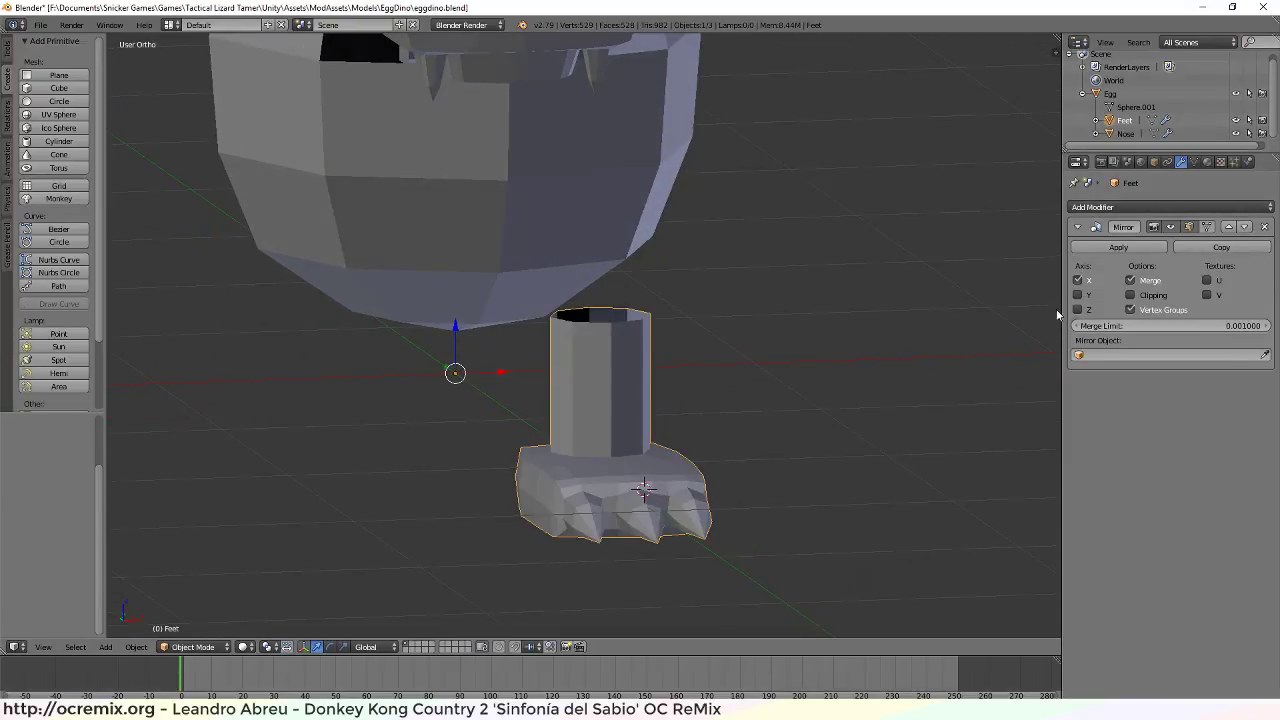
pyautogui.click(1143, 249)
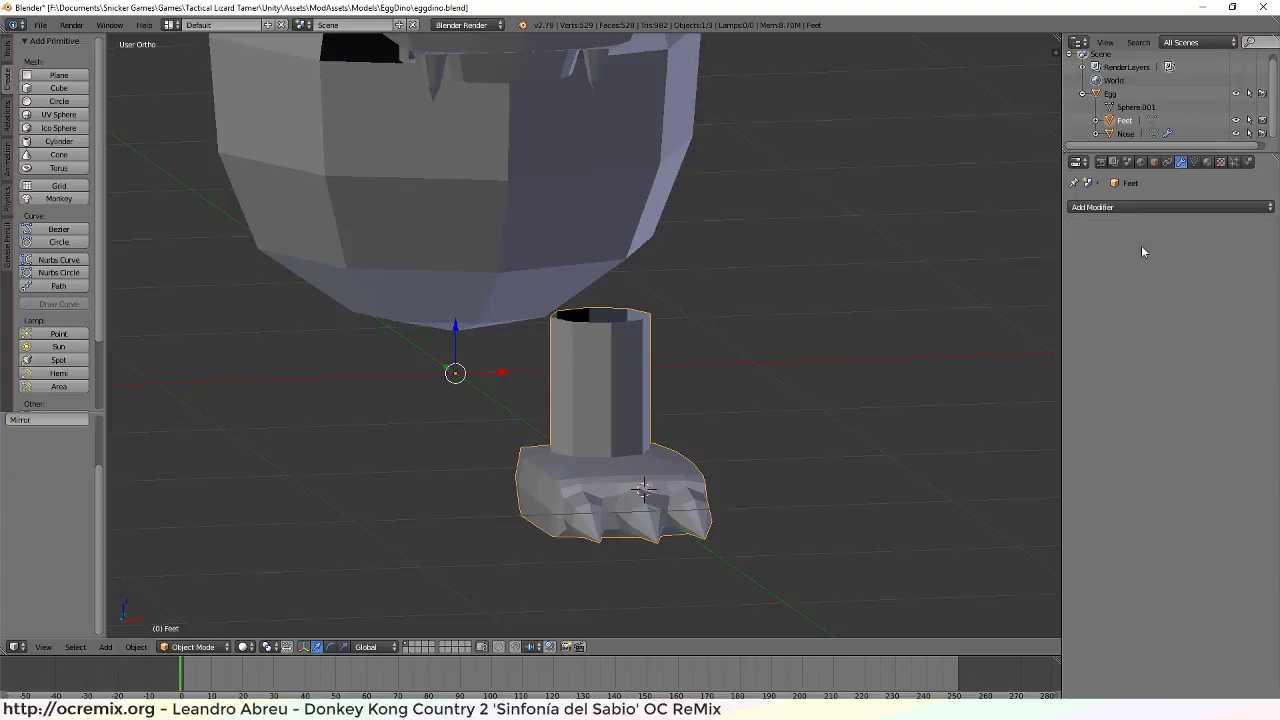
pyautogui.moveTo(780, 397); pyautogui.dragTo(736, 409, button='middle')
pyautogui.scroll(3, 624, 432)
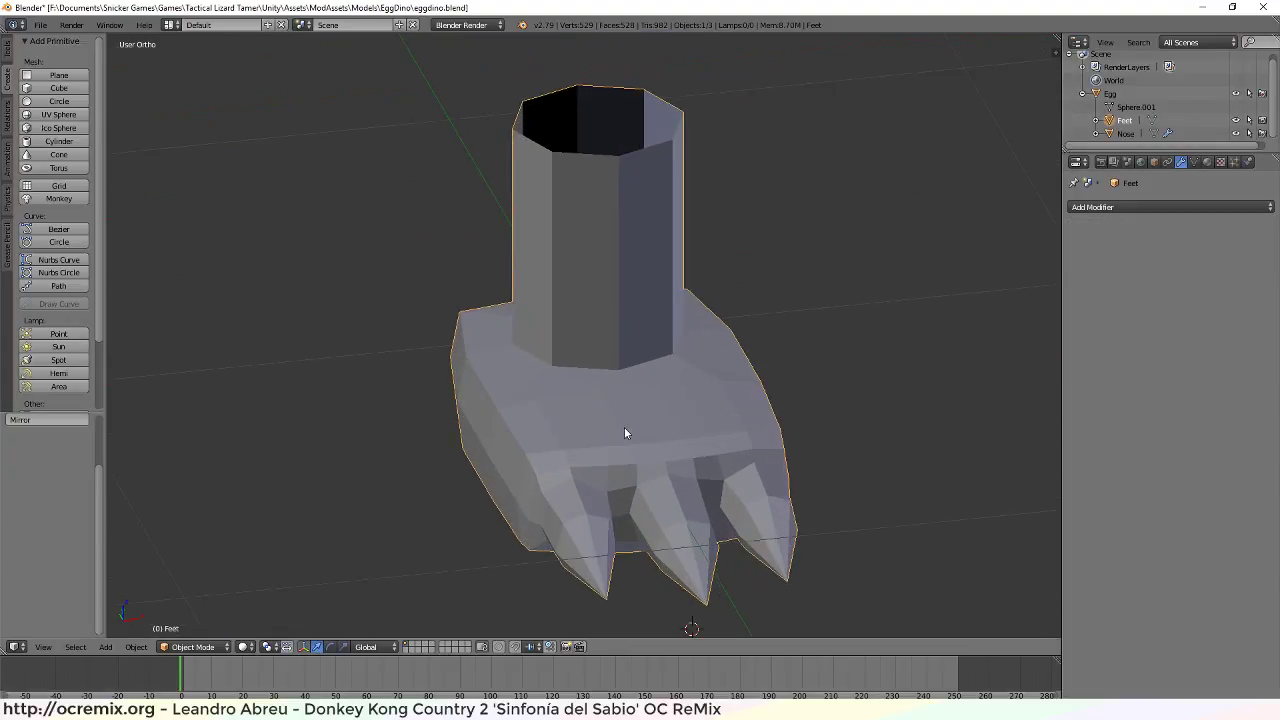
pyautogui.press('Tab')
pyautogui.scroll(2, 674, 465)
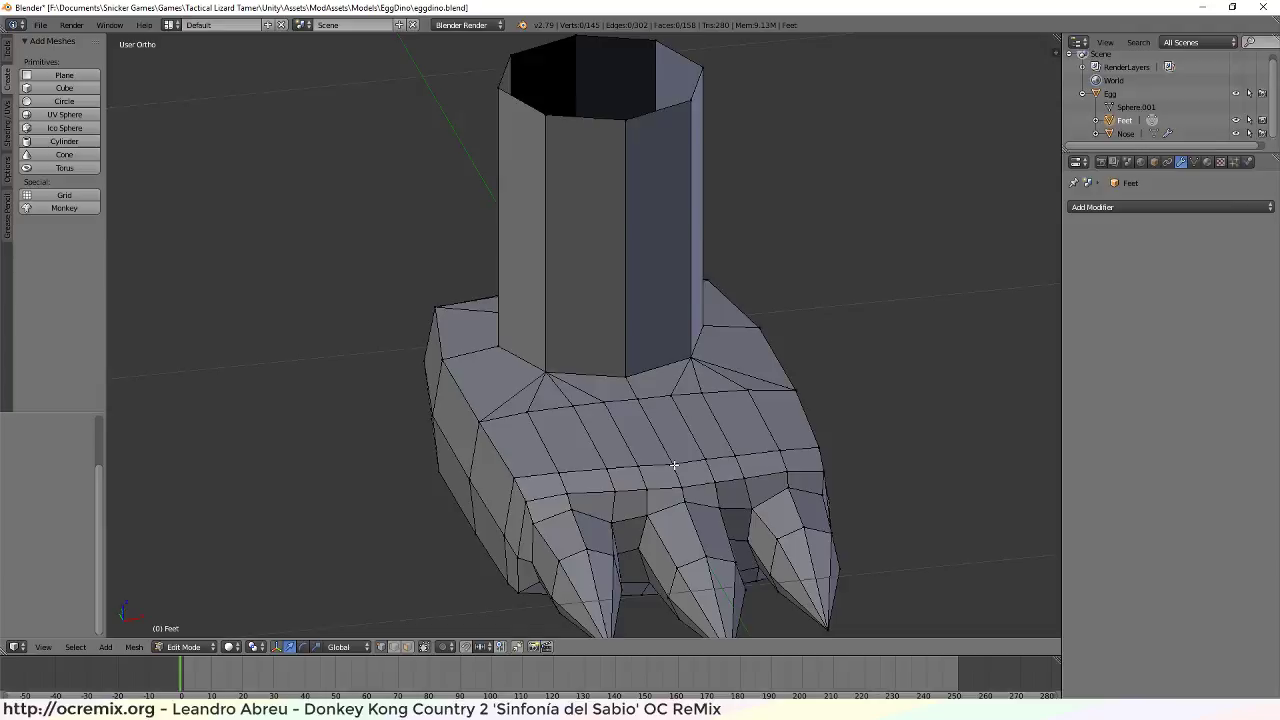
# Undo a trial move, then nudge the middle claw's tip vertex sideways along X
pyautogui.click(637, 398)
pyautogui.moveTo(686, 391); pyautogui.dragTo(629, 404)
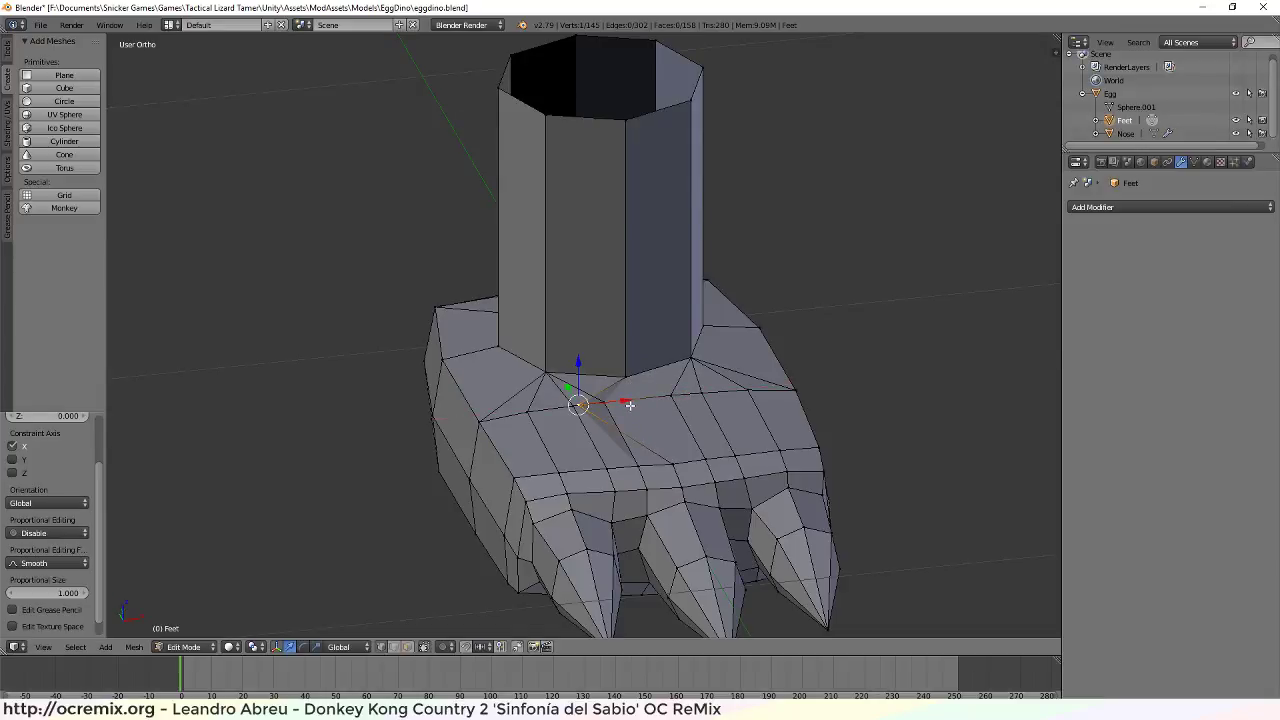
pyautogui.hotkey('ctrl', 'z')
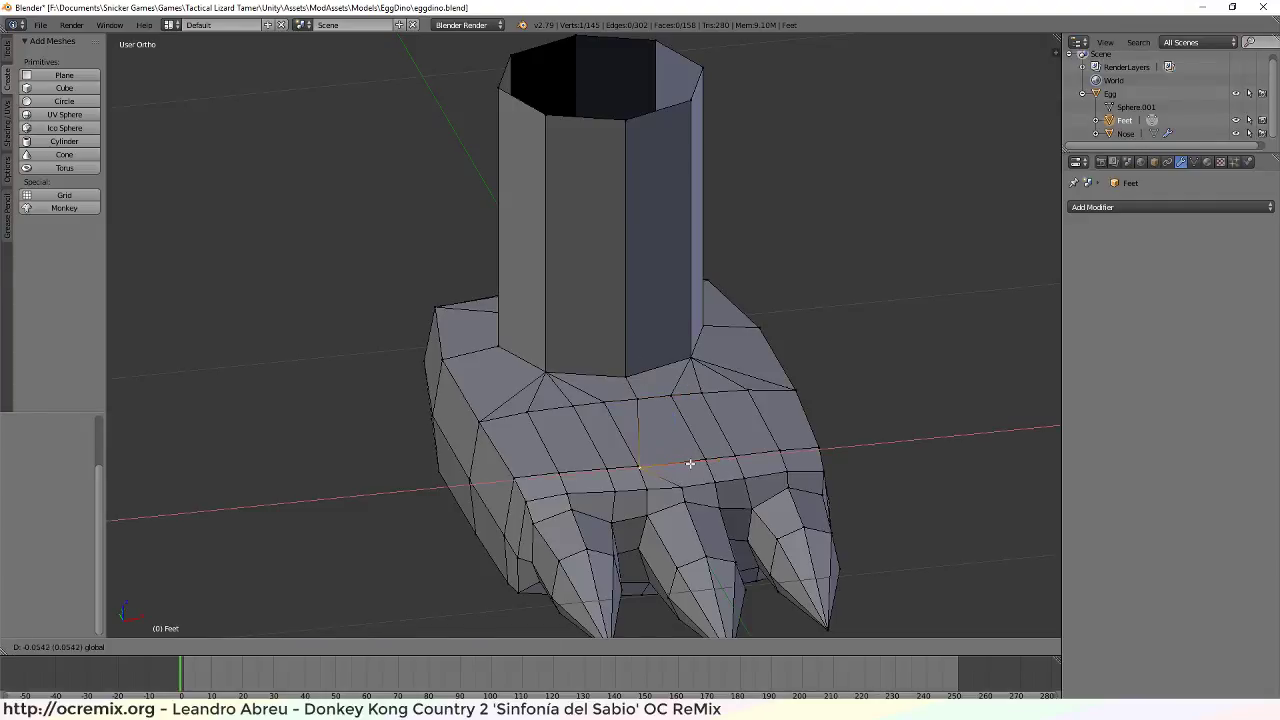
pyautogui.moveTo(706, 553); pyautogui.dragTo(711, 477, button='middle')
pyautogui.rightClick(682, 437)
pyautogui.moveTo(821, 363); pyautogui.dragTo(760, 398)
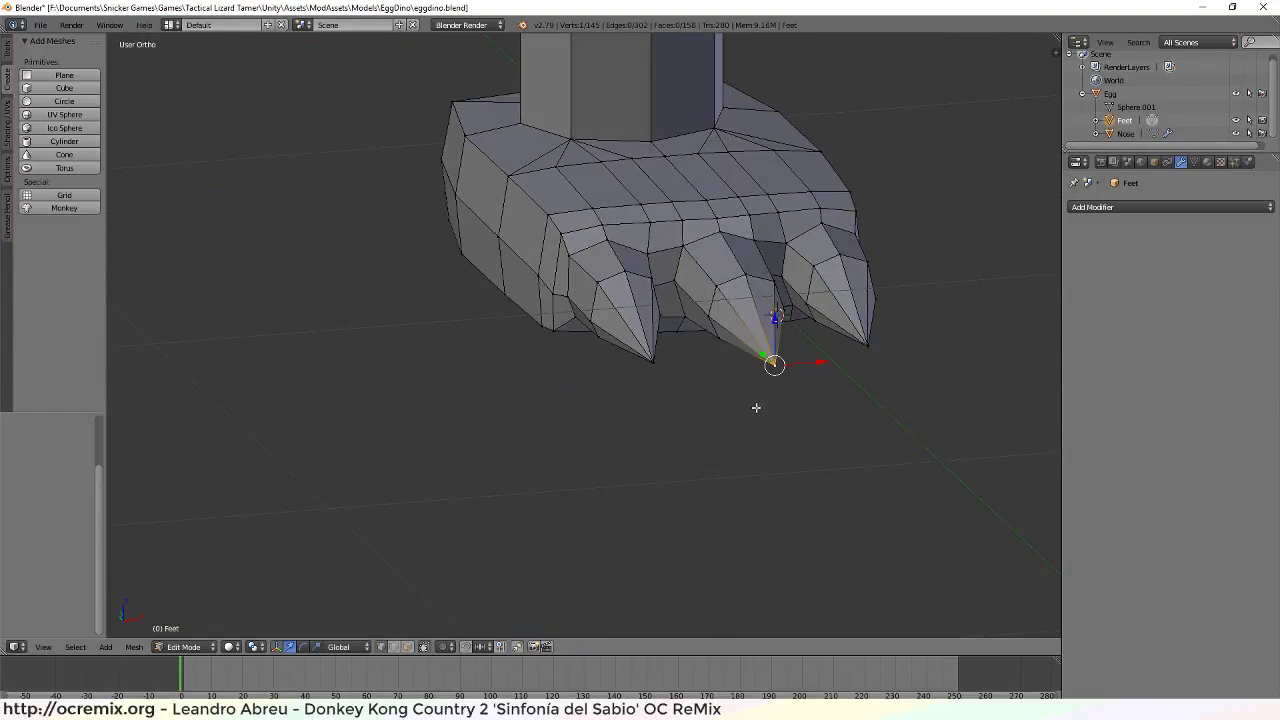
pyautogui.moveTo(733, 496); pyautogui.dragTo(757, 458, button='middle')
pyautogui.moveTo(675, 552); pyautogui.dragTo(743, 292, button='middle')
pyautogui.scroll(3, 616, 404)
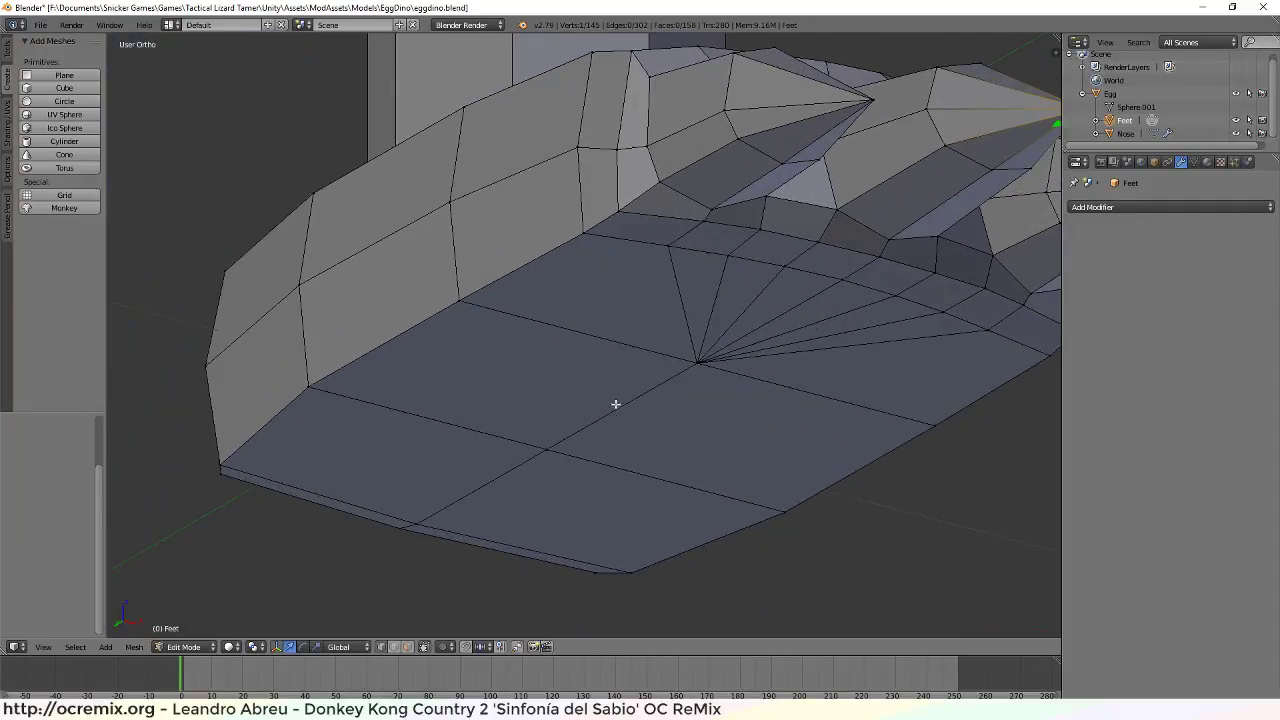
# Select underside vertices, including the fan centre, trying and cancelling moves on each
pyautogui.rightClick(547, 450)
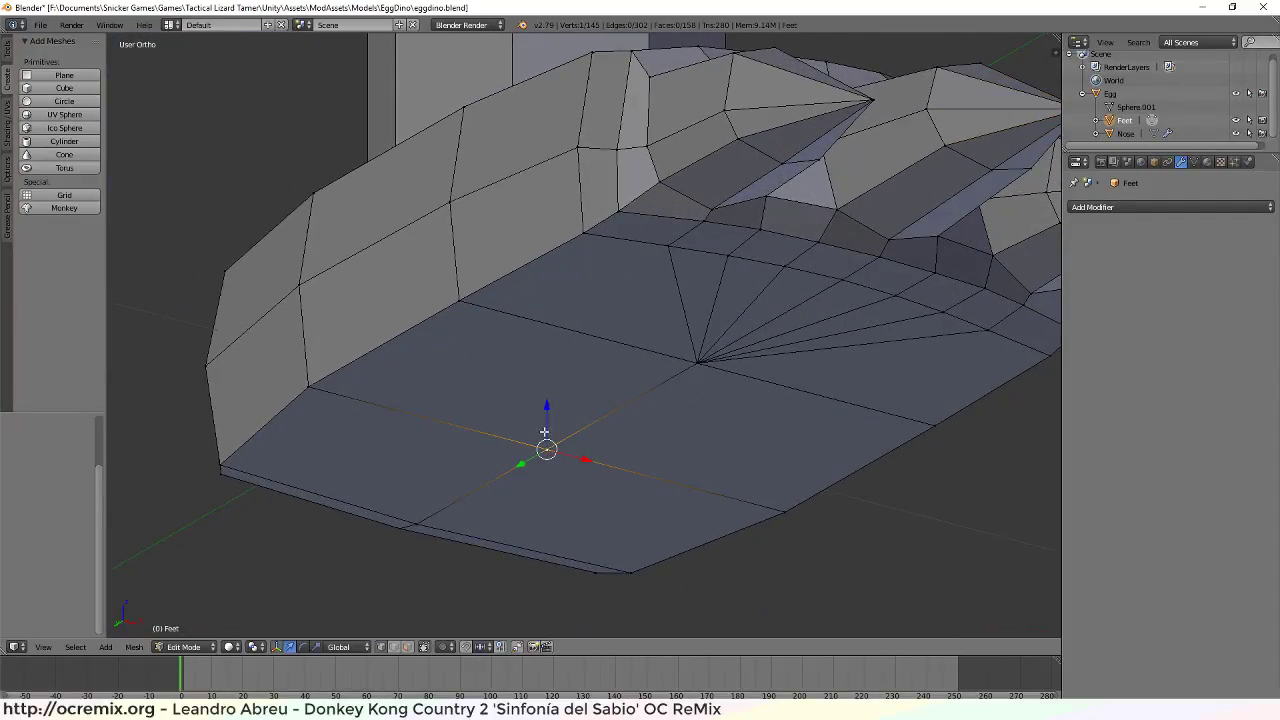
pyautogui.press('g')
pyautogui.press('Escape')
pyautogui.rightClick(701, 360)
pyautogui.press('g')
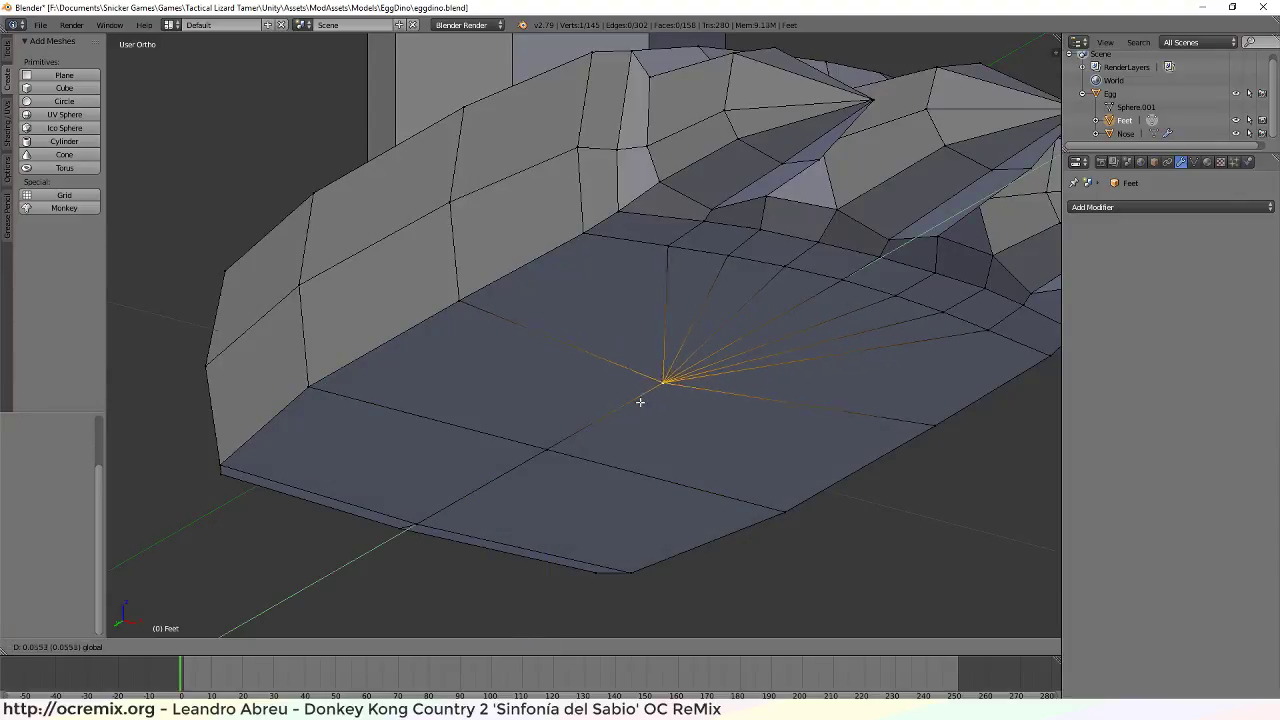
pyautogui.press('Escape')
# Orbit from below to above the foot and select a vertex on its top
pyautogui.moveTo(580, 443); pyautogui.dragTo(493, 360, button='middle')
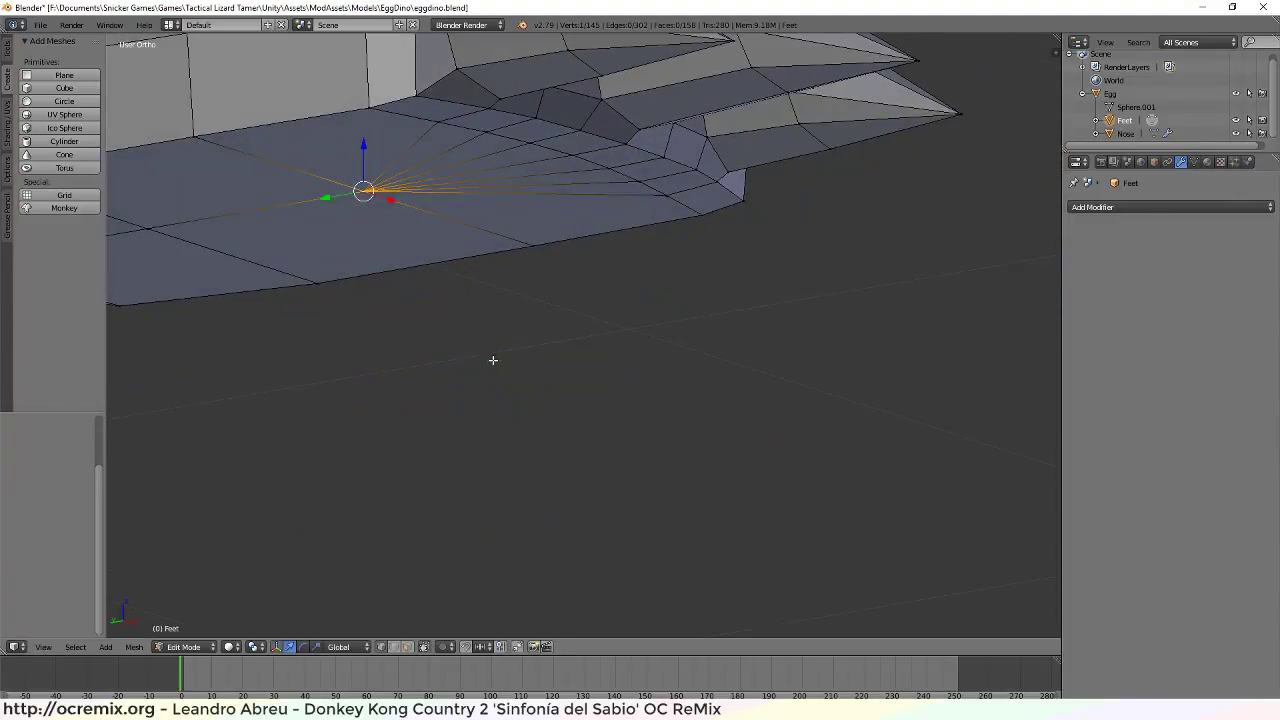
pyautogui.scroll(-4, 292, 264)
pyautogui.moveTo(294, 271)
pyautogui.mouseDown(button='middle')
pyautogui.moveTo(274, 238)
pyautogui.moveTo(306, 257)
pyautogui.mouseUp(button='middle')
pyautogui.moveTo(268, 185); pyautogui.dragTo(580, 291, button='middle')
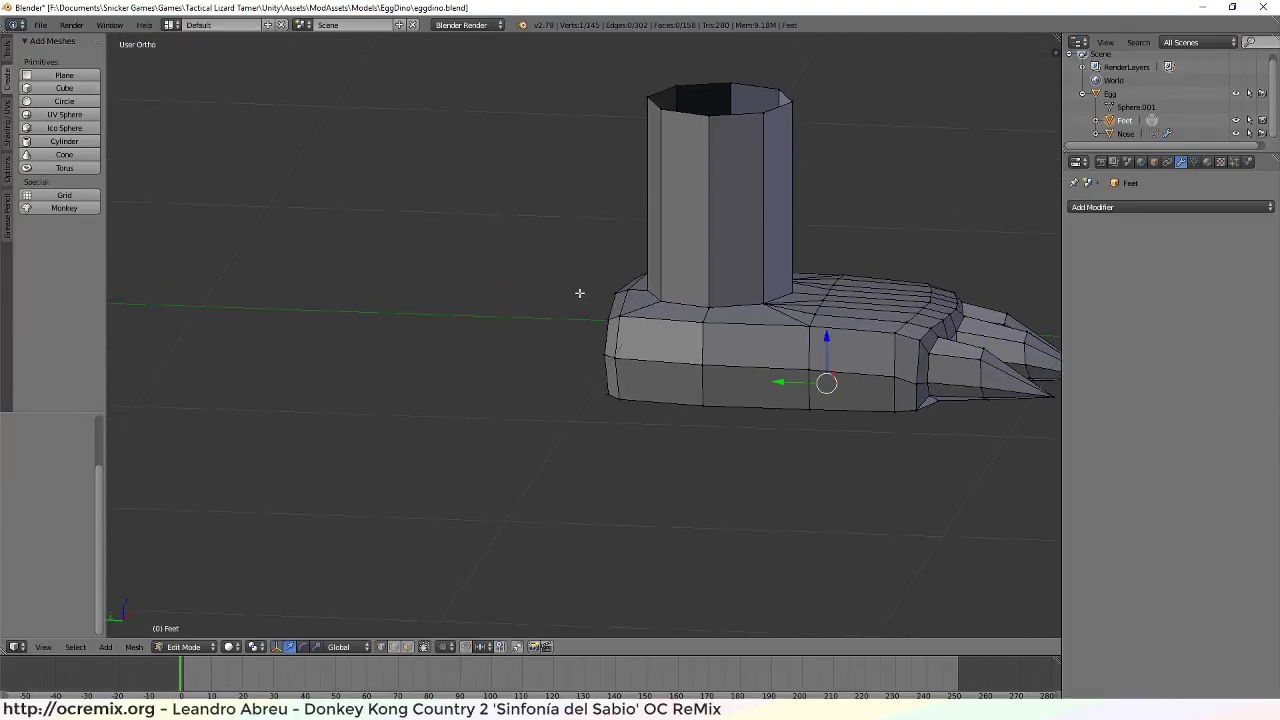
pyautogui.scroll(6, 709, 326)
pyautogui.scroll(-5, 593, 364)
pyautogui.moveTo(593, 364); pyautogui.dragTo(636, 408, button='middle')
pyautogui.scroll(-5, 631, 396)
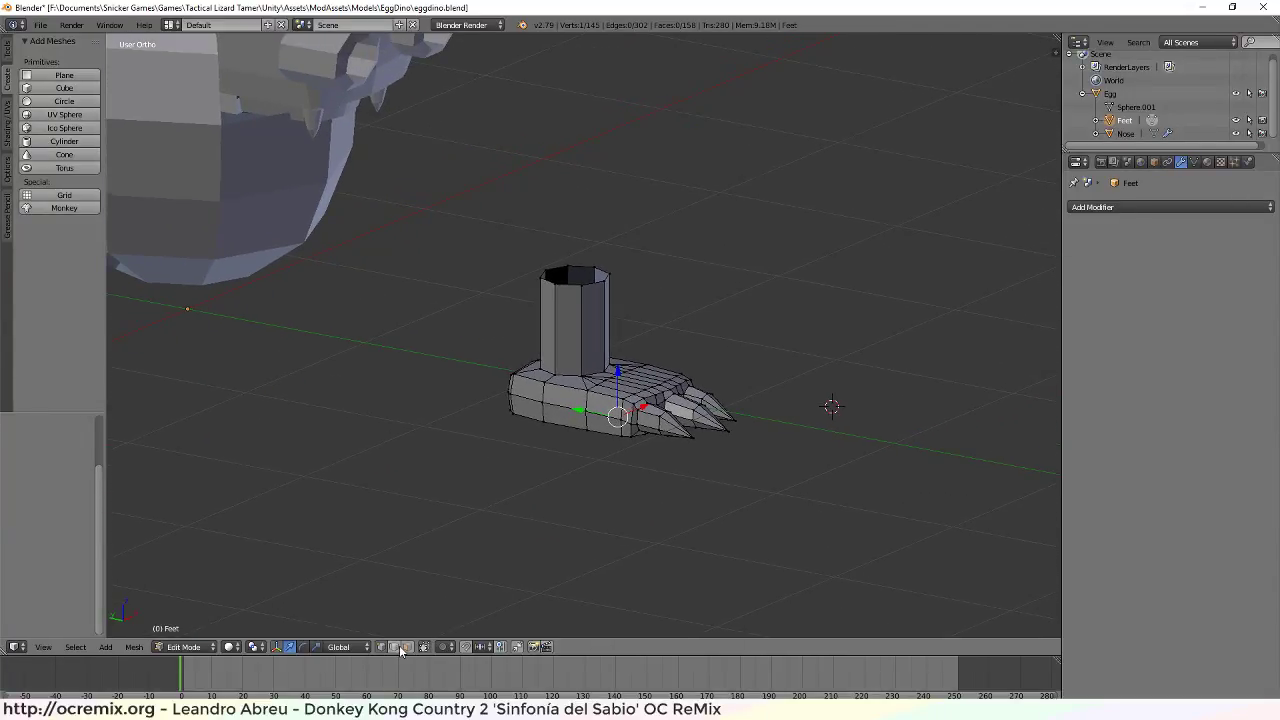
pyautogui.rightClick(590, 391)
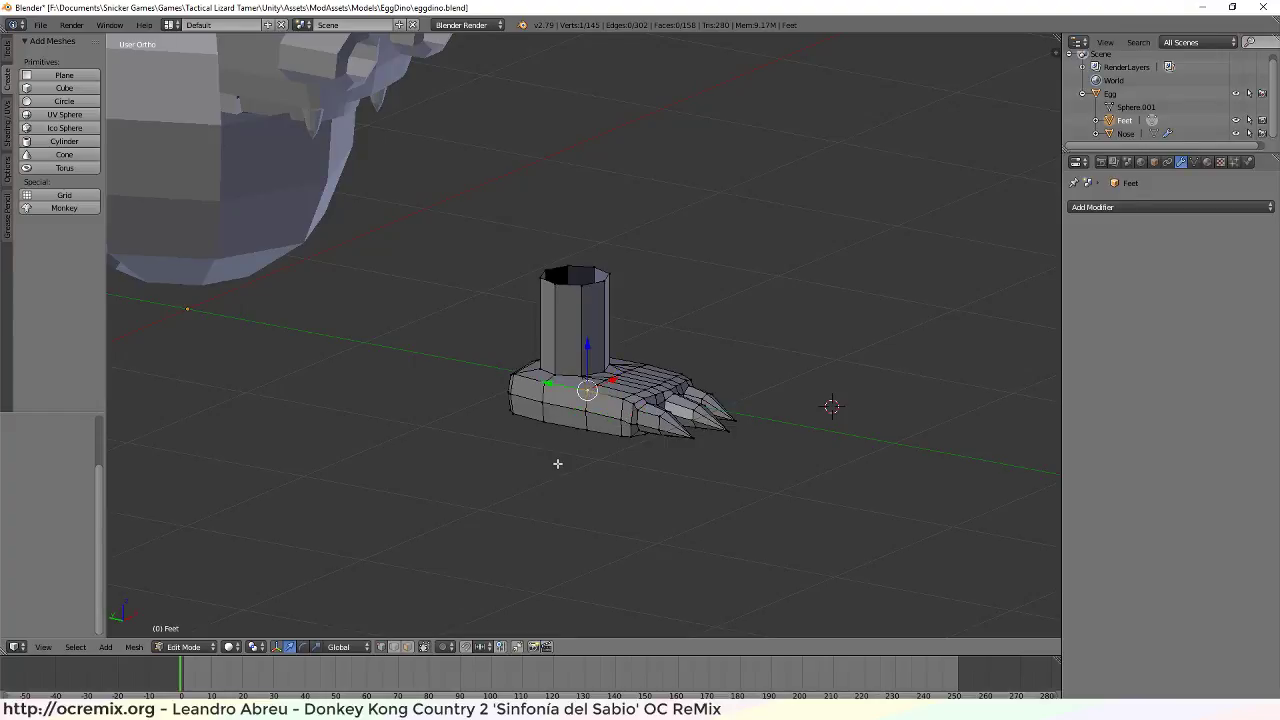
pyautogui.scroll(4, 558, 463)
pyautogui.moveTo(474, 419); pyautogui.dragTo(477, 468, button='middle')
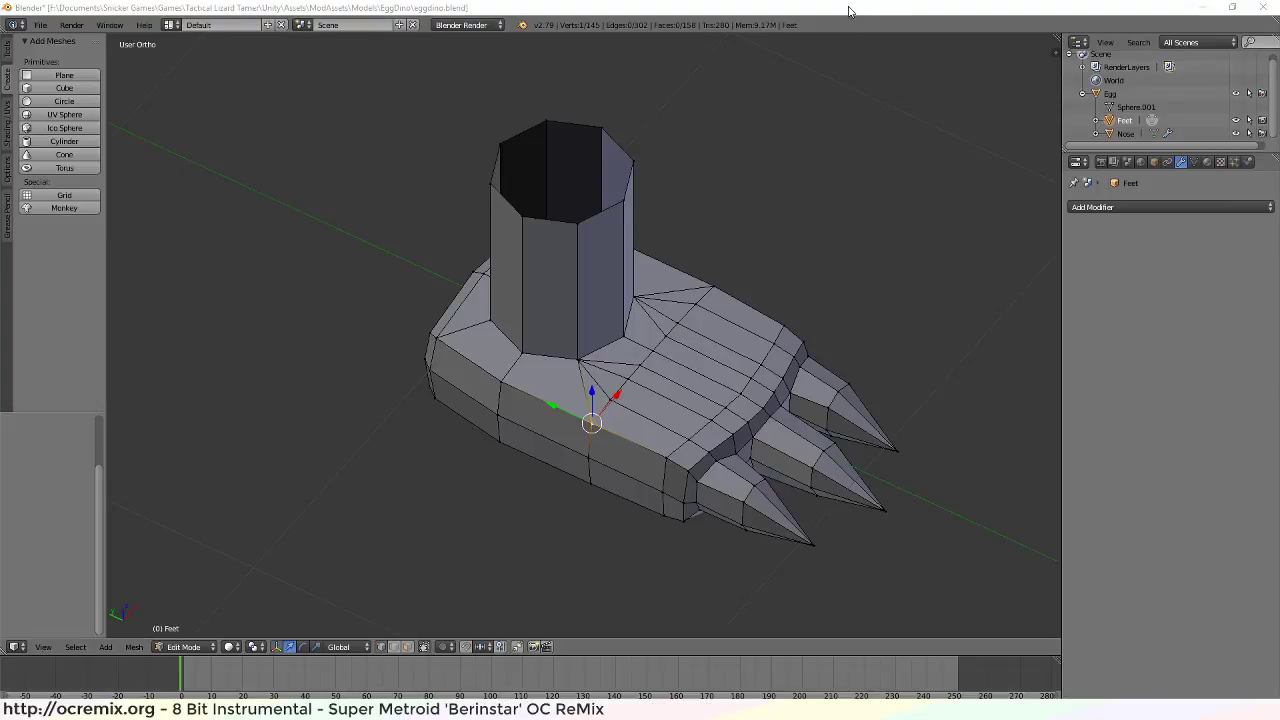
# Grow the selection to the whole linked foot mesh and move it along Y
pyautogui.press('ctrl+KP_Add')
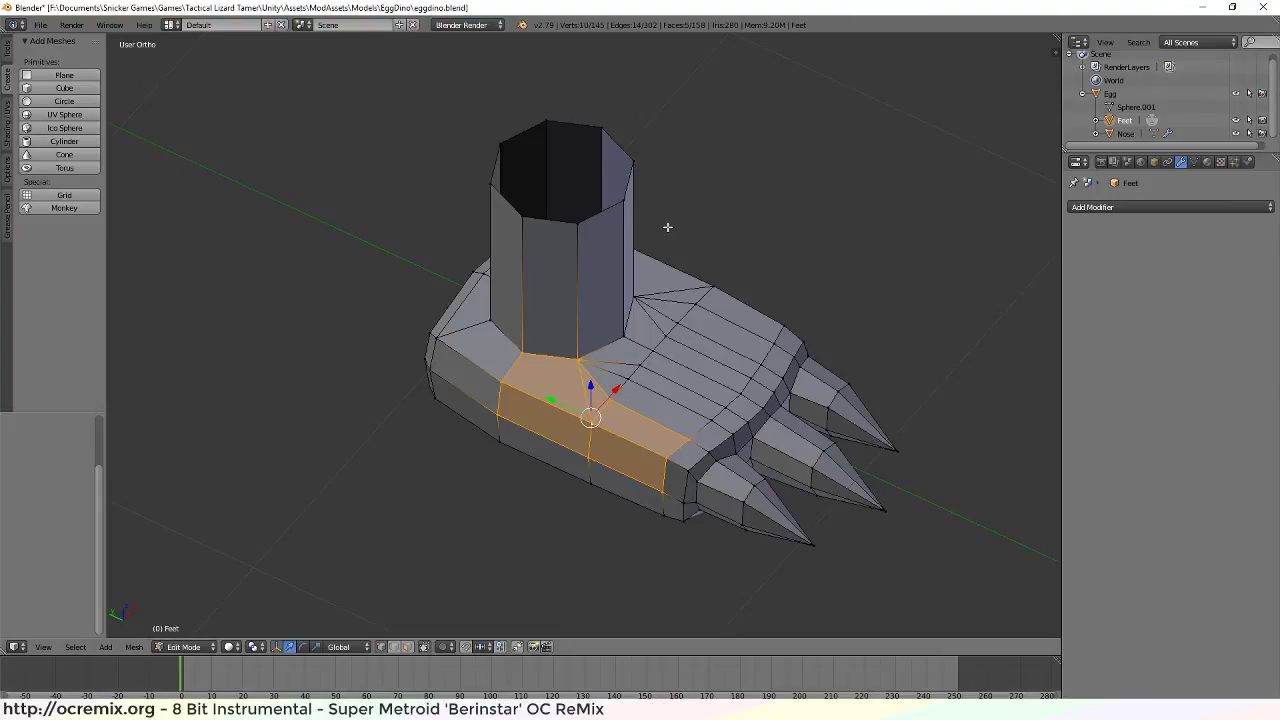
pyautogui.press('ctrl+KP_Add')
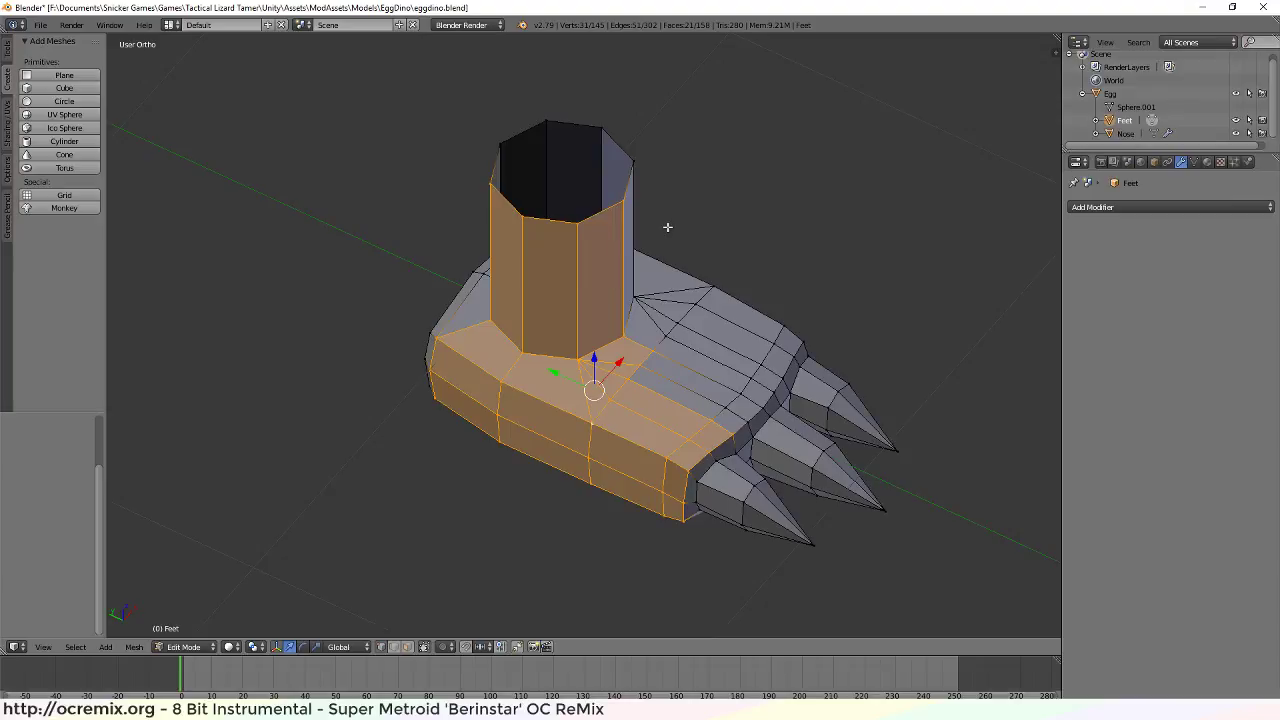
pyautogui.hotkey('ctrl', 'l')
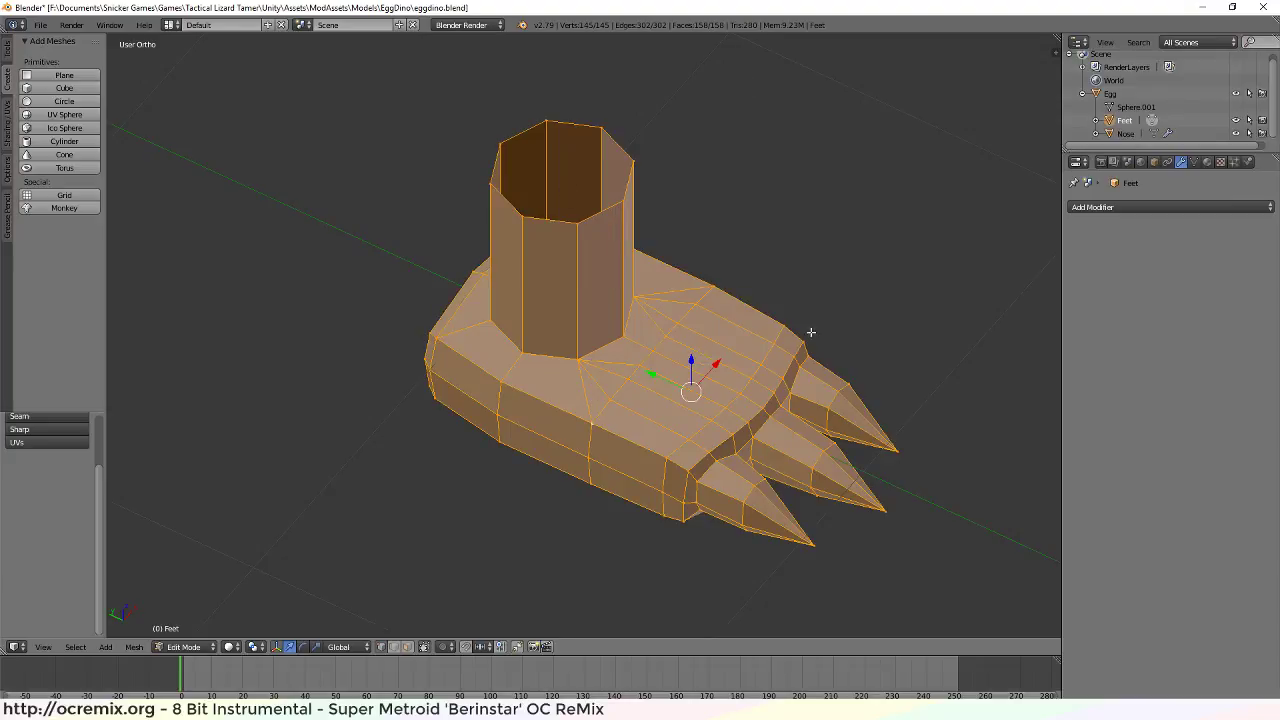
pyautogui.moveTo(628, 430); pyautogui.dragTo(634, 404, button='middle')
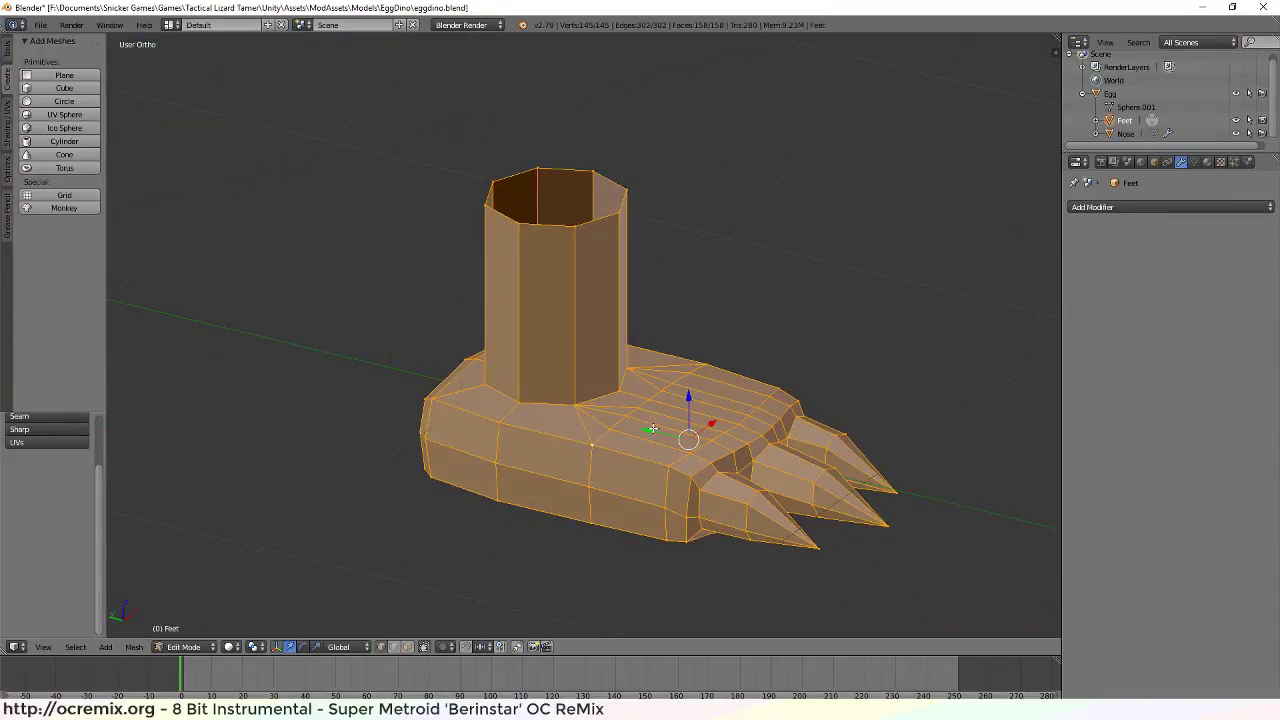
pyautogui.press('g')
pyautogui.click(311, 332)
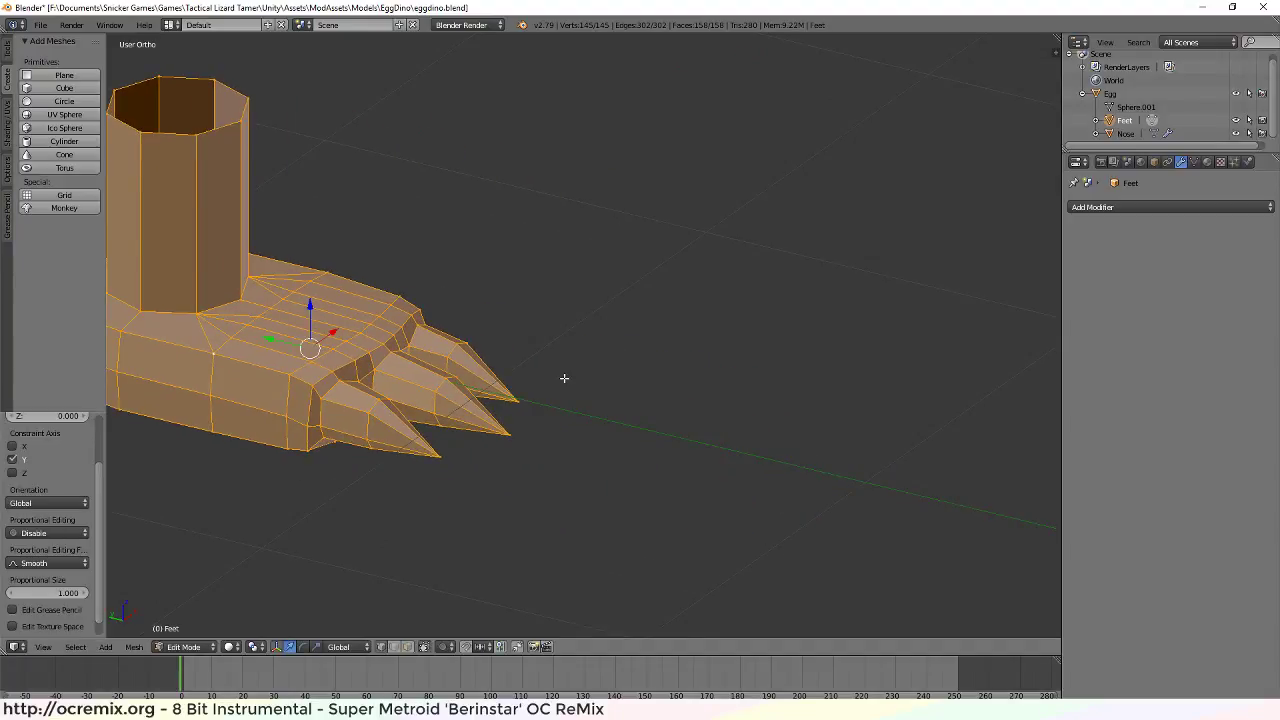
pyautogui.press('KP_1')
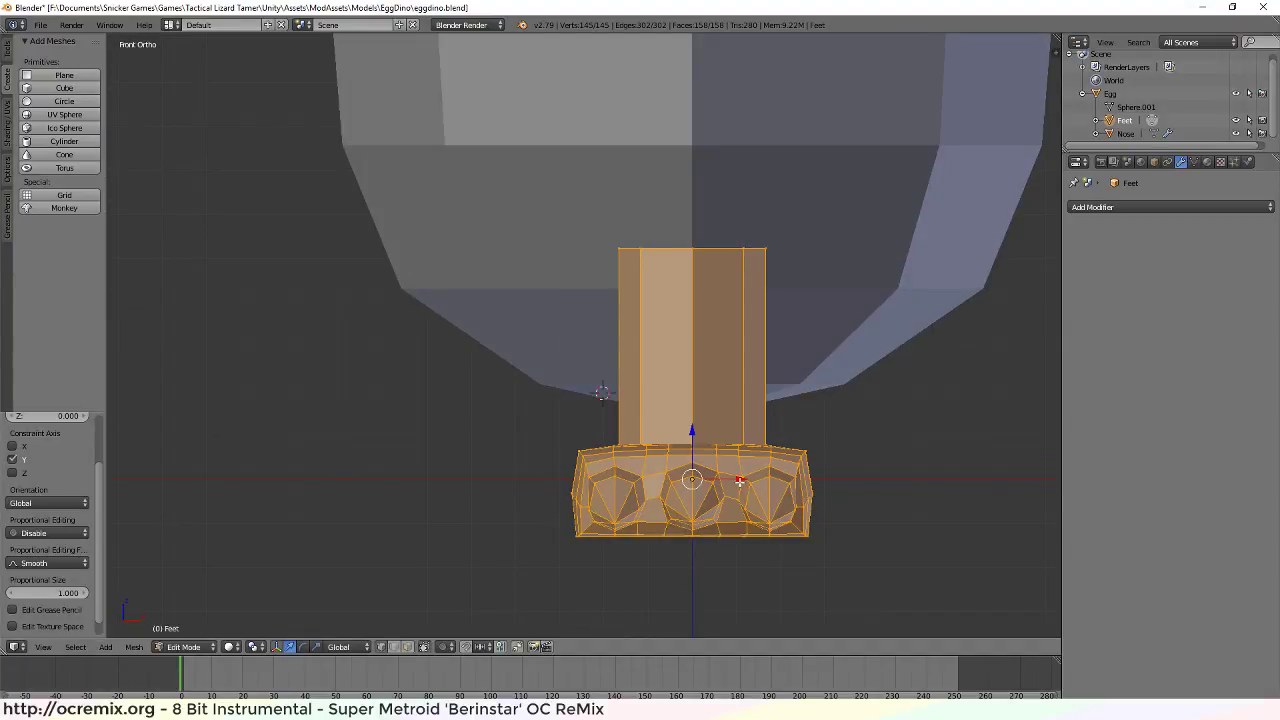
# Slide the foot about 1.39 units along X and check it from top, front and sides
pyautogui.press('g')
pyautogui.press('x')
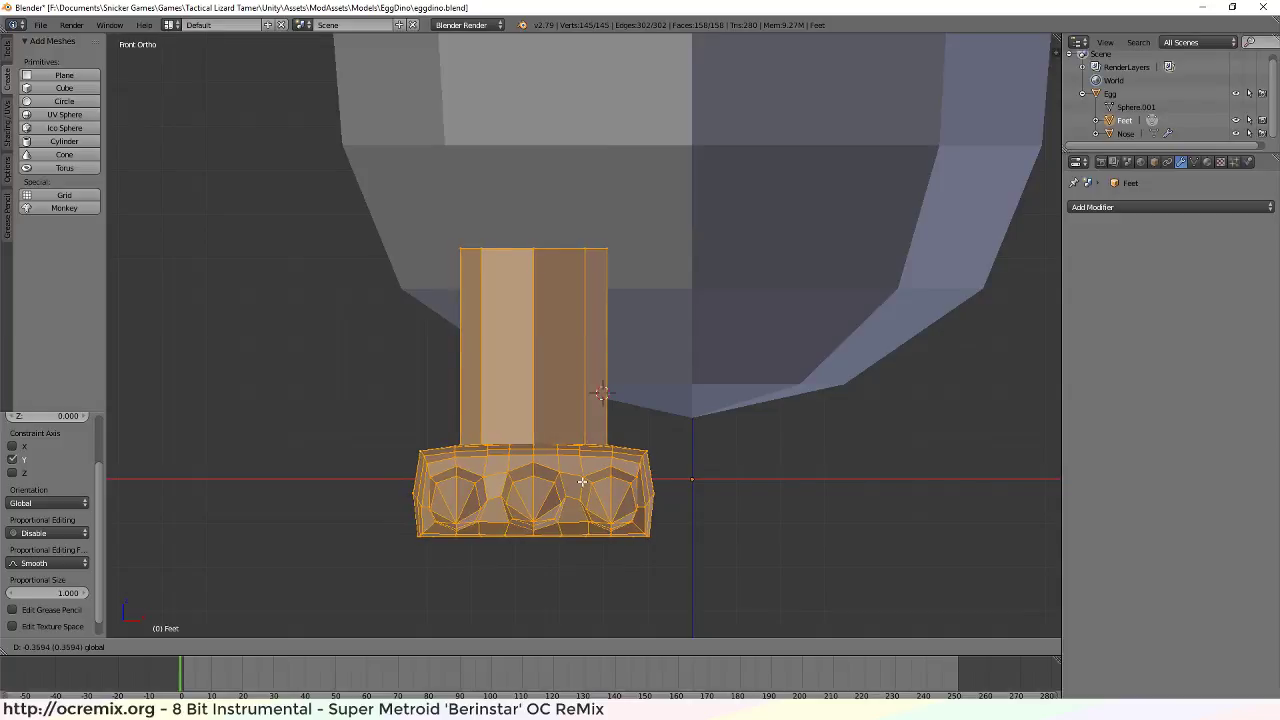
pyautogui.click(579, 481)
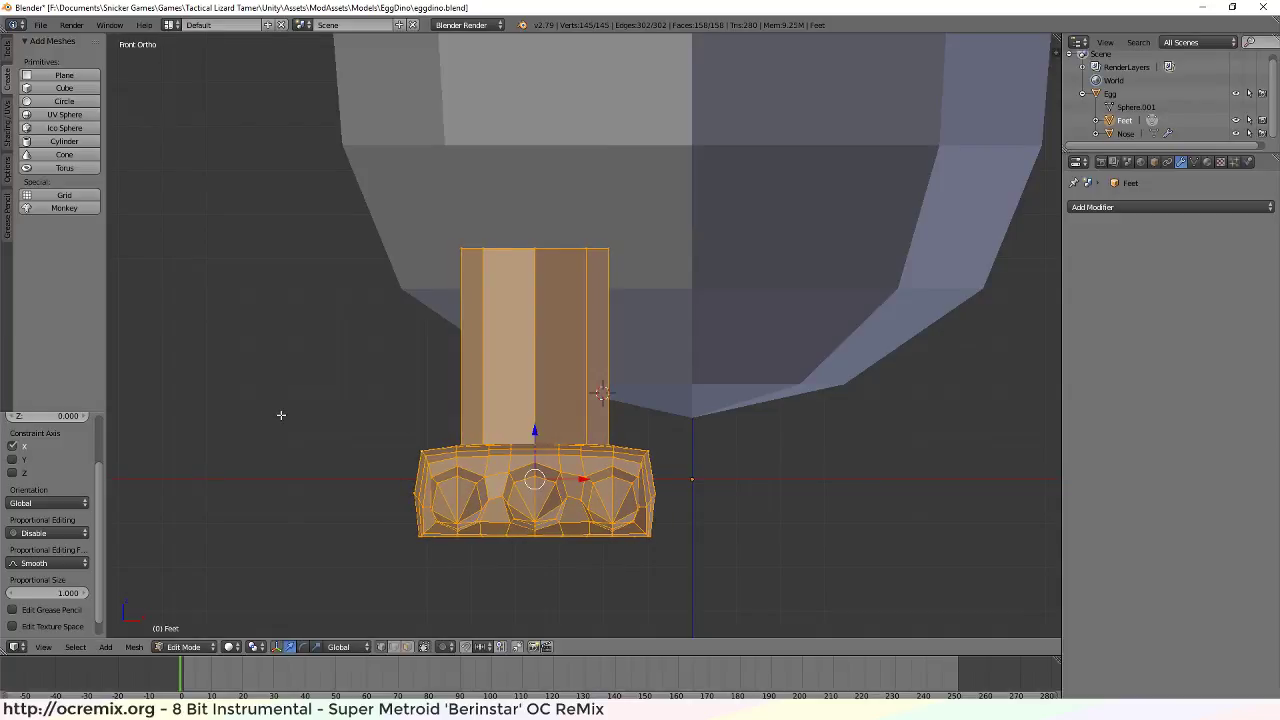
pyautogui.scroll(-1, 356, 403)
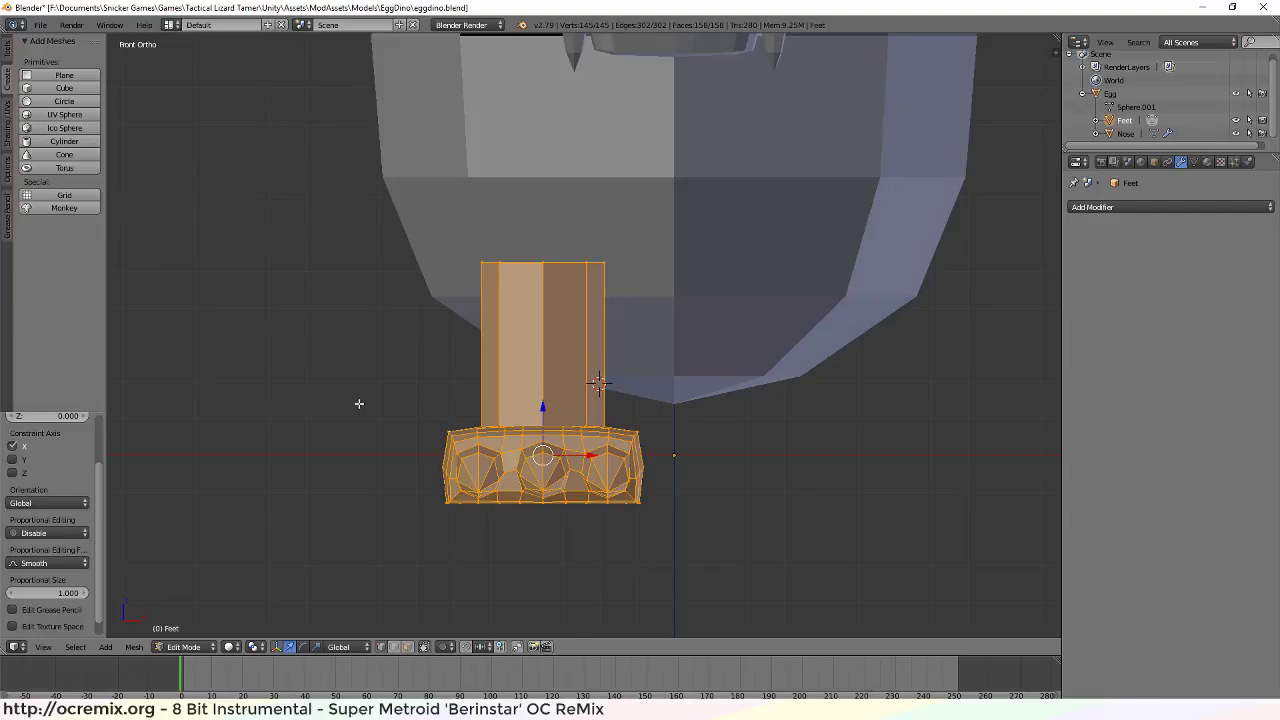
pyautogui.press('KP_7')
pyautogui.press('KP_1')
pyautogui.press('KP_3')
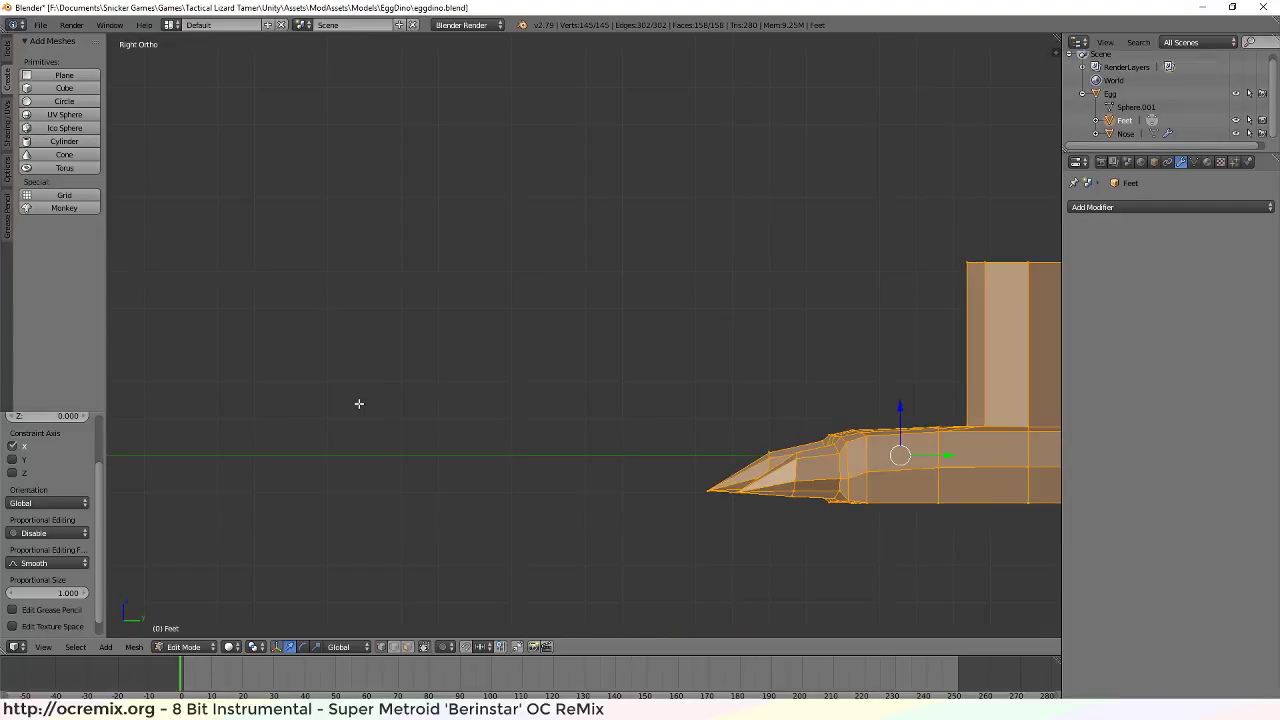
pyautogui.press('ctrl+KP_3')
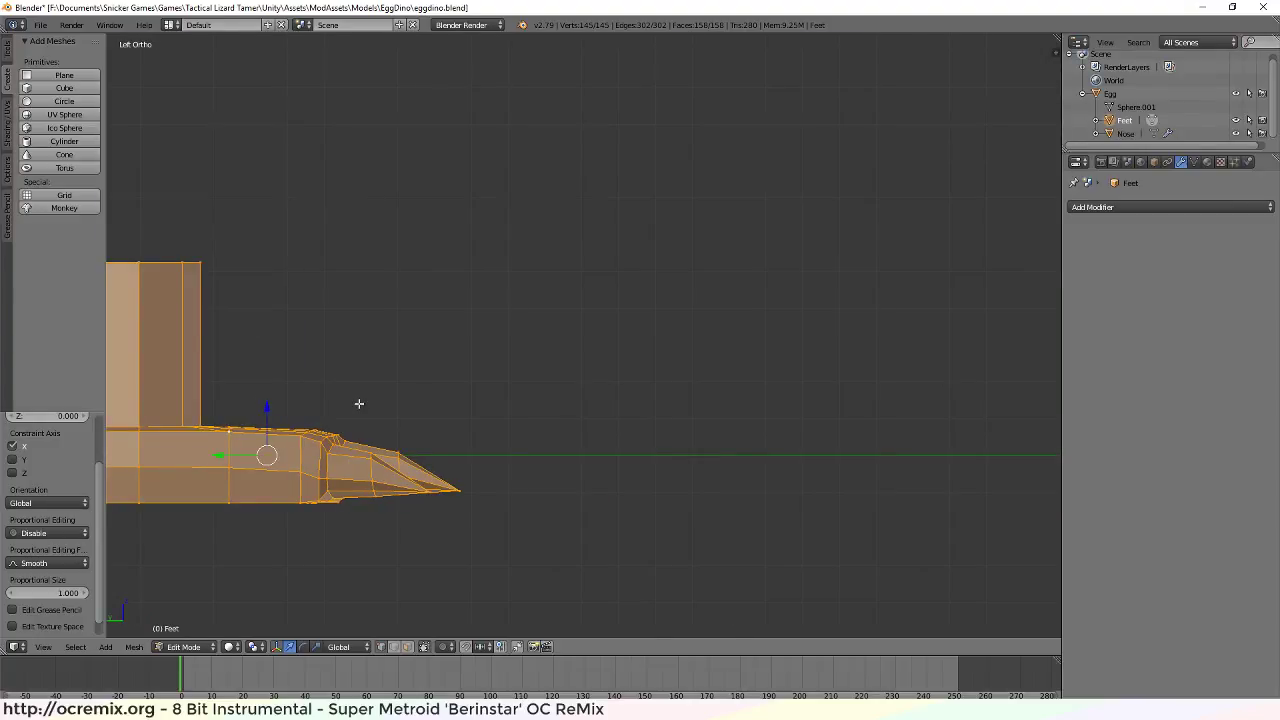
pyautogui.scroll(-2, 934, 366)
pyautogui.keyDown('ctrl'); pyautogui.scroll(5, 963, 371); pyautogui.keyUp('ctrl')
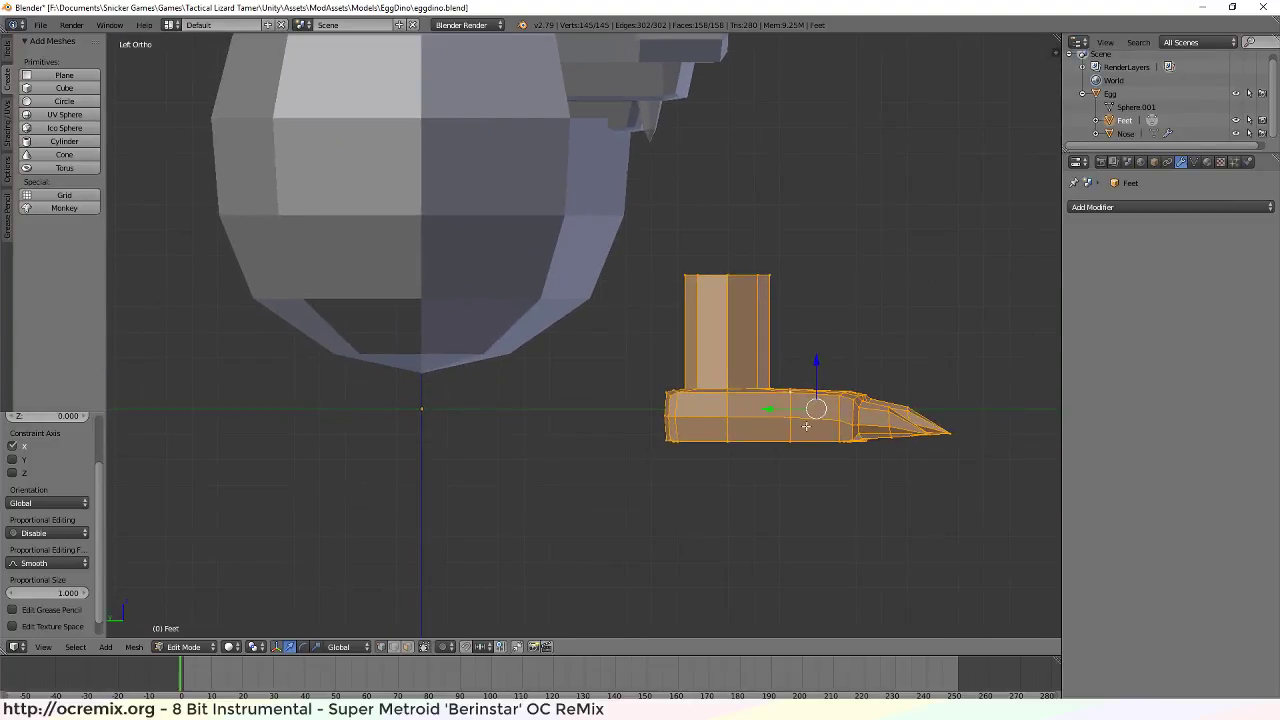
# Slide the foot along Y under the egg and compare it with the concept drawing
pyautogui.moveTo(759, 407); pyautogui.dragTo(414, 415)
pyautogui.scroll(-5, 614, 345)
pyautogui.moveTo(610, 354); pyautogui.dragTo(550, 346, button='middle')
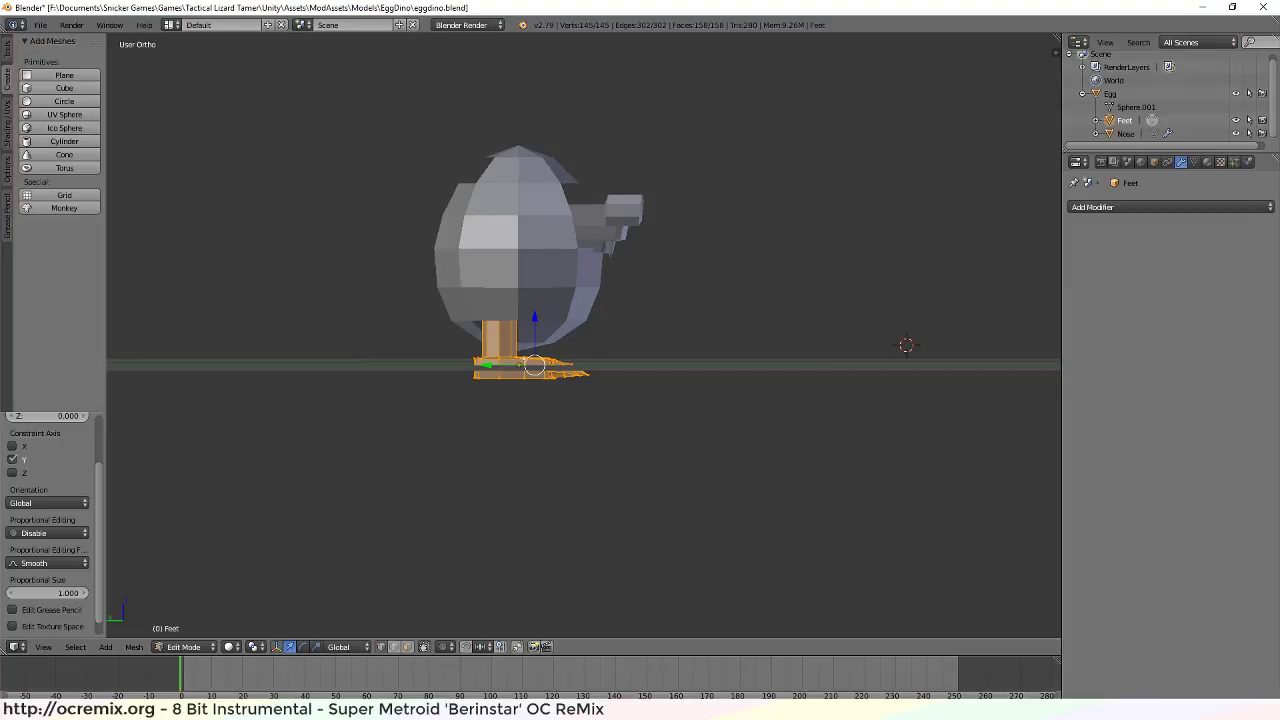
pyautogui.hotkey('alt', 'Tab')
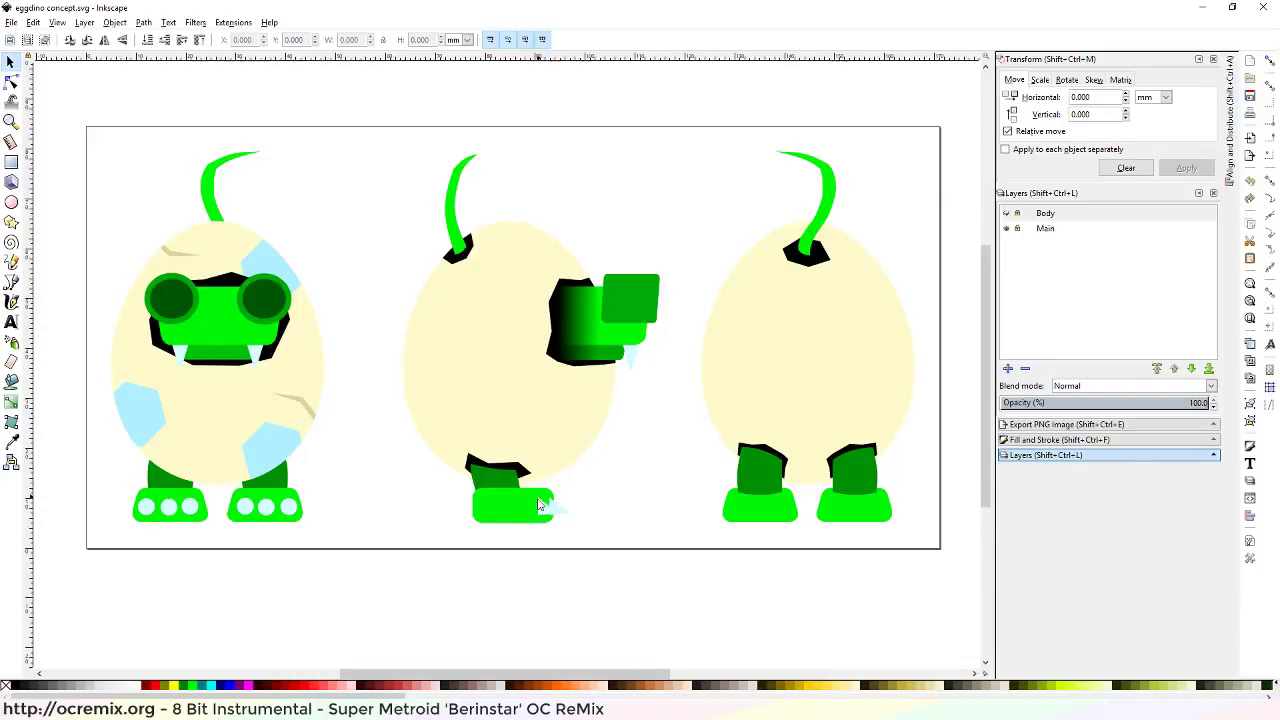
pyautogui.hotkey('alt', 'Tab')
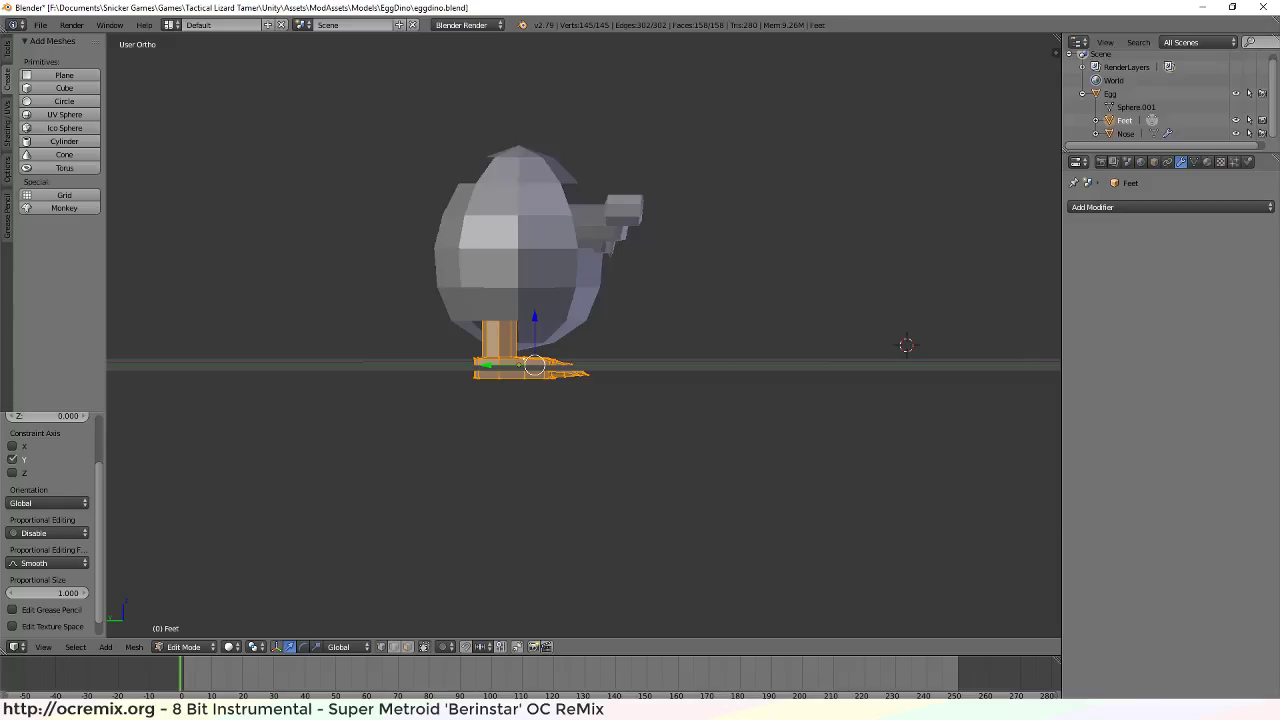
# Scale the foot mesh while keeping its height unchanged (Shift+Z)
pyautogui.scroll(4, 480, 347)
pyautogui.moveTo(675, 340); pyautogui.dragTo(660, 362, button='middle')
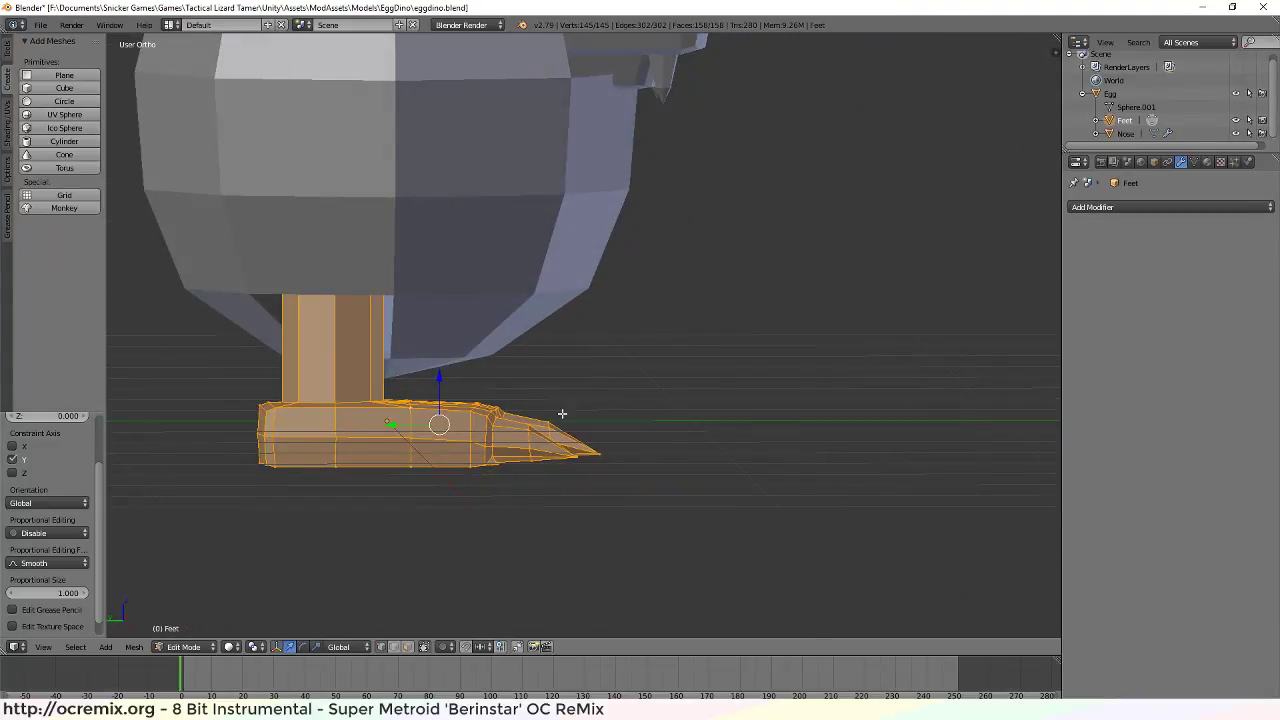
pyautogui.moveTo(413, 425); pyautogui.dragTo(399, 449, button='middle')
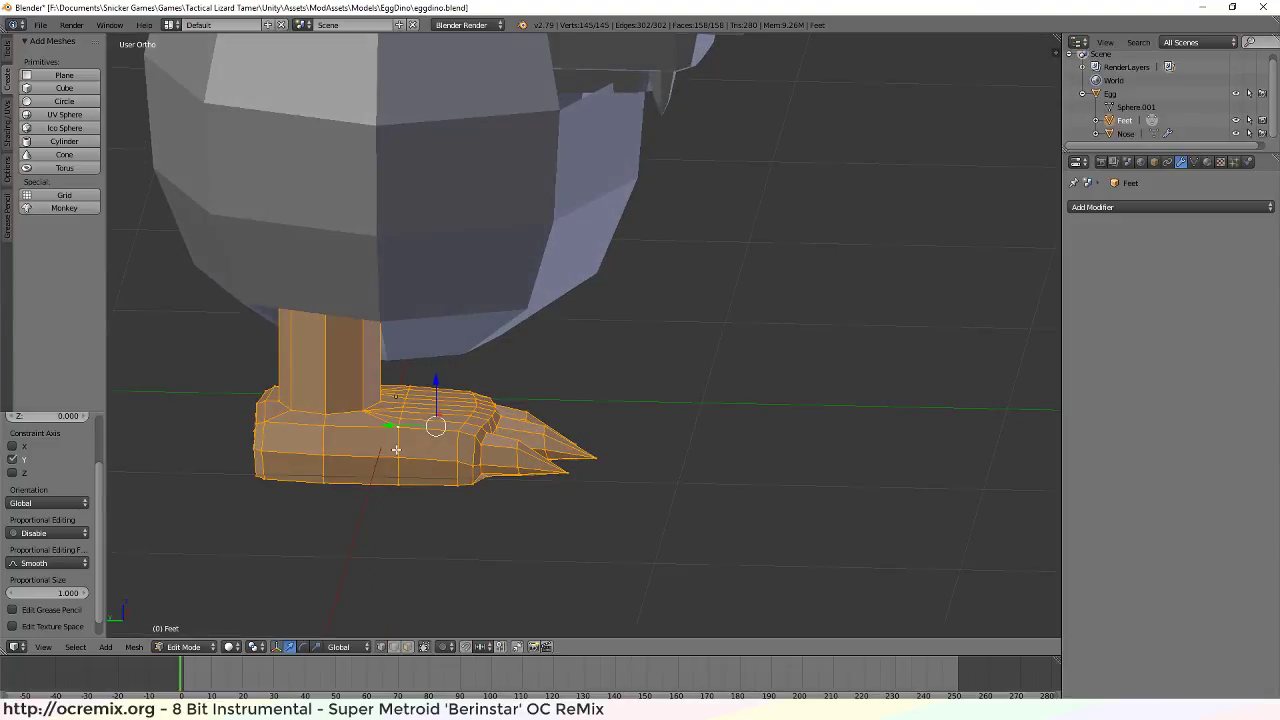
pyautogui.press('s')
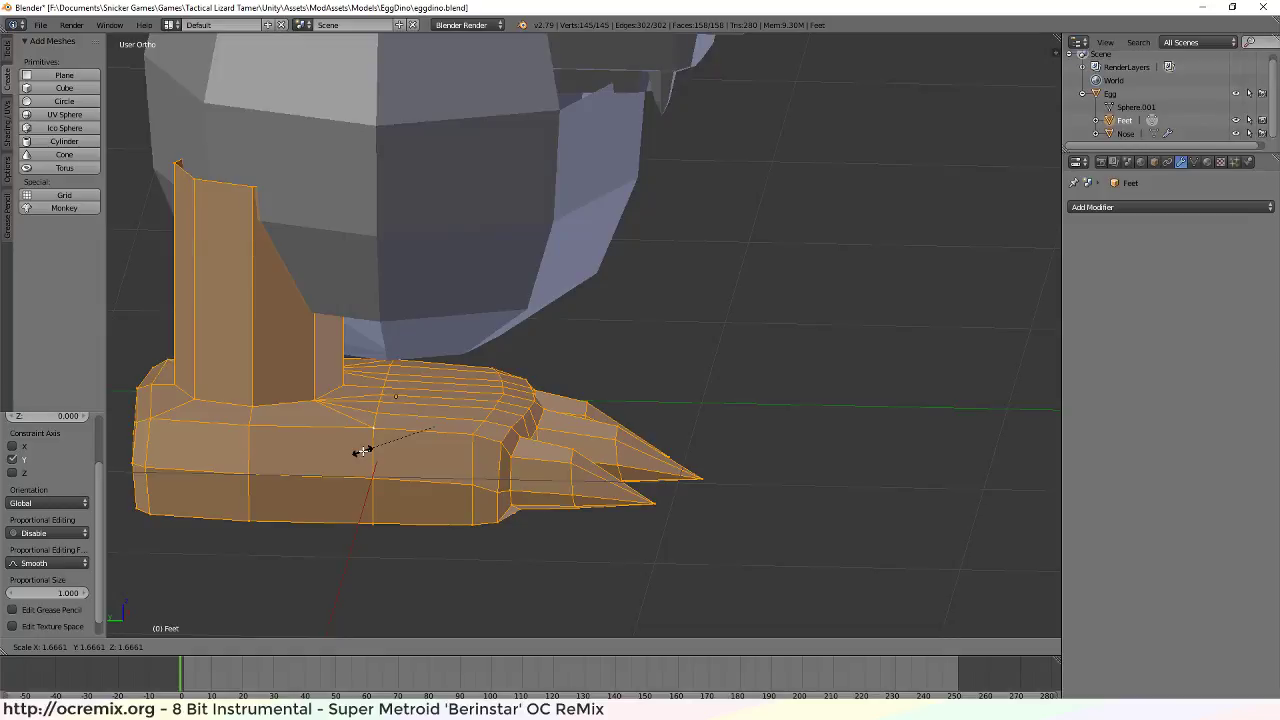
pyautogui.hotkey('shift', 'z')
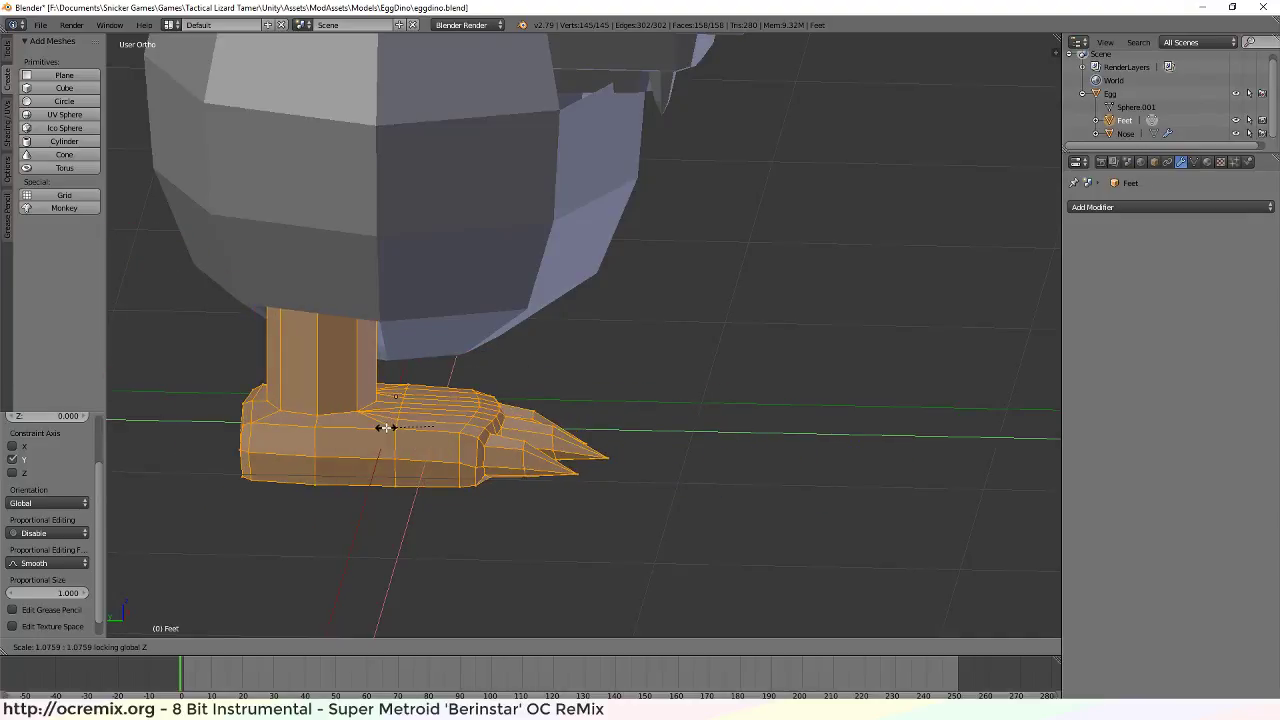
pyautogui.click(391, 426)
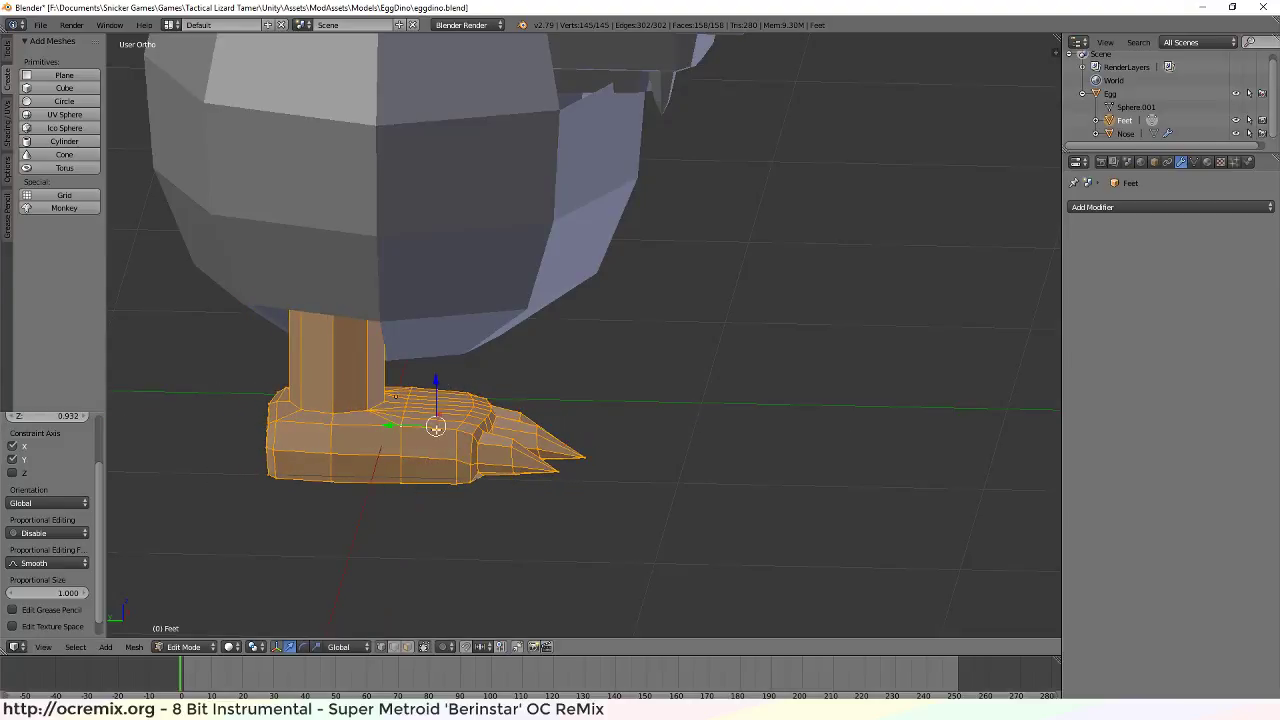
# In front view, shift the foot slightly further left along X
pyautogui.moveTo(638, 432); pyautogui.dragTo(518, 437, button='middle')
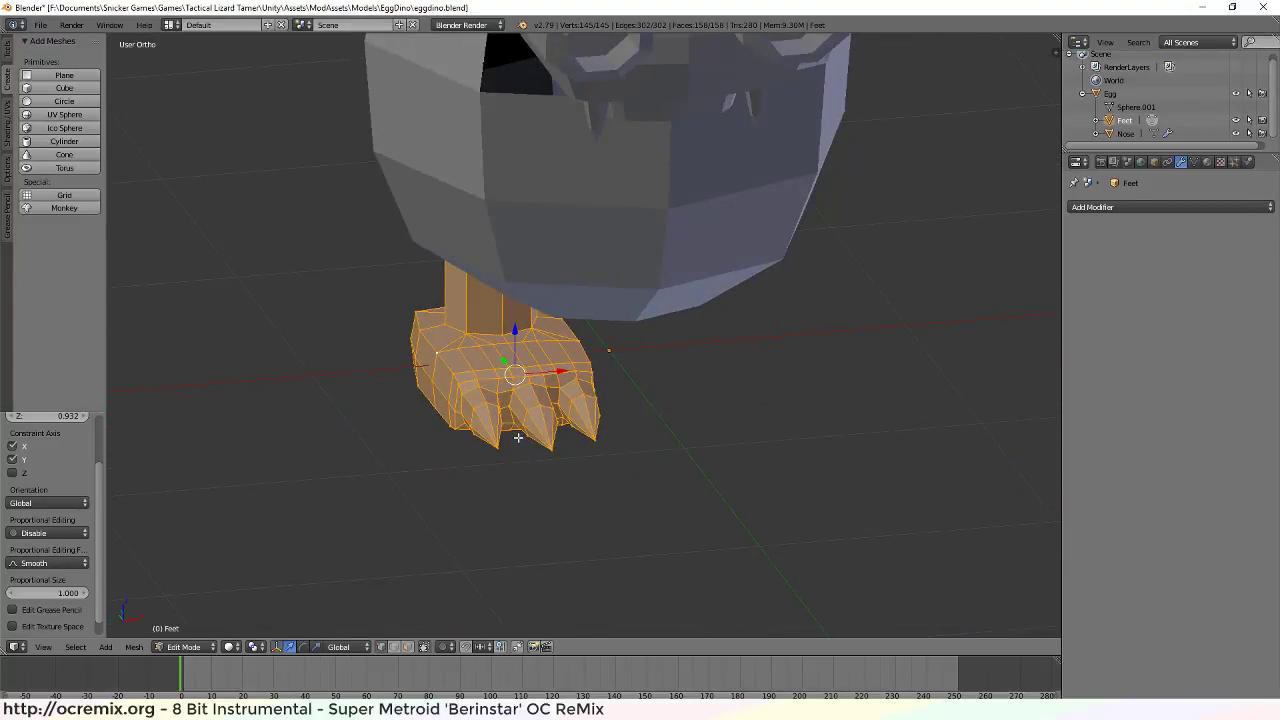
pyautogui.press('KP_1')
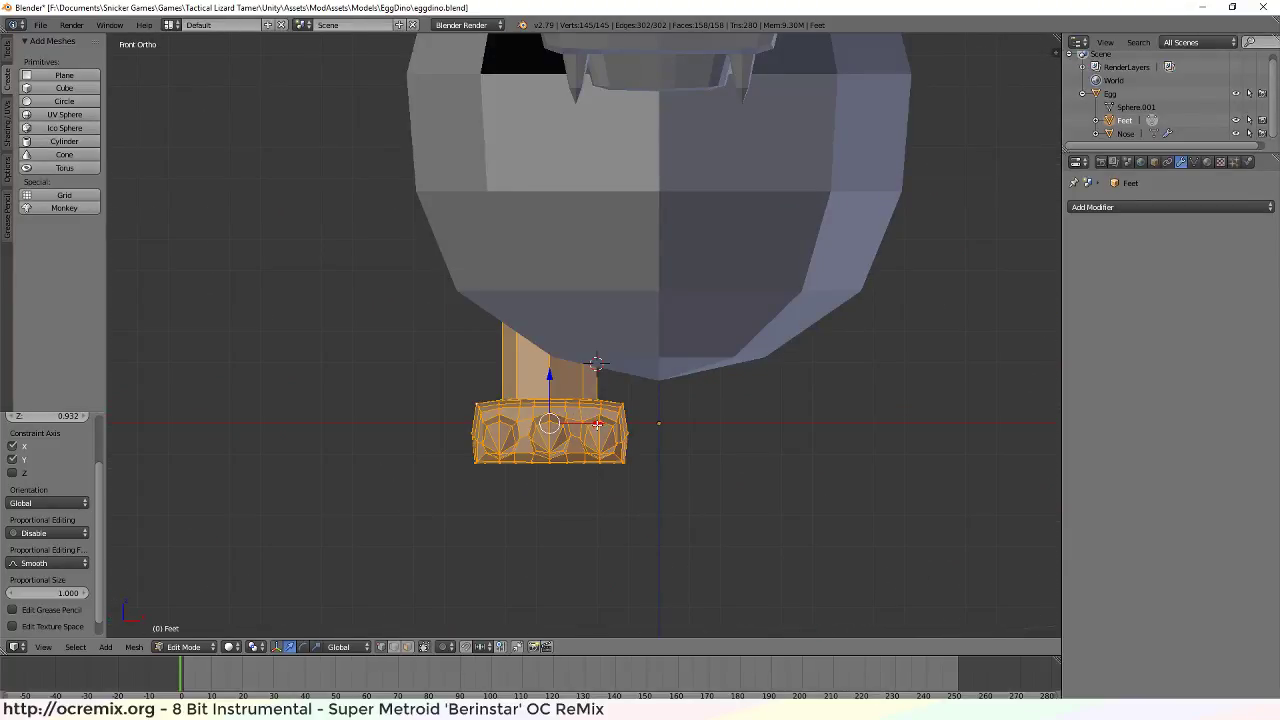
pyautogui.moveTo(597, 425); pyautogui.dragTo(586, 425)
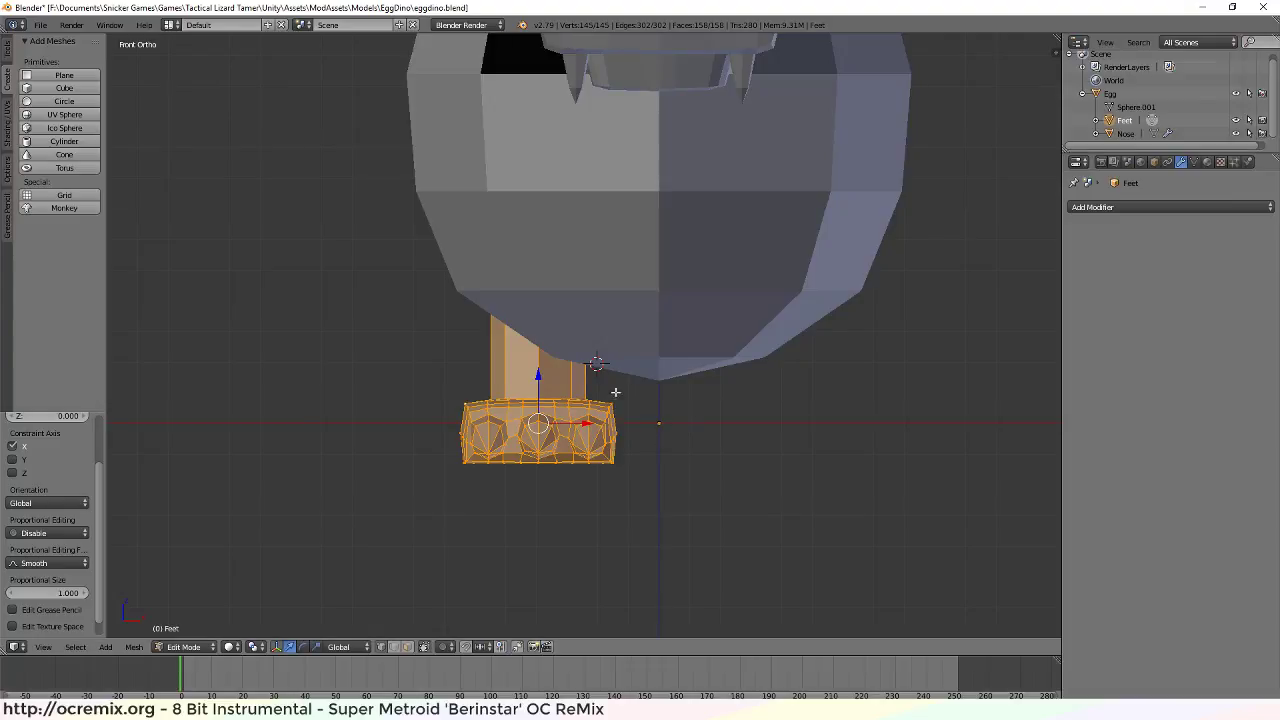
pyautogui.scroll(-2, 662, 398)
pyautogui.scroll(1, 686, 400)
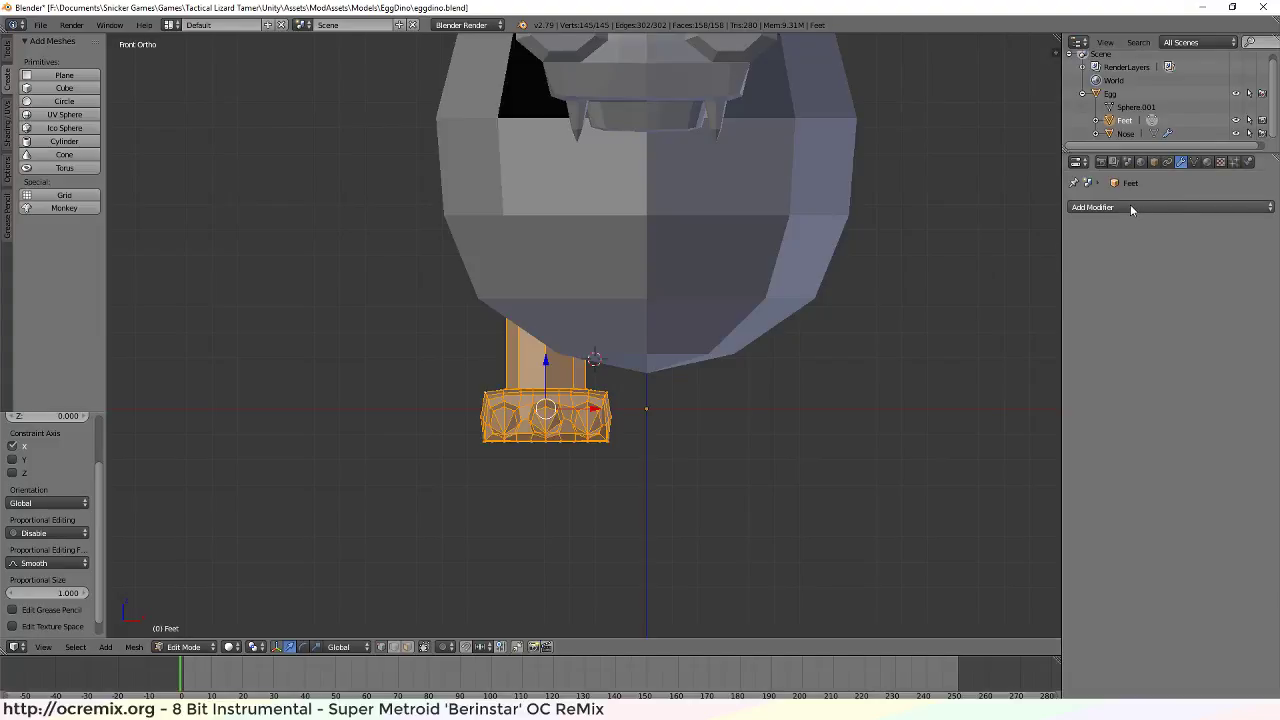
# Add a Mirror modifier to the Feet object to create the second foot
pyautogui.press('Tab')
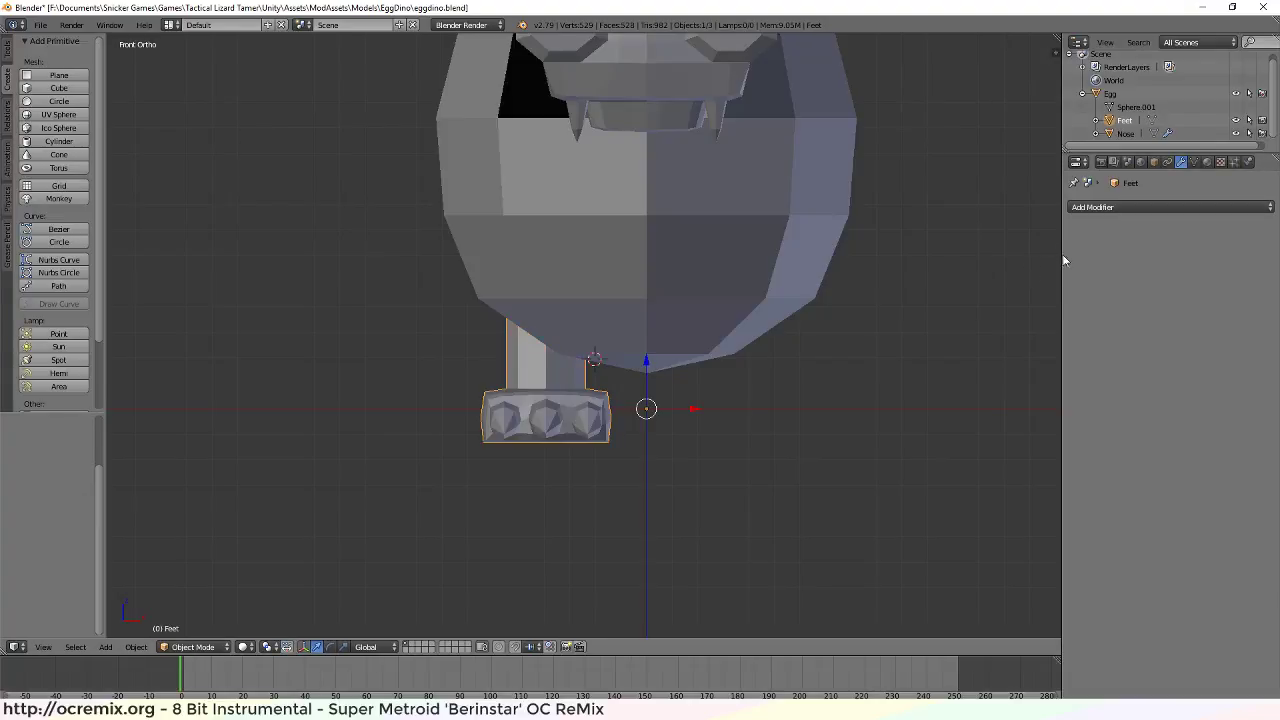
pyautogui.click(1110, 206)
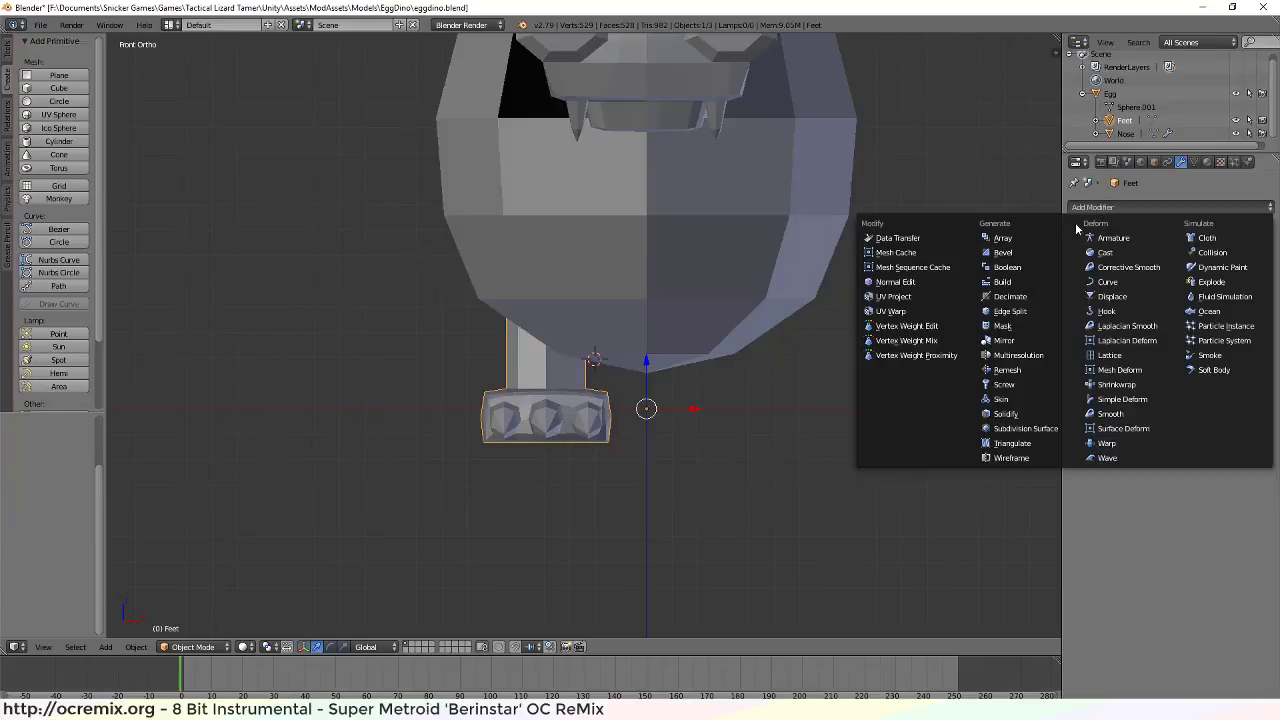
pyautogui.click(1008, 341)
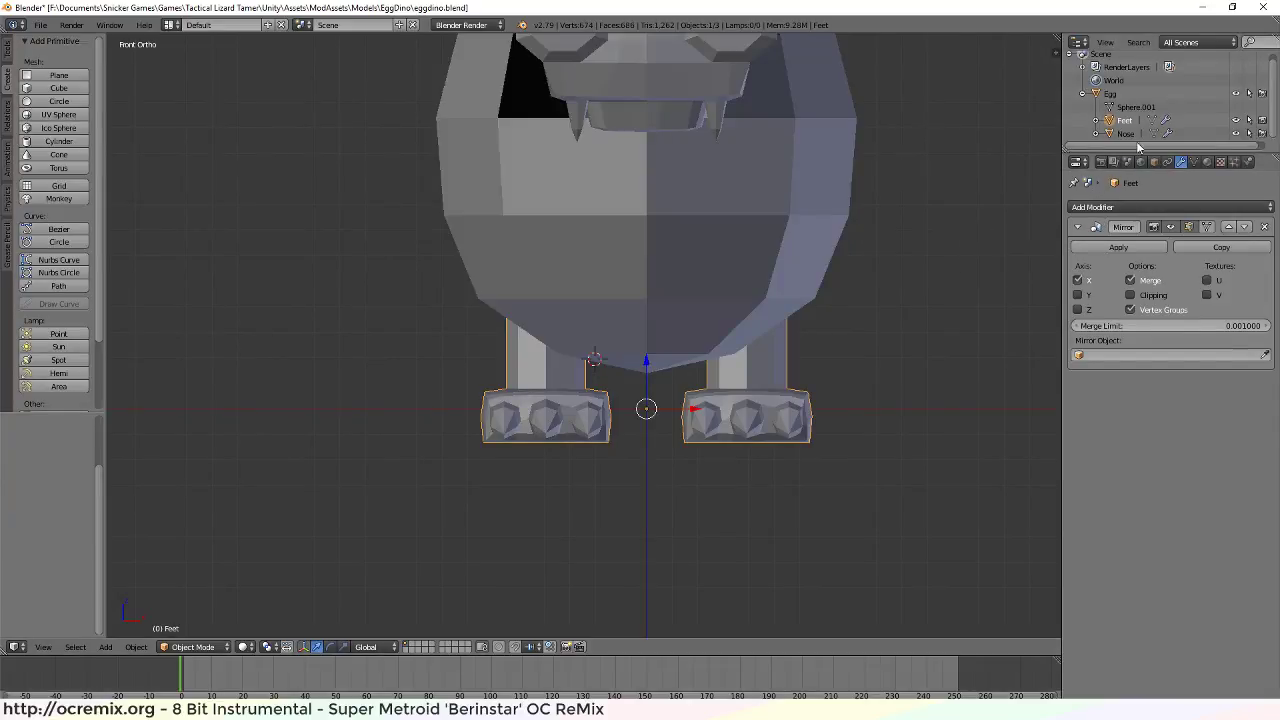
# Raise the foot 0.130 units along Z and compare the feet with the concept drawing
pyautogui.press('Tab')
pyautogui.moveTo(545, 360); pyautogui.dragTo(536, 330)
pyautogui.moveTo(608, 455)
pyautogui.mouseDown(button='middle')
pyautogui.moveTo(630, 440)
pyautogui.moveTo(629, 463)
pyautogui.moveTo(589, 458)
pyautogui.mouseUp(button='middle')
pyautogui.scroll(4, 572, 316)
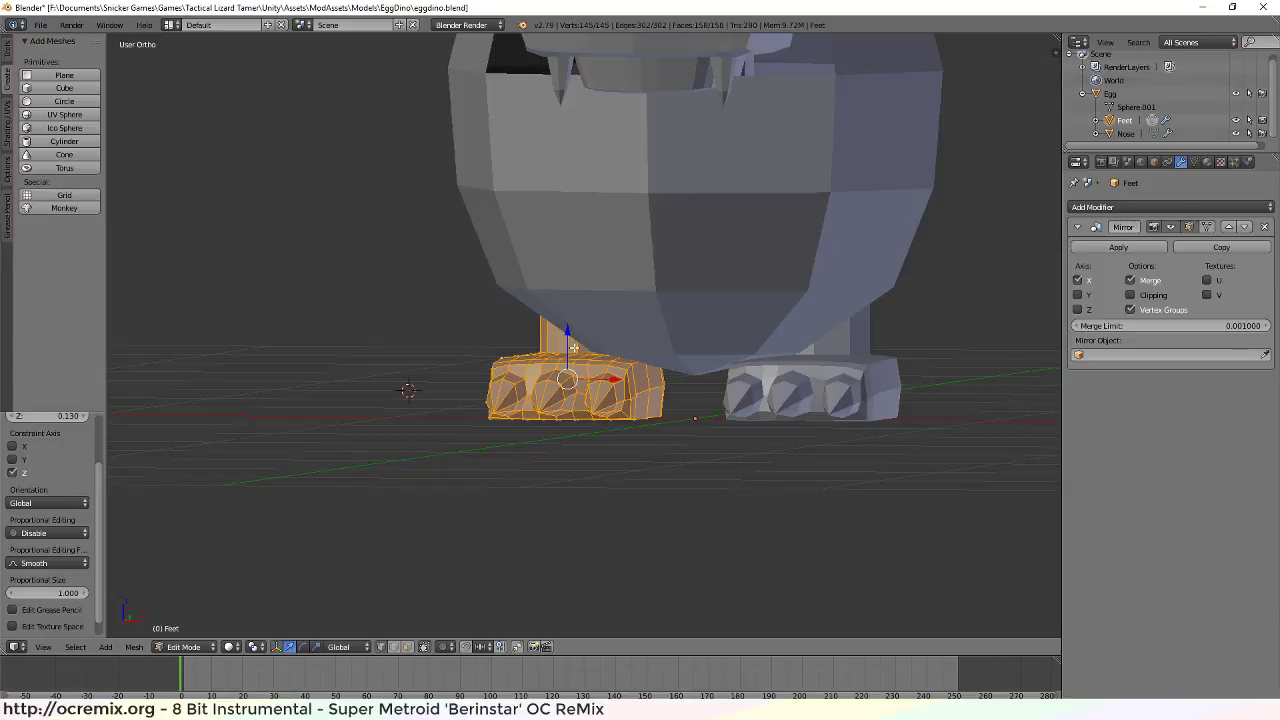
pyautogui.moveTo(566, 433)
pyautogui.mouseDown(button='middle')
pyautogui.moveTo(600, 432)
pyautogui.moveTo(590, 435)
pyautogui.mouseUp(button='middle')
pyautogui.scroll(-3, 659, 372)
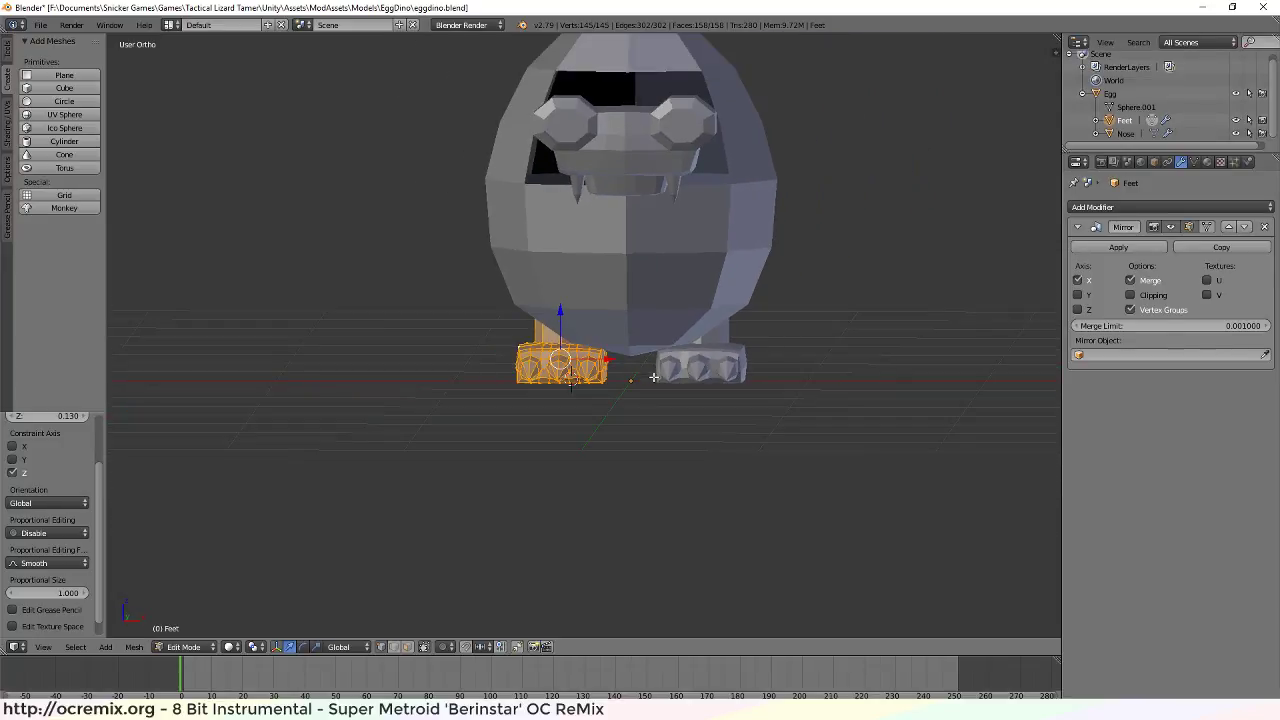
pyautogui.scroll(2, 659, 372)
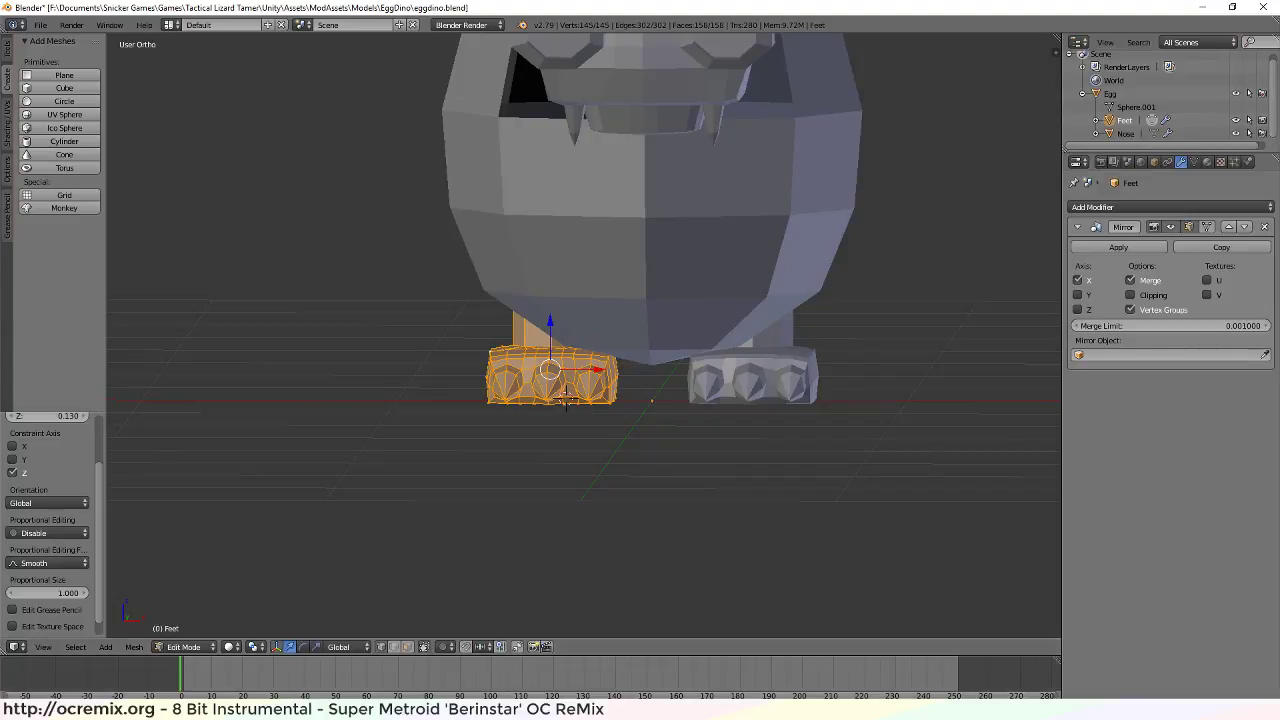
pyautogui.hotkey('alt', 'Tab')
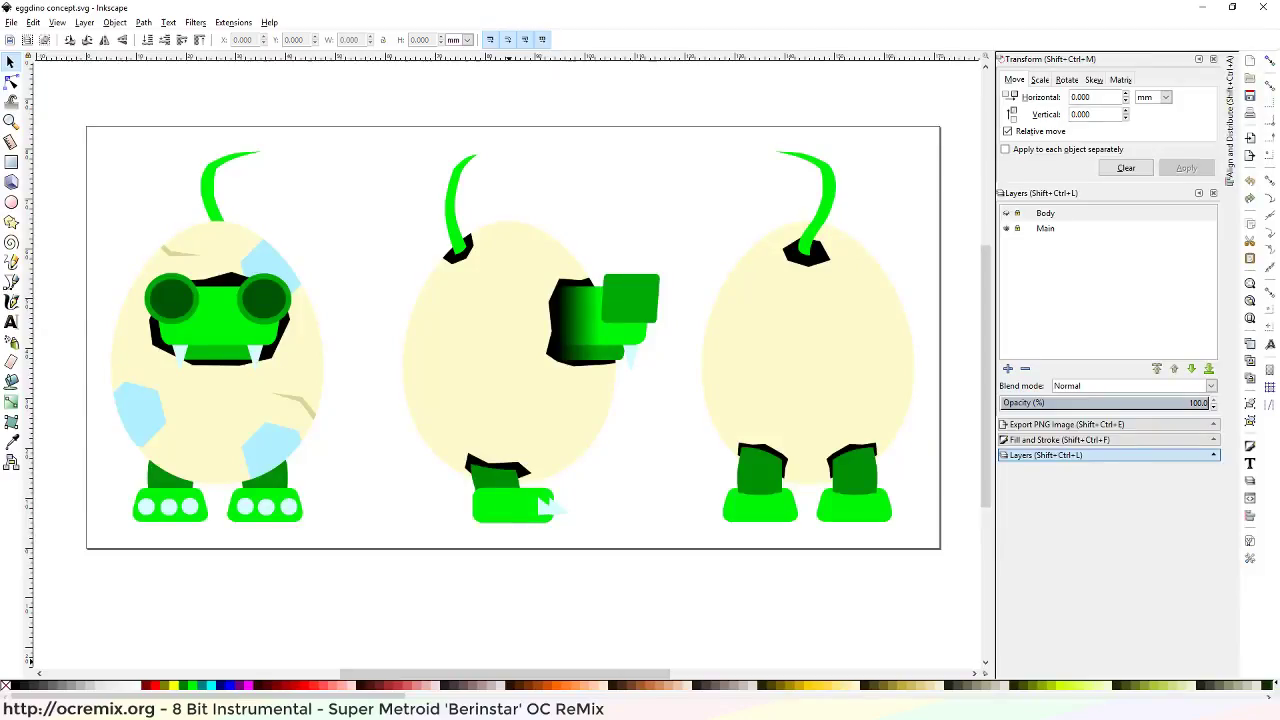
pyautogui.hotkey('alt', 'Tab')
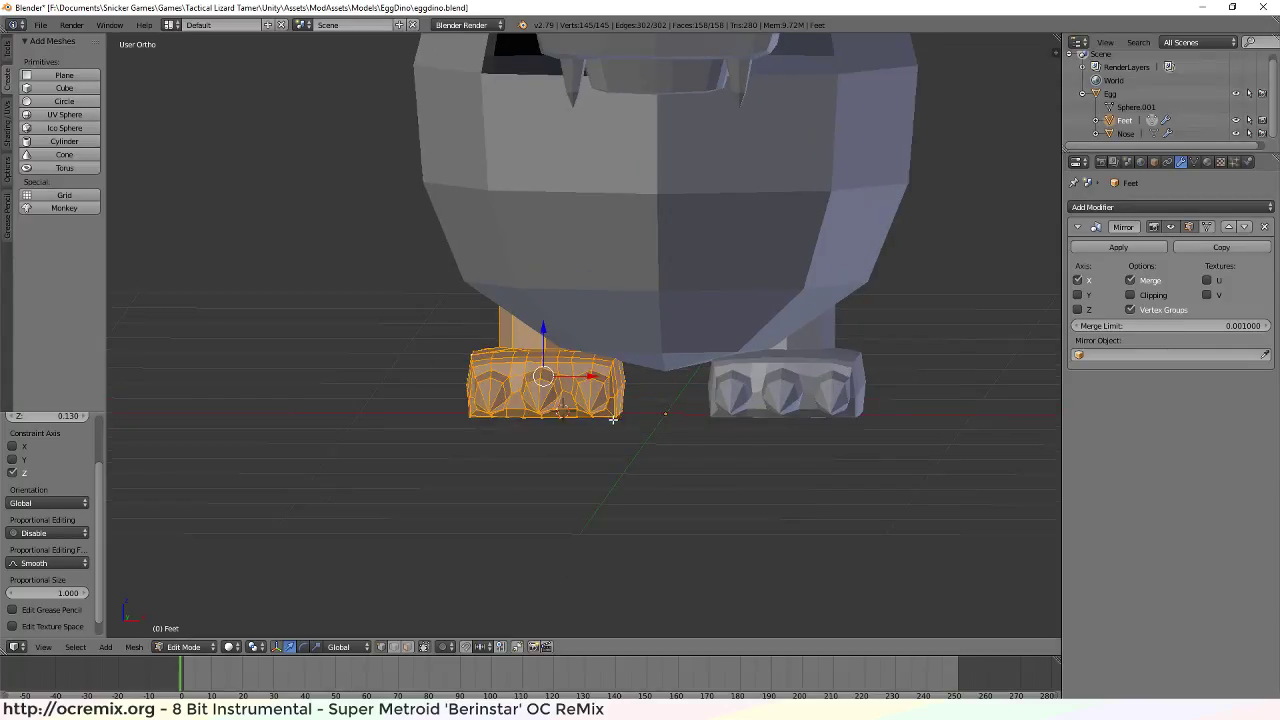
# Select the Egg object in the Outliner and orbit around it for inspection
pyautogui.moveTo(620, 459); pyautogui.dragTo(540, 453, button='middle')
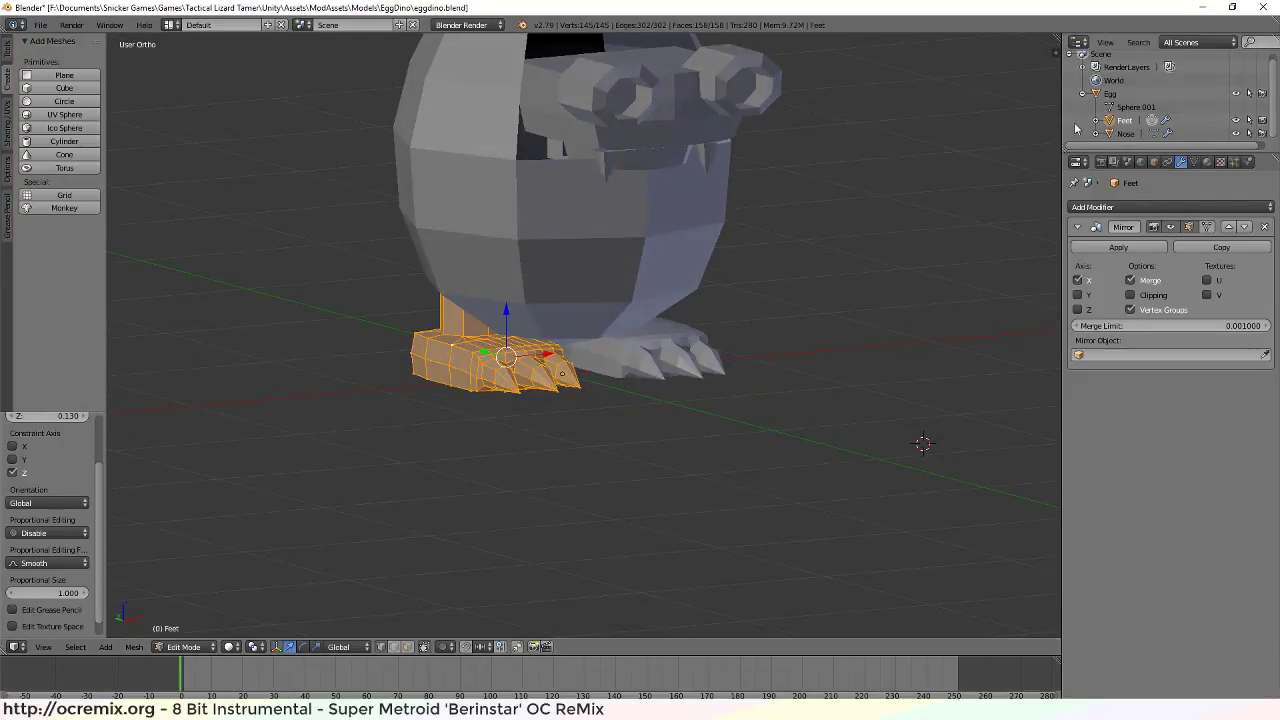
pyautogui.click(1111, 94)
pyautogui.scroll(-3, 640, 257)
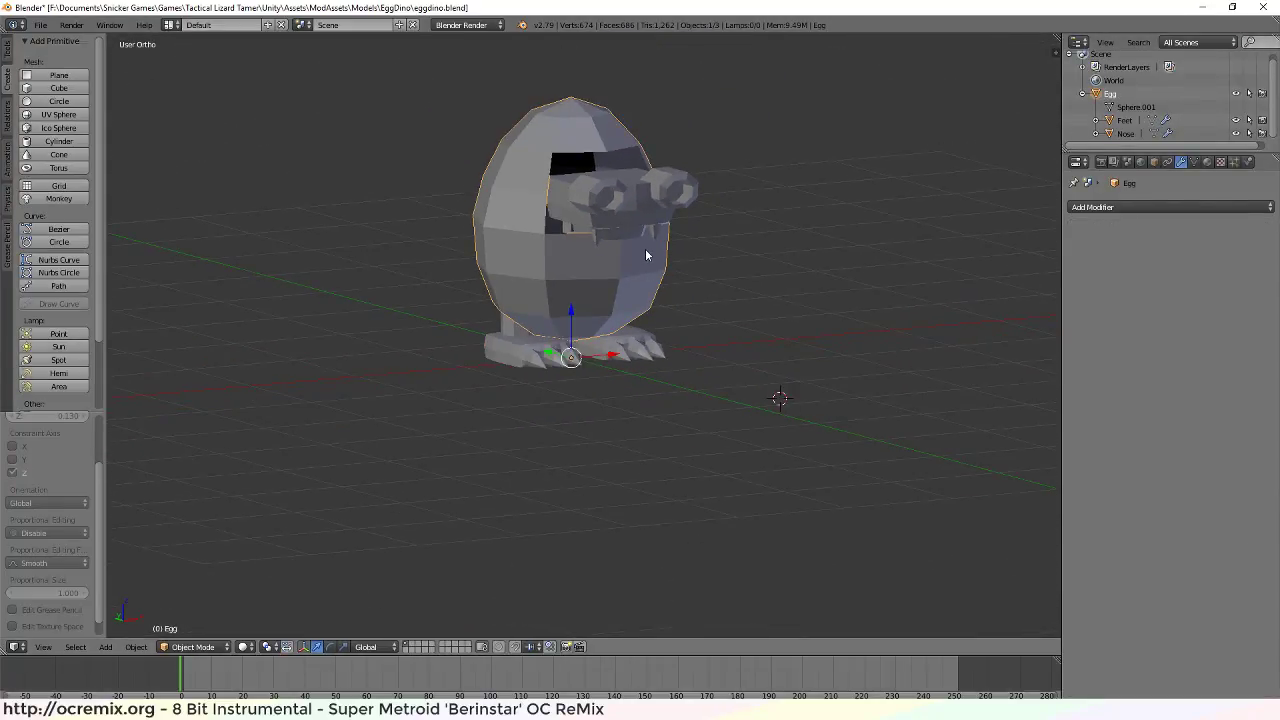
pyautogui.moveTo(655, 270)
pyautogui.mouseDown(button='middle')
pyautogui.moveTo(614, 282)
pyautogui.moveTo(589, 244)
pyautogui.moveTo(697, 260)
pyautogui.moveTo(640, 268)
pyautogui.mouseUp(button='middle')
# Select the whole linked egg mesh and raise it 0.093 units along Z
pyautogui.press('Tab')
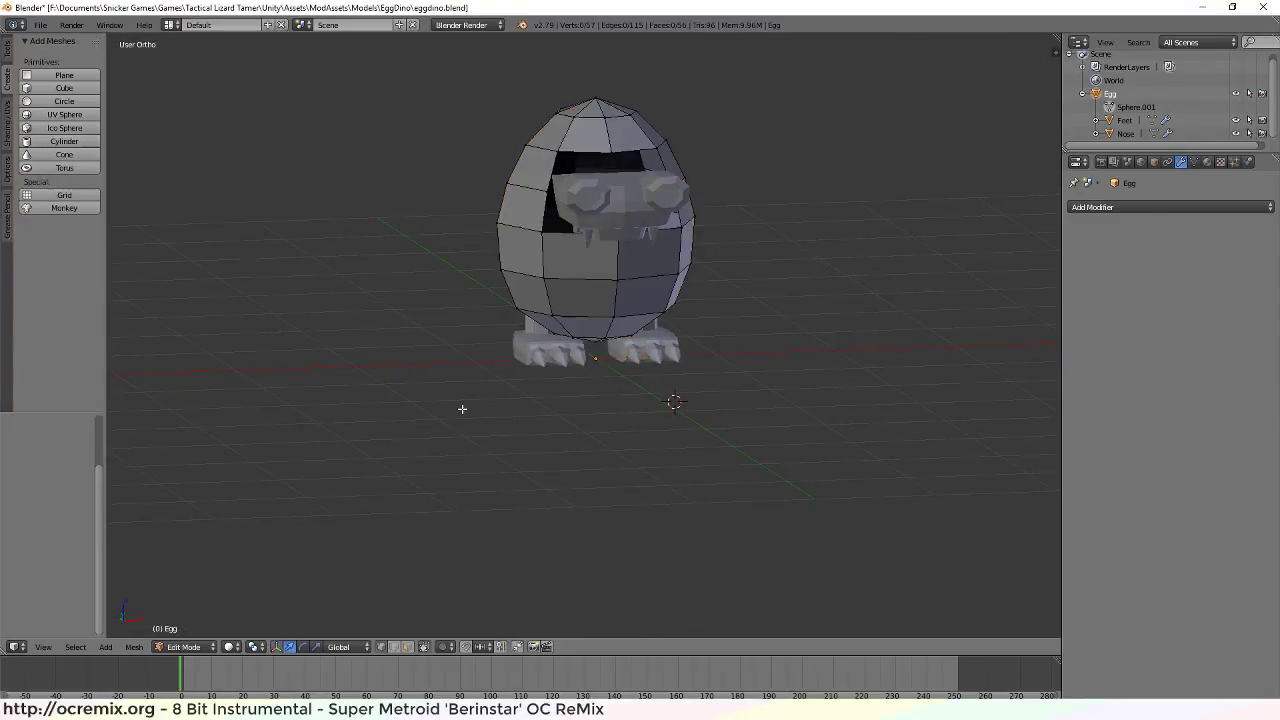
pyautogui.rightClick(618, 280)
pyautogui.hotkey('ctrl', 'l')
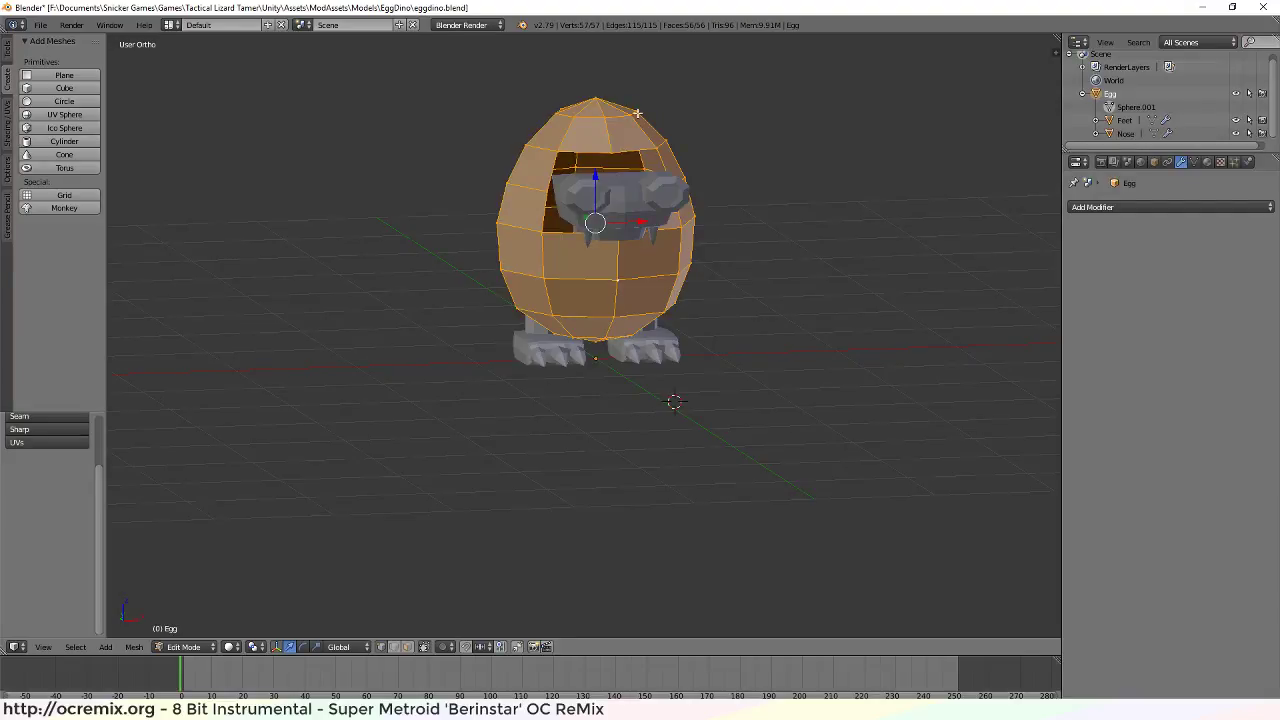
pyautogui.moveTo(596, 177); pyautogui.dragTo(596, 169)
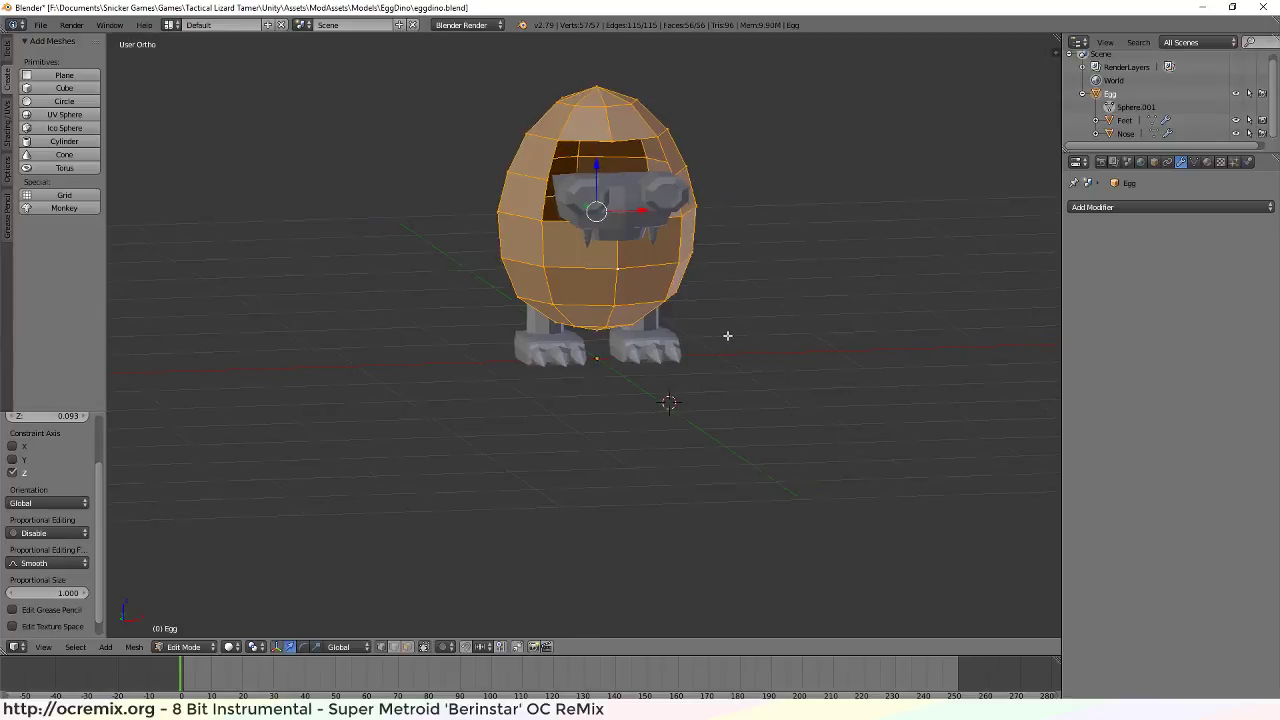
pyautogui.moveTo(726, 337); pyautogui.dragTo(698, 315, button='middle')
pyautogui.scroll(3, 698, 315)
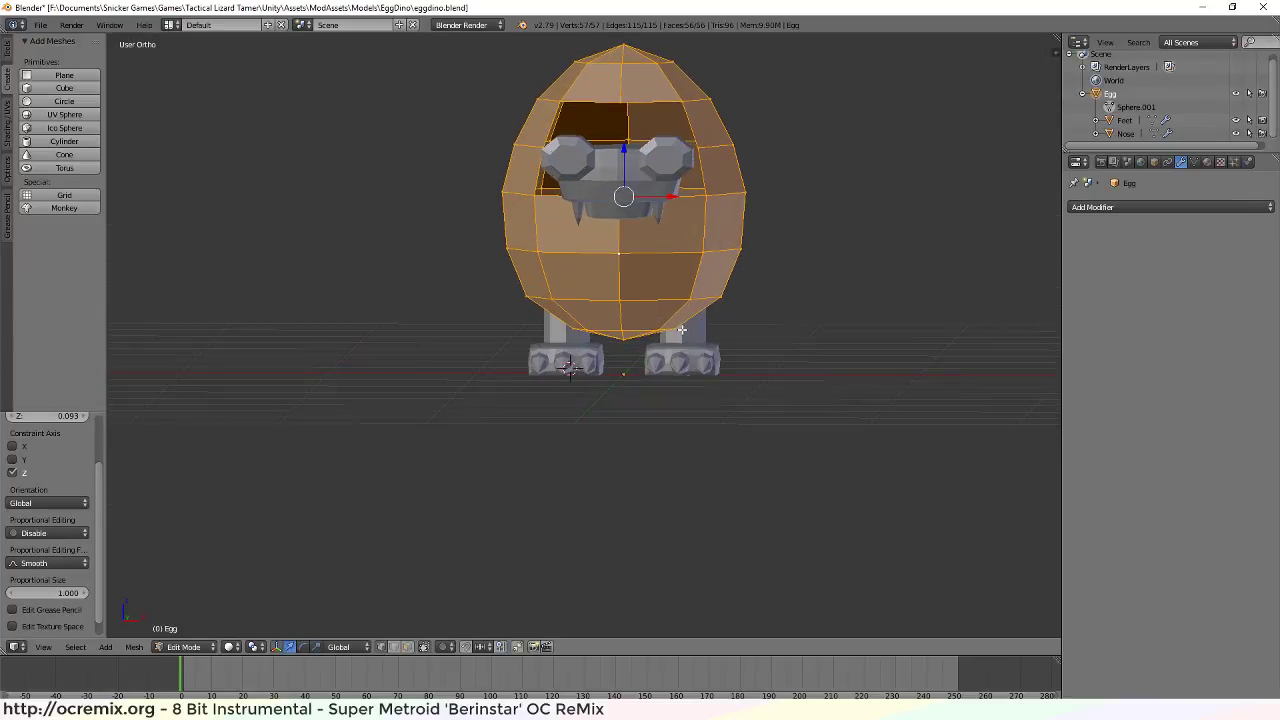
pyautogui.press('KP_1')
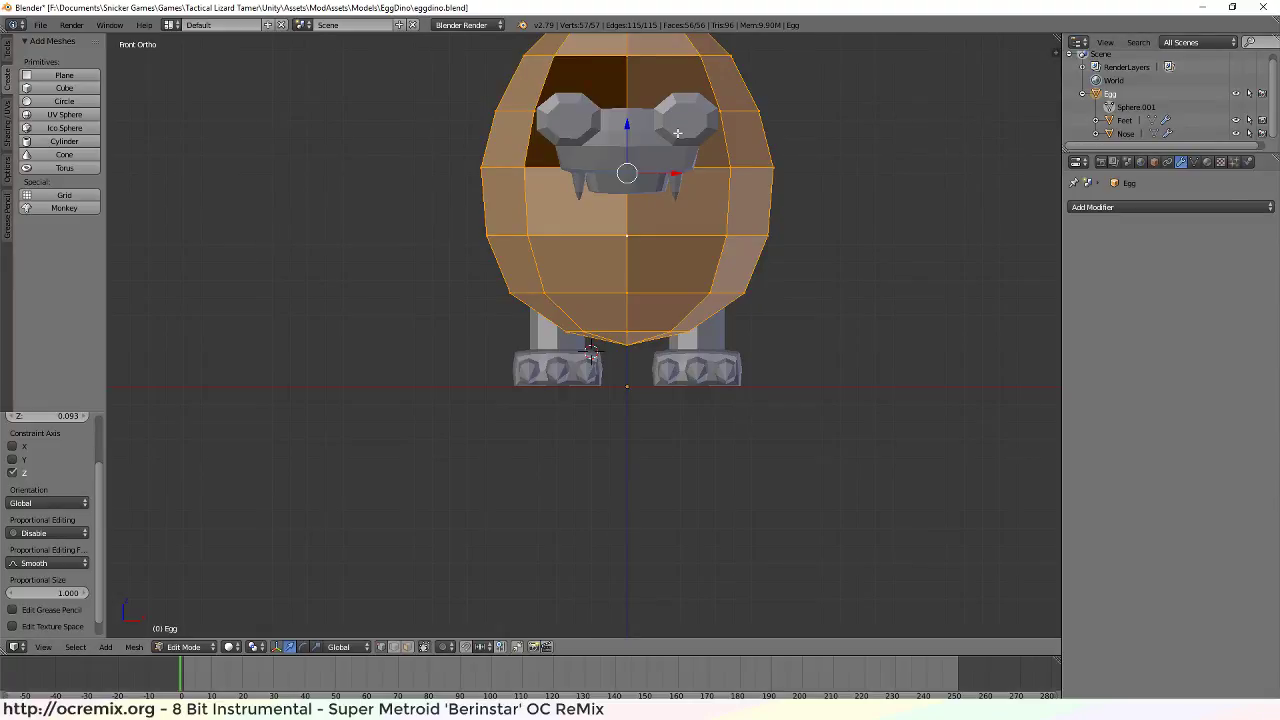
pyautogui.press('Tab')
pyautogui.rightClick(669, 147)
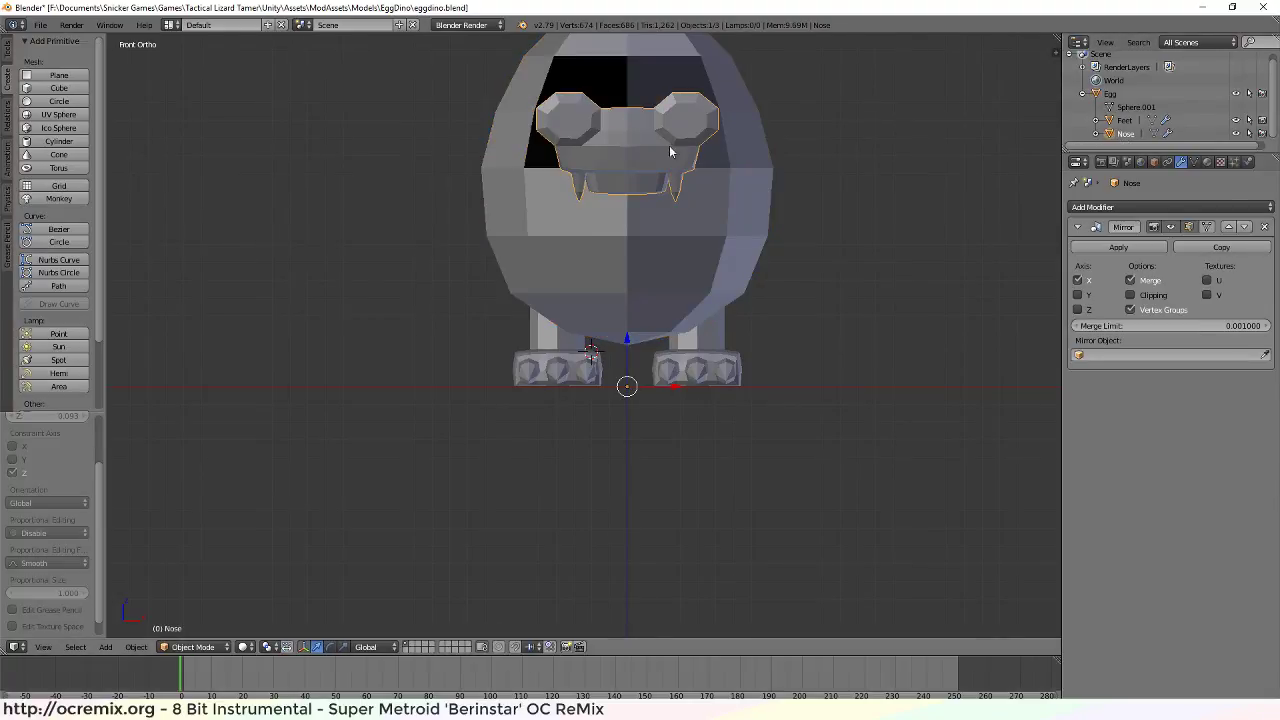
pyautogui.press('Tab')
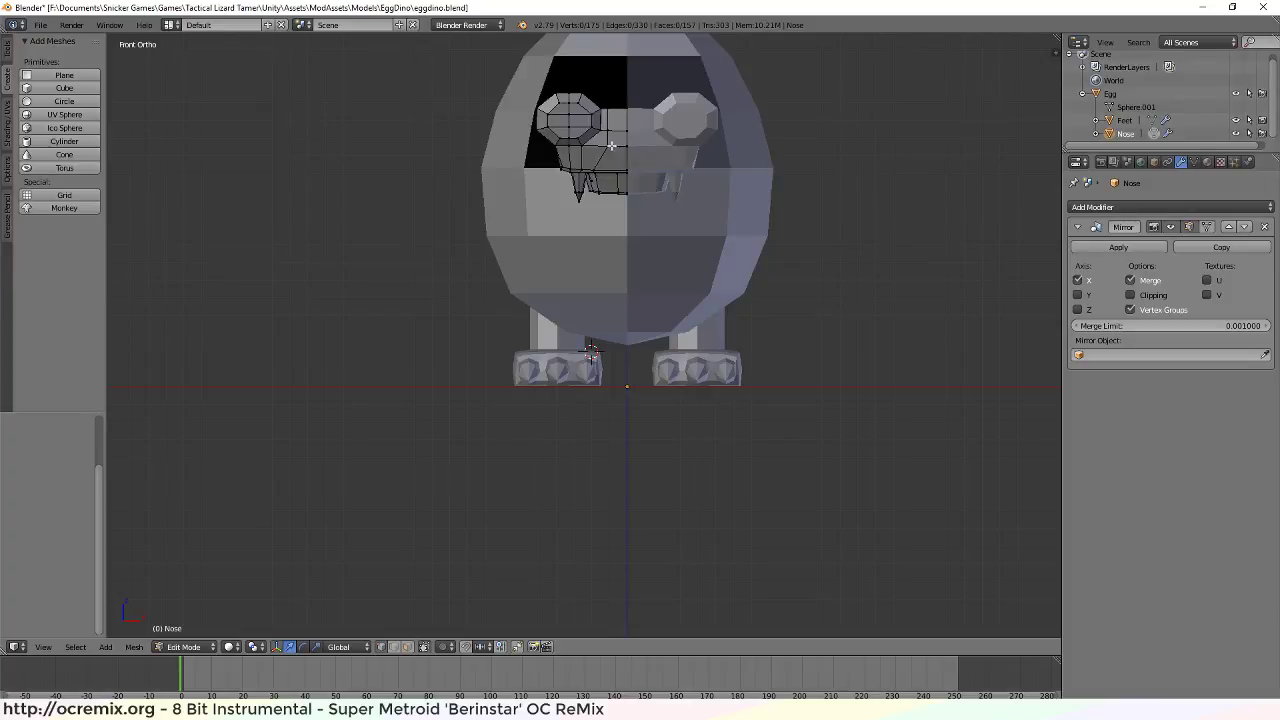
pyautogui.rightClick(606, 146)
pyautogui.hotkey('ctrl', 'l')
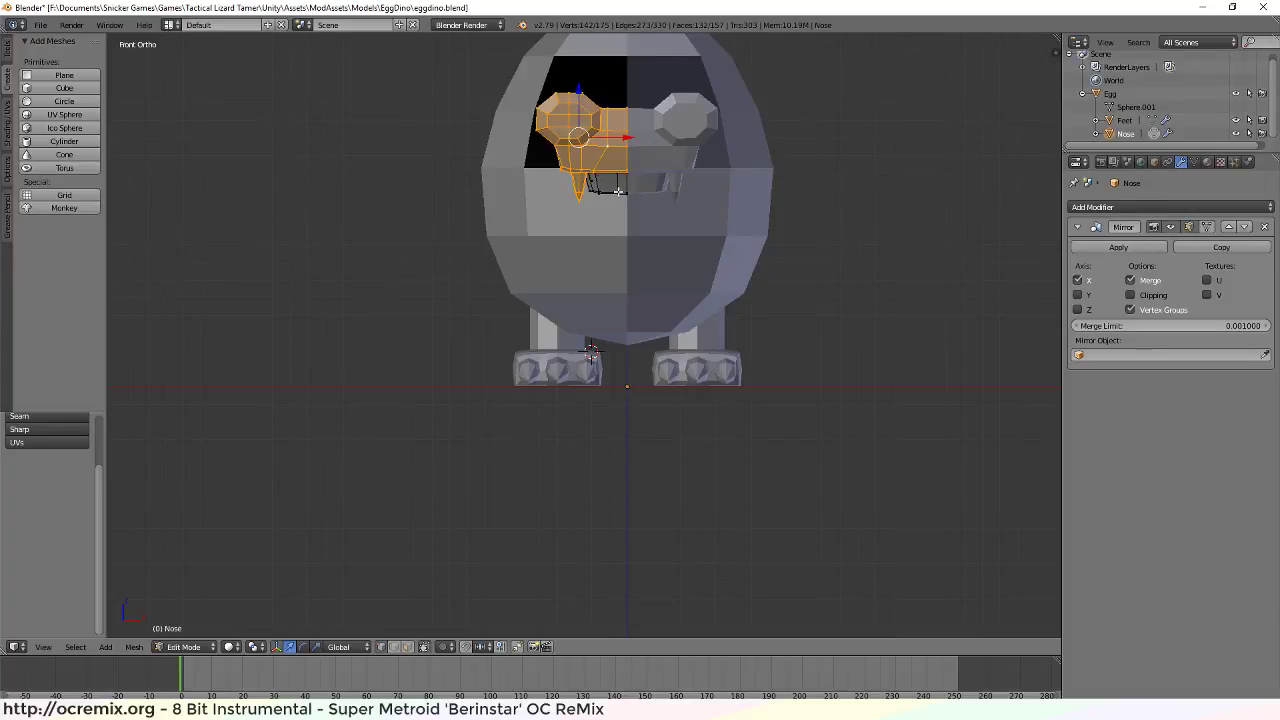
pyautogui.press('l')
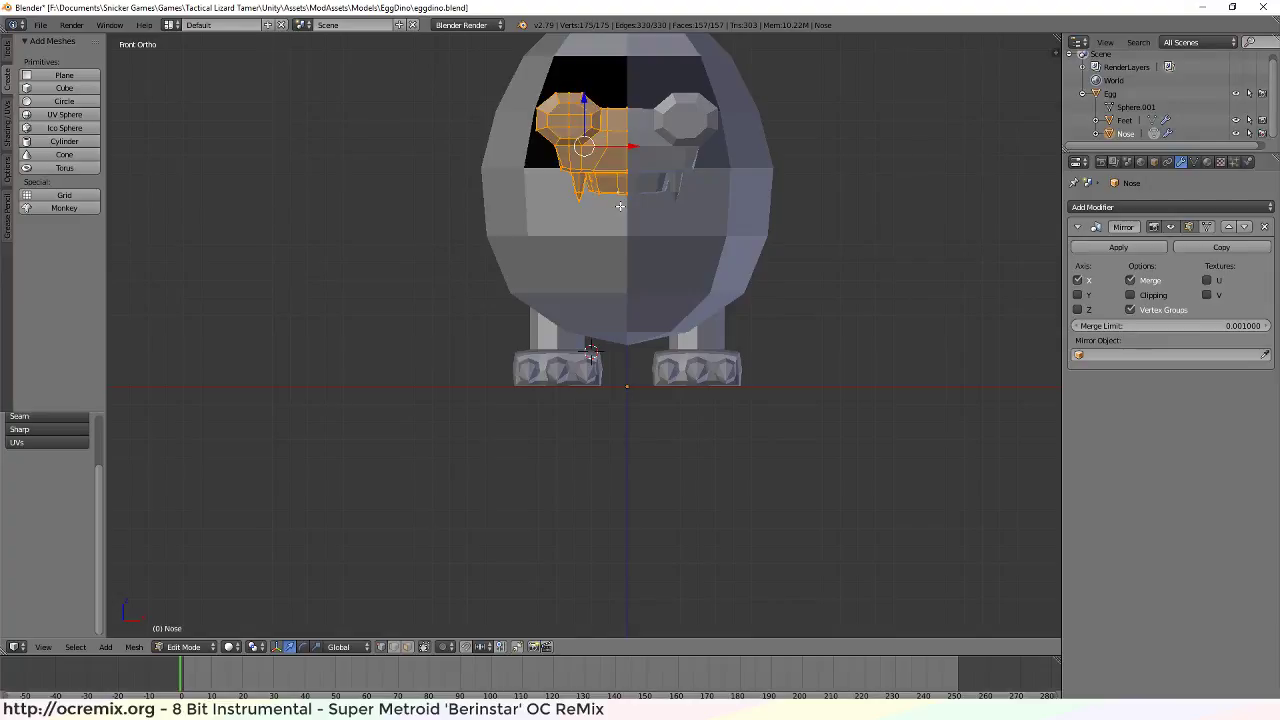
pyautogui.press('g')
pyautogui.press('z')
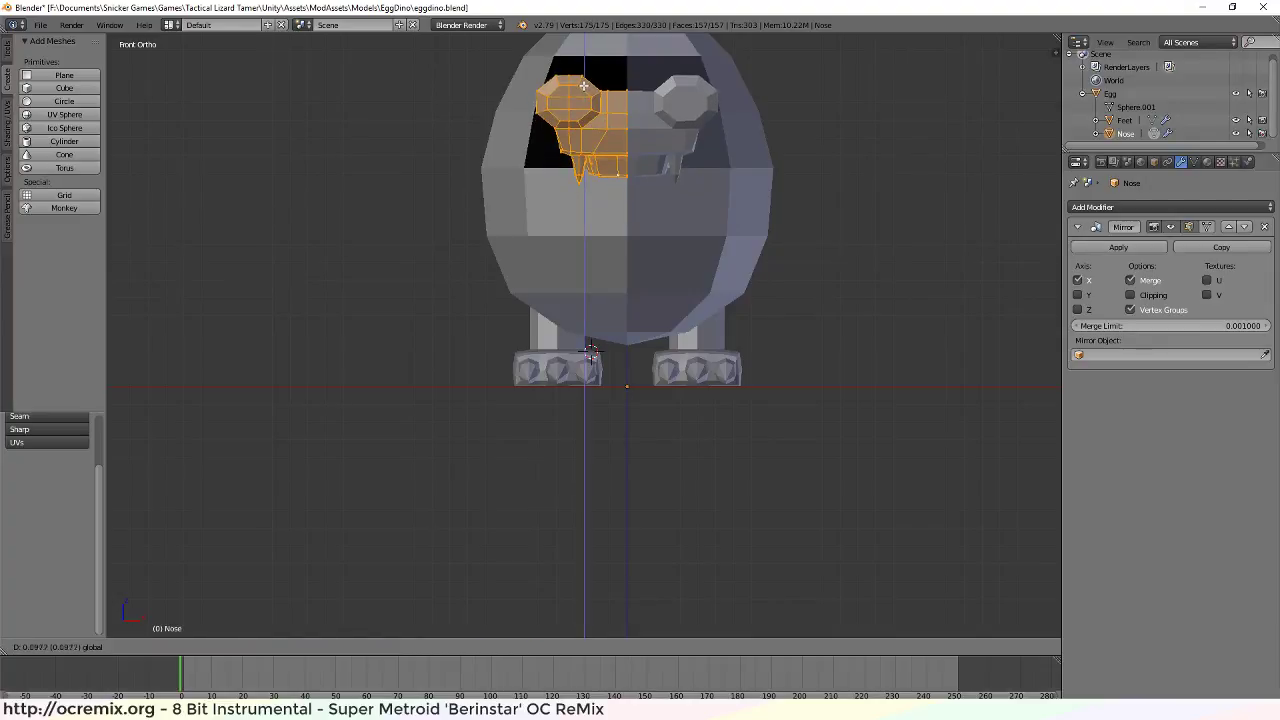
pyautogui.press('Return')
pyautogui.scroll(-2, 582, 90)
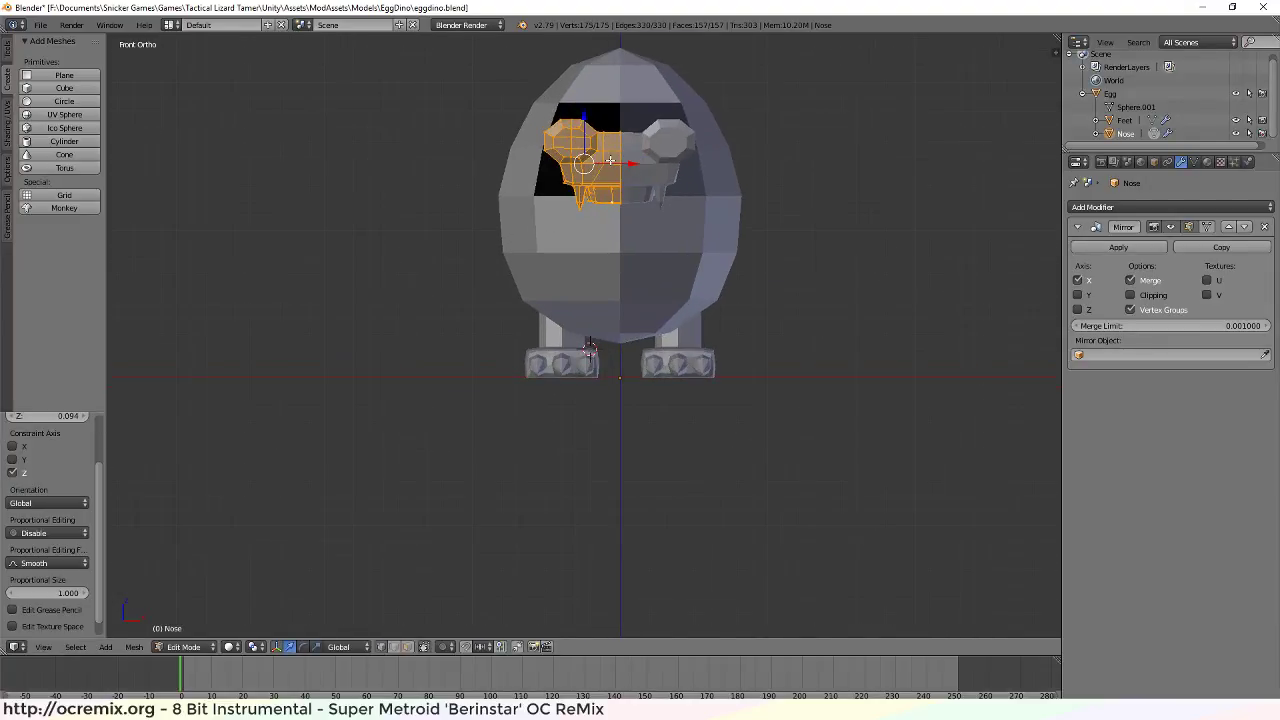
pyautogui.moveTo(633, 158); pyautogui.dragTo(638, 184, button='middle')
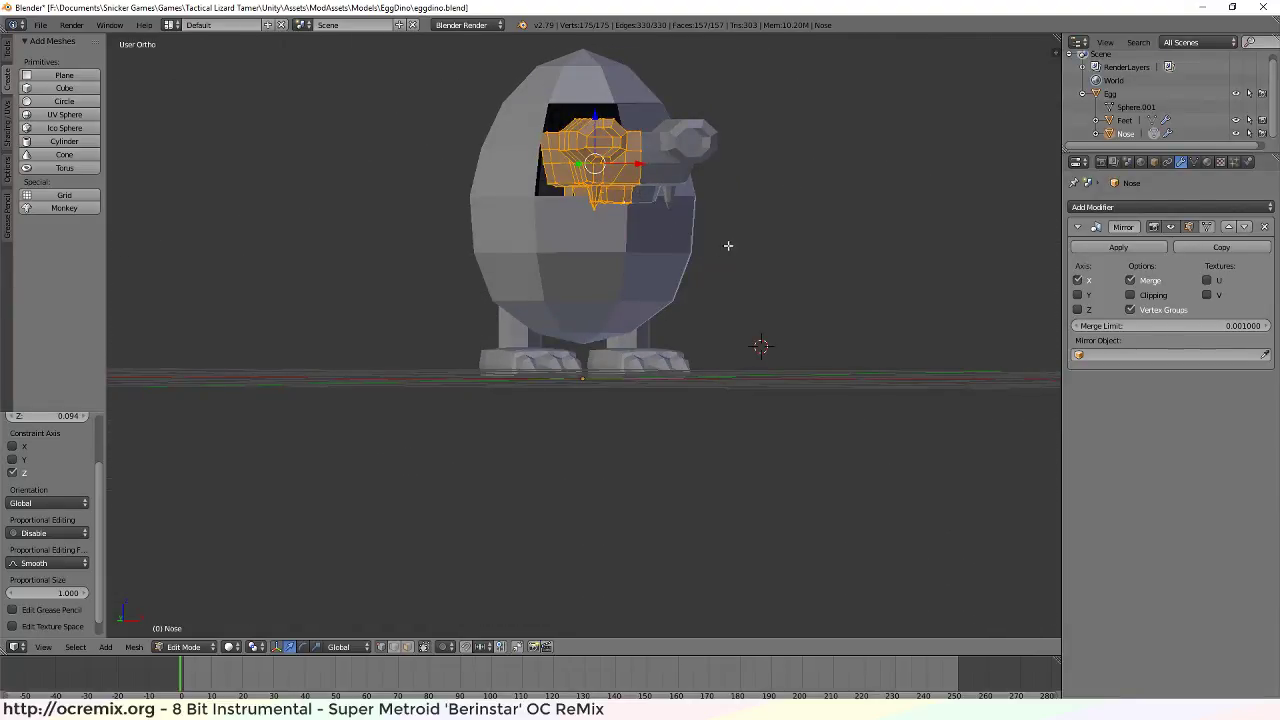
pyautogui.scroll(2, 670, 180)
pyautogui.moveTo(666, 156); pyautogui.dragTo(620, 131, button='middle')
pyautogui.scroll(-2, 617, 85)
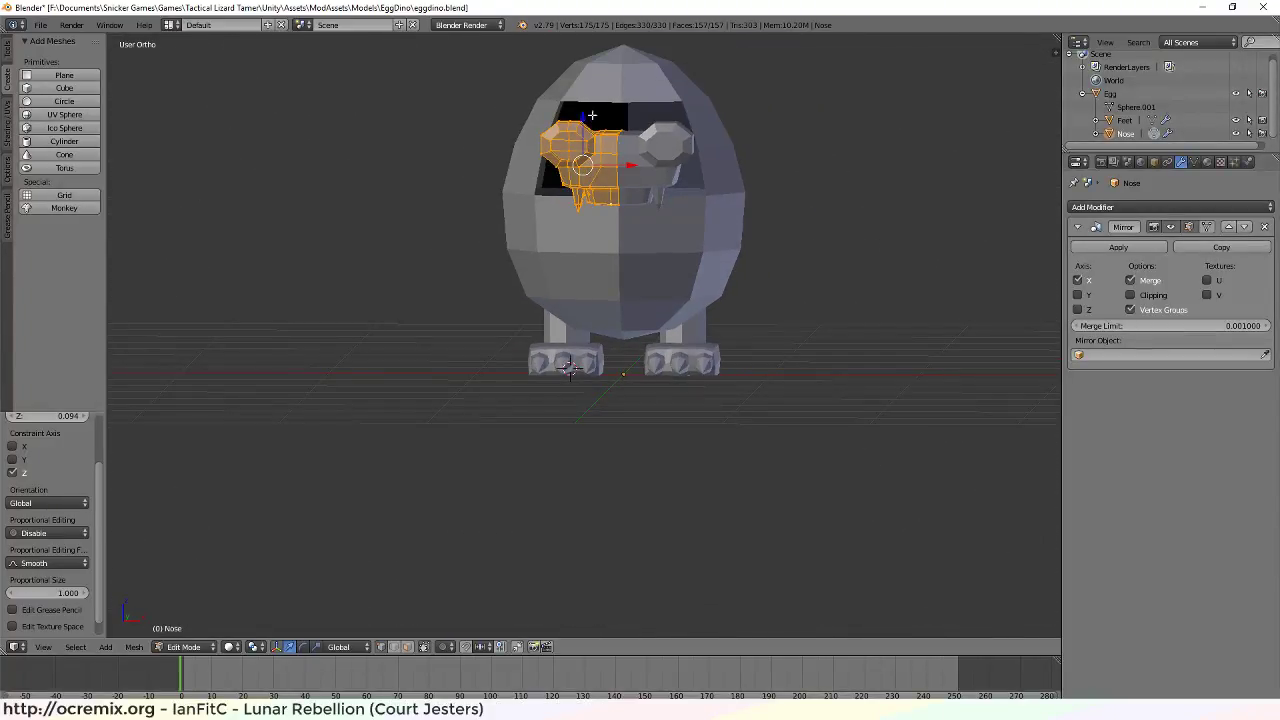
pyautogui.scroll(1, 566, 304)
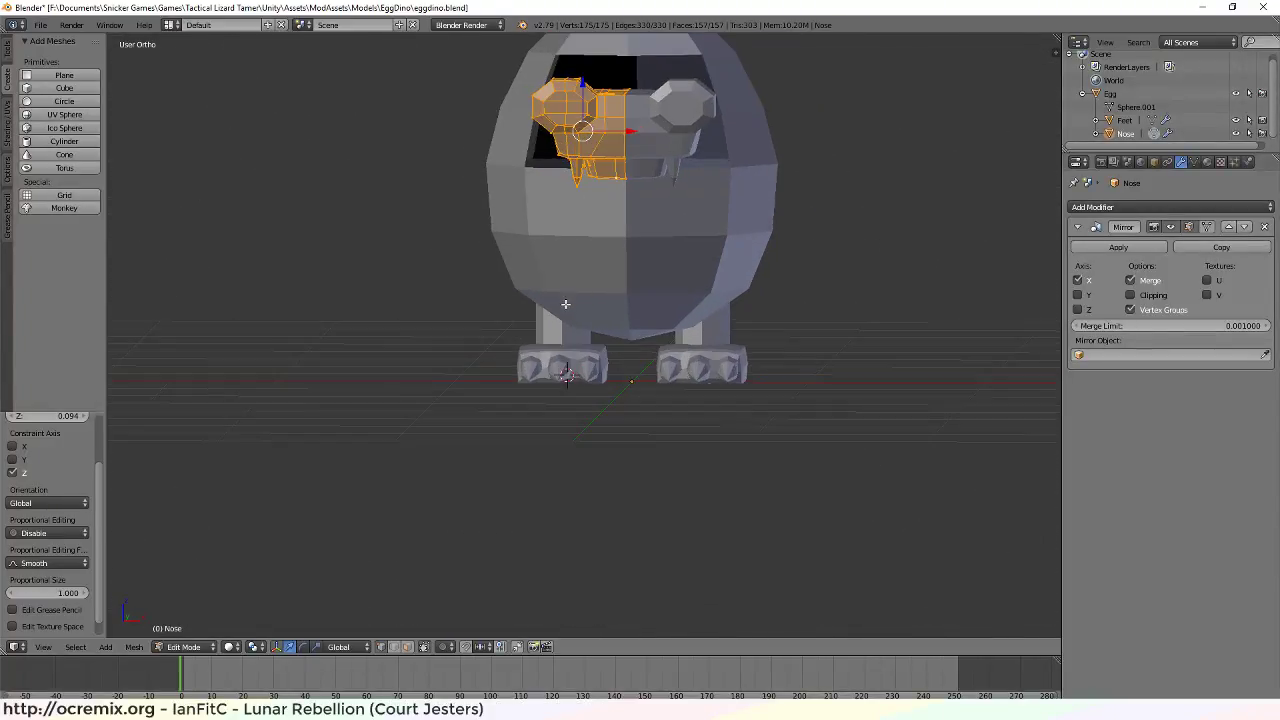
pyautogui.scroll(4, 578, 390)
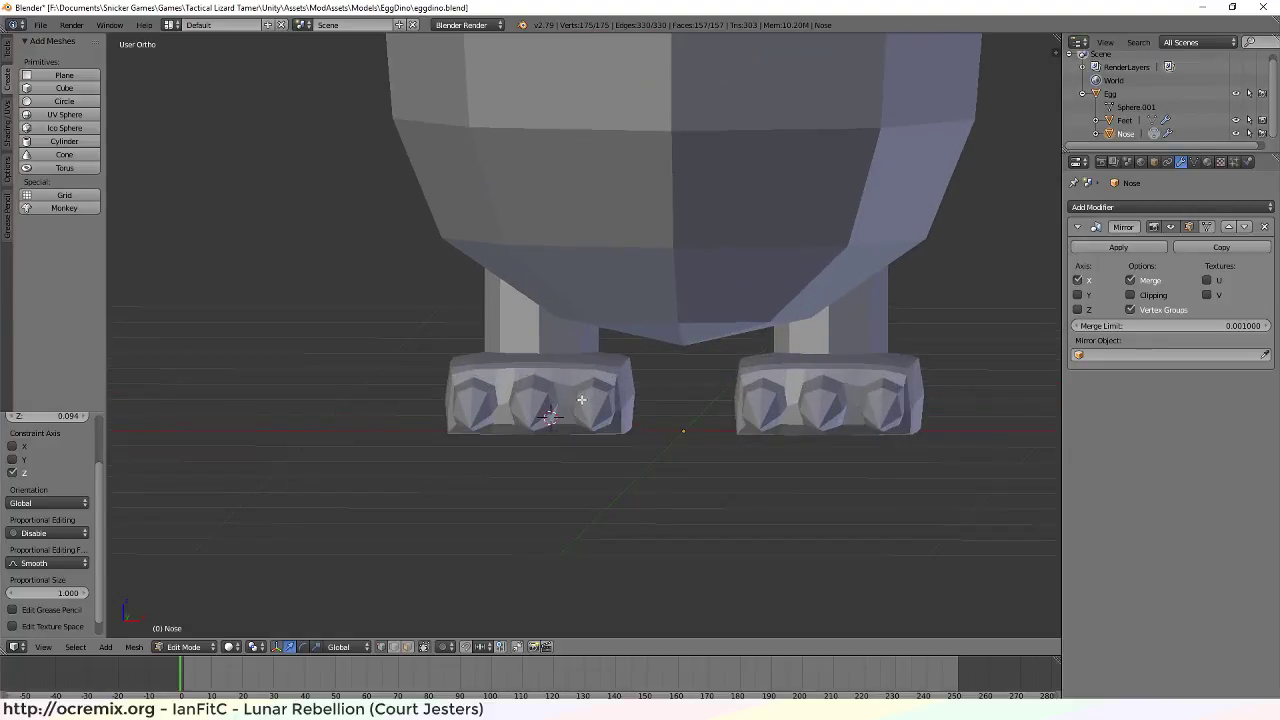
pyautogui.scroll(-1, 578, 417)
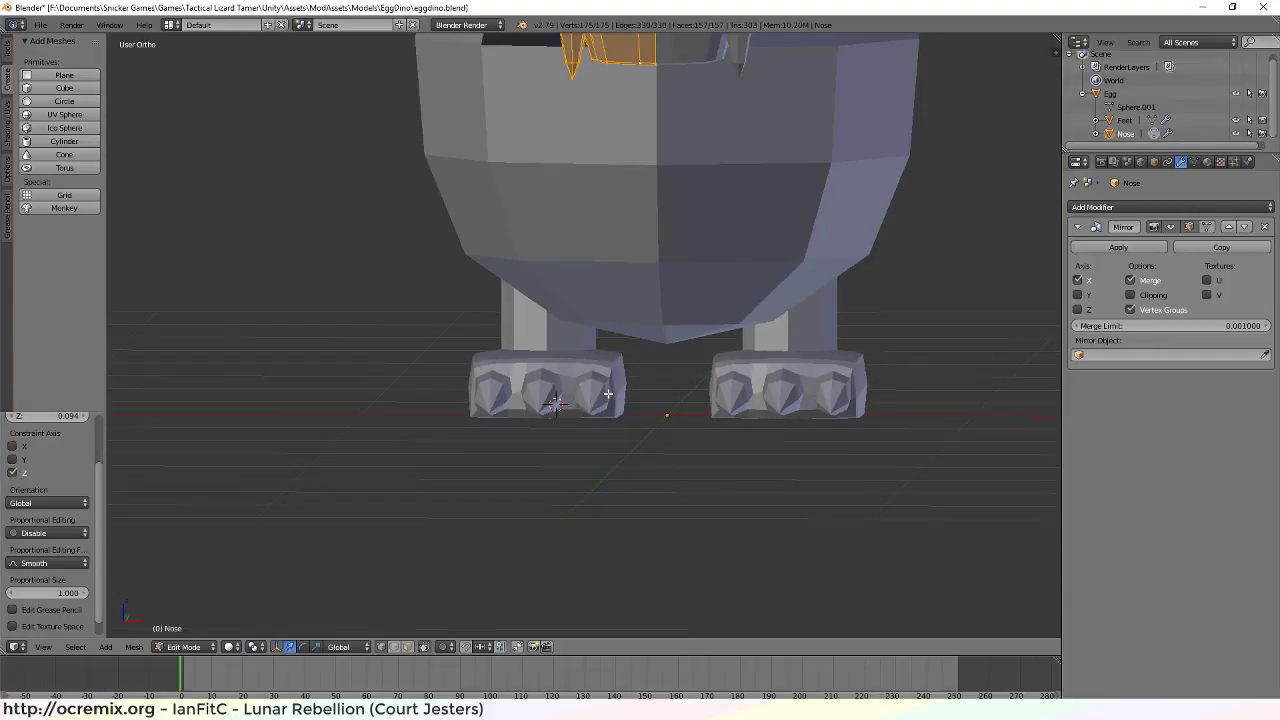
# Leave the nose mesh, select Feet, and edit it in Front Ortho view
pyautogui.press('Tab')
pyautogui.rightClick(578, 405)
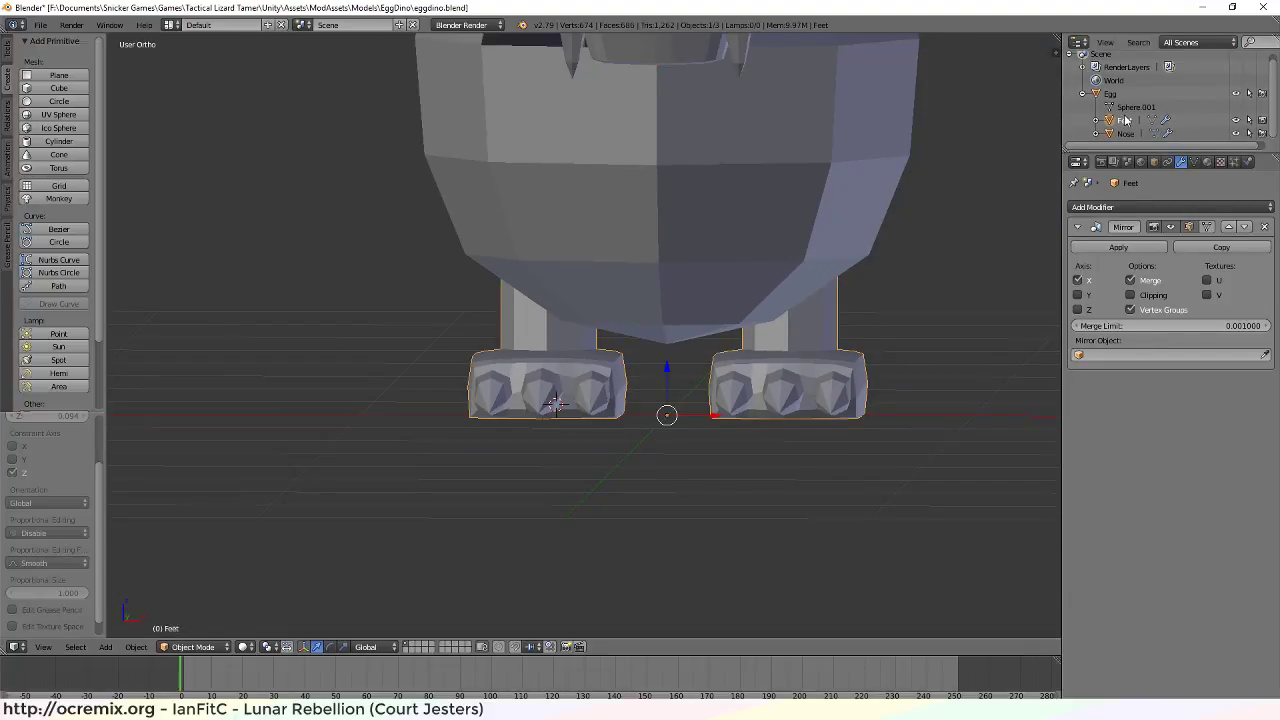
pyautogui.press('Tab')
pyautogui.moveTo(580, 405)
pyautogui.mouseDown(button='middle')
pyautogui.moveTo(1020, 189)
pyautogui.moveTo(760, 300)
pyautogui.moveTo(595, 411)
pyautogui.moveTo(443, 404)
pyautogui.mouseUp(button='middle')
pyautogui.press('KP_1')
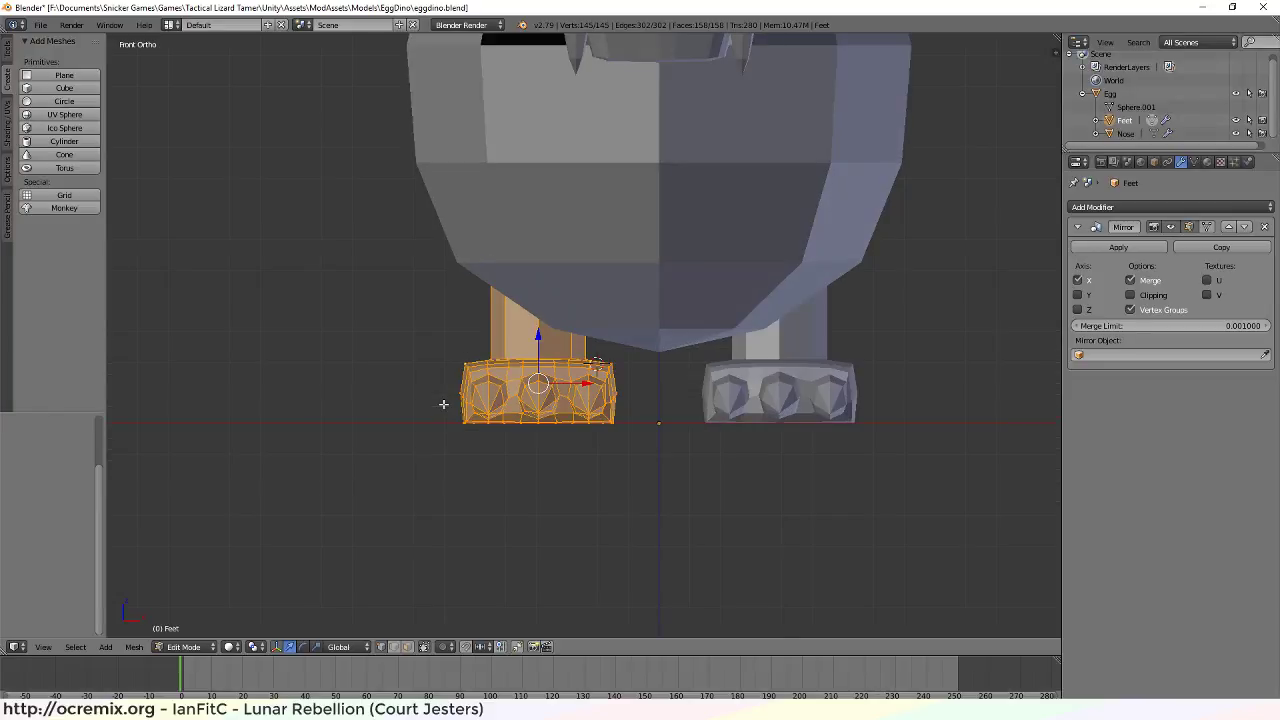
# Shift the mirrored feet slightly along X and orbit low toward the claws
pyautogui.moveTo(585, 383); pyautogui.dragTo(588, 384)
pyautogui.click(588, 384)
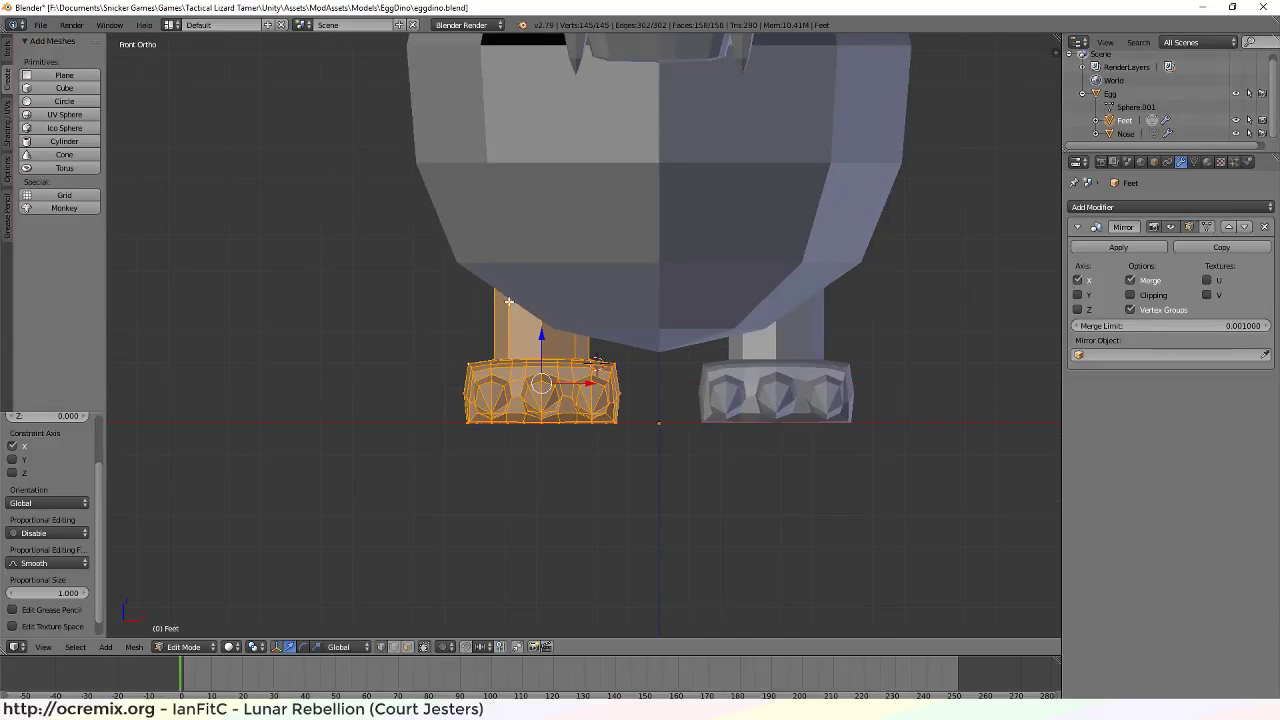
pyautogui.moveTo(509, 301)
pyautogui.mouseDown(button='middle')
pyautogui.moveTo(609, 314)
pyautogui.moveTo(825, 302)
pyautogui.moveTo(857, 229)
pyautogui.moveTo(606, 314)
pyautogui.moveTo(503, 308)
pyautogui.moveTo(818, 307)
pyautogui.moveTo(509, 303)
pyautogui.mouseUp(button='middle')
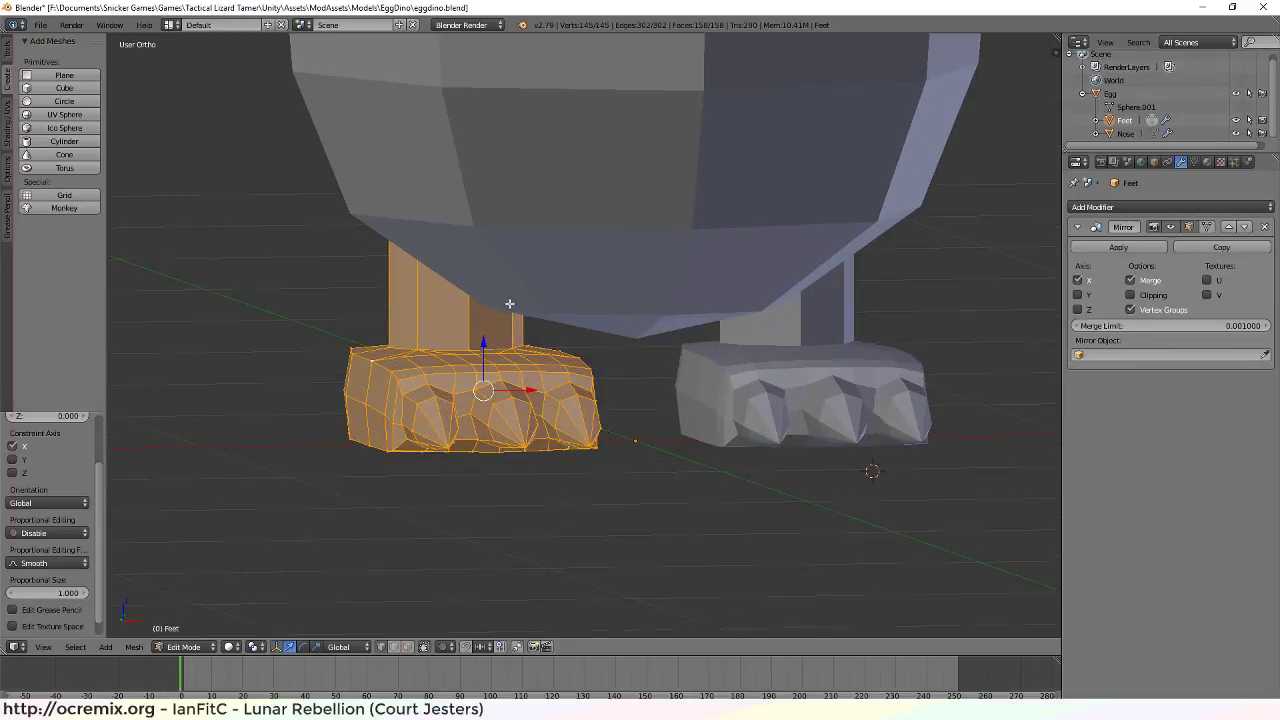
pyautogui.scroll(5, 540, 320)
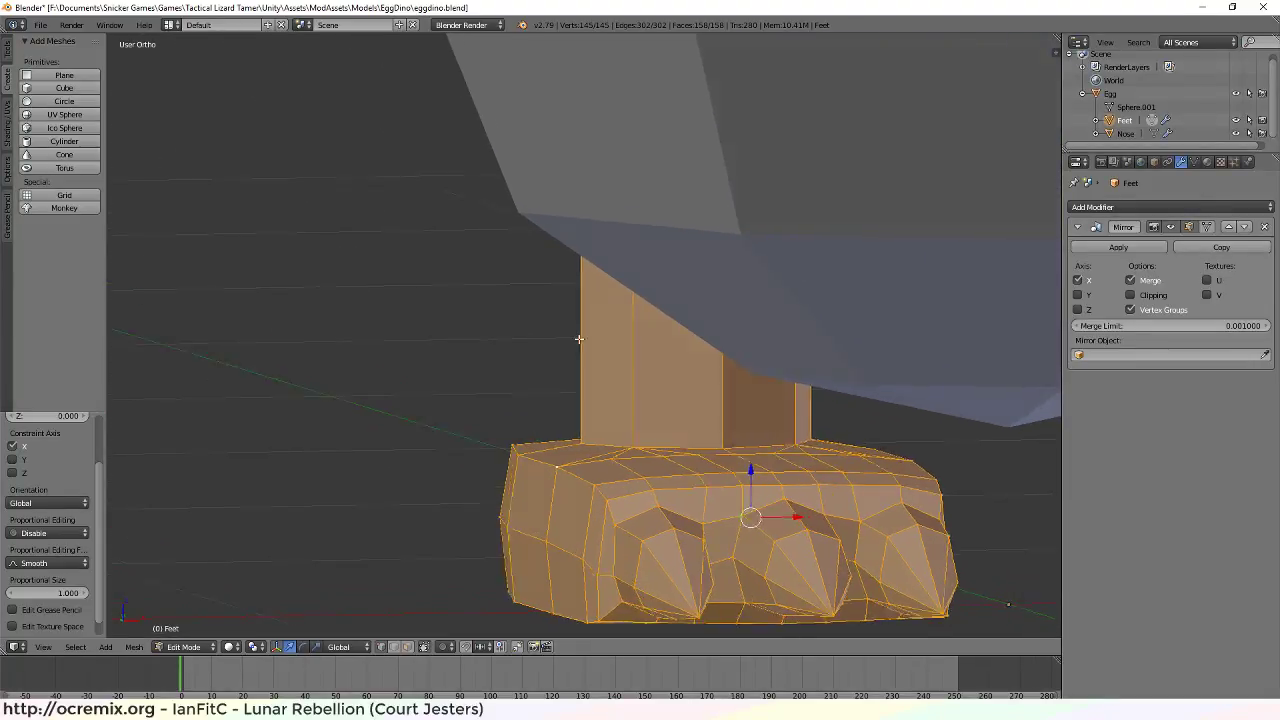
pyautogui.moveTo(579, 339); pyautogui.dragTo(683, 340, button='middle')
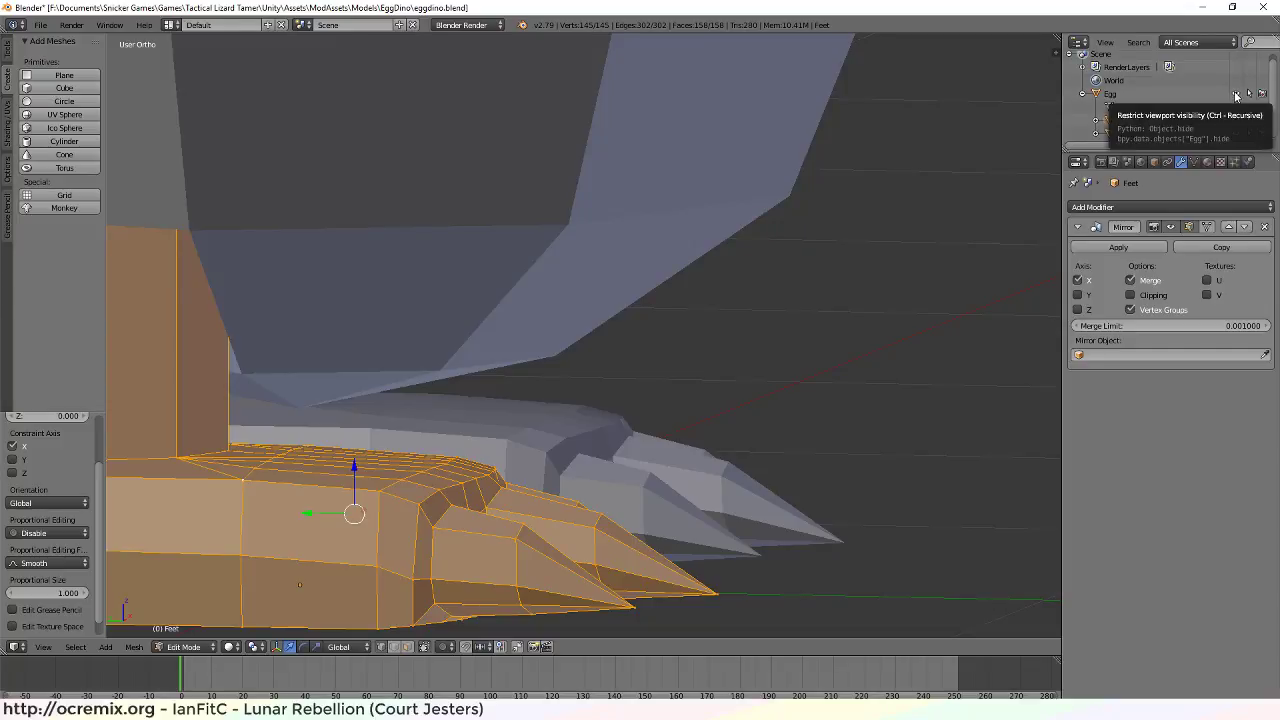
# Hide the Egg body and orbit around the clawed foot to inspect it from several angles
pyautogui.click(1236, 95)
pyautogui.moveTo(600, 200); pyautogui.dragTo(405, 230, button='middle')
pyautogui.moveTo(412, 226); pyautogui.dragTo(451, 271, button='middle')
pyautogui.scroll(-3, 670, 236)
pyautogui.scroll(2, 666, 243)
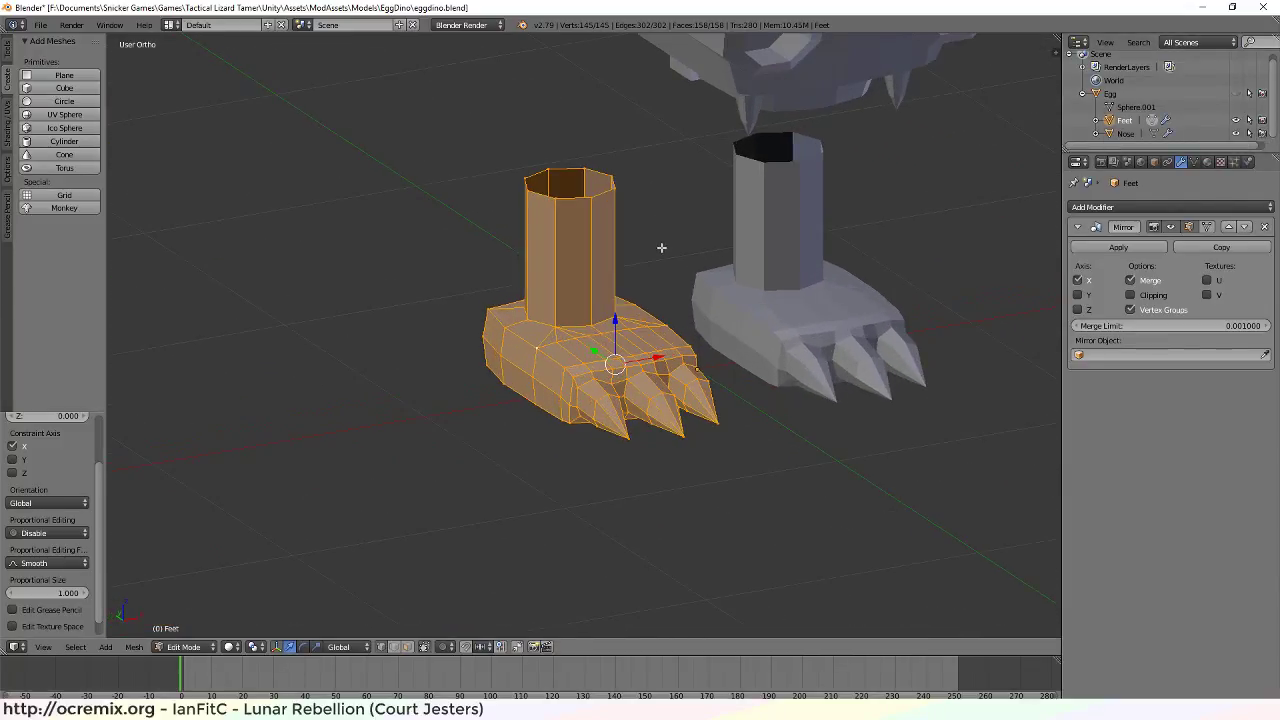
pyautogui.scroll(-2, 660, 246)
pyautogui.scroll(3, 653, 258)
pyautogui.moveTo(611, 296); pyautogui.dragTo(574, 234, button='middle')
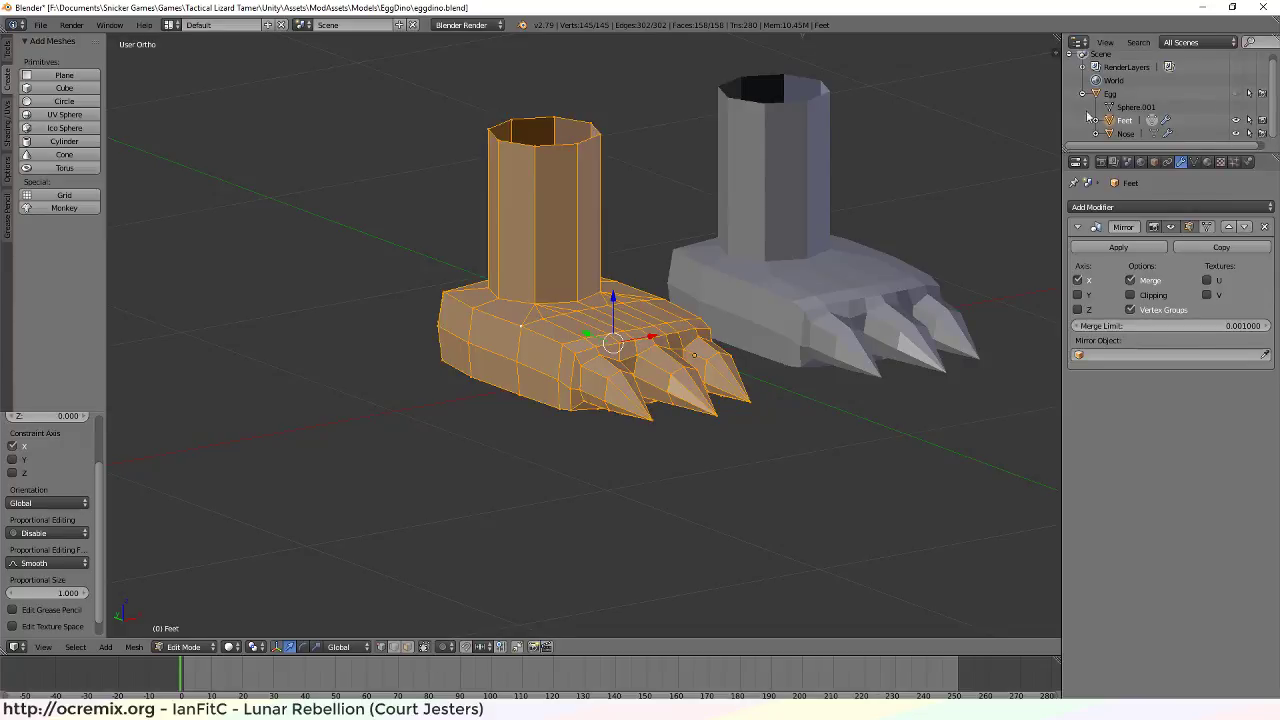
pyautogui.scroll(-5, 509, 220)
pyautogui.scroll(4, 576, 211)
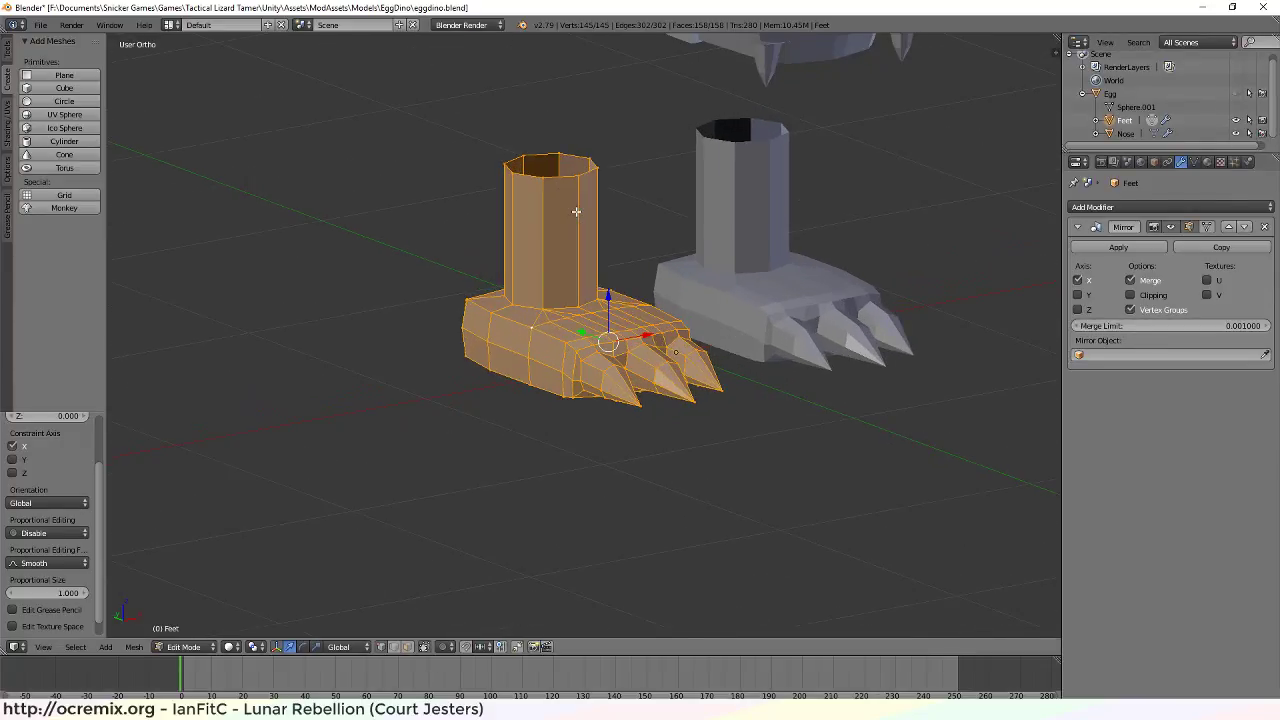
pyautogui.moveTo(598, 135); pyautogui.dragTo(631, 280, button='middle')
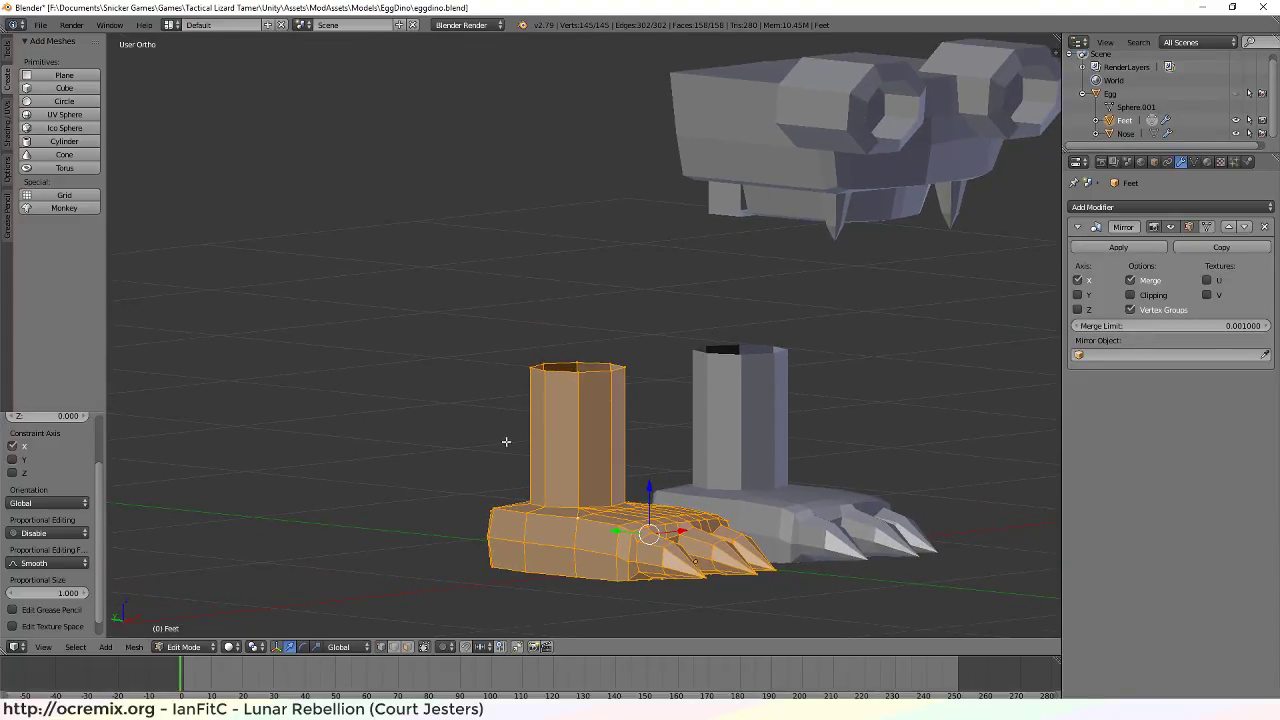
pyautogui.moveTo(506, 441); pyautogui.dragTo(518, 474, button='middle')
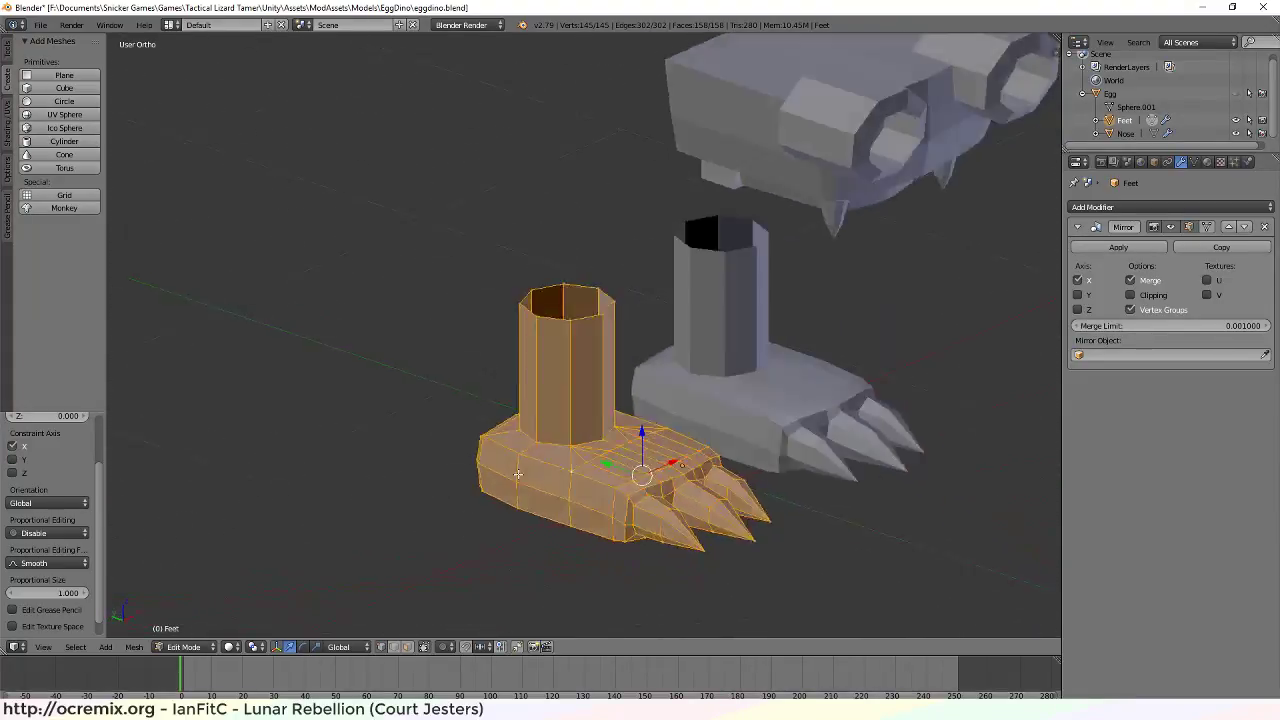
pyautogui.scroll(3, 518, 474)
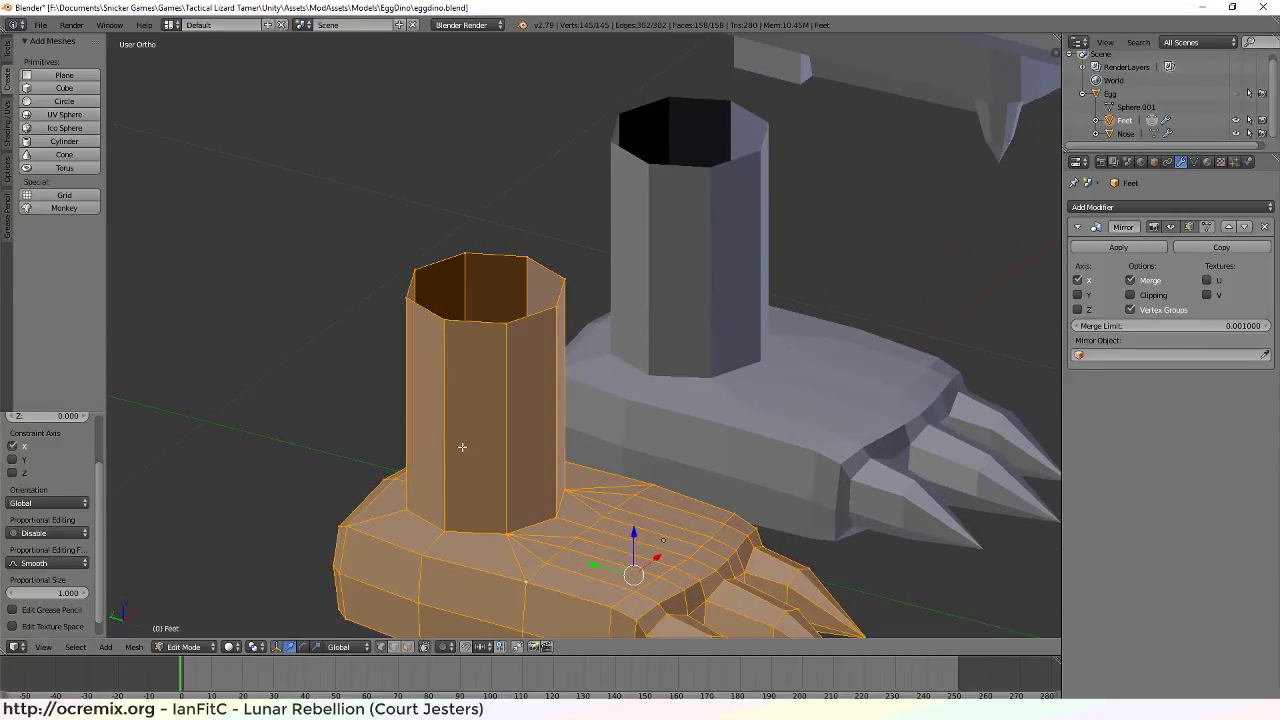
# Box-select the leg cylinder's top ring and lower it along Z to shorten the leg
pyautogui.moveTo(398, 396); pyautogui.dragTo(385, 418, button='middle')
pyautogui.press('a')
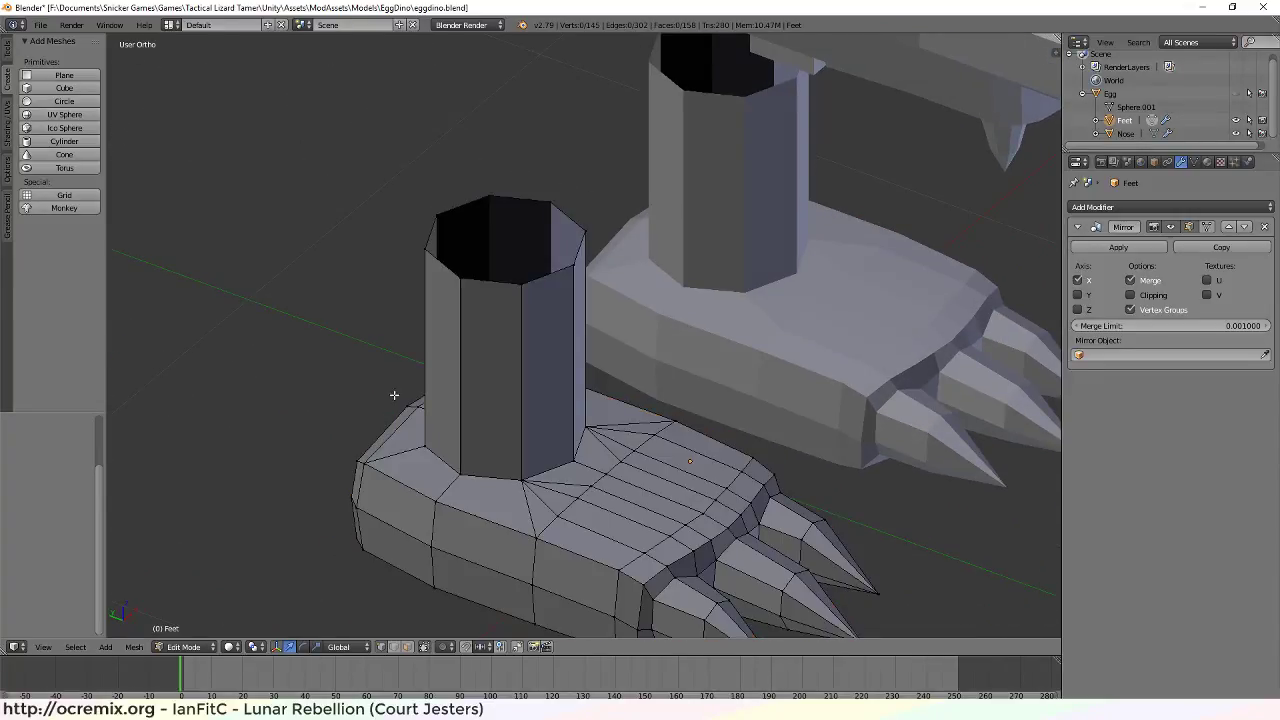
pyautogui.moveTo(357, 150); pyautogui.dragTo(607, 318)
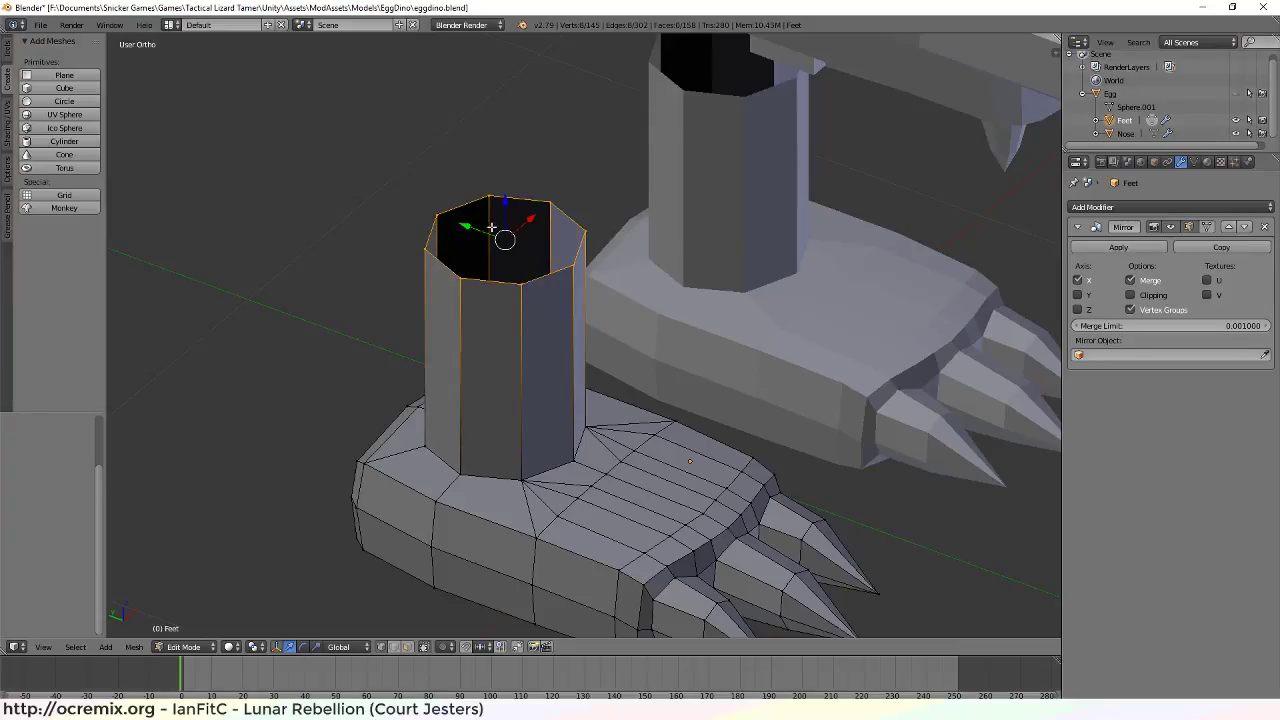
pyautogui.moveTo(508, 203); pyautogui.dragTo(493, 262)
# Show the Egg body to check where the leg meets it, then hide it again
pyautogui.click(1237, 93)
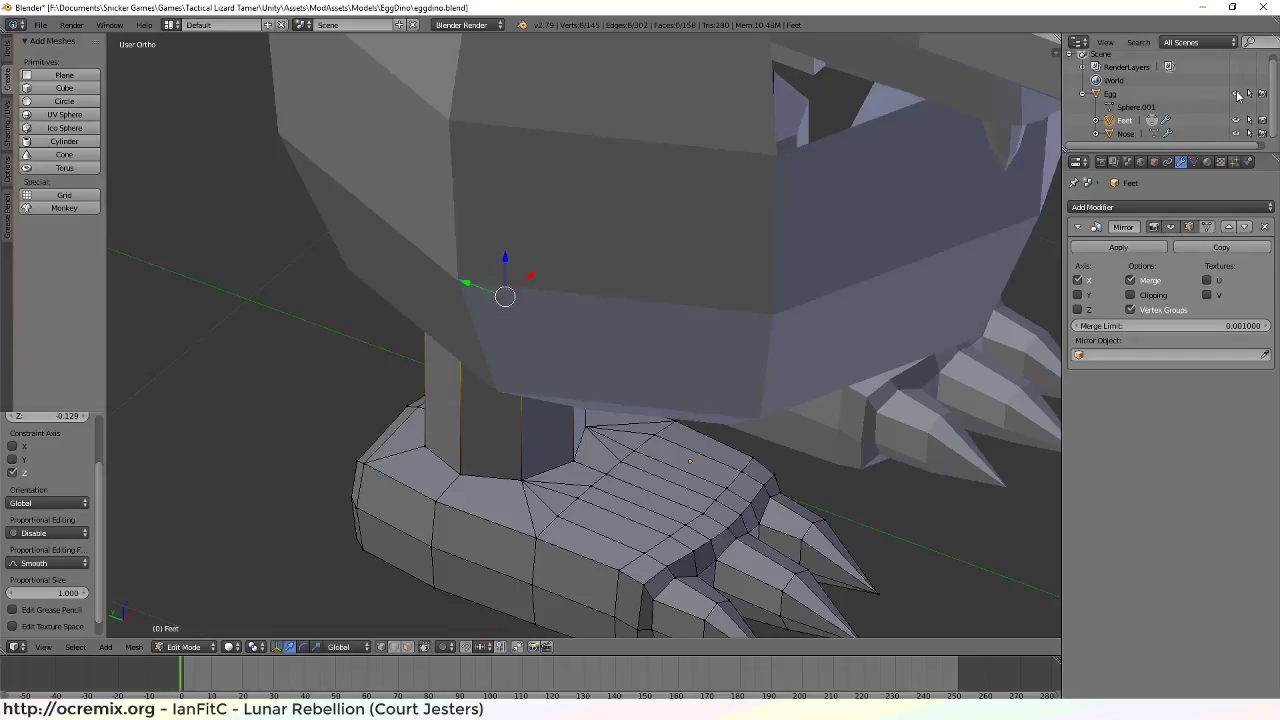
pyautogui.scroll(4, 787, 431)
pyautogui.moveTo(770, 390); pyautogui.dragTo(730, 406, button='middle')
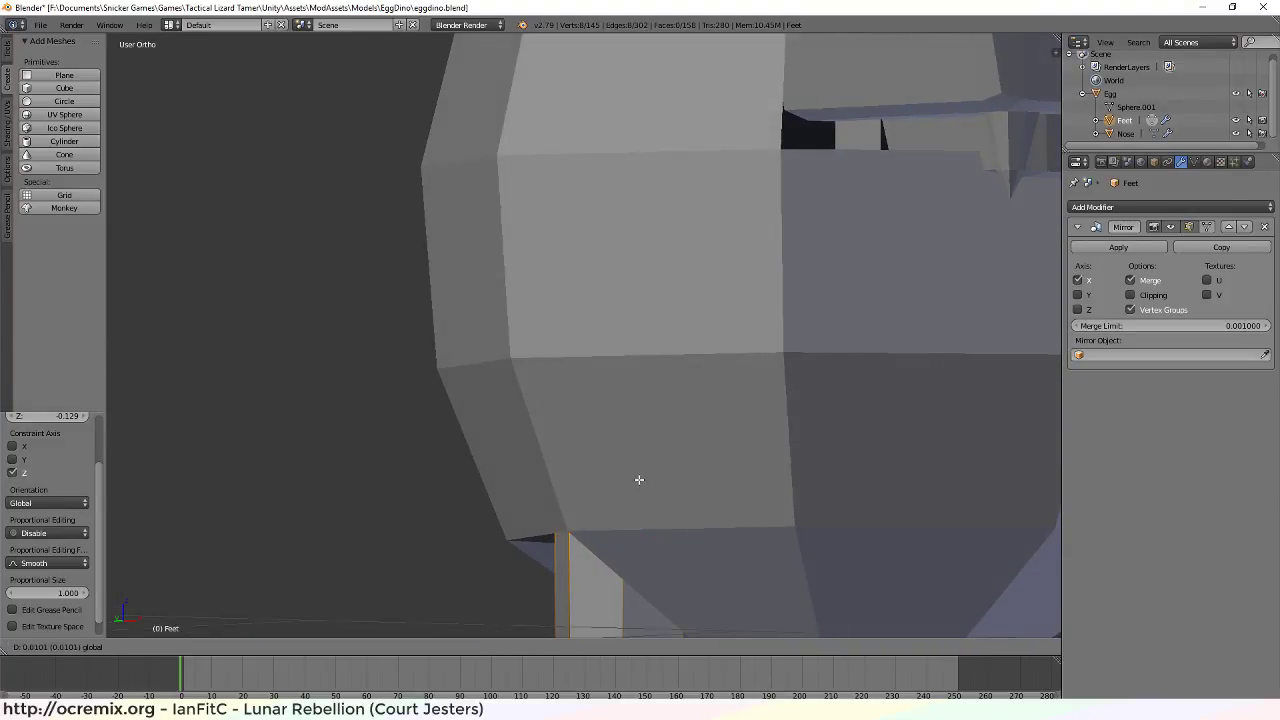
pyautogui.scroll(-6, 726, 529)
pyautogui.moveTo(670, 540); pyautogui.dragTo(860, 500, button='middle')
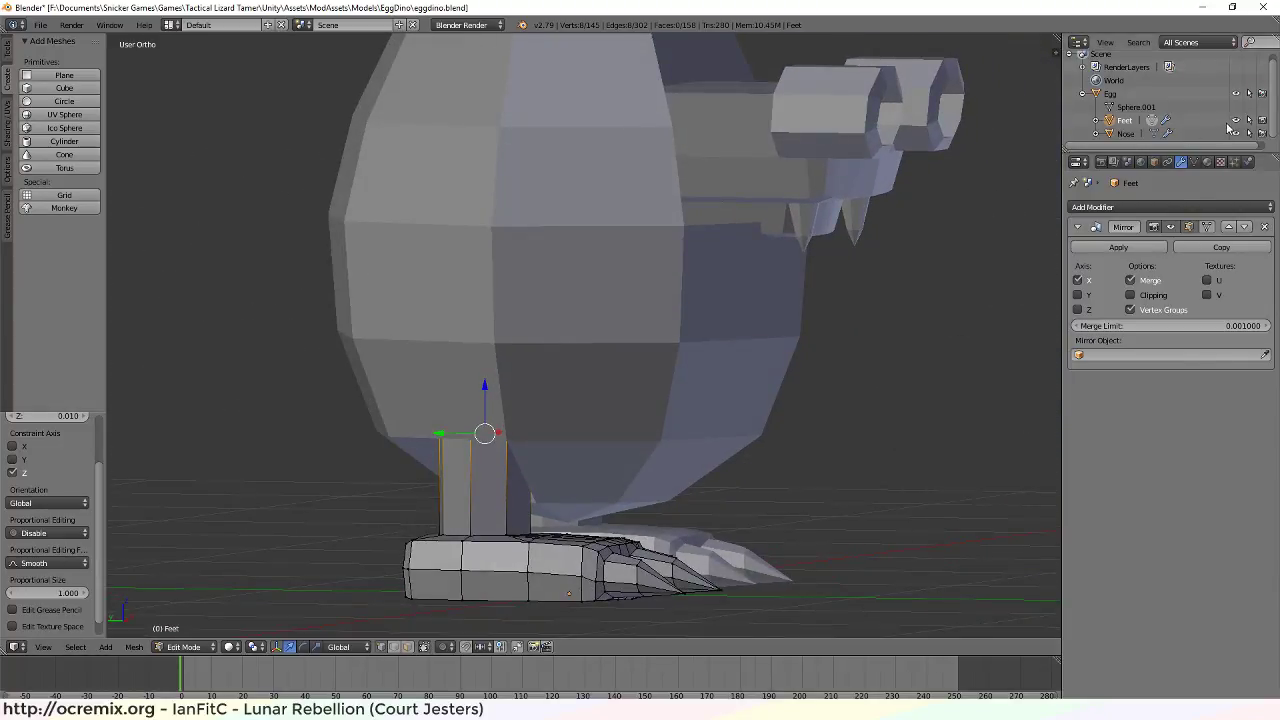
pyautogui.click(1236, 94)
pyautogui.scroll(4, 569, 526)
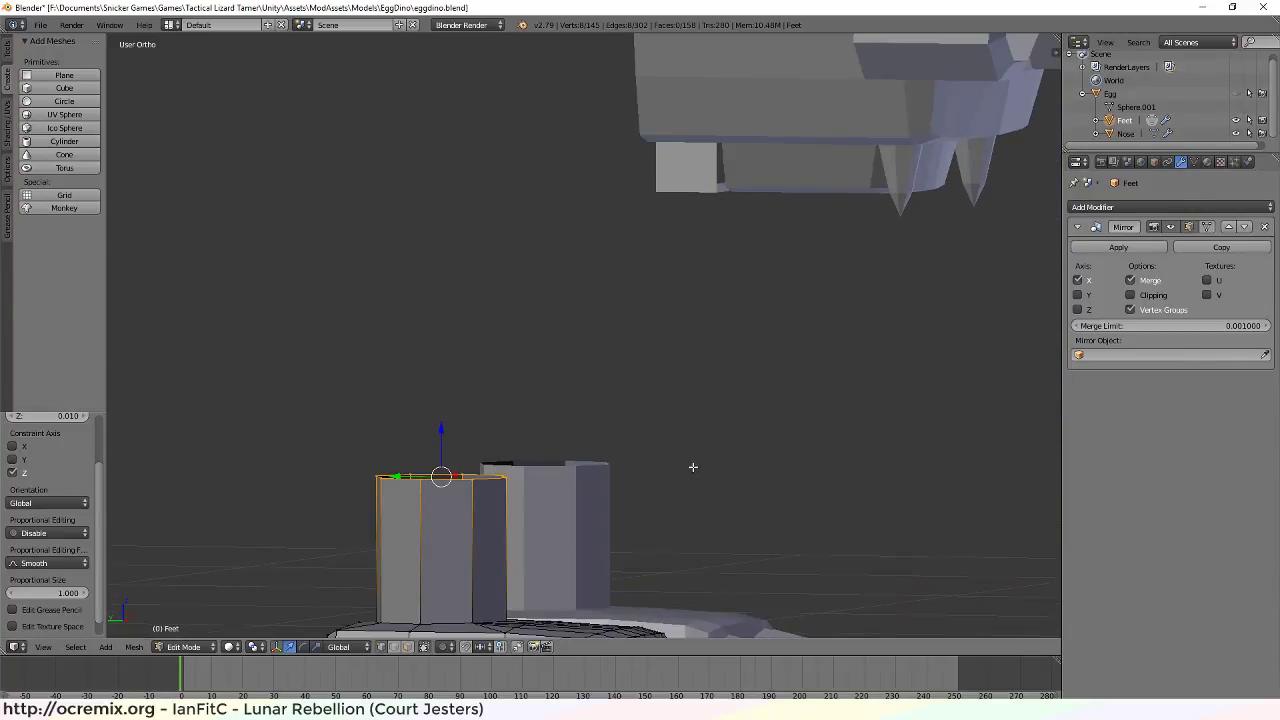
pyautogui.moveTo(694, 466); pyautogui.dragTo(579, 479, button='middle')
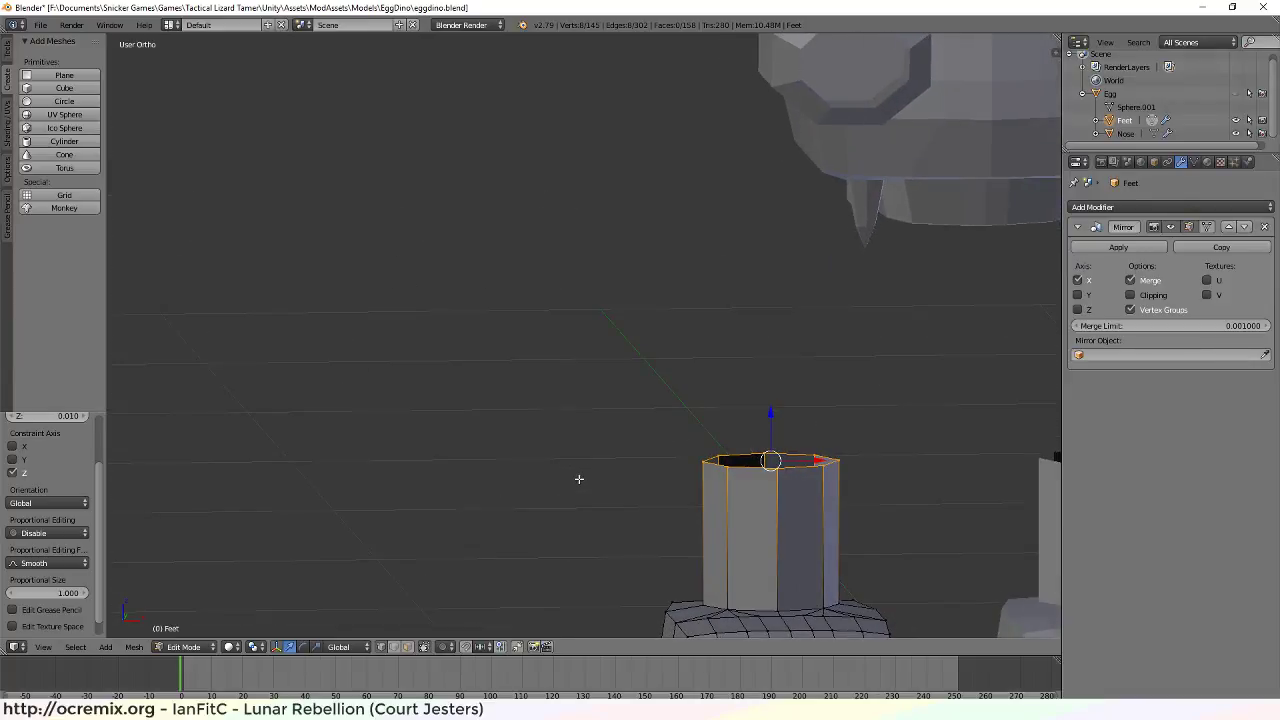
# Loop-cut a new ring partway down the leg and scale it about 1.064 horizontally
pyautogui.hotkey('ctrl', 'r')
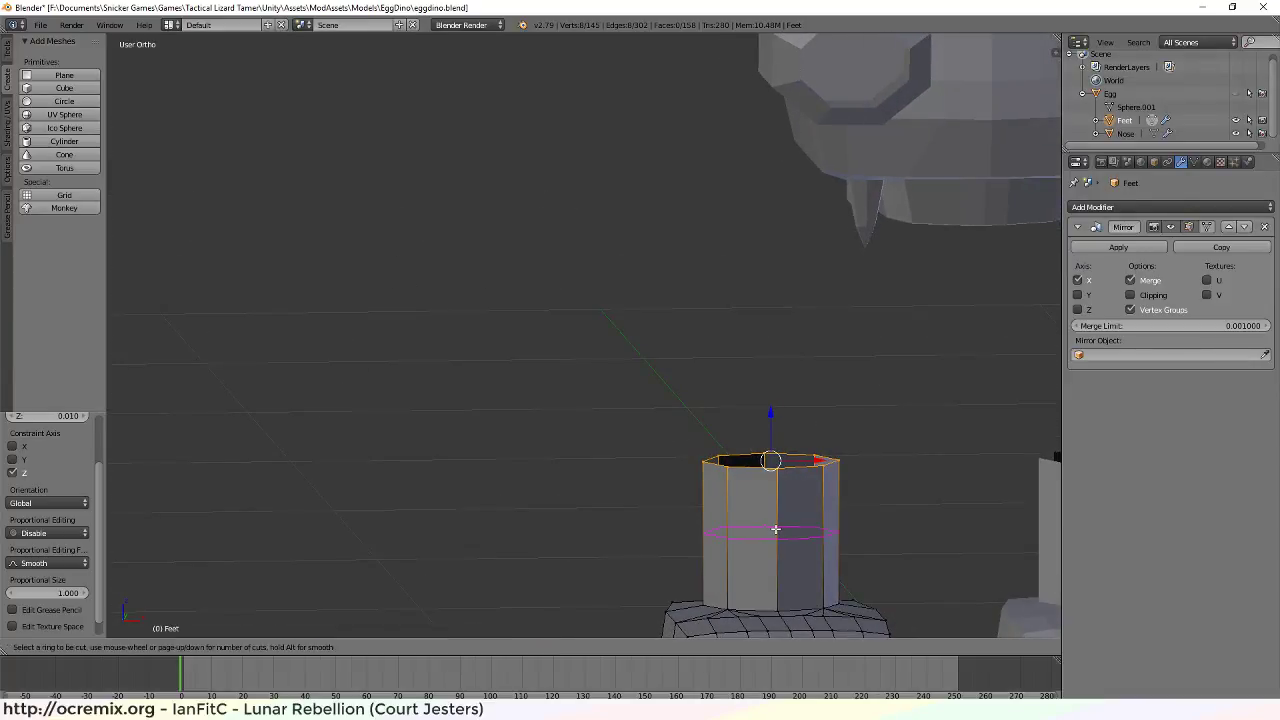
pyautogui.click(775, 529)
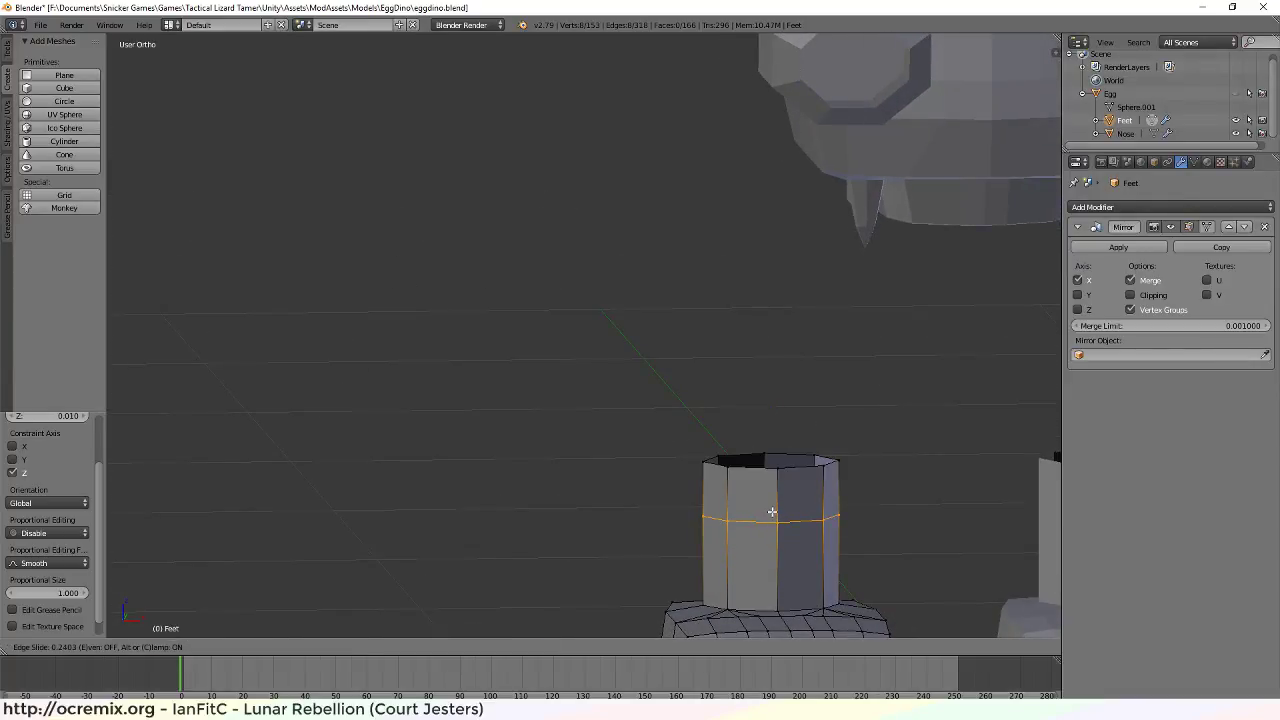
pyautogui.click(768, 530)
pyautogui.moveTo(768, 530); pyautogui.dragTo(652, 355, button='middle')
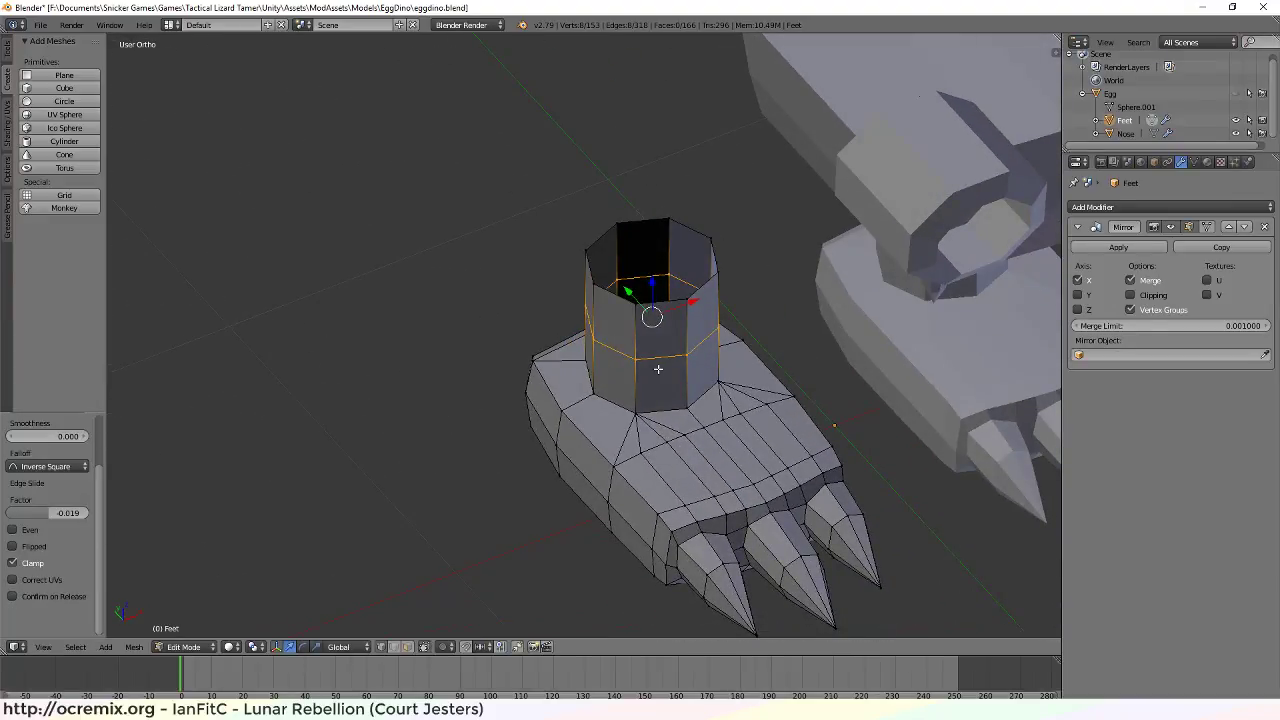
pyautogui.press('s')
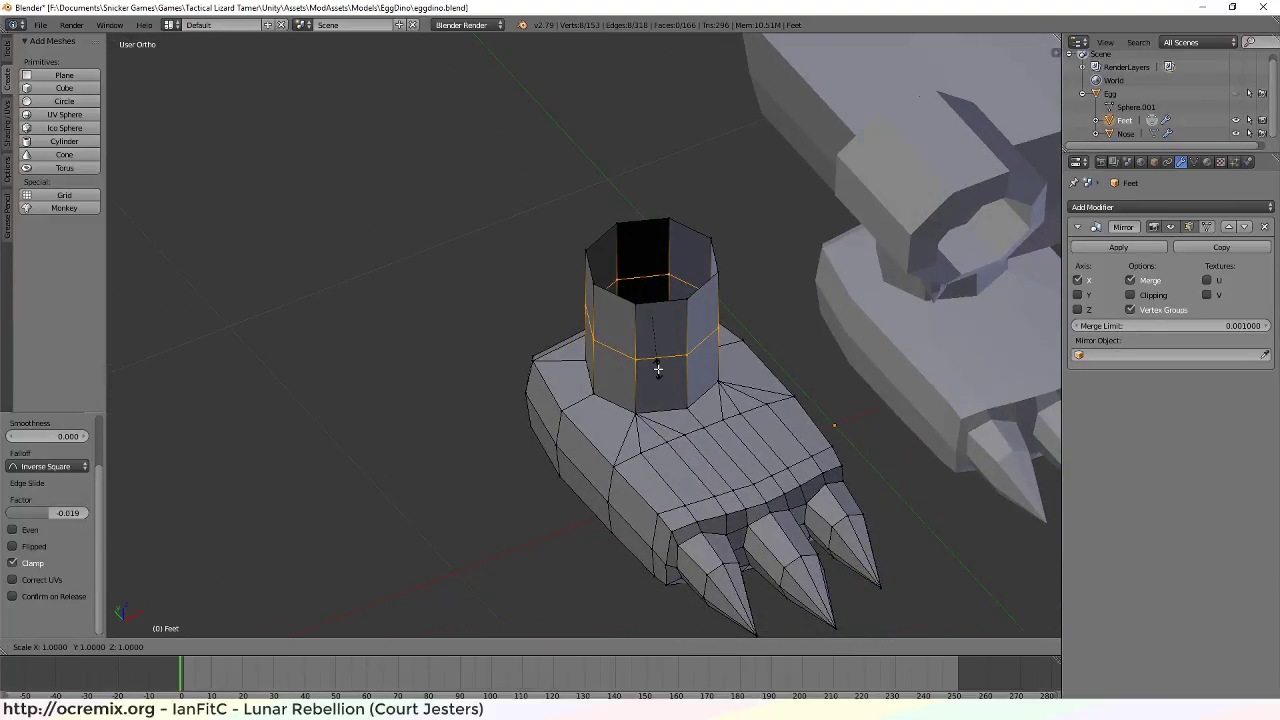
pyautogui.hotkey('shift', 'z')
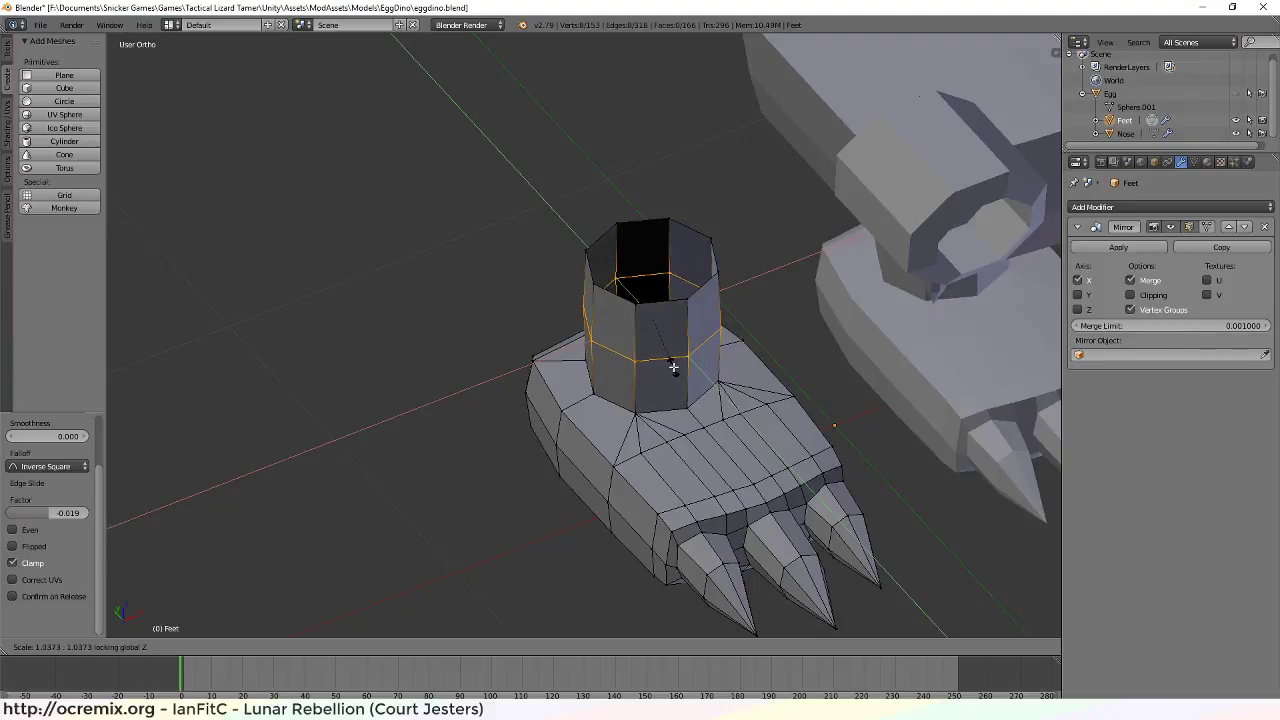
pyautogui.click(677, 367)
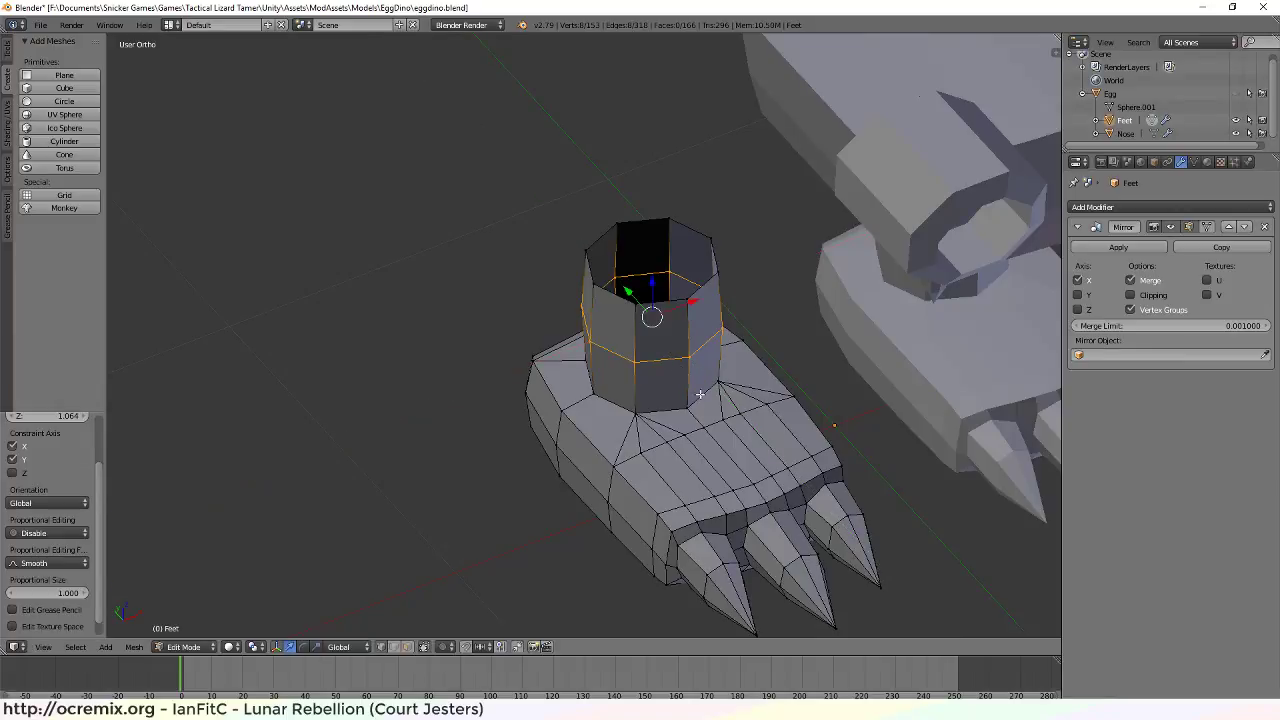
pyautogui.moveTo(677, 367)
pyautogui.mouseDown(button='middle')
pyautogui.moveTo(689, 386)
pyautogui.moveTo(663, 386)
pyautogui.mouseUp(button='middle')
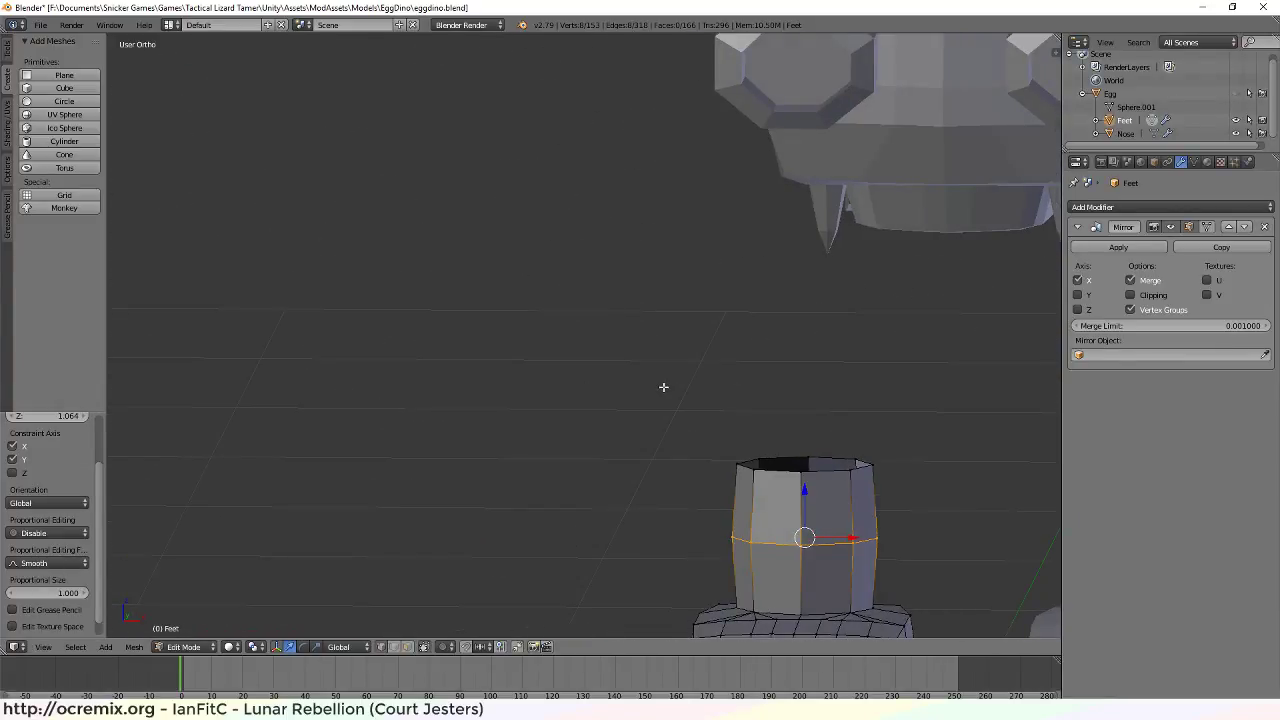
# Undo the leg bulge and shift the middle edge loop about 0.0145 along X instead
pyautogui.press('KP_1')
pyautogui.moveTo(729, 517)
pyautogui.mouseDown(button='middle')
pyautogui.moveTo(700, 451)
pyautogui.moveTo(721, 515)
pyautogui.mouseUp(button='middle')
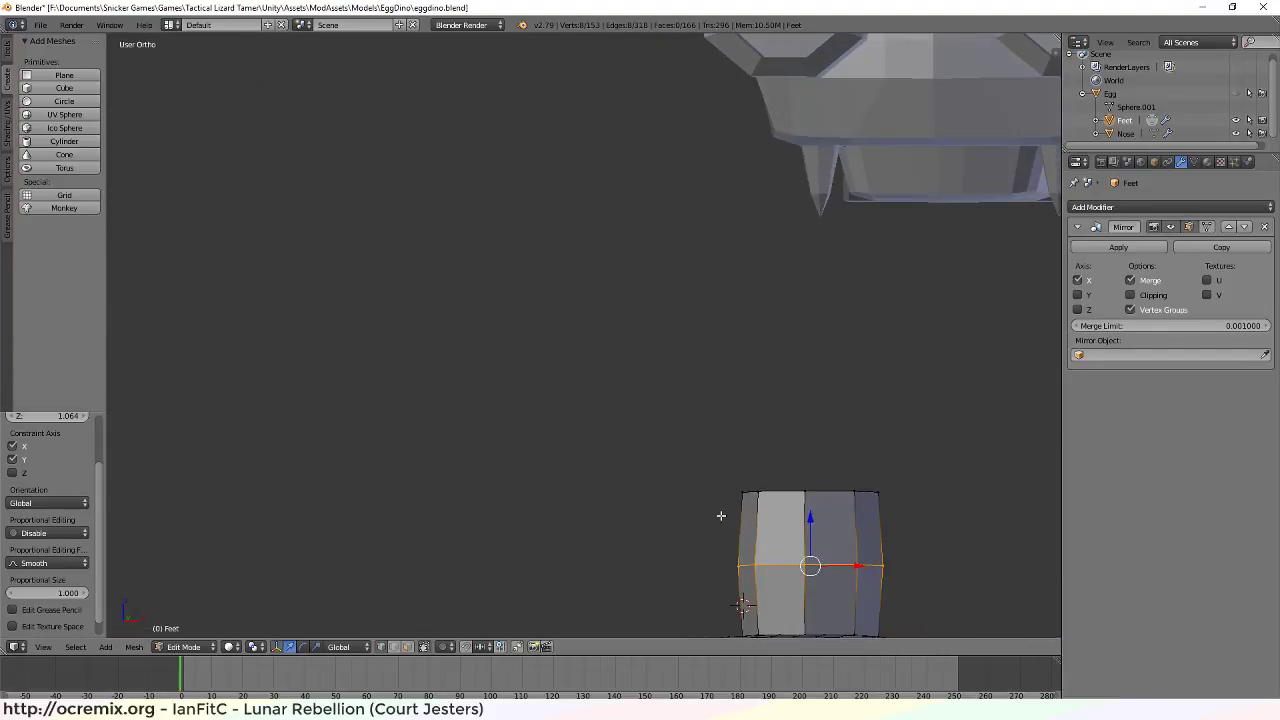
pyautogui.press('KP_1')
pyautogui.scroll(-3, 721, 515)
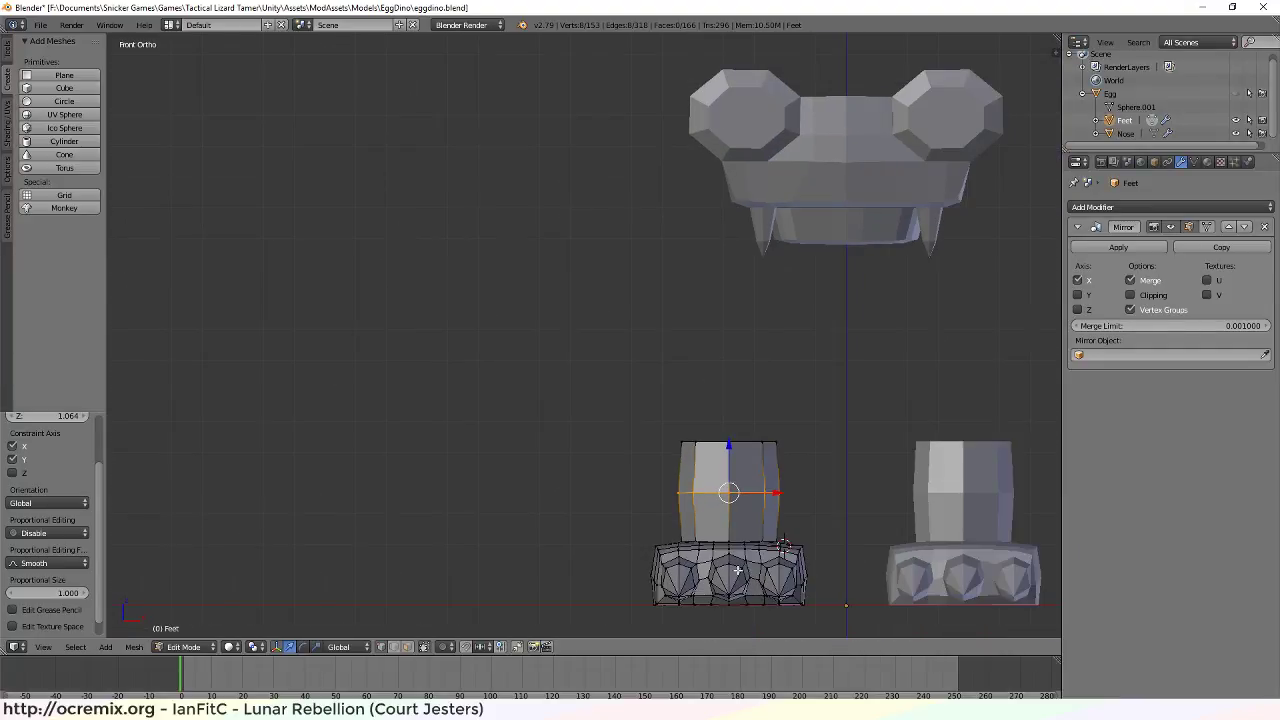
pyautogui.keyDown('shift'); pyautogui.moveTo(759, 553); pyautogui.dragTo(652, 558, button='middle'); pyautogui.keyUp('shift')
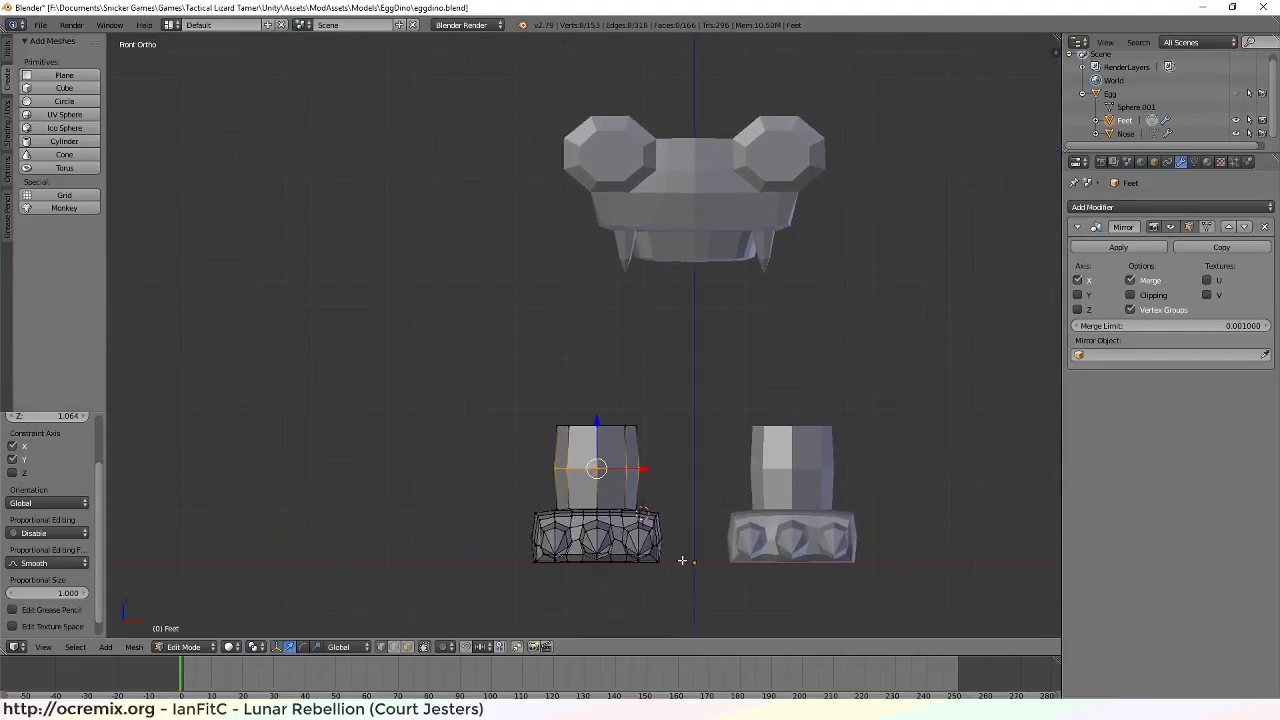
pyautogui.scroll(2, 586, 428)
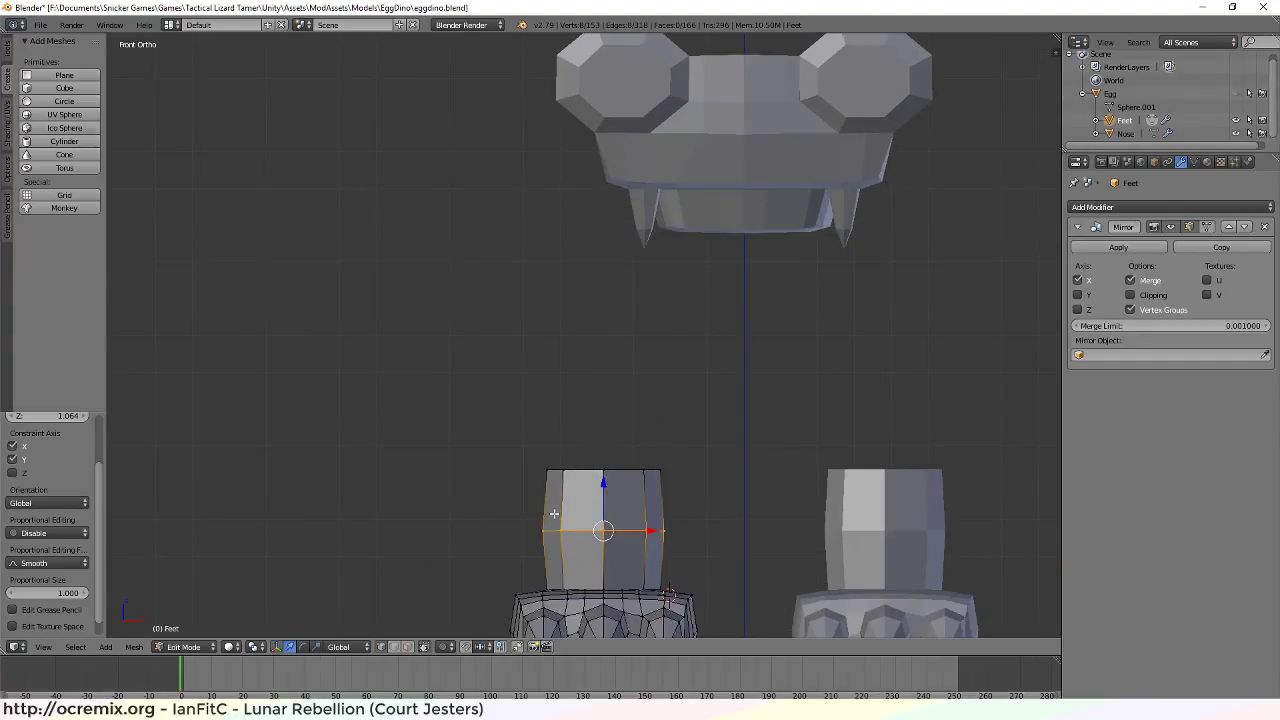
pyautogui.hotkey('ctrl', 'z')
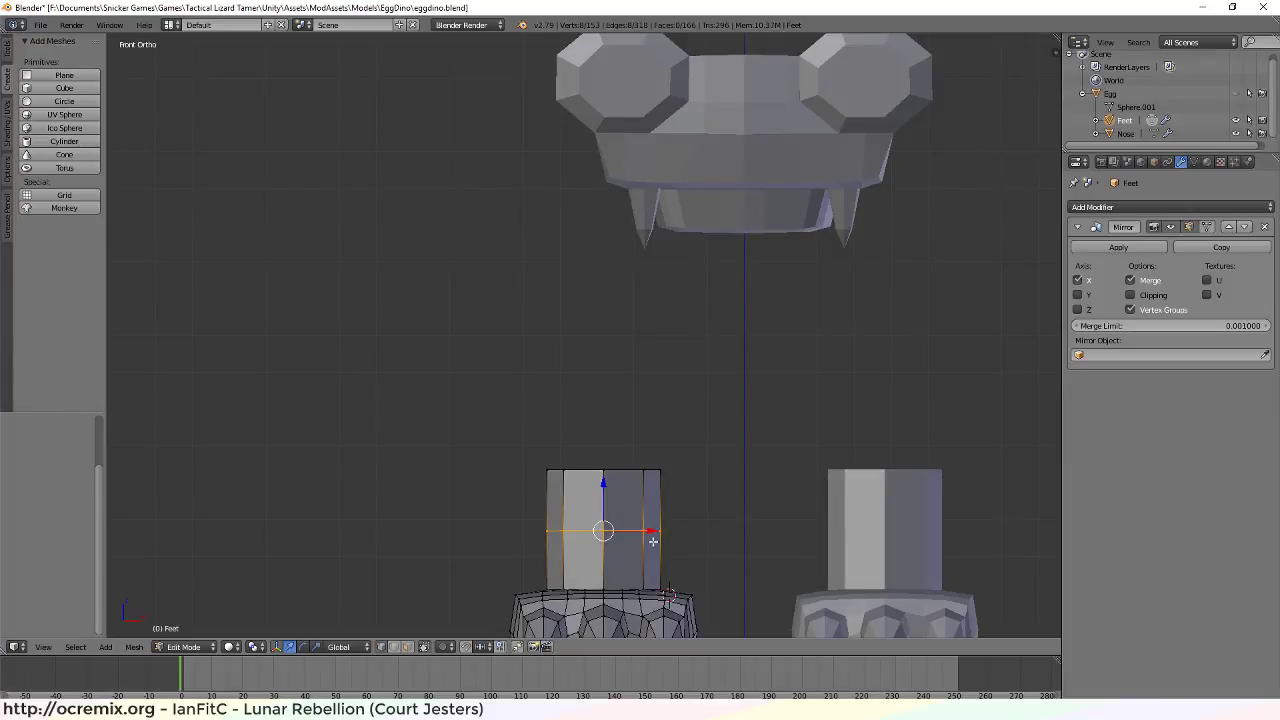
pyautogui.moveTo(650, 533); pyautogui.dragTo(643, 533)
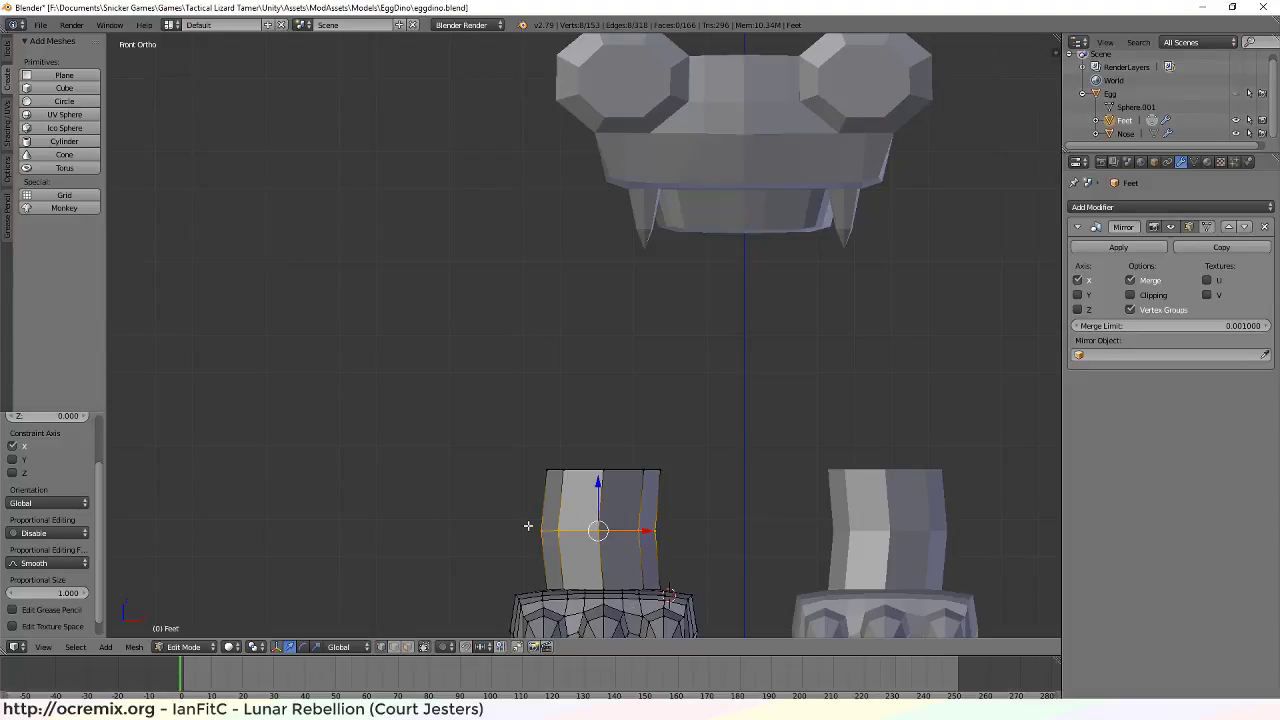
pyautogui.scroll(3, 688, 545)
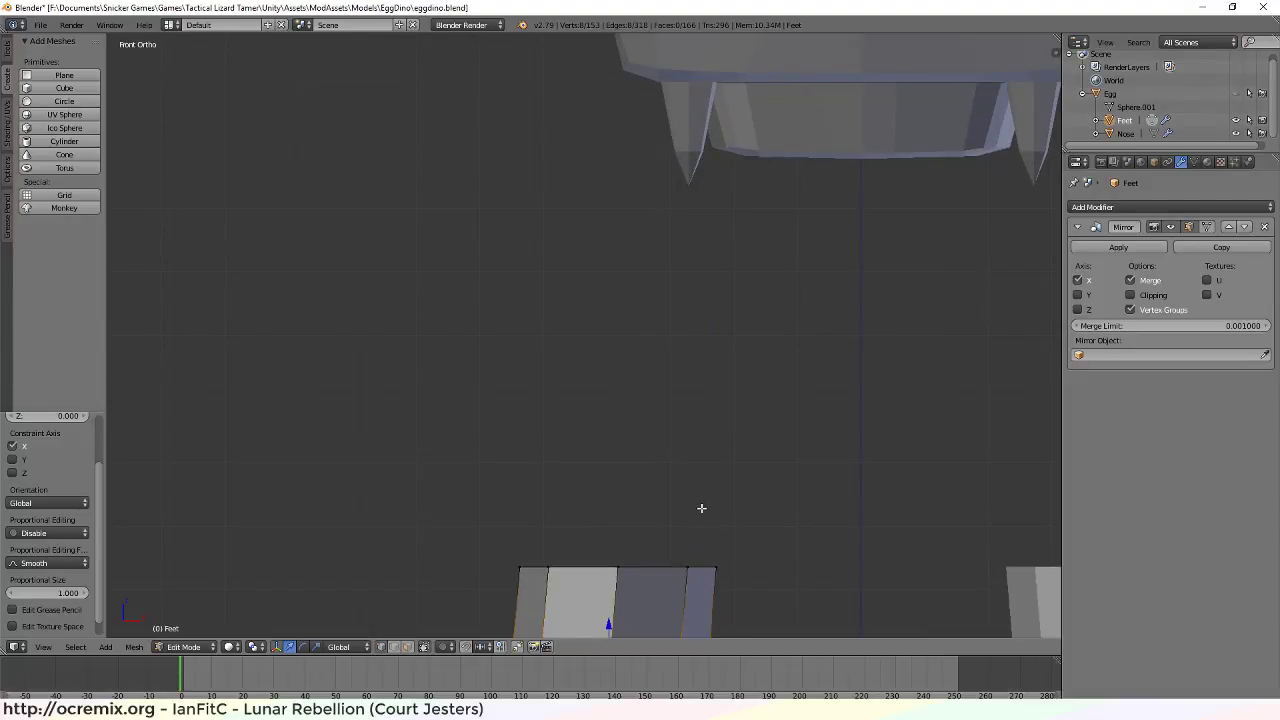
pyautogui.moveTo(701, 508); pyautogui.dragTo(703, 548, button='middle')
pyautogui.moveTo(812, 557); pyautogui.dragTo(713, 485, button='middle')
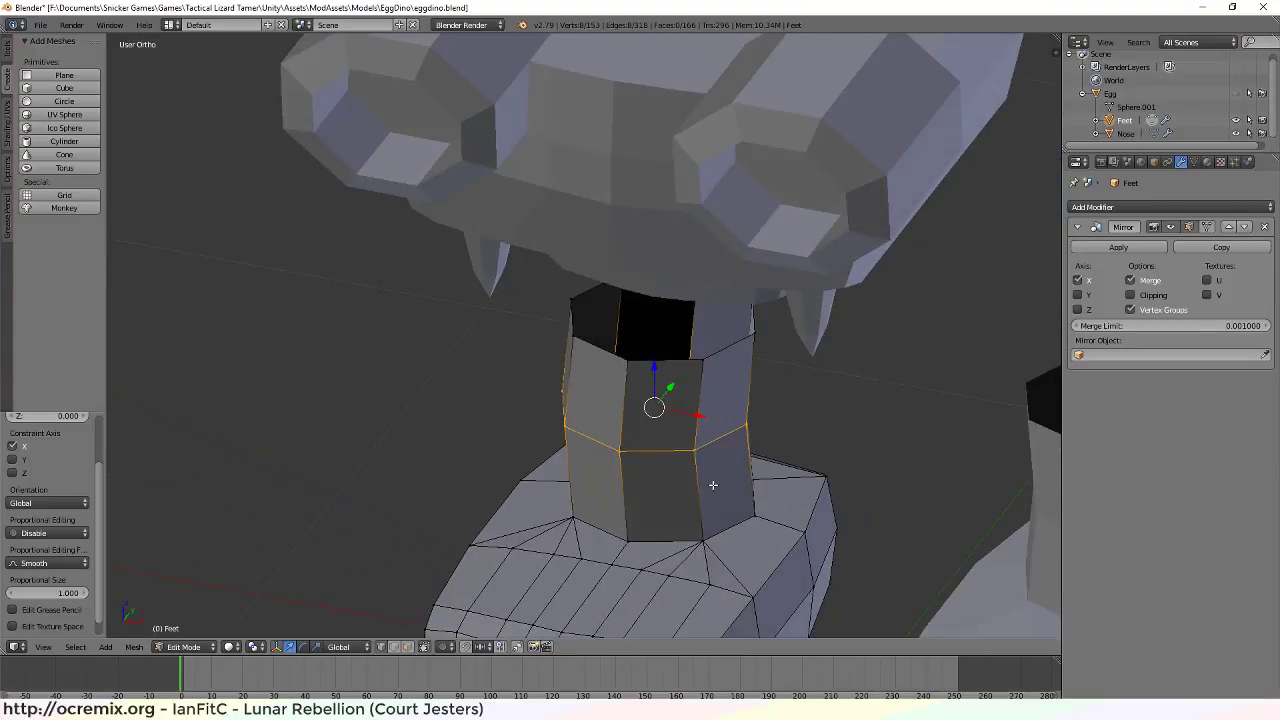
# Select two vertices on the leg's middle ring and move them
pyautogui.rightClick(694, 453)
pyautogui.moveTo(840, 490); pyautogui.dragTo(892, 497, button='middle')
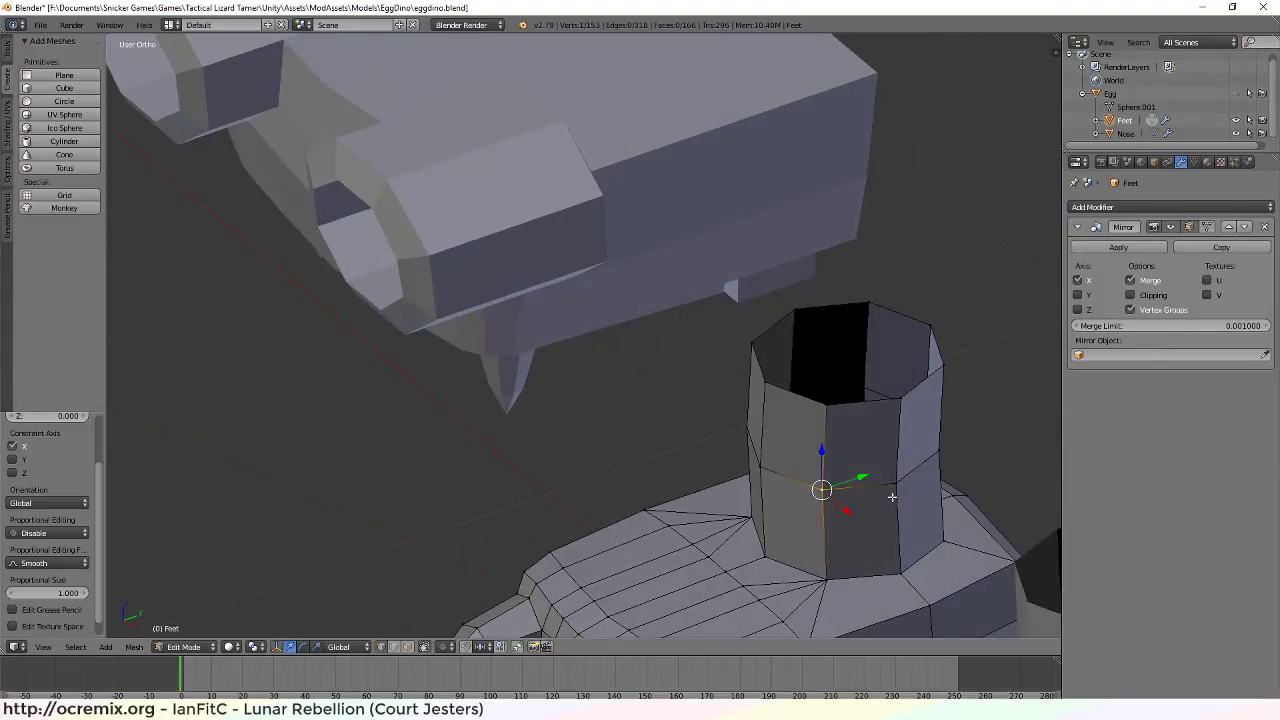
pyautogui.keyDown('ctrl'); pyautogui.rightClick(942, 460); pyautogui.keyUp('ctrl')
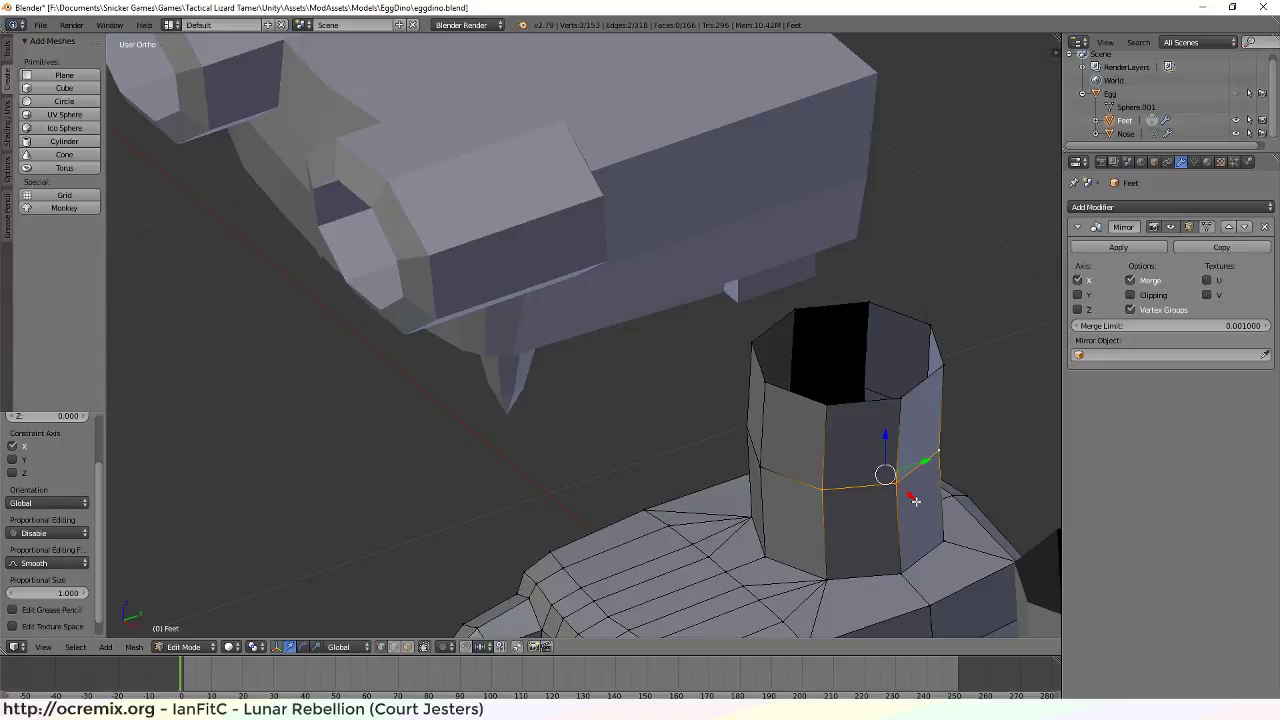
pyautogui.press('g')
pyautogui.click(915, 498)
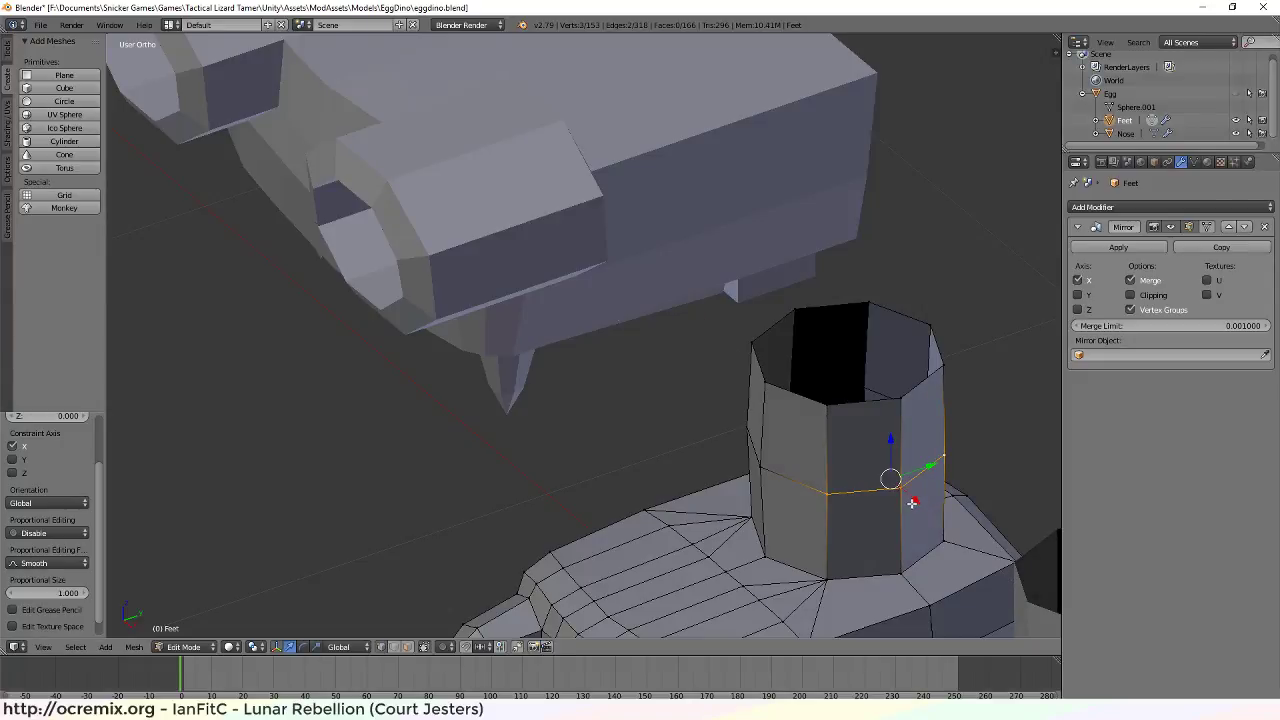
# In front view, nudge the selected vertices and another side vertex along X
pyautogui.press('KP_1')
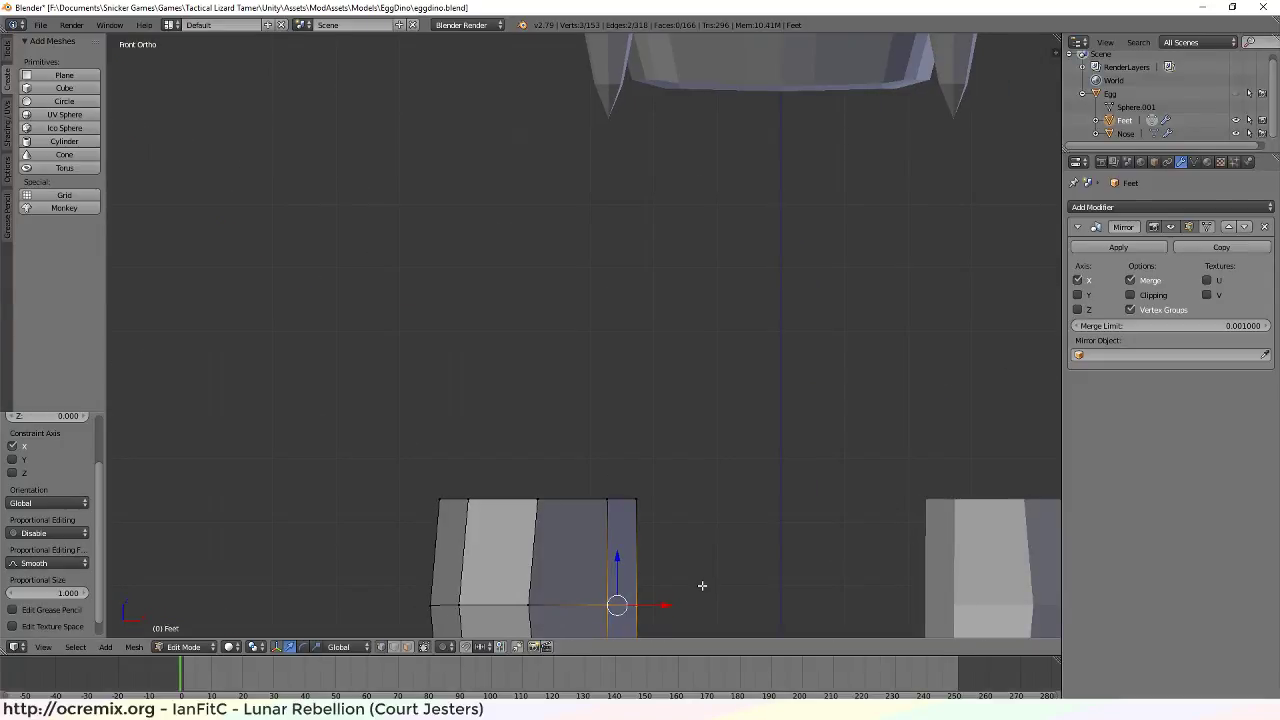
pyautogui.keyDown('shift'); pyautogui.moveTo(702, 585); pyautogui.dragTo(677, 474, button='middle'); pyautogui.keyUp('shift')
pyautogui.press('g')
pyautogui.press('x')
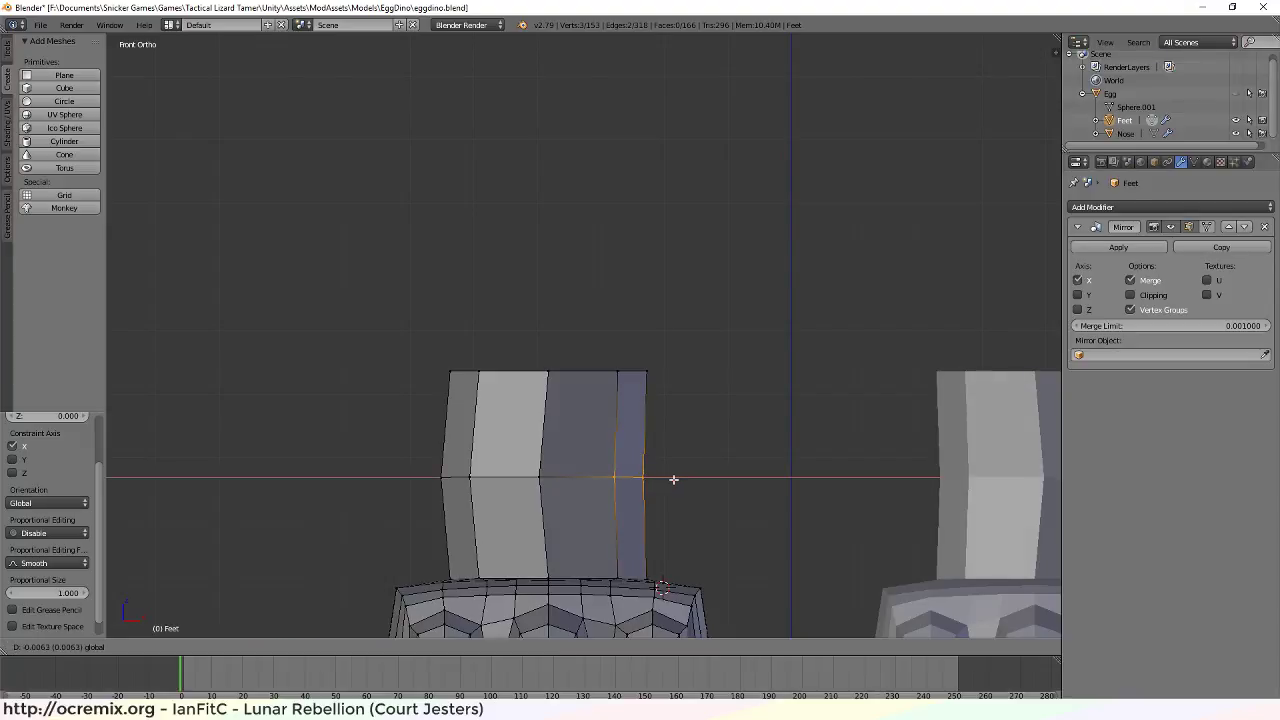
pyautogui.click(679, 479)
pyautogui.scroll(-2, 560, 459)
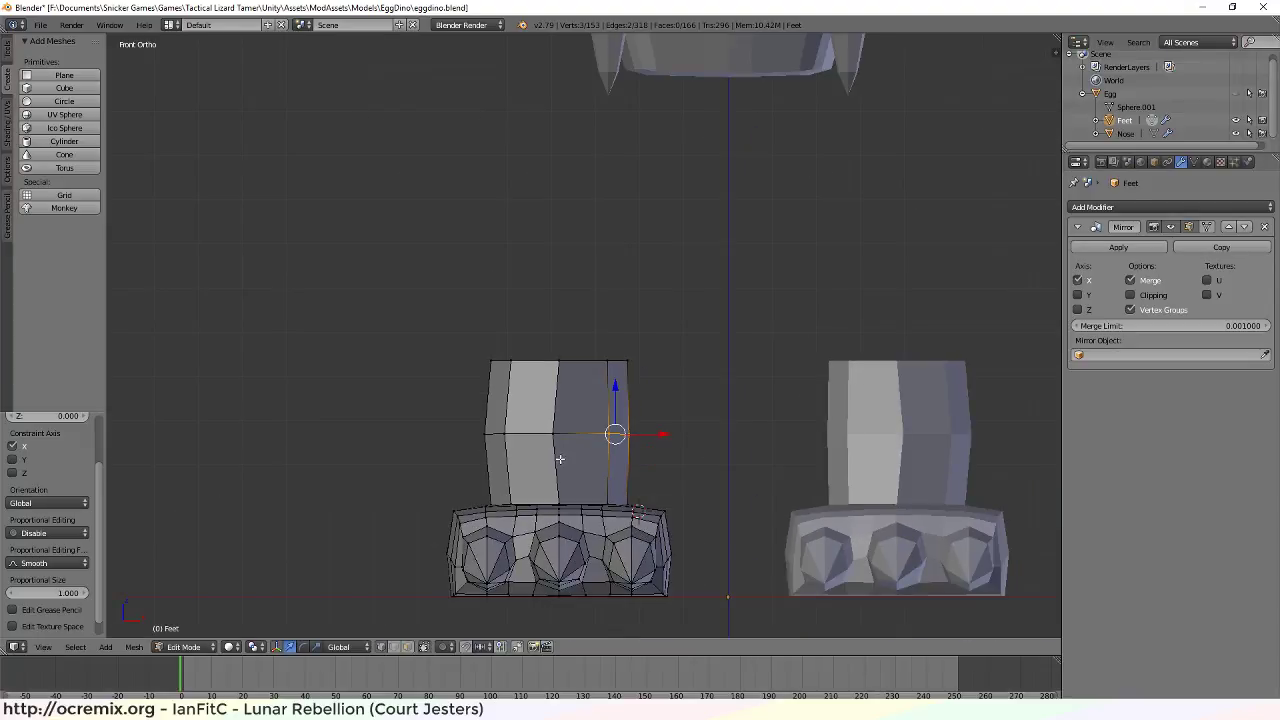
pyautogui.rightClick(552, 433)
pyautogui.press('g')
pyautogui.press('x')
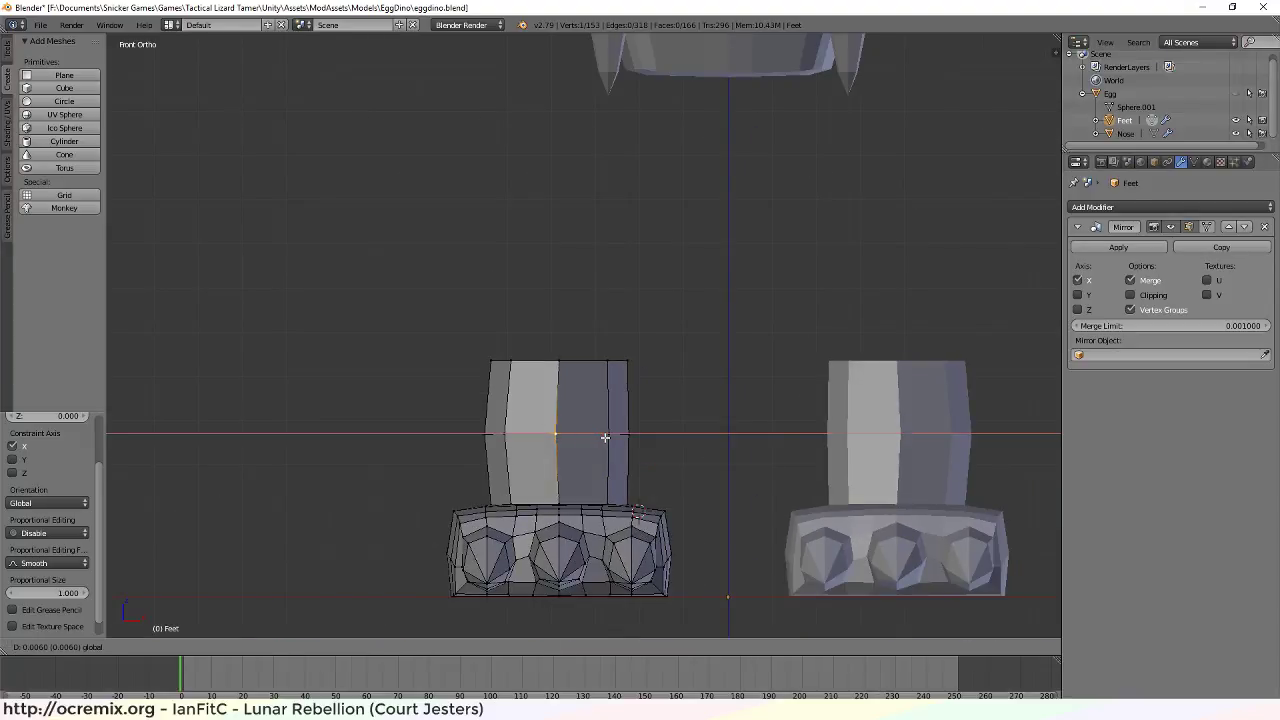
pyautogui.click(604, 437)
# Select three leg vertices and scale them to 0 along Y to align them
pyautogui.moveTo(488, 437); pyautogui.dragTo(481, 411, button='middle')
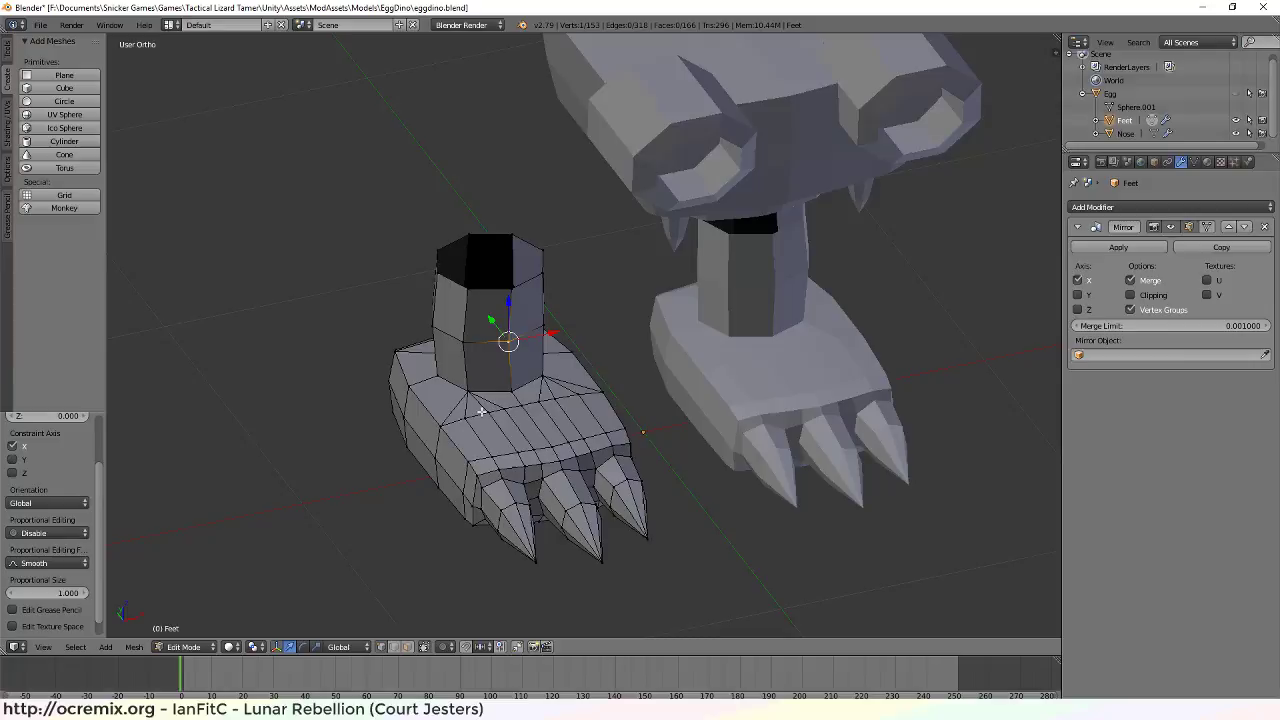
pyautogui.rightClick(464, 341)
pyautogui.keyDown('shift'); pyautogui.rightClick(544, 326); pyautogui.keyUp('shift')
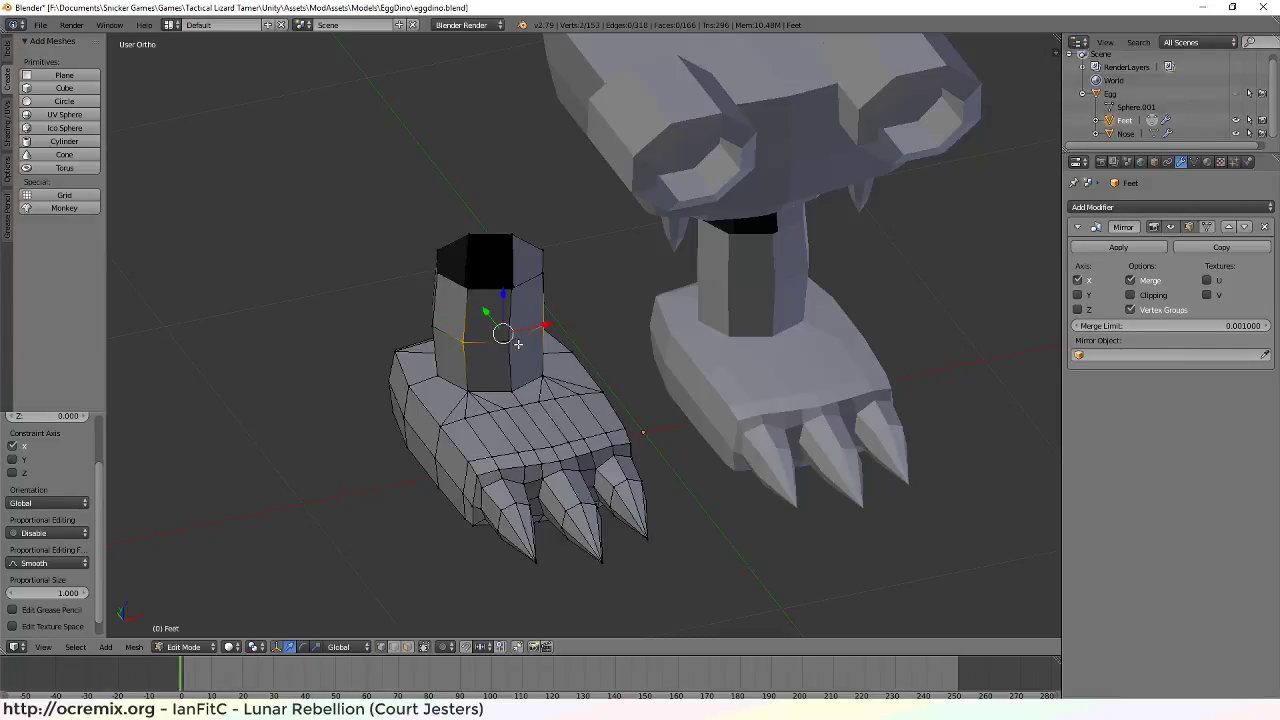
pyautogui.keyDown('shift'); pyautogui.rightClick(510, 340); pyautogui.keyUp('shift')
pyautogui.press('s')
pyautogui.press('y')
pyautogui.press('0')
pyautogui.press('Return')
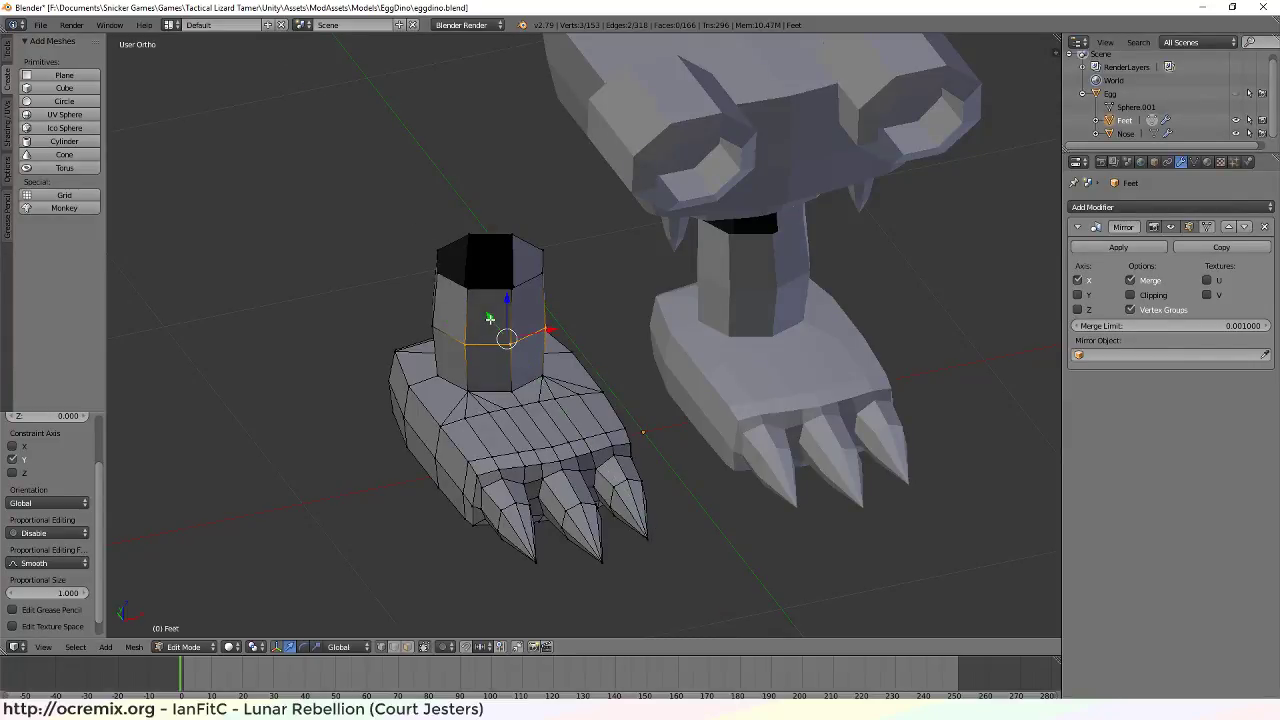
pyautogui.moveTo(414, 402); pyautogui.dragTo(548, 369, button='middle')
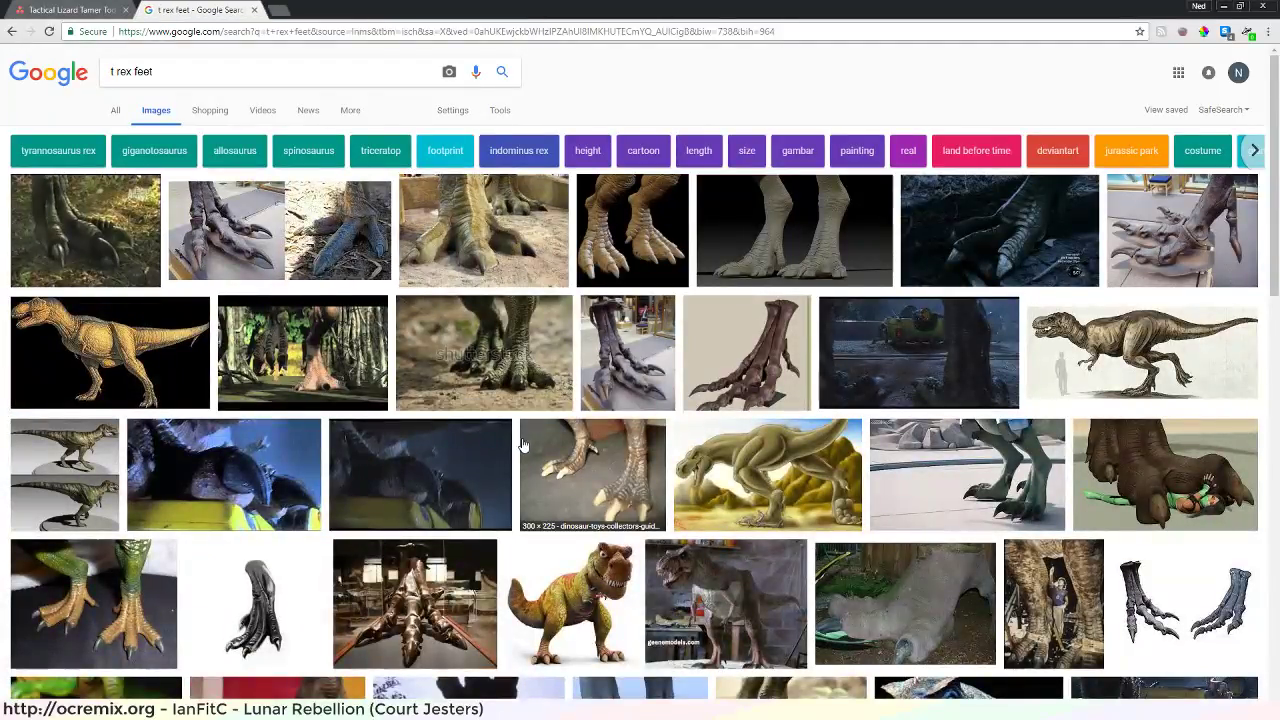
# Open the sculpted T. rex feet image preview from the 't rex feet' results, then select the search text
pyautogui.scroll(-2, 641, 362)
pyautogui.scroll(2, 639, 361)
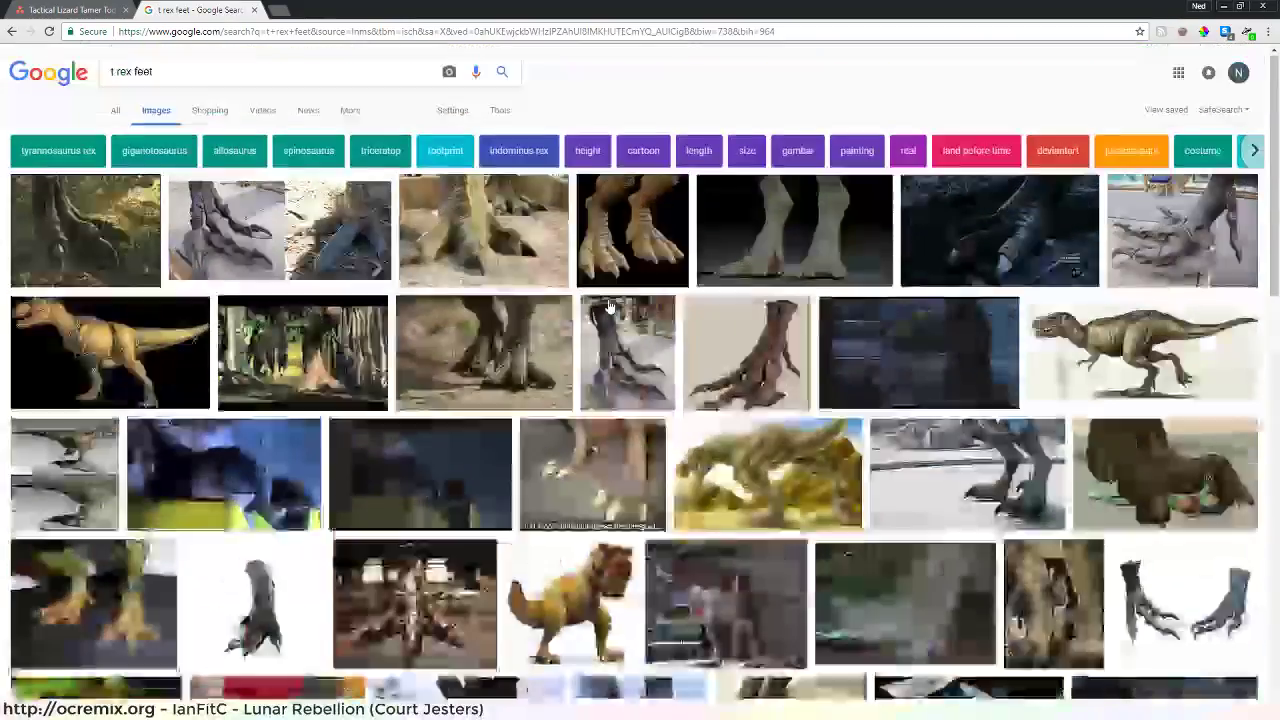
pyautogui.scroll(-3, 620, 345)
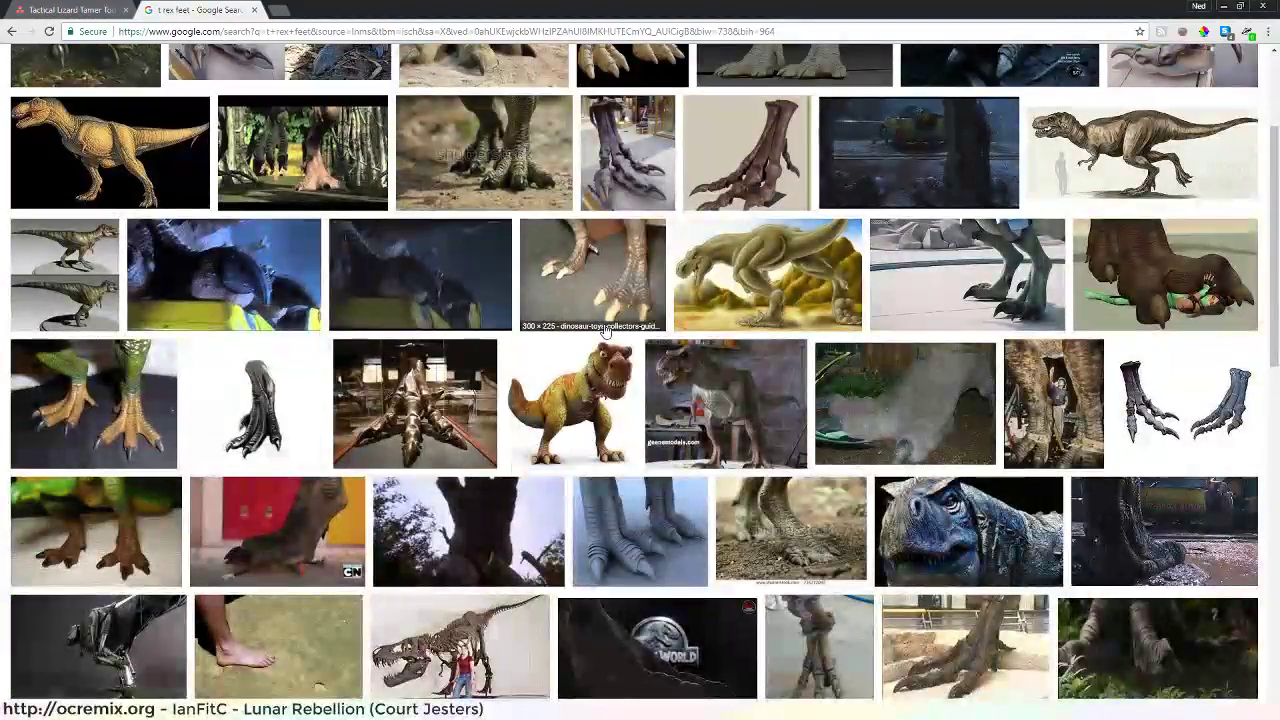
pyautogui.scroll(-1, 625, 450)
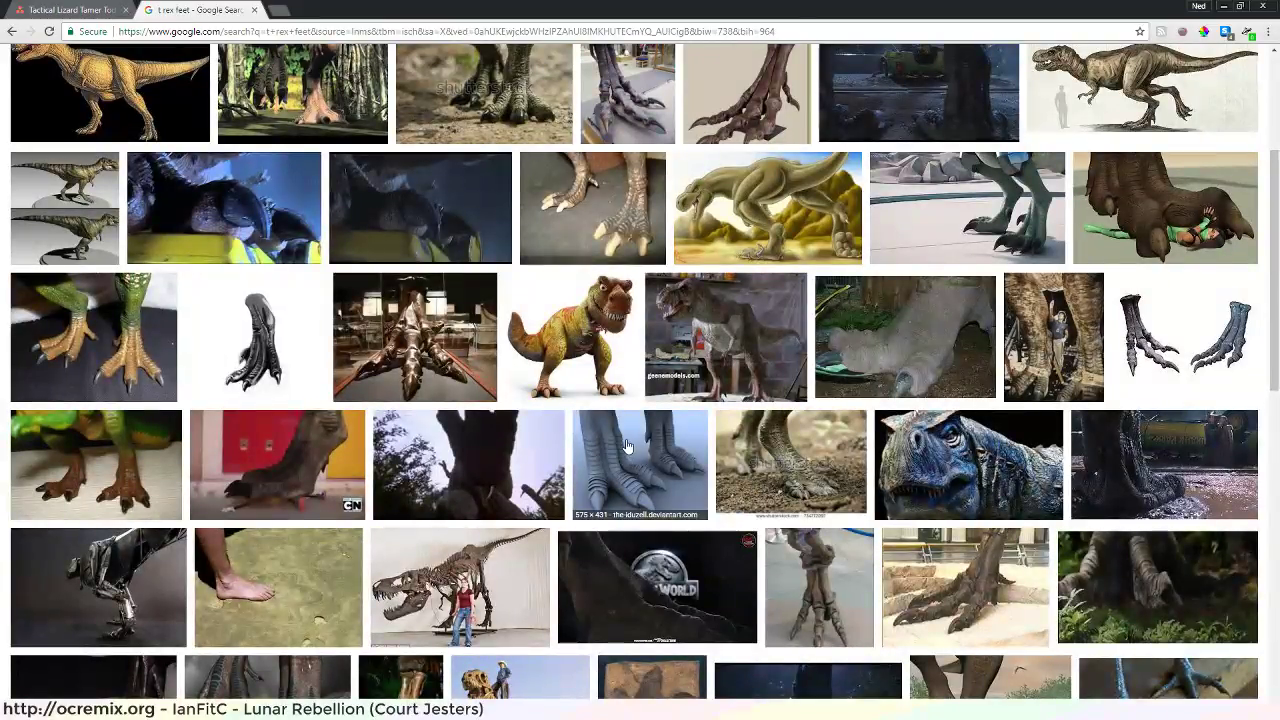
pyautogui.scroll(-2, 607, 425)
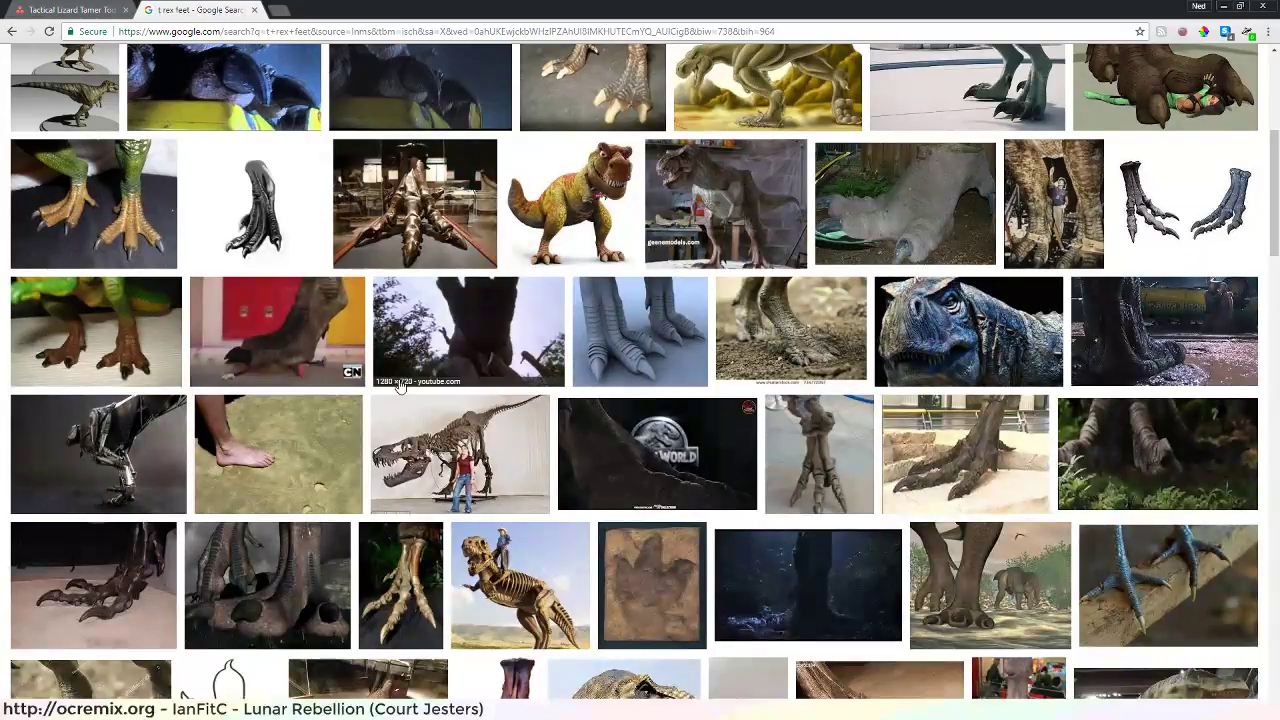
pyautogui.scroll(2, 550, 358)
pyautogui.scroll(3, 570, 360)
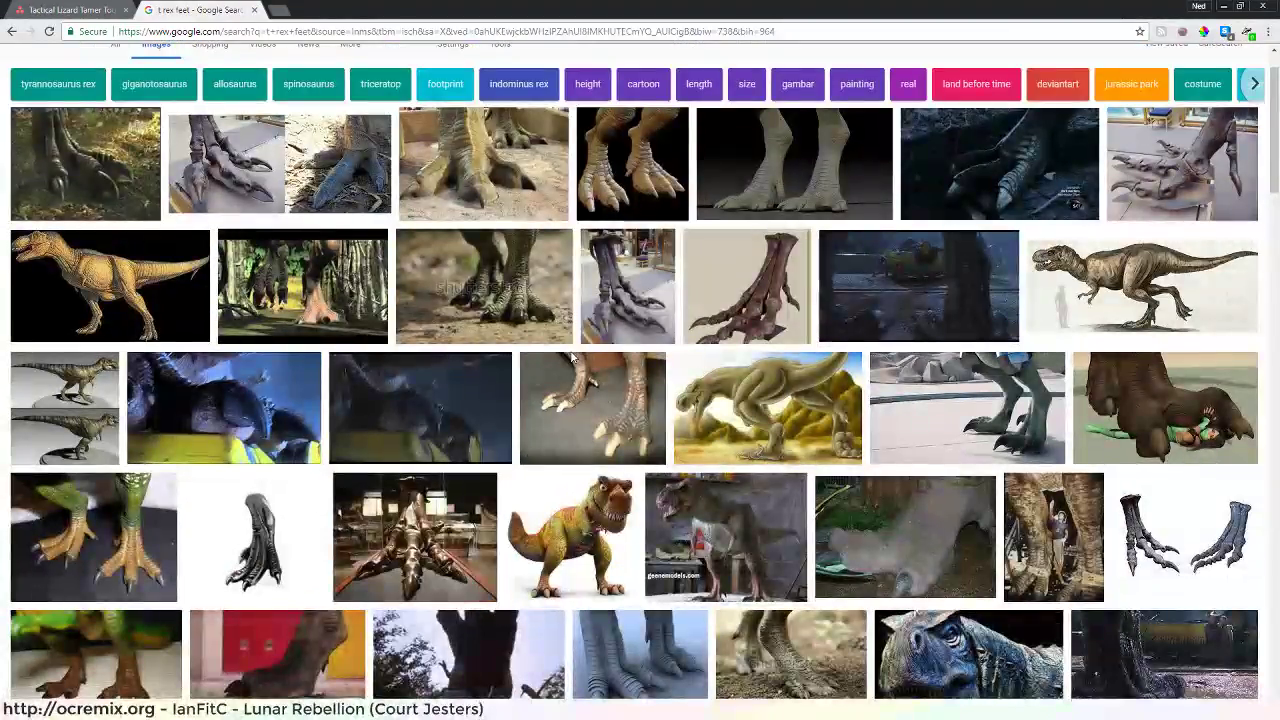
pyautogui.scroll(1, 520, 320)
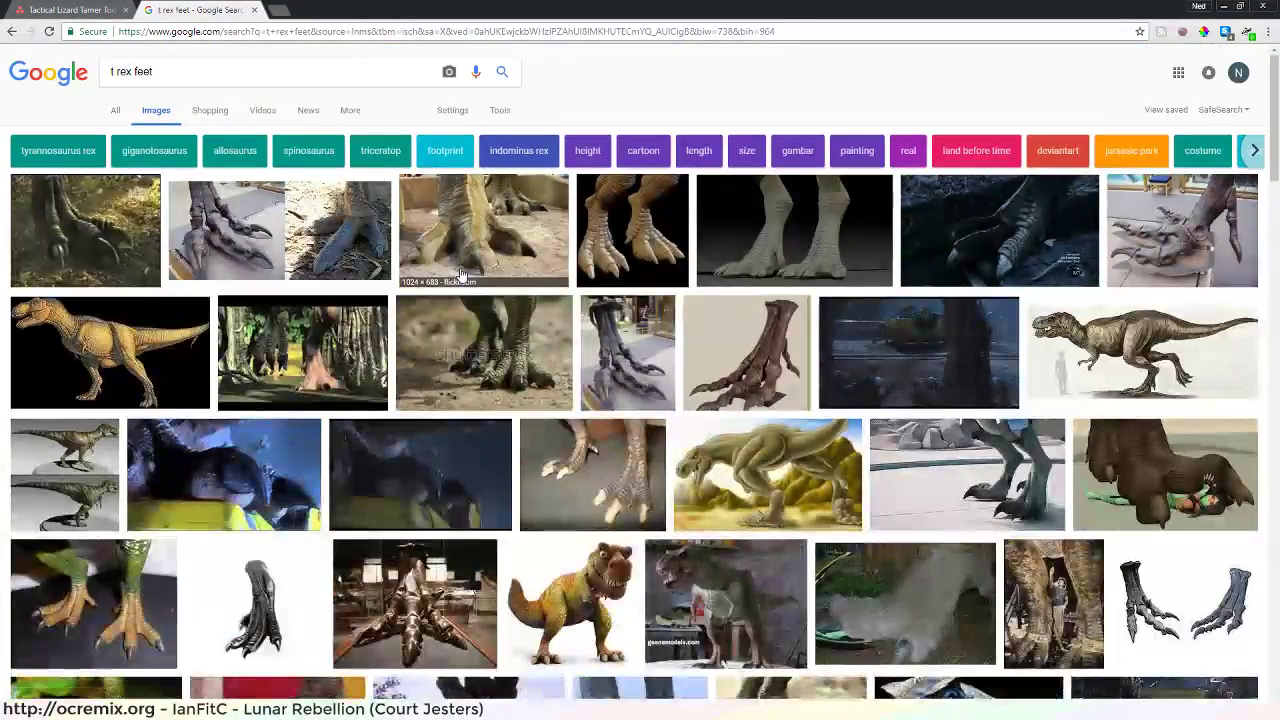
pyautogui.click(801, 236)
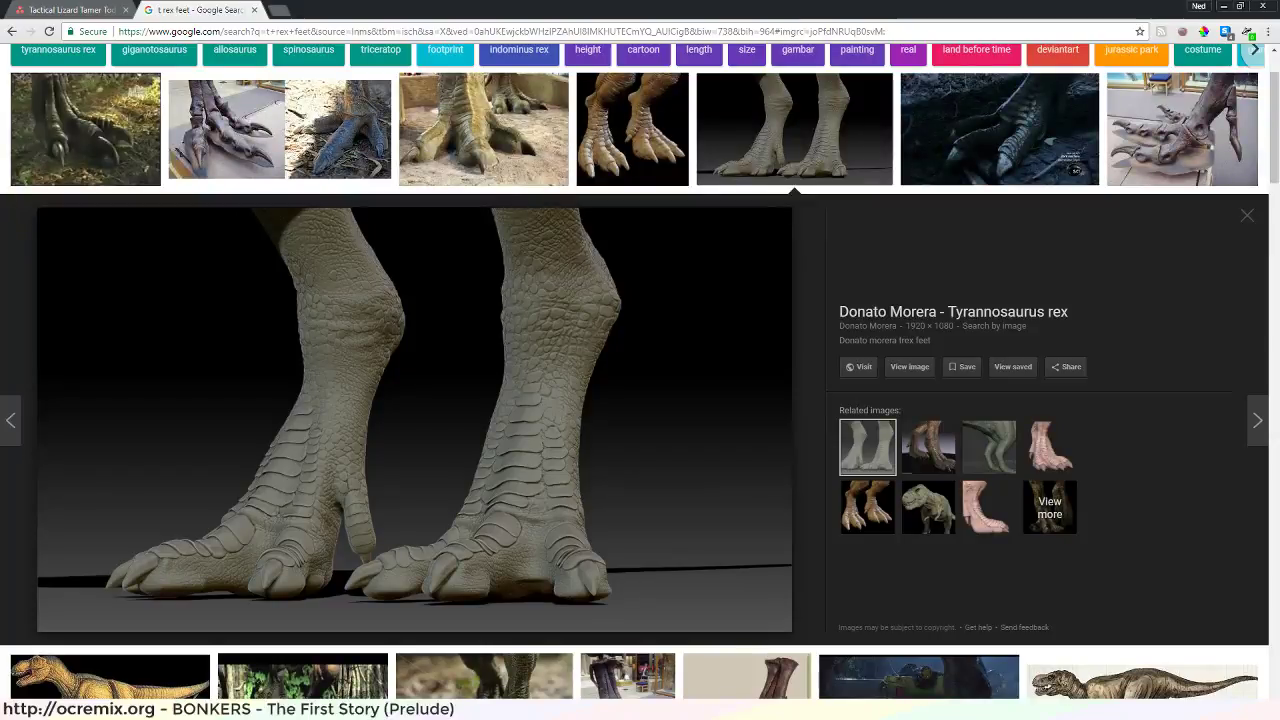
pyautogui.scroll(1, 474, 300)
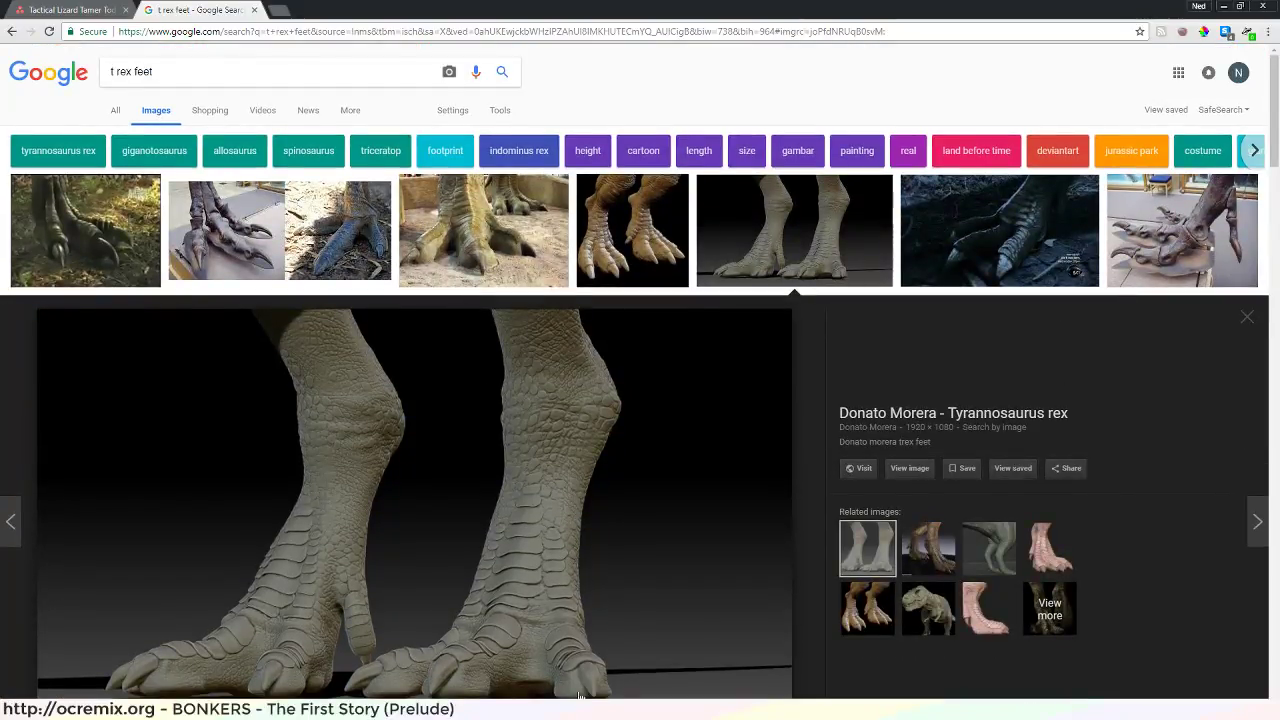
pyautogui.moveTo(204, 72); pyautogui.dragTo(109, 72)
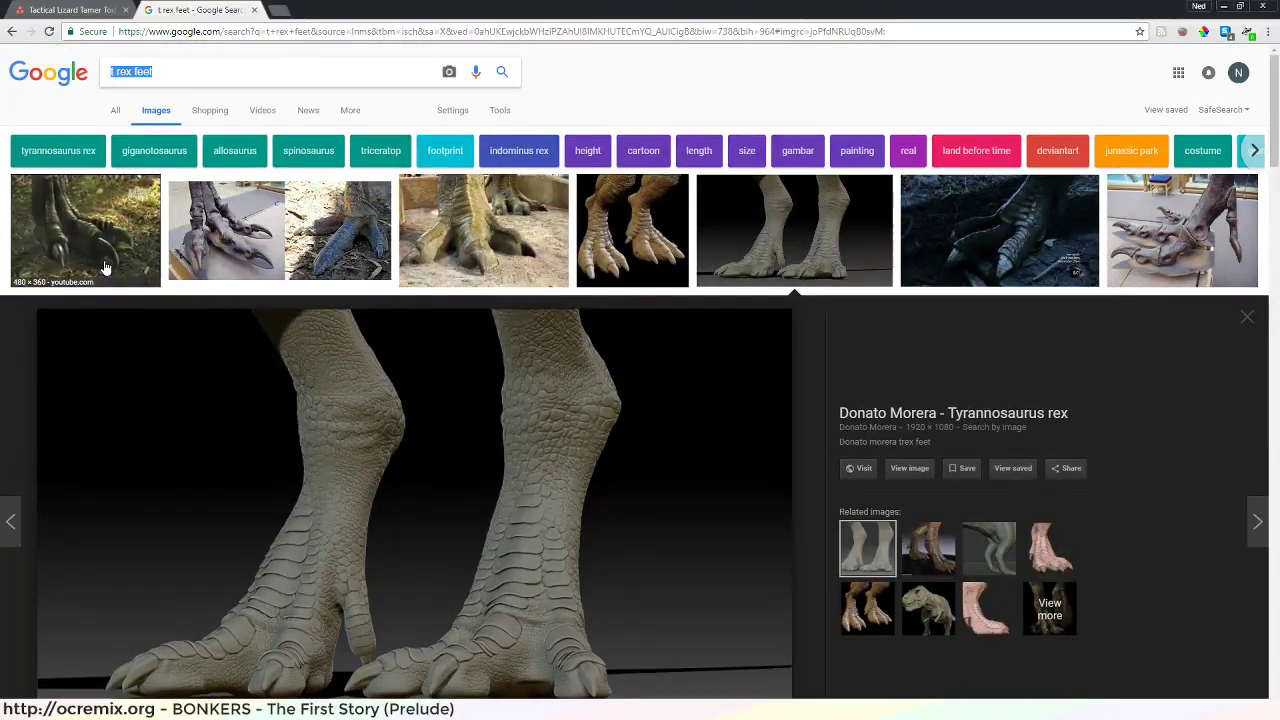
# Search Google Images for 'ankle', browse the results, then return to Blender
pyautogui.write('ankle')
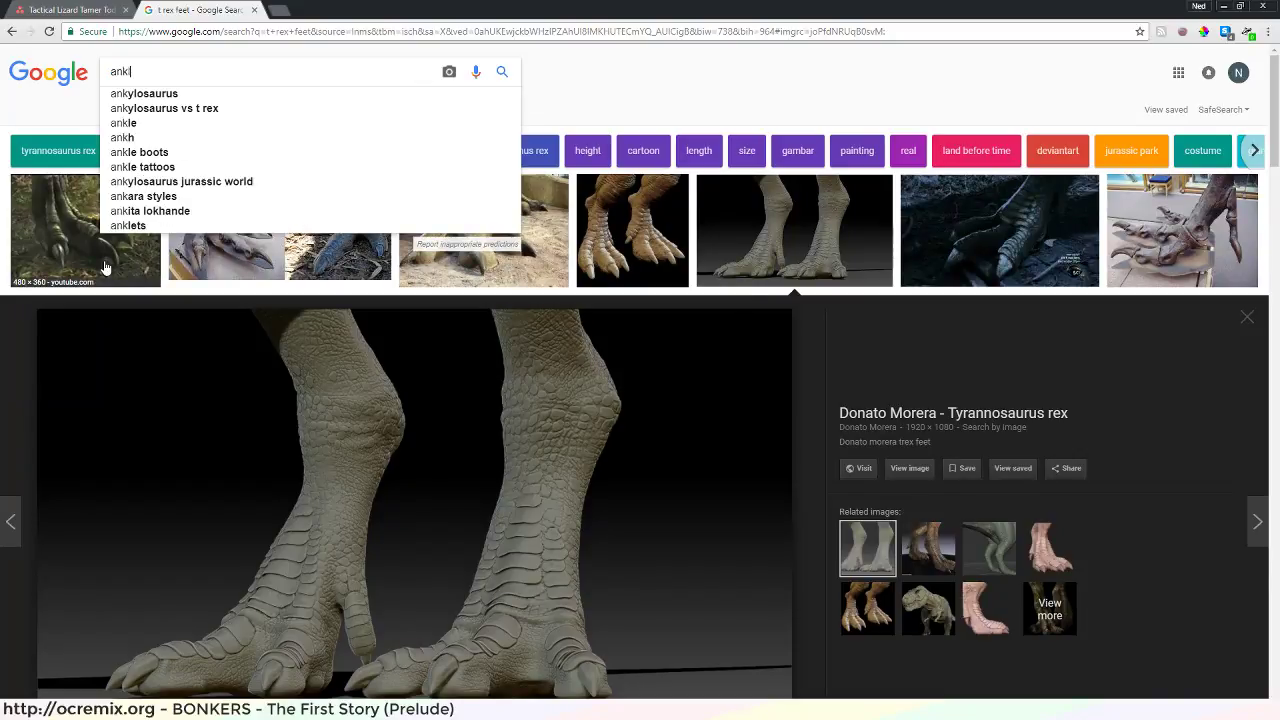
pyautogui.press('Return')
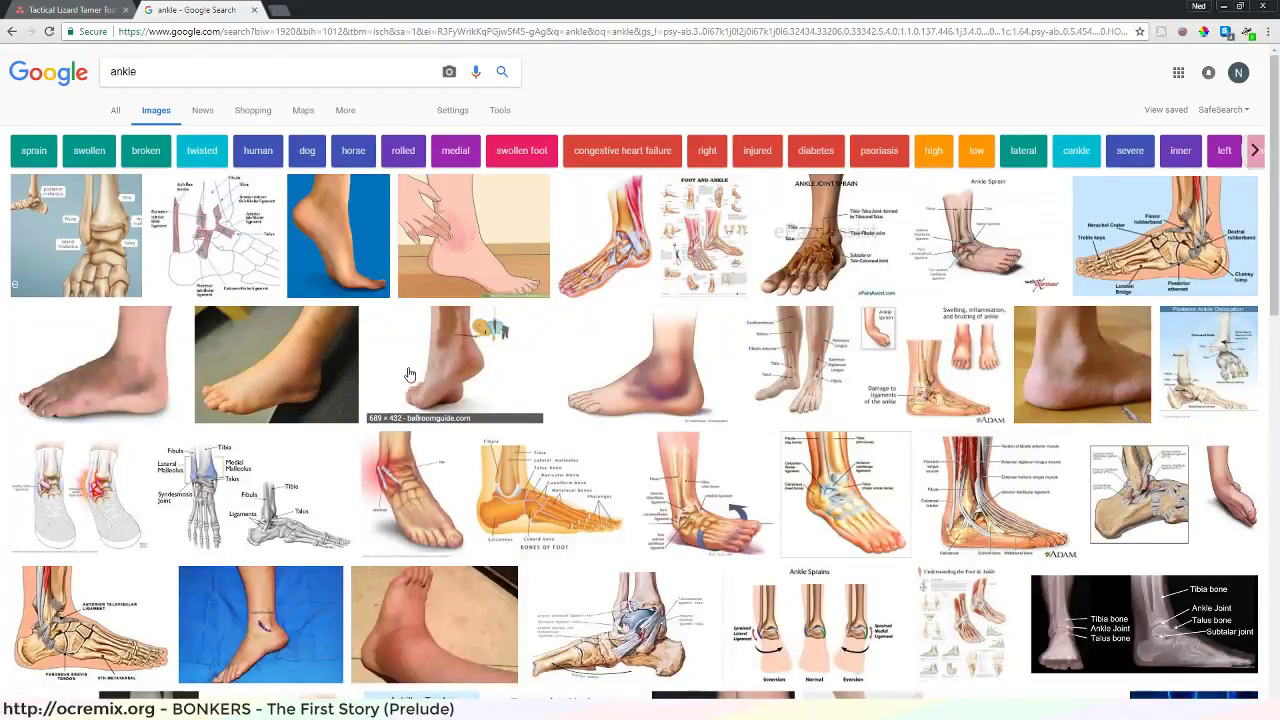
pyautogui.scroll(-1, 627, 380)
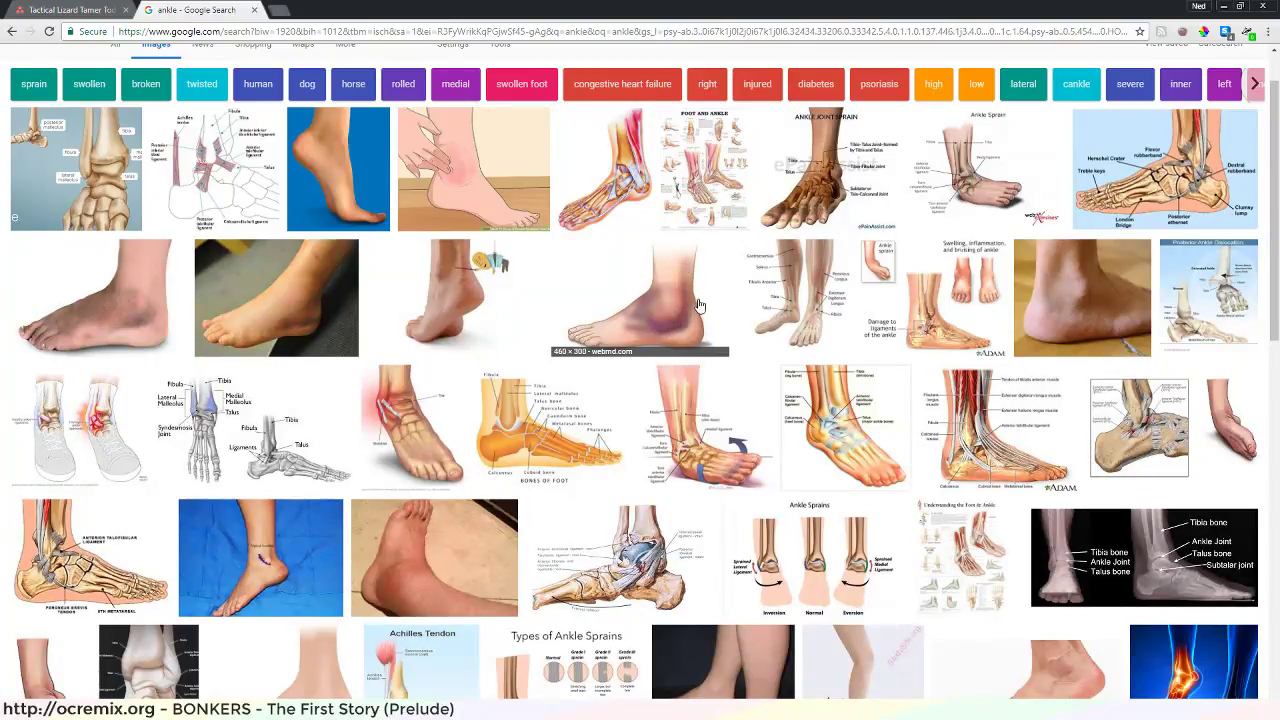
pyautogui.scroll(-2, 718, 310)
pyautogui.scroll(3, 680, 280)
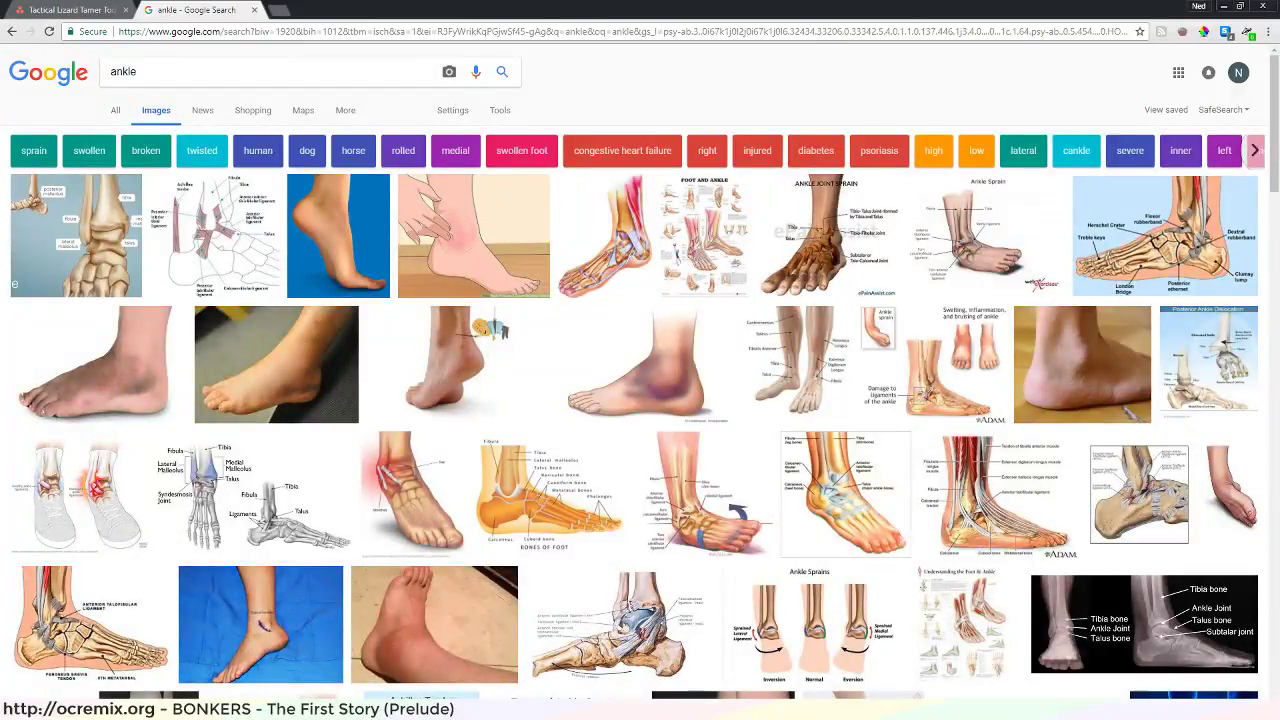
pyautogui.hotkey('alt', 'Tab')
pyautogui.moveTo(632, 493); pyautogui.dragTo(503, 501, button='middle')
# Select the leg's eight-vertex middle ring and lower it 0.004 along Z
pyautogui.keyDown('ctrl'); pyautogui.click(497, 398); pyautogui.keyUp('ctrl')
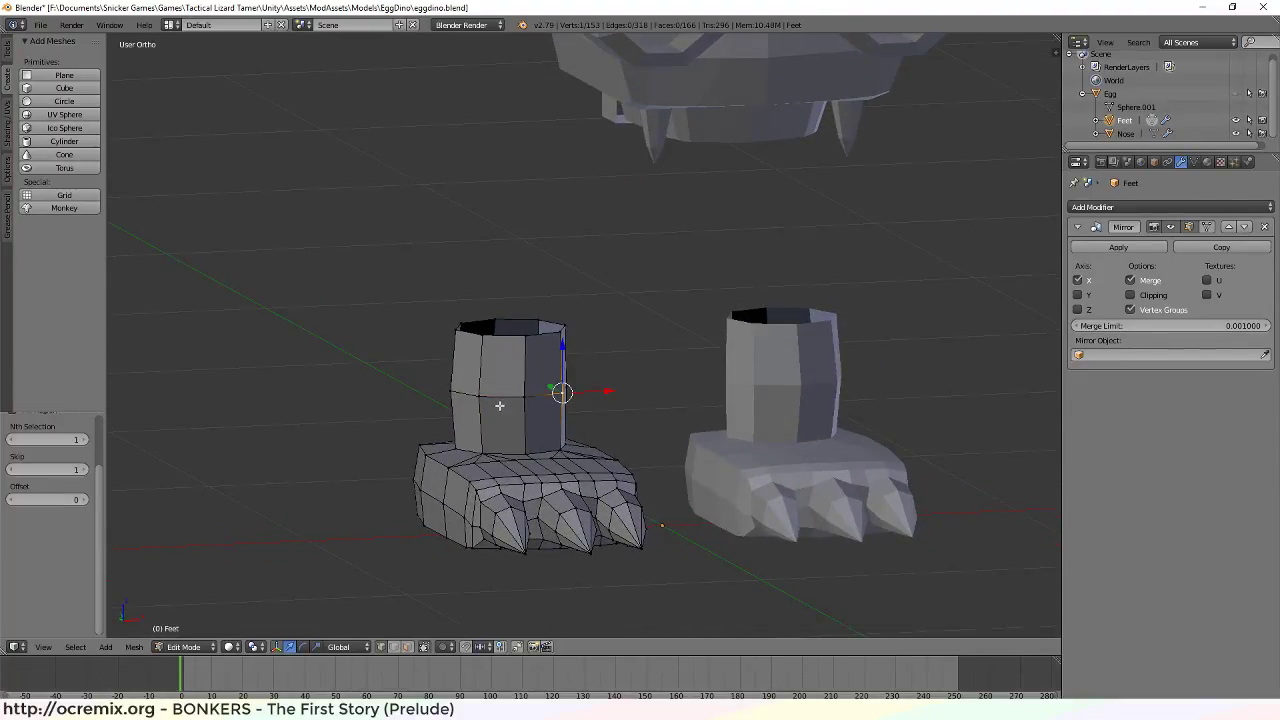
pyautogui.scroll(3, 499, 405)
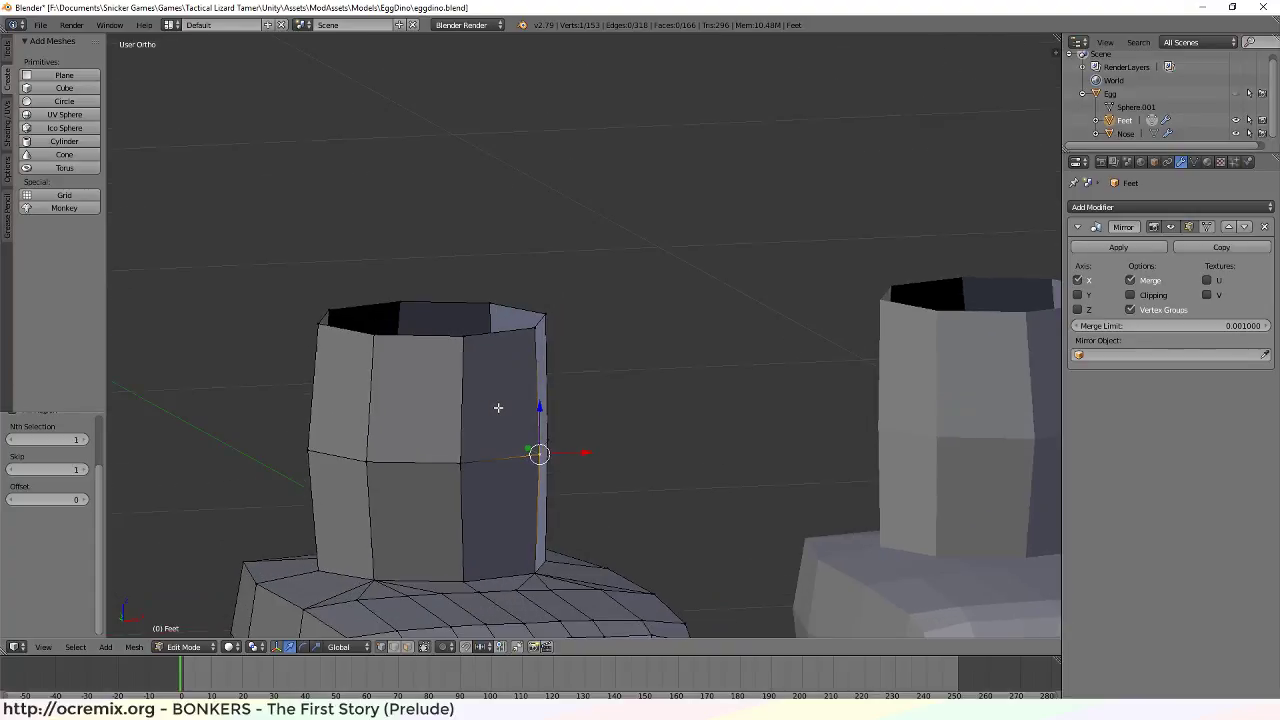
pyautogui.keyDown('alt'); pyautogui.click(413, 463); pyautogui.keyUp('alt')
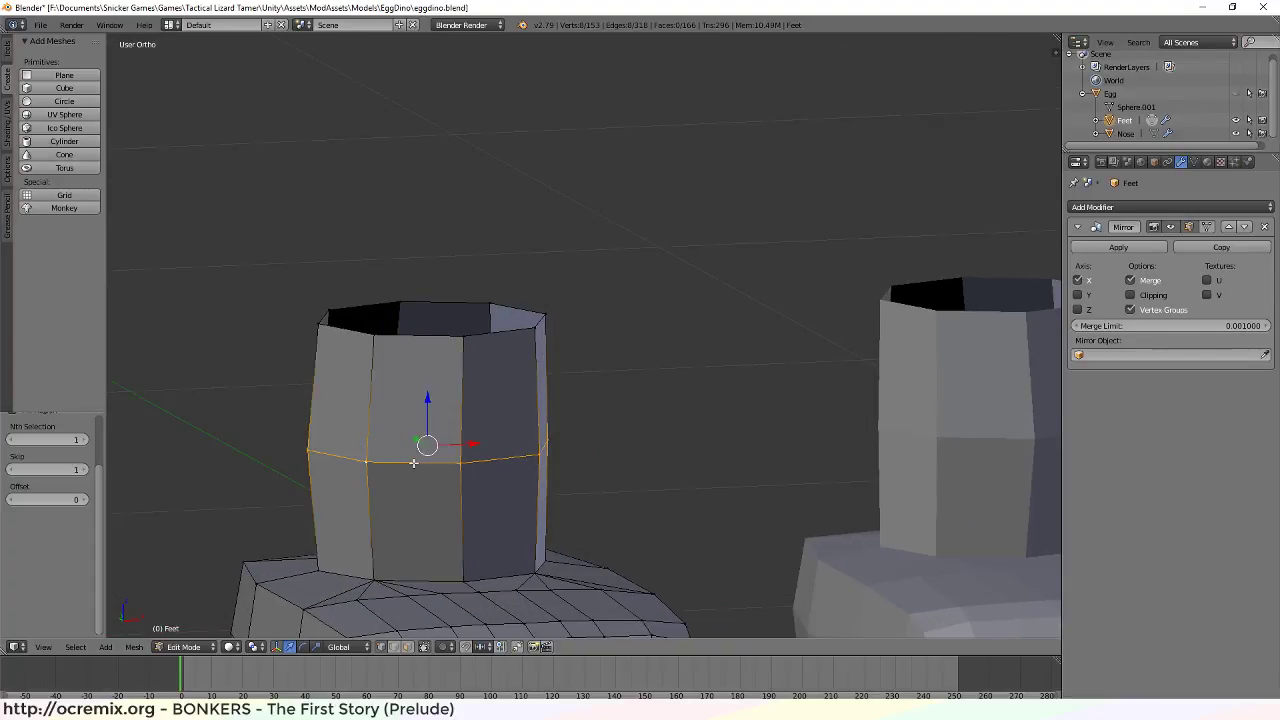
pyautogui.moveTo(428, 400); pyautogui.dragTo(431, 391)
pyautogui.moveTo(431, 391); pyautogui.dragTo(481, 441, button='middle')
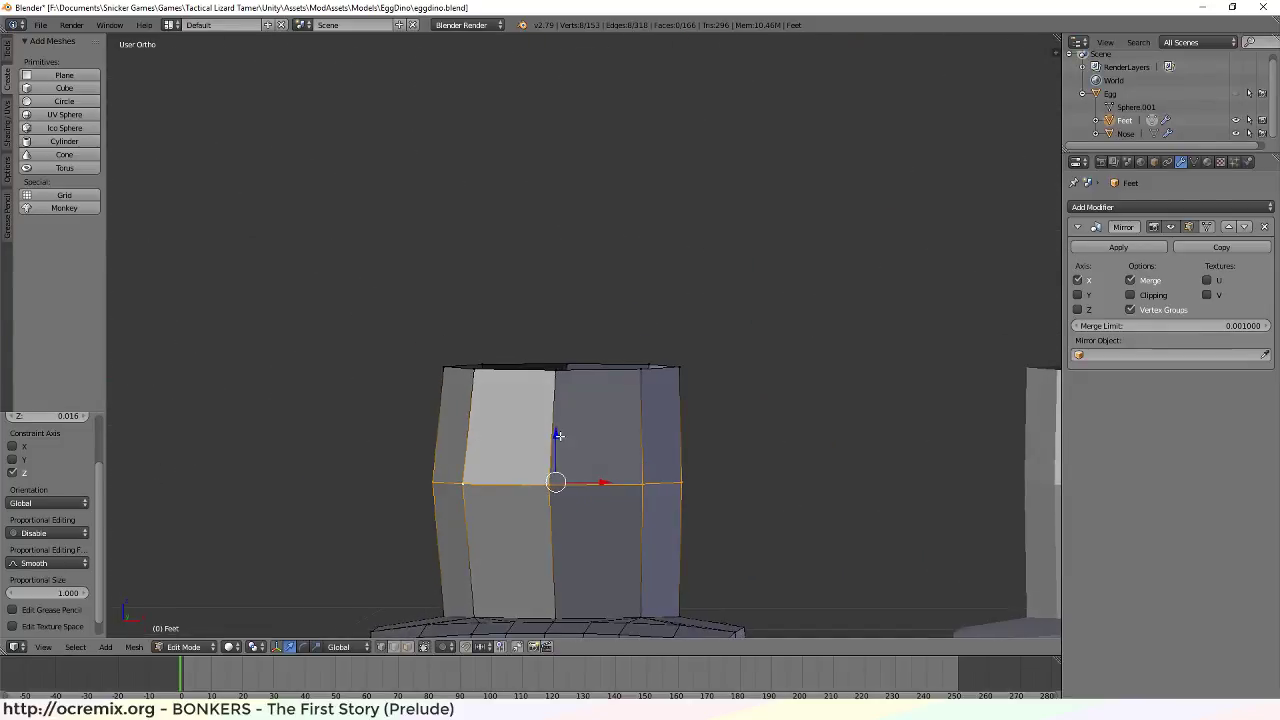
pyautogui.press('g')
pyautogui.press('z')
pyautogui.click(558, 437)
pyautogui.moveTo(558, 440); pyautogui.dragTo(509, 485, button='middle')
pyautogui.press('KP_1')
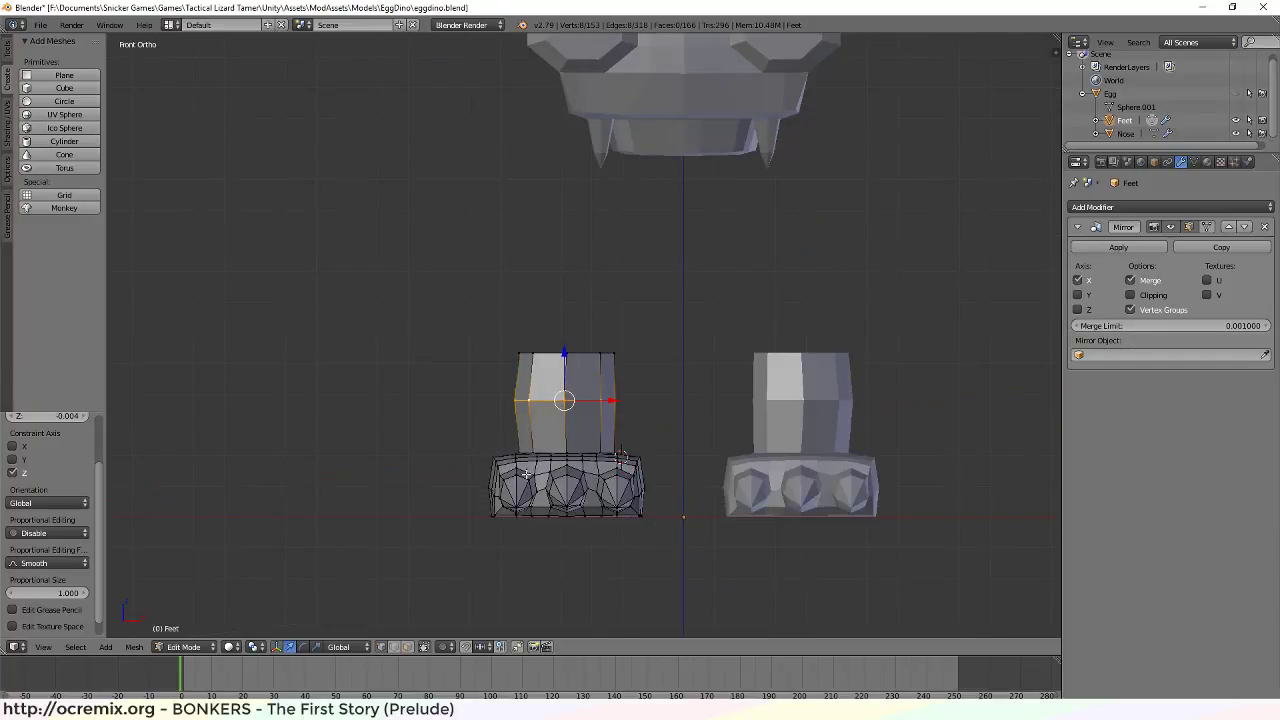
# Unhide the Egg body and orbit around the dinosaur to review the feet
pyautogui.click(1236, 93)
pyautogui.moveTo(635, 424); pyautogui.dragTo(625, 463, button='middle')
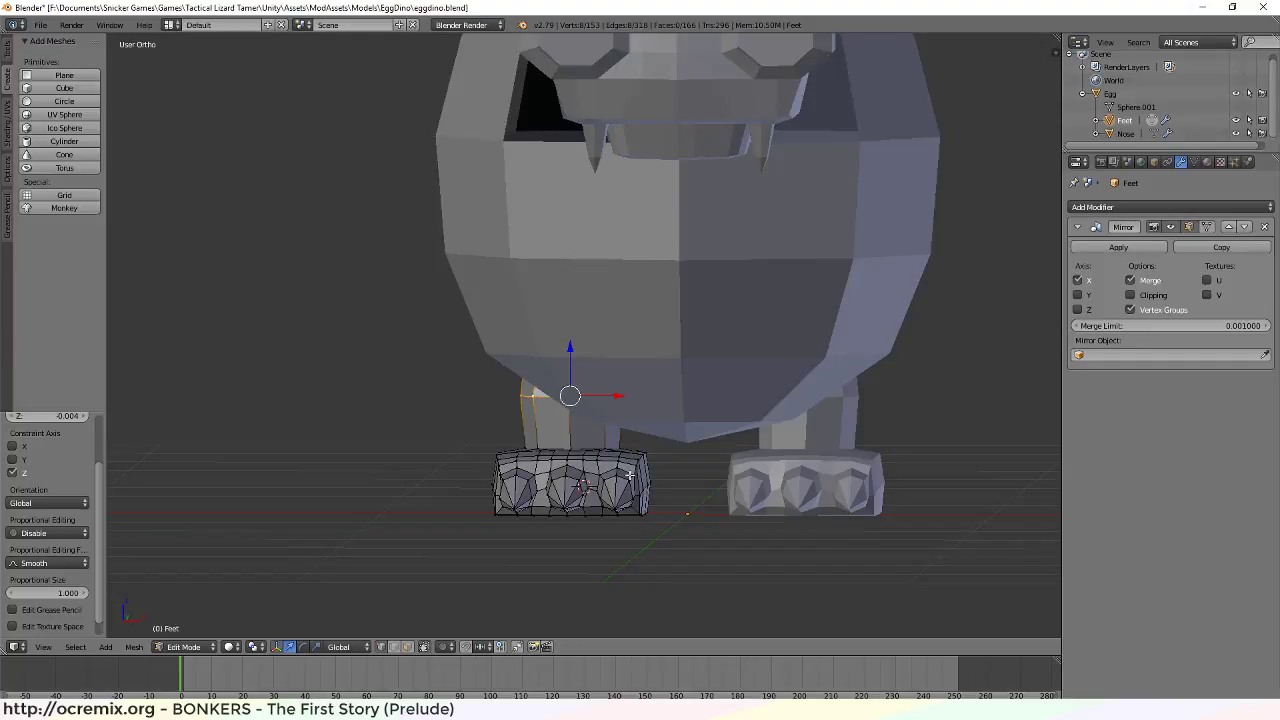
pyautogui.moveTo(631, 475); pyautogui.dragTo(612, 455, button='middle')
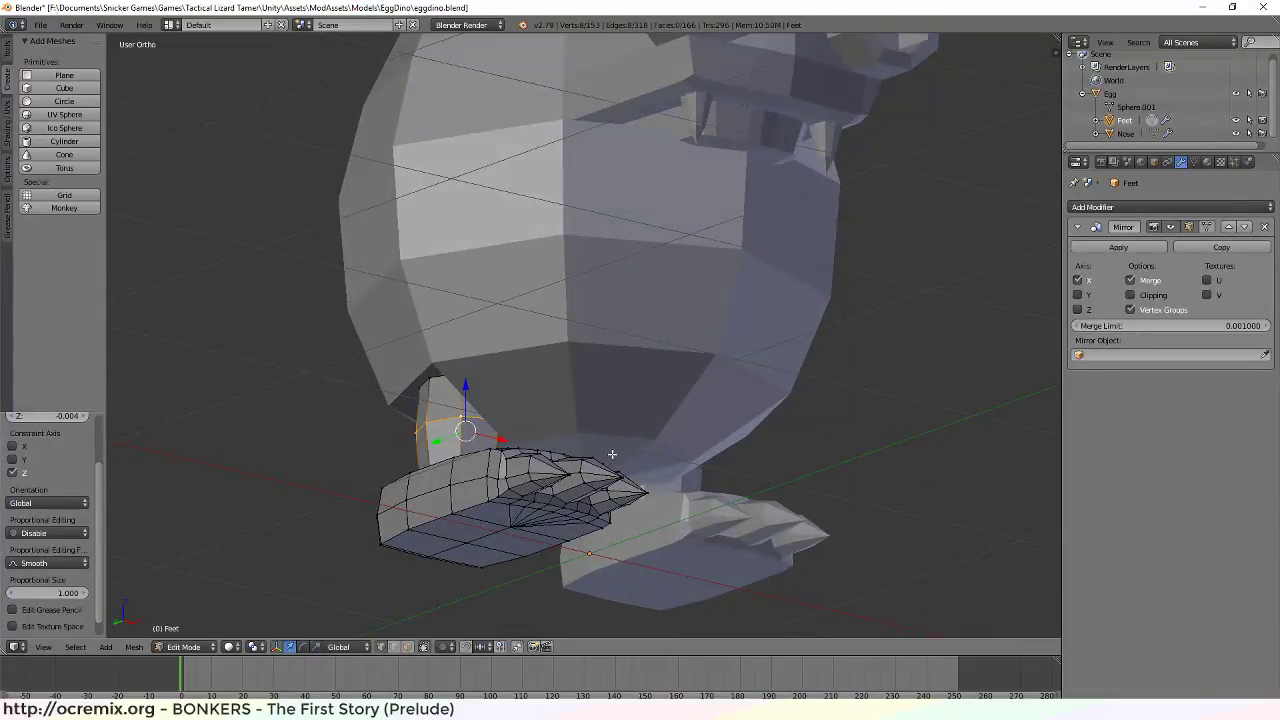
pyautogui.scroll(-6, 586, 368)
pyautogui.moveTo(864, 286); pyautogui.dragTo(618, 301, button='middle')
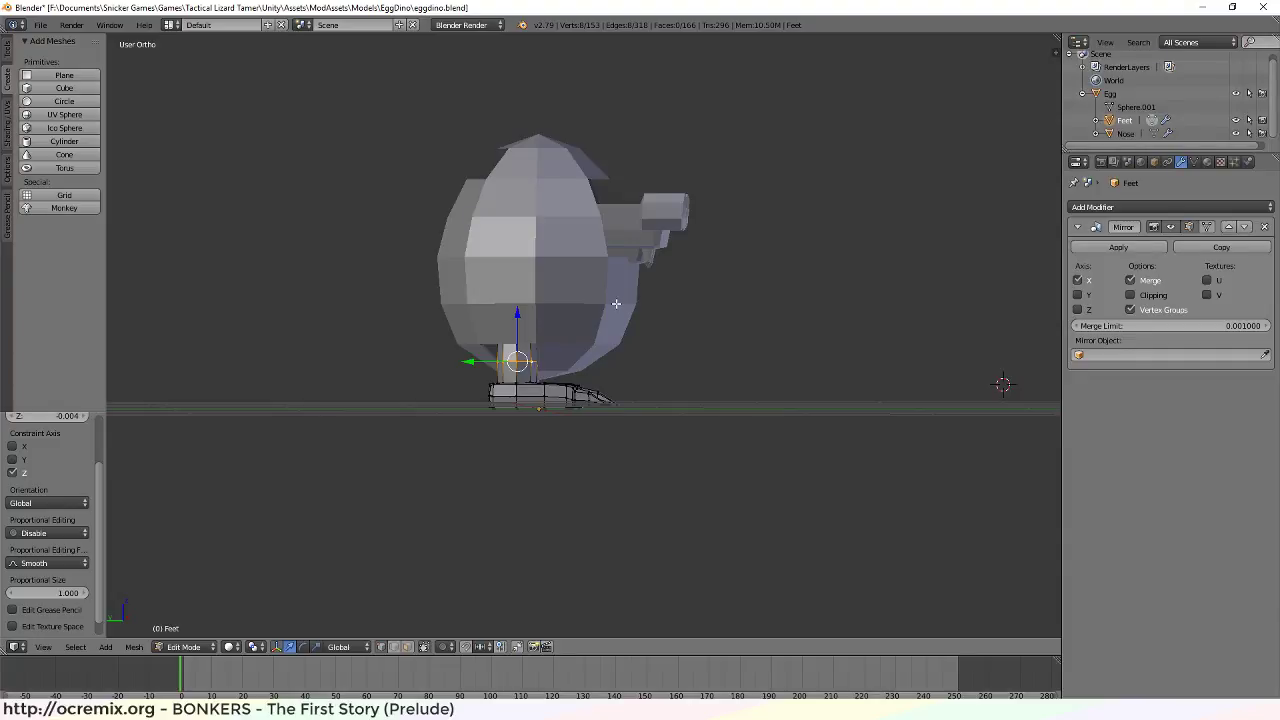
pyautogui.moveTo(644, 353); pyautogui.dragTo(517, 395, button='middle')
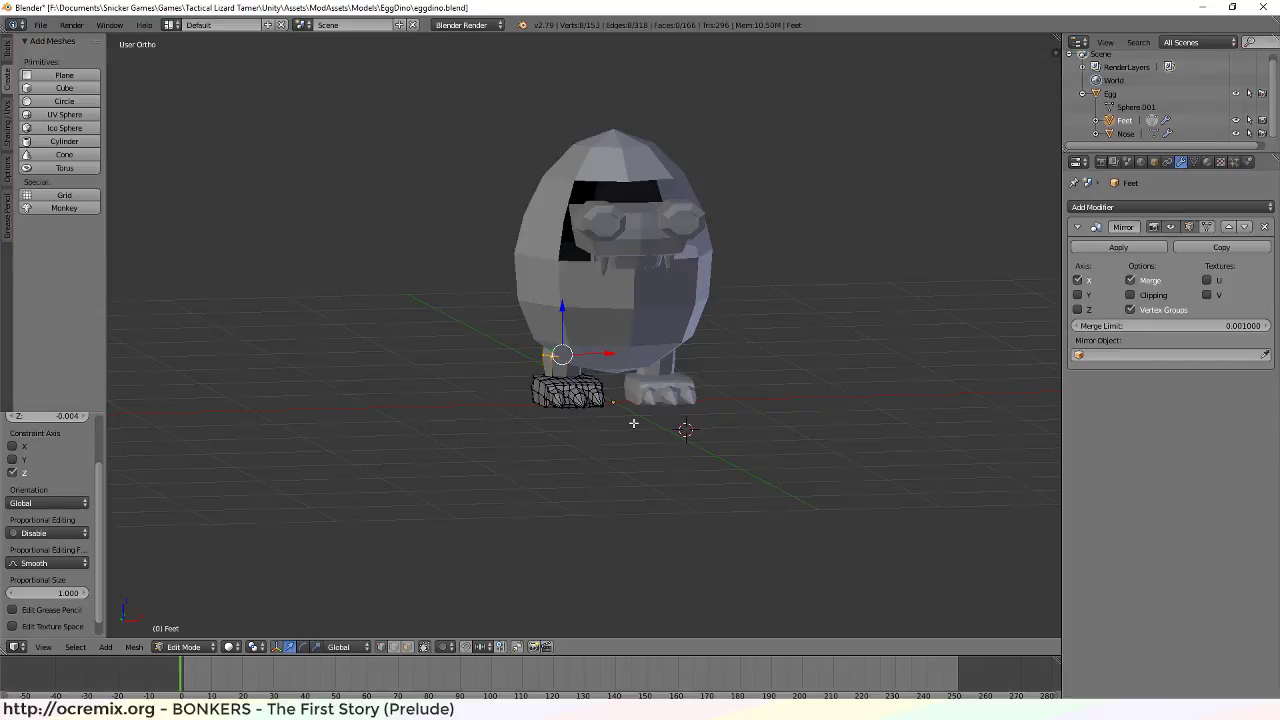
pyautogui.moveTo(626, 424); pyautogui.dragTo(600, 410, button='middle')
# Move a vertex at the top of the leg along Y
pyautogui.scroll(6, 469, 395)
pyautogui.moveTo(469, 395); pyautogui.dragTo(598, 384, button='middle')
pyautogui.rightClick(558, 346)
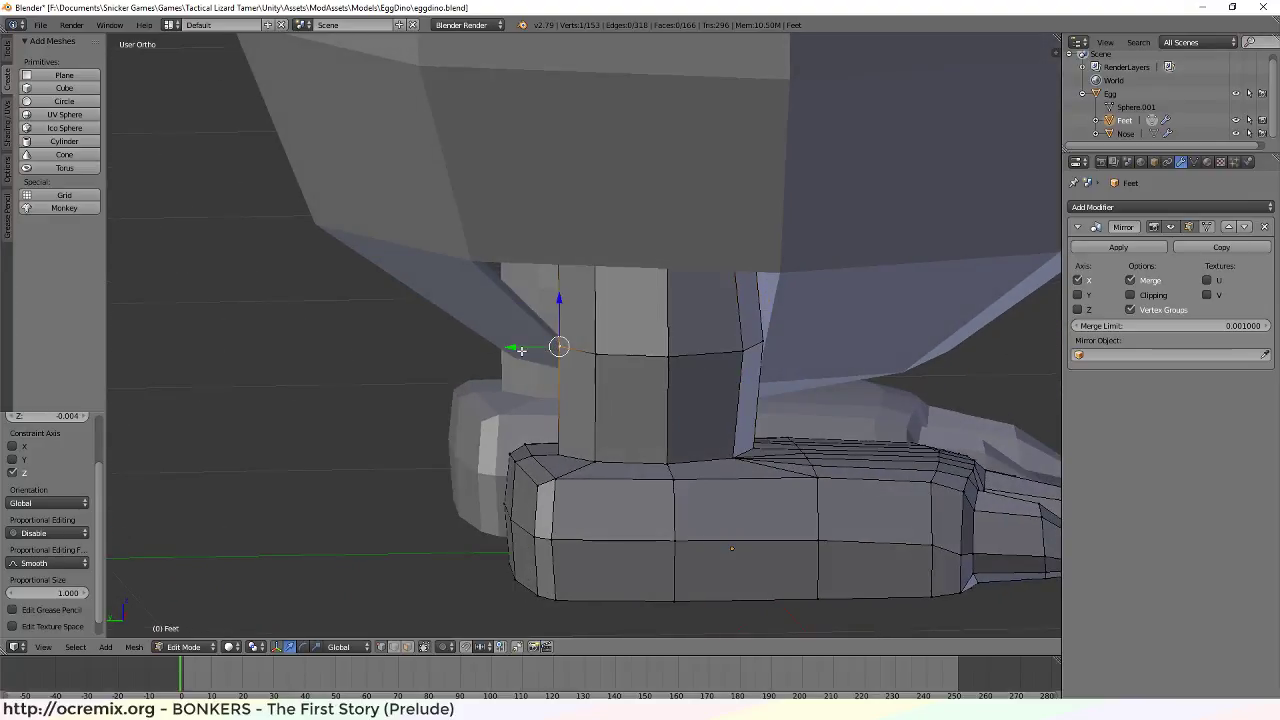
pyautogui.press('g')
pyautogui.press('y')
pyautogui.click(510, 350)
pyautogui.moveTo(510, 350); pyautogui.dragTo(605, 395, button='middle')
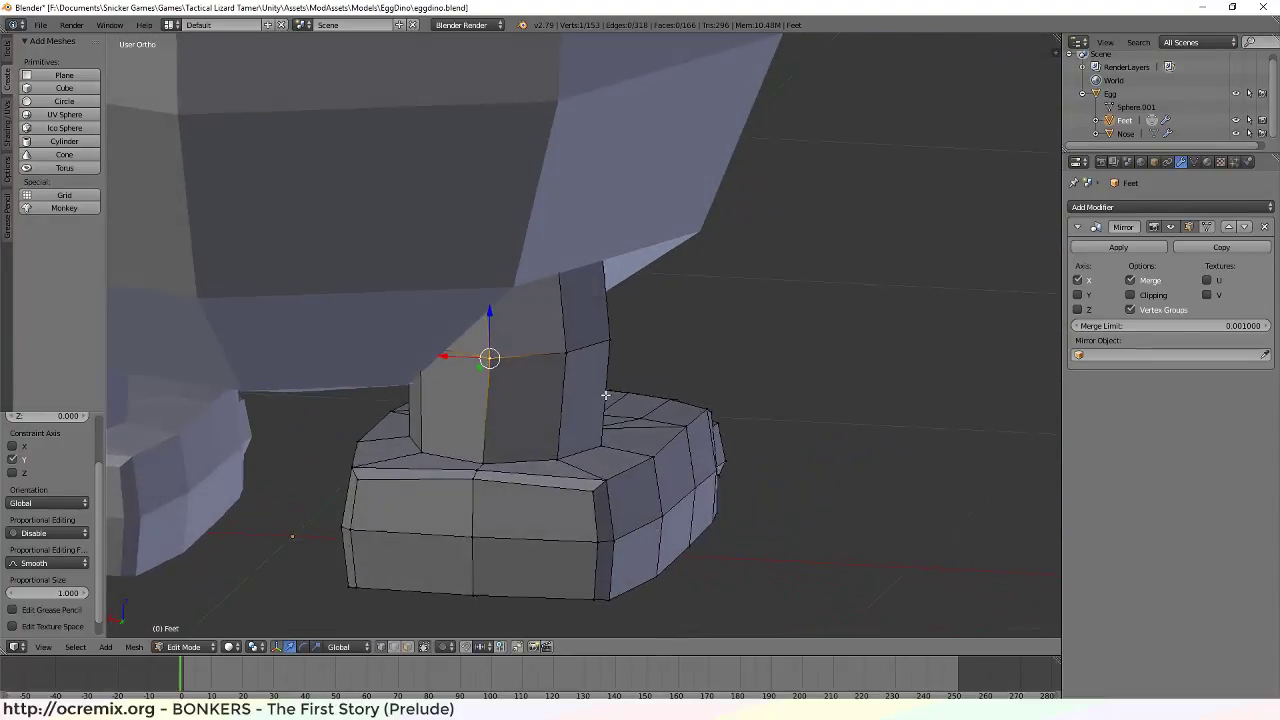
# Select another leg vertex and orbit around the egg and foot to check the fit
pyautogui.rightClick(562, 351)
pyautogui.moveTo(683, 400); pyautogui.dragTo(285, 377, button='middle')
pyautogui.scroll(-5, 472, 423)
pyautogui.scroll(-1, 491, 423)
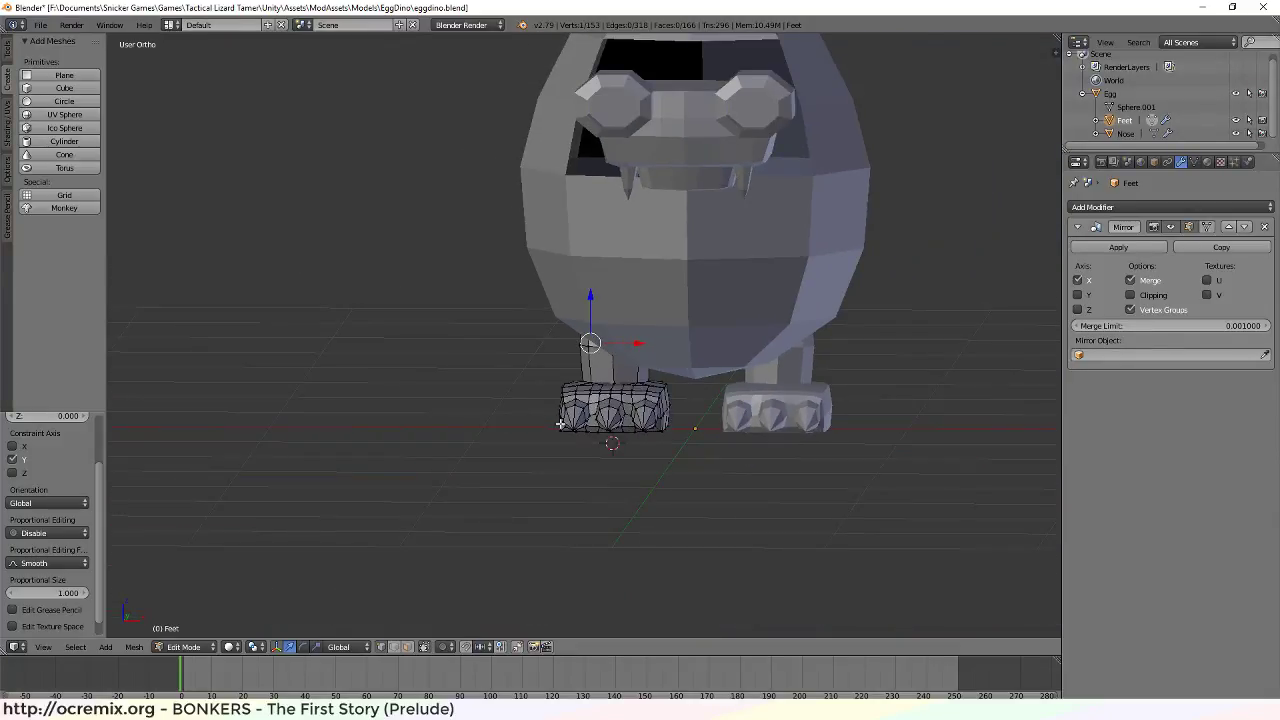
pyautogui.scroll(2, 563, 423)
pyautogui.scroll(-3, 626, 317)
pyautogui.scroll(3, 626, 320)
pyautogui.moveTo(626, 320)
pyautogui.mouseDown(button='middle')
pyautogui.moveTo(633, 351)
pyautogui.moveTo(843, 366)
pyautogui.moveTo(851, 389)
pyautogui.moveTo(801, 341)
pyautogui.moveTo(618, 299)
pyautogui.mouseUp(button='middle')
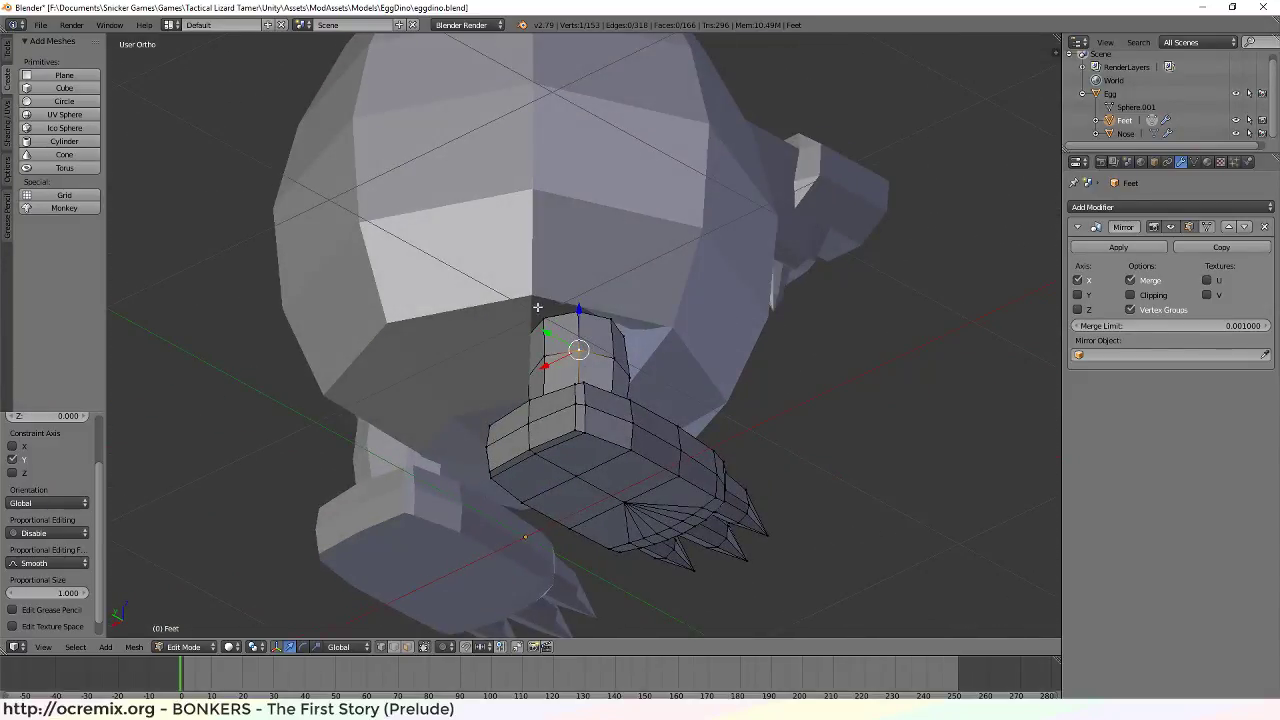
pyautogui.moveTo(503, 357); pyautogui.dragTo(667, 331, button='middle')
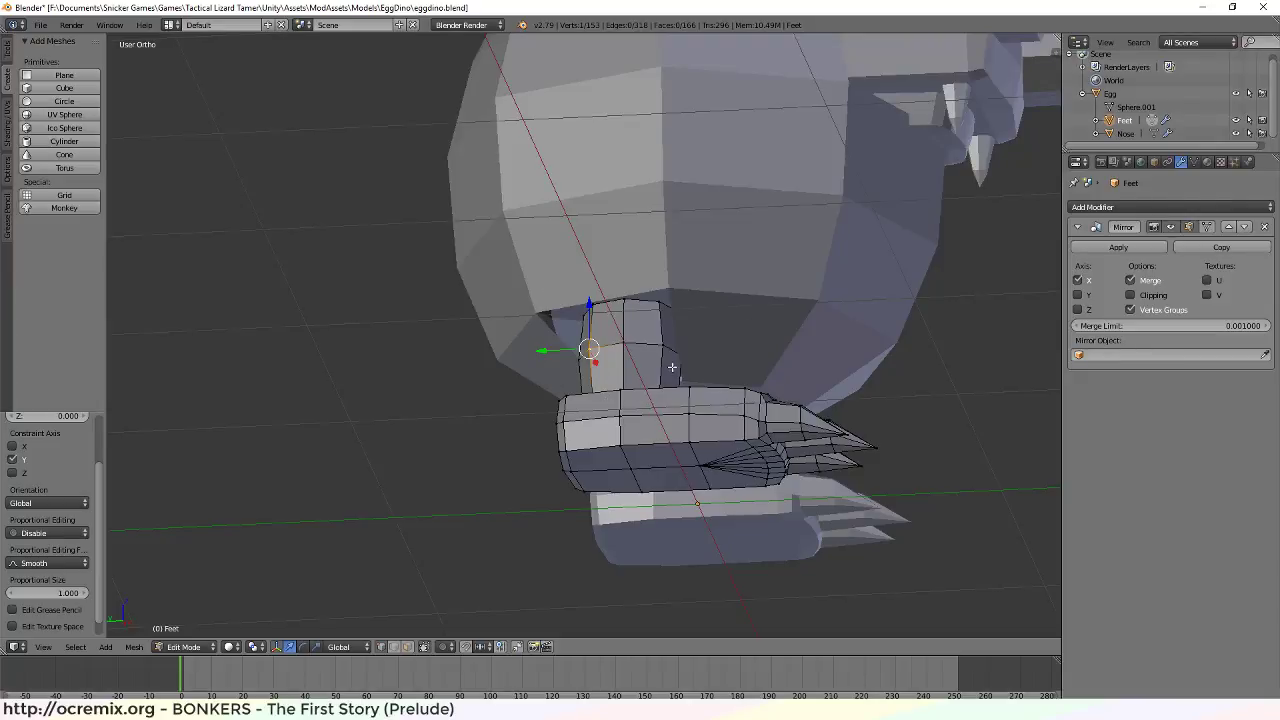
pyautogui.scroll(-5, 840, 240)
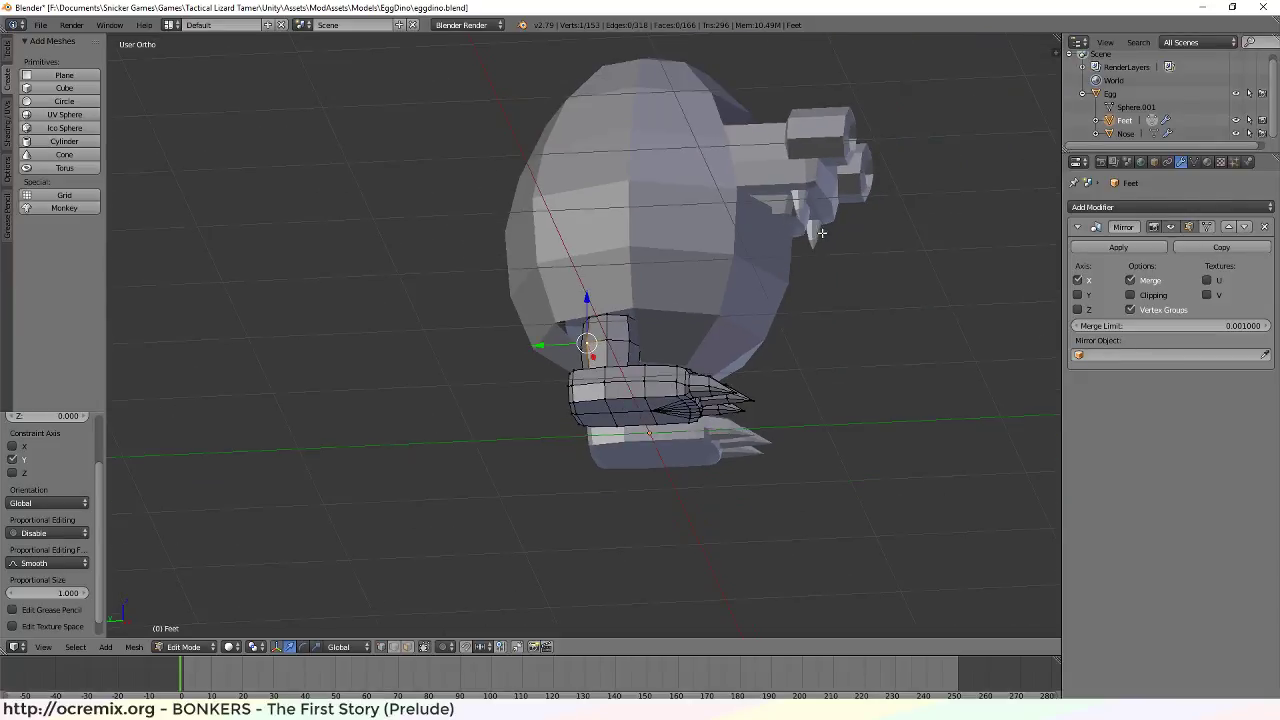
pyautogui.moveTo(706, 205); pyautogui.dragTo(696, 270, button='middle')
pyautogui.scroll(6, 509, 251)
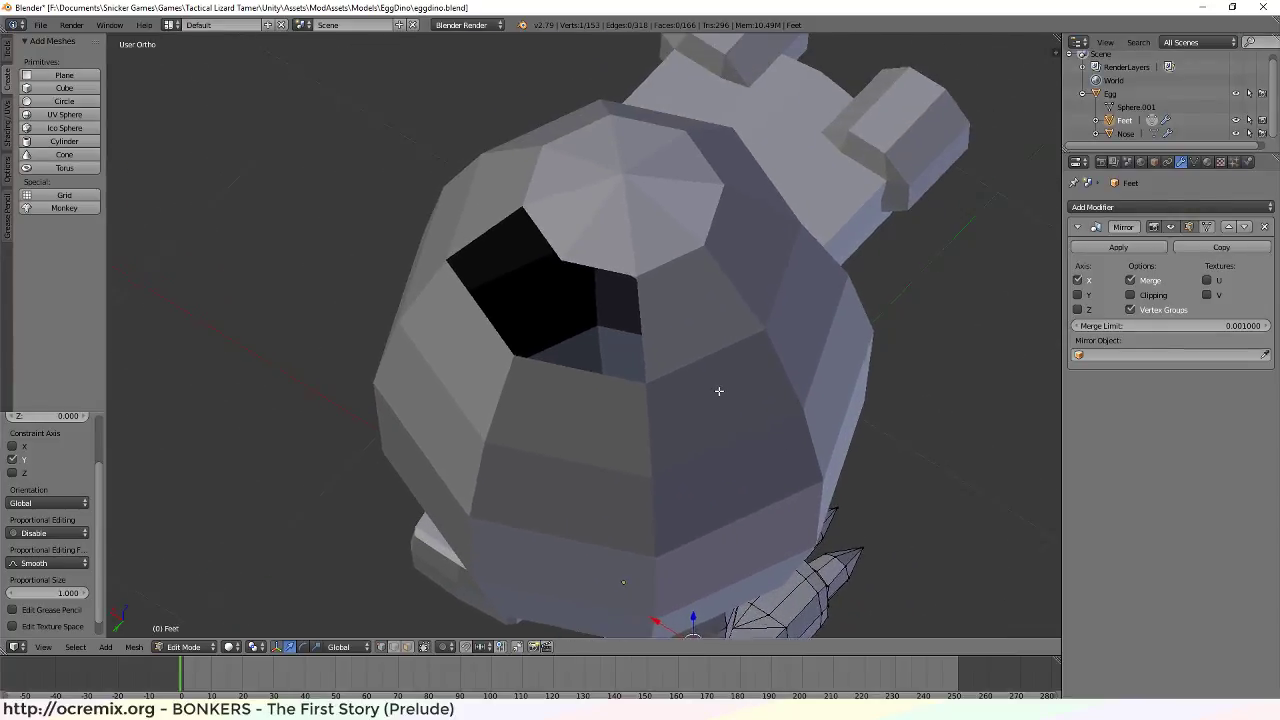
pyautogui.moveTo(719, 391); pyautogui.dragTo(643, 357, button='middle')
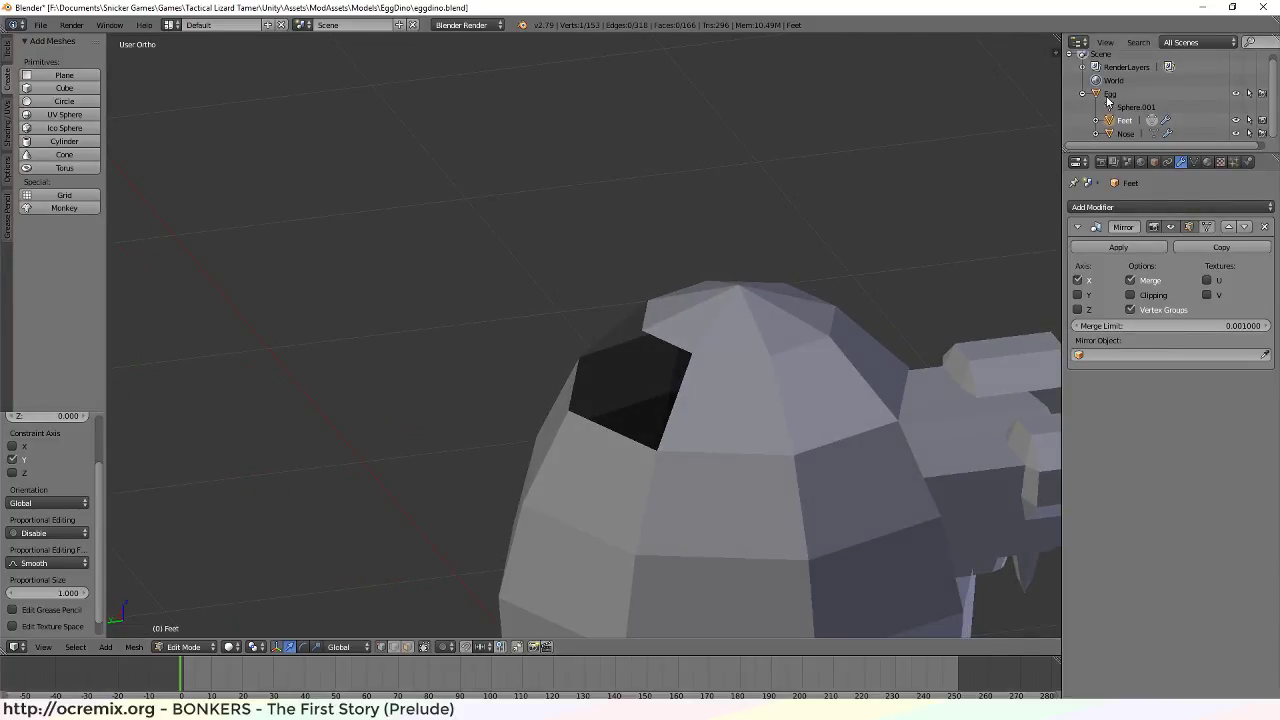
# Add a cylinder in Object Mode and set its location to X, Y, Z = 0
pyautogui.press('Tab')
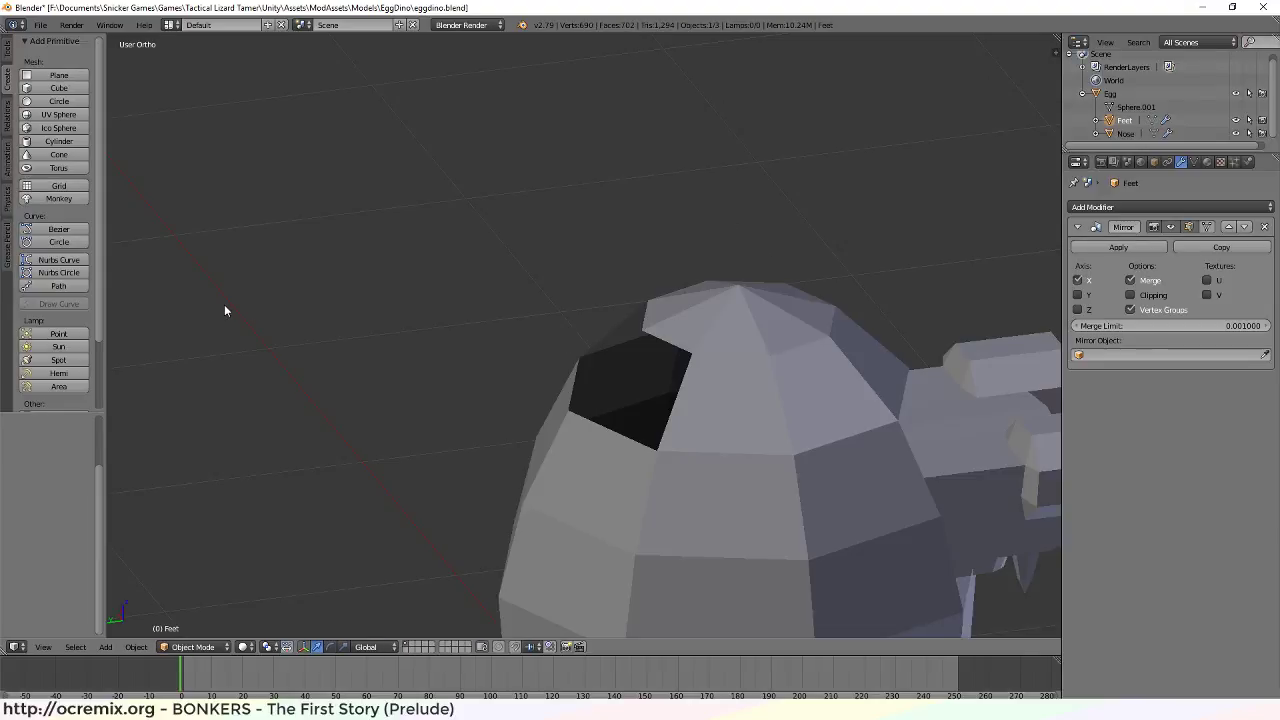
pyautogui.click(82, 143)
pyautogui.scroll(-8, 237, 348)
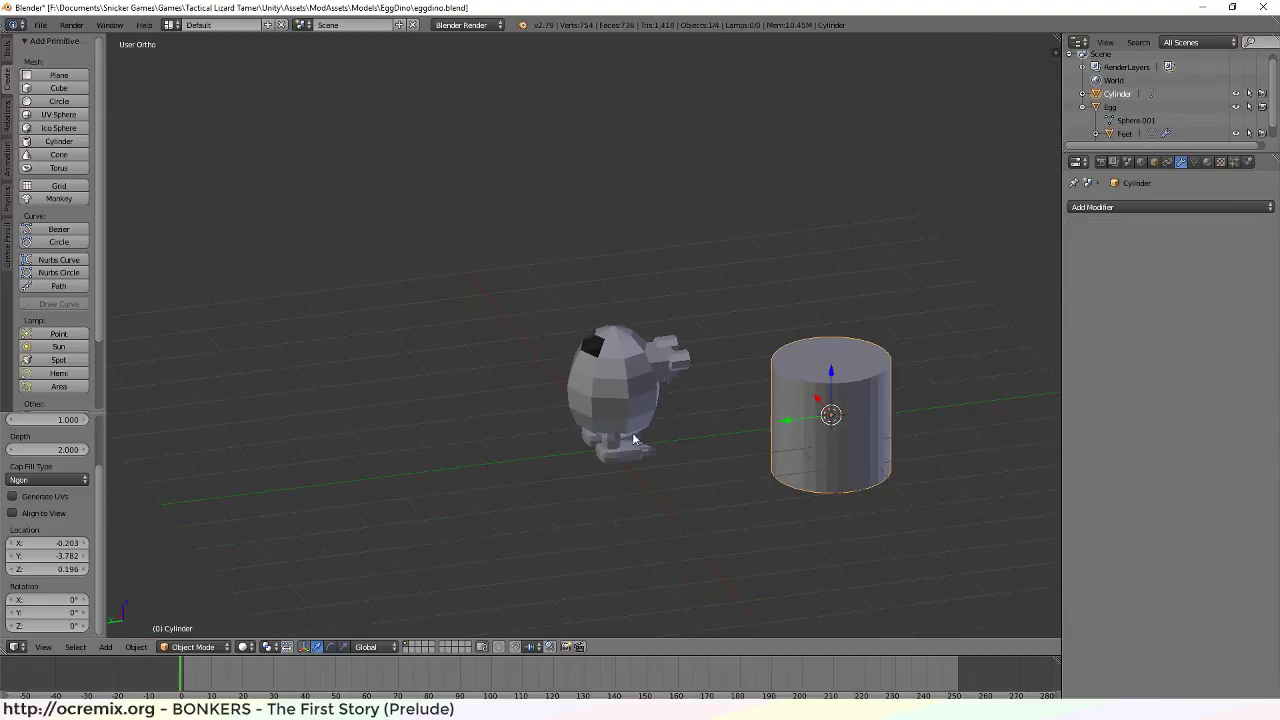
pyautogui.keyDown('shift'); pyautogui.moveTo(756, 436); pyautogui.dragTo(677, 452, button='middle'); pyautogui.keyUp('shift')
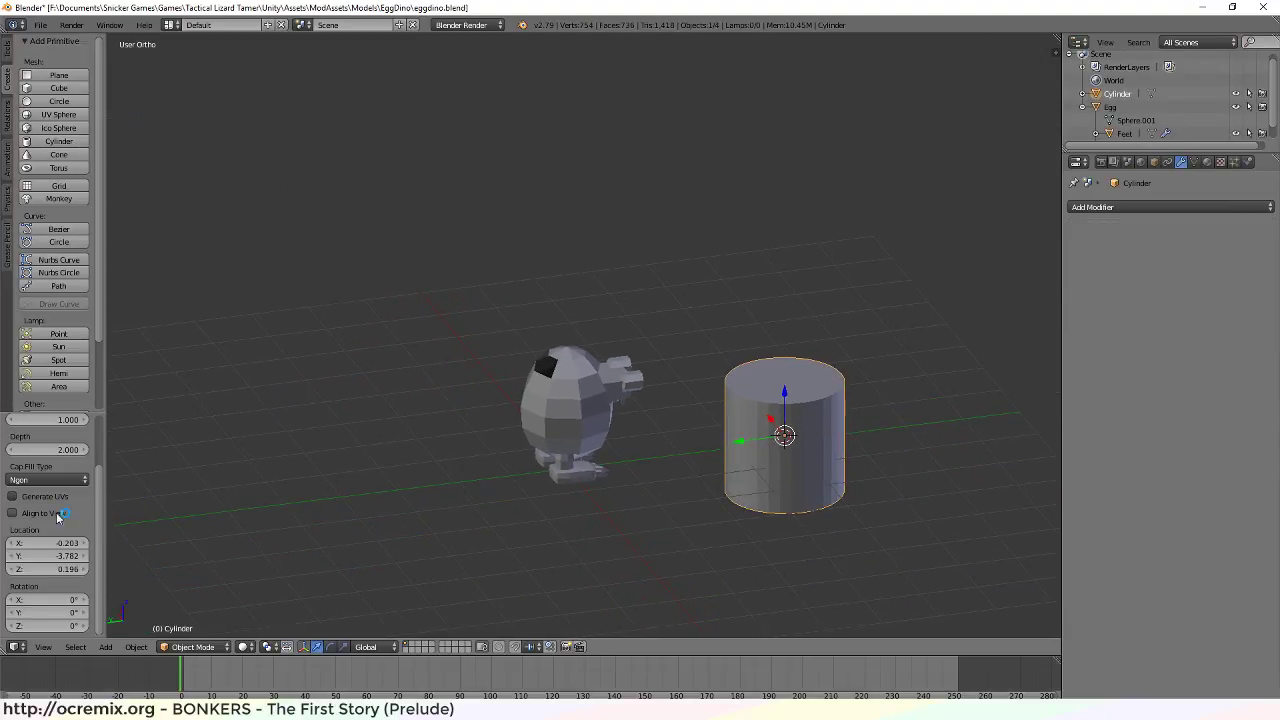
pyautogui.click(58, 544)
pyautogui.write('0')
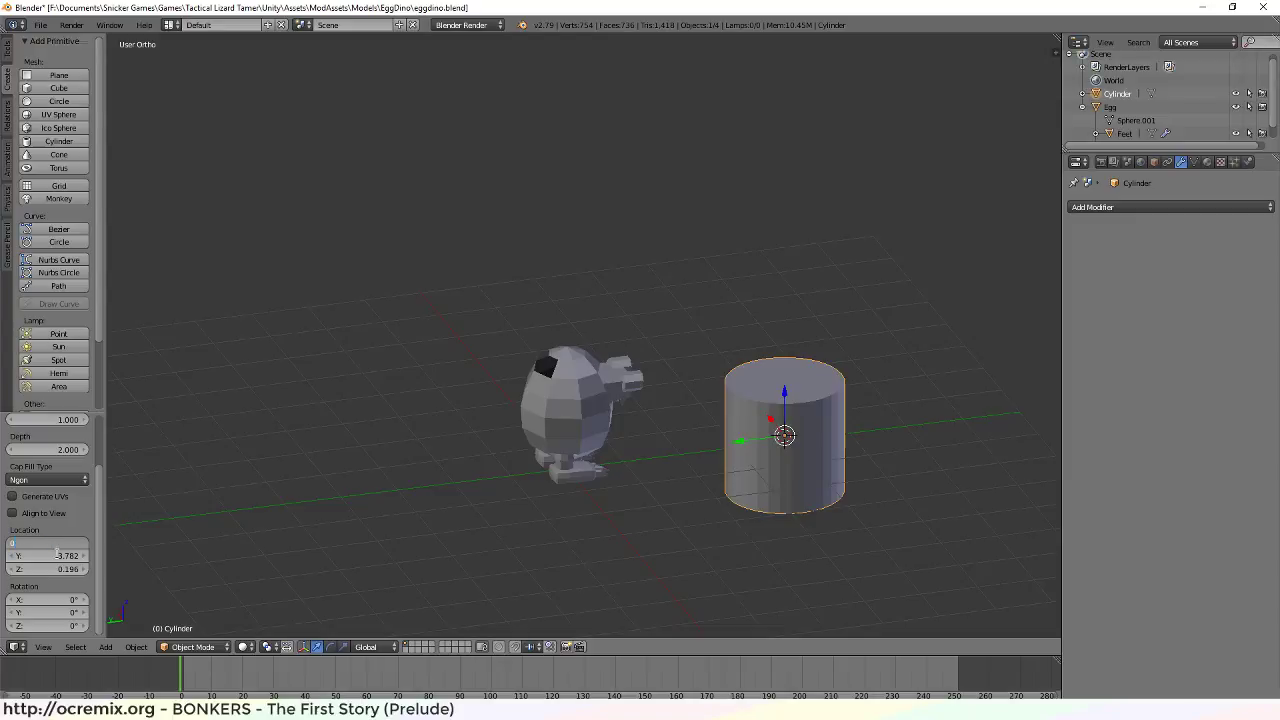
pyautogui.press('Tab')
pyautogui.write('0')
pyautogui.press('Return')
pyautogui.click(61, 569)
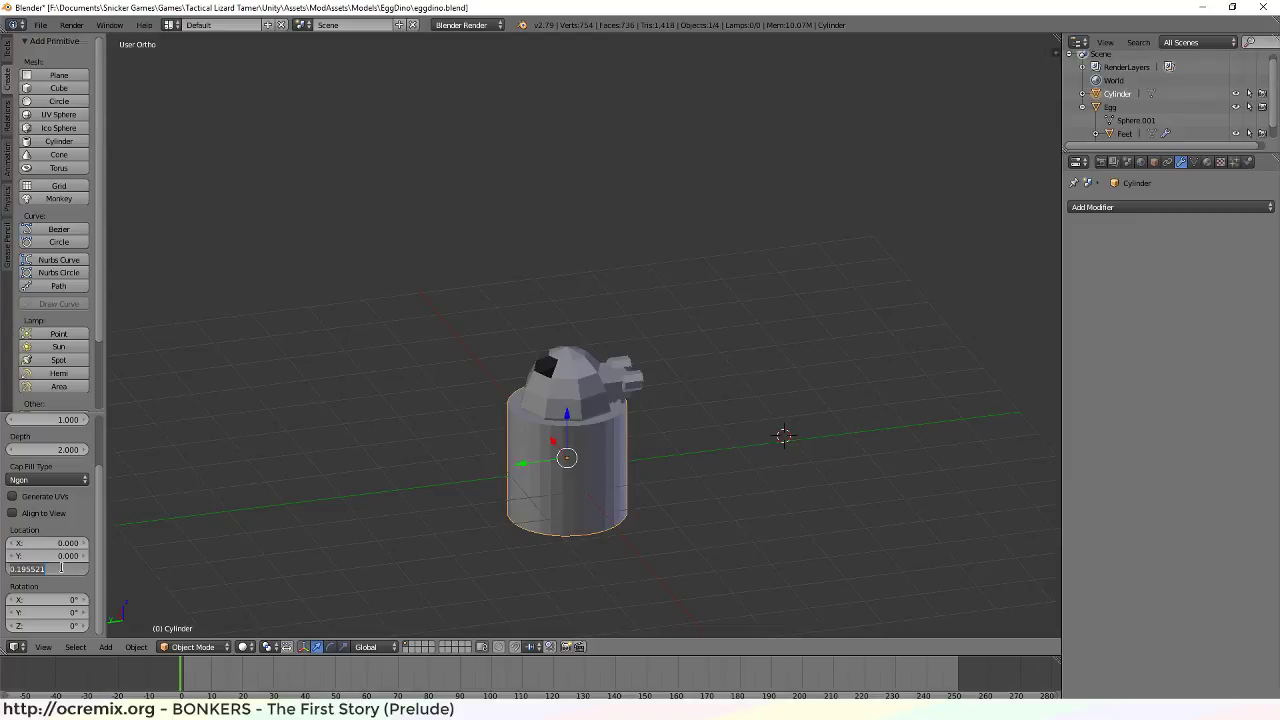
pyautogui.write('0')
pyautogui.press('Return')
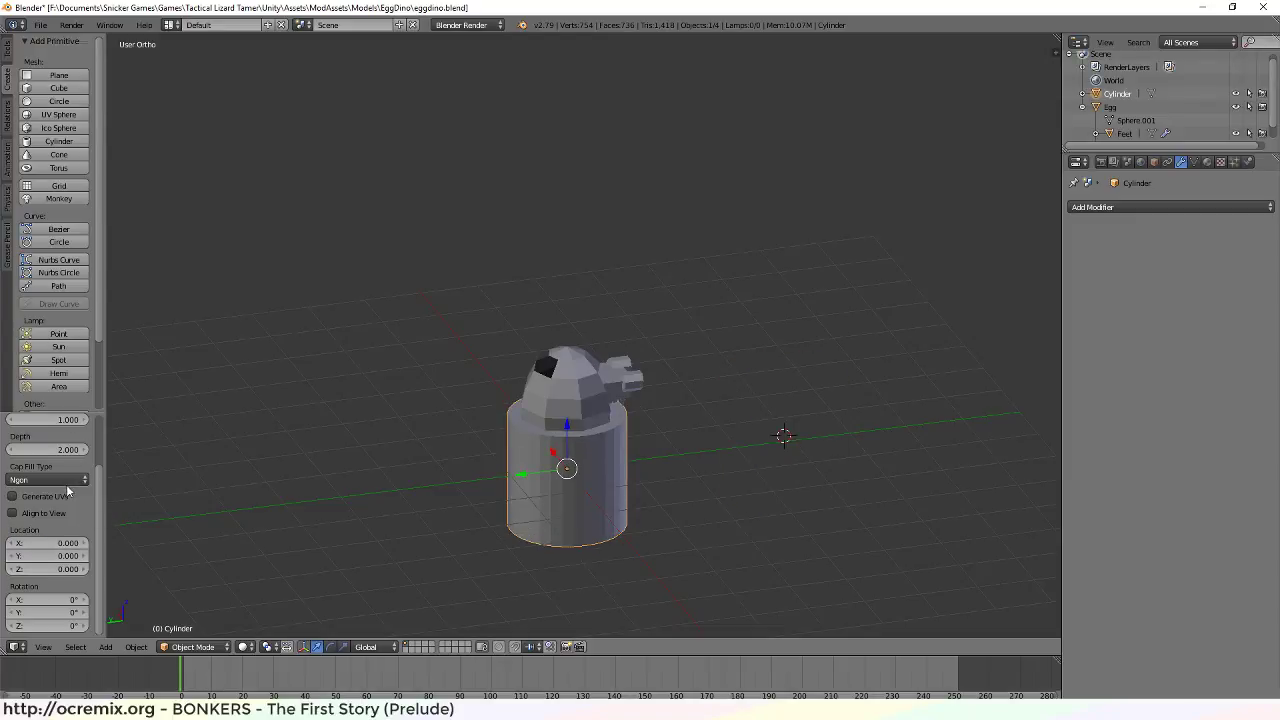
# Change the cylinder's vertex count to 8, then to 6
pyautogui.scroll(3, 57, 466)
pyautogui.click(60, 456)
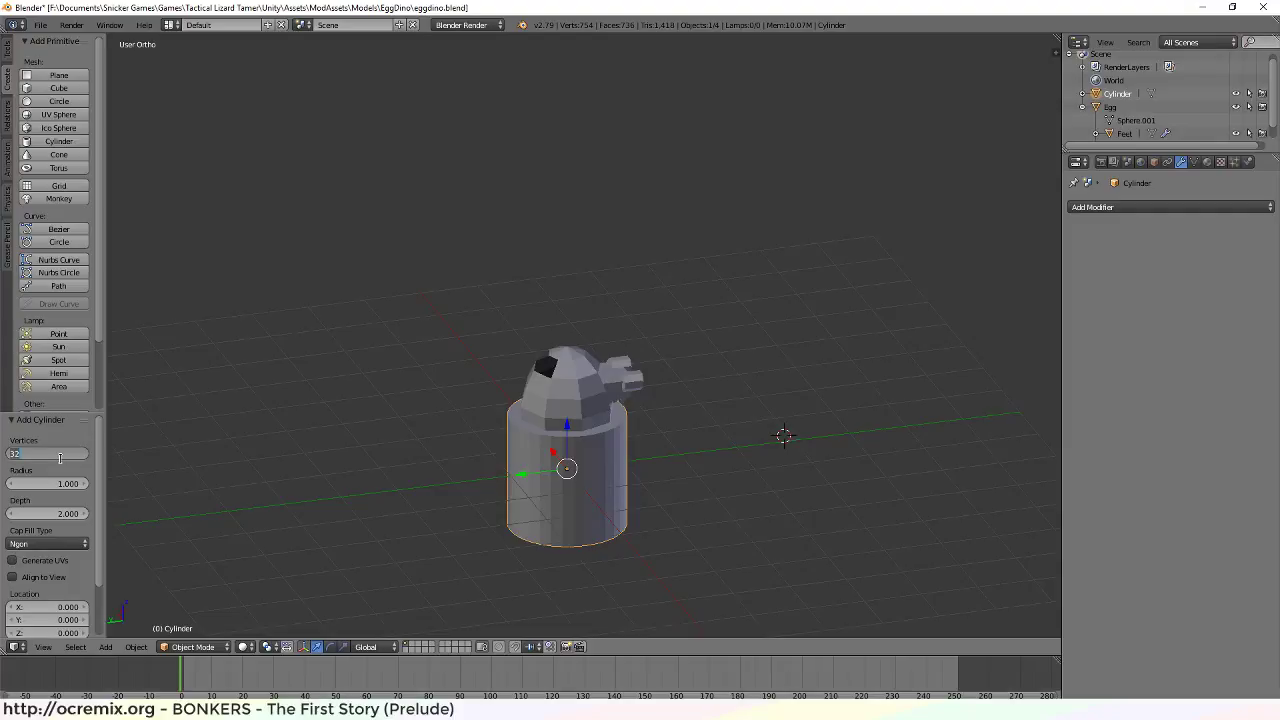
pyautogui.write('8')
pyautogui.press('Return')
pyautogui.scroll(2, 450, 466)
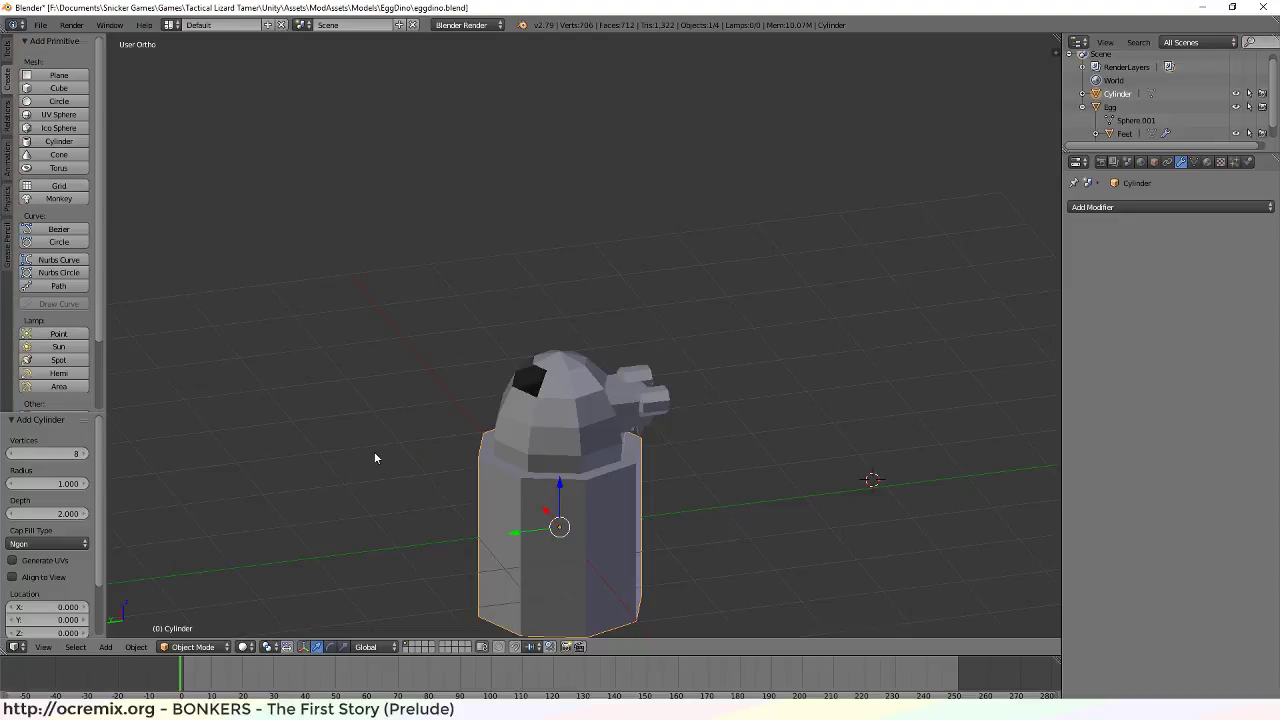
pyautogui.click(62, 454)
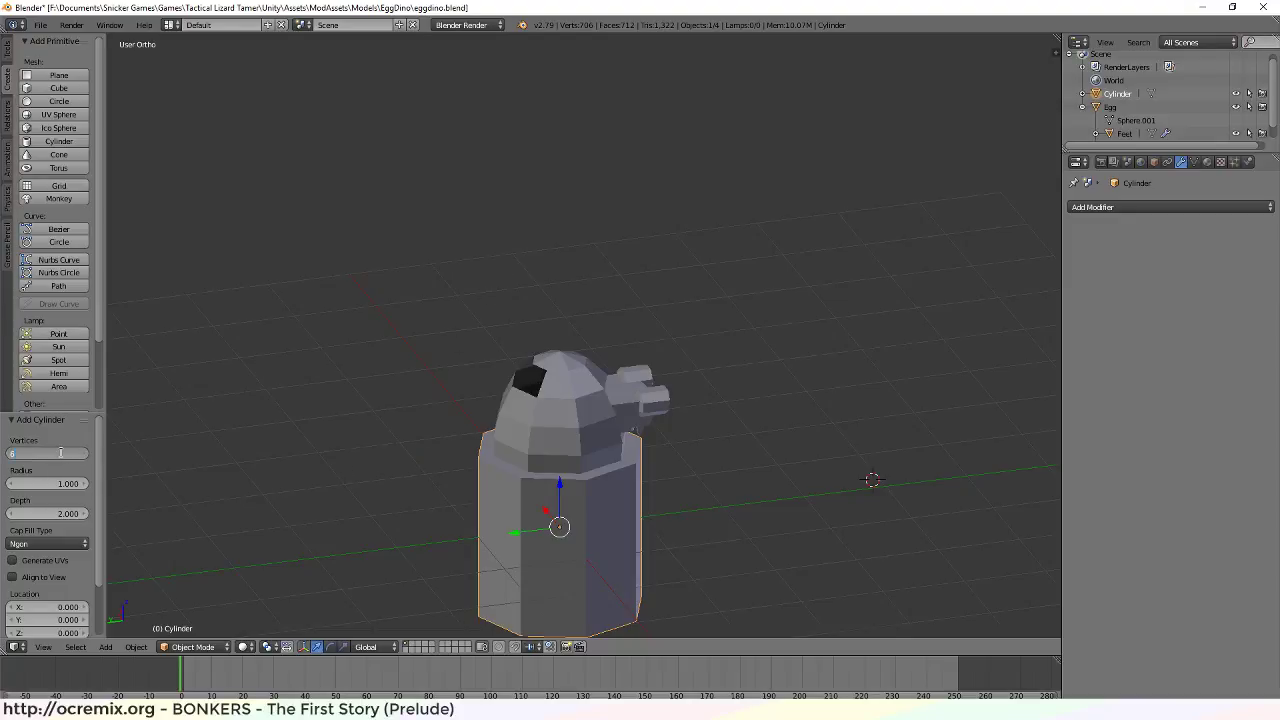
pyautogui.write('6')
pyautogui.press('Return')
pyautogui.moveTo(383, 395); pyautogui.dragTo(372, 440, button='middle')
# Set the cylinder back to 8 sides, radius 0.080 and depth 1.000
pyautogui.click(87, 453)
pyautogui.click(87, 453)
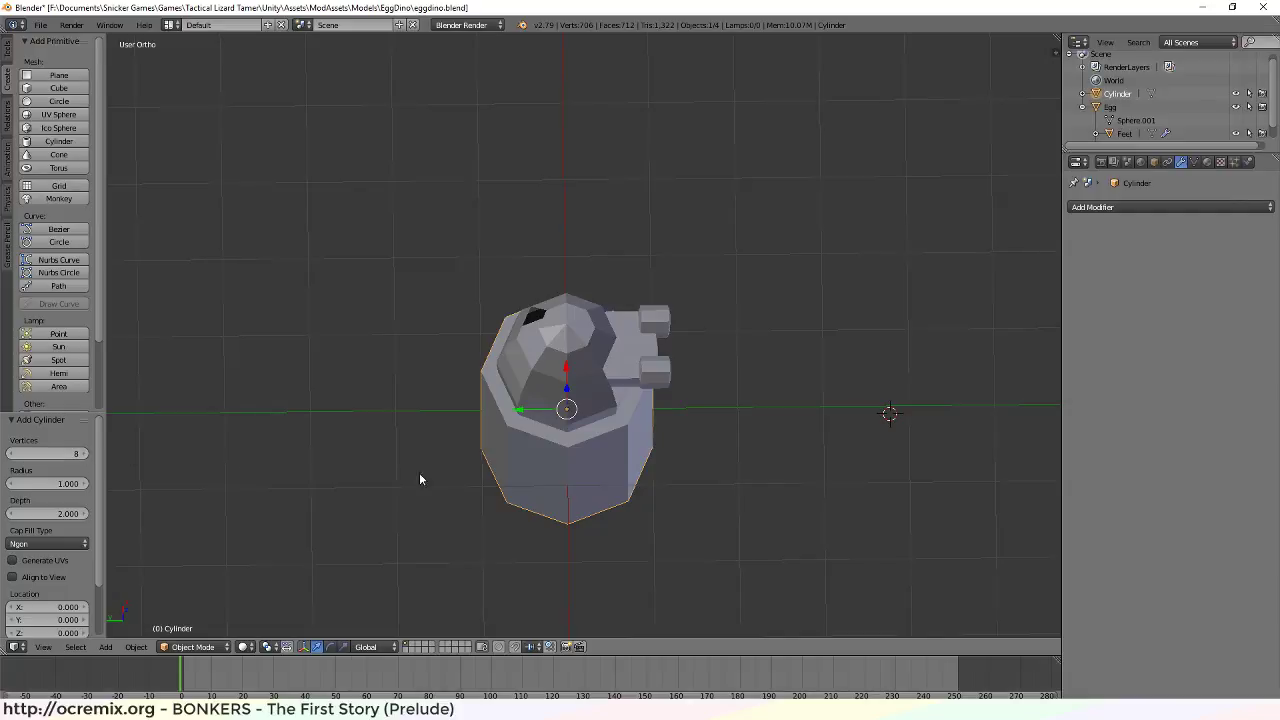
pyautogui.scroll(2, 419, 479)
pyautogui.scroll(-2, 429, 486)
pyautogui.click(39, 483)
pyautogui.write('1.0')
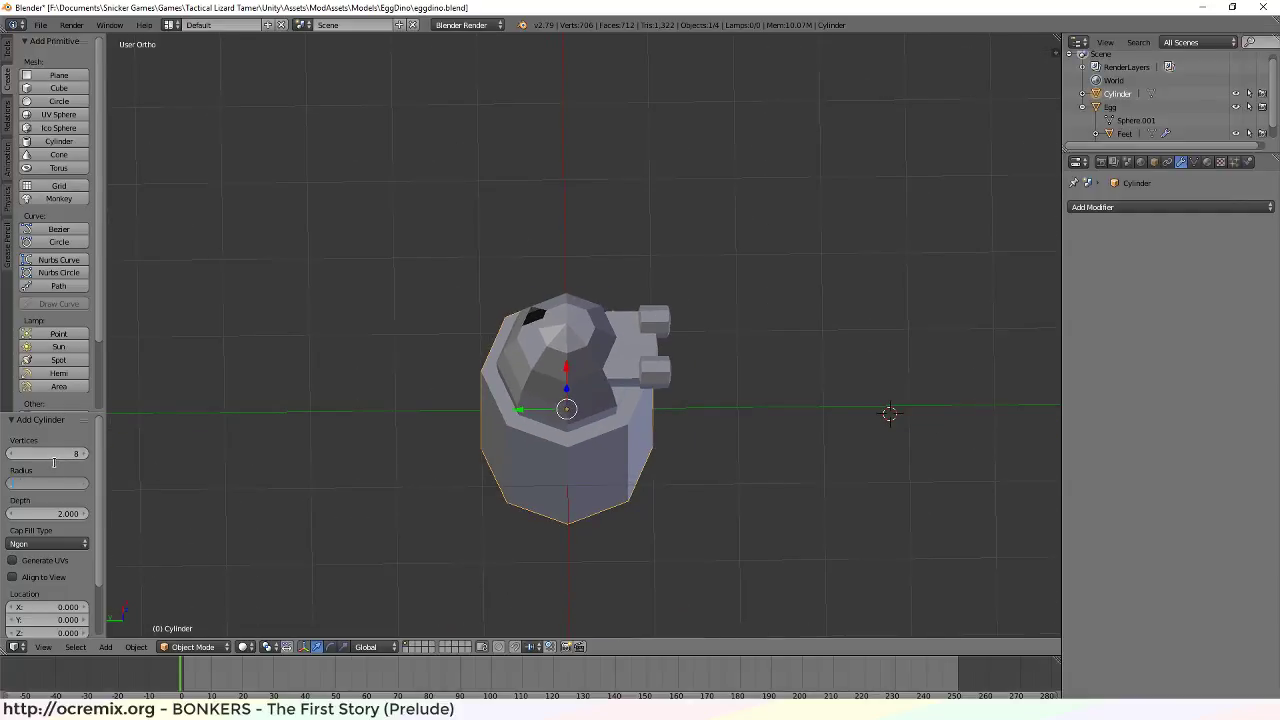
pyautogui.press('Return')
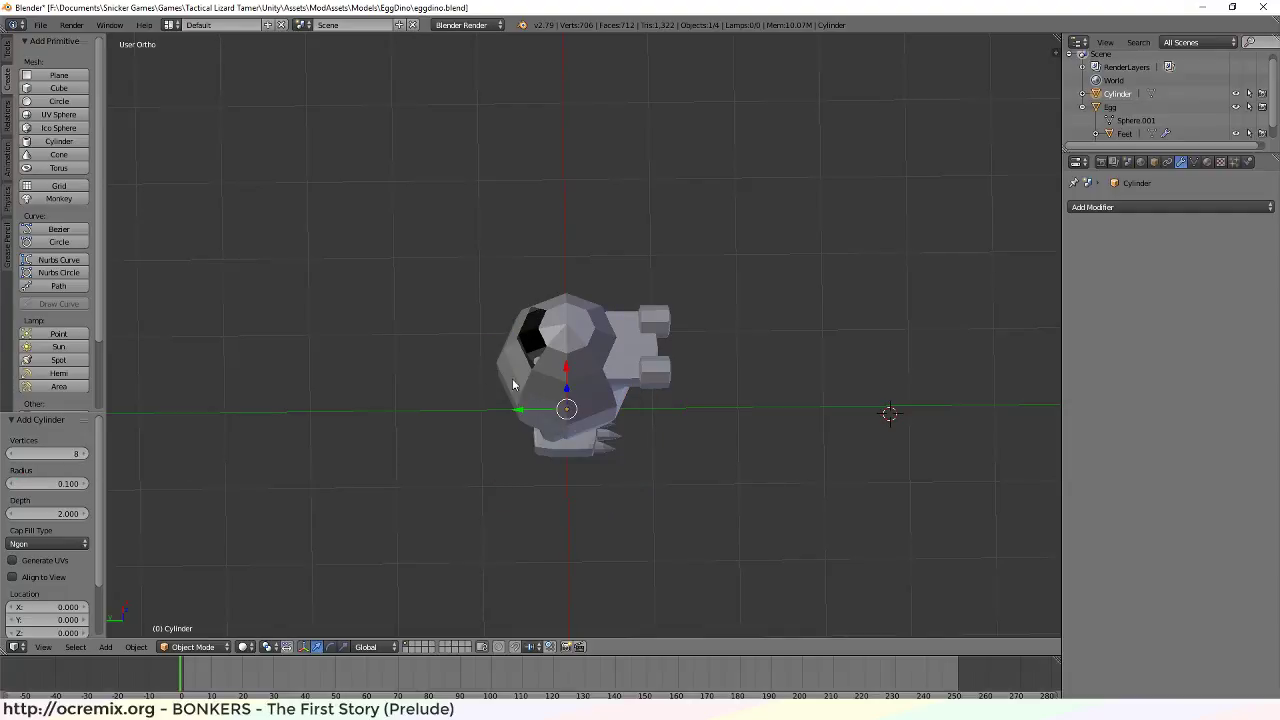
pyautogui.moveTo(138, 462); pyautogui.dragTo(292, 455, button='middle')
pyautogui.click(68, 482)
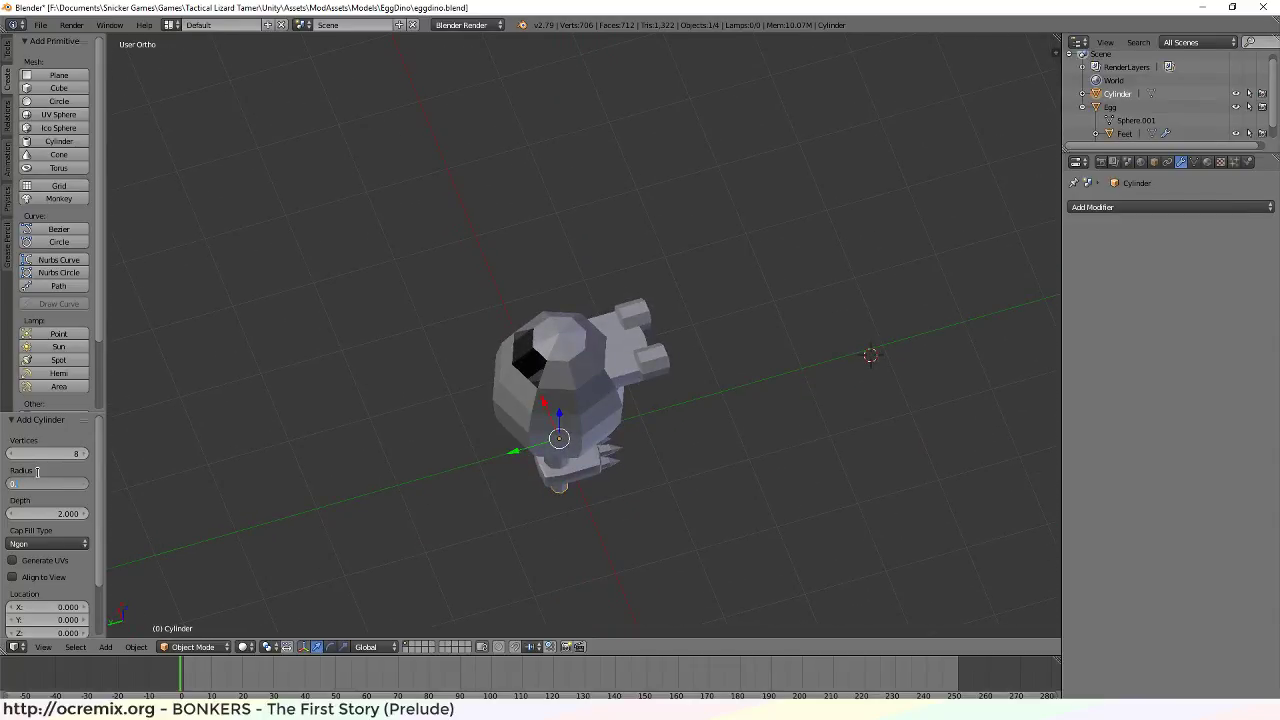
pyautogui.press('Return')
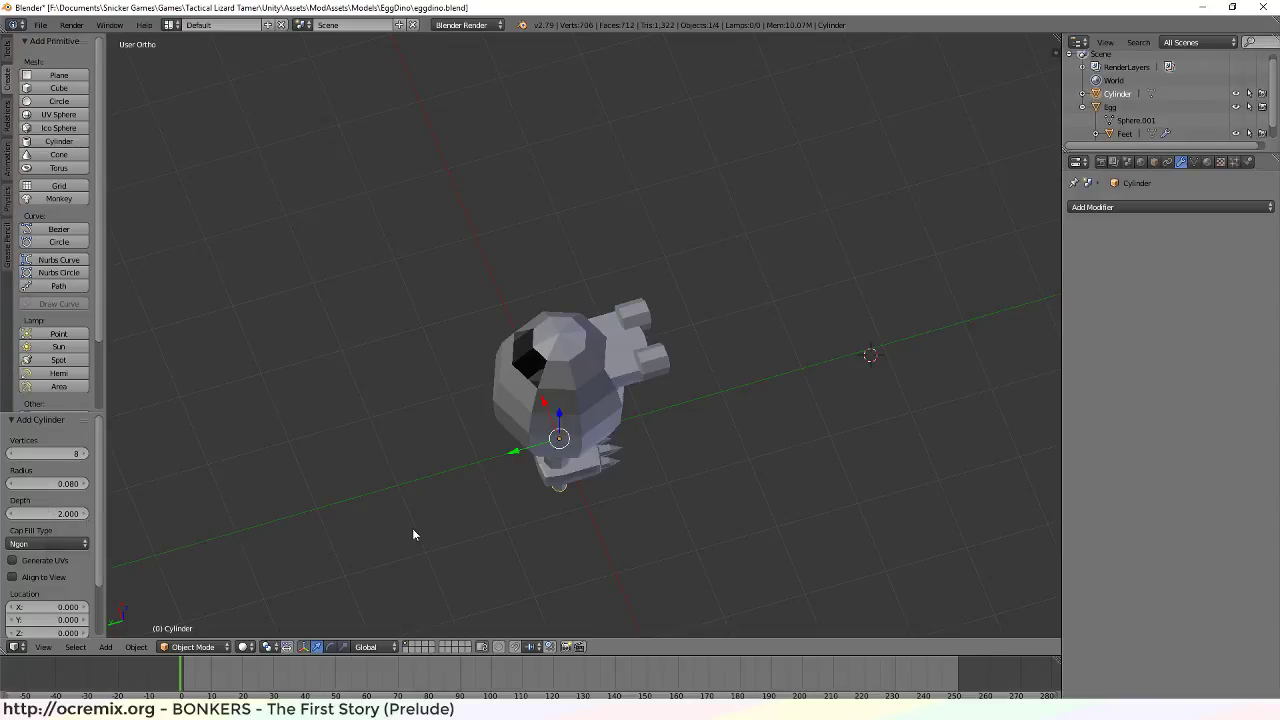
pyautogui.moveTo(449, 542); pyautogui.dragTo(438, 465, button='middle')
pyautogui.click(73, 512)
pyautogui.write('1')
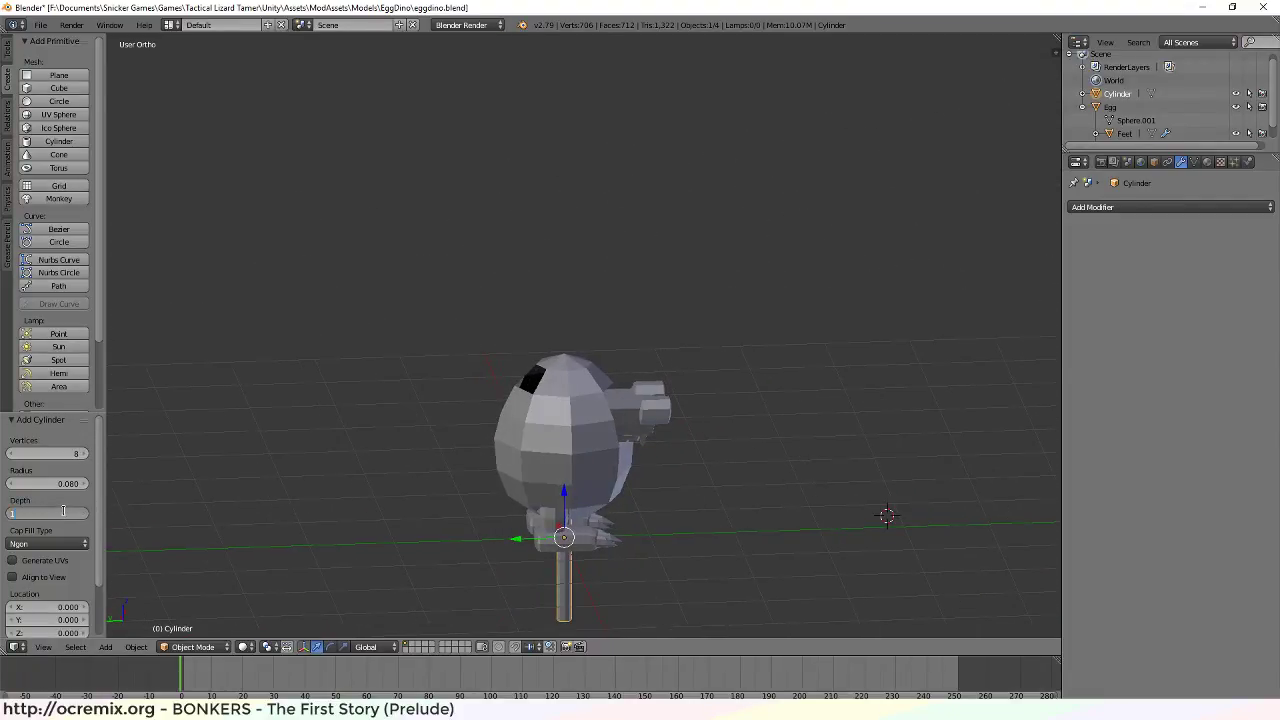
pyautogui.press('Return')
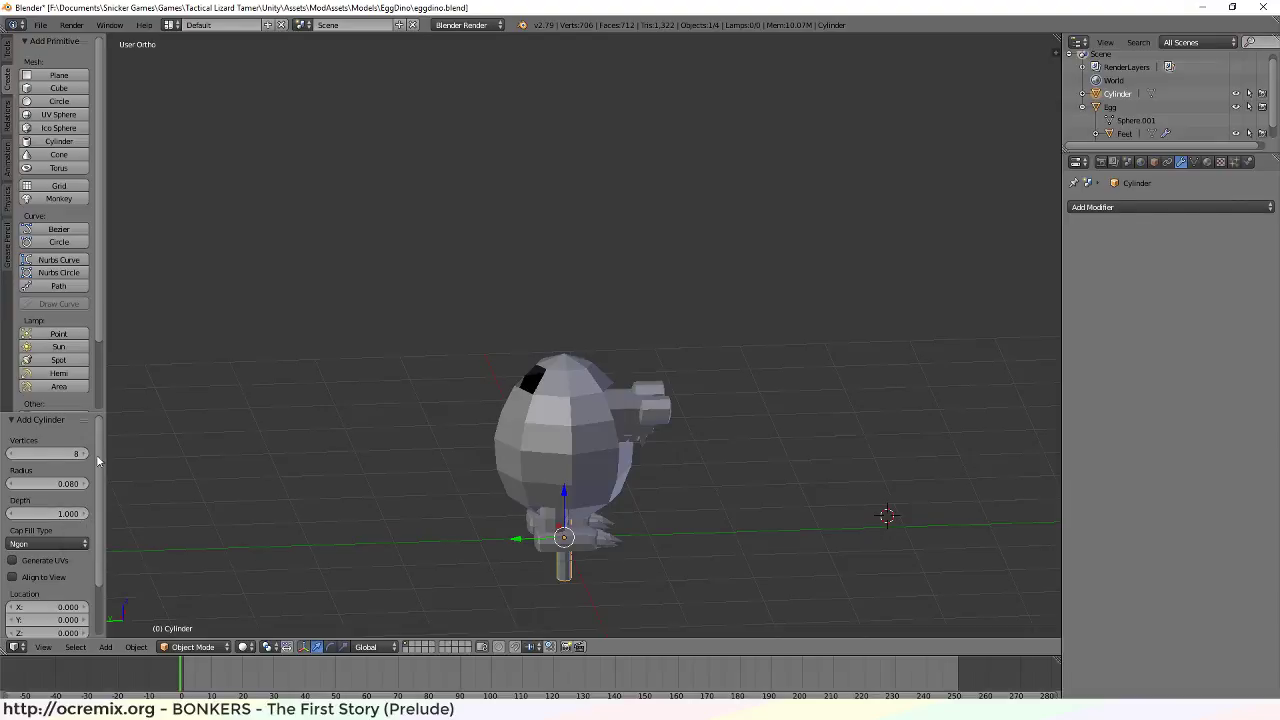
# Set Cap Fill Type to Triangle Fan and start renaming the cylinder in the Outliner
pyautogui.click(62, 543)
pyautogui.moveTo(548, 475); pyautogui.dragTo(530, 402, button='middle')
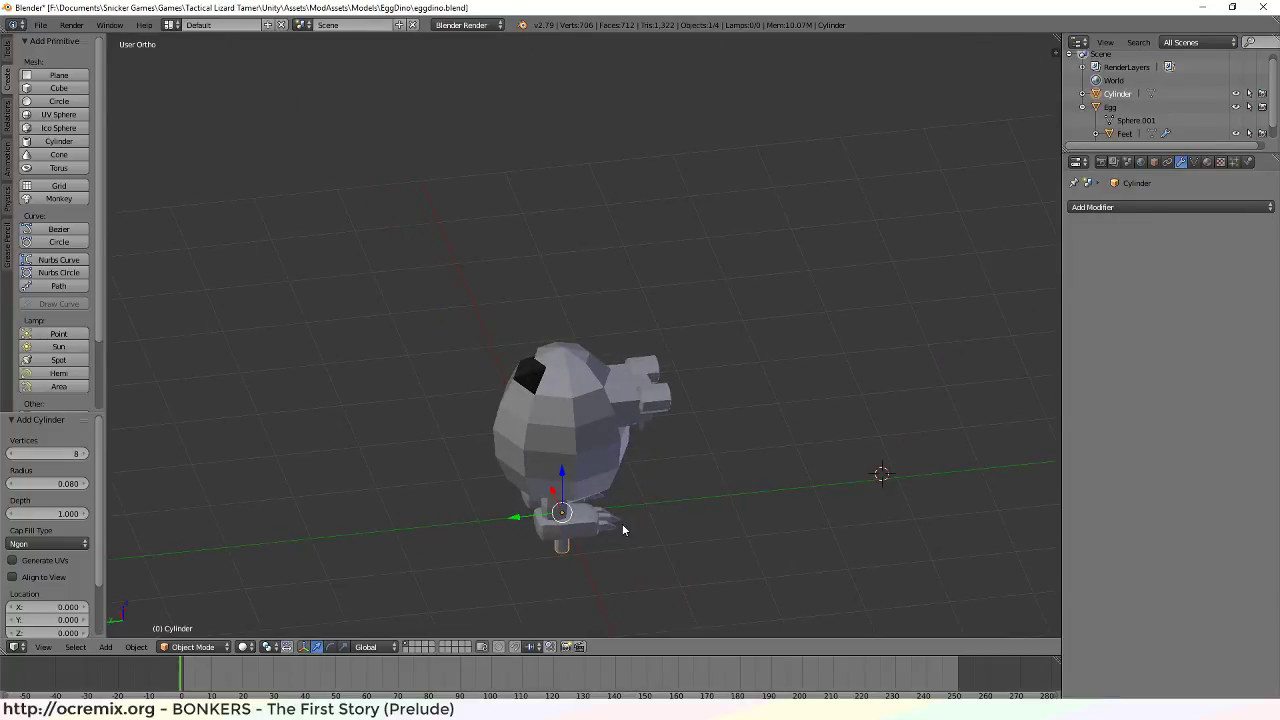
pyautogui.moveTo(622, 523); pyautogui.dragTo(520, 480, button='middle')
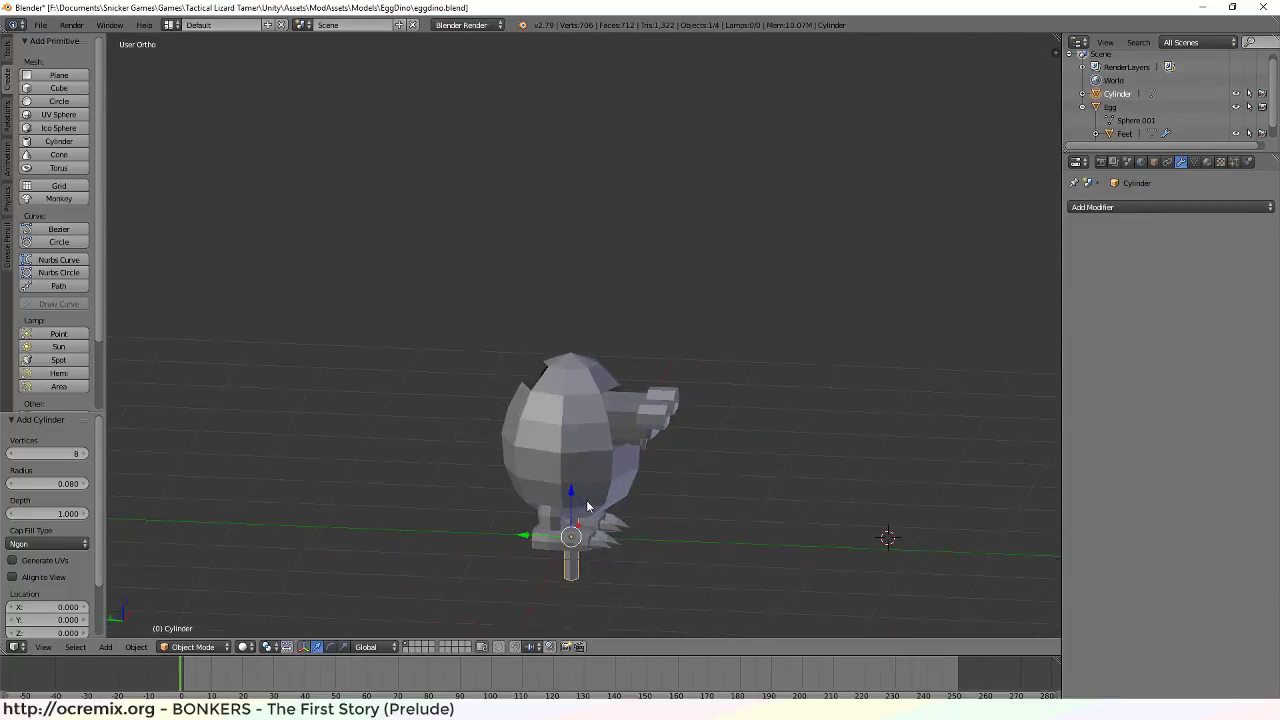
pyautogui.click(62, 543)
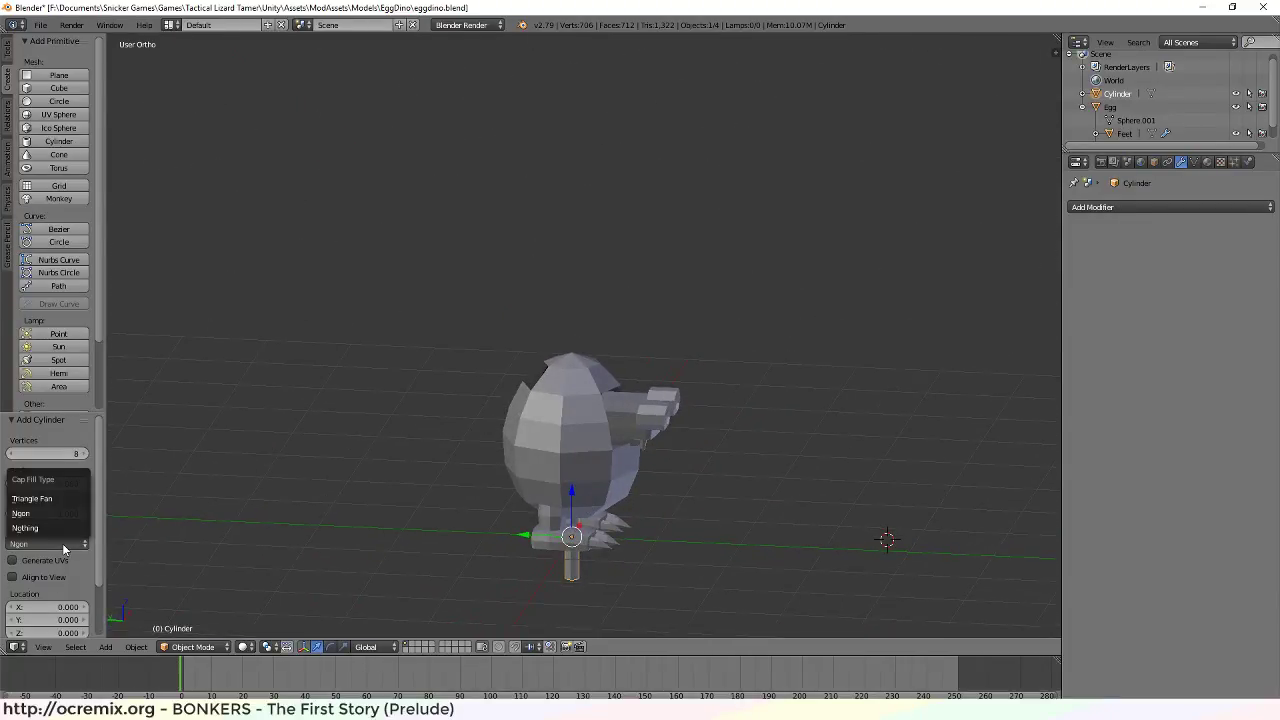
pyautogui.click(47, 499)
pyautogui.moveTo(407, 438)
pyautogui.mouseDown(button='middle')
pyautogui.moveTo(580, 543)
pyautogui.moveTo(403, 420)
pyautogui.moveTo(389, 383)
pyautogui.moveTo(409, 439)
pyautogui.mouseUp(button='middle')
pyautogui.scroll(-1, 1151, 106)
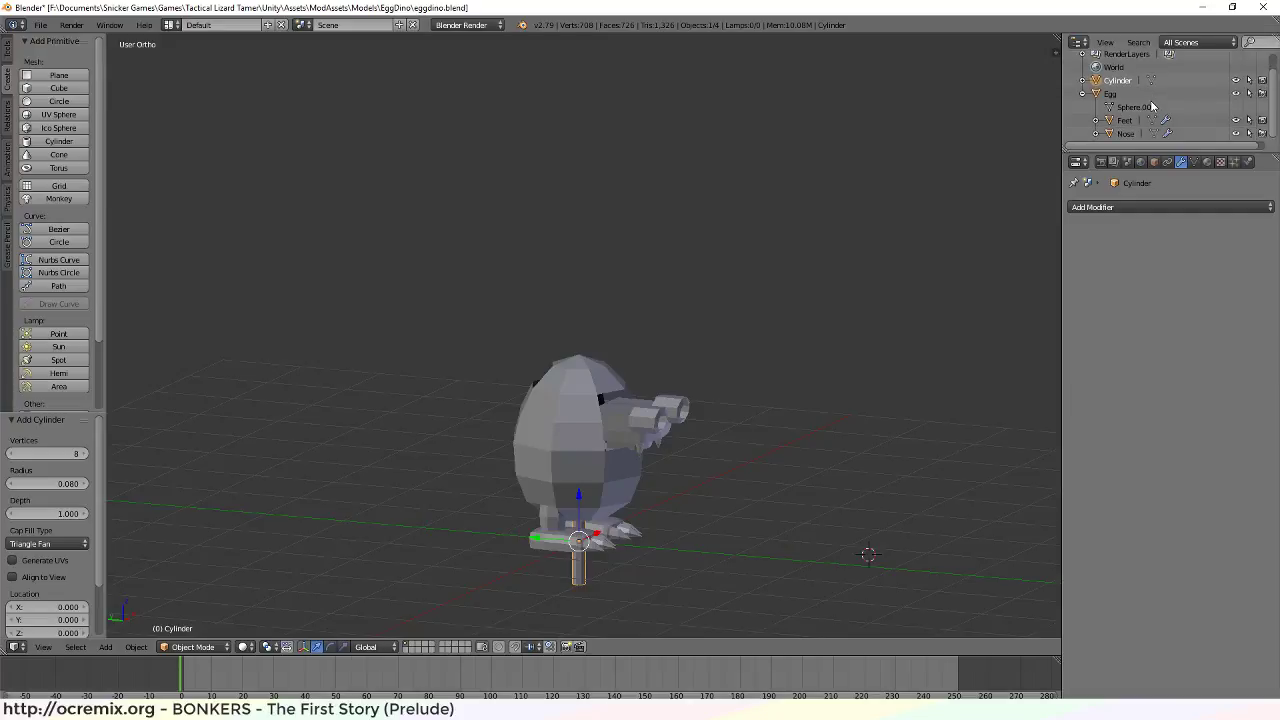
pyautogui.rightClick(1112, 84)
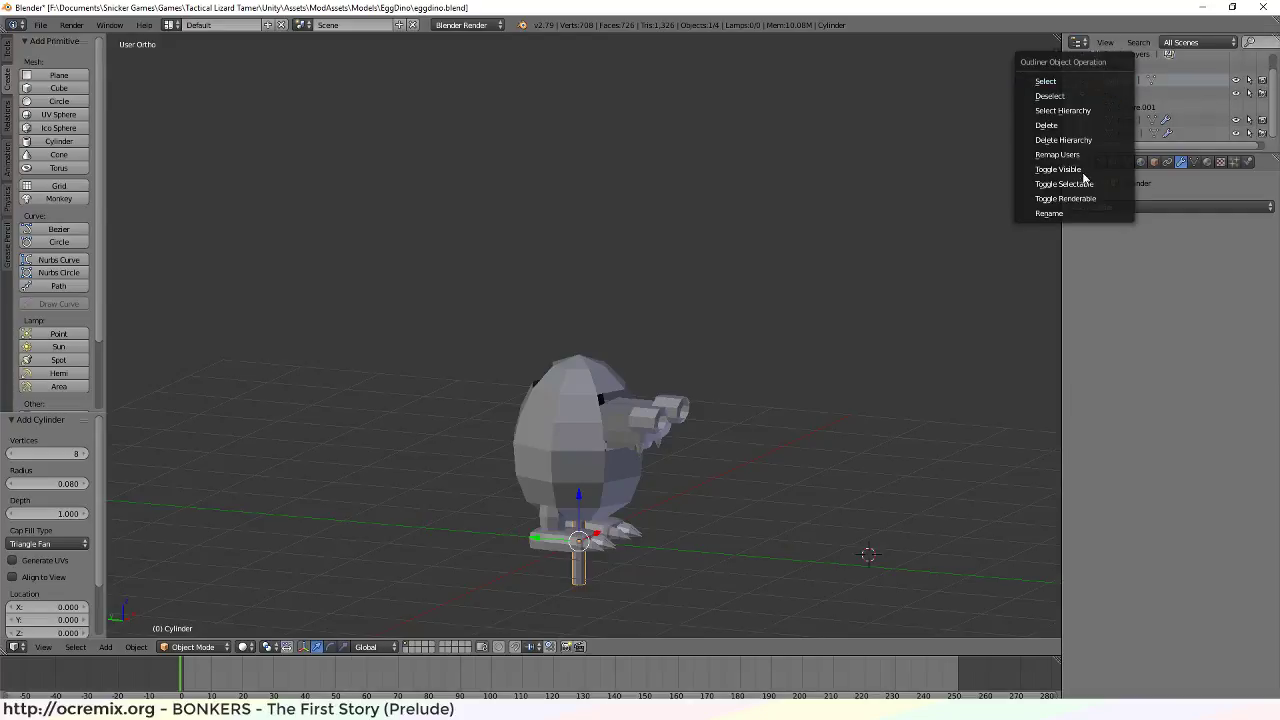
pyautogui.click(1066, 214)
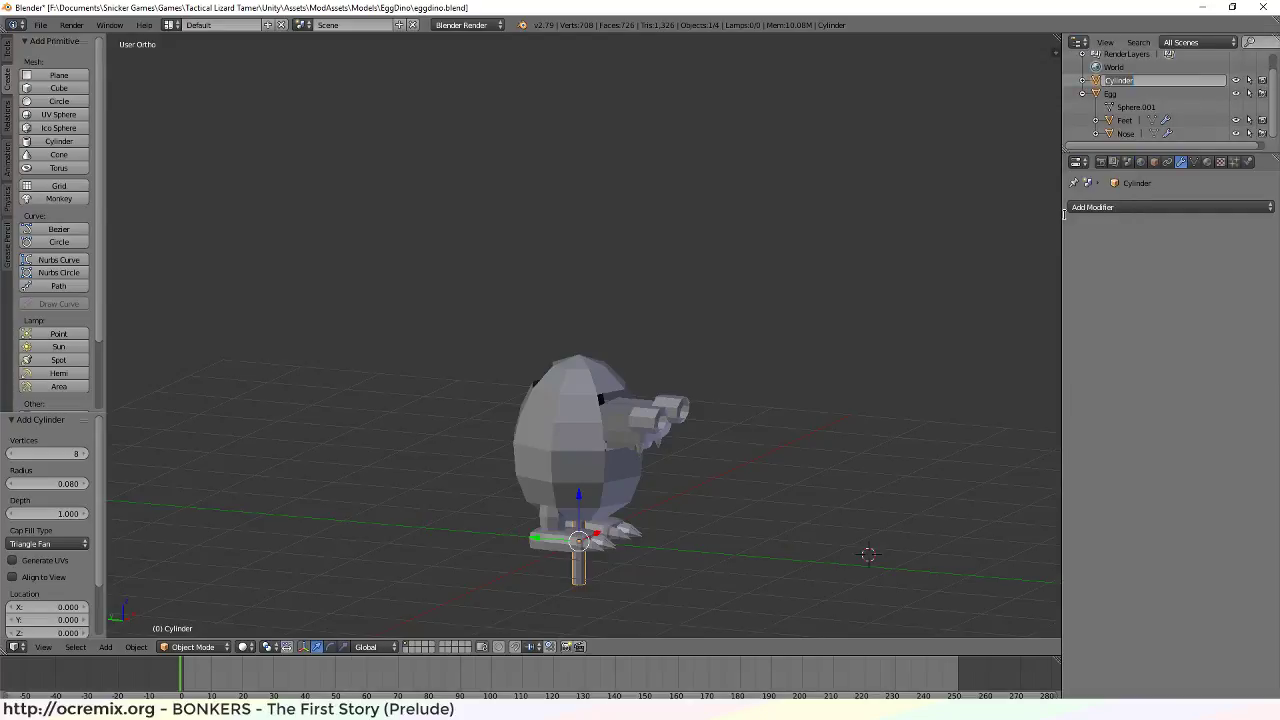
# Name the cylinder 'Tail', parent it under Egg in the Outliner, and enter Edit Mode
pyautogui.write('Tail')
pyautogui.press('Return')
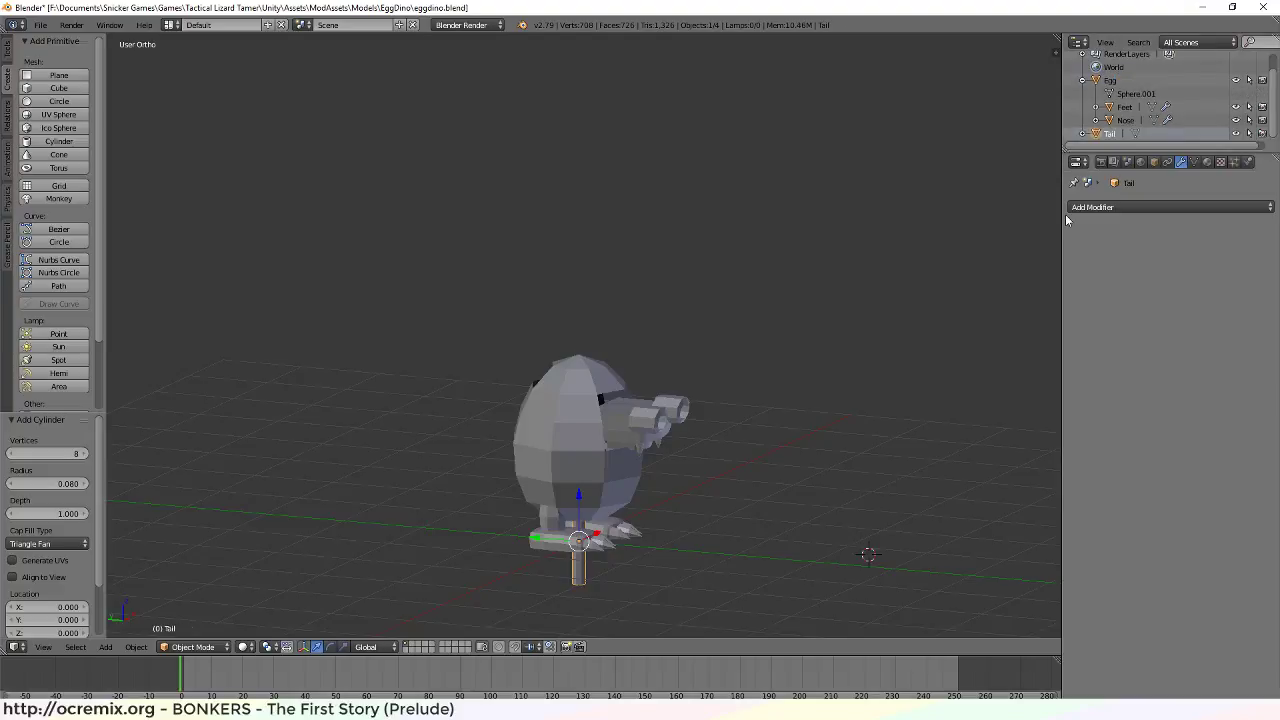
pyautogui.click(1111, 82)
pyautogui.click(1107, 134)
pyautogui.click(1116, 86)
pyautogui.click(1096, 134)
pyautogui.moveTo(1096, 134); pyautogui.dragTo(1110, 84)
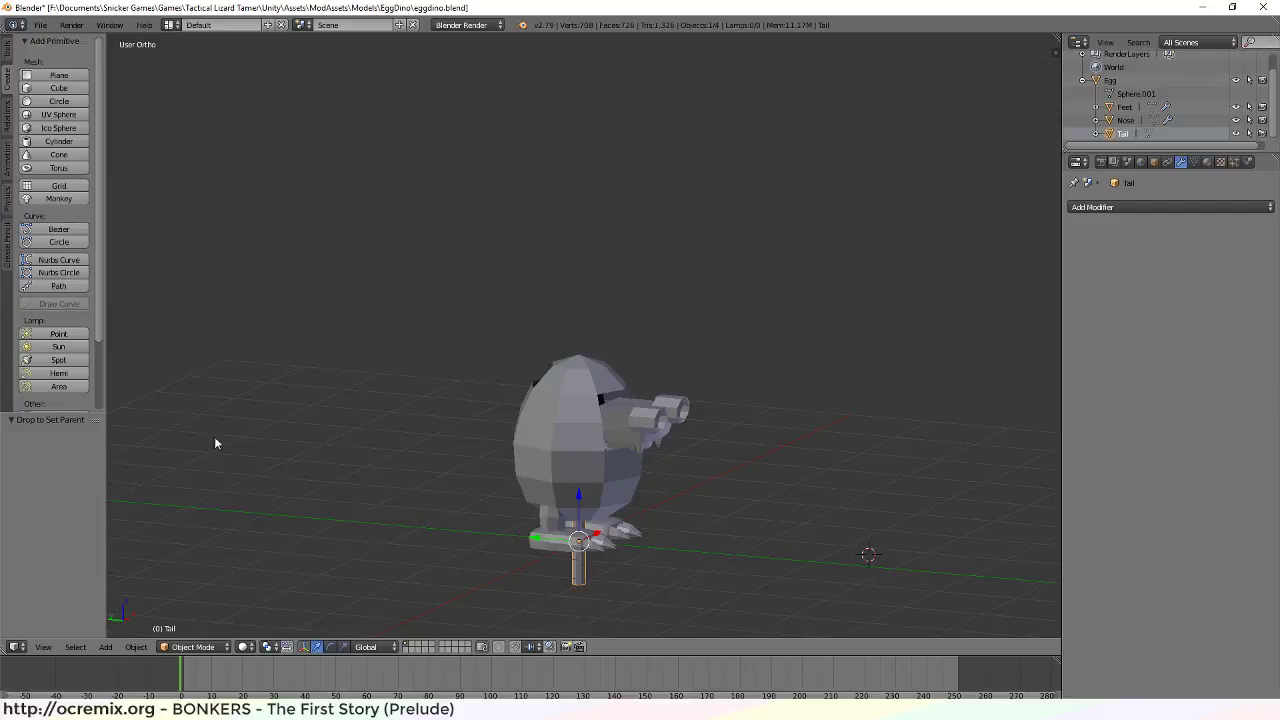
pyautogui.press('Tab')
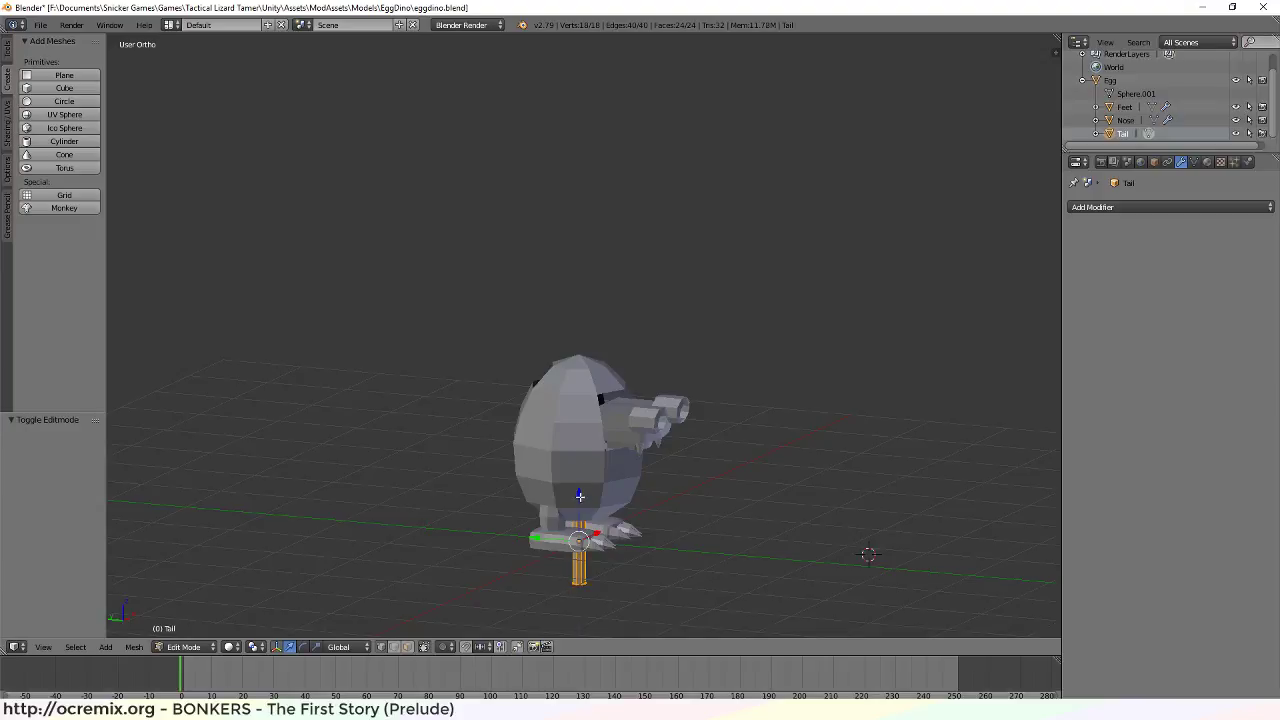
# Lift the Tail mesh up along Z and adjust it along Y
pyautogui.moveTo(579, 496); pyautogui.dragTo(323, 346)
pyautogui.moveTo(513, 387); pyautogui.dragTo(508, 350, button='middle')
pyautogui.moveTo(512, 345); pyautogui.dragTo(476, 352)
pyautogui.moveTo(520, 452); pyautogui.dragTo(788, 437, button='middle')
pyautogui.scroll(2, 746, 483)
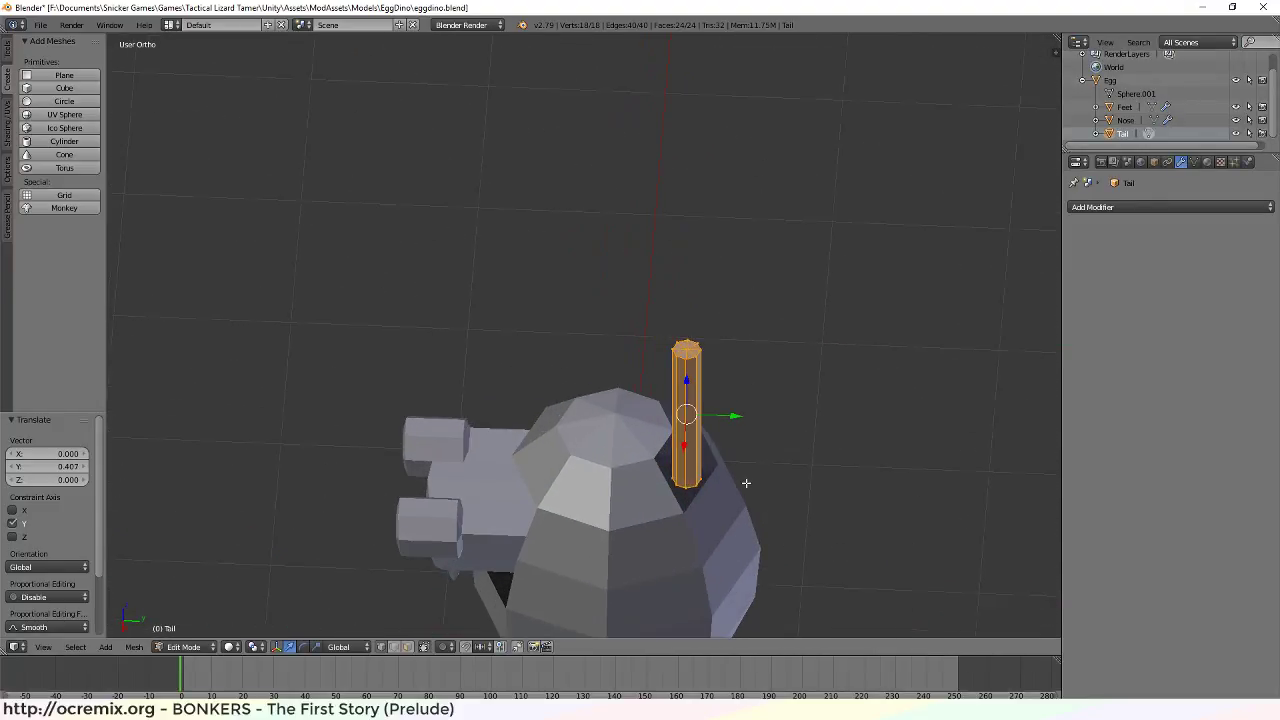
pyautogui.moveTo(770, 543); pyautogui.dragTo(706, 406, button='middle')
pyautogui.scroll(5, 706, 406)
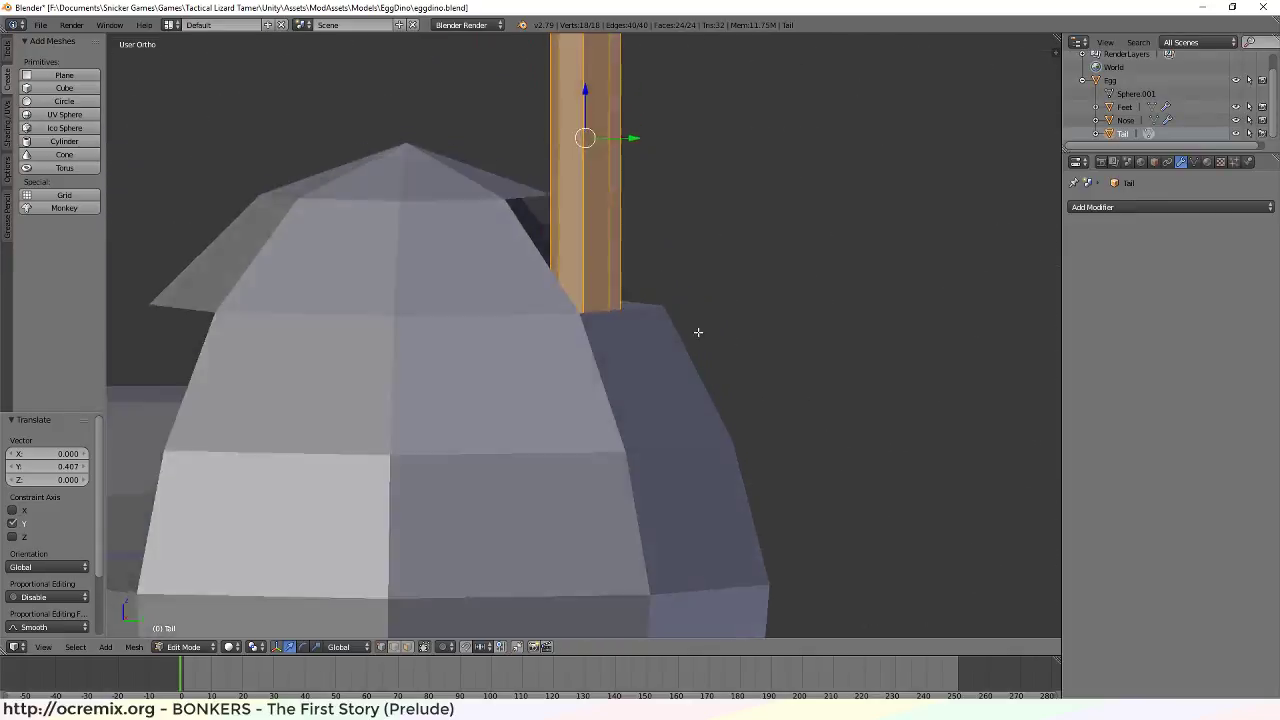
pyautogui.moveTo(698, 331)
pyautogui.mouseDown(button='middle')
pyautogui.moveTo(680, 294)
pyautogui.moveTo(611, 337)
pyautogui.moveTo(702, 355)
pyautogui.mouseUp(button='middle')
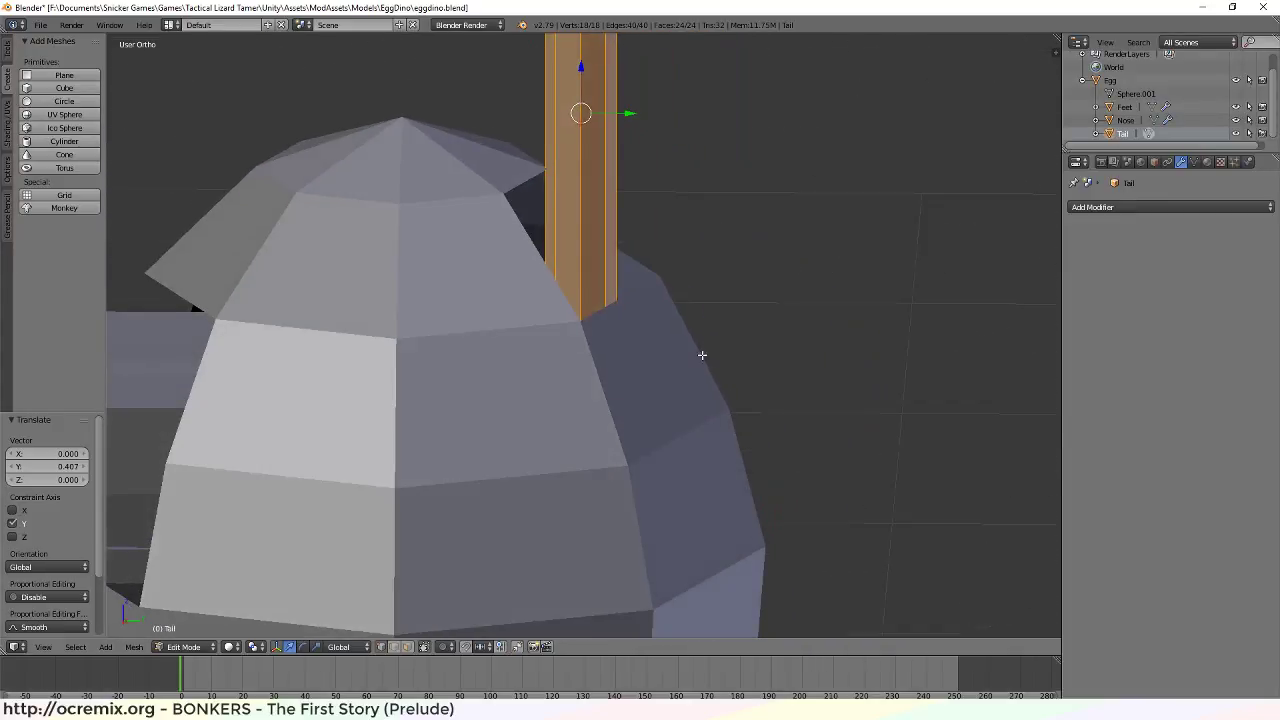
pyautogui.moveTo(630, 113); pyautogui.dragTo(646, 112)
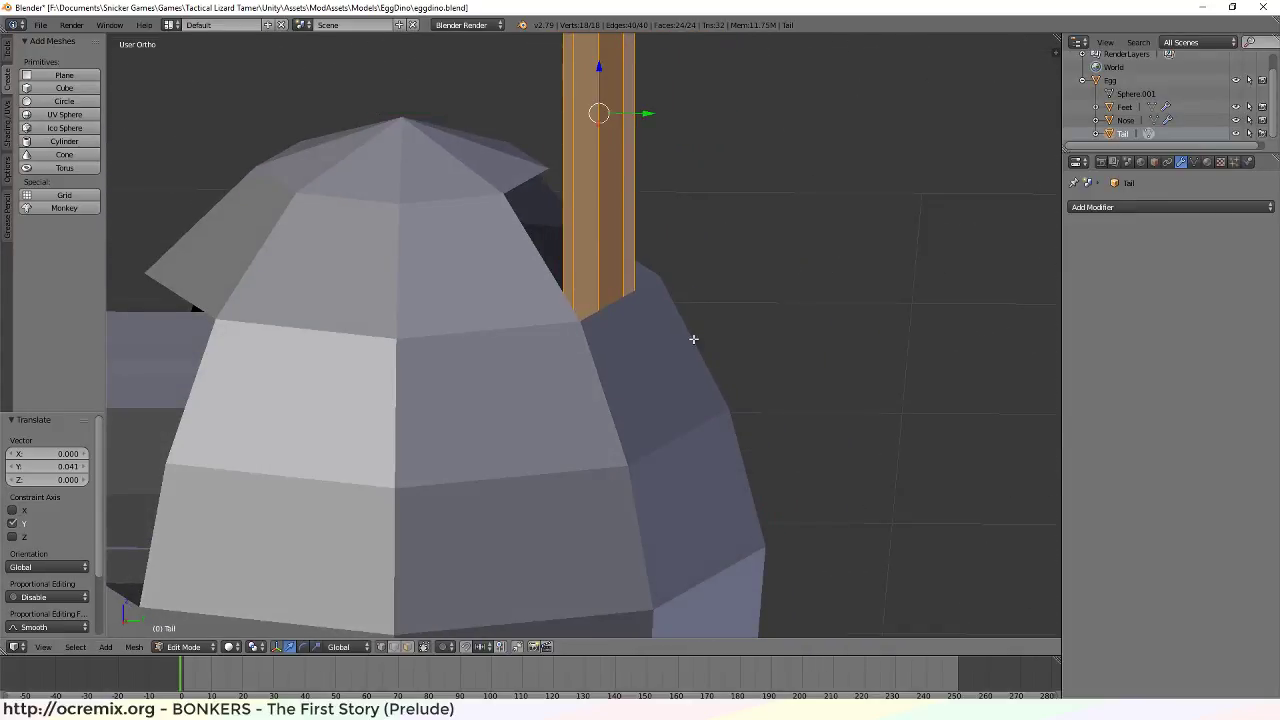
pyautogui.moveTo(694, 340); pyautogui.dragTo(683, 325, button='middle')
# In Right Ortho view, centre the Tail at Y 0.000 so it rises from the egg
pyautogui.press('KP_3')
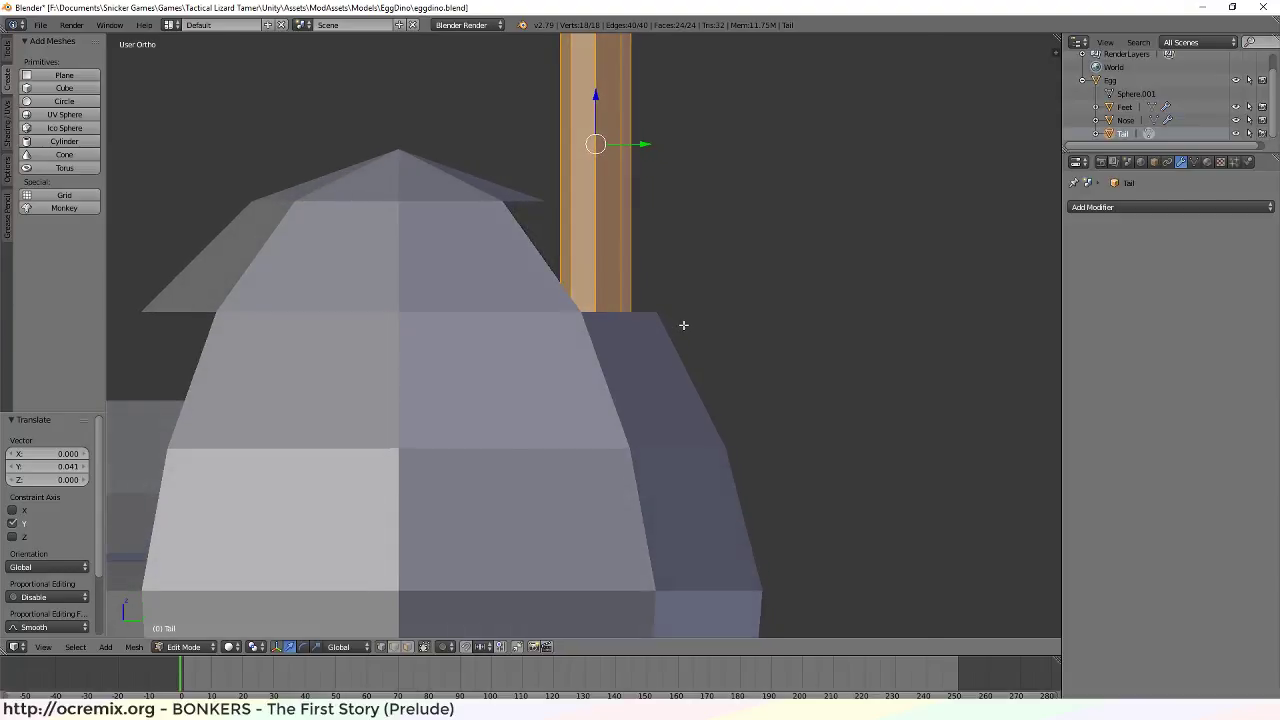
pyautogui.moveTo(648, 145); pyautogui.dragTo(651, 148)
pyautogui.scroll(-3, 603, 300)
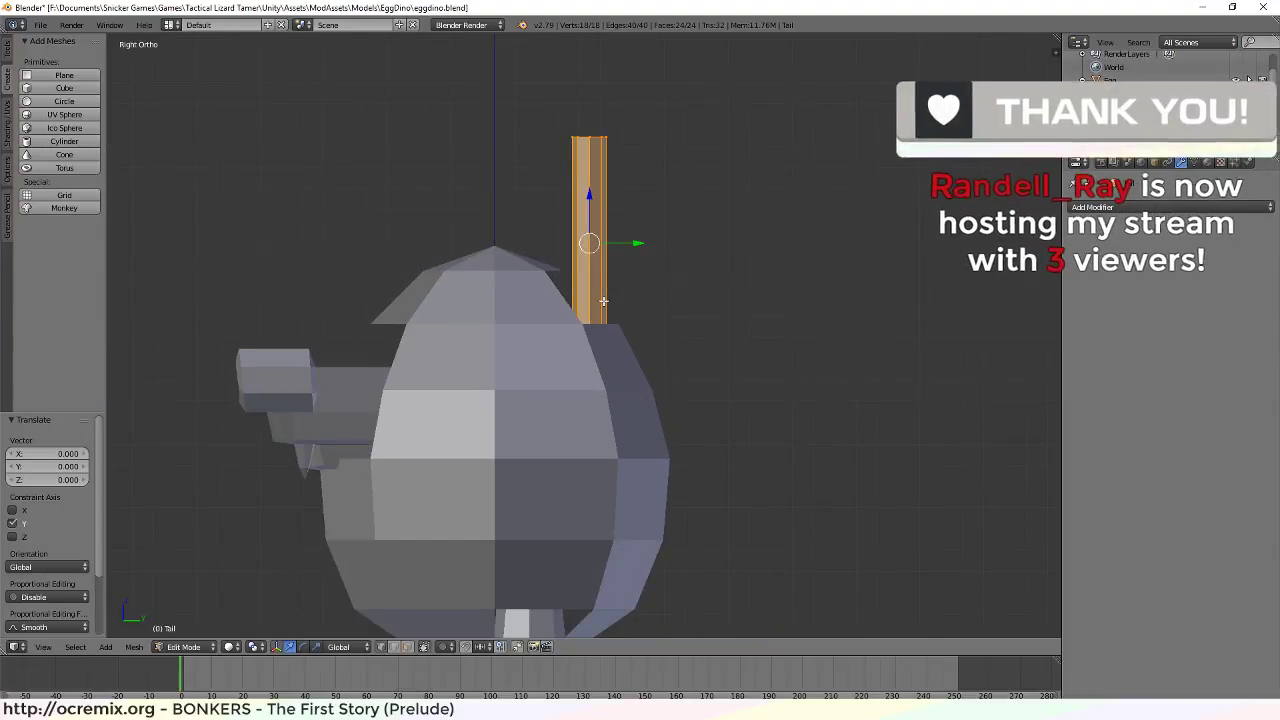
pyautogui.scroll(-1, 603, 300)
pyautogui.scroll(1, 603, 300)
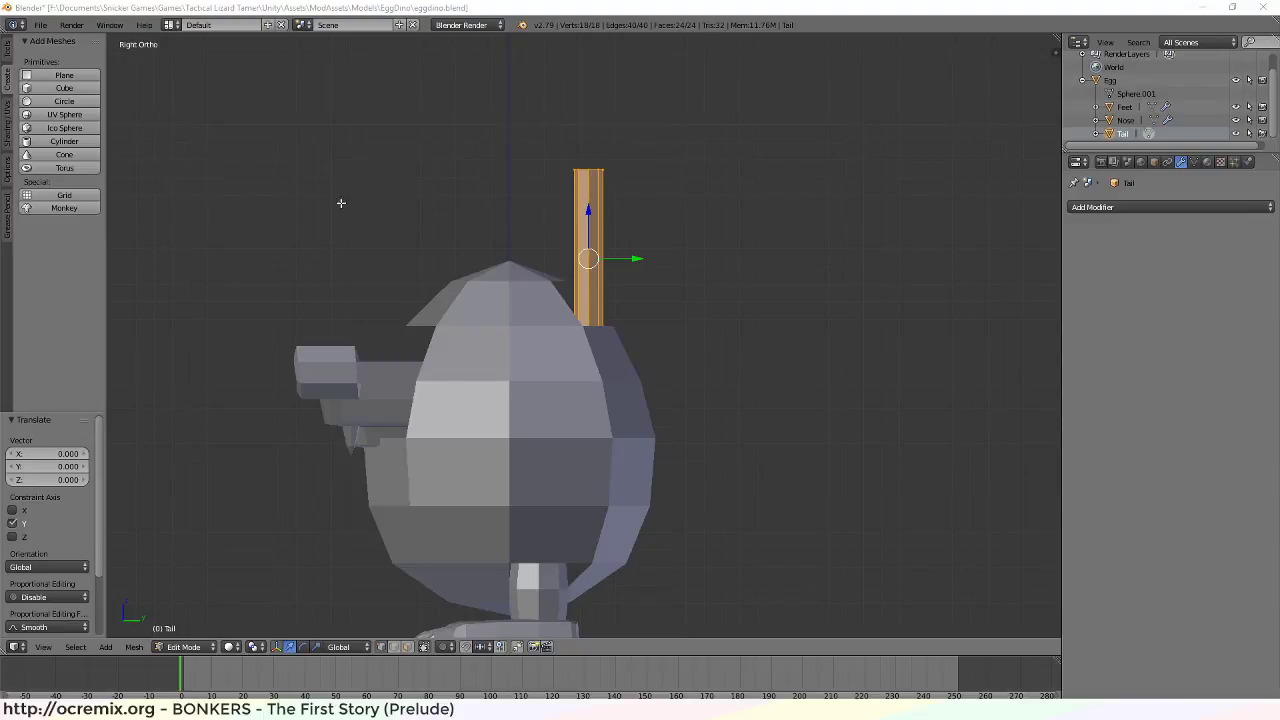
pyautogui.scroll(2, 623, 237)
pyautogui.moveTo(719, 194); pyautogui.dragTo(603, 378, button='middle')
pyautogui.scroll(-2, 703, 226)
pyautogui.scroll(2, 627, 427)
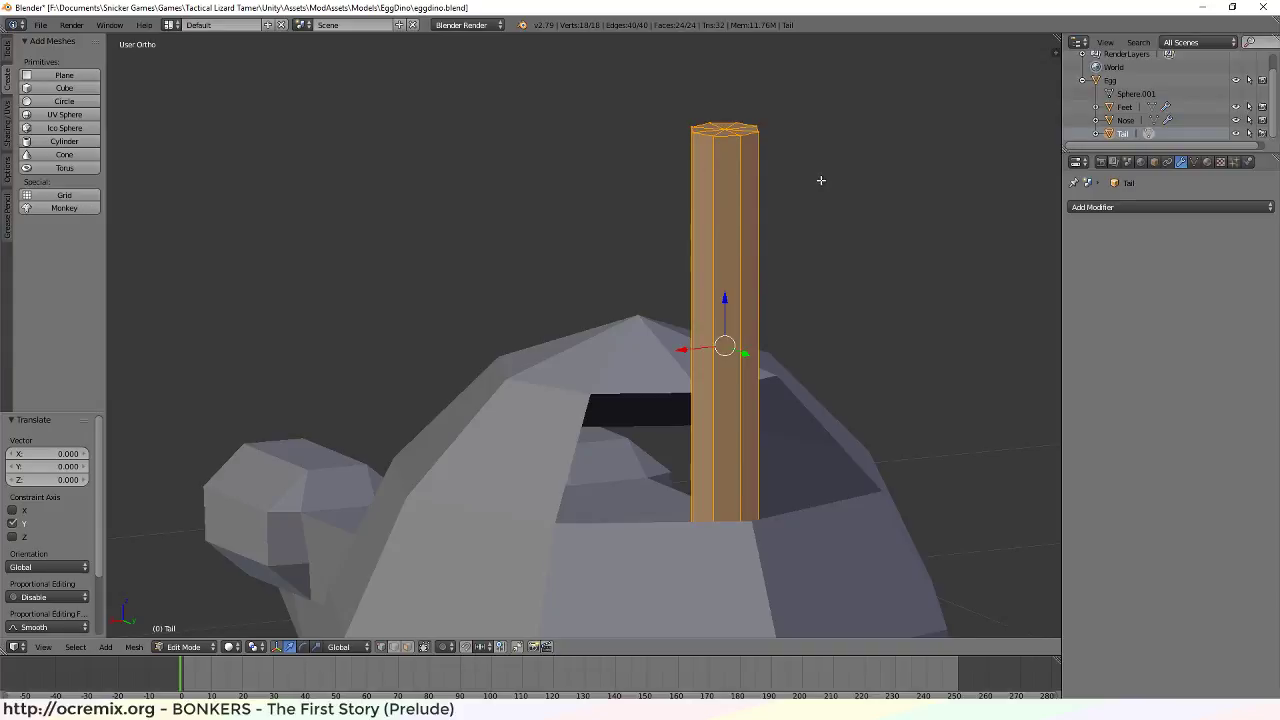
pyautogui.keyDown('shift'); pyautogui.moveTo(821, 180); pyautogui.dragTo(824, 252, button='middle'); pyautogui.keyUp('shift')
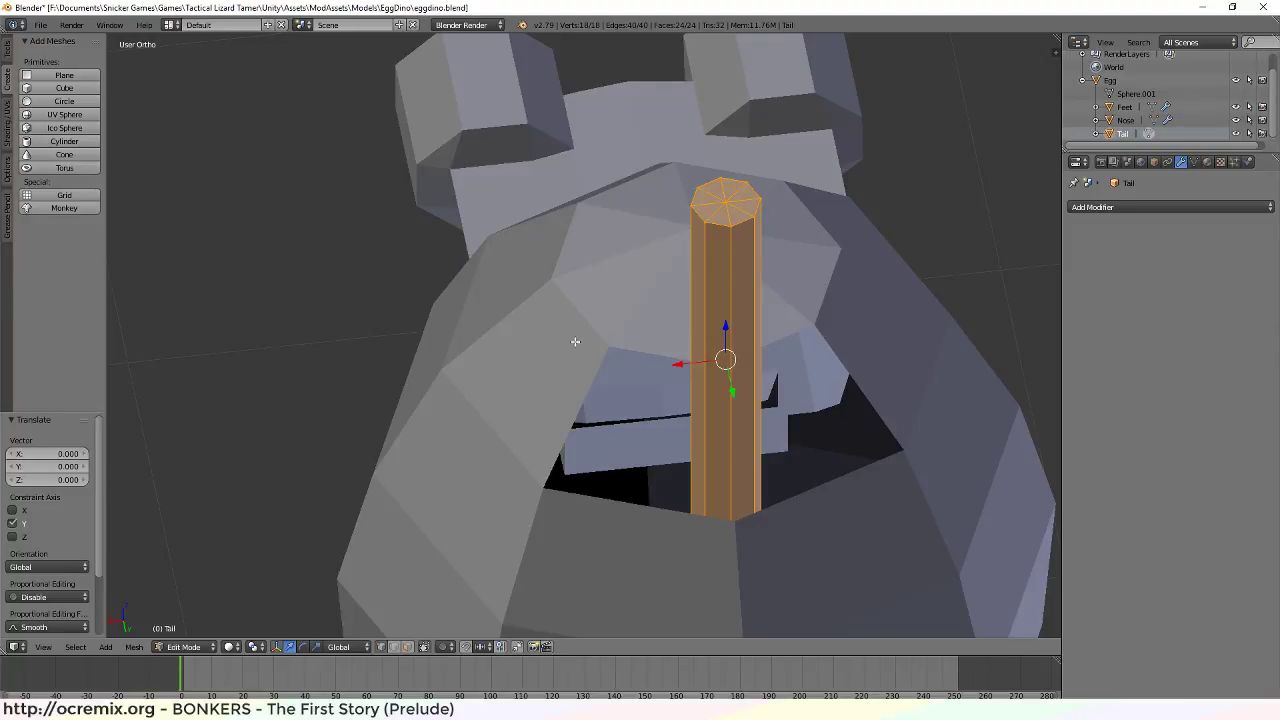
pyautogui.scroll(-3, 770, 228)
# Lift the Tail's top centre vertex 0.152 along Z into a pointed tip
pyautogui.scroll(5, 746, 240)
pyautogui.rightClick(787, 143)
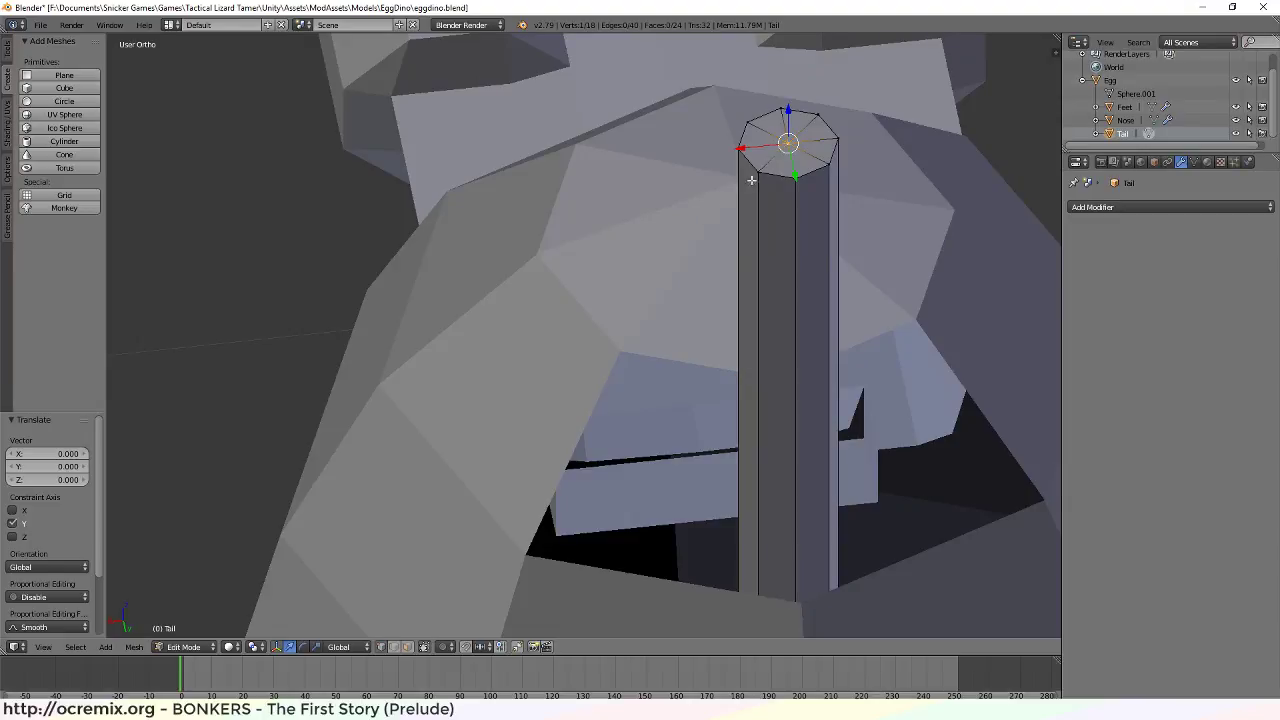
pyautogui.moveTo(751, 180); pyautogui.dragTo(816, 154, button='middle')
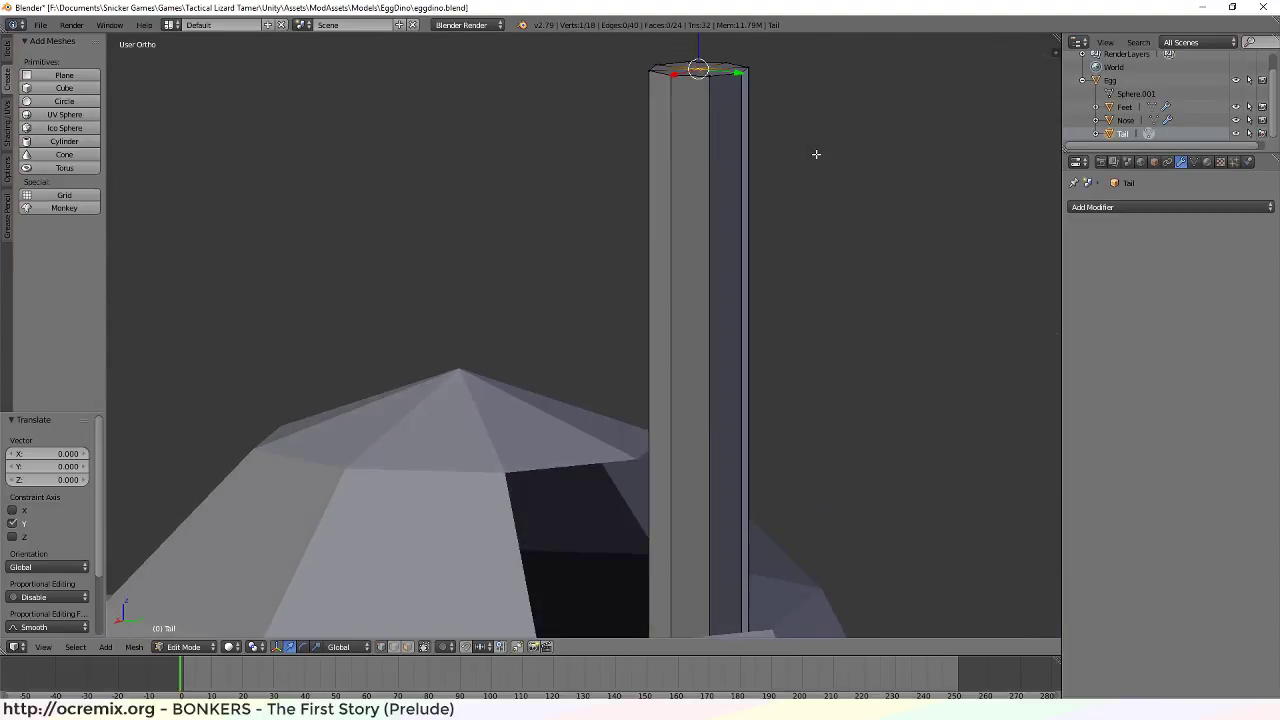
pyautogui.keyDown('shift'); pyautogui.moveTo(815, 80); pyautogui.dragTo(738, 310, button='middle'); pyautogui.keyUp('shift')
pyautogui.moveTo(624, 232); pyautogui.dragTo(631, 136)
pyautogui.moveTo(631, 136); pyautogui.dragTo(643, 280, button='middle')
# Cut a new edge loop around the Tail column
pyautogui.scroll(4, 694, 306)
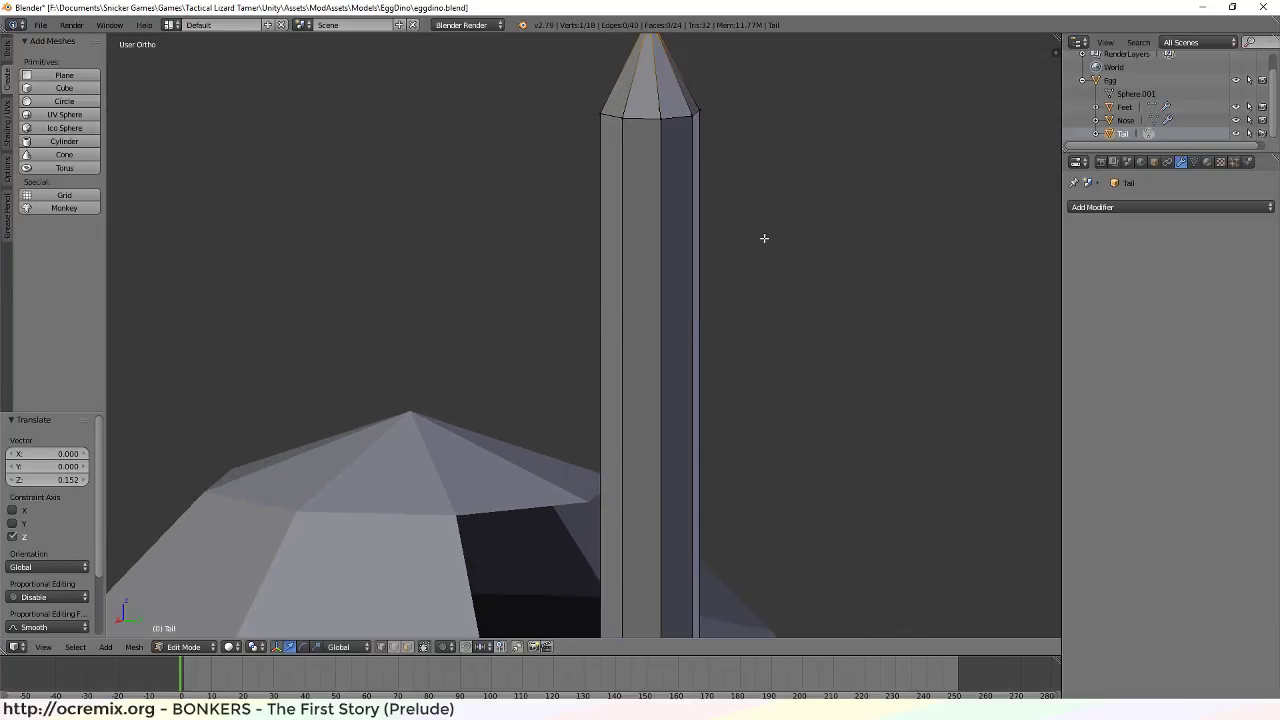
pyautogui.moveTo(772, 249); pyautogui.dragTo(689, 337, button='middle')
pyautogui.scroll(-3, 634, 451)
pyautogui.moveTo(634, 451); pyautogui.dragTo(647, 477, button='middle')
pyautogui.scroll(1, 645, 478)
pyautogui.press('KP_5')
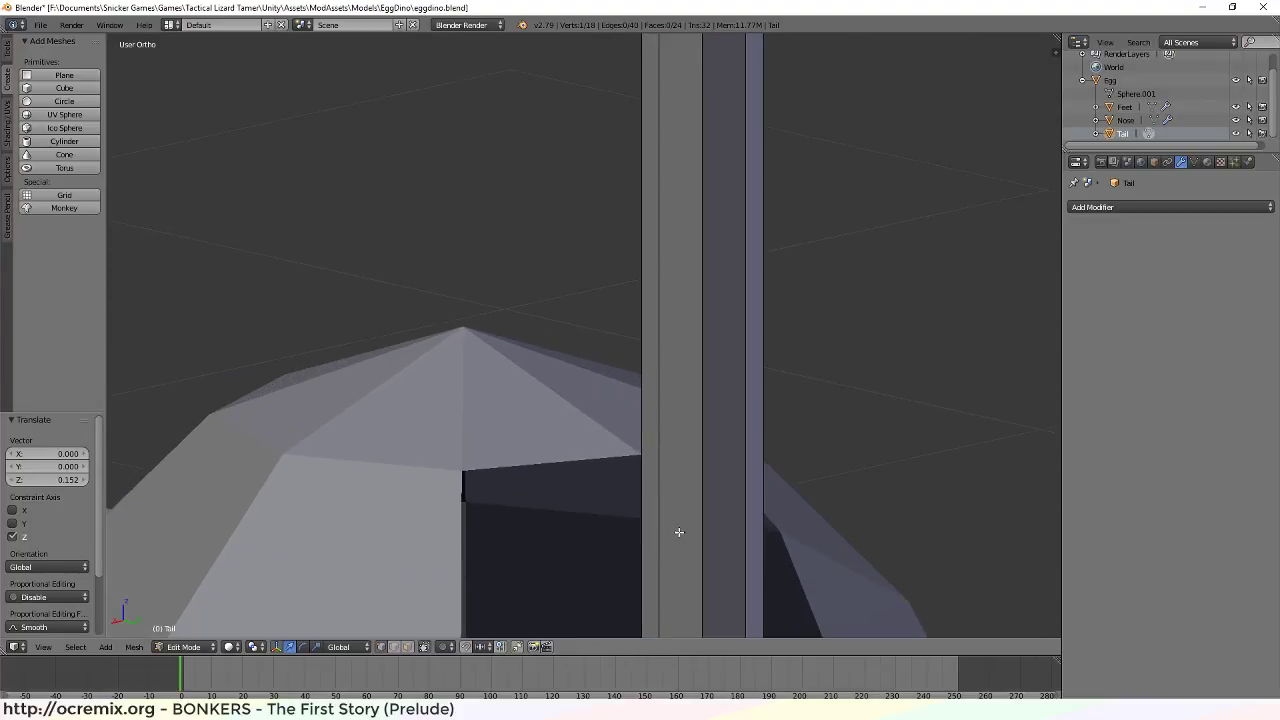
pyautogui.press('KP_5')
pyautogui.keyDown('shift'); pyautogui.moveTo(692, 540); pyautogui.dragTo(727, 498, button='middle'); pyautogui.keyUp('shift')
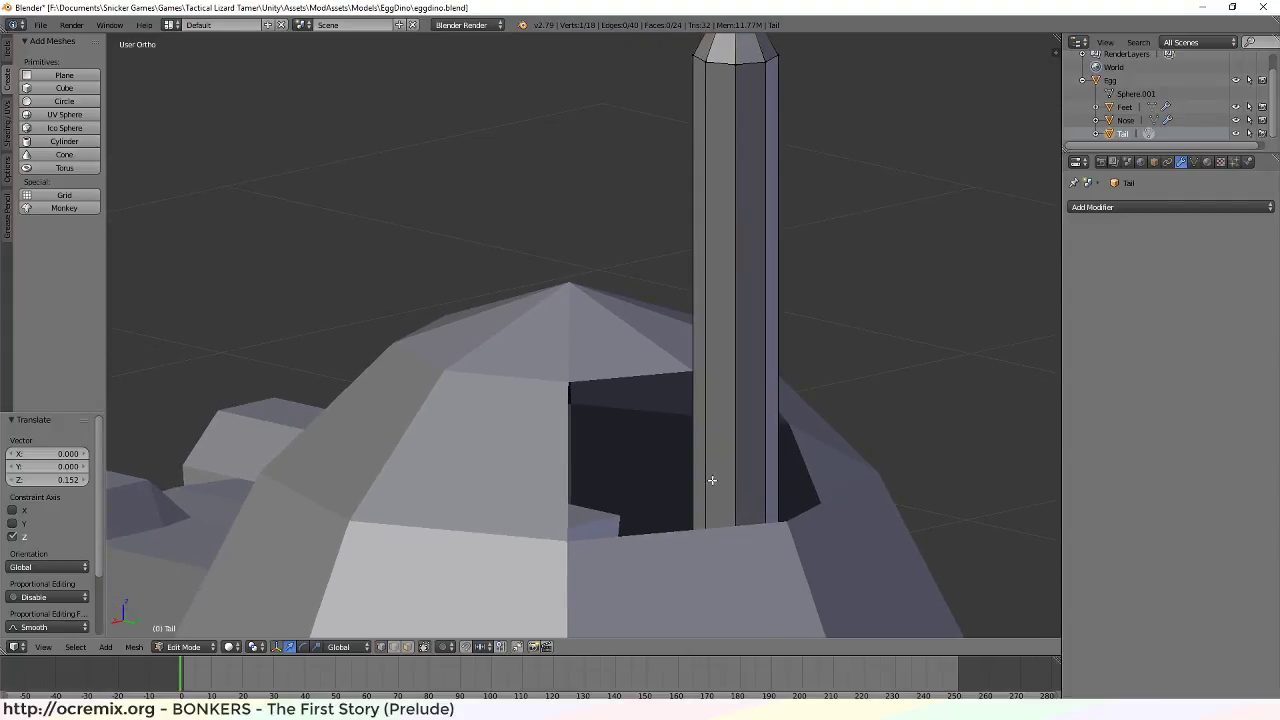
pyautogui.hotkey('ctrl', 'r')
pyautogui.click(728, 360)
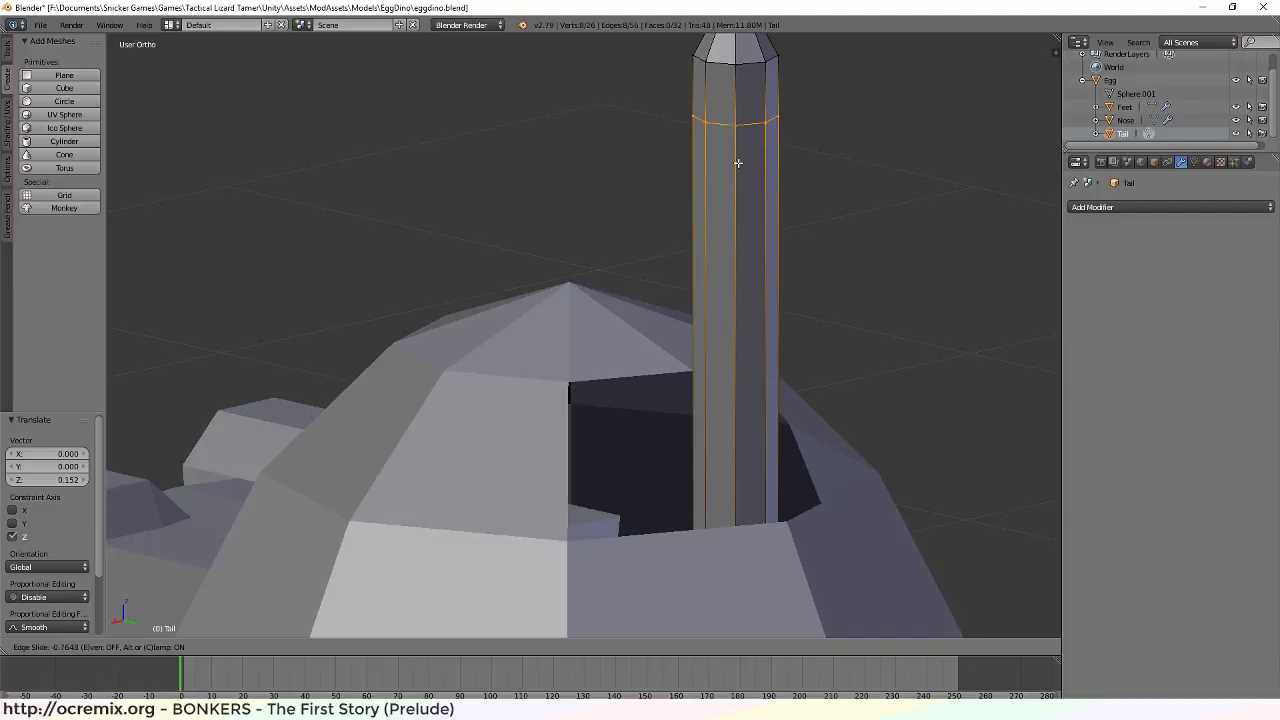
# Fix the new edge loop near the top of the Tail
pyautogui.click(737, 163)
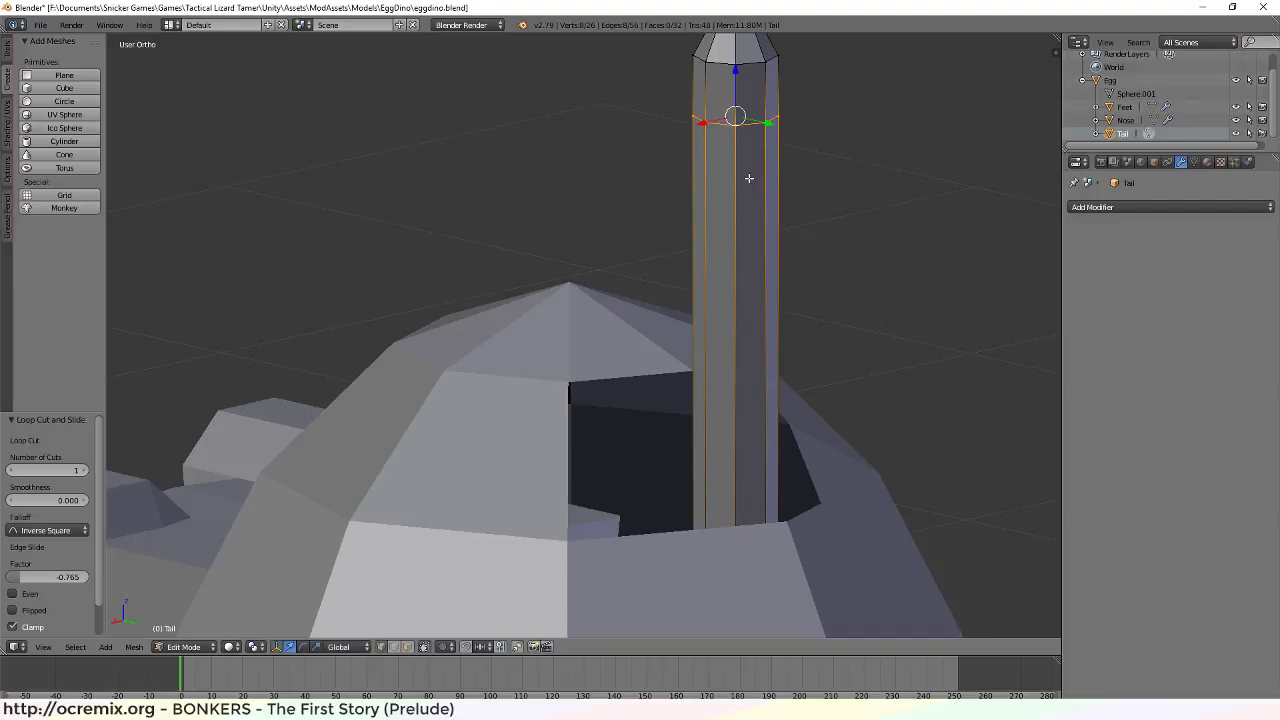
pyautogui.moveTo(828, 180); pyautogui.dragTo(782, 212, button='middle')
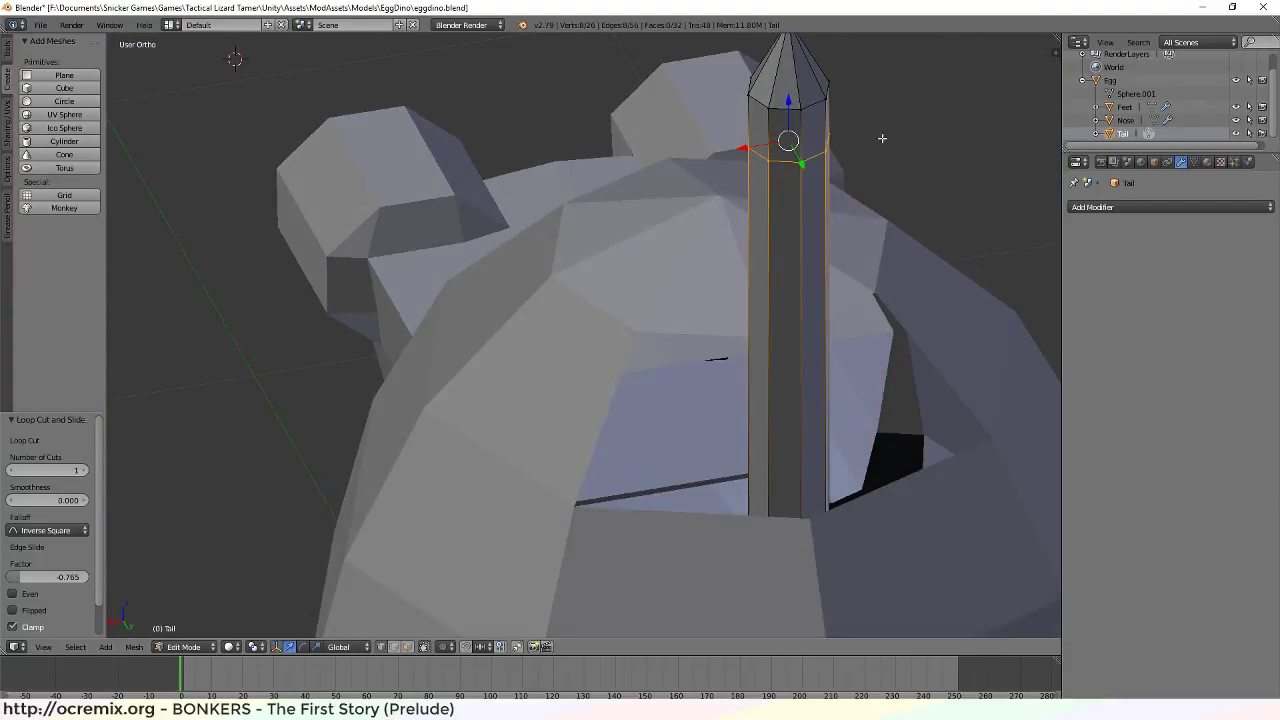
pyautogui.moveTo(882, 138); pyautogui.dragTo(845, 186, button='middle')
pyautogui.moveTo(879, 268); pyautogui.dragTo(808, 234, button='middle')
pyautogui.scroll(4, 760, 270)
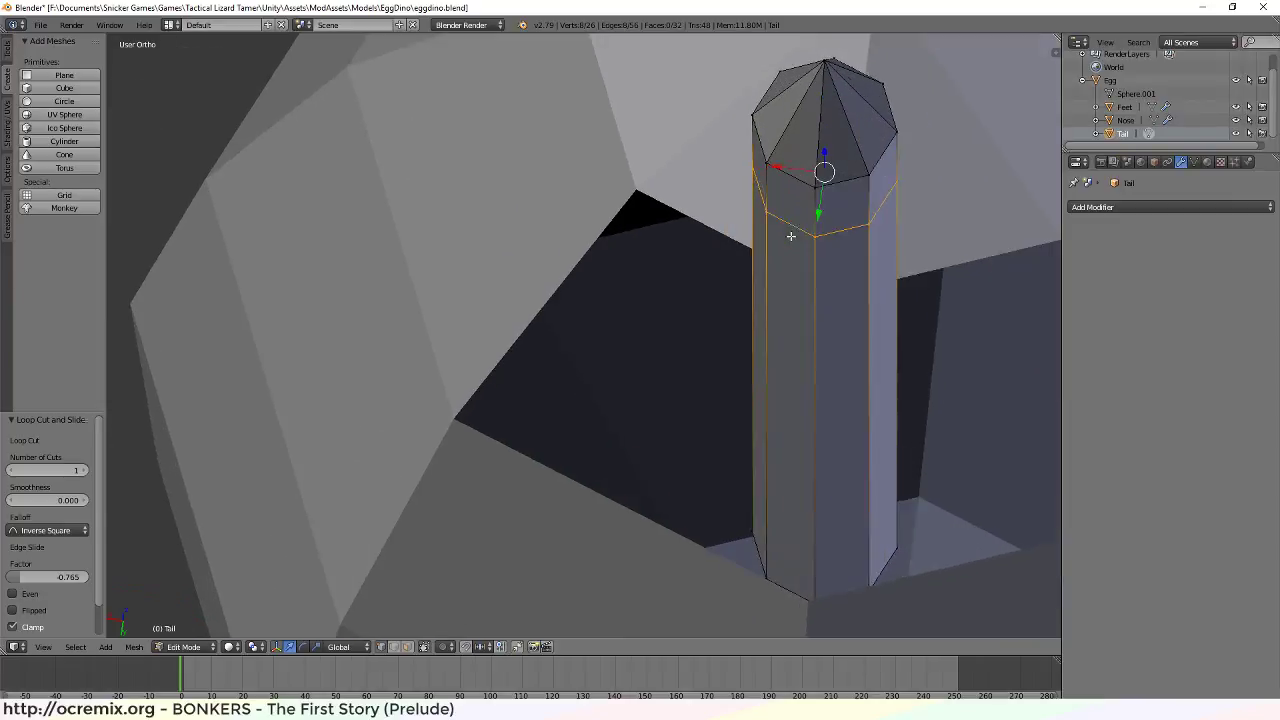
pyautogui.scroll(2, 736, 283)
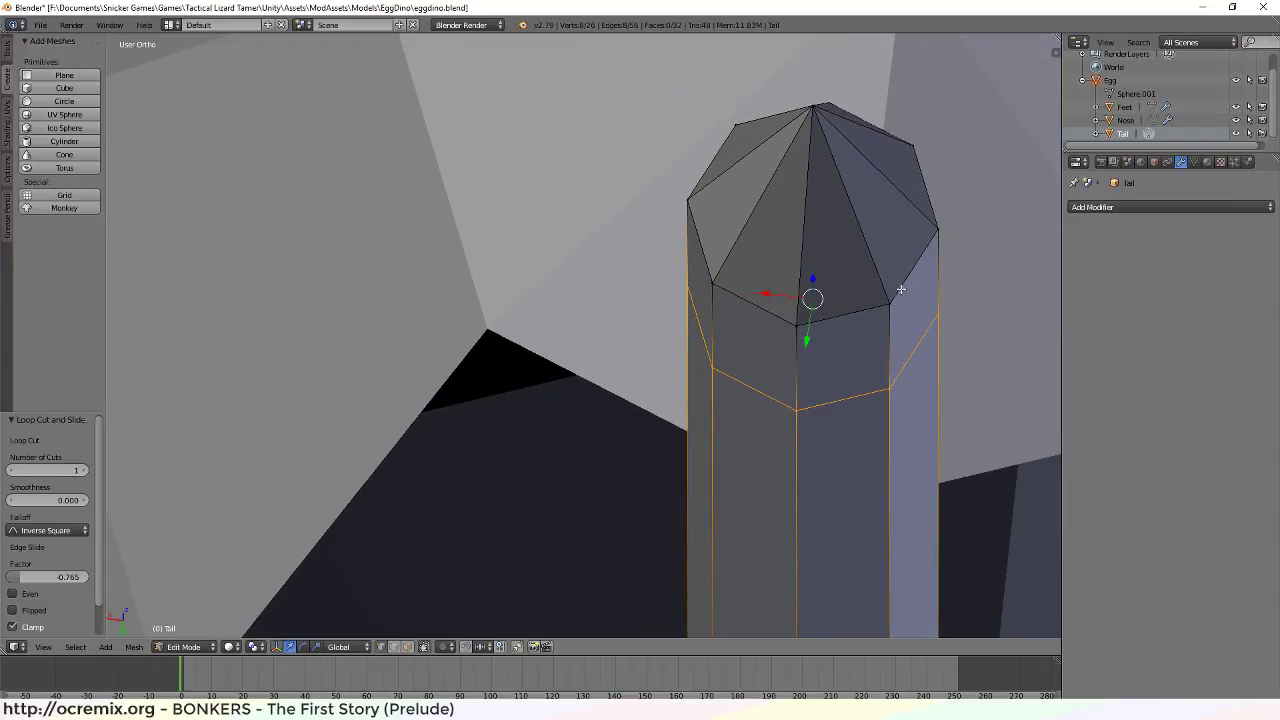
# Select the tail's top edge loop and scale it along Z to stretch the tip taller
pyautogui.rightClick(796, 410)
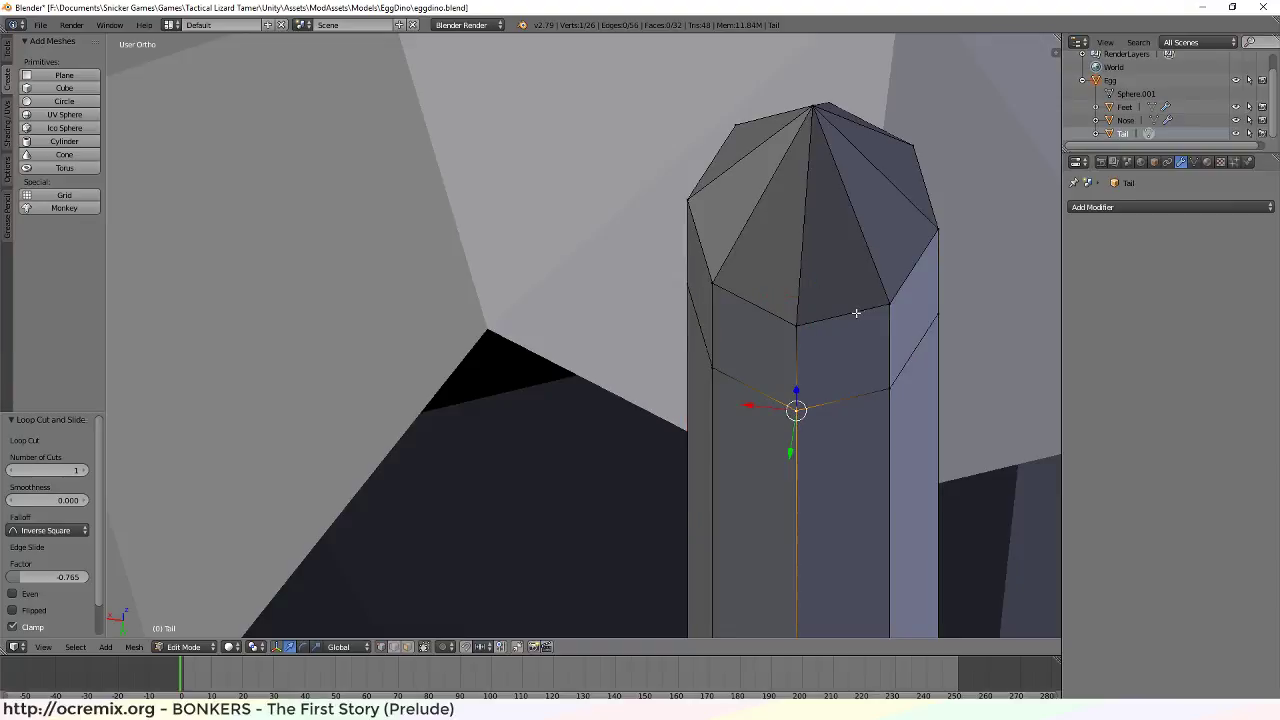
pyautogui.rightClick(895, 294)
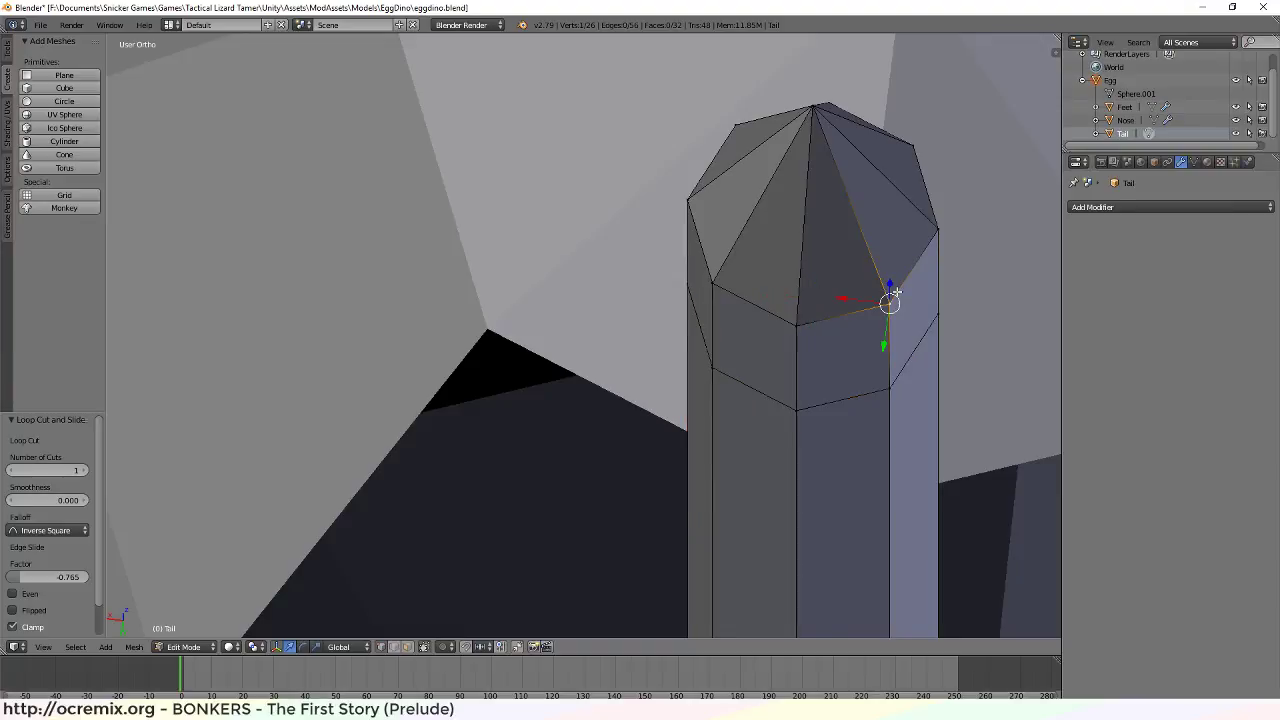
pyautogui.keyDown('alt'); pyautogui.rightClick(921, 258); pyautogui.keyUp('alt')
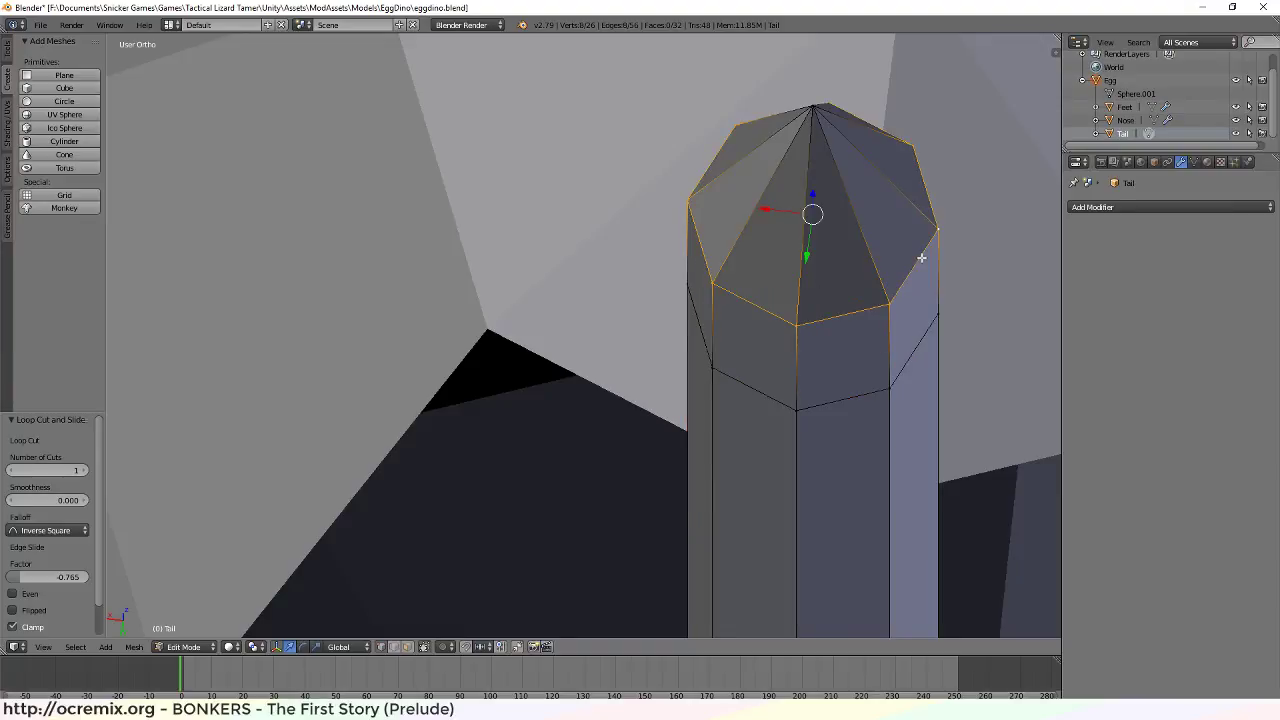
pyautogui.press('s')
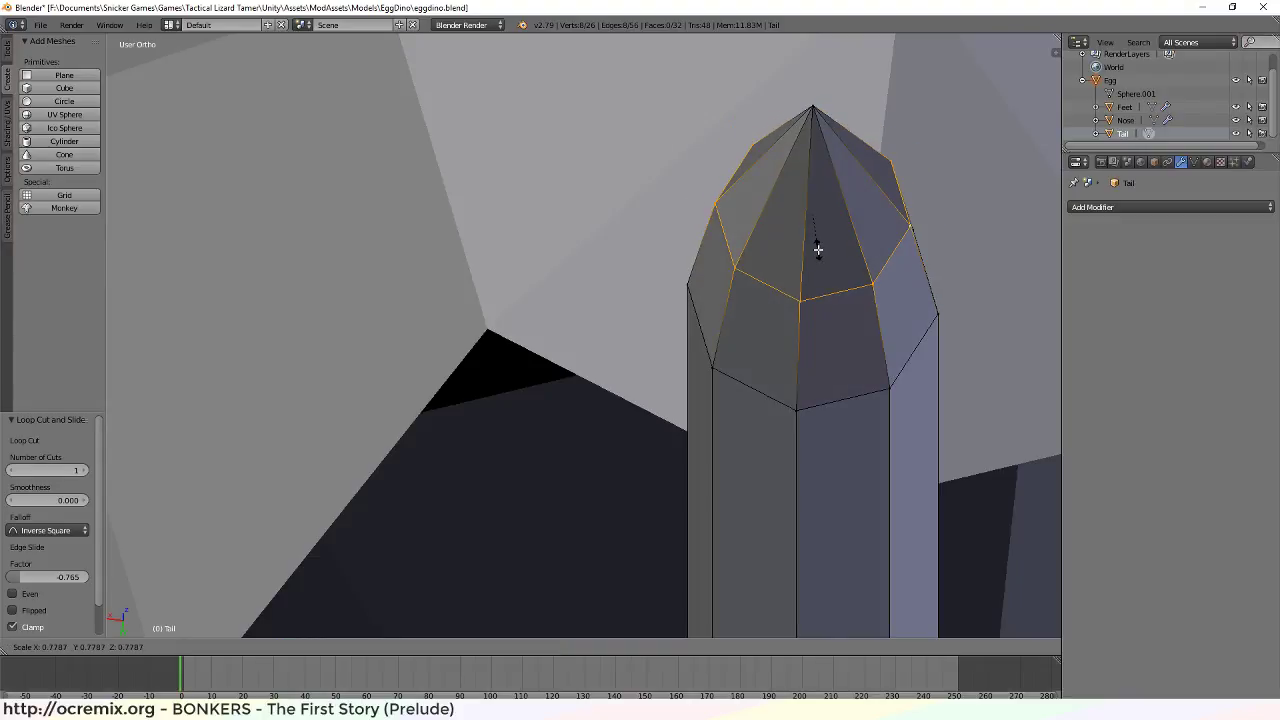
pyautogui.press('ctrl')
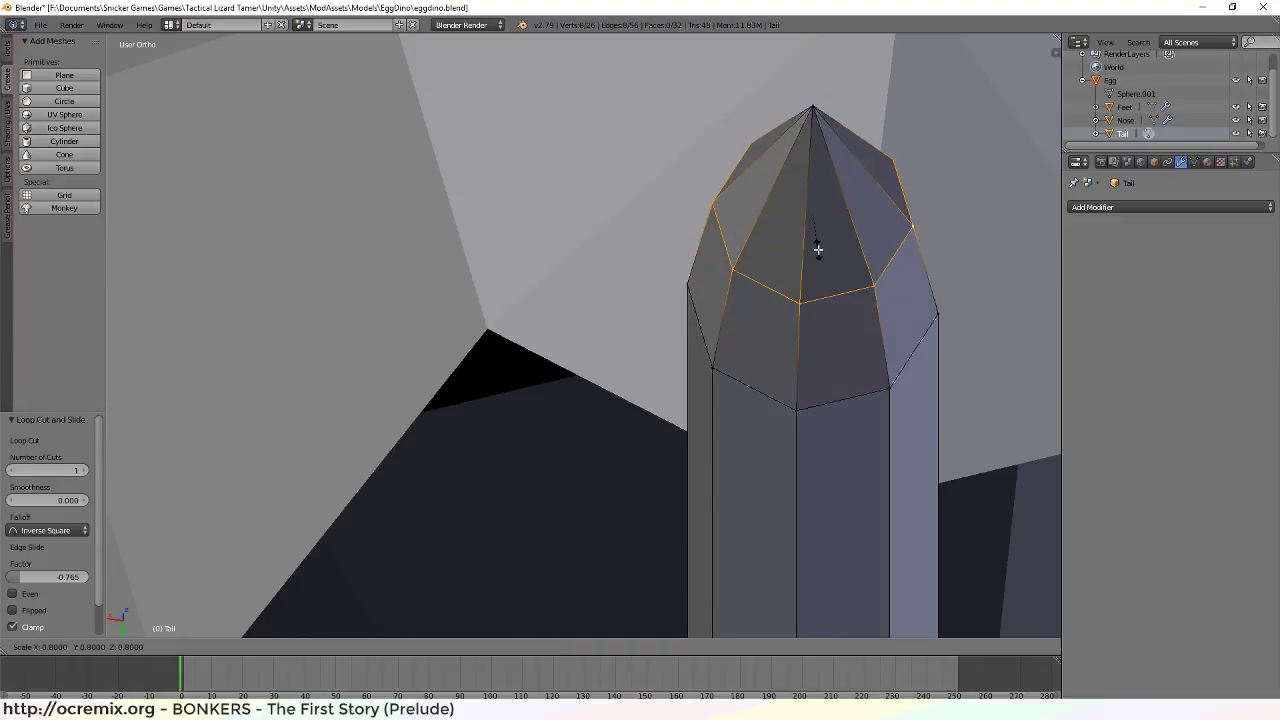
pyautogui.press('z')
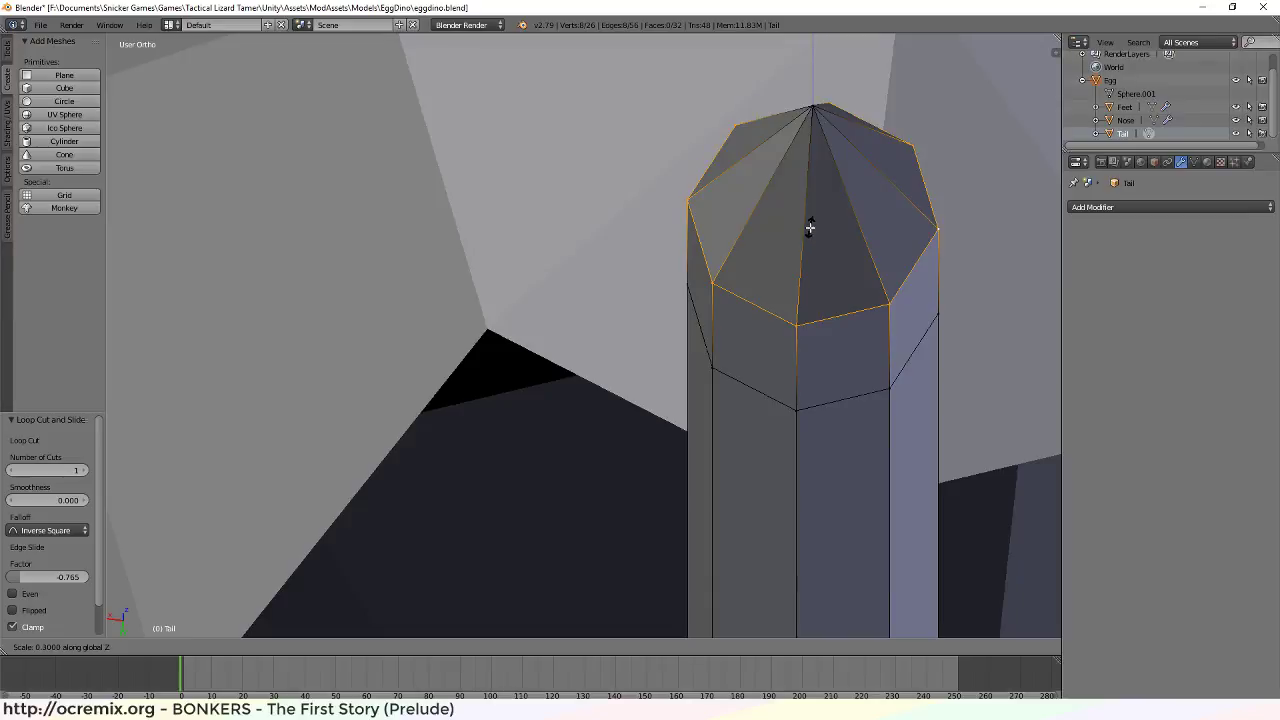
pyautogui.click(862, 332)
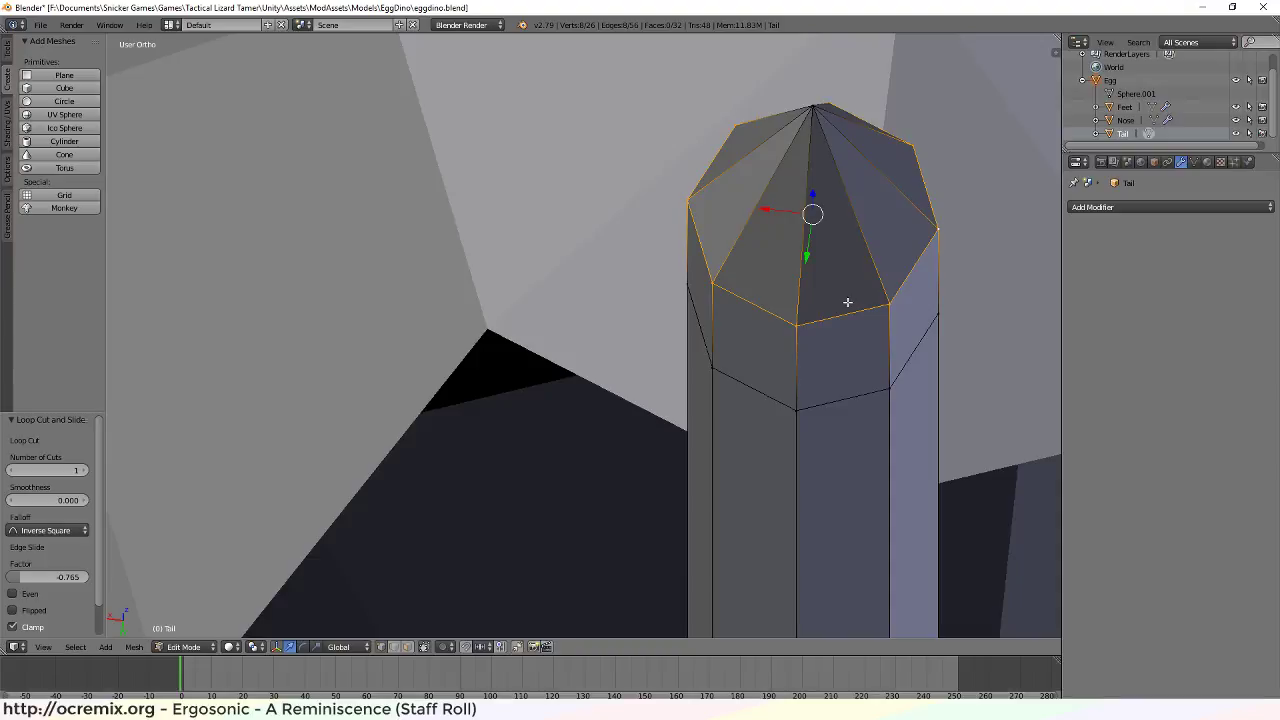
# Shrink the top ring to 0.664 in X and Y, keeping its height
pyautogui.press('s')
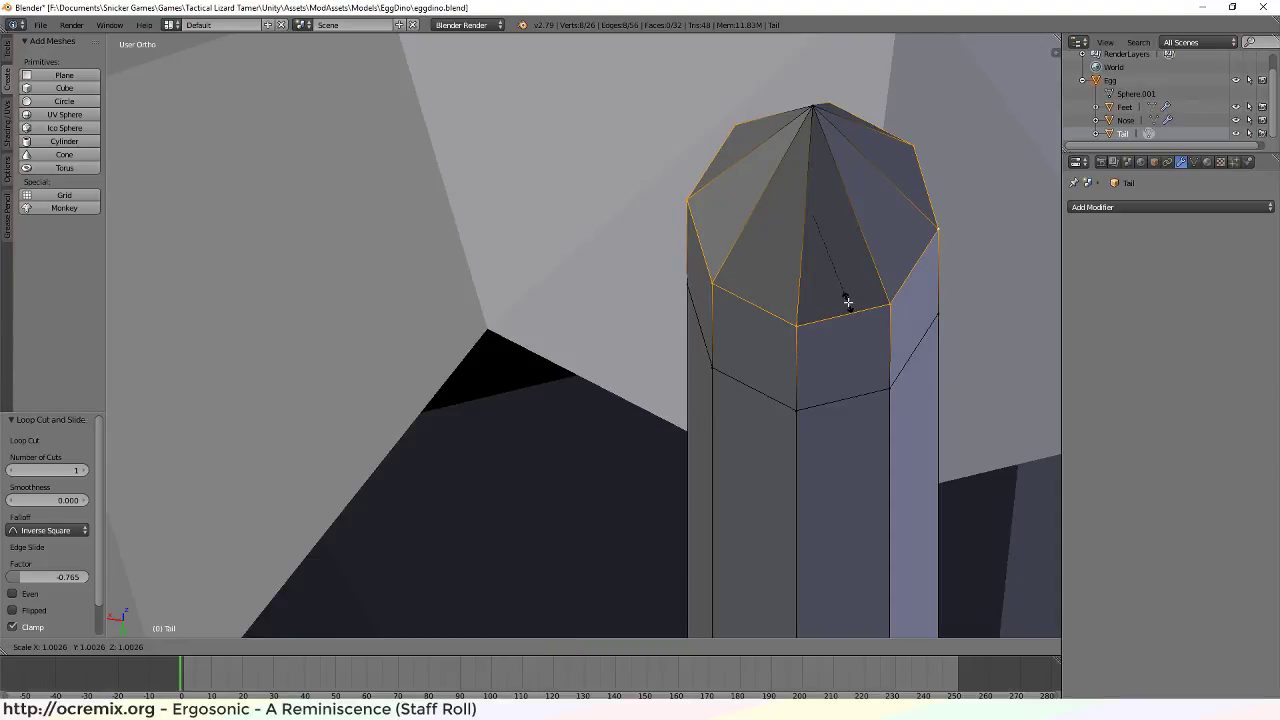
pyautogui.hotkey('shift', 'z')
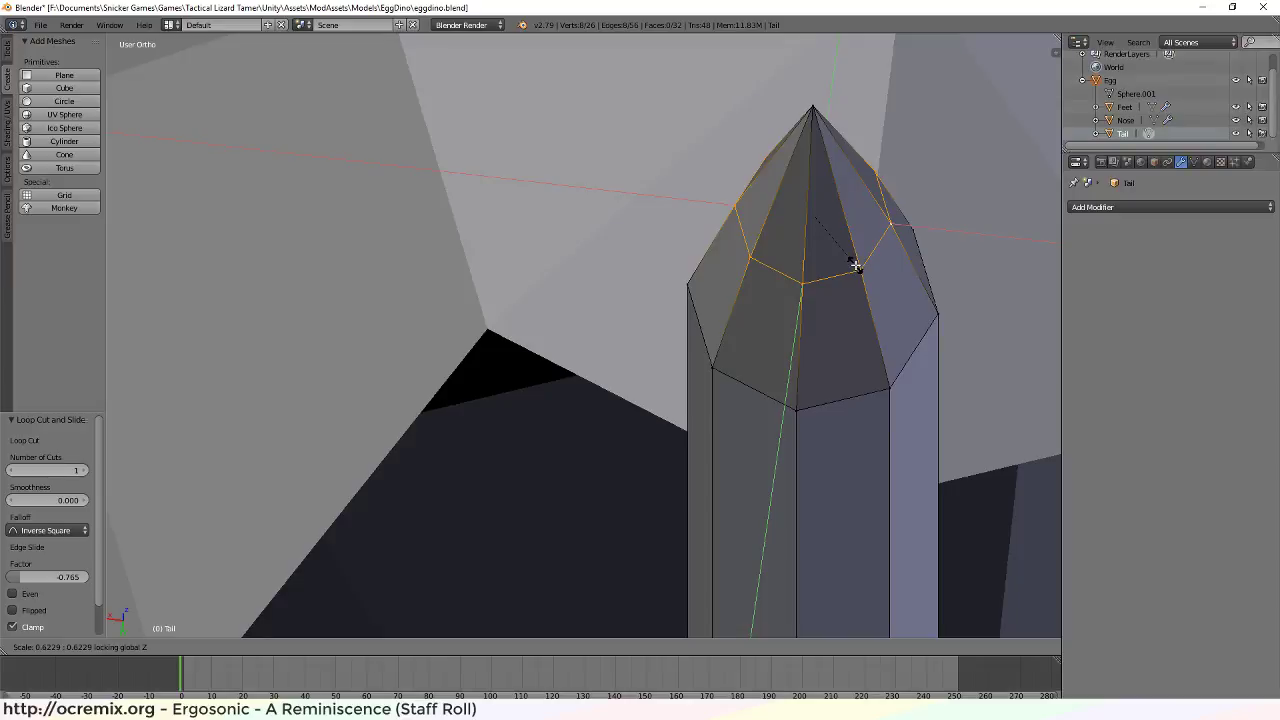
pyautogui.click(857, 269)
pyautogui.scroll(5, 706, 366)
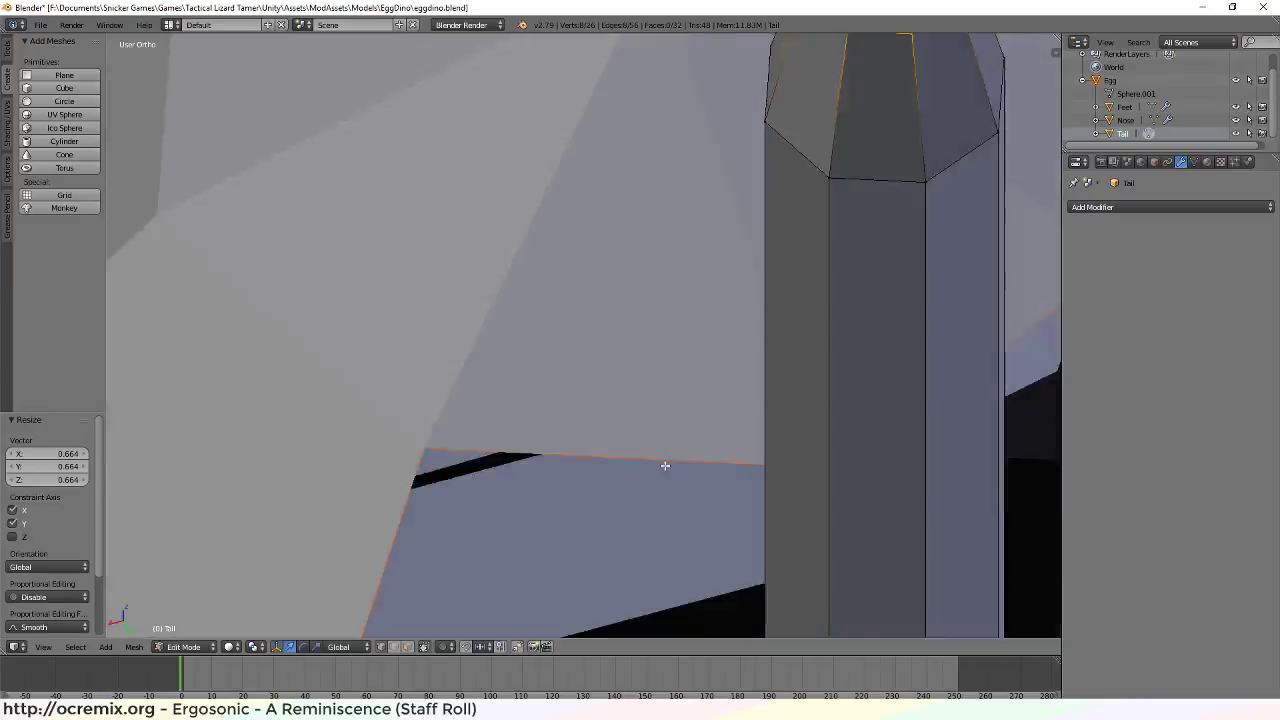
pyautogui.scroll(-5, 692, 307)
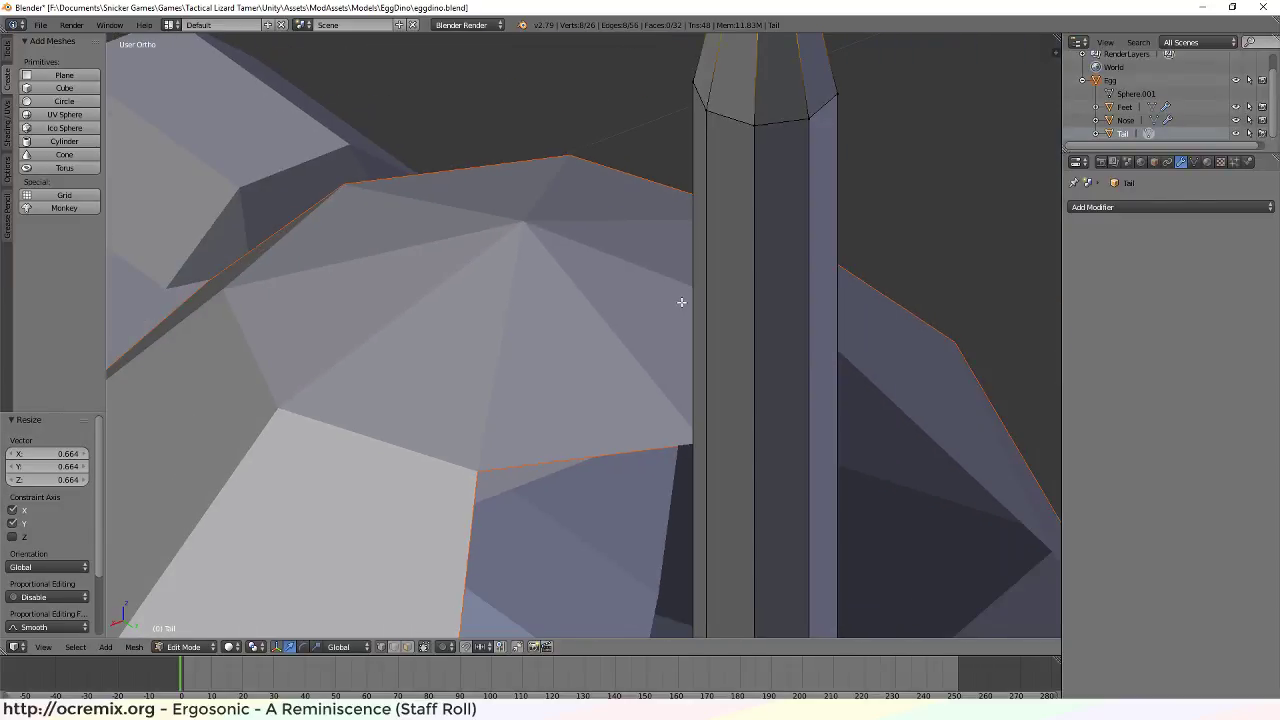
# Raise the tail's tip ring 0.046 along Z
pyautogui.press('g')
pyautogui.press('z')
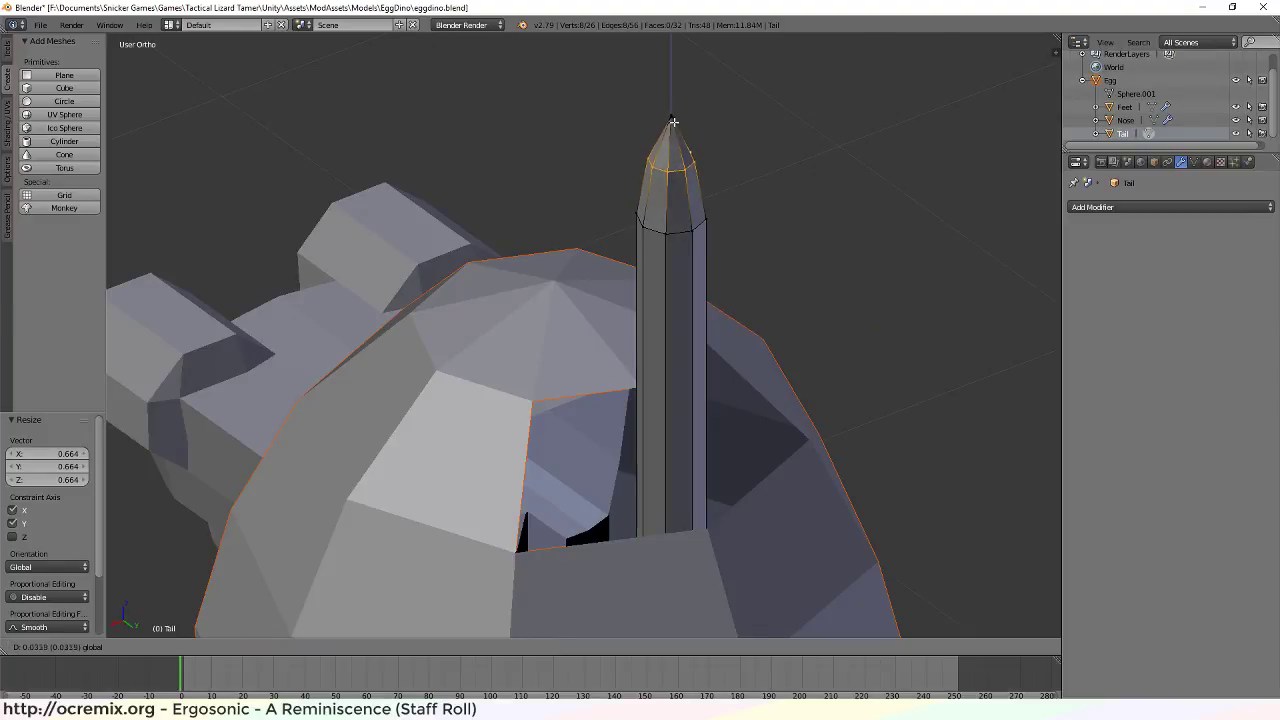
pyautogui.click(673, 116)
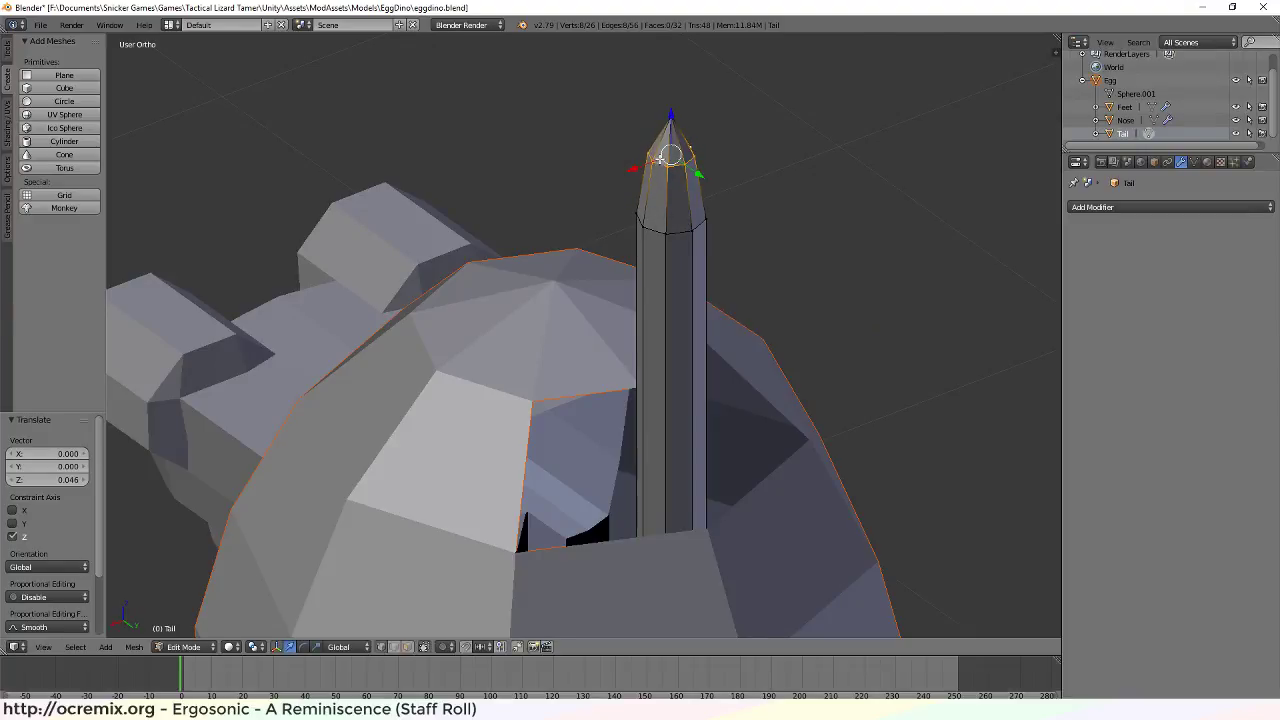
pyautogui.scroll(2, 671, 217)
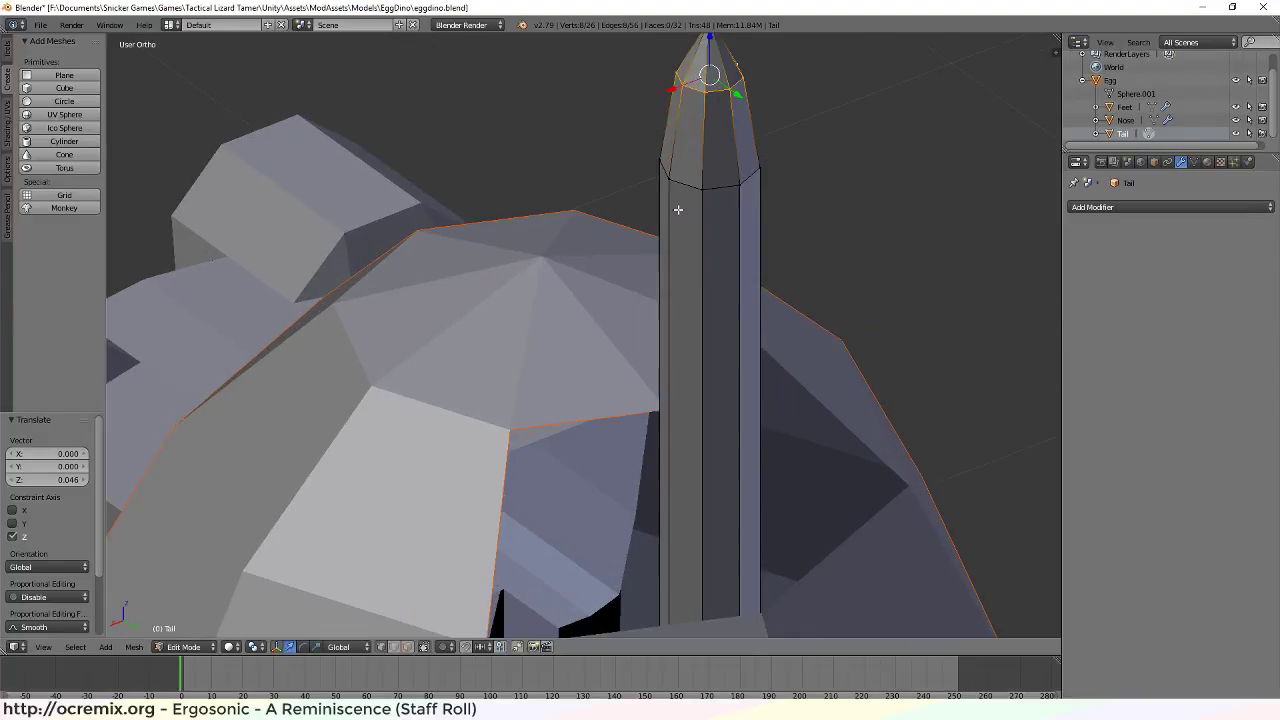
# Select the tail's upper edge ring below the tip
pyautogui.keyDown('ctrl'); pyautogui.click(714, 186); pyautogui.keyUp('ctrl')
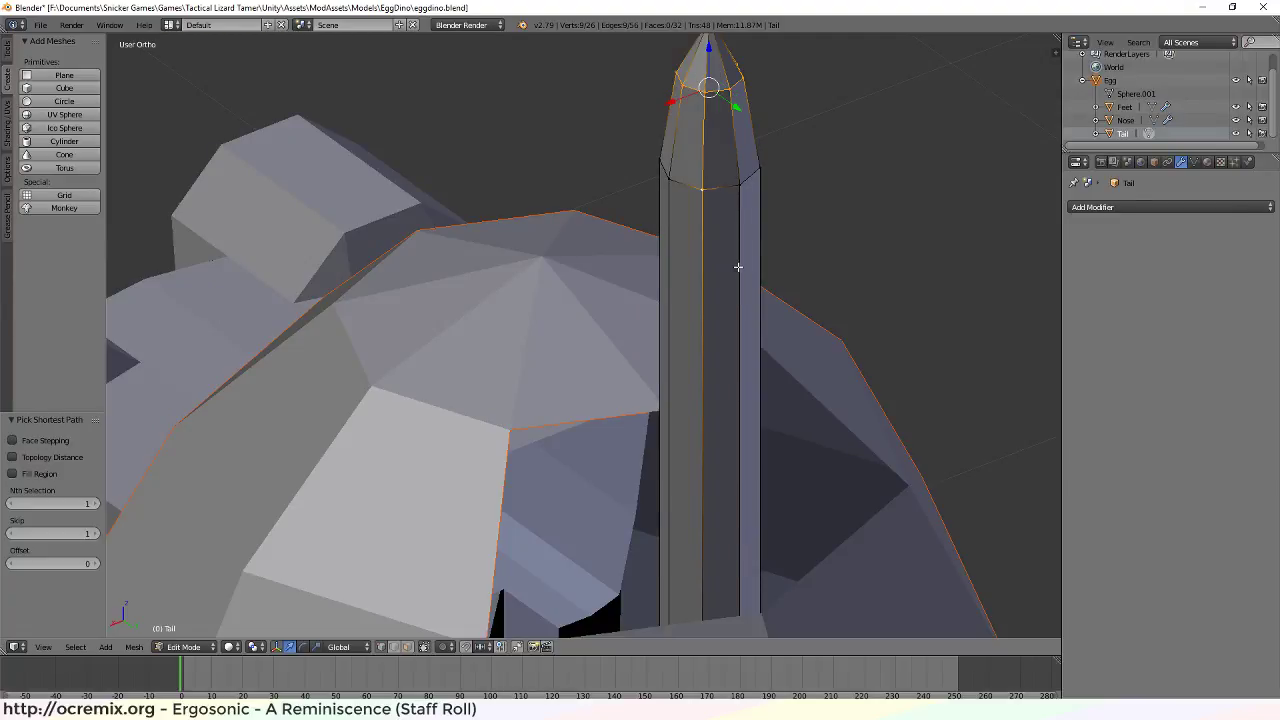
pyautogui.press('a')
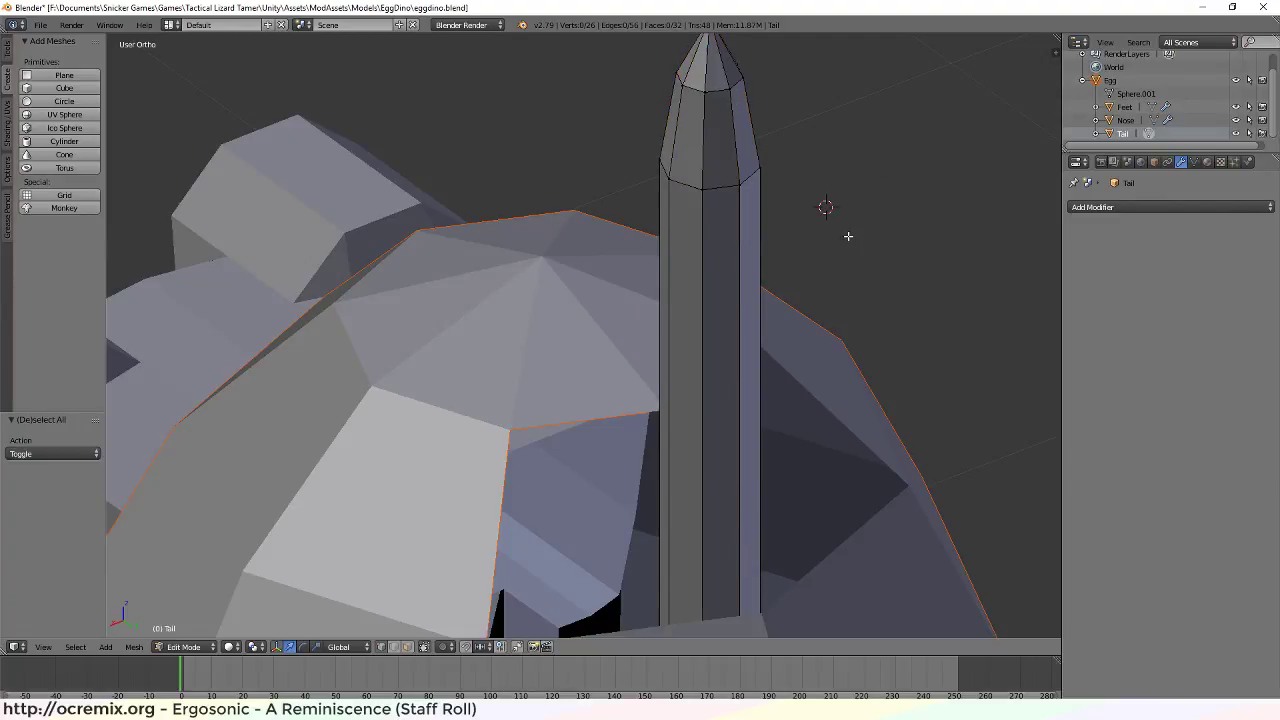
pyautogui.rightClick(726, 187)
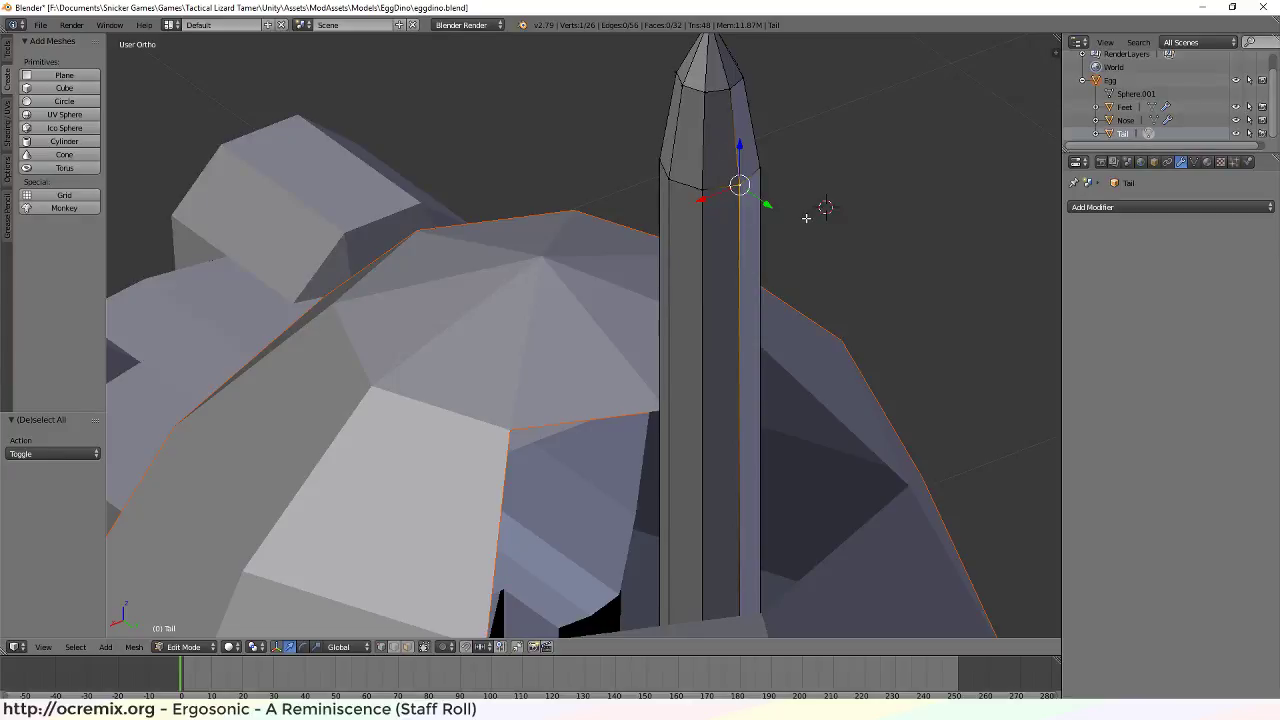
pyautogui.press('a')
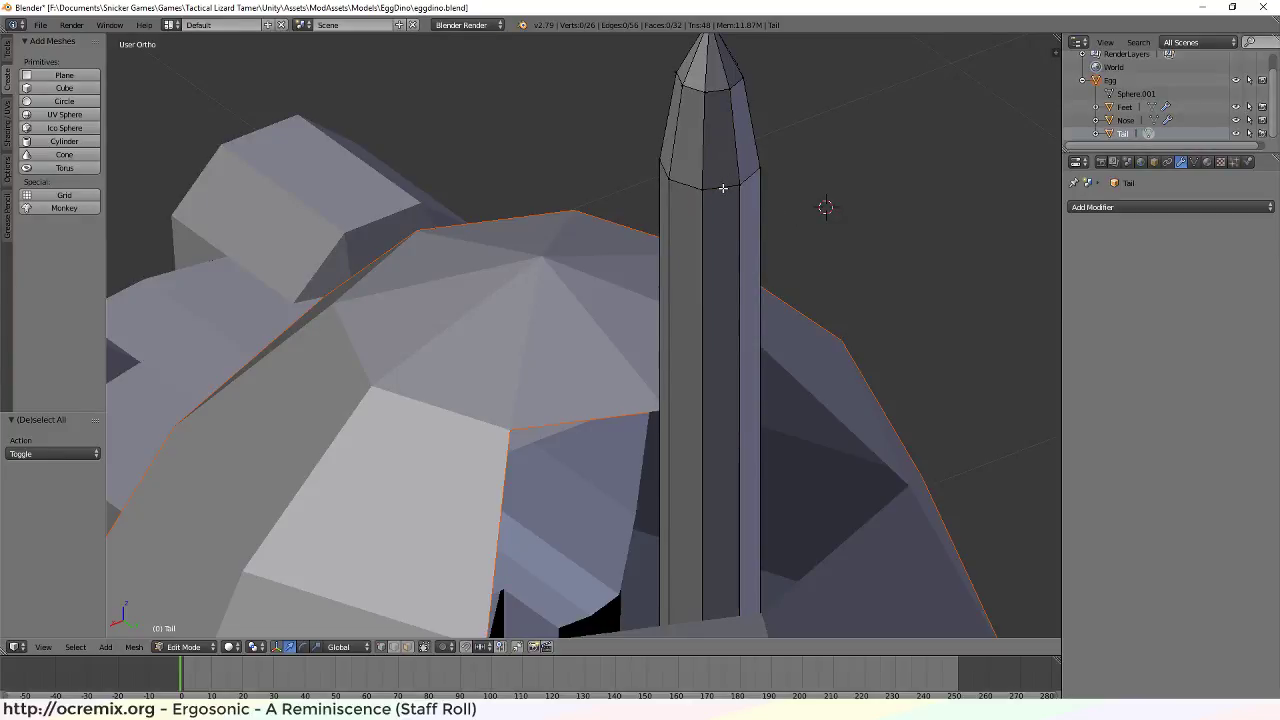
pyautogui.rightClick(735, 185)
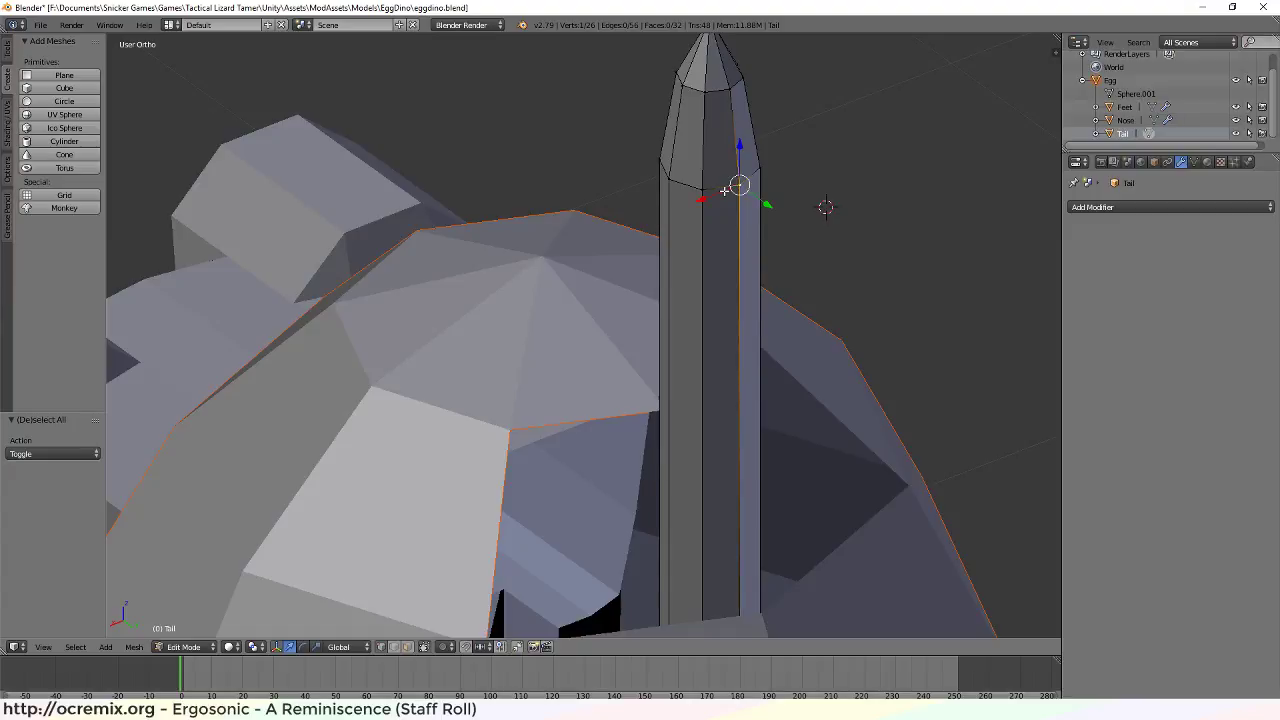
pyautogui.keyDown('alt'); pyautogui.rightClick(709, 186); pyautogui.keyUp('alt')
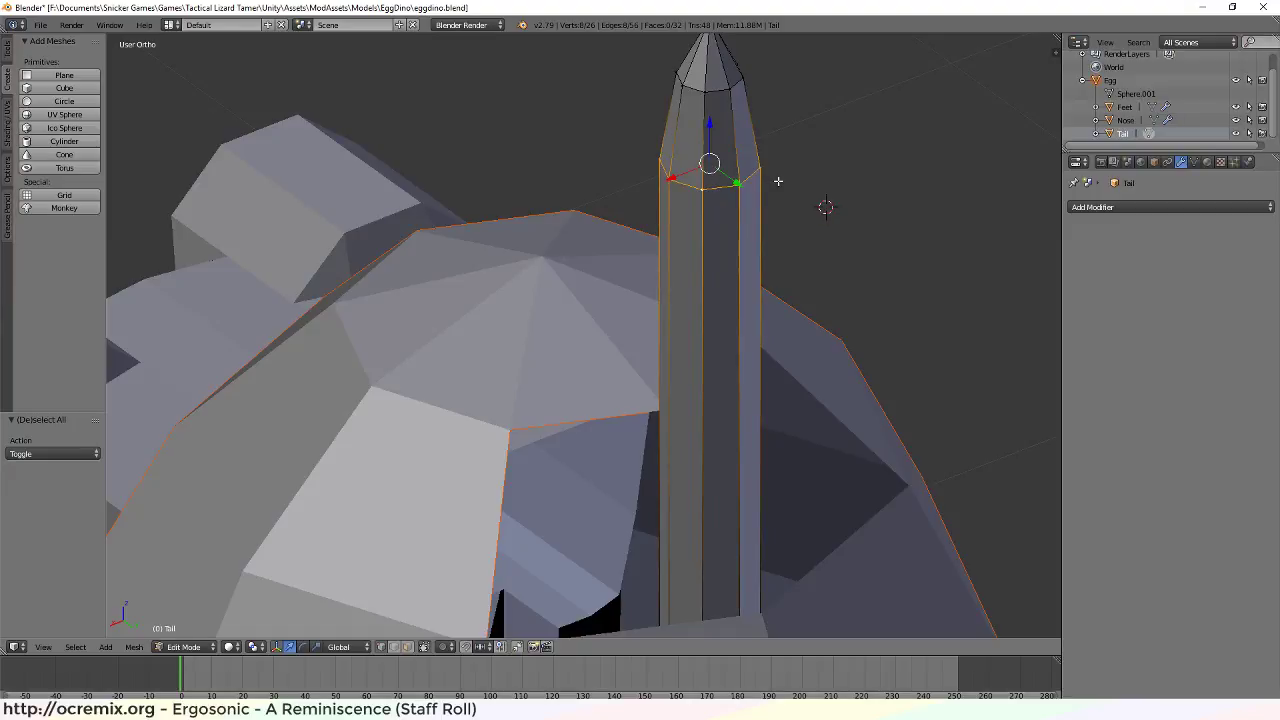
pyautogui.press('a')
pyautogui.keyDown('alt'); pyautogui.rightClick(720, 188); pyautogui.keyUp('alt')
# Lower the upper ring down the tail so the spike tapers over a longer stretch
pyautogui.moveTo(651, 380); pyautogui.dragTo(703, 417, button='middle')
pyautogui.scroll(-1, 703, 418)
pyautogui.scroll(-1, 702, 419)
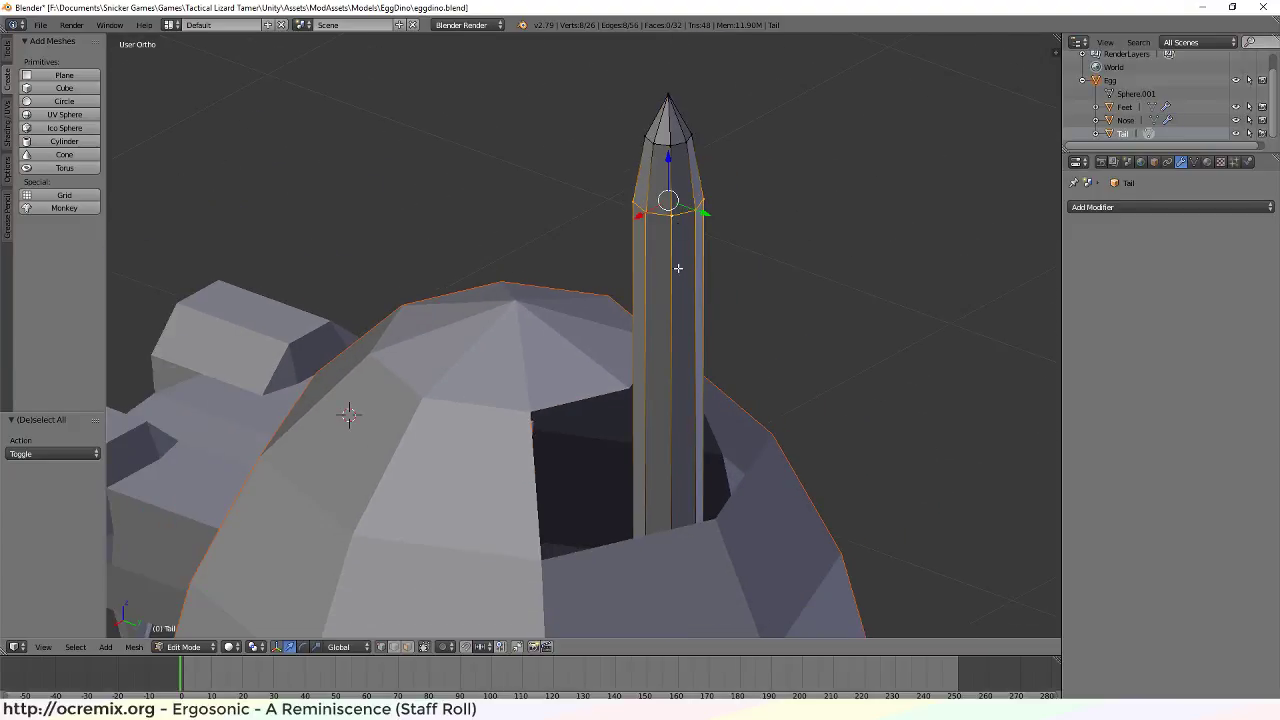
pyautogui.moveTo(669, 156); pyautogui.dragTo(680, 358)
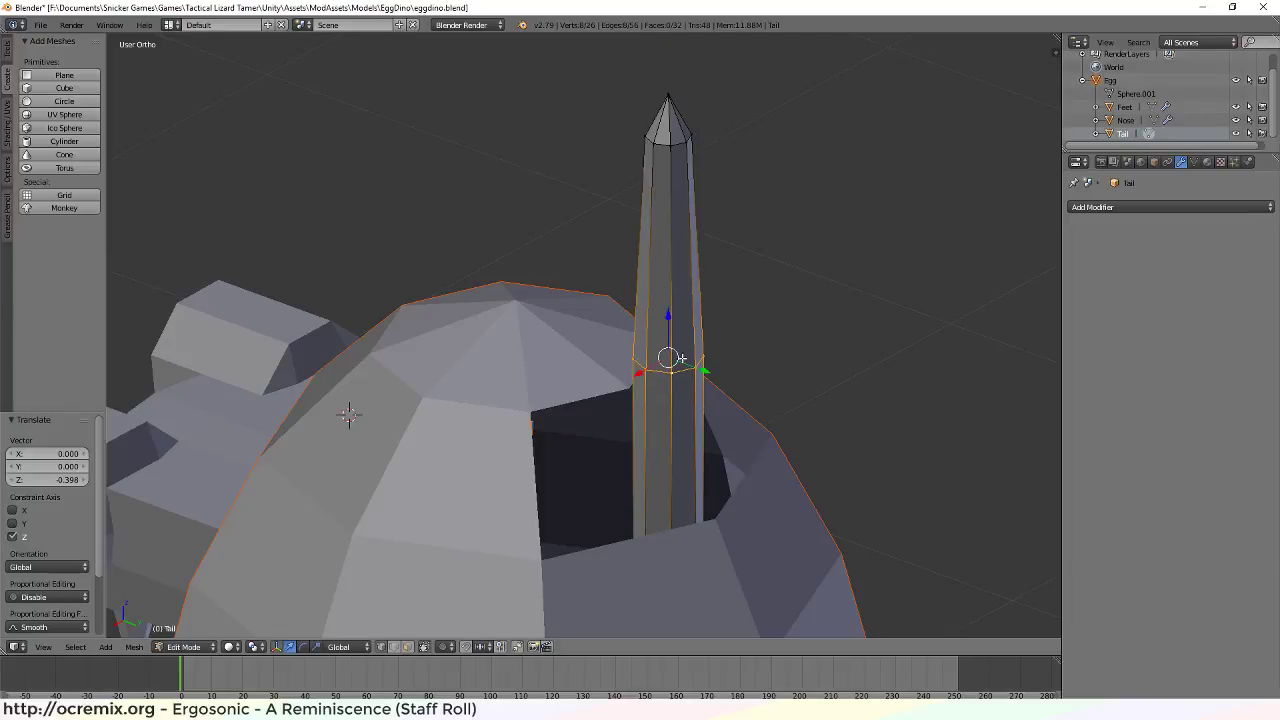
pyautogui.moveTo(736, 466); pyautogui.dragTo(763, 429, button='middle')
pyautogui.moveTo(663, 314); pyautogui.dragTo(663, 401)
pyautogui.moveTo(663, 401); pyautogui.dragTo(636, 453, button='middle')
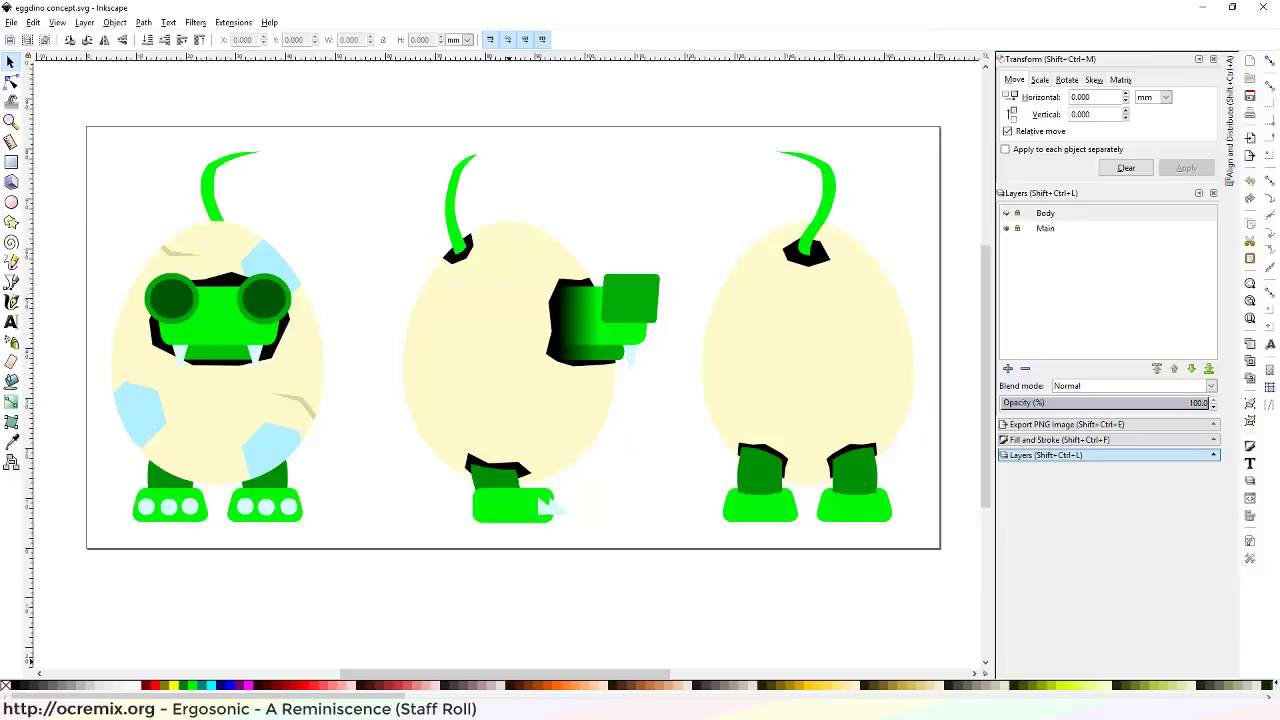
# Switch from Blender to the eggdino concept.svg reference sheet in Inkscape
pyautogui.hotkey('alt', 'Tab')
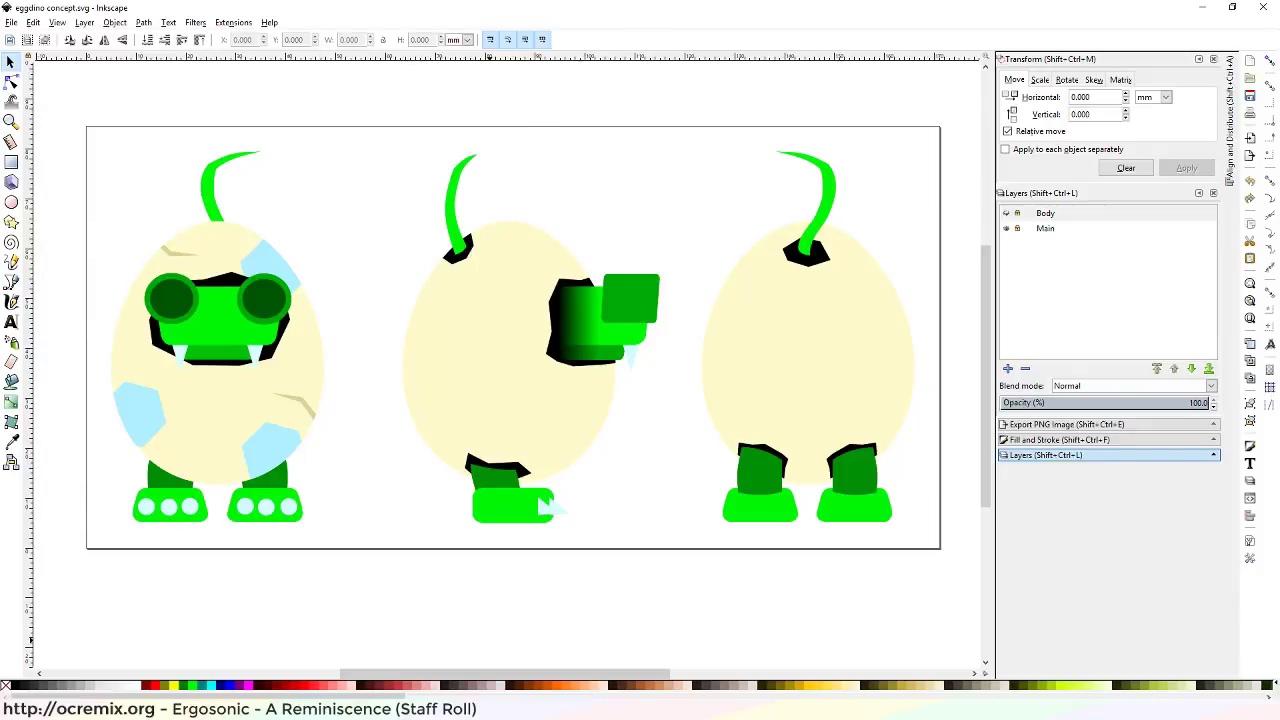
# Leave the Inkscape eggdino concept sheet for the Blender eggdino.blend Tail mesh
pyautogui.hotkey('alt', 'Tab')
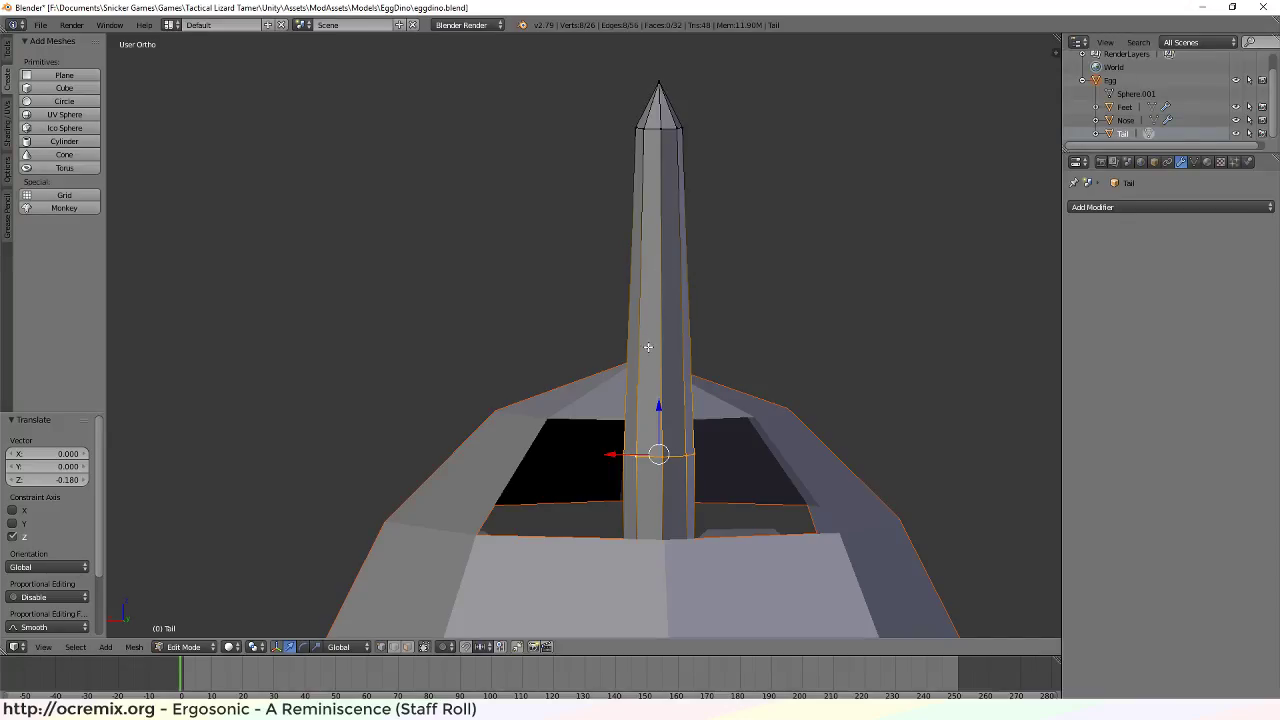
# Lower the tail's base ring slightly along Z
pyautogui.press('g')
pyautogui.press('z')
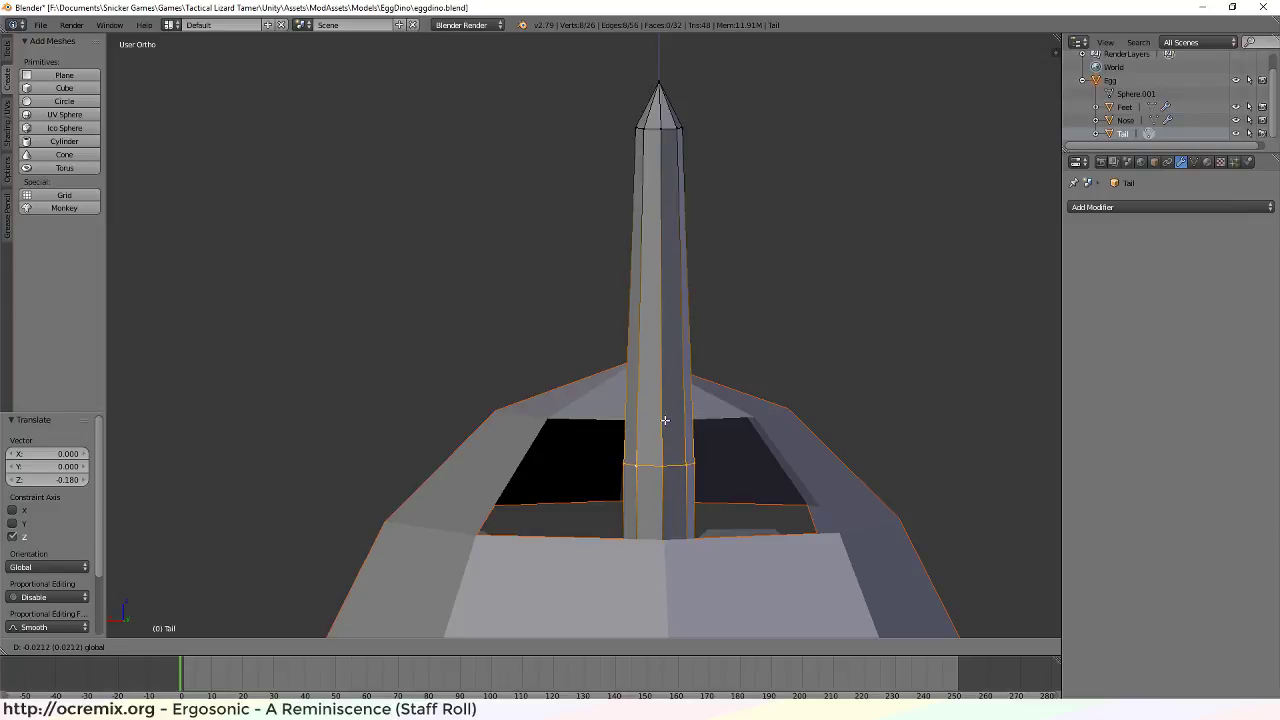
pyautogui.click(662, 424)
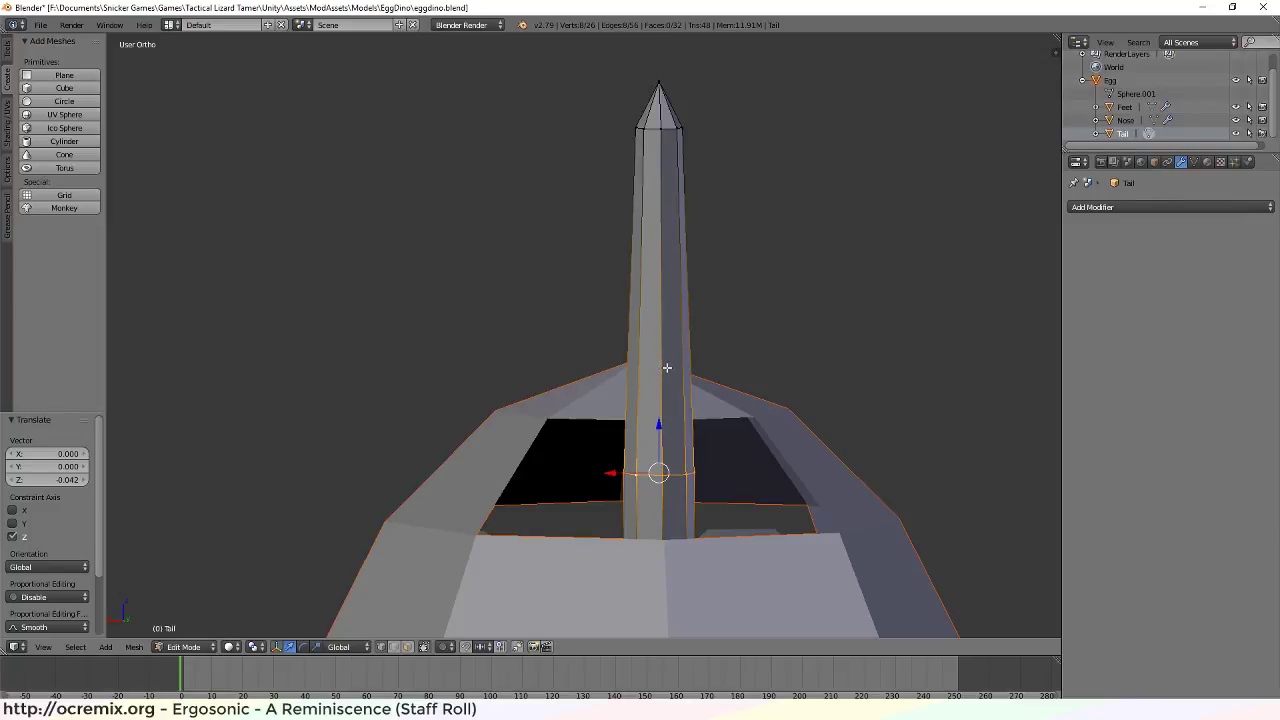
# Add three loop cuts along the tail, reaching 58 vertices, then select the bottom ring
pyautogui.hotkey('ctrl', 'r')
pyautogui.click(661, 345)
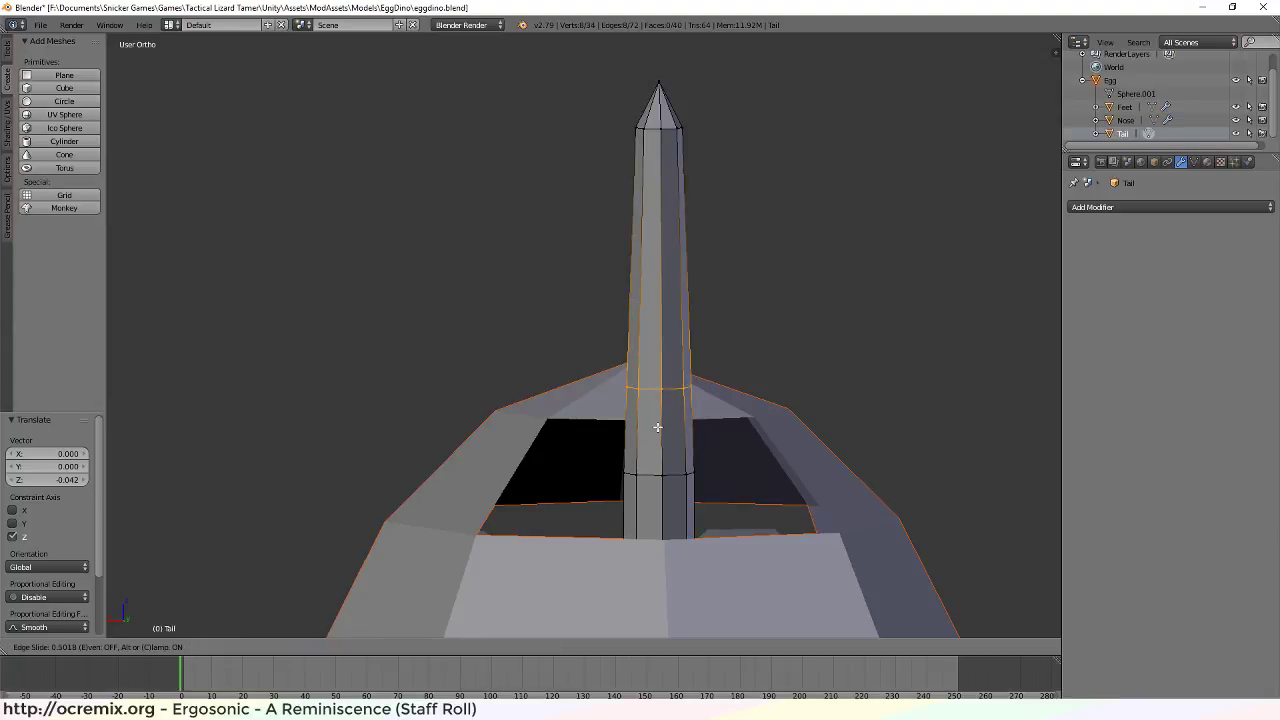
pyautogui.click(657, 427)
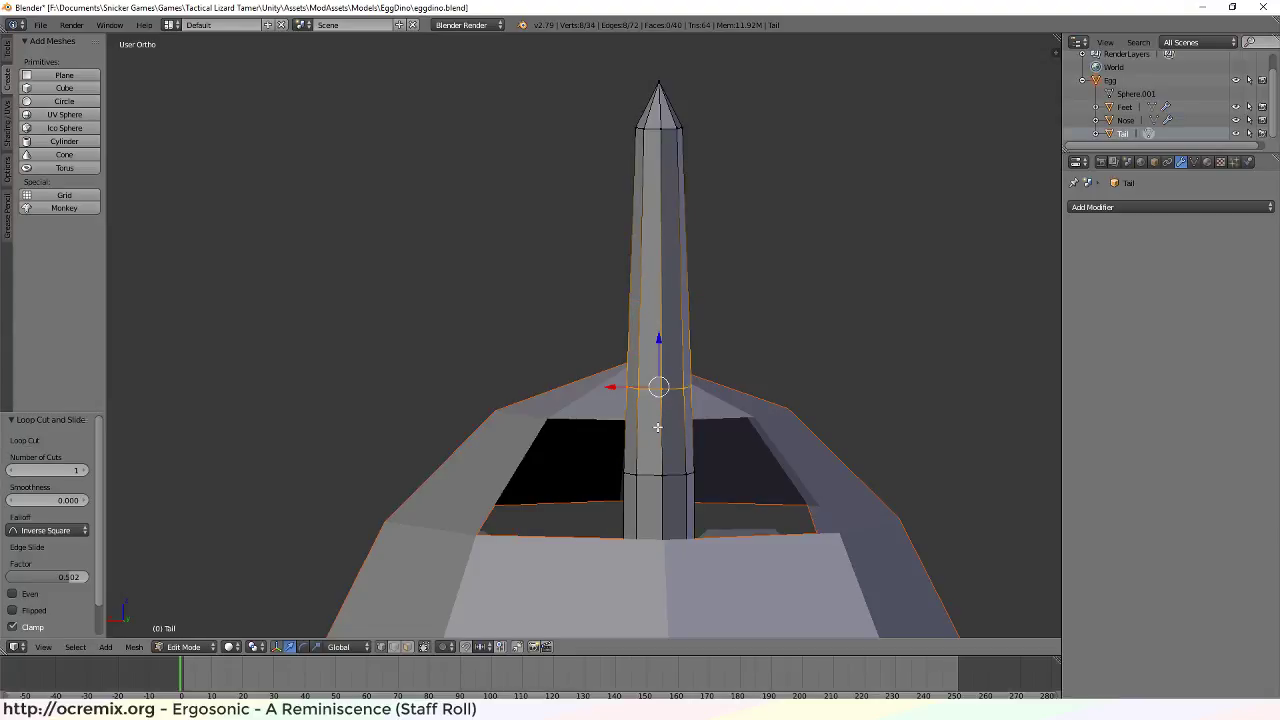
pyautogui.hotkey('ctrl', 'r')
pyautogui.click(659, 280)
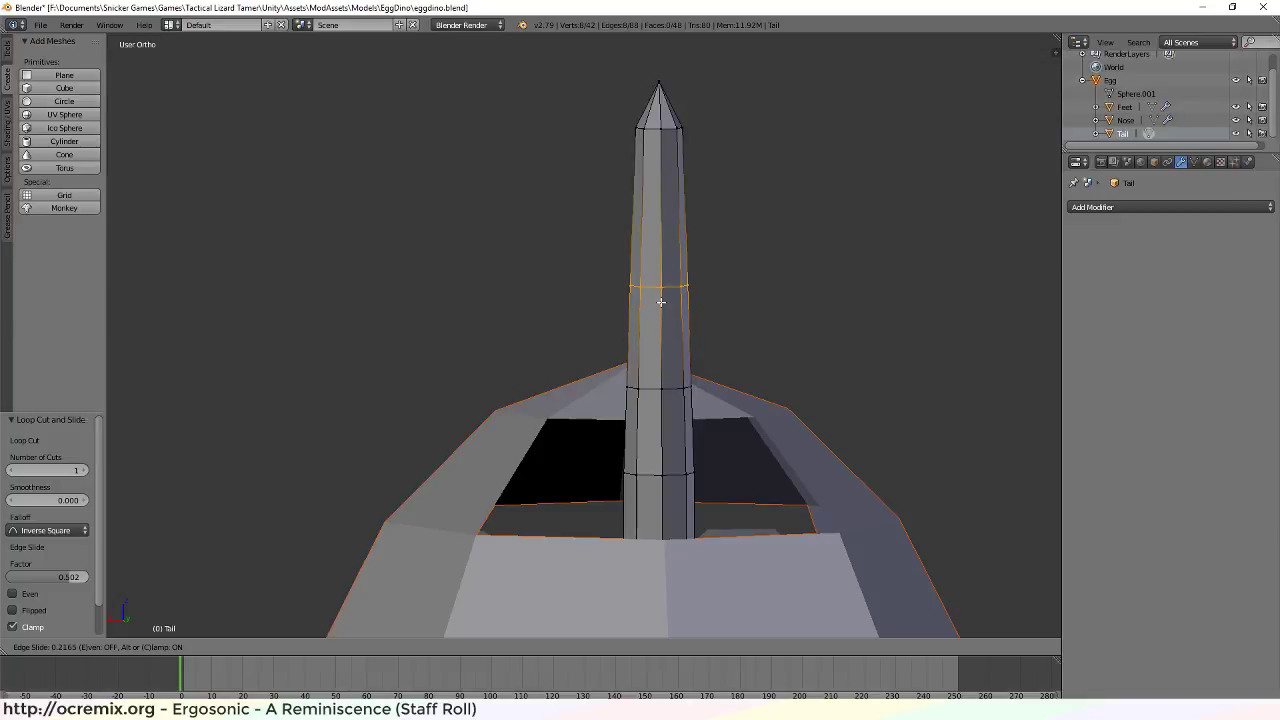
pyautogui.click(661, 301)
pyautogui.hotkey('ctrl', 'r')
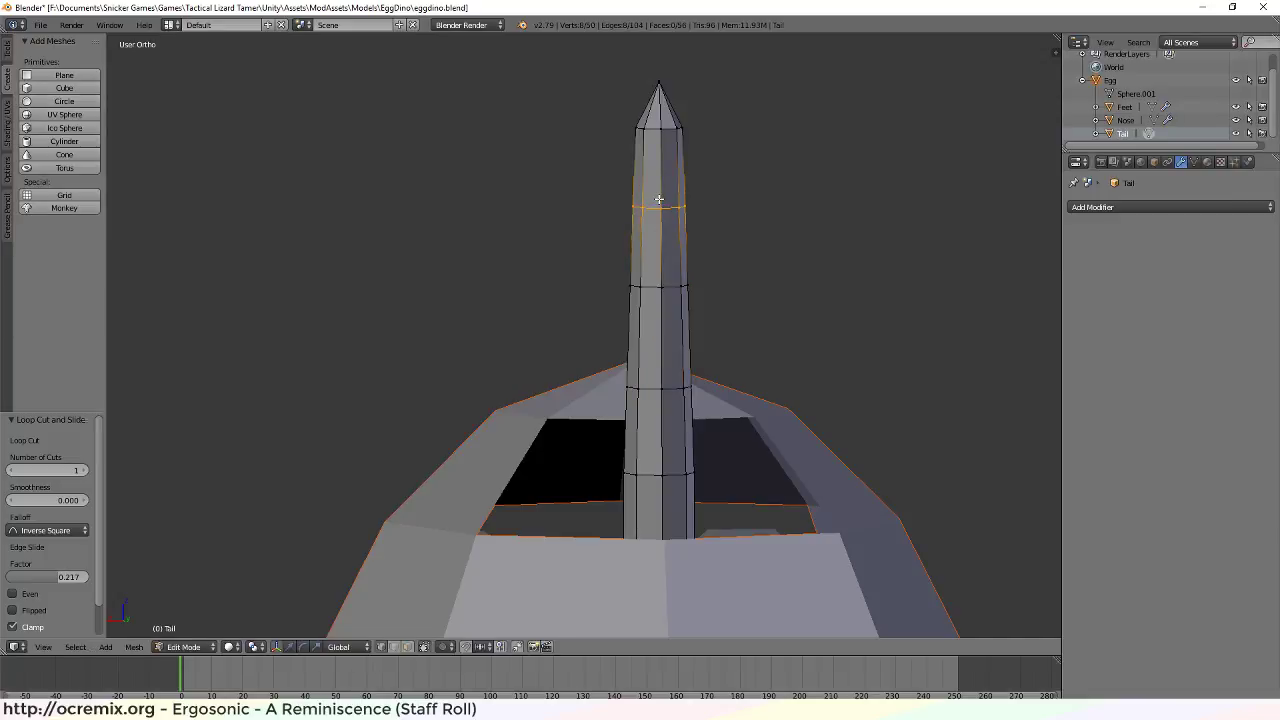
pyautogui.click(655, 204)
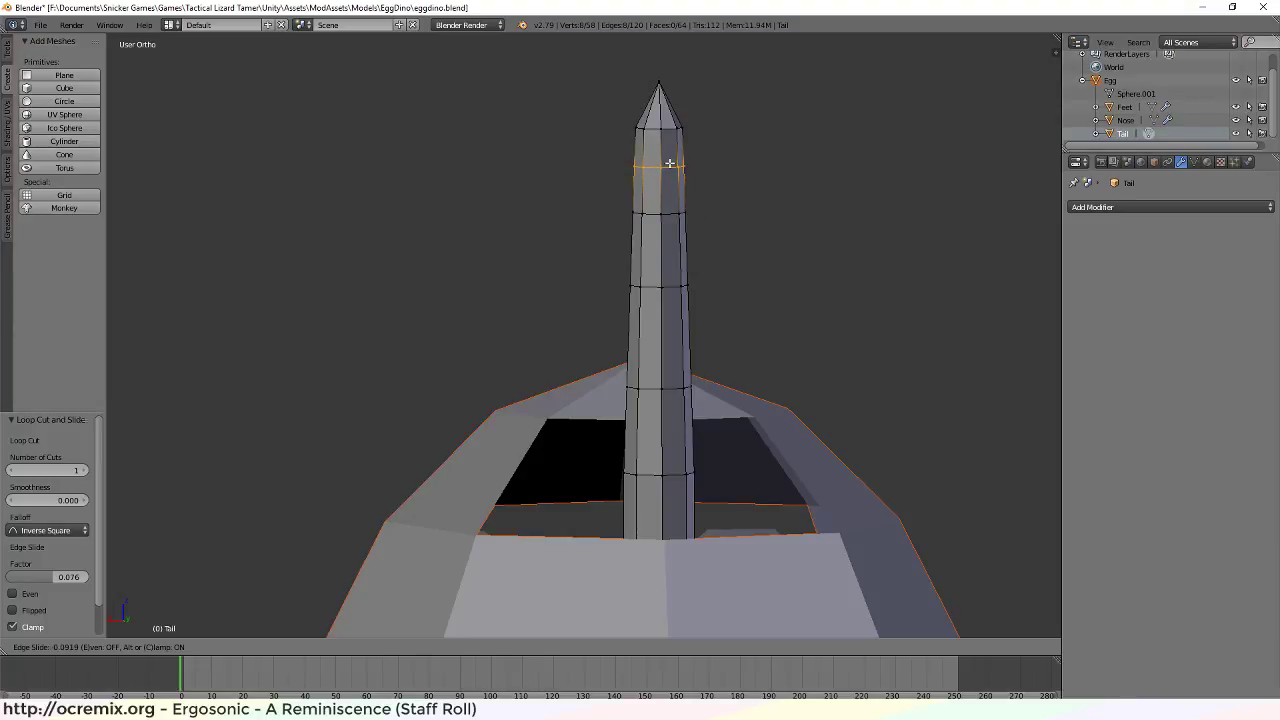
pyautogui.click(670, 164)
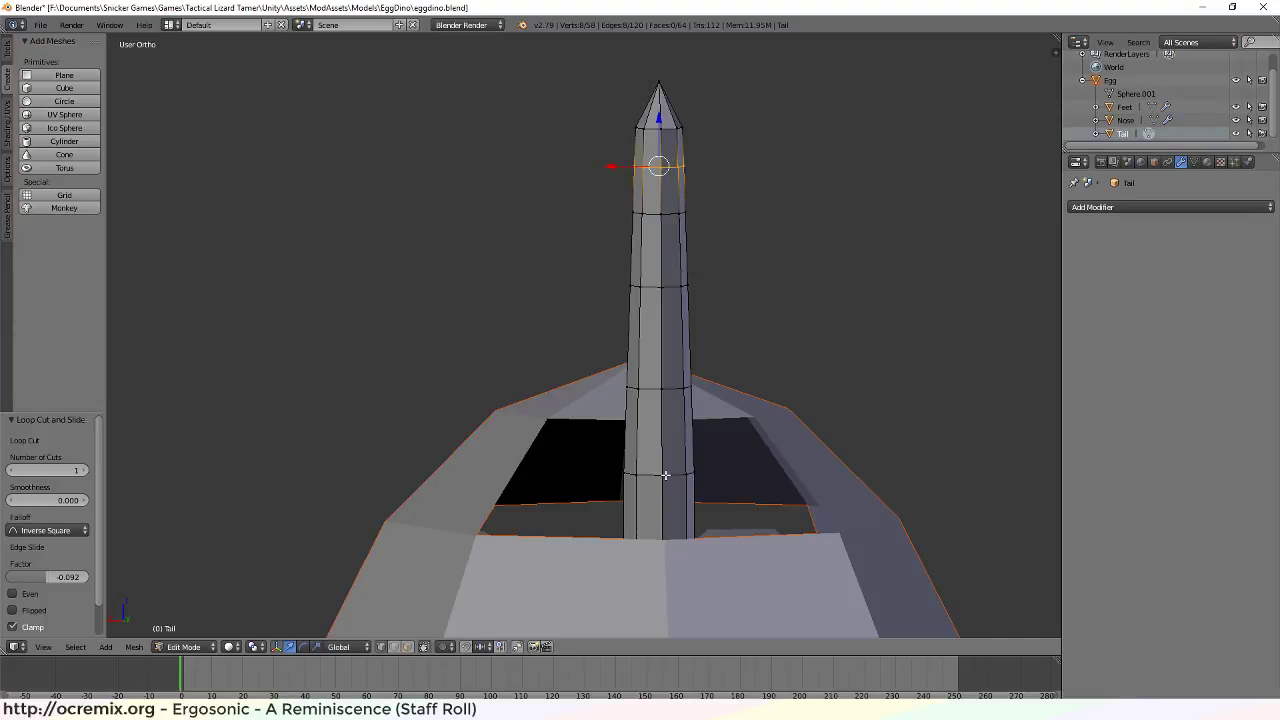
pyautogui.keyDown('alt'); pyautogui.rightClick(675, 474); pyautogui.keyUp('alt')
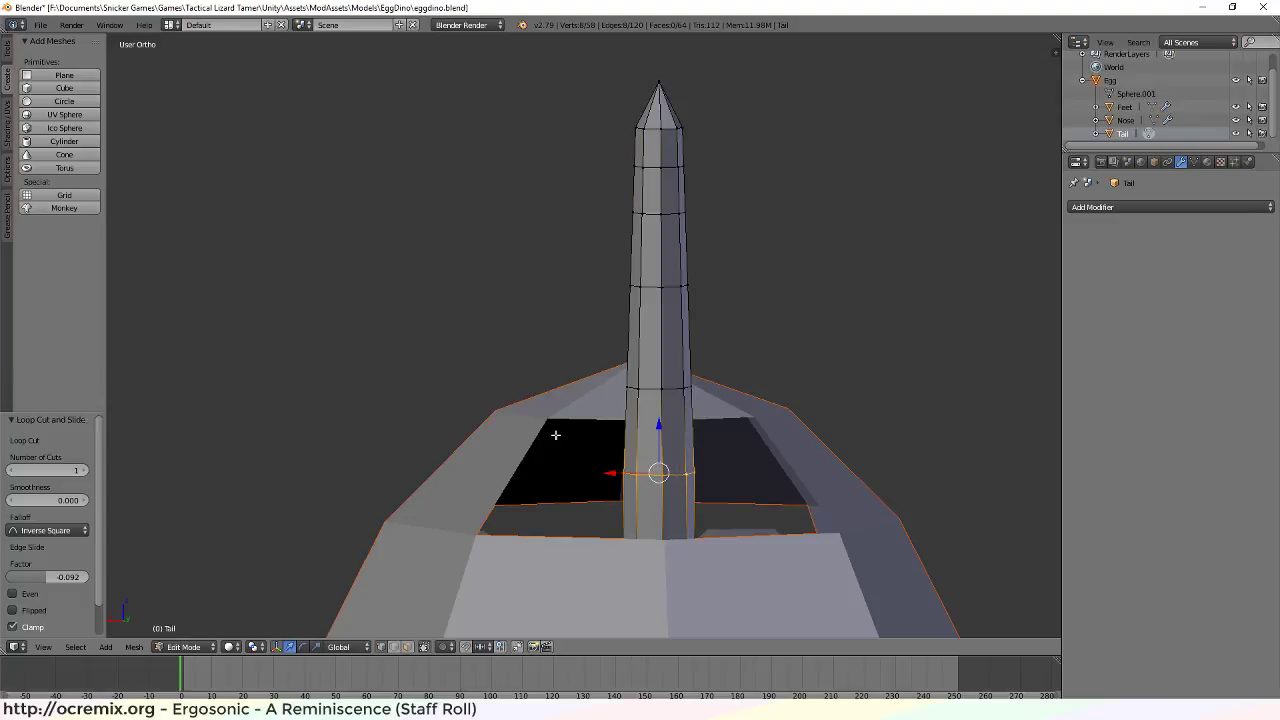
# Shrink the bottom ring, the ring above it to 0.818, and the middle ring to 0.685
pyautogui.press('s')
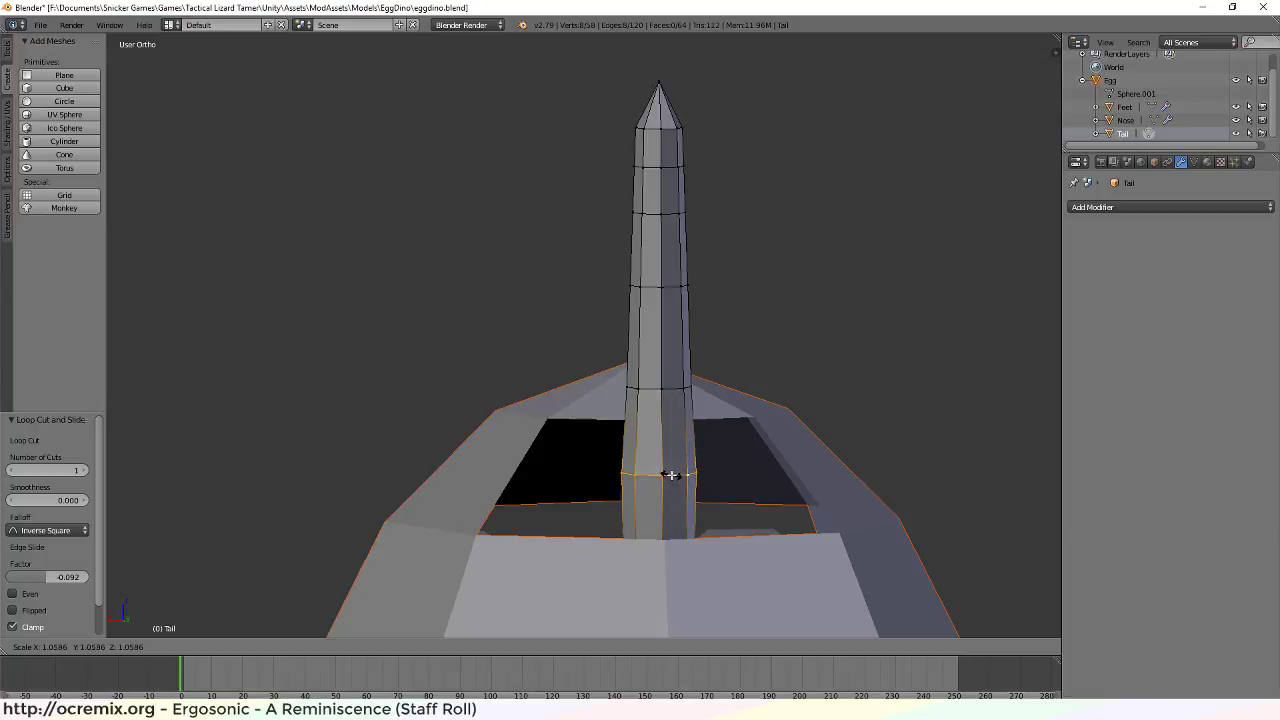
pyautogui.click(670, 474)
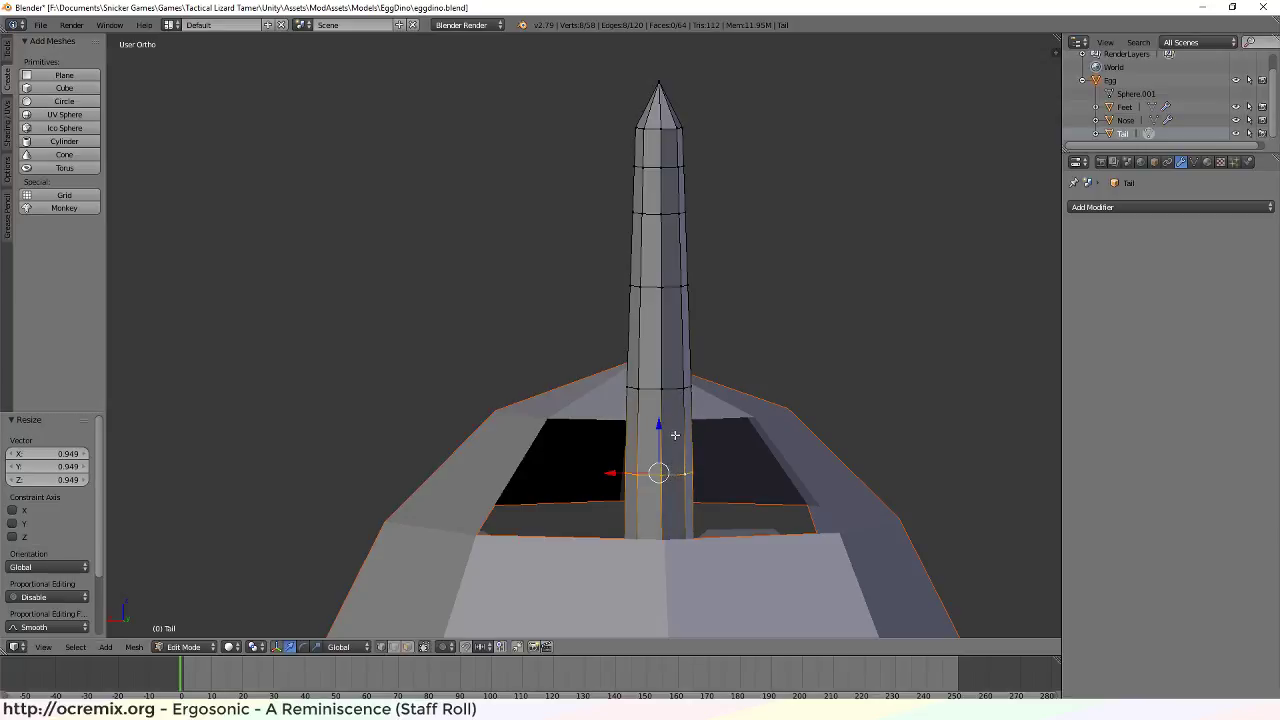
pyautogui.keyDown('alt'); pyautogui.rightClick(672, 385); pyautogui.keyUp('alt')
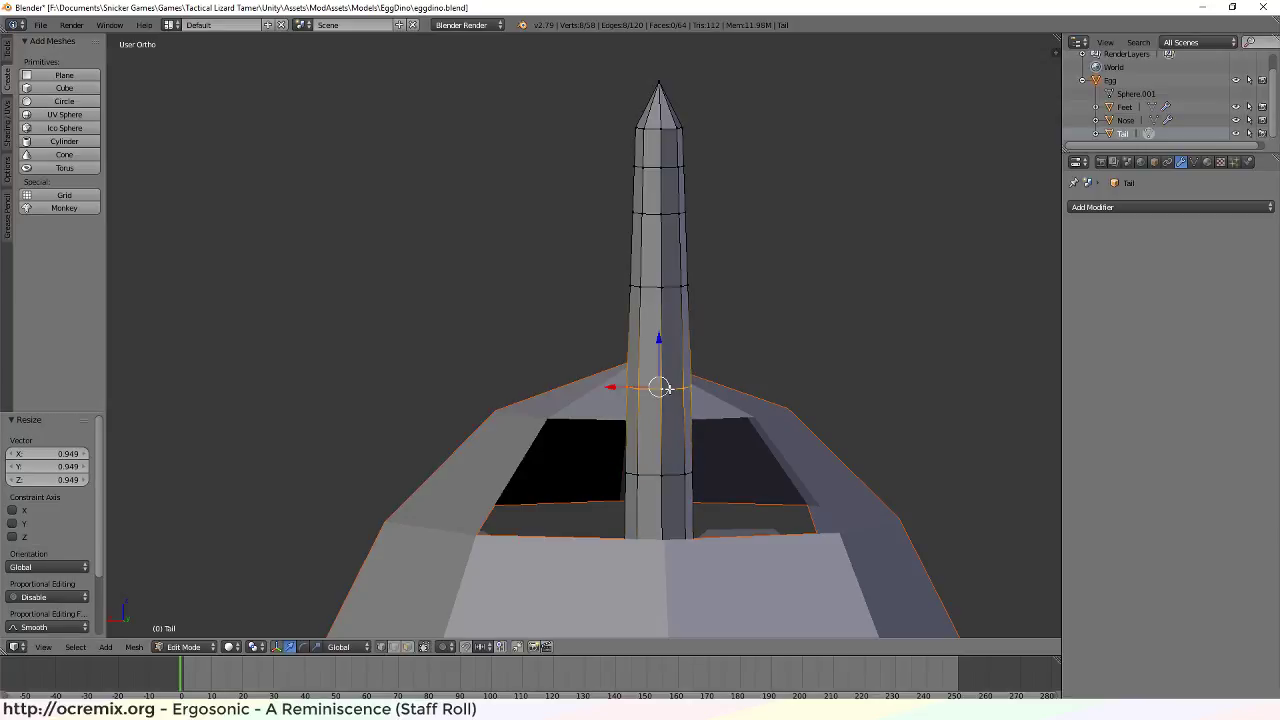
pyautogui.press('s')
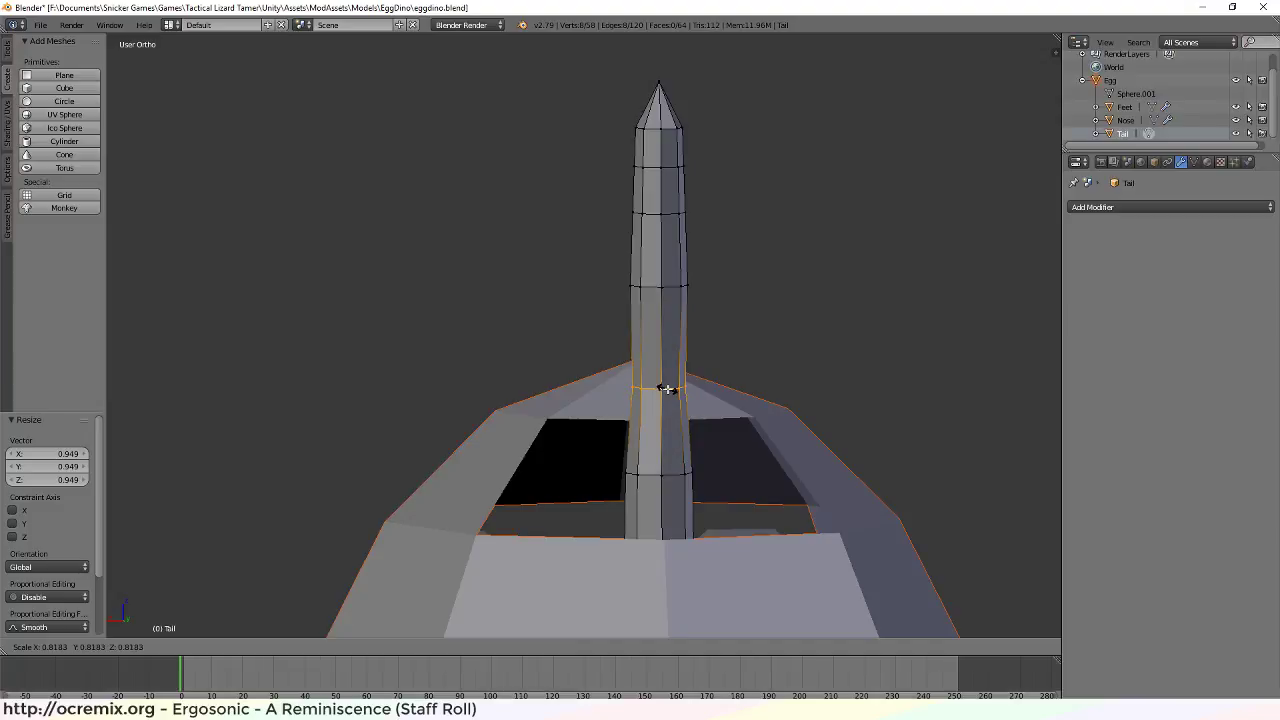
pyautogui.click(667, 389)
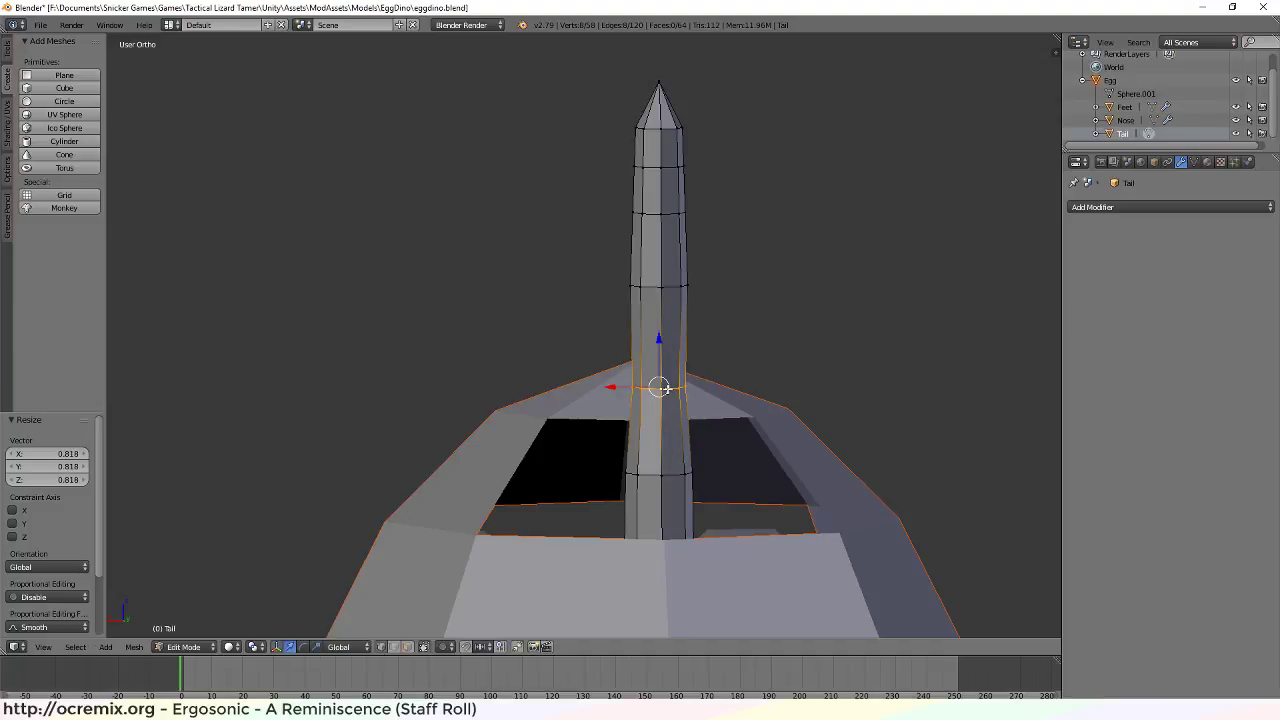
pyautogui.rightClick(668, 287)
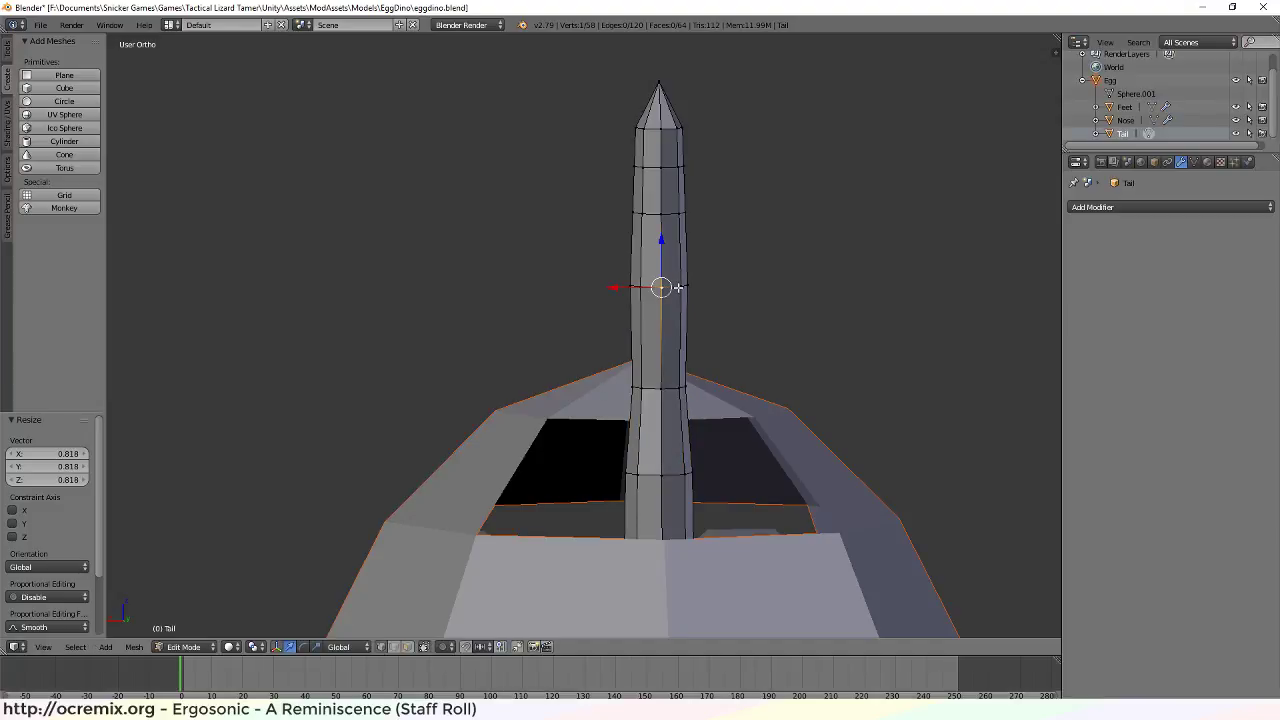
pyautogui.keyDown('alt'); pyautogui.rightClick(678, 287); pyautogui.keyUp('alt')
pyautogui.press('s')
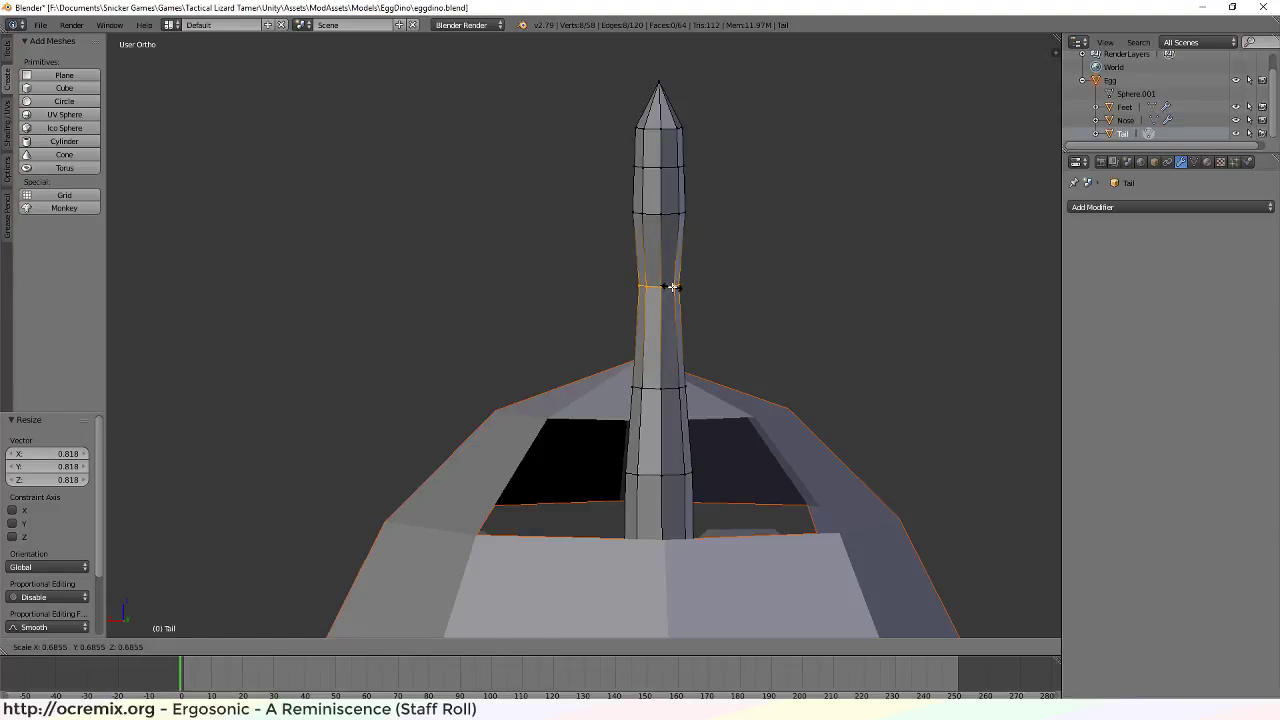
pyautogui.click(671, 286)
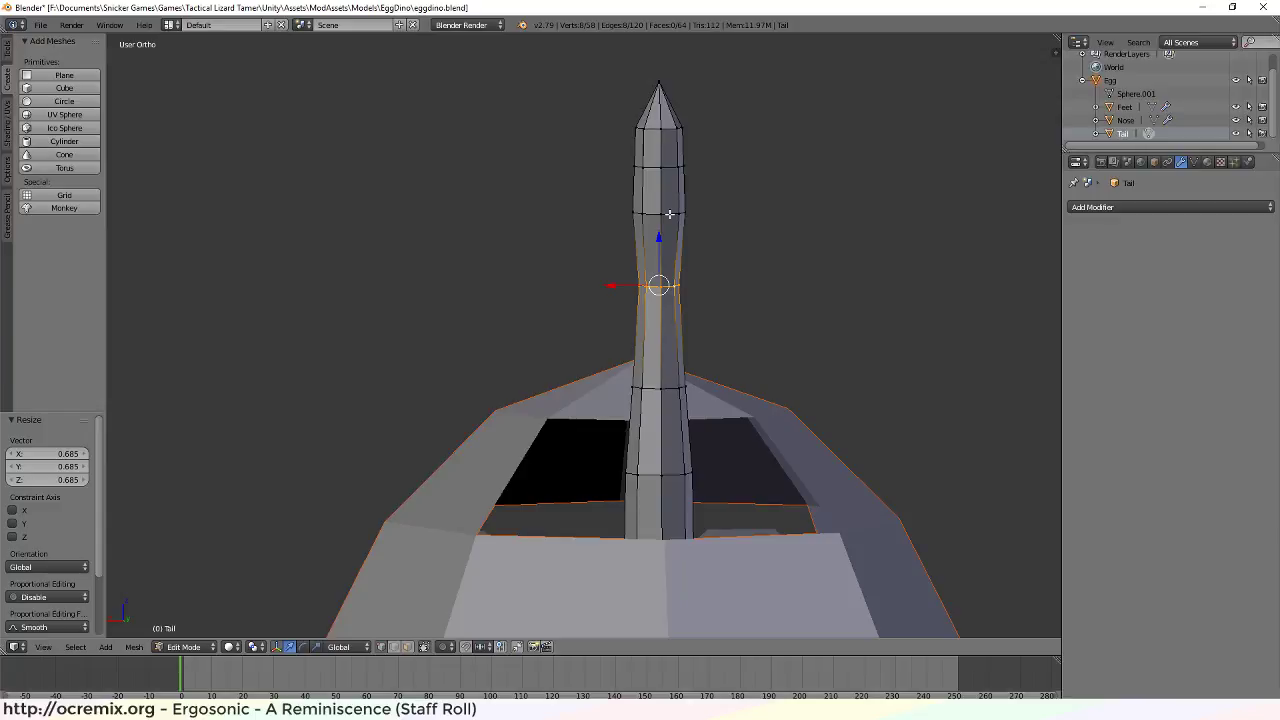
# Shrink the upper rings to 0.480 and 0.258, then begin scaling the tip ring
pyautogui.keyDown('alt'); pyautogui.rightClick(669, 213); pyautogui.keyUp('alt')
pyautogui.press('s')
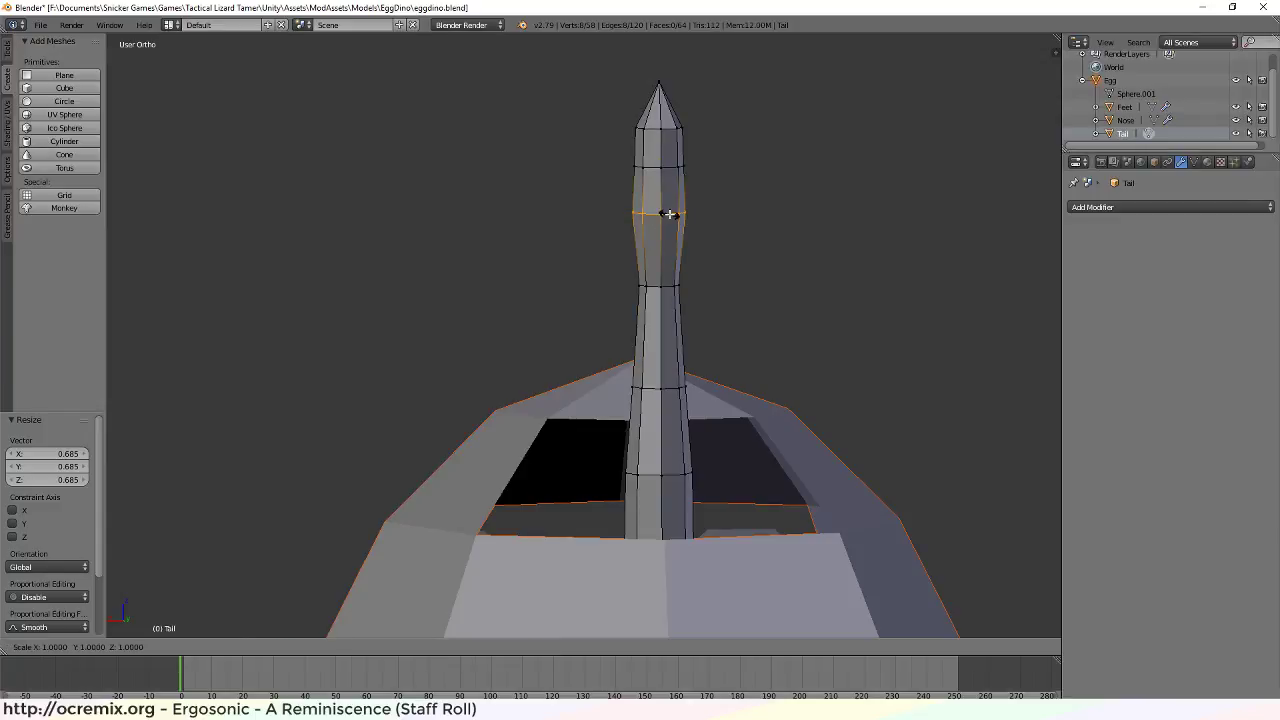
pyautogui.click(663, 213)
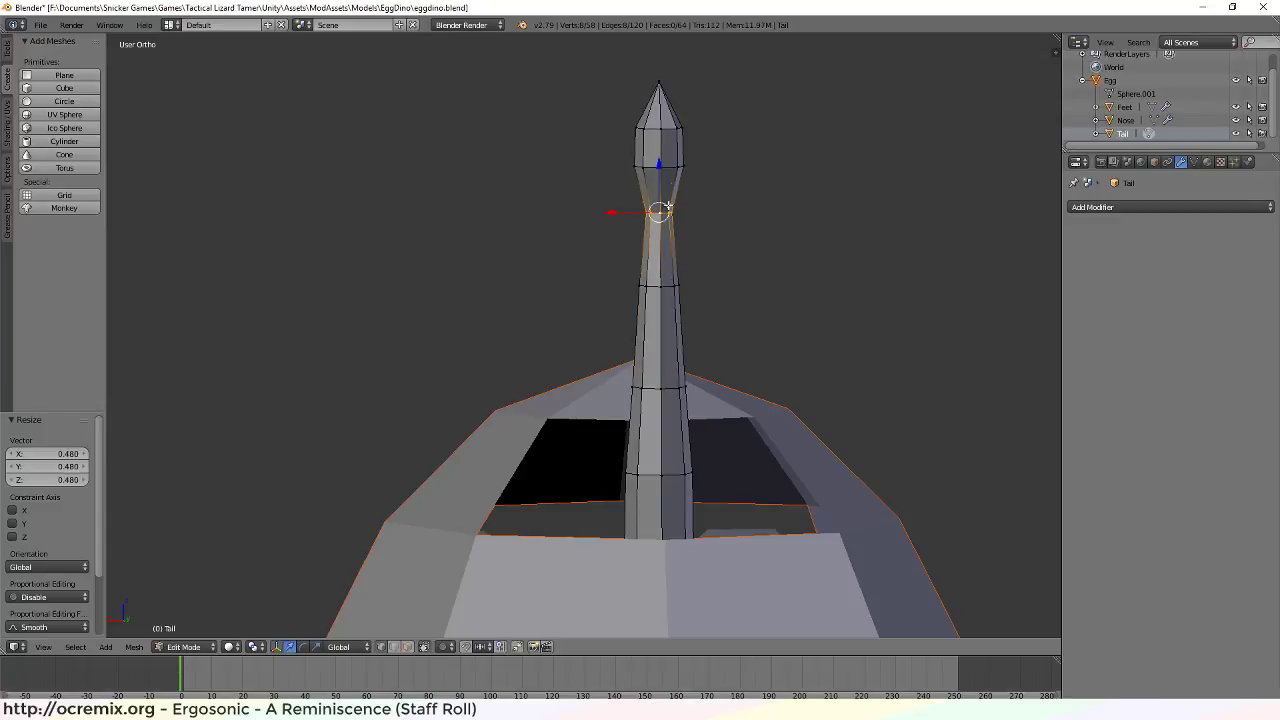
pyautogui.keyDown('alt'); pyautogui.rightClick(671, 167); pyautogui.keyUp('alt')
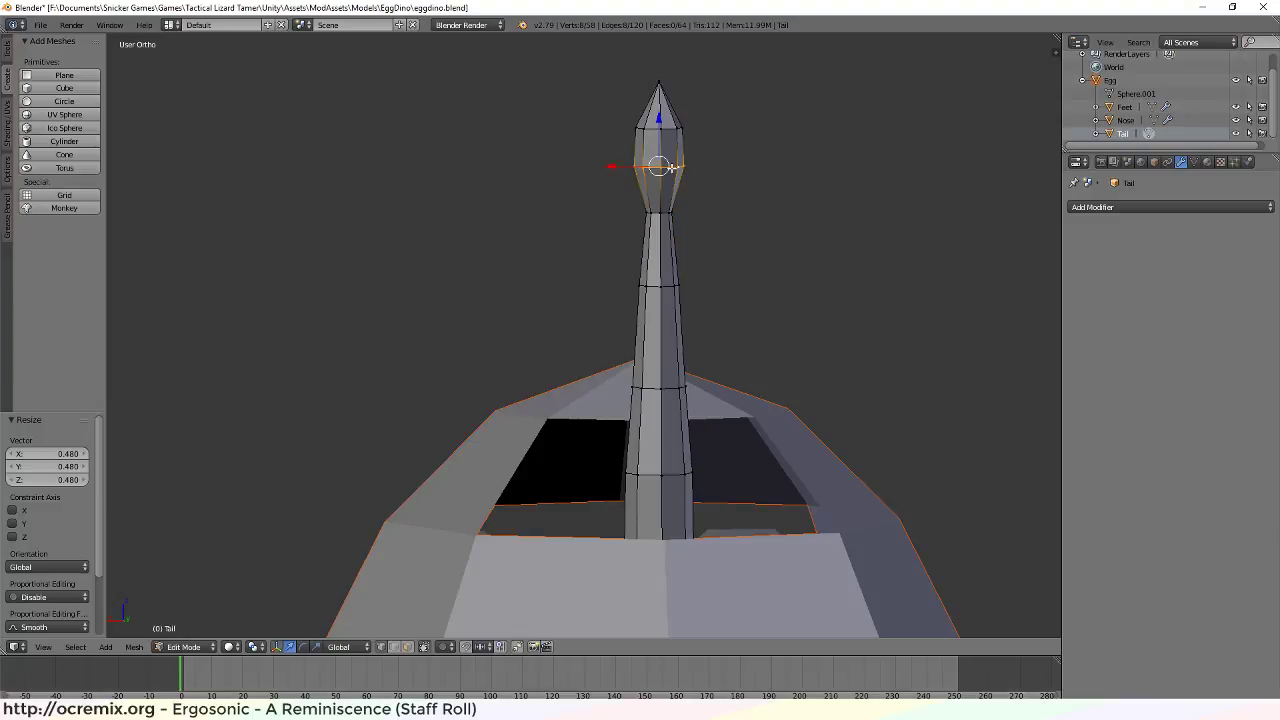
pyautogui.press('s')
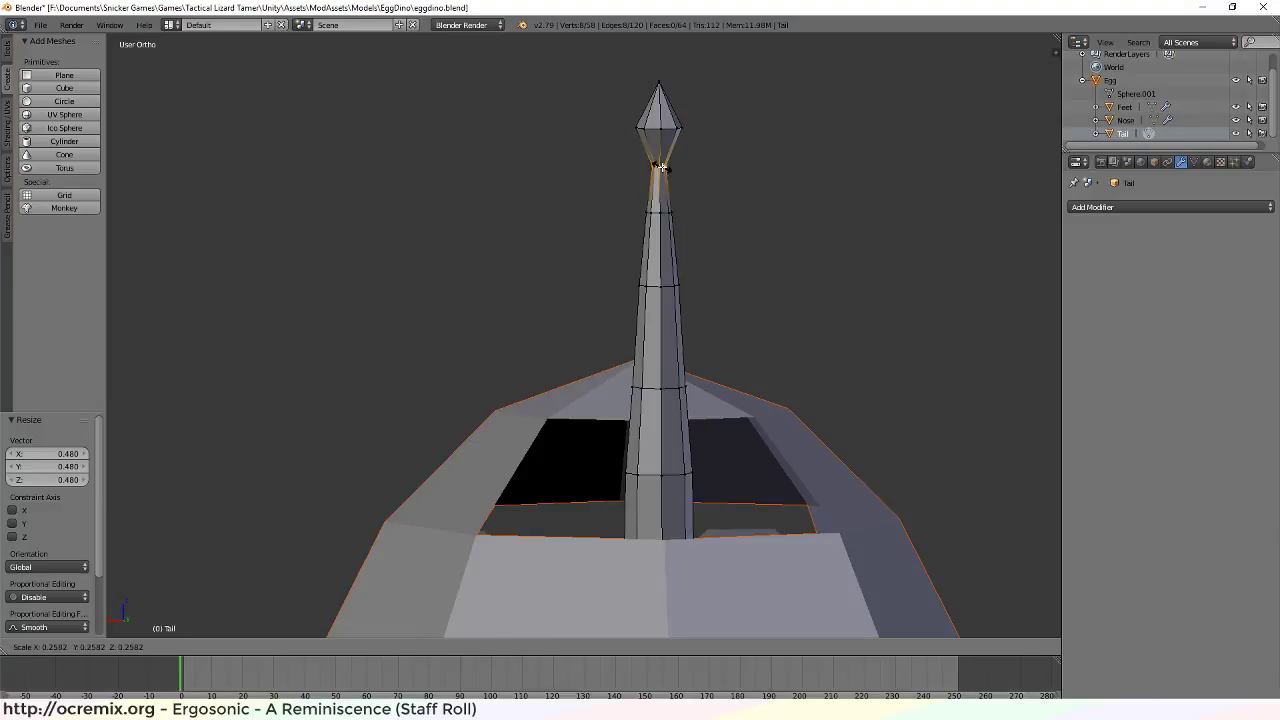
pyautogui.click(660, 166)
pyautogui.keyDown('alt'); pyautogui.rightClick(667, 128); pyautogui.keyUp('alt')
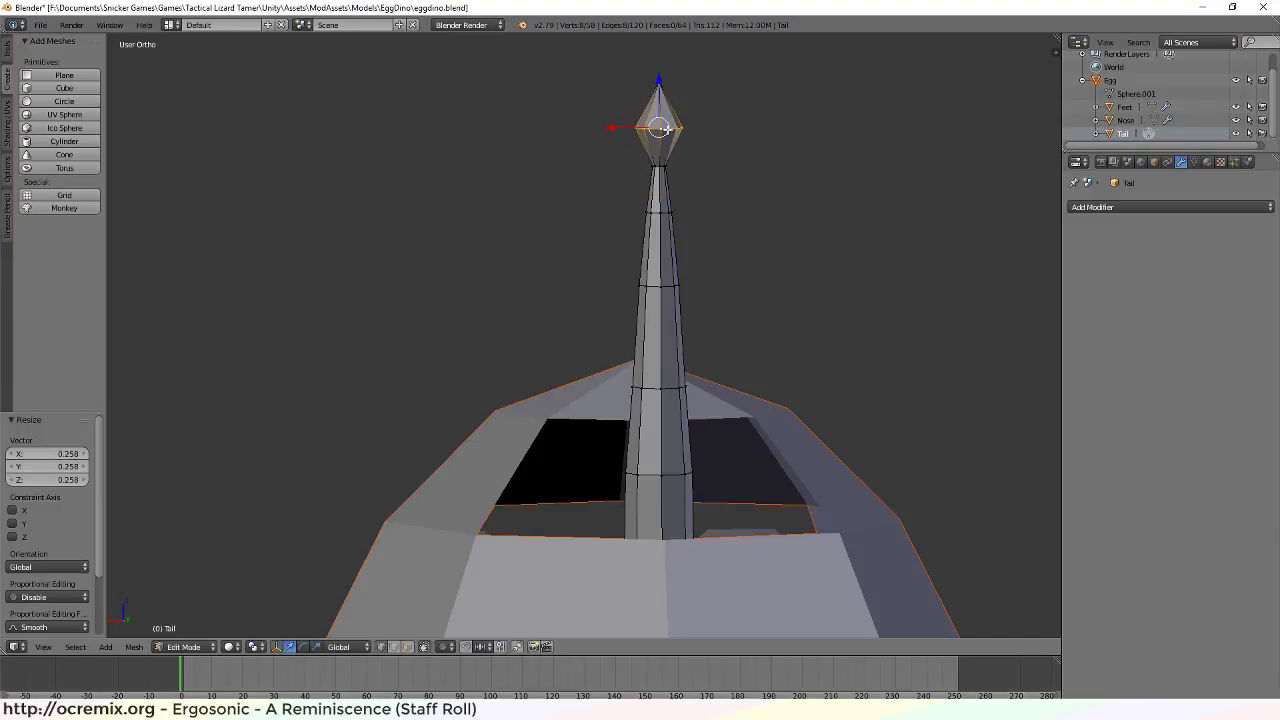
pyautogui.press('s')
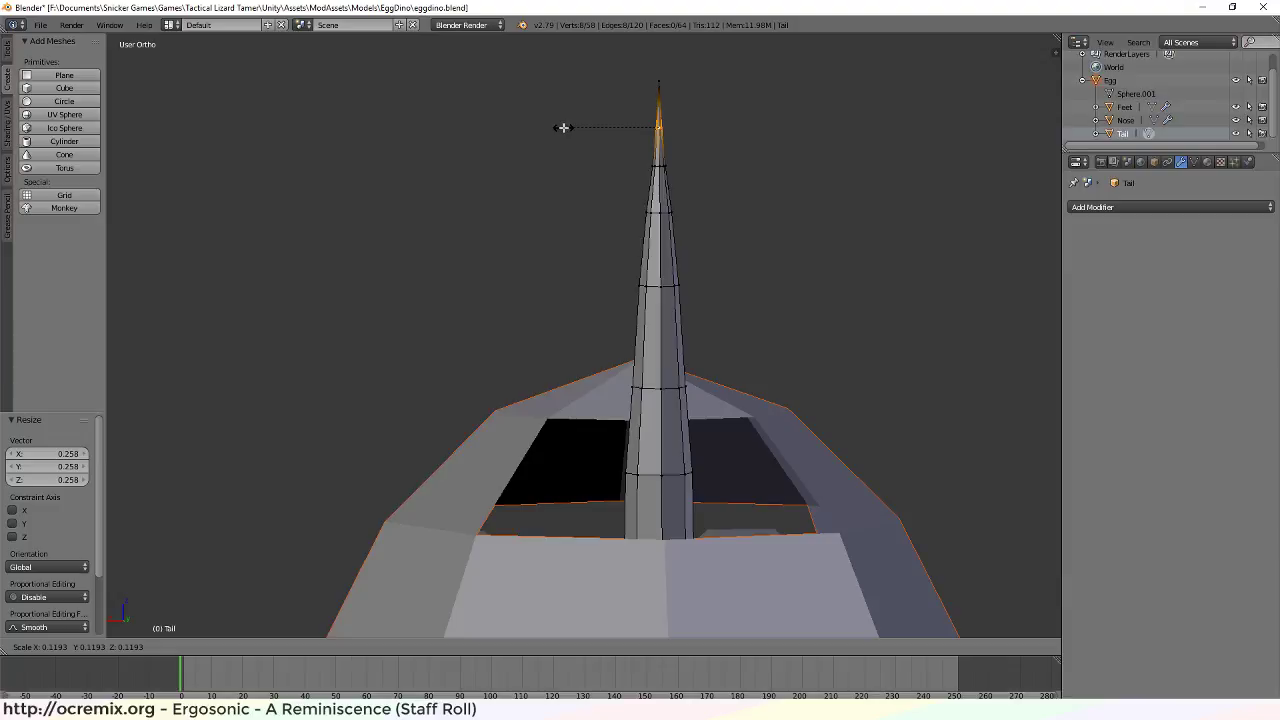
# Finish the tip ring at 0.119 and shrink the two lowest rings to 0.768 and 0.707
pyautogui.click(563, 127)
pyautogui.moveTo(563, 127); pyautogui.dragTo(752, 262, button='middle')
pyautogui.keyDown('alt'); pyautogui.rightClick(637, 479); pyautogui.keyUp('alt')
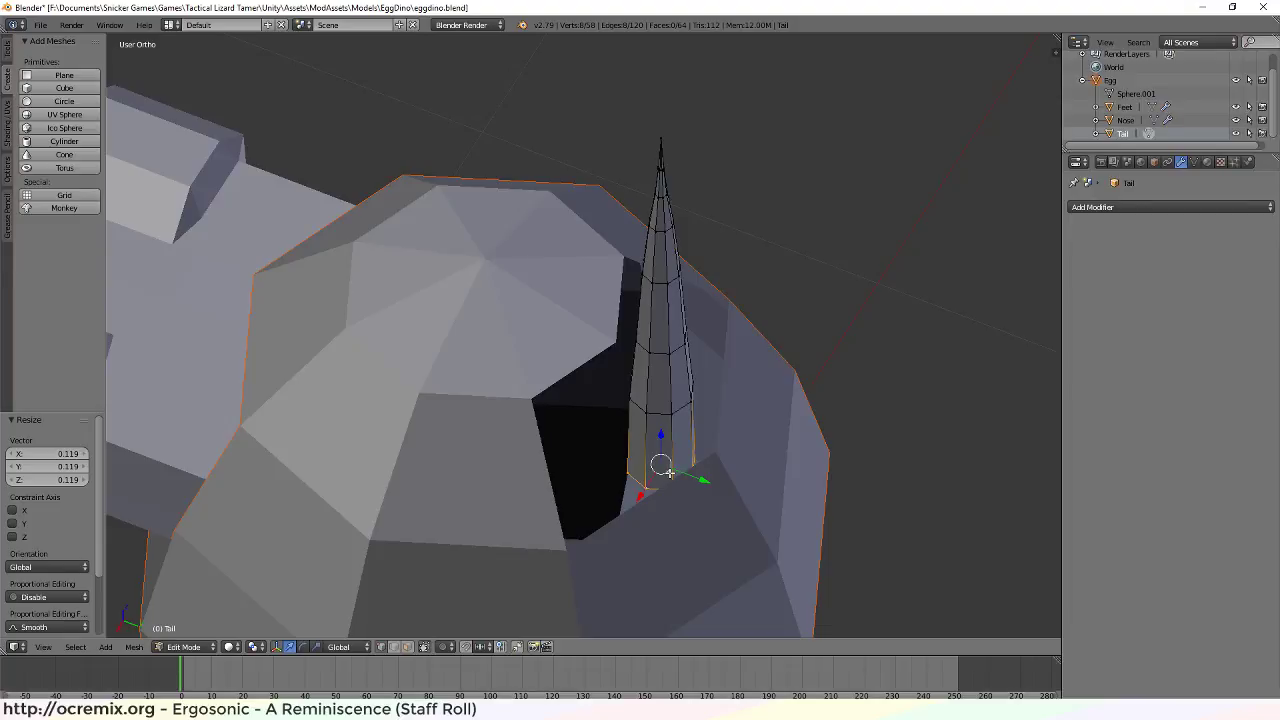
pyautogui.press('s')
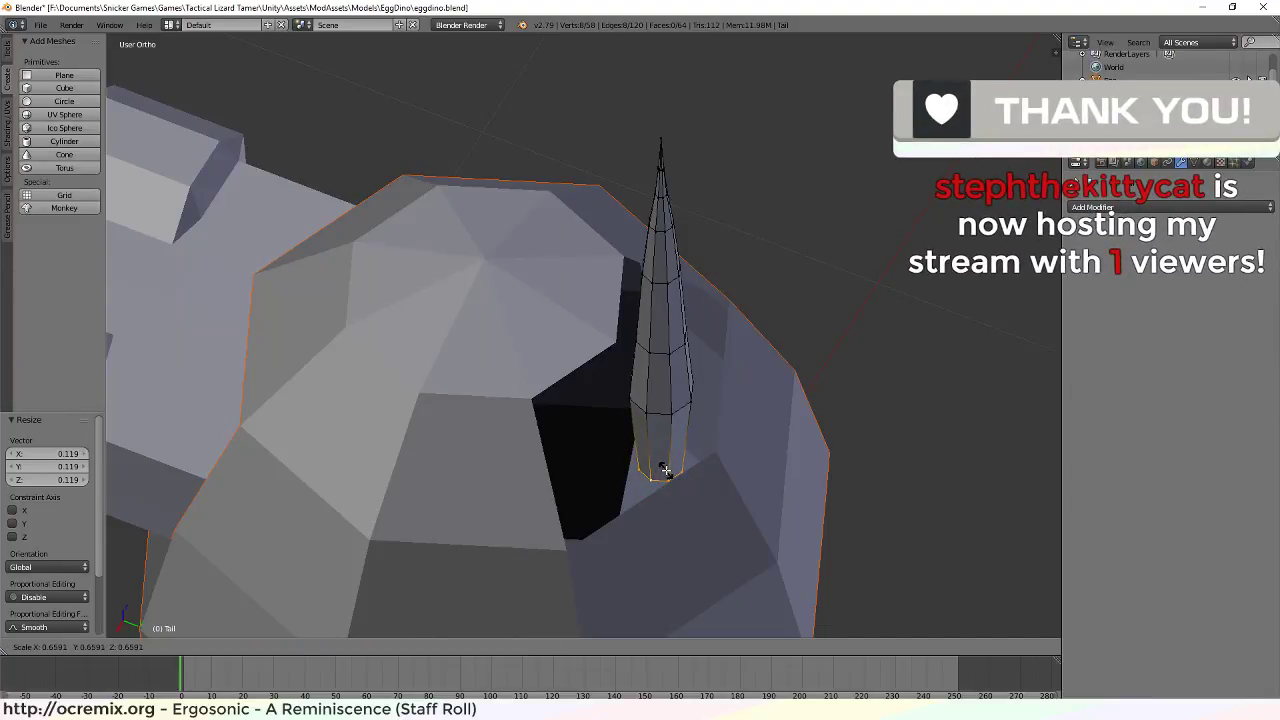
pyautogui.click(666, 466)
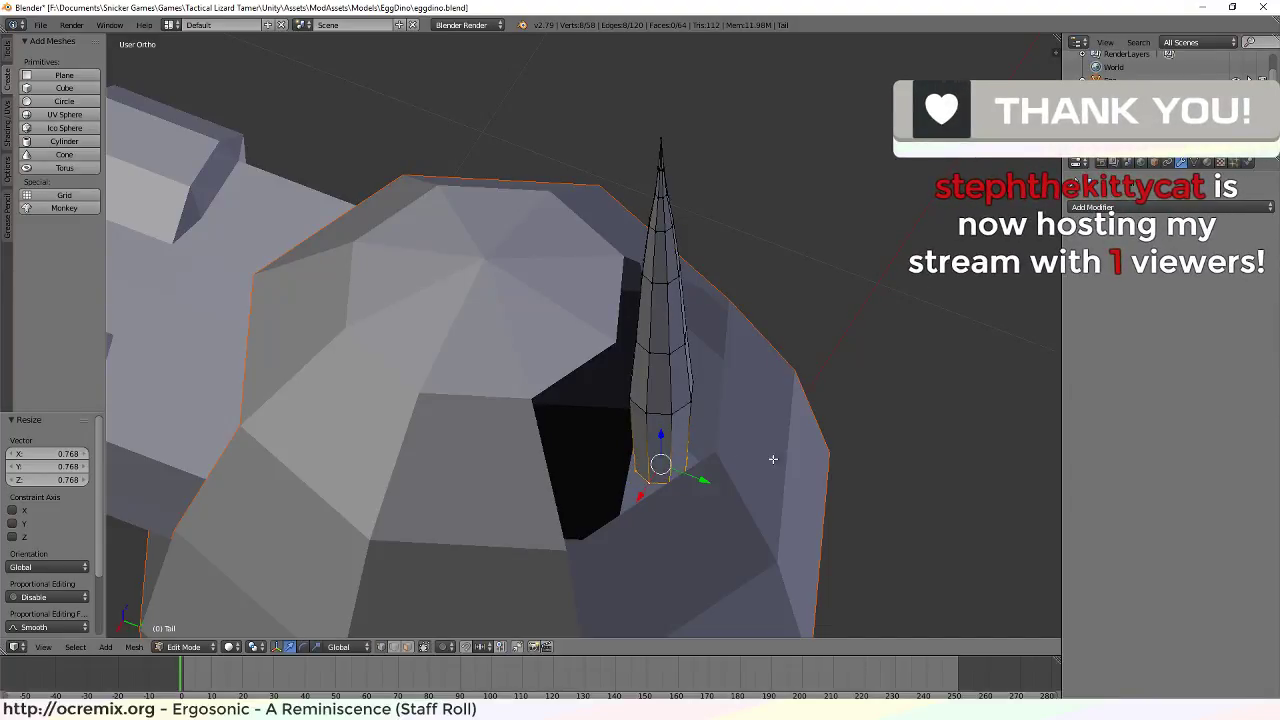
pyautogui.moveTo(773, 459); pyautogui.dragTo(684, 457, button='middle')
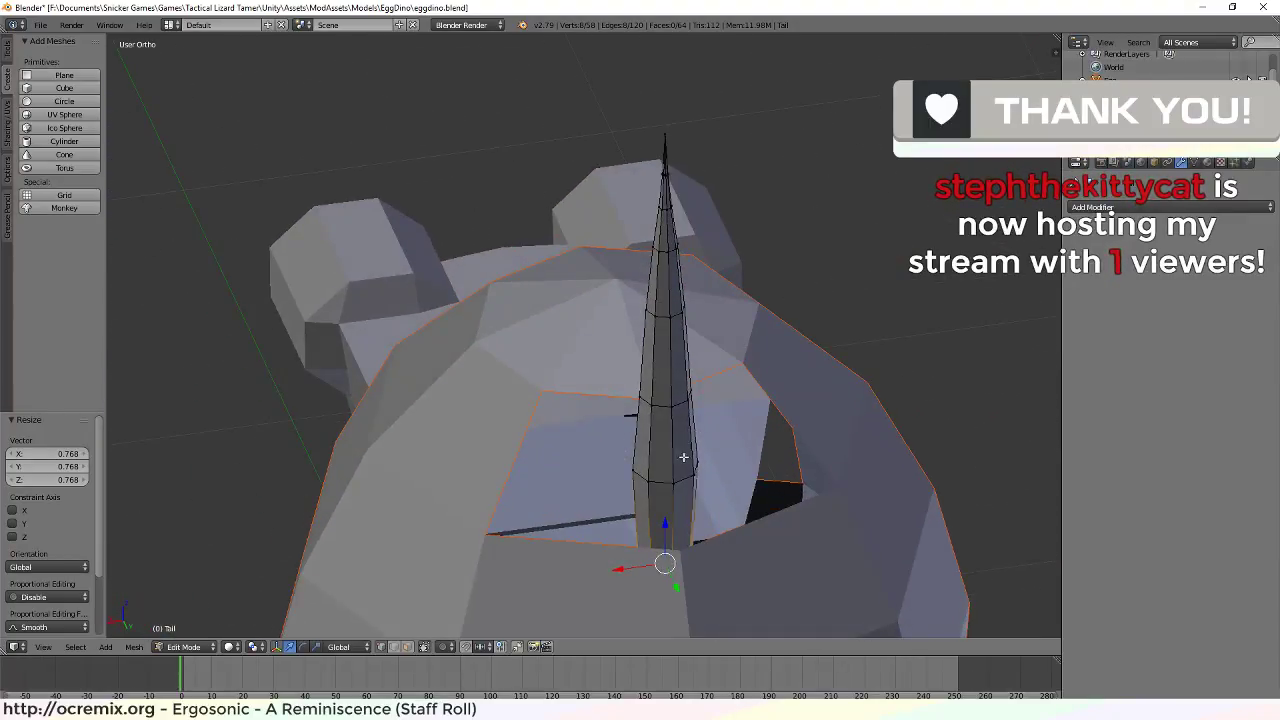
pyautogui.keyDown('alt'); pyautogui.rightClick(682, 478); pyautogui.keyUp('alt')
pyautogui.press('s')
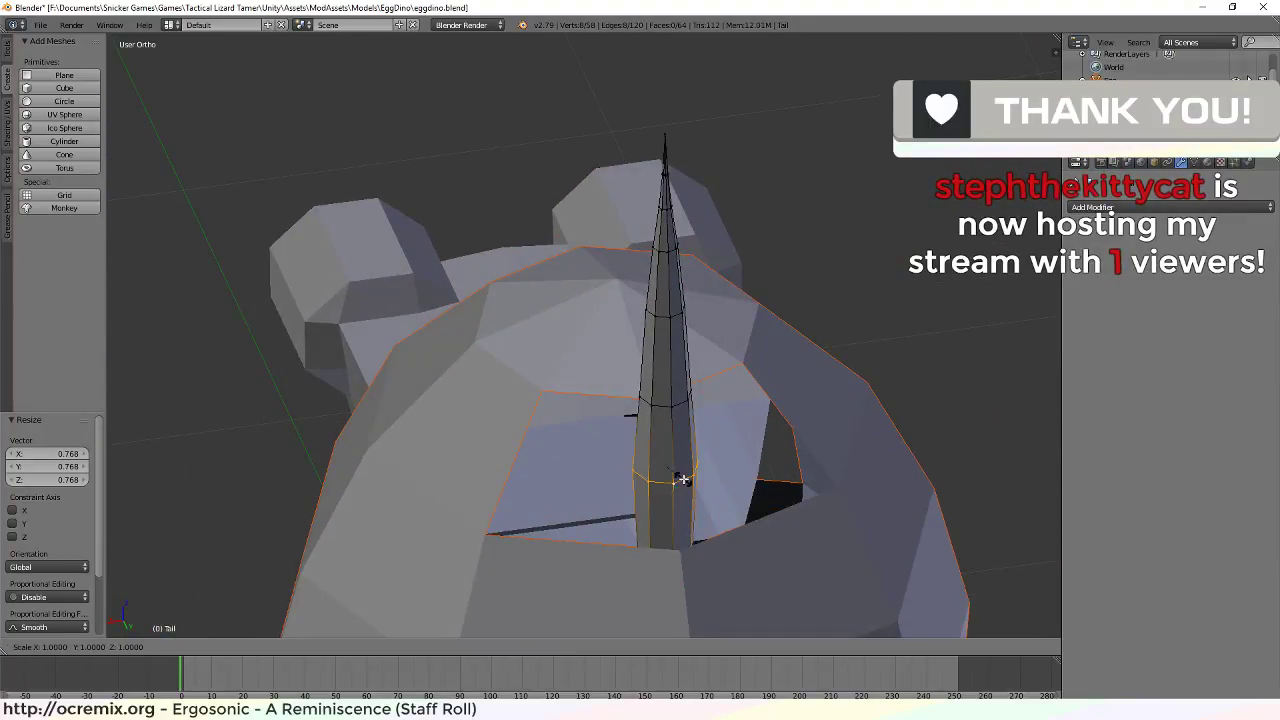
pyautogui.click(677, 476)
pyautogui.moveTo(677, 476); pyautogui.dragTo(729, 390, button='middle')
# Rescale the middle tail rings, ending at 0.674, 0.879 and 1.158
pyautogui.keyDown('alt'); pyautogui.rightClick(658, 392); pyautogui.keyUp('alt')
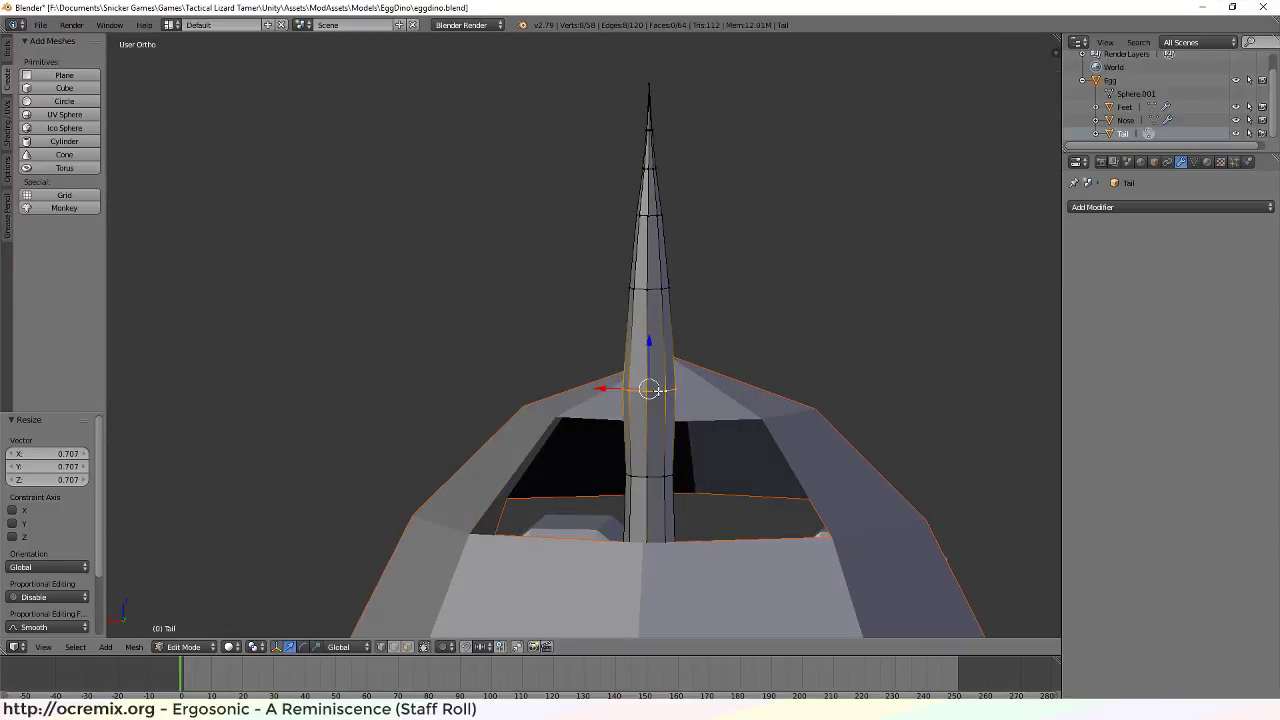
pyautogui.press('s')
pyautogui.click(650, 389)
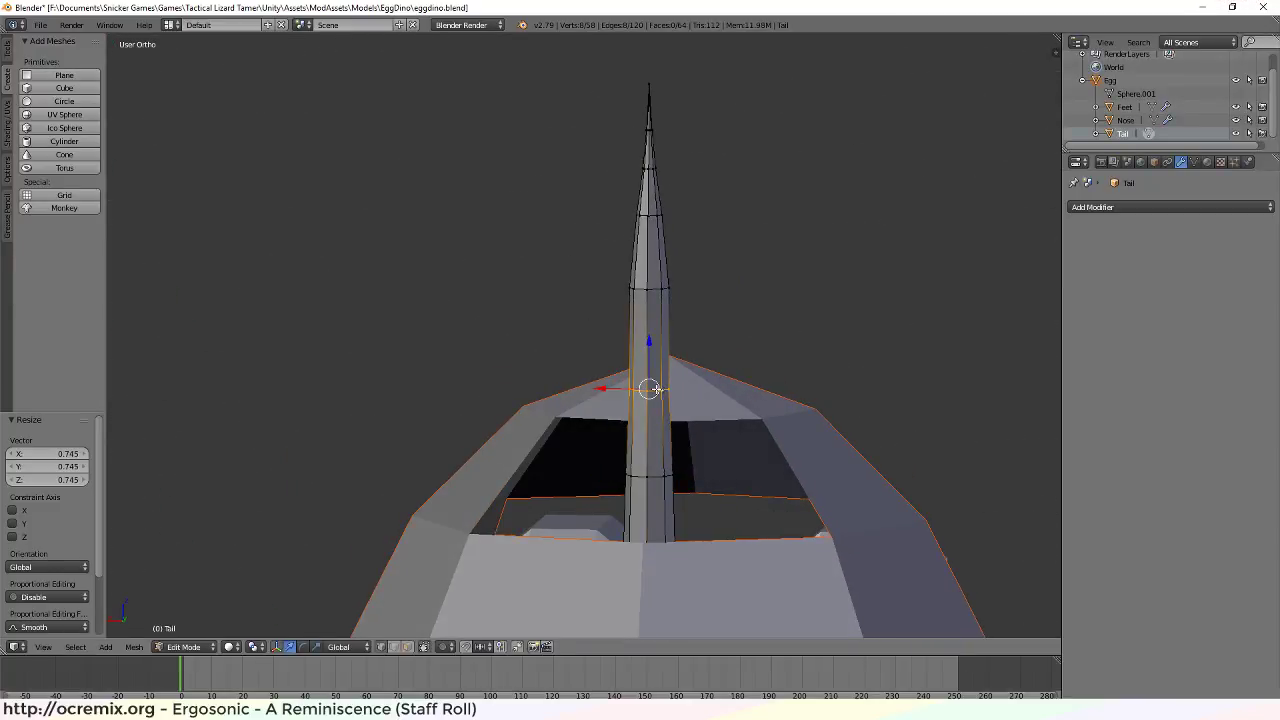
pyautogui.press('s')
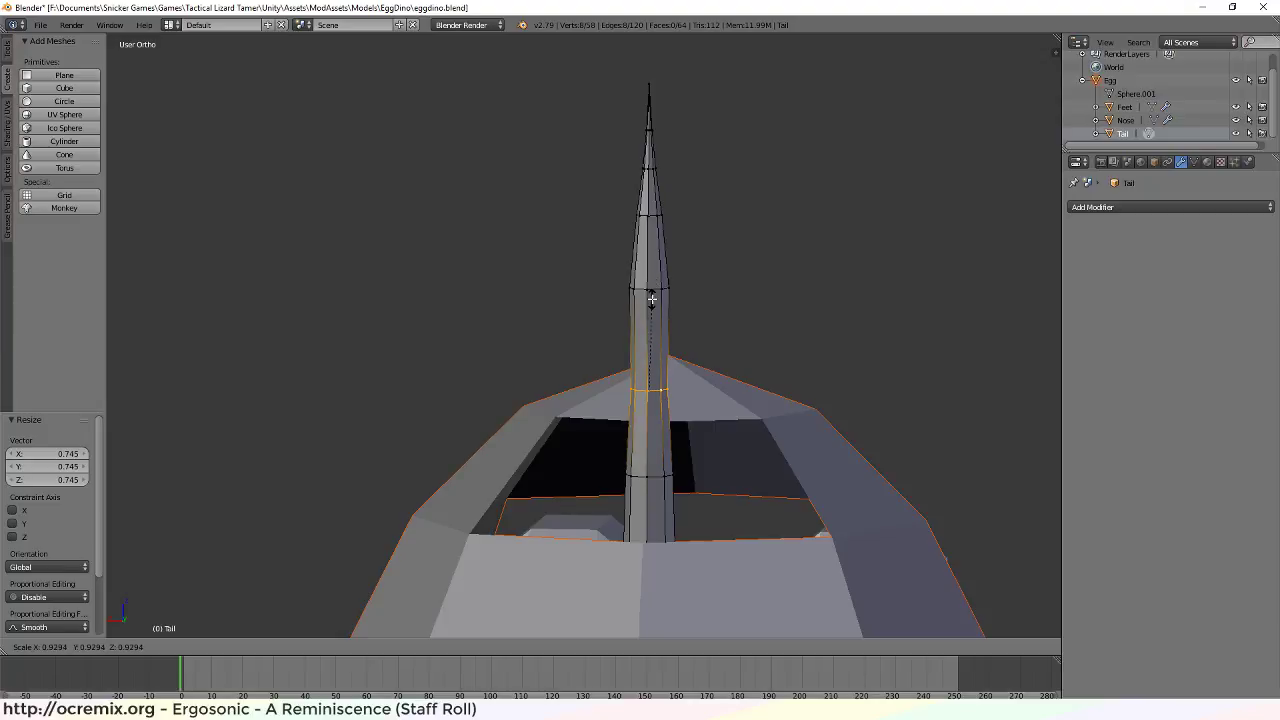
pyautogui.click(652, 299)
pyautogui.keyDown('alt'); pyautogui.rightClick(655, 290); pyautogui.keyUp('alt')
pyautogui.press('s')
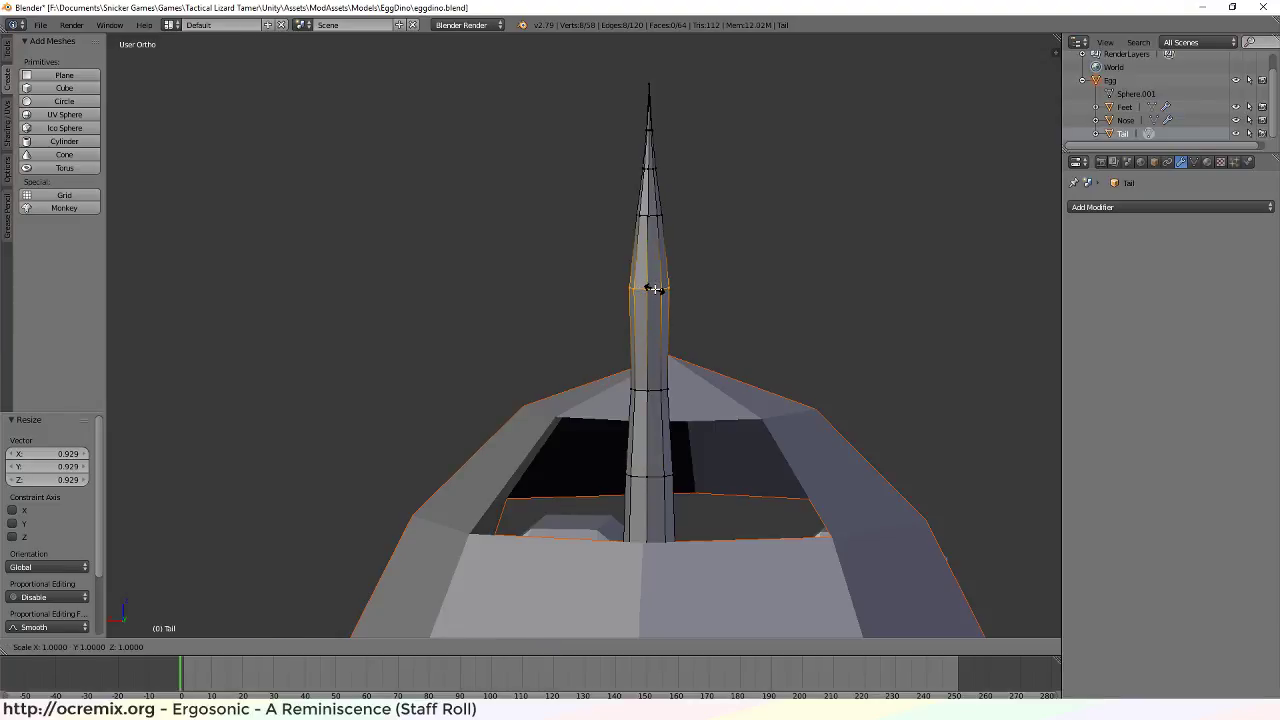
pyautogui.click(651, 291)
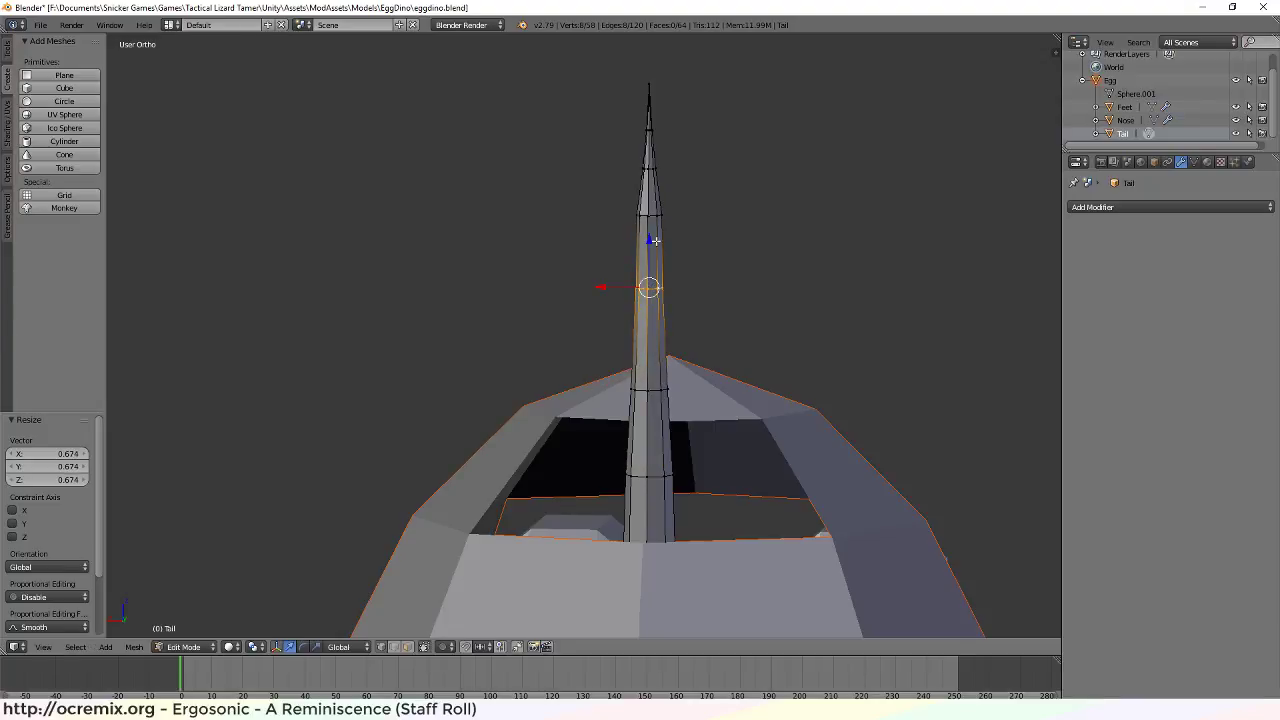
pyautogui.press('s')
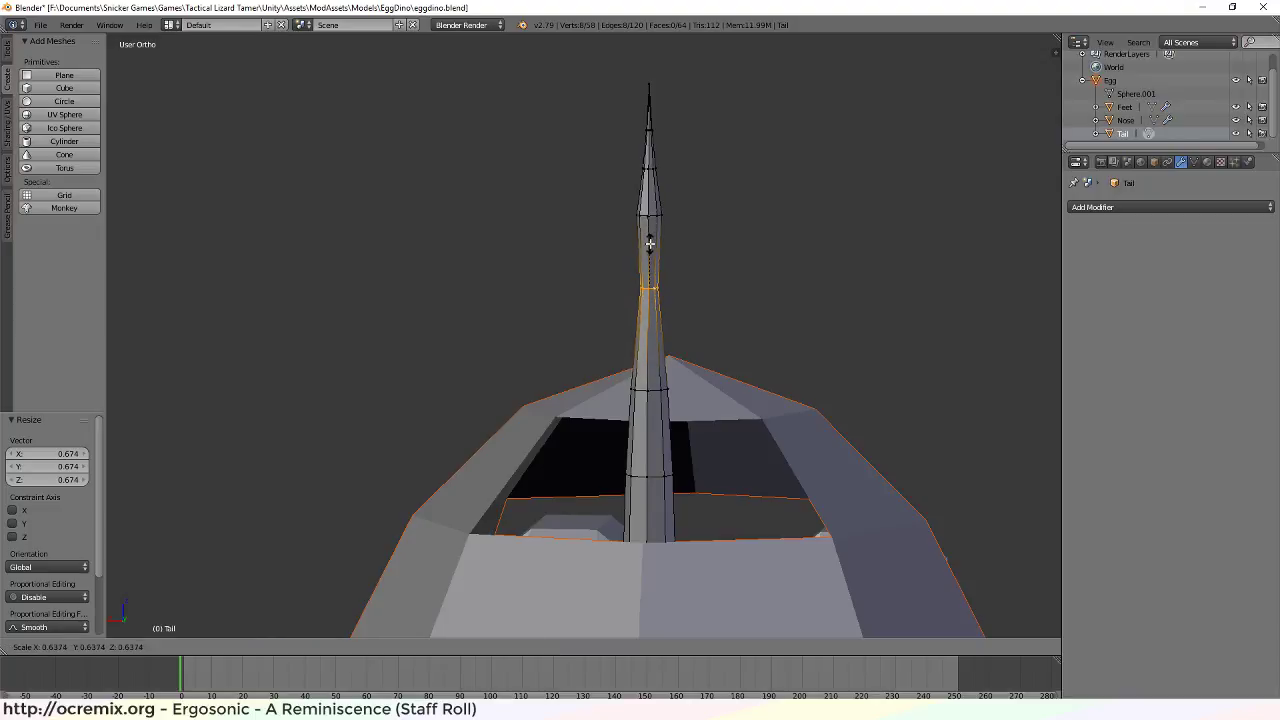
pyautogui.click(609, 242)
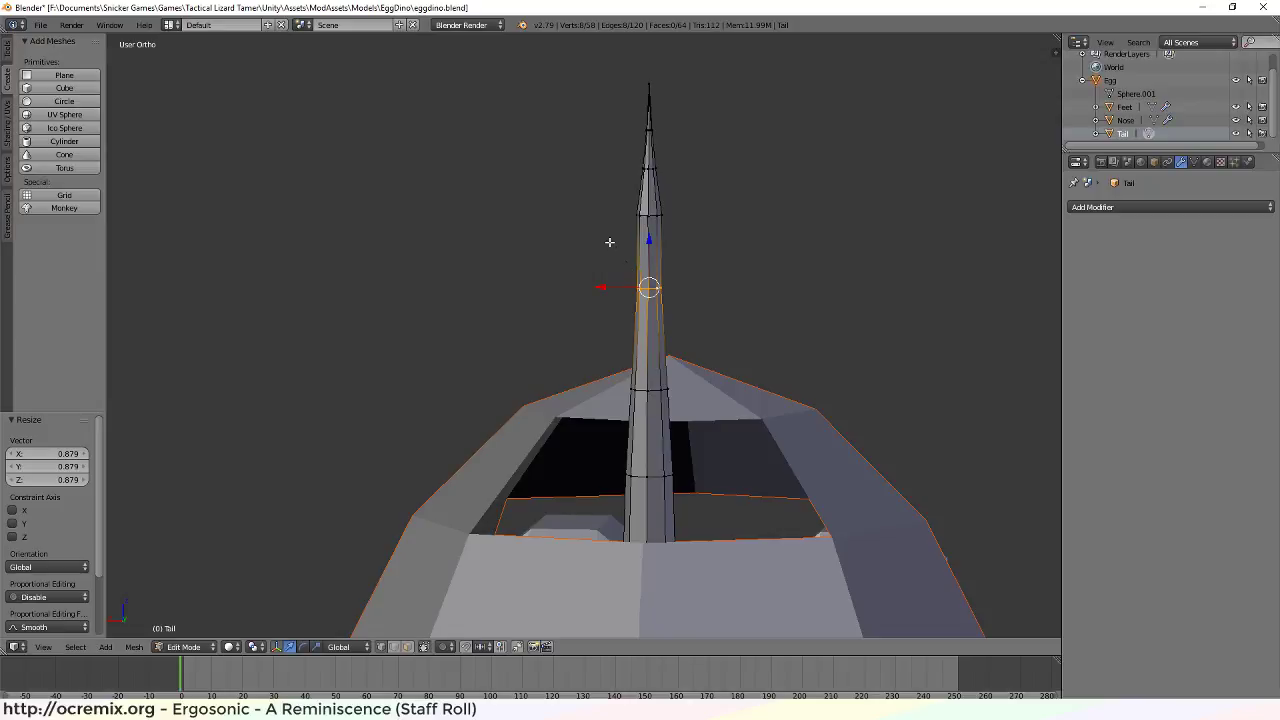
pyautogui.press('s')
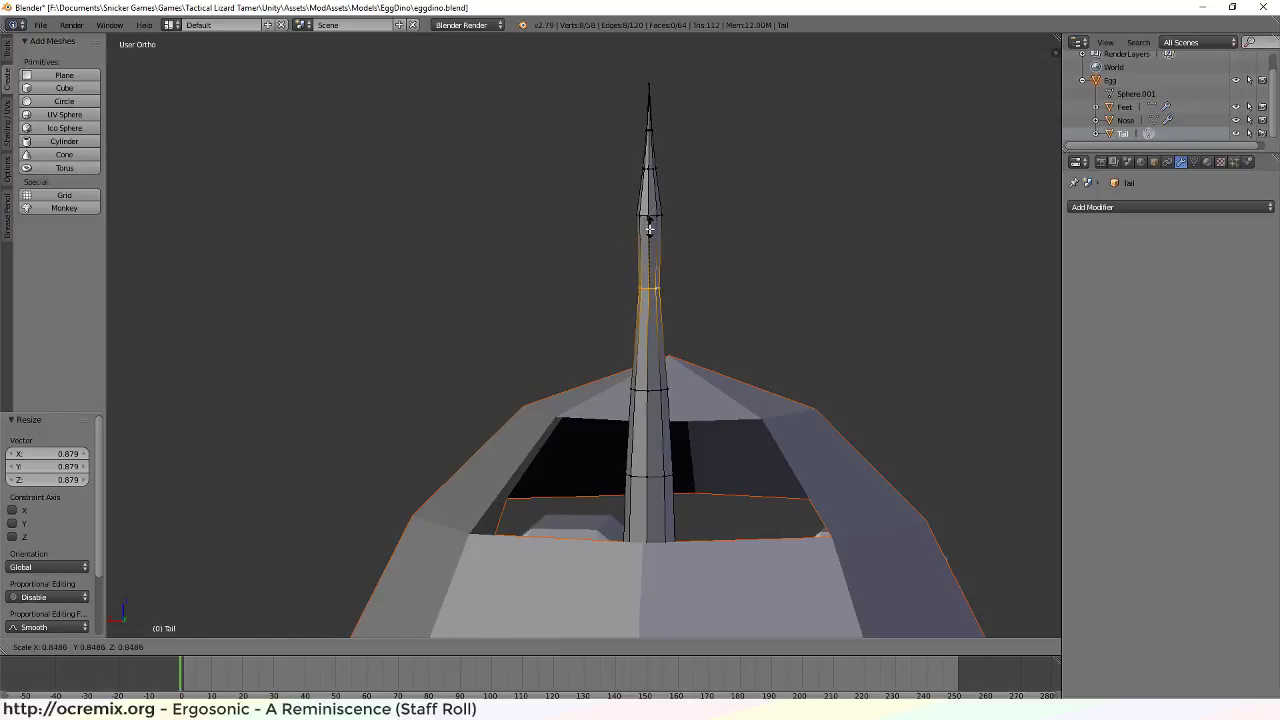
pyautogui.click(722, 249)
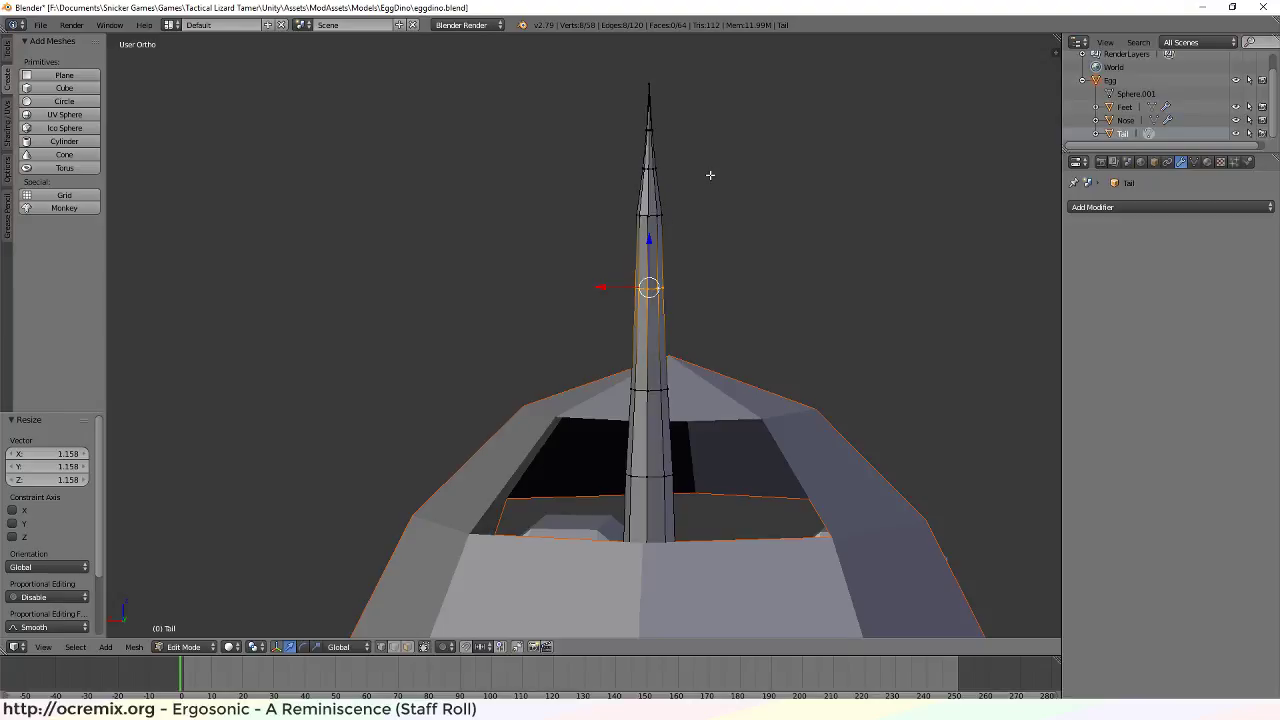
pyautogui.moveTo(592, 228)
pyautogui.mouseDown(button='middle')
pyautogui.moveTo(608, 229)
pyautogui.moveTo(617, 209)
pyautogui.moveTo(608, 226)
pyautogui.mouseUp(button='middle')
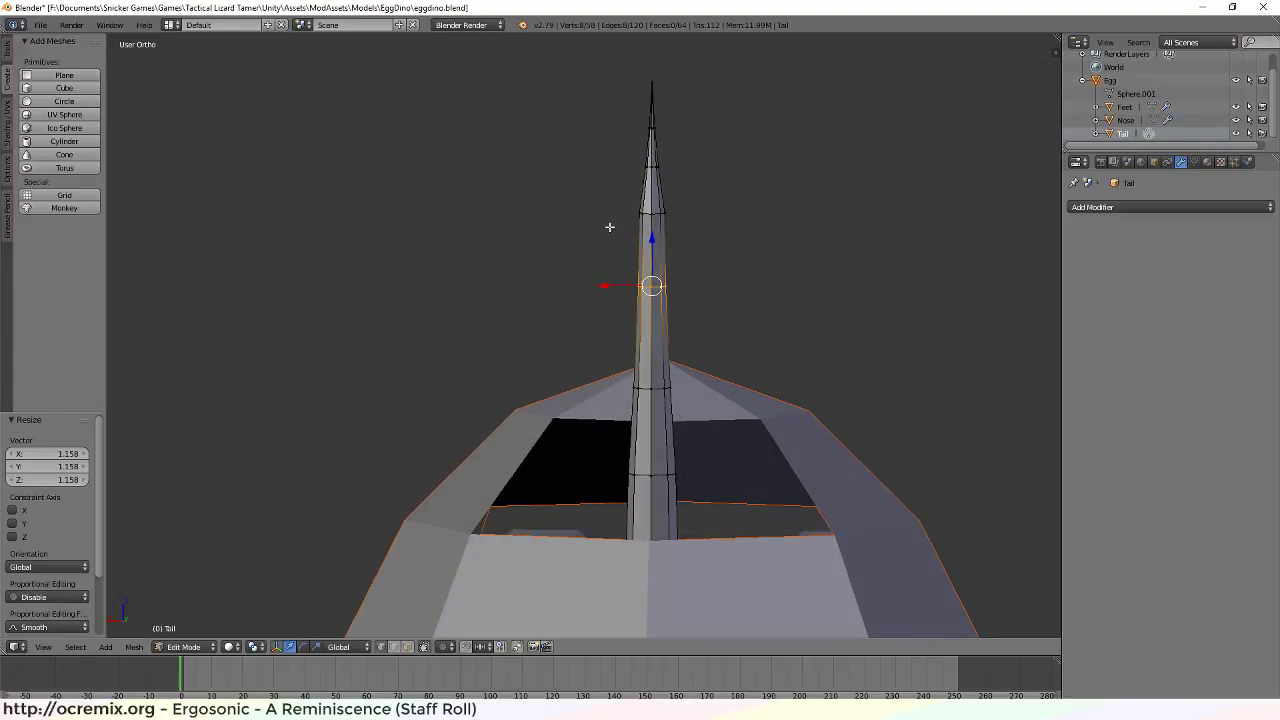
# Resize the lower tail ring to 0.909 and the ring near the tip to 0.714
pyautogui.keyDown('alt'); pyautogui.rightClick(655, 388); pyautogui.keyUp('alt')
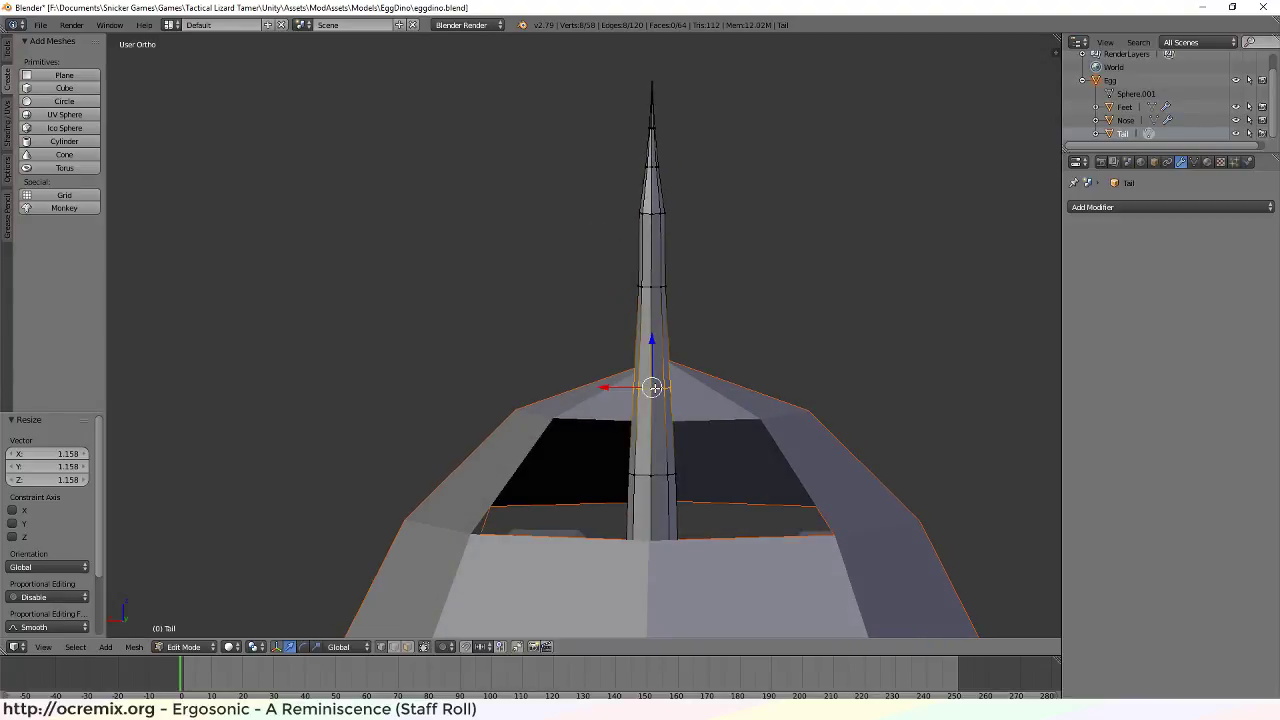
pyautogui.press('s')
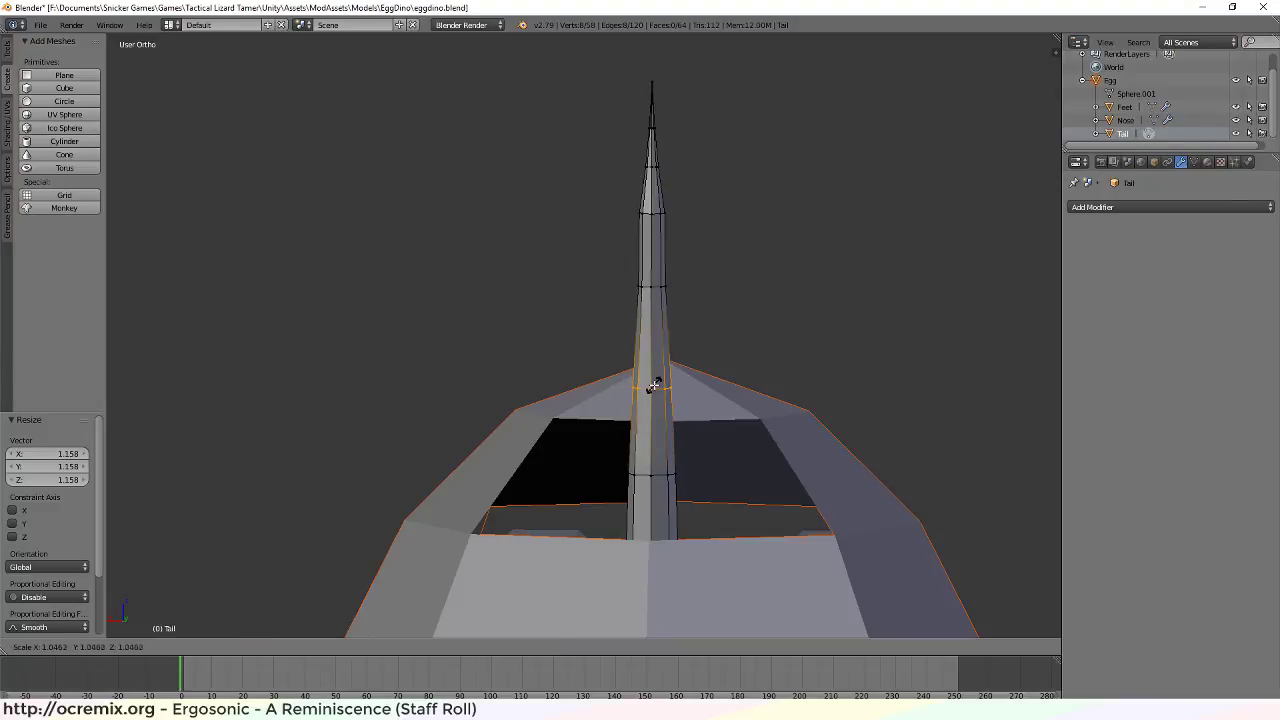
pyautogui.click(653, 386)
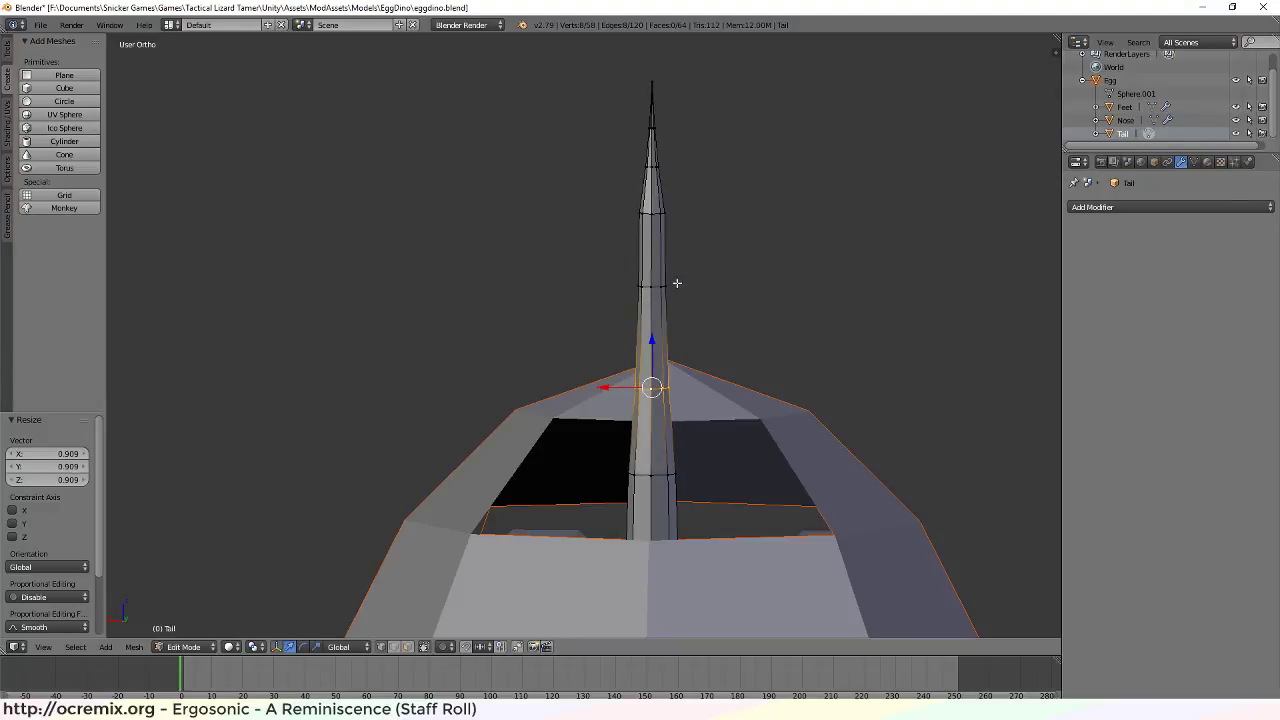
pyautogui.keyDown('alt'); pyautogui.rightClick(656, 212); pyautogui.keyUp('alt')
pyautogui.press('s')
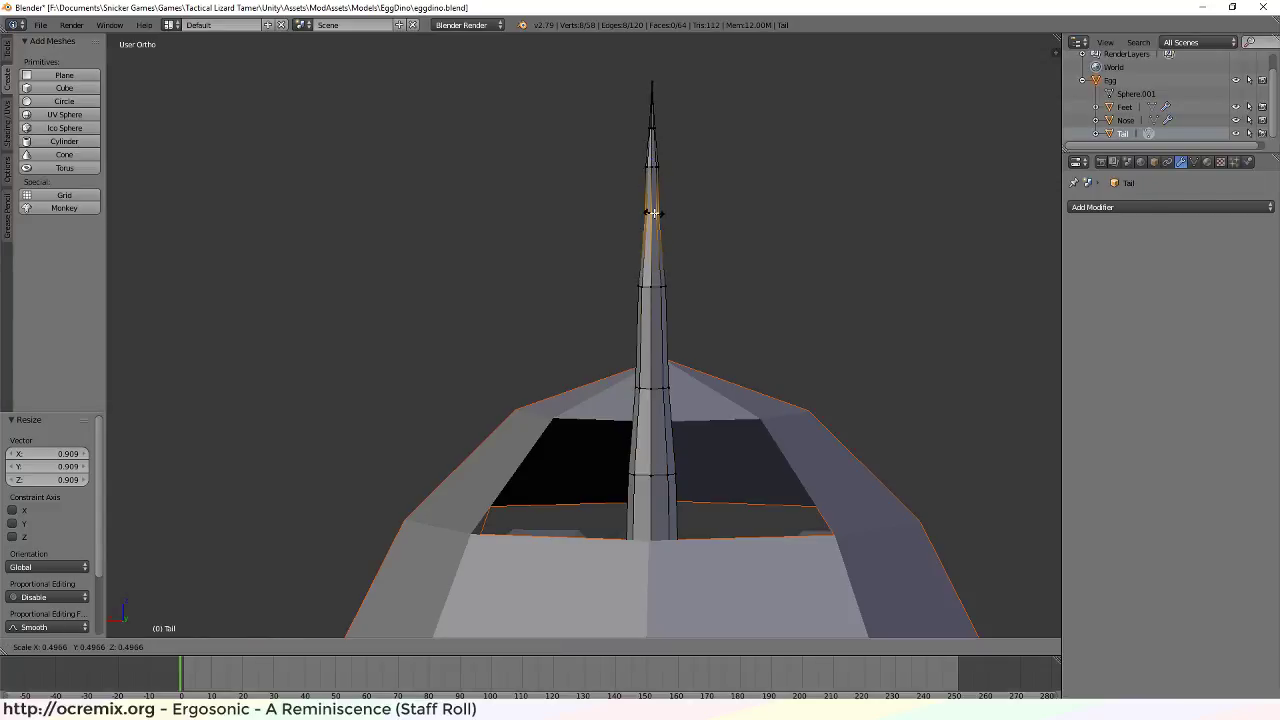
pyautogui.click(660, 207)
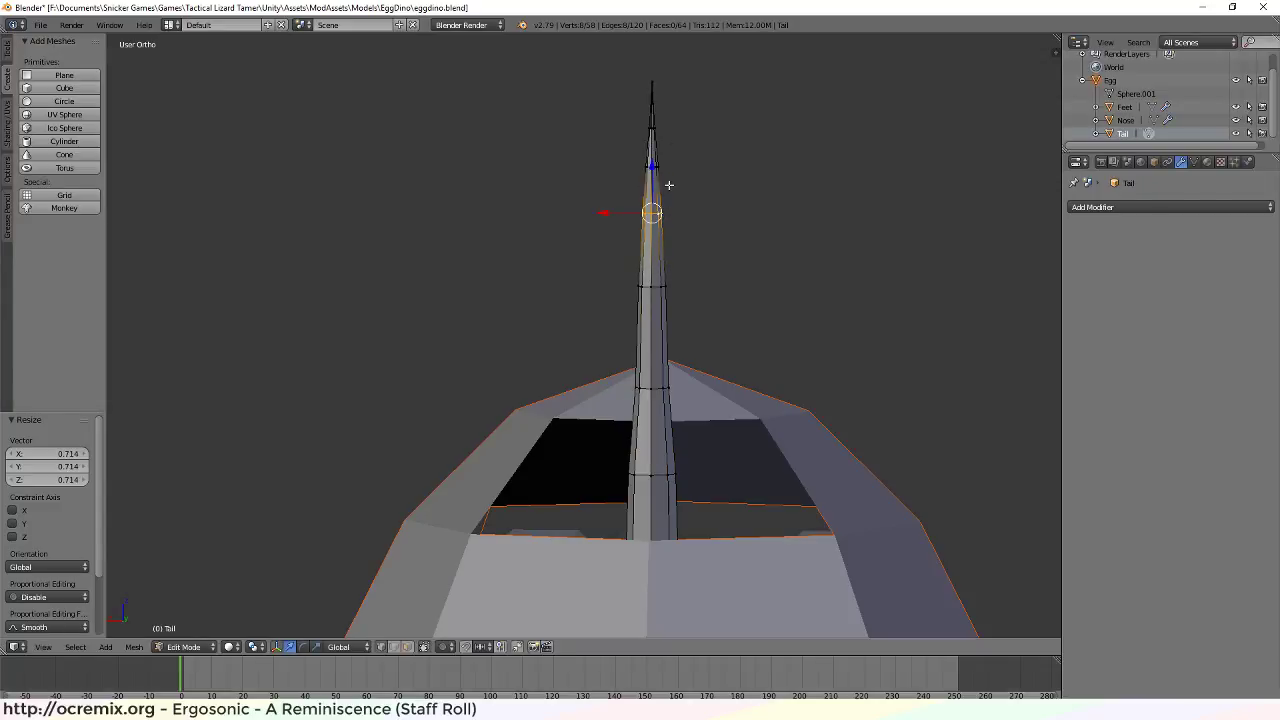
pyautogui.moveTo(678, 106); pyautogui.dragTo(624, 328, button='middle')
pyautogui.moveTo(608, 444); pyautogui.dragTo(606, 410, button='middle')
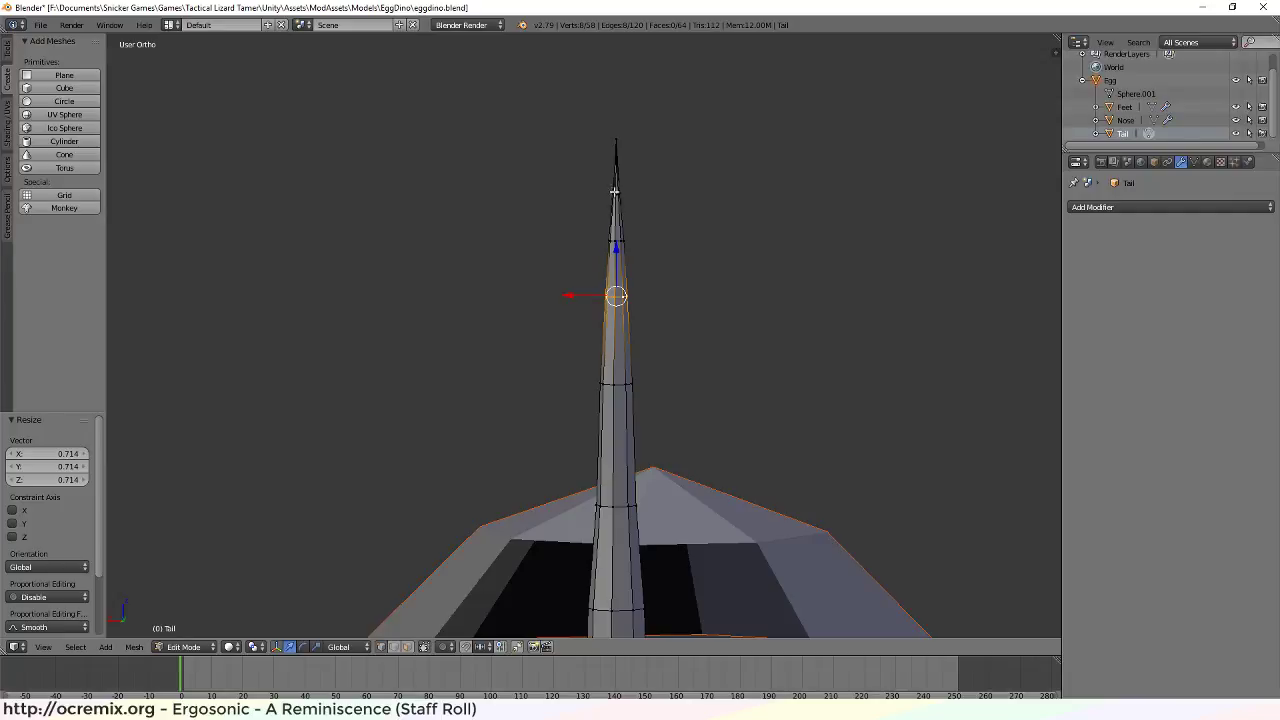
# Widen the ring near the tail tip to 1.917 scale
pyautogui.keyDown('alt'); pyautogui.rightClick(616, 193); pyautogui.keyUp('alt')
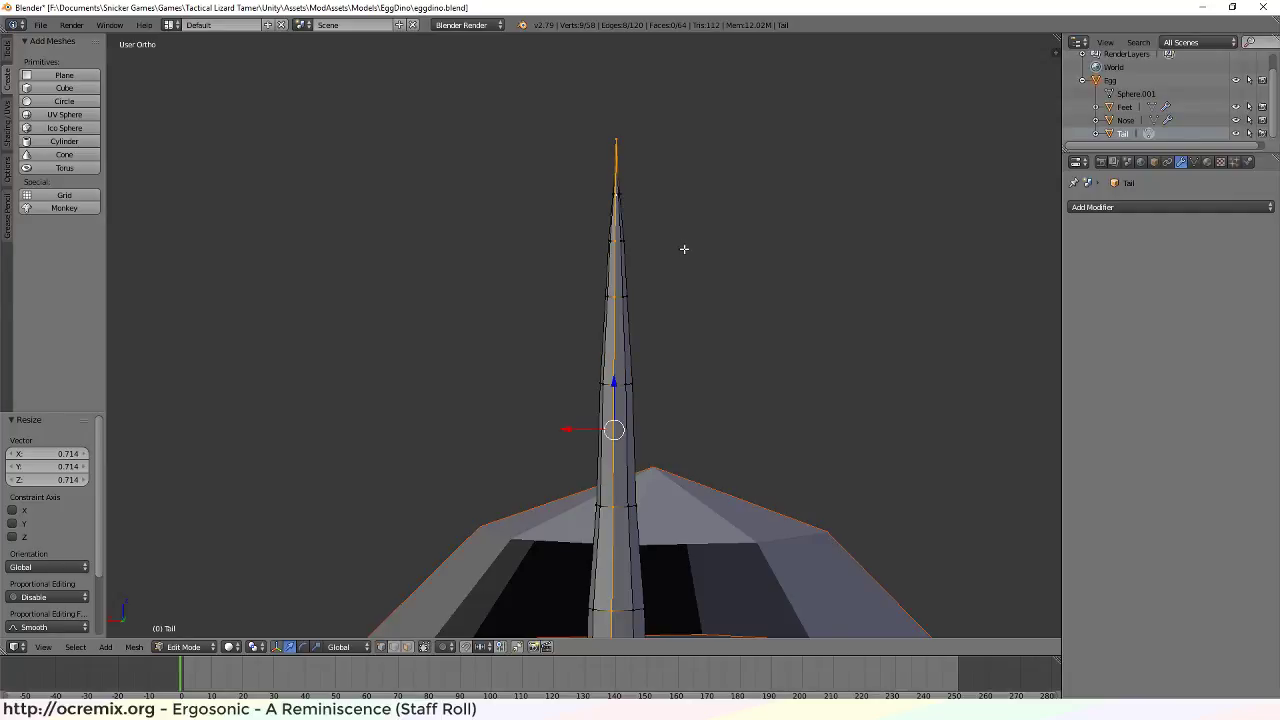
pyautogui.keyDown('ctrl'); pyautogui.moveTo(649, 230); pyautogui.dragTo(581, 398, button='middle'); pyautogui.keyUp('ctrl')
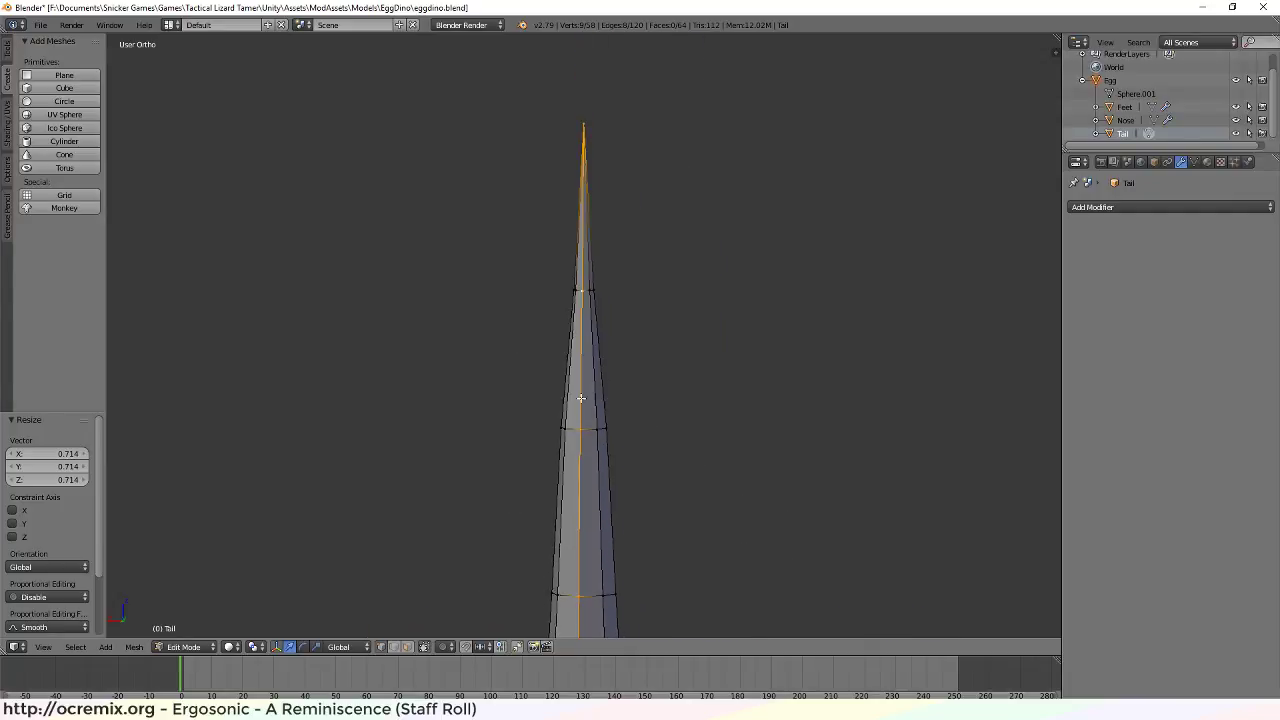
pyautogui.scroll(5, 581, 279)
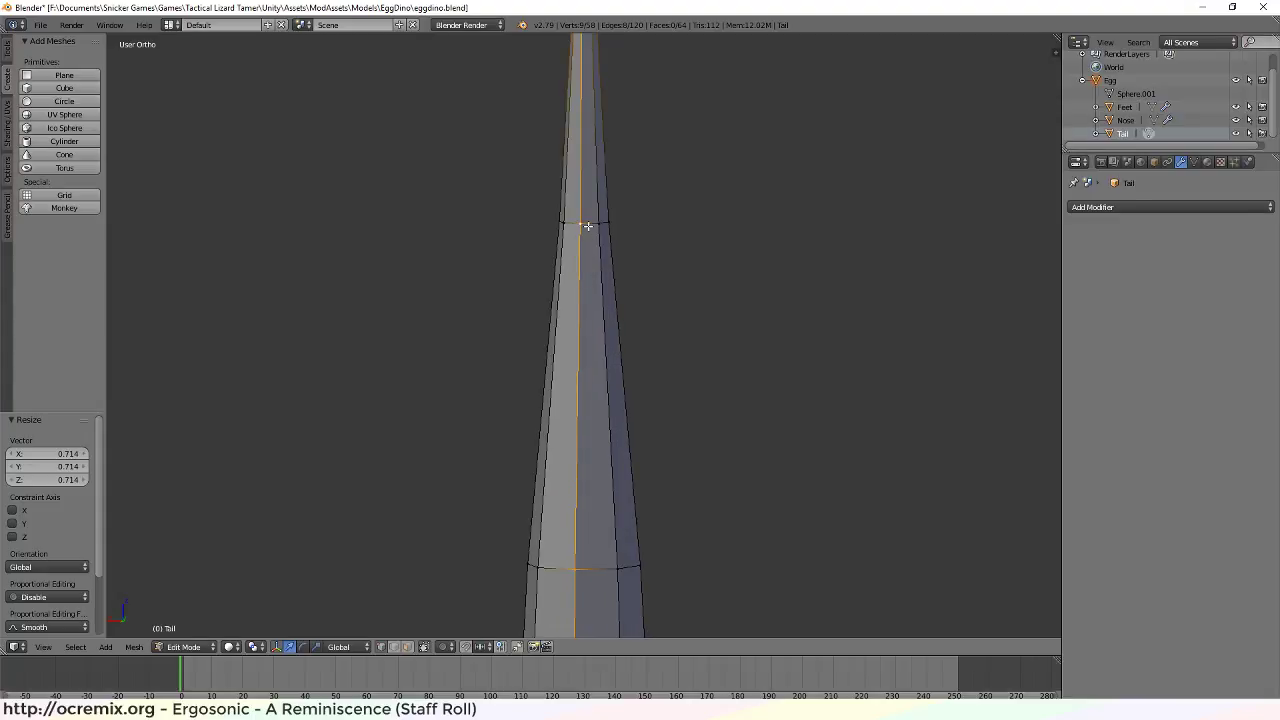
pyautogui.keyDown('alt'); pyautogui.rightClick(587, 226); pyautogui.keyUp('alt')
pyautogui.press('s')
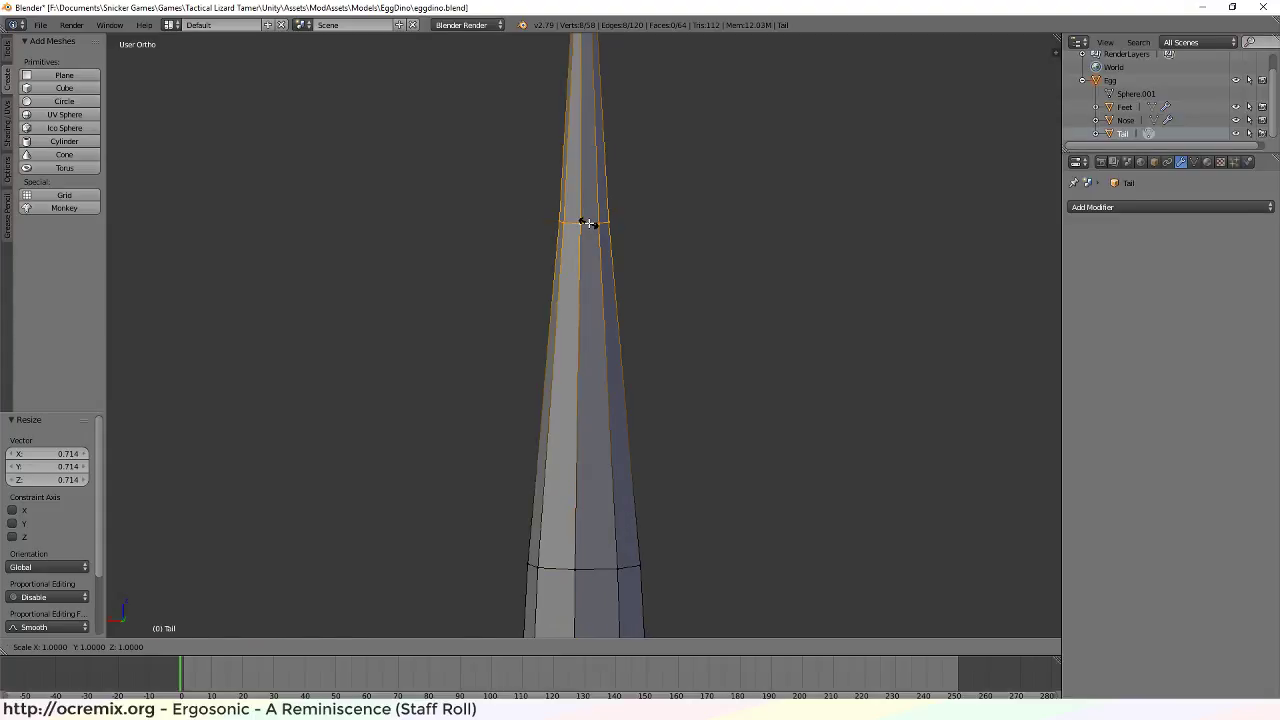
pyautogui.click(593, 223)
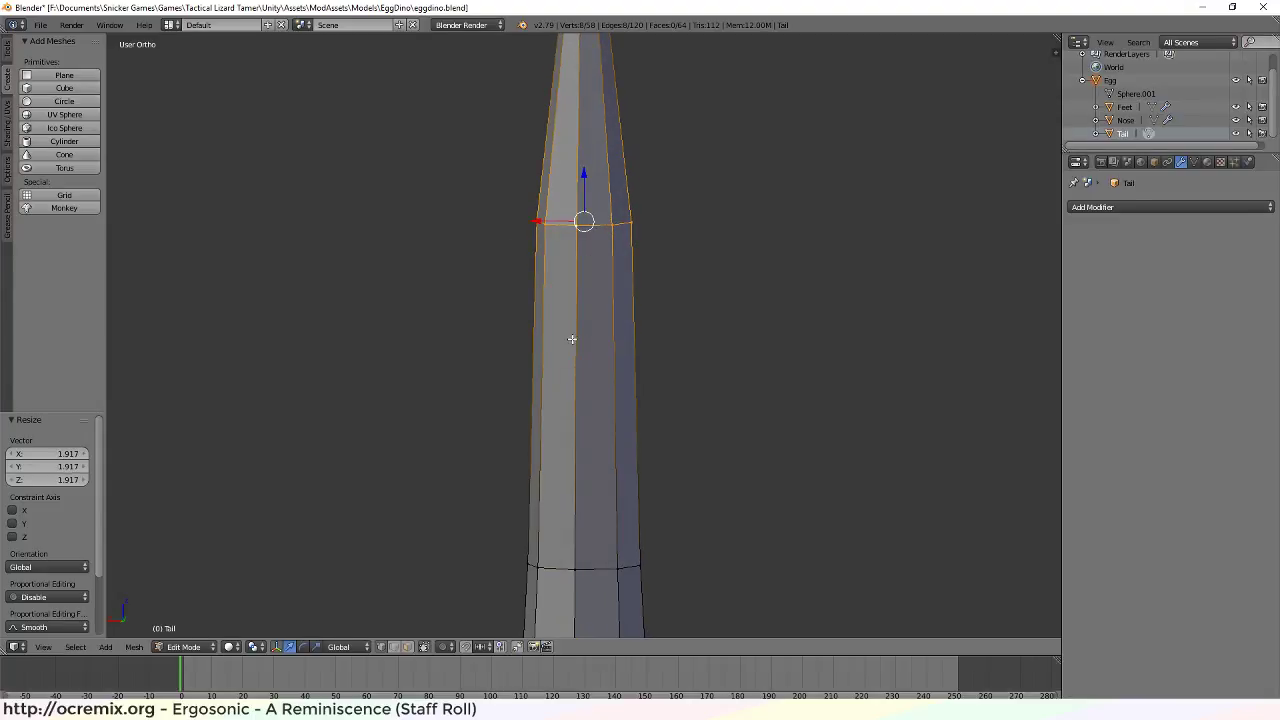
pyautogui.scroll(-5, 566, 360)
pyautogui.keyDown('shift'); pyautogui.moveTo(516, 405); pyautogui.dragTo(534, 383, button='middle'); pyautogui.keyUp('shift')
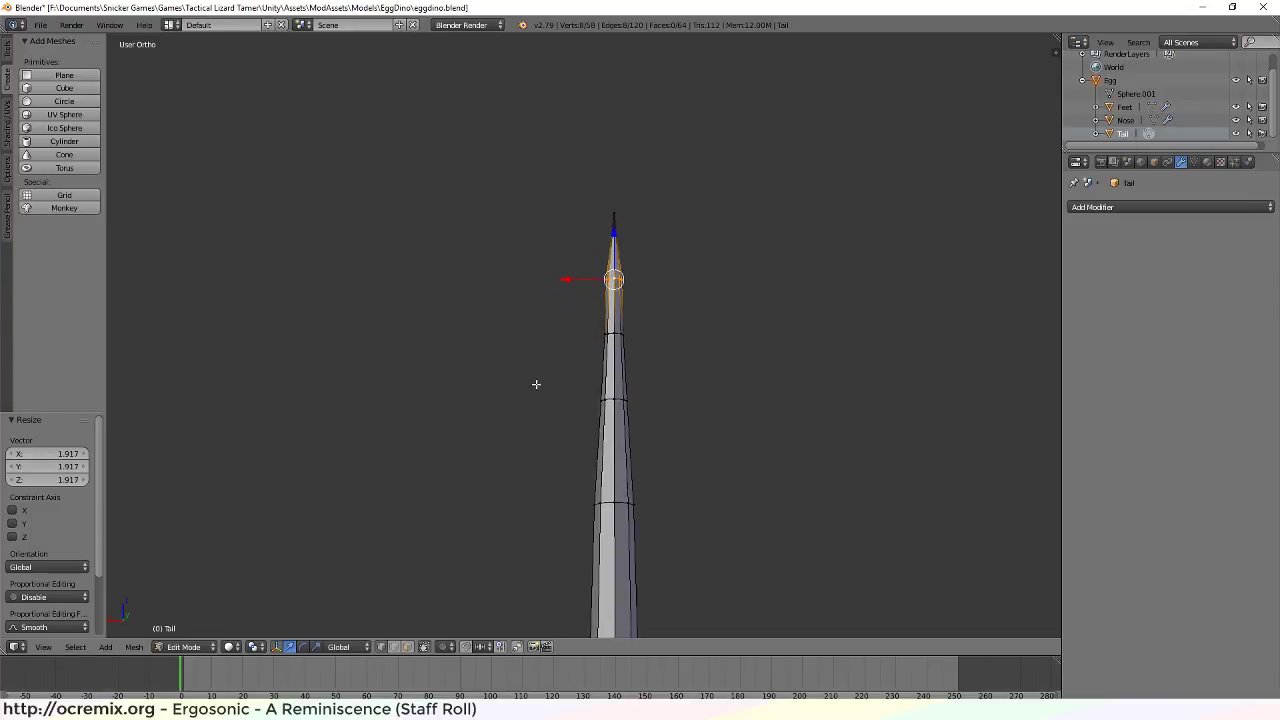
pyautogui.scroll(3, 603, 303)
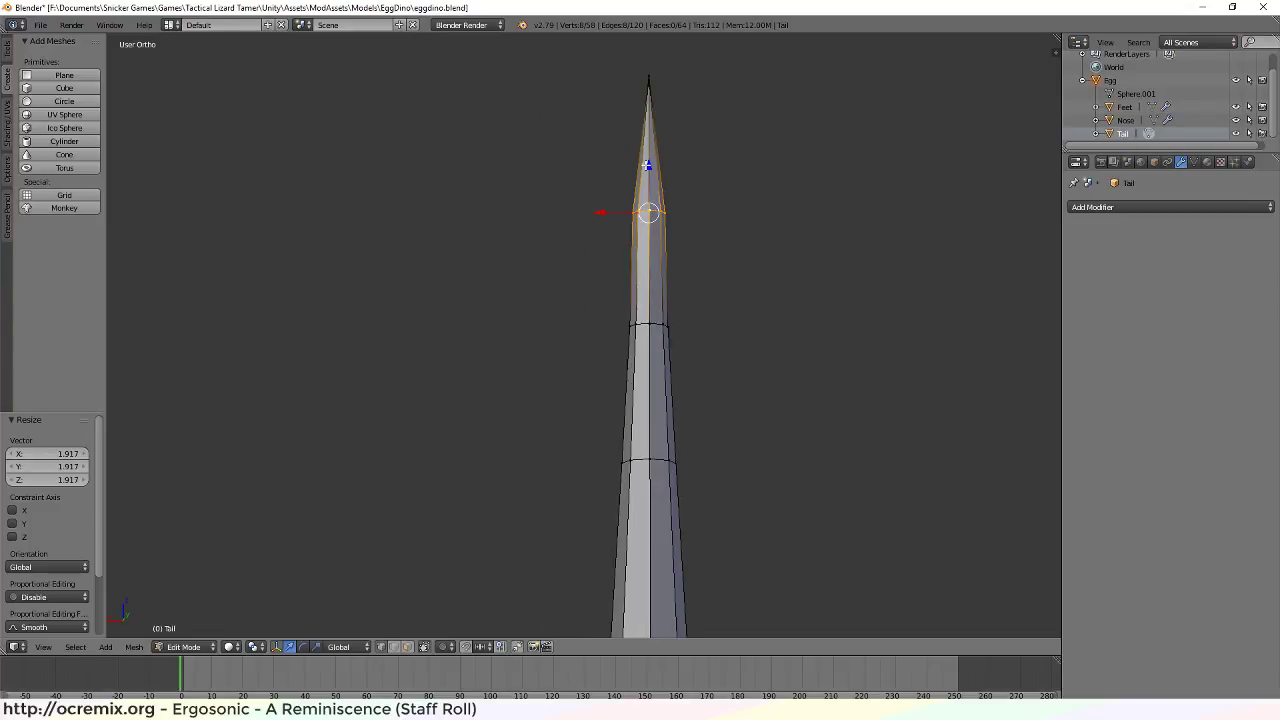
# Raise the tip ring 0.051 along Z, stretching the tail higher
pyautogui.press('g')
pyautogui.press('z')
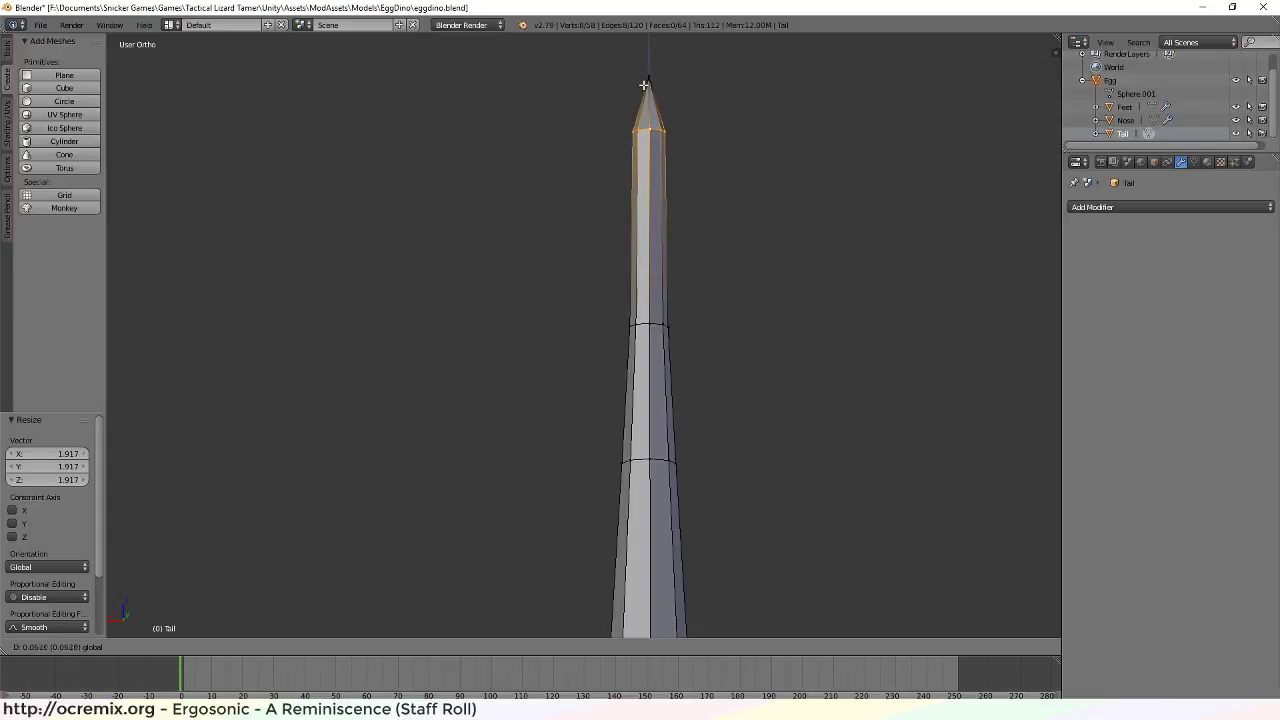
pyautogui.click(631, 103)
pyautogui.scroll(-1, 668, 315)
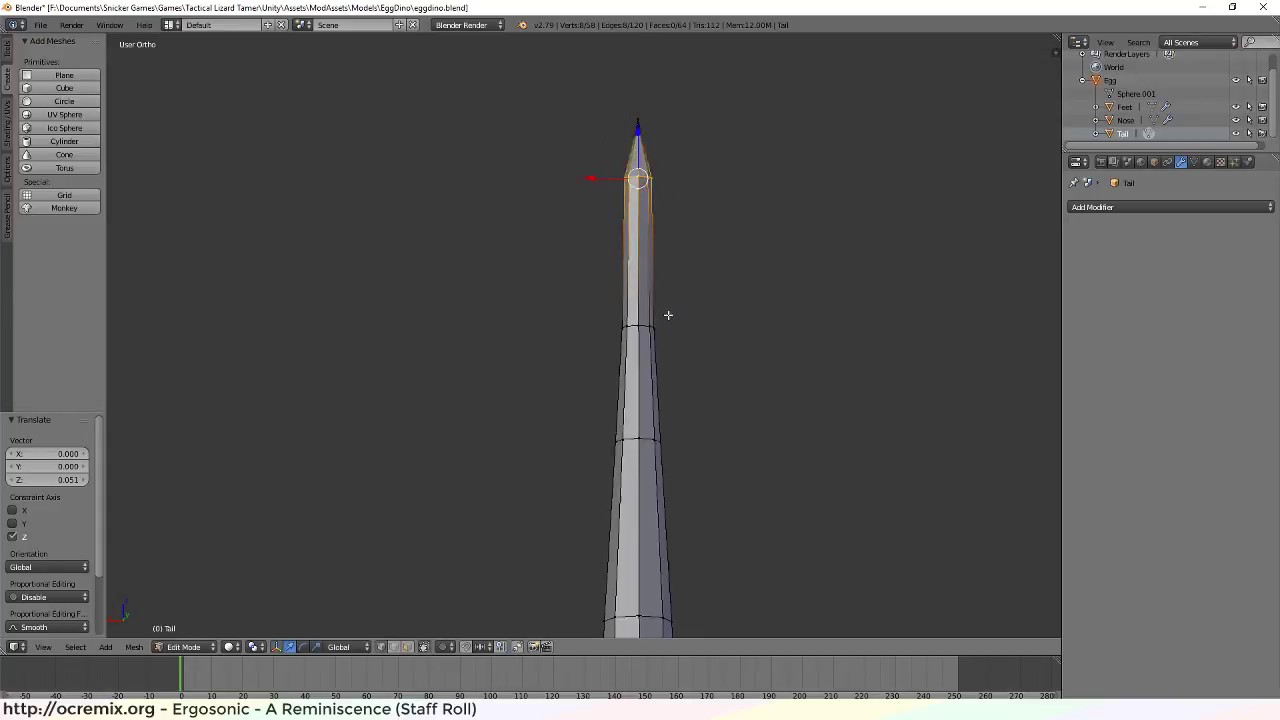
pyautogui.scroll(-1, 668, 315)
pyautogui.scroll(-1, 626, 349)
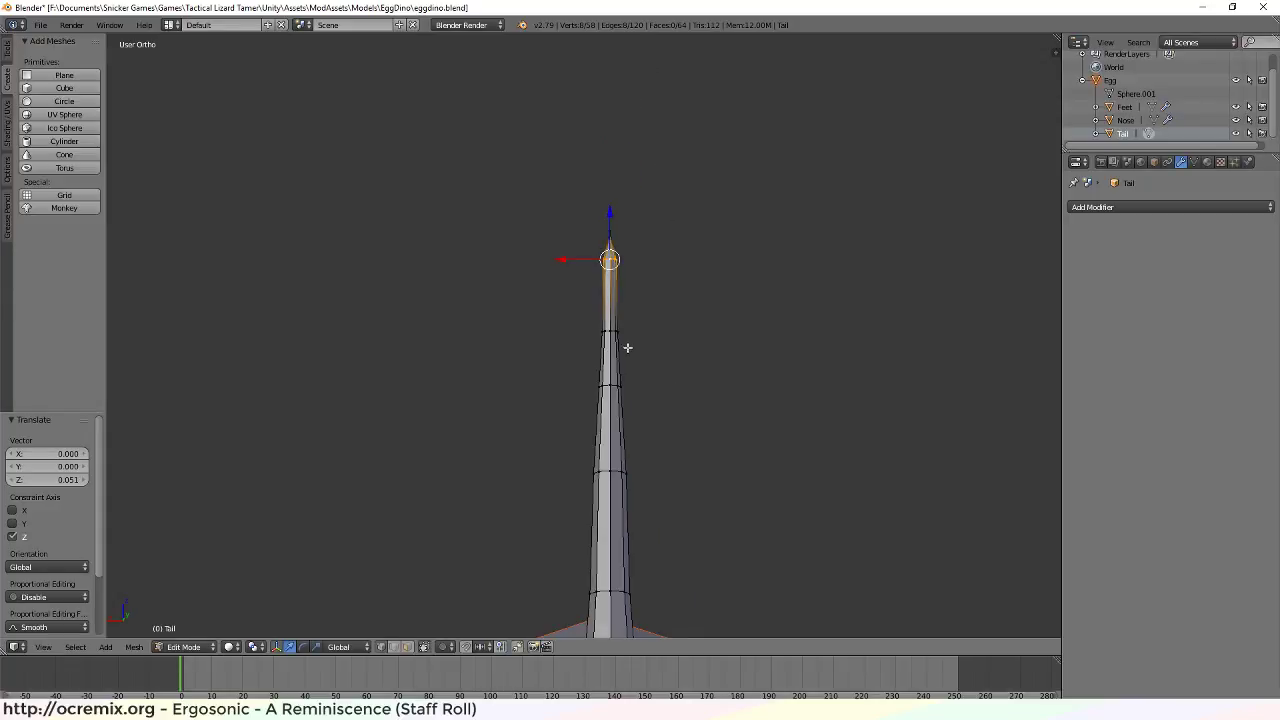
pyautogui.scroll(-1, 622, 457)
pyautogui.keyDown('shift'); pyautogui.moveTo(637, 494); pyautogui.dragTo(565, 318, button='middle'); pyautogui.keyUp('shift')
pyautogui.scroll(-2, 675, 340)
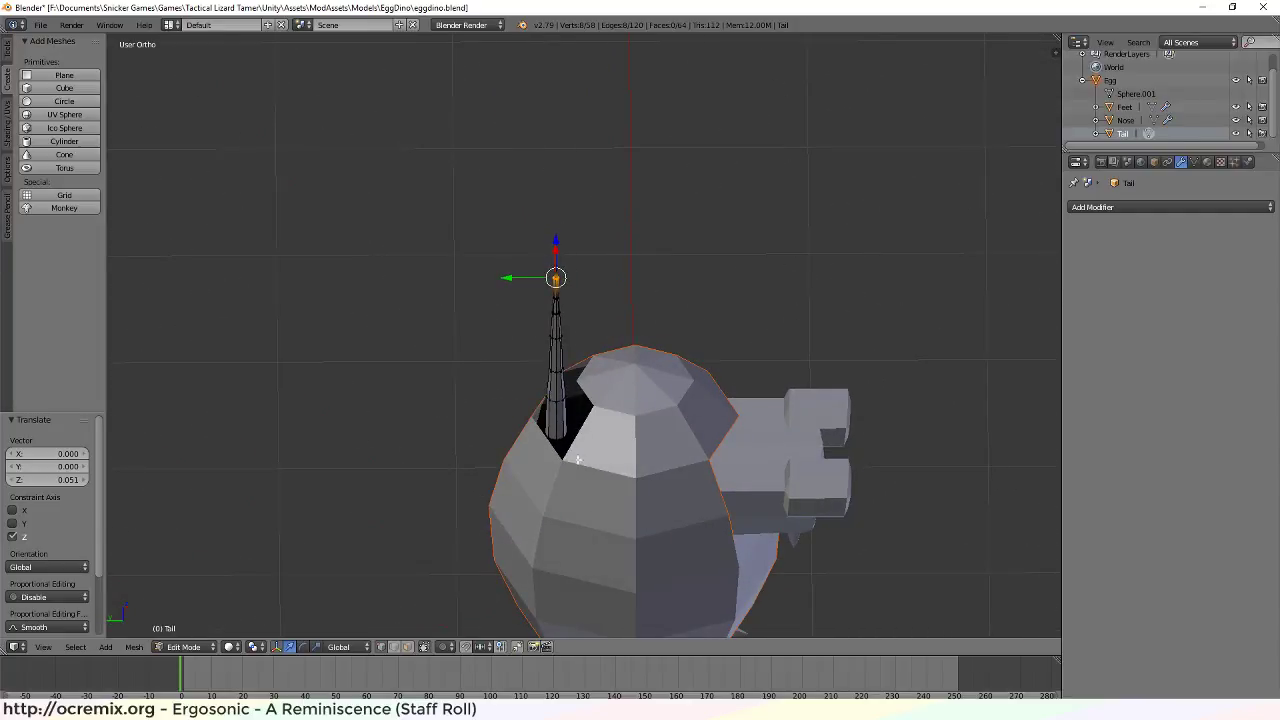
pyautogui.scroll(-2, 614, 435)
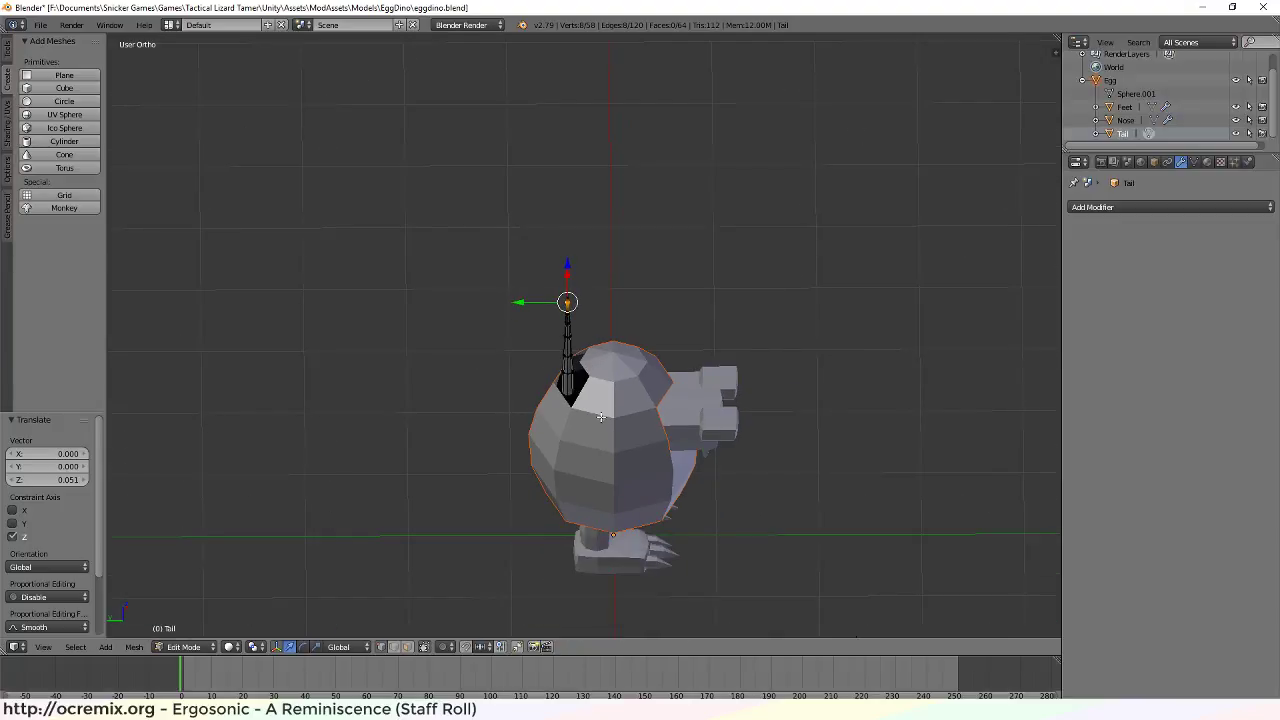
pyautogui.scroll(4, 600, 416)
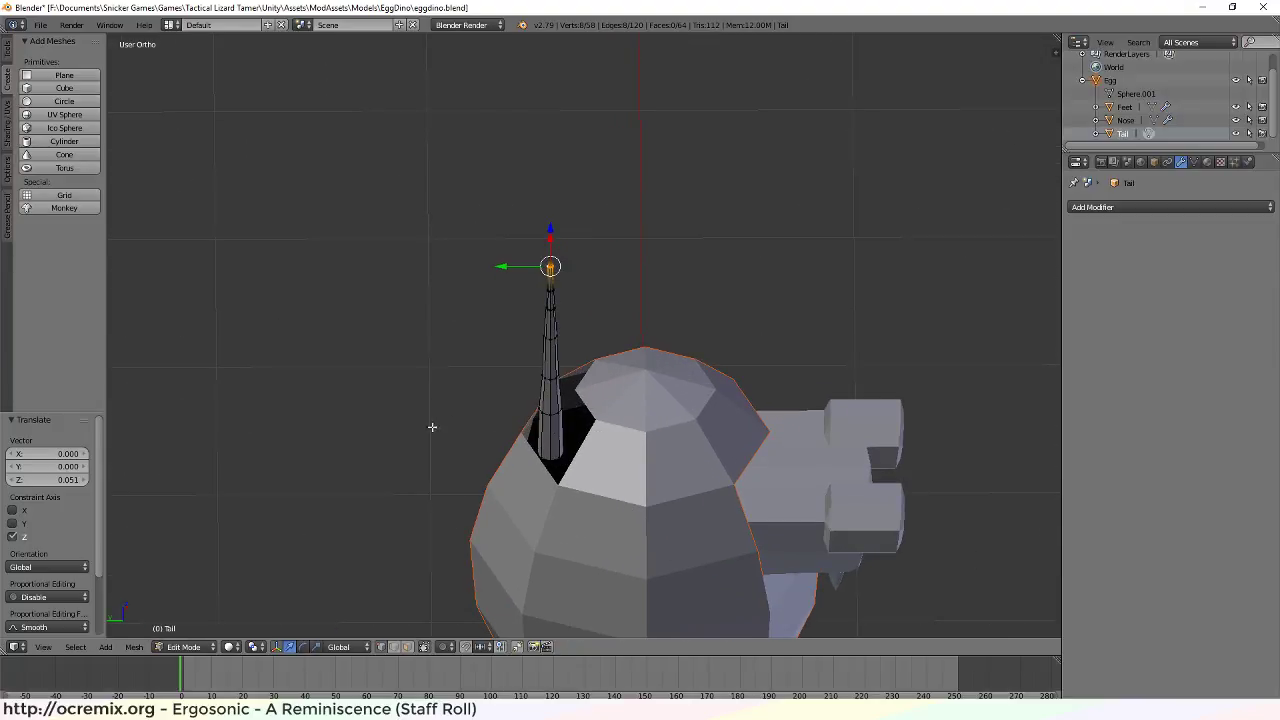
pyautogui.moveTo(432, 427); pyautogui.dragTo(613, 386, button='middle')
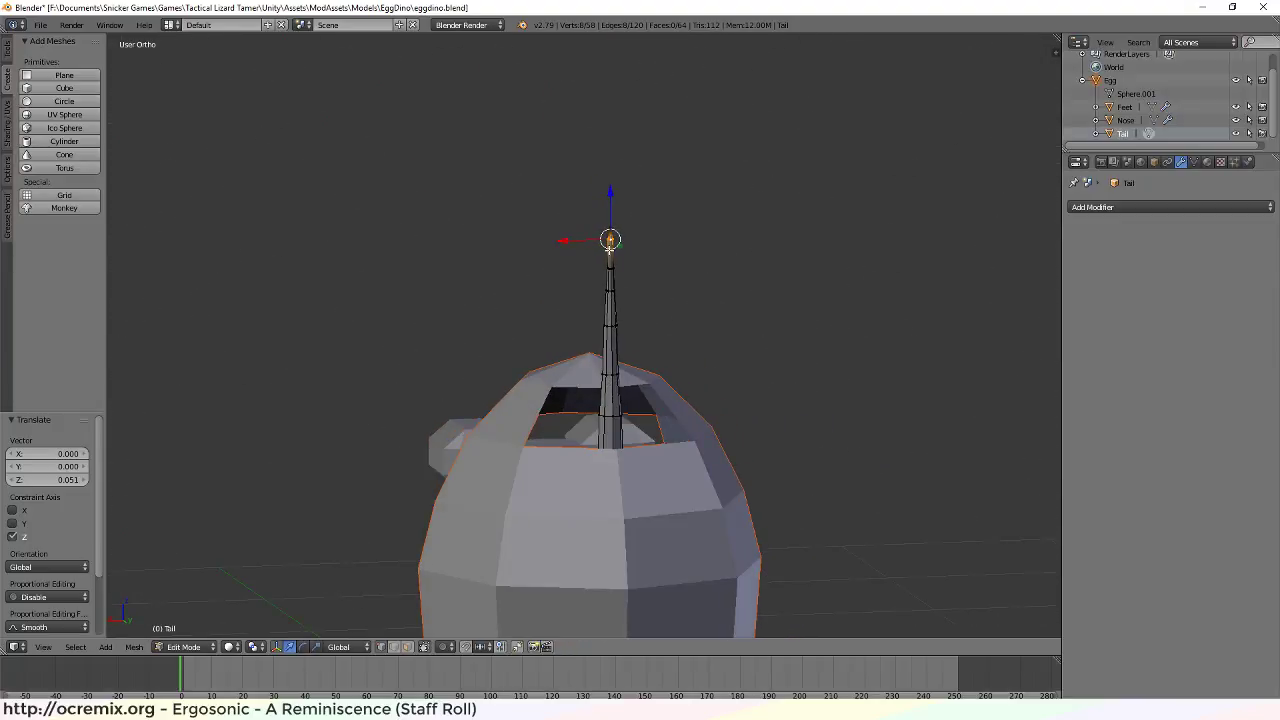
pyautogui.scroll(2, 607, 452)
pyautogui.scroll(2, 627, 424)
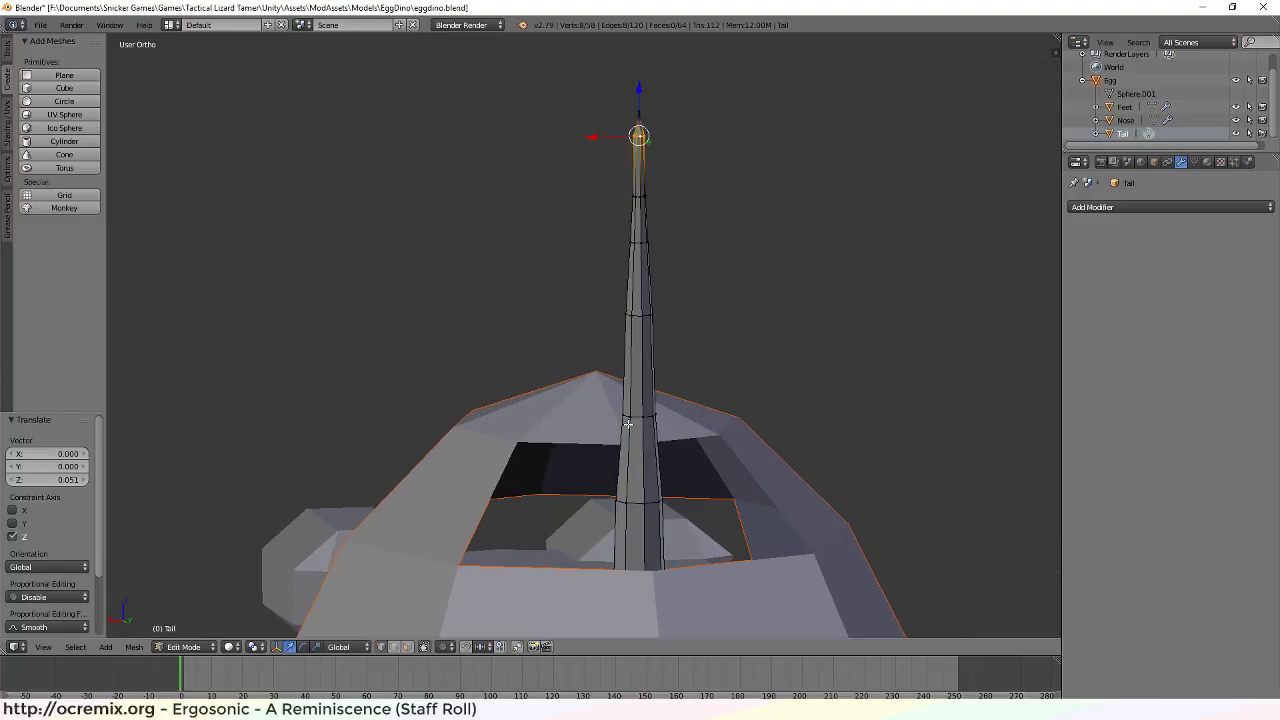
pyautogui.scroll(-2, 627, 424)
pyautogui.scroll(1, 631, 411)
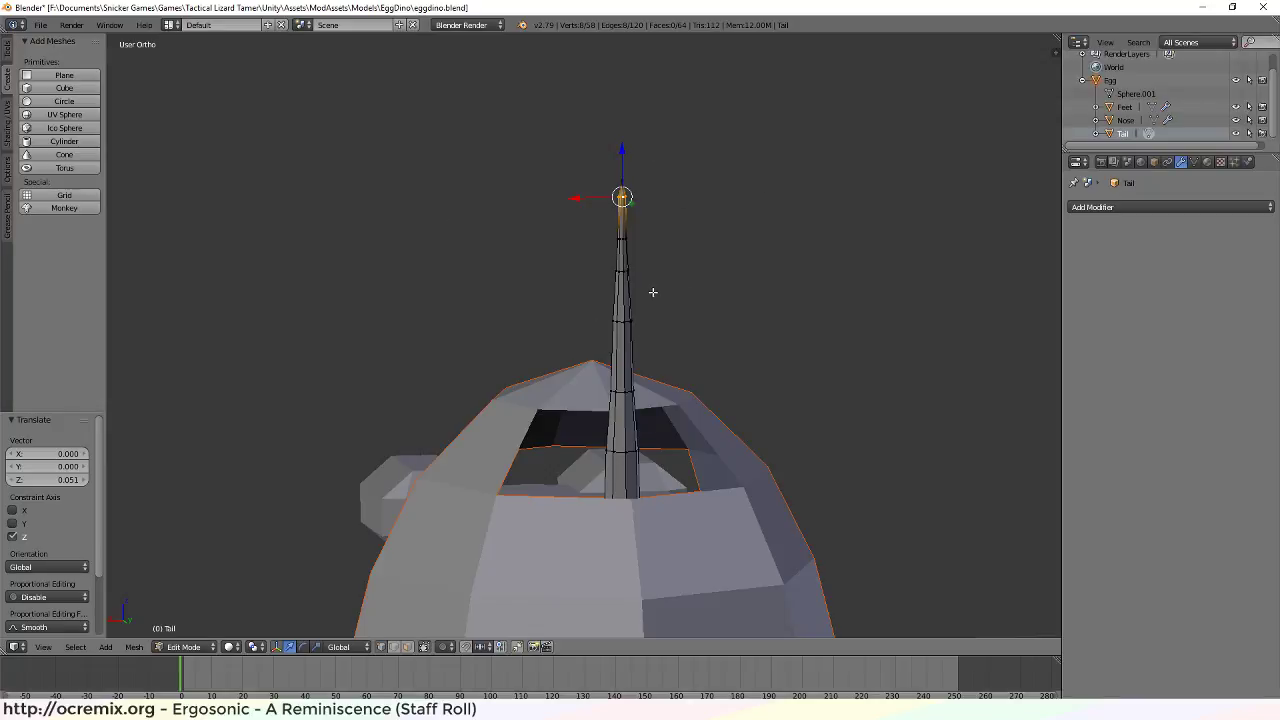
pyautogui.scroll(3, 683, 274)
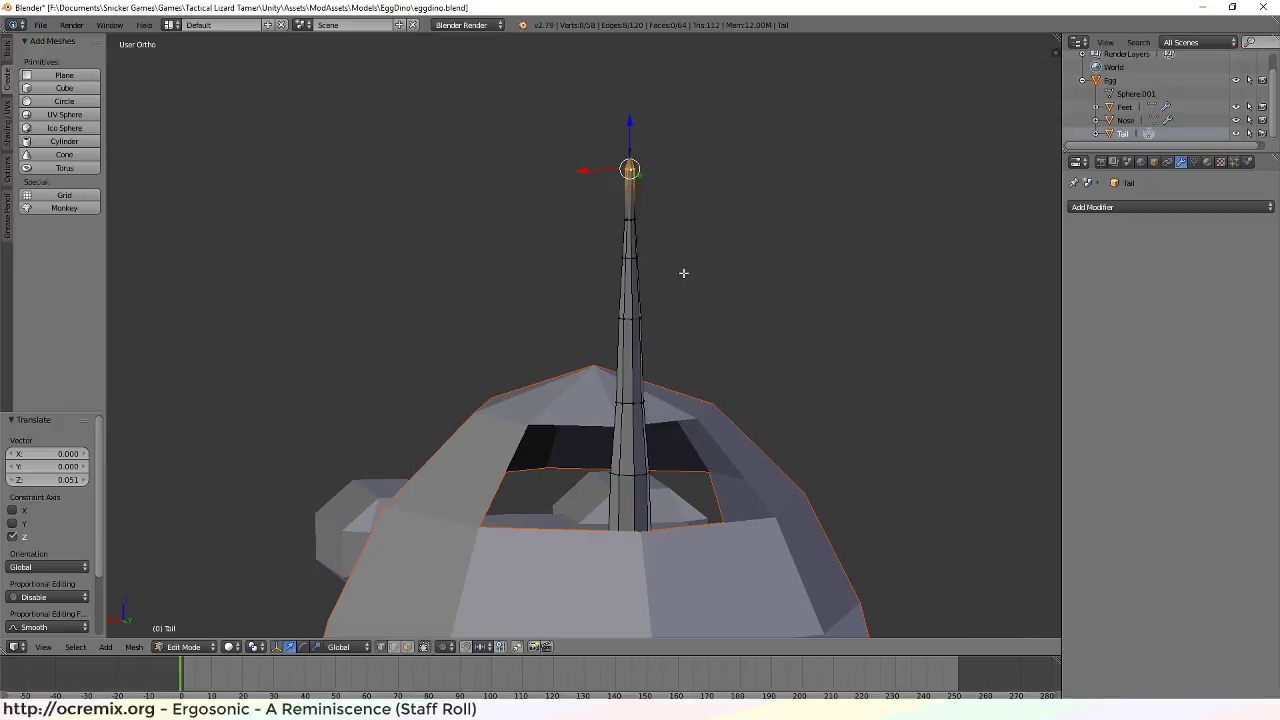
pyautogui.moveTo(752, 166)
pyautogui.mouseDown(button='middle')
pyautogui.moveTo(748, 235)
pyautogui.moveTo(726, 183)
pyautogui.moveTo(745, 171)
pyautogui.mouseUp(button='middle')
pyautogui.scroll(5, 727, 177)
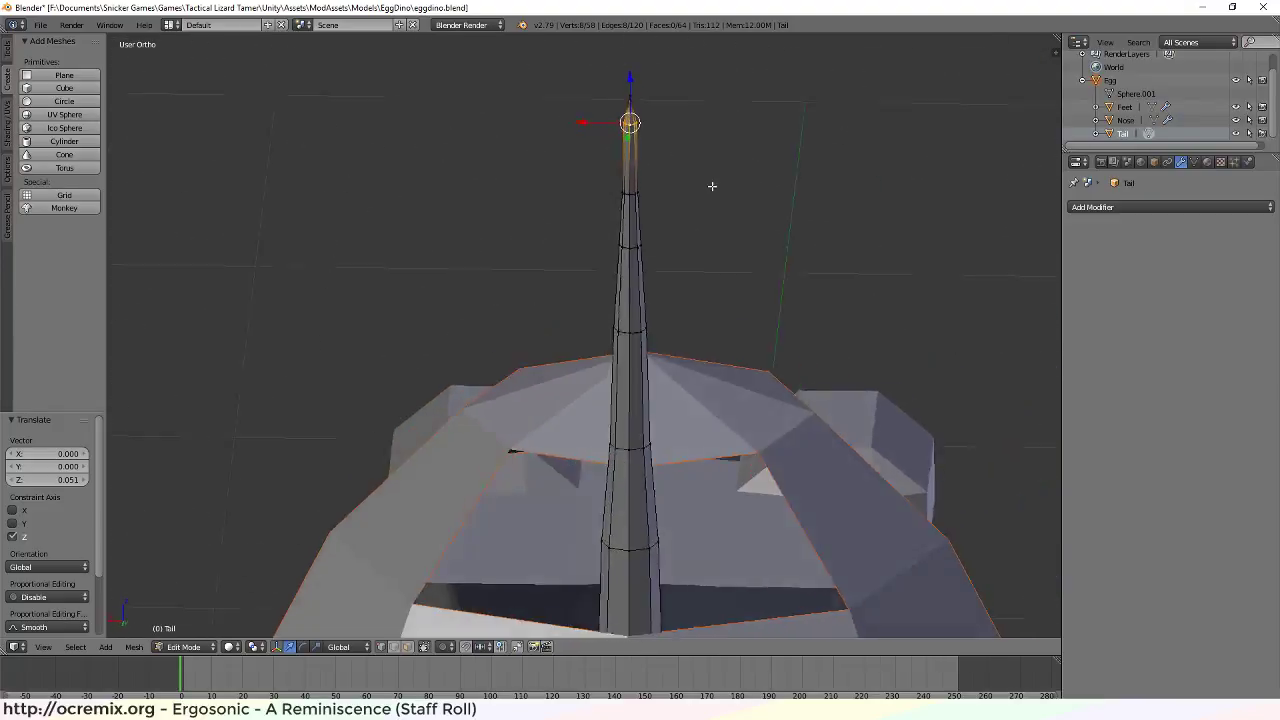
pyautogui.keyDown('shift'); pyautogui.moveTo(751, 136); pyautogui.dragTo(736, 243, button='middle'); pyautogui.keyUp('shift')
pyautogui.scroll(-4, 649, 457)
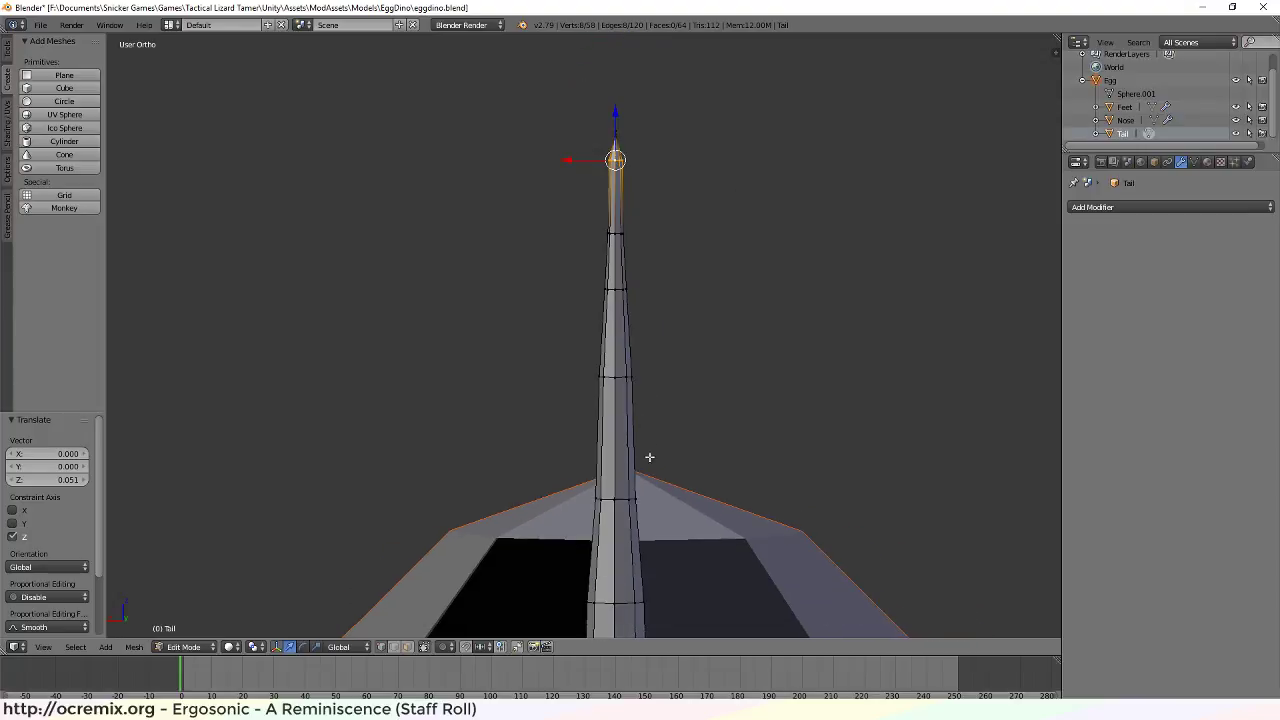
pyautogui.keyDown('shift'); pyautogui.moveTo(640, 509); pyautogui.dragTo(648, 486, button='middle'); pyautogui.keyUp('shift')
pyautogui.scroll(2, 640, 491)
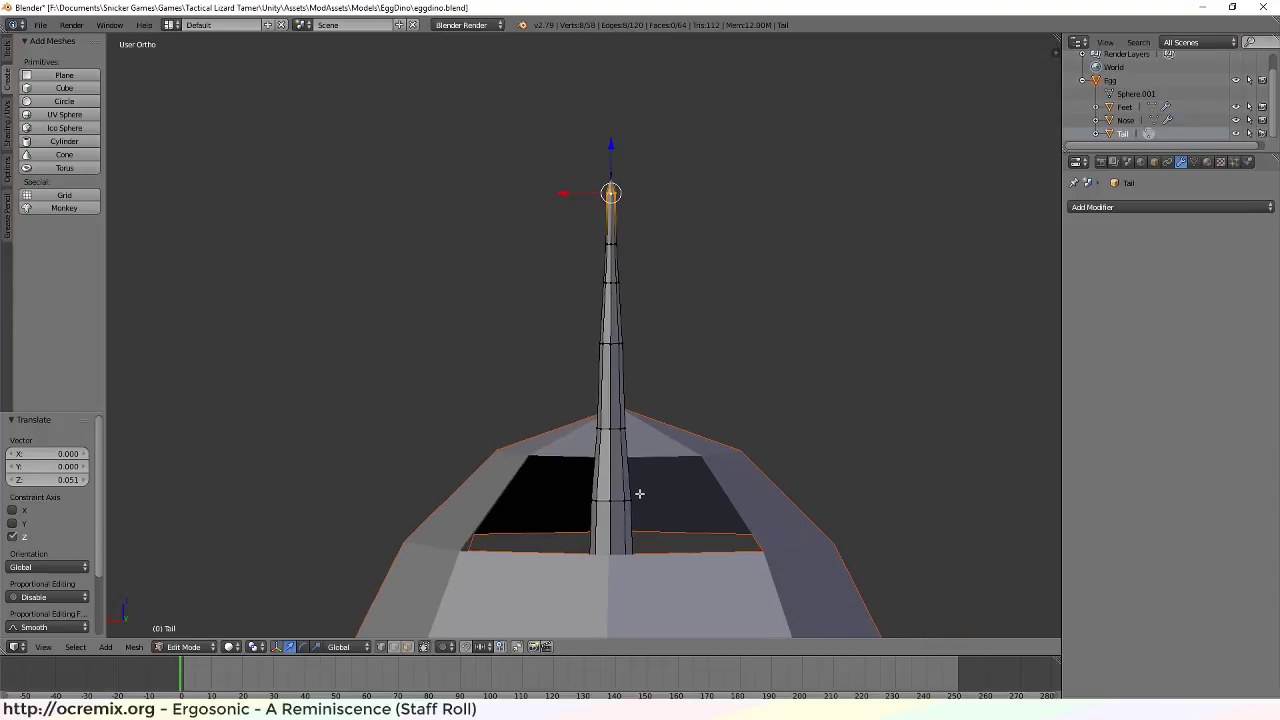
# Shrink the tail's base loop to 0.815 and move it down along Z
pyautogui.rightClick(621, 531)
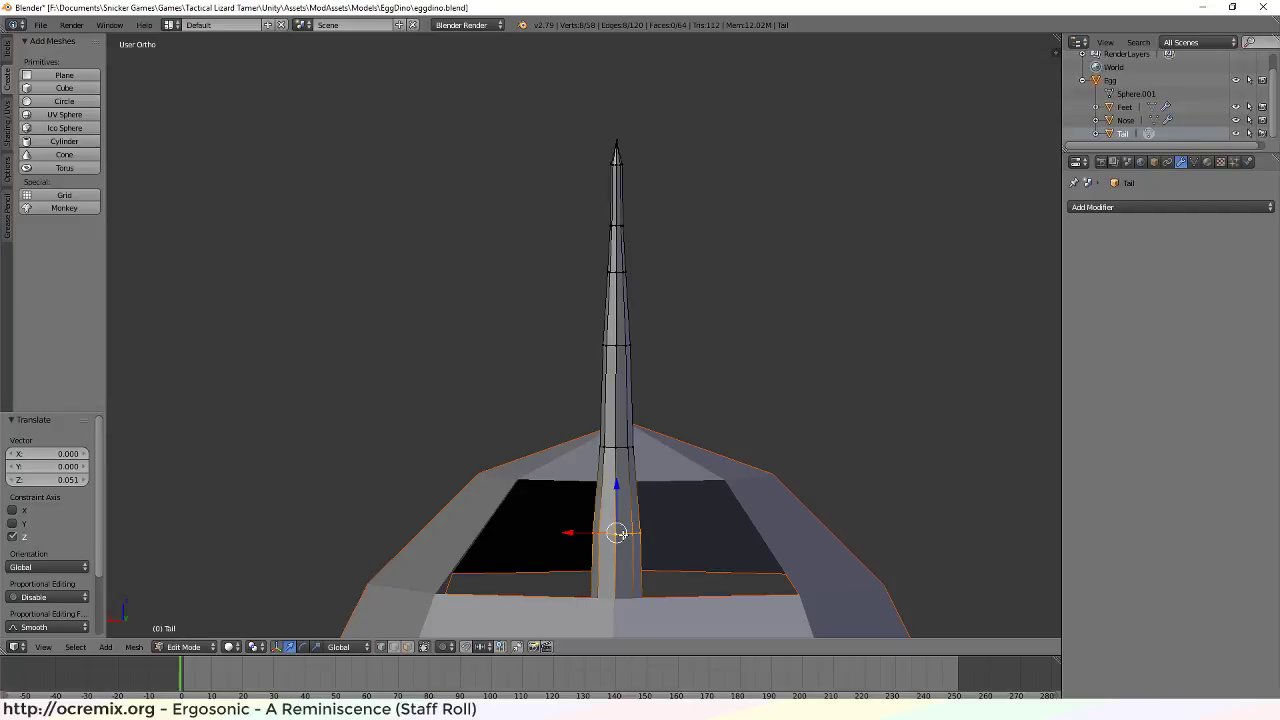
pyautogui.press('s')
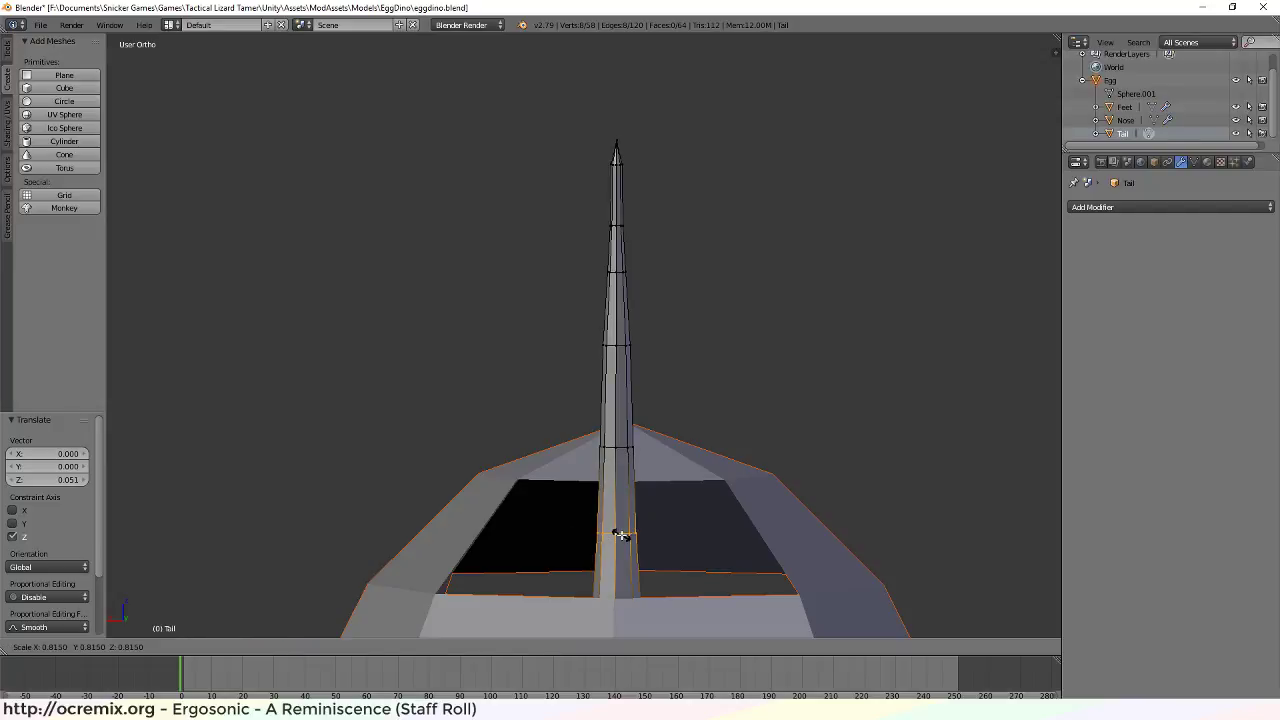
pyautogui.click(621, 535)
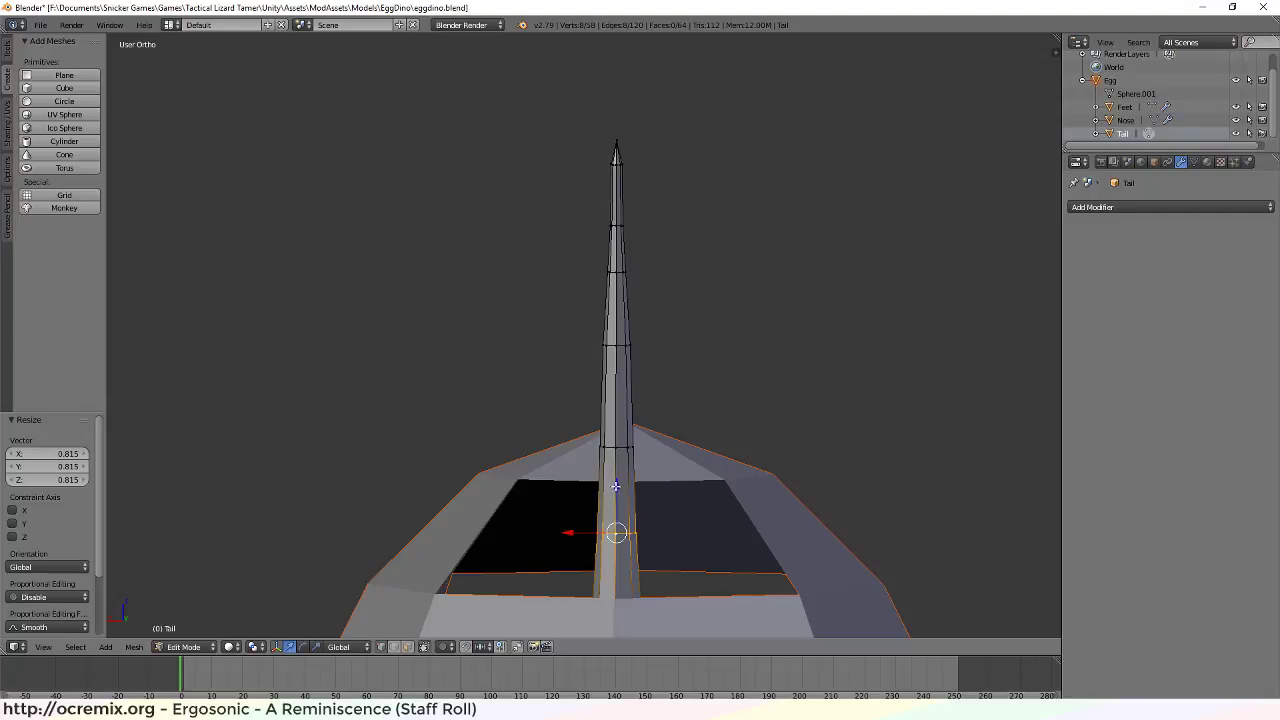
pyautogui.moveTo(615, 486); pyautogui.dragTo(617, 447)
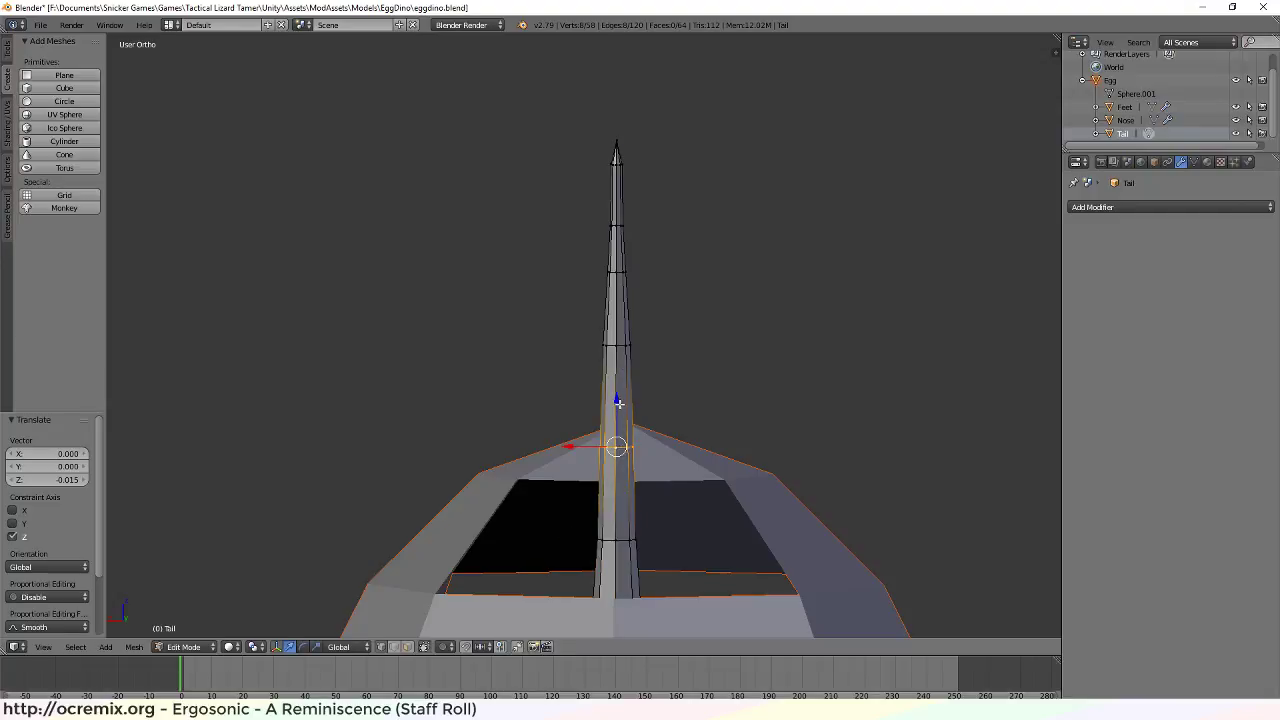
pyautogui.moveTo(618, 402); pyautogui.dragTo(619, 409)
# Lower the next two loops up the tail and raise the loop near the tip slightly
pyautogui.keyDown('alt'); pyautogui.rightClick(621, 345); pyautogui.keyUp('alt')
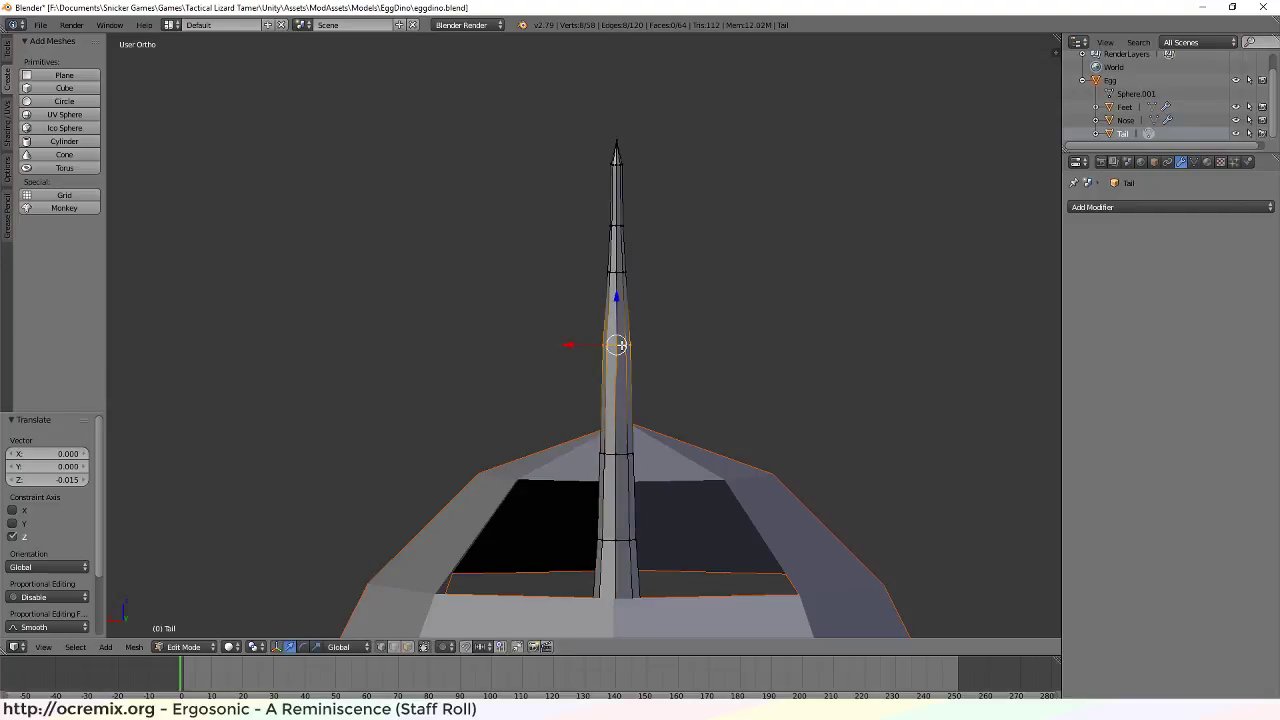
pyautogui.moveTo(618, 298); pyautogui.dragTo(618, 312)
pyautogui.keyDown('alt'); pyautogui.rightClick(620, 271); pyautogui.keyUp('alt')
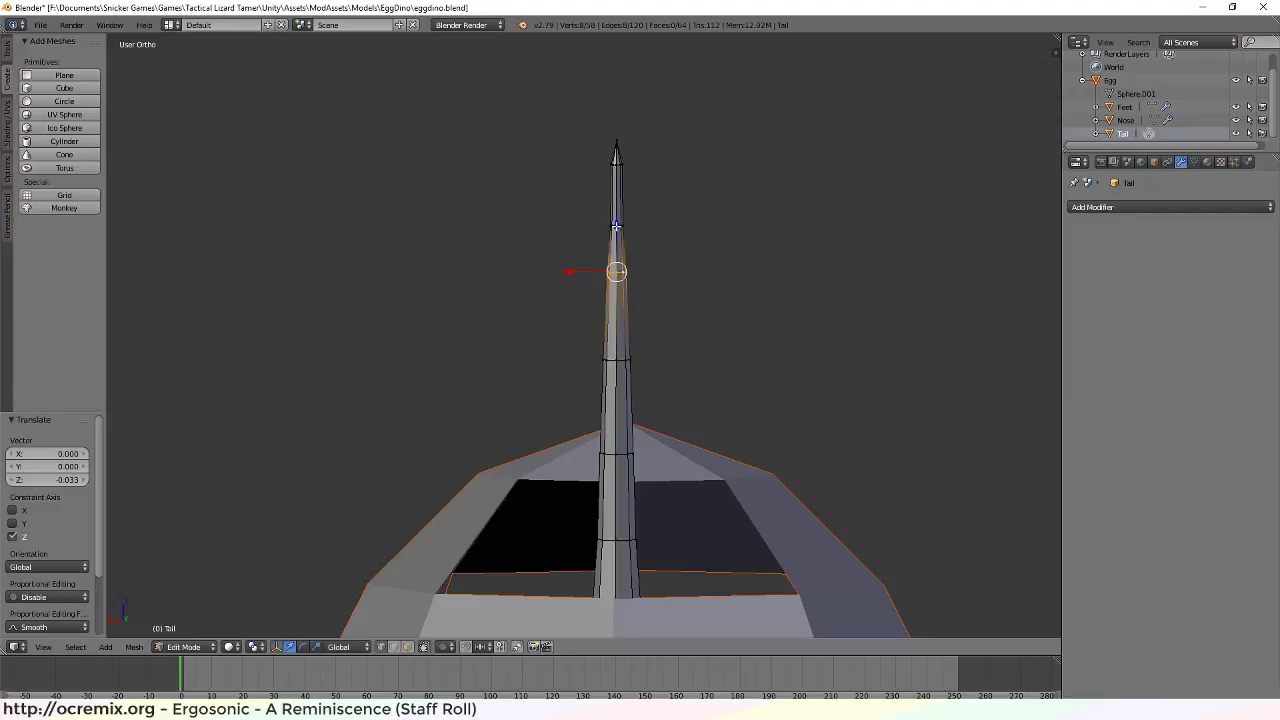
pyautogui.moveTo(616, 226); pyautogui.dragTo(617, 234)
pyautogui.keyDown('alt'); pyautogui.rightClick(618, 226); pyautogui.keyUp('alt')
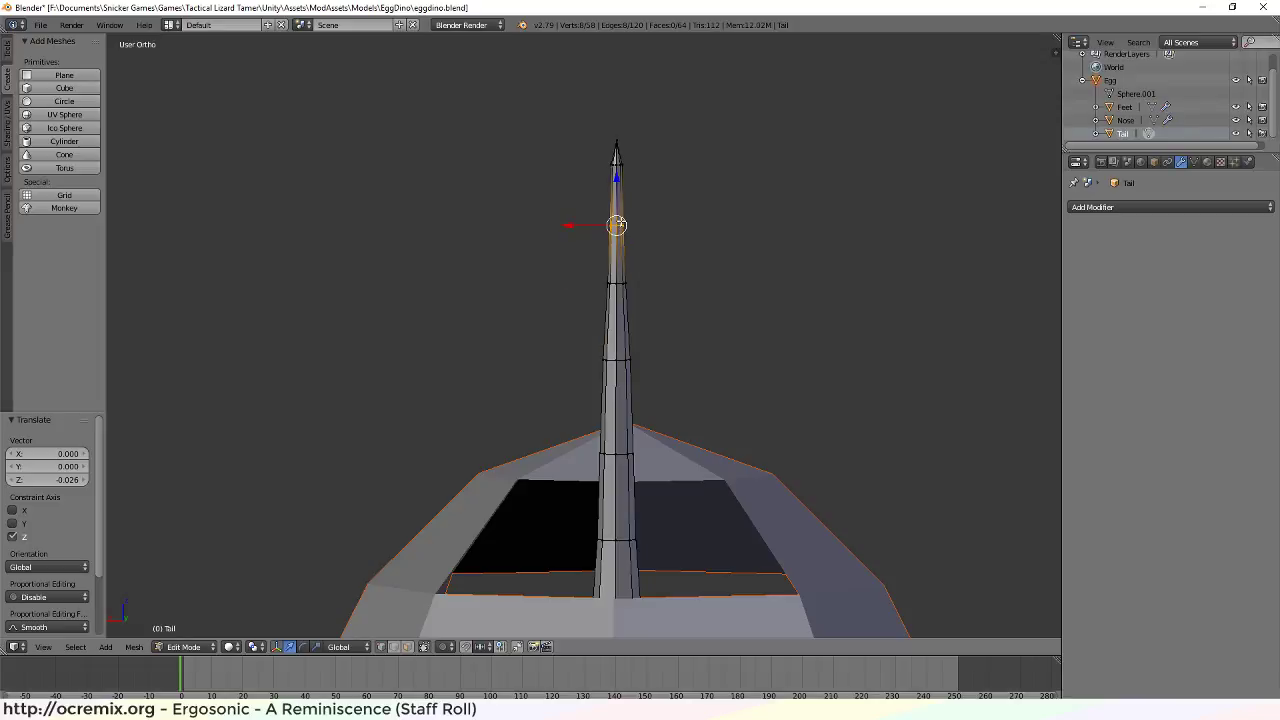
pyautogui.moveTo(616, 183); pyautogui.dragTo(615, 172)
# Scale the upper loop to 0.963 and the loop below it to 0.899
pyautogui.press('s')
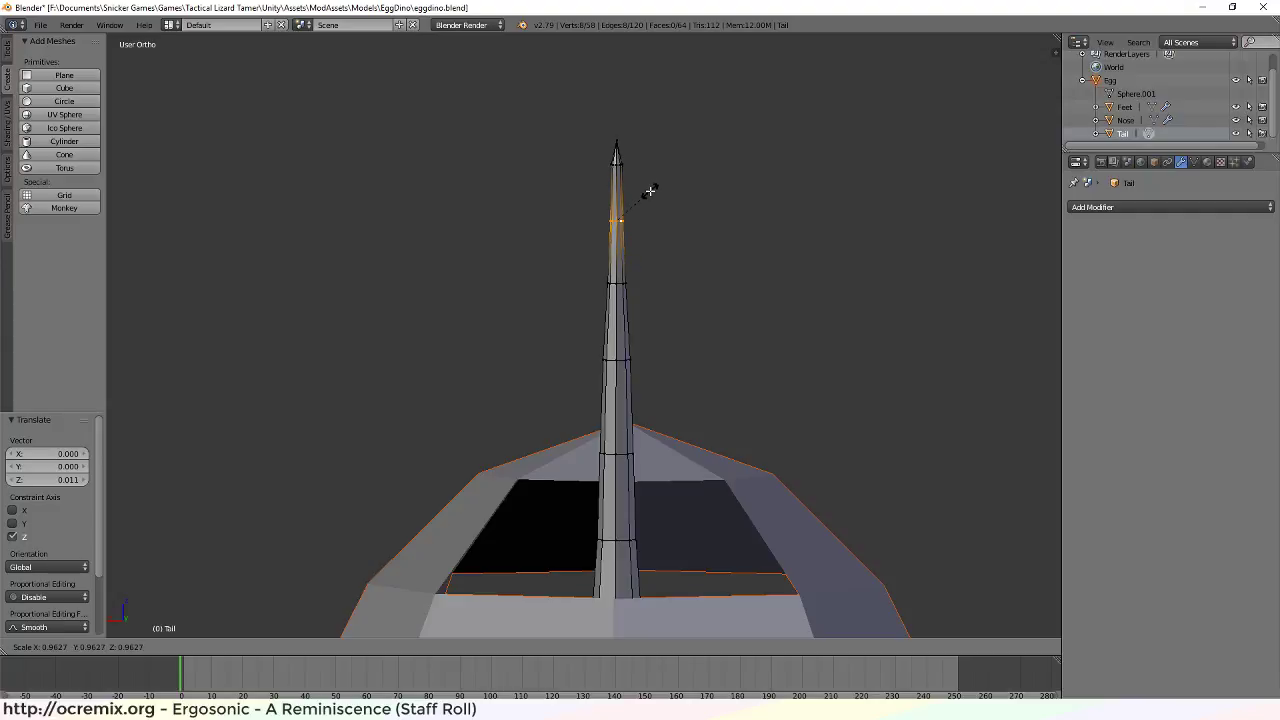
pyautogui.click(650, 190)
pyautogui.keyDown('alt'); pyautogui.rightClick(616, 283); pyautogui.keyUp('alt')
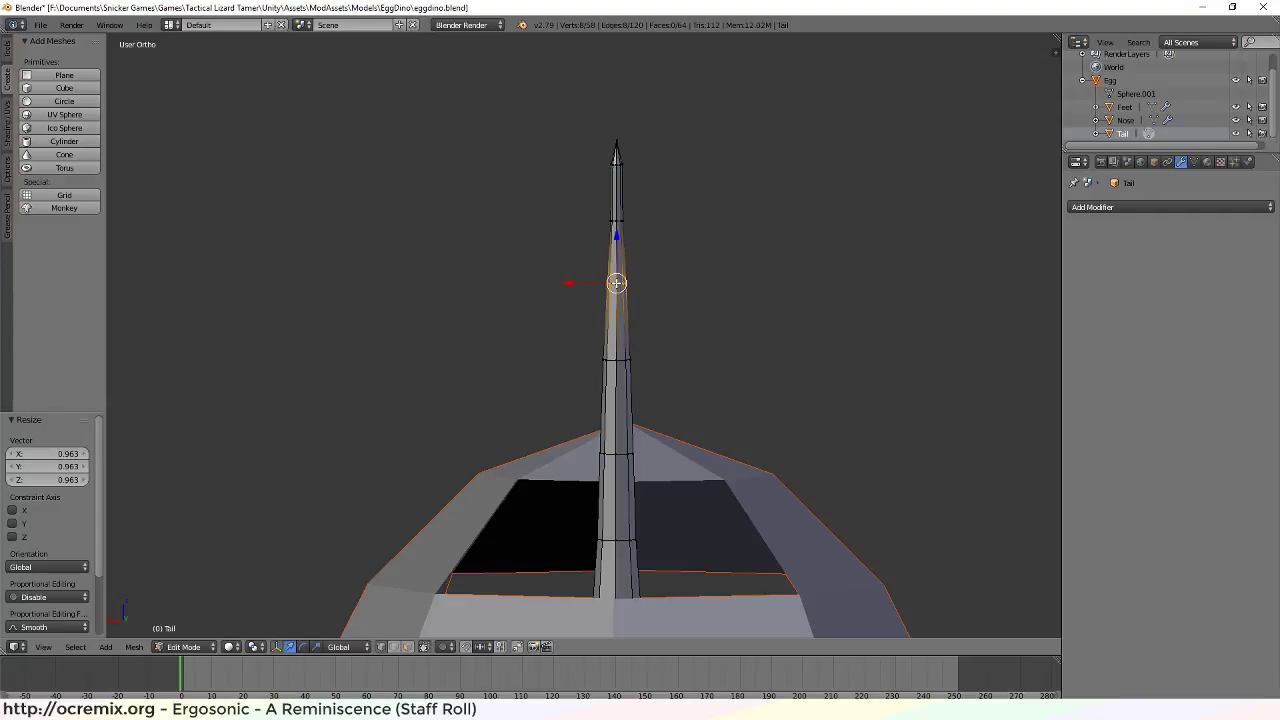
pyautogui.press('s')
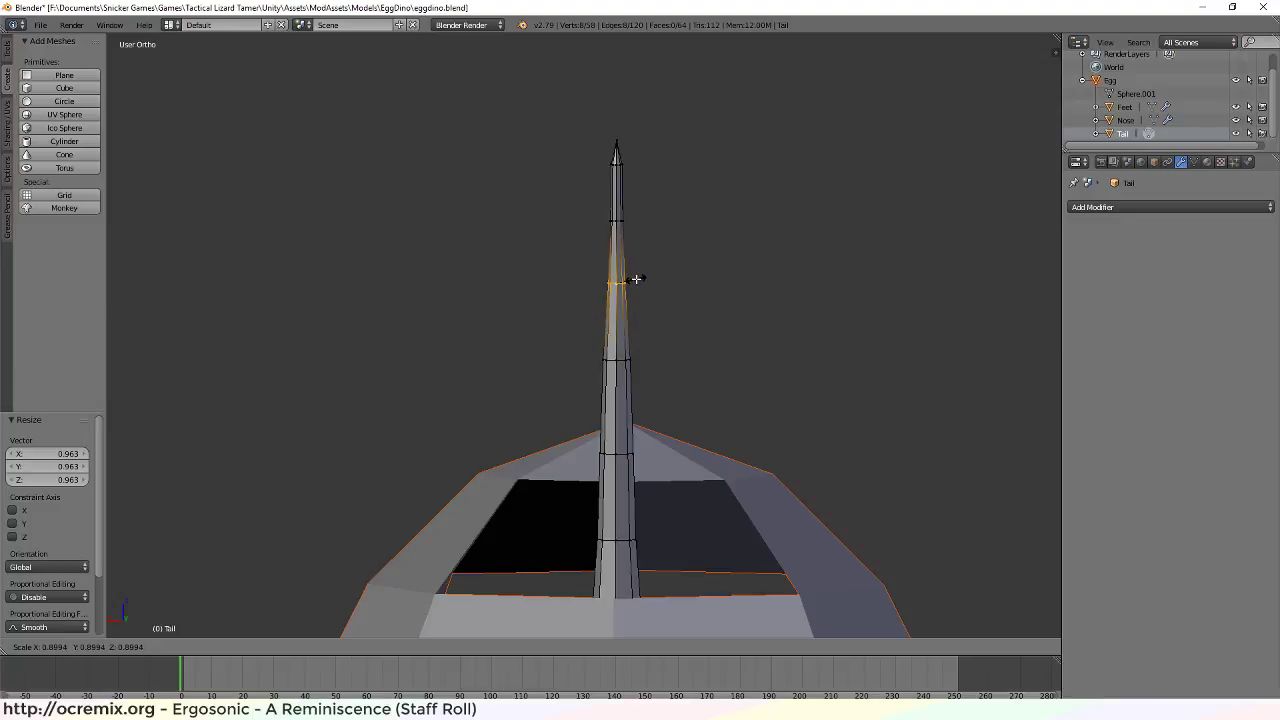
pyautogui.click(636, 279)
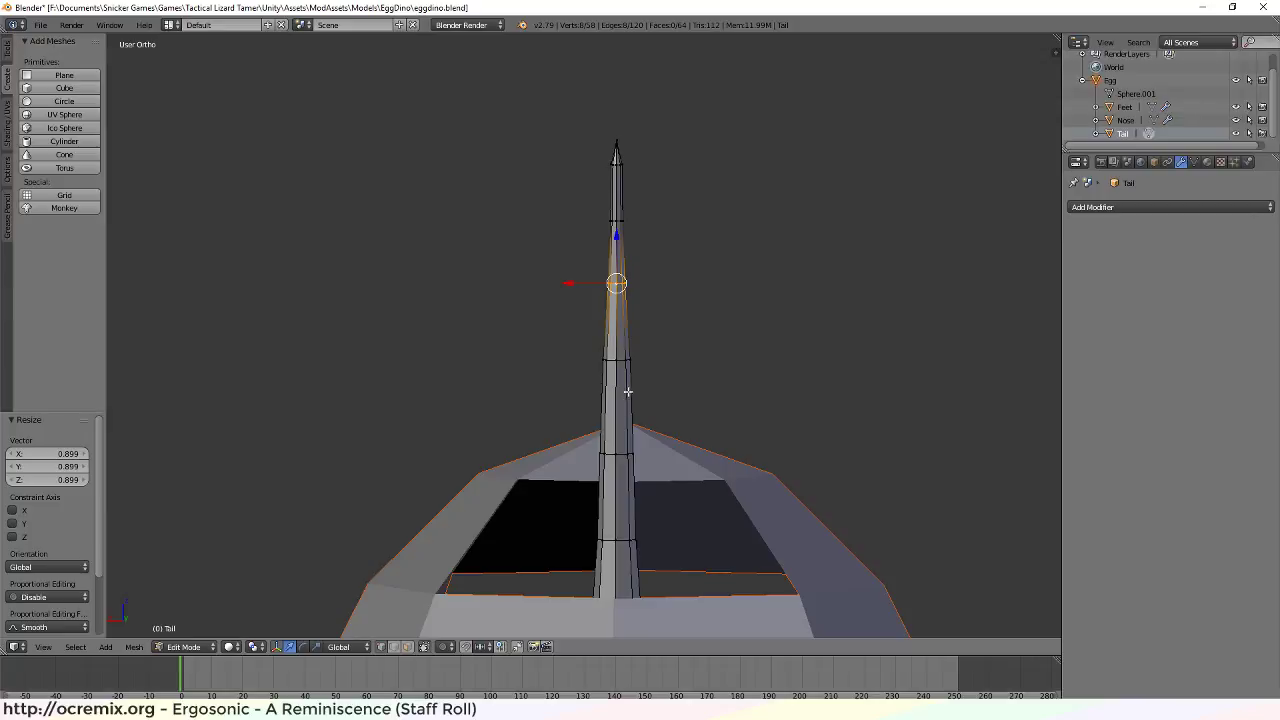
pyautogui.moveTo(495, 368); pyautogui.dragTo(518, 397, button='middle')
pyautogui.rightClick(623, 551)
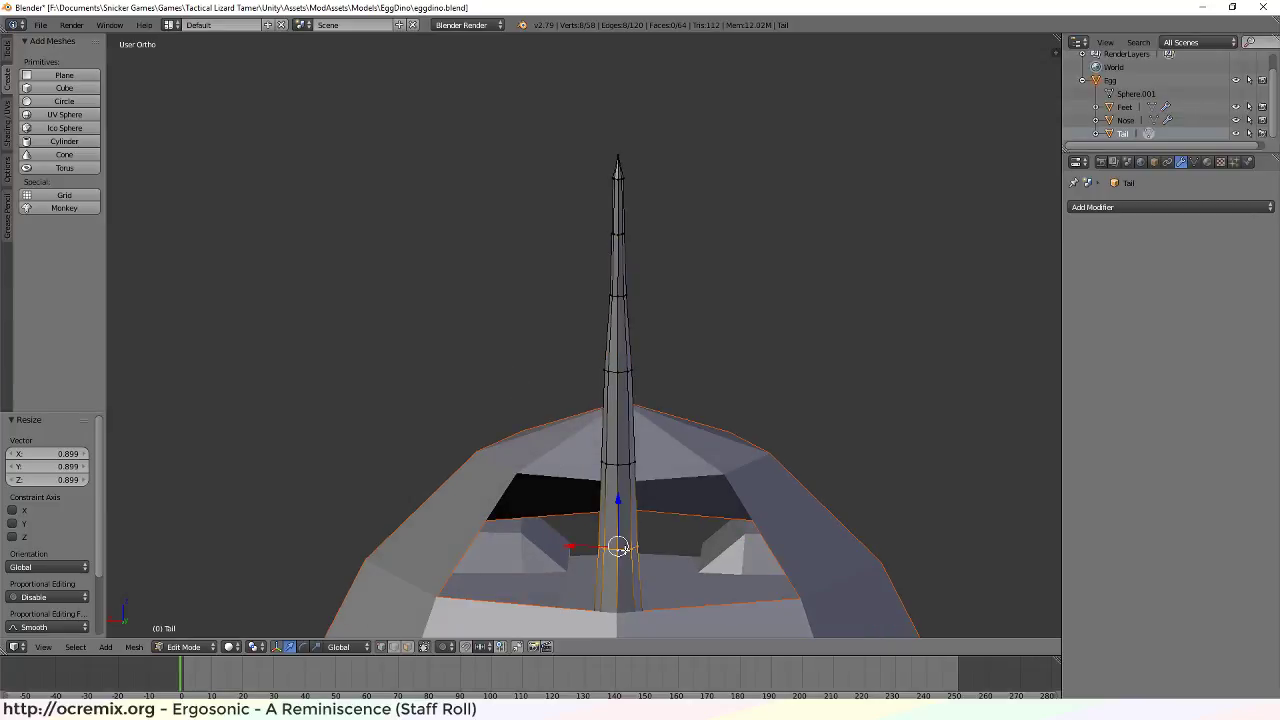
pyautogui.rightClick(622, 465)
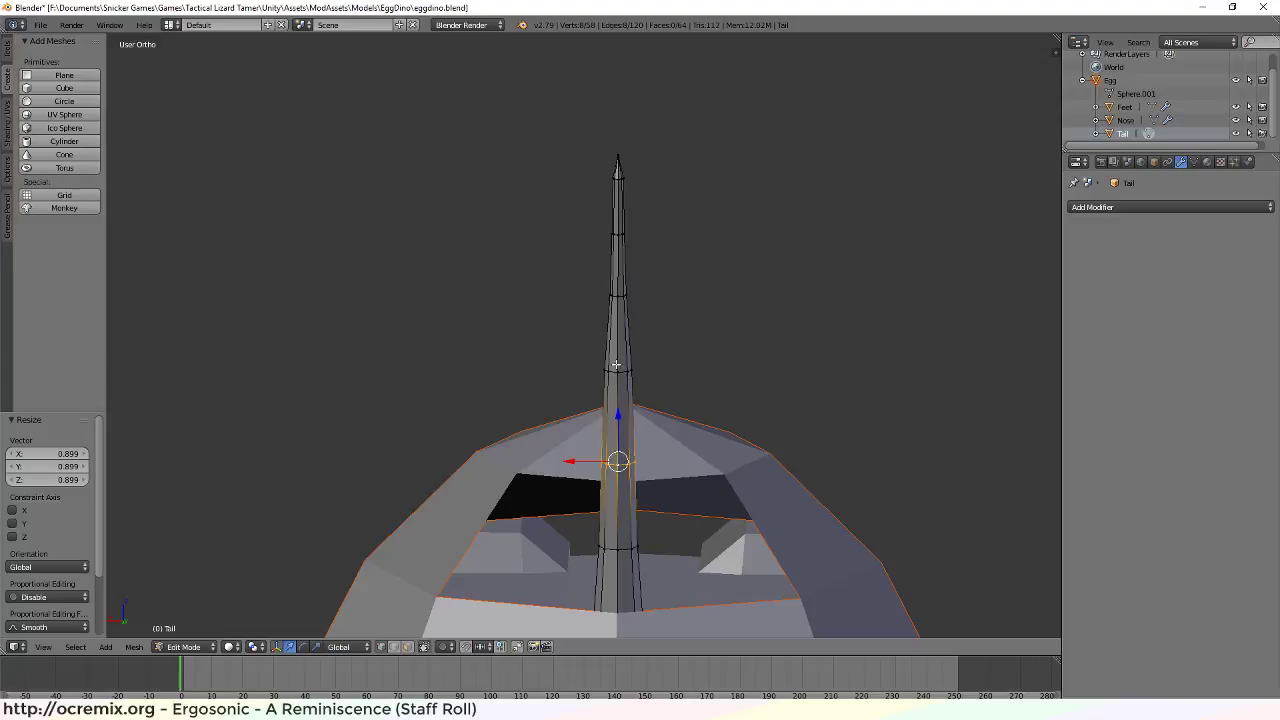
pyautogui.rightClick(622, 550)
pyautogui.keyDown('alt'); pyautogui.keyDown('shift'); pyautogui.rightClick(621, 465); pyautogui.keyUp('shift'); pyautogui.keyUp('alt')
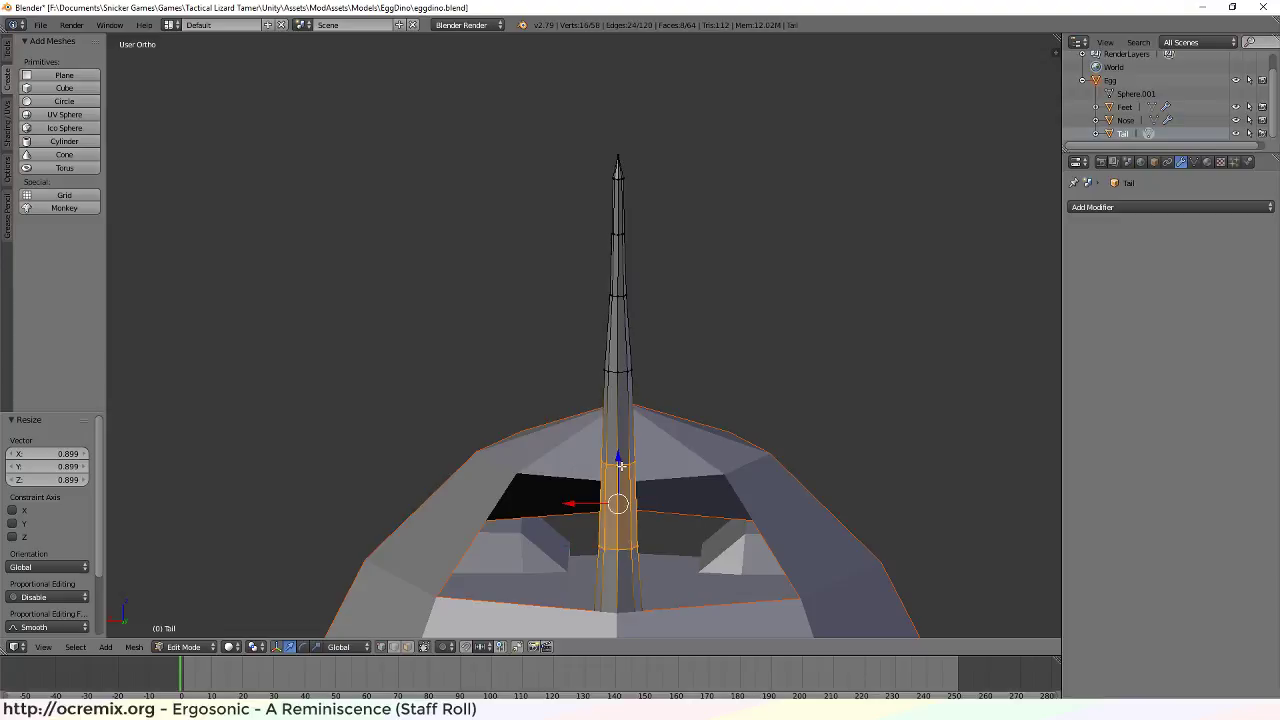
pyautogui.keyDown('alt'); pyautogui.keyDown('shift'); pyautogui.rightClick(625, 371); pyautogui.keyUp('shift'); pyautogui.keyUp('alt')
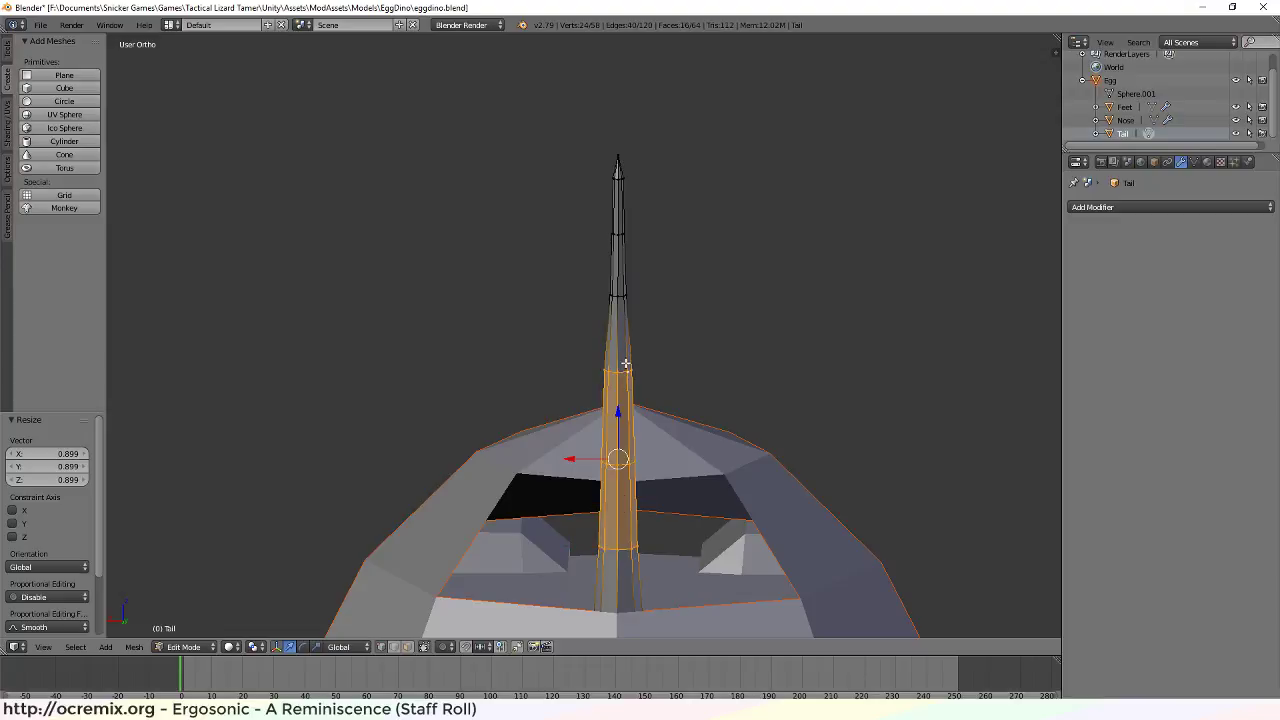
pyautogui.keyDown('alt'); pyautogui.keyDown('shift'); pyautogui.rightClick(620, 296); pyautogui.keyUp('shift'); pyautogui.keyUp('alt')
pyautogui.keyDown('alt'); pyautogui.keyDown('shift'); pyautogui.rightClick(619, 240); pyautogui.keyUp('shift'); pyautogui.keyUp('alt')
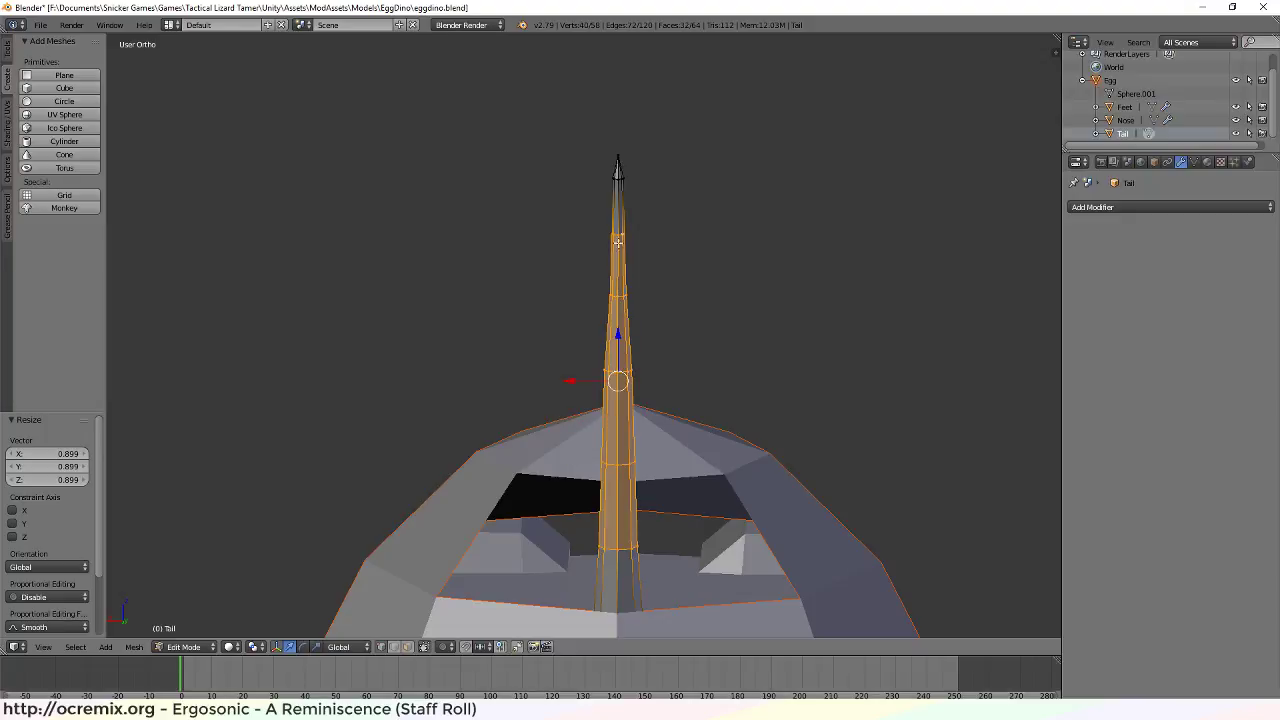
pyautogui.press('x')
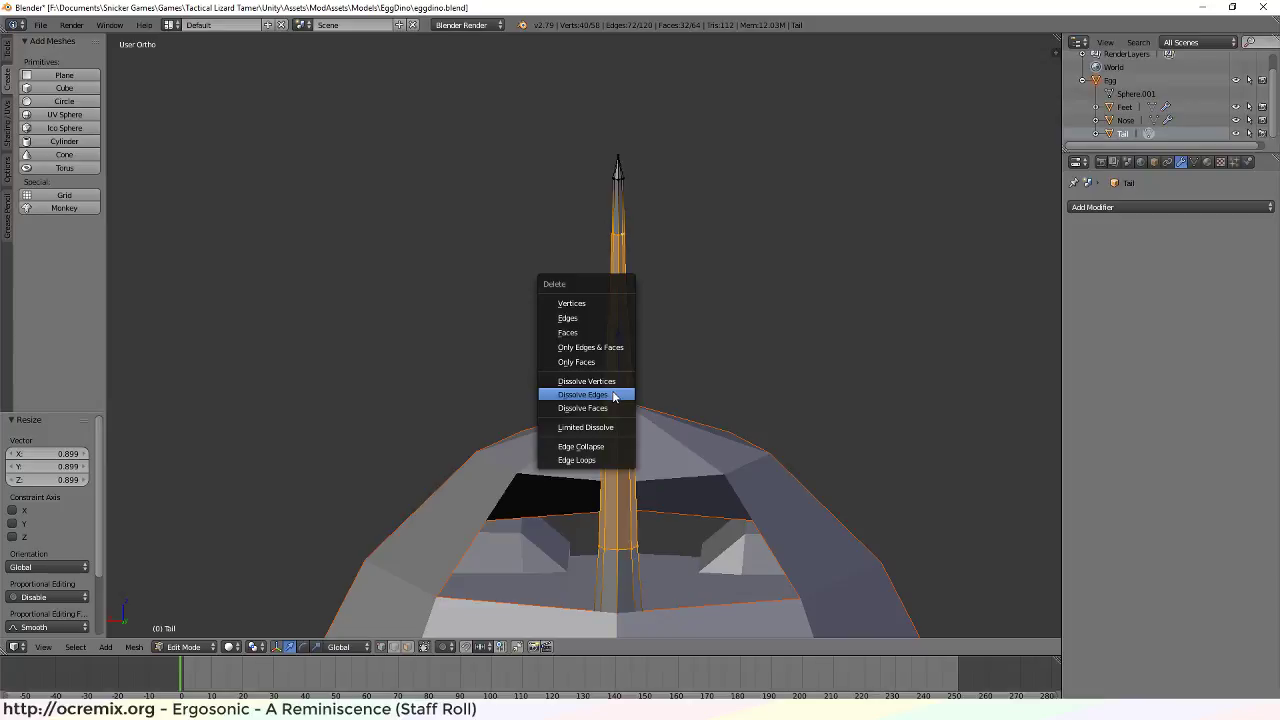
pyautogui.click(613, 396)
pyautogui.moveTo(492, 266); pyautogui.dragTo(560, 286, button='middle')
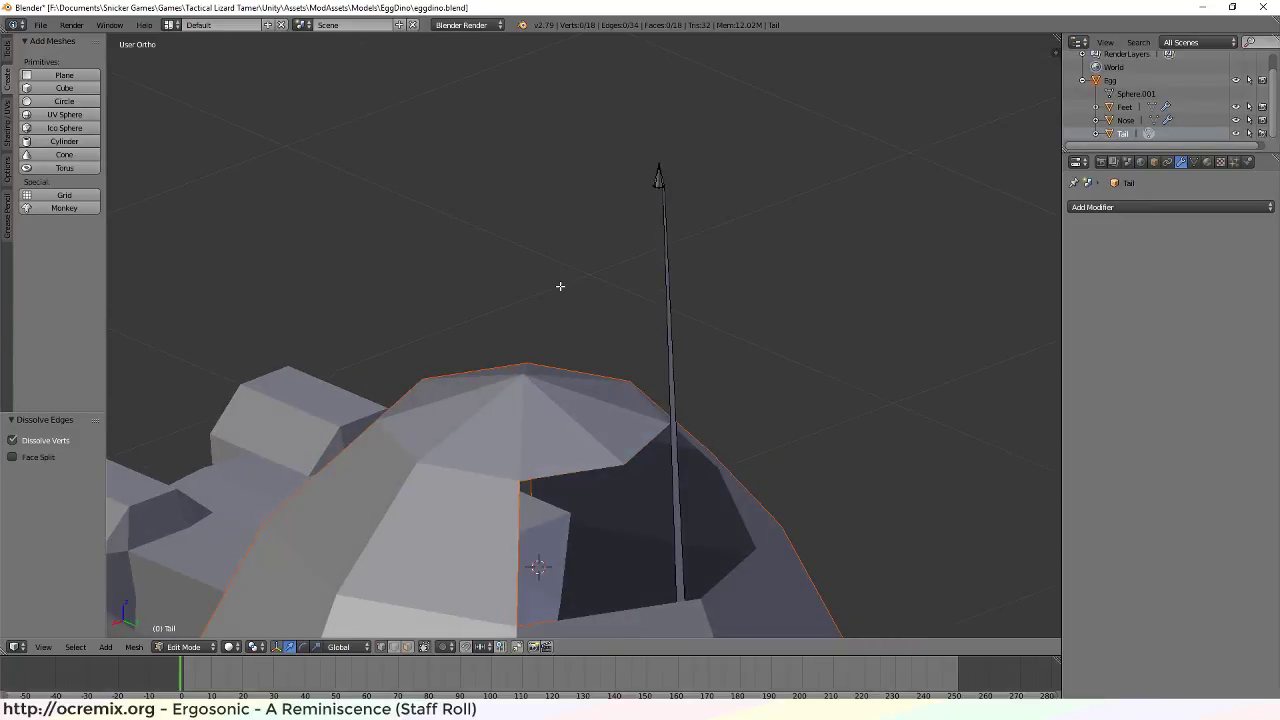
# Undo the previous dissolve, then dissolve the edge loop near the tail tip
pyautogui.hotkey('ctrl', 'z')
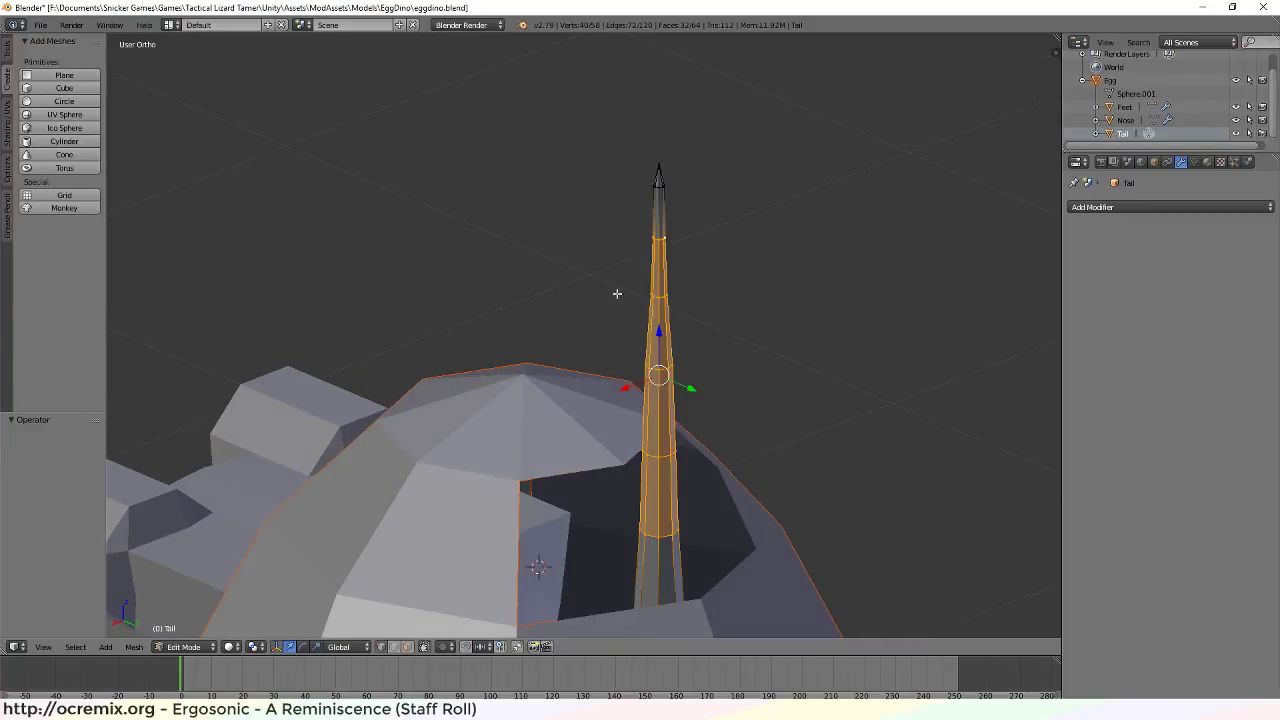
pyautogui.scroll(3, 723, 429)
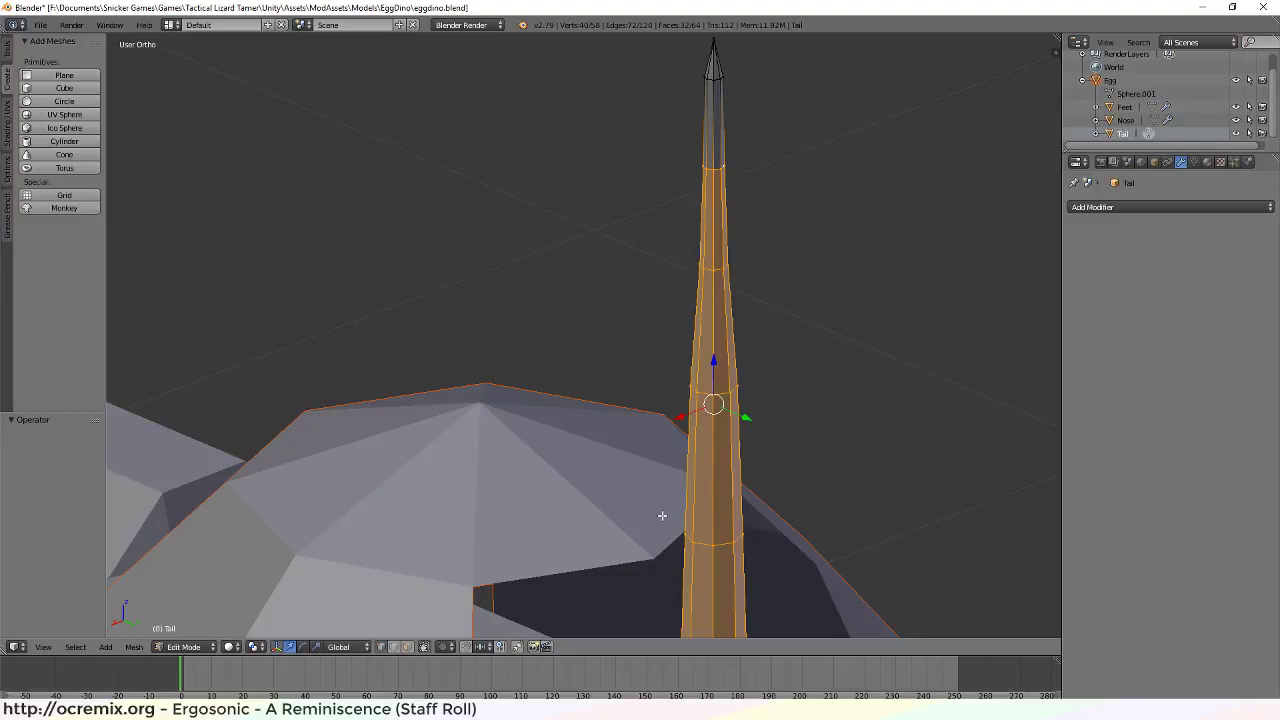
pyautogui.moveTo(663, 517); pyautogui.dragTo(752, 535, button='middle')
pyautogui.moveTo(731, 245); pyautogui.dragTo(761, 266, button='middle')
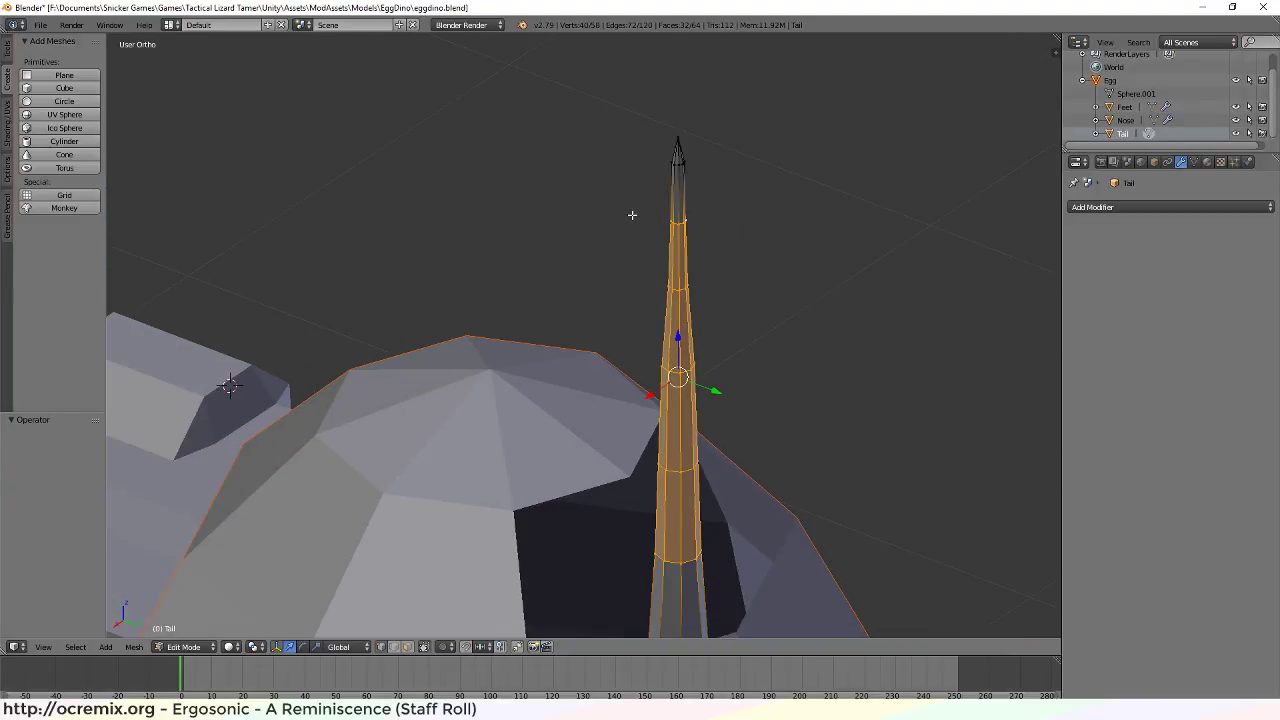
pyautogui.moveTo(821, 293); pyautogui.dragTo(660, 280, button='middle')
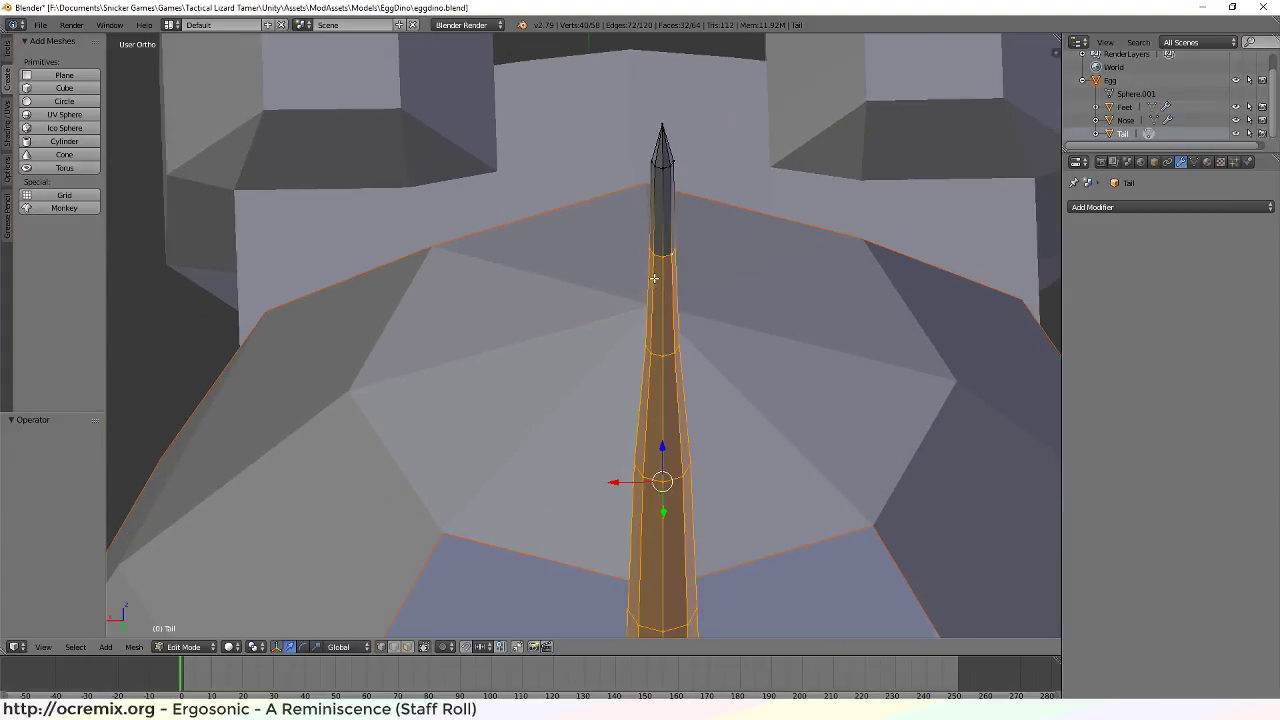
pyautogui.keyDown('alt'); pyautogui.rightClick(659, 253); pyautogui.keyUp('alt')
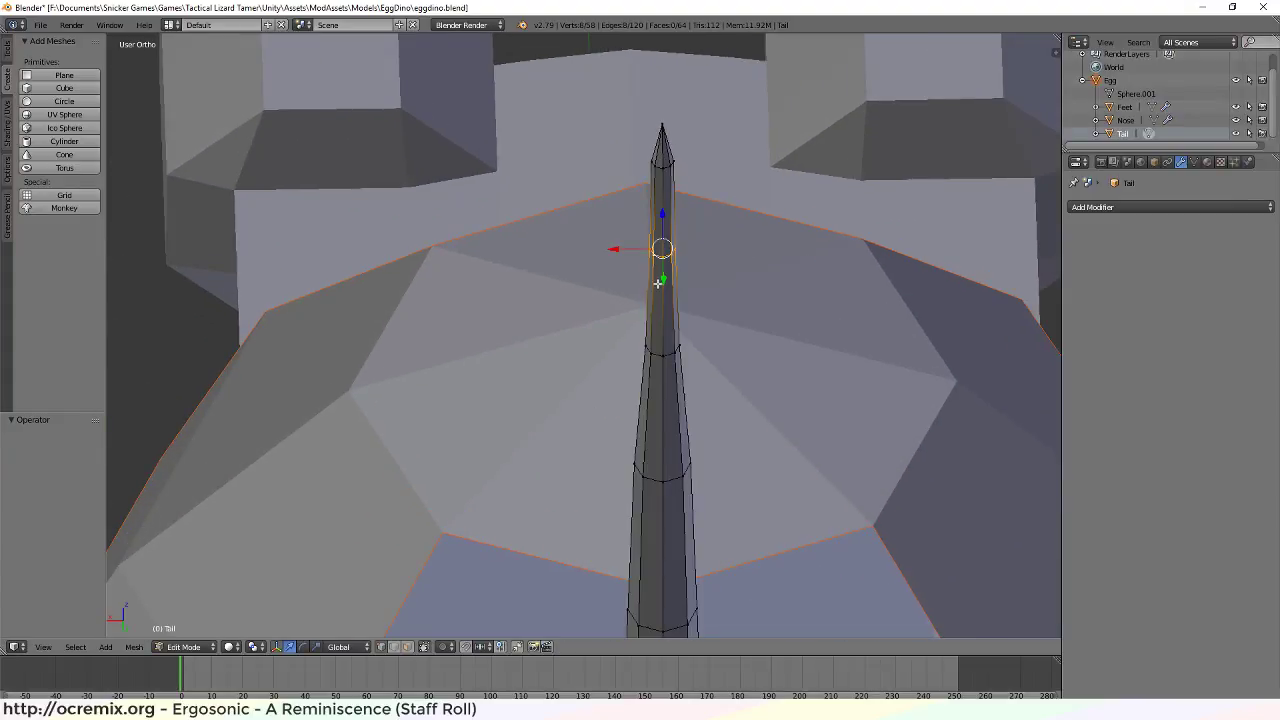
pyautogui.press('x')
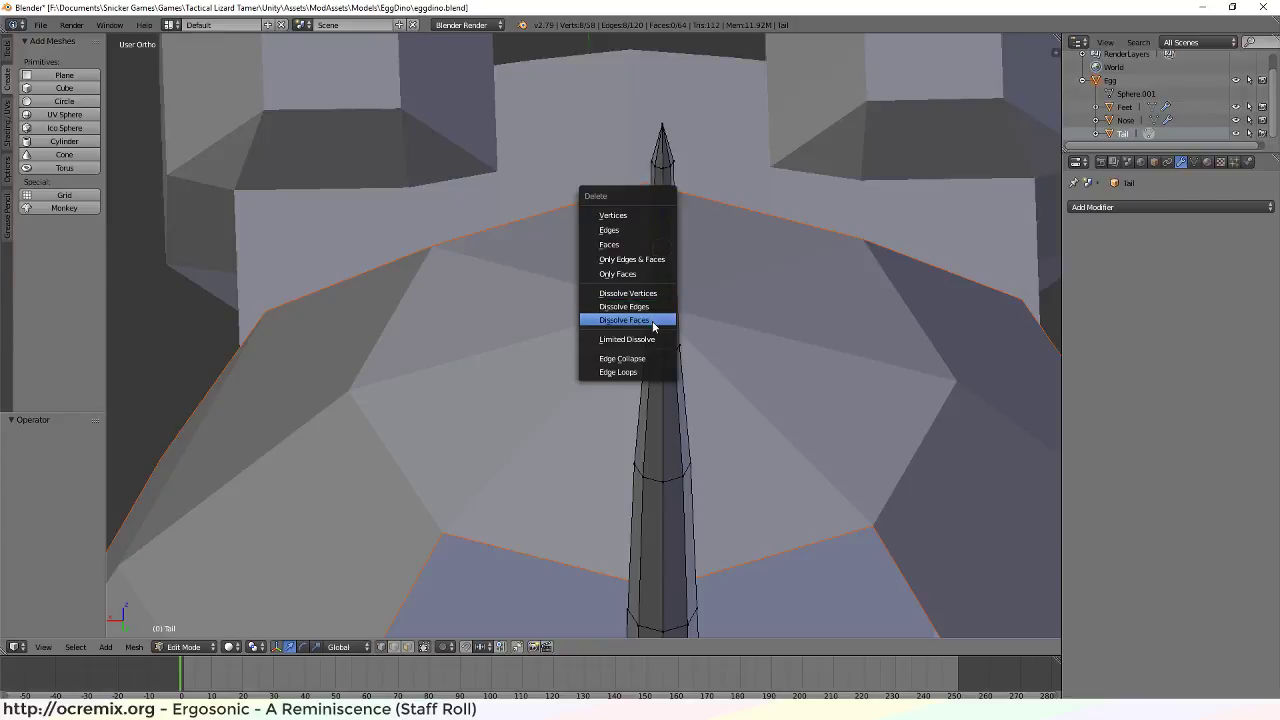
pyautogui.click(645, 307)
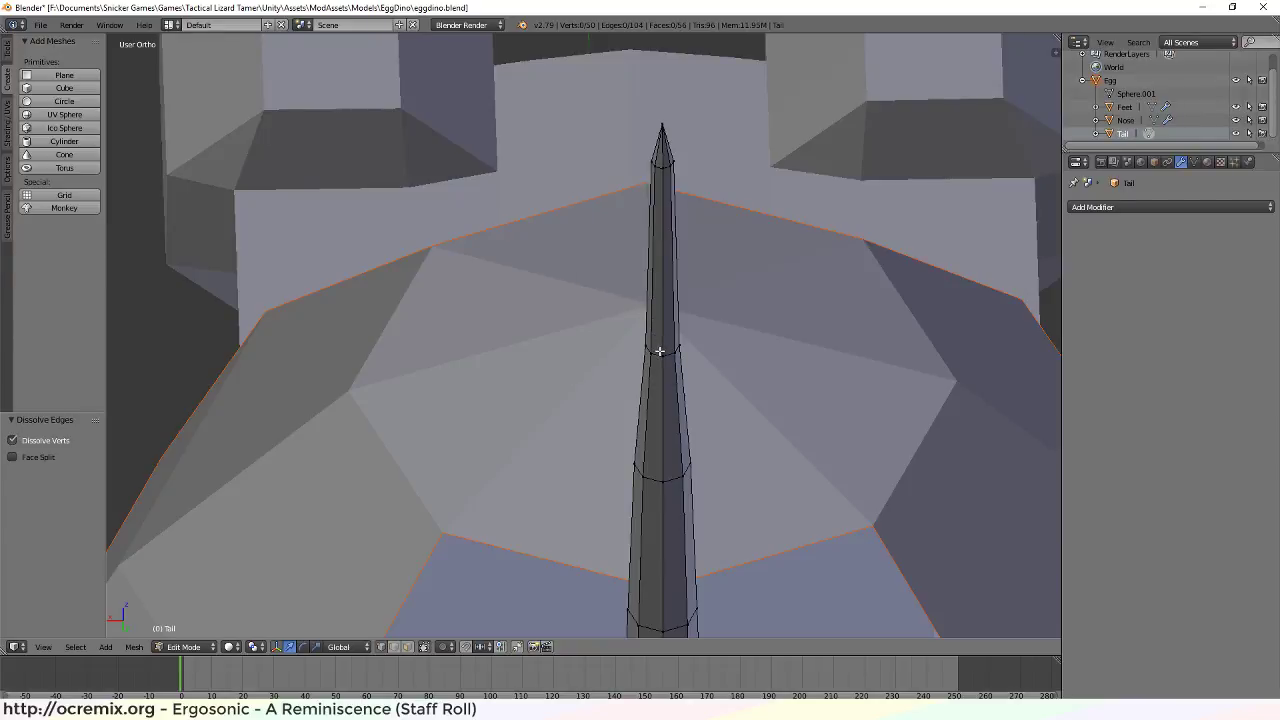
# Dissolve two more edge loops further down the tail
pyautogui.keyDown('alt'); pyautogui.rightClick(655, 353); pyautogui.keyUp('alt')
pyautogui.press('x')
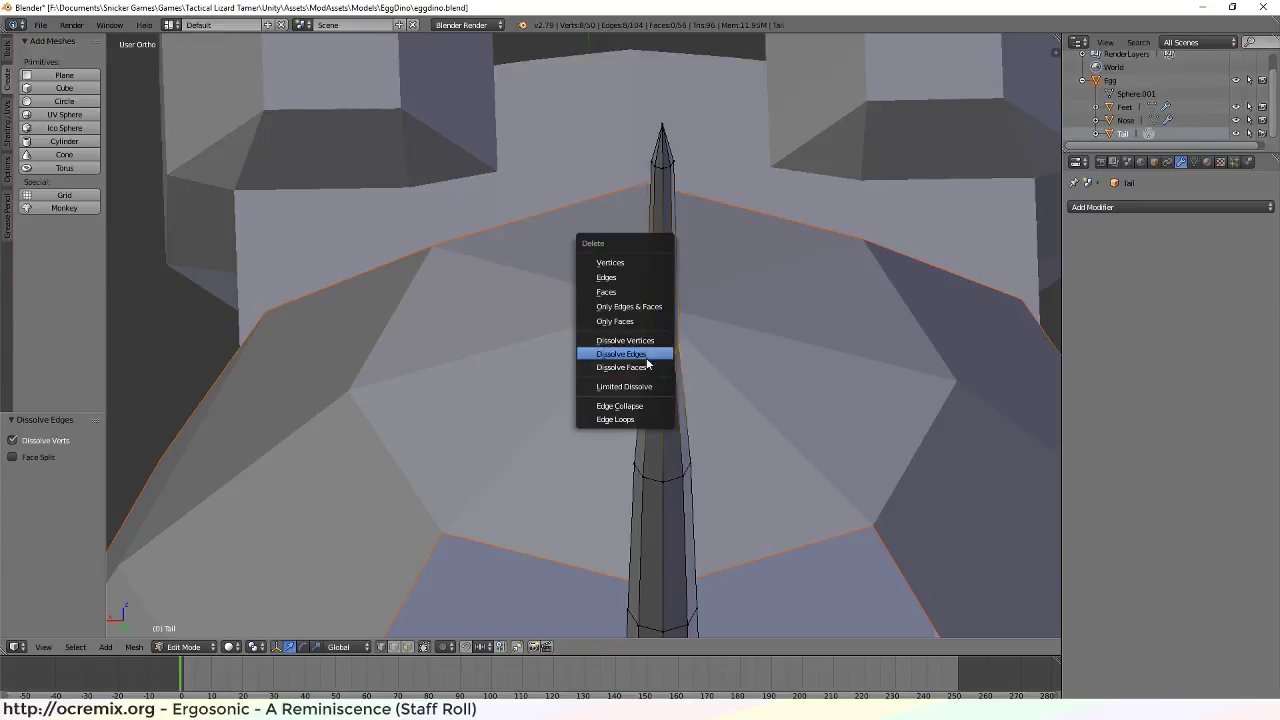
pyautogui.click(646, 357)
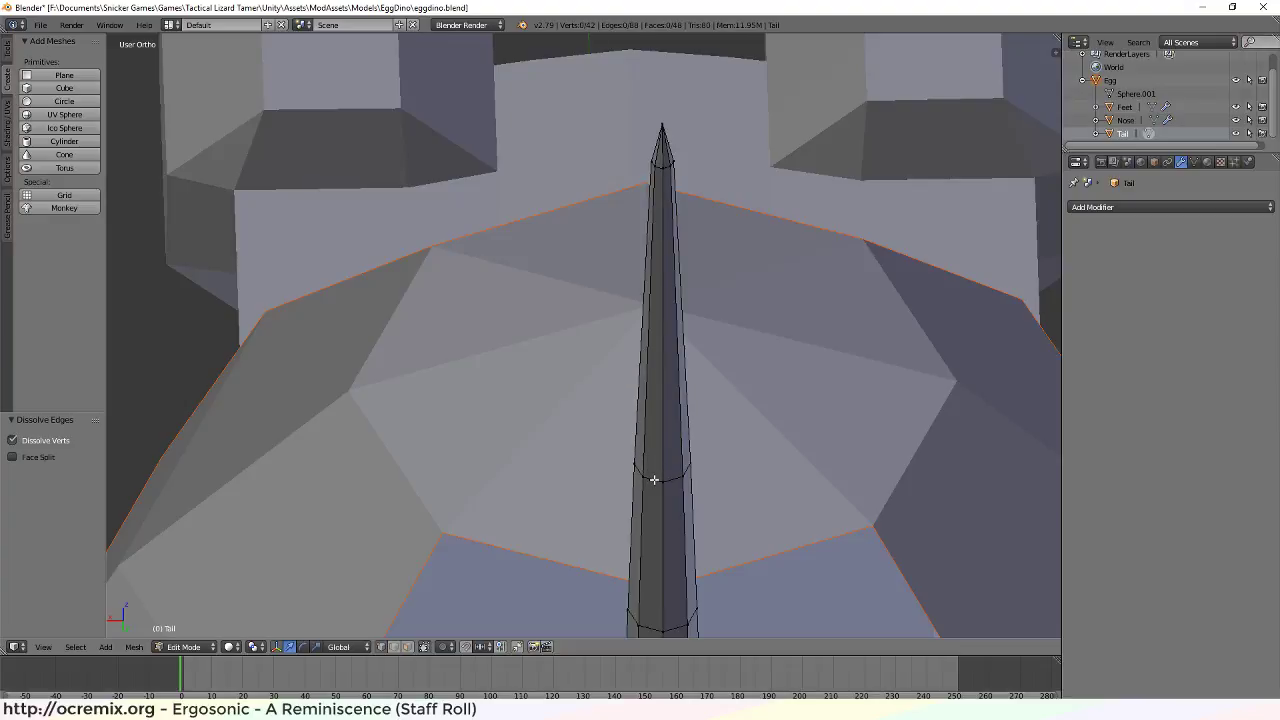
pyautogui.keyDown('alt'); pyautogui.rightClick(654, 480); pyautogui.keyUp('alt')
pyautogui.press('x')
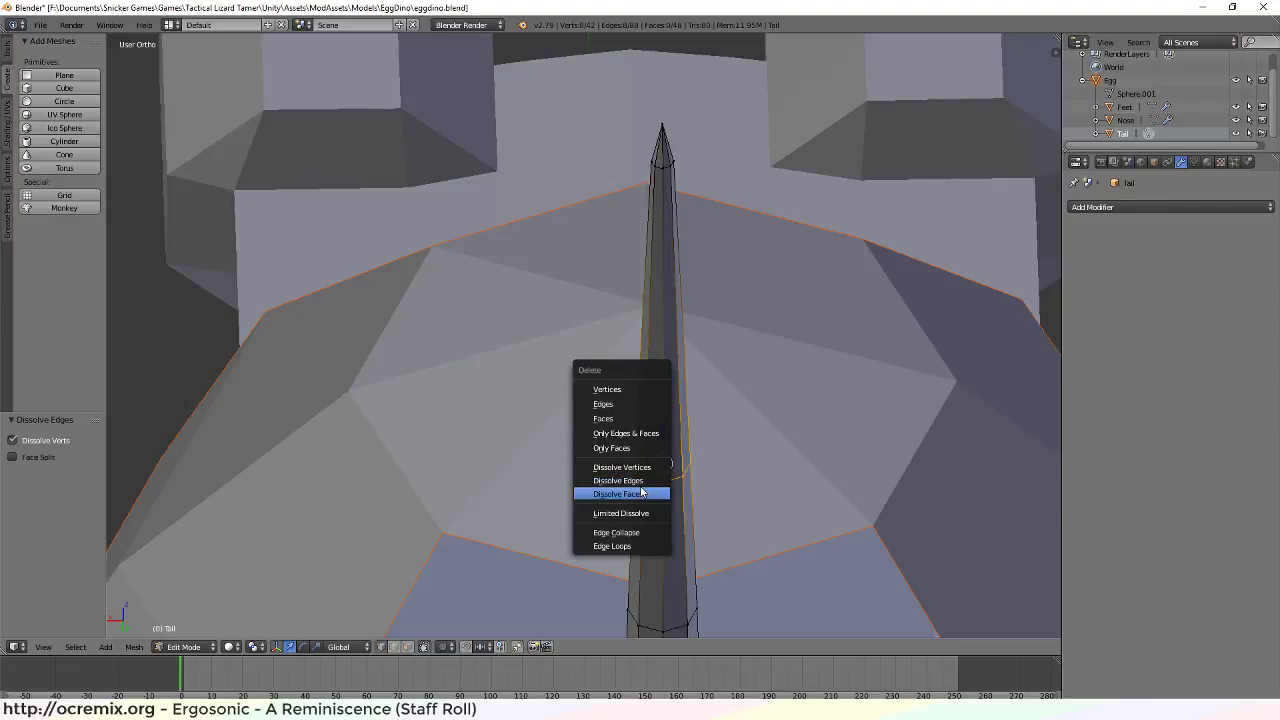
pyautogui.click(645, 480)
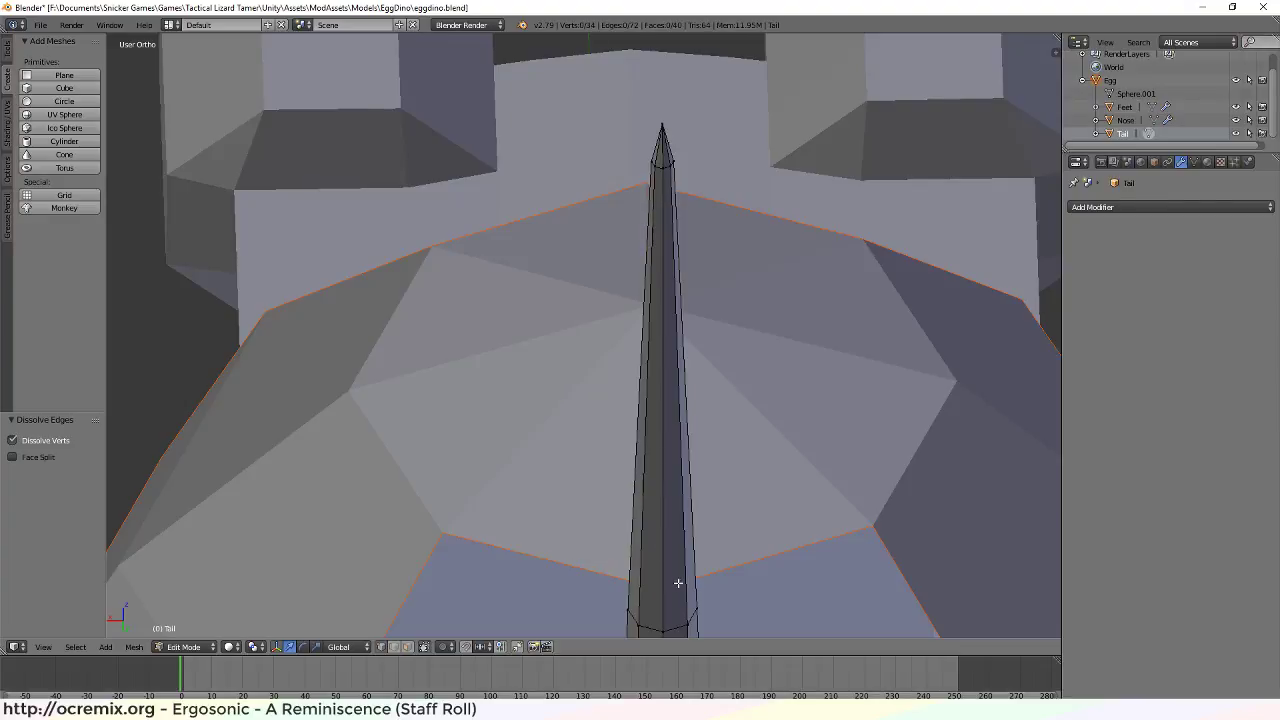
# Dissolve the last two loops near the base, leaving 18 vertices, 40 edges, 24 faces
pyautogui.moveTo(678, 582); pyautogui.dragTo(680, 283, button='middle')
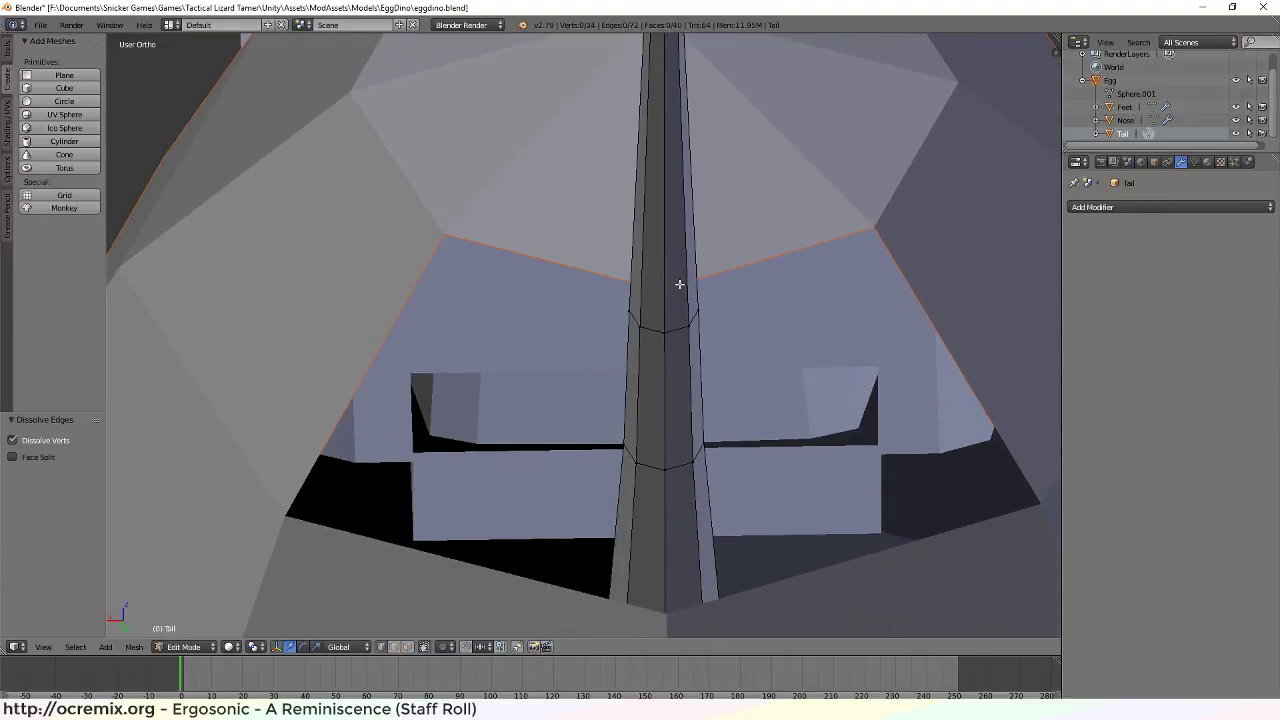
pyautogui.keyDown('alt'); pyautogui.rightClick(652, 328); pyautogui.keyUp('alt')
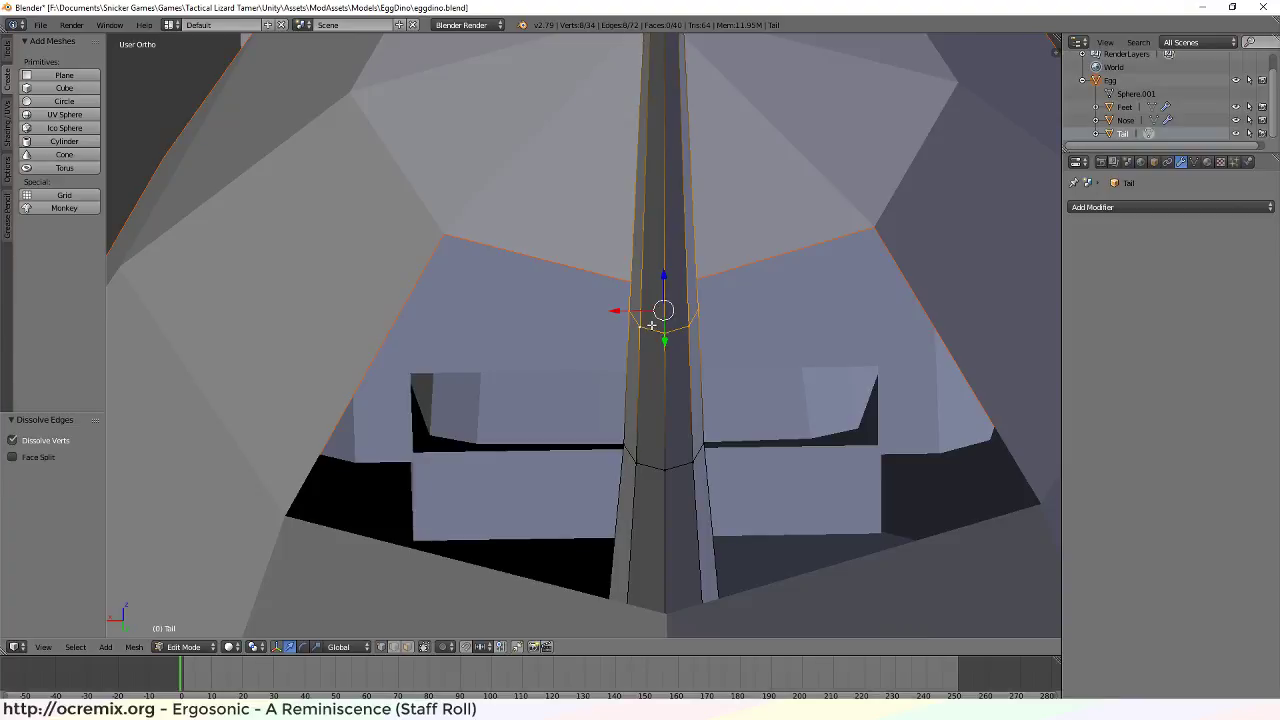
pyautogui.press('x')
pyautogui.click(645, 336)
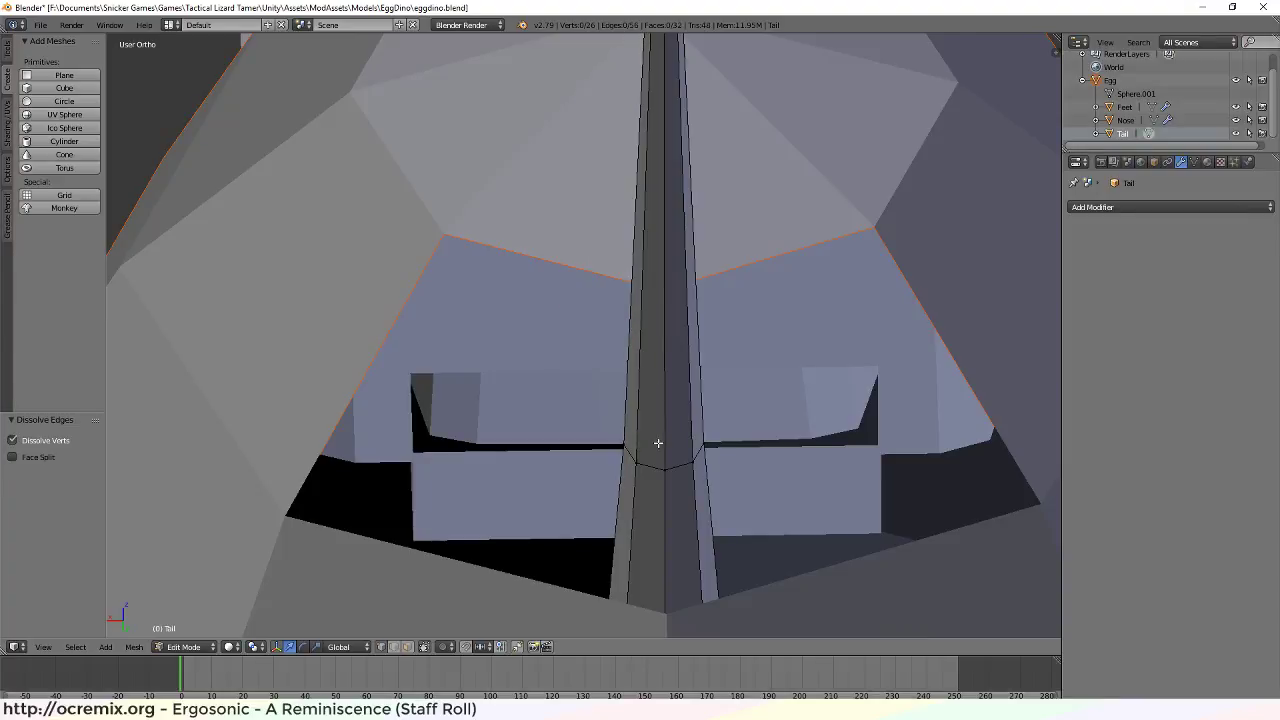
pyautogui.keyDown('alt'); pyautogui.rightClick(656, 469); pyautogui.keyUp('alt')
pyautogui.press('x')
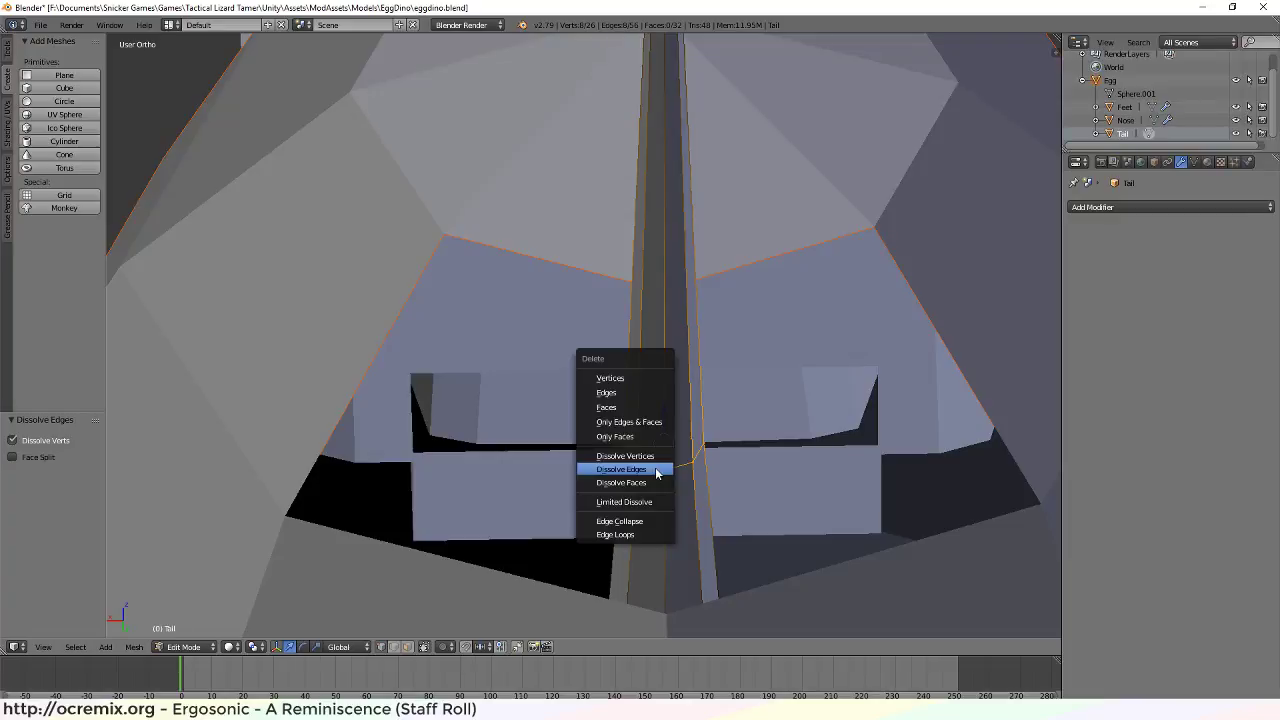
pyautogui.click(654, 469)
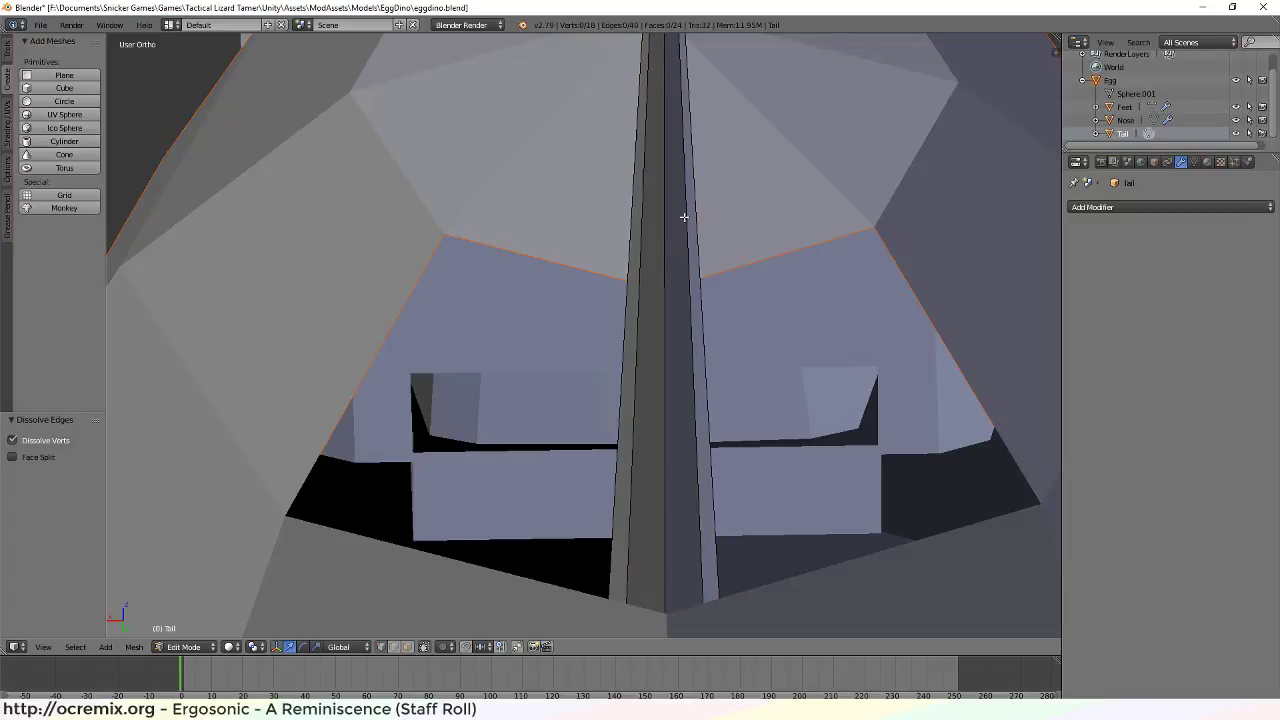
pyautogui.scroll(-8, 684, 216)
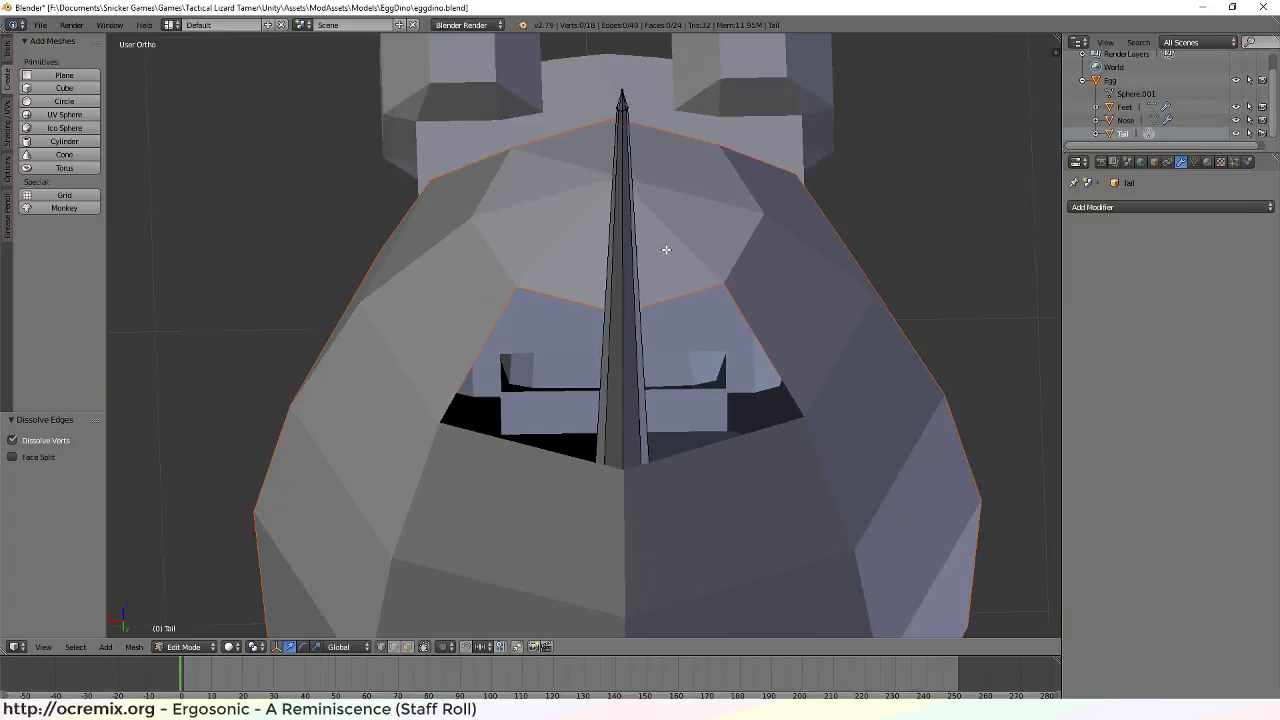
pyautogui.scroll(-4, 662, 325)
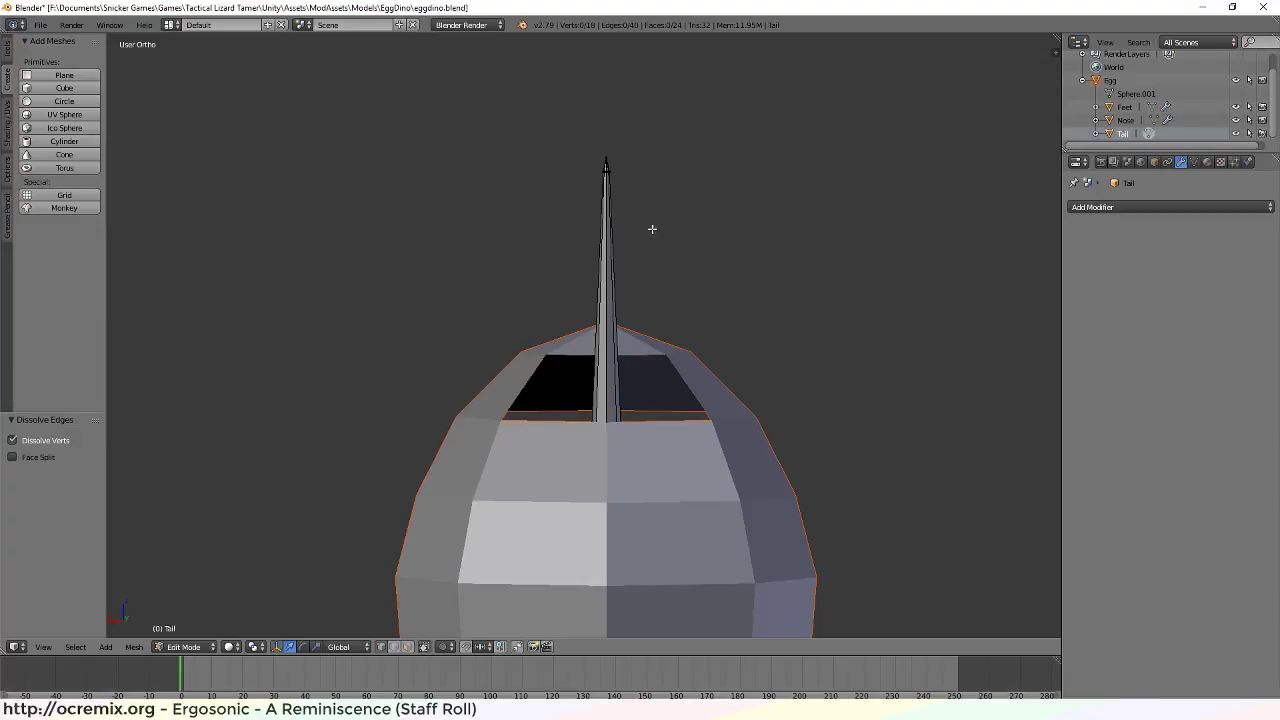
pyautogui.moveTo(652, 229)
pyautogui.mouseDown(button='middle')
pyautogui.moveTo(677, 249)
pyautogui.moveTo(526, 277)
pyautogui.moveTo(646, 291)
pyautogui.moveTo(566, 271)
pyautogui.moveTo(660, 194)
pyautogui.moveTo(650, 250)
pyautogui.mouseUp(button='middle')
pyautogui.scroll(2, 673, 224)
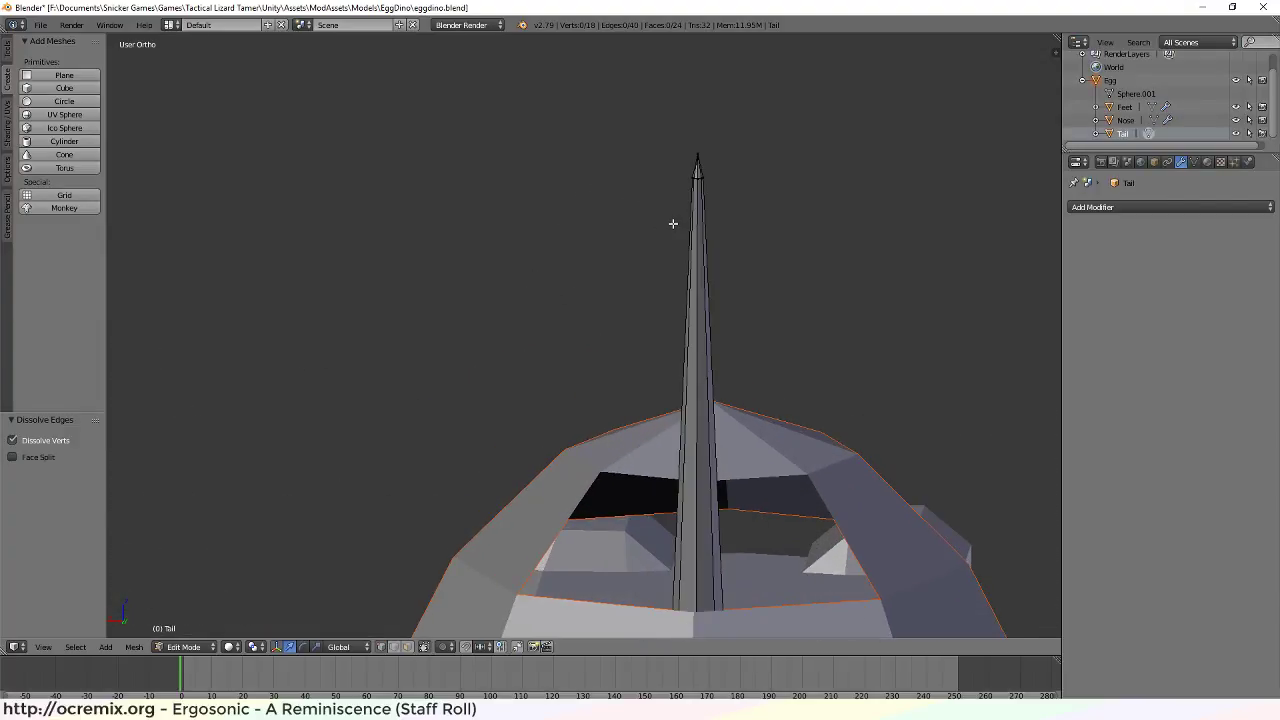
pyautogui.moveTo(757, 134); pyautogui.dragTo(710, 281, button='middle')
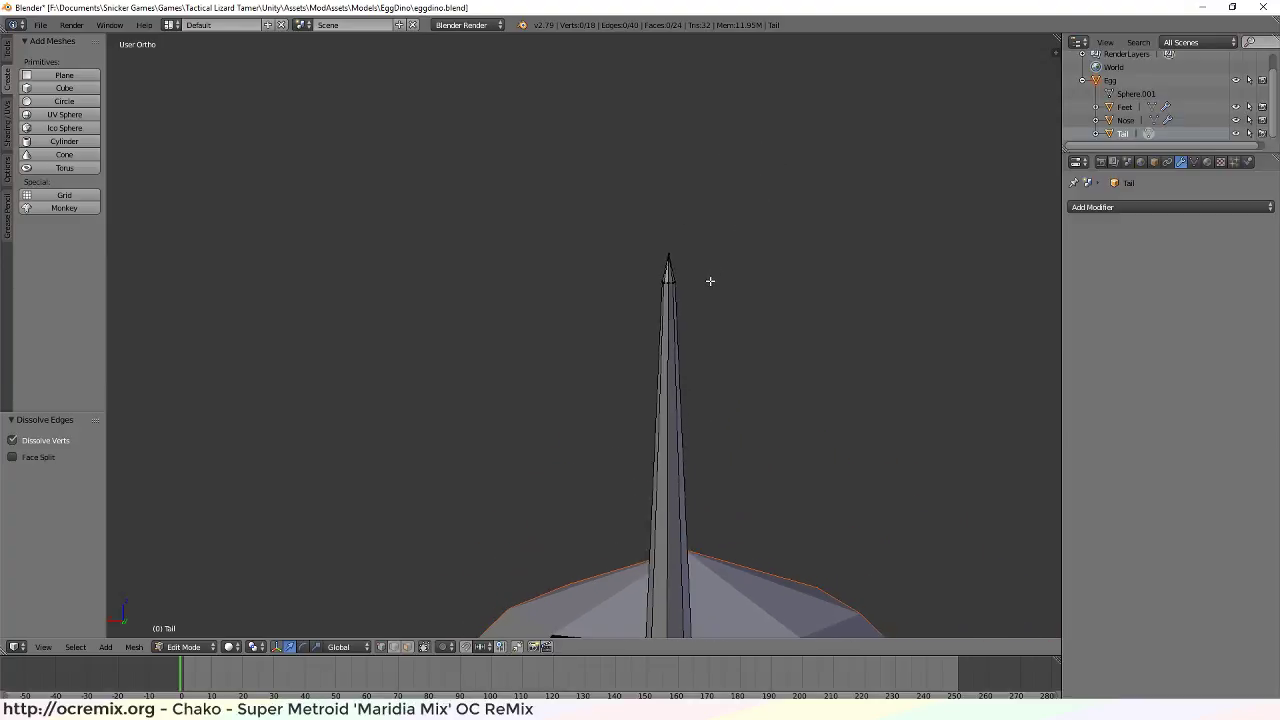
# In front view, turn off Limit Selection to Visible and select the tail-tip vertices
pyautogui.press('KP_1')
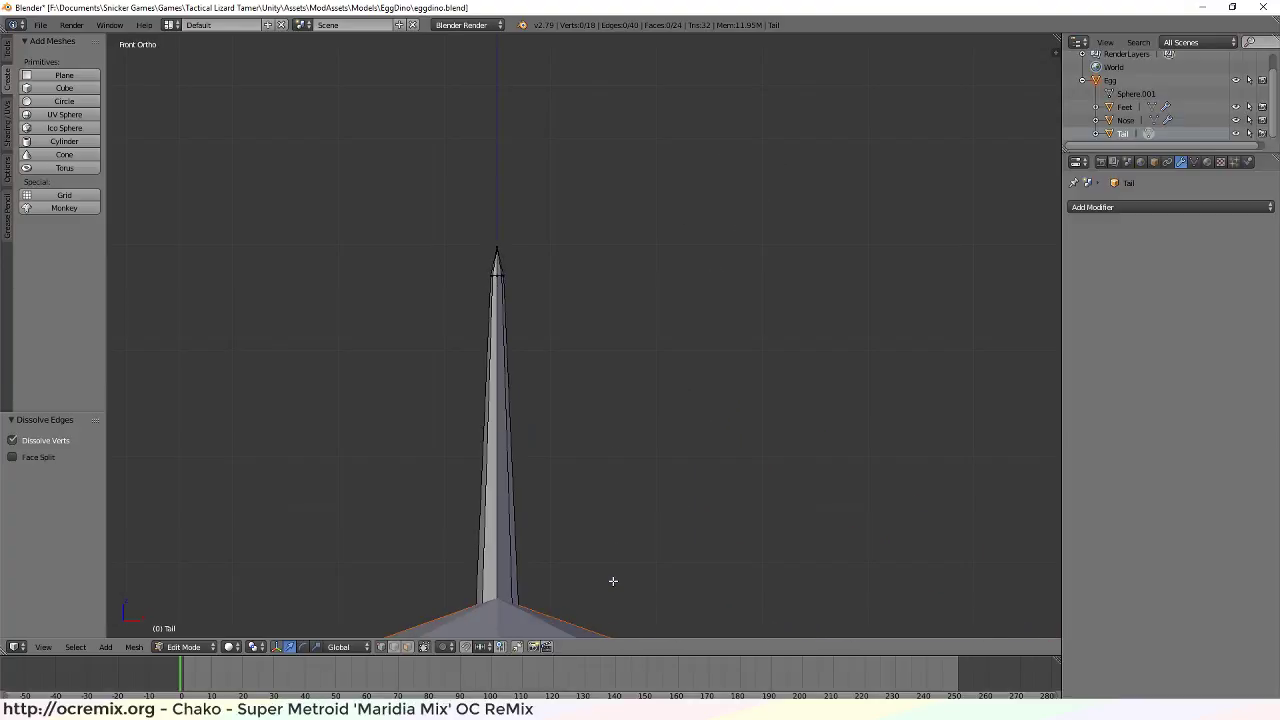
pyautogui.keyDown('shift'); pyautogui.moveTo(554, 363); pyautogui.dragTo(640, 317, button='middle'); pyautogui.keyUp('shift')
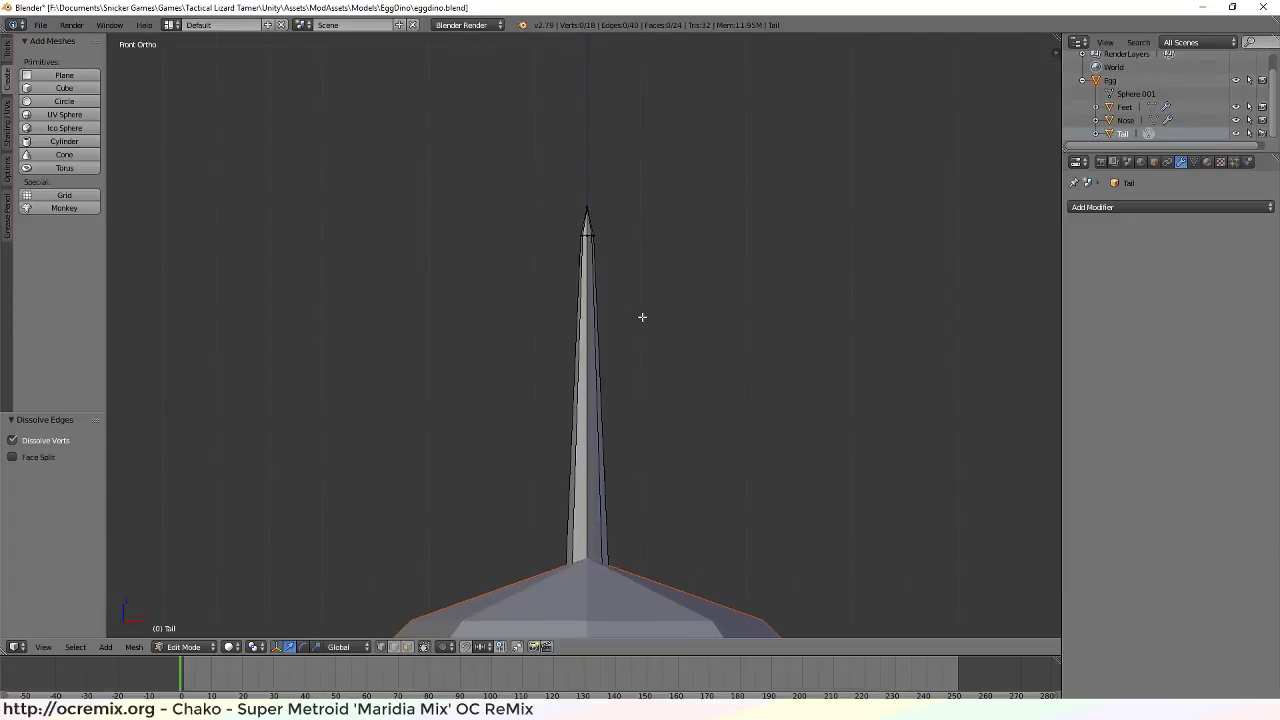
pyautogui.click(424, 647)
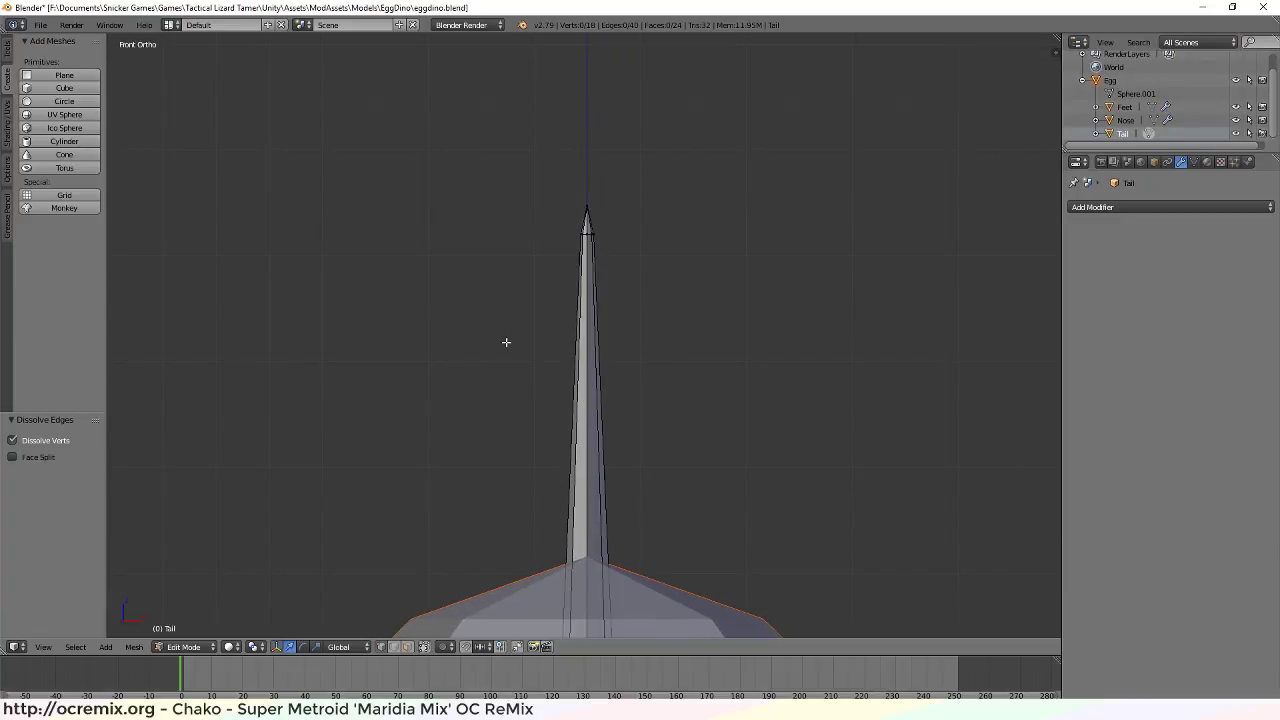
pyautogui.moveTo(543, 166); pyautogui.dragTo(639, 231)
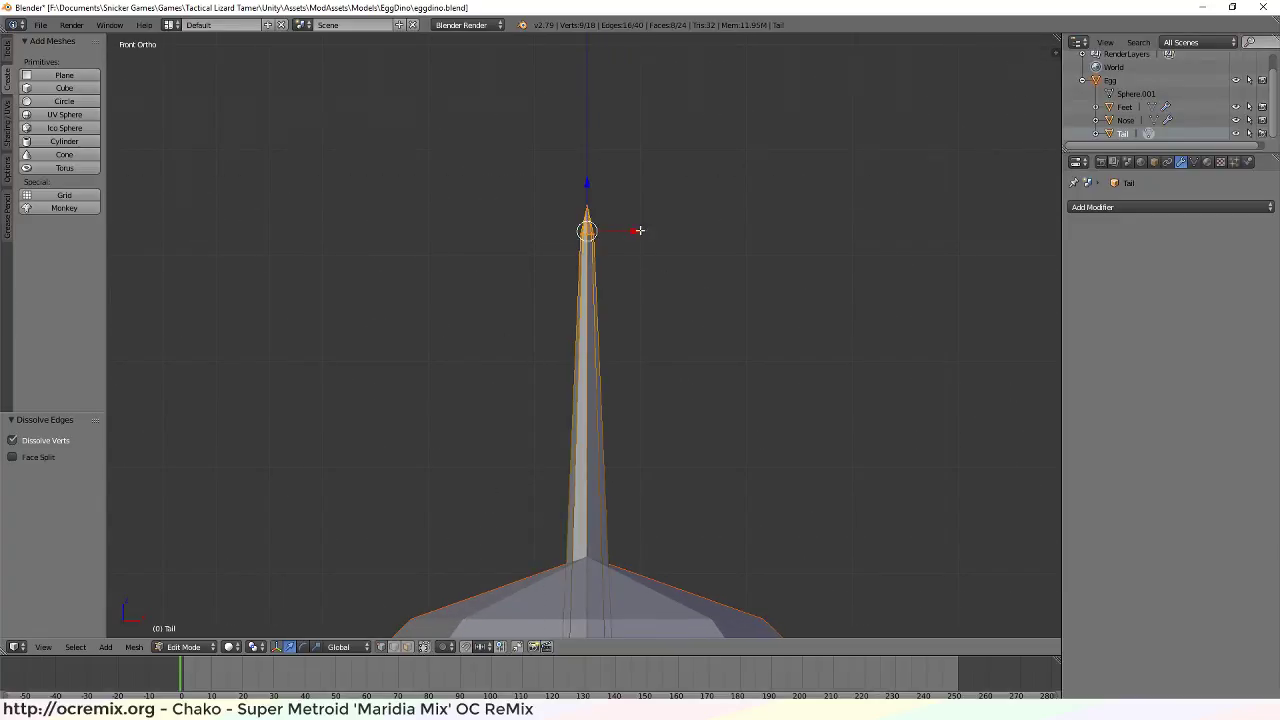
pyautogui.click(580, 180)
pyautogui.click(585, 184)
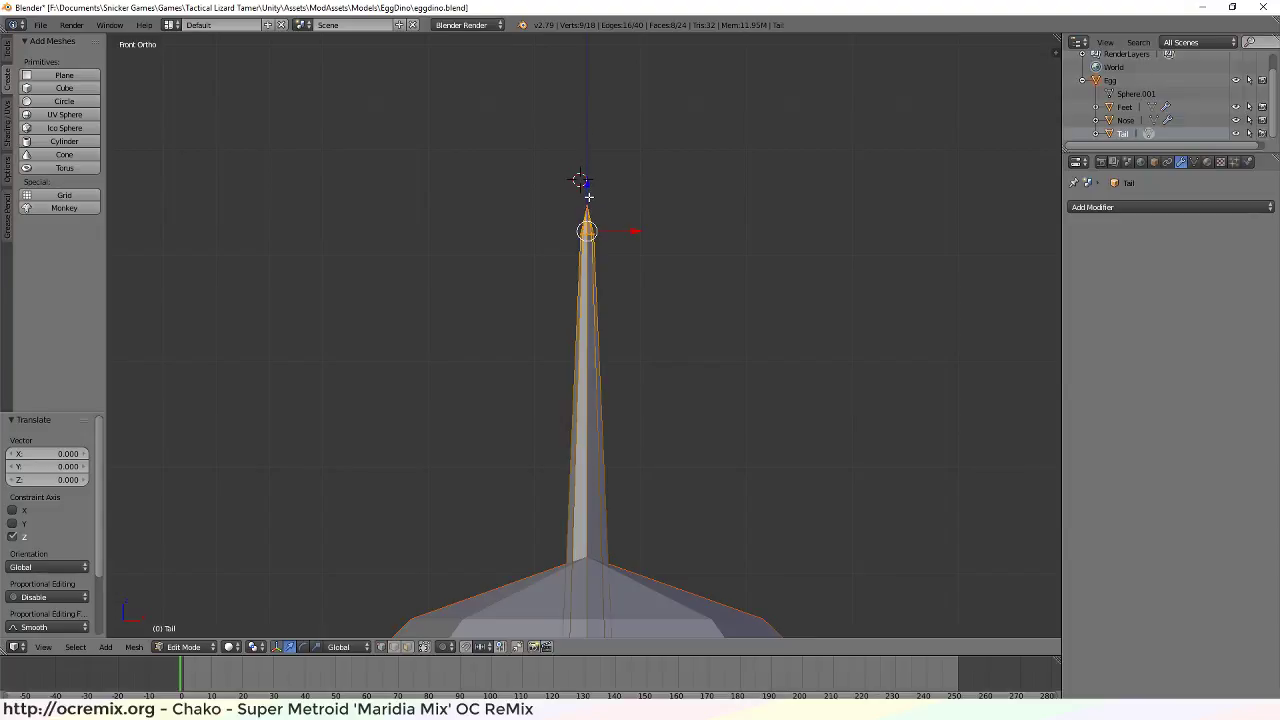
# Raise the tail's apex vertex straight up along Z
pyautogui.press('a')
pyautogui.rightClick(587, 210)
pyautogui.press('g')
pyautogui.press('z')
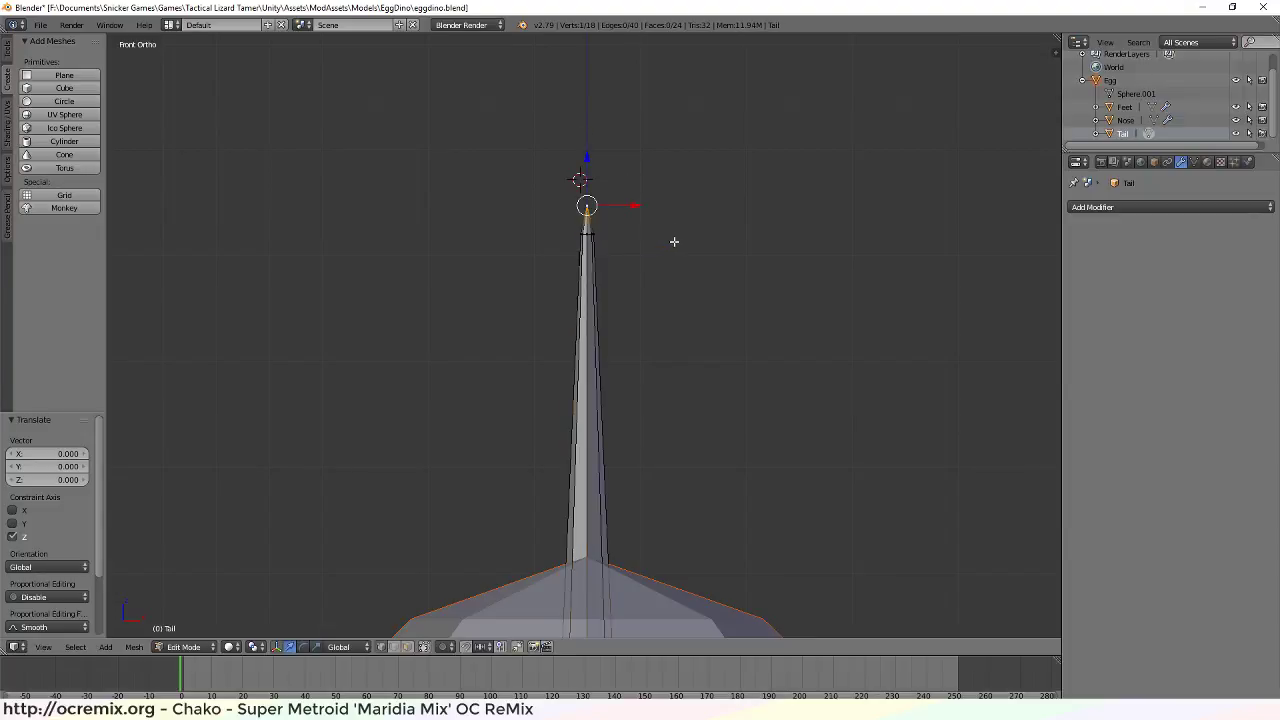
pyautogui.click(588, 118)
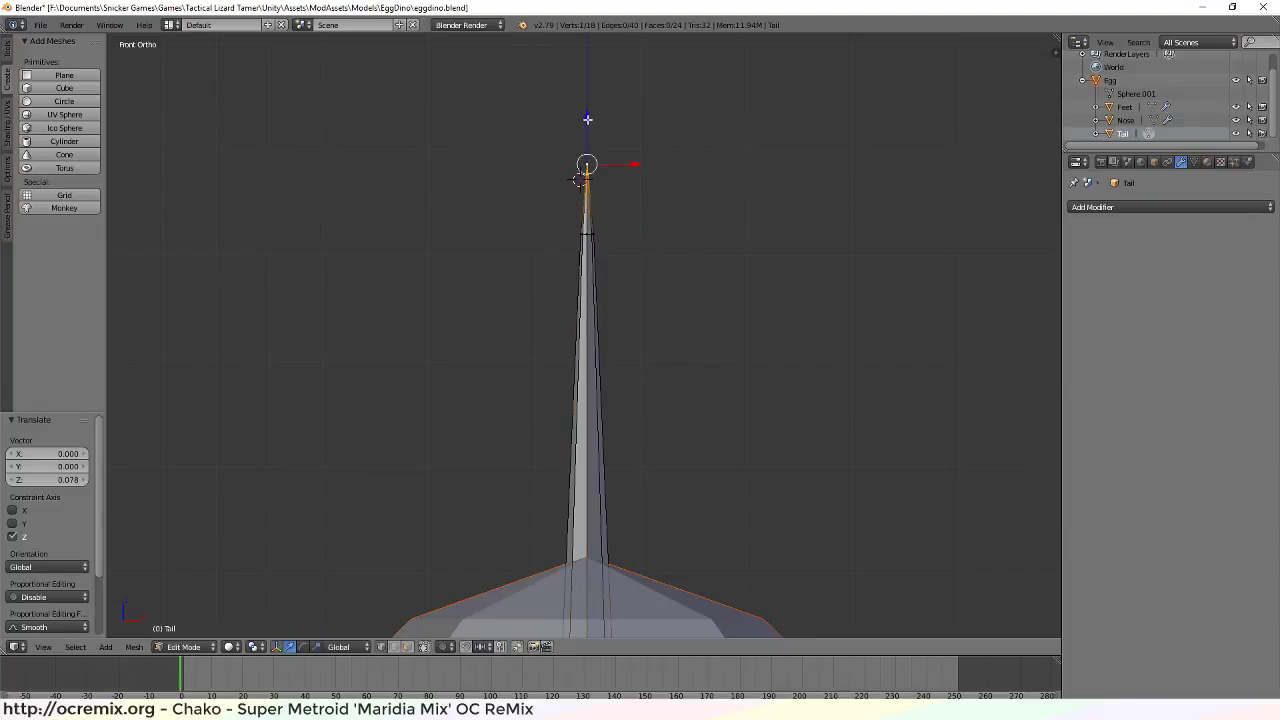
# Box-select the vertices around the tail tip and move them higher
pyautogui.press('l')
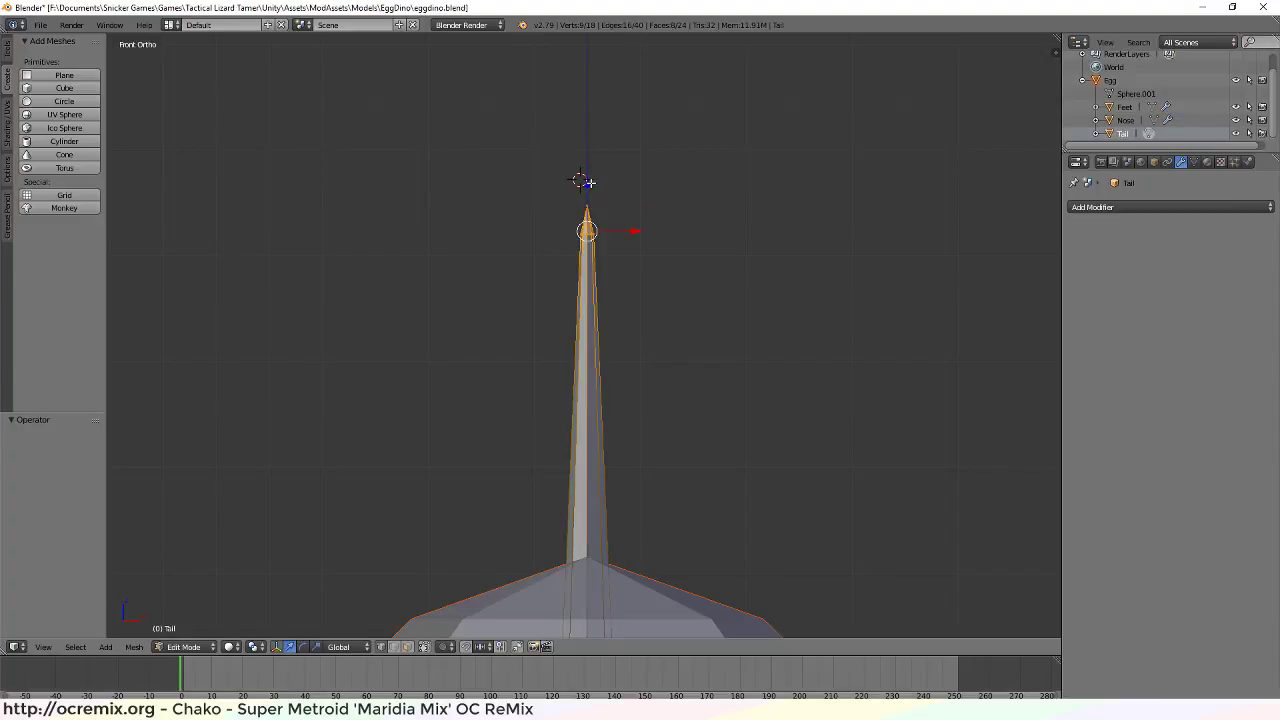
pyautogui.press('a')
pyautogui.press('b')
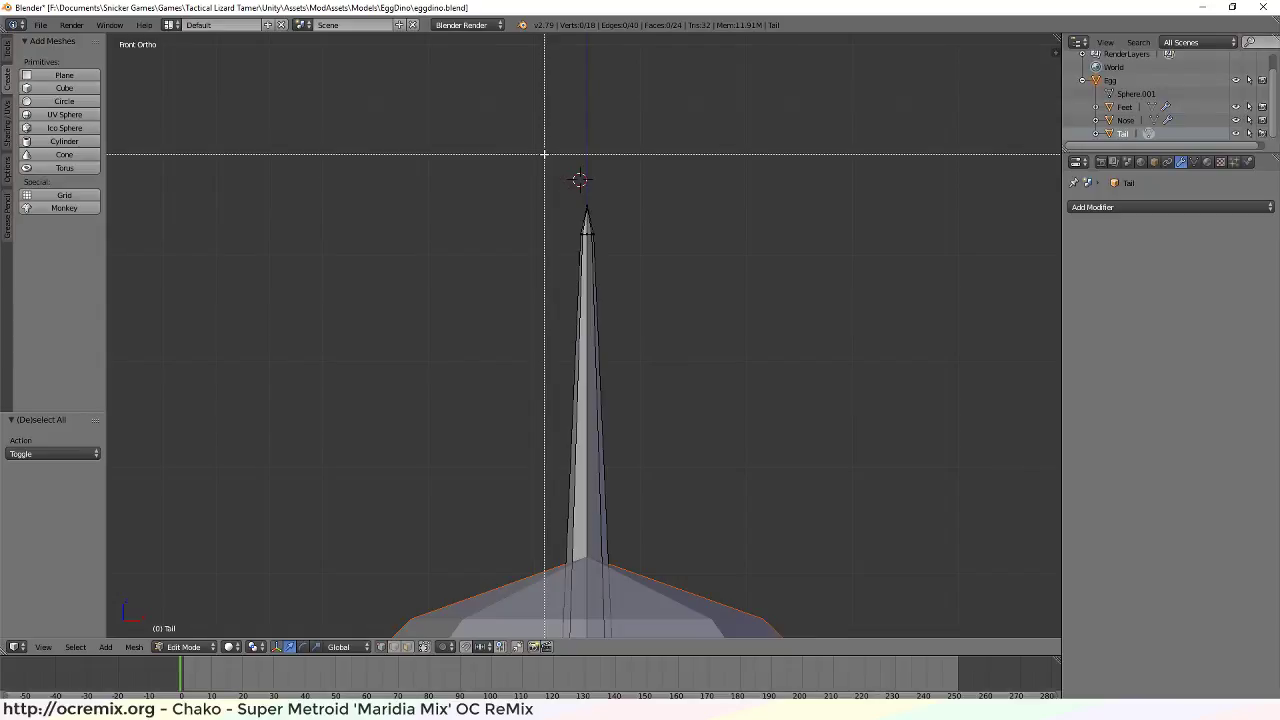
pyautogui.moveTo(543, 149); pyautogui.dragTo(663, 277)
pyautogui.press('g')
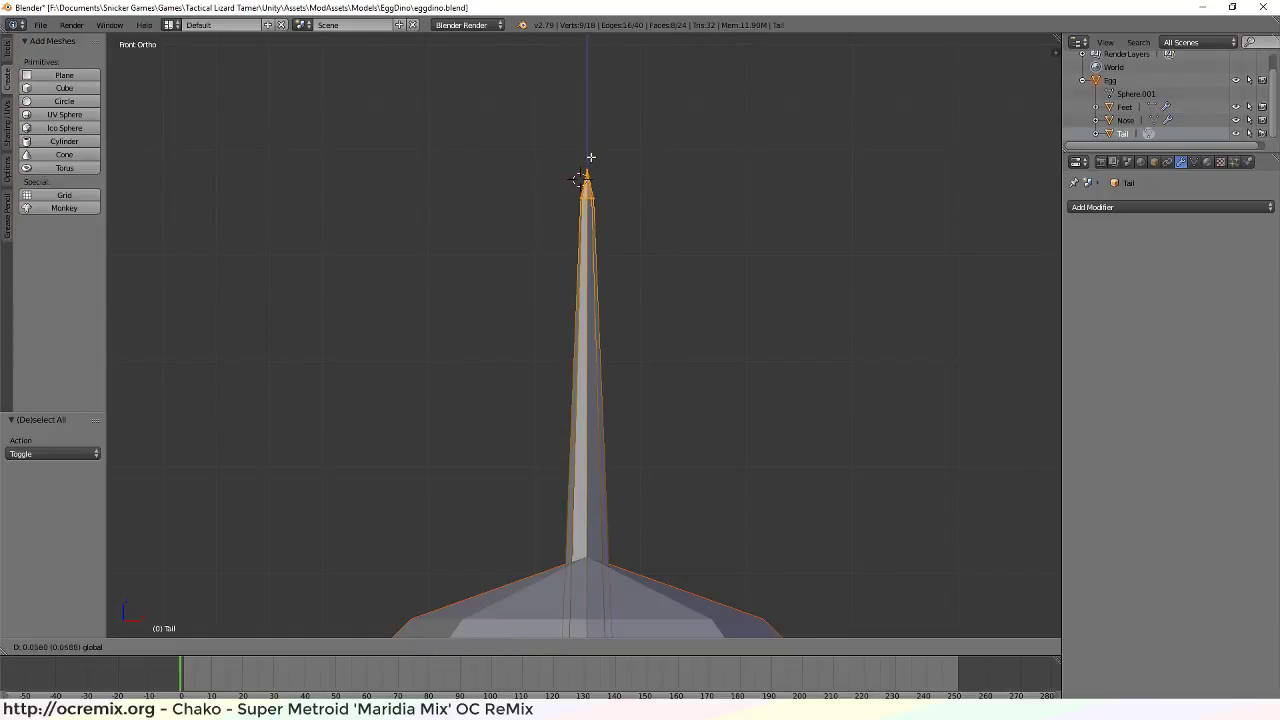
pyautogui.click(586, 112)
# Lower the tail tip slightly, then bring up the Inkscape concept sheet for reference
pyautogui.scroll(-5, 646, 320)
pyautogui.scroll(3, 646, 320)
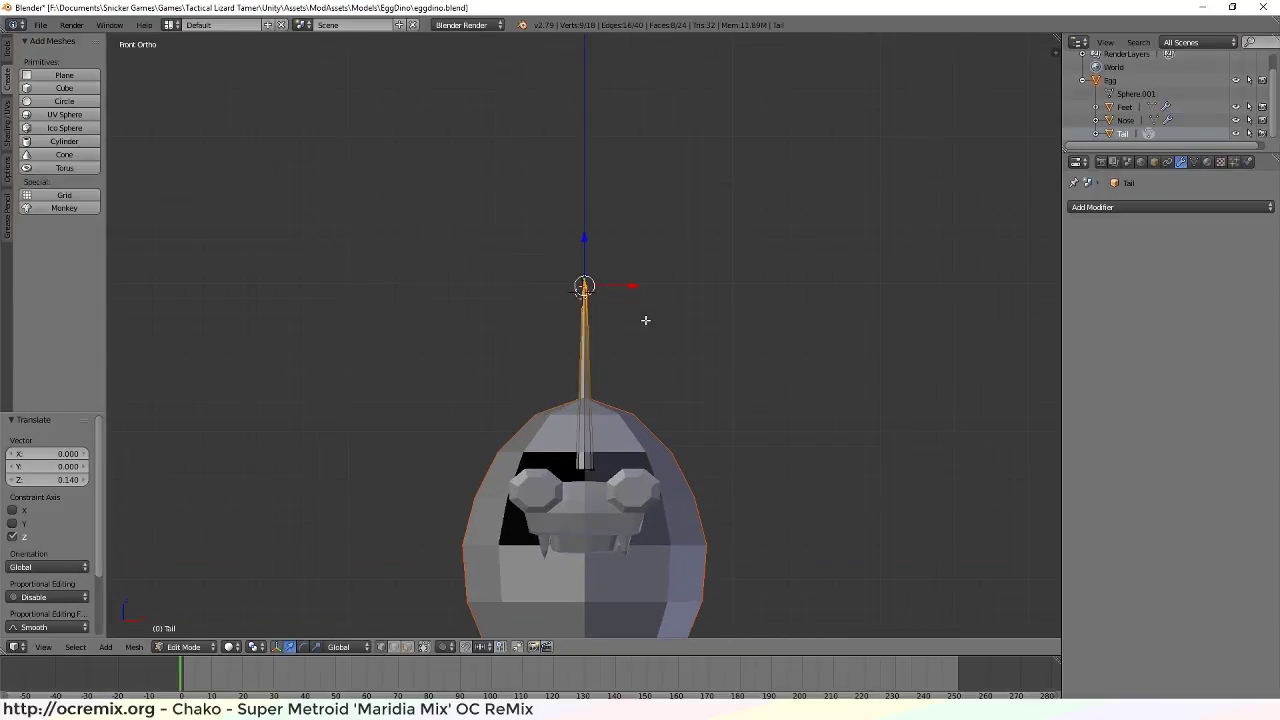
pyautogui.press('g')
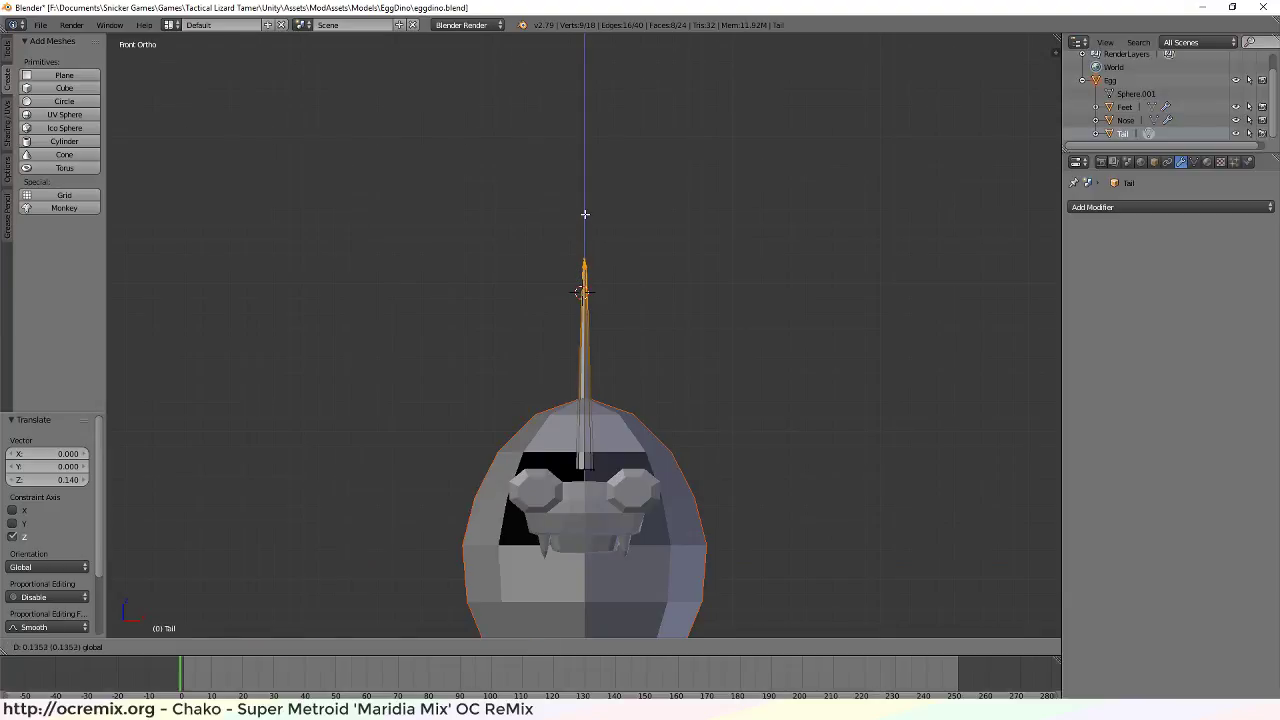
pyautogui.click(585, 214)
pyautogui.moveTo(465, 268); pyautogui.dragTo(493, 287, button='middle')
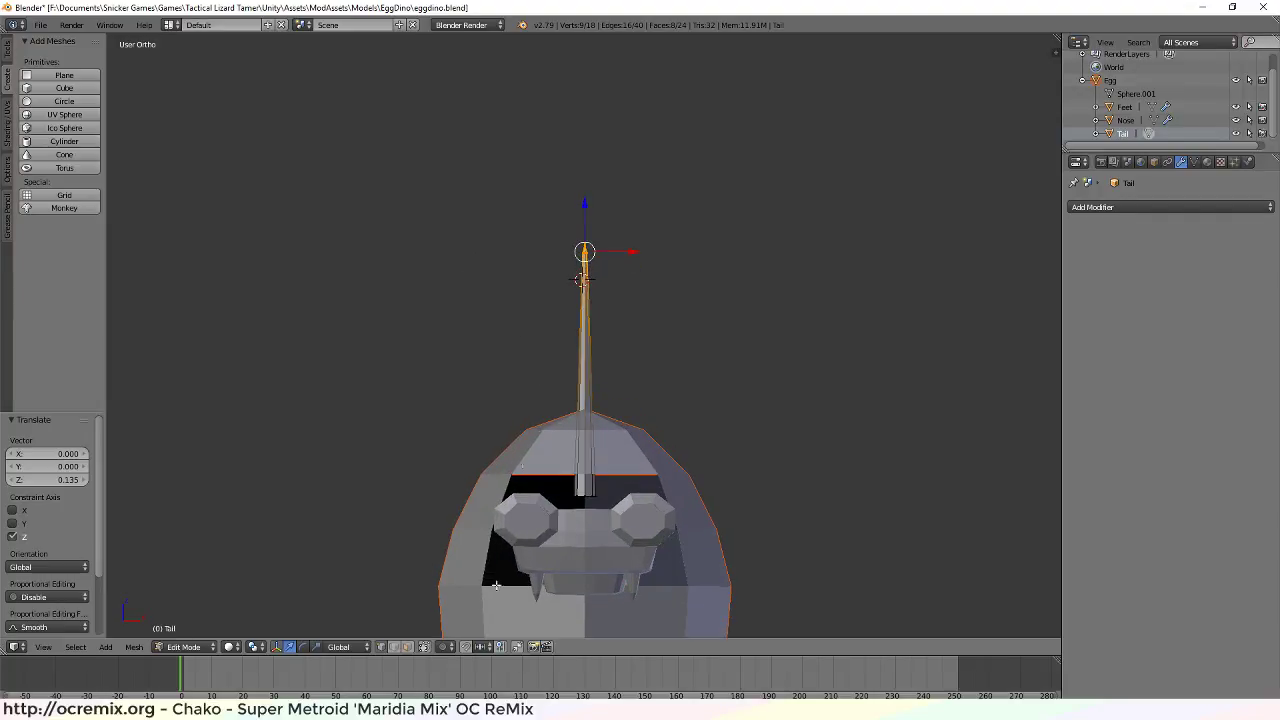
pyautogui.click(560, 712)
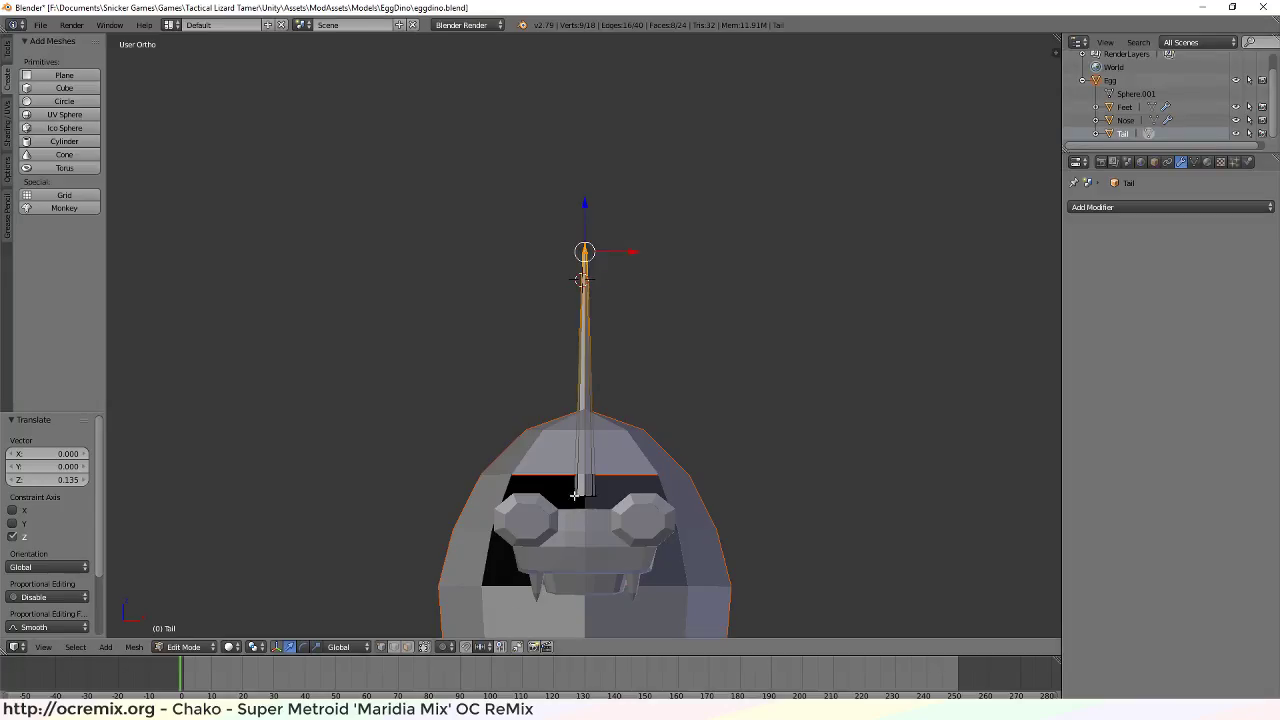
pyautogui.scroll(-3, 575, 497)
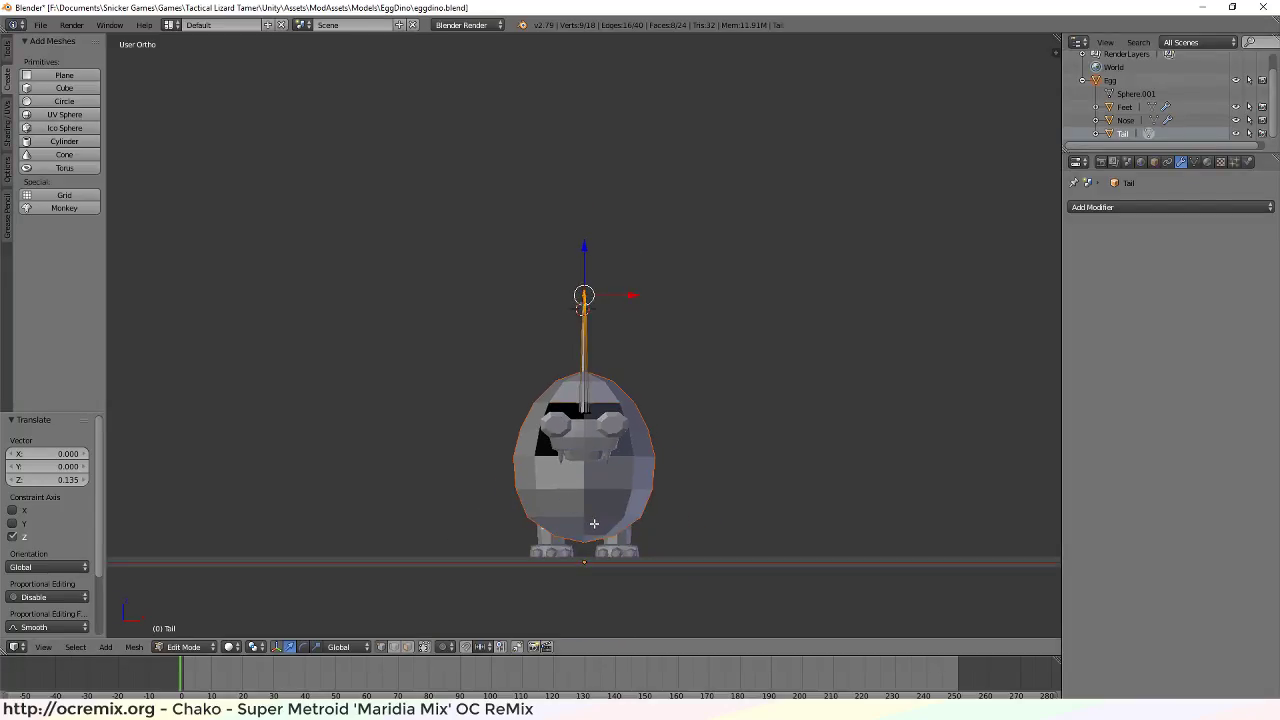
pyautogui.scroll(2, 595, 522)
pyautogui.moveTo(594, 519); pyautogui.dragTo(607, 517, button='middle')
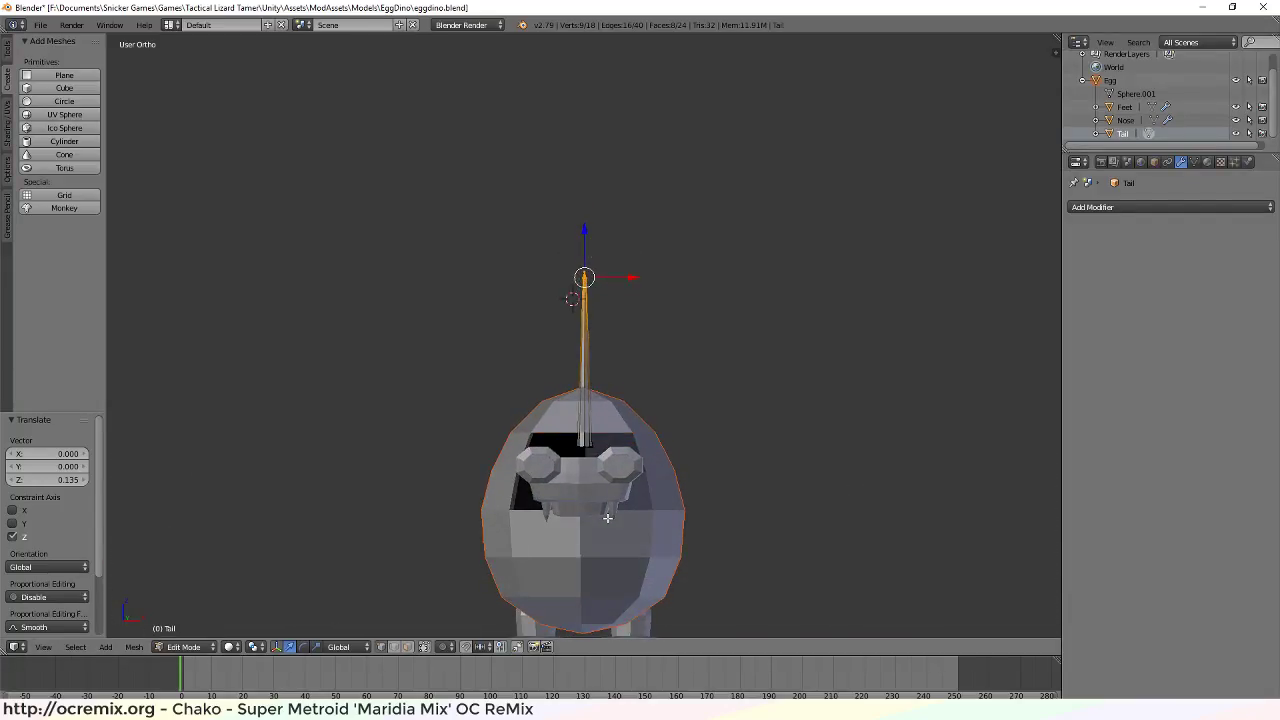
pyautogui.press('KP_1')
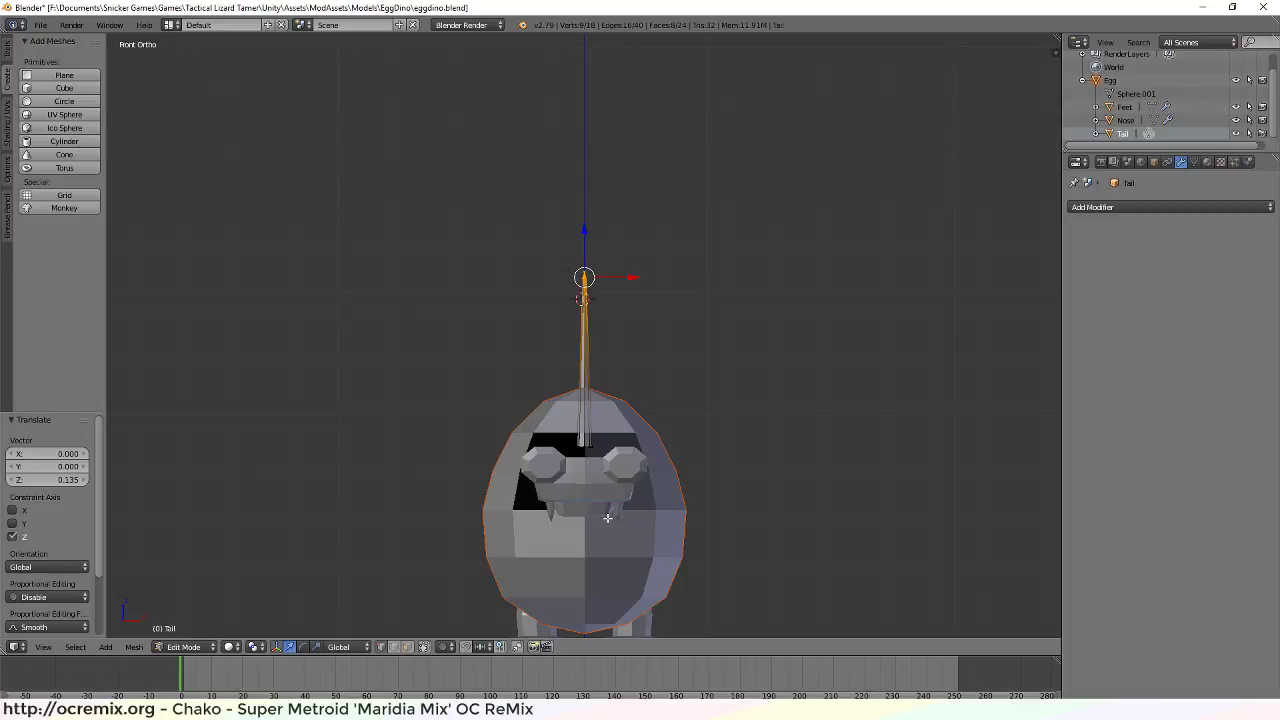
pyautogui.moveTo(695, 465)
pyautogui.keyDown('shift'); pyautogui.mouseDown(button='middle')
pyautogui.moveTo(692, 480)
pyautogui.moveTo(683, 473)
pyautogui.mouseUp(button='middle'); pyautogui.keyUp('shift')
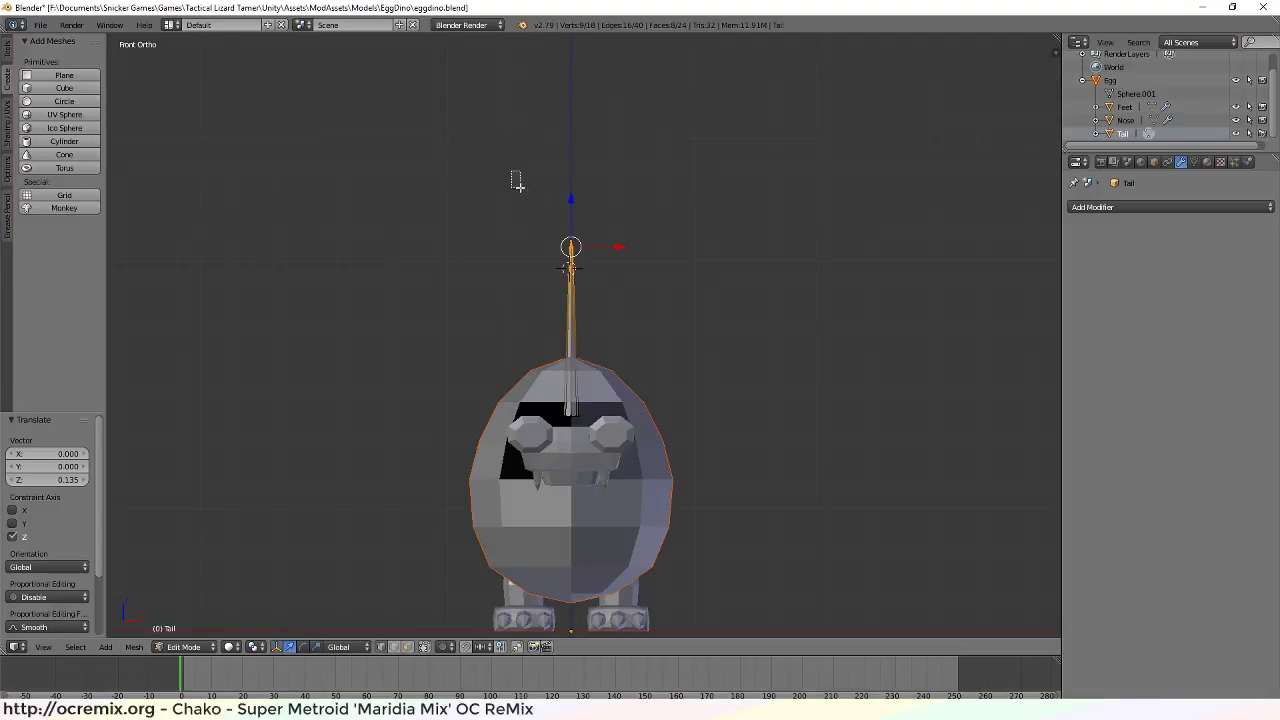
pyautogui.press('a')
pyautogui.press('a')
pyautogui.moveTo(573, 280)
pyautogui.mouseDown()
pyautogui.moveTo(572, 470)
pyautogui.moveTo(570, 280)
pyautogui.mouseUp()
pyautogui.moveTo(556, 282); pyautogui.dragTo(445, 289, button='middle')
pyautogui.press('a')
pyautogui.moveTo(758, 296); pyautogui.dragTo(470, 302, button='middle')
pyautogui.scroll(6, 640, 406)
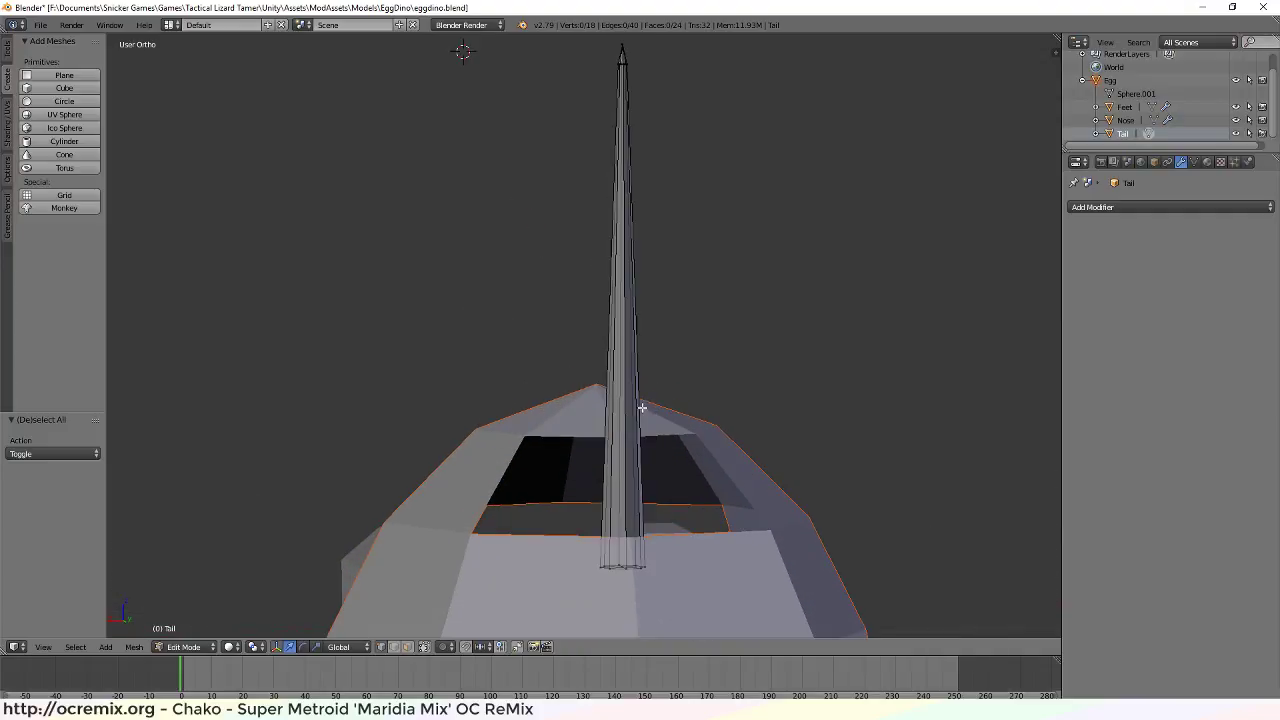
pyautogui.moveTo(584, 390); pyautogui.dragTo(696, 395, button='middle')
pyautogui.moveTo(671, 448)
pyautogui.mouseDown(button='middle')
pyautogui.moveTo(683, 526)
pyautogui.moveTo(674, 463)
pyautogui.moveTo(663, 466)
pyautogui.mouseUp(button='middle')
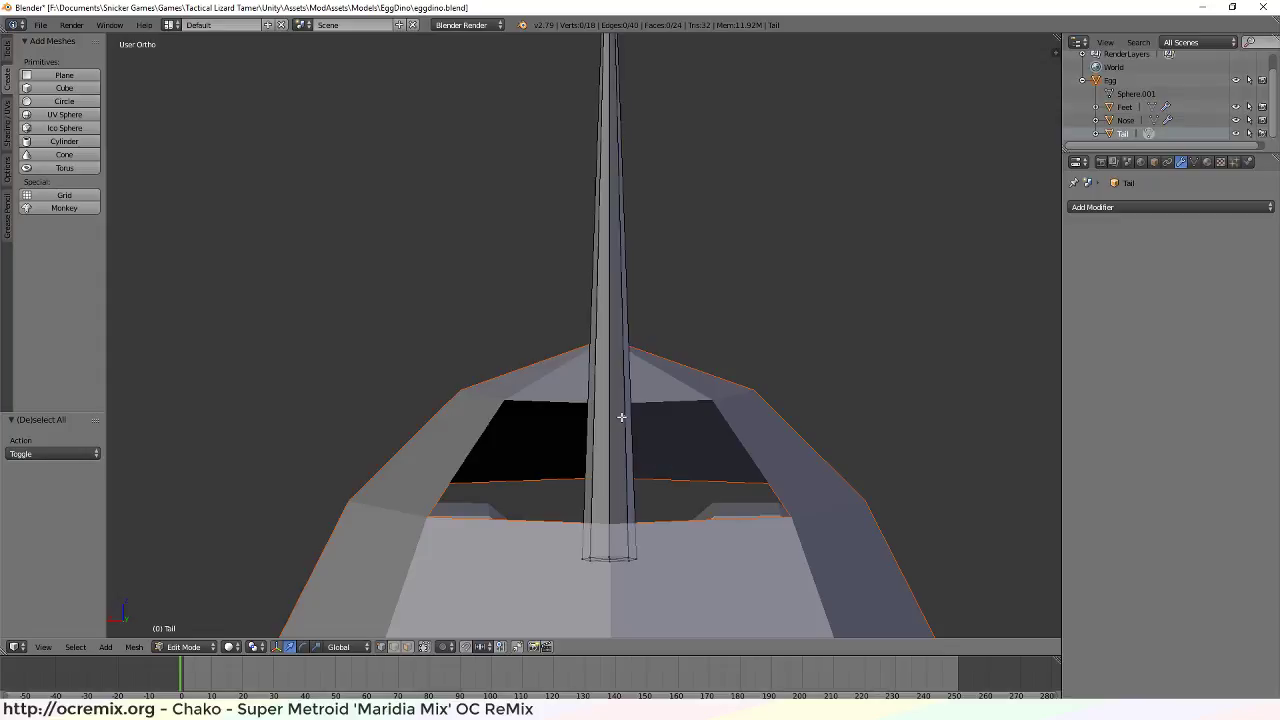
pyautogui.scroll(-3, 675, 273)
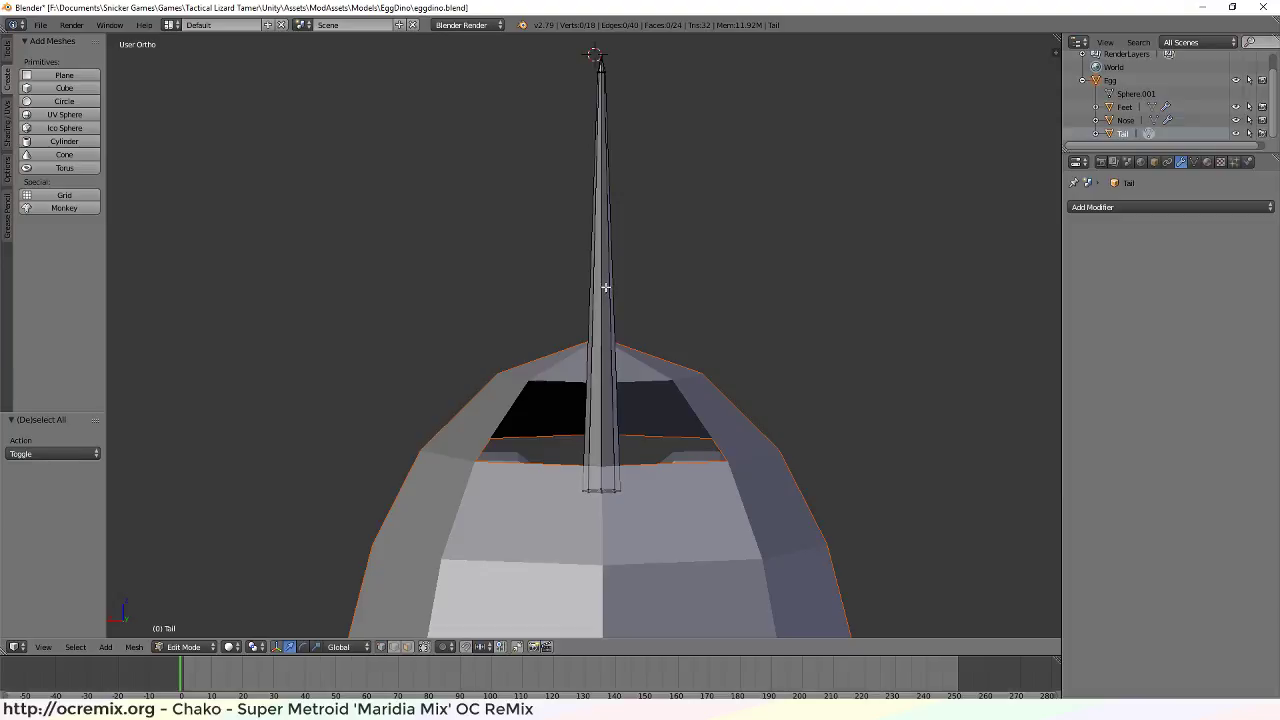
# Cut three edge loops across the tail spike, then undo the last two
pyautogui.hotkey('ctrl', 'r')
pyautogui.click(603, 288)
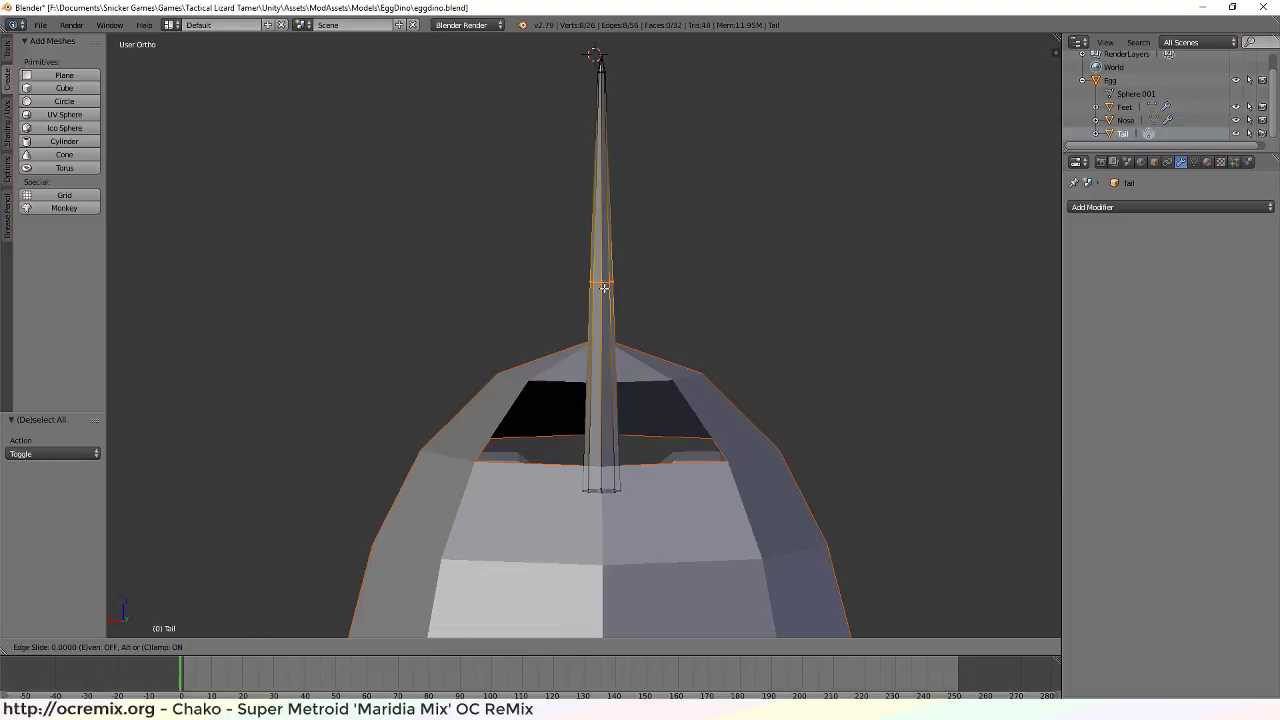
pyautogui.click(605, 289)
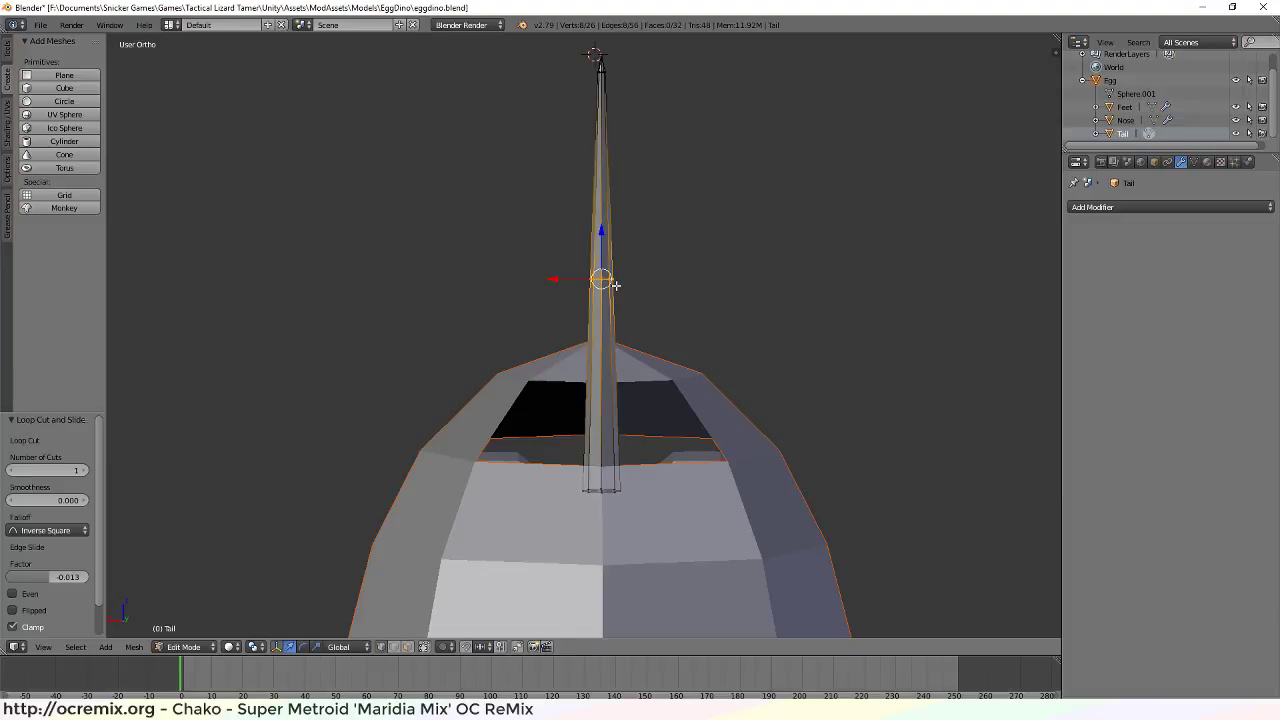
pyautogui.hotkey('ctrl', 'r')
pyautogui.click(600, 381)
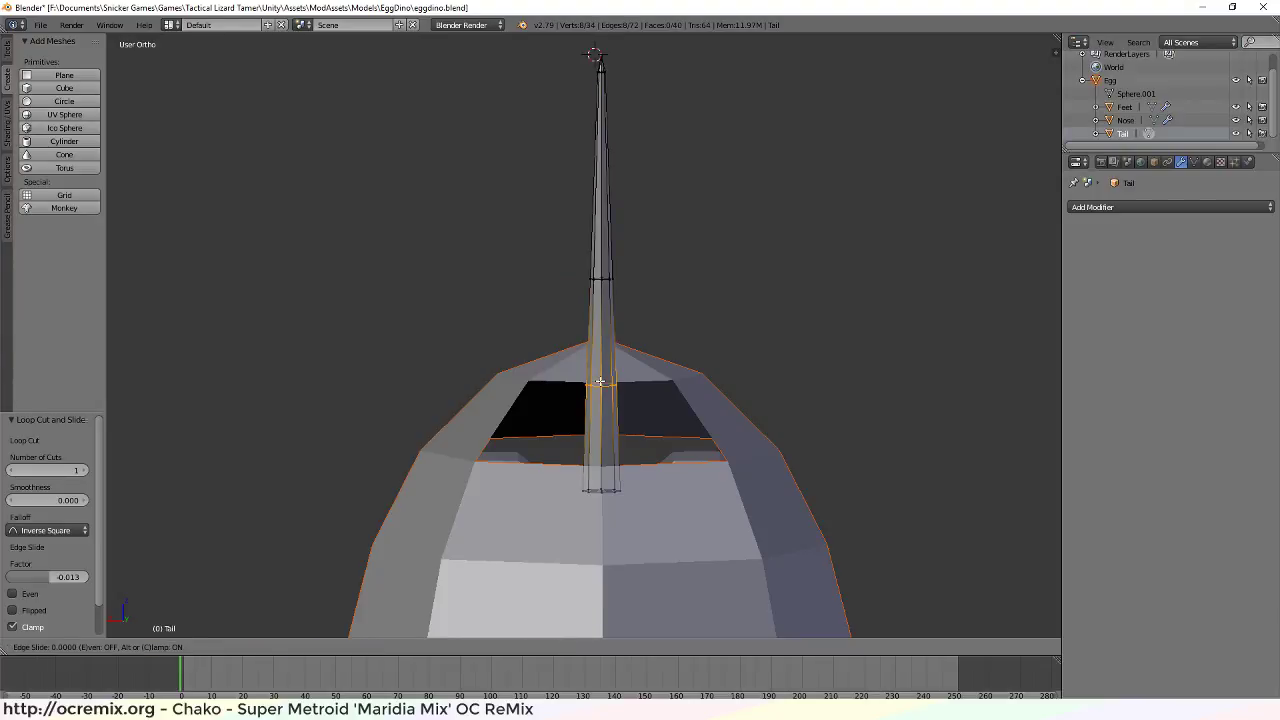
pyautogui.click(600, 382)
pyautogui.hotkey('ctrl', 'r')
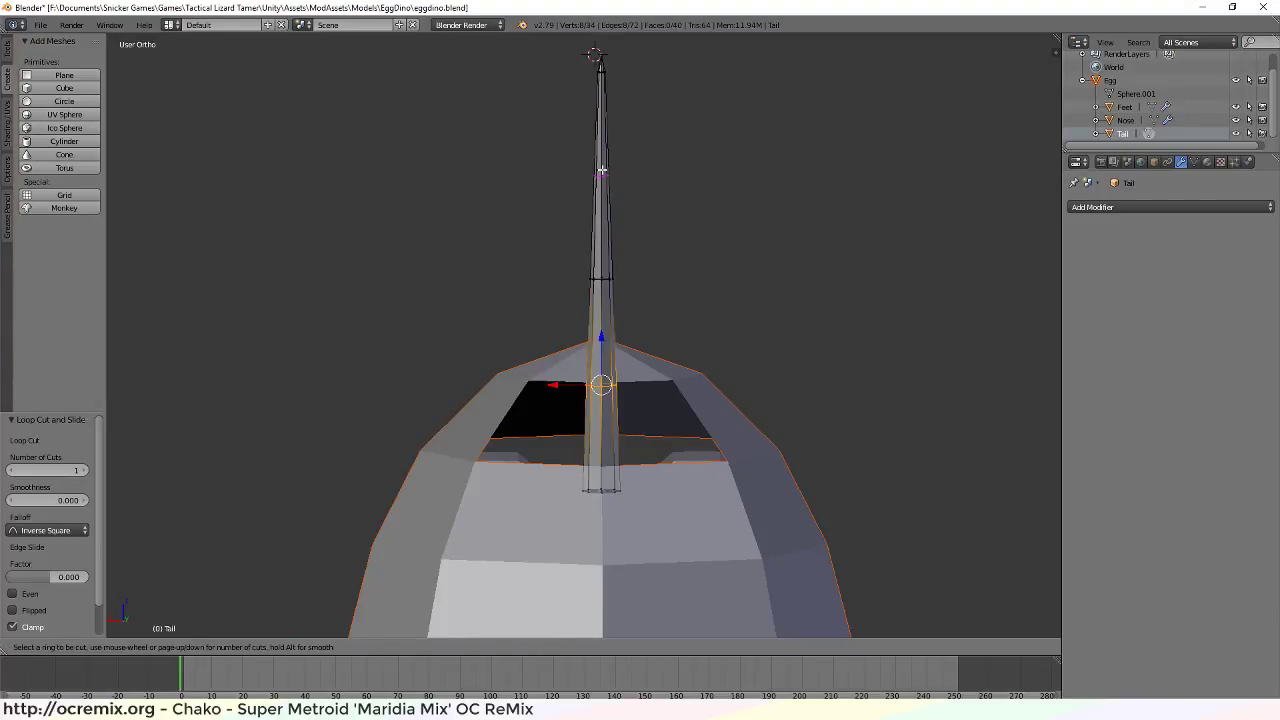
pyautogui.click(601, 172)
pyautogui.click(601, 173)
pyautogui.moveTo(730, 297)
pyautogui.mouseDown(button='middle')
pyautogui.moveTo(666, 294)
pyautogui.moveTo(586, 317)
pyautogui.moveTo(790, 280)
pyautogui.moveTo(750, 286)
pyautogui.mouseUp(button='middle')
pyautogui.hotkey('ctrl', 'z')
pyautogui.hotkey('ctrl', 'z')
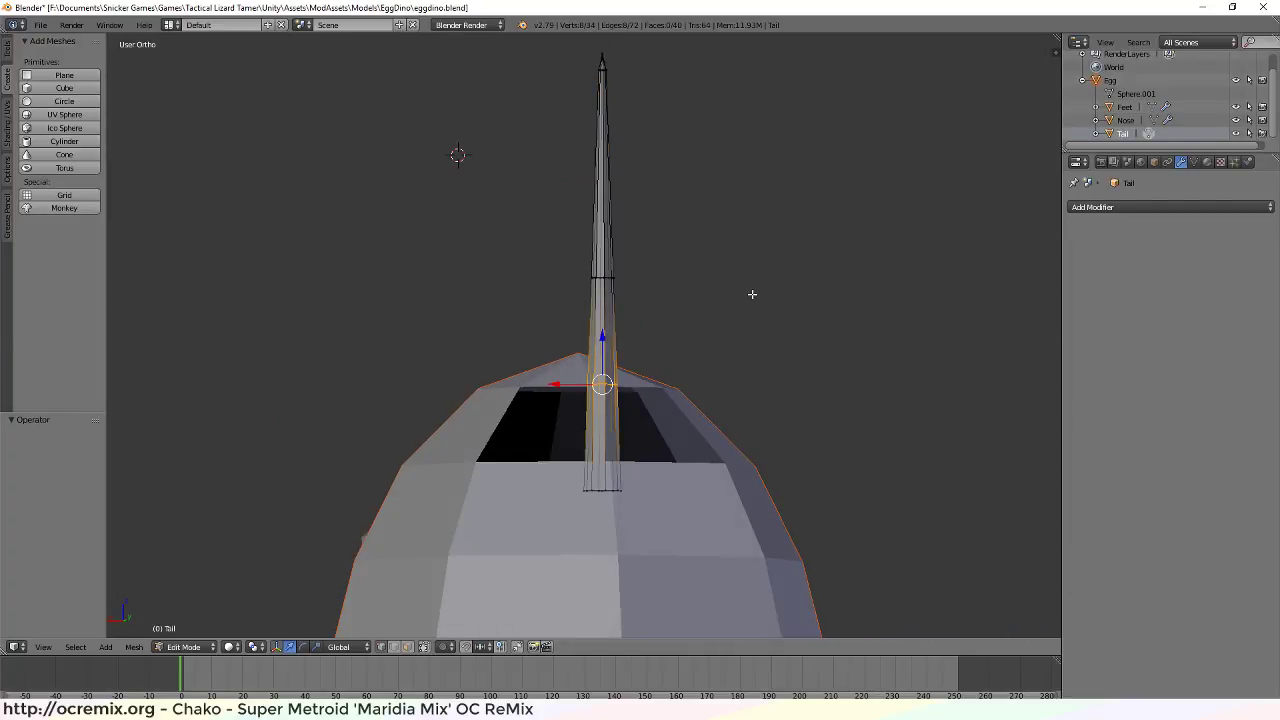
pyautogui.moveTo(640, 224); pyautogui.dragTo(634, 196, button='middle')
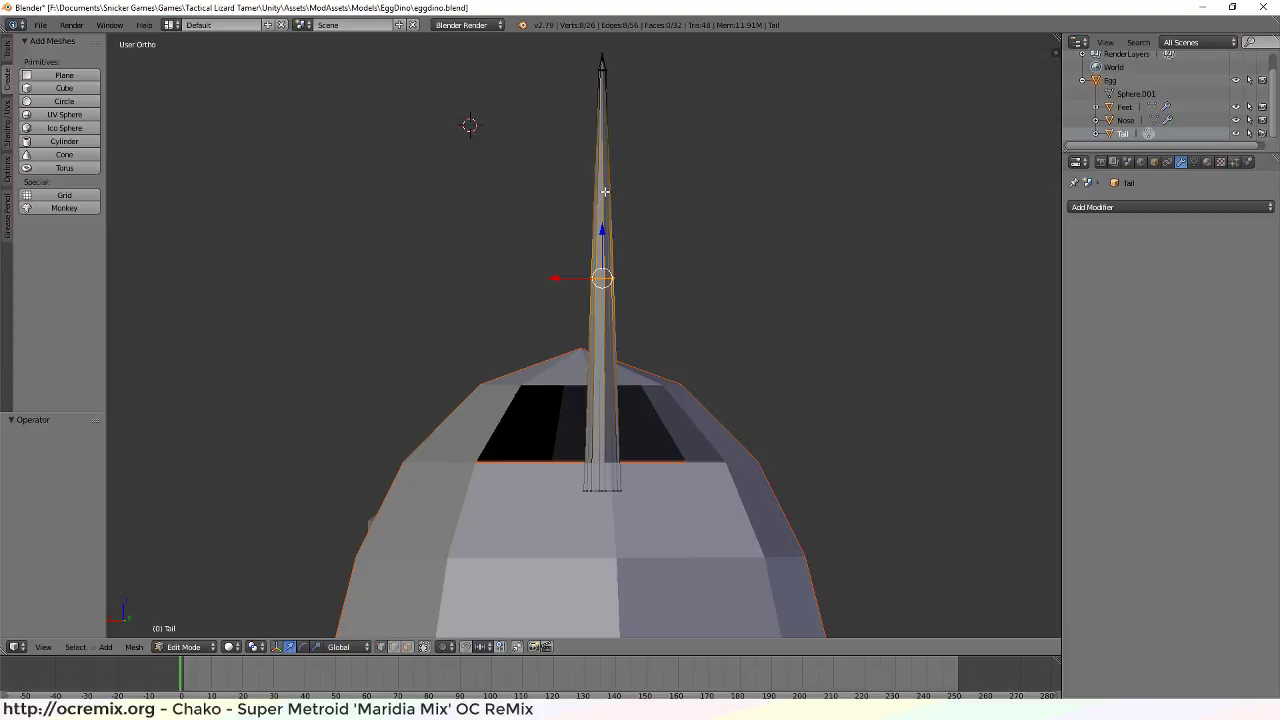
# Add four more edge loops along the tail, down to where it meets the egg
pyautogui.hotkey('ctrl', 'r')
pyautogui.click(604, 185)
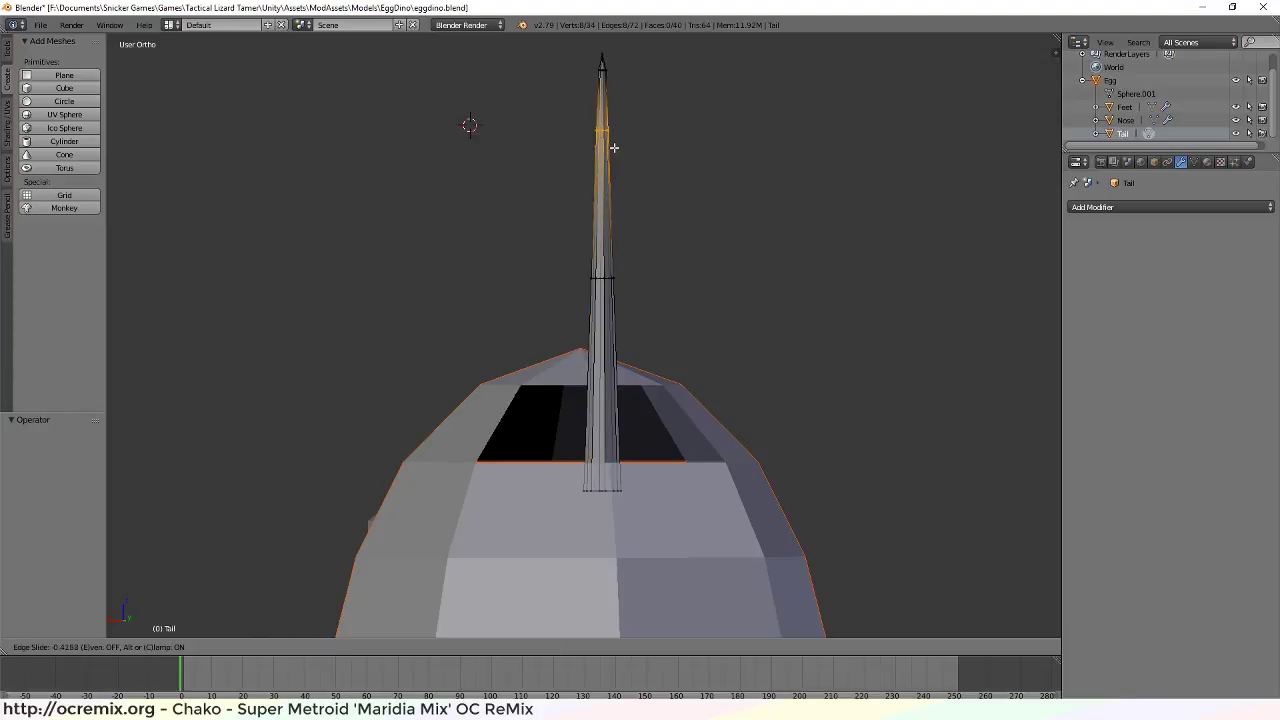
pyautogui.click(614, 146)
pyautogui.hotkey('ctrl', 'r')
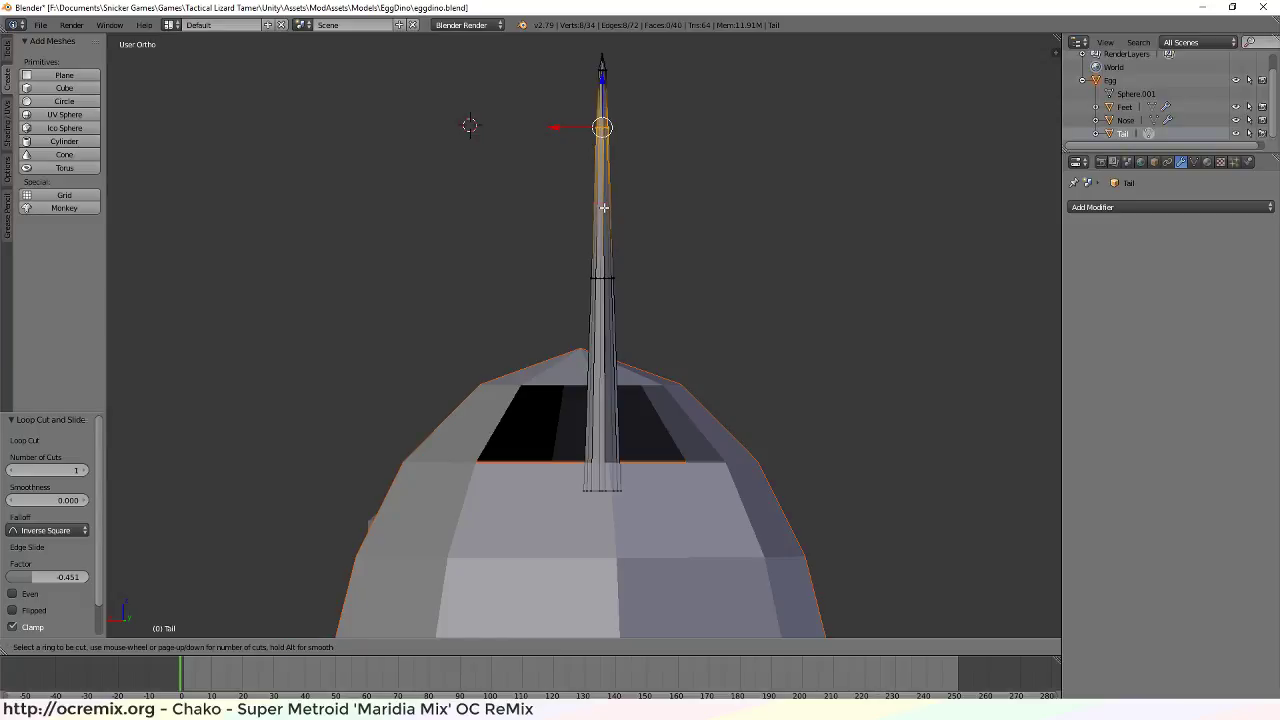
pyautogui.click(604, 207)
pyautogui.click(604, 207)
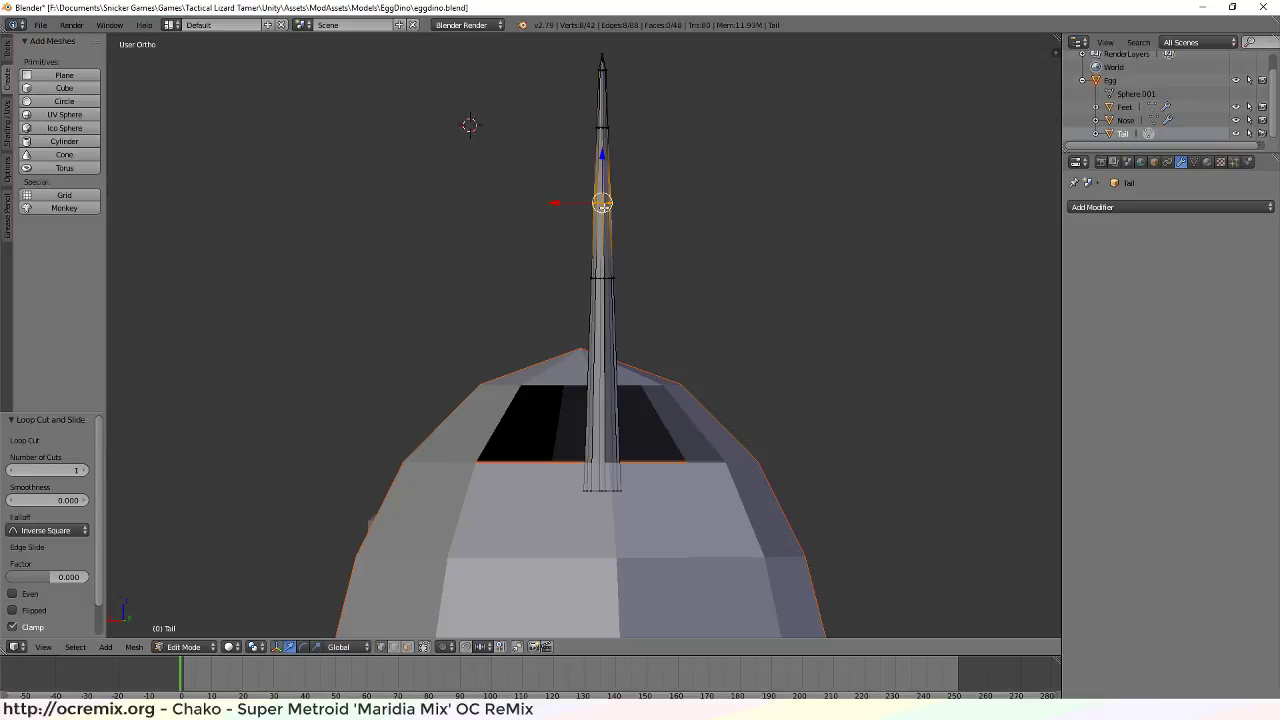
pyautogui.hotkey('ctrl', 'r')
pyautogui.click(612, 364)
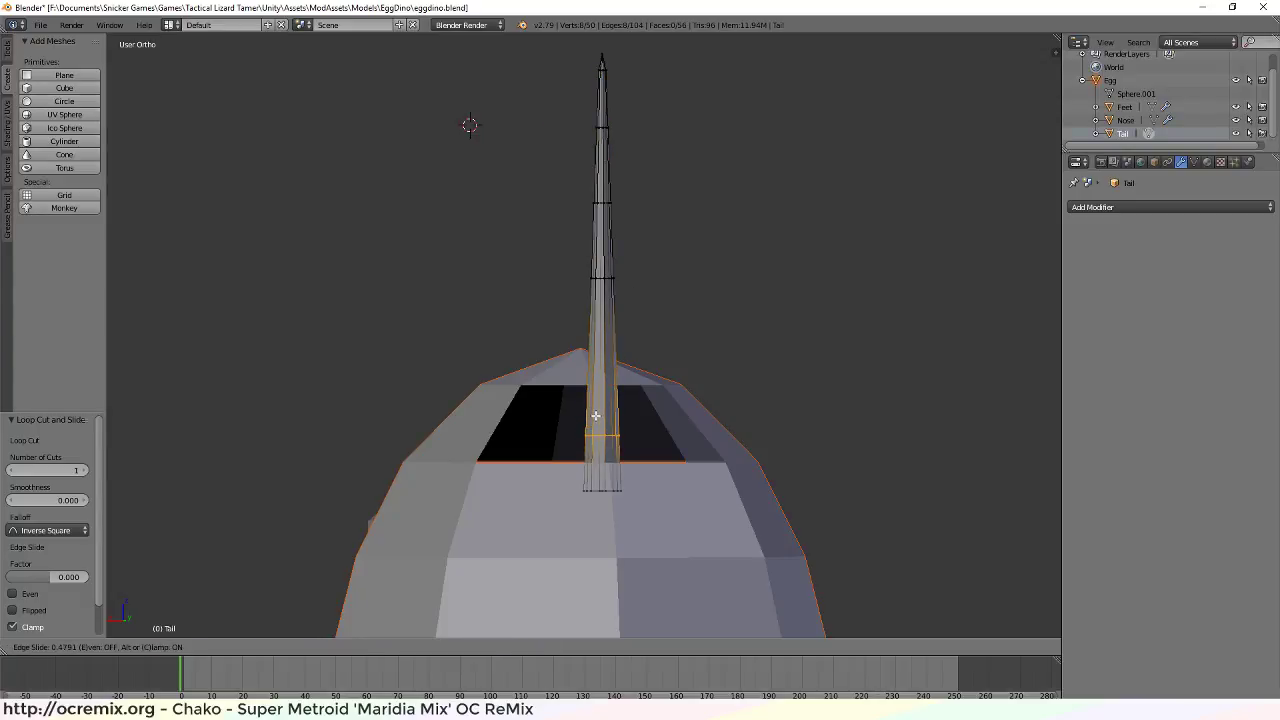
pyautogui.click(595, 415)
pyautogui.hotkey('ctrl', 'r')
pyautogui.click(603, 356)
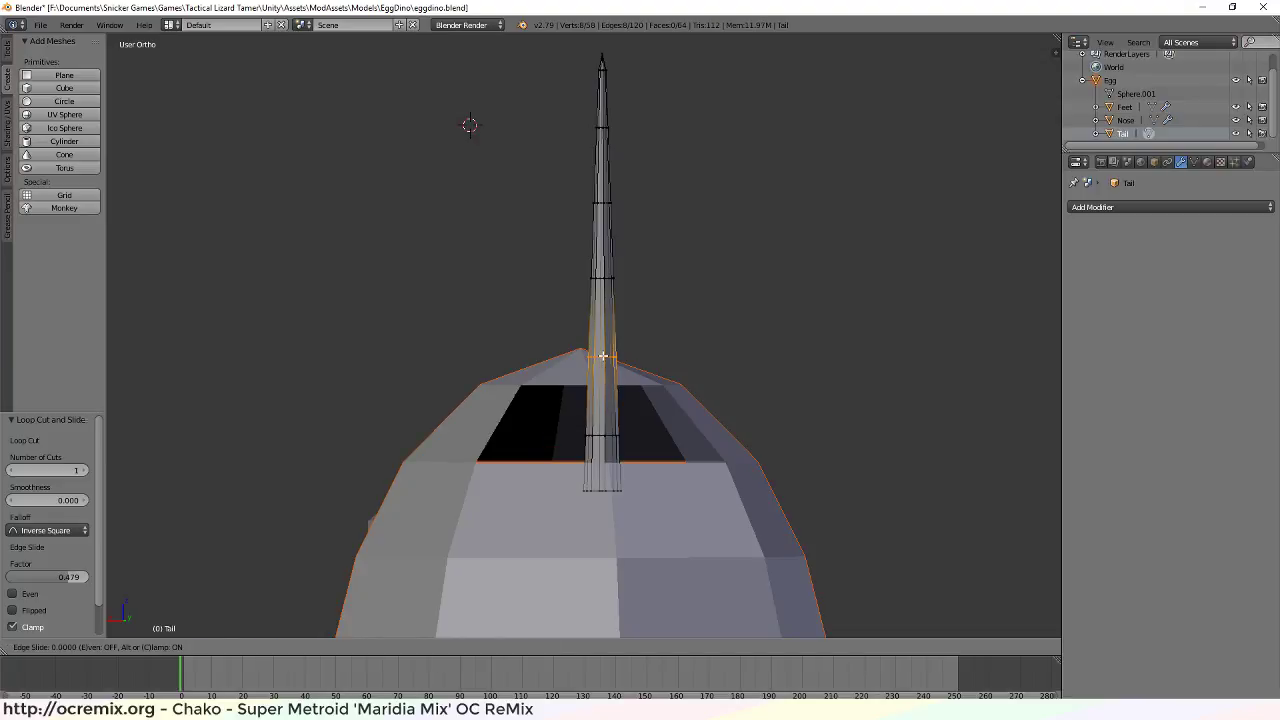
pyautogui.click(603, 356)
pyautogui.moveTo(740, 320); pyautogui.dragTo(669, 407, button='middle')
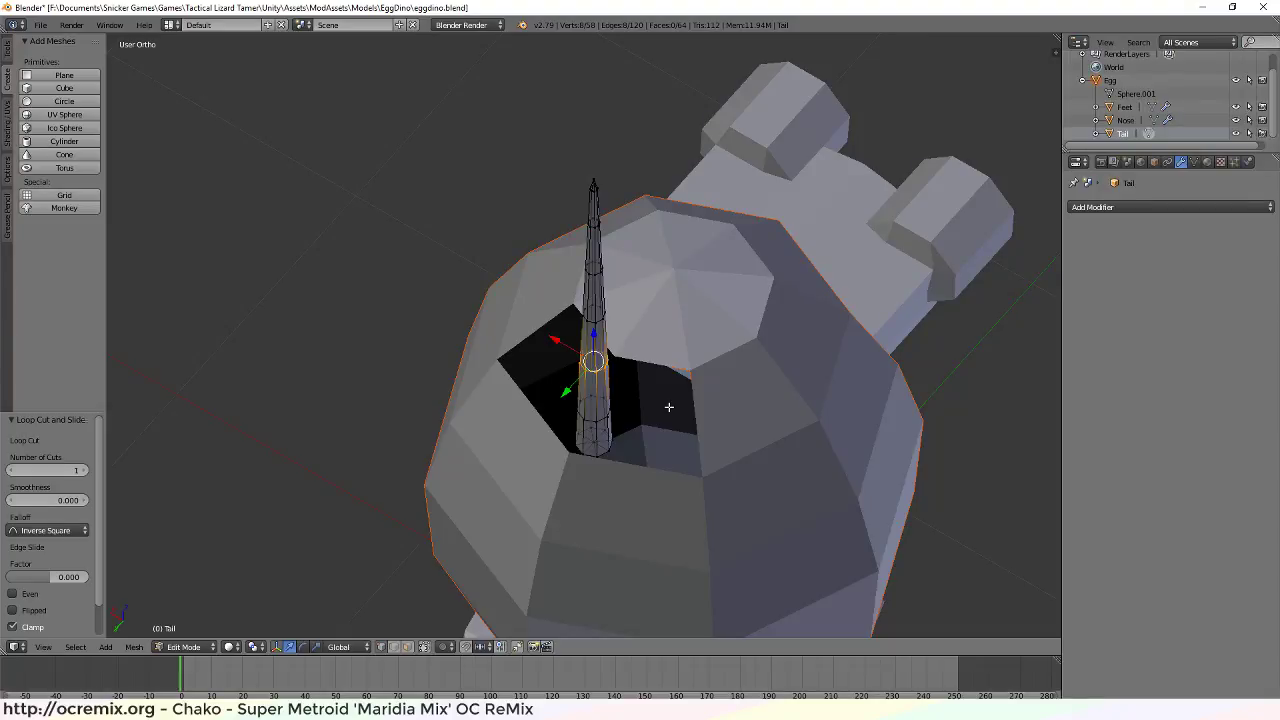
# Hide the Egg body in the outliner and toggle occlusion so the tail's back edges are hidden
pyautogui.moveTo(603, 477); pyautogui.dragTo(616, 250, button='middle')
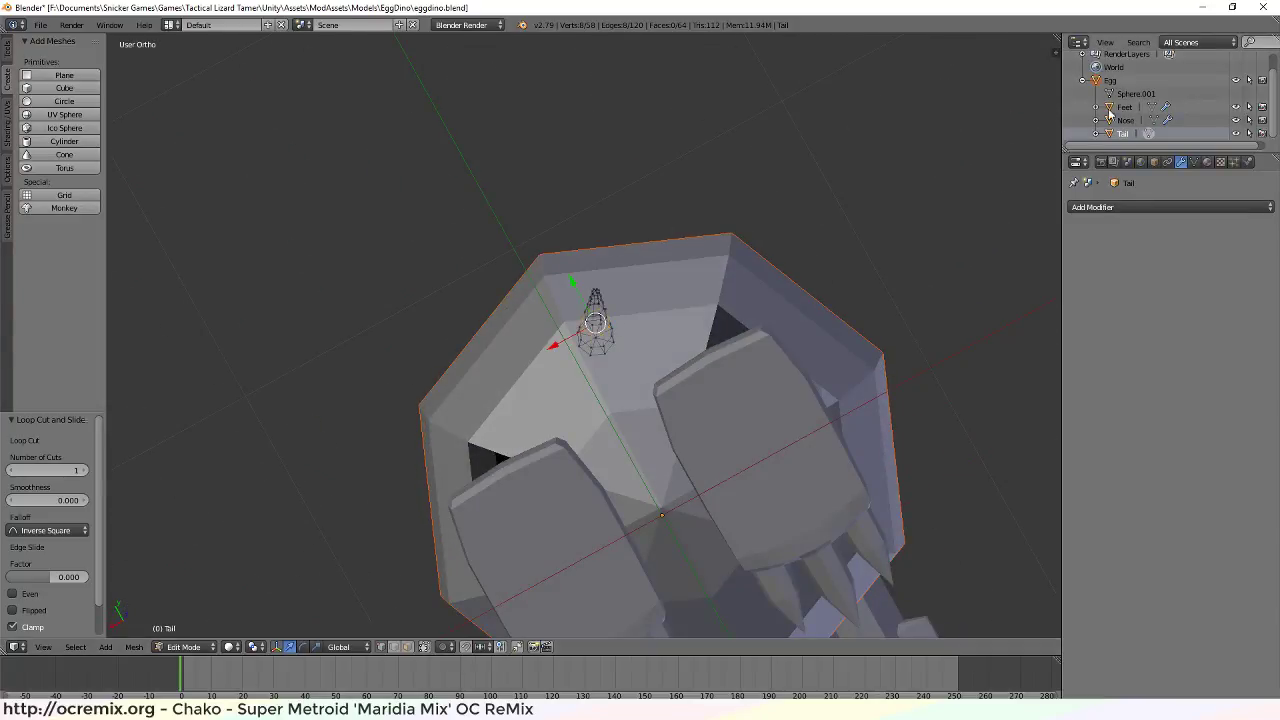
pyautogui.click(1236, 80)
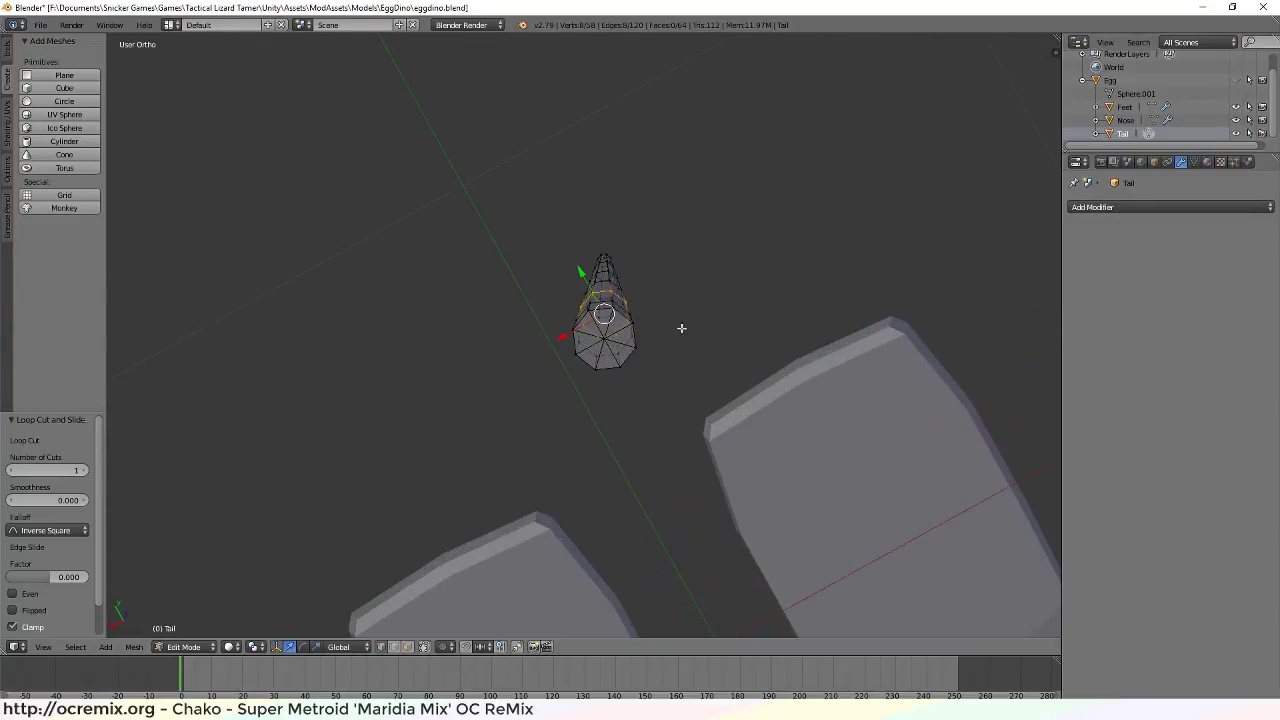
pyautogui.scroll(5, 672, 340)
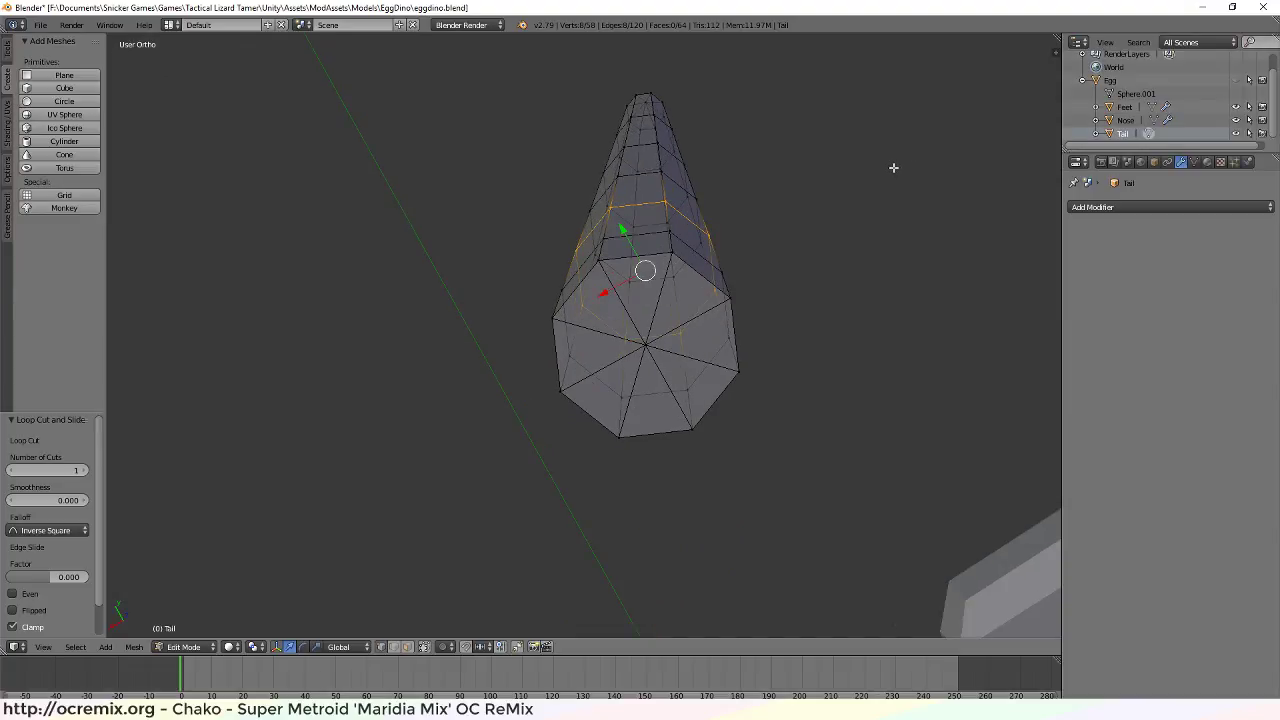
pyautogui.moveTo(880, 190); pyautogui.dragTo(874, 197, button='middle')
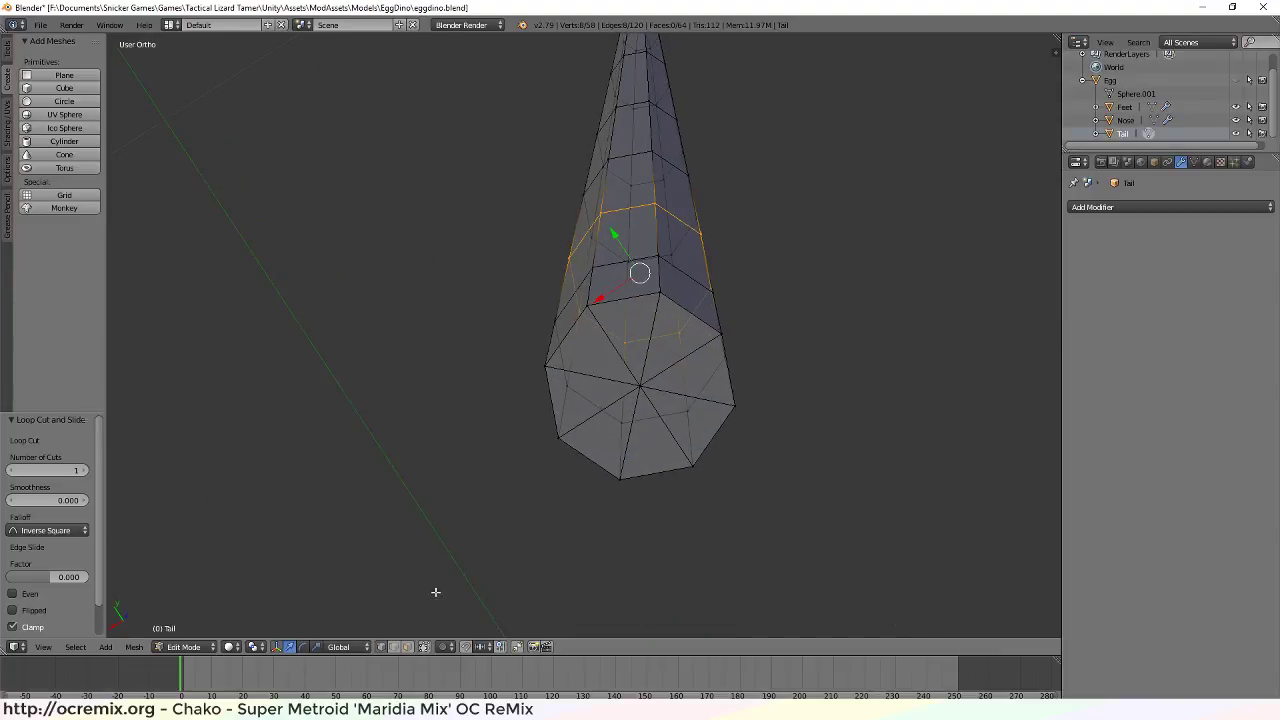
pyautogui.click(424, 646)
# In face select mode, select three faces of the tail's base end cap
pyautogui.hotkey('ctrl', 'Tab')
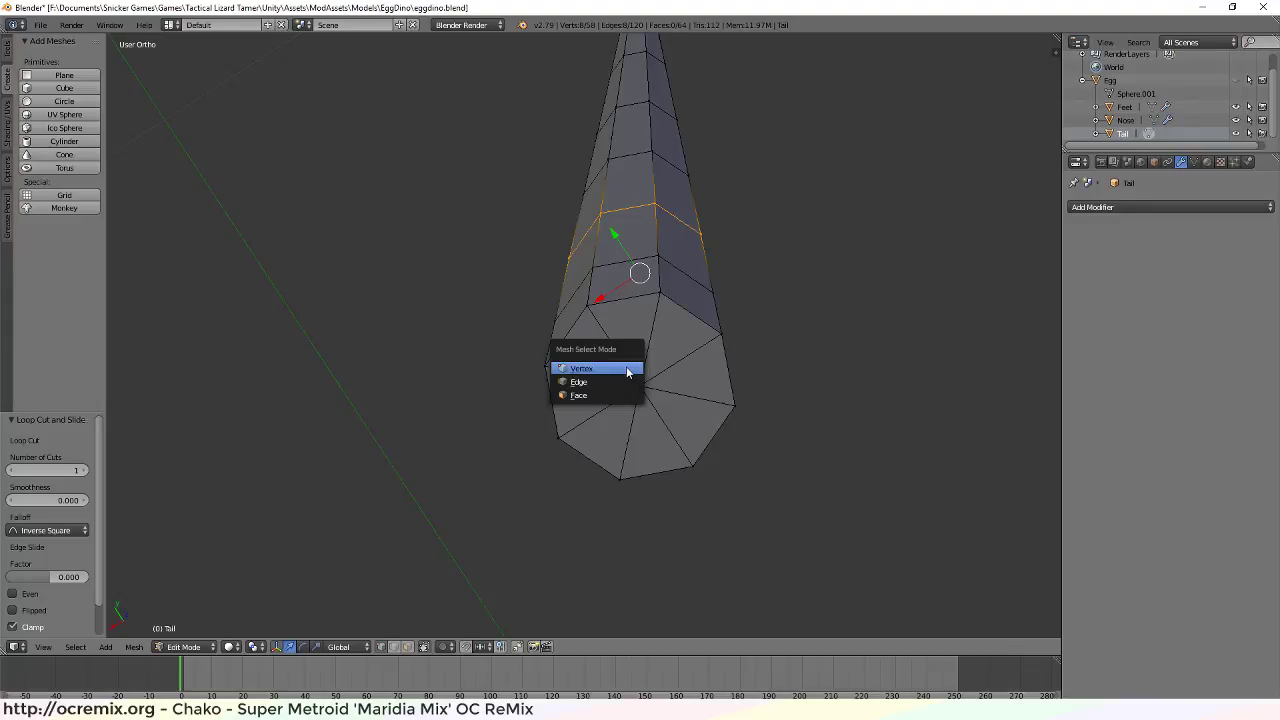
pyautogui.press('3')
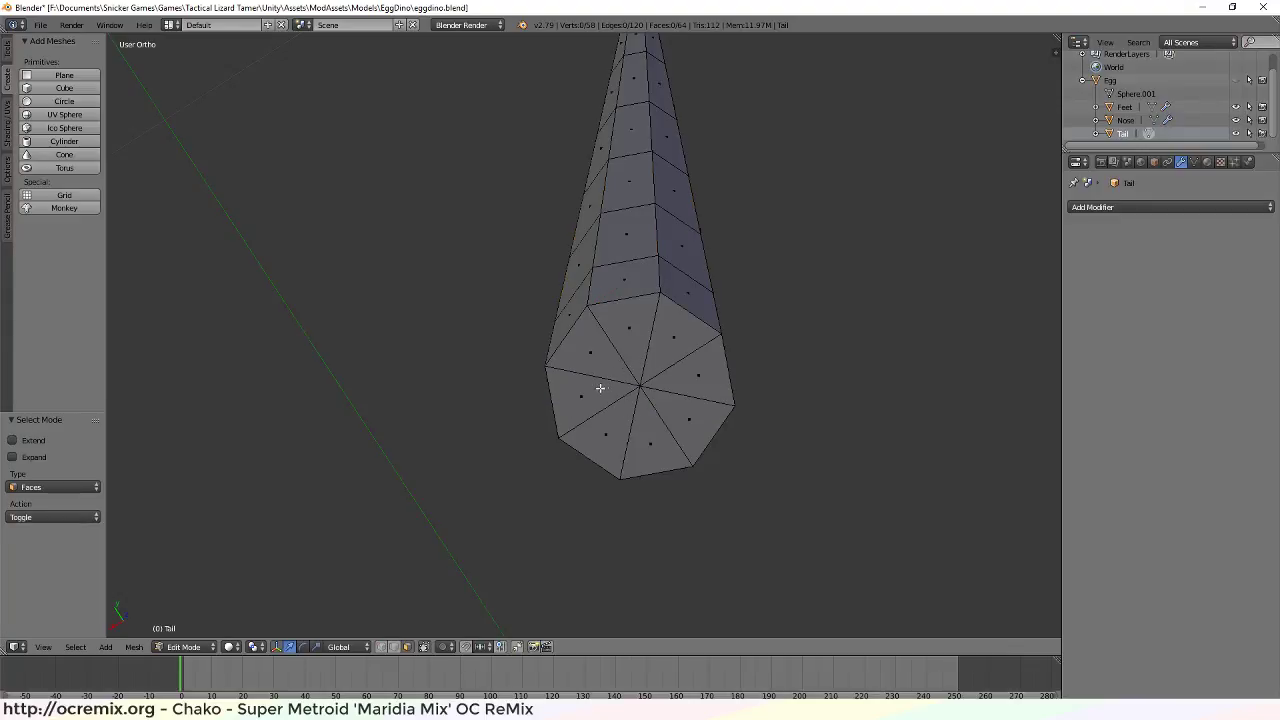
pyautogui.rightClick(585, 392)
pyautogui.keyDown('shift'); pyautogui.rightClick(592, 344); pyautogui.keyUp('shift')
pyautogui.keyDown('shift'); pyautogui.rightClick(617, 331); pyautogui.keyUp('shift')
# Add the remaining five end-cap faces and delete all selected cap faces, leaving the base open
pyautogui.keyDown('shift'); pyautogui.rightClick(668, 340); pyautogui.keyUp('shift')
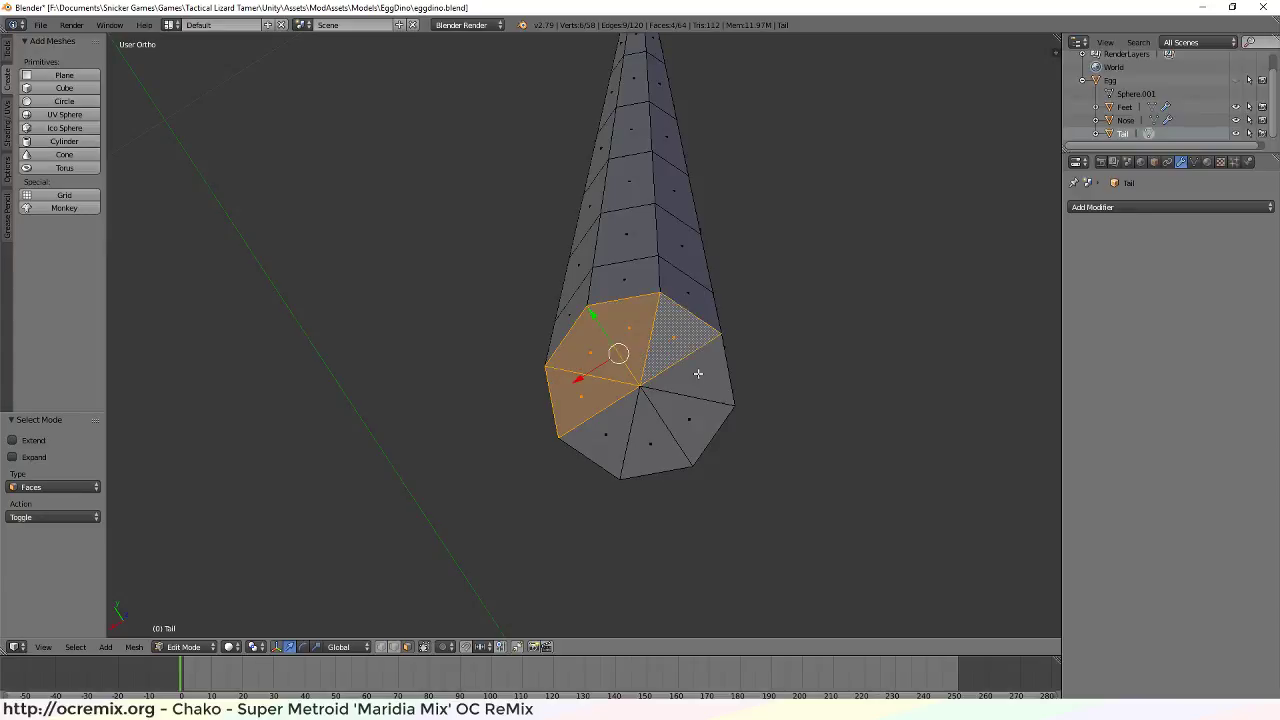
pyautogui.keyDown('shift'); pyautogui.rightClick(698, 374); pyautogui.keyUp('shift')
pyautogui.keyDown('shift'); pyautogui.rightClick(698, 425); pyautogui.keyUp('shift')
pyautogui.keyDown('shift'); pyautogui.rightClick(658, 446); pyautogui.keyUp('shift')
pyautogui.keyDown('shift'); pyautogui.rightClick(612, 443); pyautogui.keyUp('shift')
pyautogui.press('x')
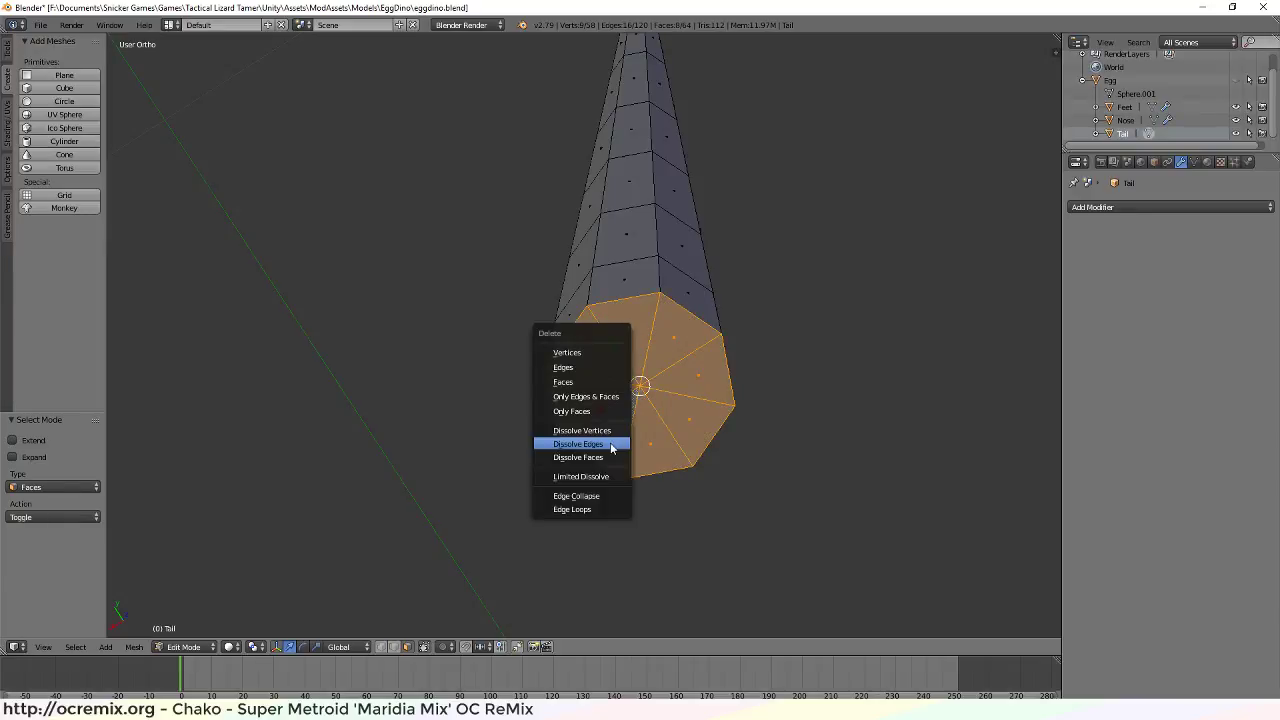
pyautogui.click(571, 376)
pyautogui.scroll(-2, 500, 346)
pyautogui.moveTo(500, 346); pyautogui.dragTo(628, 445, button='middle')
pyautogui.scroll(-5, 607, 370)
pyautogui.scroll(-3, 677, 446)
pyautogui.scroll(4, 630, 450)
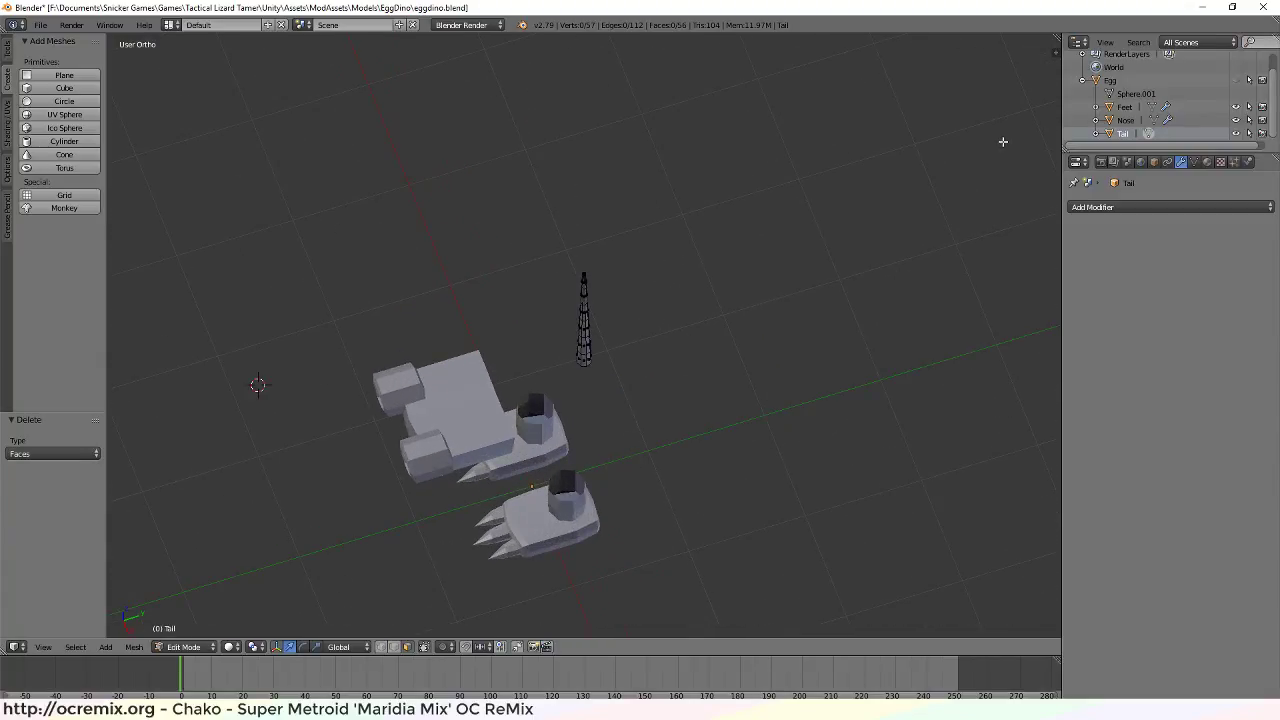
# Unhide the Egg body, view the dino from the front, and switch to the Inkscape concept sheet
pyautogui.click(1237, 81)
pyautogui.moveTo(628, 510); pyautogui.dragTo(740, 393, button='middle')
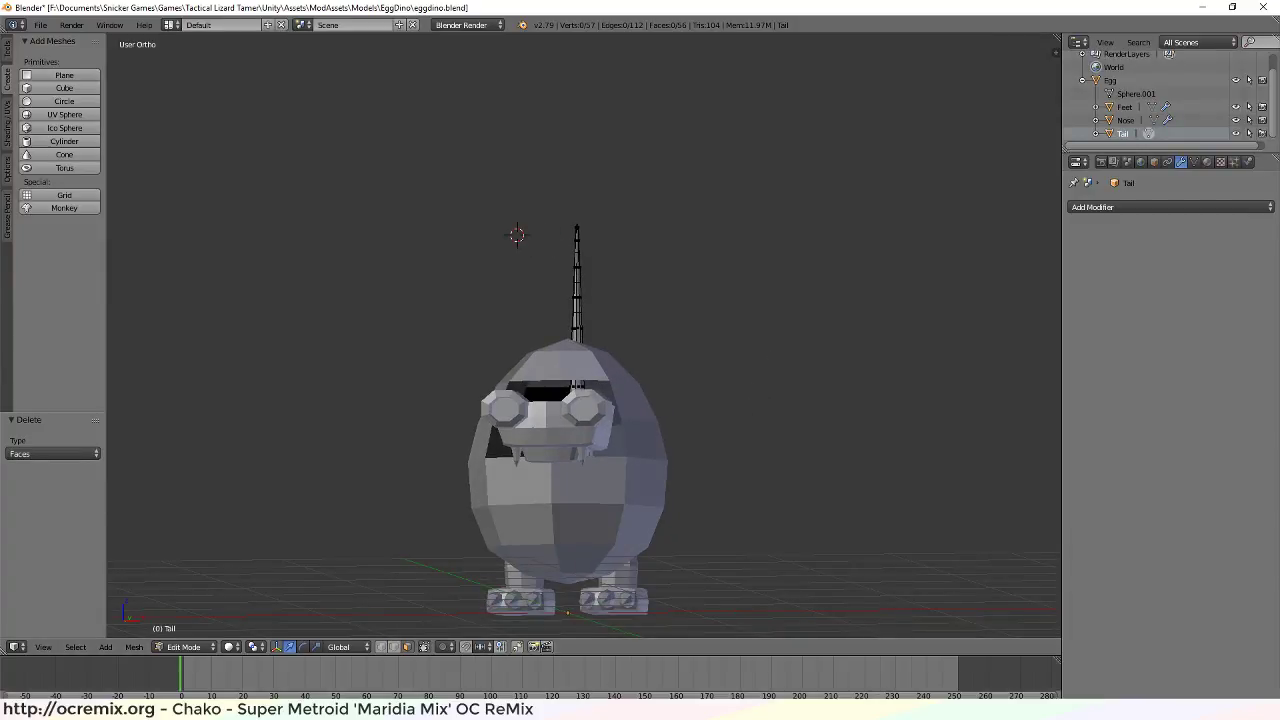
pyautogui.hotkey('alt', 'Tab')
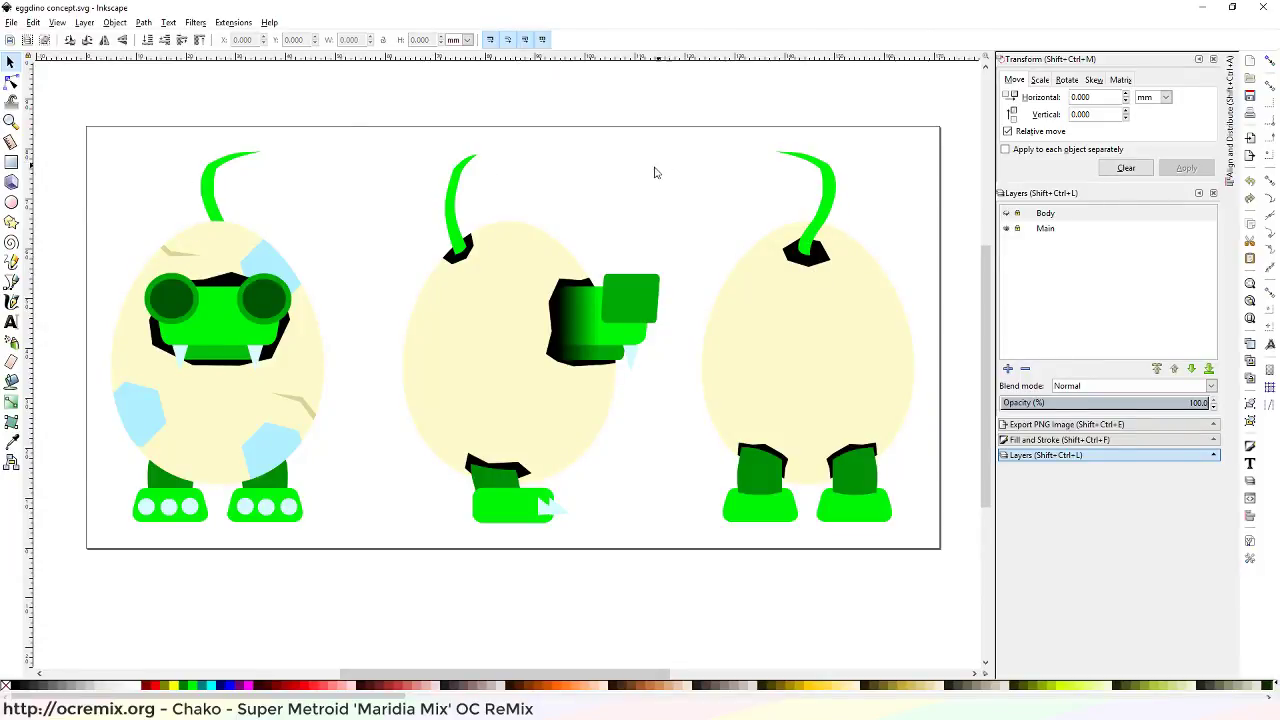
pyautogui.hotkey('alt', 'Tab')
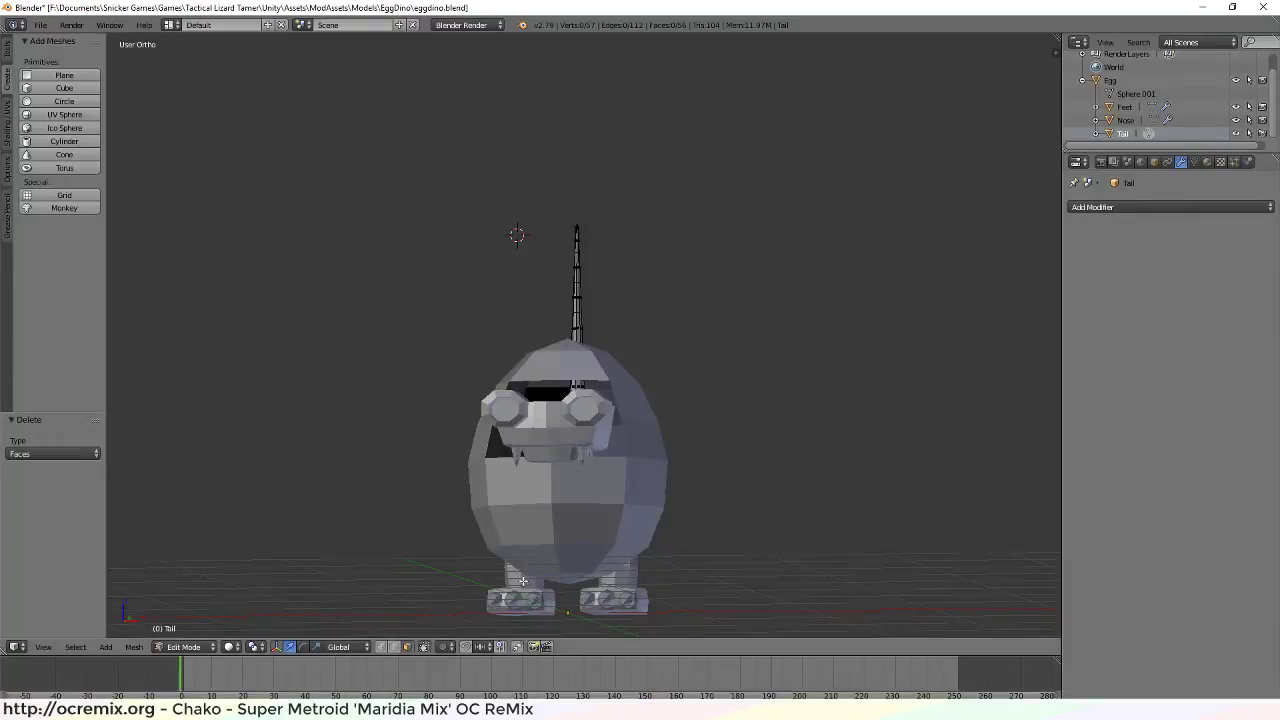
pyautogui.scroll(6, 526, 344)
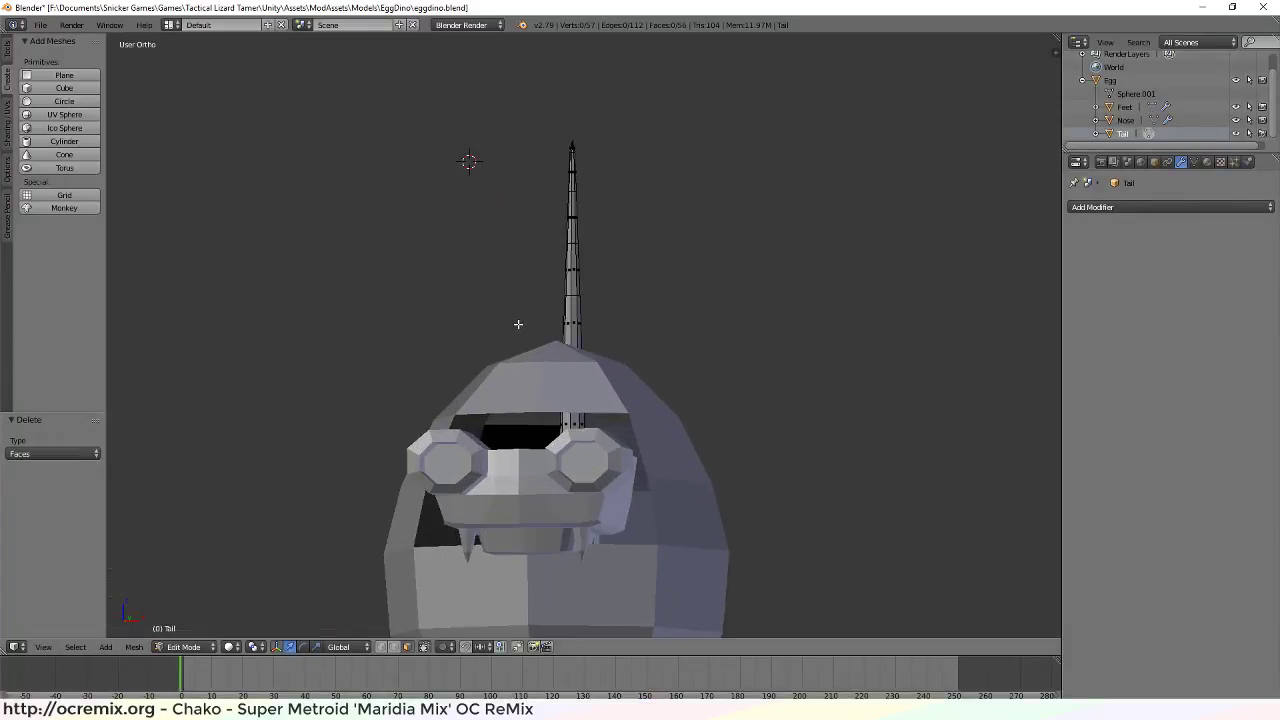
pyautogui.moveTo(466, 348); pyautogui.dragTo(492, 317, button='middle')
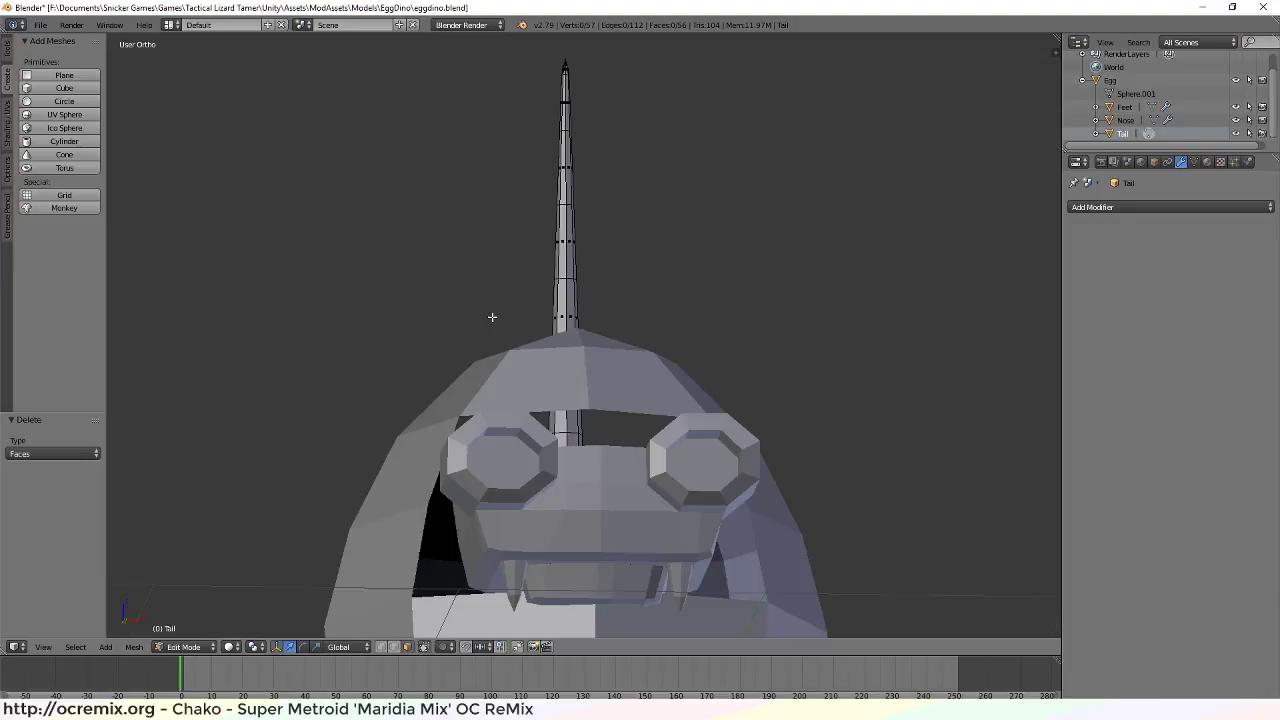
pyautogui.scroll(-4, 574, 267)
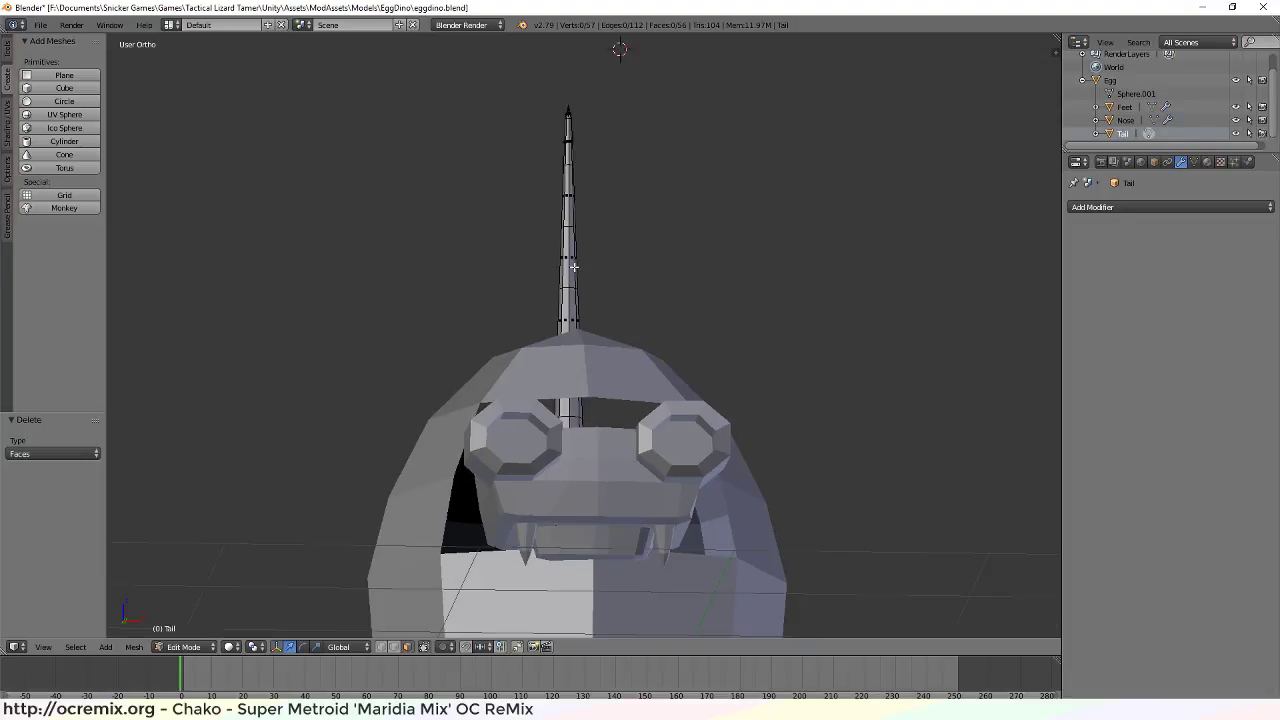
pyautogui.moveTo(508, 263); pyautogui.dragTo(807, 299, button='middle')
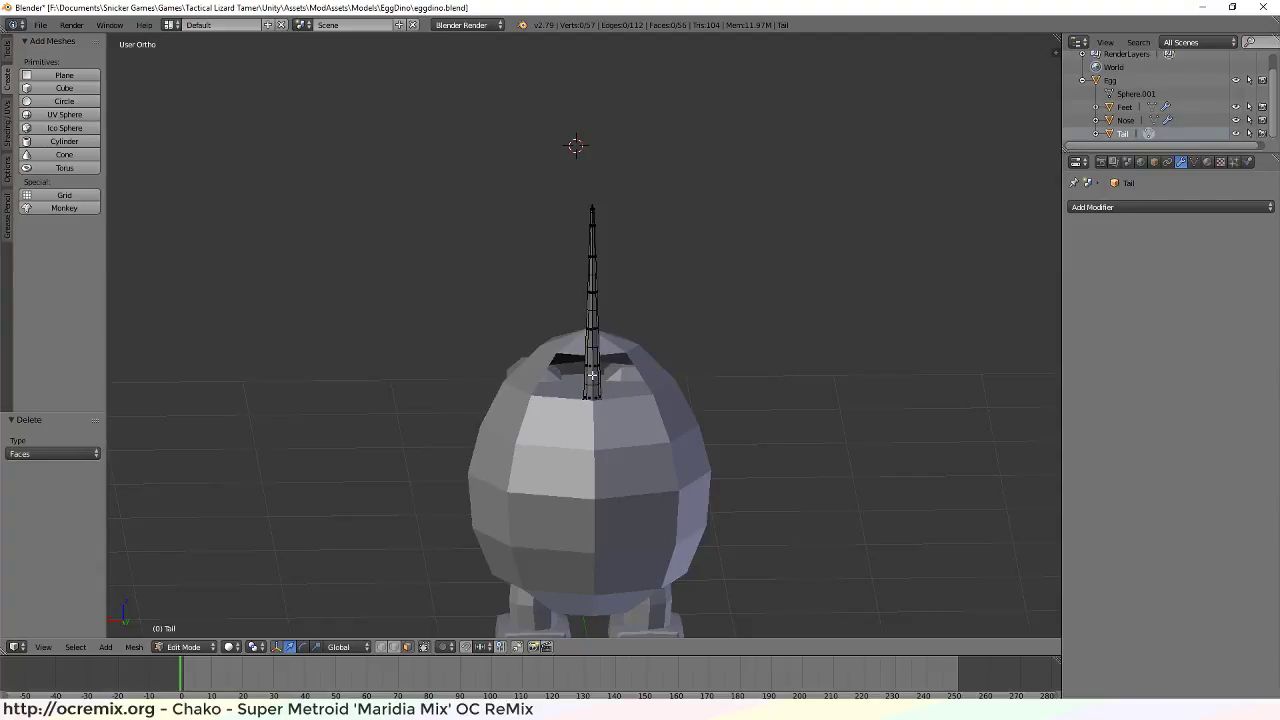
pyautogui.moveTo(588, 531); pyautogui.dragTo(622, 412, button='middle')
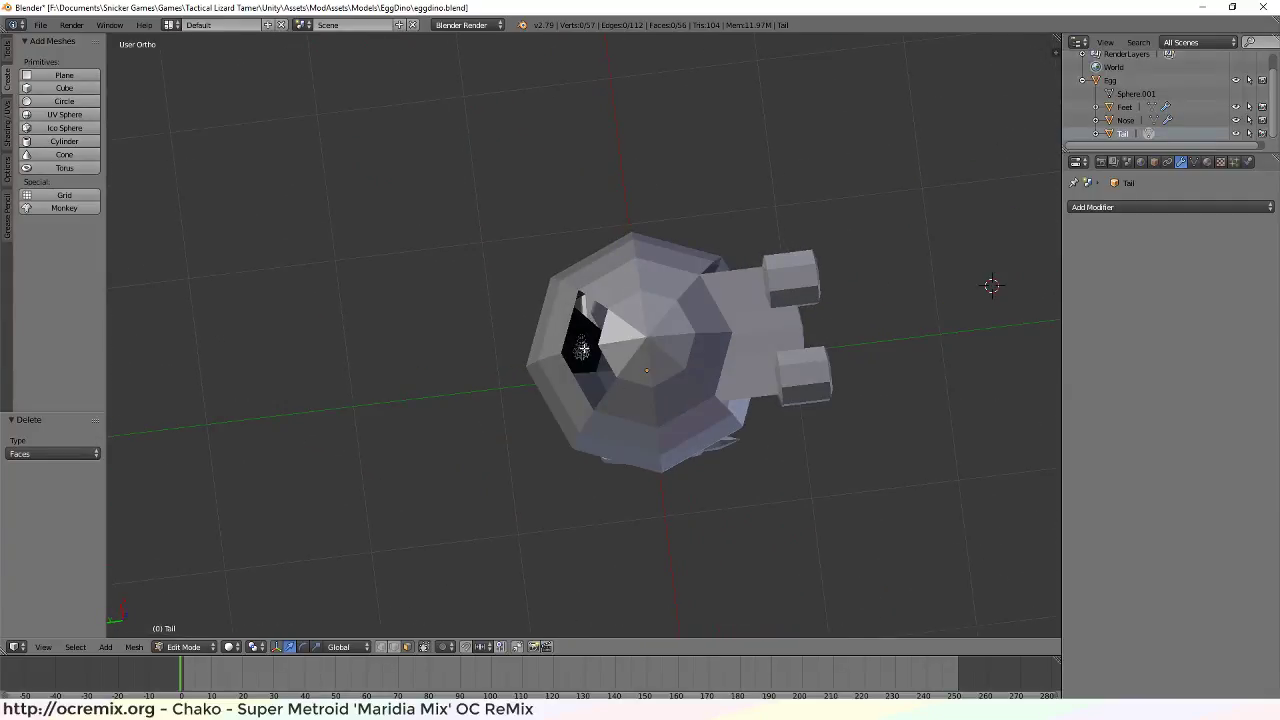
# Select all tail vertices in top view and scale them 1.825 along X
pyautogui.scroll(8, 582, 348)
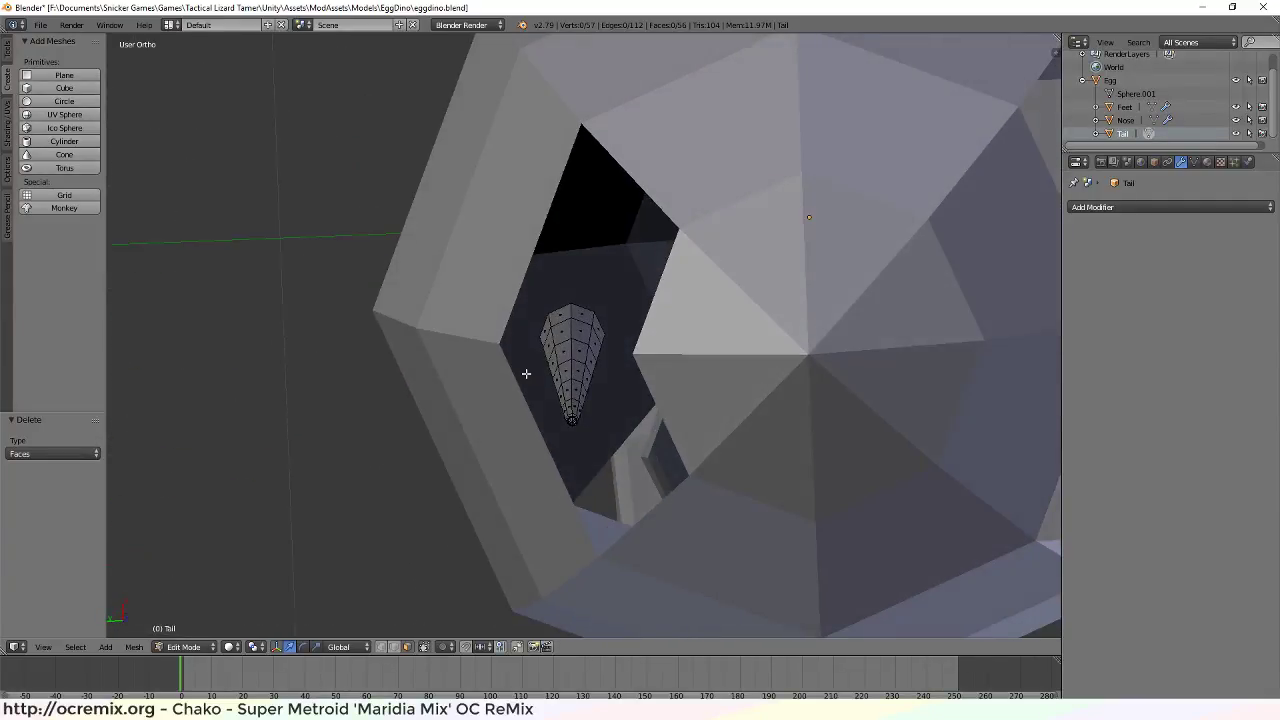
pyautogui.moveTo(526, 373); pyautogui.dragTo(566, 356, button='middle')
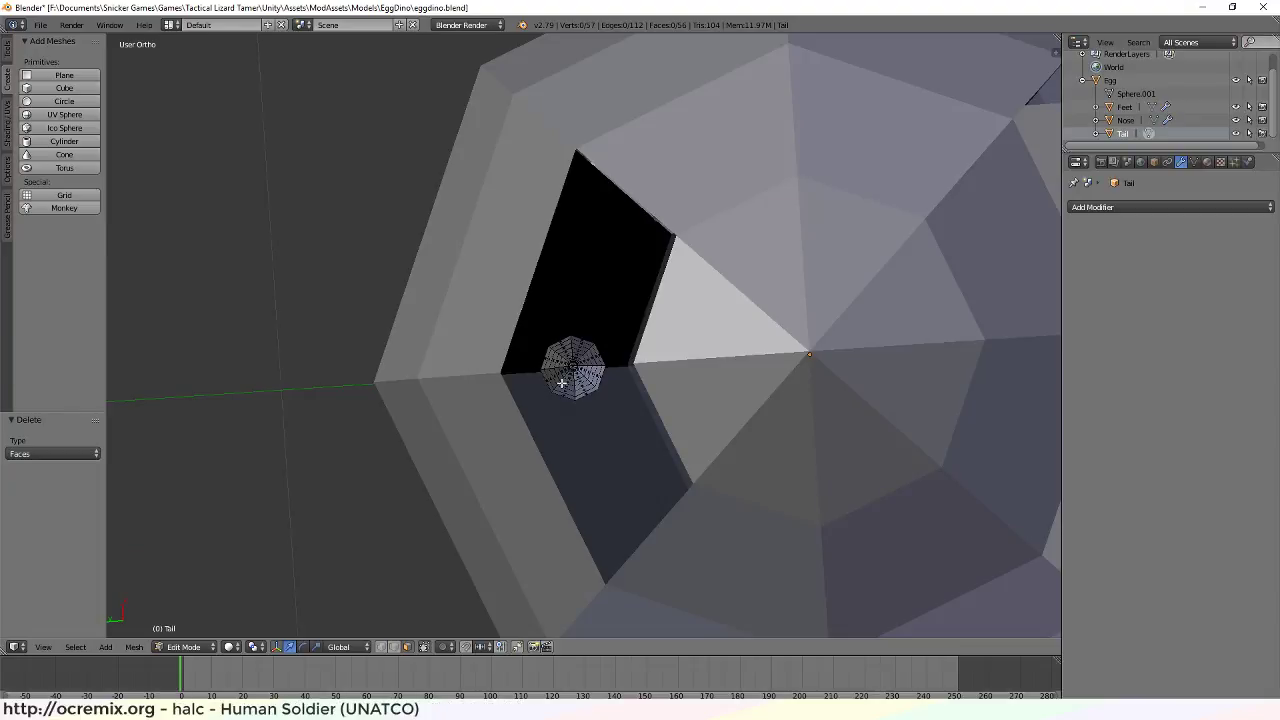
pyautogui.press('a')
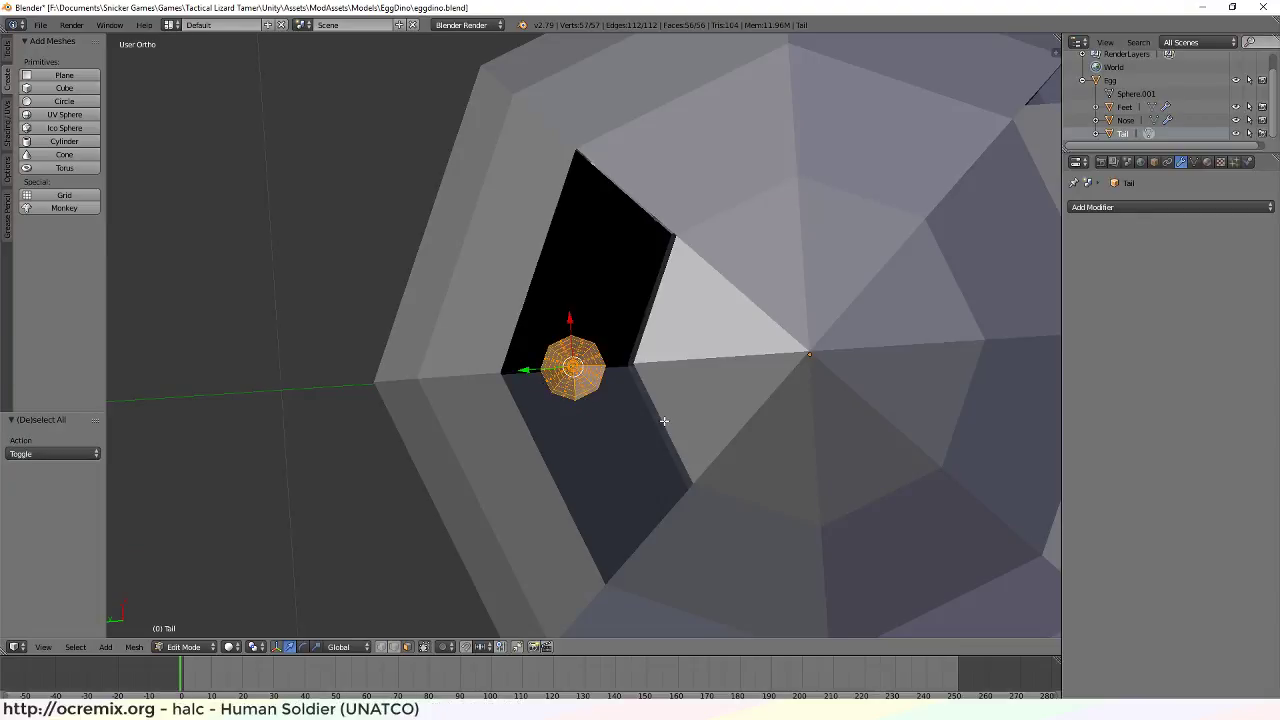
pyautogui.press('KP_7')
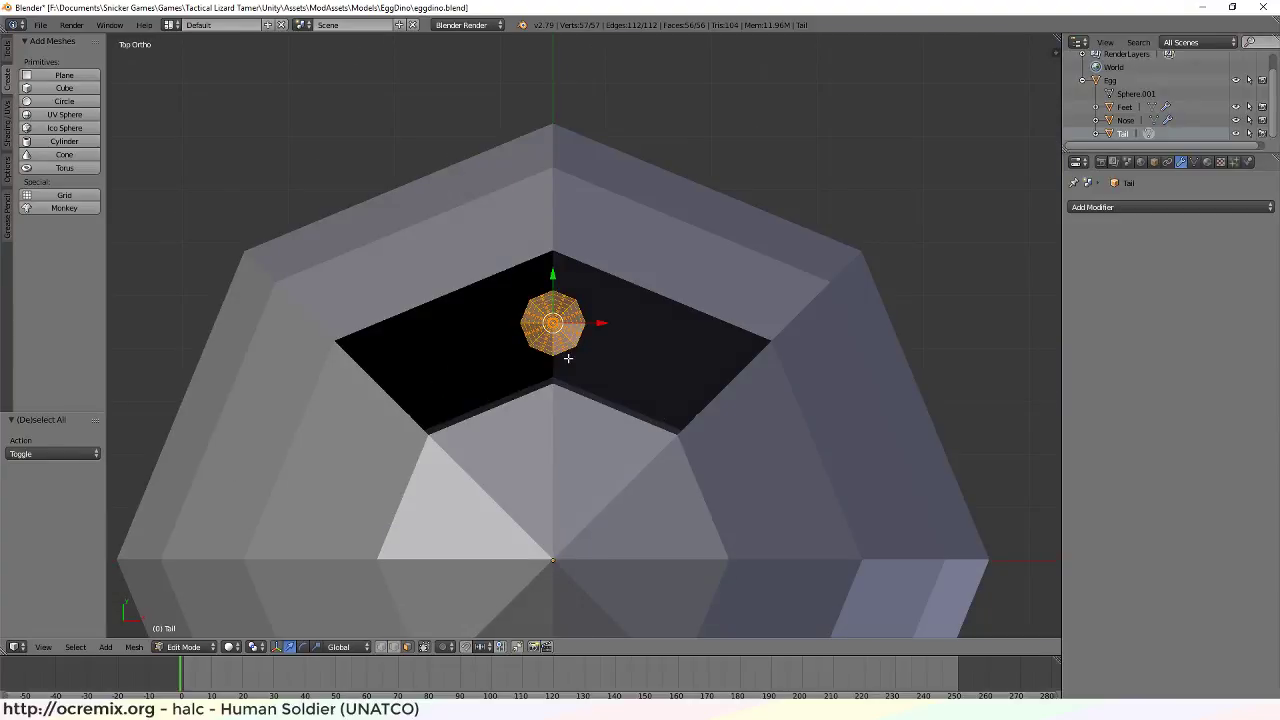
pyautogui.press('s')
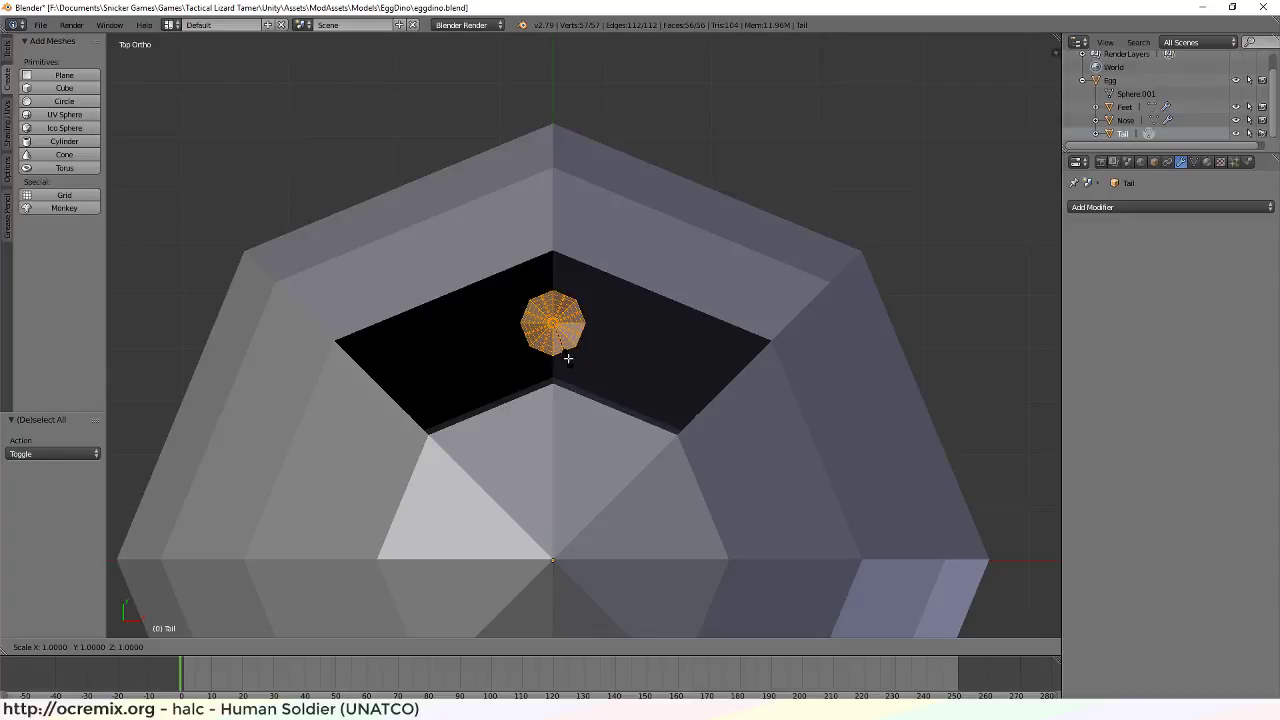
pyautogui.press('x')
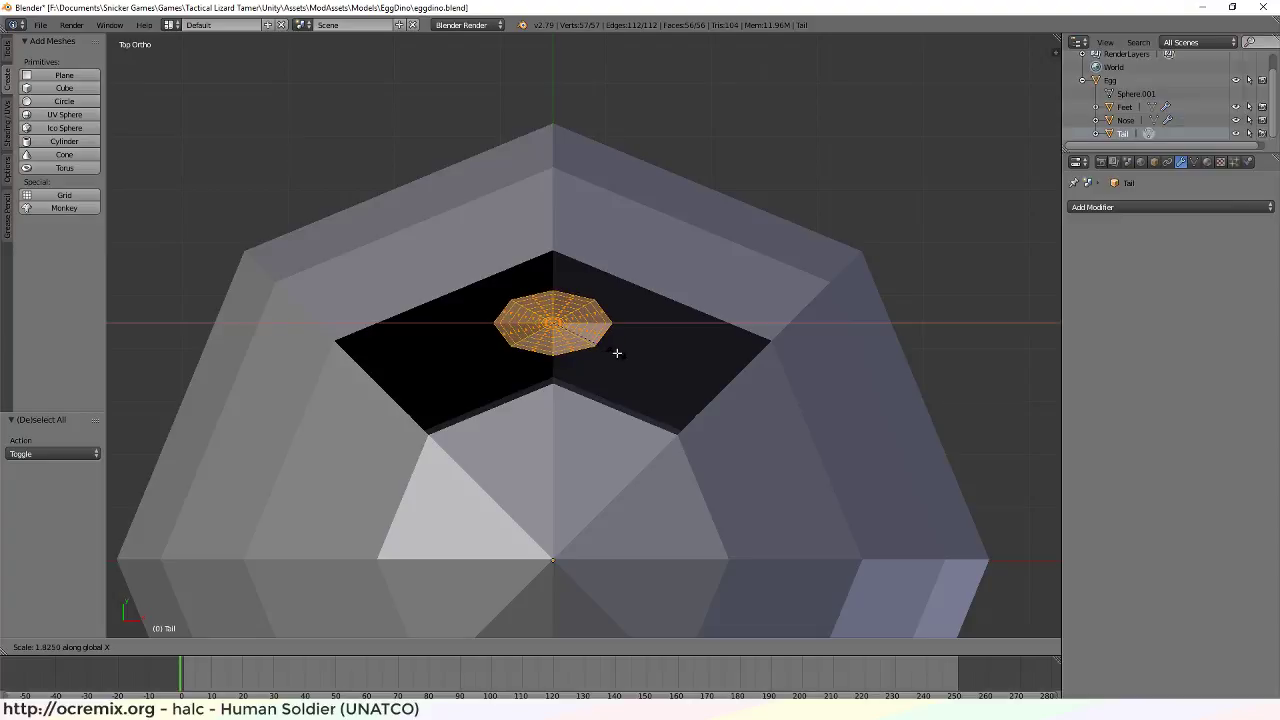
pyautogui.click(617, 353)
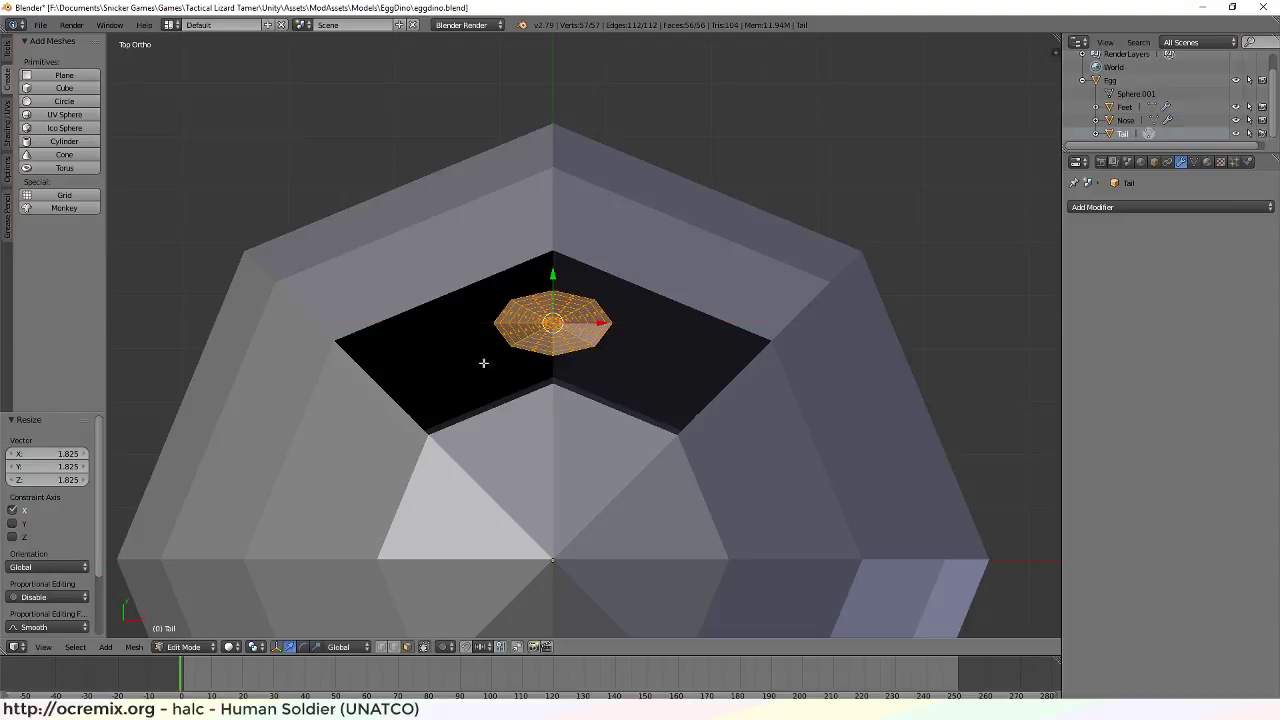
pyautogui.moveTo(483, 363); pyautogui.dragTo(715, 427, button='middle')
pyautogui.scroll(-3, 544, 226)
pyautogui.scroll(8, 574, 356)
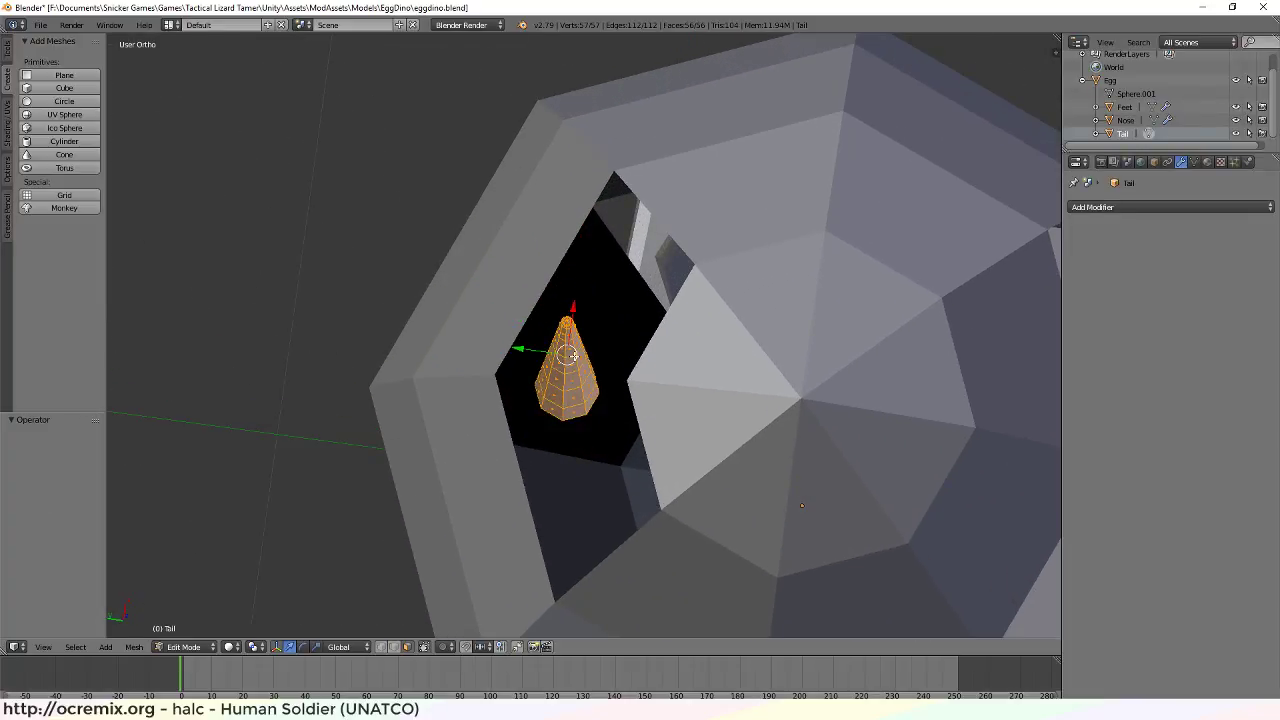
pyautogui.press('KP_9')
pyautogui.press('KP_7')
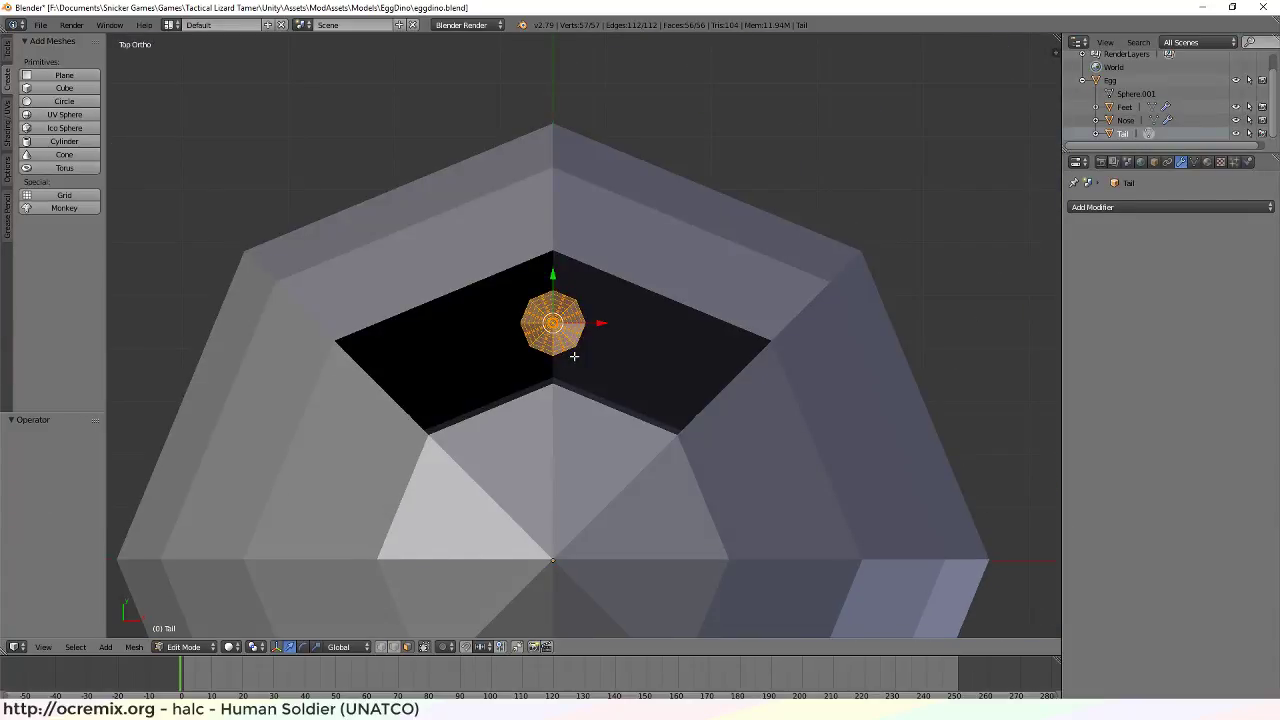
pyautogui.scroll(5, 574, 356)
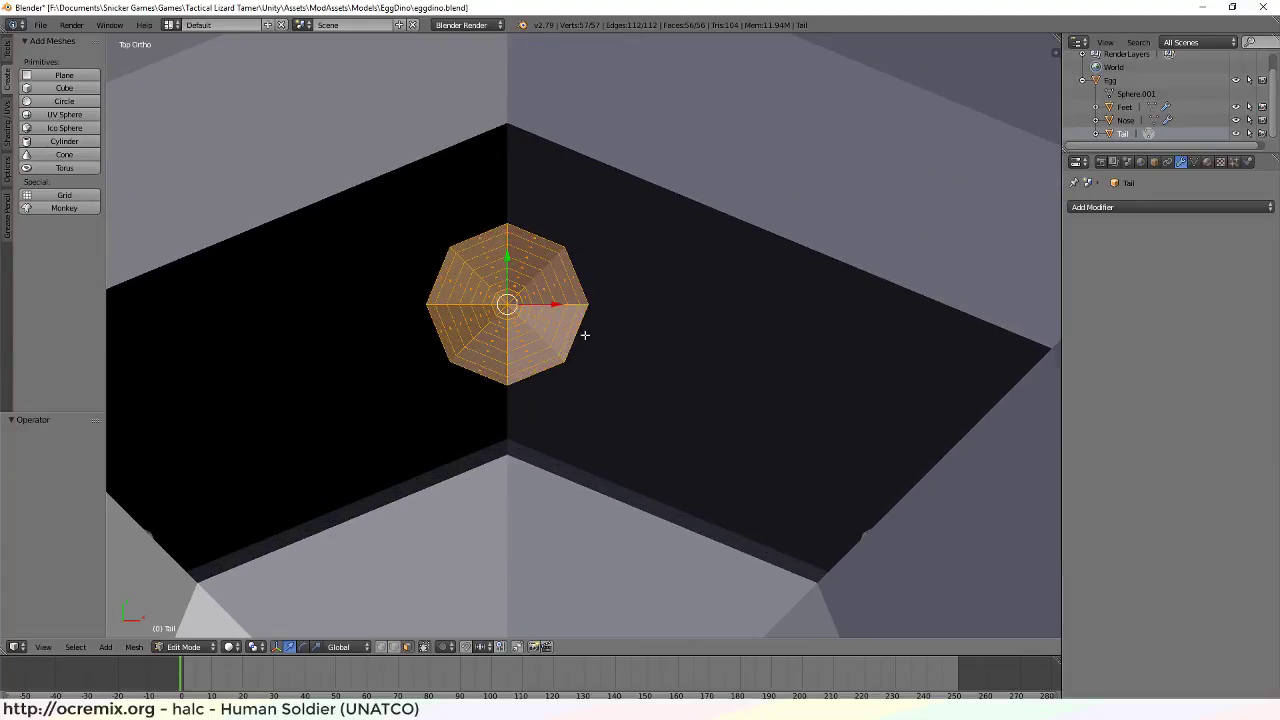
pyautogui.moveTo(585, 335)
pyautogui.mouseDown(button='middle')
pyautogui.moveTo(571, 320)
pyautogui.moveTo(588, 331)
pyautogui.moveTo(560, 335)
pyautogui.moveTo(598, 333)
pyautogui.mouseUp(button='middle')
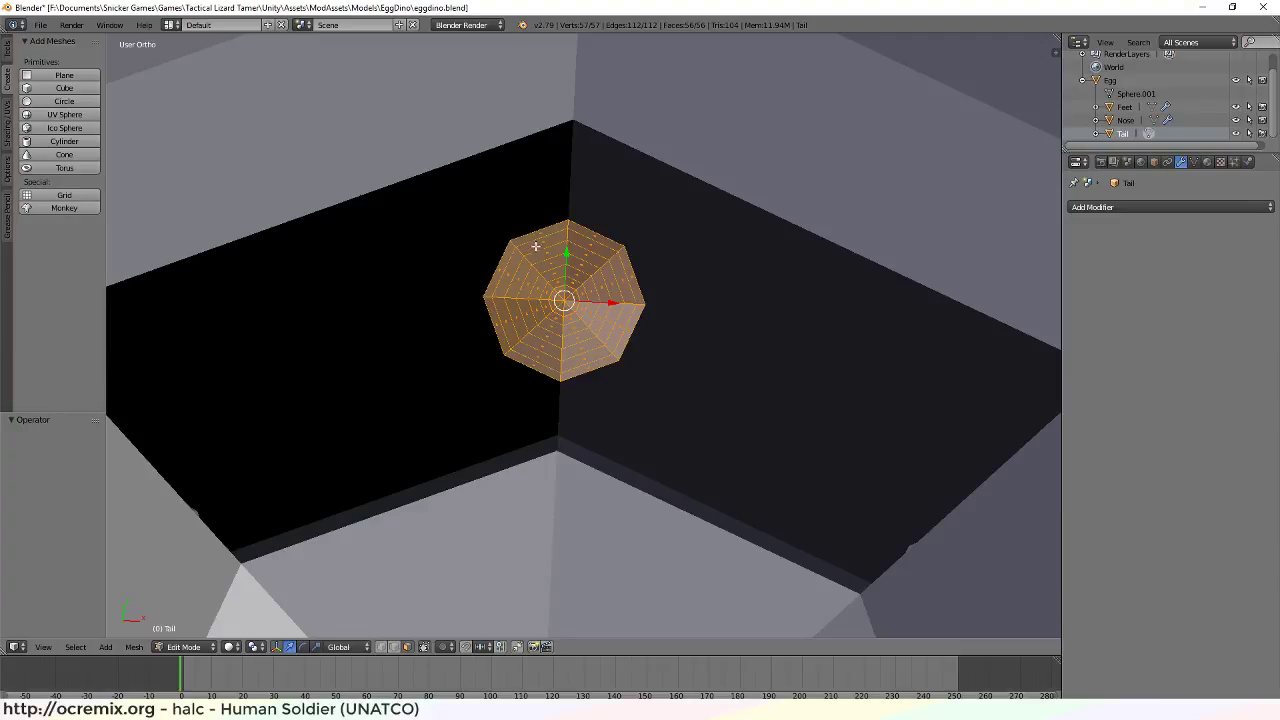
pyautogui.moveTo(532, 253); pyautogui.dragTo(544, 251, button='middle')
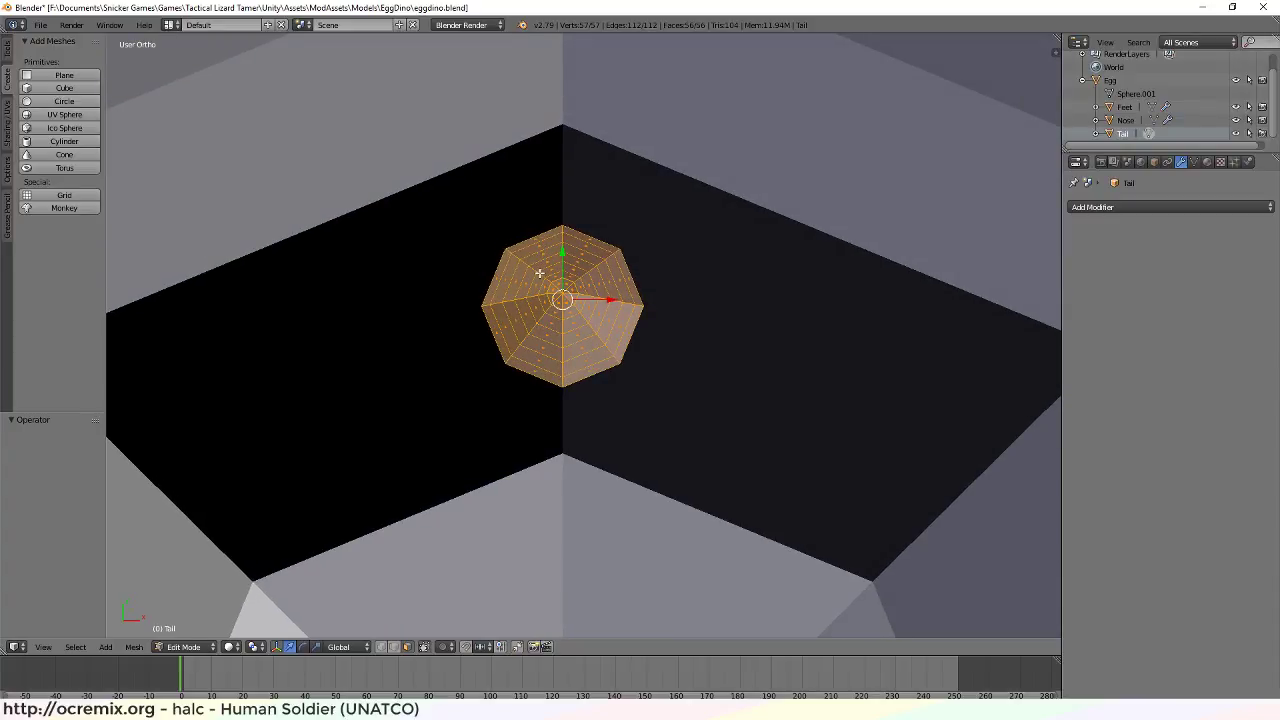
pyautogui.press('a')
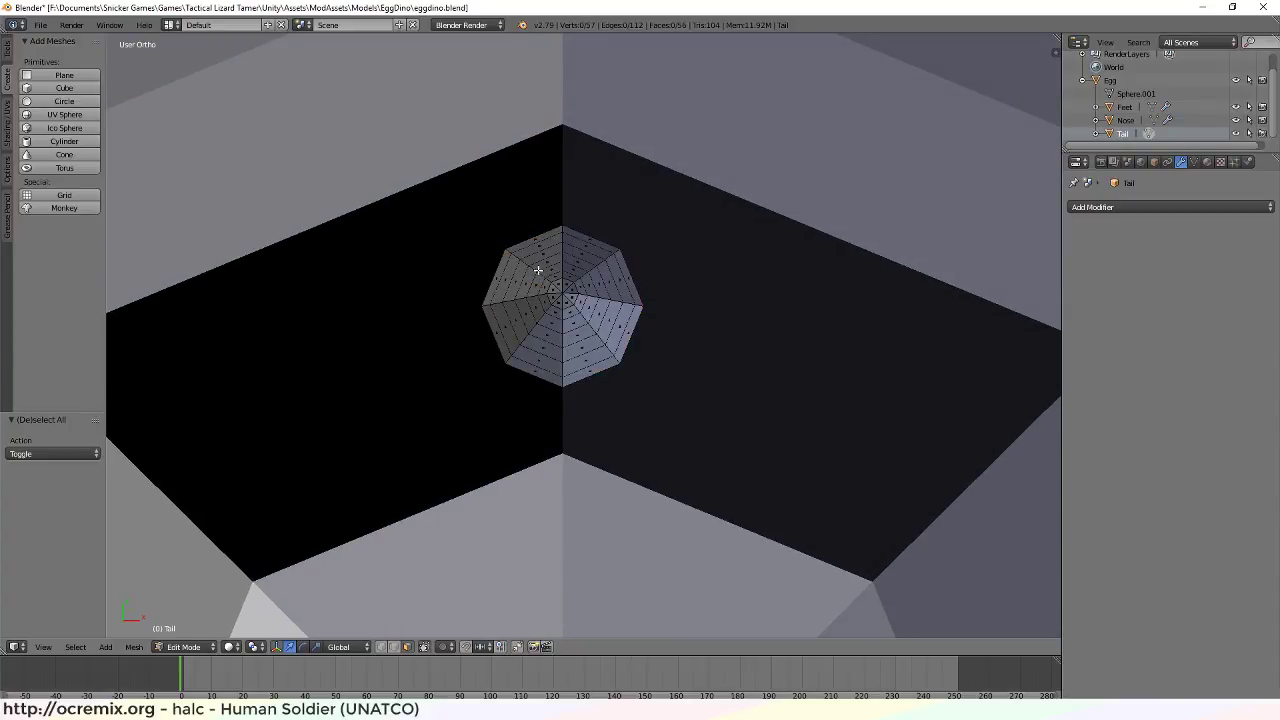
# Switch to edge select mode and select two radial edge loops of the tail base
pyautogui.keyDown('alt'); pyautogui.rightClick(539, 275); pyautogui.keyUp('alt')
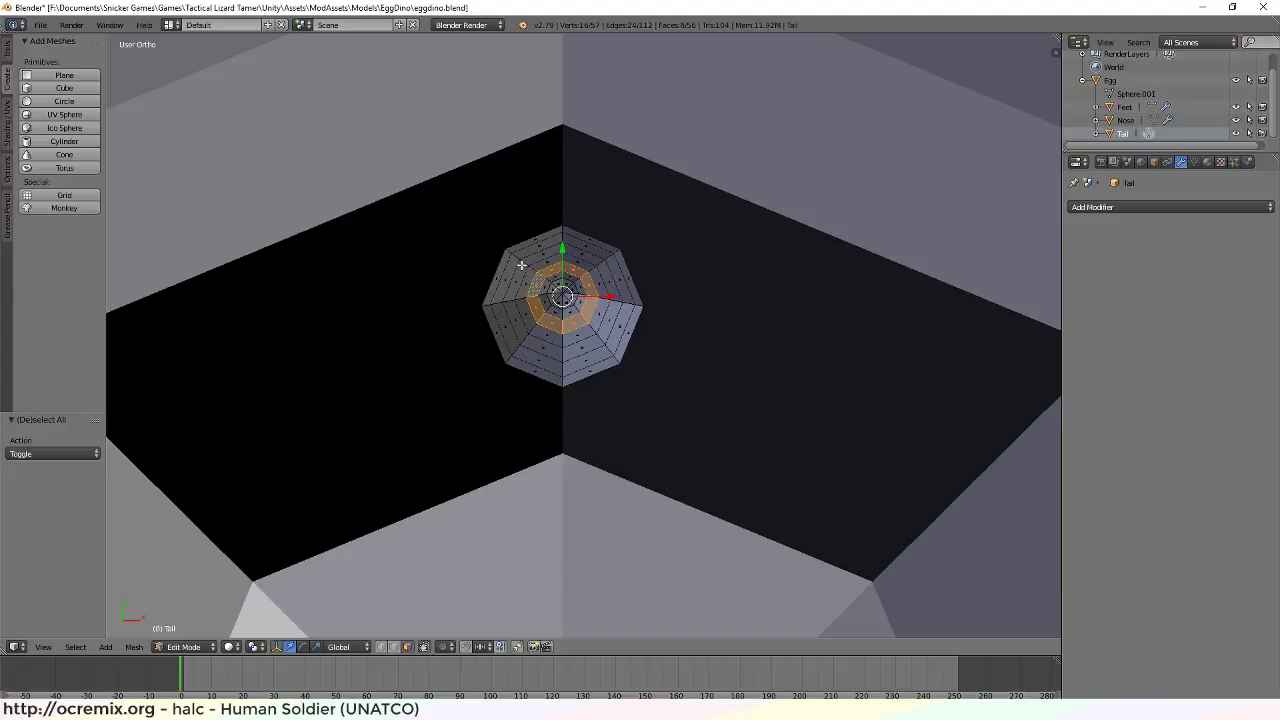
pyautogui.press('a')
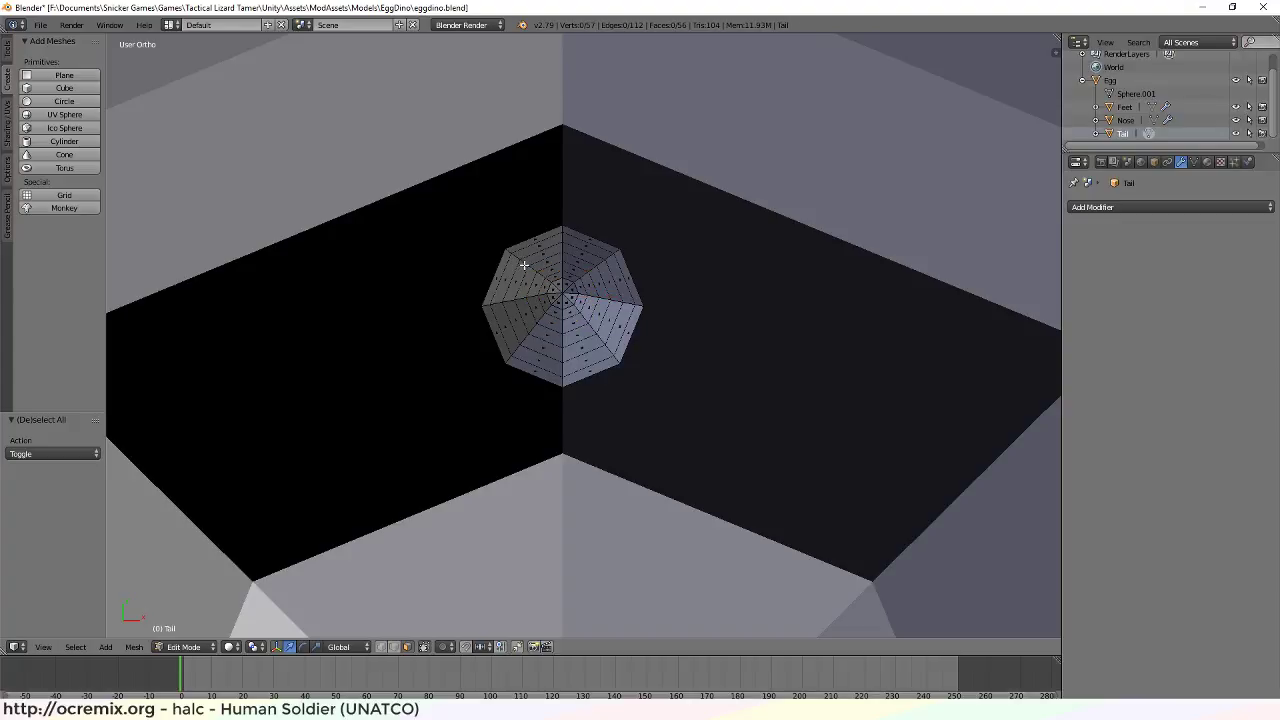
pyautogui.hotkey('ctrl', 'Tab')
pyautogui.click(525, 255)
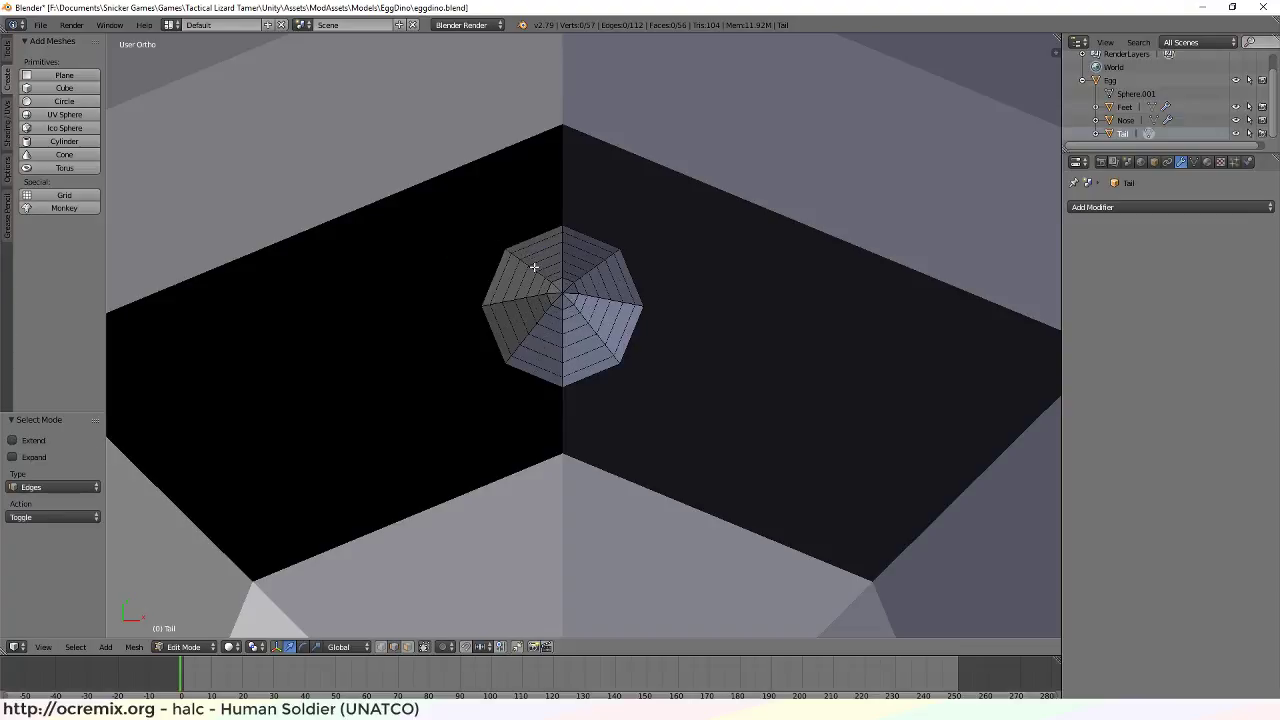
pyautogui.keyDown('alt'); pyautogui.rightClick(530, 269); pyautogui.keyUp('alt')
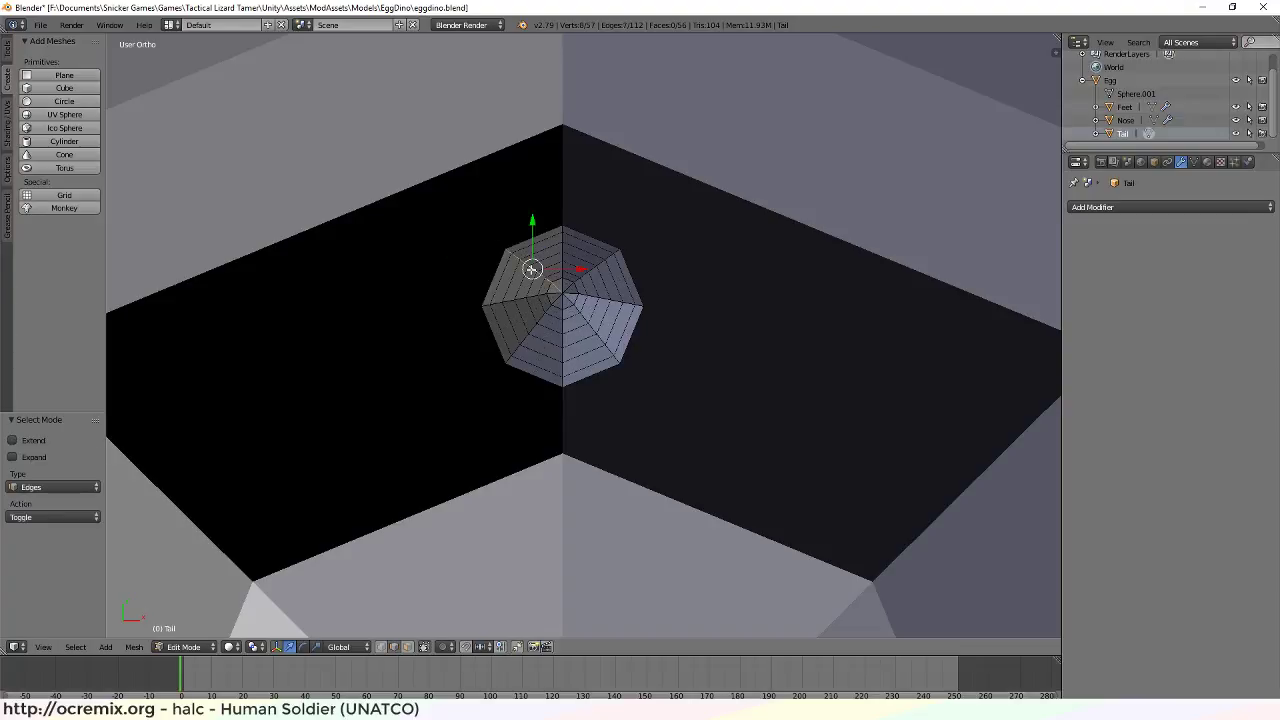
pyautogui.keyDown('alt'); pyautogui.rightClick(597, 265); pyautogui.keyUp('alt')
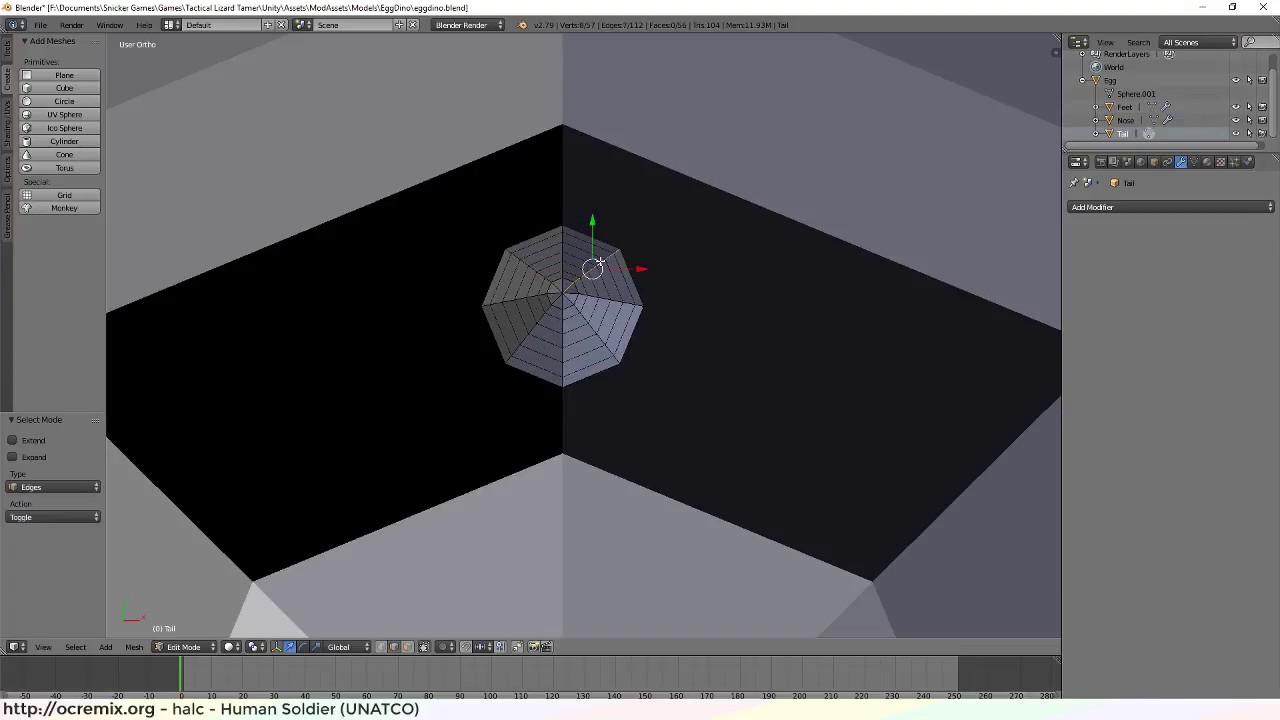
pyautogui.keyDown('alt'); pyautogui.keyDown('shift'); pyautogui.rightClick(532, 269); pyautogui.keyUp('shift'); pyautogui.keyUp('alt')
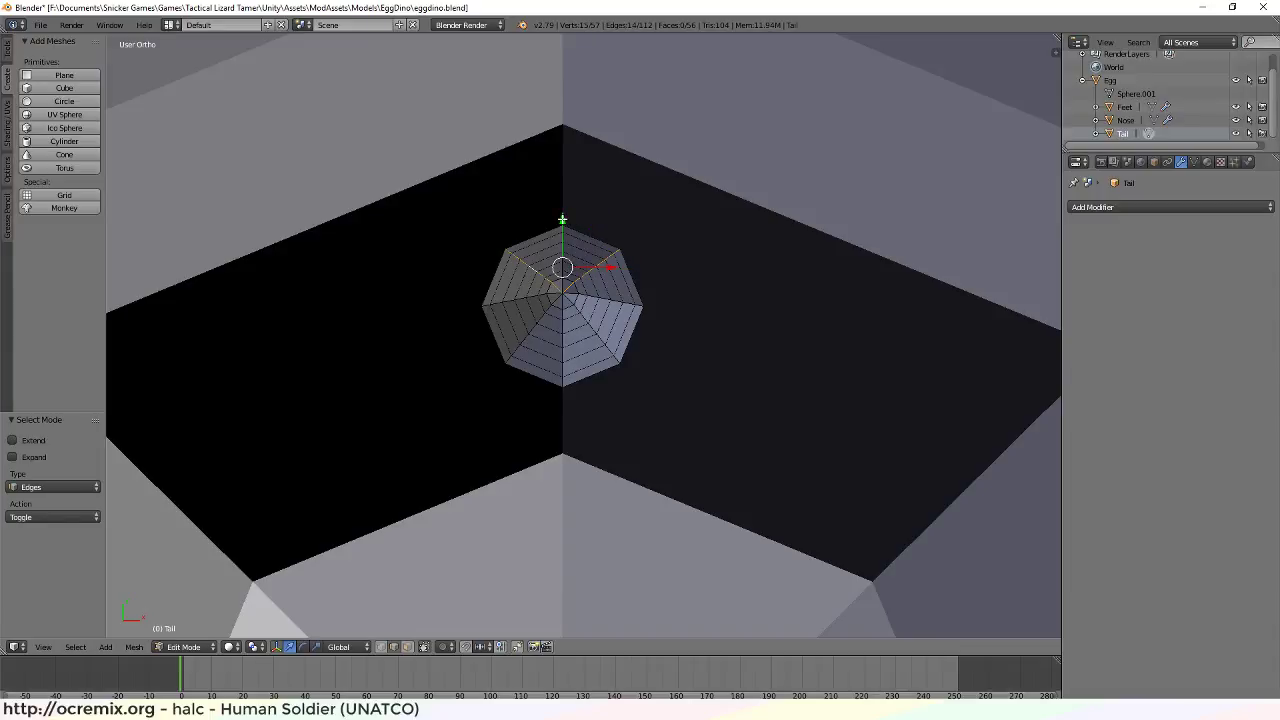
pyautogui.moveTo(562, 219); pyautogui.dragTo(560, 210)
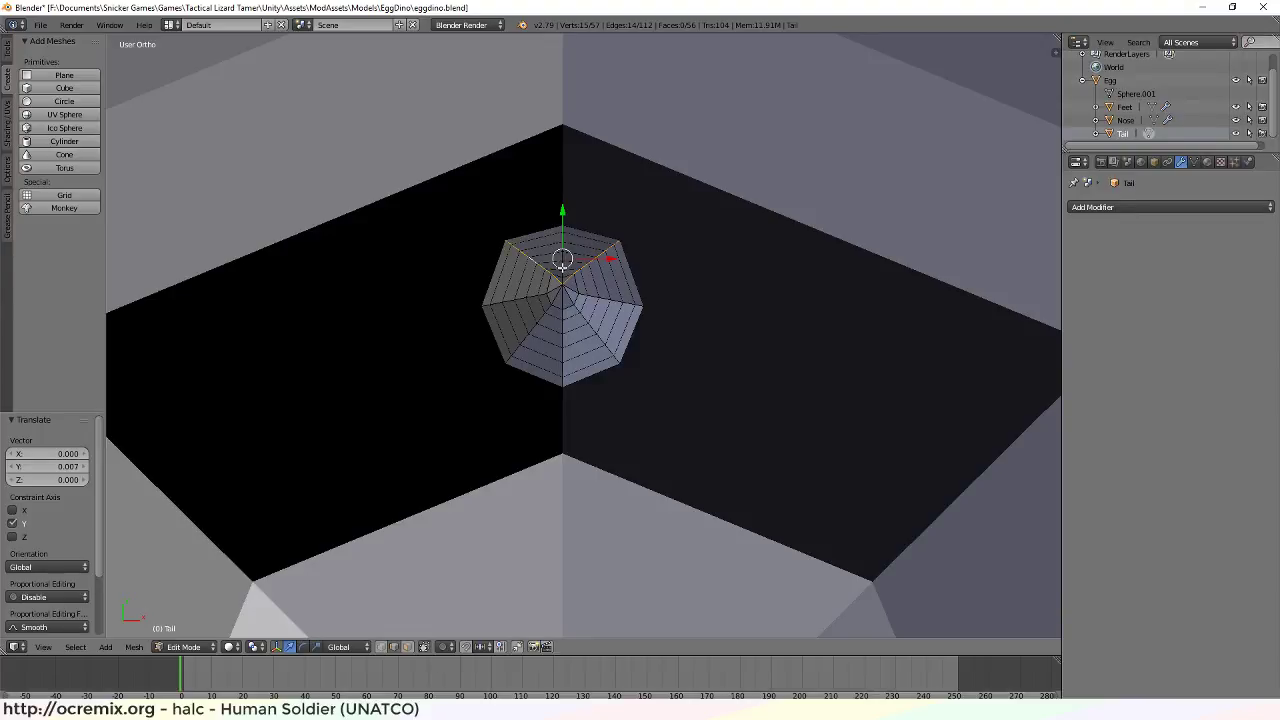
pyautogui.hotkey('ctrl', 'z')
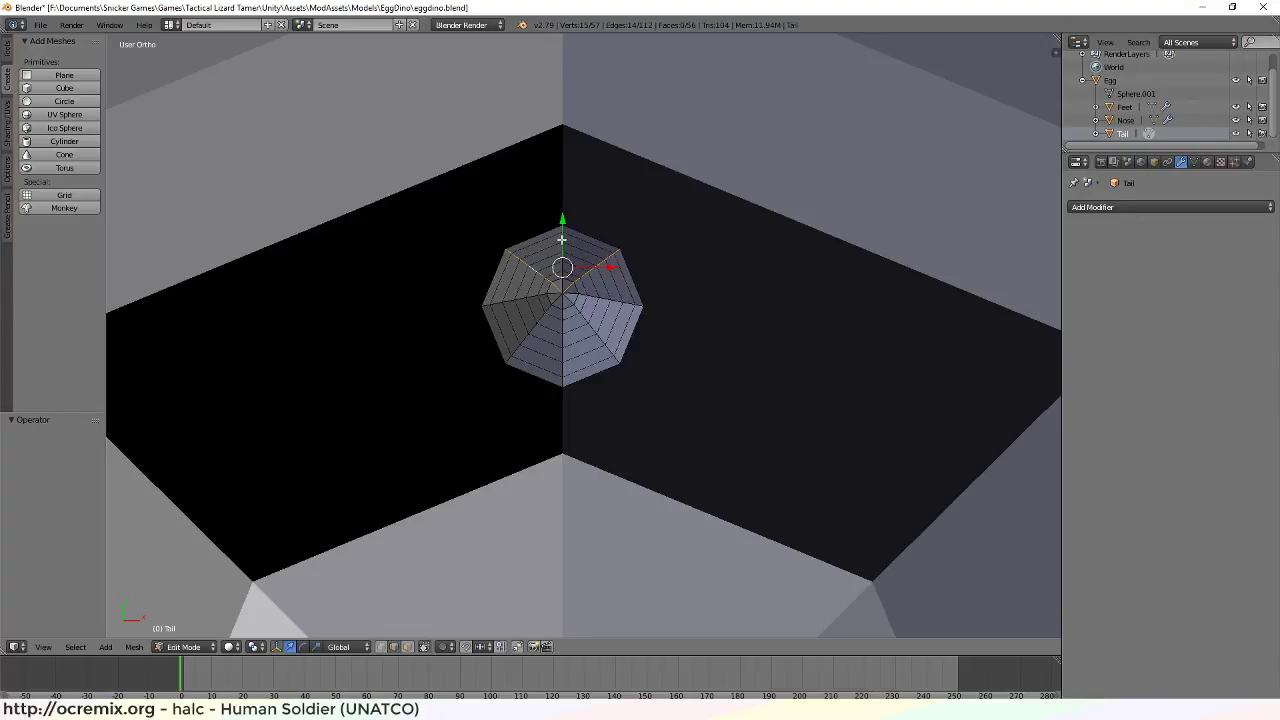
# Scale the selected loops to 1.240 along X, then select the loop running down from the top
pyautogui.press('s')
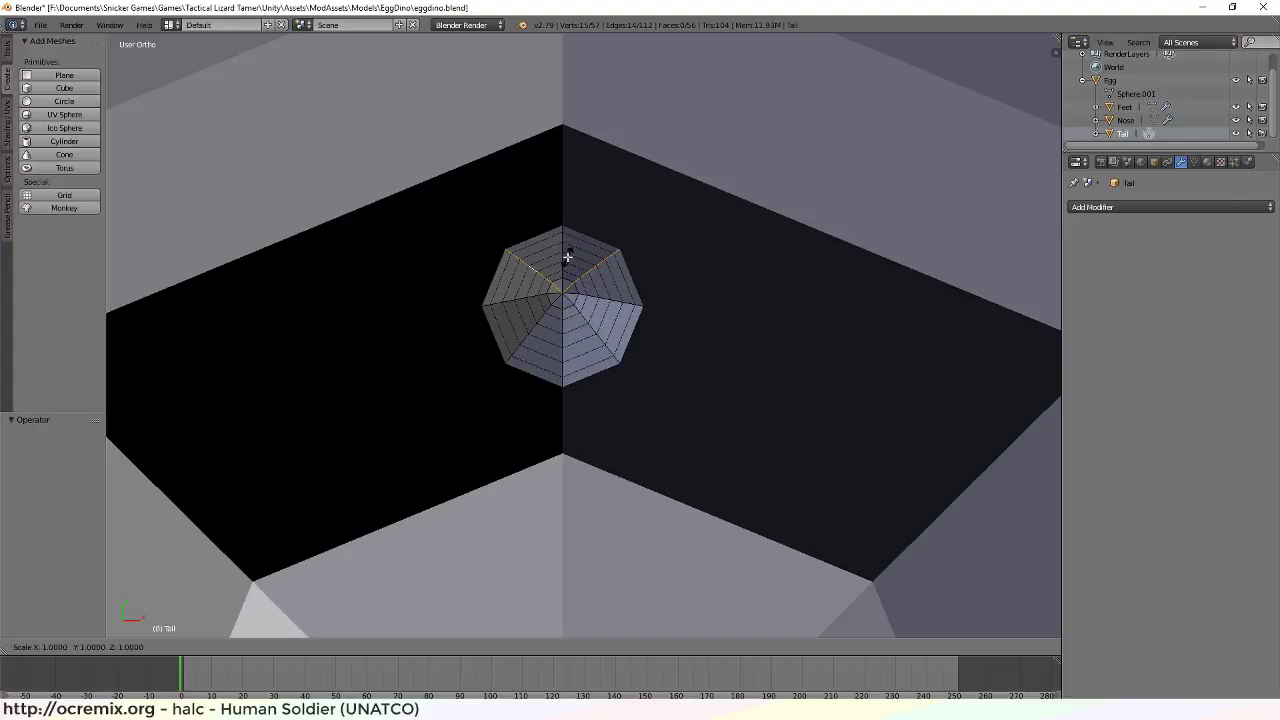
pyautogui.press('x')
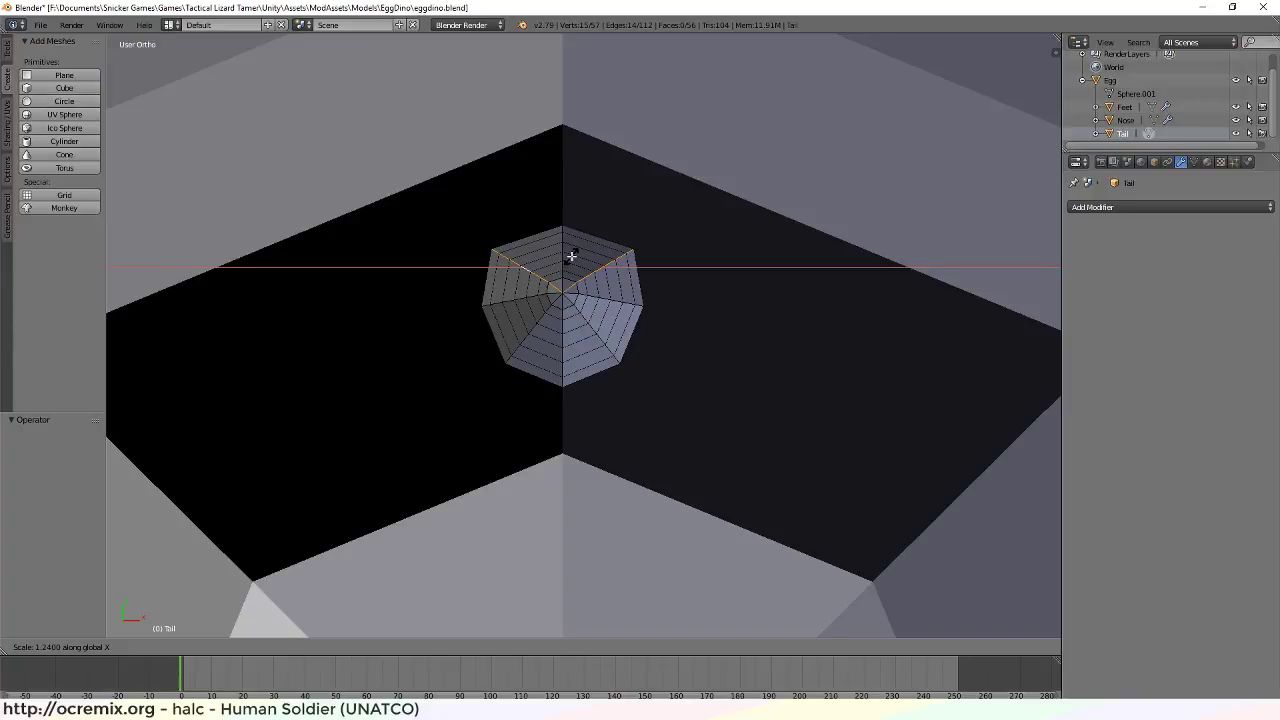
pyautogui.click(571, 256)
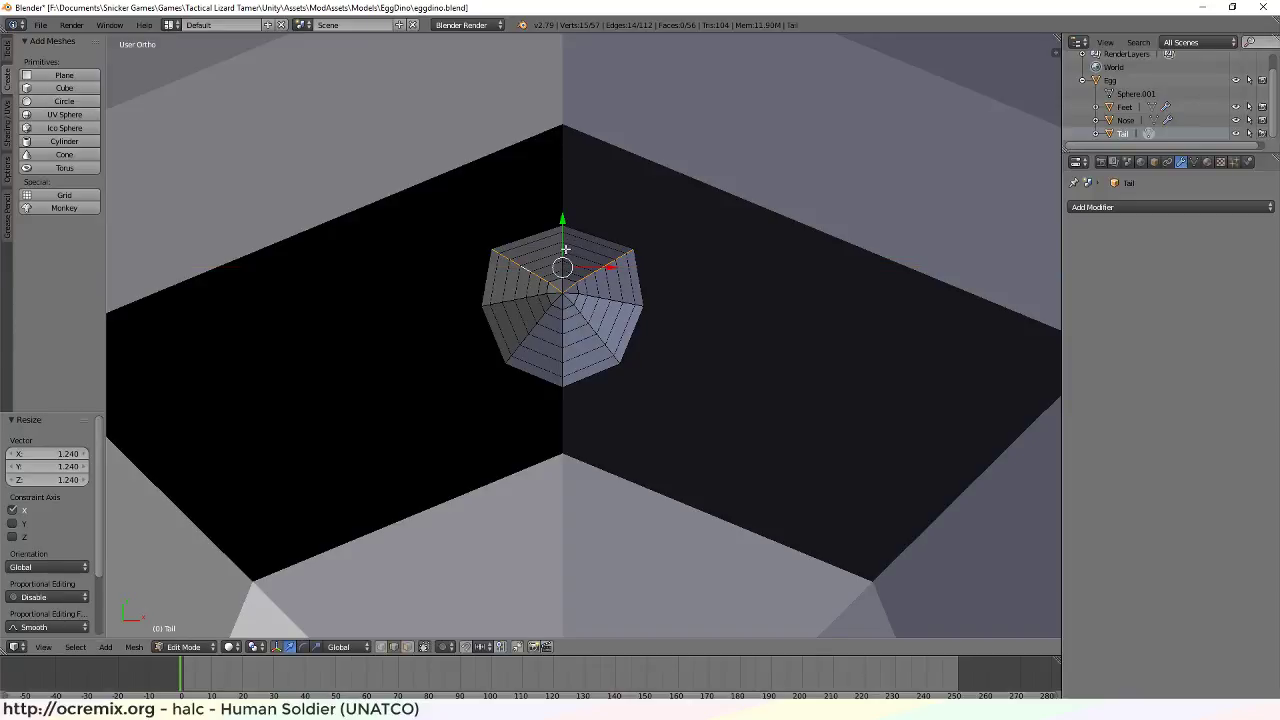
pyautogui.keyDown('alt'); pyautogui.rightClick(563, 250); pyautogui.keyUp('alt')
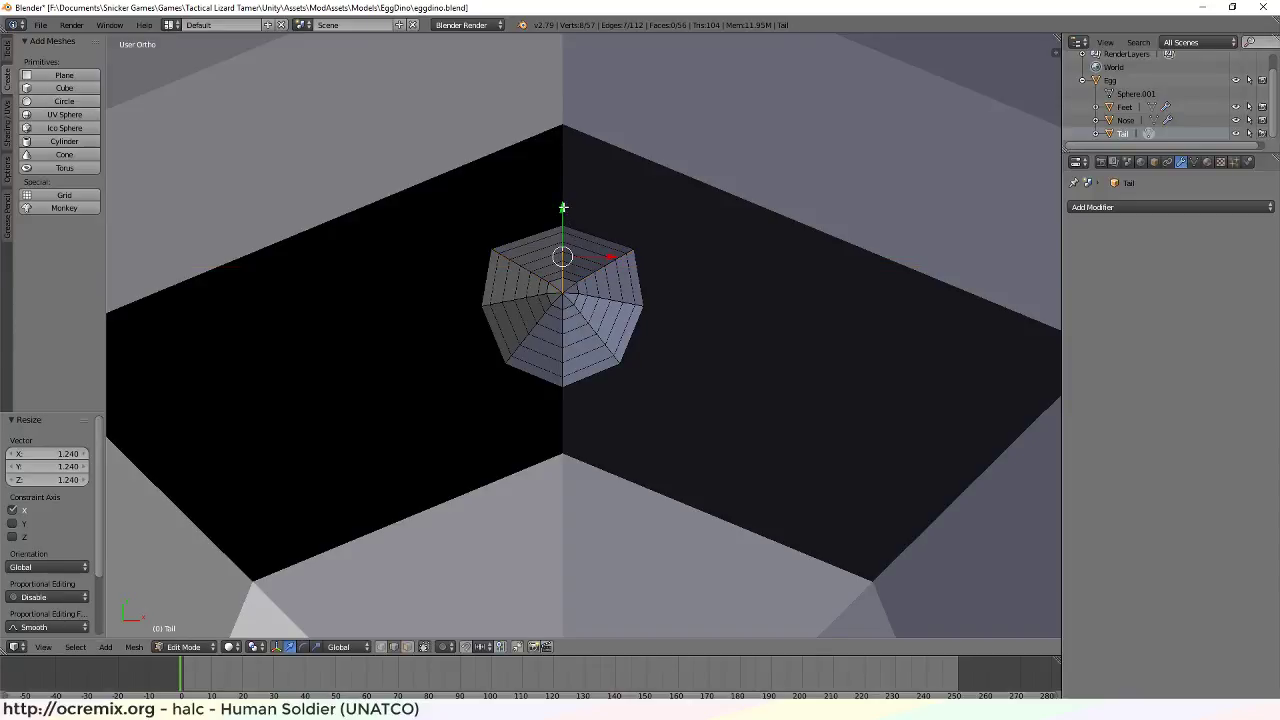
pyautogui.moveTo(563, 208); pyautogui.dragTo(562, 209)
pyautogui.hotkey('ctrl', 'z')
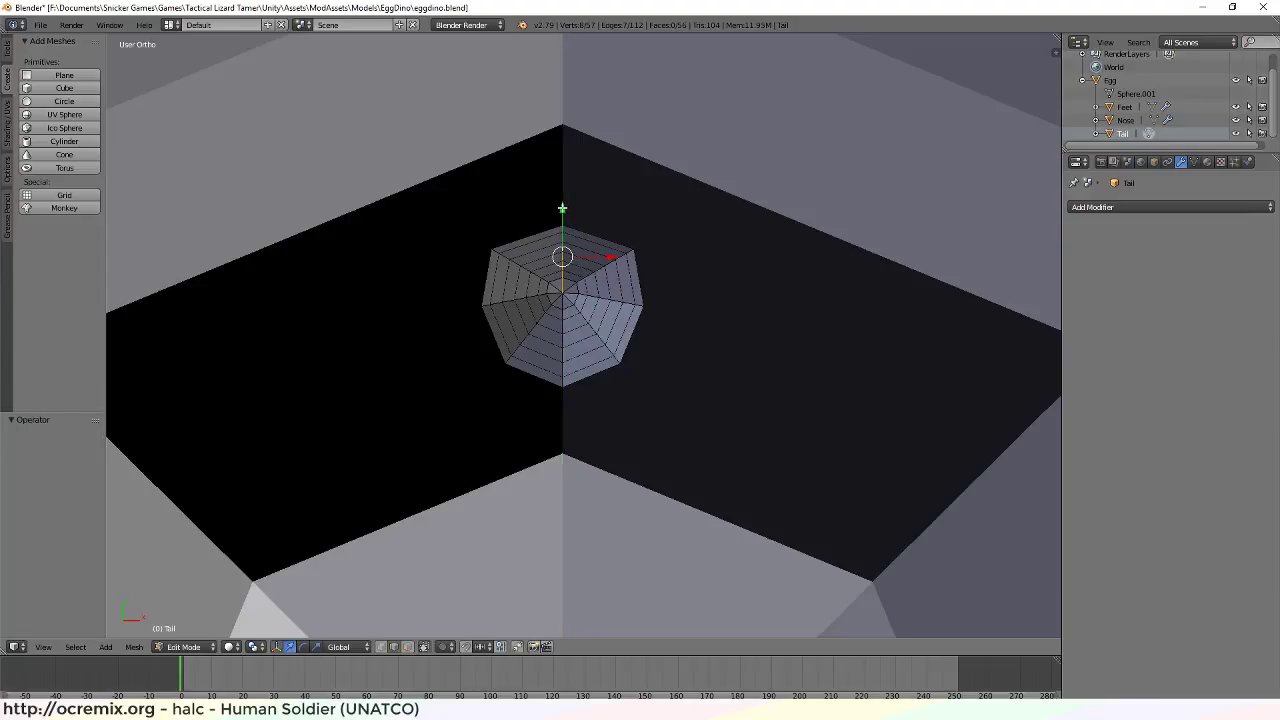
pyautogui.press('x')
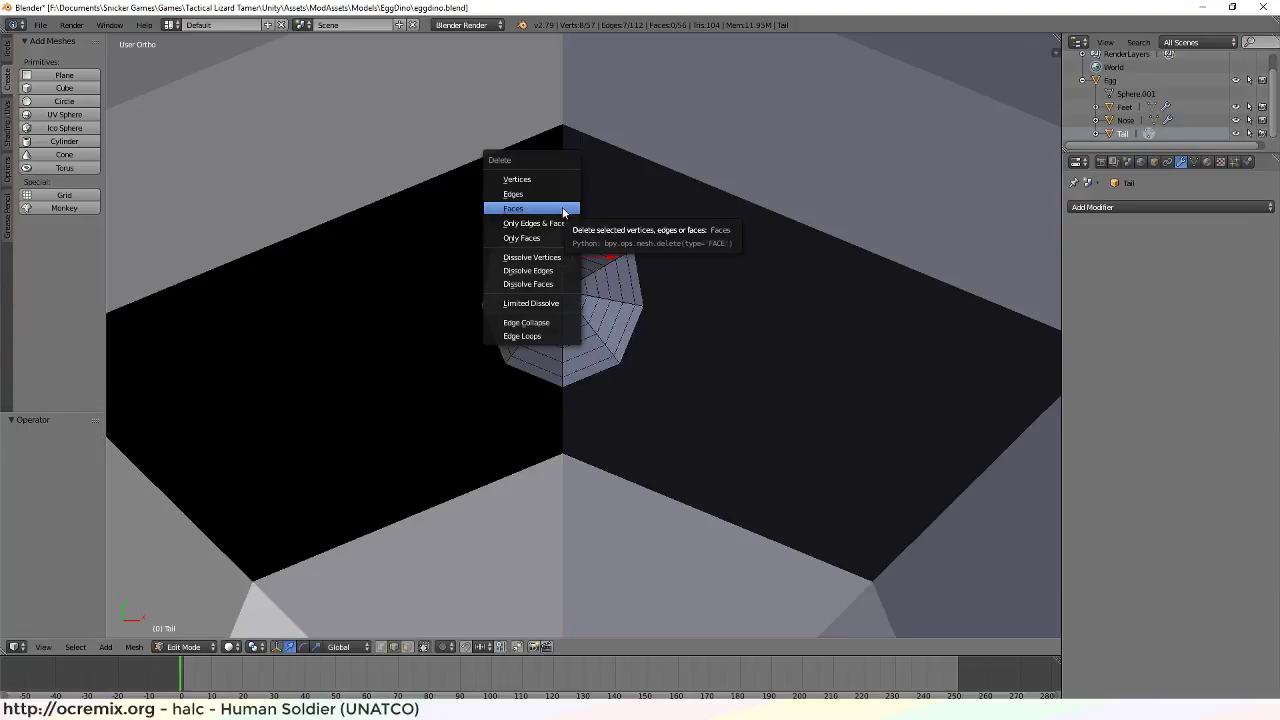
pyautogui.click(563, 209)
pyautogui.press('s')
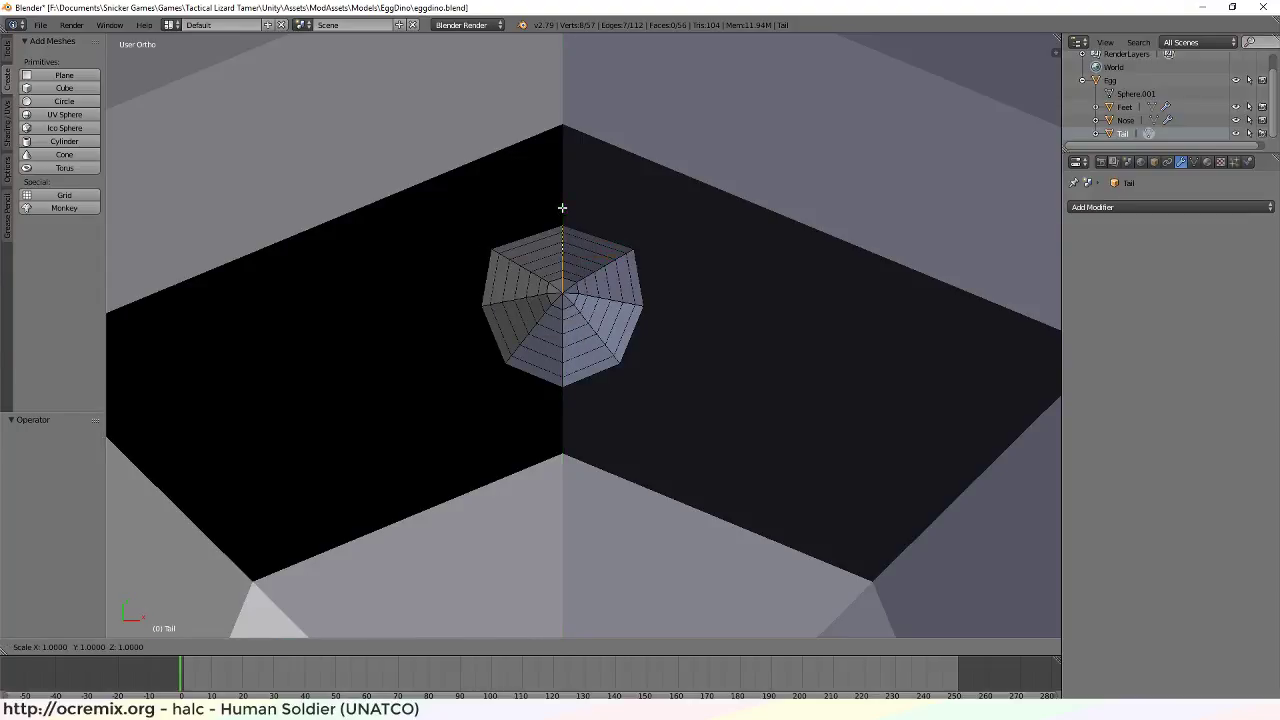
pyautogui.press('z')
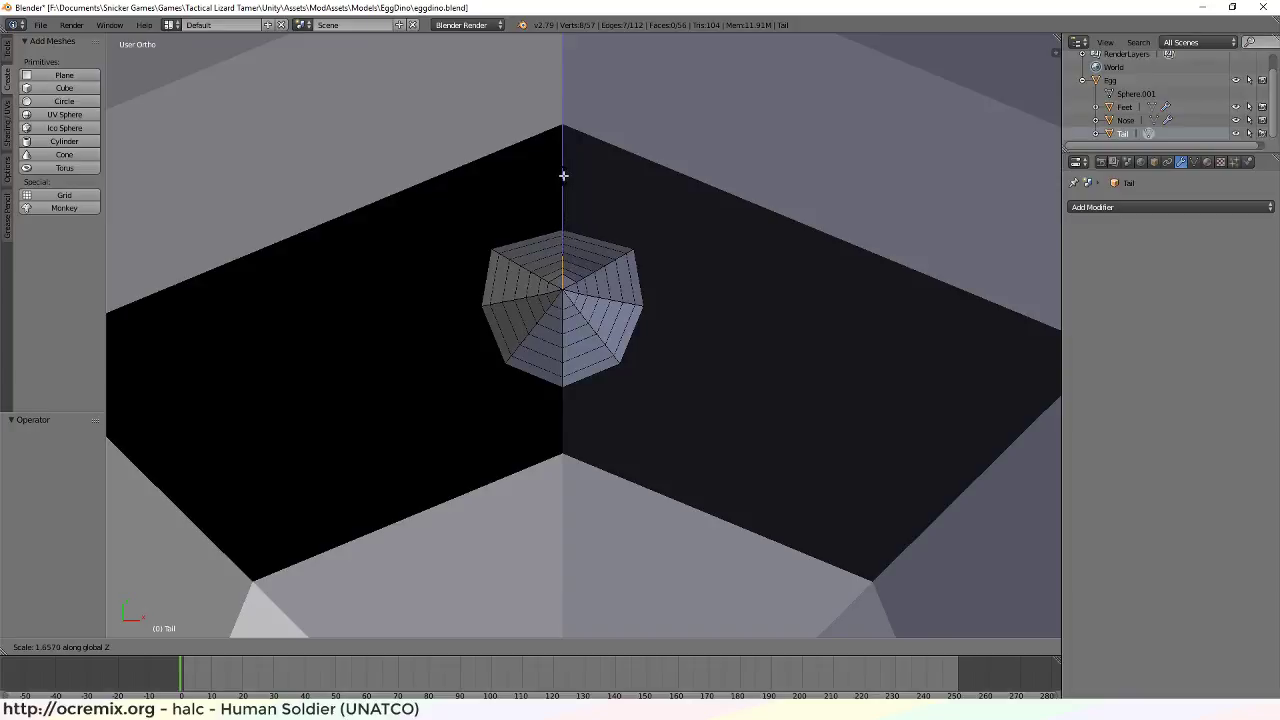
pyautogui.click(558, 197)
pyautogui.moveTo(511, 367); pyautogui.dragTo(693, 347, button='middle')
pyautogui.moveTo(535, 222); pyautogui.dragTo(754, 151, button='middle')
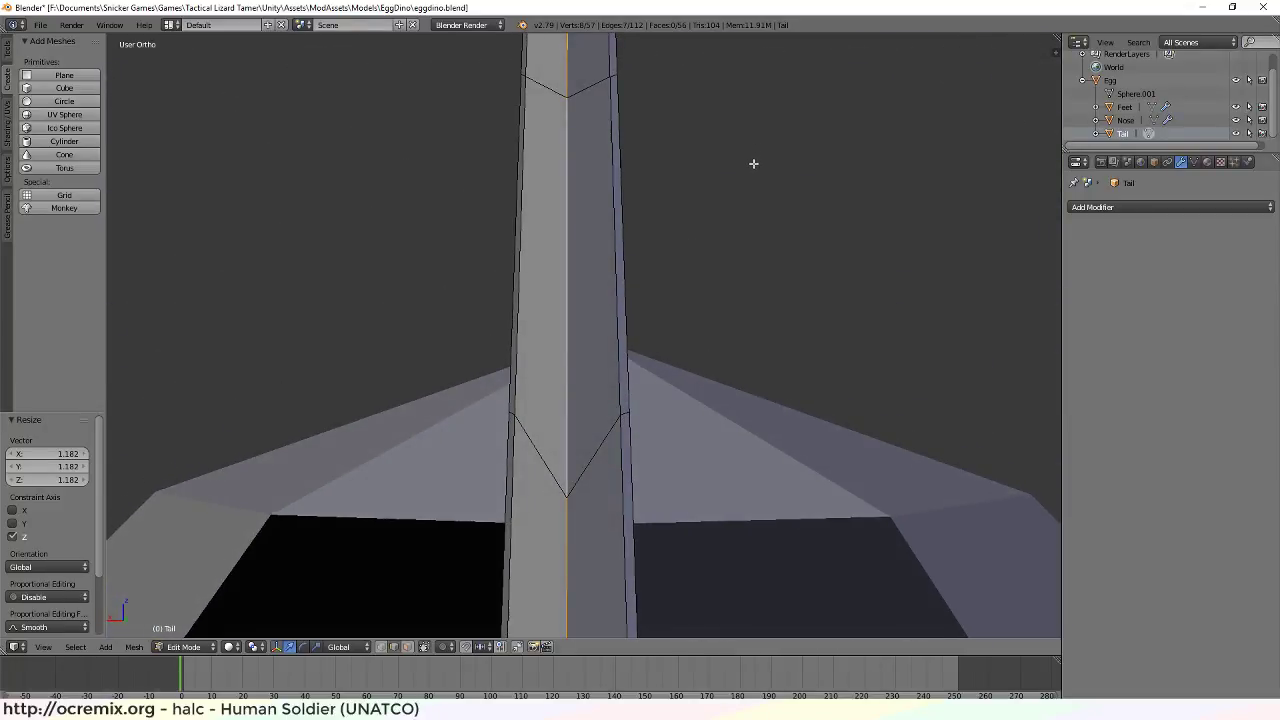
pyautogui.hotkey('ctrl', 'z')
pyautogui.scroll(-5, 640, 255)
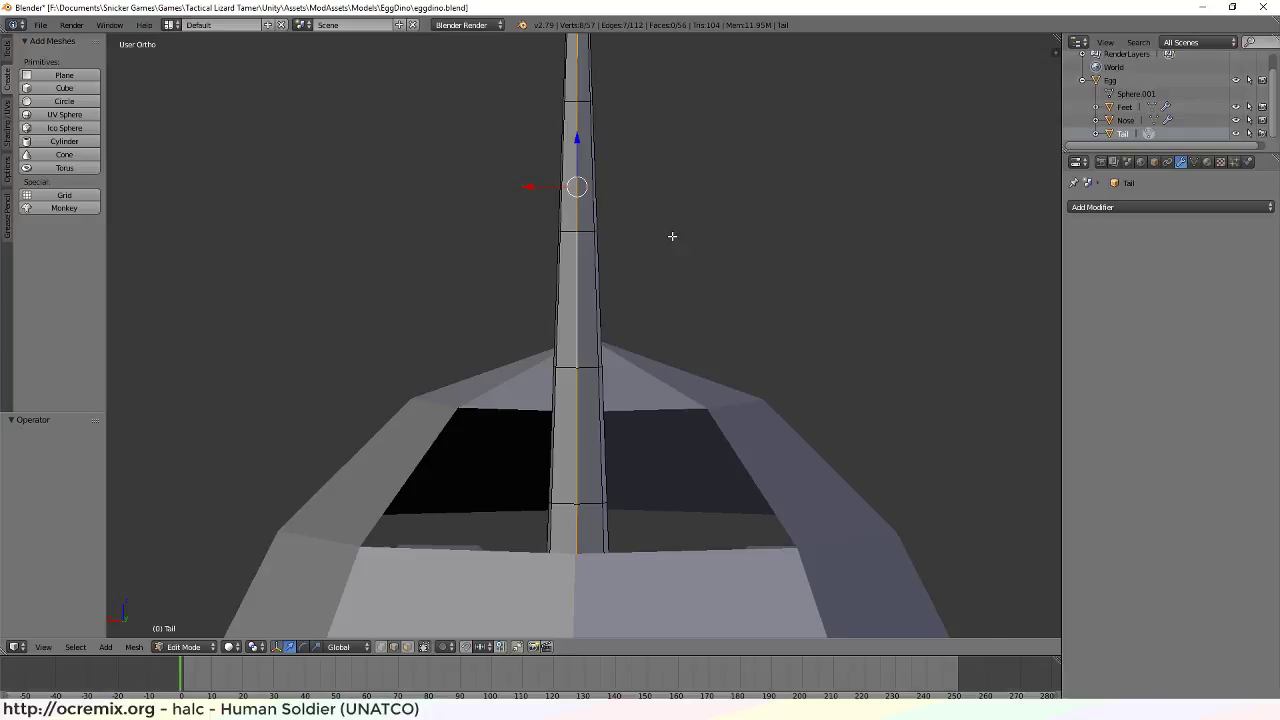
# In top view, nudge the tail's top vertex slightly along Y
pyautogui.moveTo(672, 236); pyautogui.dragTo(540, 375, button='middle')
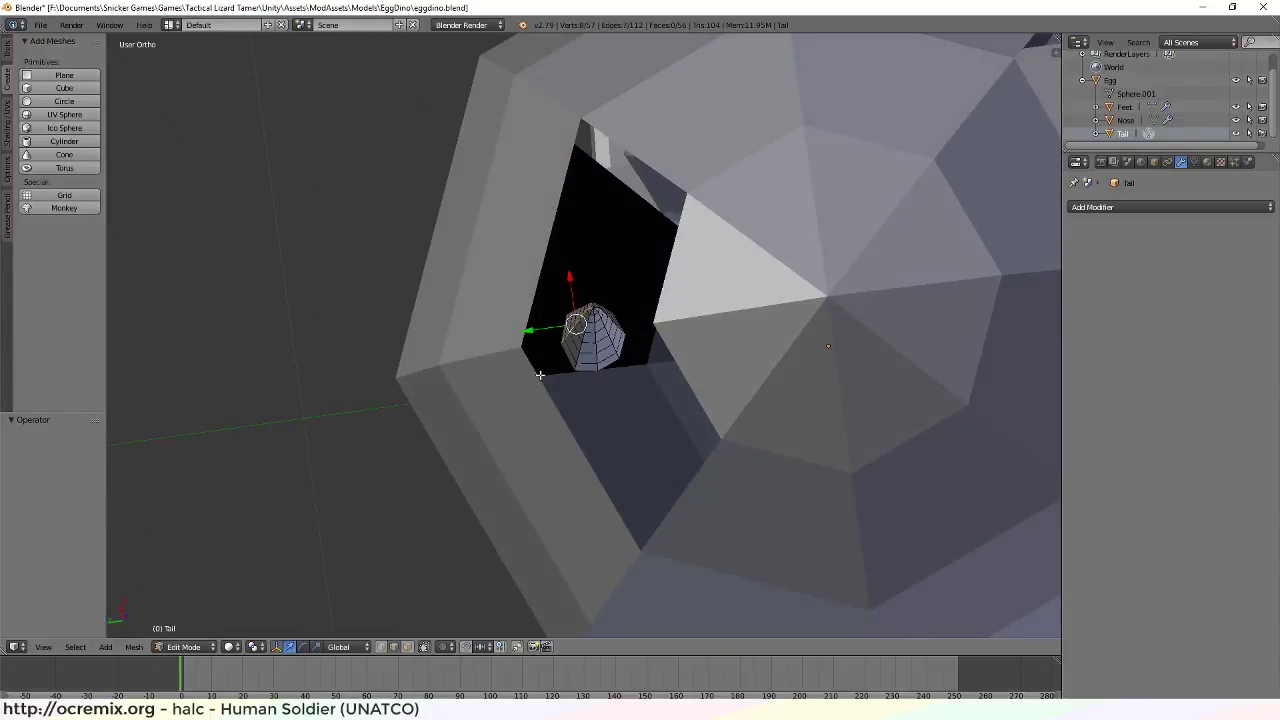
pyautogui.scroll(6, 540, 375)
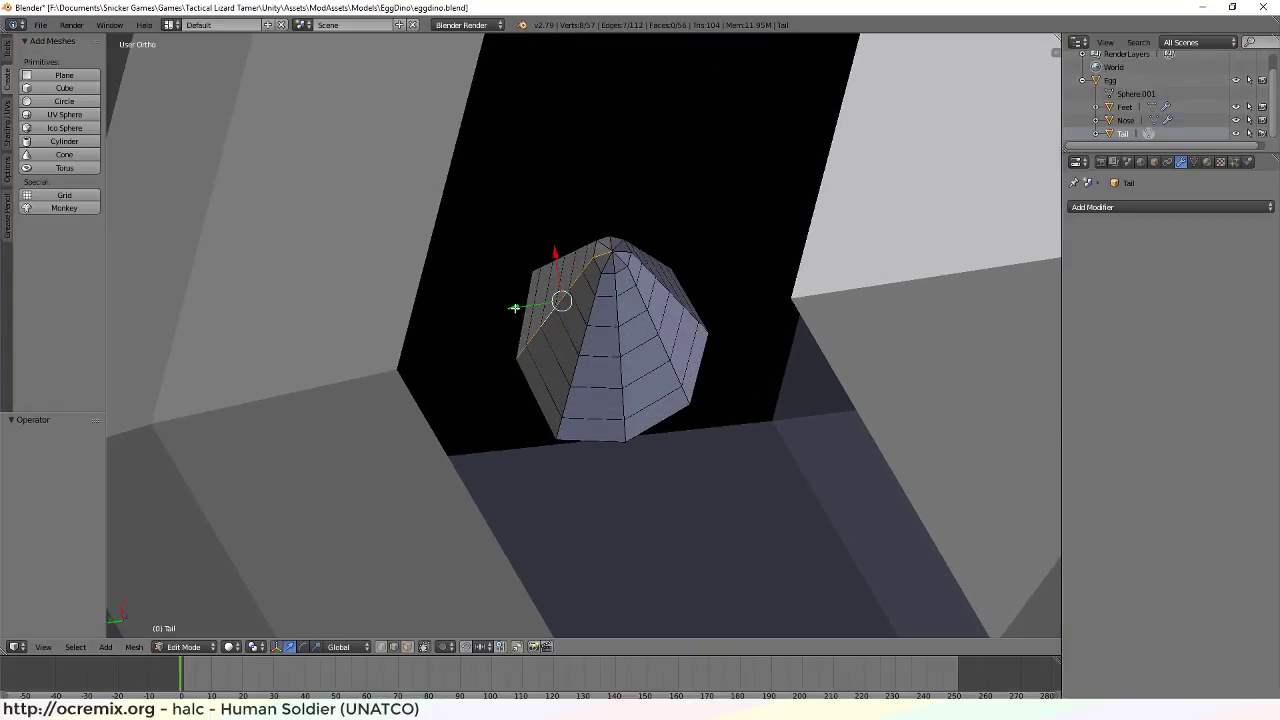
pyautogui.moveTo(514, 308); pyautogui.dragTo(518, 308)
pyautogui.moveTo(518, 308); pyautogui.dragTo(493, 360, button='middle')
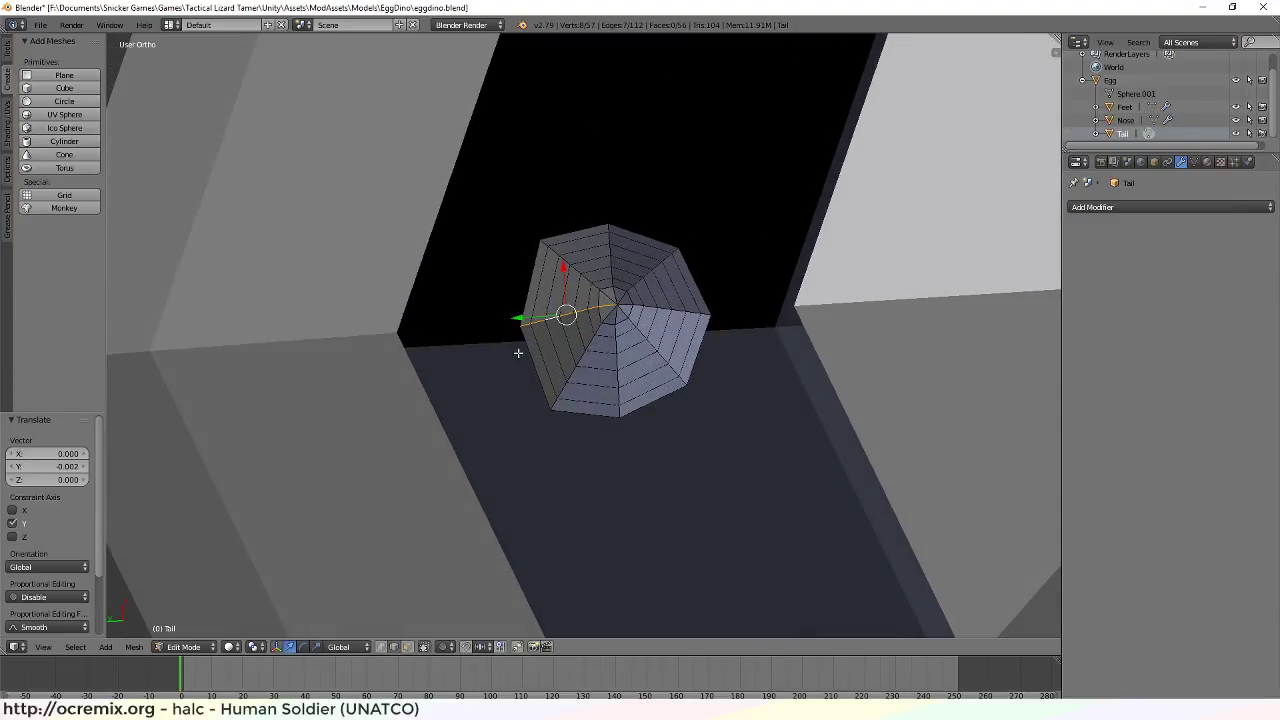
pyautogui.scroll(2, 661, 333)
pyautogui.press('KP_7')
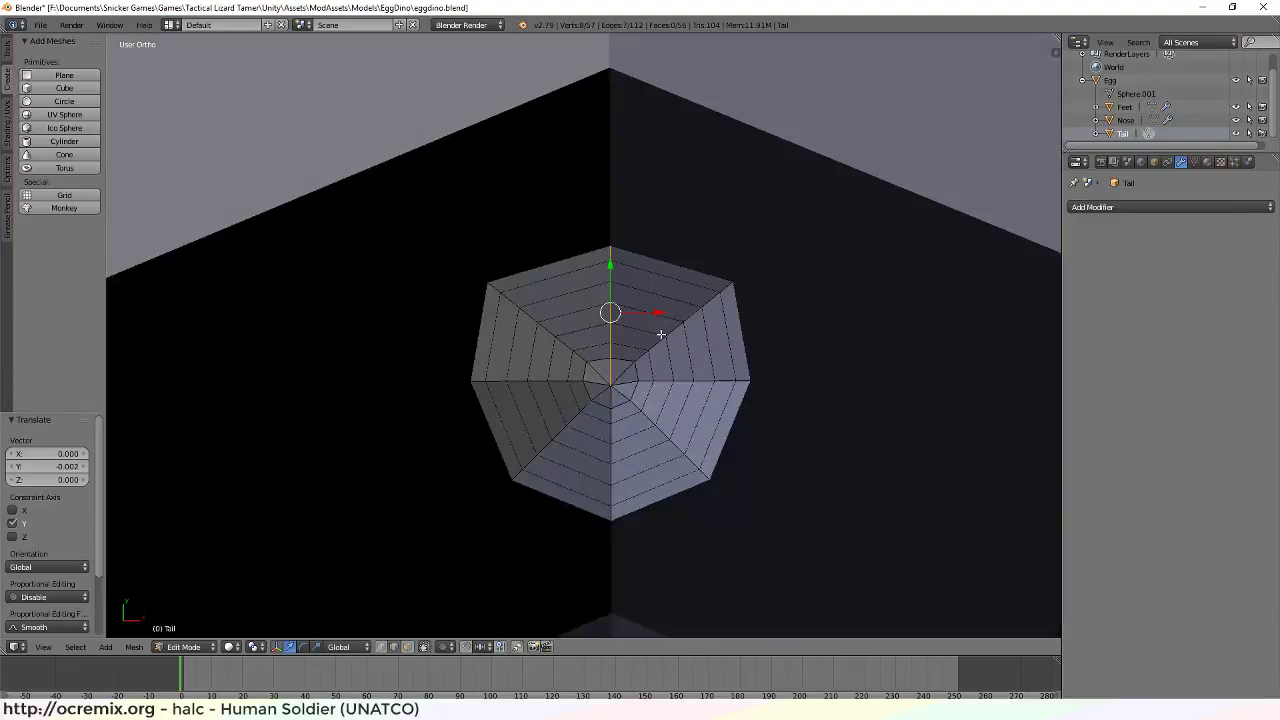
pyautogui.scroll(2, 620, 383)
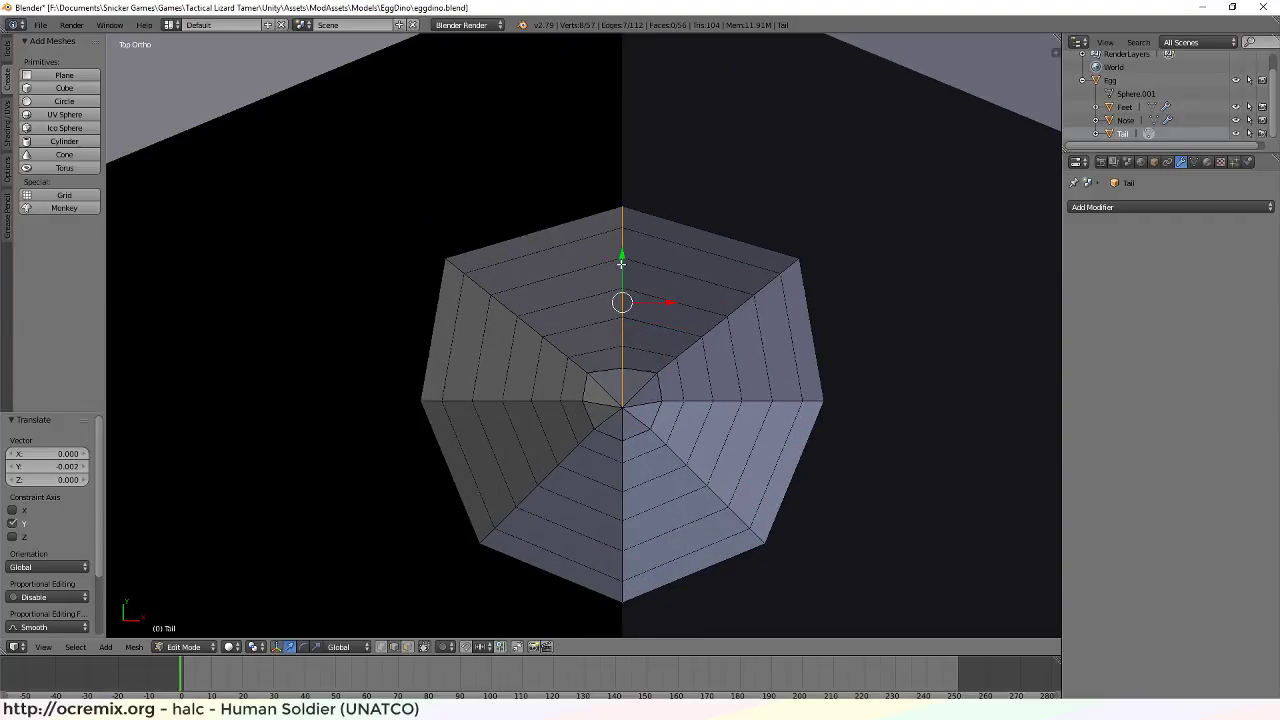
pyautogui.press('g')
pyautogui.press('y')
pyautogui.click(623, 259)
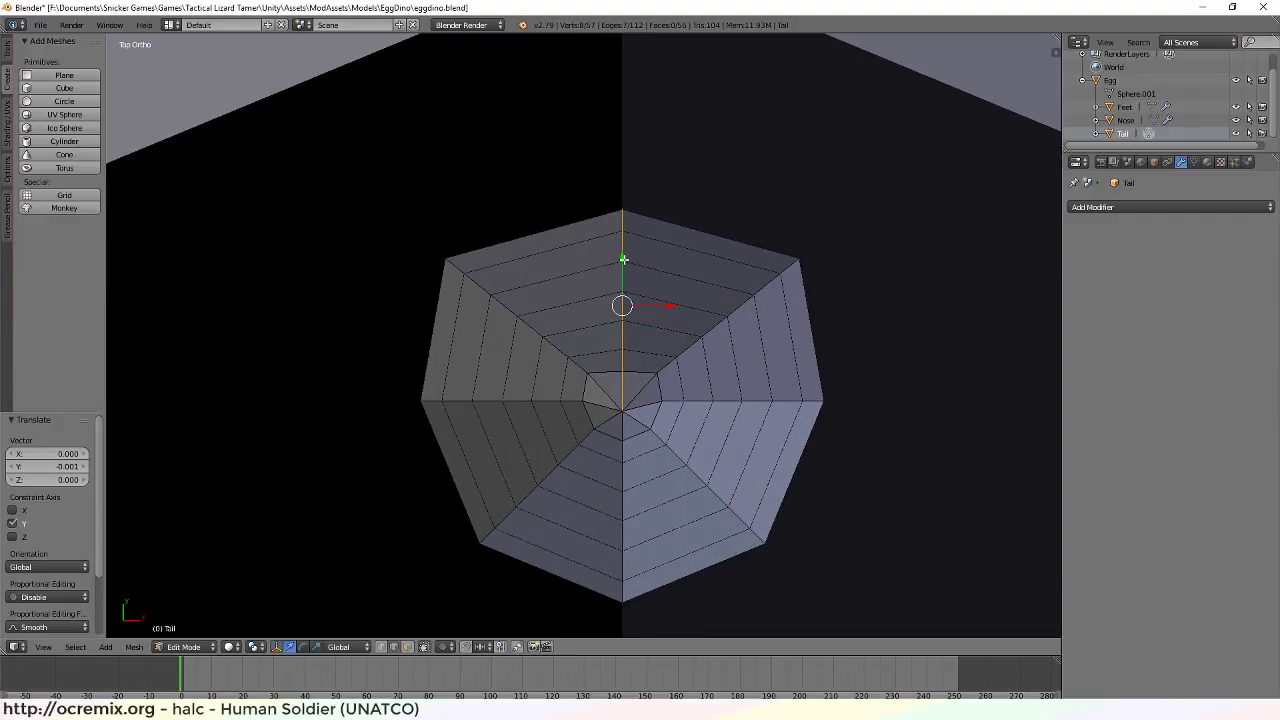
# Switch to vertex select and move the tail's single centre vertex along Y
pyautogui.rightClick(622, 411)
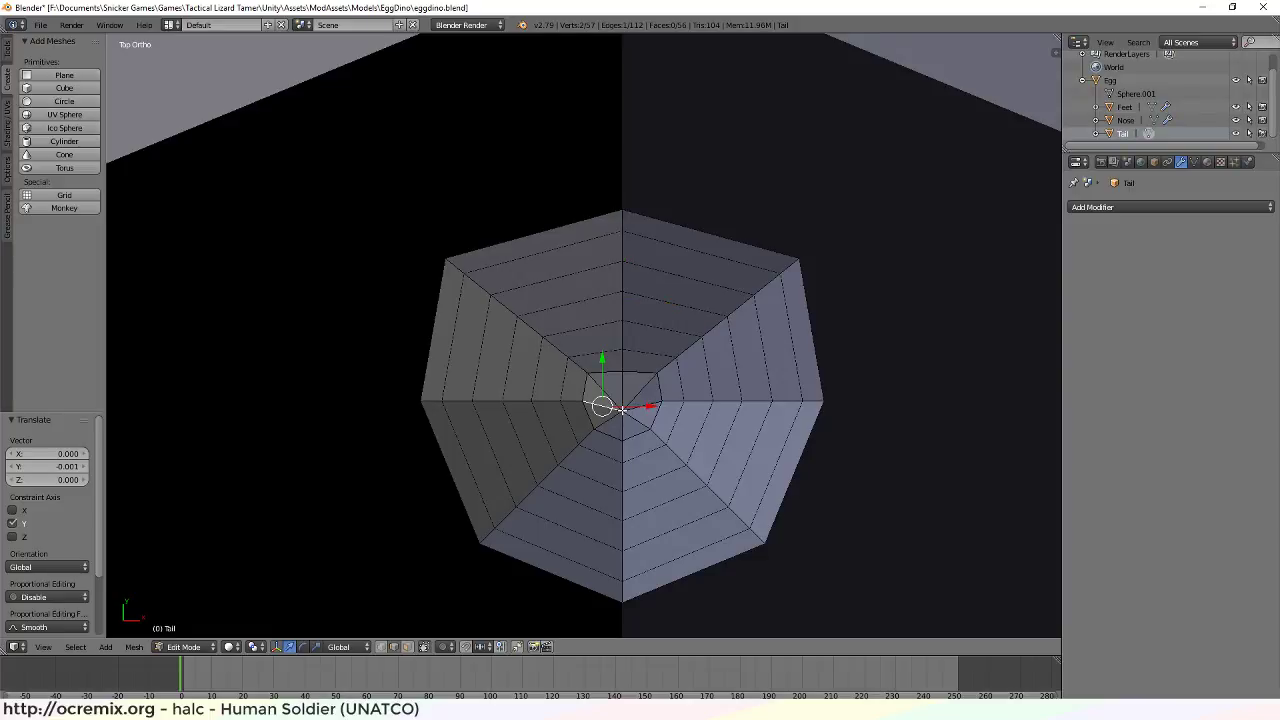
pyautogui.hotkey('ctrl', 'Tab')
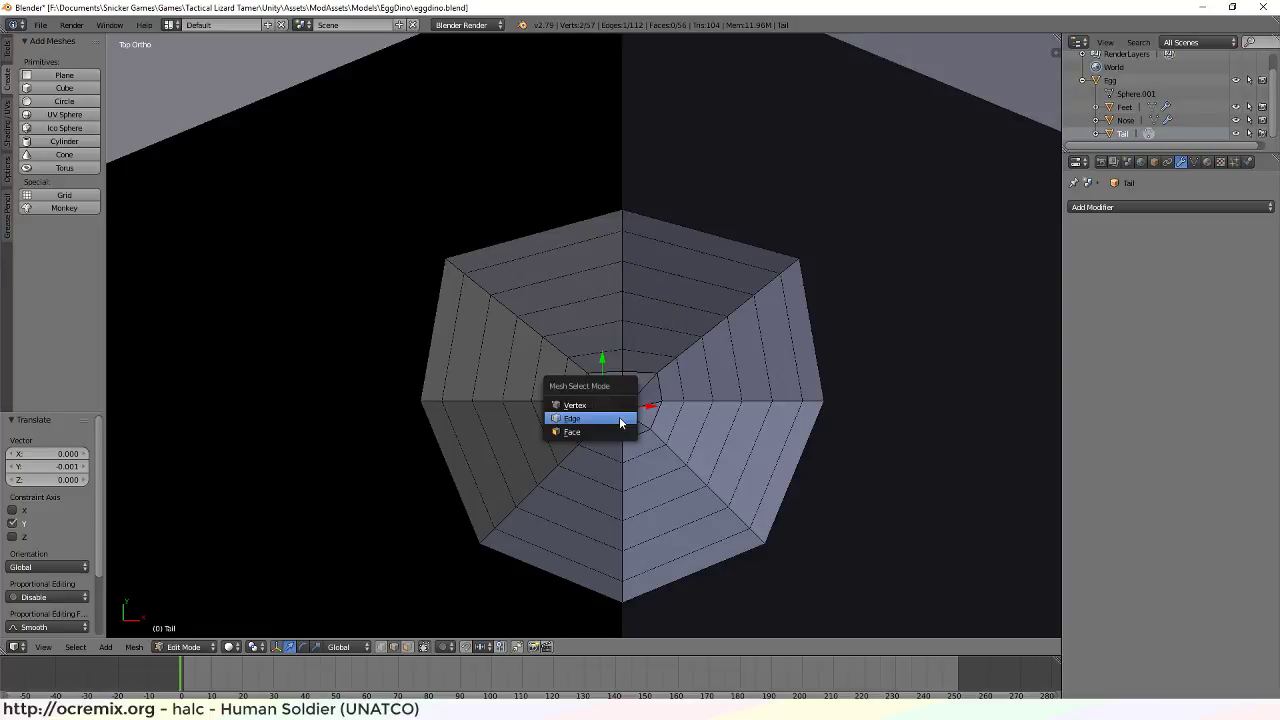
pyautogui.click(603, 403)
pyautogui.rightClick(623, 410)
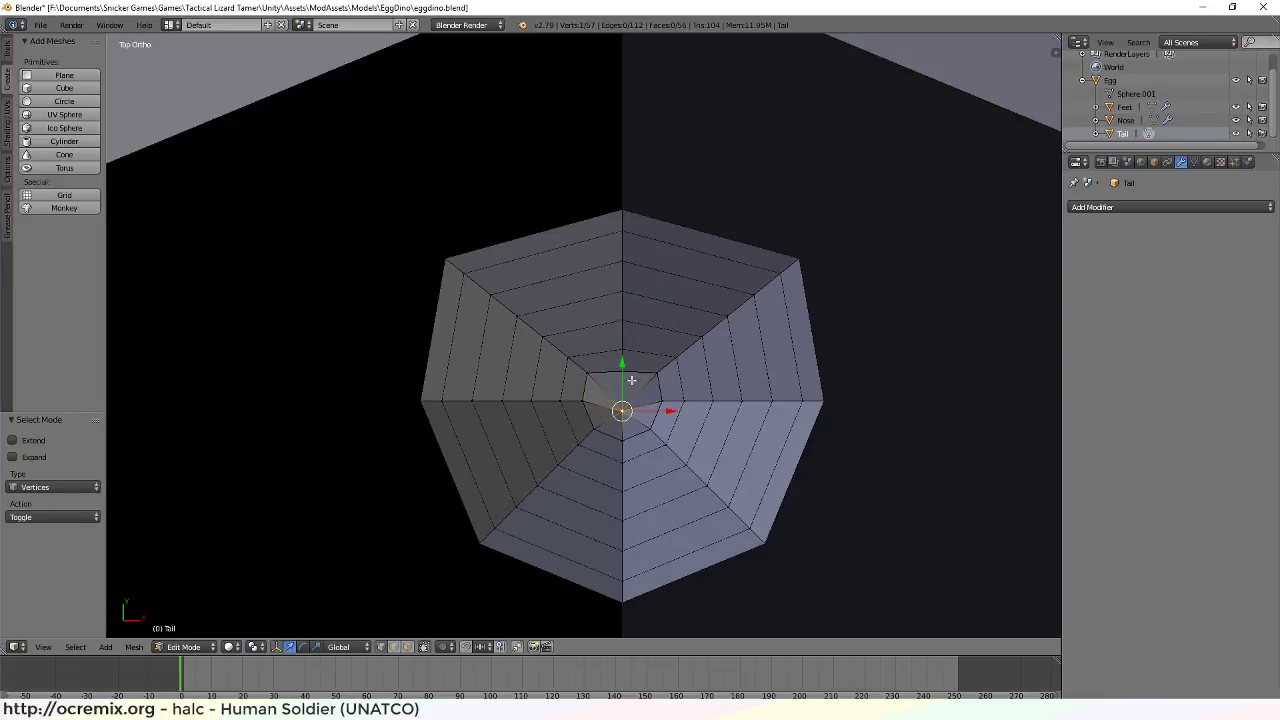
pyautogui.moveTo(622, 362); pyautogui.dragTo(621, 352)
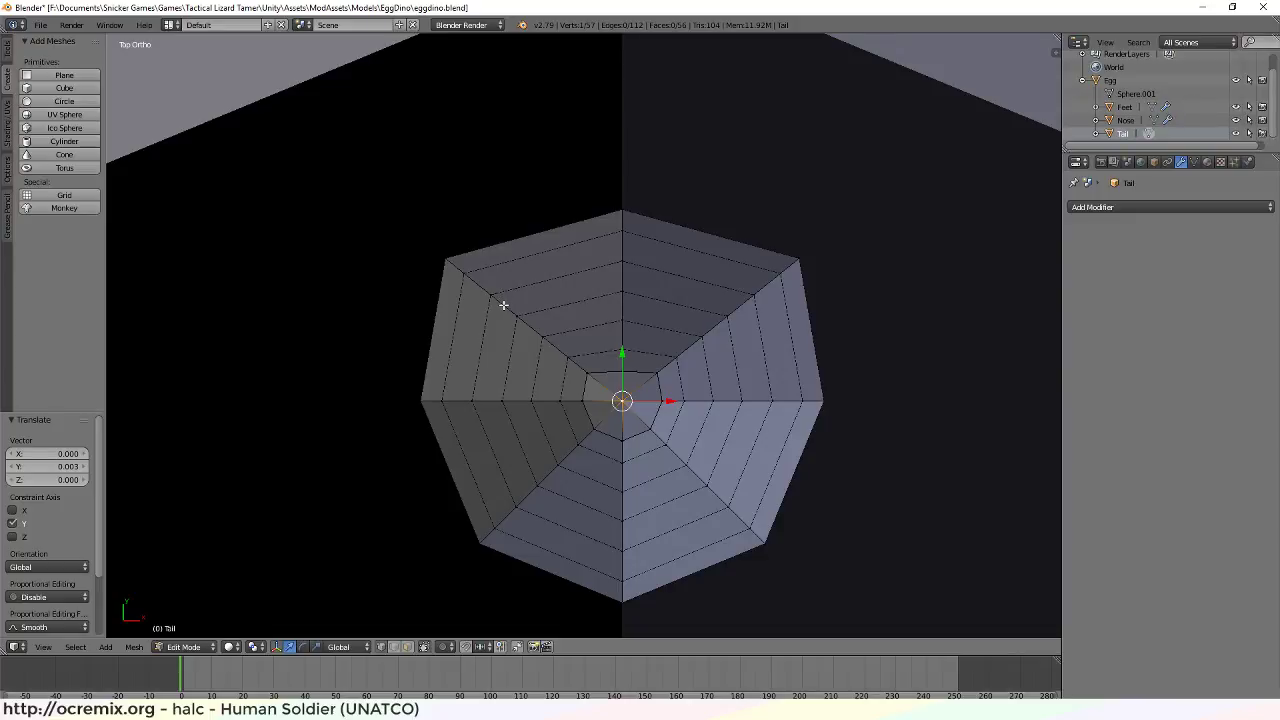
# Widen two diagonal edge loops of the tail base to 1.017 along X
pyautogui.keyDown('alt'); pyautogui.rightClick(528, 325); pyautogui.keyUp('alt')
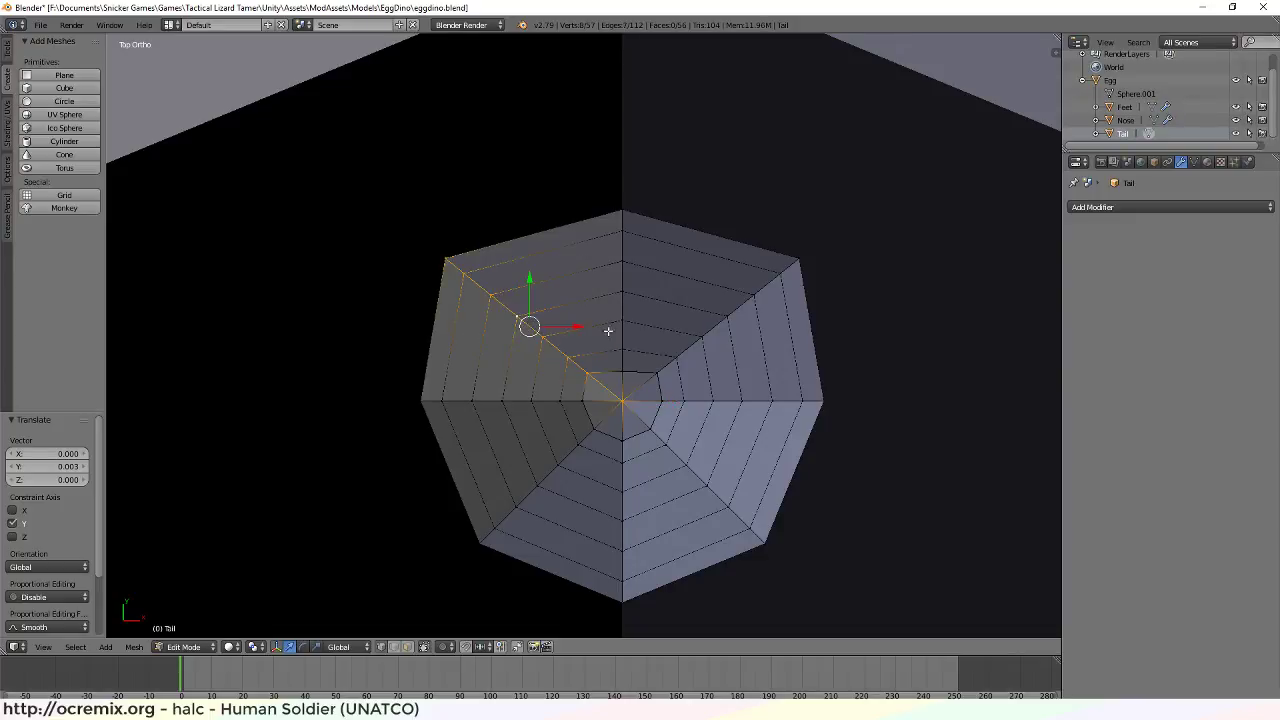
pyautogui.keyDown('alt'); pyautogui.keyDown('shift'); pyautogui.rightClick(716, 325); pyautogui.keyUp('shift'); pyautogui.keyUp('alt')
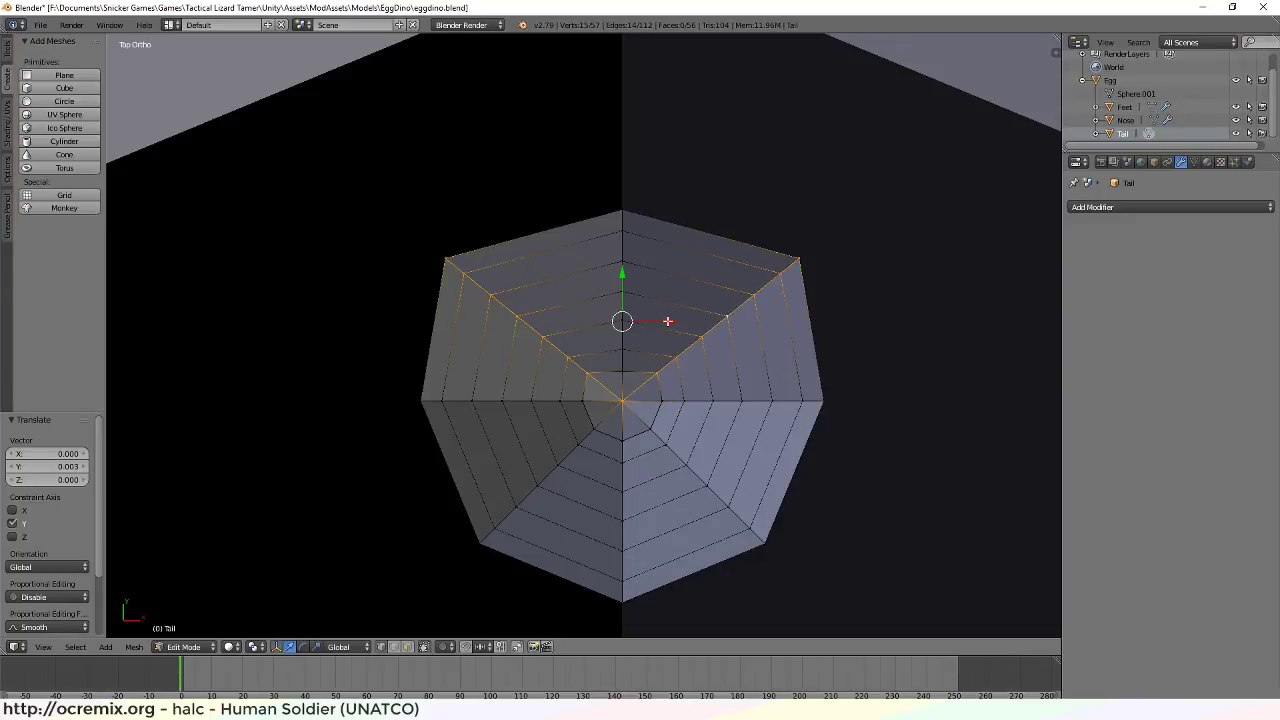
pyautogui.press('s')
pyautogui.press('x')
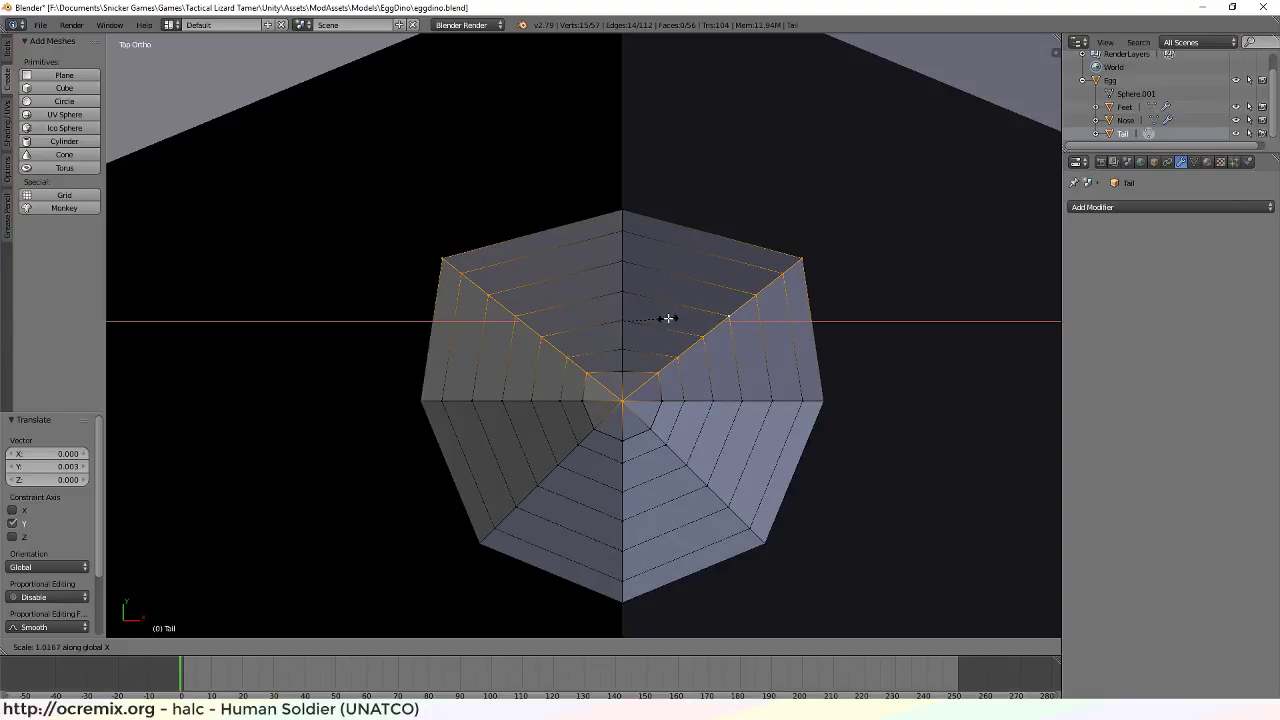
pyautogui.click(668, 318)
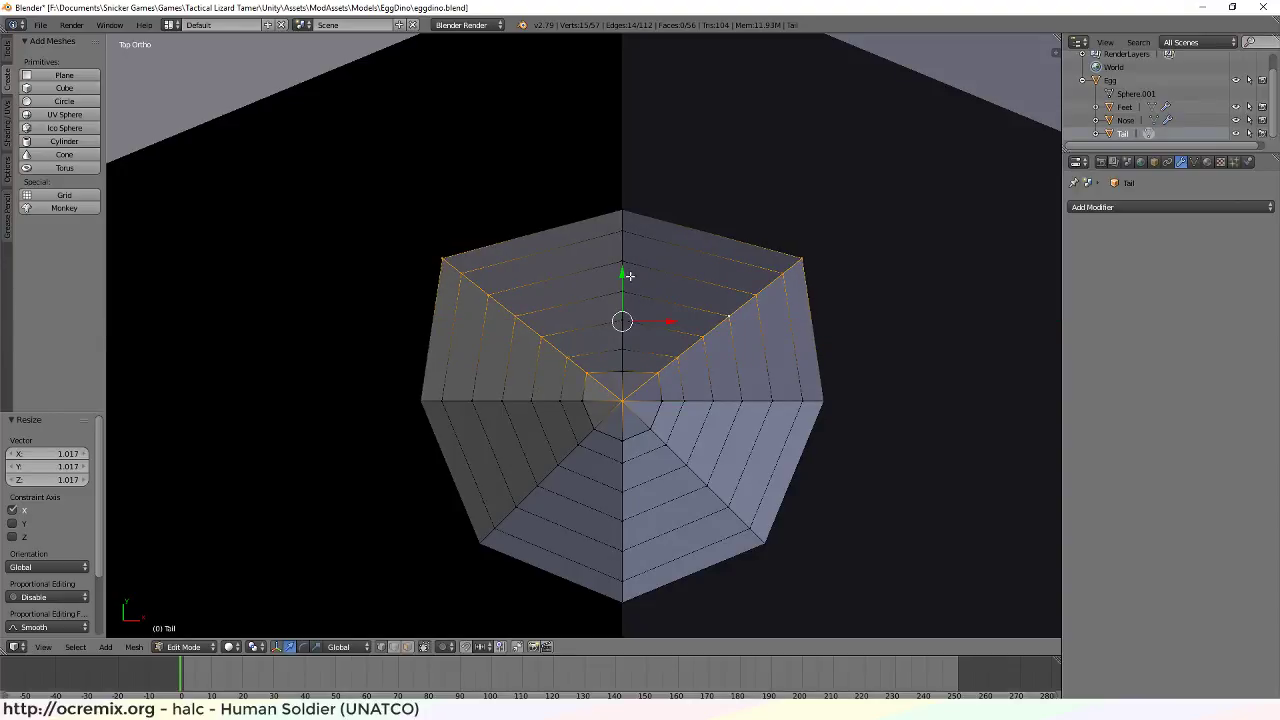
pyautogui.moveTo(624, 275); pyautogui.dragTo(626, 262)
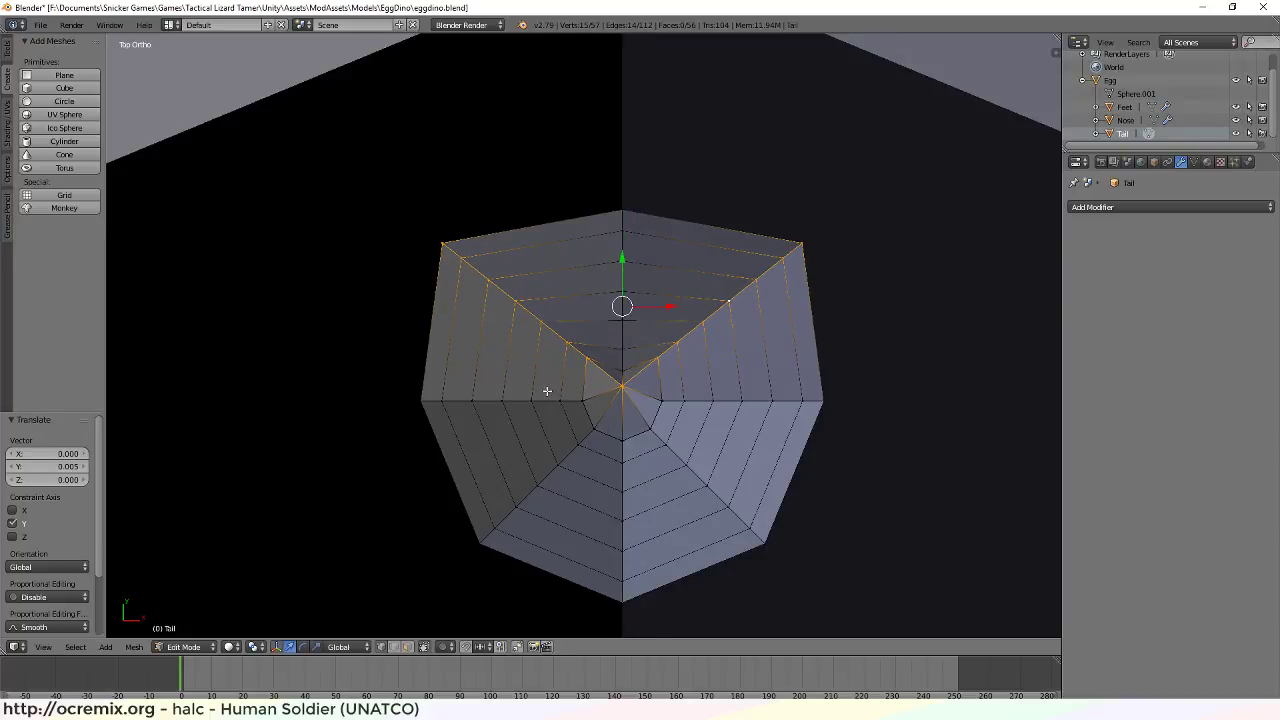
pyautogui.moveTo(545, 389); pyautogui.dragTo(775, 364, button='middle')
pyautogui.hotkey('ctrl', 'z')
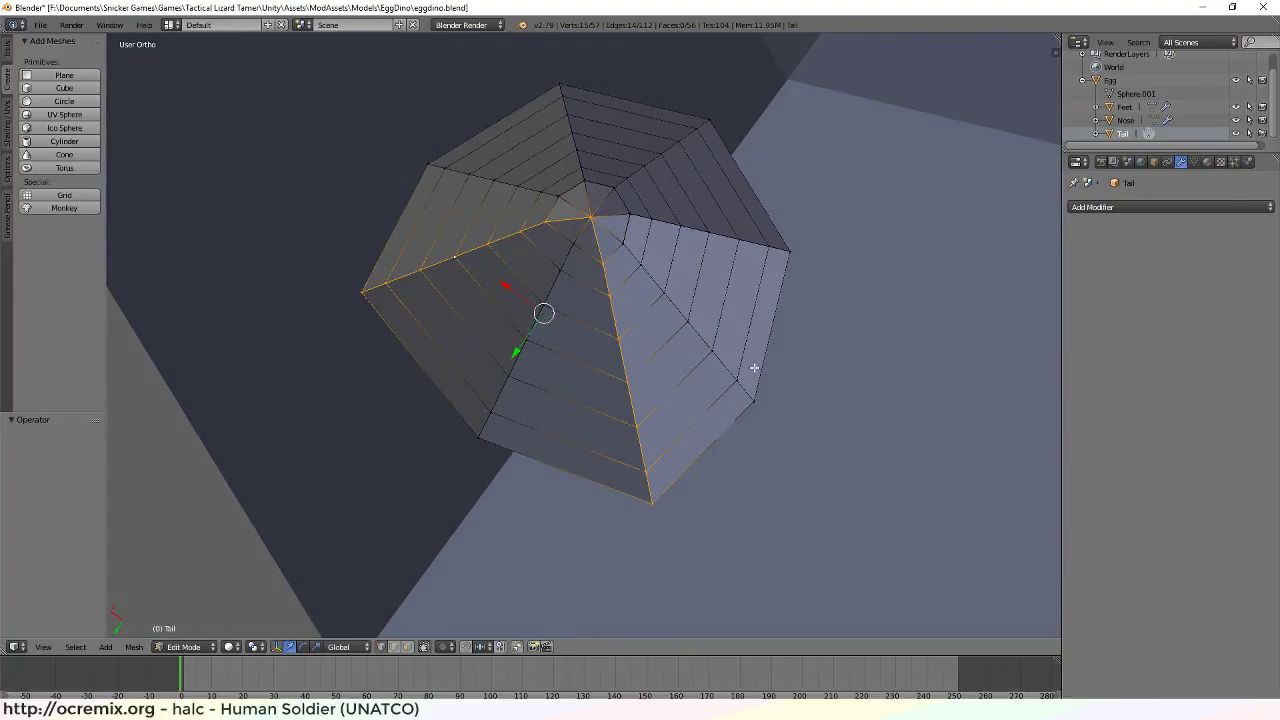
pyautogui.moveTo(655, 348); pyautogui.dragTo(680, 363, button='middle')
pyautogui.scroll(-5, 680, 380)
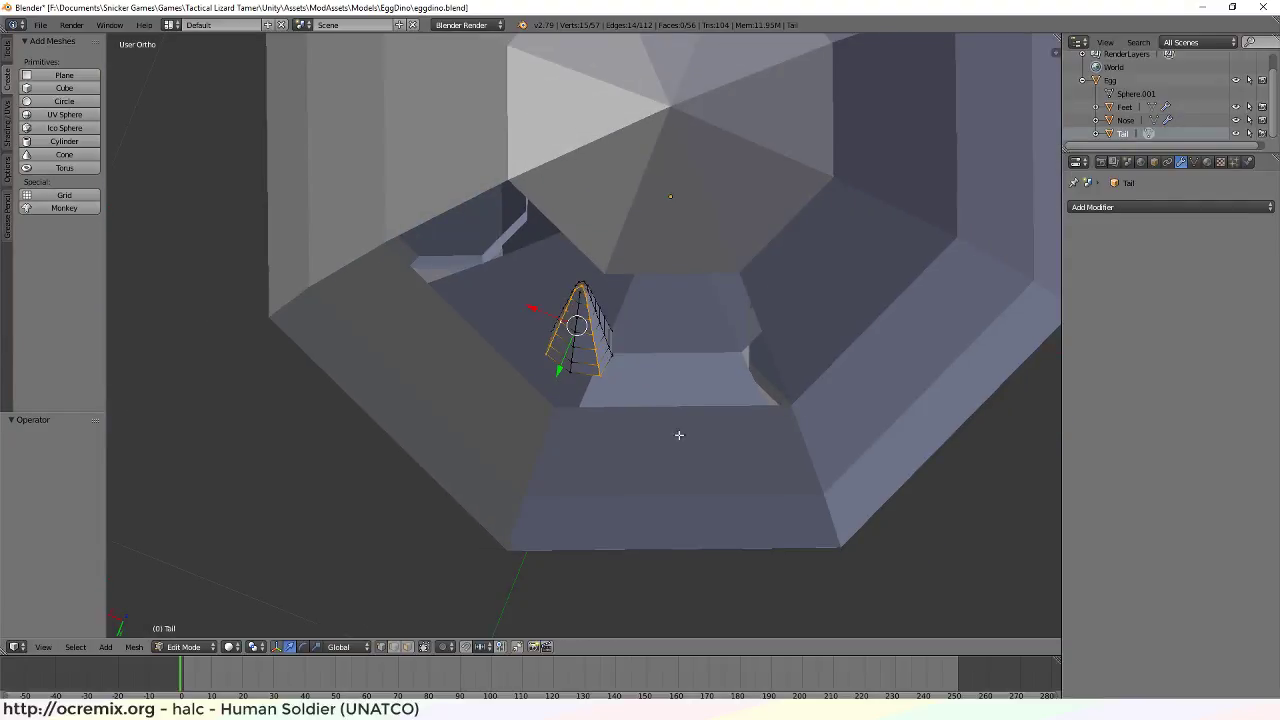
pyautogui.scroll(-3, 679, 435)
pyautogui.moveTo(678, 484); pyautogui.dragTo(420, 480, button='middle')
pyautogui.press('a')
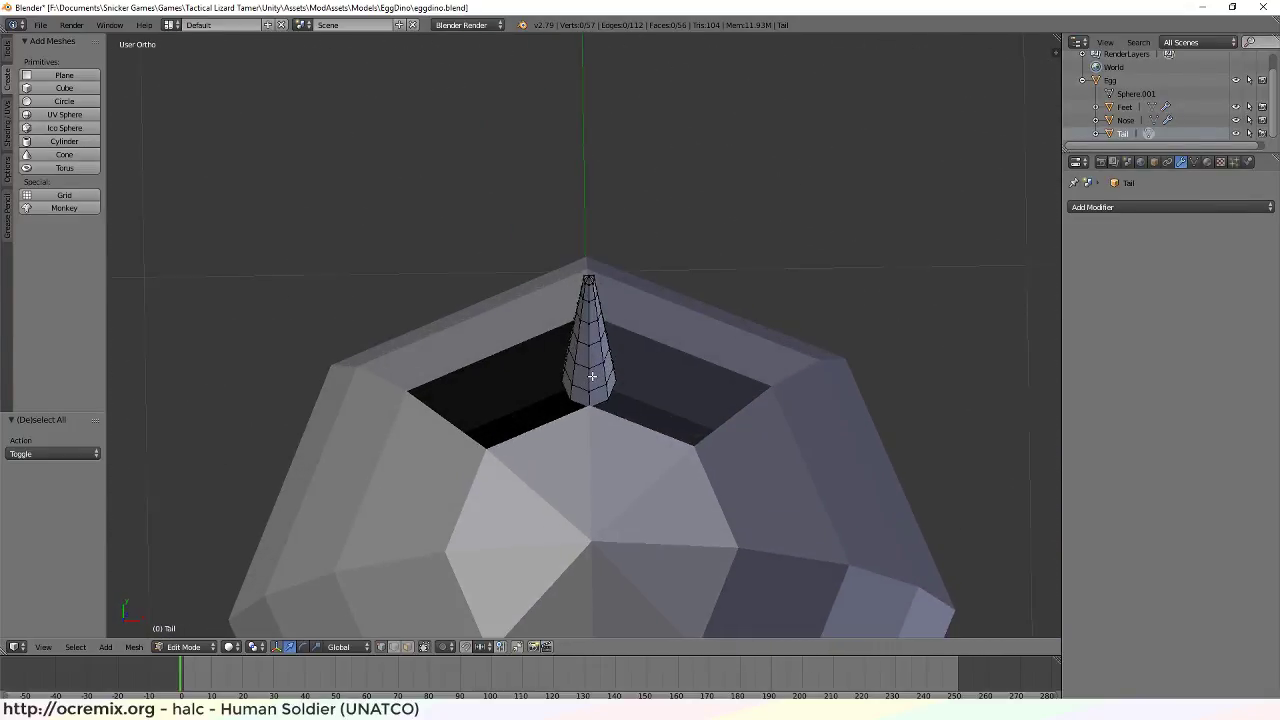
pyautogui.scroll(3, 576, 347)
pyautogui.moveTo(576, 347); pyautogui.dragTo(571, 313, button='middle')
pyautogui.scroll(5, 593, 407)
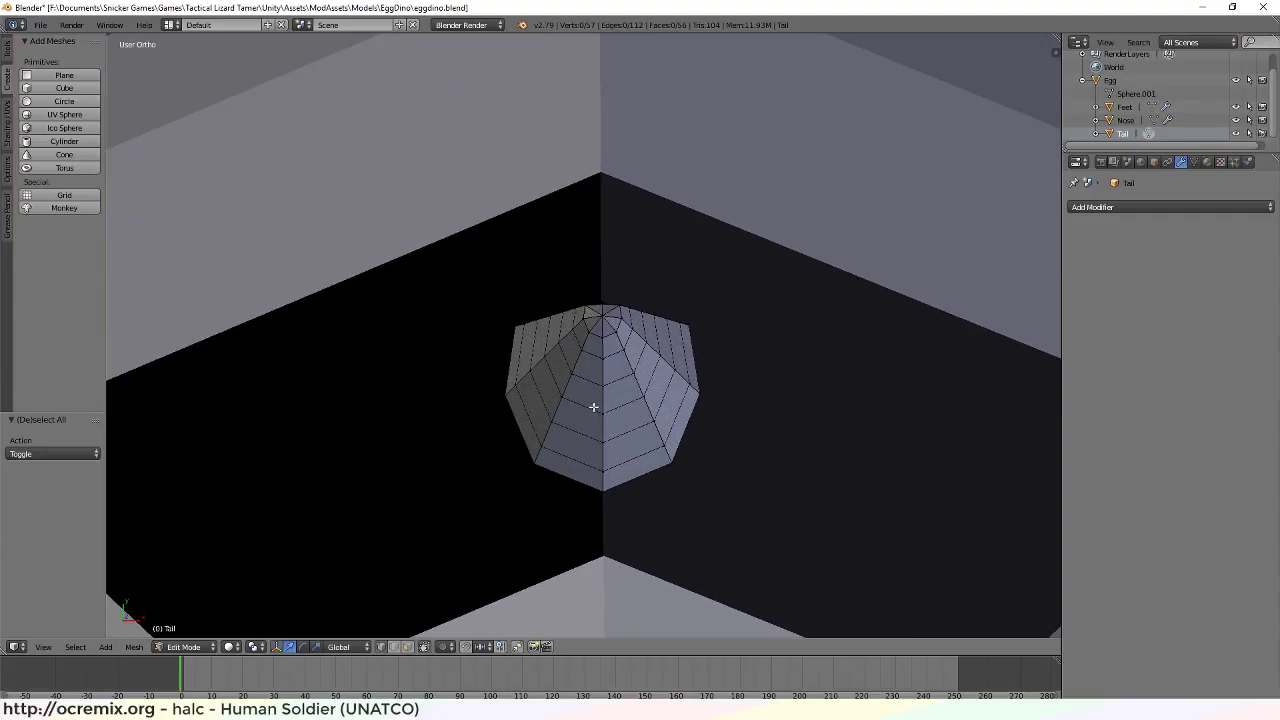
pyautogui.press('KP_7')
# Move the edge line from centre to bottom rim slightly along Y
pyautogui.scroll(2, 592, 380)
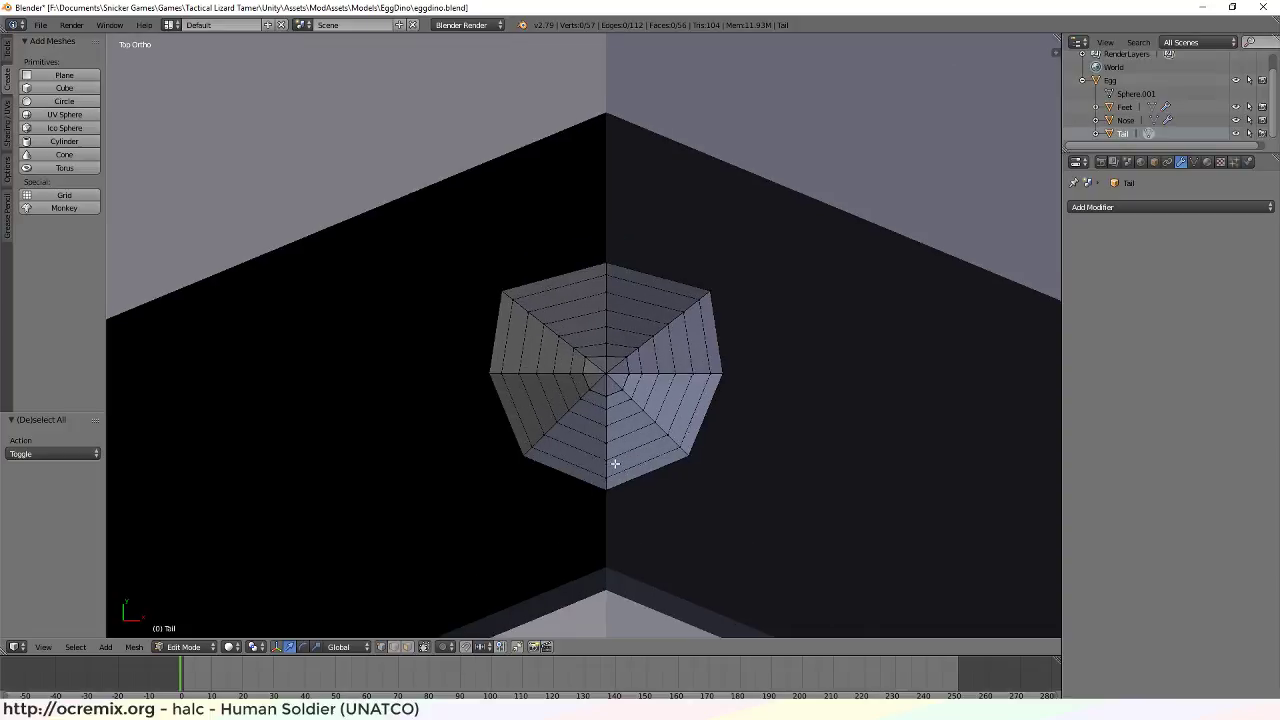
pyautogui.keyDown('alt'); pyautogui.rightClick(611, 493); pyautogui.keyUp('alt')
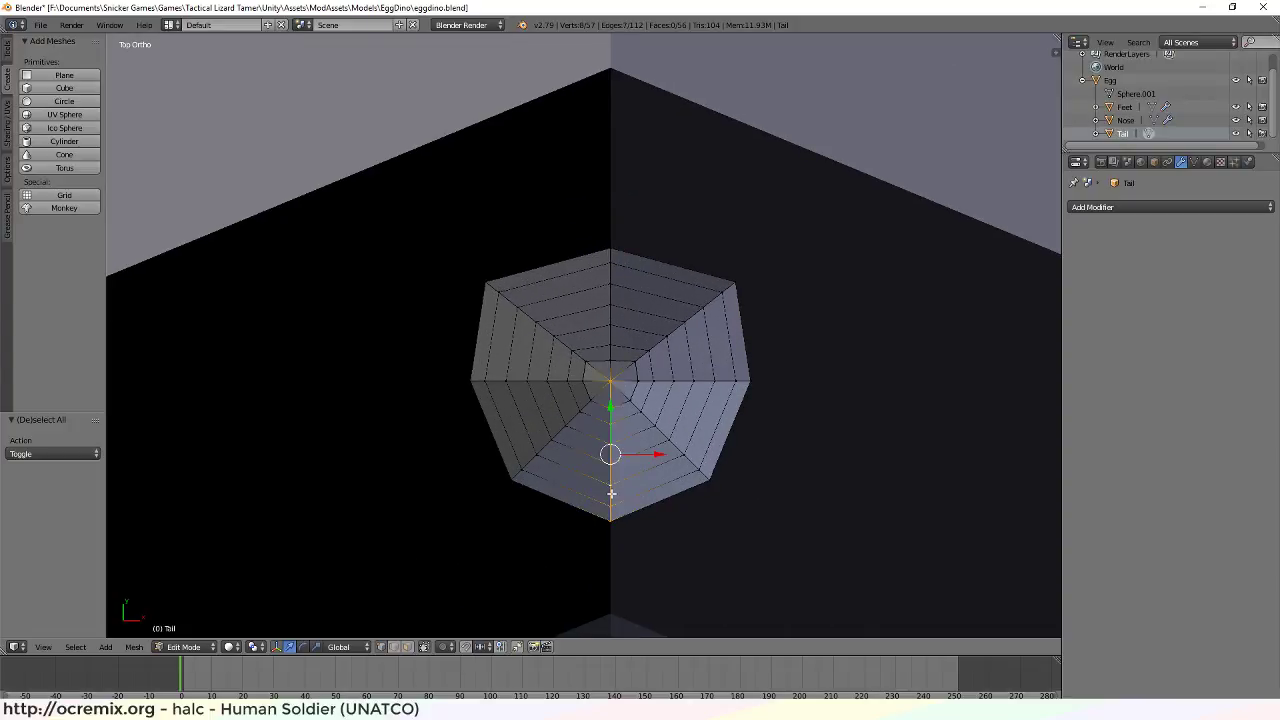
pyautogui.press('g')
pyautogui.press('y')
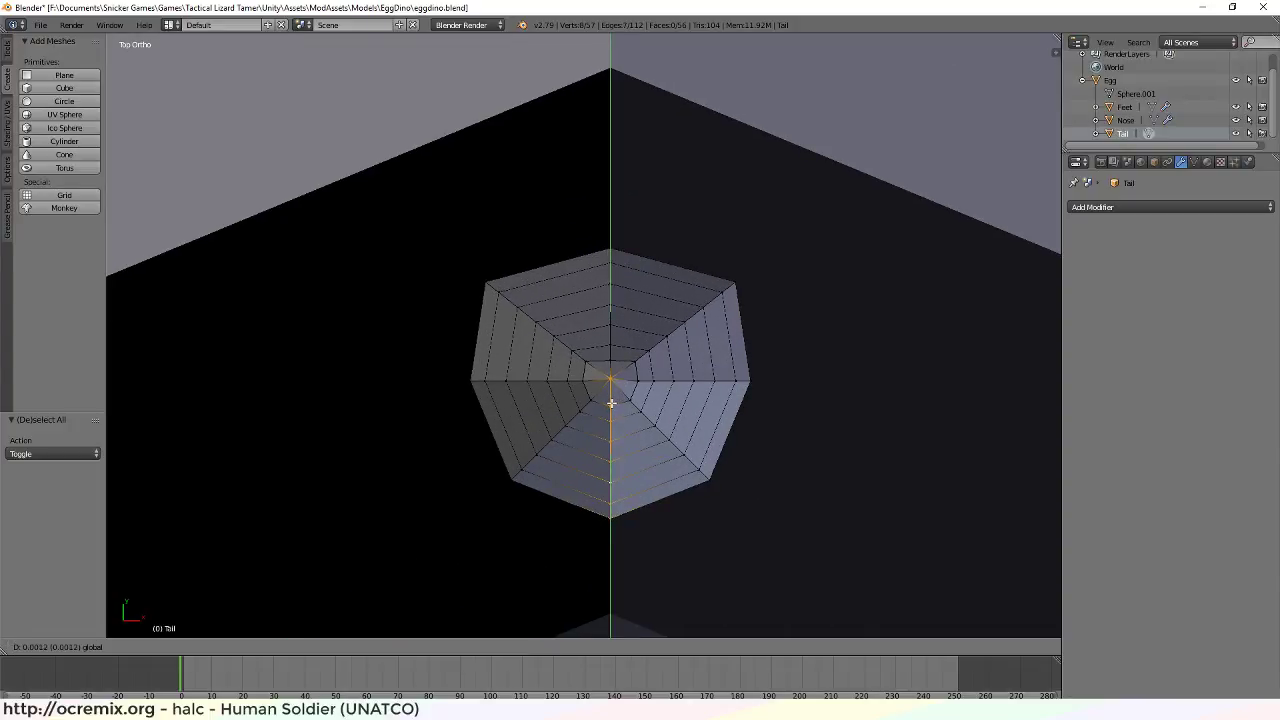
pyautogui.click(611, 401)
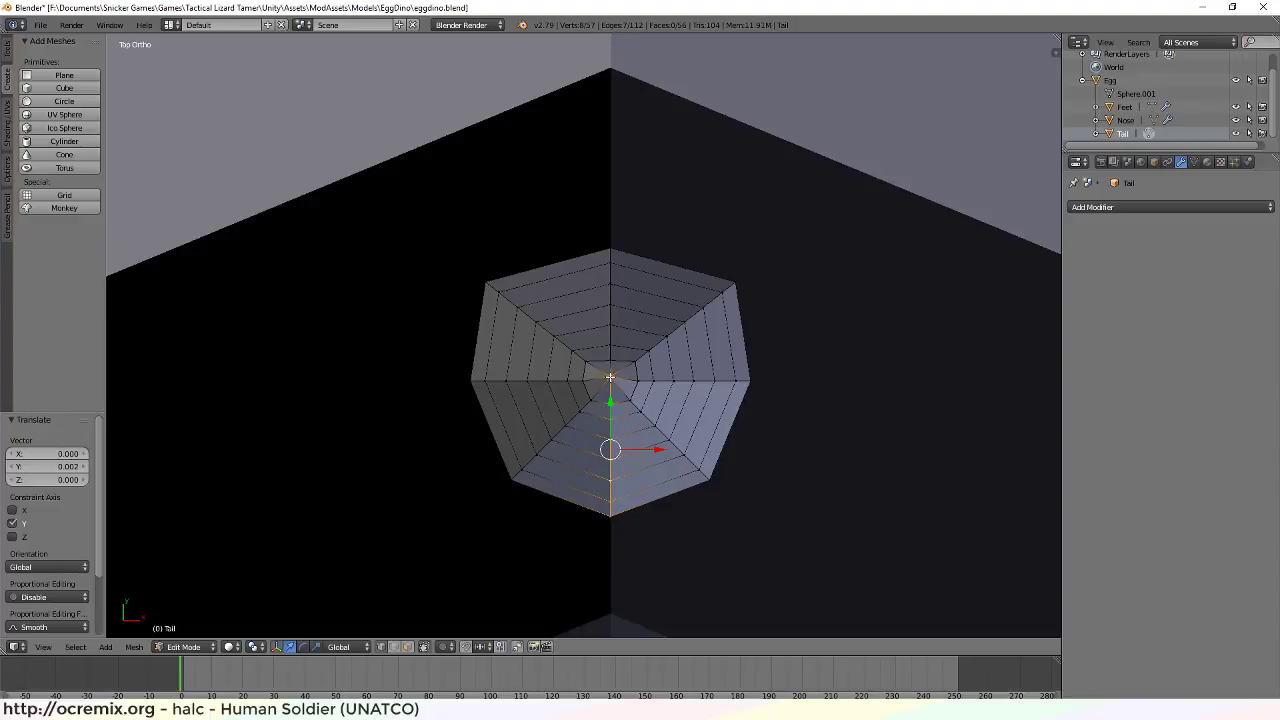
# Narrow the two lower radial edge loops to 0.925 along X
pyautogui.press('a')
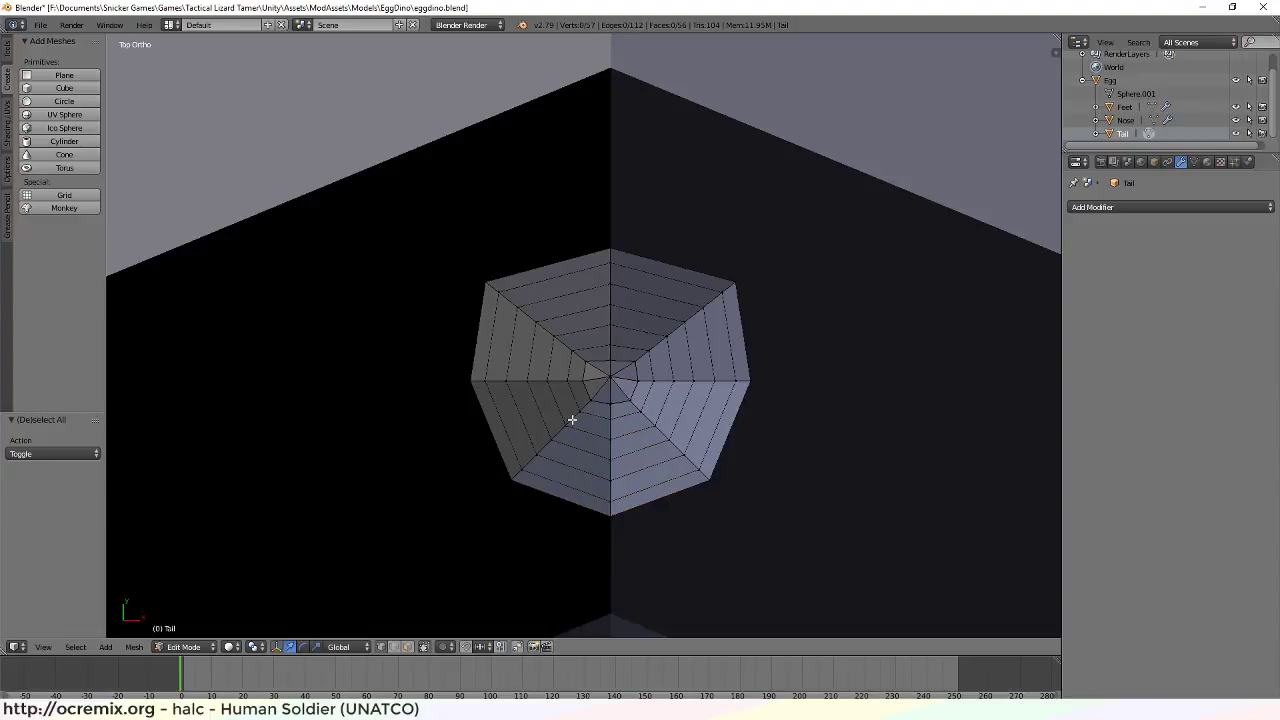
pyautogui.keyDown('alt'); pyautogui.rightClick(572, 416); pyautogui.keyUp('alt')
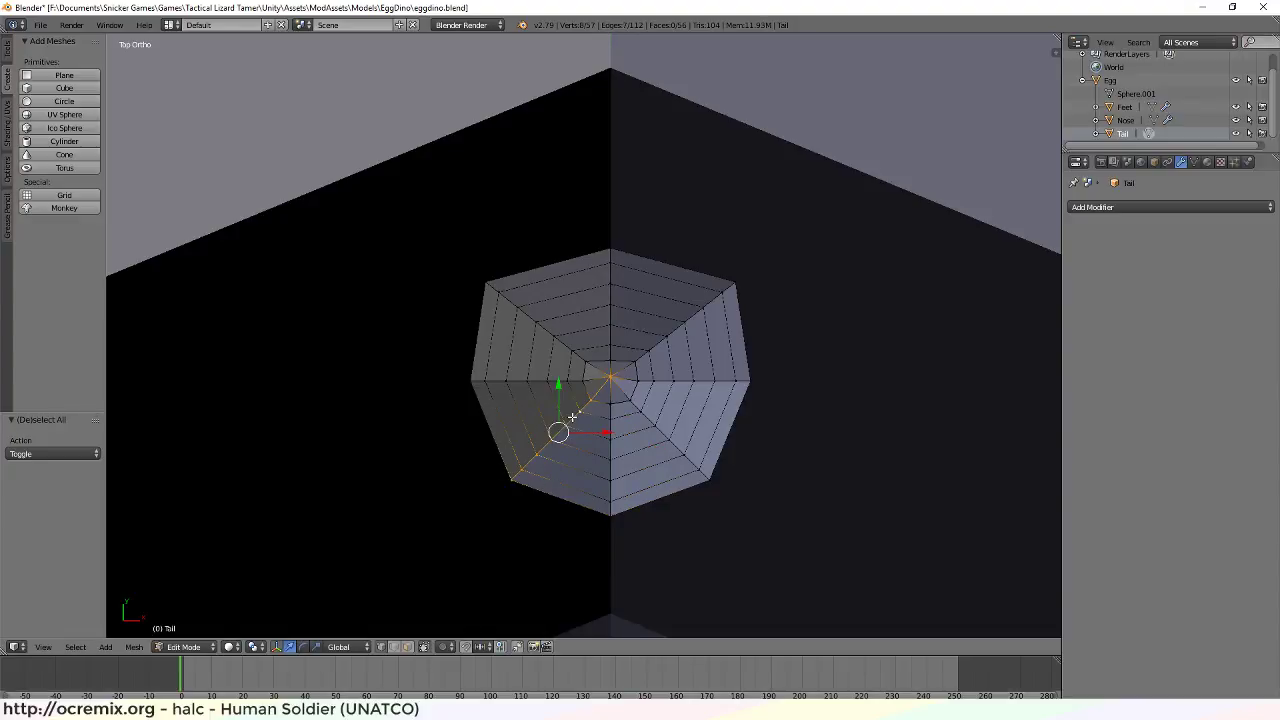
pyautogui.keyDown('alt'); pyautogui.keyDown('shift'); pyautogui.rightClick(644, 416); pyautogui.keyUp('shift'); pyautogui.keyUp('alt')
pyautogui.press('s')
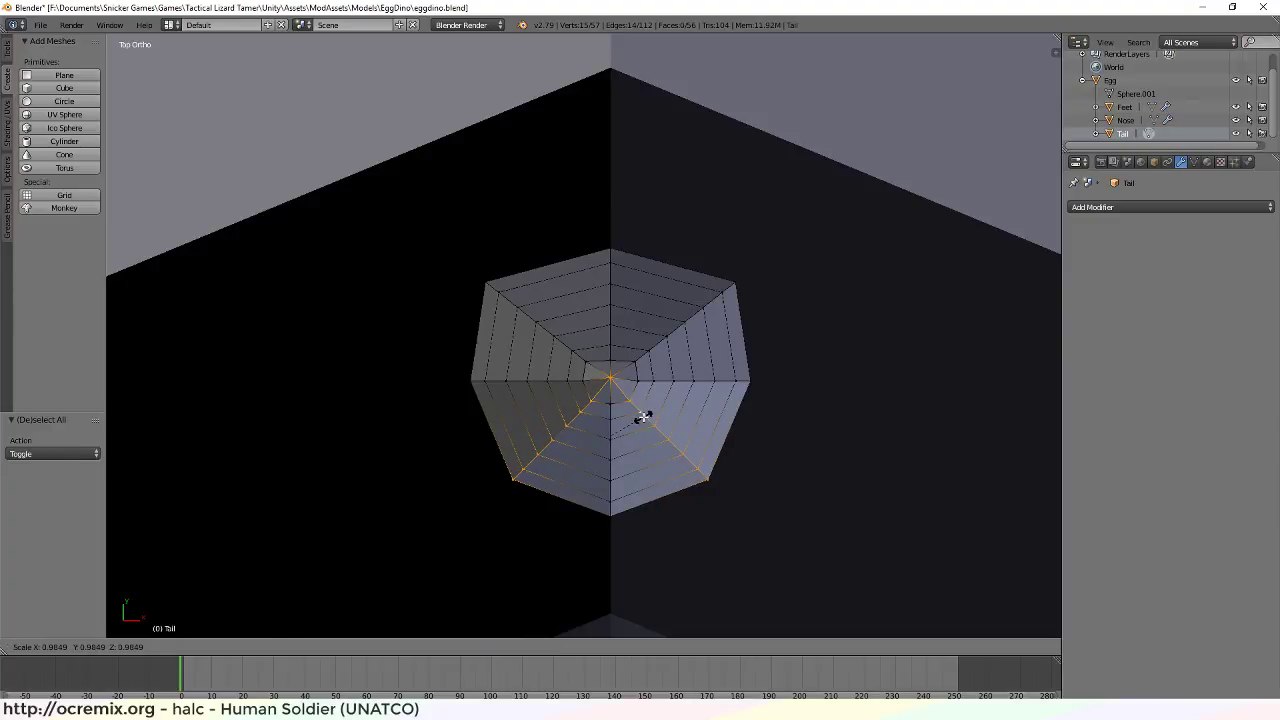
pyautogui.press('x')
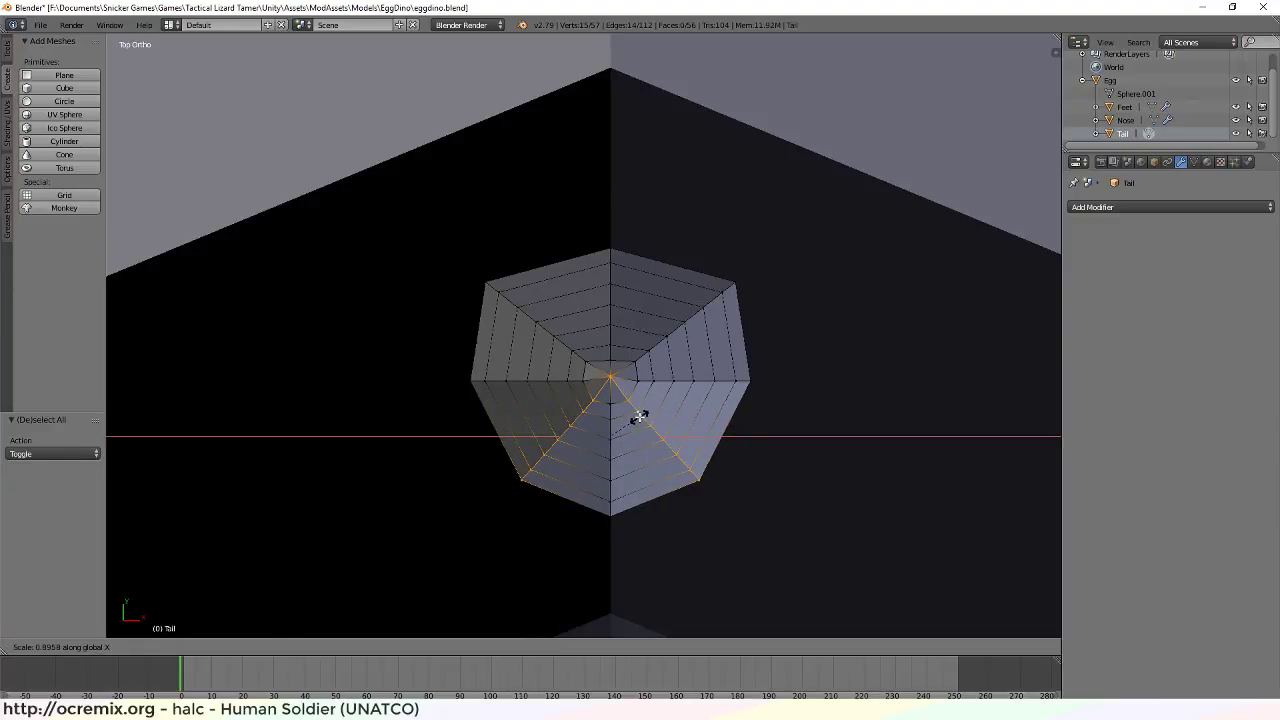
pyautogui.click(640, 417)
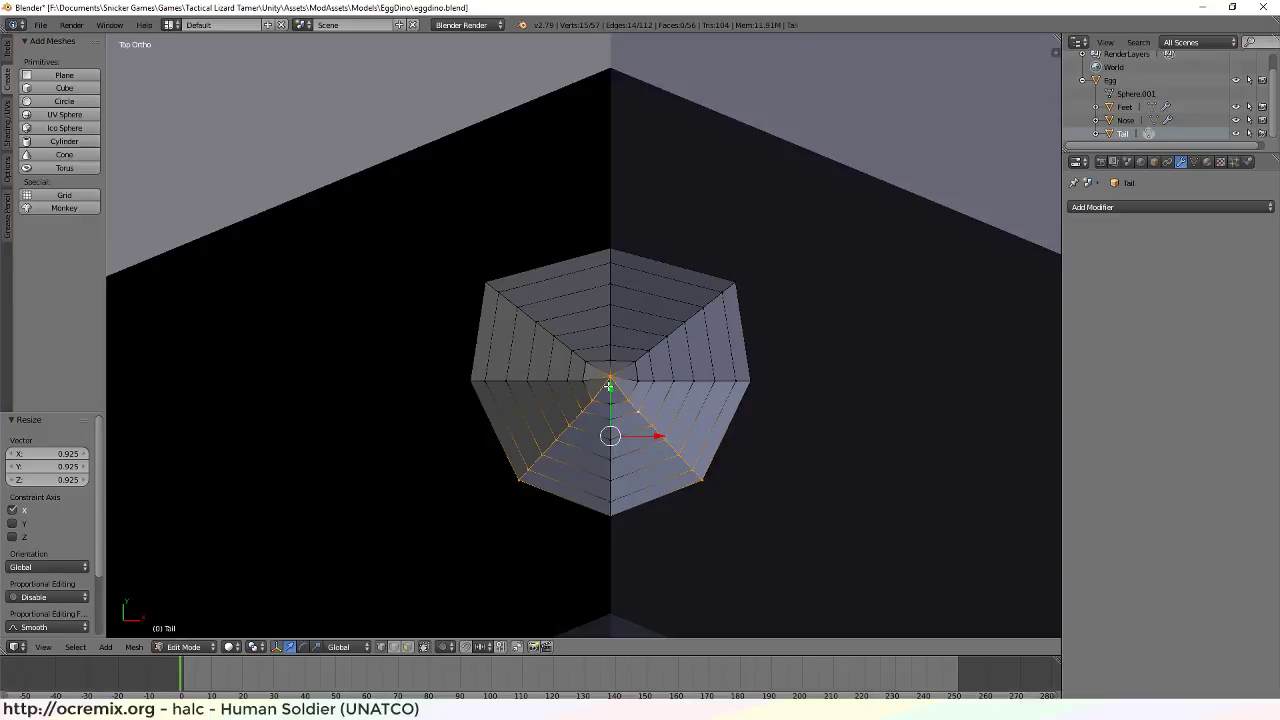
pyautogui.moveTo(609, 386); pyautogui.dragTo(611, 383)
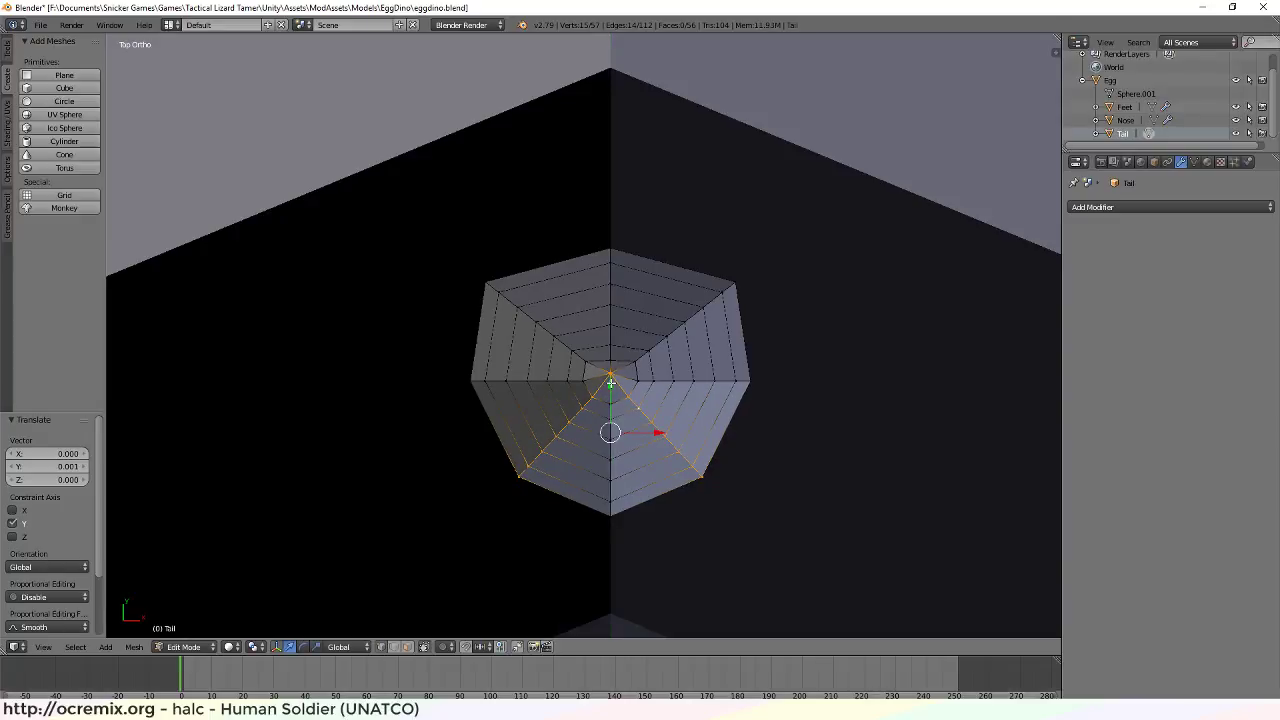
pyautogui.hotkey('ctrl', 'z')
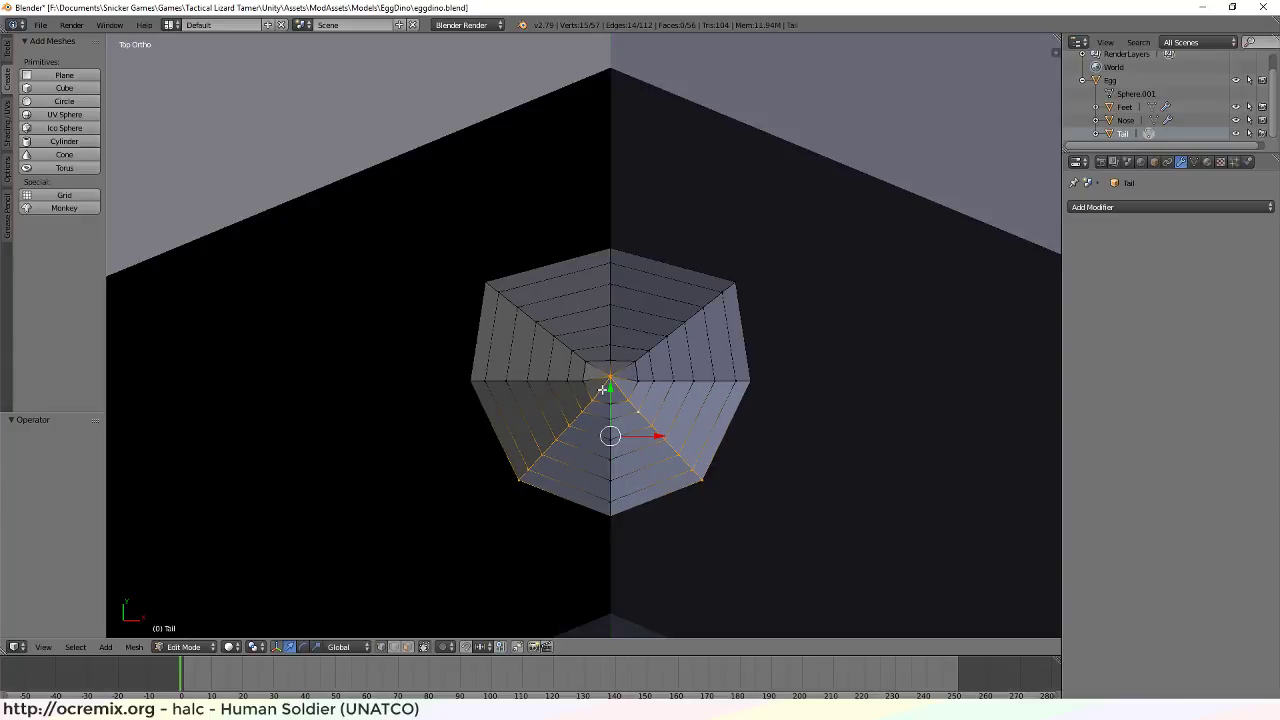
# Shift the centre tip vertex -0.002 along Y and view the tail from the side
pyautogui.press('a')
pyautogui.rightClick(611, 378)
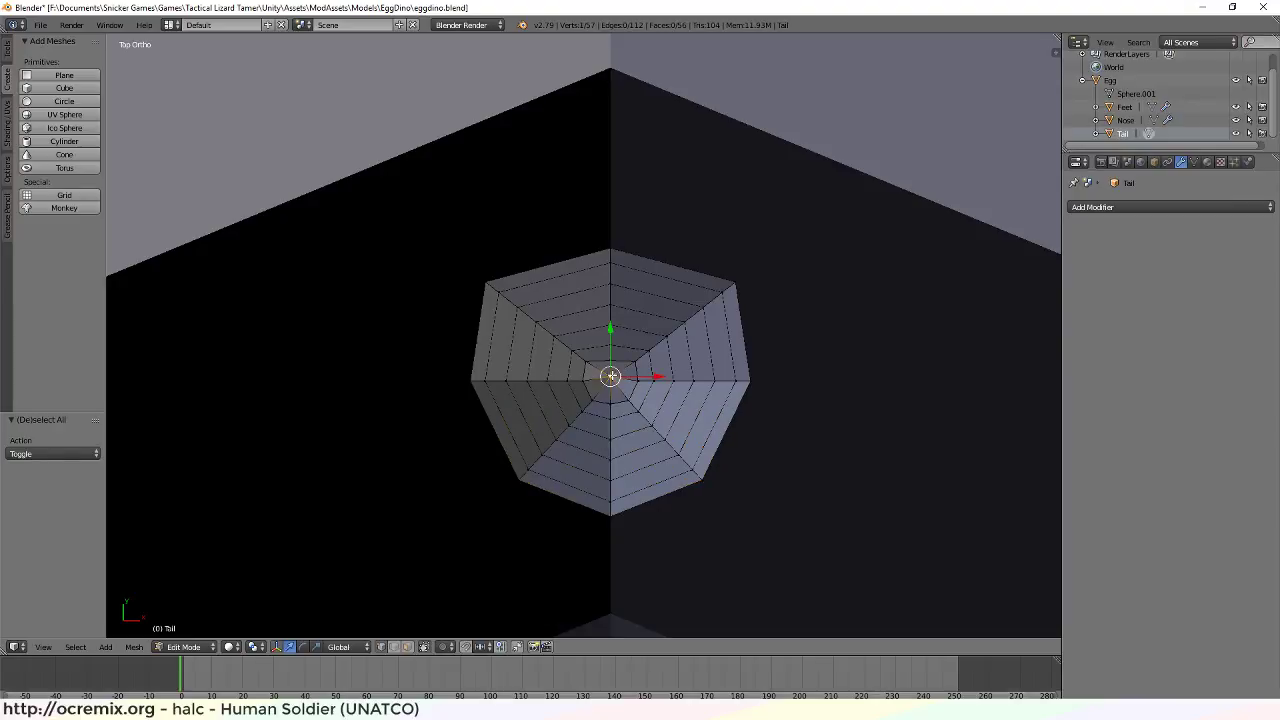
pyautogui.moveTo(613, 331); pyautogui.dragTo(610, 334)
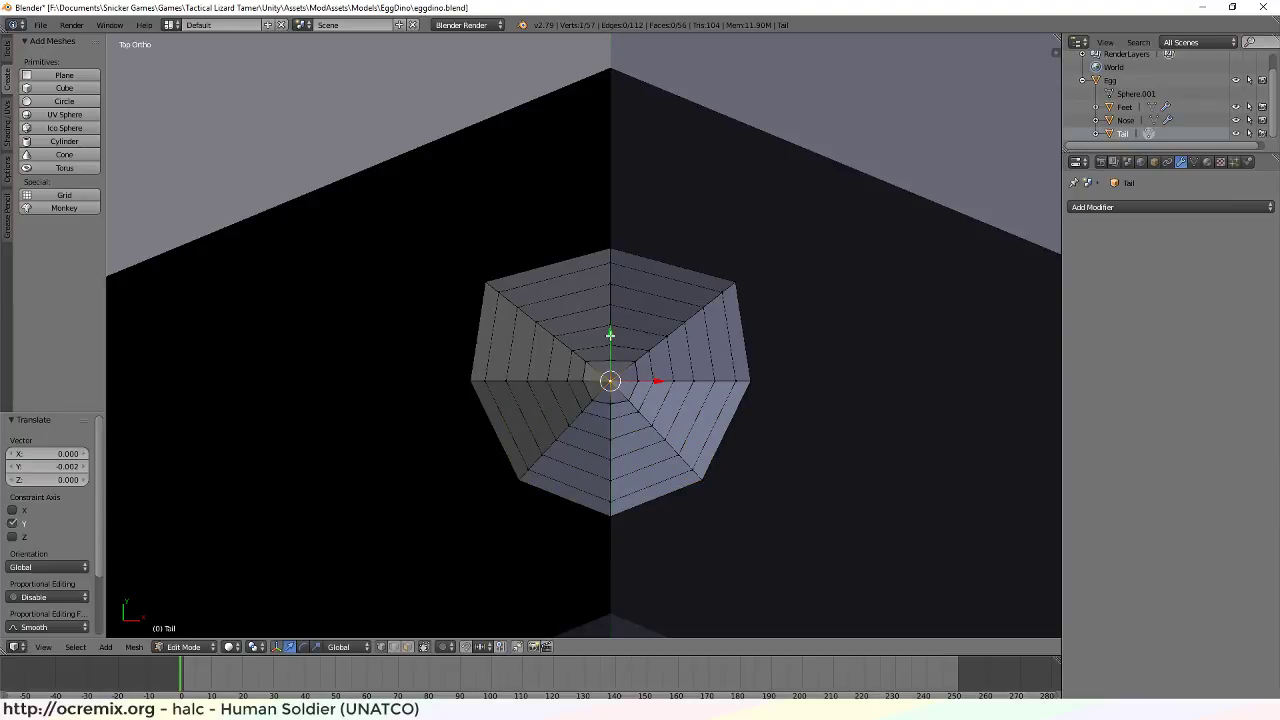
pyautogui.moveTo(610, 334); pyautogui.dragTo(724, 361, button='middle')
# Select the two vertices just below the tail tip and nudge them slightly along Y
pyautogui.scroll(-3, 724, 361)
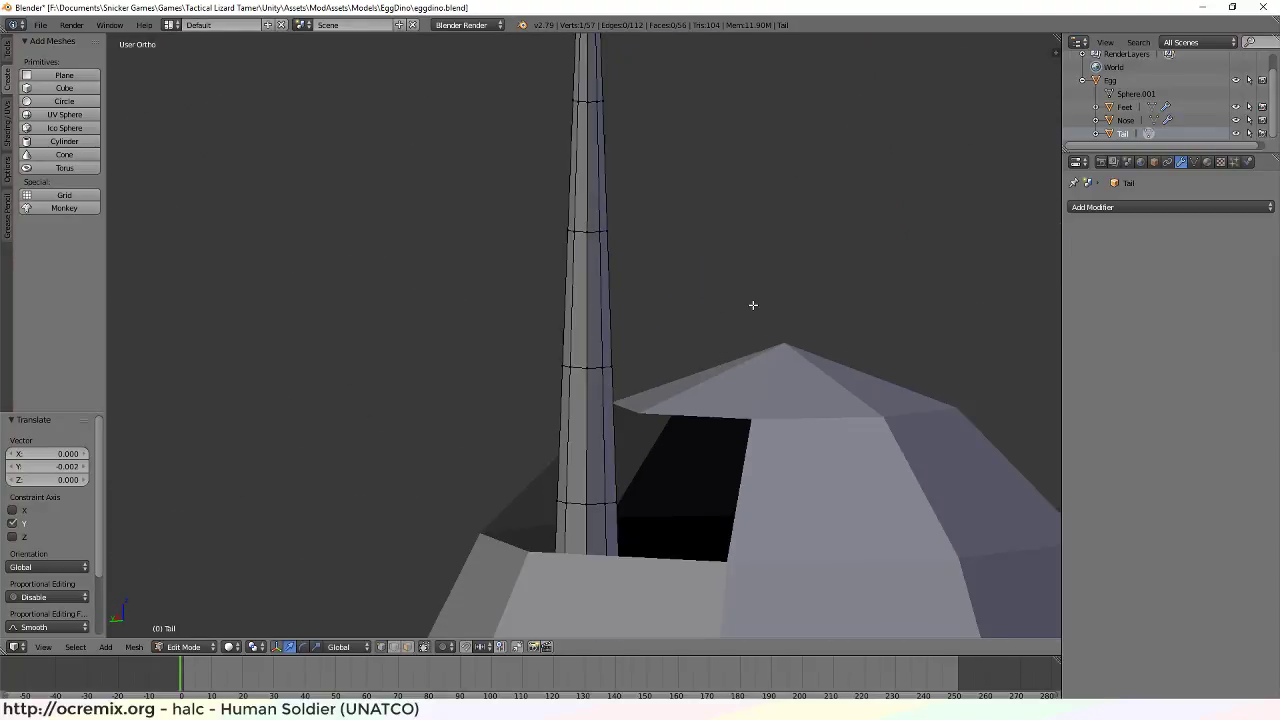
pyautogui.moveTo(751, 303); pyautogui.dragTo(611, 230, button='middle')
pyautogui.press('z')
pyautogui.press('z')
pyautogui.press('a')
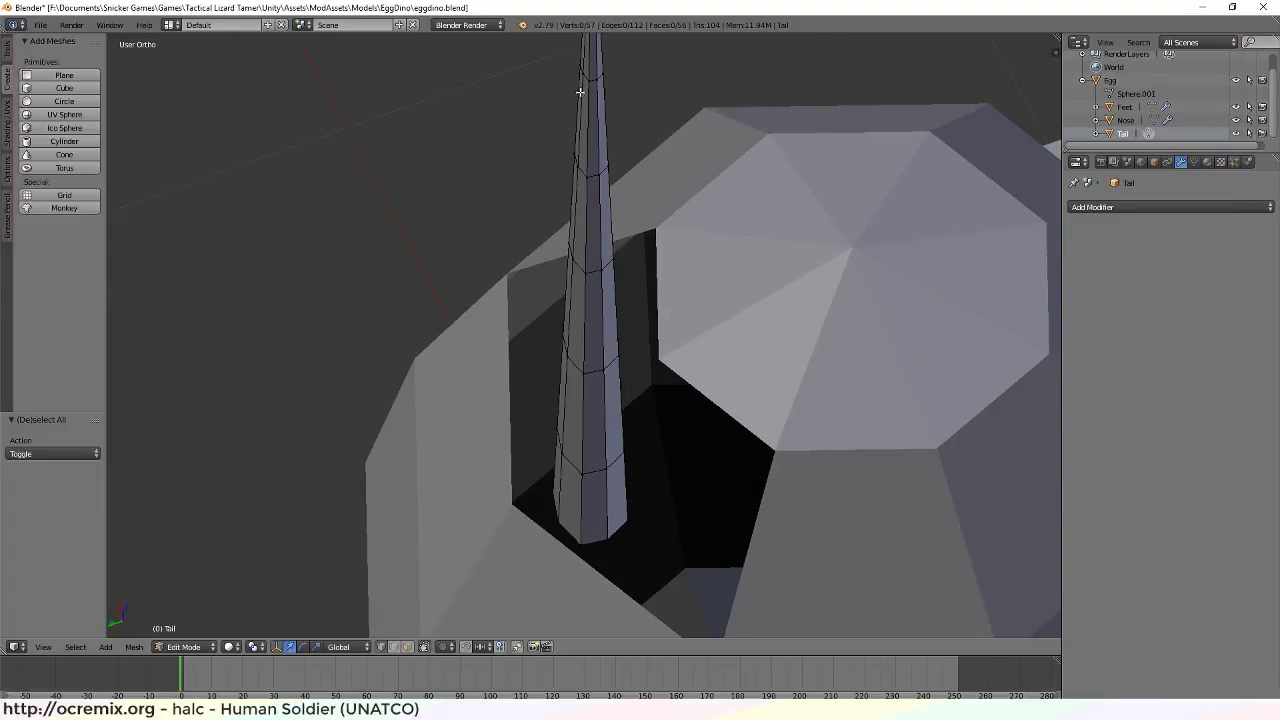
pyautogui.moveTo(580, 92); pyautogui.dragTo(691, 271, button='middle')
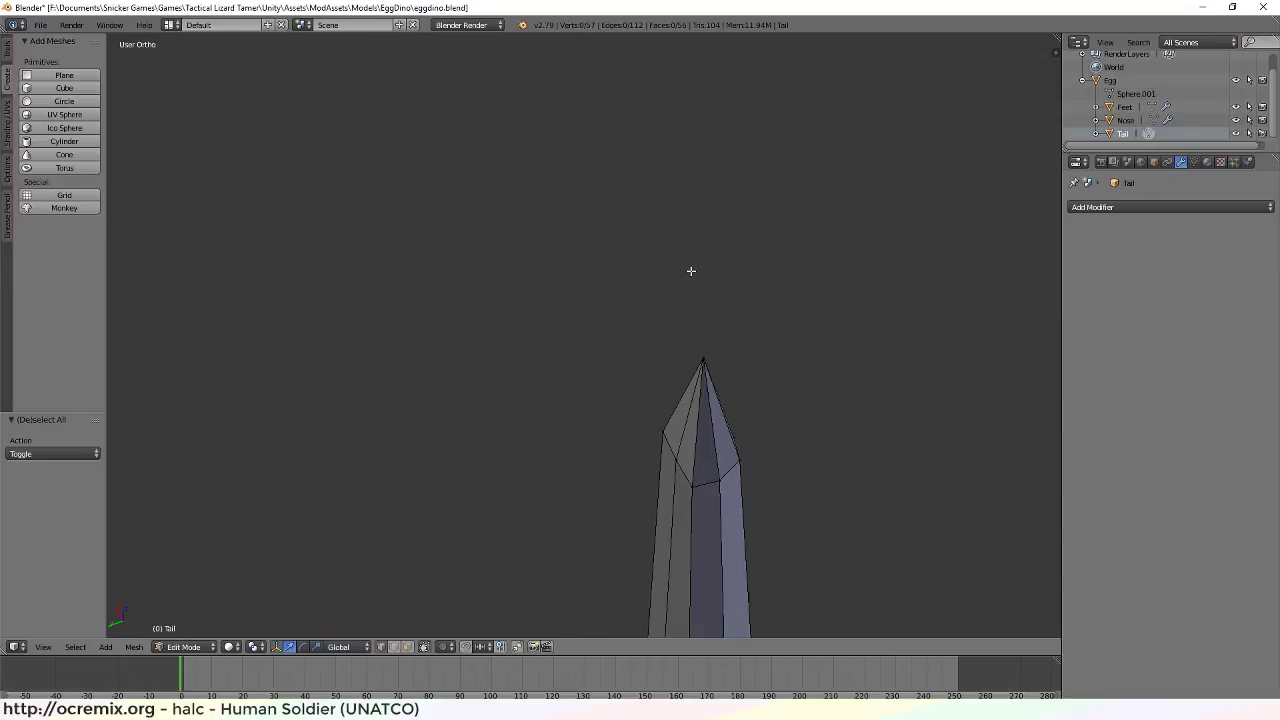
pyautogui.rightClick(664, 430)
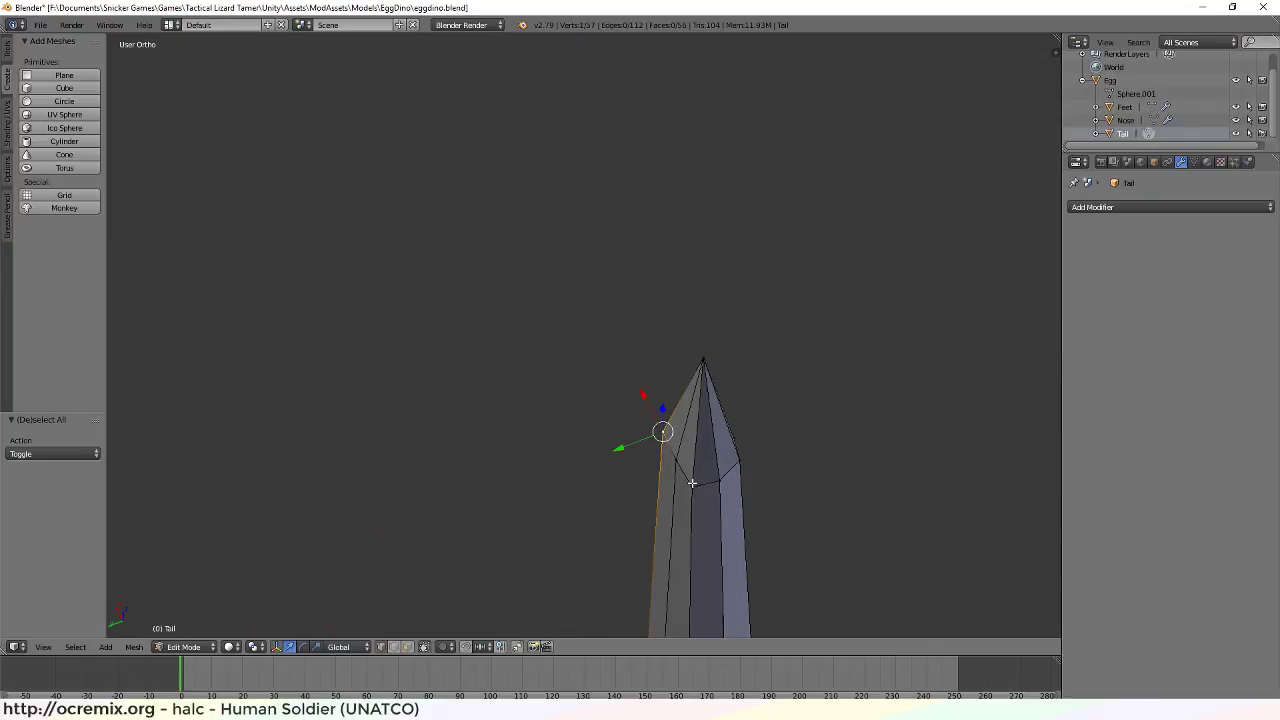
pyautogui.keyDown('shift'); pyautogui.rightClick(692, 483); pyautogui.keyUp('shift')
pyautogui.press('g')
pyautogui.press('y')
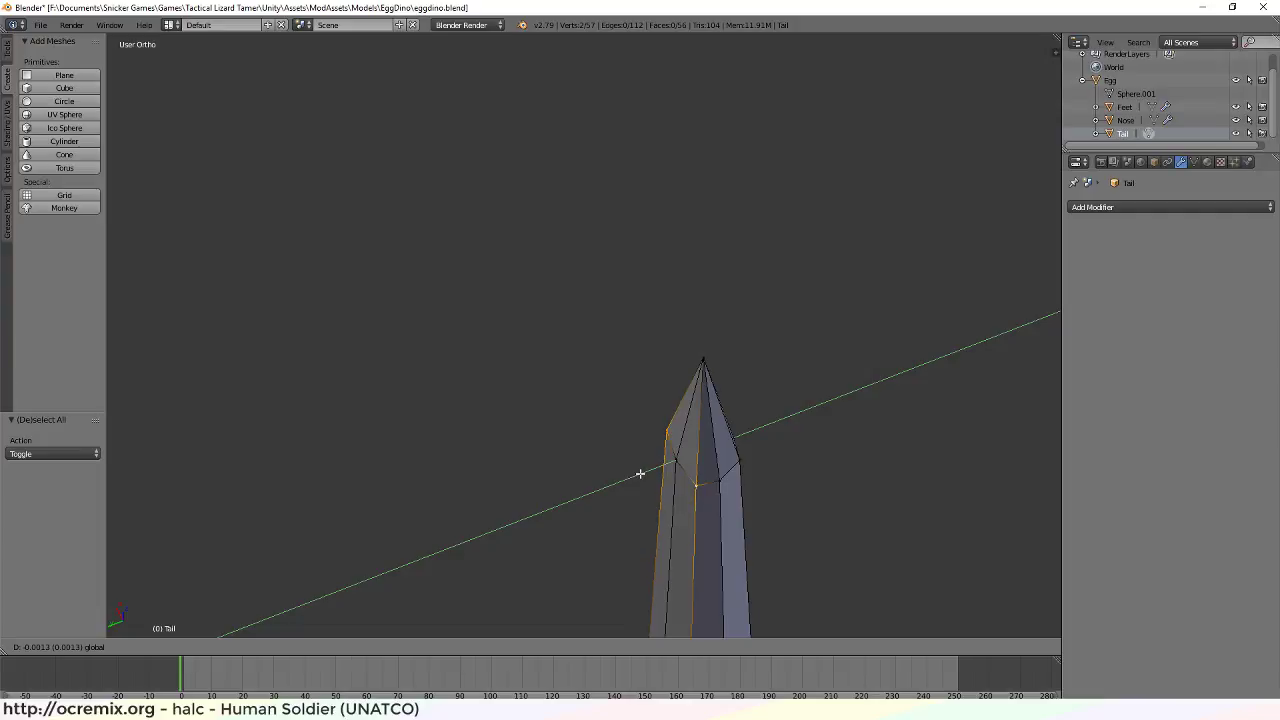
pyautogui.click(640, 473)
# Narrow the two tip vertices to 0.814 along X
pyautogui.moveTo(640, 473); pyautogui.dragTo(696, 503, button='middle')
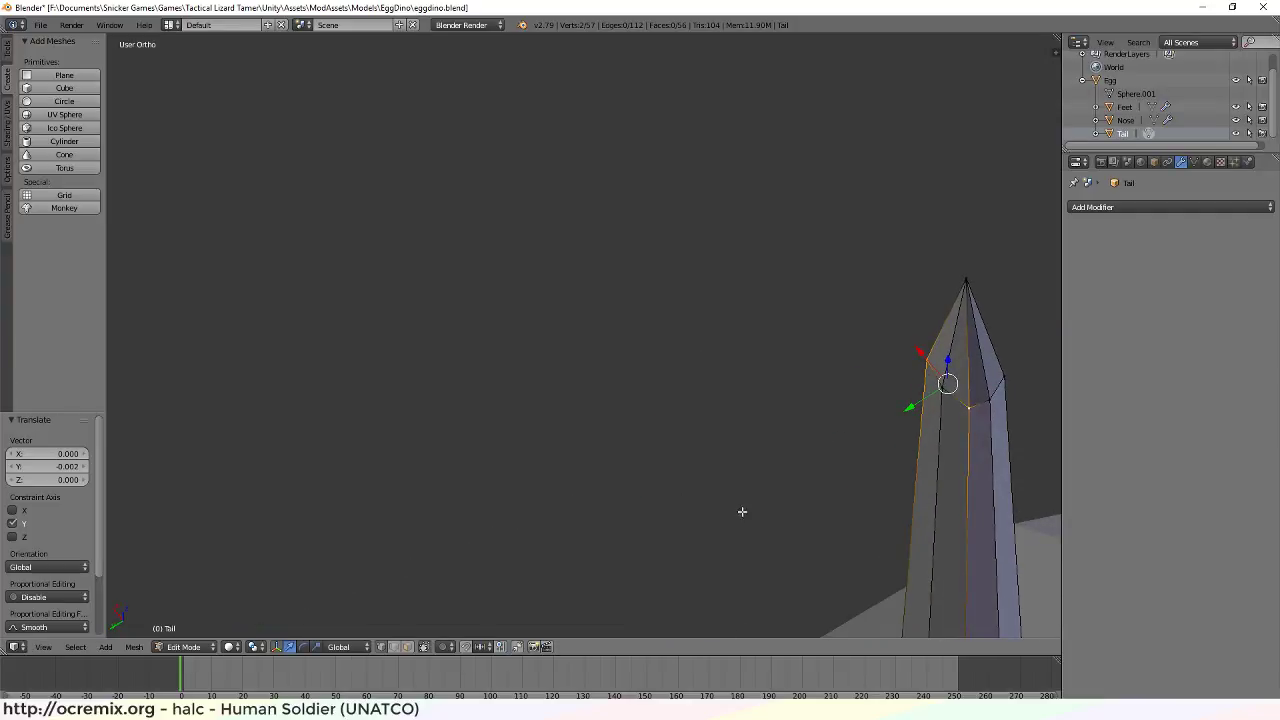
pyautogui.moveTo(772, 468); pyautogui.dragTo(714, 438, button='middle')
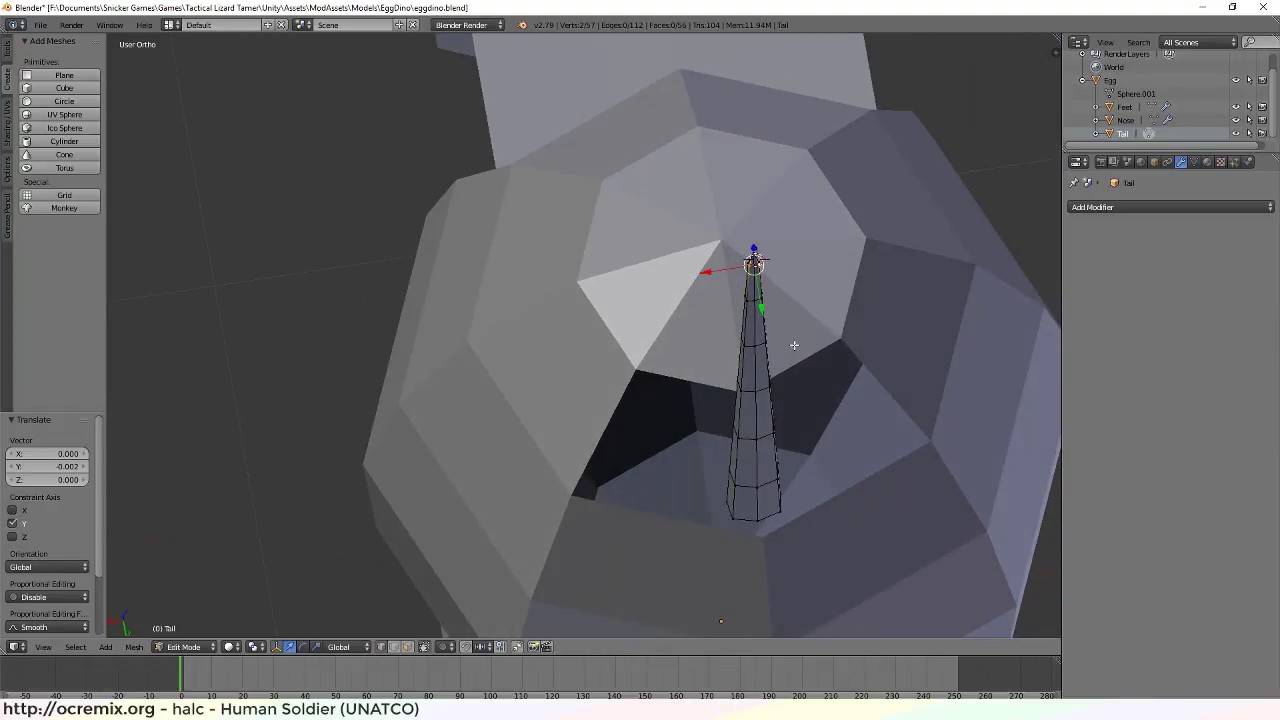
pyautogui.moveTo(794, 345); pyautogui.dragTo(680, 329, button='middle')
pyautogui.scroll(-4, 563, 306)
pyautogui.scroll(-3, 651, 249)
pyautogui.scroll(-1, 647, 235)
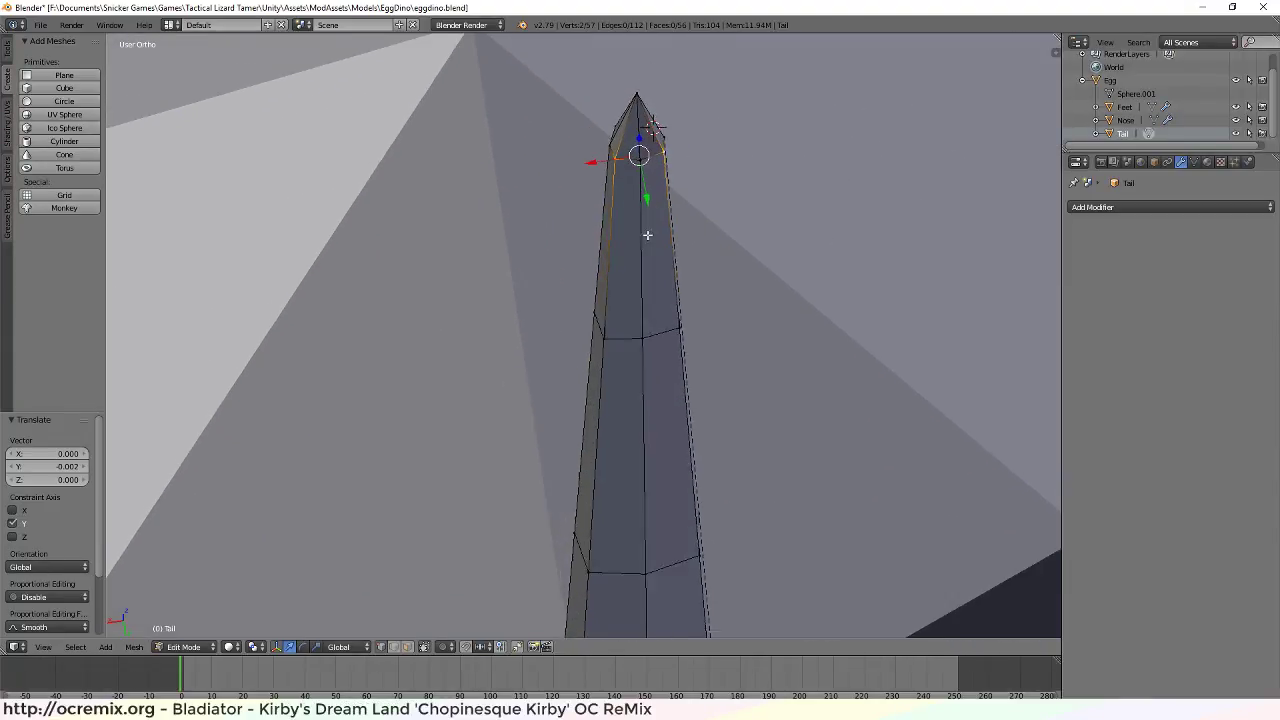
pyautogui.keyDown('shift'); pyautogui.moveTo(647, 235); pyautogui.dragTo(574, 428, button='middle'); pyautogui.keyUp('shift')
pyautogui.scroll(1, 570, 390)
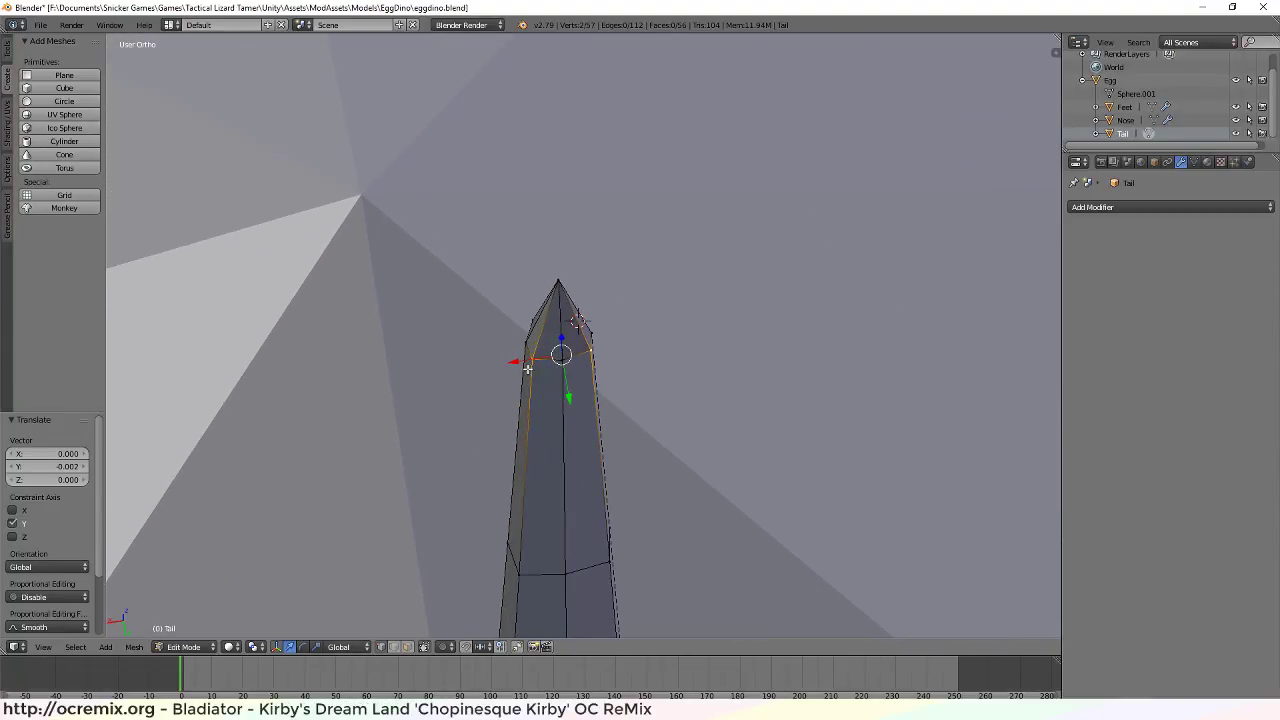
pyautogui.press('s')
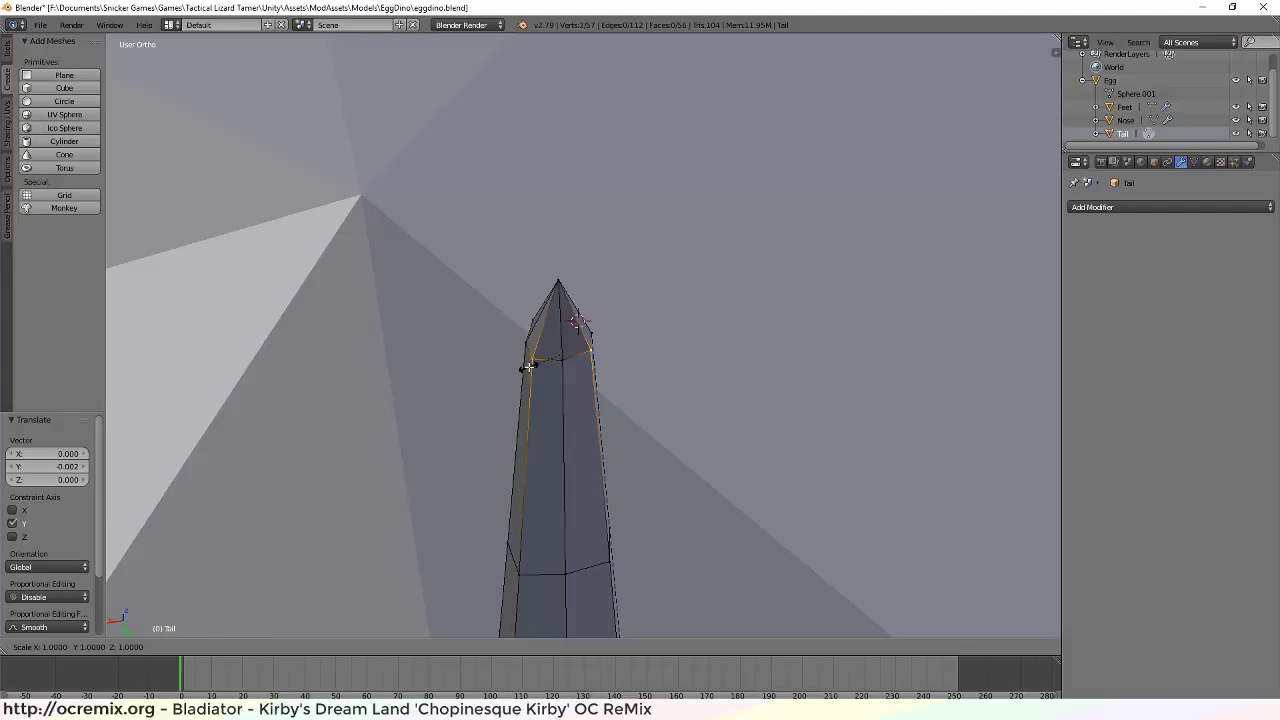
pyautogui.press('x')
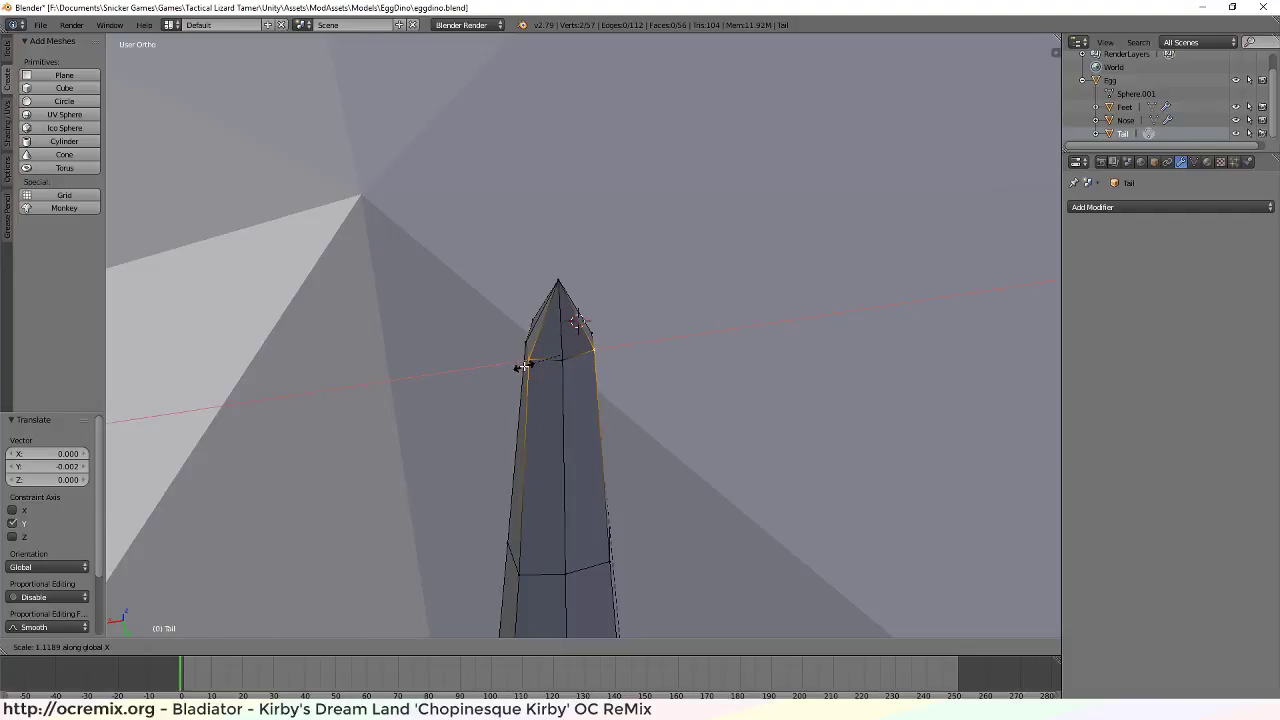
pyautogui.click(535, 364)
# Deselect the tail vertices and switch to a straight front view
pyautogui.moveTo(469, 346); pyautogui.dragTo(783, 437, button='middle')
pyautogui.press('a')
pyautogui.scroll(3, 758, 472)
pyautogui.scroll(3, 758, 473)
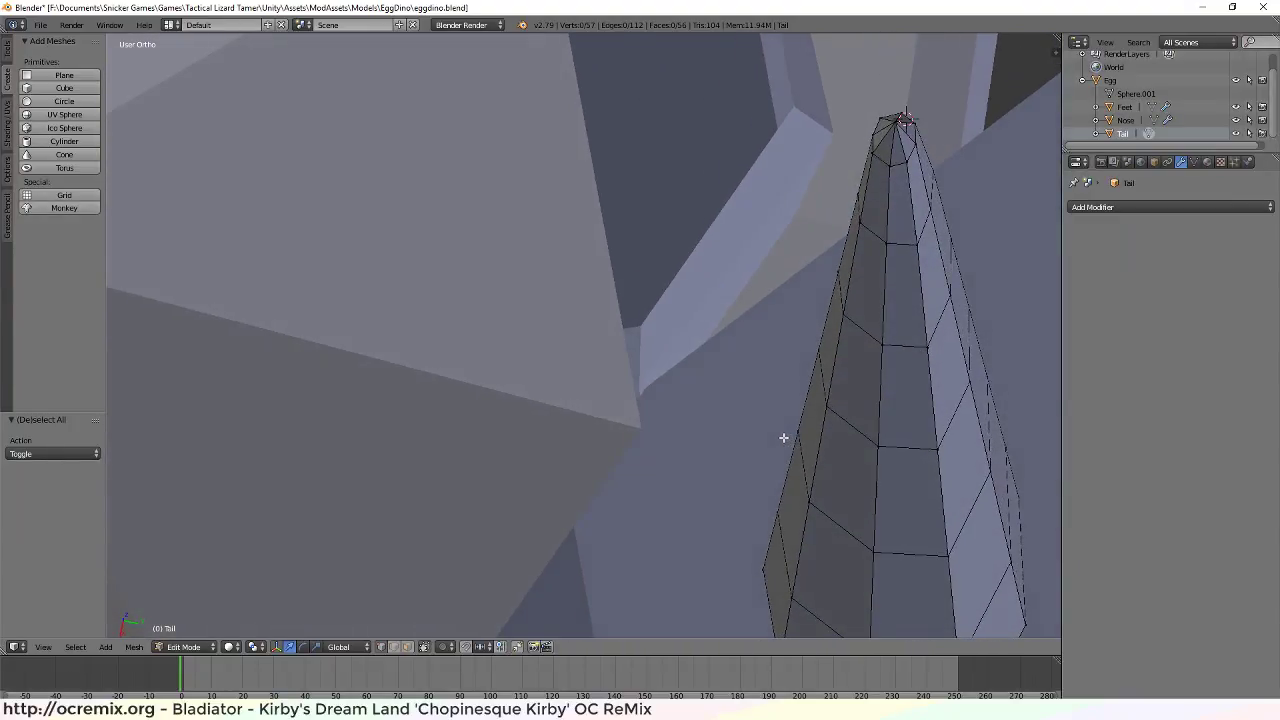
pyautogui.scroll(-4, 740, 465)
pyautogui.scroll(-2, 749, 469)
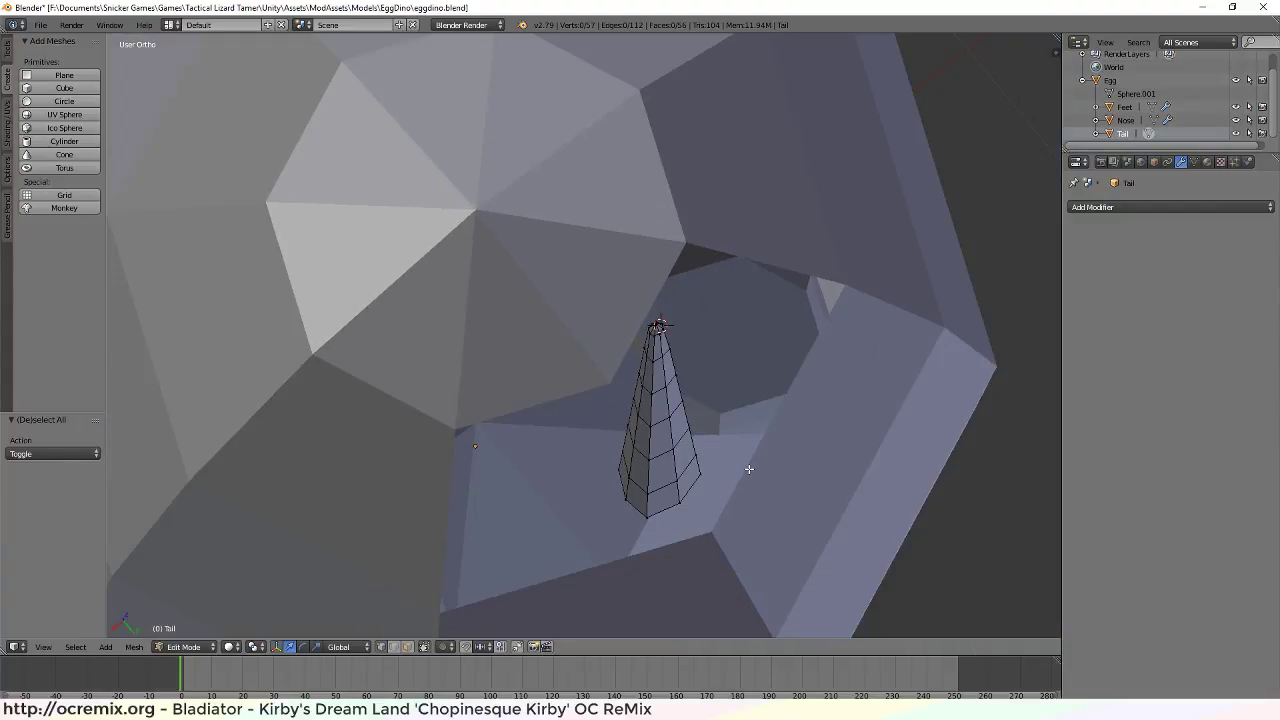
pyautogui.press('KP_1')
pyautogui.scroll(-3, 749, 466)
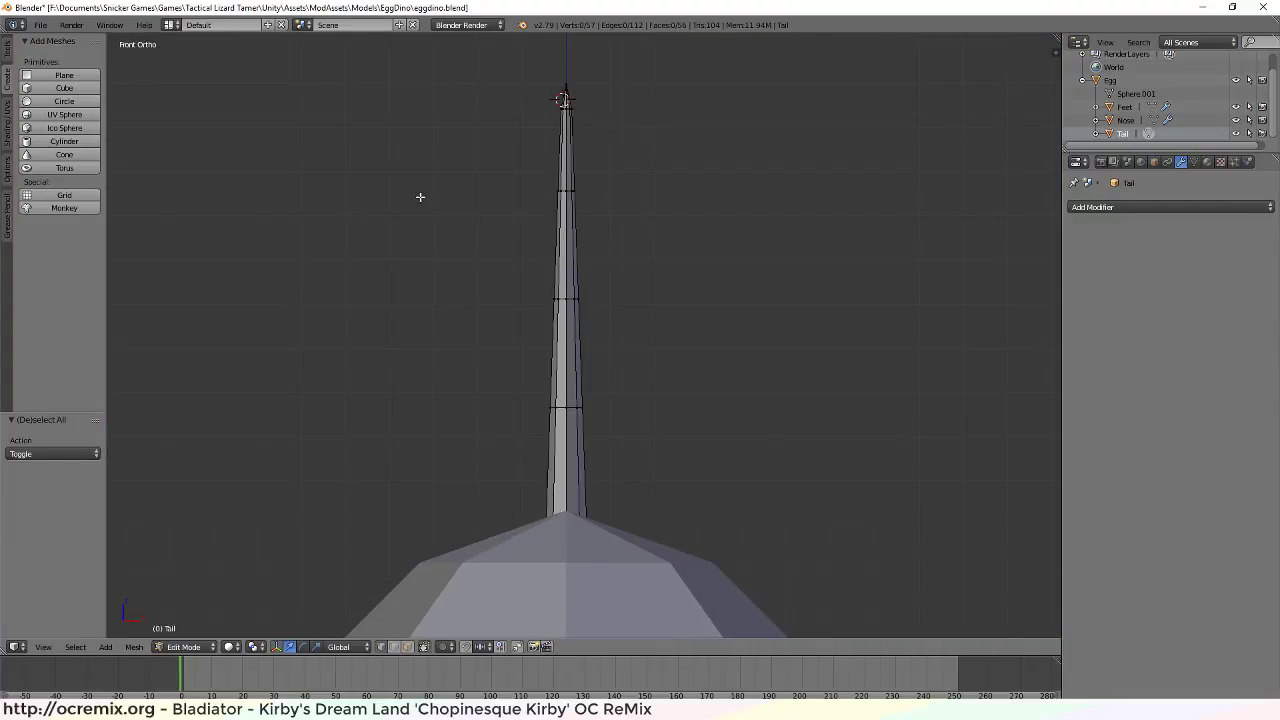
# Orbit to a straight-on front view of the dino and select Egg in the Outliner
pyautogui.moveTo(420, 197); pyautogui.dragTo(715, 430, button='middle')
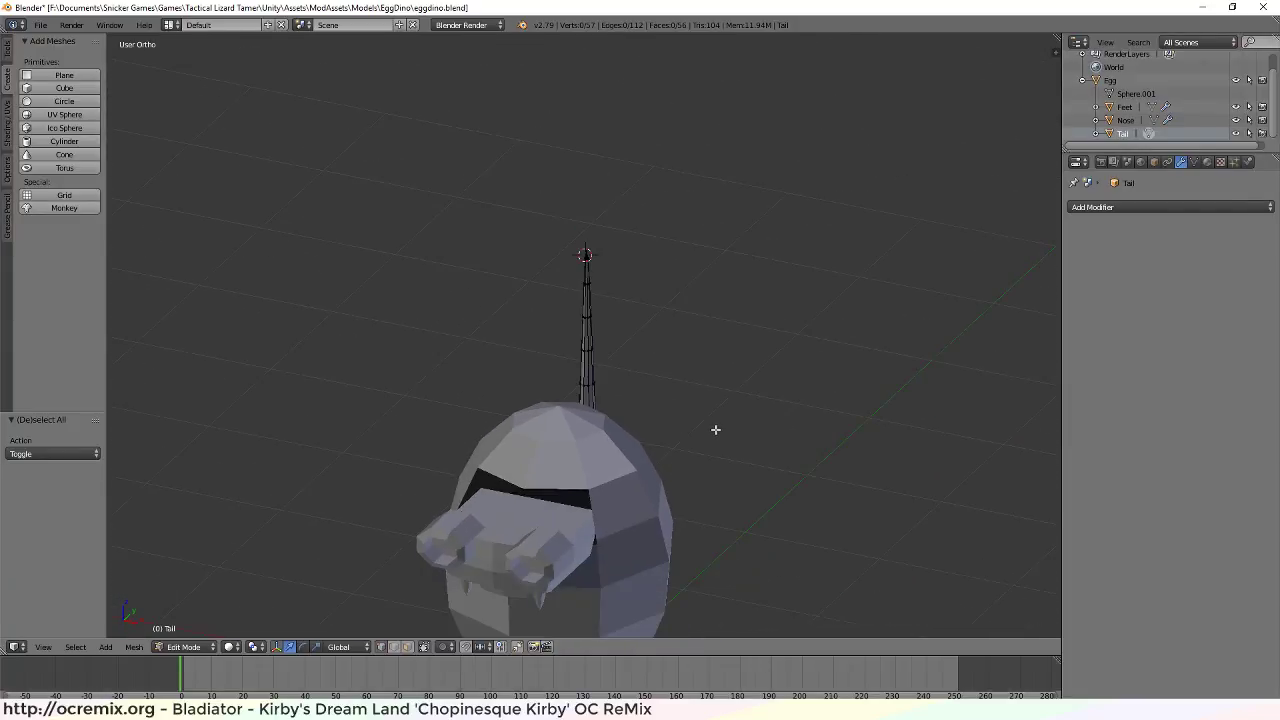
pyautogui.moveTo(649, 521); pyautogui.dragTo(733, 405, button='middle')
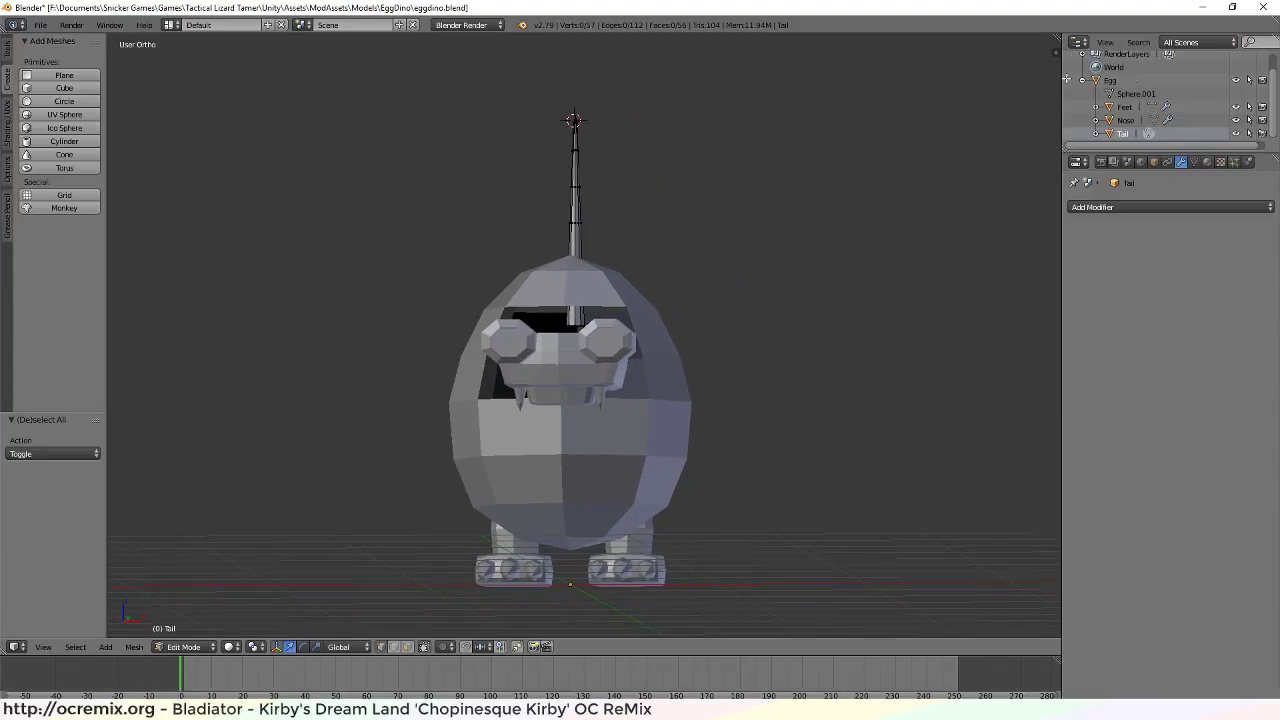
pyautogui.click(1110, 80)
# Put the Egg mesh in Edit Mode with nothing selected, viewed from near the front
pyautogui.scroll(3, 520, 408)
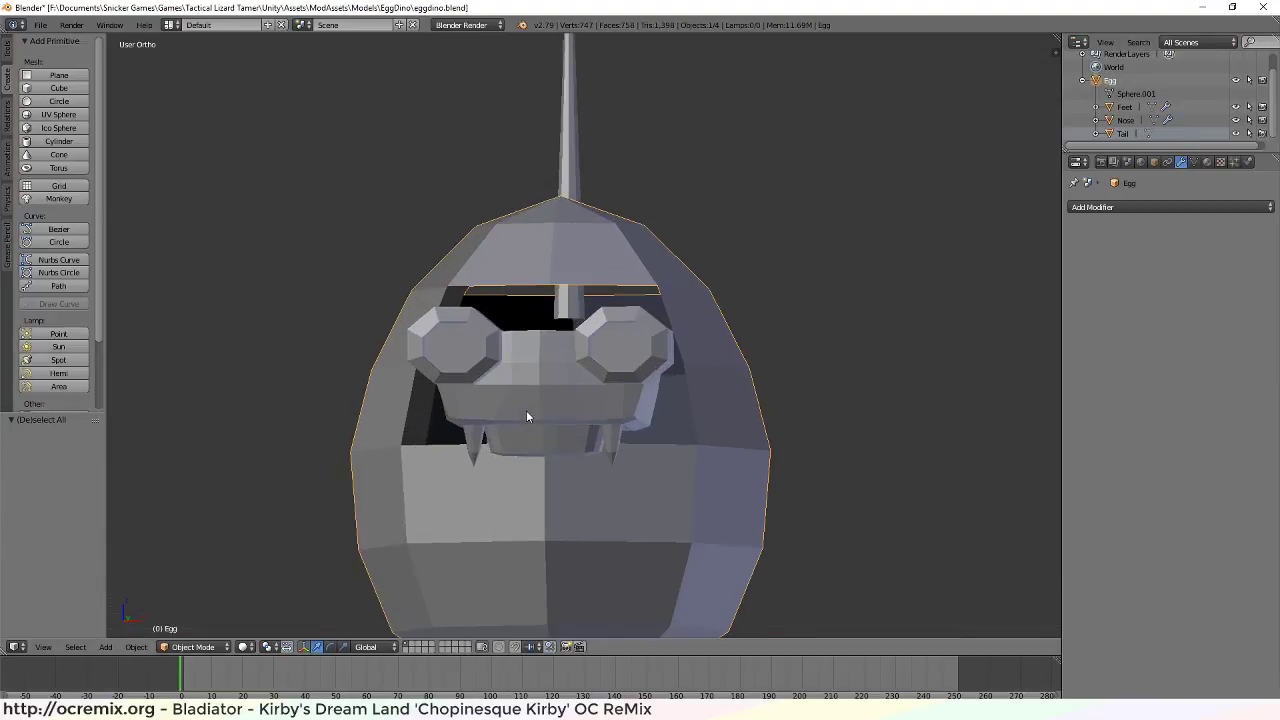
pyautogui.press('Tab')
pyautogui.moveTo(526, 410); pyautogui.dragTo(537, 383, button='middle')
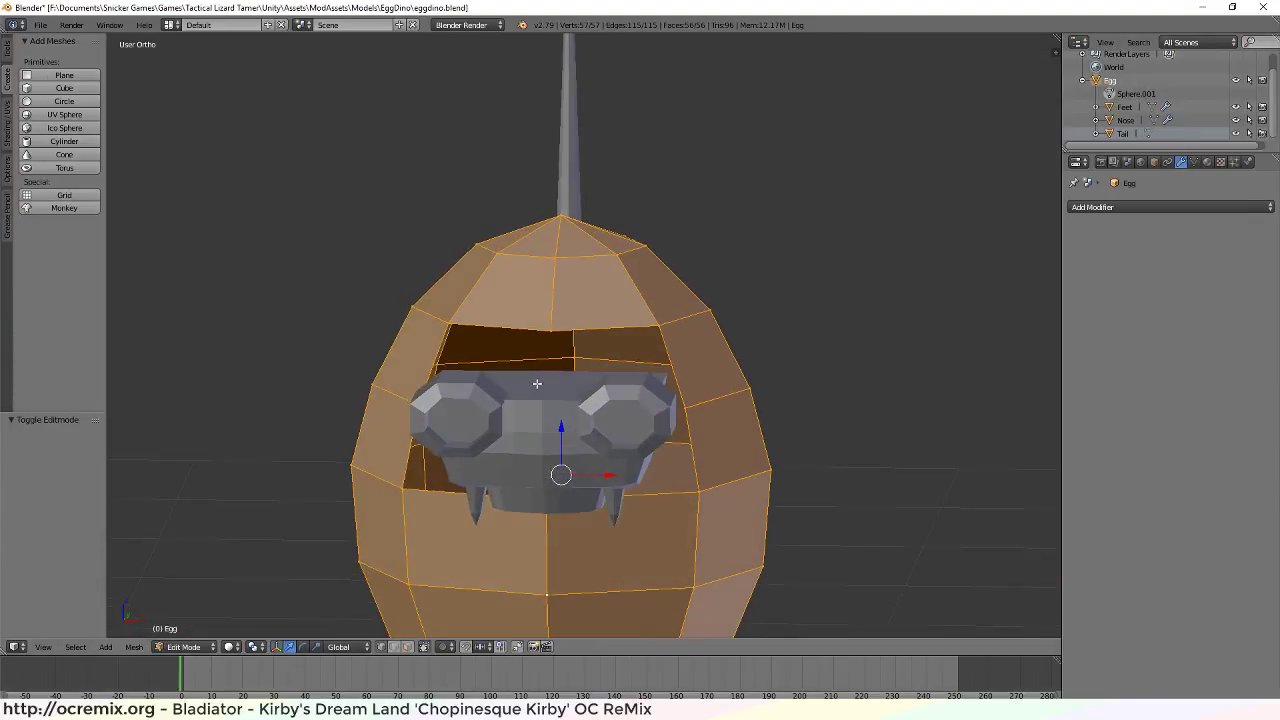
pyautogui.press('a')
pyautogui.moveTo(536, 459); pyautogui.dragTo(511, 517, button='middle')
pyautogui.moveTo(516, 501); pyautogui.dragTo(606, 429, button='middle')
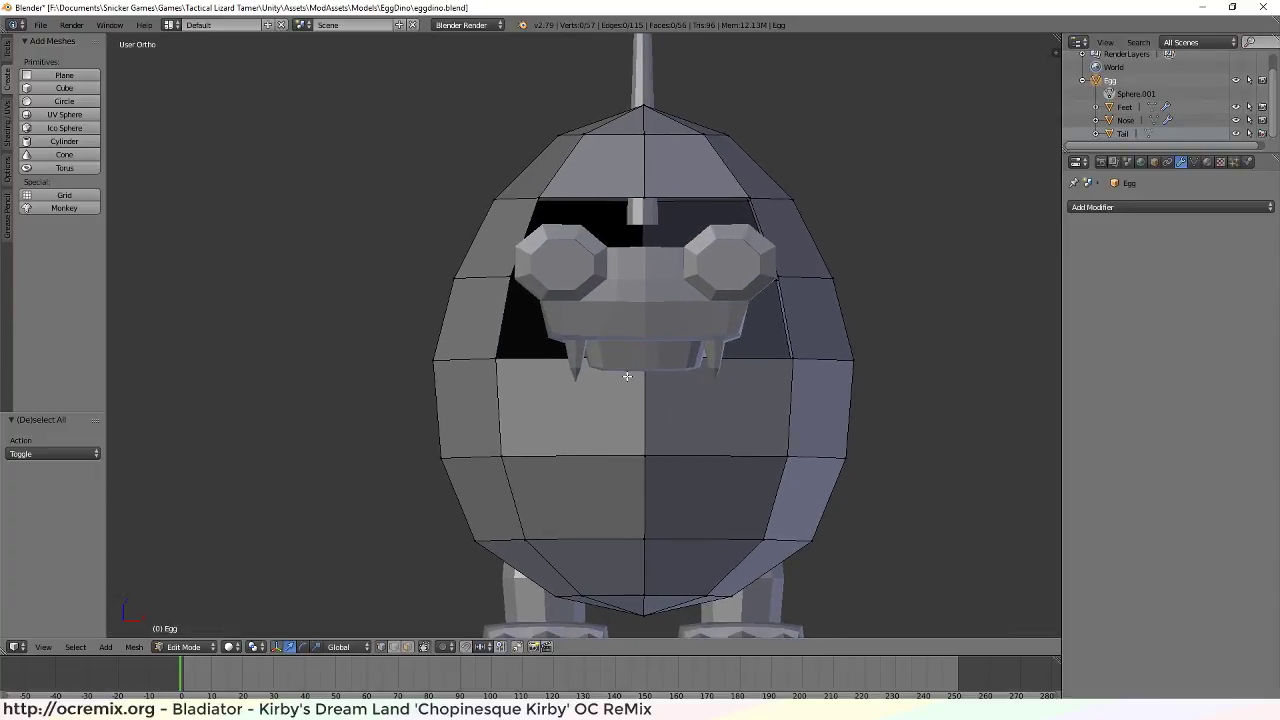
pyautogui.scroll(2, 590, 385)
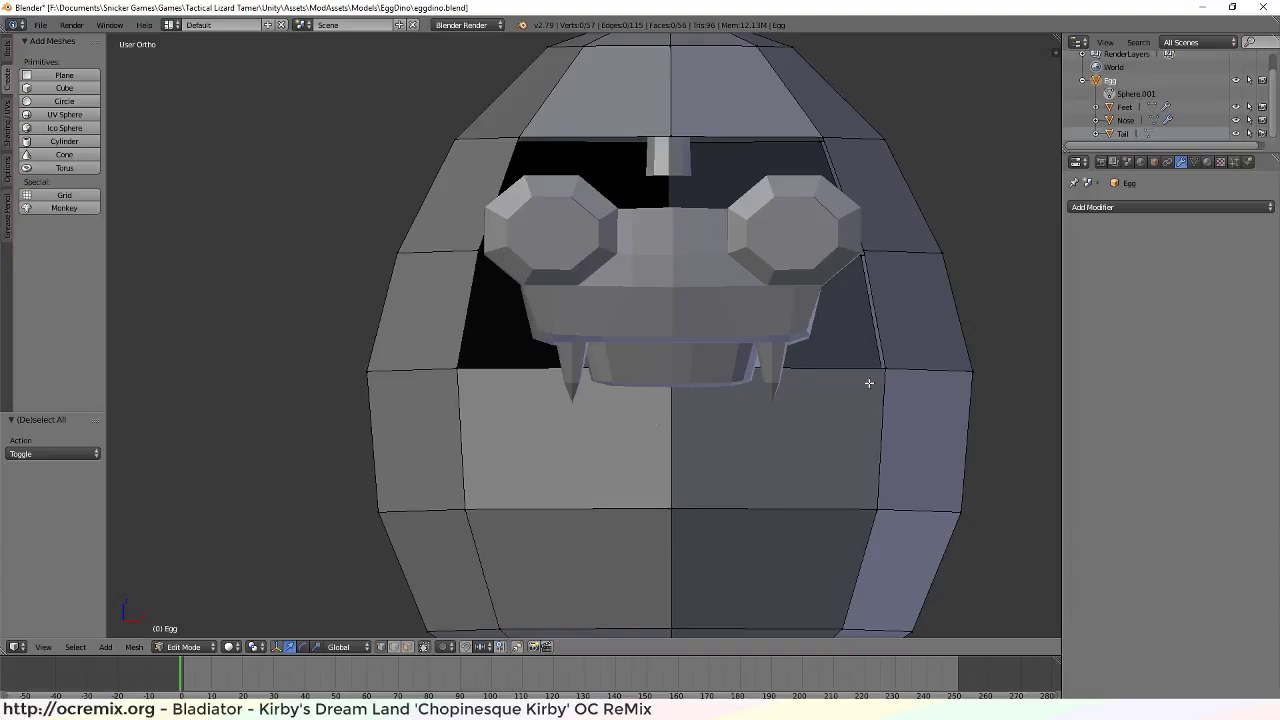
# Lower the face opening's bottom-centre vertex 0.241 along Z so the edge dips into a V
pyautogui.moveTo(600, 320)
pyautogui.mouseDown(button='middle')
pyautogui.moveTo(609, 306)
pyautogui.moveTo(610, 329)
pyautogui.moveTo(654, 349)
pyautogui.moveTo(592, 316)
pyautogui.mouseUp(button='middle')
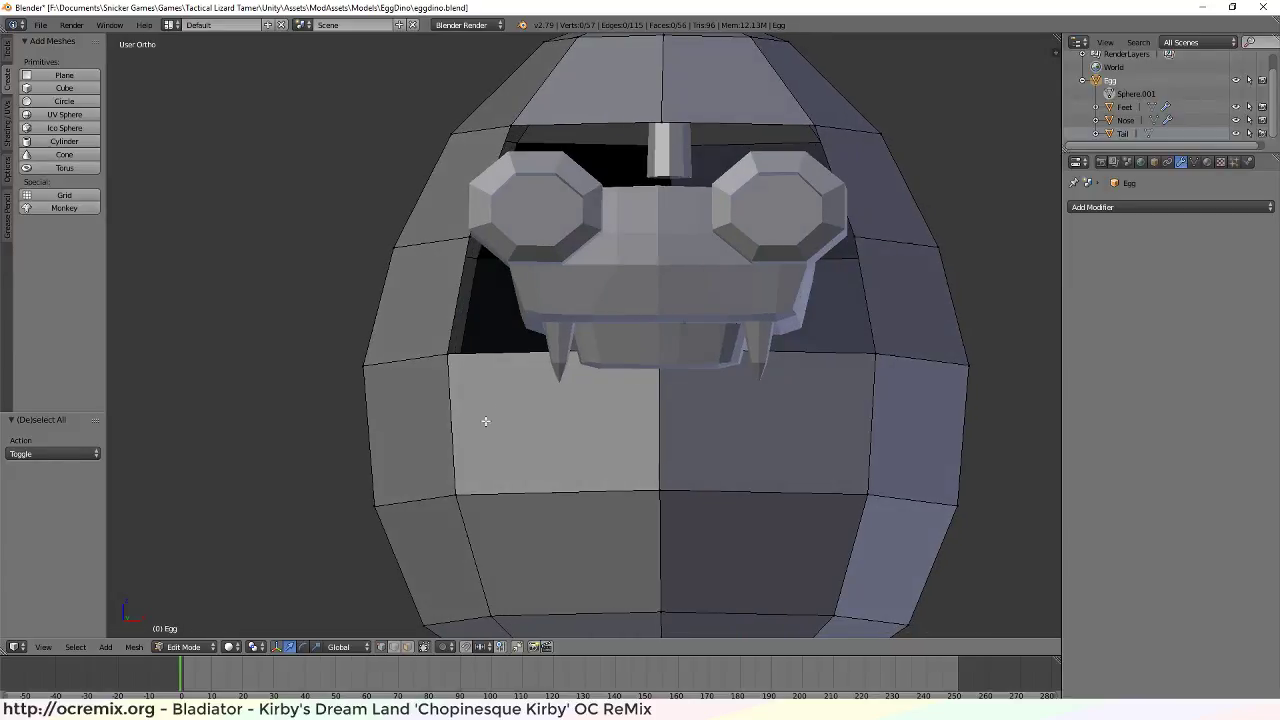
pyautogui.rightClick(658, 351)
pyautogui.press('g')
pyautogui.press('z')
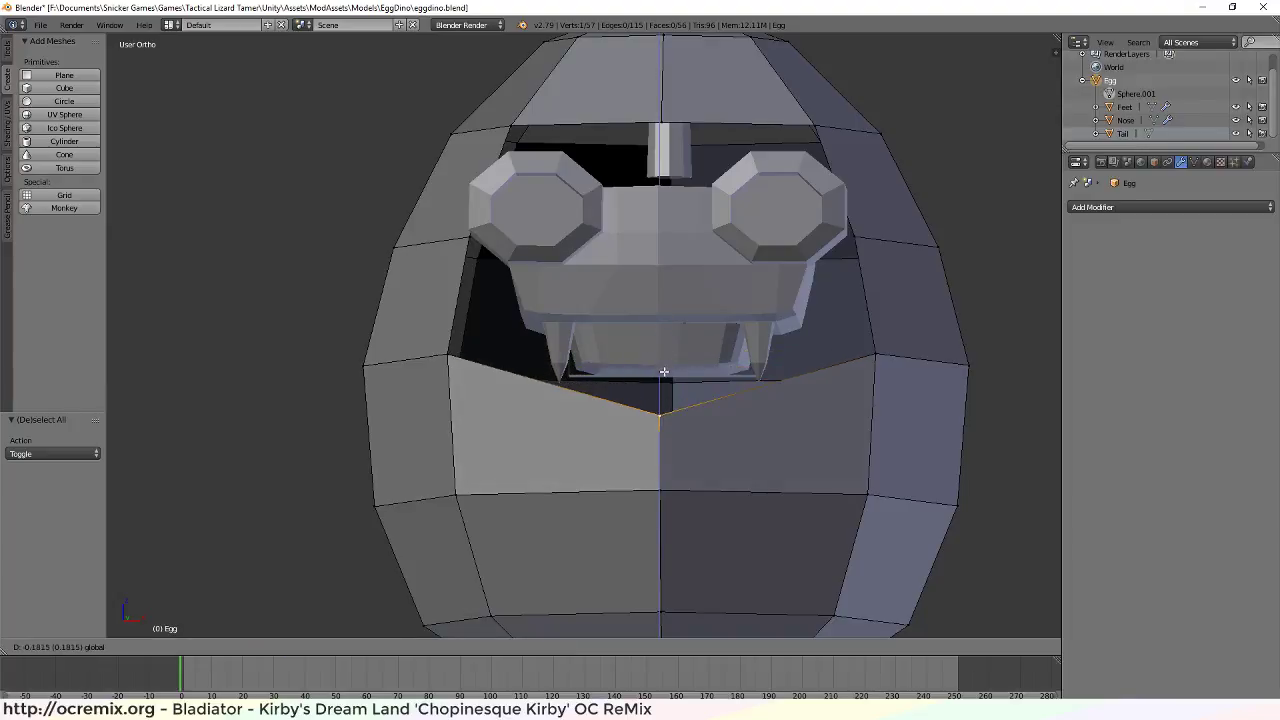
pyautogui.click(666, 385)
# Switch to the front view, recentre the egg, and select the Nose object
pyautogui.scroll(-5, 672, 400)
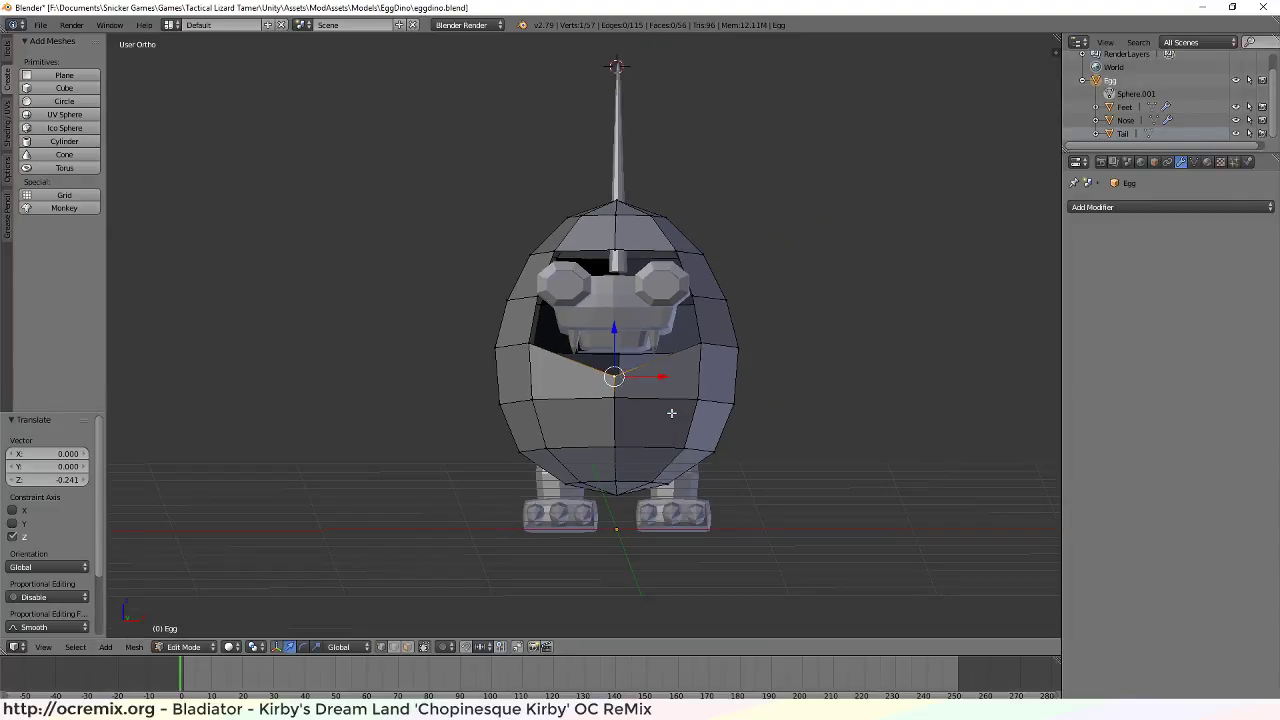
pyautogui.press('KP_1')
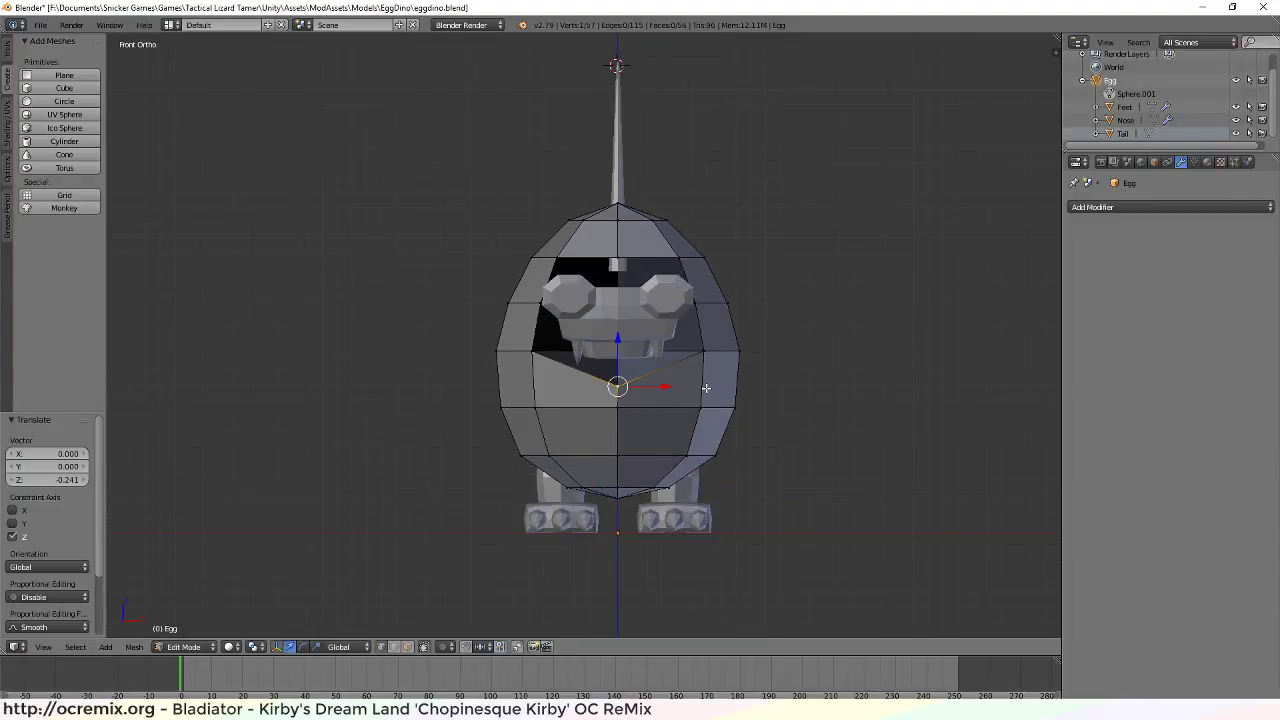
pyautogui.scroll(3, 707, 388)
pyautogui.keyDown('shift'); pyautogui.moveTo(818, 384); pyautogui.dragTo(765, 360, button='middle'); pyautogui.keyUp('shift')
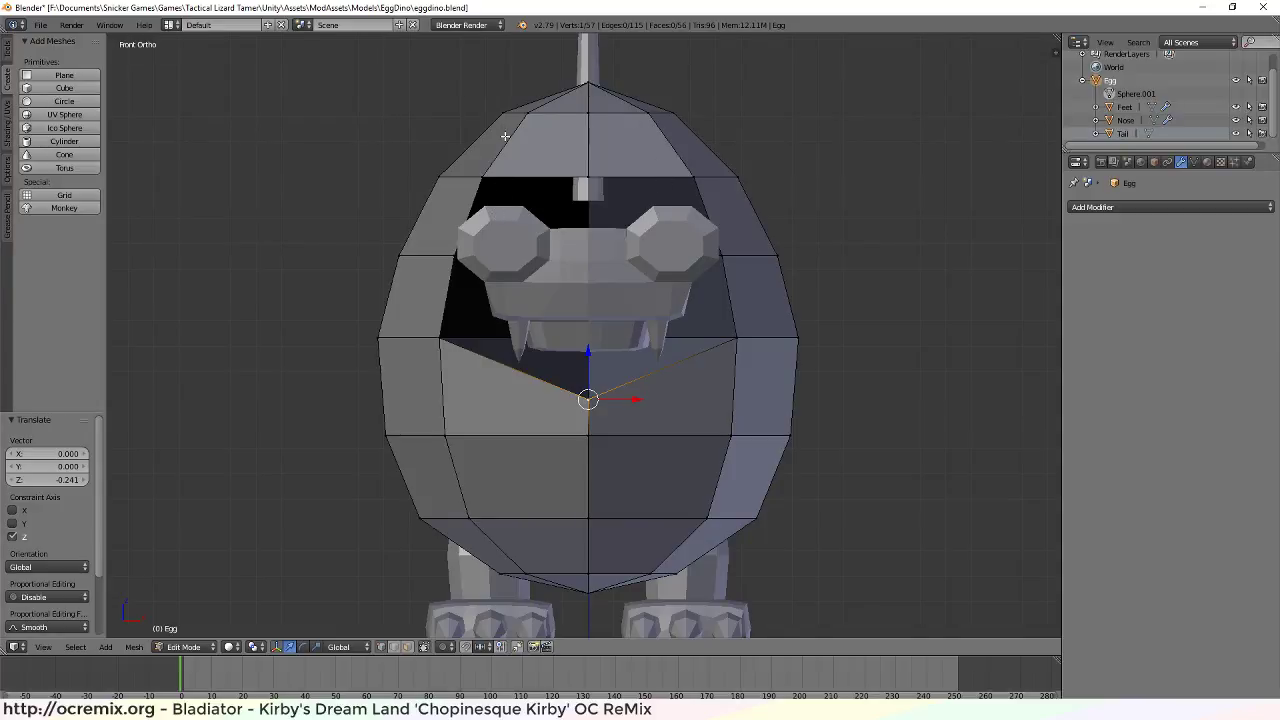
pyautogui.click(1125, 120)
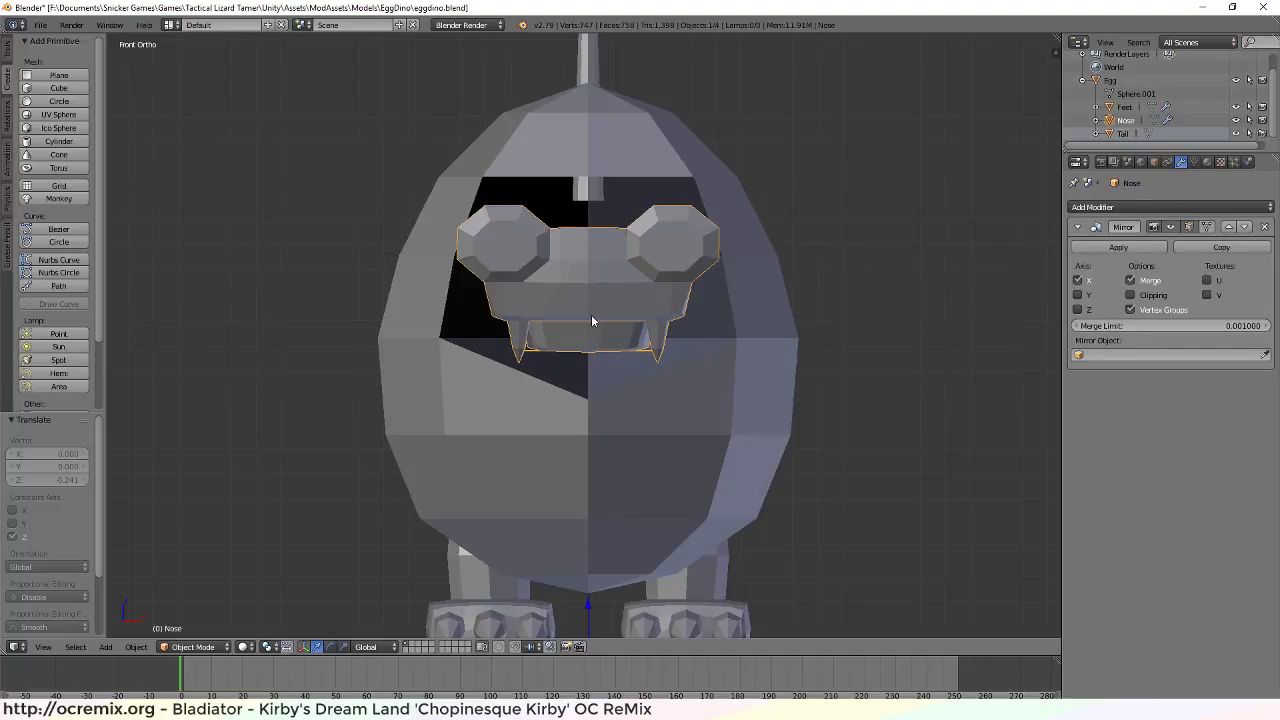
# Lower the Nose mesh slightly in Edit Mode, check it from a three-quarter view, then reselect Egg
pyautogui.press('Tab')
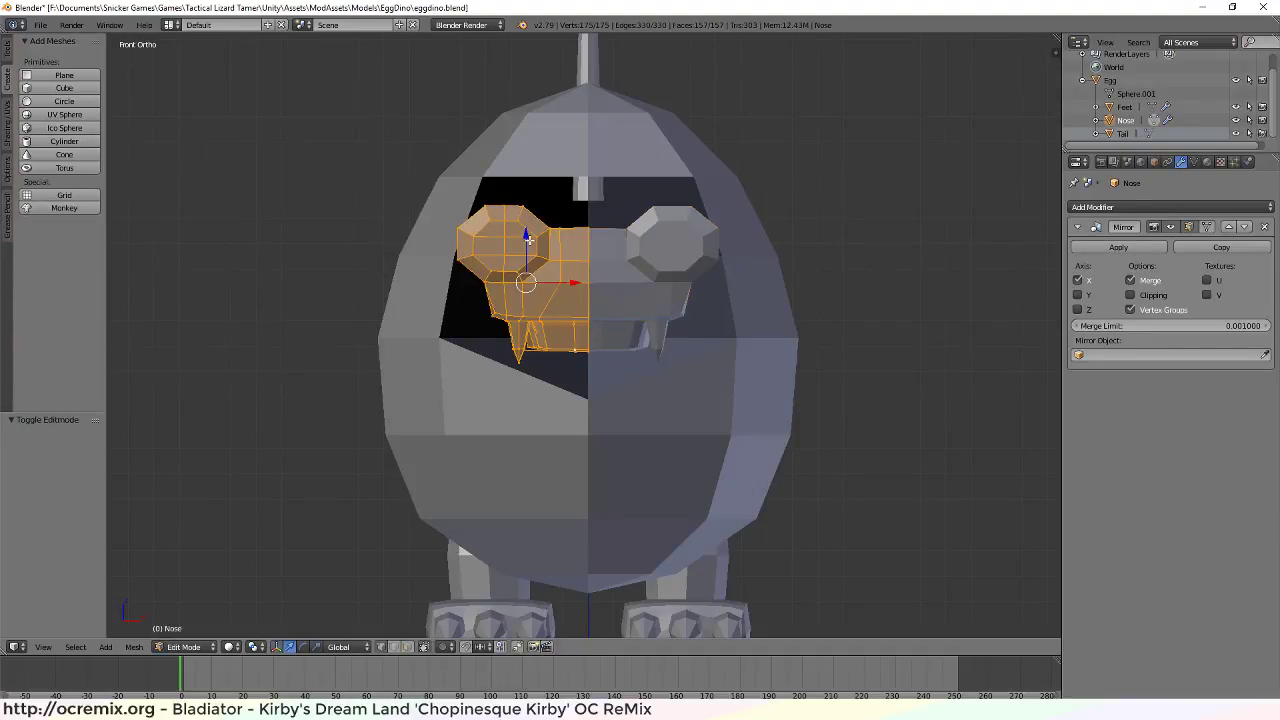
pyautogui.moveTo(529, 236); pyautogui.dragTo(526, 249)
pyautogui.press('a')
pyautogui.scroll(-2, 476, 323)
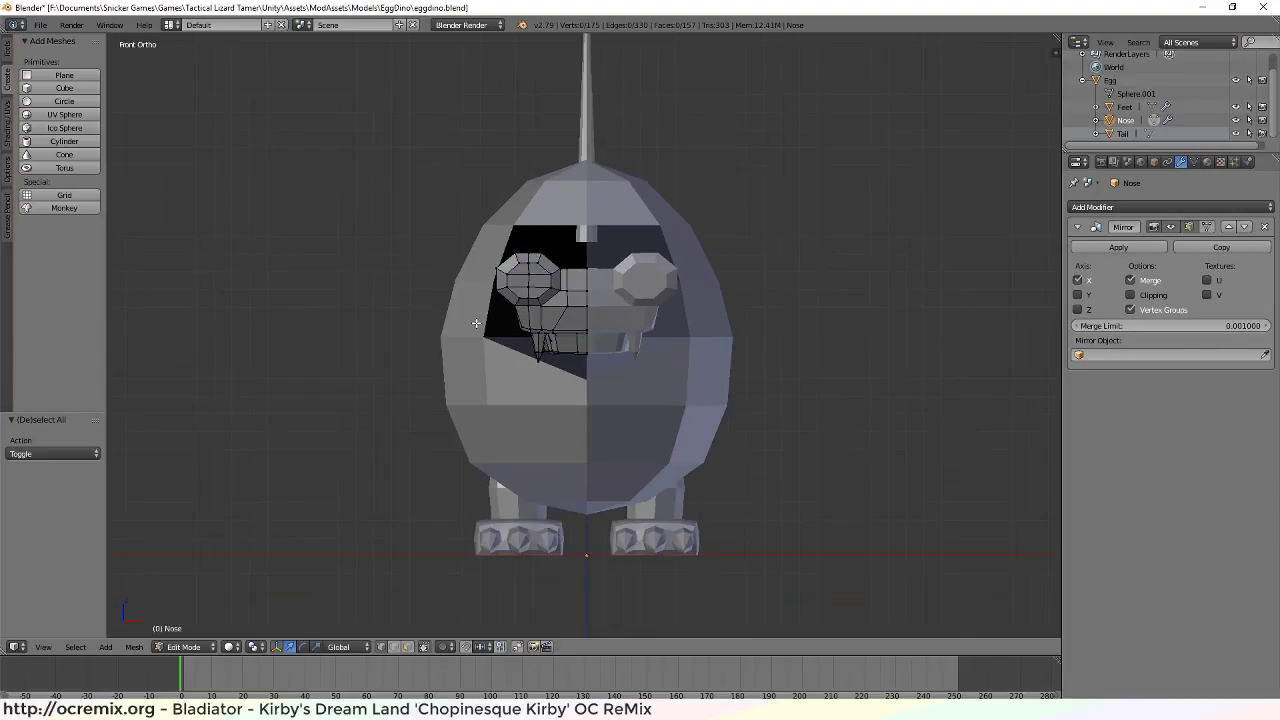
pyautogui.scroll(1, 479, 321)
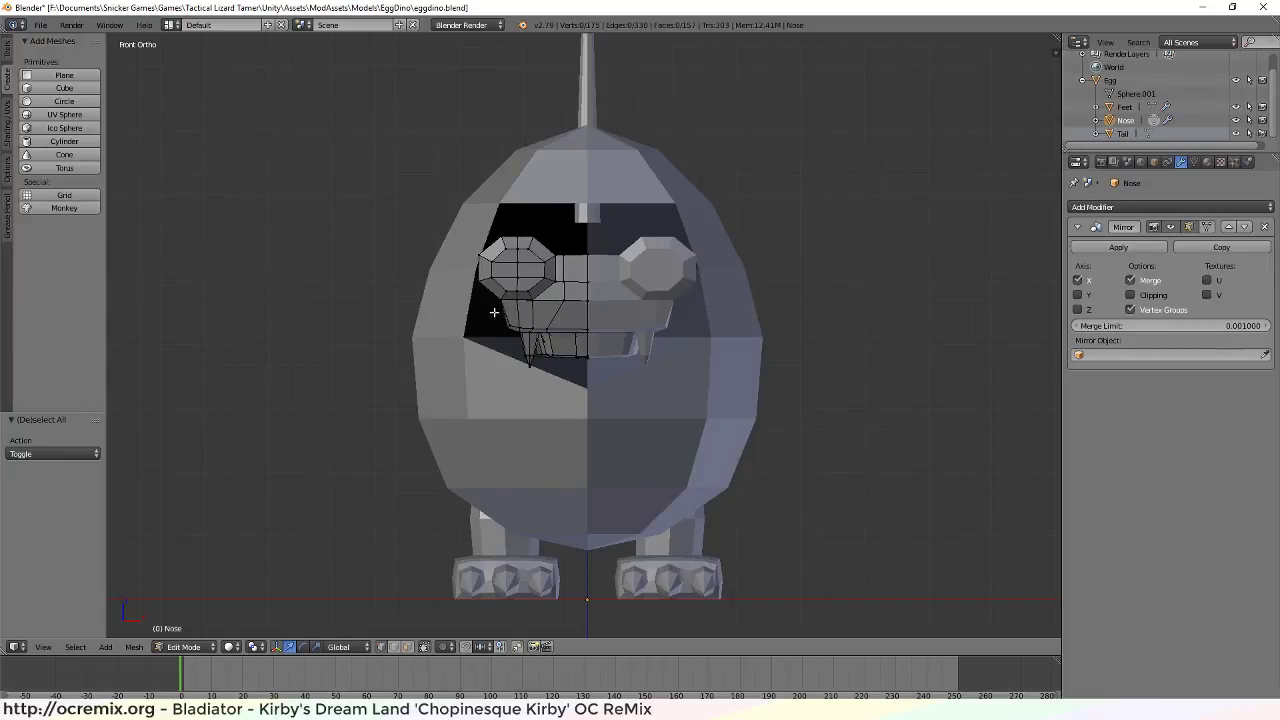
pyautogui.moveTo(494, 312); pyautogui.dragTo(646, 274, button='middle')
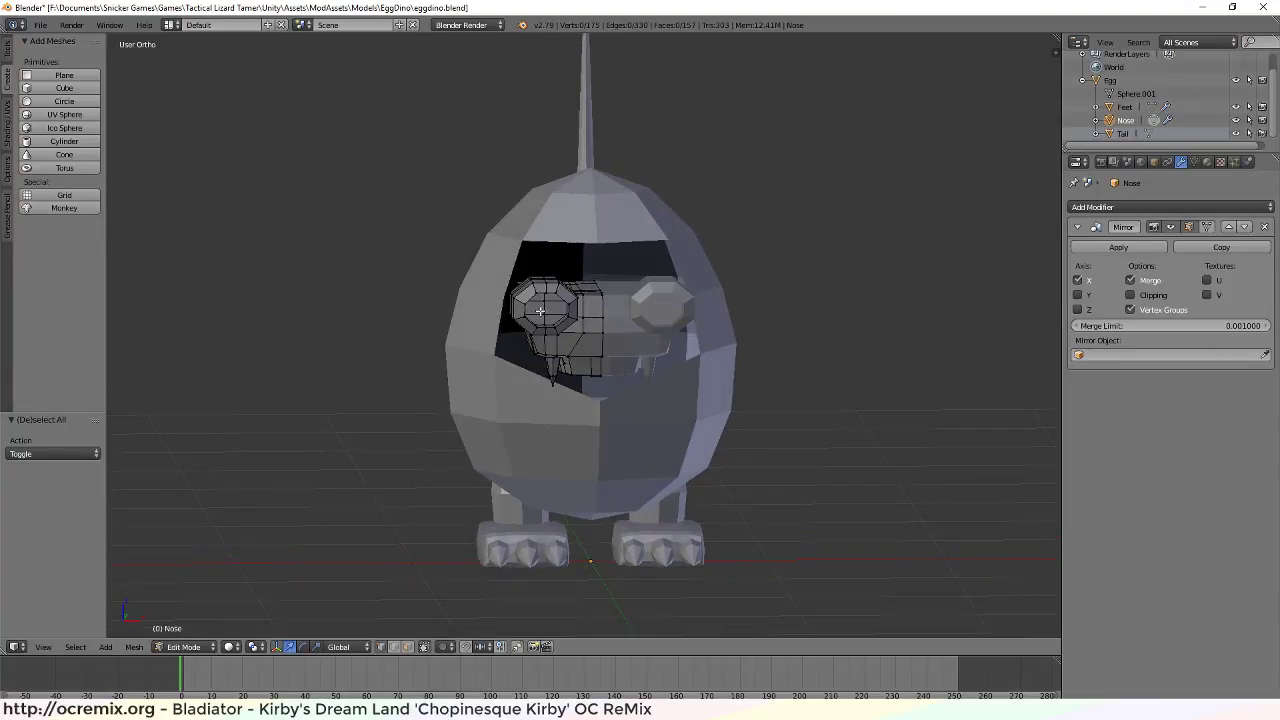
pyautogui.scroll(2, 640, 406)
pyautogui.scroll(-1, 654, 437)
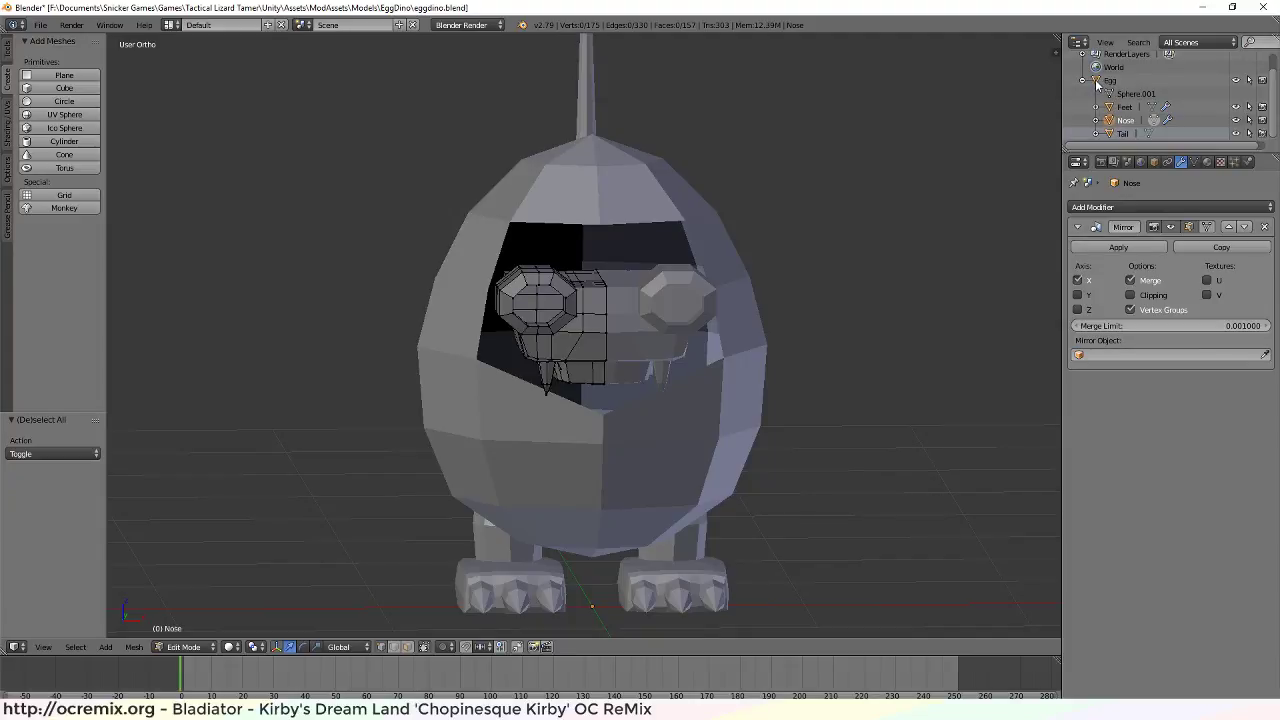
pyautogui.click(1100, 81)
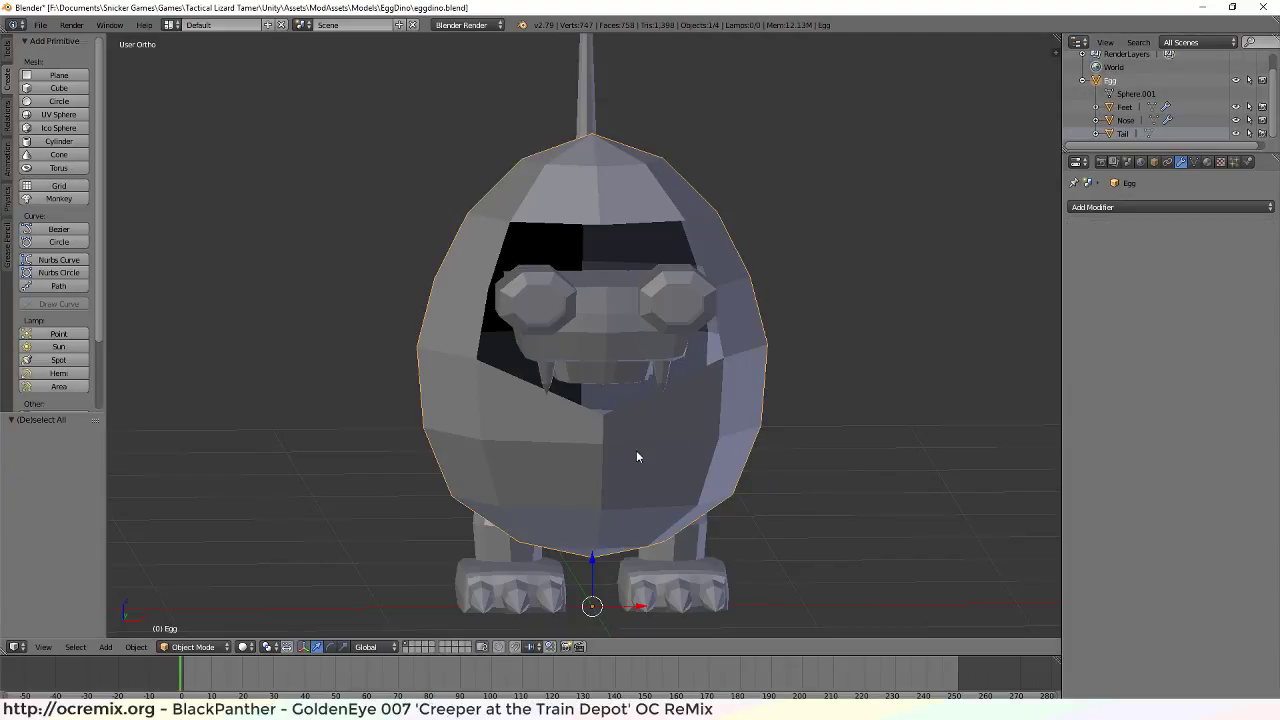
# Enter Edit Mode on the egg, then orbit and zoom around its face opening
pyautogui.press('Tab')
pyautogui.scroll(2, 638, 450)
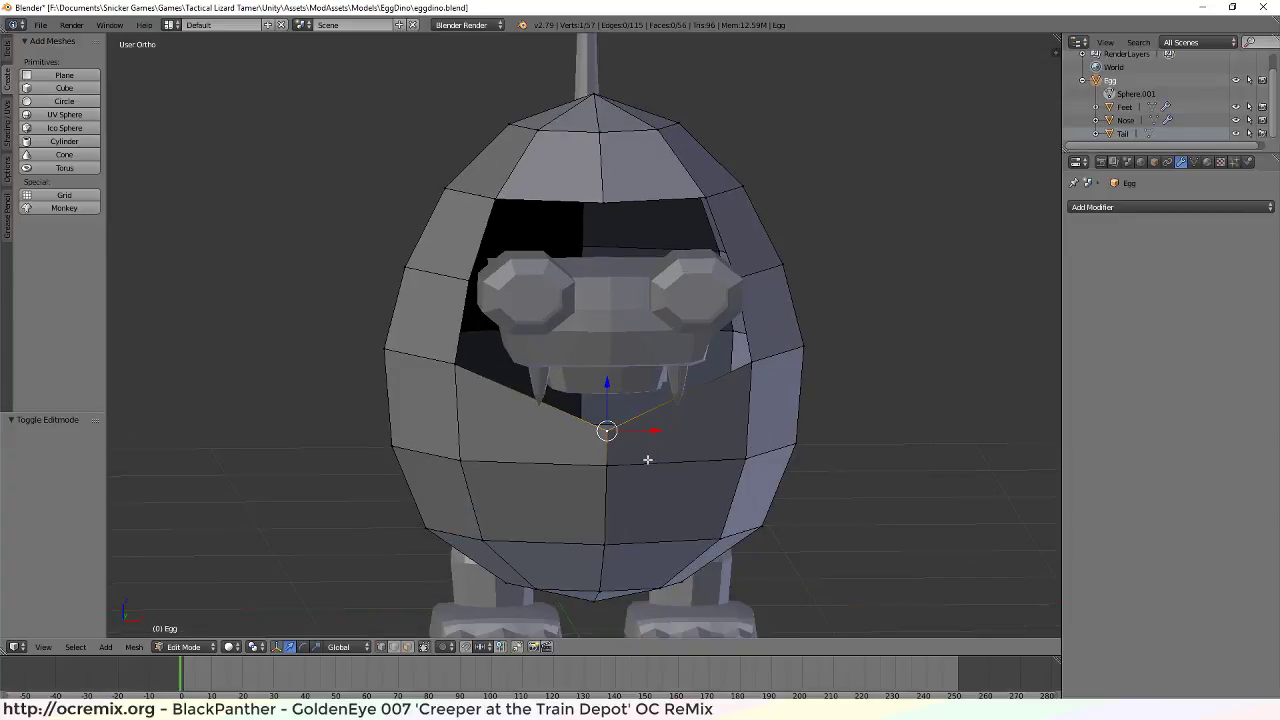
pyautogui.moveTo(628, 451); pyautogui.dragTo(607, 421, button='middle')
pyautogui.scroll(3, 607, 421)
pyautogui.moveTo(559, 372); pyautogui.dragTo(530, 345, button='middle')
pyautogui.scroll(-1, 530, 345)
pyautogui.scroll(-2, 524, 364)
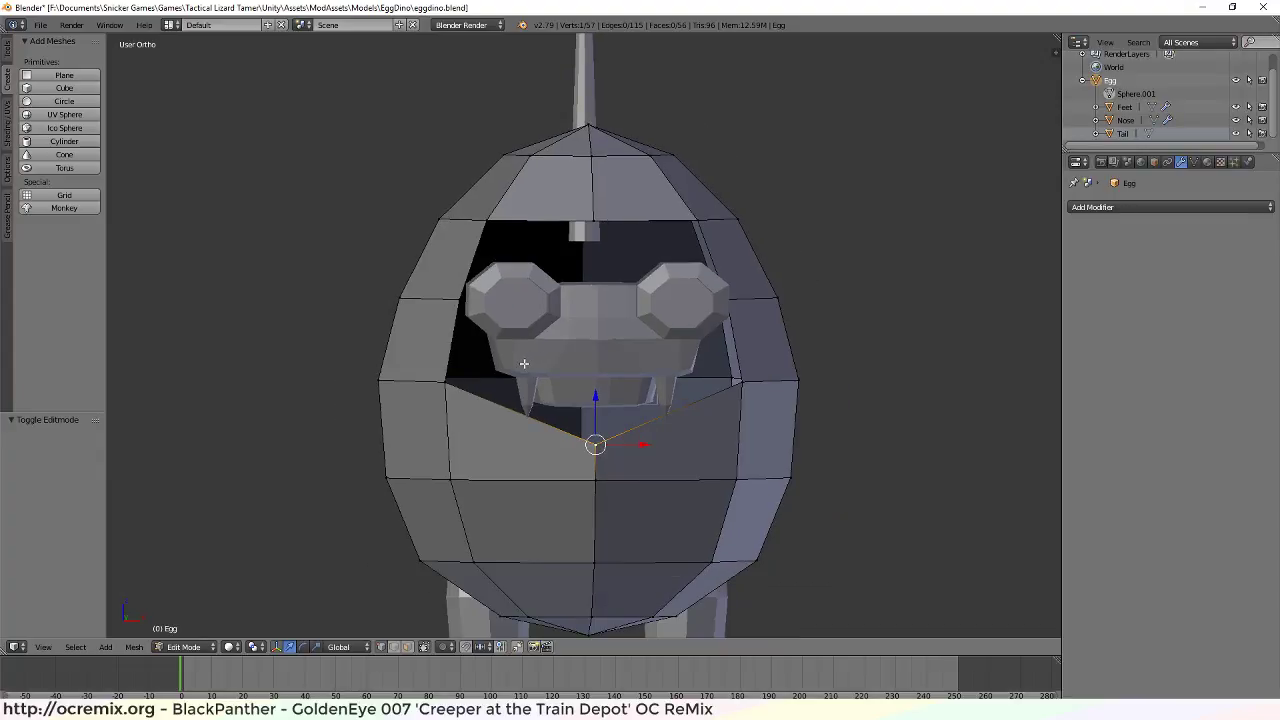
pyautogui.scroll(-1, 517, 375)
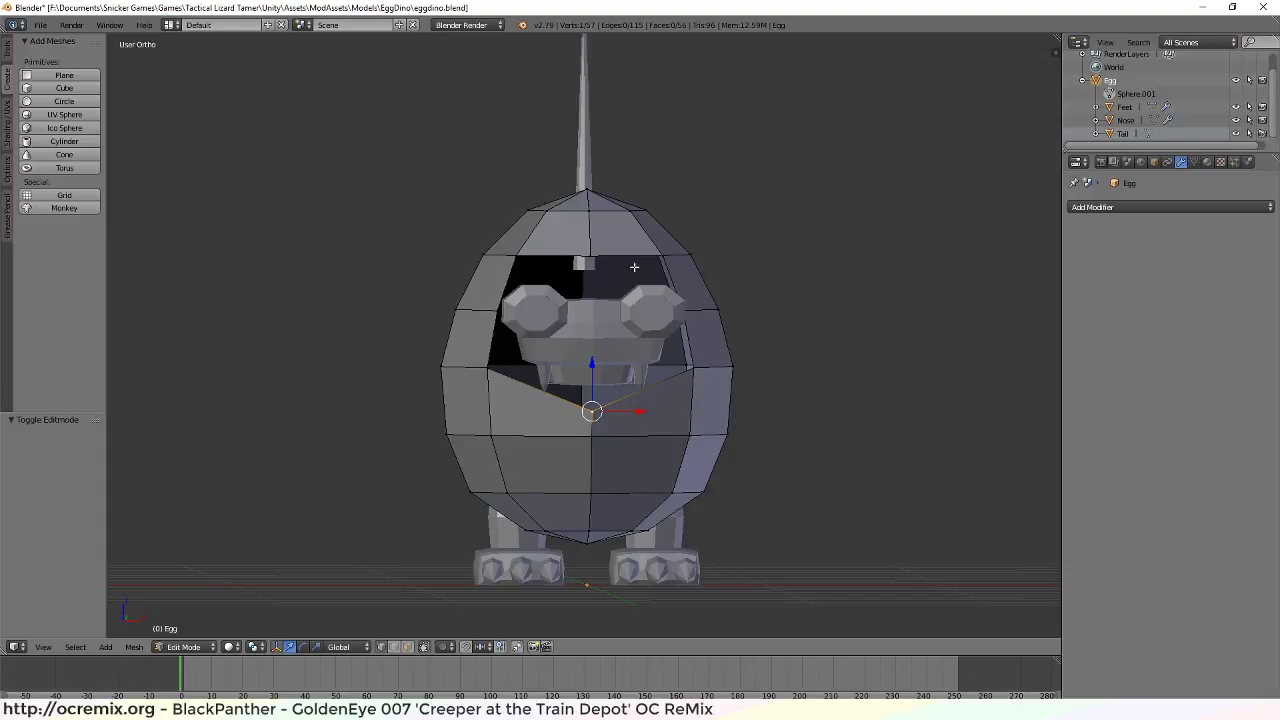
pyautogui.scroll(2, 580, 431)
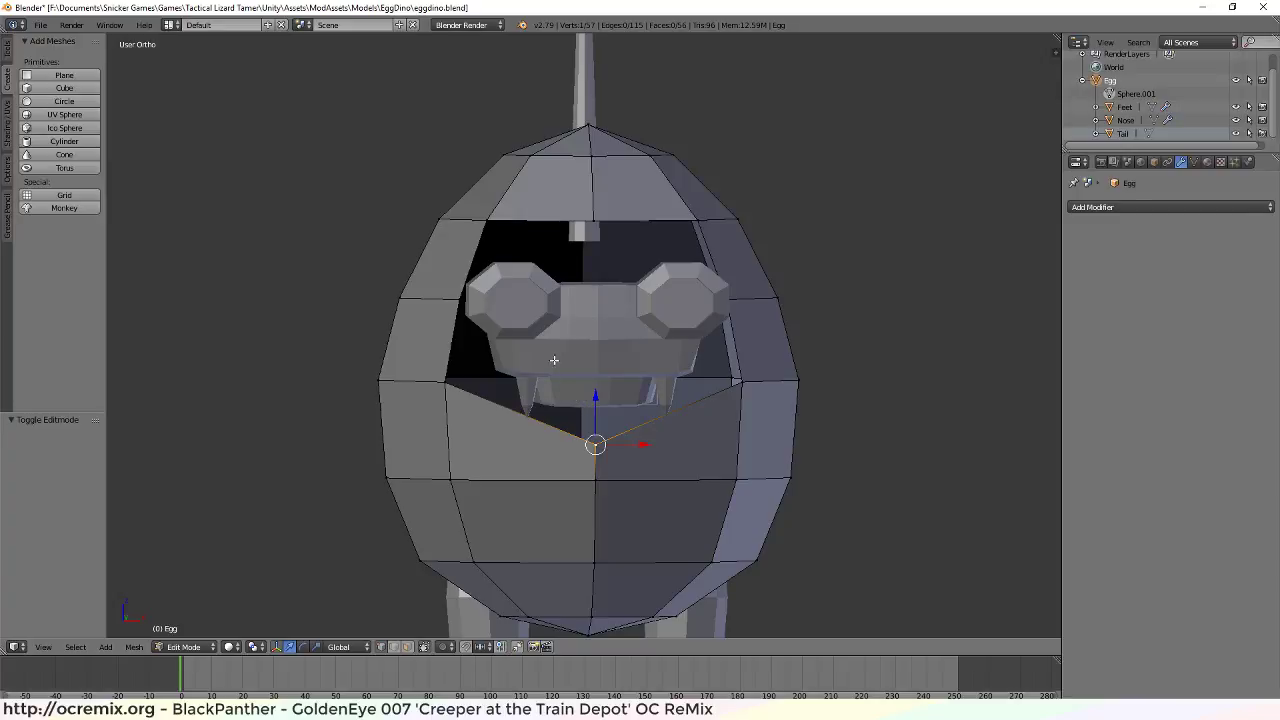
pyautogui.scroll(-1, 566, 388)
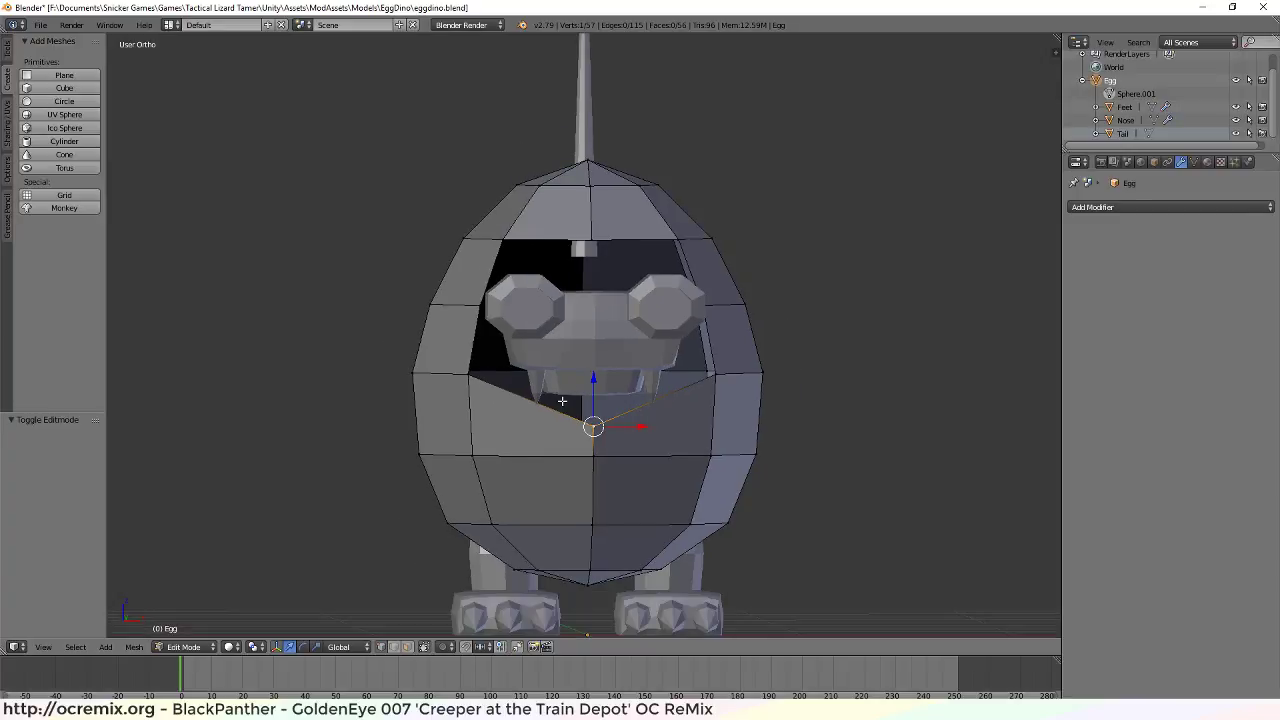
pyautogui.scroll(1, 566, 388)
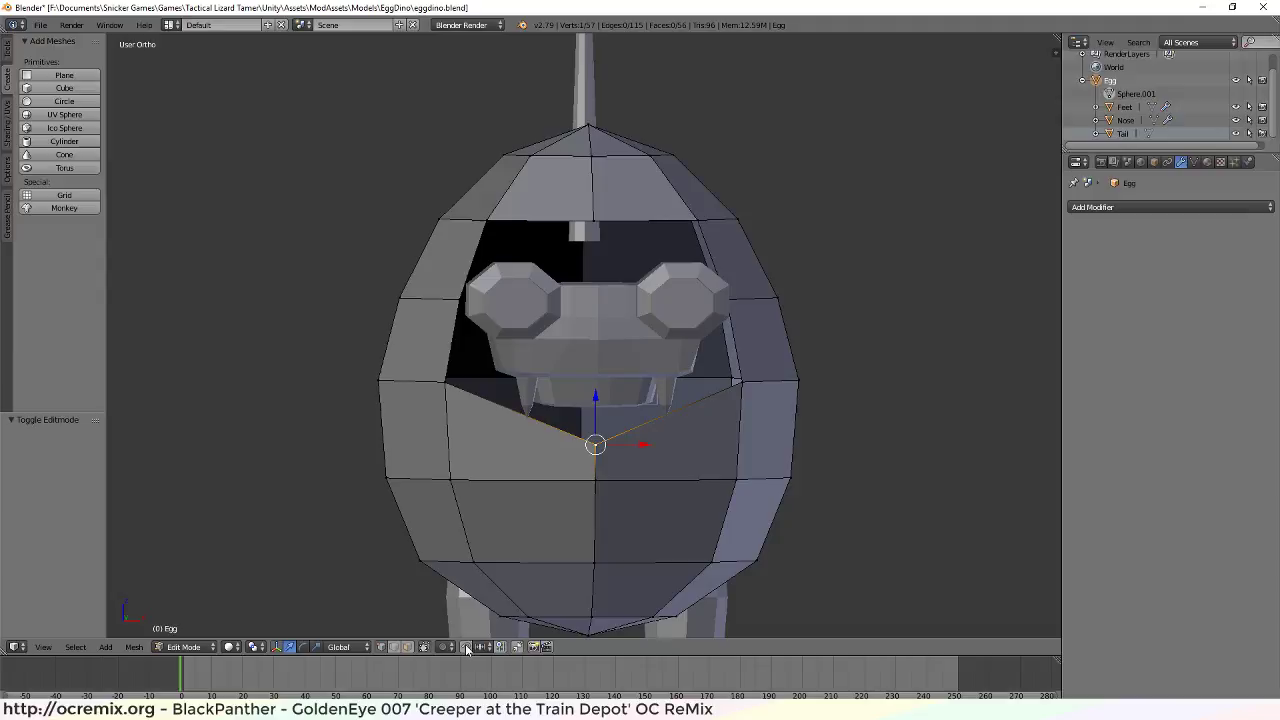
# Try moving the opening's left corner vertex down and right, then undo it
pyautogui.press('Tab')
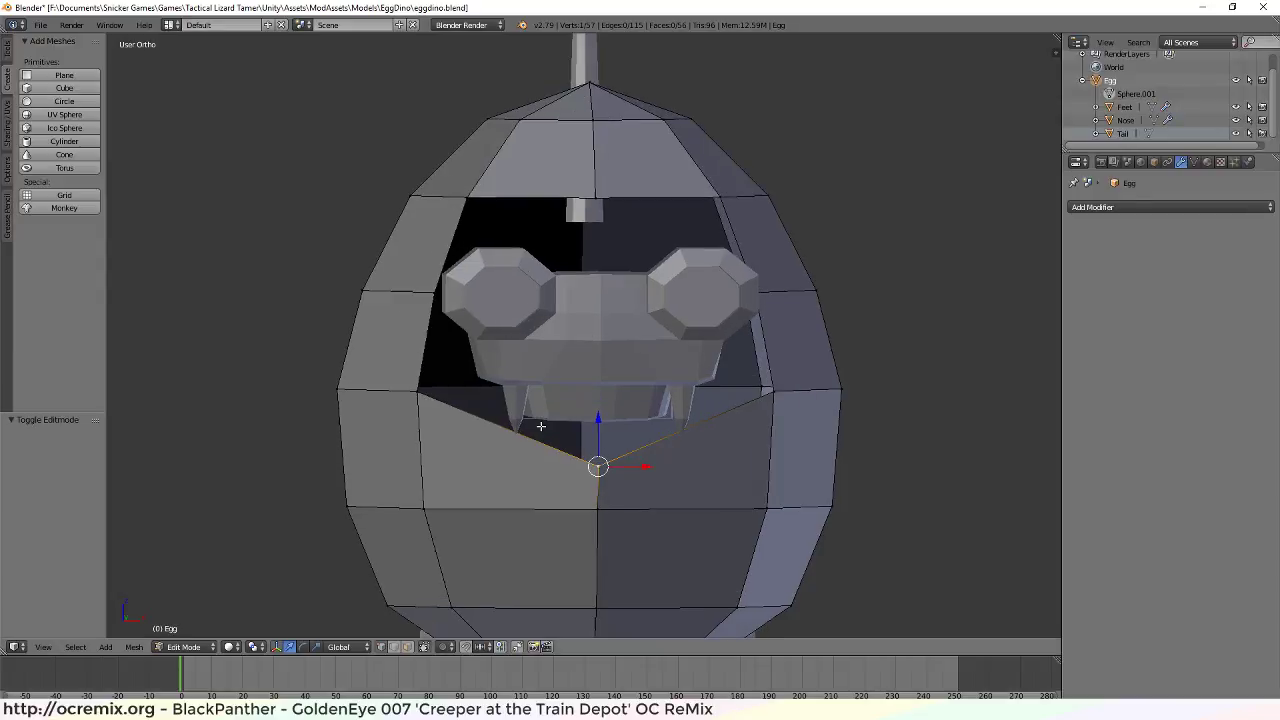
pyautogui.moveTo(610, 470); pyautogui.dragTo(540, 428, button='middle')
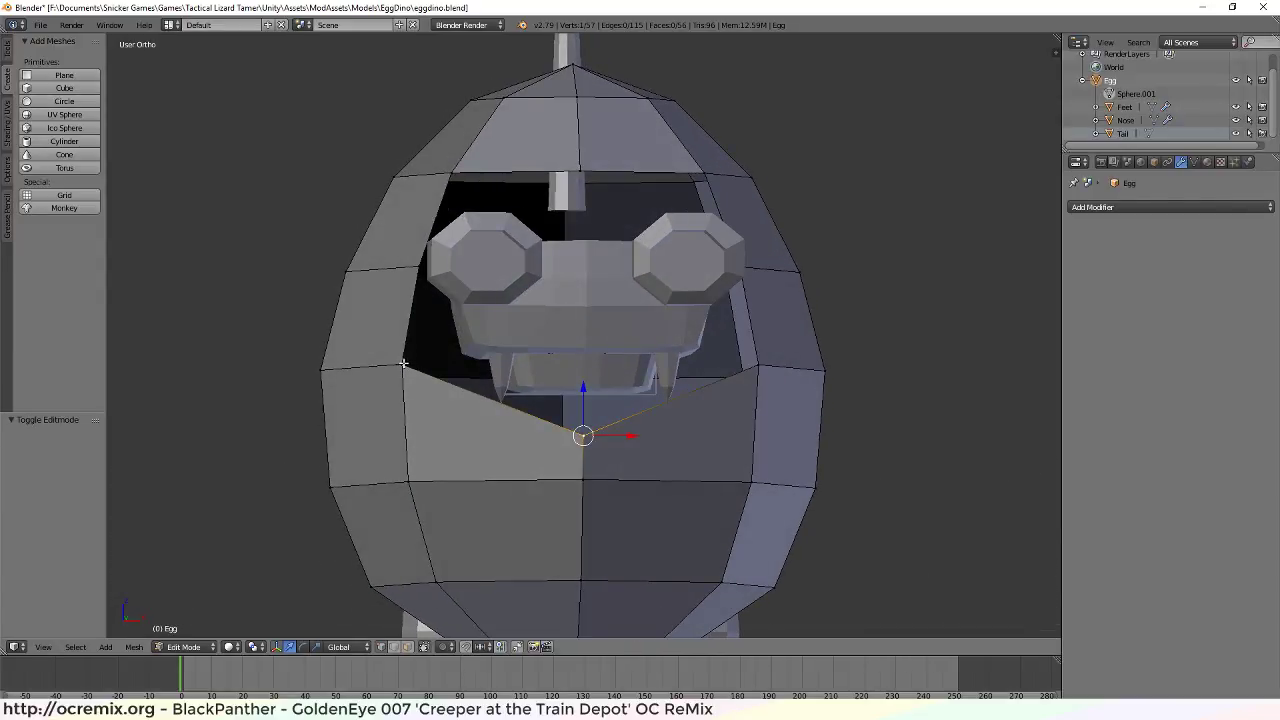
pyautogui.rightClick(402, 364)
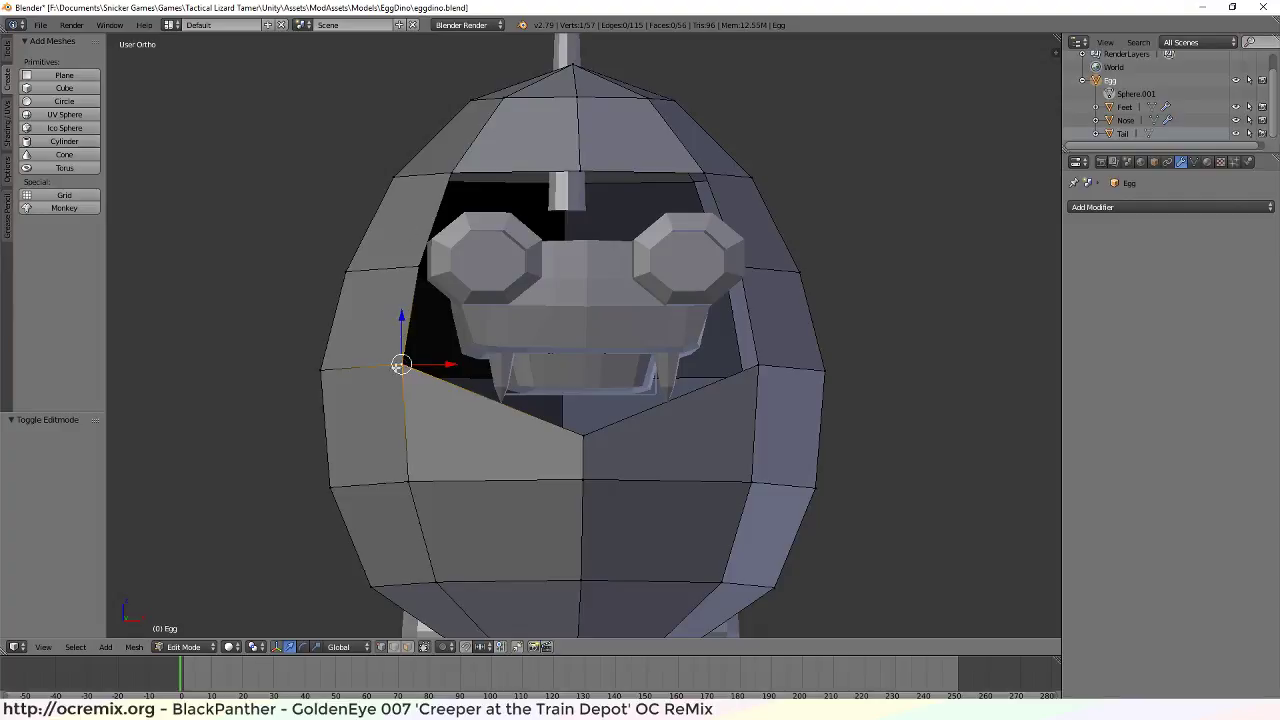
pyautogui.moveTo(400, 314); pyautogui.dragTo(402, 333)
pyautogui.moveTo(456, 383); pyautogui.dragTo(490, 384)
pyautogui.moveTo(489, 384); pyautogui.dragTo(540, 526, button='middle')
pyautogui.hotkey('ctrl', 'z')
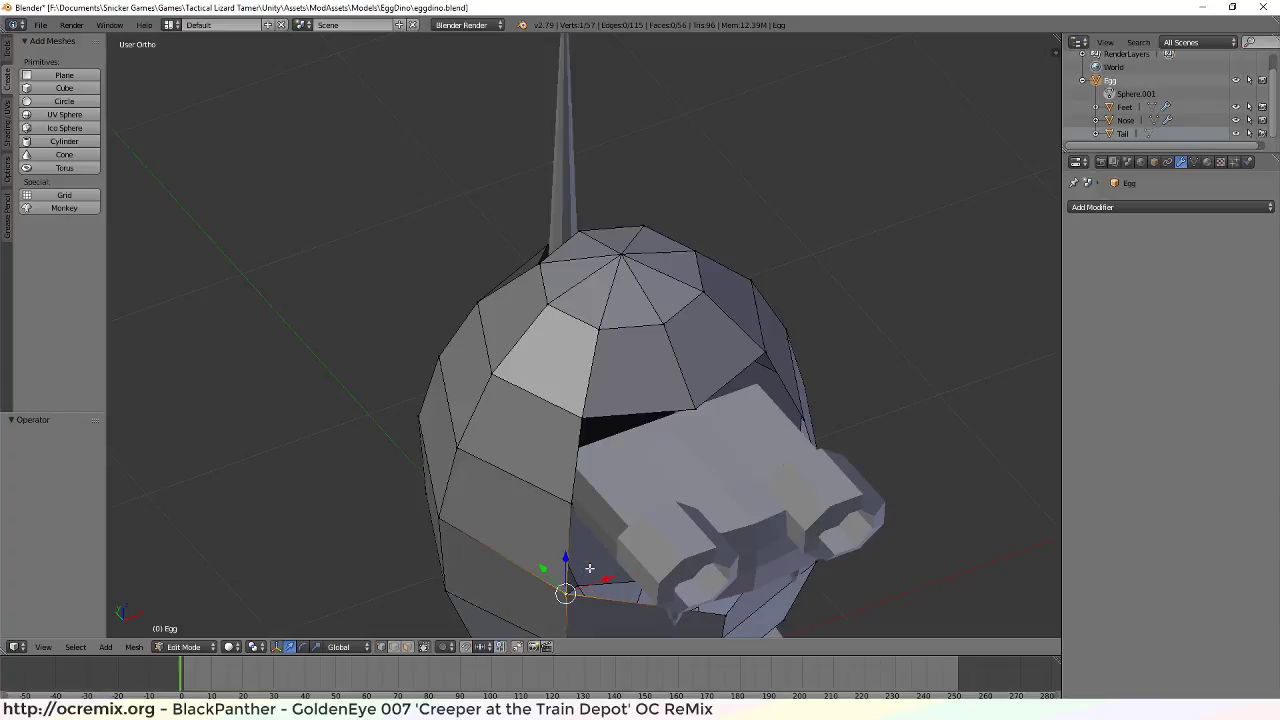
# Shift the opening-edge vertex beside the nose slightly along X
pyautogui.moveTo(593, 571); pyautogui.dragTo(735, 532, button='middle')
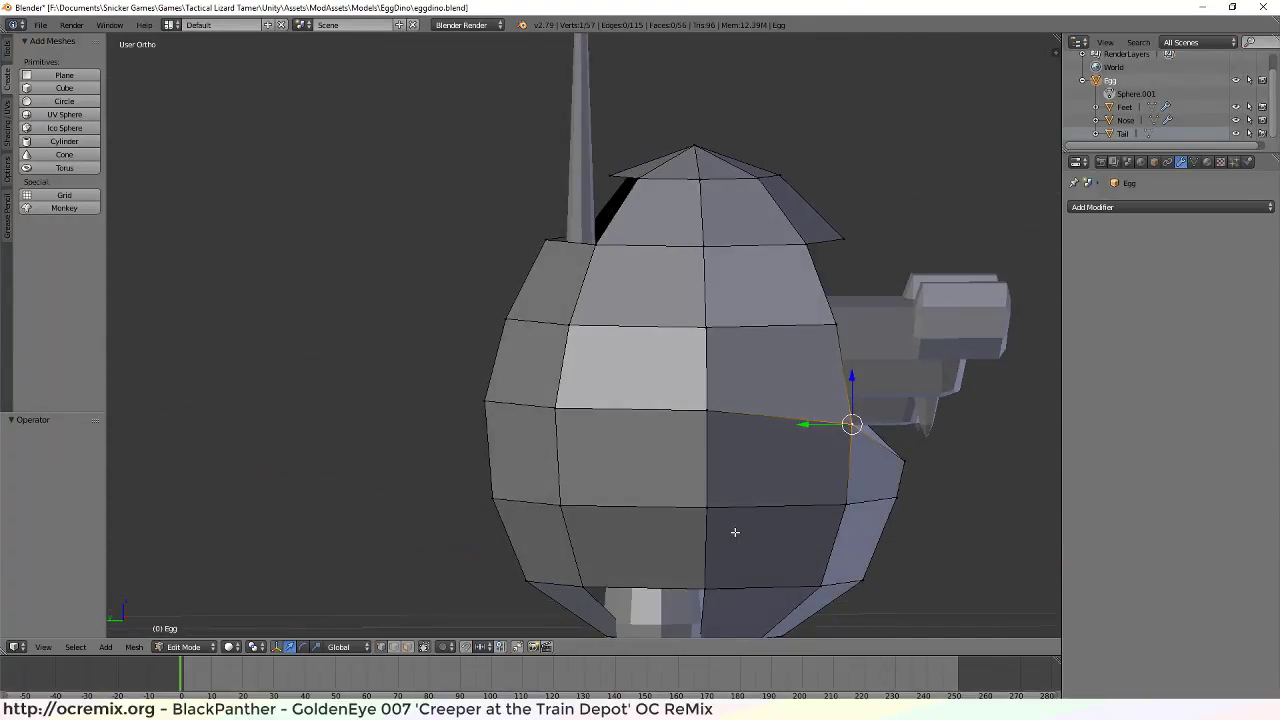
pyautogui.rightClick(904, 461)
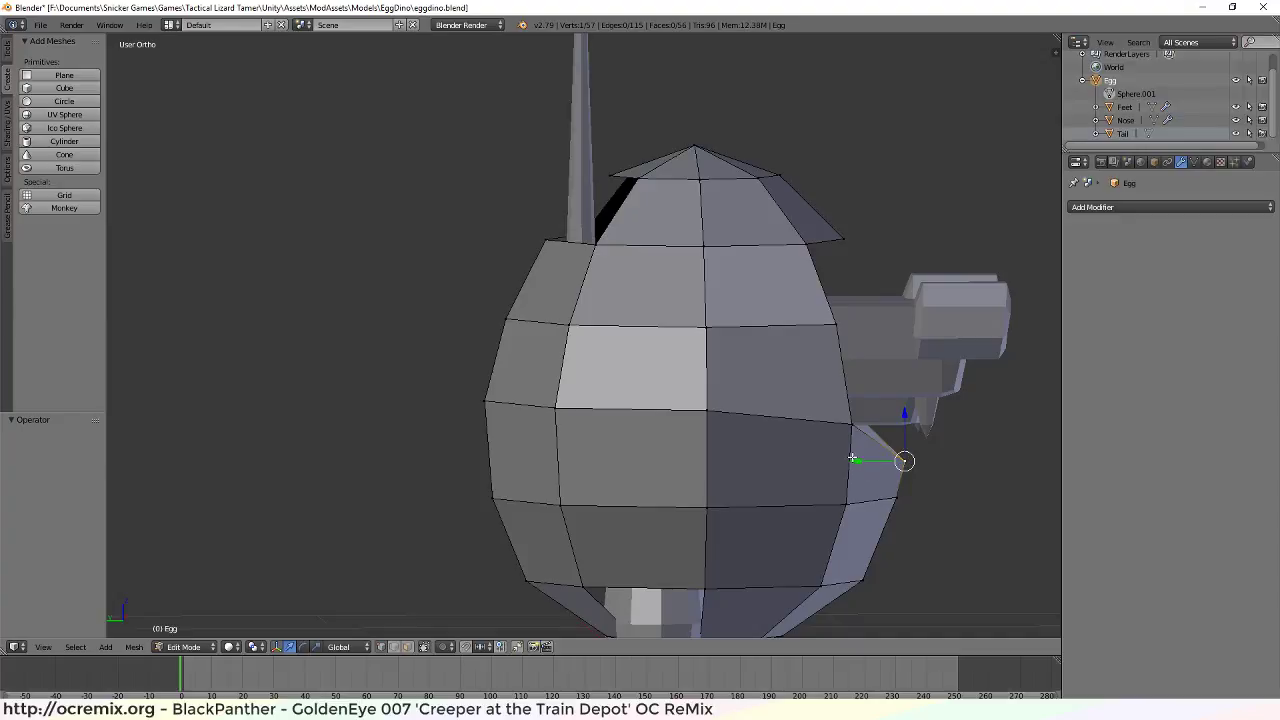
pyautogui.press('g')
pyautogui.press('x')
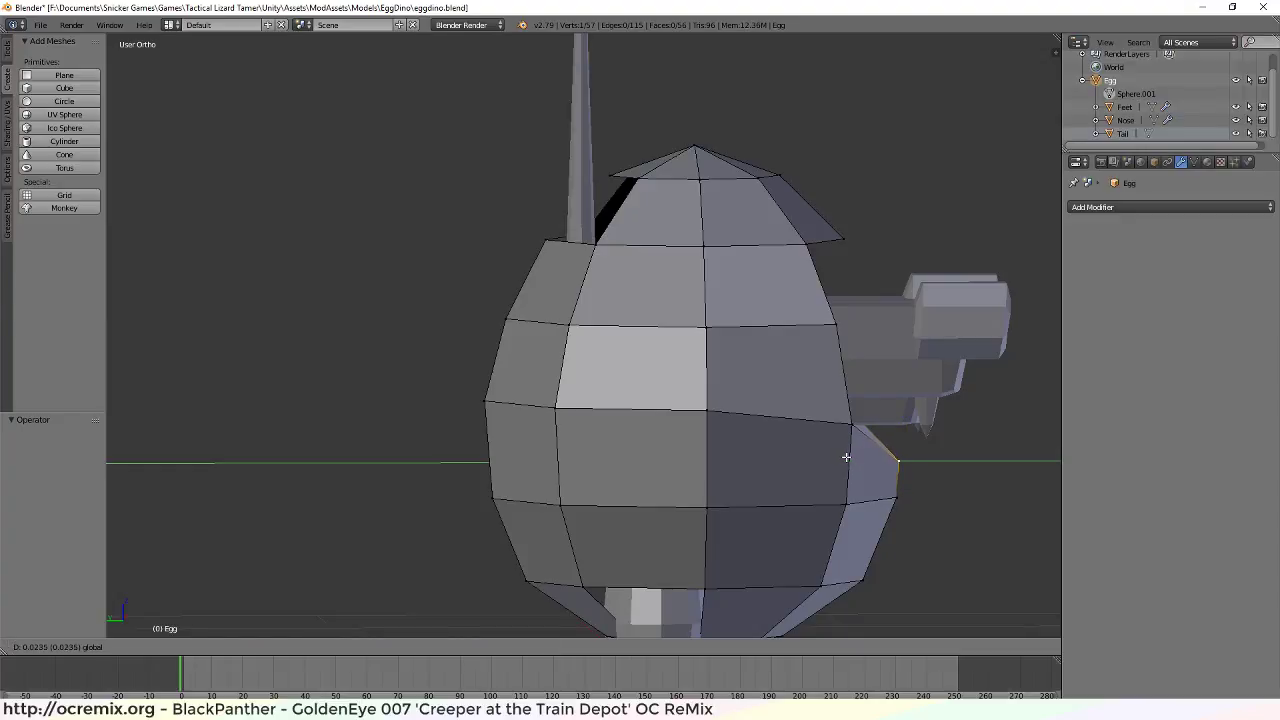
pyautogui.click(846, 458)
# Nudge the V-dip vertex near the nose 0.016 along Y and check the result
pyautogui.moveTo(895, 490); pyautogui.dragTo(806, 481, button='middle')
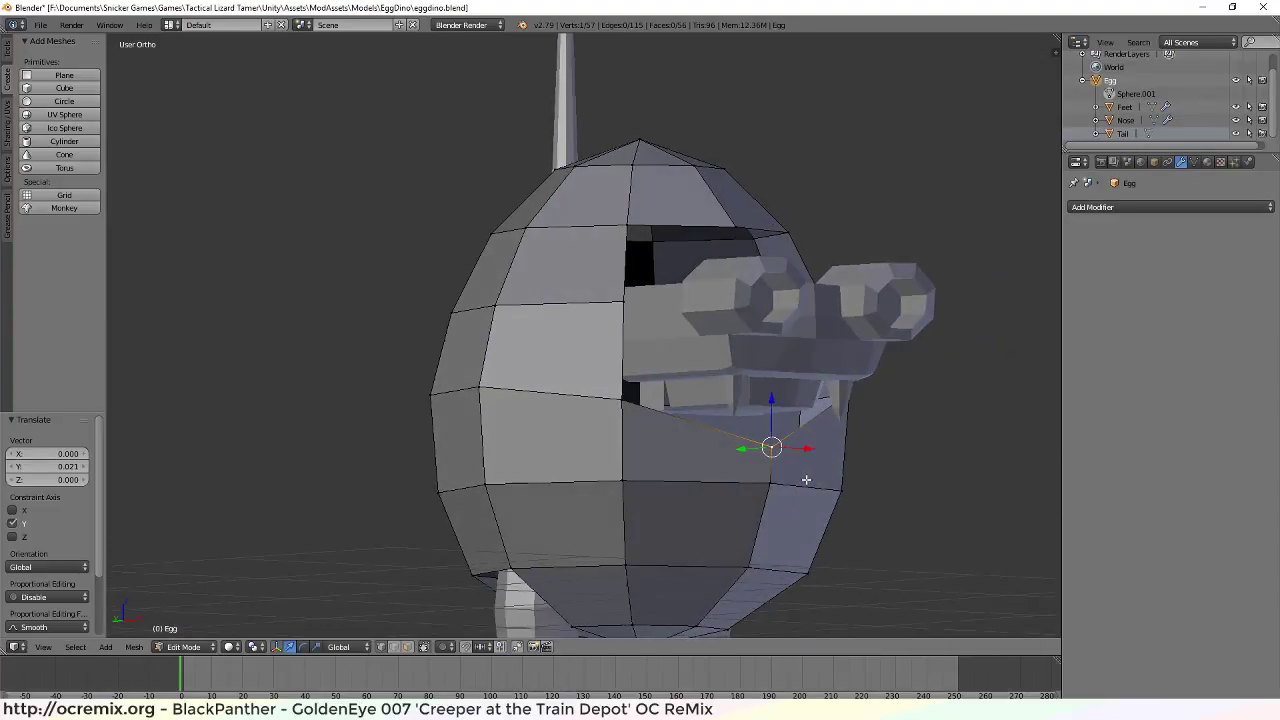
pyautogui.rightClick(652, 416)
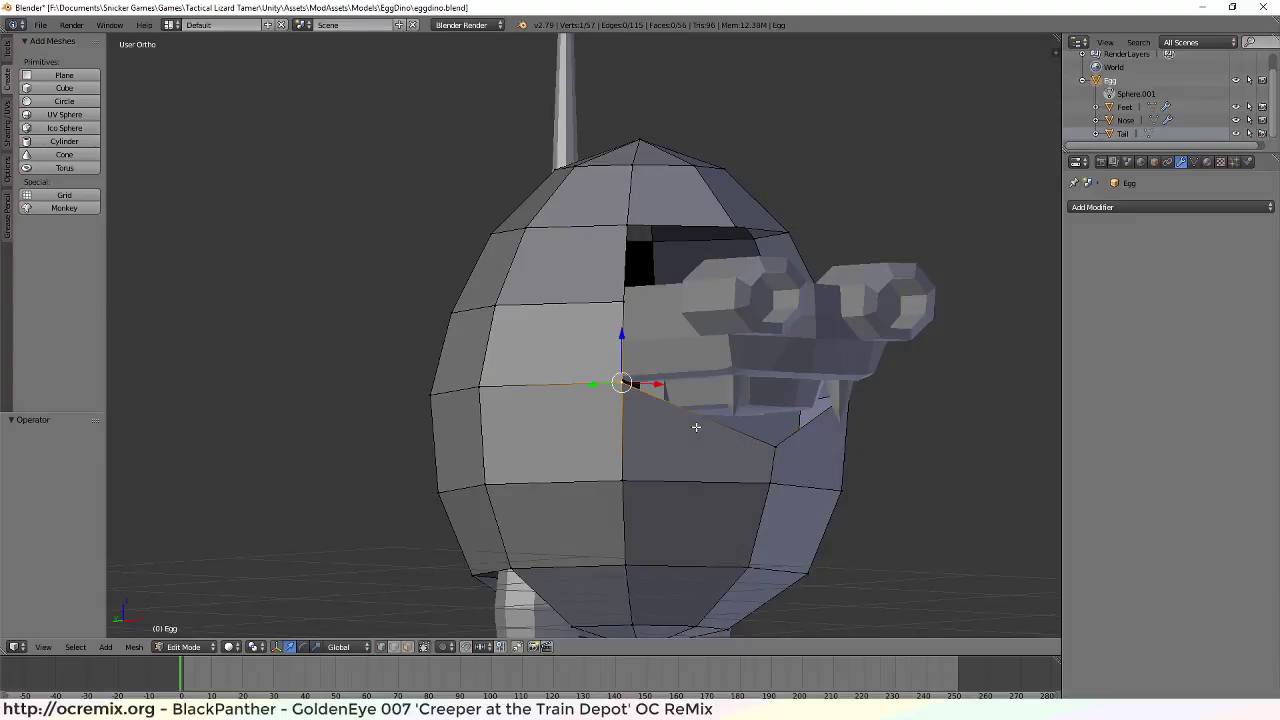
pyautogui.rightClick(779, 449)
pyautogui.moveTo(778, 447); pyautogui.dragTo(771, 508, button='middle')
pyautogui.moveTo(868, 463); pyautogui.dragTo(866, 545, button='middle')
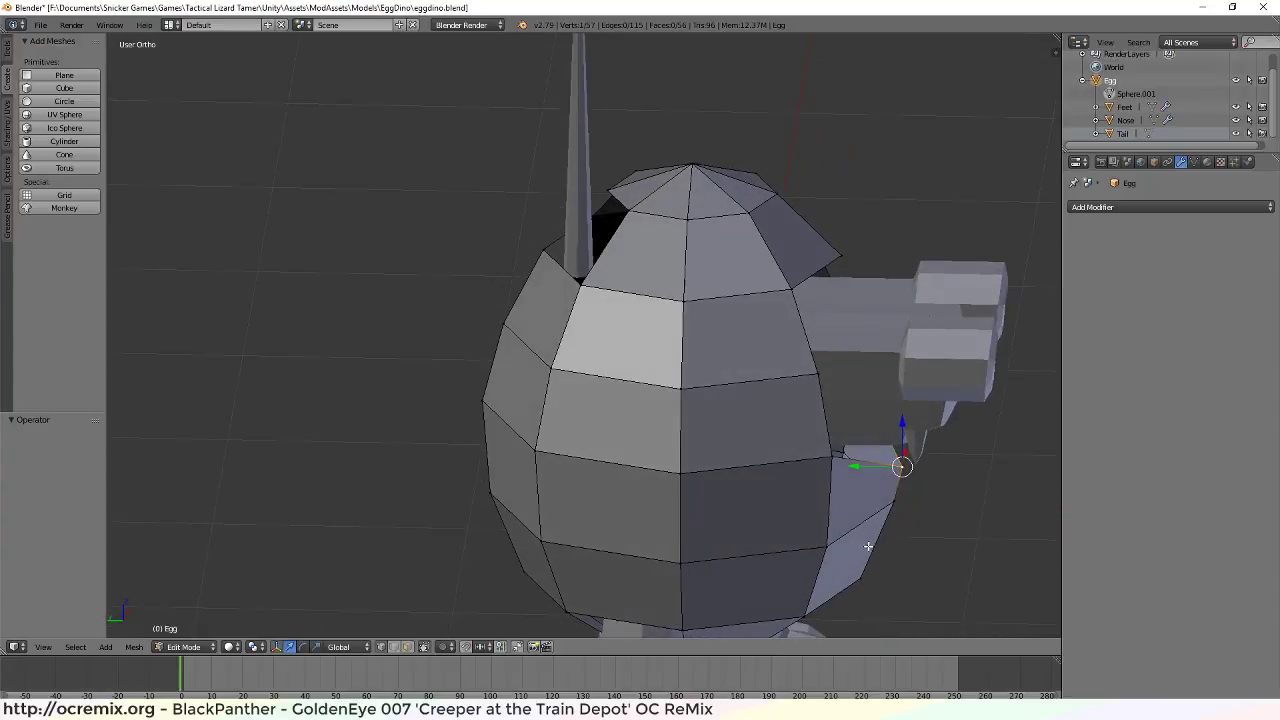
pyautogui.press('g')
pyautogui.press('y')
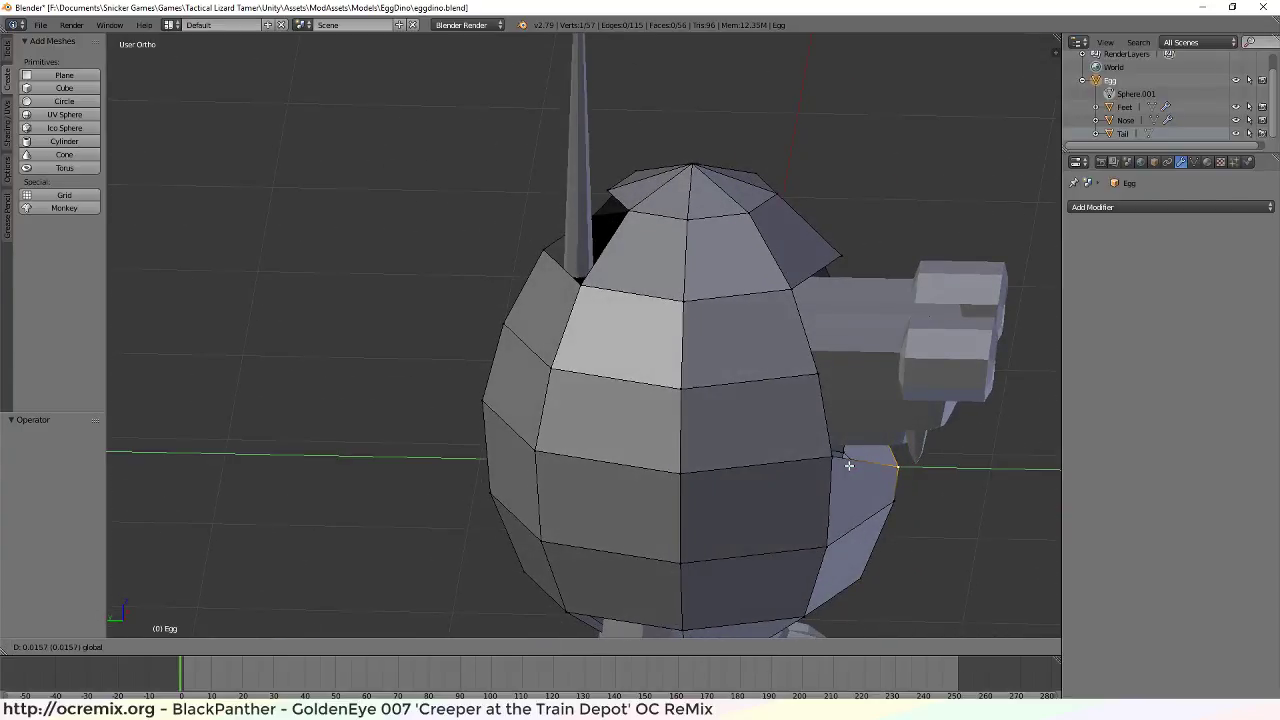
pyautogui.click(850, 466)
pyautogui.moveTo(888, 522); pyautogui.dragTo(516, 346, button='middle')
pyautogui.scroll(3, 535, 383)
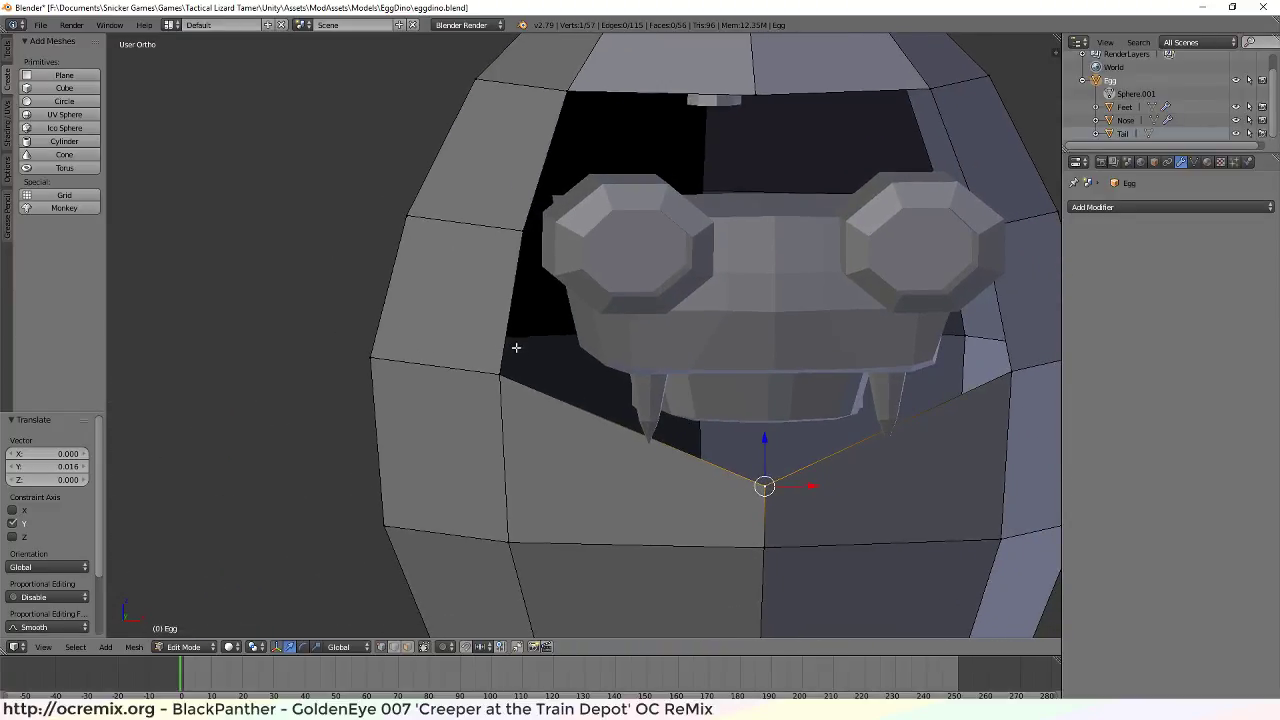
pyautogui.scroll(-4, 642, 474)
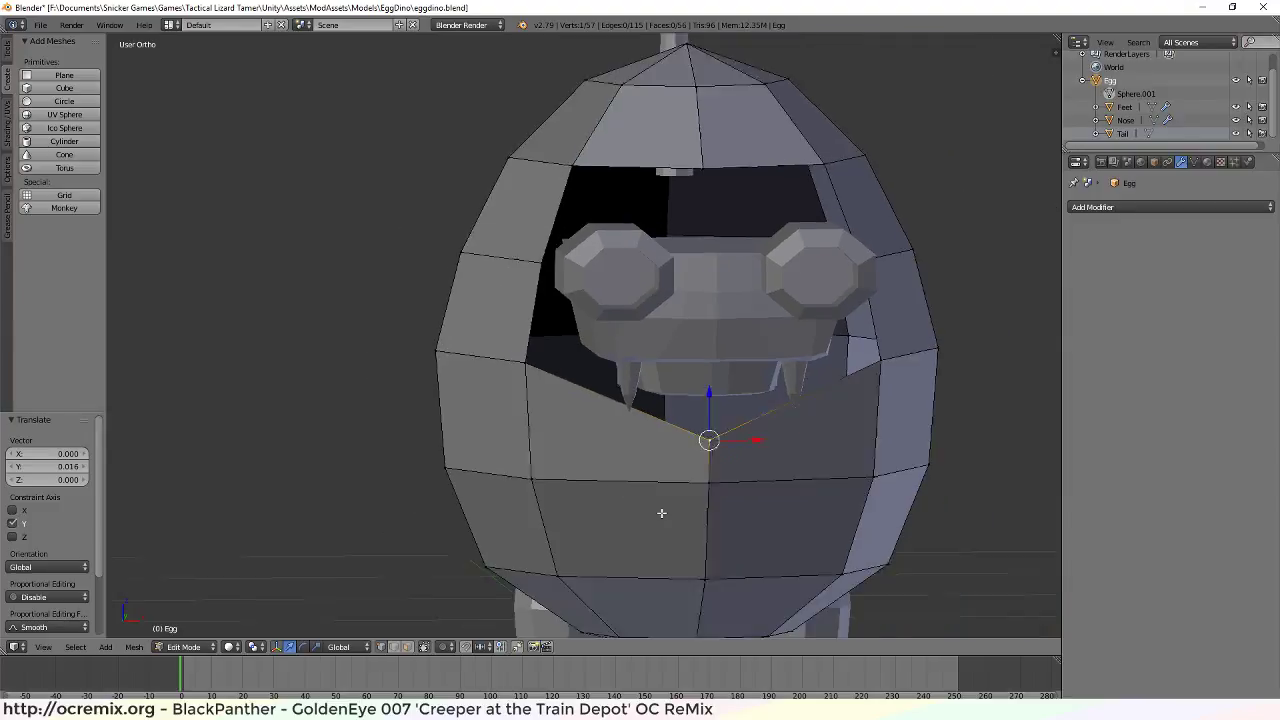
pyautogui.scroll(-2, 656, 503)
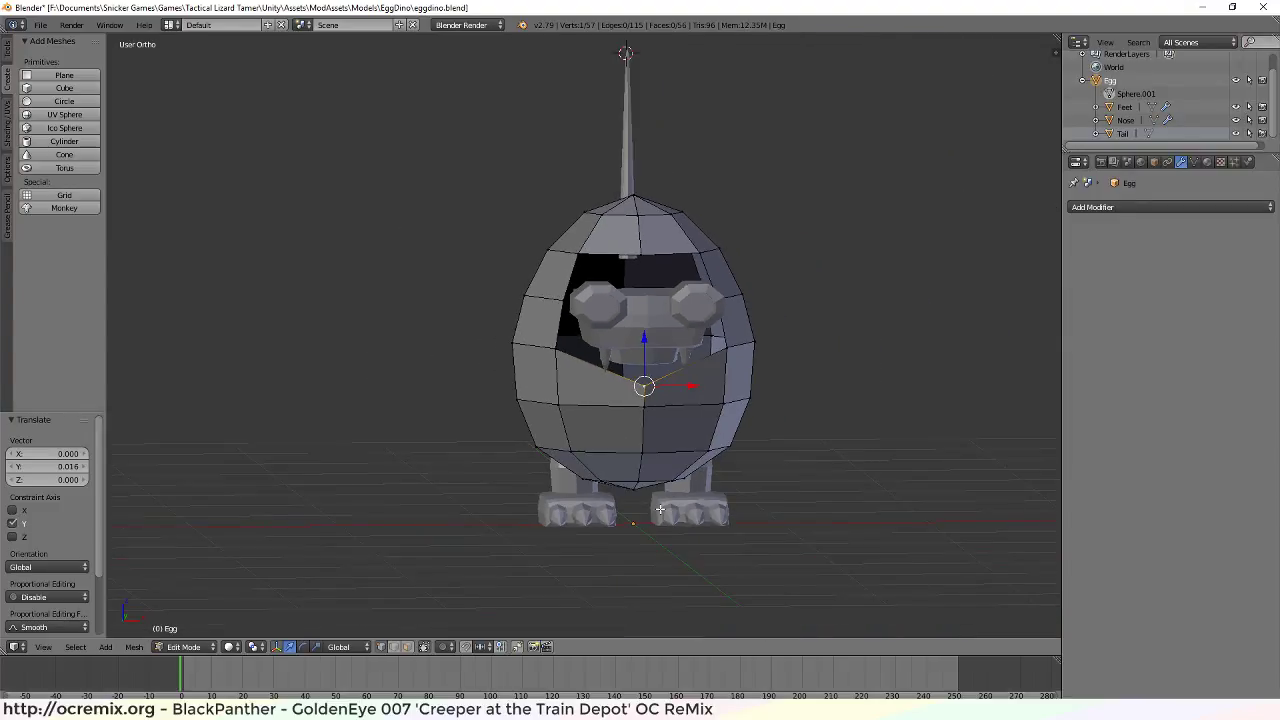
pyautogui.scroll(2, 654, 500)
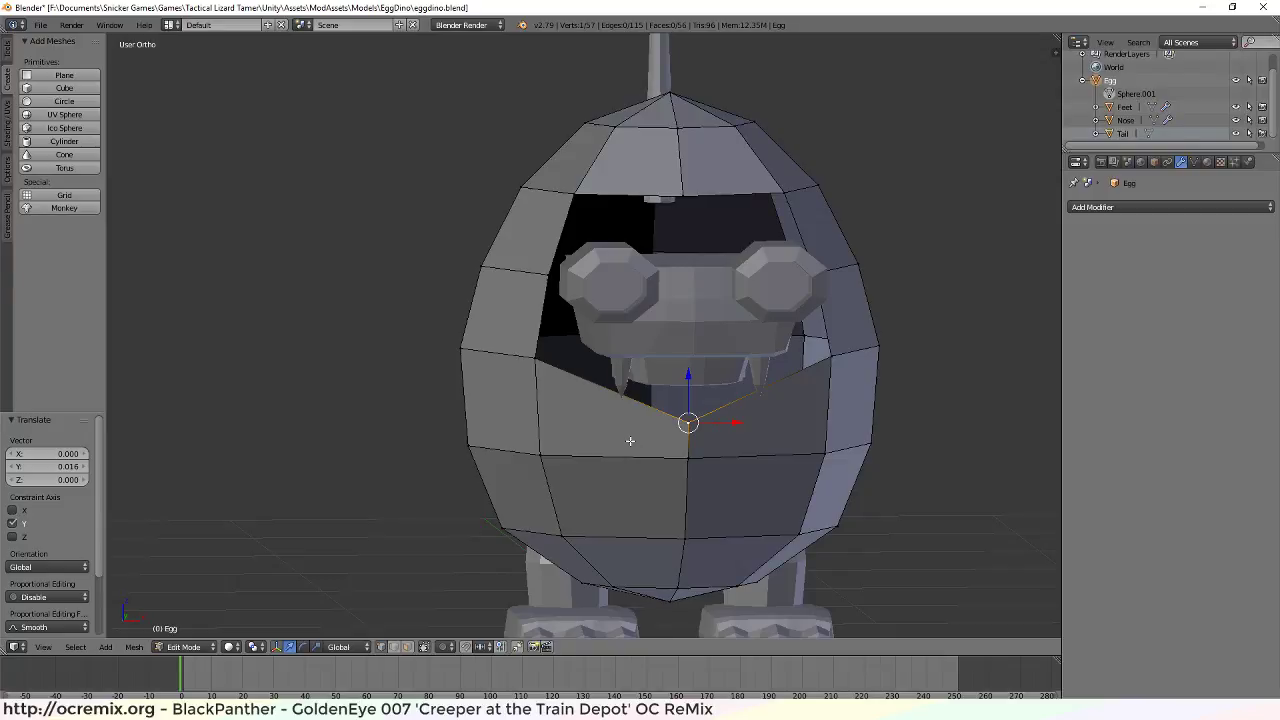
# Add a vertical edge loop through the egg's front faces, inspect it, then undo it
pyautogui.hotkey('ctrl', 'r')
pyautogui.click(607, 393)
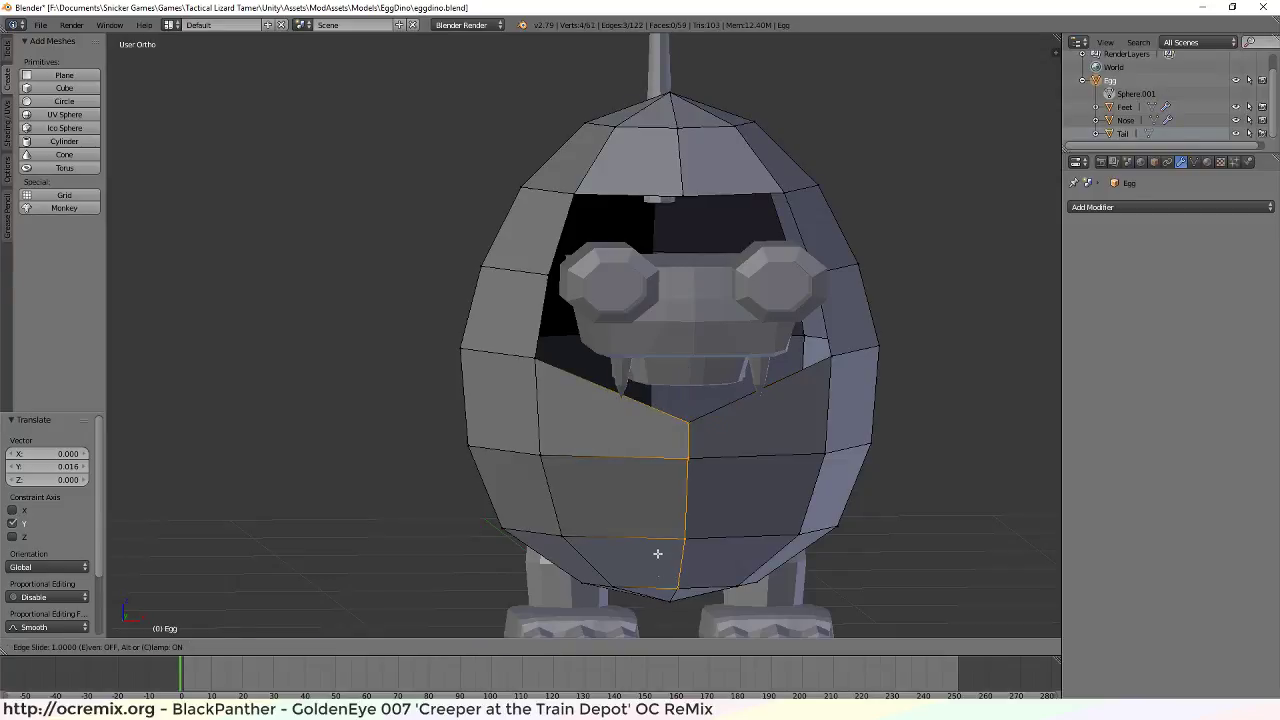
pyautogui.click(582, 446)
pyautogui.moveTo(650, 569); pyautogui.dragTo(640, 428, button='middle')
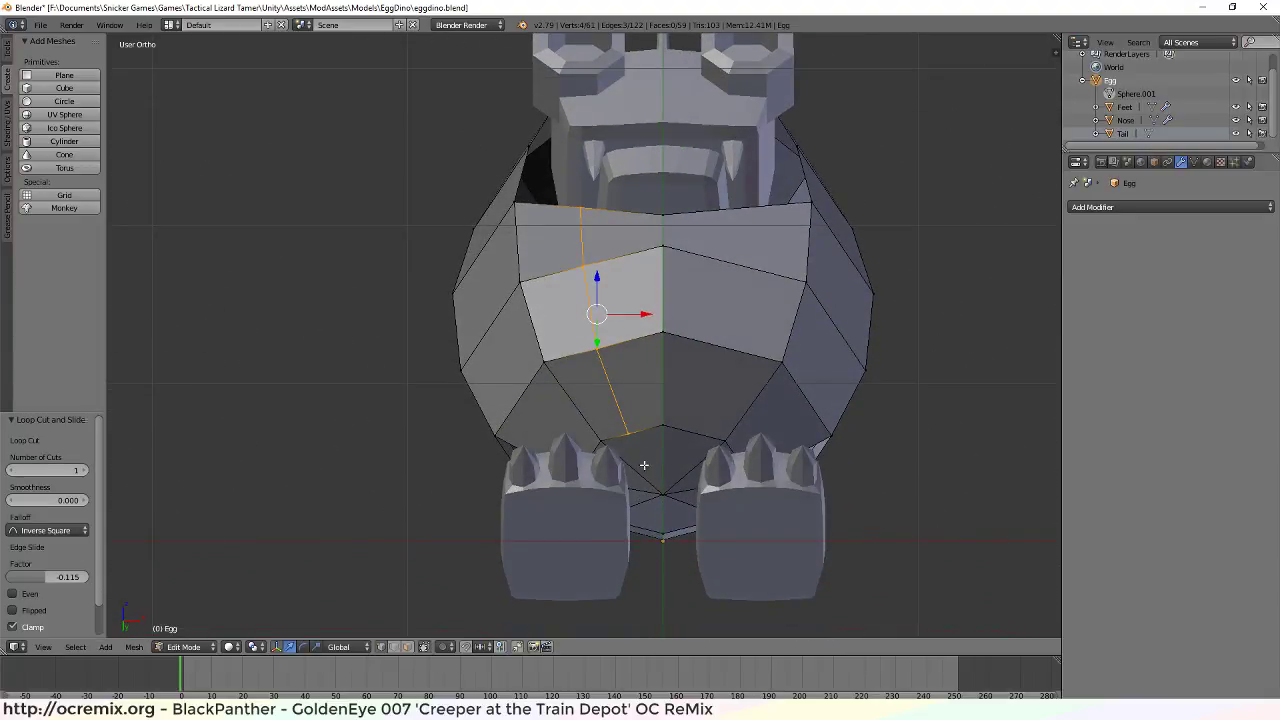
pyautogui.moveTo(662, 492); pyautogui.dragTo(633, 435, button='middle')
pyautogui.hotkey('ctrl', 'z')
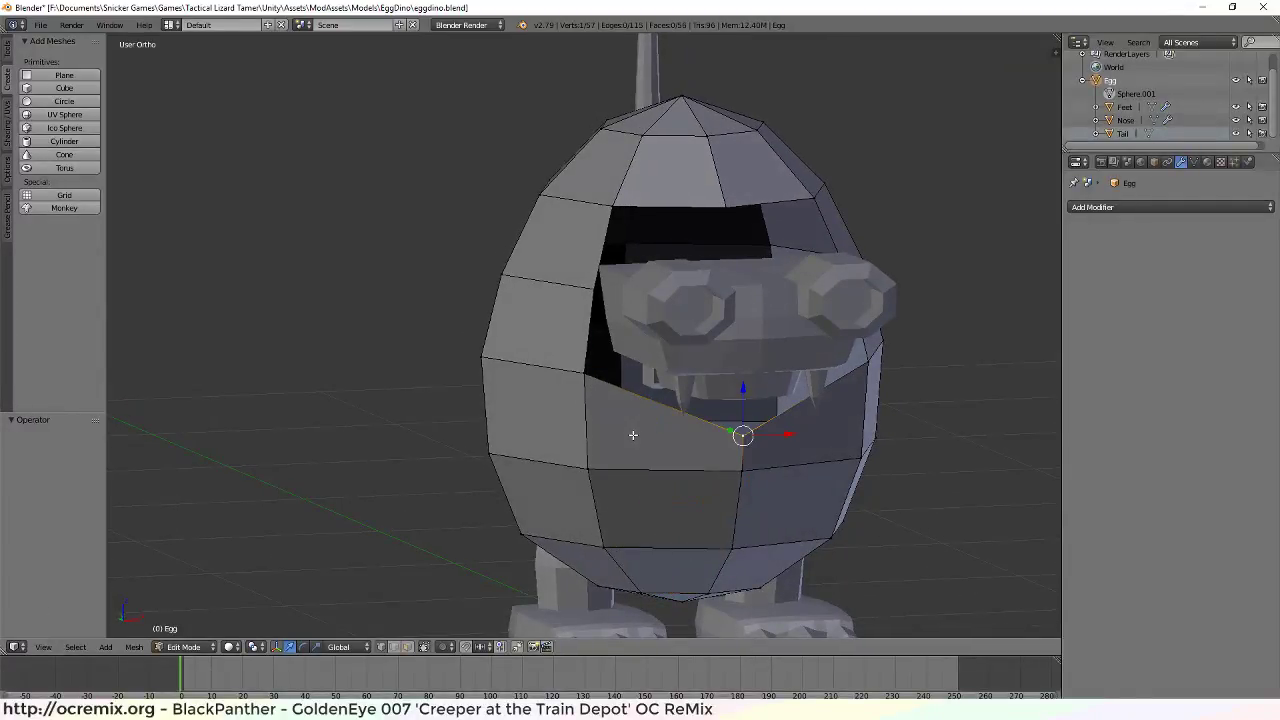
# Try lowering and sliding a left-side opening vertex, then undo the move
pyautogui.rightClick(583, 372)
pyautogui.moveTo(598, 405)
pyautogui.mouseDown(button='middle')
pyautogui.moveTo(660, 505)
pyautogui.moveTo(598, 416)
pyautogui.mouseUp(button='middle')
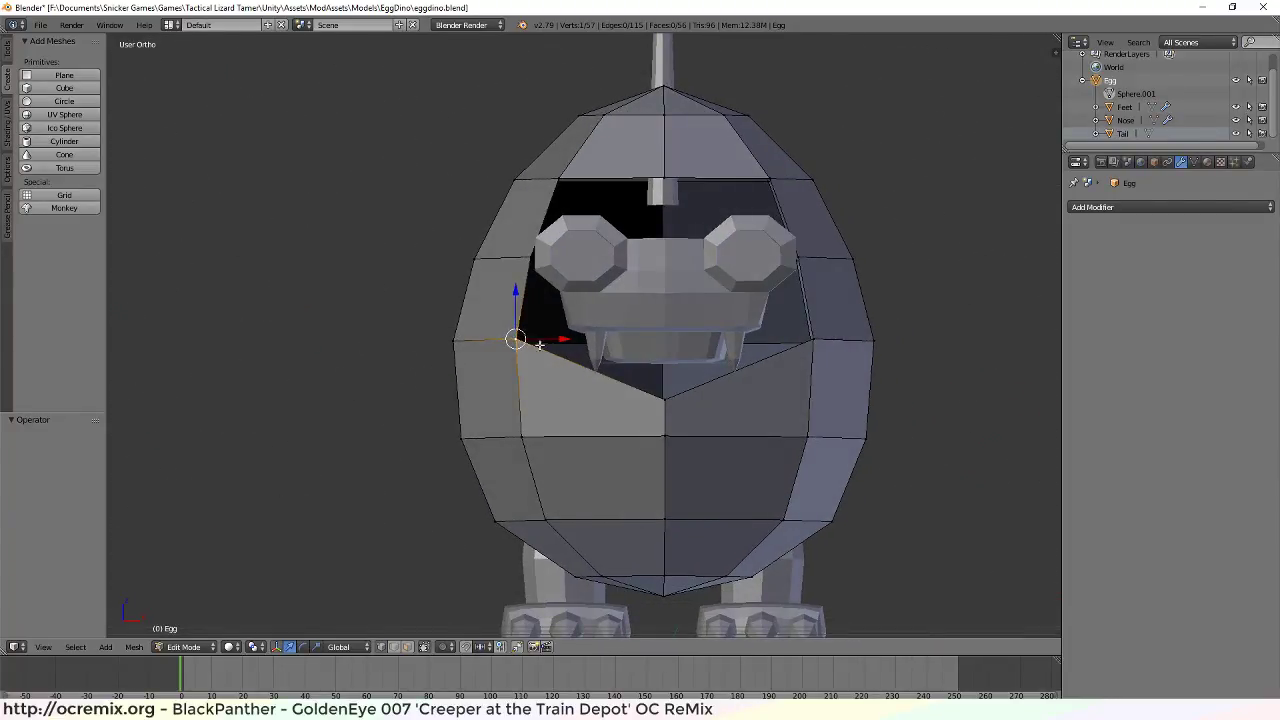
pyautogui.moveTo(515, 297); pyautogui.dragTo(519, 336)
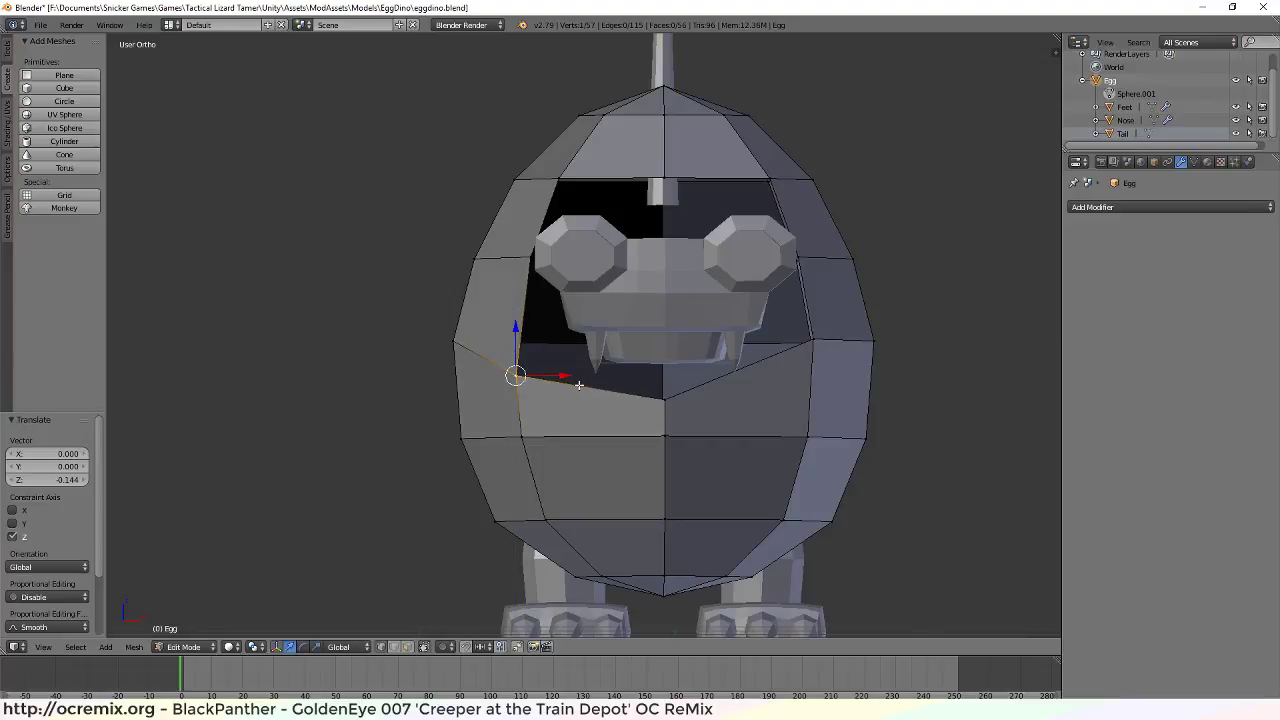
pyautogui.moveTo(578, 384)
pyautogui.mouseDown()
pyautogui.moveTo(614, 374)
pyautogui.moveTo(587, 381)
pyautogui.mouseUp()
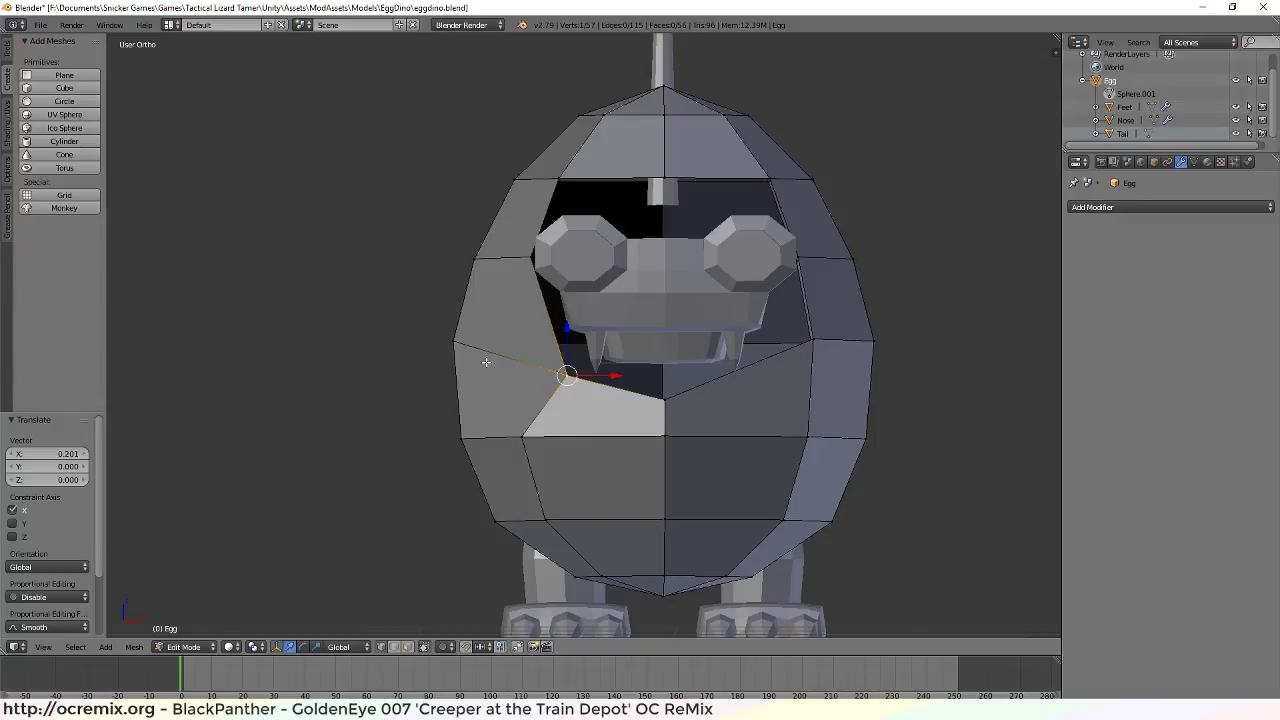
pyautogui.hotkey('ctrl', 'z')
pyautogui.hotkey('ctrl', 'z')
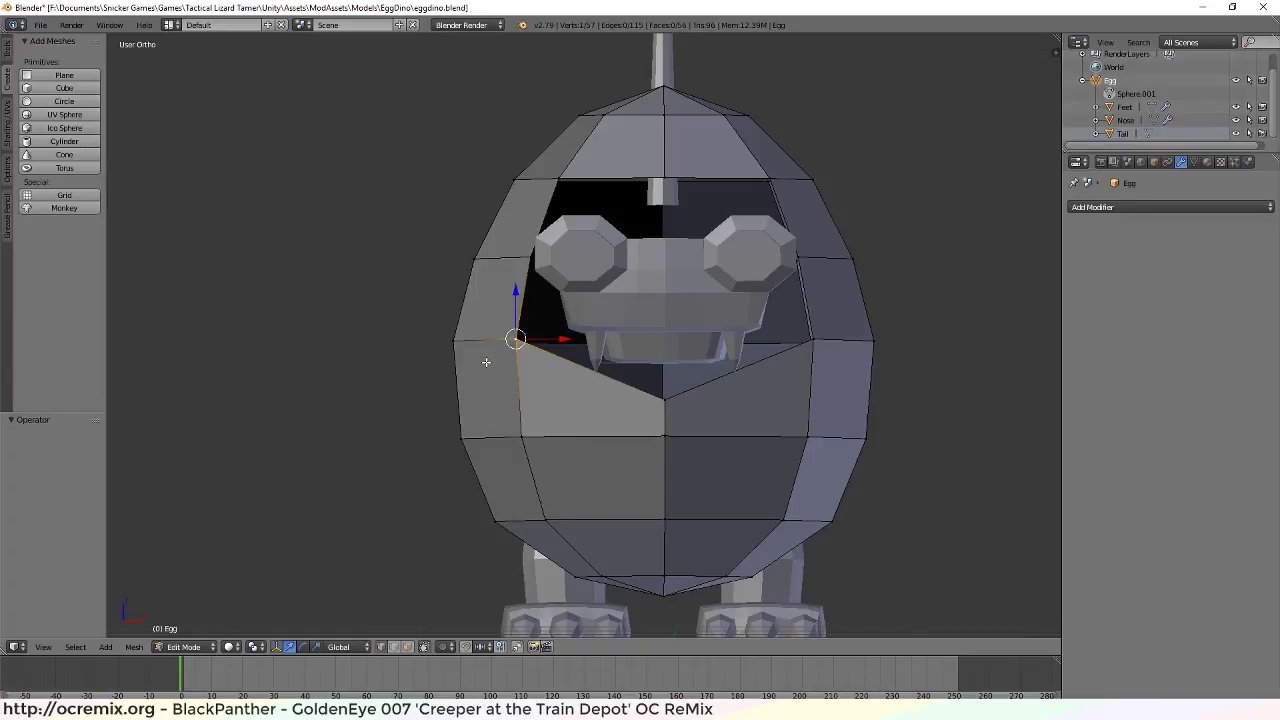
pyautogui.moveTo(701, 356)
pyautogui.mouseDown(button='middle')
pyautogui.moveTo(682, 358)
pyautogui.moveTo(709, 359)
pyautogui.mouseUp(button='middle')
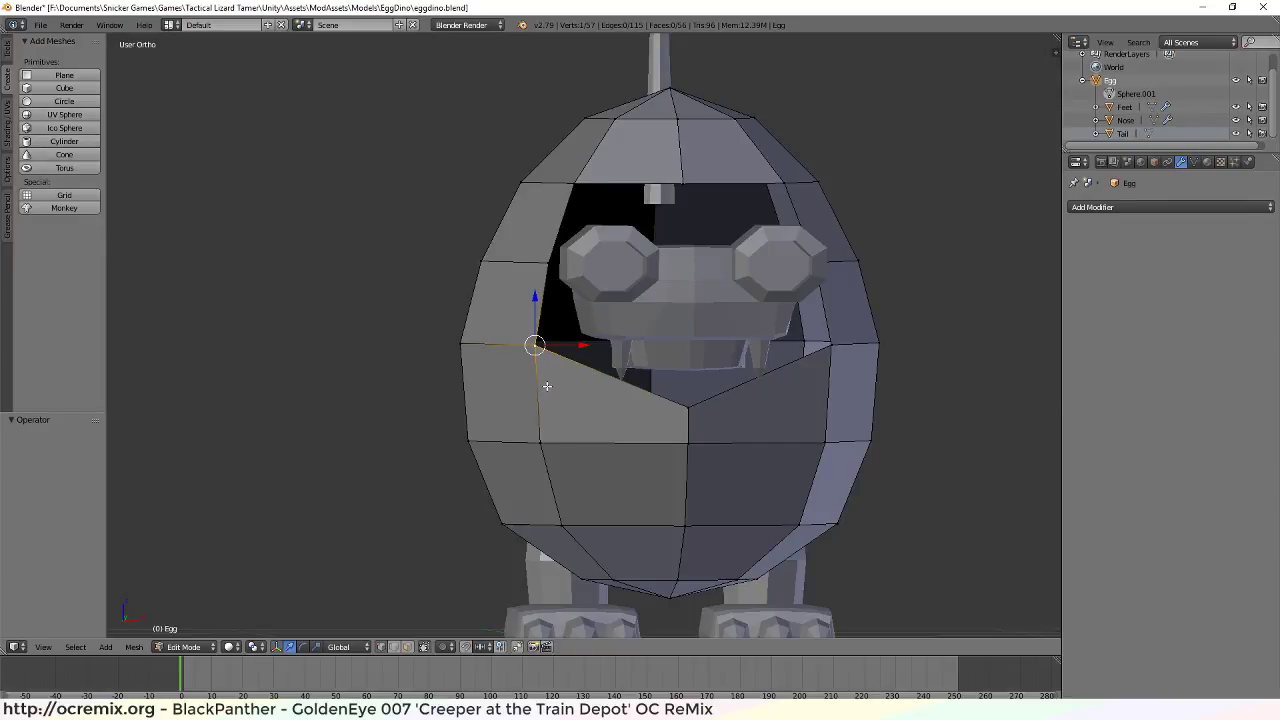
# Loop cut the front-left faces and lower the new loop's vertex at the opening
pyautogui.hotkey('ctrl', 'r')
pyautogui.click(600, 386)
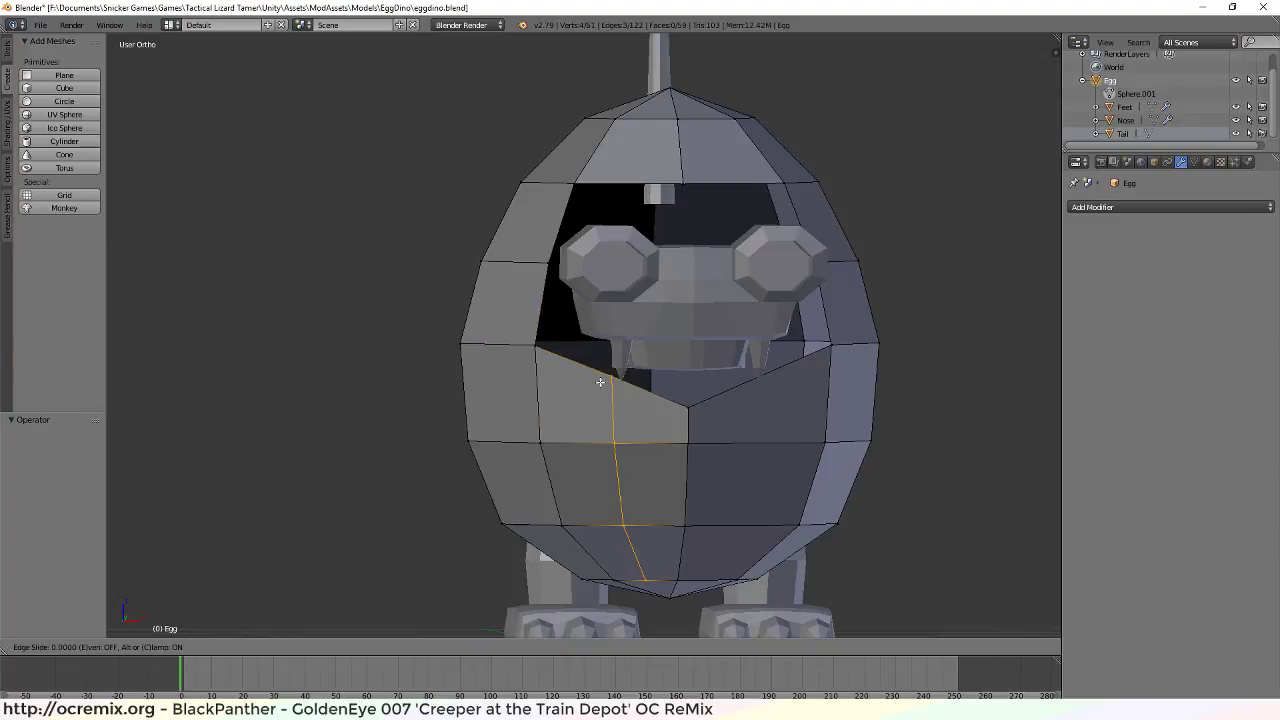
pyautogui.click(583, 385)
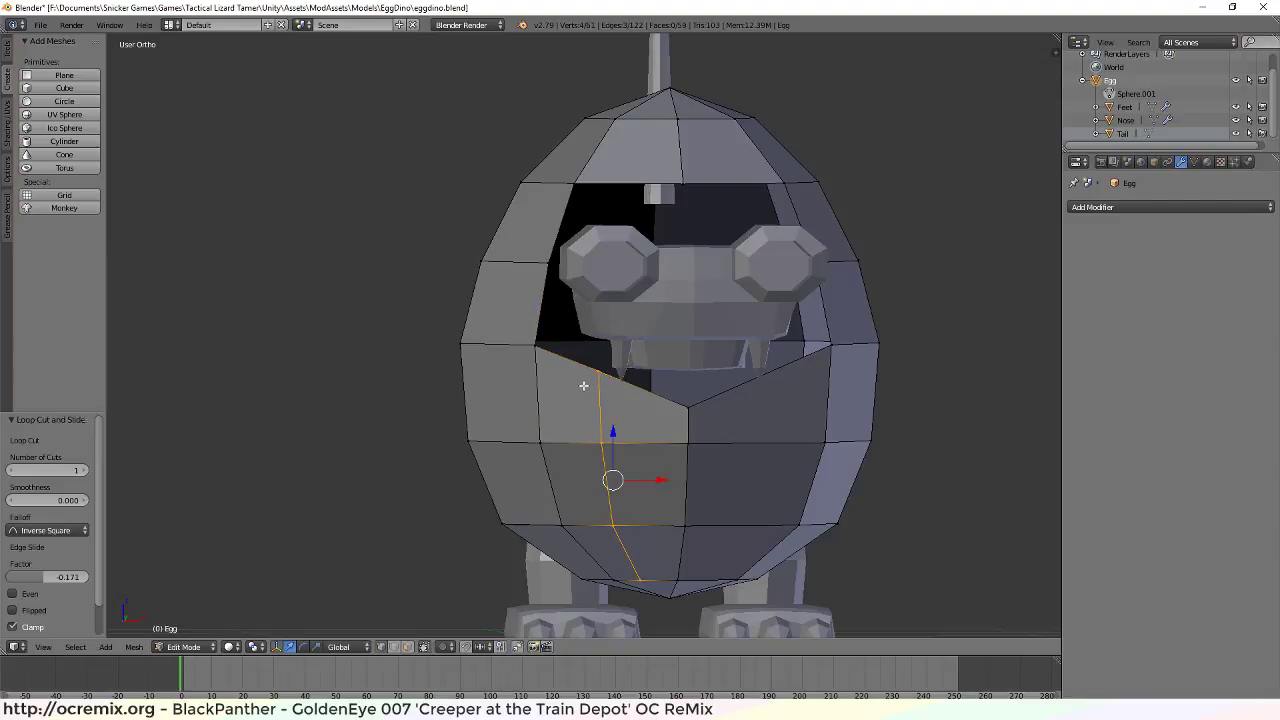
pyautogui.click(596, 374)
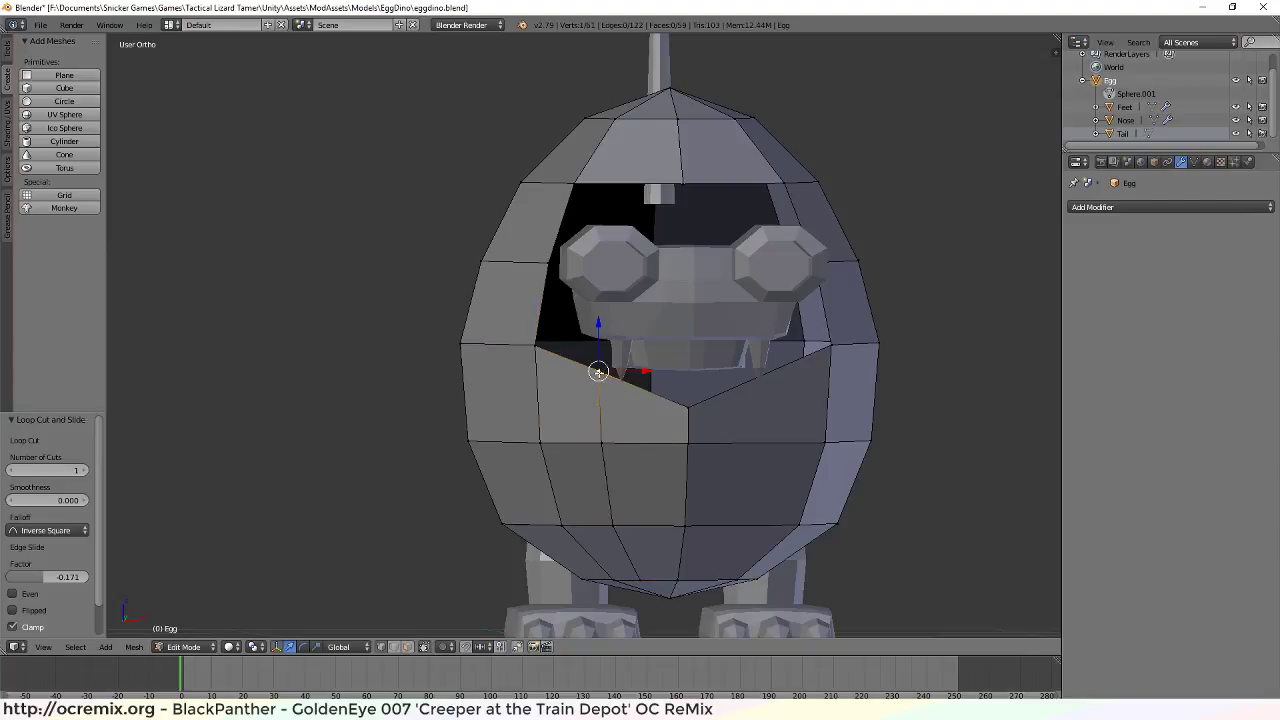
pyautogui.press('g')
pyautogui.press('z')
pyautogui.click(597, 341)
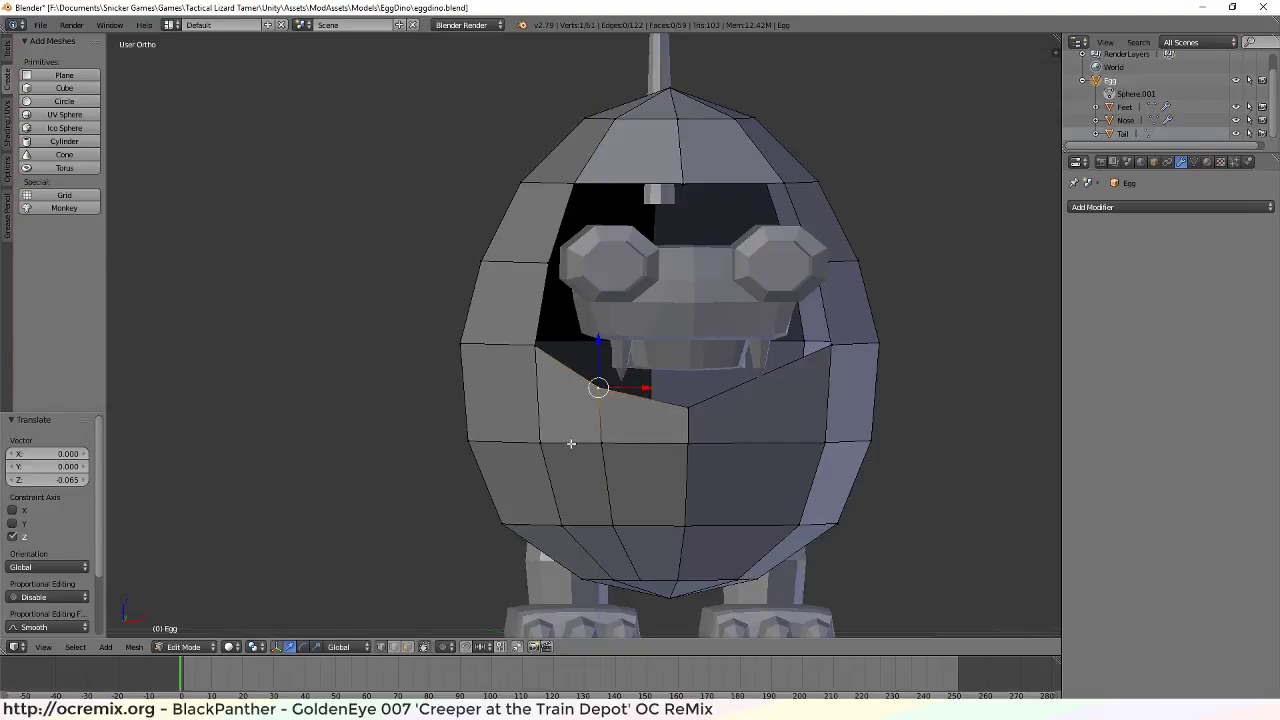
pyautogui.moveTo(598, 458)
pyautogui.mouseDown(button='middle')
pyautogui.moveTo(695, 531)
pyautogui.moveTo(697, 591)
pyautogui.moveTo(616, 456)
pyautogui.moveTo(594, 453)
pyautogui.mouseUp(button='middle')
# Raise the mouth's centre vertex and lower the left mouth corner vertex by 0.047
pyautogui.rightClick(683, 395)
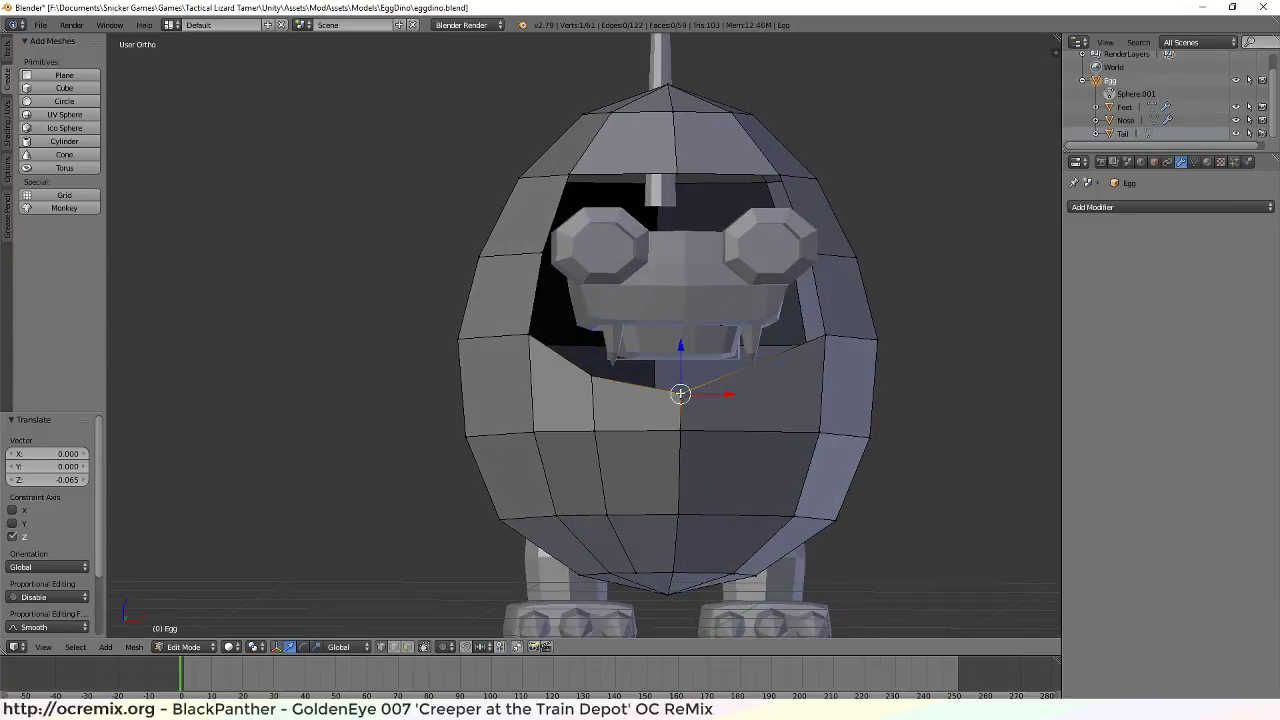
pyautogui.press('g')
pyautogui.press('z')
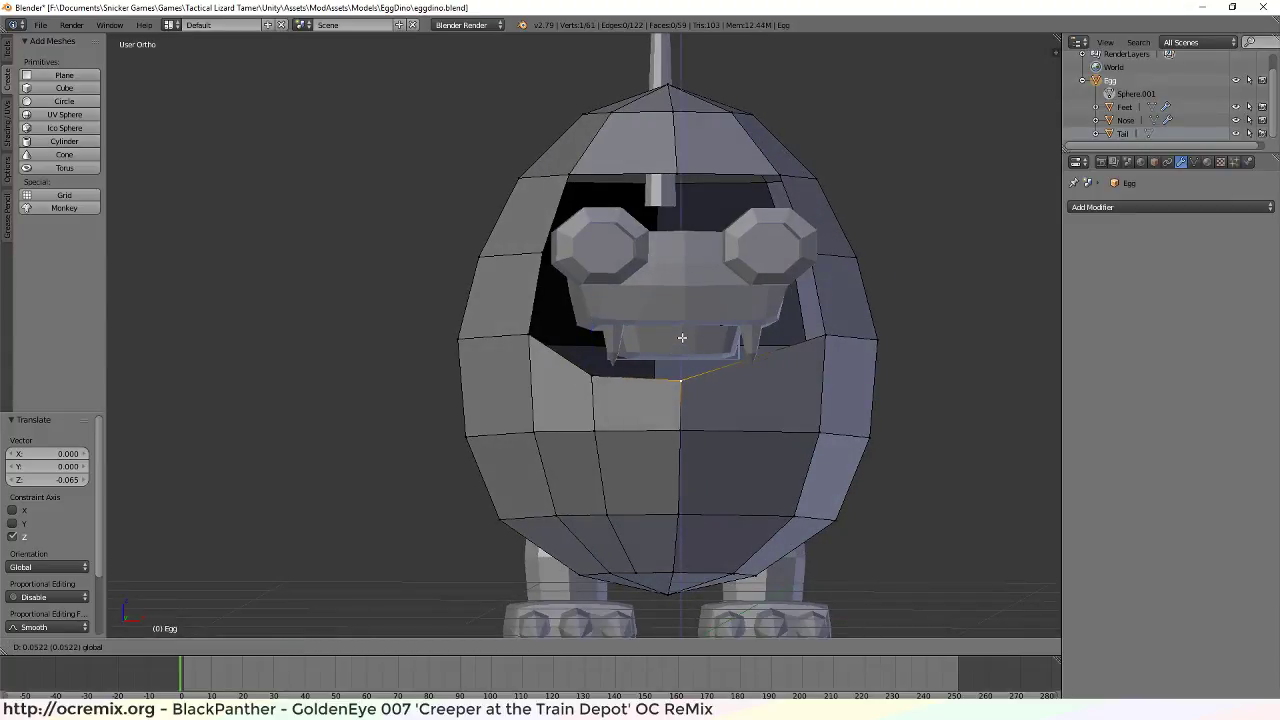
pyautogui.click(682, 338)
pyautogui.rightClick(591, 372)
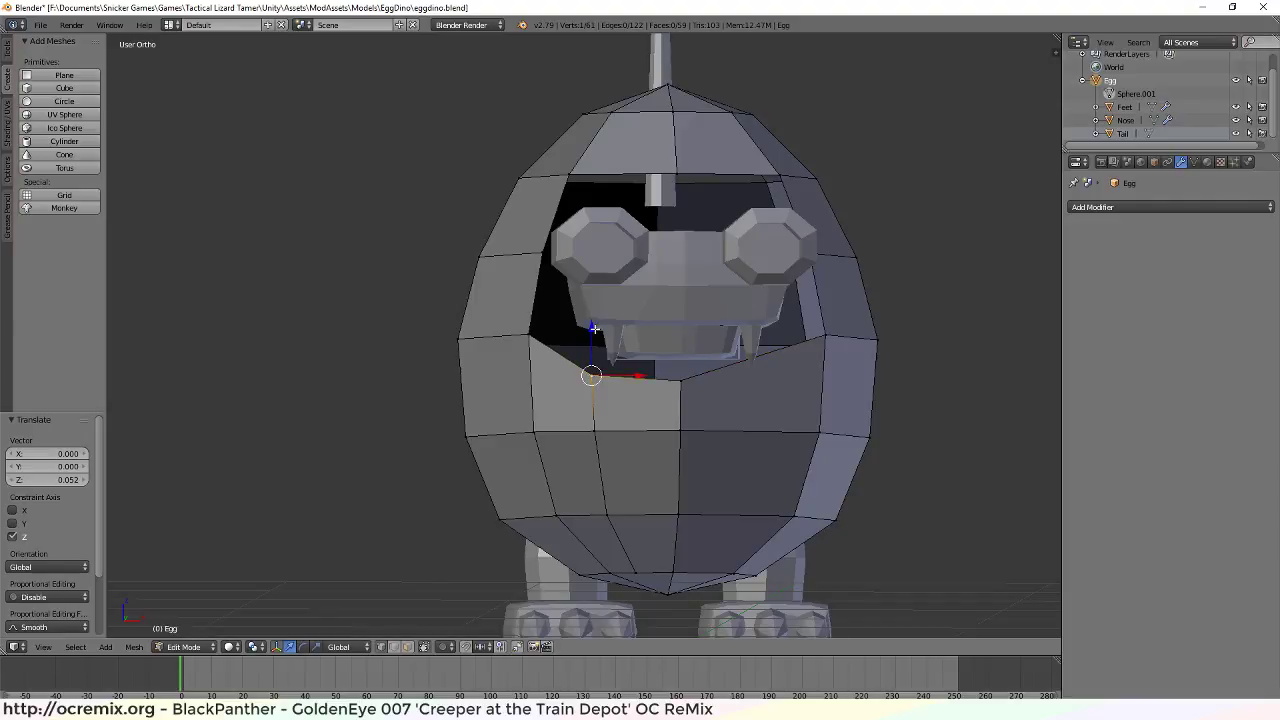
pyautogui.moveTo(594, 328); pyautogui.dragTo(596, 348)
# Orbit around the face to inspect the reshaped opening from several angles
pyautogui.moveTo(629, 399)
pyautogui.mouseDown(button='middle')
pyautogui.moveTo(626, 411)
pyautogui.moveTo(641, 409)
pyautogui.mouseUp(button='middle')
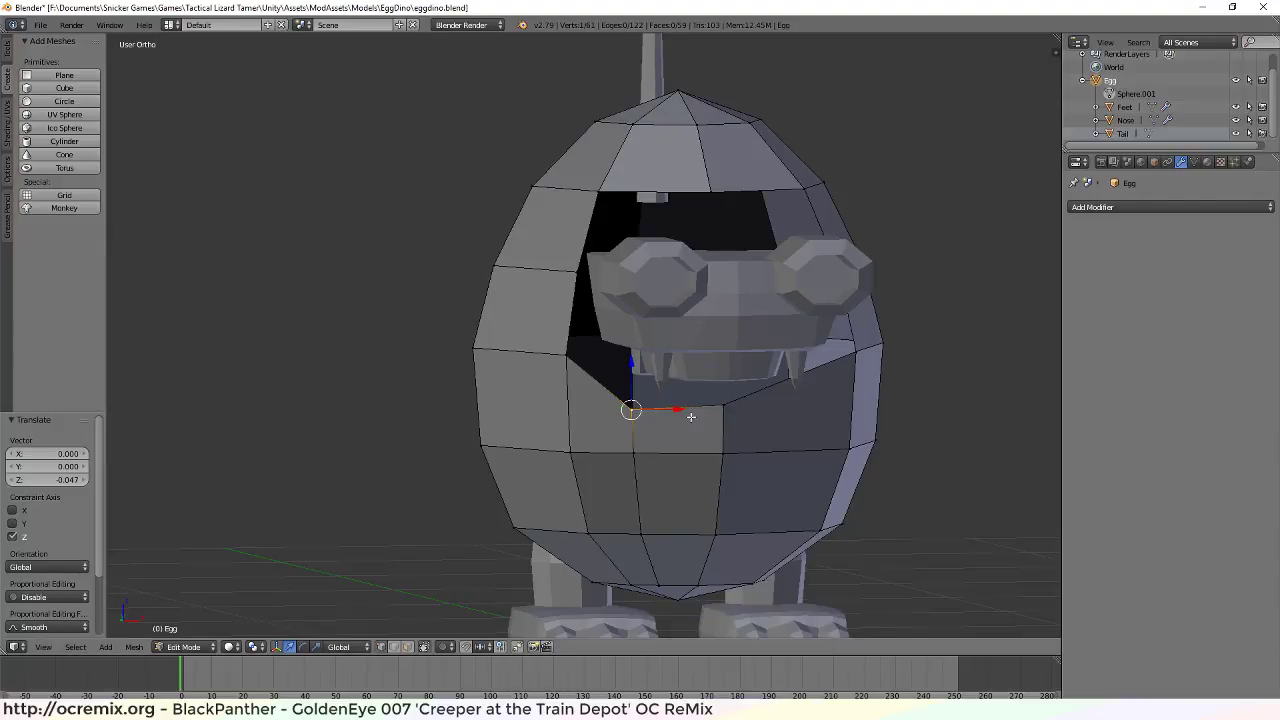
pyautogui.scroll(-3, 691, 416)
pyautogui.scroll(3, 686, 414)
pyautogui.moveTo(686, 414); pyautogui.dragTo(845, 349, button='middle')
pyautogui.scroll(-2, 899, 345)
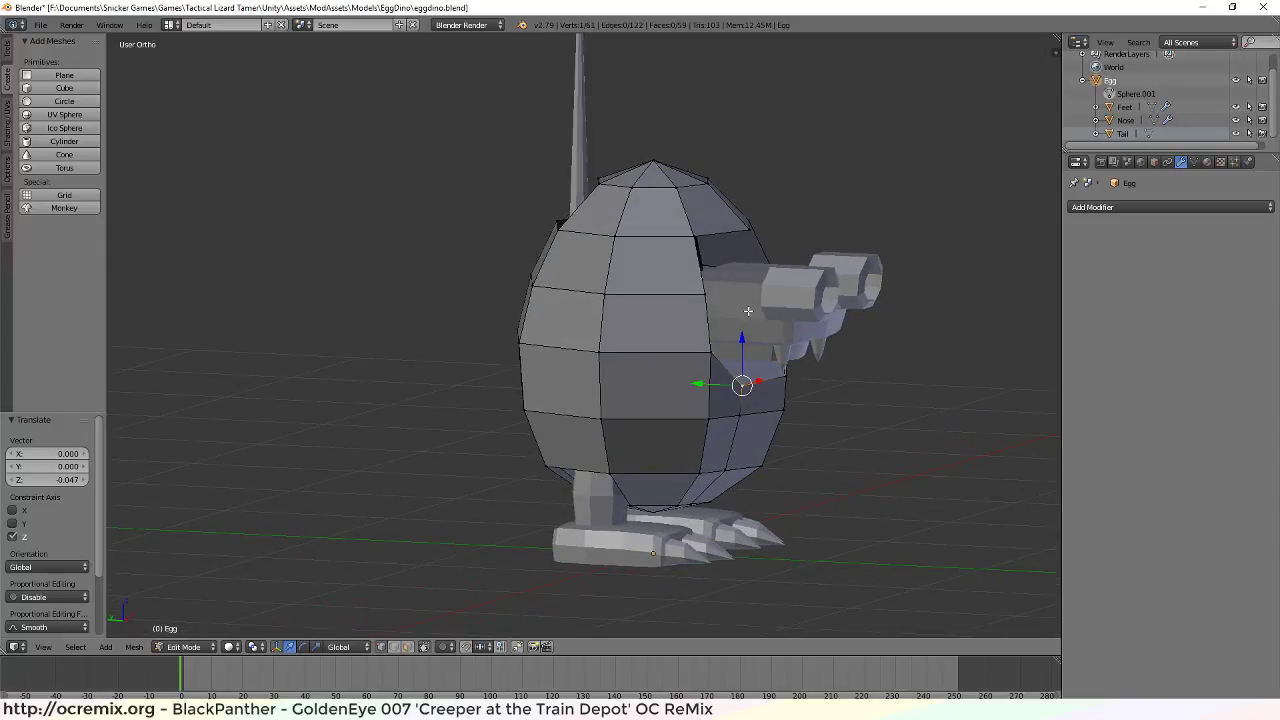
pyautogui.scroll(2, 812, 395)
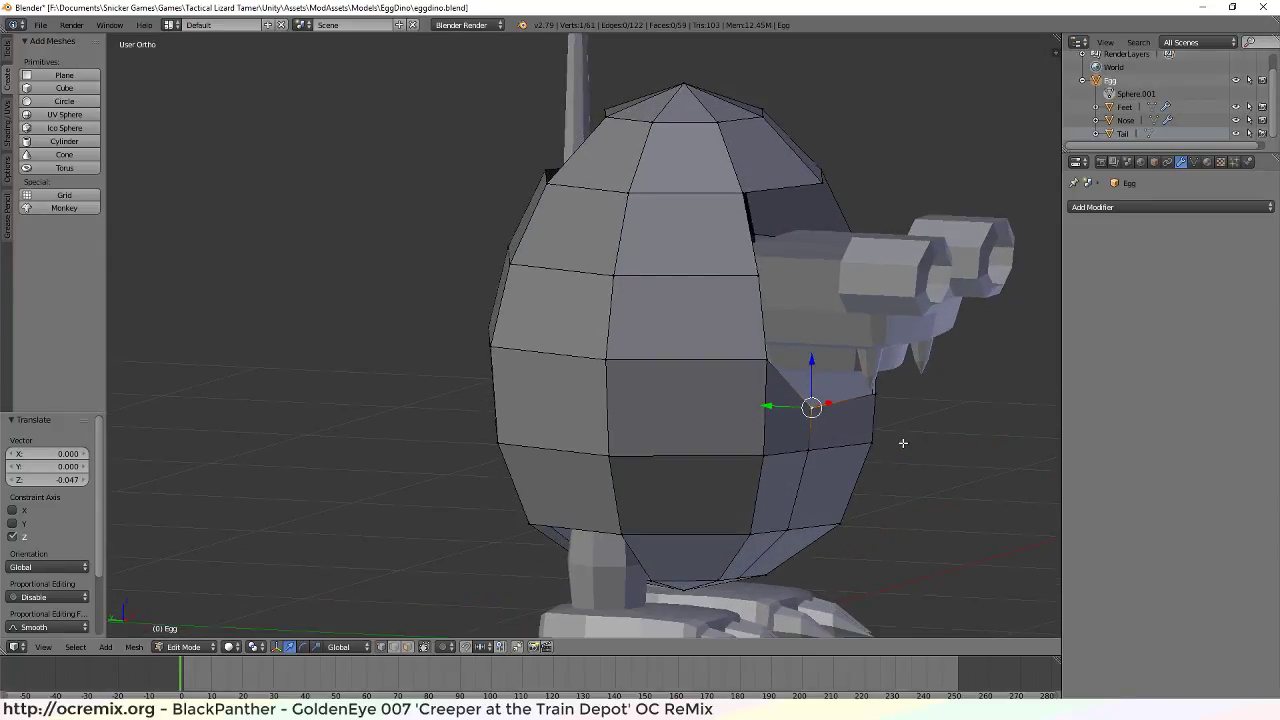
pyautogui.moveTo(903, 443); pyautogui.dragTo(817, 428, button='middle')
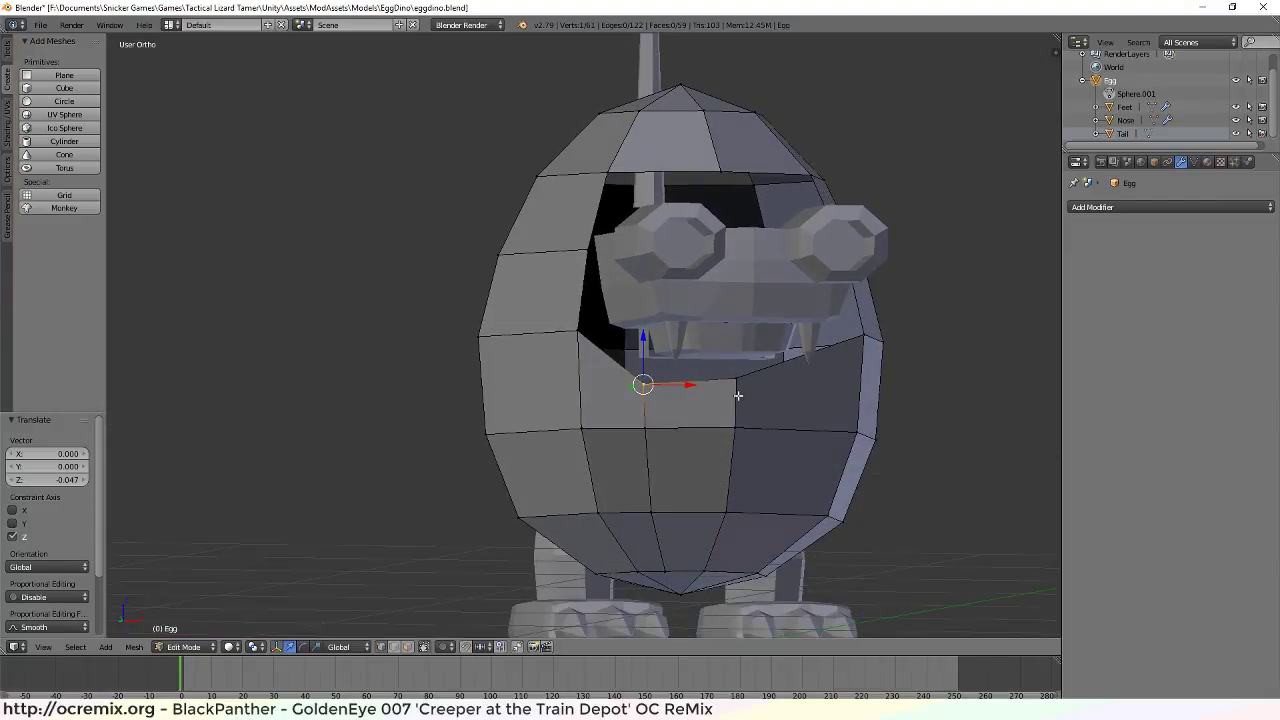
pyautogui.scroll(3, 732, 395)
pyautogui.moveTo(733, 399); pyautogui.dragTo(712, 465, button='middle')
pyautogui.scroll(2, 633, 497)
pyautogui.scroll(-2, 633, 497)
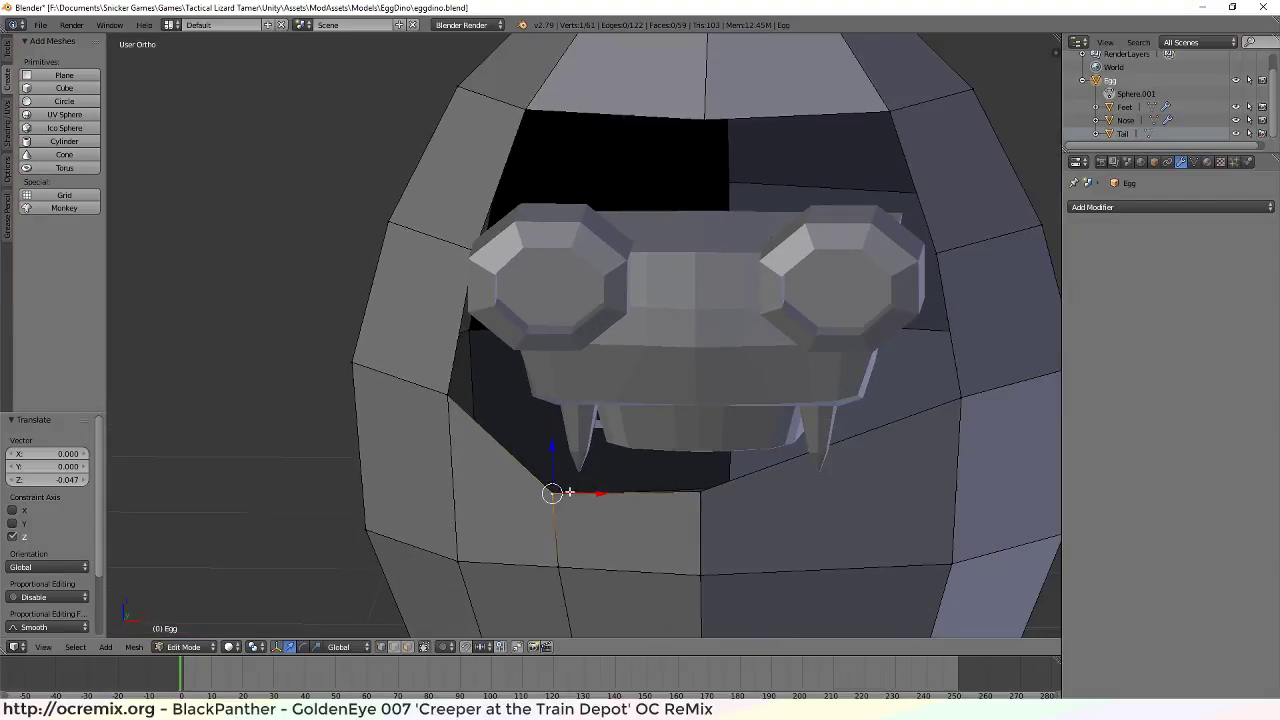
pyautogui.moveTo(633, 497); pyautogui.dragTo(580, 495, button='middle')
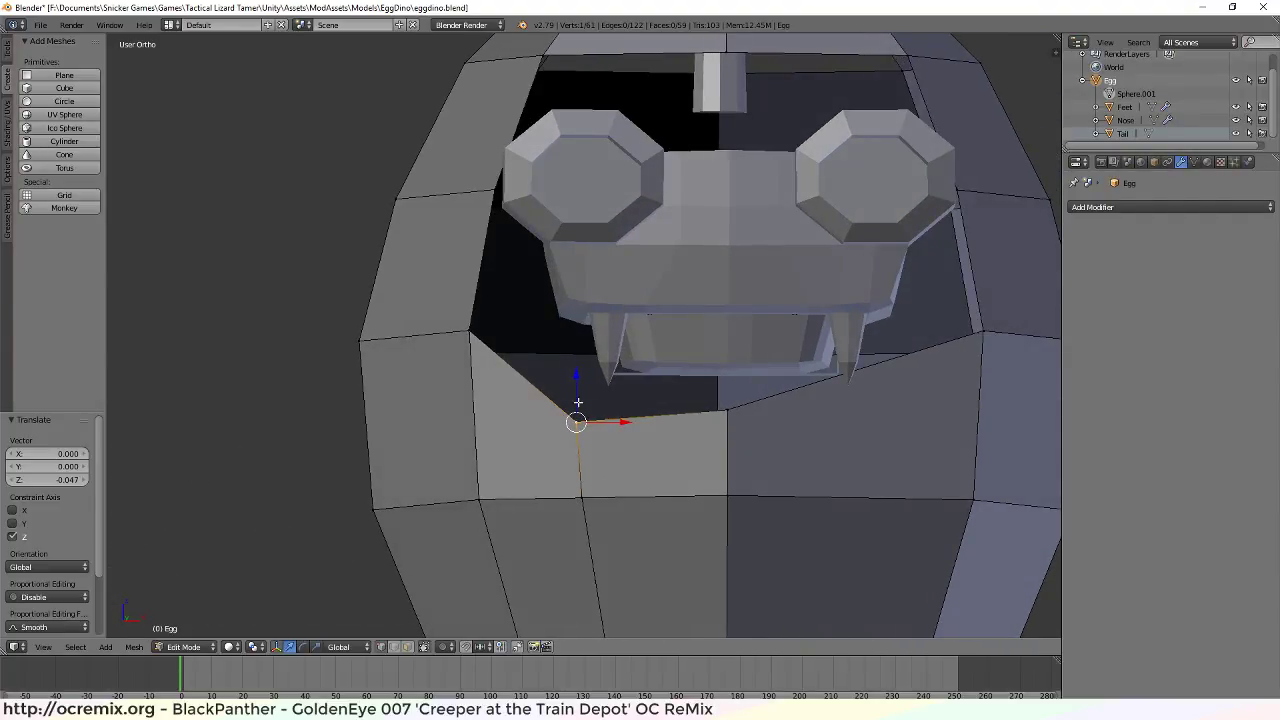
pyautogui.scroll(-1, 562, 384)
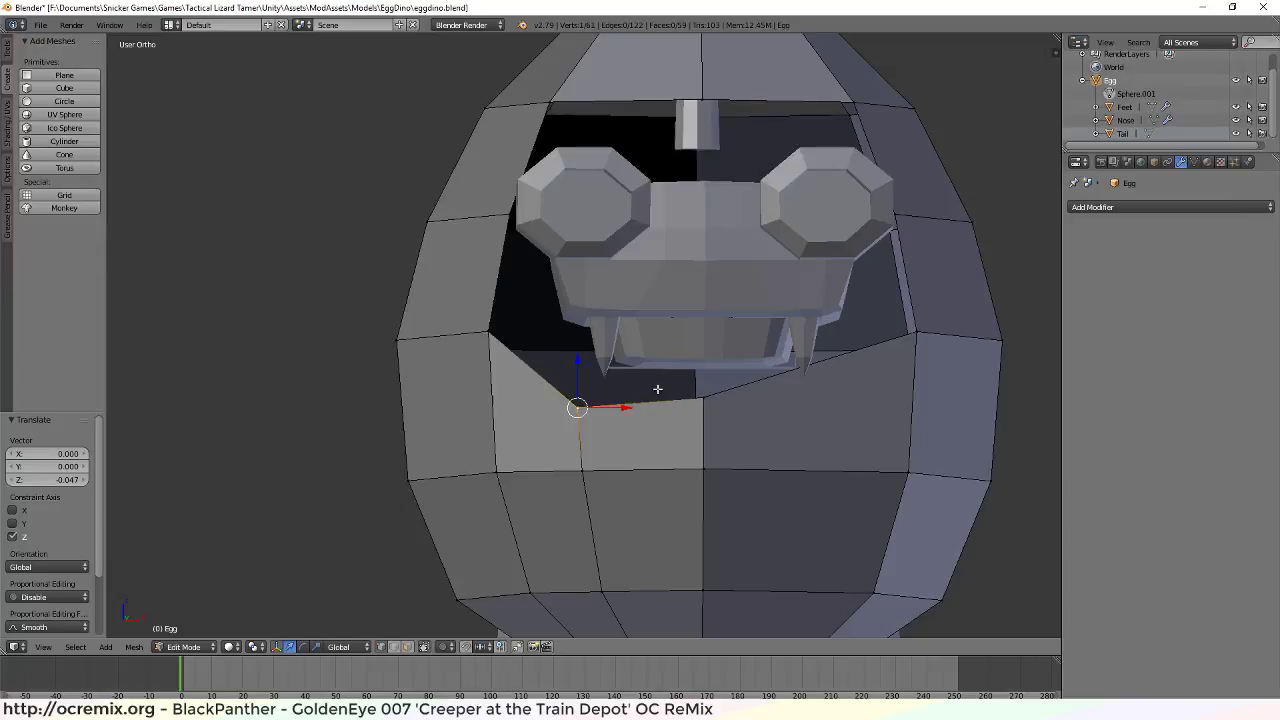
pyautogui.moveTo(529, 365); pyautogui.dragTo(540, 366, button='middle')
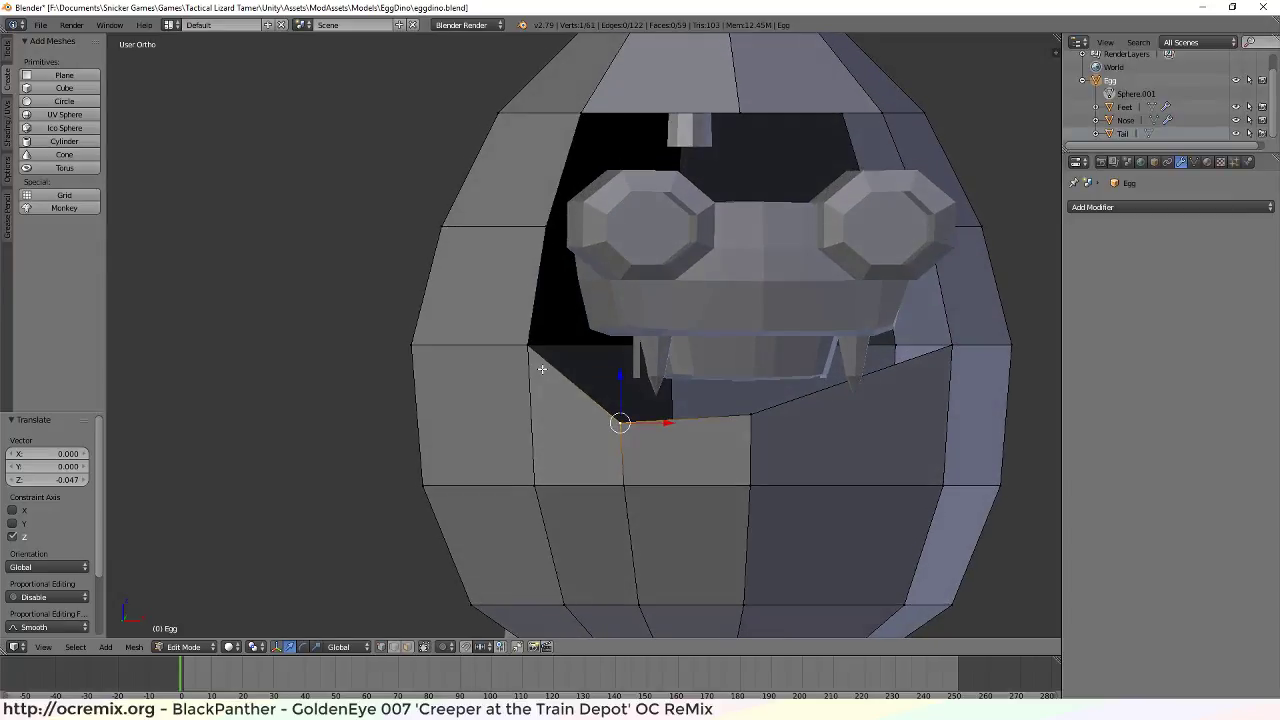
pyautogui.hotkey('alt', 'Tab')
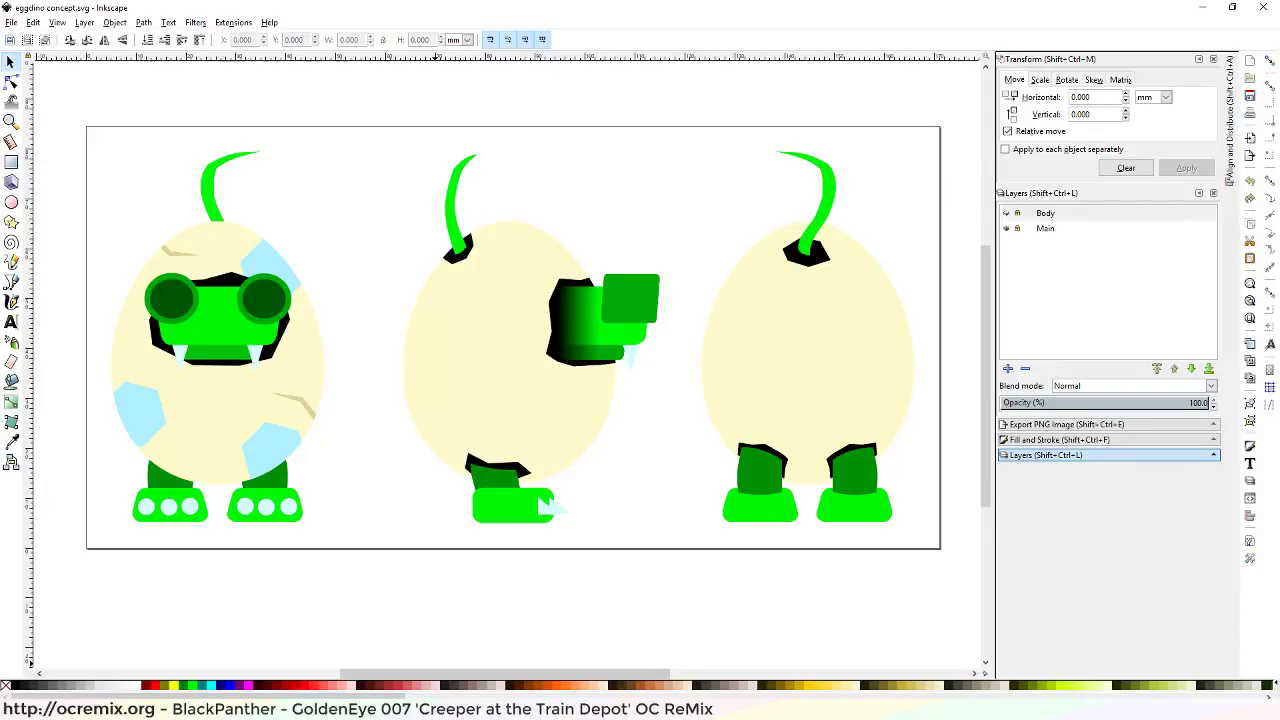
pyautogui.moveTo(746, 710)
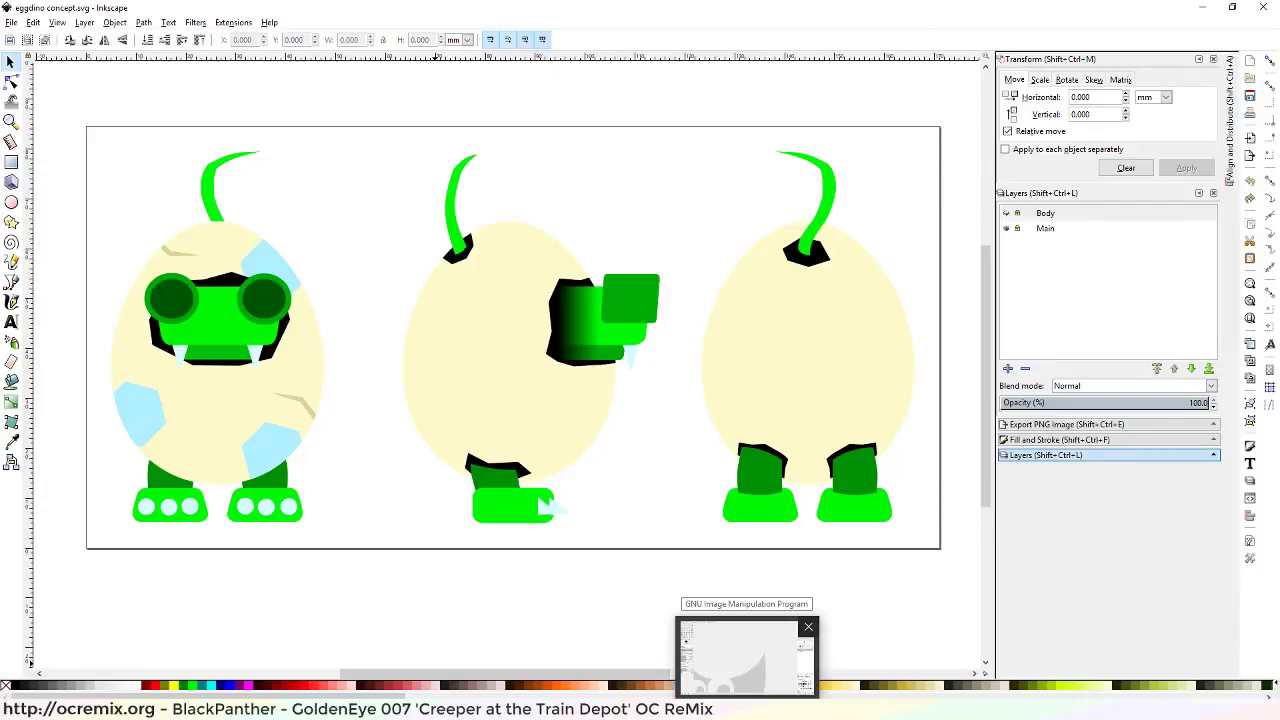
pyautogui.click(746, 710)
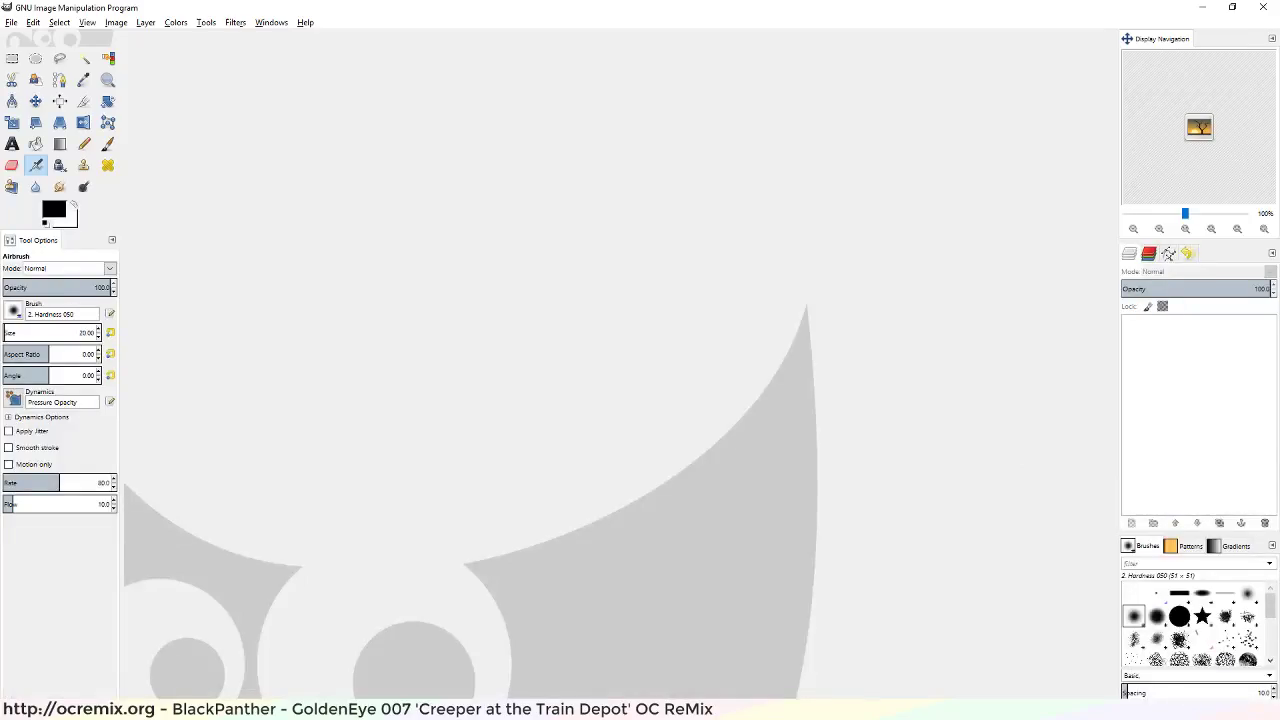
pyautogui.hotkey('alt', 'Tab')
pyautogui.hotkey('alt', 'Tab')
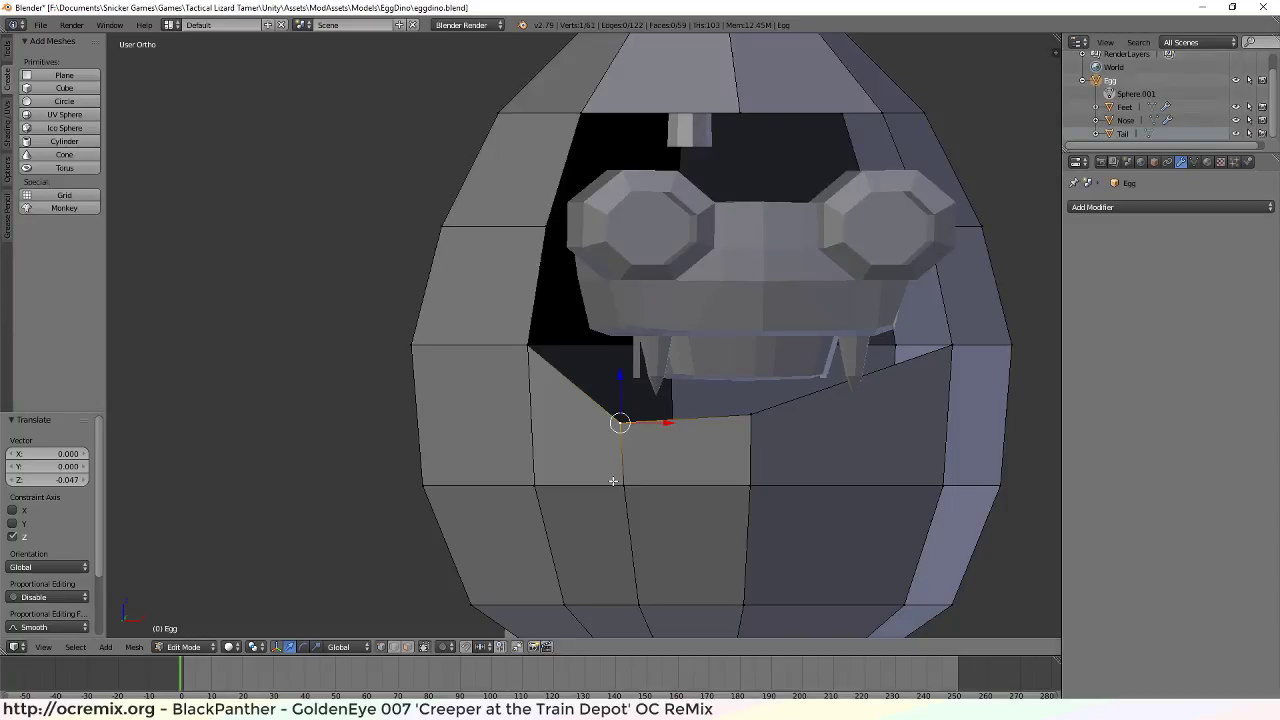
# Undo back to before the loop cut, then select the full edge loop around the opening
pyautogui.hotkey('ctrl', 'z')
pyautogui.hotkey('ctrl', 'z')
pyautogui.hotkey('ctrl', 'z')
pyautogui.hotkey('ctrl', 'z')
pyautogui.hotkey('ctrl', 'z')
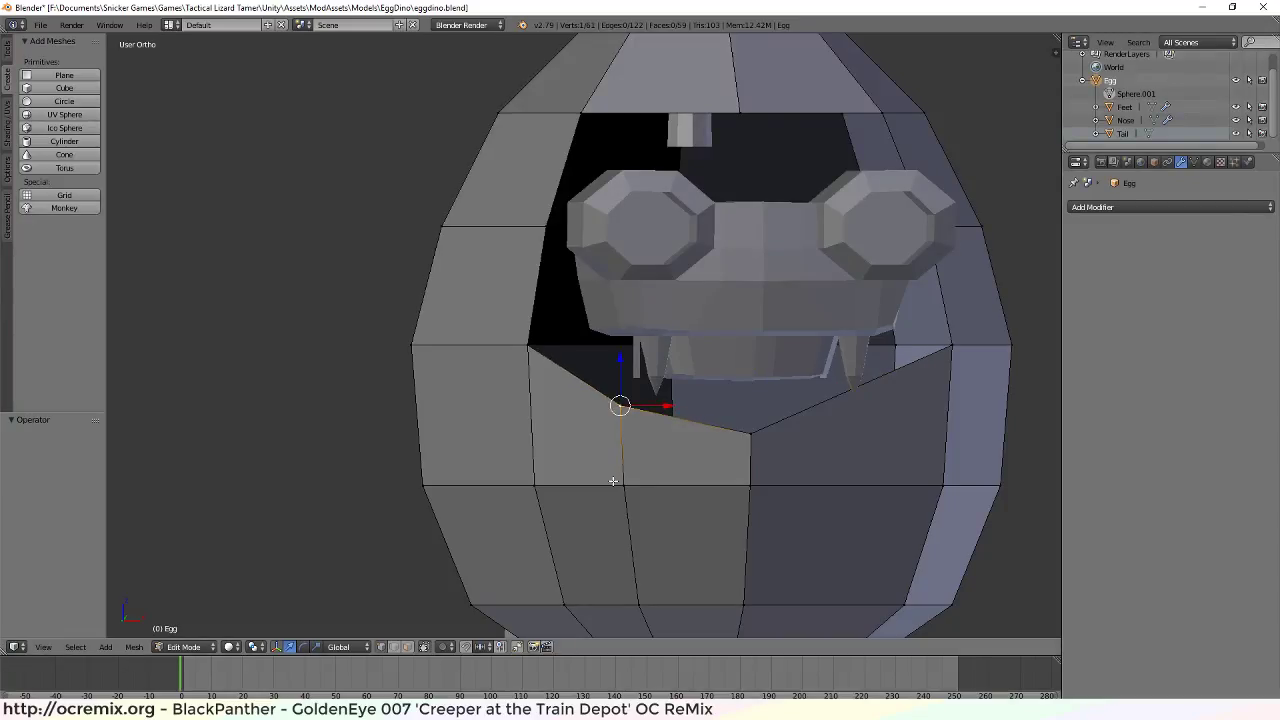
pyautogui.hotkey('ctrl', 'z')
pyautogui.hotkey('ctrl', 'z')
pyautogui.hotkey('ctrl', 'z')
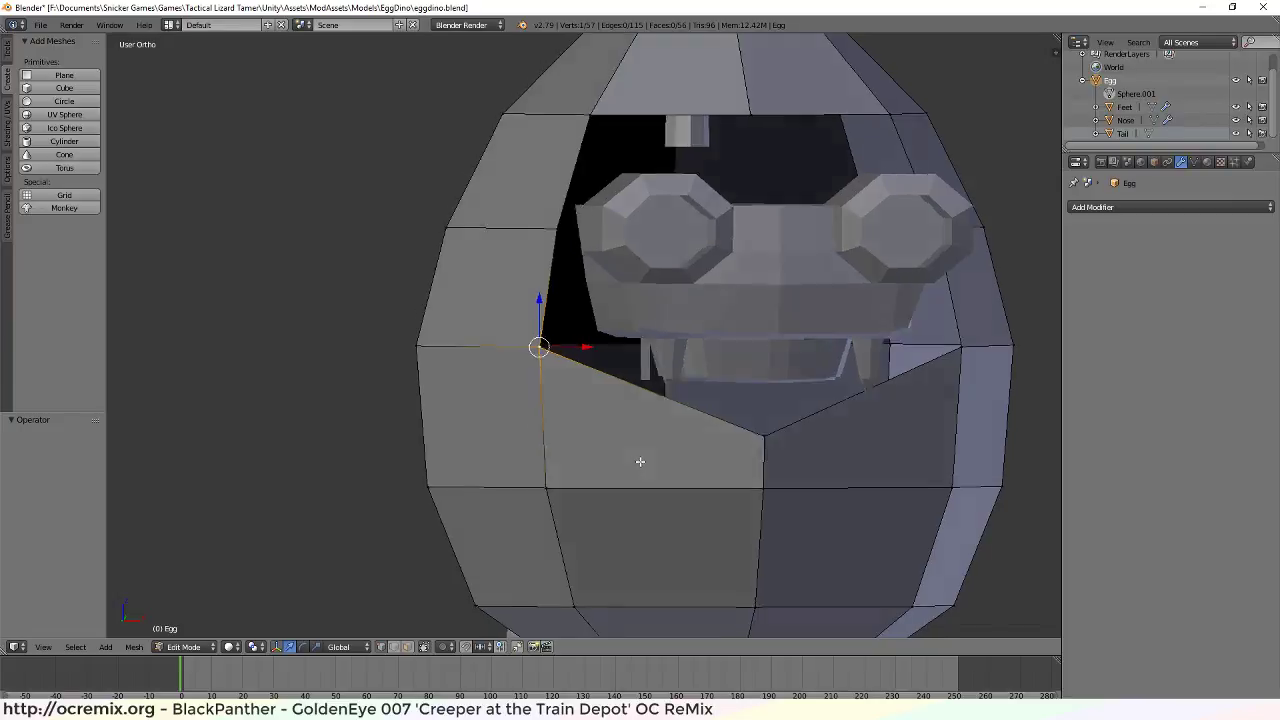
pyautogui.moveTo(640, 463); pyautogui.dragTo(614, 457, button='middle')
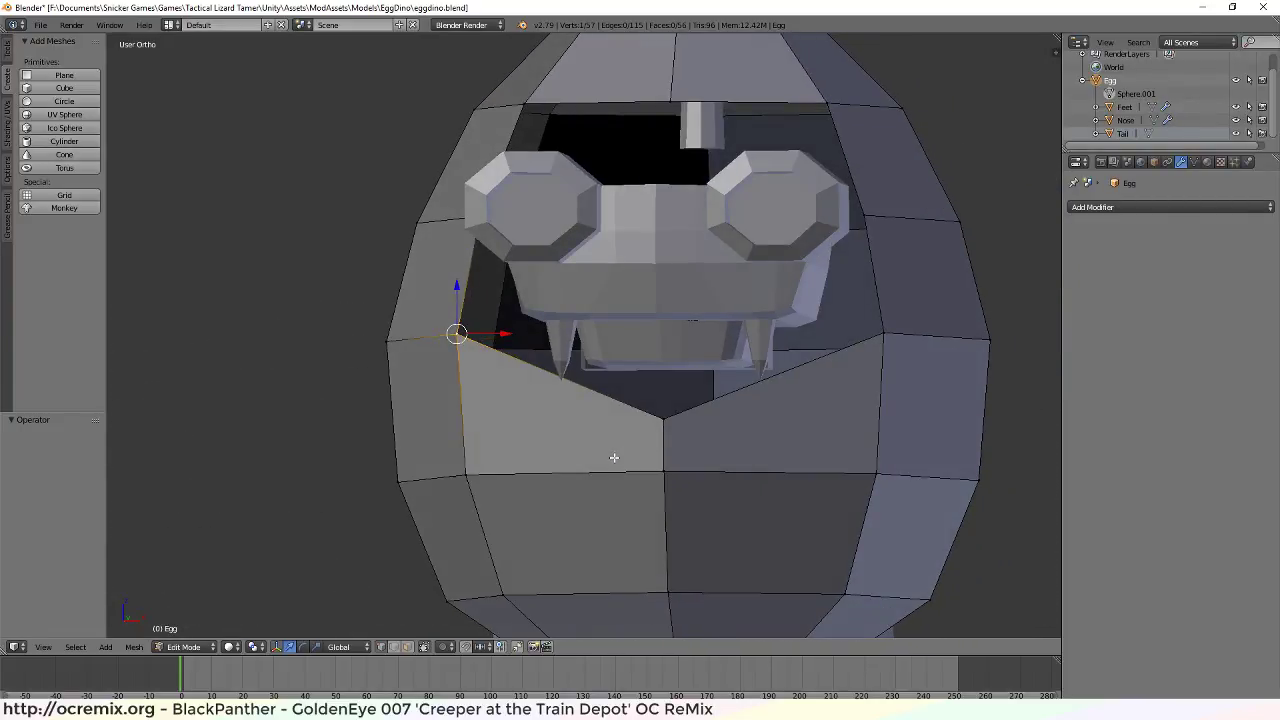
pyautogui.scroll(-2, 640, 443)
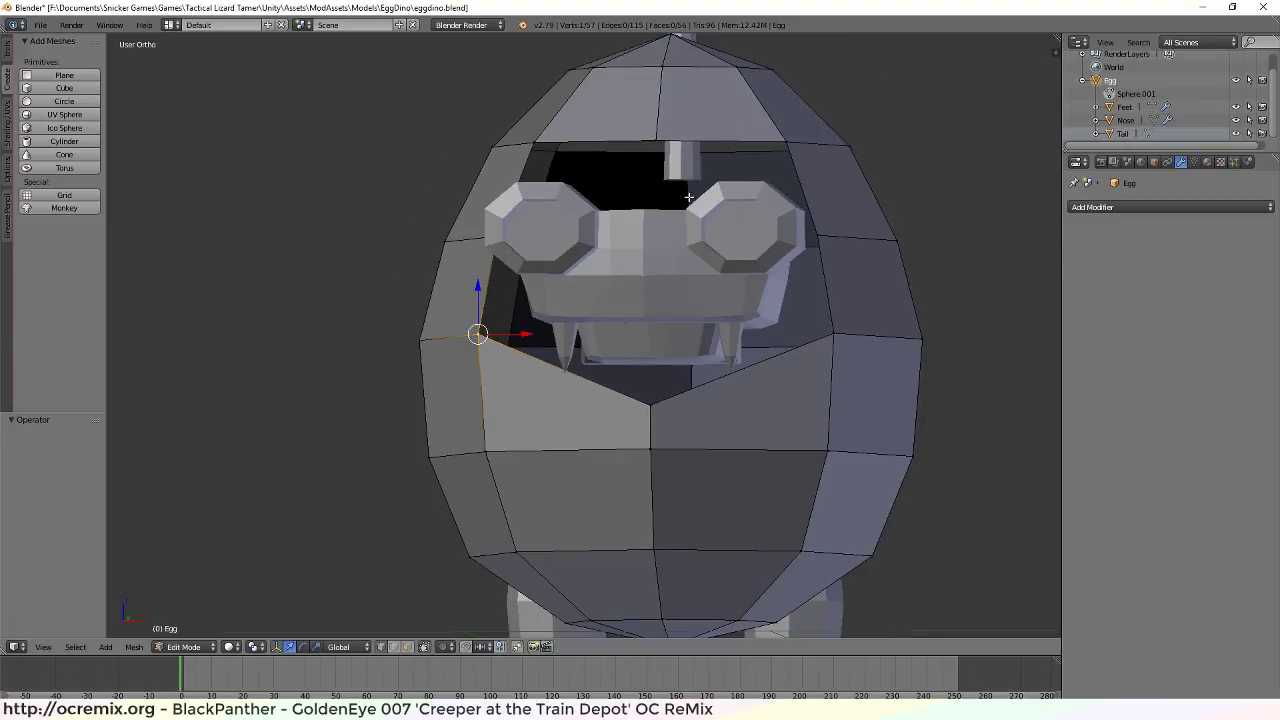
pyautogui.moveTo(697, 137); pyautogui.dragTo(685, 176, button='middle')
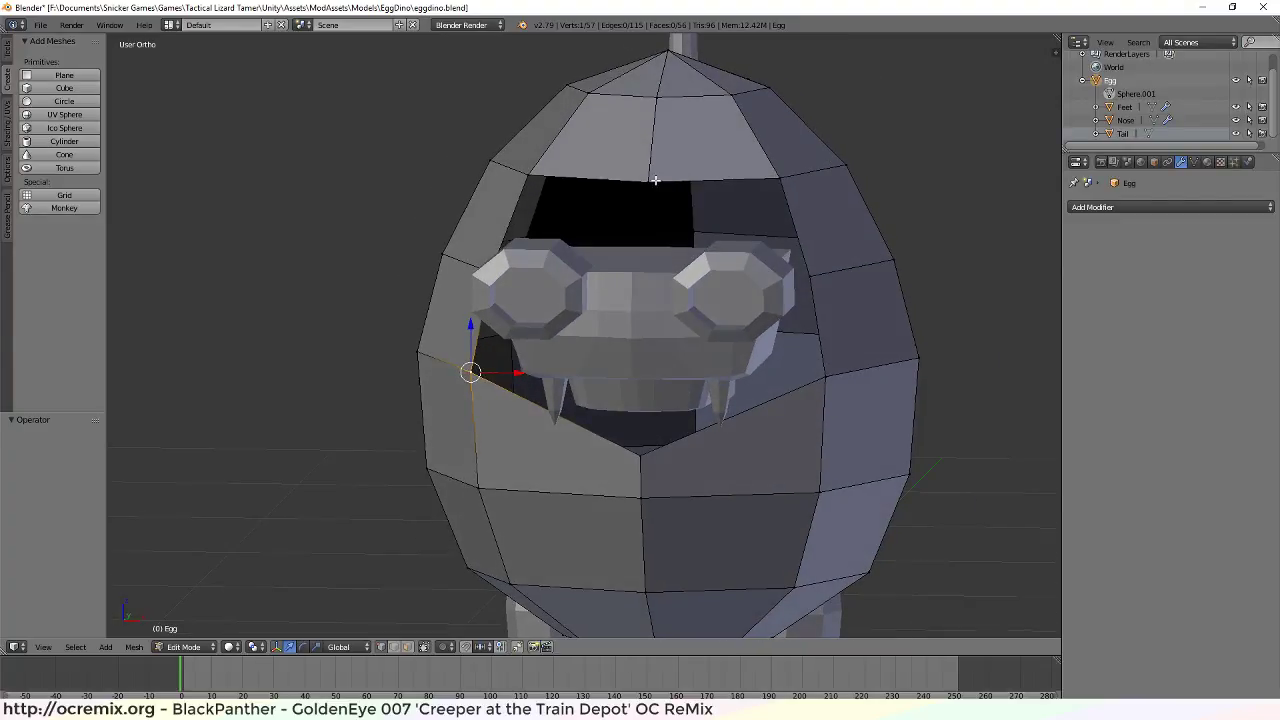
pyautogui.rightClick(665, 180)
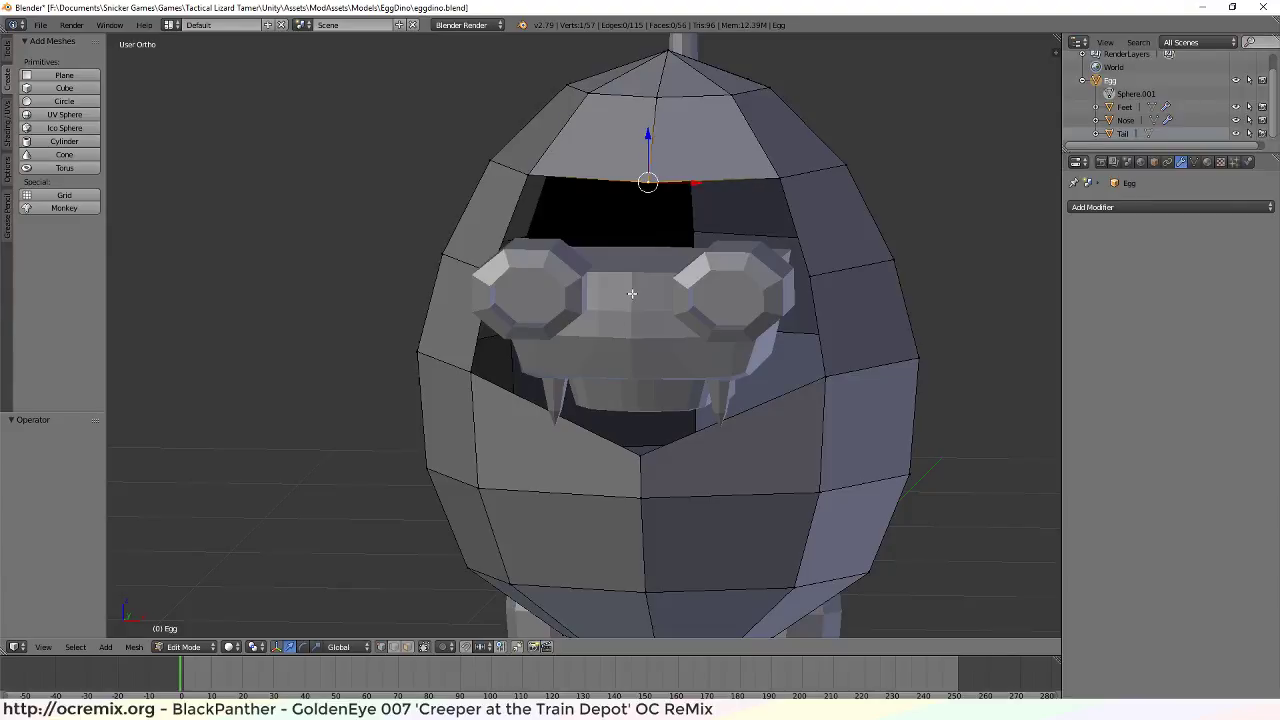
pyautogui.keyDown('alt'); pyautogui.rightClick(793, 218); pyautogui.keyUp('alt')
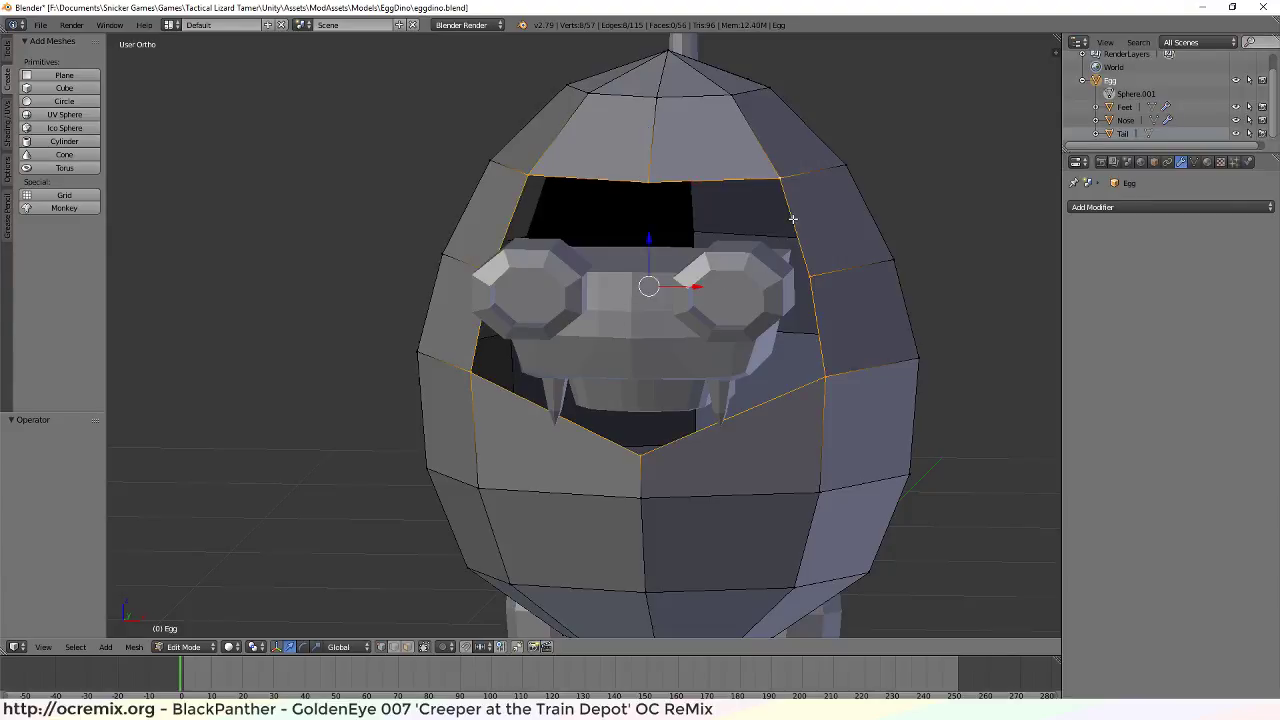
# In edge mode, extrude the opening's border edges only and scale them inward to 0.814
pyautogui.hotkey('ctrl', 'Tab')
pyautogui.click(606, 333)
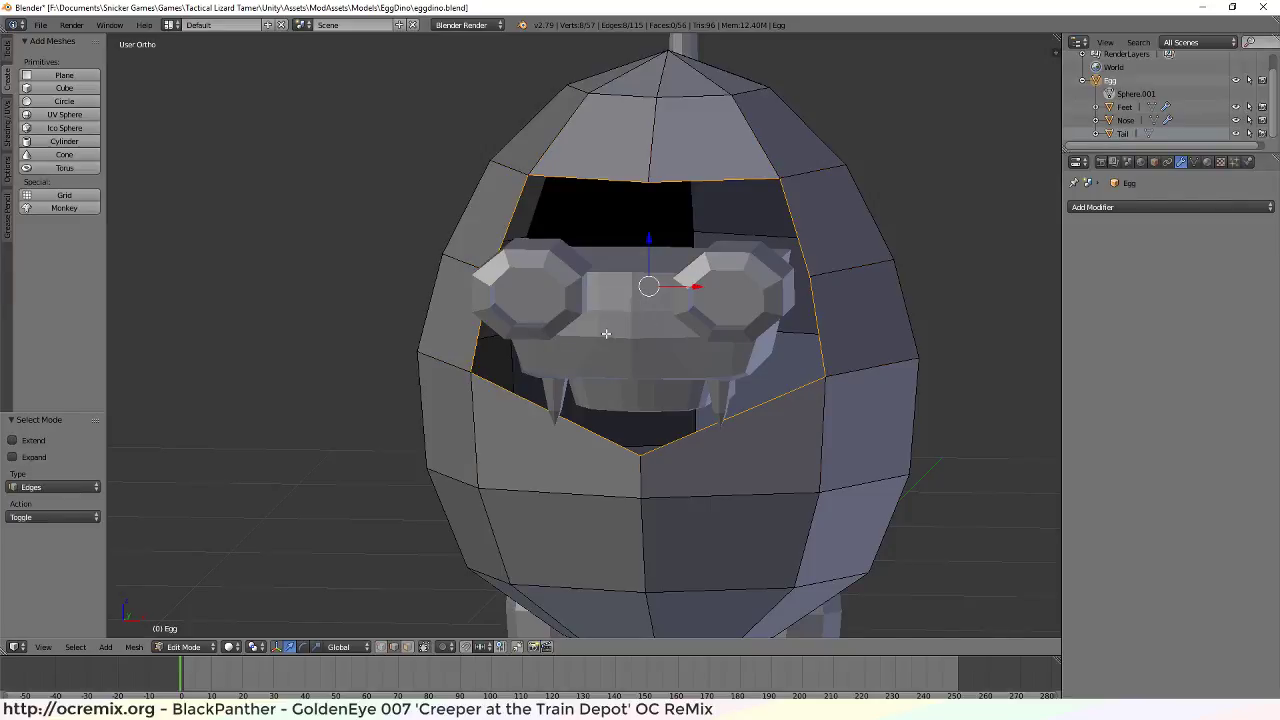
pyautogui.hotkey('alt', 'e')
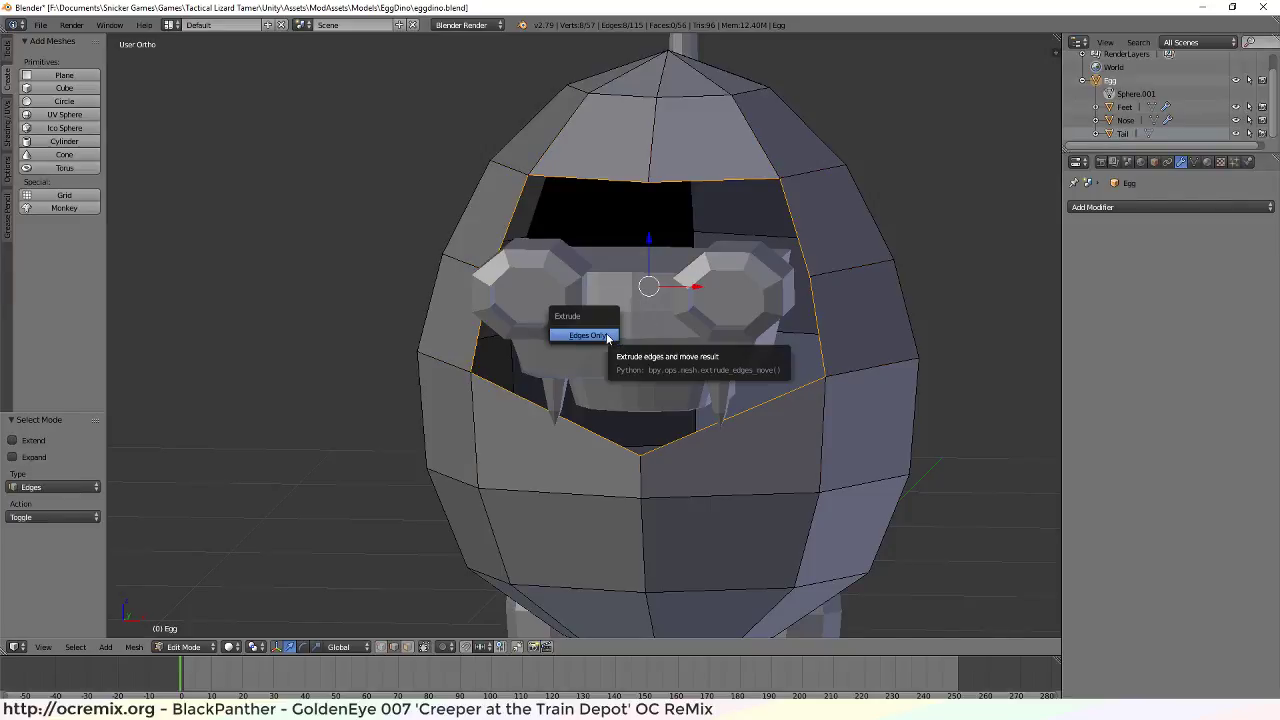
pyautogui.click(590, 335)
pyautogui.press('s')
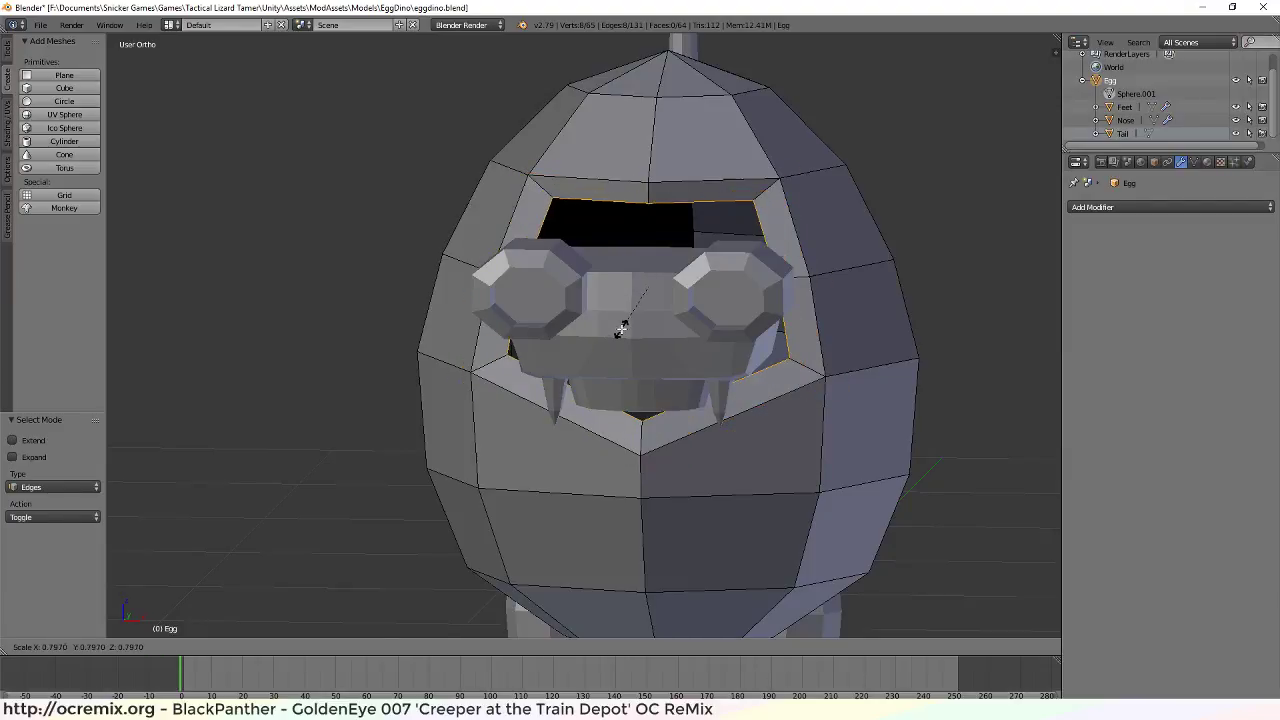
pyautogui.click(620, 330)
# Check the new inner rim from the side and switch to vertex select mode
pyautogui.moveTo(620, 330); pyautogui.dragTo(570, 437, button='middle')
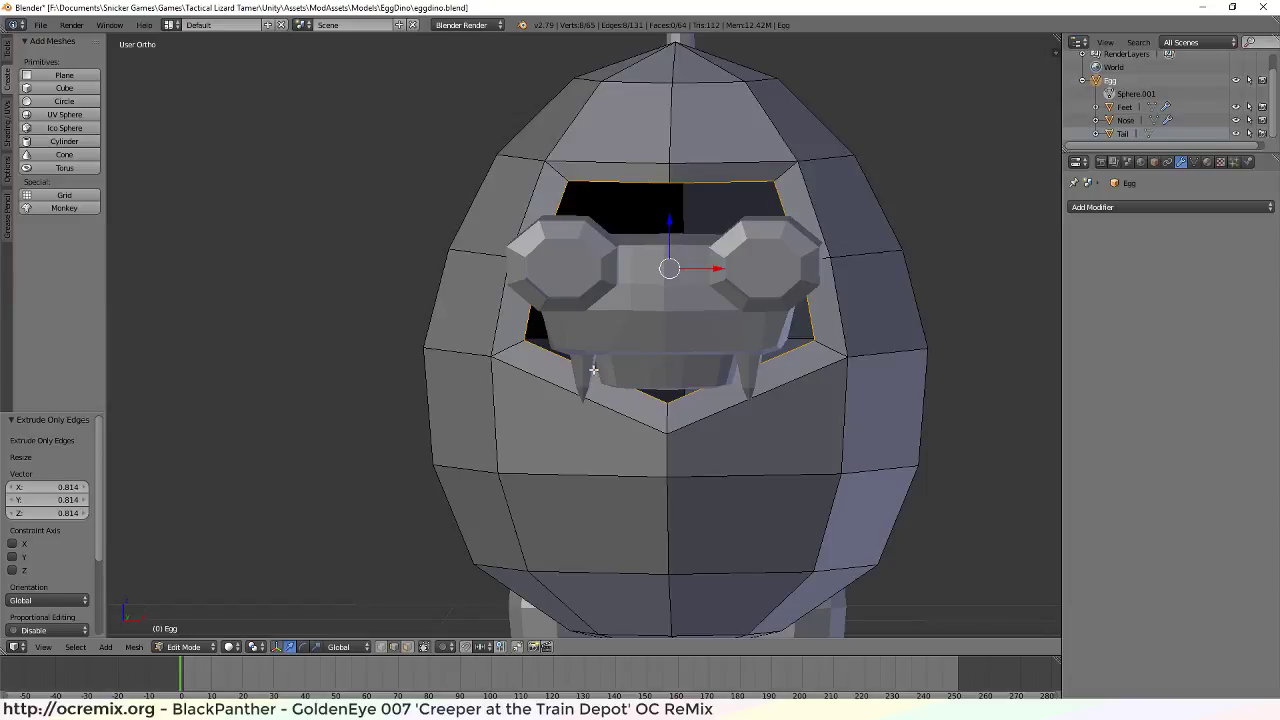
pyautogui.moveTo(681, 327); pyautogui.dragTo(764, 166, button='middle')
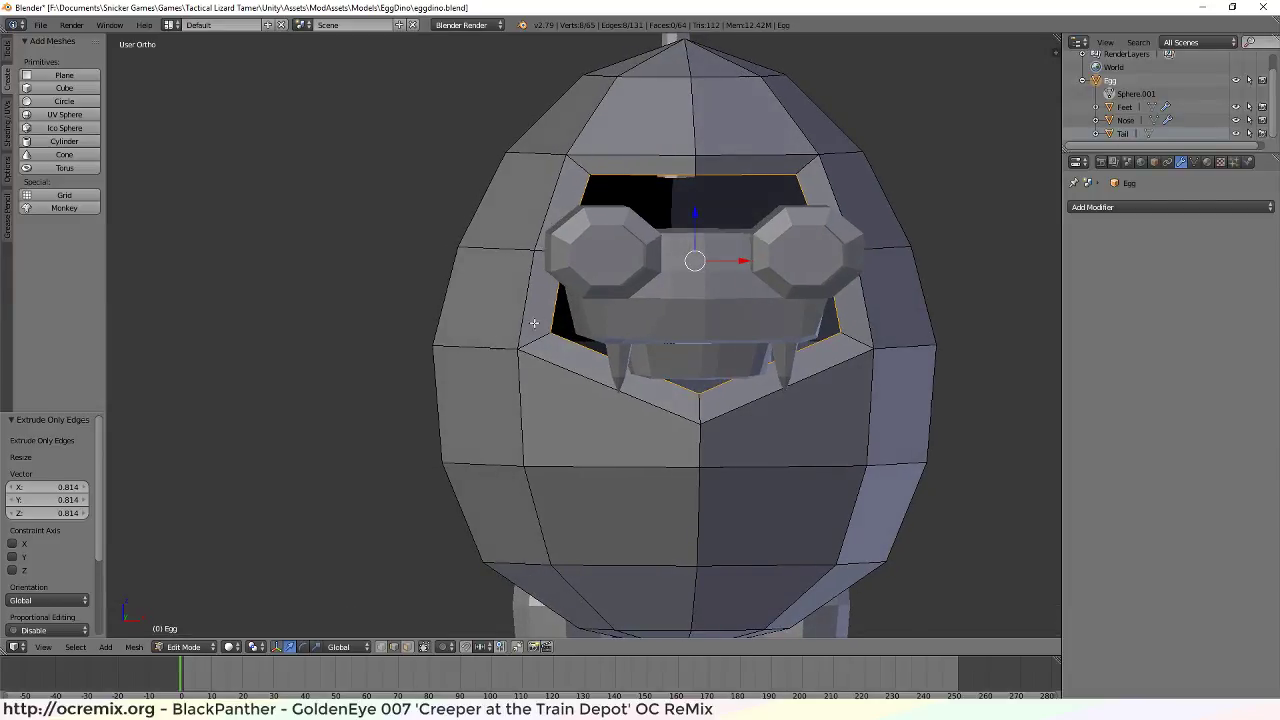
pyautogui.moveTo(514, 337); pyautogui.dragTo(766, 446, button='middle')
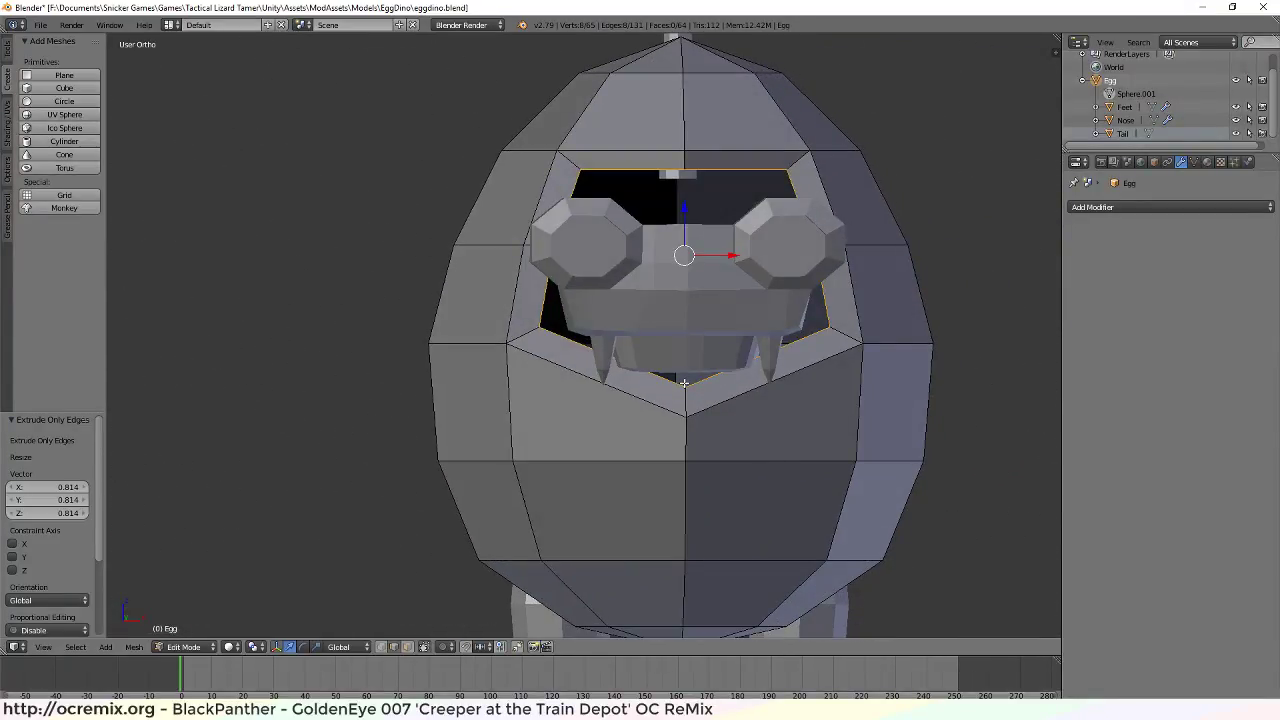
pyautogui.hotkey('ctrl', 'Tab')
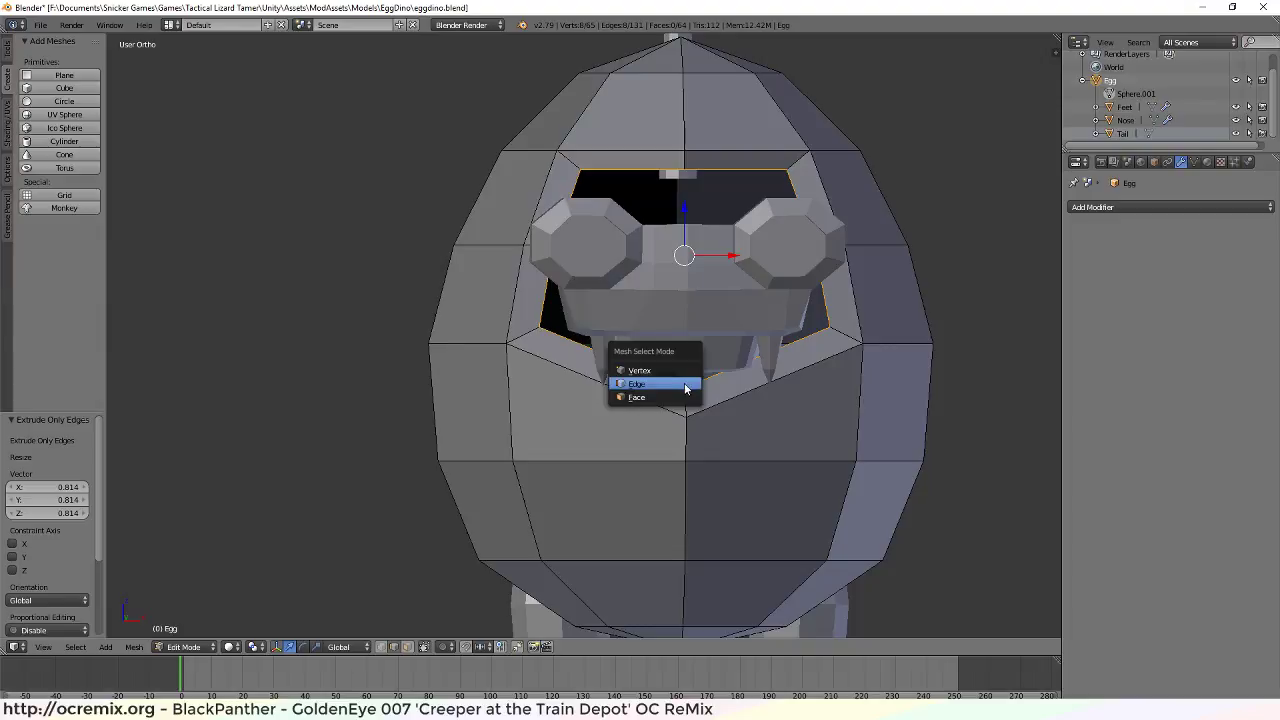
pyautogui.click(671, 367)
# Slide the opening's bottom vertex left along X and slightly up along Z
pyautogui.rightClick(686, 384)
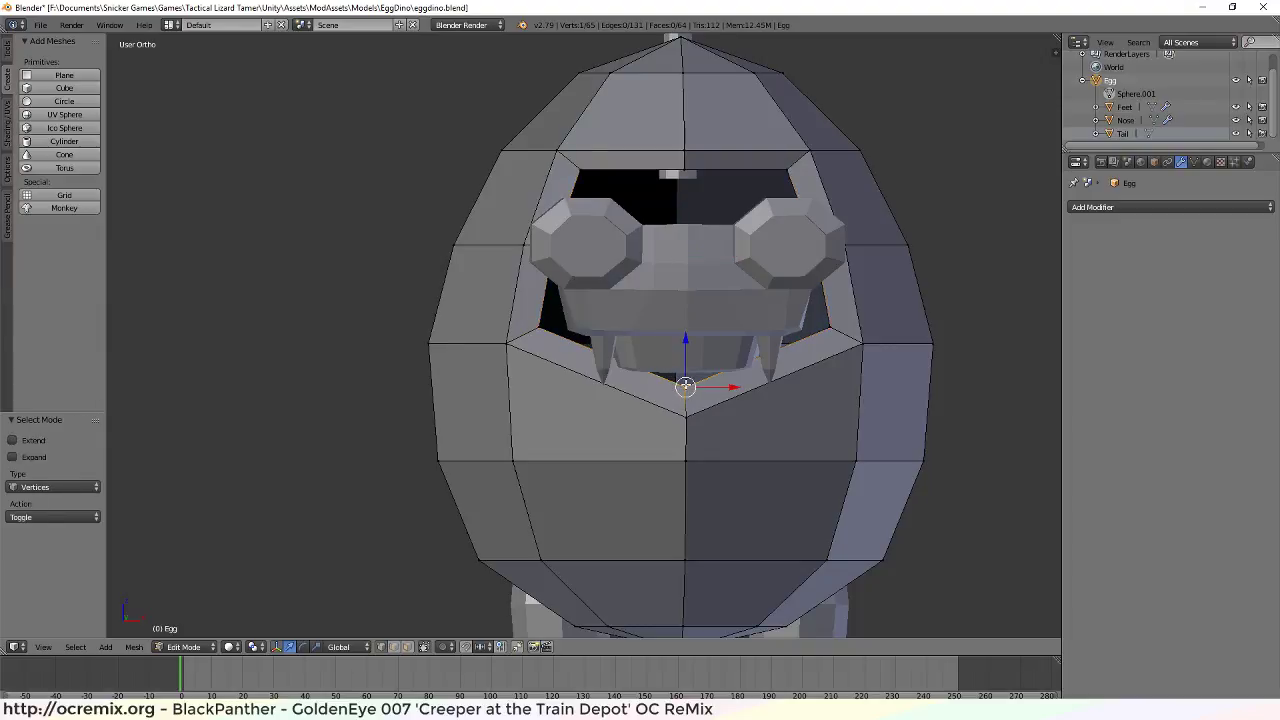
pyautogui.scroll(4, 686, 400)
pyautogui.moveTo(686, 424); pyautogui.dragTo(681, 418, button='middle')
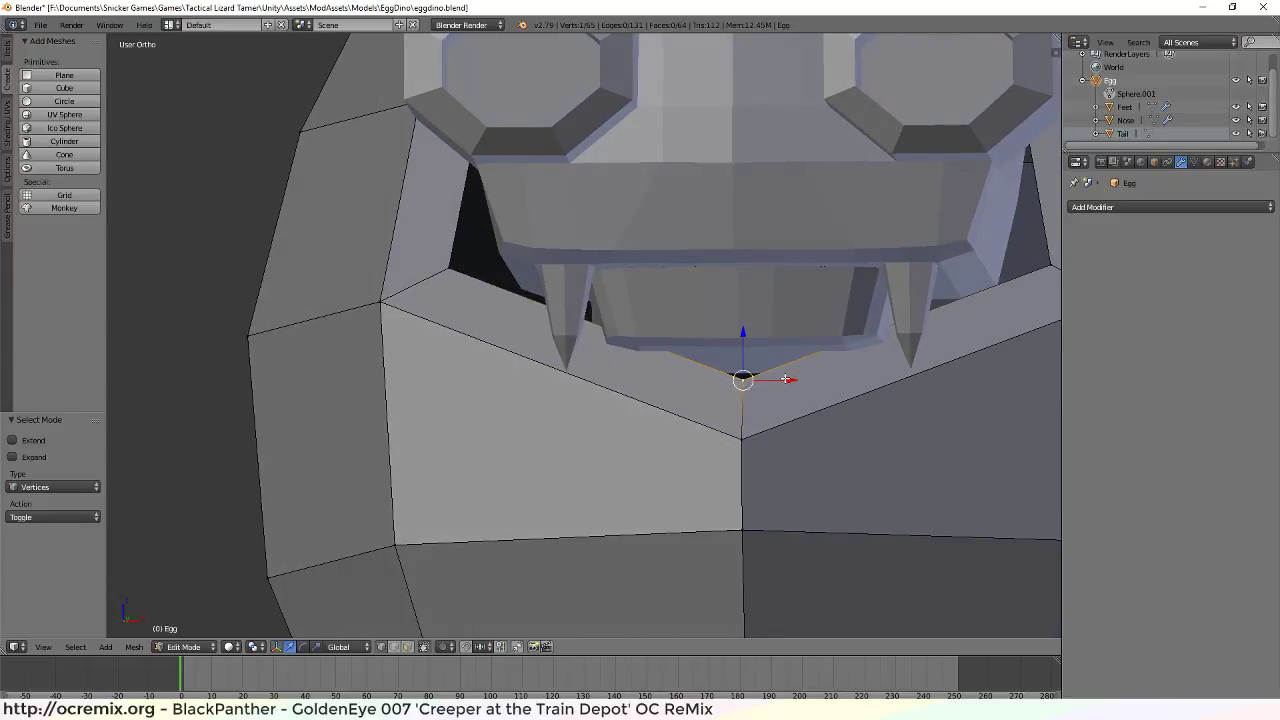
pyautogui.moveTo(793, 381); pyautogui.dragTo(688, 380)
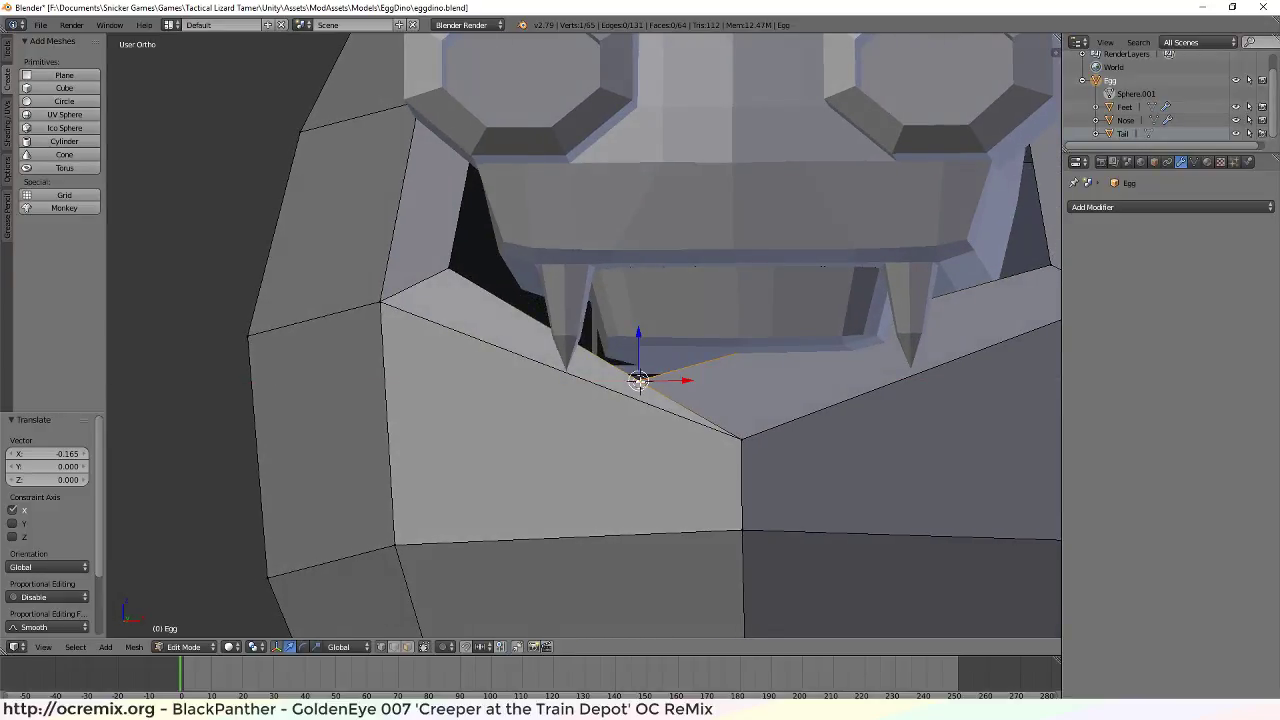
pyautogui.moveTo(638, 334); pyautogui.dragTo(640, 328)
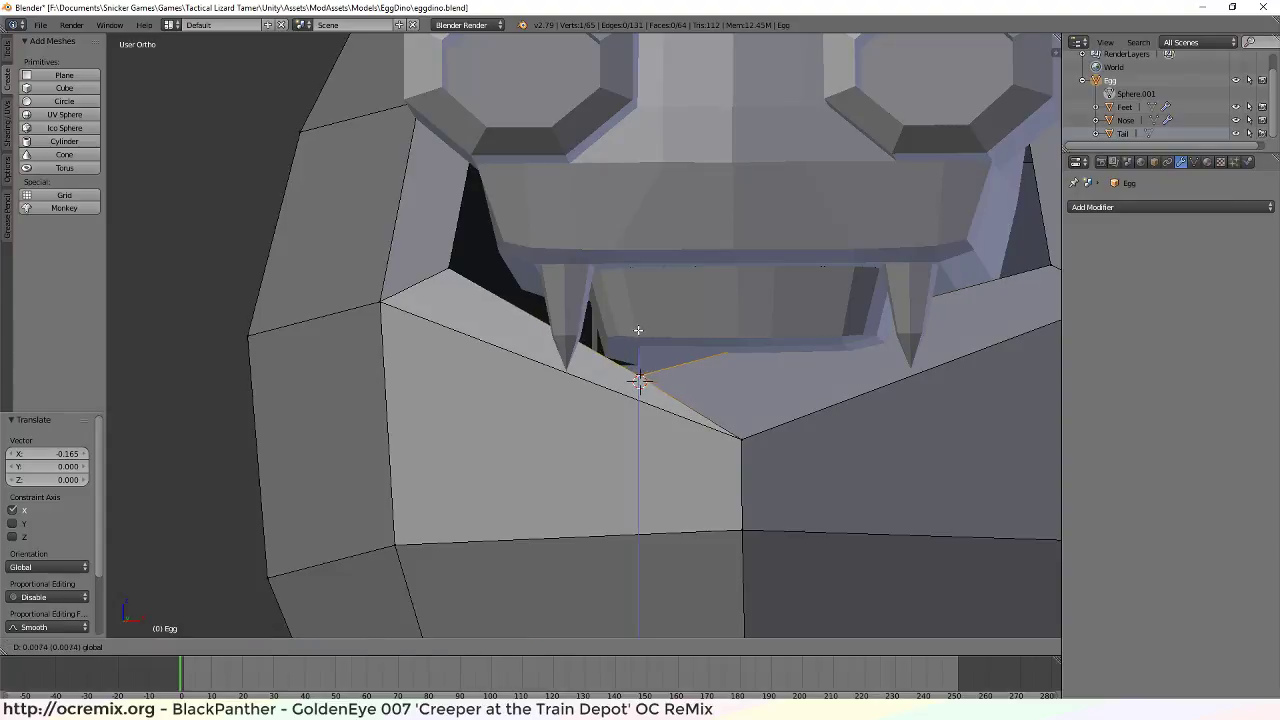
pyautogui.scroll(-5, 663, 392)
pyautogui.moveTo(663, 392); pyautogui.dragTo(614, 389, button='middle')
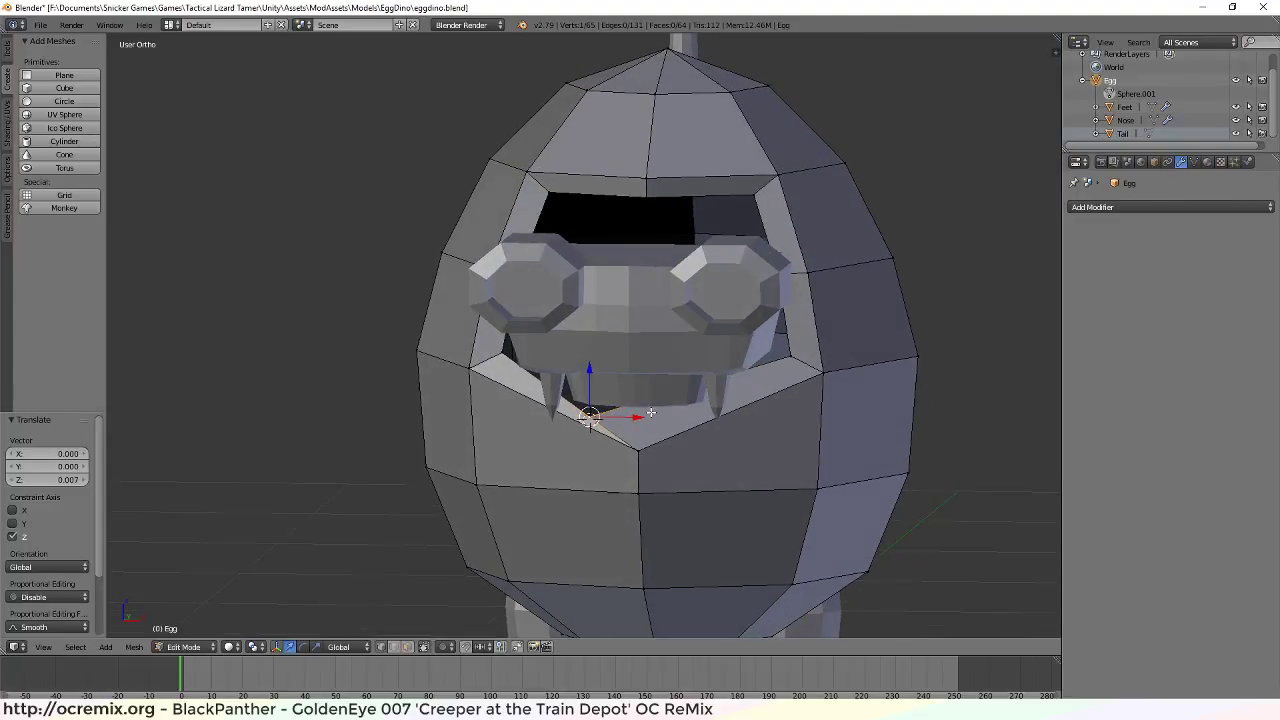
pyautogui.scroll(-2, 645, 440)
pyautogui.scroll(2, 626, 446)
pyautogui.moveTo(626, 446); pyautogui.dragTo(630, 425, button='middle')
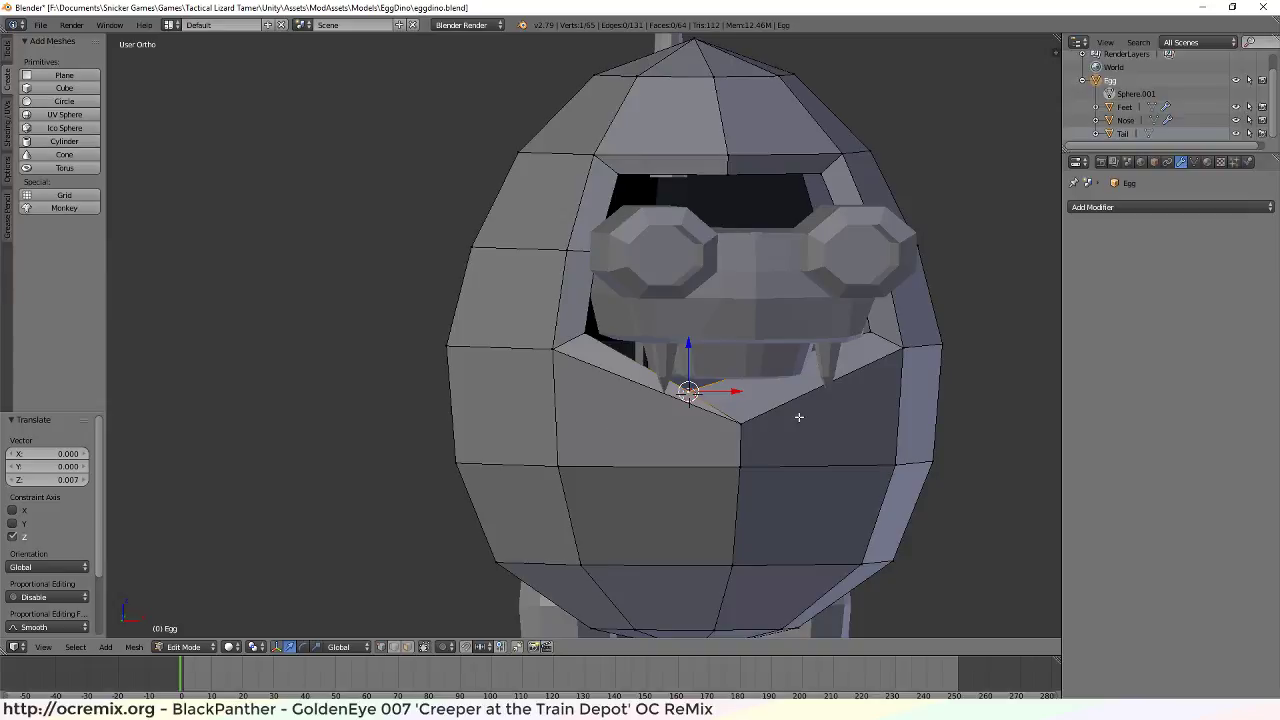
# Revert the inward extrusion so the egg is back to 57 vertices
pyautogui.keyDown('alt'); pyautogui.rightClick(751, 432); pyautogui.keyUp('alt')
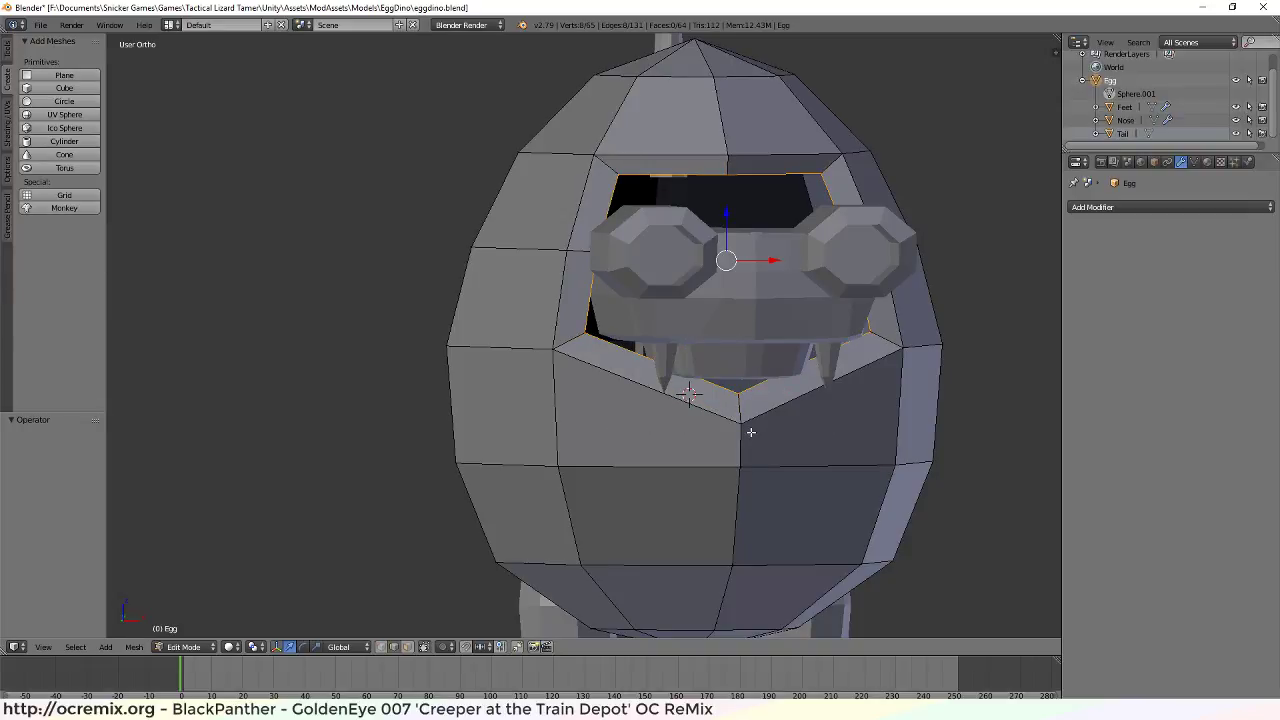
pyautogui.hotkey('ctrl', 'x')
pyautogui.hotkey('ctrl', 'tab')
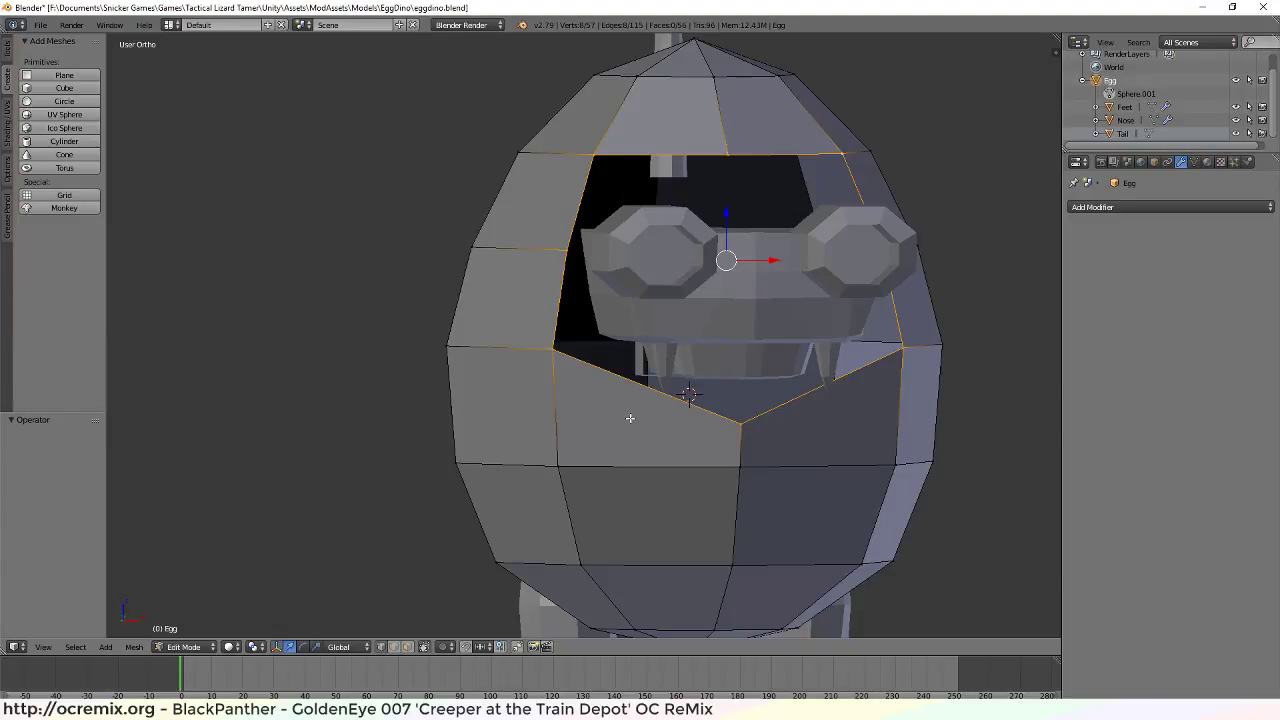
pyautogui.hotkey('ctrl', 'tab')
# Delete the two slanted faces beneath the mouth, leaving 54 faces
pyautogui.click(621, 448)
pyautogui.rightClick(643, 427)
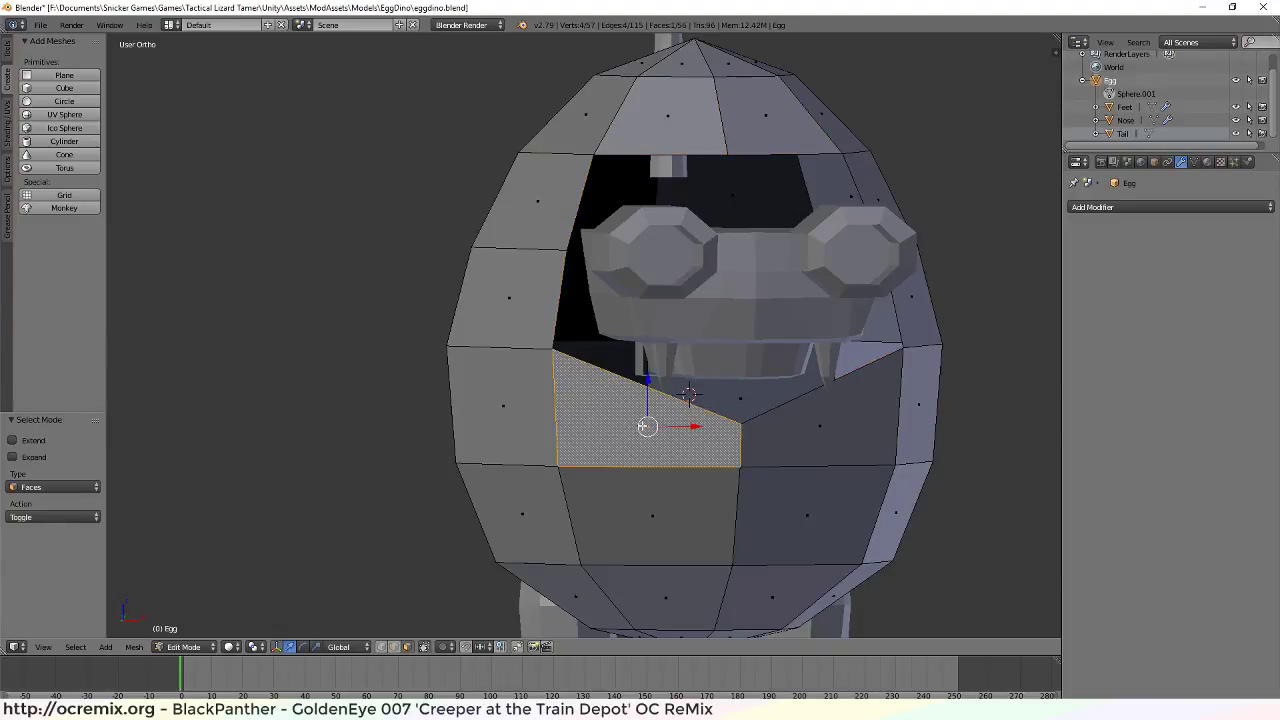
pyautogui.keyDown('shift'); pyautogui.rightClick(823, 420); pyautogui.keyUp('shift')
pyautogui.press('x')
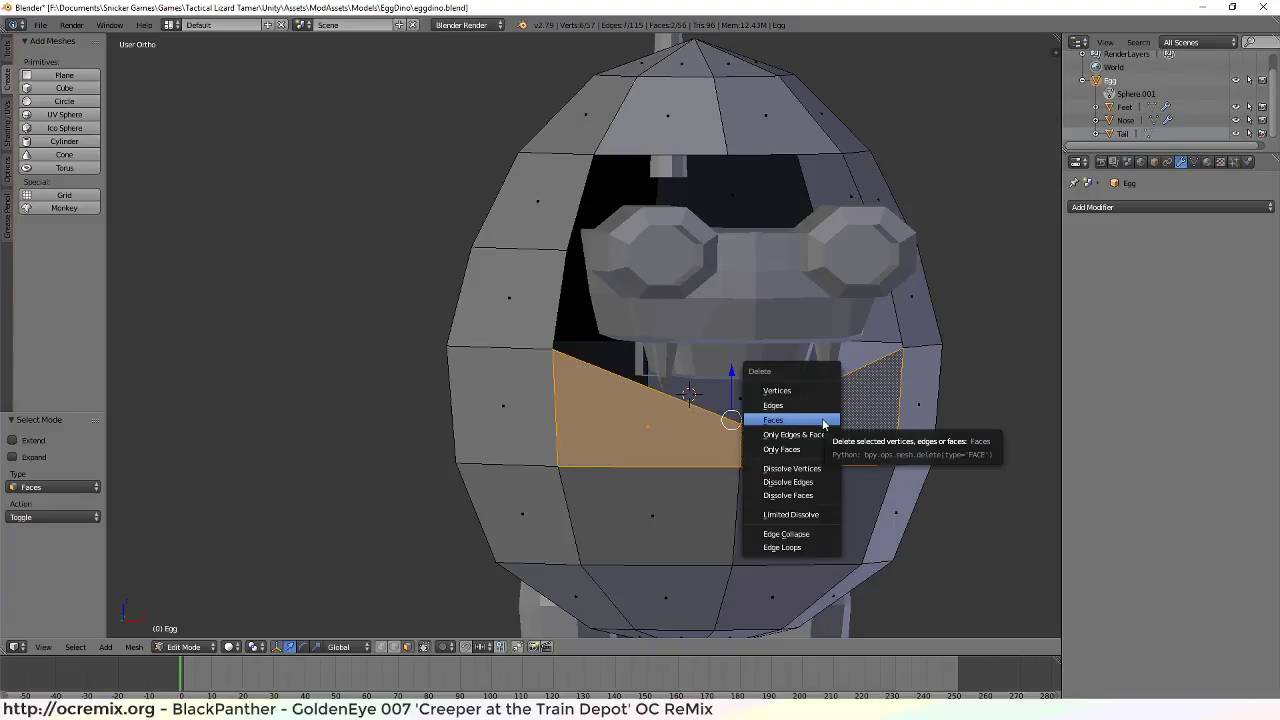
pyautogui.click(773, 420)
pyautogui.moveTo(640, 418); pyautogui.dragTo(675, 393, button='middle')
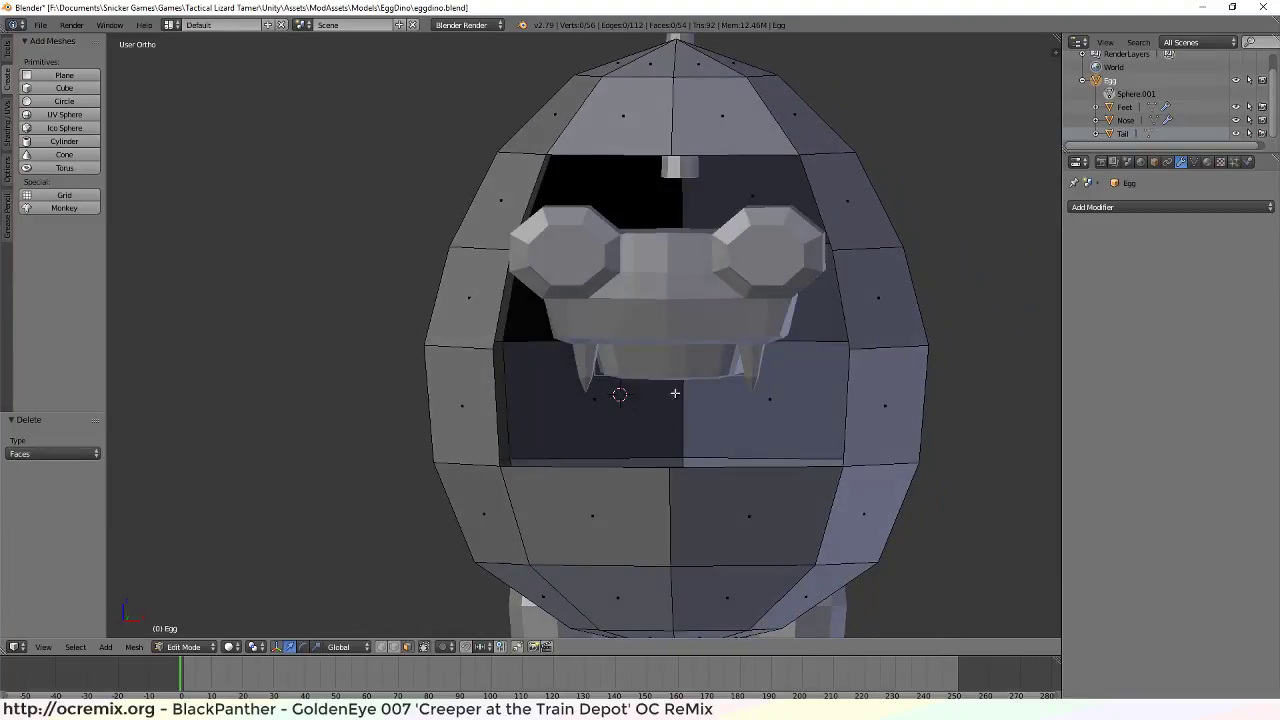
pyautogui.hotkey('ctrl', 'Tab')
# Extrude the enlarged face opening's boundary edge loop and scale it inward
pyautogui.click(752, 143)
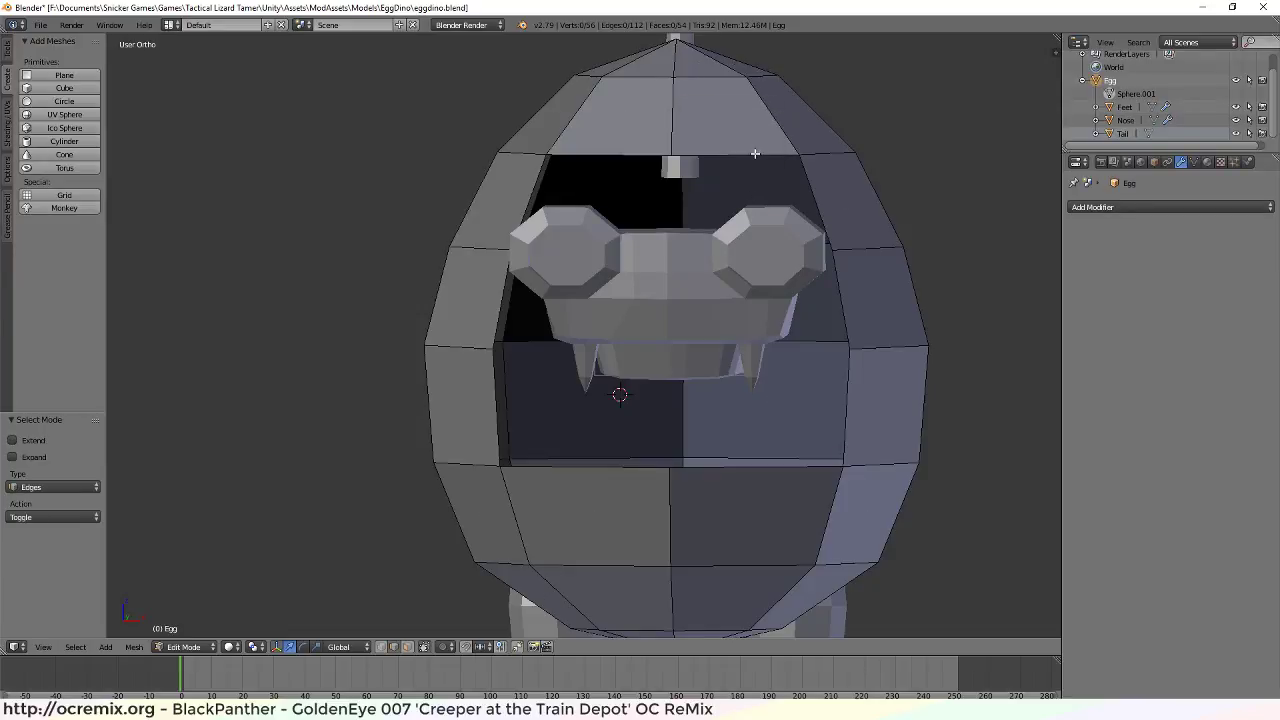
pyautogui.keyDown('alt'); pyautogui.rightClick(755, 153); pyautogui.keyUp('alt')
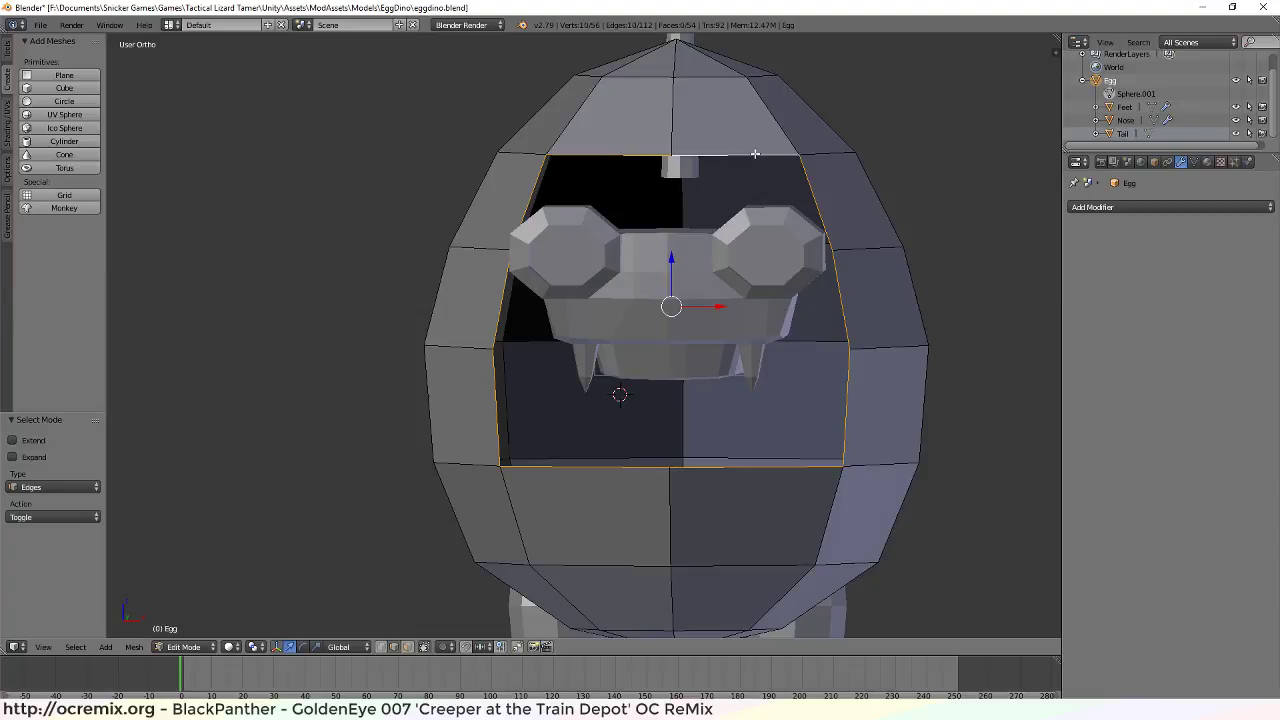
pyautogui.hotkey('alt', 'e')
pyautogui.click(756, 154)
pyautogui.press('s')
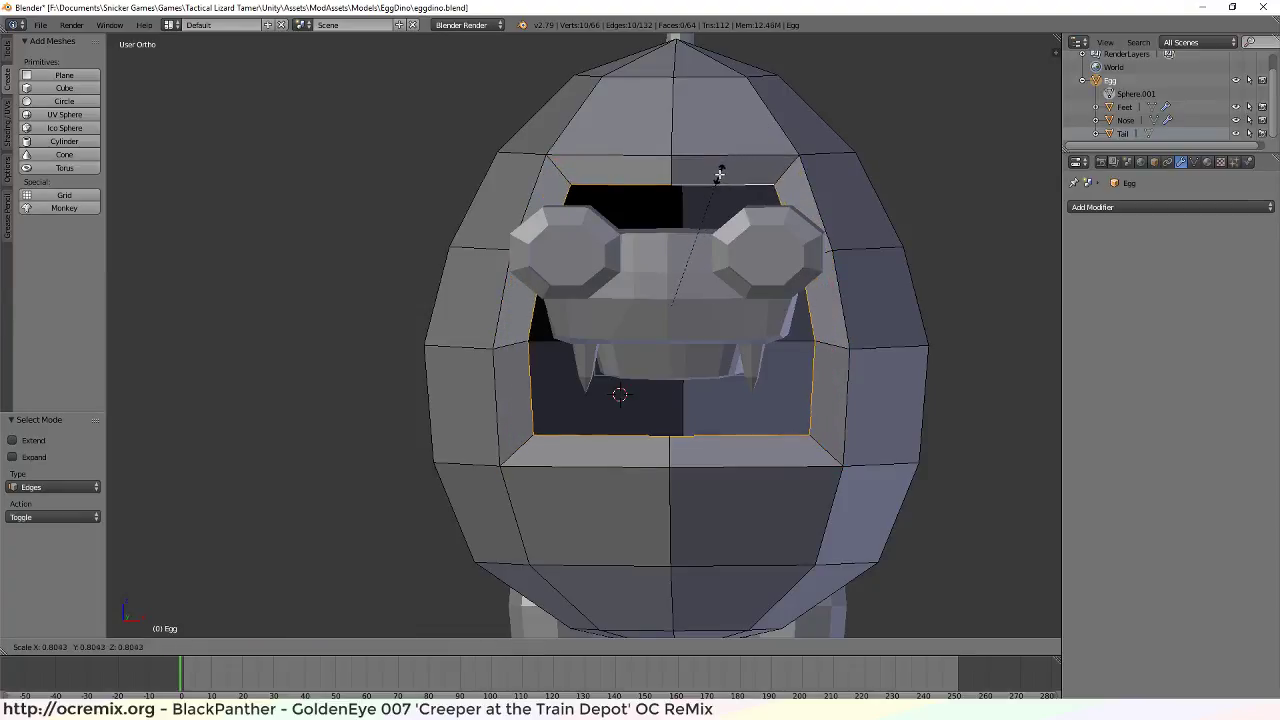
pyautogui.click(719, 174)
# Push the extruded loop back along the Y axis in two moves
pyautogui.moveTo(617, 236); pyautogui.dragTo(762, 394, button='middle')
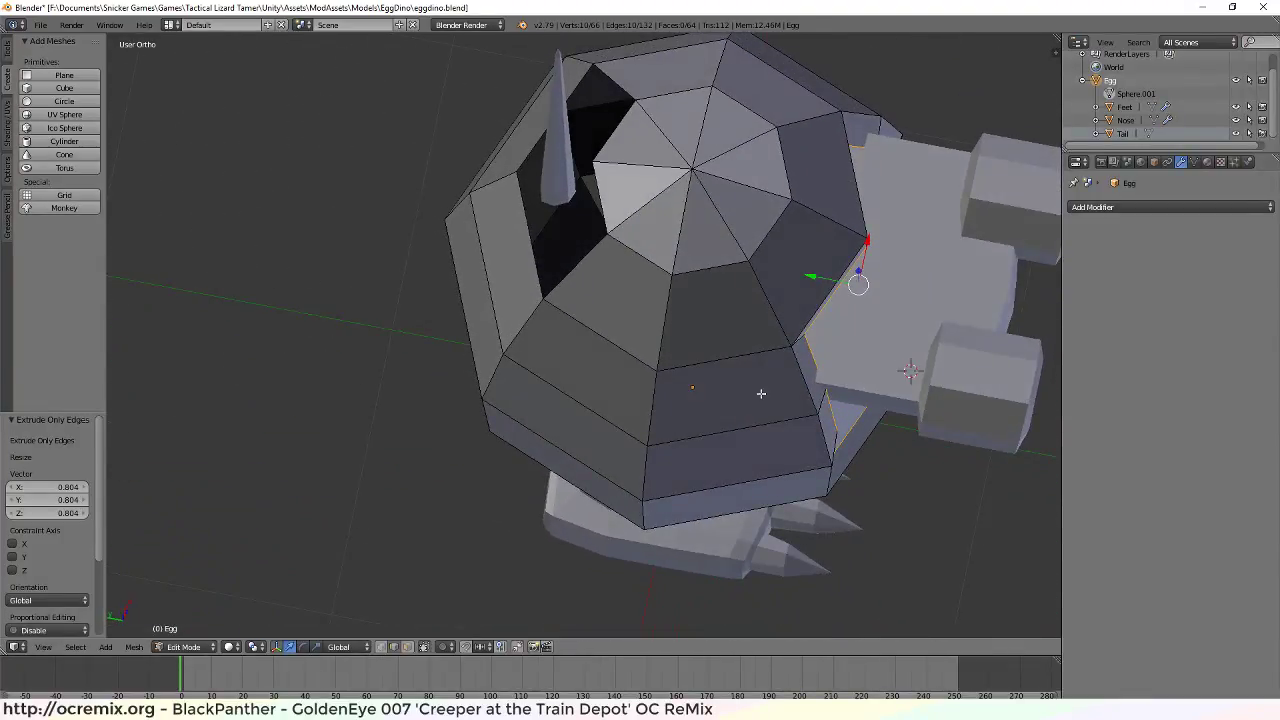
pyautogui.press('g')
pyautogui.press('y')
pyautogui.click(823, 280)
pyautogui.moveTo(823, 280); pyautogui.dragTo(857, 294, button='middle')
pyautogui.press('g')
pyautogui.press('y')
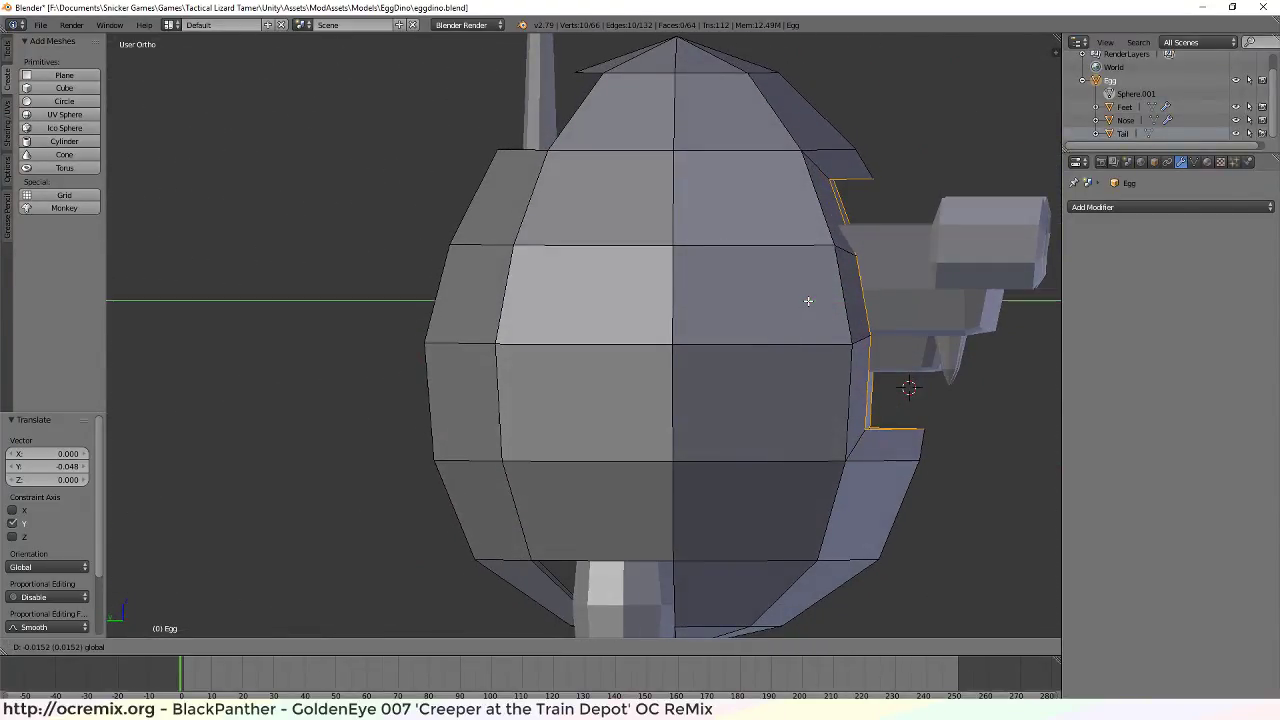
pyautogui.click(808, 301)
pyautogui.moveTo(931, 446); pyautogui.dragTo(781, 443, button='middle')
pyautogui.scroll(3, 781, 443)
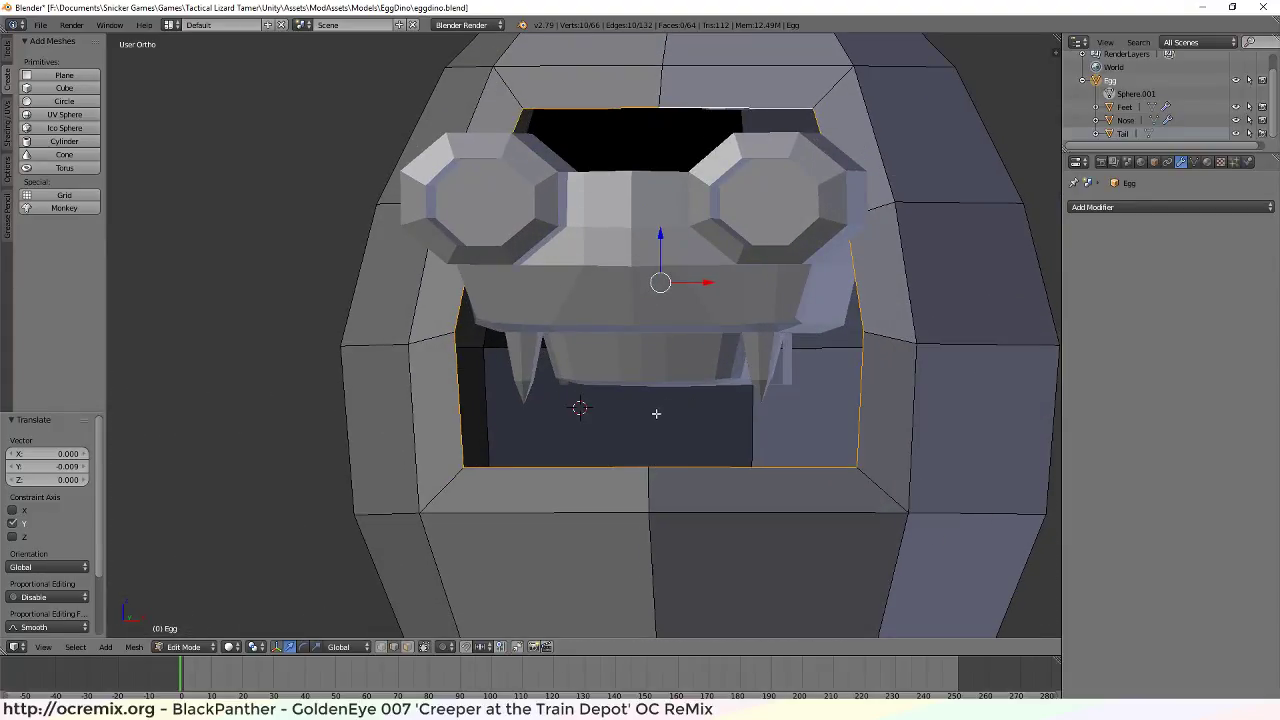
# In vertex mode, raise the opening's bottom centre vertex along Z
pyautogui.hotkey('ctrl', 'Tab')
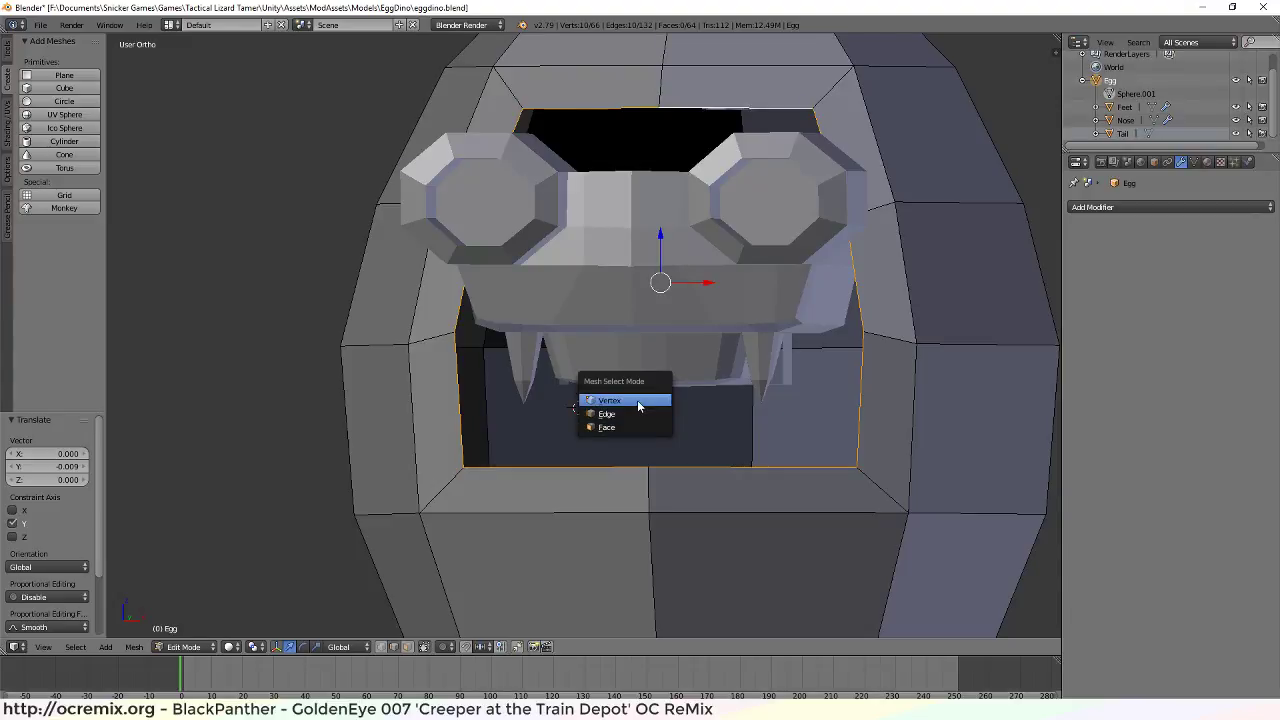
pyautogui.click(638, 404)
pyautogui.rightClick(648, 467)
pyautogui.press('g')
pyautogui.press('z')
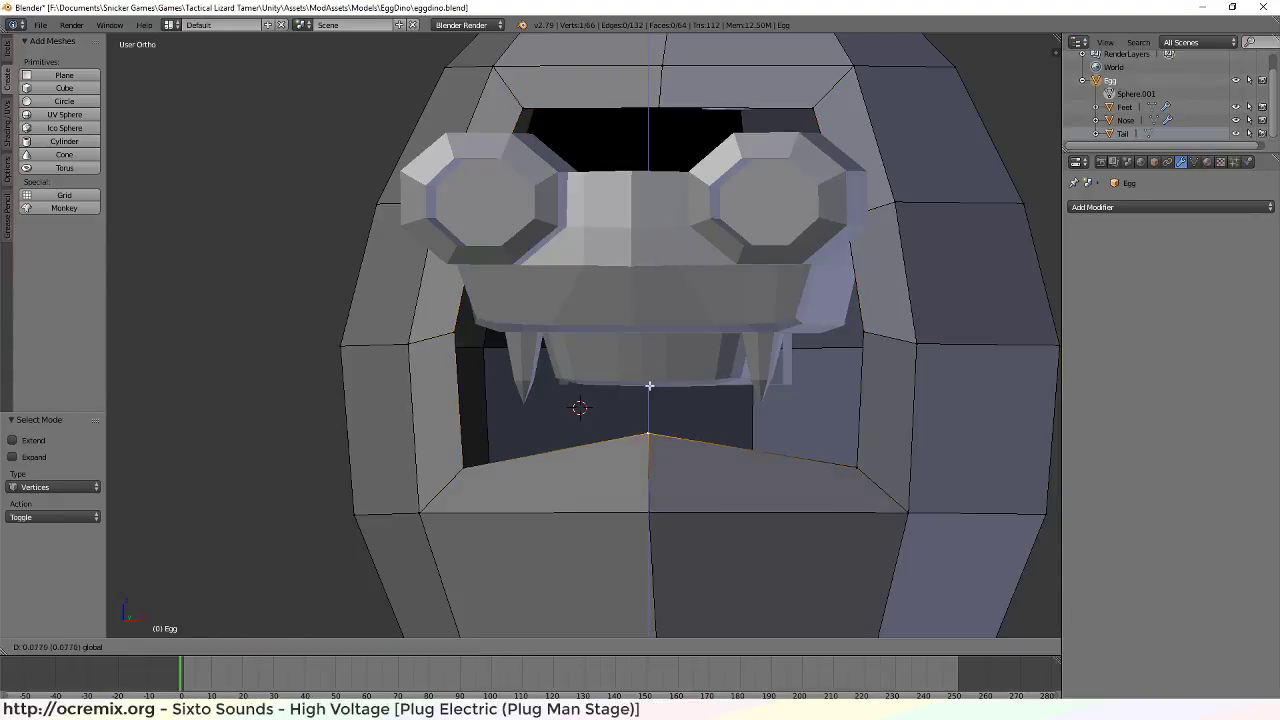
pyautogui.click(628, 387)
# Raise the opening's lower-left vertex on Z and slide it right along X
pyautogui.rightClick(459, 467)
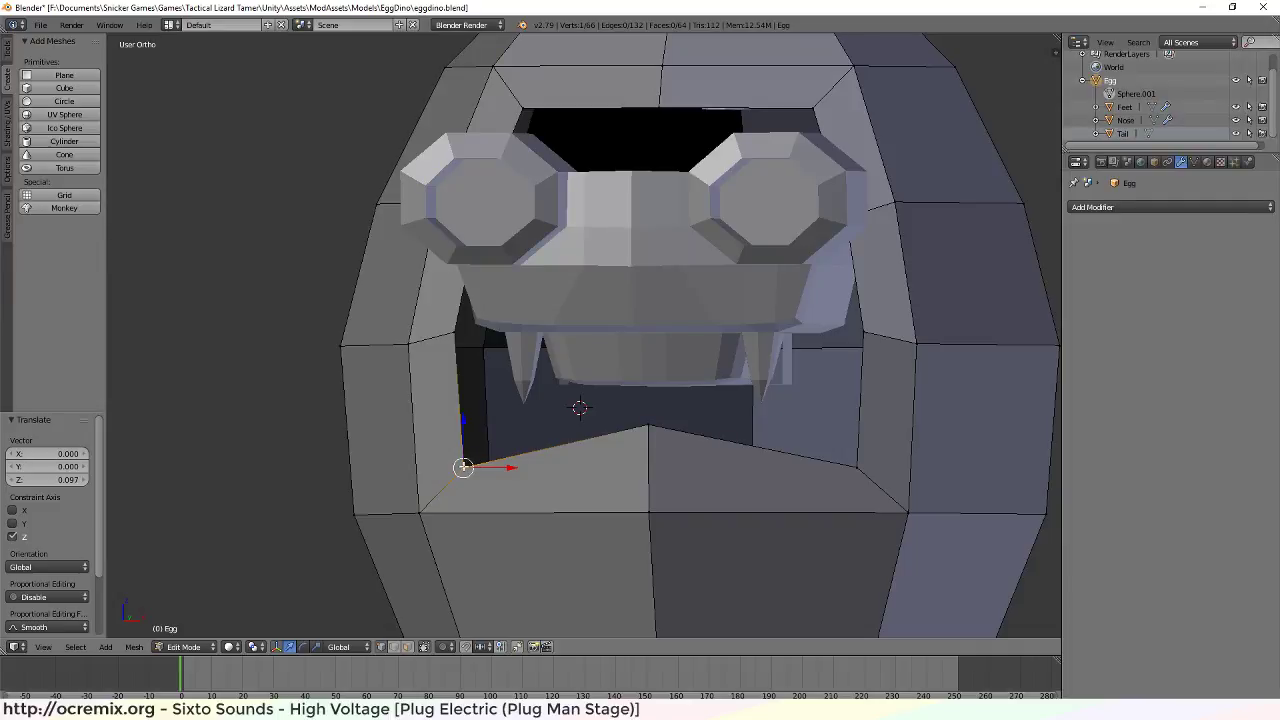
pyautogui.press('g')
pyautogui.press('z')
pyautogui.click(463, 422)
pyautogui.press('g')
pyautogui.press('x')
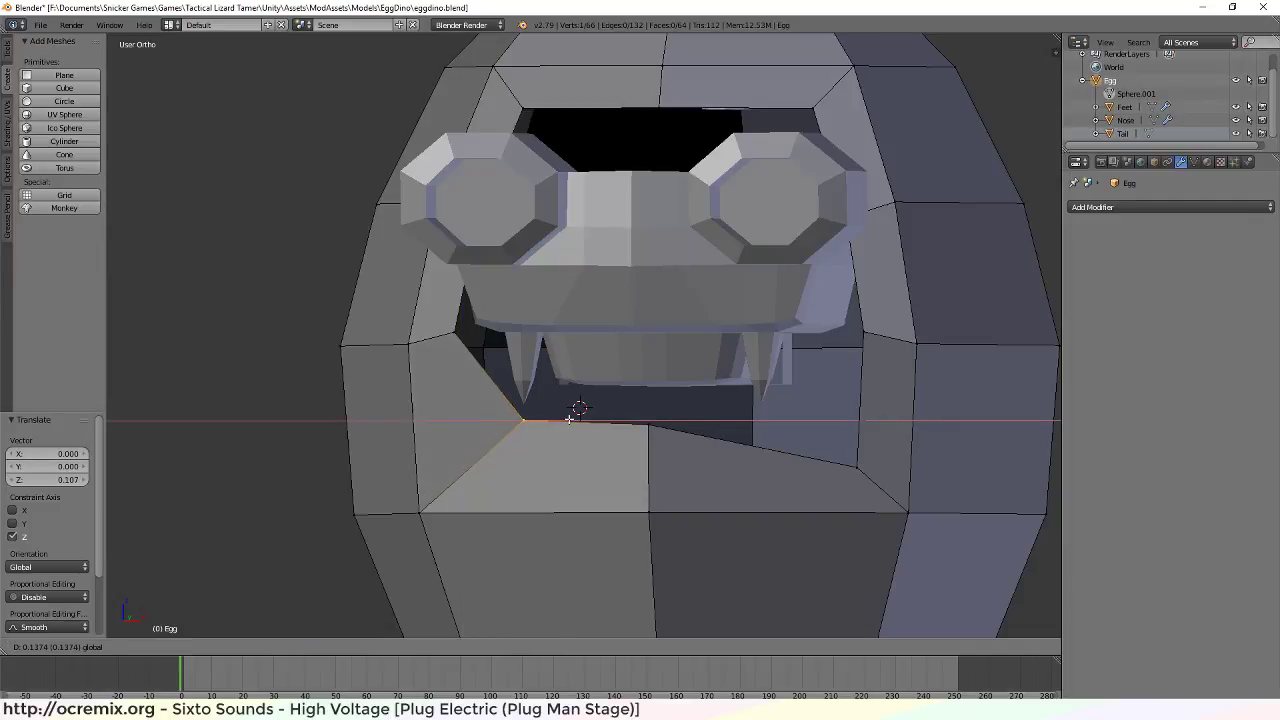
pyautogui.click(570, 418)
pyautogui.moveTo(570, 418); pyautogui.dragTo(558, 463, button='middle')
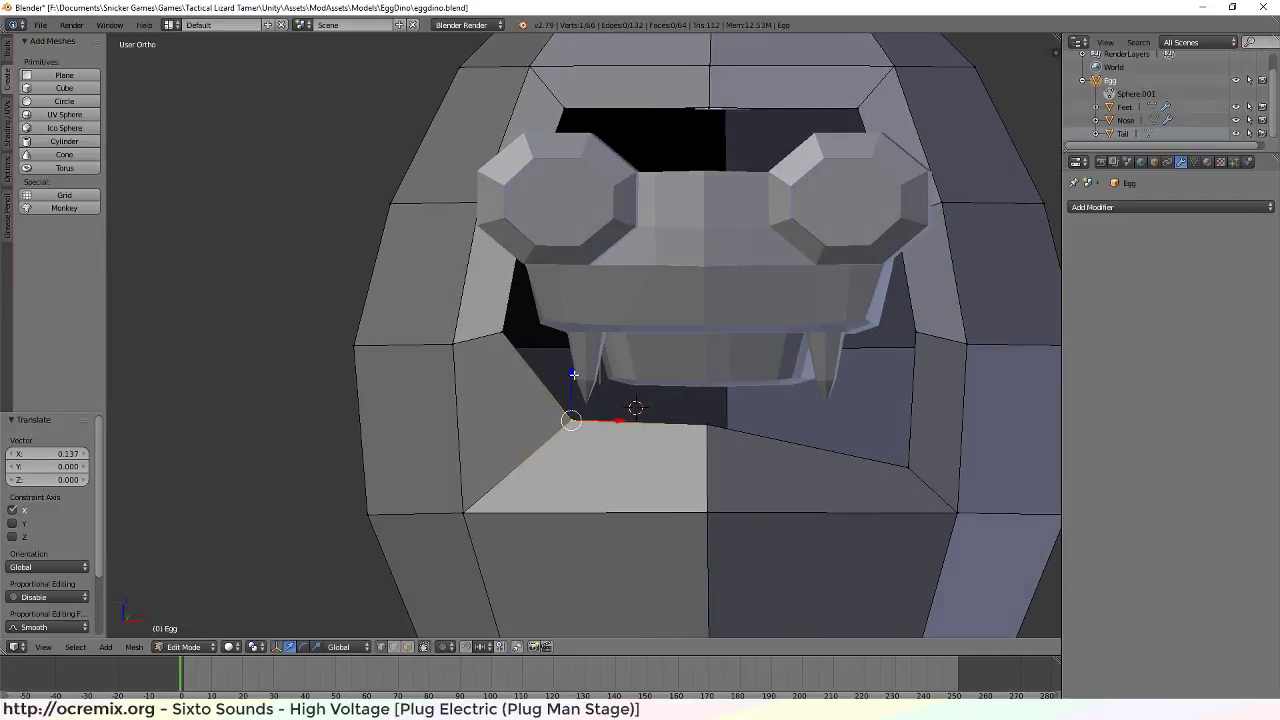
# Lower the mouth's lower-edge centre vertex and raise its left vertex along Z
pyautogui.rightClick(708, 423)
pyautogui.press('g')
pyautogui.press('z')
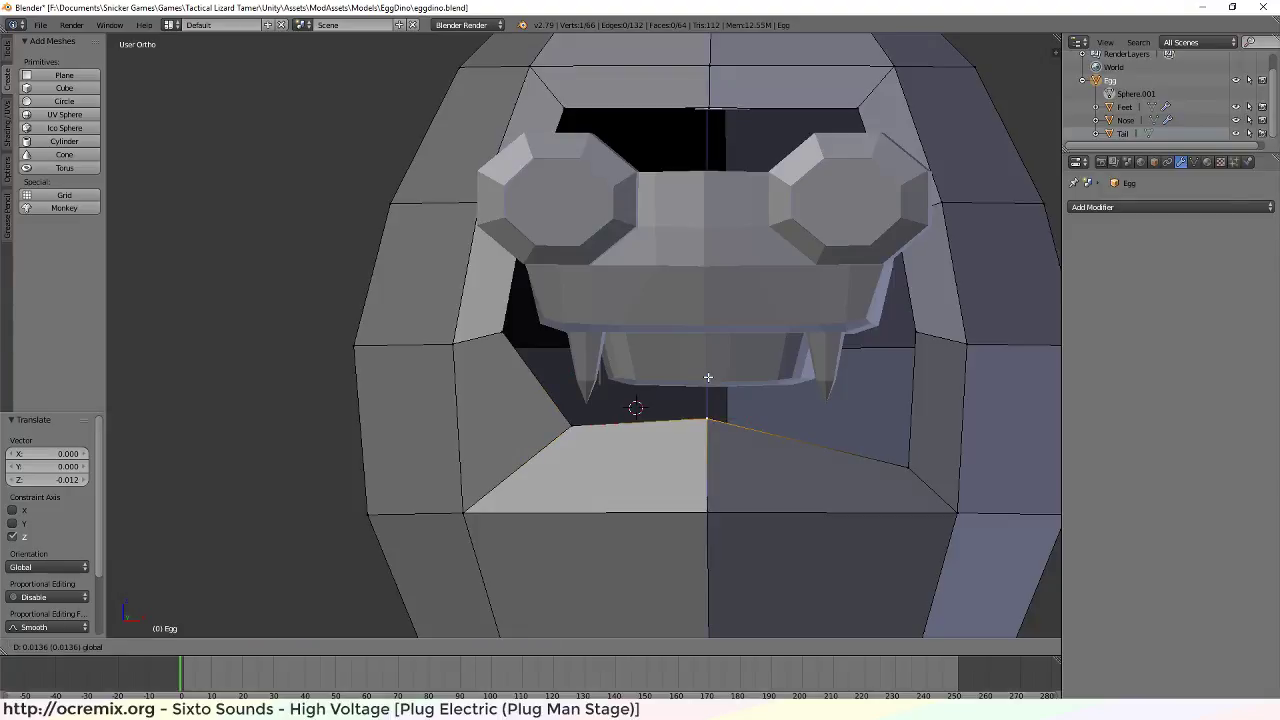
pyautogui.click(706, 392)
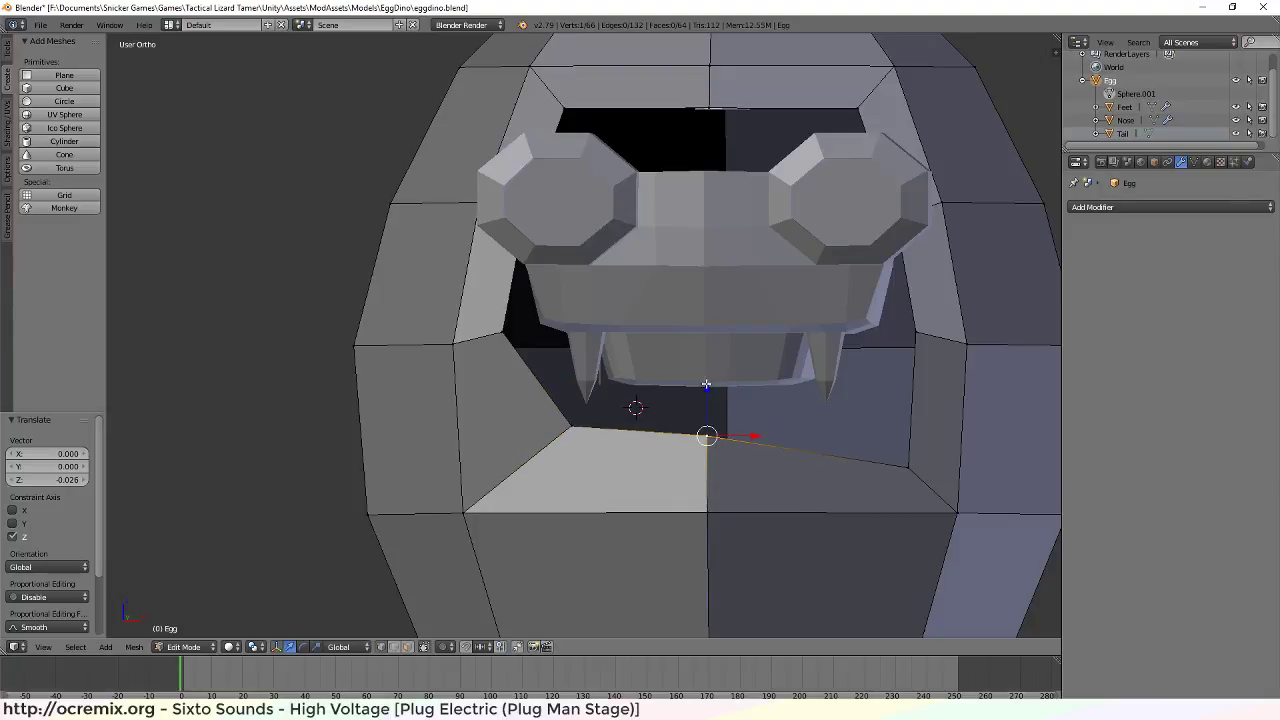
pyautogui.rightClick(569, 412)
pyautogui.press('g')
pyautogui.press('z')
pyautogui.click(576, 363)
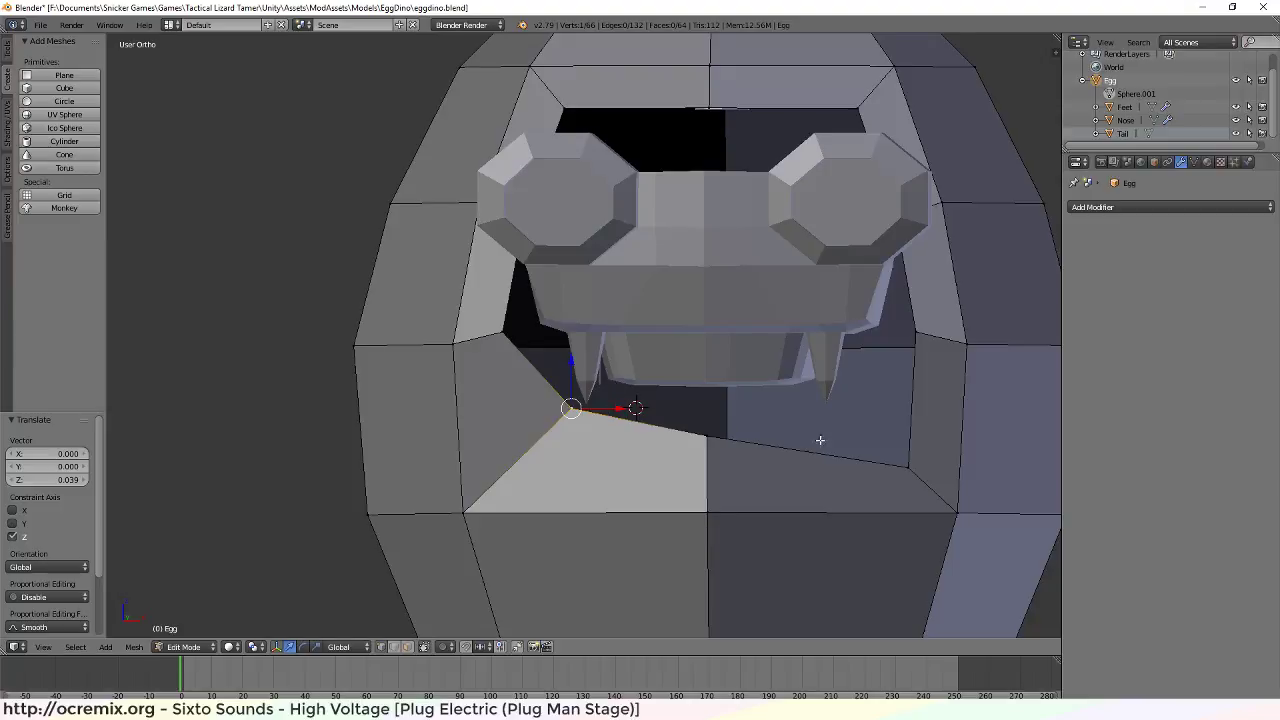
# Shift the lower mouth edge's right vertex sideways on X and raise it on Z
pyautogui.rightClick(906, 469)
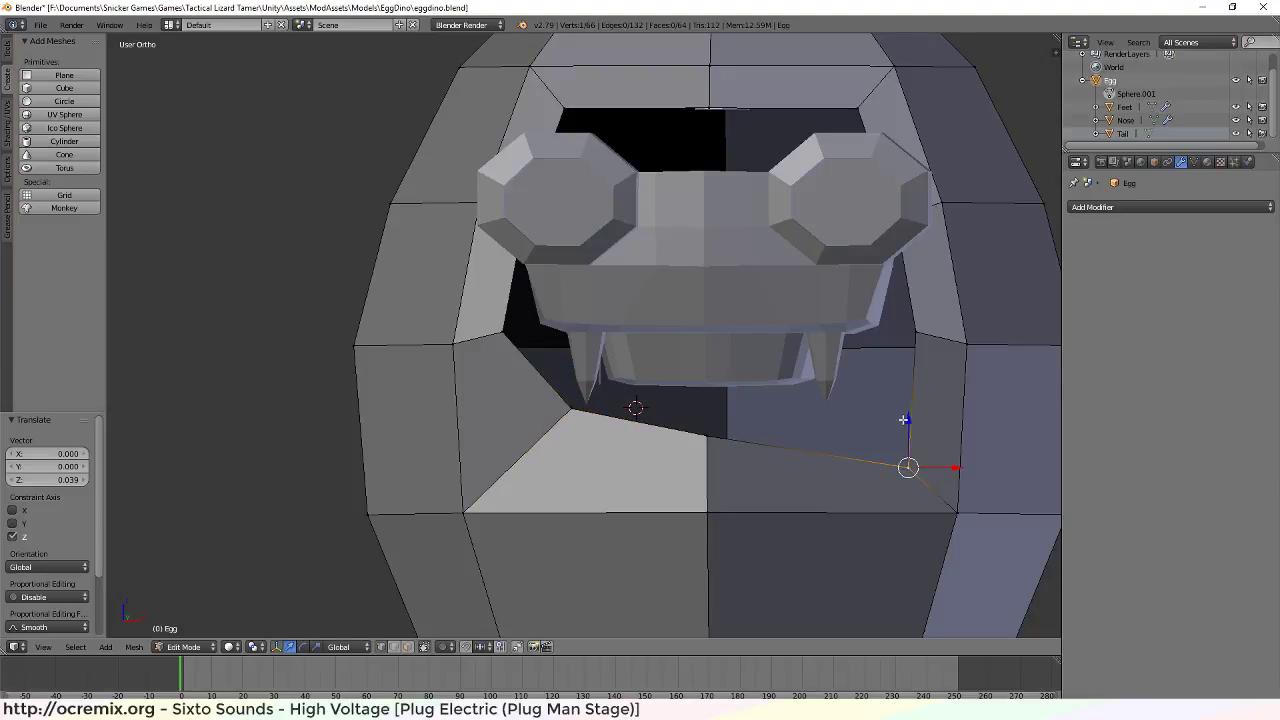
pyautogui.moveTo(903, 419); pyautogui.dragTo(941, 435)
pyautogui.press('g')
pyautogui.press('x')
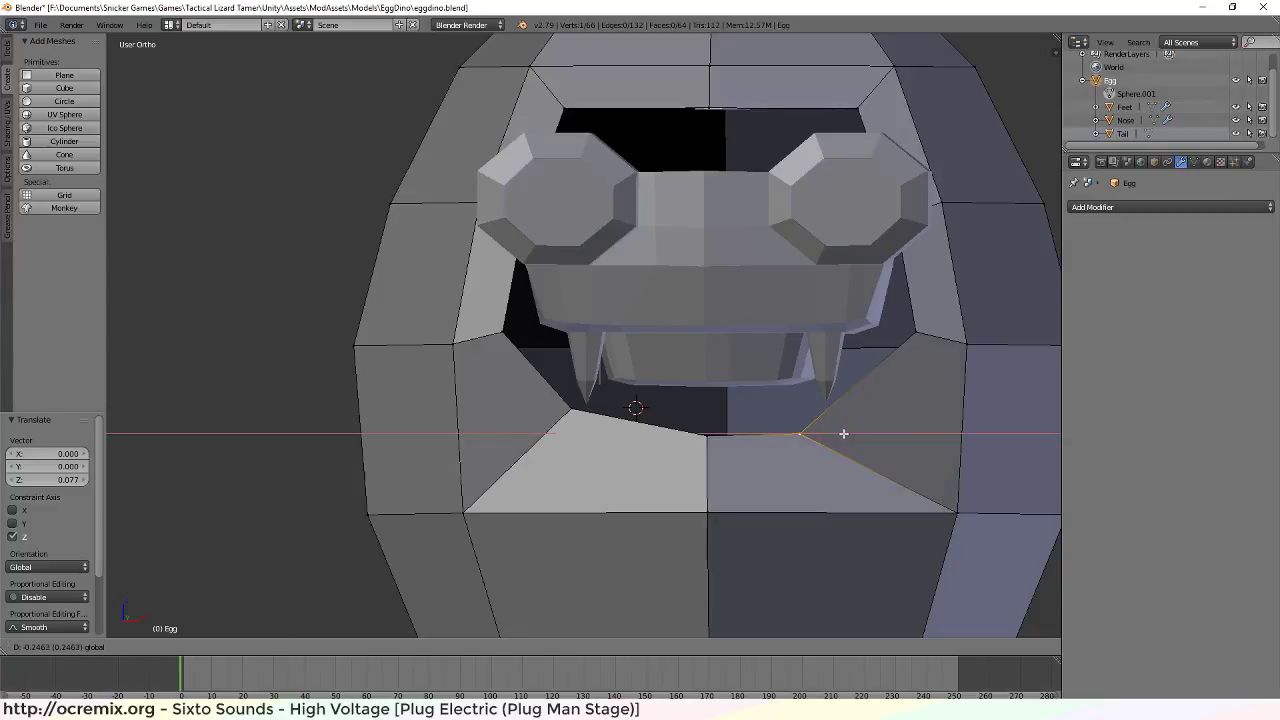
pyautogui.click(846, 433)
pyautogui.press('g')
pyautogui.press('z')
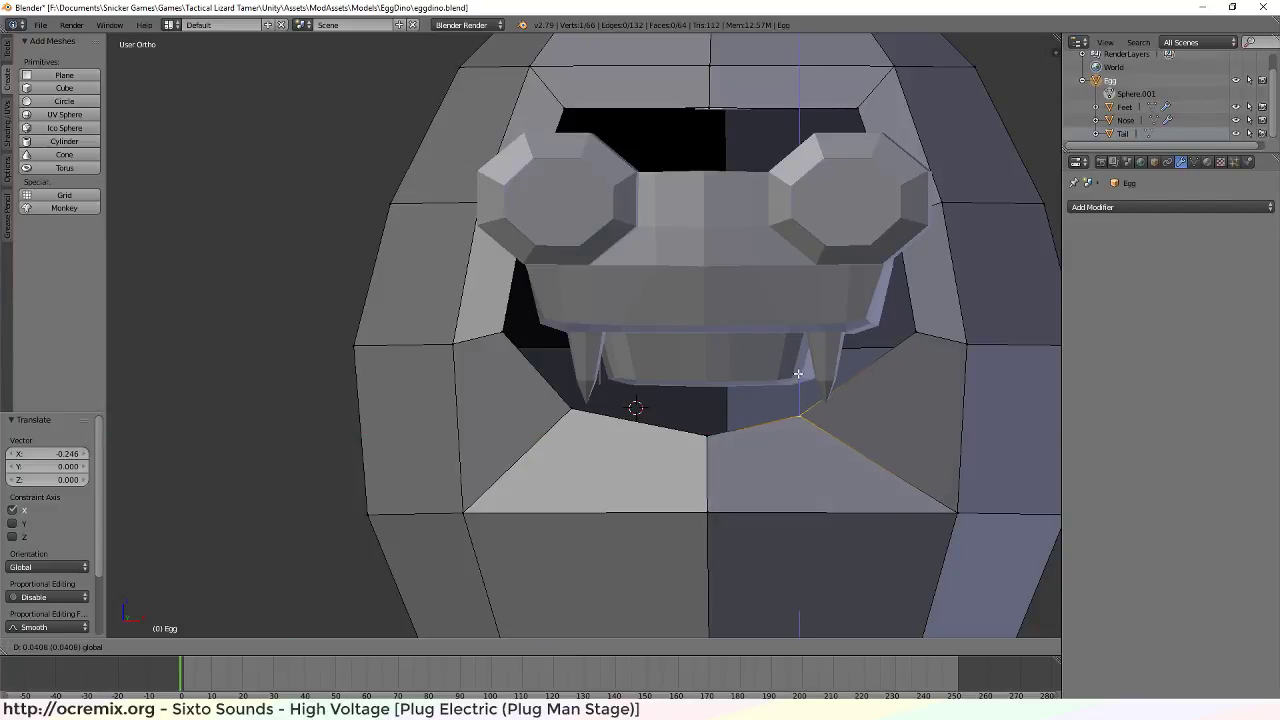
pyautogui.click(798, 371)
pyautogui.moveTo(804, 460); pyautogui.dragTo(790, 455, button='middle')
# Move the vertex beside the snout sideways on X and lift it on Z
pyautogui.rightClick(497, 341)
pyautogui.moveTo(498, 408); pyautogui.dragTo(519, 423, button='middle')
pyautogui.moveTo(530, 331); pyautogui.dragTo(568, 333, button='middle')
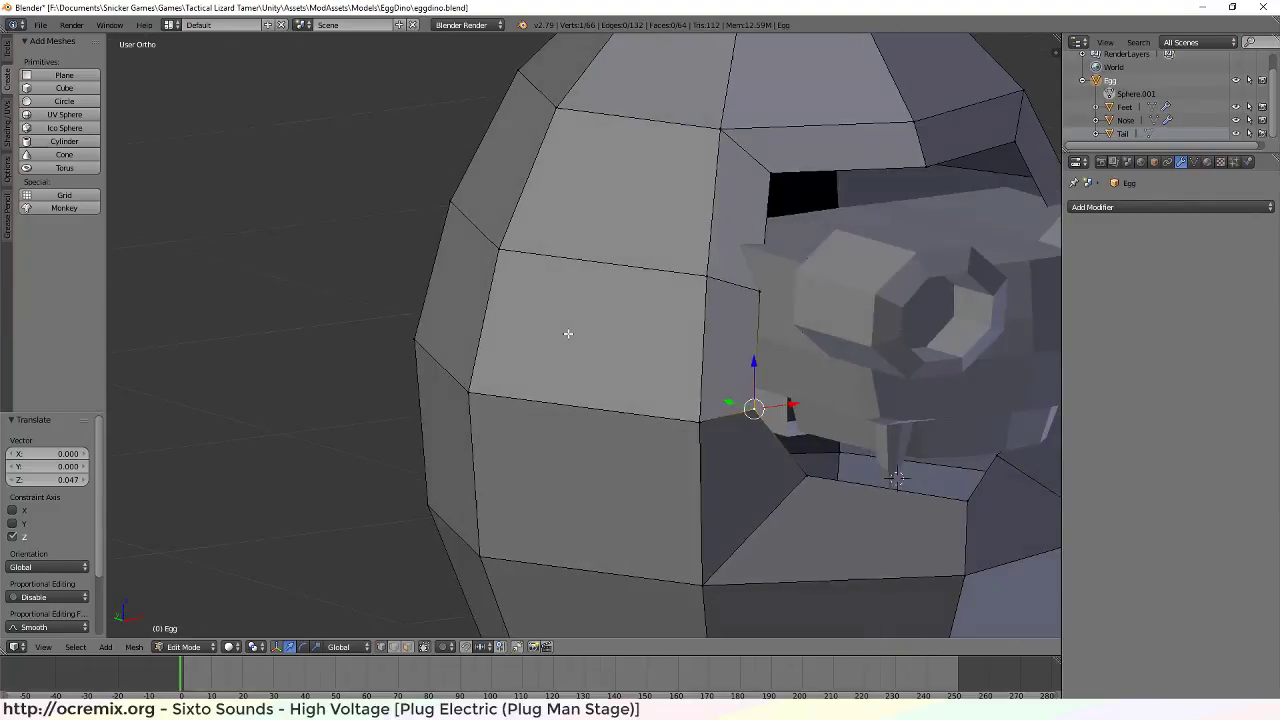
pyautogui.rightClick(763, 293)
pyautogui.moveTo(743, 291); pyautogui.dragTo(640, 420, button='middle')
pyautogui.press('g')
pyautogui.press('x')
pyautogui.click(585, 421)
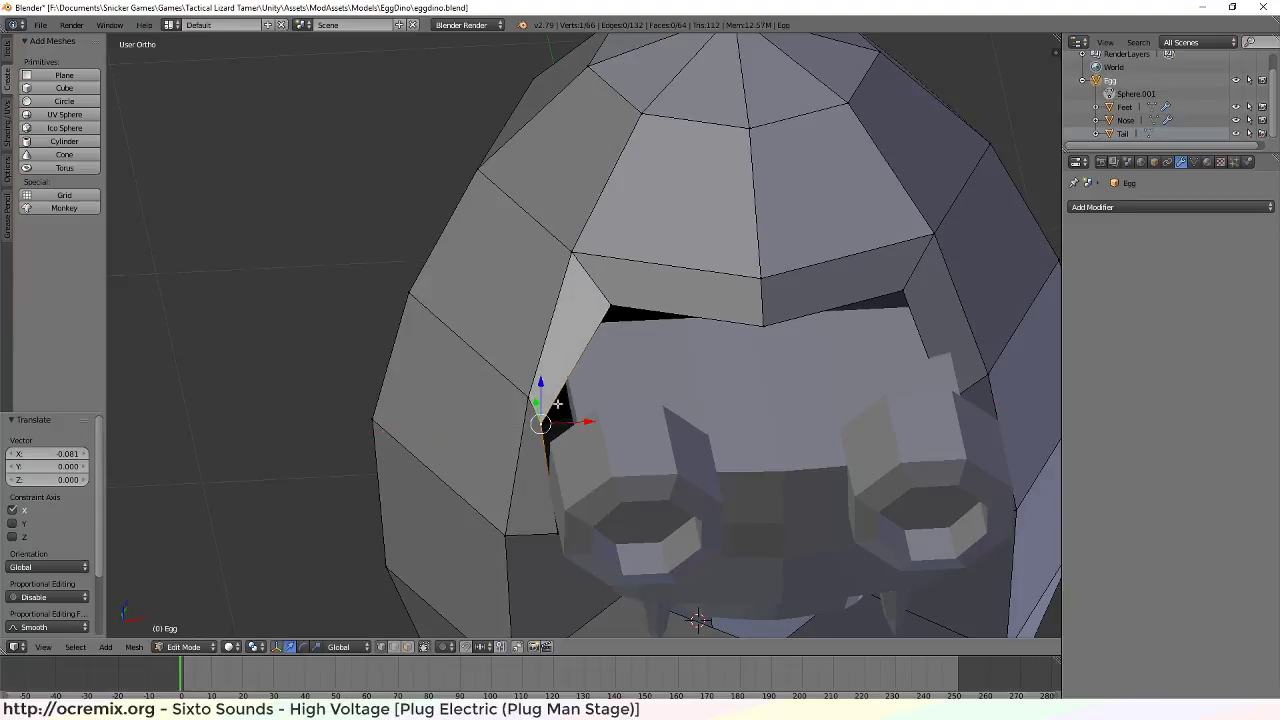
pyautogui.press('g')
pyautogui.press('z')
pyautogui.click(585, 352)
# Move that snout vertex and a vertex on the opening's right edge along Y
pyautogui.moveTo(585, 352); pyautogui.dragTo(669, 434, button='middle')
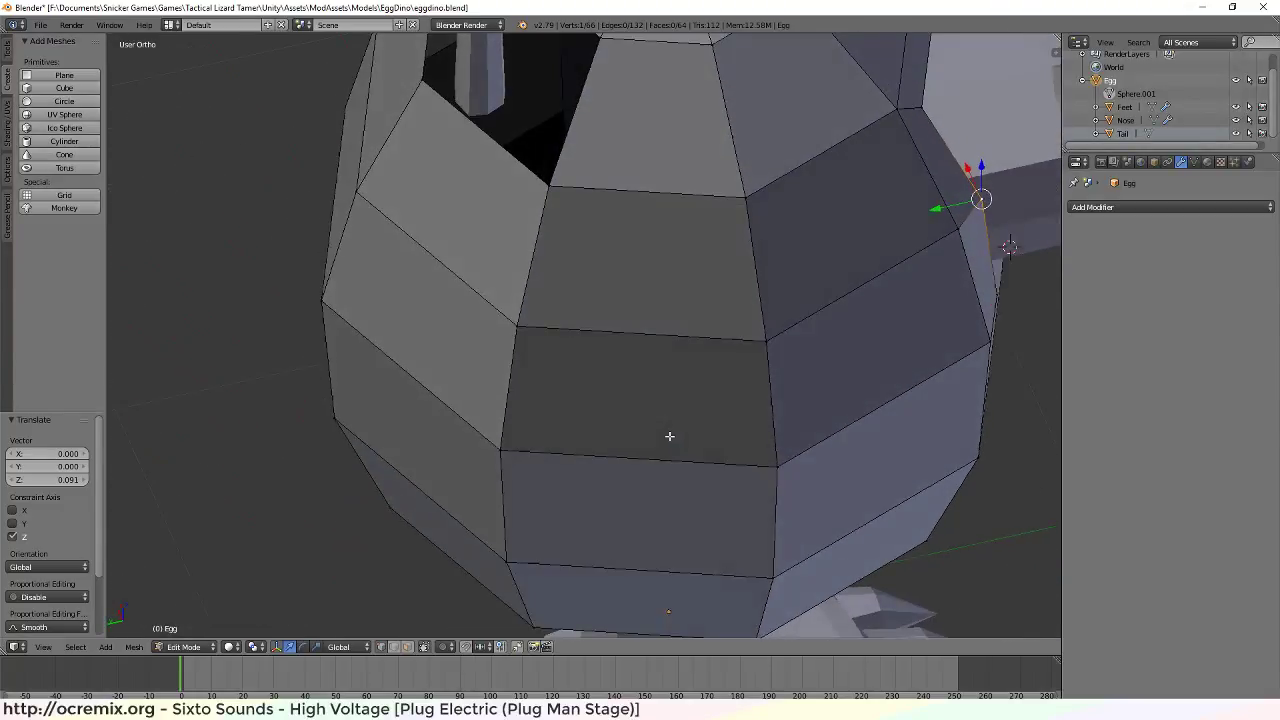
pyautogui.press('g')
pyautogui.press('y')
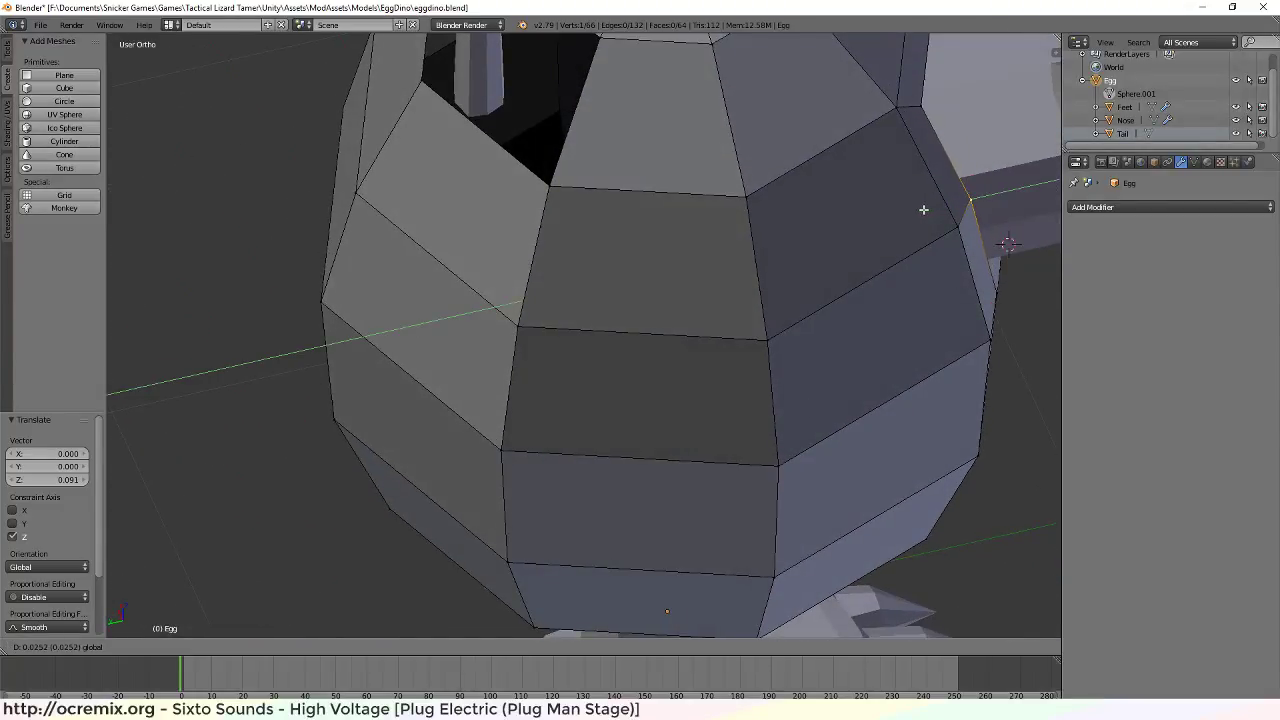
pyautogui.click(928, 206)
pyautogui.moveTo(928, 206)
pyautogui.mouseDown(button='middle')
pyautogui.moveTo(914, 300)
pyautogui.moveTo(871, 294)
pyautogui.moveTo(789, 214)
pyautogui.moveTo(778, 219)
pyautogui.moveTo(853, 243)
pyautogui.moveTo(937, 229)
pyautogui.mouseUp(button='middle')
pyautogui.rightClick(988, 408)
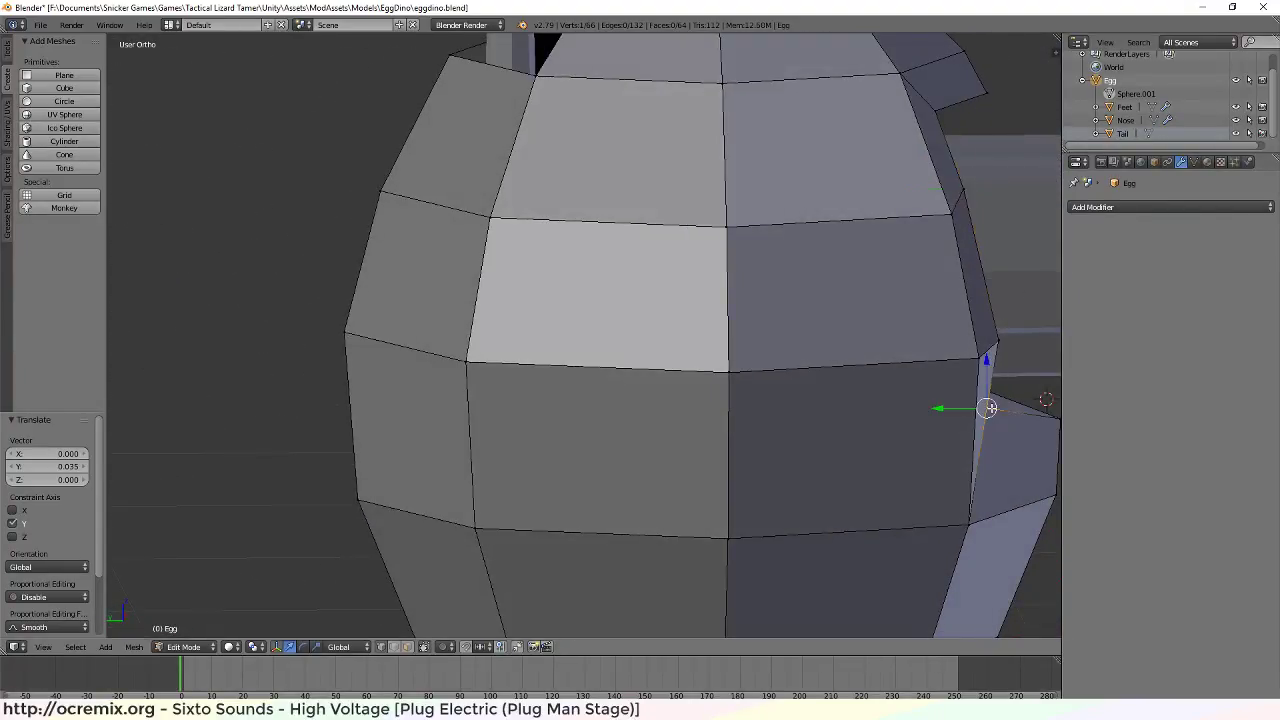
pyautogui.press('g')
pyautogui.press('y')
pyautogui.click(1029, 408)
# Adjust the vertex beside the snout's side along X, Y and Z
pyautogui.moveTo(1029, 408); pyautogui.dragTo(740, 486, button='middle')
pyautogui.moveTo(736, 398); pyautogui.dragTo(562, 438, button='middle')
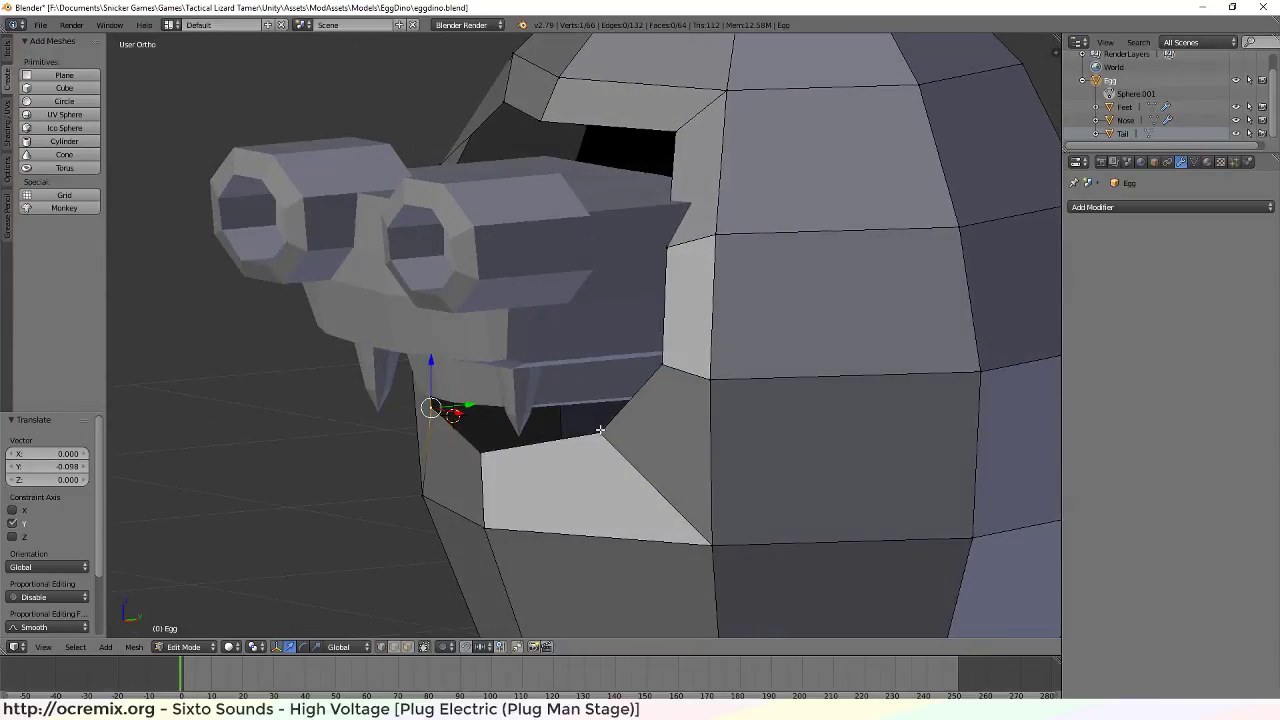
pyautogui.moveTo(691, 460); pyautogui.dragTo(470, 505, button='middle')
pyautogui.rightClick(431, 389)
pyautogui.press('g')
pyautogui.press('x')
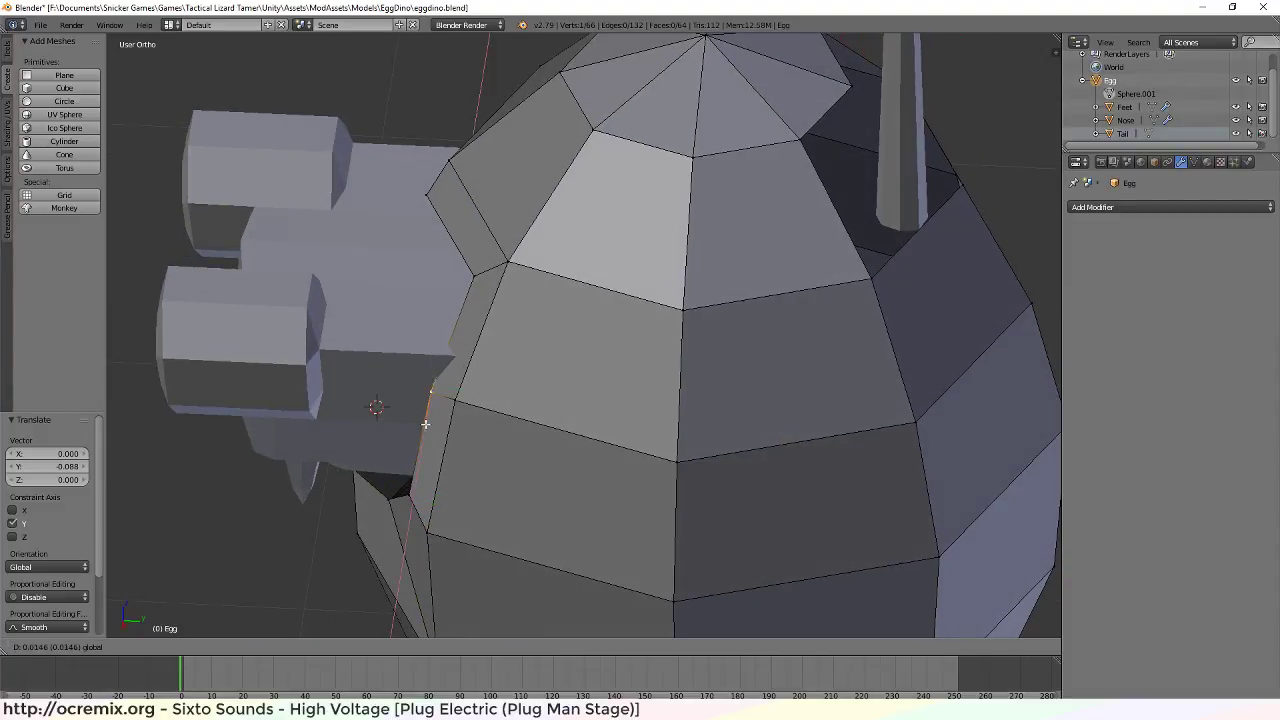
pyautogui.click(429, 423)
pyautogui.press('g')
pyautogui.press('y')
pyautogui.click(490, 408)
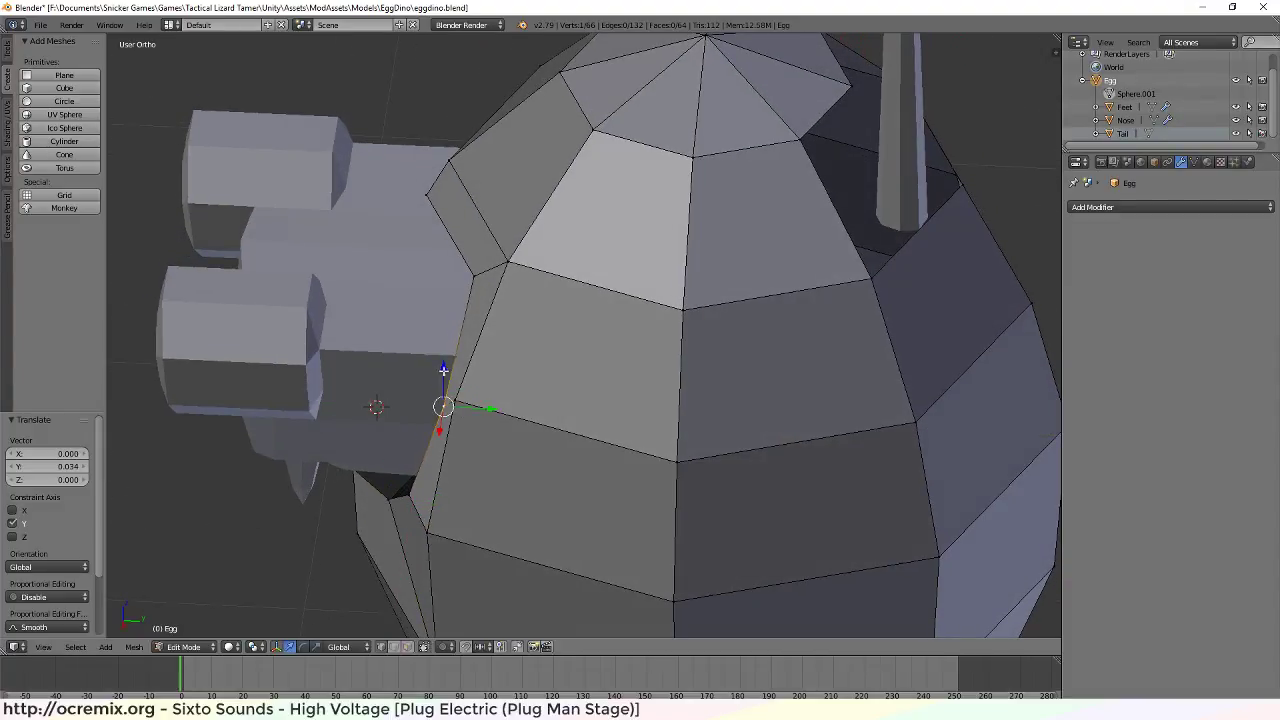
pyautogui.press('g')
pyautogui.press('z')
pyautogui.click(444, 360)
# Zoom out and switch to the eggdino concept sheet in Inkscape for reference
pyautogui.moveTo(444, 360); pyautogui.dragTo(649, 364, button='middle')
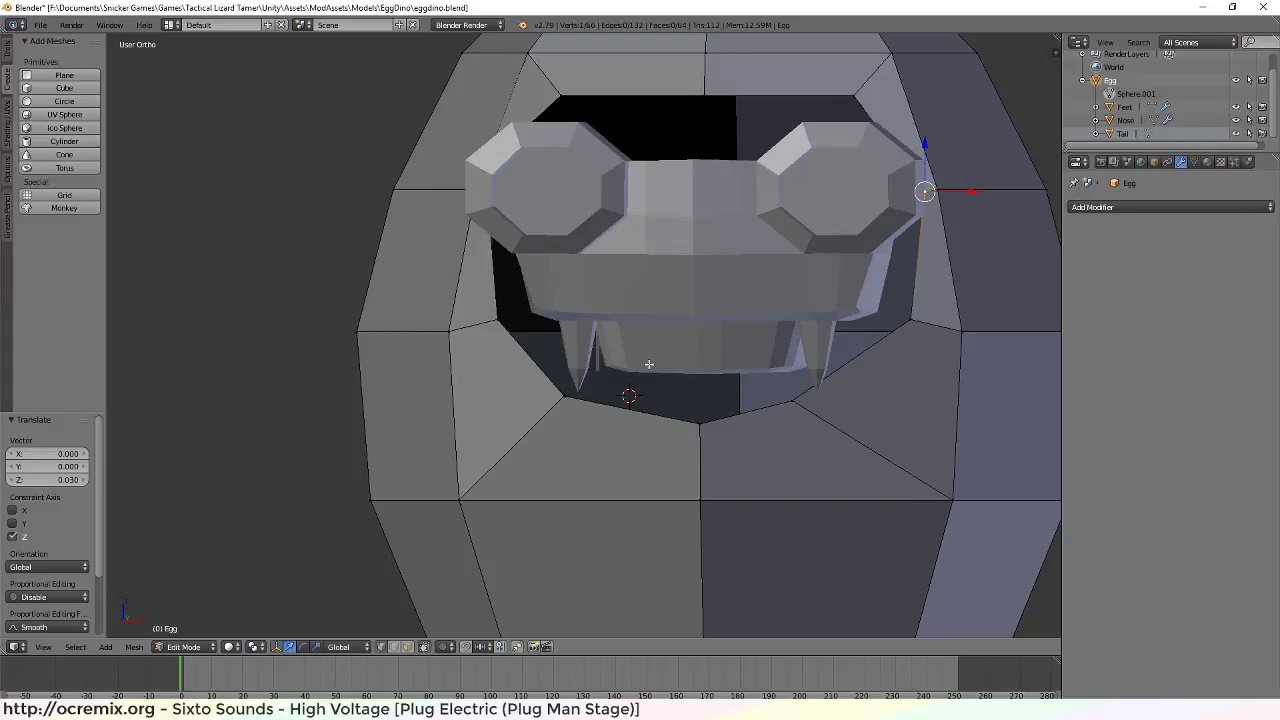
pyautogui.scroll(-2, 649, 364)
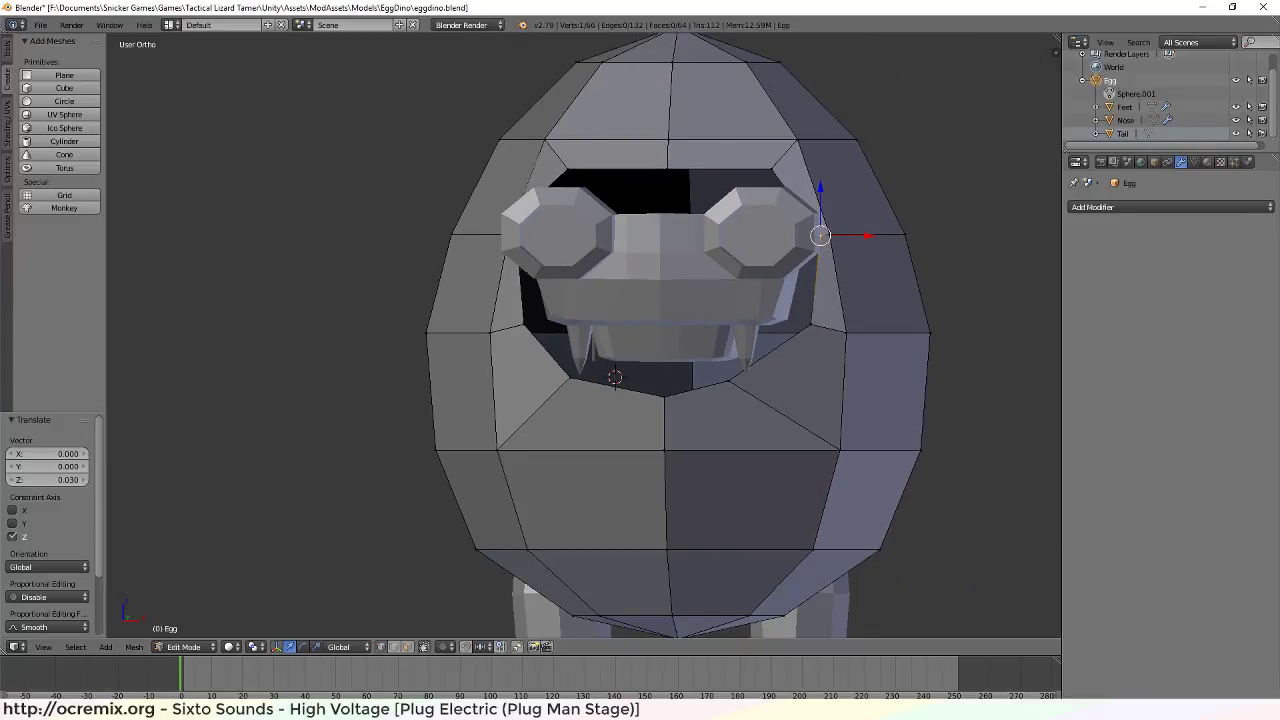
pyautogui.hotkey('alt', 'Tab')
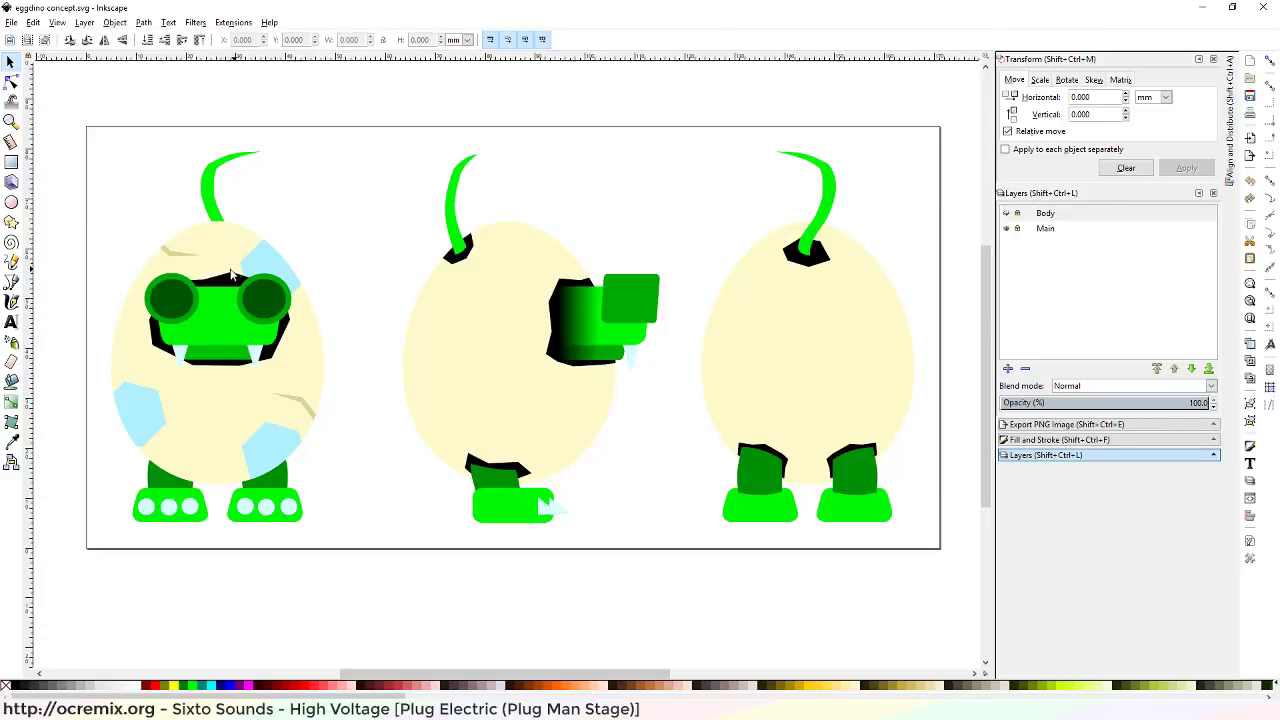
# Move the opening's upper right corner vertex inward on X, up on Z, and back along Y
pyautogui.hotkey('alt', 'Tab')
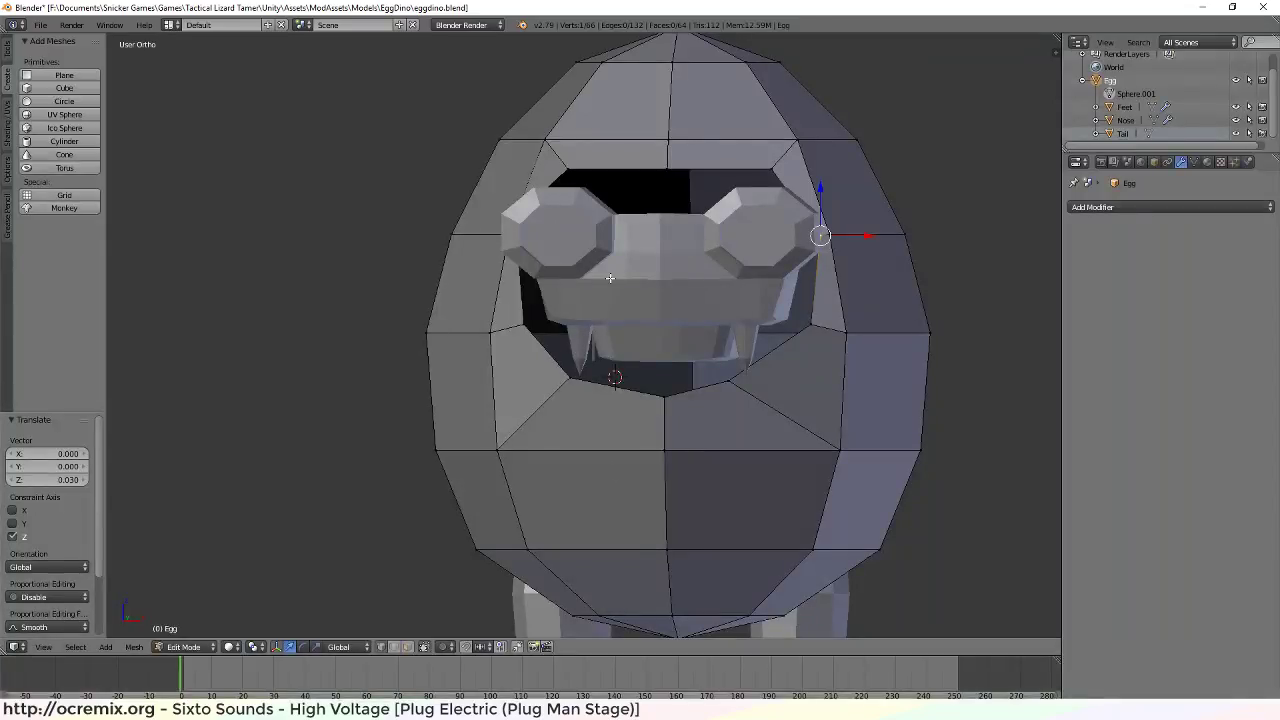
pyautogui.rightClick(772, 169)
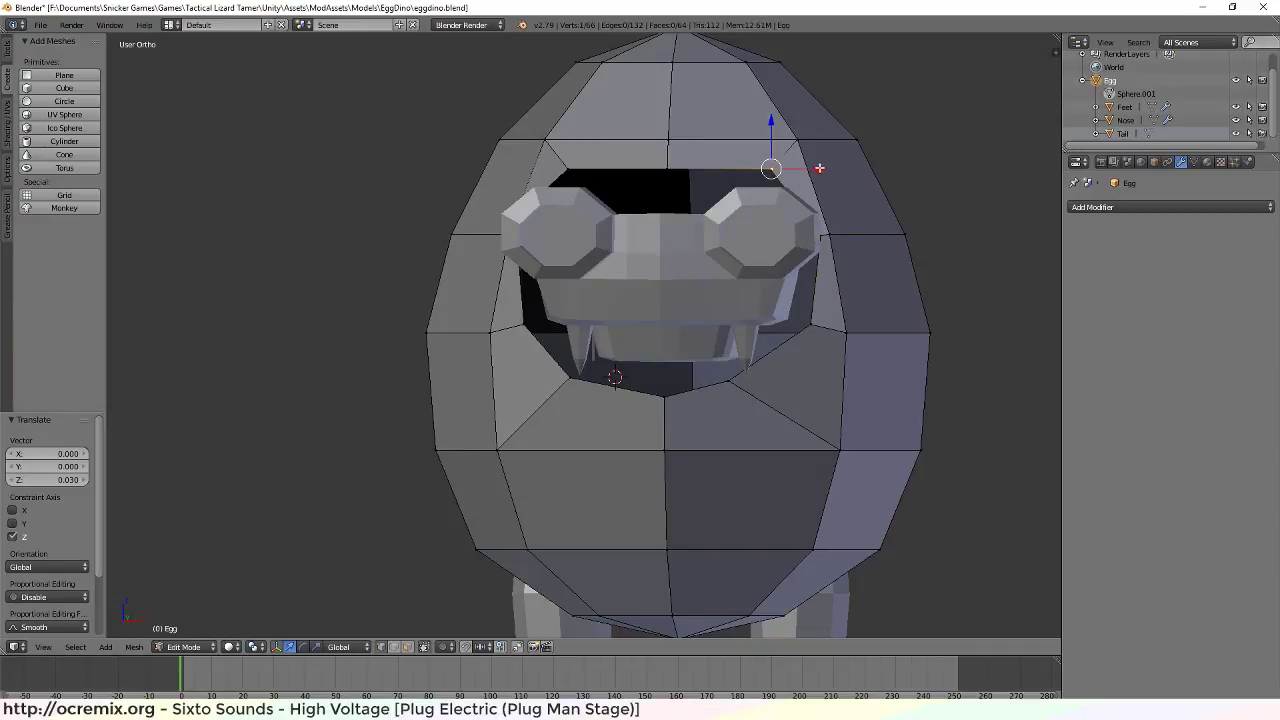
pyautogui.press('g')
pyautogui.press('x')
pyautogui.click(790, 166)
pyautogui.press('g')
pyautogui.press('z')
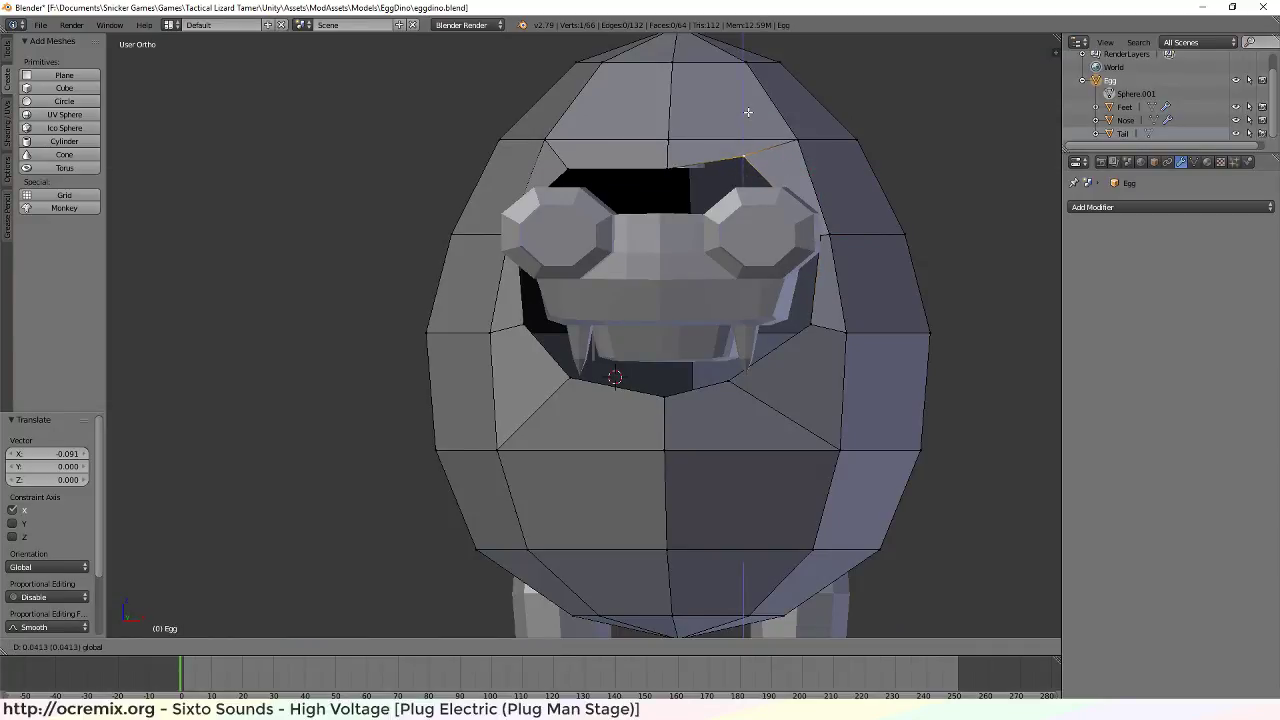
pyautogui.click(748, 110)
pyautogui.press('g')
pyautogui.press('x')
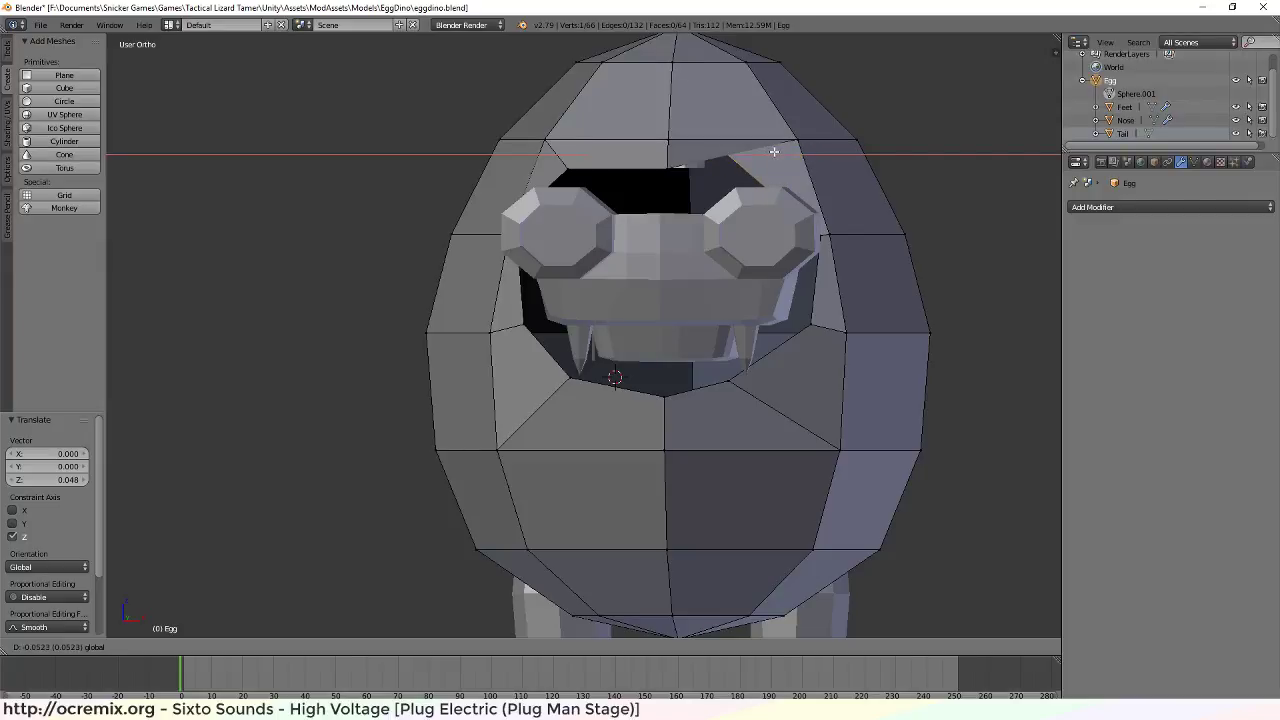
pyautogui.click(784, 157)
pyautogui.moveTo(638, 211); pyautogui.dragTo(521, 259, button='middle')
pyautogui.moveTo(607, 324); pyautogui.dragTo(568, 330)
# Raise another top-edge vertex, pull it forward along Y, then lower it slightly on Z
pyautogui.moveTo(590, 340); pyautogui.dragTo(753, 294, button='middle')
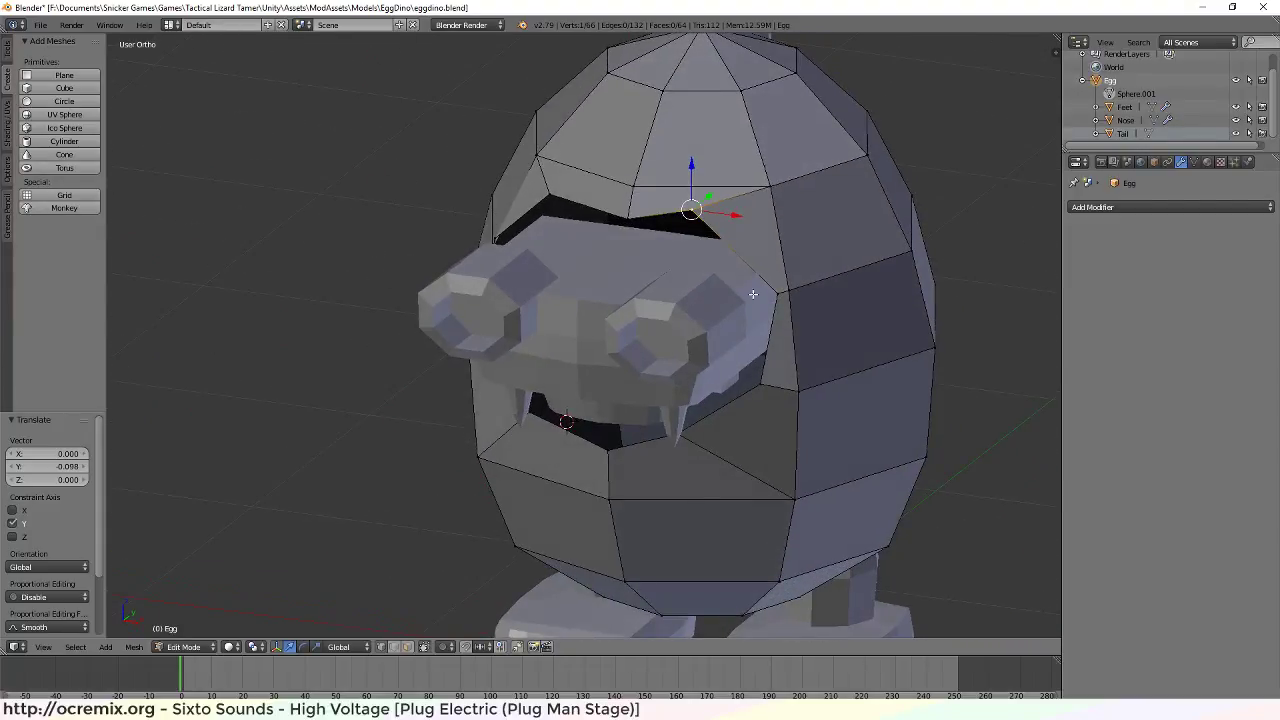
pyautogui.rightClick(776, 291)
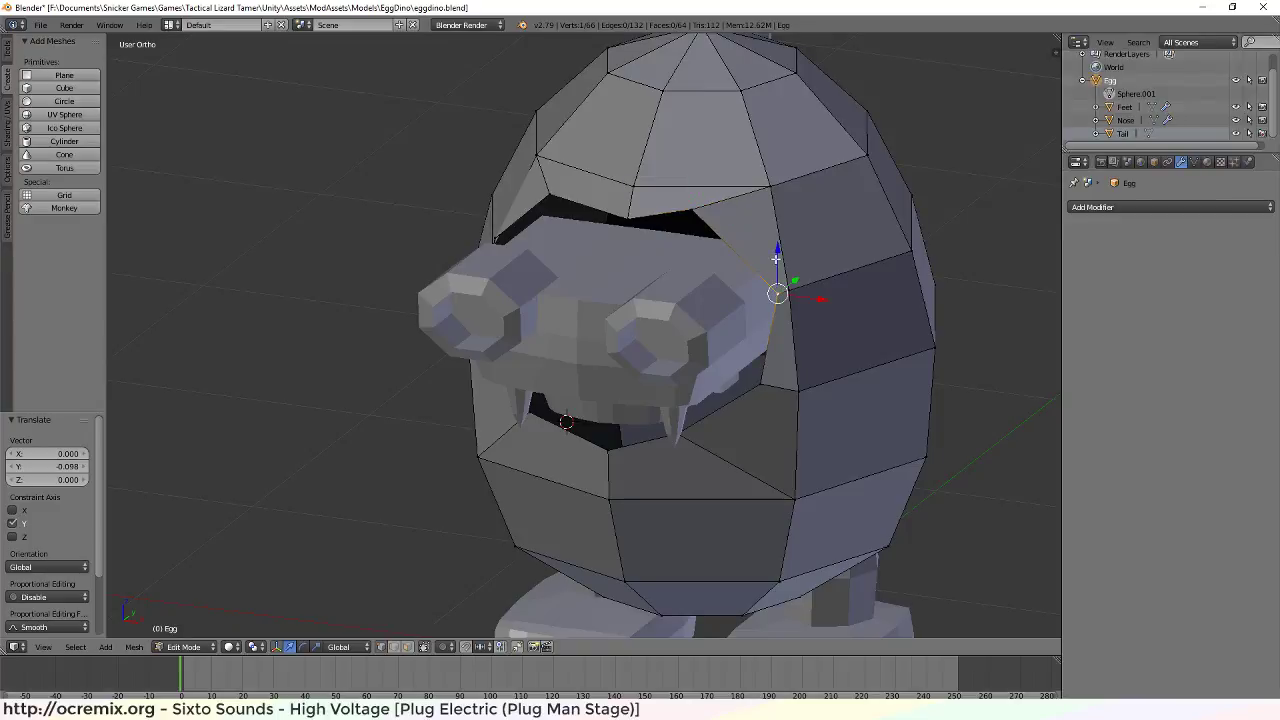
pyautogui.moveTo(772, 250); pyautogui.dragTo(774, 228)
pyautogui.moveTo(841, 277); pyautogui.dragTo(806, 252, button='middle')
pyautogui.moveTo(802, 251); pyautogui.dragTo(794, 263)
pyautogui.moveTo(794, 263); pyautogui.dragTo(553, 279, button='middle')
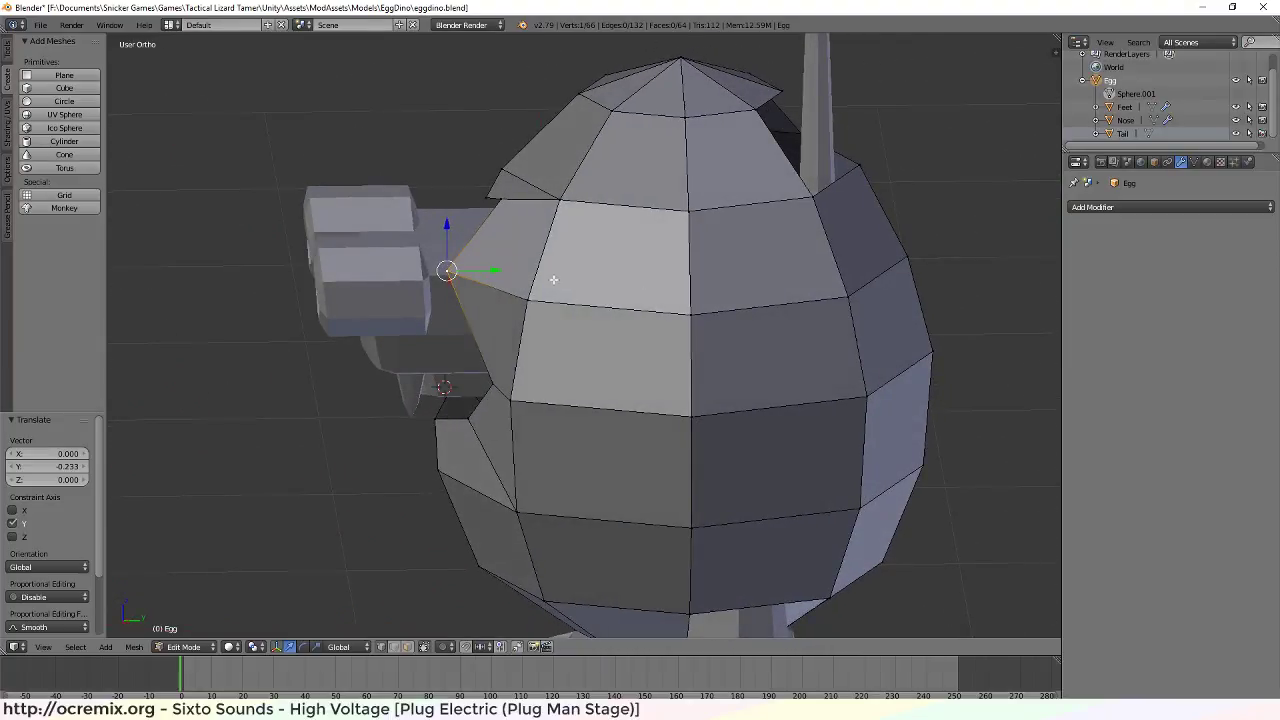
pyautogui.moveTo(488, 272); pyautogui.dragTo(553, 274)
pyautogui.moveTo(553, 274); pyautogui.dragTo(614, 386, button='middle')
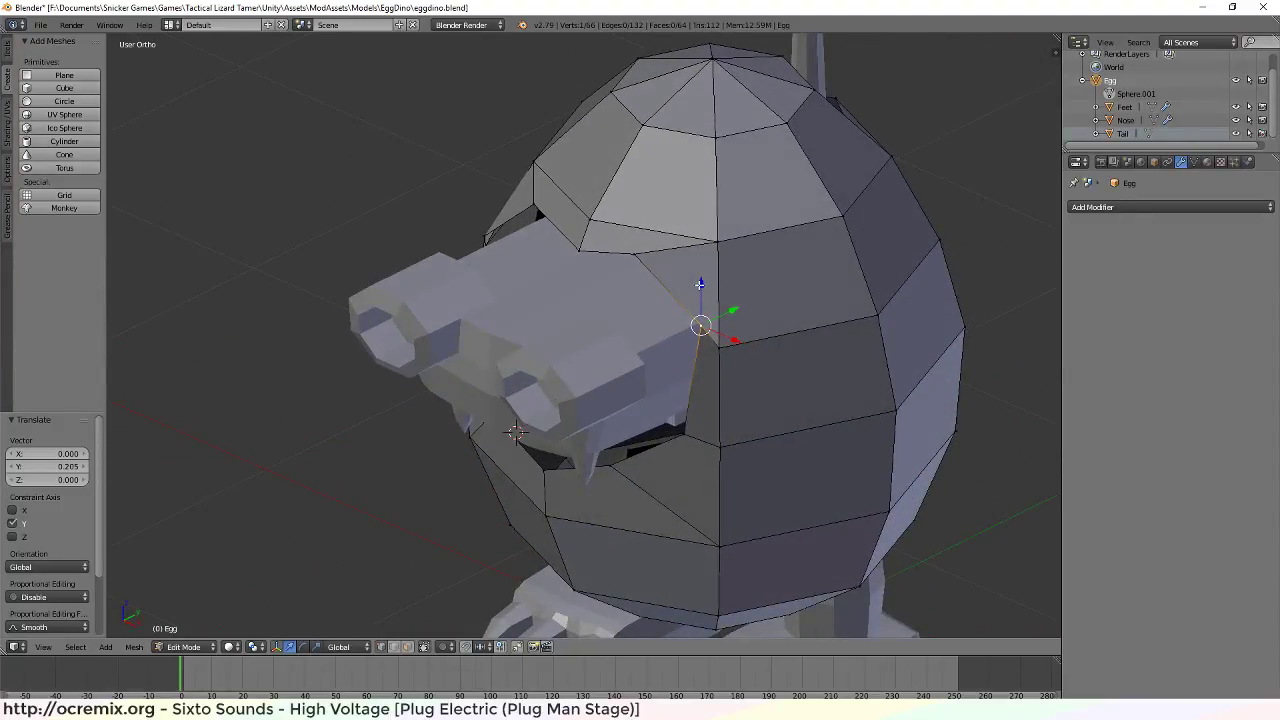
pyautogui.press('g')
pyautogui.press('z')
pyautogui.click(700, 305)
pyautogui.moveTo(700, 305); pyautogui.dragTo(802, 233, button='middle')
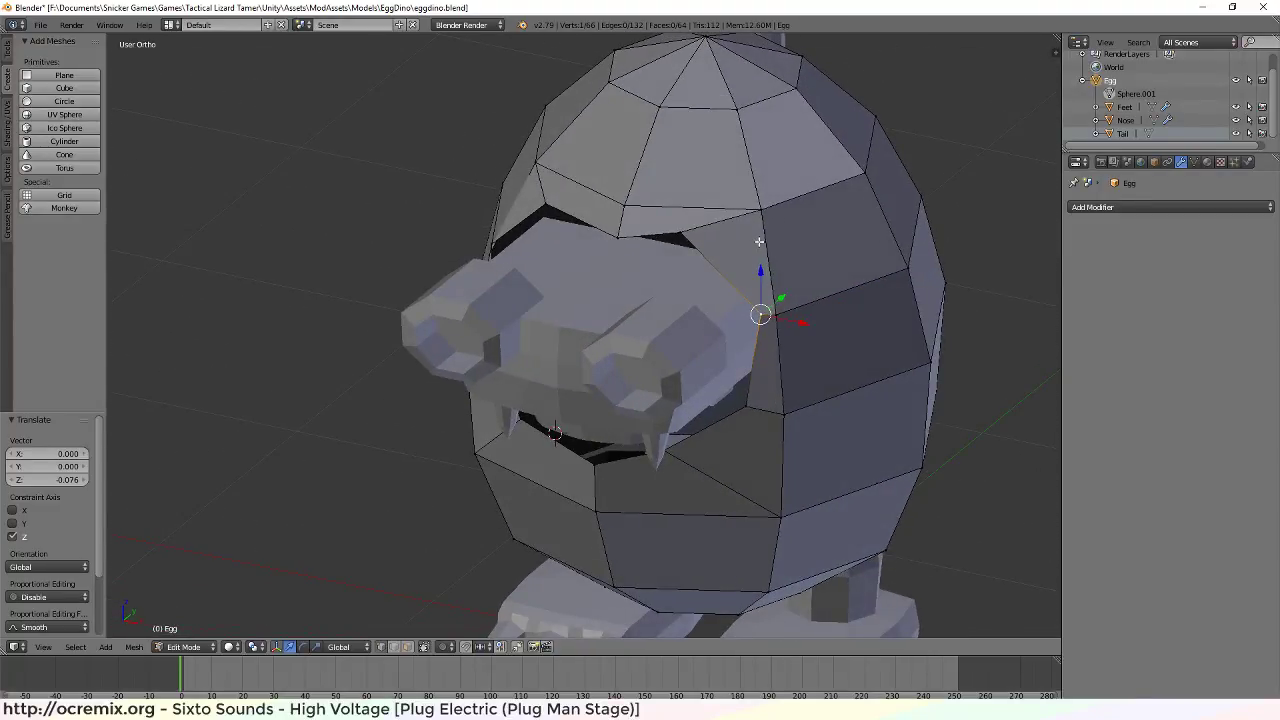
# Zoom and rotate to inspect the shell fit from the snout's side
pyautogui.scroll(-3, 900, 190)
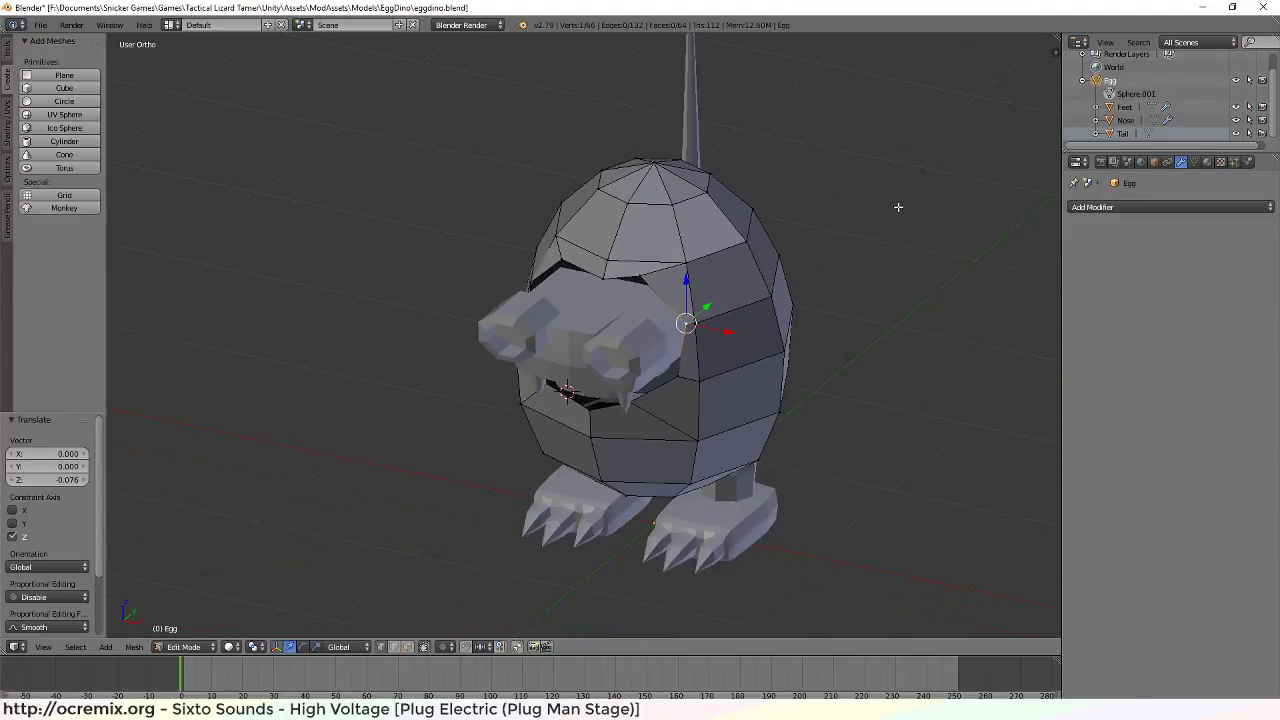
pyautogui.scroll(3, 870, 210)
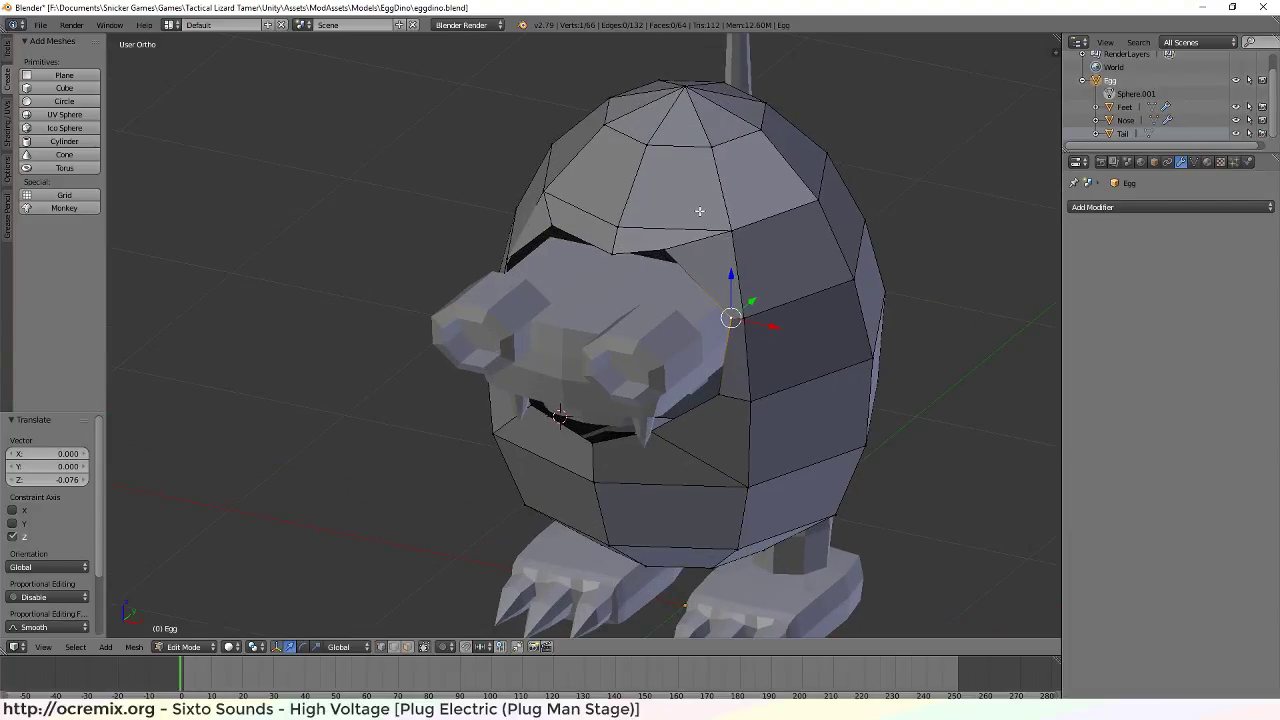
pyautogui.scroll(5, 720, 250)
pyautogui.moveTo(671, 294)
pyautogui.mouseDown(button='middle')
pyautogui.moveTo(749, 277)
pyautogui.moveTo(677, 317)
pyautogui.mouseUp(button='middle')
pyautogui.keyDown('shift'); pyautogui.moveTo(861, 203); pyautogui.dragTo(706, 243, button='middle'); pyautogui.keyUp('shift')
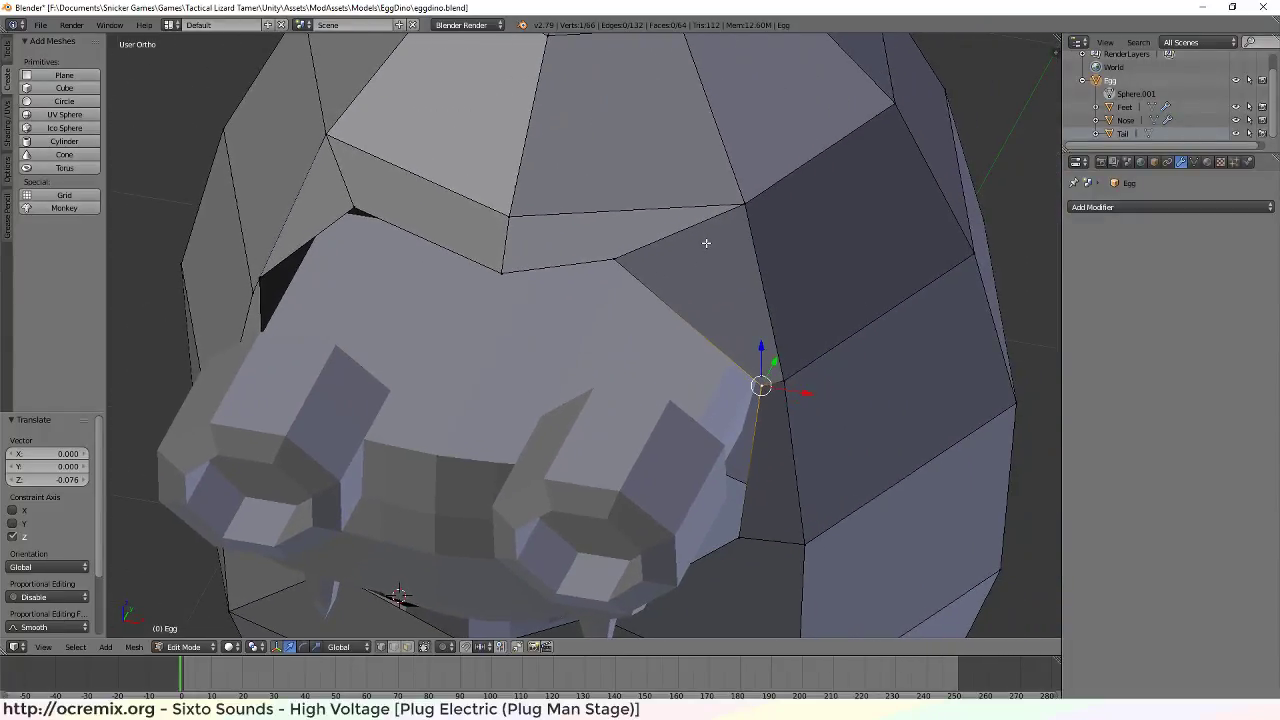
# Knife-cut a new edge from the top vertex down to the face opening
pyautogui.press('k')
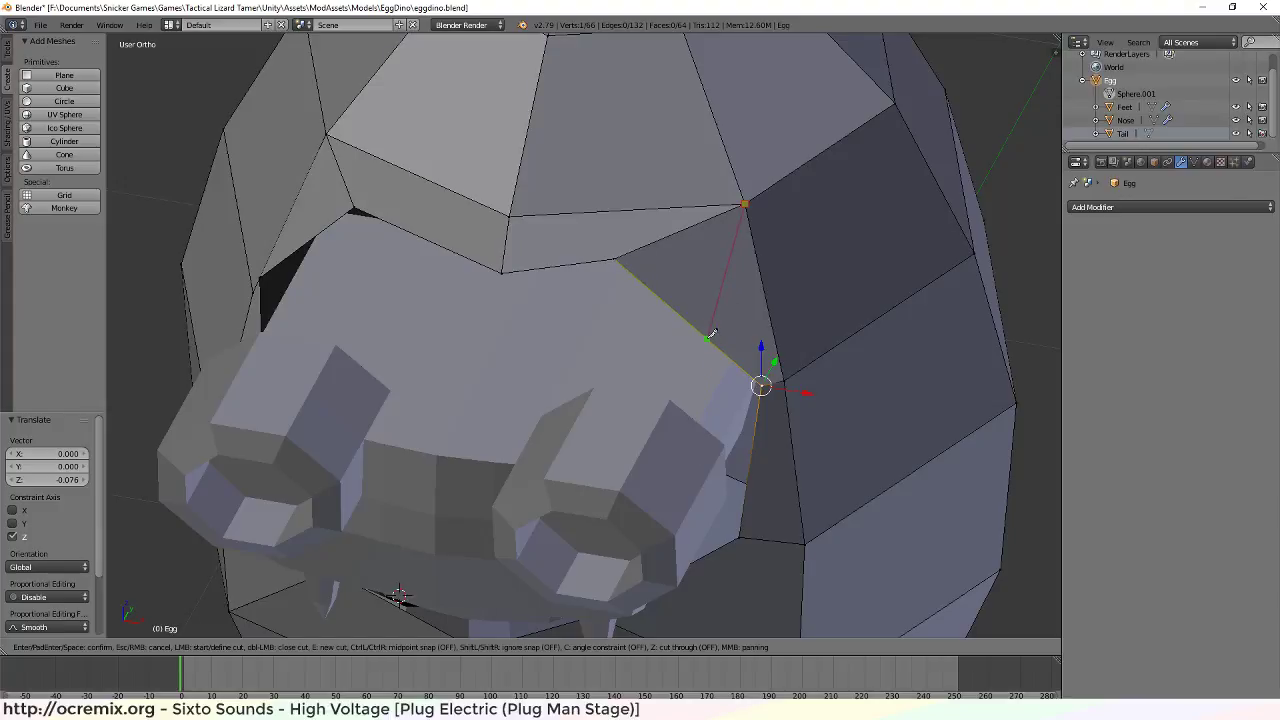
pyautogui.click(708, 338)
pyautogui.press('Return')
pyautogui.moveTo(789, 371); pyautogui.dragTo(776, 399, button='middle')
pyautogui.moveTo(676, 316); pyautogui.dragTo(772, 279, button='middle')
# Shift the new cut's vertex along X and move another rim vertex toward the eye
pyautogui.rightClick(741, 178)
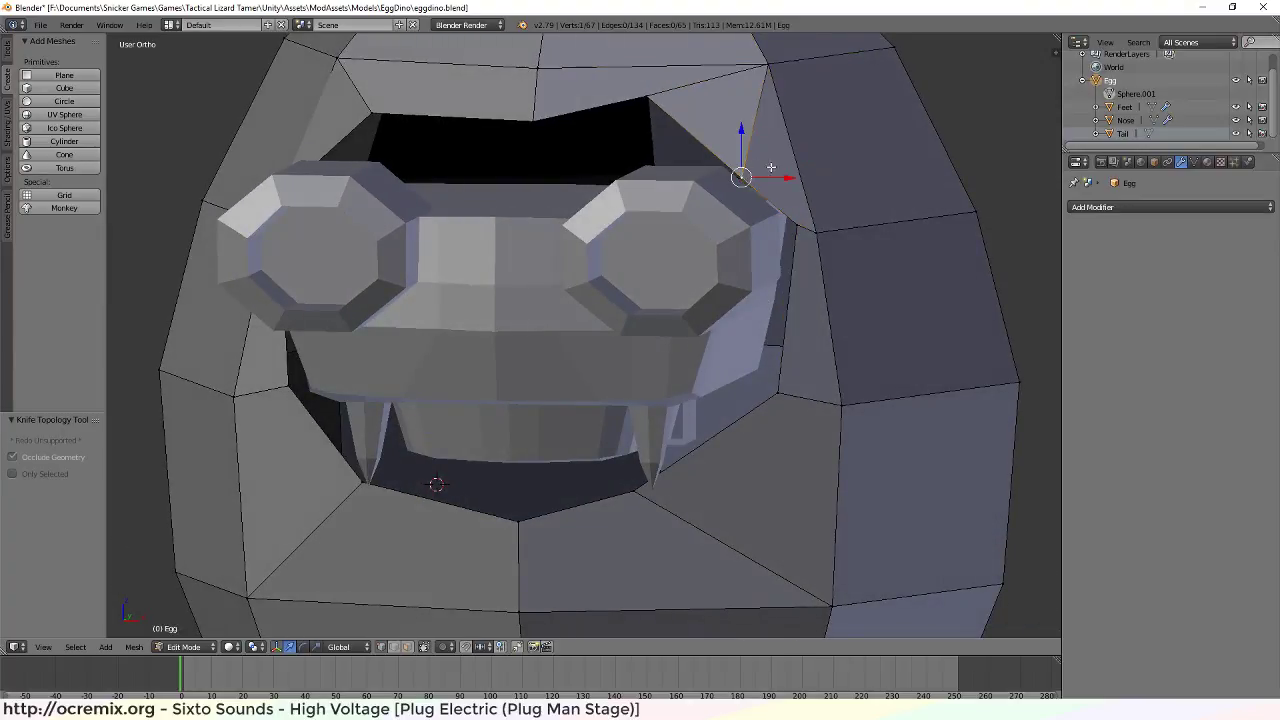
pyautogui.moveTo(791, 178); pyautogui.dragTo(821, 176)
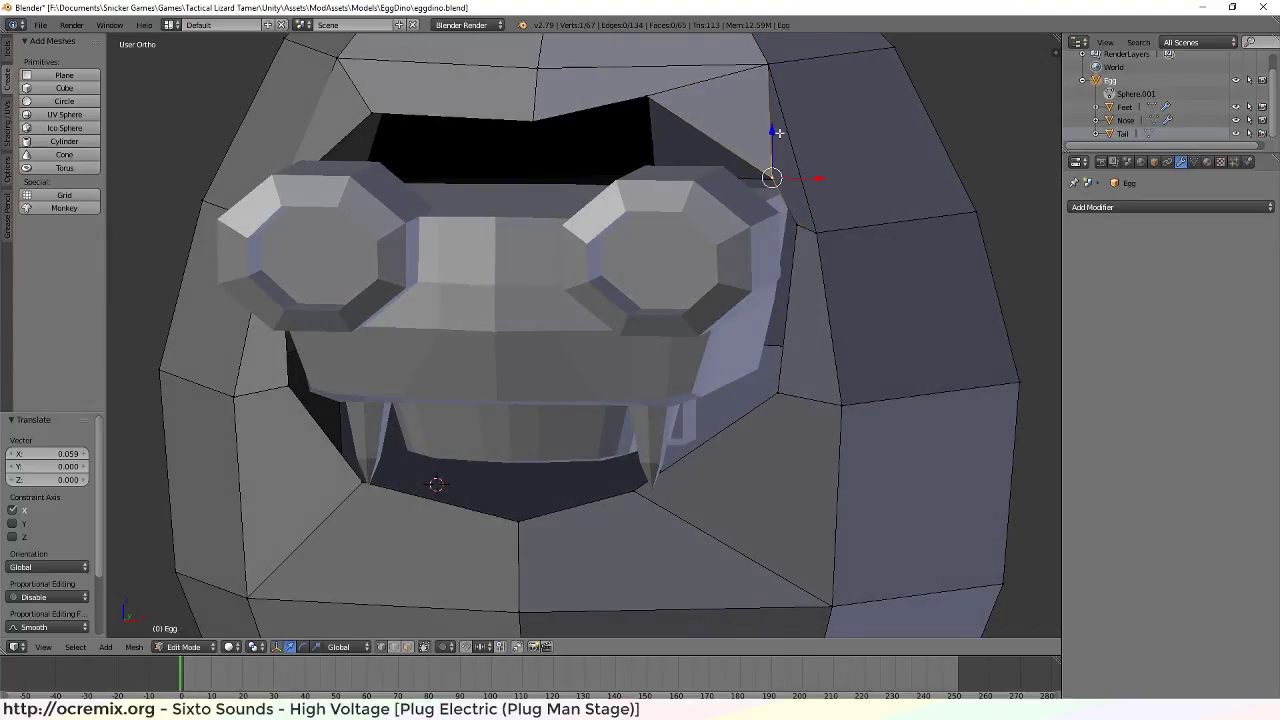
pyautogui.rightClick(797, 226)
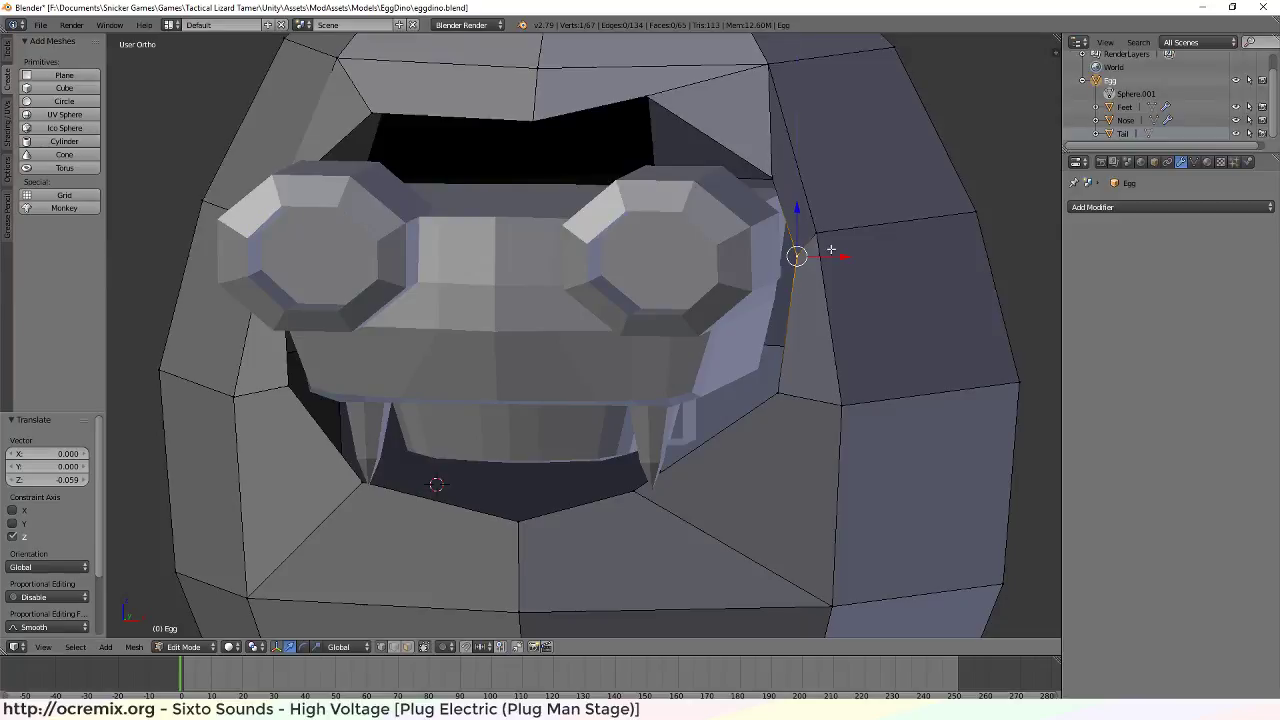
pyautogui.moveTo(836, 226); pyautogui.dragTo(853, 258)
pyautogui.moveTo(853, 258); pyautogui.dragTo(570, 471, button='middle')
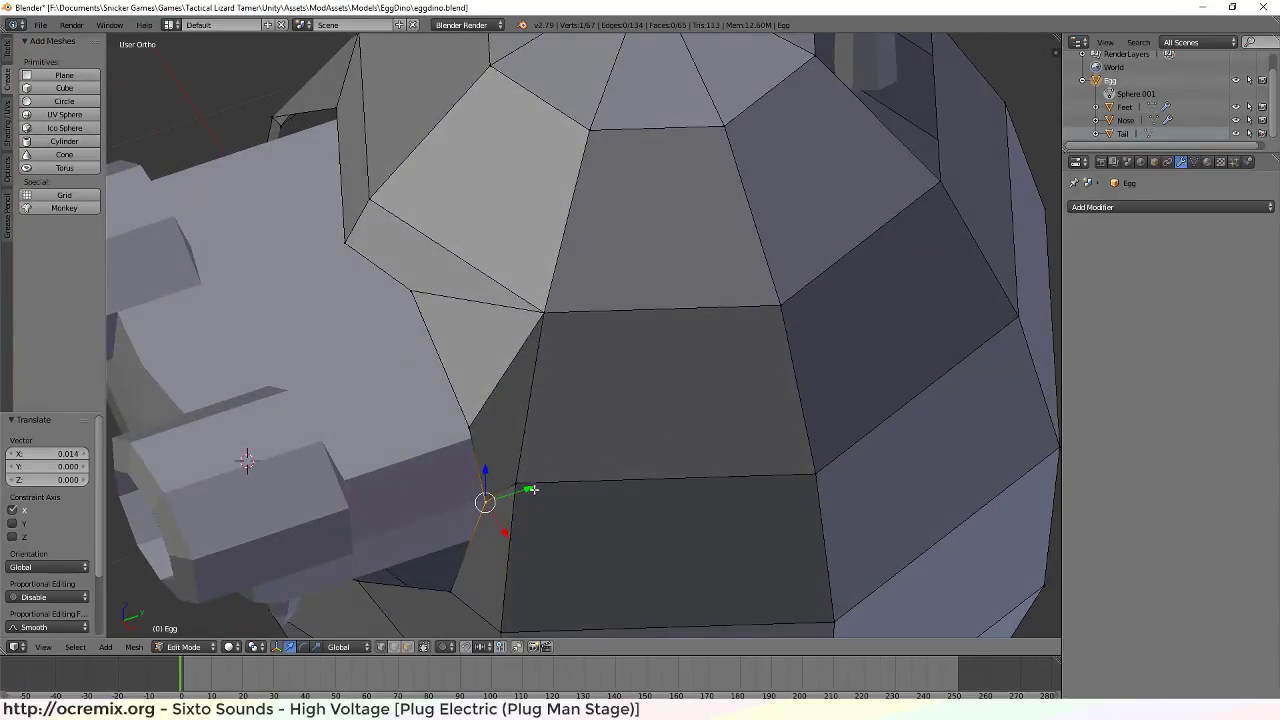
pyautogui.moveTo(534, 489); pyautogui.dragTo(494, 470)
pyautogui.moveTo(494, 470); pyautogui.dragTo(703, 485, button='middle')
# Nudge the rim vertex beside the nose along X and lower it on Z
pyautogui.rightClick(443, 377)
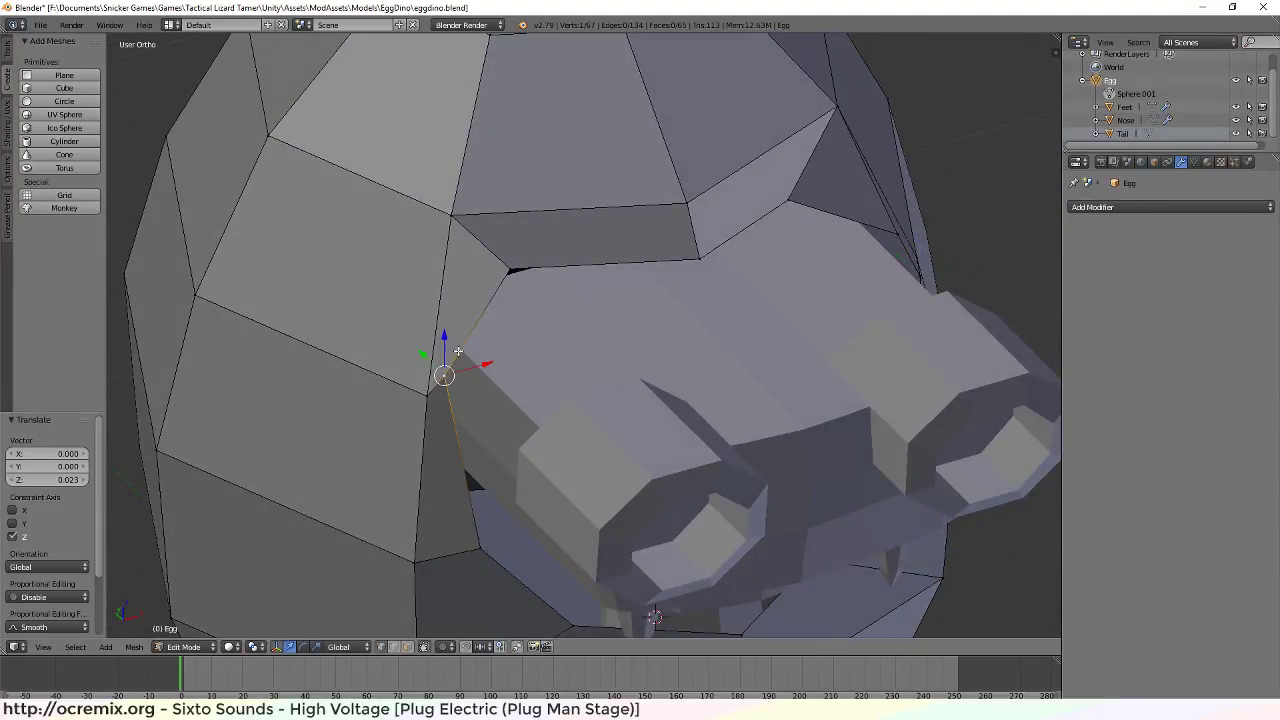
pyautogui.moveTo(445, 336); pyautogui.dragTo(489, 423)
pyautogui.moveTo(489, 423); pyautogui.dragTo(437, 380, button='middle')
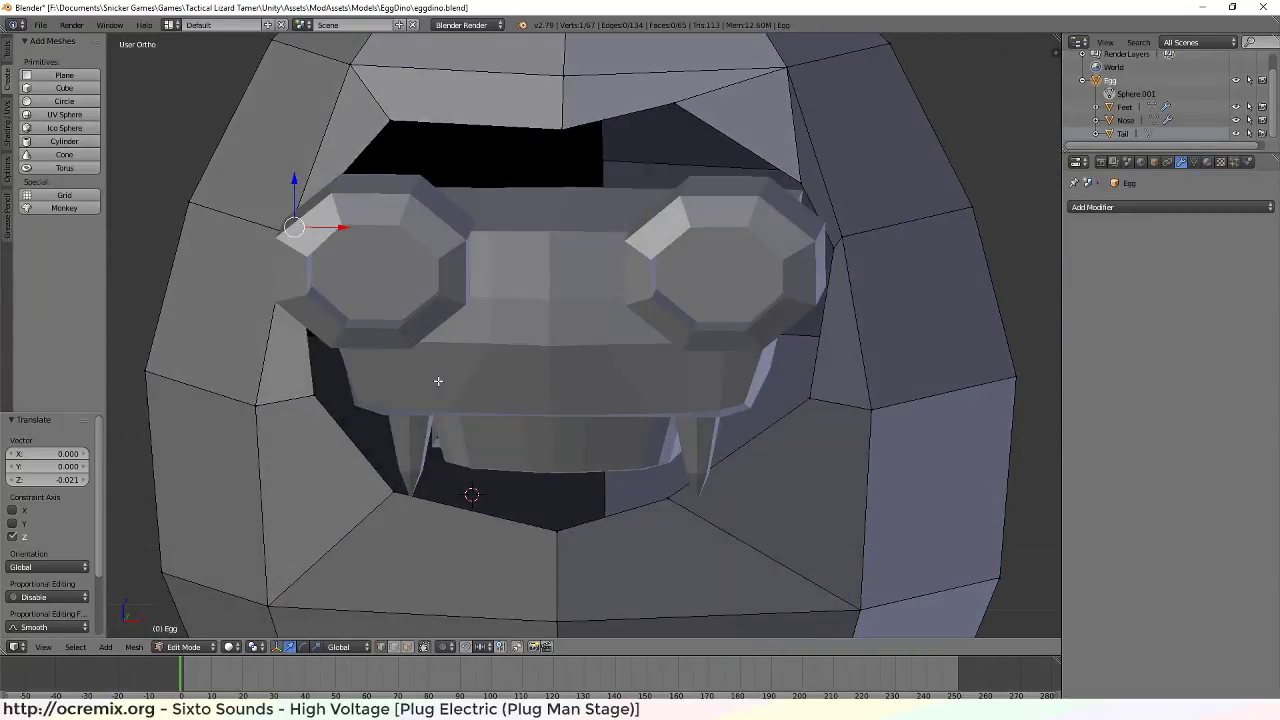
pyautogui.scroll(-2, 547, 283)
pyautogui.scroll(-2, 547, 283)
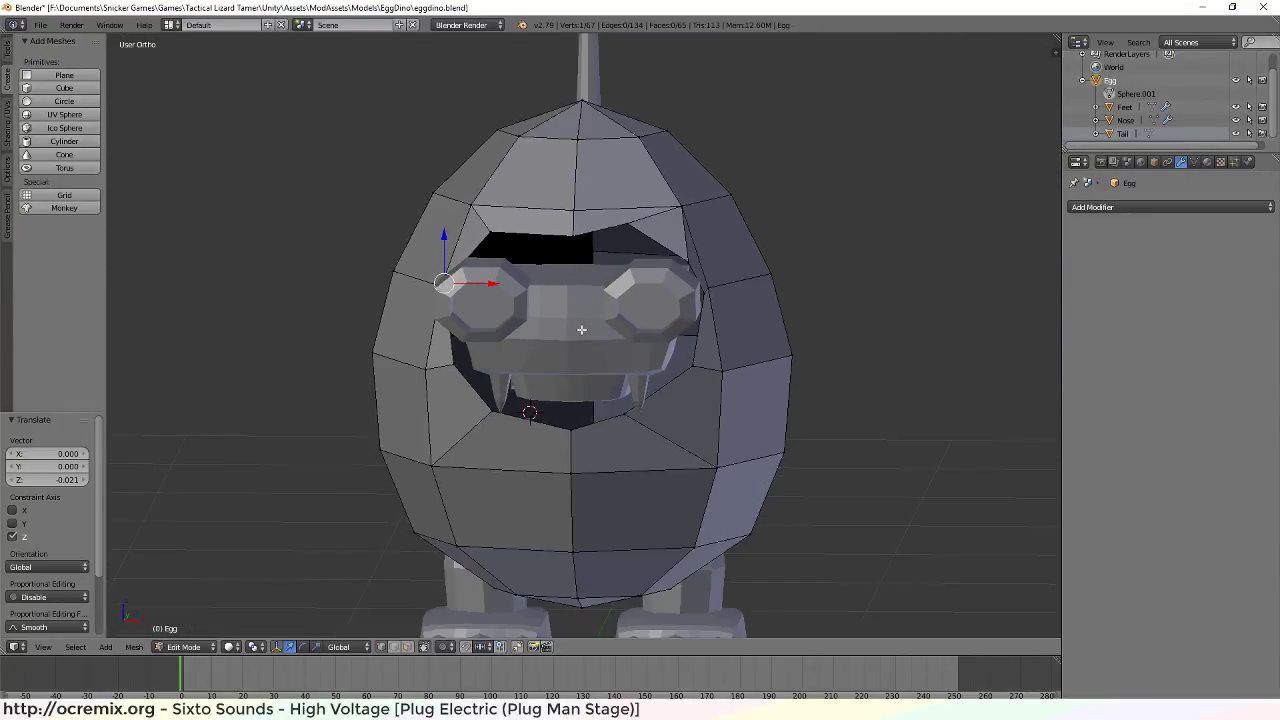
# In front view, lower the opening's top vertex 0.112 on Z and shift it 0.016 along Y
pyautogui.press('KP_1')
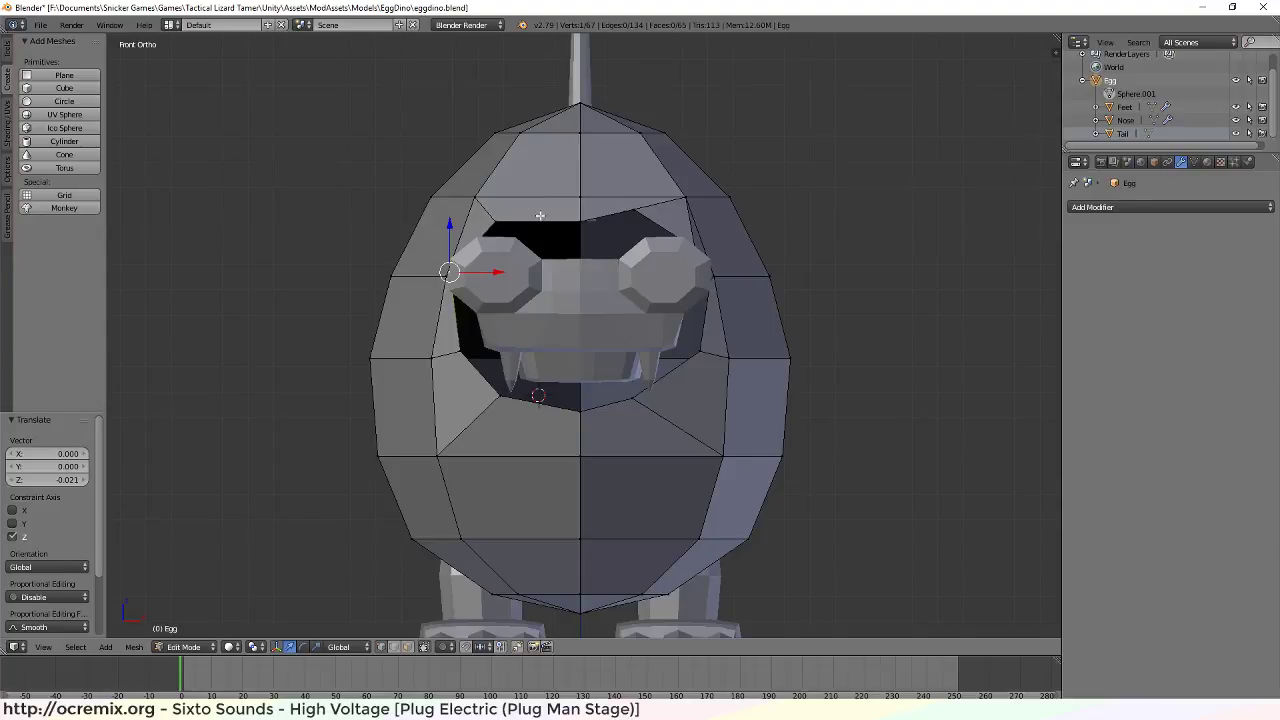
pyautogui.rightClick(579, 222)
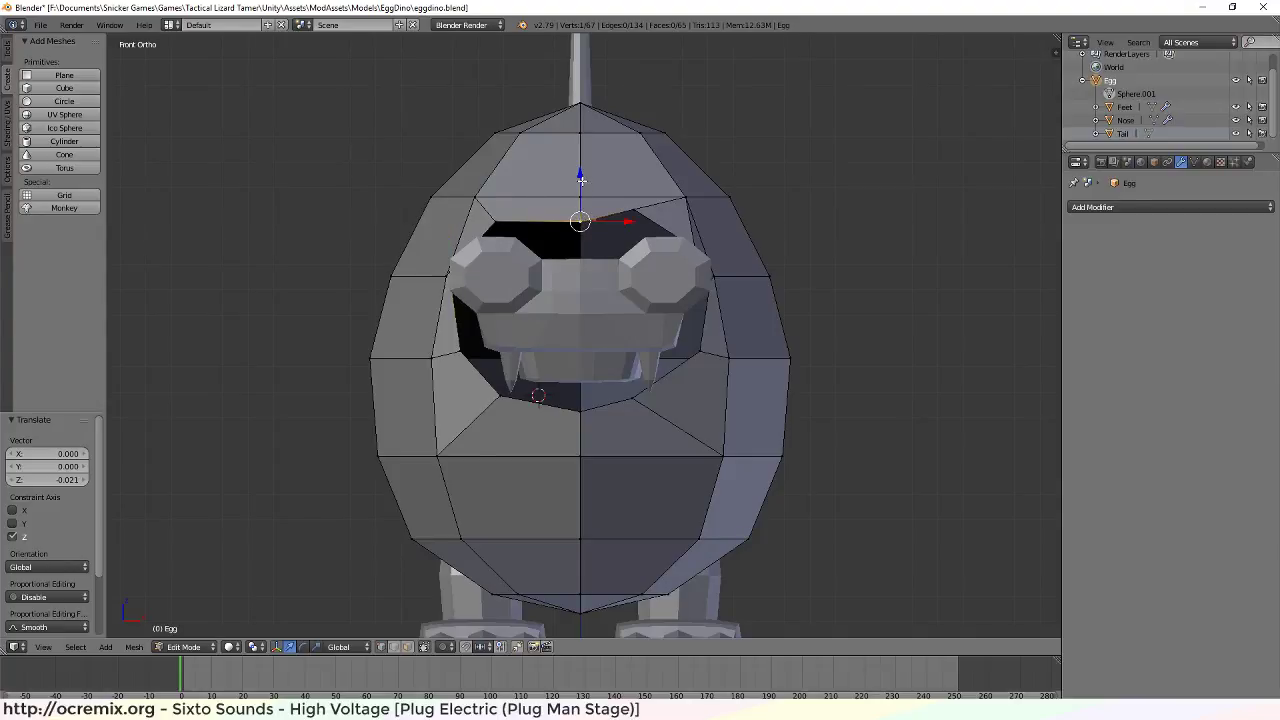
pyautogui.moveTo(581, 178); pyautogui.dragTo(579, 209)
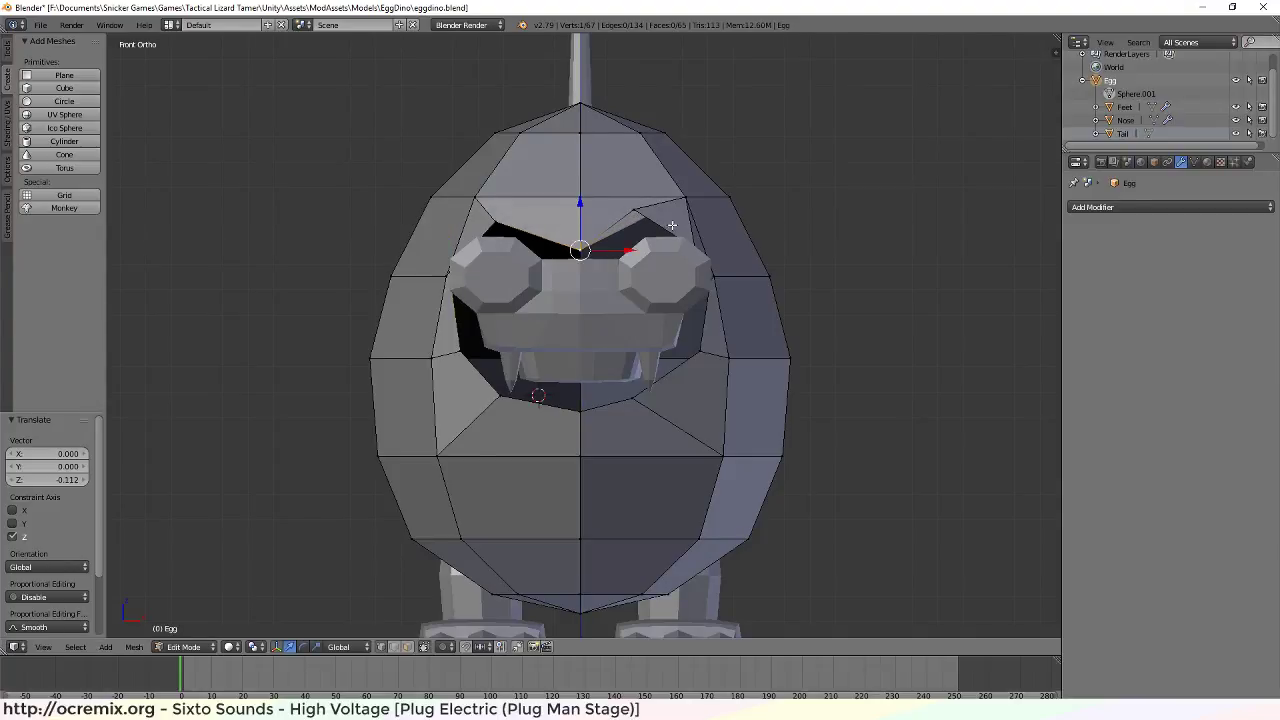
pyautogui.moveTo(672, 225); pyautogui.dragTo(697, 262, button='middle')
pyautogui.moveTo(652, 237); pyautogui.dragTo(652, 236)
# Nudge the opening's side vertices and the upper vertex by the snout along Y
pyautogui.moveTo(652, 236); pyautogui.dragTo(686, 199, button='middle')
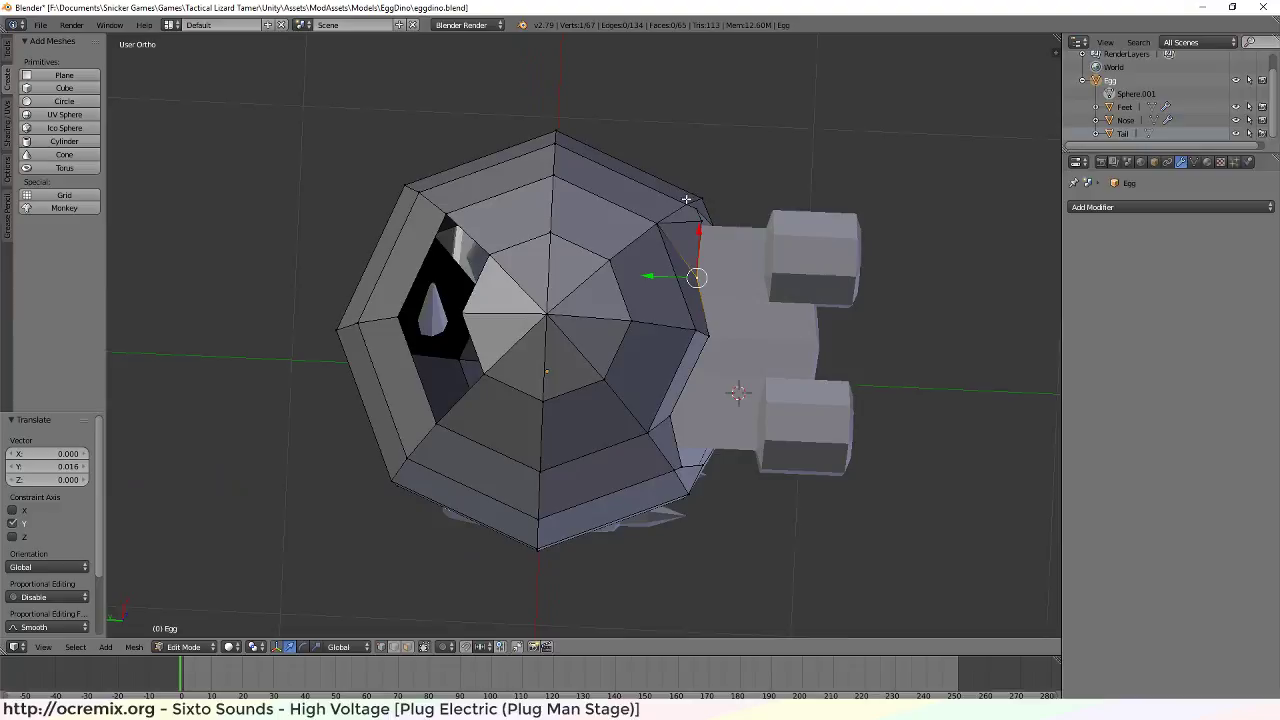
pyautogui.rightClick(669, 414)
pyautogui.moveTo(625, 413); pyautogui.dragTo(650, 416)
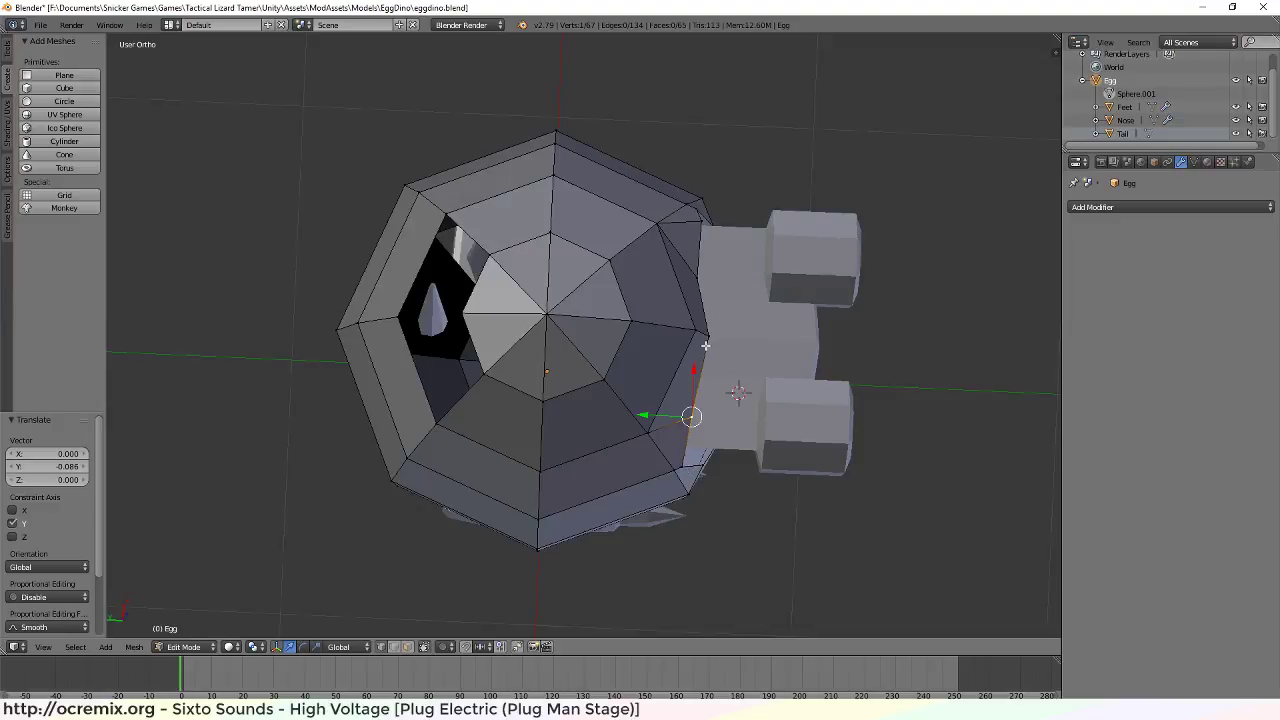
pyautogui.moveTo(645, 415); pyautogui.dragTo(642, 416)
pyautogui.rightClick(695, 276)
pyautogui.moveTo(660, 277); pyautogui.dragTo(660, 276)
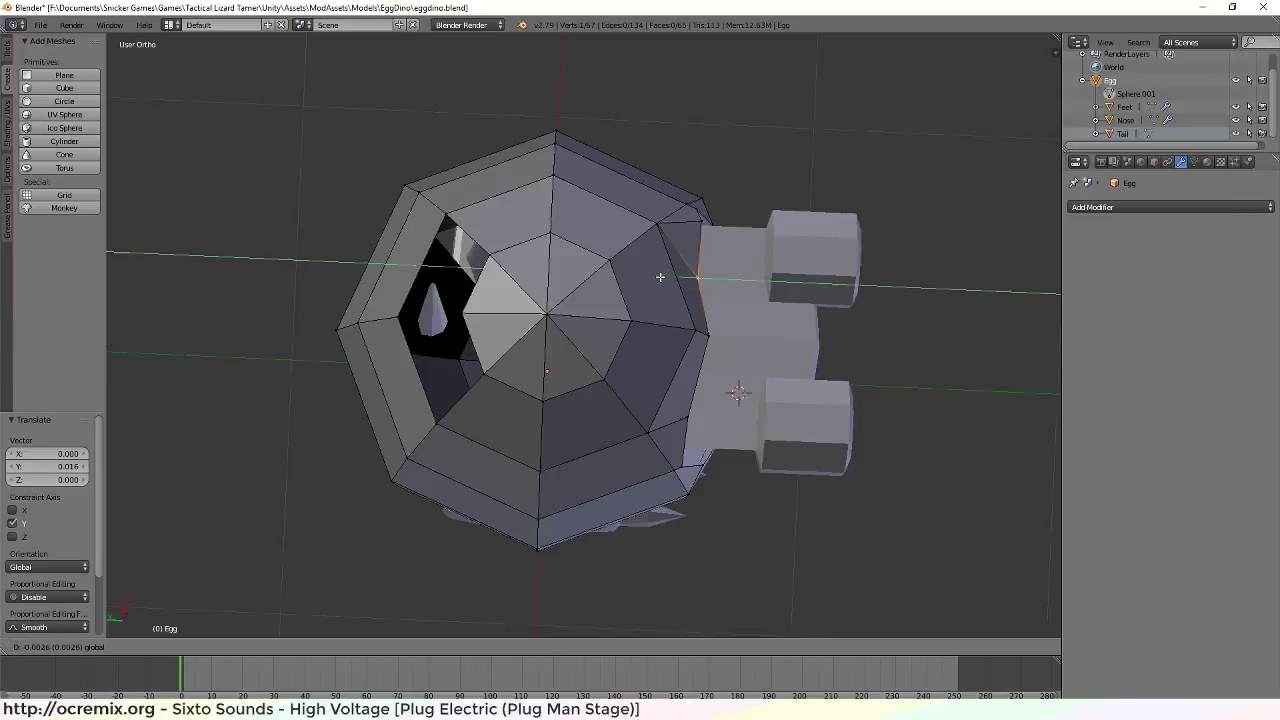
pyautogui.click(668, 276)
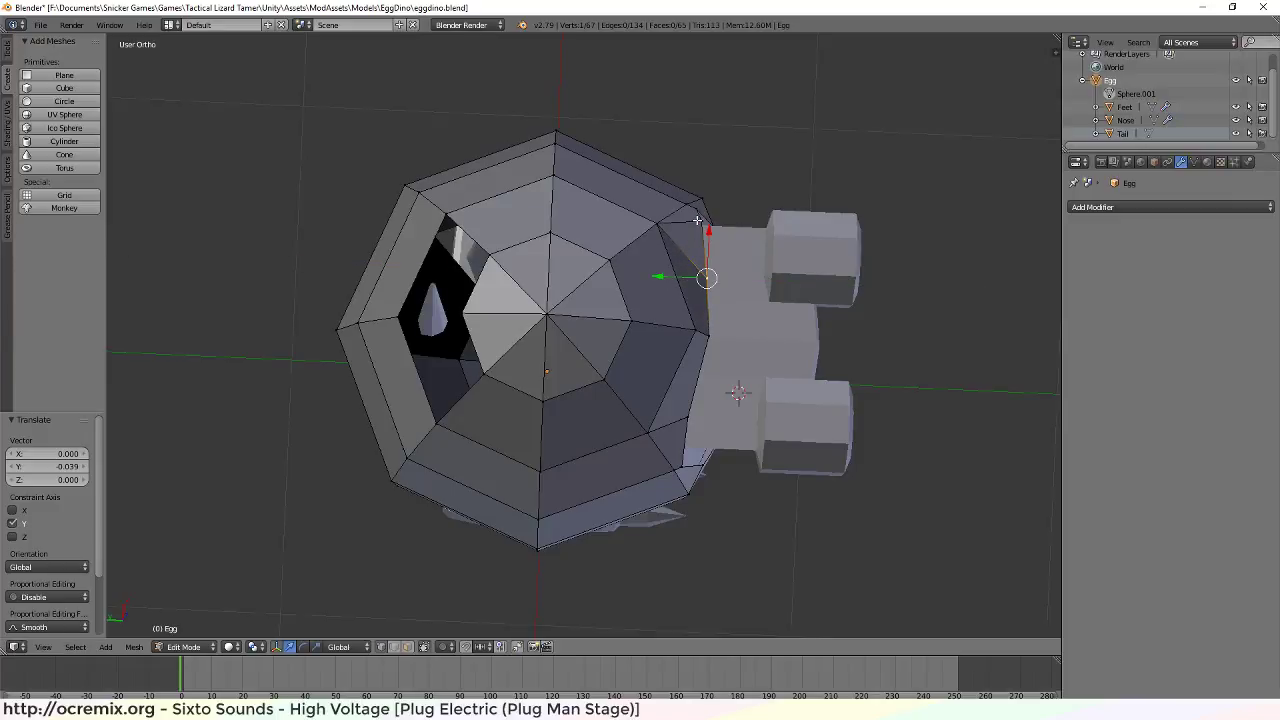
pyautogui.moveTo(659, 221); pyautogui.dragTo(698, 184)
pyautogui.moveTo(648, 230); pyautogui.dragTo(681, 229)
# Knife-cut a new edge across the dome just above the eye, splitting off a triangle
pyautogui.moveTo(913, 273); pyautogui.dragTo(860, 190, button='middle')
pyautogui.moveTo(668, 252); pyautogui.dragTo(700, 250, button='middle')
pyautogui.scroll(5, 711, 161)
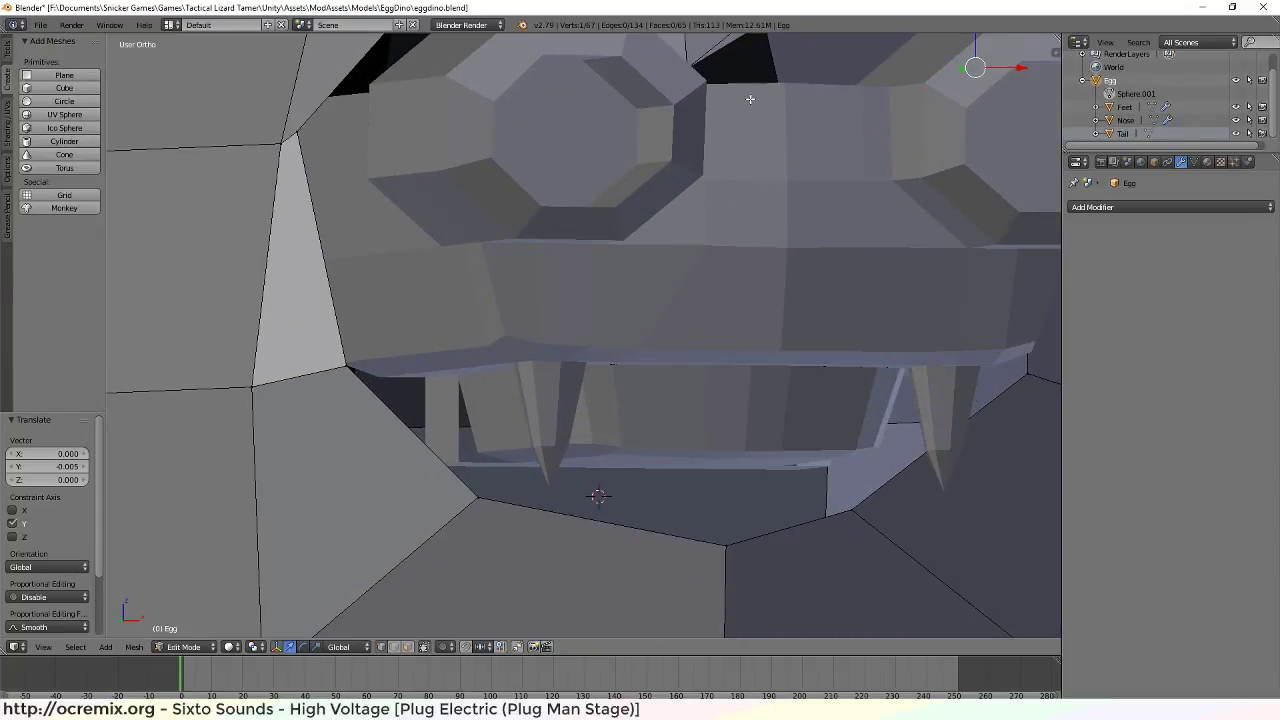
pyautogui.scroll(-2, 750, 99)
pyautogui.moveTo(749, 154); pyautogui.dragTo(659, 387, button='middle')
pyautogui.scroll(3, 583, 349)
pyautogui.moveTo(591, 397); pyautogui.dragTo(540, 401, button='middle')
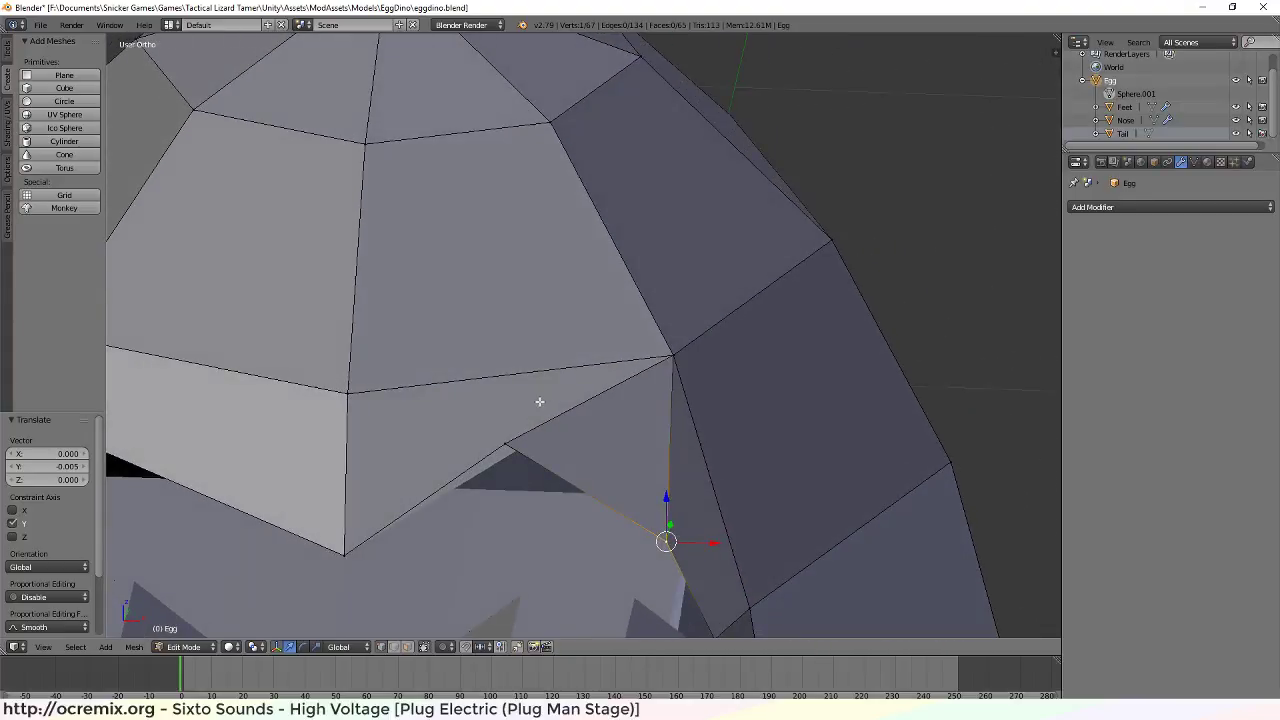
pyautogui.press('k')
pyautogui.click(361, 393)
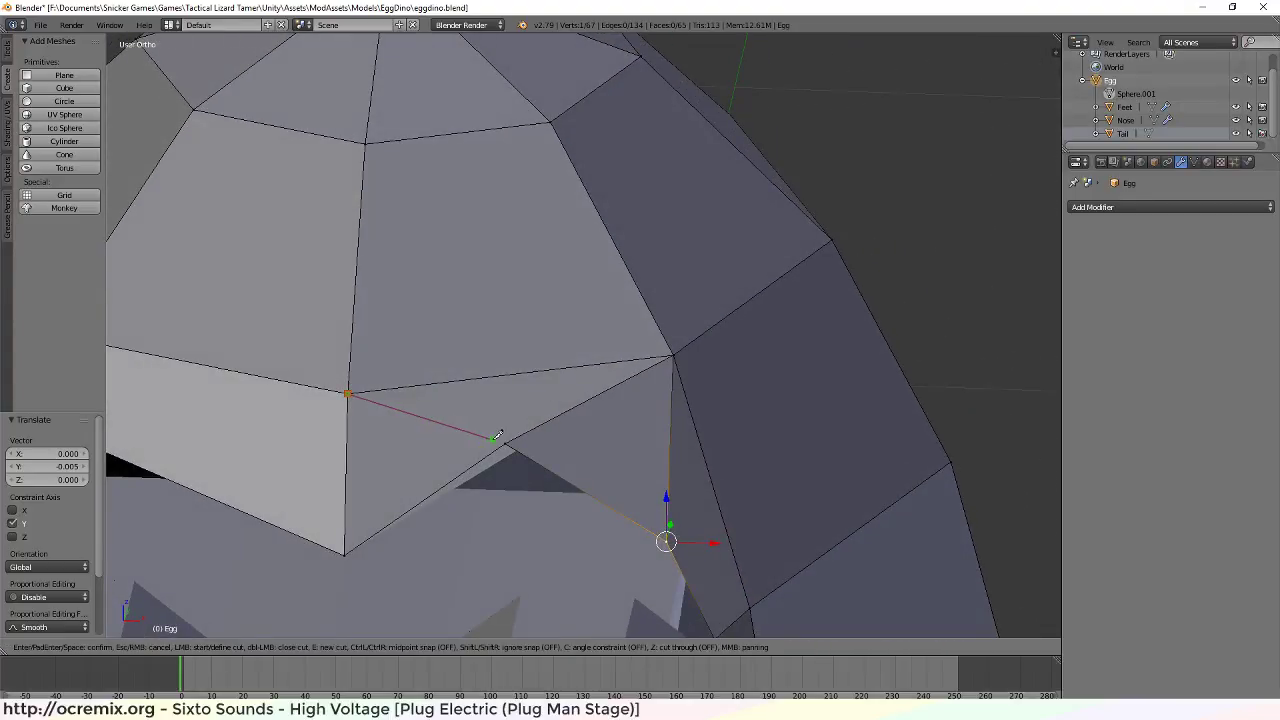
pyautogui.click(506, 443)
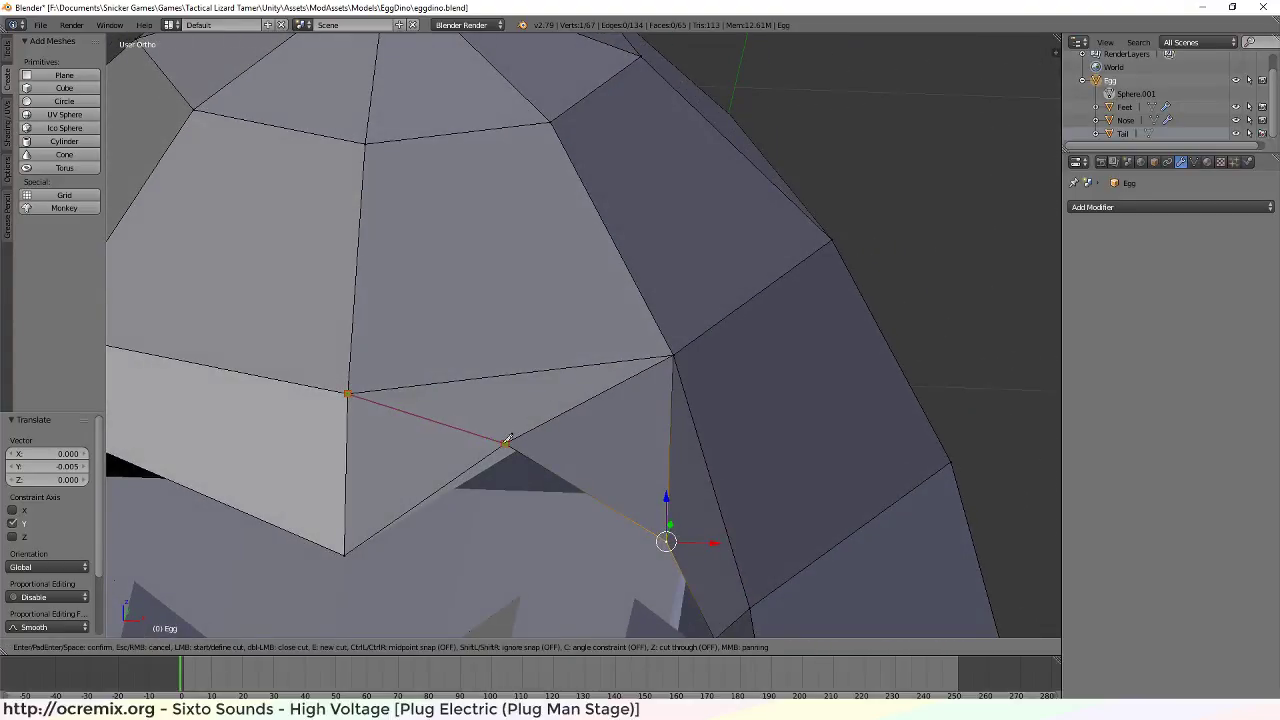
pyautogui.click(348, 392)
pyautogui.moveTo(447, 443); pyautogui.dragTo(703, 420, button='middle')
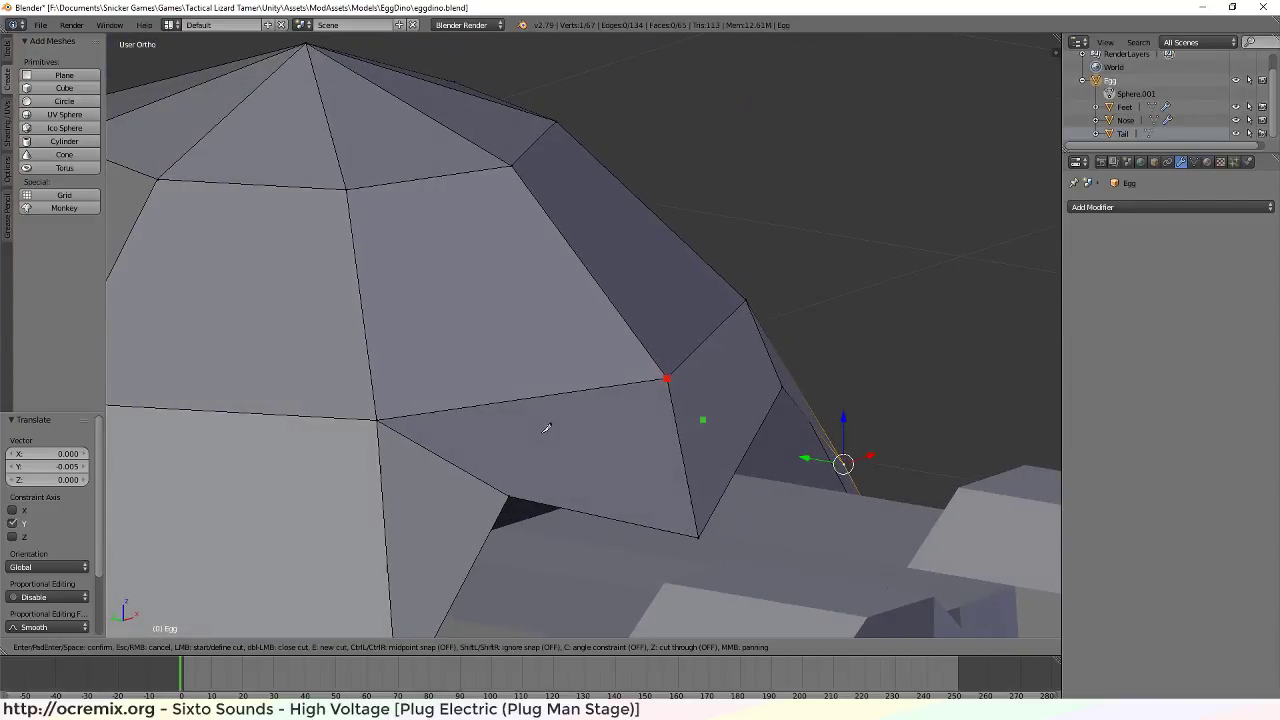
pyautogui.click(782, 386)
pyautogui.click(669, 380)
pyautogui.moveTo(760, 440); pyautogui.dragTo(553, 432, button='middle')
pyautogui.press('Return')
# Switch the mesh selection to Face mode
pyautogui.scroll(-4, 530, 460)
pyautogui.scroll(3, 550, 411)
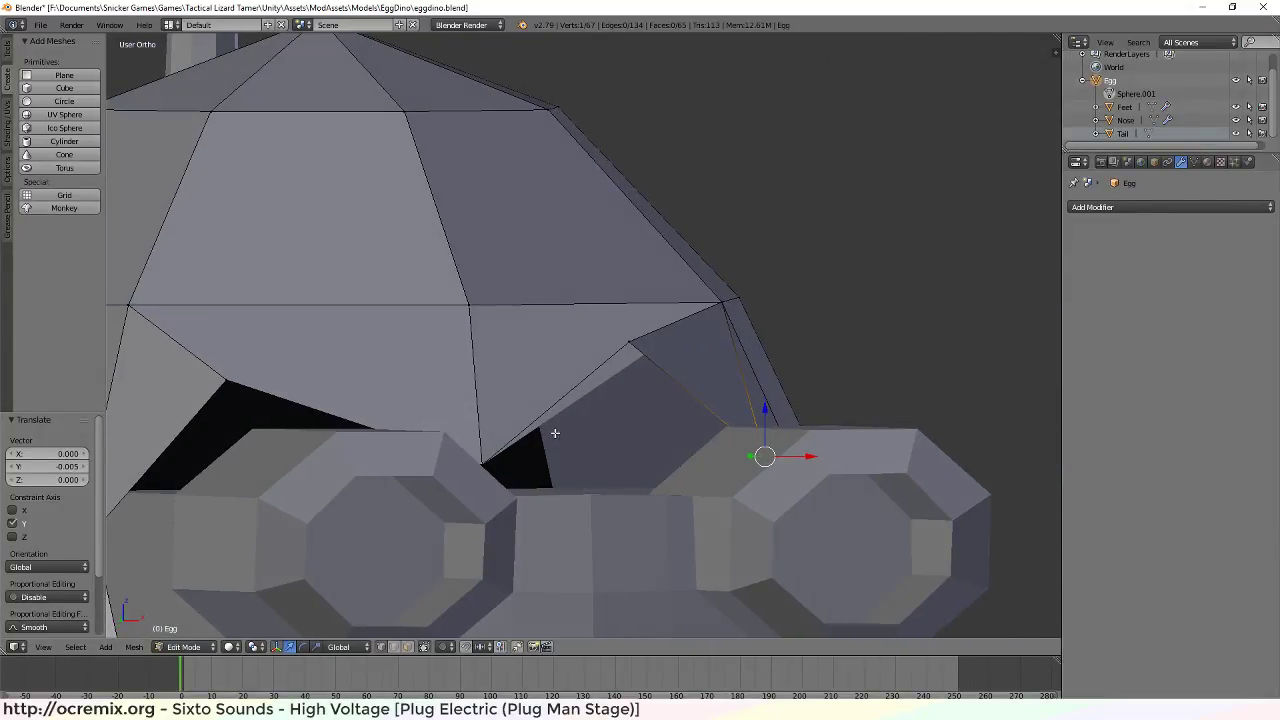
pyautogui.hotkey('ctrl', 'Tab')
pyautogui.click(560, 458)
# Select the triangular face above the eye, trace a knife cut across it, then cancel
pyautogui.rightClick(573, 355)
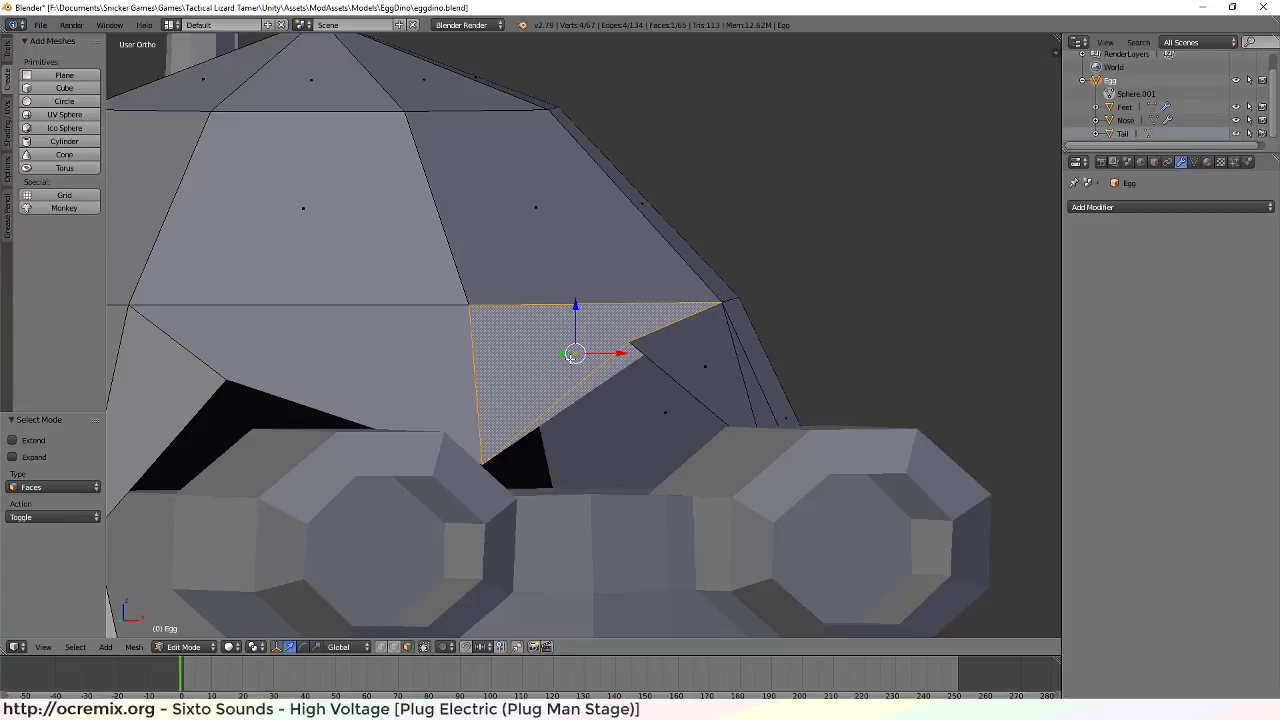
pyautogui.moveTo(632, 414); pyautogui.dragTo(685, 377, button='middle')
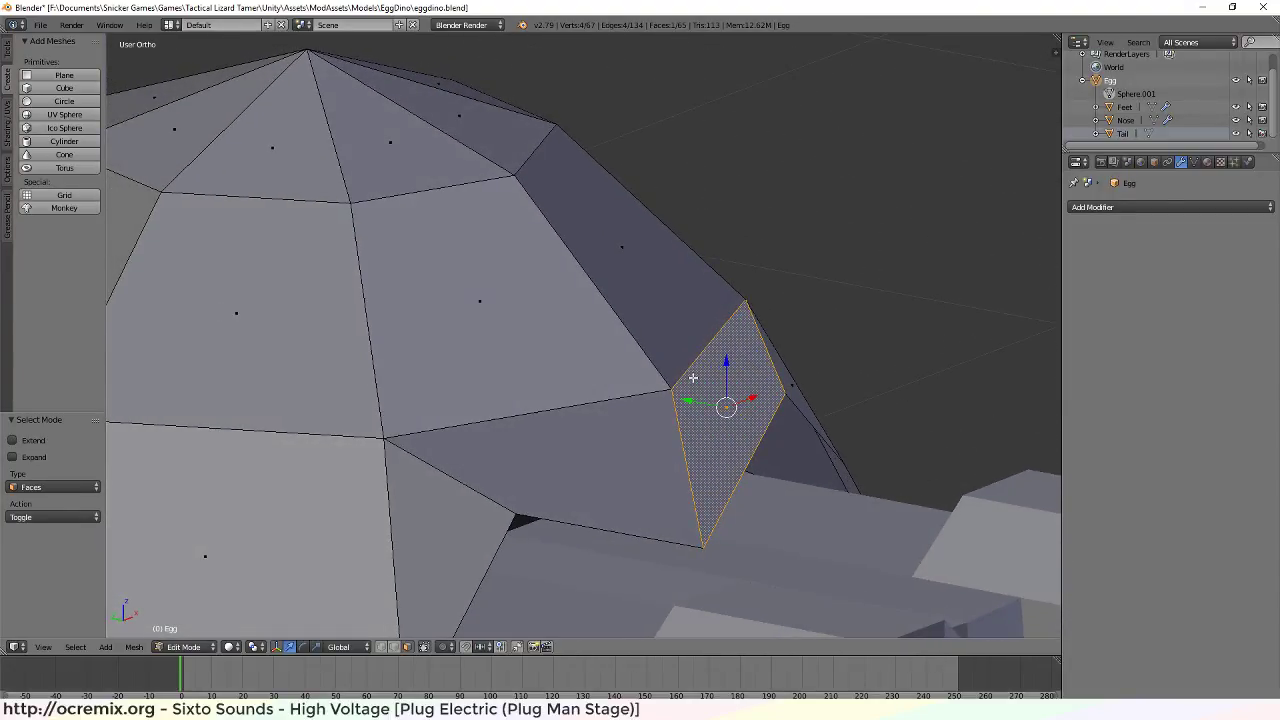
pyautogui.press('k')
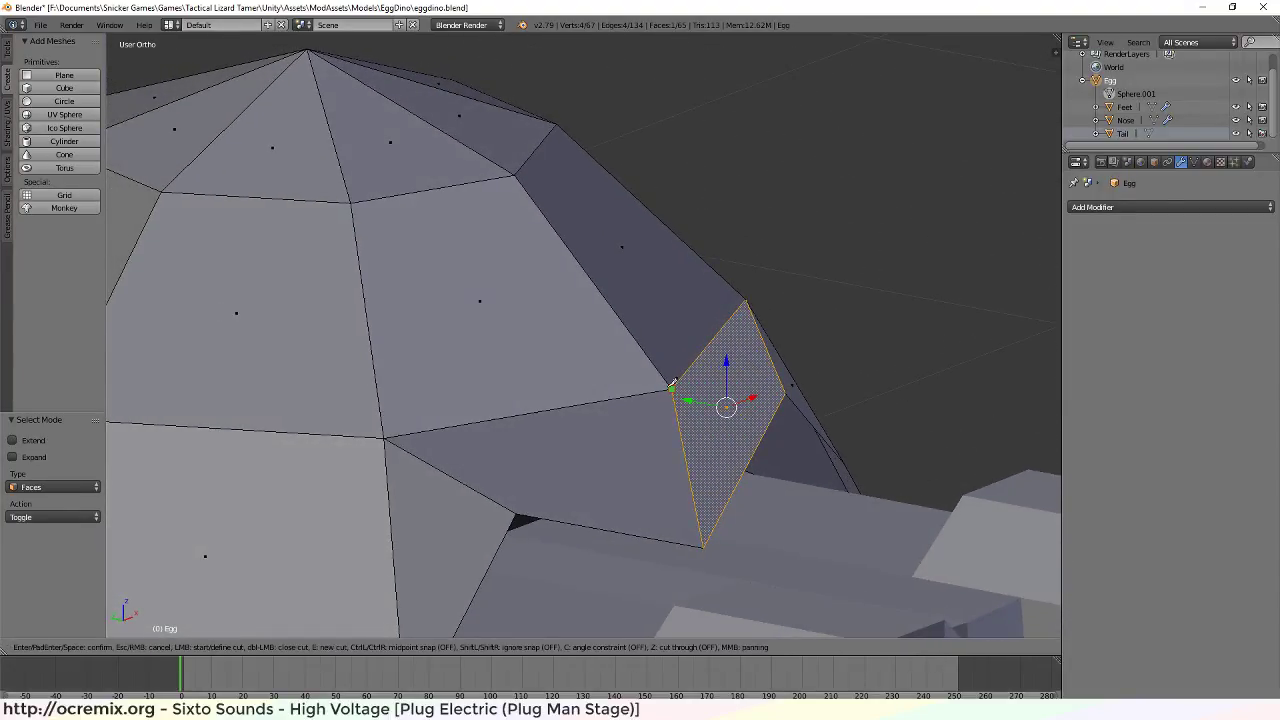
pyautogui.click(671, 389)
pyautogui.click(786, 393)
pyautogui.press('Escape')
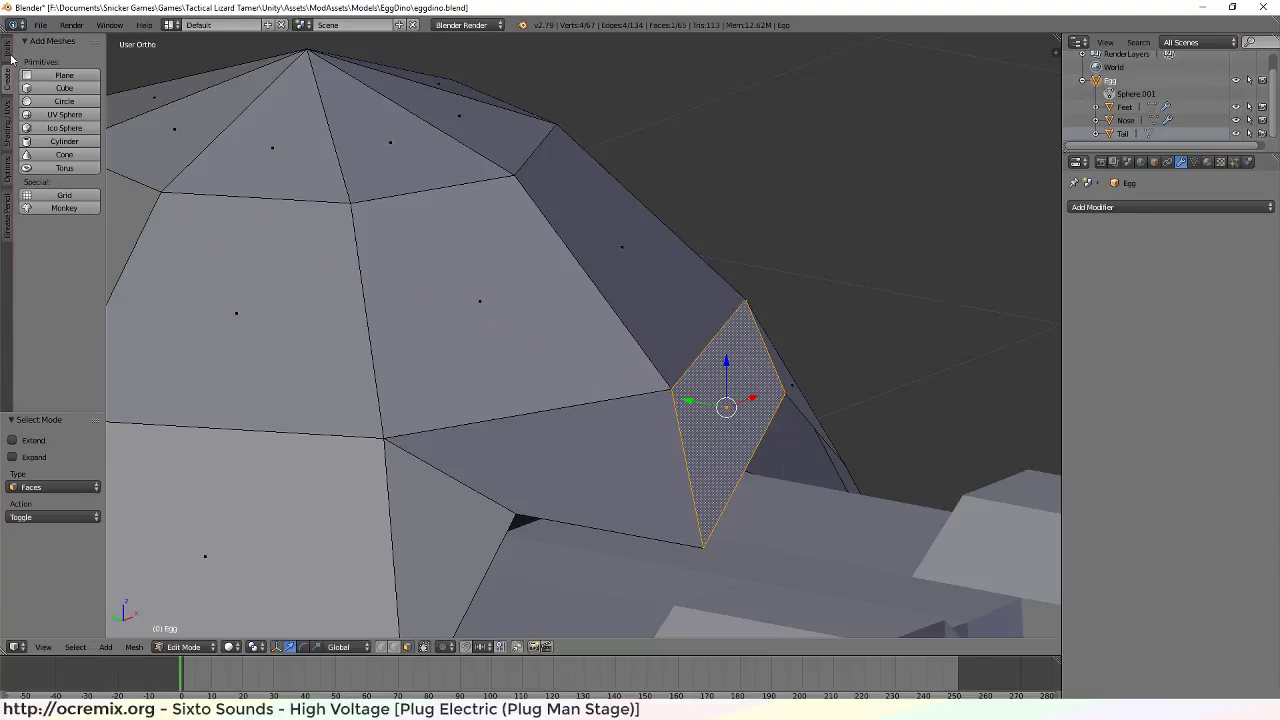
# Subdivide the triangular face from the Tools tab, then undo the subdivision
pyautogui.click(8, 56)
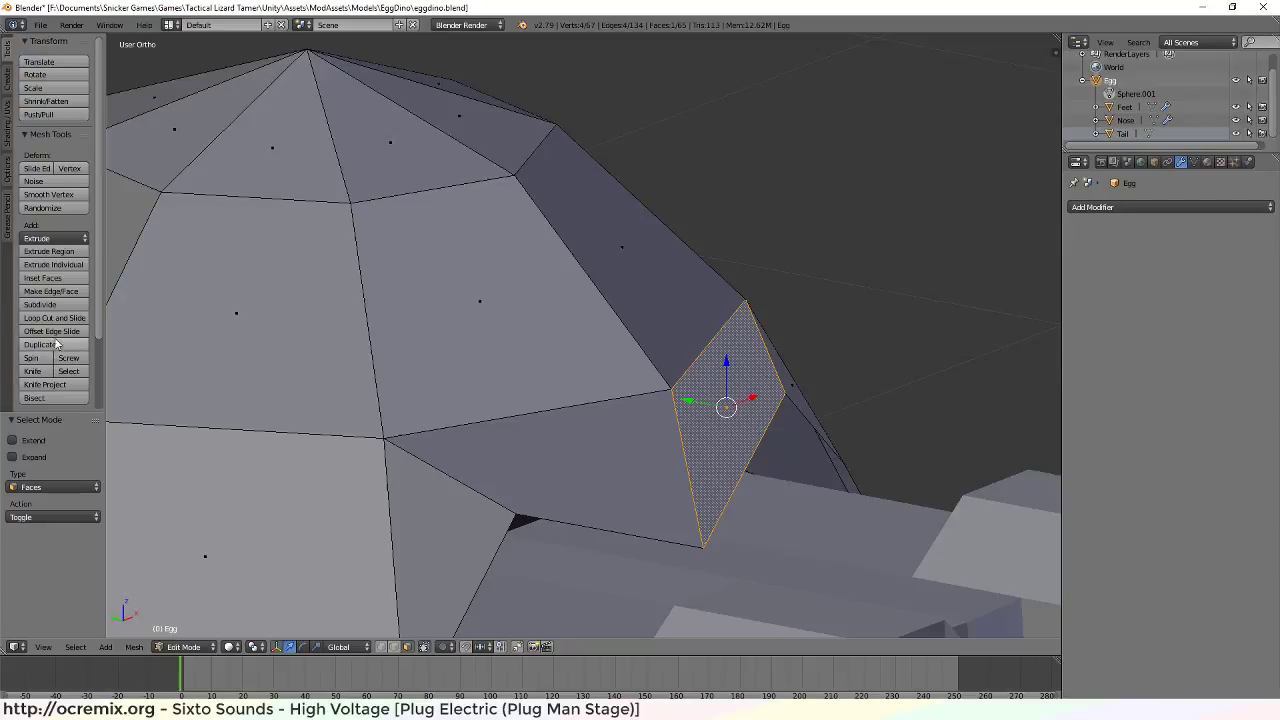
pyautogui.click(70, 305)
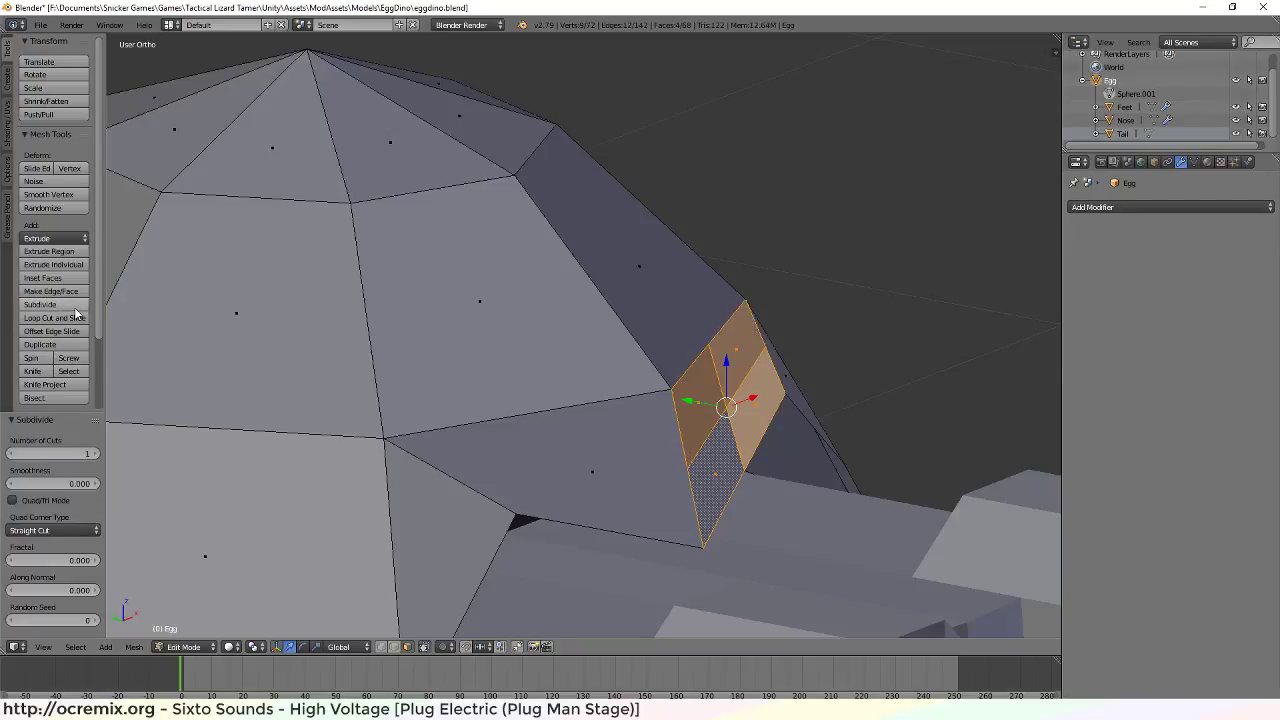
pyautogui.moveTo(716, 430); pyautogui.dragTo(612, 446, button='middle')
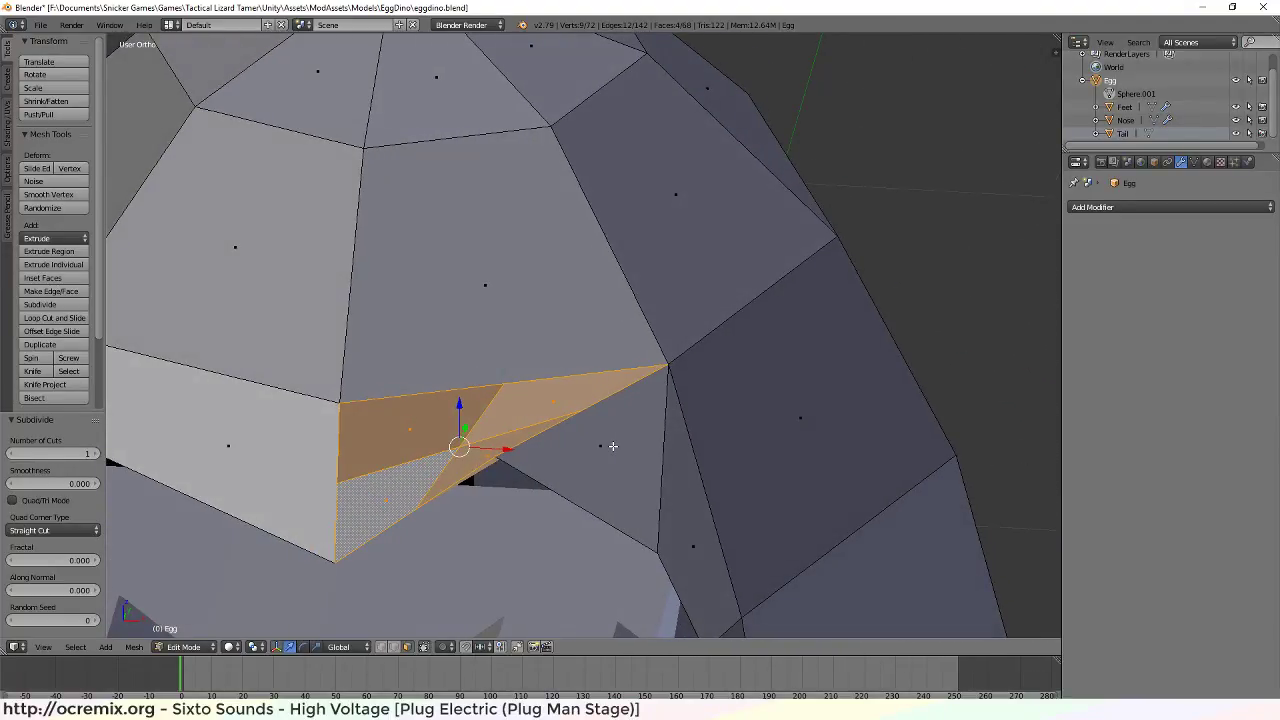
pyautogui.hotkey('ctrl', 'z')
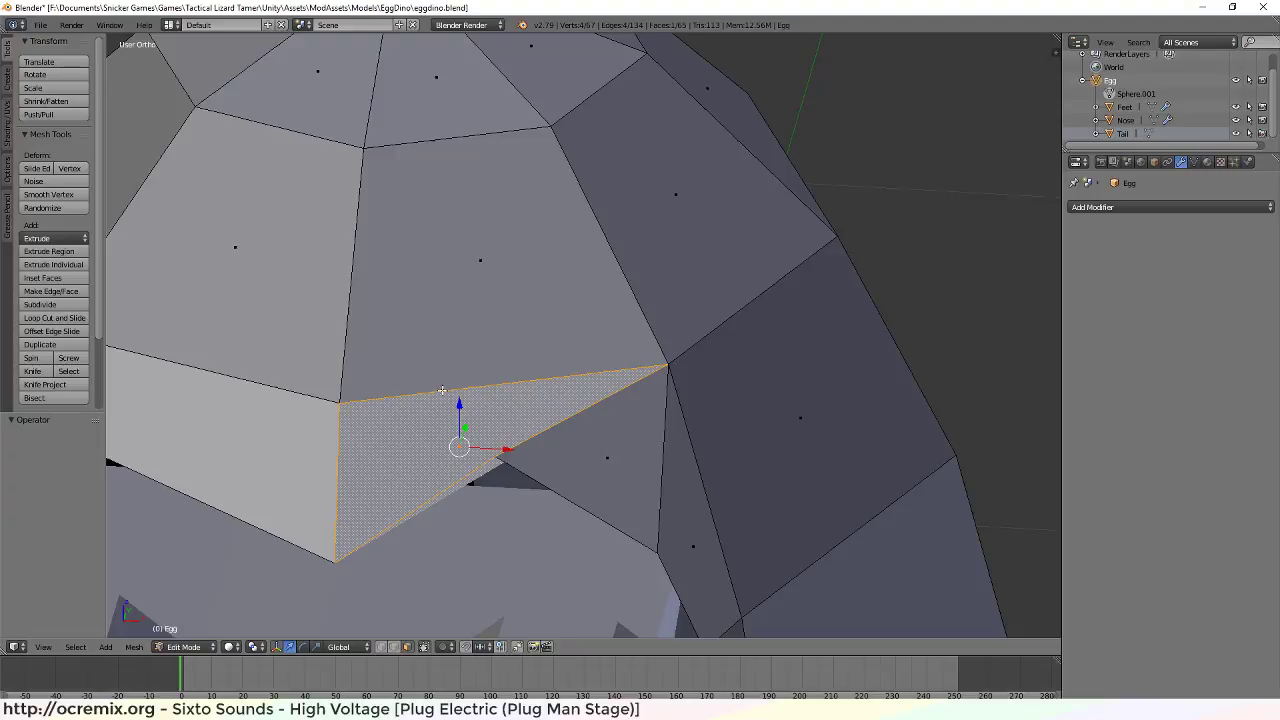
pyautogui.click(46, 386)
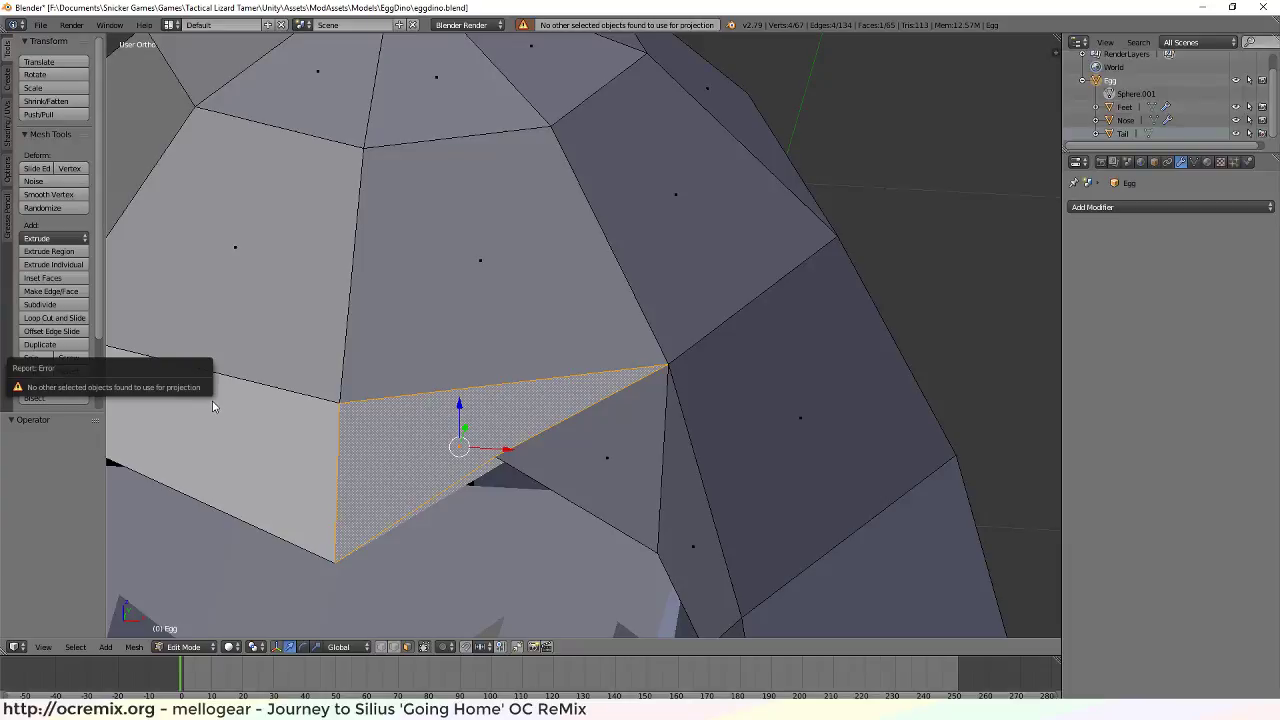
pyautogui.click(40, 398)
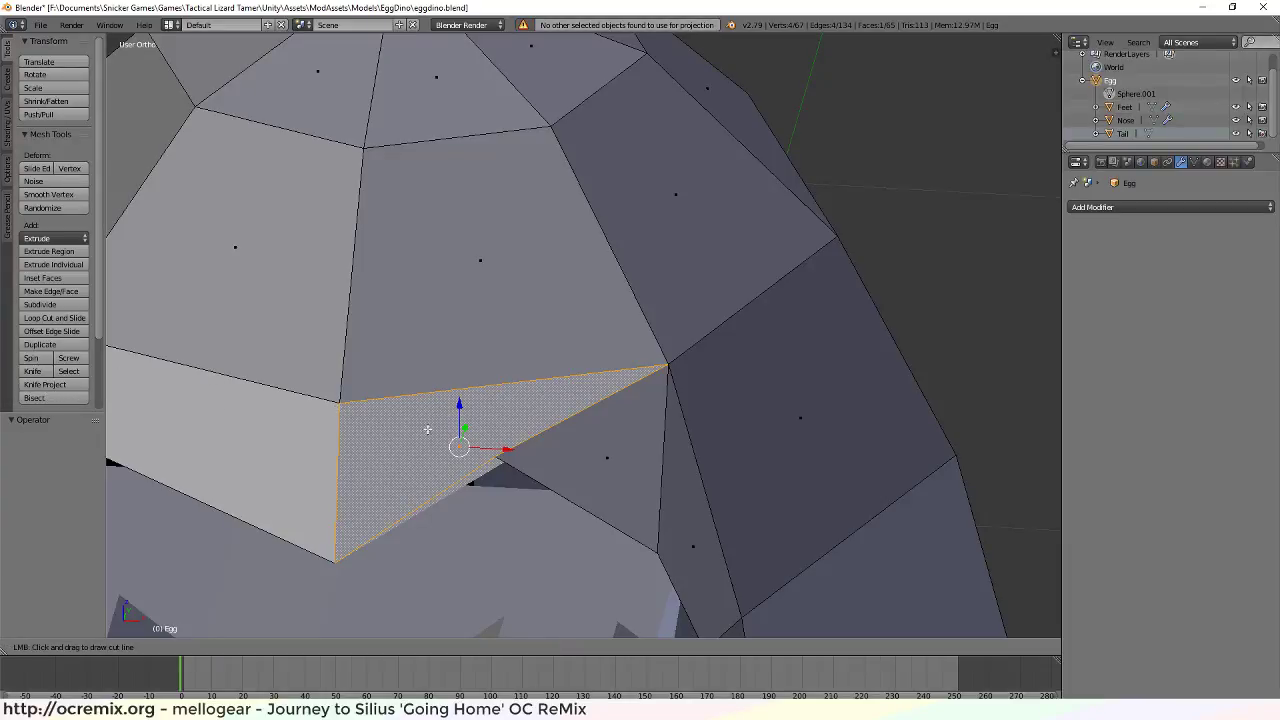
pyautogui.press('Escape')
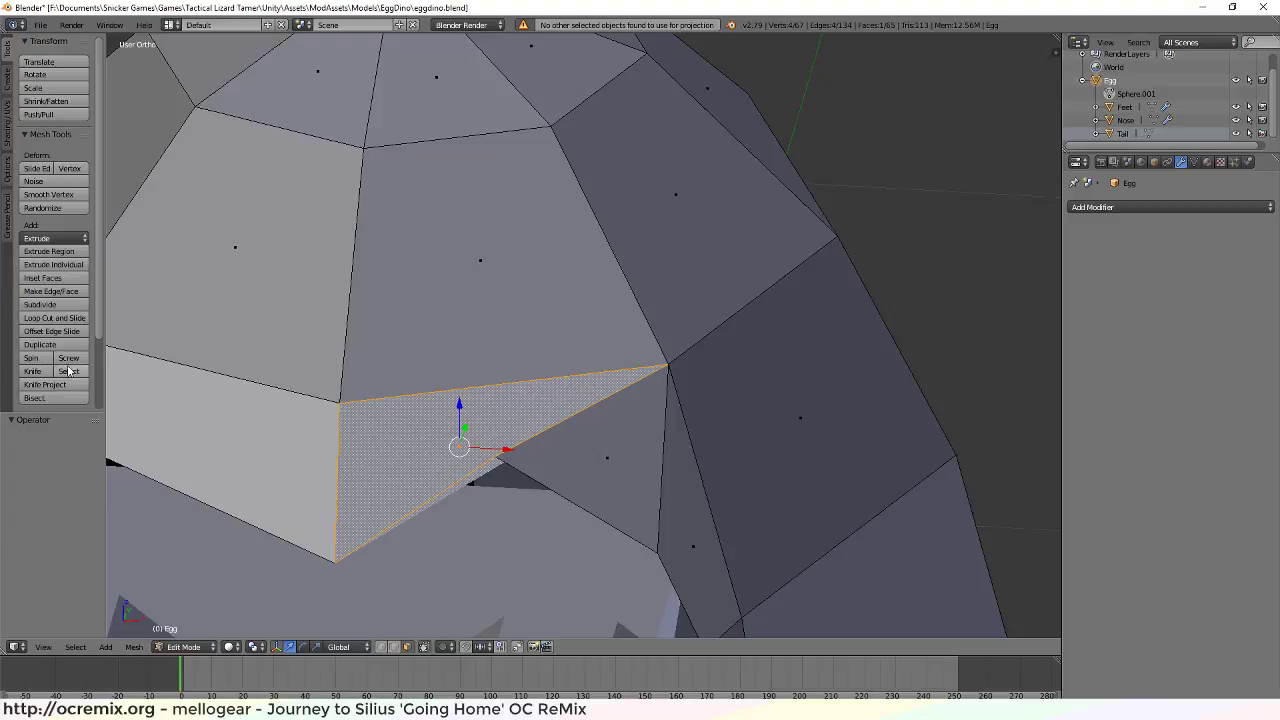
pyautogui.click(31, 359)
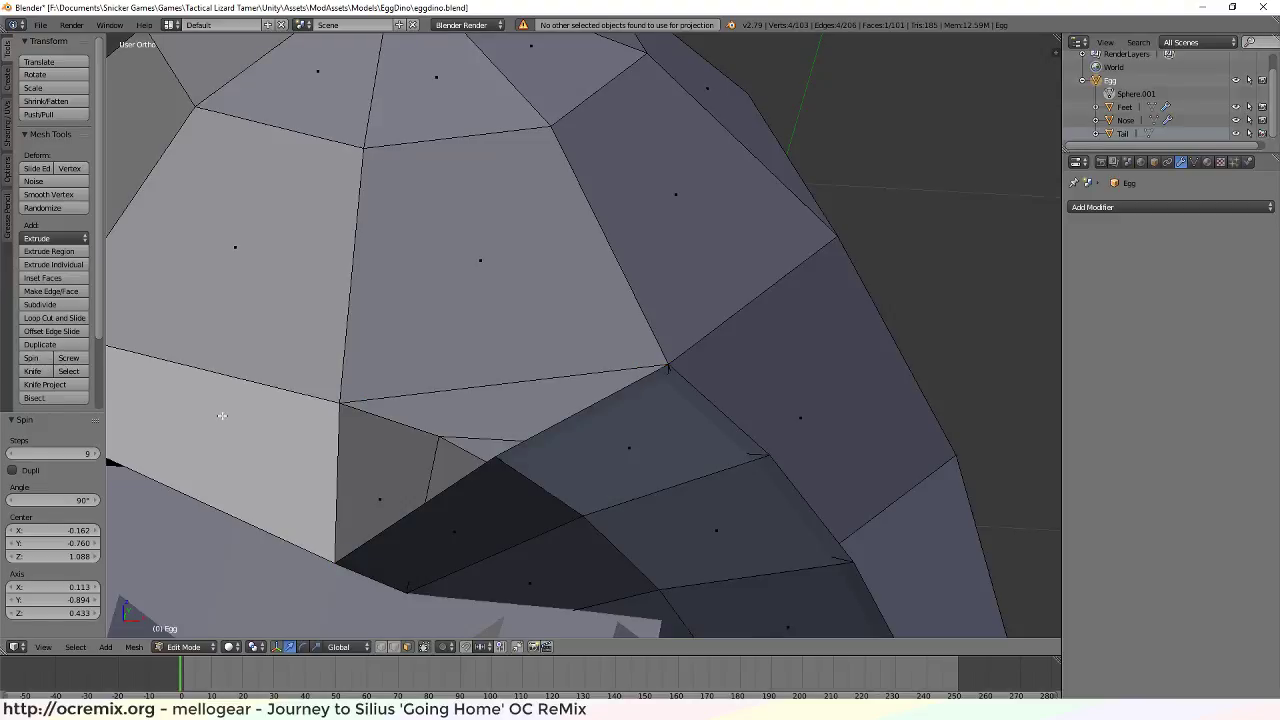
pyautogui.scroll(-6, 542, 511)
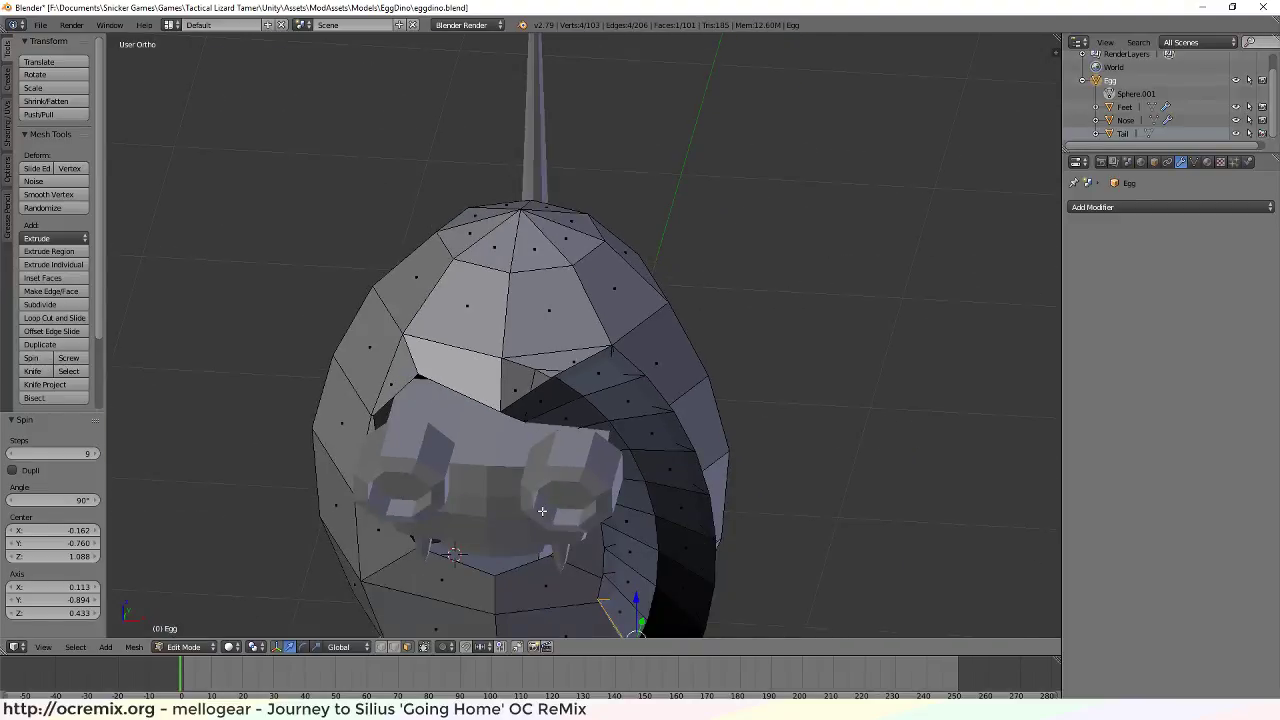
pyautogui.moveTo(730, 561); pyautogui.dragTo(780, 545, button='middle')
pyautogui.hotkey('ctrl', 'z')
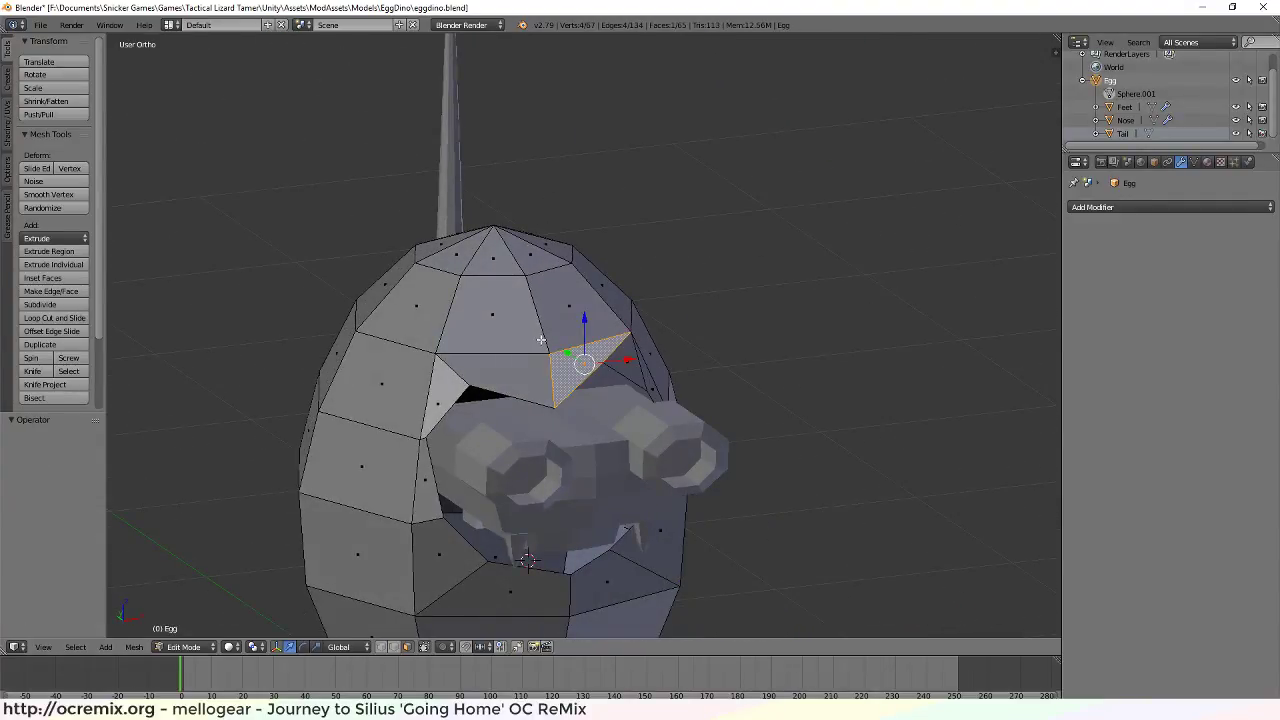
# Knife-trace the side face from its top corner to its bottom corner and confirm
pyautogui.scroll(5, 563, 359)
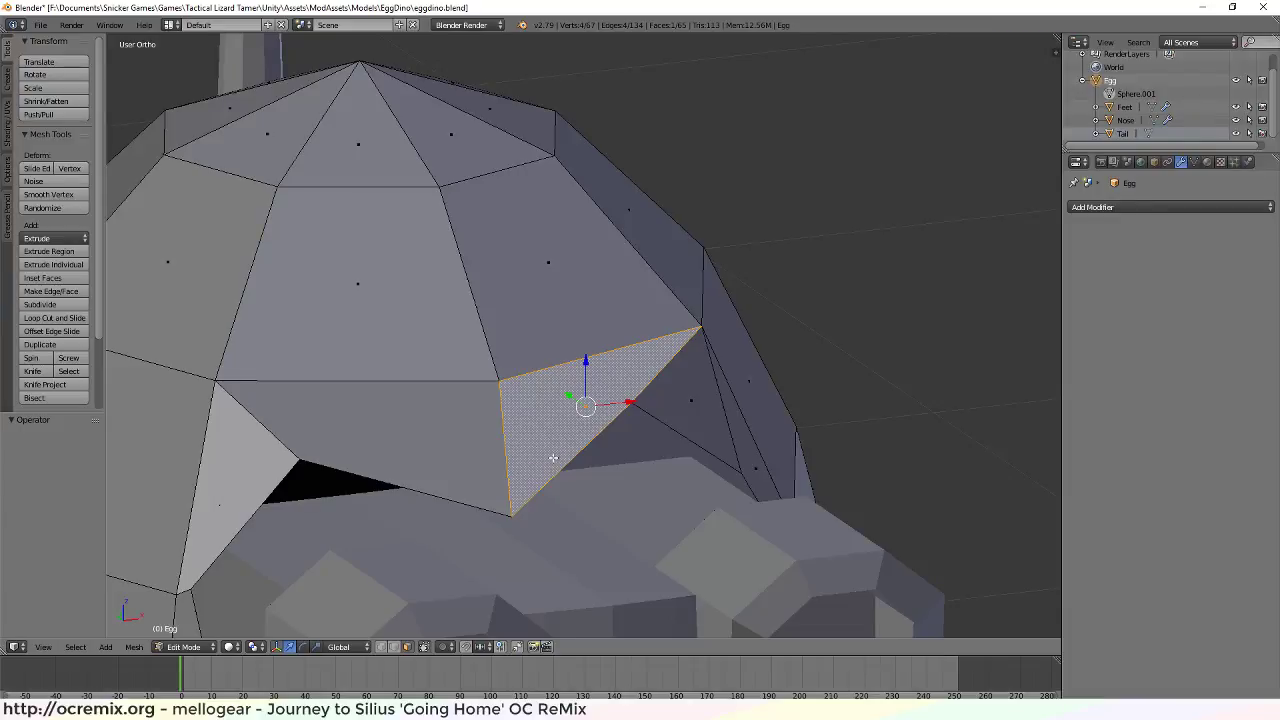
pyautogui.moveTo(553, 458); pyautogui.dragTo(531, 500, button='middle')
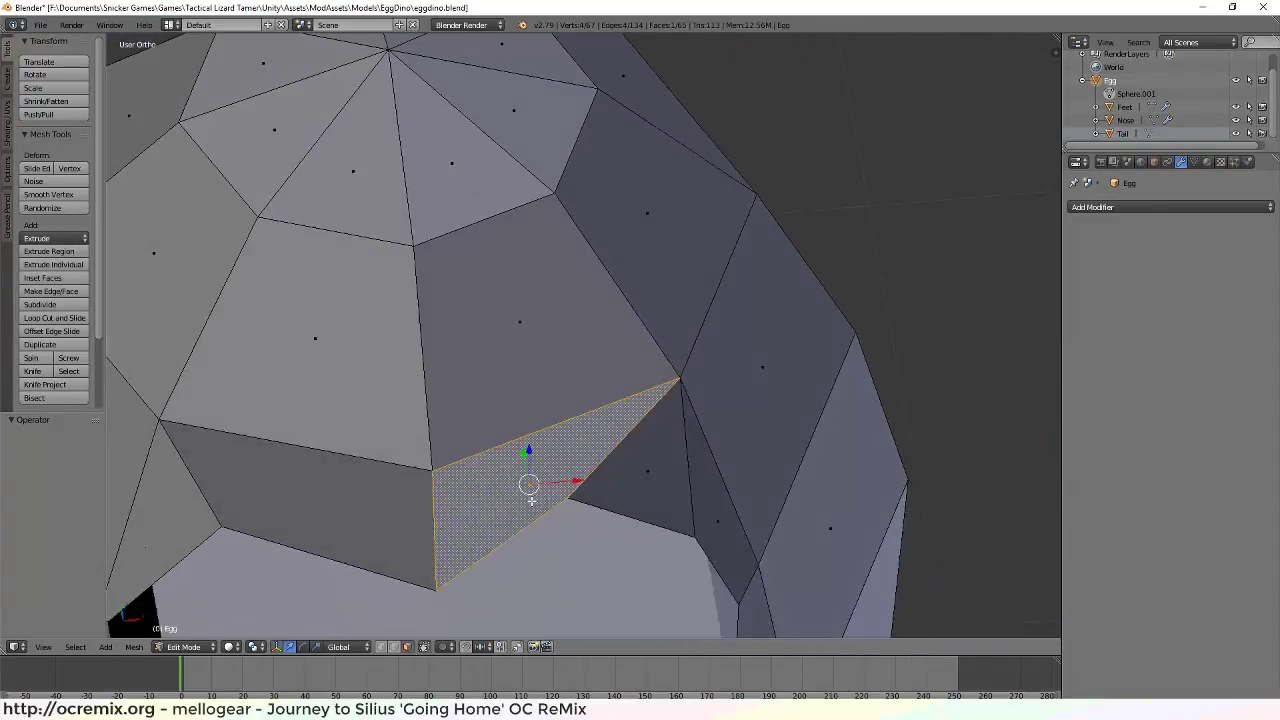
pyautogui.scroll(-6, 531, 500)
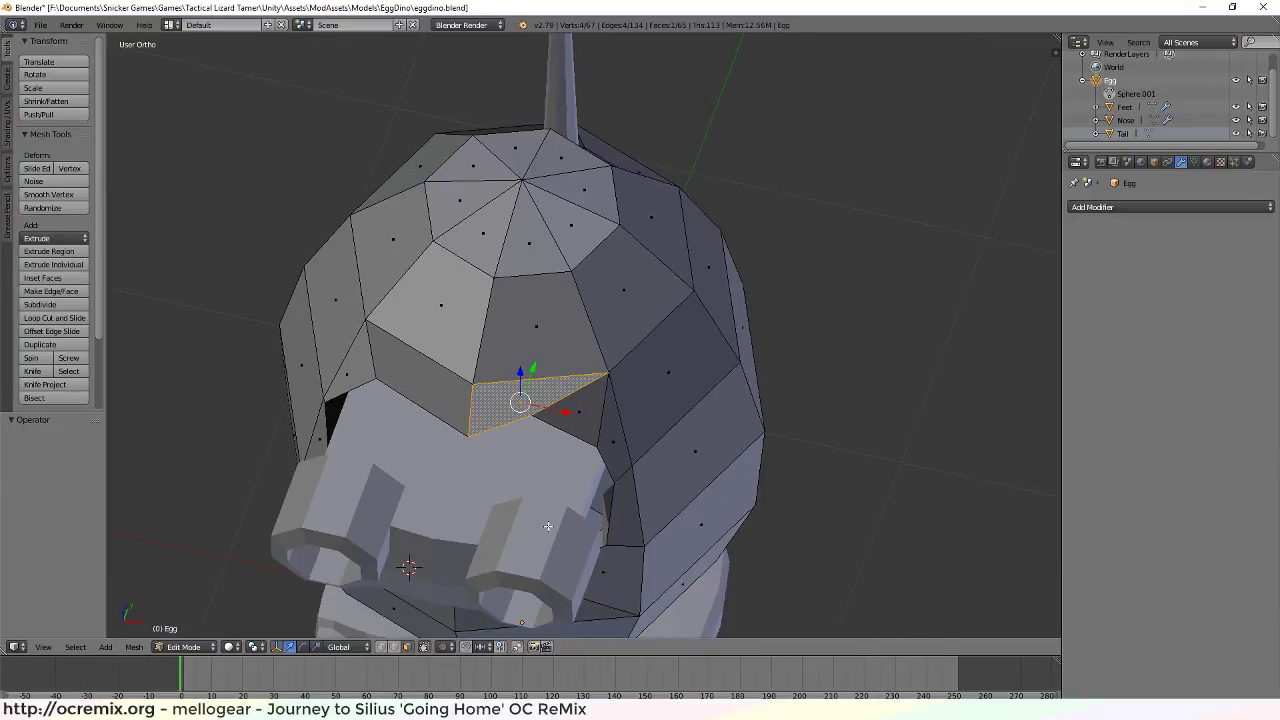
pyautogui.scroll(4, 548, 526)
pyautogui.scroll(-4, 548, 522)
pyautogui.scroll(4, 496, 521)
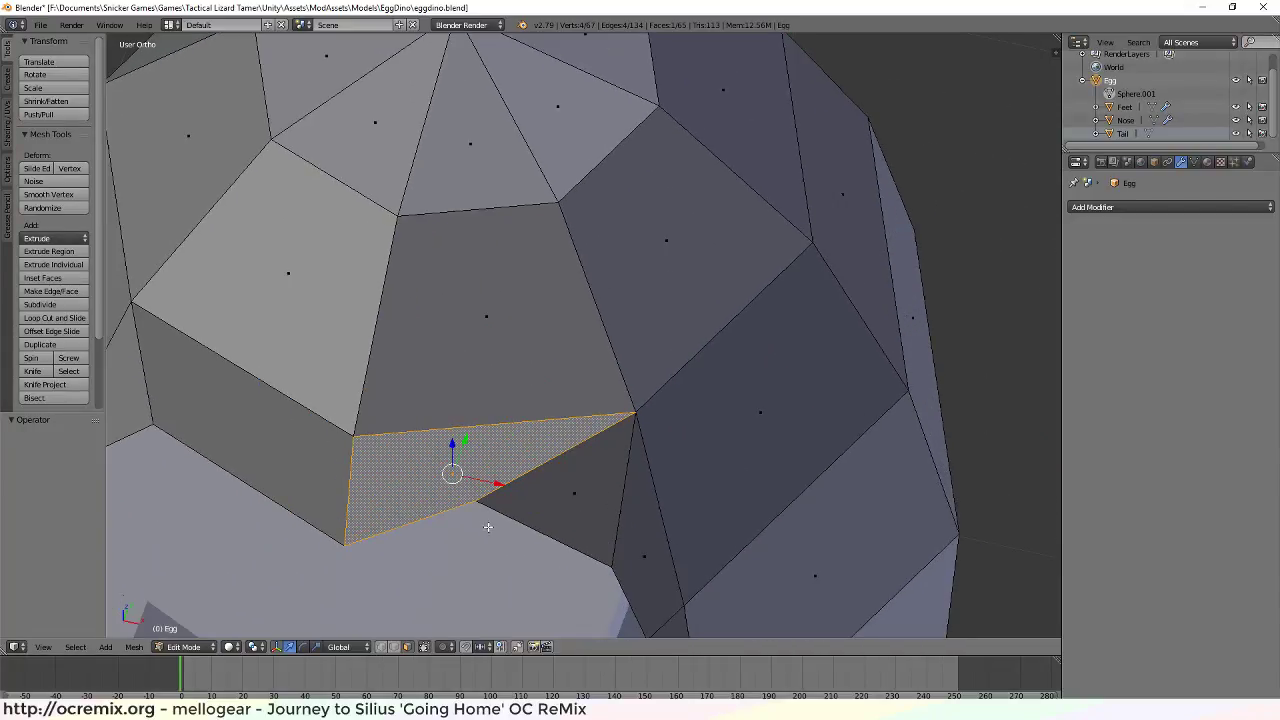
pyautogui.scroll(-4, 557, 509)
pyautogui.moveTo(634, 463); pyautogui.dragTo(679, 449, button='middle')
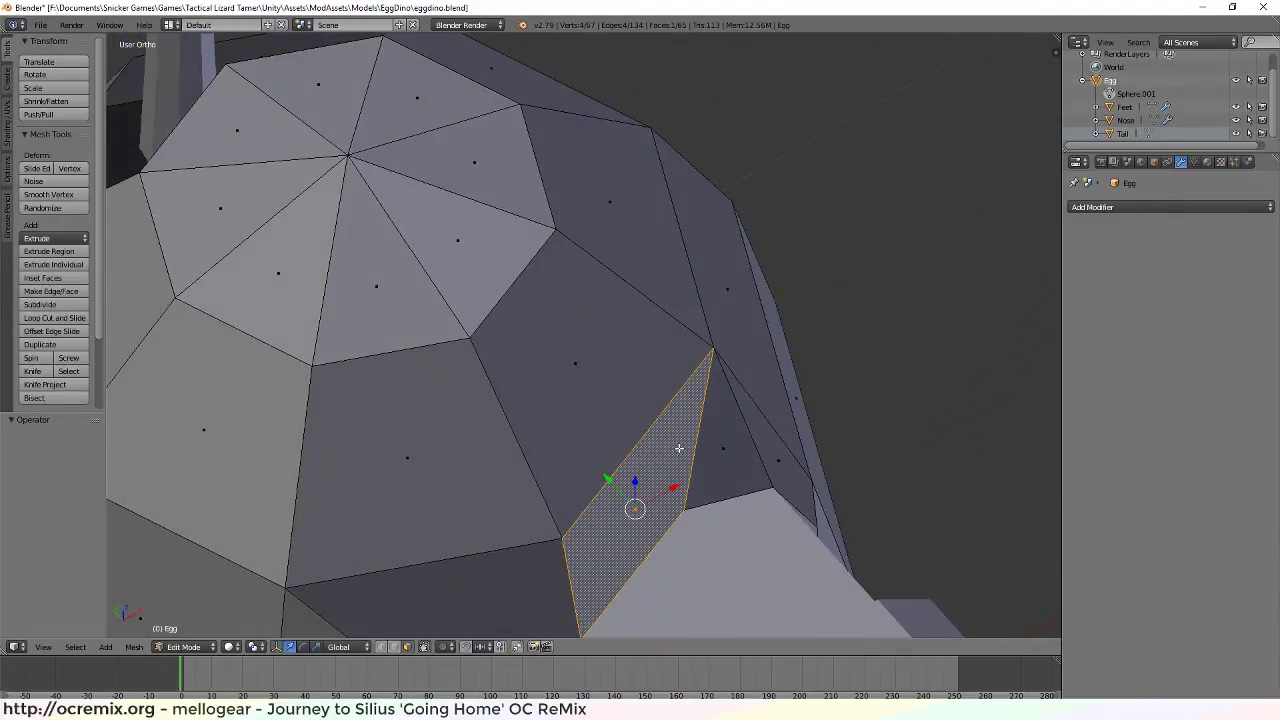
pyautogui.scroll(-5, 689, 431)
pyautogui.scroll(6, 703, 460)
pyautogui.scroll(-4, 694, 526)
pyautogui.keyDown('shift'); pyautogui.moveTo(675, 563); pyautogui.dragTo(690, 491, button='middle'); pyautogui.keyUp('shift')
pyautogui.moveTo(608, 561); pyautogui.dragTo(660, 548, button='middle')
pyautogui.scroll(2, 687, 271)
pyautogui.moveTo(687, 271); pyautogui.dragTo(682, 374, button='middle')
pyautogui.press('k')
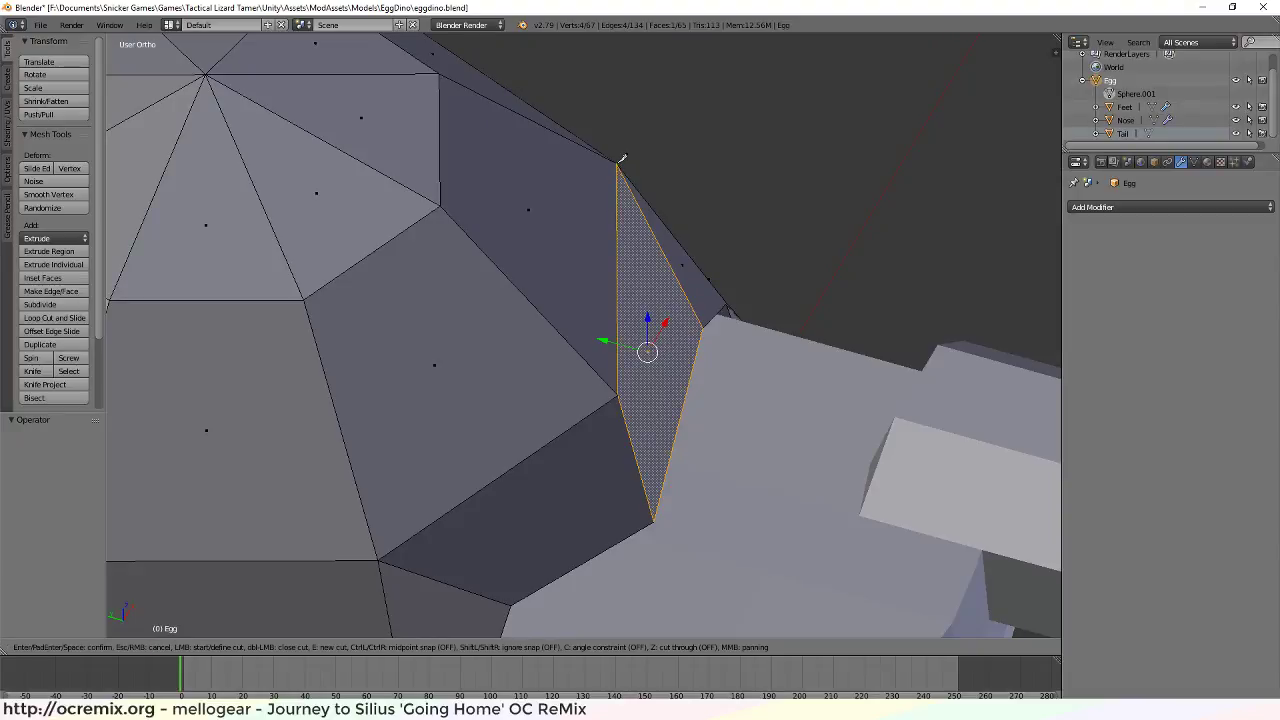
pyautogui.click(618, 162)
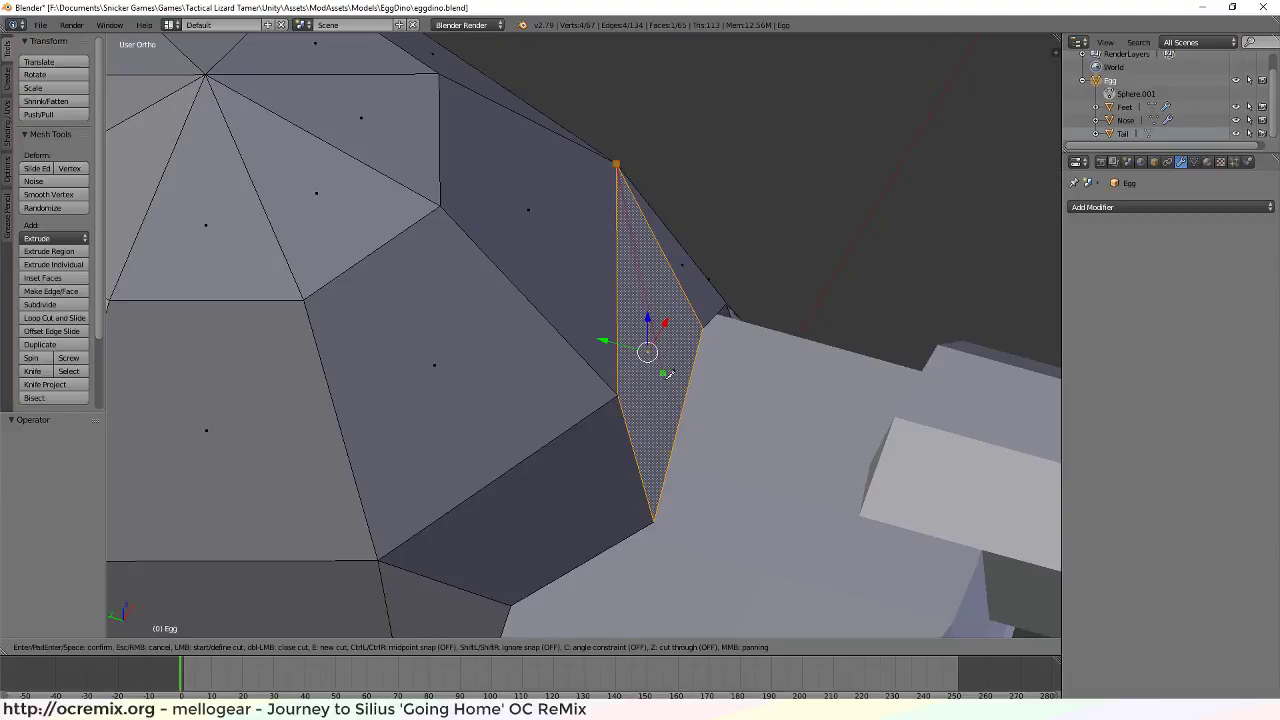
pyautogui.click(656, 515)
pyautogui.click(618, 162)
pyautogui.moveTo(712, 368); pyautogui.dragTo(570, 300, button='middle')
pyautogui.press('Return')
# Lay out a new knife cut from the side face's bottom corner to its top corner
pyautogui.scroll(3, 570, 300)
pyautogui.scroll(-3, 509, 306)
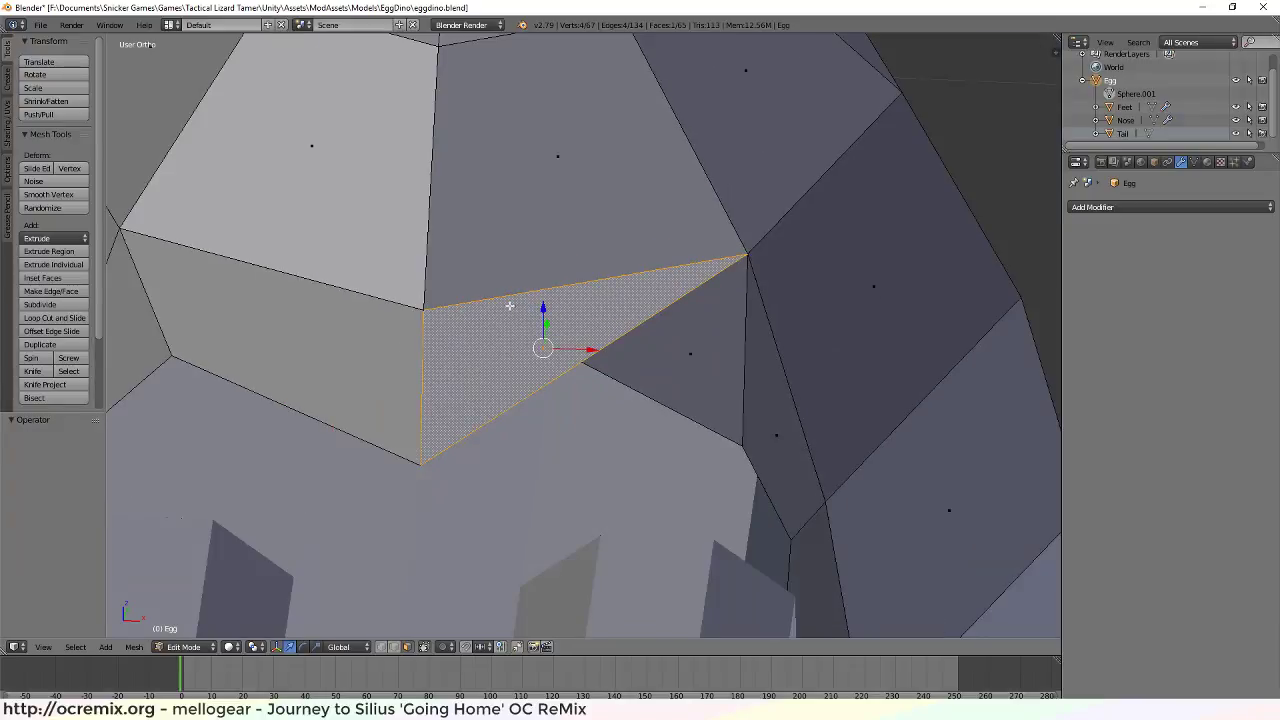
pyautogui.moveTo(483, 358); pyautogui.dragTo(420, 370, button='middle')
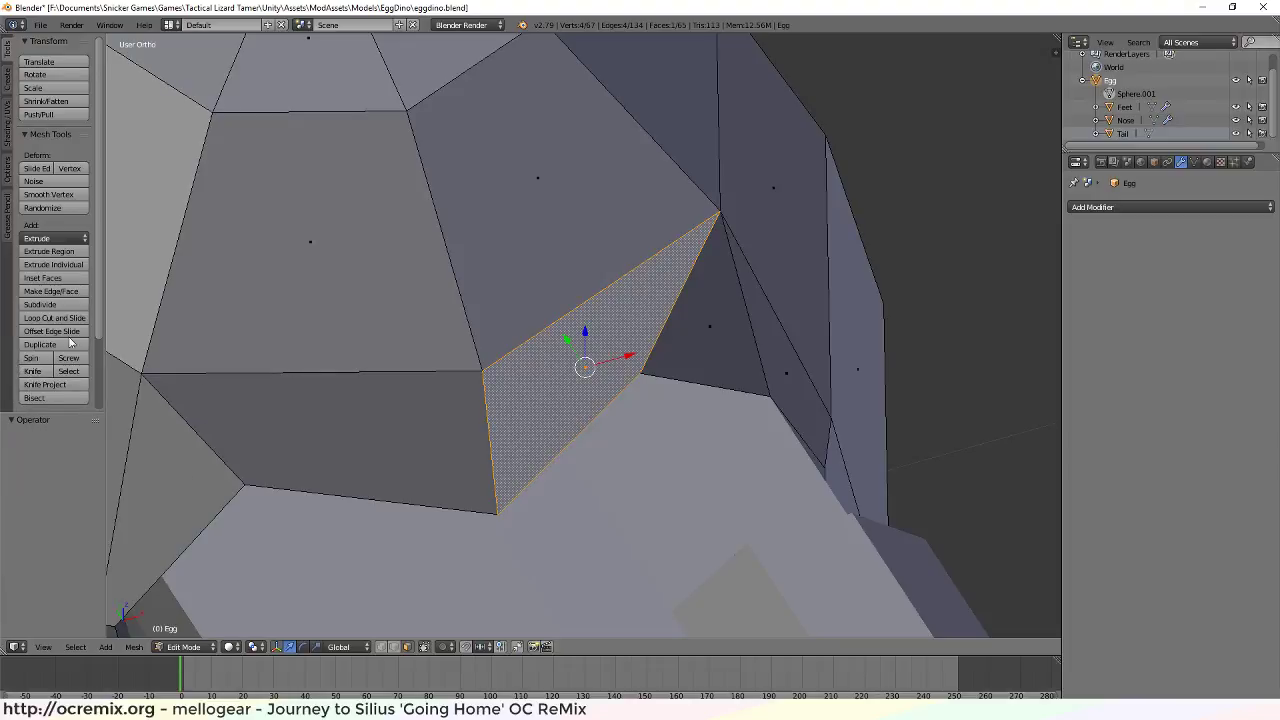
pyautogui.press('k')
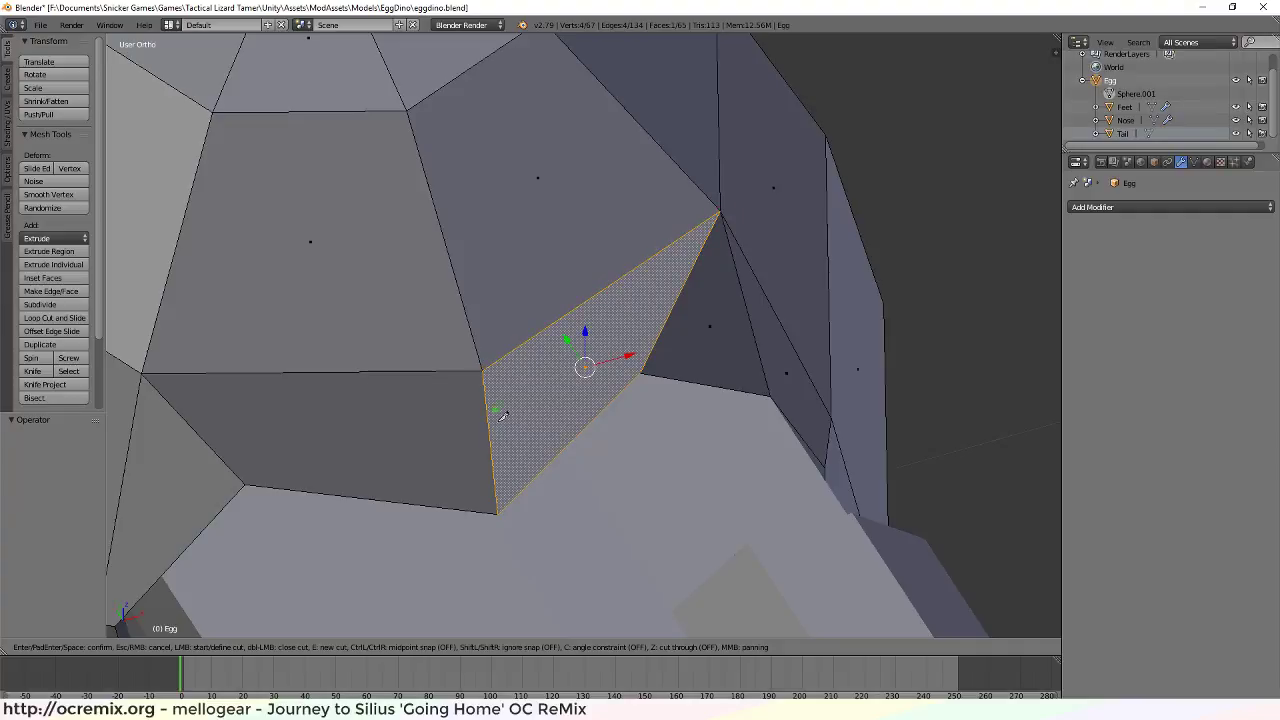
pyautogui.moveTo(556, 508); pyautogui.dragTo(614, 492, button='middle')
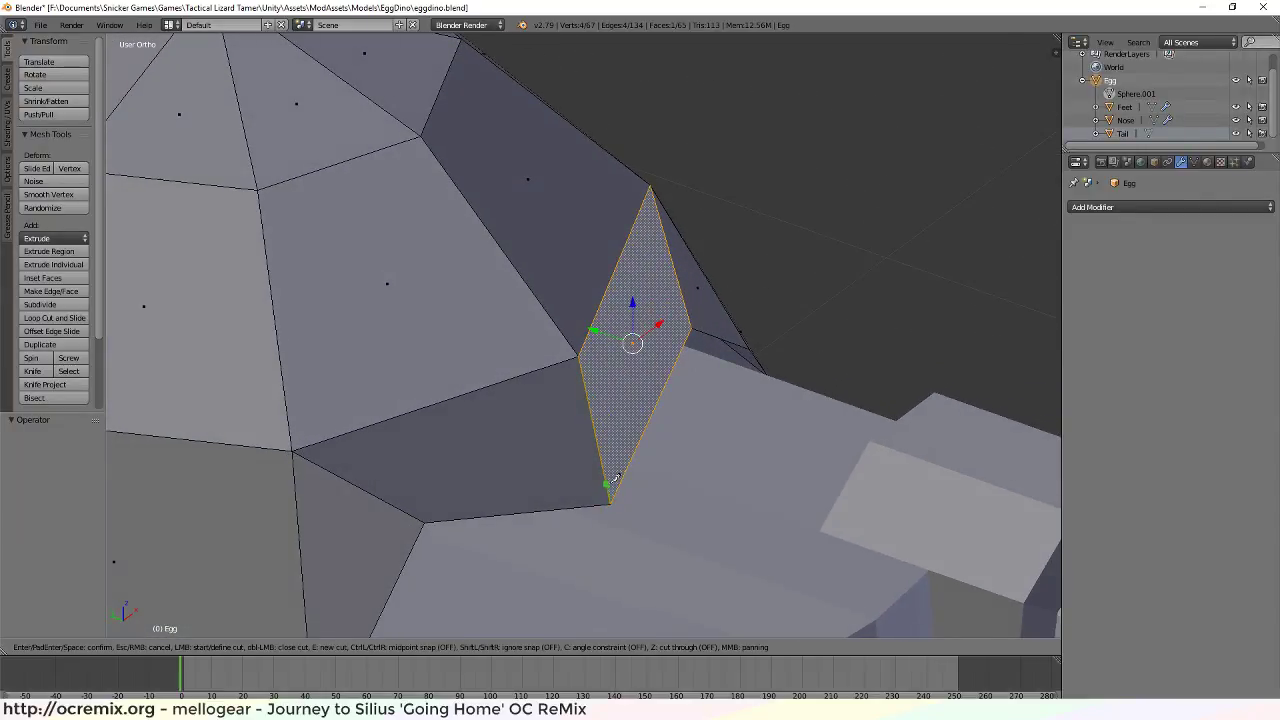
pyautogui.click(616, 494)
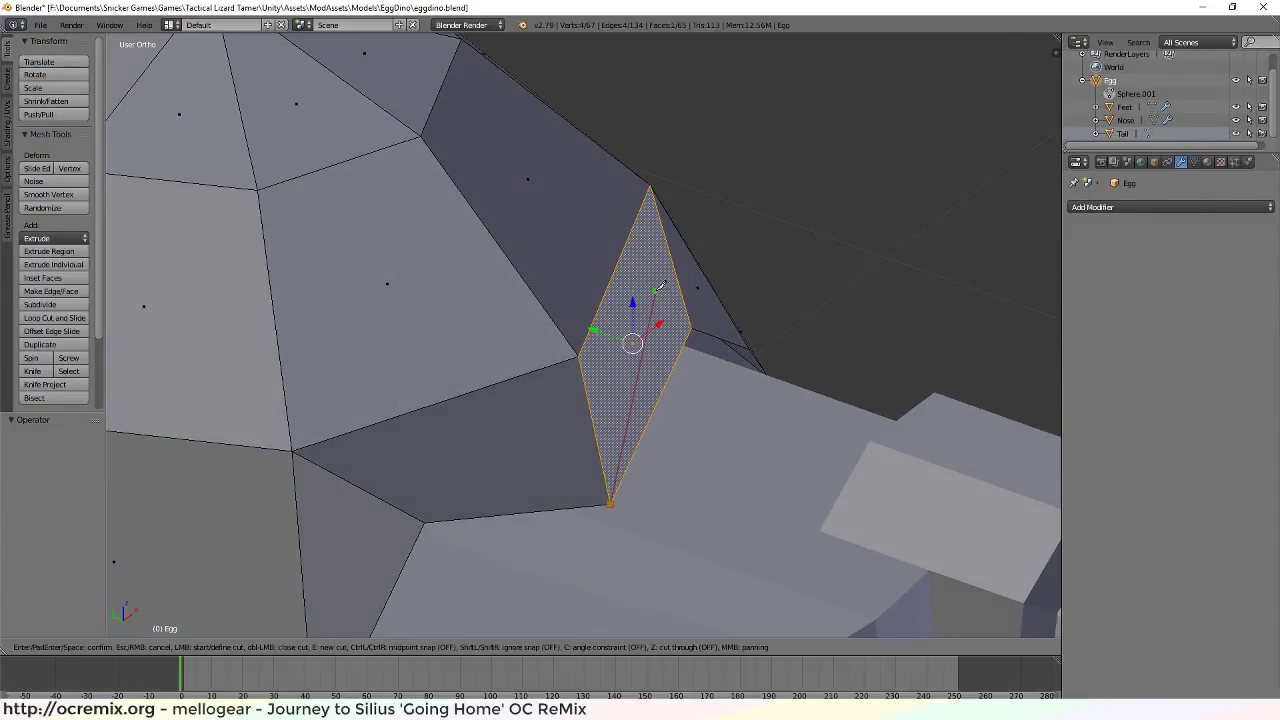
pyautogui.click(650, 185)
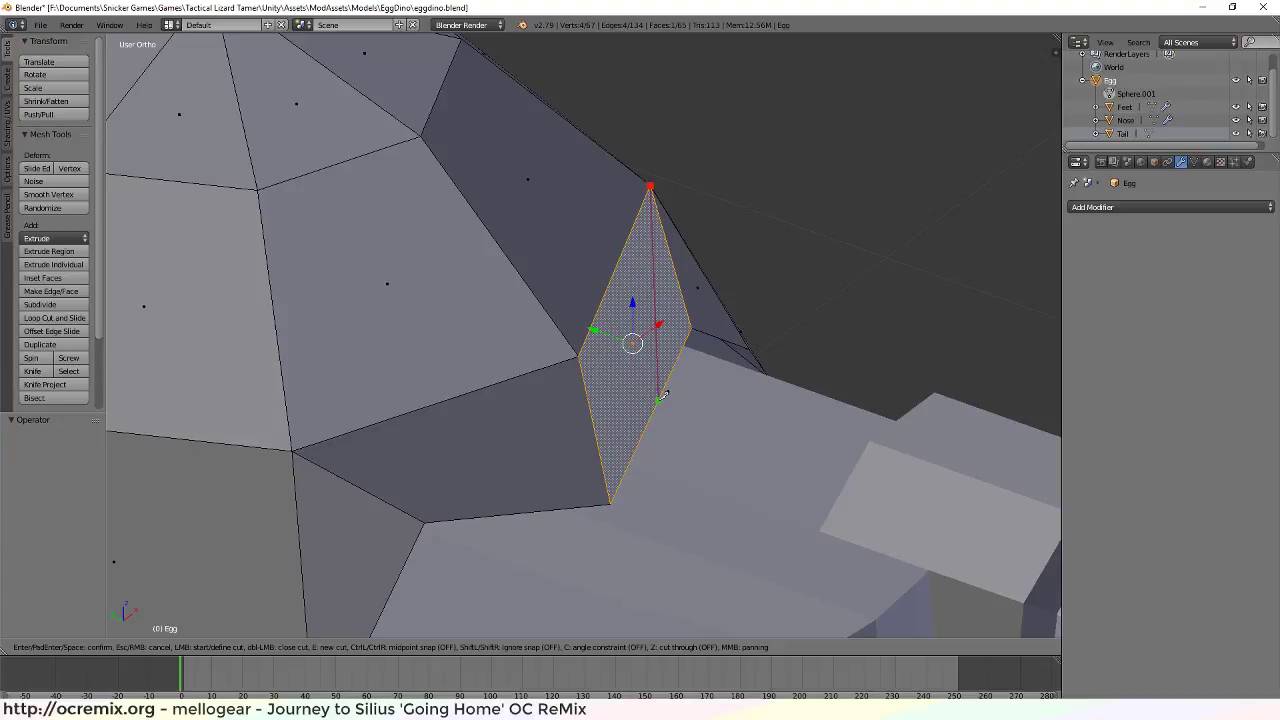
pyautogui.moveTo(729, 334); pyautogui.dragTo(710, 358, button='middle')
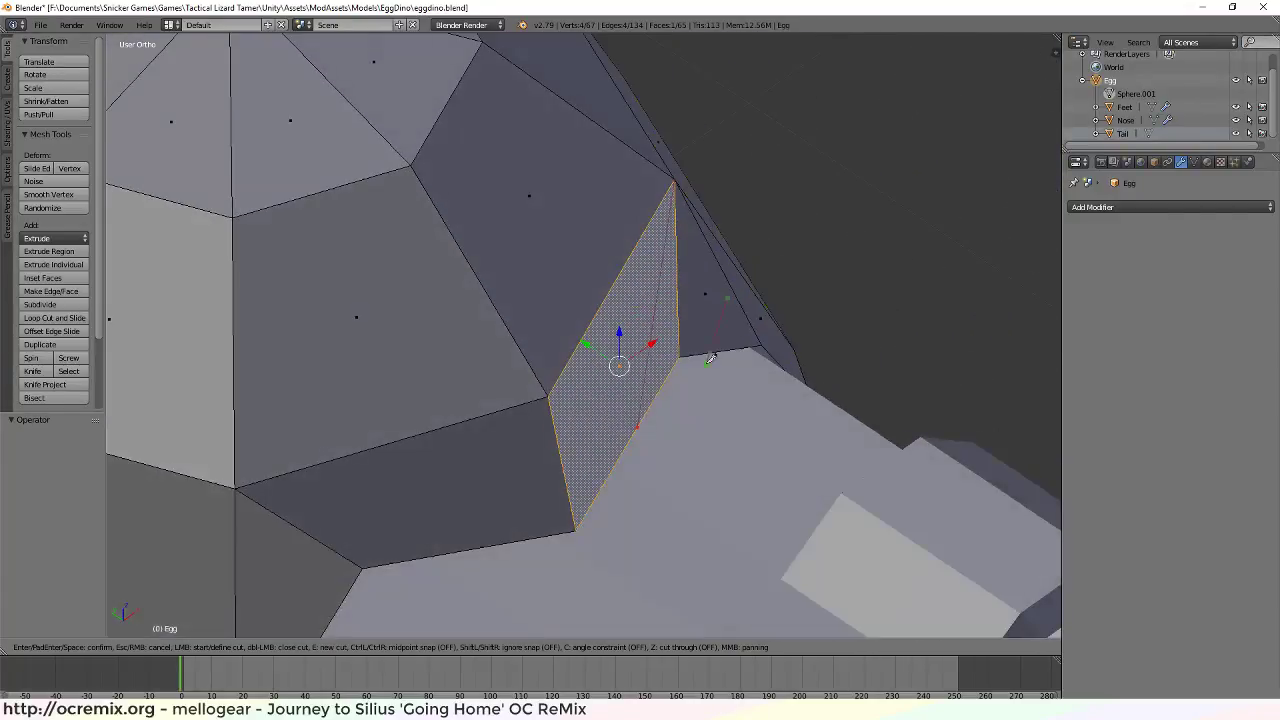
# Confirm the knife cut, splitting the side face into two triangles, and switch to vertex select
pyautogui.press('Return')
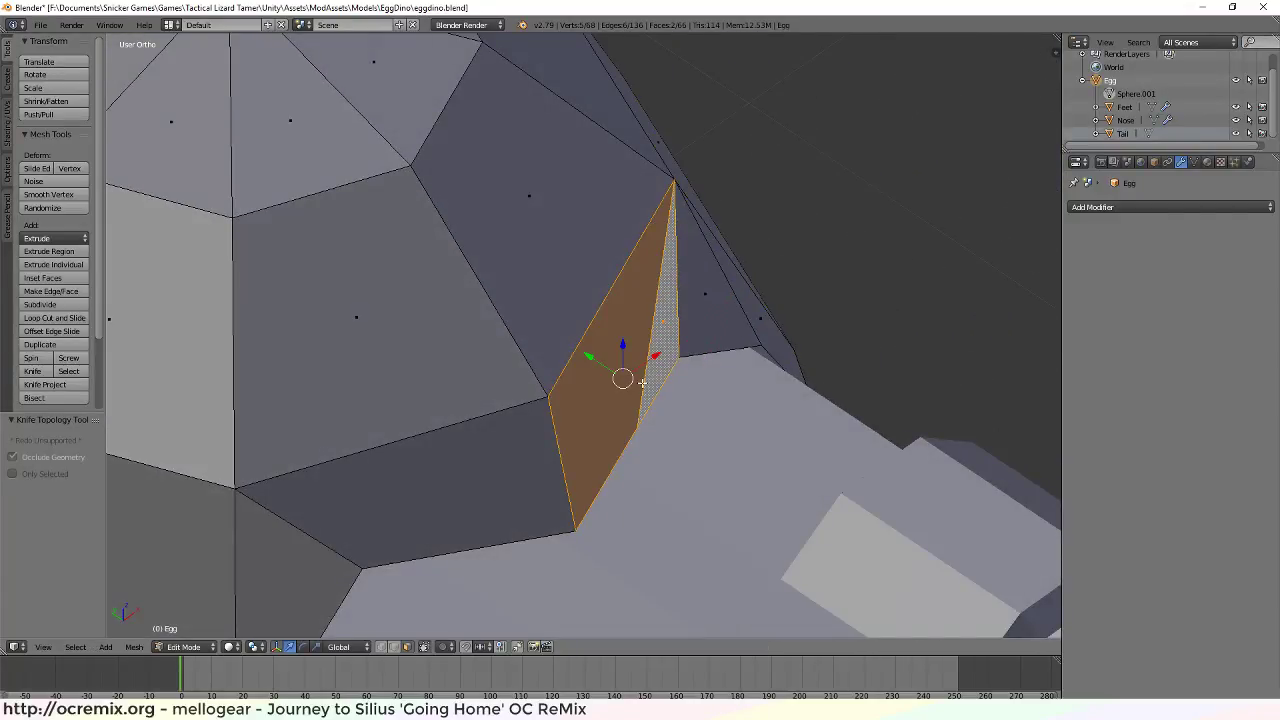
pyautogui.moveTo(642, 382); pyautogui.dragTo(637, 343, button='middle')
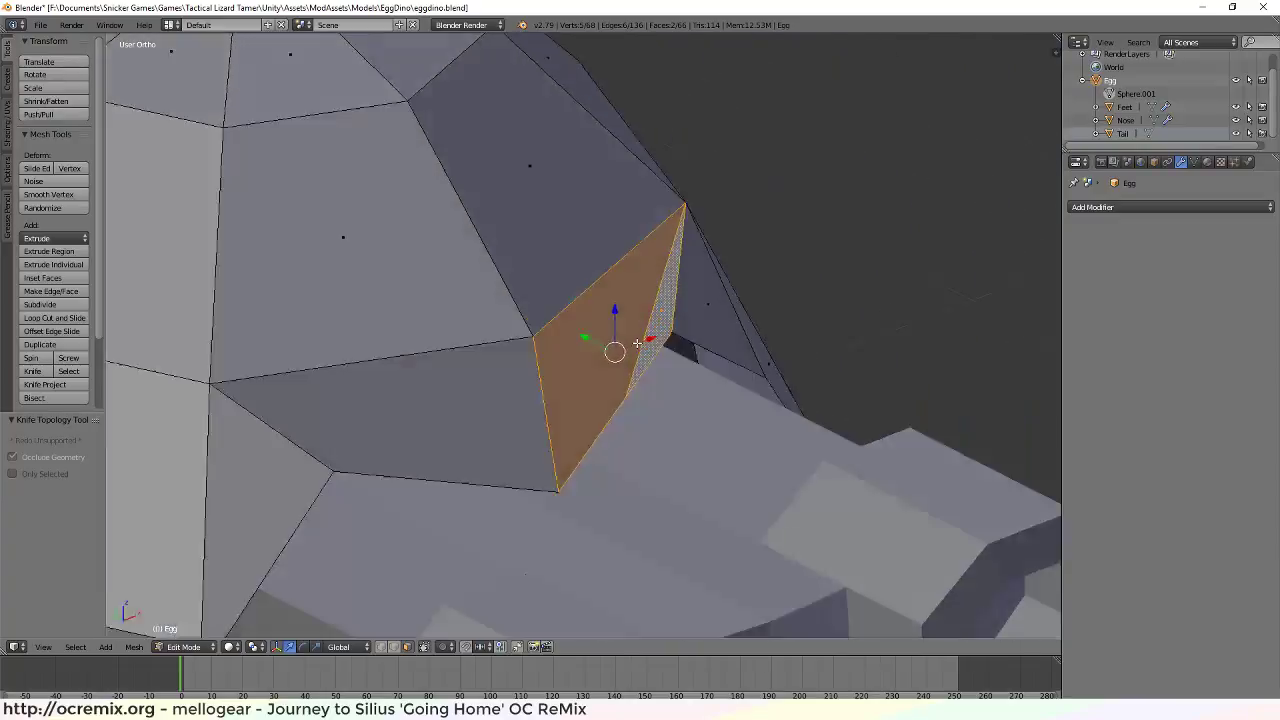
pyautogui.scroll(-2, 637, 343)
pyautogui.scroll(2, 576, 456)
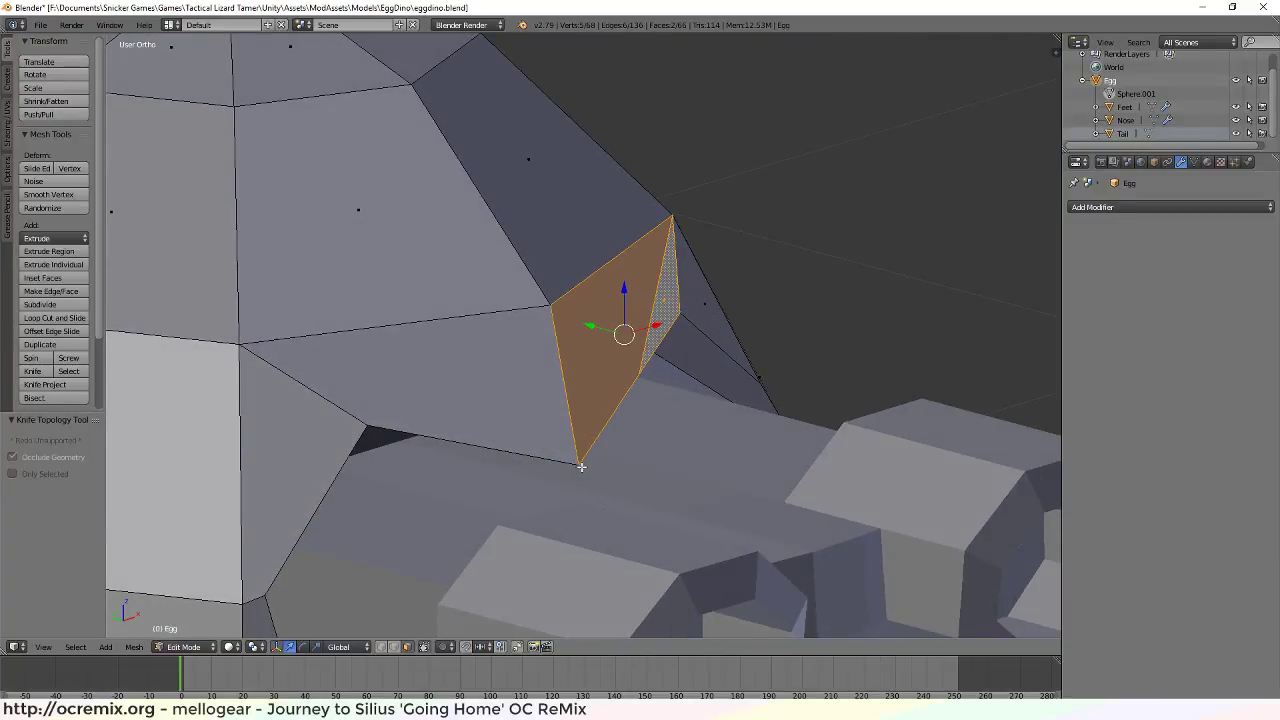
pyautogui.hotkey('ctrl', 'Tab')
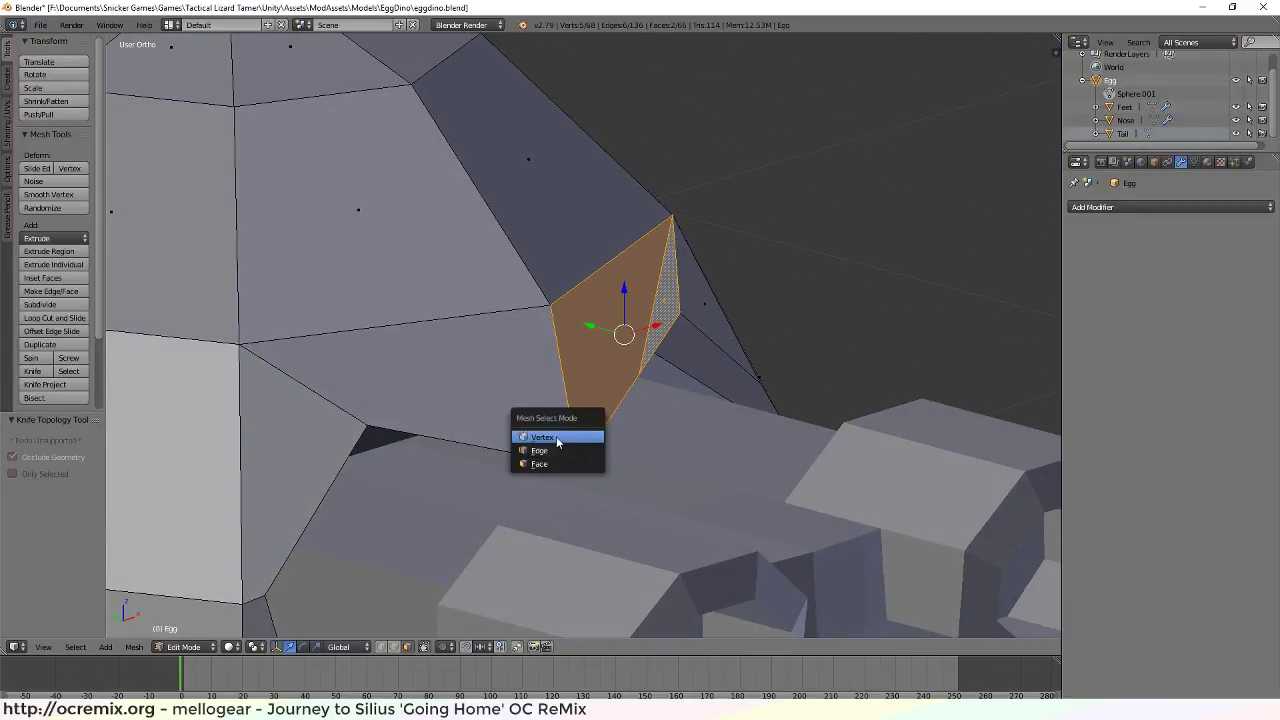
pyautogui.click(563, 437)
# Move a corner vertex up 0.090 on Z, 0.064 left on X, then down 0.061 on Z
pyautogui.rightClick(579, 463)
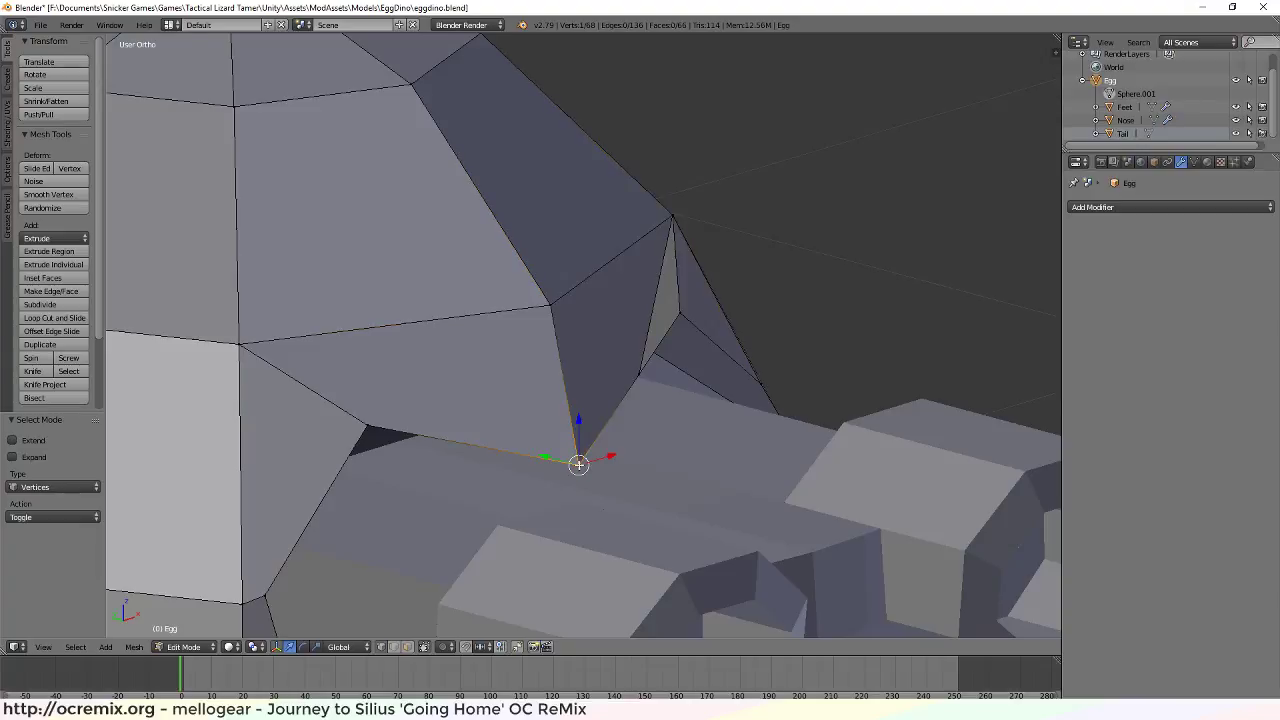
pyautogui.rightClick(640, 374)
pyautogui.moveTo(645, 431); pyautogui.dragTo(511, 312, button='middle')
pyautogui.press('g')
pyautogui.press('z')
pyautogui.click(590, 350)
pyautogui.press('g')
pyautogui.press('x')
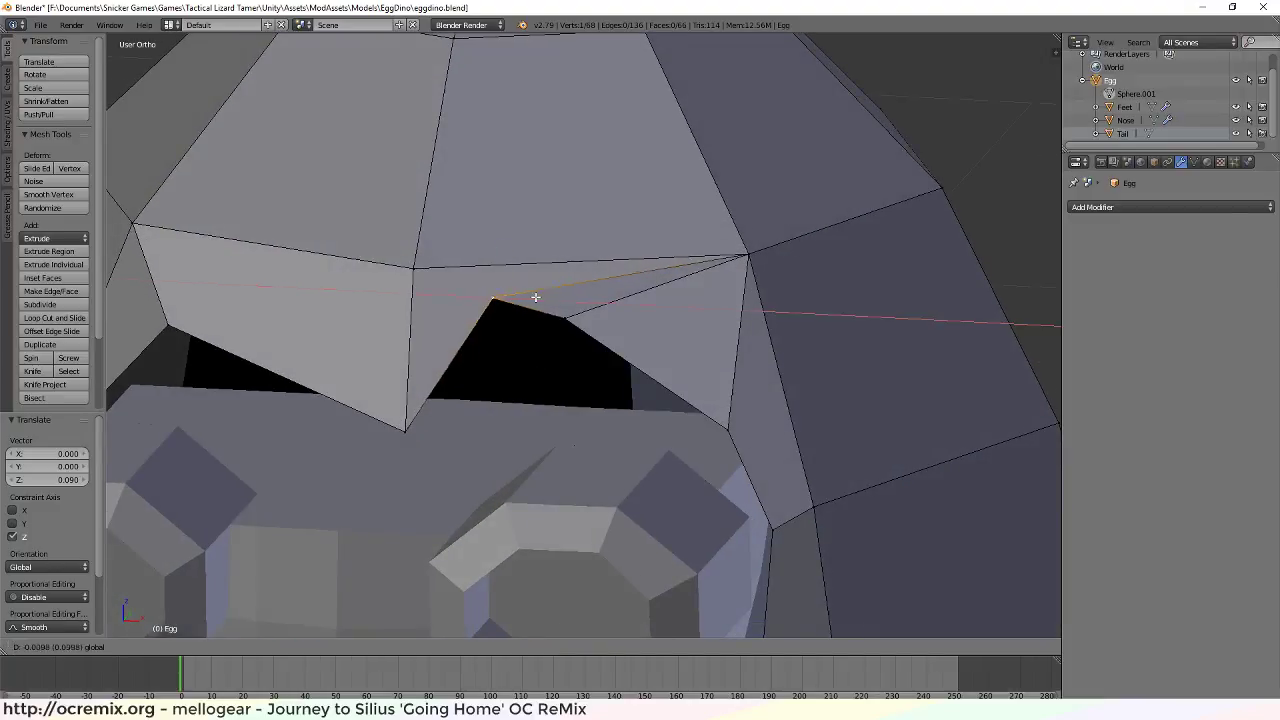
pyautogui.click(495, 305)
pyautogui.press('g')
pyautogui.press('z')
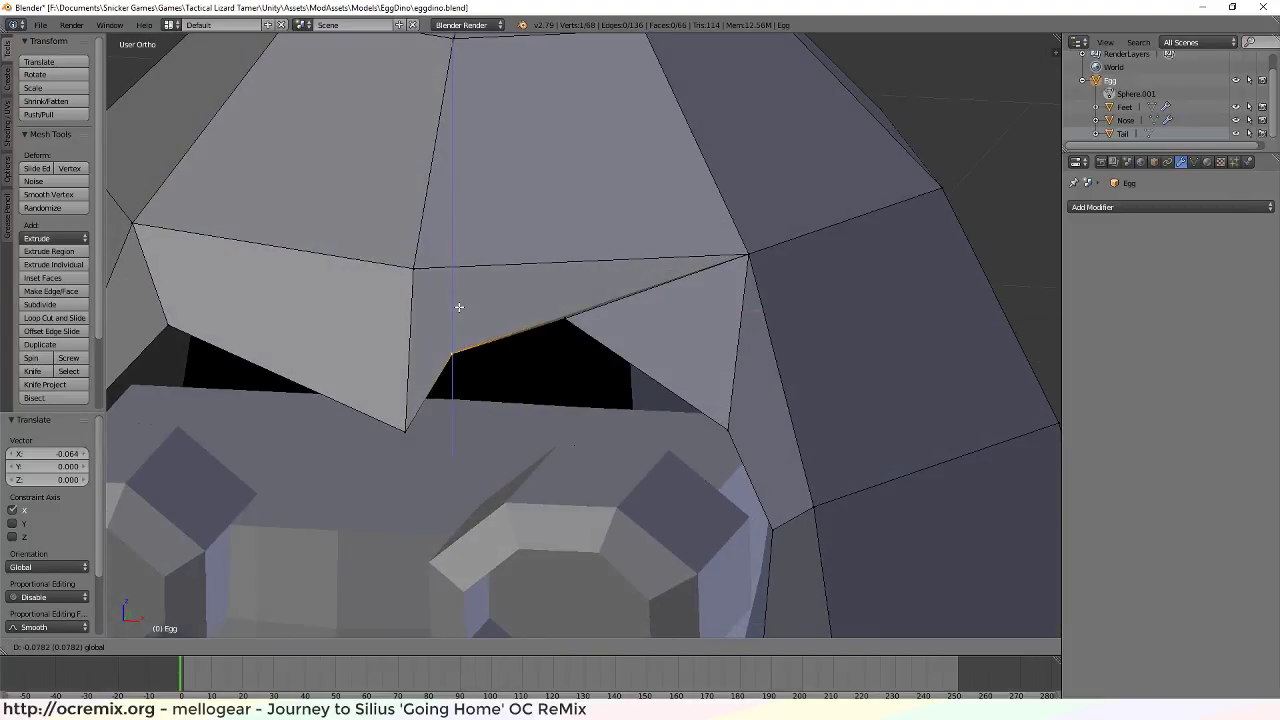
pyautogui.click(457, 303)
pyautogui.moveTo(489, 289); pyautogui.dragTo(539, 338, button='middle')
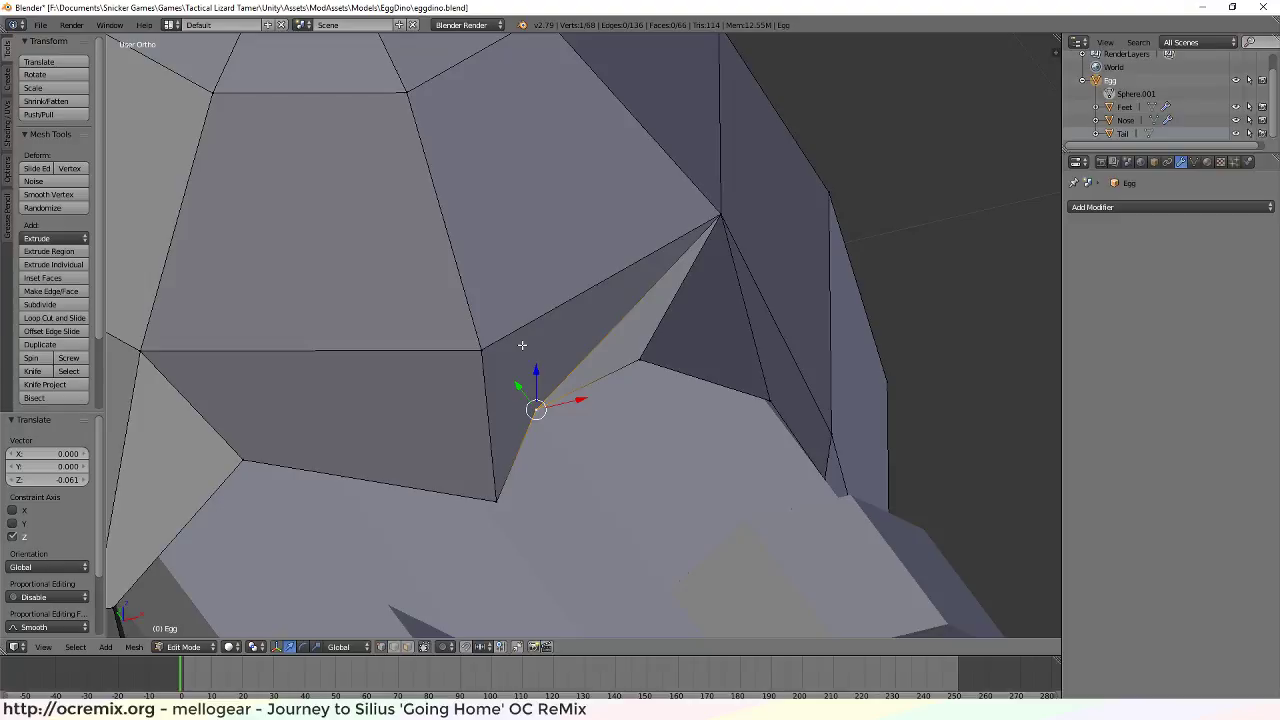
# Undo the vertex moves and the split until the side face is a single quad
pyautogui.hotkey('ctrl', 'z')
pyautogui.press('g')
pyautogui.press('g')
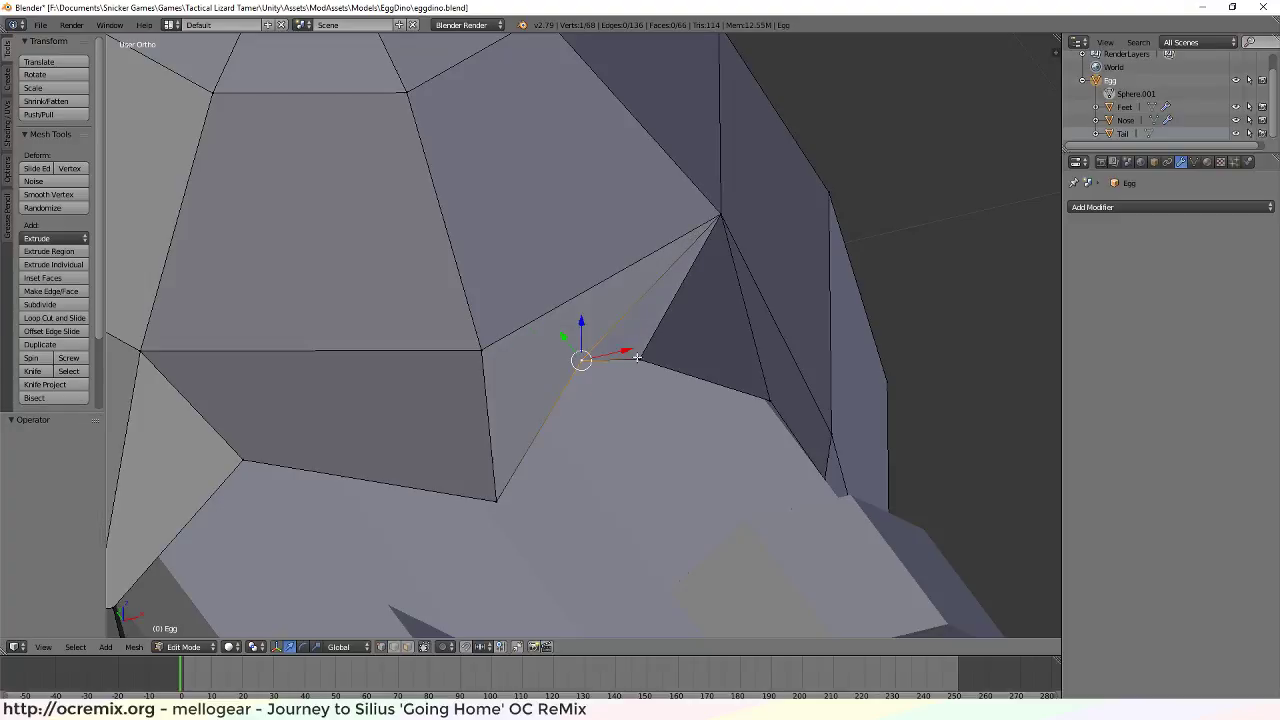
pyautogui.hotkey('ctrl', 'z')
pyautogui.hotkey('ctrl', 'z')
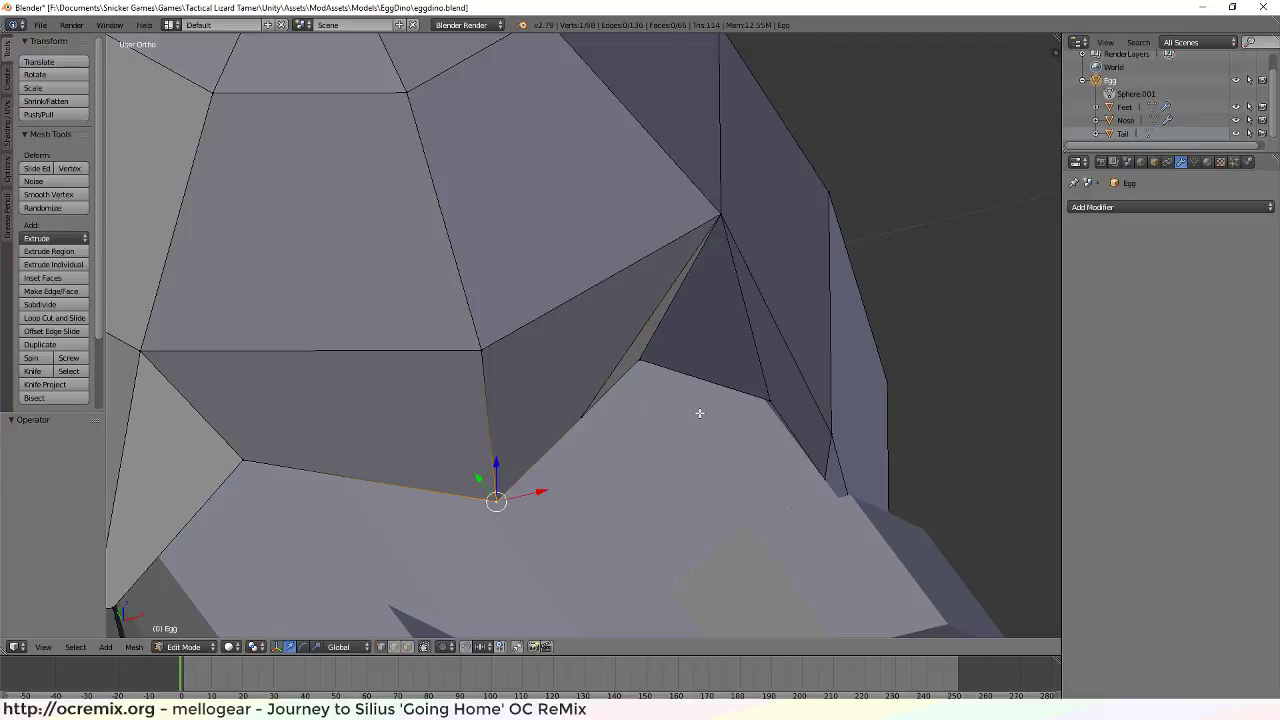
pyautogui.hotkey('ctrl', 'z')
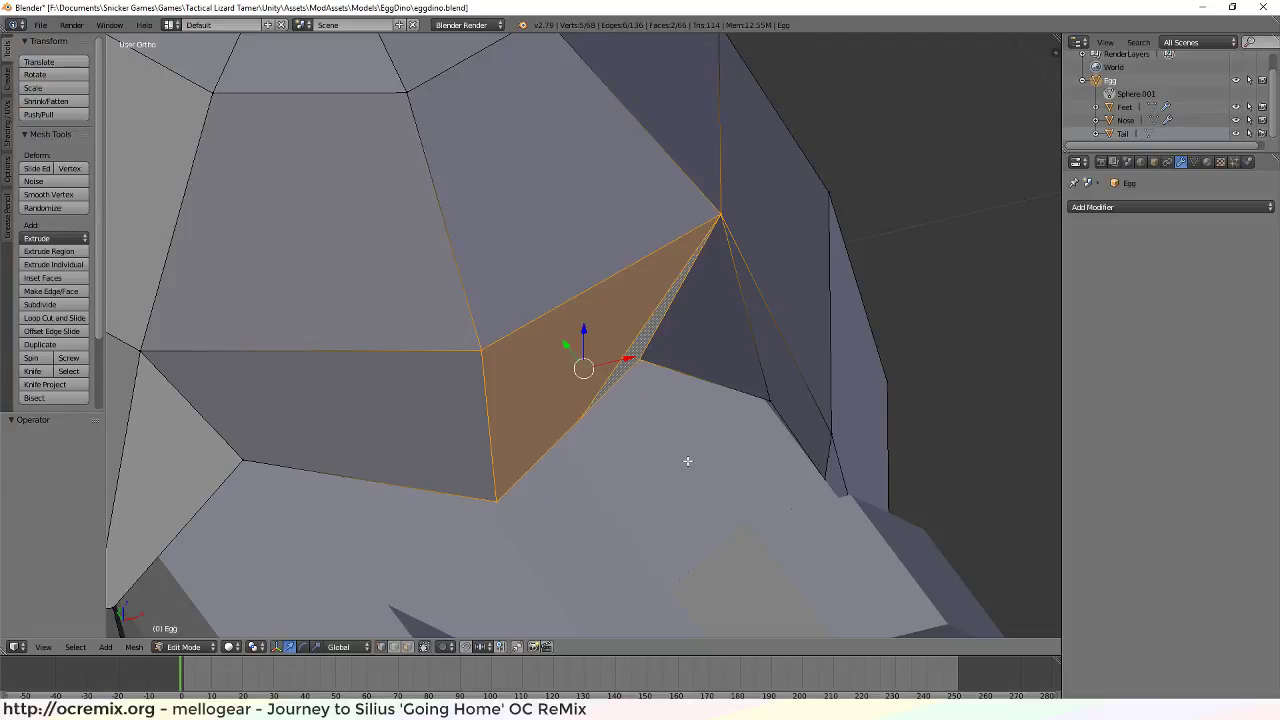
pyautogui.hotkey('ctrl', 'z')
pyautogui.hotkey('ctrl', 'z')
pyautogui.moveTo(686, 457); pyautogui.dragTo(642, 422, button='middle')
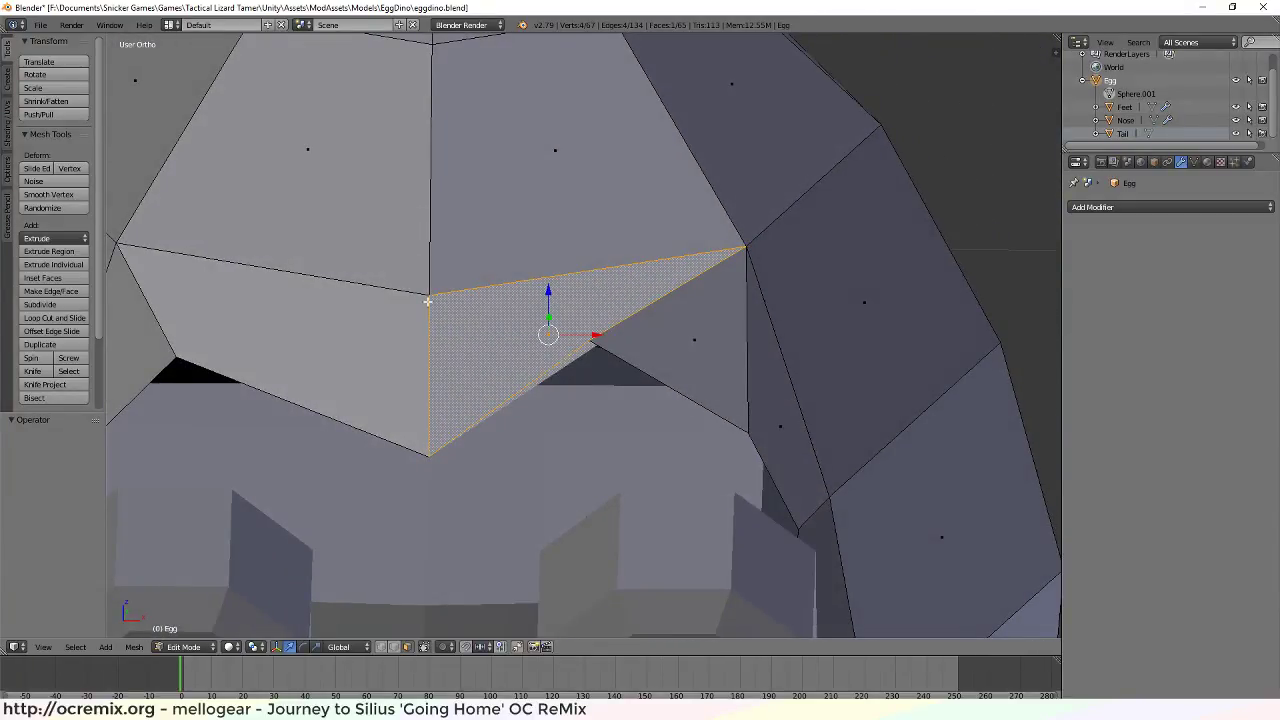
# Start a new knife cut at the side face's left corner
pyautogui.press('k')
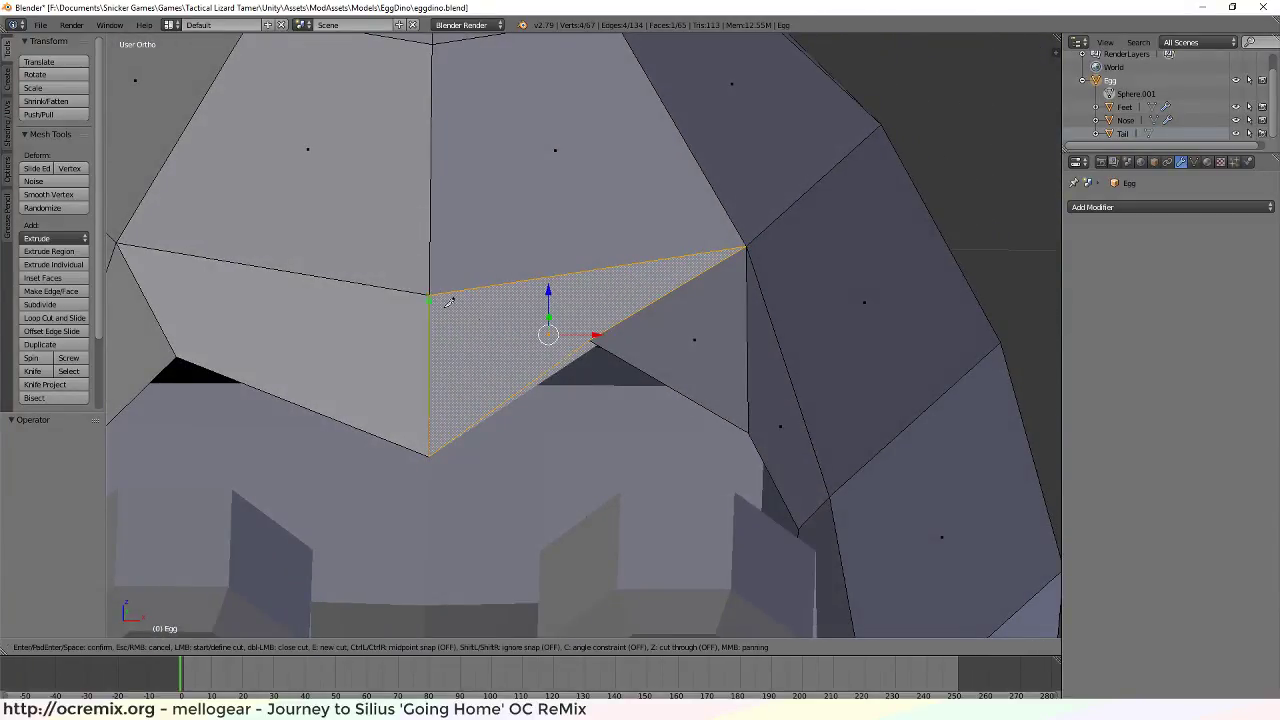
pyautogui.moveTo(556, 368); pyautogui.dragTo(640, 400, button='middle')
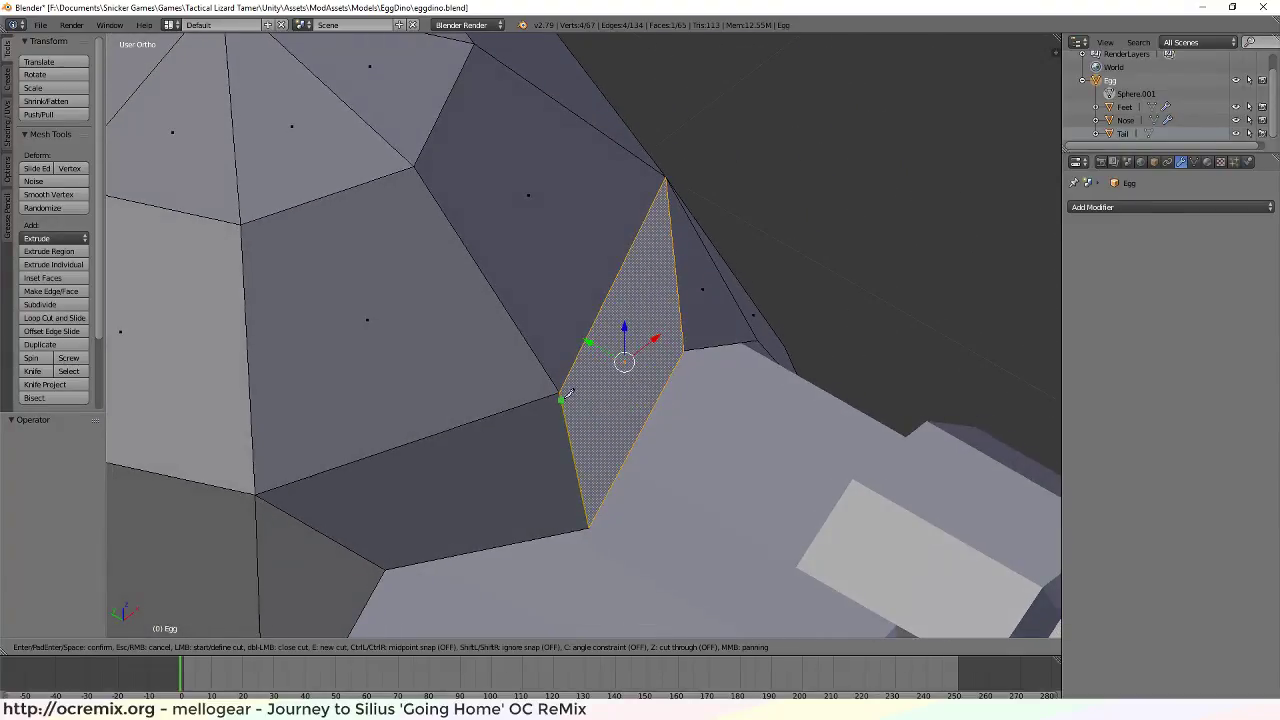
pyautogui.click(558, 391)
# Finish the knife cut at the face's right corner and confirm, splitting the face in two
pyautogui.click(681, 354)
pyautogui.press('Return')
pyautogui.moveTo(626, 404); pyautogui.dragTo(694, 366, button='middle')
pyautogui.scroll(6, 705, 350)
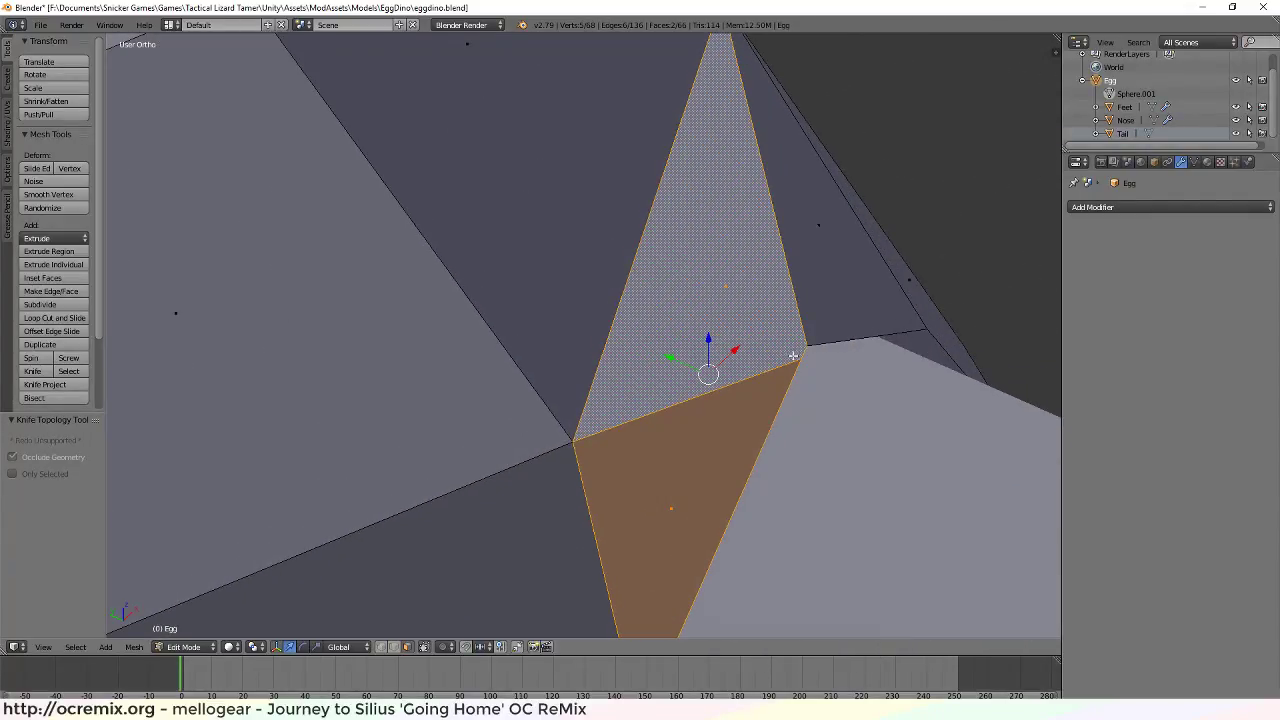
pyautogui.moveTo(848, 343); pyautogui.dragTo(822, 425, button='middle')
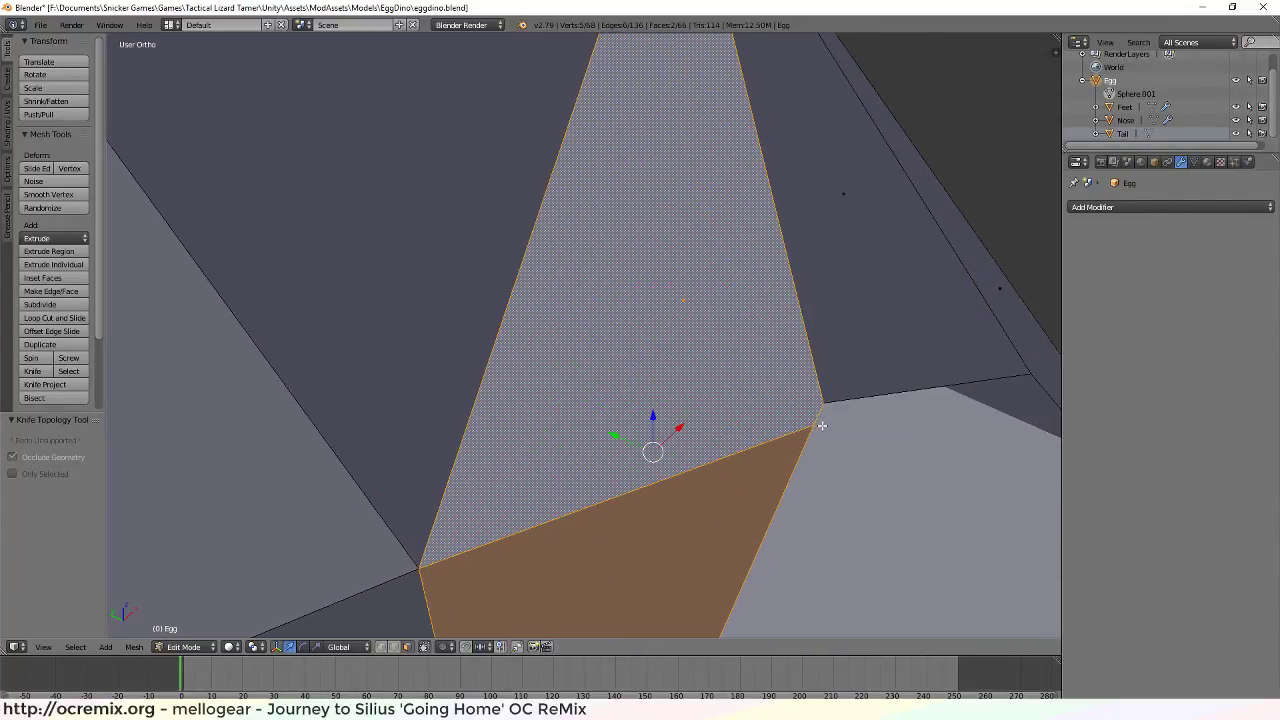
pyautogui.keyDown('shift'); pyautogui.moveTo(794, 473); pyautogui.dragTo(721, 459, button='middle'); pyautogui.keyUp('shift')
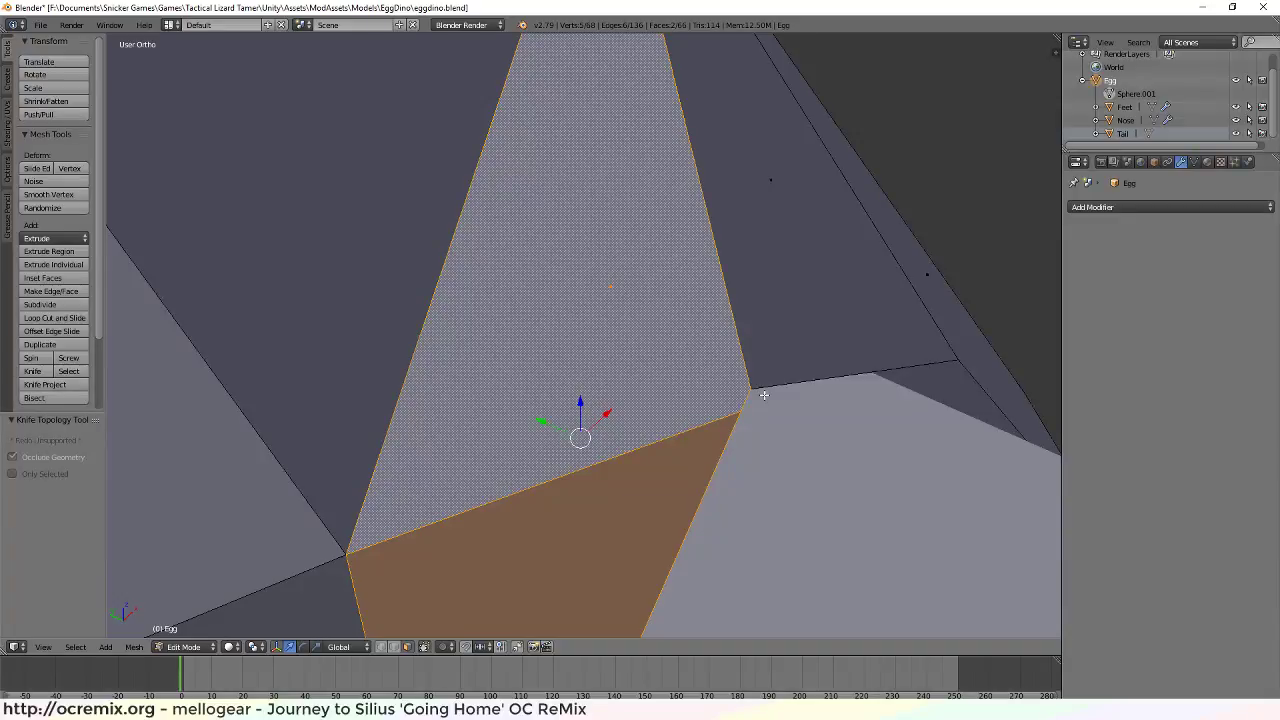
# In vertex select, merge the cut's right-end vertex and its neighbour At Center
pyautogui.hotkey('ctrl', 'Tab')
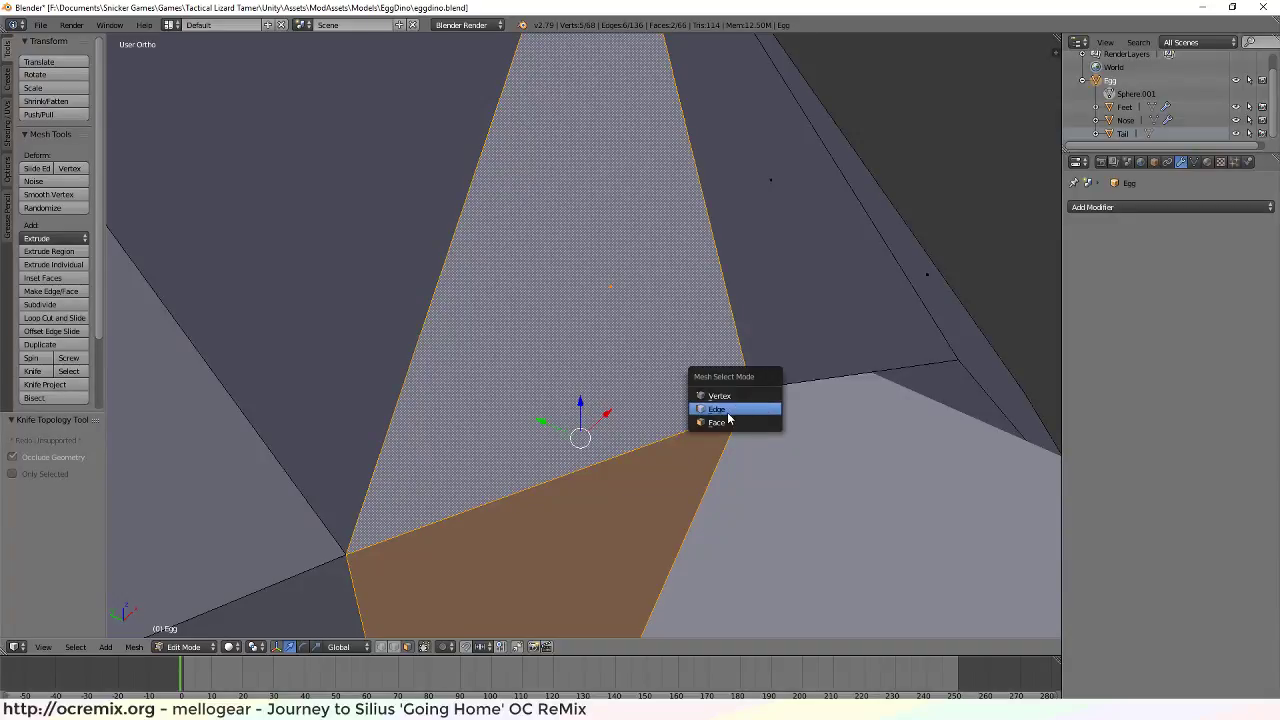
pyautogui.click(730, 396)
pyautogui.rightClick(739, 412)
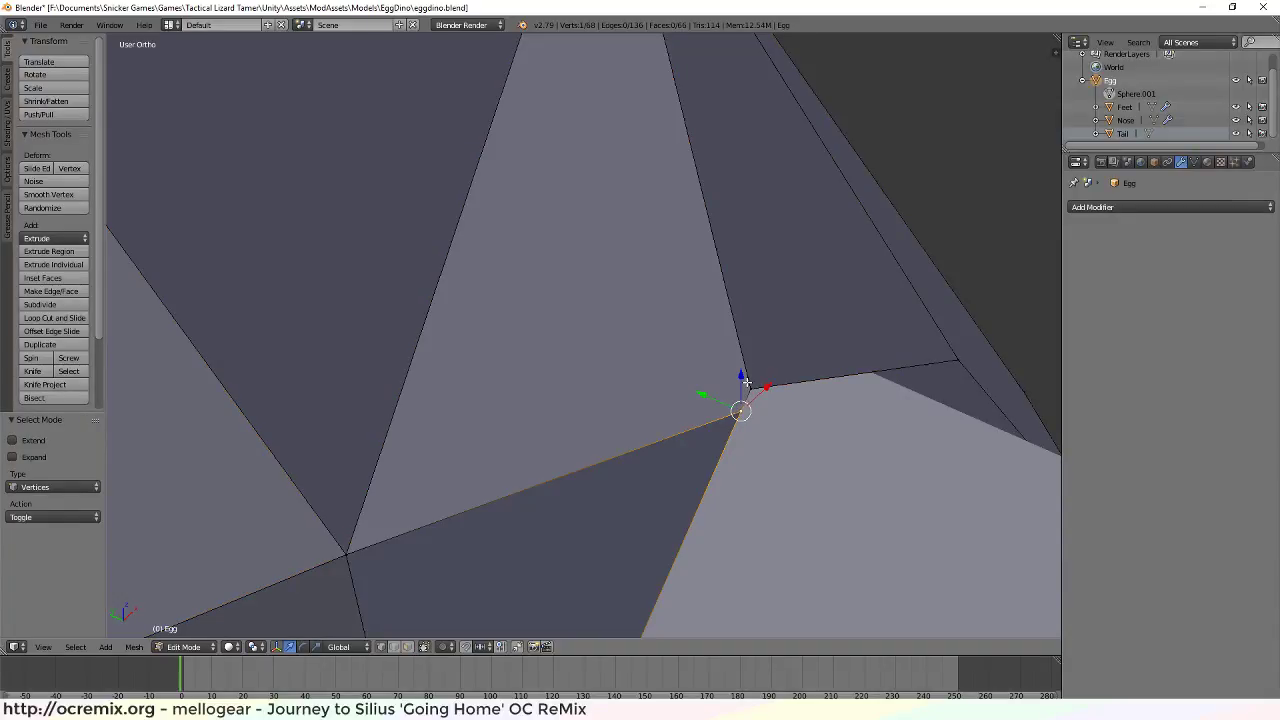
pyautogui.keyDown('shift'); pyautogui.rightClick(747, 383); pyautogui.keyUp('shift')
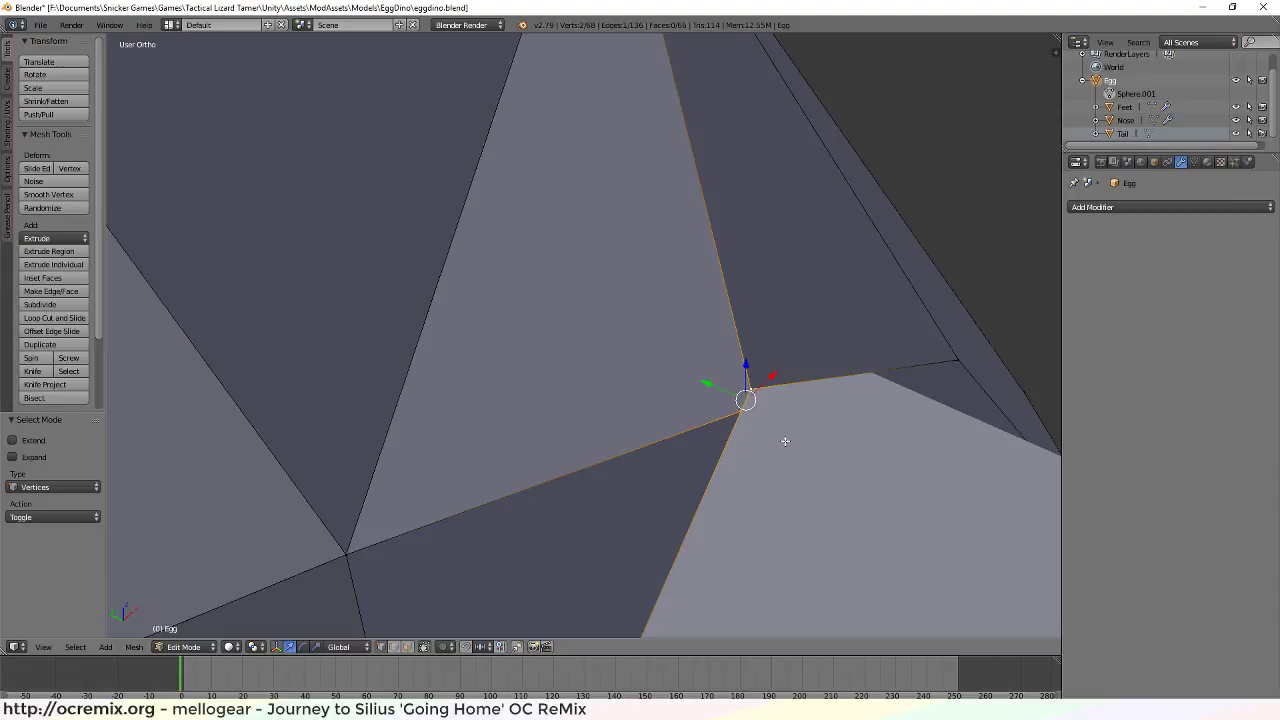
pyautogui.hotkey('alt', 'm')
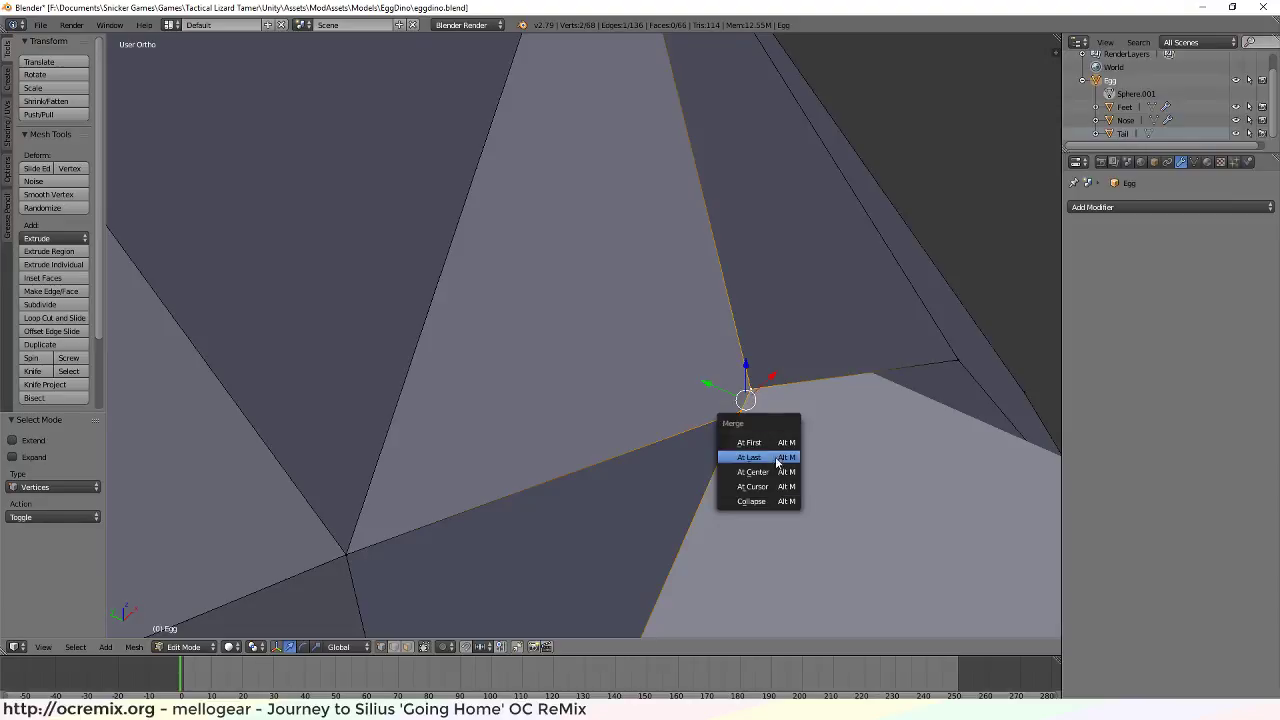
pyautogui.click(768, 471)
pyautogui.moveTo(766, 460); pyautogui.dragTo(736, 392, button='middle')
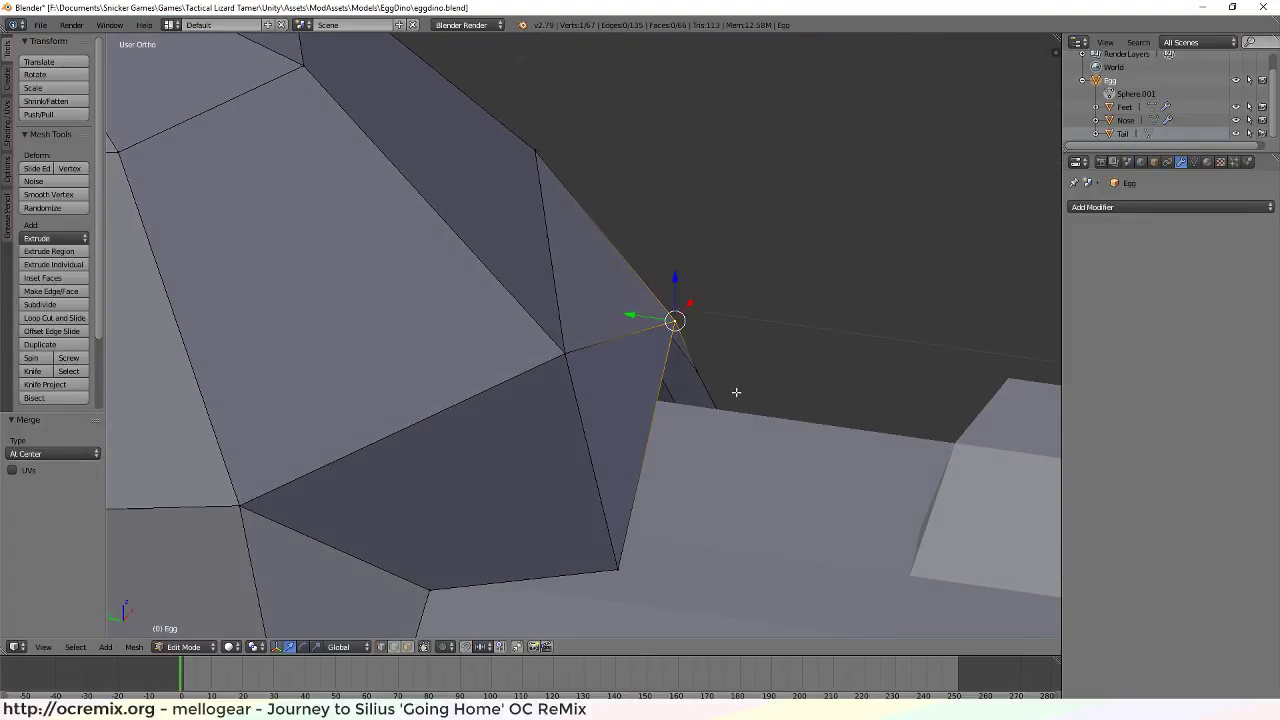
# Nudge the merged vertex along Y in three passes, ending 0.006654 in, snug against the snout
pyautogui.press('g')
pyautogui.press('y')
pyautogui.click(612, 318)
pyautogui.keyDown('shift'); pyautogui.moveTo(634, 349); pyautogui.dragTo(709, 475, button='middle'); pyautogui.keyUp('shift')
pyautogui.press('g')
pyautogui.press('y')
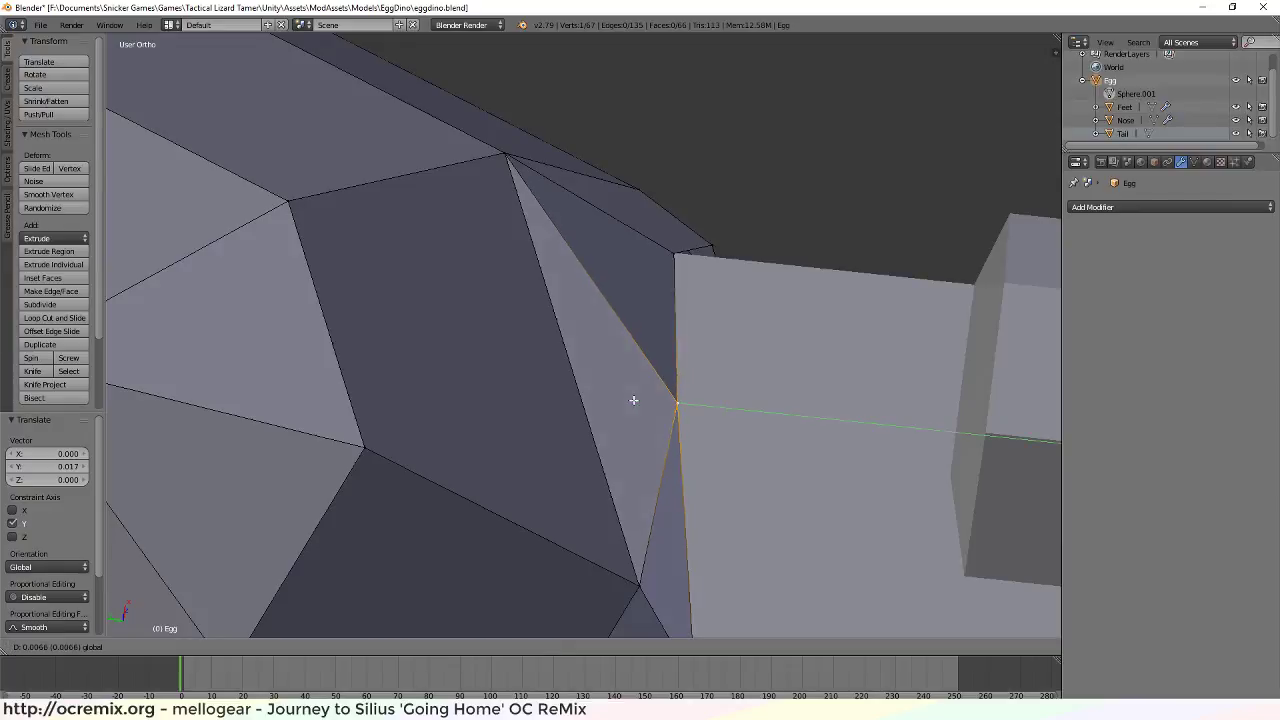
pyautogui.click(631, 401)
pyautogui.scroll(-5, 650, 415)
pyautogui.moveTo(660, 417)
pyautogui.mouseDown(button='middle')
pyautogui.moveTo(662, 430)
pyautogui.moveTo(668, 399)
pyautogui.mouseUp(button='middle')
pyautogui.press('g')
pyautogui.press('y')
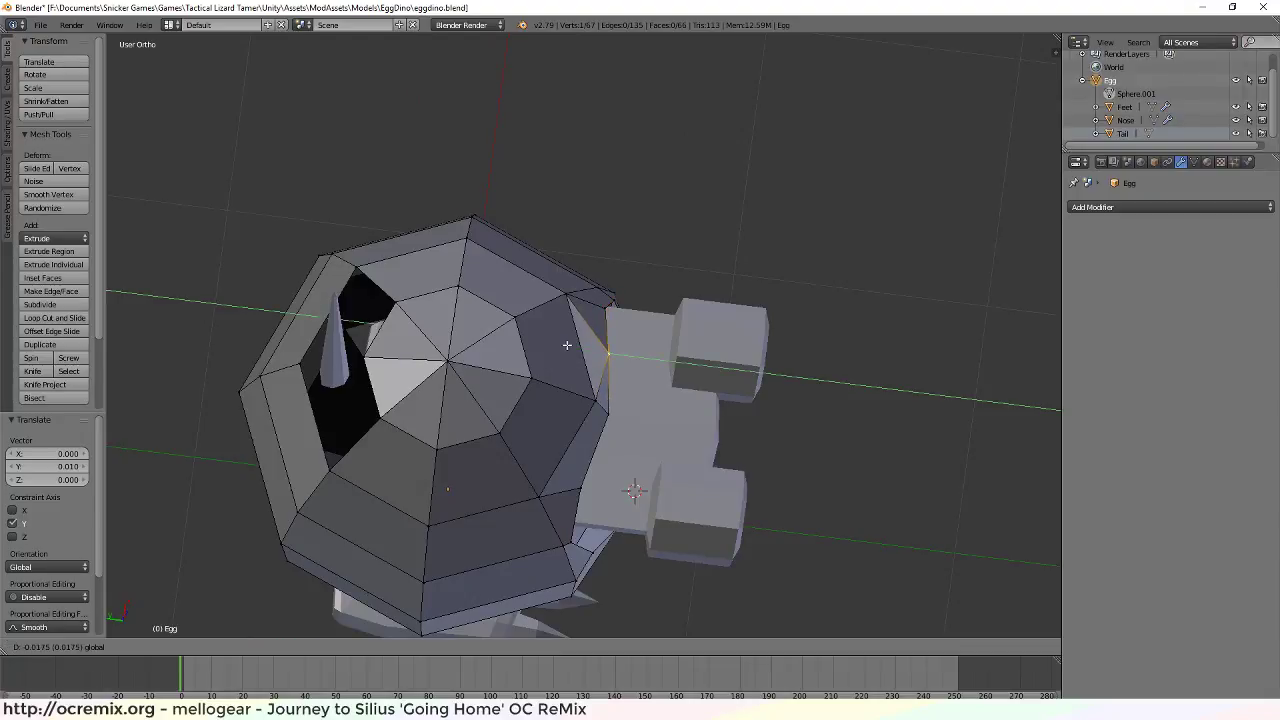
pyautogui.click(563, 355)
pyautogui.scroll(2, 563, 355)
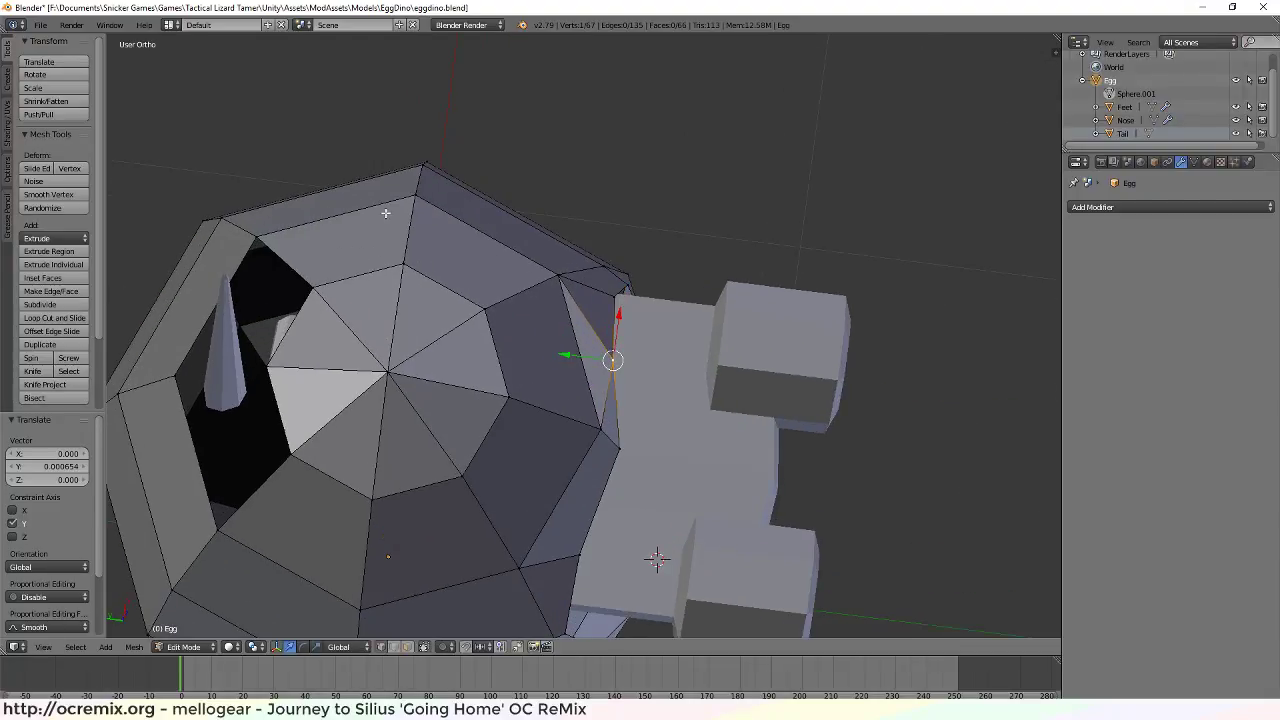
pyautogui.scroll(2, 506, 352)
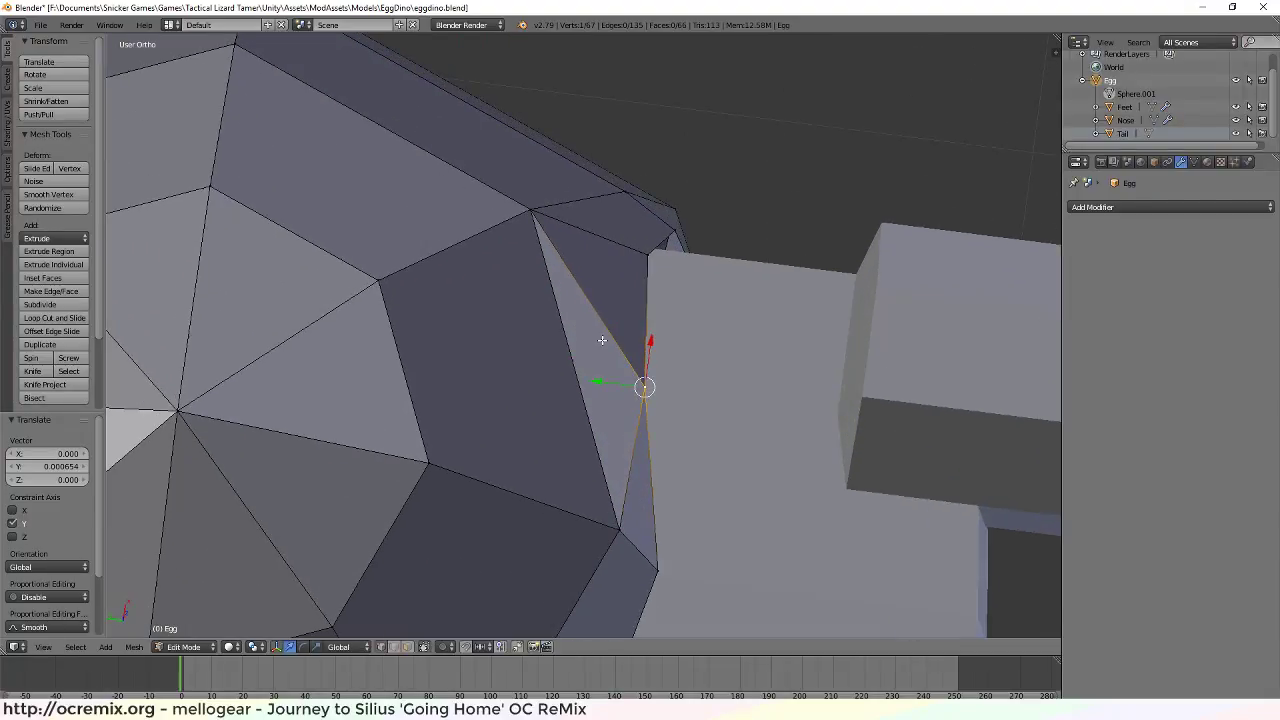
pyautogui.scroll(-2, 632, 338)
pyautogui.moveTo(697, 441); pyautogui.dragTo(543, 285, button='middle')
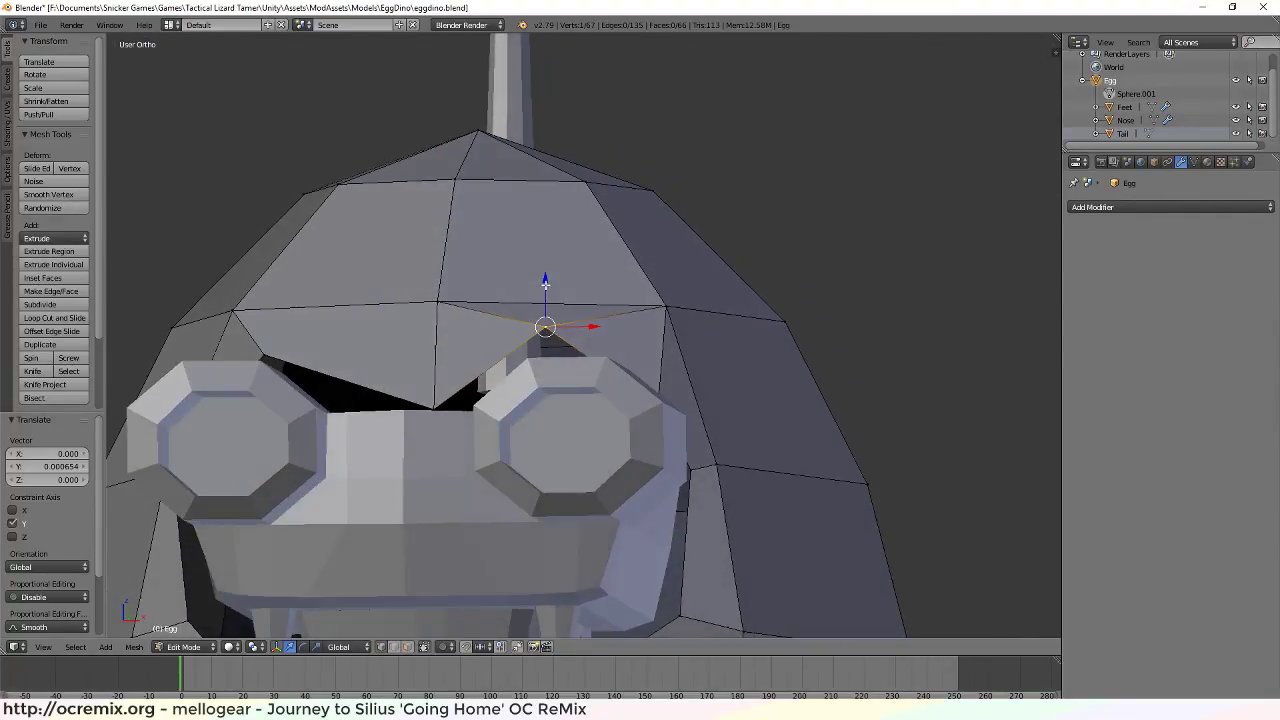
# Lower the top-centre vertex of the face-opening rim along Z
pyautogui.press('g')
pyautogui.press('z')
pyautogui.click(567, 342)
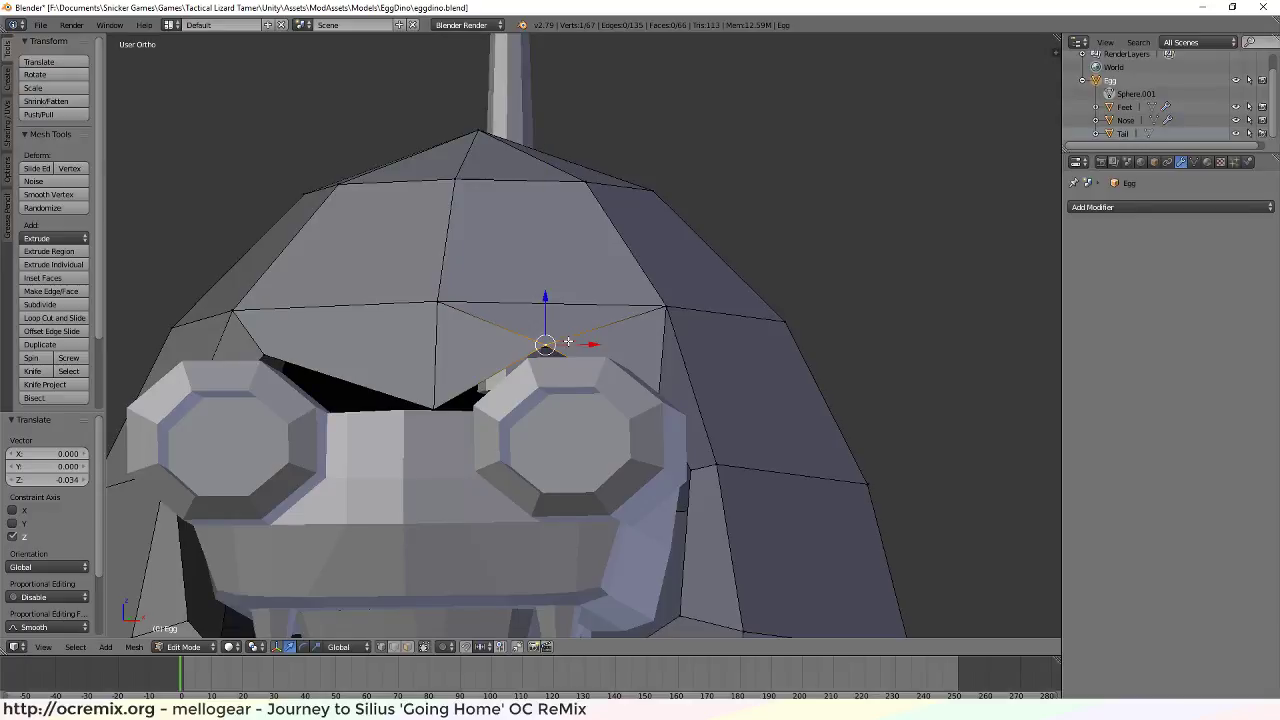
pyautogui.moveTo(580, 348); pyautogui.dragTo(601, 373, button='middle')
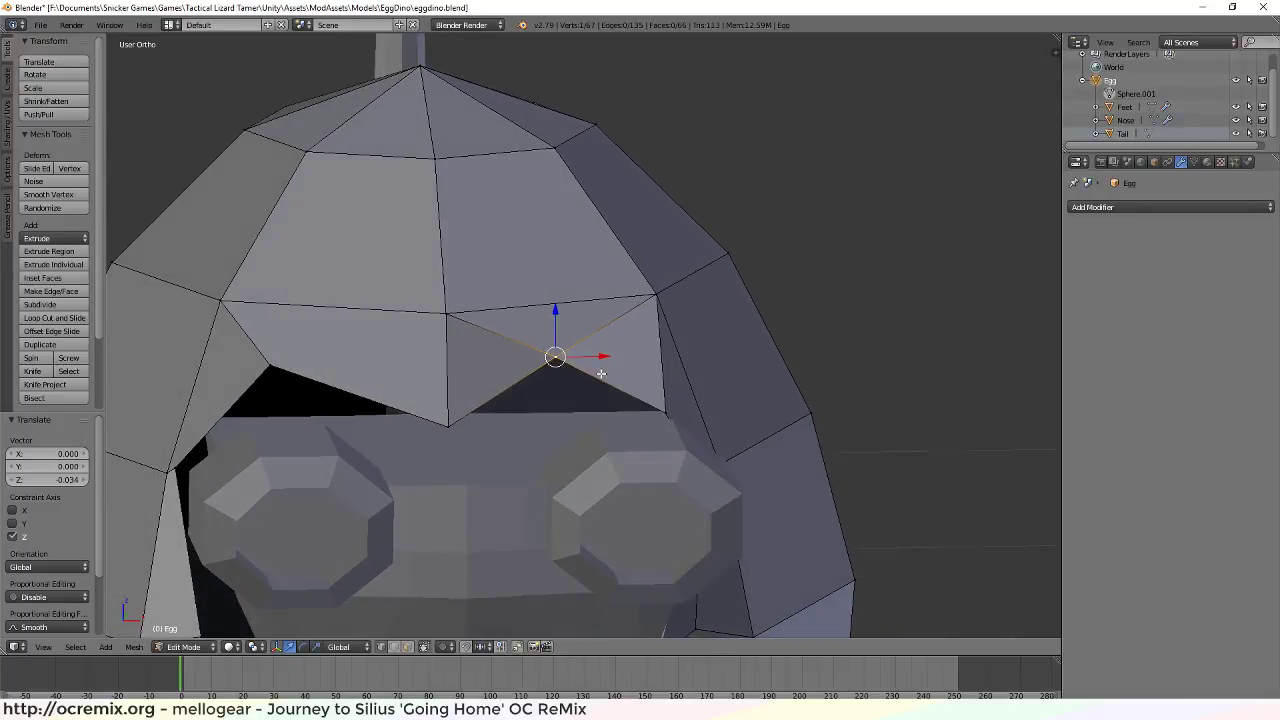
pyautogui.moveTo(617, 451); pyautogui.dragTo(591, 355, button='middle')
pyautogui.scroll(-4, 591, 355)
pyautogui.scroll(6, 600, 330)
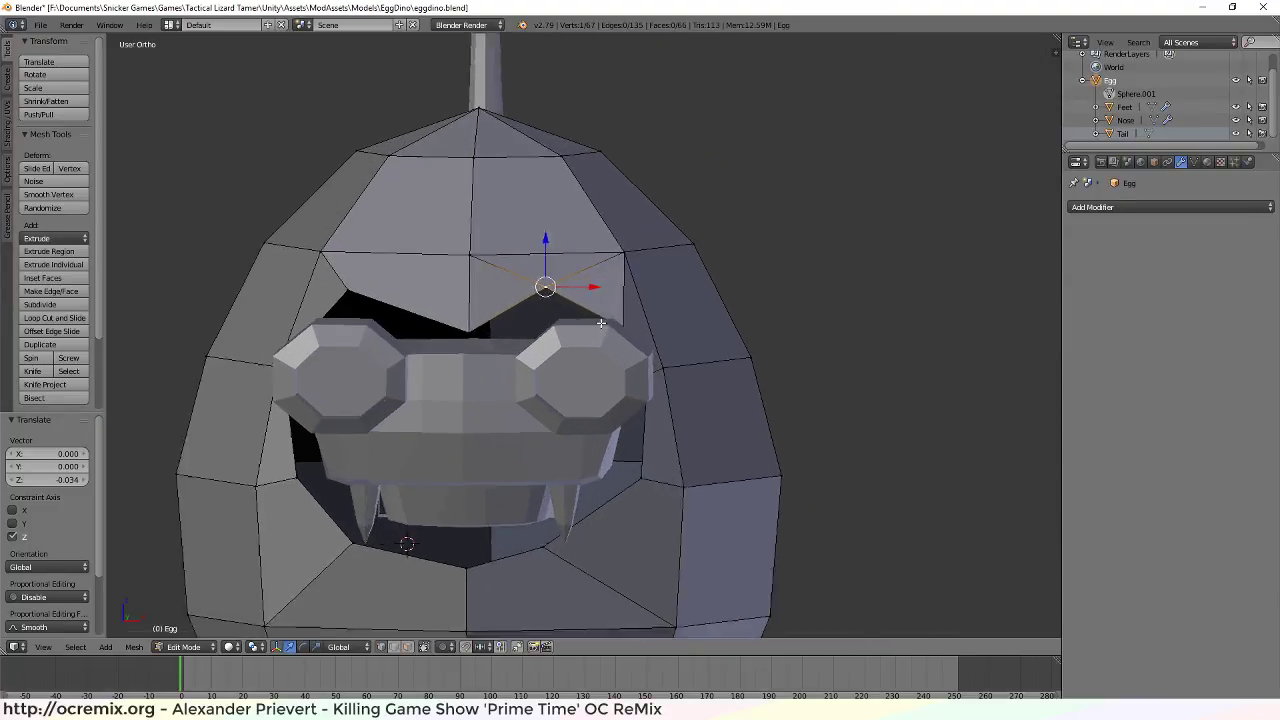
pyautogui.moveTo(619, 313); pyautogui.dragTo(642, 338, button='middle')
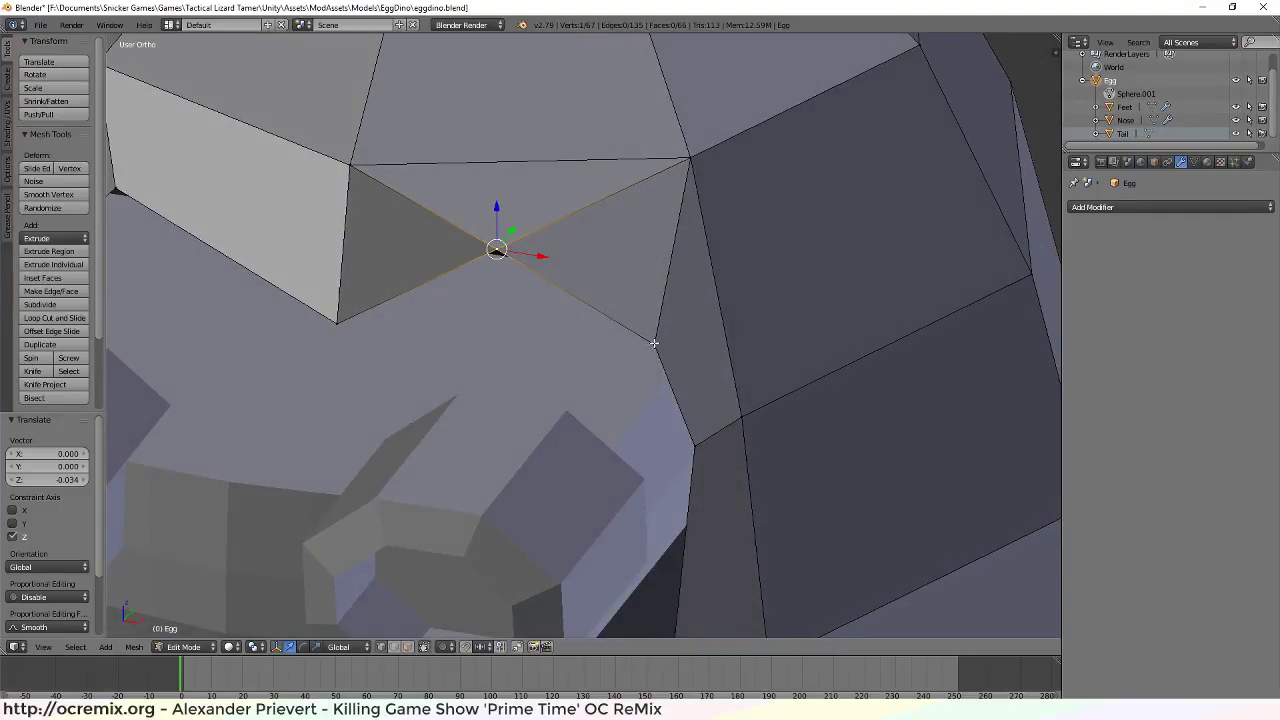
# Shift an upper-rim vertex sideways along X
pyautogui.rightClick(654, 343)
pyautogui.press('g')
pyautogui.press('x')
pyautogui.click(697, 352)
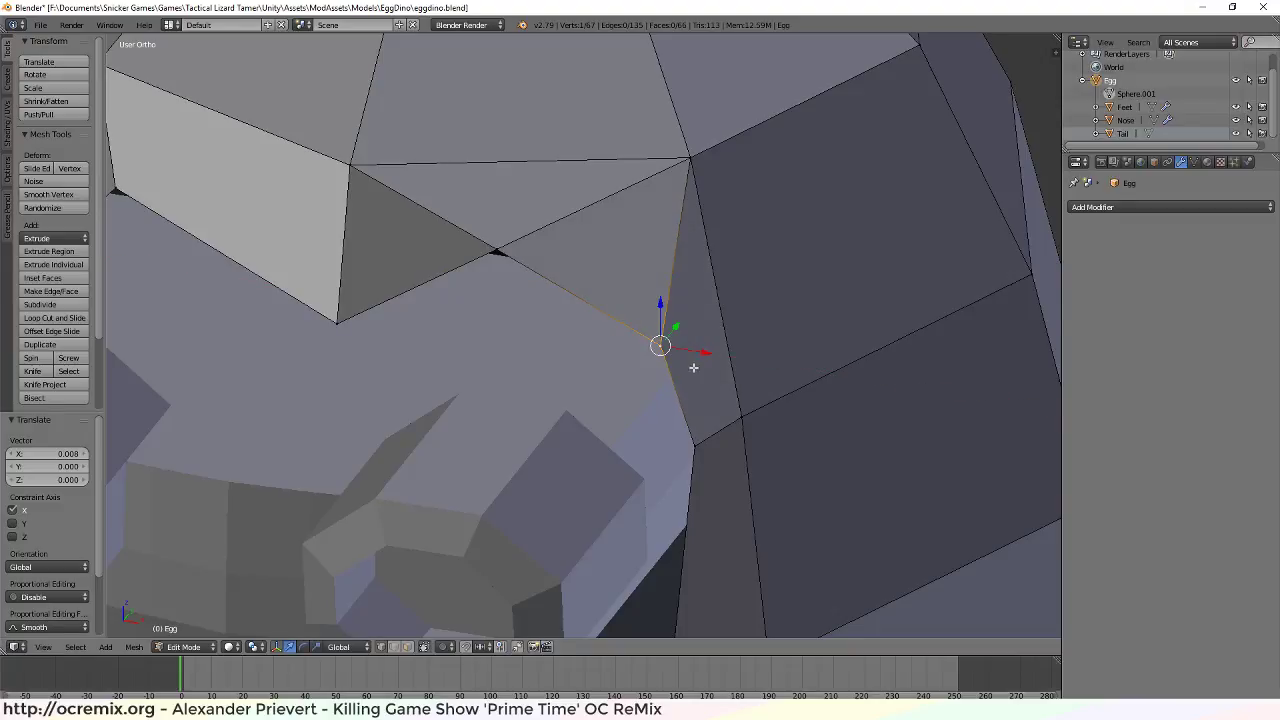
pyautogui.moveTo(697, 352); pyautogui.dragTo(354, 322, button='middle')
# Raise another upper-rim vertex 0.042 on Z and check the fit around the eyes
pyautogui.rightClick(334, 327)
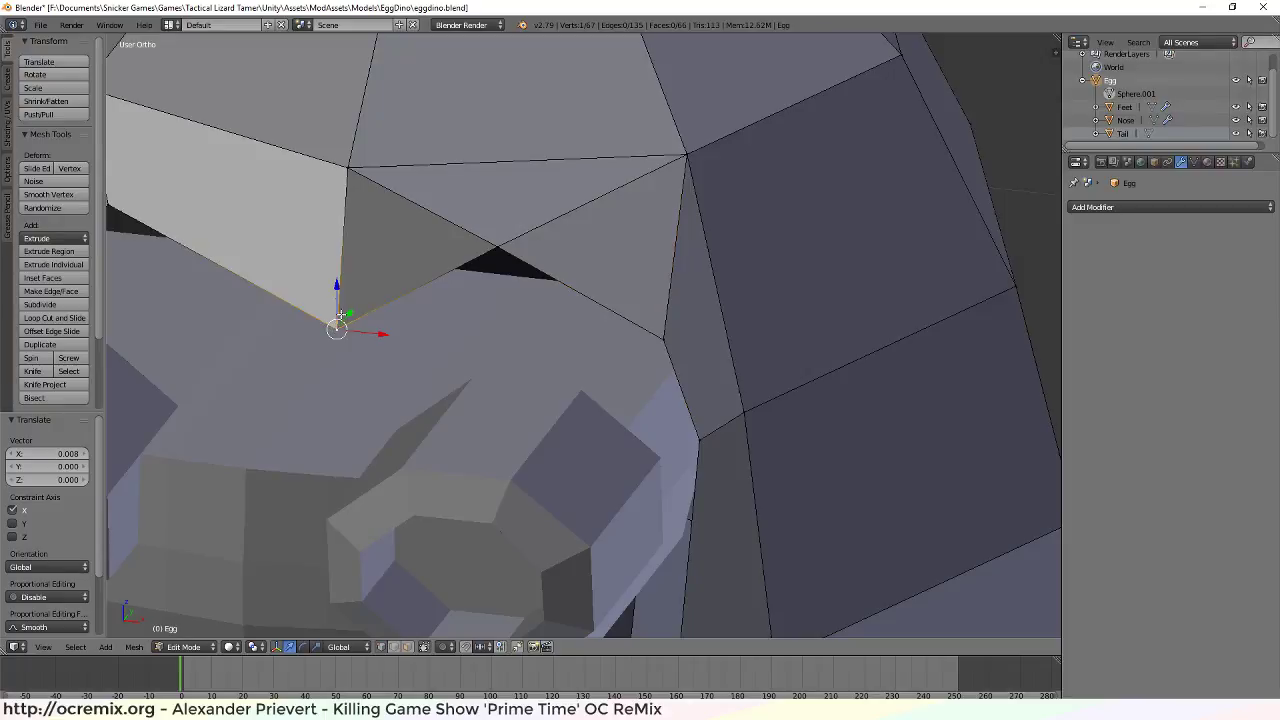
pyautogui.press('g')
pyautogui.press('z')
pyautogui.click(403, 240)
pyautogui.moveTo(403, 240); pyautogui.dragTo(448, 259, button='middle')
pyautogui.scroll(-3, 454, 457)
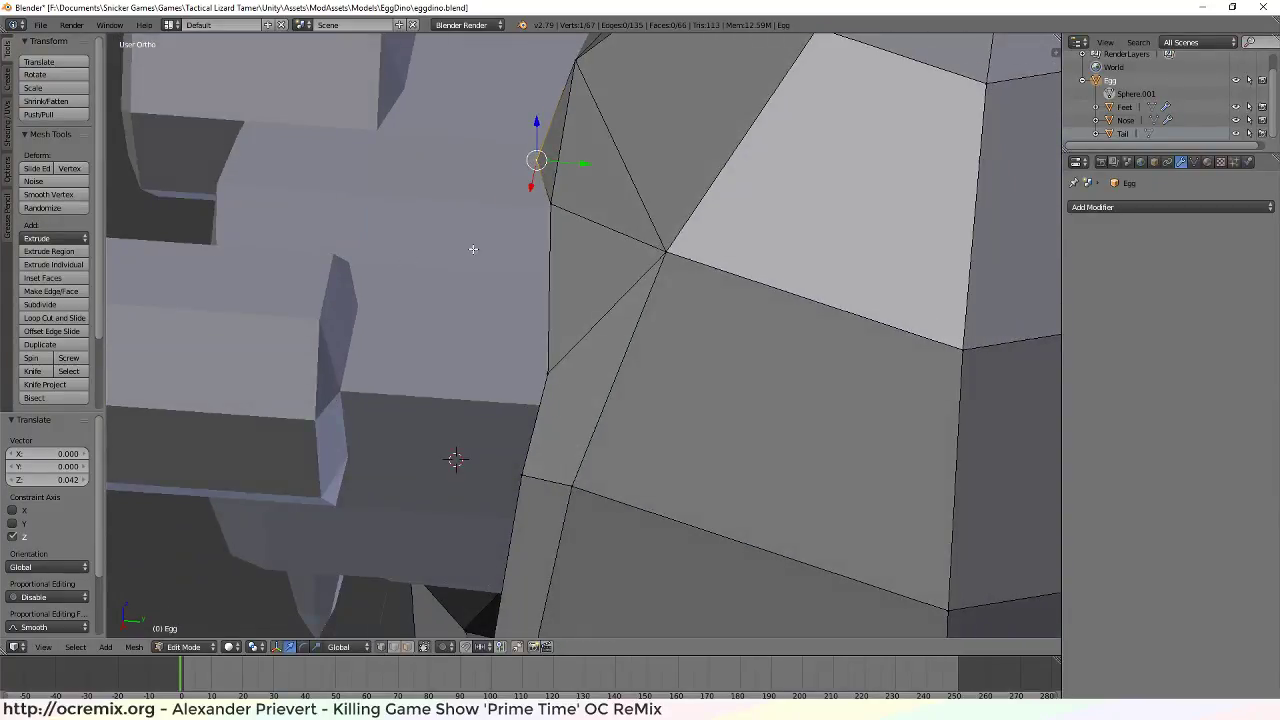
pyautogui.scroll(-3, 509, 406)
pyautogui.moveTo(509, 406); pyautogui.dragTo(668, 293, button='middle')
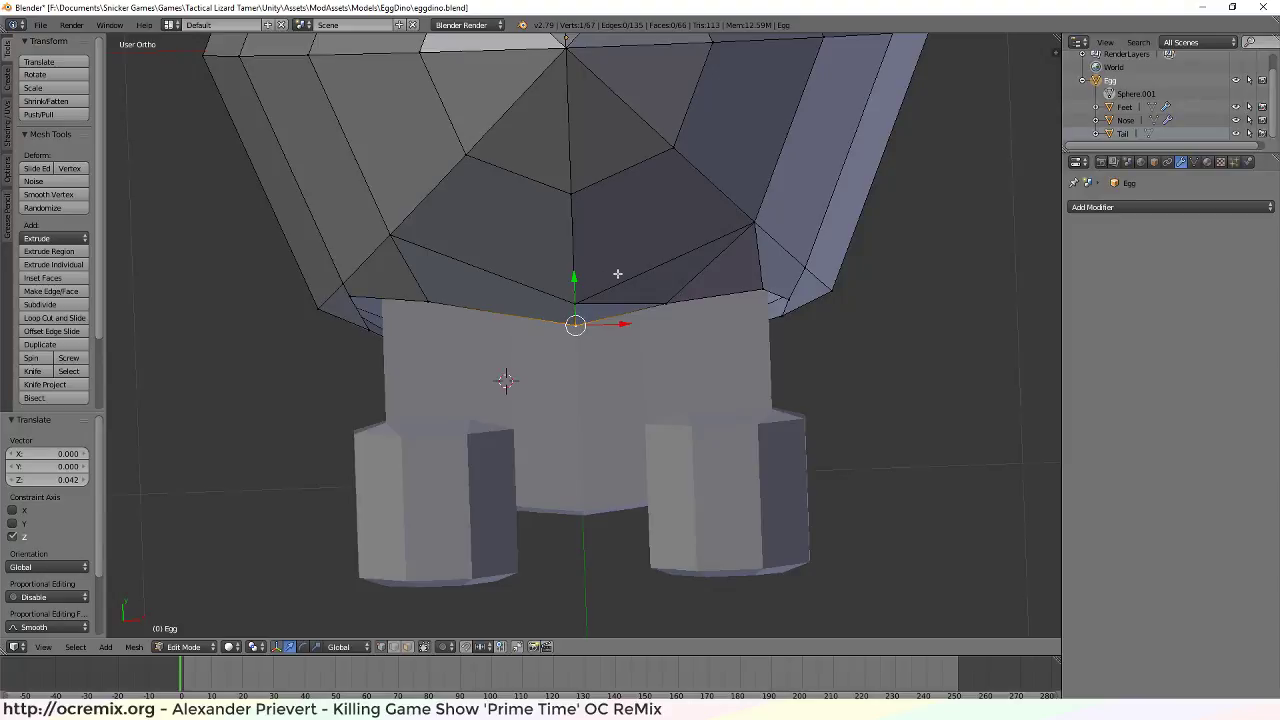
pyautogui.moveTo(604, 533); pyautogui.dragTo(768, 486, button='middle')
pyautogui.moveTo(617, 447); pyautogui.dragTo(870, 380, button='middle')
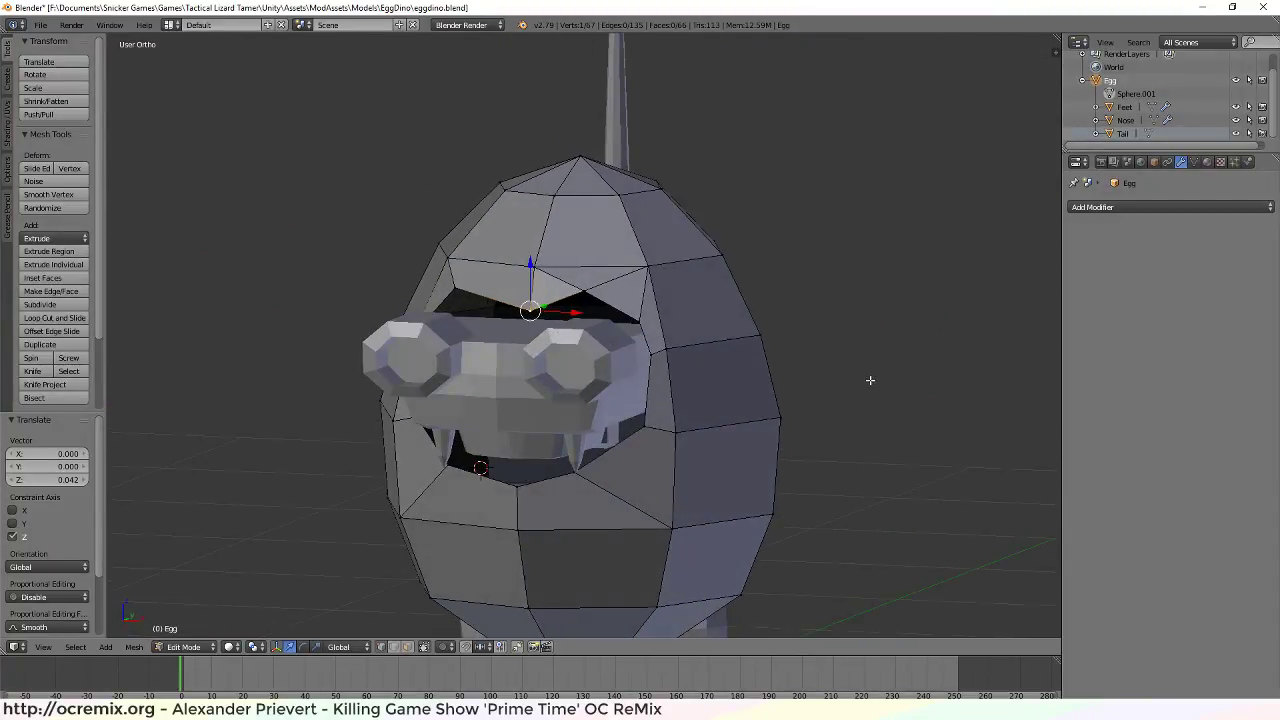
# Lower a side vertex of the upper rim along Z
pyautogui.press('KP_1')
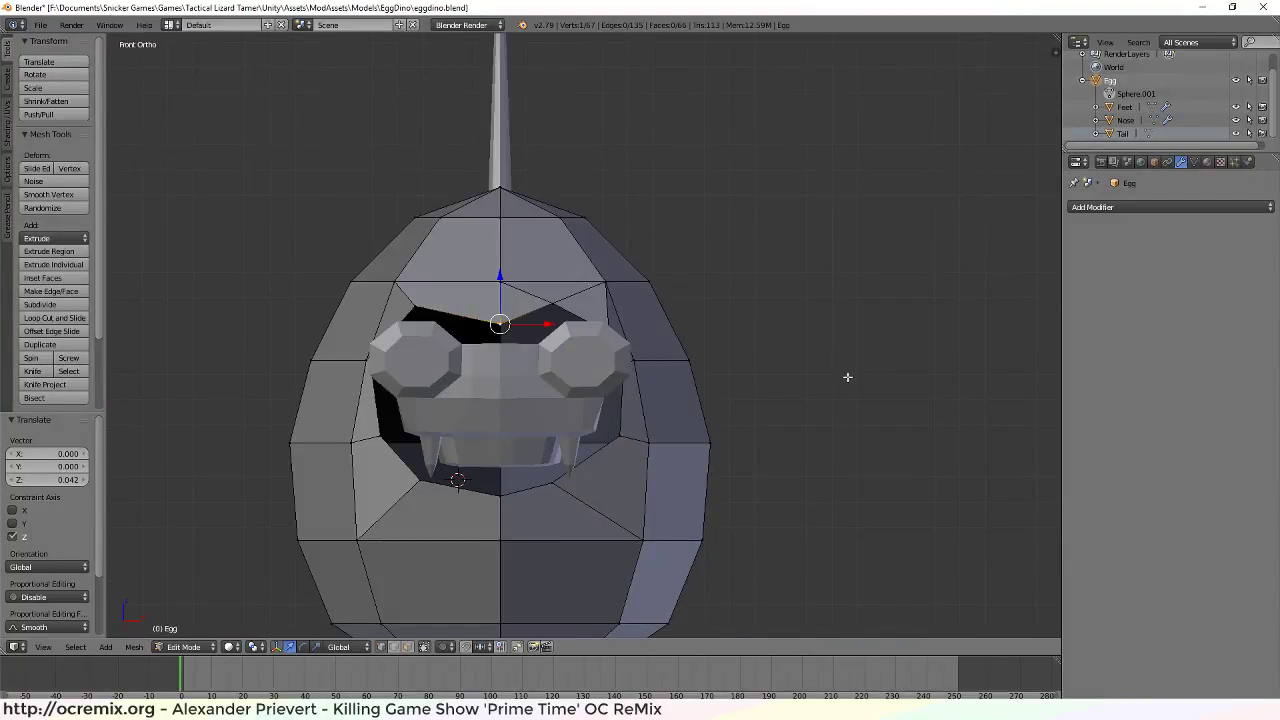
pyautogui.scroll(4, 620, 289)
pyautogui.keyDown('ctrl'); pyautogui.scroll(3, 491, 323); pyautogui.keyUp('ctrl')
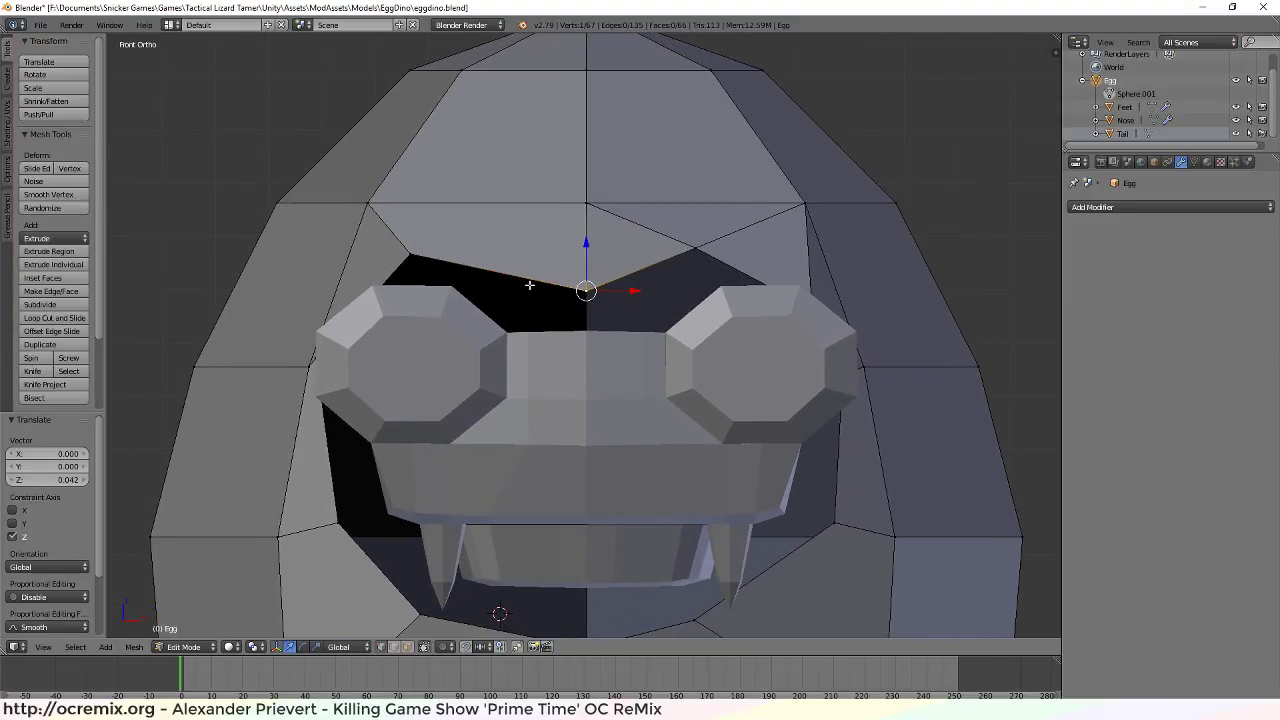
pyautogui.scroll(-1, 523, 286)
pyautogui.scroll(3, 529, 286)
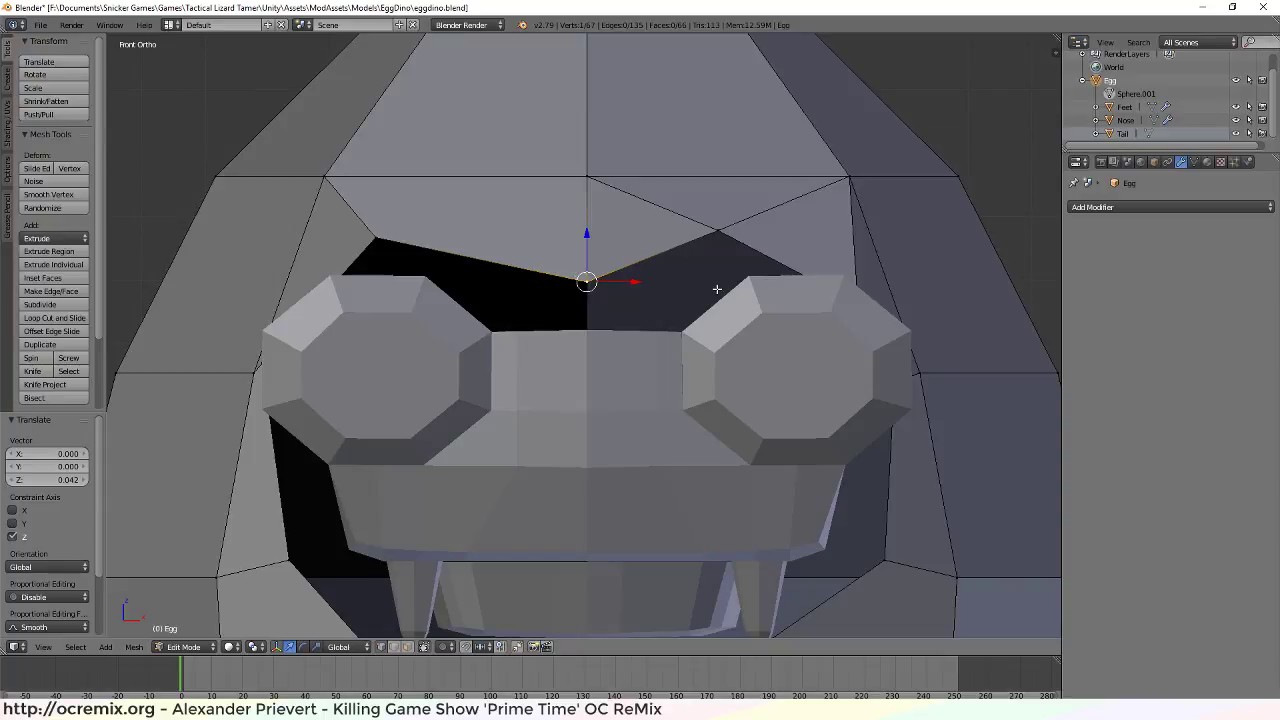
pyautogui.moveTo(717, 289); pyautogui.dragTo(710, 311, button='middle')
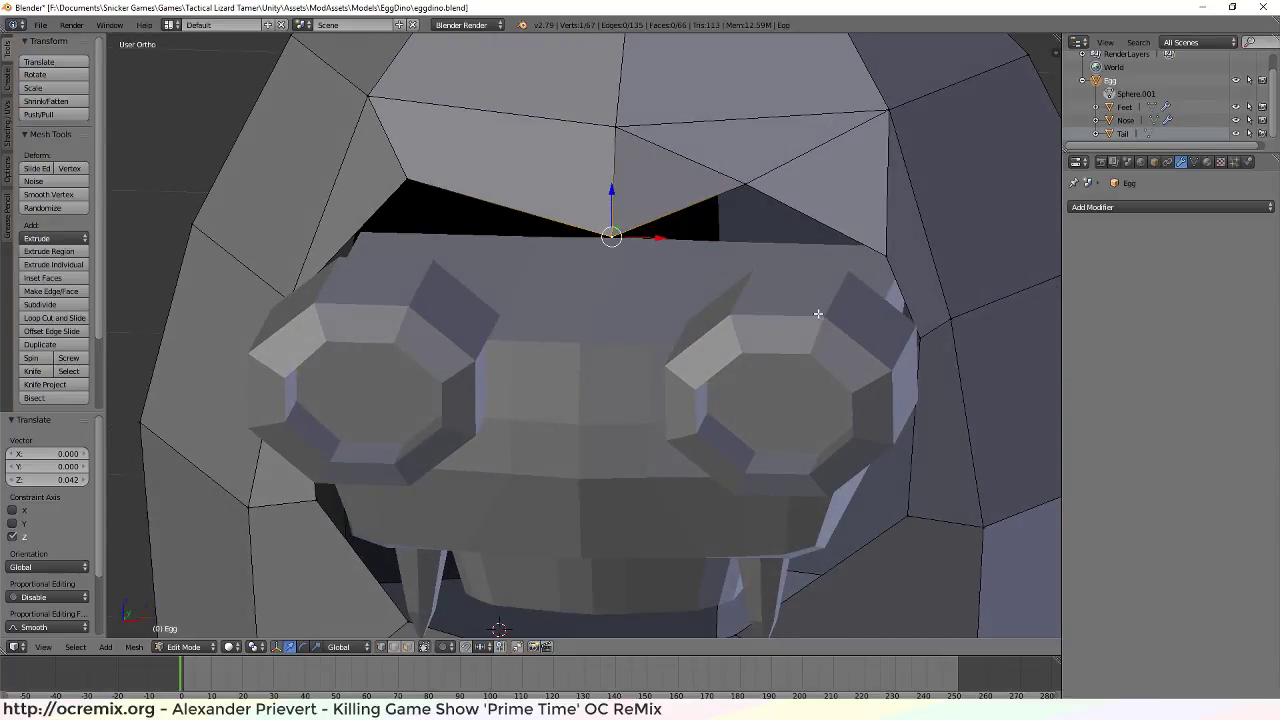
pyautogui.moveTo(780, 369); pyautogui.dragTo(979, 256, button='middle')
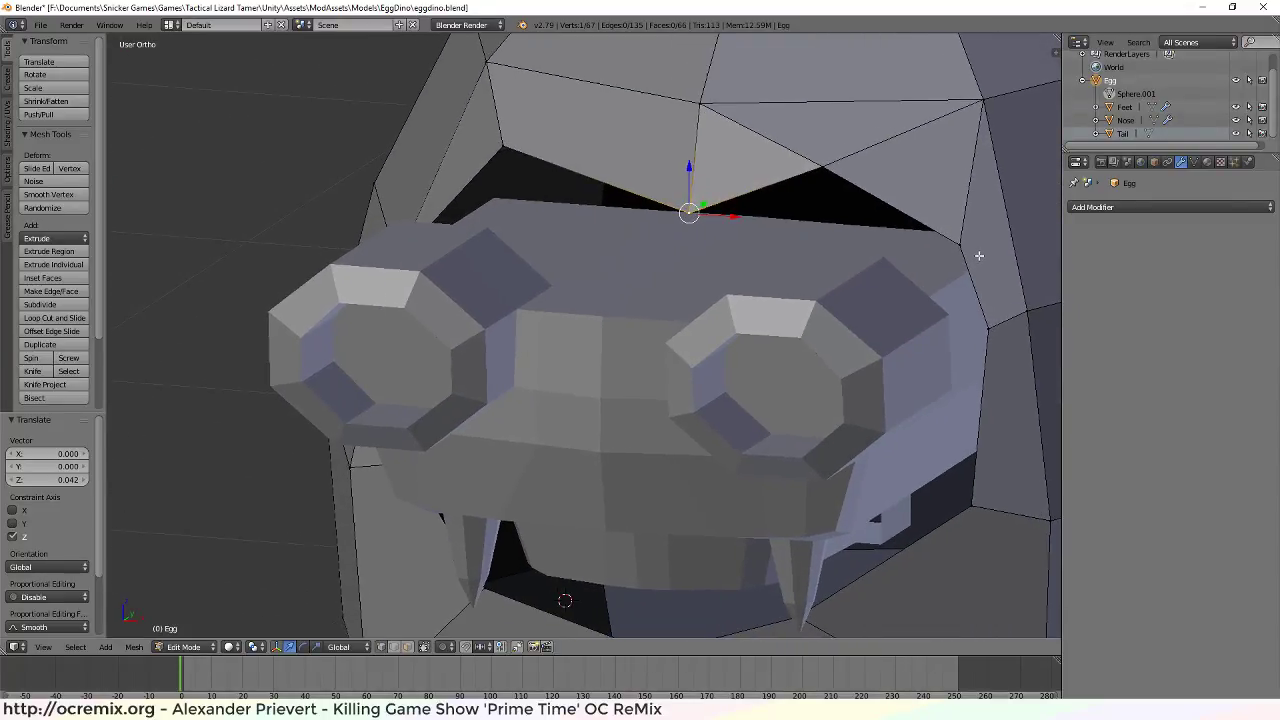
pyautogui.moveTo(735, 308); pyautogui.dragTo(613, 257, button='middle')
pyautogui.scroll(2, 654, 260)
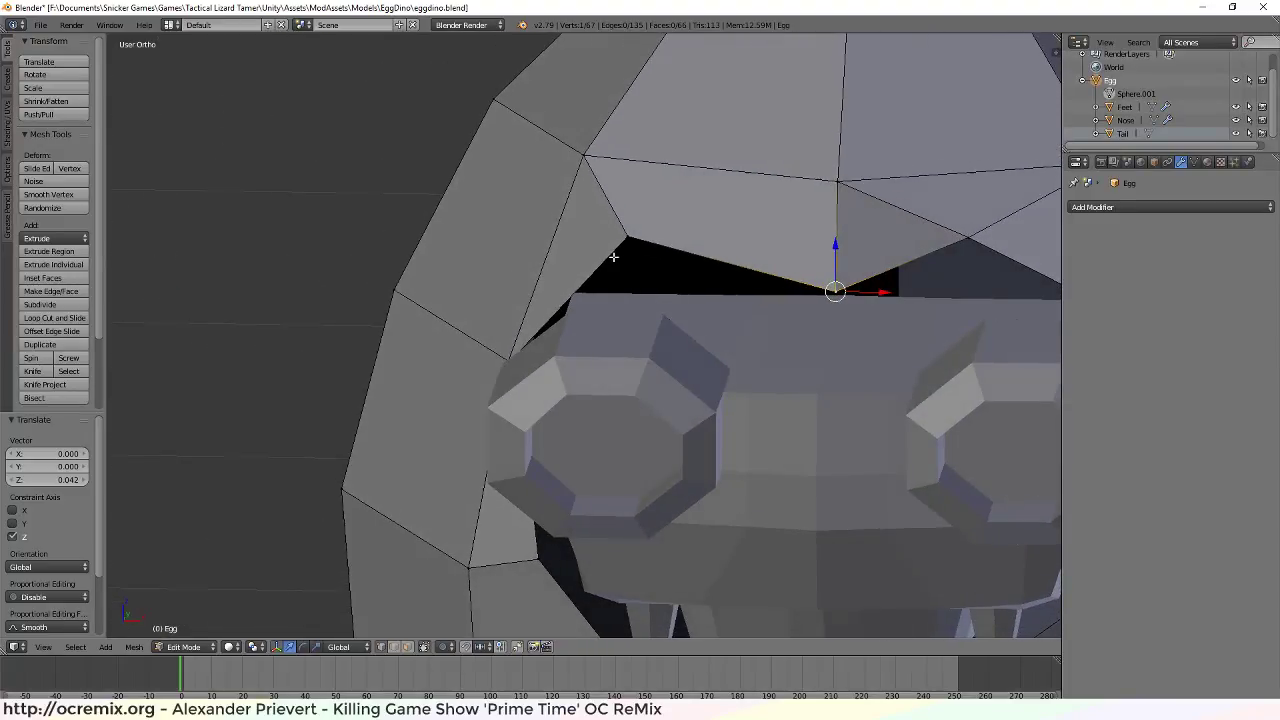
pyautogui.rightClick(623, 242)
pyautogui.press('g')
pyautogui.press('z')
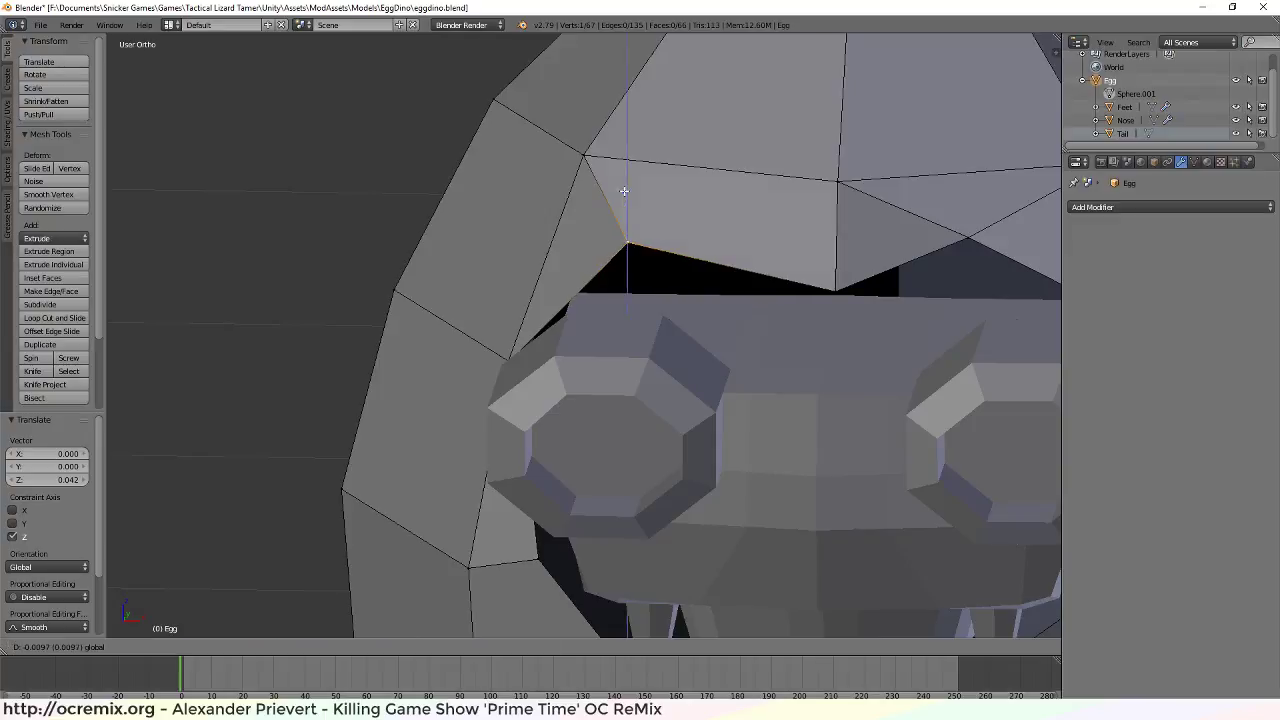
pyautogui.click(620, 207)
# Nudge the upper rim's centre vertex slightly lower and to the right
pyautogui.moveTo(620, 207); pyautogui.dragTo(841, 347, button='middle')
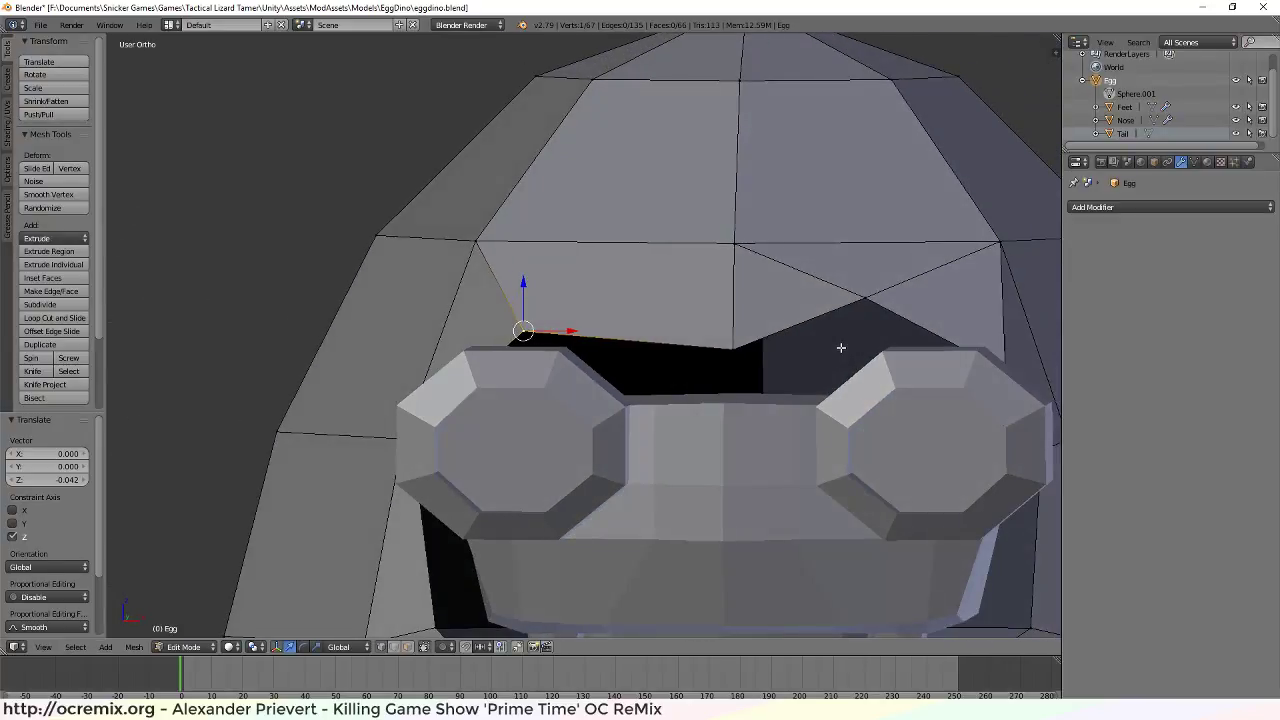
pyautogui.press('KP_1')
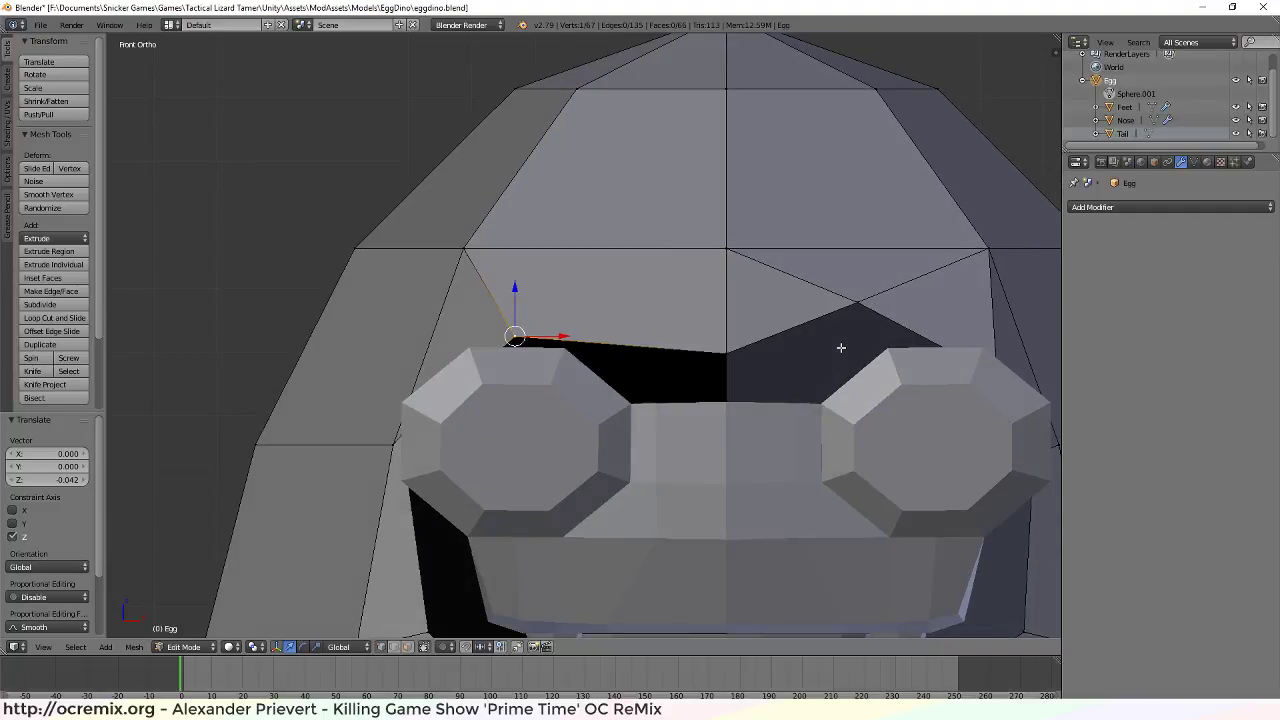
pyautogui.rightClick(724, 352)
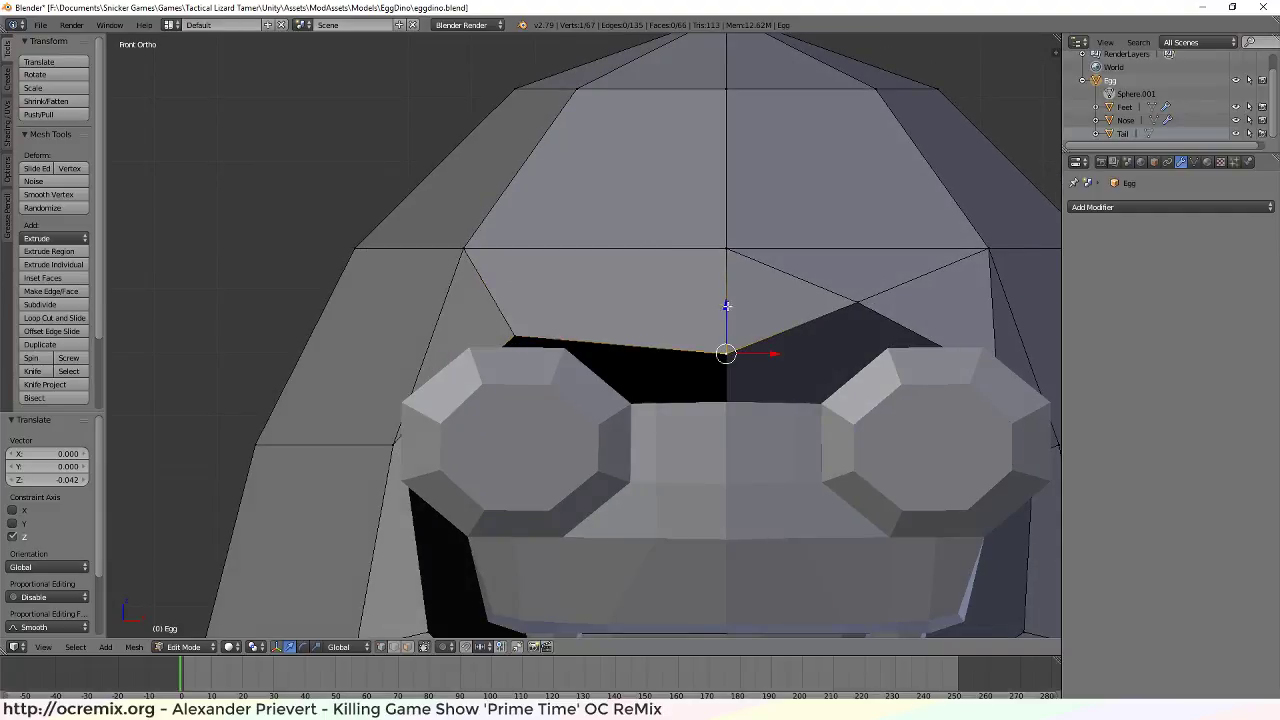
pyautogui.moveTo(727, 305); pyautogui.dragTo(726, 311)
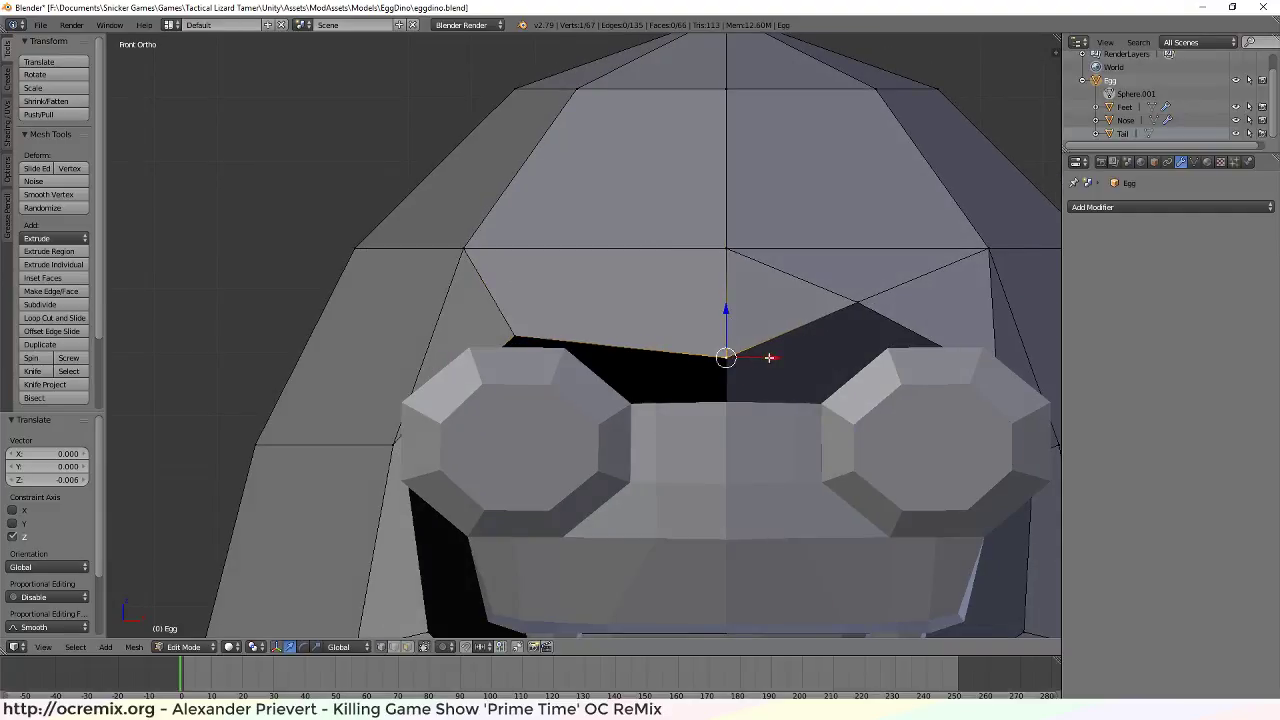
pyautogui.moveTo(769, 357); pyautogui.dragTo(796, 357)
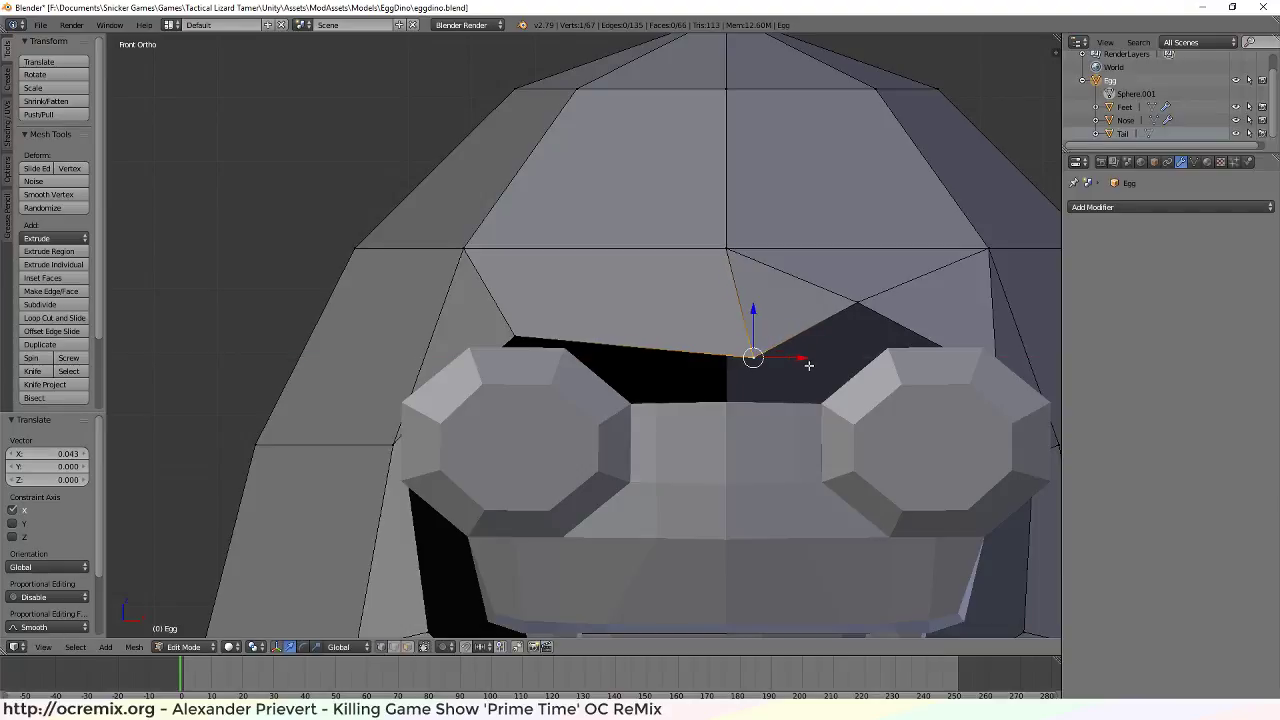
pyautogui.scroll(-4, 789, 366)
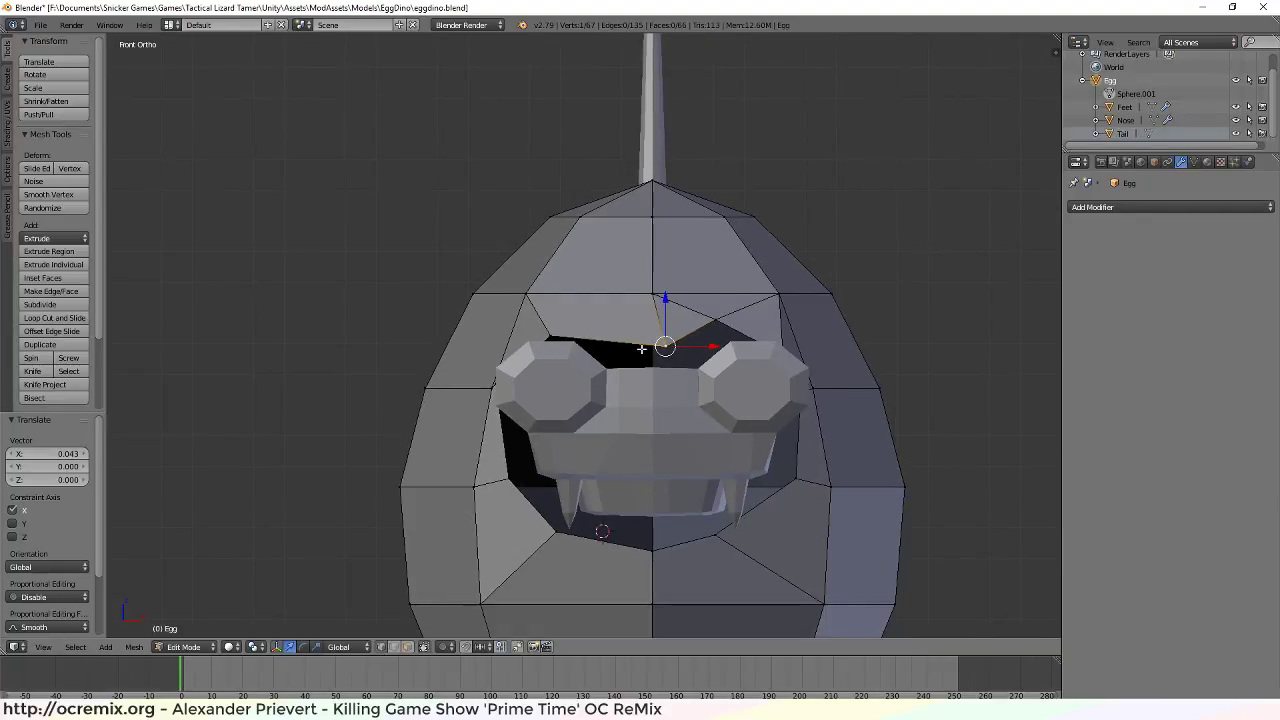
pyautogui.scroll(3, 642, 350)
pyautogui.scroll(-2, 499, 404)
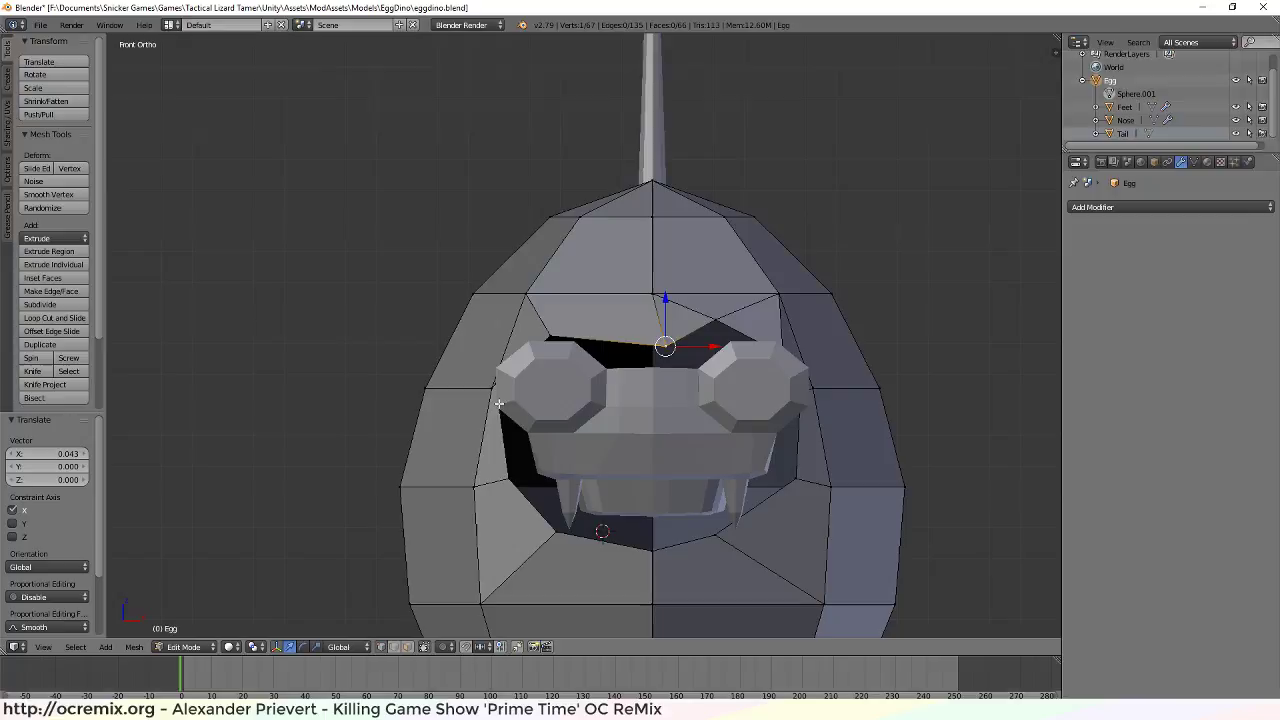
# Move the chin vertex along X
pyautogui.rightClick(652, 549)
pyautogui.press('g')
pyautogui.press('x')
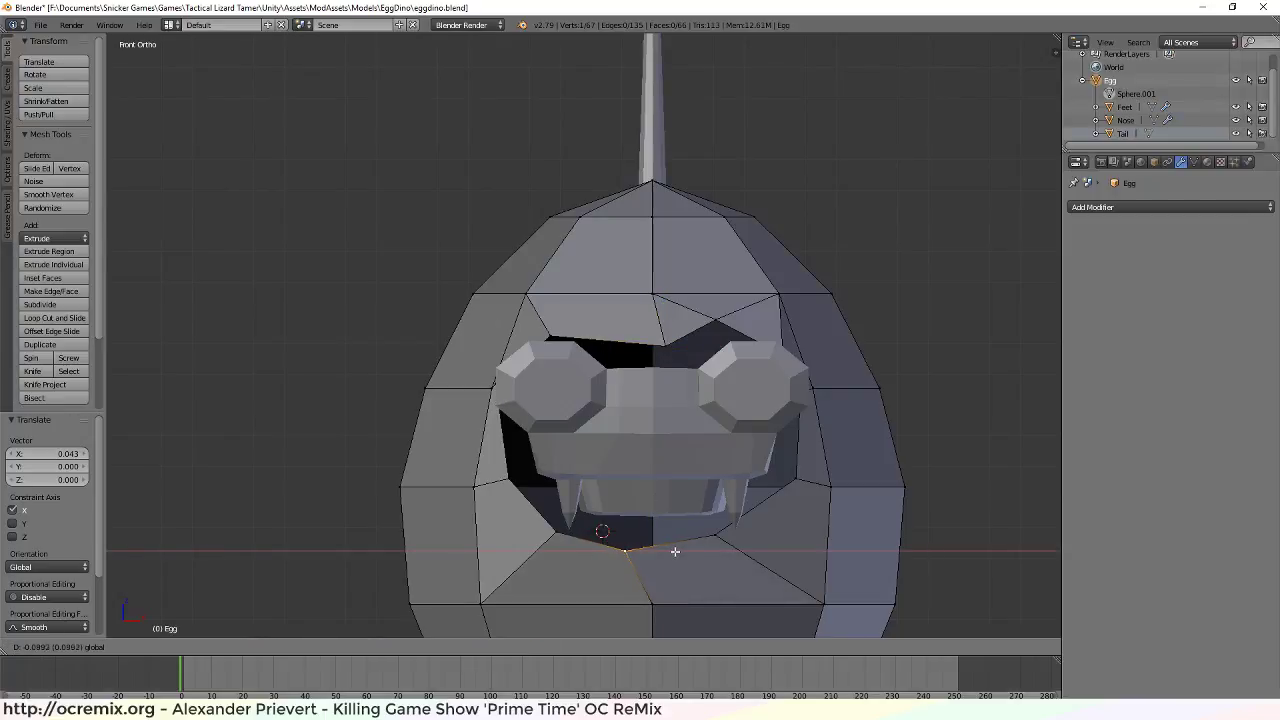
pyautogui.click(678, 551)
pyautogui.moveTo(728, 480); pyautogui.dragTo(595, 493, button='middle')
# Move the left mouth-corner vertex along X
pyautogui.rightClick(512, 477)
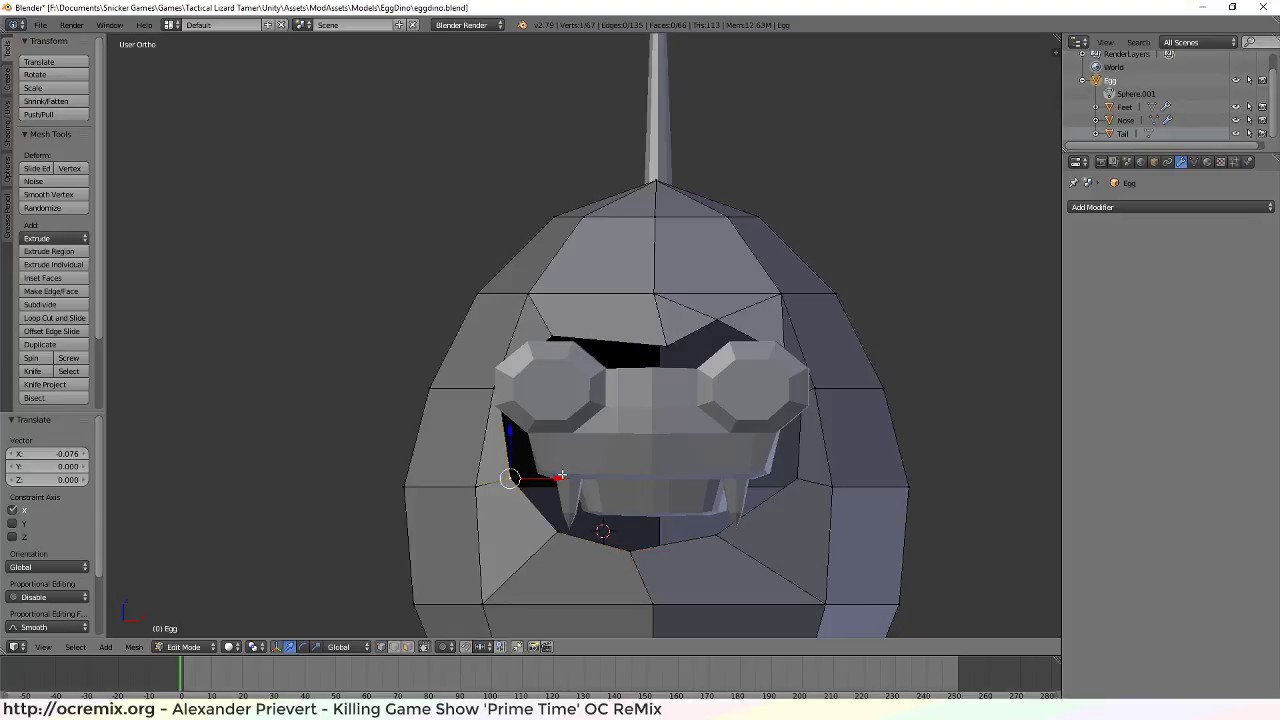
pyautogui.press('g')
pyautogui.press('x')
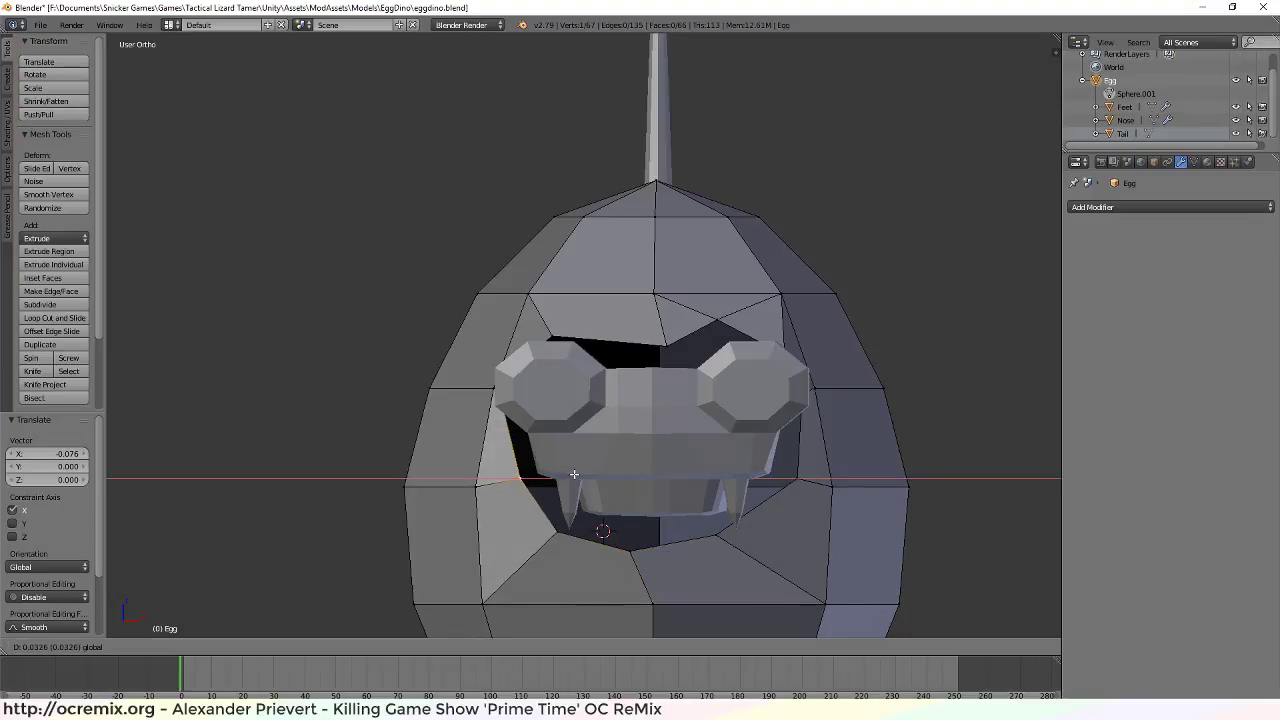
pyautogui.click(574, 474)
pyautogui.scroll(-2, 566, 472)
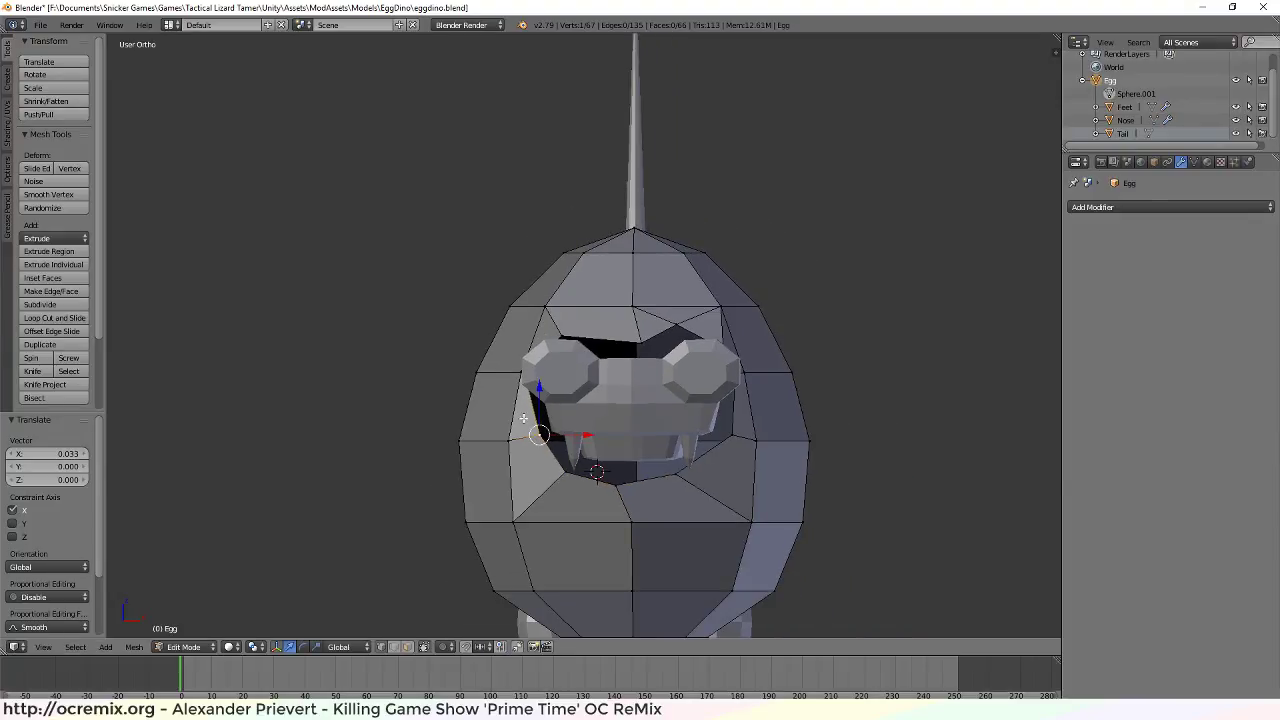
pyautogui.scroll(4, 523, 418)
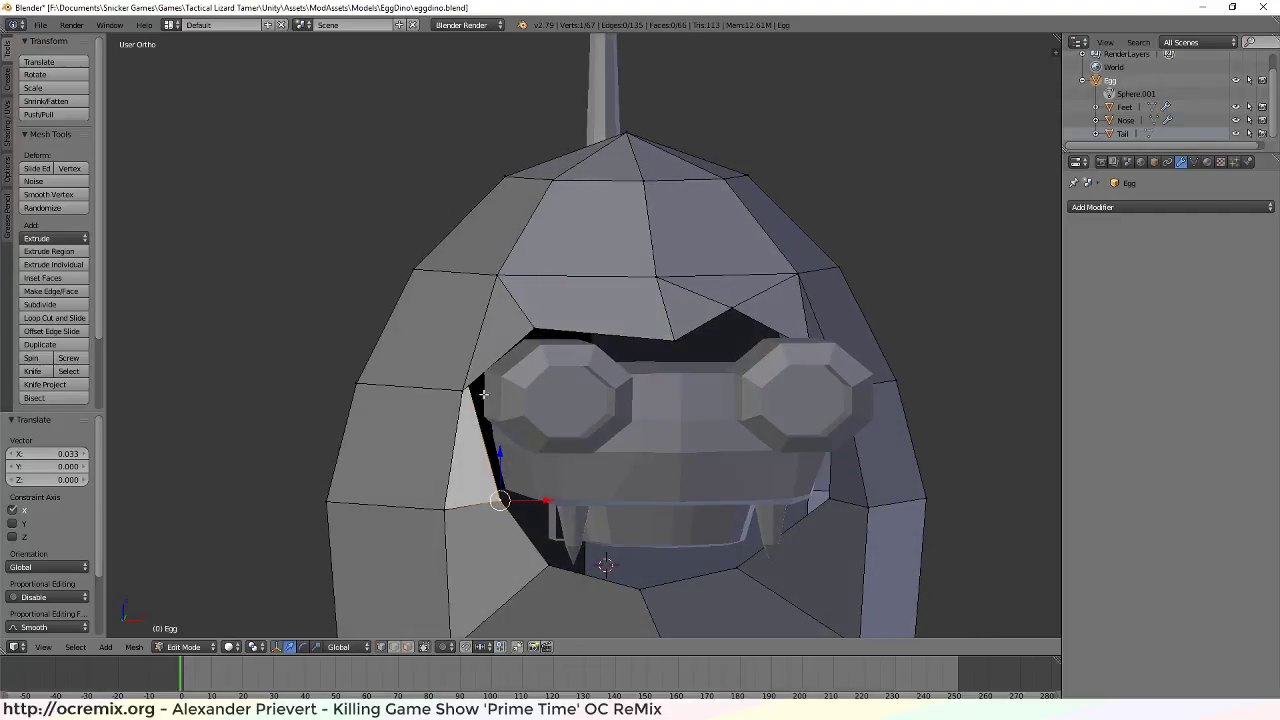
# Lower a left-edge vertex of the opening 0.029 on Z
pyautogui.rightClick(470, 384)
pyautogui.press('g')
pyautogui.press('z')
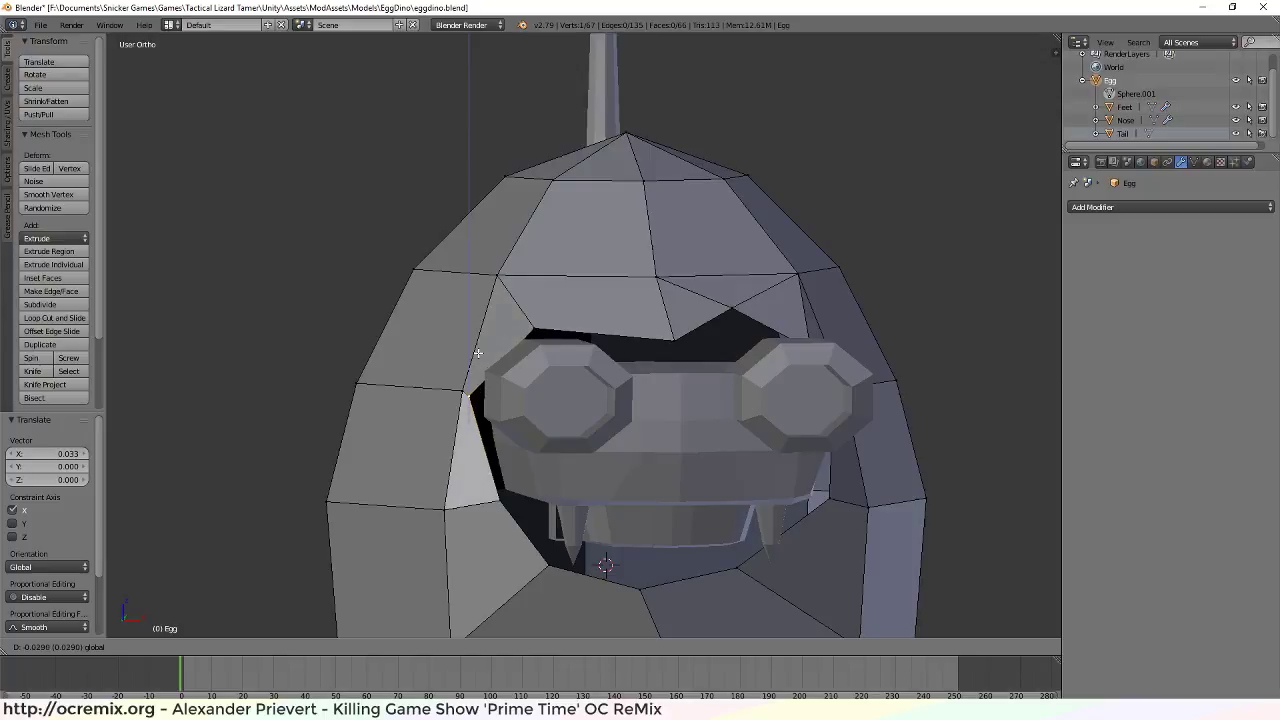
pyautogui.click(474, 365)
pyautogui.moveTo(474, 365); pyautogui.dragTo(485, 471, button='middle')
pyautogui.scroll(3, 485, 471)
# Nudge the selected left-edge vertex along Y, then along X
pyautogui.scroll(4, 485, 471)
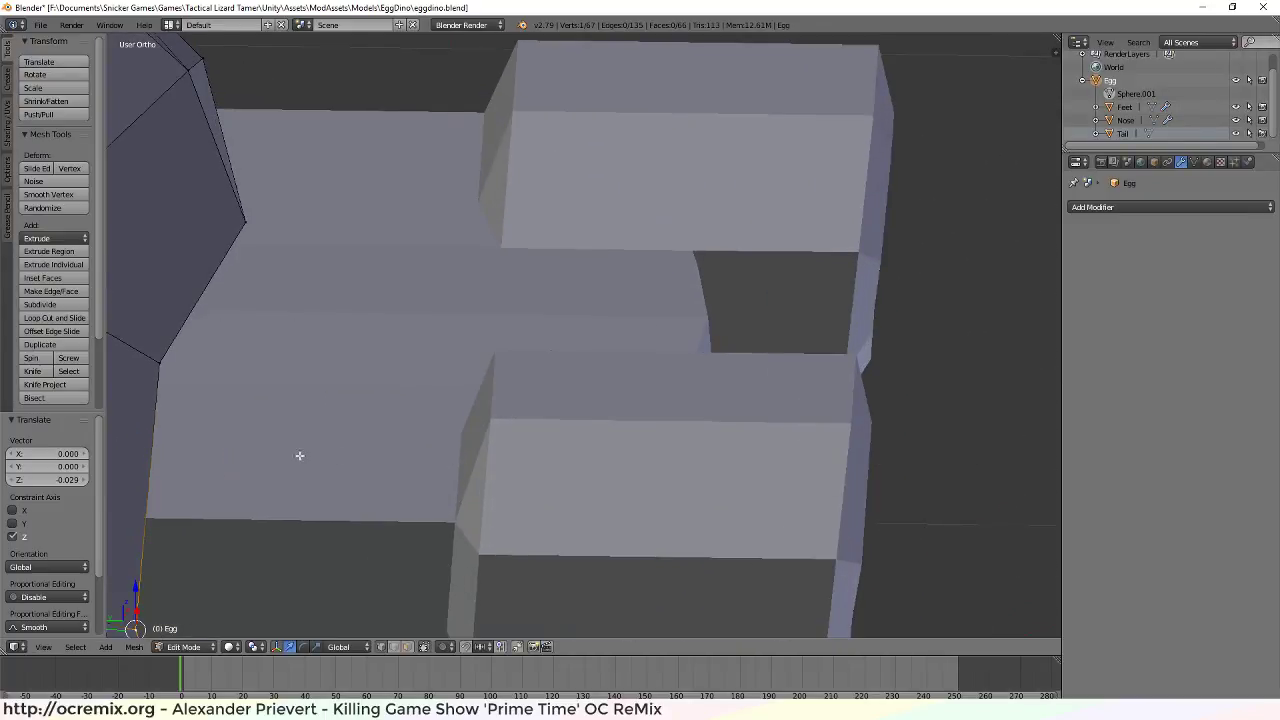
pyautogui.moveTo(297, 451); pyautogui.dragTo(689, 331, button='middle')
pyautogui.scroll(-2, 531, 457)
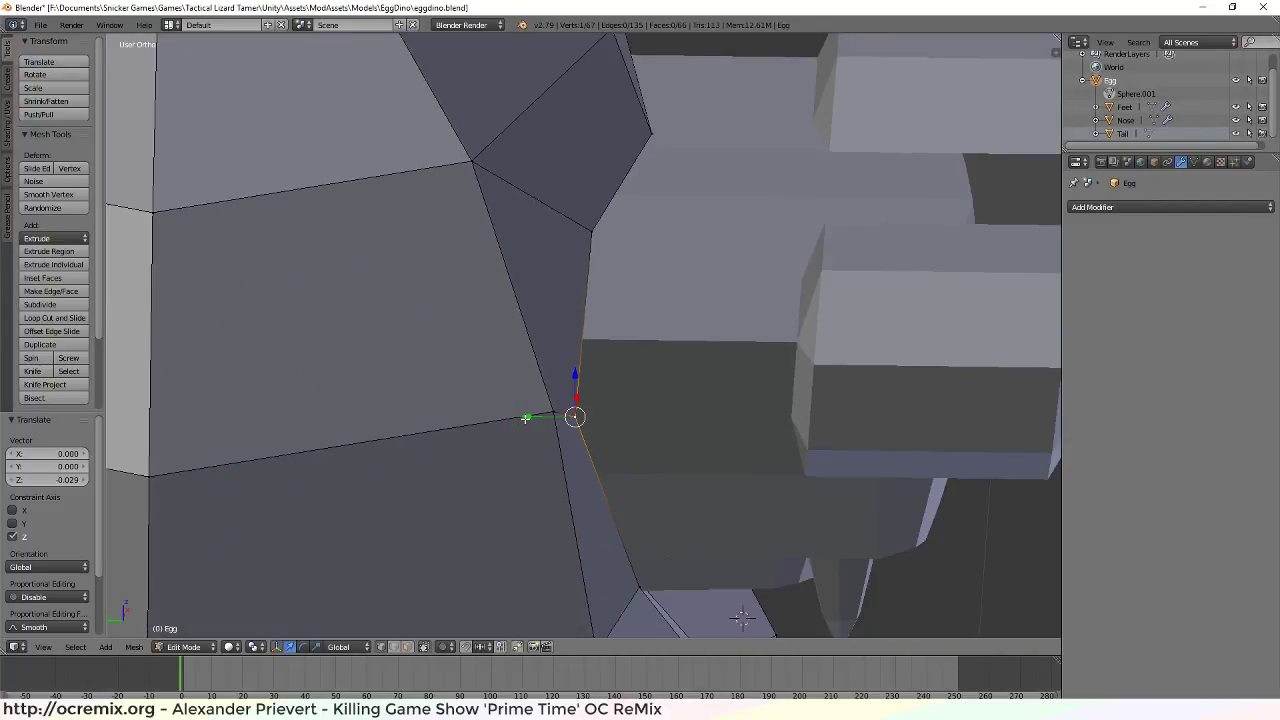
pyautogui.press('g')
pyautogui.press('y')
pyautogui.click(534, 420)
pyautogui.scroll(-5, 534, 420)
pyautogui.keyDown('shift'); pyautogui.moveTo(583, 394); pyautogui.dragTo(625, 354, button='middle'); pyautogui.keyUp('shift')
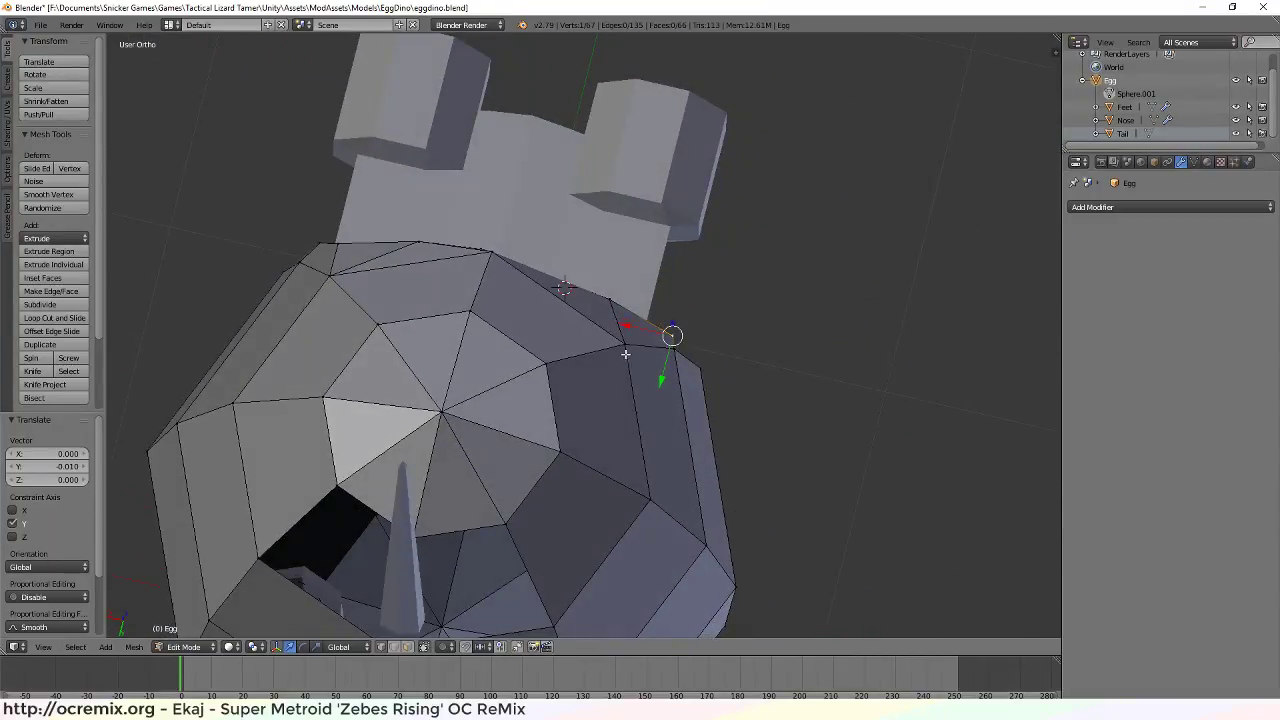
pyautogui.press('g')
pyautogui.press('x')
pyautogui.click(618, 323)
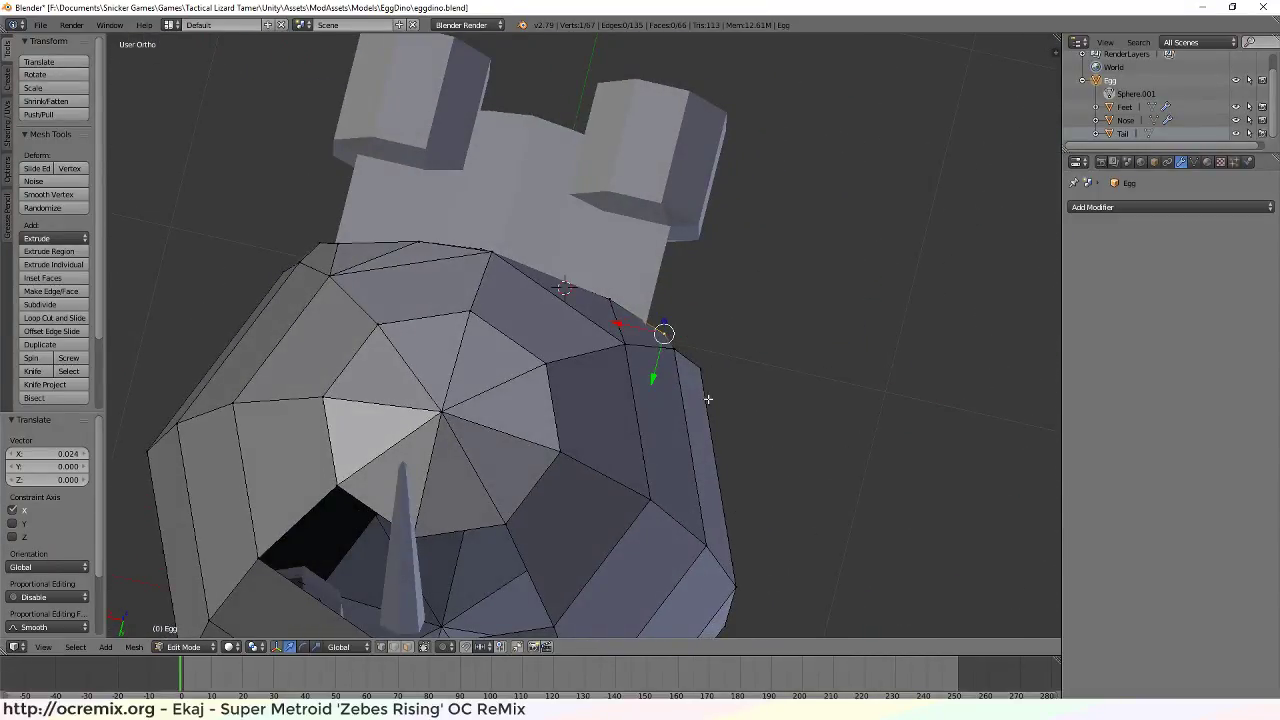
pyautogui.moveTo(708, 399); pyautogui.dragTo(638, 362, button='middle')
# Move a vertex on the opening's top rim along Y
pyautogui.rightClick(502, 275)
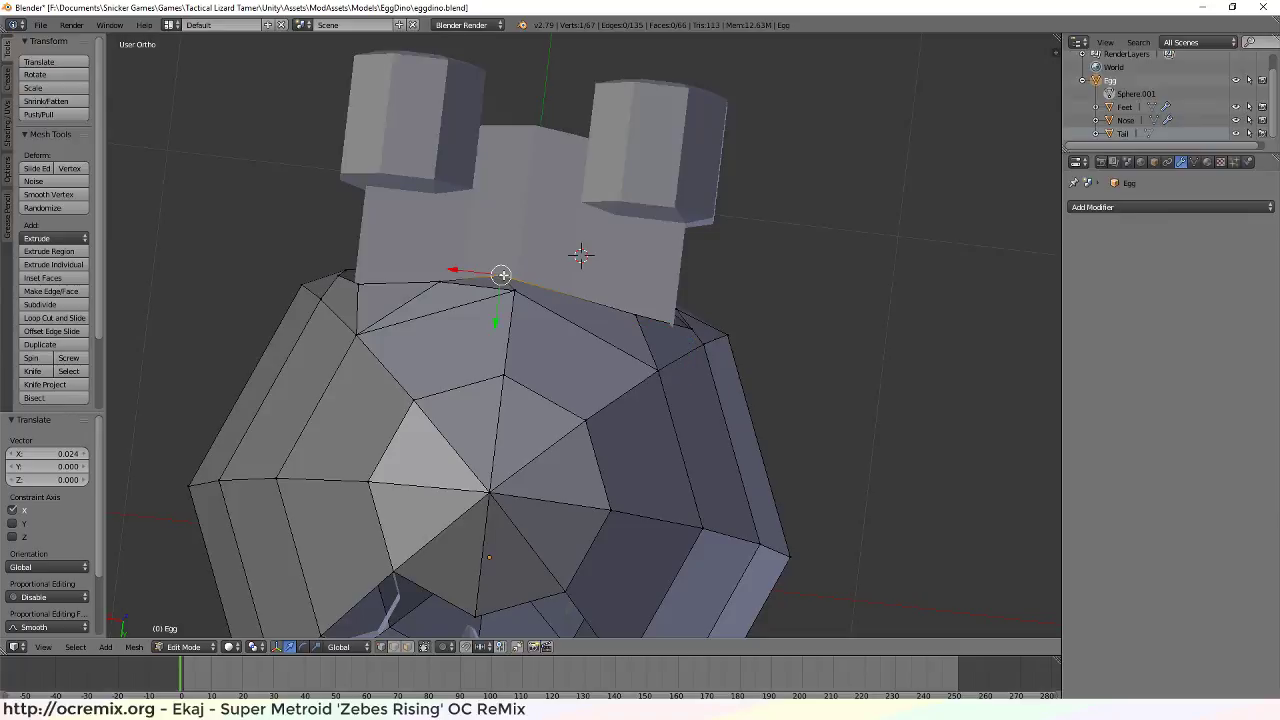
pyautogui.press('g')
pyautogui.press('y')
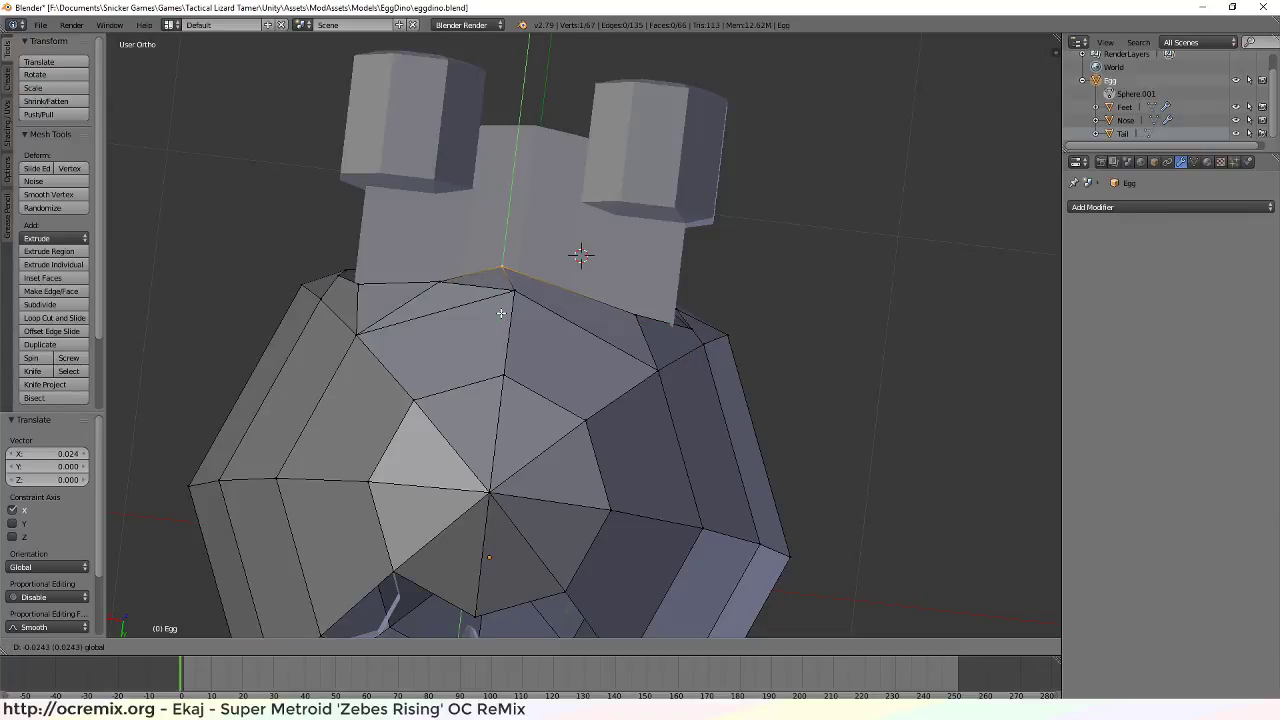
pyautogui.click(501, 313)
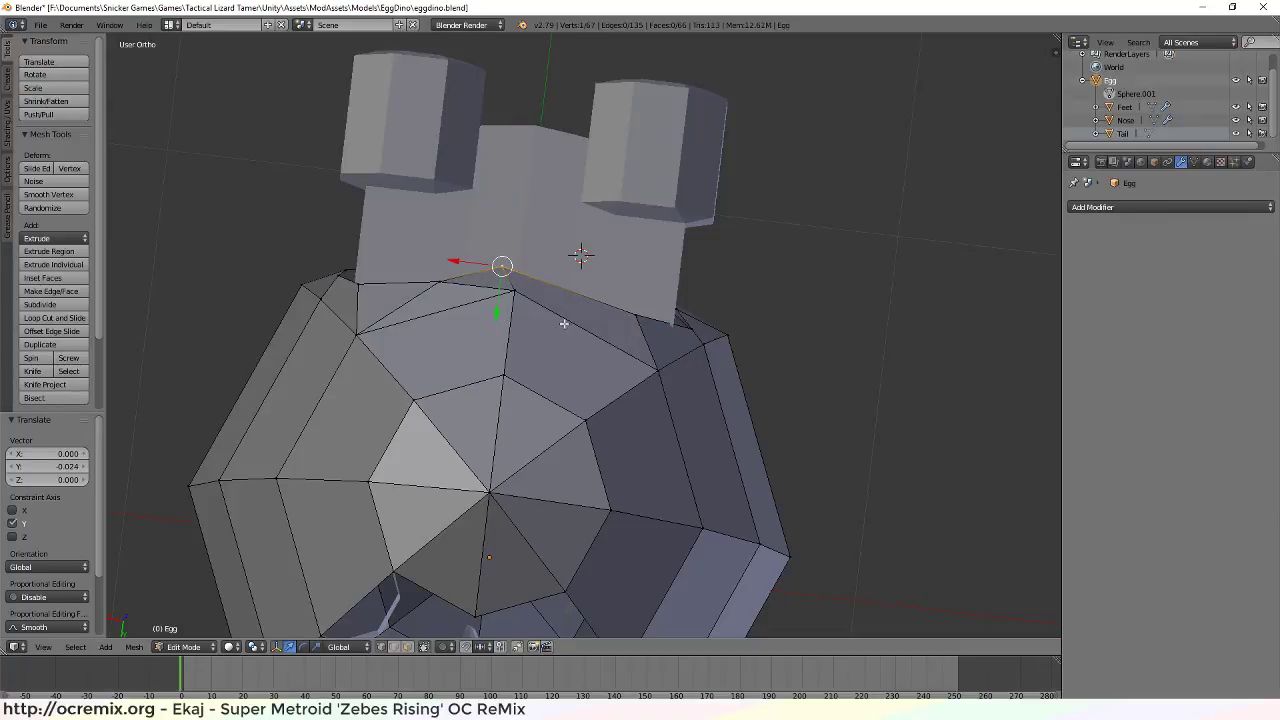
pyautogui.moveTo(563, 323); pyautogui.dragTo(486, 258, button='middle')
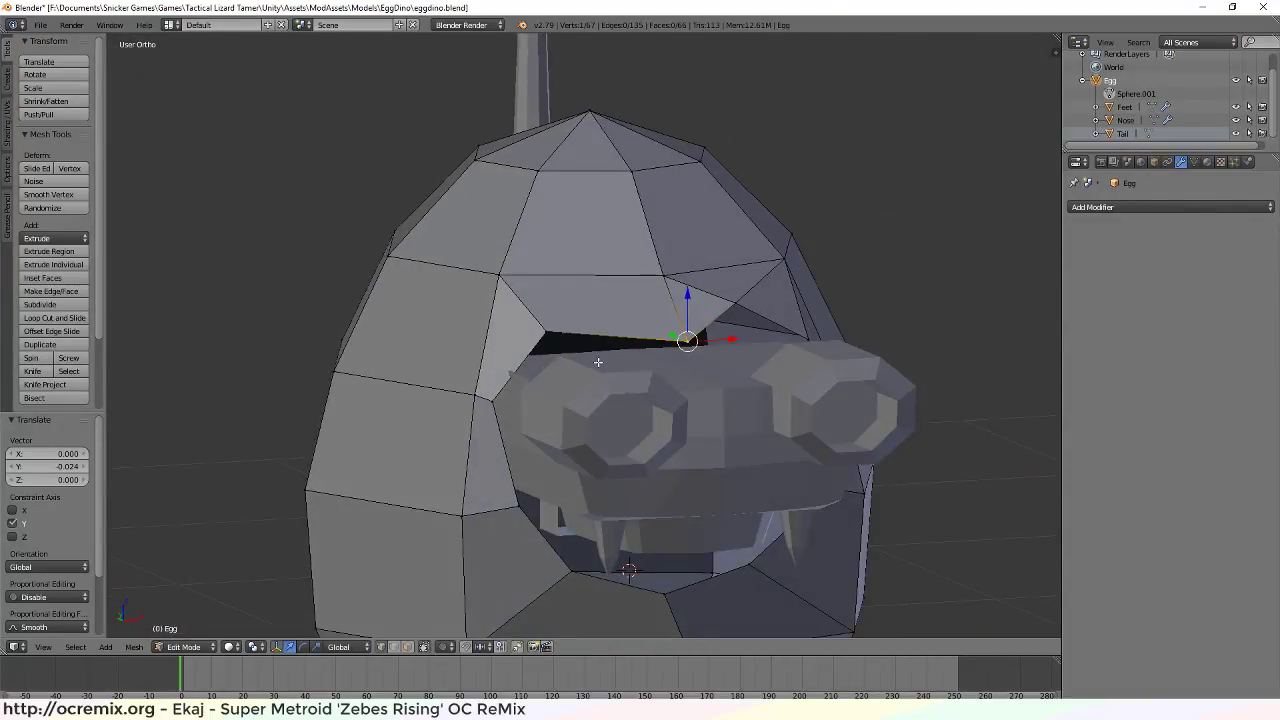
pyautogui.moveTo(603, 362); pyautogui.dragTo(576, 365, button='middle')
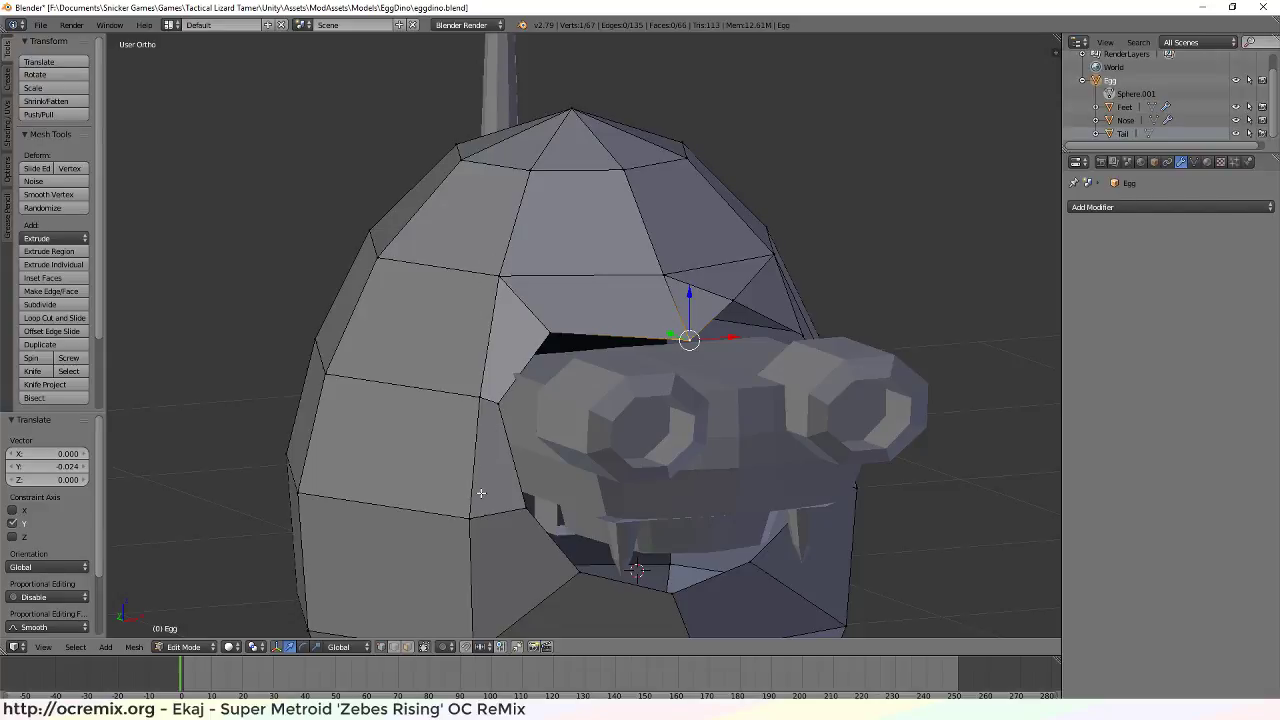
pyautogui.scroll(-3, 481, 493)
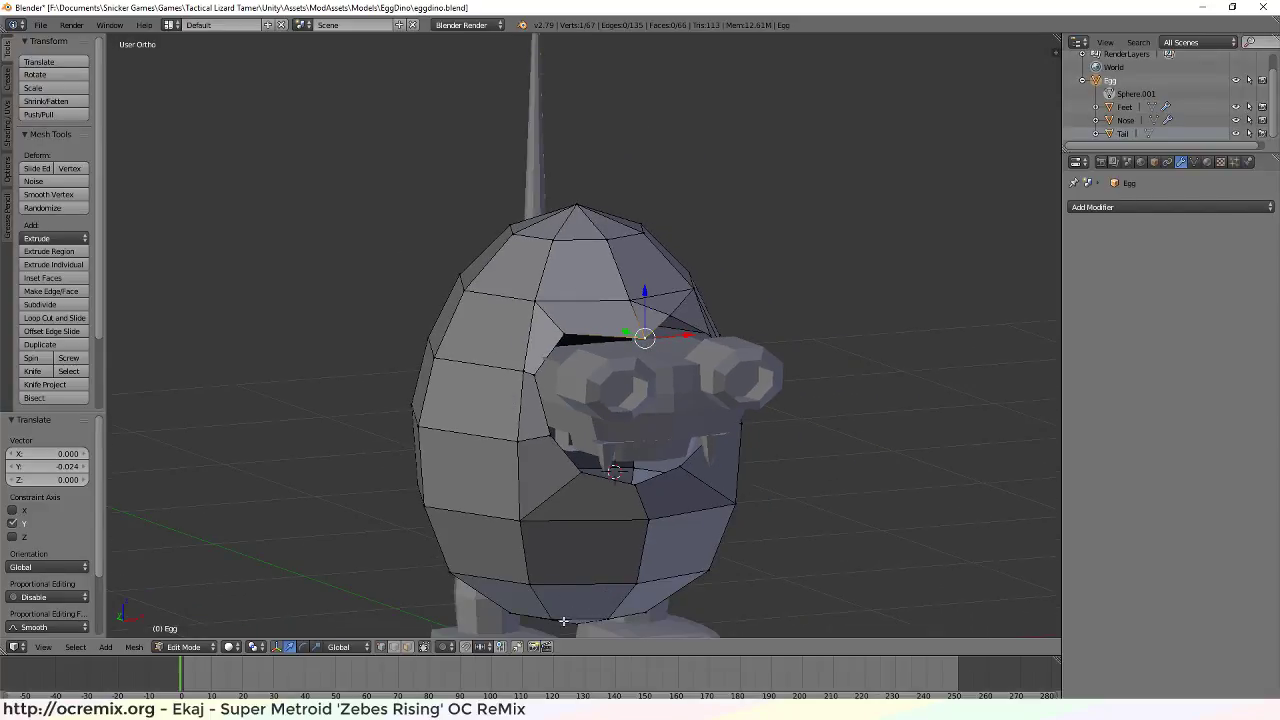
pyautogui.scroll(5, 584, 283)
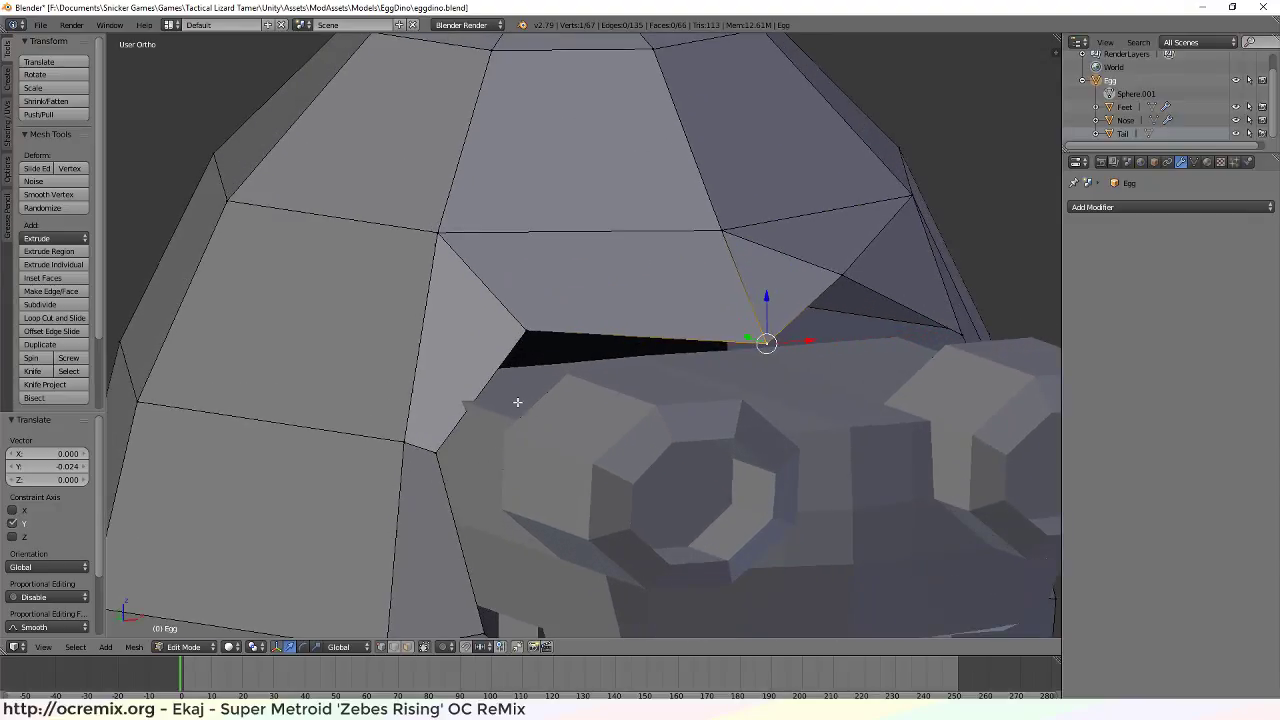
pyautogui.moveTo(506, 335); pyautogui.dragTo(492, 461, button='middle')
# Slide the opening's corner vertex along Y, then undo that move
pyautogui.rightClick(479, 457)
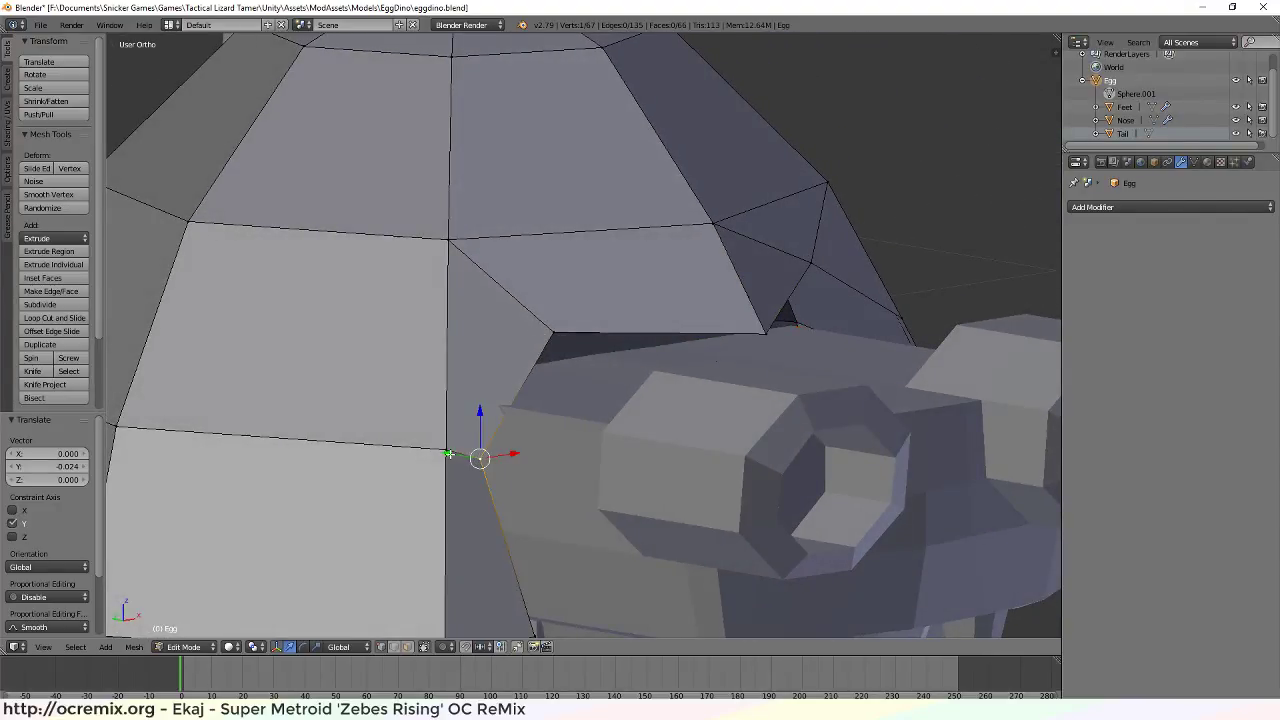
pyautogui.moveTo(449, 453); pyautogui.dragTo(432, 453)
pyautogui.moveTo(522, 450); pyautogui.dragTo(443, 513, button='middle')
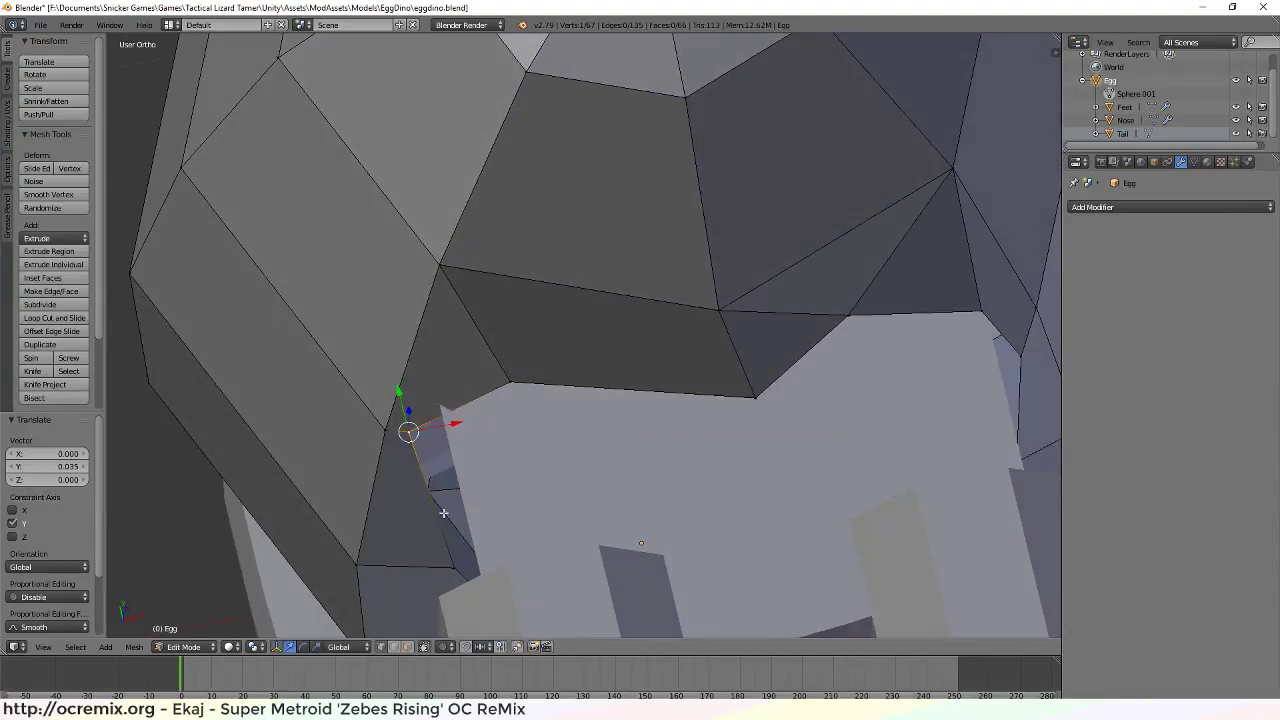
pyautogui.moveTo(455, 425); pyautogui.dragTo(529, 409, button='middle')
pyautogui.hotkey('ctrl', 'z')
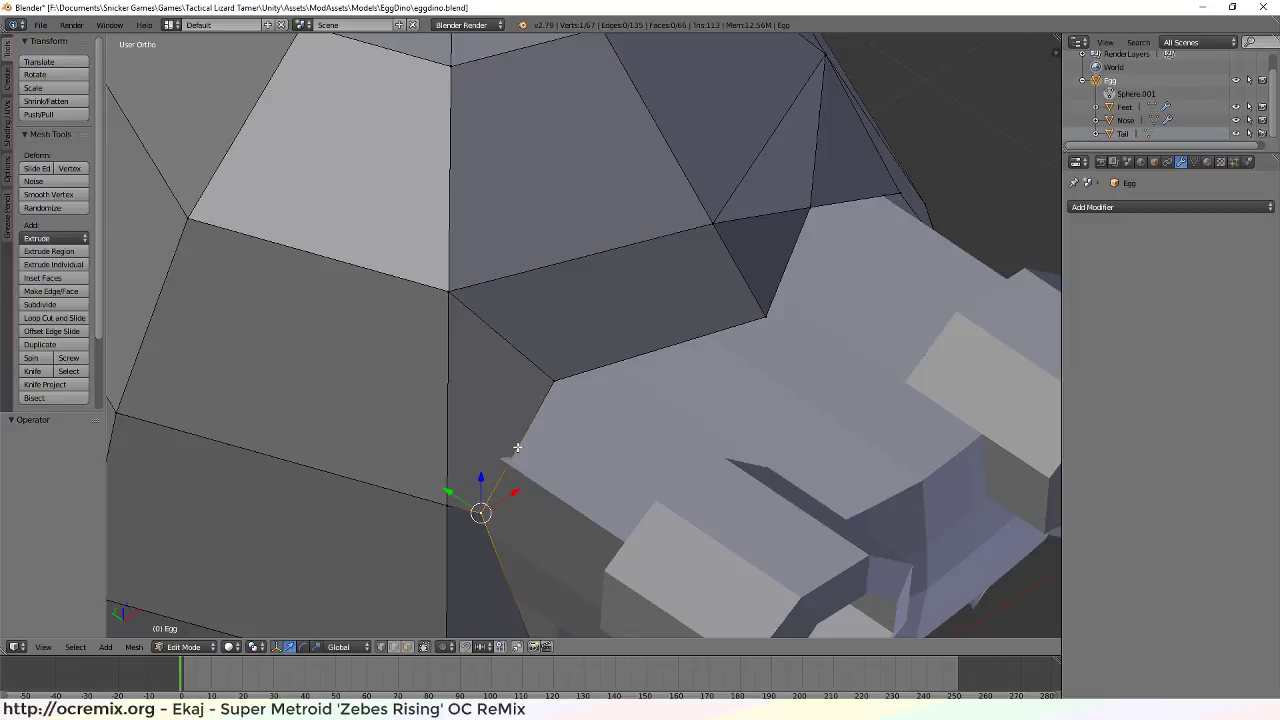
pyautogui.scroll(1, 523, 445)
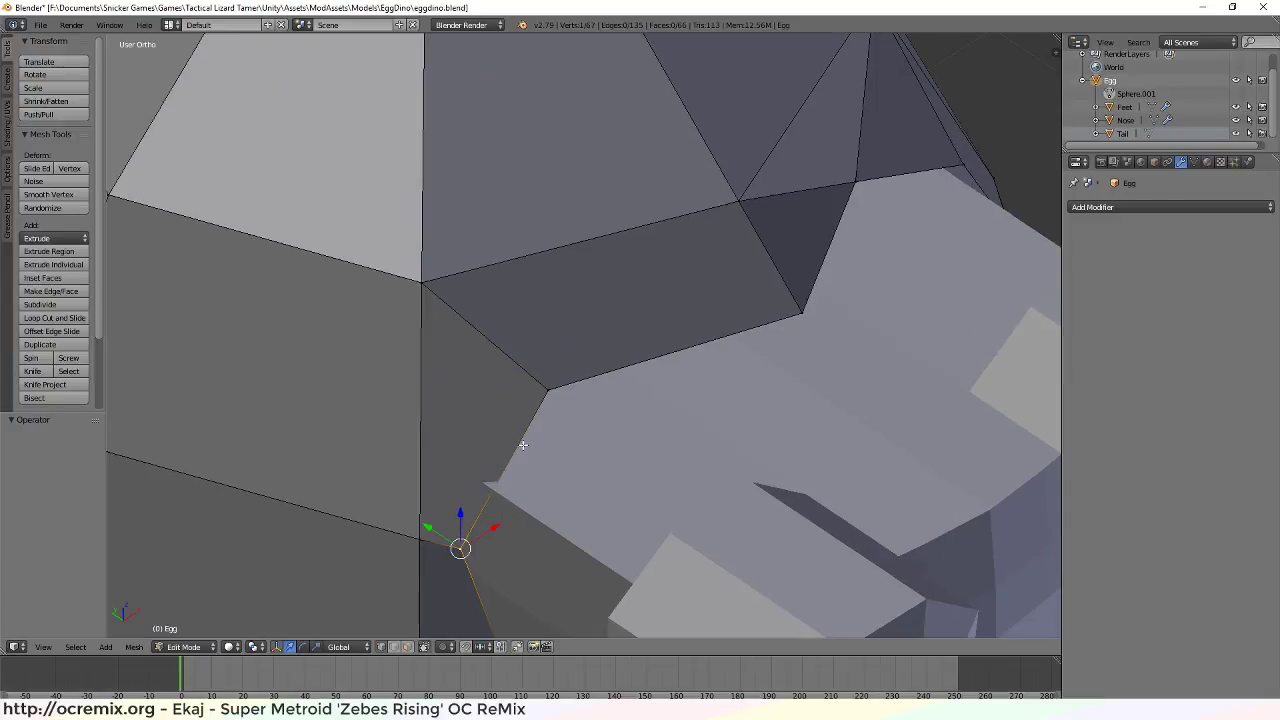
# Knife a new edge beside the opening's corner and slide its vertex 0.019 along Y
pyautogui.press('k')
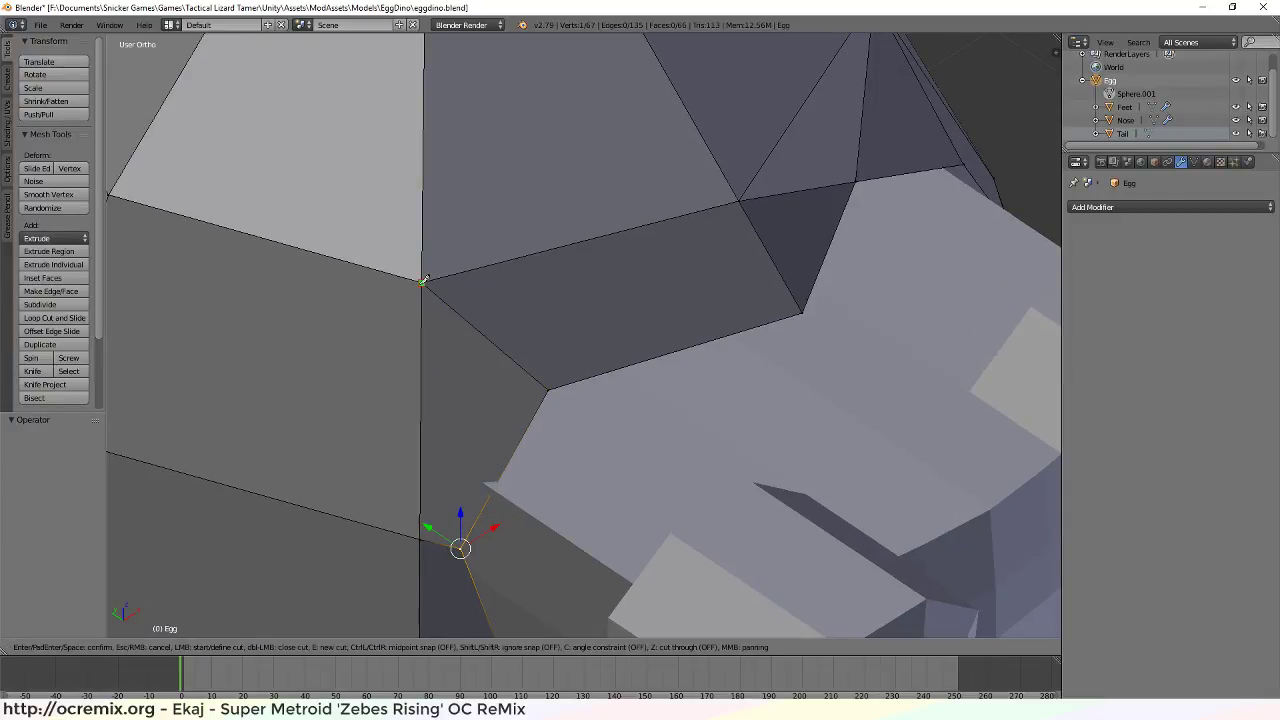
pyautogui.click(503, 471)
pyautogui.press('Return')
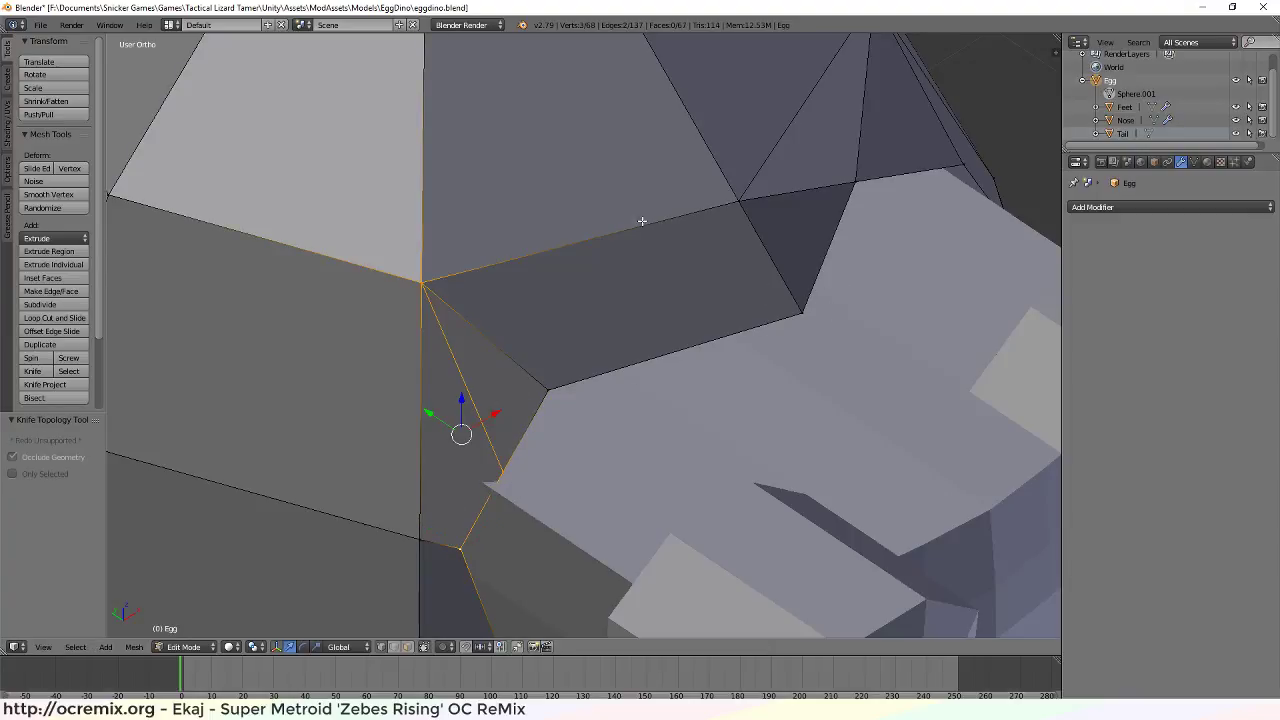
pyautogui.rightClick(502, 469)
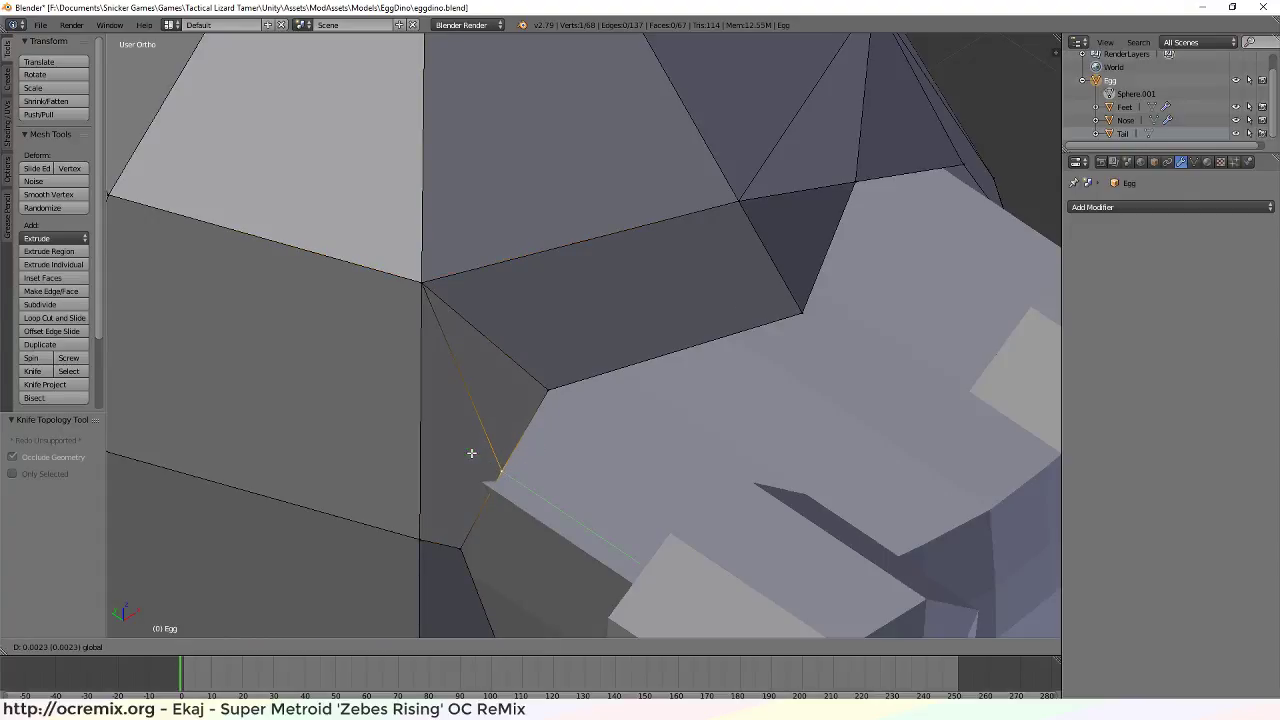
pyautogui.moveTo(471, 452); pyautogui.dragTo(520, 439)
pyautogui.moveTo(520, 439); pyautogui.dragTo(646, 497, button='middle')
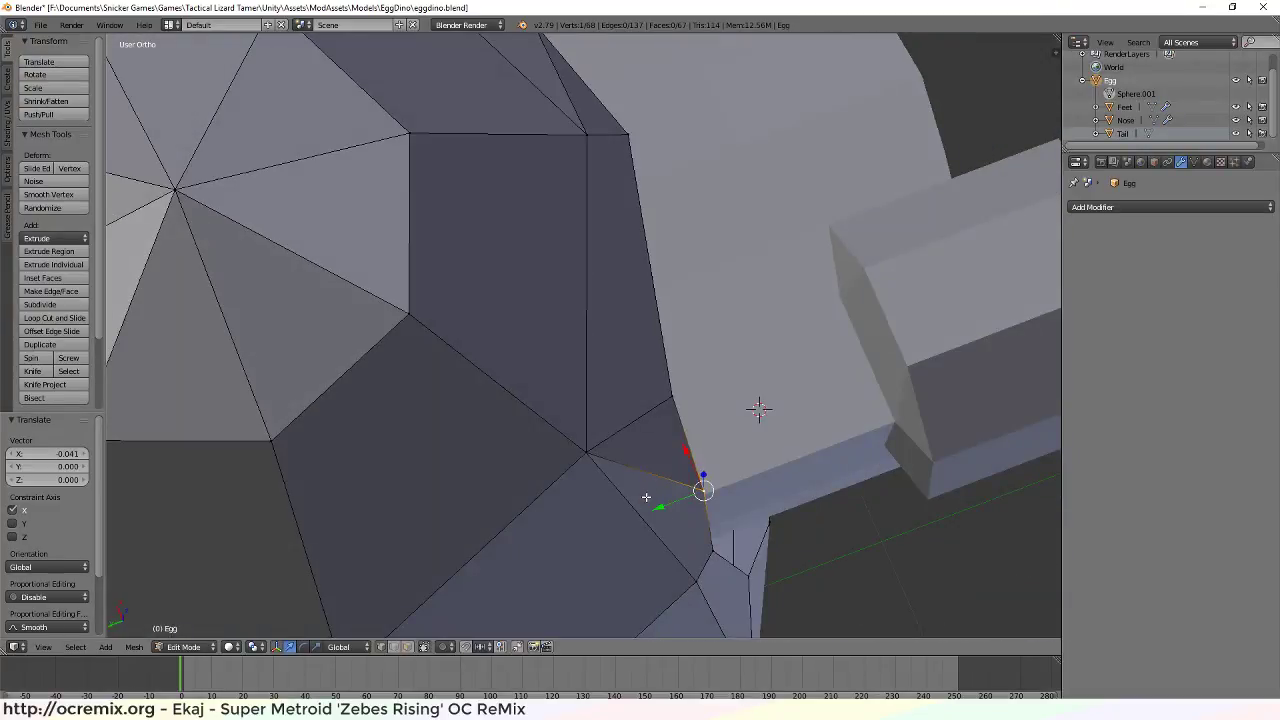
pyautogui.moveTo(663, 514); pyautogui.dragTo(650, 516)
pyautogui.press('KP_Decimal')
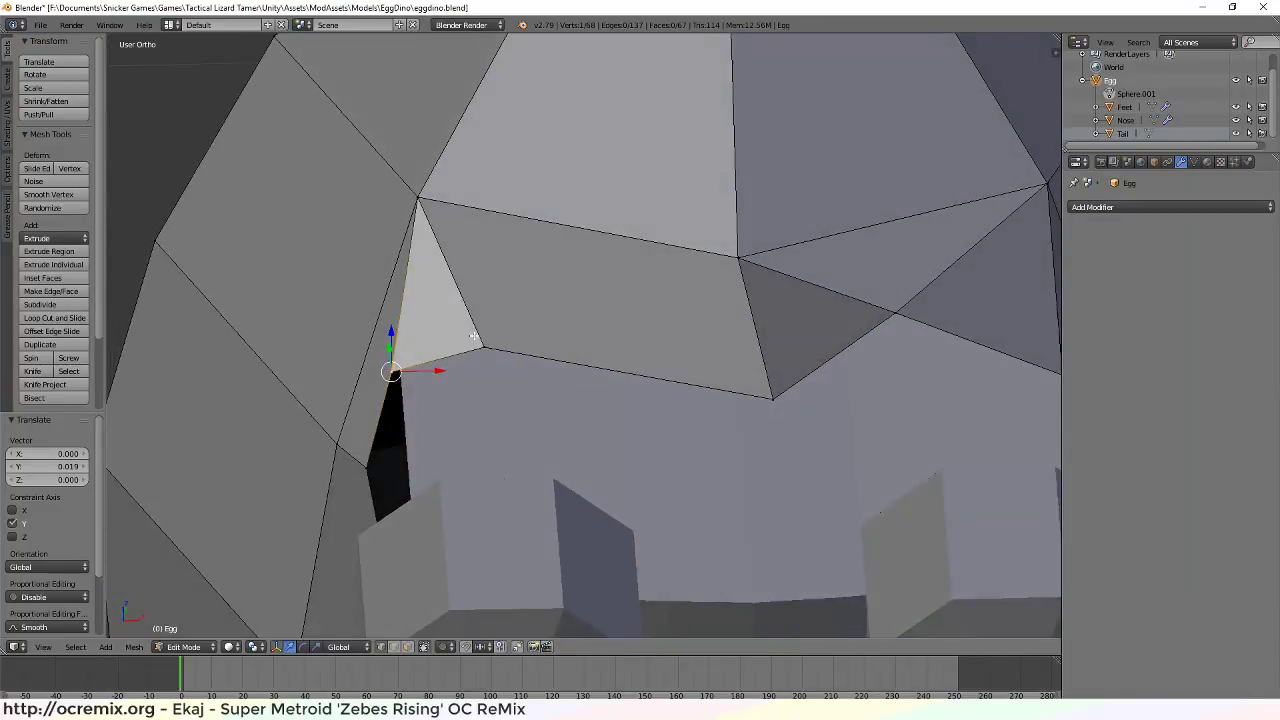
# Confirm the vertex's Y nudge and inspect the face opening from front and three-quarter views
pyautogui.click(555, 341)
pyautogui.scroll(-5, 555, 341)
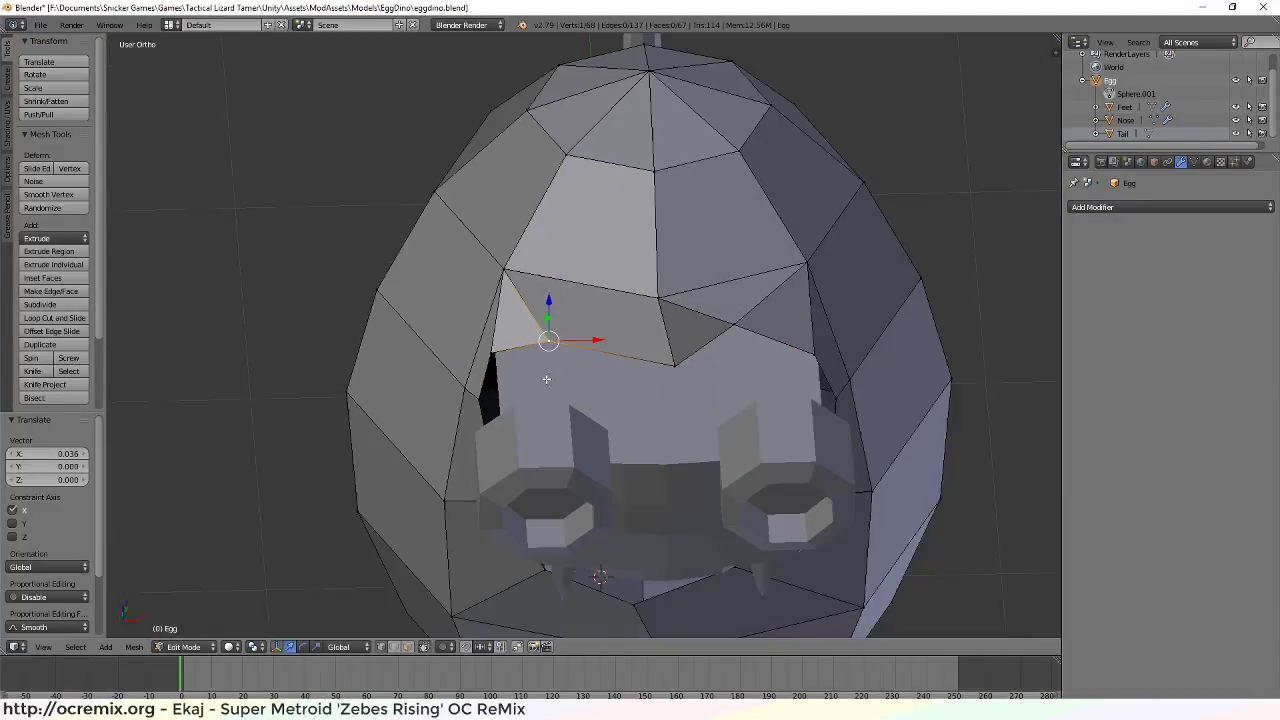
pyautogui.moveTo(555, 341); pyautogui.dragTo(710, 427, button='middle')
pyautogui.scroll(5, 650, 365)
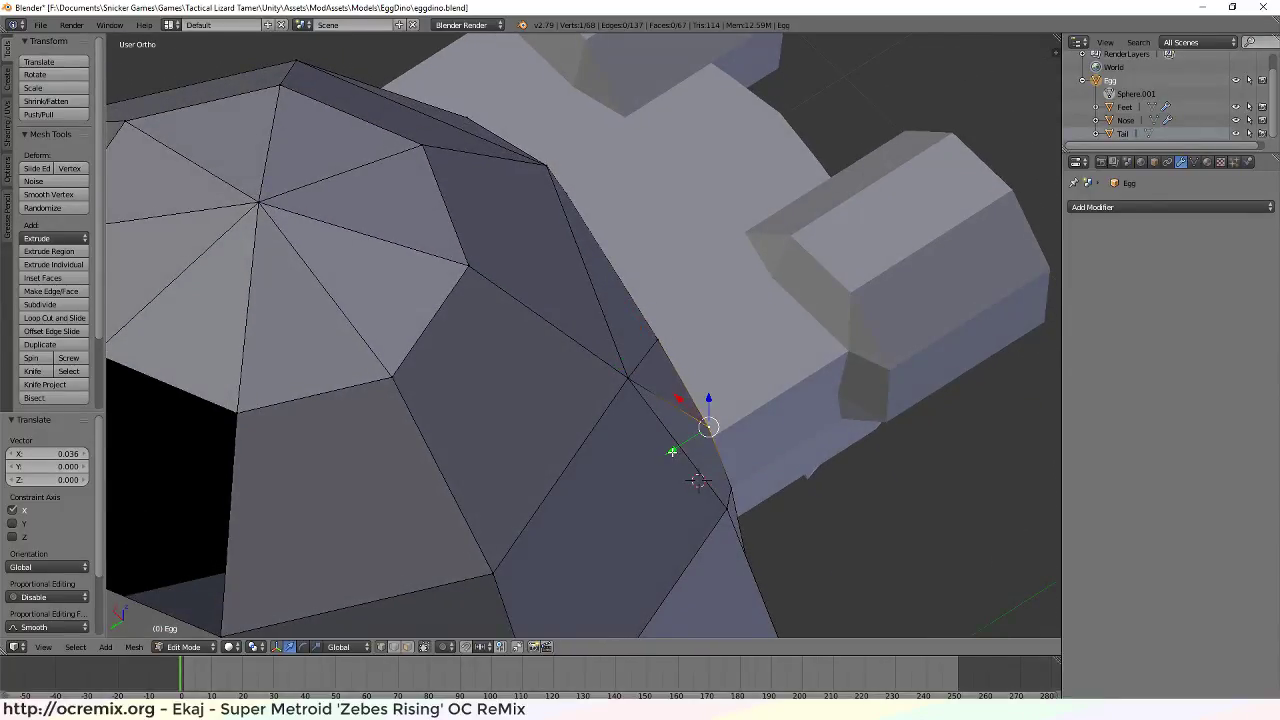
pyautogui.moveTo(821, 349); pyautogui.dragTo(721, 332, button='middle')
pyautogui.scroll(-3, 839, 224)
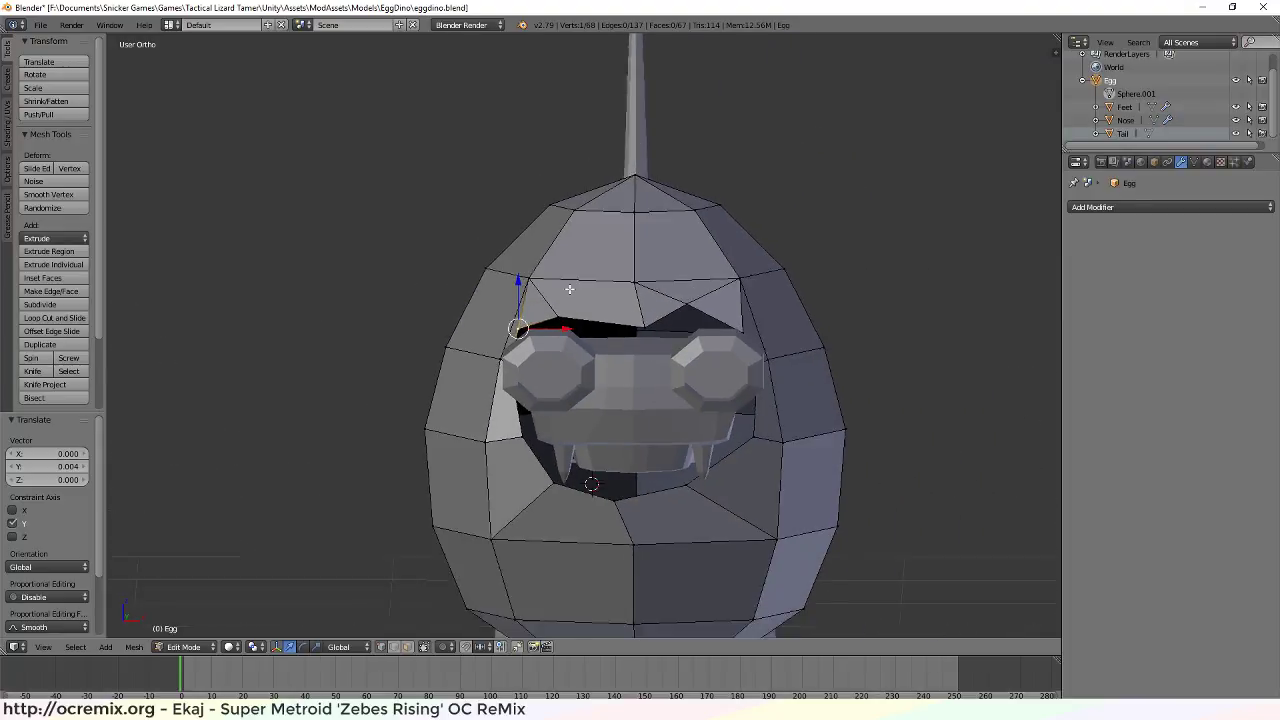
pyautogui.moveTo(832, 291)
pyautogui.mouseDown(button='middle')
pyautogui.moveTo(786, 297)
pyautogui.moveTo(820, 316)
pyautogui.moveTo(826, 420)
pyautogui.moveTo(814, 349)
pyautogui.moveTo(826, 285)
pyautogui.mouseUp(button='middle')
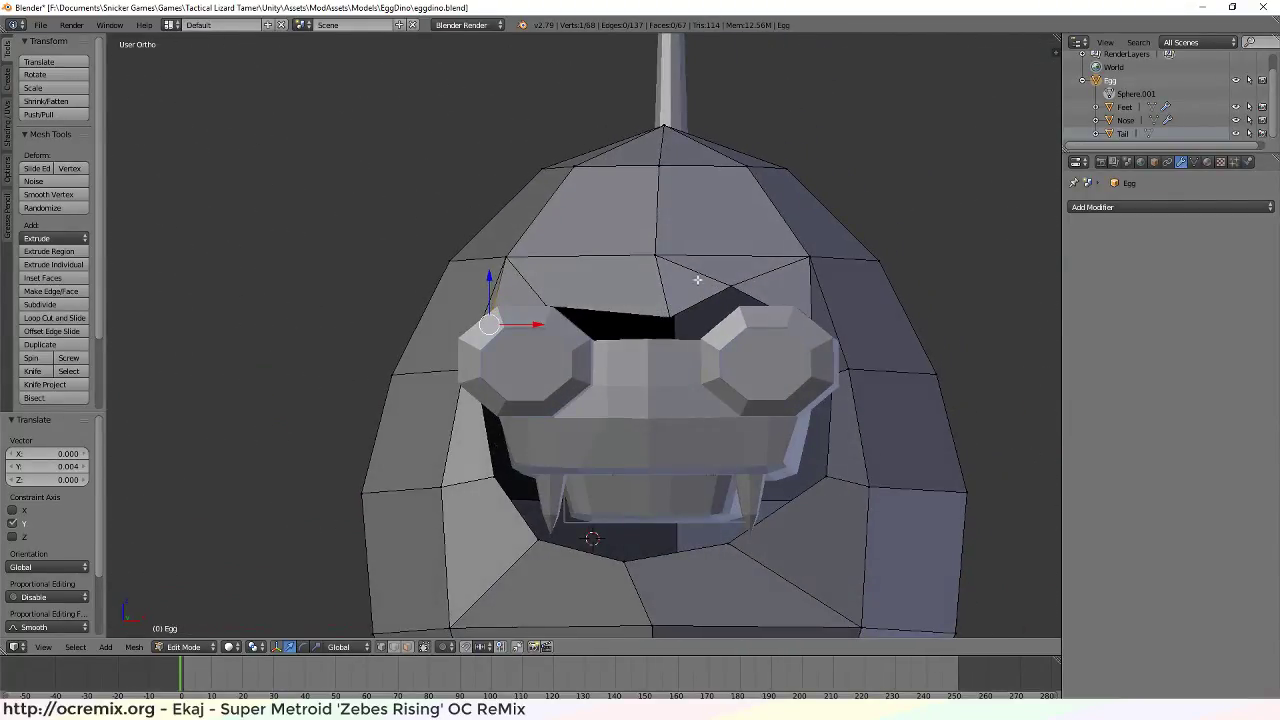
pyautogui.moveTo(798, 333); pyautogui.dragTo(748, 306, button='middle')
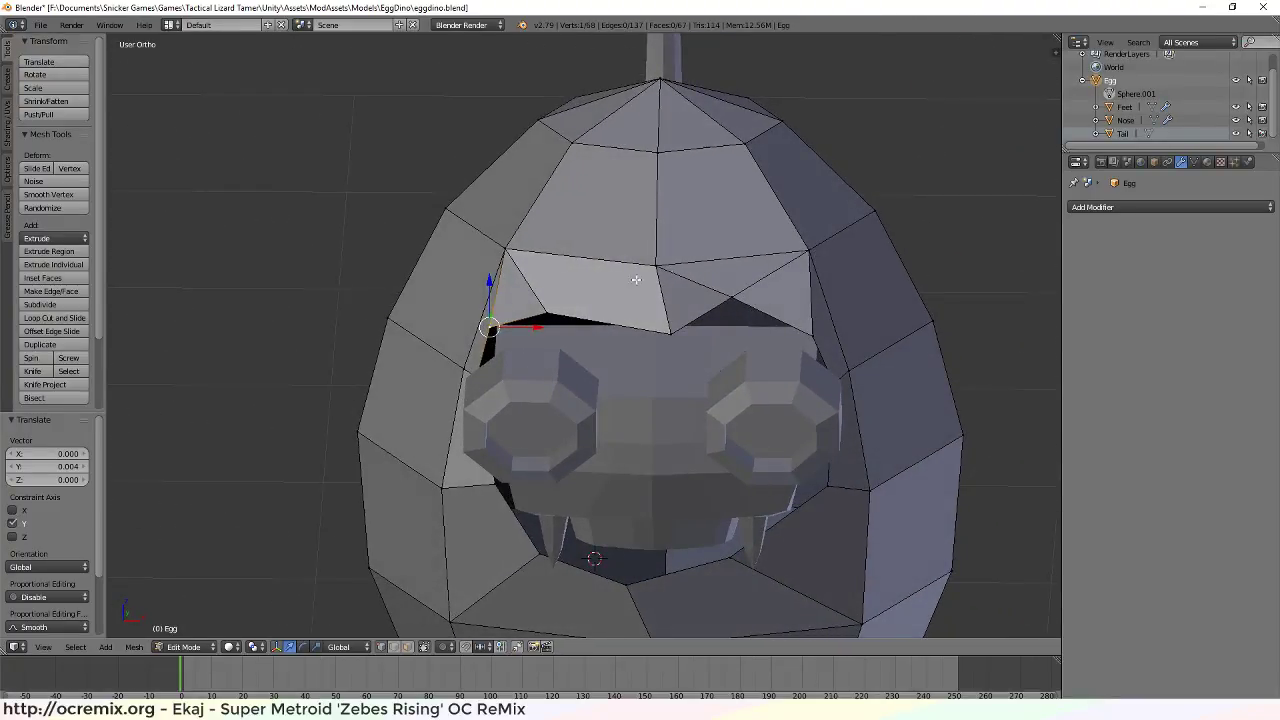
# Shift the selected vertex 0.027 along X and save over the egg-dino file
pyautogui.scroll(-1, 679, 353)
pyautogui.moveTo(524, 291); pyautogui.dragTo(790, 401, button='middle')
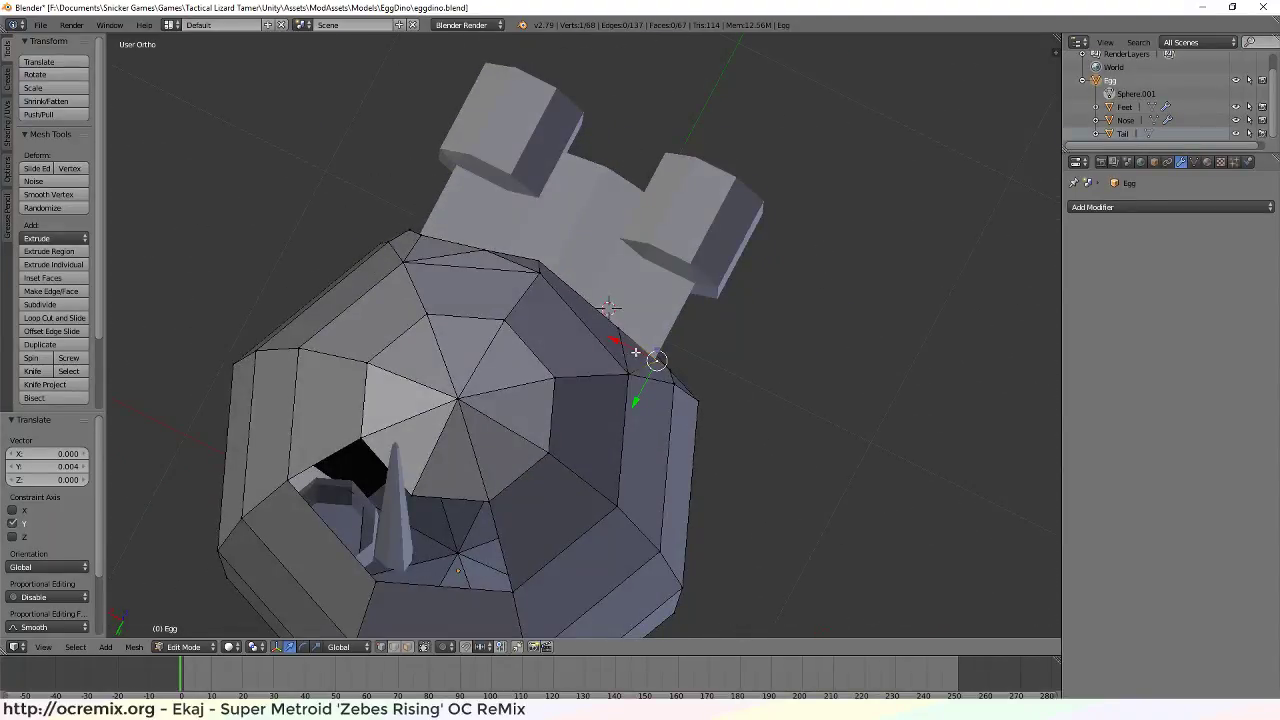
pyautogui.moveTo(613, 342); pyautogui.dragTo(607, 339)
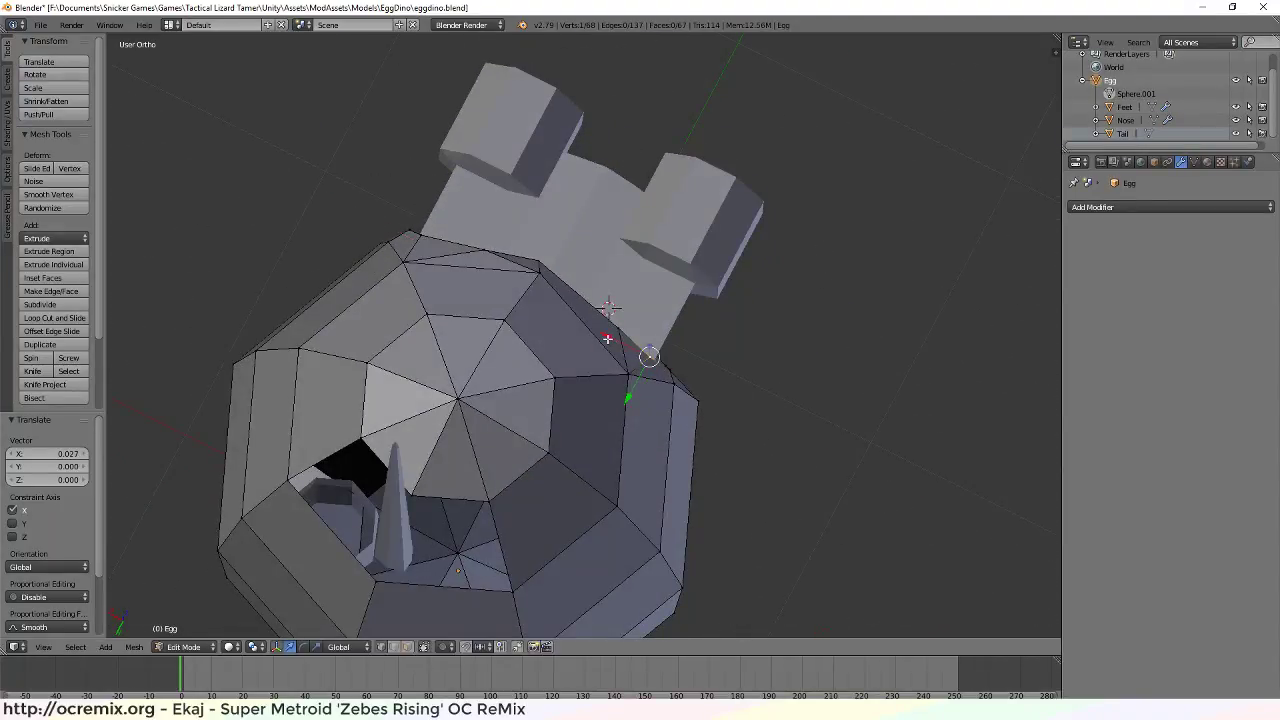
pyautogui.hotkey('ctrl', 's')
pyautogui.click(657, 382)
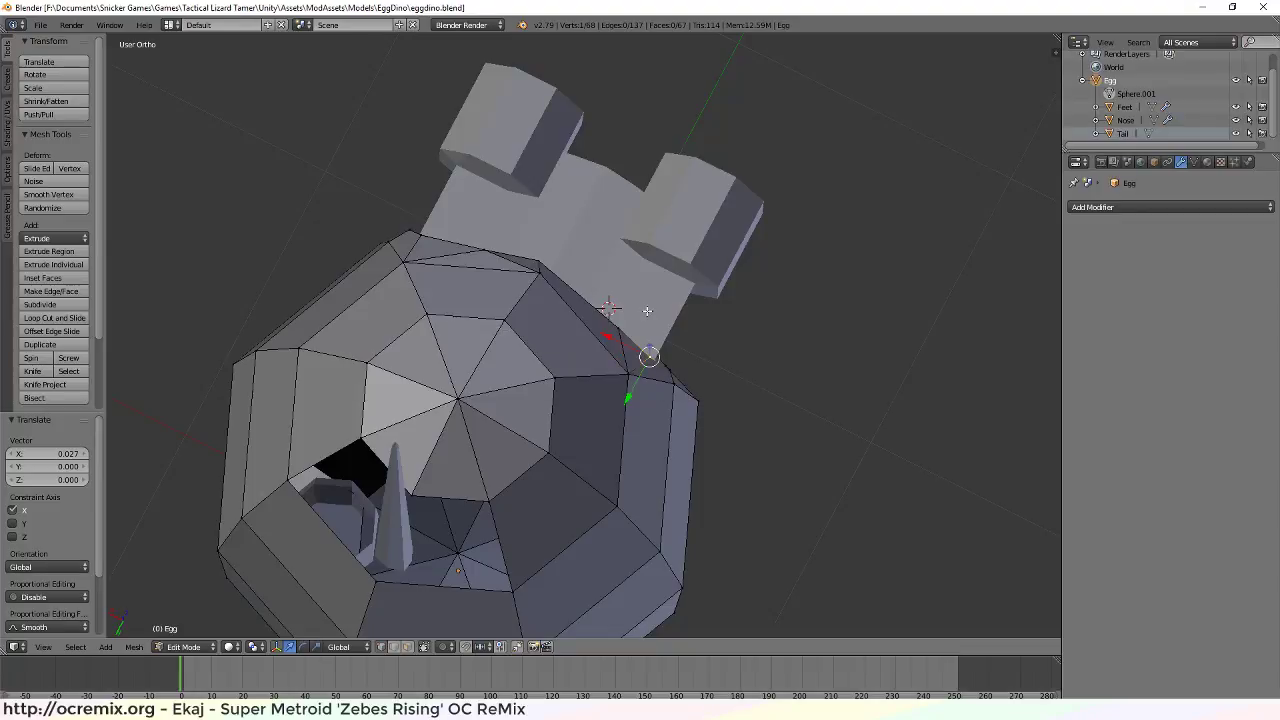
# Switch to Unity and orbit the Scene view in close around the eggdino head
pyautogui.hotkey('alt', 'Tab')
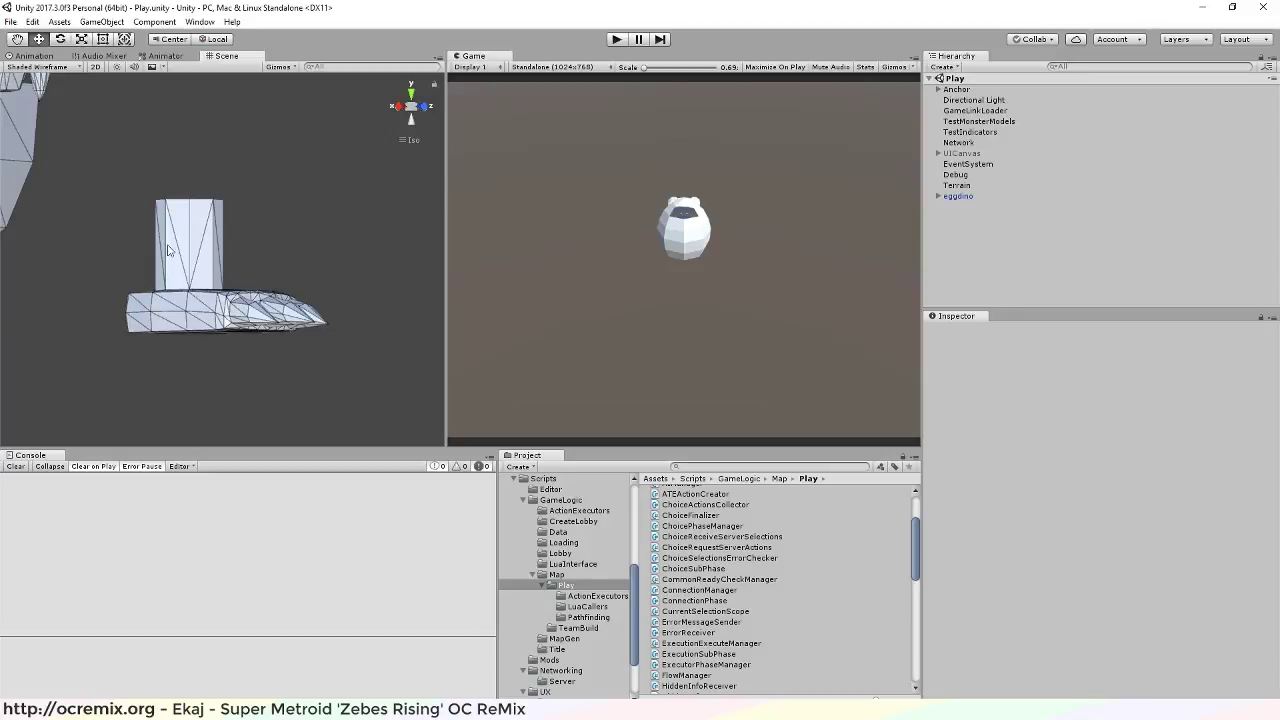
pyautogui.keyDown('alt'); pyautogui.moveTo(176, 181); pyautogui.dragTo(329, 359); pyautogui.keyUp('alt')
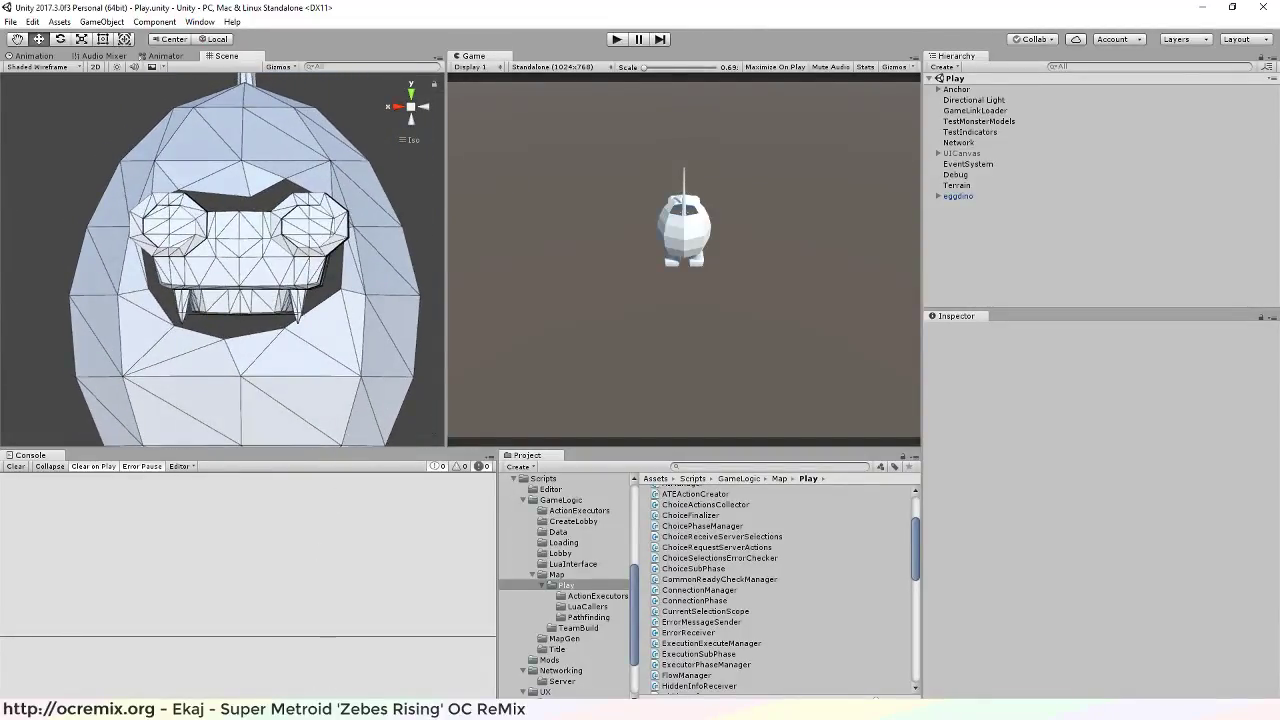
pyautogui.keyDown('alt'); pyautogui.moveTo(185, 308); pyautogui.dragTo(290, 370); pyautogui.keyUp('alt')
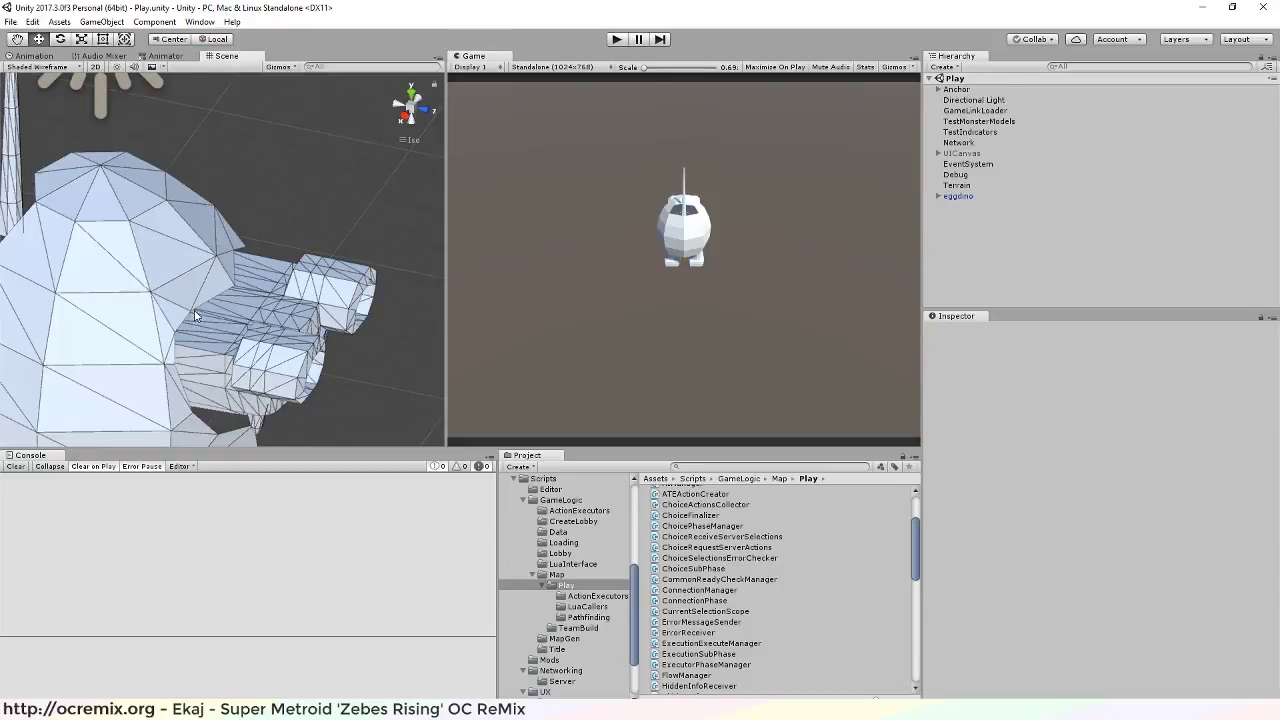
pyautogui.keyDown('alt'); pyautogui.moveTo(227, 299); pyautogui.dragTo(257, 351); pyautogui.keyUp('alt')
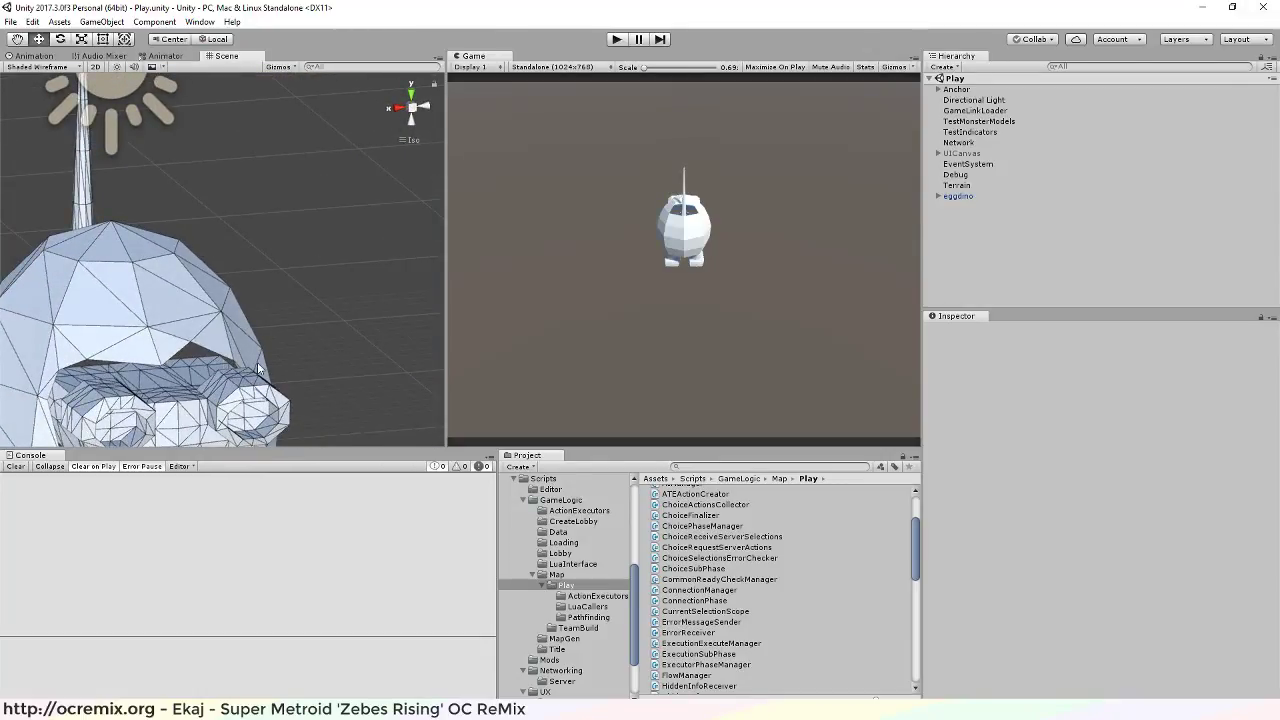
pyautogui.scroll(5, 273, 364)
pyautogui.keyDown('alt'); pyautogui.moveTo(267, 351); pyautogui.dragTo(143, 439); pyautogui.keyUp('alt')
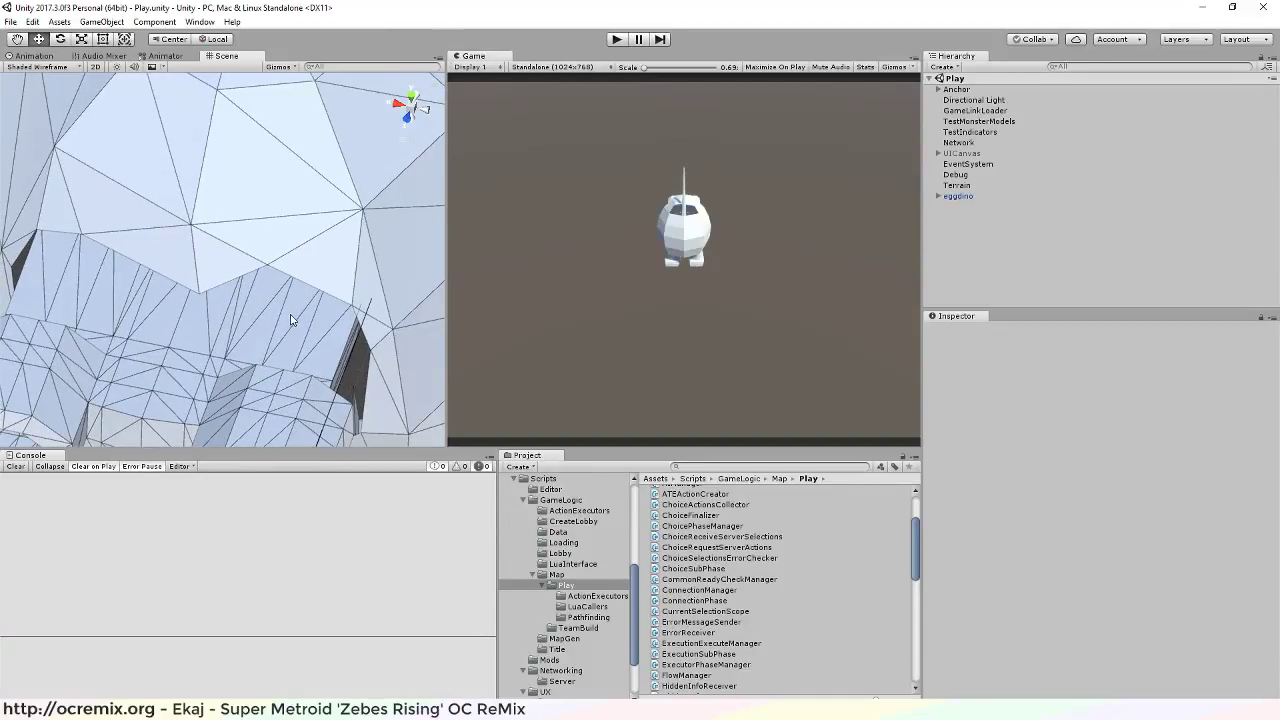
pyautogui.scroll(-5, 291, 320)
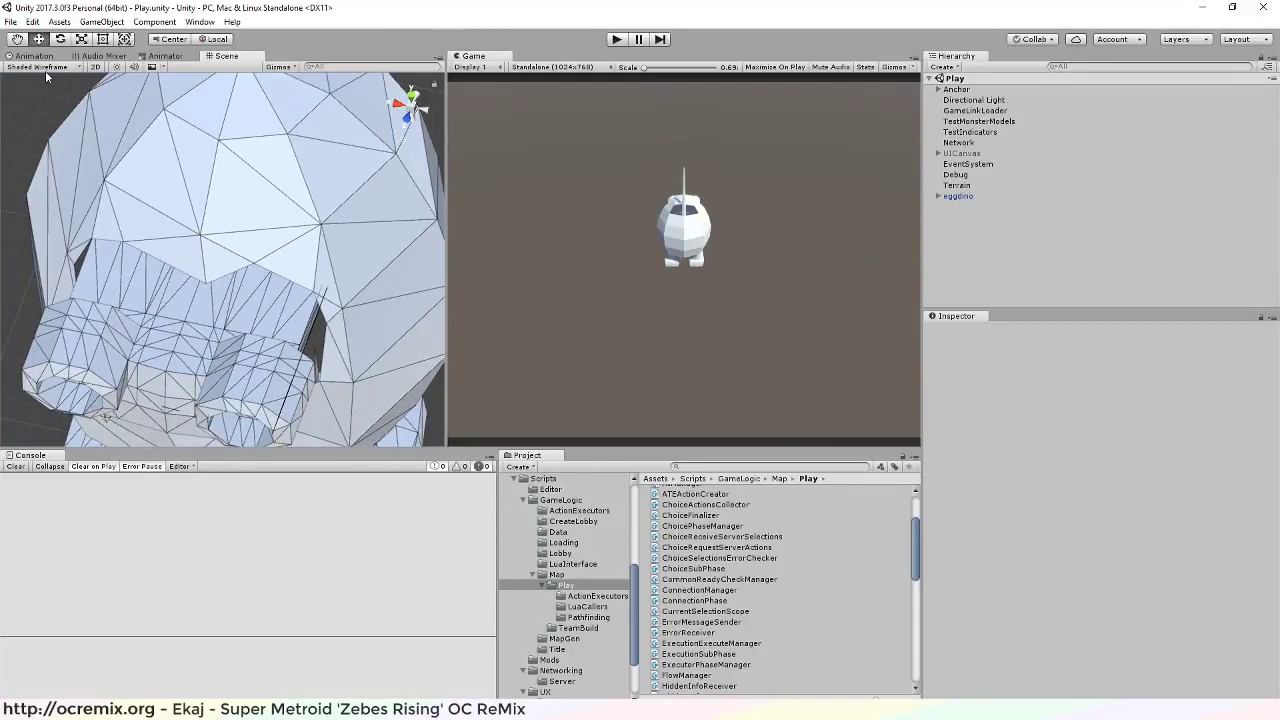
# Change the Scene view shading mode from Shaded Wireframe to Shaded
pyautogui.click(44, 67)
pyautogui.click(32, 88)
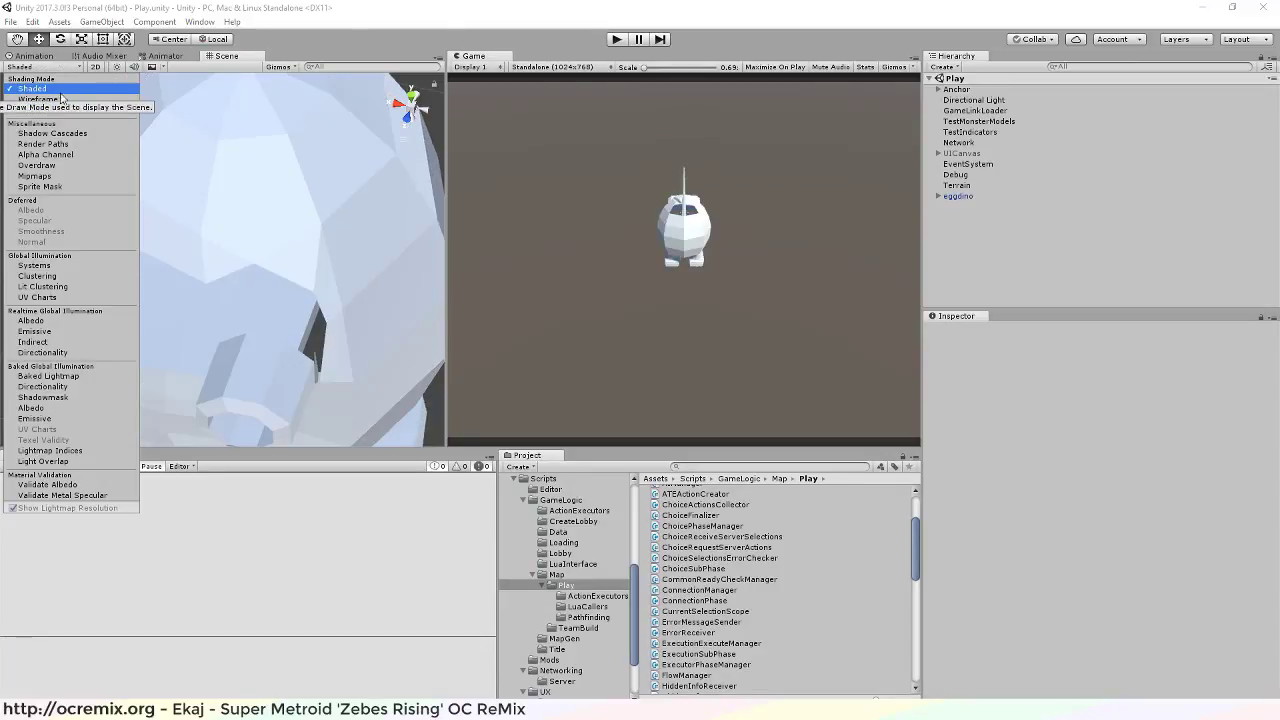
pyautogui.click(346, 335)
pyautogui.moveTo(346, 335)
pyautogui.keyDown('alt'); pyautogui.mouseDown()
pyautogui.moveTo(434, 279)
pyautogui.moveTo(294, 361)
pyautogui.moveTo(303, 341)
pyautogui.moveTo(264, 343)
pyautogui.moveTo(288, 338)
pyautogui.moveTo(291, 360)
pyautogui.moveTo(209, 391)
pyautogui.moveTo(230, 410)
pyautogui.moveTo(324, 148)
pyautogui.moveTo(486, 163)
pyautogui.moveTo(340, 220)
pyautogui.moveTo(316, 281)
pyautogui.moveTo(193, 206)
pyautogui.moveTo(254, 224)
pyautogui.moveTo(270, 214)
pyautogui.mouseUp(); pyautogui.keyUp('alt')
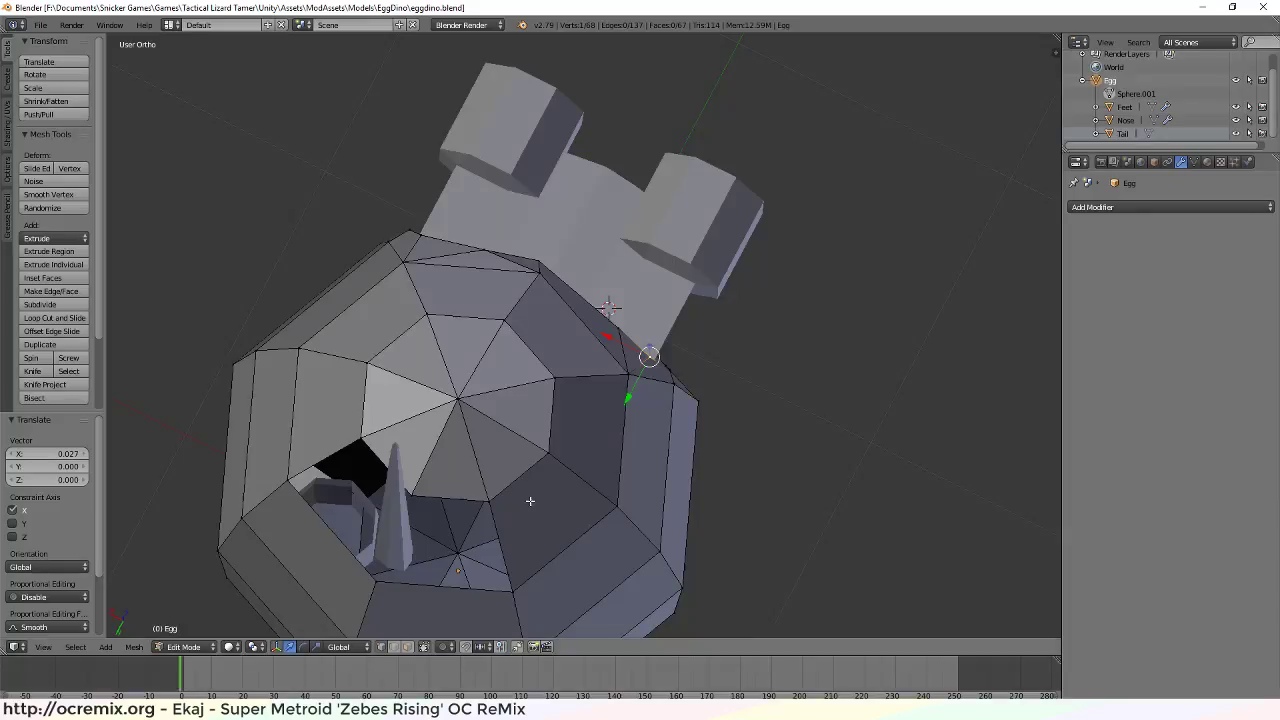
# Move the vertex below the mouth, undo it, then nudge it slightly along X
pyautogui.moveTo(749, 341); pyautogui.dragTo(536, 331, button='middle')
pyautogui.scroll(-1, 651, 471)
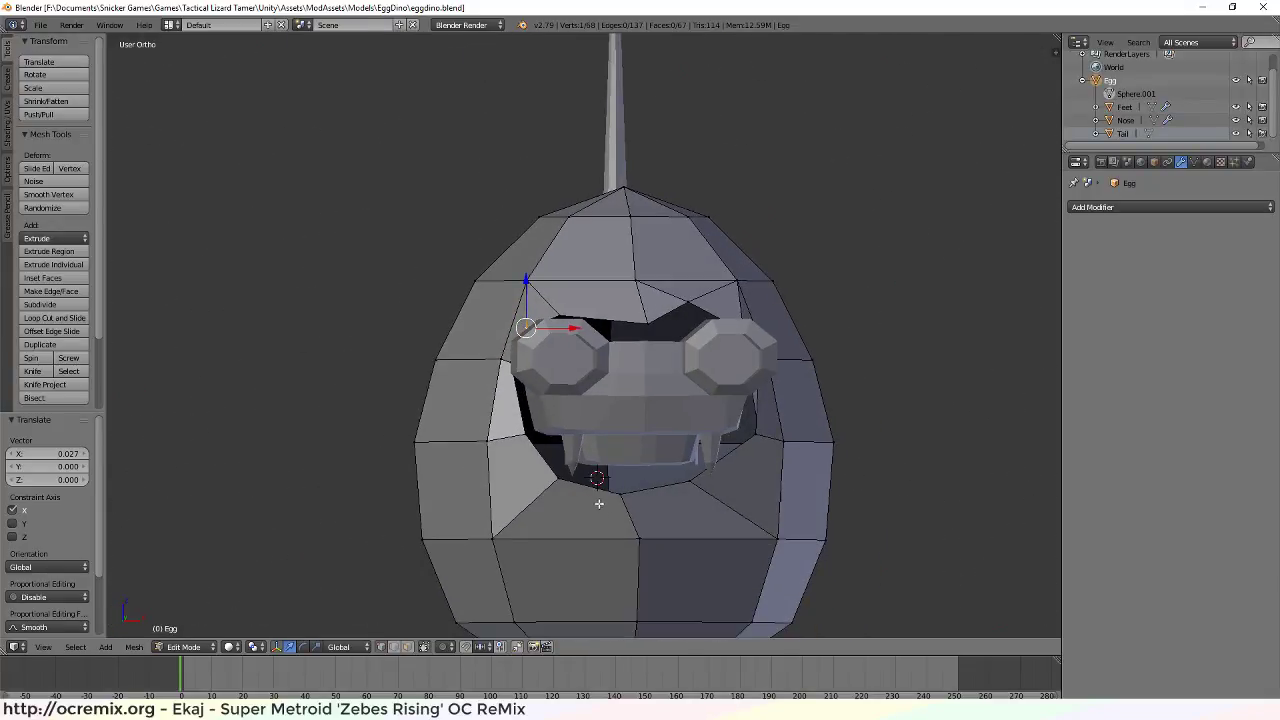
pyautogui.moveTo(597, 490); pyautogui.dragTo(596, 481, button='right')
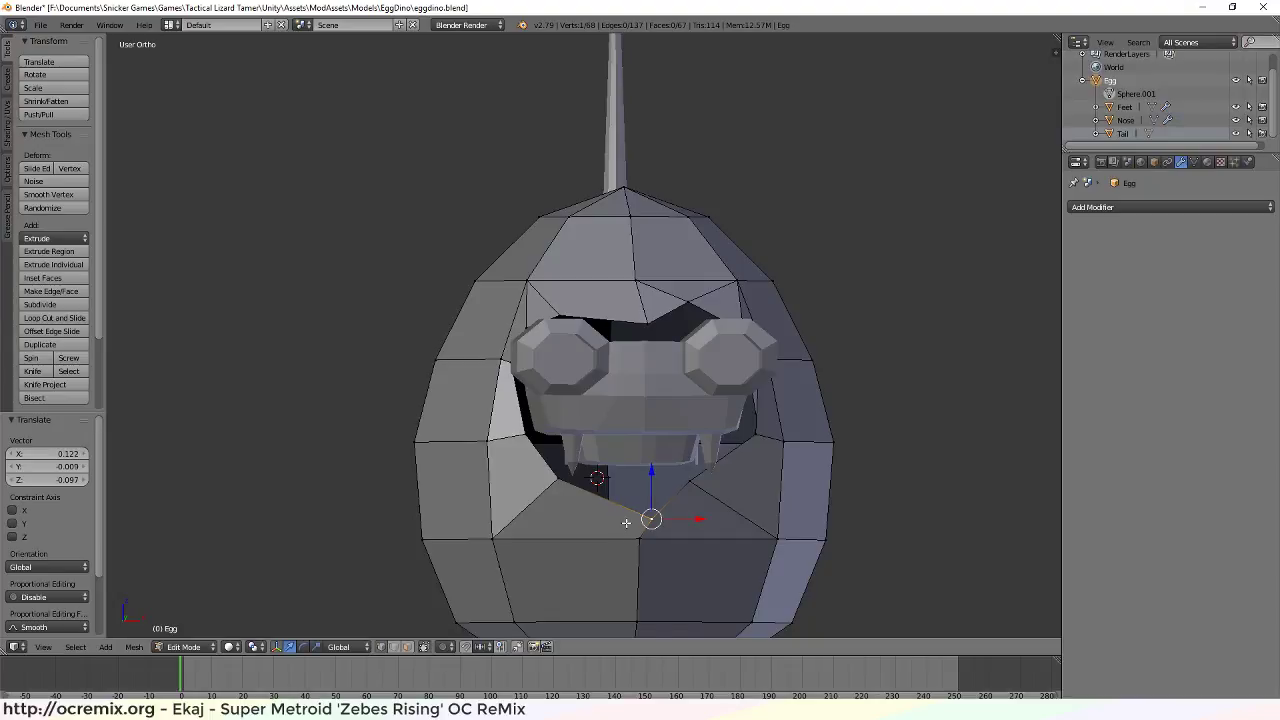
pyautogui.hotkey('ctrl', 'z')
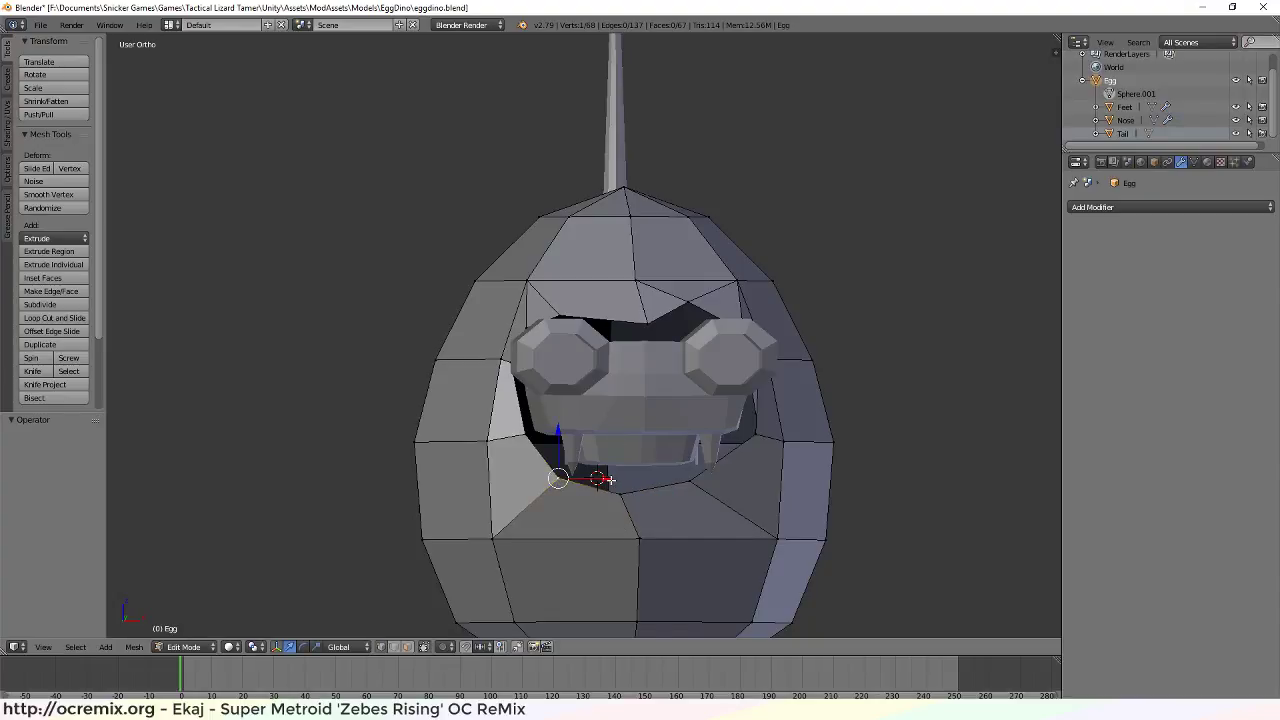
pyautogui.moveTo(610, 481); pyautogui.dragTo(613, 481)
pyautogui.moveTo(613, 481); pyautogui.dragTo(569, 449, button='middle')
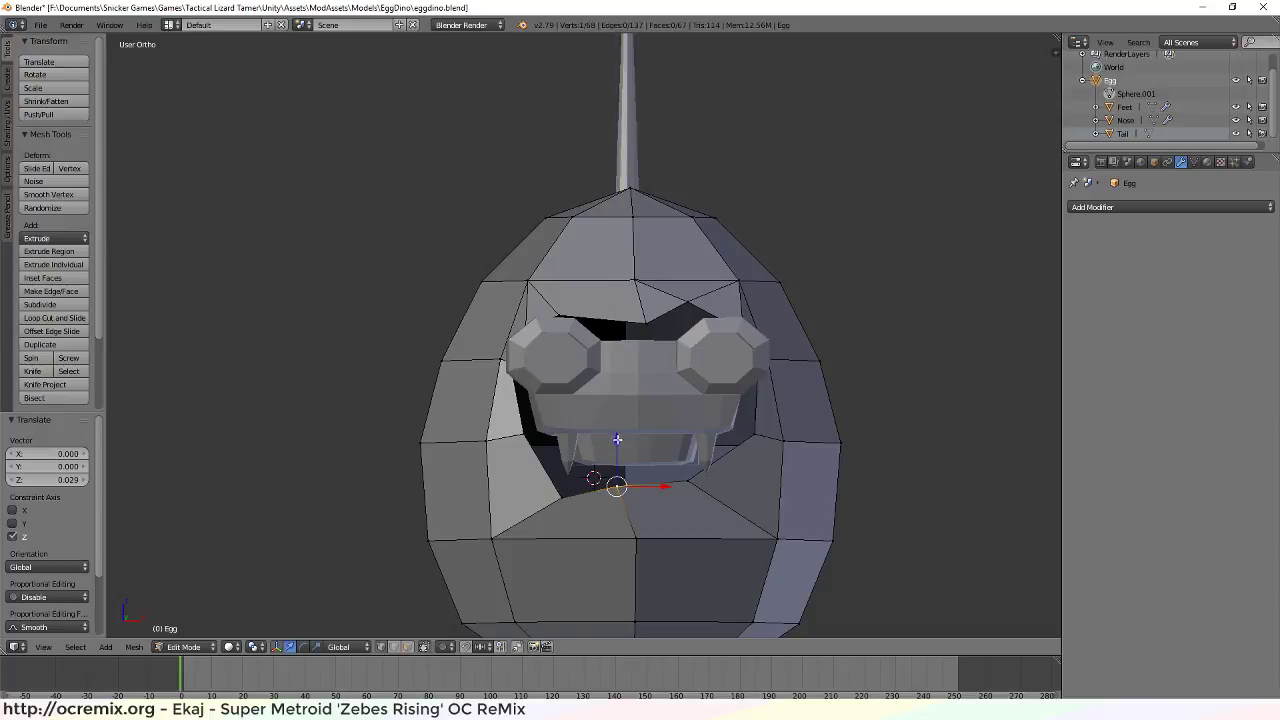
# Orbit so the horn stands upright, then to a side view with the nose left
pyautogui.moveTo(617, 440); pyautogui.dragTo(693, 426, button='middle')
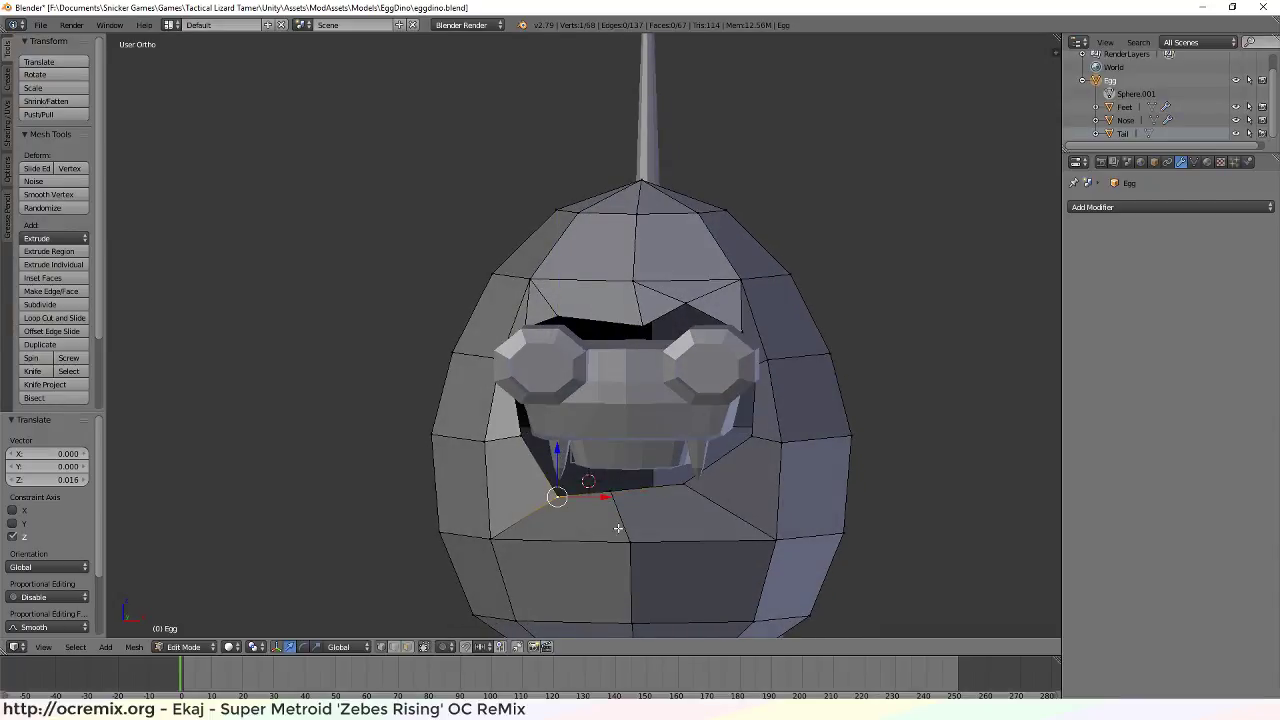
pyautogui.moveTo(618, 528); pyautogui.dragTo(621, 488, button='middle')
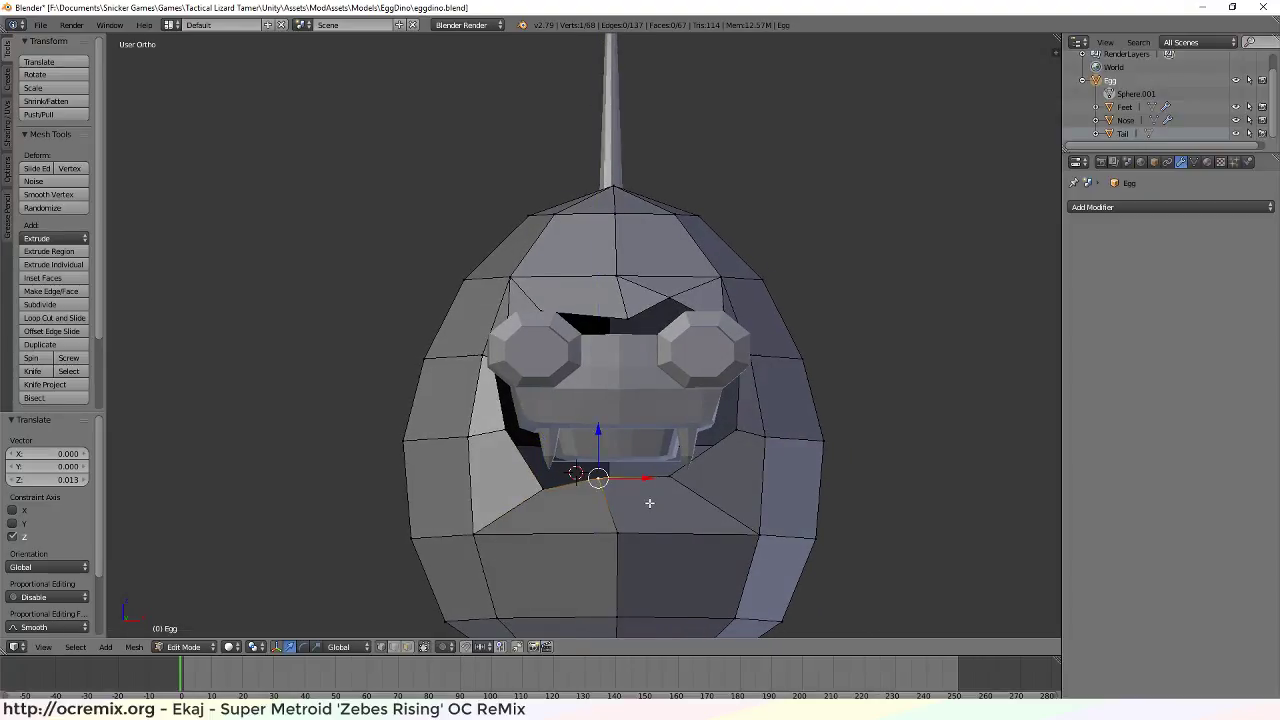
pyautogui.scroll(-2, 649, 503)
pyautogui.scroll(1, 649, 503)
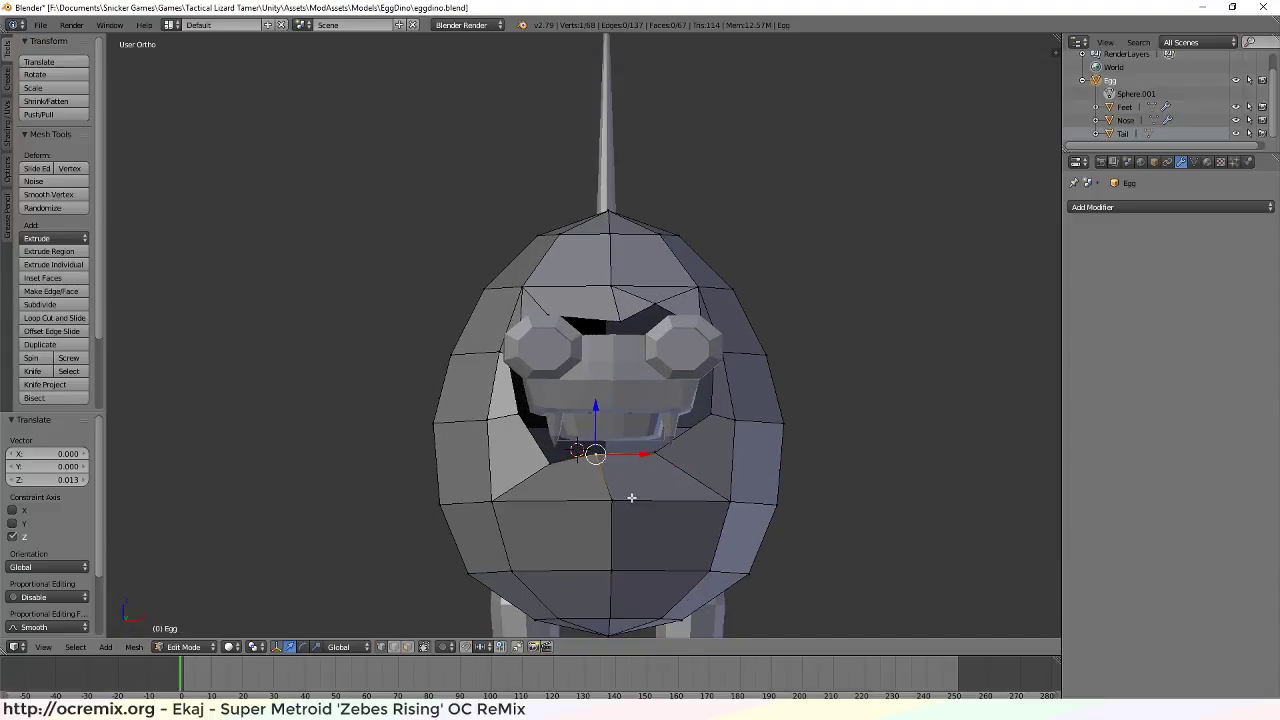
pyautogui.moveTo(601, 444); pyautogui.dragTo(627, 438, button='middle')
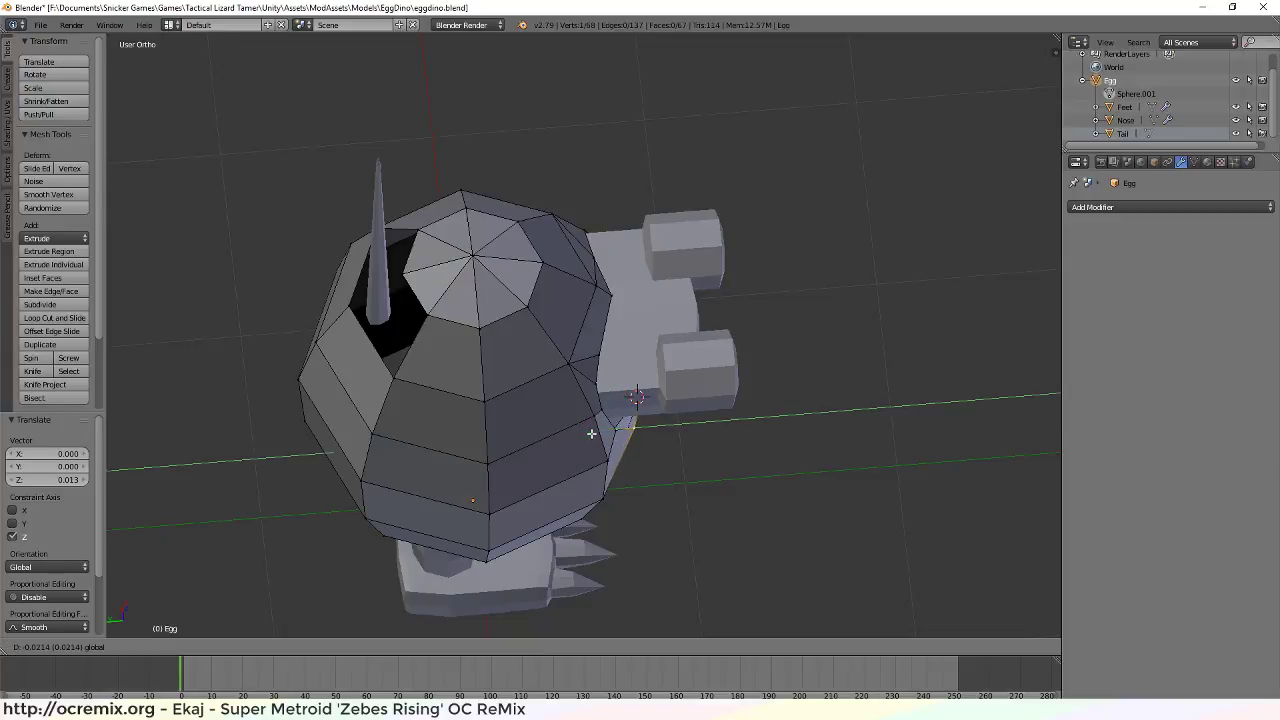
pyautogui.moveTo(735, 501); pyautogui.dragTo(604, 402, button='middle')
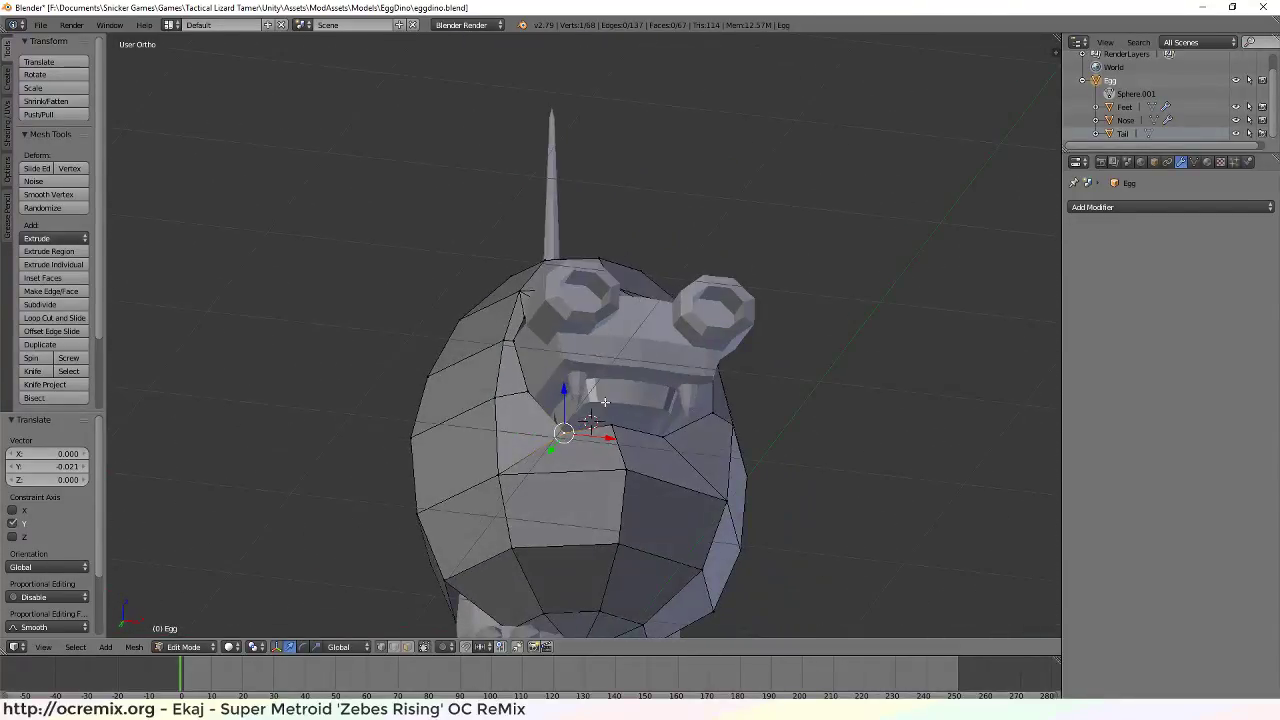
pyautogui.scroll(4, 530, 540)
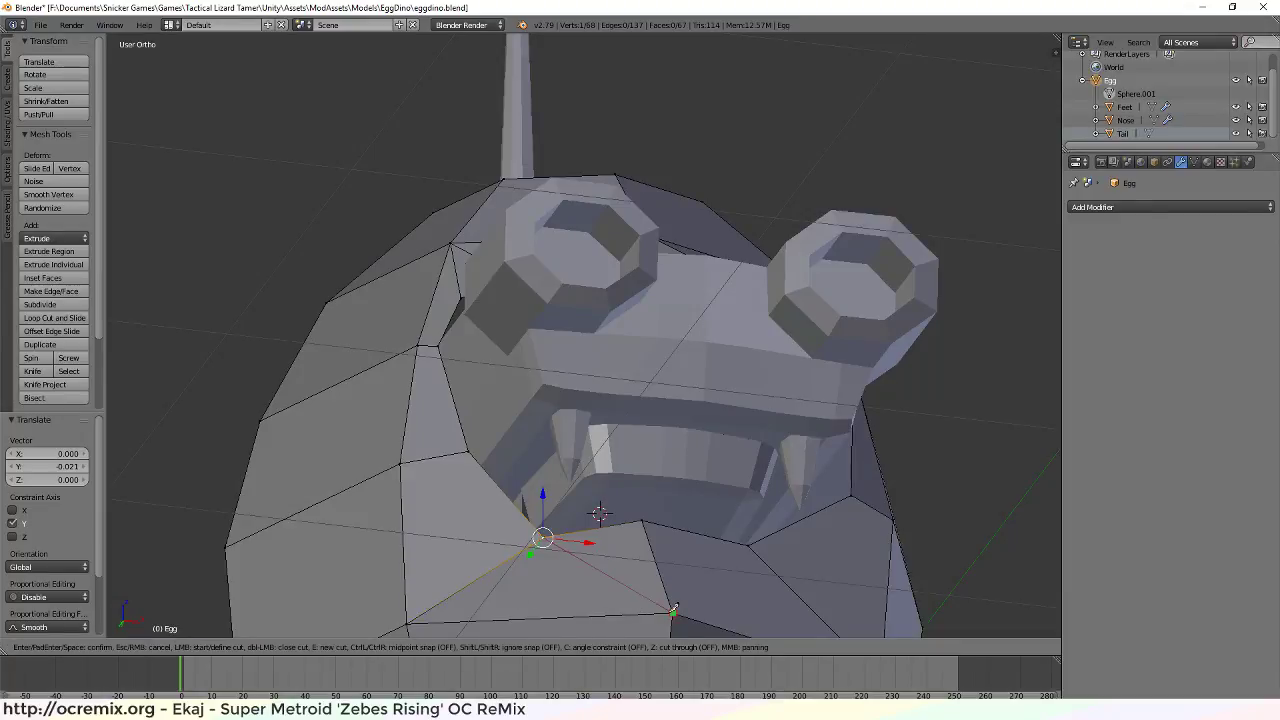
# Finish the knife cut below the mouth and nudge its vertex 0.013 along the jaw's lower edge
pyautogui.press('Return')
pyautogui.moveTo(588, 572); pyautogui.dragTo(498, 503, button='middle')
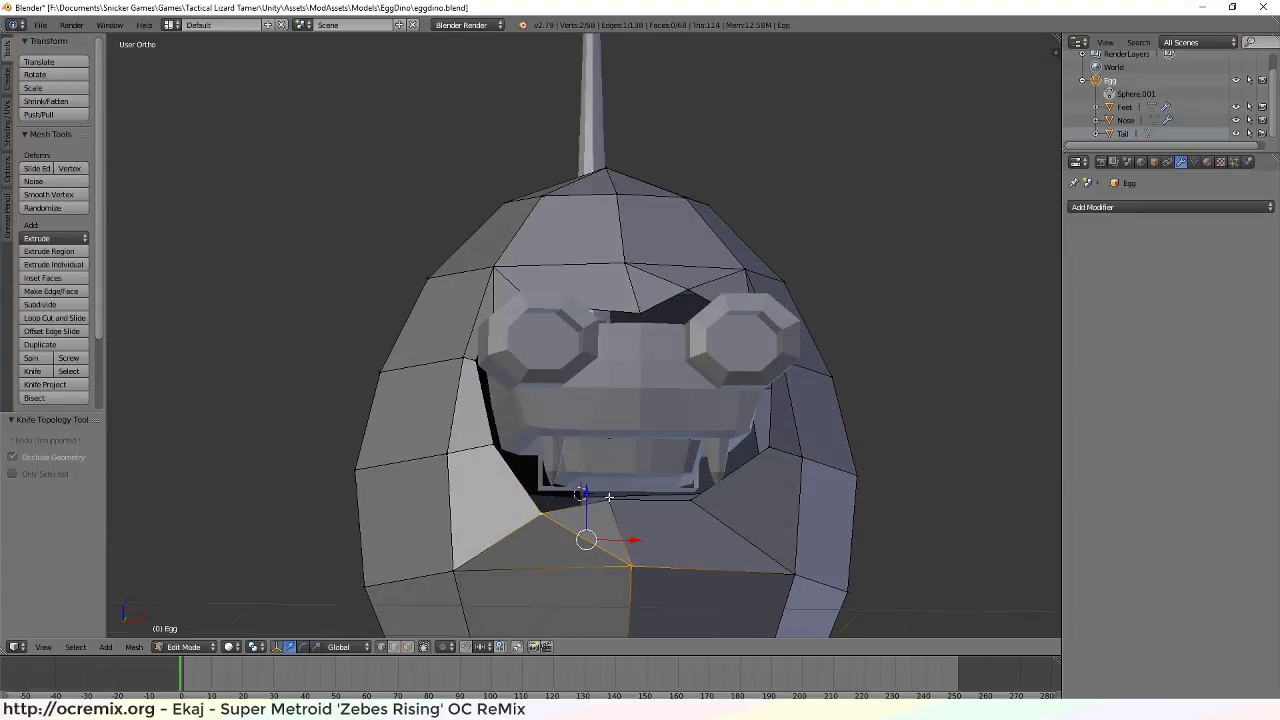
pyautogui.click(663, 500)
pyautogui.moveTo(640, 522); pyautogui.dragTo(637, 589, button='middle')
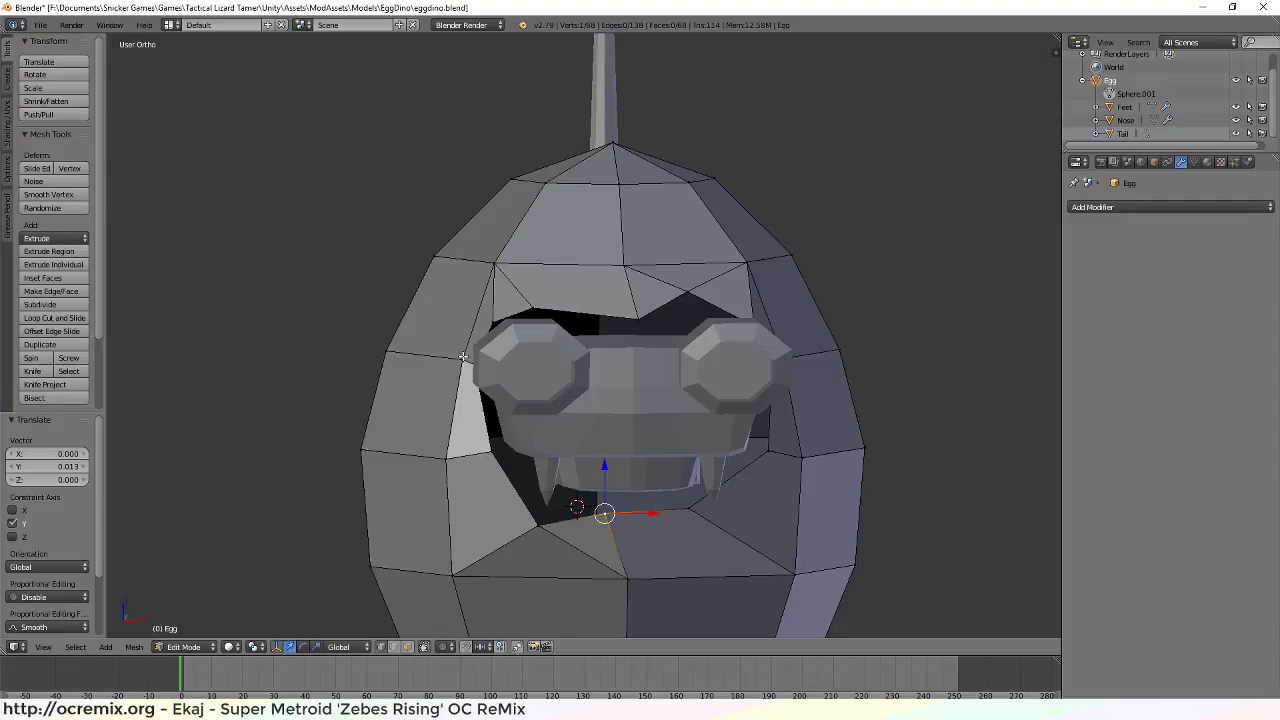
pyautogui.scroll(-2, 463, 468)
# Move the vertex under the jaw along Y to -0.018 so the opening hugs the teeth
pyautogui.moveTo(507, 429); pyautogui.dragTo(621, 411, button='middle')
pyautogui.moveTo(561, 372); pyautogui.dragTo(636, 412, button='middle')
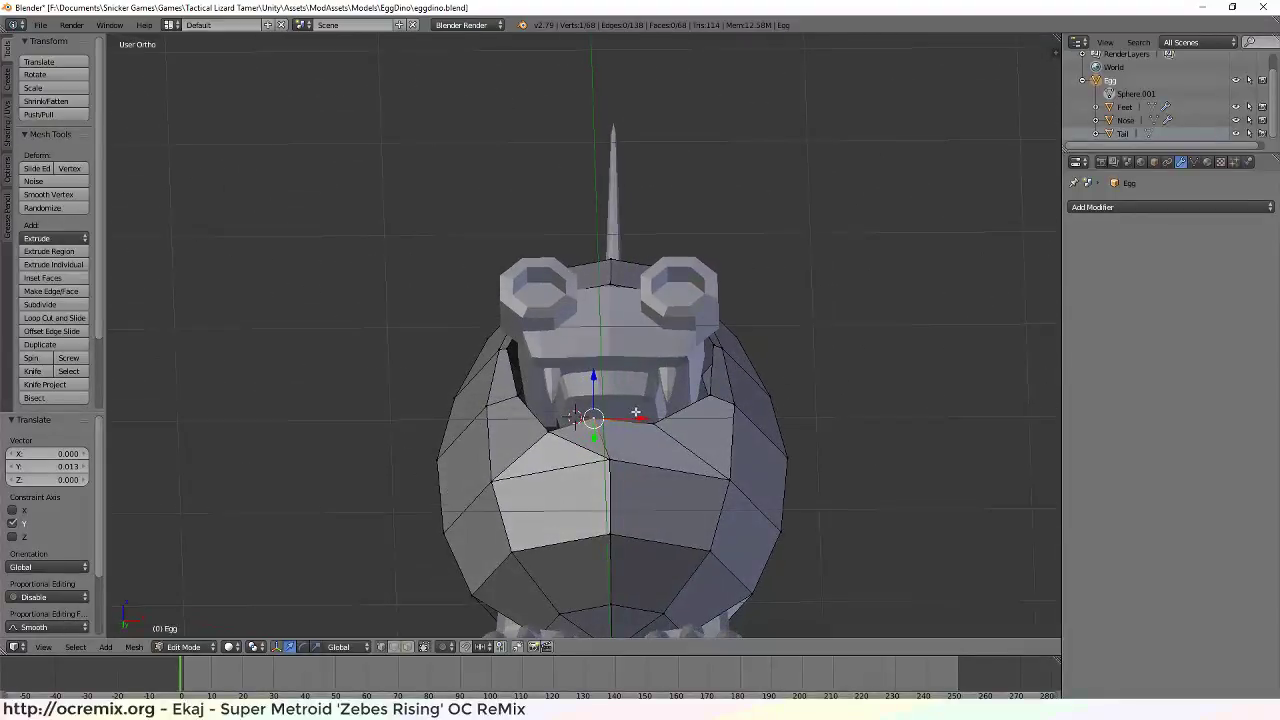
pyautogui.moveTo(647, 486); pyautogui.dragTo(780, 540, button='middle')
pyautogui.press('g')
pyautogui.press('y')
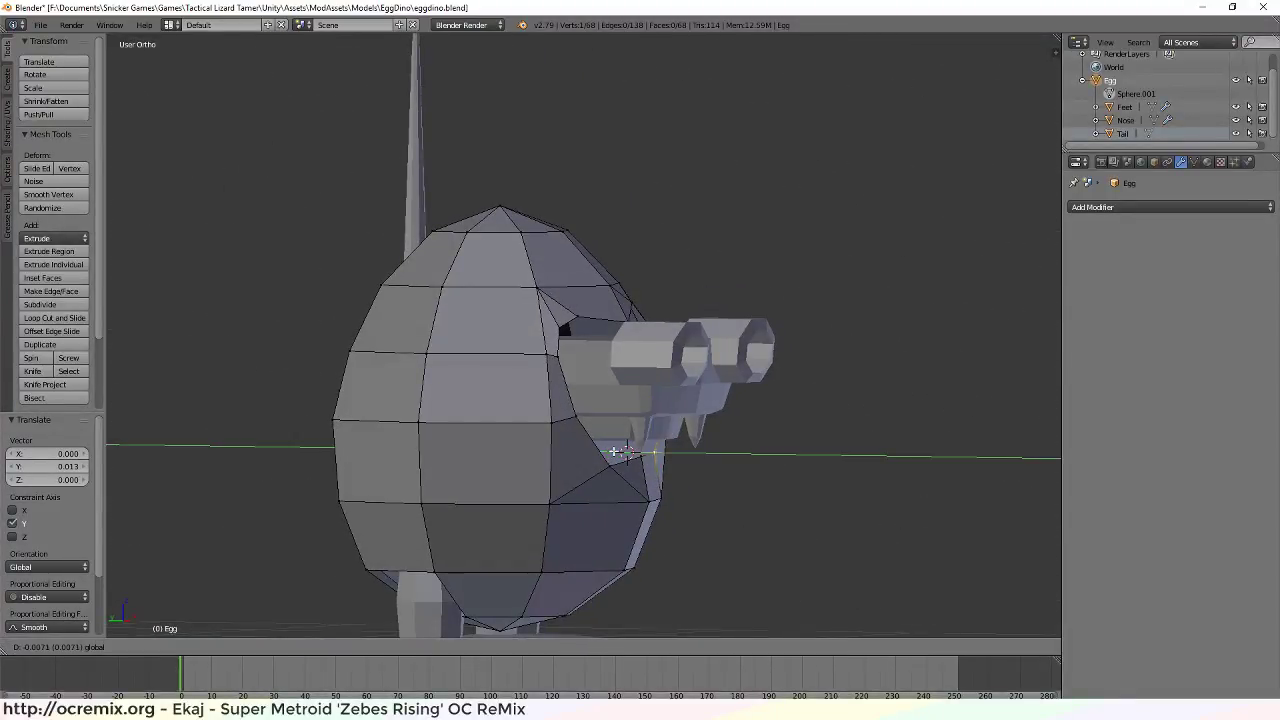
pyautogui.click(608, 452)
# Check the face from several angles, then select an edge ring on the shell's side
pyautogui.moveTo(608, 452); pyautogui.dragTo(545, 363, button='middle')
pyautogui.scroll(2, 545, 363)
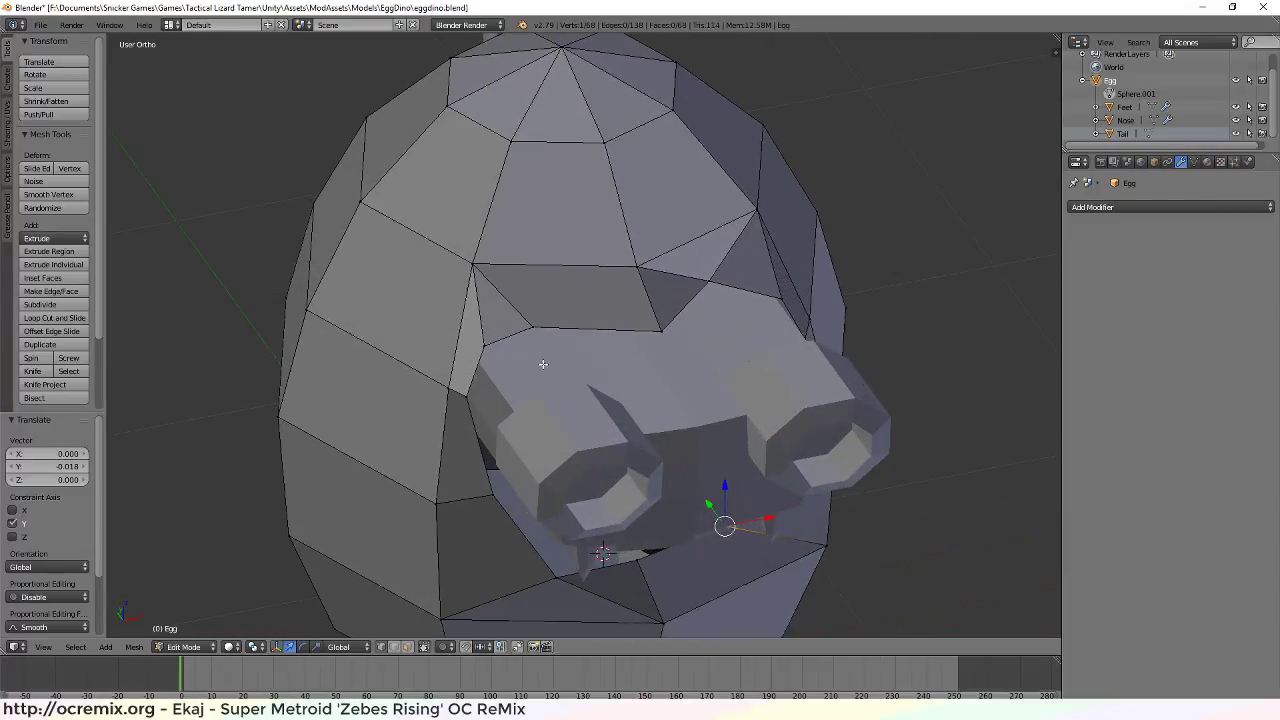
pyautogui.moveTo(563, 465); pyautogui.dragTo(589, 411, button='middle')
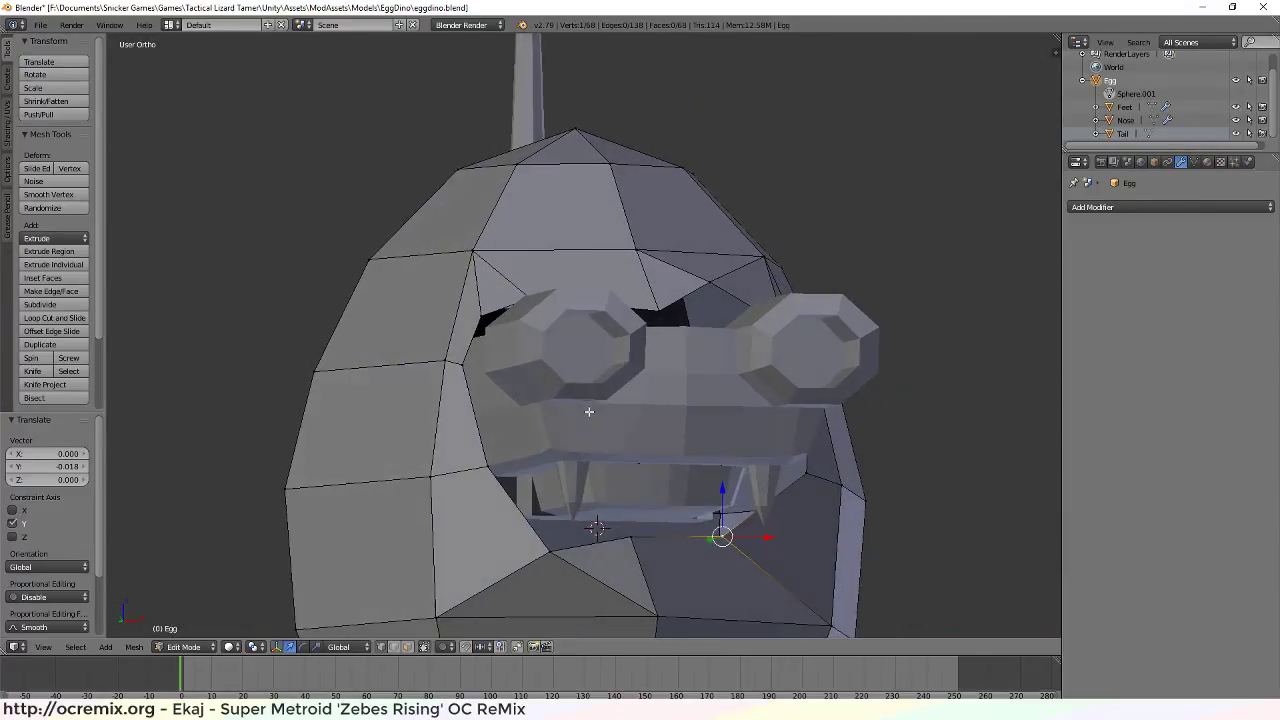
pyautogui.scroll(-3, 525, 497)
pyautogui.scroll(4, 525, 497)
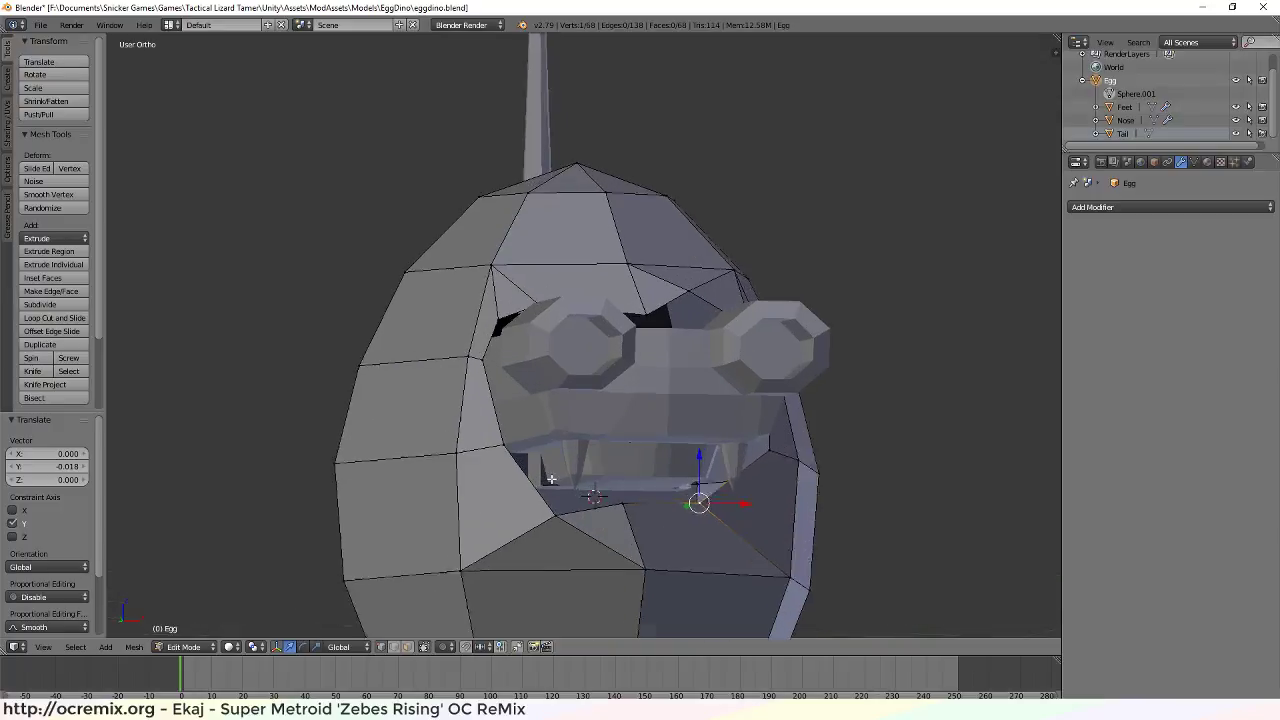
pyautogui.moveTo(525, 497)
pyautogui.mouseDown(button='middle')
pyautogui.moveTo(651, 486)
pyautogui.moveTo(603, 515)
pyautogui.moveTo(523, 521)
pyautogui.mouseUp(button='middle')
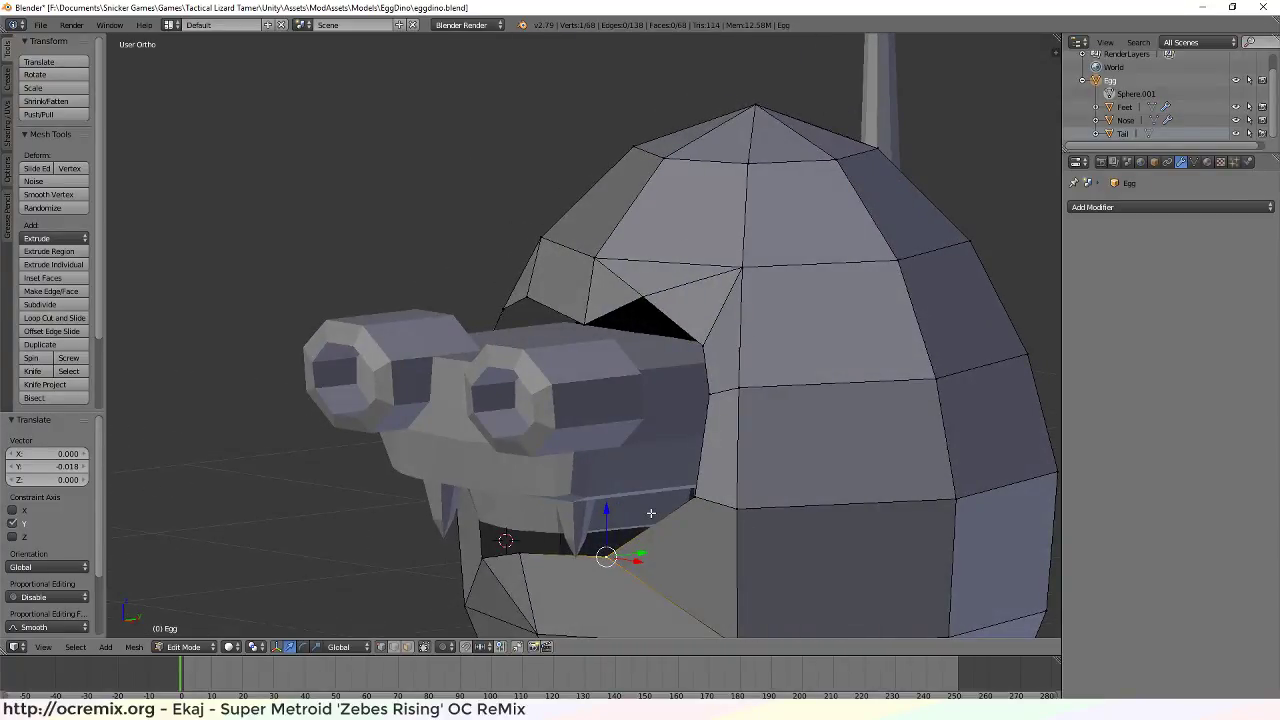
pyautogui.scroll(-3, 651, 513)
pyautogui.moveTo(640, 491); pyautogui.dragTo(783, 465, button='middle')
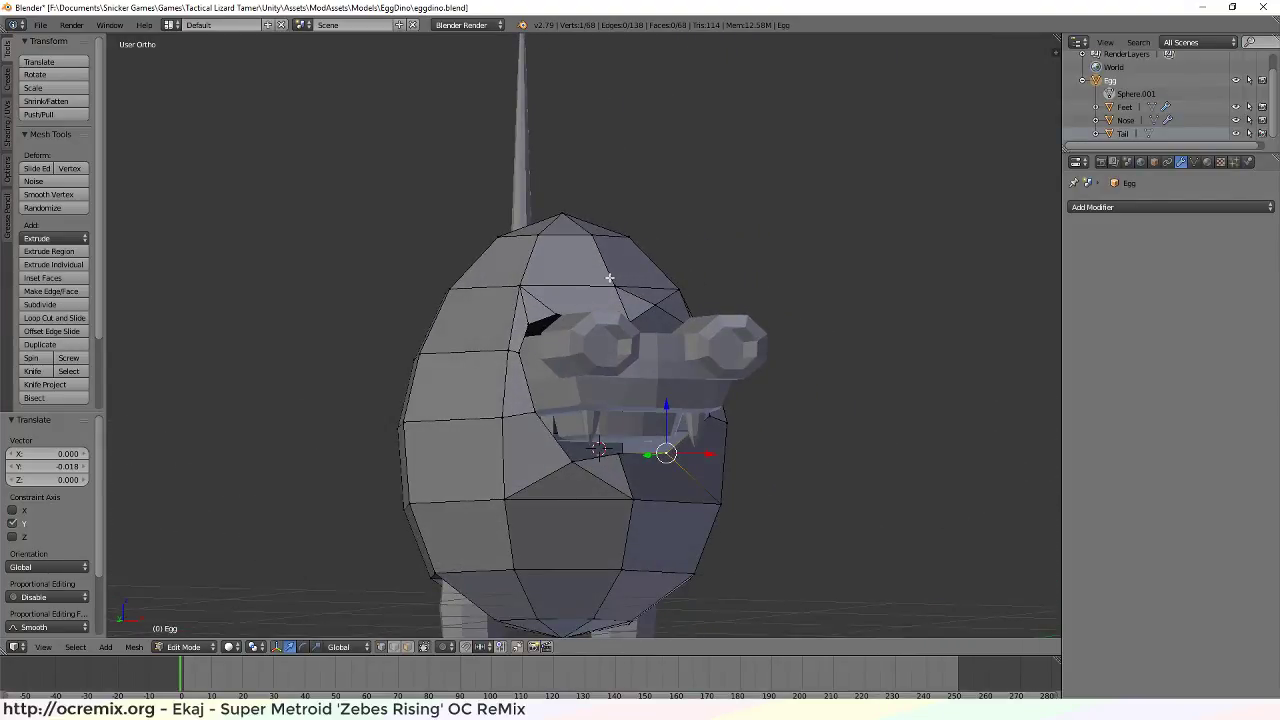
pyautogui.moveTo(601, 375); pyautogui.dragTo(698, 422, button='middle')
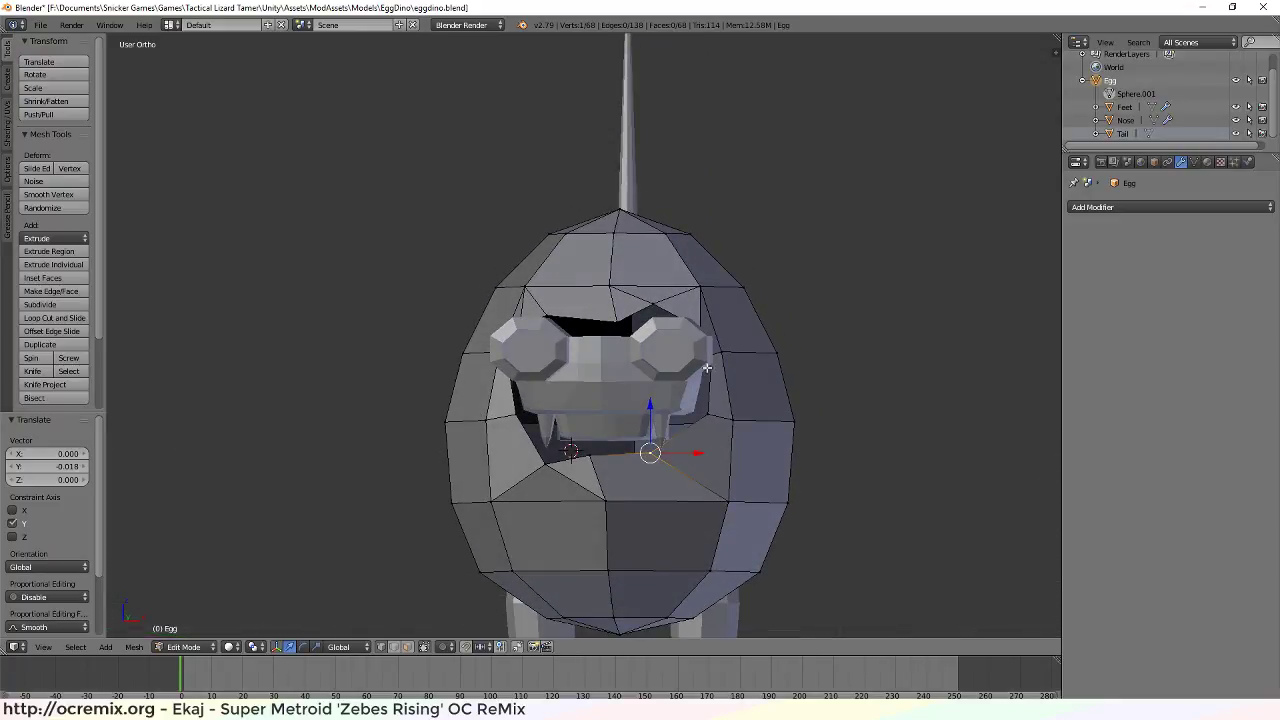
pyautogui.moveTo(556, 520); pyautogui.dragTo(624, 535, button='middle')
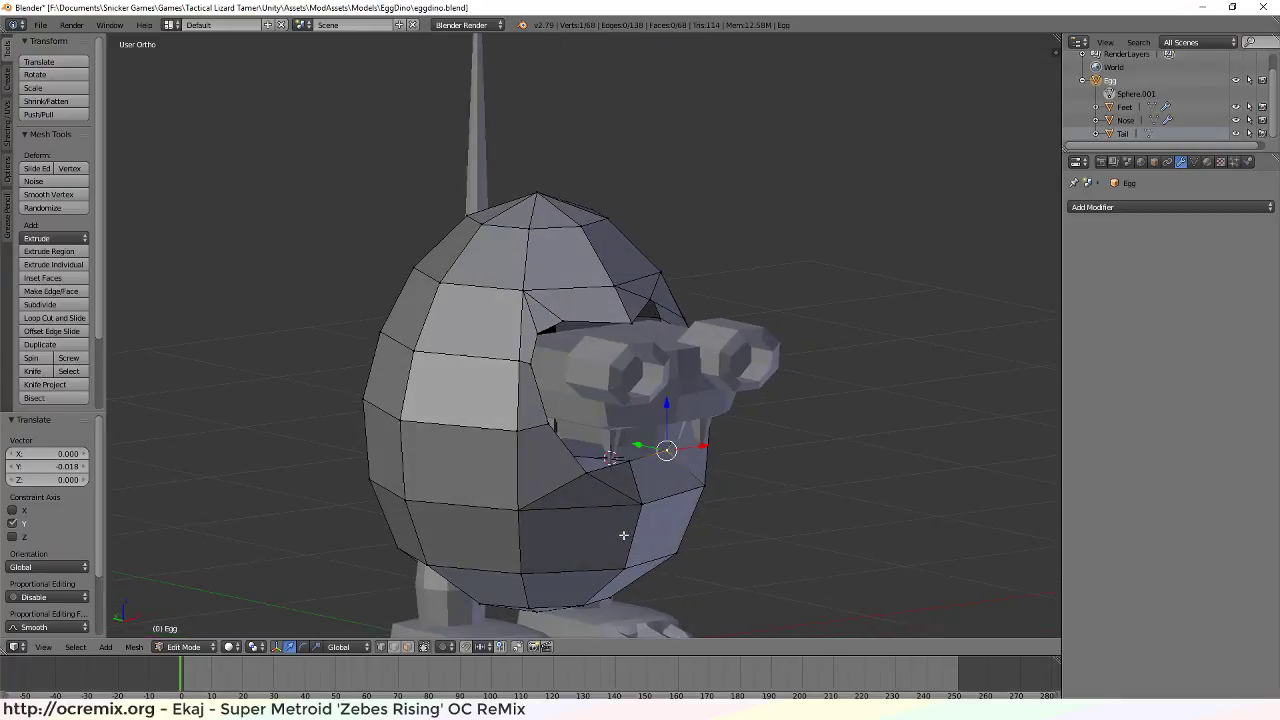
pyautogui.keyDown('alt'); pyautogui.rightClick(561, 443); pyautogui.keyUp('alt')
pyautogui.moveTo(561, 443); pyautogui.dragTo(650, 523, button='middle')
# Extrude the selected edge ring 2.2 units along Y and inspect the new protrusion
pyautogui.press('e')
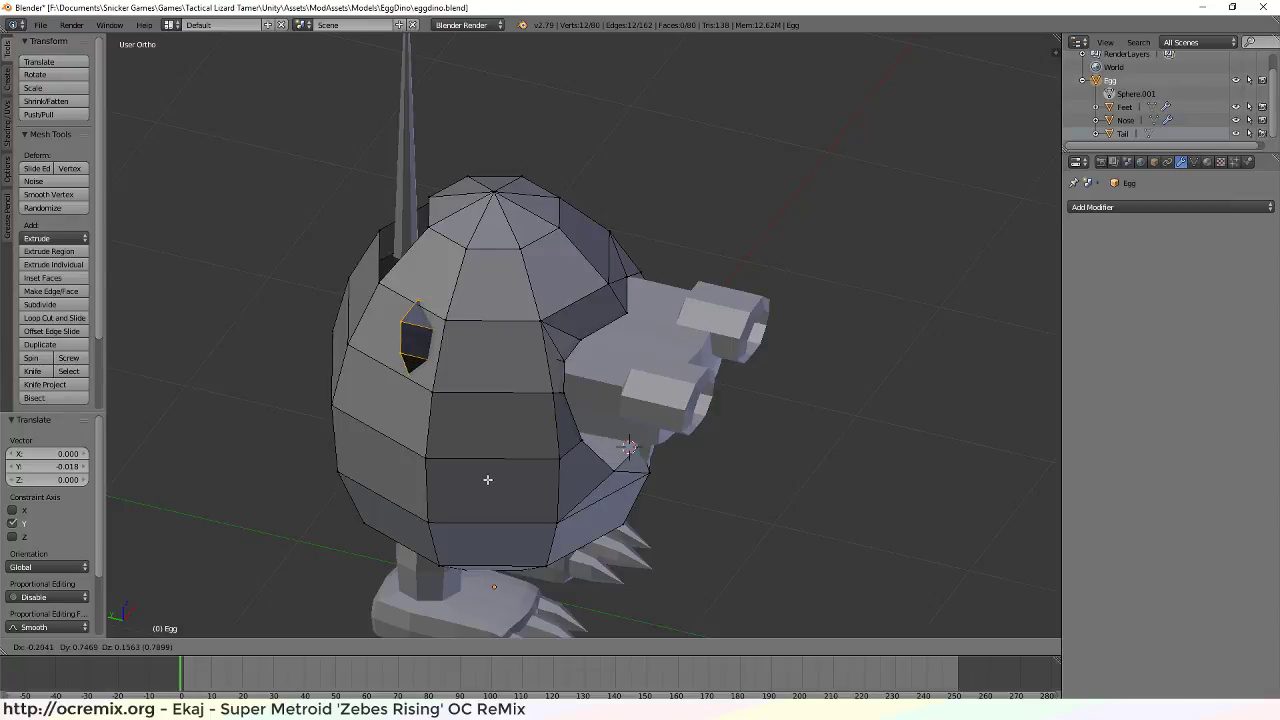
pyautogui.press('y')
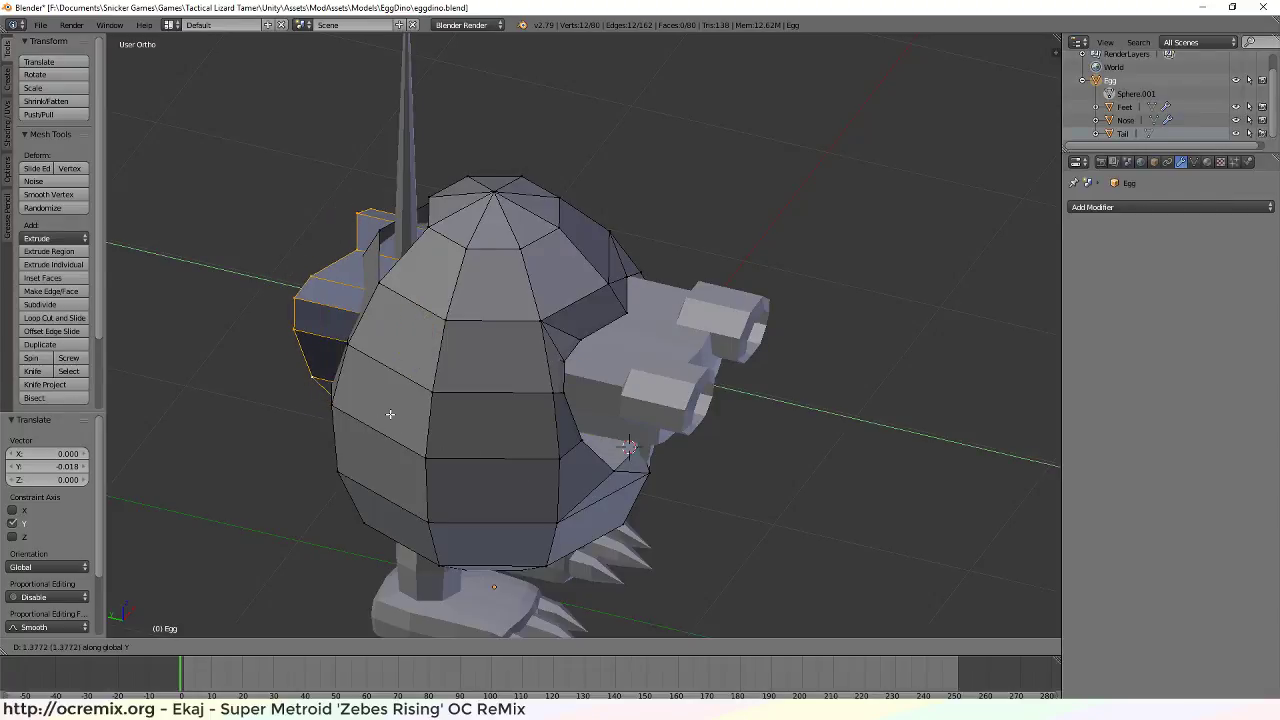
pyautogui.click(235, 352)
pyautogui.moveTo(235, 352); pyautogui.dragTo(367, 436, button='middle')
pyautogui.moveTo(305, 498)
pyautogui.mouseDown(button='middle')
pyautogui.moveTo(262, 530)
pyautogui.moveTo(380, 486)
pyautogui.moveTo(383, 448)
pyautogui.moveTo(309, 490)
pyautogui.mouseUp(button='middle')
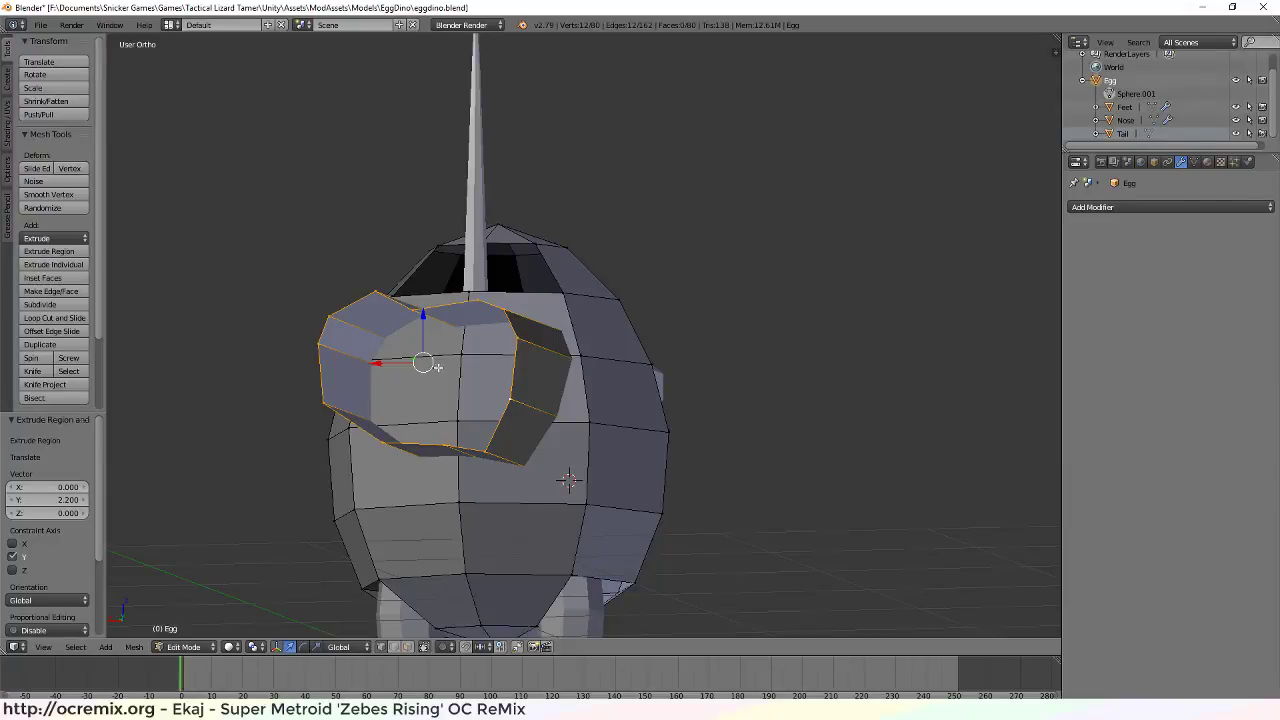
pyautogui.moveTo(437, 367); pyautogui.dragTo(392, 349, button='middle')
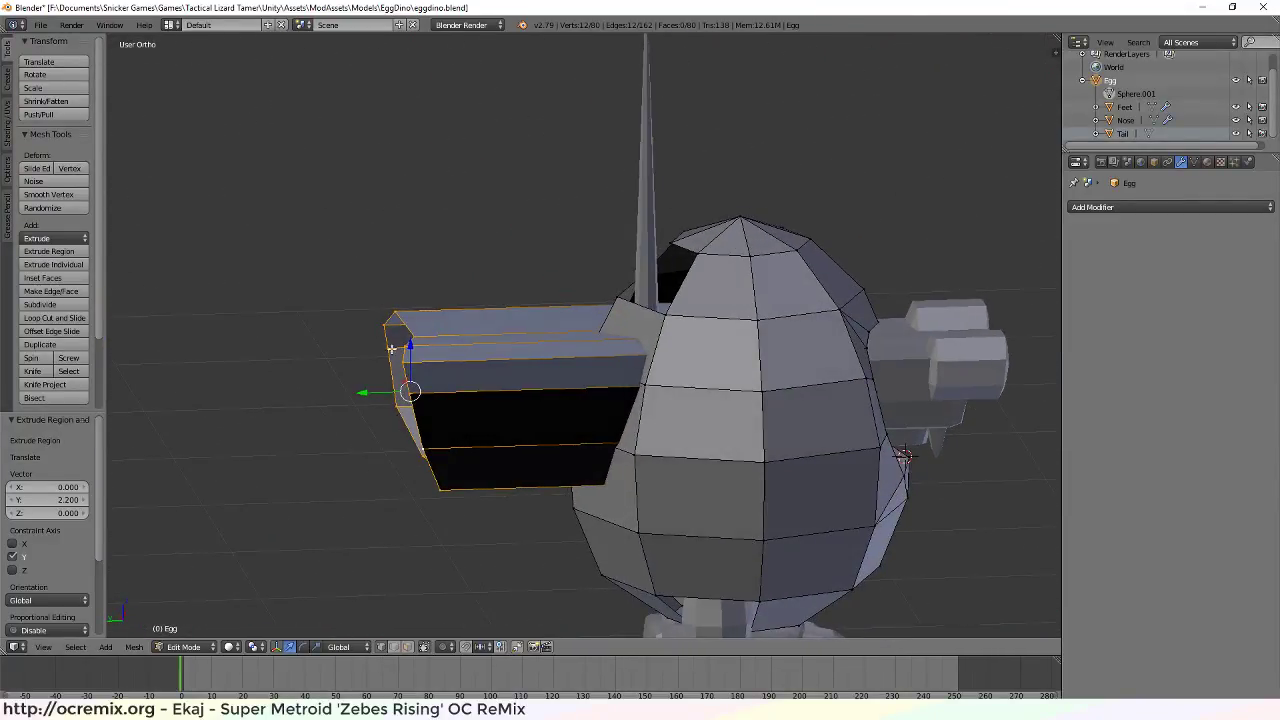
pyautogui.moveTo(489, 454); pyautogui.dragTo(476, 474, button='middle')
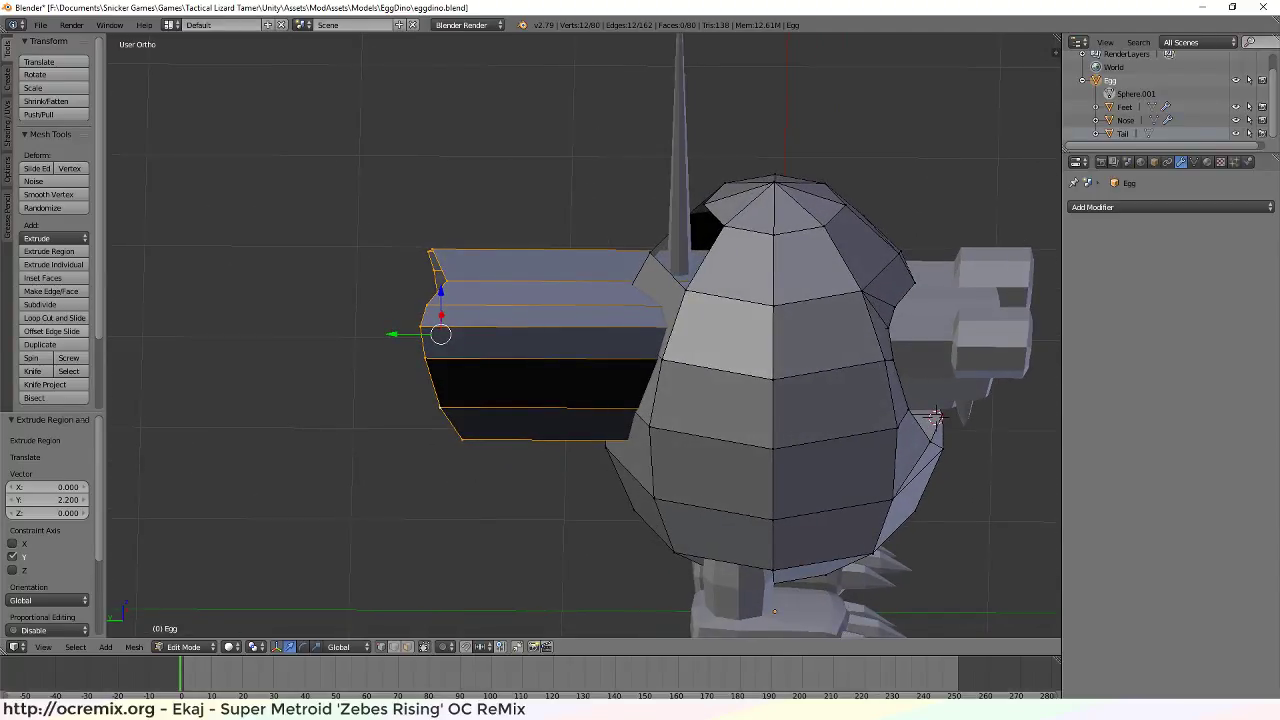
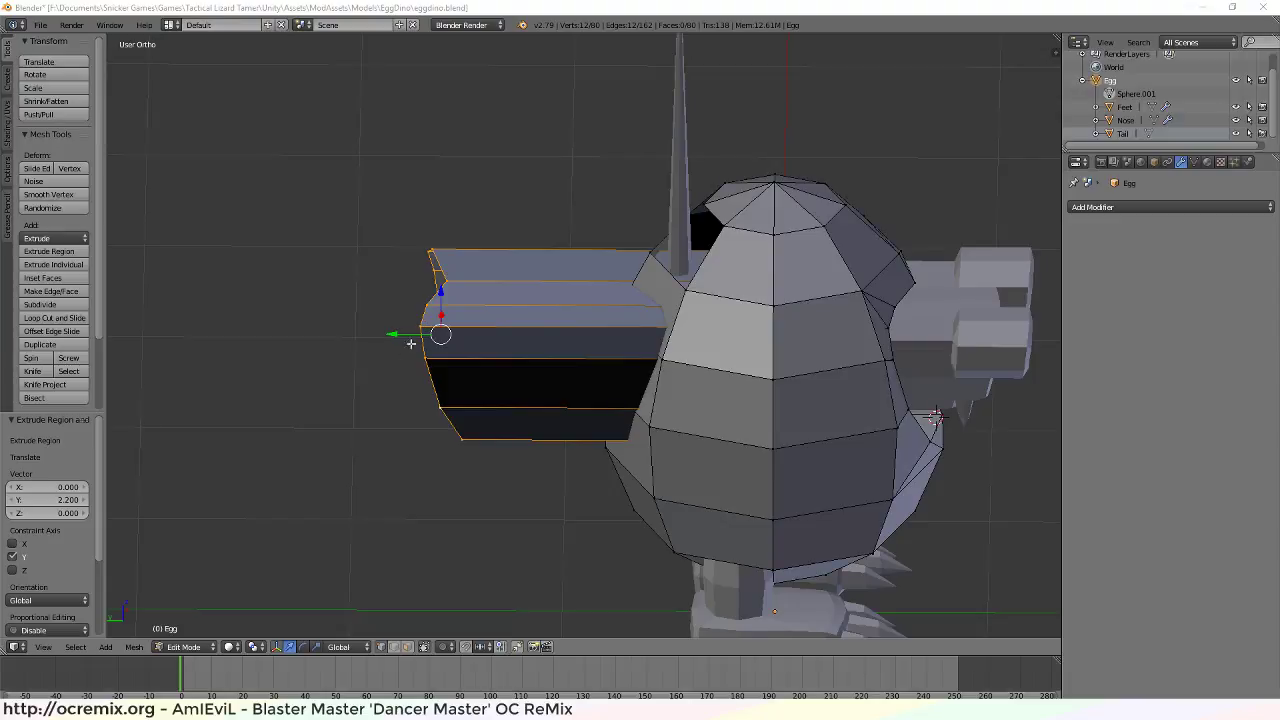
# Reselect the snout tip loop and flatten it by scaling to 0 along Y
pyautogui.moveTo(386, 382); pyautogui.dragTo(410, 390, button='middle')
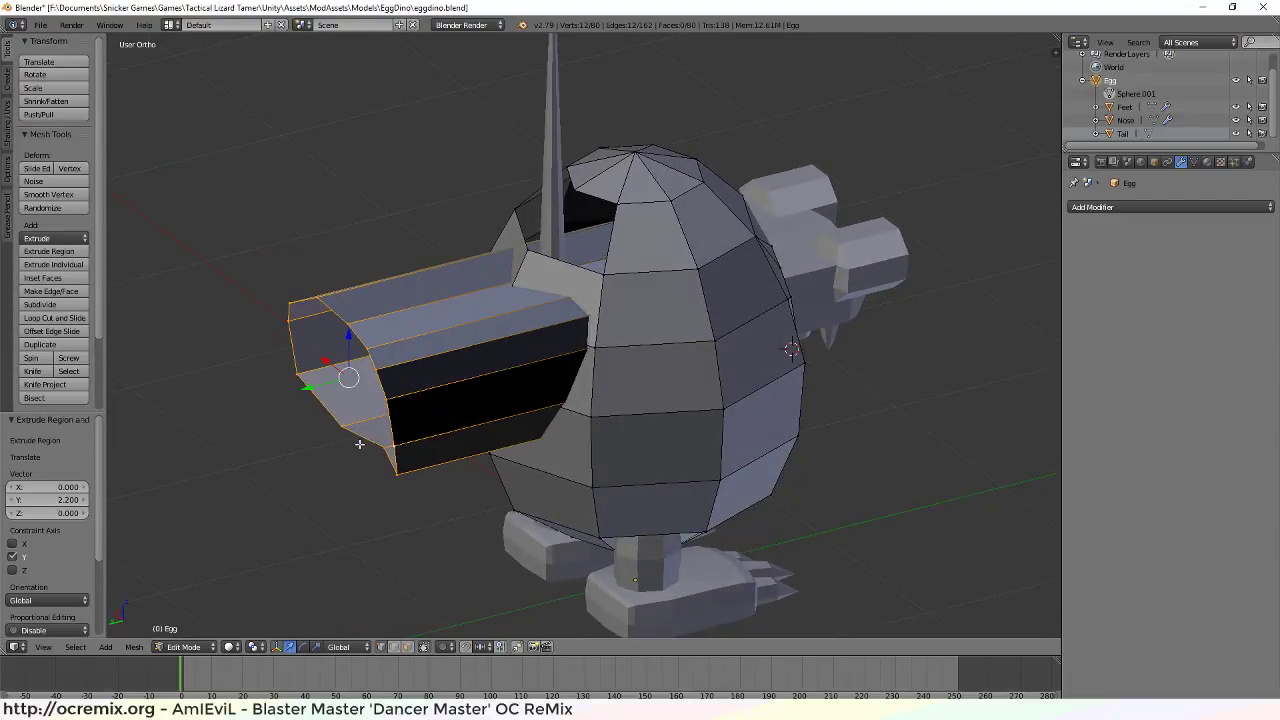
pyautogui.press('a')
pyautogui.hotkey('ctrl', 'z')
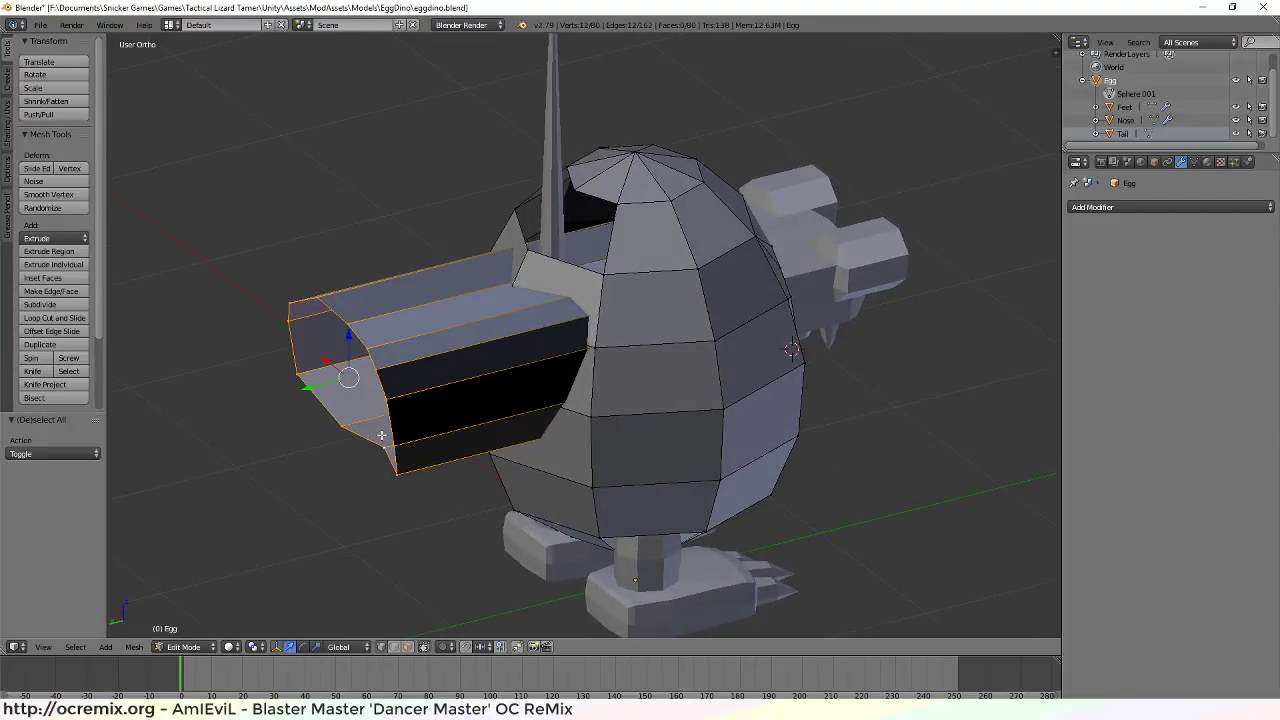
pyautogui.moveTo(373, 412); pyautogui.dragTo(329, 380, button='middle')
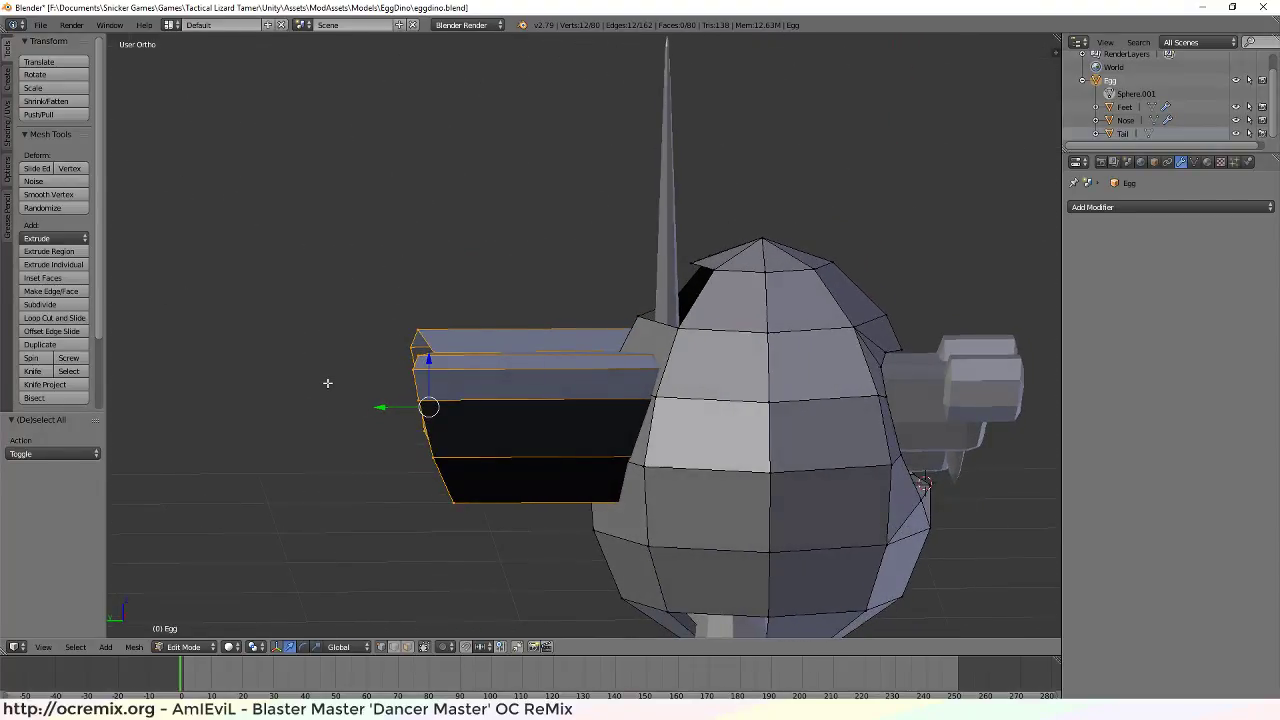
pyautogui.press('s')
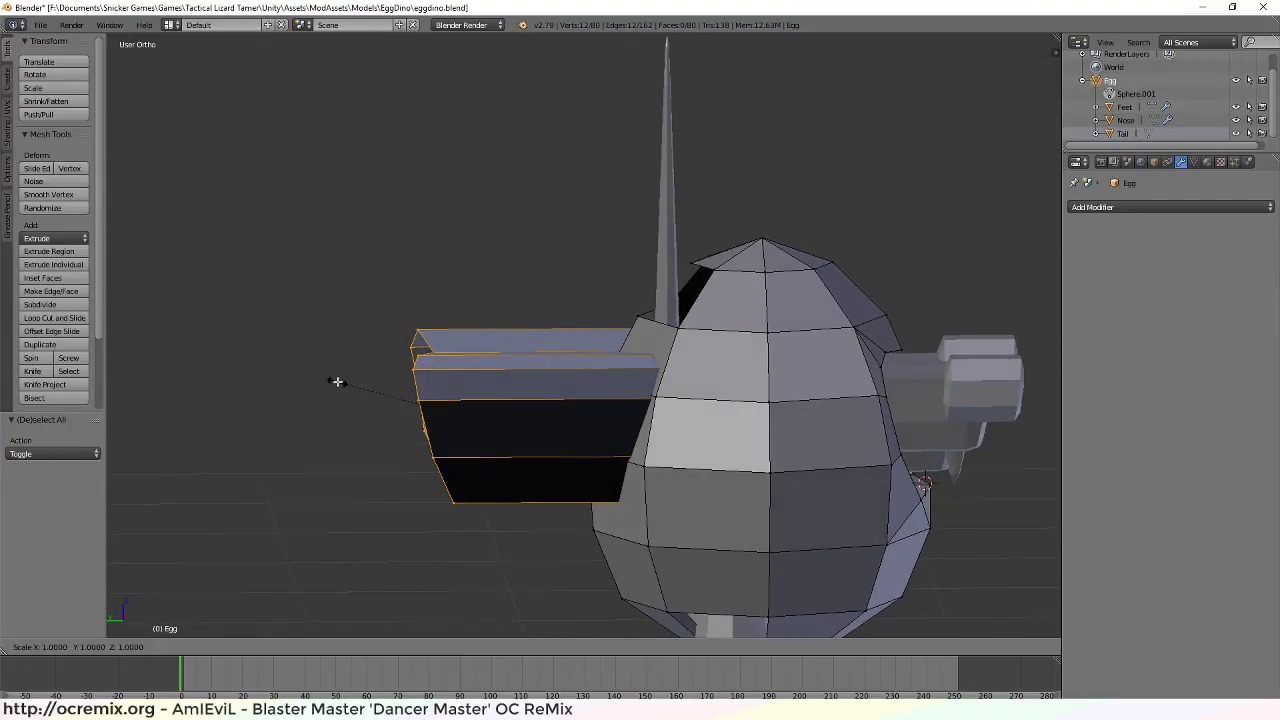
pyautogui.write('y')
pyautogui.write('0')
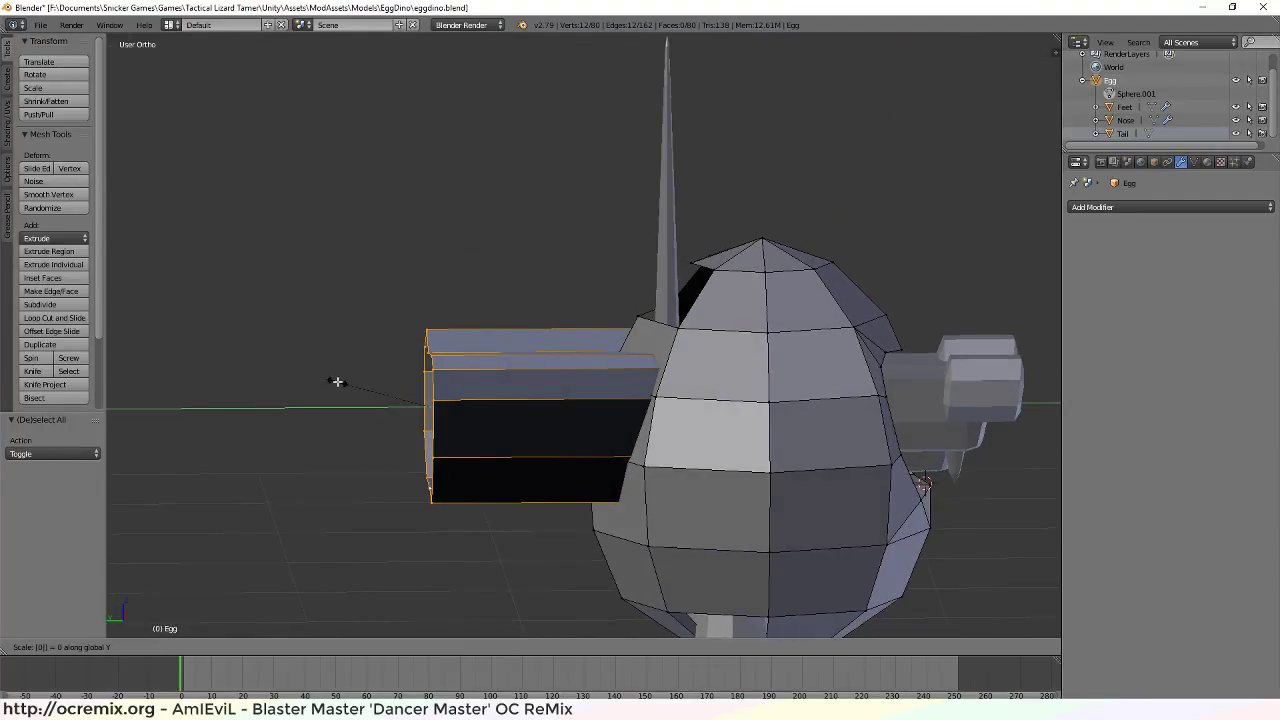
pyautogui.press('Return')
pyautogui.moveTo(292, 442); pyautogui.dragTo(291, 480, button='middle')
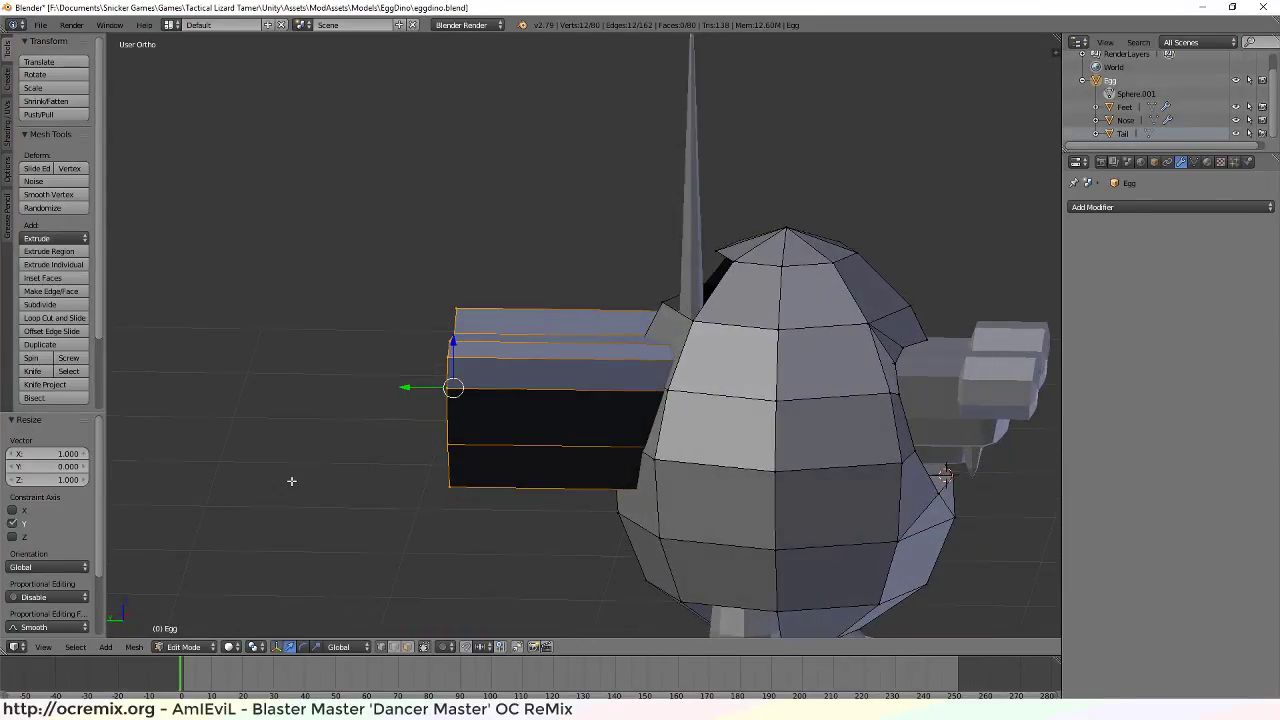
# Push the flattened tip inward and cap the snout's open end with a face
pyautogui.moveTo(406, 389); pyautogui.dragTo(506, 386)
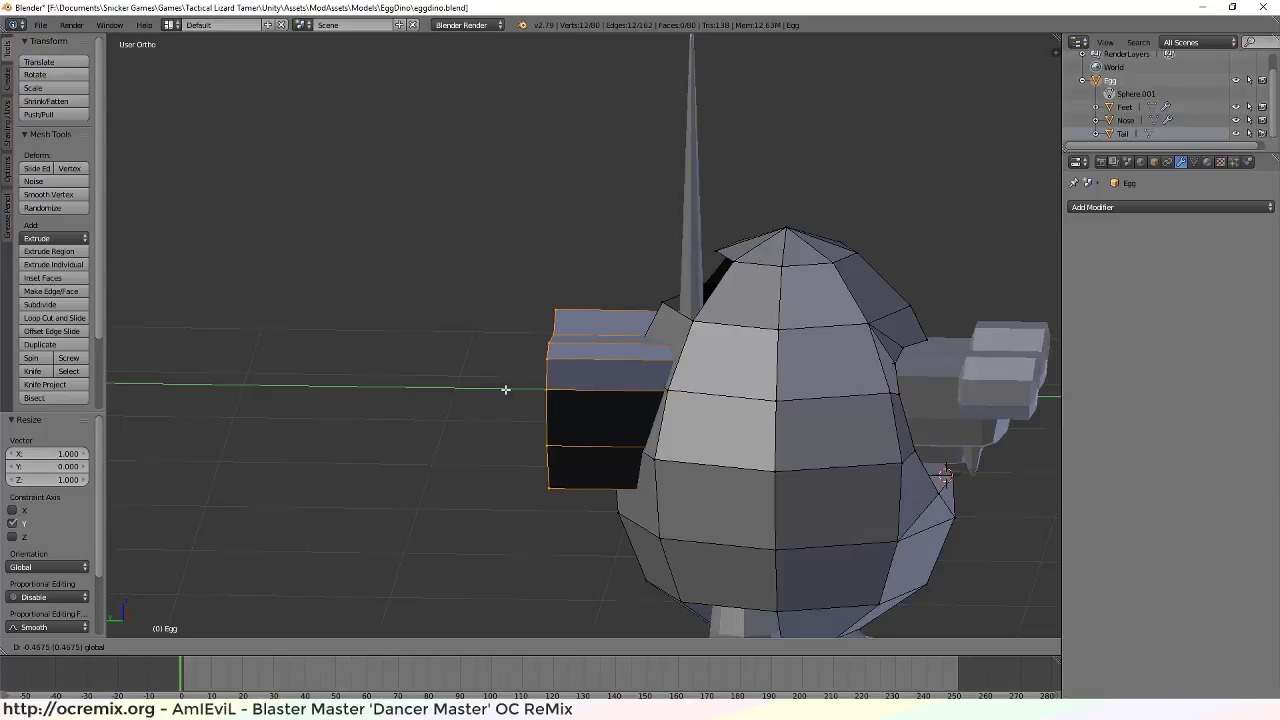
pyautogui.moveTo(506, 386); pyautogui.dragTo(488, 470, button='middle')
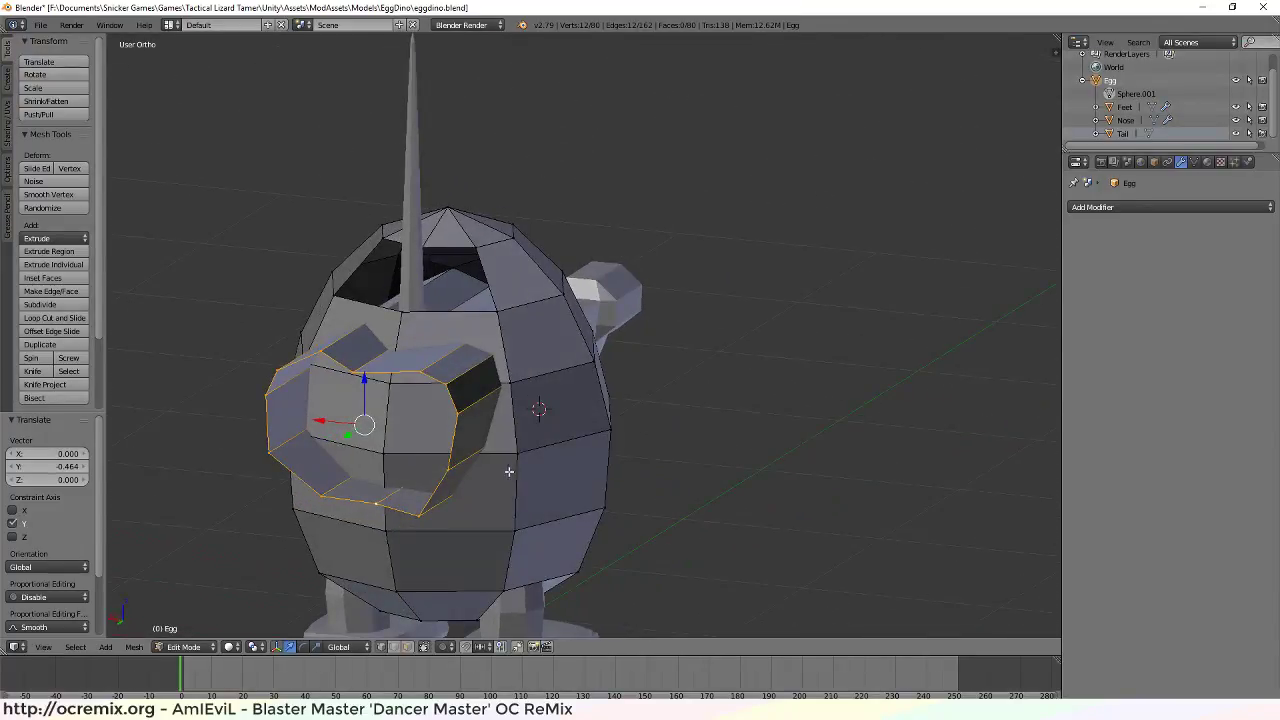
pyautogui.press('f')
# Slide the new snout face back into the head by -0.921 along Y
pyautogui.moveTo(282, 484); pyautogui.dragTo(394, 486, button='middle')
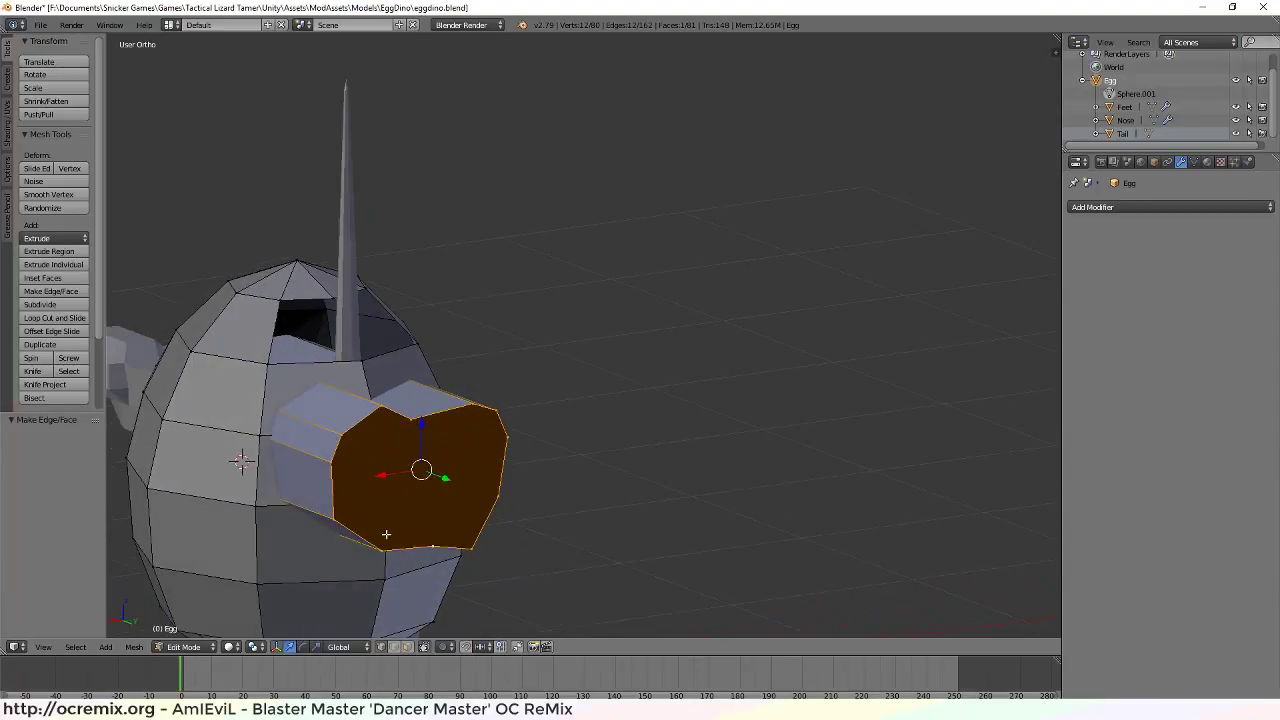
pyautogui.moveTo(386, 535); pyautogui.dragTo(562, 414, button='middle')
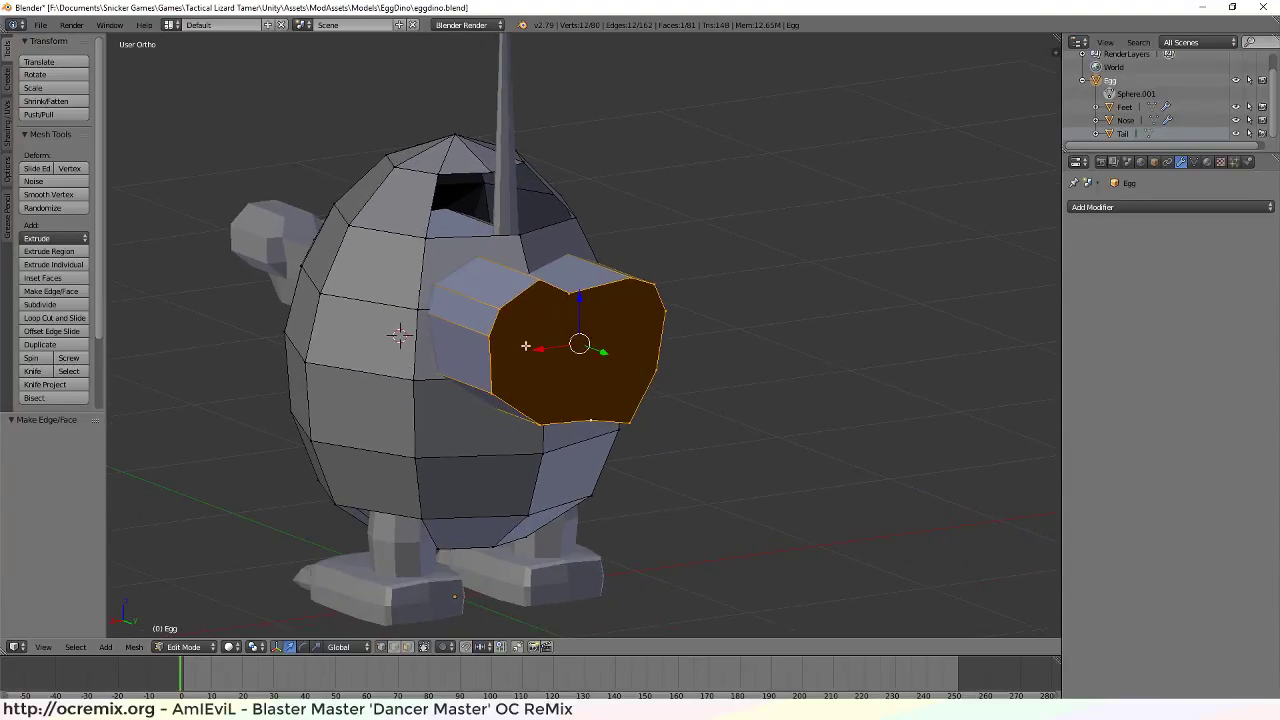
pyautogui.scroll(4, 530, 348)
pyautogui.scroll(-4, 555, 350)
pyautogui.moveTo(462, 370); pyautogui.dragTo(533, 455, button='middle')
pyautogui.moveTo(704, 425); pyautogui.dragTo(510, 415)
pyautogui.moveTo(305, 434); pyautogui.dragTo(530, 354, button='middle')
# Move the snout face slightly forward along the Y axis
pyautogui.press('g')
pyautogui.press('y')
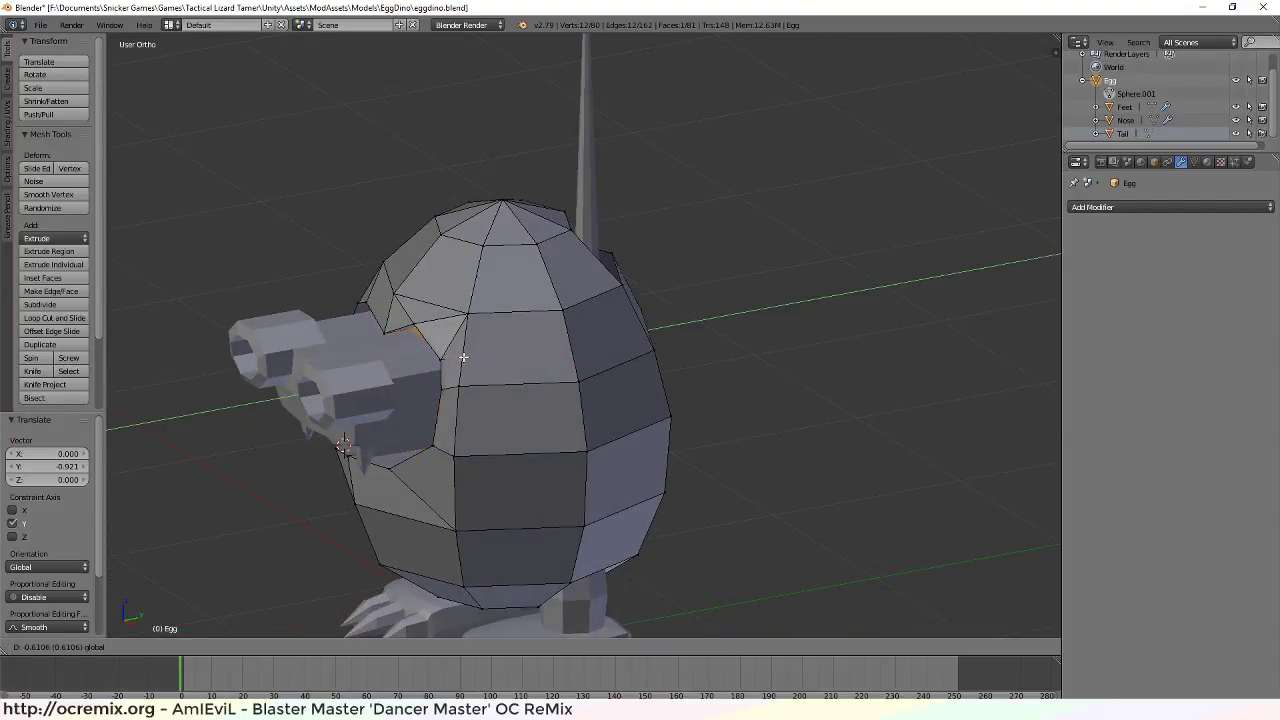
pyautogui.click(470, 355)
pyautogui.moveTo(470, 355); pyautogui.dragTo(534, 484, button='middle')
# Deselect the mesh and save eggdino.blend over the existing file
pyautogui.press('a')
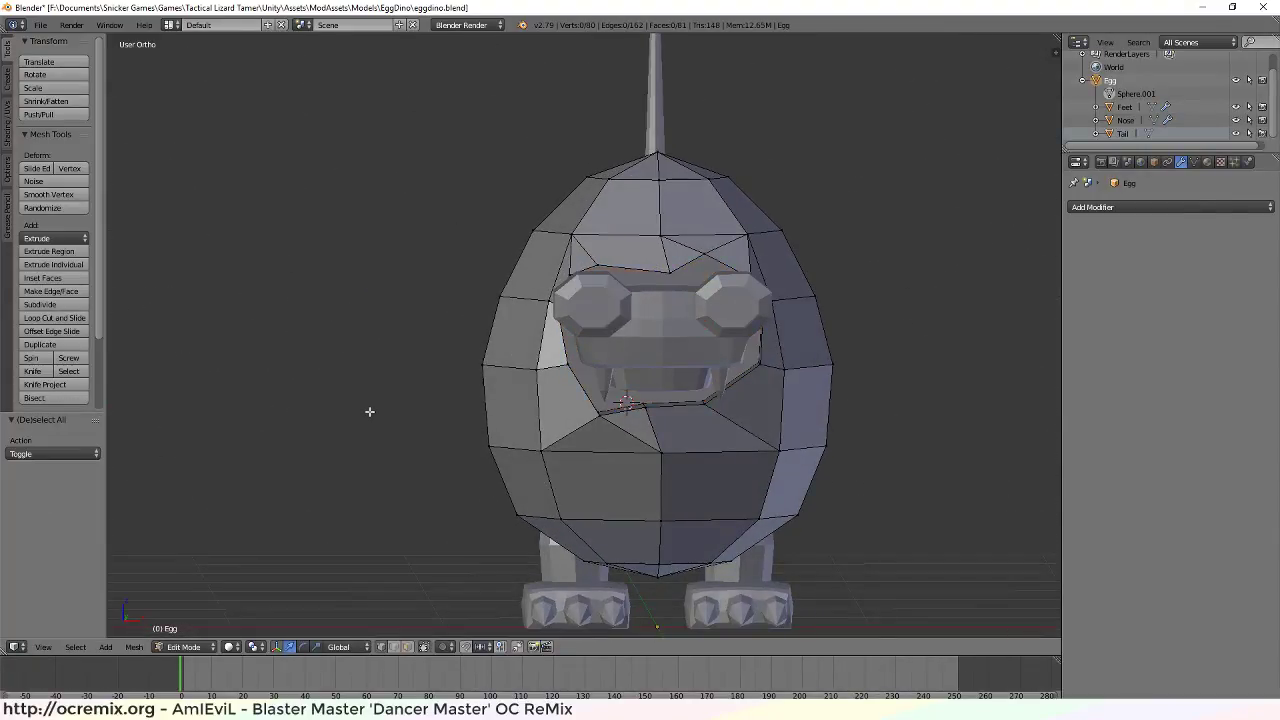
pyautogui.hotkey('shift', 'g')
pyautogui.press('Escape')
pyautogui.hotkey('ctrl', 's')
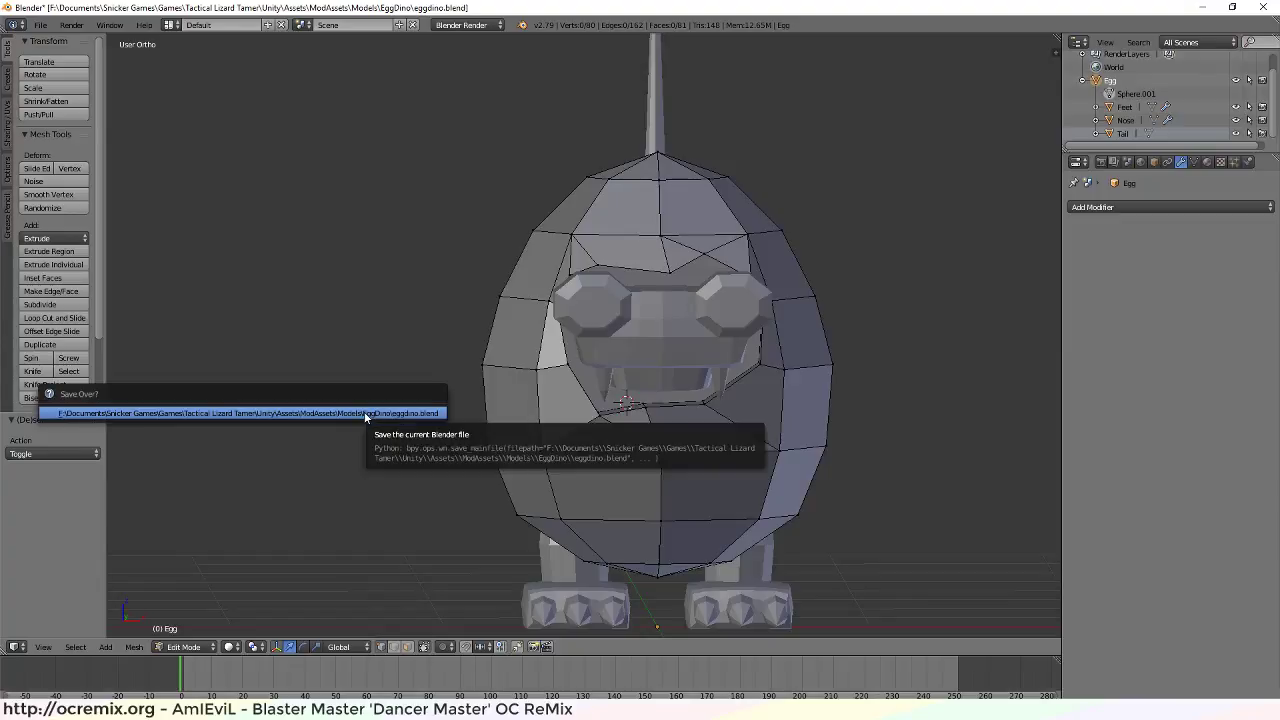
pyautogui.click(364, 413)
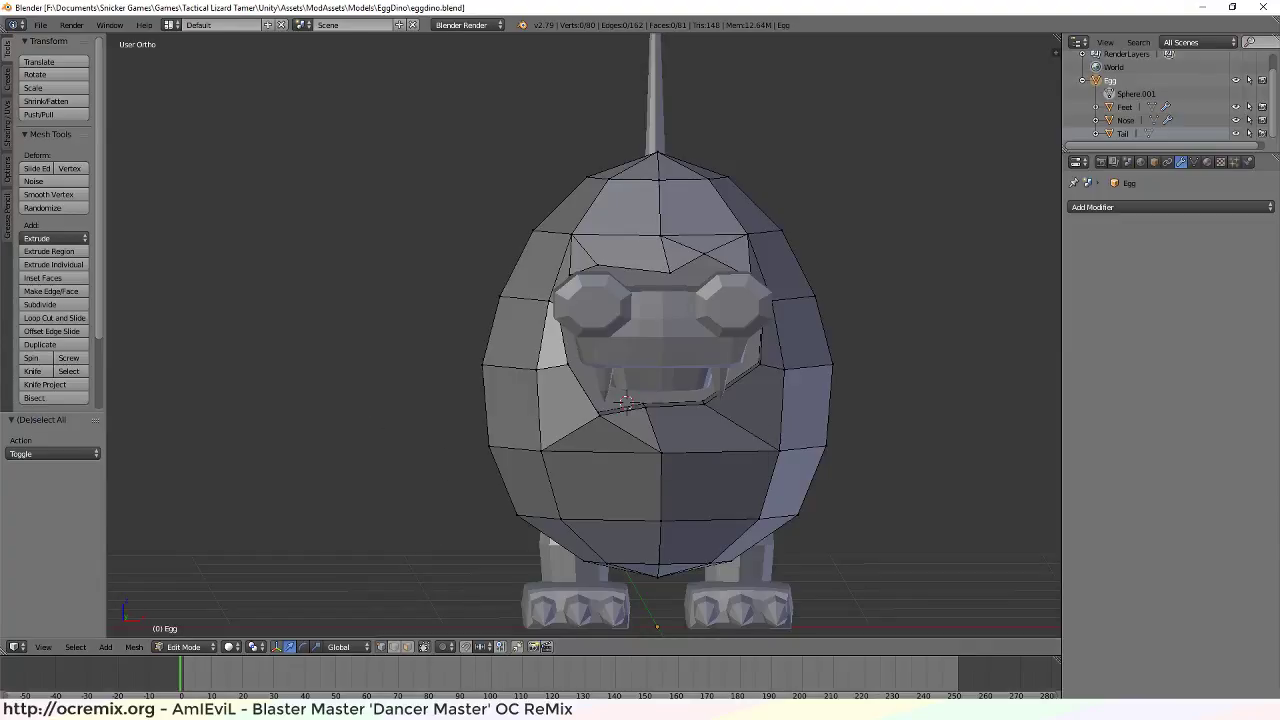
pyautogui.hotkey('alt', 'Tab')
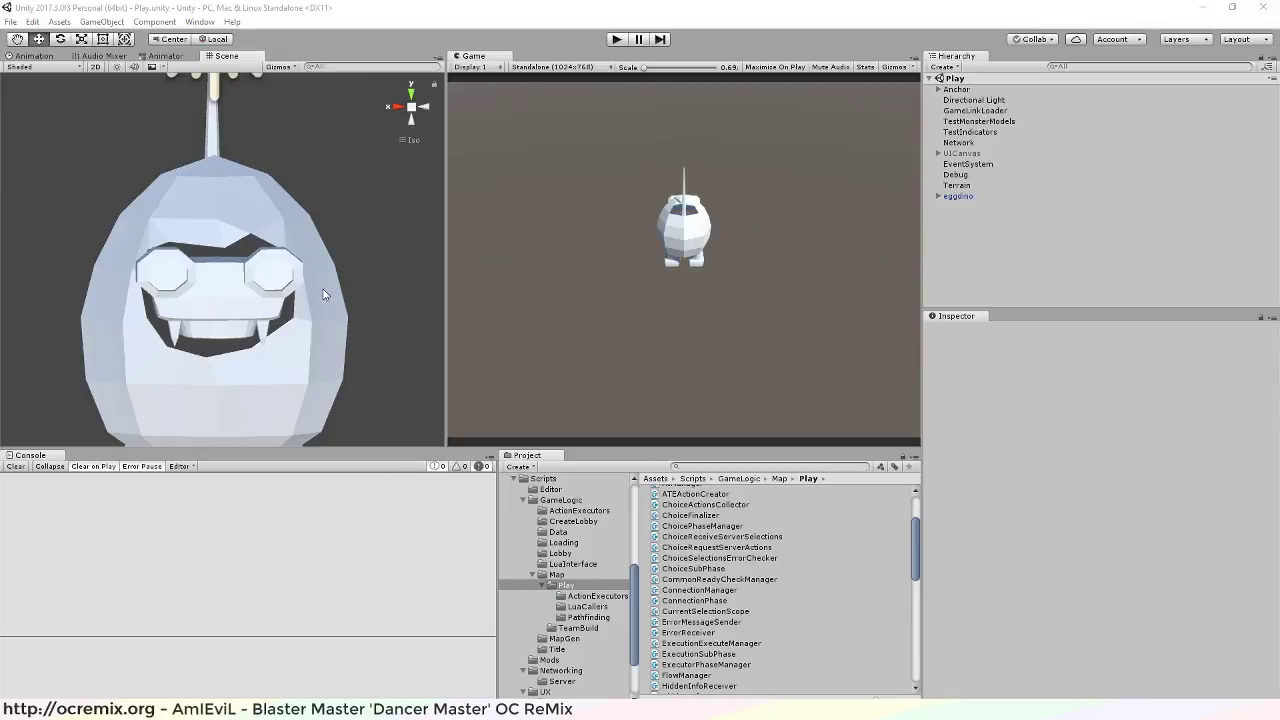
# Pan Unity's Scene view around the reimported dino's face, then bring up the concept drawing
pyautogui.moveTo(224, 329); pyautogui.dragTo(320, 321, button='middle')
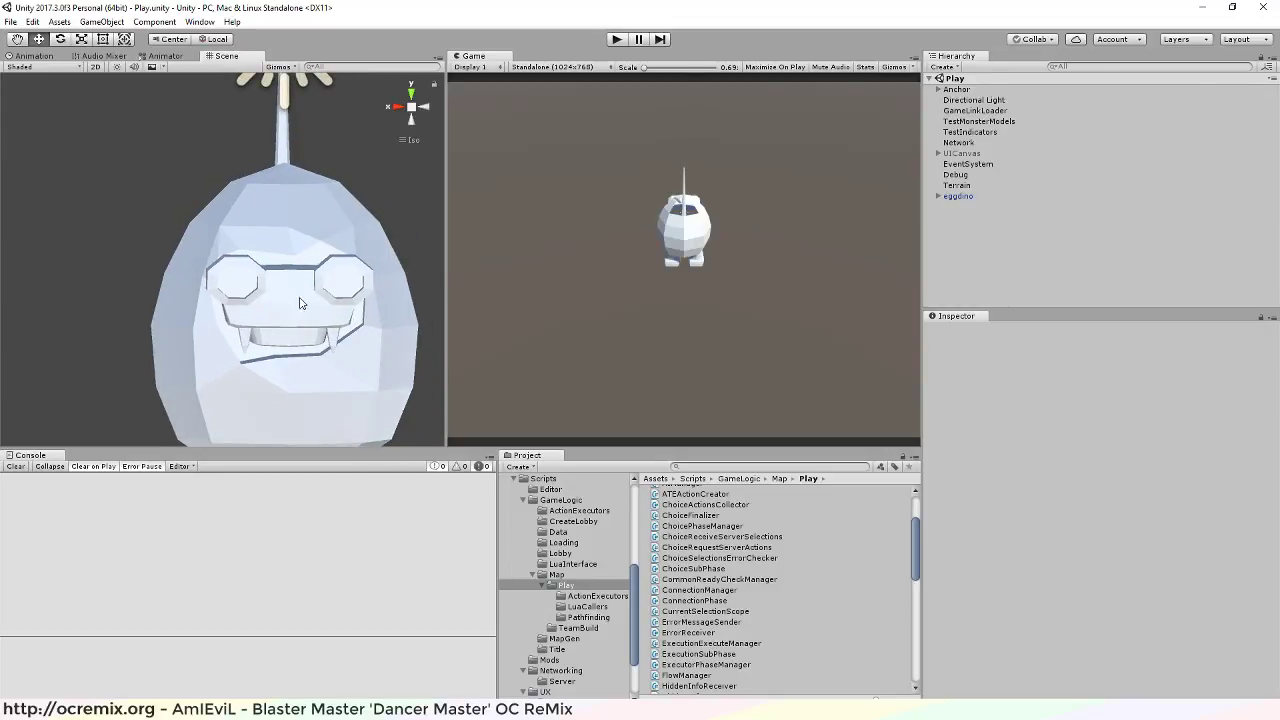
pyautogui.moveTo(240, 326)
pyautogui.mouseDown(button='middle')
pyautogui.moveTo(222, 372)
pyautogui.moveTo(234, 332)
pyautogui.mouseUp(button='middle')
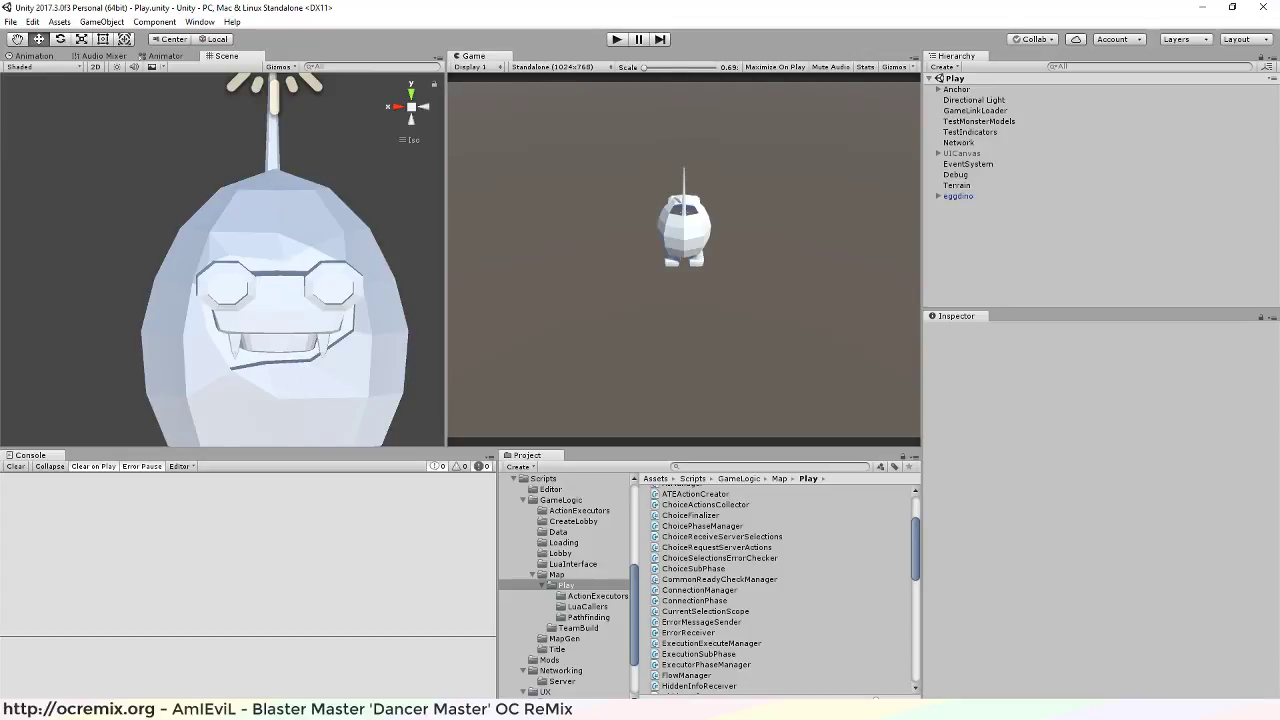
pyautogui.click(634, 651)
# Back in Blender, orbit and zoom around the dino's face and snout from several sides
pyautogui.hotkey('alt', 'Tab')
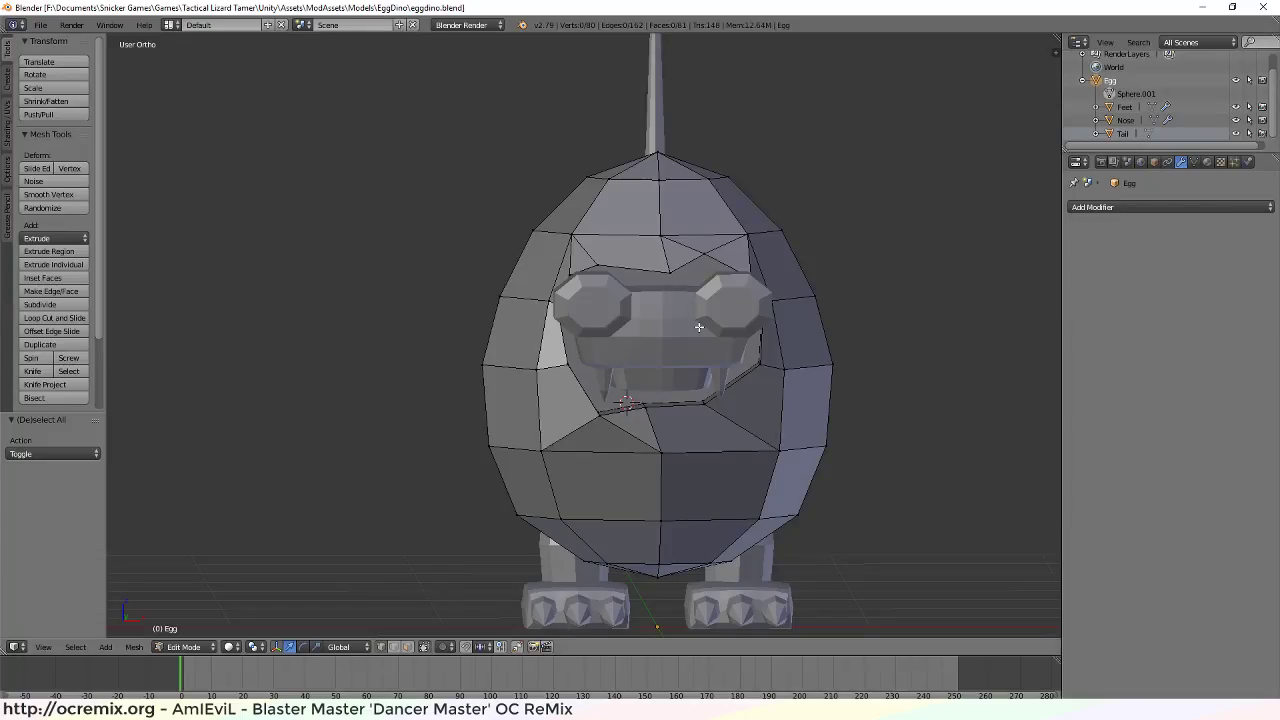
pyautogui.scroll(4, 735, 340)
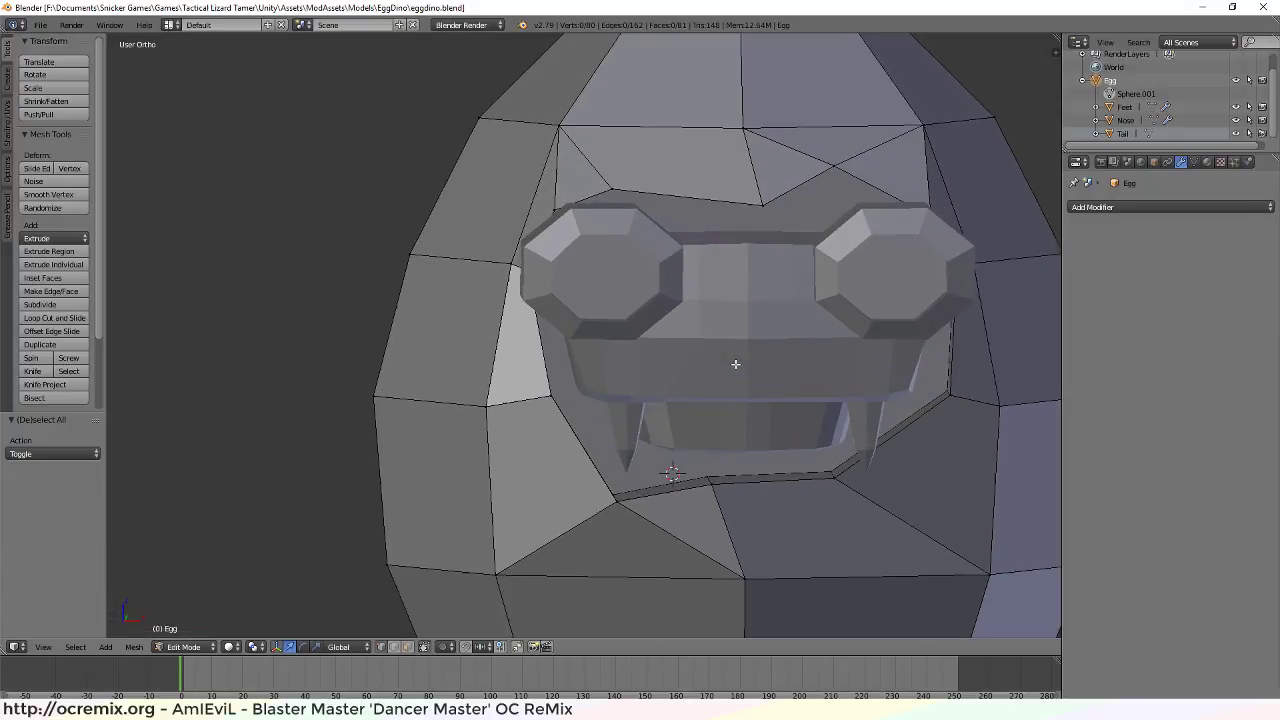
pyautogui.scroll(-2, 740, 410)
pyautogui.moveTo(720, 426); pyautogui.dragTo(769, 367, button='middle')
pyautogui.scroll(-5, 752, 320)
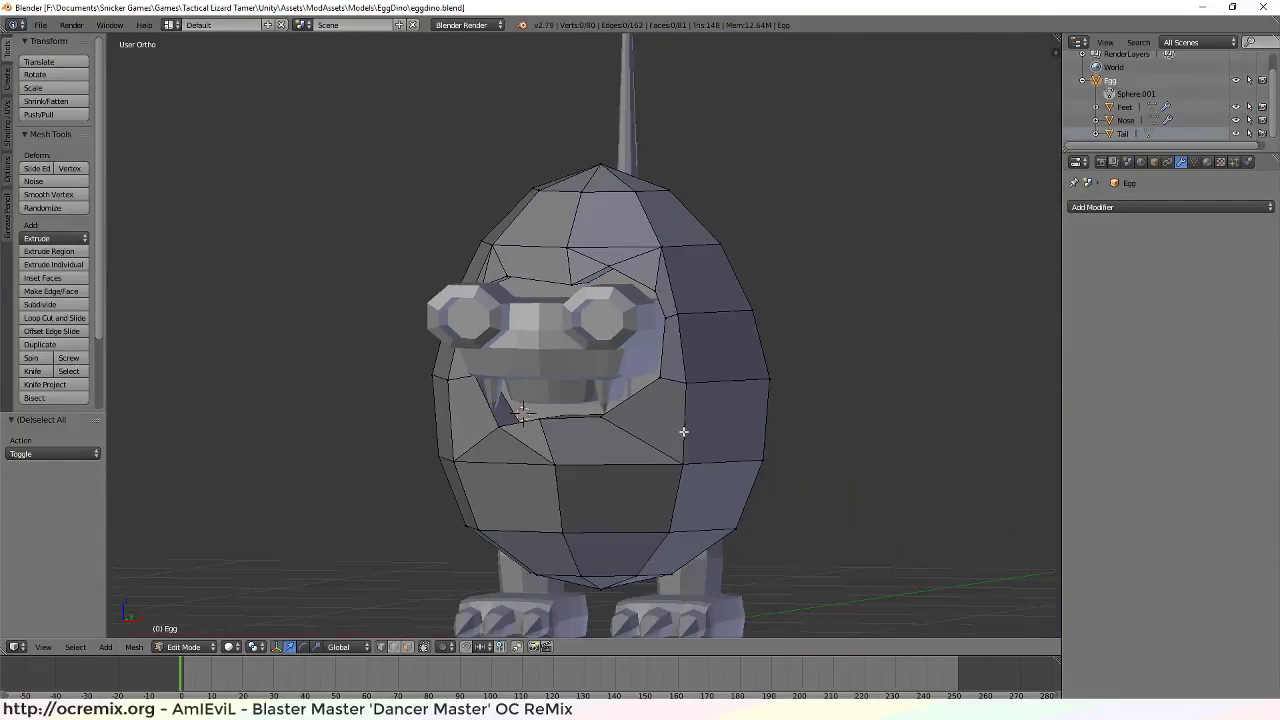
pyautogui.moveTo(680, 431); pyautogui.dragTo(476, 327, button='middle')
pyautogui.scroll(-2, 500, 337)
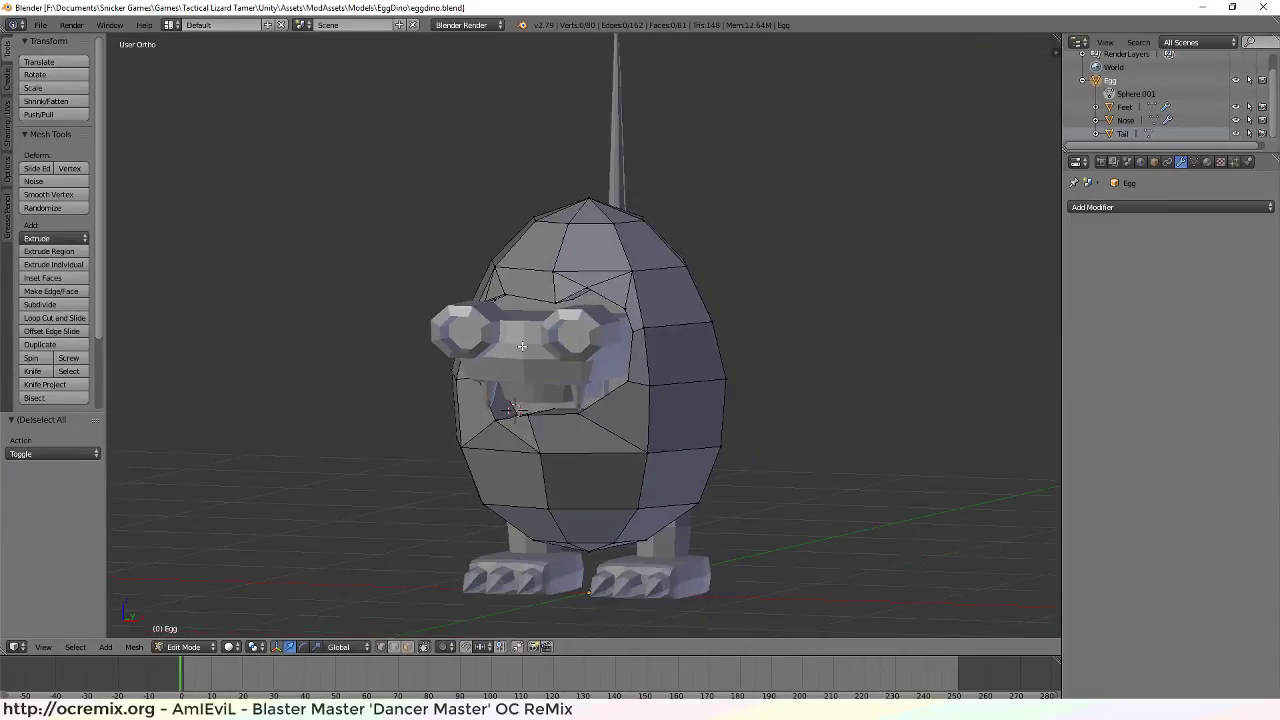
pyautogui.press('a')
pyautogui.press('a')
pyautogui.moveTo(417, 371)
pyautogui.mouseDown(button='middle')
pyautogui.moveTo(409, 386)
pyautogui.moveTo(484, 400)
pyautogui.moveTo(546, 434)
pyautogui.moveTo(560, 486)
pyautogui.moveTo(421, 350)
pyautogui.mouseUp(button='middle')
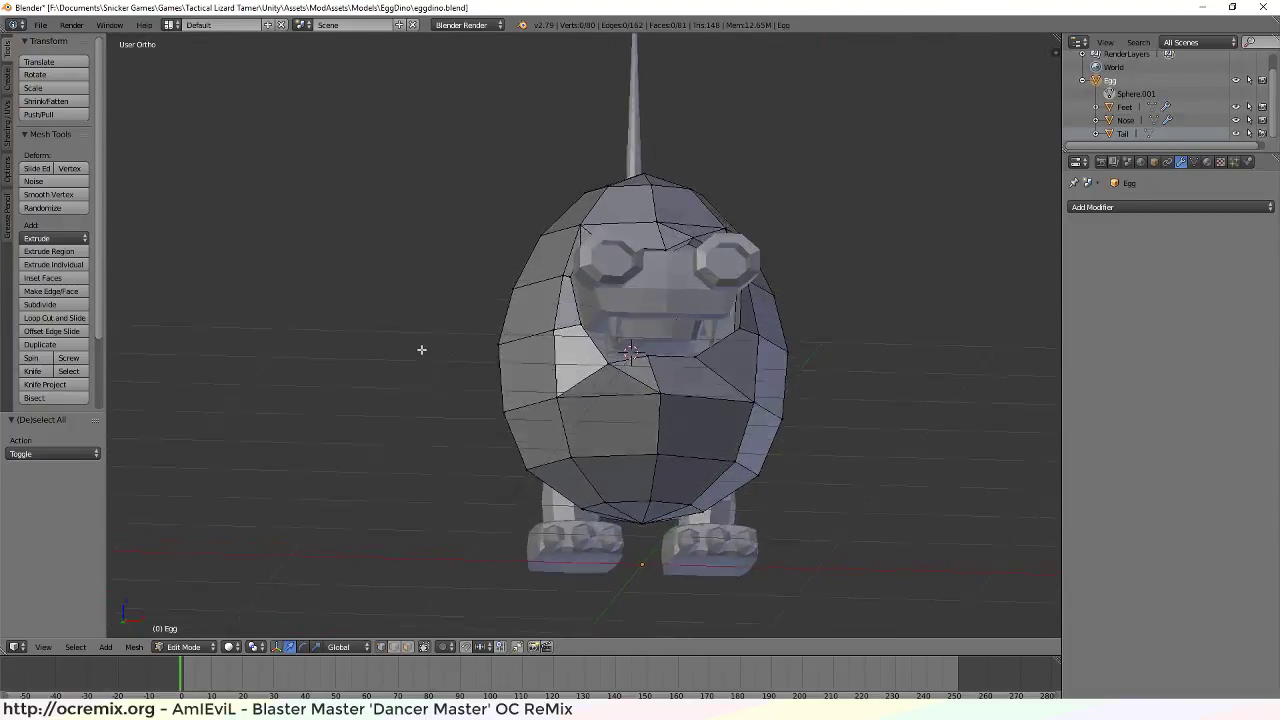
# From front view, tilt to look down on the head, then save the file
pyautogui.press('KP_1')
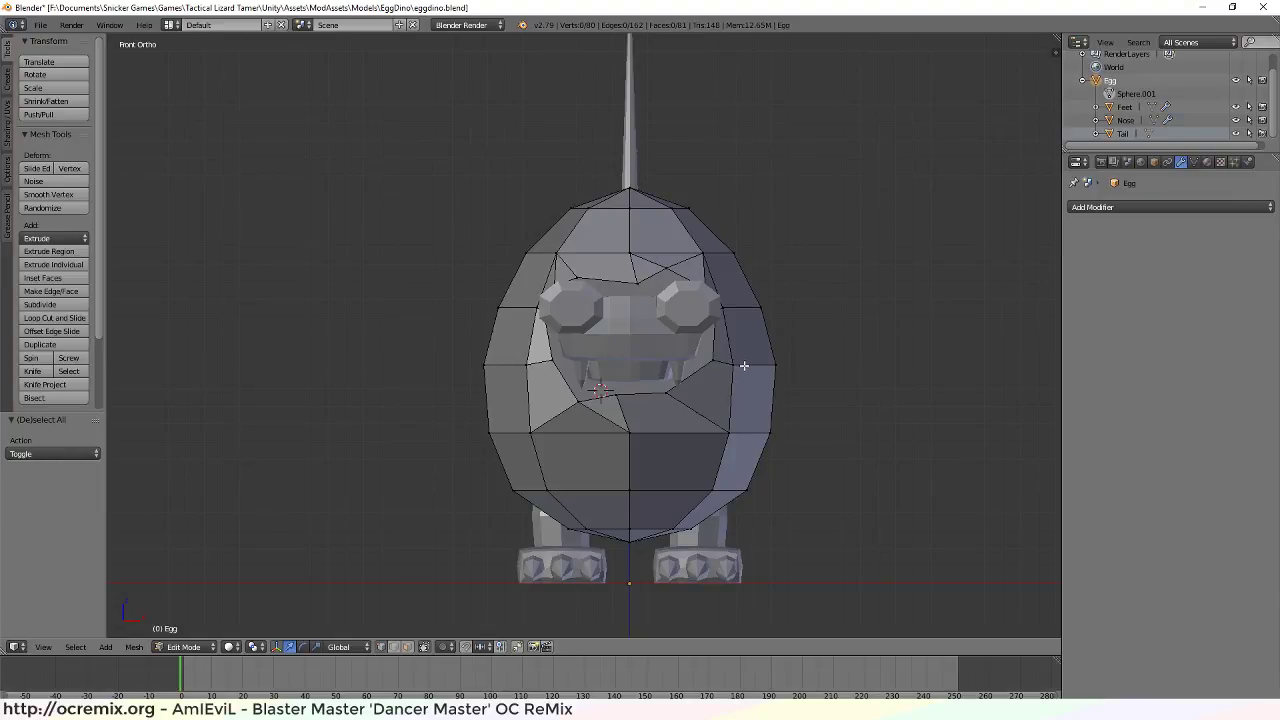
pyautogui.moveTo(744, 366); pyautogui.dragTo(737, 368, button='middle')
pyautogui.moveTo(743, 368); pyautogui.dragTo(747, 364, button='middle')
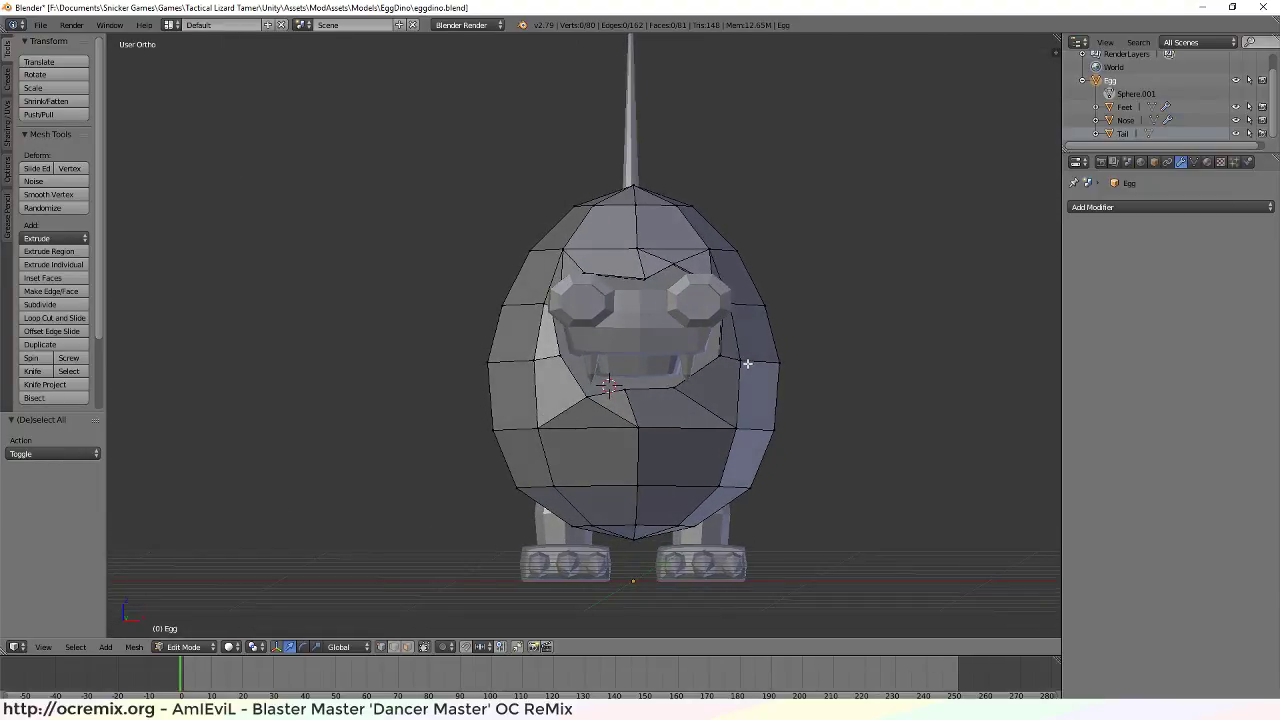
pyautogui.scroll(5, 709, 361)
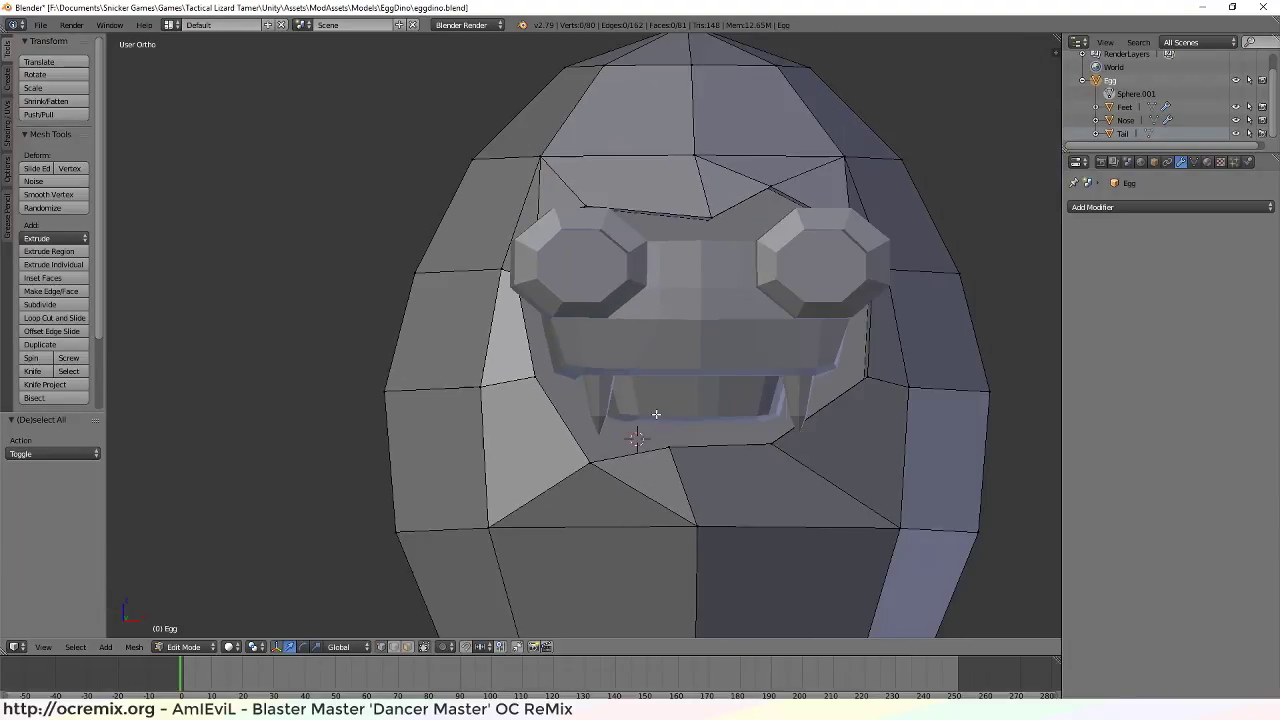
pyautogui.moveTo(656, 414)
pyautogui.mouseDown(button='middle')
pyautogui.moveTo(686, 394)
pyautogui.moveTo(671, 404)
pyautogui.mouseUp(button='middle')
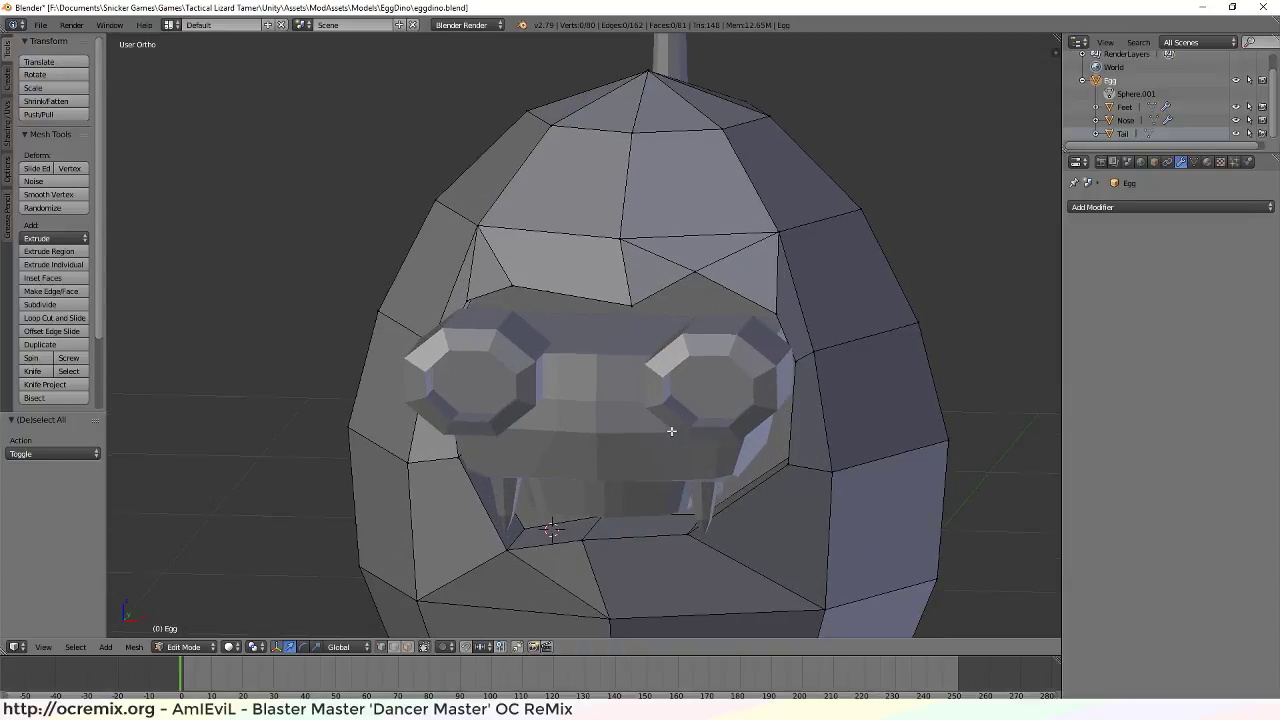
pyautogui.hotkey('ctrl', 's')
# Undo the last three changes to get back the mouth opening's edge loop
pyautogui.hotkey('ctrl', 'z')
pyautogui.hotkey('ctrl', 'z')
pyautogui.hotkey('ctrl', 'z')
pyautogui.hotkey('ctrl', 'z')
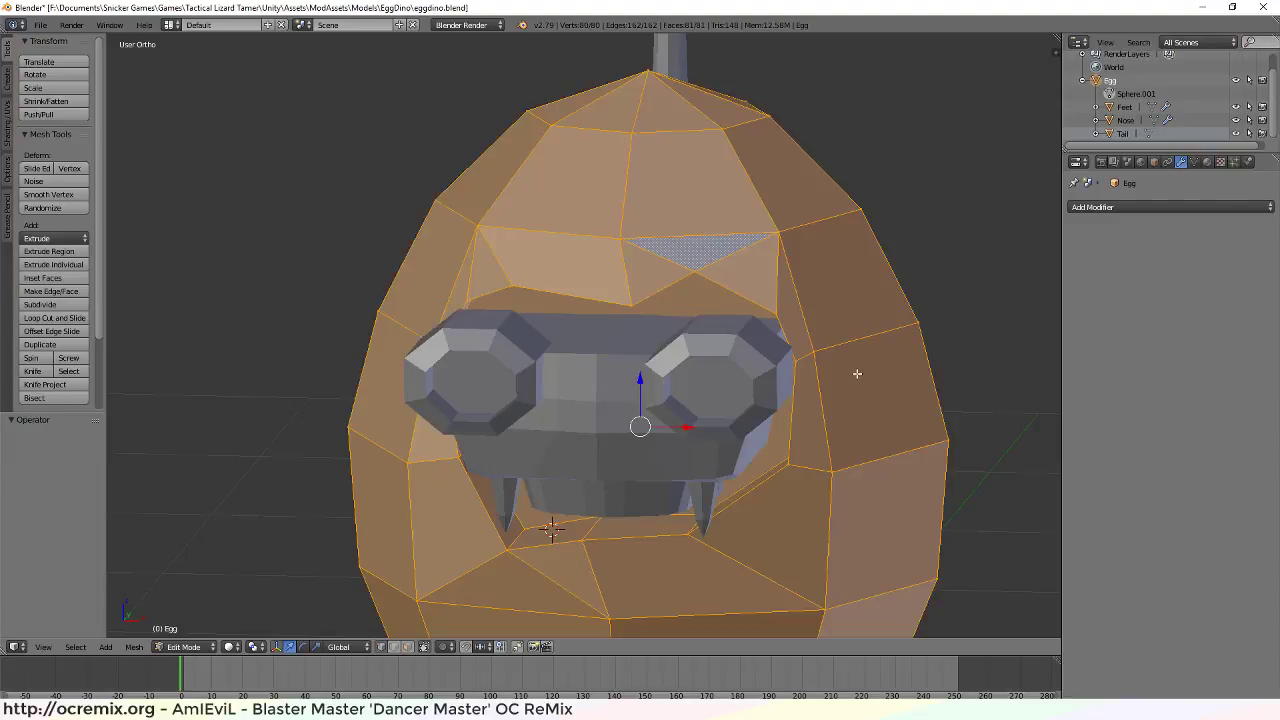
pyautogui.hotkey('ctrl', 'z')
pyautogui.hotkey('ctrl', 'z')
pyautogui.hotkey('ctrl', 'z')
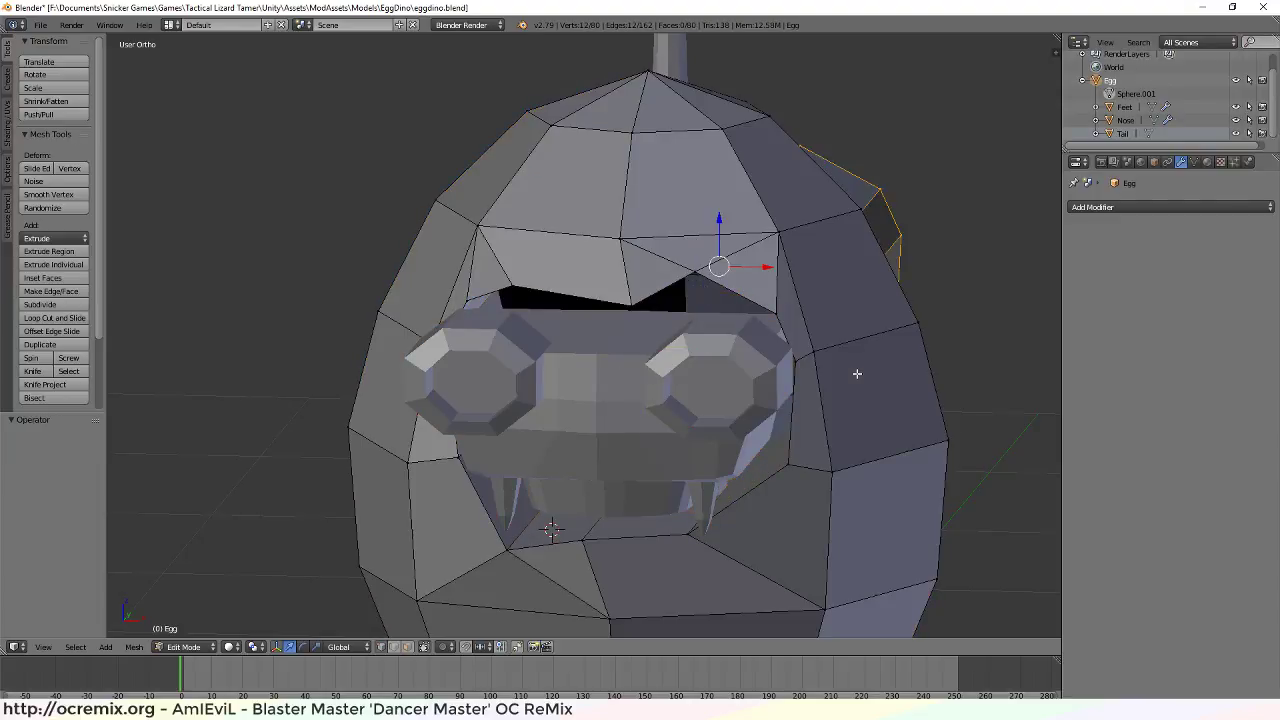
pyautogui.hotkey('ctrl', 'z')
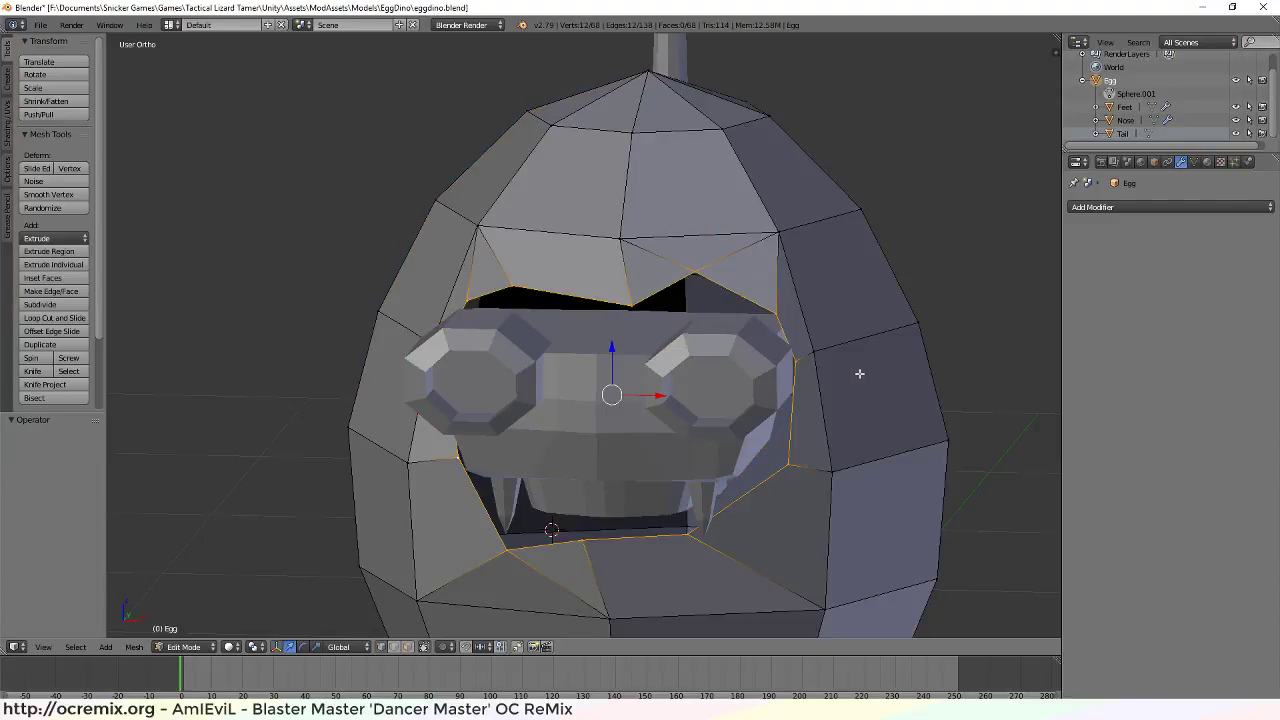
pyautogui.moveTo(749, 430); pyautogui.dragTo(697, 484, button='middle')
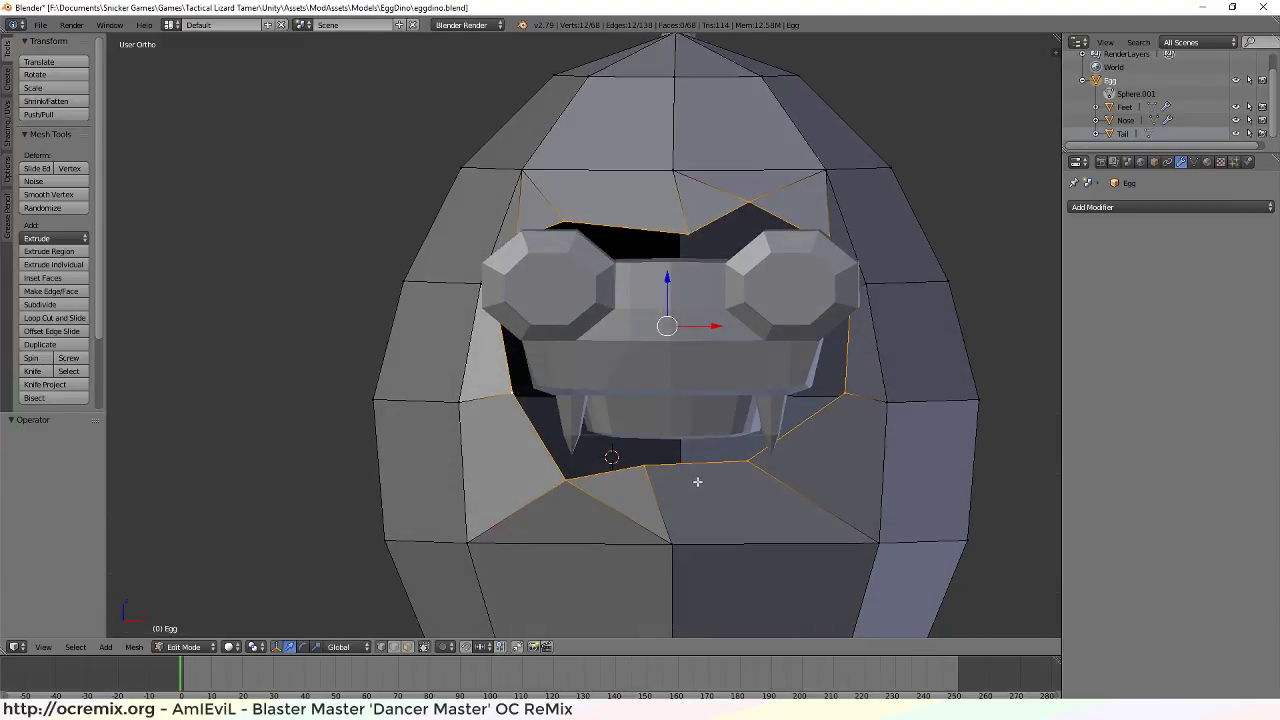
# Extrude the mouth edge loop as edges only and shrink it to 0.949
pyautogui.press('e')
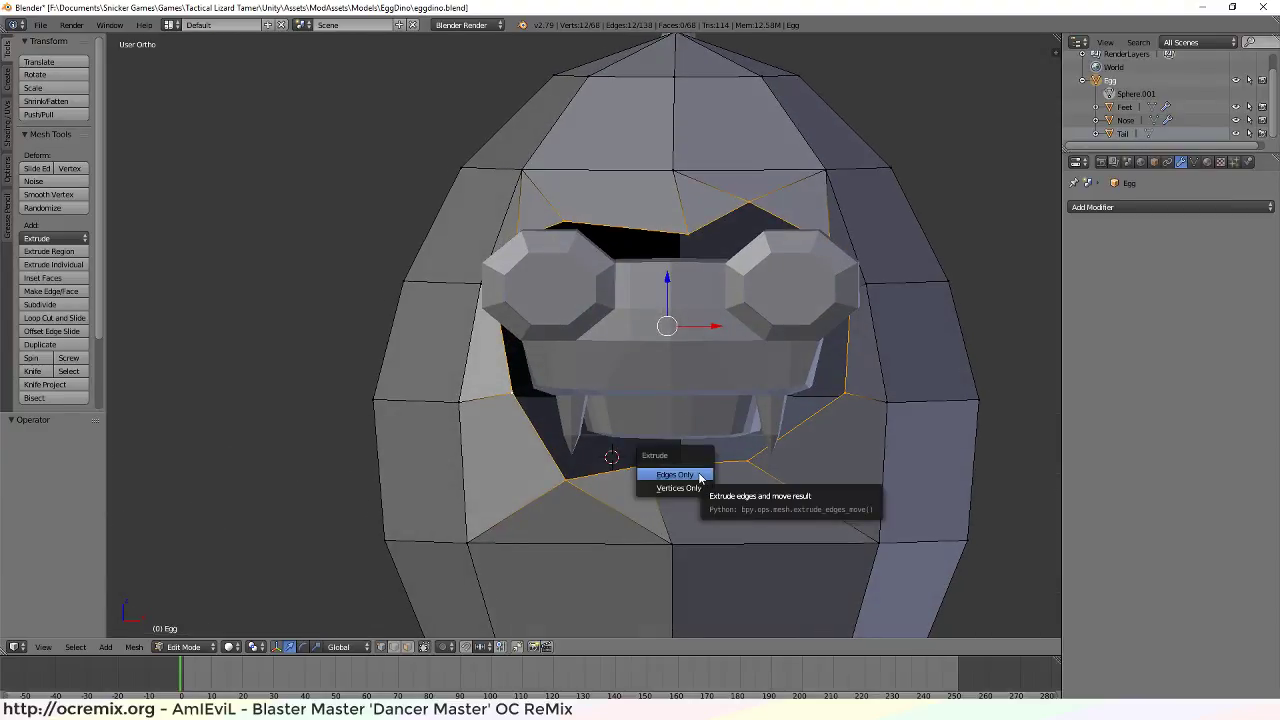
pyautogui.click(699, 476)
pyautogui.press('s')
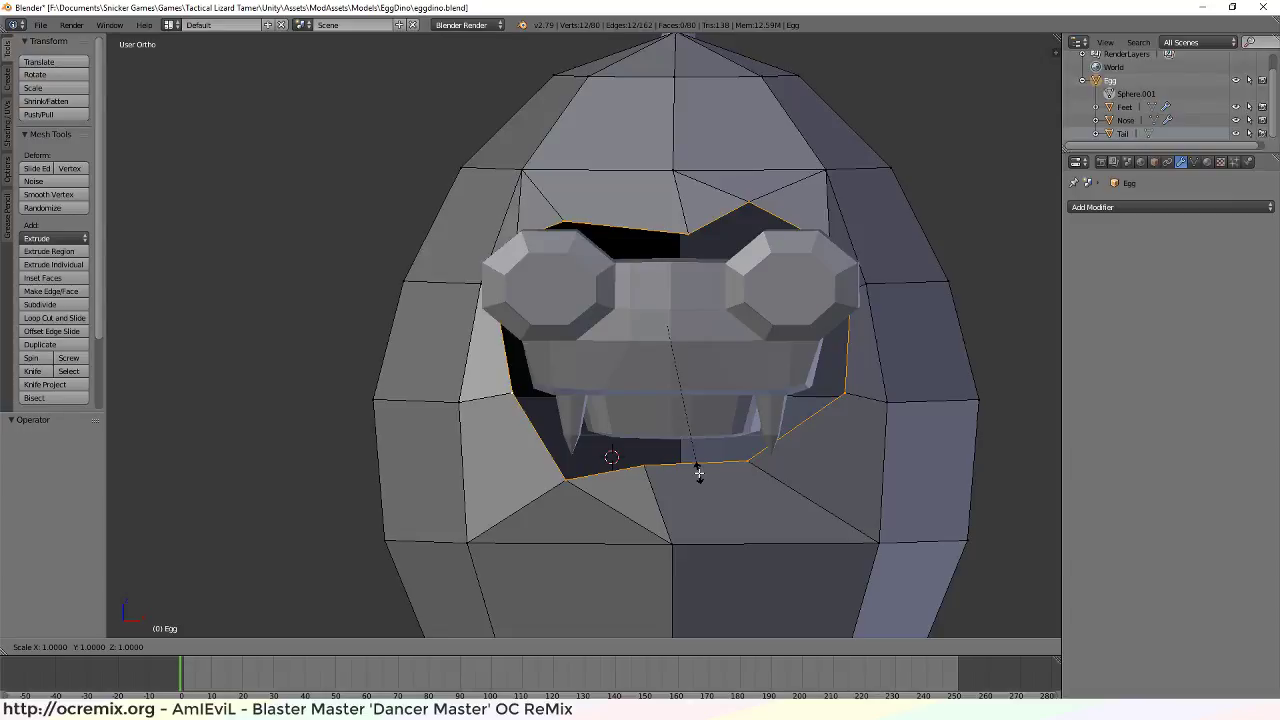
pyautogui.click(693, 466)
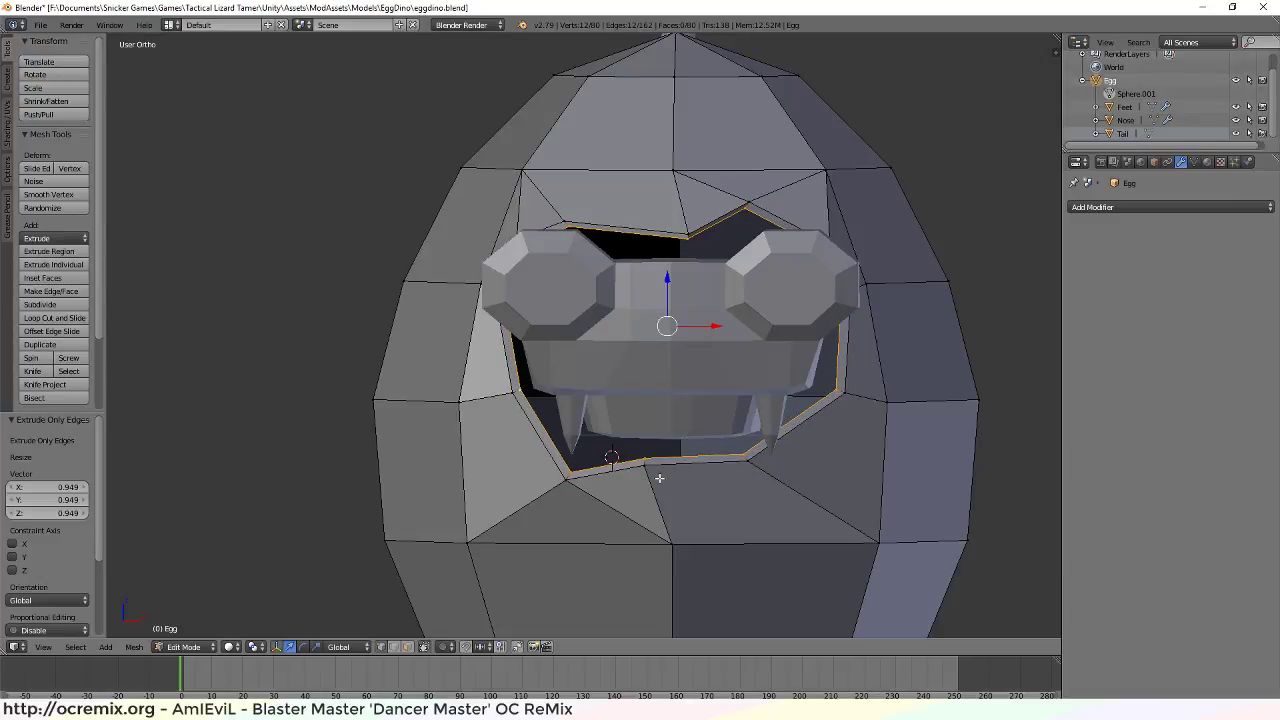
pyautogui.moveTo(660, 478); pyautogui.dragTo(708, 498, button='middle')
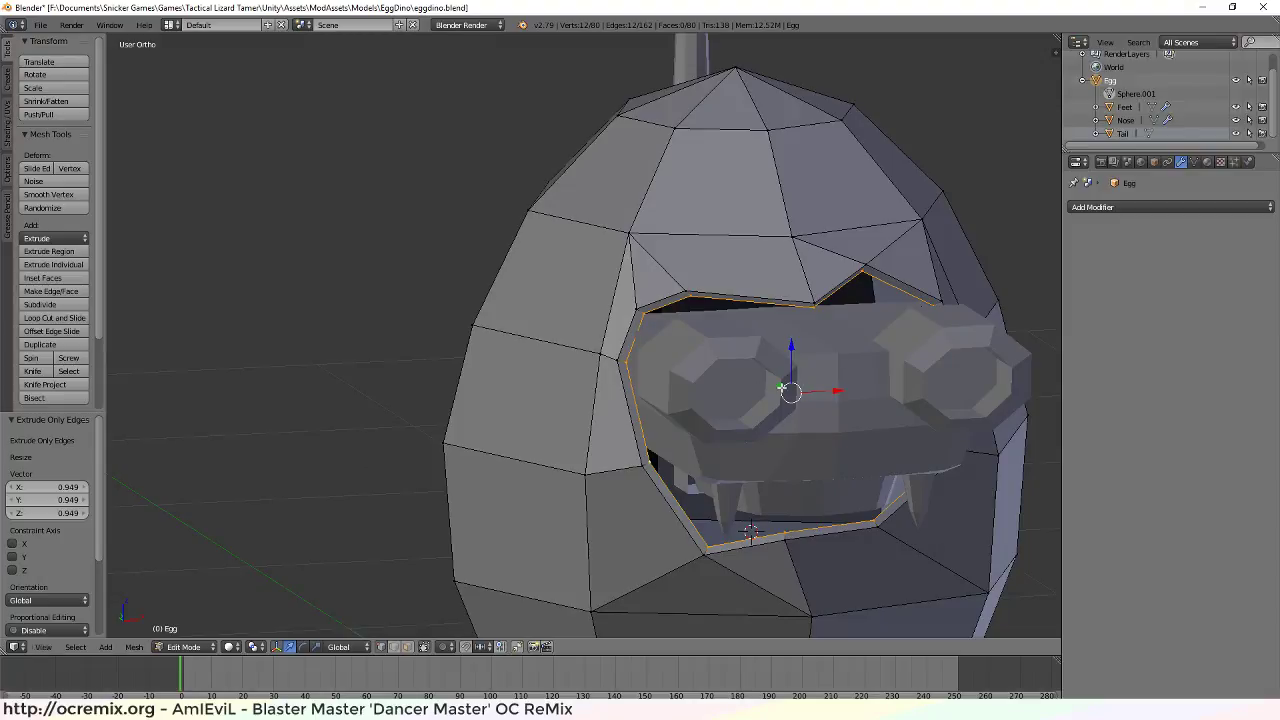
# Slide the mouth rim loop along Y, undoing an accidental first move
pyautogui.moveTo(781, 389); pyautogui.dragTo(772, 459)
pyautogui.hotkey('ctrl', 'z')
pyautogui.moveTo(766, 483)
pyautogui.mouseDown(button='middle')
pyautogui.moveTo(791, 474)
pyautogui.moveTo(786, 490)
pyautogui.mouseUp(button='middle')
pyautogui.moveTo(891, 404); pyautogui.dragTo(884, 467)
pyautogui.moveTo(884, 467); pyautogui.dragTo(669, 481, button='middle')
pyautogui.moveTo(490, 429); pyautogui.dragTo(486, 432)
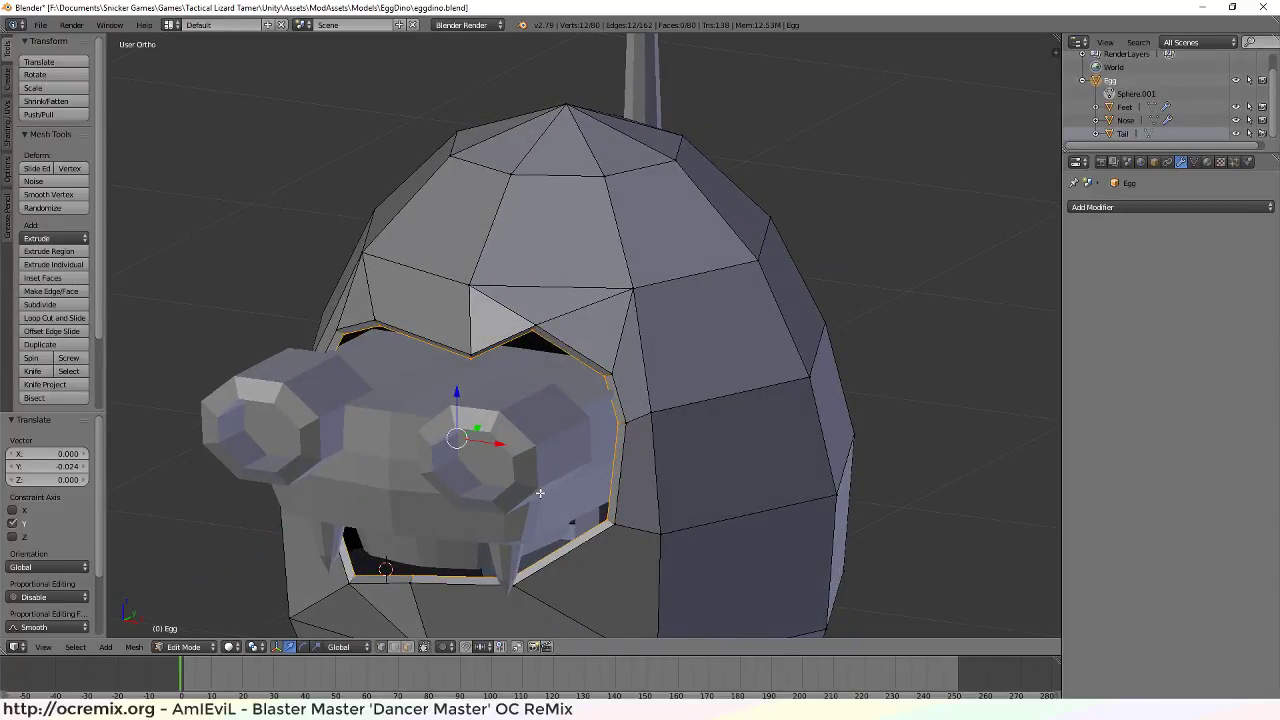
pyautogui.moveTo(497, 462); pyautogui.dragTo(784, 437, button='middle')
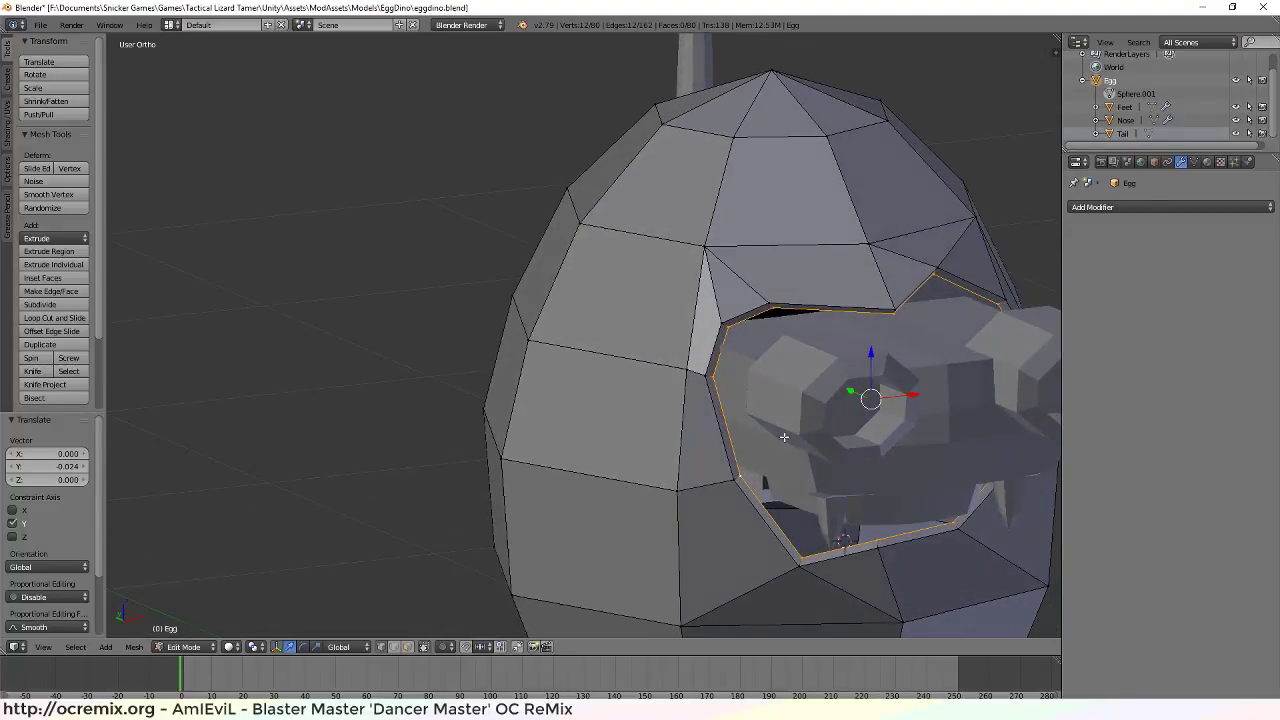
pyautogui.moveTo(847, 393); pyautogui.dragTo(854, 393)
# Zoom in on the rim and fine-tune its Y offset to 0.037
pyautogui.moveTo(854, 393); pyautogui.dragTo(643, 437, button='middle')
pyautogui.scroll(1, 643, 437)
pyautogui.scroll(1, 781, 410)
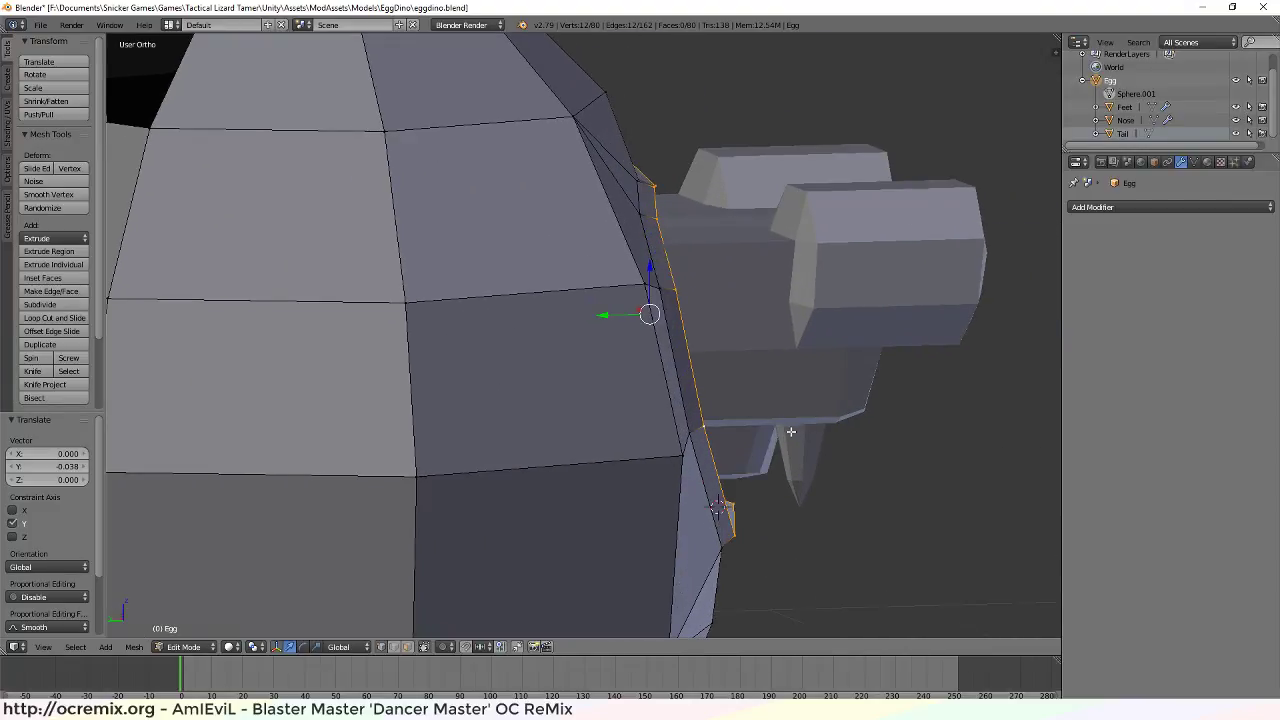
pyautogui.moveTo(791, 431); pyautogui.dragTo(709, 351, button='middle')
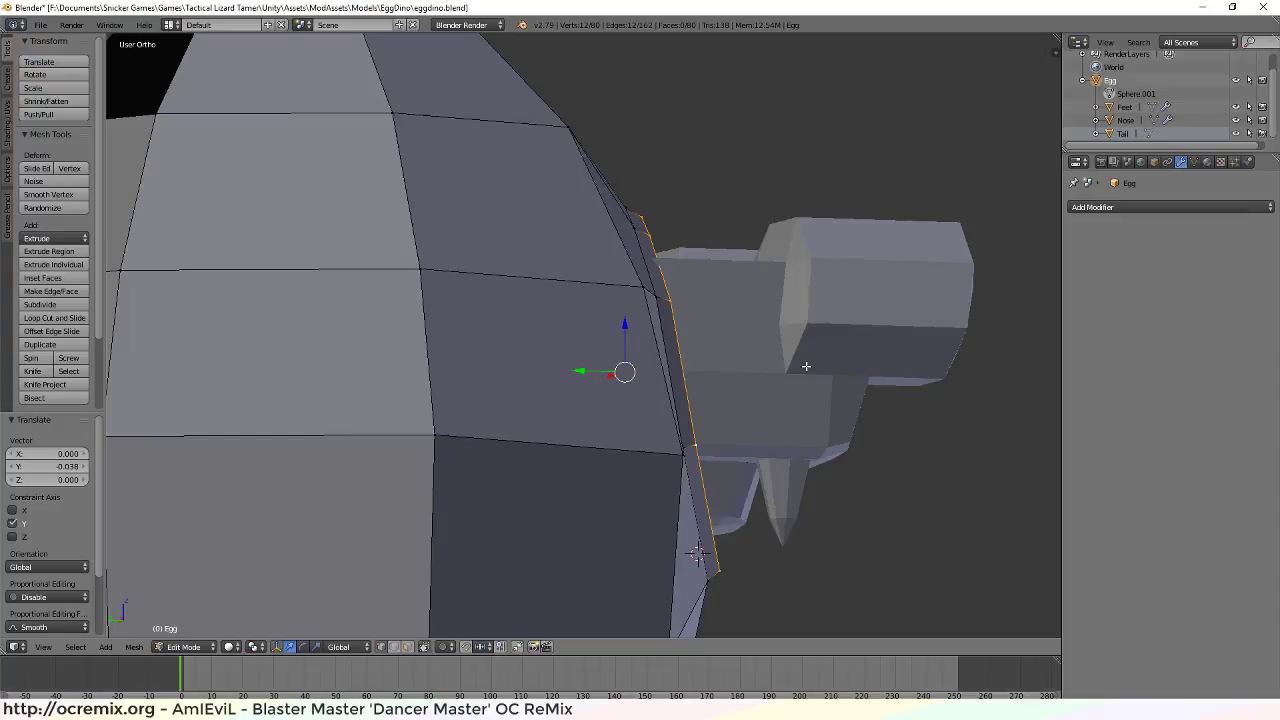
pyautogui.moveTo(825, 352); pyautogui.dragTo(792, 362, button='middle')
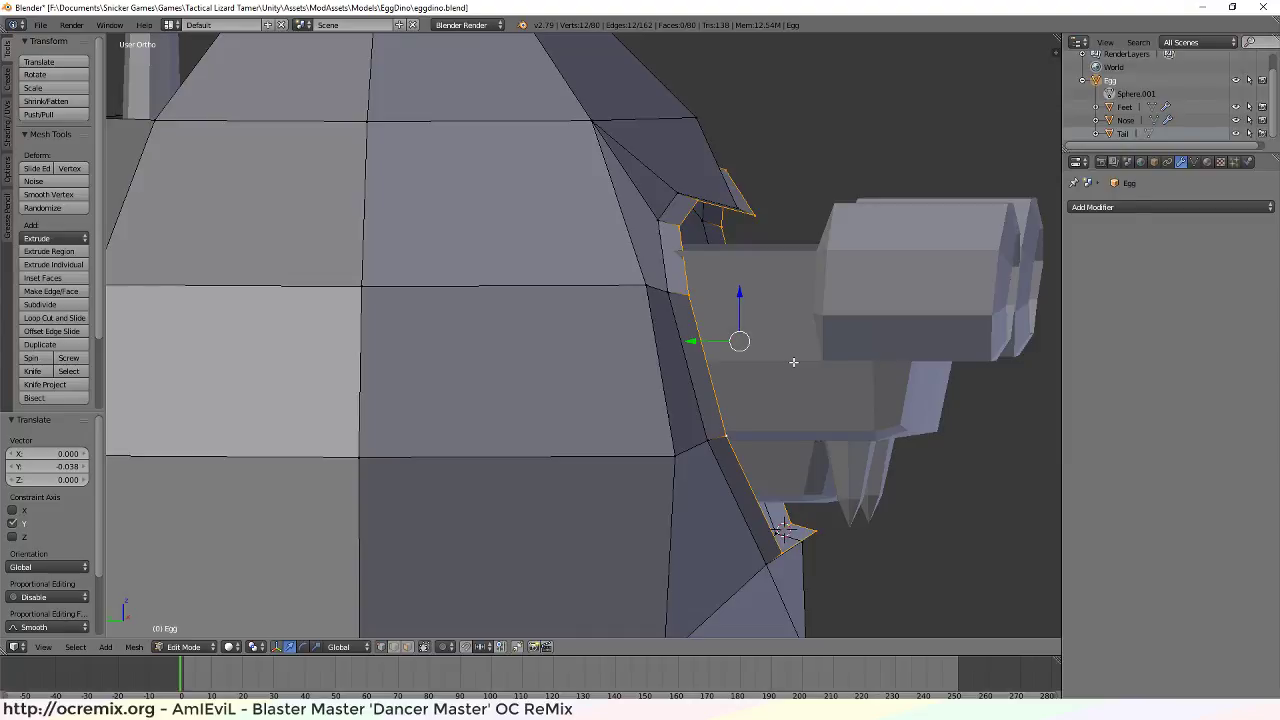
pyautogui.moveTo(781, 226); pyautogui.dragTo(789, 186, button='middle')
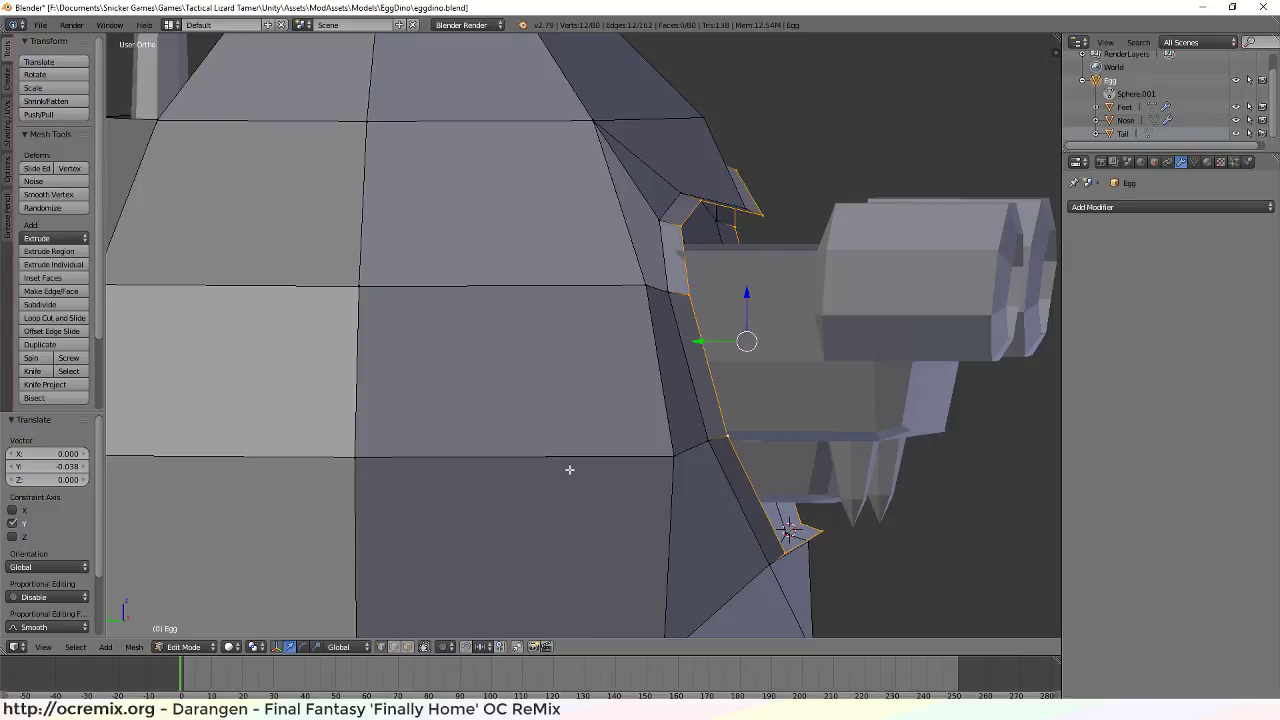
pyautogui.moveTo(698, 341)
pyautogui.mouseDown()
pyautogui.moveTo(669, 338)
pyautogui.moveTo(679, 345)
pyautogui.mouseUp()
pyautogui.moveTo(757, 214); pyautogui.dragTo(642, 301, button='middle')
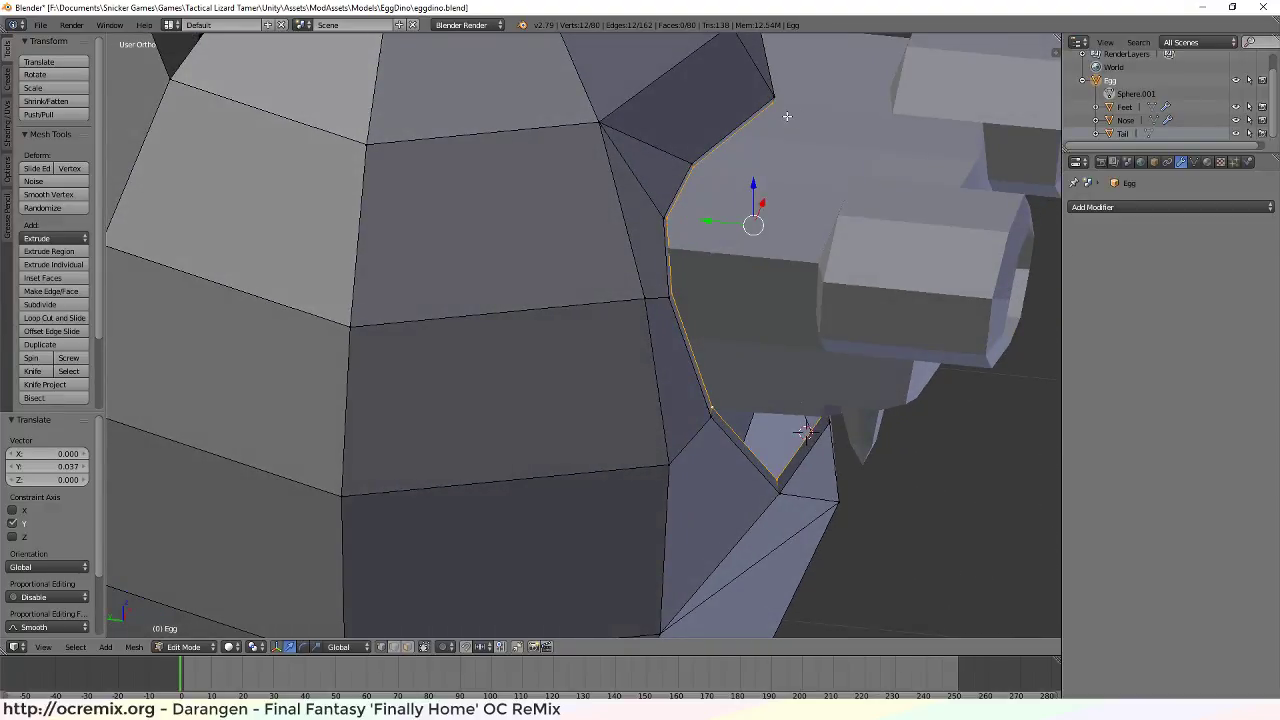
pyautogui.moveTo(745, 256)
pyautogui.mouseDown(button='middle')
pyautogui.moveTo(762, 270)
pyautogui.moveTo(734, 209)
pyautogui.moveTo(731, 251)
pyautogui.moveTo(709, 266)
pyautogui.moveTo(681, 251)
pyautogui.moveTo(685, 266)
pyautogui.moveTo(717, 220)
pyautogui.moveTo(769, 260)
pyautogui.mouseUp(button='middle')
# Confirm the rim loop tweak and extrude the rim as a new ring of edges
pyautogui.press('g')
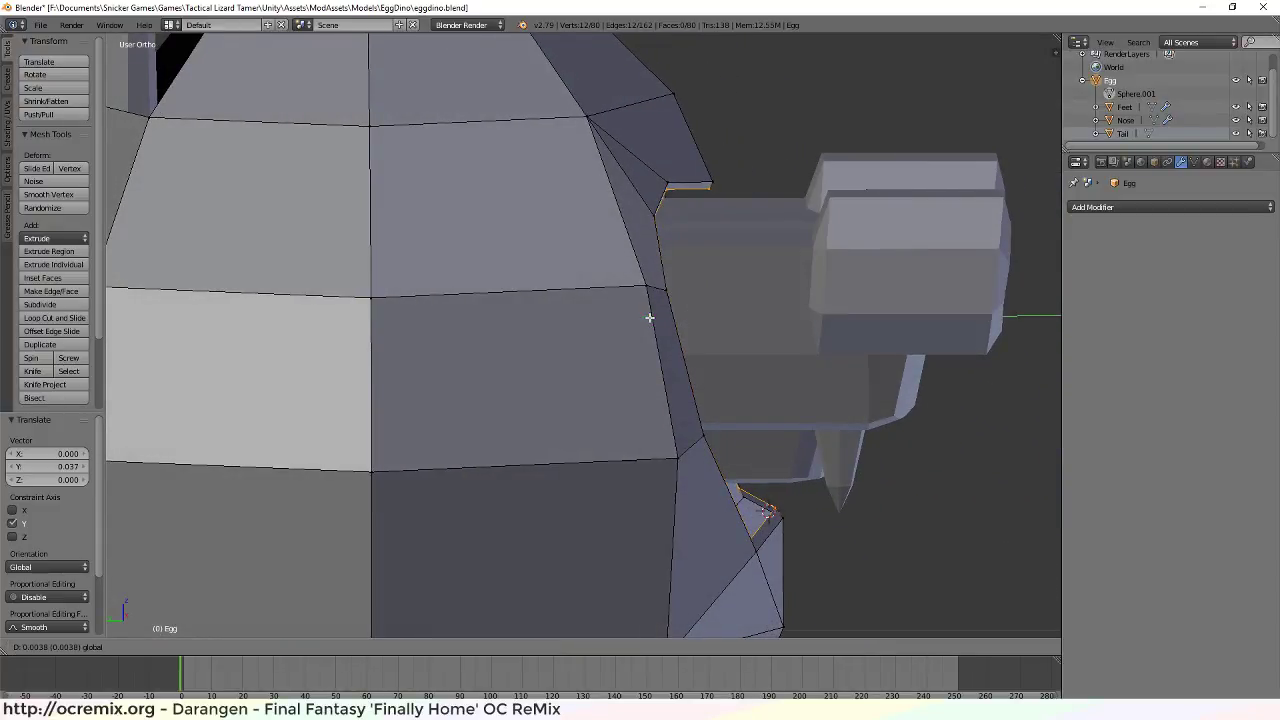
pyautogui.click(649, 317)
pyautogui.moveTo(736, 318); pyautogui.dragTo(698, 353, button='middle')
pyautogui.press('e')
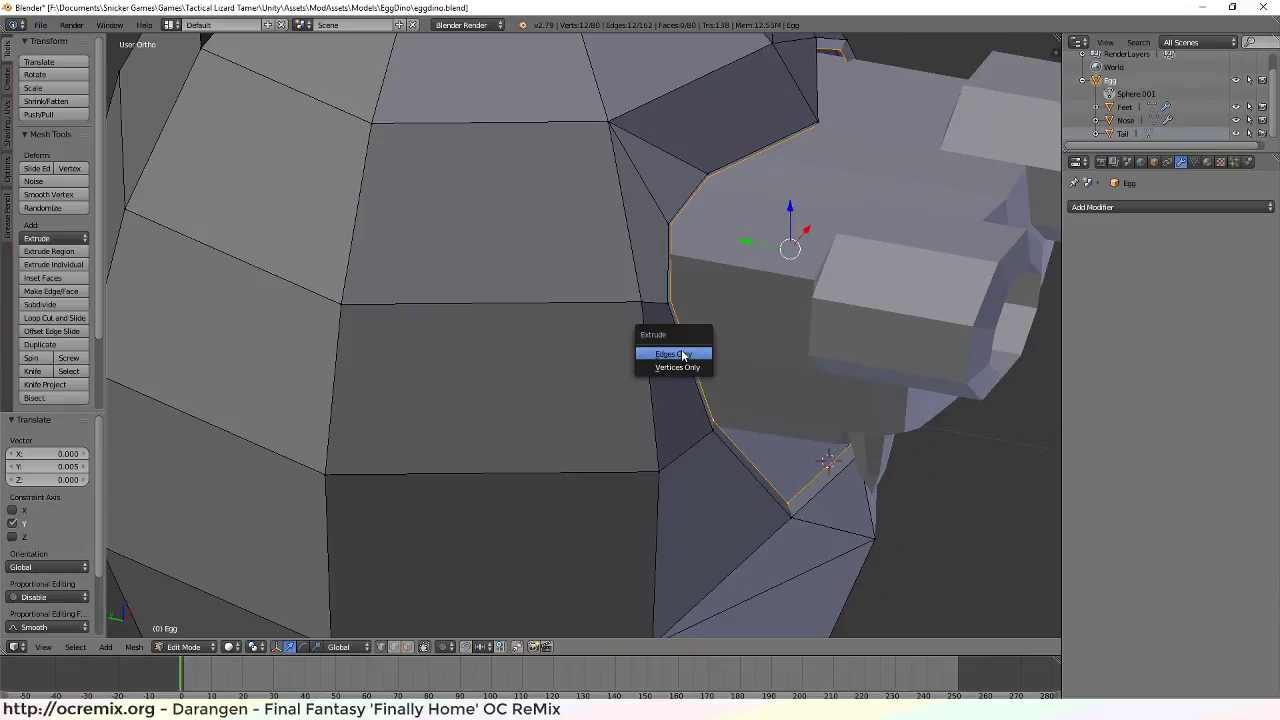
pyautogui.click(682, 355)
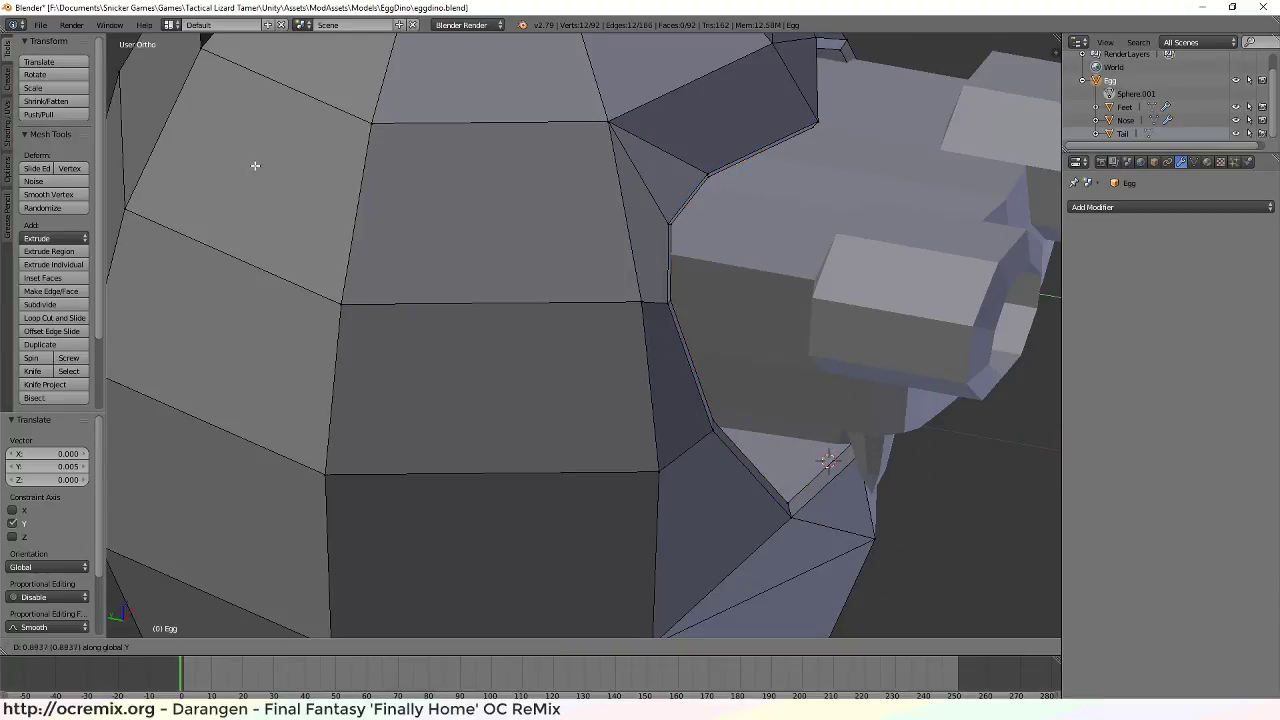
pyautogui.click(140, 100)
pyautogui.scroll(-8, 726, 223)
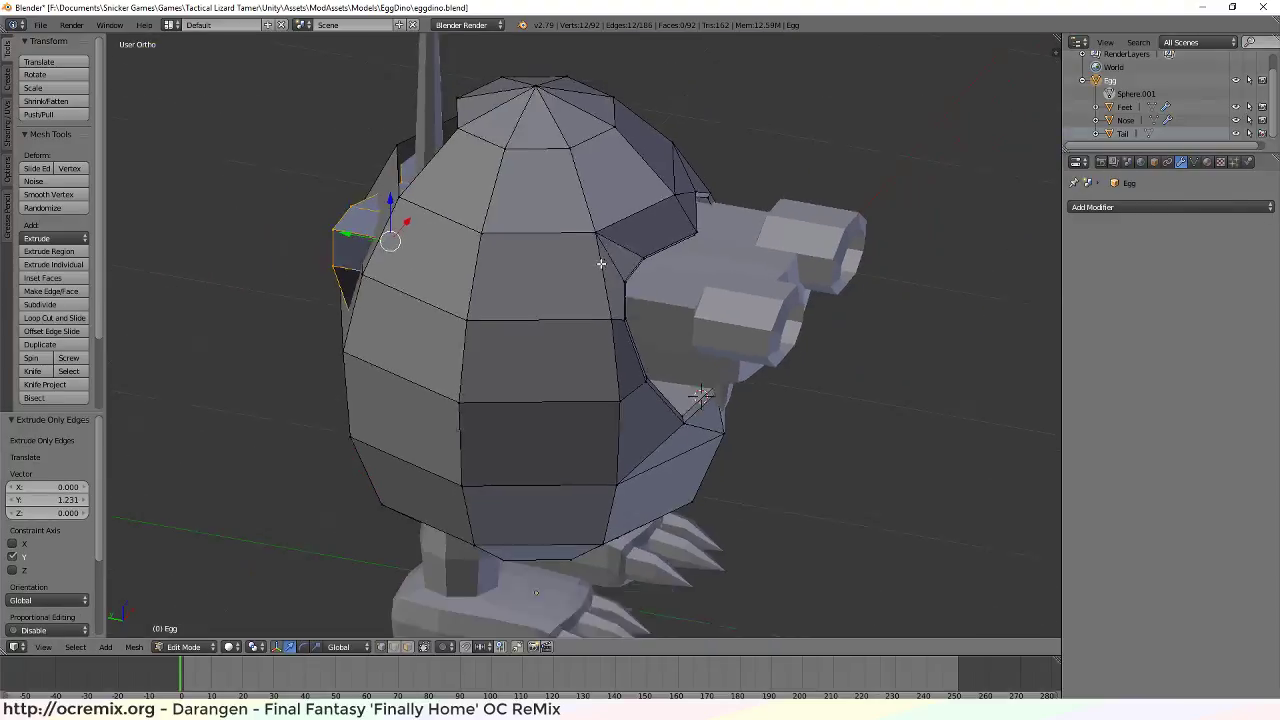
pyautogui.moveTo(575, 344); pyautogui.dragTo(421, 351, button='middle')
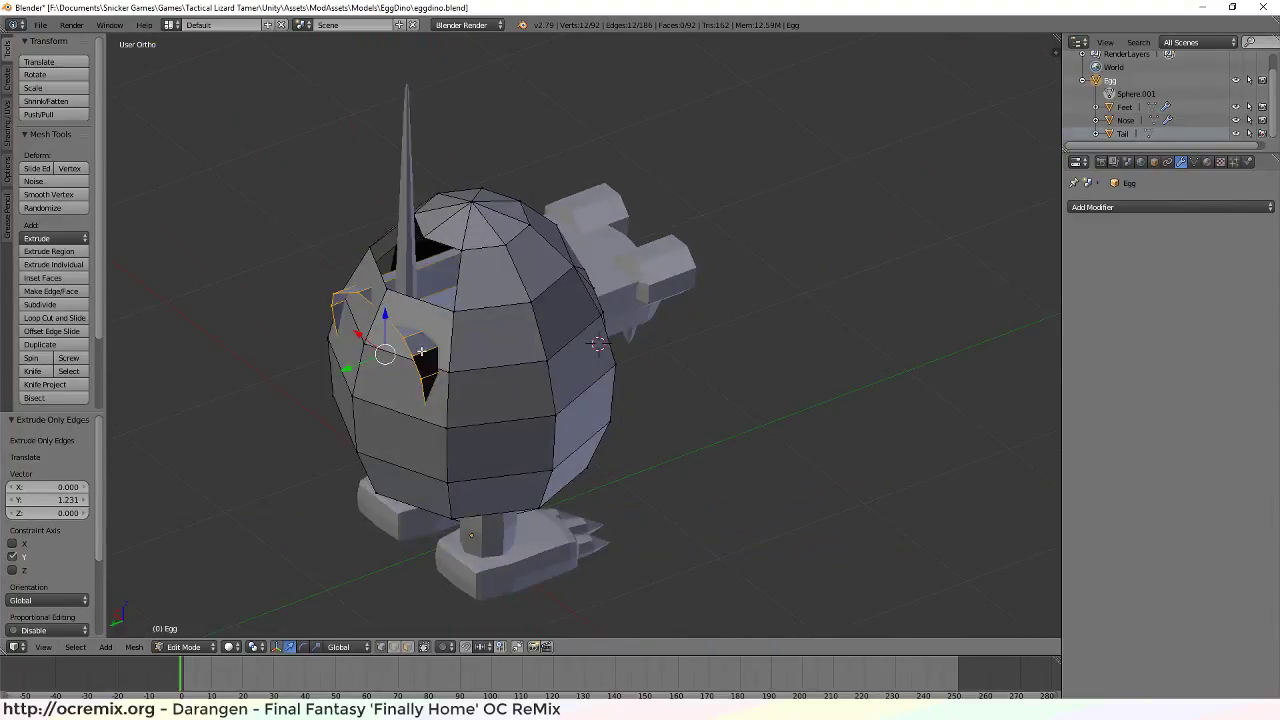
# Lengthen the extruded tube along Y and fill its end loop with a face
pyautogui.press('g')
pyautogui.press('y')
pyautogui.click(449, 425)
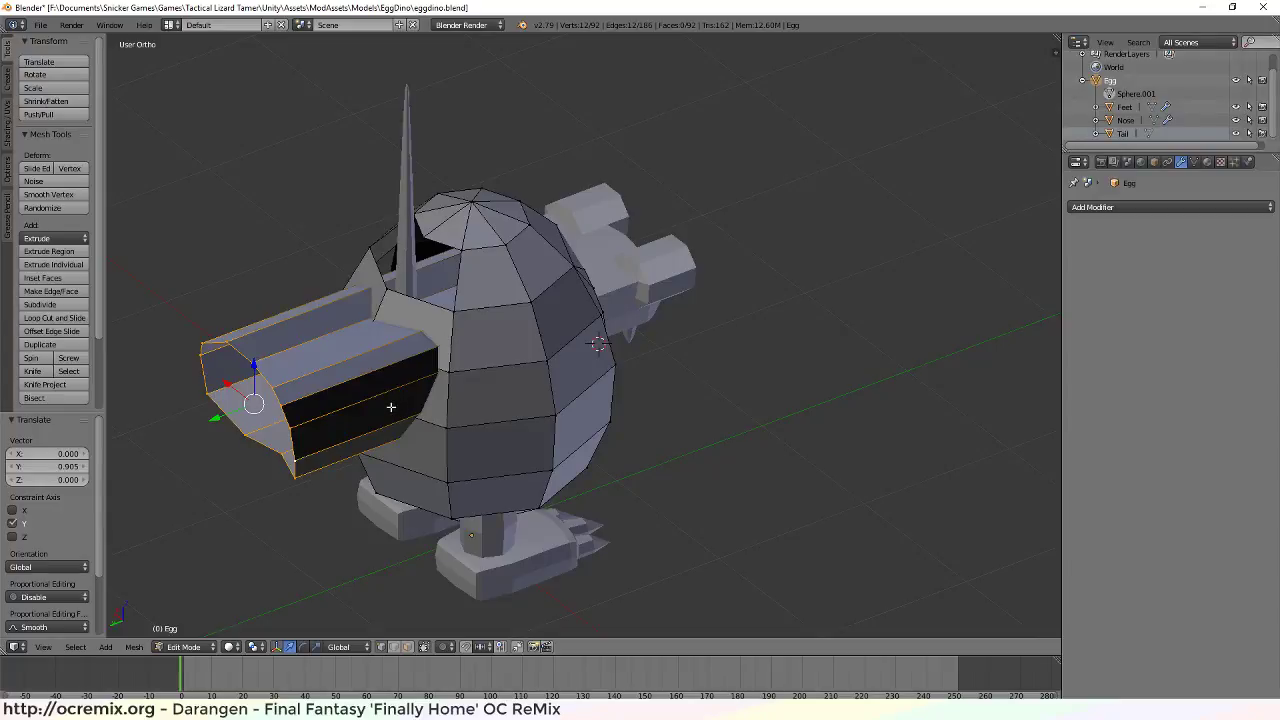
pyautogui.press('s')
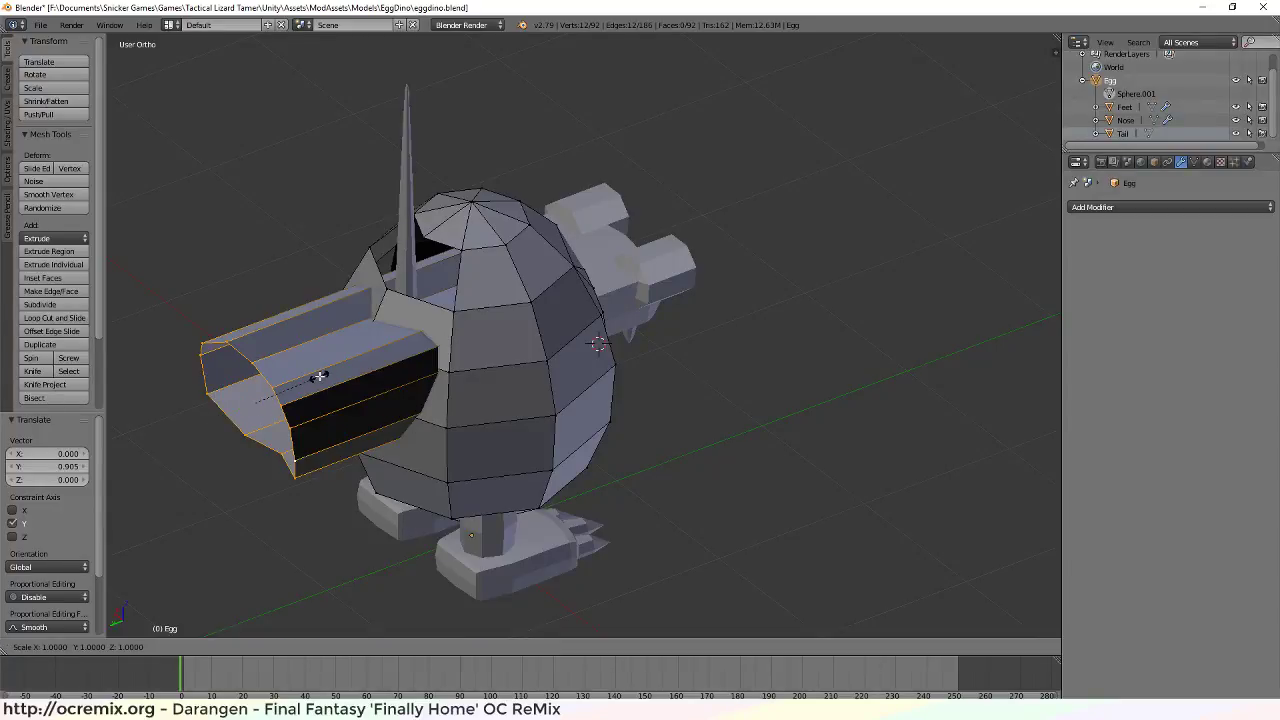
pyautogui.press('Escape')
pyautogui.press('f')
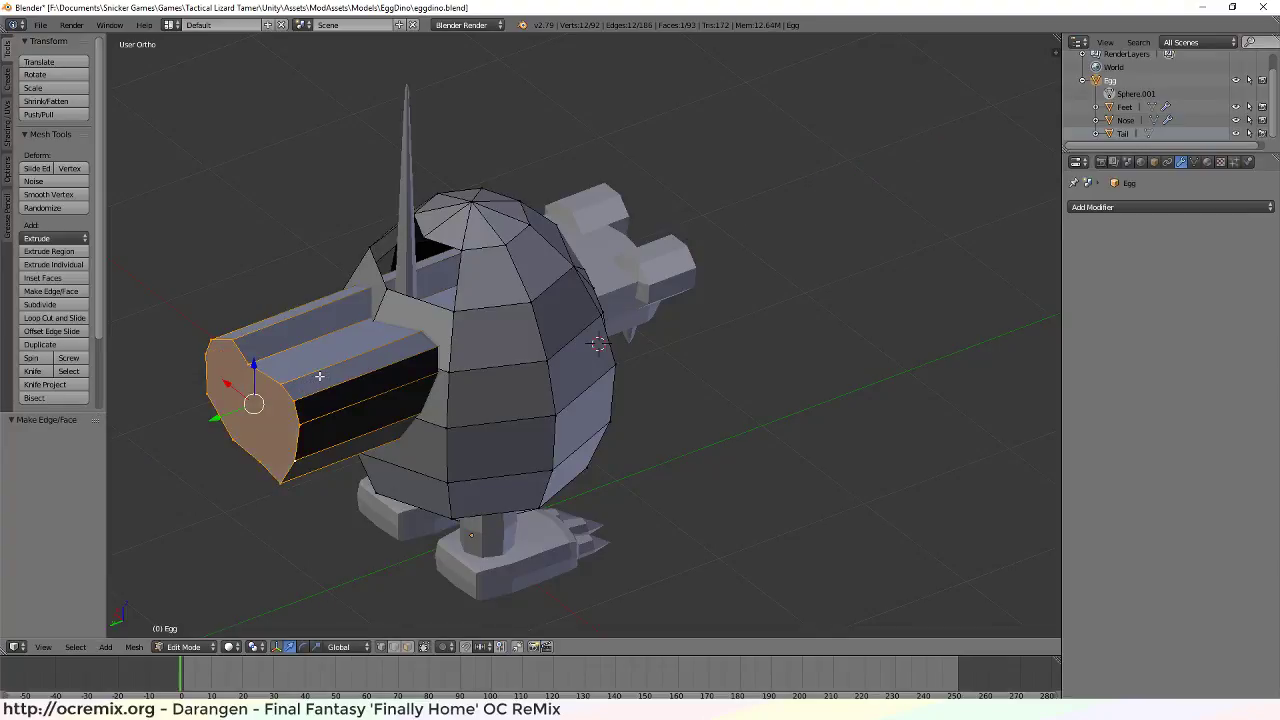
# Sink the new end face back inside the body along Y and check it from the front
pyautogui.press('g')
pyautogui.press('y')
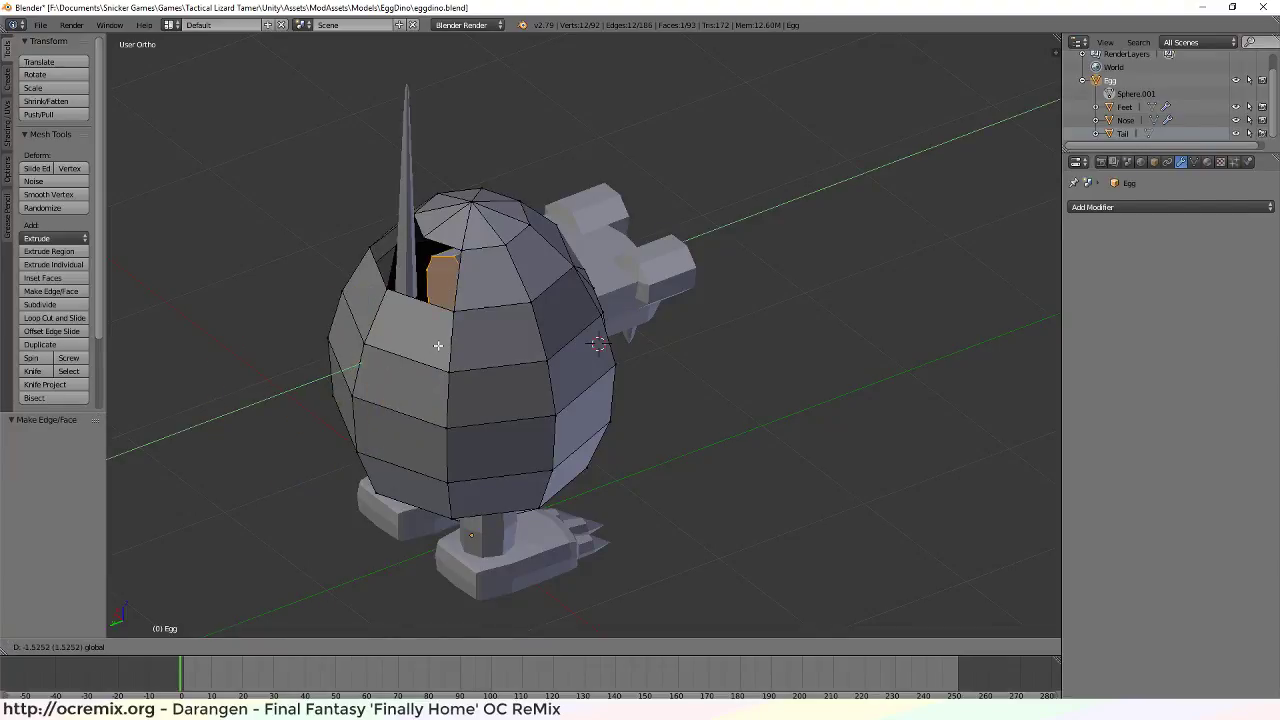
pyautogui.click(439, 346)
pyautogui.moveTo(728, 396); pyautogui.dragTo(517, 341, button='middle')
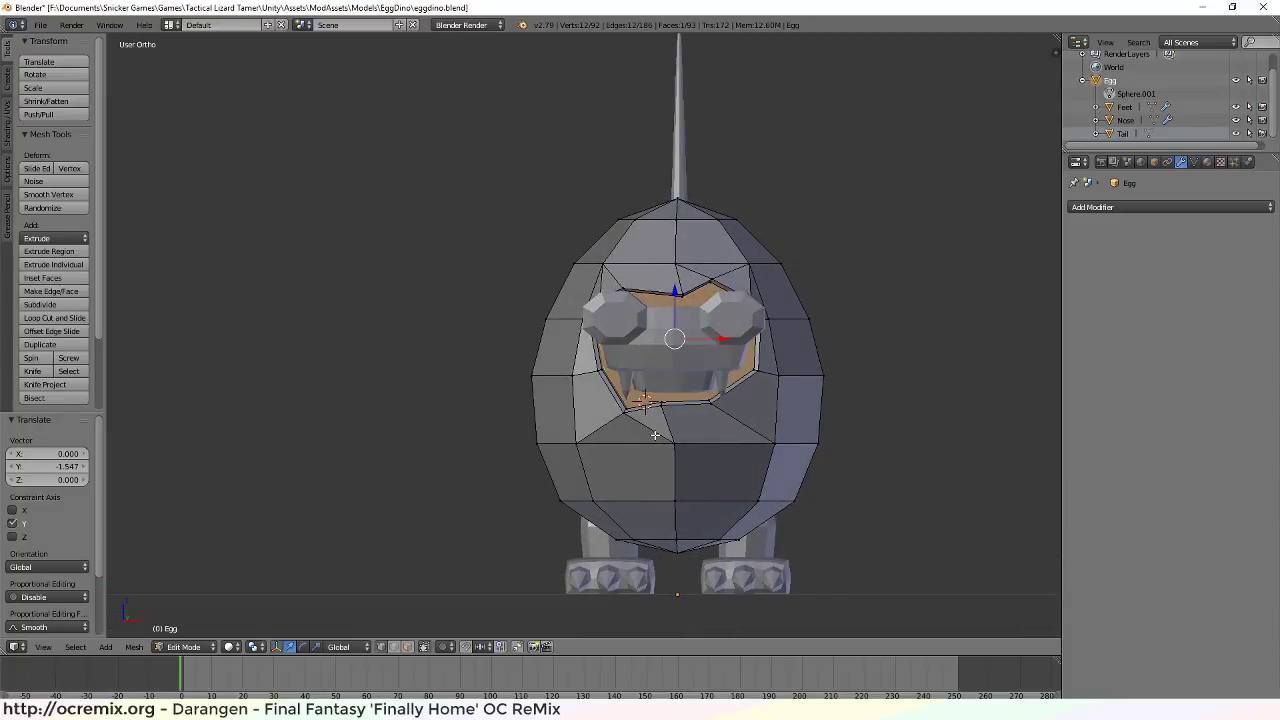
pyautogui.press('KP_1')
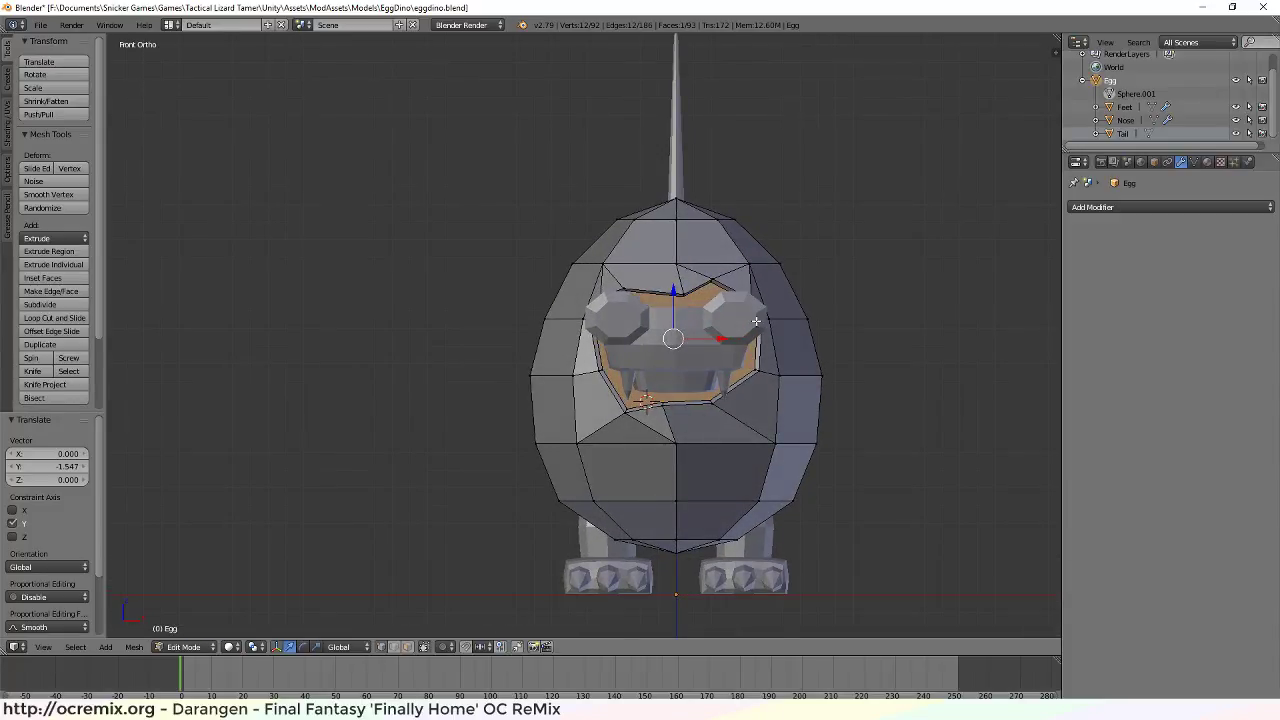
pyautogui.keyDown('shift'); pyautogui.moveTo(761, 347); pyautogui.dragTo(721, 378, button='middle'); pyautogui.keyUp('shift')
pyautogui.scroll(3, 801, 400)
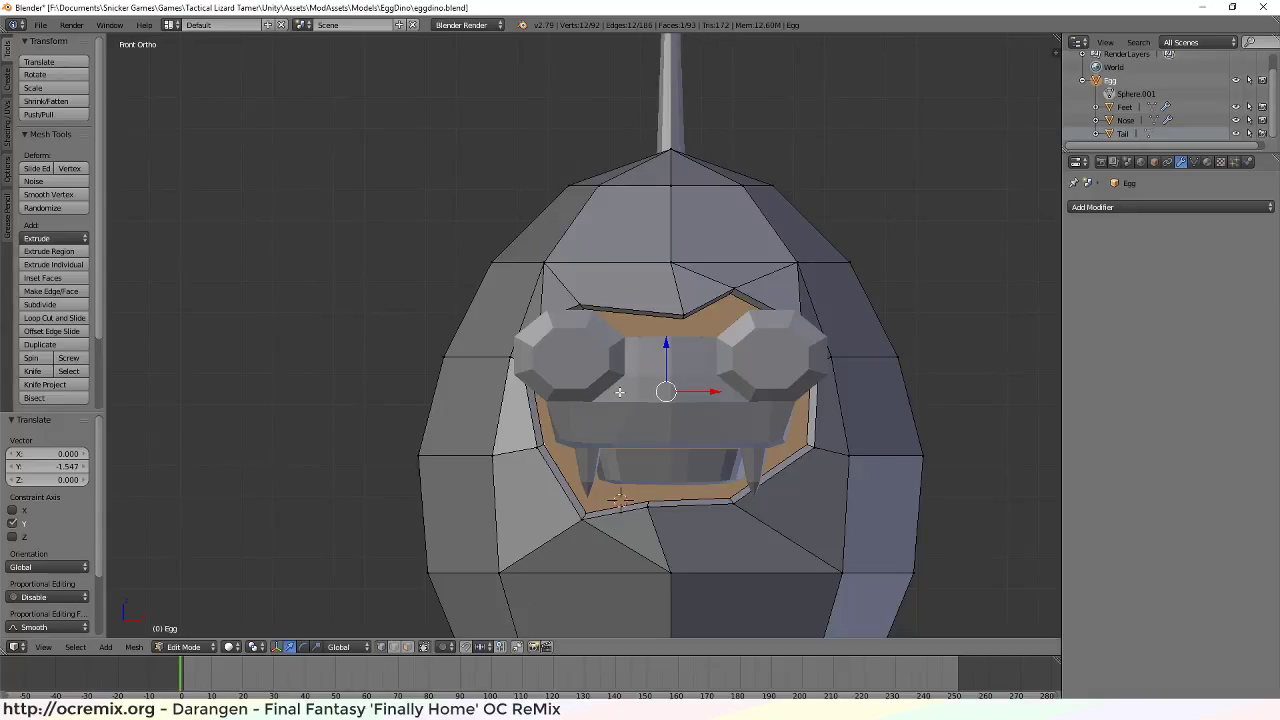
# Save over eggdino.blend and zoom Unity's Scene view onto the dino's sealed mouth
pyautogui.hotkey('ctrl', 's')
pyautogui.click(570, 393)
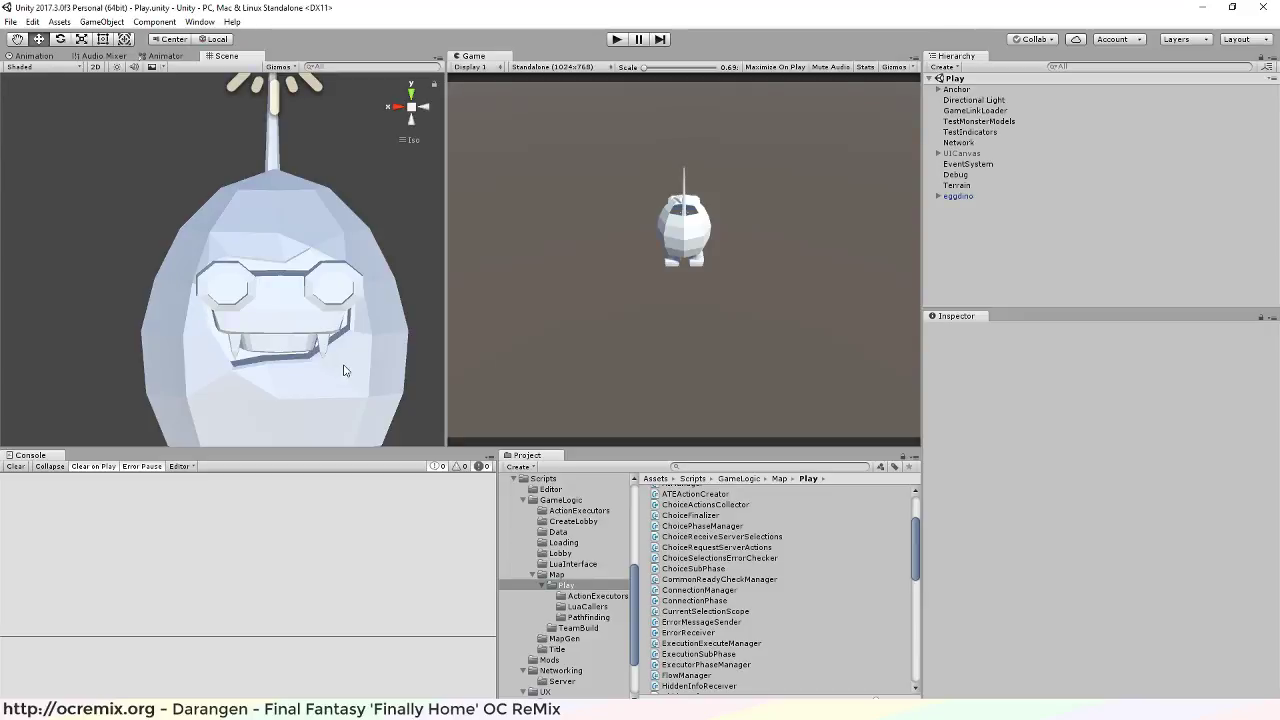
pyautogui.scroll(2, 343, 370)
pyautogui.scroll(1, 343, 370)
pyautogui.moveTo(343, 370); pyautogui.dragTo(150, 289, button='middle')
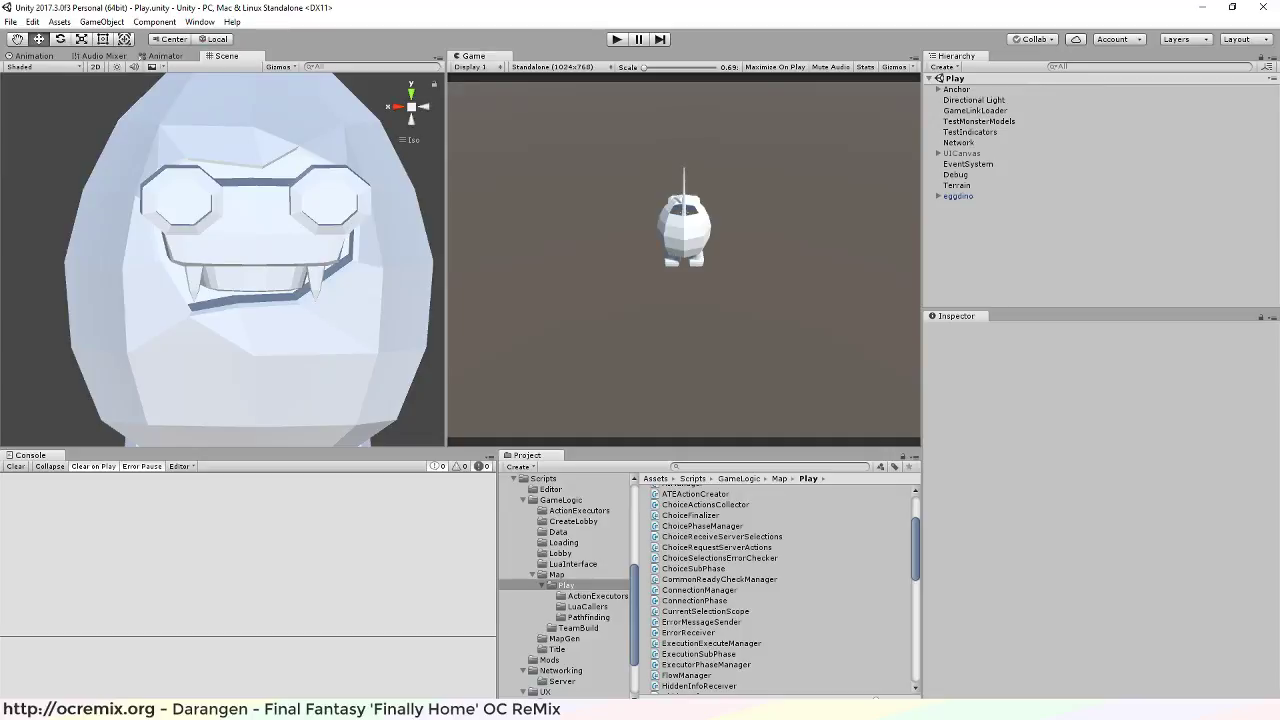
# Back in Blender, select a vertex on the mouth edge and nudge it along Y
pyautogui.click(535, 658)
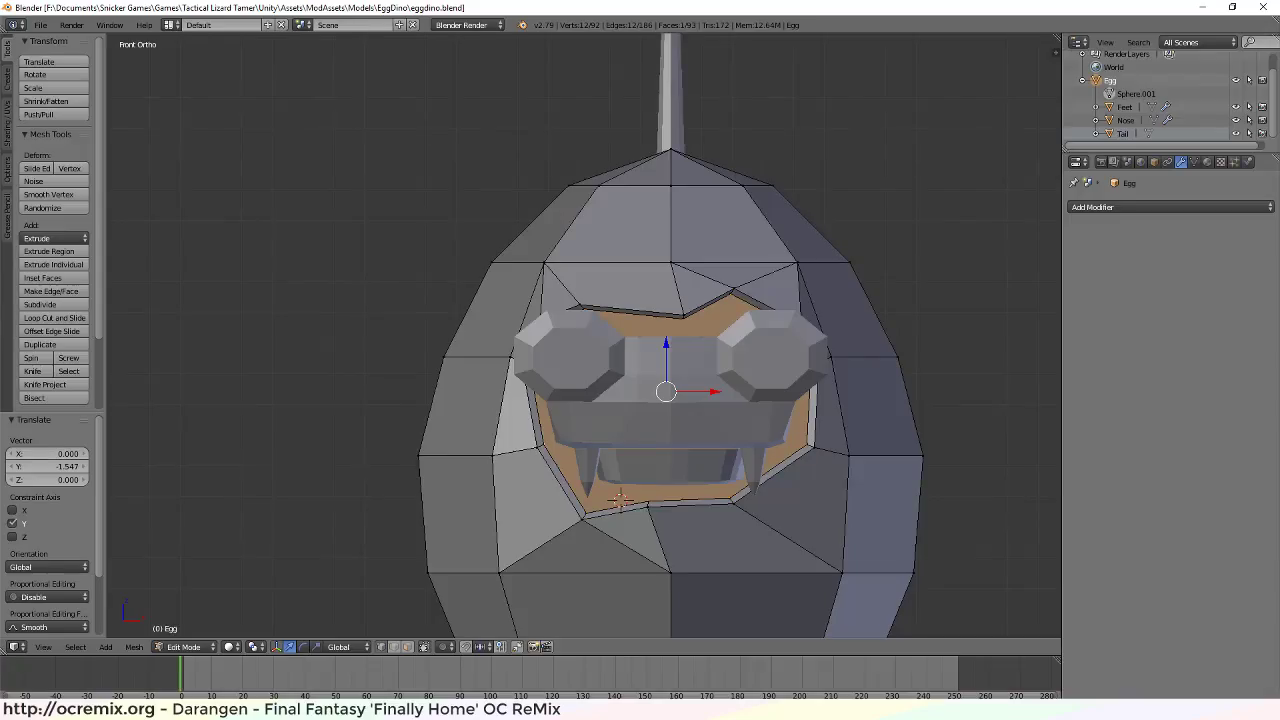
pyautogui.scroll(-2, 633, 434)
pyautogui.press('a')
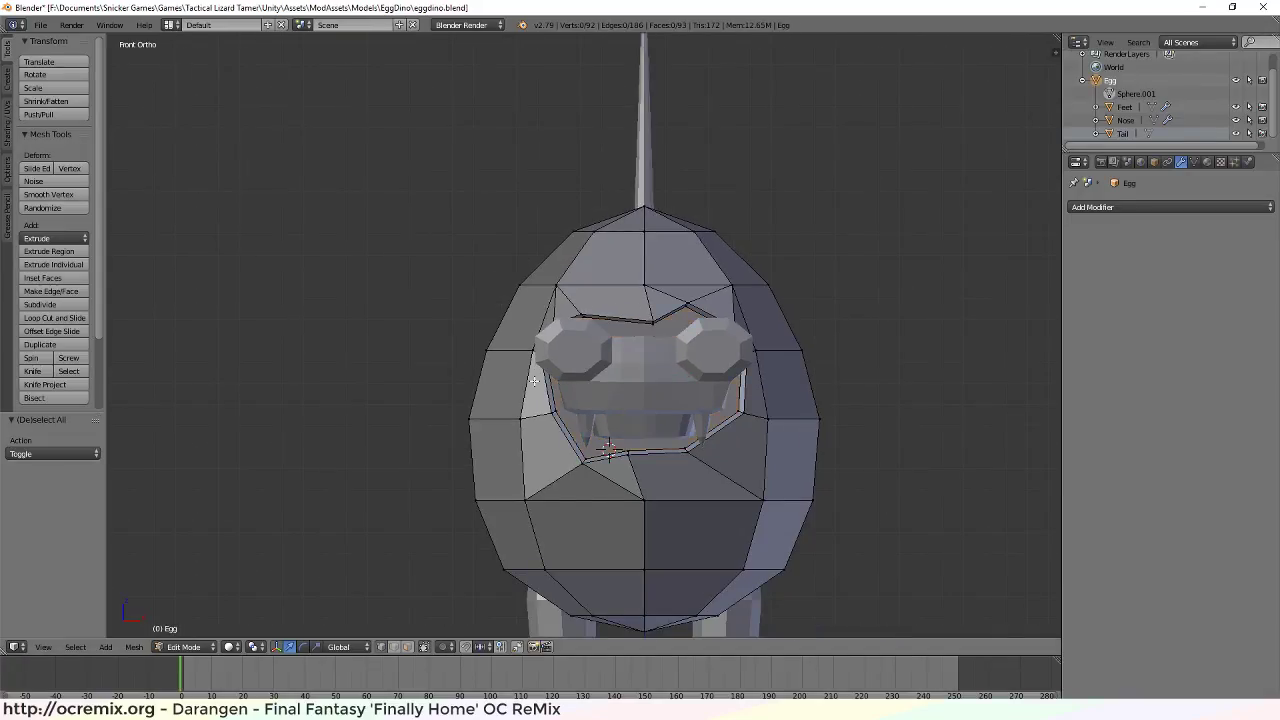
pyautogui.moveTo(633, 434); pyautogui.dragTo(703, 514, button='middle')
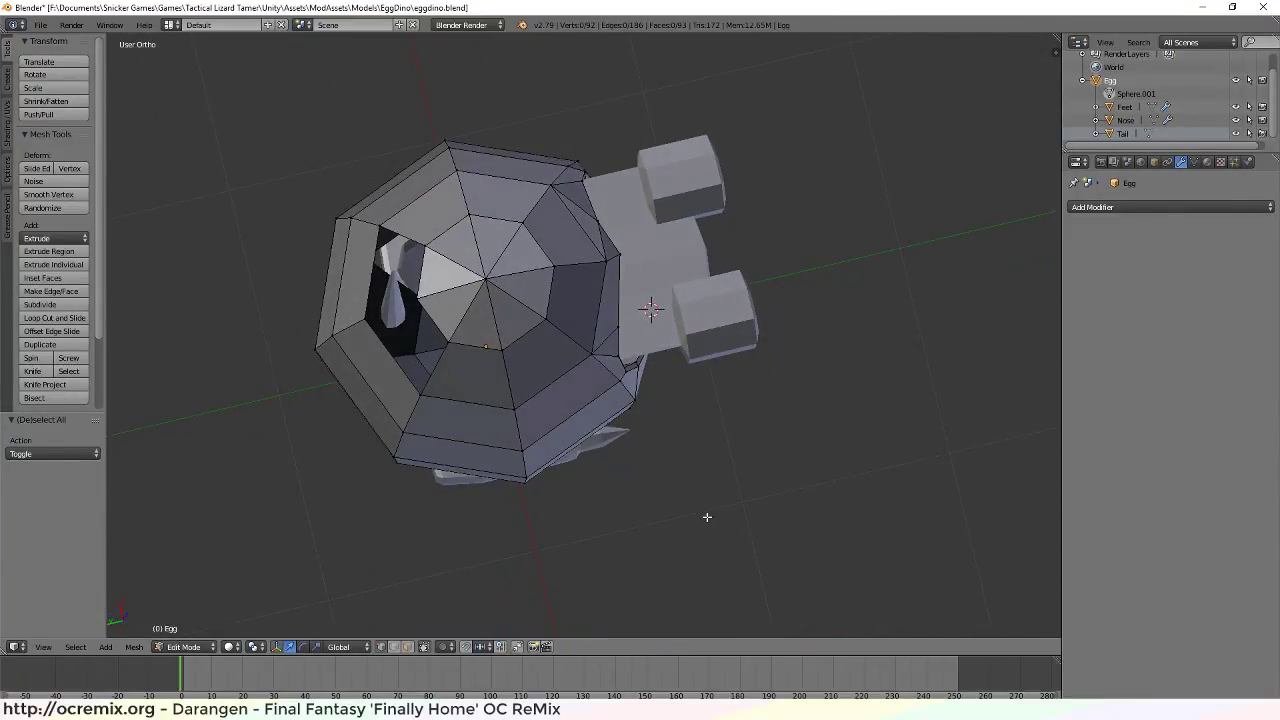
pyautogui.scroll(5, 609, 363)
pyautogui.rightClick(705, 302)
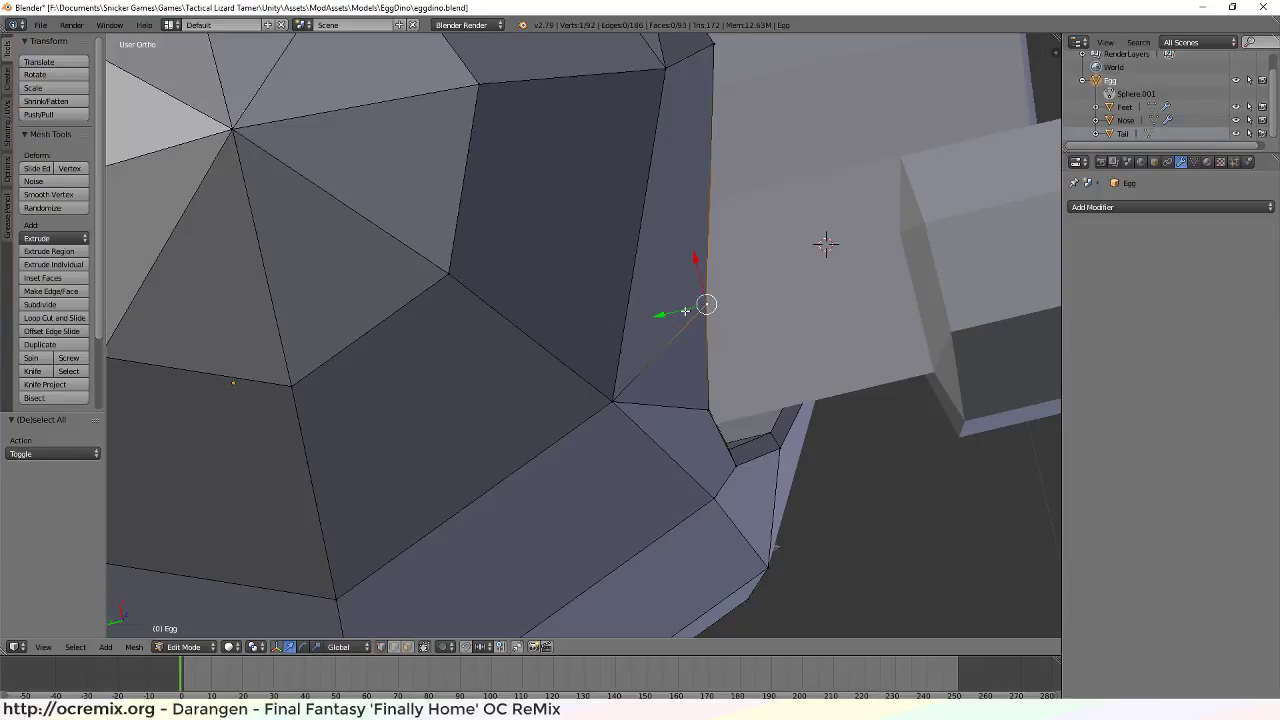
pyautogui.moveTo(663, 313); pyautogui.dragTo(667, 313)
pyautogui.moveTo(703, 415); pyautogui.dragTo(631, 433, button='middle')
# Adjust the neighbouring rim vertices along X and Y
pyautogui.moveTo(581, 402); pyautogui.dragTo(538, 440)
pyautogui.rightClick(552, 416)
pyautogui.moveTo(538, 457); pyautogui.dragTo(643, 482, button='middle')
pyautogui.moveTo(637, 438); pyautogui.dragTo(633, 436)
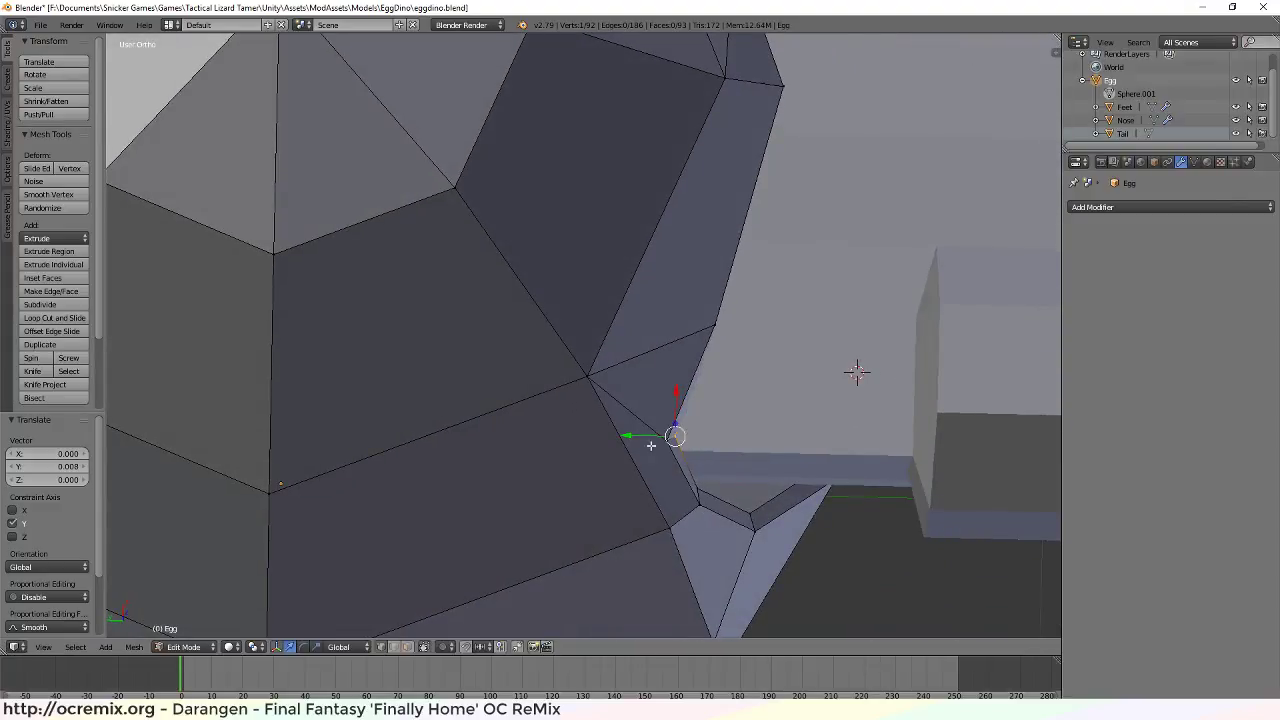
pyautogui.moveTo(633, 436); pyautogui.dragTo(630, 511, button='middle')
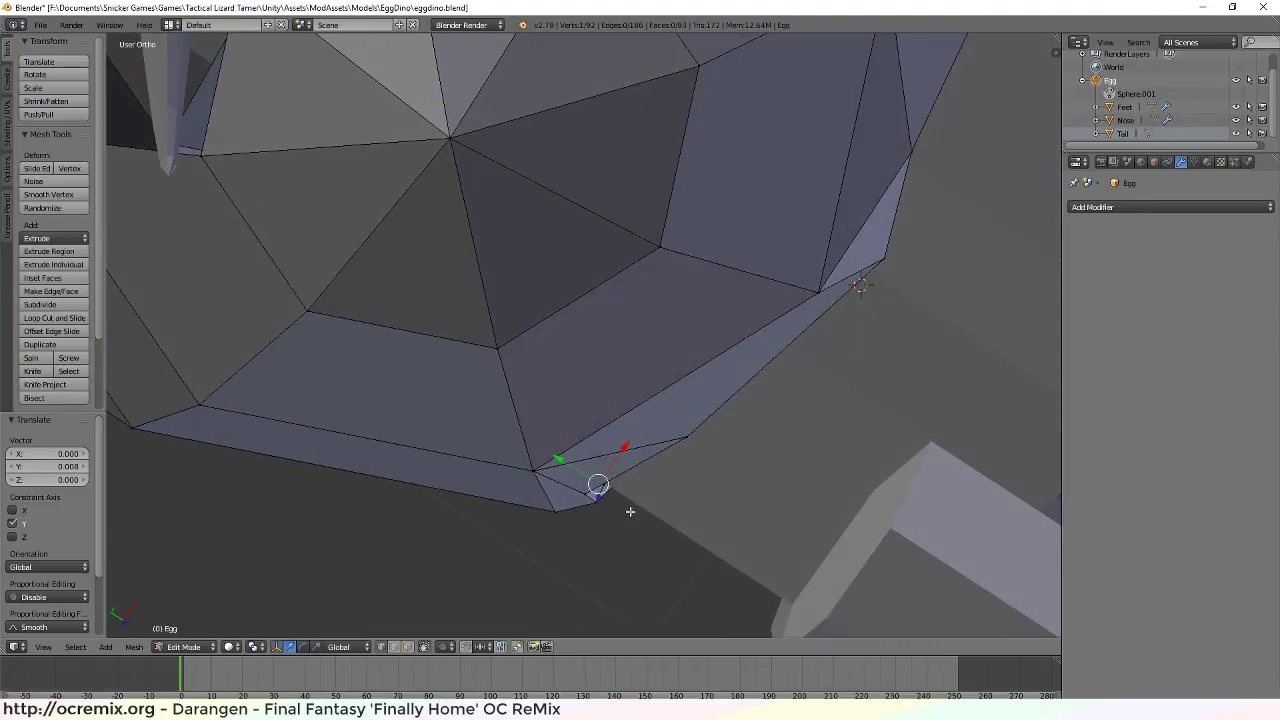
pyautogui.moveTo(561, 459); pyautogui.dragTo(545, 462)
pyautogui.moveTo(559, 479); pyautogui.dragTo(596, 332, button='middle')
pyautogui.moveTo(563, 331); pyautogui.dragTo(552, 330)
# Settle the corner vertex 0.009 along Y, then centre the face in Front Ortho view
pyautogui.moveTo(552, 330); pyautogui.dragTo(536, 384, button='middle')
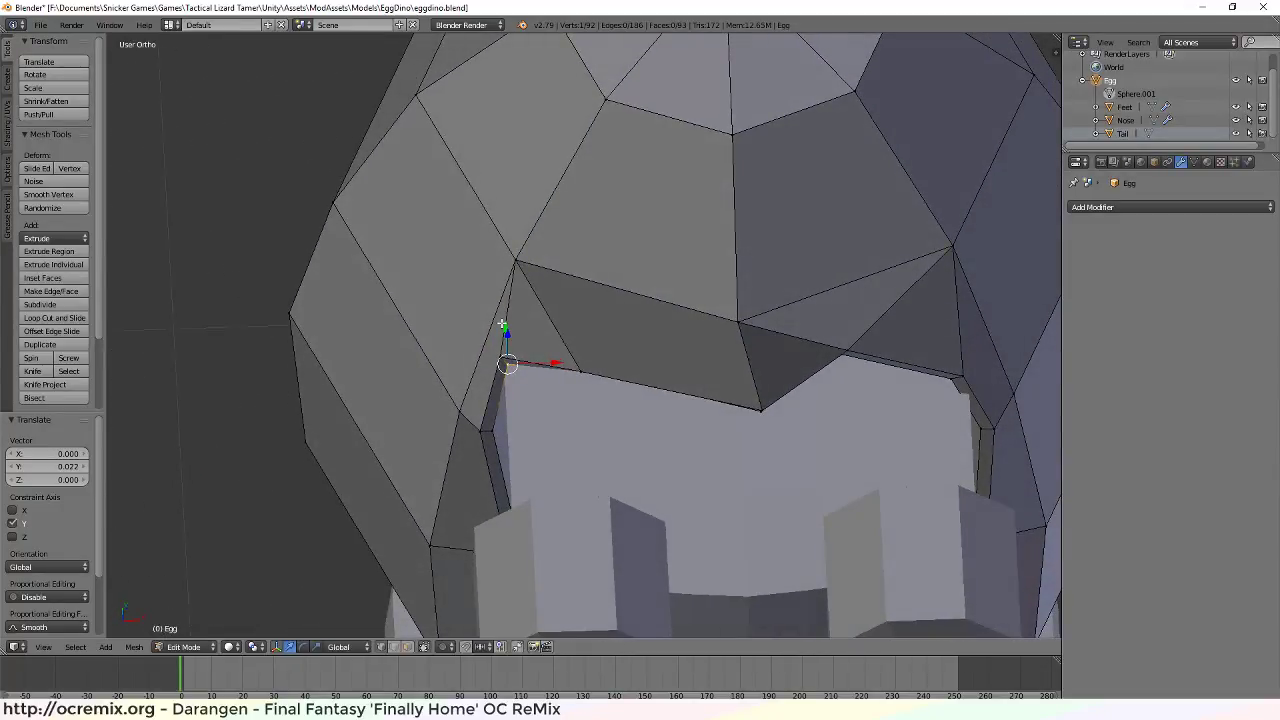
pyautogui.moveTo(502, 325); pyautogui.dragTo(503, 322)
pyautogui.moveTo(503, 322); pyautogui.dragTo(613, 385, button='middle')
pyautogui.moveTo(540, 343)
pyautogui.mouseDown()
pyautogui.moveTo(581, 317)
pyautogui.moveTo(540, 340)
pyautogui.mouseUp()
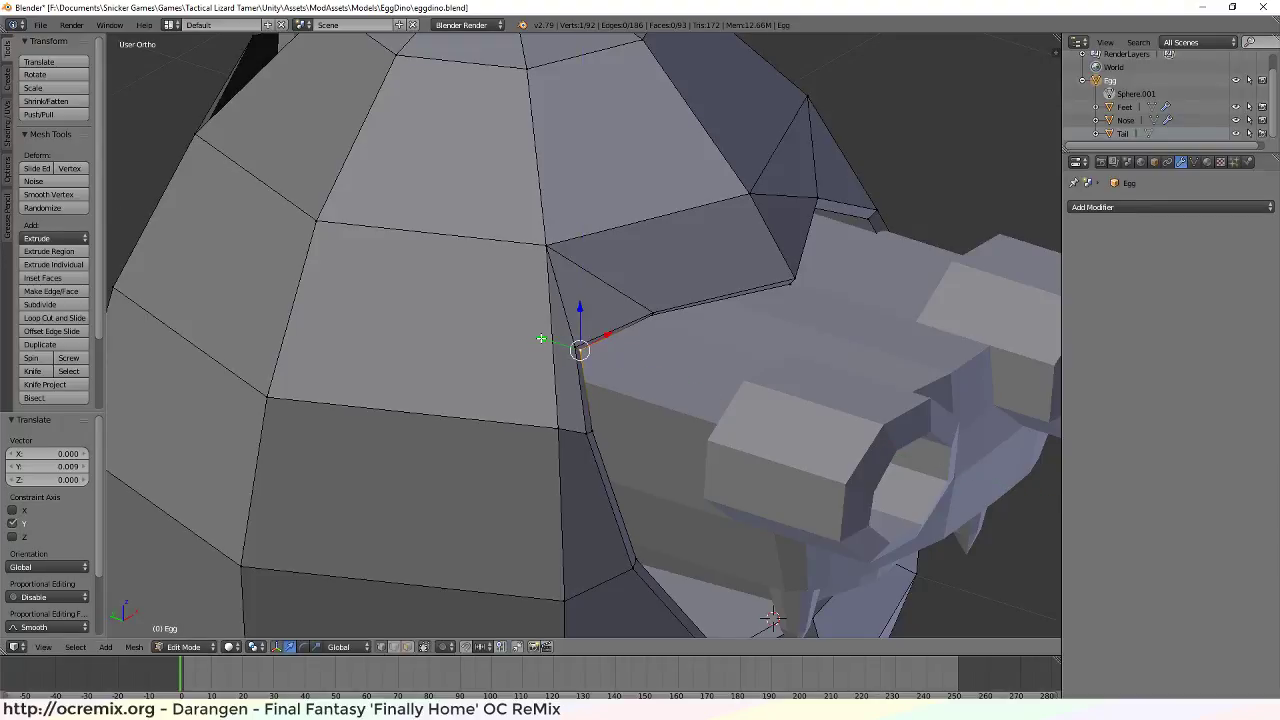
pyautogui.press('KP_1')
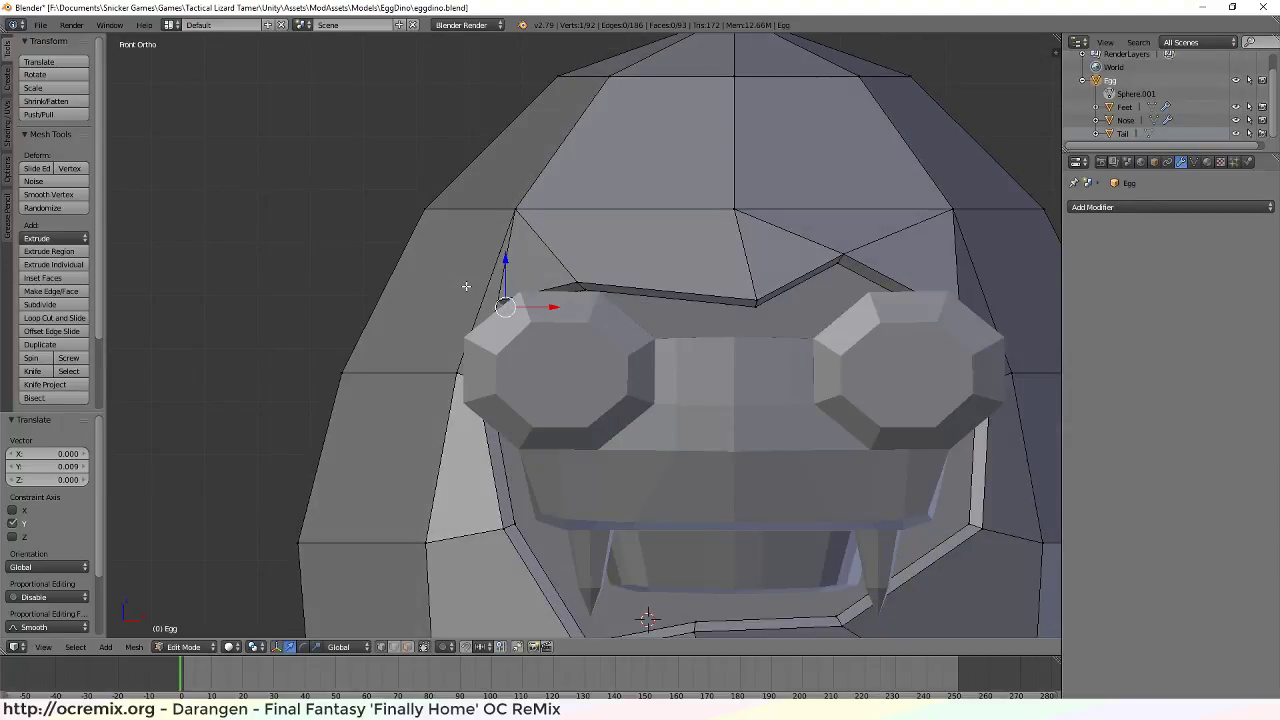
pyautogui.keyDown('shift'); pyautogui.moveTo(465, 286); pyautogui.dragTo(507, 320, button='middle'); pyautogui.keyUp('shift')
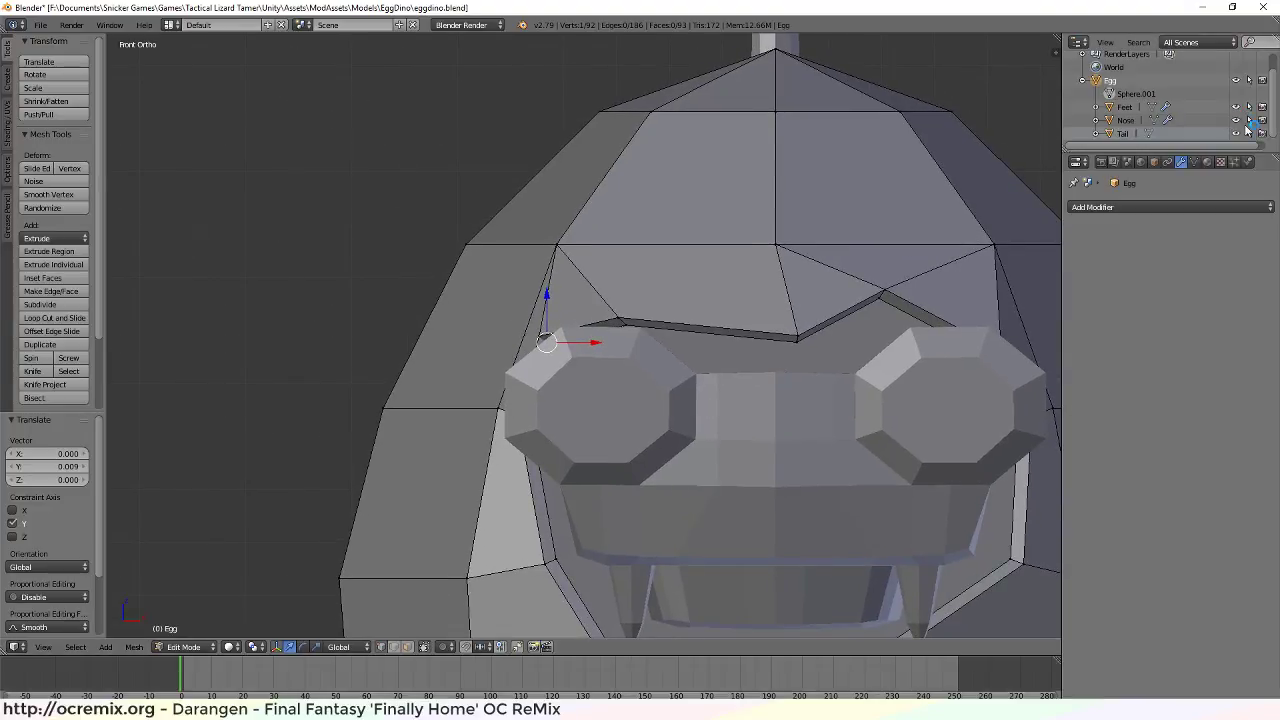
# Hide the Nose object containing the nose and eyes
pyautogui.click(1236, 120)
pyautogui.scroll(5, 574, 359)
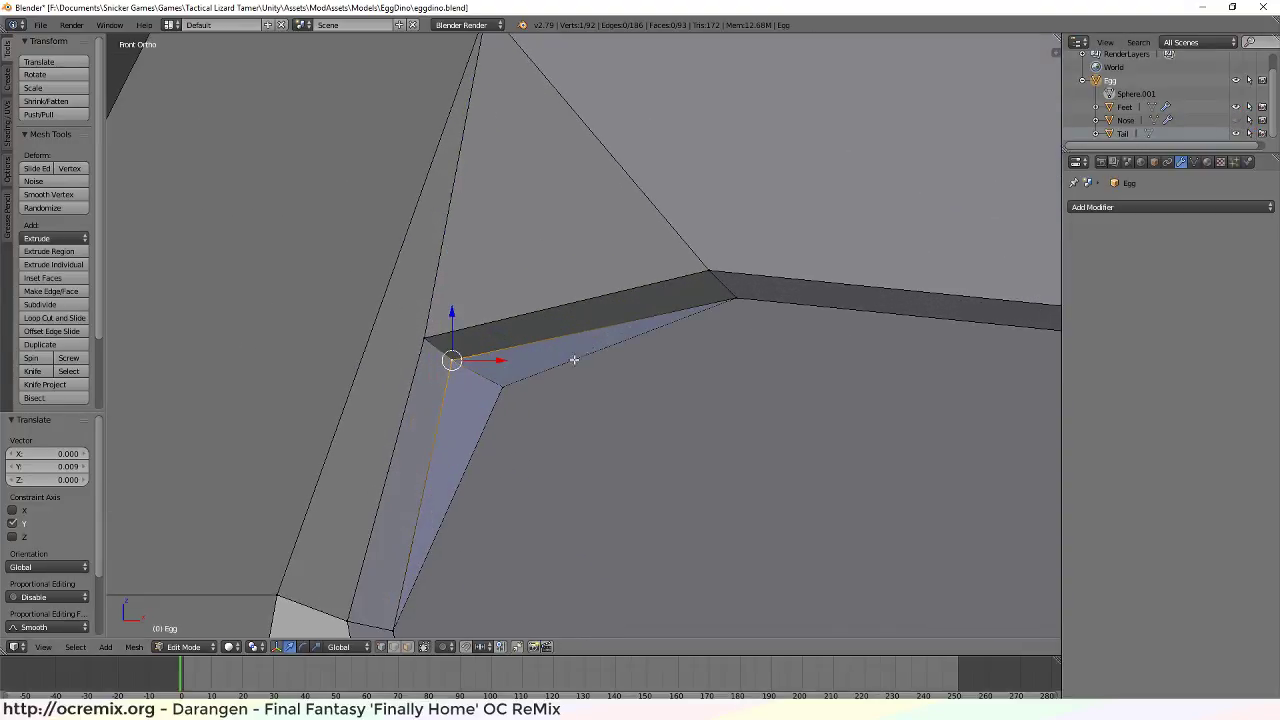
pyautogui.scroll(-2, 507, 397)
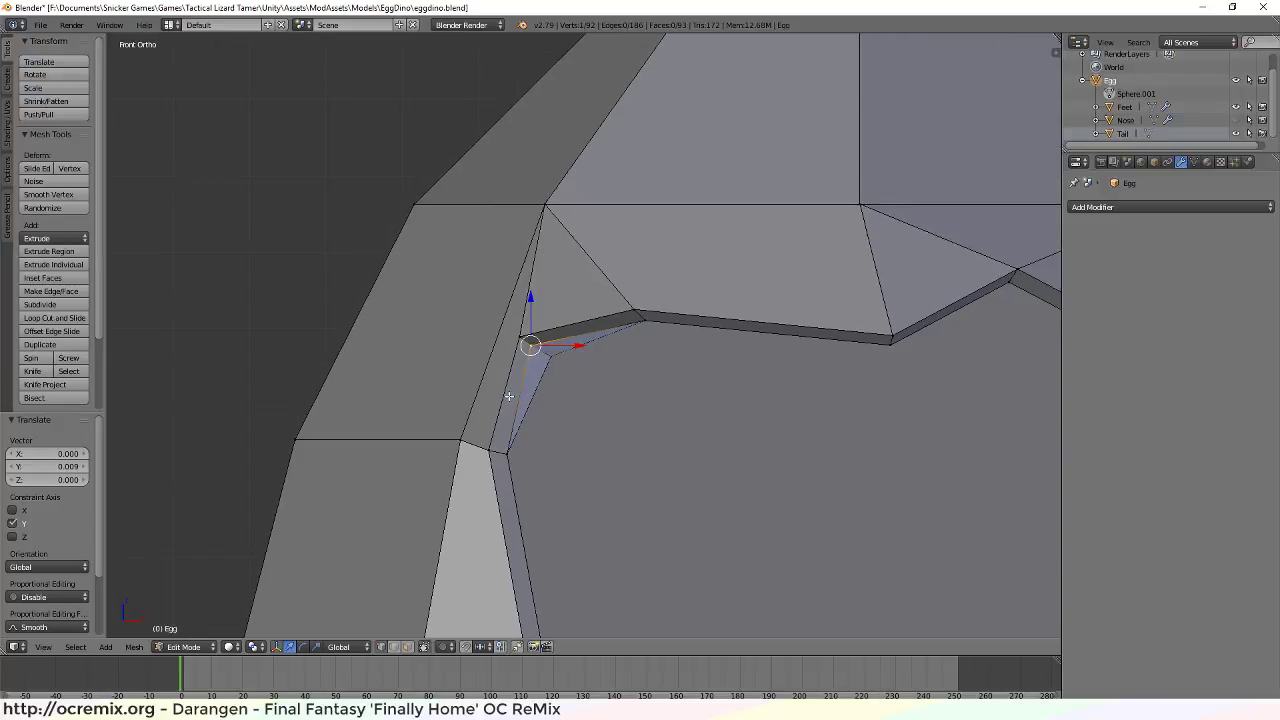
pyautogui.moveTo(536, 301); pyautogui.dragTo(531, 297)
# Shift the opening's corner vertex -0.027 along X and 0.015 up Z, then deselect
pyautogui.rightClick(551, 355)
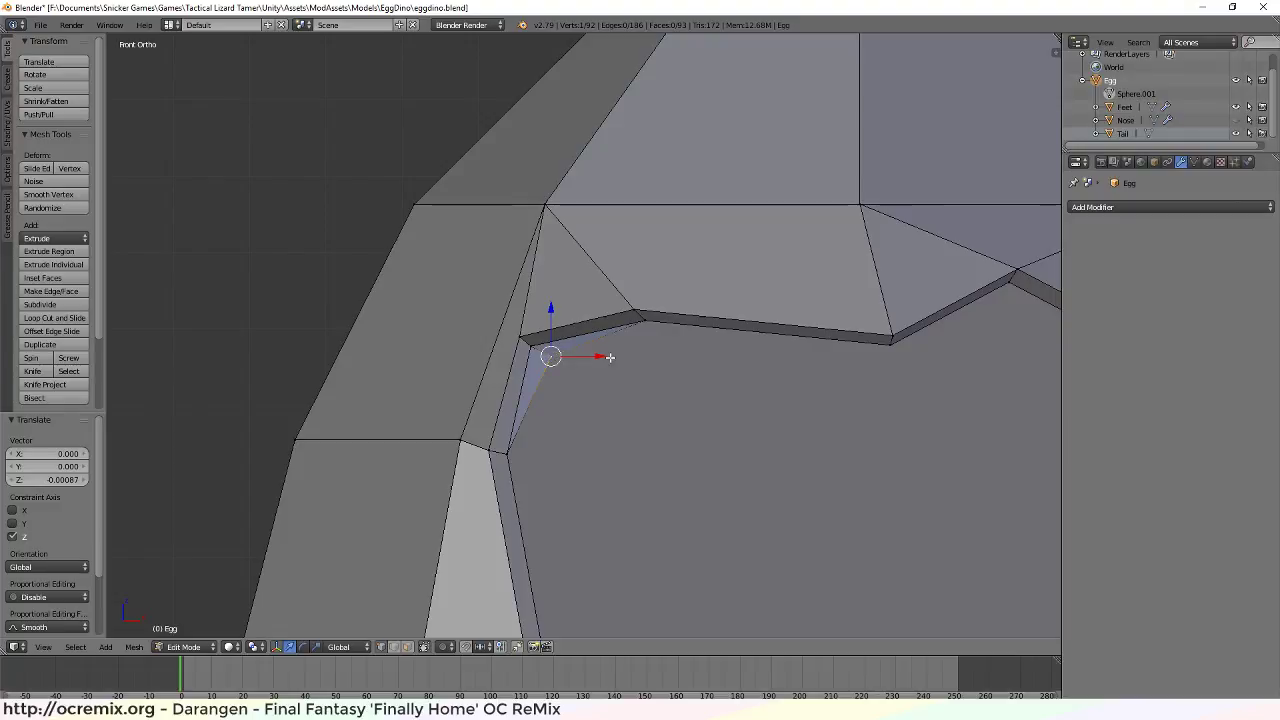
pyautogui.moveTo(609, 357); pyautogui.dragTo(576, 358)
pyautogui.moveTo(528, 307); pyautogui.dragTo(530, 292)
pyautogui.scroll(-4, 579, 397)
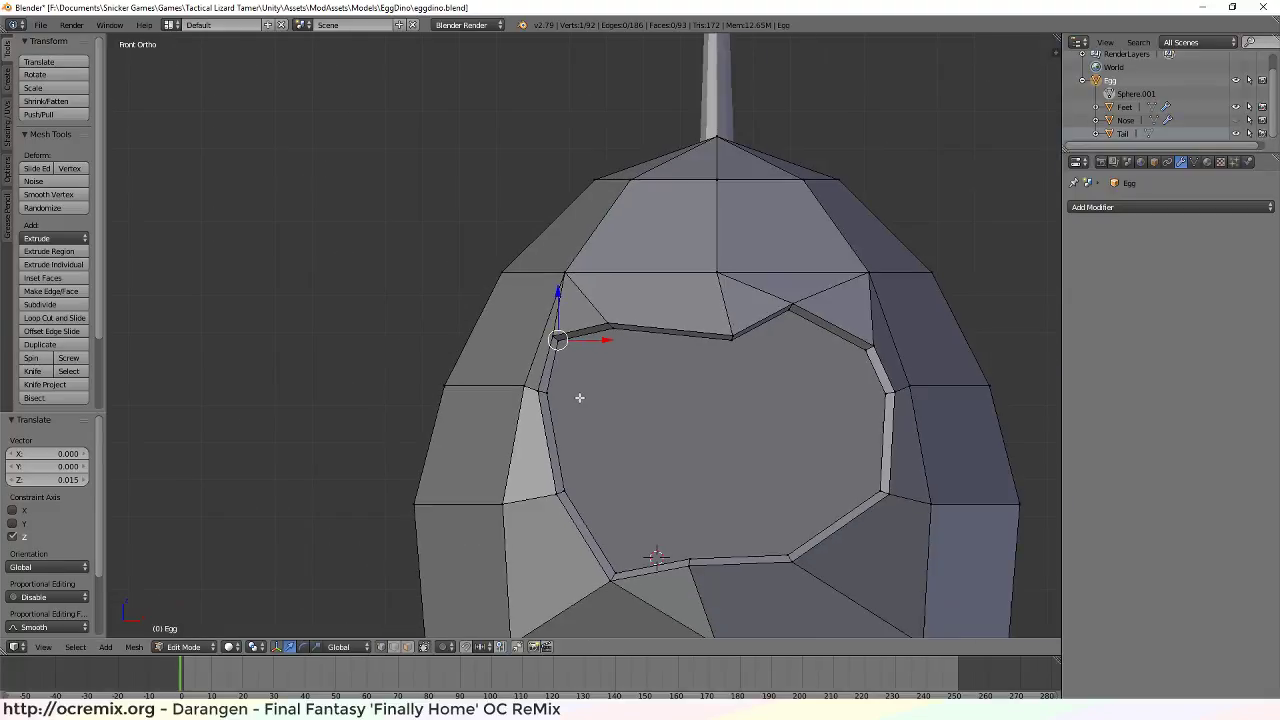
pyautogui.press('a')
pyautogui.moveTo(478, 316)
pyautogui.mouseDown(button='middle')
pyautogui.moveTo(631, 397)
pyautogui.moveTo(629, 413)
pyautogui.moveTo(523, 391)
pyautogui.moveTo(474, 290)
pyautogui.moveTo(463, 323)
pyautogui.mouseUp(button='middle')
pyautogui.scroll(-2, 463, 323)
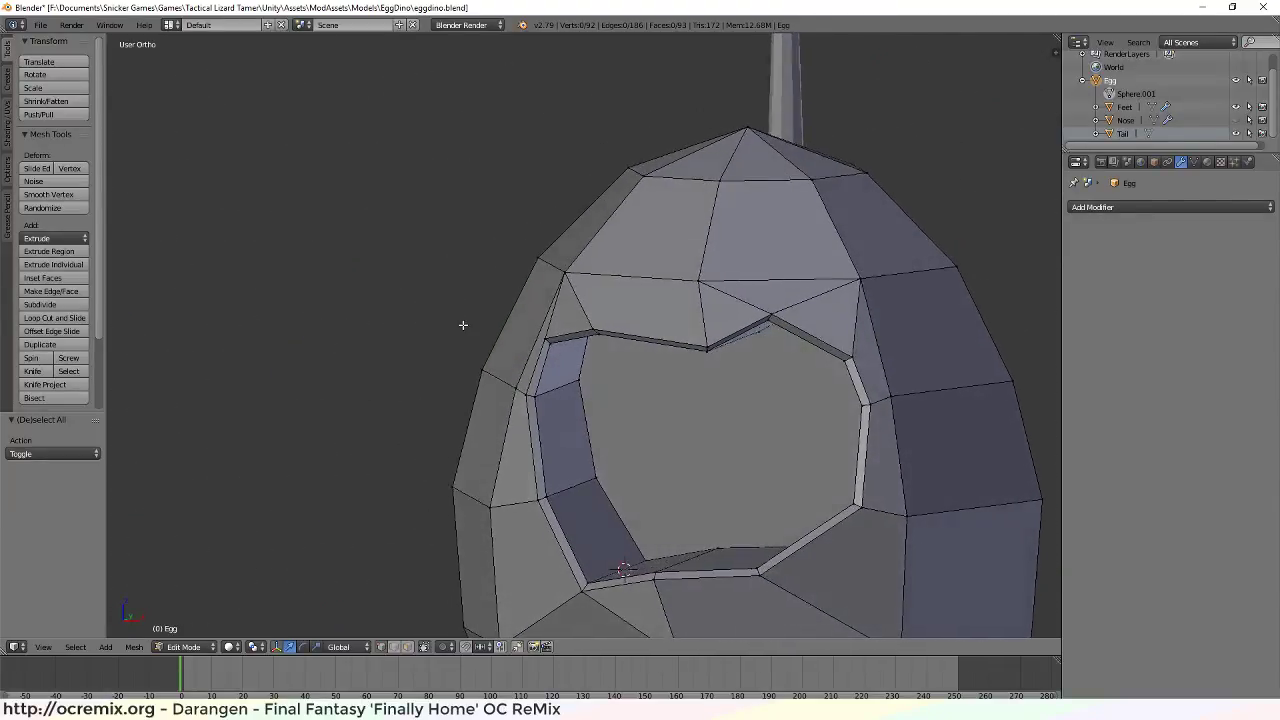
pyautogui.scroll(-2, 471, 322)
# Orbit around the egg to inspect its underside and both feet from several angles
pyautogui.scroll(-2, 471, 322)
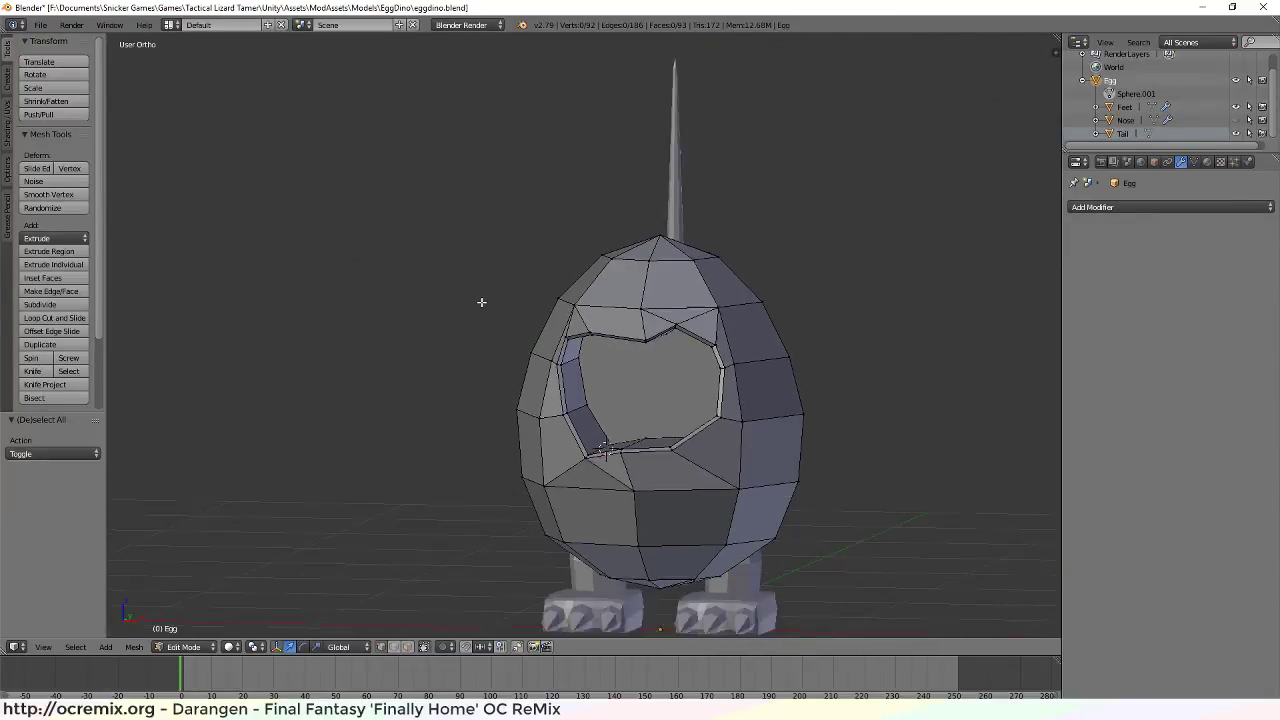
pyautogui.scroll(3, 480, 300)
pyautogui.moveTo(505, 343); pyautogui.dragTo(527, 363, button='middle')
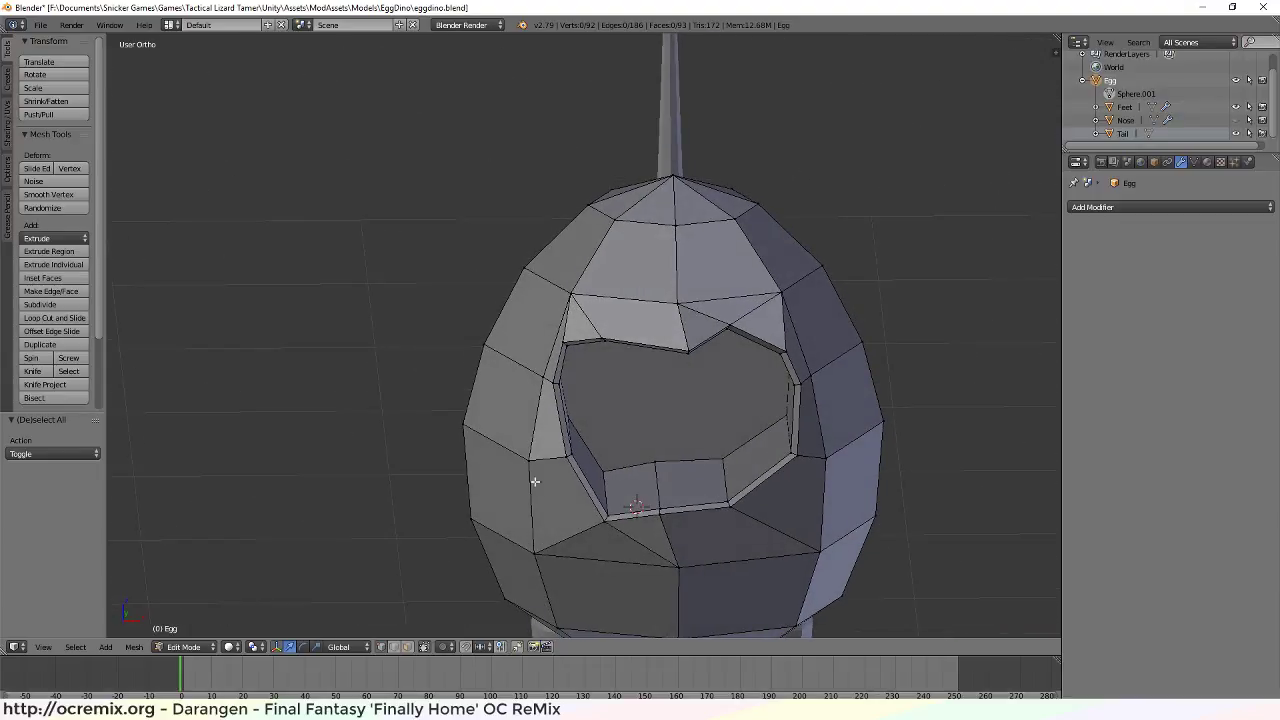
pyautogui.moveTo(535, 481); pyautogui.dragTo(630, 224, button='middle')
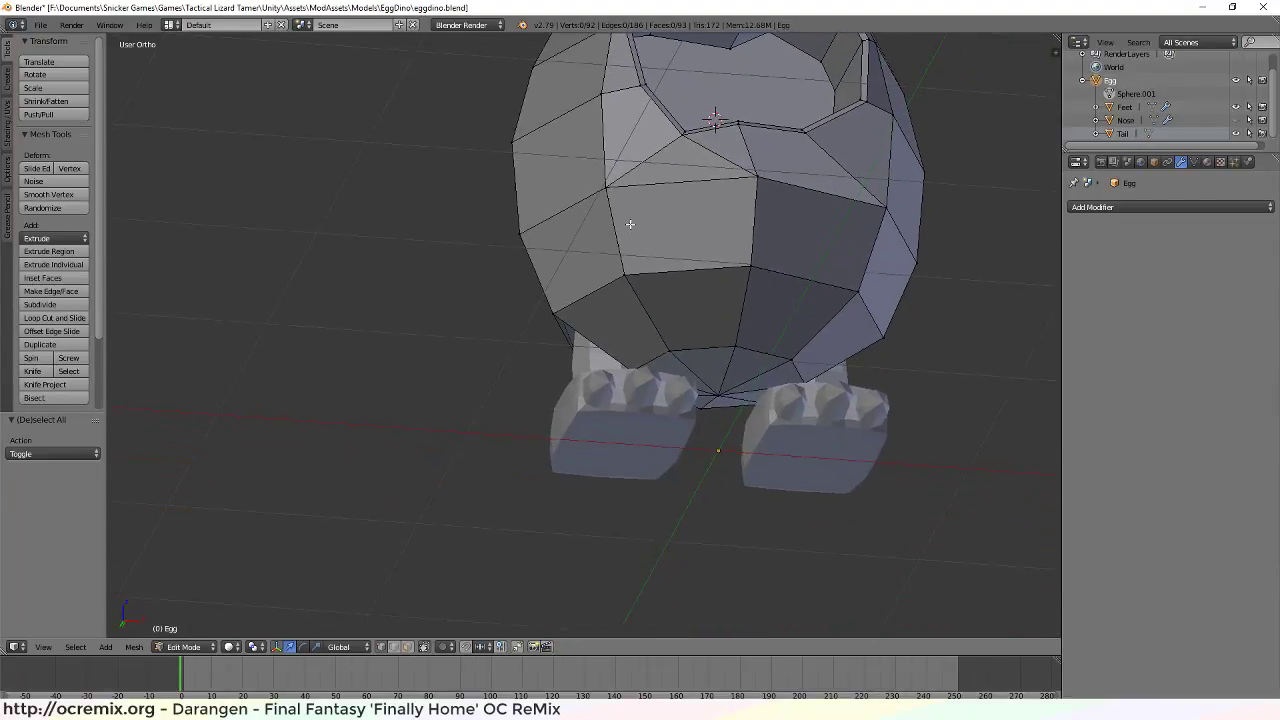
pyautogui.scroll(6, 630, 224)
pyautogui.scroll(-6, 471, 323)
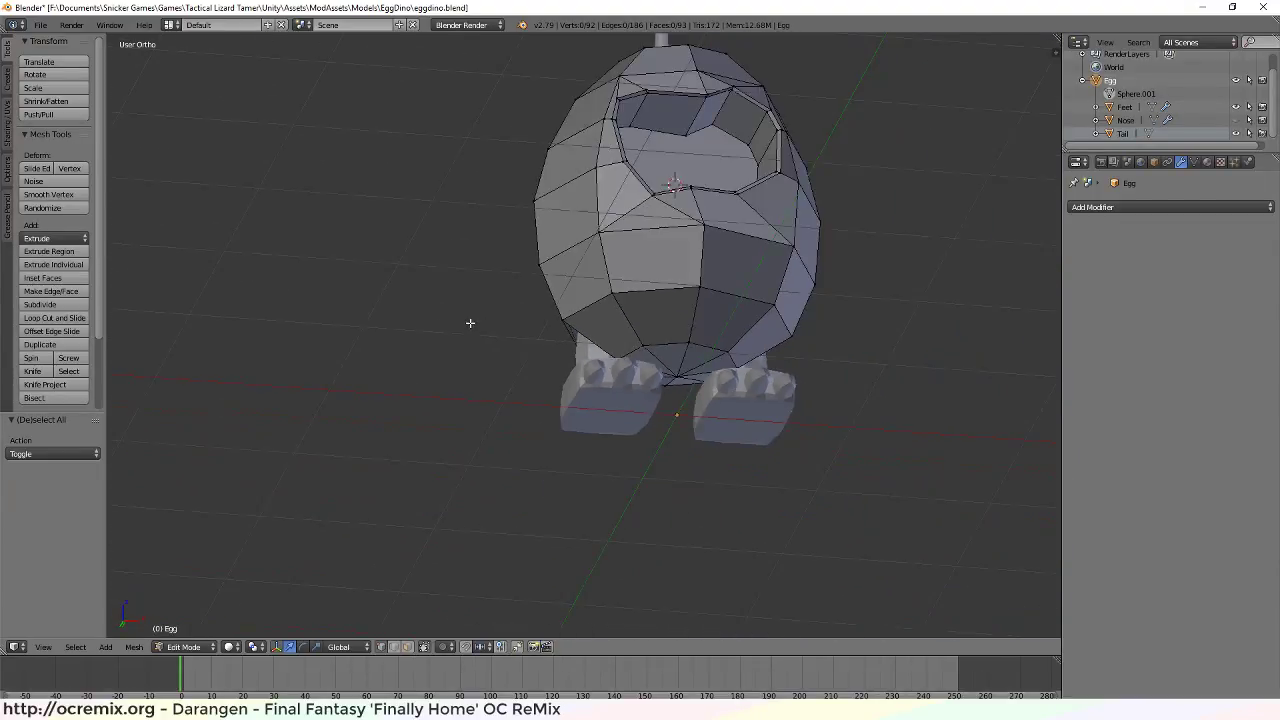
pyautogui.moveTo(471, 323); pyautogui.dragTo(449, 232, button='middle')
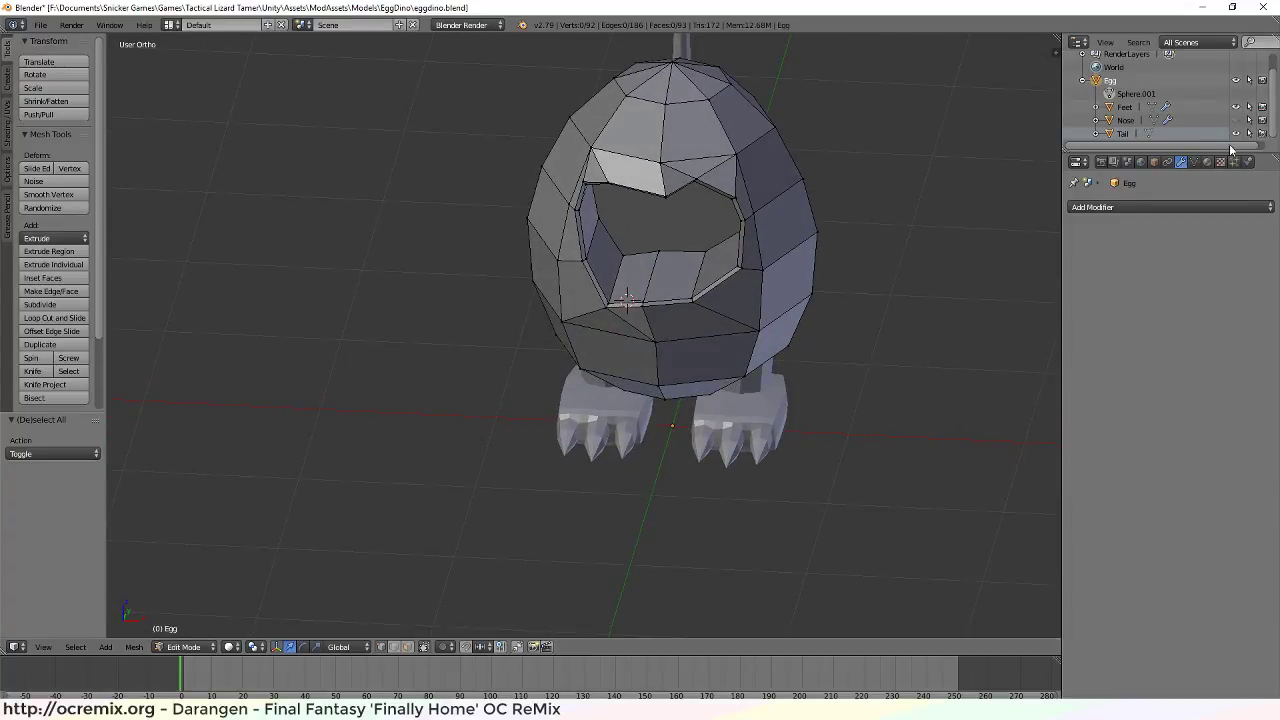
pyautogui.moveTo(646, 506); pyautogui.dragTo(668, 300, button='middle')
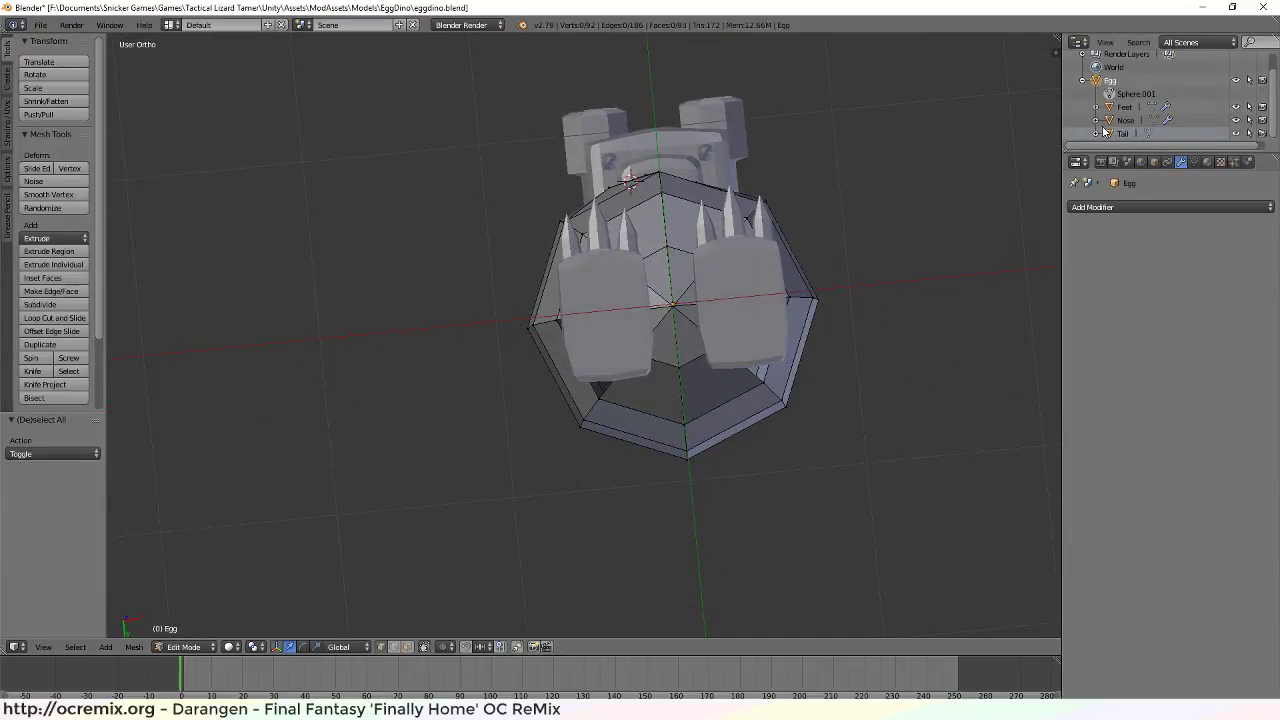
pyautogui.moveTo(771, 257); pyautogui.dragTo(715, 394, button='middle')
pyautogui.scroll(4, 519, 402)
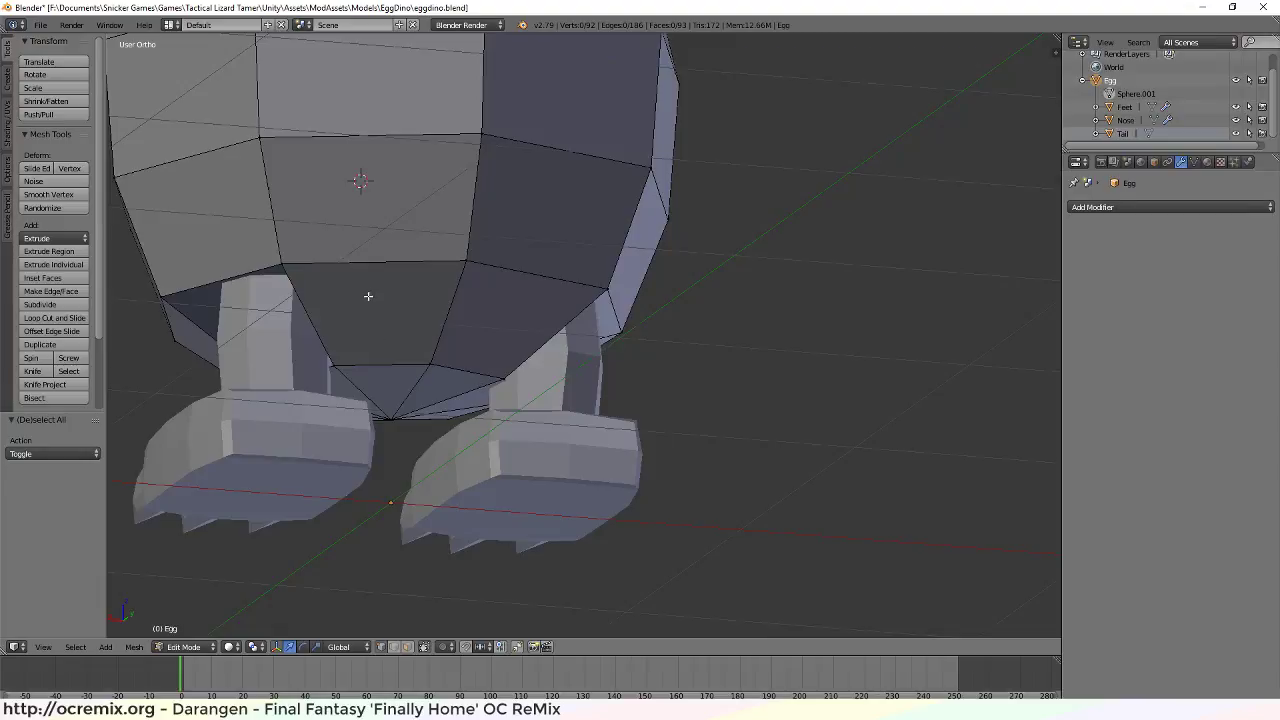
pyautogui.moveTo(589, 337); pyautogui.dragTo(666, 361, button='middle')
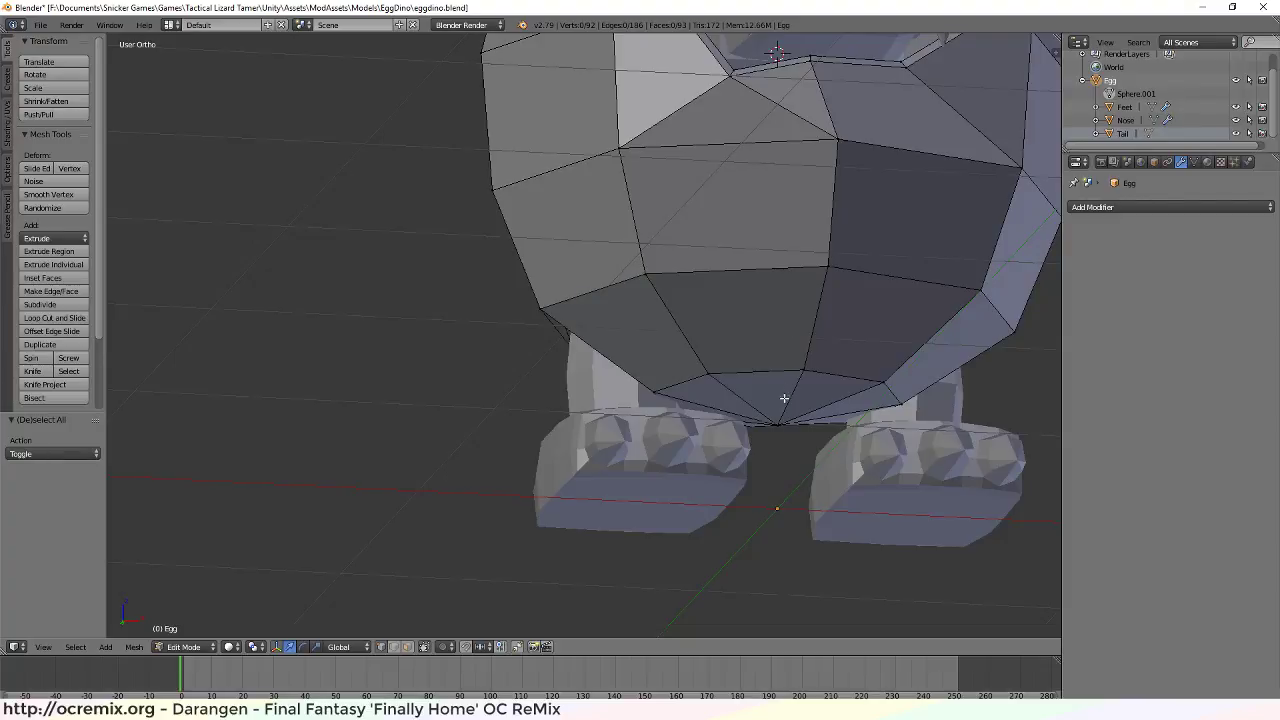
pyautogui.moveTo(795, 403); pyautogui.dragTo(820, 448, button='middle')
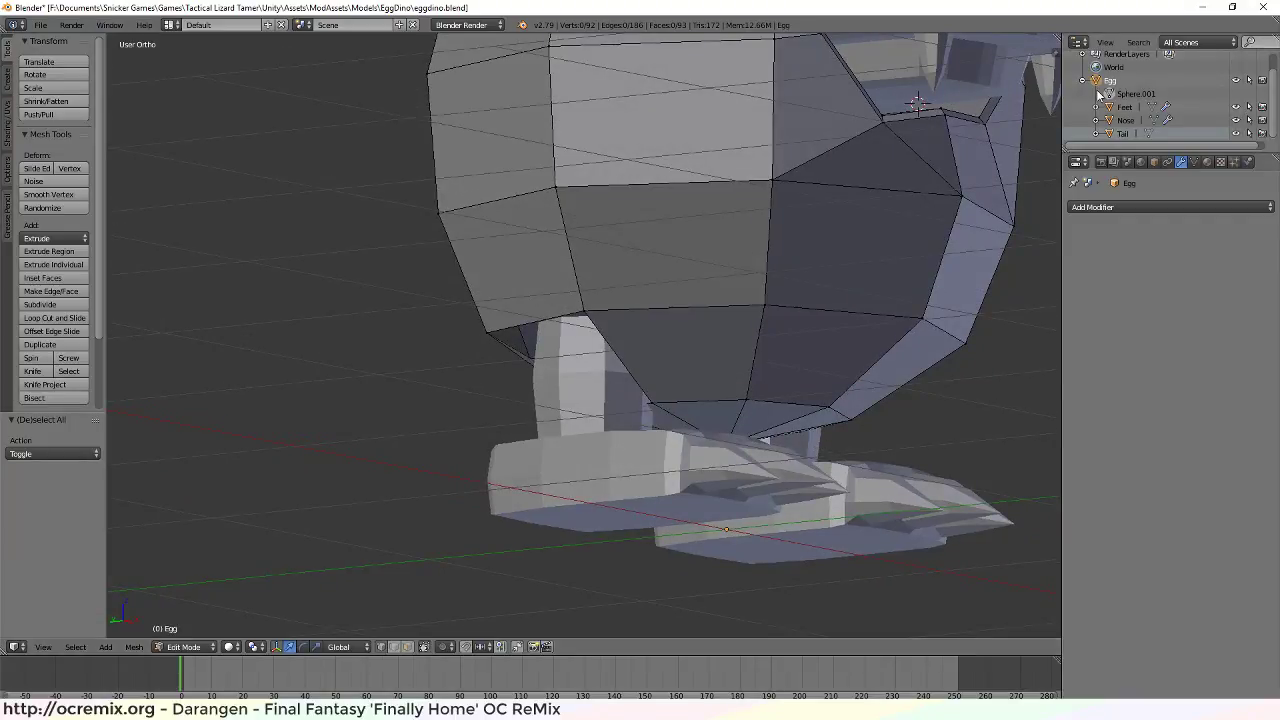
# Hide the Feet object in the outliner and look at the exposed holes from below
pyautogui.click(1235, 106)
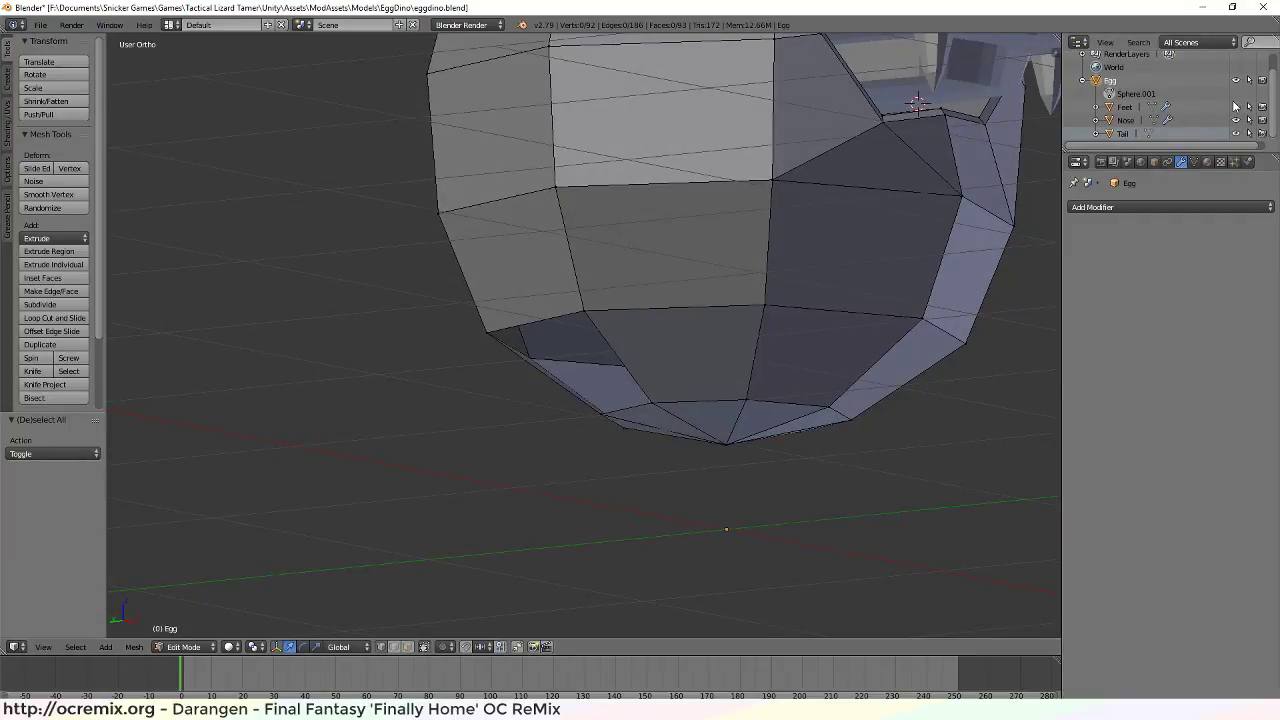
pyautogui.moveTo(900, 250); pyautogui.dragTo(715, 275, button='middle')
pyautogui.scroll(5, 635, 403)
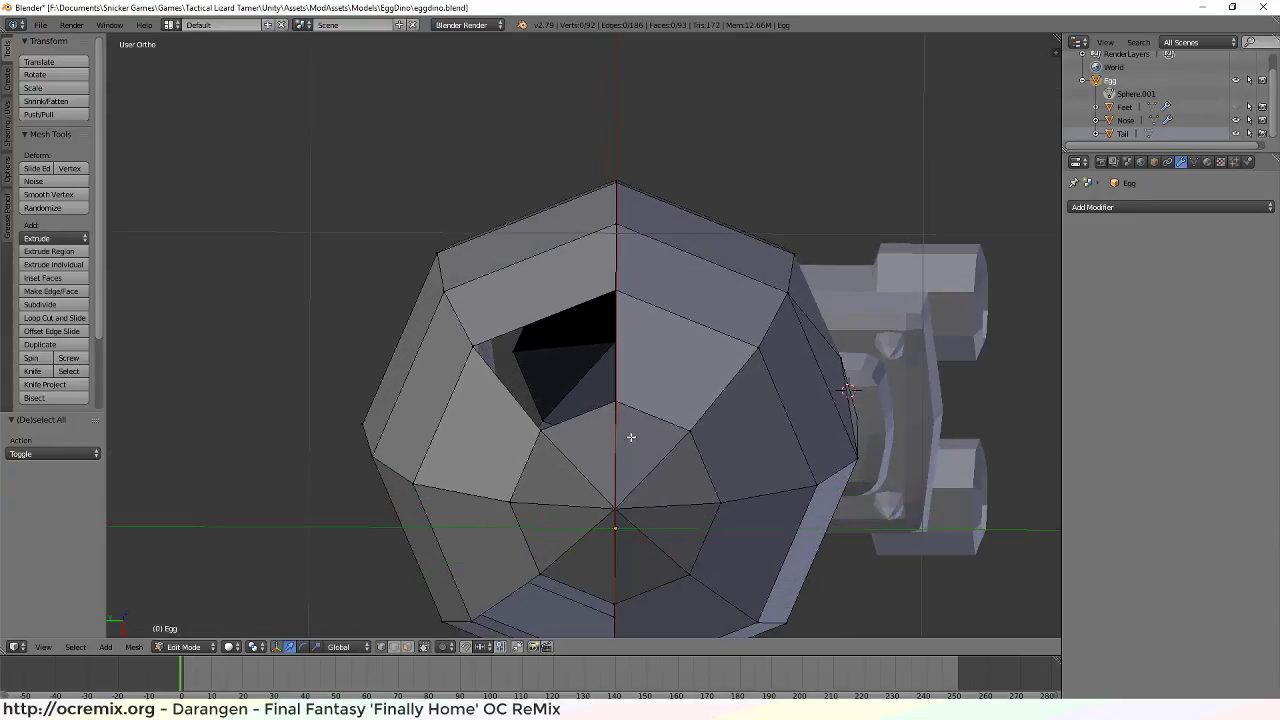
pyautogui.scroll(-3, 633, 435)
# Switch to face select mode and select the ten underside faces between the legs
pyautogui.hotkey('ctrl', 'Tab')
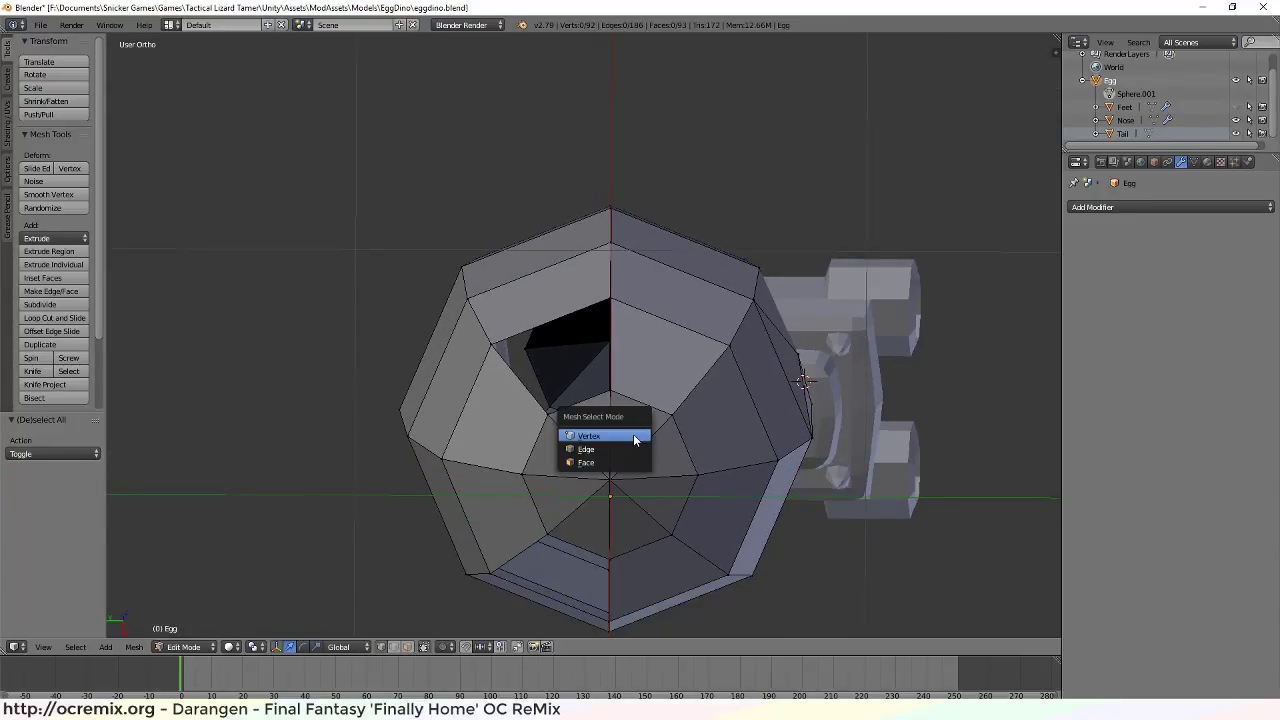
pyautogui.click(625, 467)
pyautogui.rightClick(655, 359)
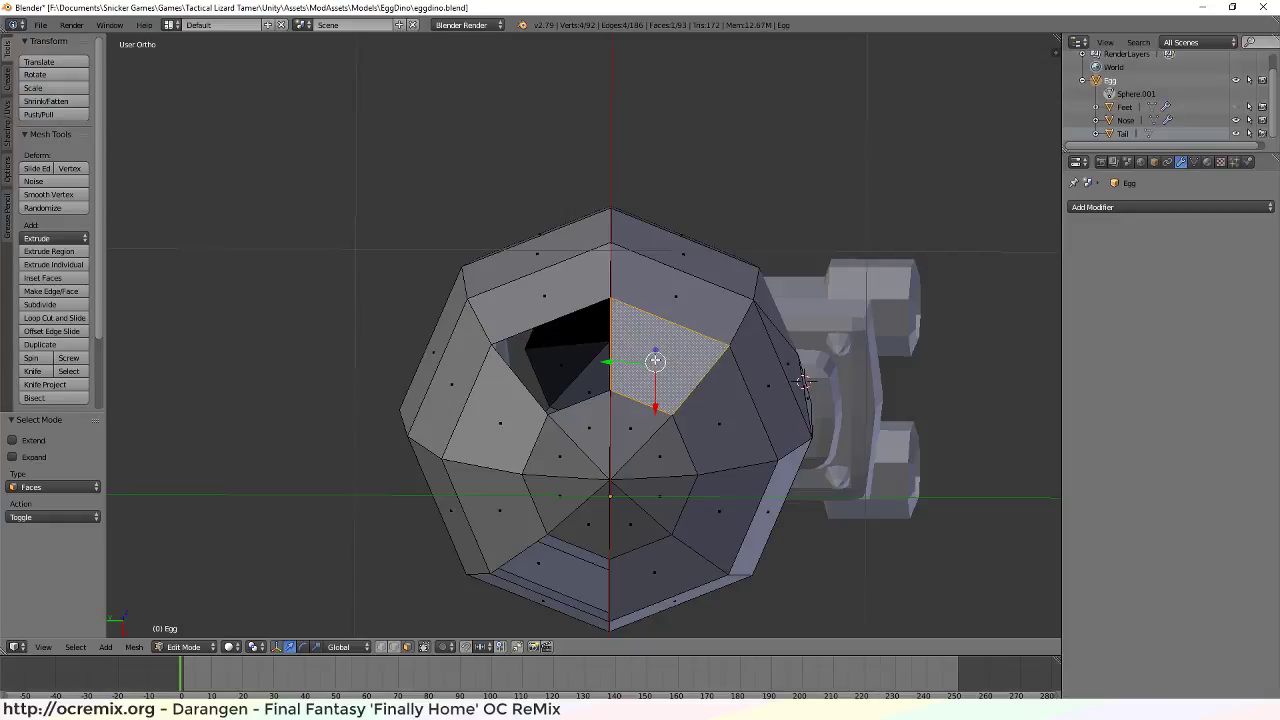
pyautogui.keyDown('shift'); pyautogui.rightClick(626, 432); pyautogui.keyUp('shift')
pyautogui.keyDown('shift'); pyautogui.rightClick(582, 434); pyautogui.keyUp('shift')
pyautogui.keyDown('shift'); pyautogui.rightClick(557, 457); pyautogui.keyUp('shift')
pyautogui.keyDown('shift'); pyautogui.rightClick(487, 442); pyautogui.keyUp('shift')
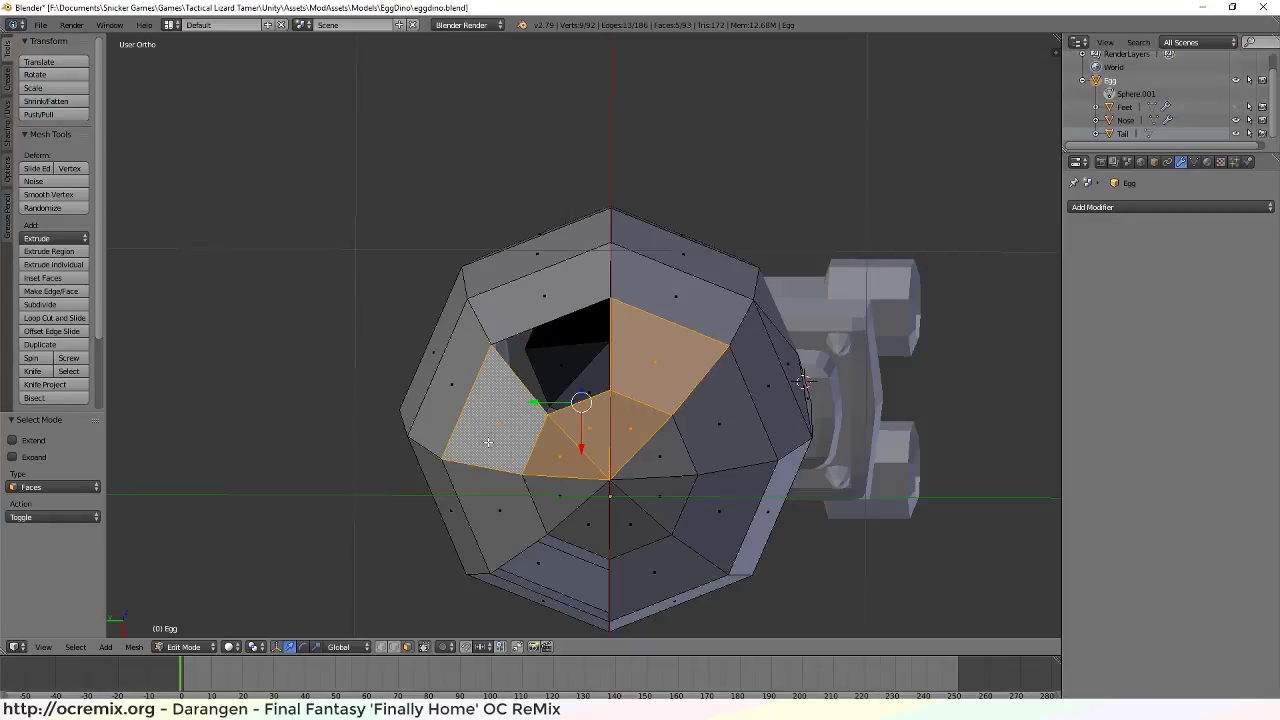
pyautogui.keyDown('shift'); pyautogui.rightClick(507, 500); pyautogui.keyUp('shift')
pyautogui.keyDown('shift'); pyautogui.rightClick(558, 492); pyautogui.keyUp('shift')
pyautogui.keyDown('shift'); pyautogui.rightClick(596, 526); pyautogui.keyUp('shift')
pyautogui.keyDown('shift'); pyautogui.rightClick(576, 578); pyautogui.keyUp('shift')
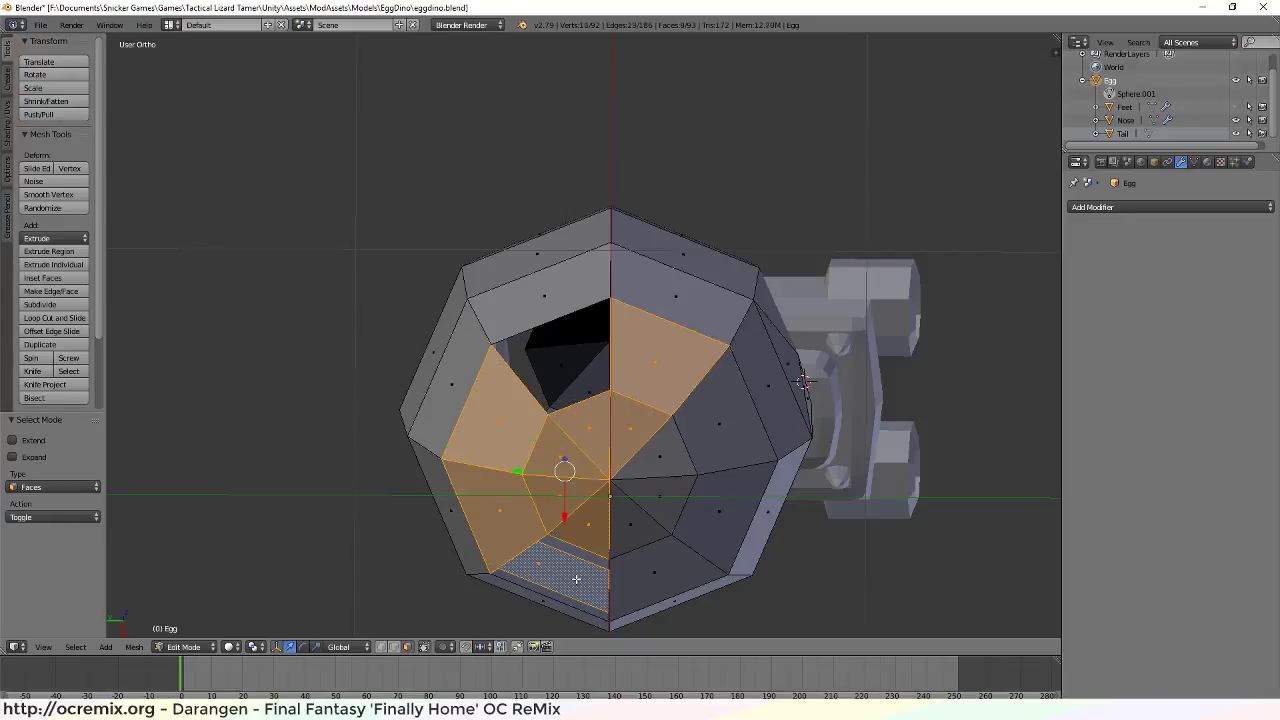
pyautogui.keyDown('shift'); pyautogui.rightClick(581, 578); pyautogui.keyUp('shift')
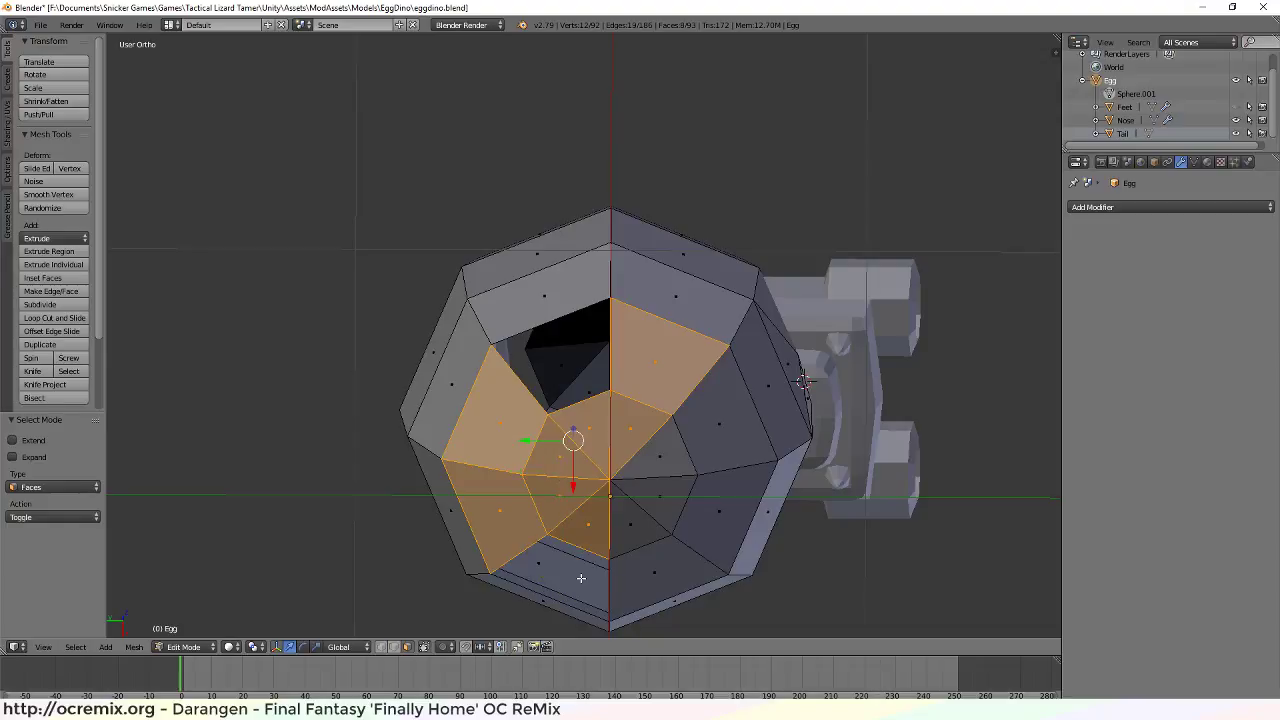
pyautogui.keyDown('shift'); pyautogui.rightClick(634, 530); pyautogui.keyUp('shift')
pyautogui.keyDown('shift'); pyautogui.rightClick(651, 575); pyautogui.keyUp('shift')
# Make the Feet visible again and check the selected underside faces from several angles
pyautogui.moveTo(655, 436); pyautogui.dragTo(720, 429, button='middle')
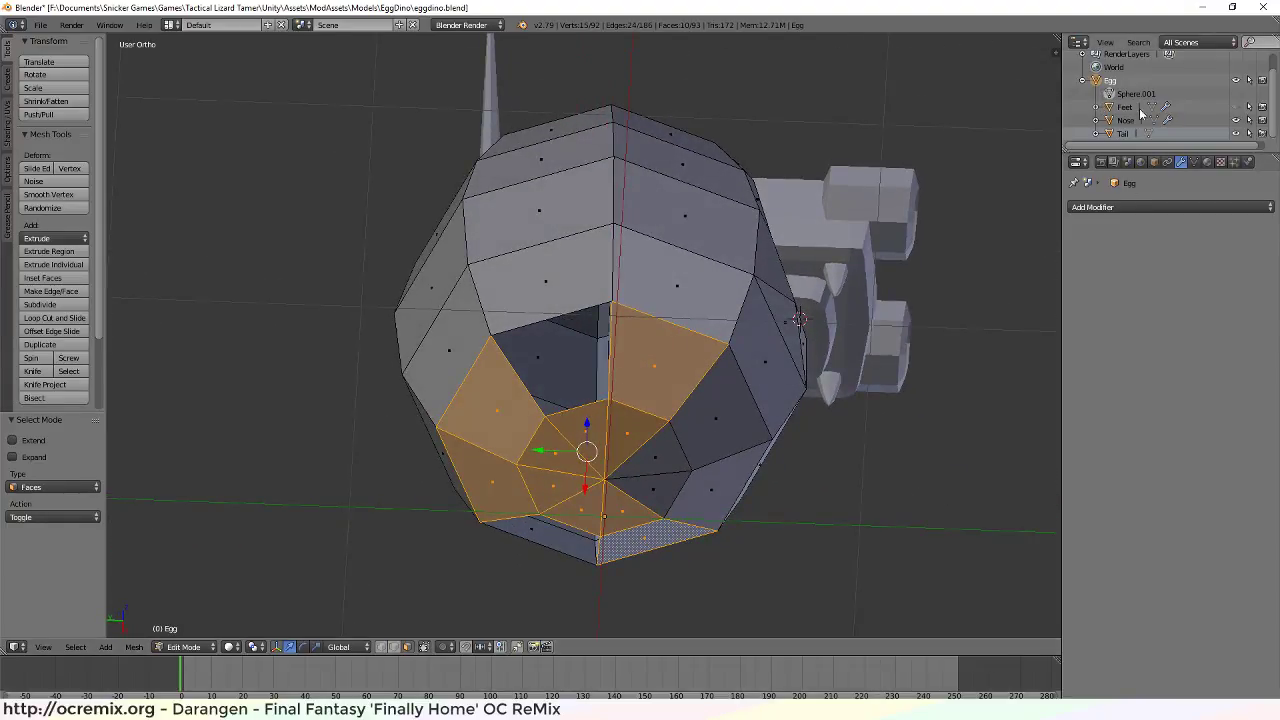
pyautogui.click(1236, 108)
pyautogui.moveTo(640, 460)
pyautogui.mouseDown(button='middle')
pyautogui.moveTo(600, 465)
pyautogui.moveTo(640, 457)
pyautogui.moveTo(585, 430)
pyautogui.moveTo(478, 313)
pyautogui.moveTo(452, 438)
pyautogui.moveTo(434, 437)
pyautogui.moveTo(469, 465)
pyautogui.moveTo(634, 451)
pyautogui.moveTo(591, 463)
pyautogui.moveTo(637, 479)
pyautogui.mouseUp(button='middle')
pyautogui.scroll(2, 643, 457)
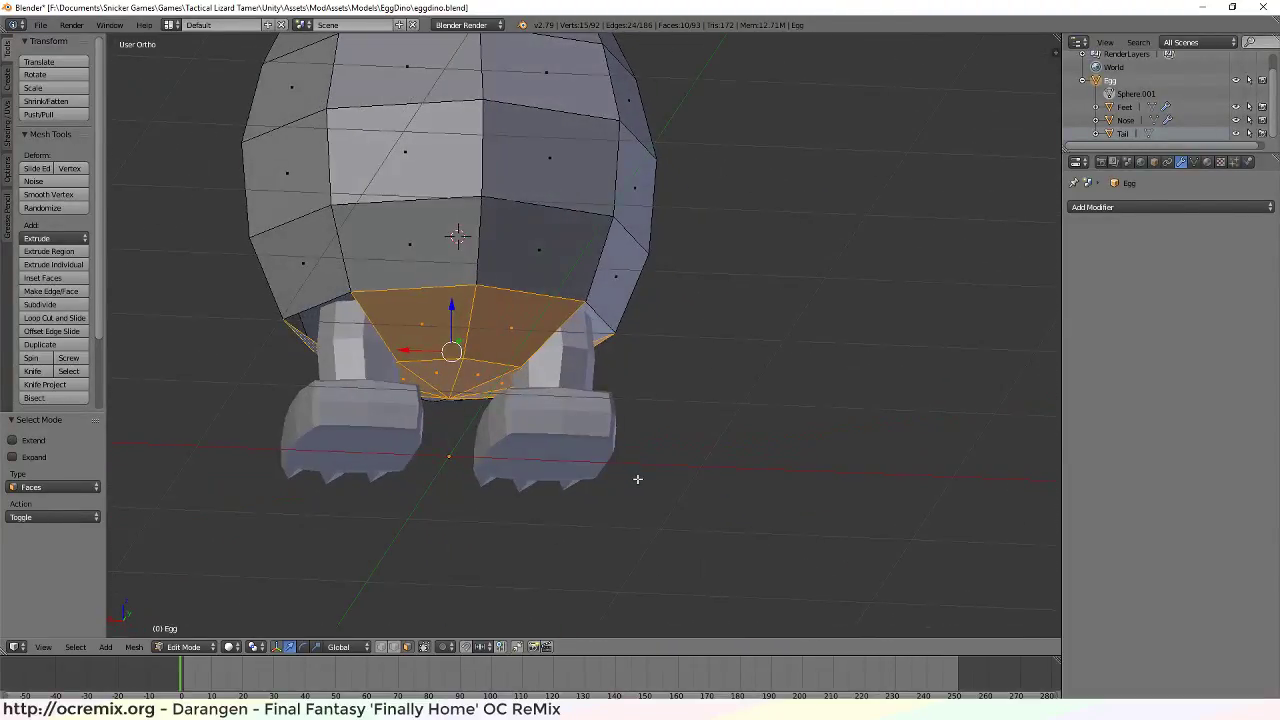
pyautogui.moveTo(492, 371); pyautogui.dragTo(418, 341, button='middle')
pyautogui.moveTo(668, 161); pyautogui.dragTo(615, 203, button='middle')
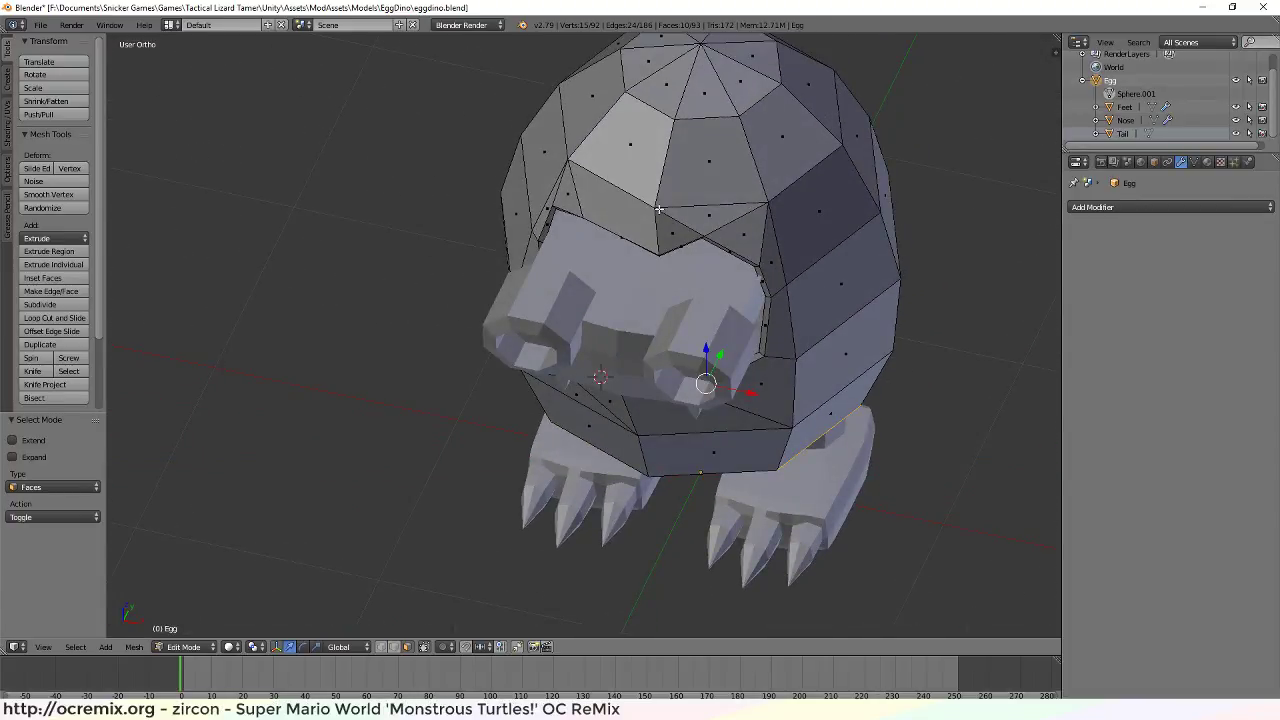
pyautogui.moveTo(676, 405); pyautogui.dragTo(684, 162, button='middle')
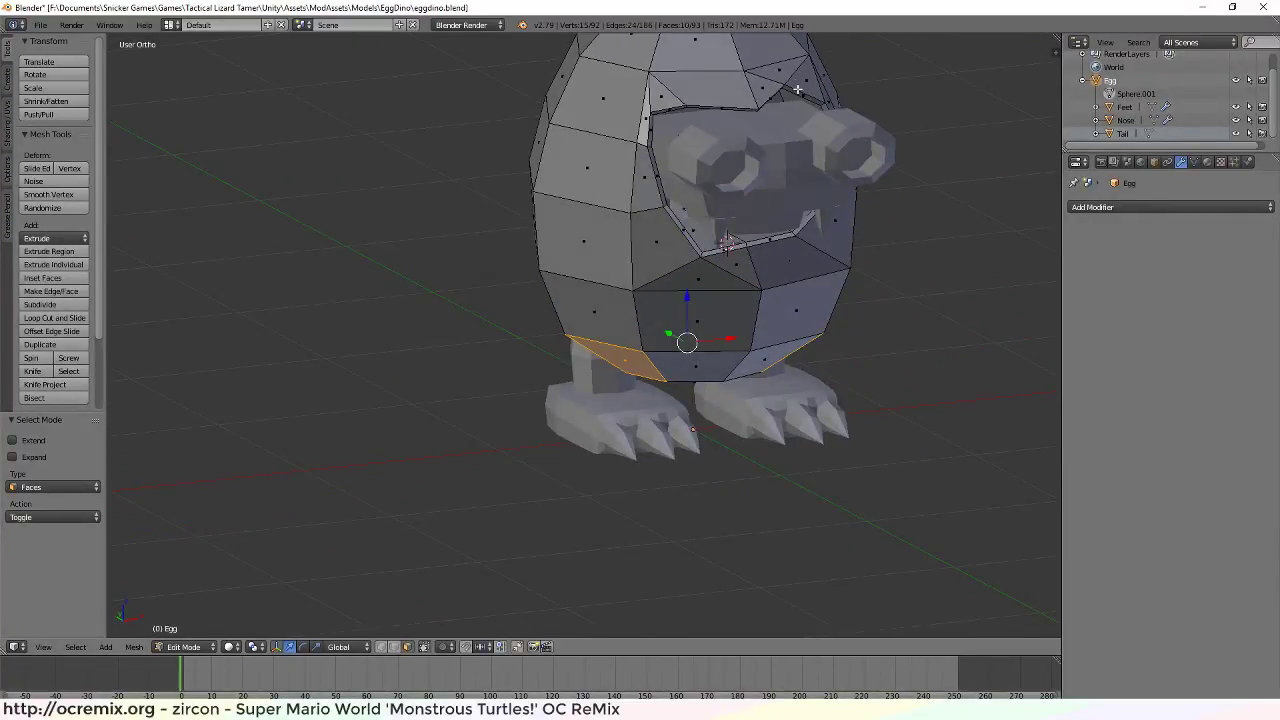
pyautogui.moveTo(858, 231); pyautogui.dragTo(731, 147, button='middle')
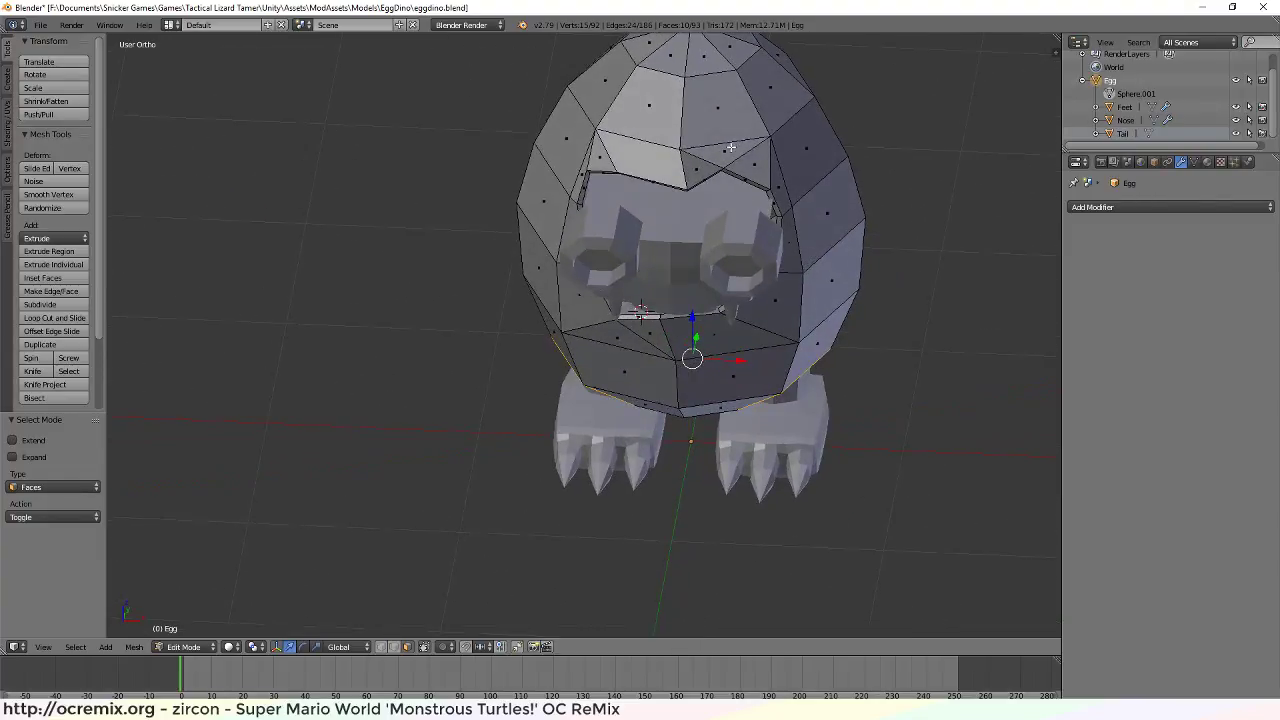
pyautogui.moveTo(728, 308); pyautogui.dragTo(647, 123, button='middle')
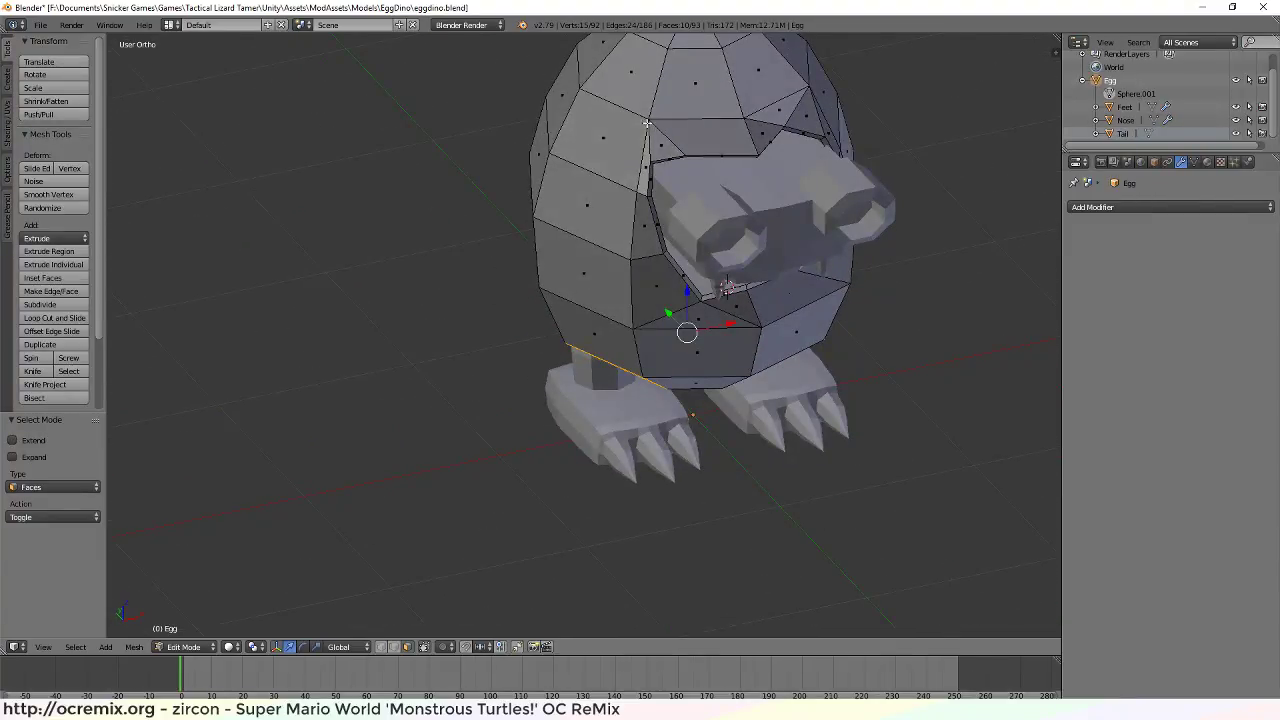
pyautogui.moveTo(856, 235); pyautogui.dragTo(886, 318, button='middle')
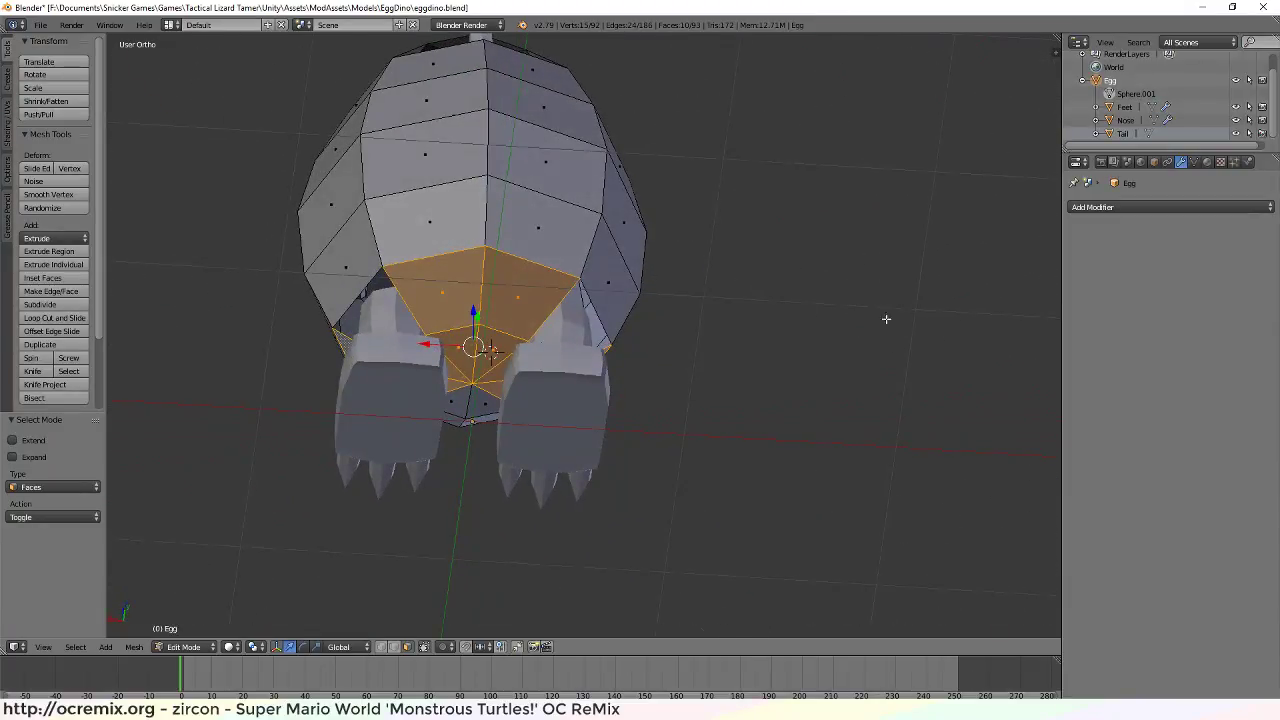
pyautogui.scroll(4, 486, 330)
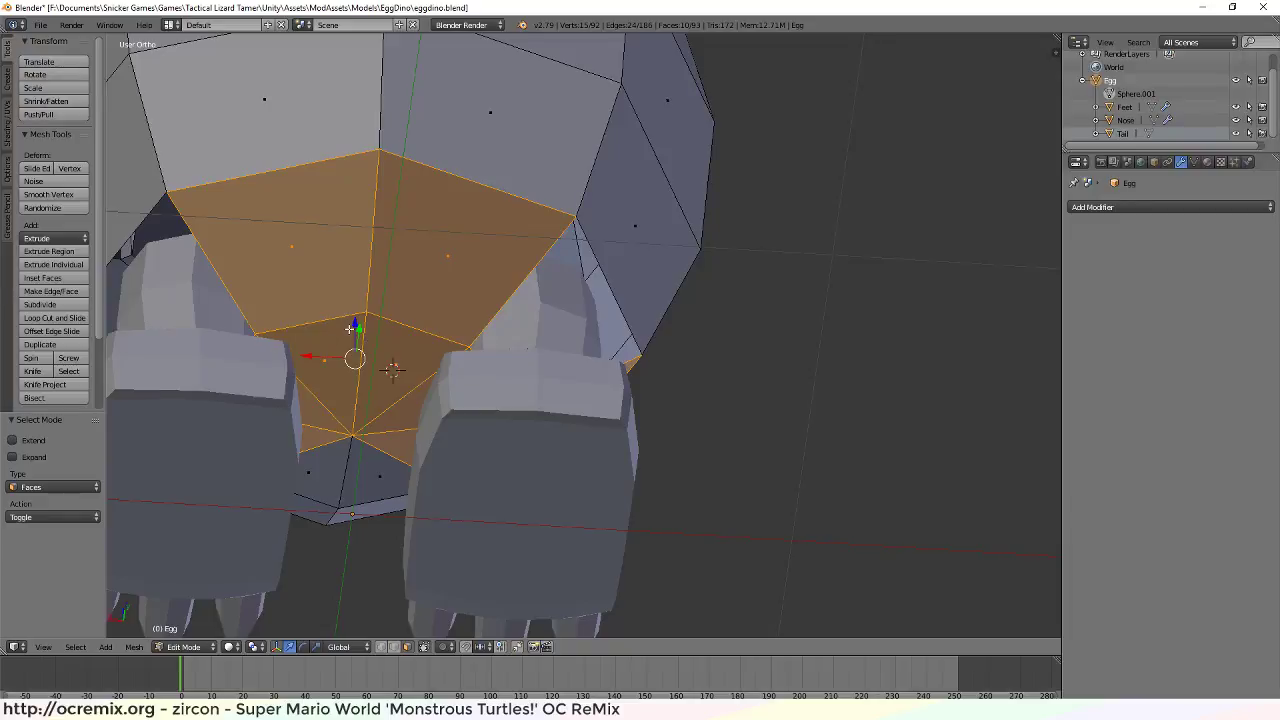
pyautogui.scroll(-5, 328, 335)
pyautogui.scroll(4, 309, 351)
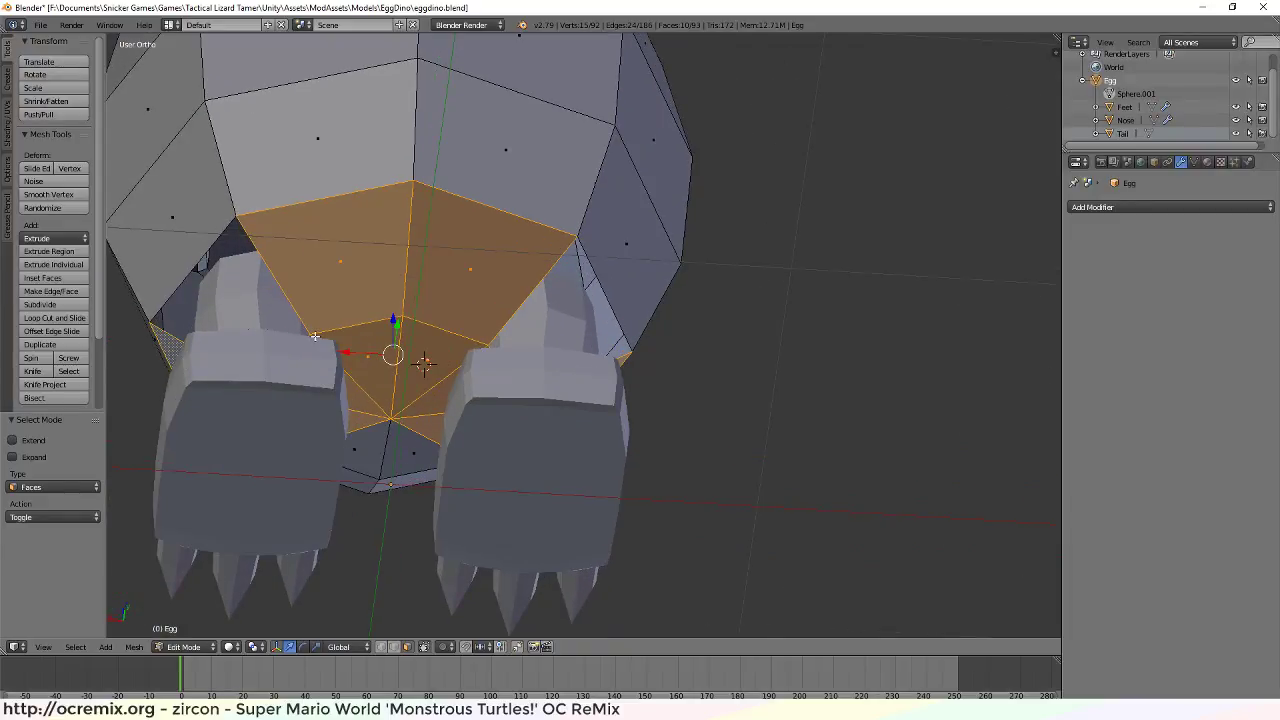
pyautogui.moveTo(315, 337)
pyautogui.mouseDown(button='middle')
pyautogui.moveTo(411, 405)
pyautogui.moveTo(321, 383)
pyautogui.moveTo(389, 346)
pyautogui.moveTo(391, 331)
pyautogui.moveTo(297, 345)
pyautogui.mouseUp(button='middle')
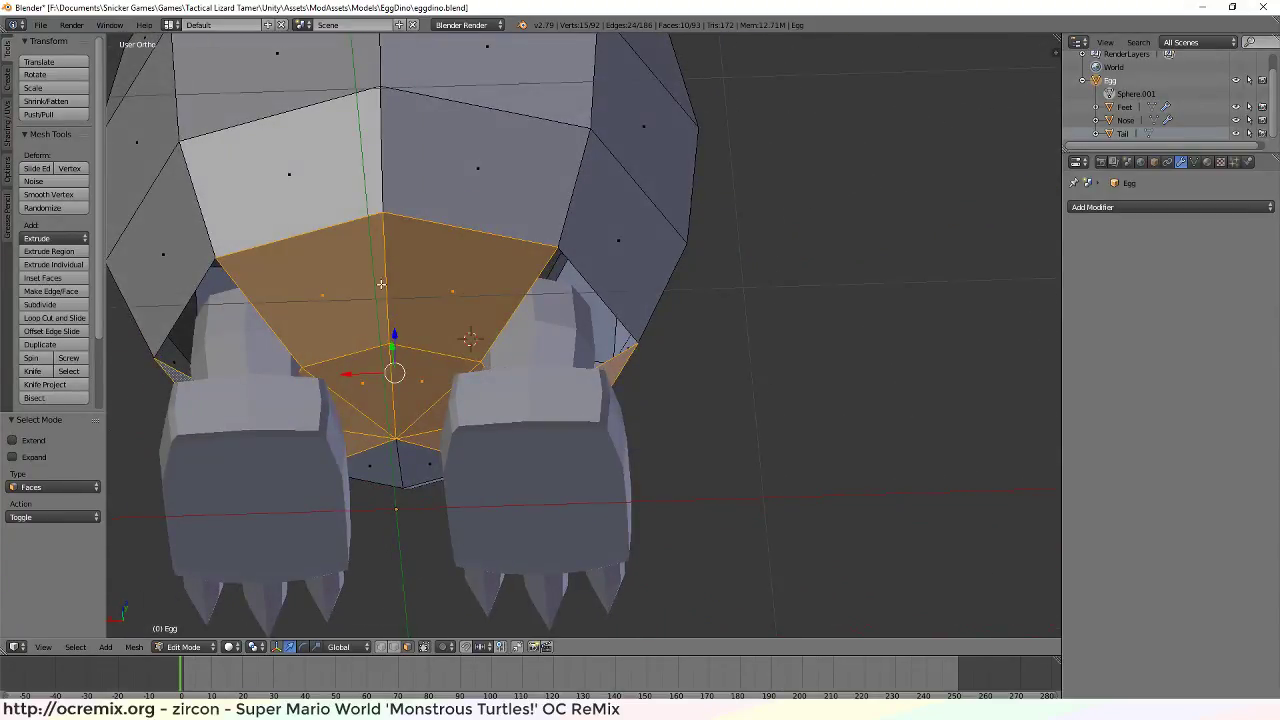
# Delete the selected faces with X > Faces, opening a hole between the legs
pyautogui.press('x')
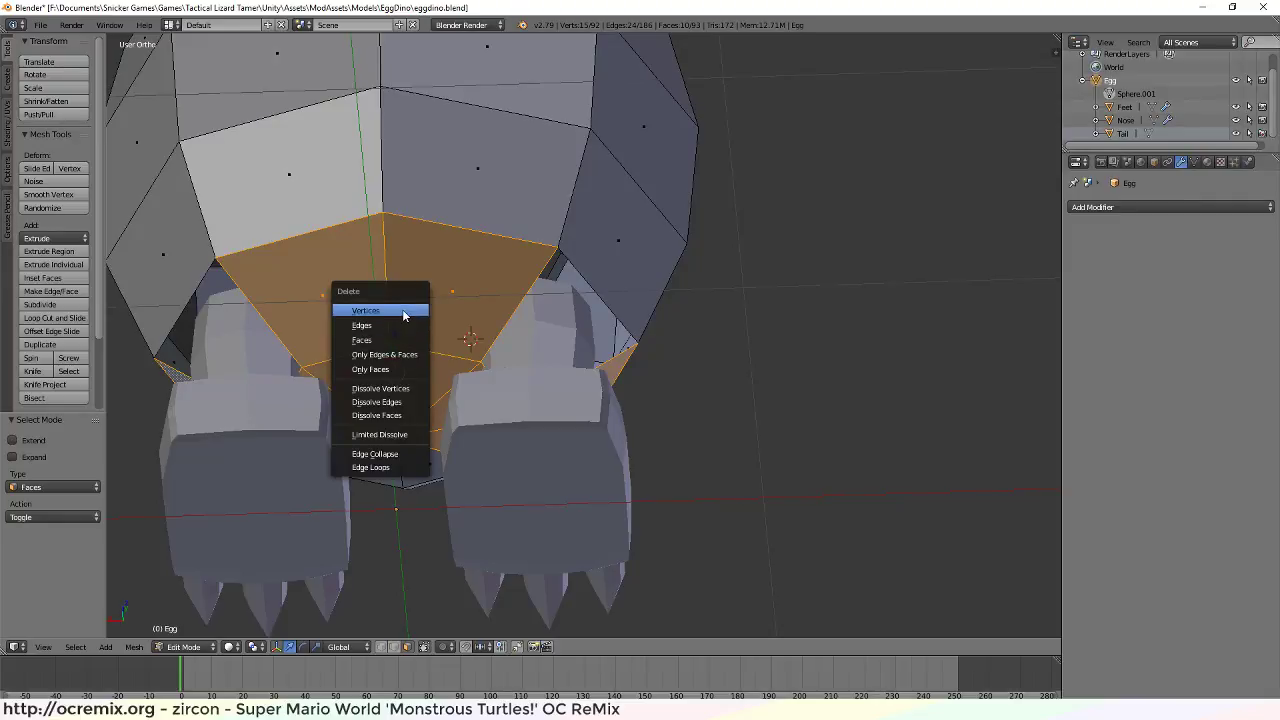
pyautogui.click(395, 342)
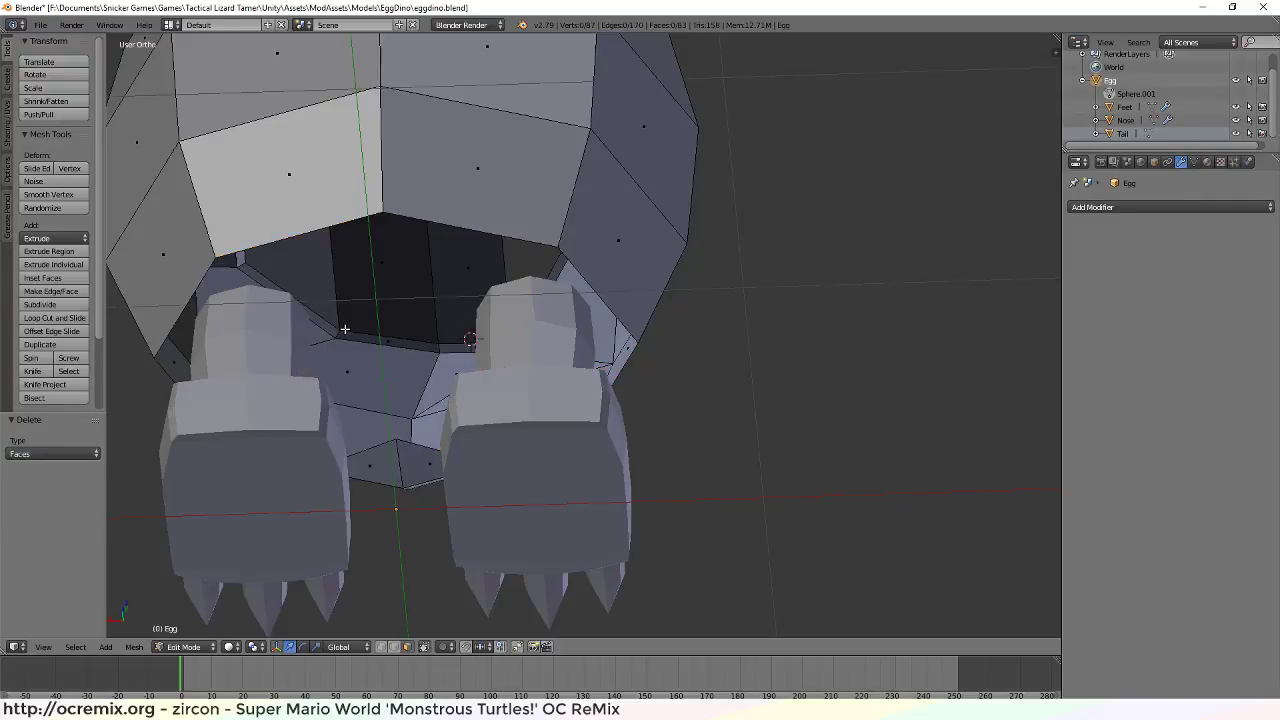
pyautogui.moveTo(344, 328); pyautogui.dragTo(797, 371, button='middle')
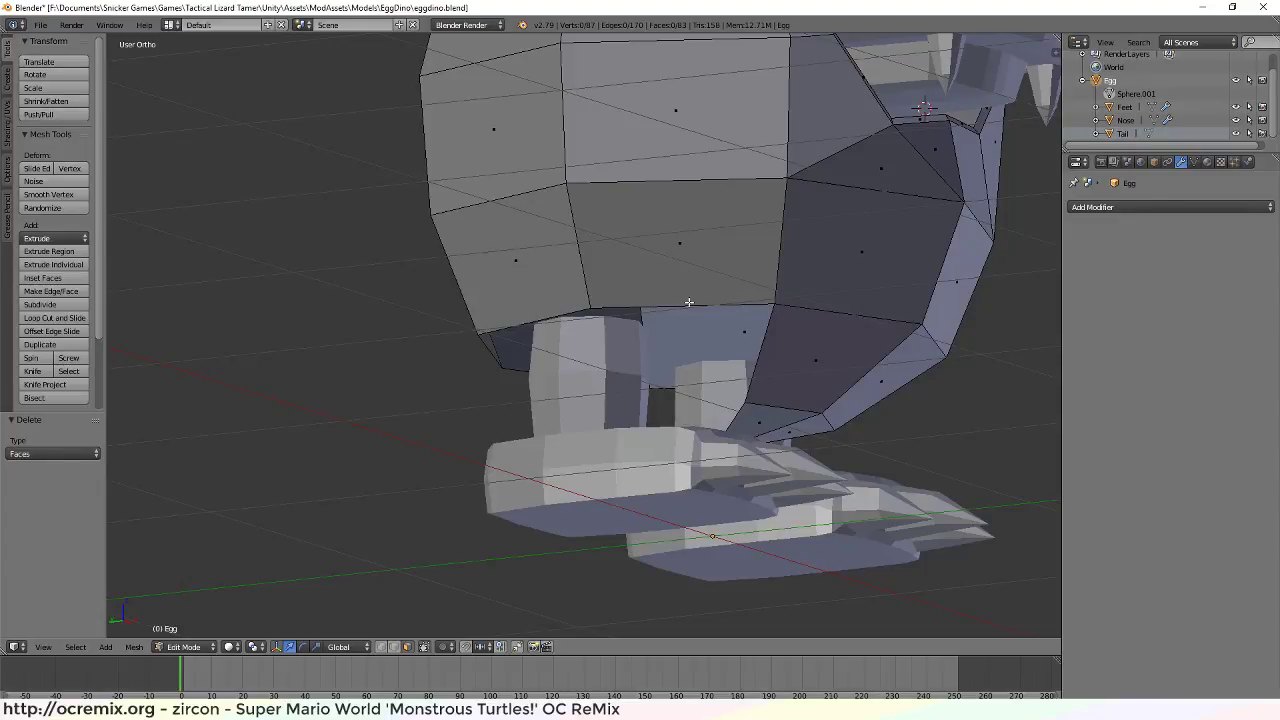
# Switch to edge select mode and select the edge loop around the hole
pyautogui.hotkey('ctrl', 'Tab')
pyautogui.click(661, 289)
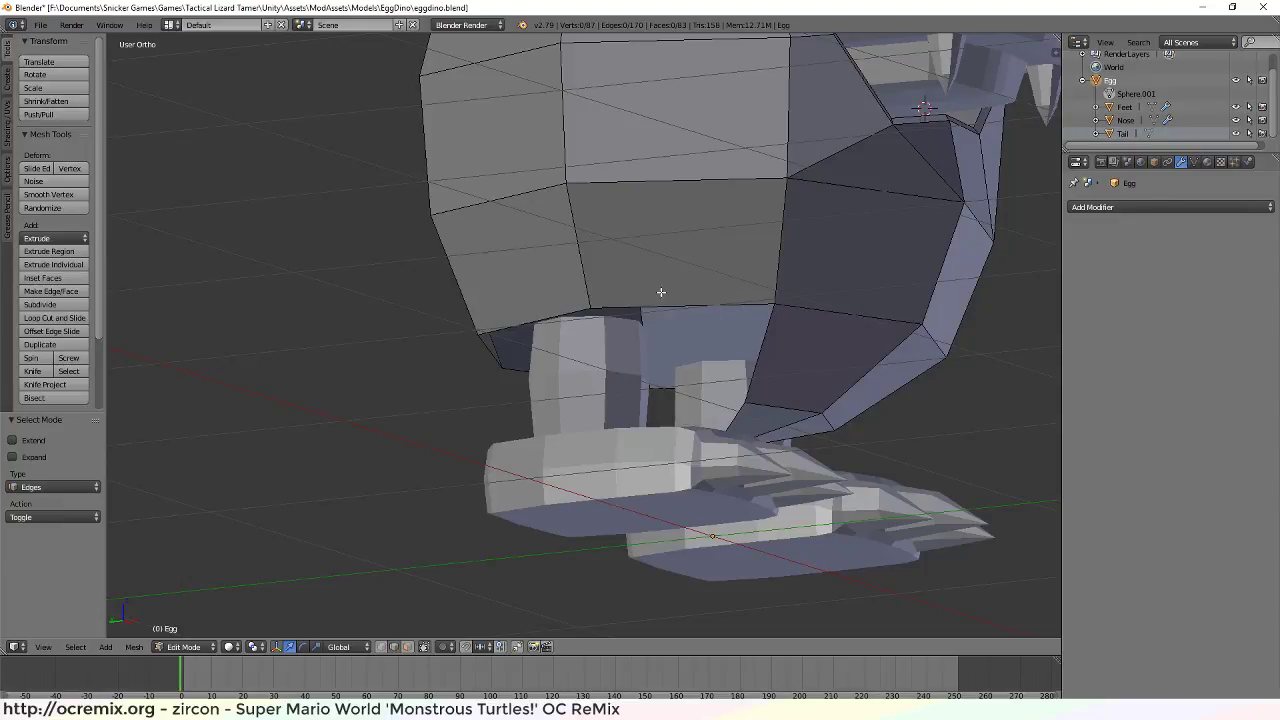
pyautogui.keyDown('alt'); pyautogui.click(713, 303); pyautogui.keyUp('alt')
pyautogui.moveTo(713, 303); pyautogui.dragTo(777, 364, button='middle')
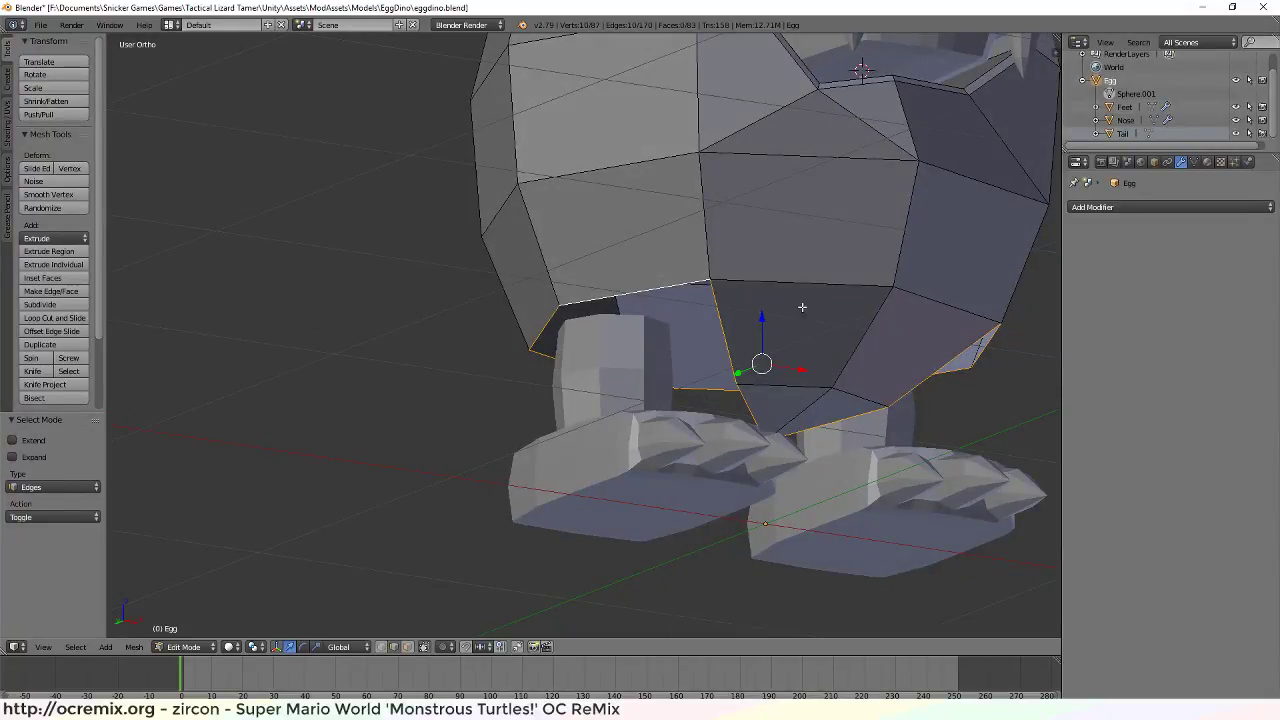
pyautogui.scroll(-3, 760, 280)
pyautogui.scroll(3, 690, 258)
pyautogui.moveTo(642, 251); pyautogui.dragTo(746, 293, button='middle')
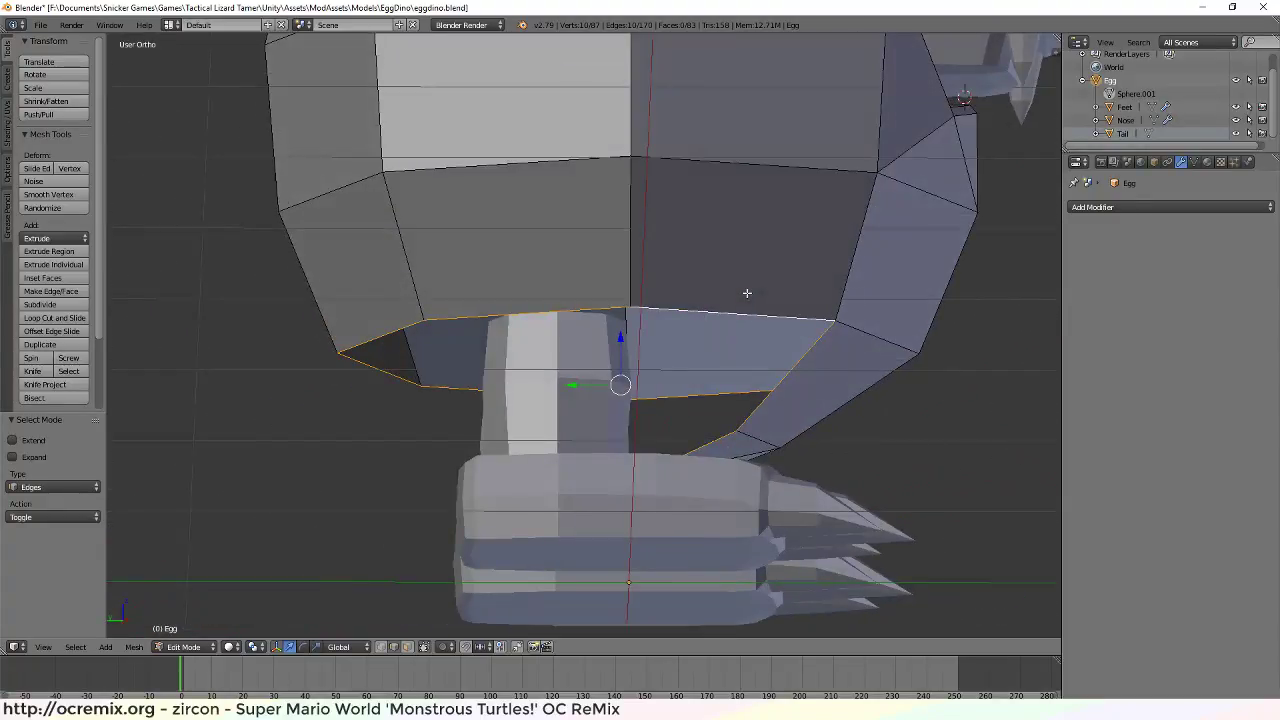
pyautogui.moveTo(653, 344); pyautogui.dragTo(717, 386, button='middle')
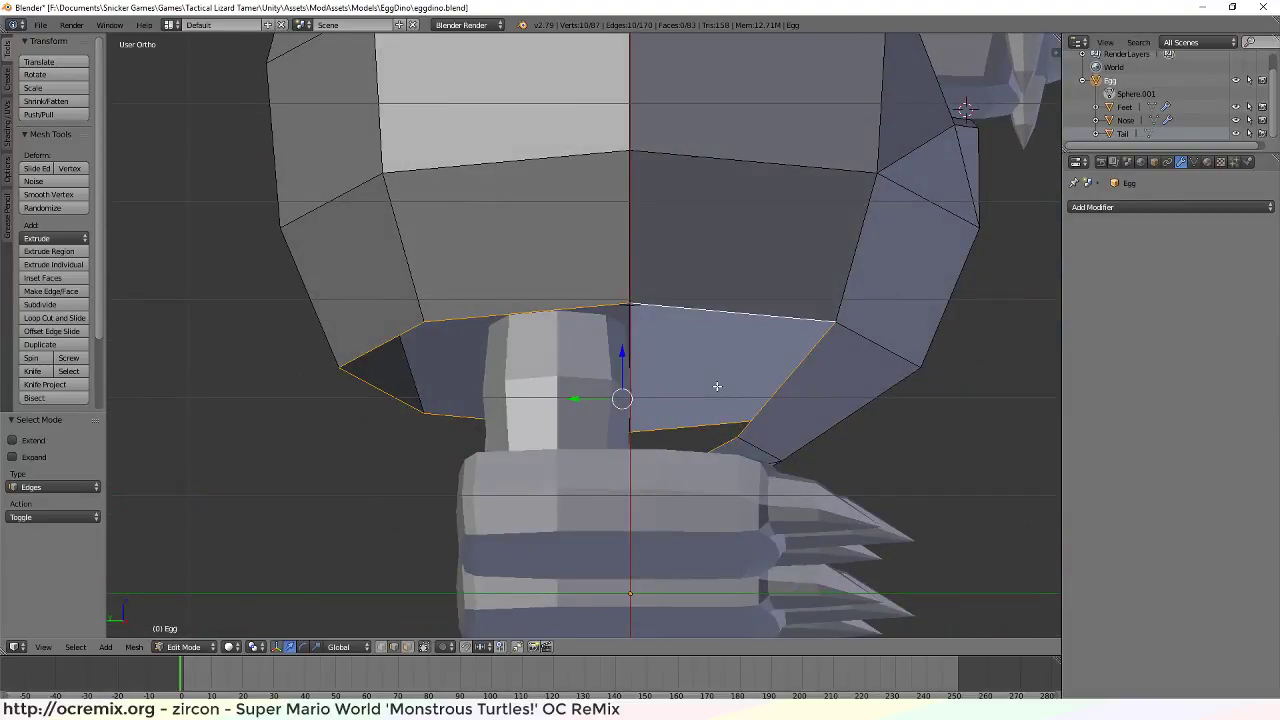
# Extrude the rim as edges only, scale it to 0.664 and lower it -0.05 along Z
pyautogui.click(716, 386)
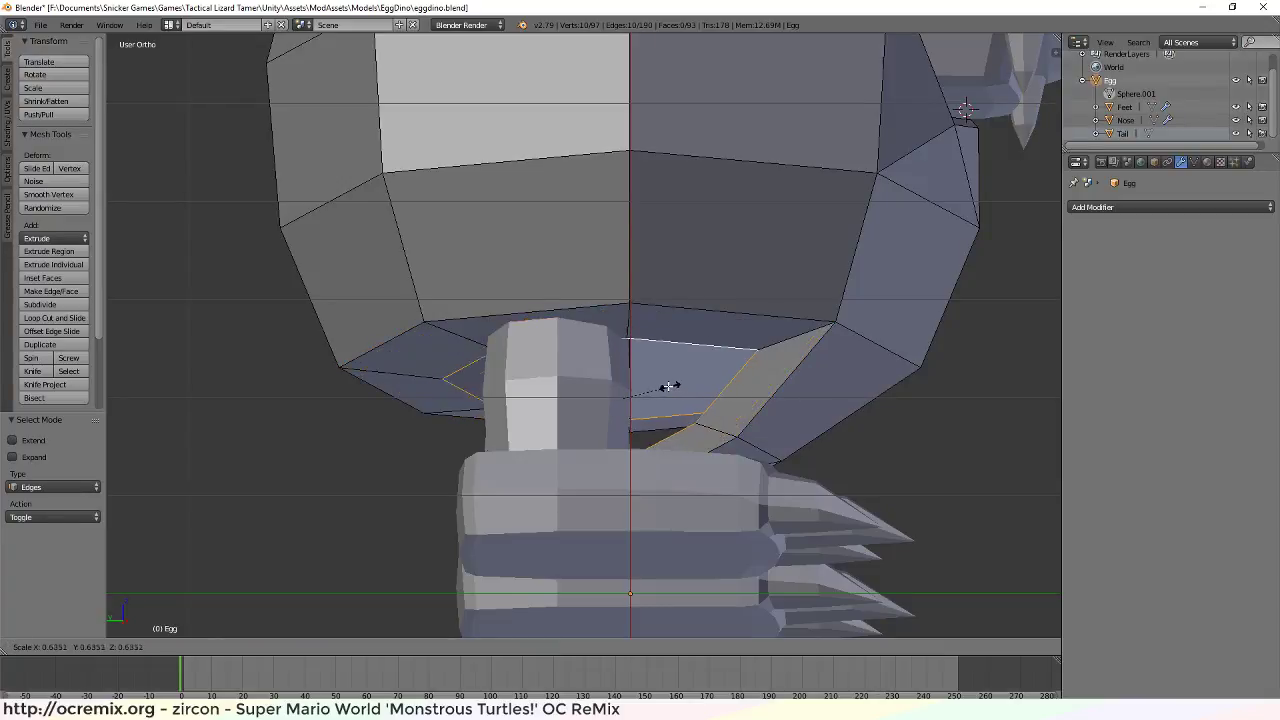
pyautogui.click(666, 382)
pyautogui.moveTo(620, 394); pyautogui.dragTo(507, 392, button='middle')
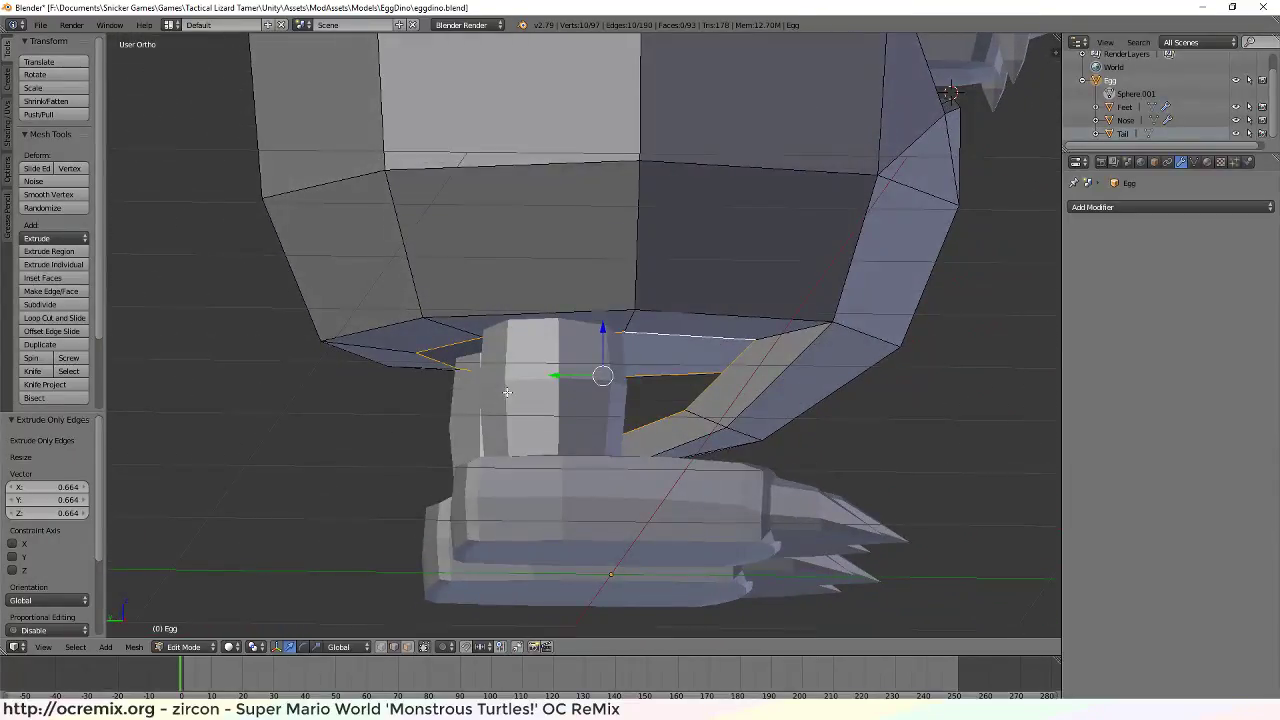
pyautogui.moveTo(606, 331); pyautogui.dragTo(606, 356)
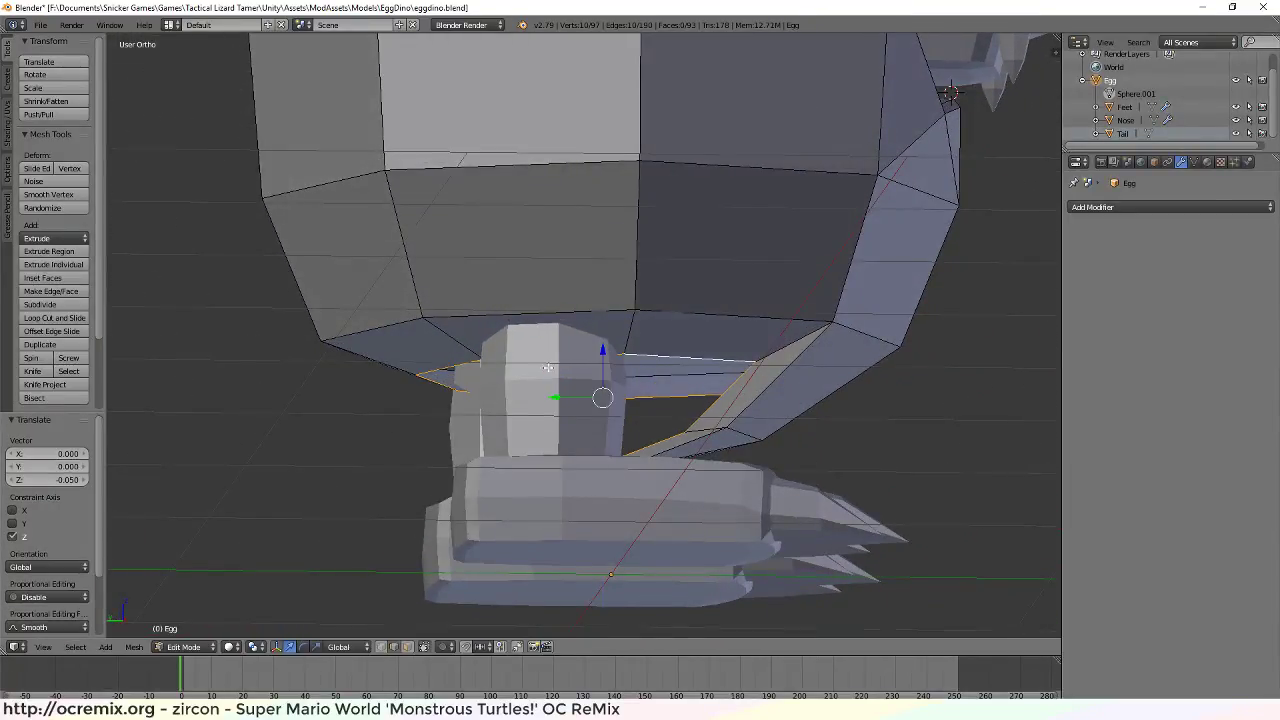
pyautogui.moveTo(606, 356); pyautogui.dragTo(455, 340, button='middle')
pyautogui.rightClick(453, 333)
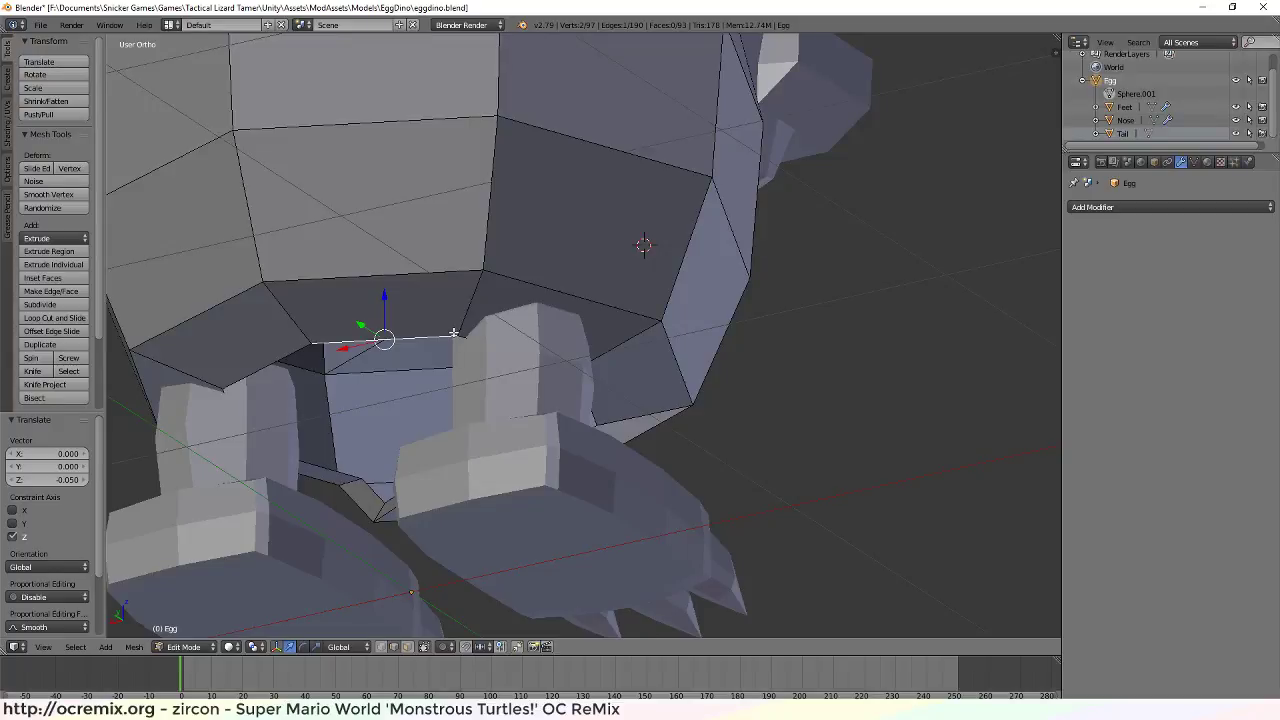
# In vertex select mode, shift a rim vertex along X, Z and Y toward the leg
pyautogui.hotkey('ctrl', 'Tab')
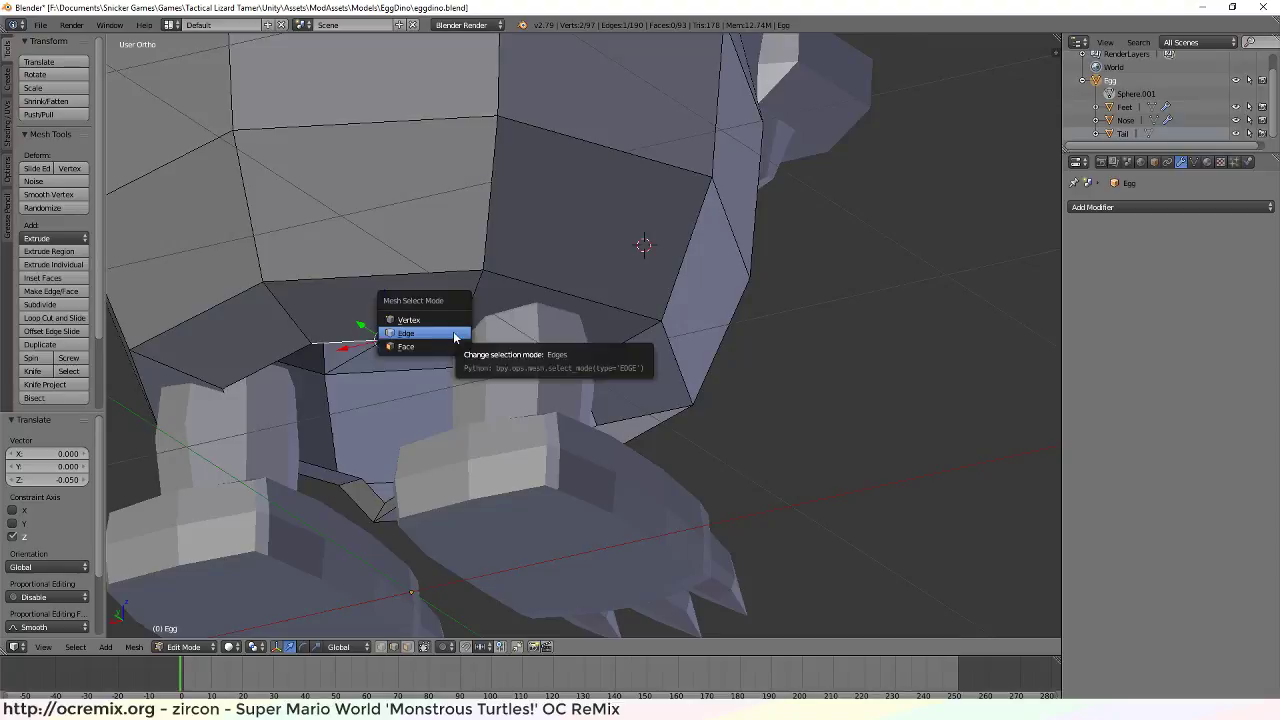
pyautogui.click(437, 316)
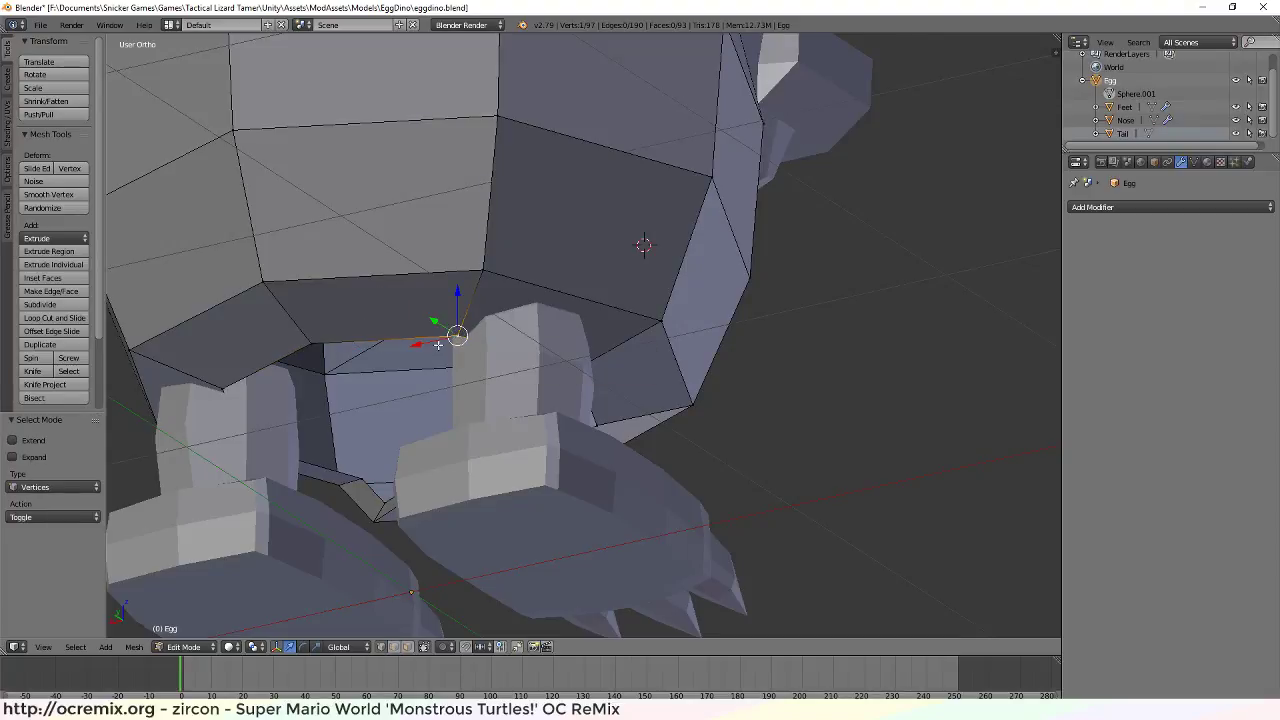
pyautogui.moveTo(430, 364); pyautogui.dragTo(455, 359, button='middle')
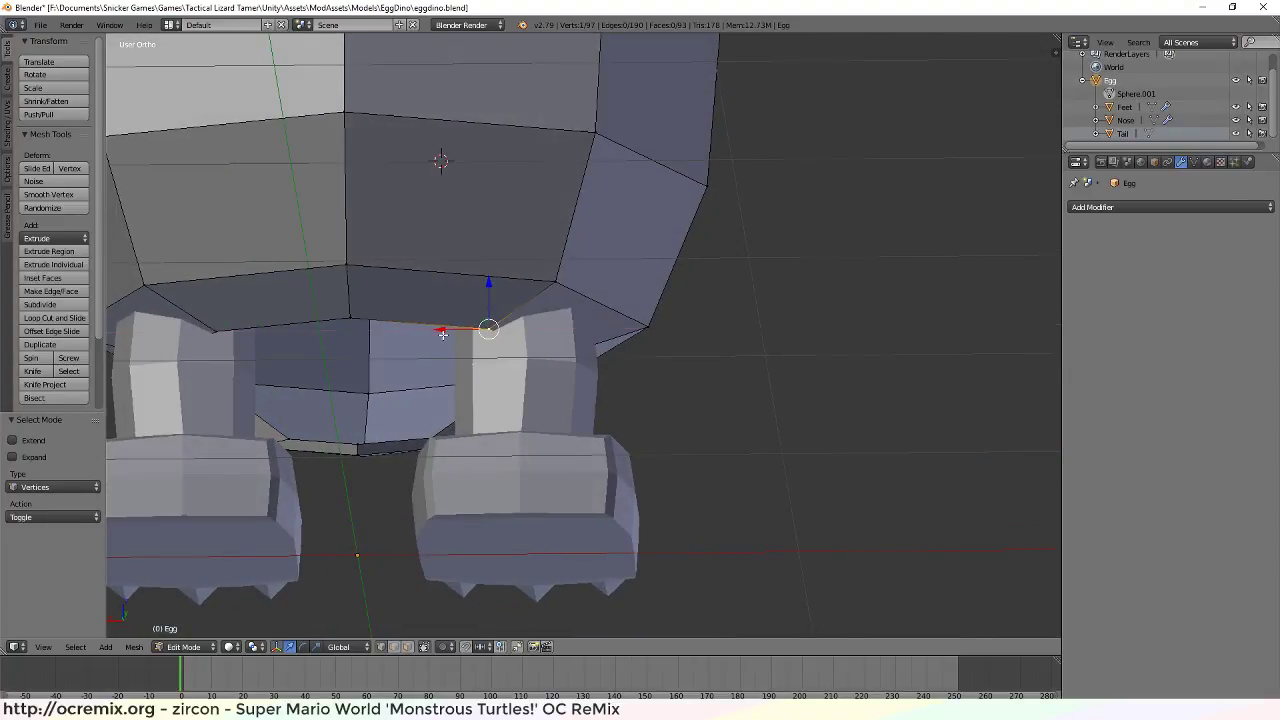
pyautogui.moveTo(443, 333); pyautogui.dragTo(518, 328)
pyautogui.moveTo(563, 283); pyautogui.dragTo(522, 300)
pyautogui.moveTo(522, 300); pyautogui.dragTo(495, 291, button='middle')
pyautogui.moveTo(450, 309)
pyautogui.mouseDown()
pyautogui.moveTo(456, 318)
pyautogui.moveTo(430, 298)
pyautogui.mouseUp()
pyautogui.moveTo(464, 302); pyautogui.dragTo(603, 338, button='middle')
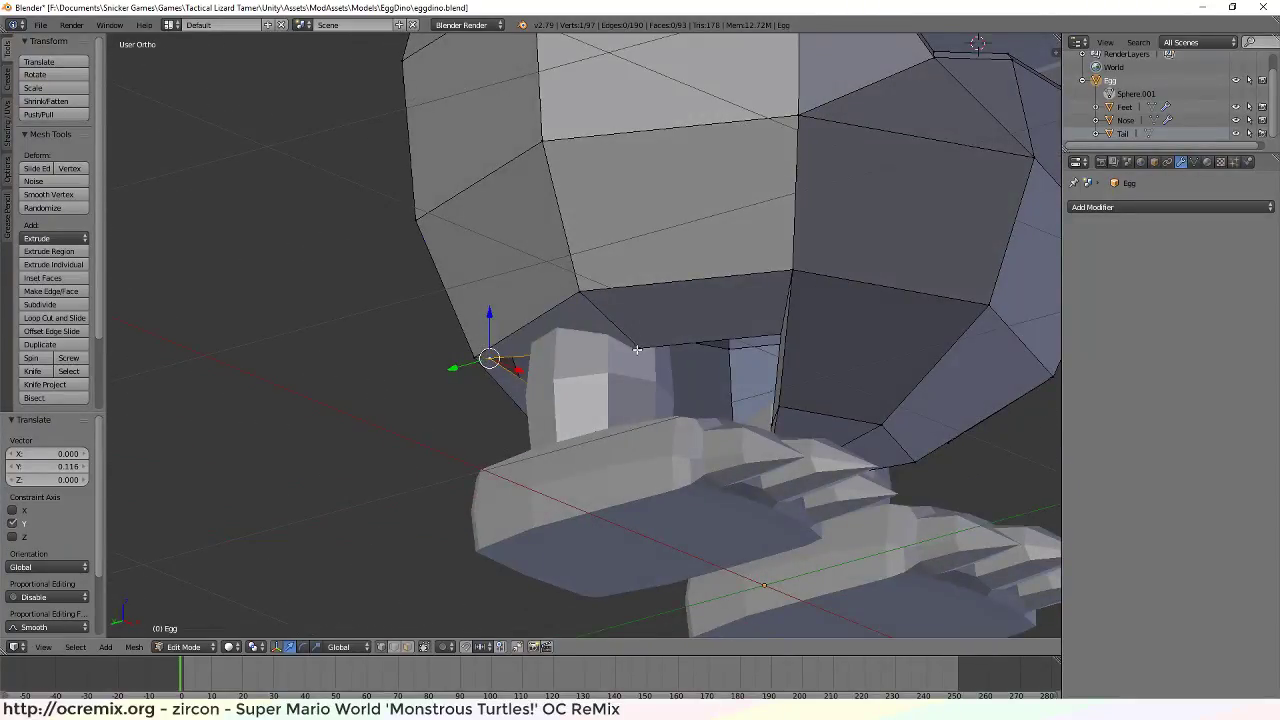
# Move the rim vertex beside the leg left along X and raise it slightly
pyautogui.rightClick(637, 349)
pyautogui.moveTo(670, 359); pyautogui.dragTo(567, 359)
pyautogui.moveTo(567, 359); pyautogui.dragTo(681, 368, button='middle')
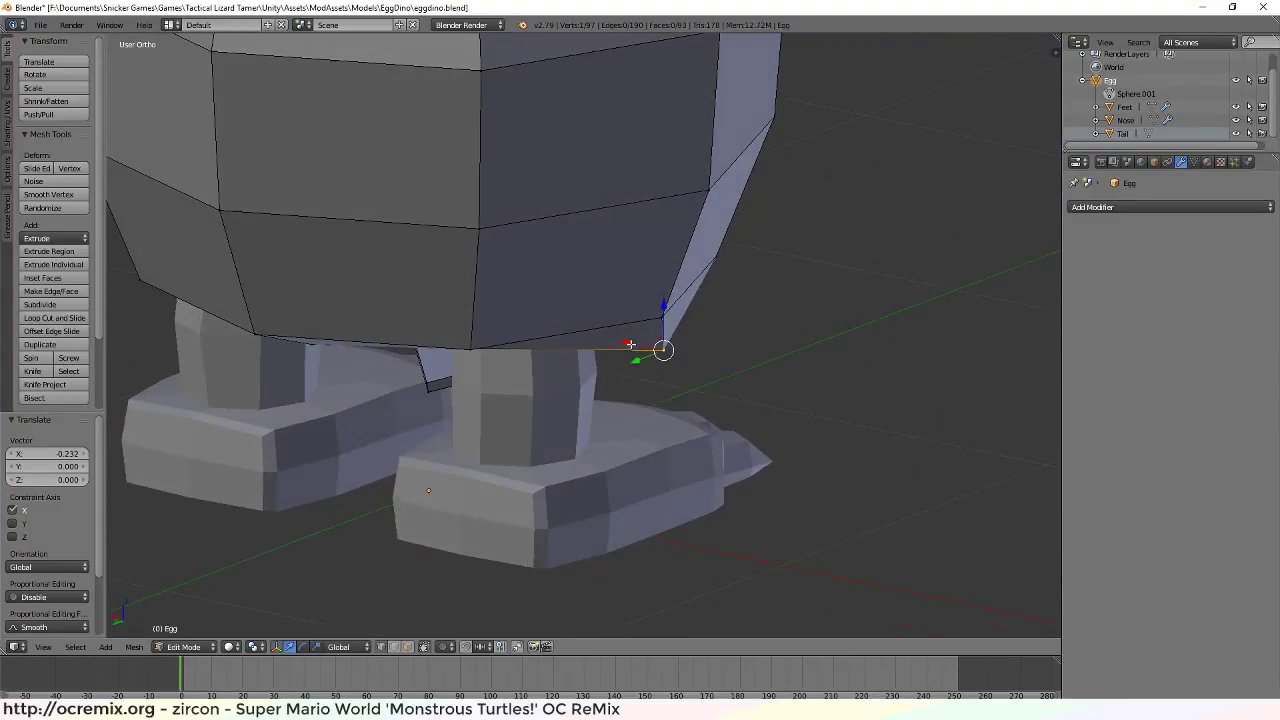
pyautogui.moveTo(630, 344); pyautogui.dragTo(648, 281)
pyautogui.moveTo(648, 281); pyautogui.dragTo(571, 307, button='middle')
# Lower another rim vertex 0.034 along Z and shift it -0.009 along X
pyautogui.rightClick(453, 311)
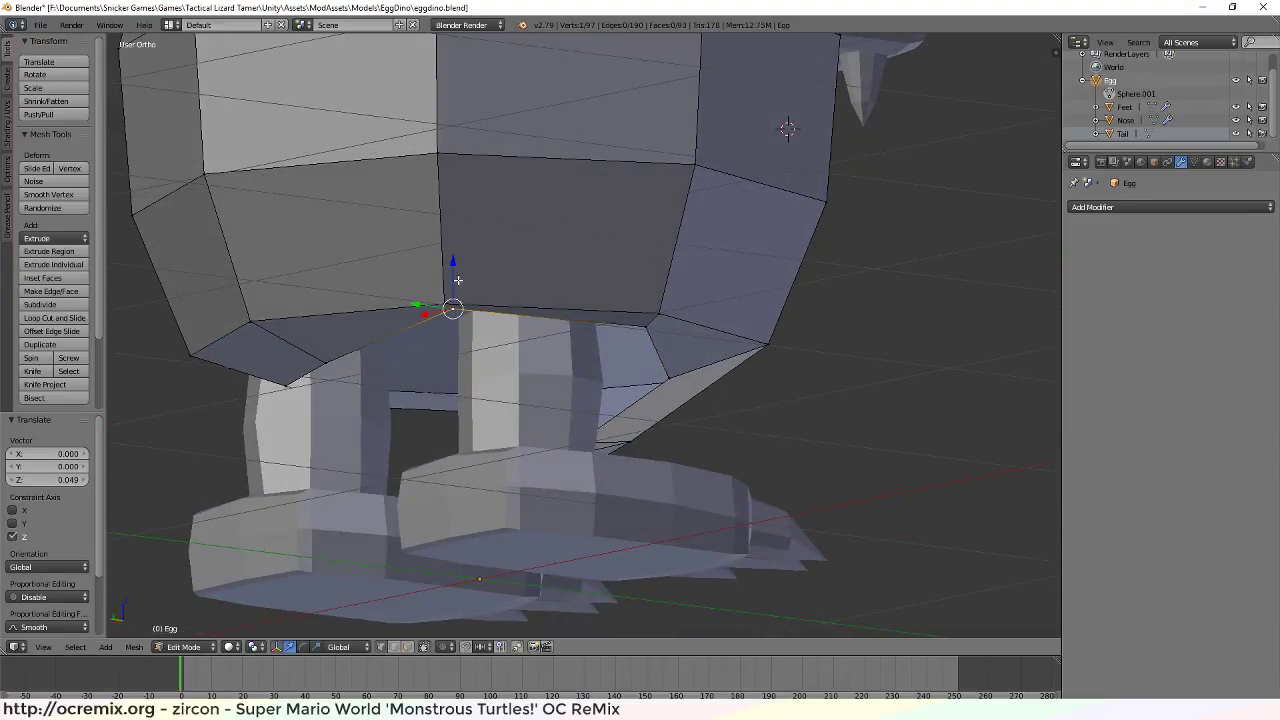
pyautogui.moveTo(458, 272); pyautogui.dragTo(459, 283)
pyautogui.moveTo(459, 283); pyautogui.dragTo(542, 304, button='middle')
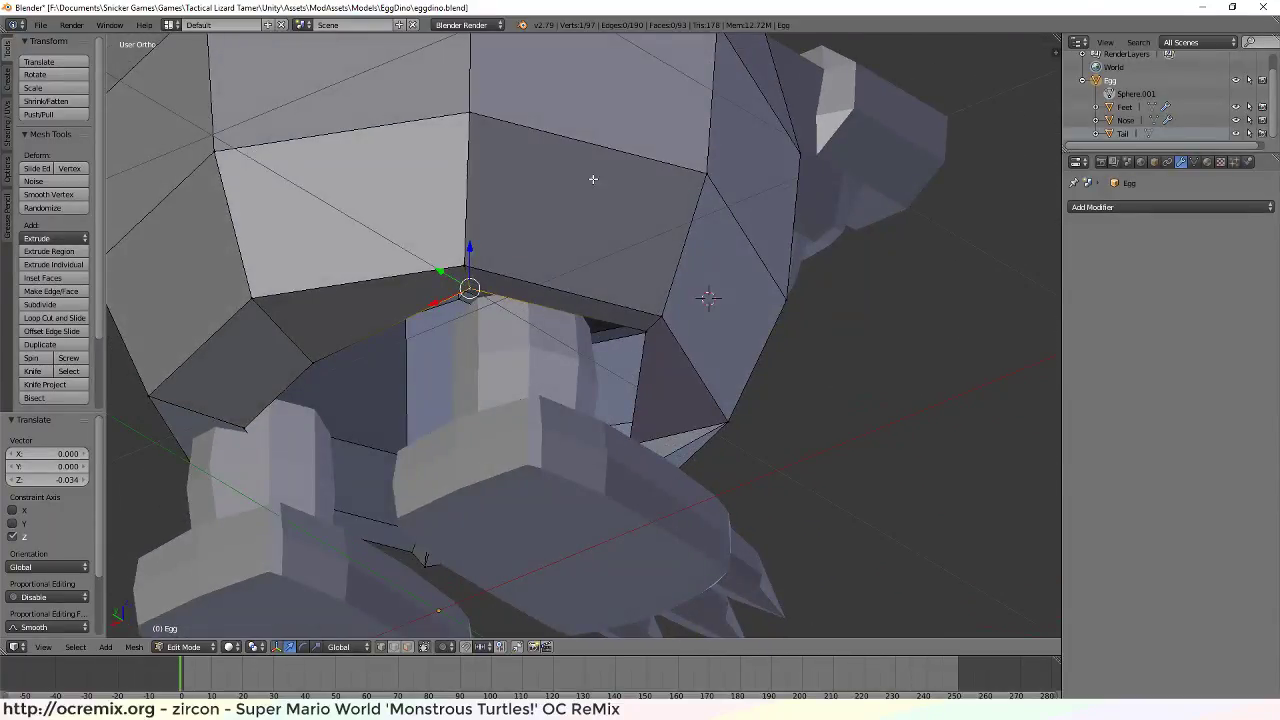
pyautogui.moveTo(571, 181); pyautogui.dragTo(539, 232, button='middle')
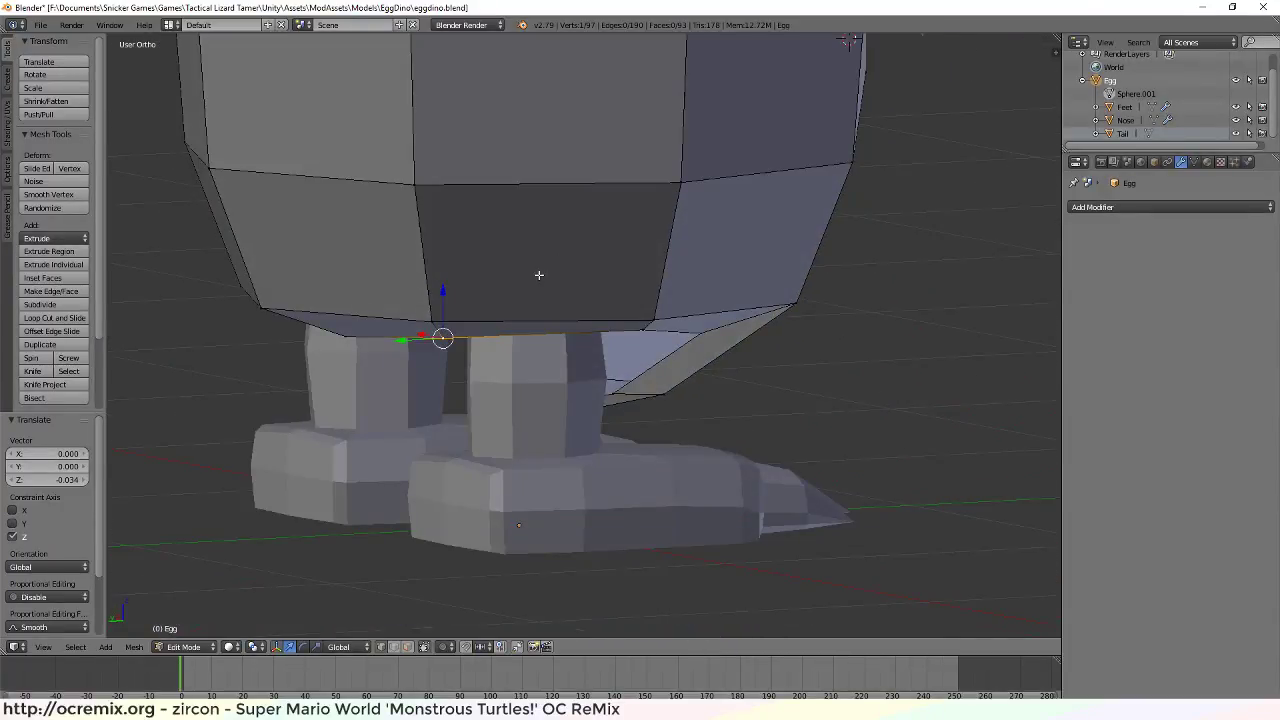
pyautogui.moveTo(777, 250); pyautogui.dragTo(889, 247, button='middle')
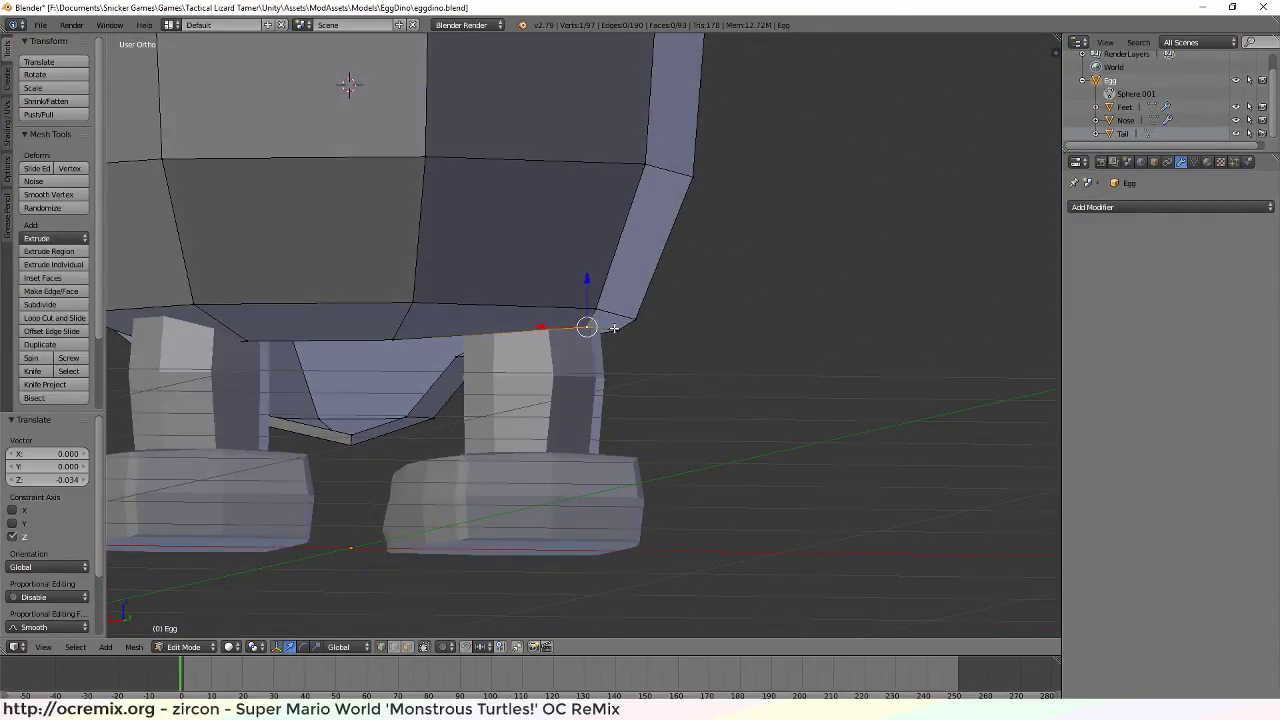
pyautogui.moveTo(618, 289); pyautogui.dragTo(635, 322)
pyautogui.moveTo(635, 322); pyautogui.dragTo(649, 328, button='middle')
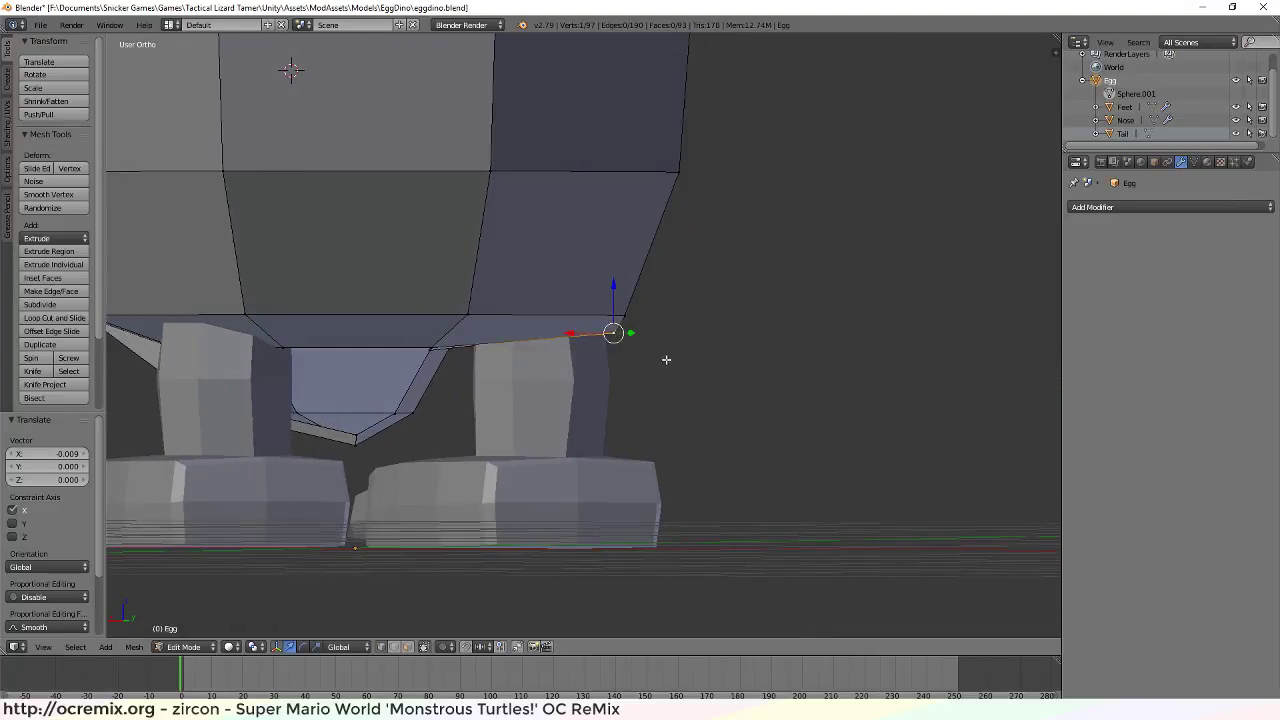
pyautogui.moveTo(681, 359); pyautogui.dragTo(585, 307, button='middle')
pyautogui.moveTo(663, 307); pyautogui.dragTo(575, 373, button='middle')
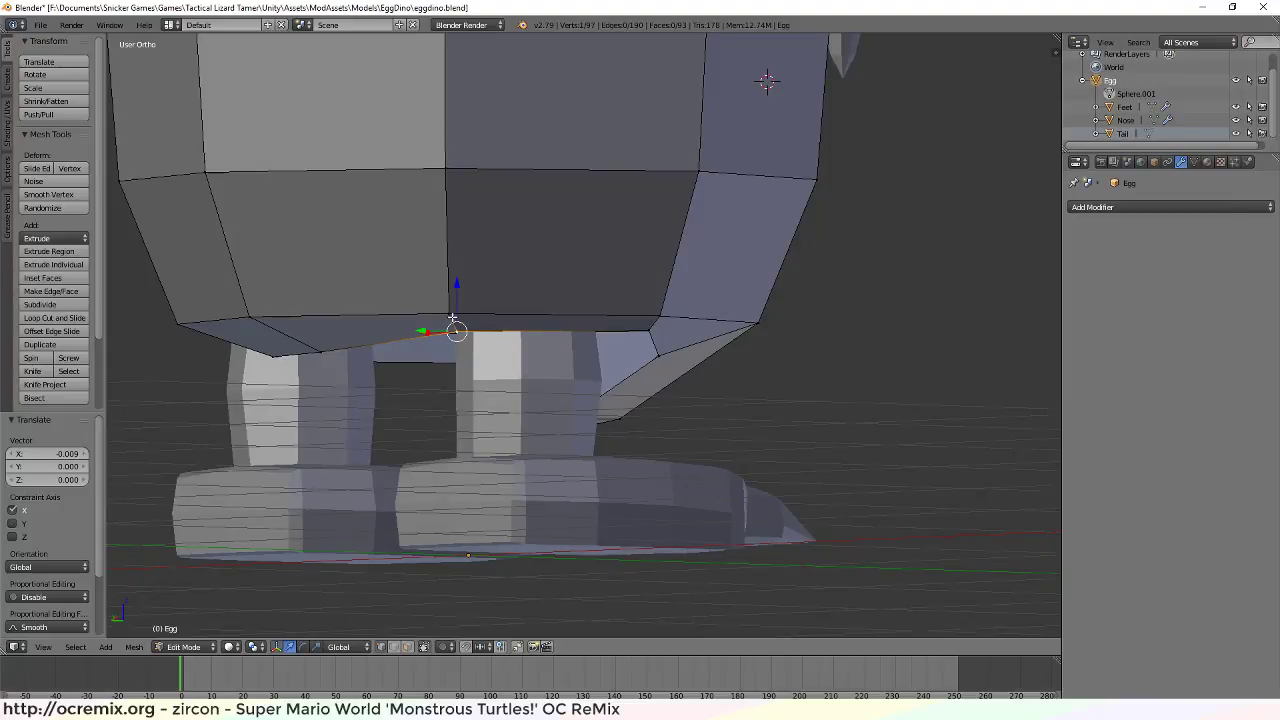
# Make a first knife cut across an underside face beside the leg
pyautogui.press('k')
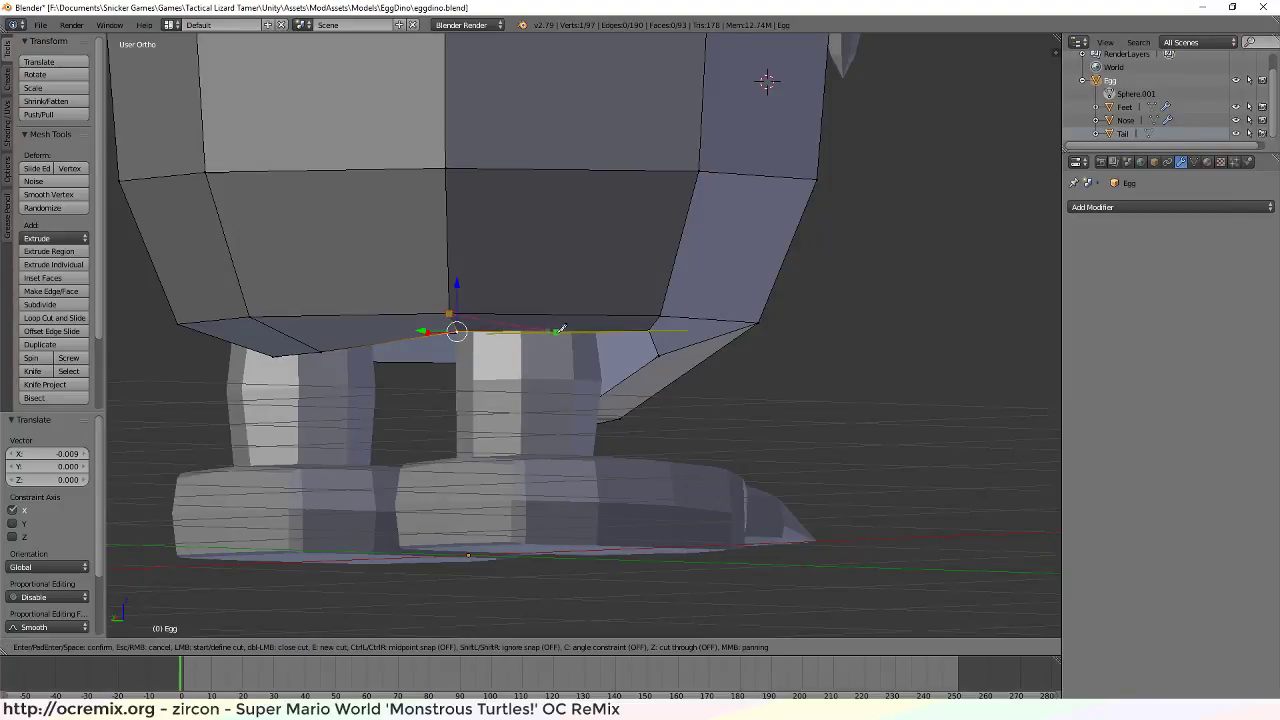
pyautogui.moveTo(561, 326); pyautogui.dragTo(652, 313, button='middle')
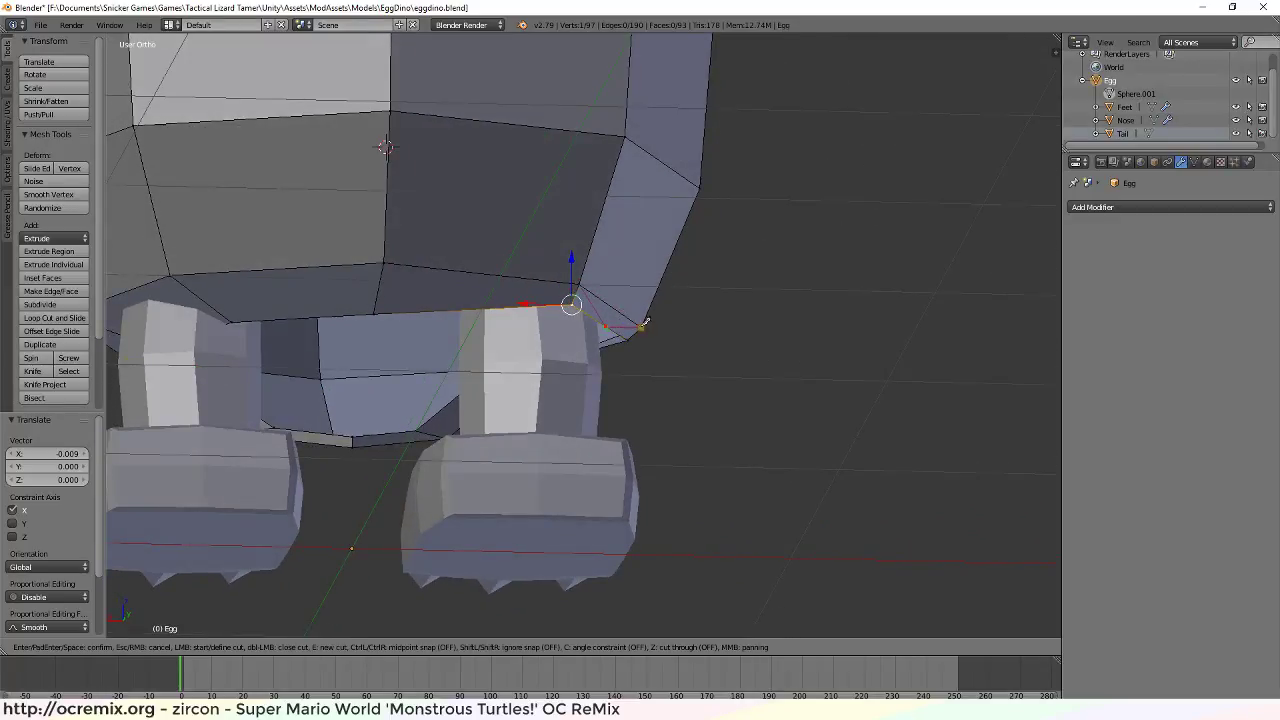
pyautogui.moveTo(645, 322); pyautogui.dragTo(549, 338, button='middle')
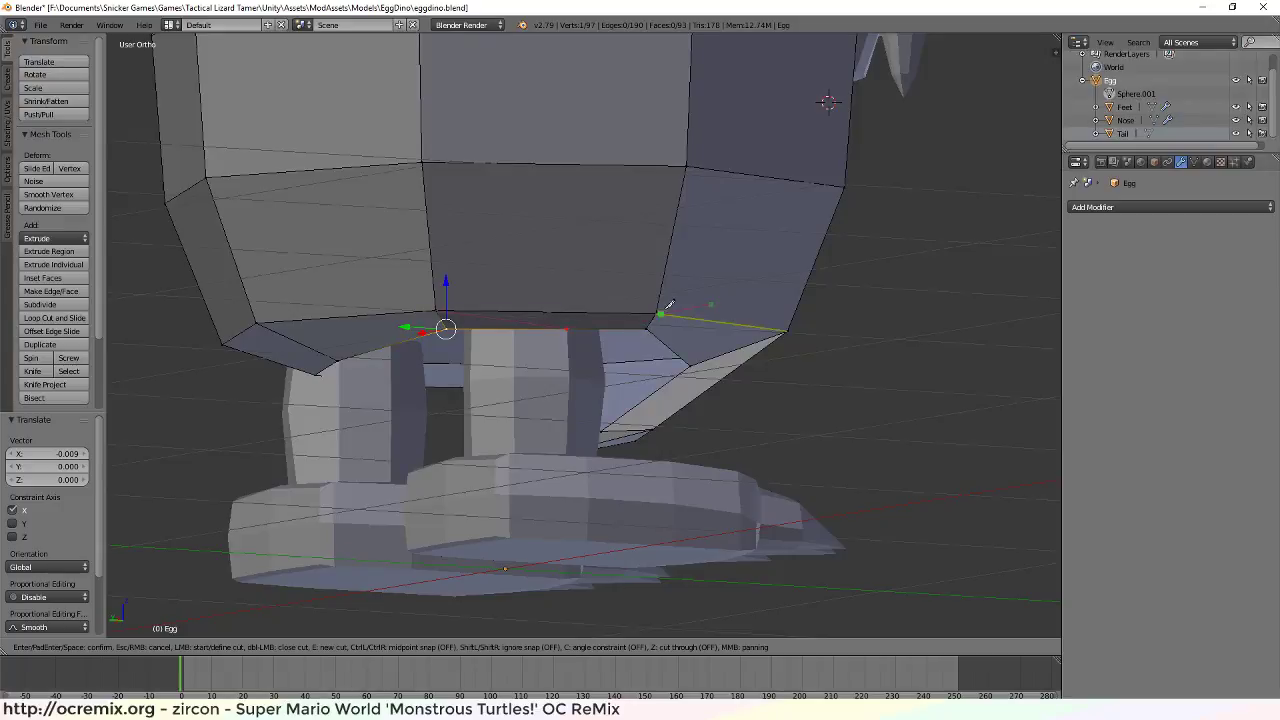
pyautogui.moveTo(670, 304); pyautogui.dragTo(565, 334, button='middle')
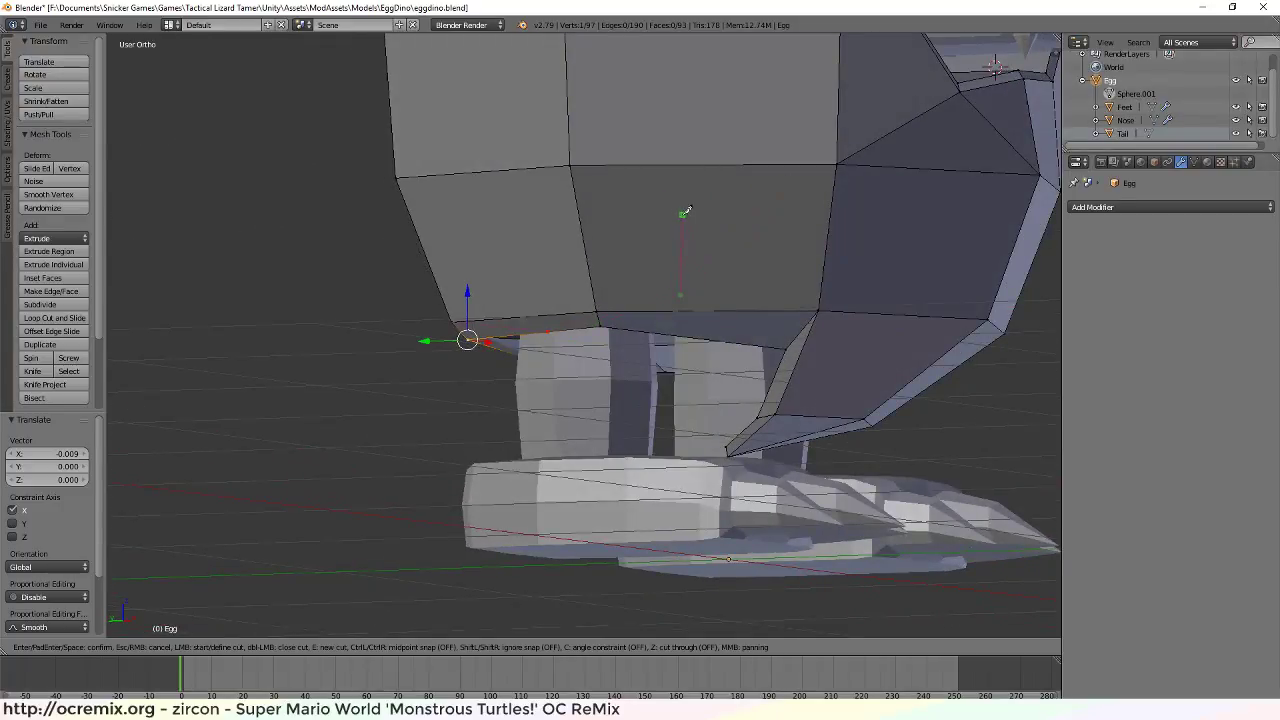
pyautogui.press('Return')
pyautogui.moveTo(611, 223); pyautogui.dragTo(566, 297, button='middle')
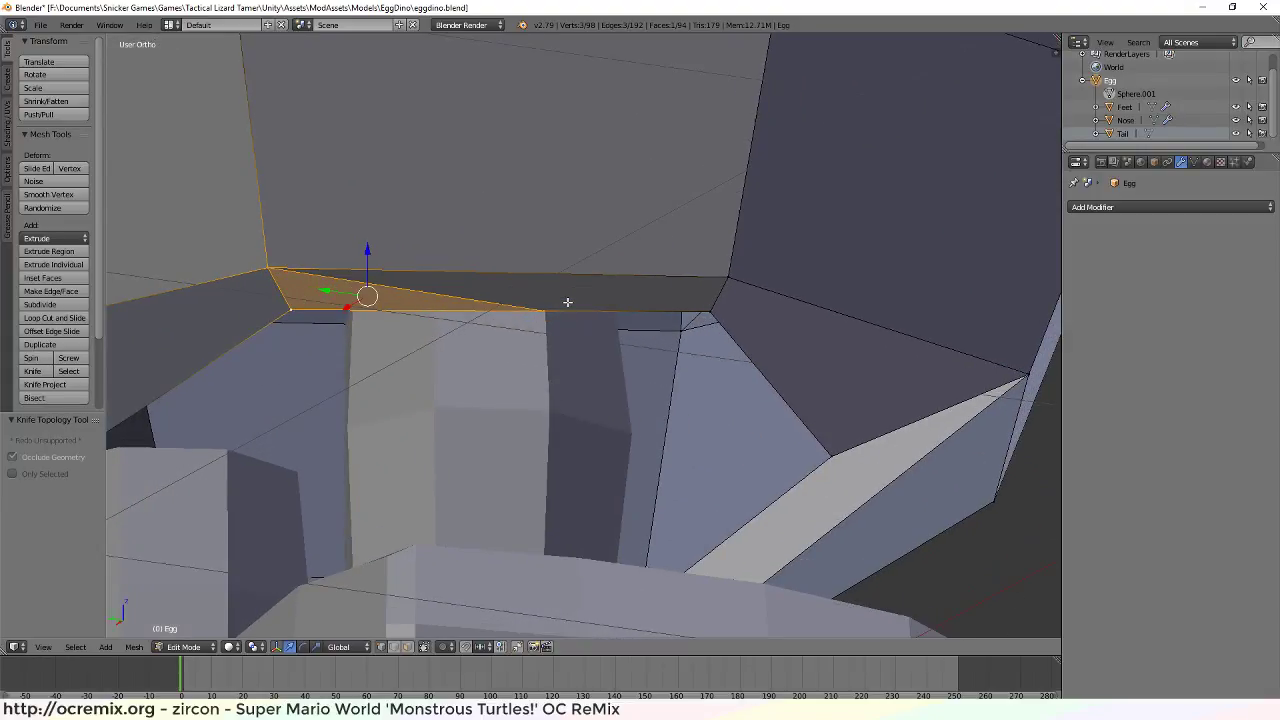
# Knife-cut from the rim vertex to the upper corner vertex, splitting the face
pyautogui.press('k')
pyautogui.click(544, 310)
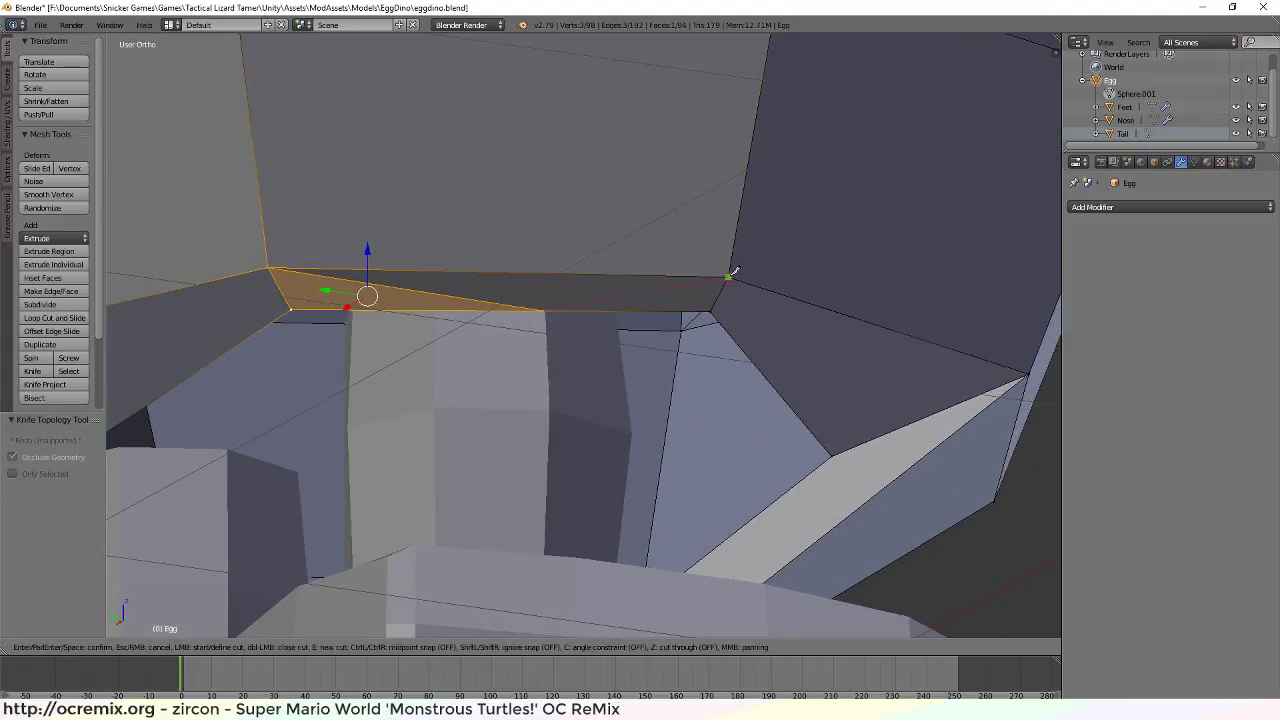
pyautogui.click(733, 272)
pyautogui.press('Return')
pyautogui.moveTo(571, 320); pyautogui.dragTo(665, 364, button='middle')
pyautogui.rightClick(586, 305)
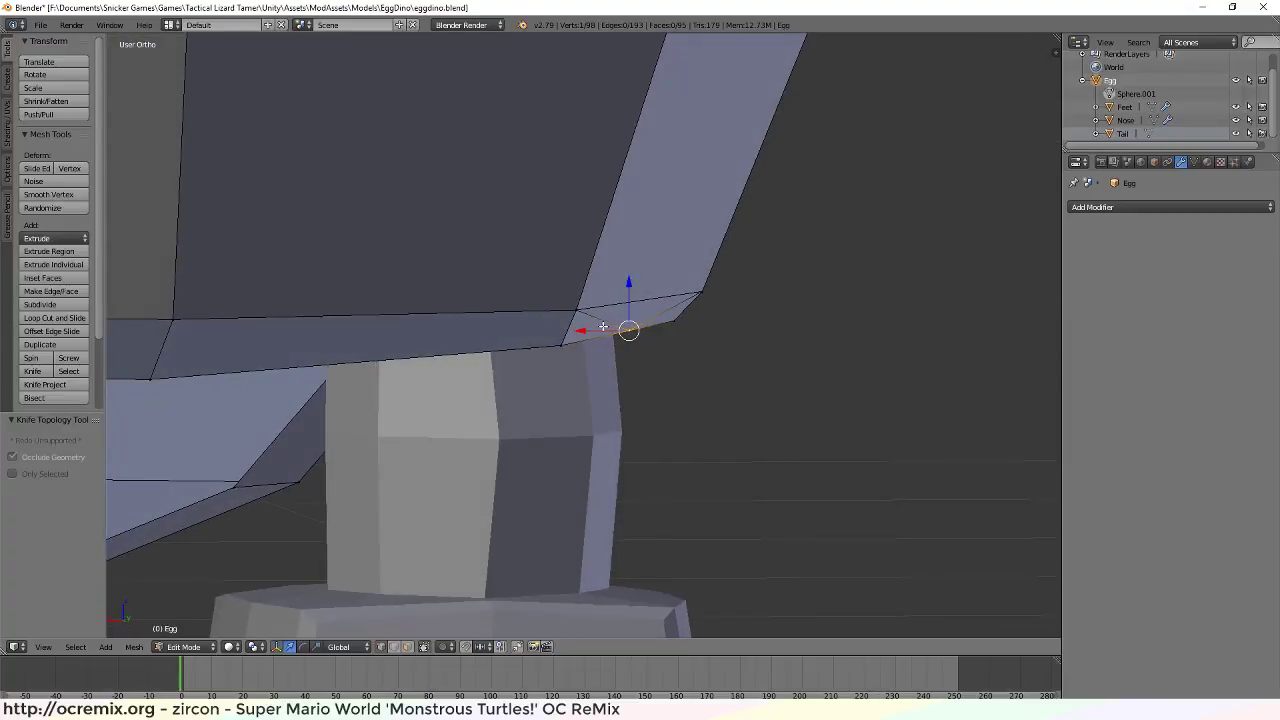
# Nudge the underside vertex beside the leg along X and Y
pyautogui.moveTo(585, 330); pyautogui.dragTo(627, 331)
pyautogui.moveTo(627, 331)
pyautogui.mouseDown(button='middle')
pyautogui.moveTo(675, 361)
pyautogui.moveTo(646, 323)
pyautogui.mouseUp(button='middle')
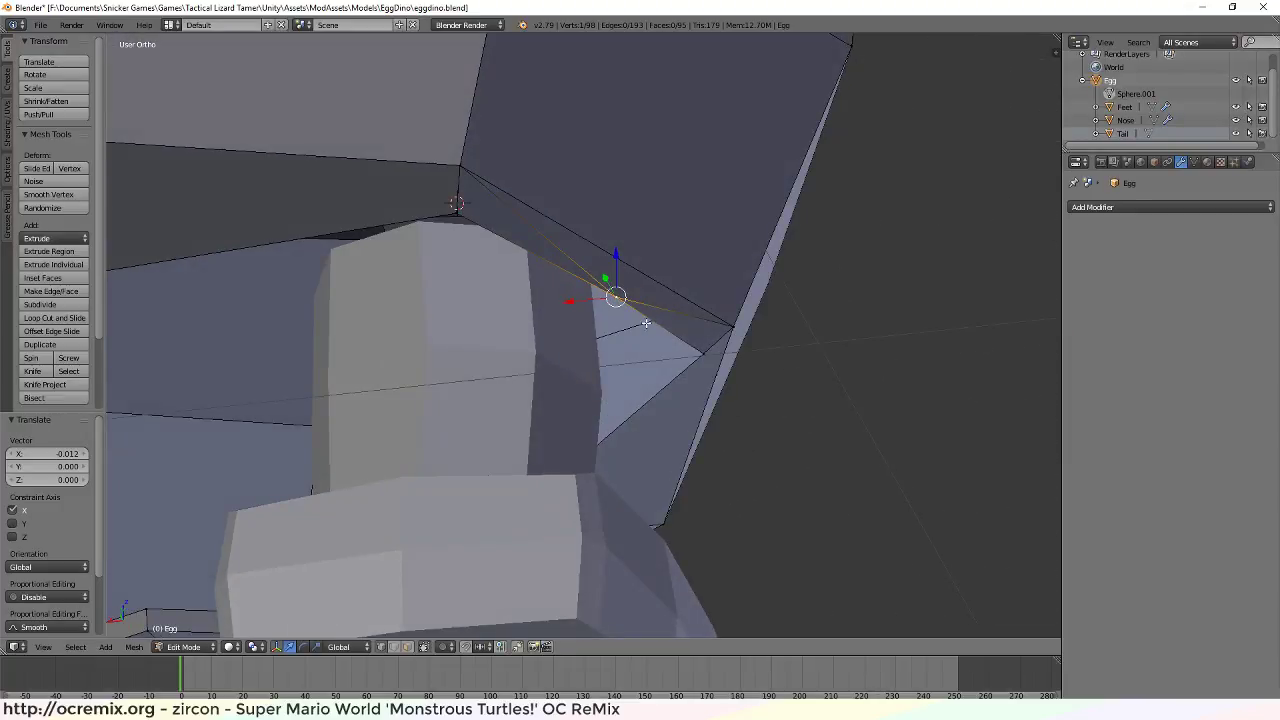
pyautogui.moveTo(604, 278); pyautogui.dragTo(601, 278)
pyautogui.moveTo(601, 278); pyautogui.dragTo(489, 402, button='middle')
pyautogui.moveTo(469, 355); pyautogui.dragTo(405, 357)
pyautogui.moveTo(405, 357); pyautogui.dragTo(591, 311, button='middle')
pyautogui.moveTo(629, 298); pyautogui.dragTo(605, 305)
pyautogui.moveTo(605, 305); pyautogui.dragTo(690, 346, button='middle')
# Zoom in on the underside and slide the vertex toward the leg along X and Y
pyautogui.scroll(-4, 631, 331)
pyautogui.scroll(8, 664, 359)
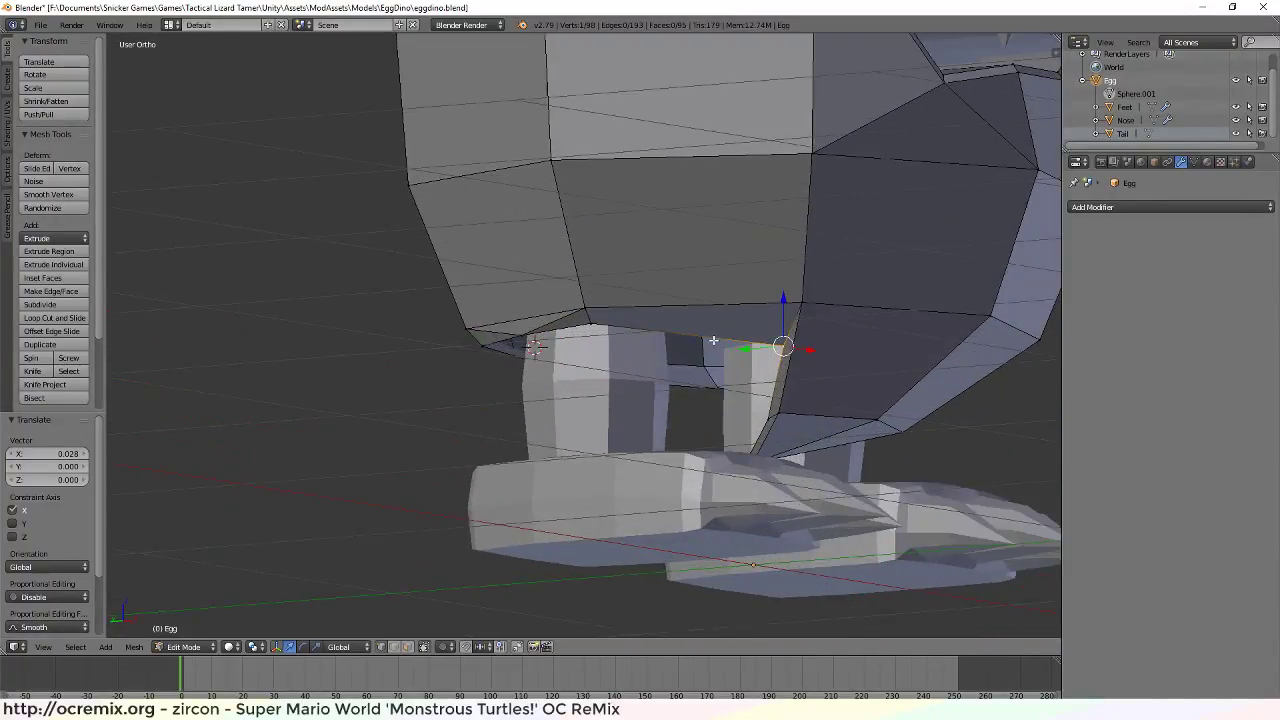
pyautogui.moveTo(771, 380); pyautogui.dragTo(639, 380, button='middle')
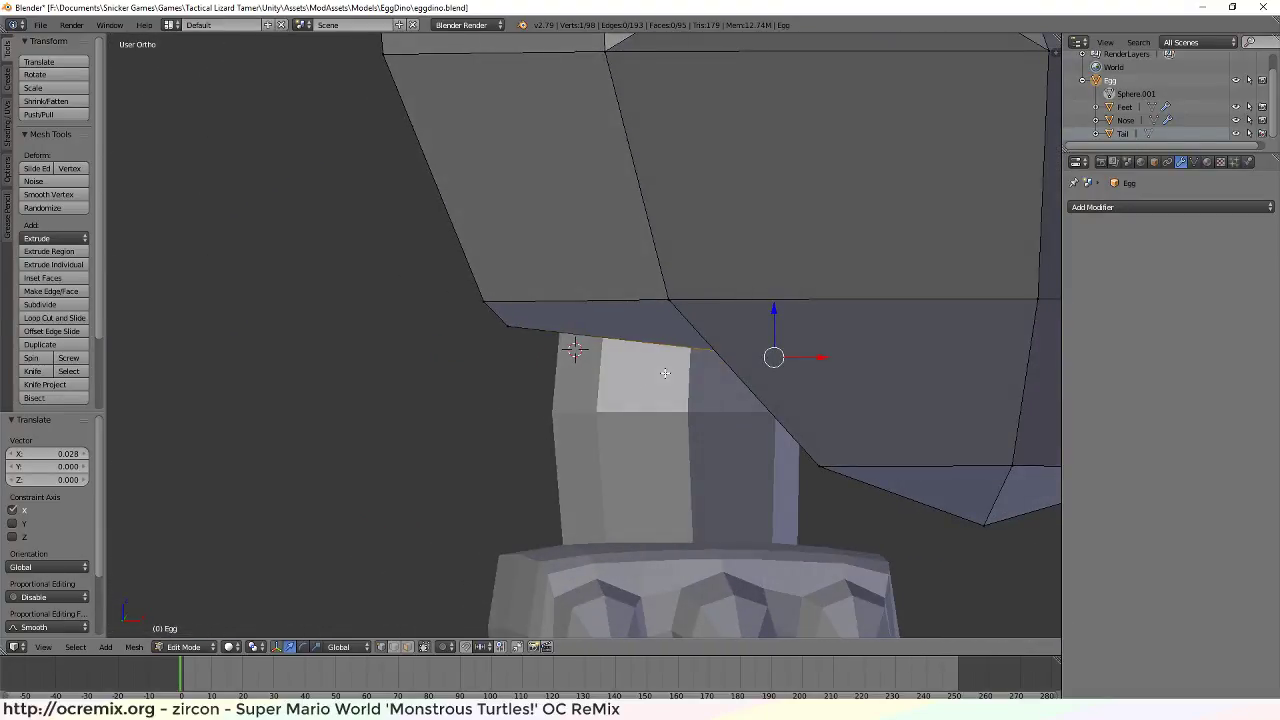
pyautogui.moveTo(828, 360); pyautogui.dragTo(779, 361)
pyautogui.moveTo(690, 363); pyautogui.dragTo(688, 364)
pyautogui.moveTo(688, 364); pyautogui.dragTo(680, 393, button='middle')
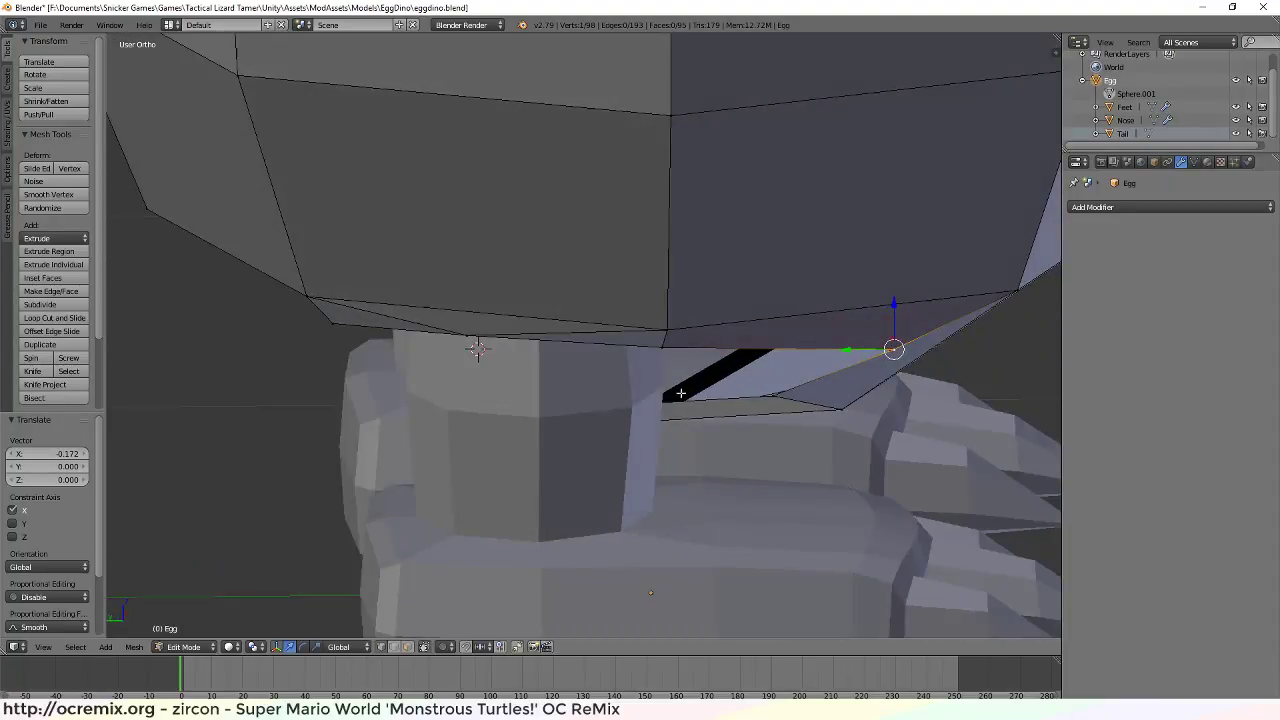
pyautogui.moveTo(847, 353); pyautogui.dragTo(845, 358)
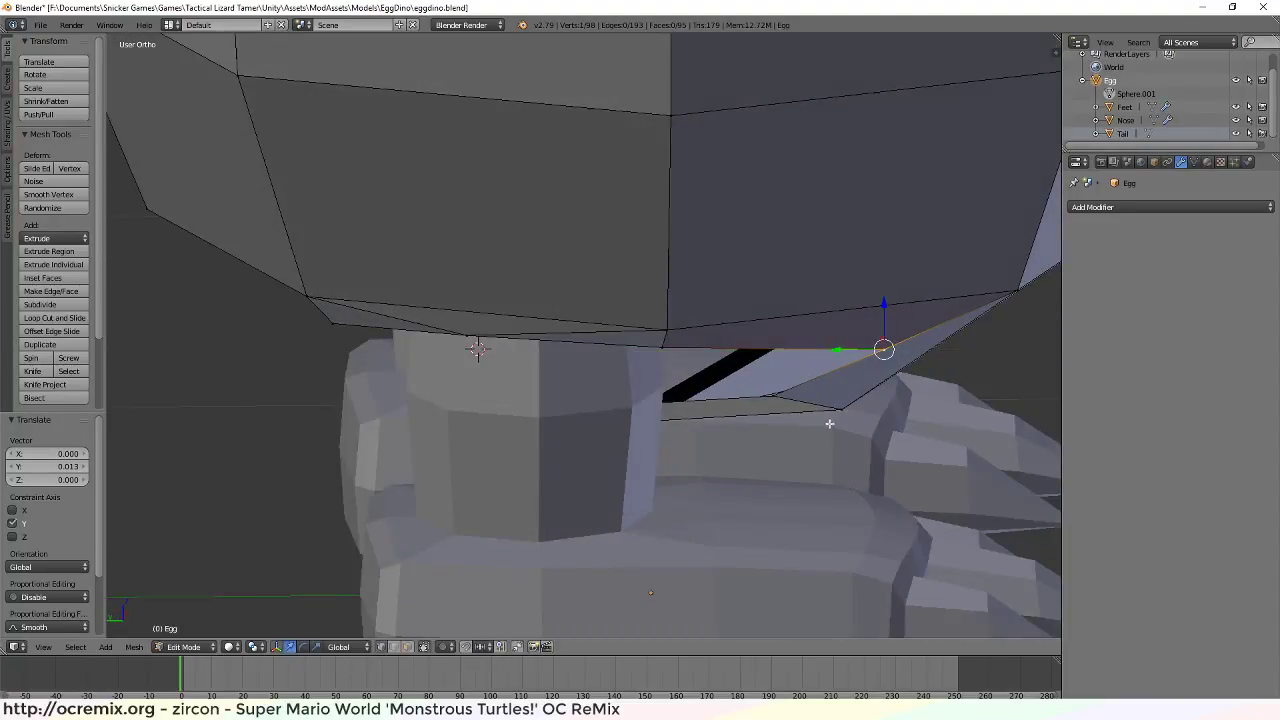
pyautogui.moveTo(831, 423); pyautogui.dragTo(809, 388, button='middle')
pyautogui.moveTo(837, 359); pyautogui.dragTo(829, 360)
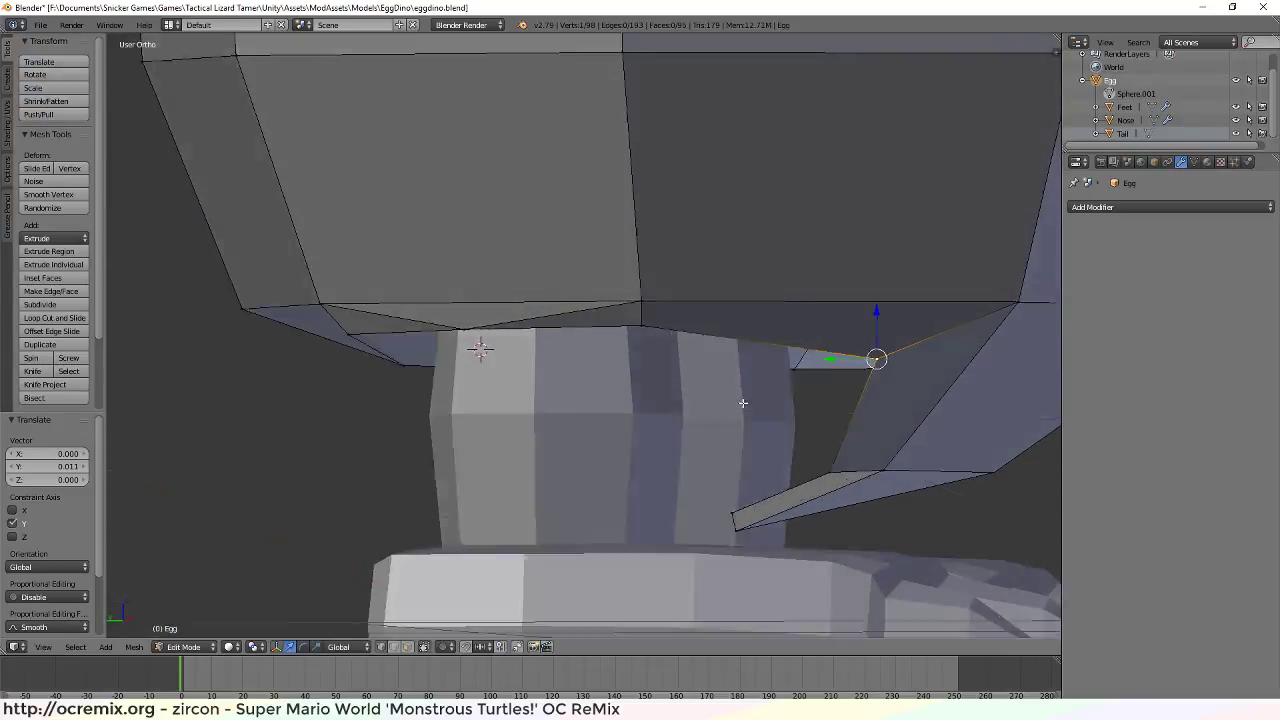
# Shift the rim vertex 0.016 along X to tuck it against the leg
pyautogui.moveTo(740, 400); pyautogui.dragTo(636, 366, button='middle')
pyautogui.moveTo(636, 366); pyautogui.dragTo(651, 366)
pyautogui.moveTo(651, 366); pyautogui.dragTo(364, 339, button='middle')
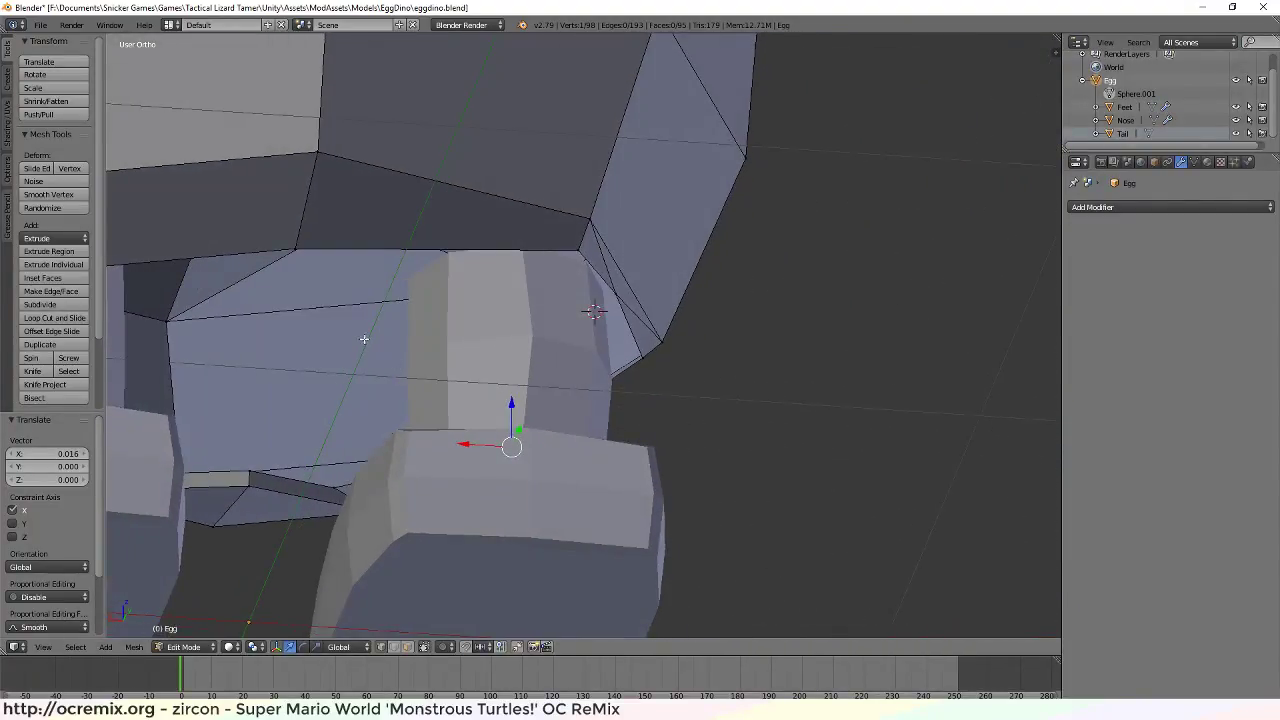
pyautogui.moveTo(296, 253); pyautogui.dragTo(629, 323, button='middle')
pyautogui.rightClick(616, 318)
# Move the middle vertex between the legs vertically with G, Z and reposition it
pyautogui.press('g')
pyautogui.press('z')
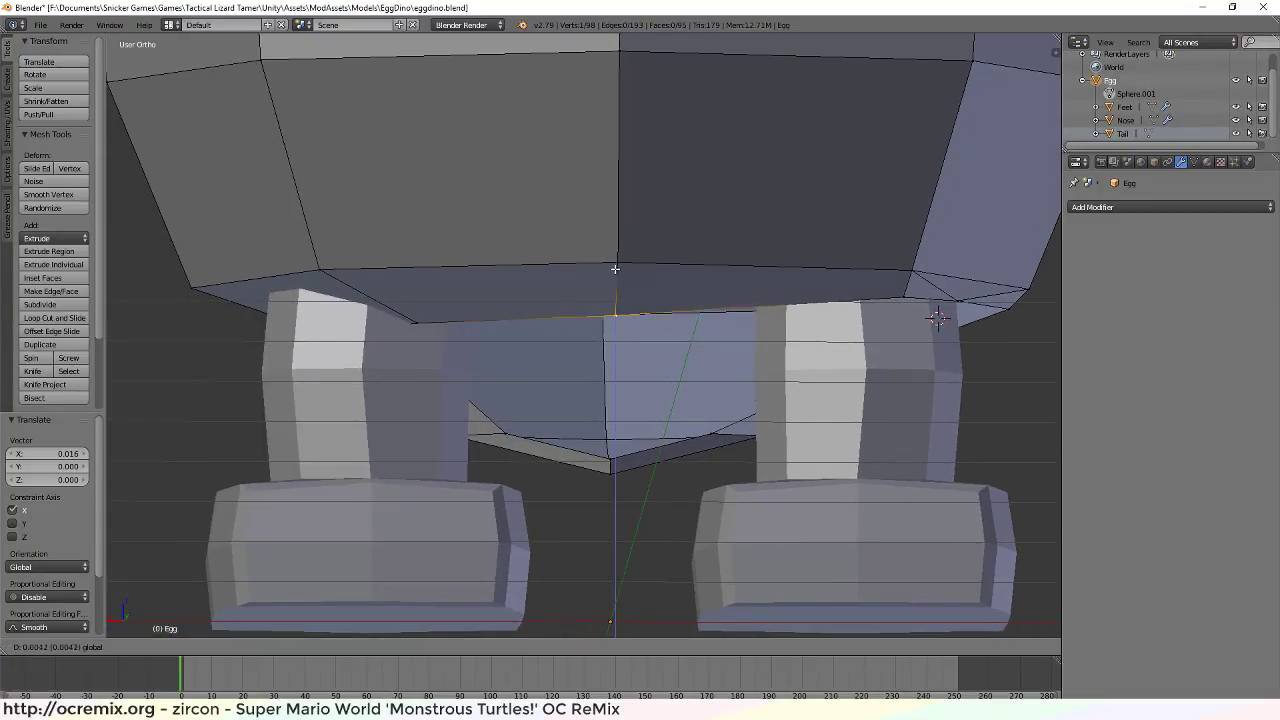
pyautogui.click(615, 255)
pyautogui.moveTo(615, 258); pyautogui.dragTo(522, 304, button='middle')
pyautogui.moveTo(511, 369); pyautogui.dragTo(587, 336, button='middle')
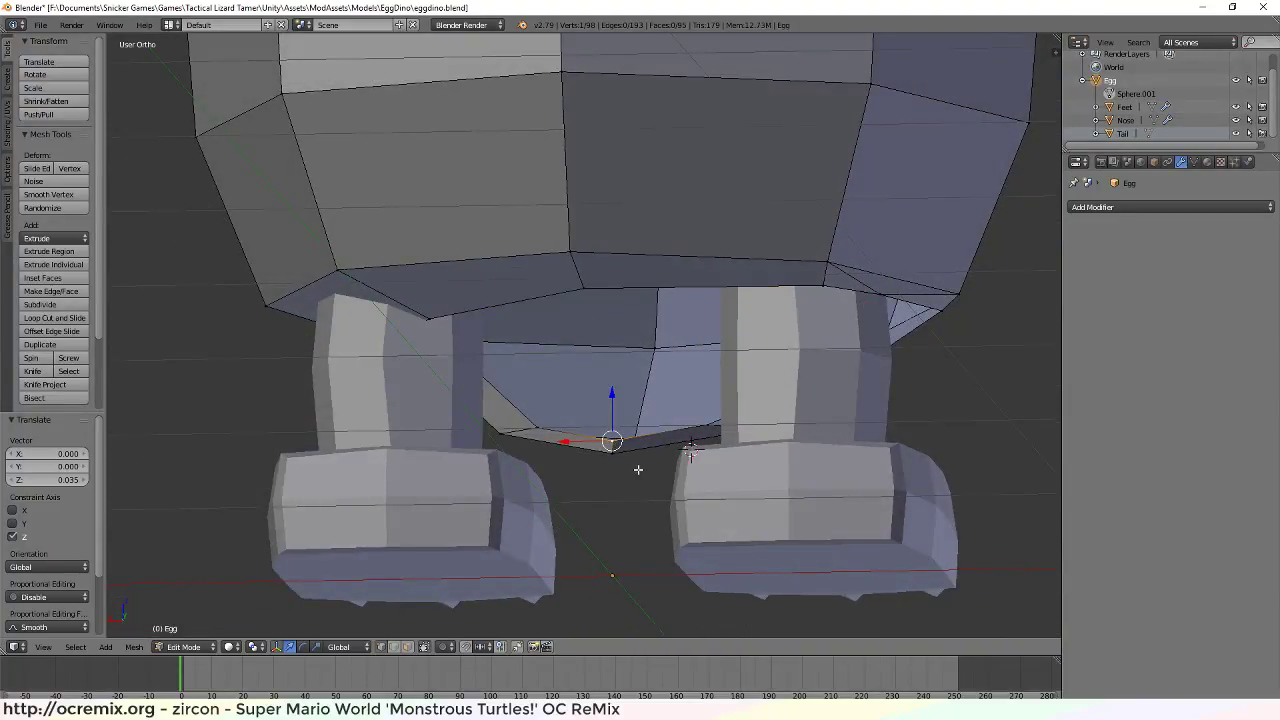
pyautogui.moveTo(638, 469)
pyautogui.mouseDown(button='middle')
pyautogui.moveTo(625, 470)
pyautogui.moveTo(635, 473)
pyautogui.mouseUp(button='middle')
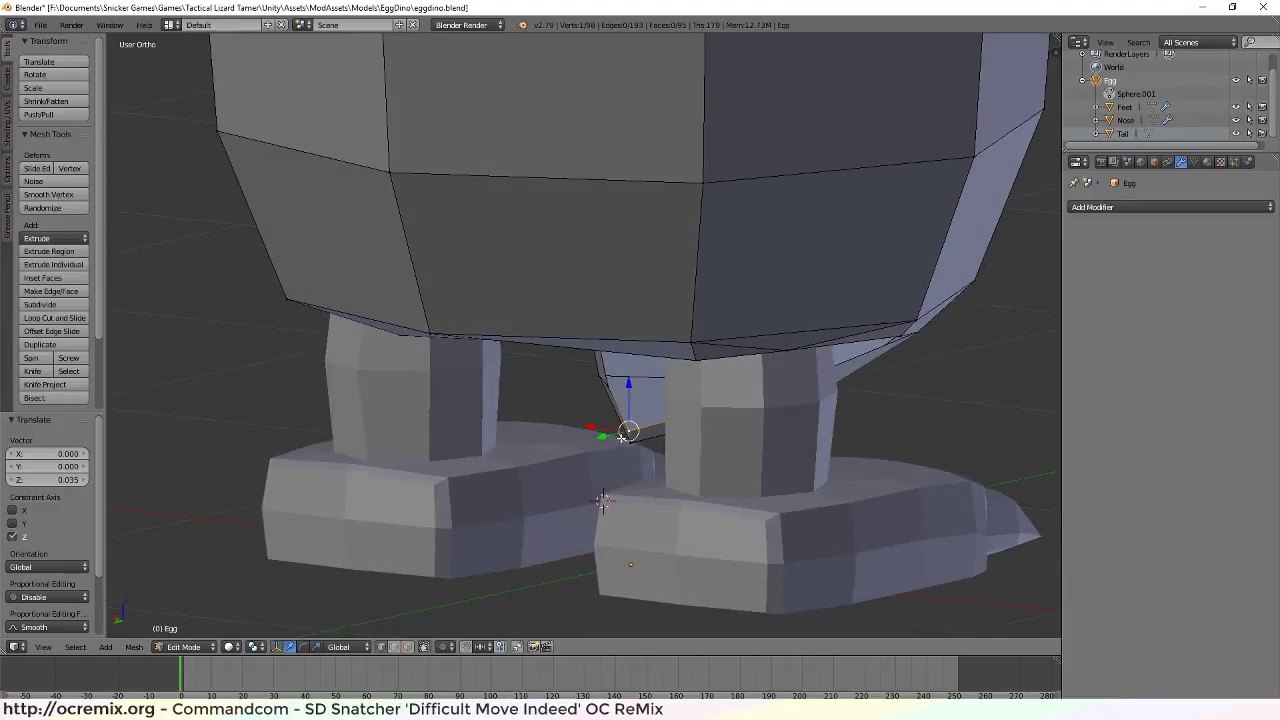
pyautogui.moveTo(605, 436); pyautogui.dragTo(539, 425)
pyautogui.moveTo(539, 425); pyautogui.dragTo(594, 414, button='middle')
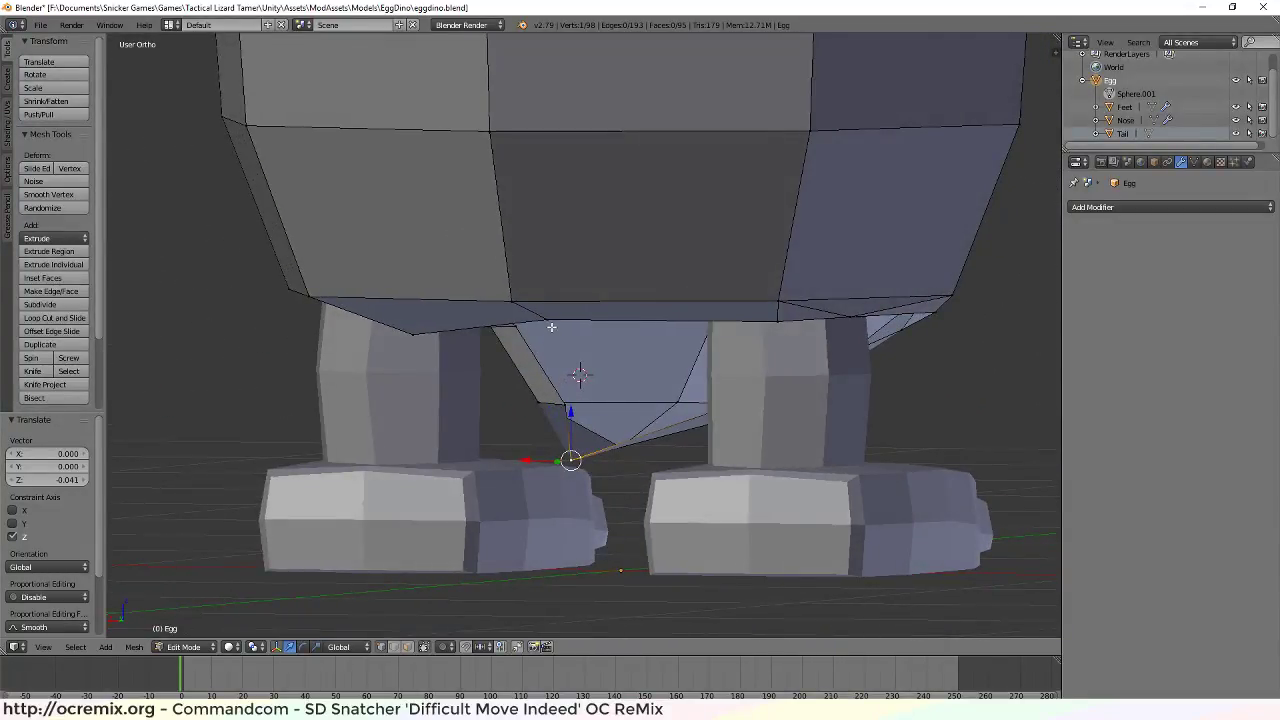
# Lower the selection between the legs 0.074 along Z, forming a pointed tip between the feet
pyautogui.moveTo(550, 269); pyautogui.dragTo(549, 310)
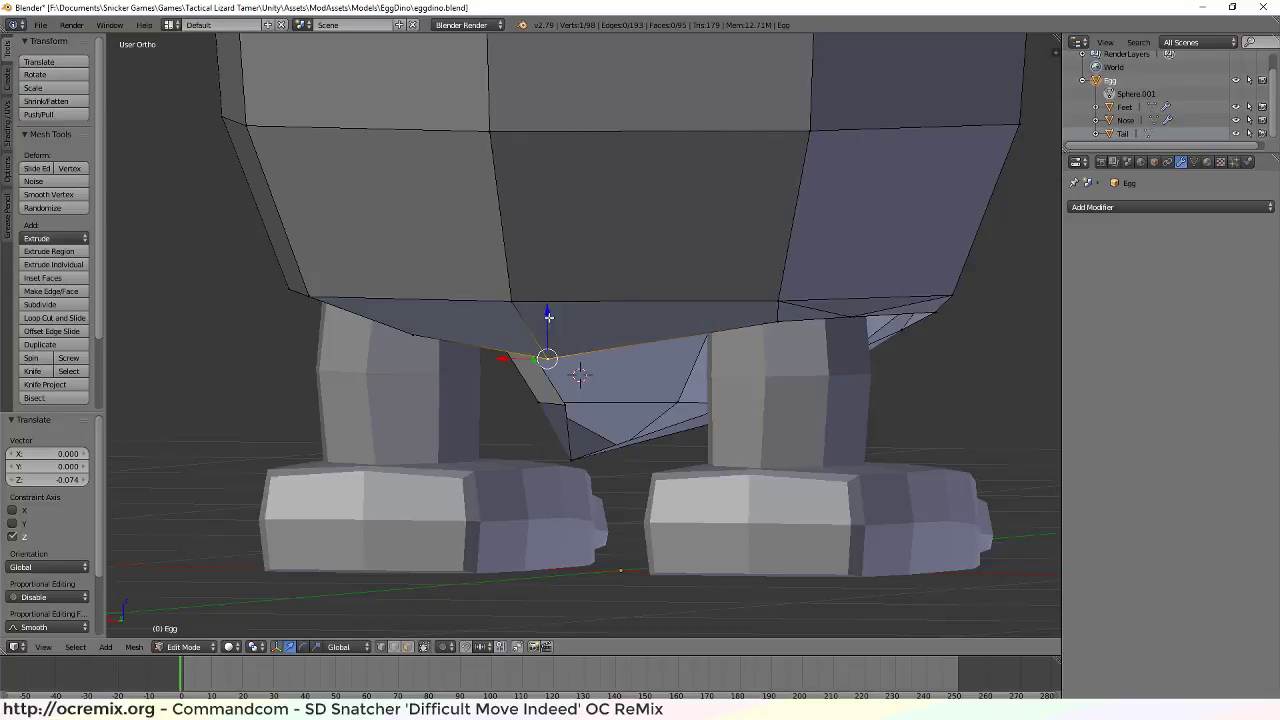
pyautogui.moveTo(549, 310); pyautogui.dragTo(658, 354, button='middle')
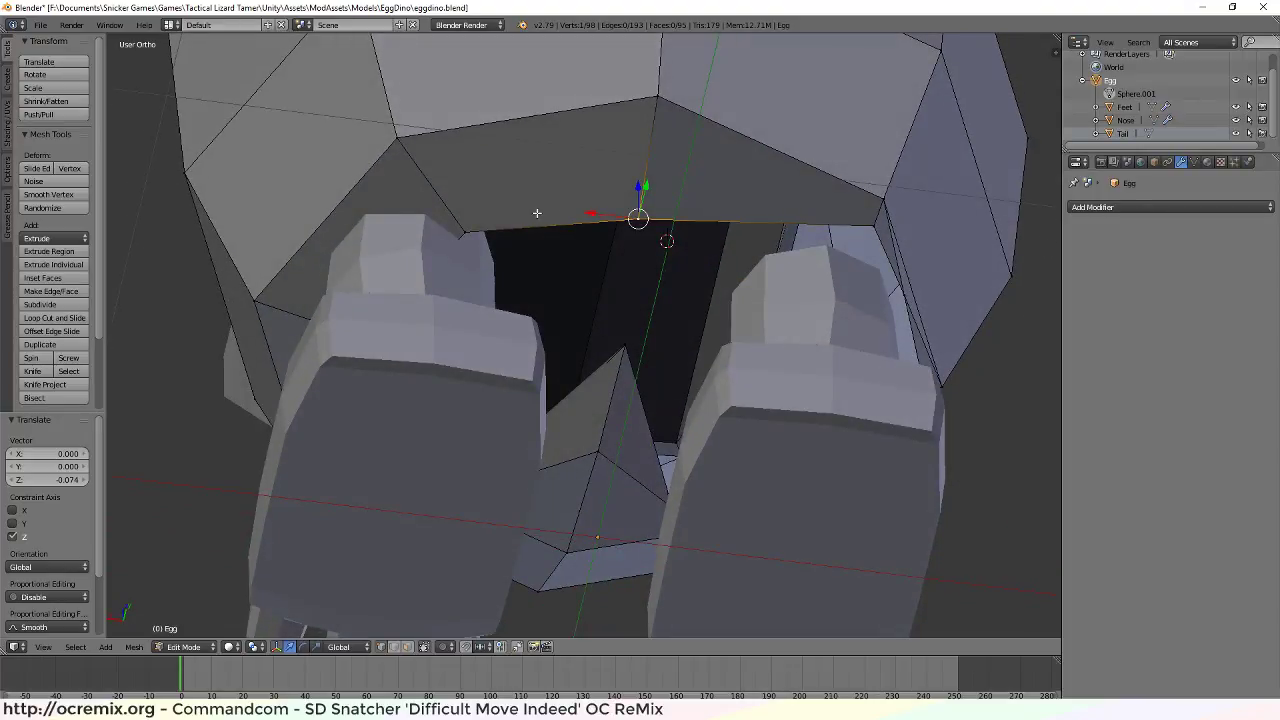
pyautogui.moveTo(648, 303); pyautogui.dragTo(622, 401, button='middle')
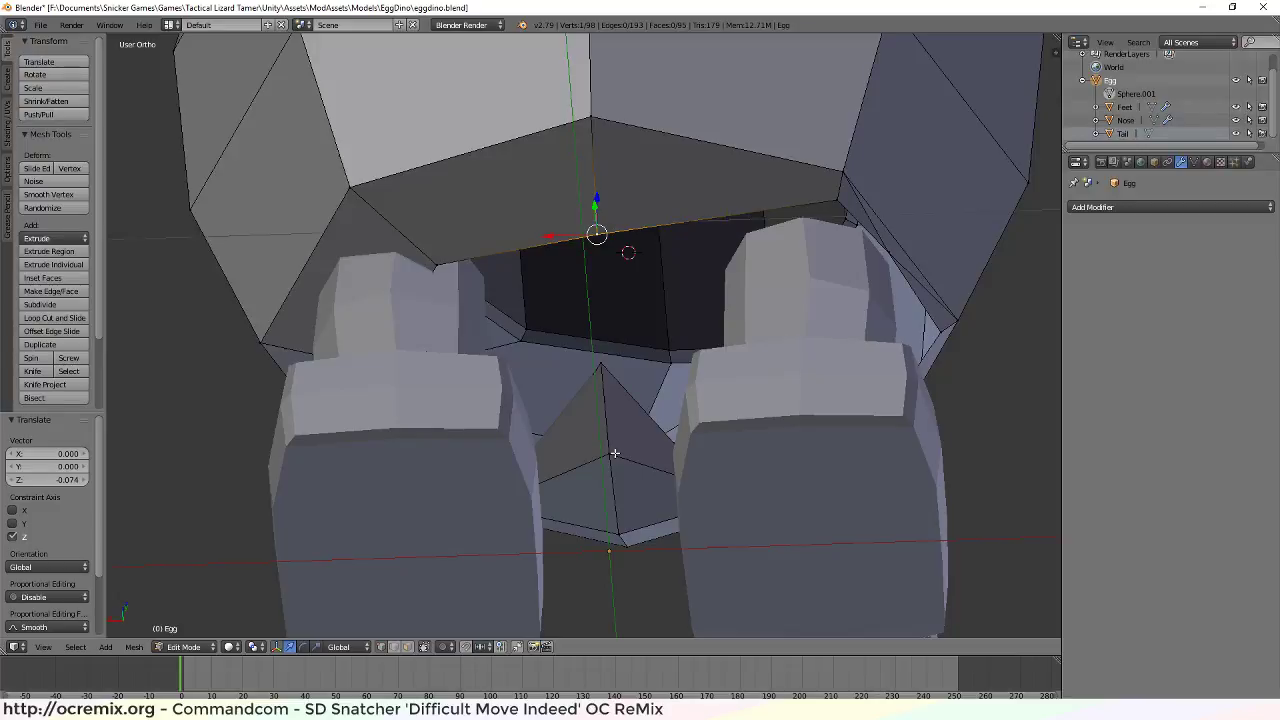
pyautogui.scroll(-2, 614, 515)
pyautogui.moveTo(705, 509); pyautogui.dragTo(617, 366, button='middle')
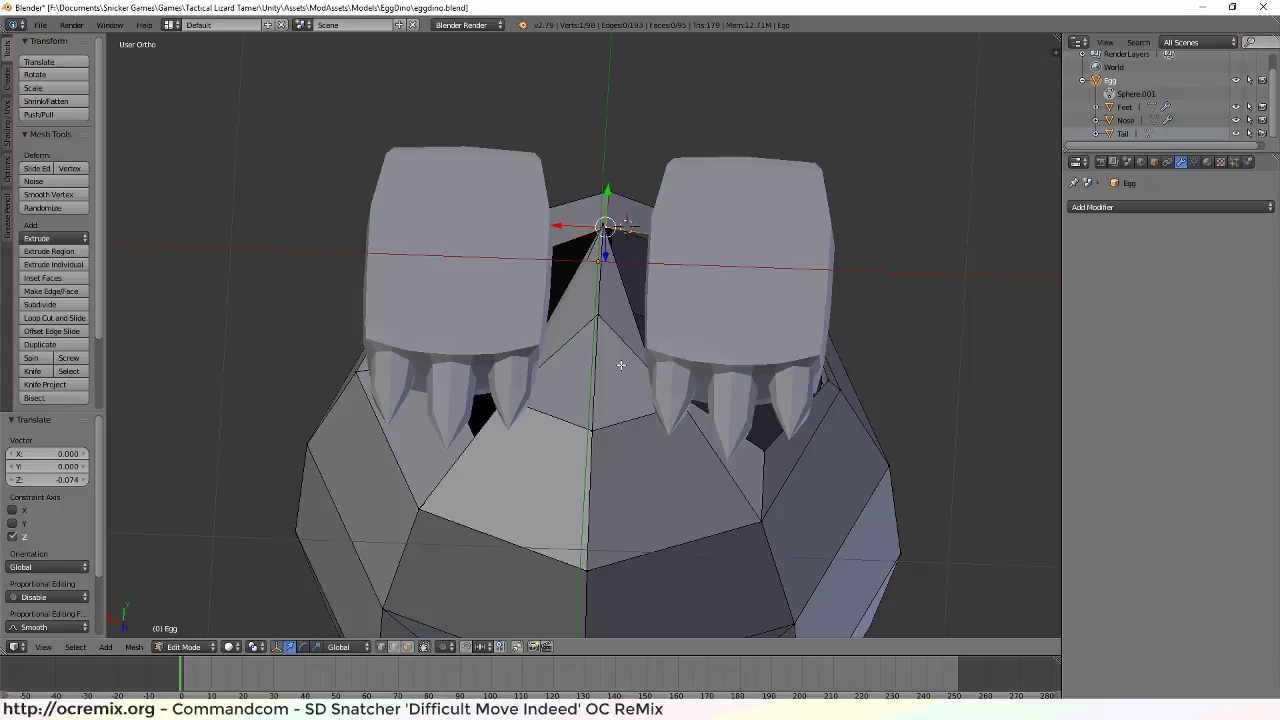
# In Face mode, delete the four pointed faces along the centre seam between the legs
pyautogui.hotkey('ctrl', 'Tab')
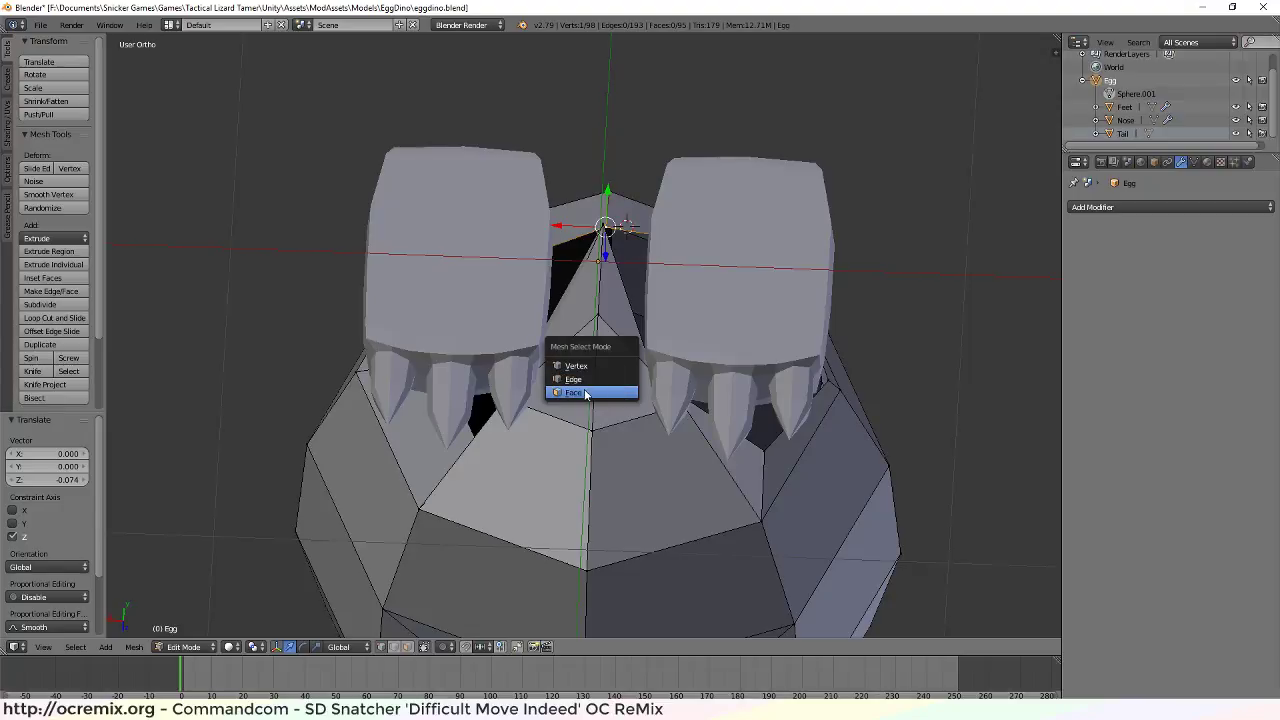
pyautogui.click(600, 393)
pyautogui.rightClick(570, 368)
pyautogui.keyDown('shift'); pyautogui.rightClick(571, 305); pyautogui.keyUp('shift')
pyautogui.keyDown('shift'); pyautogui.rightClick(625, 312); pyautogui.keyUp('shift')
pyautogui.keyDown('shift'); pyautogui.rightClick(633, 385); pyautogui.keyUp('shift')
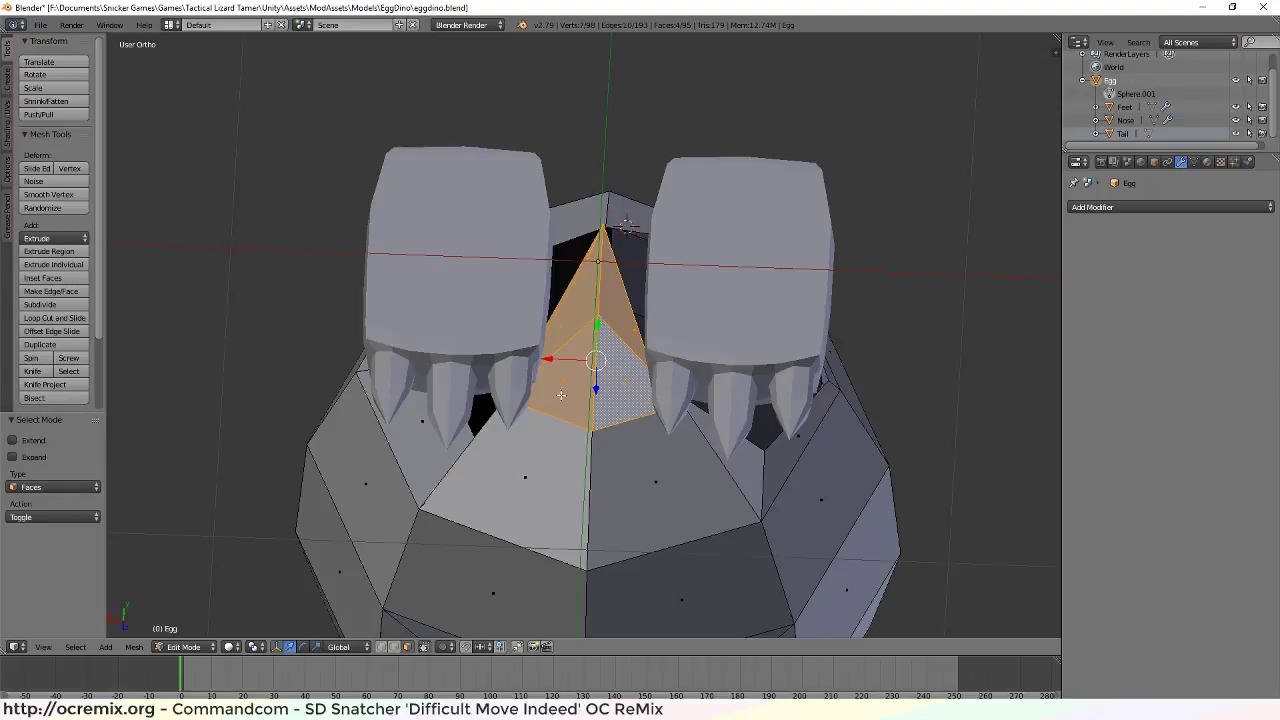
pyautogui.moveTo(565, 352); pyautogui.dragTo(538, 427, button='middle')
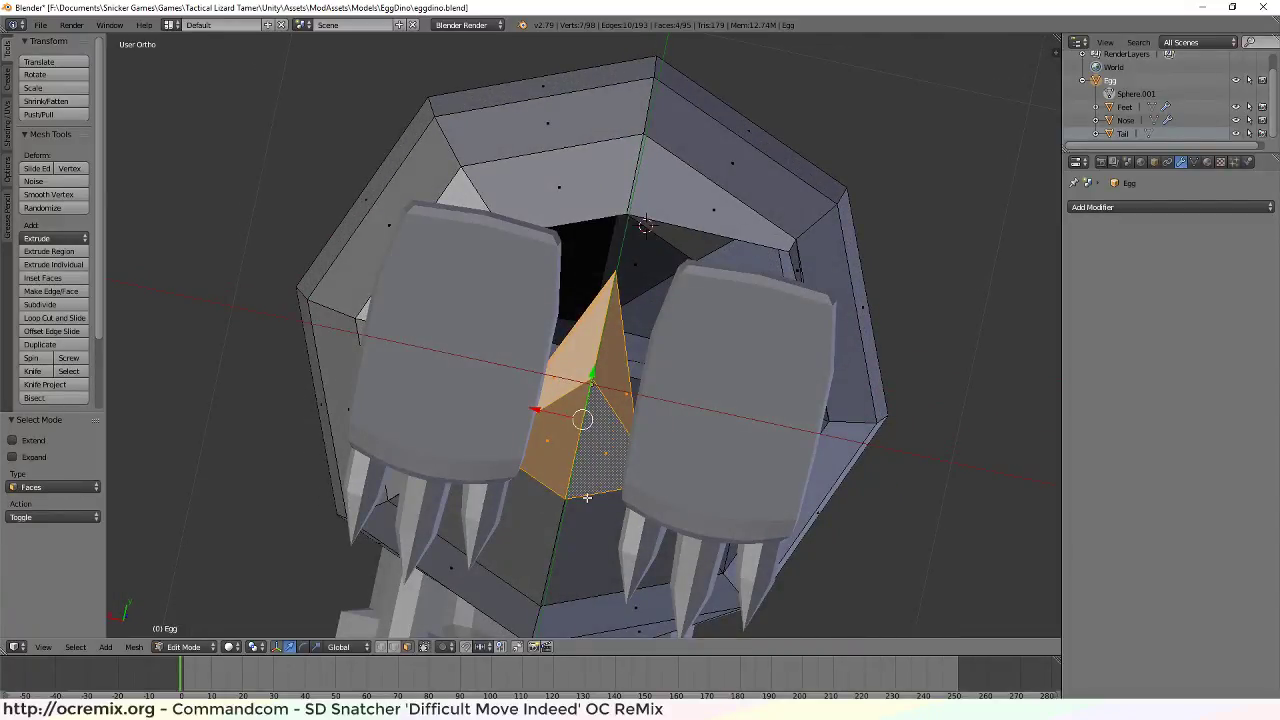
pyautogui.press('x')
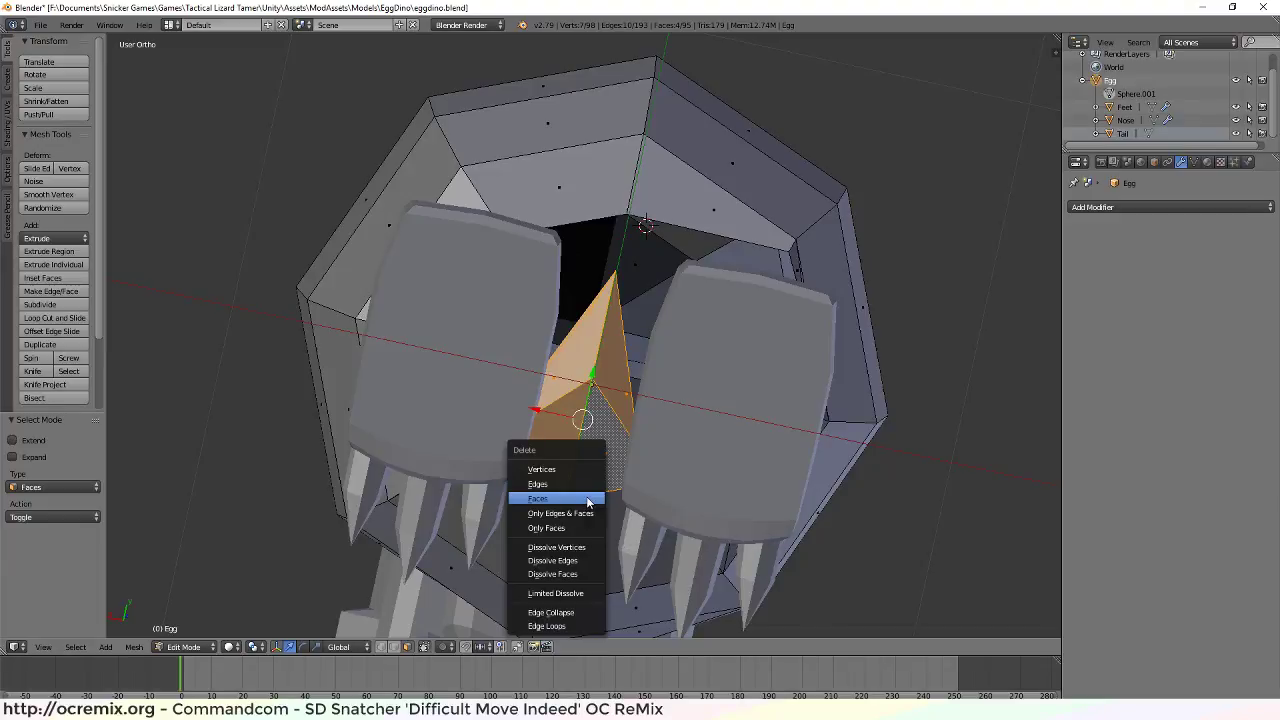
pyautogui.click(587, 497)
# Delete the thin sliver face beside the new hole
pyautogui.moveTo(569, 471); pyautogui.dragTo(487, 402, button='middle')
pyautogui.moveTo(623, 387)
pyautogui.mouseDown(button='middle')
pyautogui.moveTo(749, 331)
pyautogui.moveTo(687, 349)
pyautogui.moveTo(608, 401)
pyautogui.mouseUp(button='middle')
pyautogui.moveTo(701, 366); pyautogui.dragTo(735, 357, button='middle')
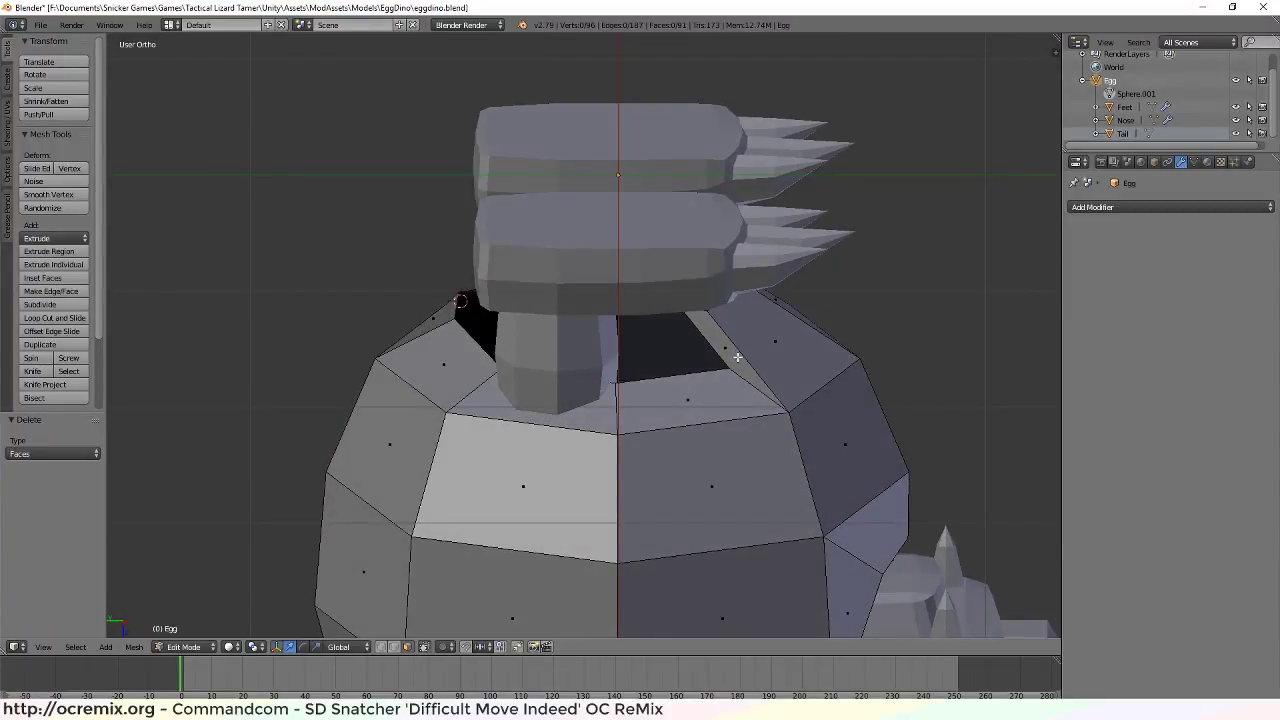
pyautogui.moveTo(783, 340); pyautogui.dragTo(737, 343, button='middle')
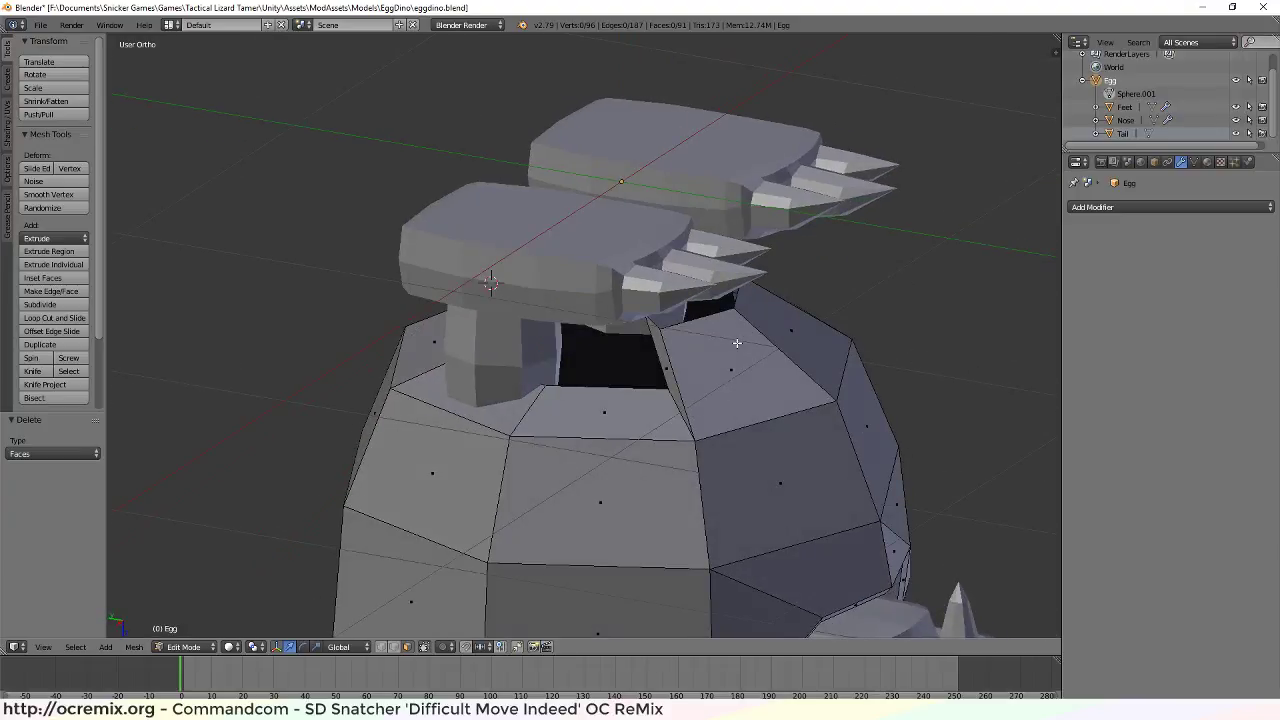
pyautogui.rightClick(669, 368)
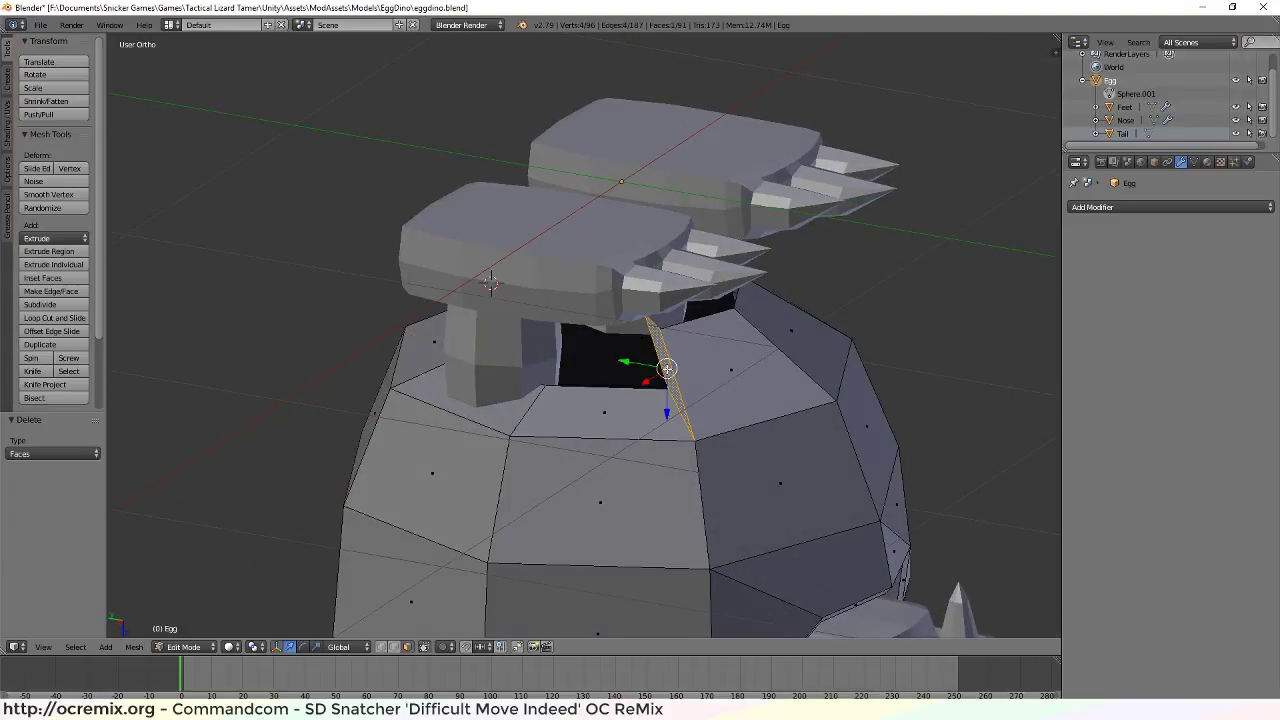
pyautogui.press('x')
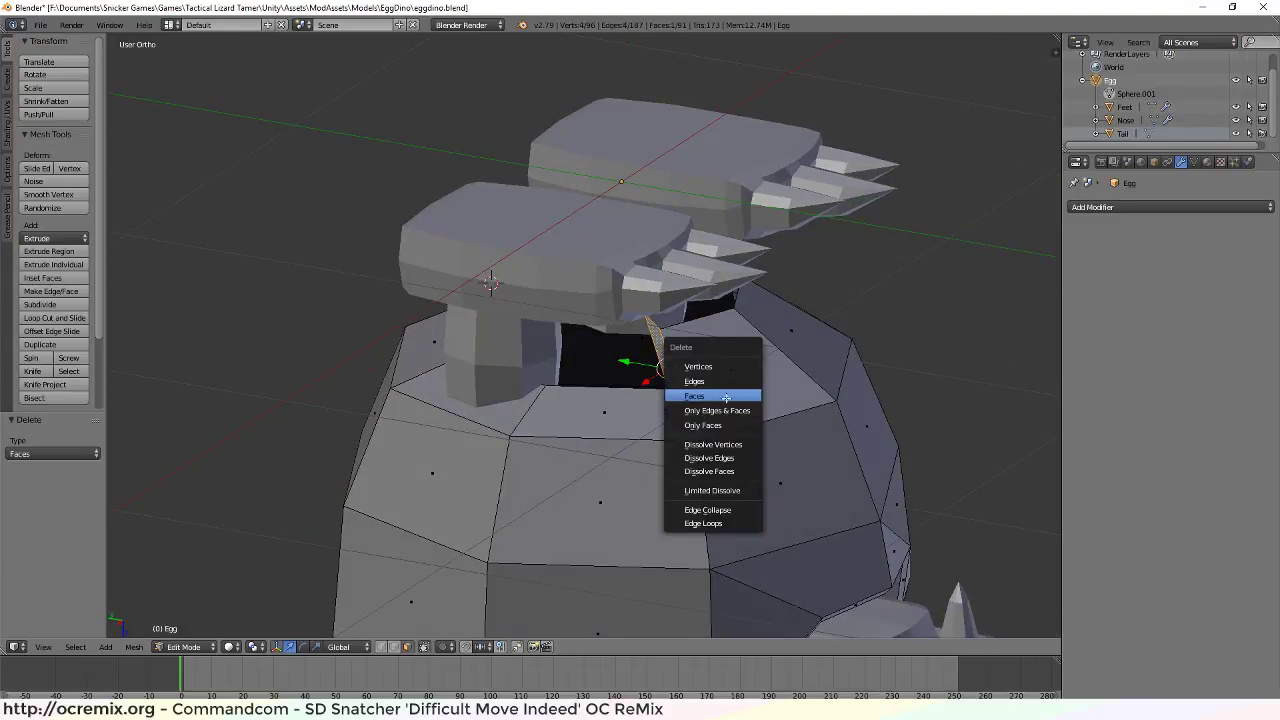
pyautogui.click(724, 393)
pyautogui.moveTo(795, 371); pyautogui.dragTo(861, 358, button='middle')
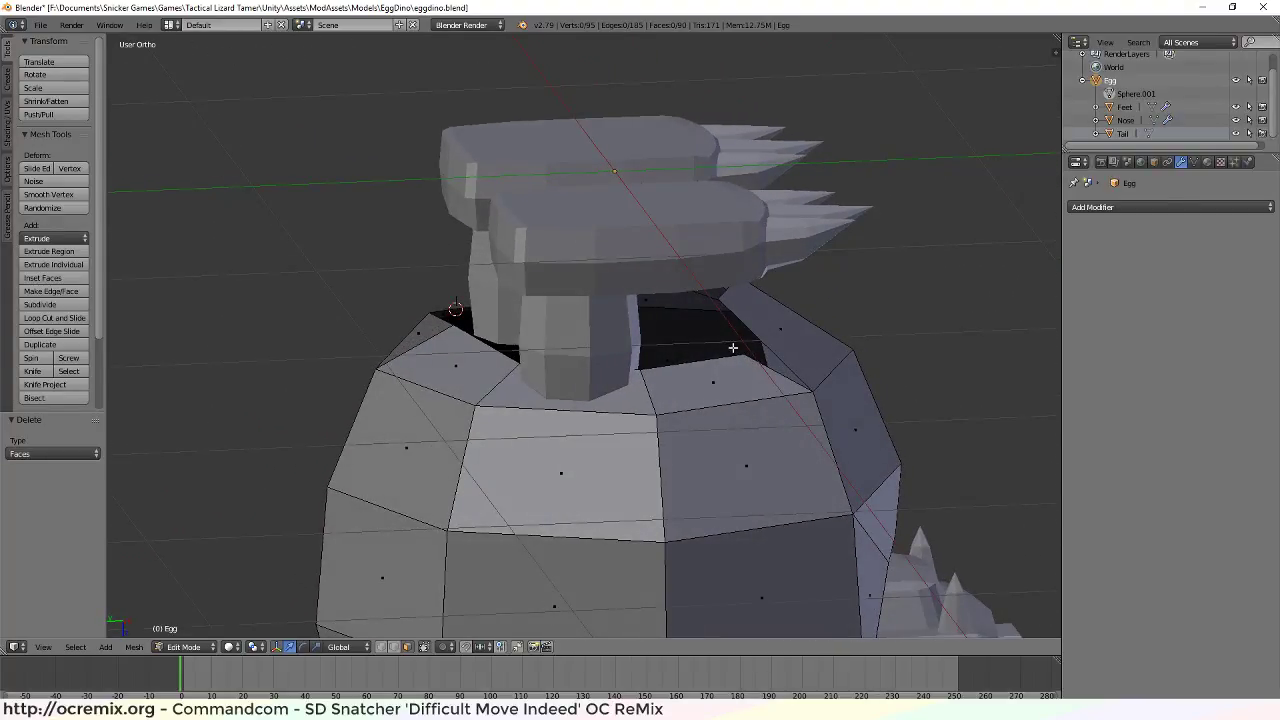
# In Vertex mode, reposition a vertex on the hole's edge along Z, Y and X
pyautogui.hotkey('ctrl', 'Tab')
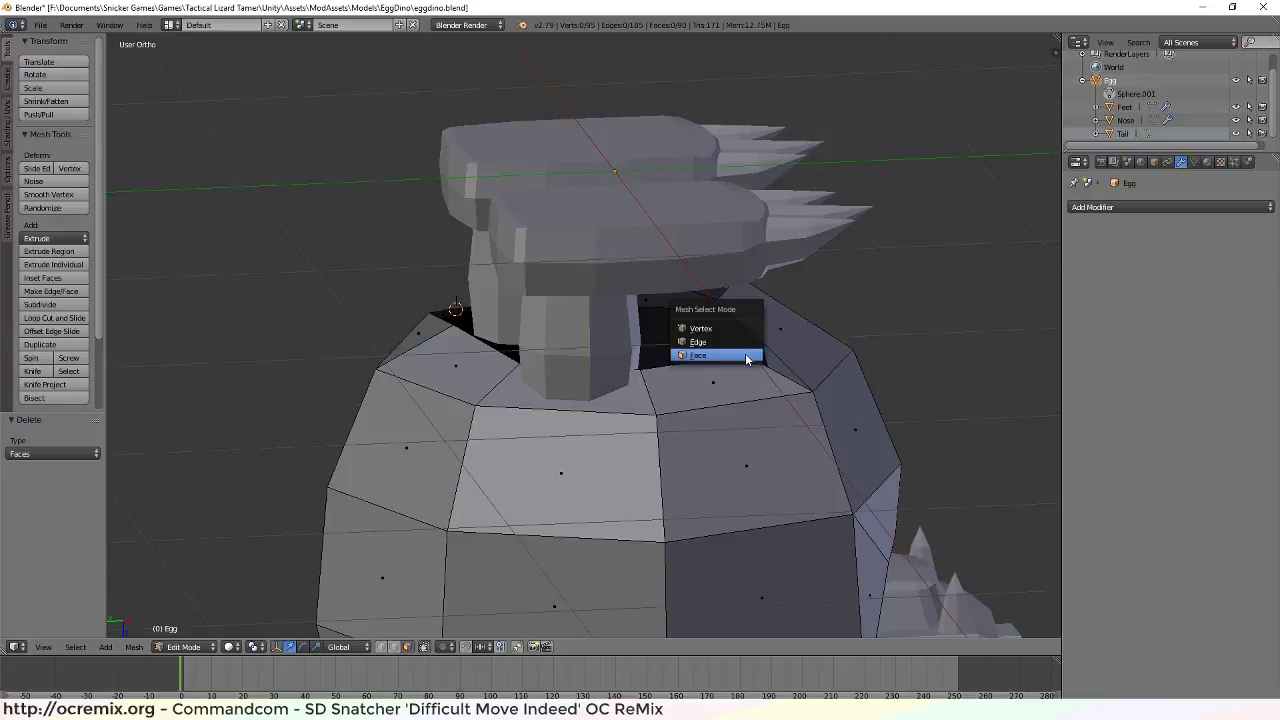
pyautogui.press('Up')
pyautogui.press('Up')
pyautogui.press('Return')
pyautogui.rightClick(743, 355)
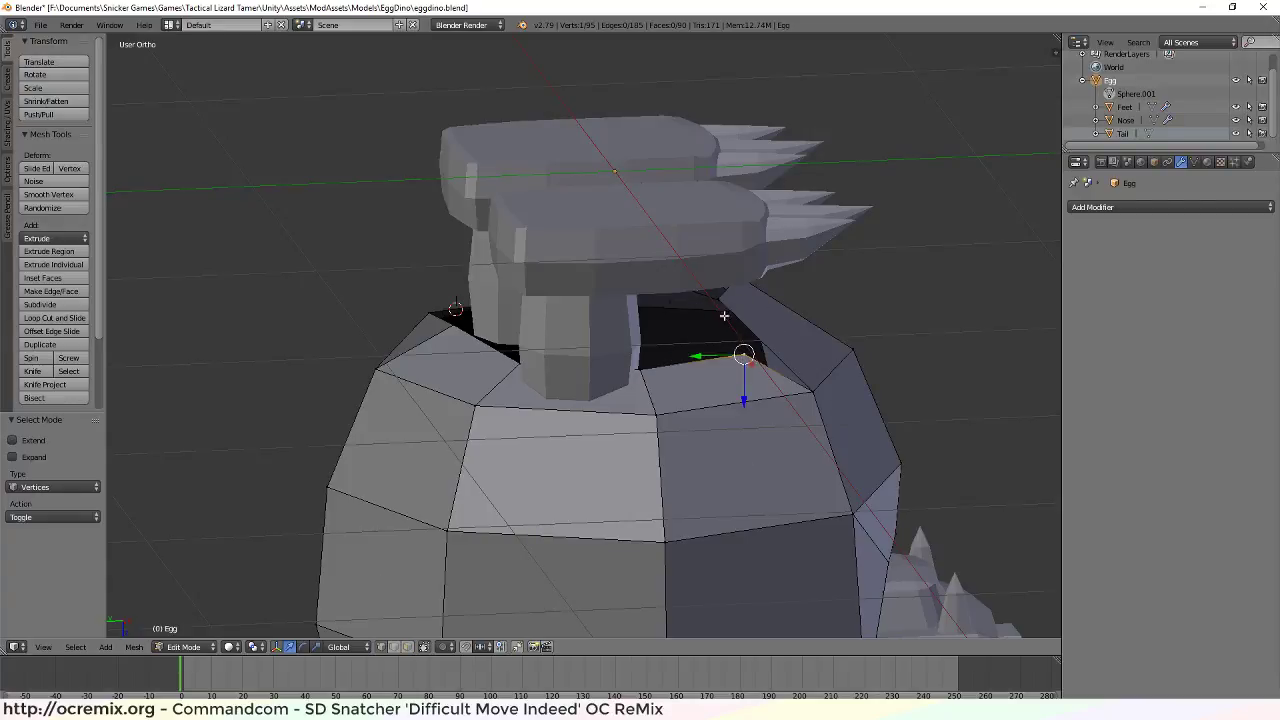
pyautogui.moveTo(741, 394); pyautogui.dragTo(750, 368)
pyautogui.moveTo(750, 368); pyautogui.dragTo(766, 331, button='middle')
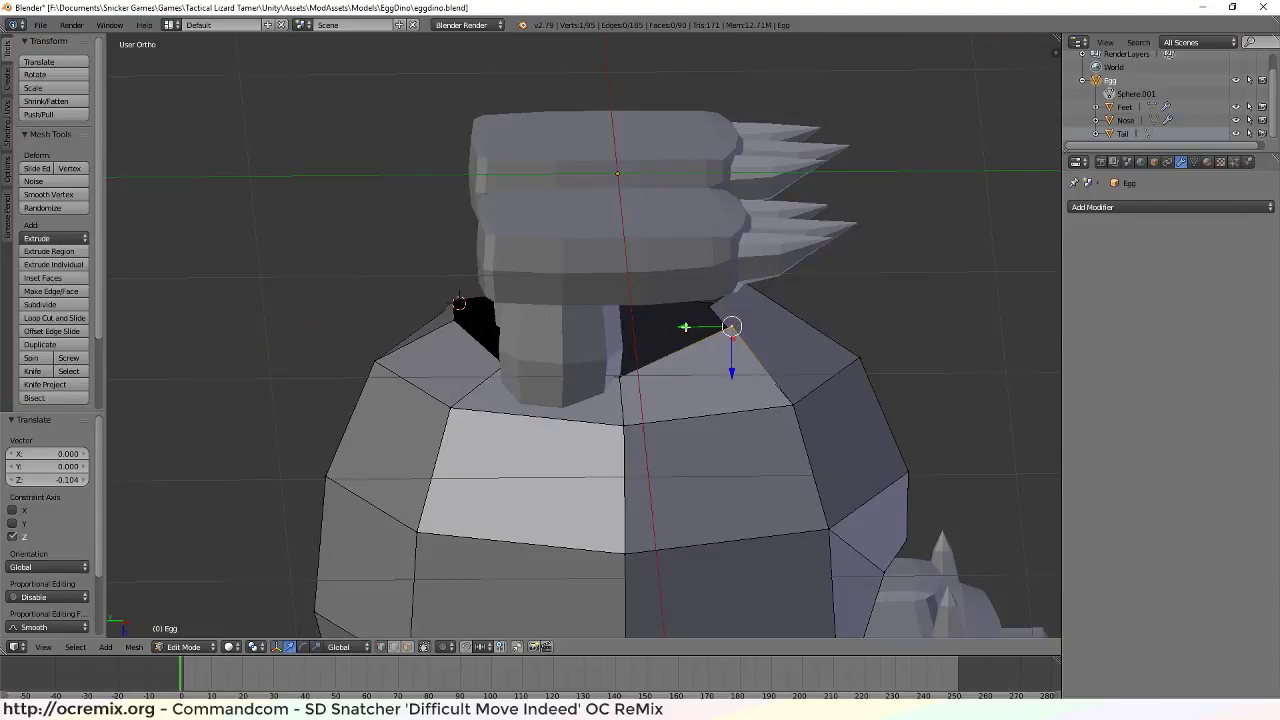
pyautogui.moveTo(685, 327); pyautogui.dragTo(664, 331)
pyautogui.moveTo(780, 336); pyautogui.dragTo(651, 341, button='middle')
pyautogui.moveTo(468, 343); pyautogui.dragTo(498, 350)
pyautogui.moveTo(498, 350); pyautogui.dragTo(663, 368, button='middle')
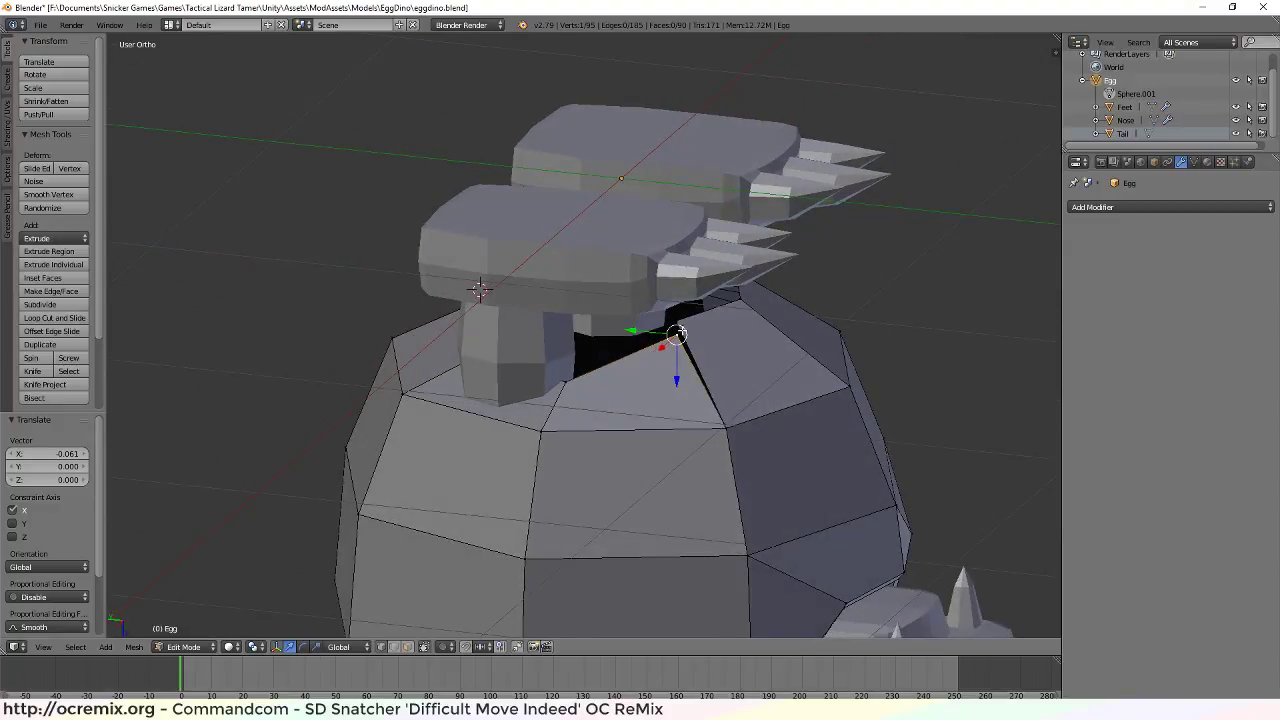
pyautogui.moveTo(676, 333); pyautogui.dragTo(676, 320)
# Merge that vertex with a second corner vertex into one
pyautogui.keyDown('shift'); pyautogui.rightClick(678, 338); pyautogui.keyUp('shift')
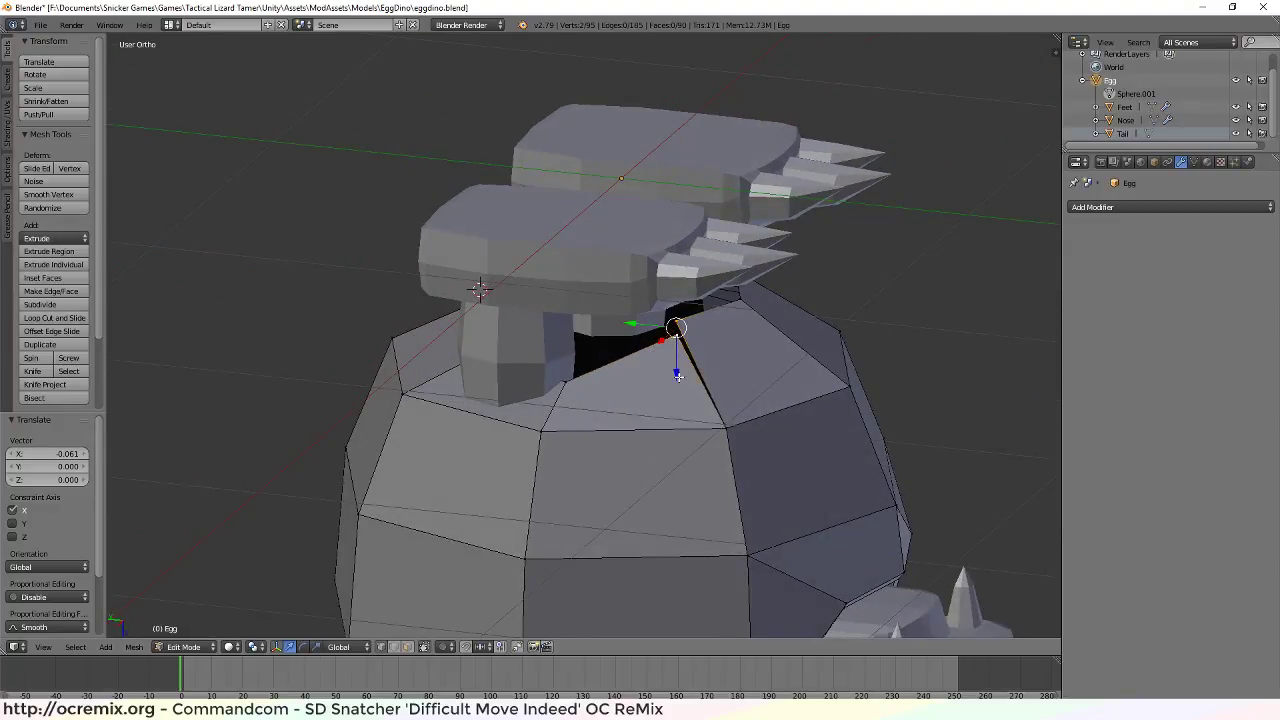
pyautogui.hotkey('alt', 'm')
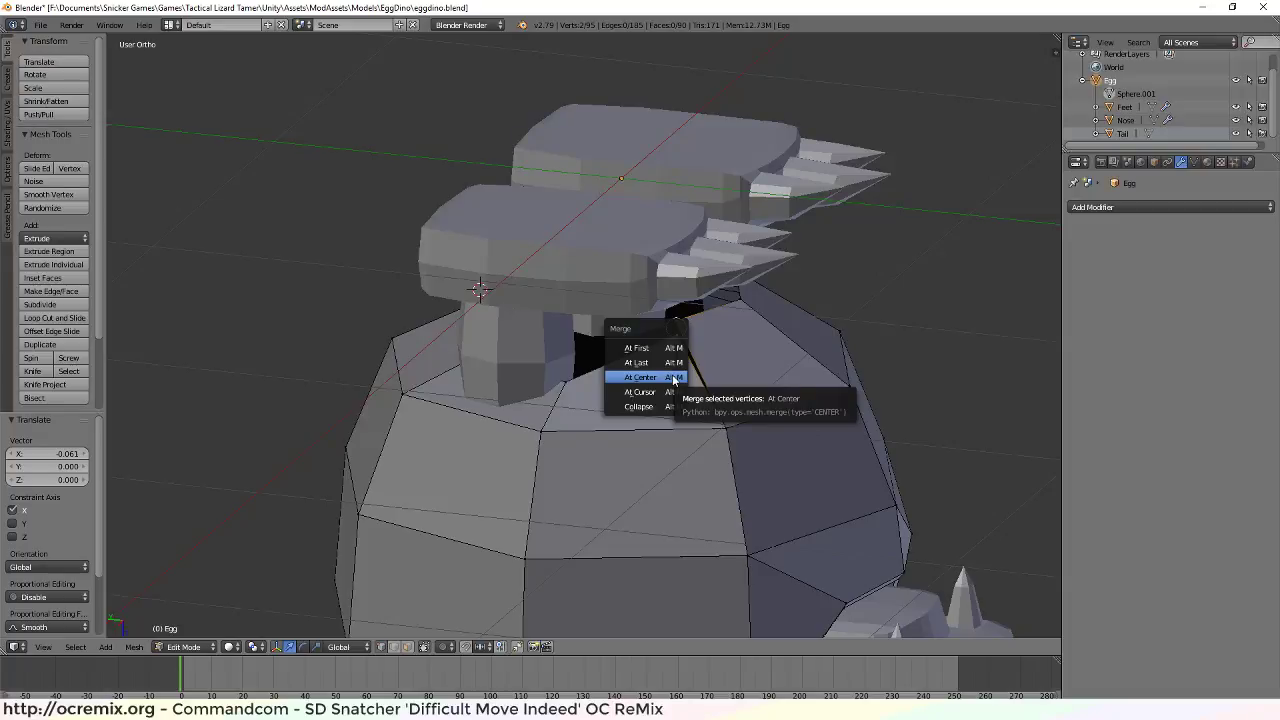
pyautogui.click(660, 352)
pyautogui.moveTo(797, 355); pyautogui.dragTo(574, 342, button='middle')
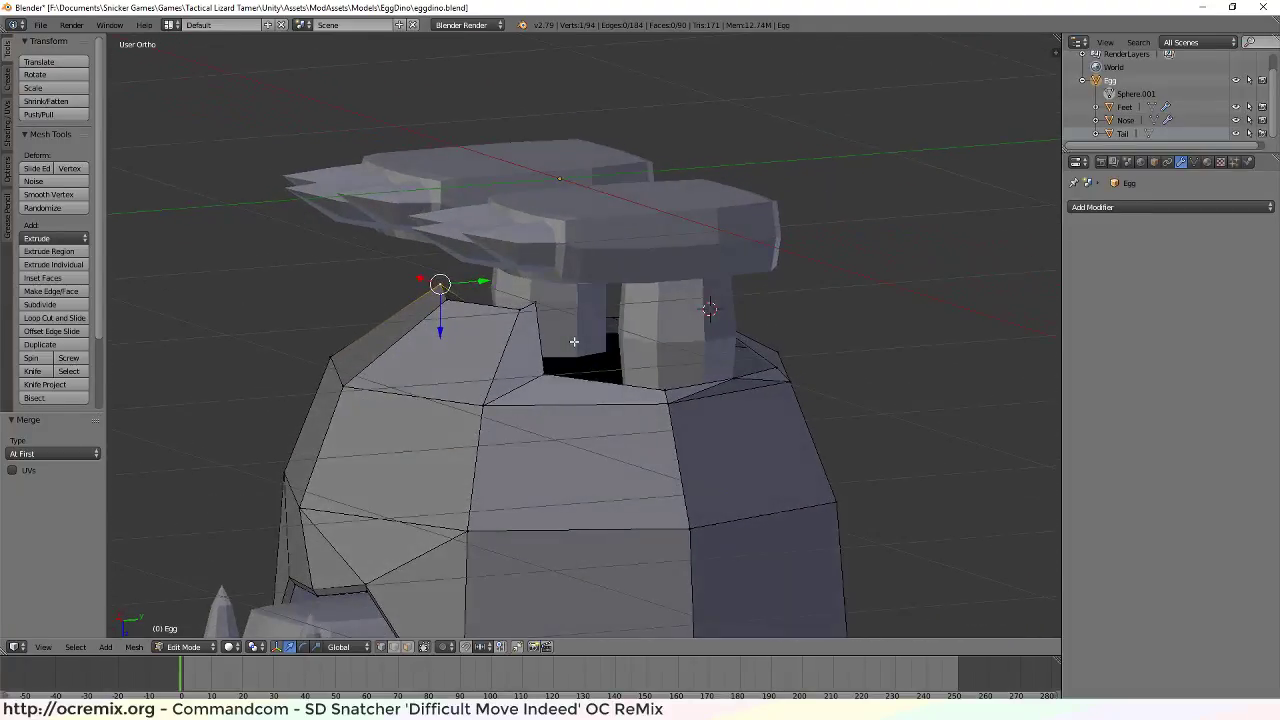
# Delete the thin triangular face near the hole
pyautogui.hotkey('ctrl', 'Tab')
pyautogui.click(522, 366)
pyautogui.rightClick(520, 360)
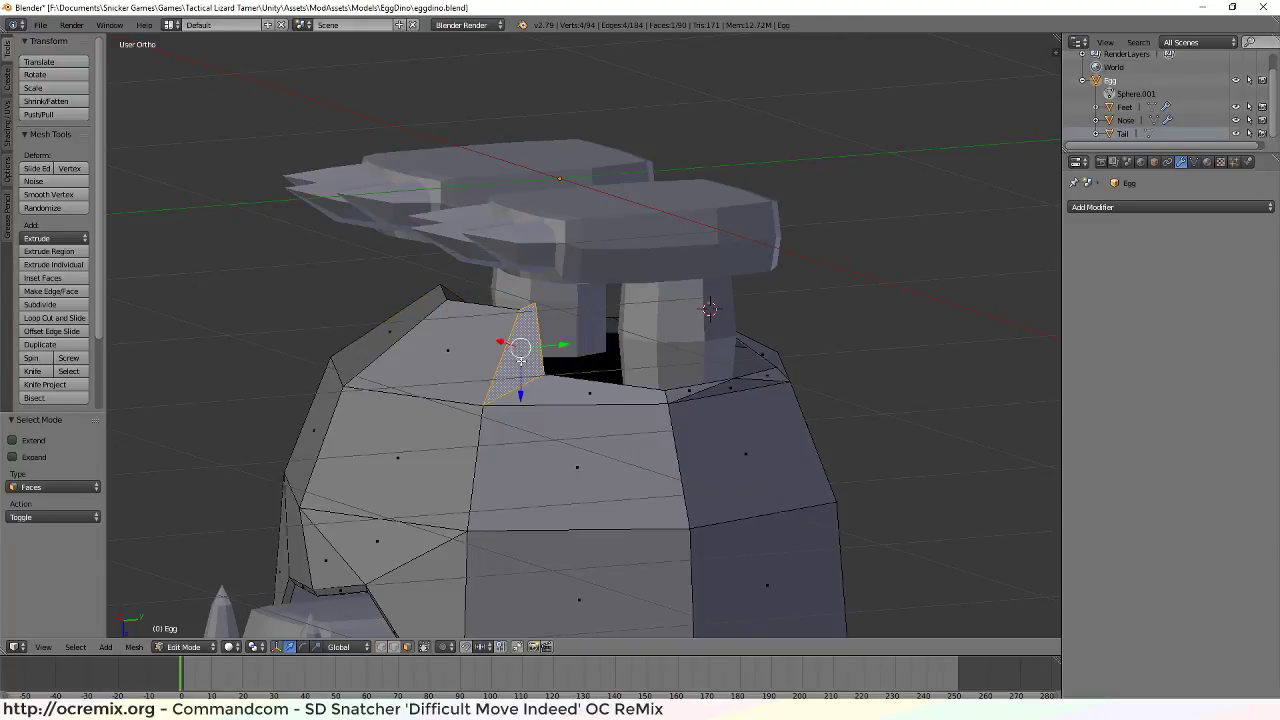
pyautogui.press('x')
pyautogui.click(540, 371)
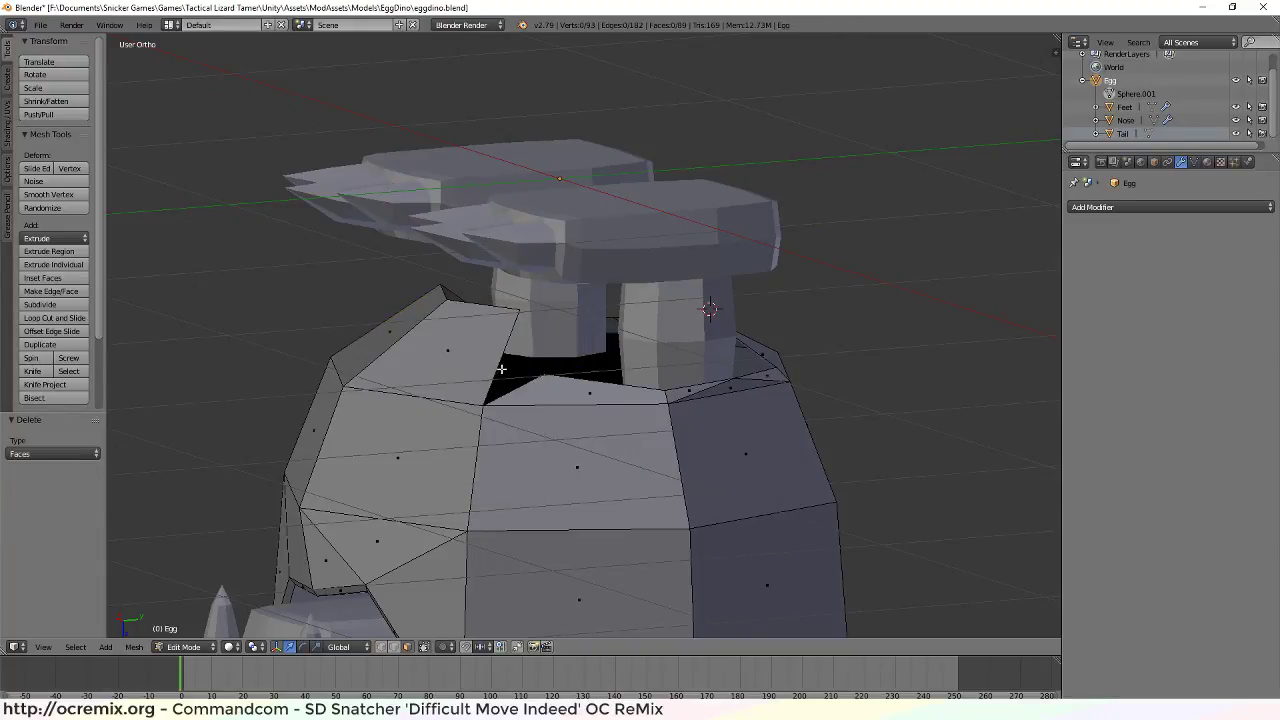
# Merge the hole's upper-corner vertex and lower-edge vertex at the first one
pyautogui.hotkey('ctrl', 'Tab')
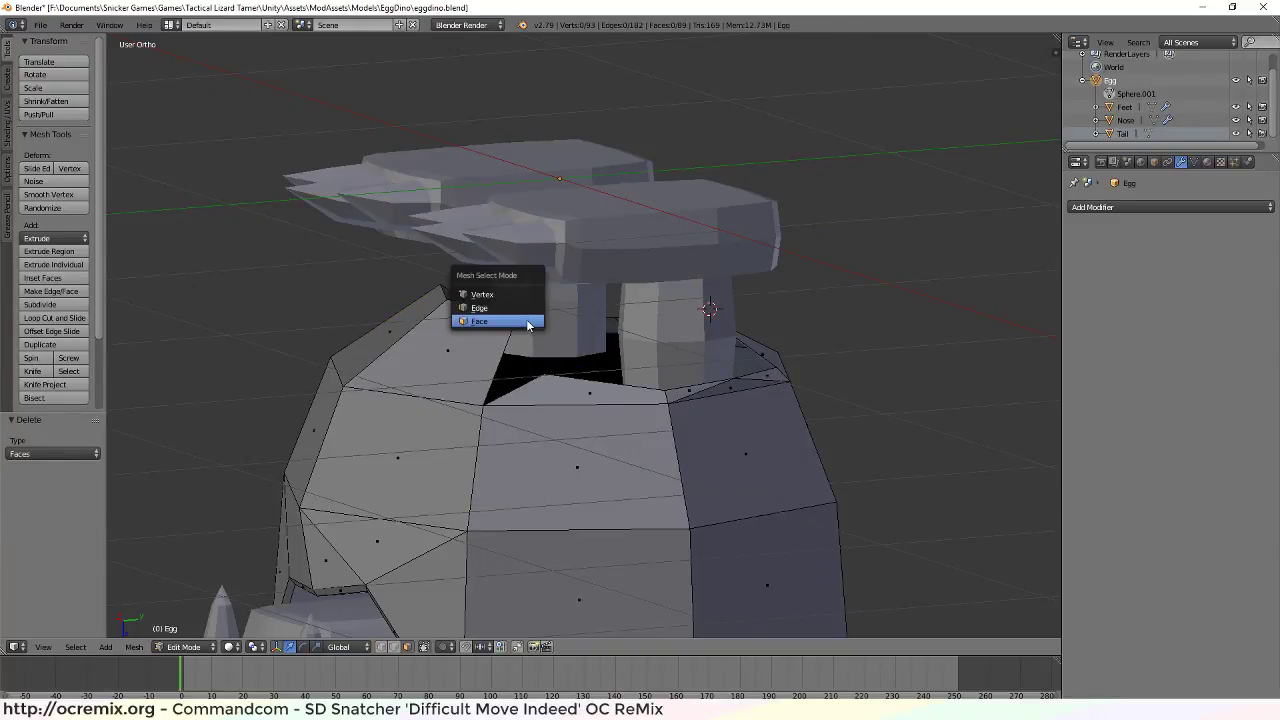
pyautogui.click(520, 291)
pyautogui.rightClick(521, 312)
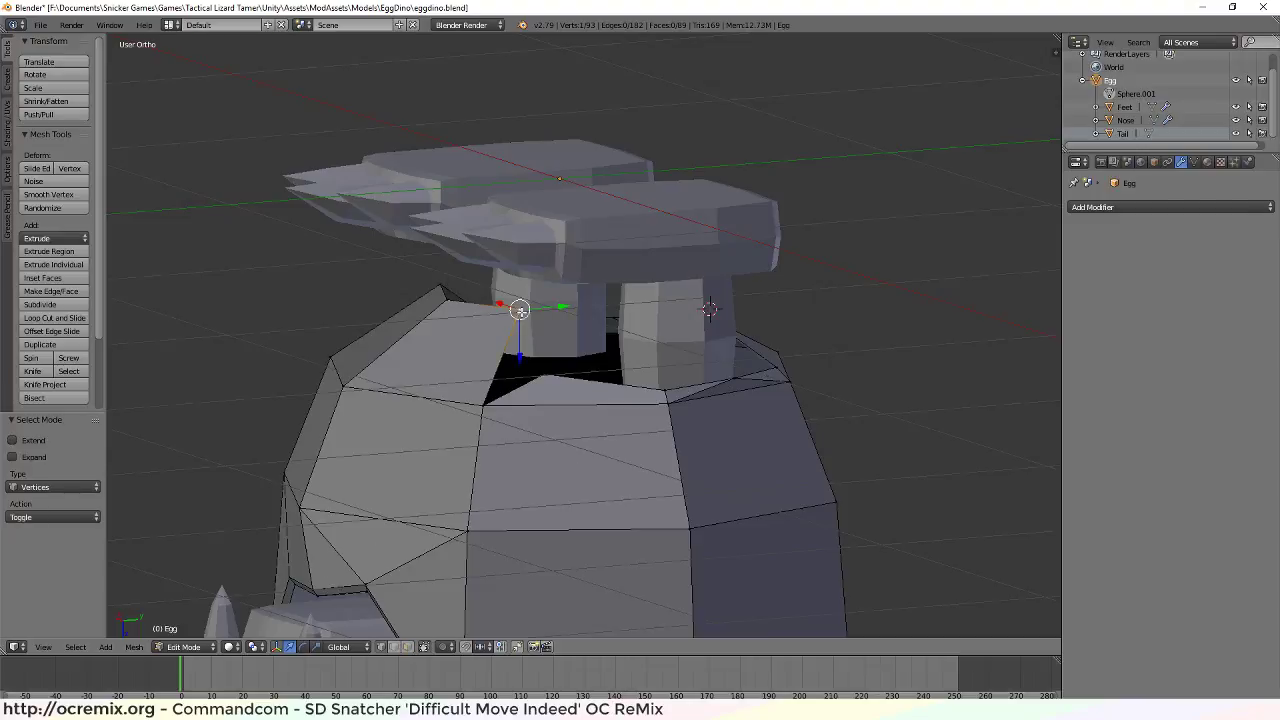
pyautogui.keyDown('shift'); pyautogui.rightClick(541, 374); pyautogui.keyUp('shift')
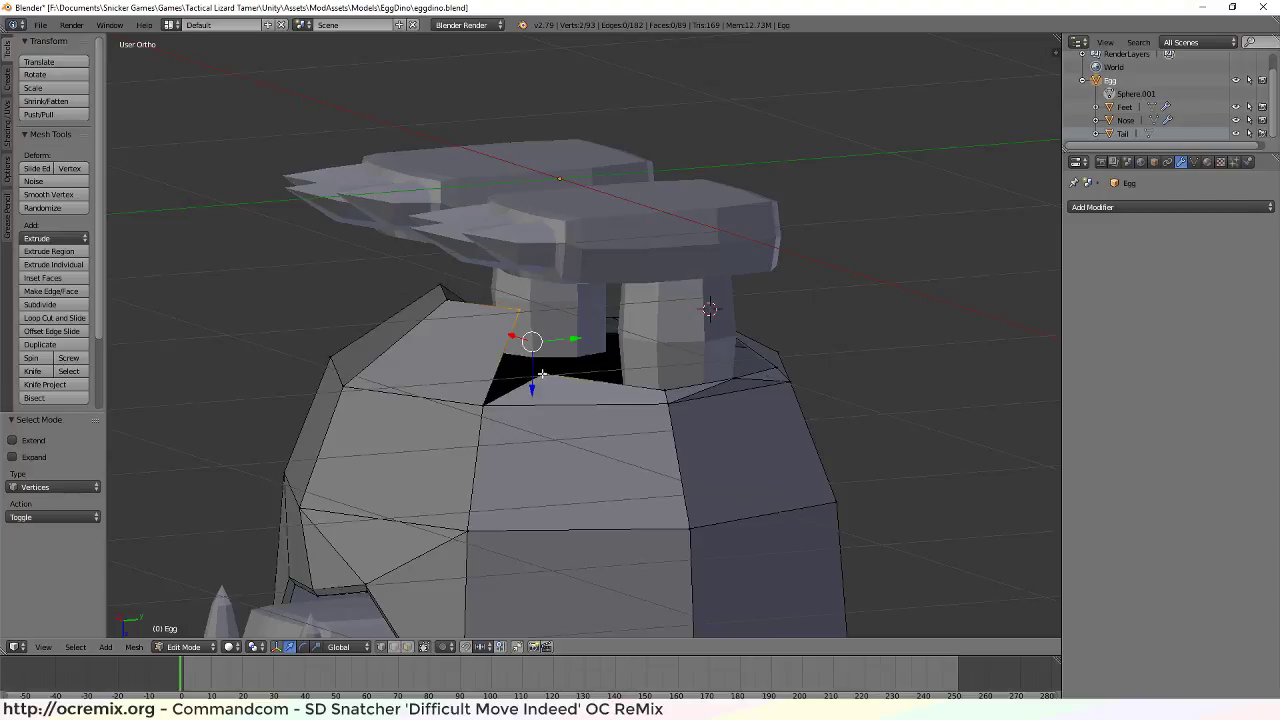
pyautogui.hotkey('alt', 'm')
pyautogui.click(590, 418)
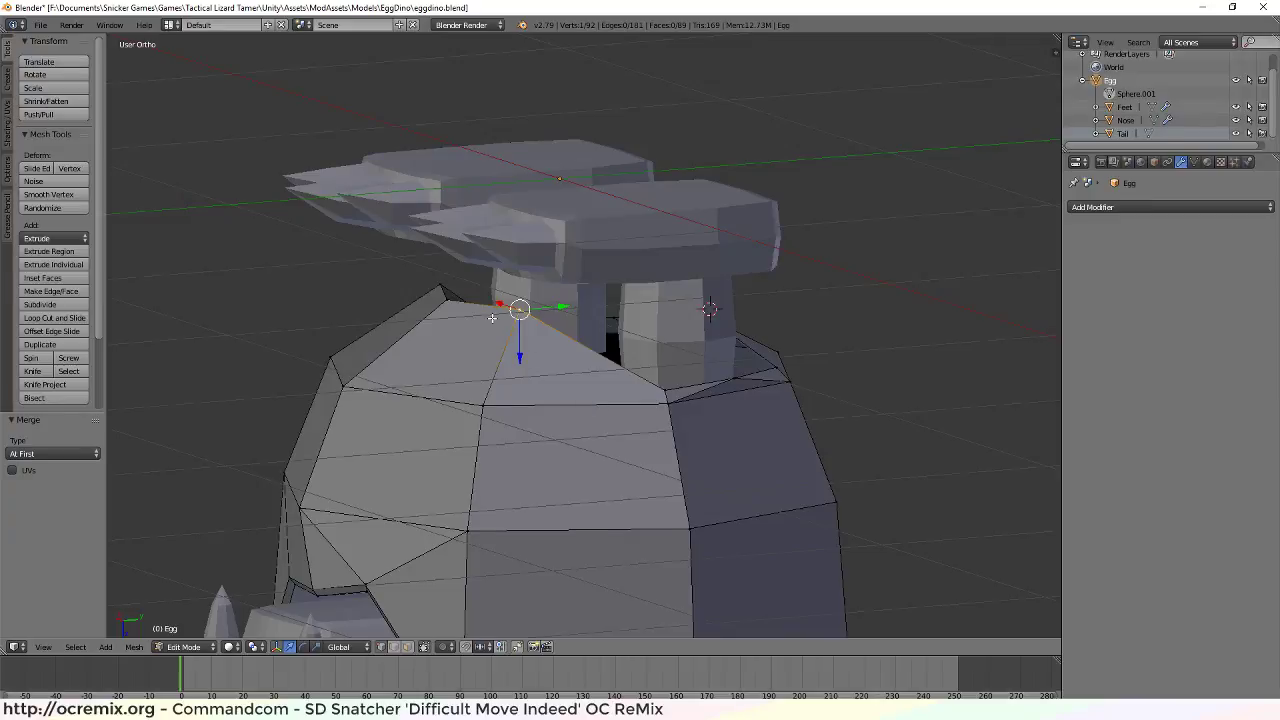
pyautogui.moveTo(492, 318); pyautogui.dragTo(560, 440, button='middle')
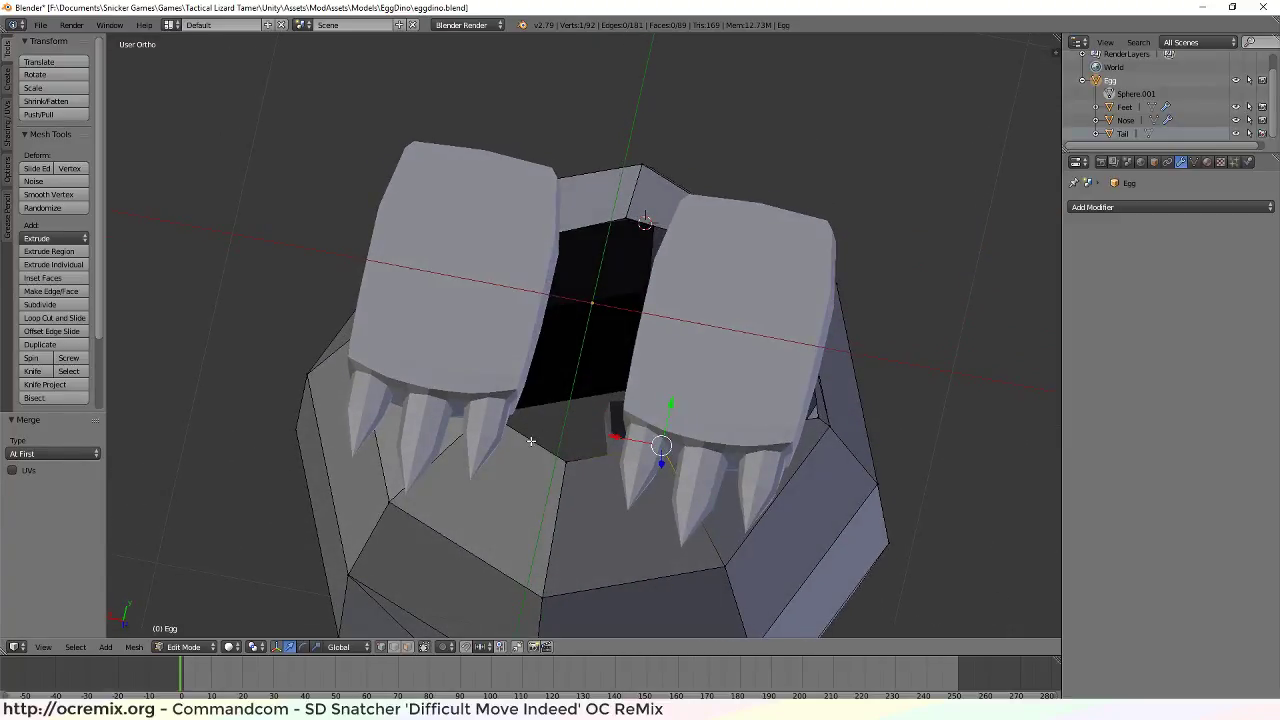
# Extrude two rim edges of the hole as edges only along Y
pyautogui.hotkey('ctrl', 'Tab')
pyautogui.click(530, 452)
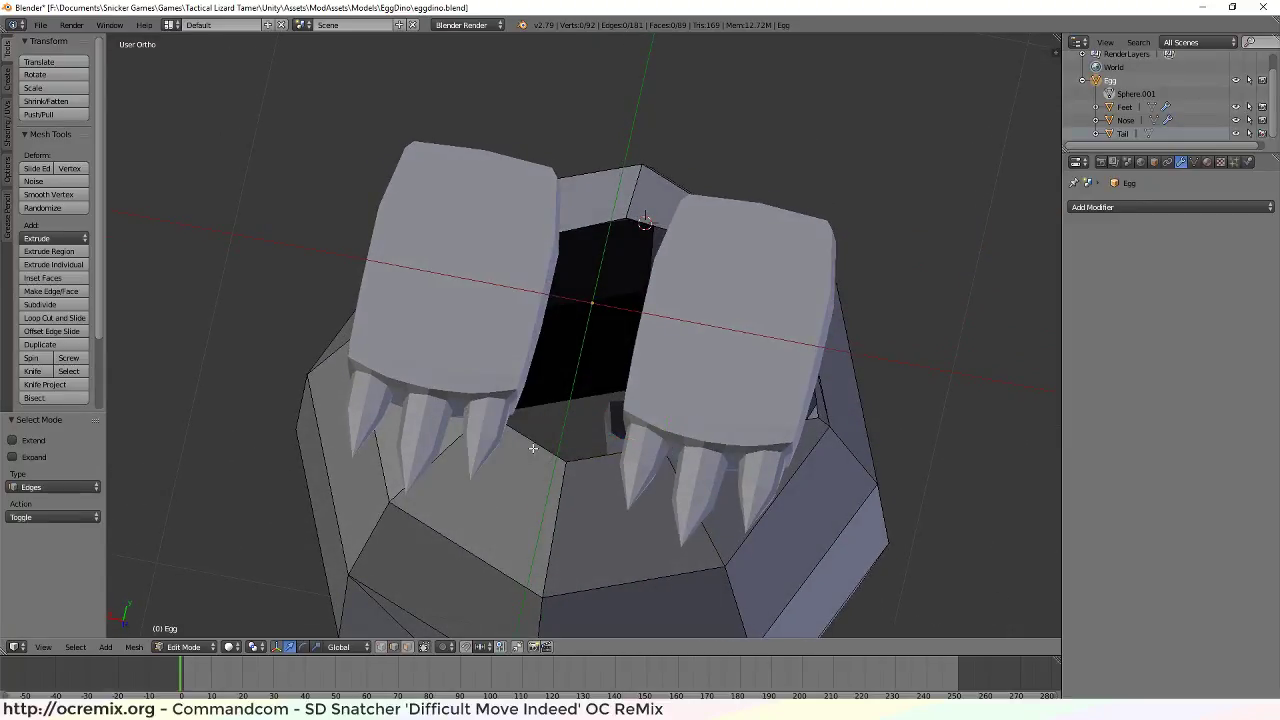
pyautogui.rightClick(547, 445)
pyautogui.keyDown('shift'); pyautogui.rightClick(586, 458); pyautogui.keyUp('shift')
pyautogui.hotkey('alt', 'e')
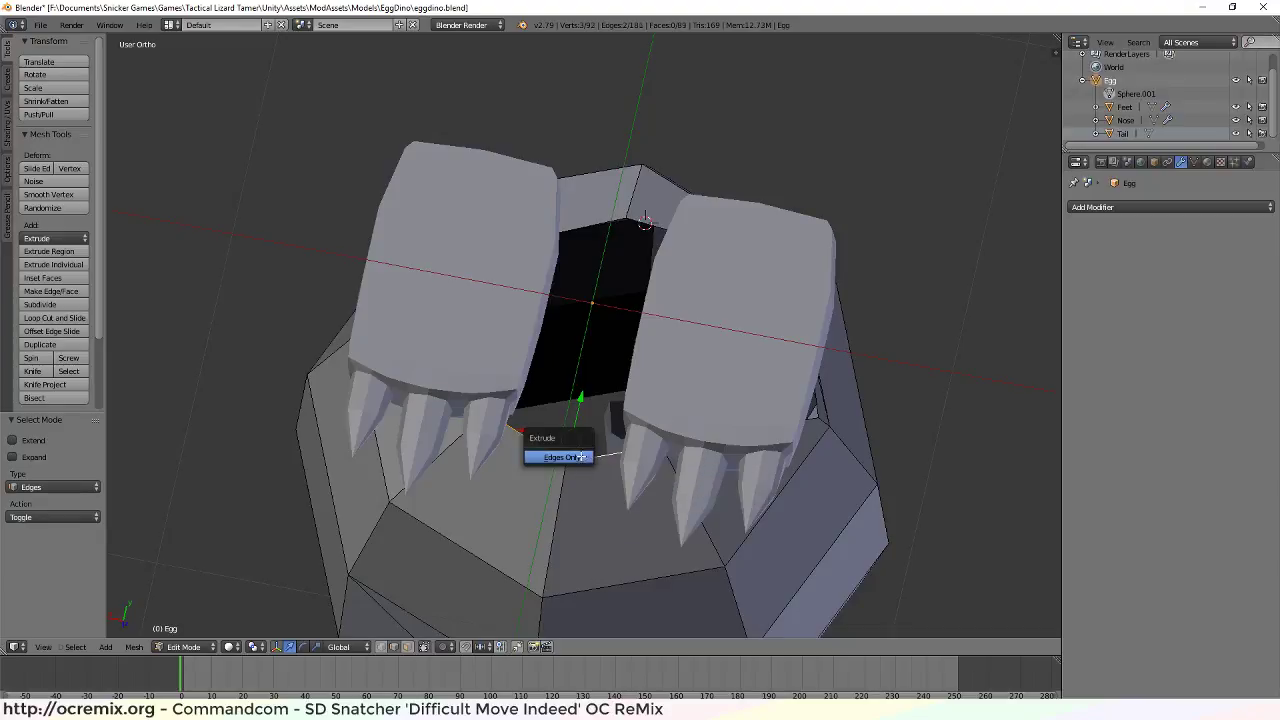
pyautogui.click(563, 452)
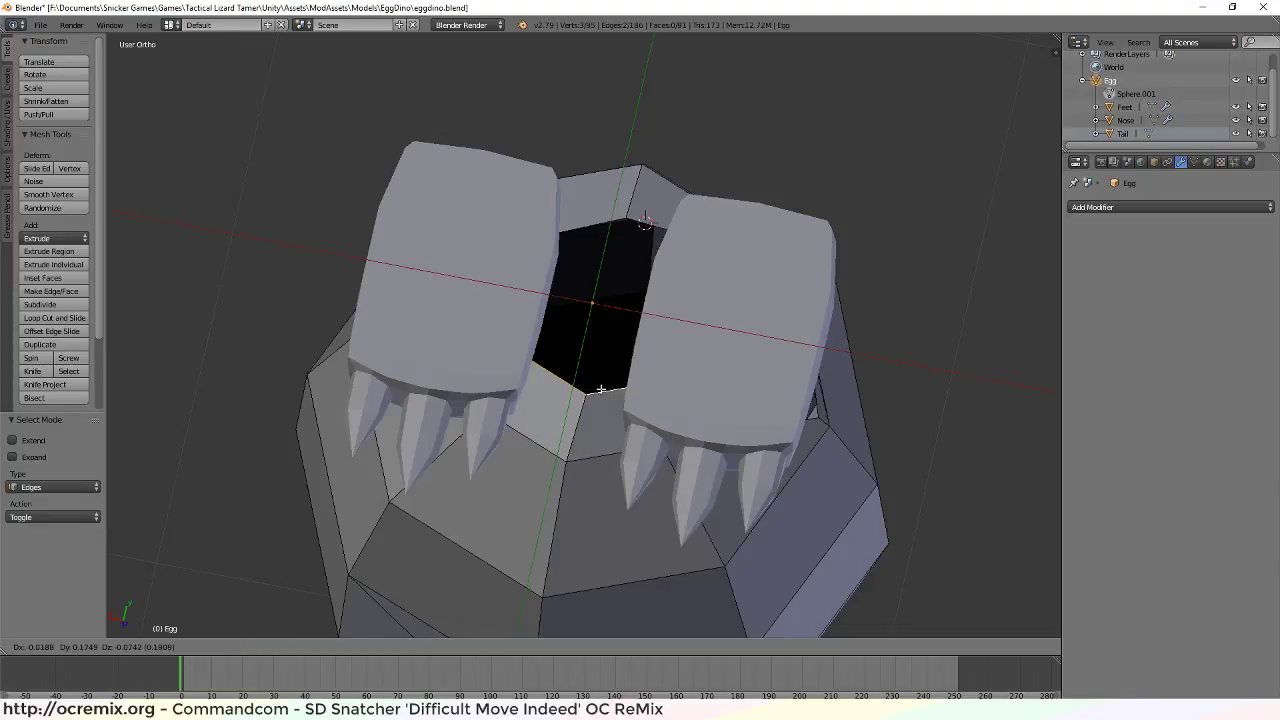
pyautogui.press('y')
pyautogui.click(600, 300)
pyautogui.moveTo(600, 300); pyautogui.dragTo(431, 319, button='middle')
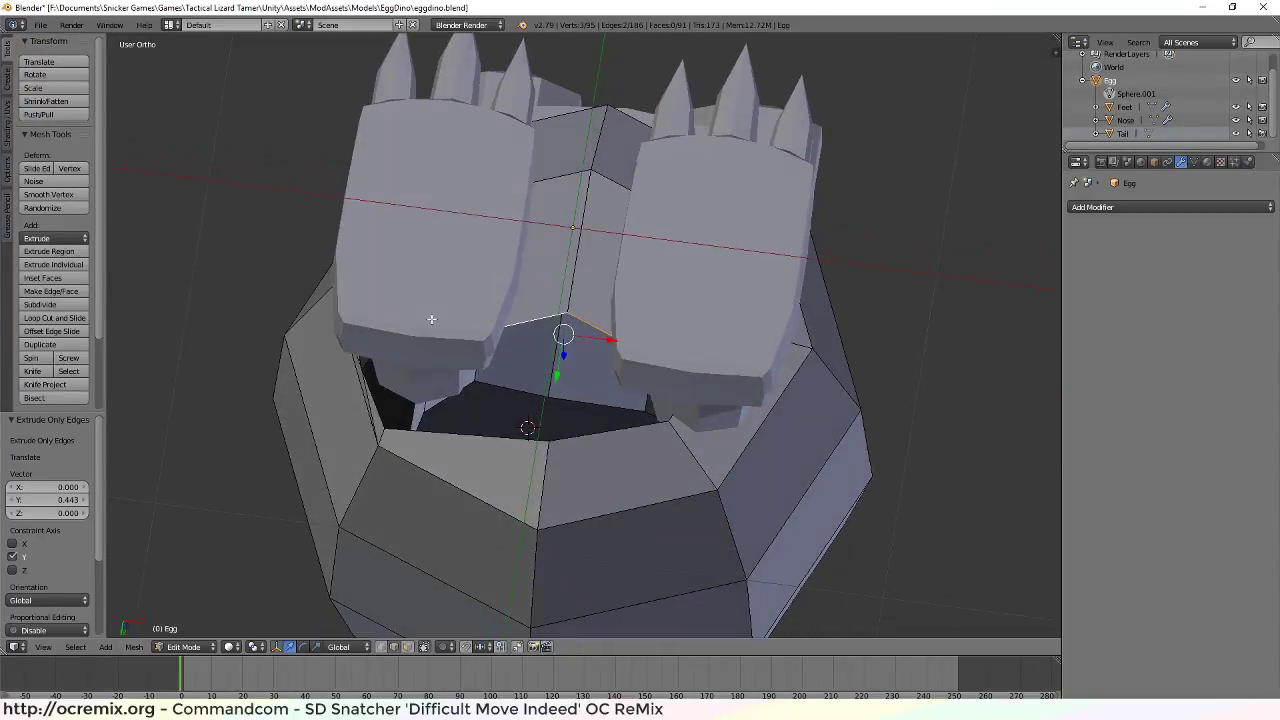
# Flatten the new edges with Y scale 0 and narrow them to about half along X
pyautogui.press('s')
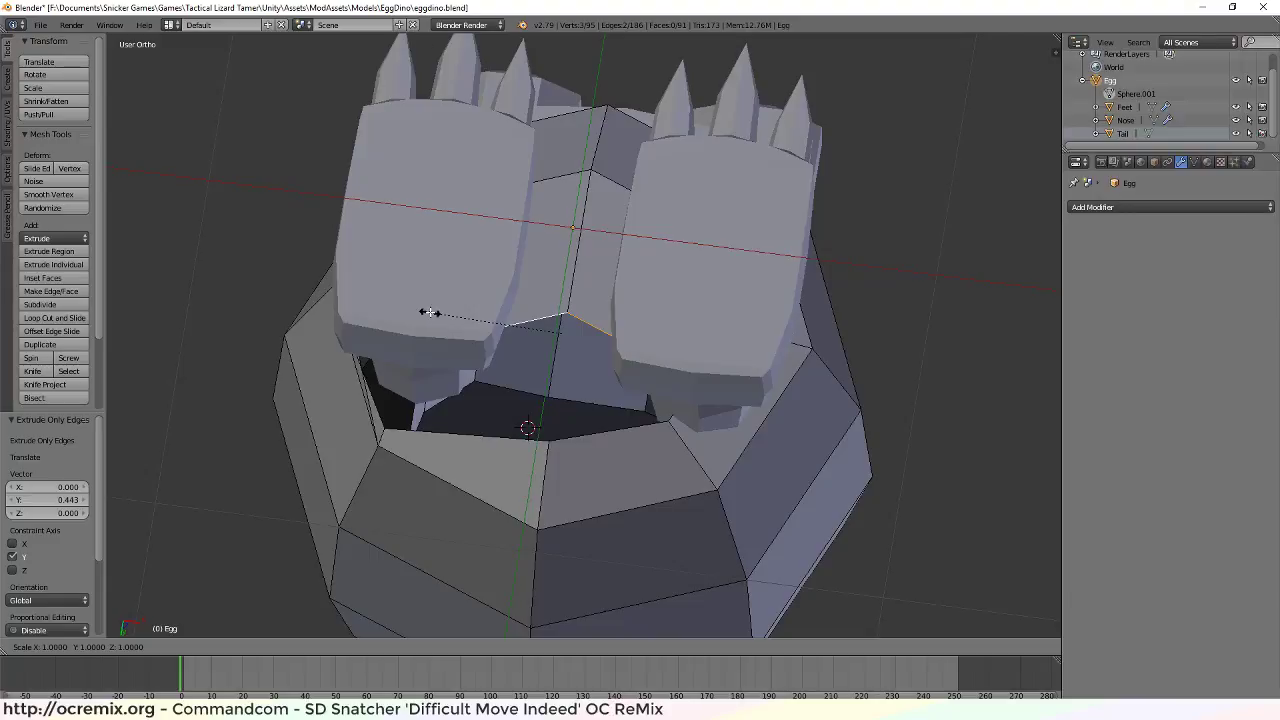
pyautogui.write('y0')
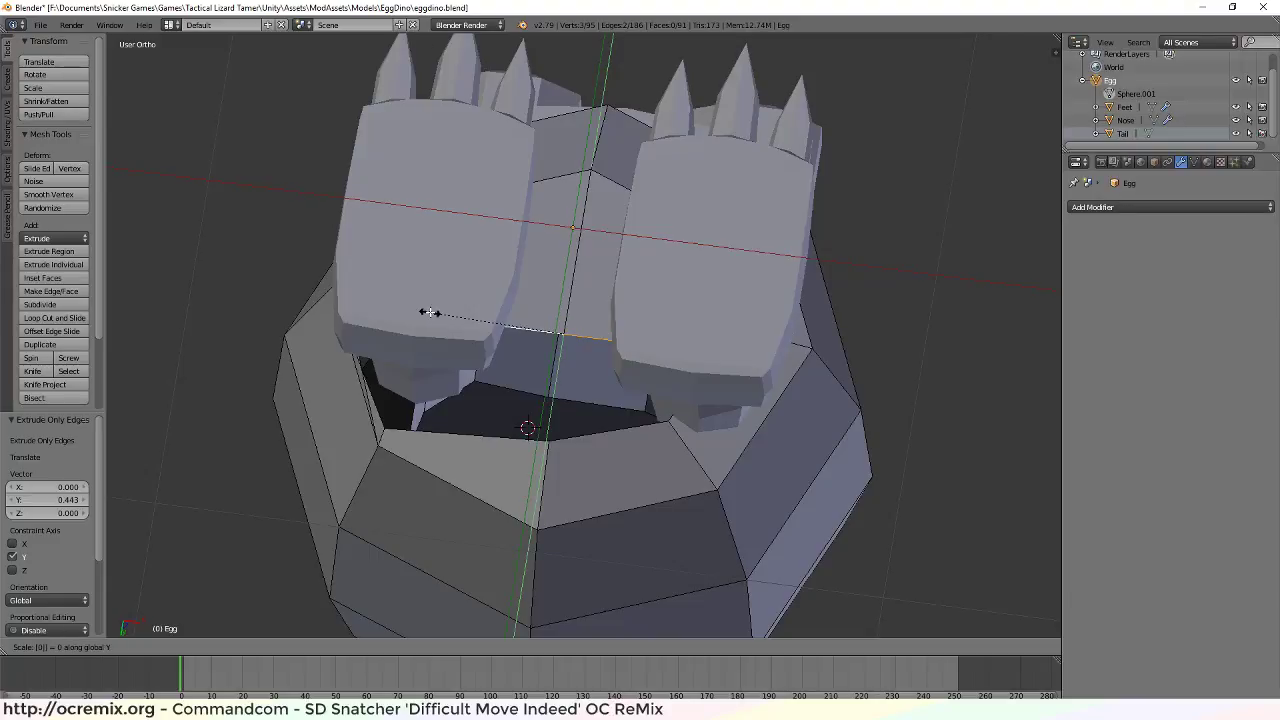
pyautogui.press('Return')
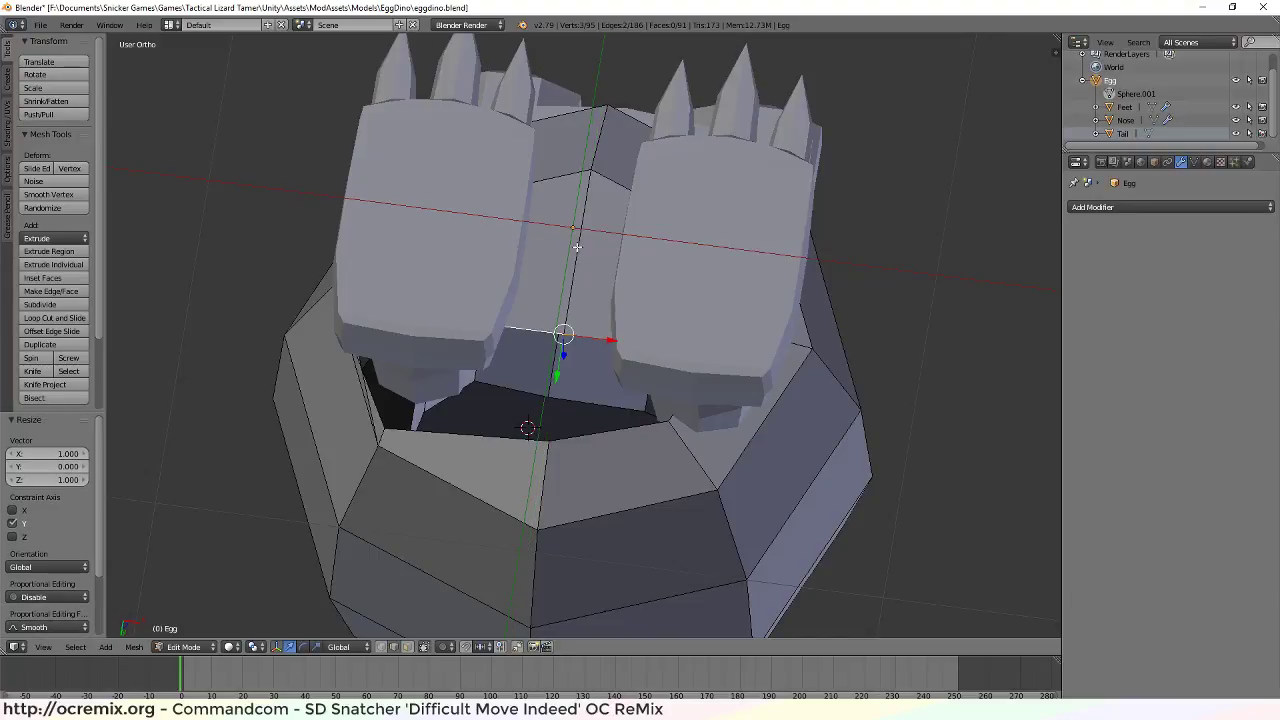
pyautogui.press('s')
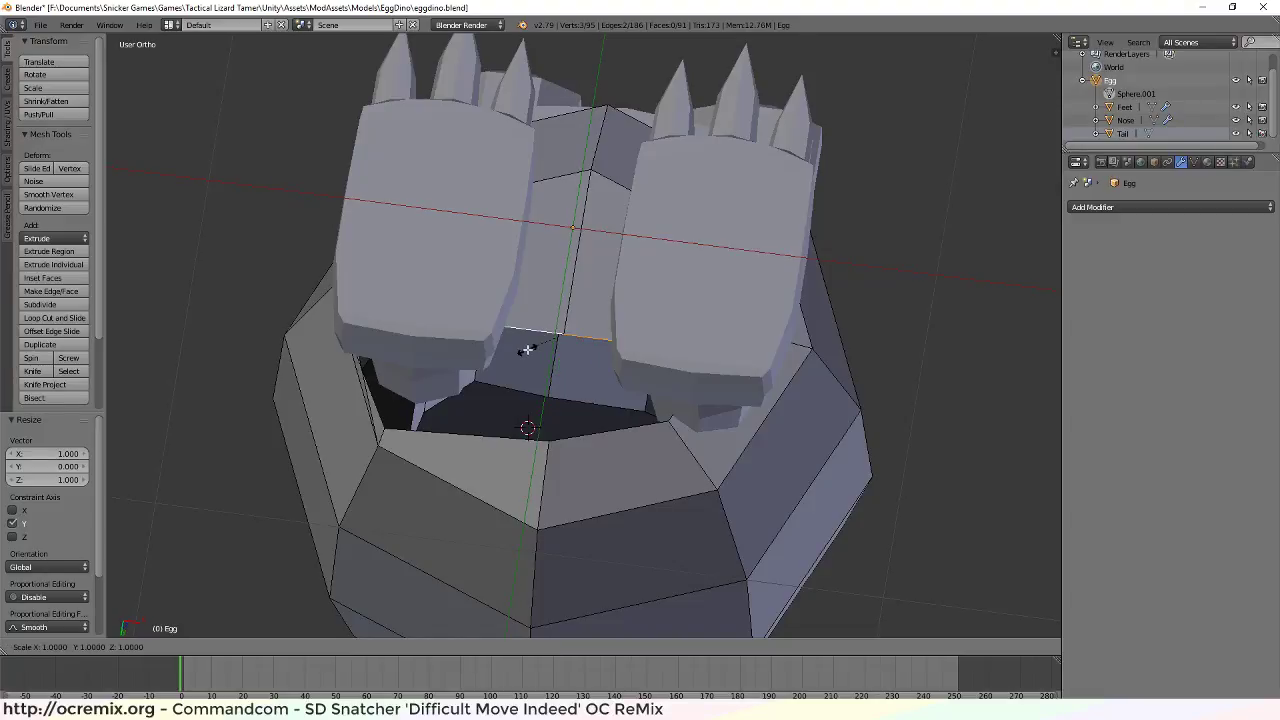
pyautogui.press('x')
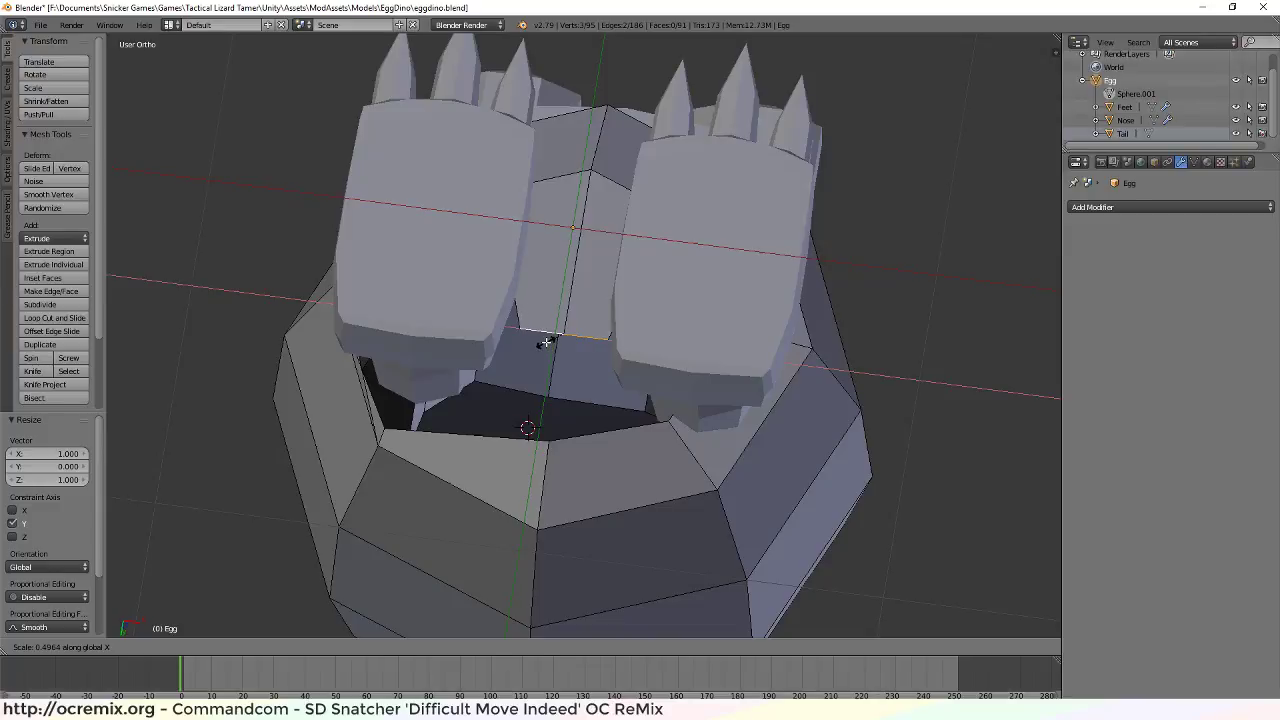
pyautogui.press('Return')
# Shift the new edges along Y and Z so the strip meets the body
pyautogui.moveTo(589, 395); pyautogui.dragTo(768, 287, button='middle')
pyautogui.moveTo(665, 285); pyautogui.dragTo(510, 286)
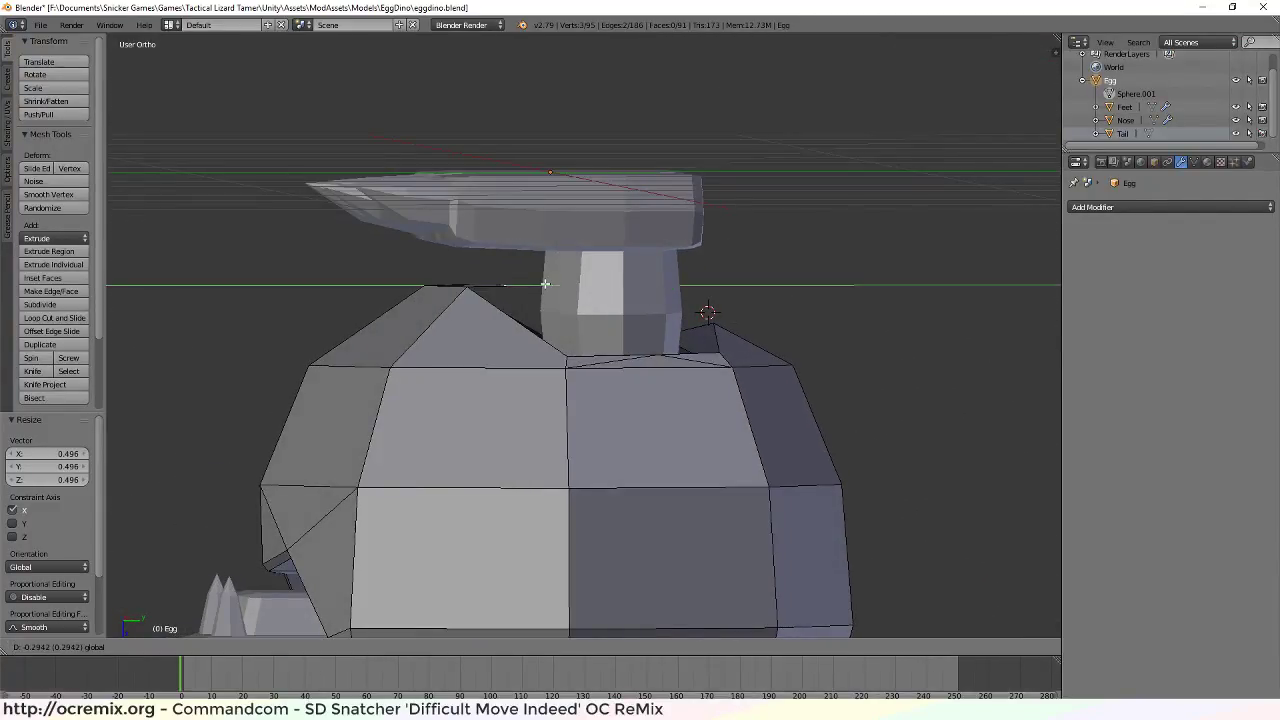
pyautogui.moveTo(440, 354); pyautogui.dragTo(580, 434, button='middle')
pyautogui.moveTo(585, 405); pyautogui.dragTo(586, 388)
pyautogui.moveTo(586, 388); pyautogui.dragTo(816, 405, button='middle')
pyautogui.moveTo(584, 280); pyautogui.dragTo(576, 273)
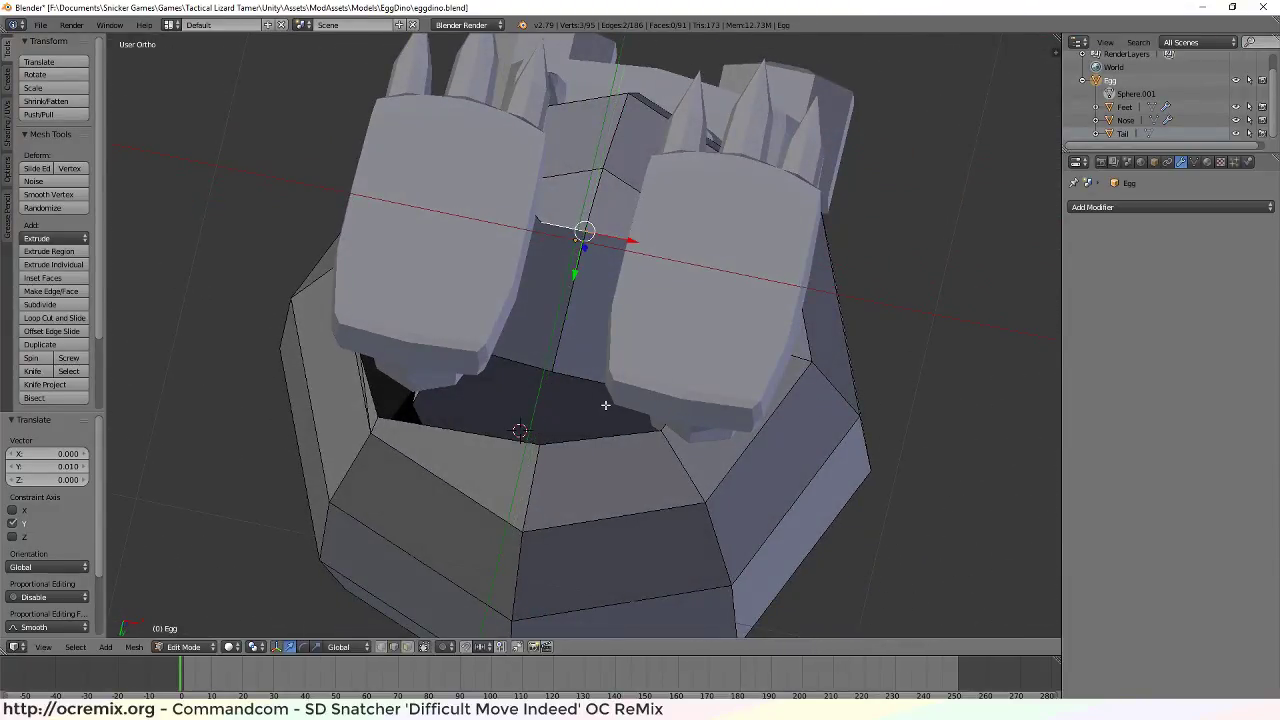
pyautogui.moveTo(576, 273); pyautogui.dragTo(790, 288, button='middle')
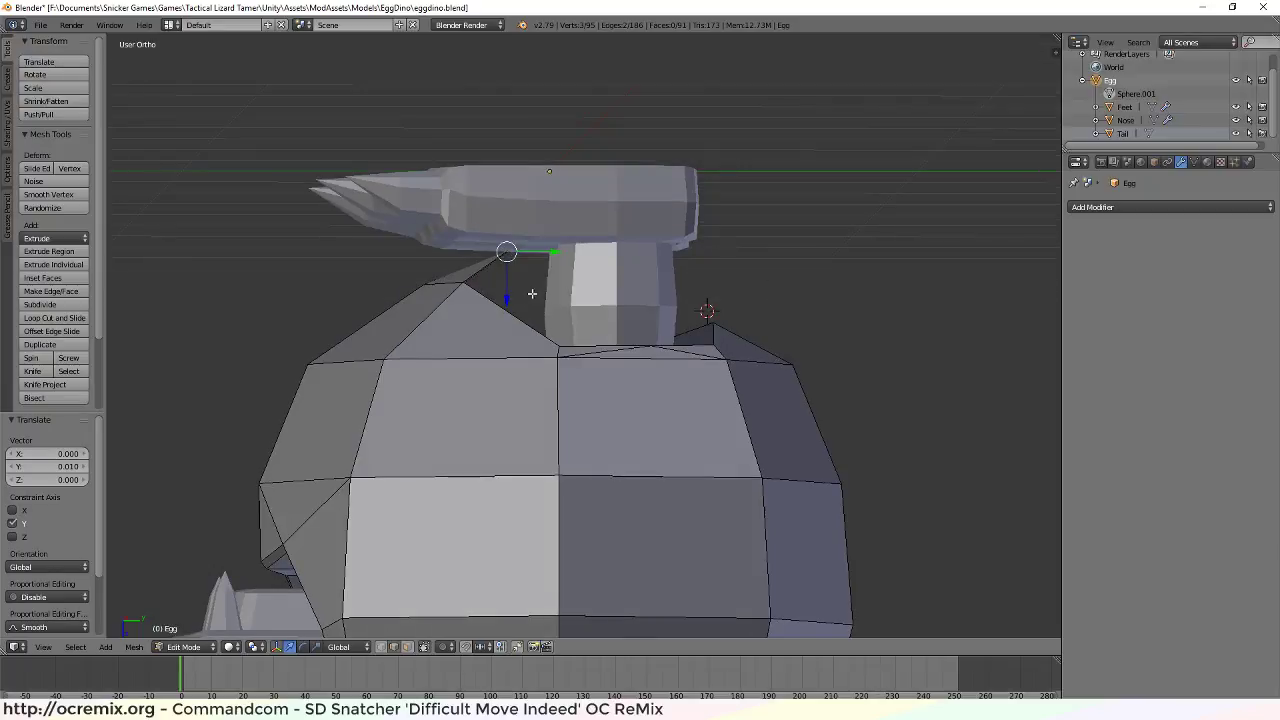
pyautogui.moveTo(507, 300); pyautogui.dragTo(503, 314)
pyautogui.scroll(-6, 503, 374)
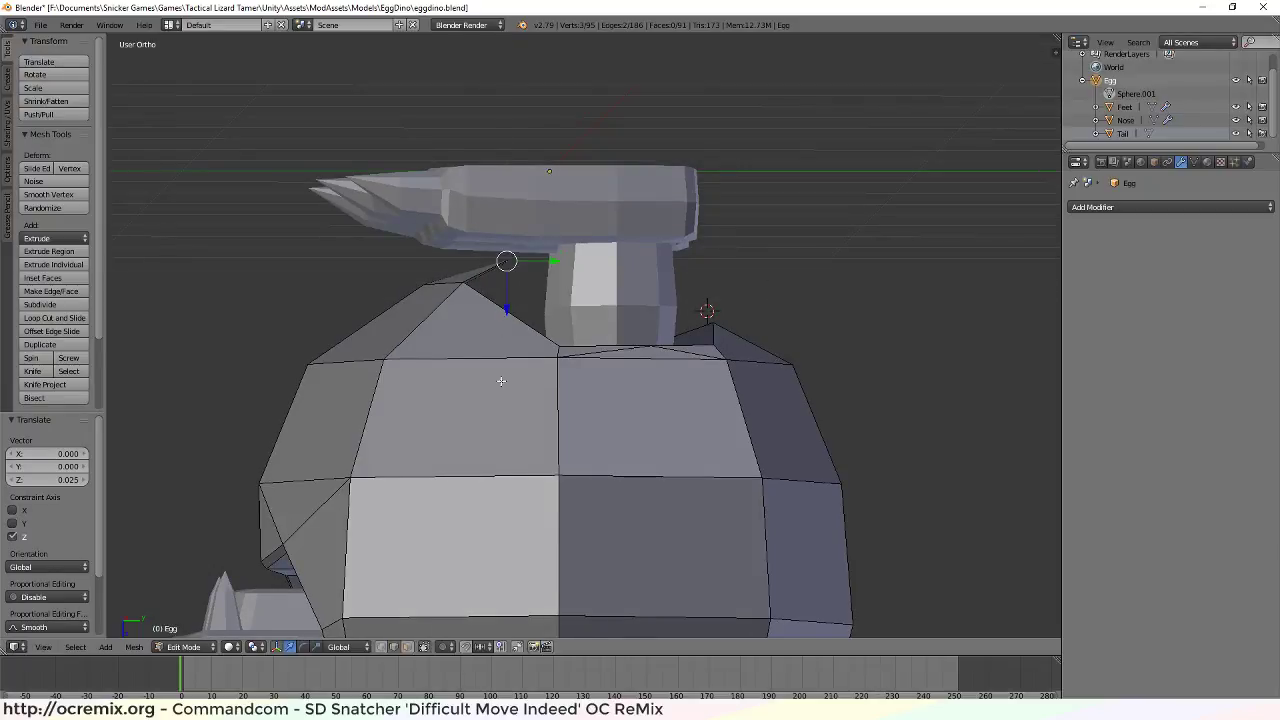
pyautogui.moveTo(541, 365)
pyautogui.mouseDown(button='middle')
pyautogui.moveTo(397, 417)
pyautogui.moveTo(413, 378)
pyautogui.mouseUp(button='middle')
pyautogui.scroll(9, 534, 335)
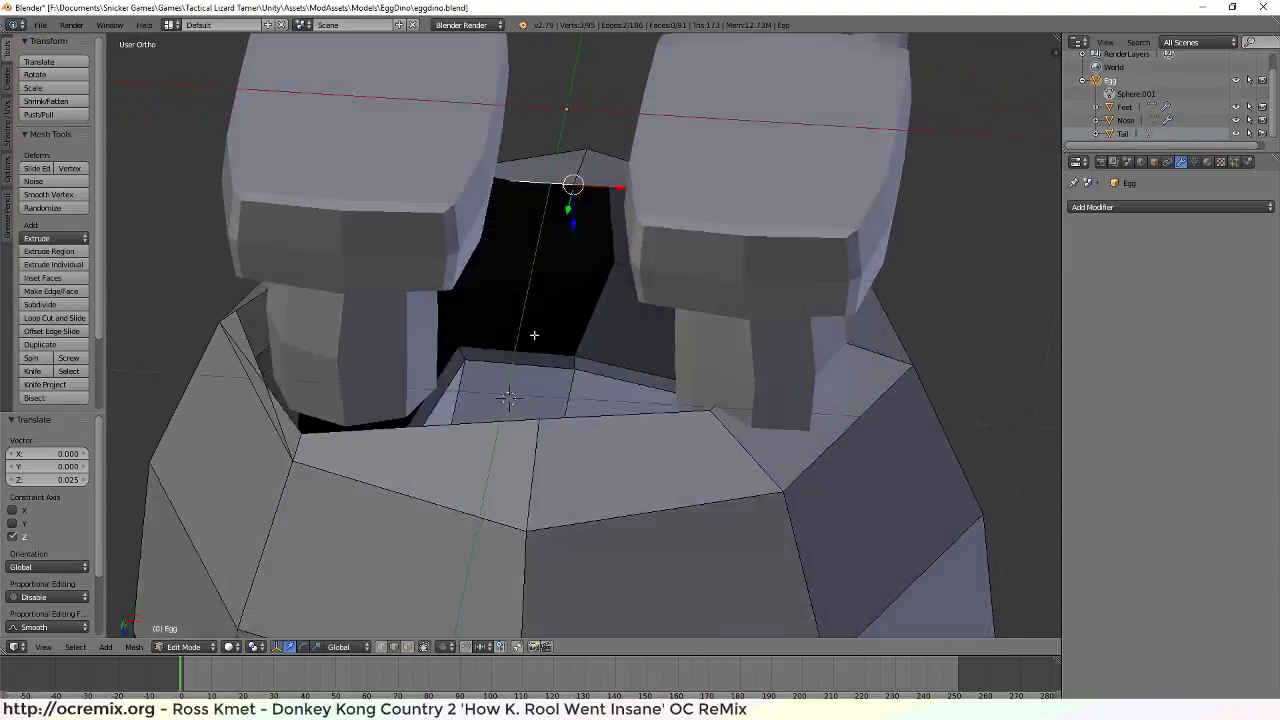
pyautogui.moveTo(534, 335)
pyautogui.mouseDown(button='middle')
pyautogui.moveTo(503, 389)
pyautogui.moveTo(514, 333)
pyautogui.mouseUp(button='middle')
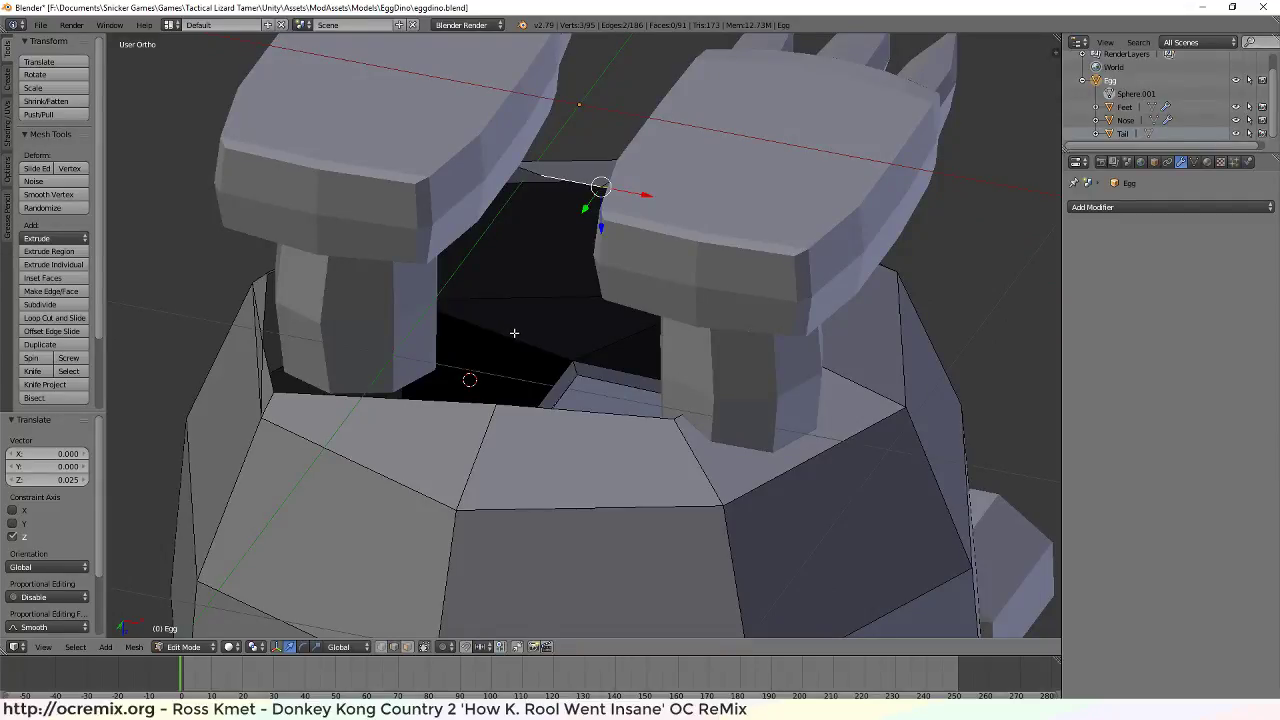
# Extrude the strip's end edge two more rows along Y across the gap
pyautogui.hotkey('alt', 'e')
pyautogui.click(513, 333)
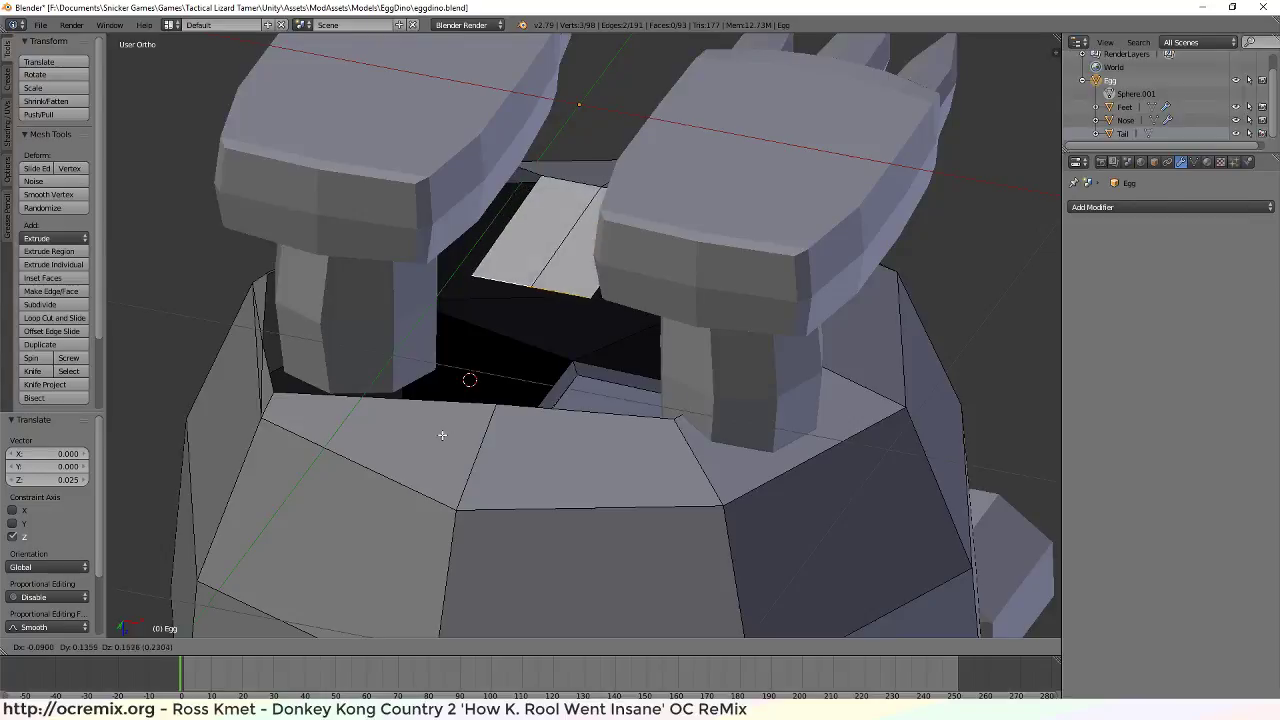
pyautogui.press('y')
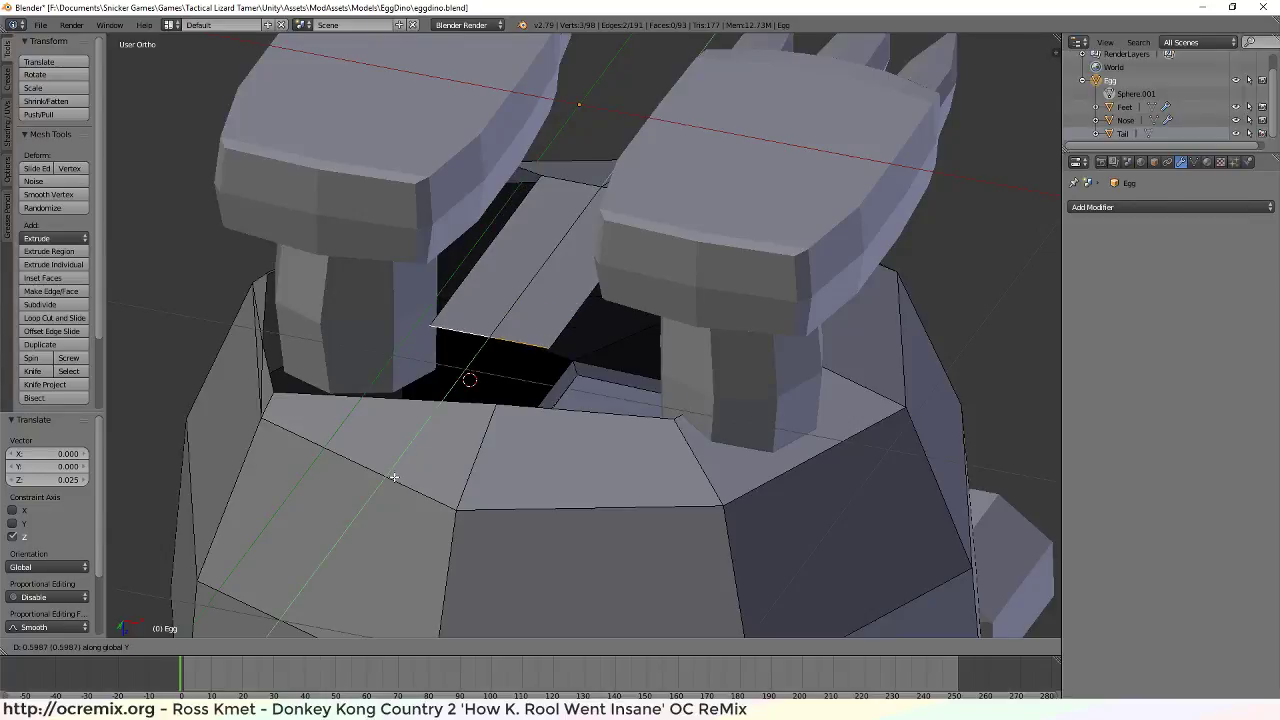
pyautogui.click(394, 478)
pyautogui.moveTo(550, 425); pyautogui.dragTo(513, 374, button='middle')
pyautogui.moveTo(434, 268); pyautogui.dragTo(502, 242)
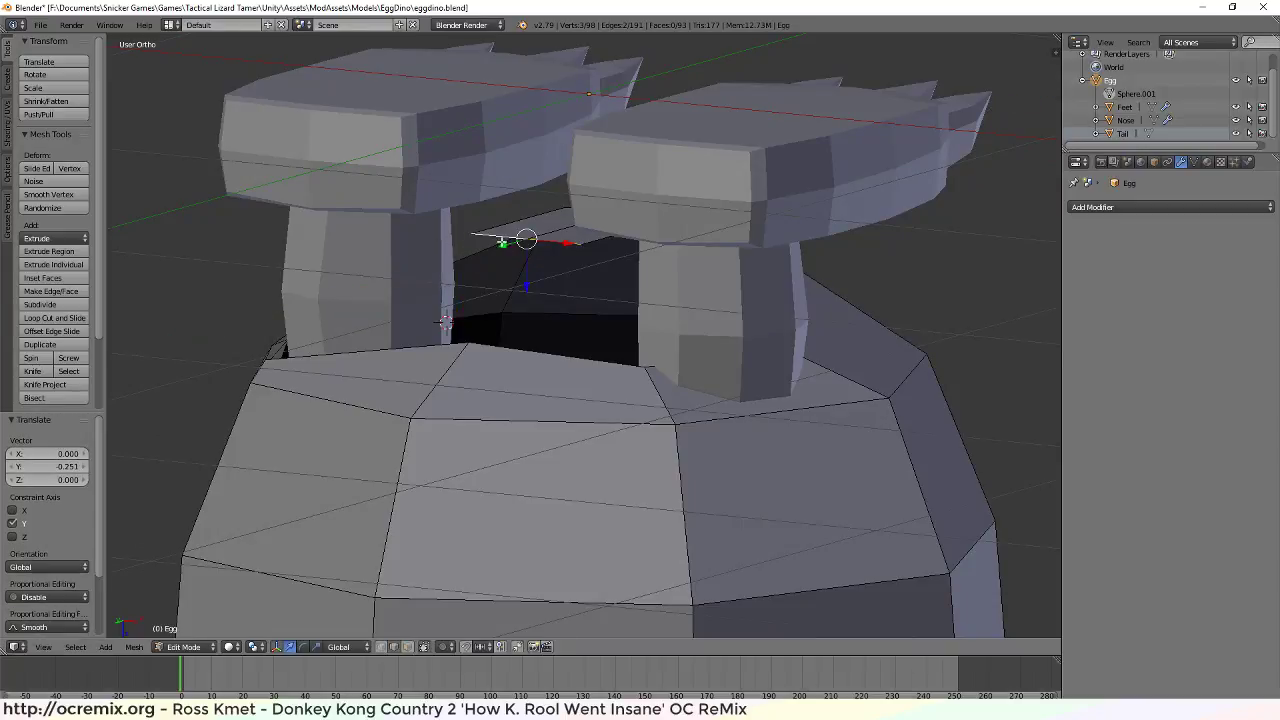
pyautogui.moveTo(502, 242); pyautogui.dragTo(585, 425, button='middle')
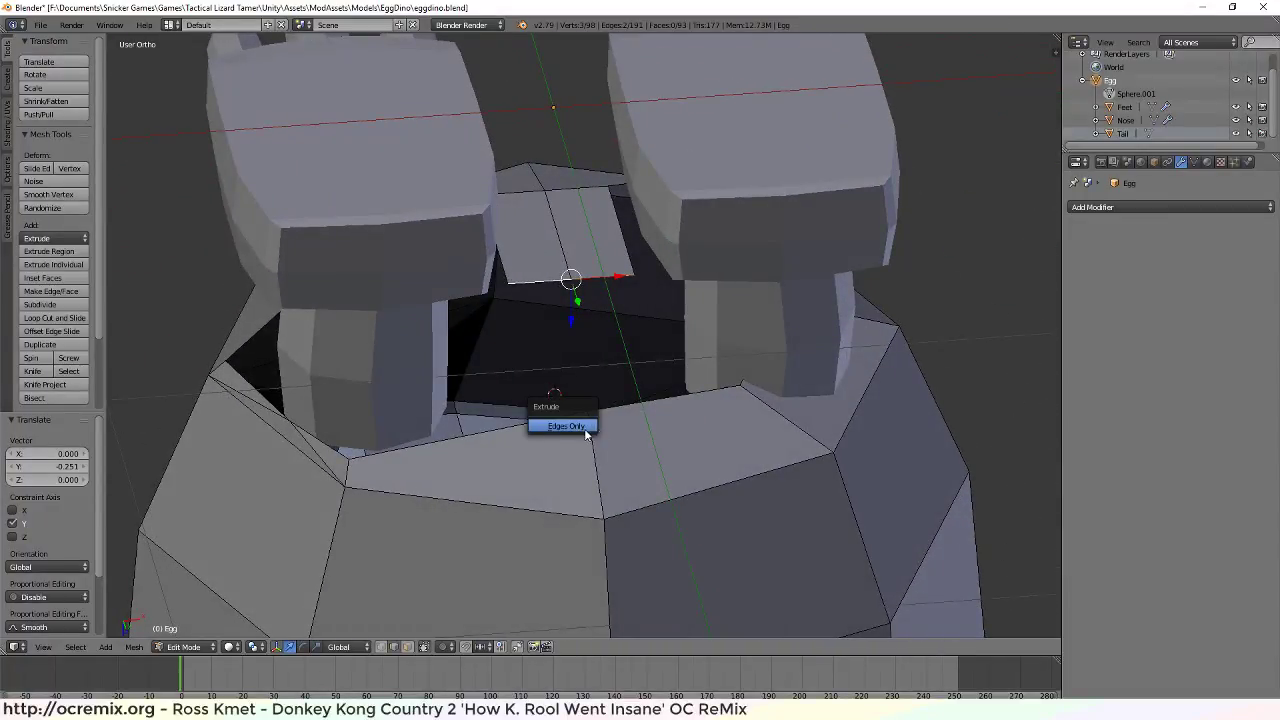
pyautogui.press('e')
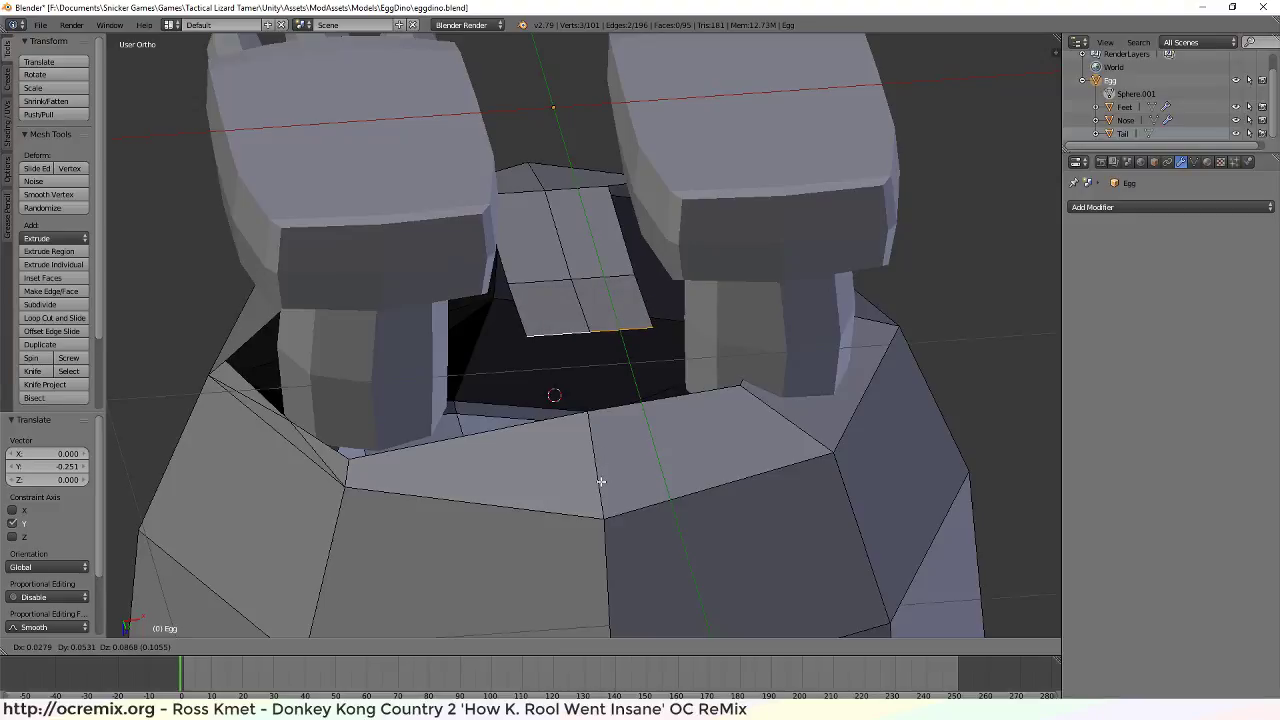
pyautogui.click(600, 481)
pyautogui.moveTo(602, 488); pyautogui.dragTo(624, 466, button='middle')
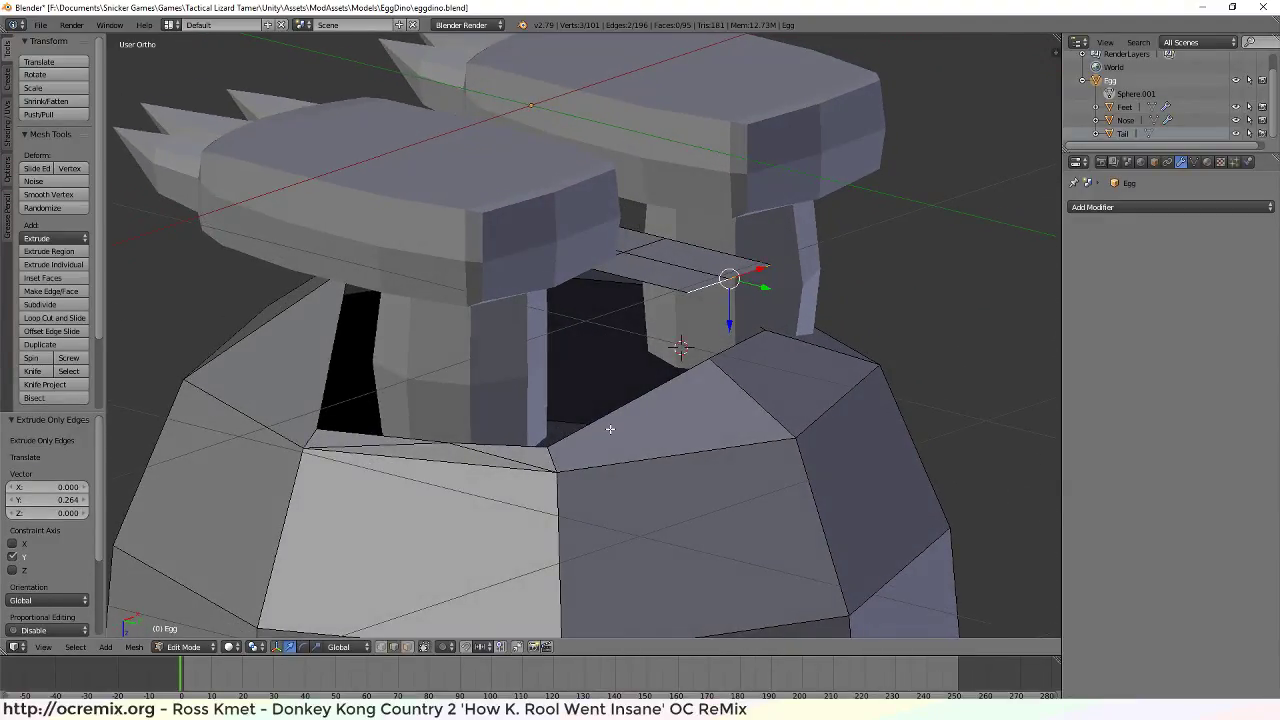
# Select the strip's corner, a nearby body vertex and the rim edge for merging
pyautogui.hotkey('ctrl', 'Tab')
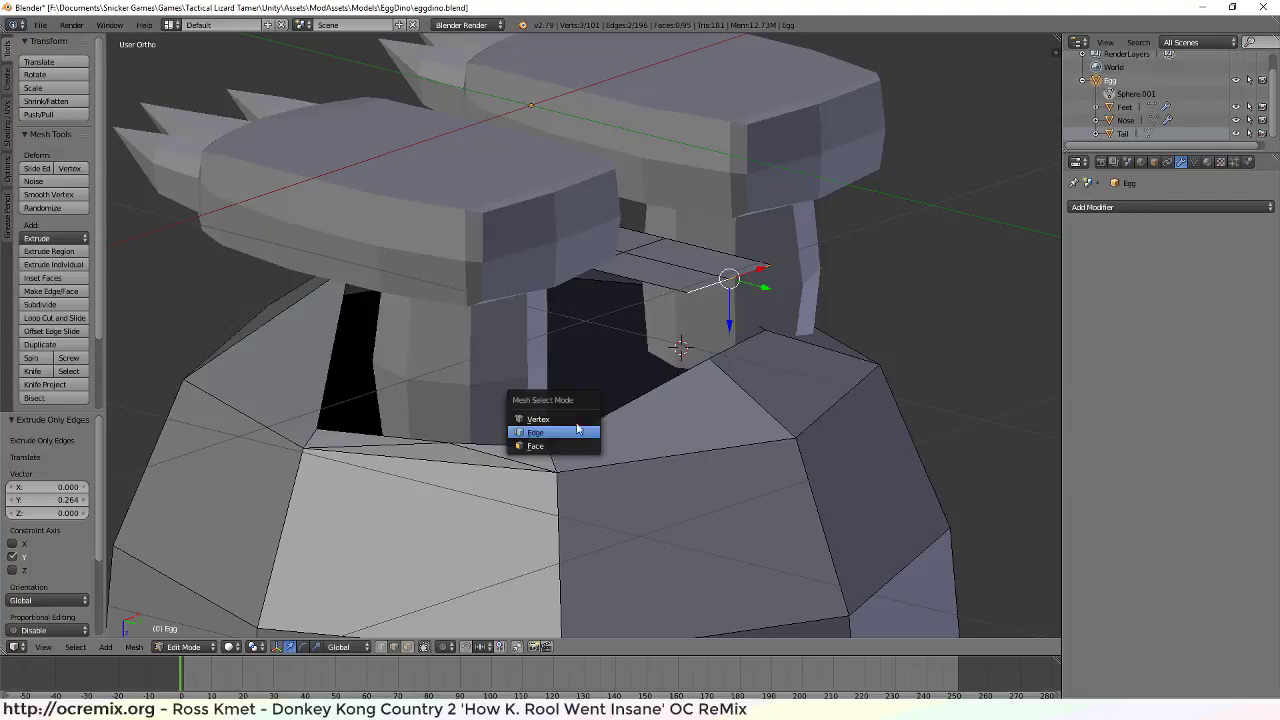
pyautogui.click(545, 418)
pyautogui.rightClick(729, 279)
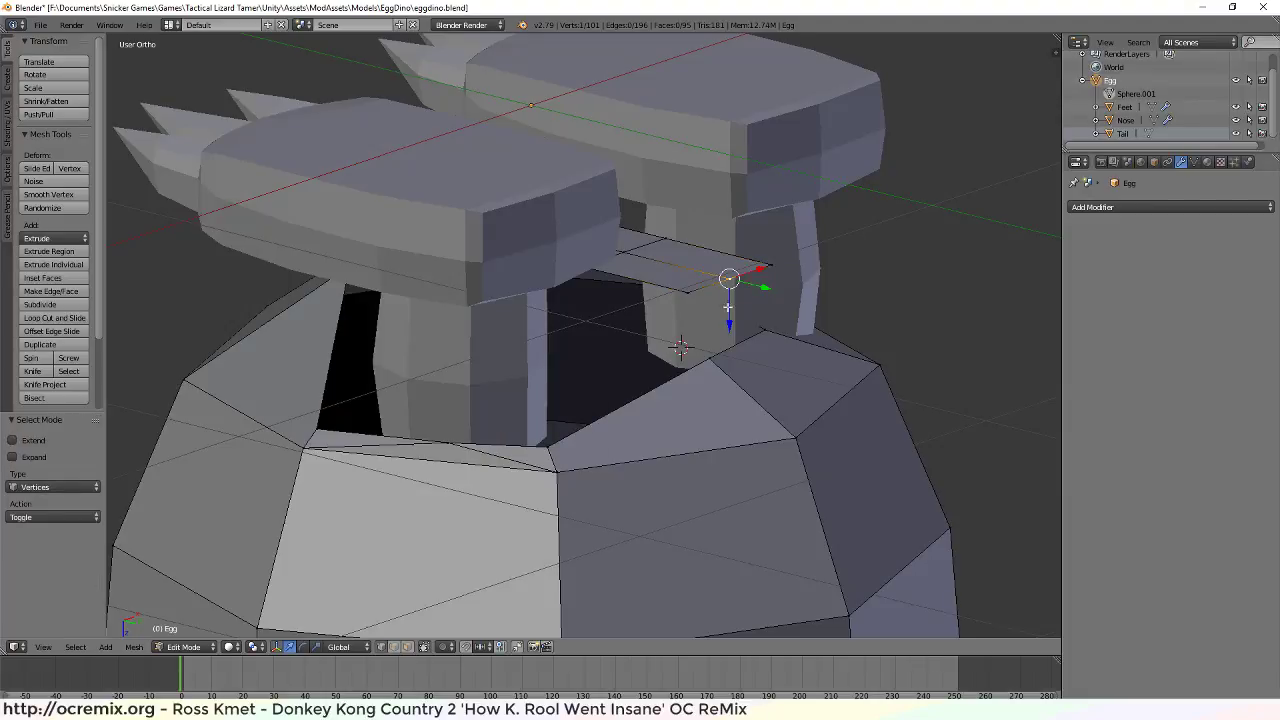
pyautogui.keyDown('shift'); pyautogui.rightClick(709, 357); pyautogui.keyUp('shift')
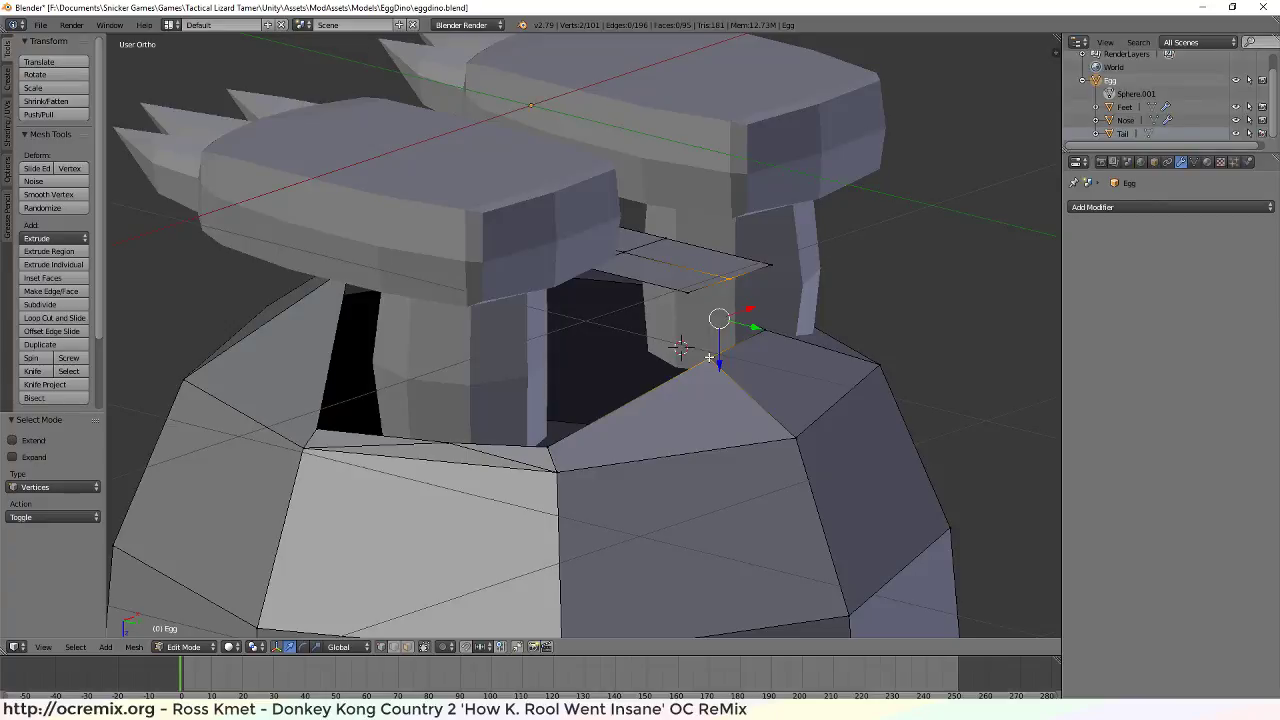
pyautogui.hotkey('ctrl', 'Tab')
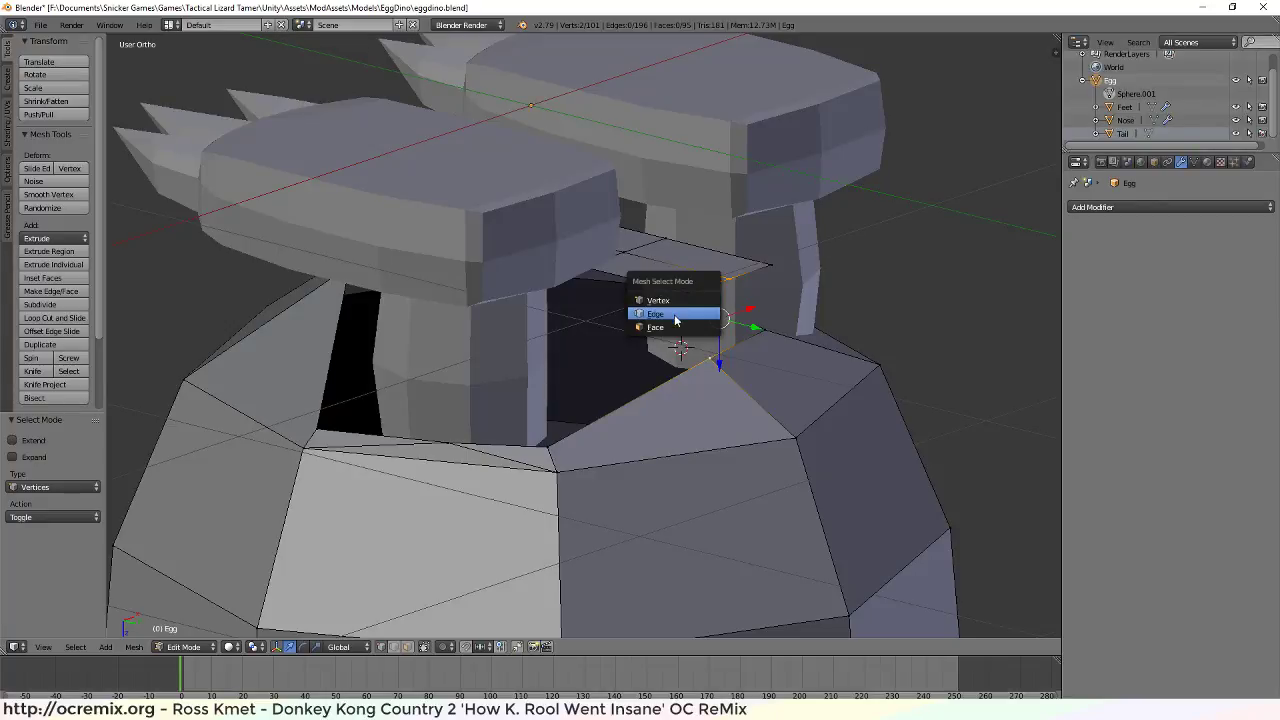
pyautogui.click(690, 311)
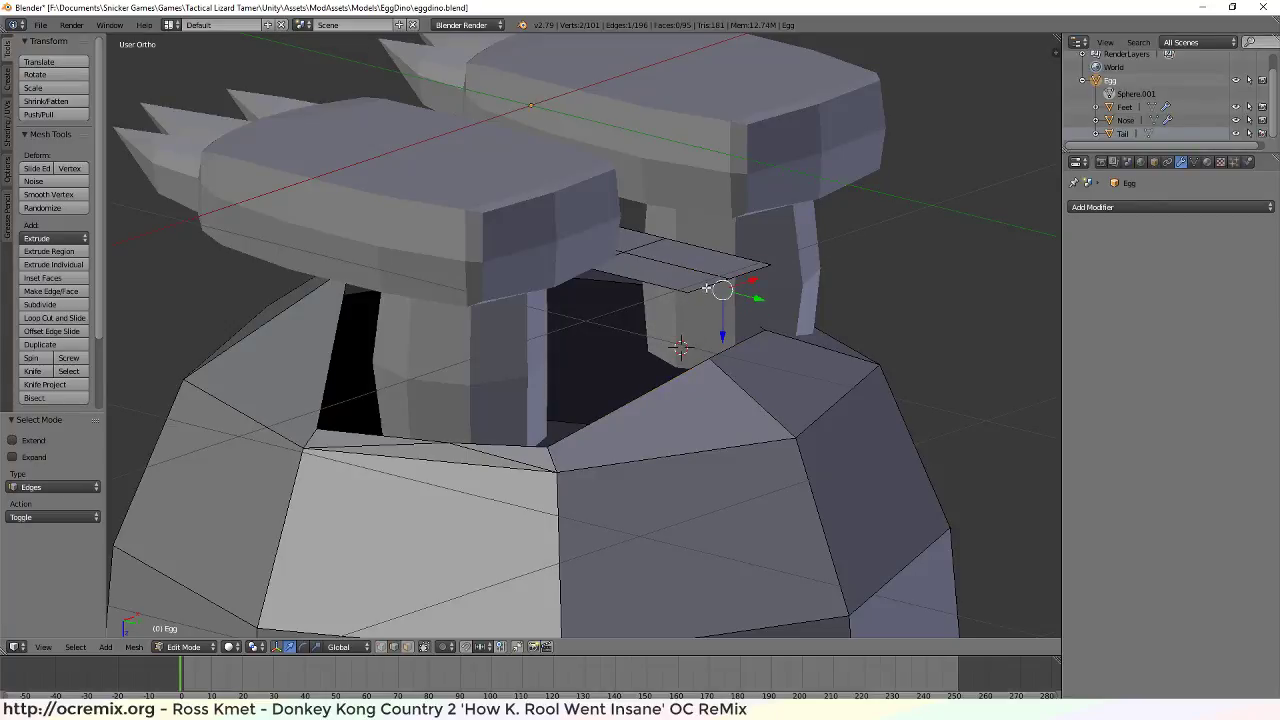
pyautogui.moveTo(692, 328); pyautogui.dragTo(643, 383, button='middle')
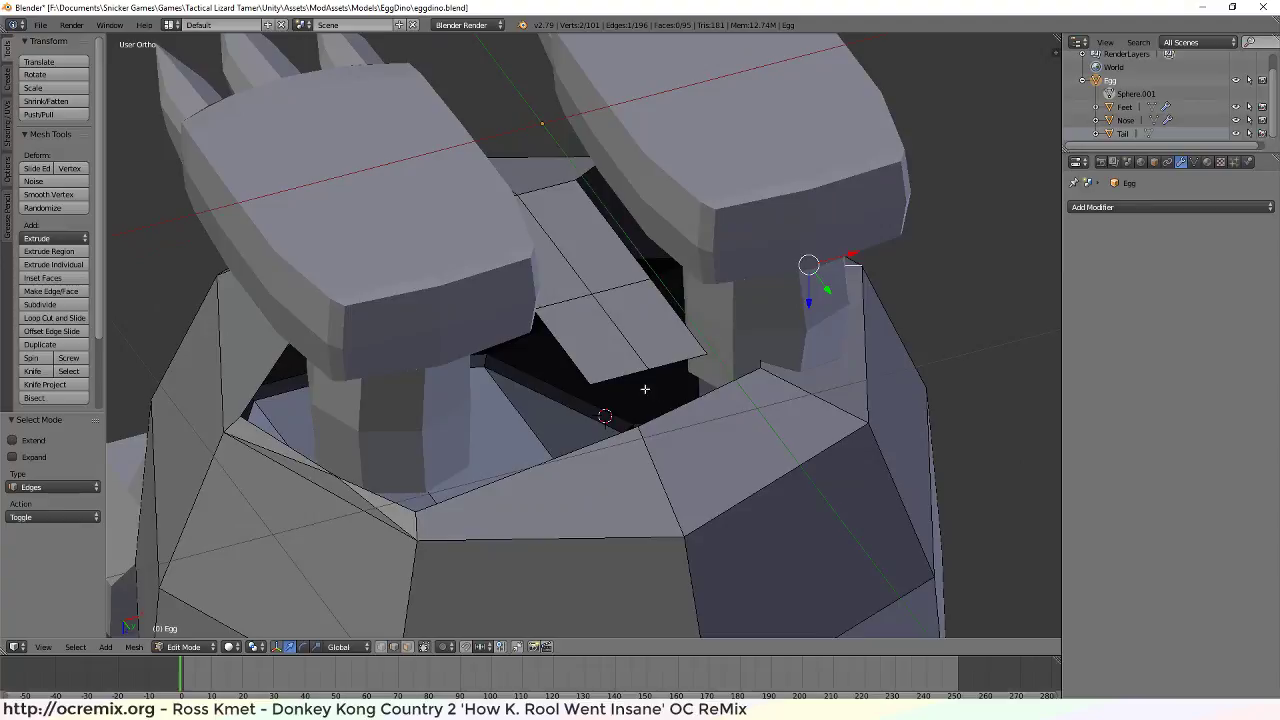
pyautogui.keyDown('shift'); pyautogui.rightClick(575, 448); pyautogui.keyUp('shift')
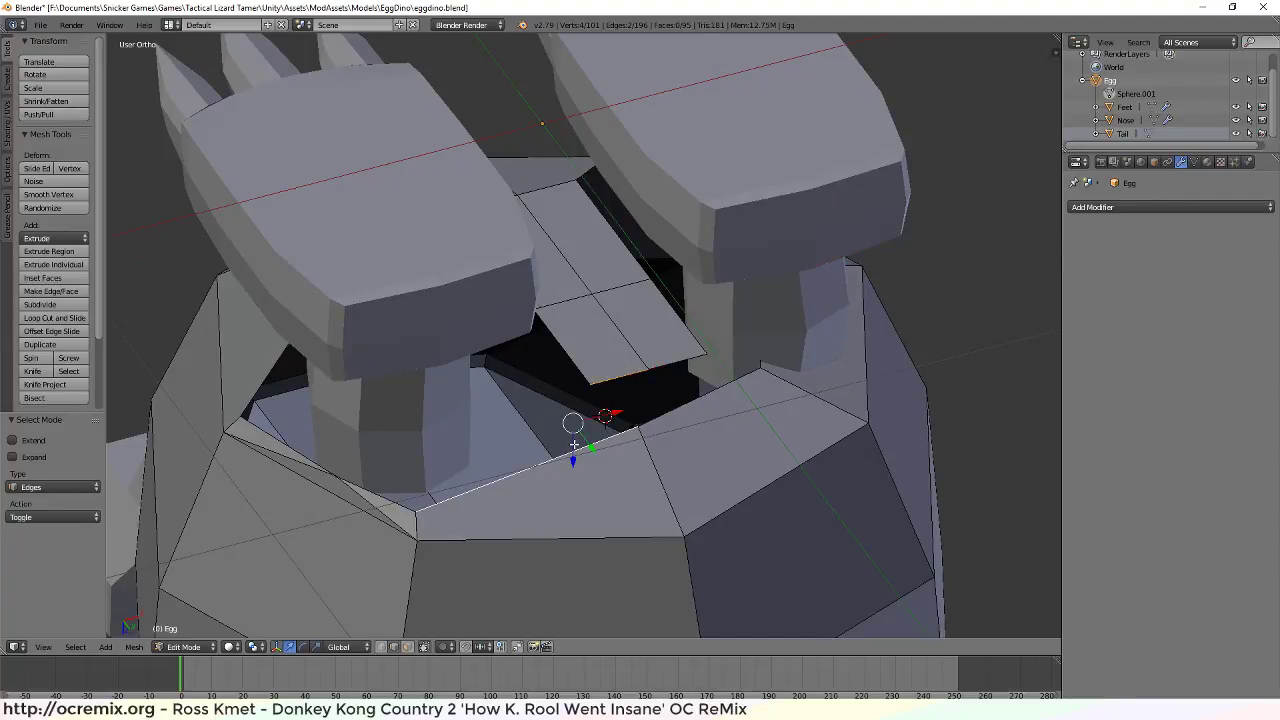
pyautogui.hotkey('alt', 'm')
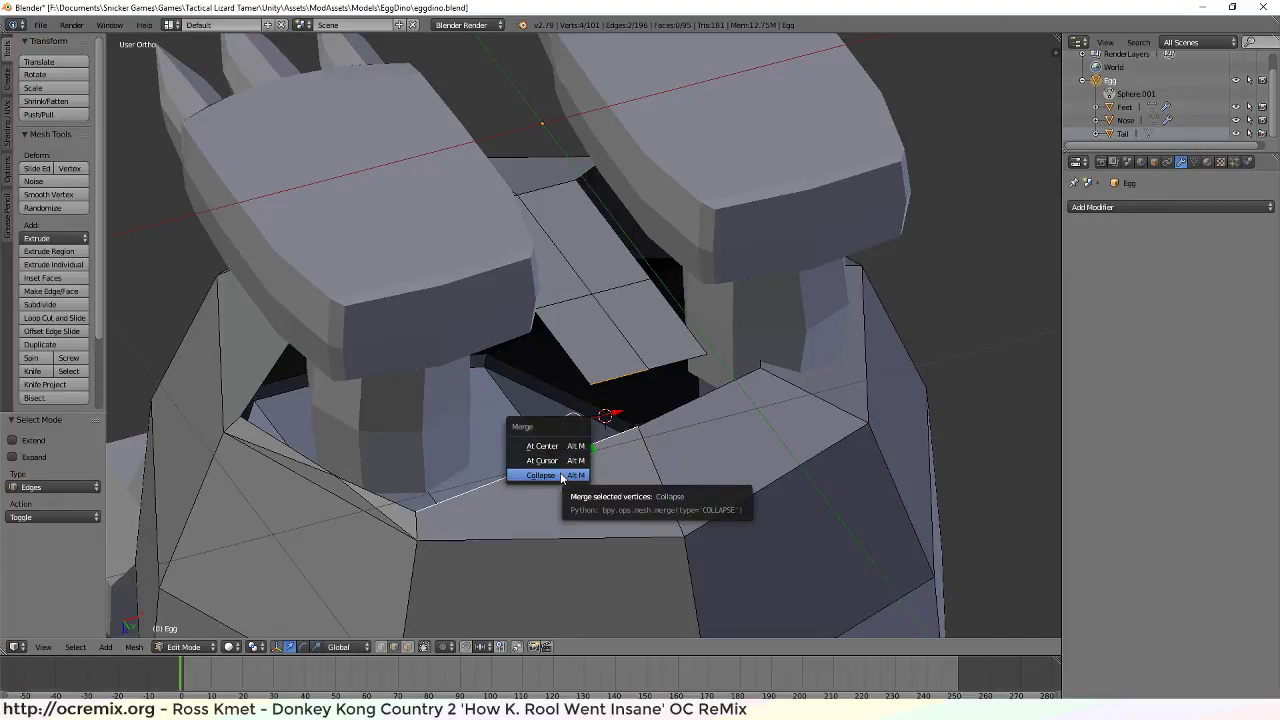
# Collapse the selected edge and merge a vertex pair at the gap's edge At First
pyautogui.click(561, 476)
pyautogui.moveTo(572, 462); pyautogui.dragTo(607, 425, button='middle')
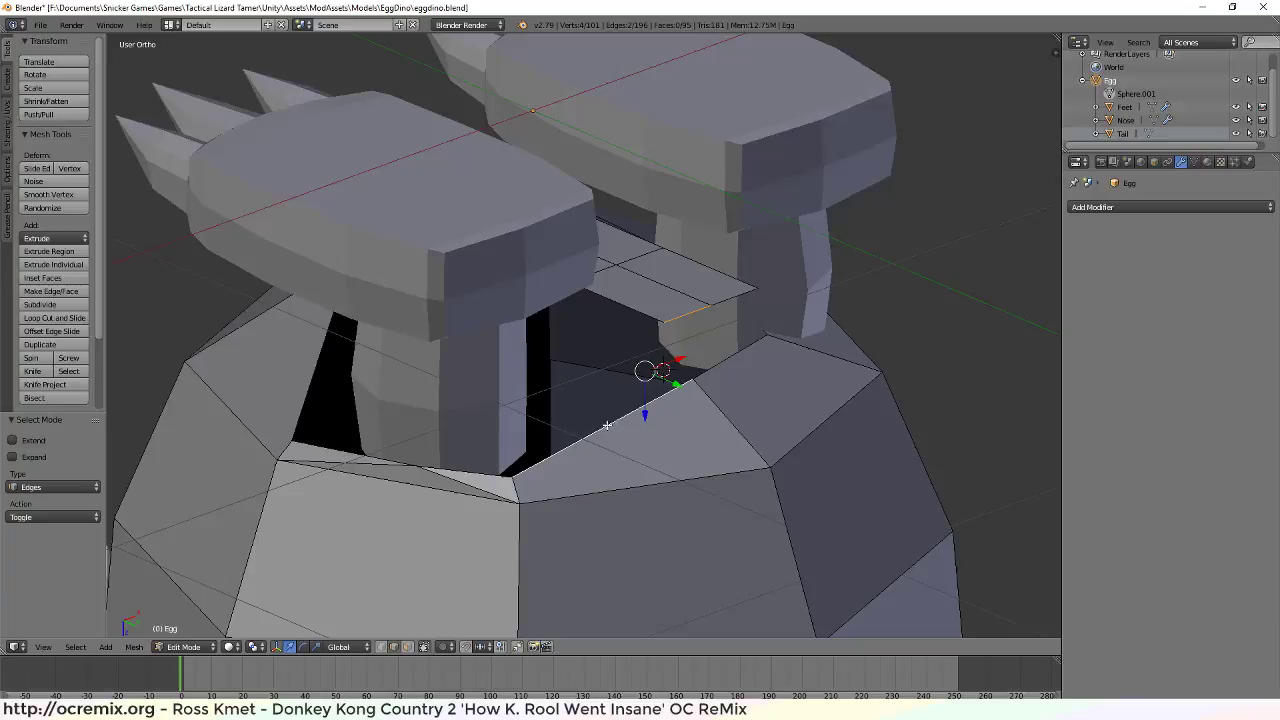
pyautogui.hotkey('ctrl', 'Tab')
pyautogui.click(640, 318)
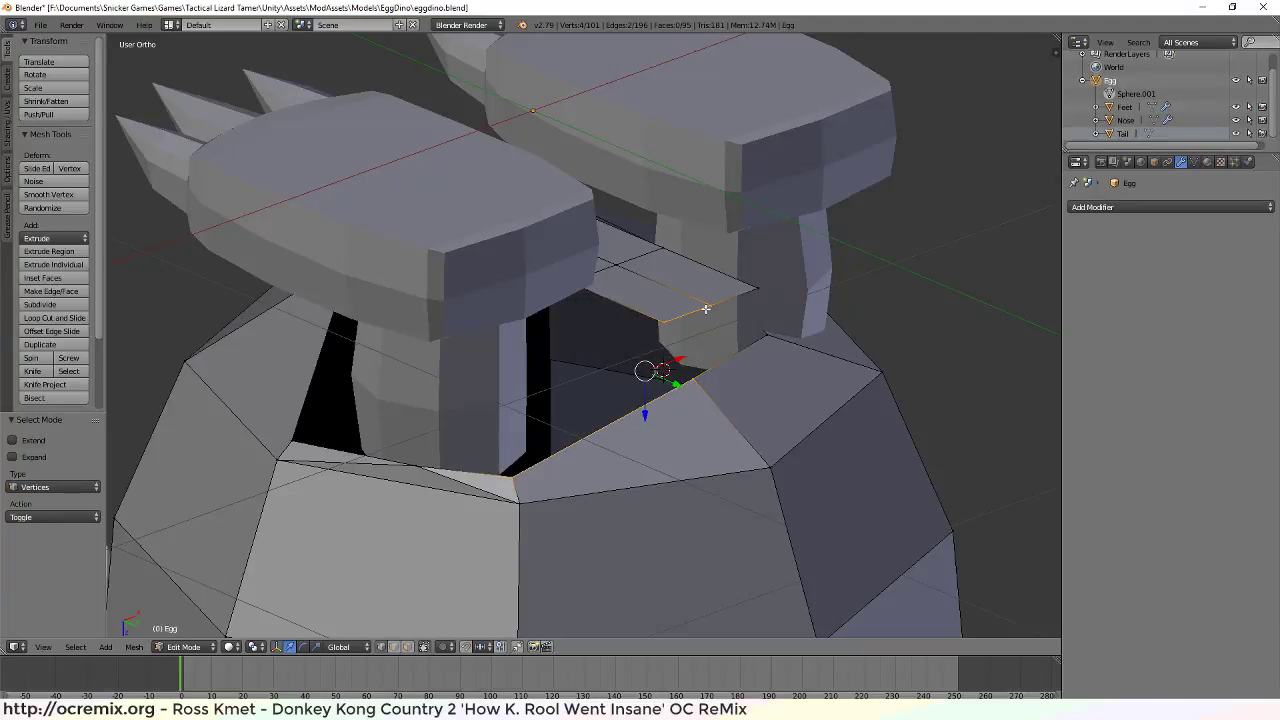
pyautogui.rightClick(710, 306)
pyautogui.keyDown('shift'); pyautogui.rightClick(693, 380); pyautogui.keyUp('shift')
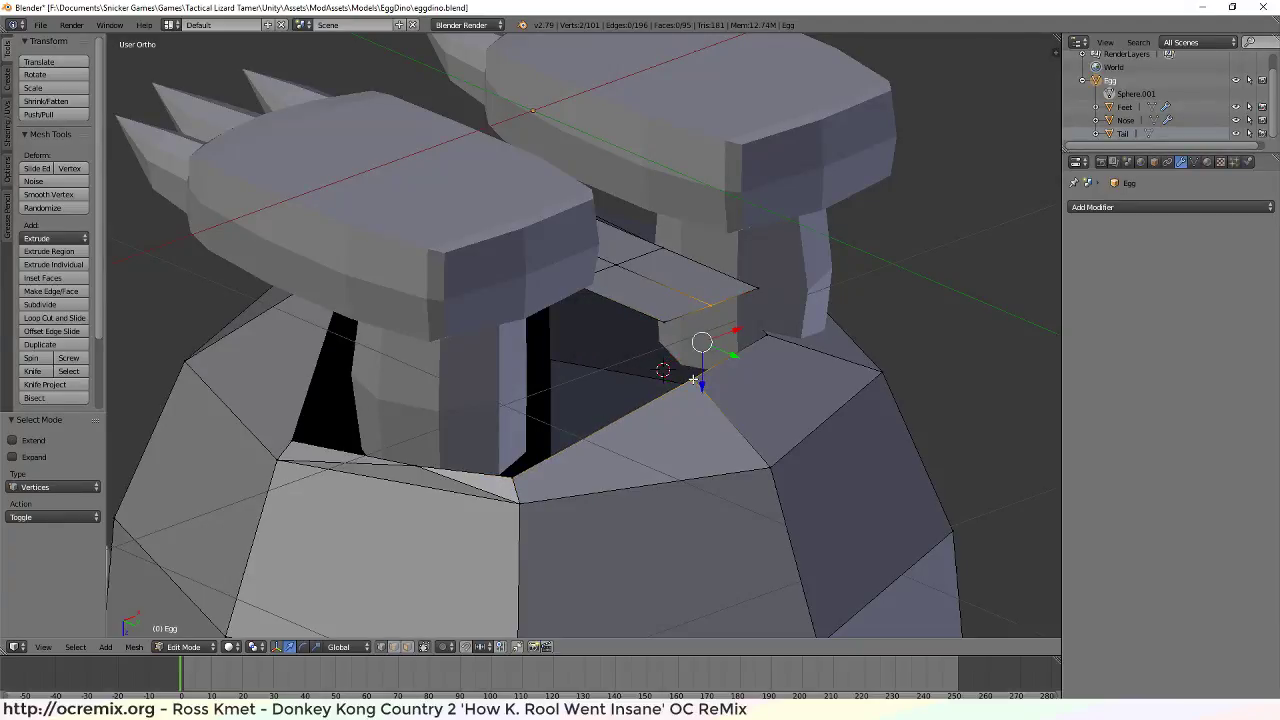
pyautogui.hotkey('alt', 'm')
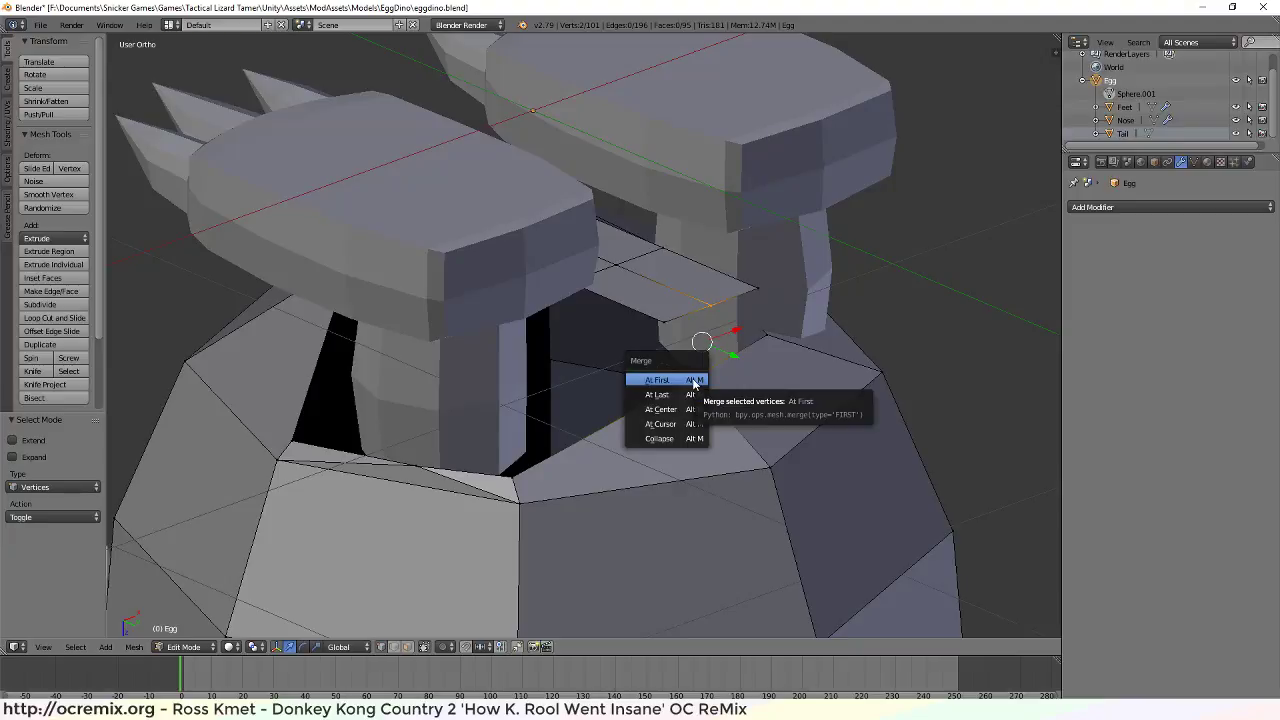
pyautogui.click(696, 379)
# Move the merged vertex down along Z and along Y, then merge it with its neighbour At Center
pyautogui.moveTo(697, 379); pyautogui.dragTo(802, 377, button='middle')
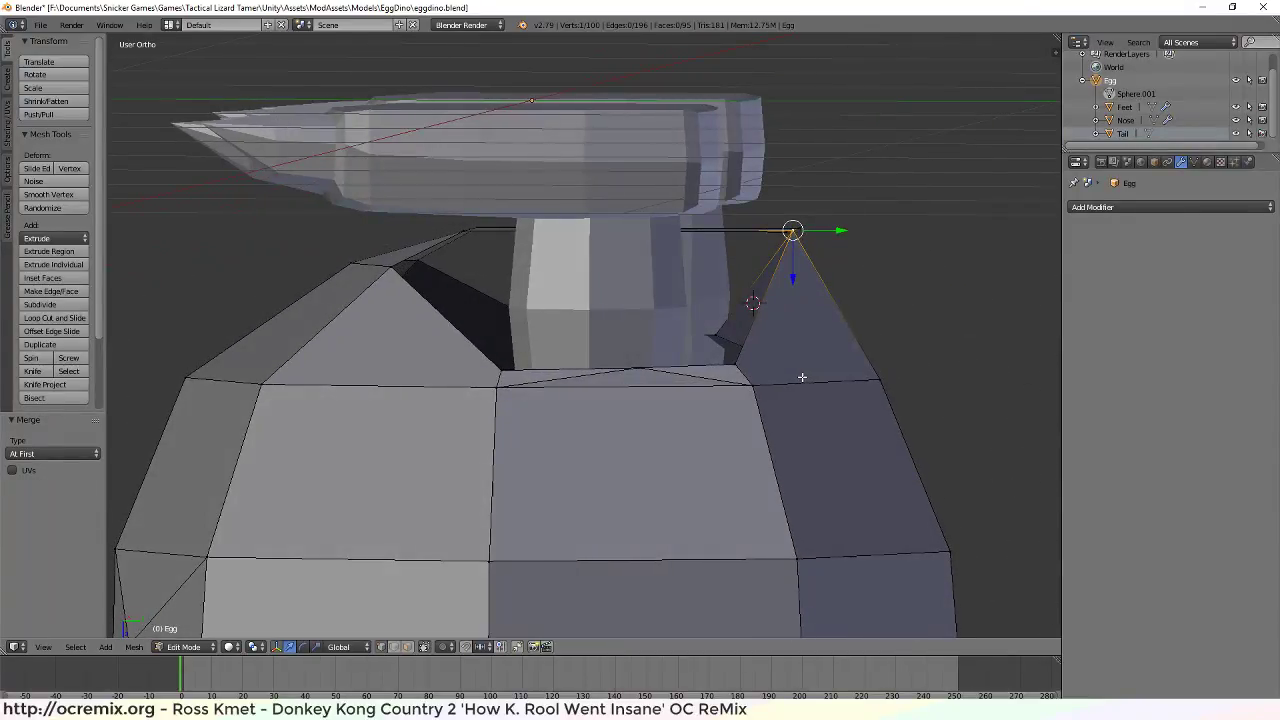
pyautogui.moveTo(794, 276); pyautogui.dragTo(795, 321)
pyautogui.moveTo(848, 320); pyautogui.dragTo(826, 316, button='middle')
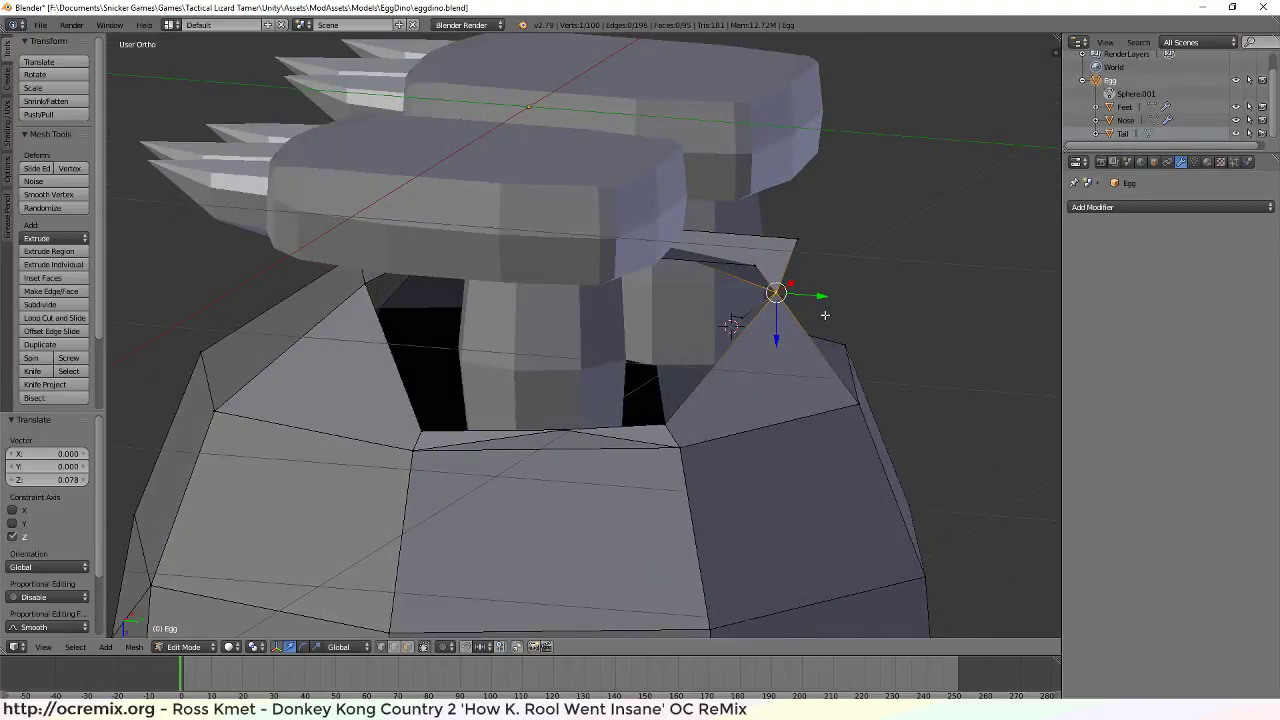
pyautogui.moveTo(828, 303); pyautogui.dragTo(805, 297)
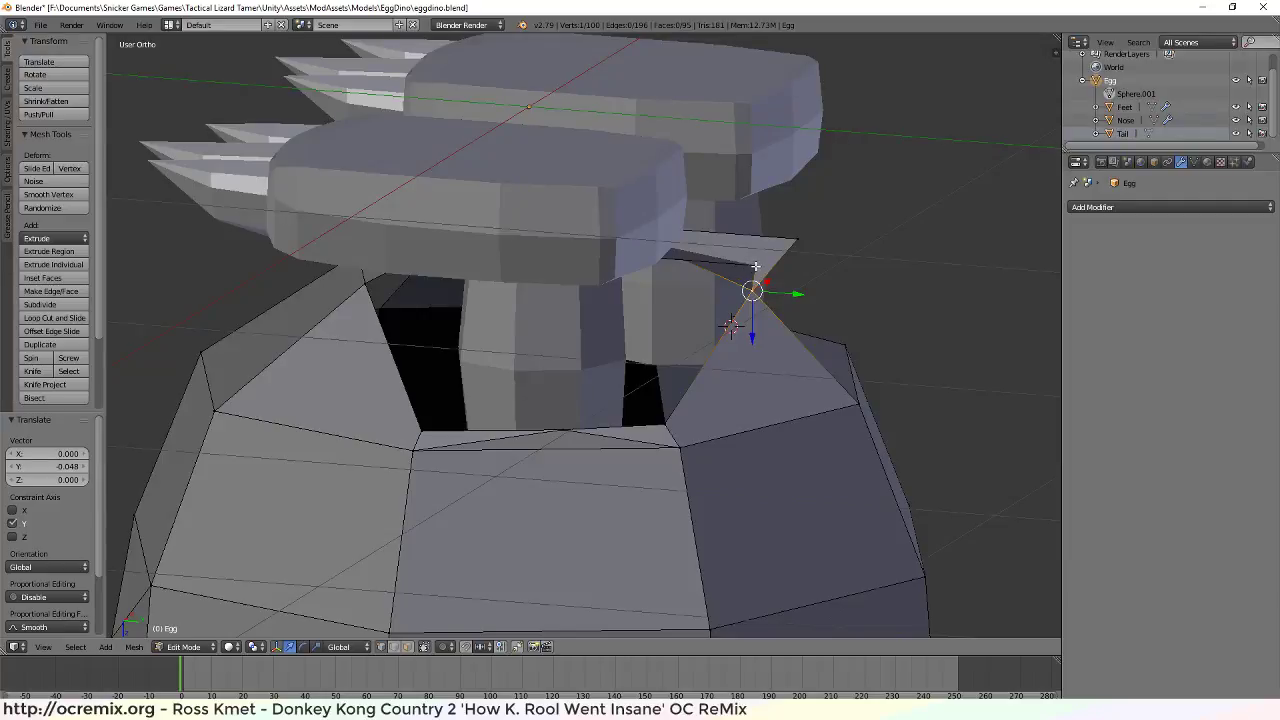
pyautogui.keyDown('shift'); pyautogui.rightClick(665, 422); pyautogui.keyUp('shift')
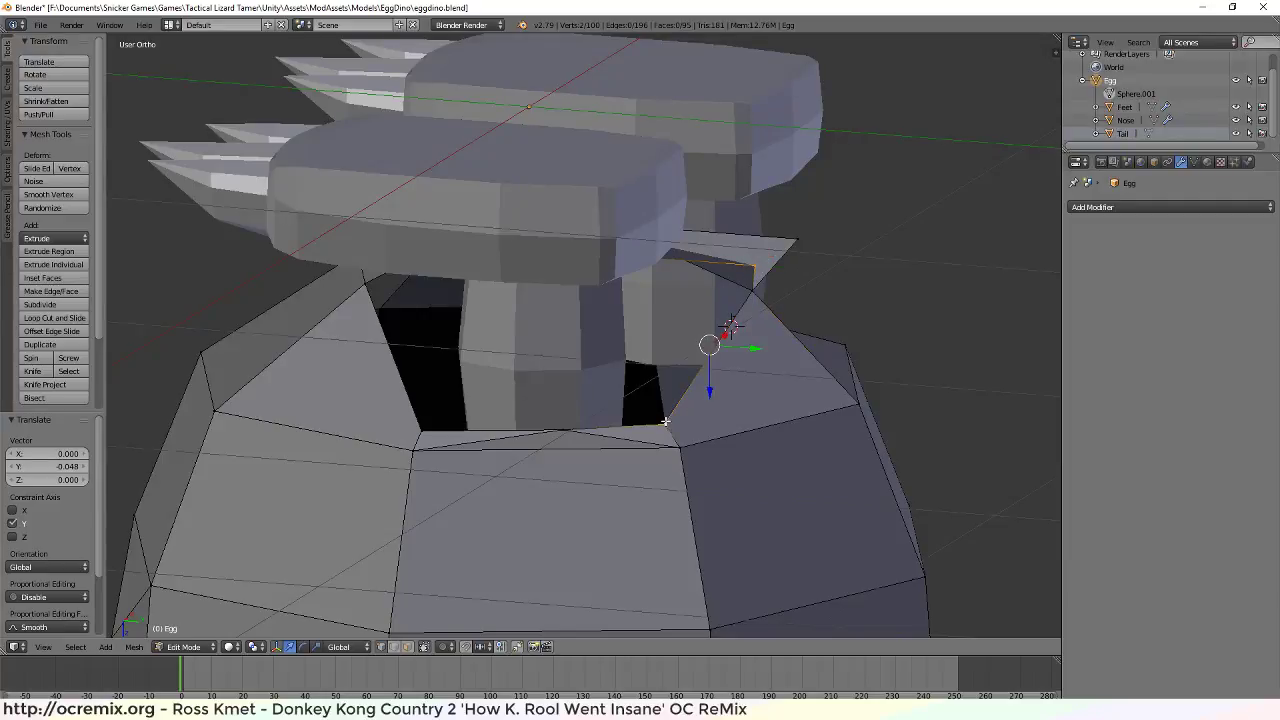
pyautogui.hotkey('alt', 'm')
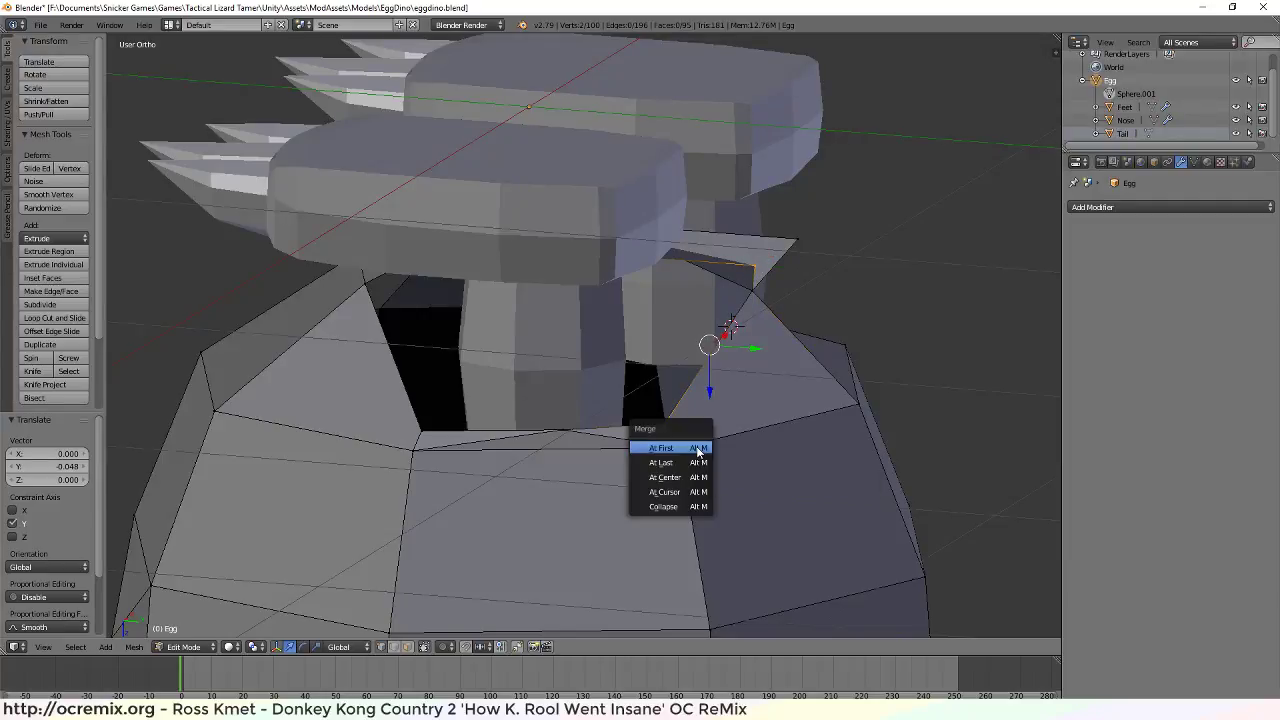
pyautogui.click(672, 477)
# Merge the vertex pair beside the next hole At Center
pyautogui.moveTo(845, 358); pyautogui.dragTo(620, 350, button='middle')
pyautogui.rightClick(578, 326)
pyautogui.keyDown('shift'); pyautogui.rightClick(697, 397); pyautogui.keyUp('shift')
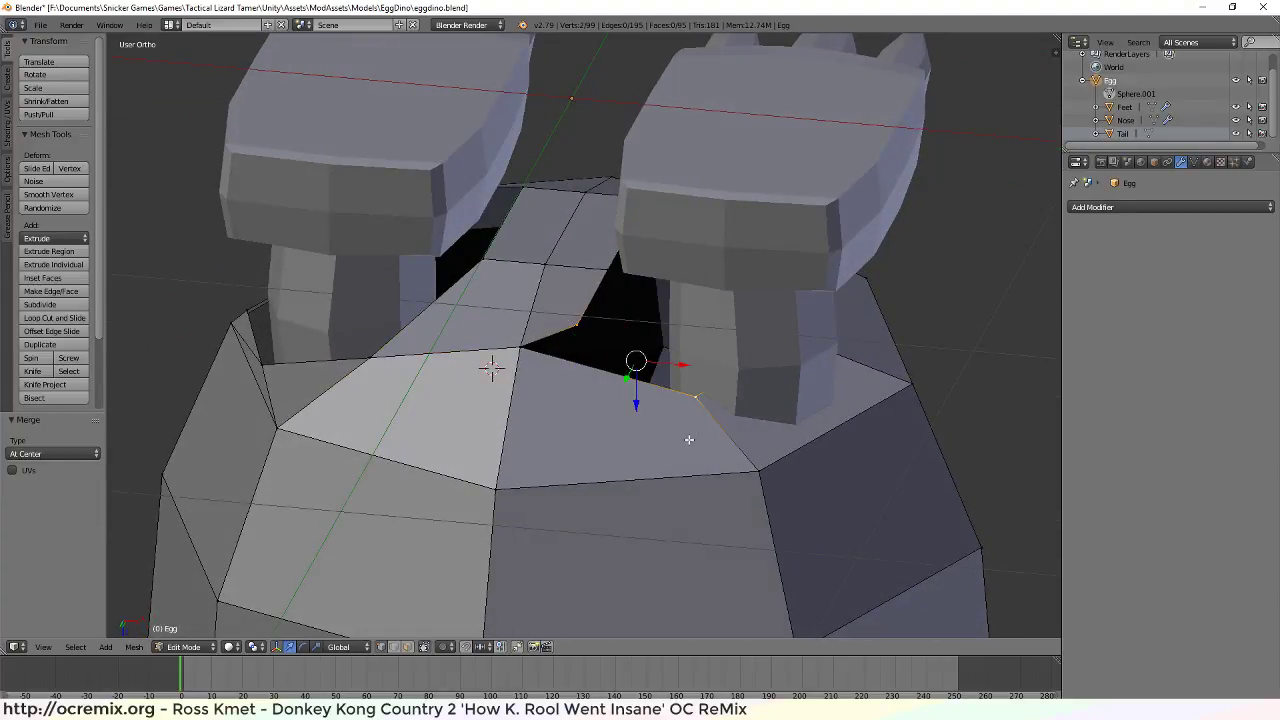
pyautogui.hotkey('alt', 'm')
pyautogui.click(693, 430)
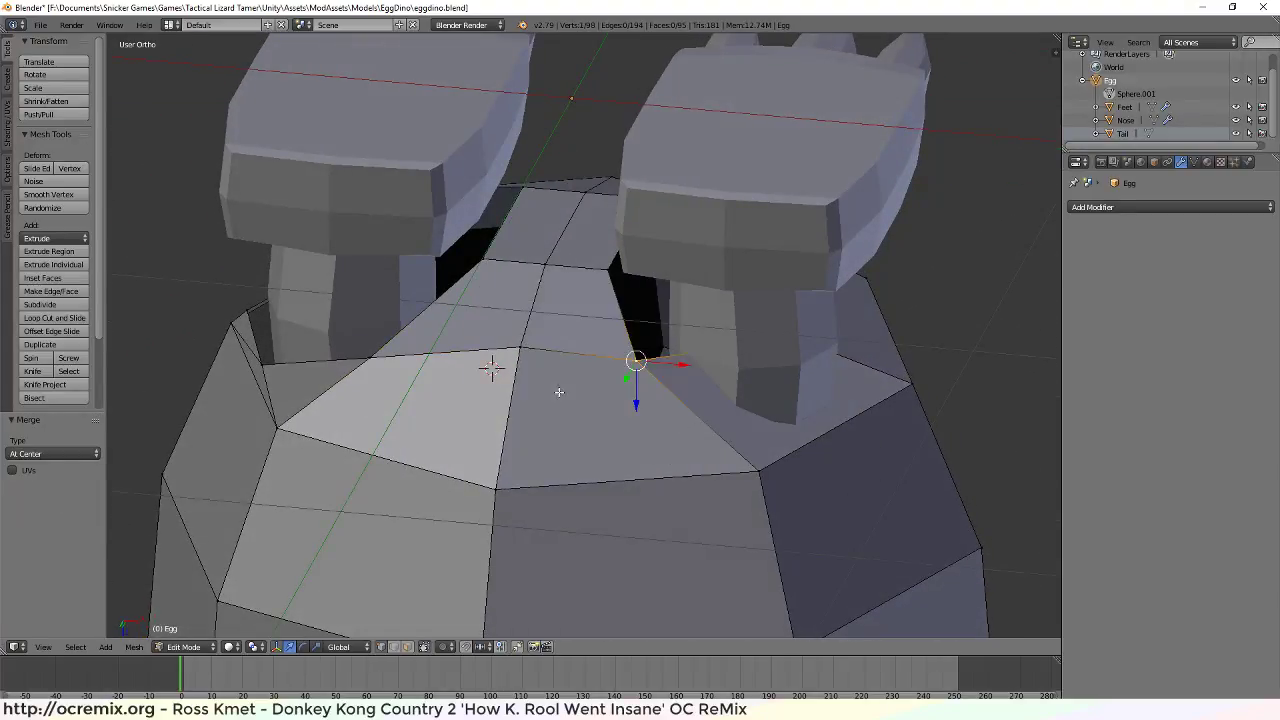
pyautogui.moveTo(693, 430); pyautogui.dragTo(578, 369, button='middle')
pyautogui.moveTo(638, 293); pyautogui.dragTo(778, 339, button='middle')
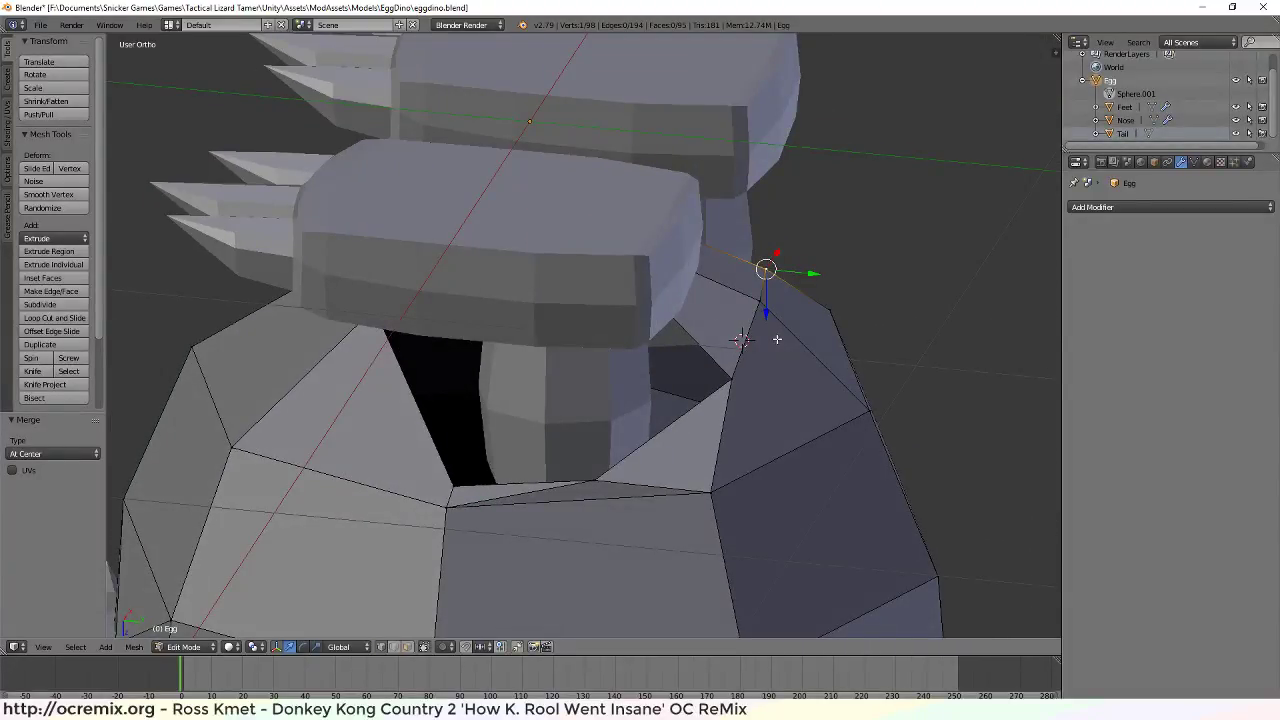
pyautogui.moveTo(777, 339); pyautogui.dragTo(849, 343, button='middle')
pyautogui.moveTo(893, 366); pyautogui.dragTo(739, 381, button='middle')
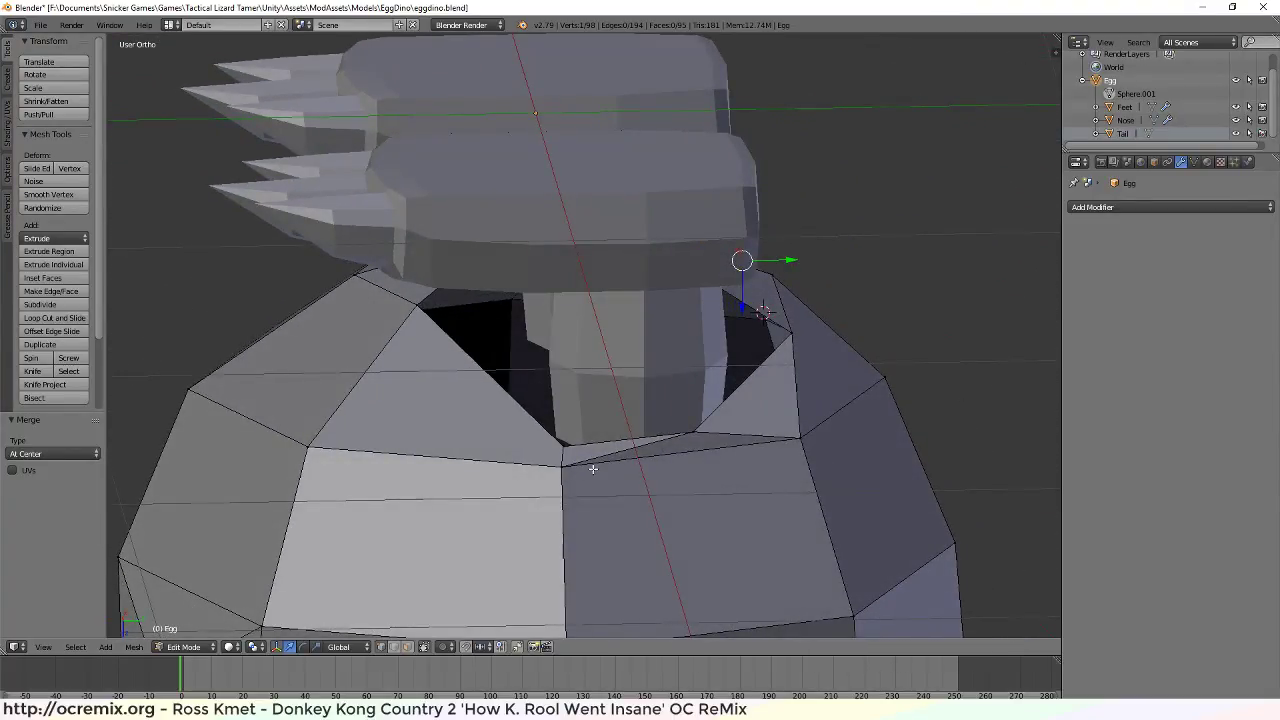
pyautogui.moveTo(721, 459); pyautogui.dragTo(624, 343, button='middle')
pyautogui.scroll(-5, 524, 491)
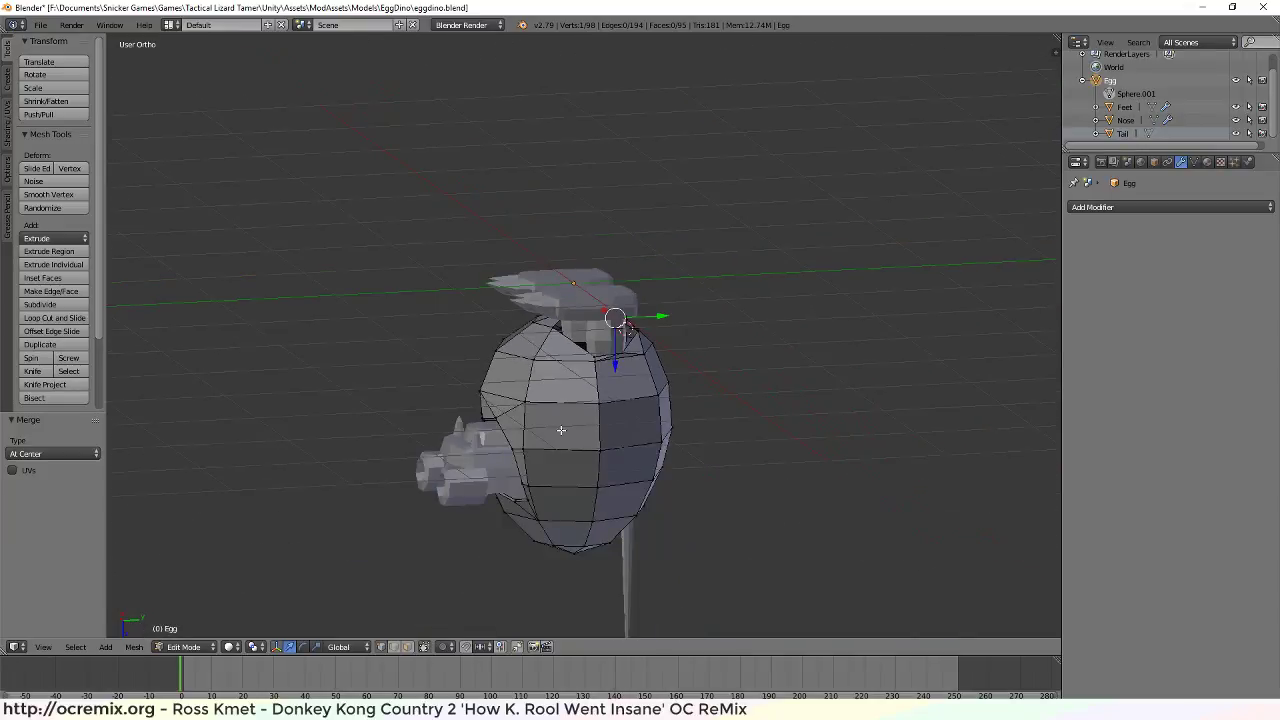
pyautogui.scroll(6, 586, 349)
pyautogui.moveTo(619, 358); pyautogui.dragTo(709, 367, button='middle')
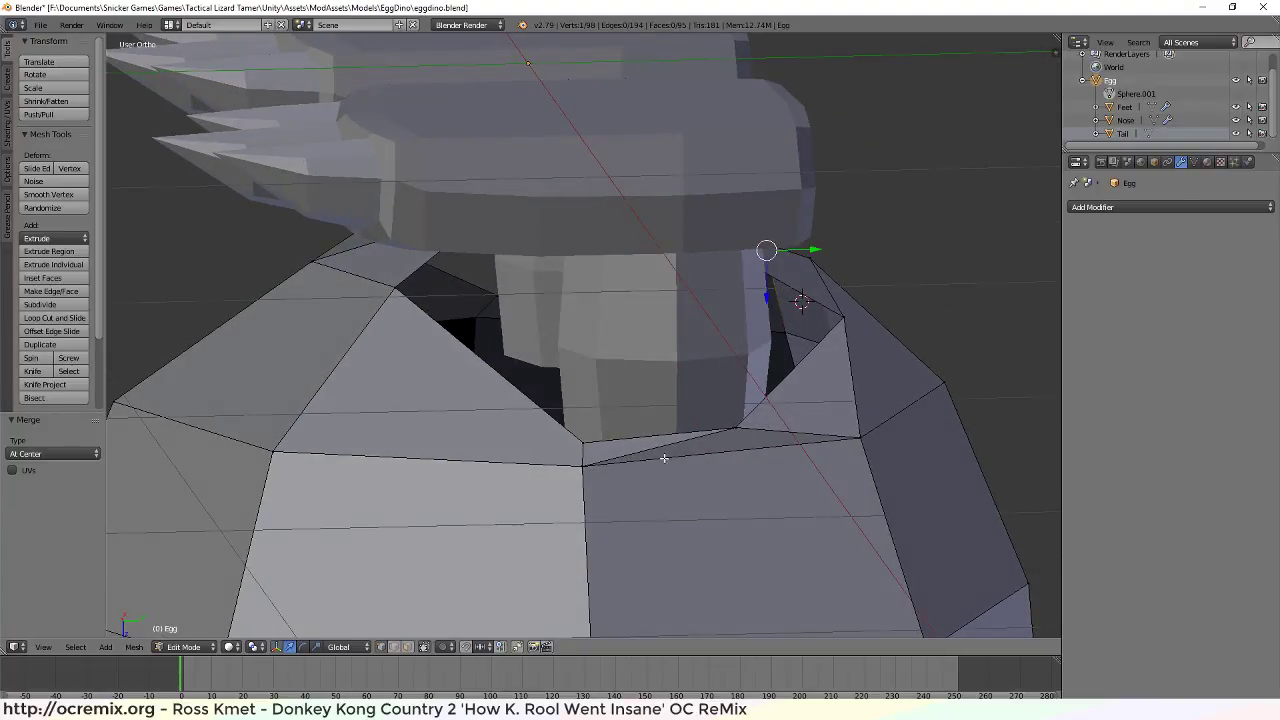
pyautogui.rightClick(605, 448)
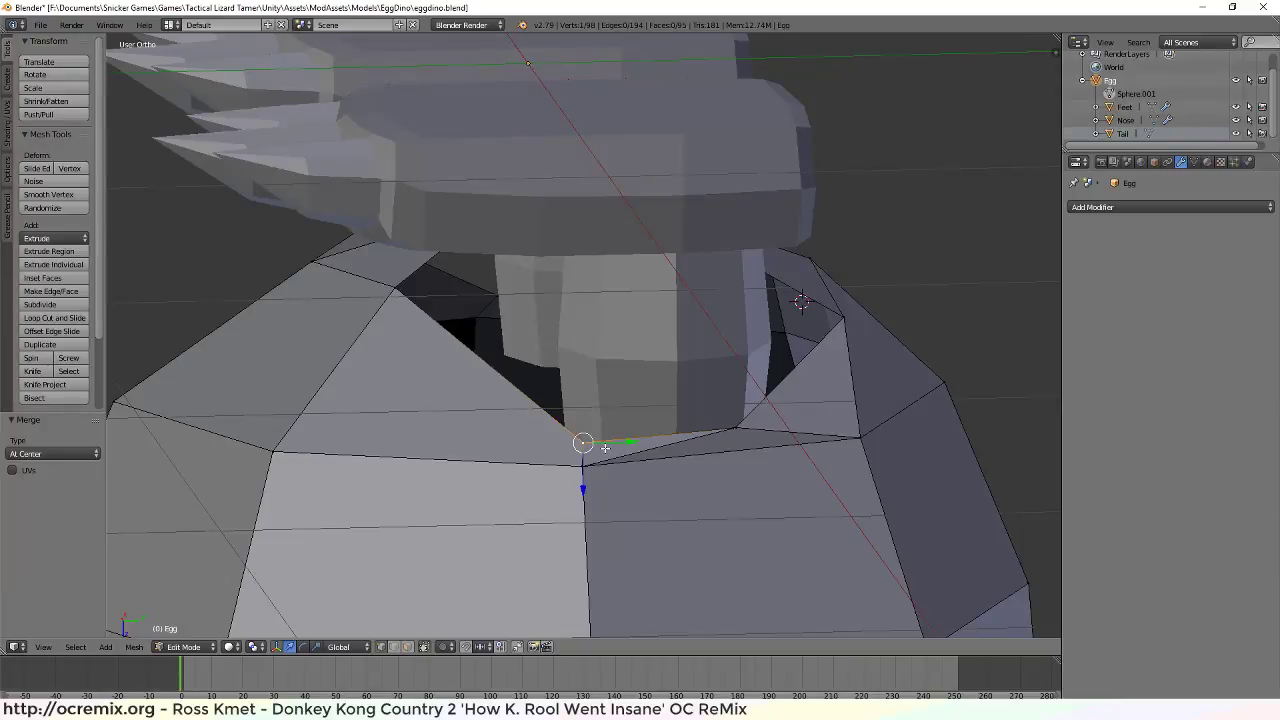
# In Face mode, delete the thin sliver face beside the leg
pyautogui.hotkey('ctrl', 'Tab')
pyautogui.click(589, 472)
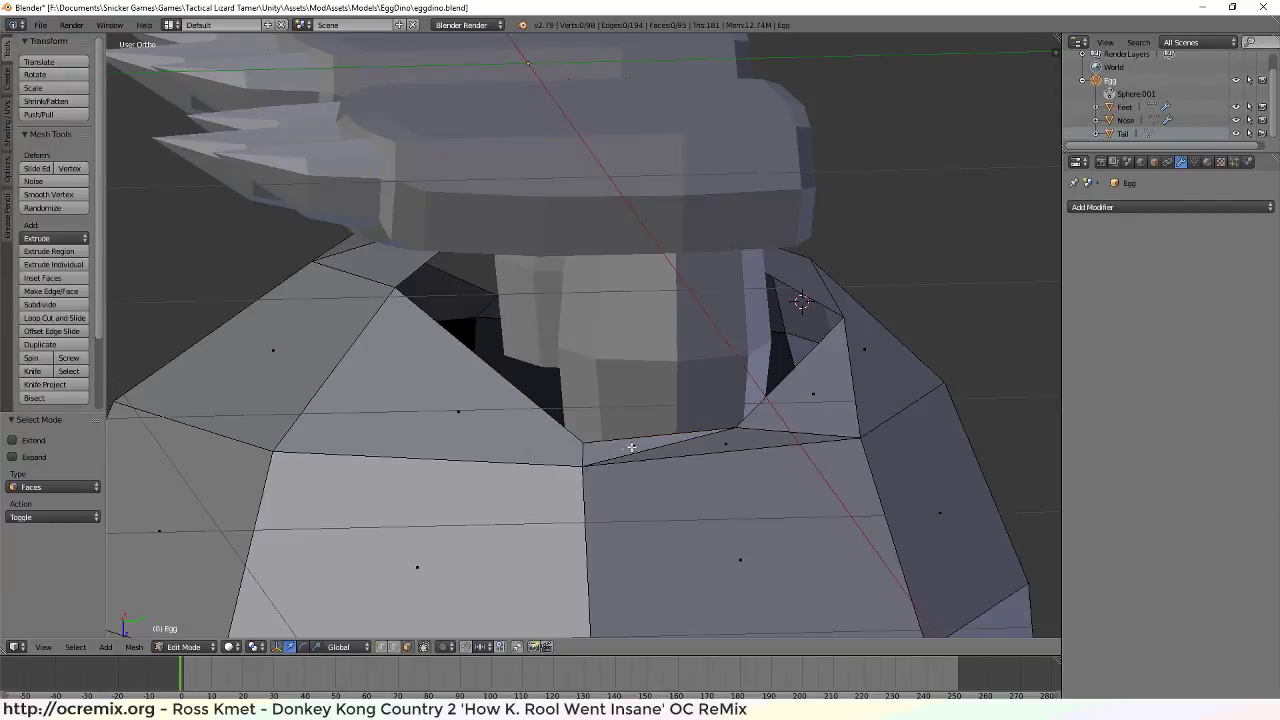
pyautogui.rightClick(631, 447)
pyautogui.press('x')
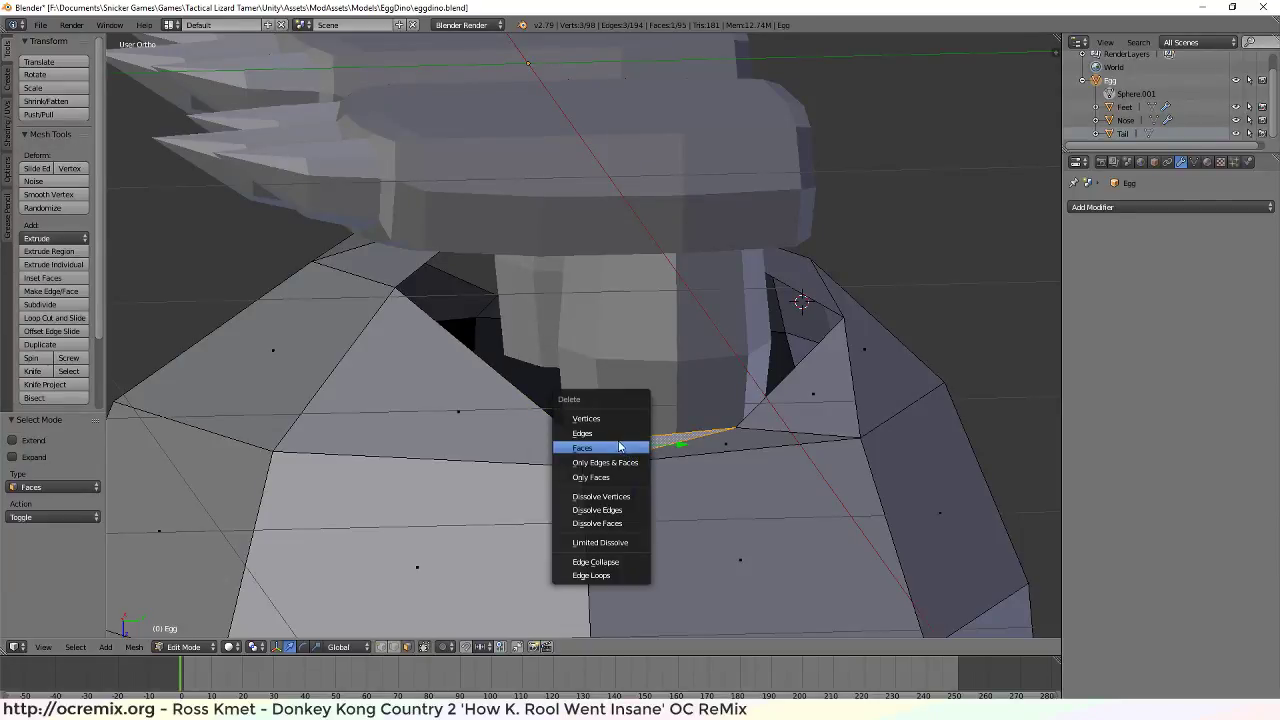
pyautogui.click(608, 441)
# Merge the hole's corner vertex and the junction vertex At Center
pyautogui.hotkey('ctrl', 'Tab')
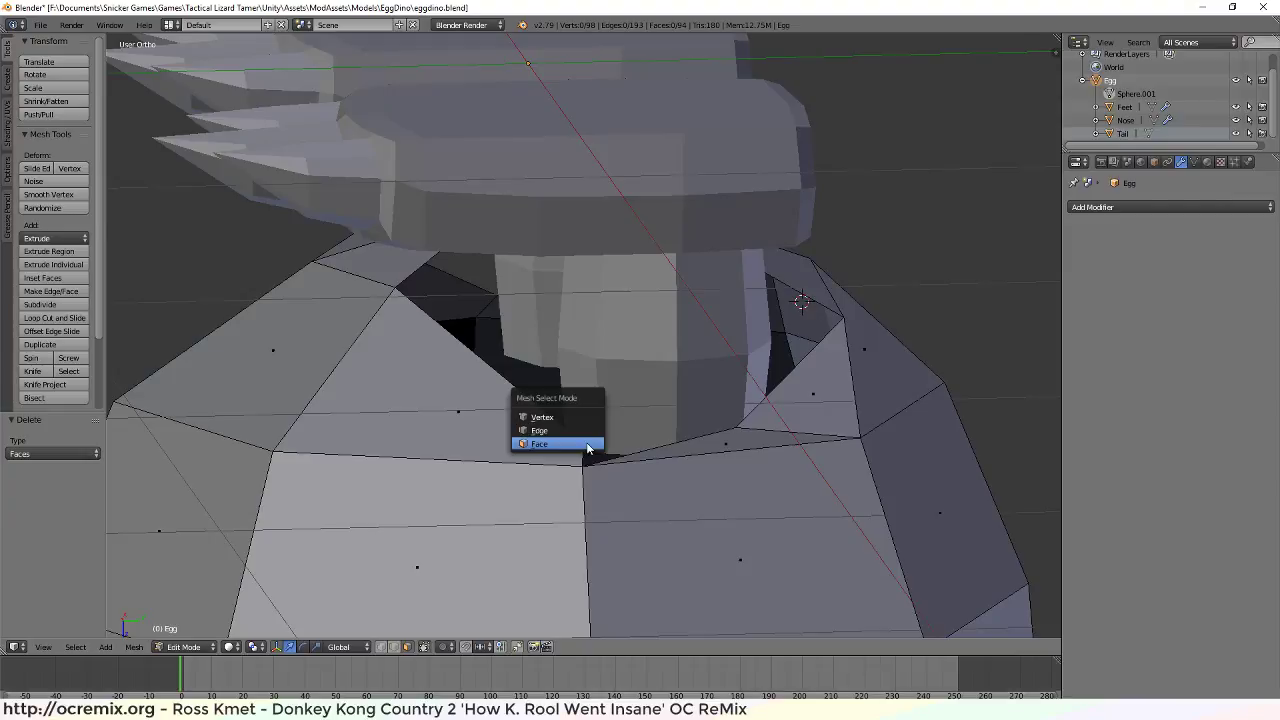
pyautogui.click(565, 417)
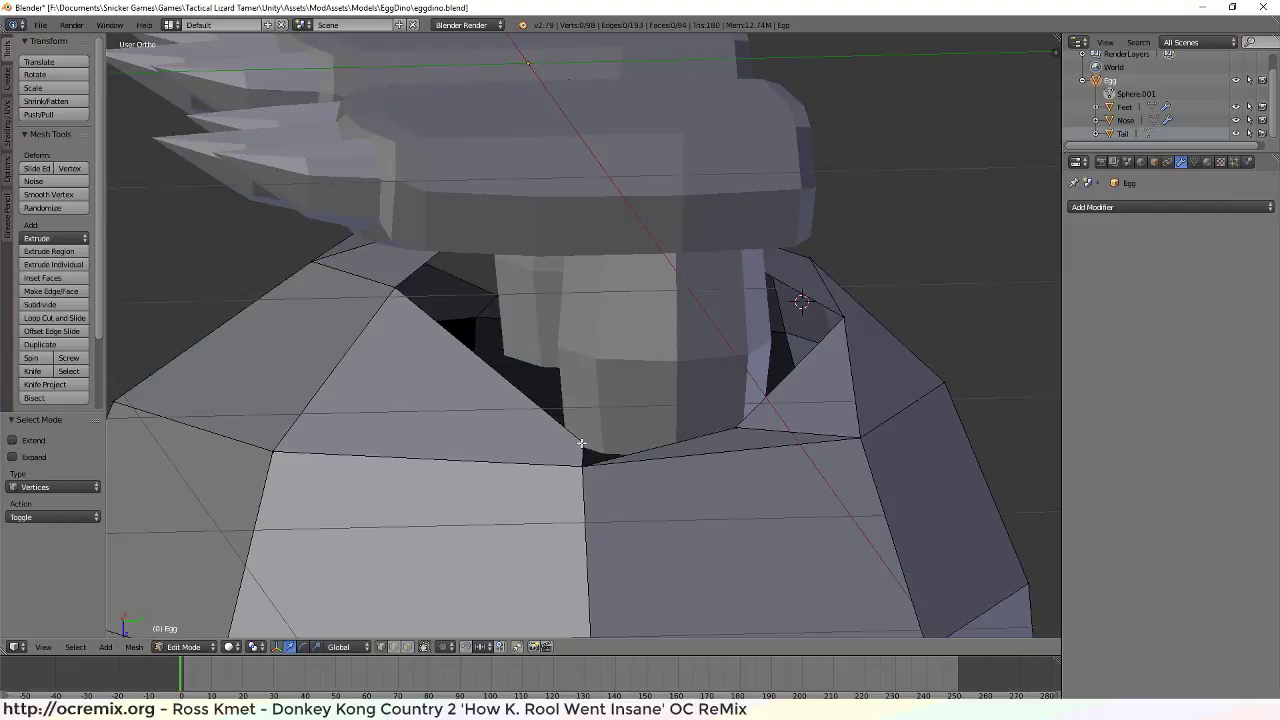
pyautogui.rightClick(582, 443)
pyautogui.rightClick(583, 466)
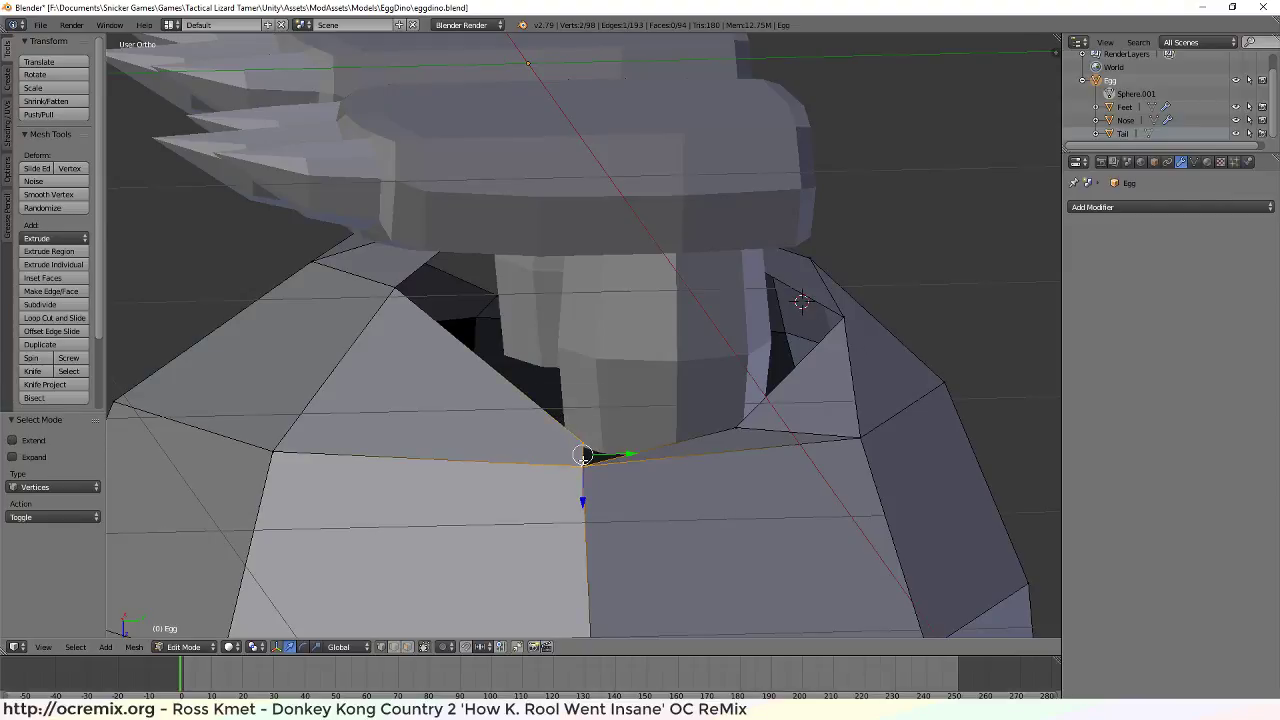
pyautogui.hotkey('alt', 'm')
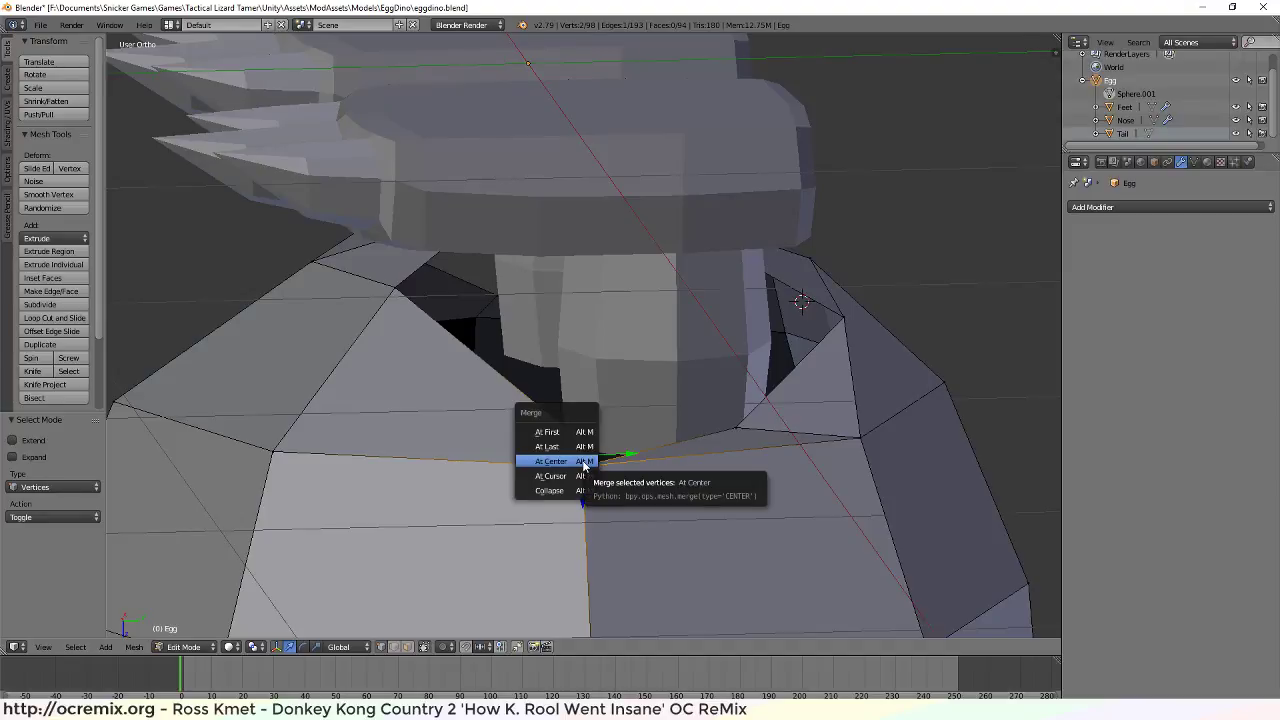
pyautogui.click(584, 462)
# Merge the upper vertex with the stray duplicate vertex At Last
pyautogui.scroll(-6, 582, 501)
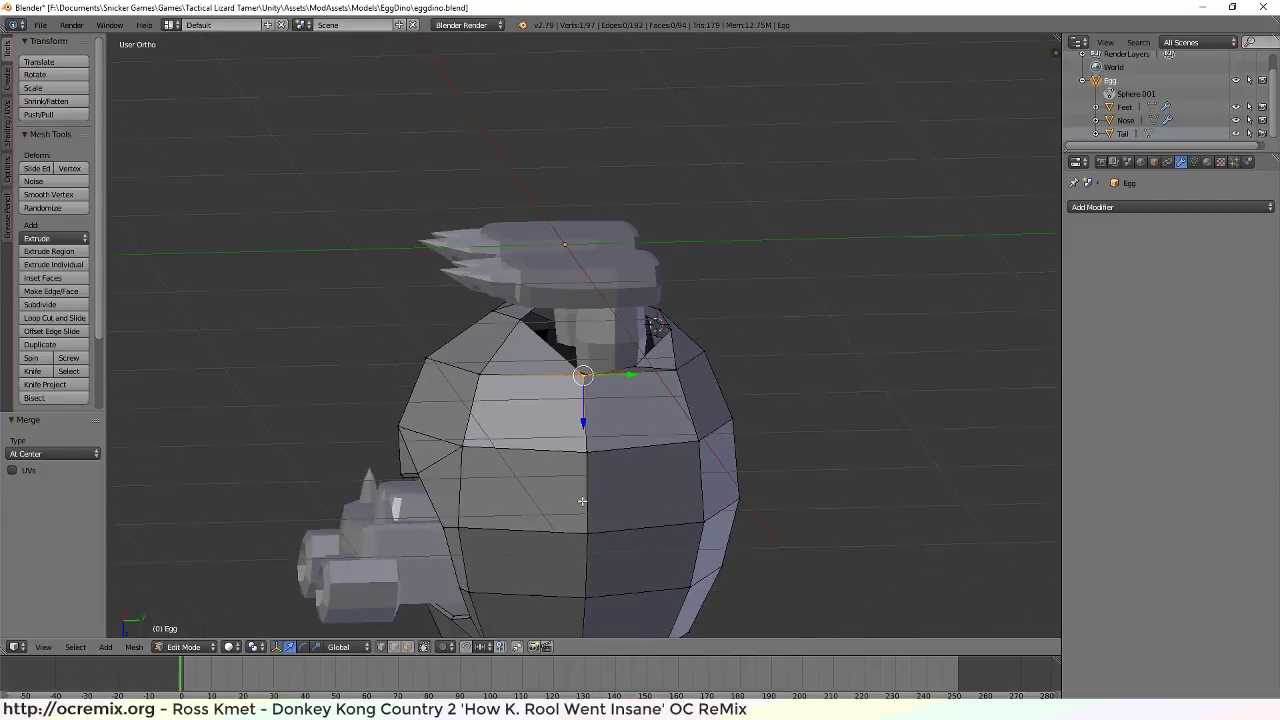
pyautogui.press('e')
pyautogui.rightClick(582, 501)
pyautogui.scroll(6, 582, 501)
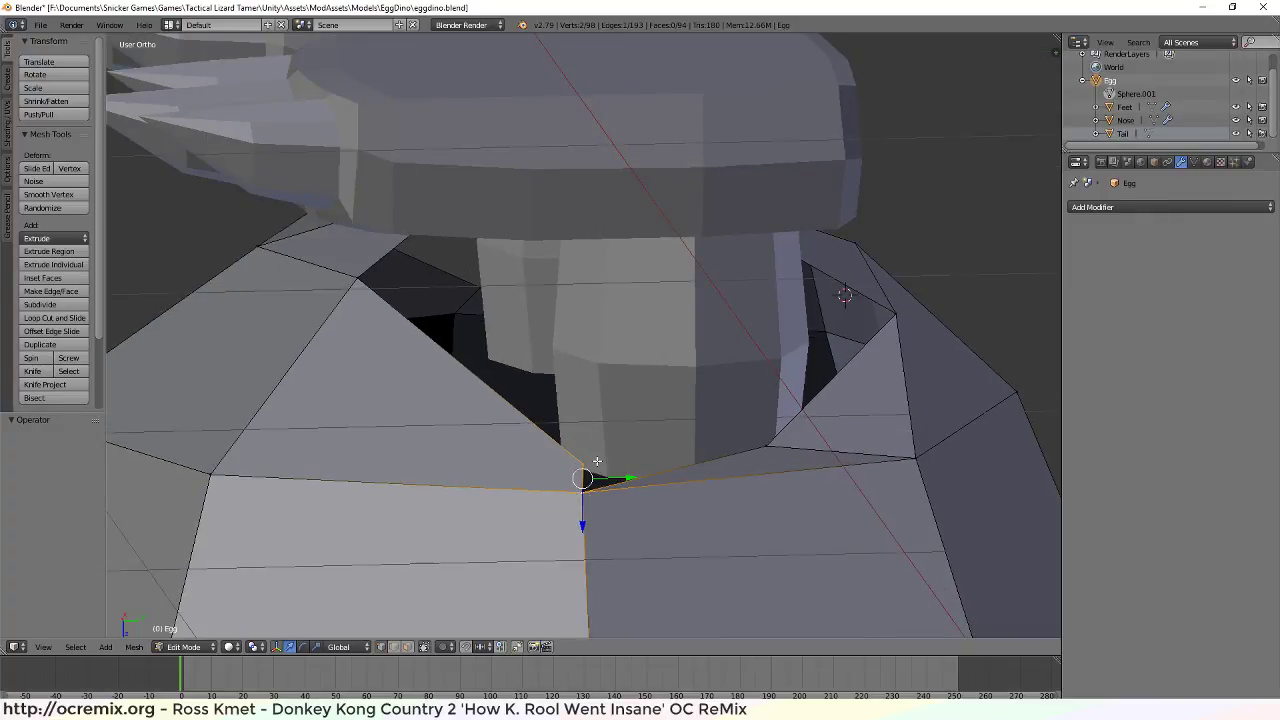
pyautogui.rightClick(584, 466)
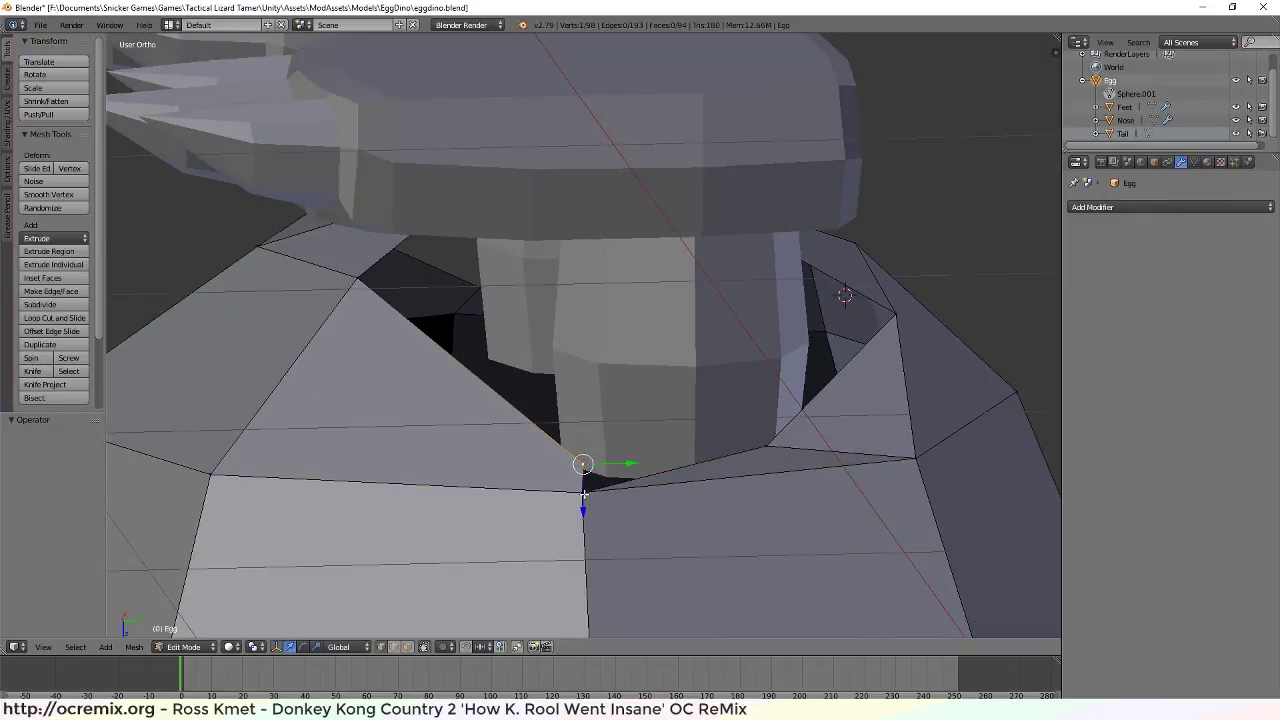
pyautogui.keyDown('shift'); pyautogui.rightClick(584, 493); pyautogui.keyUp('shift')
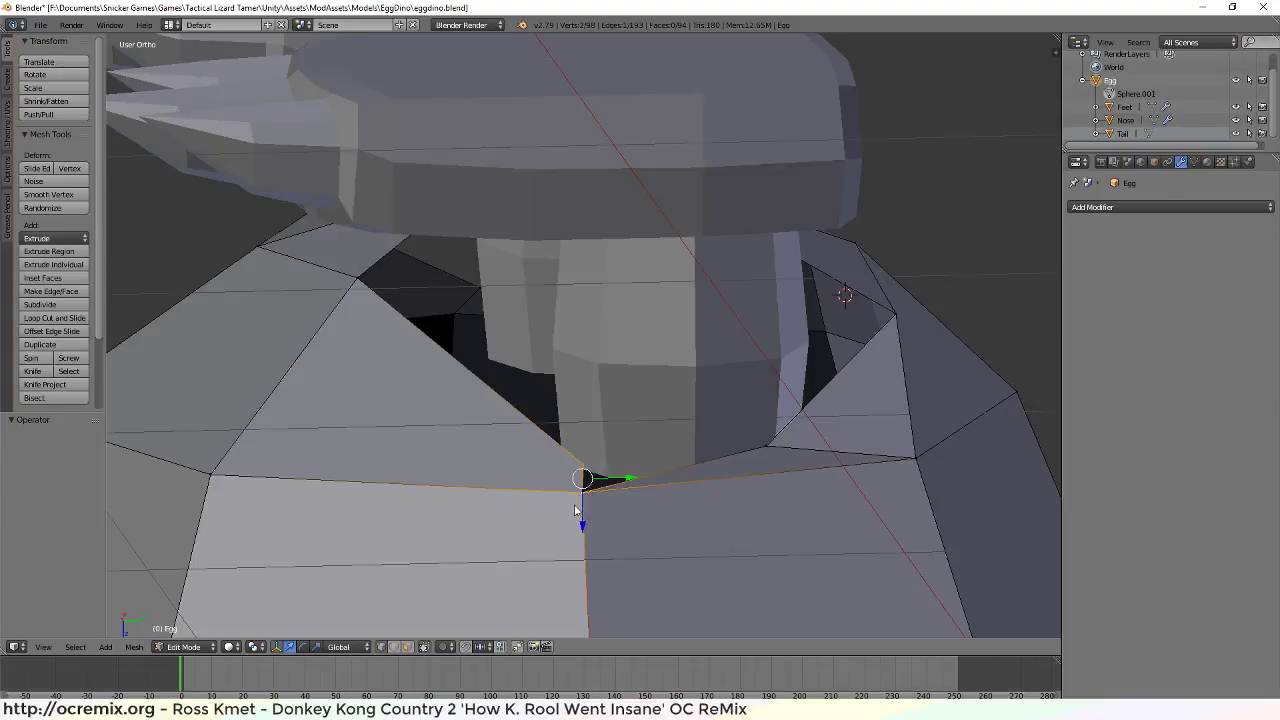
pyautogui.hotkey('alt', 'm')
pyautogui.click(540, 487)
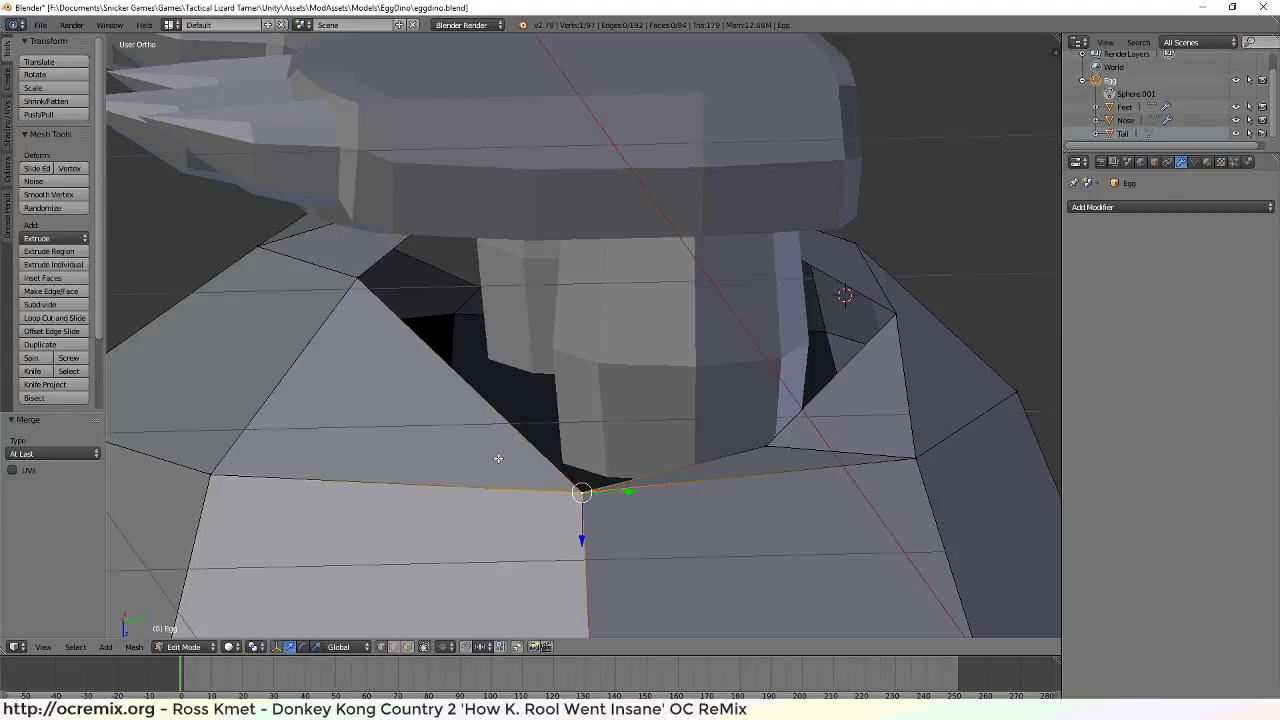
# Extrude the leg hole's border edges into a ring and scale it inward
pyautogui.moveTo(534, 427); pyautogui.dragTo(583, 421, button='middle')
pyautogui.press('ctrl+KP_Add')
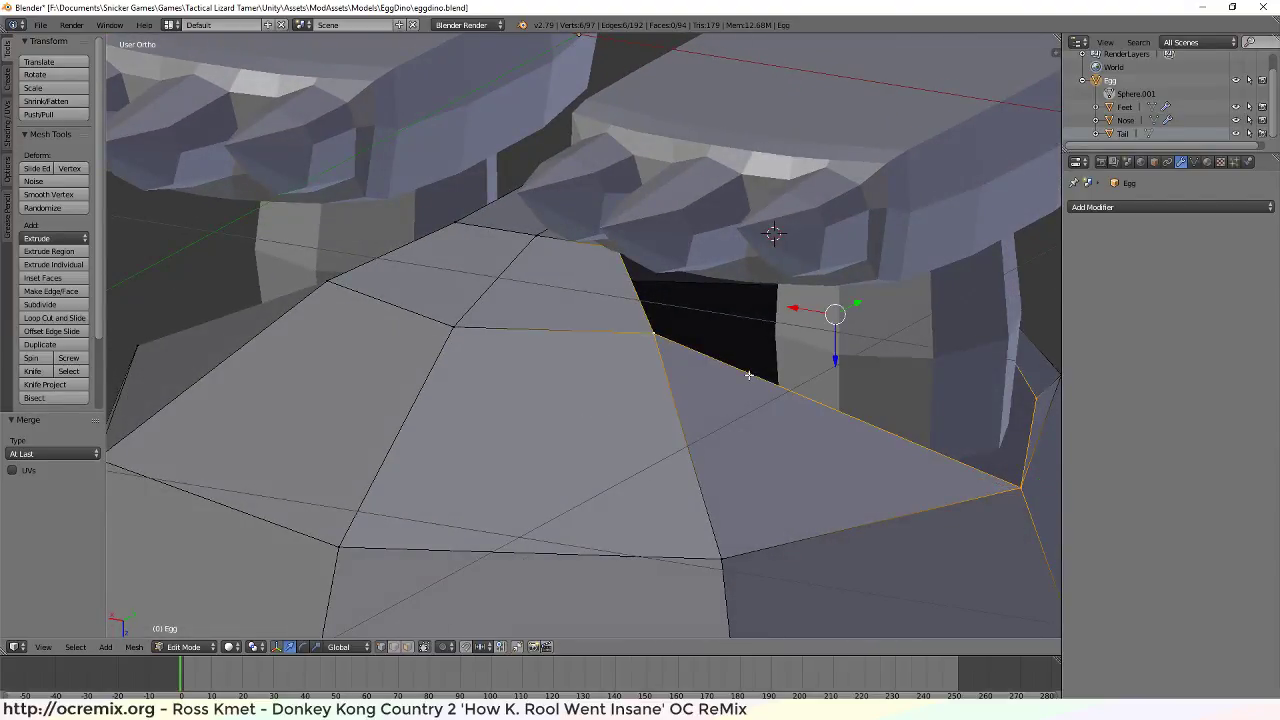
pyautogui.moveTo(808, 452); pyautogui.dragTo(738, 466, button='middle')
pyautogui.hotkey('alt', 'e')
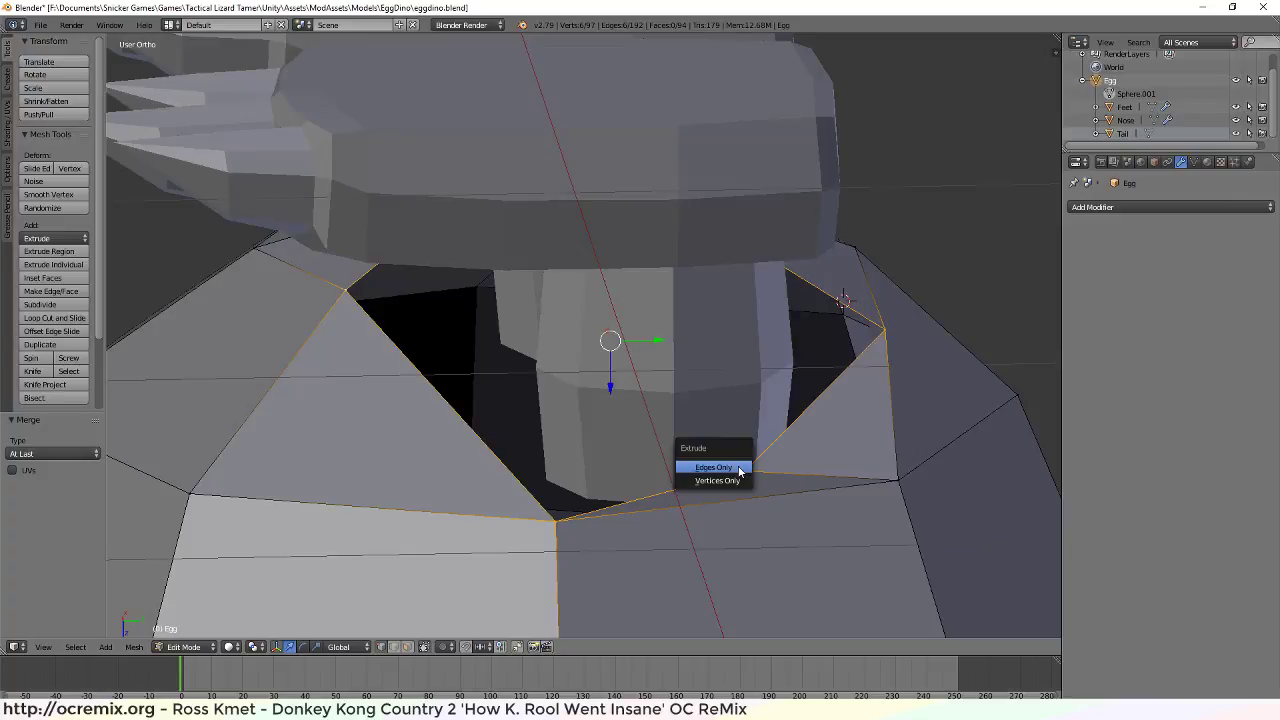
pyautogui.click(738, 466)
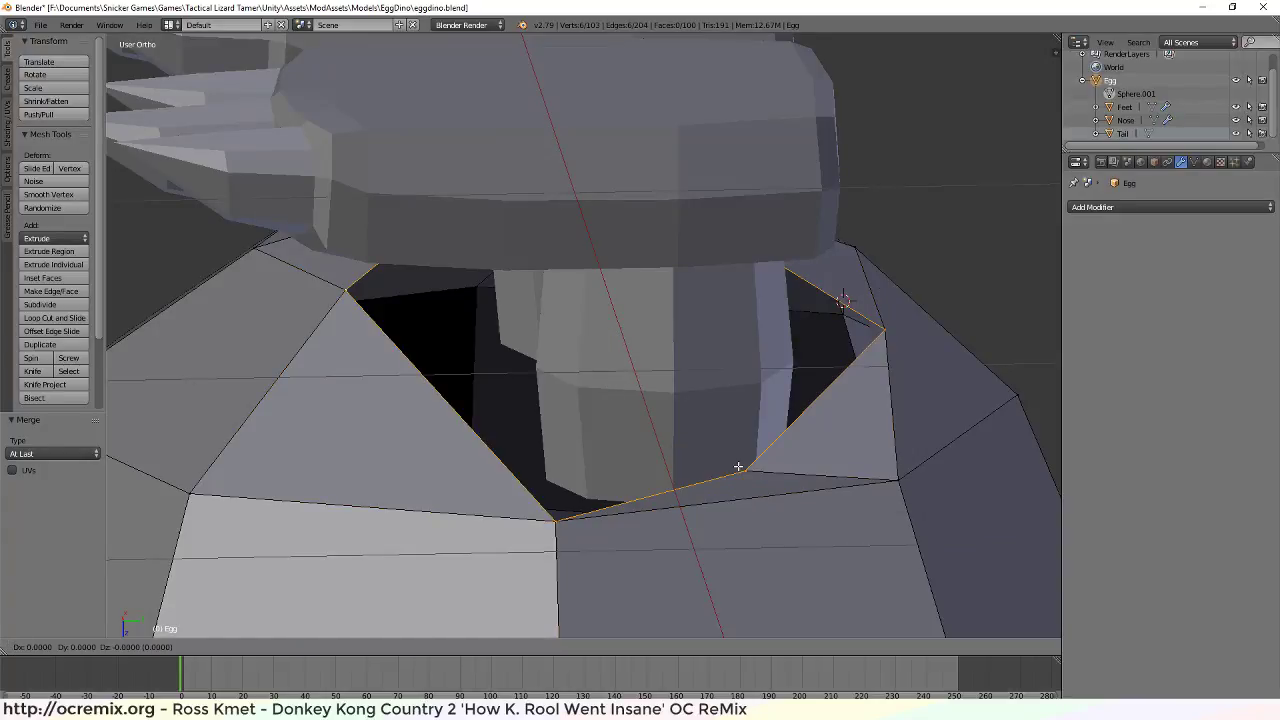
pyautogui.press('s')
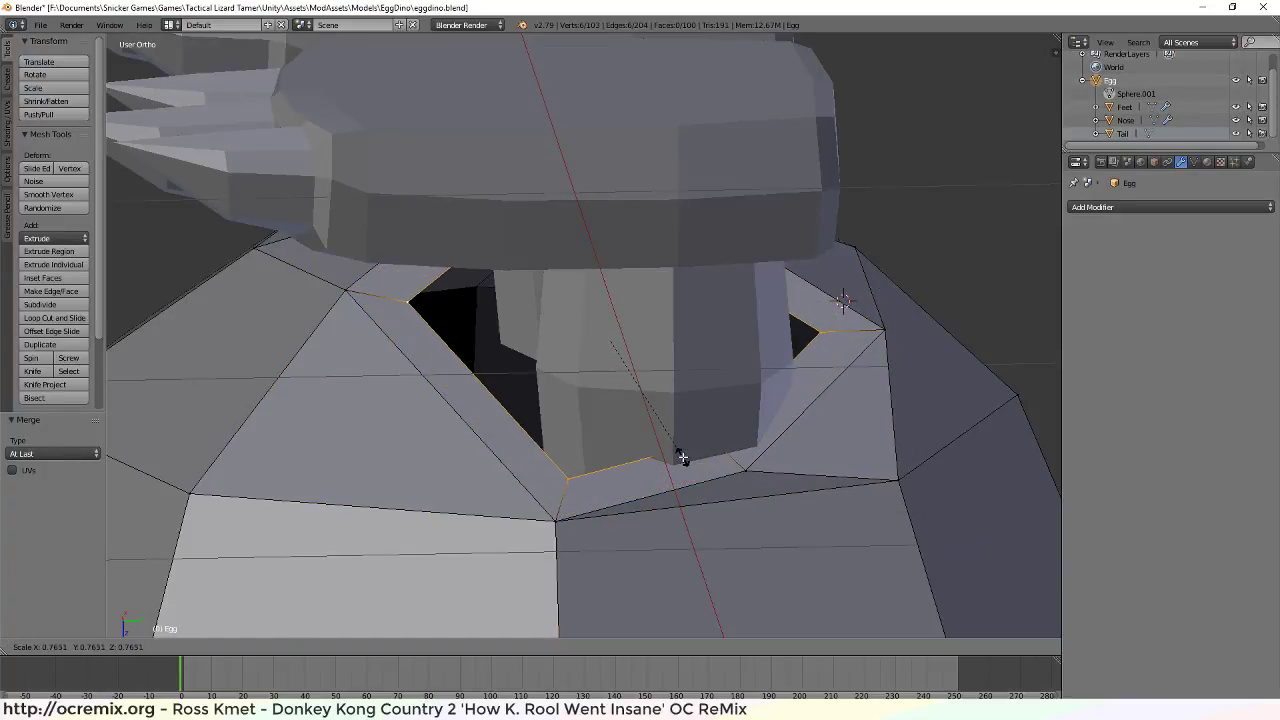
pyautogui.click(676, 457)
pyautogui.moveTo(680, 505); pyautogui.dragTo(690, 504, button='middle')
# Move one rim vertex of the hole along X and then along Y
pyautogui.rightClick(708, 432)
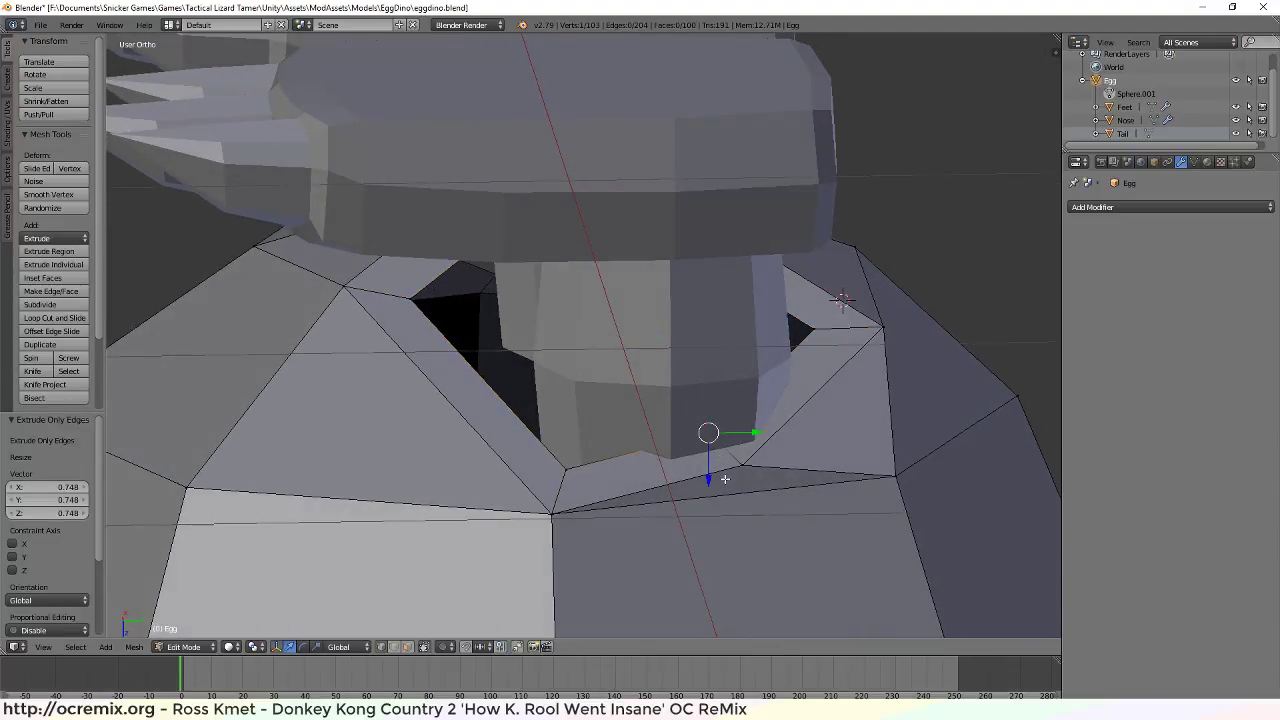
pyautogui.moveTo(769, 499); pyautogui.dragTo(914, 430, button='middle')
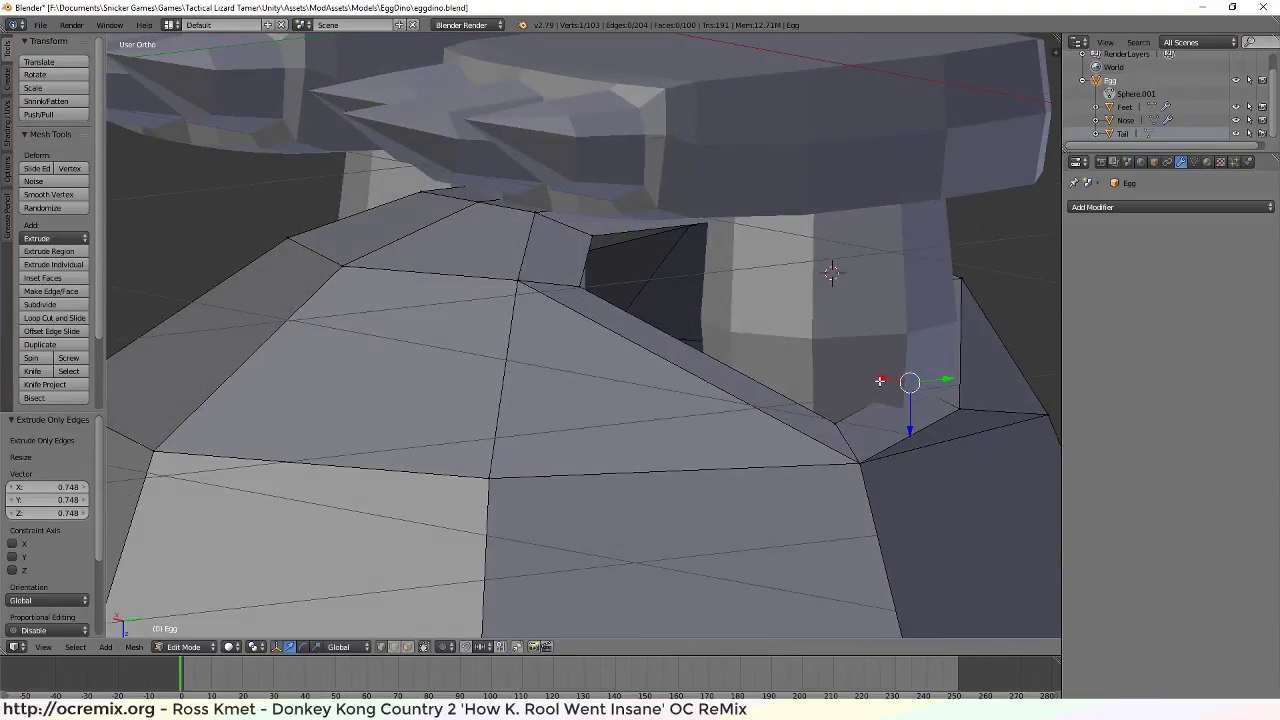
pyautogui.moveTo(879, 380); pyautogui.dragTo(922, 388)
pyautogui.moveTo(922, 388); pyautogui.dragTo(913, 430, button='middle')
pyautogui.moveTo(669, 576); pyautogui.dragTo(712, 522, button='middle')
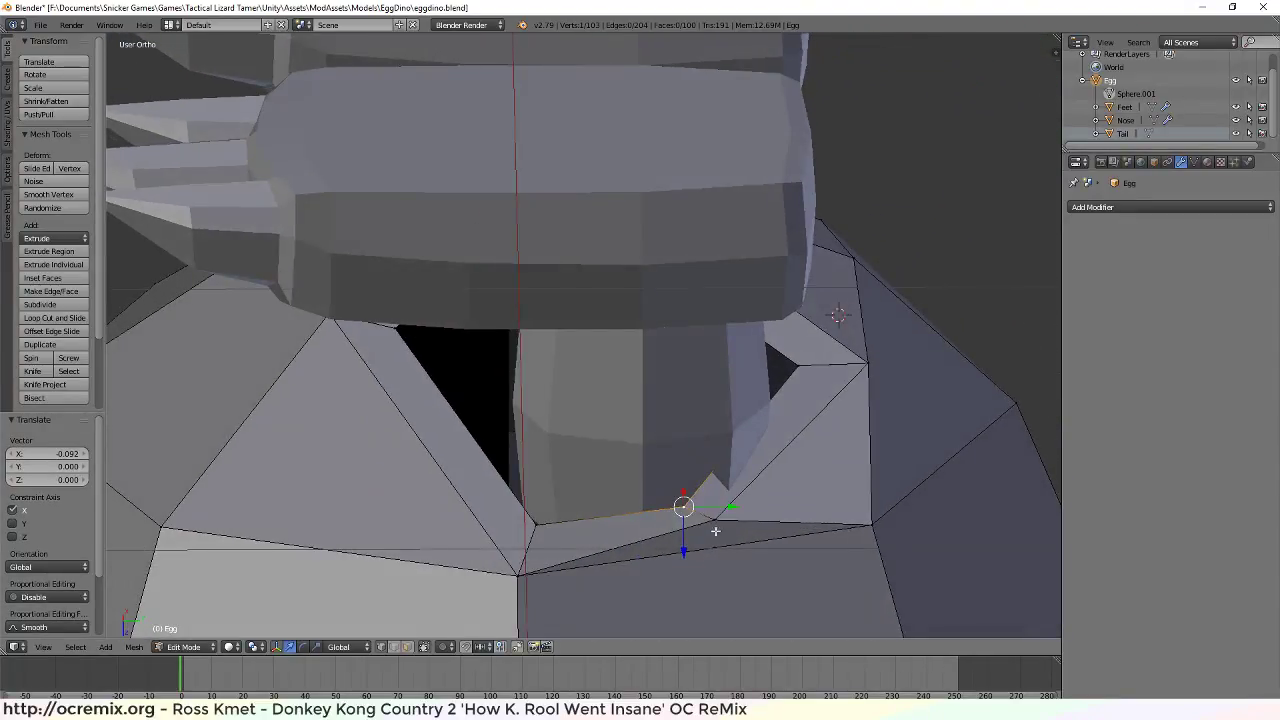
pyautogui.moveTo(767, 521); pyautogui.dragTo(801, 523)
pyautogui.moveTo(801, 523); pyautogui.dragTo(871, 444, button='middle')
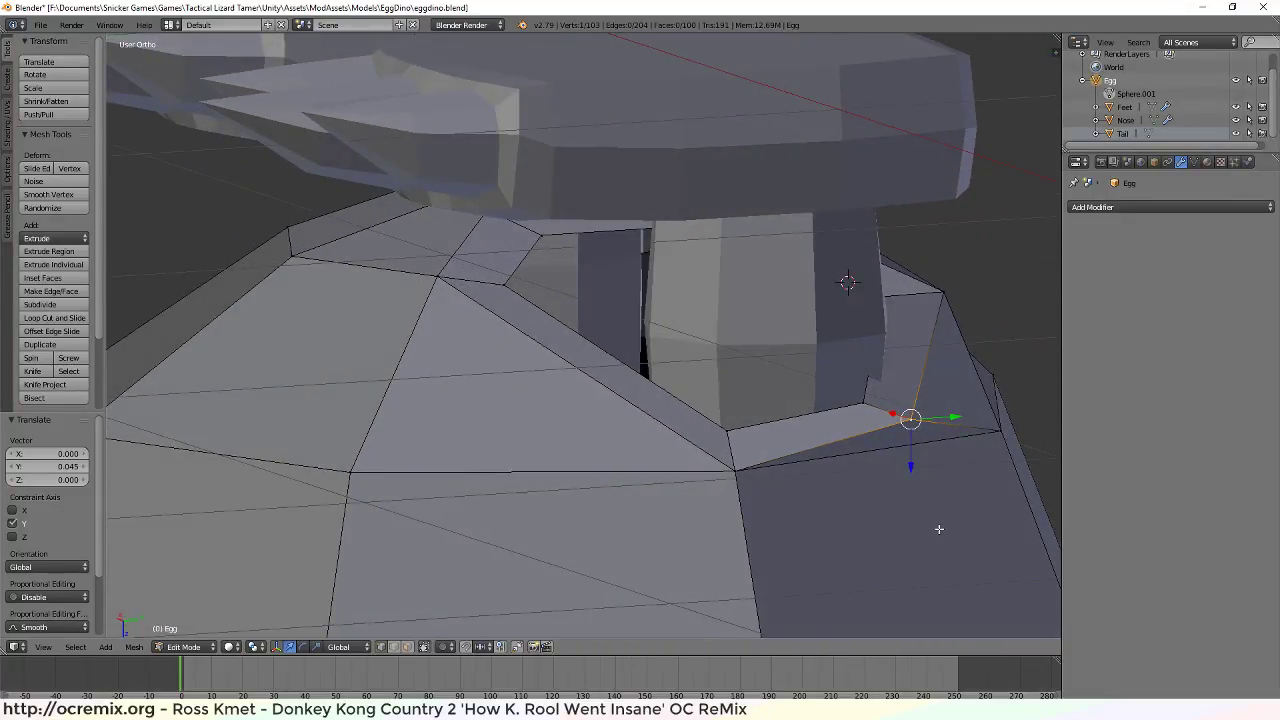
# Undo the vertex moves, the rim-loop lowering and the extrusion, restoring the plain hole loop
pyautogui.moveTo(939, 529); pyautogui.dragTo(737, 523, button='middle')
pyautogui.moveTo(363, 534); pyautogui.dragTo(380, 533, button='middle')
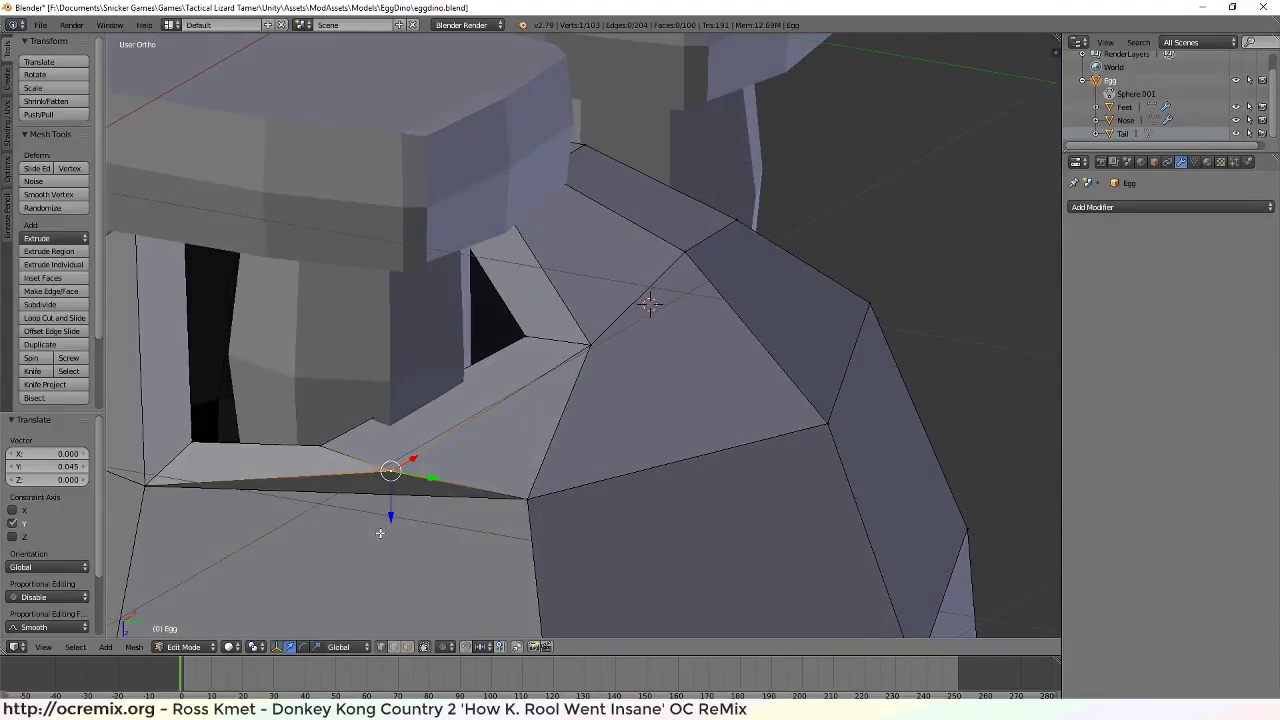
pyautogui.hotkey('ctrl', 'z')
pyautogui.hotkey('ctrl', 'z')
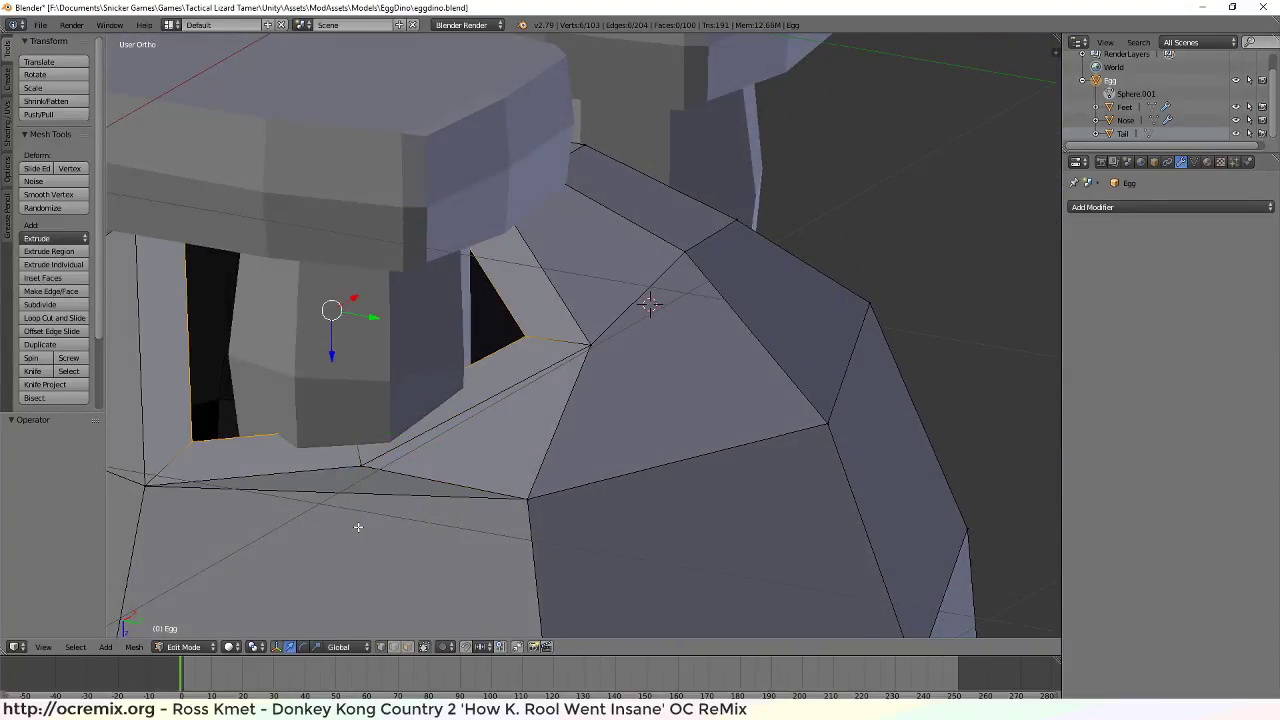
pyautogui.hotkey('ctrl', 'z')
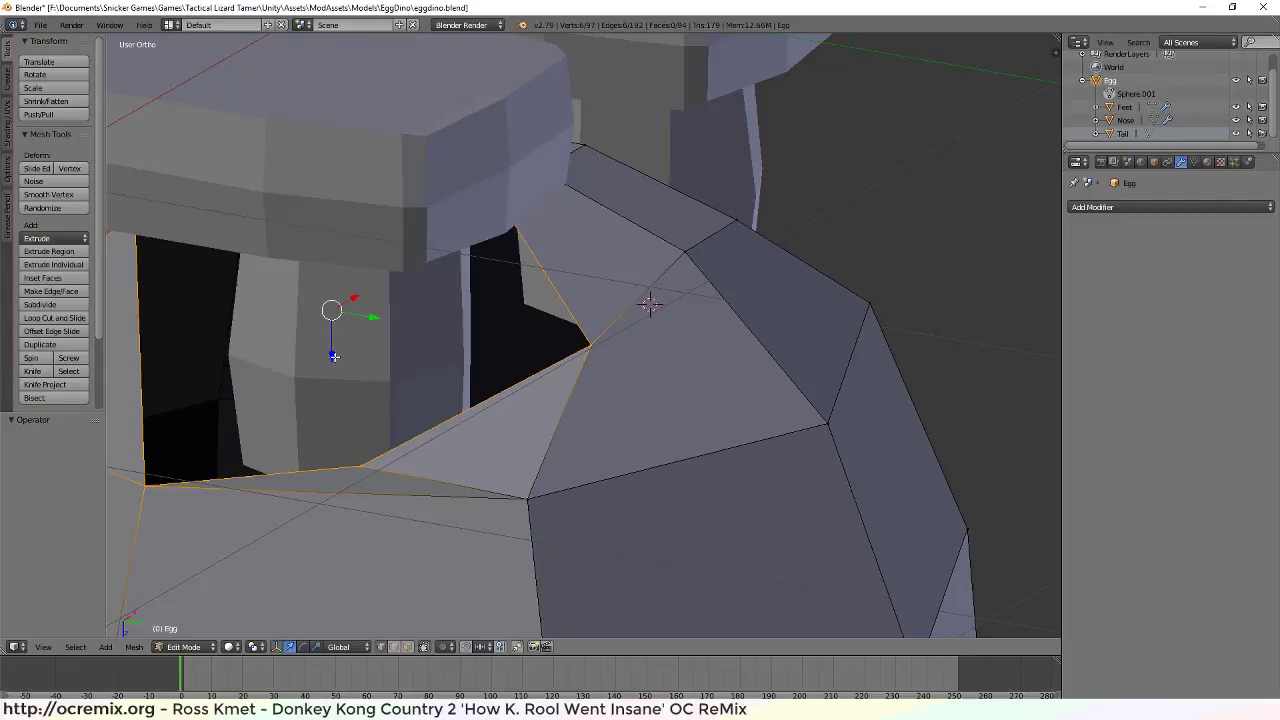
pyautogui.moveTo(334, 356); pyautogui.dragTo(331, 397)
pyautogui.hotkey('ctrl', 'z')
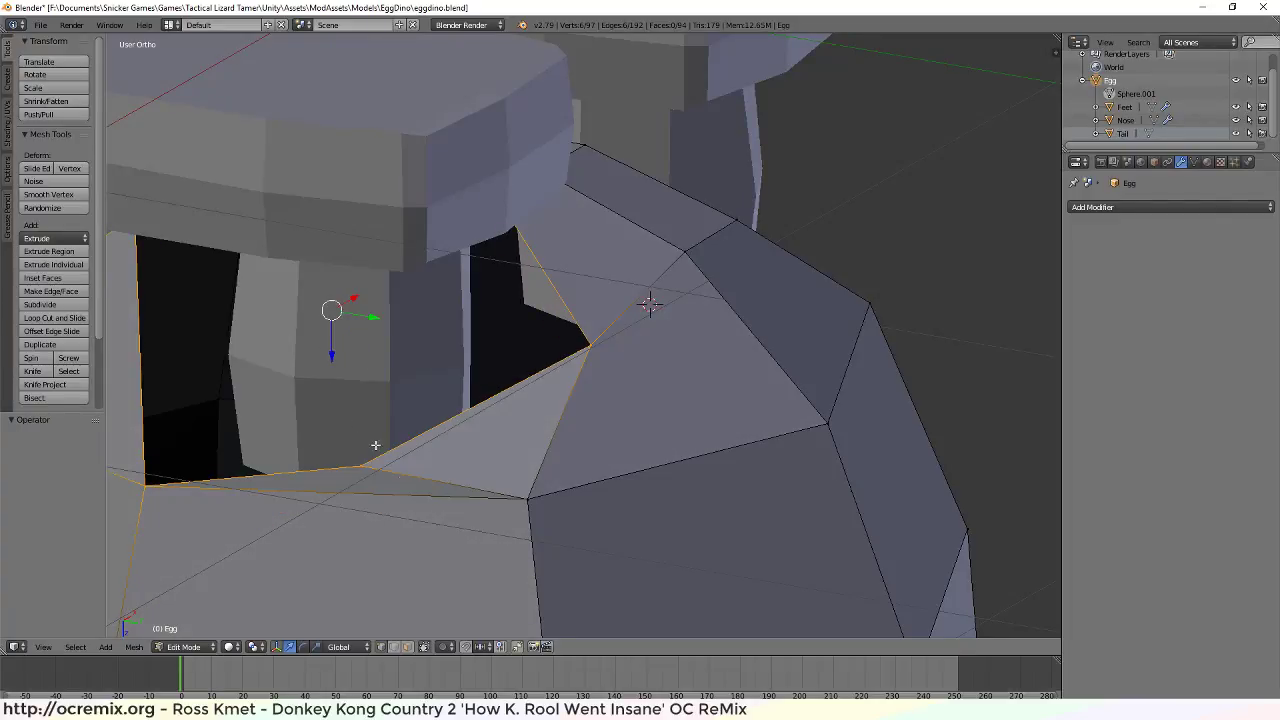
# In face select mode, delete the stray triangle and thin faces beside the leg hole
pyautogui.hotkey('ctrl', 'Tab')
pyautogui.click(414, 549)
pyautogui.rightClick(457, 461)
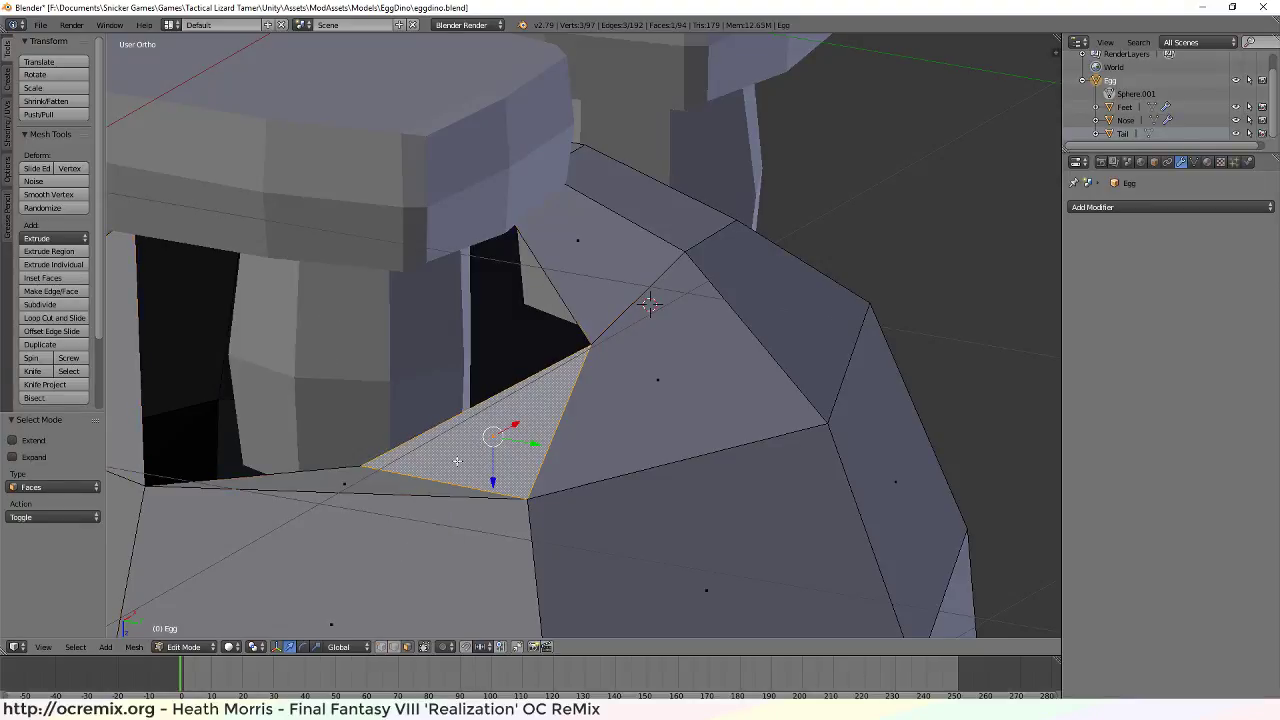
pyautogui.keyDown('shift'); pyautogui.rightClick(377, 481); pyautogui.keyUp('shift')
pyautogui.press('x')
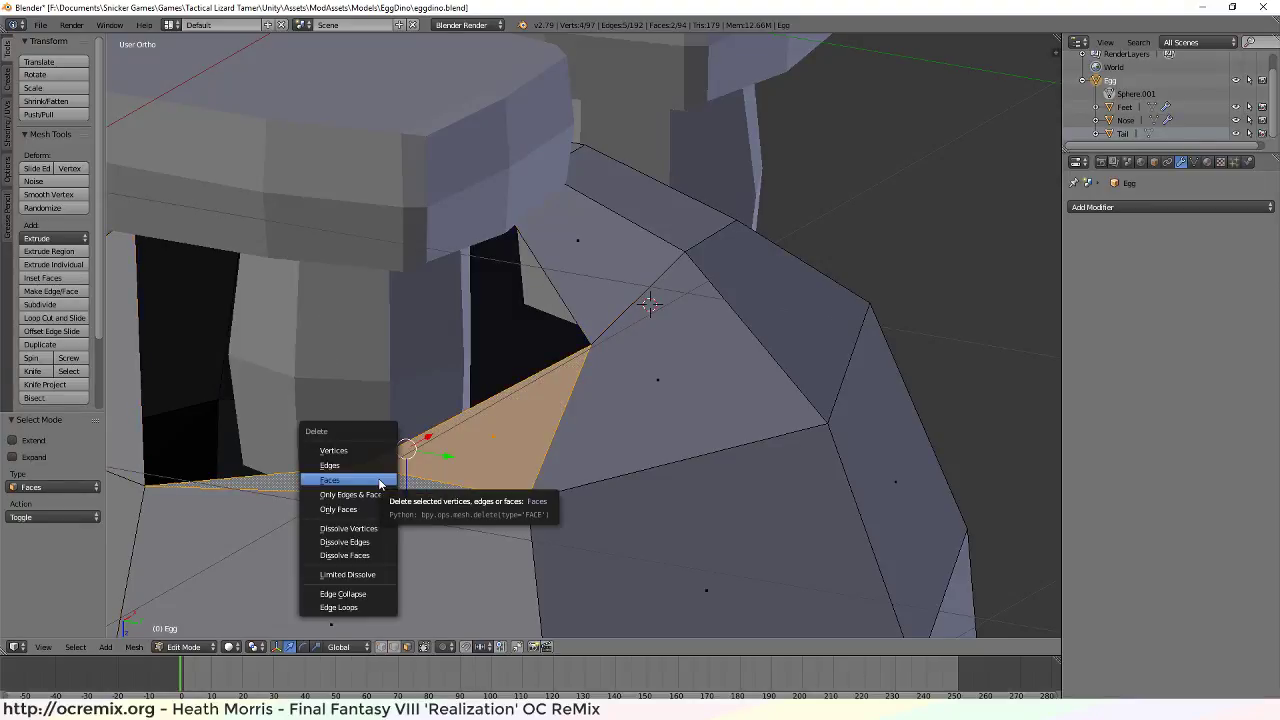
pyautogui.click(379, 480)
pyautogui.moveTo(306, 449); pyautogui.dragTo(430, 436, button='middle')
pyautogui.scroll(-2, 278, 401)
pyautogui.rightClick(430, 436)
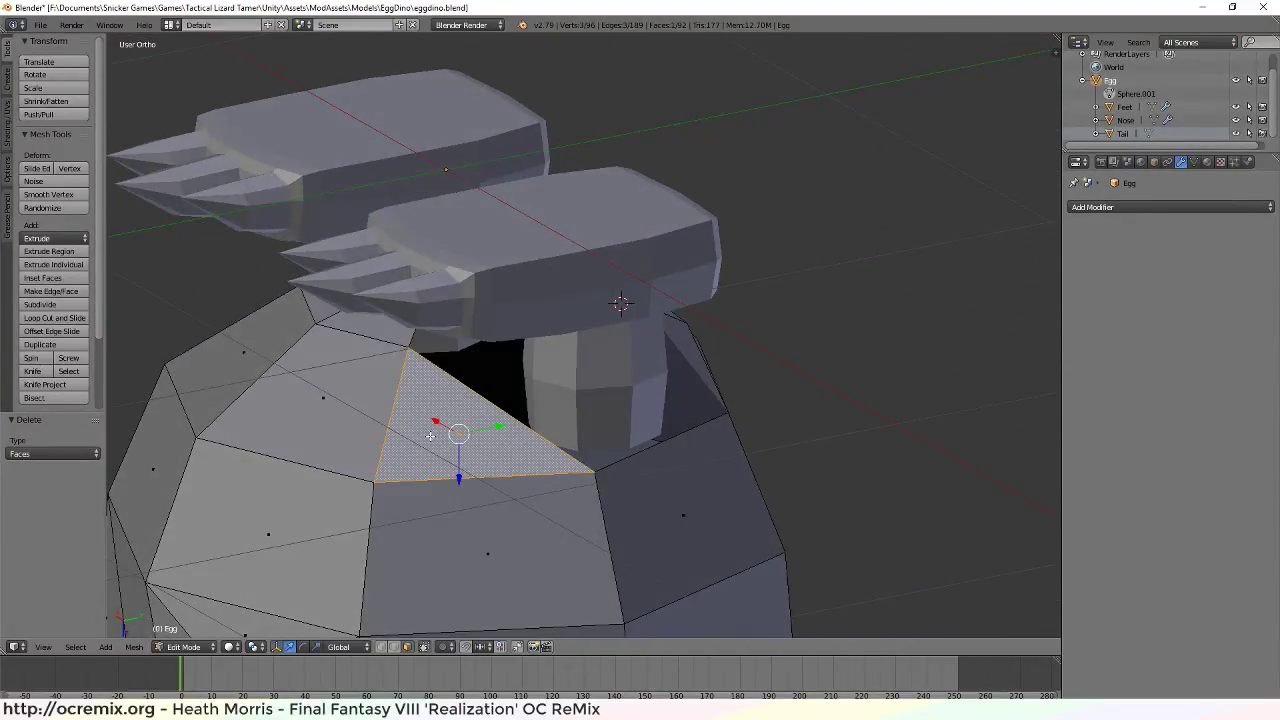
pyautogui.press('x')
pyautogui.click(430, 436)
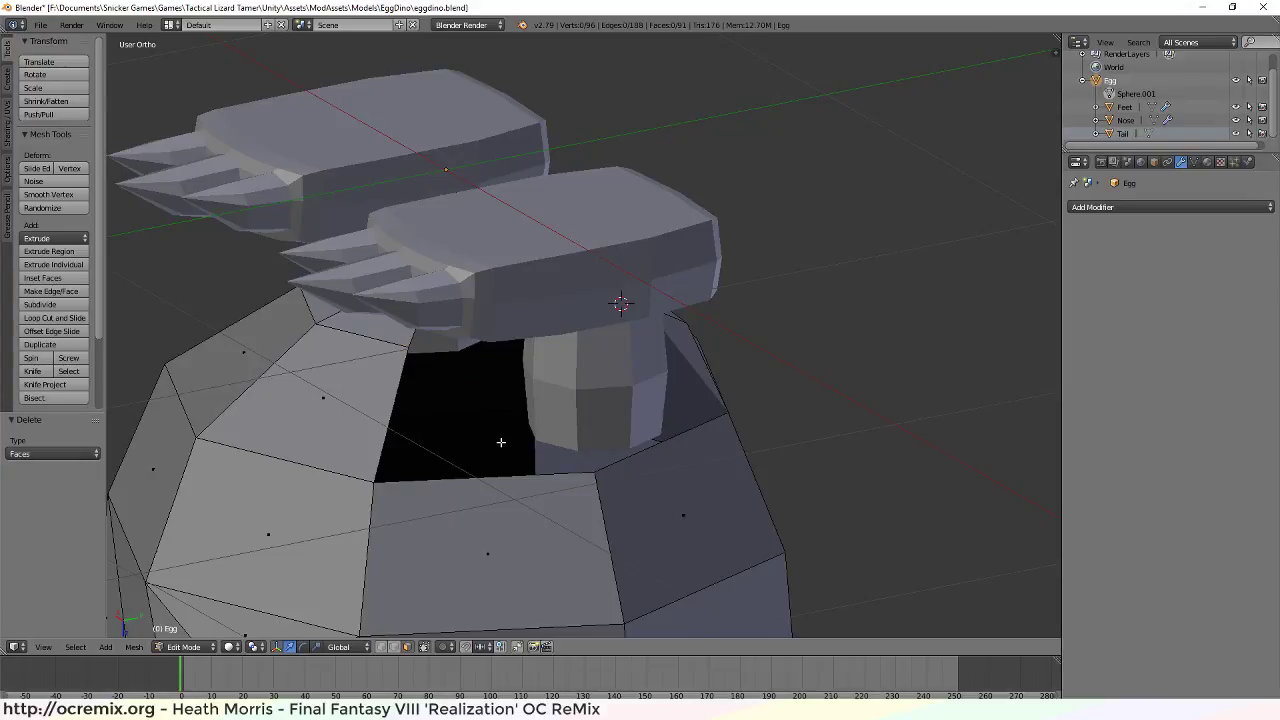
pyautogui.moveTo(501, 441); pyautogui.dragTo(622, 335, button='middle')
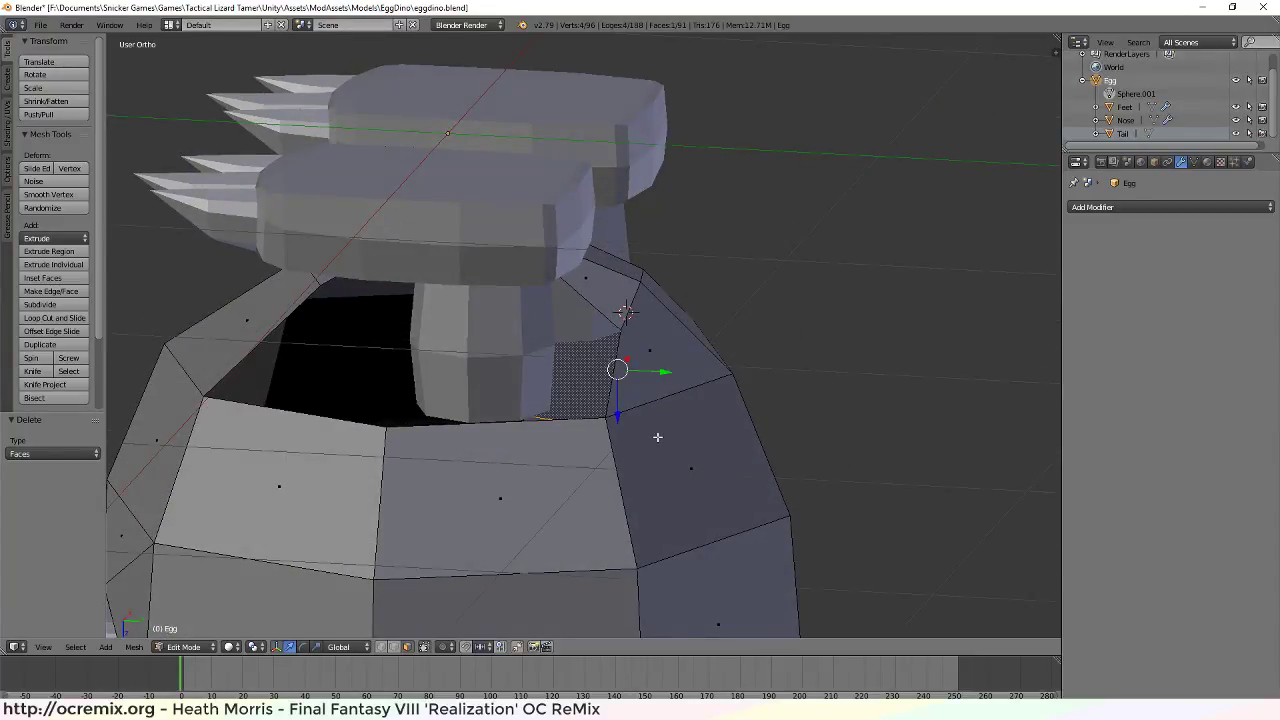
# Back in vertex select, move a rim vertex along Y, X and up along Z
pyautogui.click(632, 410)
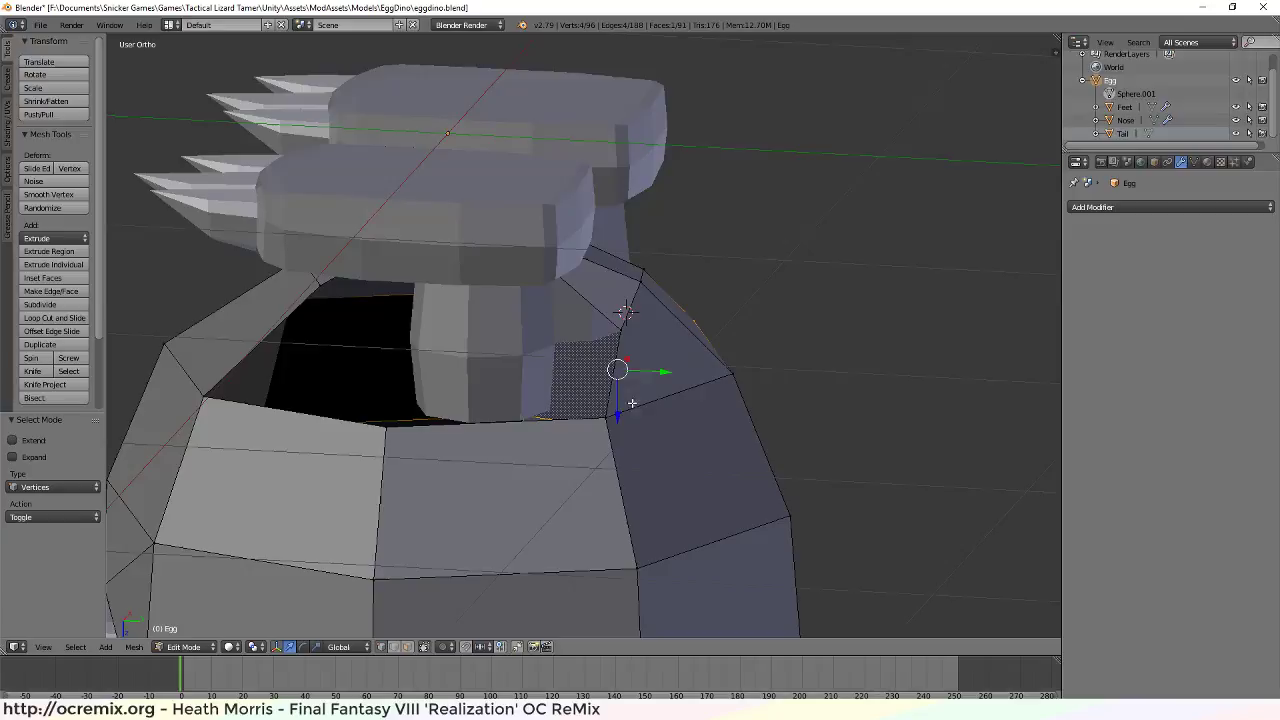
pyautogui.rightClick(620, 328)
pyautogui.moveTo(700, 403)
pyautogui.mouseDown(button='middle')
pyautogui.moveTo(737, 443)
pyautogui.moveTo(718, 403)
pyautogui.mouseUp(button='middle')
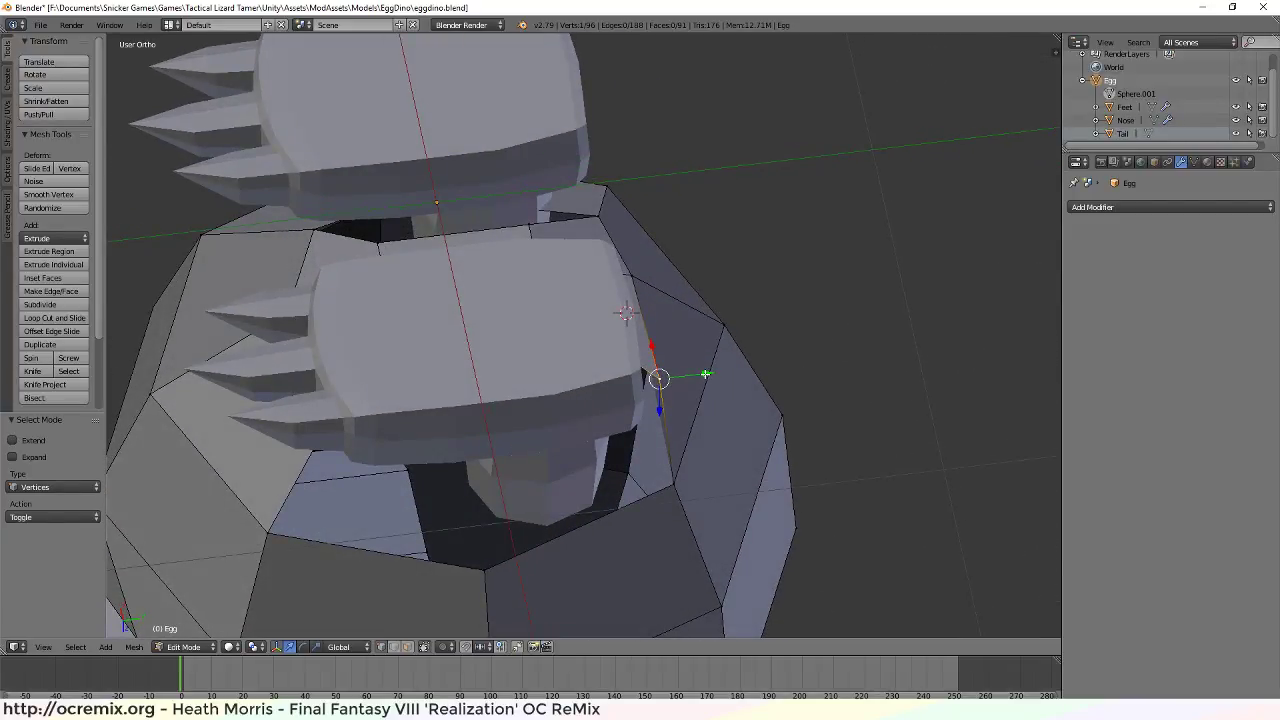
pyautogui.moveTo(705, 374); pyautogui.dragTo(683, 374)
pyautogui.moveTo(683, 374); pyautogui.dragTo(615, 423, button='middle')
pyautogui.moveTo(553, 374); pyautogui.dragTo(571, 366)
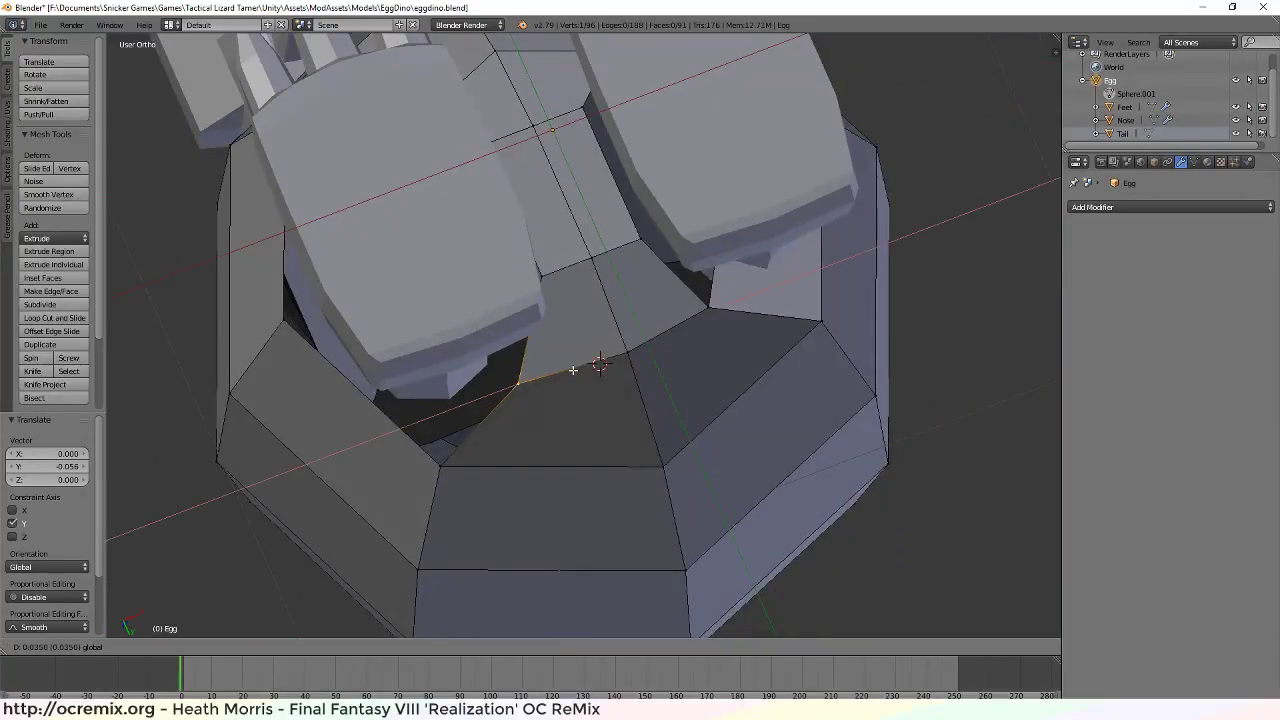
pyautogui.moveTo(571, 366); pyautogui.dragTo(697, 342, button='middle')
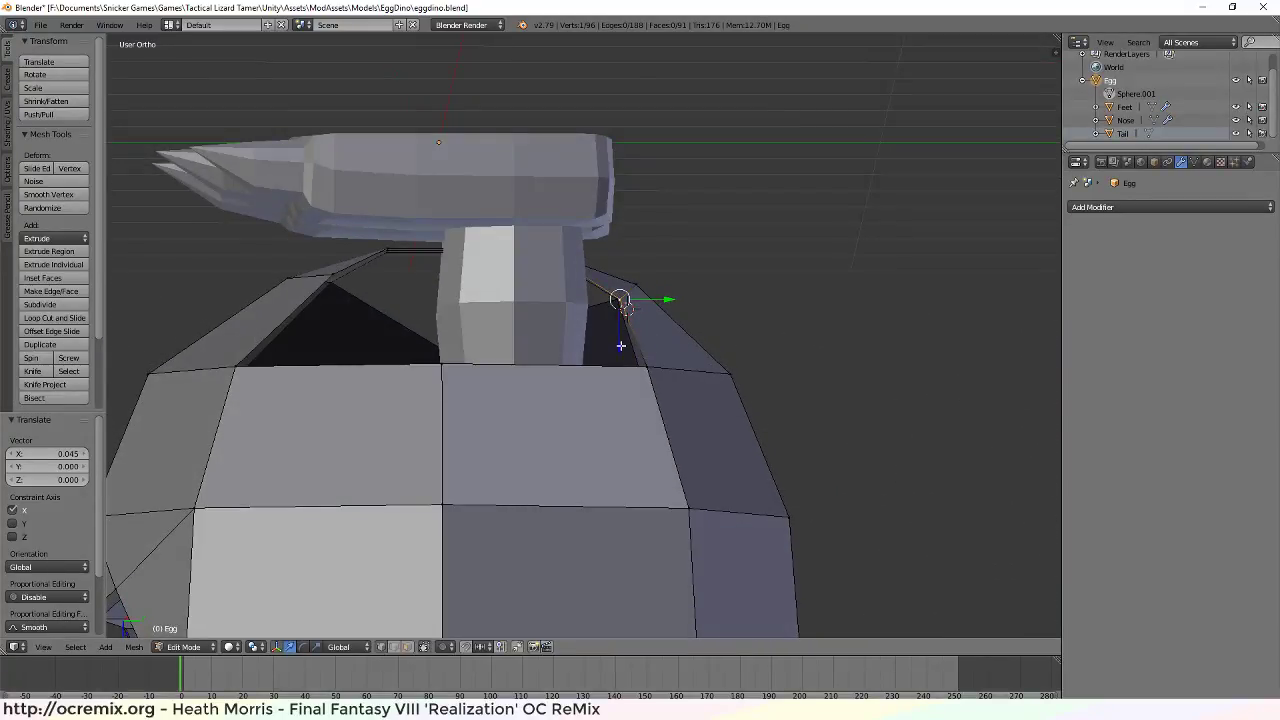
pyautogui.moveTo(621, 345); pyautogui.dragTo(614, 340)
pyautogui.moveTo(614, 340); pyautogui.dragTo(606, 274, button='middle')
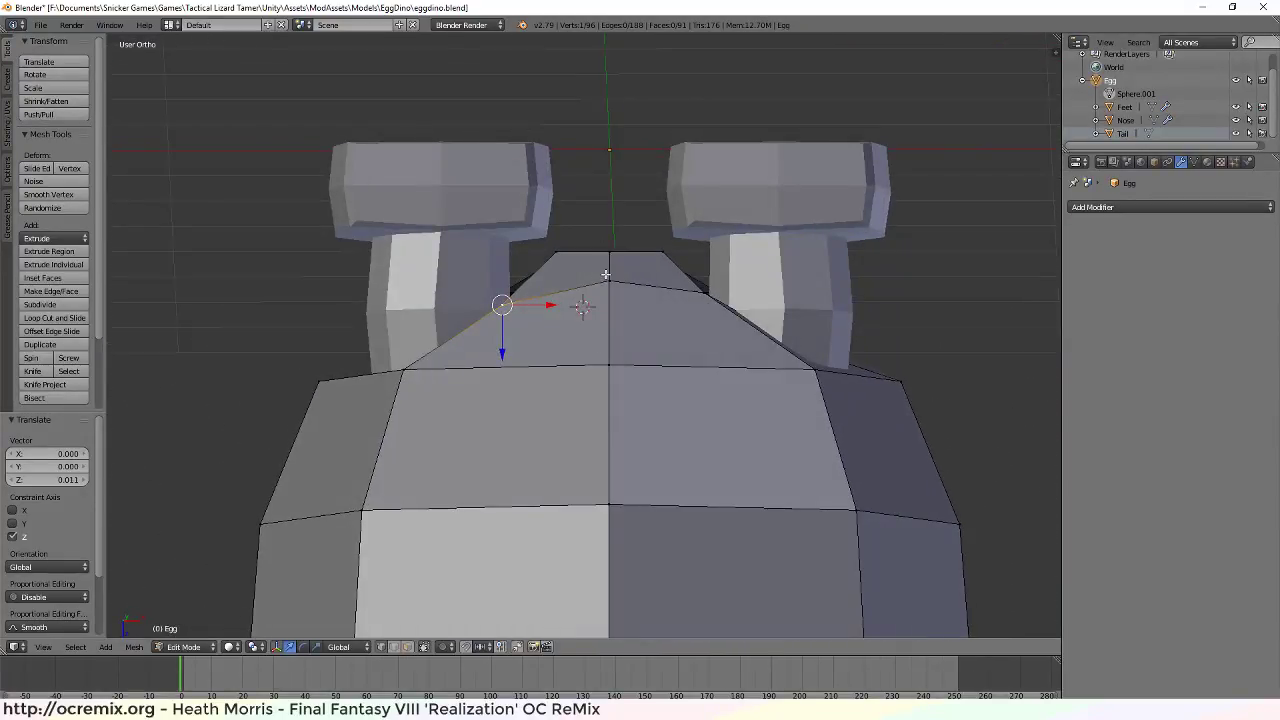
# Raise the top-centre rim vertex slightly and select the whole edge loop around the hole
pyautogui.rightClick(609, 280)
pyautogui.moveTo(609, 328); pyautogui.dragTo(609, 318)
pyautogui.moveTo(609, 318); pyautogui.dragTo(566, 449, button='middle')
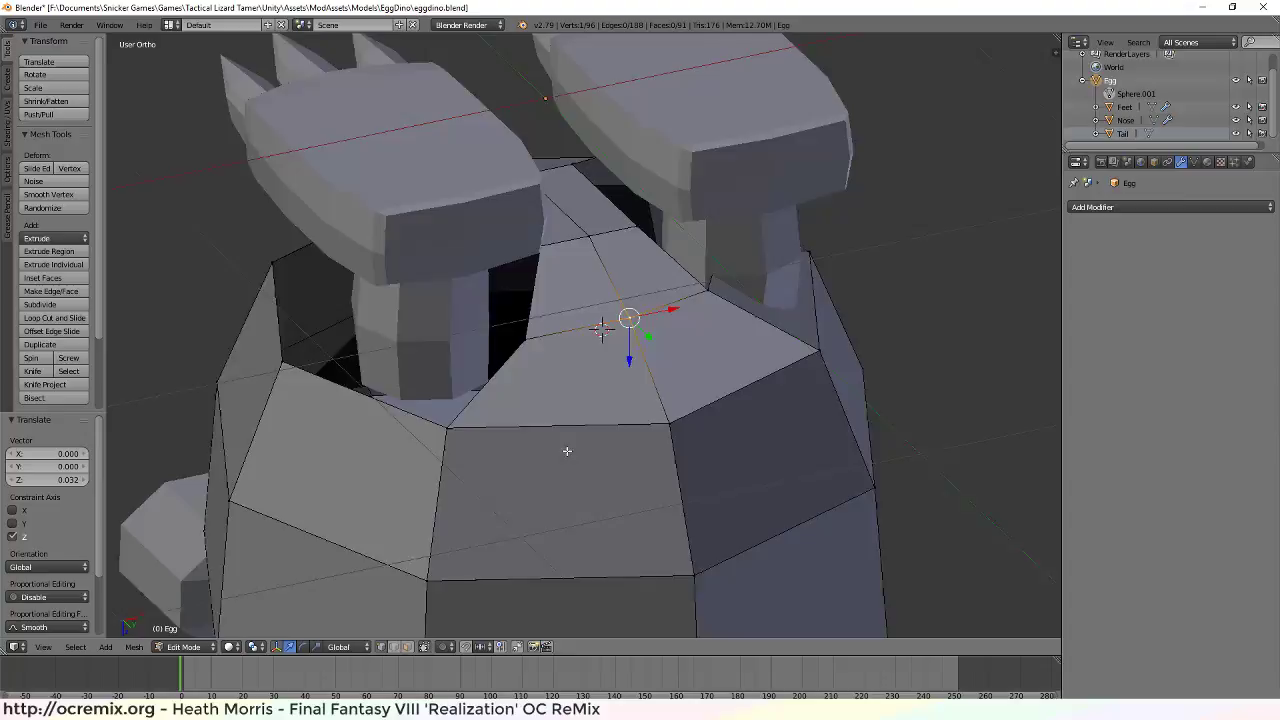
pyautogui.keyDown('alt'); pyautogui.rightClick(533, 311); pyautogui.keyUp('alt')
pyautogui.moveTo(409, 458); pyautogui.dragTo(507, 447, button='middle')
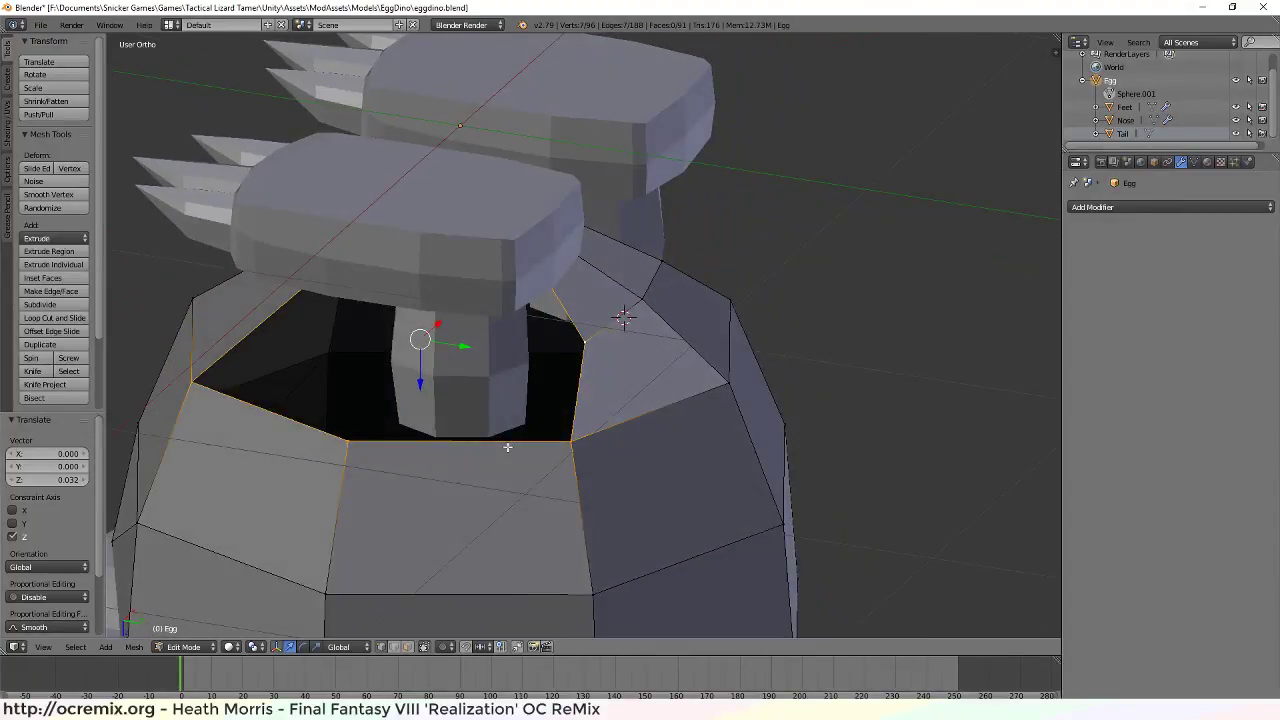
# Extrude the rim loop as edges only and scale it to about 0.83 into an inner ring
pyautogui.press('e')
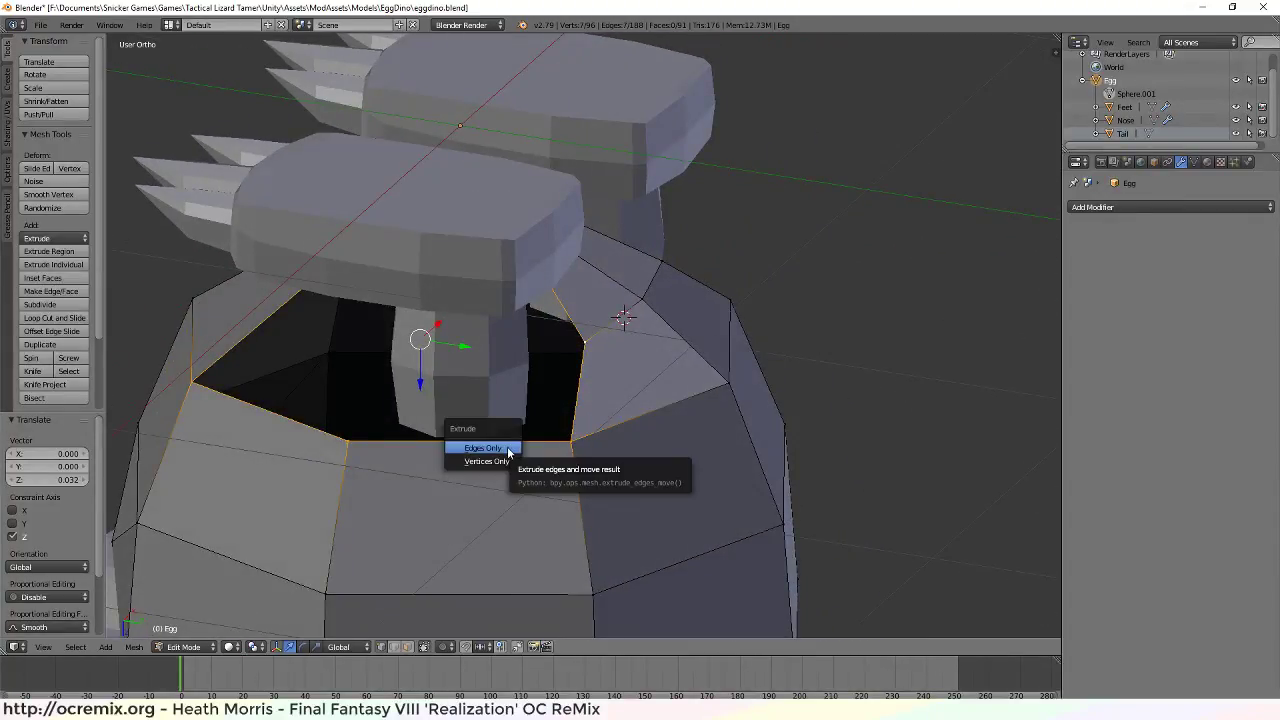
pyautogui.click(508, 452)
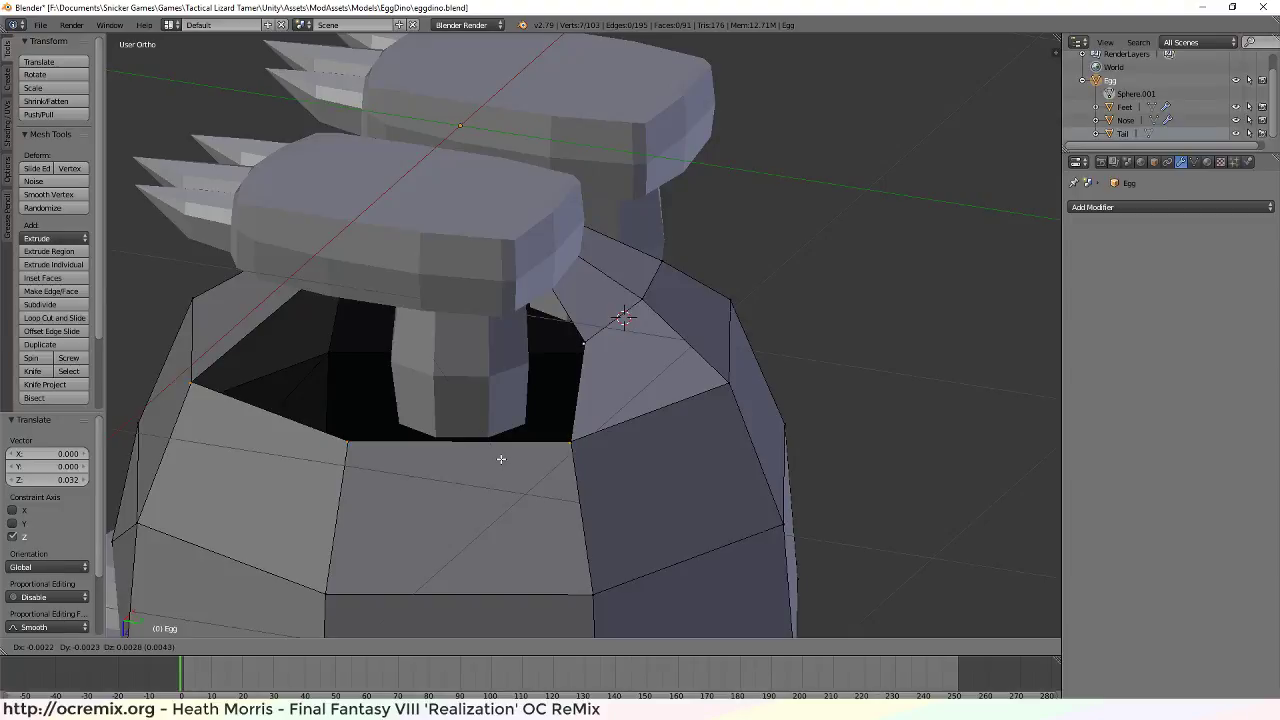
pyautogui.press('s')
pyautogui.press('Escape')
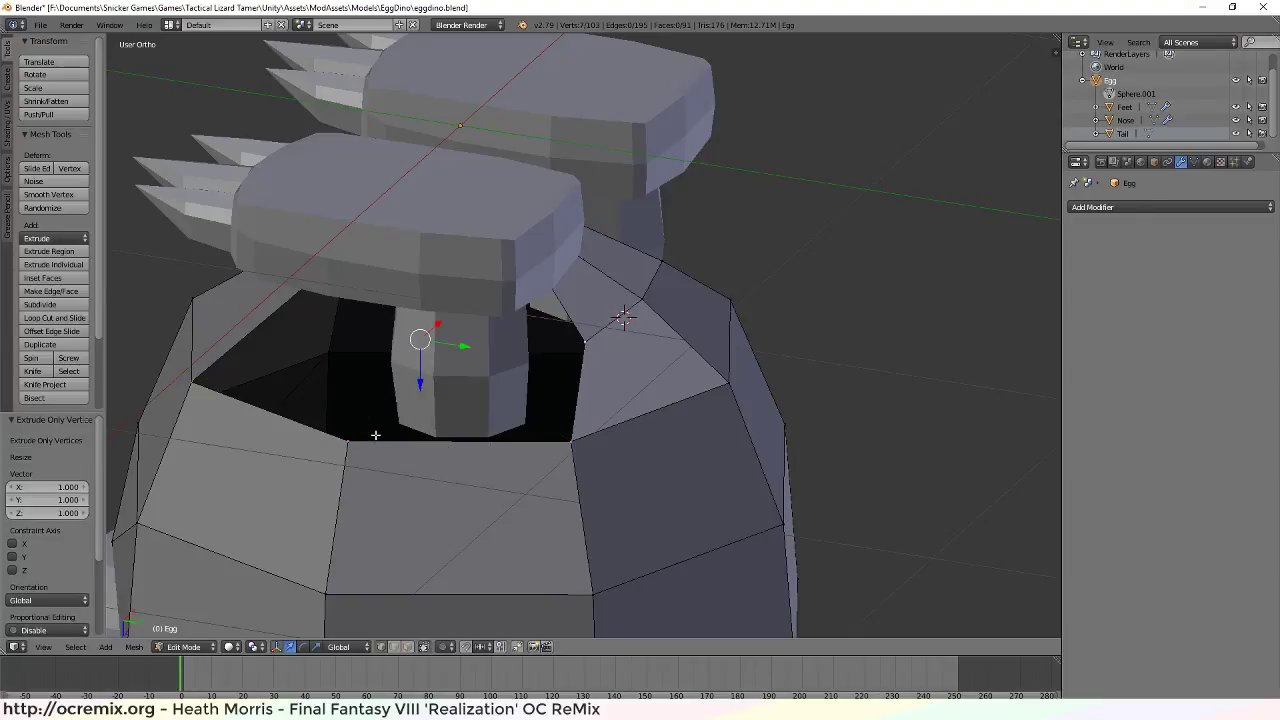
pyautogui.hotkey('ctrl', 'z')
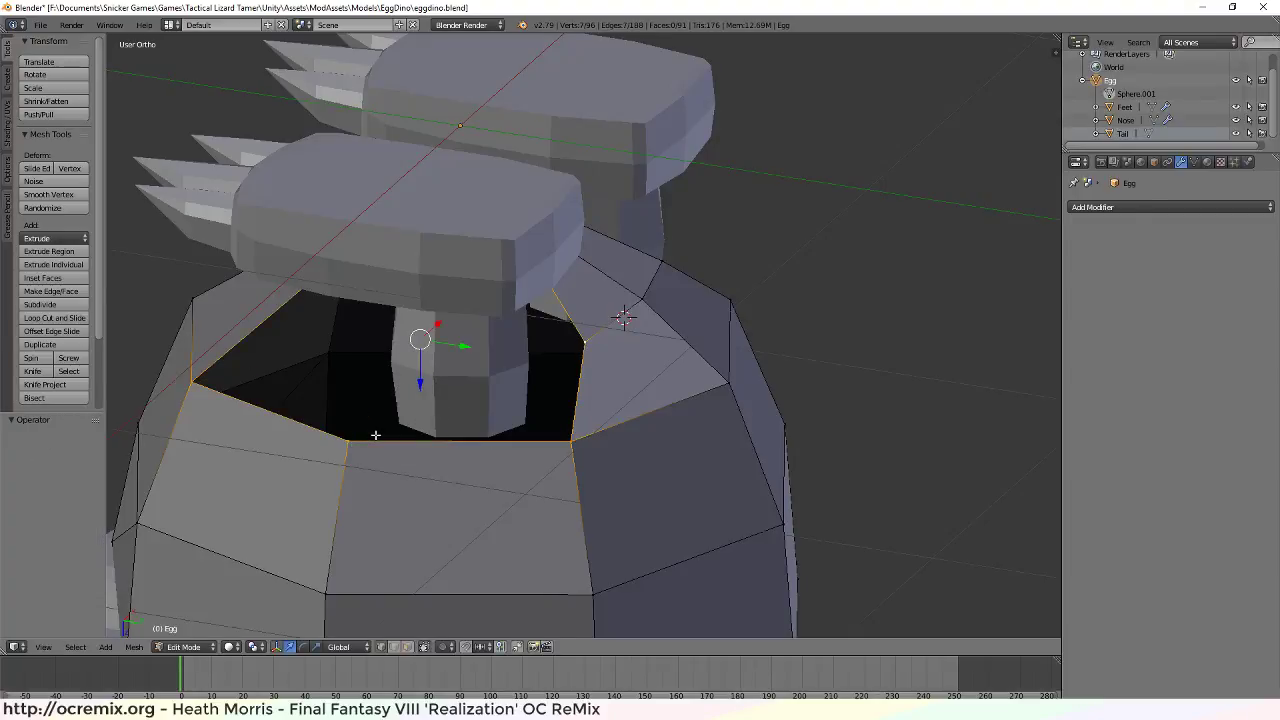
pyautogui.hotkey('alt', 'e')
pyautogui.click(368, 423)
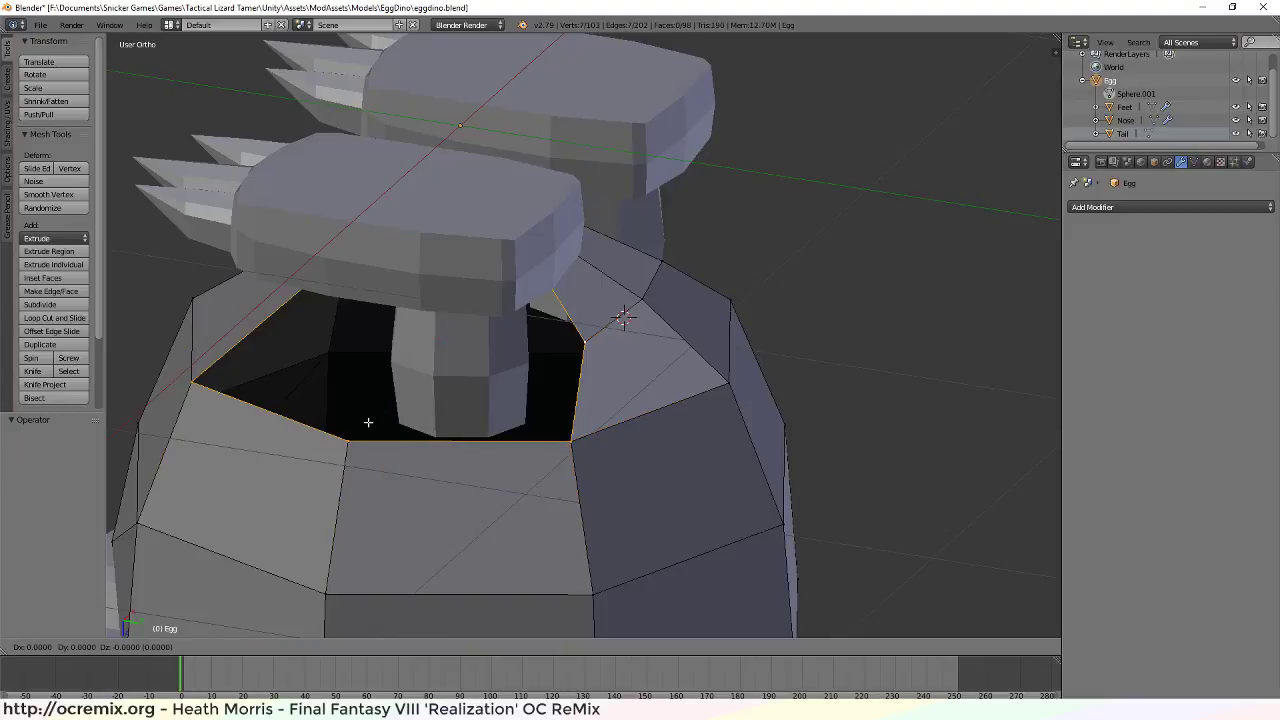
pyautogui.press('s')
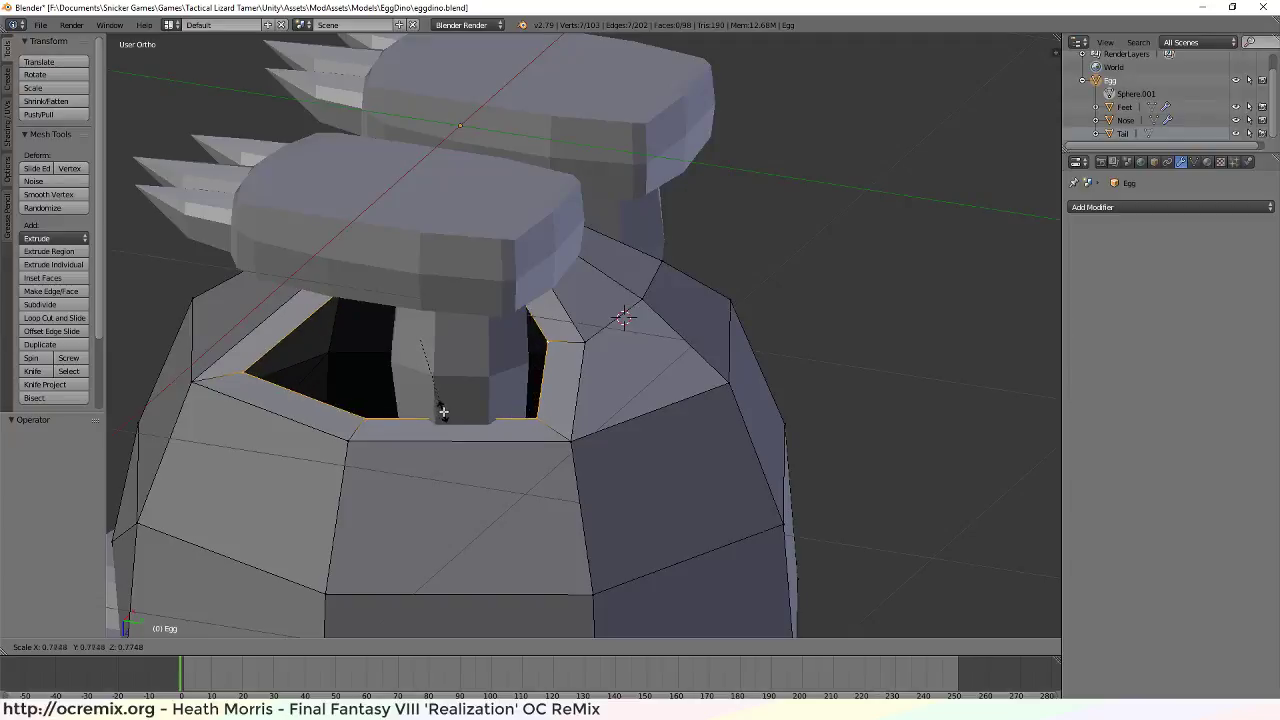
pyautogui.click(447, 415)
# Lower the inner loop 0.02 along Z and shift a corner vertex -0.039 along X
pyautogui.moveTo(382, 454); pyautogui.dragTo(560, 412, button='middle')
pyautogui.moveTo(654, 372); pyautogui.dragTo(657, 377)
pyautogui.moveTo(731, 415); pyautogui.dragTo(493, 461, button='middle')
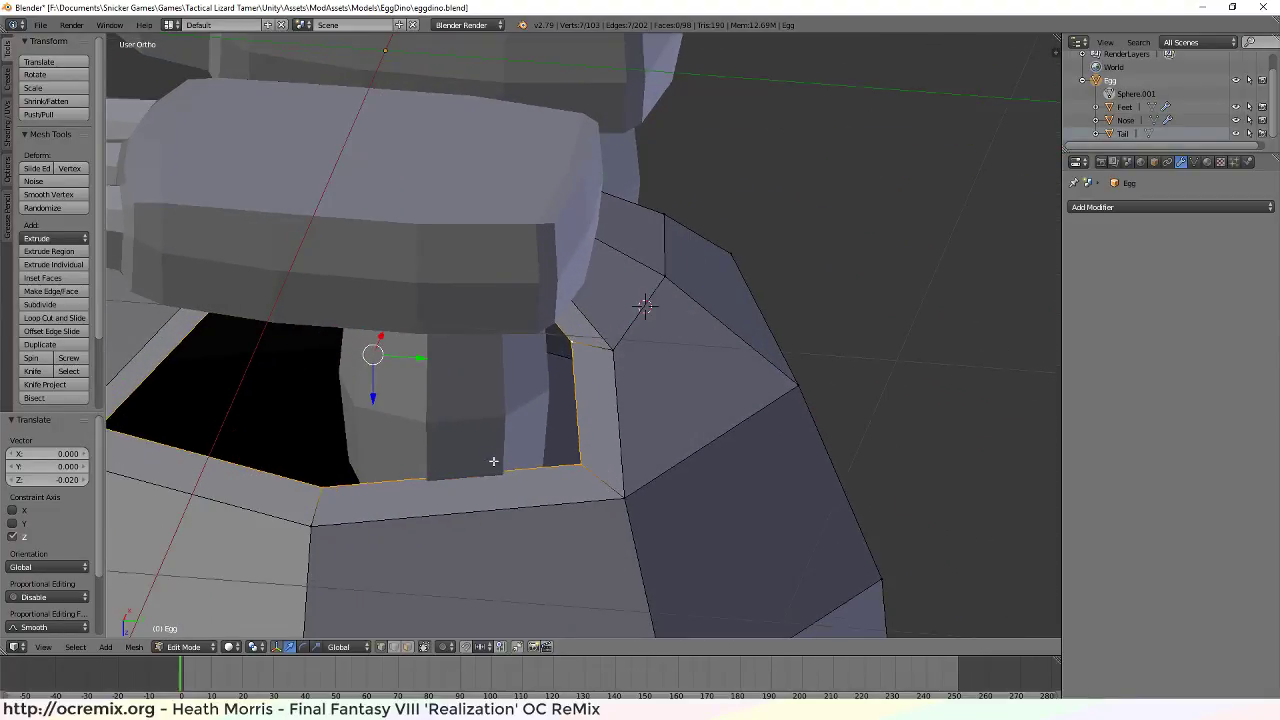
pyautogui.rightClick(580, 464)
pyautogui.moveTo(582, 507); pyautogui.dragTo(535, 497, button='middle')
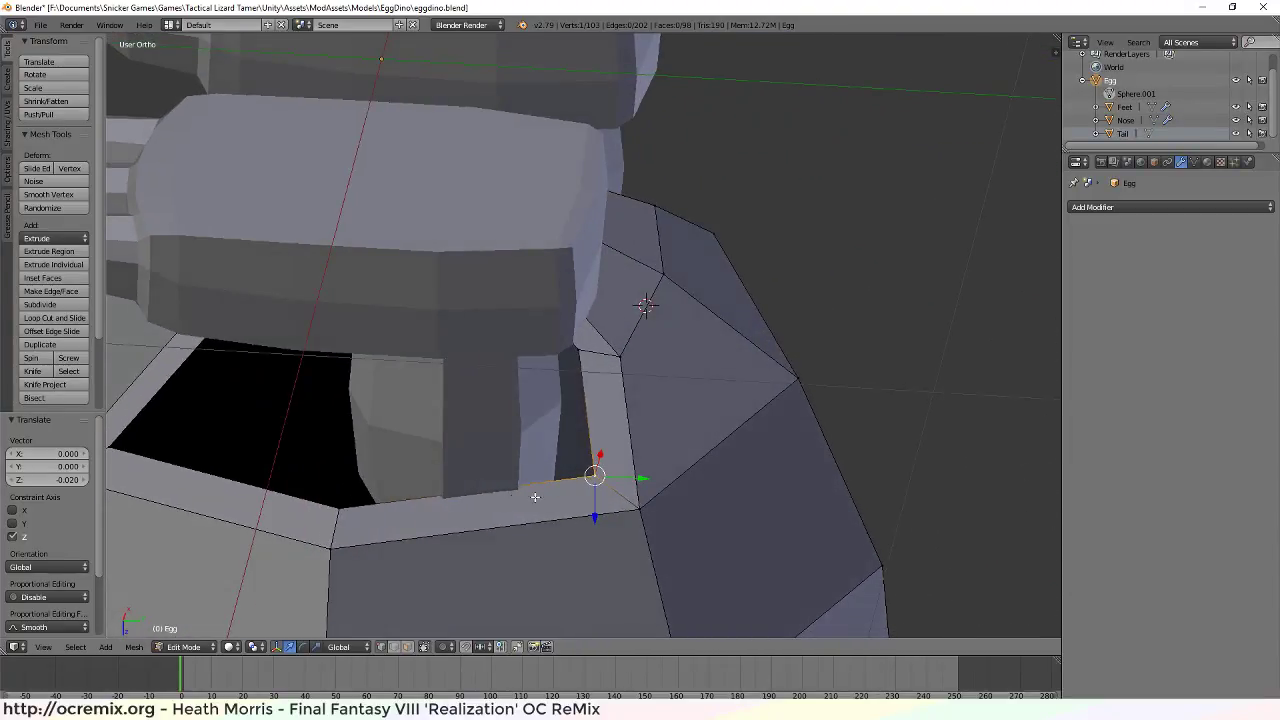
pyautogui.rightClick(338, 508)
pyautogui.moveTo(345, 496); pyautogui.dragTo(335, 505)
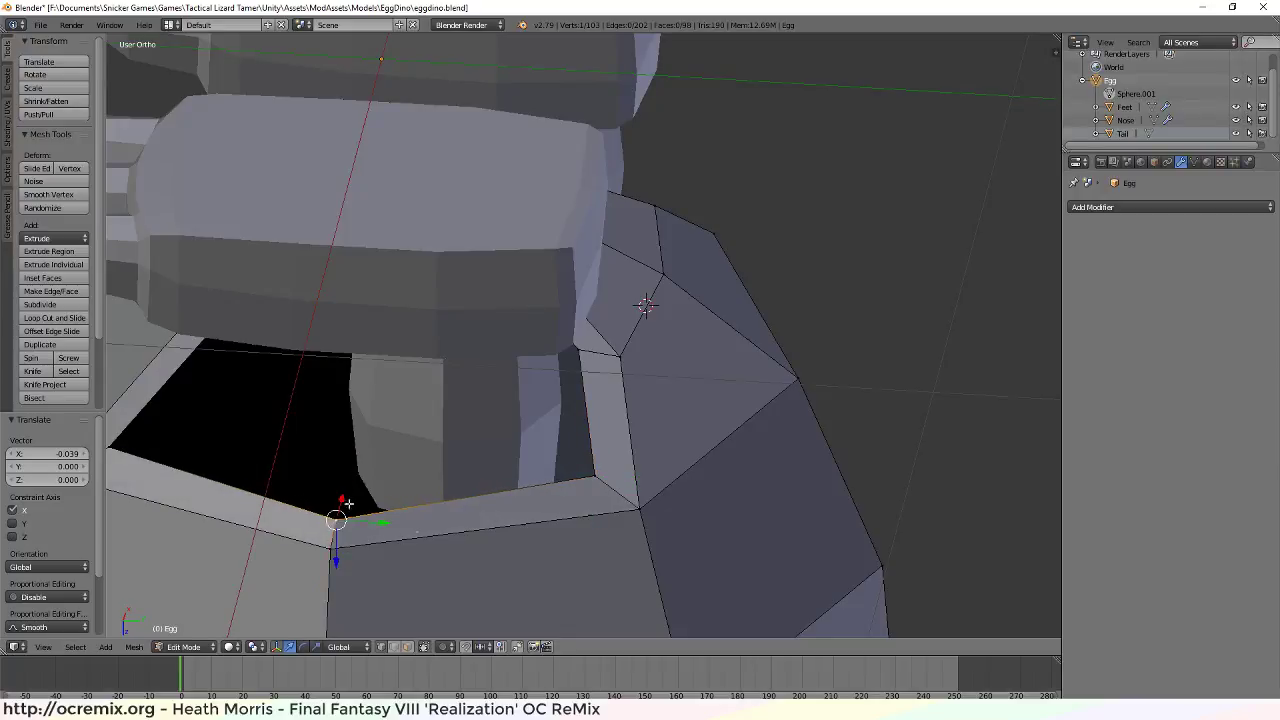
pyautogui.moveTo(335, 505); pyautogui.dragTo(605, 529, button='middle')
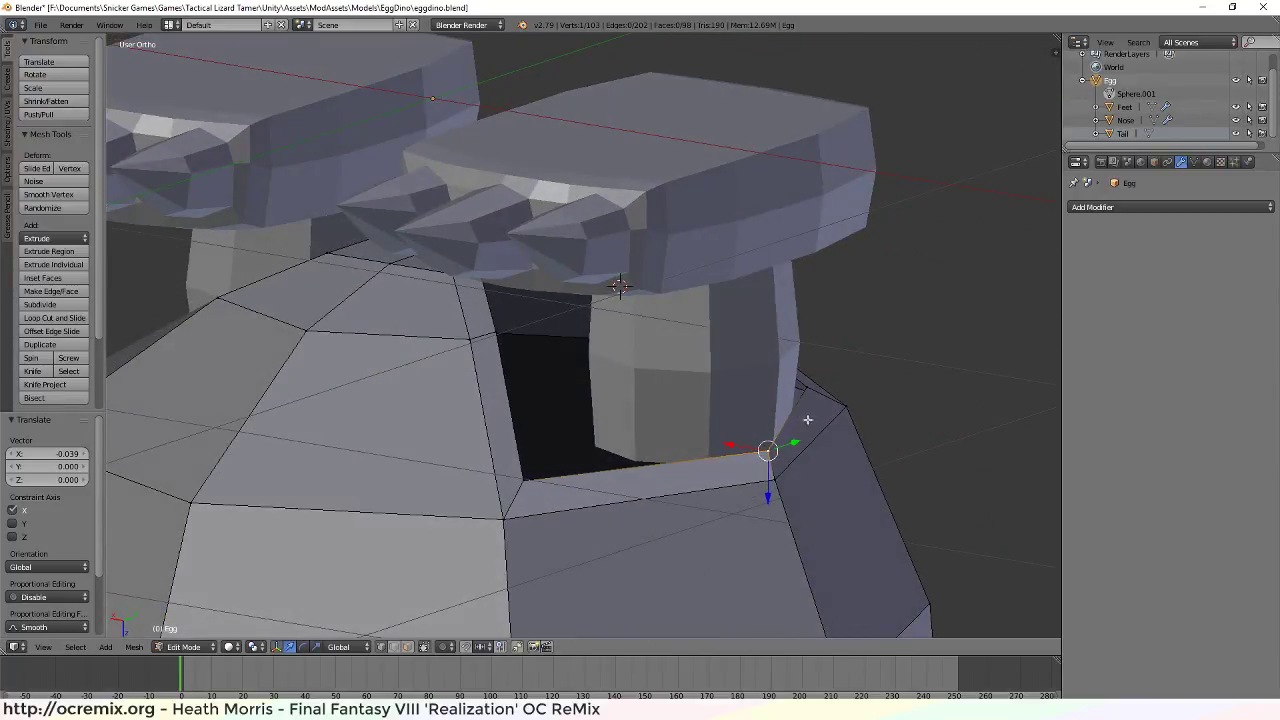
pyautogui.moveTo(808, 420); pyautogui.dragTo(754, 469, button='middle')
# Knife-cut a new edge across the face to the right-hand vertex
pyautogui.press('k')
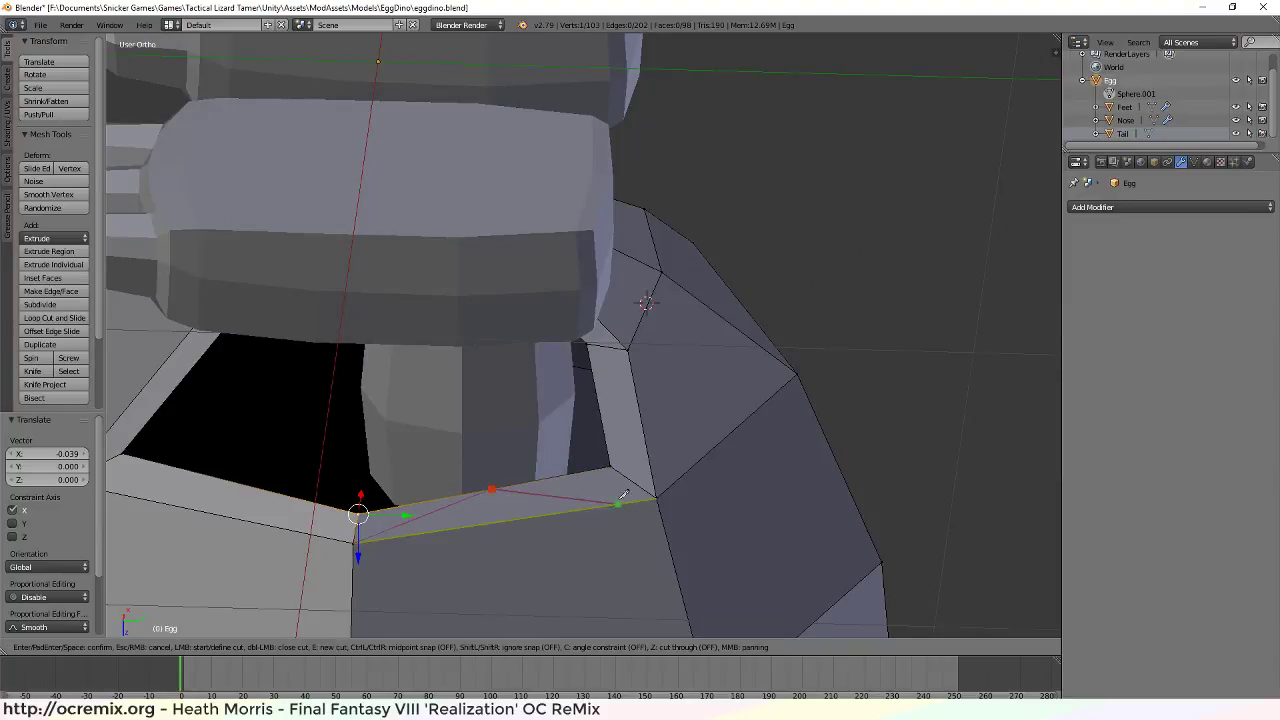
pyautogui.click(657, 497)
pyautogui.press('Return')
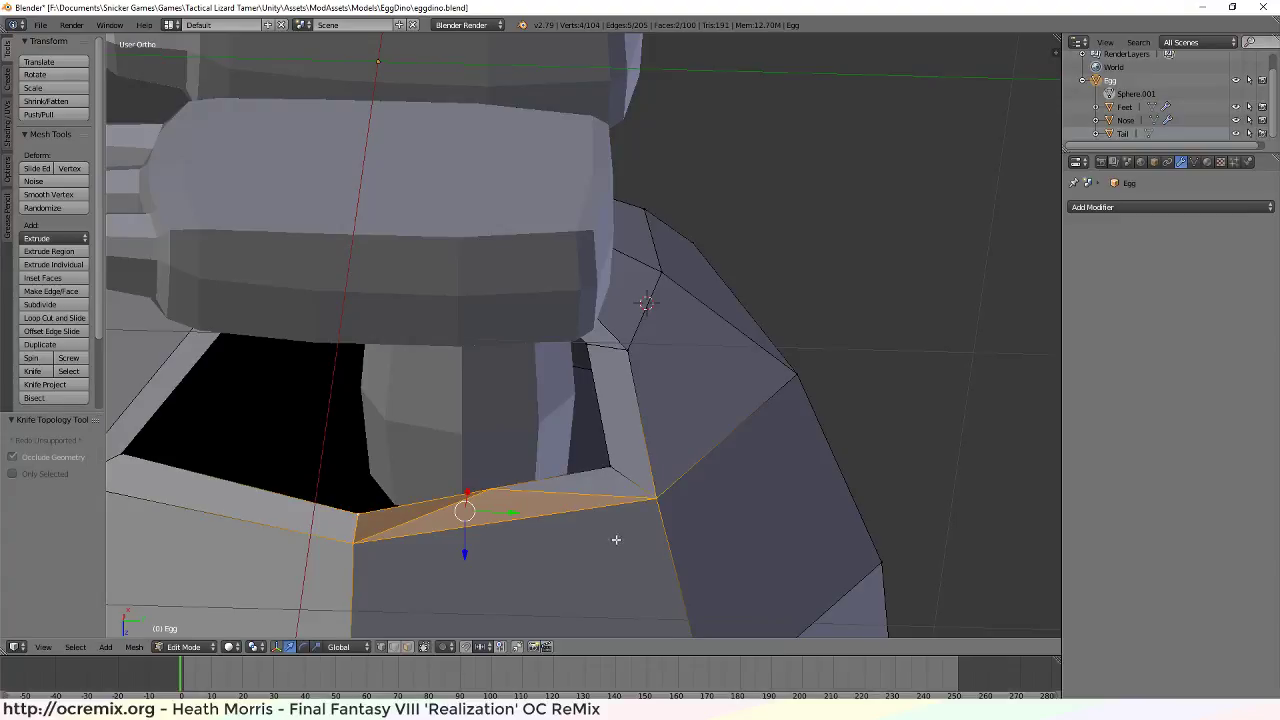
pyautogui.moveTo(614, 534); pyautogui.dragTo(687, 532, button='middle')
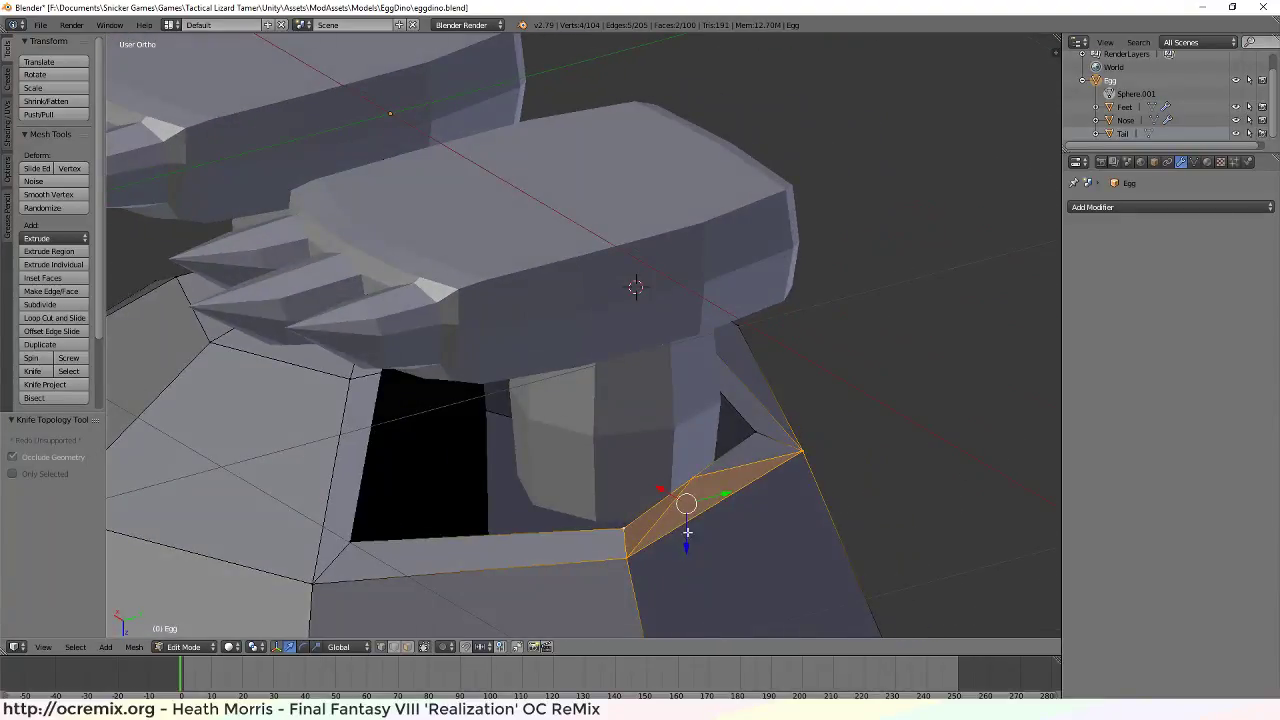
# Move the vertex at the hole's edge along X, then refine it with the X arrow
pyautogui.rightClick(694, 478)
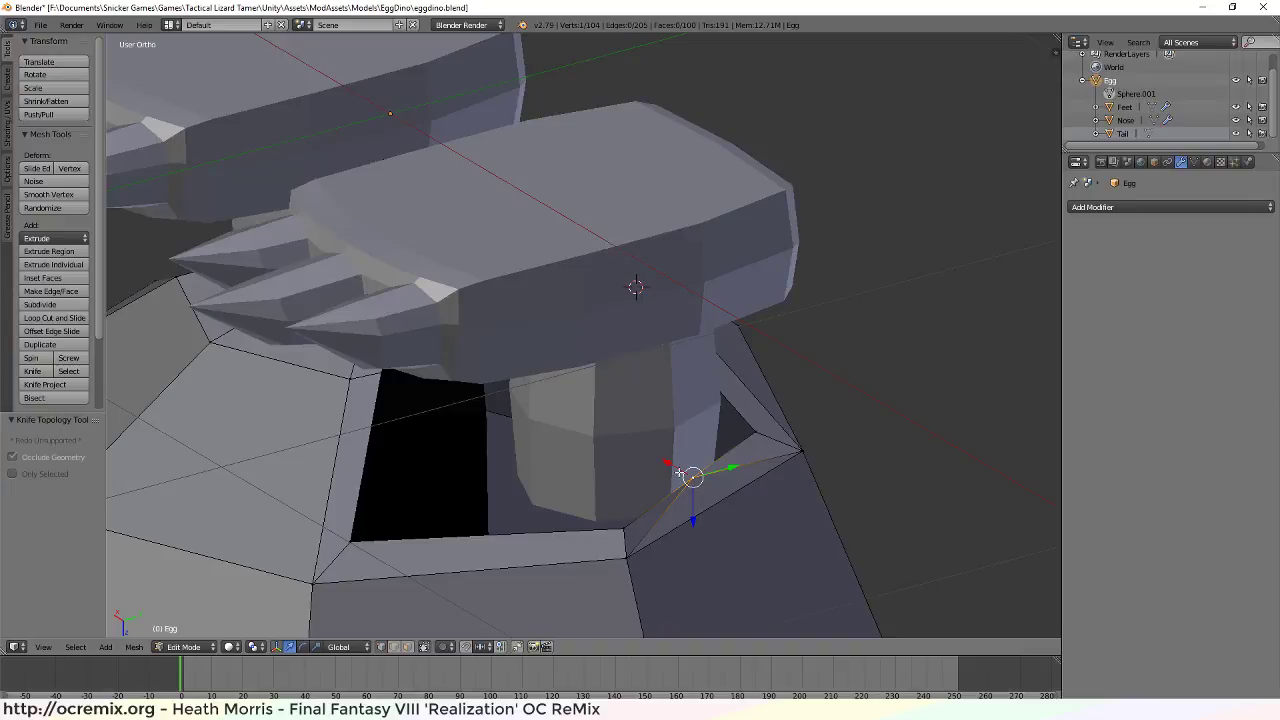
pyautogui.press('g')
pyautogui.press('x')
pyautogui.click(680, 470)
pyautogui.moveTo(723, 543); pyautogui.dragTo(781, 537, button='middle')
pyautogui.moveTo(834, 462); pyautogui.dragTo(856, 433, button='middle')
pyautogui.moveTo(840, 433); pyautogui.dragTo(831, 435)
pyautogui.moveTo(831, 435); pyautogui.dragTo(870, 441, button='middle')
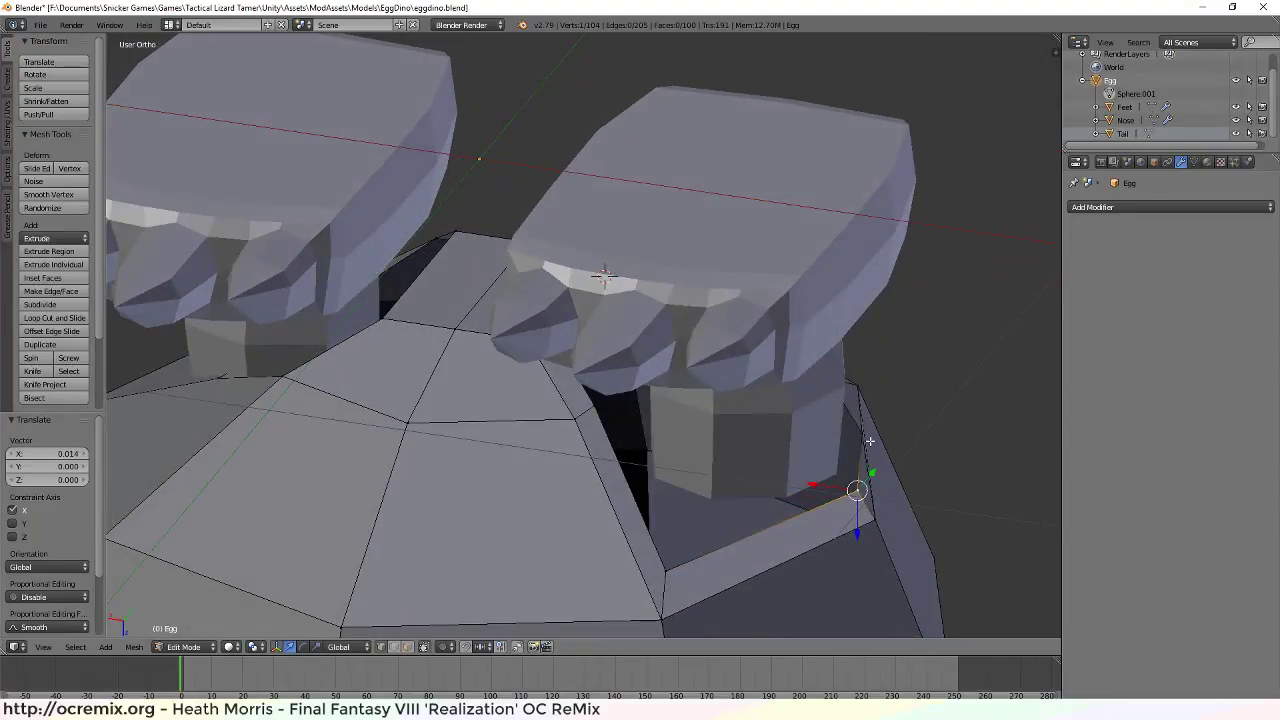
# Slide the upper vertex beside the leg along X
pyautogui.rightClick(862, 435)
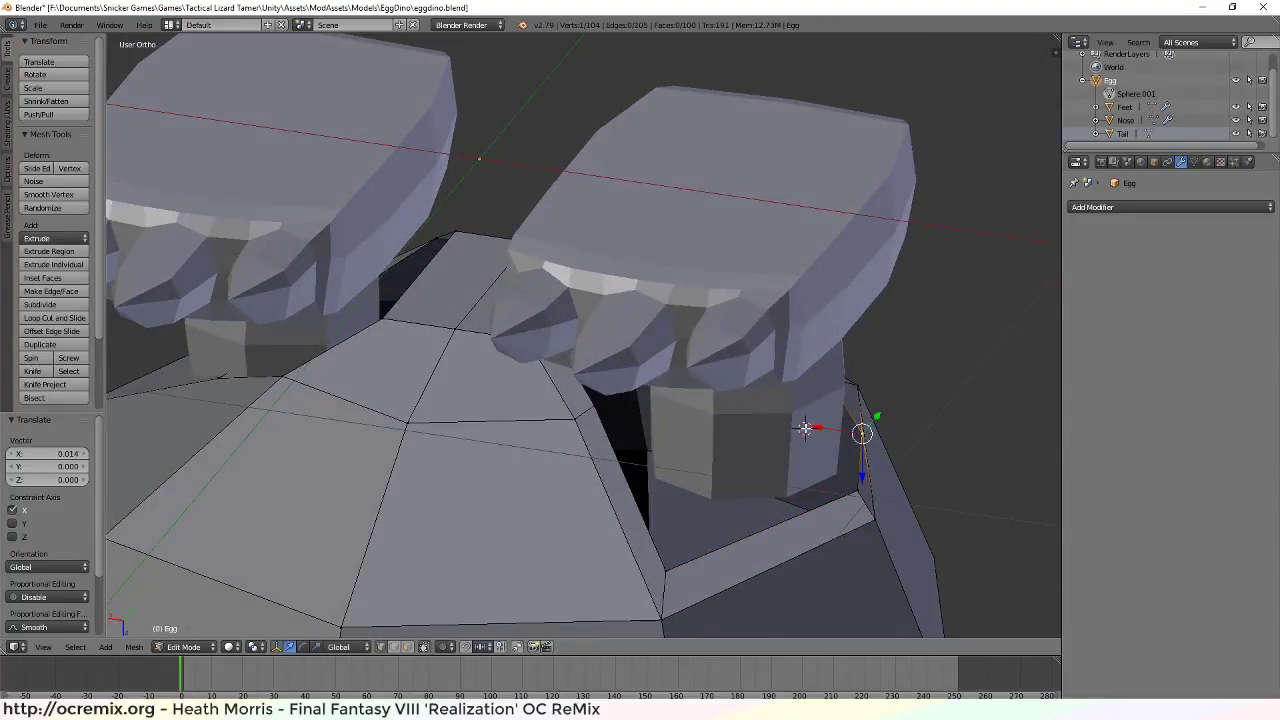
pyautogui.moveTo(812, 429); pyautogui.dragTo(808, 429)
pyautogui.moveTo(808, 429); pyautogui.dragTo(633, 485, button='middle')
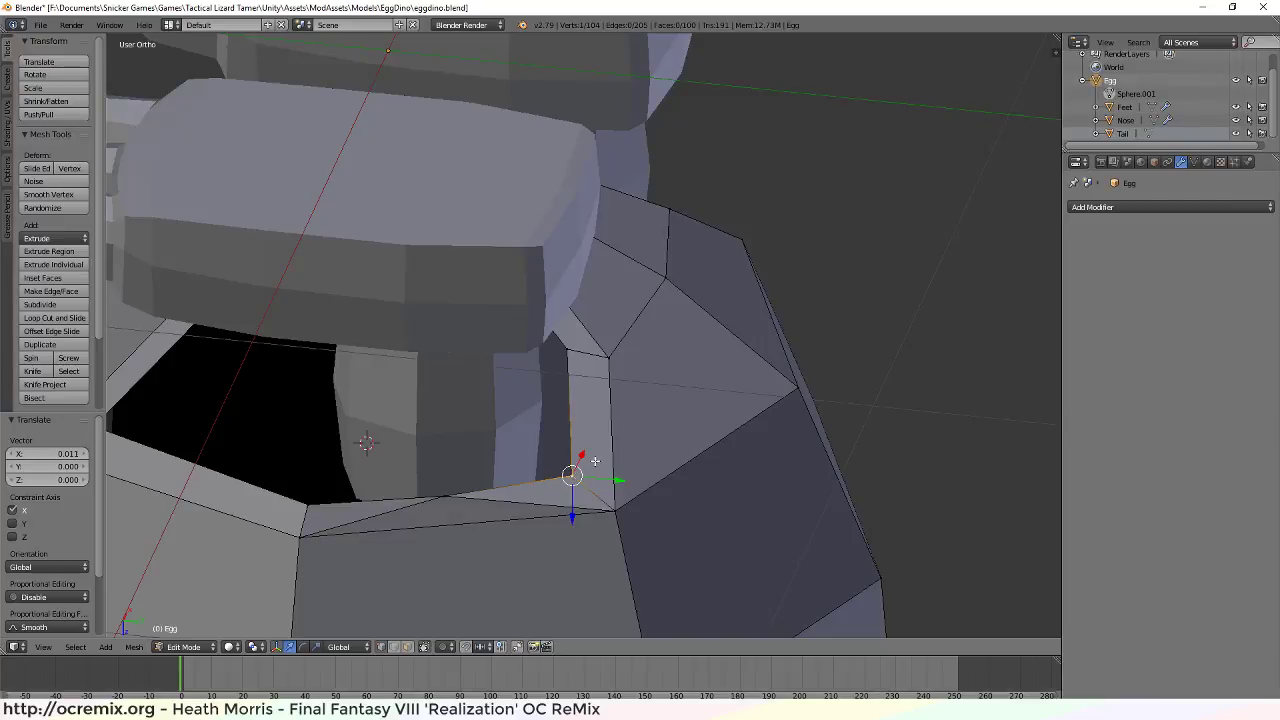
pyautogui.moveTo(583, 453); pyautogui.dragTo(583, 455)
pyautogui.moveTo(633, 531); pyautogui.dragTo(684, 522, button='middle')
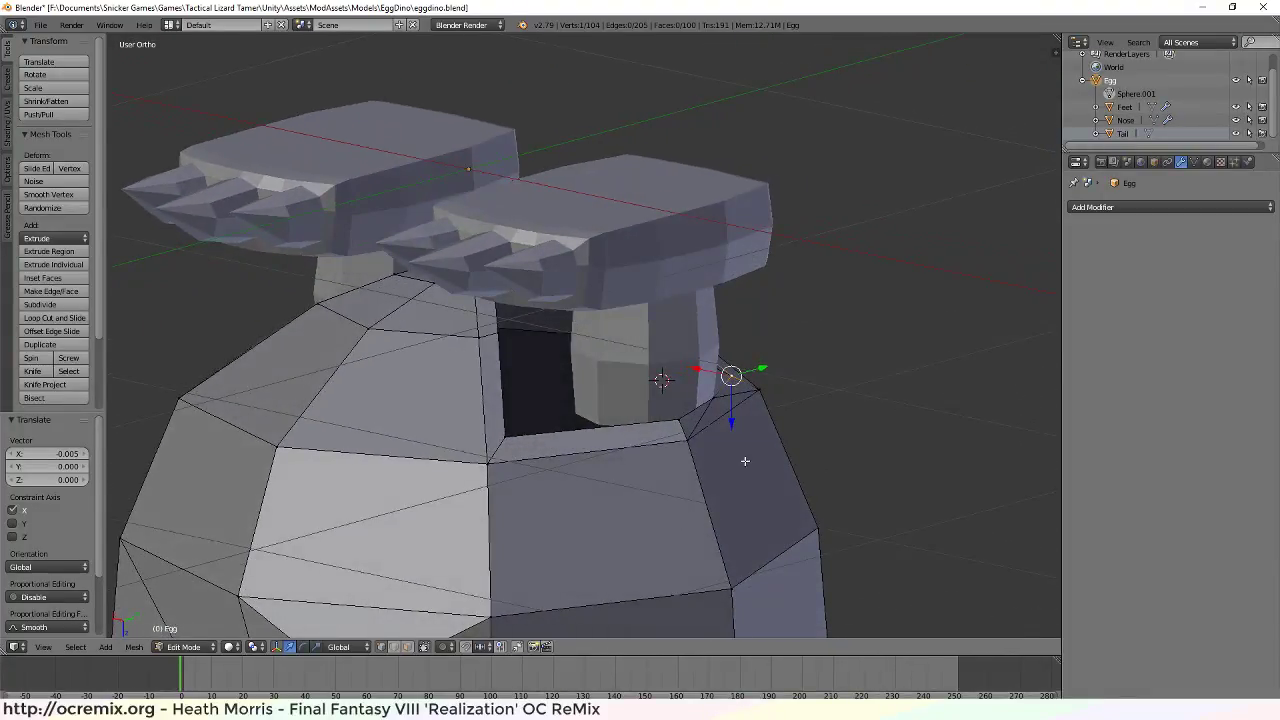
pyautogui.scroll(5, 700, 515)
pyautogui.scroll(-2, 807, 498)
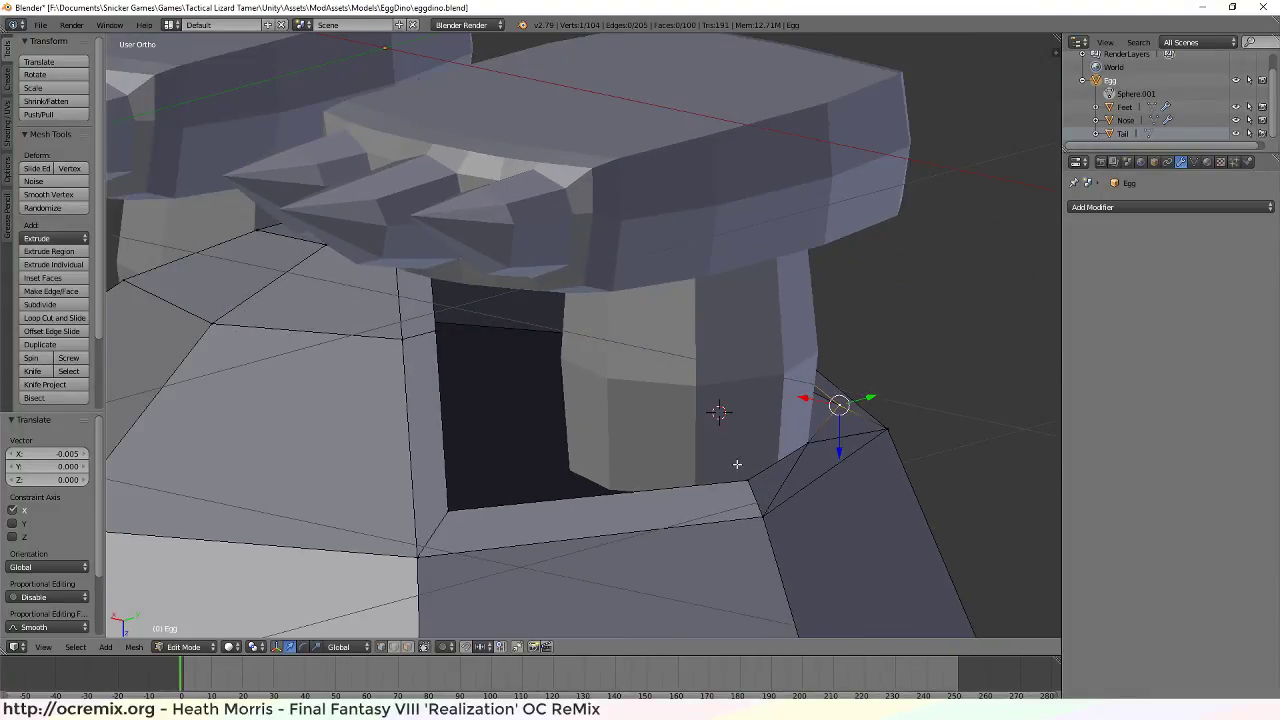
pyautogui.moveTo(737, 464); pyautogui.dragTo(717, 461, button='middle')
# On the body top between the legs, slide a vertex along X and raise it 0.017 along Z
pyautogui.moveTo(810, 274); pyautogui.dragTo(570, 295, button='middle')
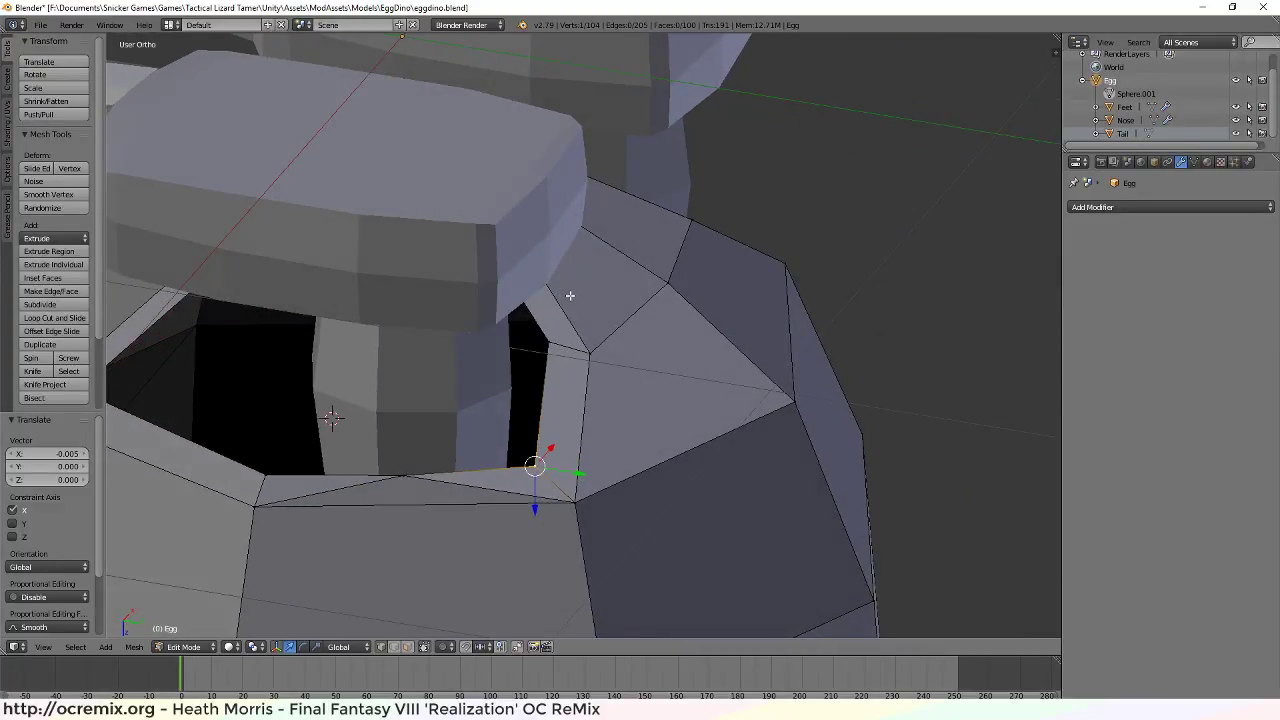
pyautogui.moveTo(623, 315); pyautogui.dragTo(557, 353, button='middle')
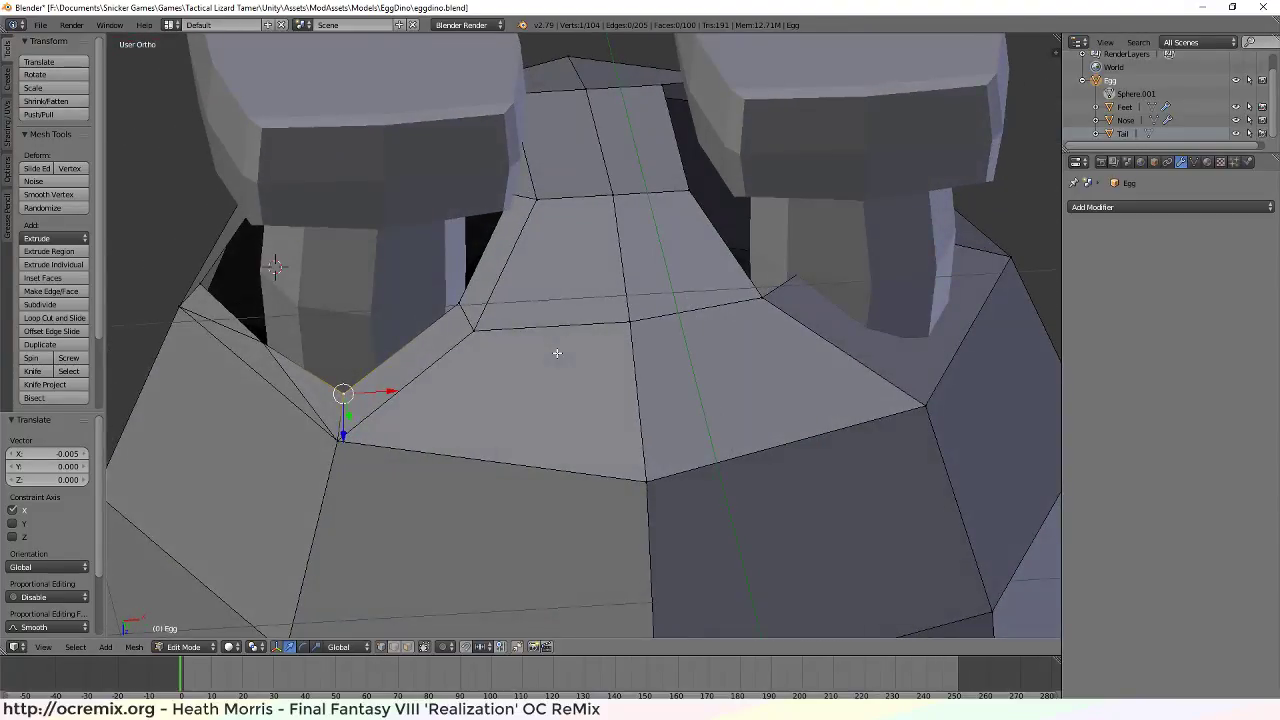
pyautogui.moveTo(524, 213); pyautogui.dragTo(522, 174, button='middle')
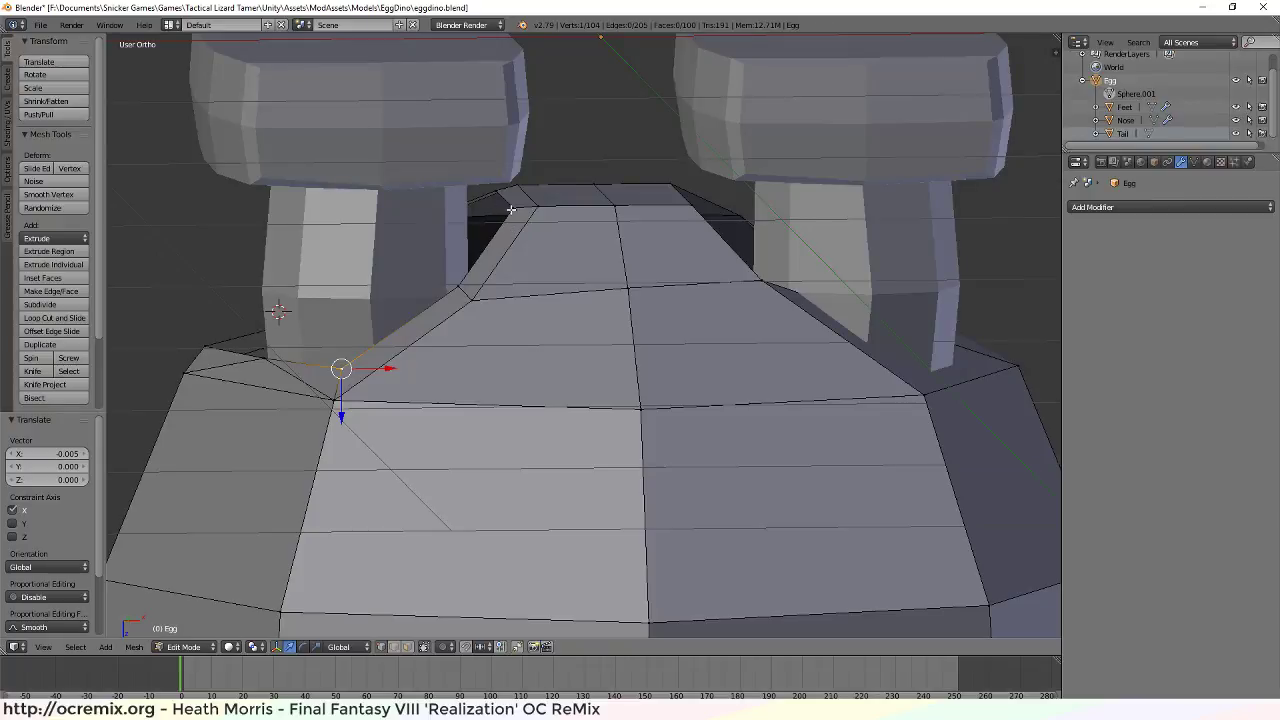
pyautogui.moveTo(563, 206); pyautogui.dragTo(537, 211)
pyautogui.moveTo(490, 257); pyautogui.dragTo(492, 267)
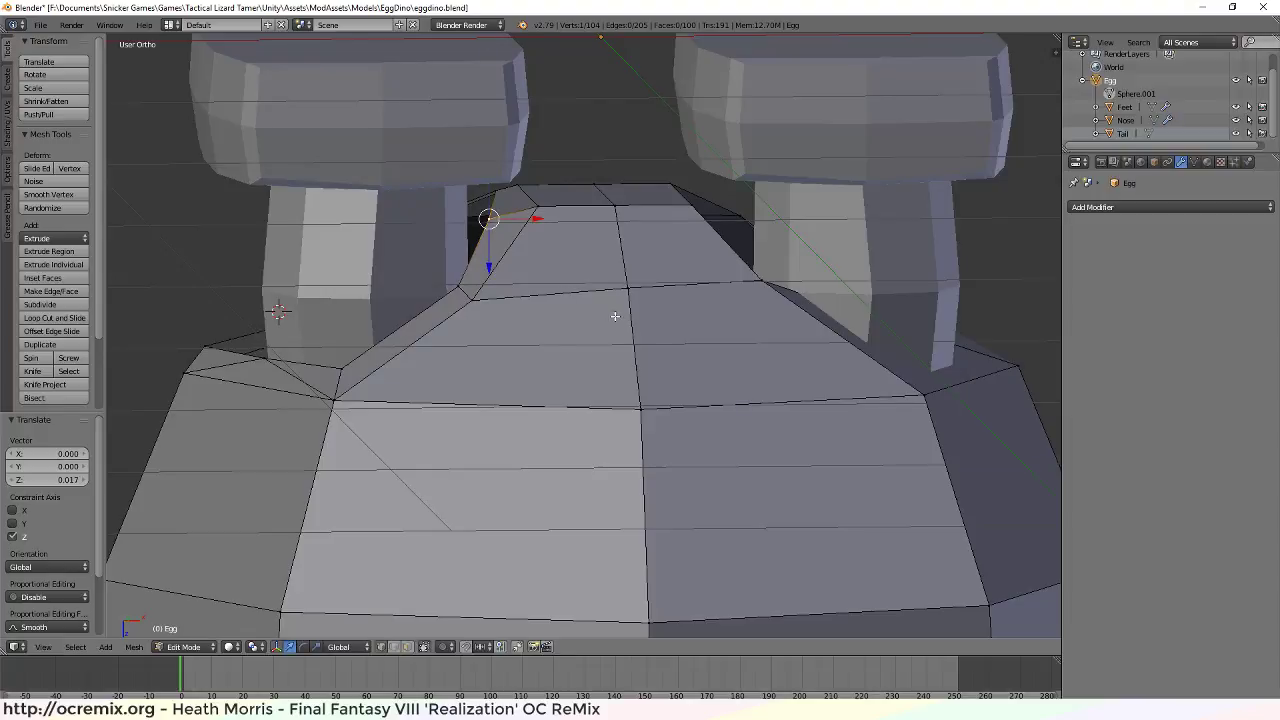
pyautogui.moveTo(615, 316); pyautogui.dragTo(593, 309, button='middle')
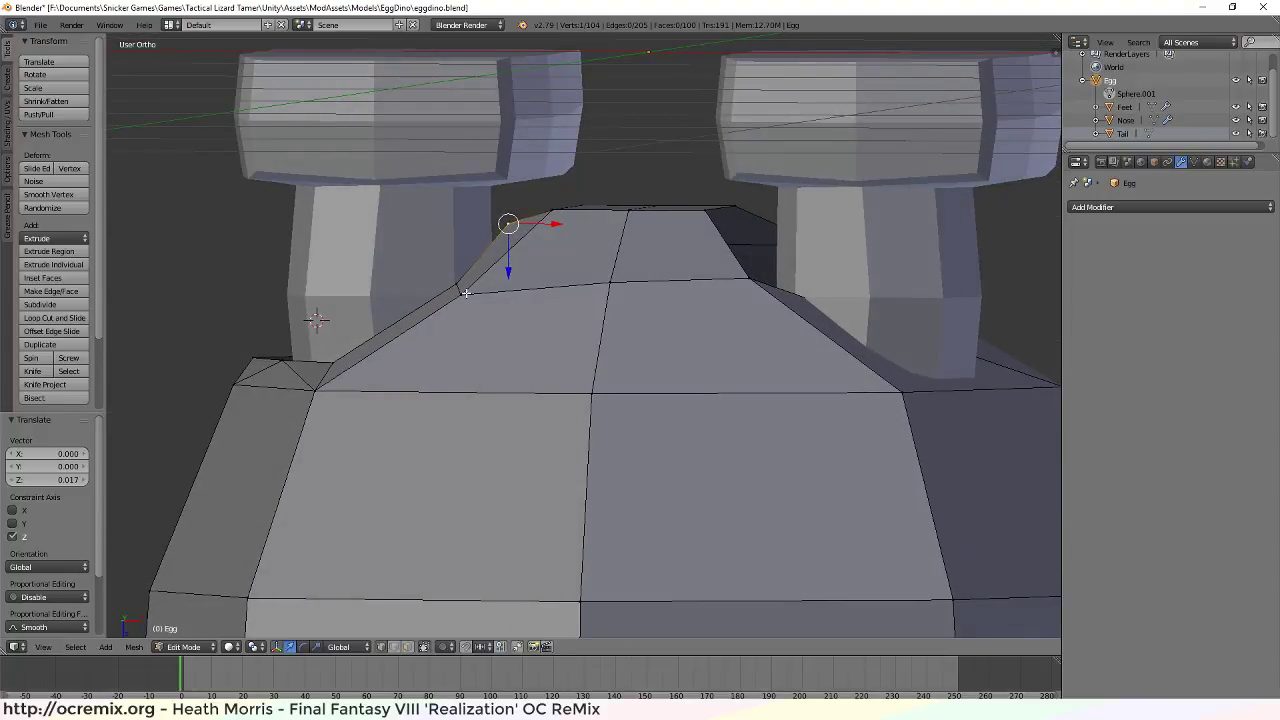
pyautogui.moveTo(482, 331); pyautogui.dragTo(635, 381, button='middle')
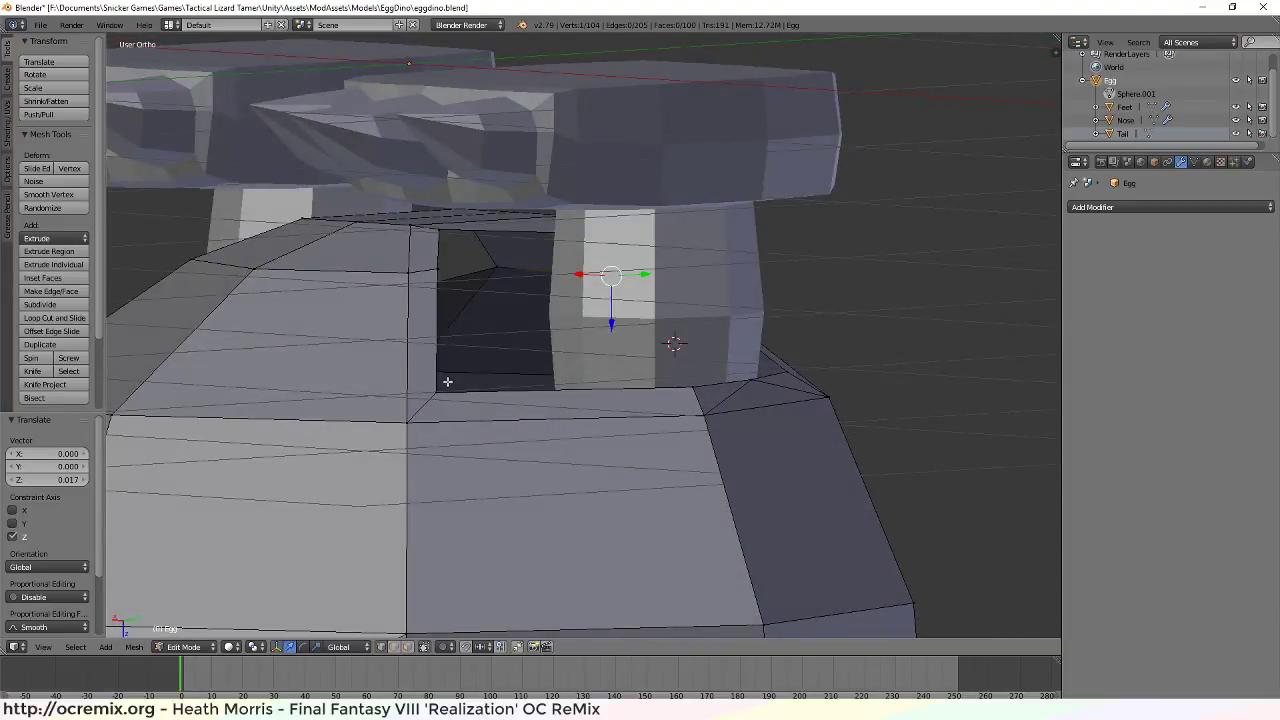
# Move the selected rim edge along Y and then adjust it along X
pyautogui.moveTo(517, 433); pyautogui.dragTo(510, 448, button='middle')
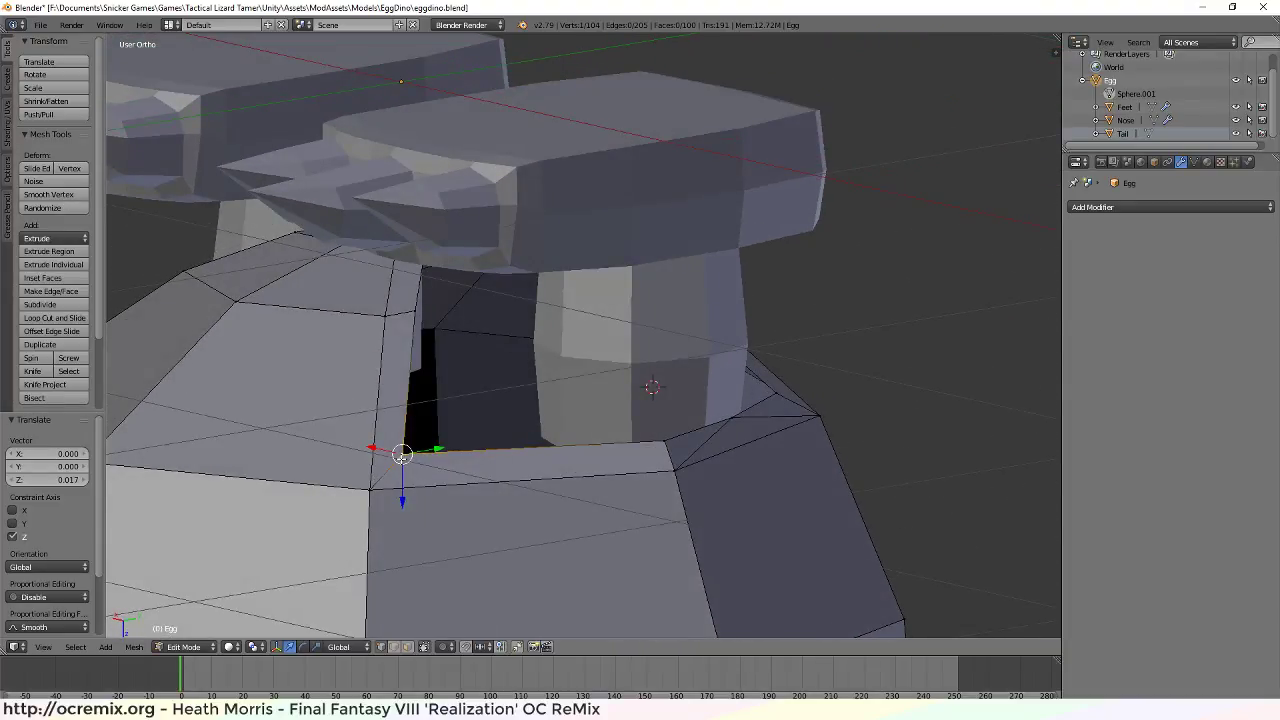
pyautogui.moveTo(441, 451); pyautogui.dragTo(574, 429)
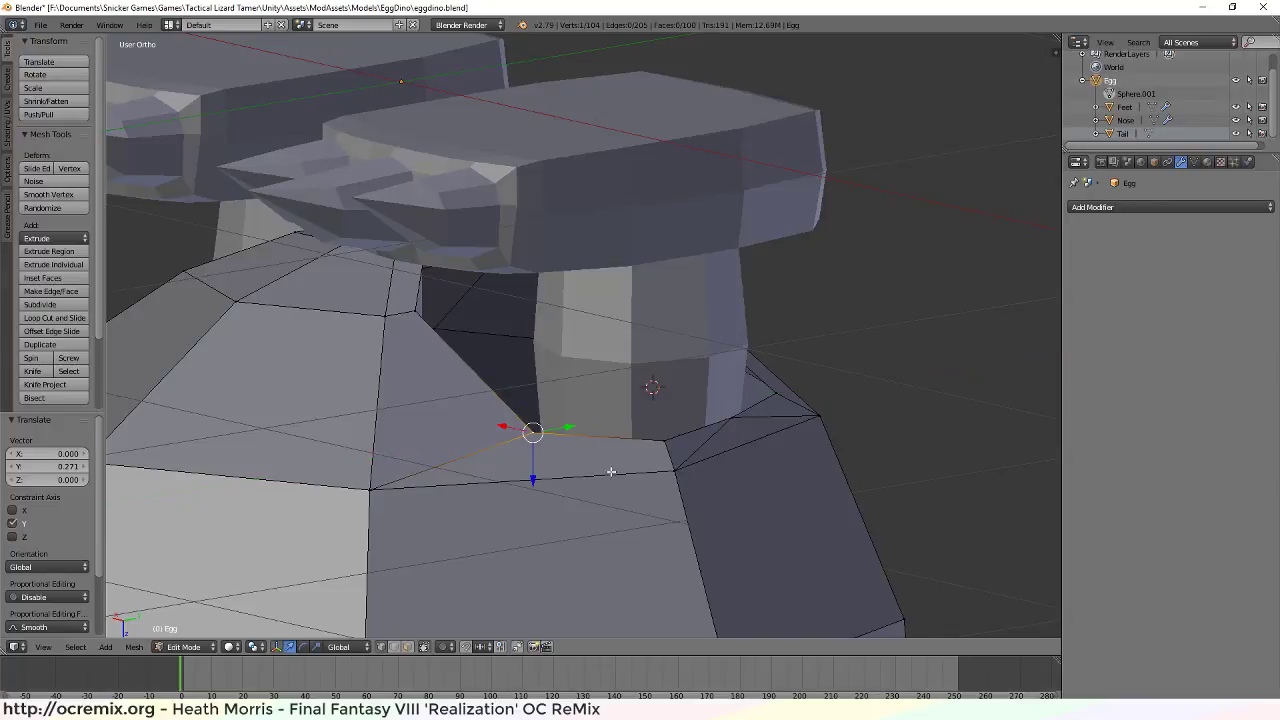
pyautogui.moveTo(612, 472); pyautogui.dragTo(668, 456, button='middle')
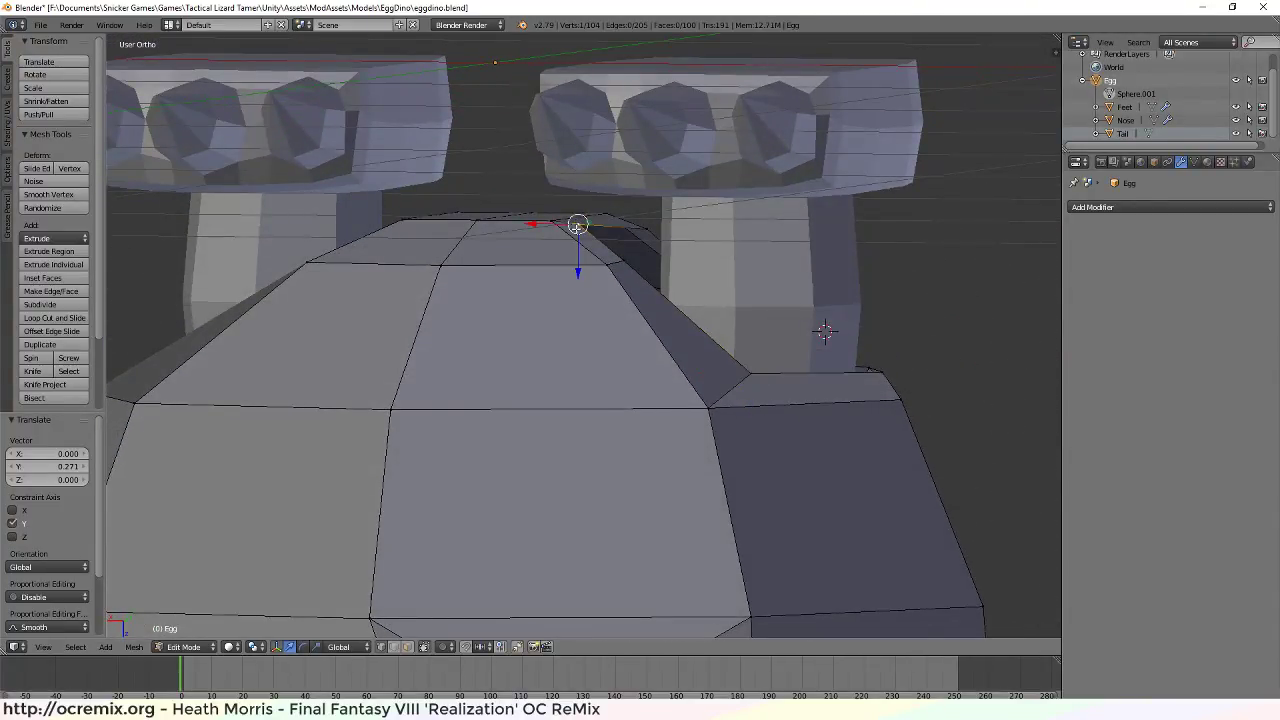
pyautogui.moveTo(538, 226); pyautogui.dragTo(566, 229)
pyautogui.moveTo(566, 229); pyautogui.dragTo(640, 316, button='middle')
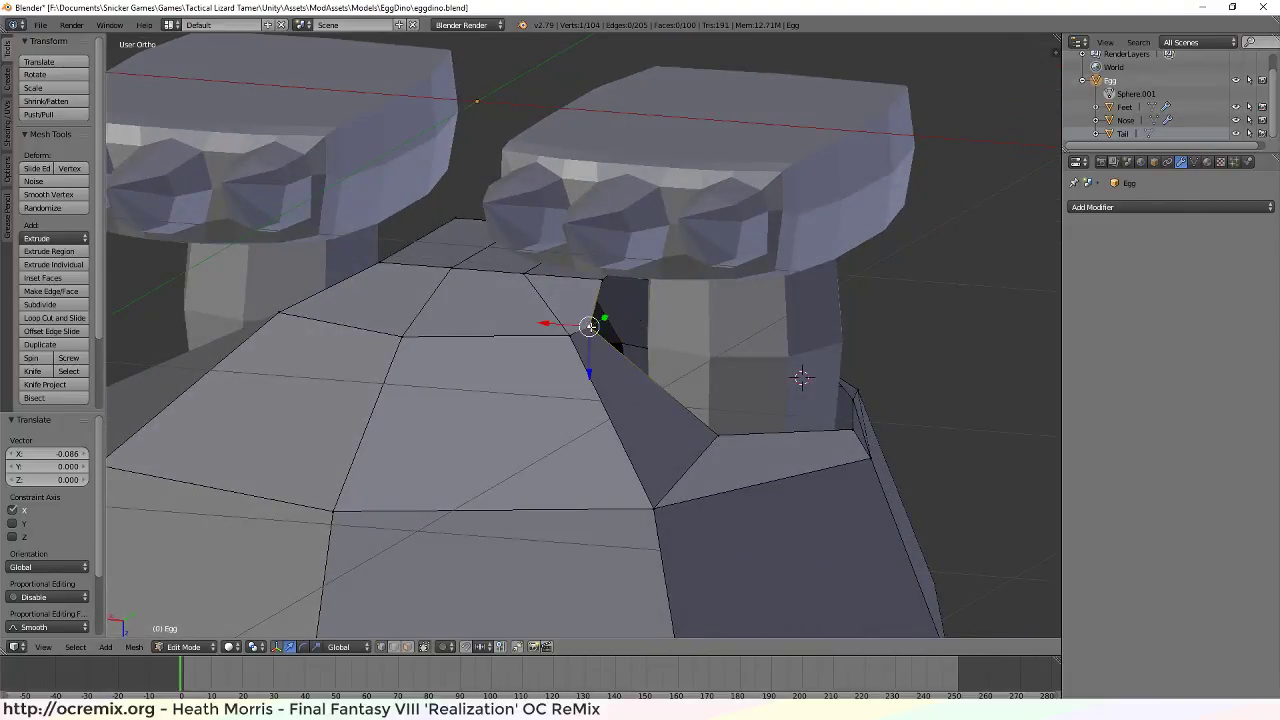
pyautogui.moveTo(549, 323); pyautogui.dragTo(592, 326)
pyautogui.moveTo(678, 412)
pyautogui.mouseDown(button='middle')
pyautogui.moveTo(721, 405)
pyautogui.moveTo(692, 409)
pyautogui.mouseUp(button='middle')
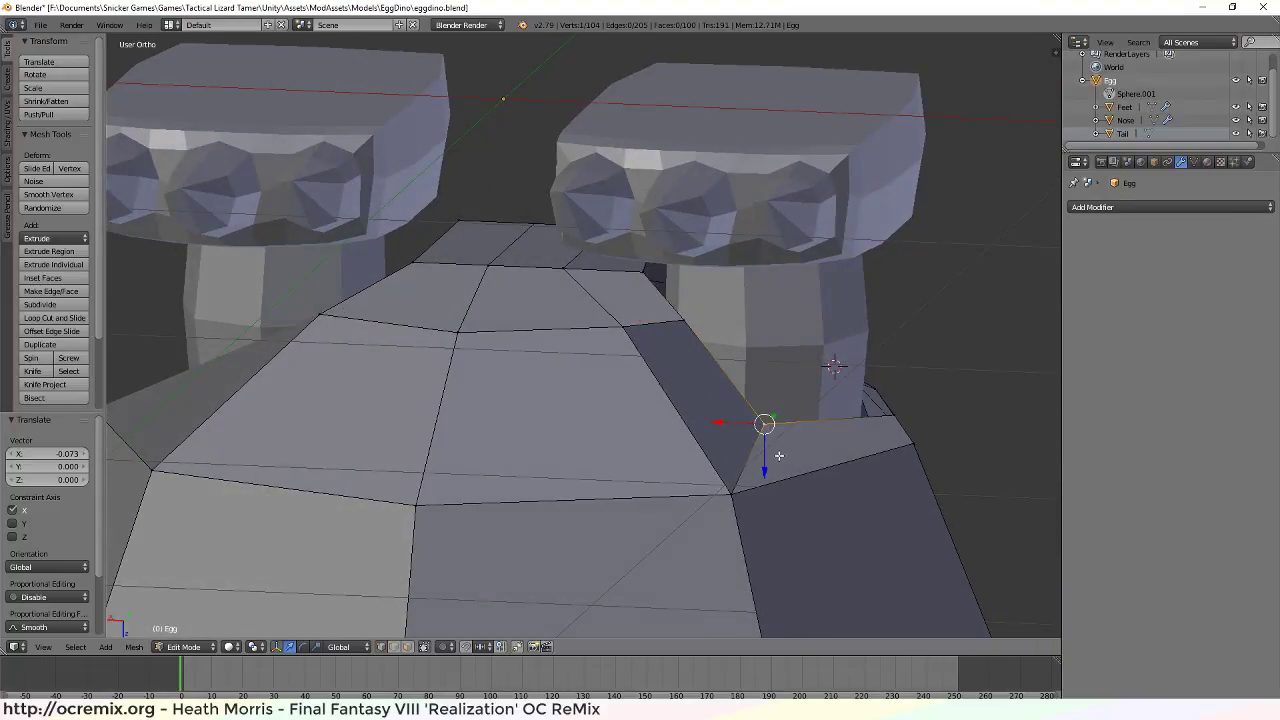
# Lower a rim vertex along Z, then shift it along X and Y
pyautogui.moveTo(765, 470); pyautogui.dragTo(760, 457)
pyautogui.moveTo(760, 457); pyautogui.dragTo(794, 378, button='middle')
pyautogui.moveTo(763, 351); pyautogui.dragTo(772, 351)
pyautogui.moveTo(815, 428); pyautogui.dragTo(838, 448, button='middle')
pyautogui.moveTo(838, 418); pyautogui.dragTo(866, 420)
pyautogui.moveTo(866, 420); pyautogui.dragTo(530, 469, button='middle')
pyautogui.moveTo(474, 458); pyautogui.dragTo(468, 461)
pyautogui.moveTo(468, 461); pyautogui.dragTo(613, 507, button='middle')
# Lower a rim vertex 0.024 along Z, then raise another 0.010 along Z
pyautogui.moveTo(871, 430); pyautogui.dragTo(729, 441, button='middle')
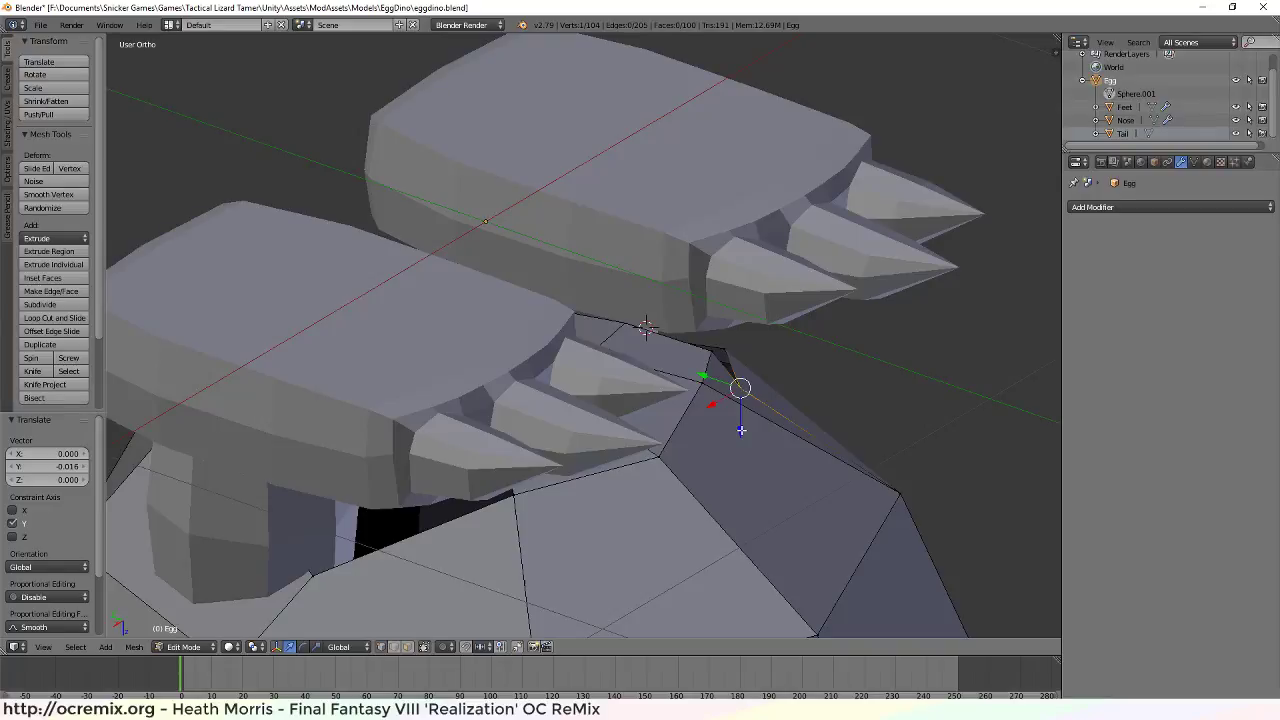
pyautogui.moveTo(741, 430); pyautogui.dragTo(744, 417)
pyautogui.moveTo(822, 468); pyautogui.dragTo(779, 453, button='middle')
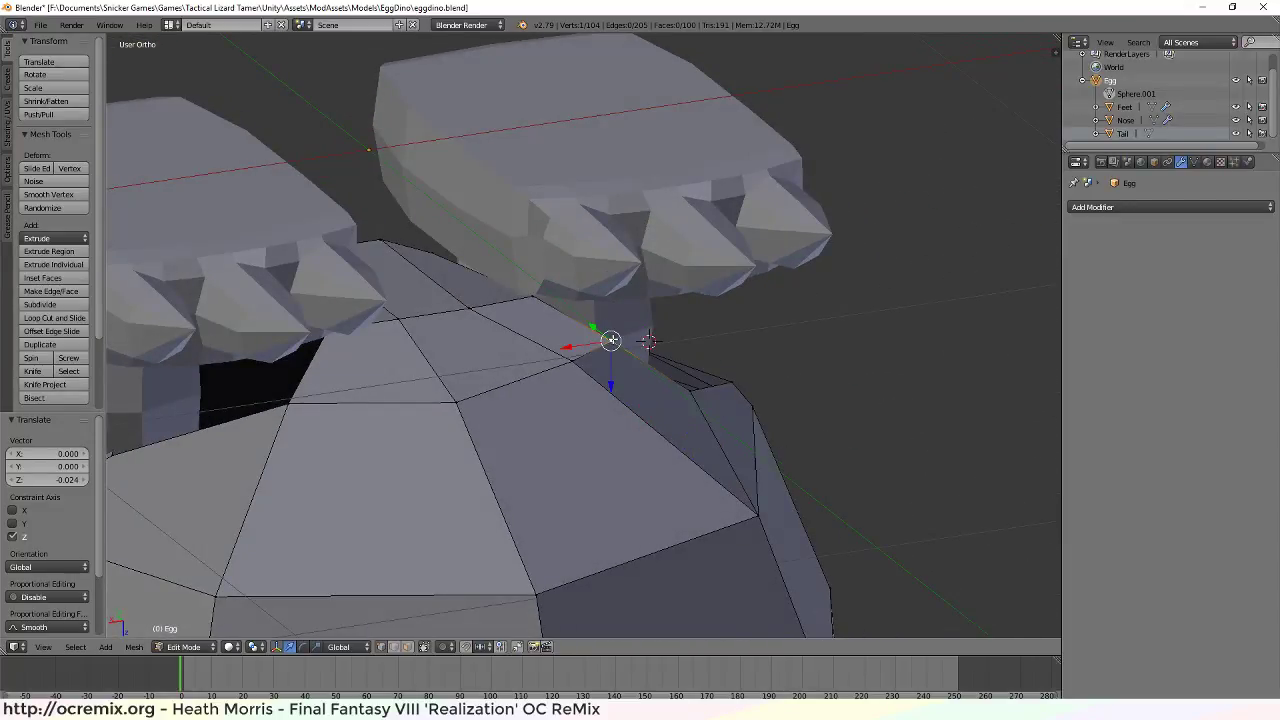
pyautogui.moveTo(693, 360); pyautogui.dragTo(541, 295, button='middle')
pyautogui.moveTo(510, 301); pyautogui.dragTo(510, 310)
pyautogui.moveTo(594, 363); pyautogui.dragTo(294, 391, button='middle')
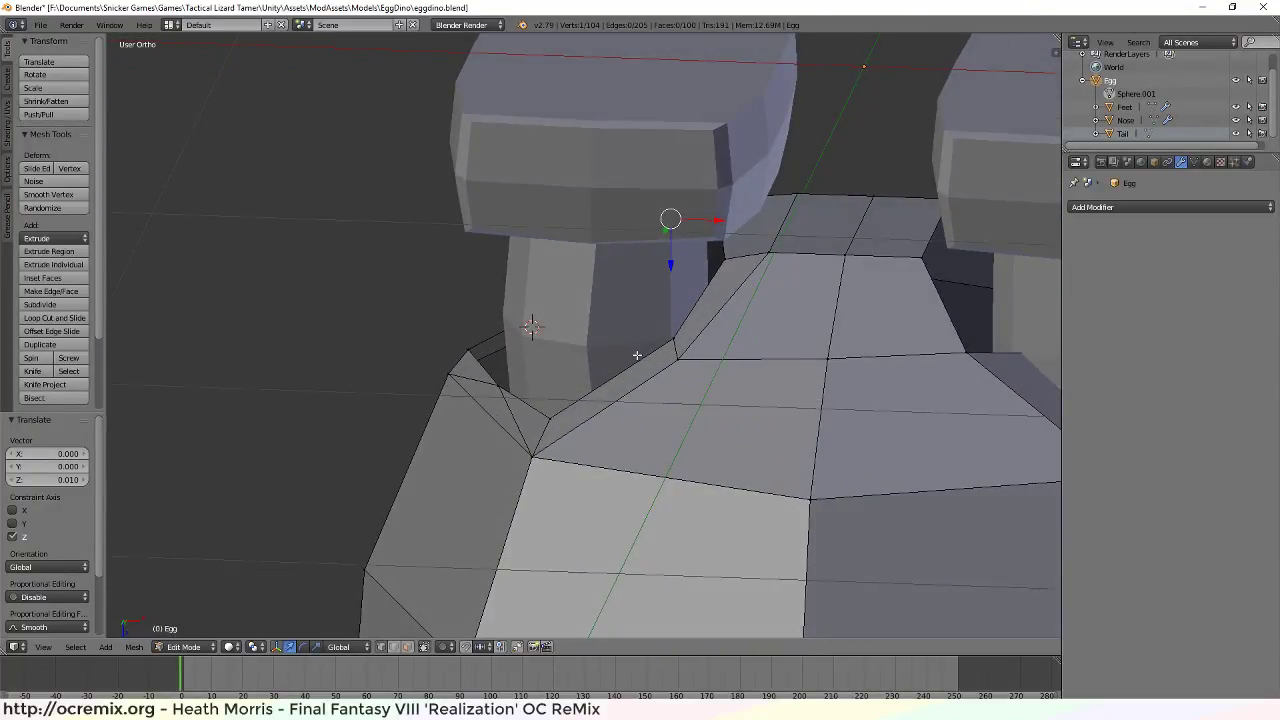
# Raise a rim vertex along Z and move it -0.038 along Y
pyautogui.moveTo(637, 355); pyautogui.dragTo(559, 270, button='middle')
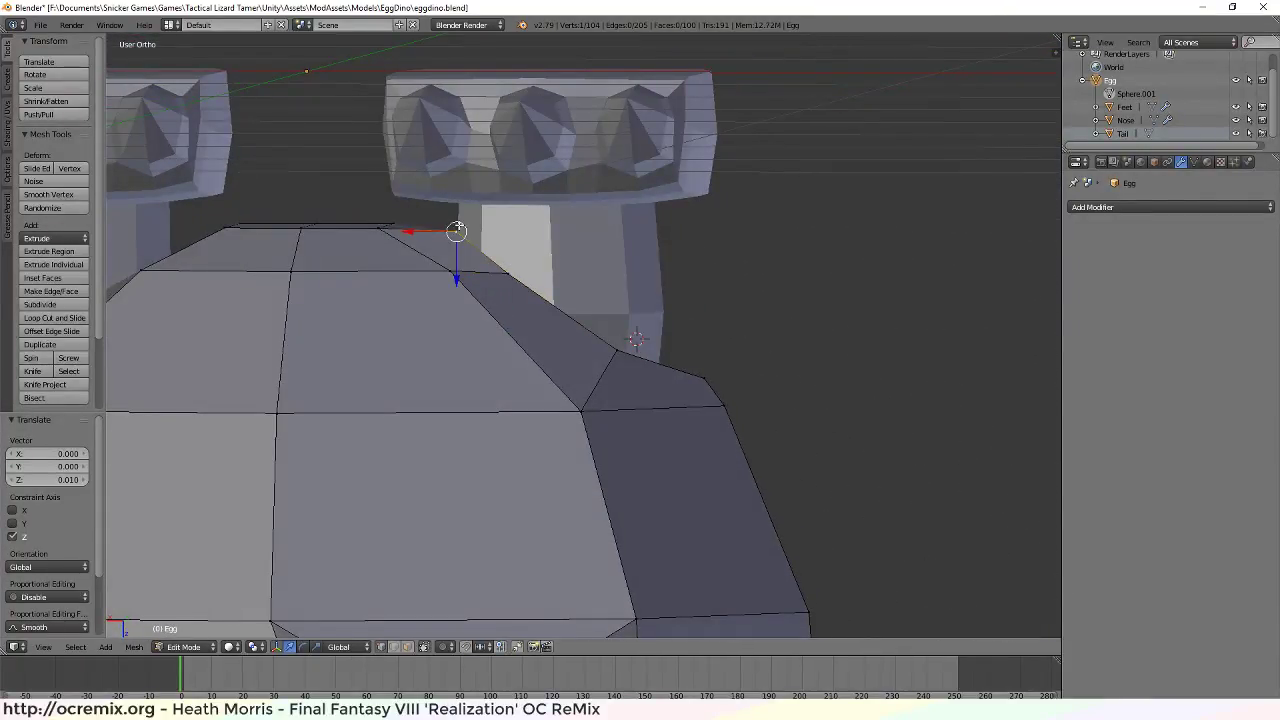
pyautogui.moveTo(456, 276); pyautogui.dragTo(455, 280)
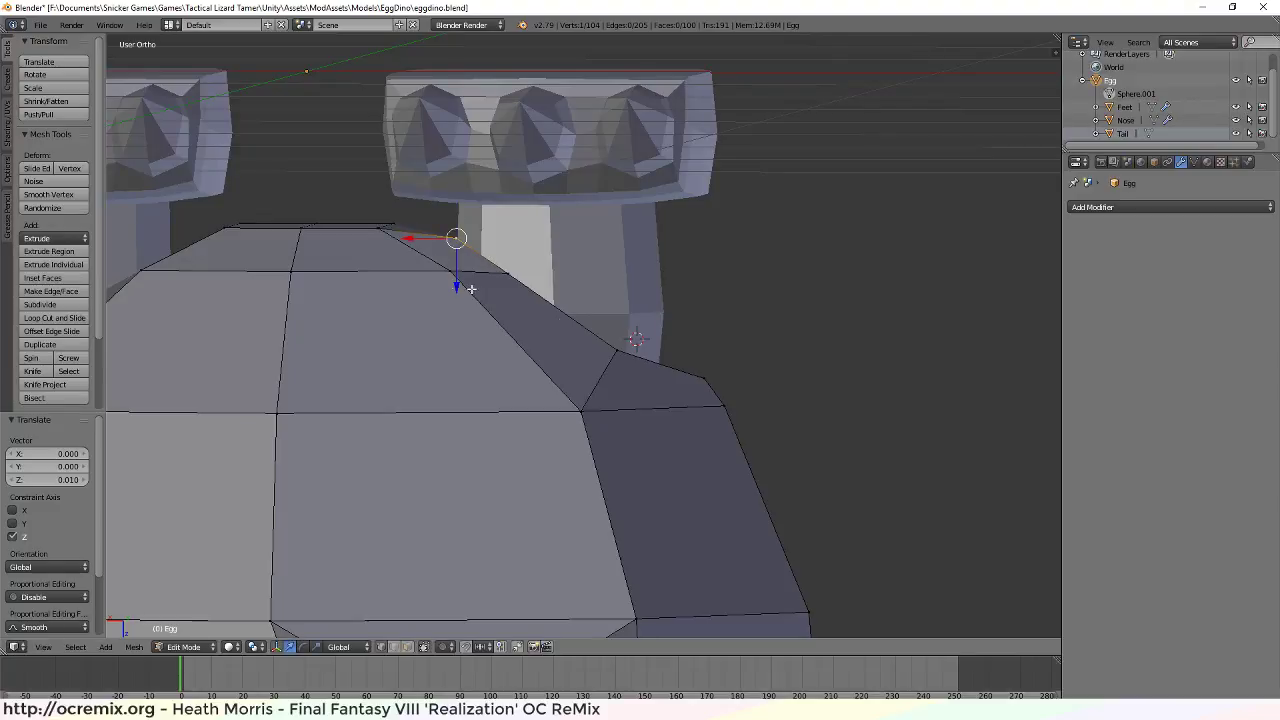
pyautogui.moveTo(457, 277); pyautogui.dragTo(621, 355, button='middle')
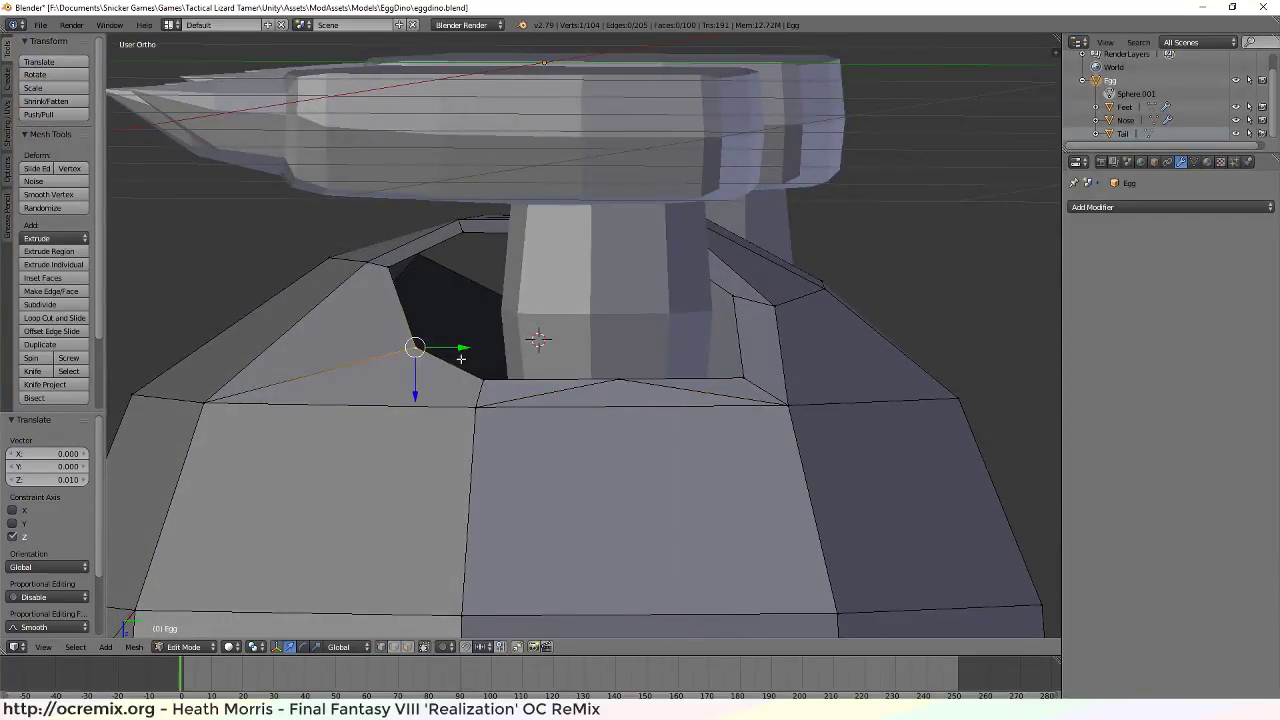
pyautogui.moveTo(461, 348); pyautogui.dragTo(435, 352)
pyautogui.moveTo(435, 352); pyautogui.dragTo(524, 357, button='middle')
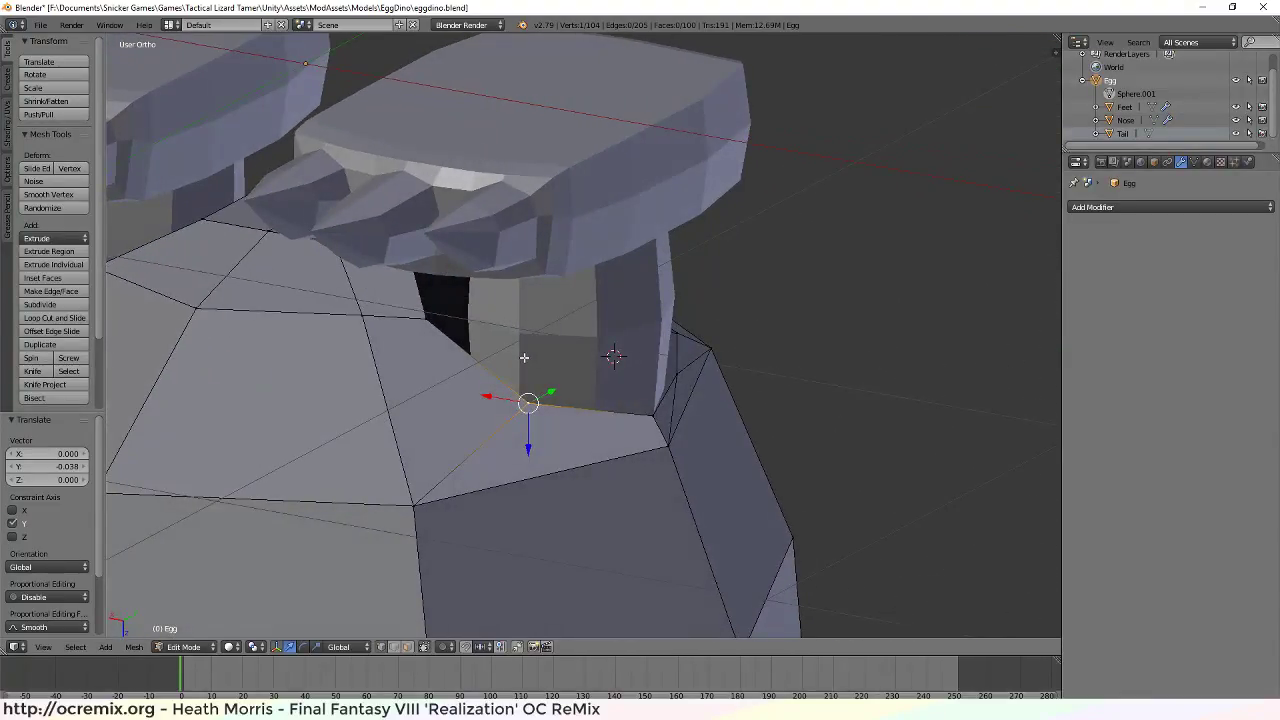
# Nudge a vertex 0.014 along X, then back -0.004, and zoom out
pyautogui.moveTo(652, 414); pyautogui.dragTo(683, 415, button='middle')
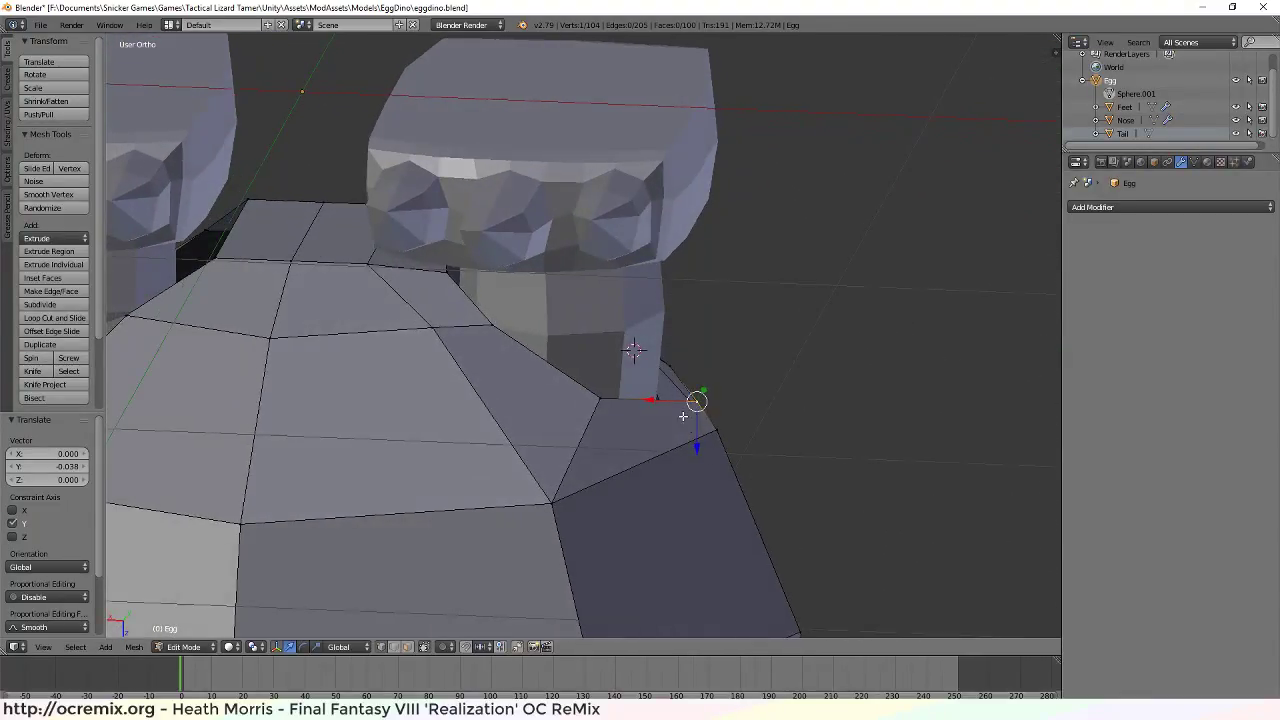
pyautogui.moveTo(652, 401); pyautogui.dragTo(658, 401)
pyautogui.moveTo(791, 363); pyautogui.dragTo(698, 400, button='middle')
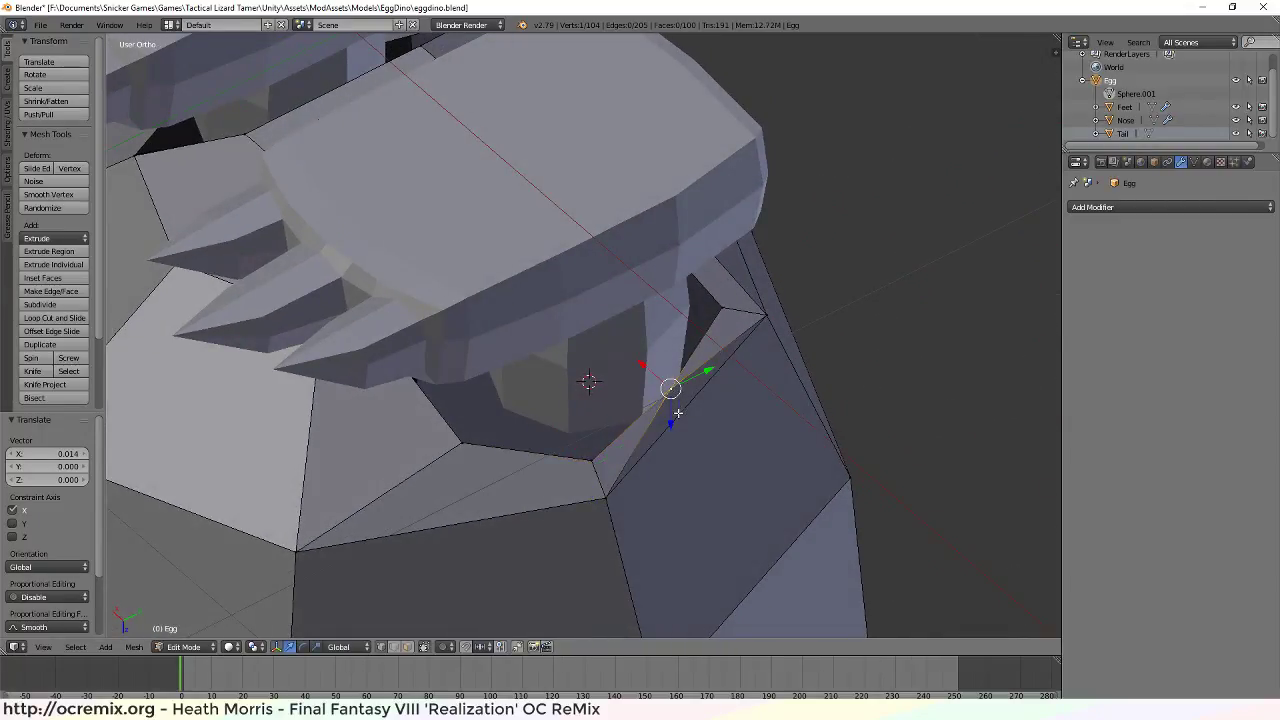
pyautogui.moveTo(645, 365); pyautogui.dragTo(650, 366)
pyautogui.moveTo(751, 380); pyautogui.dragTo(609, 357, button='middle')
pyautogui.scroll(-2, 526, 329)
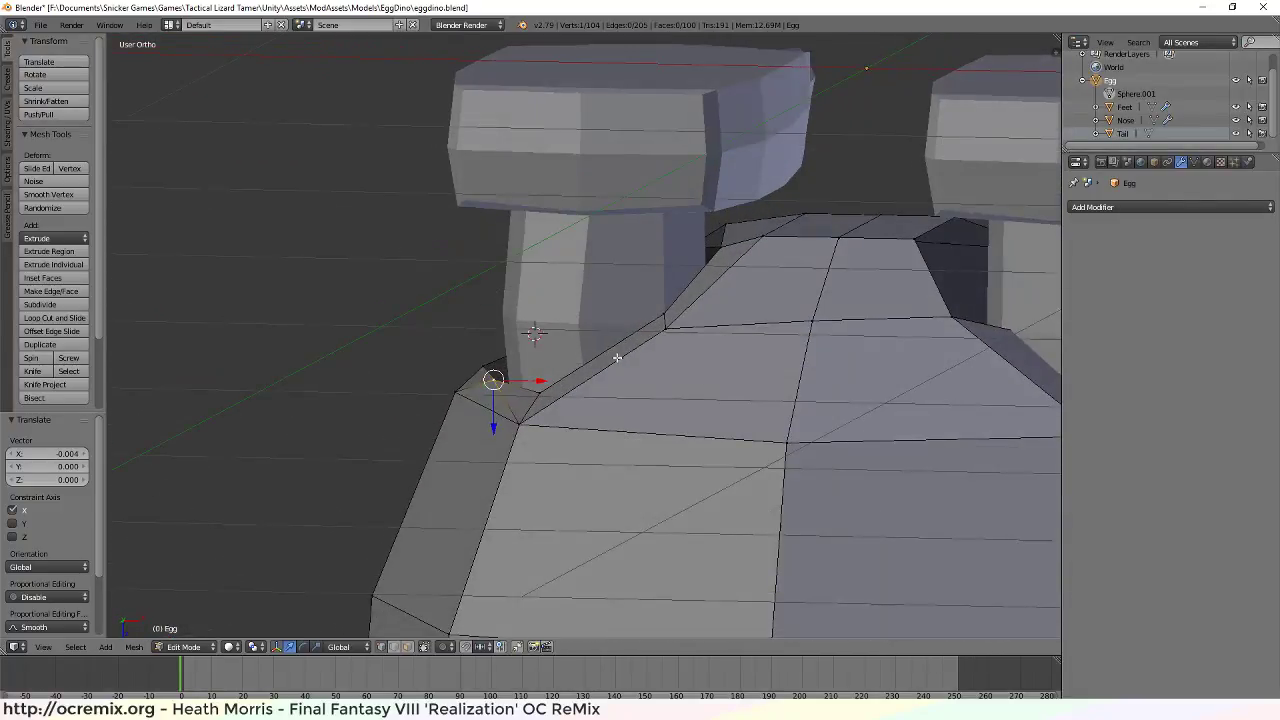
pyautogui.scroll(-2, 708, 385)
pyautogui.moveTo(708, 385); pyautogui.dragTo(605, 315, button='middle')
pyautogui.scroll(-2, 602, 311)
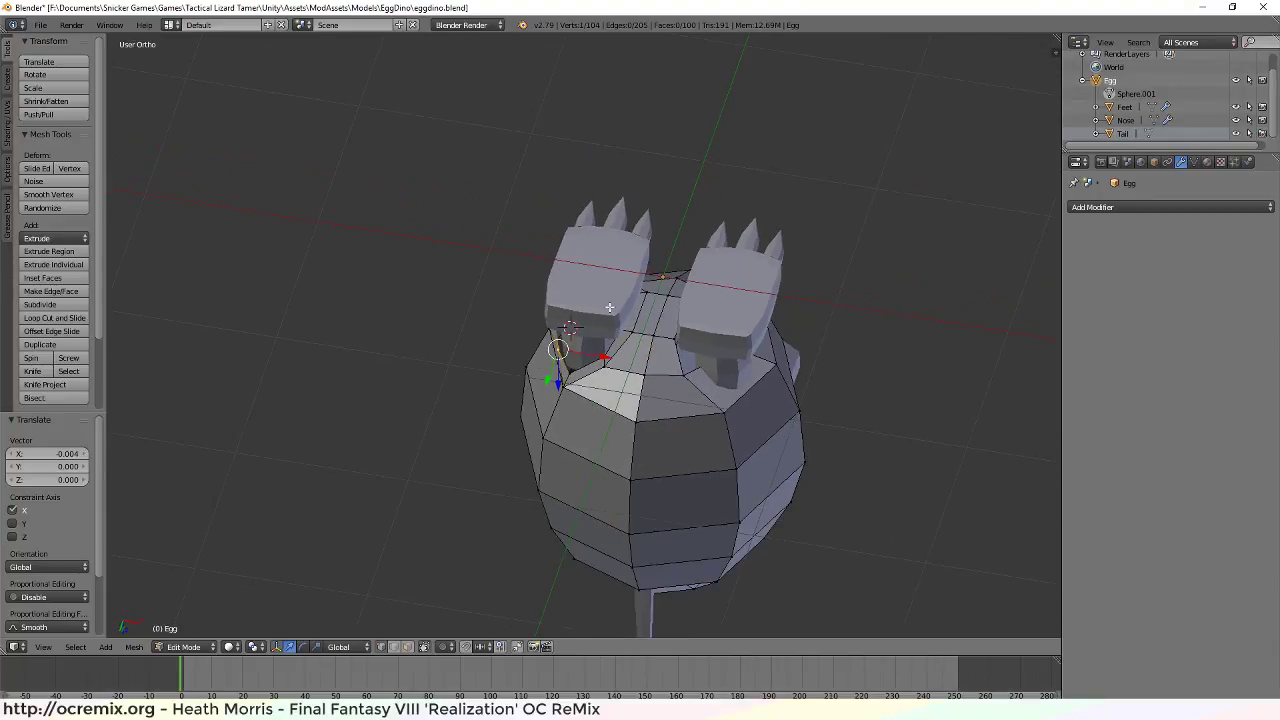
pyautogui.scroll(2, 644, 411)
pyautogui.moveTo(644, 411); pyautogui.dragTo(657, 434, button='middle')
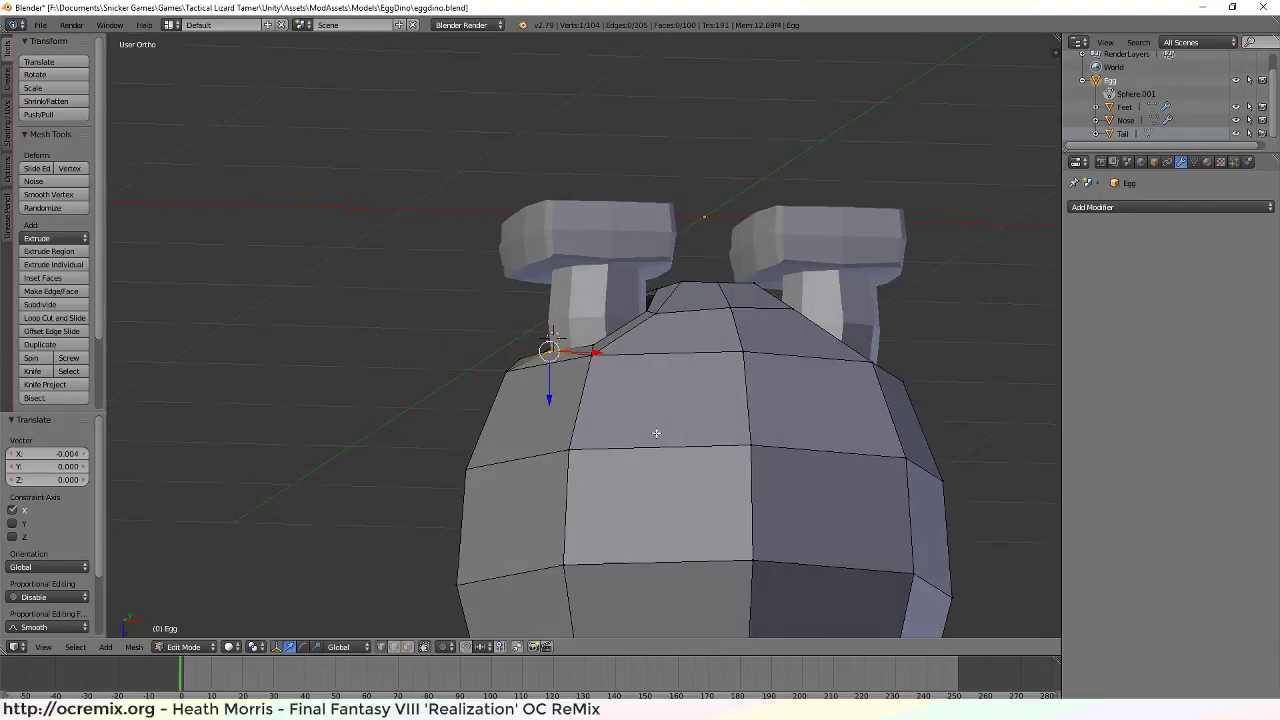
pyautogui.scroll(2, 789, 467)
pyautogui.moveTo(789, 467); pyautogui.dragTo(573, 376, button='middle')
pyautogui.scroll(-2, 760, 455)
pyautogui.scroll(2, 760, 455)
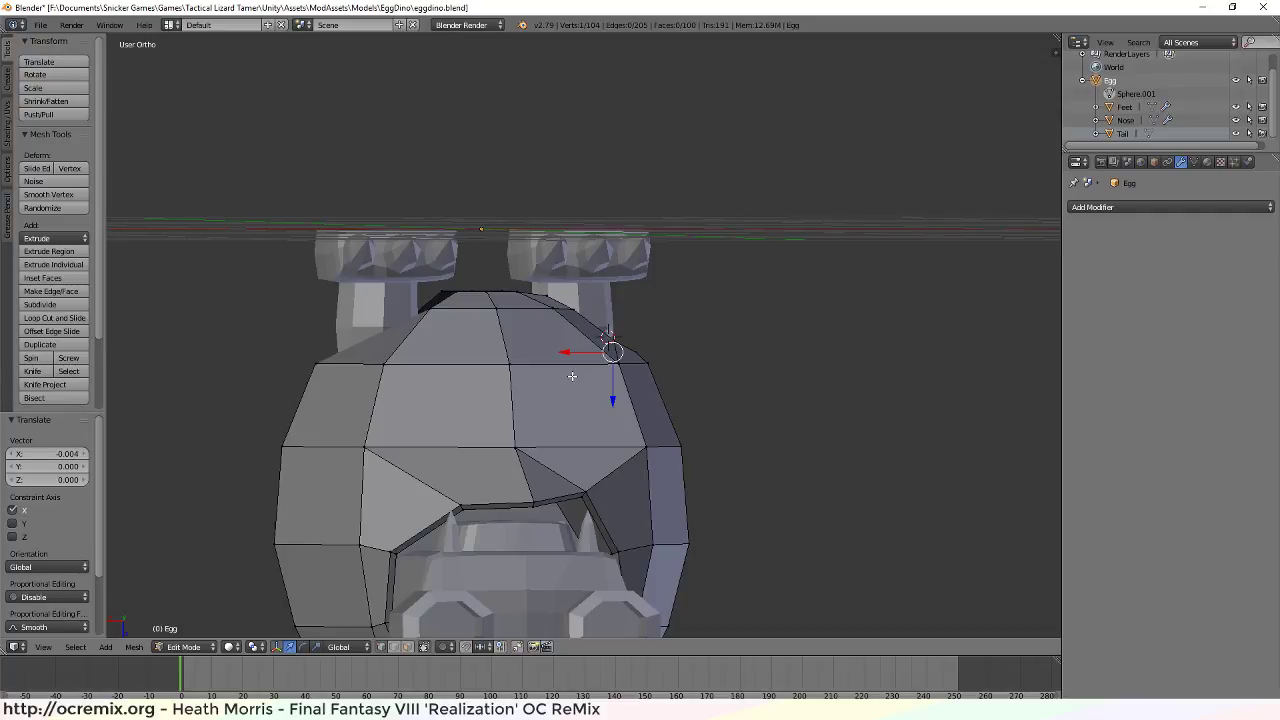
# Orbit and zoom around the egg's underside, feet and side to frame the horn opening
pyautogui.scroll(-4, 506, 326)
pyautogui.scroll(7, 520, 322)
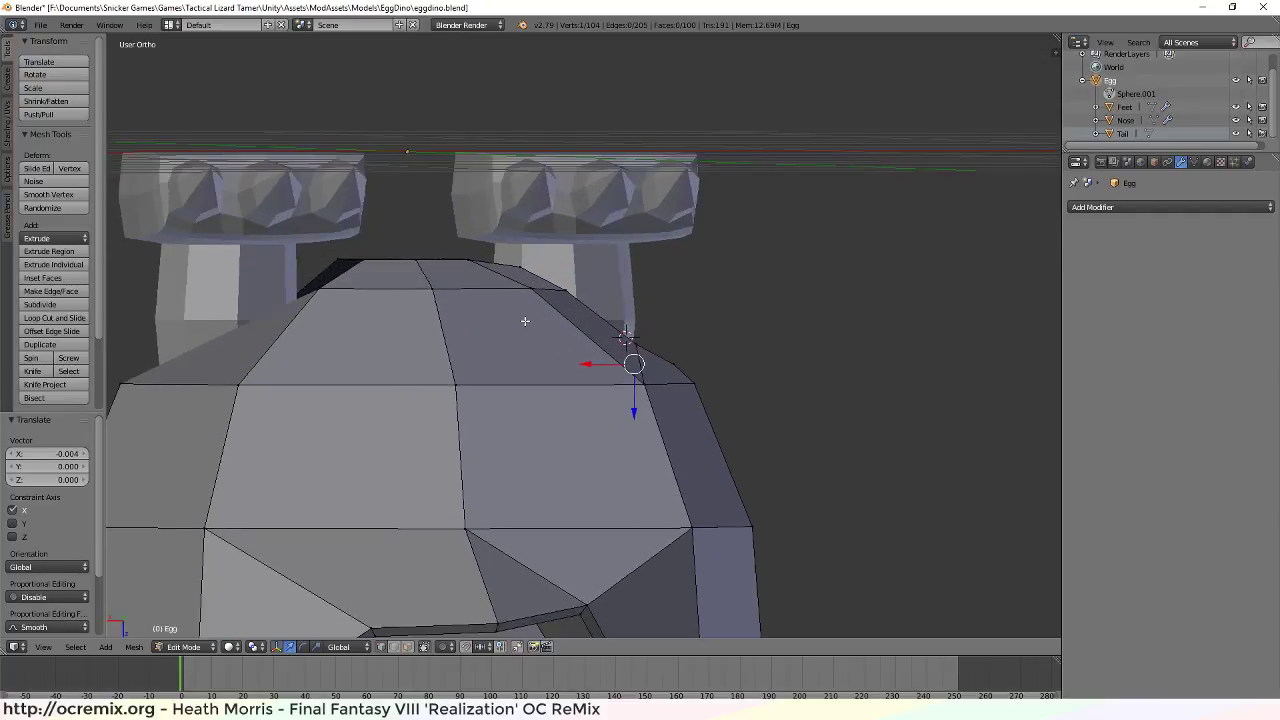
pyautogui.moveTo(500, 305); pyautogui.dragTo(539, 450, button='middle')
pyautogui.scroll(-2, 539, 450)
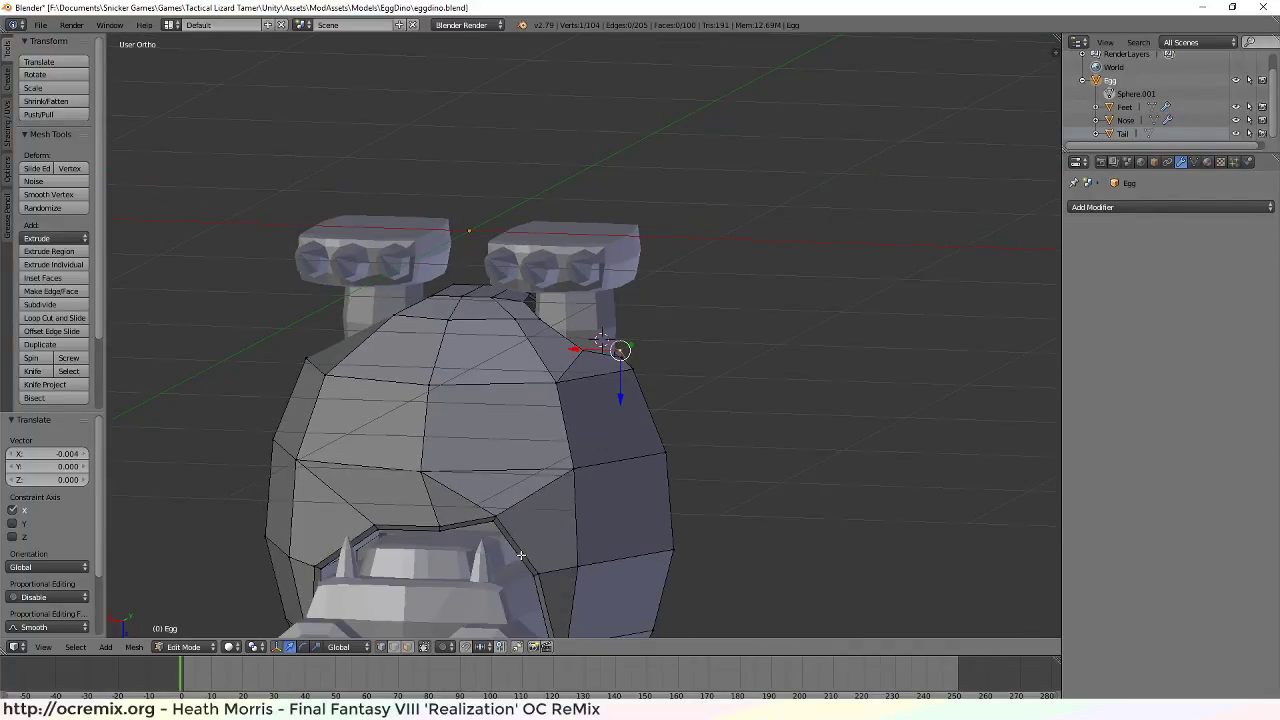
pyautogui.moveTo(521, 555); pyautogui.dragTo(567, 521, button='middle')
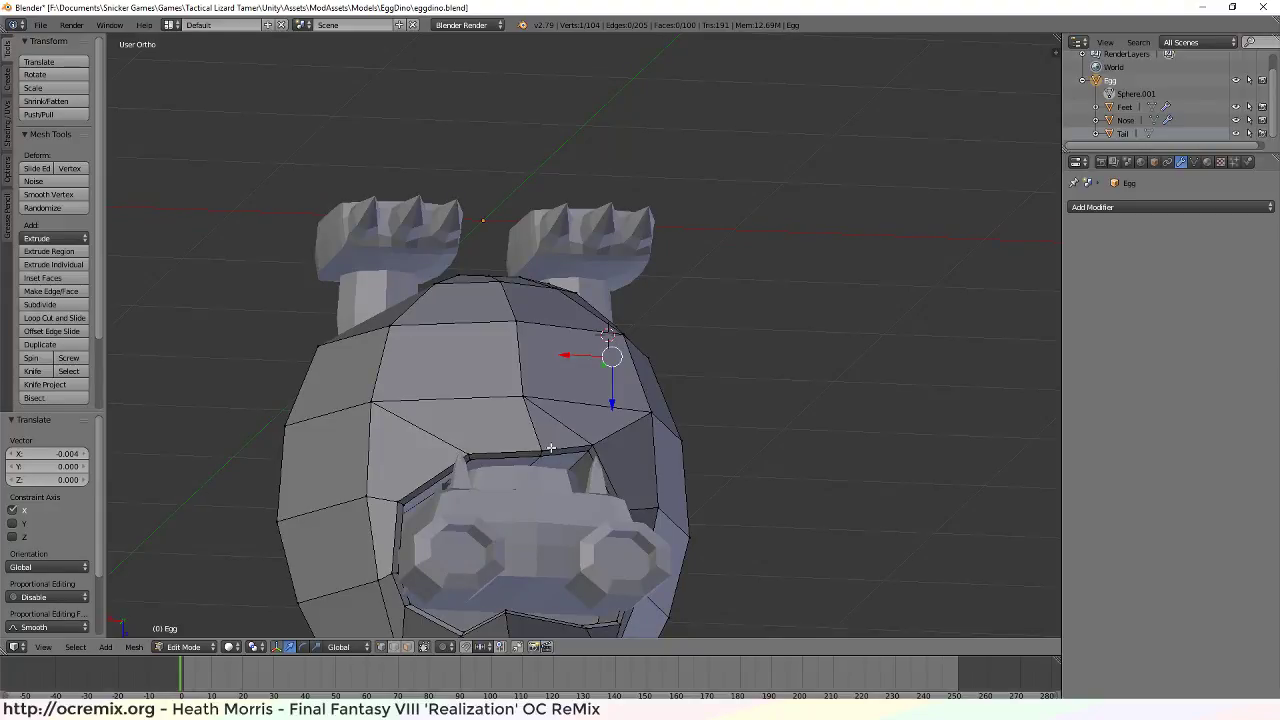
pyautogui.moveTo(598, 459); pyautogui.dragTo(571, 366, button='middle')
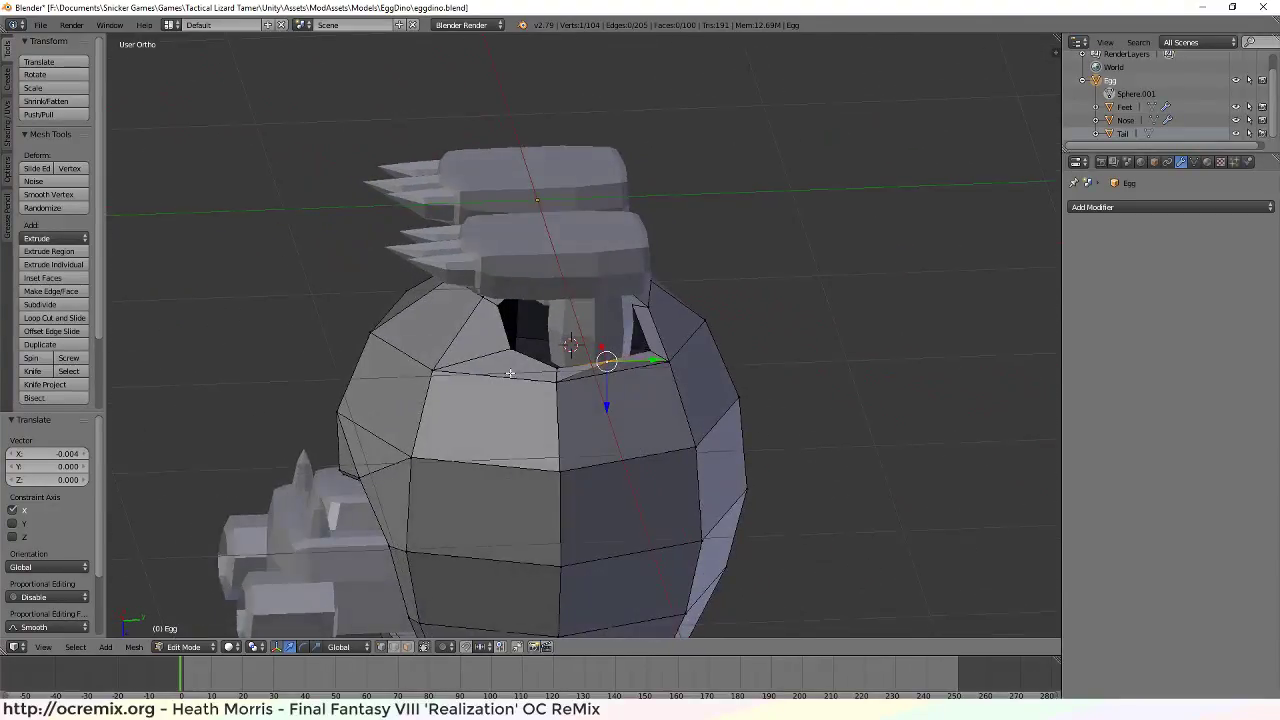
pyautogui.scroll(4, 564, 365)
pyautogui.scroll(1, 565, 361)
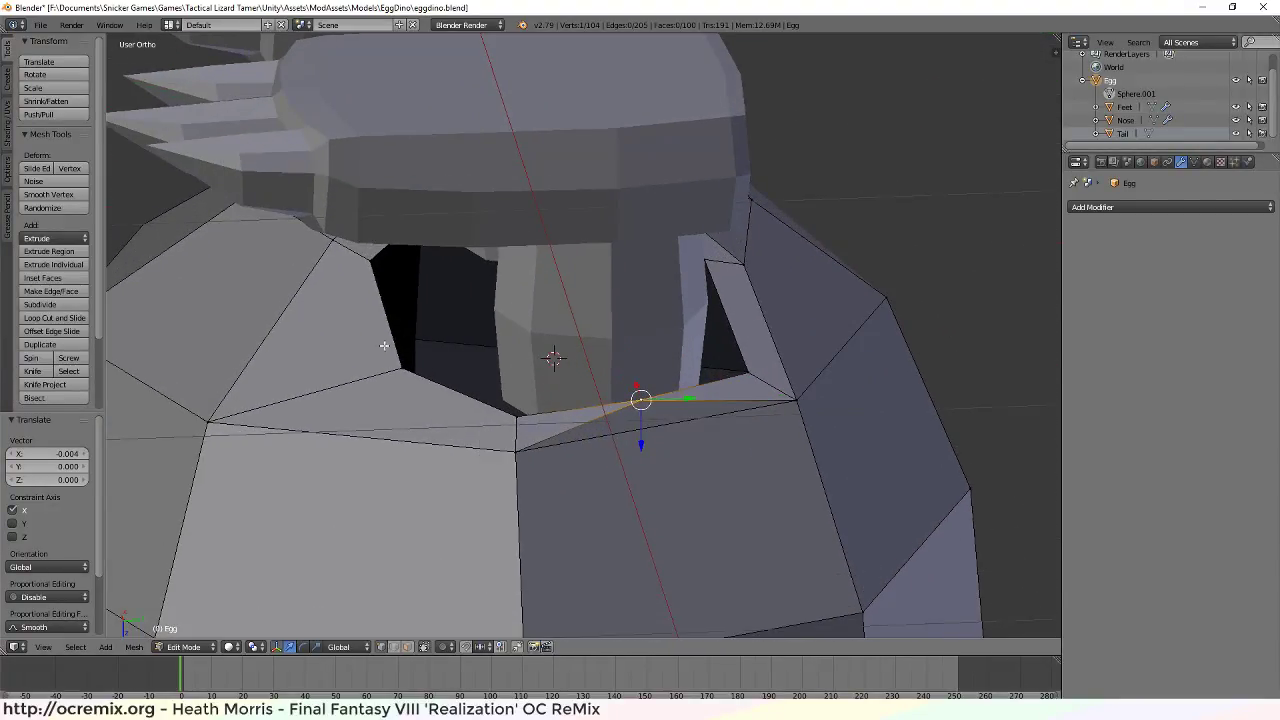
pyautogui.moveTo(384, 345); pyautogui.dragTo(257, 293, button='middle')
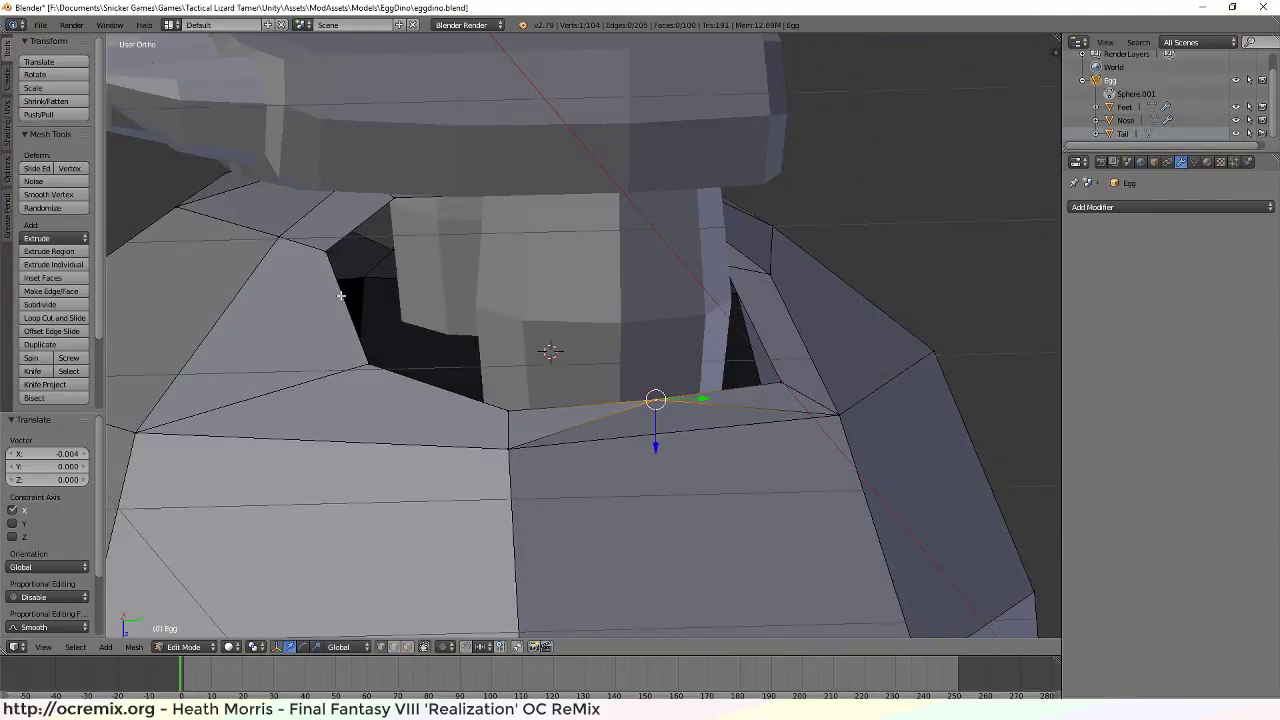
pyautogui.moveTo(371, 469); pyautogui.dragTo(417, 460, button='middle')
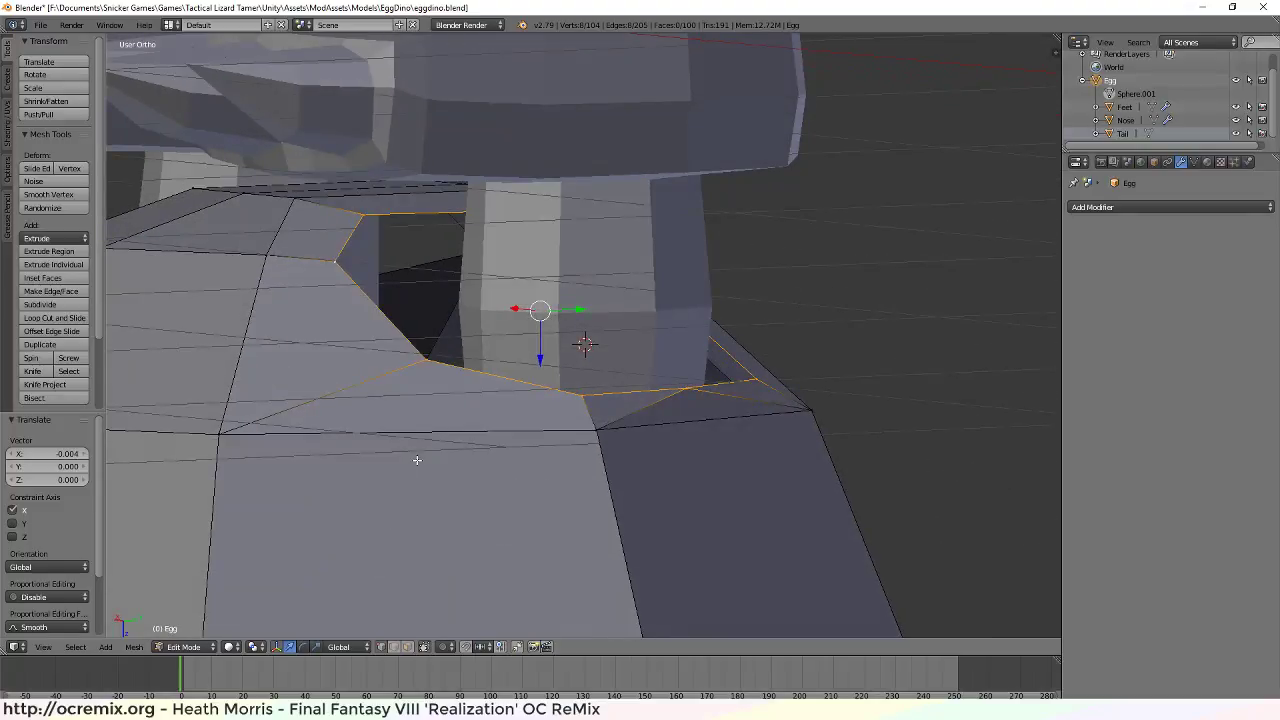
# Extrude the horn rim's edges upward along Z and fill the remaining hole with a face
pyautogui.press('e')
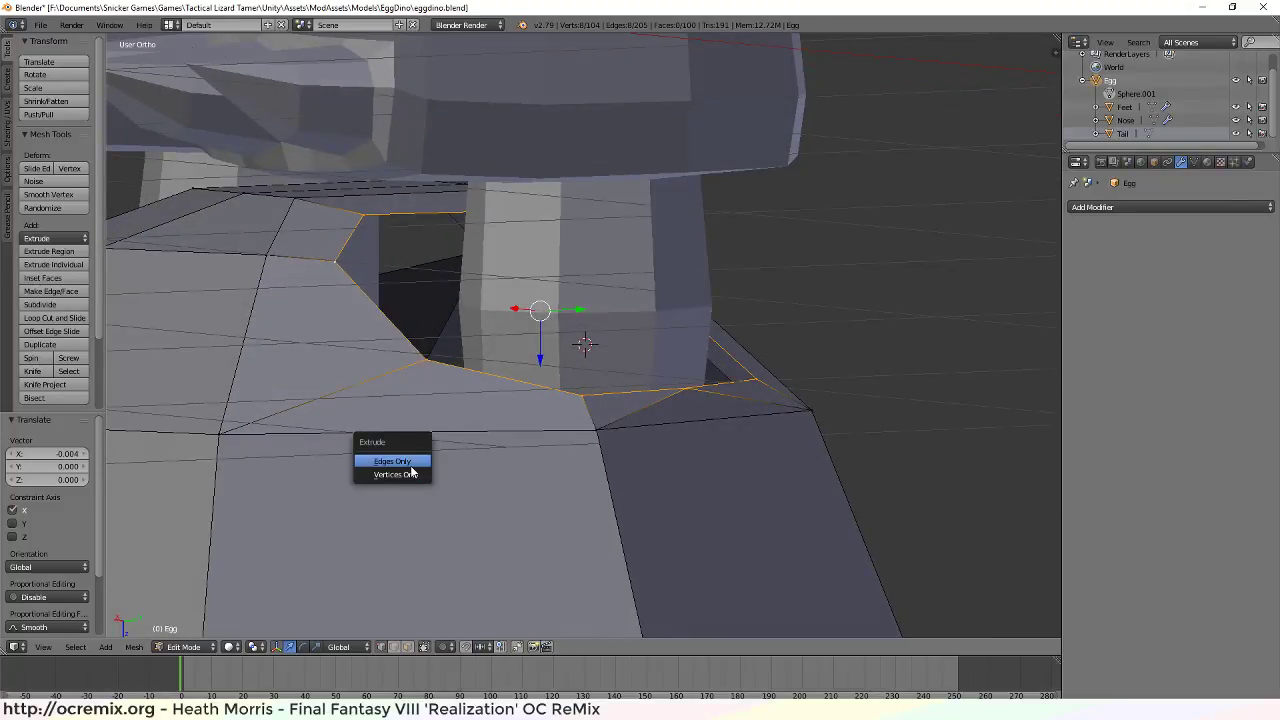
pyautogui.click(410, 463)
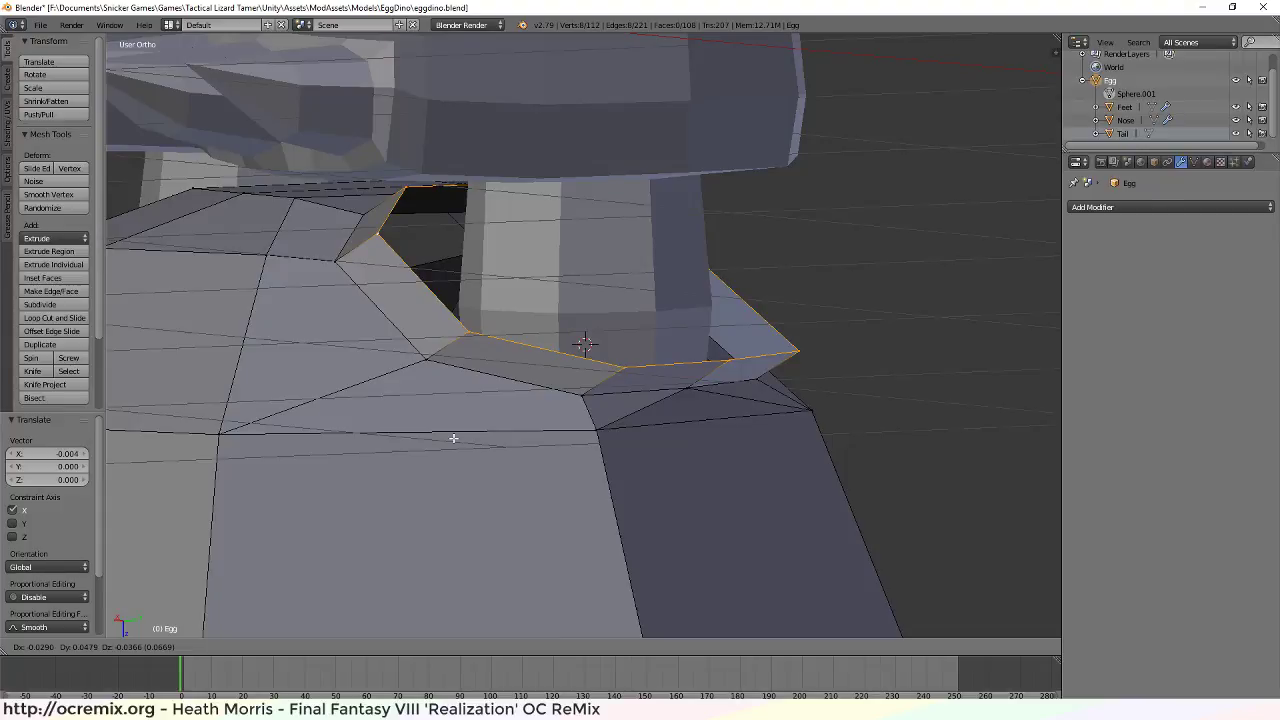
pyautogui.press('z')
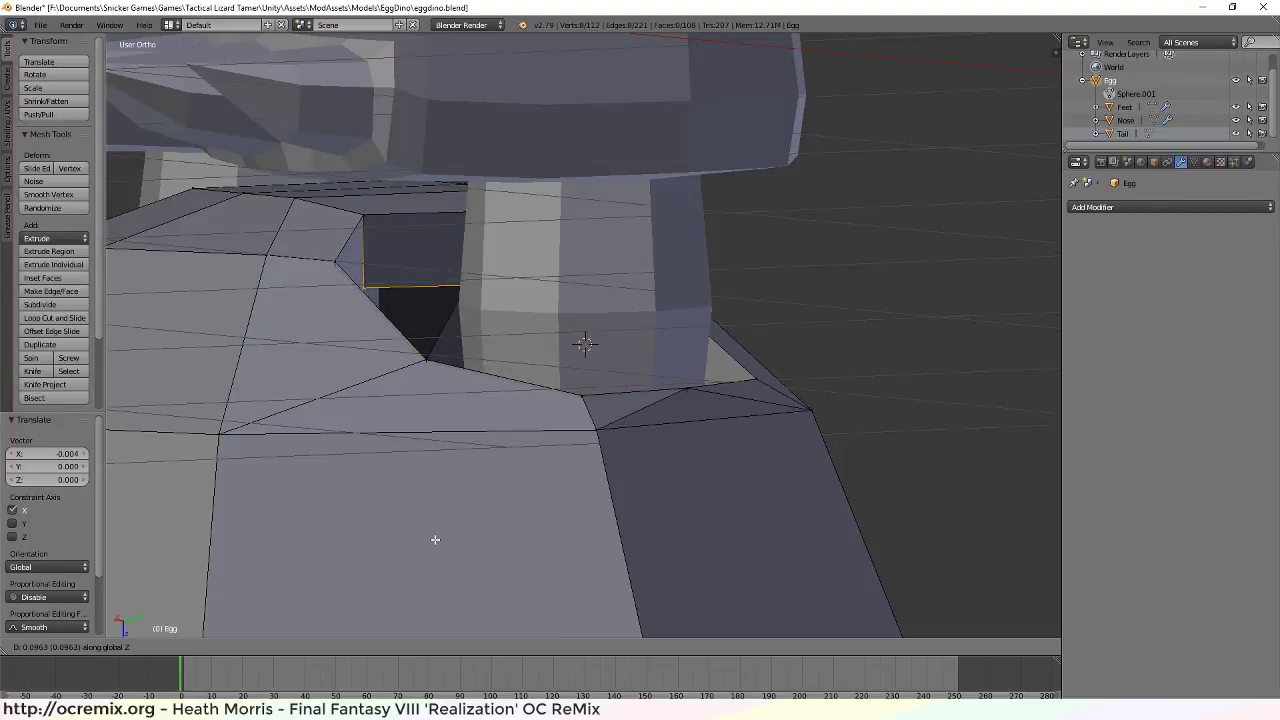
pyautogui.click(435, 540)
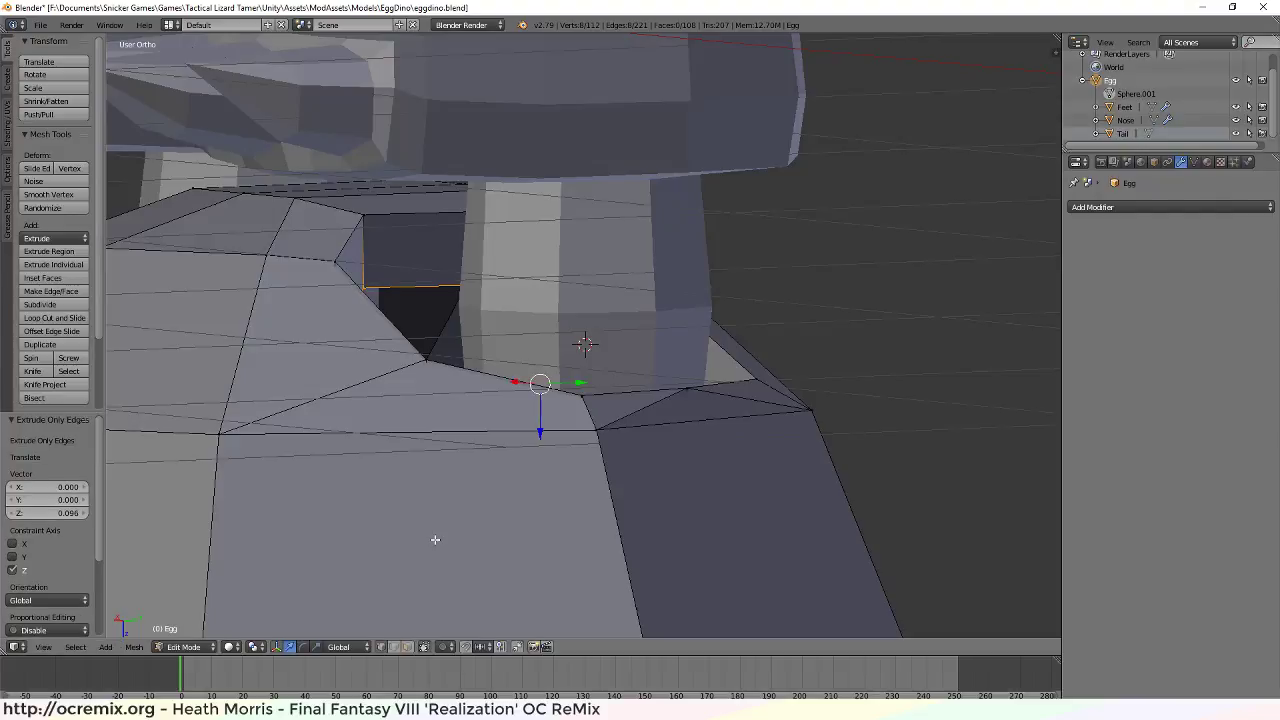
pyautogui.press('f')
pyautogui.moveTo(603, 420); pyautogui.dragTo(527, 471, button='middle')
pyautogui.scroll(-4, 615, 425)
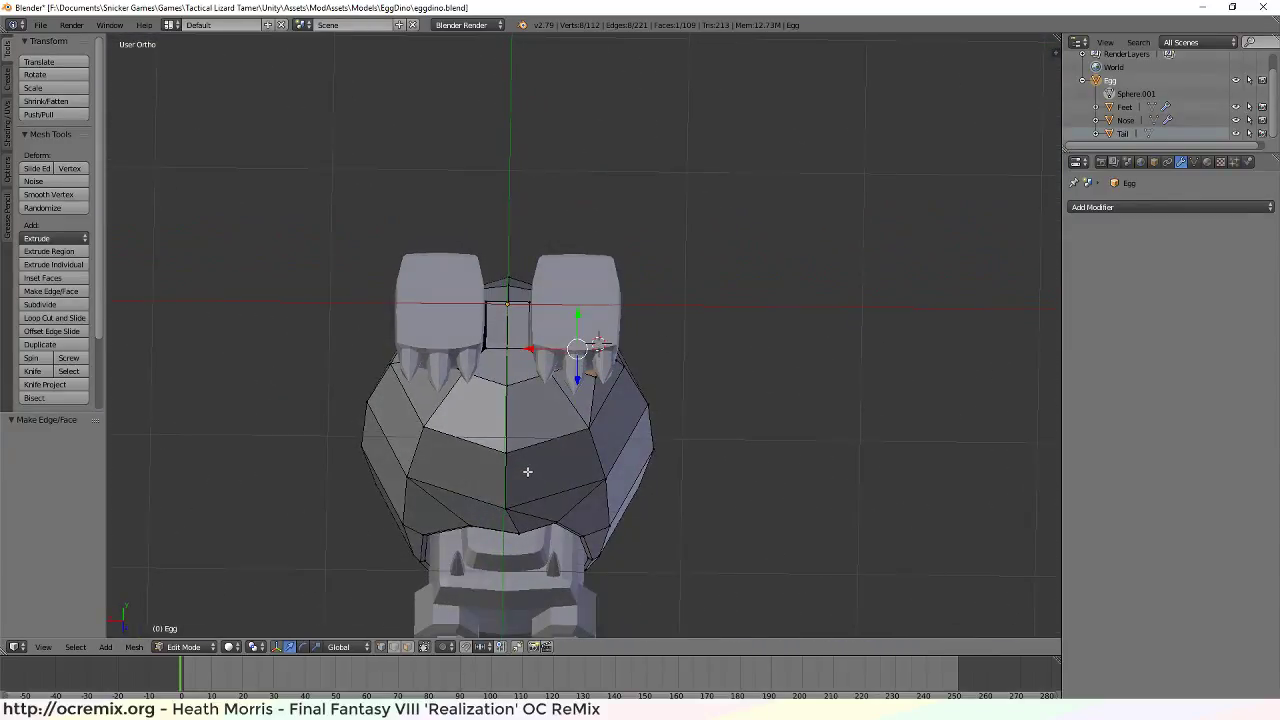
# Save over eggdino.blend and orbit around the egg's neck to check the fill
pyautogui.hotkey('ctrl', 's')
pyautogui.click(628, 443)
pyautogui.moveTo(644, 453); pyautogui.dragTo(505, 397, button='middle')
pyautogui.scroll(8, 560, 304)
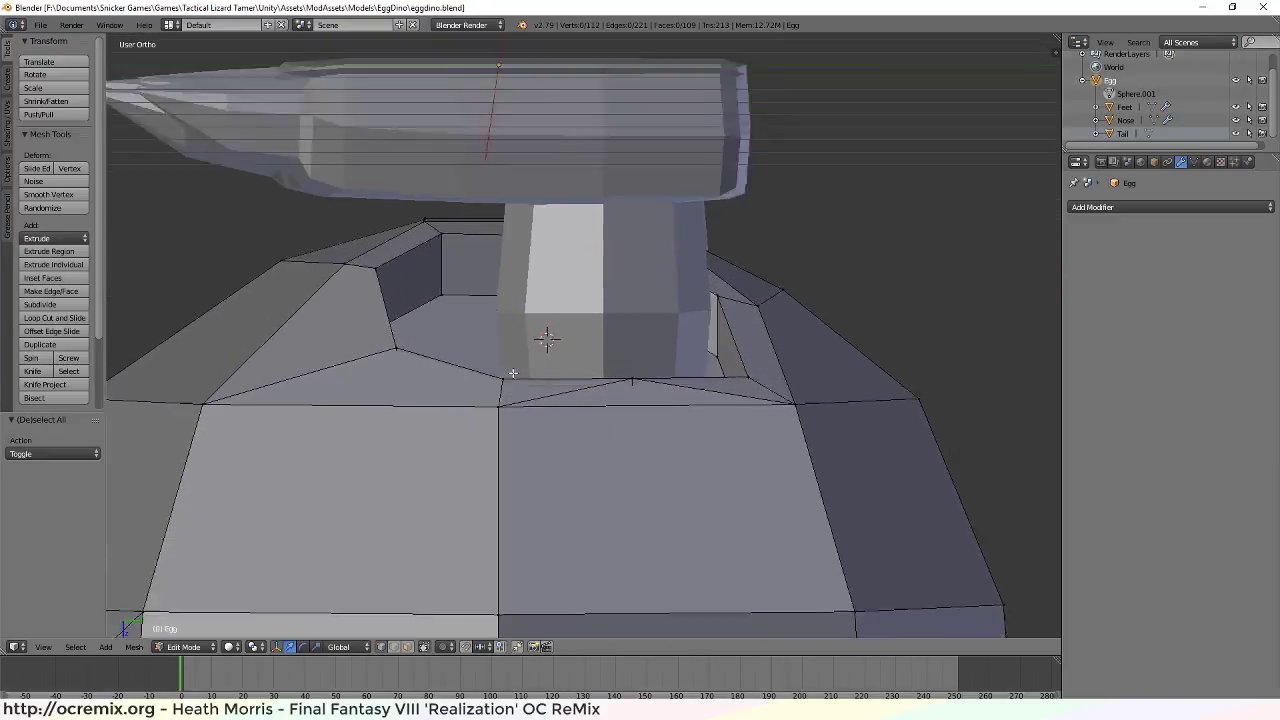
pyautogui.moveTo(597, 374); pyautogui.dragTo(627, 419, button='middle')
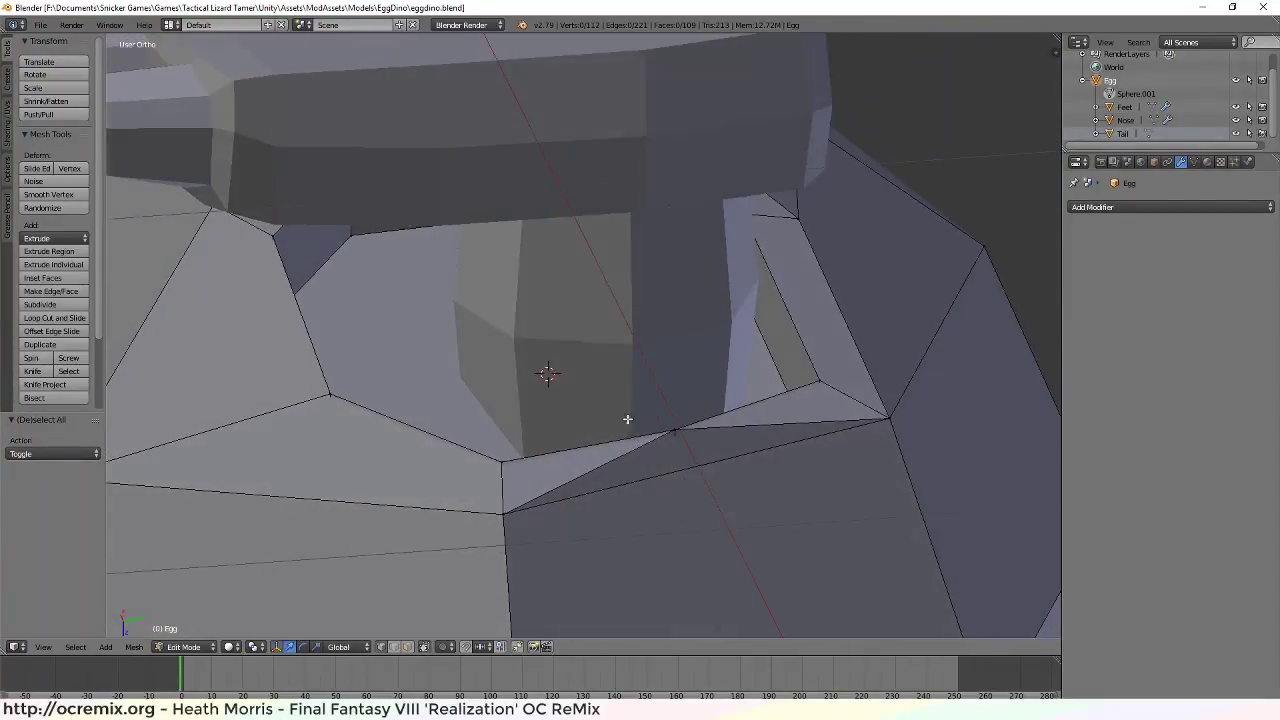
pyautogui.moveTo(705, 473); pyautogui.dragTo(810, 437, button='middle')
pyautogui.moveTo(519, 346); pyautogui.dragTo(650, 395, button='middle')
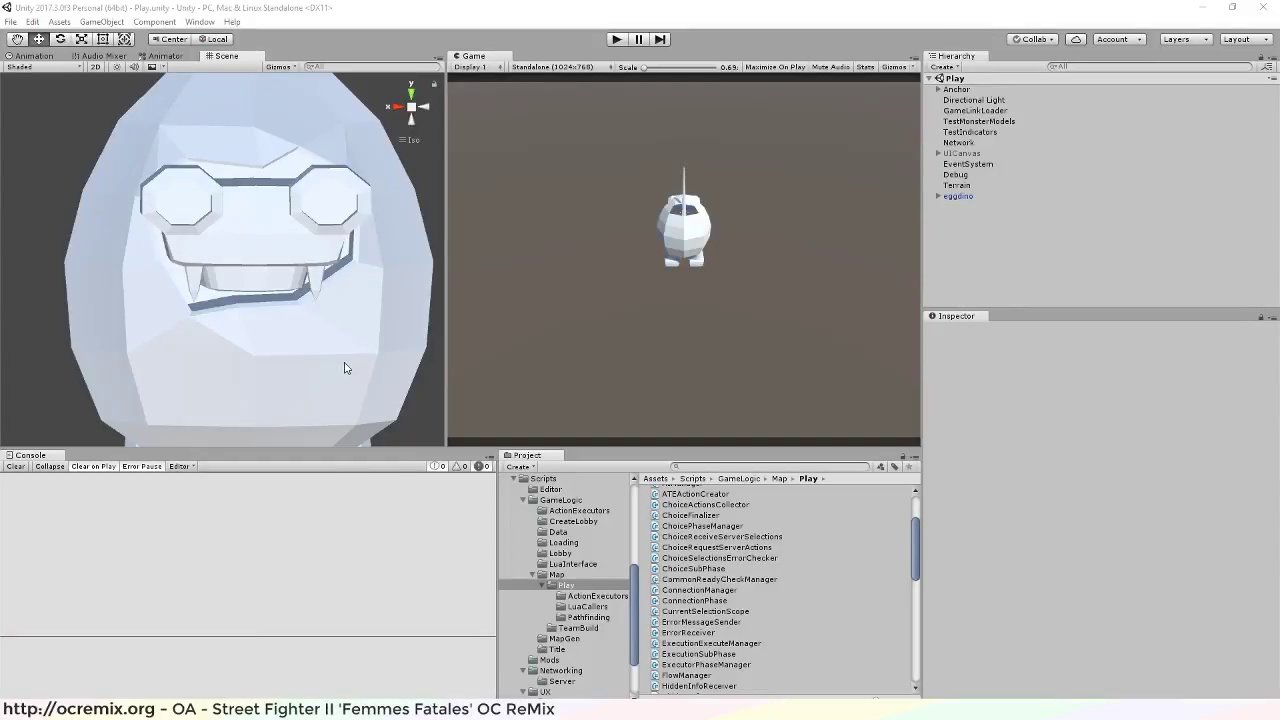
# Zoom, pan and orbit Unity's Scene view over the egg dino's feet, front and clawed side
pyautogui.scroll(-3, 310, 365)
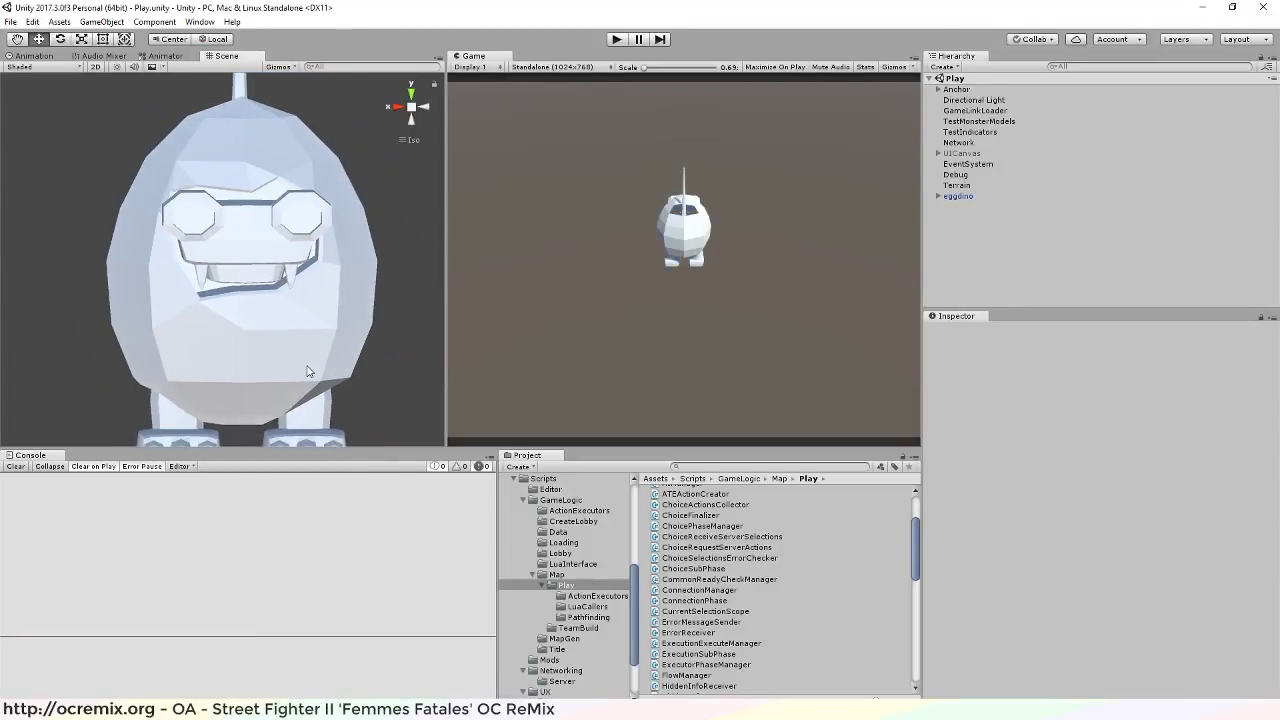
pyautogui.scroll(-3, 308, 371)
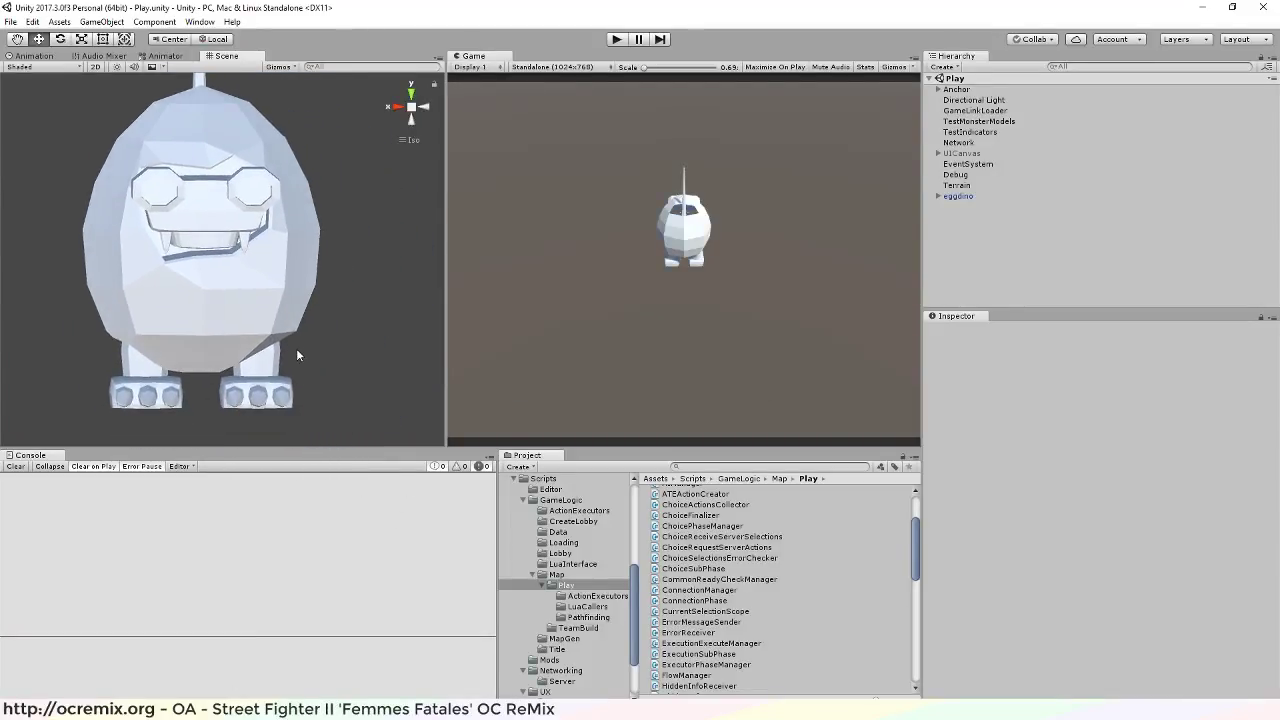
pyautogui.moveTo(356, 378); pyautogui.dragTo(334, 343, button='middle')
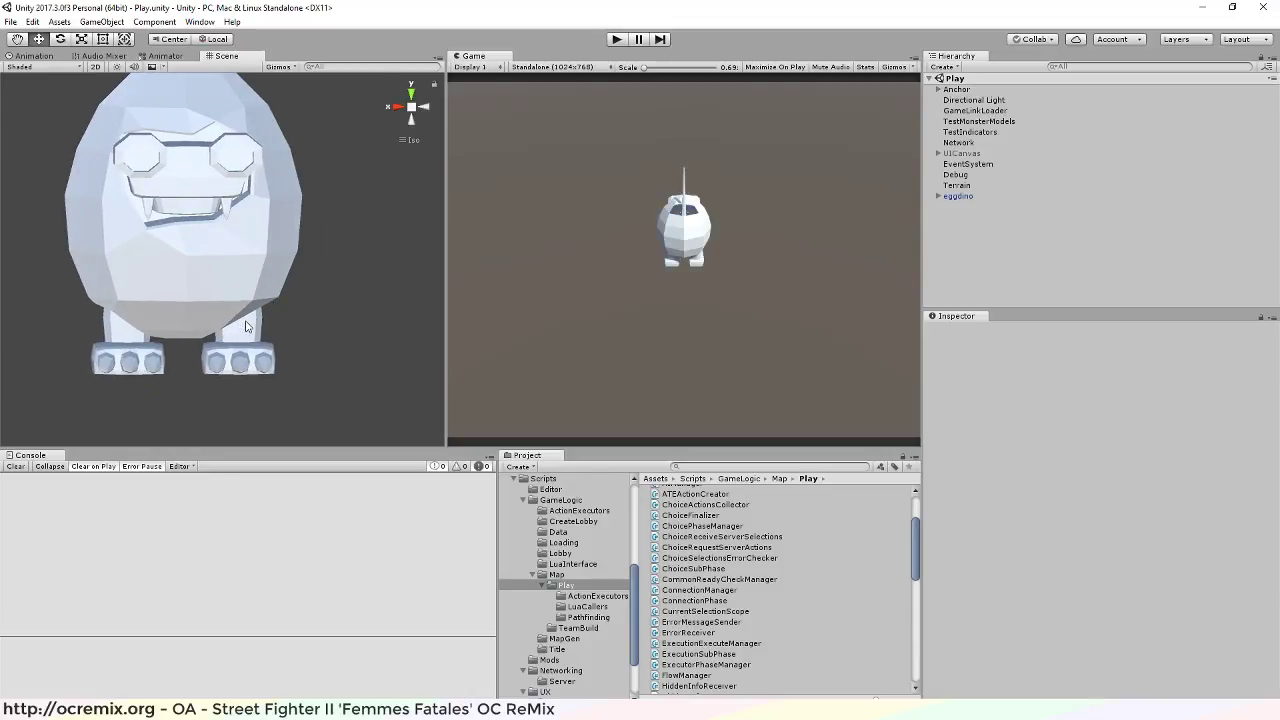
pyautogui.moveTo(290, 332); pyautogui.dragTo(277, 341, button='middle')
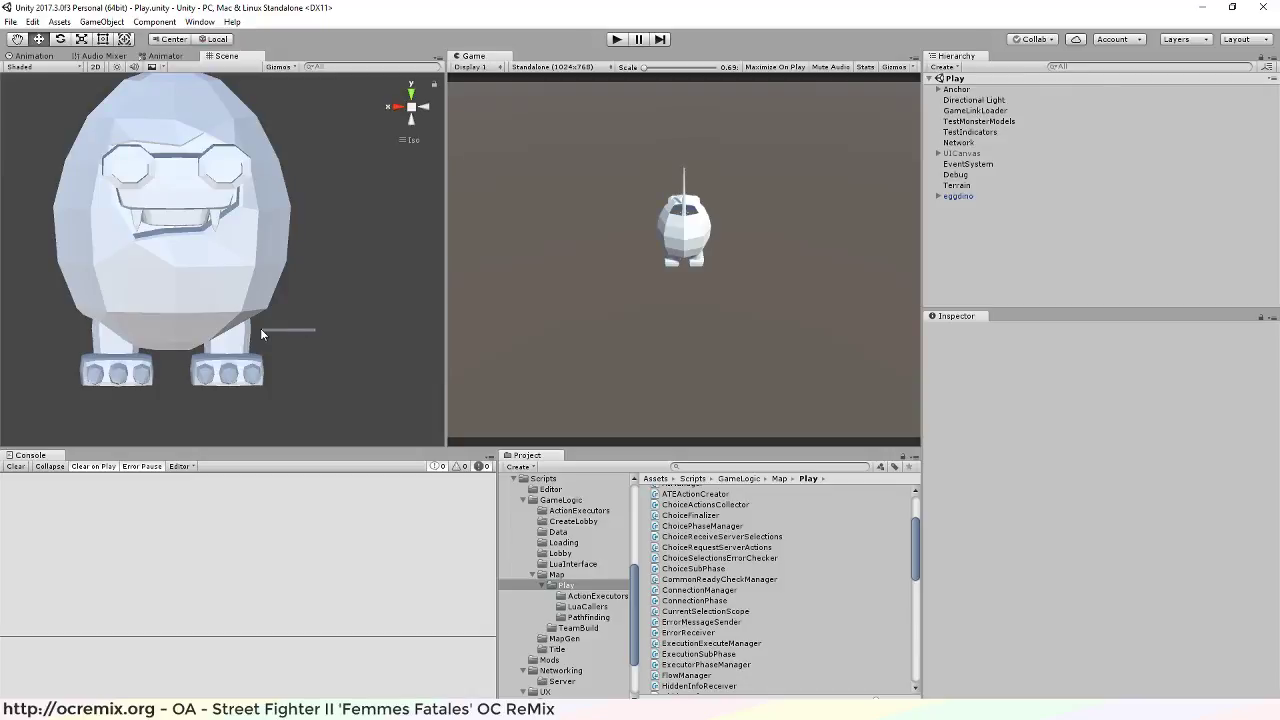
pyautogui.keyDown('alt'); pyautogui.moveTo(260, 328); pyautogui.dragTo(110, 339); pyautogui.keyUp('alt')
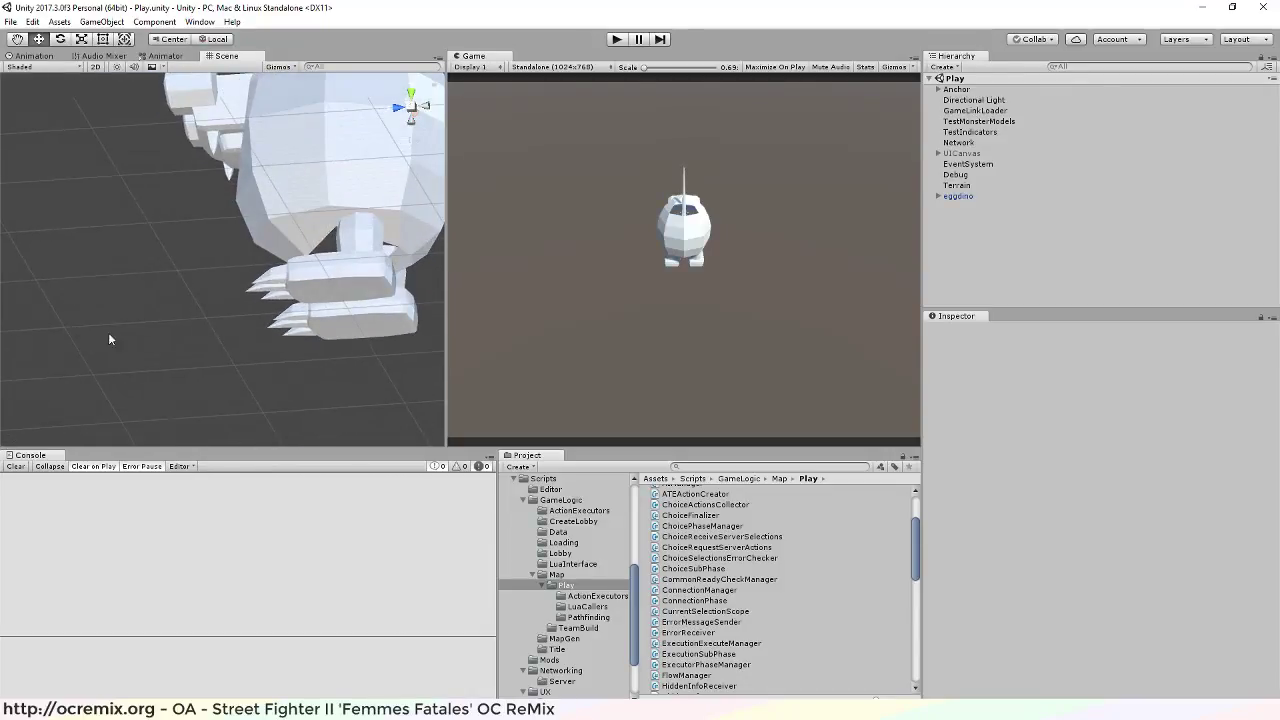
pyautogui.scroll(3, 339, 271)
pyautogui.keyDown('alt'); pyautogui.moveTo(339, 271); pyautogui.dragTo(168, 260); pyautogui.keyUp('alt')
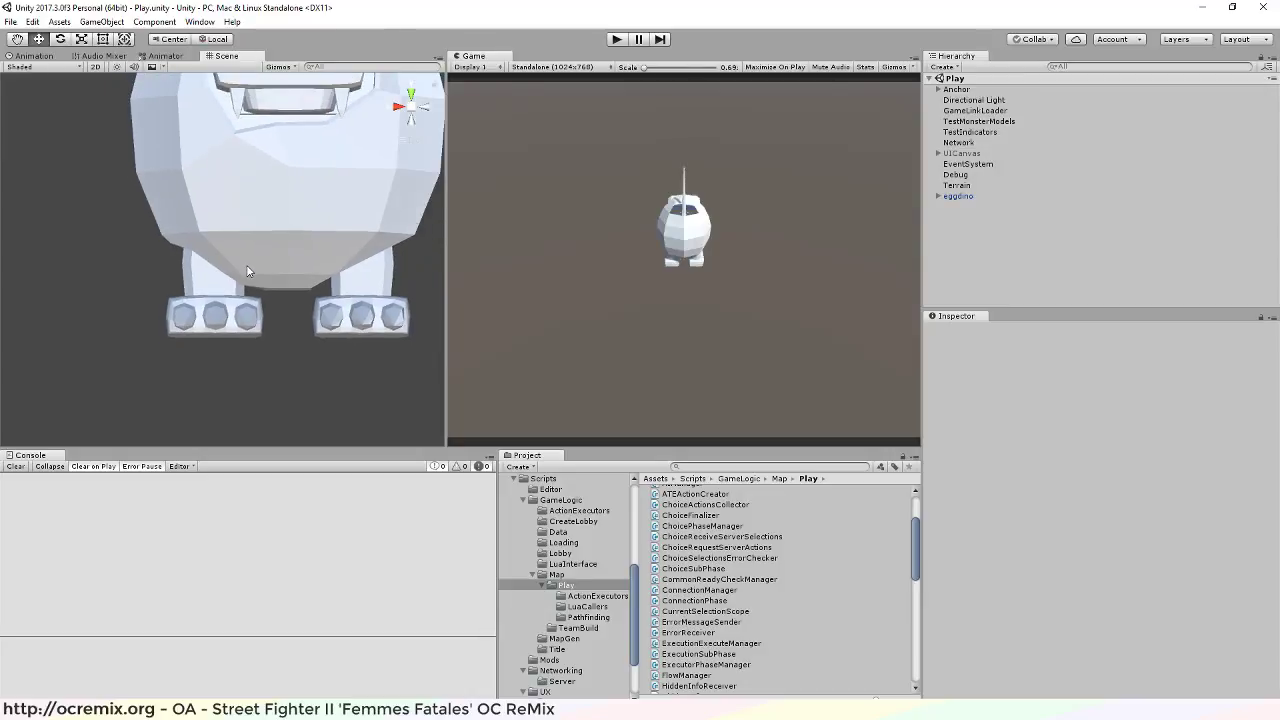
pyautogui.keyDown('alt'); pyautogui.moveTo(248, 270); pyautogui.dragTo(730, 240); pyautogui.keyUp('alt')
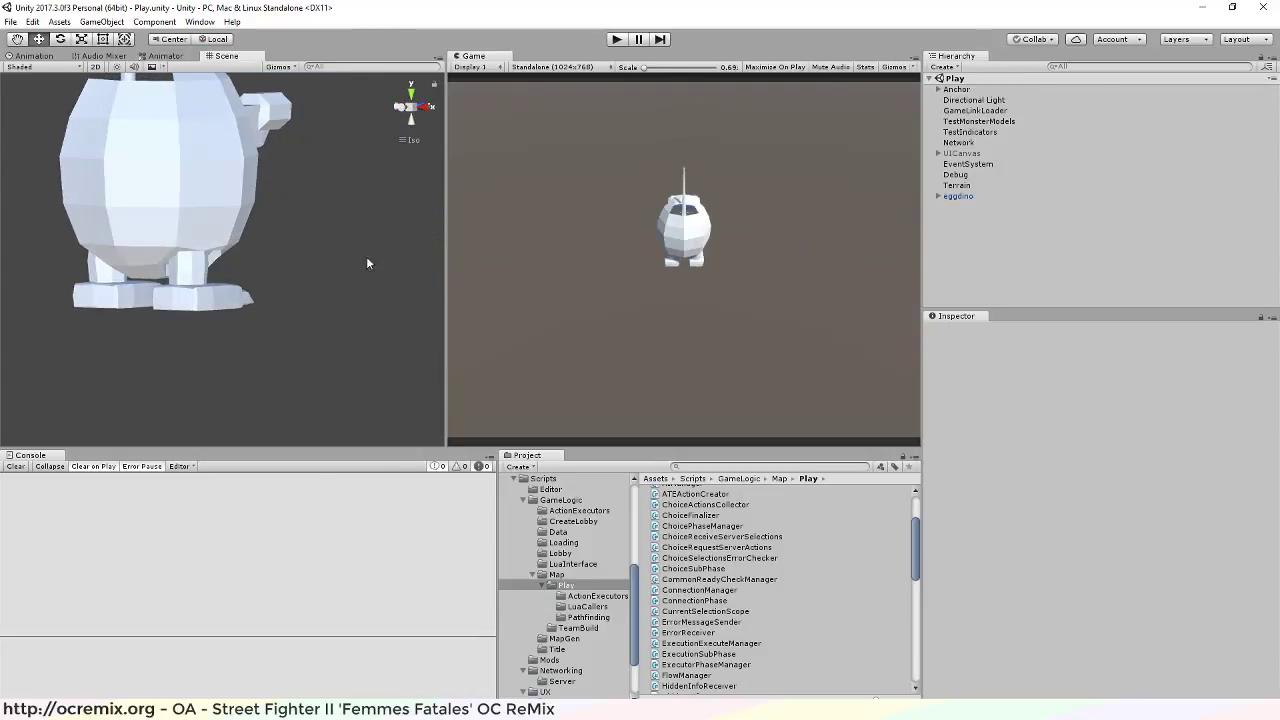
pyautogui.keyDown('alt'); pyautogui.moveTo(366, 263); pyautogui.dragTo(1245, 249); pyautogui.keyUp('alt')
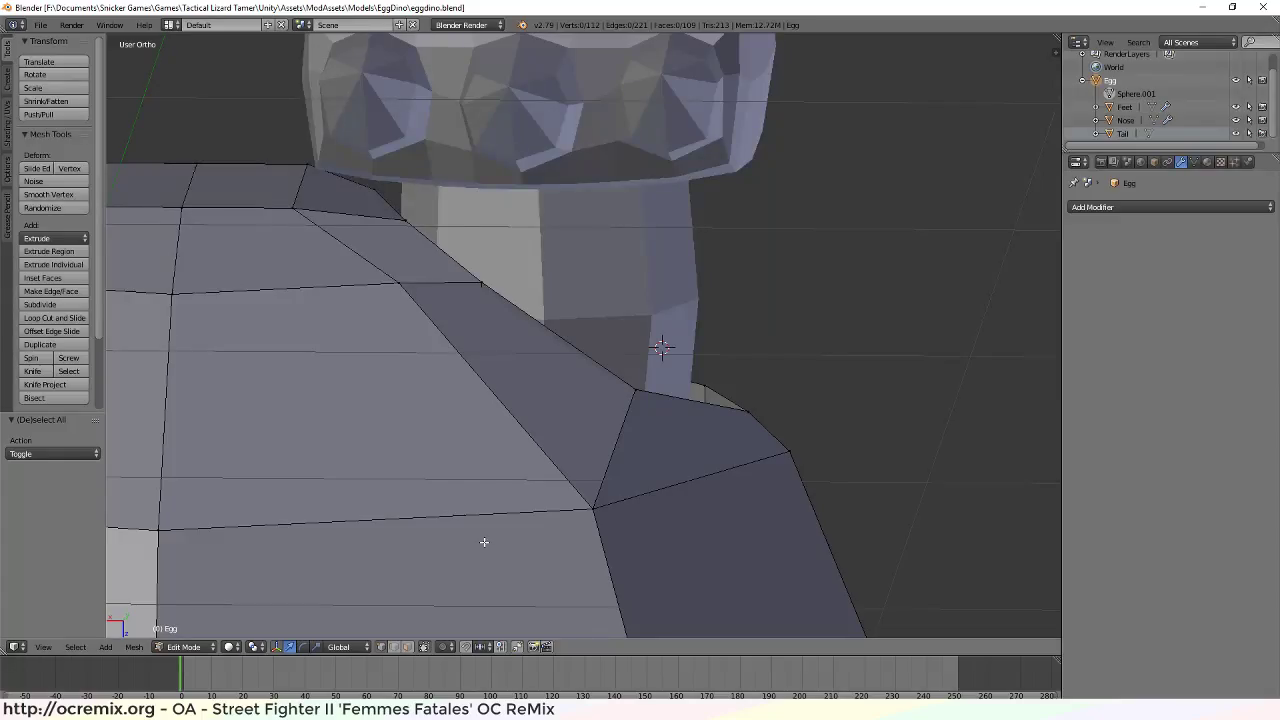
pyautogui.scroll(-3, 496, 498)
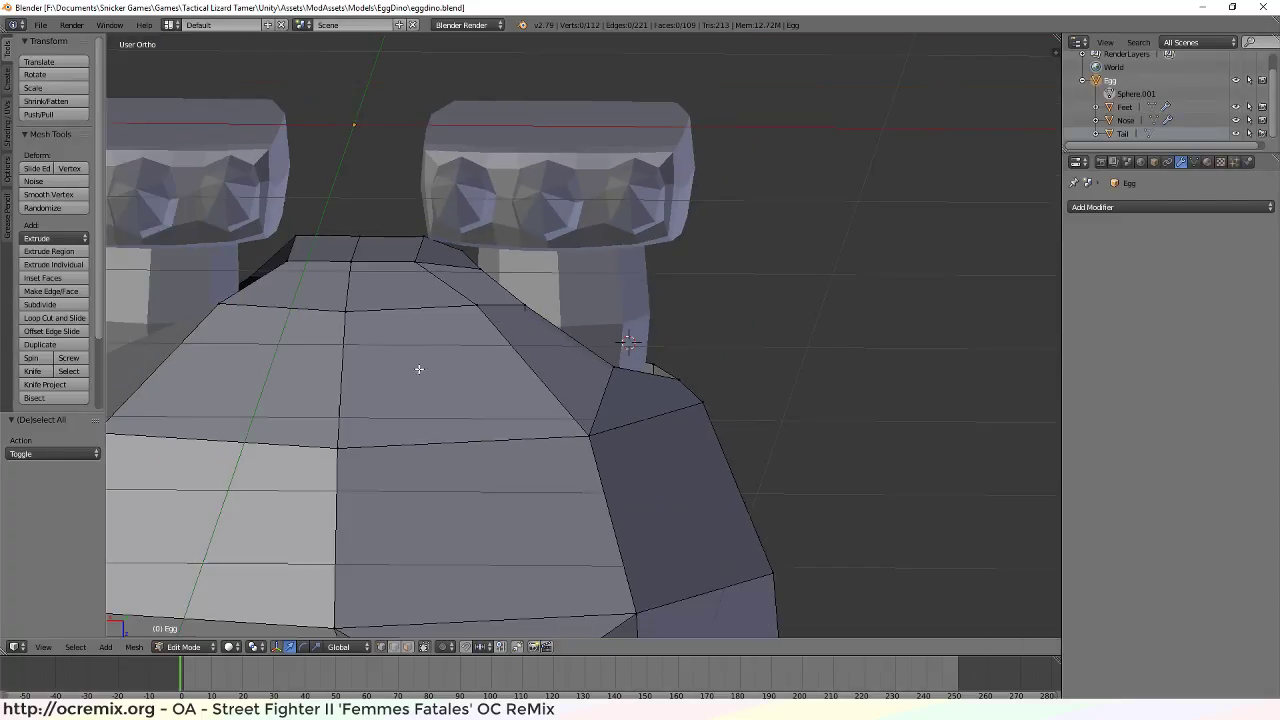
# Nudge the vertex beside the horn along X, then lower it 0.022 on Z
pyautogui.moveTo(574, 275); pyautogui.dragTo(589, 383, button='middle')
pyautogui.scroll(-2, 596, 358)
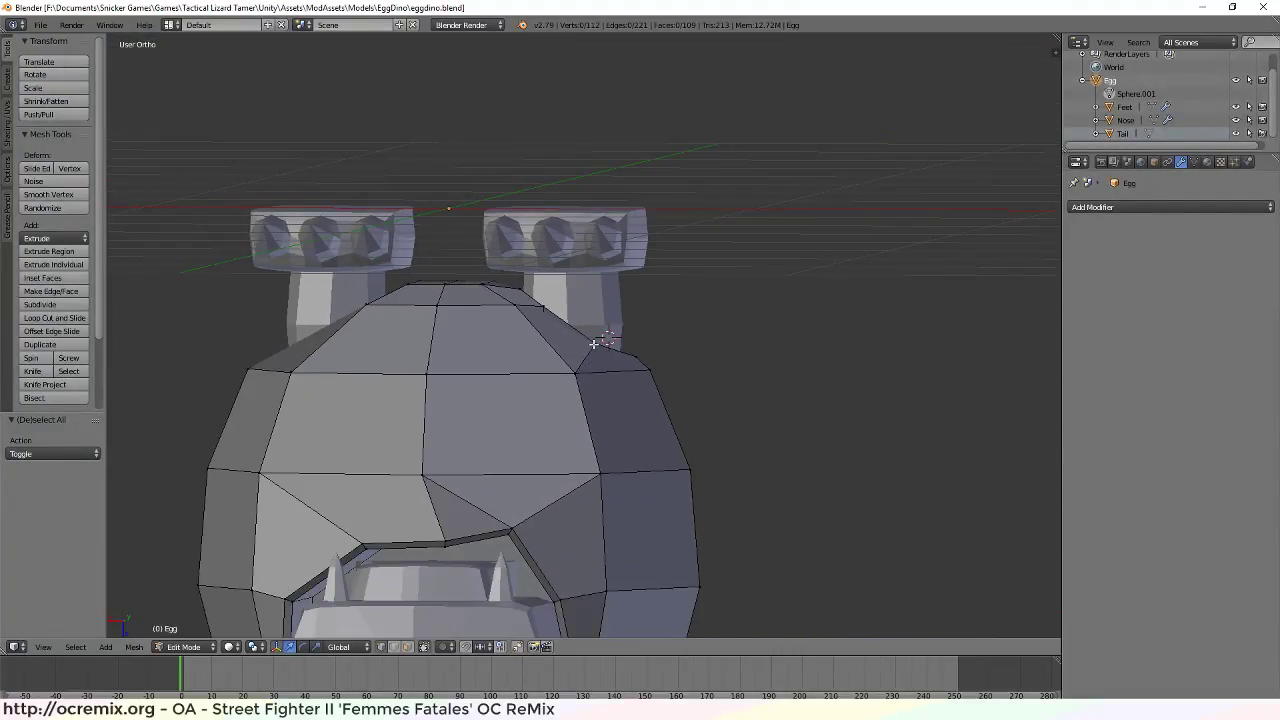
pyautogui.rightClick(594, 343)
pyautogui.moveTo(552, 346); pyautogui.dragTo(600, 381)
pyautogui.moveTo(600, 381); pyautogui.dragTo(365, 497, button='middle')
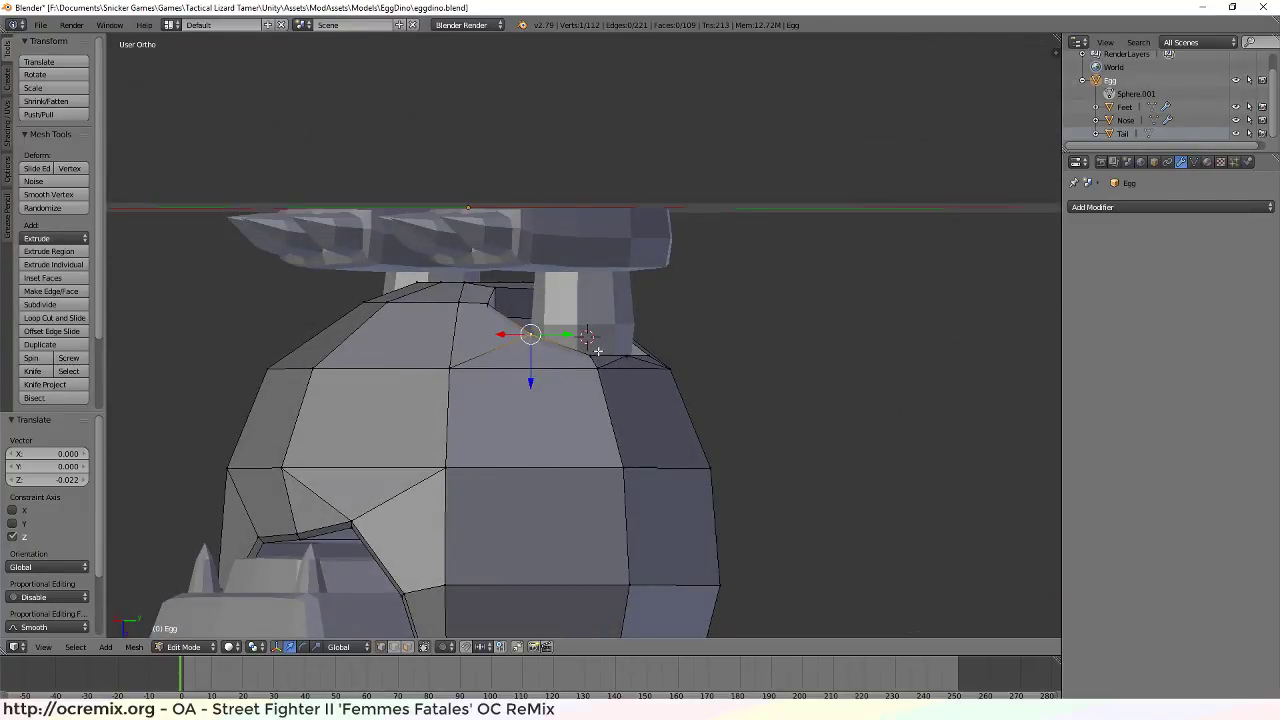
pyautogui.moveTo(597, 351); pyautogui.dragTo(847, 345, button='middle')
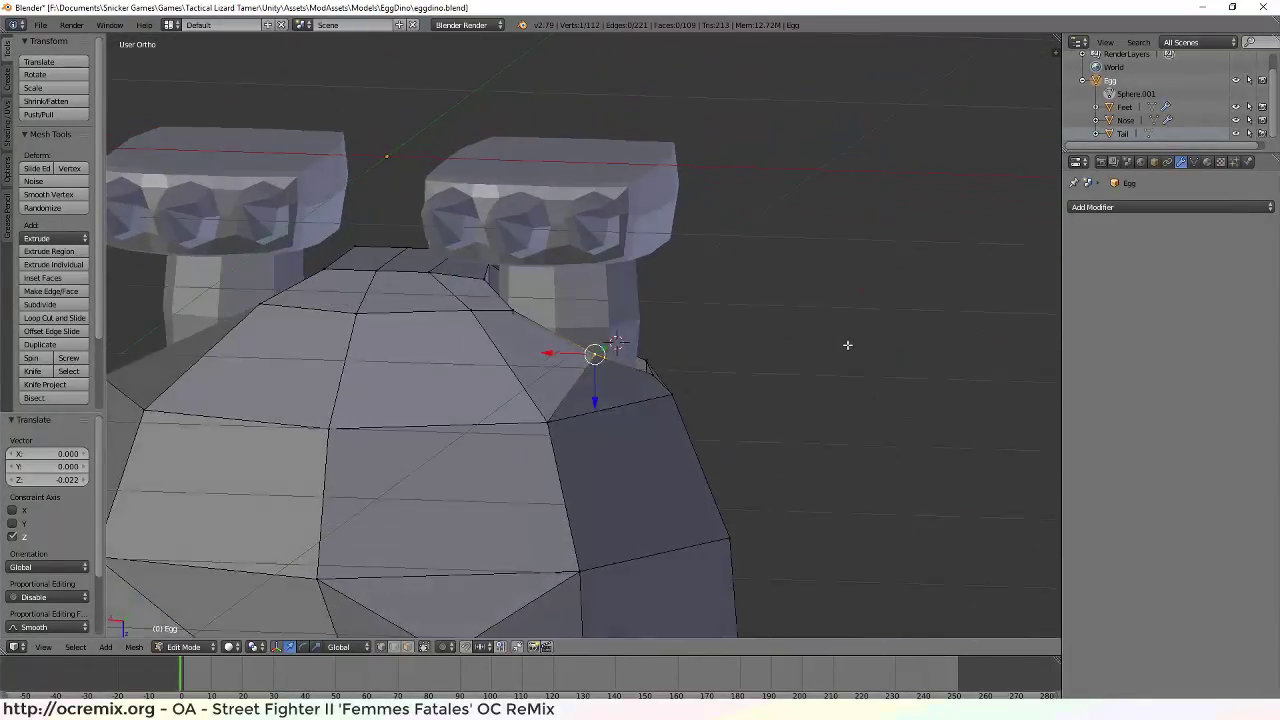
pyautogui.press('space')
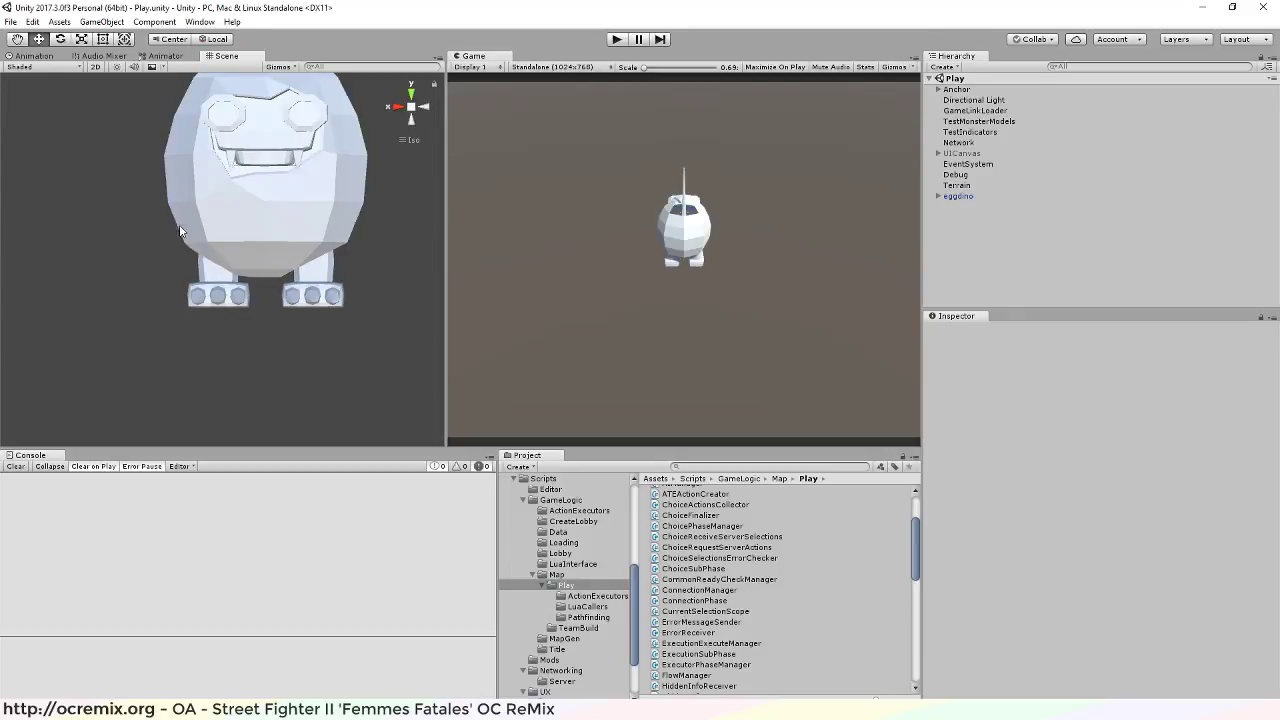
# Zoom and pan Unity's Scene view to frame the whole updated egg dino from the front
pyautogui.scroll(6, 286, 306)
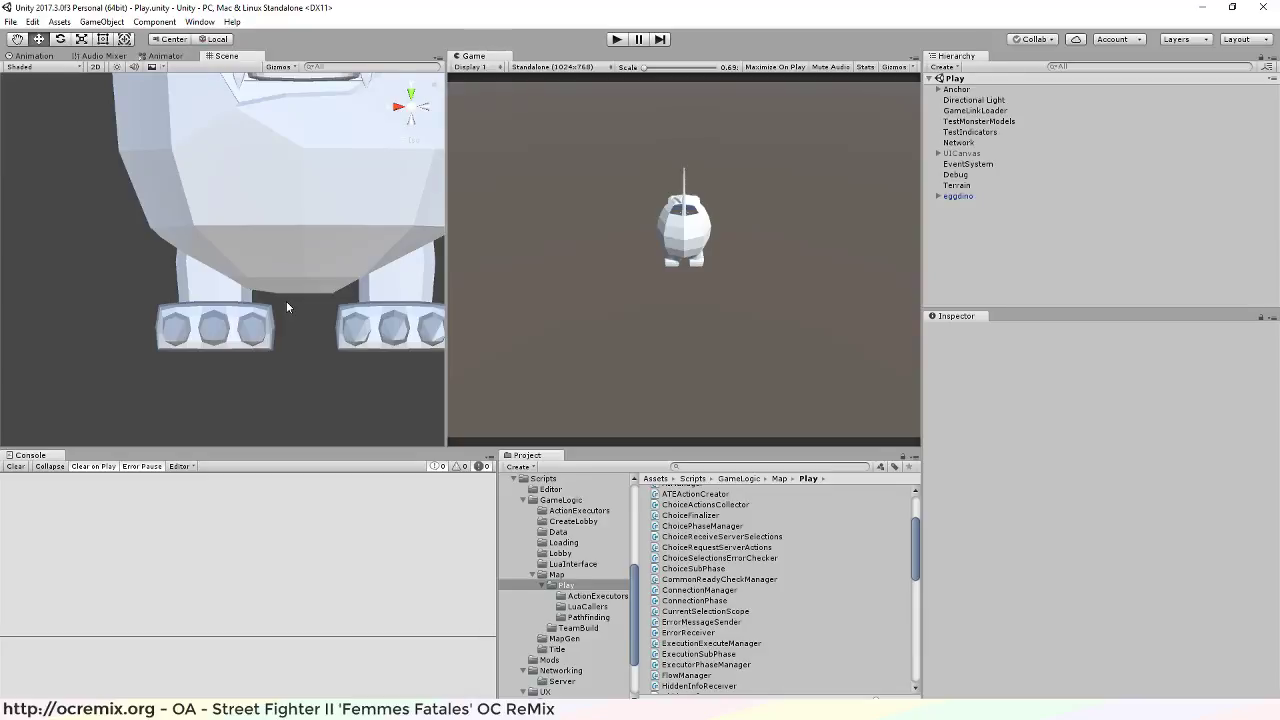
pyautogui.scroll(-5, 286, 301)
pyautogui.moveTo(286, 301); pyautogui.dragTo(301, 269, button='middle')
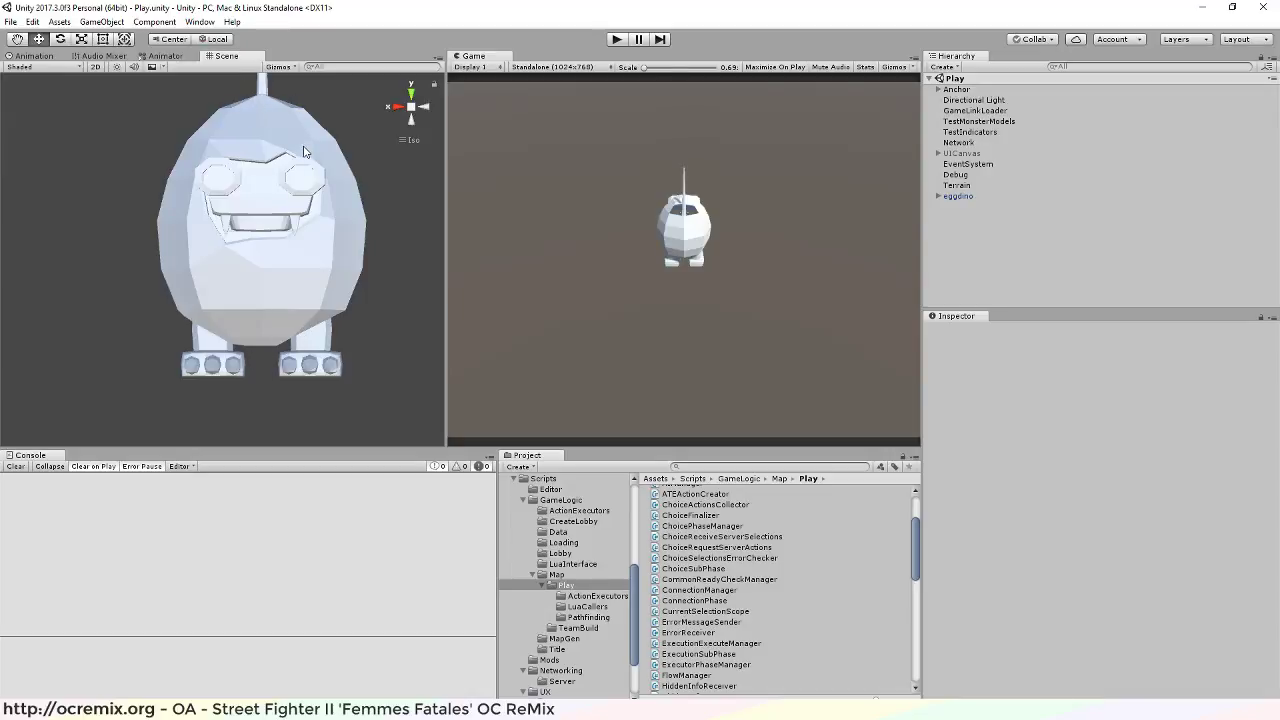
pyautogui.moveTo(266, 138); pyautogui.dragTo(284, 135, button='middle')
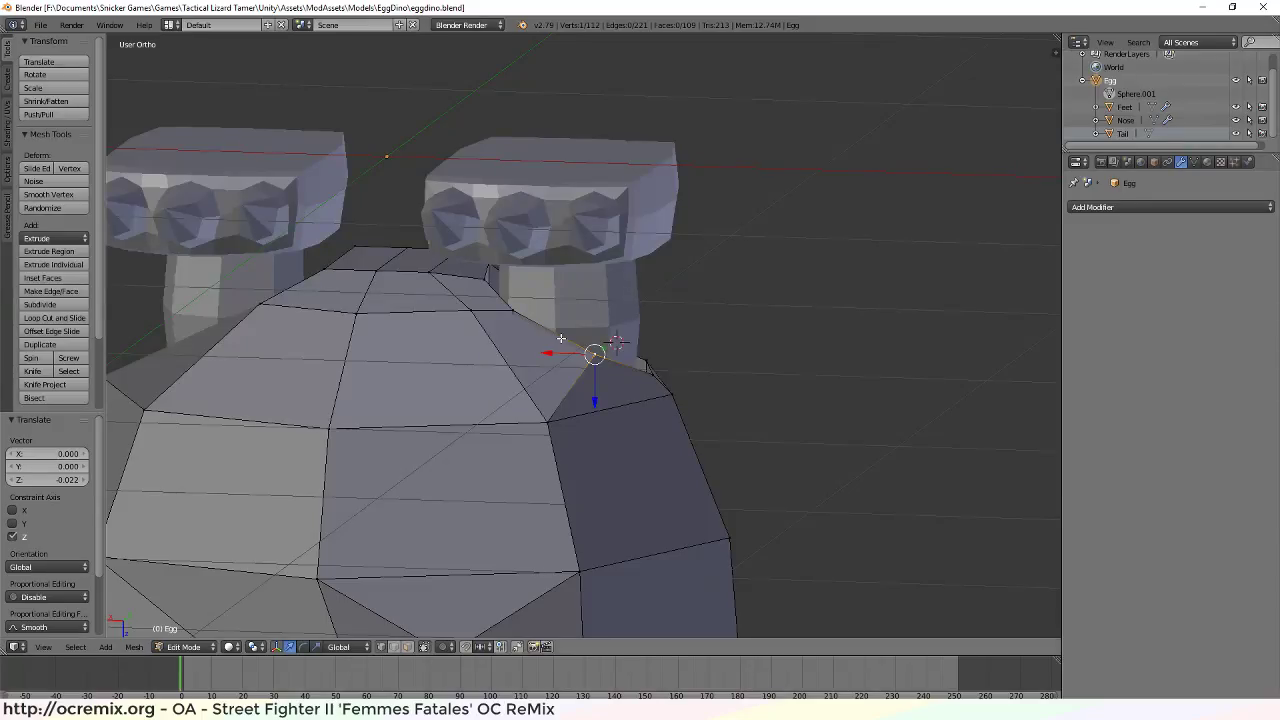
pyautogui.moveTo(562, 338); pyautogui.dragTo(769, 282, button='middle')
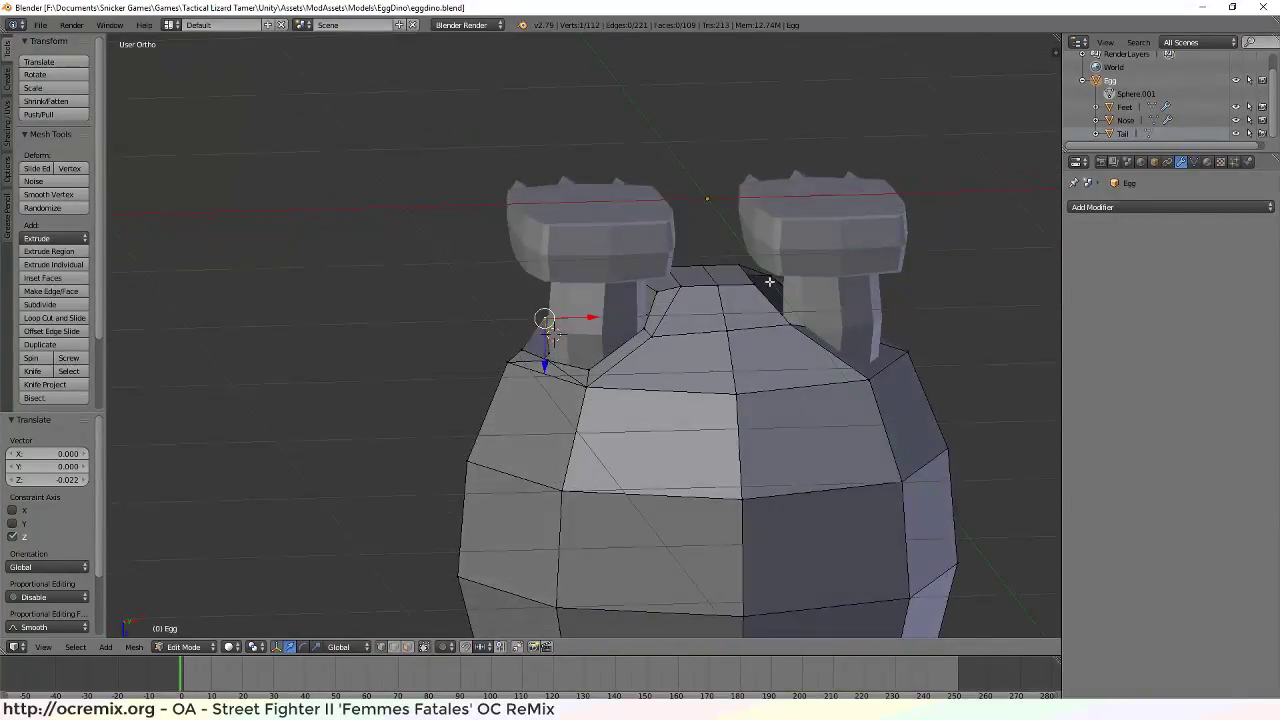
# Delete the two faces beside the horn's base in face select mode
pyautogui.moveTo(805, 388); pyautogui.dragTo(600, 399, button='middle')
pyautogui.scroll(2, 600, 399)
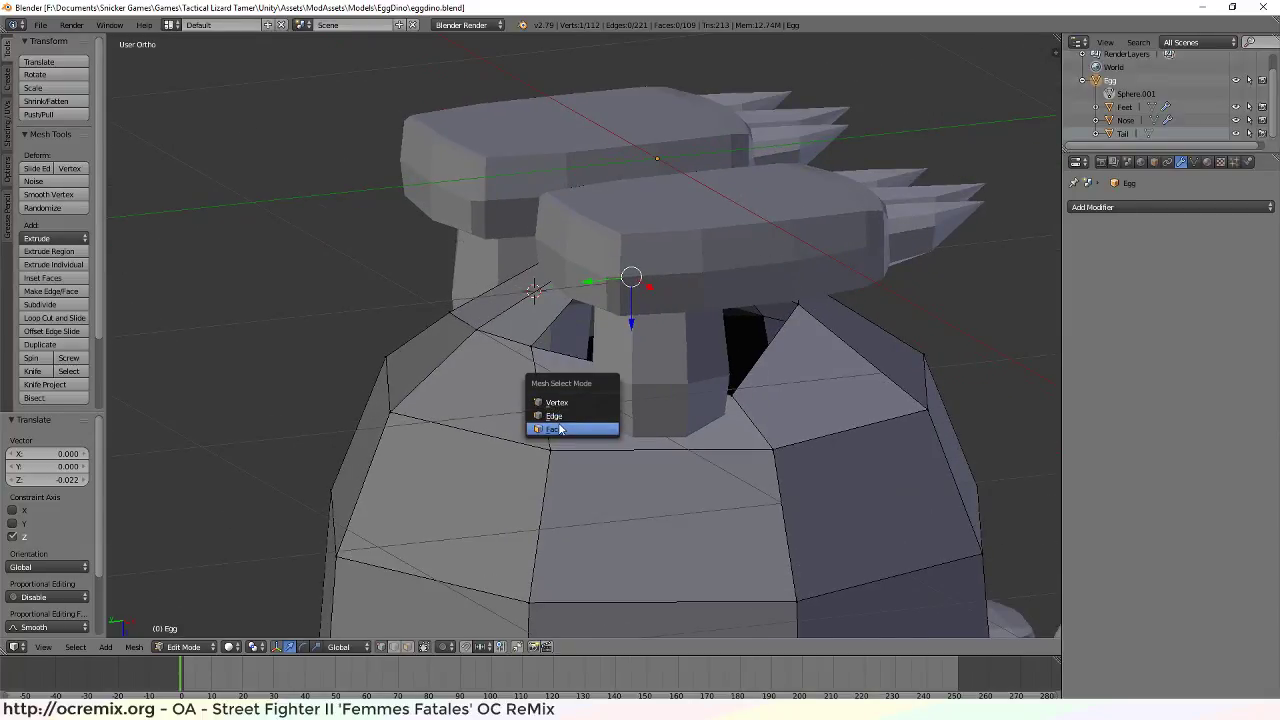
pyautogui.click(561, 429)
pyautogui.keyDown('shift'); pyautogui.rightClick(792, 381); pyautogui.keyUp('shift')
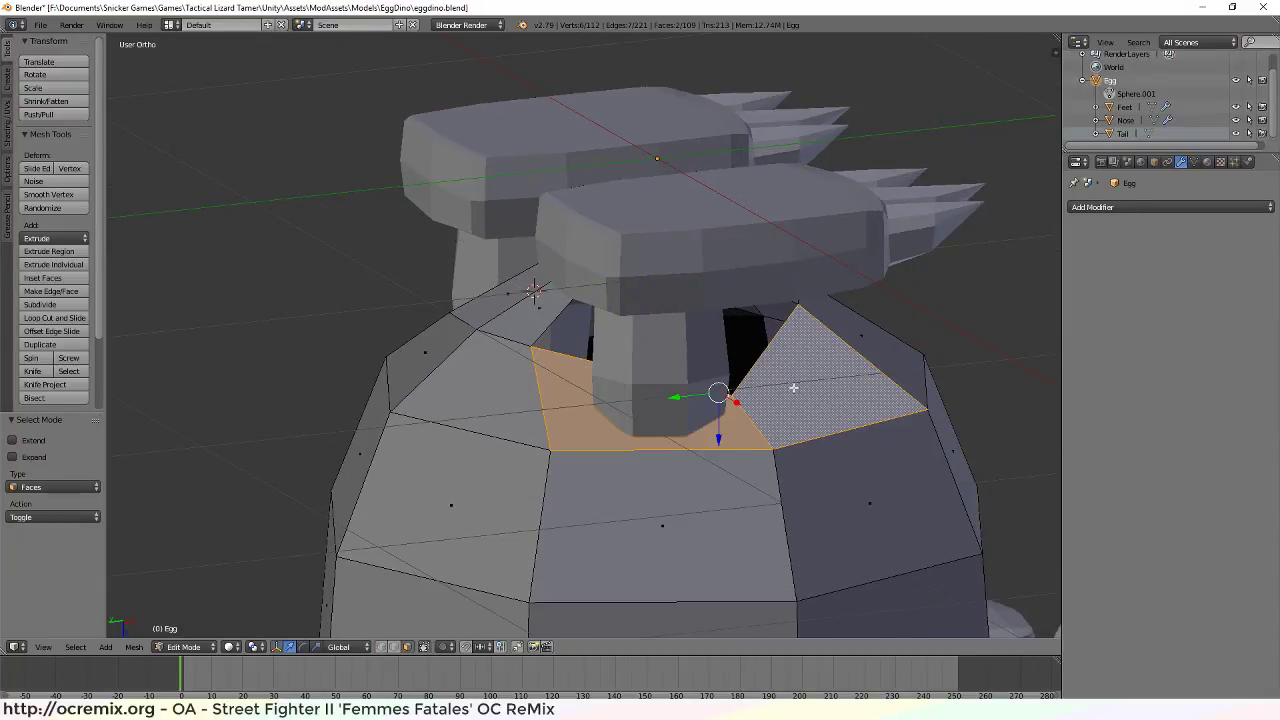
pyautogui.press('x')
pyautogui.click(772, 387)
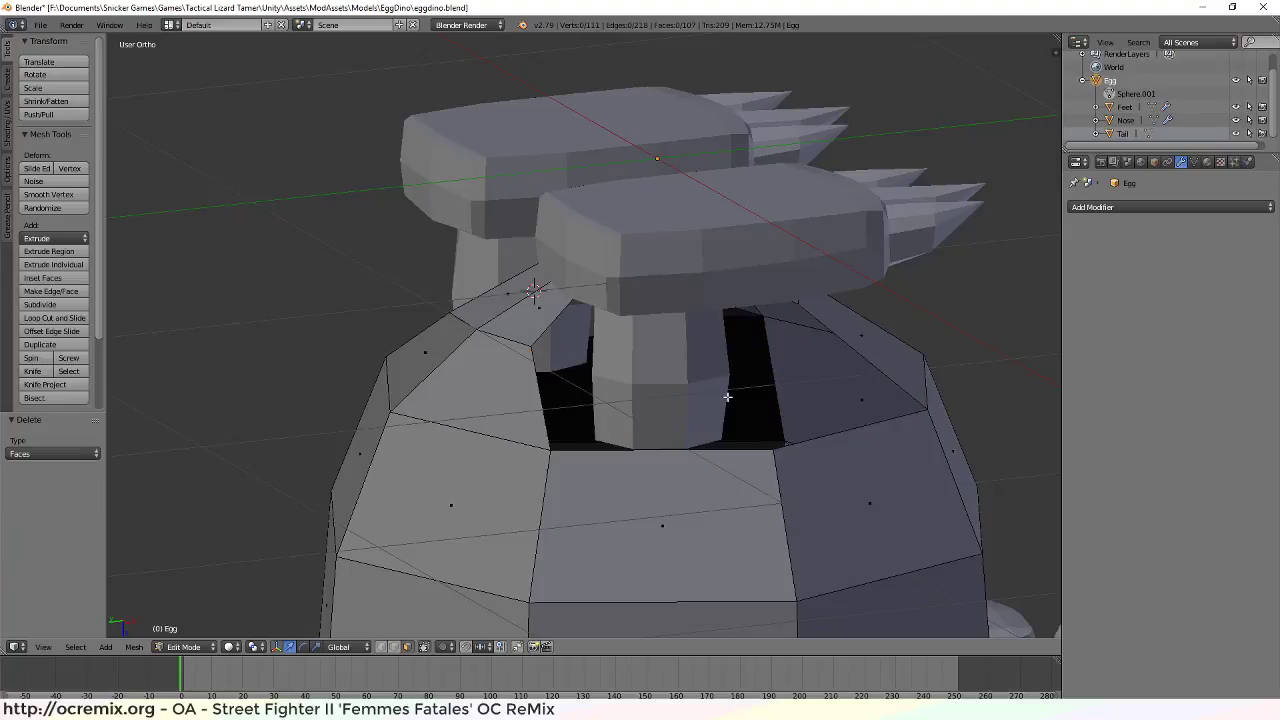
pyautogui.moveTo(772, 387); pyautogui.dragTo(698, 398, button='middle')
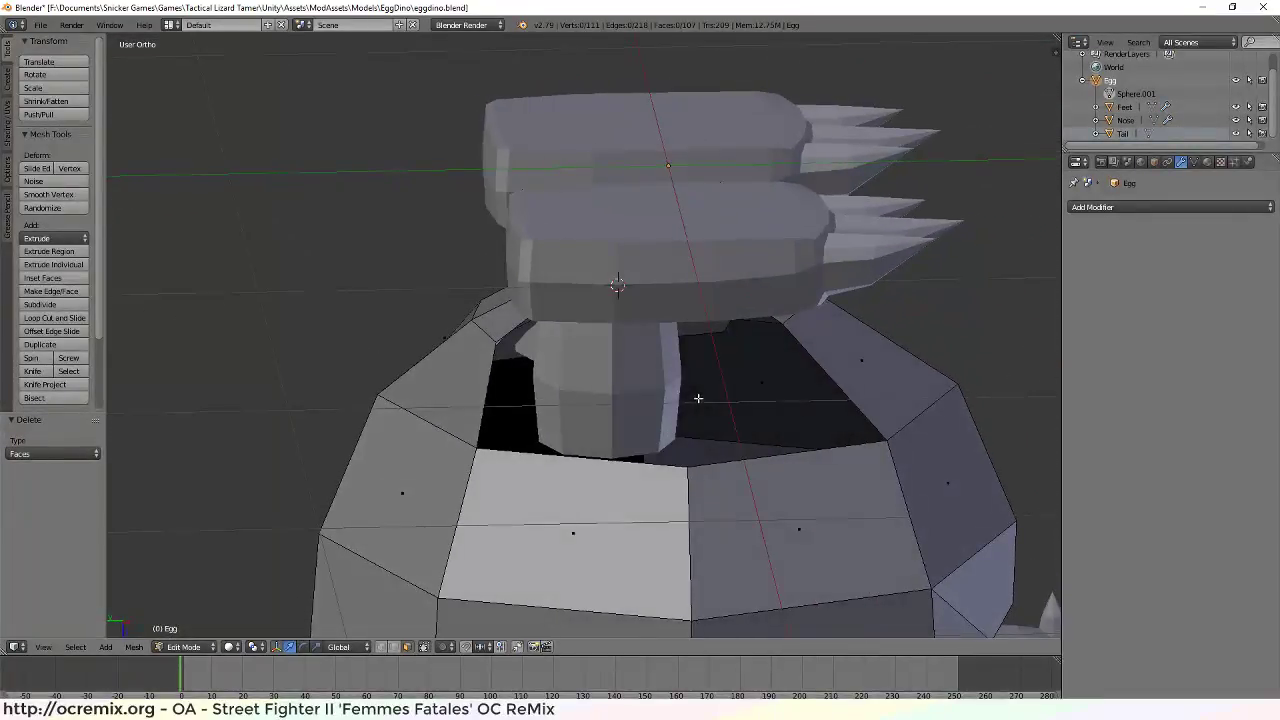
# Select the edge loop around the new hole in edge select mode
pyautogui.hotkey('ctrl', 'Tab')
pyautogui.click(851, 384)
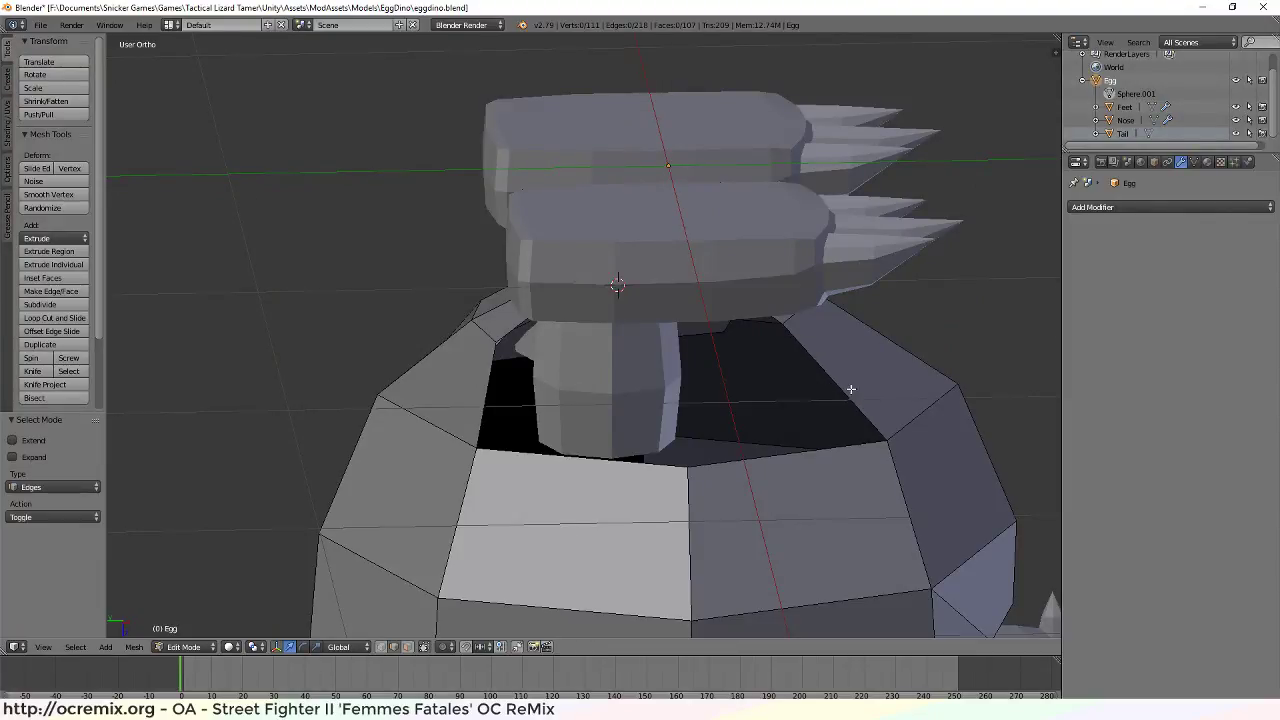
pyautogui.keyDown('alt'); pyautogui.rightClick(851, 397); pyautogui.keyUp('alt')
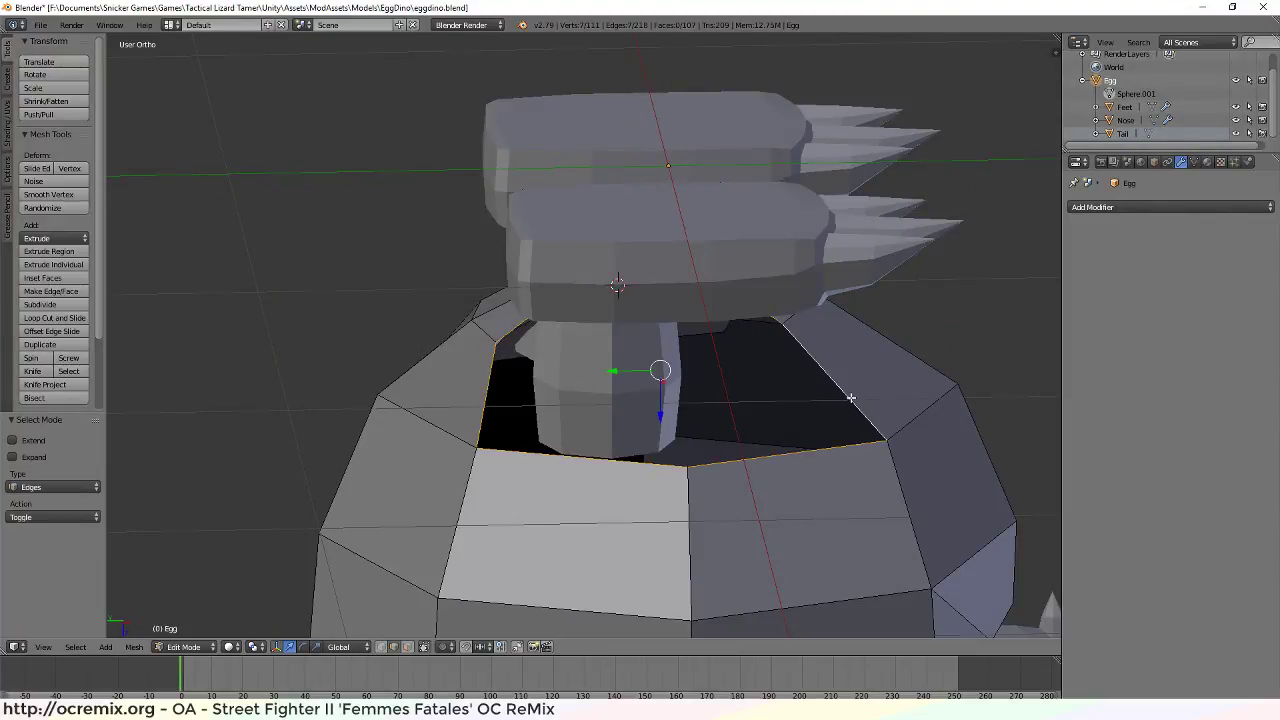
# Extrude the hole's rim edges, shrink them to 0.857 and lower them slightly on Z
pyautogui.click(770, 401)
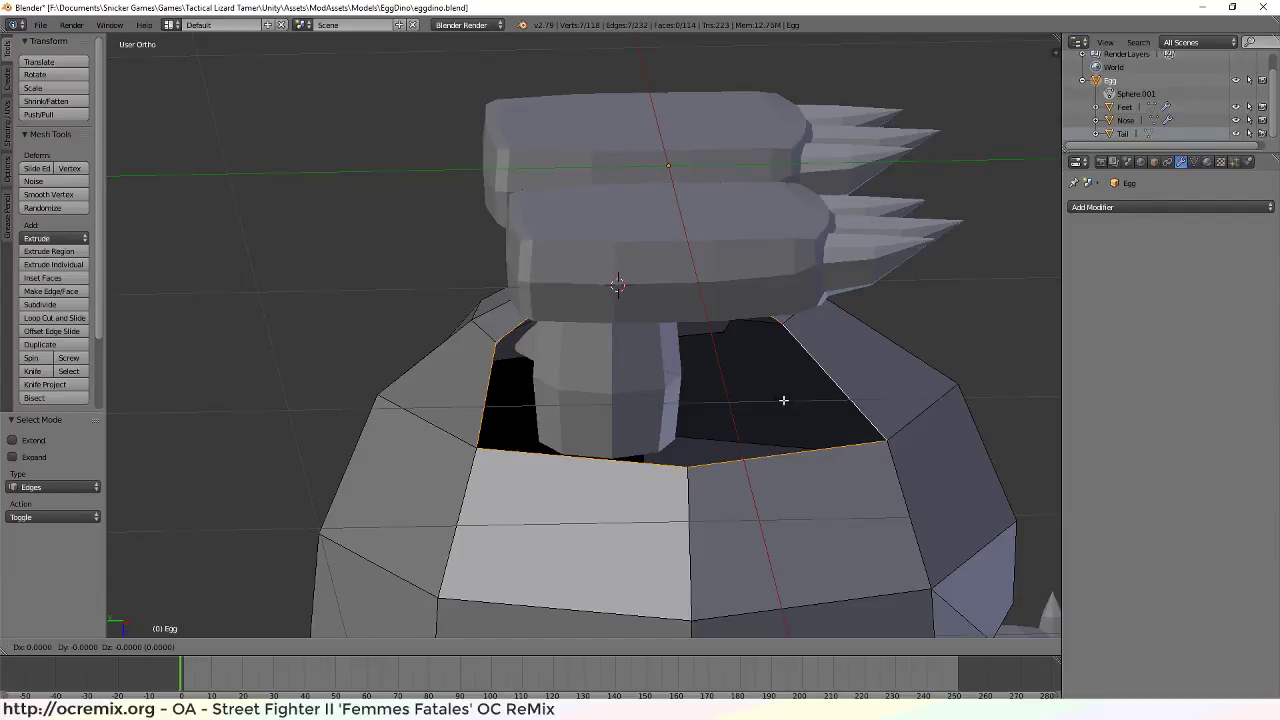
pyautogui.press('s')
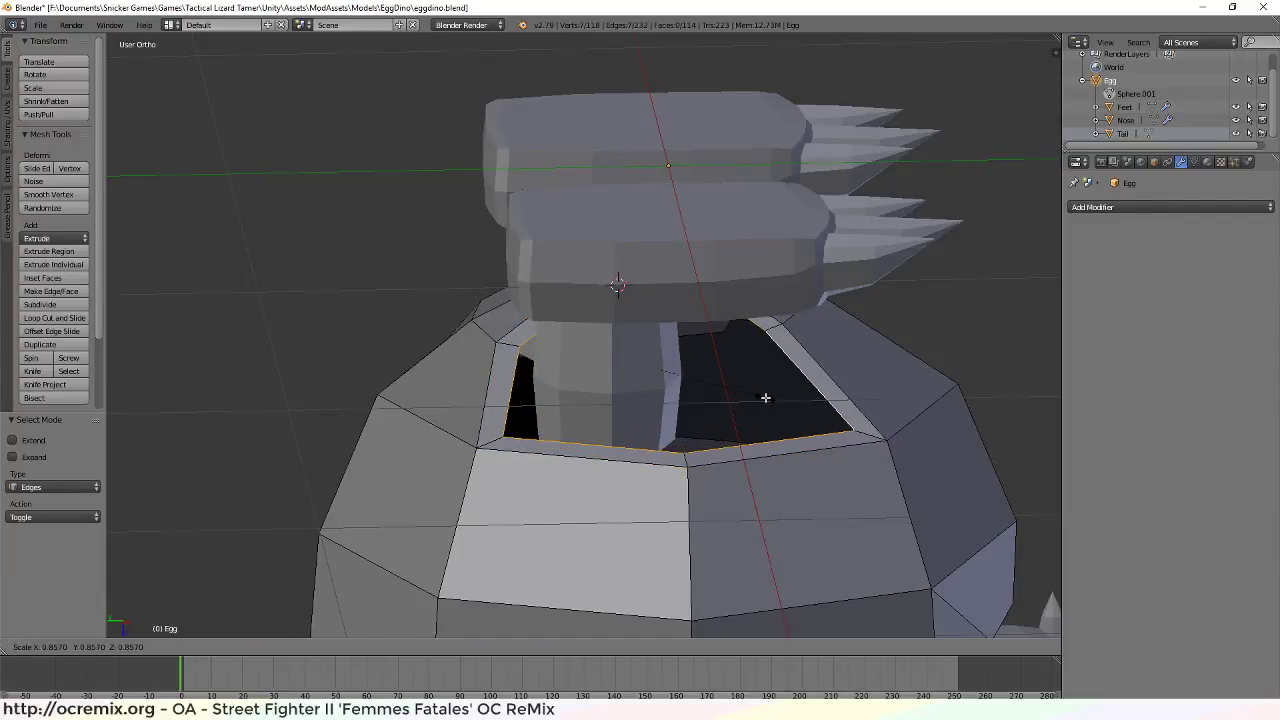
pyautogui.click(765, 398)
pyautogui.moveTo(659, 417); pyautogui.dragTo(659, 421)
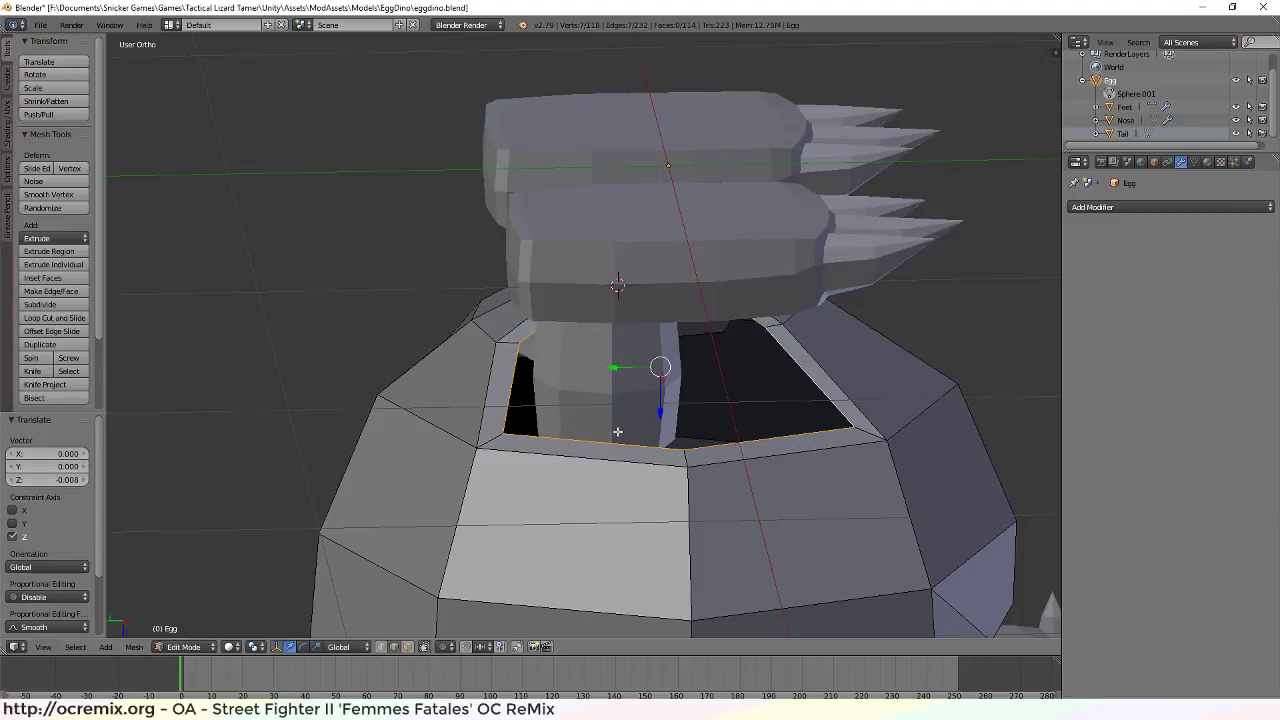
pyautogui.moveTo(659, 421); pyautogui.dragTo(721, 387, button='middle')
pyautogui.moveTo(720, 376); pyautogui.dragTo(725, 372)
pyautogui.moveTo(629, 420); pyautogui.dragTo(561, 425, button='middle')
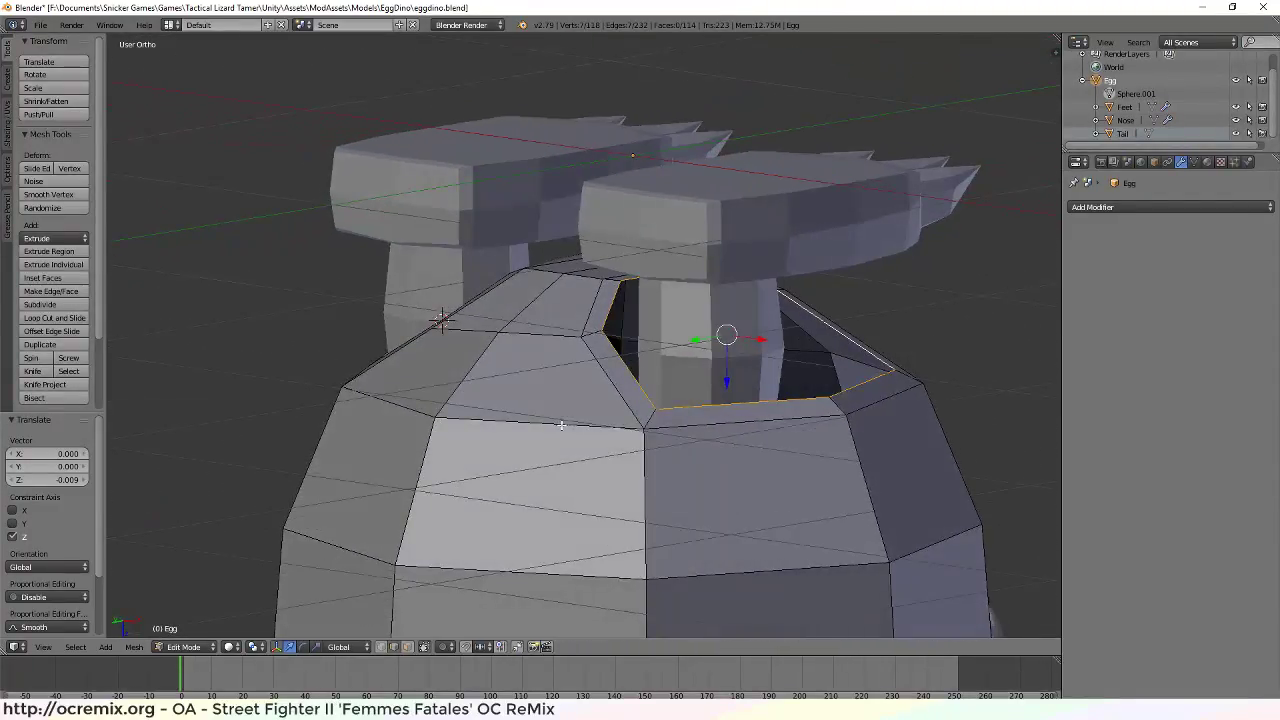
# Knife-cut new edges across the rim of the top hole
pyautogui.moveTo(747, 451); pyautogui.dragTo(687, 569, button='middle')
pyautogui.scroll(4, 632, 434)
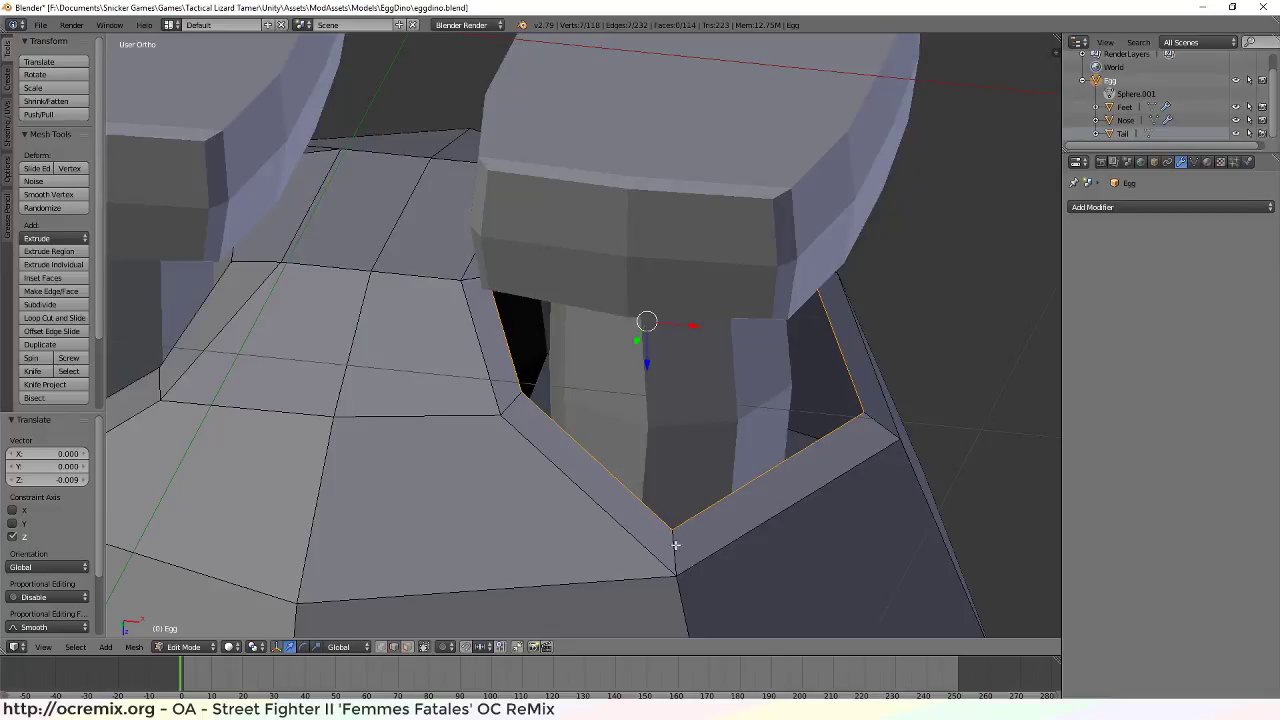
pyautogui.press('k')
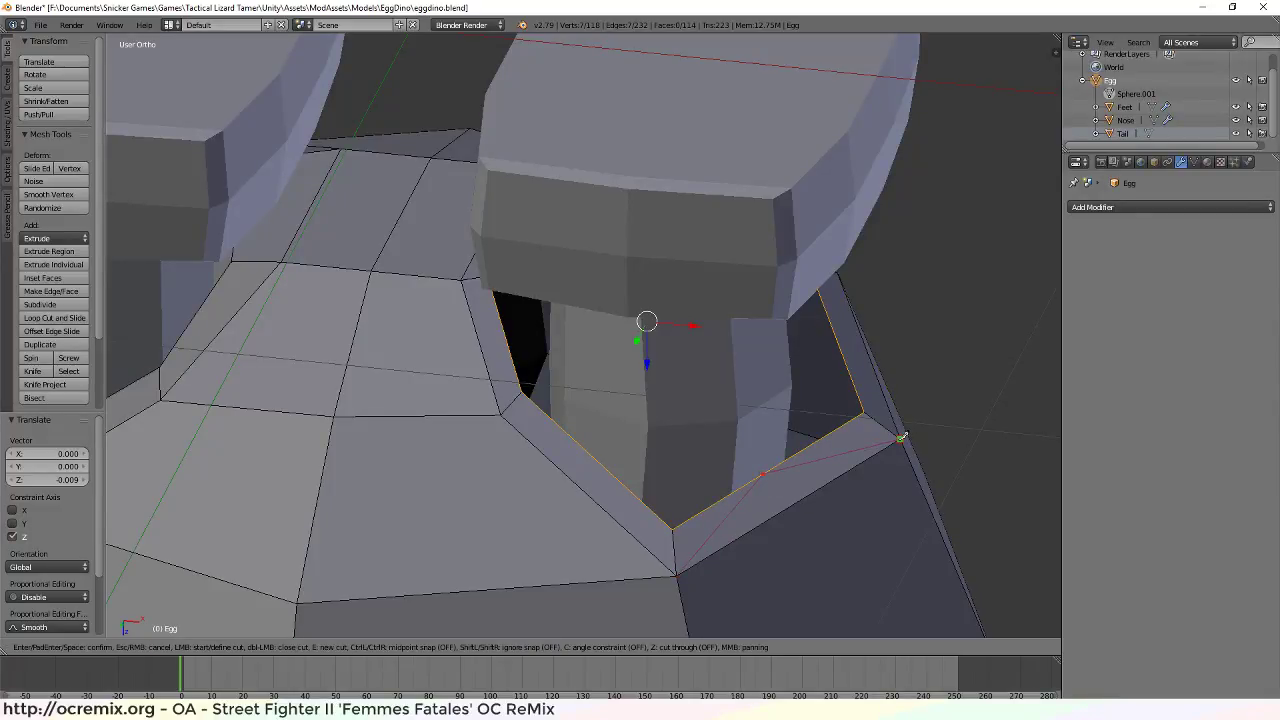
pyautogui.press('Return')
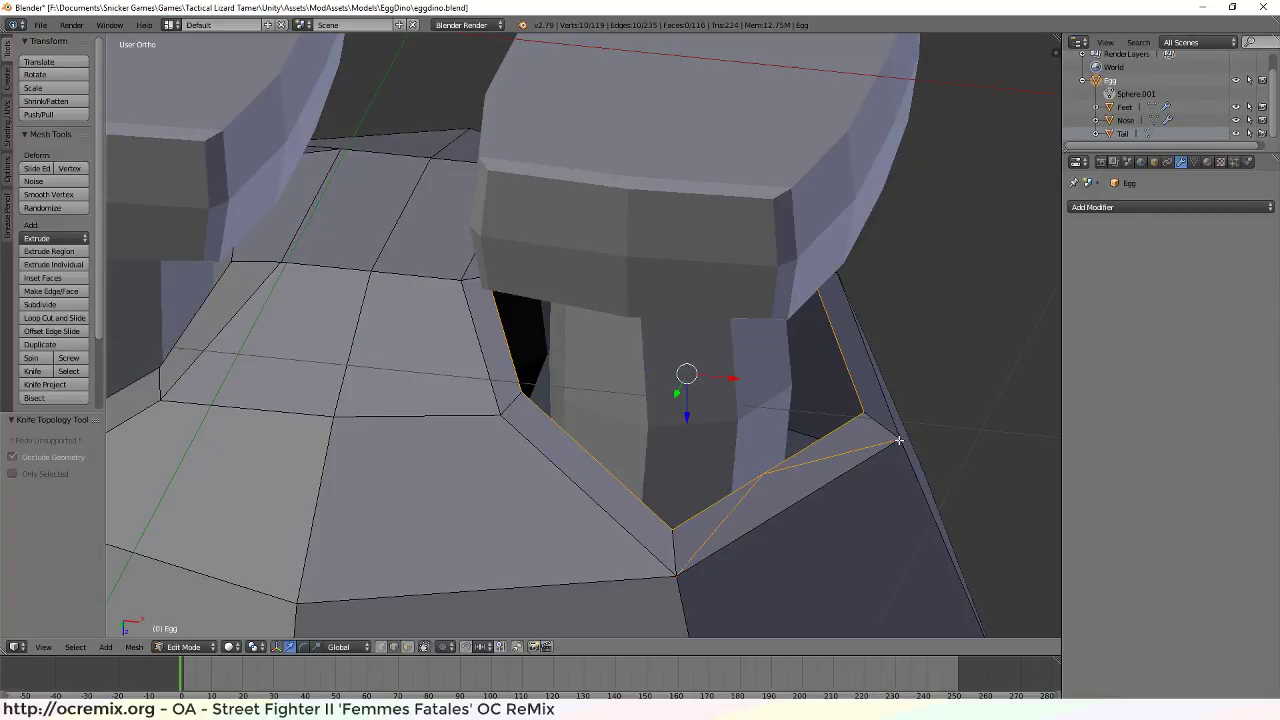
# In vertex mode, move the new cut vertex along X and then Y
pyautogui.hotkey('ctrl', 'Tab')
pyautogui.click(769, 510)
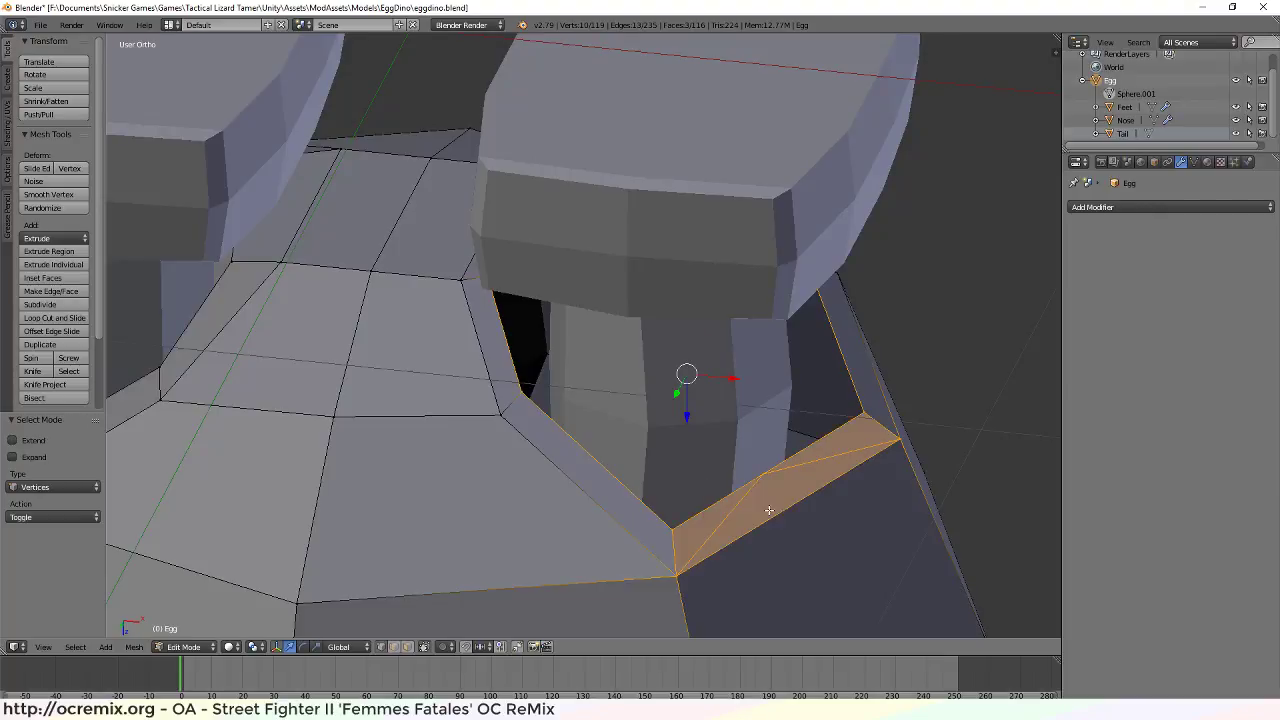
pyautogui.rightClick(761, 475)
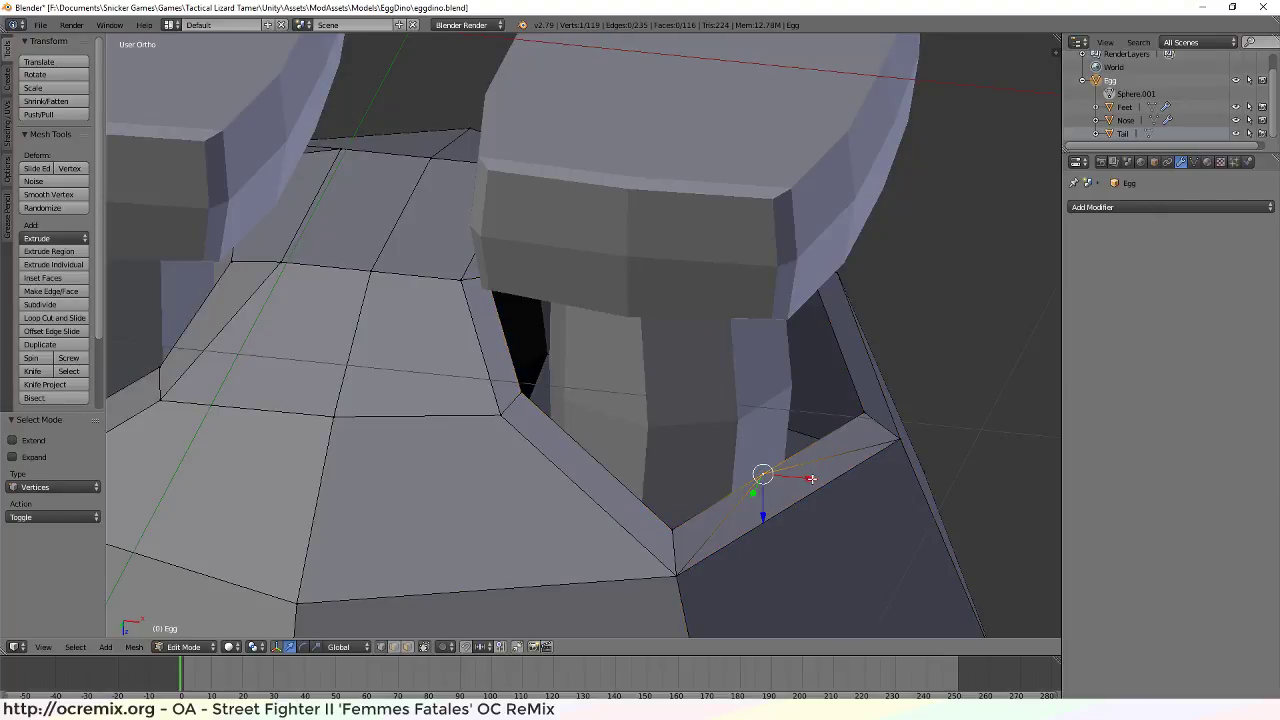
pyautogui.moveTo(810, 479); pyautogui.dragTo(763, 497)
pyautogui.moveTo(763, 497); pyautogui.dragTo(635, 515, button='middle')
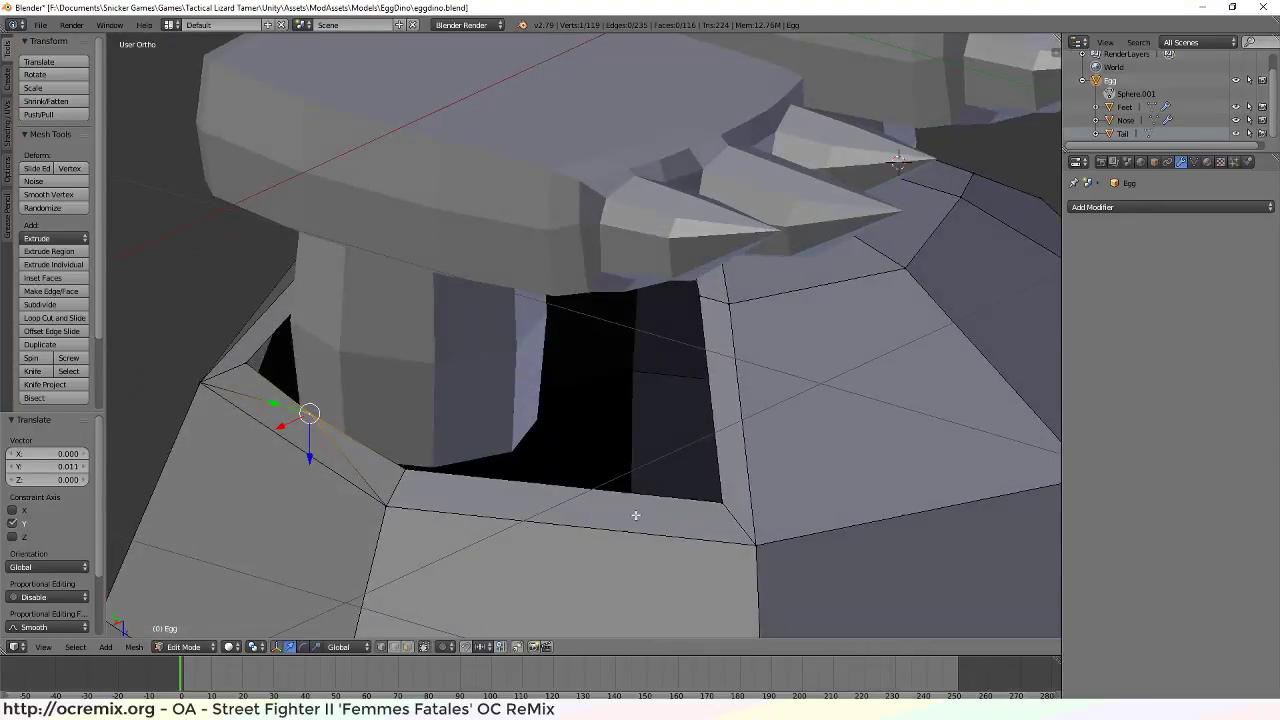
# Shift the opening's corner vertex along Y and lower it 0.070 on Z
pyautogui.rightClick(717, 498)
pyautogui.moveTo(717, 498); pyautogui.dragTo(560, 490, button='middle')
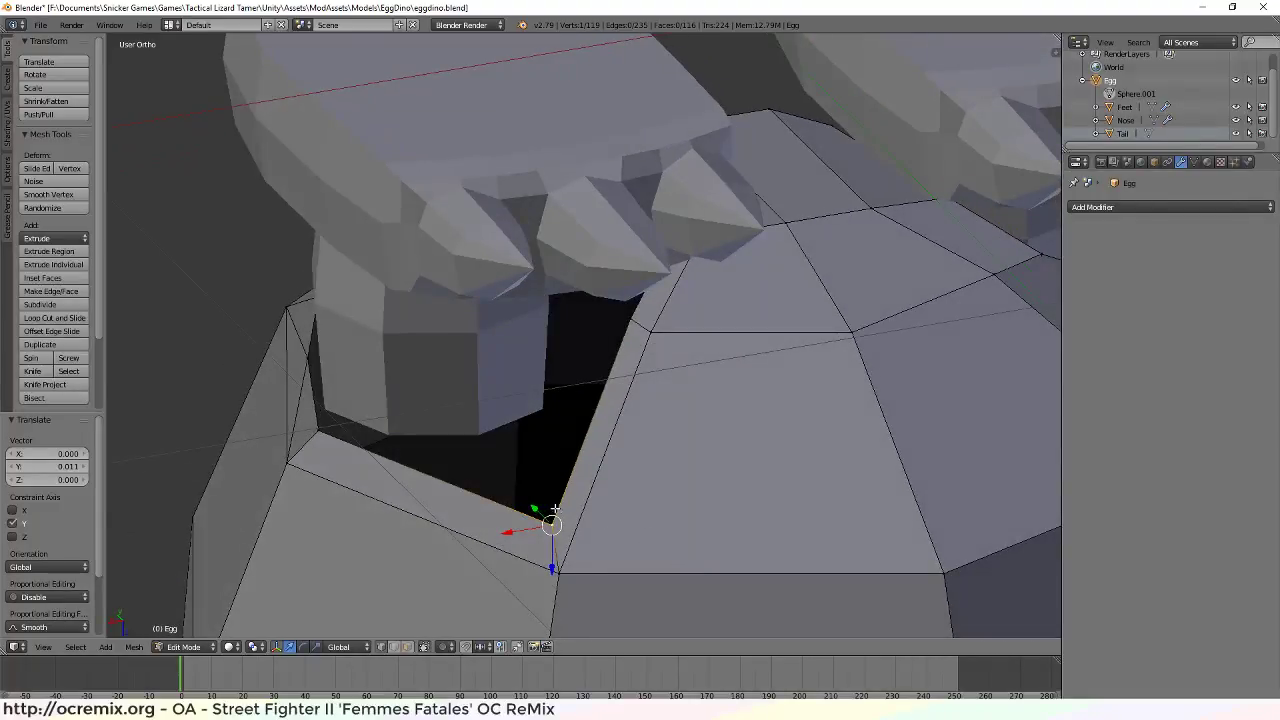
pyautogui.press('g')
pyautogui.click(486, 423)
pyautogui.moveTo(486, 423); pyautogui.dragTo(557, 465, button='middle')
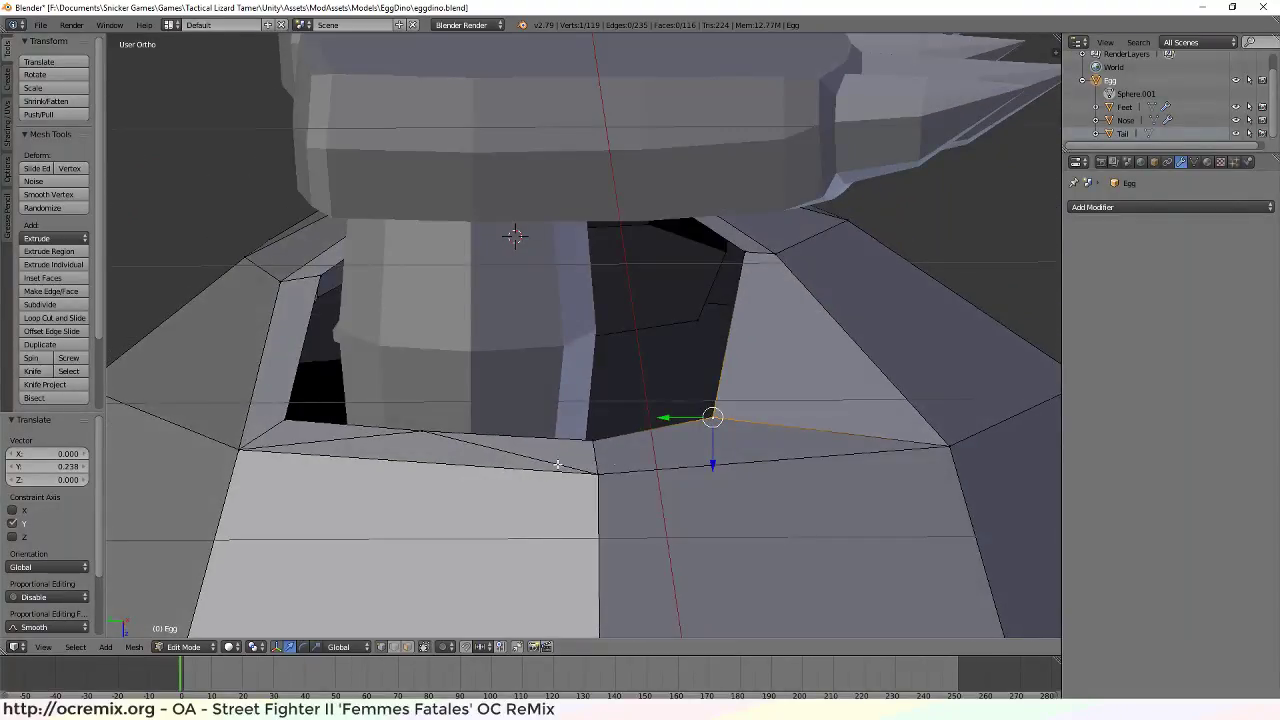
pyautogui.press('g')
pyautogui.press('z')
pyautogui.click(726, 414)
pyautogui.moveTo(814, 354); pyautogui.dragTo(773, 452, button='middle')
pyautogui.scroll(-5, 791, 432)
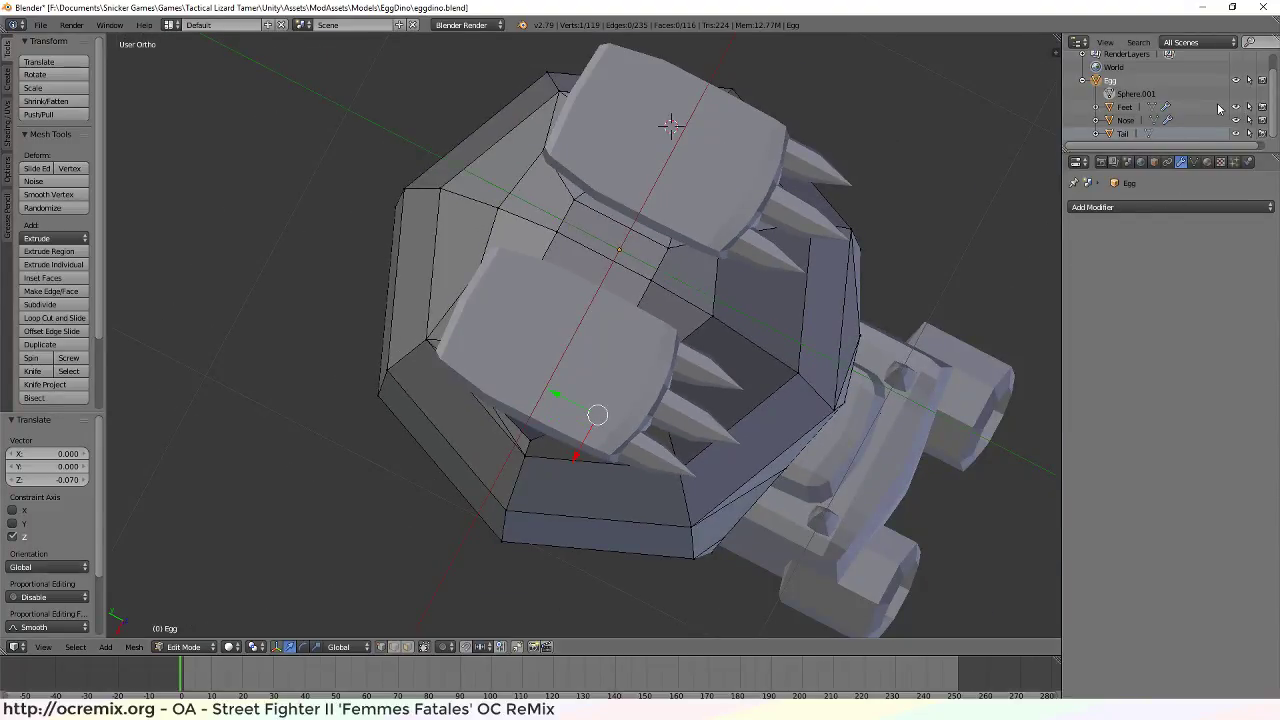
# Hide the Feet object and switch to a bottom orthographic view of the egg
pyautogui.click(1235, 107)
pyautogui.moveTo(737, 257); pyautogui.dragTo(800, 284, button='middle')
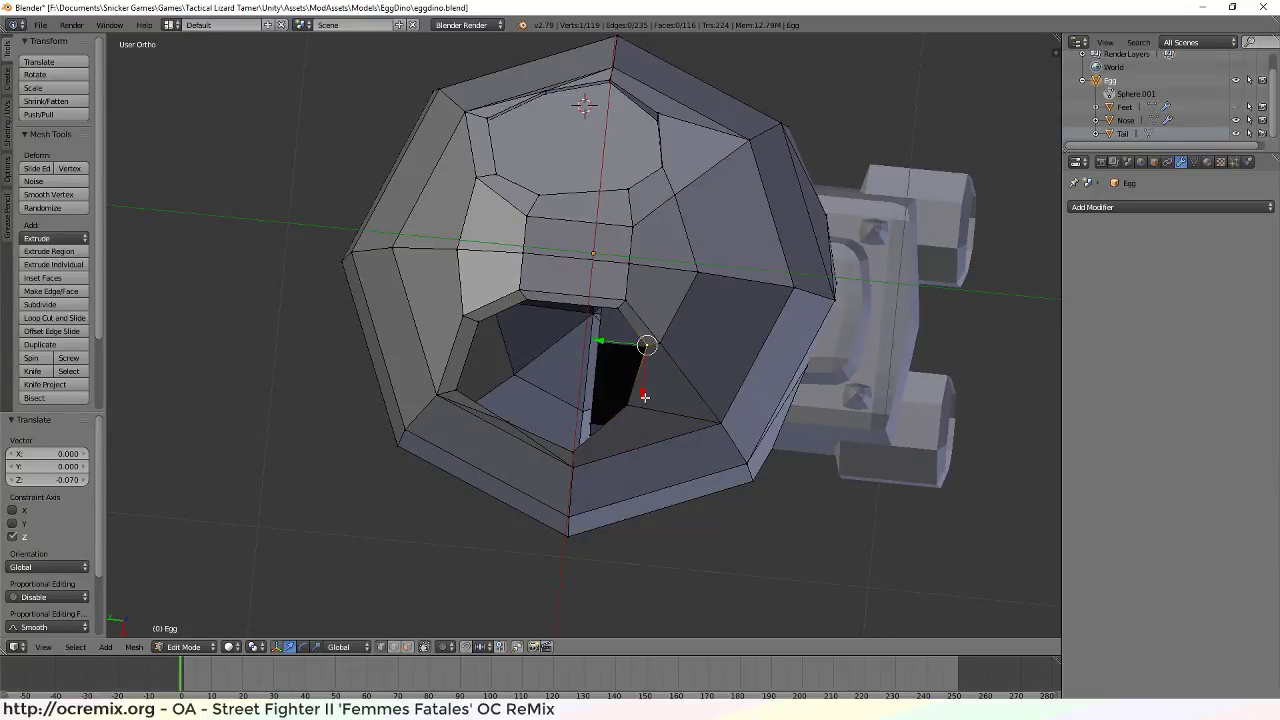
pyautogui.moveTo(645, 397); pyautogui.dragTo(641, 411)
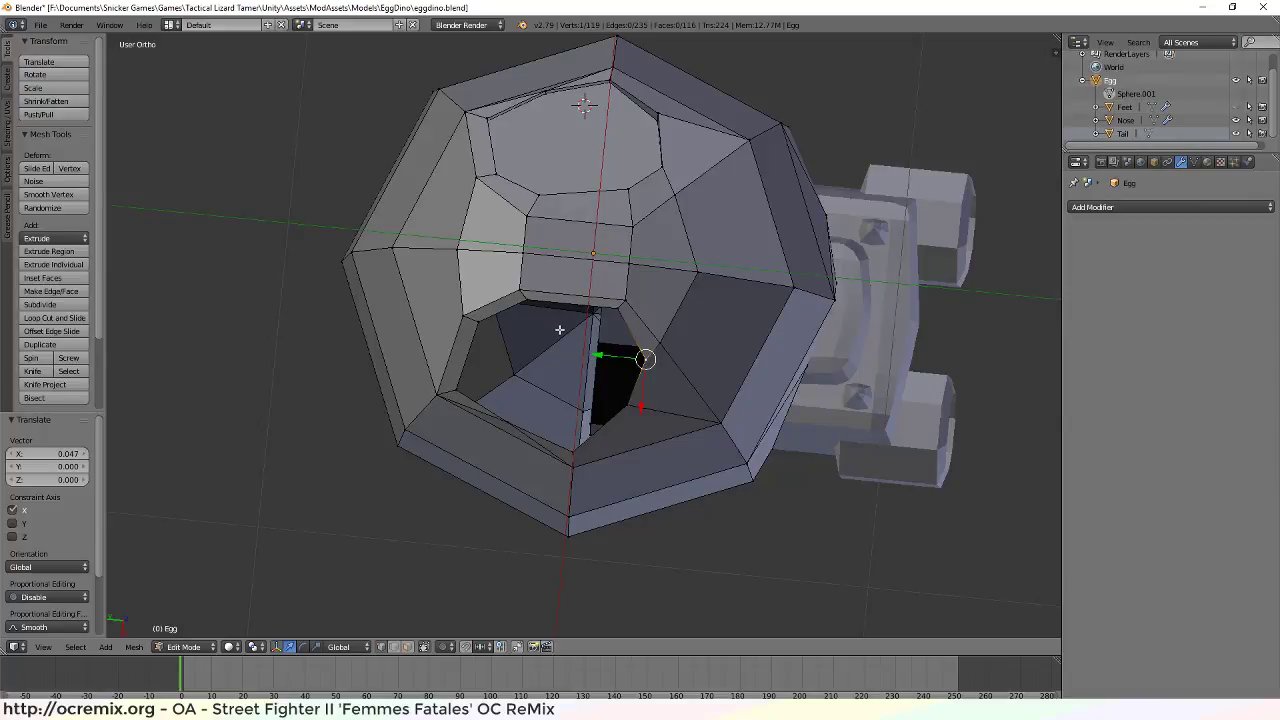
pyautogui.hotkey('ctrl', 'z')
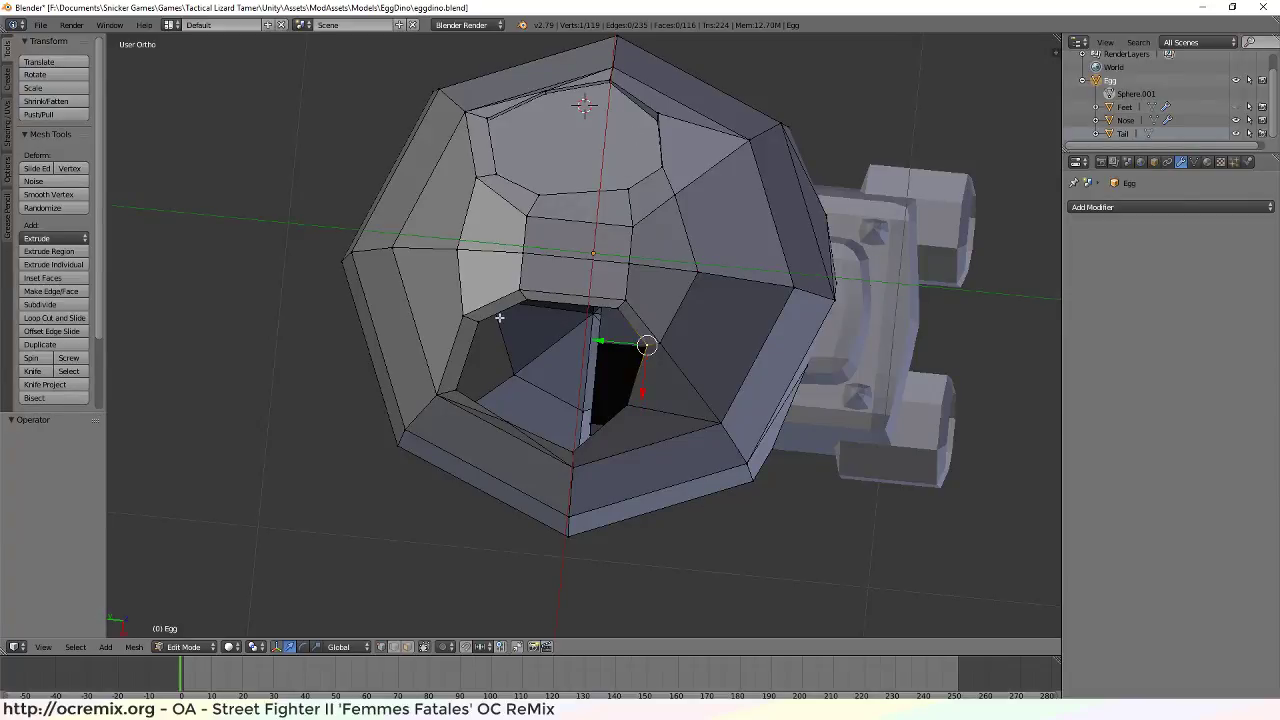
pyautogui.press('KP_7')
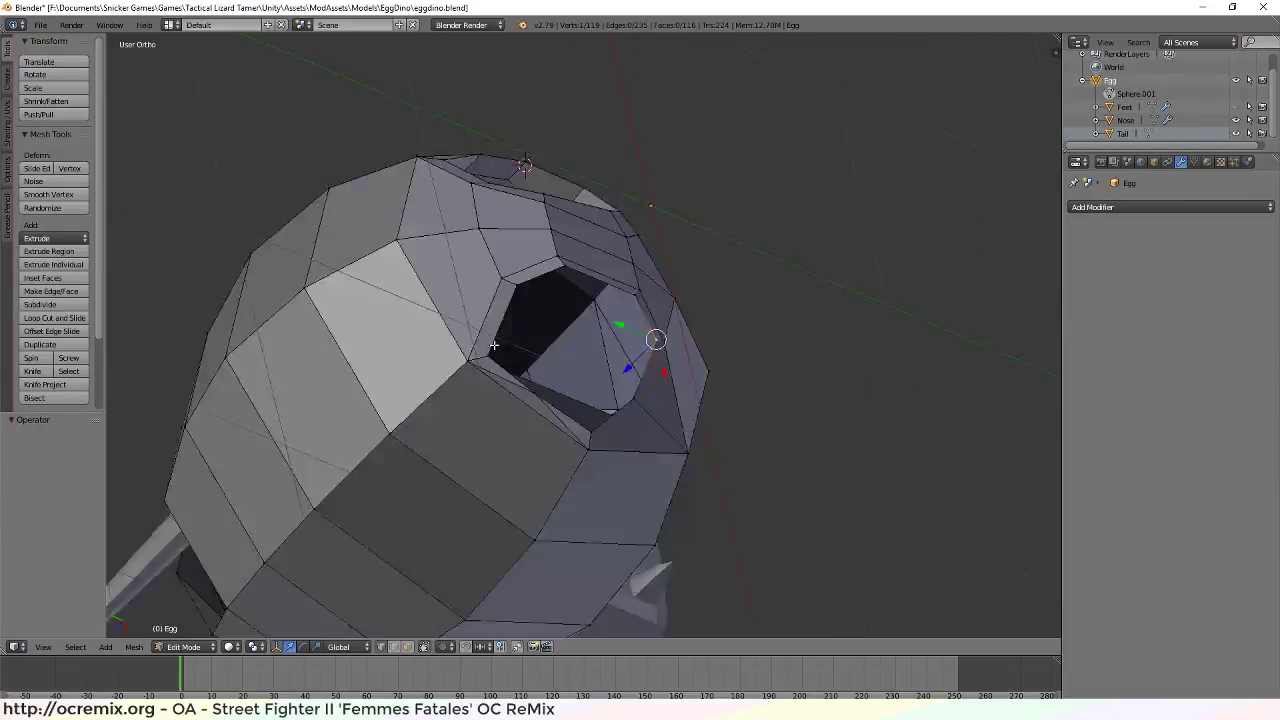
pyautogui.press('ctrl+KP_7')
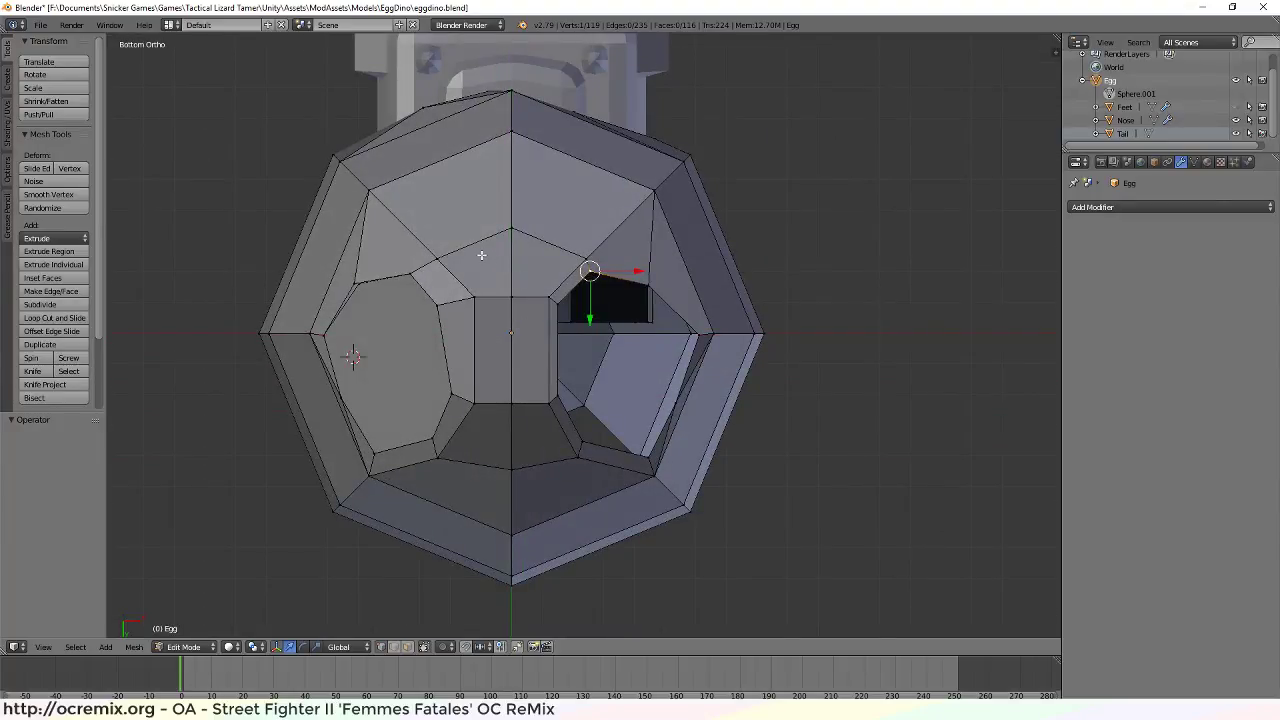
# Slide the selected rim edge along X and Y, then nudge the next vertex along Y
pyautogui.moveTo(629, 270); pyautogui.dragTo(606, 322)
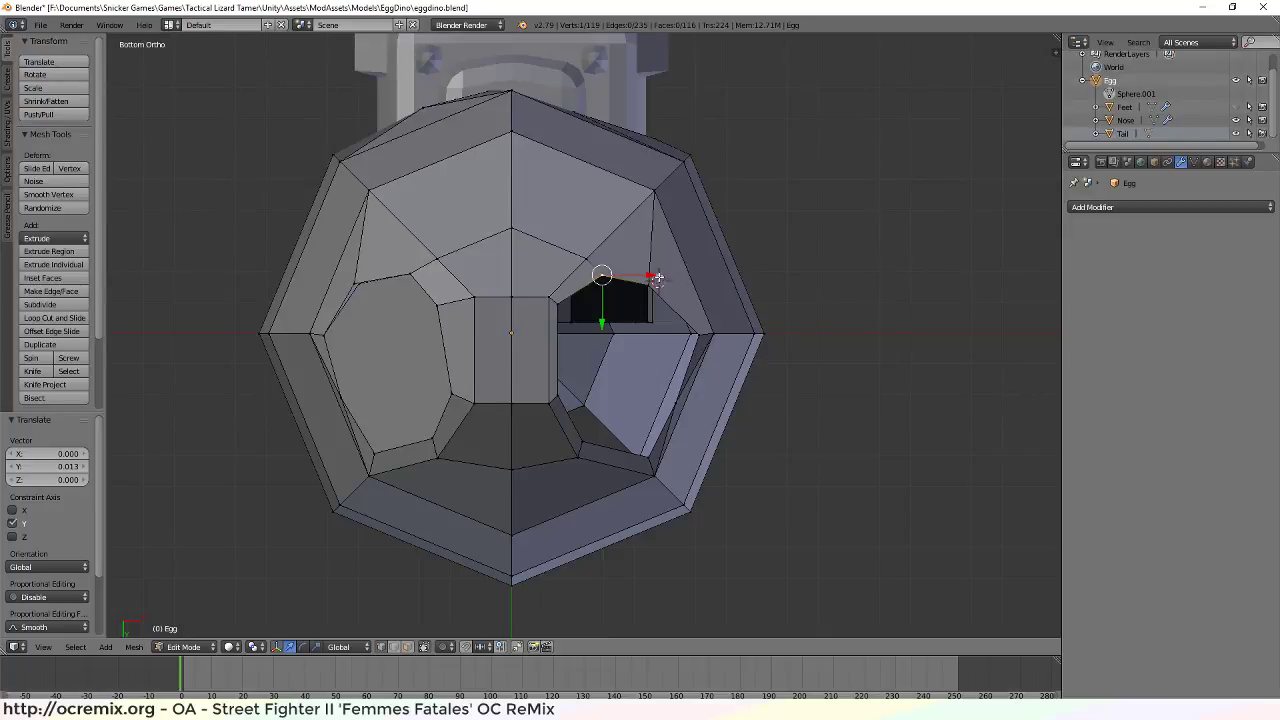
pyautogui.moveTo(653, 276); pyautogui.dragTo(655, 277)
pyautogui.moveTo(602, 322); pyautogui.dragTo(714, 286)
pyautogui.rightClick(557, 304)
pyautogui.rightClick(654, 284)
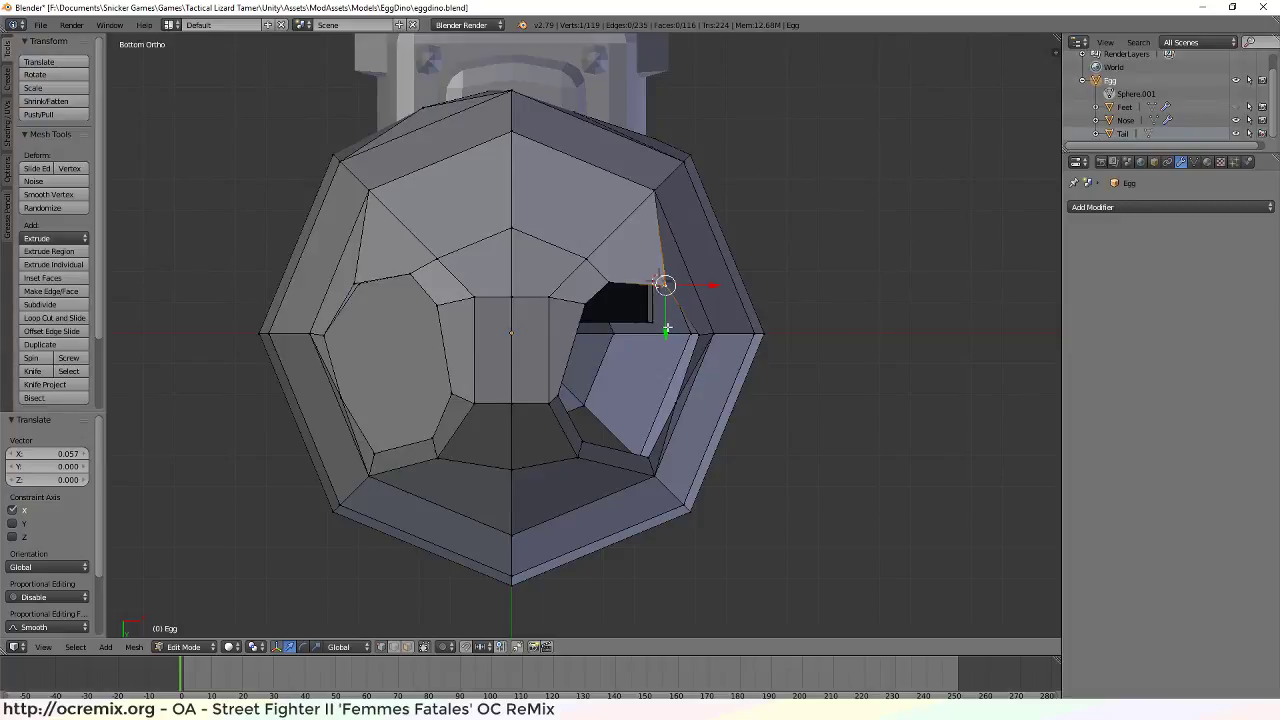
pyautogui.moveTo(667, 328); pyautogui.dragTo(690, 325)
# Nudge the vertex on the opening's lower edge inward along X and Y
pyautogui.rightClick(561, 393)
pyautogui.press('g')
pyautogui.press('x')
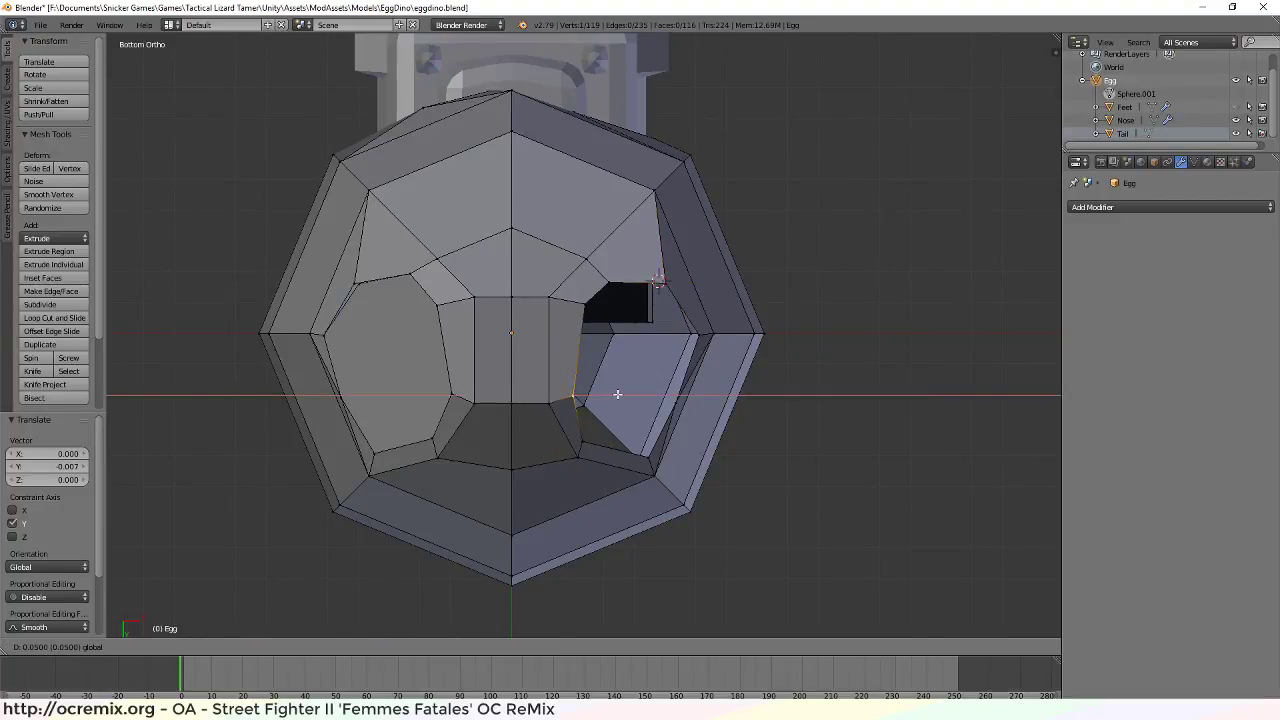
pyautogui.click(621, 394)
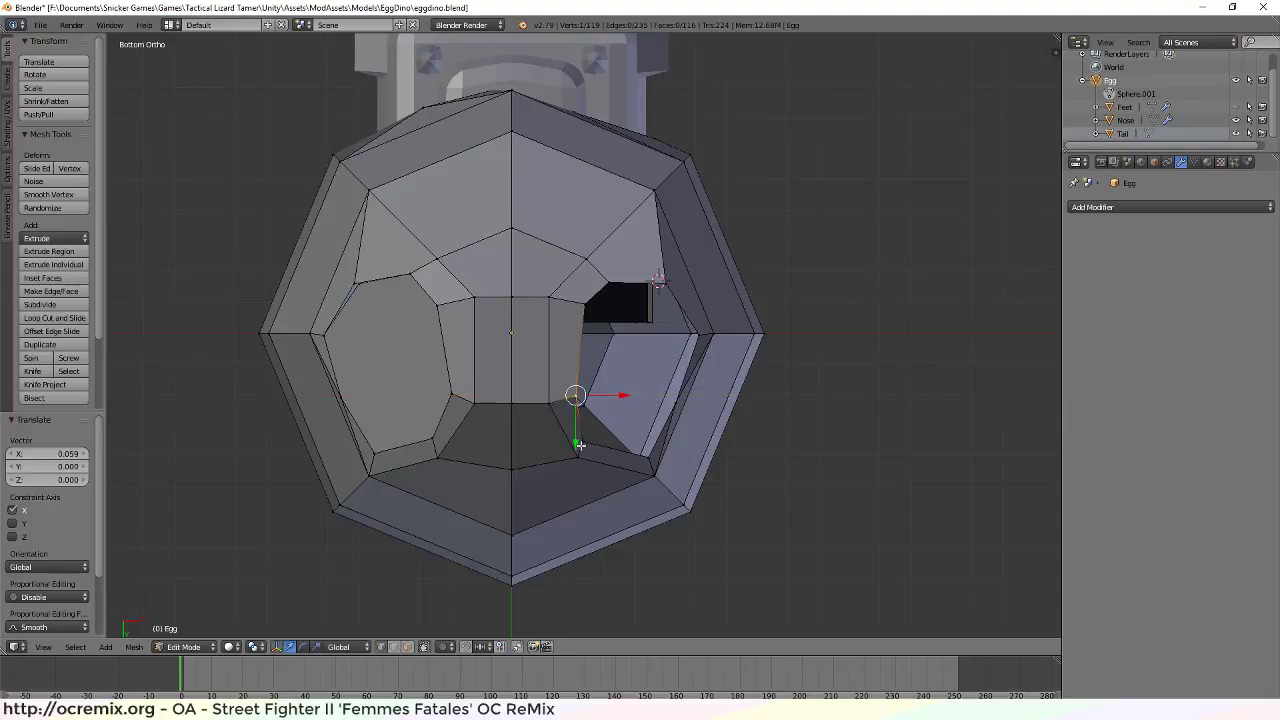
pyautogui.press('g')
pyautogui.press('y')
pyautogui.click(606, 405)
pyautogui.press('g')
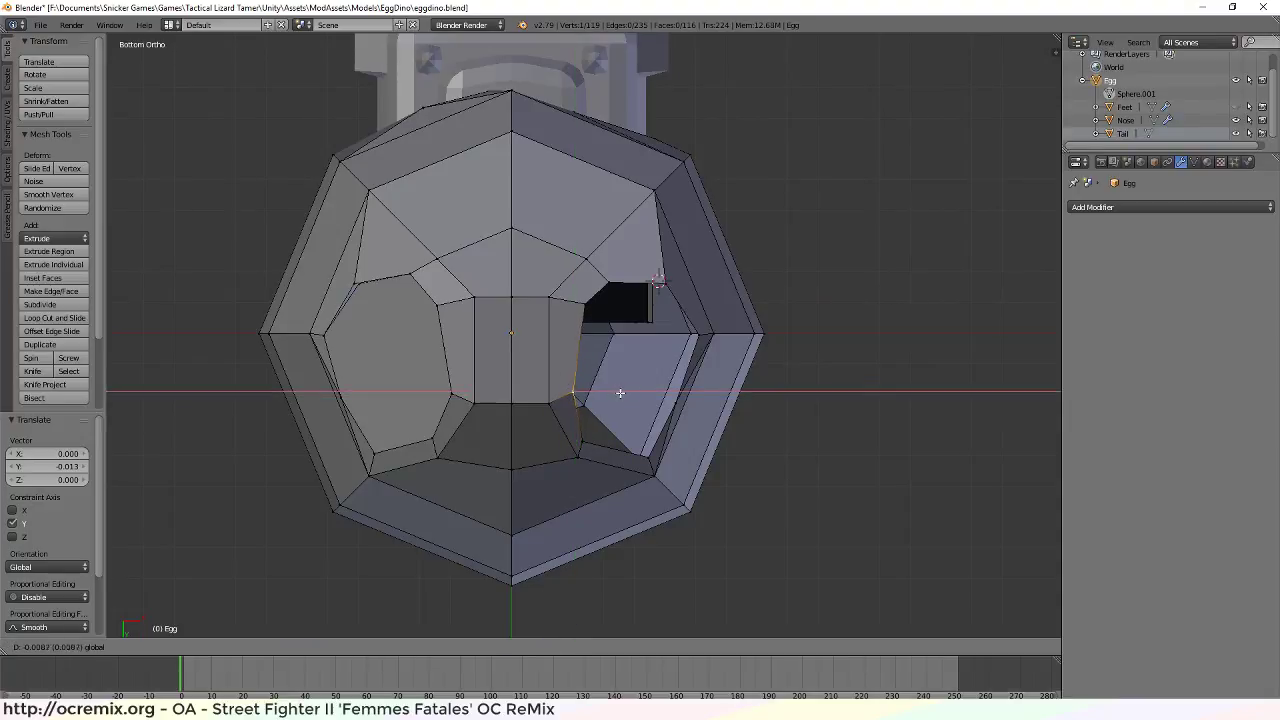
pyautogui.press('x')
pyautogui.click(620, 392)
# Pull the two lower rim vertices inward along X and Y
pyautogui.rightClick(585, 441)
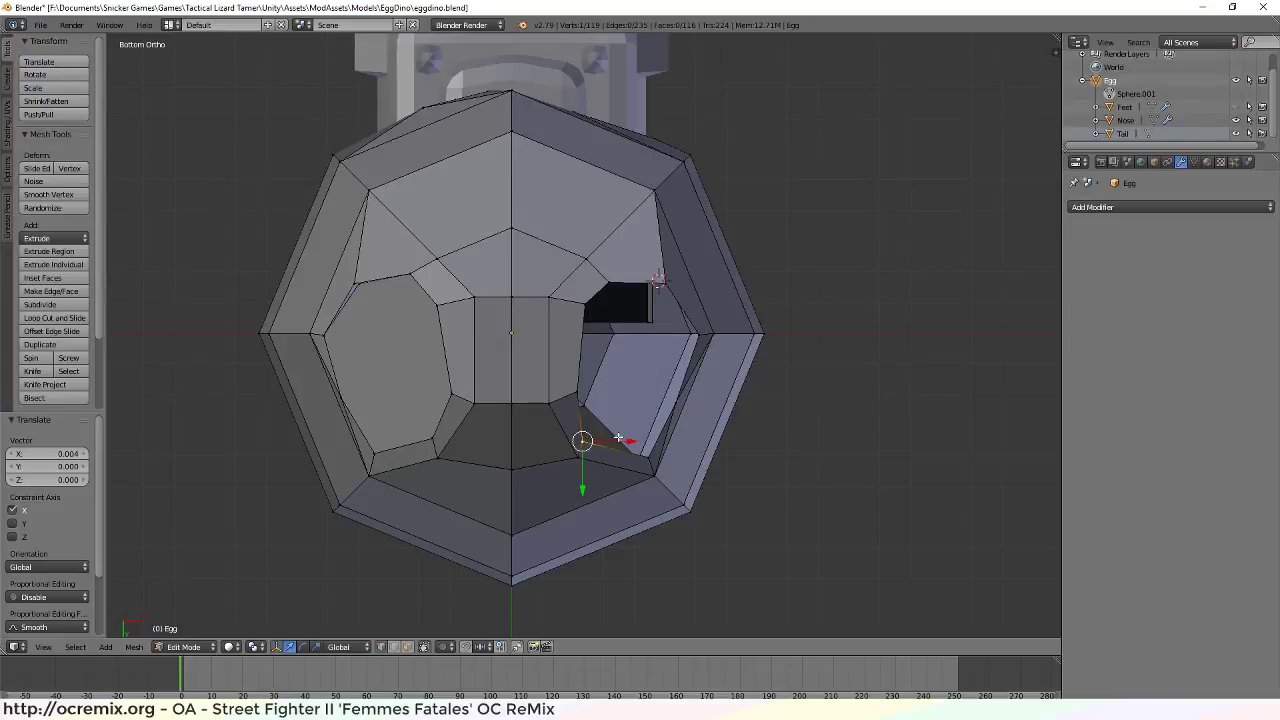
pyautogui.press('g')
pyautogui.press('x')
pyautogui.click(632, 440)
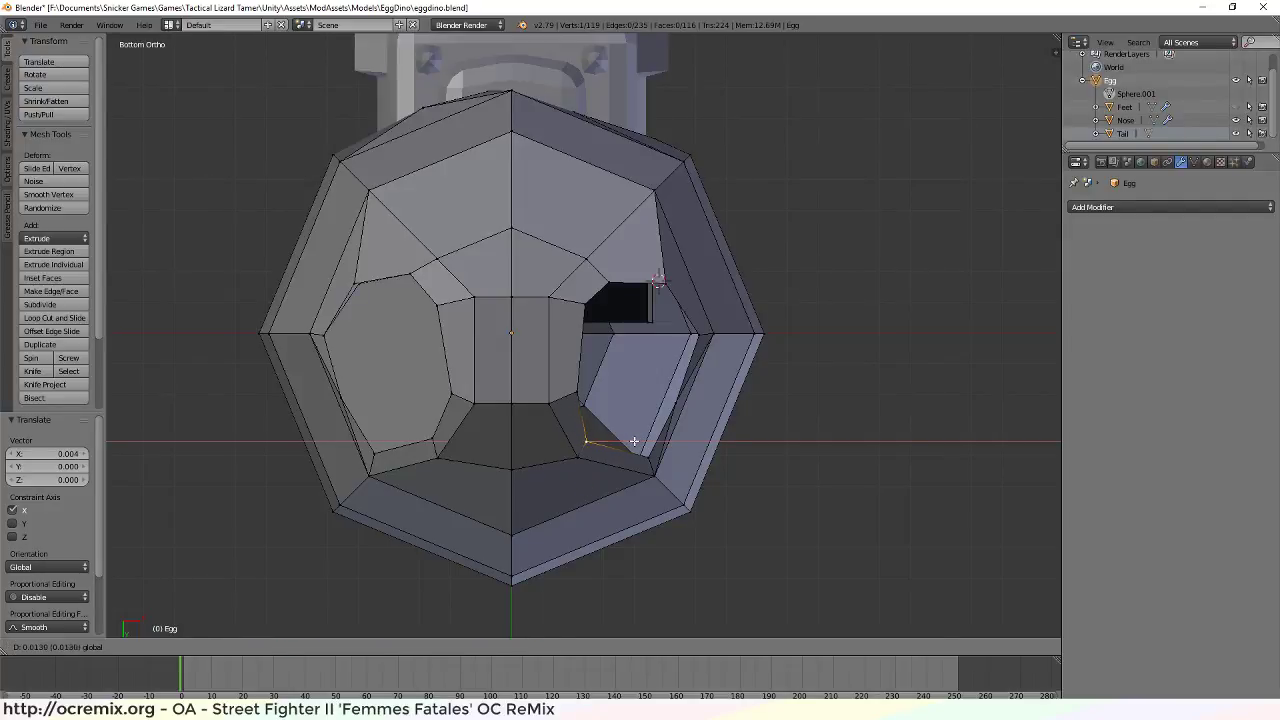
pyautogui.press('g')
pyautogui.press('y')
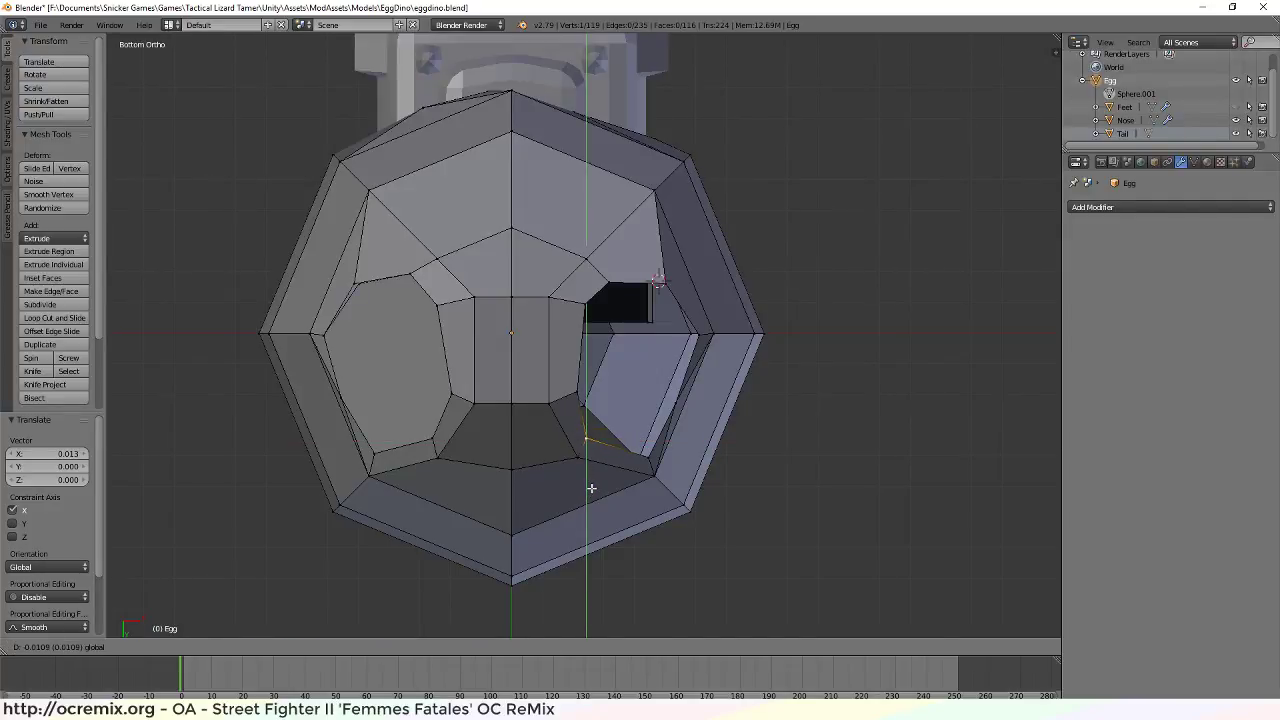
pyautogui.click(591, 487)
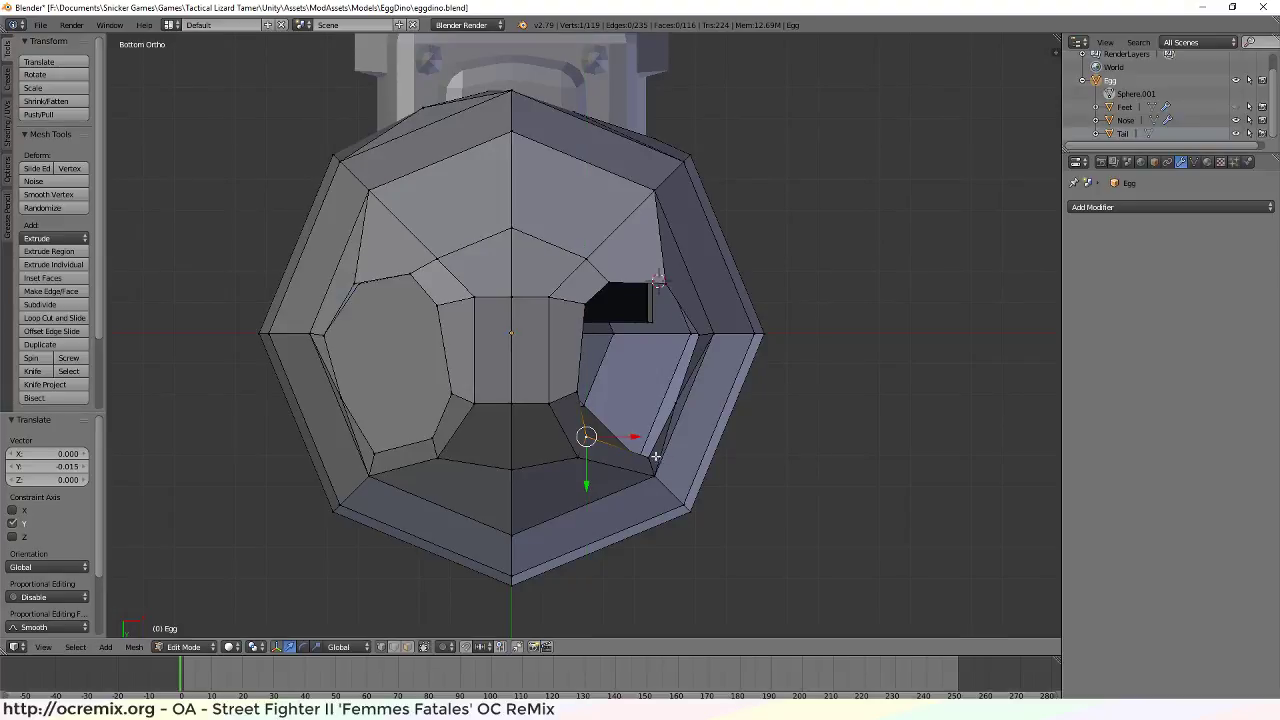
pyautogui.rightClick(650, 456)
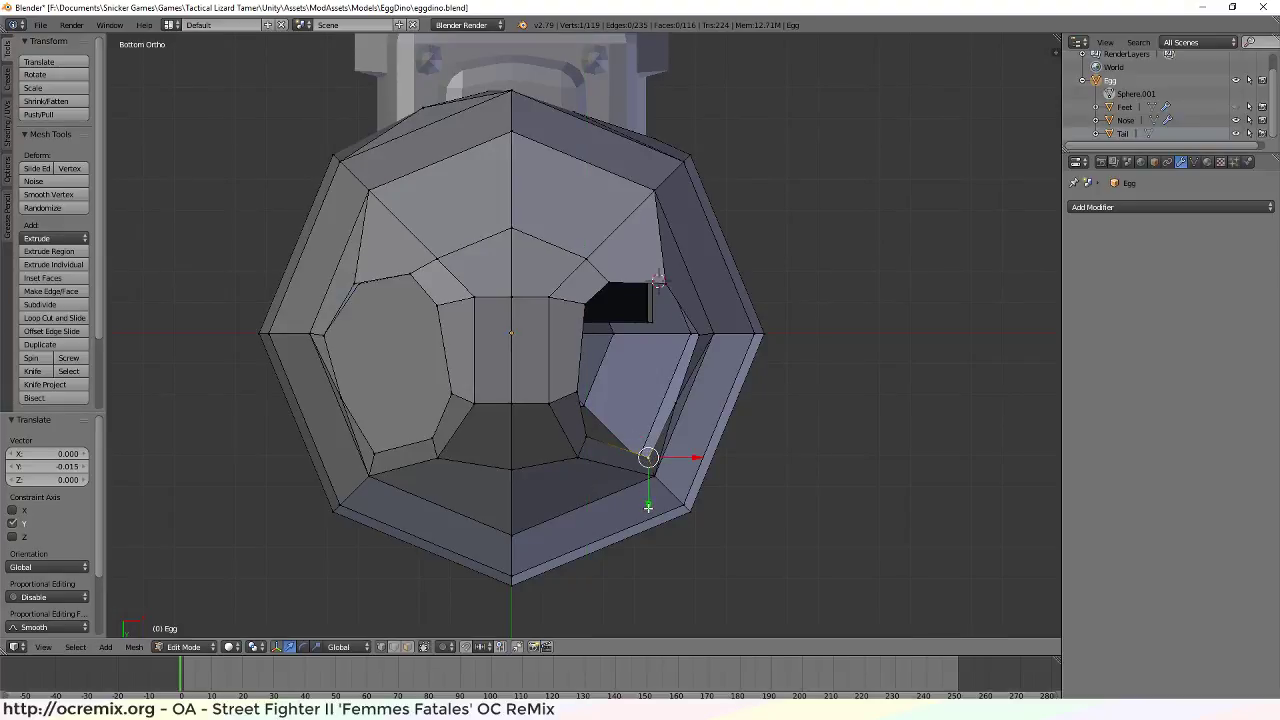
pyautogui.press('g')
pyautogui.press('y')
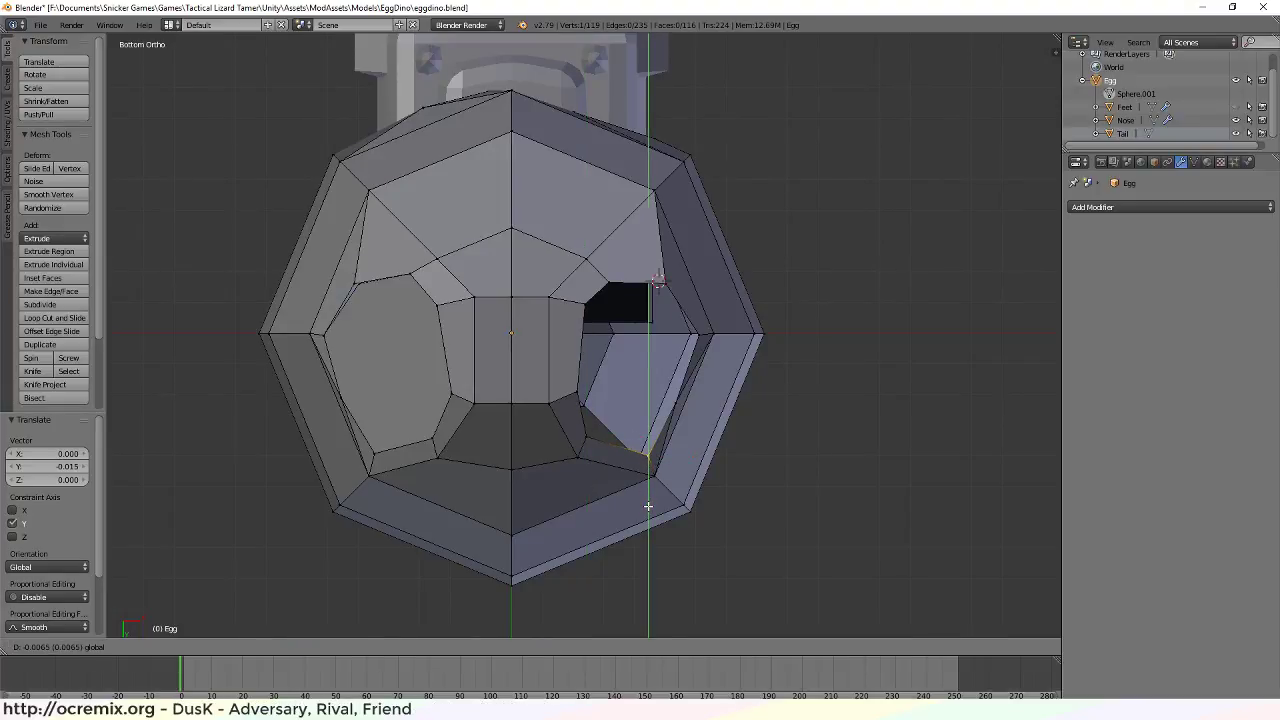
pyautogui.click(648, 507)
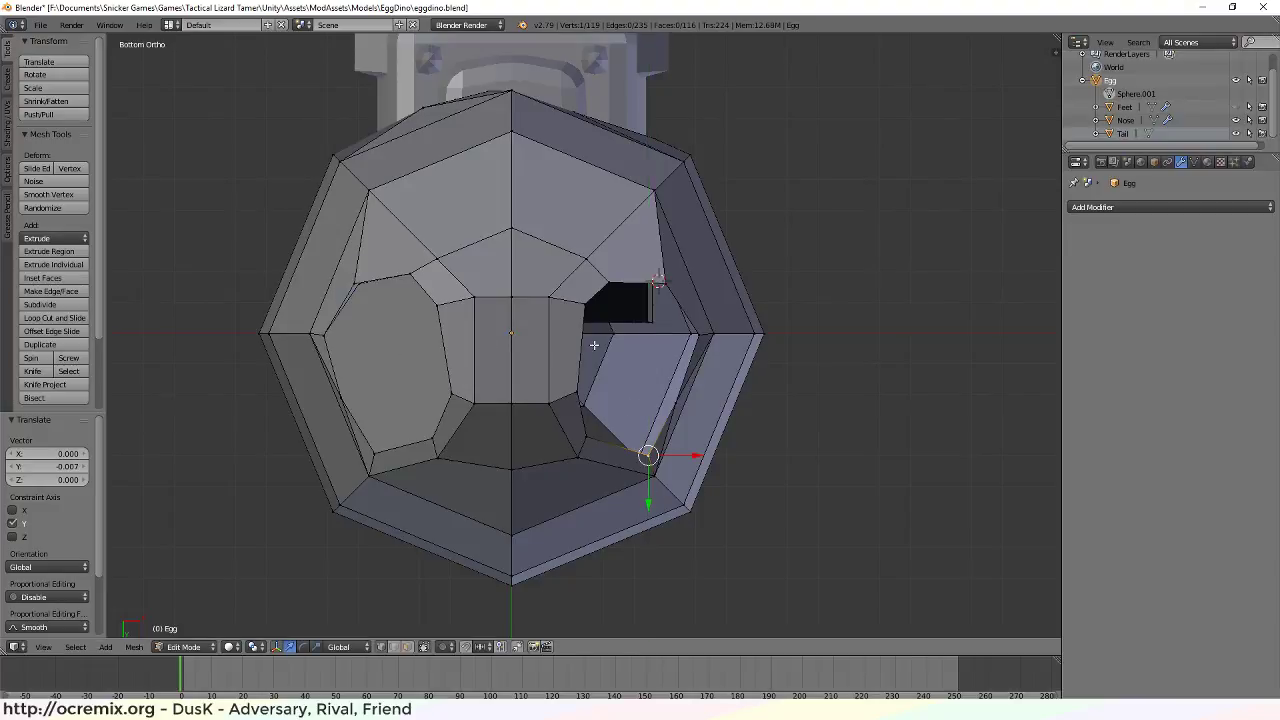
# Nudge the right-edge rim vertex -0.013 along X and show the Feet object again
pyautogui.rightClick(693, 334)
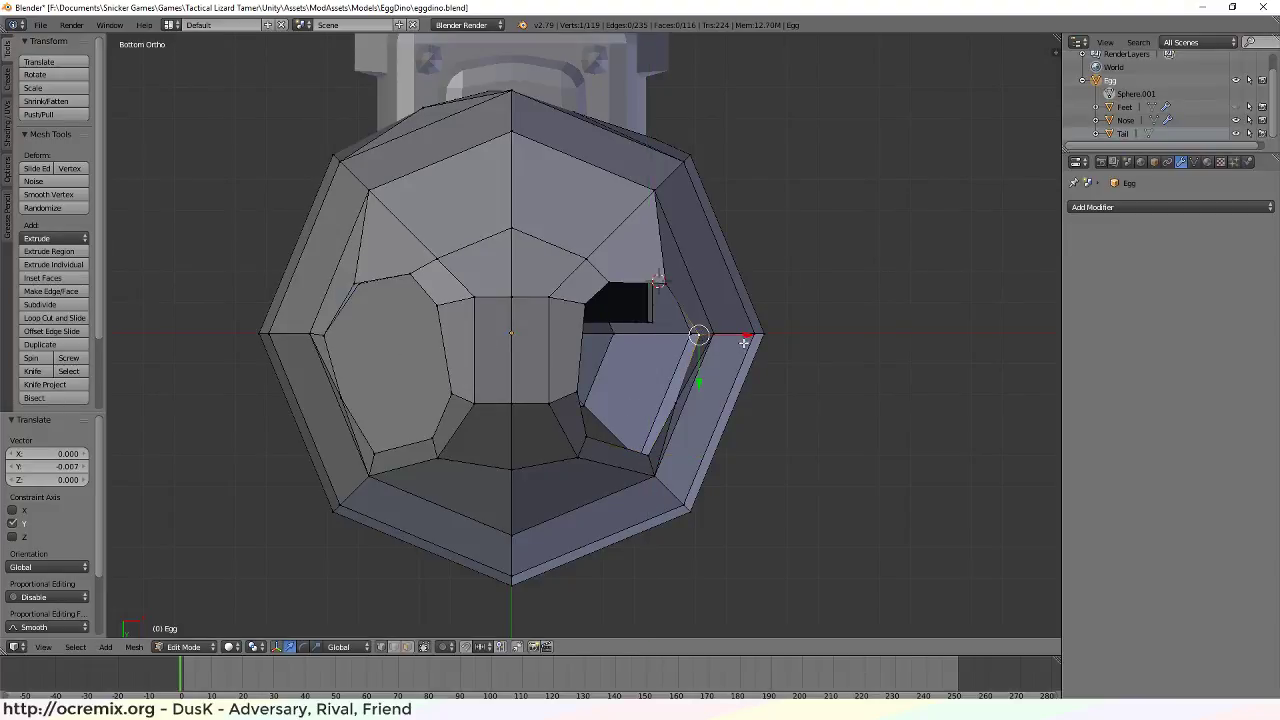
pyautogui.press('g')
pyautogui.press('x')
pyautogui.click(747, 336)
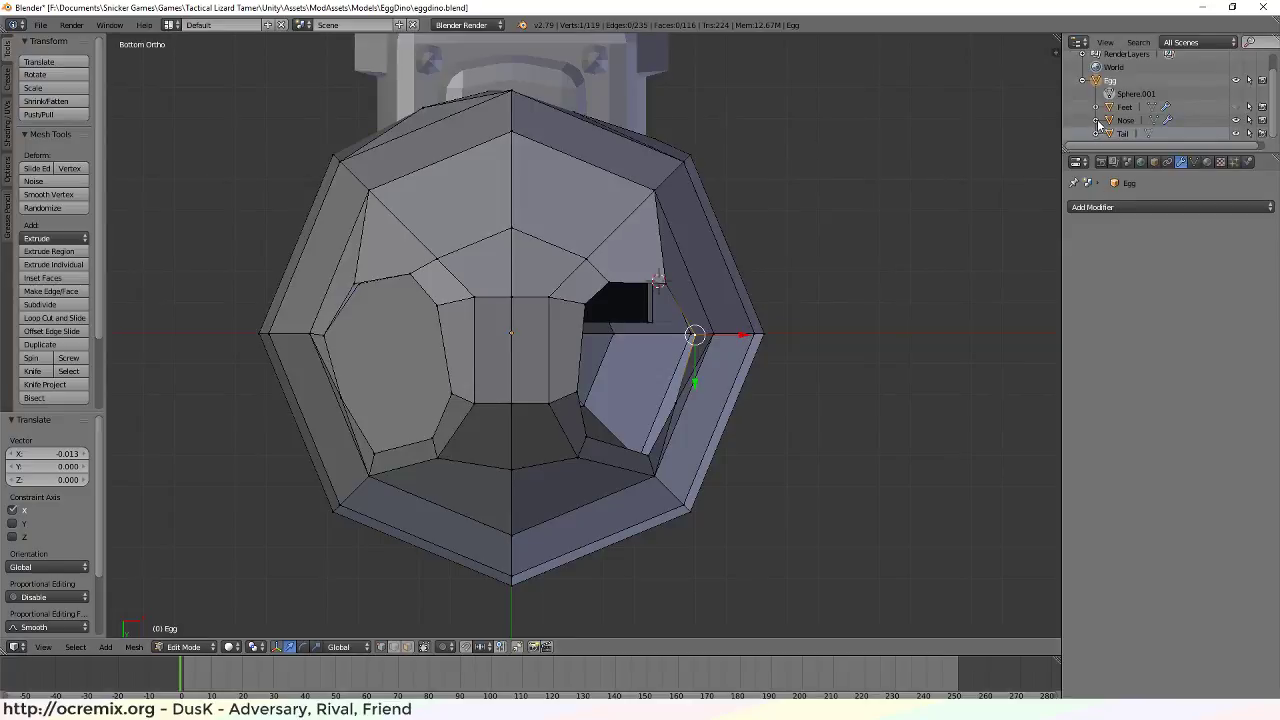
pyautogui.click(1235, 106)
# From a low view of the feet, raise one lower-rim vertex along Z and lower its neighbour
pyautogui.moveTo(770, 440); pyautogui.dragTo(801, 595, button='middle')
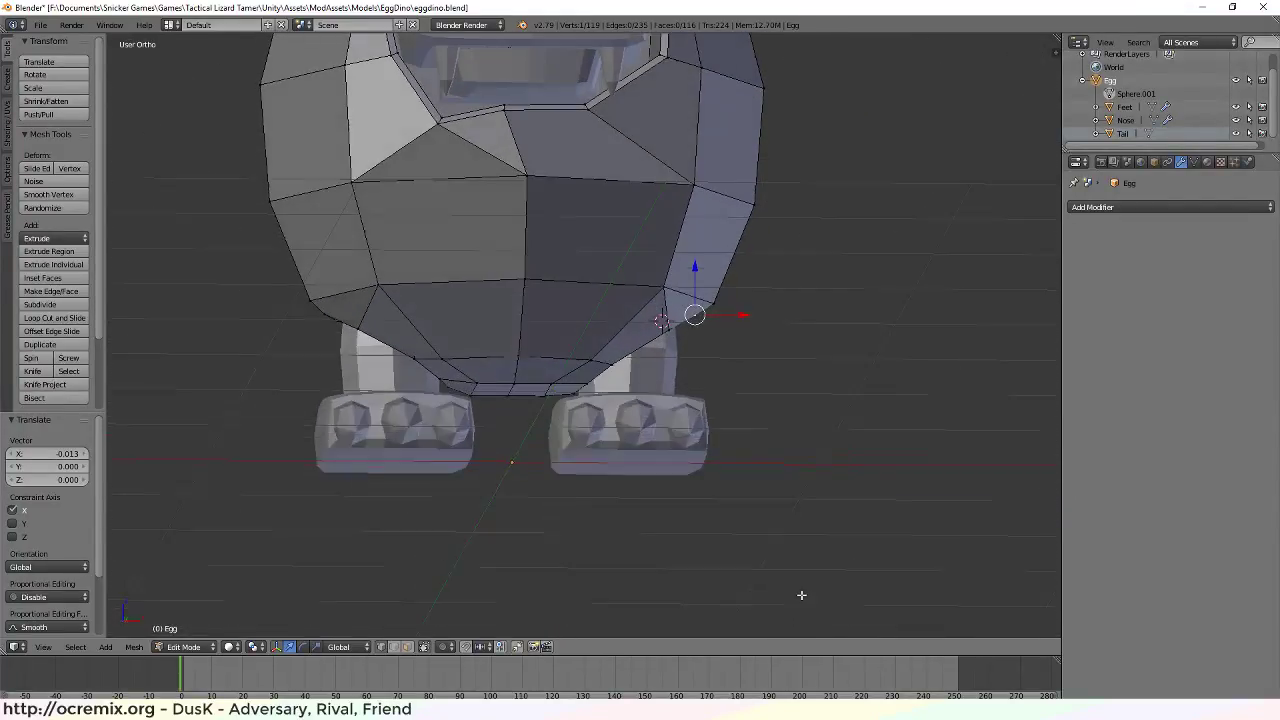
pyautogui.moveTo(339, 306); pyautogui.dragTo(678, 280, button='middle')
pyautogui.moveTo(692, 257); pyautogui.dragTo(692, 265)
pyautogui.moveTo(692, 265); pyautogui.dragTo(397, 313, button='middle')
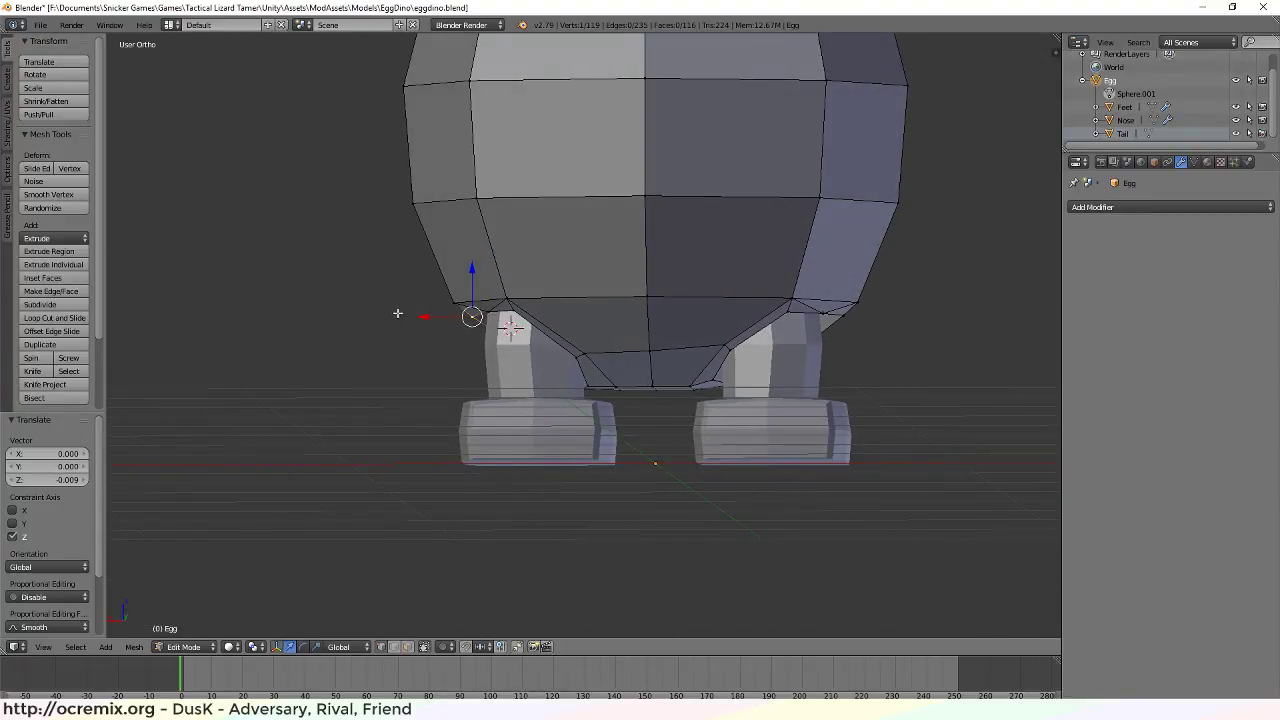
pyautogui.rightClick(511, 309)
pyautogui.moveTo(513, 270)
pyautogui.mouseDown()
pyautogui.moveTo(489, 266)
pyautogui.moveTo(514, 277)
pyautogui.mouseUp()
# Nudge a lower-rim vertex near the left foot slightly along X
pyautogui.rightClick(489, 302)
pyautogui.rightClick(514, 313)
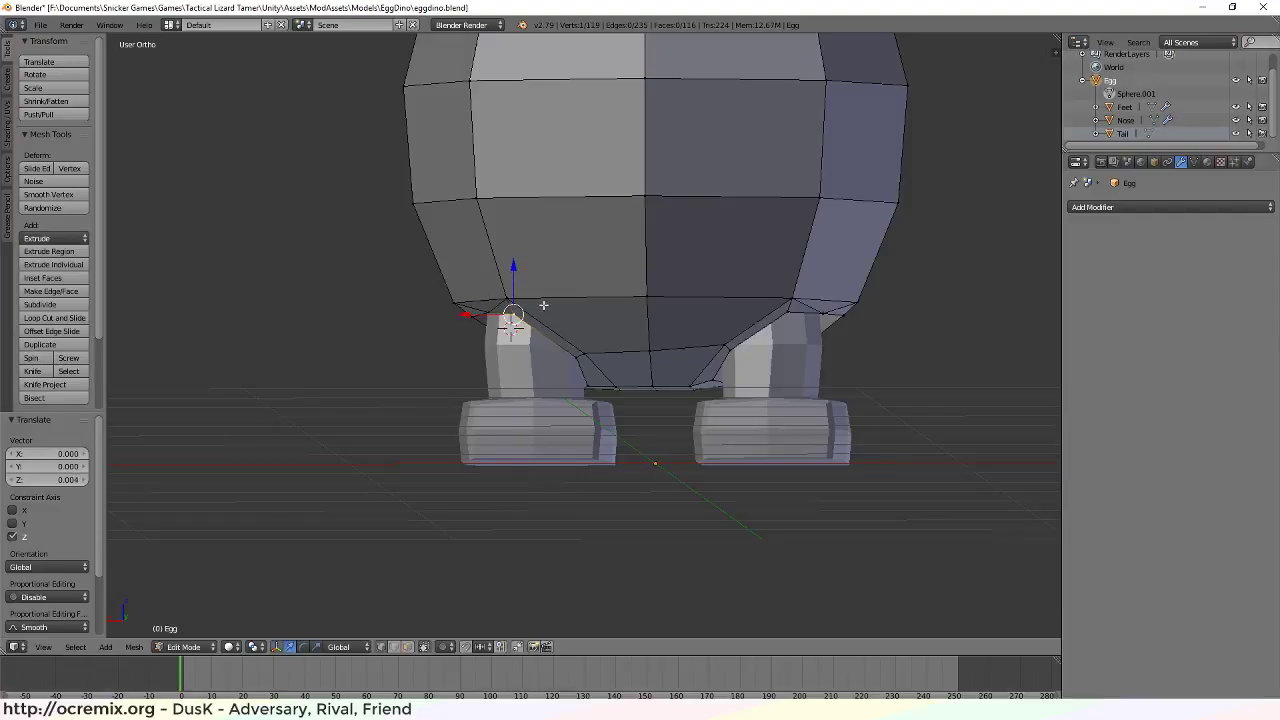
pyautogui.rightClick(577, 357)
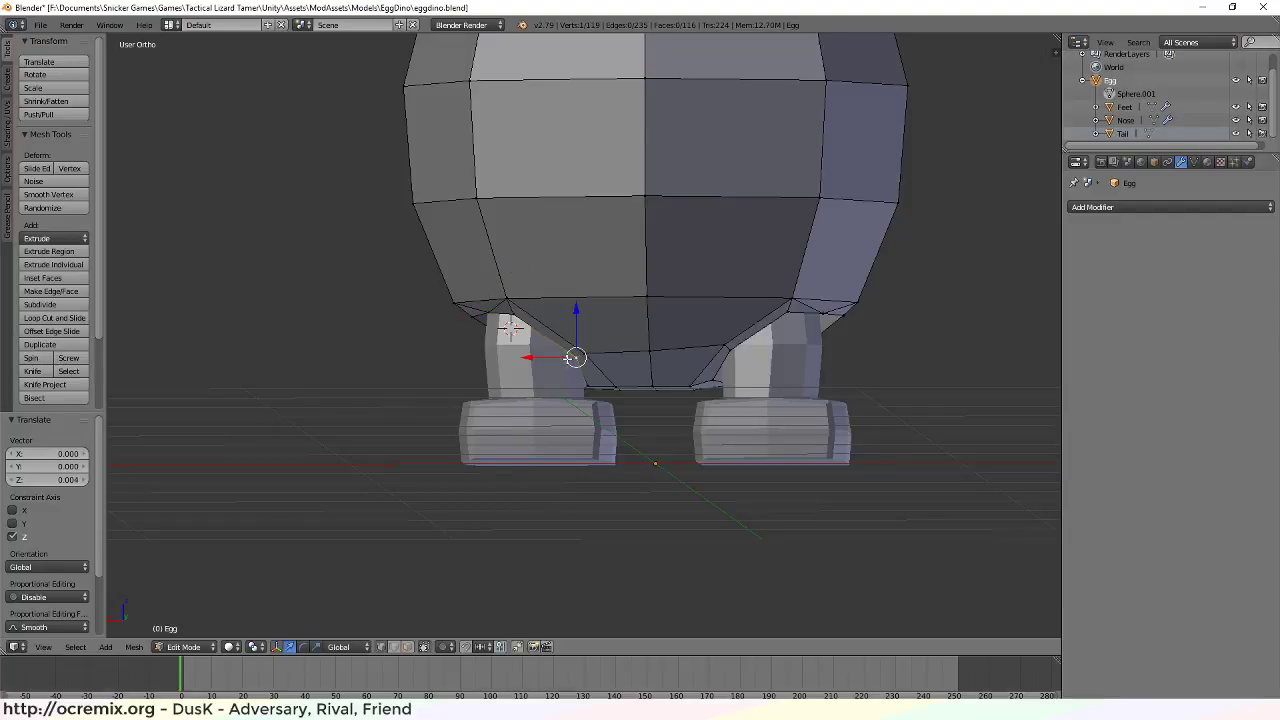
pyautogui.moveTo(529, 358); pyautogui.dragTo(533, 359)
pyautogui.scroll(3, 601, 399)
# Adjust a bottom-edge vertex between the feet, raising it then lowering it slightly along Z
pyautogui.rightClick(633, 423)
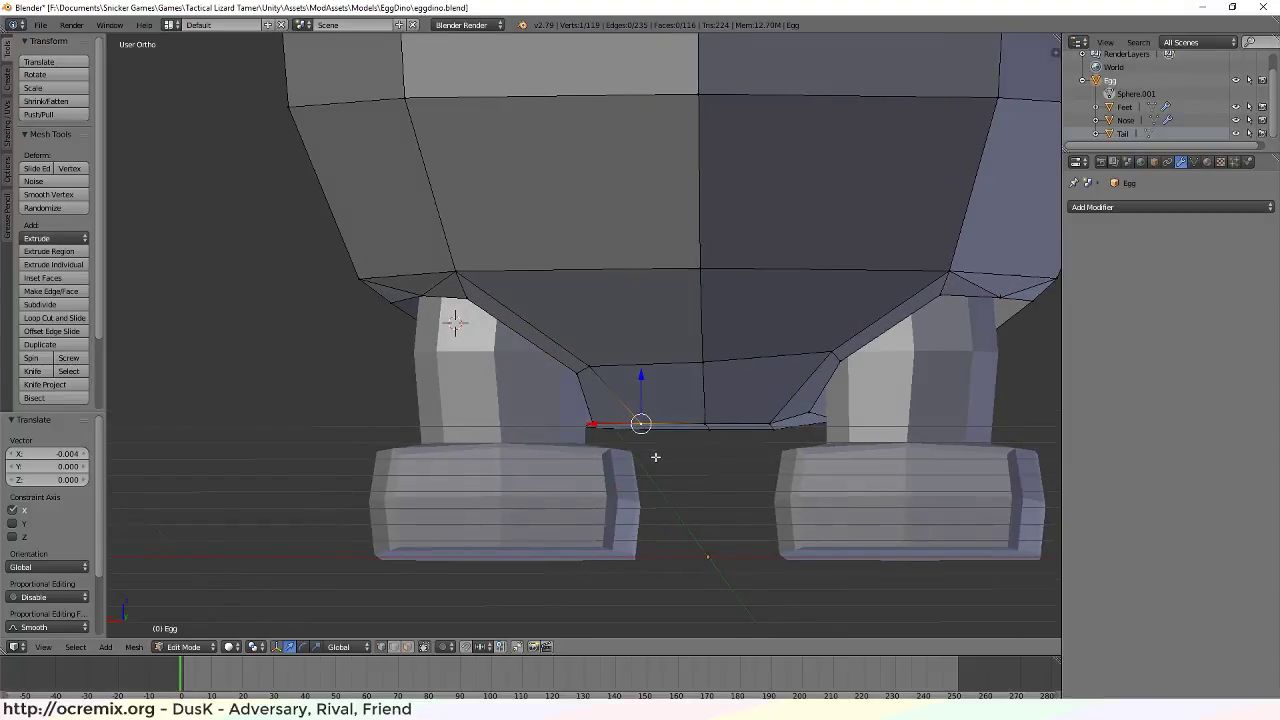
pyautogui.moveTo(655, 457); pyautogui.dragTo(612, 428, button='middle')
pyautogui.rightClick(603, 426)
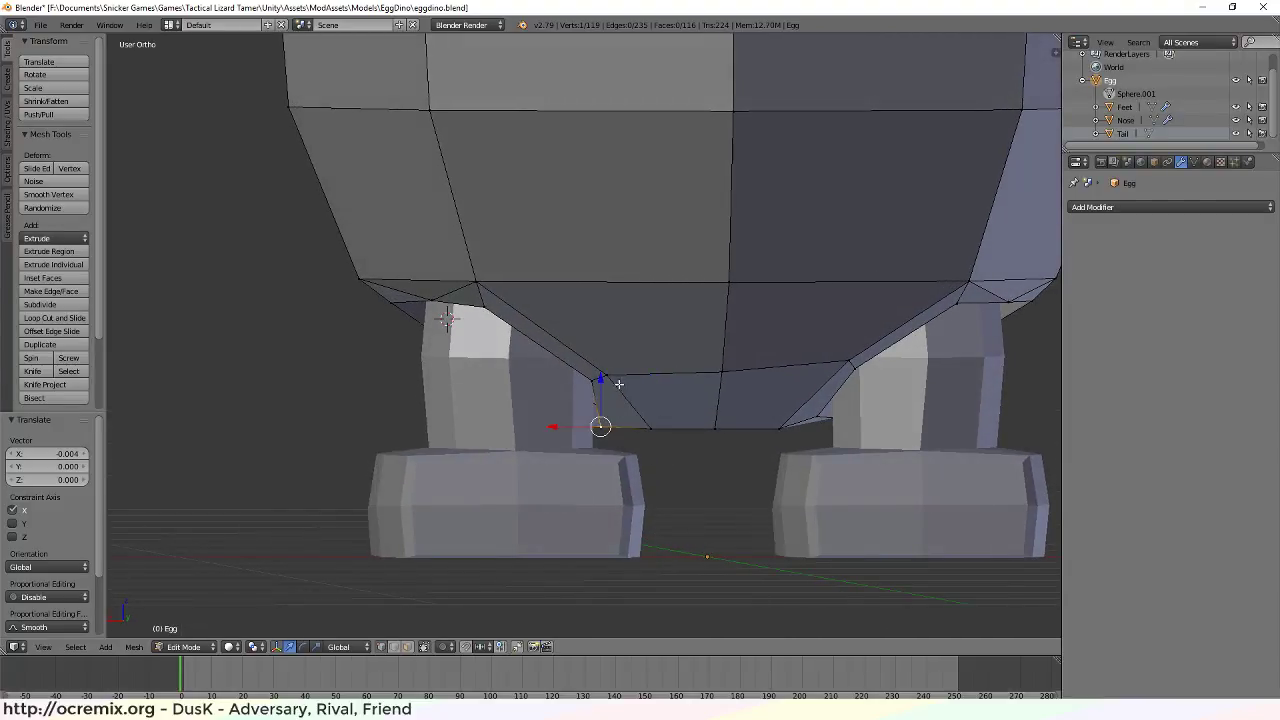
pyautogui.moveTo(598, 378); pyautogui.dragTo(598, 368)
pyautogui.moveTo(553, 418); pyautogui.dragTo(556, 418)
pyautogui.moveTo(600, 372); pyautogui.dragTo(632, 383)
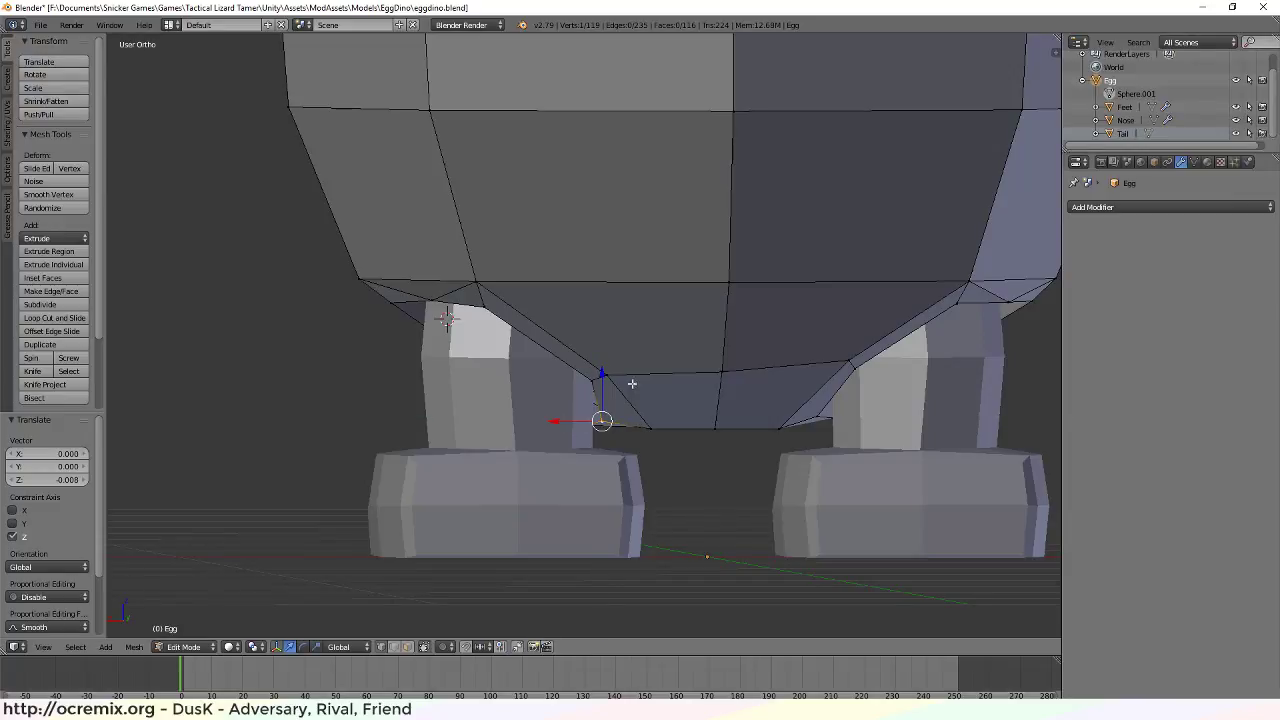
# Lower the vertex at the far right of the rim along Z
pyautogui.rightClick(816, 415)
pyautogui.moveTo(818, 373); pyautogui.dragTo(819, 378)
pyautogui.moveTo(610, 373); pyautogui.dragTo(655, 375, button='middle')
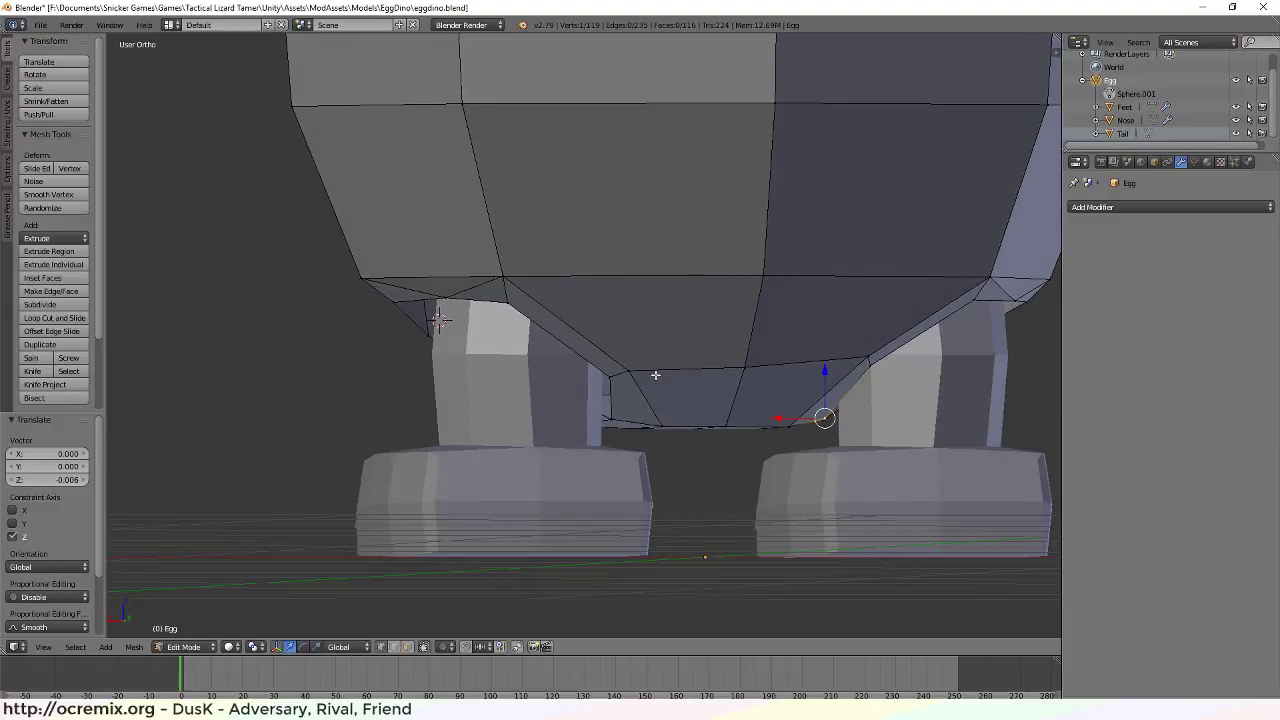
# Raise a bottom vertex near the right foot along Z and push it along Y
pyautogui.rightClick(630, 372)
pyautogui.moveTo(630, 335); pyautogui.dragTo(629, 324)
pyautogui.moveTo(674, 371); pyautogui.dragTo(712, 401, button='middle')
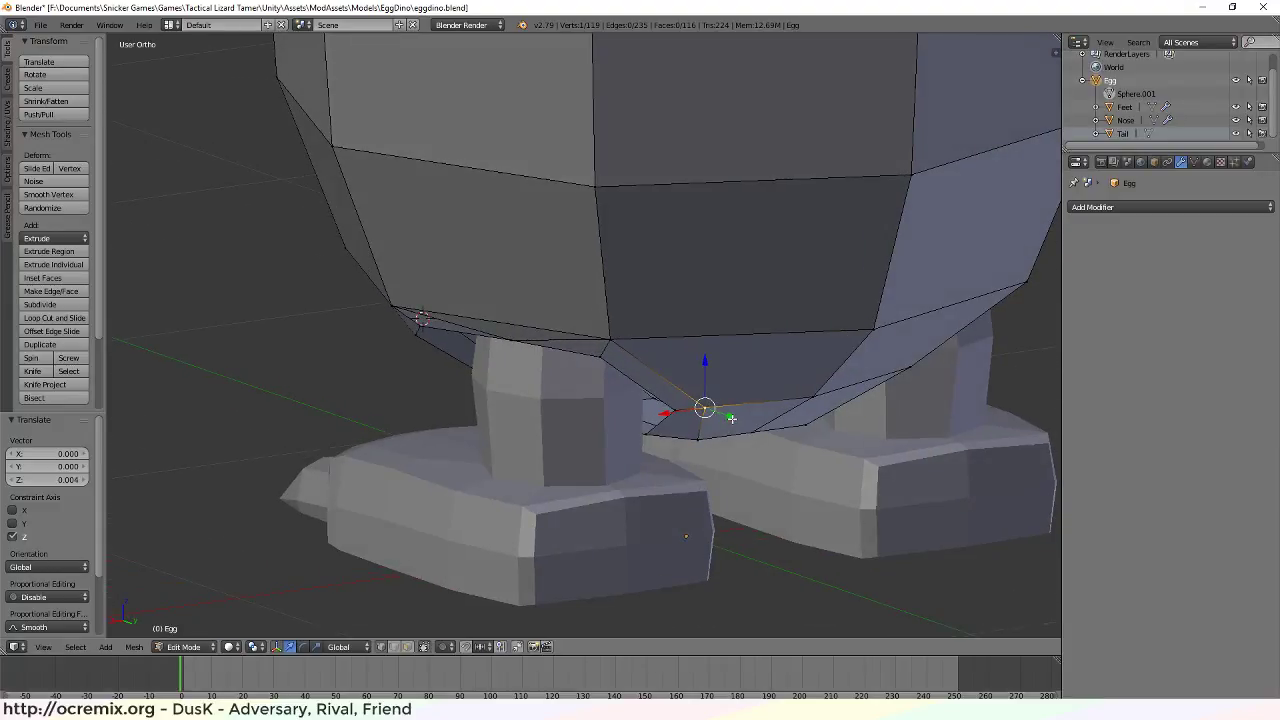
pyautogui.moveTo(731, 419); pyautogui.dragTo(737, 416)
pyautogui.moveTo(712, 367); pyautogui.dragTo(711, 358)
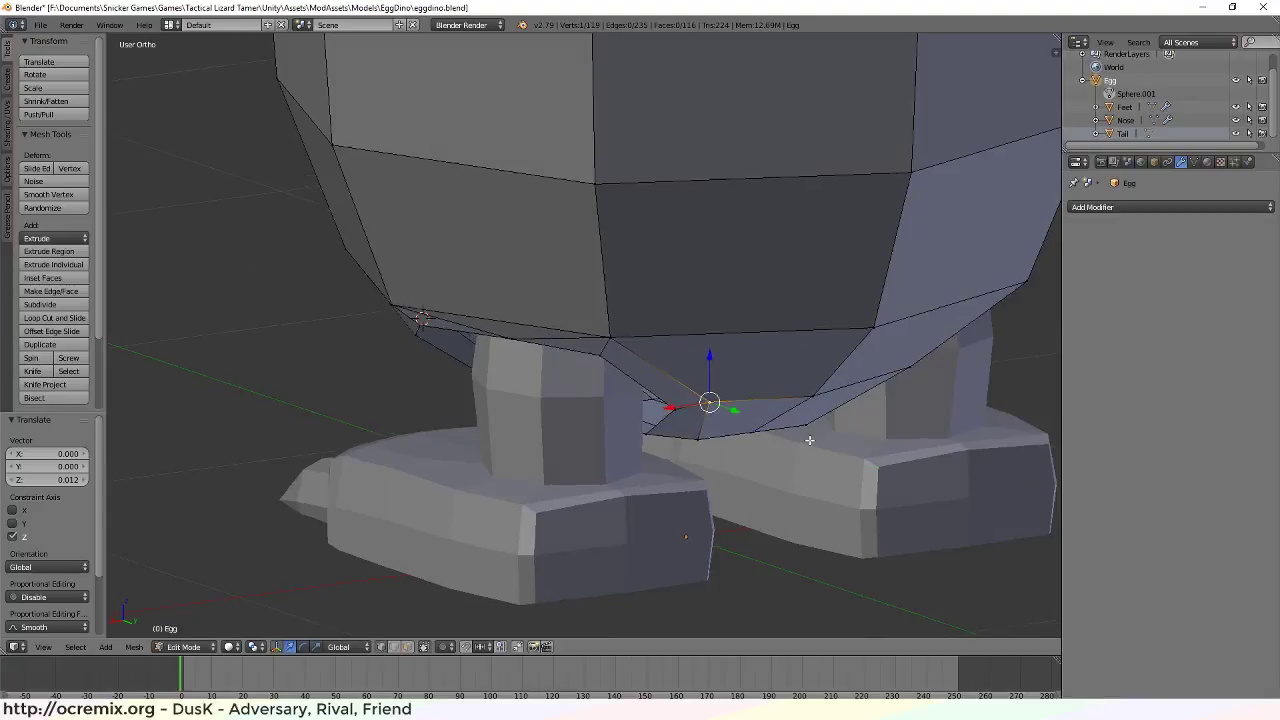
pyautogui.moveTo(808, 437); pyautogui.dragTo(752, 388, button='middle')
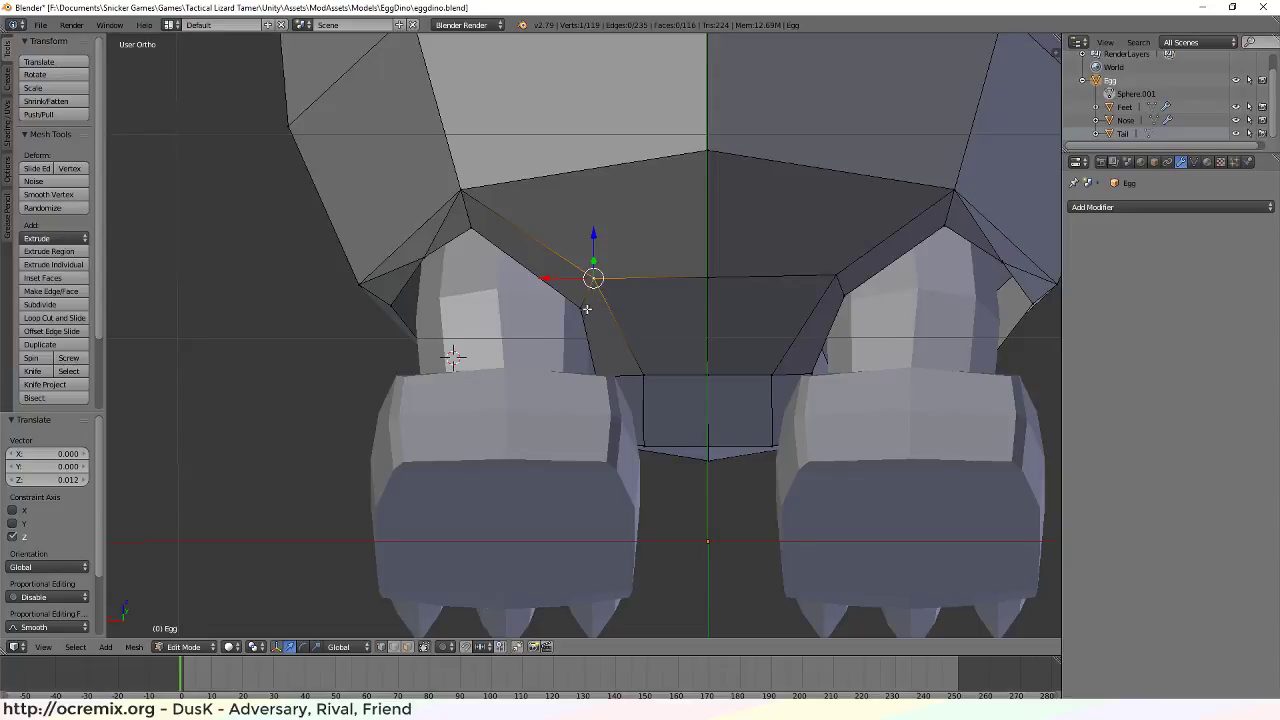
# Reposition a bottom-rim vertex along Y, Z and X from a low three-quarter angle
pyautogui.rightClick(583, 300)
pyautogui.moveTo(582, 266); pyautogui.dragTo(582, 266)
pyautogui.moveTo(582, 266); pyautogui.dragTo(666, 394, button='middle')
pyautogui.moveTo(666, 394); pyautogui.dragTo(688, 408)
pyautogui.moveTo(677, 357); pyautogui.dragTo(674, 349)
pyautogui.moveTo(650, 396)
pyautogui.mouseDown()
pyautogui.moveTo(631, 401)
pyautogui.moveTo(640, 390)
pyautogui.mouseUp()
pyautogui.moveTo(640, 390); pyautogui.dragTo(463, 487, button='middle')
# Move another lower-rim vertex along Y with G Y
pyautogui.rightClick(552, 404)
pyautogui.moveTo(430, 472); pyautogui.dragTo(477, 482)
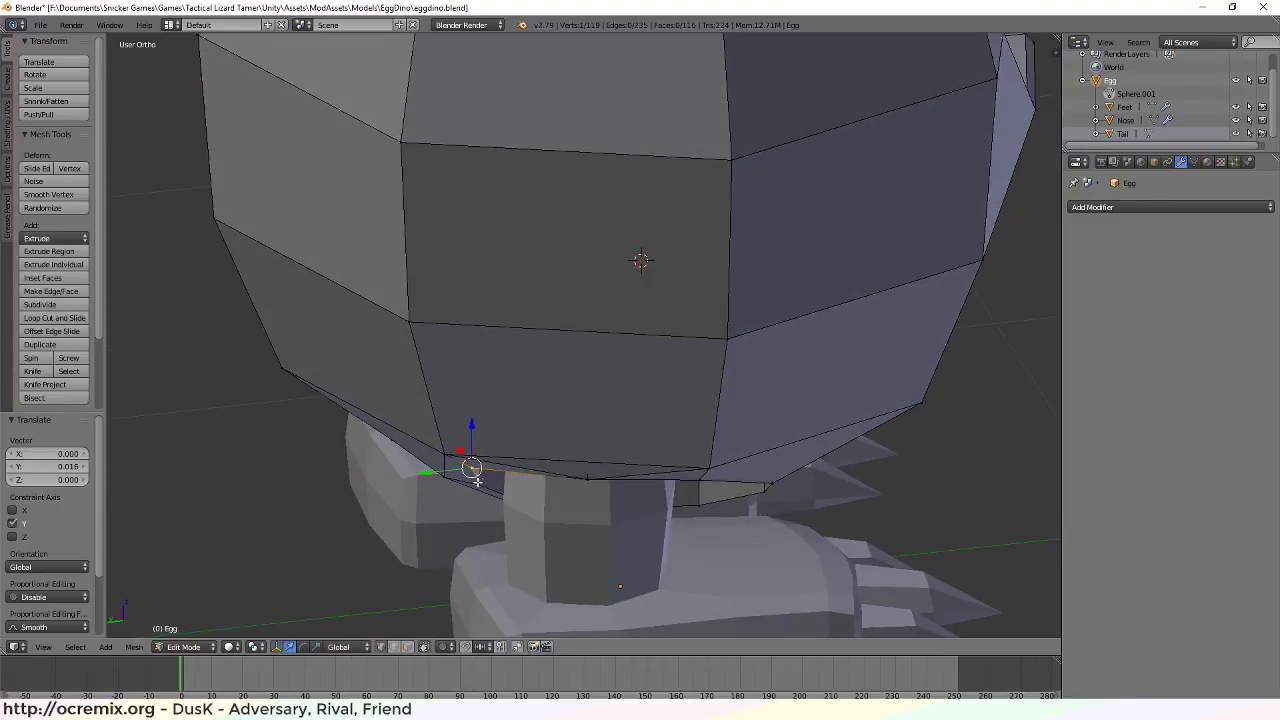
pyautogui.press('g')
pyautogui.press('y')
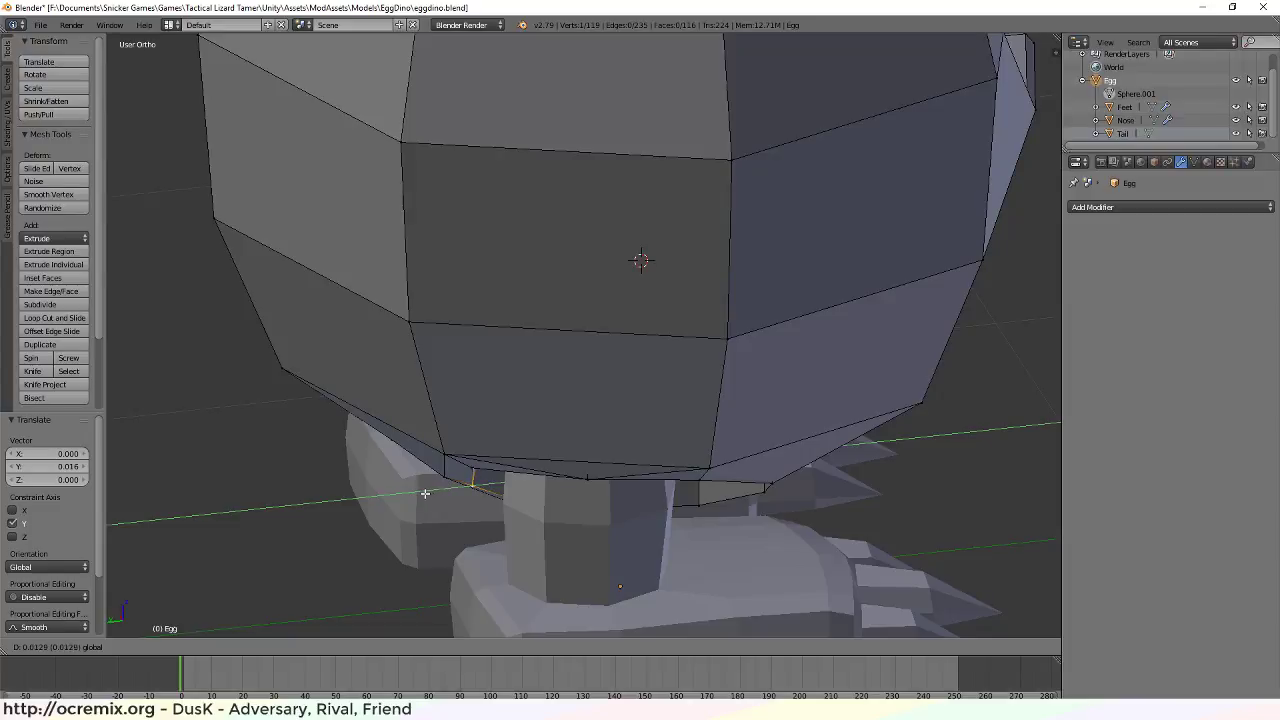
pyautogui.click(423, 493)
pyautogui.moveTo(470, 504); pyautogui.dragTo(620, 489, button='middle')
# Slide the next lower-rim vertex along Y, then shift it slightly along X
pyautogui.rightClick(621, 417)
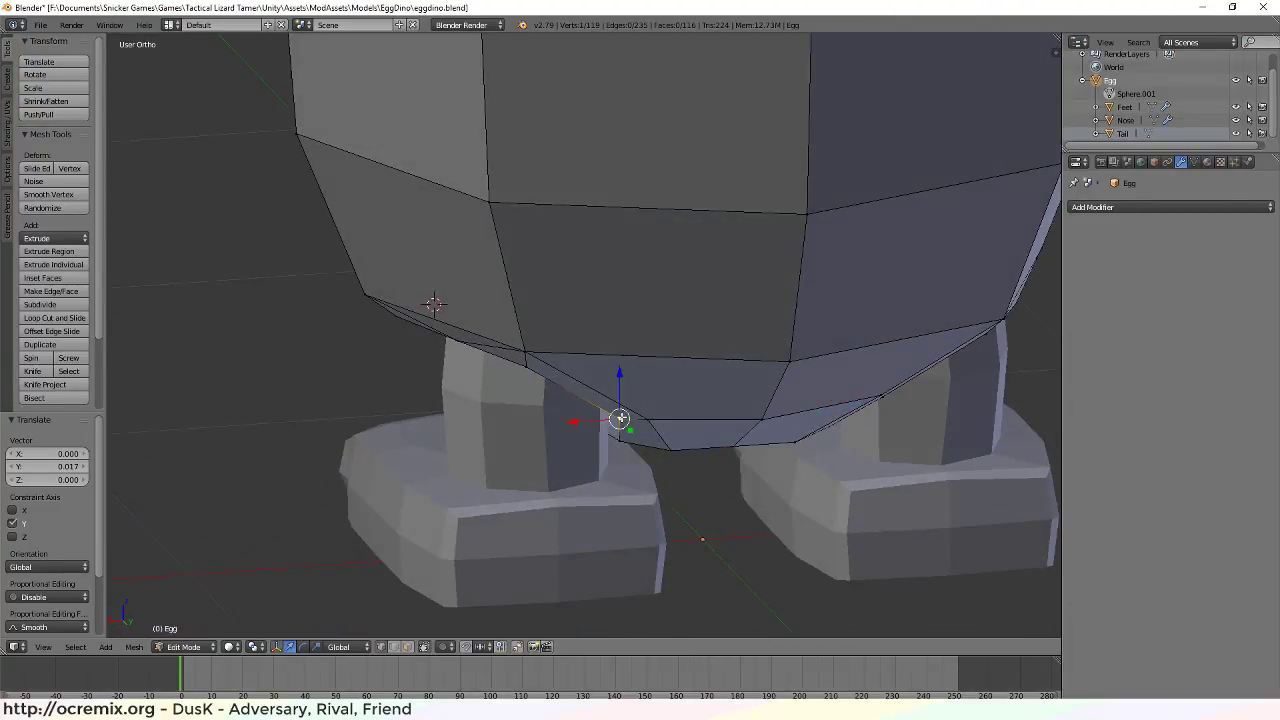
pyautogui.press('g')
pyautogui.press('y')
pyautogui.click(637, 436)
pyautogui.moveTo(637, 436)
pyautogui.mouseDown(button='middle')
pyautogui.moveTo(679, 488)
pyautogui.moveTo(633, 397)
pyautogui.moveTo(629, 429)
pyautogui.mouseUp(button='middle')
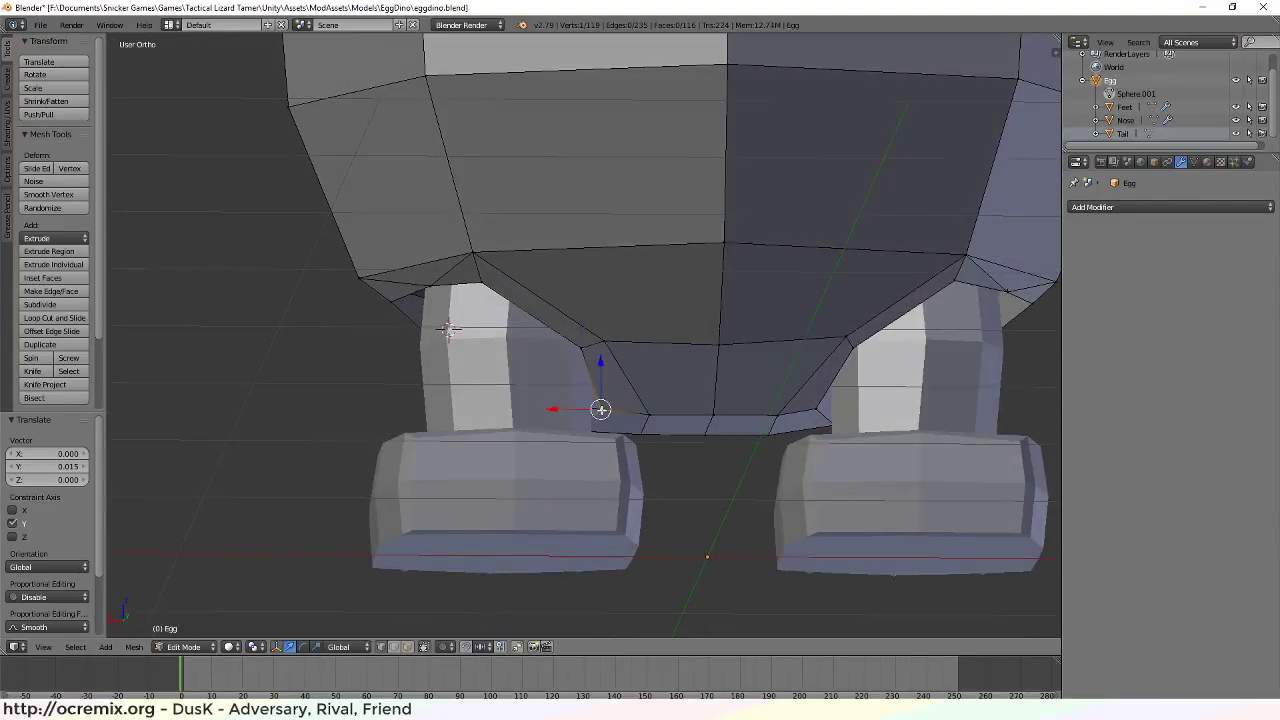
pyautogui.moveTo(557, 409); pyautogui.dragTo(552, 409)
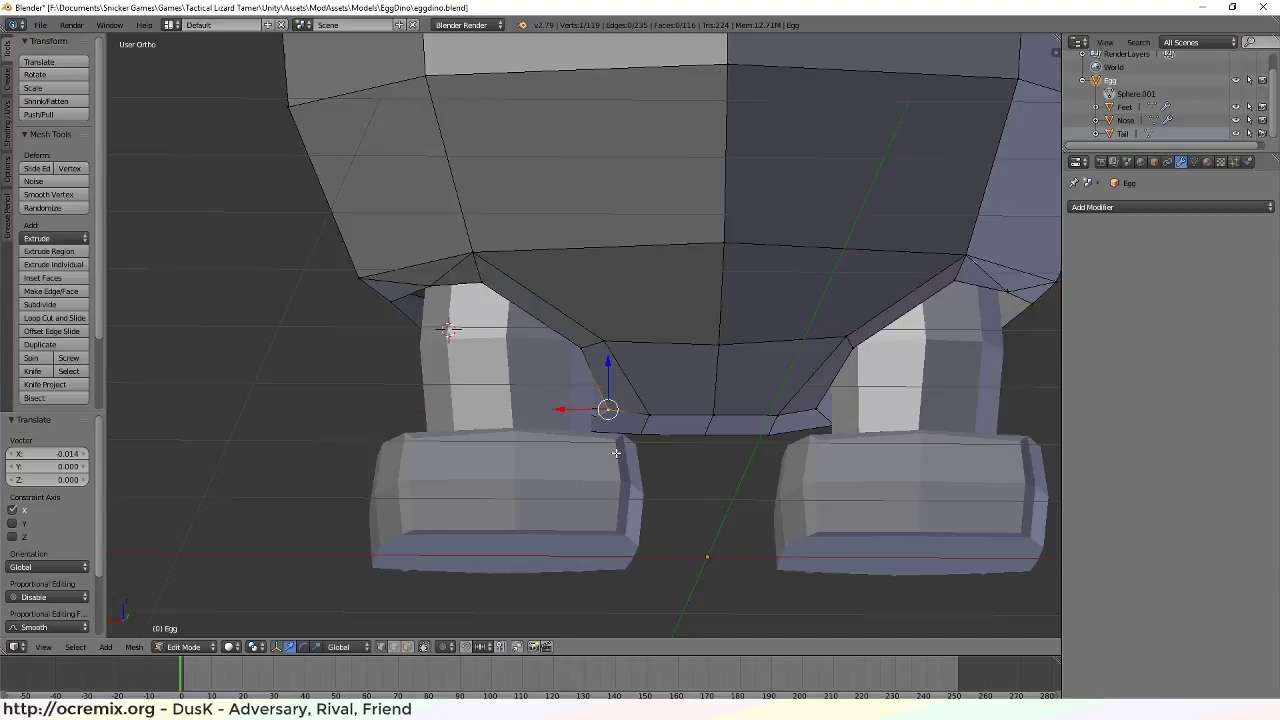
pyautogui.moveTo(552, 409); pyautogui.dragTo(914, 466, button='middle')
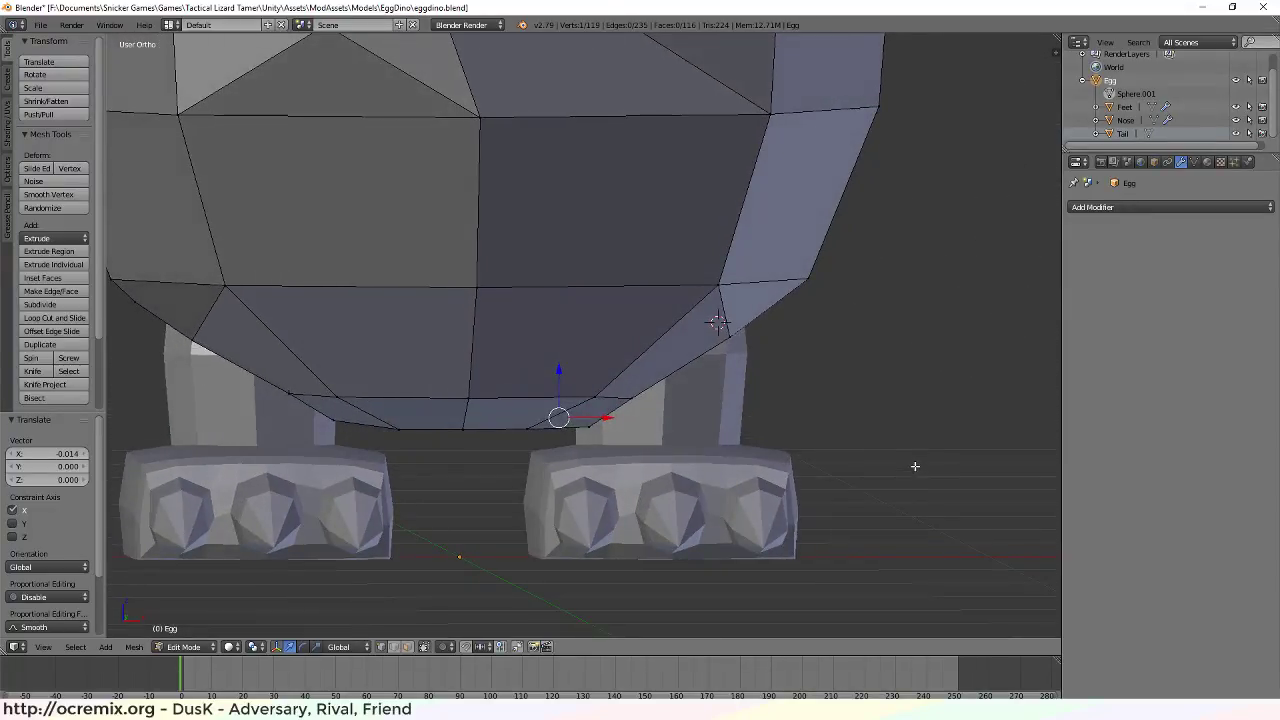
# Raise the vertex along Z and shift it sideways along X
pyautogui.press('g')
pyautogui.press('z')
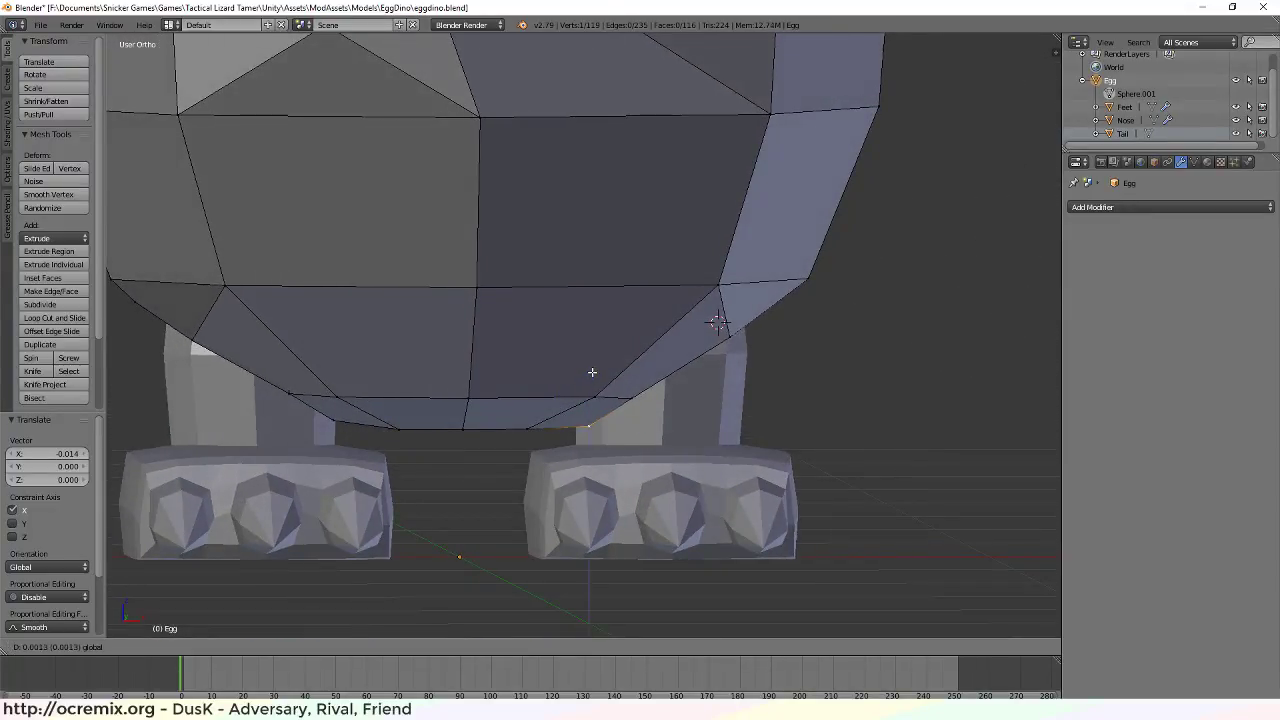
pyautogui.click(591, 372)
pyautogui.press('g')
pyautogui.press('x')
pyautogui.click(640, 416)
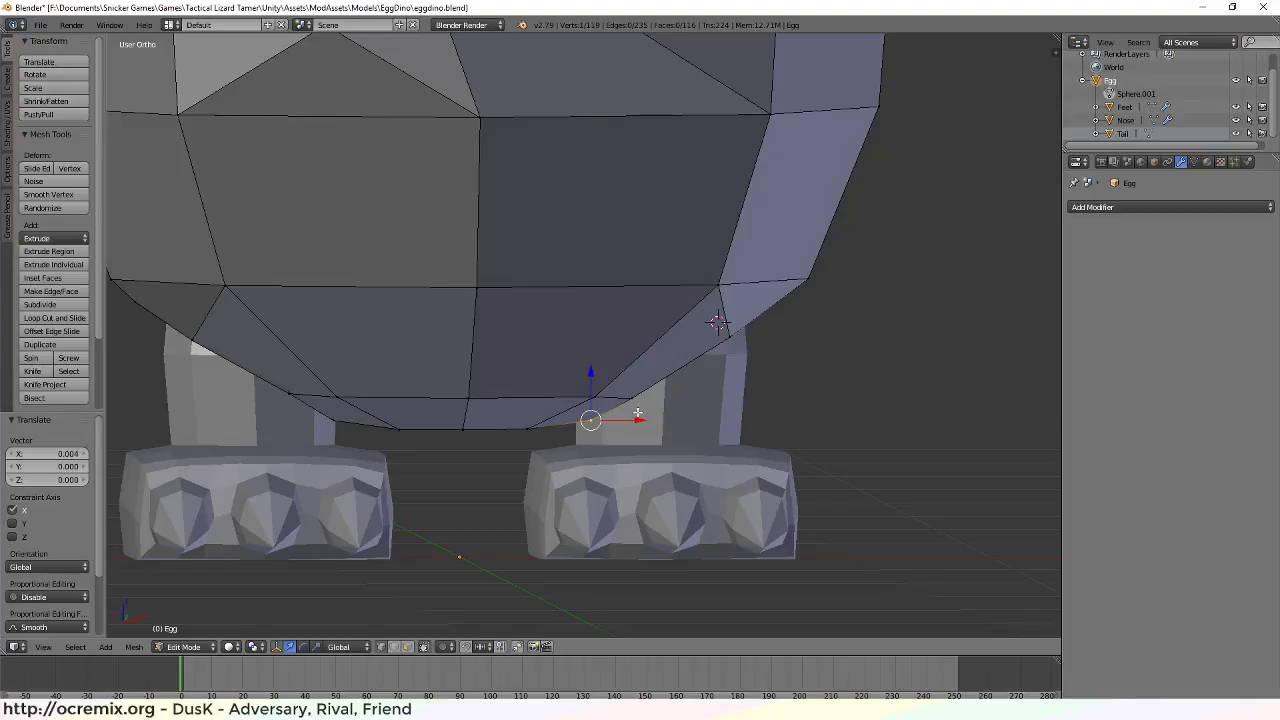
# Raise the vertex further along Z and shift it again along X
pyautogui.press('g')
pyautogui.press('z')
pyautogui.click(632, 345)
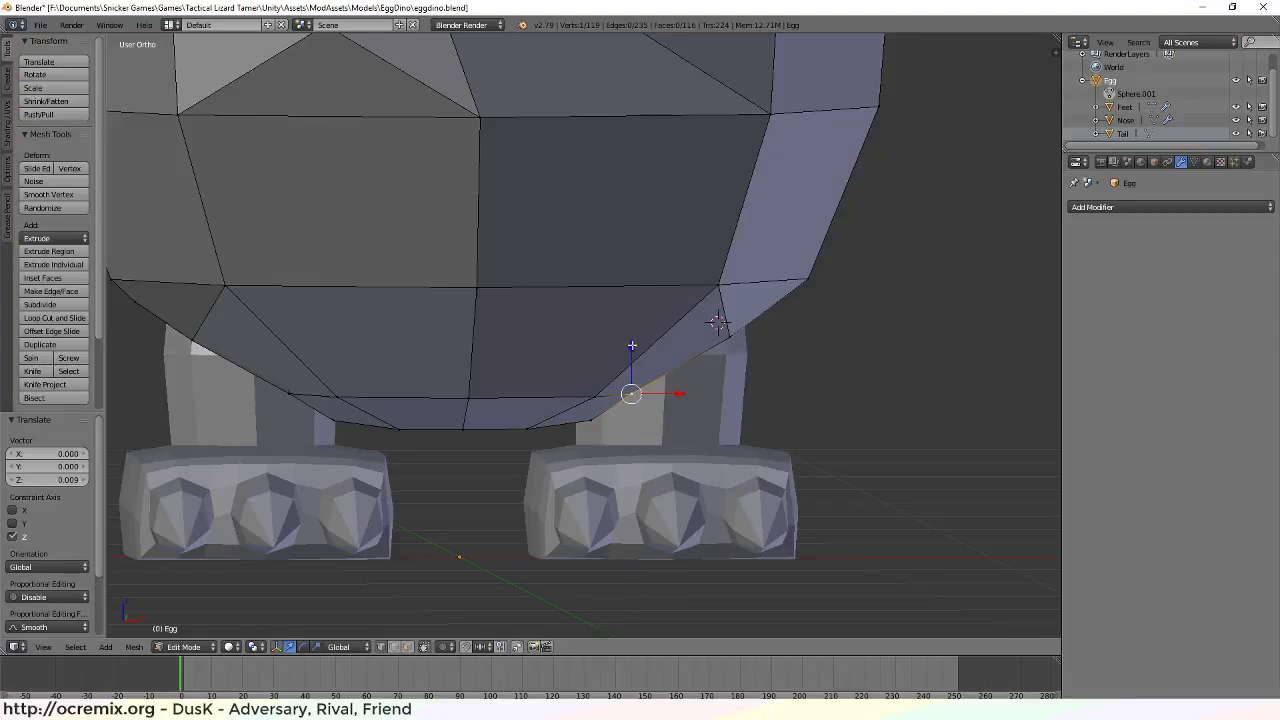
pyautogui.press('g')
pyautogui.press('x')
pyautogui.click(686, 392)
pyautogui.moveTo(686, 394); pyautogui.dragTo(706, 459, button='middle')
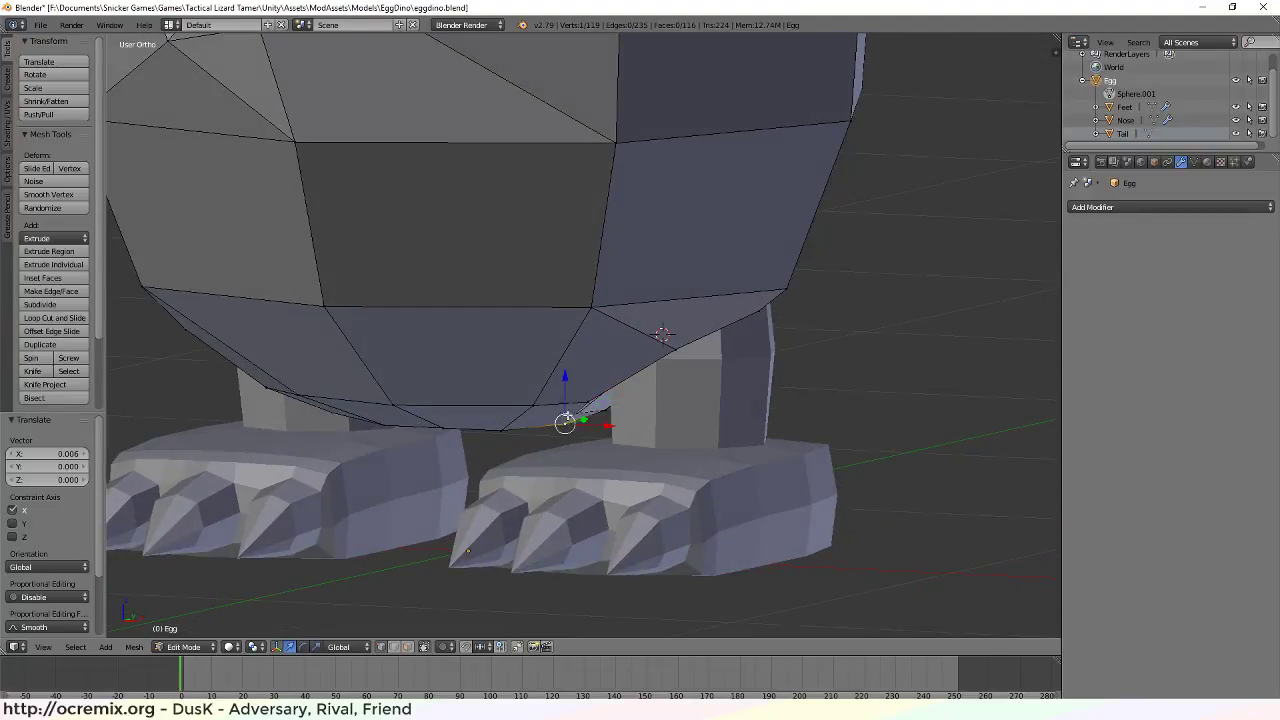
# Raise the vertex along Z once more and check the underside from the front
pyautogui.click(564, 378)
pyautogui.click(565, 376)
pyautogui.moveTo(565, 376); pyautogui.dragTo(383, 569, button='middle')
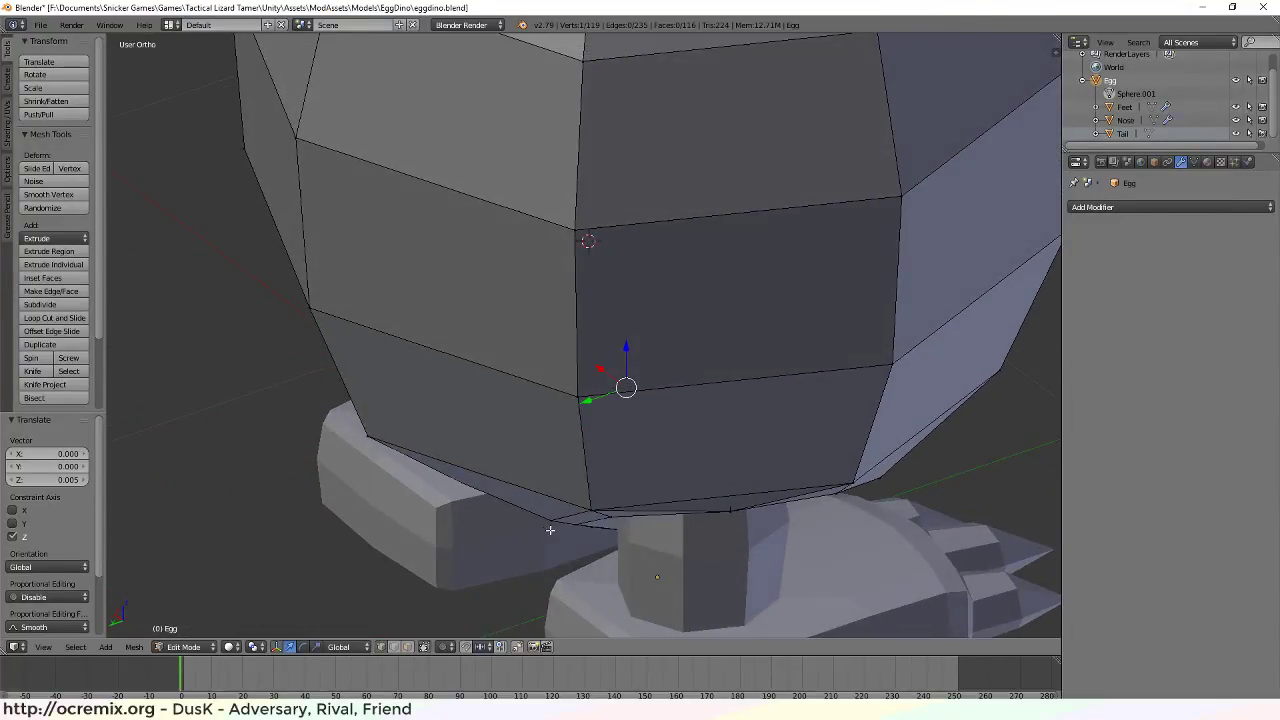
pyautogui.moveTo(550, 530); pyautogui.dragTo(672, 470, button='middle')
# Lower another bottom-edge vertex along Z and move it along Y
pyautogui.rightClick(757, 390)
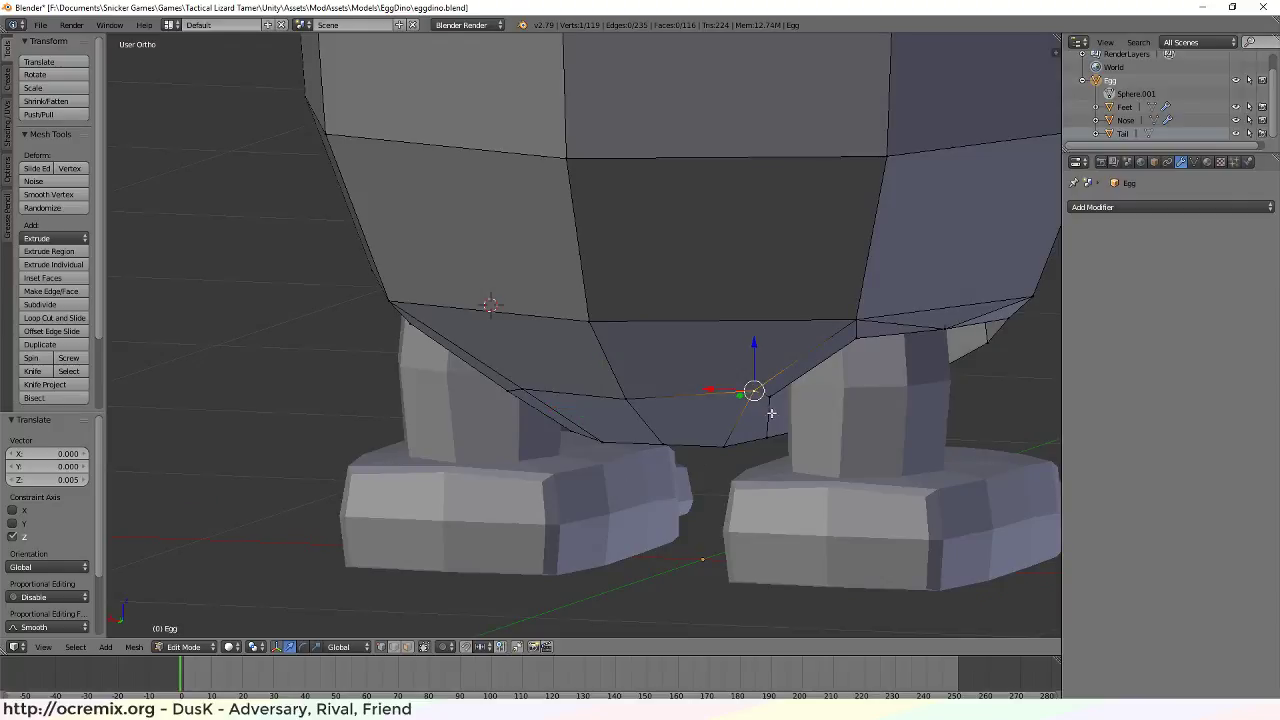
pyautogui.moveTo(750, 336); pyautogui.dragTo(752, 345)
pyautogui.moveTo(752, 345); pyautogui.dragTo(729, 470, button='middle')
pyautogui.moveTo(724, 462); pyautogui.dragTo(740, 470)
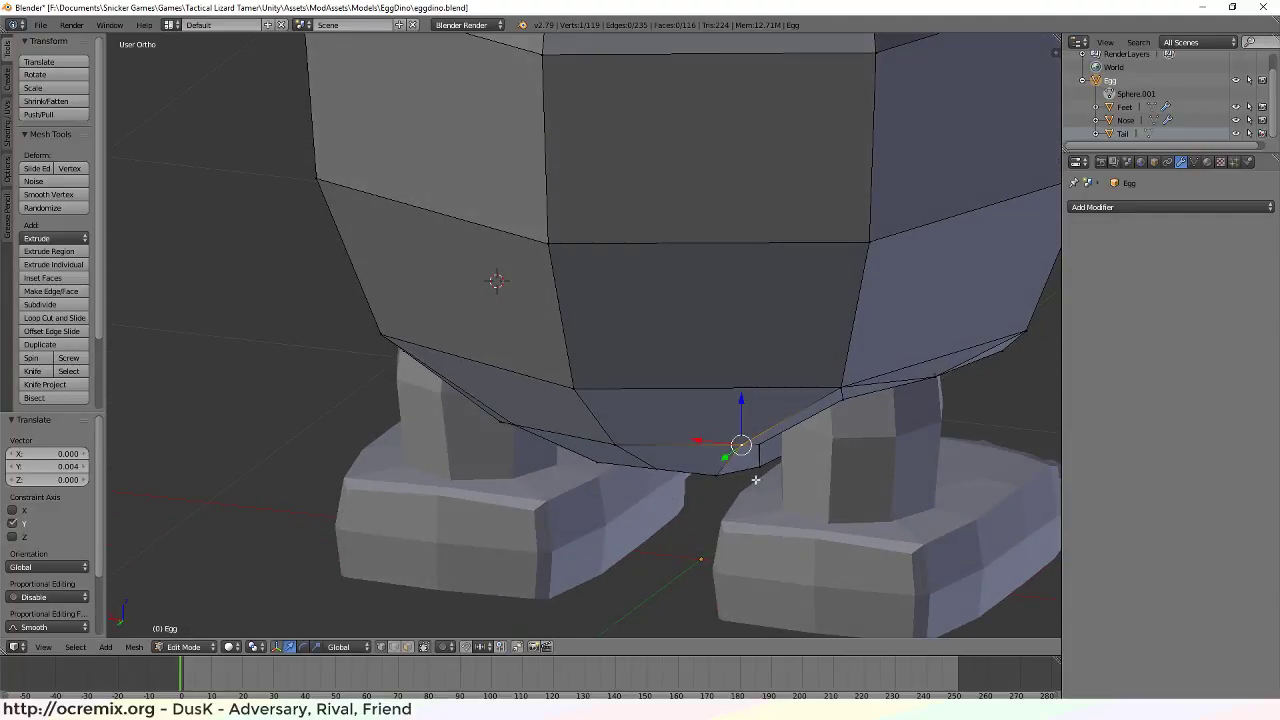
pyautogui.moveTo(740, 470); pyautogui.dragTo(766, 501, button='middle')
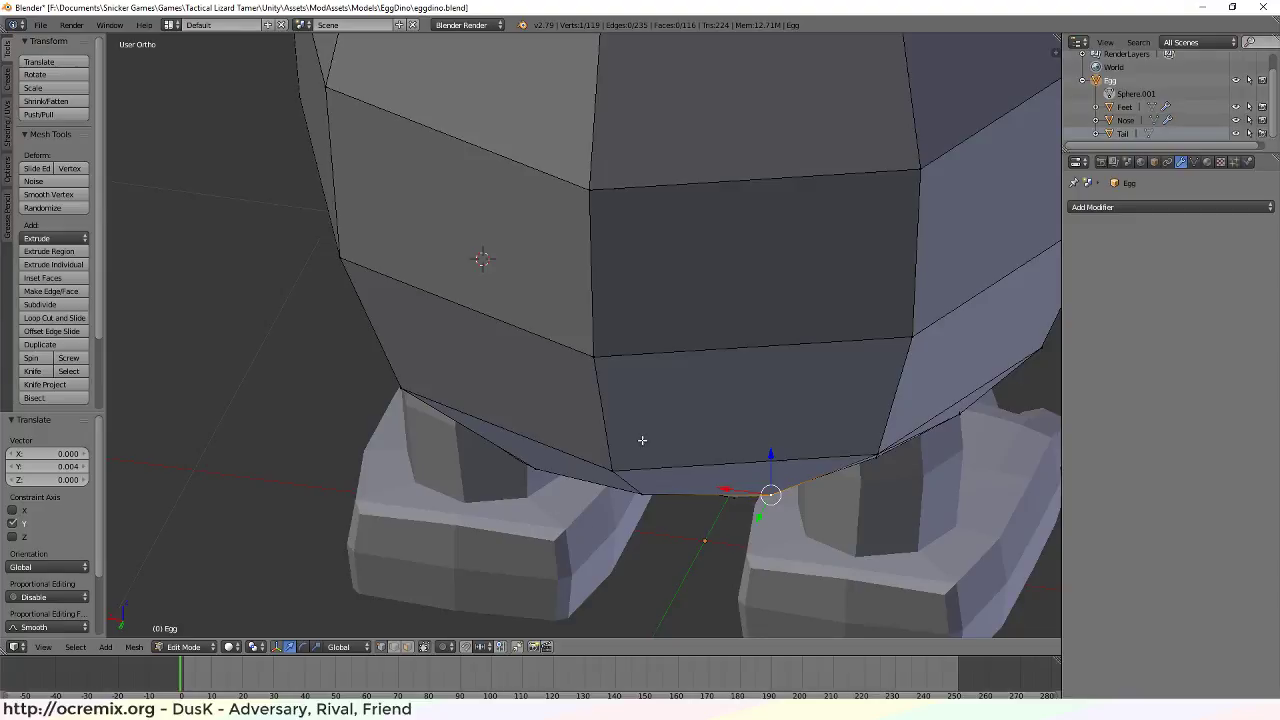
pyautogui.moveTo(642, 440); pyautogui.dragTo(200, 370, button='middle')
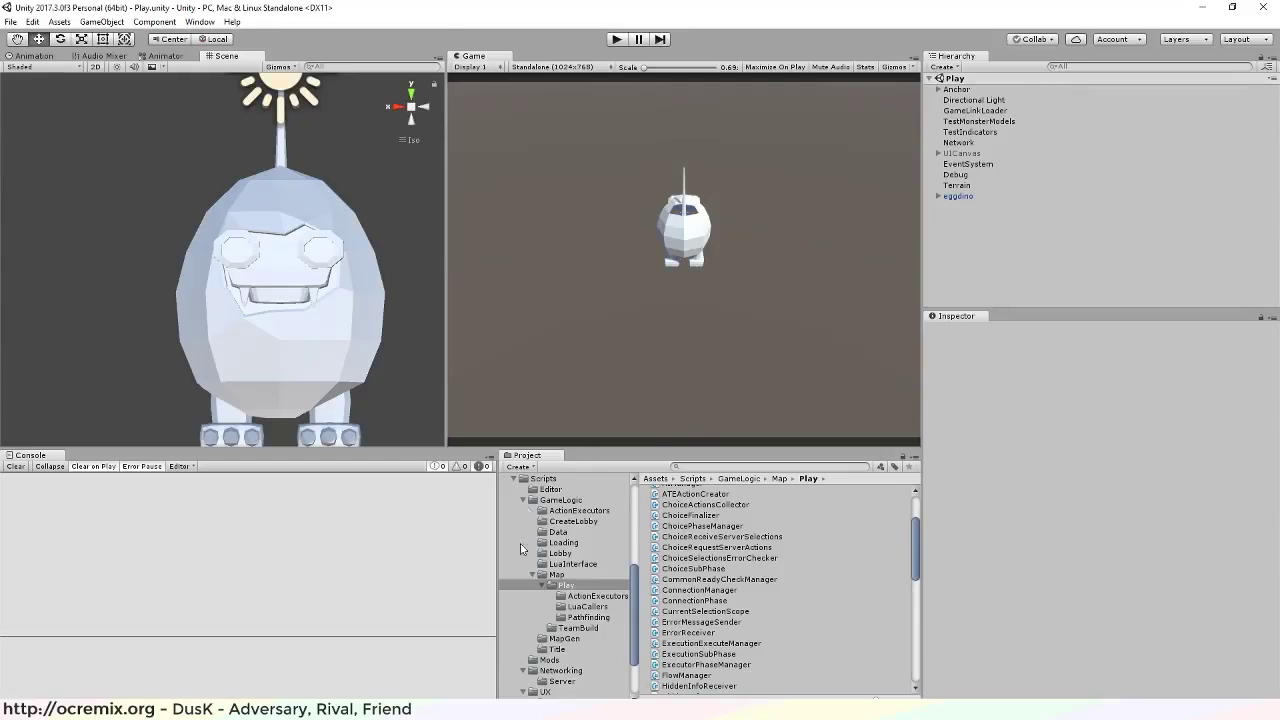
# Open ModAssets > Textures and view the dirtCheckerboard texture's import settings in the Inspector
pyautogui.scroll(6, 520, 548)
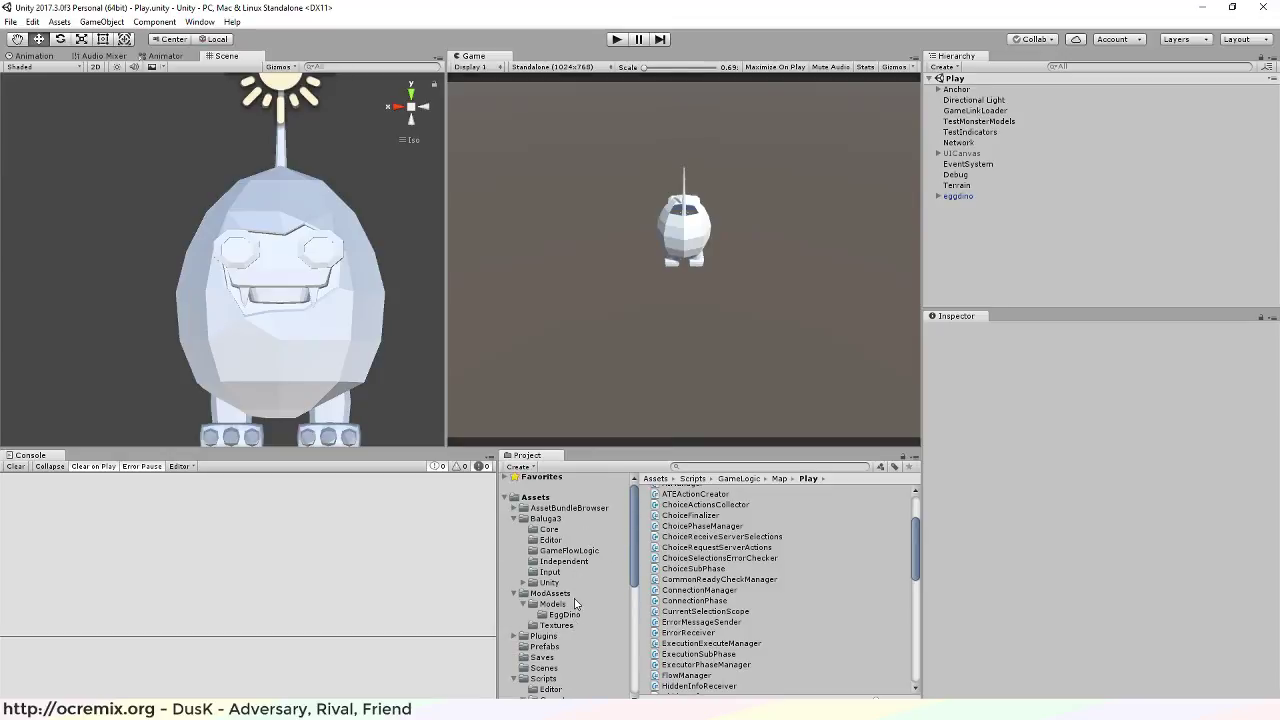
pyautogui.click(556, 625)
pyautogui.click(688, 491)
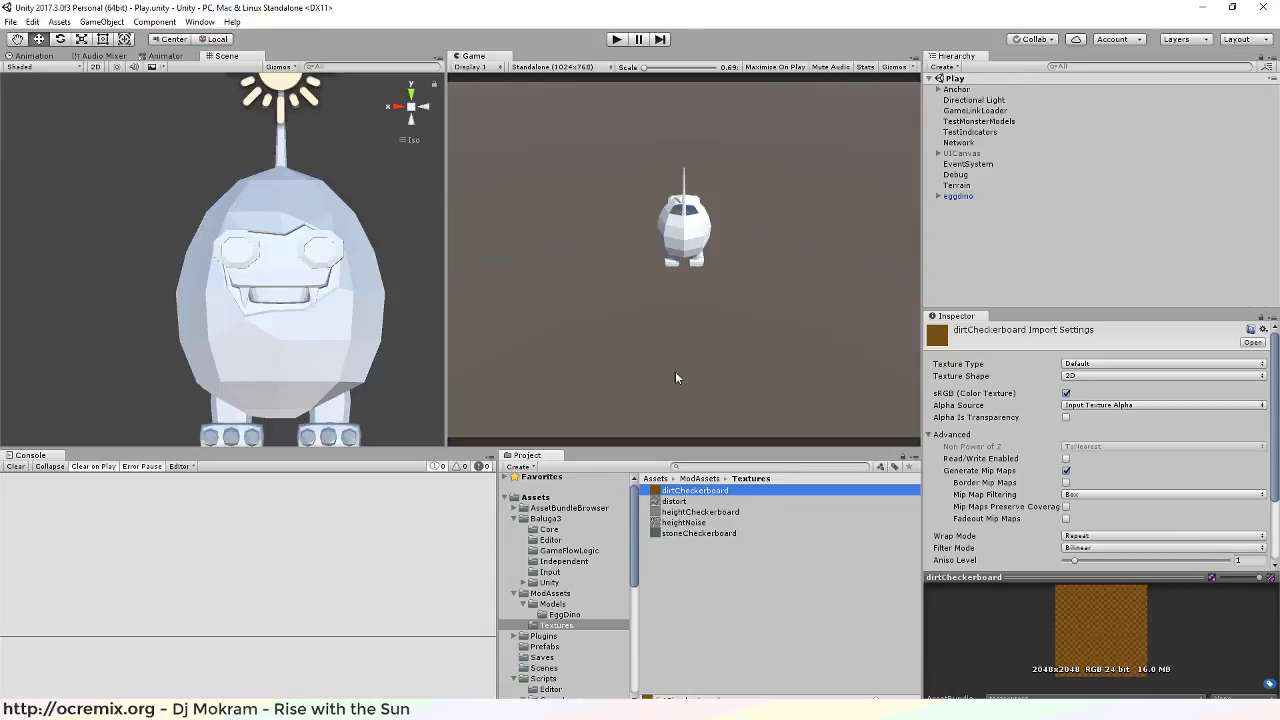
pyautogui.scroll(-2, 301, 352)
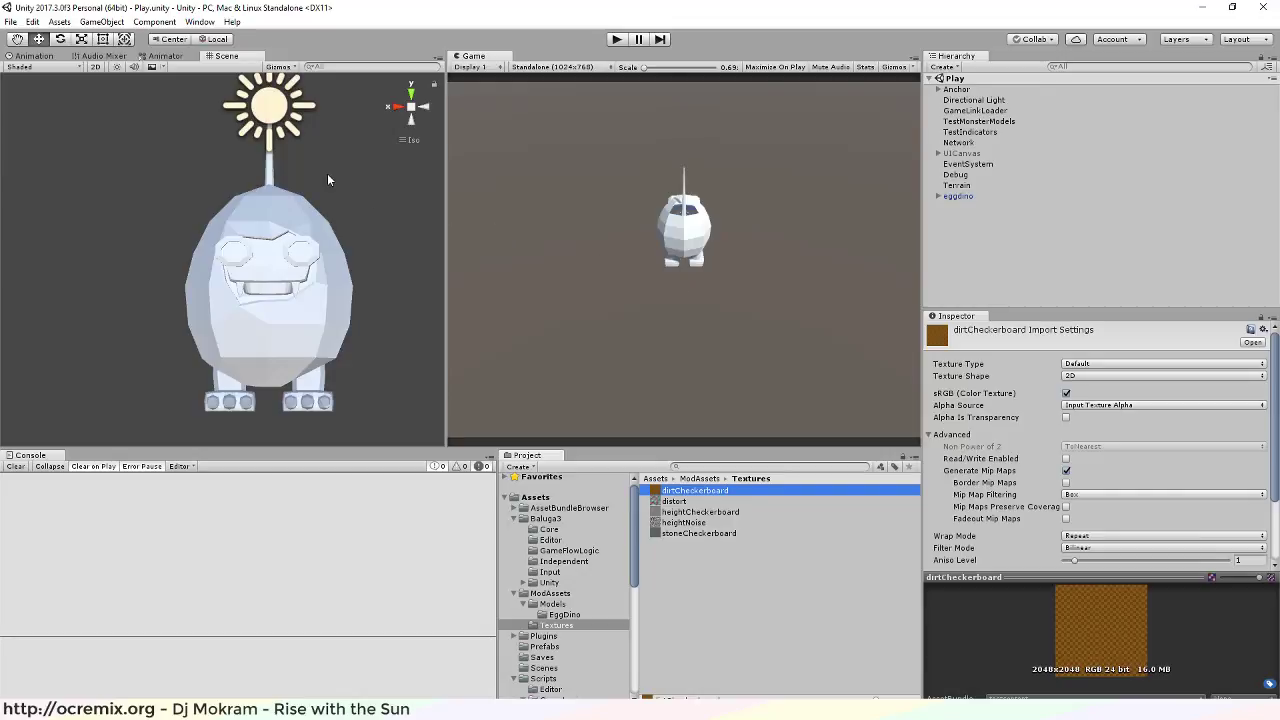
pyautogui.click(60, 22)
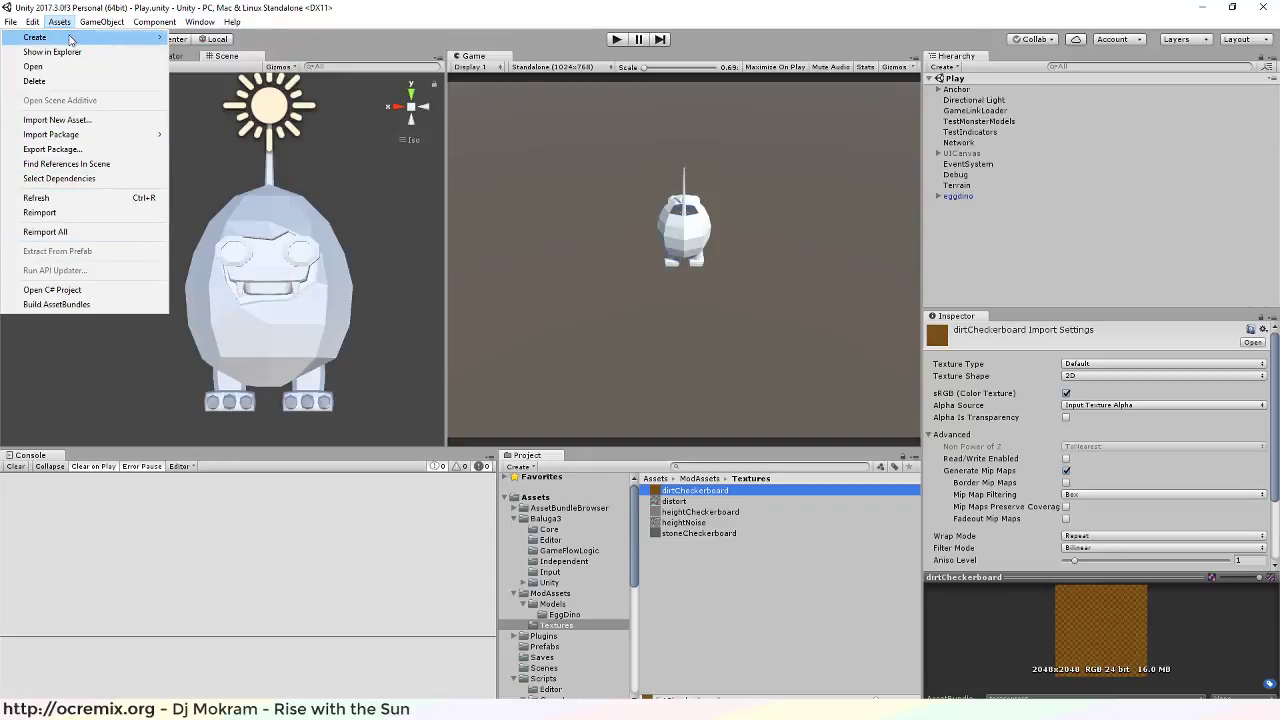
pyautogui.click(104, 23)
pyautogui.click(110, 25)
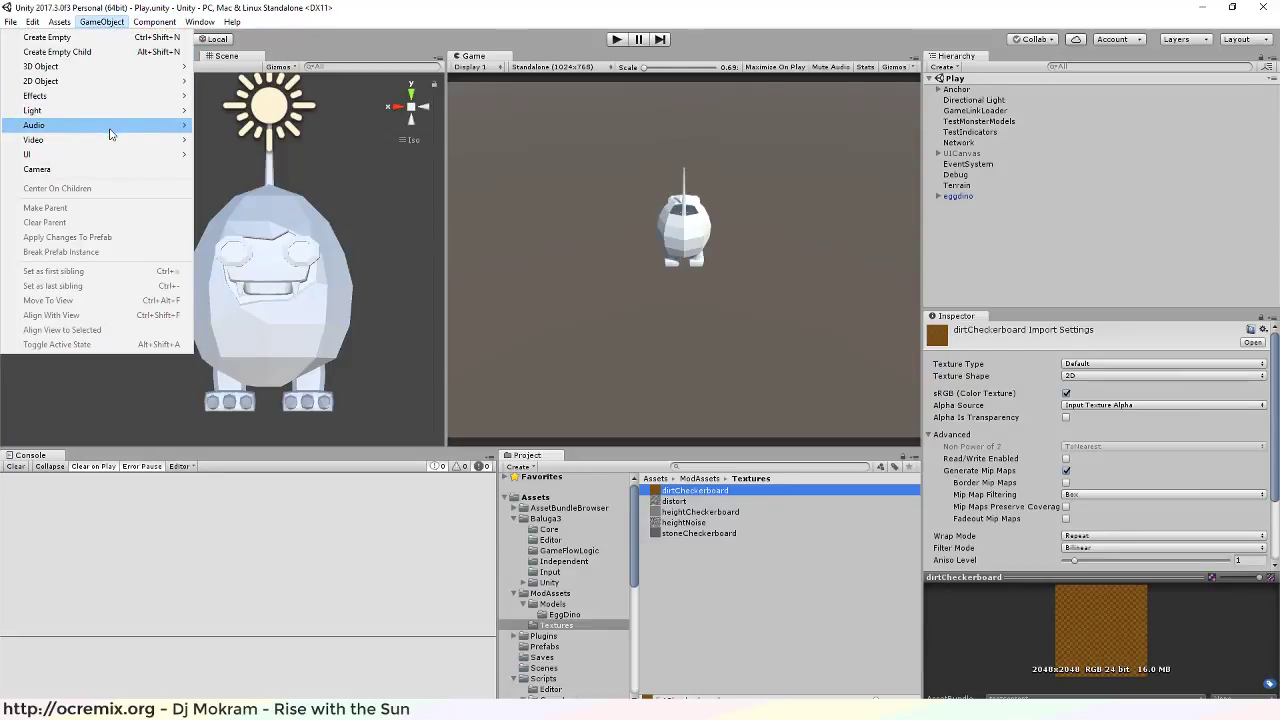
pyautogui.moveTo(110, 81)
pyautogui.click(231, 81)
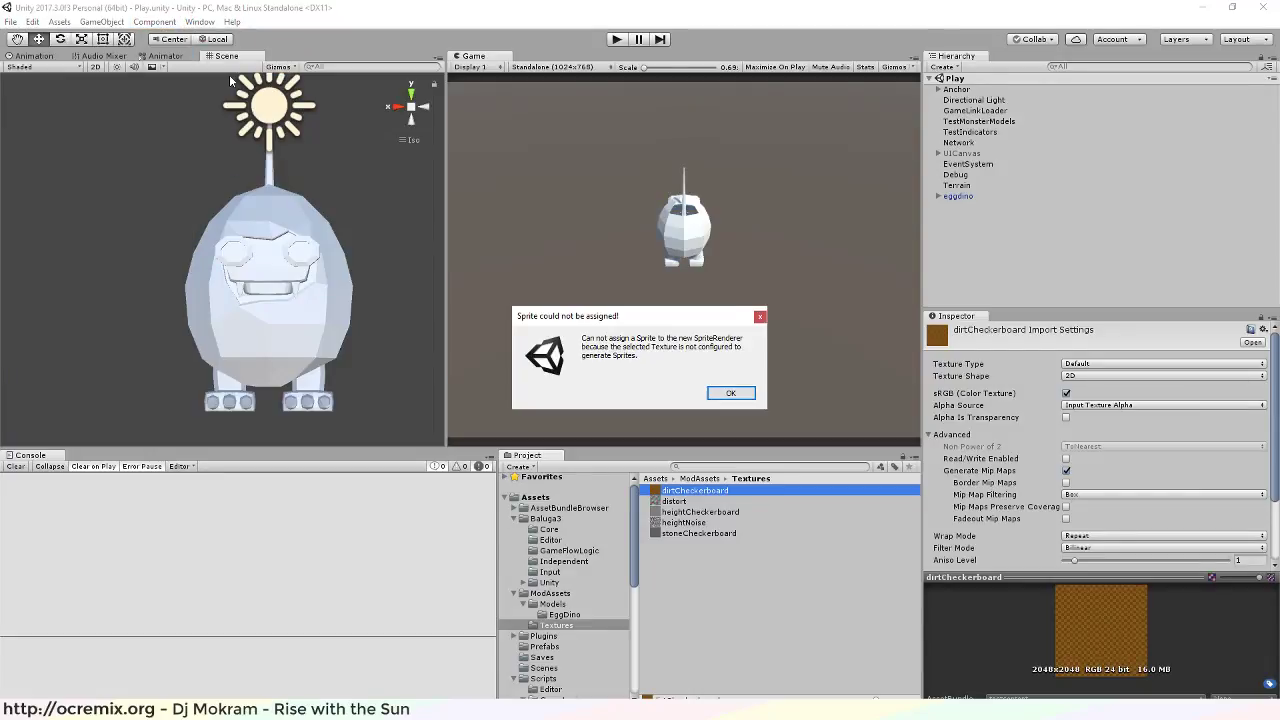
pyautogui.click(727, 395)
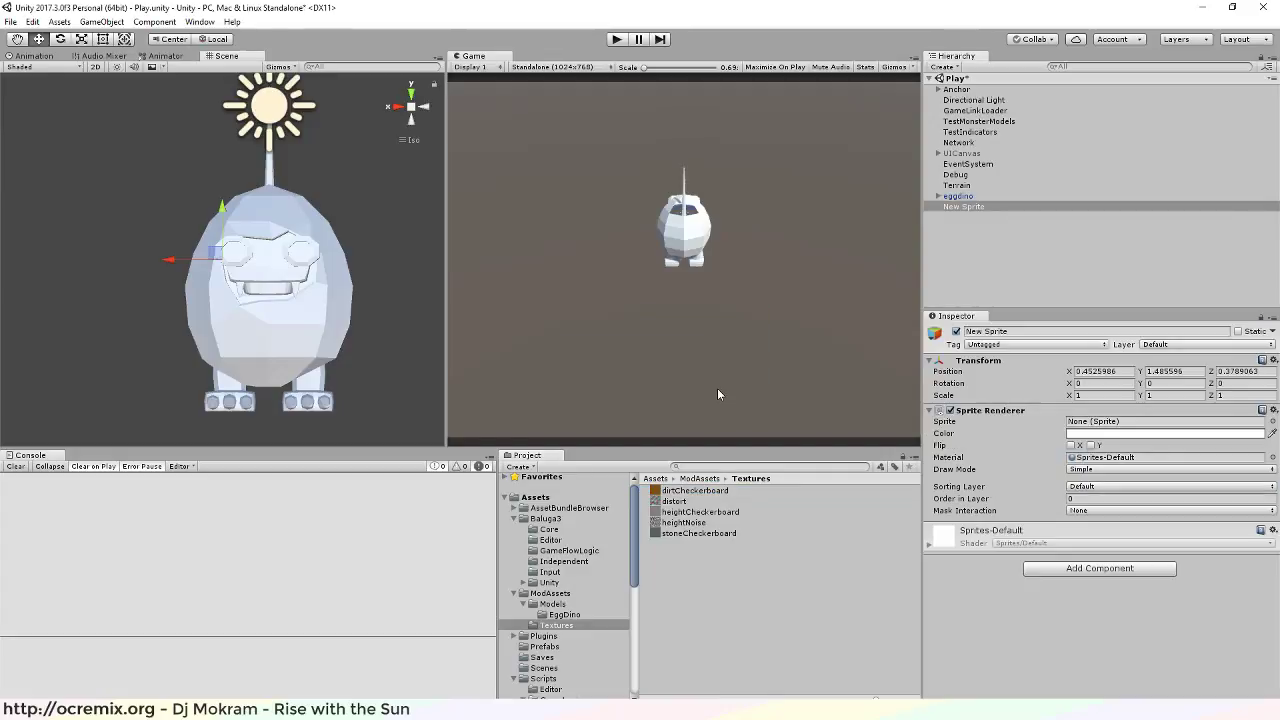
pyautogui.click(1272, 421)
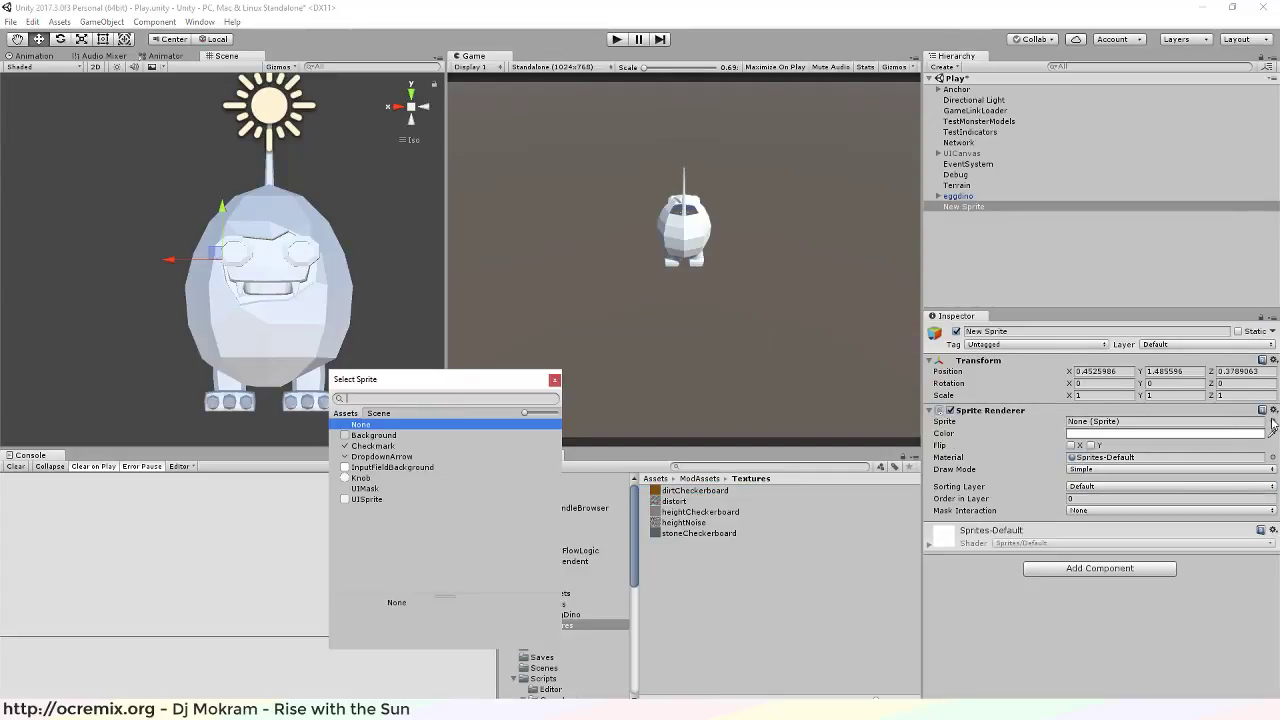
pyautogui.doubleClick(365, 478)
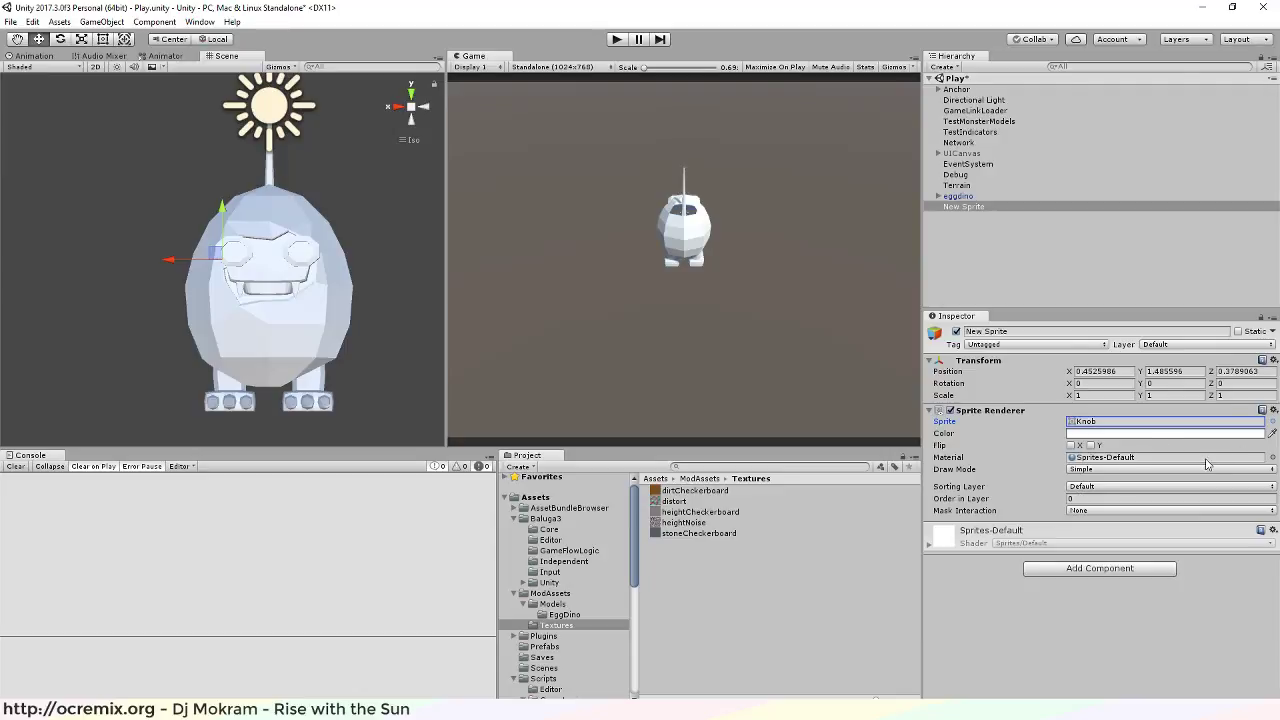
pyautogui.click(1137, 457)
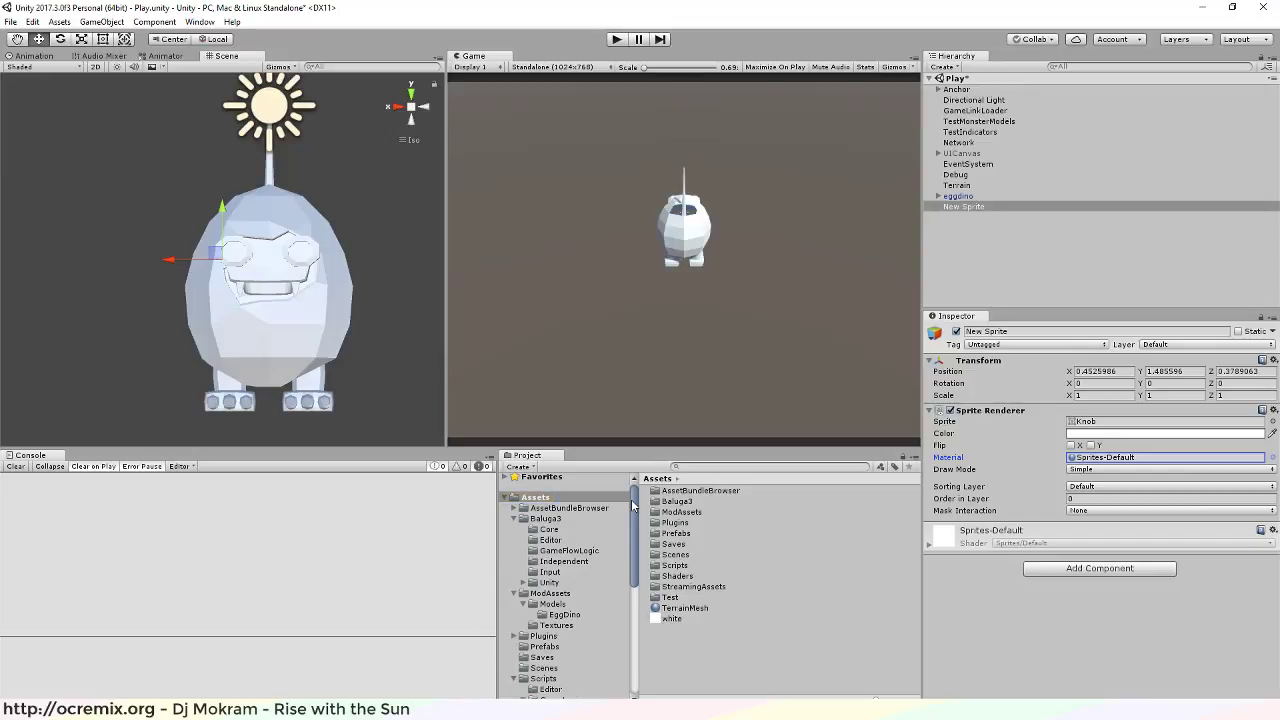
pyautogui.click(976, 222)
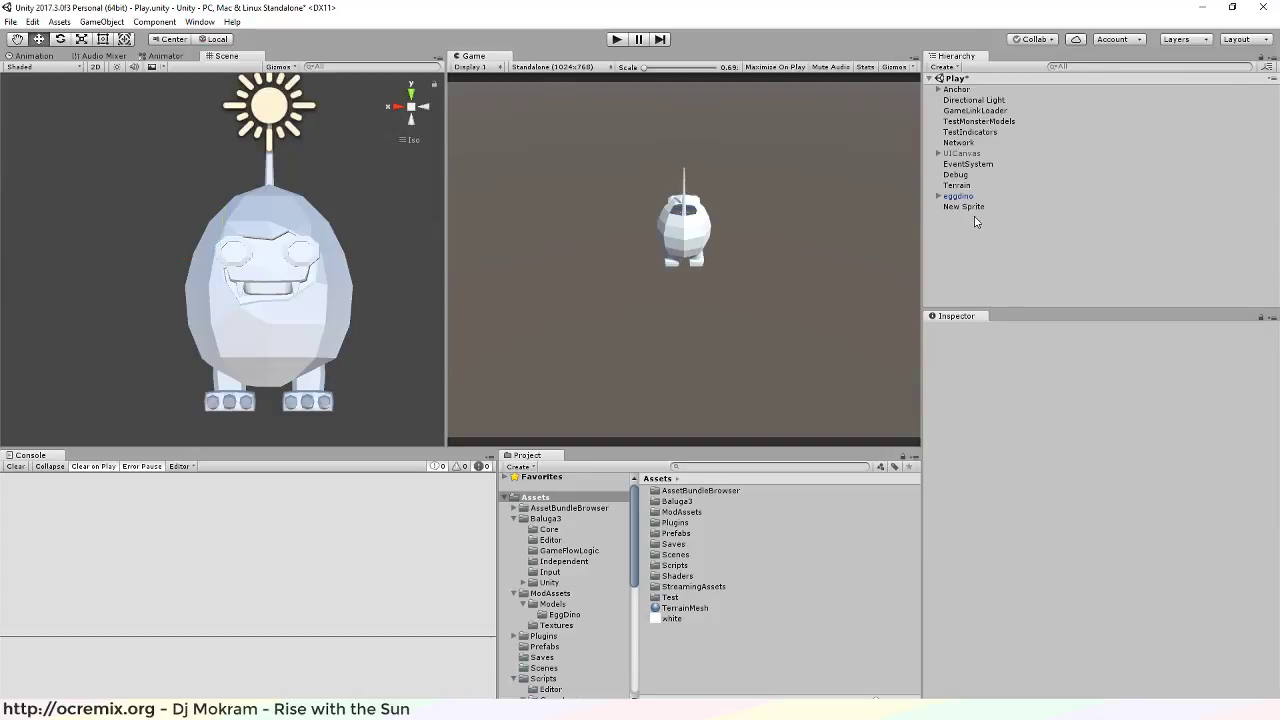
pyautogui.click(968, 207)
pyautogui.press('Delete')
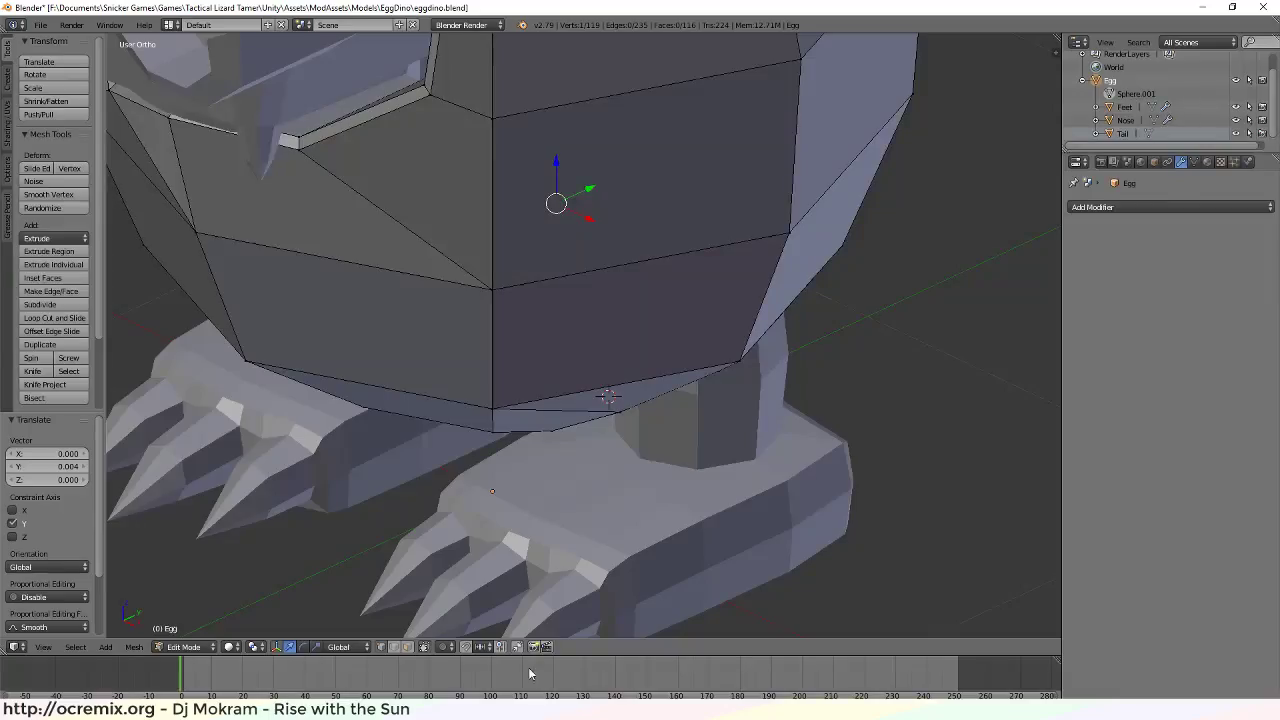
# Shift a vertex on the egg's lower body -0.015 along Y
pyautogui.scroll(-2, 557, 465)
pyautogui.moveTo(738, 456); pyautogui.dragTo(651, 471, button='middle')
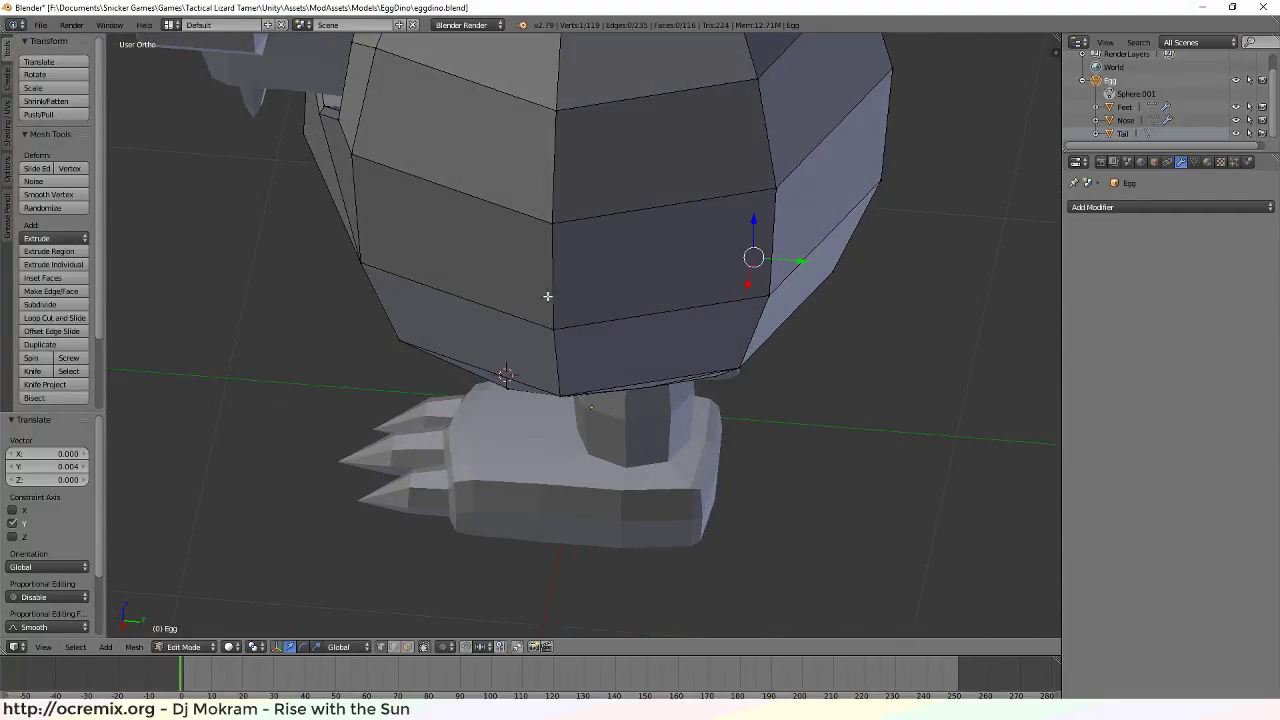
pyautogui.moveTo(547, 296); pyautogui.dragTo(733, 243, button='middle')
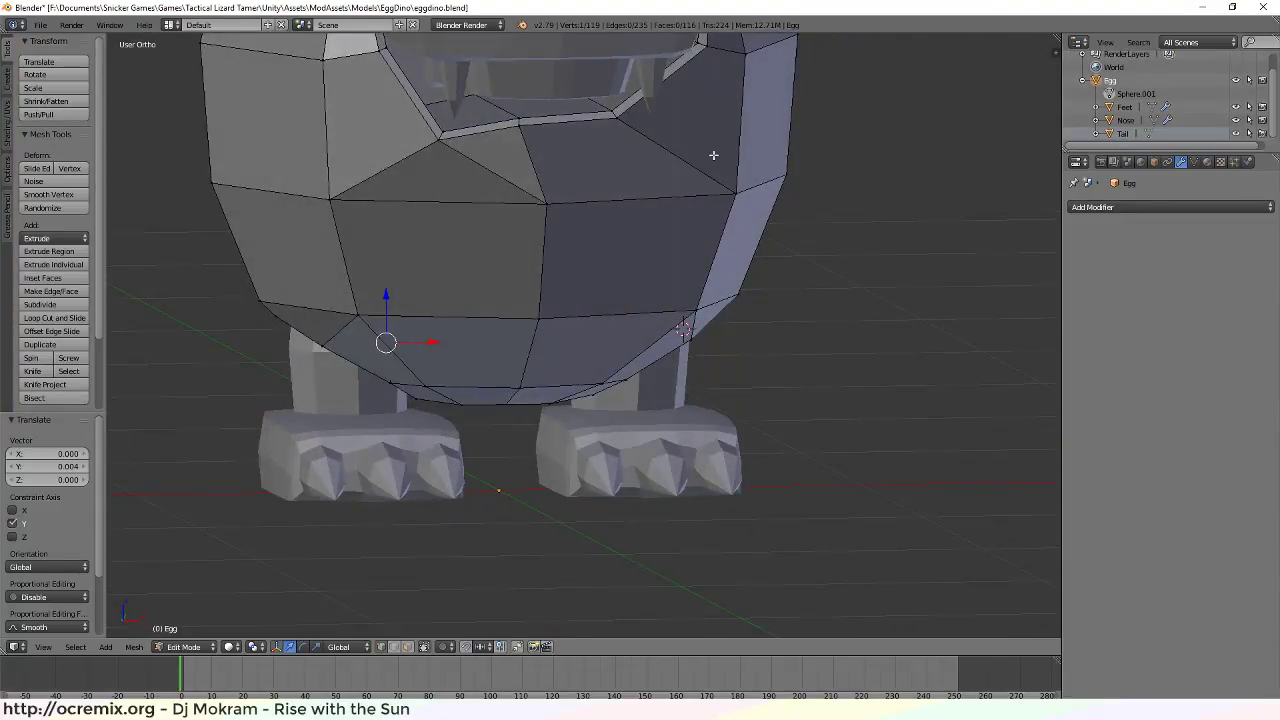
pyautogui.moveTo(713, 155); pyautogui.dragTo(529, 211, button='middle')
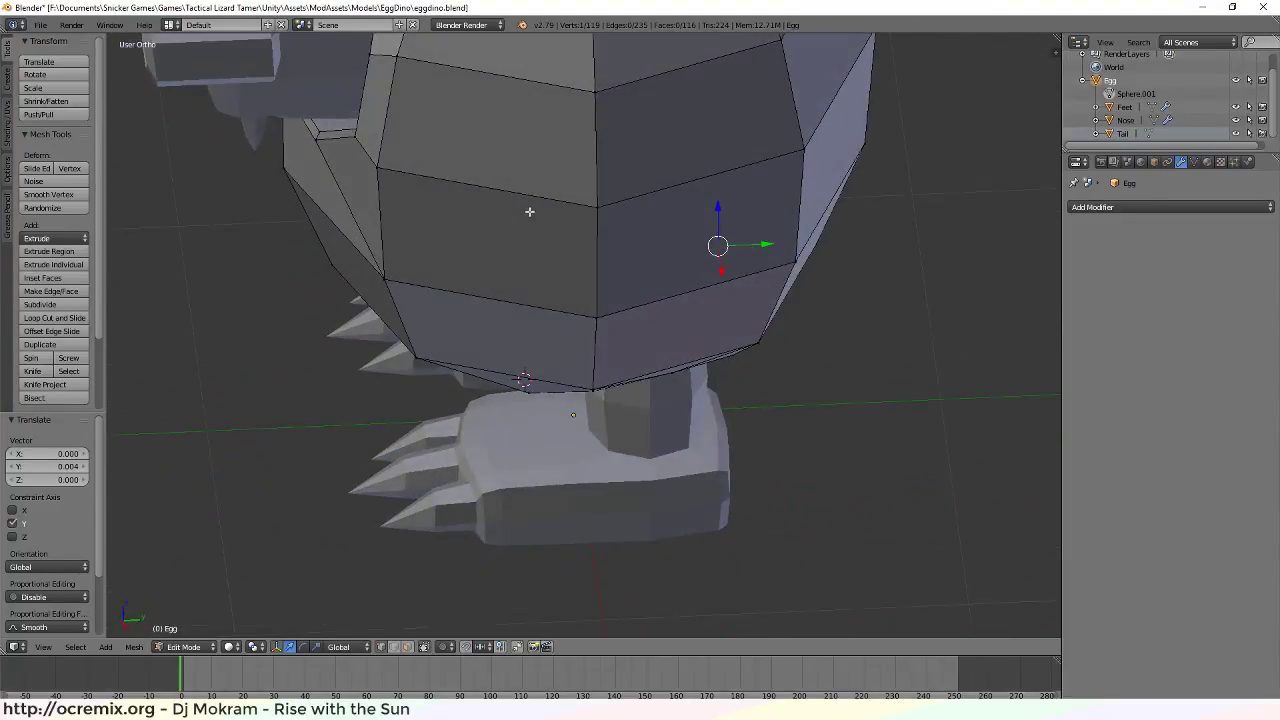
pyautogui.rightClick(315, 140)
pyautogui.moveTo(361, 136); pyautogui.dragTo(356, 142)
pyautogui.moveTo(356, 142); pyautogui.dragTo(335, 113, button='middle')
# Select the edge loop around the body's lower rim
pyautogui.scroll(1, 508, 329)
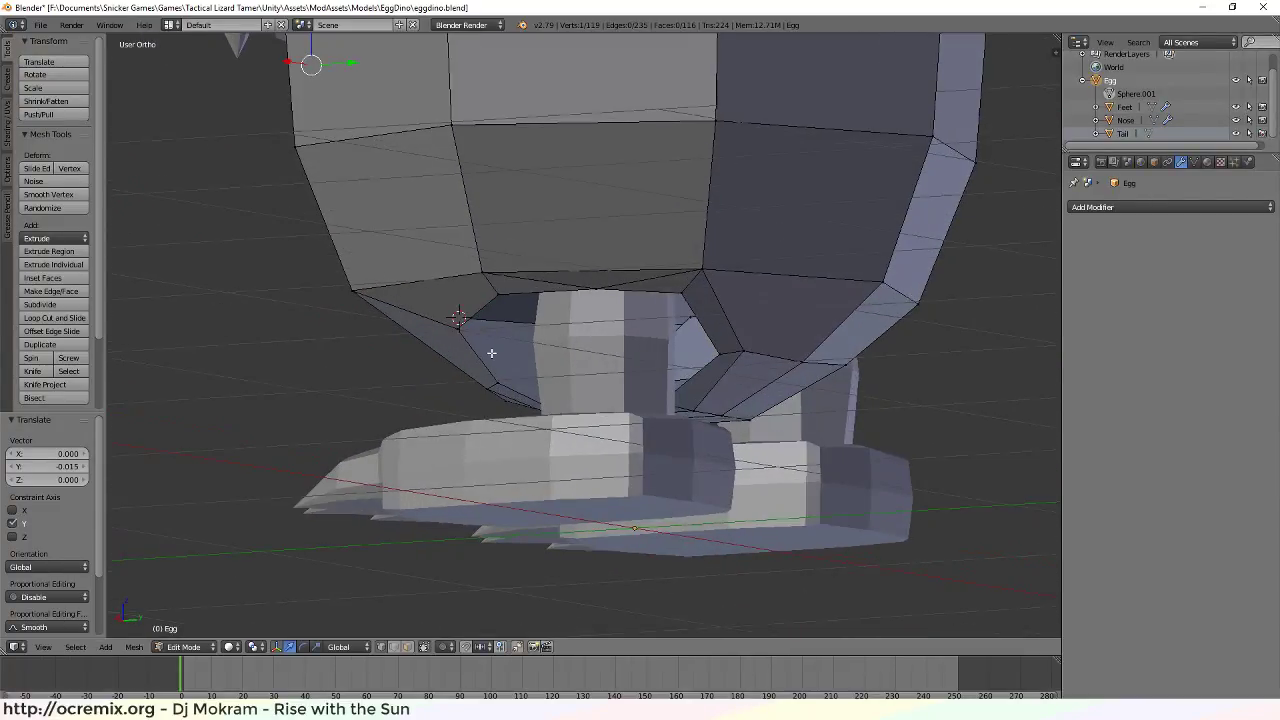
pyautogui.keyDown('alt'); pyautogui.rightClick(471, 349); pyautogui.keyUp('alt')
pyautogui.moveTo(466, 403); pyautogui.dragTo(666, 414, button='middle')
# Extrude the rim edges only, constrained along Y and Z, and fill the gap with faces
pyautogui.press('e')
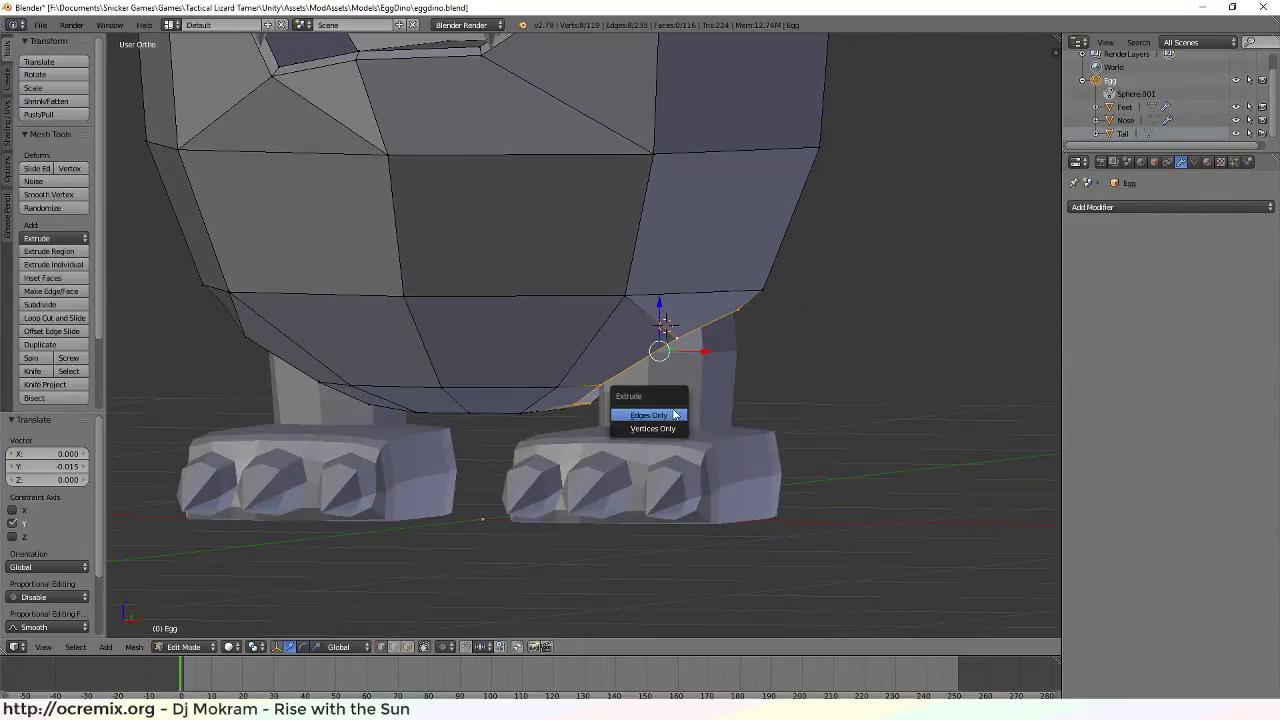
pyautogui.click(656, 415)
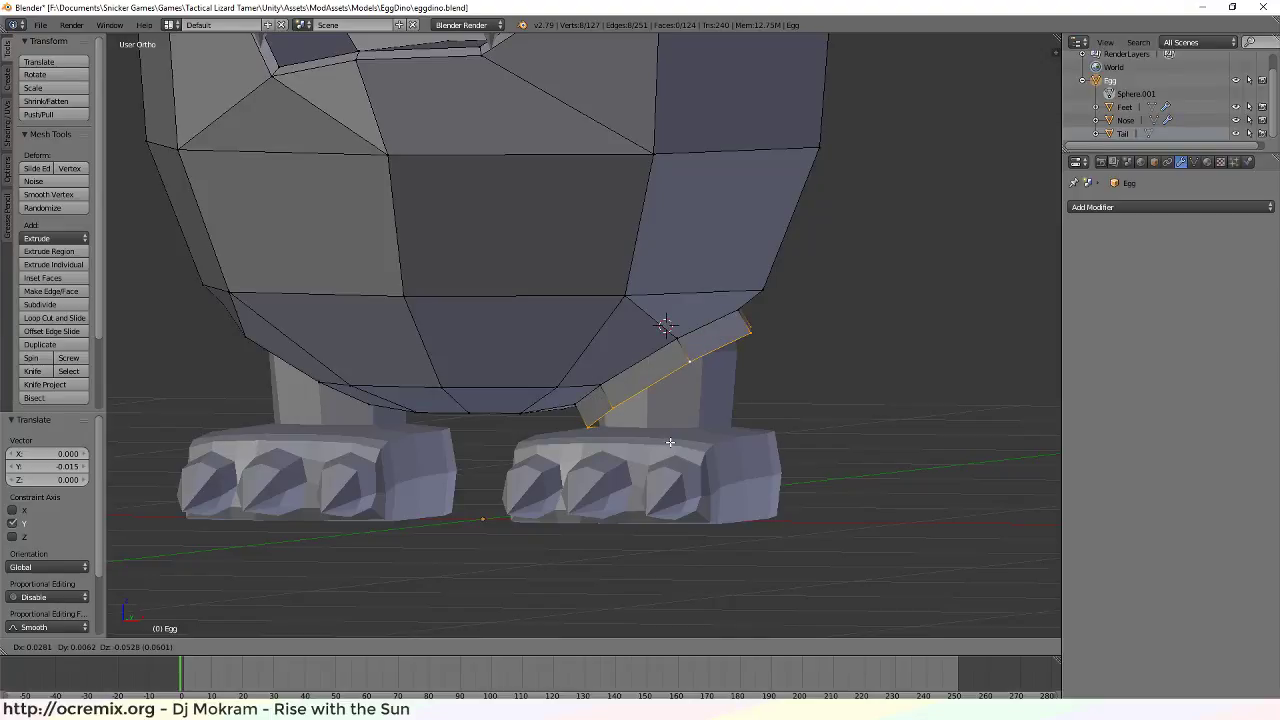
pyautogui.press('y')
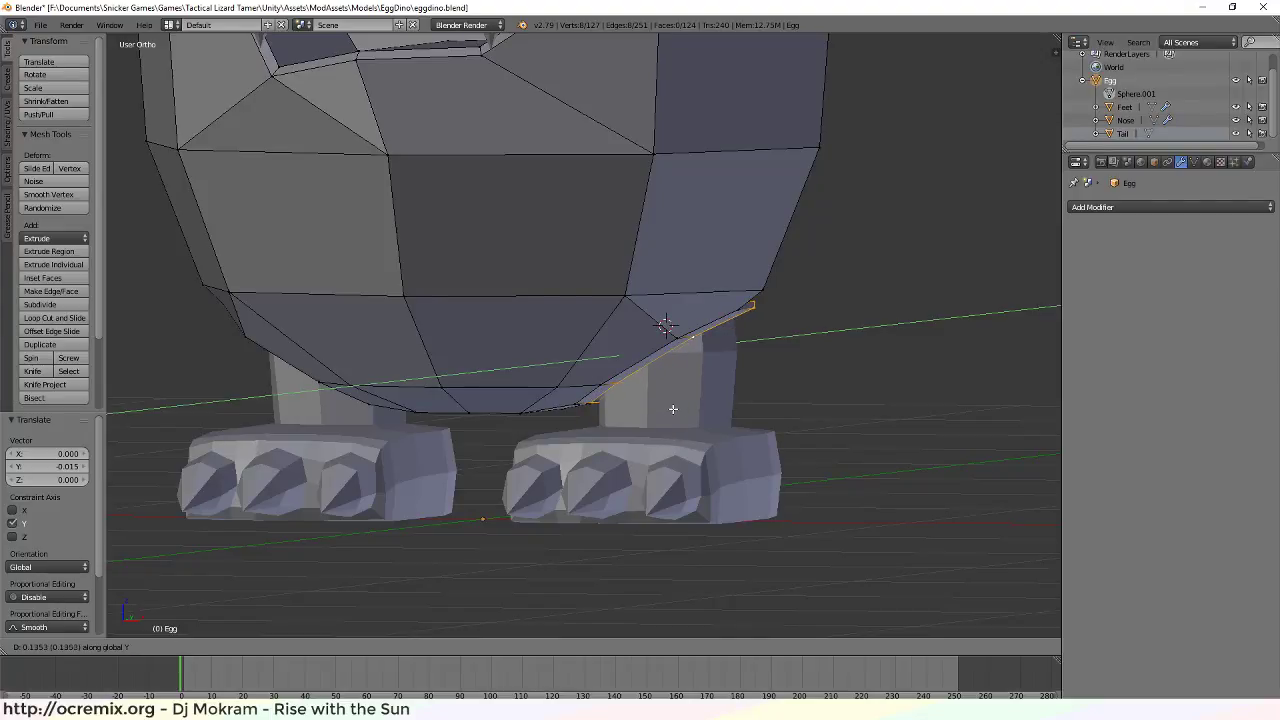
pyautogui.press('z')
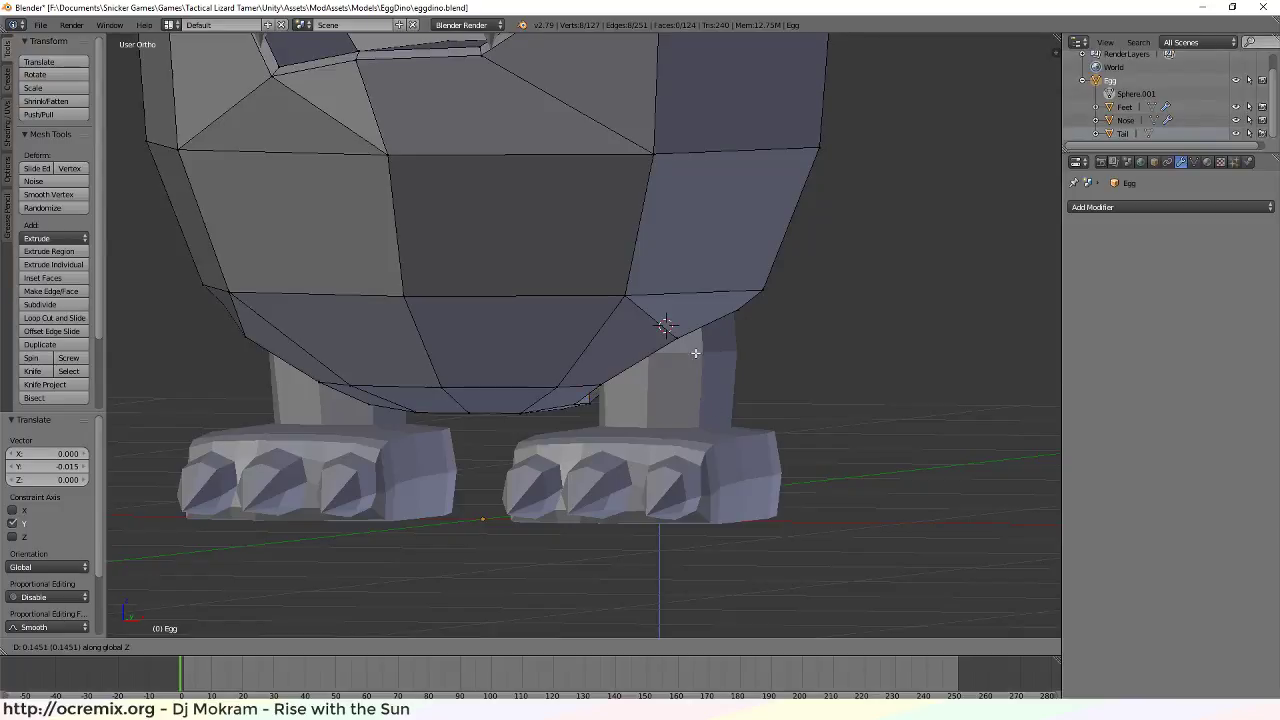
pyautogui.click(694, 322)
pyautogui.moveTo(780, 371); pyautogui.dragTo(623, 366, button='middle')
pyautogui.press('f')
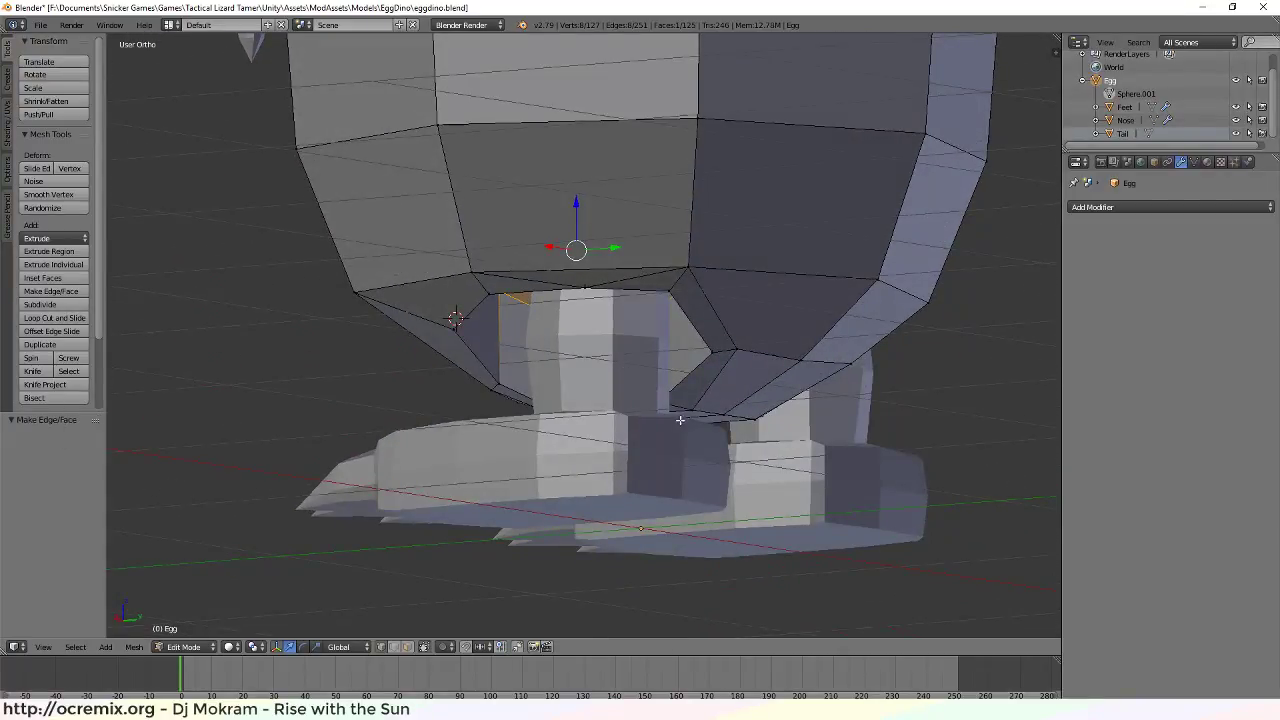
pyautogui.moveTo(677, 420); pyautogui.dragTo(630, 360, button='middle')
# Lower the new faces along Z
pyautogui.press('g')
pyautogui.press('z')
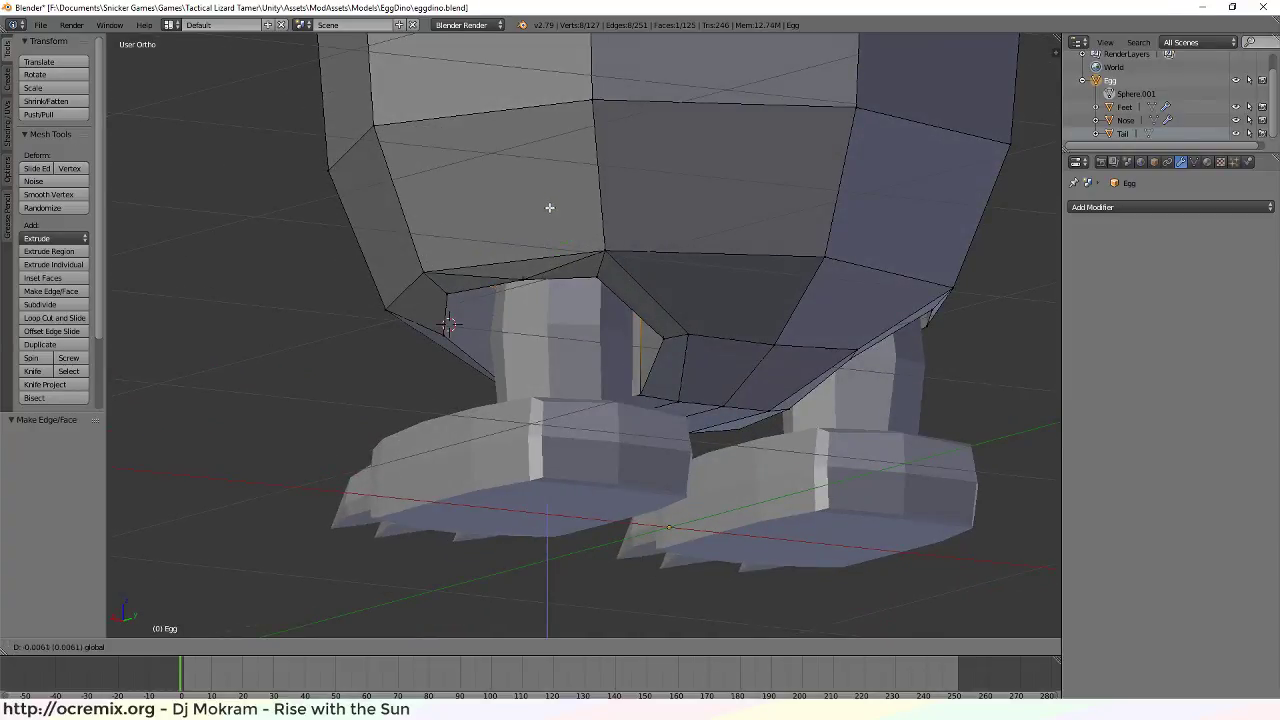
pyautogui.click(700, 284)
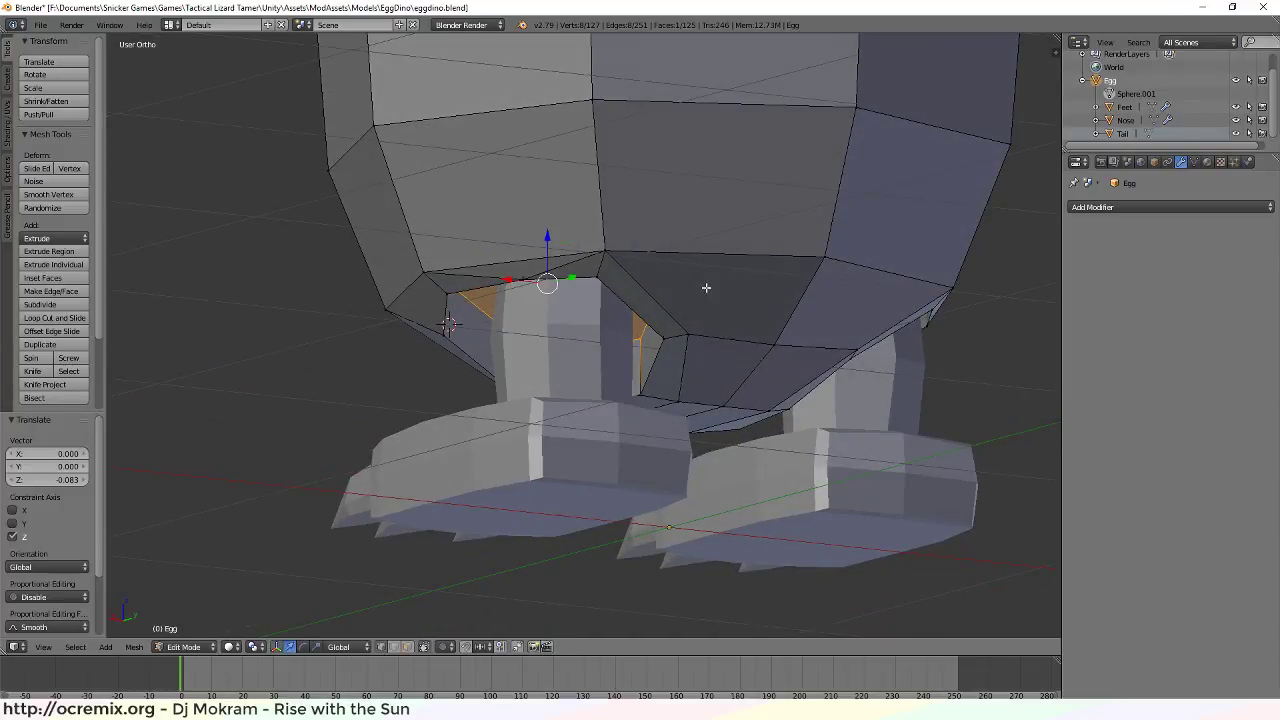
pyautogui.moveTo(706, 286); pyautogui.dragTo(726, 325, button='middle')
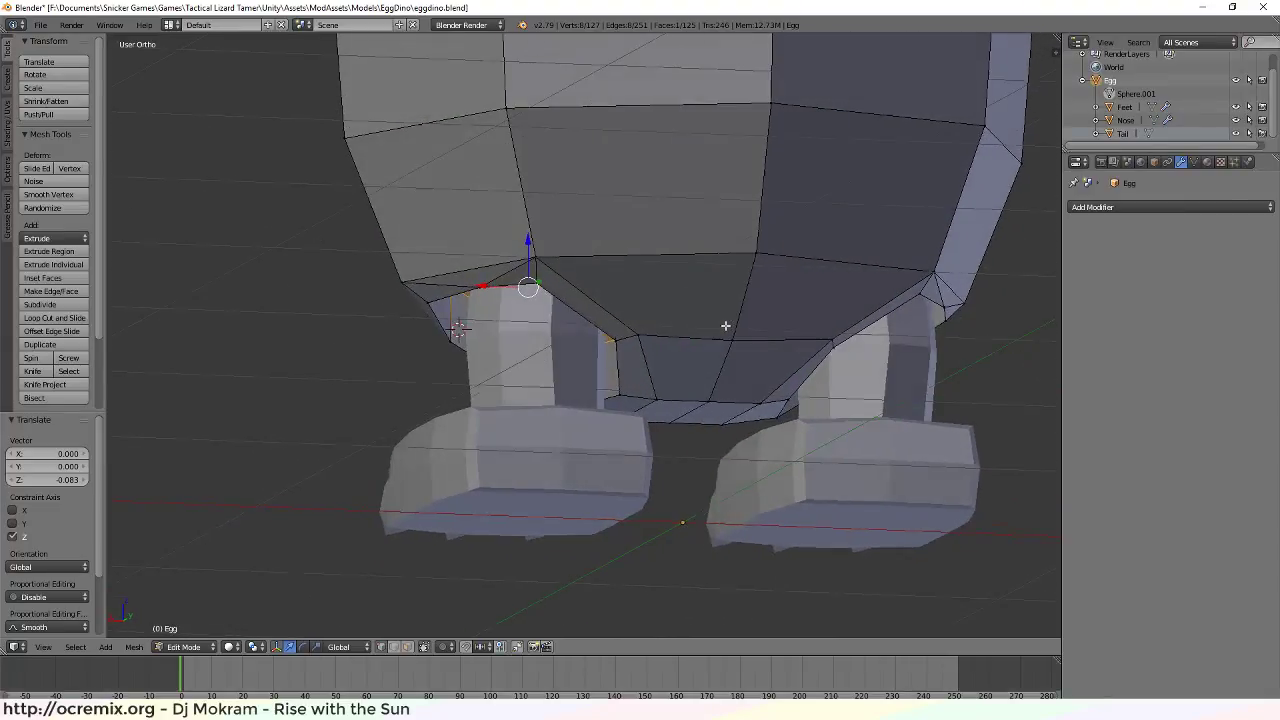
# Lower the vertex where body meets leg 0.027 along Z, then deselect all
pyautogui.press('g')
pyautogui.press('z')
pyautogui.click(537, 240)
pyautogui.moveTo(537, 240); pyautogui.dragTo(543, 417, button='middle')
pyautogui.press('a')
pyautogui.moveTo(494, 309); pyautogui.dragTo(877, 363, button='middle')
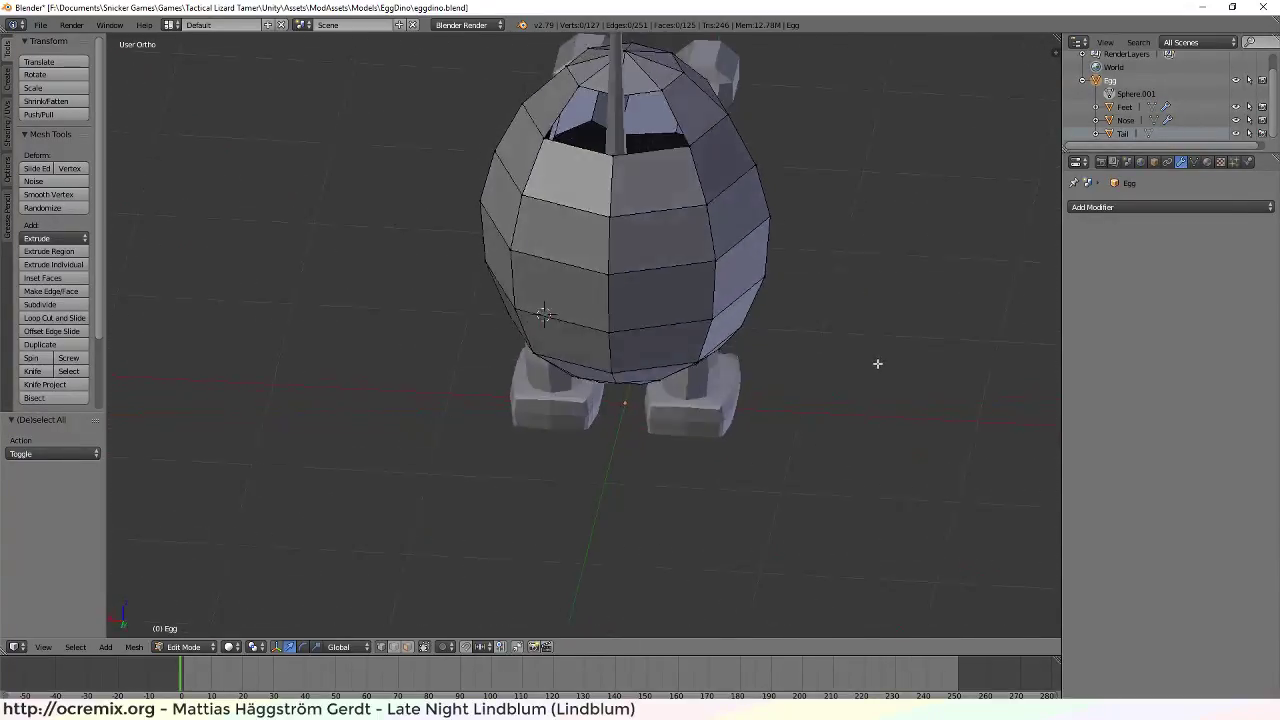
# Extrude the horn opening's edge loop as edges only and scale it to 0.424
pyautogui.moveTo(691, 234); pyautogui.dragTo(677, 309, button='middle')
pyautogui.scroll(4, 677, 311)
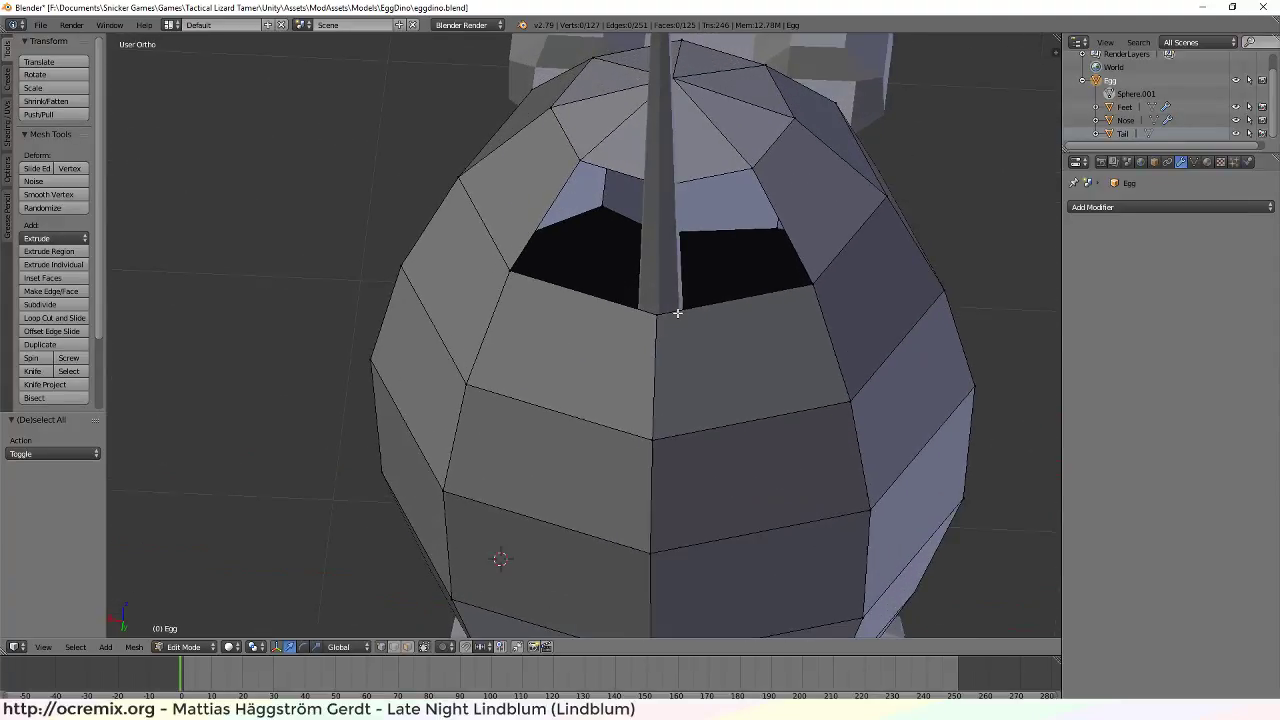
pyautogui.moveTo(631, 268); pyautogui.dragTo(717, 469, button='middle')
pyautogui.keyDown('alt'); pyautogui.rightClick(611, 367); pyautogui.keyUp('alt')
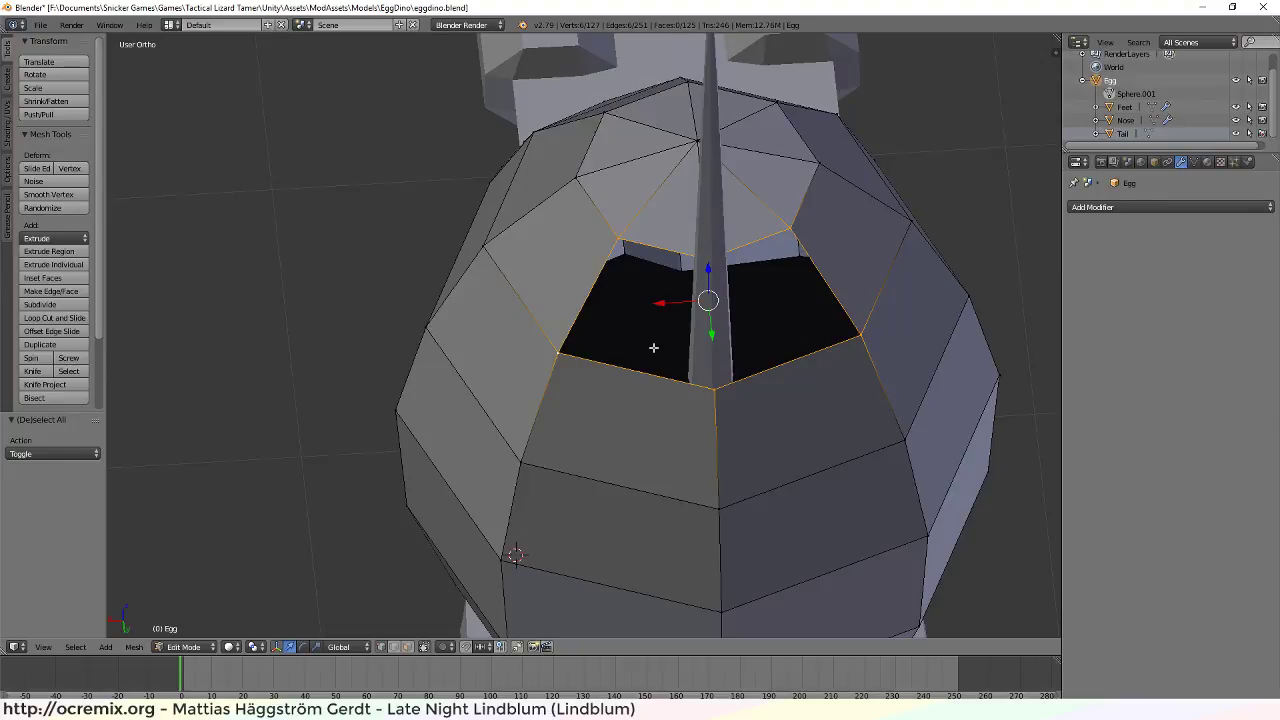
pyautogui.press('e')
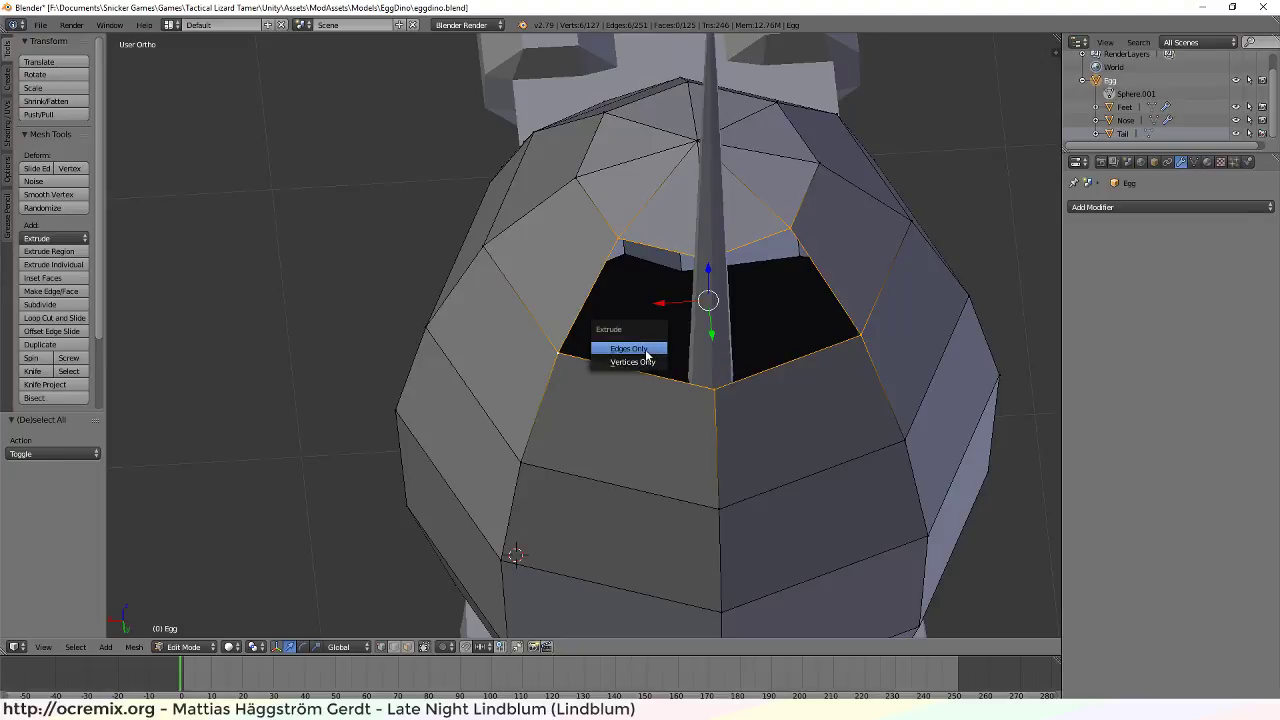
pyautogui.click(645, 349)
pyautogui.press('s')
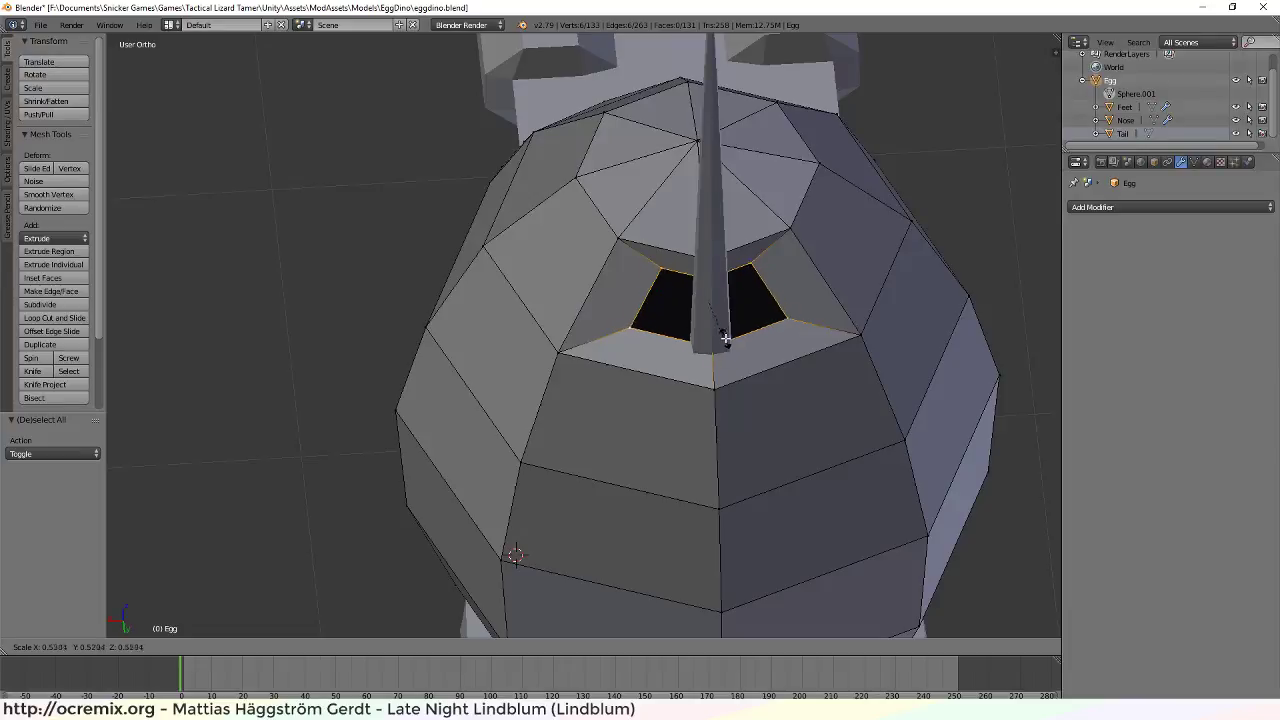
pyautogui.click(721, 331)
# Shift the shrunken ring 0.081 along Y and lower it 0.035 along Z
pyautogui.moveTo(724, 386); pyautogui.dragTo(890, 246, button='middle')
pyautogui.press('g')
pyautogui.press('y')
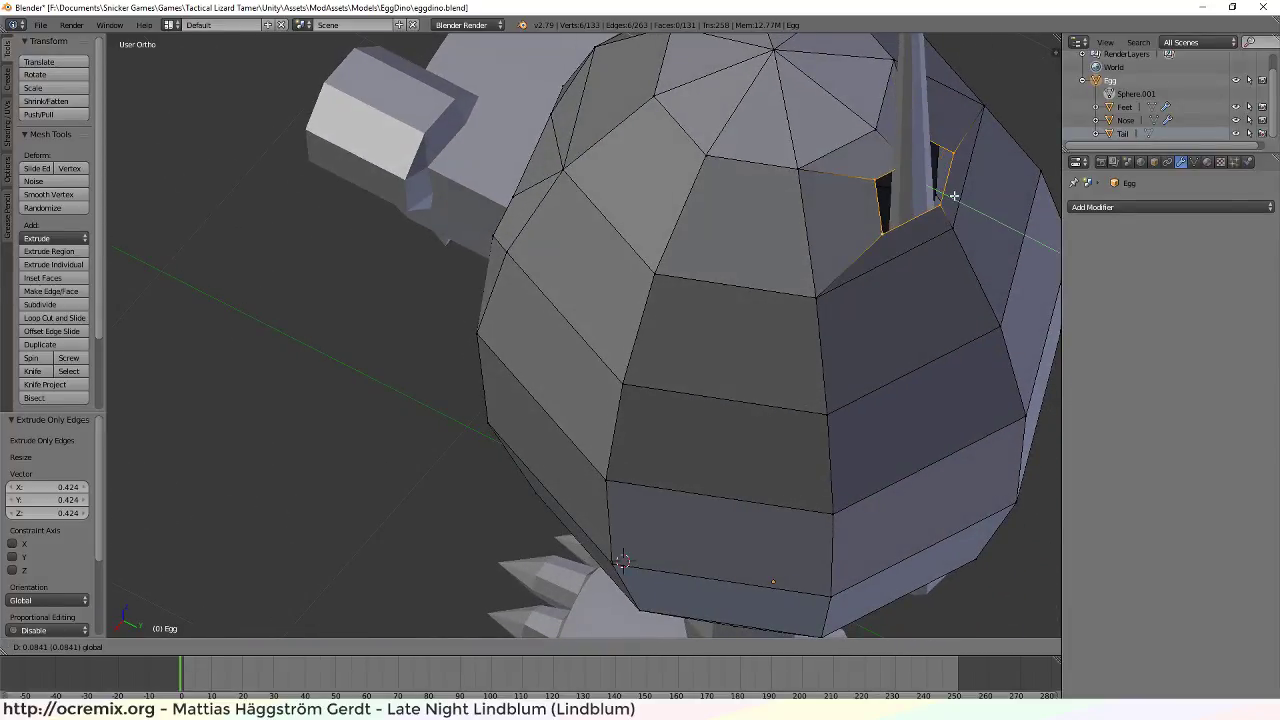
pyautogui.click(960, 331)
pyautogui.moveTo(960, 331); pyautogui.dragTo(1002, 302, button='middle')
pyautogui.press('g')
pyautogui.press('z')
pyautogui.click(928, 206)
pyautogui.moveTo(928, 206); pyautogui.dragTo(977, 186, button='middle')
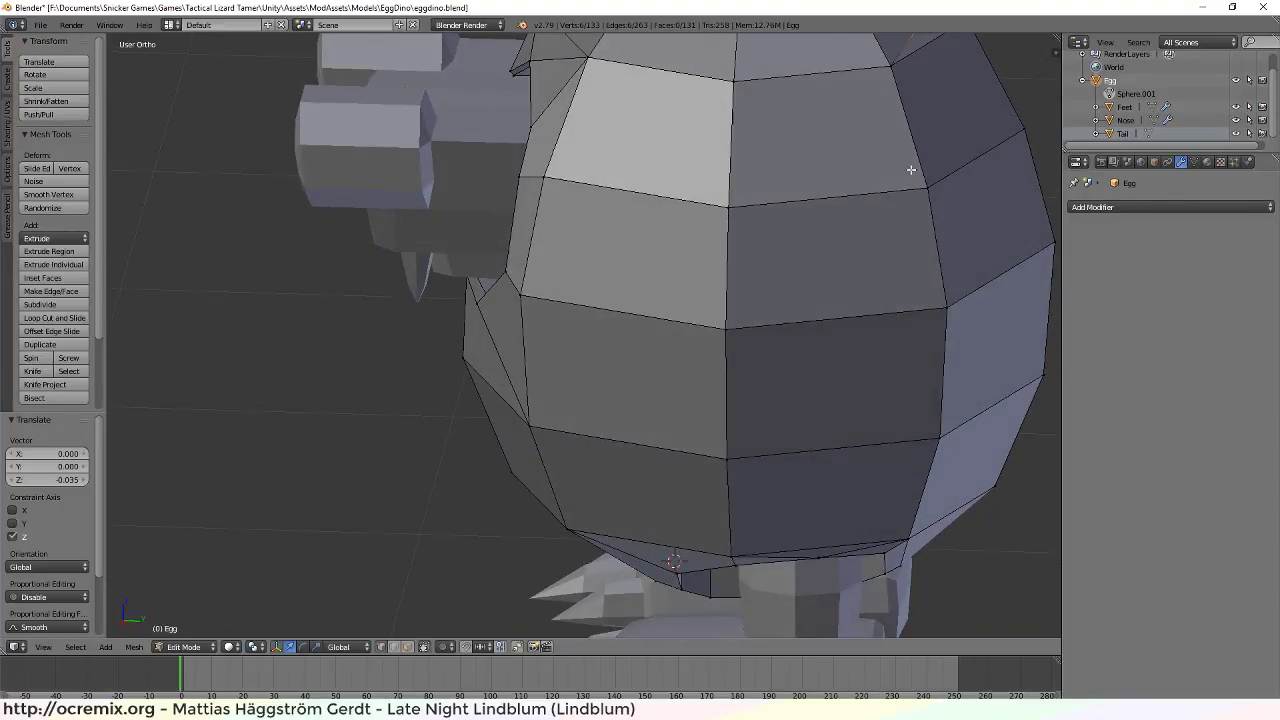
# Shift the horn edge loop slightly on Y, then pull a vertex beside the horn toward it and raise it
pyautogui.moveTo(868, 216); pyautogui.dragTo(705, 466, button='middle')
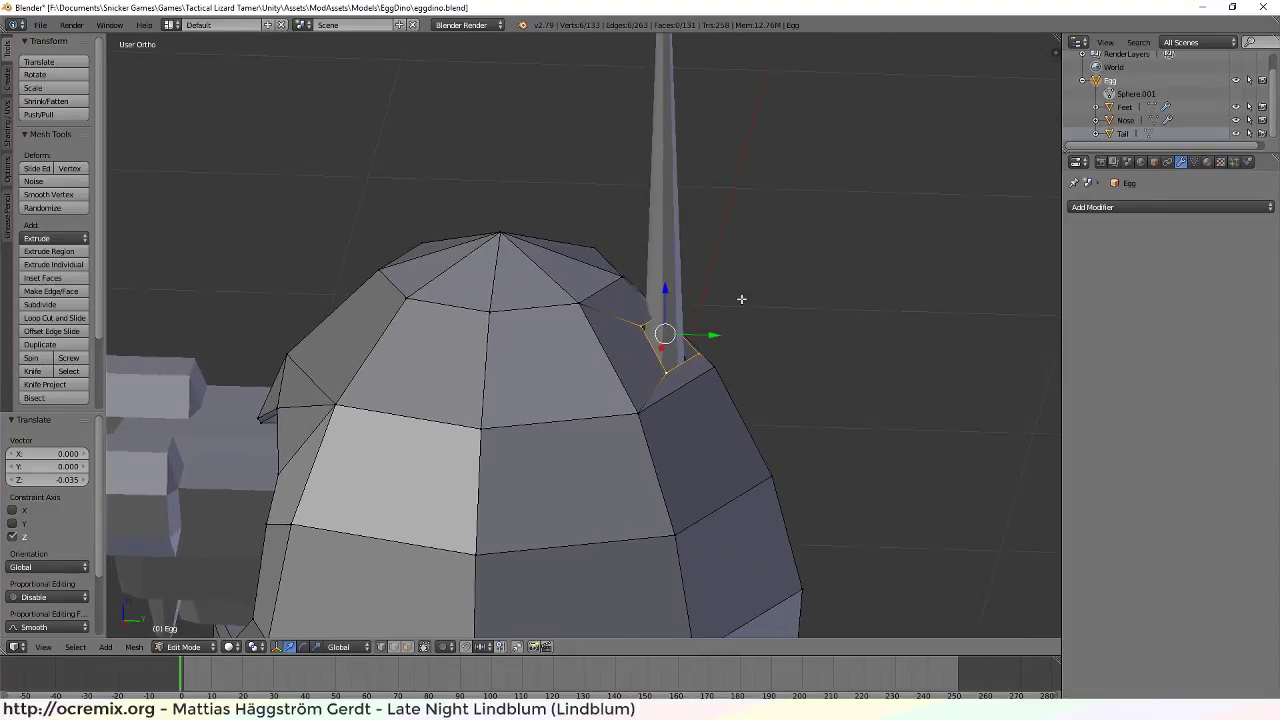
pyautogui.scroll(4, 740, 337)
pyautogui.press('g')
pyautogui.press('y')
pyautogui.click(798, 327)
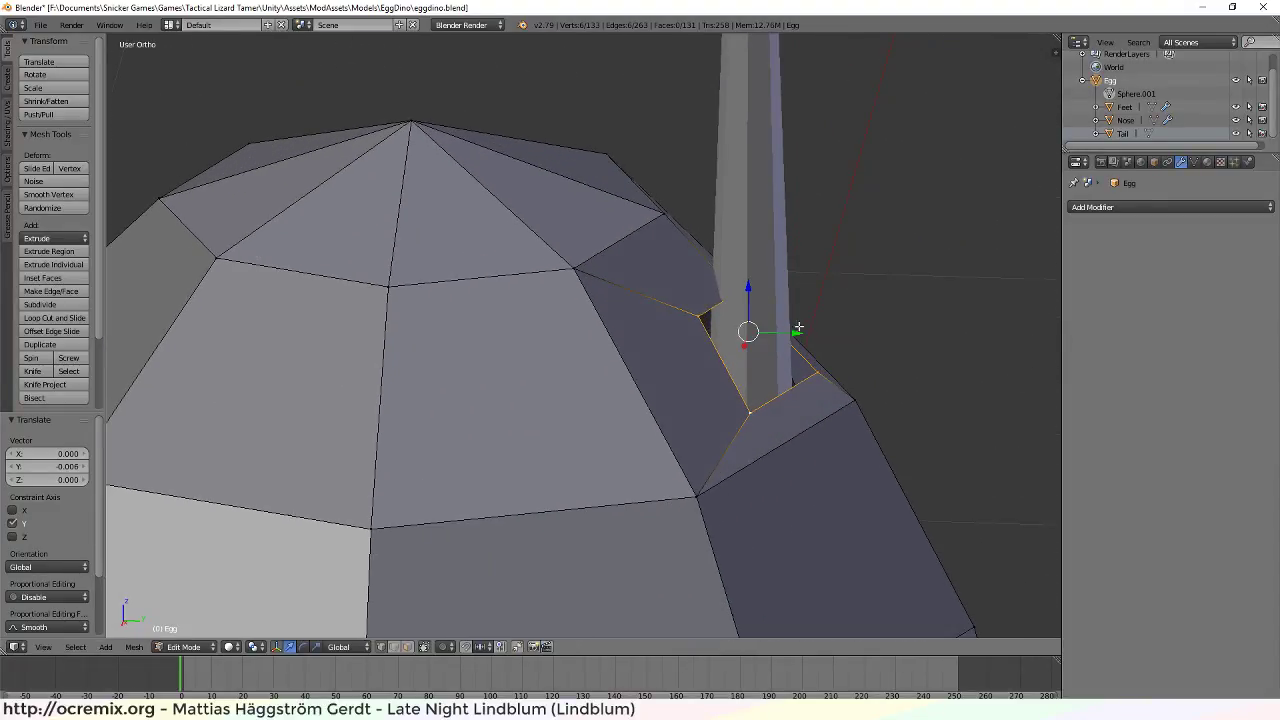
pyautogui.rightClick(735, 295)
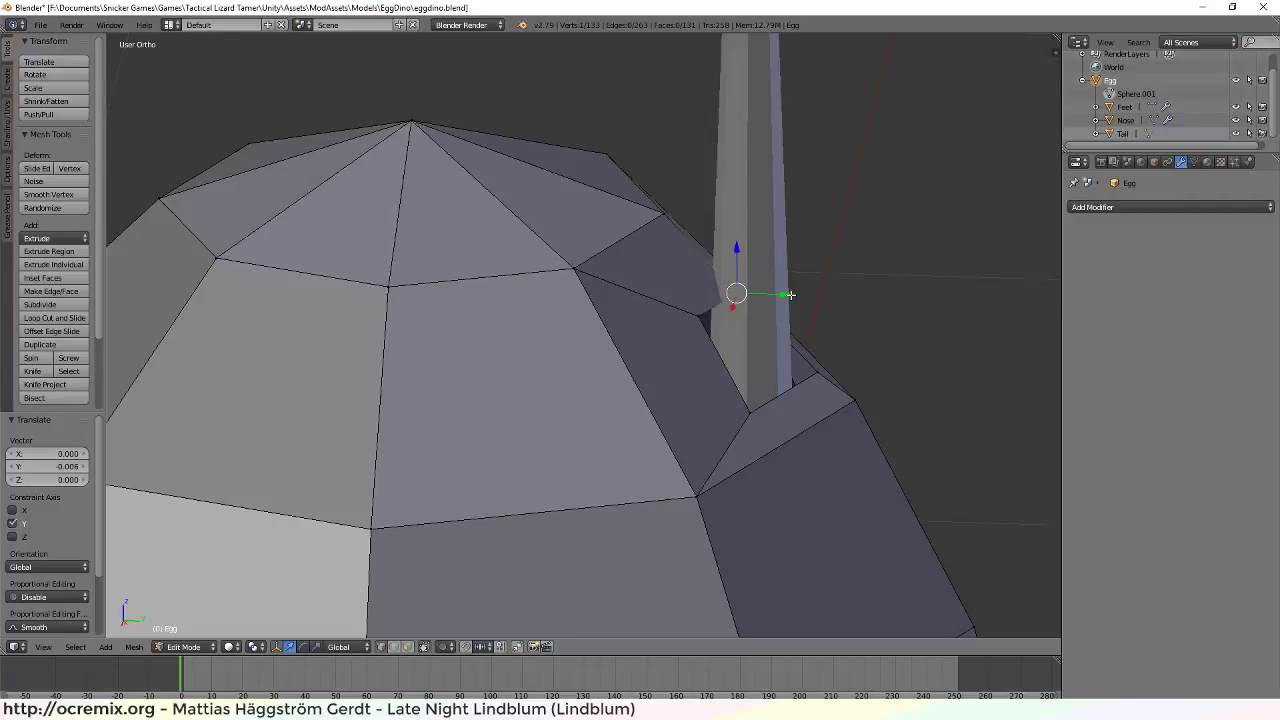
pyautogui.press('g')
pyautogui.press('y')
pyautogui.click(755, 294)
pyautogui.press('g')
pyautogui.press('z')
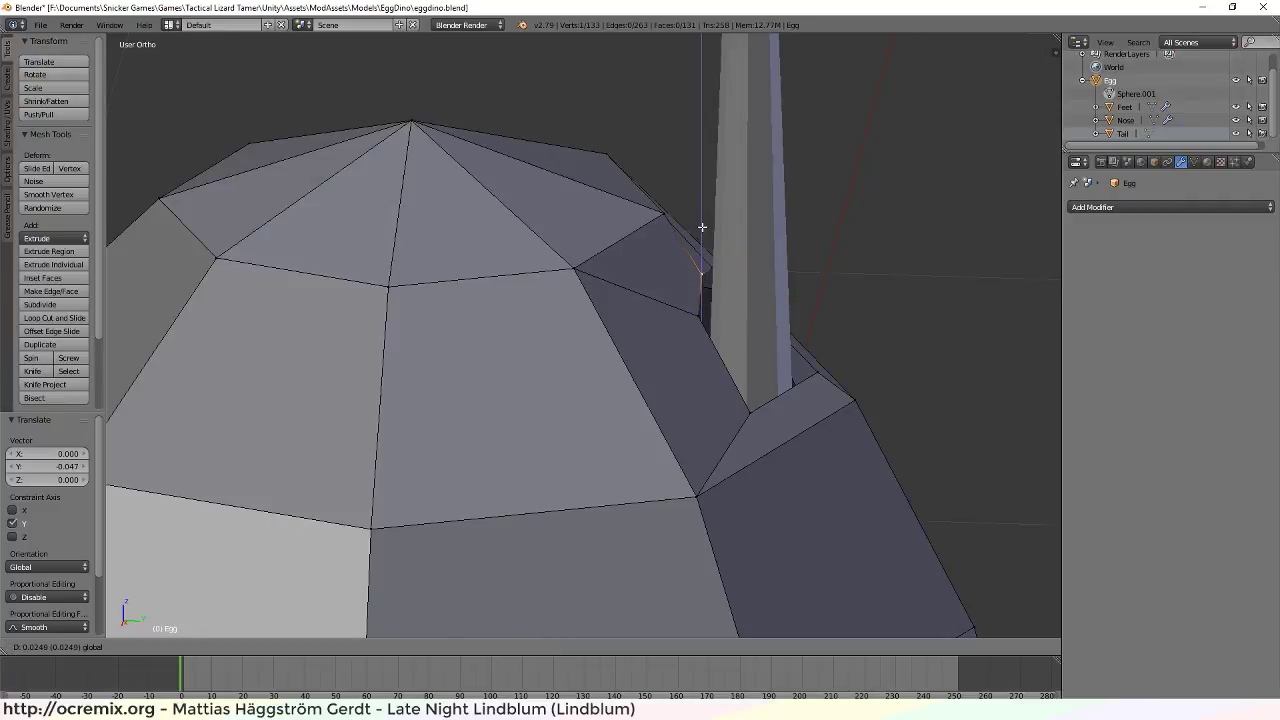
pyautogui.click(701, 232)
# From the front, pull the opening's left-edge vertex toward the horn on X and raise it on Z
pyautogui.moveTo(701, 232); pyautogui.dragTo(657, 354, button='middle')
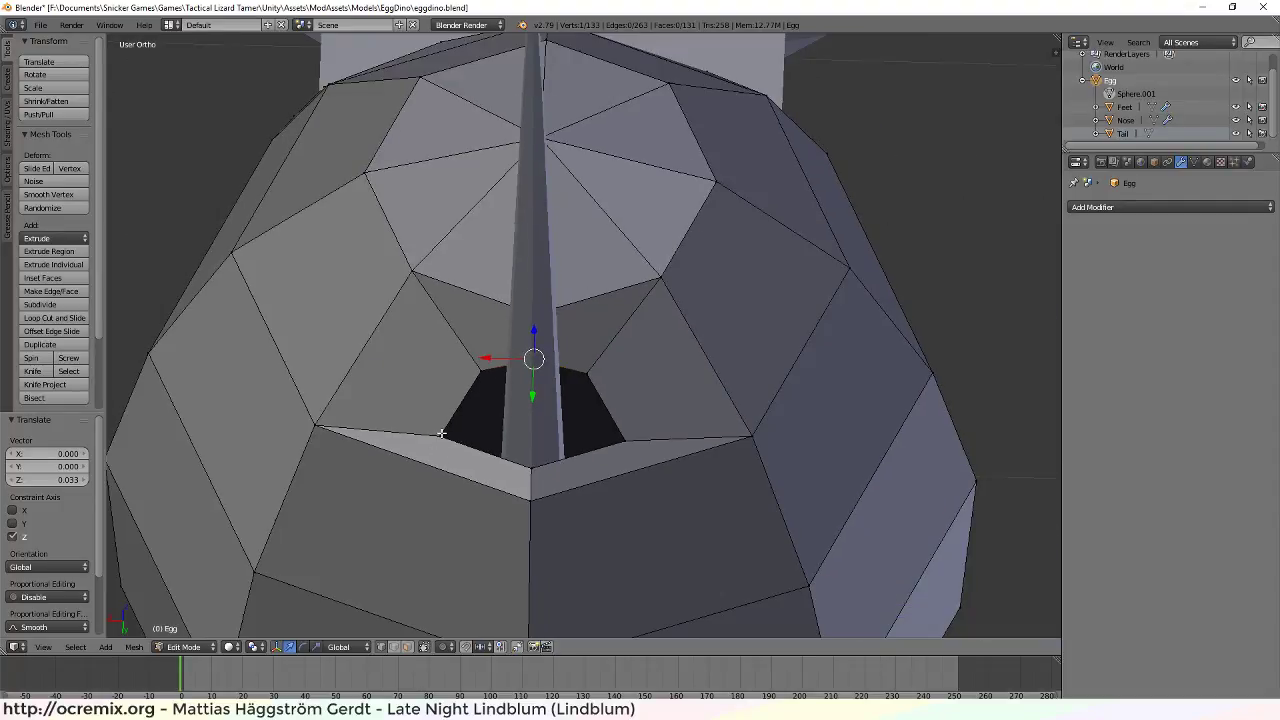
pyautogui.rightClick(441, 433)
pyautogui.press('g')
pyautogui.press('x')
pyautogui.click(458, 410)
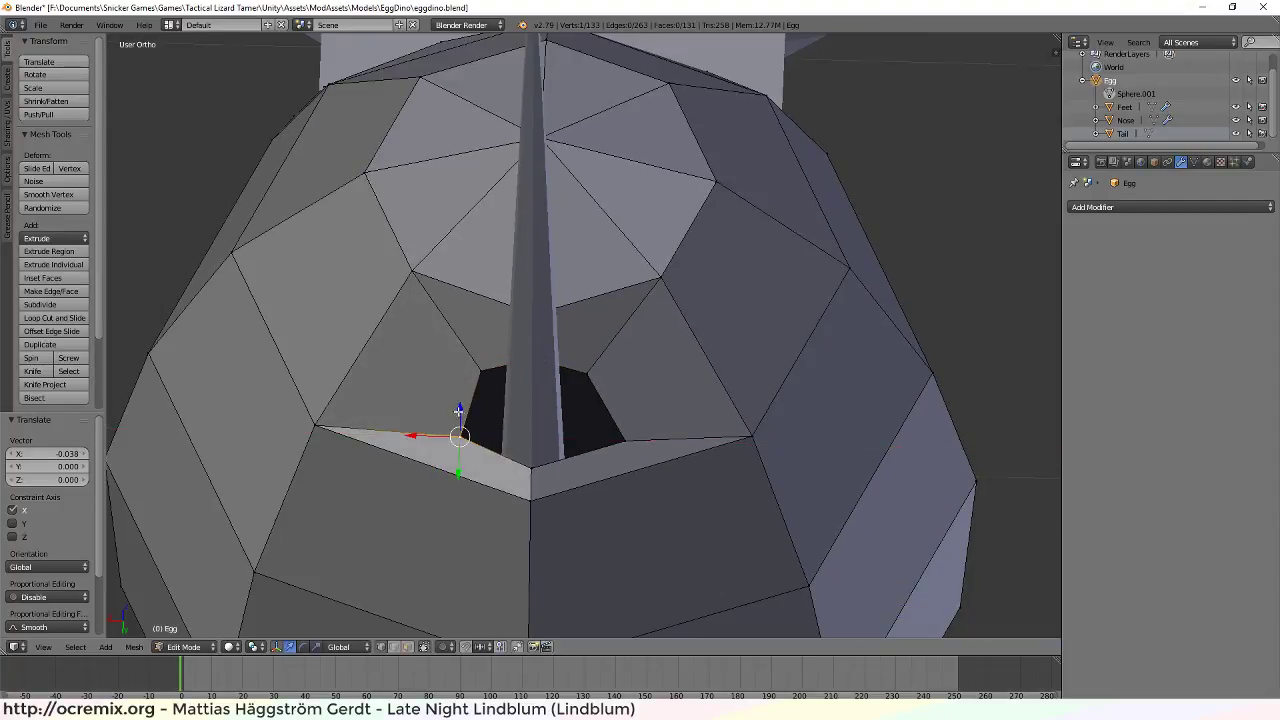
pyautogui.press('g')
pyautogui.press('z')
pyautogui.click(458, 398)
# Adjust the opening's right-edge vertex along Y and Z
pyautogui.rightClick(624, 440)
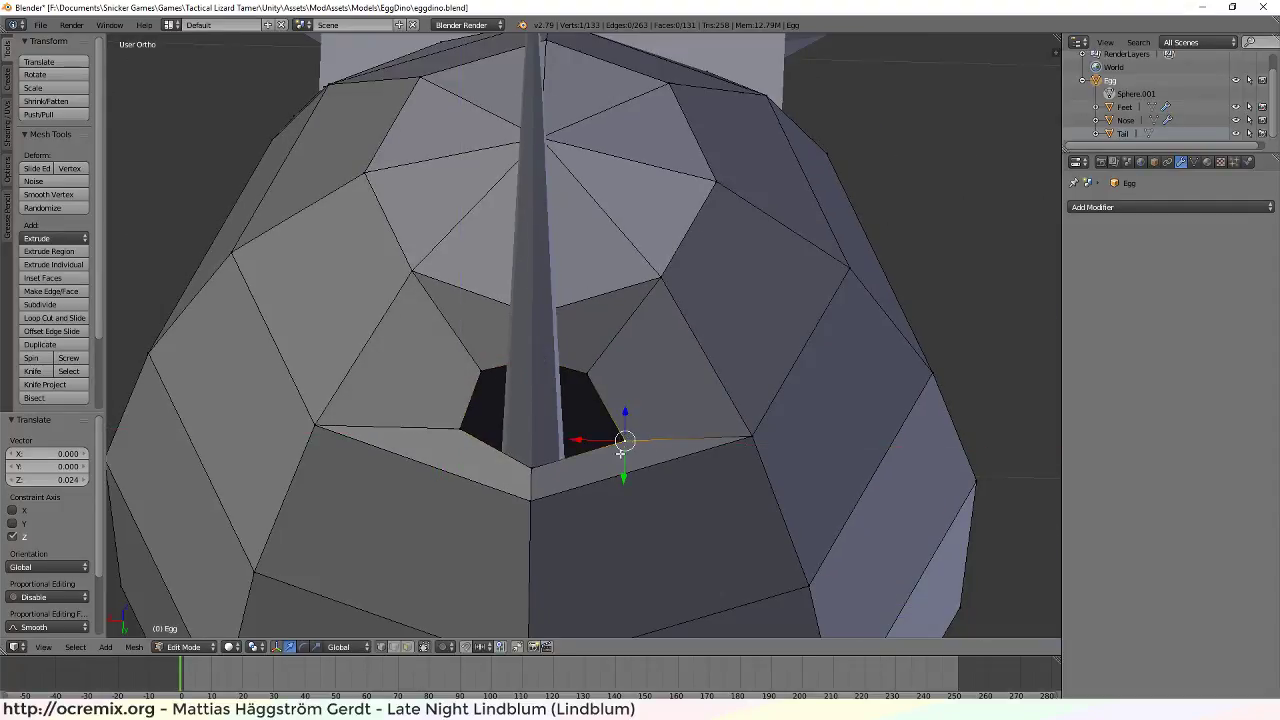
pyautogui.moveTo(664, 450); pyautogui.dragTo(427, 377, button='middle')
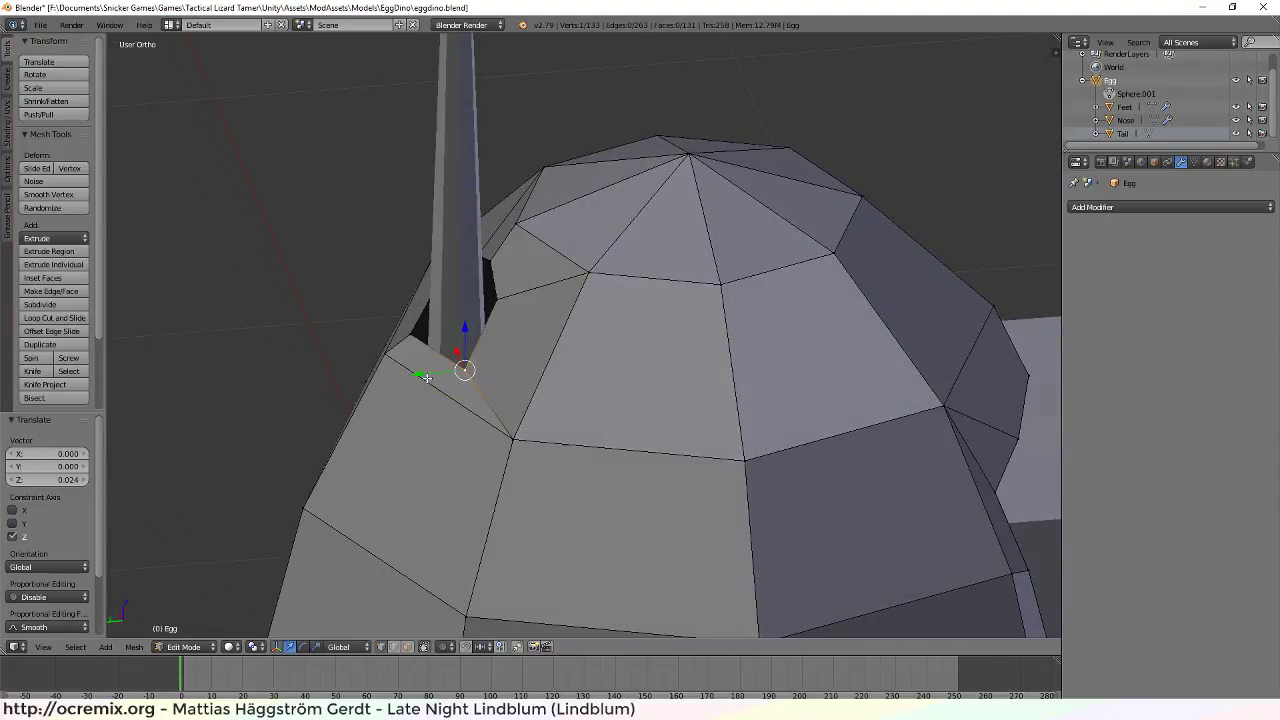
pyautogui.press('g')
pyautogui.press('y')
pyautogui.click(449, 370)
pyautogui.press('g')
pyautogui.press('z')
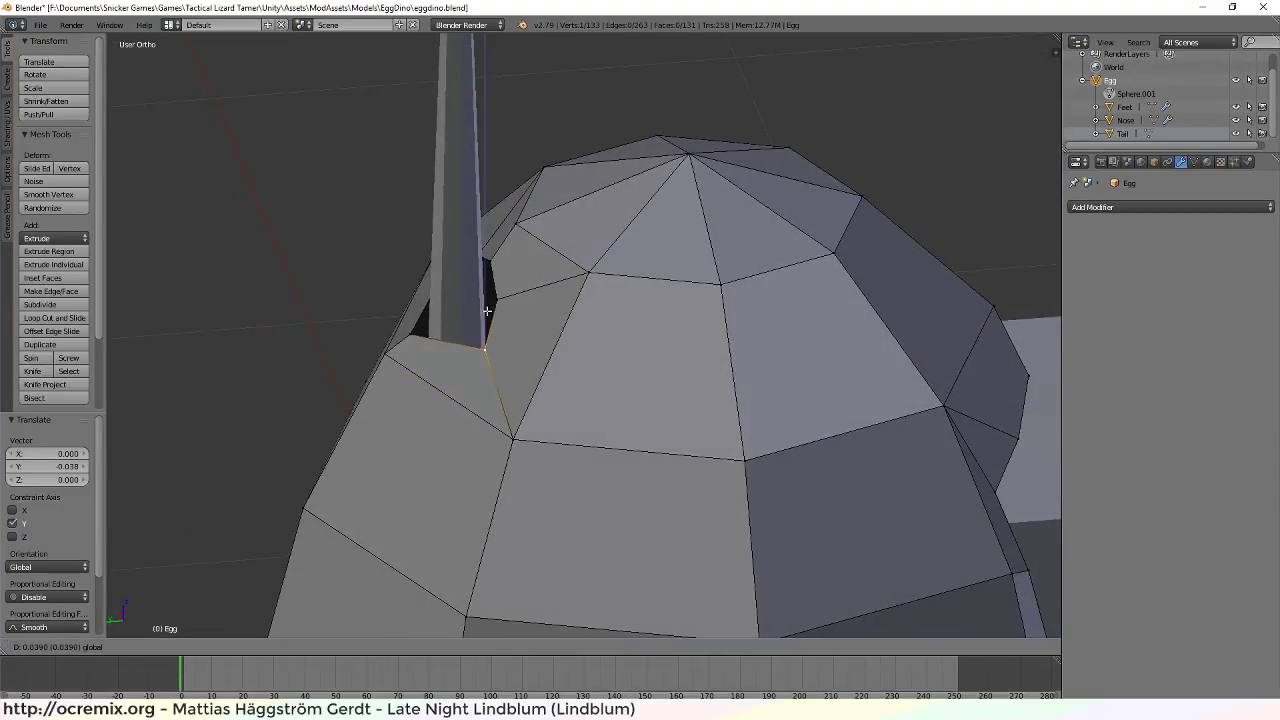
pyautogui.click(430, 352)
pyautogui.press('g')
pyautogui.press('y')
# Pull the vertex next to the horn inward along Y
pyautogui.moveTo(526, 355); pyautogui.dragTo(609, 465, button='middle')
pyautogui.rightClick(466, 405)
pyautogui.rightClick(725, 341)
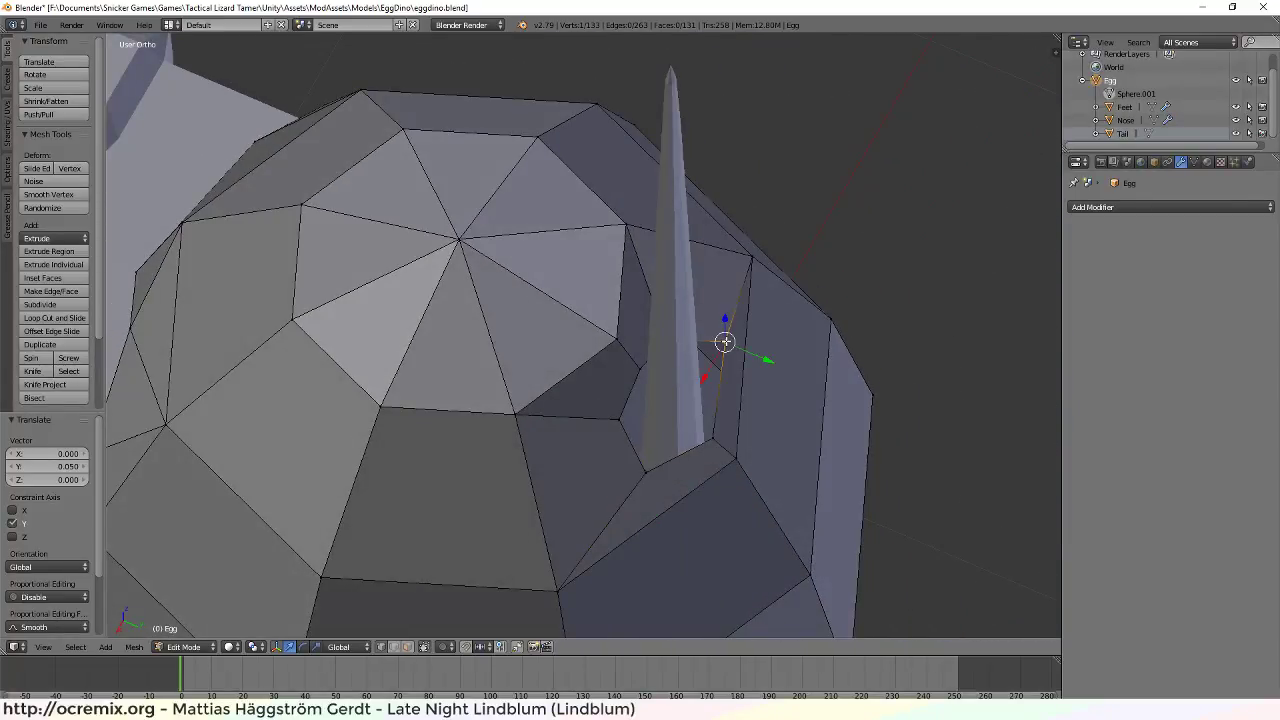
pyautogui.press('g')
pyautogui.press('y')
pyautogui.click(1055, 485)
# Viewed from the top, refine that vertex's X position with several small shifts
pyautogui.moveTo(1055, 485); pyautogui.dragTo(637, 417, button='middle')
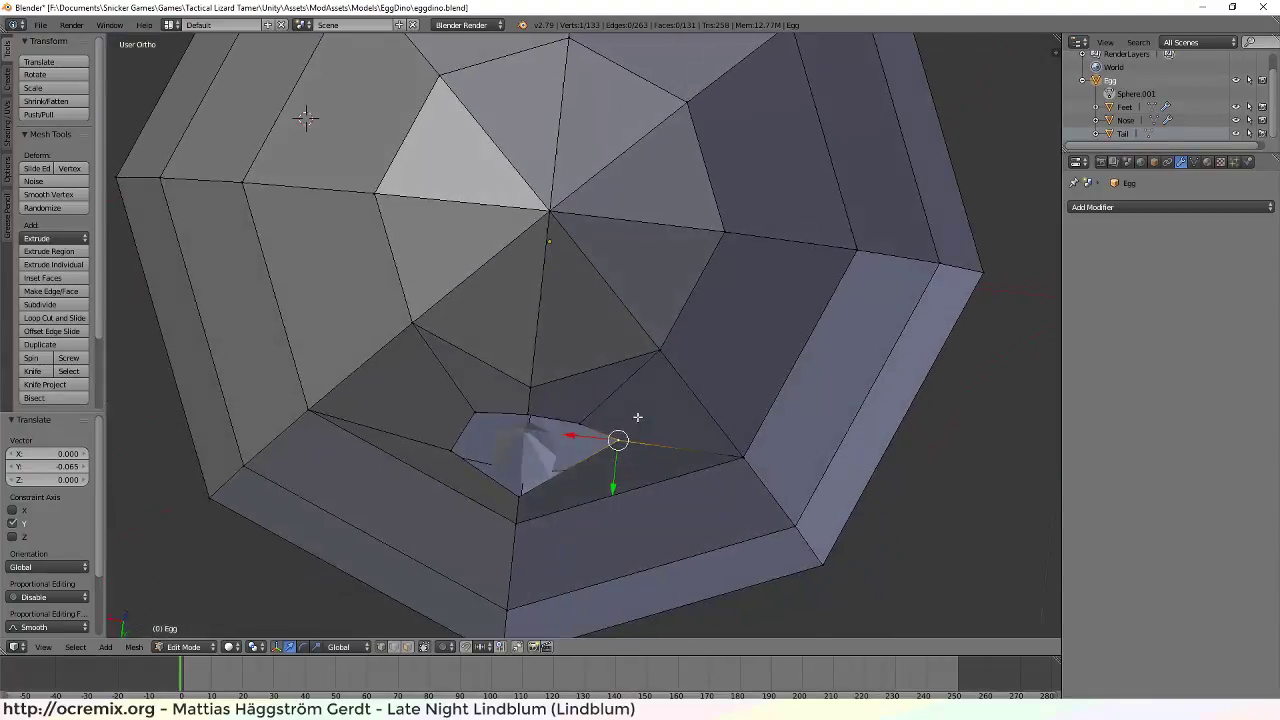
pyautogui.press('g')
pyautogui.press('x')
pyautogui.click(570, 436)
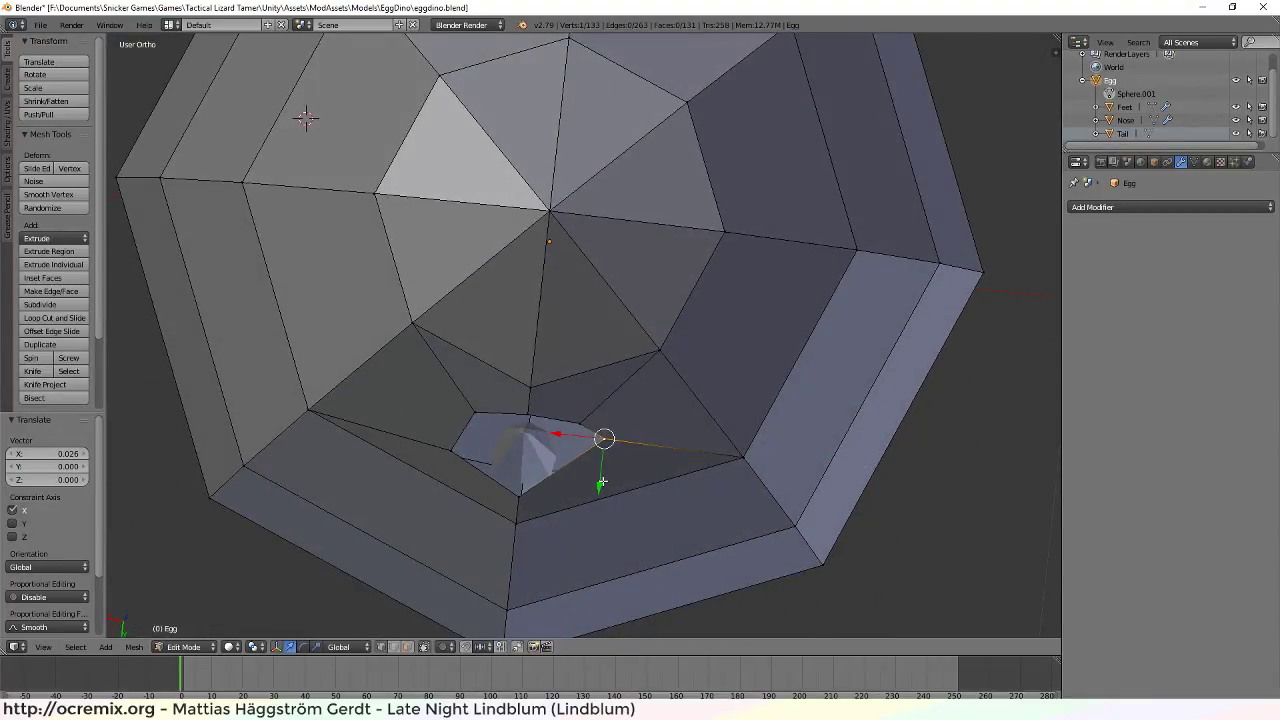
pyautogui.press('g')
pyautogui.press('x')
pyautogui.click(598, 460)
pyautogui.press('g')
pyautogui.press('x')
pyautogui.click(568, 424)
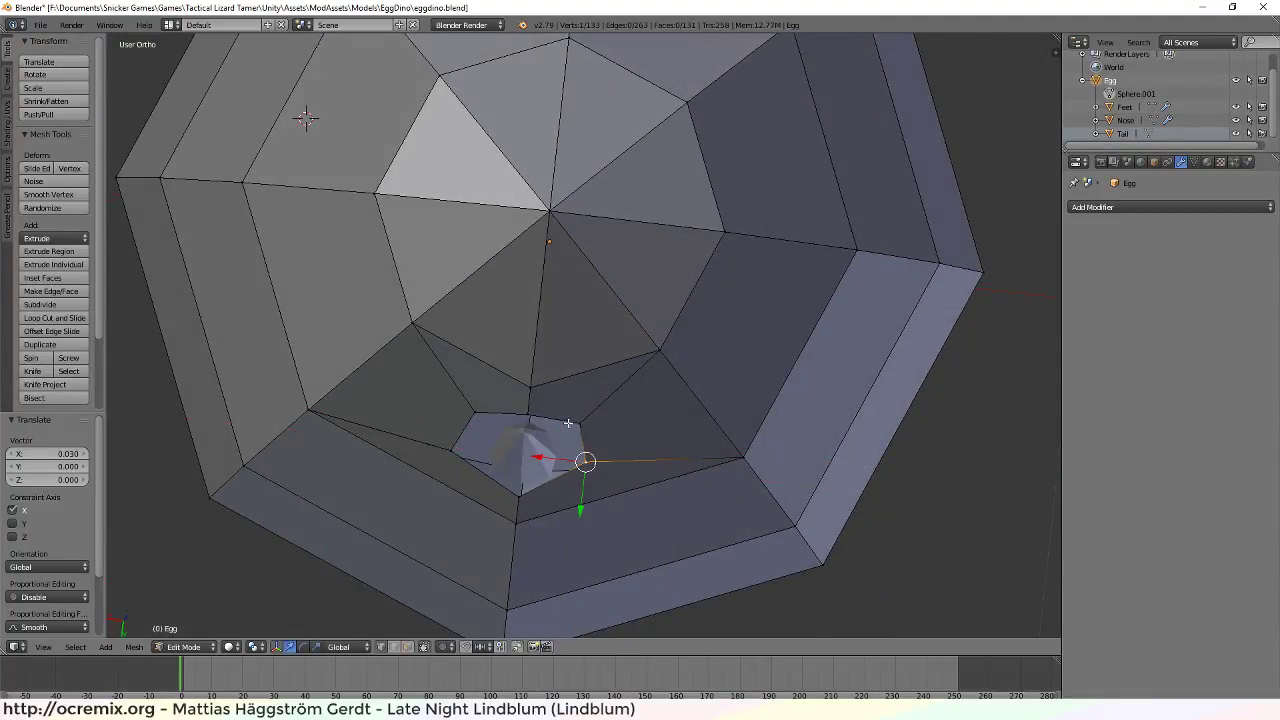
# Shift two more vertices on either side of the opening toward the horn along X
pyautogui.rightClick(580, 423)
pyautogui.press('g')
pyautogui.press('x')
pyautogui.click(561, 420)
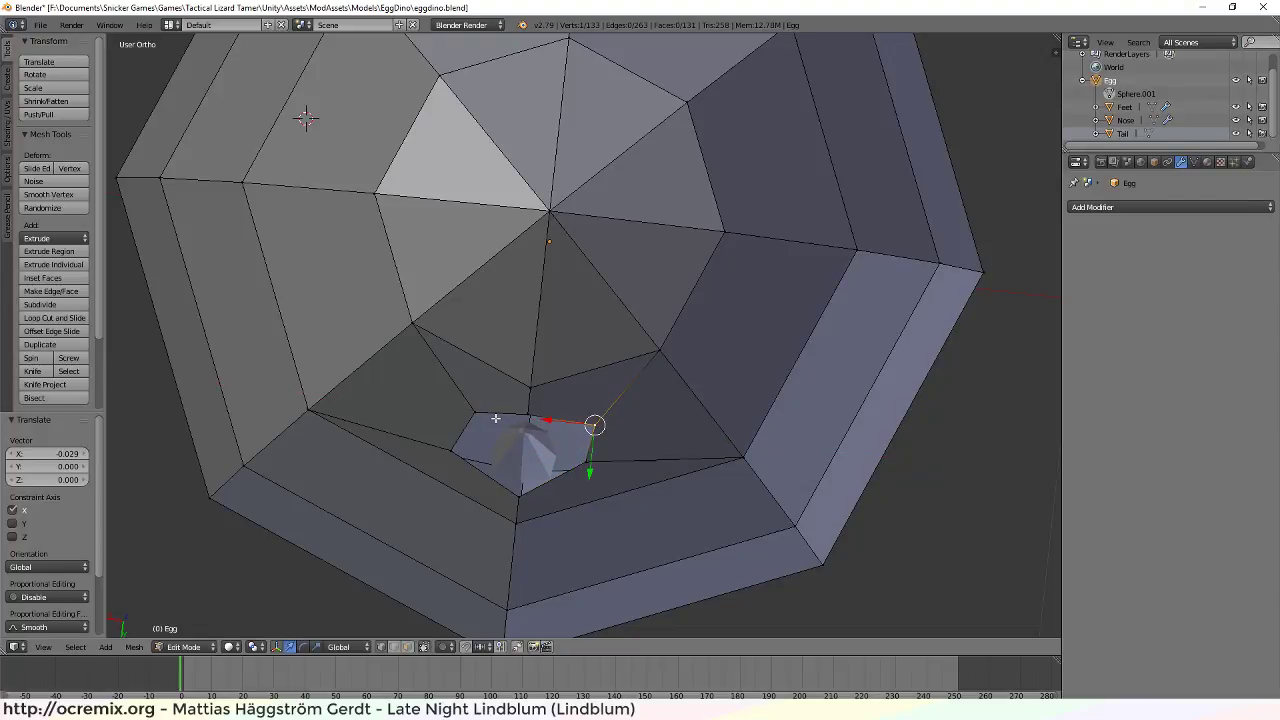
pyautogui.rightClick(475, 413)
pyautogui.press('g')
pyautogui.press('x')
pyautogui.click(428, 407)
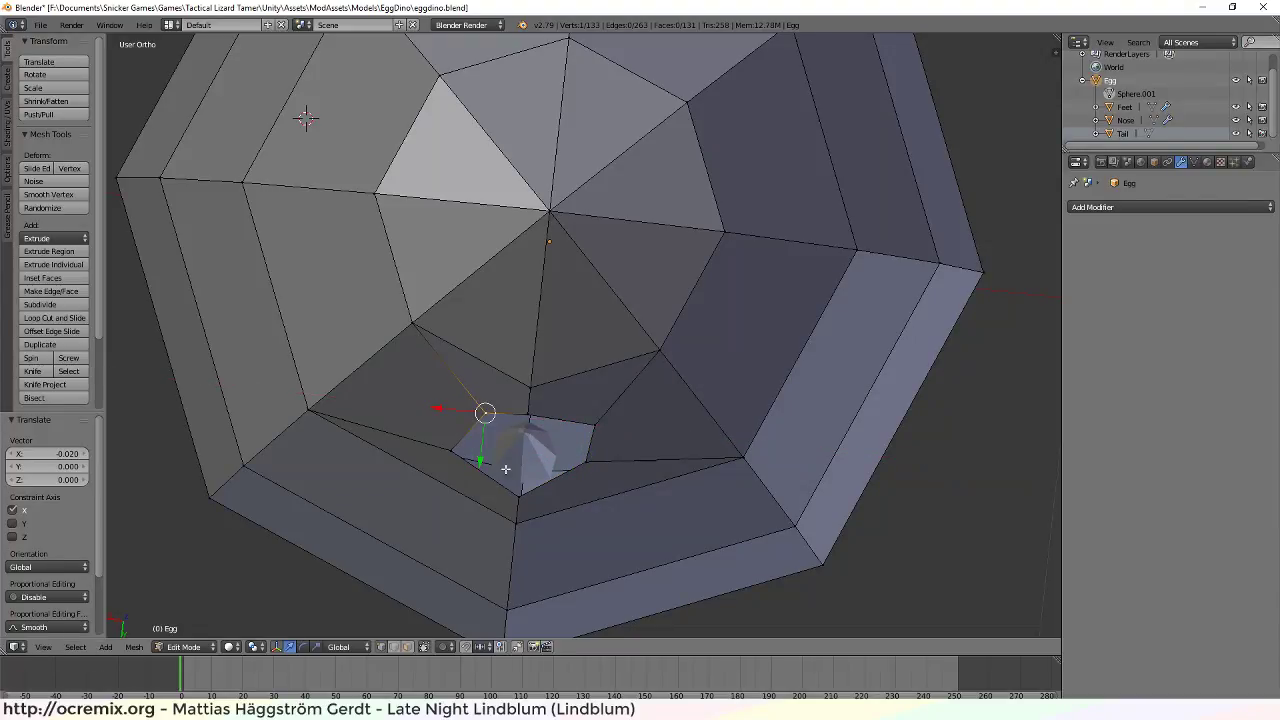
# Move the vertex at the horn's base along Y
pyautogui.moveTo(428, 407); pyautogui.dragTo(649, 375, button='middle')
pyautogui.scroll(3, 625, 396)
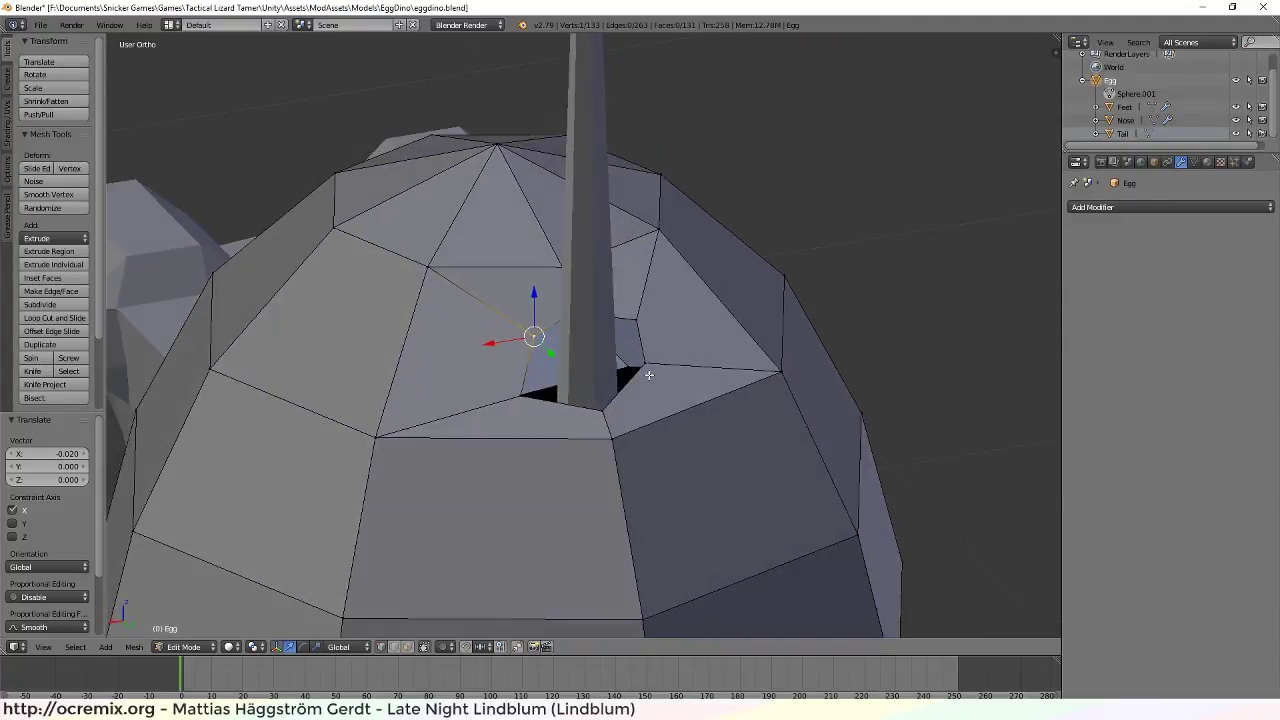
pyautogui.rightClick(600, 407)
pyautogui.press('g')
pyautogui.press('y')
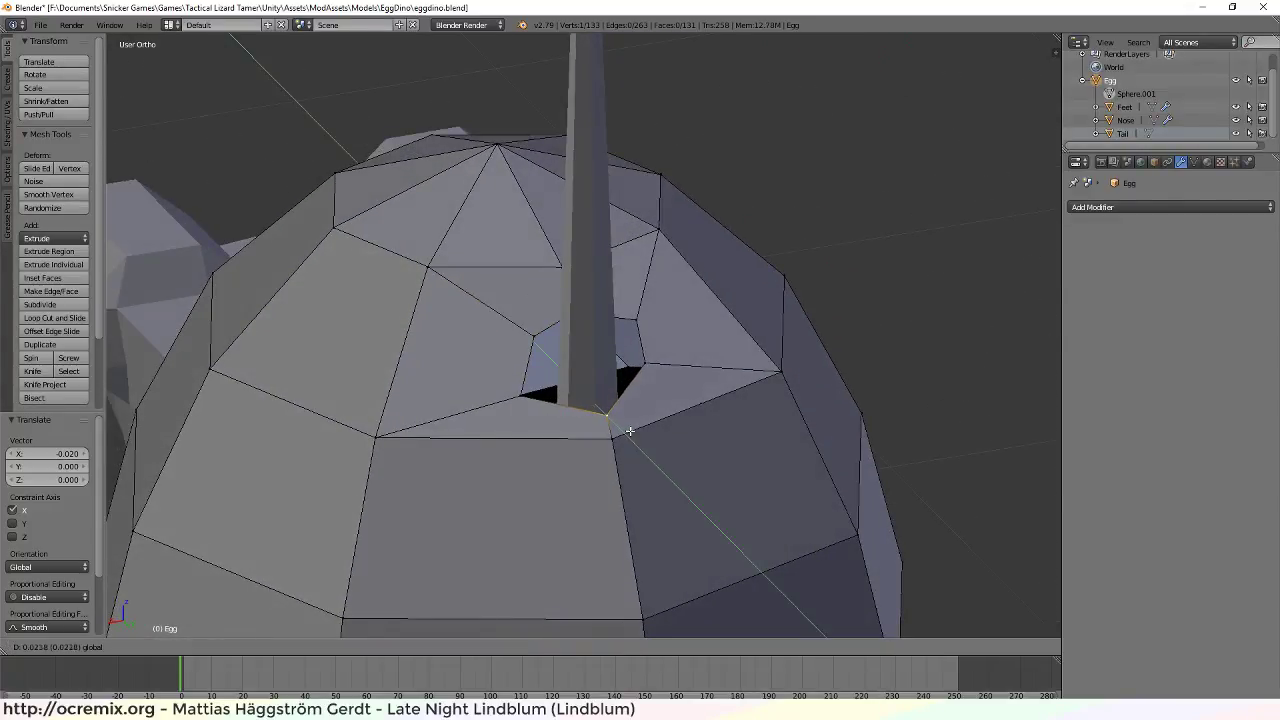
pyautogui.click(609, 456)
pyautogui.moveTo(609, 456); pyautogui.dragTo(657, 387, button='middle')
# Shift another horn-base vertex along X and inspect the result
pyautogui.rightClick(660, 387)
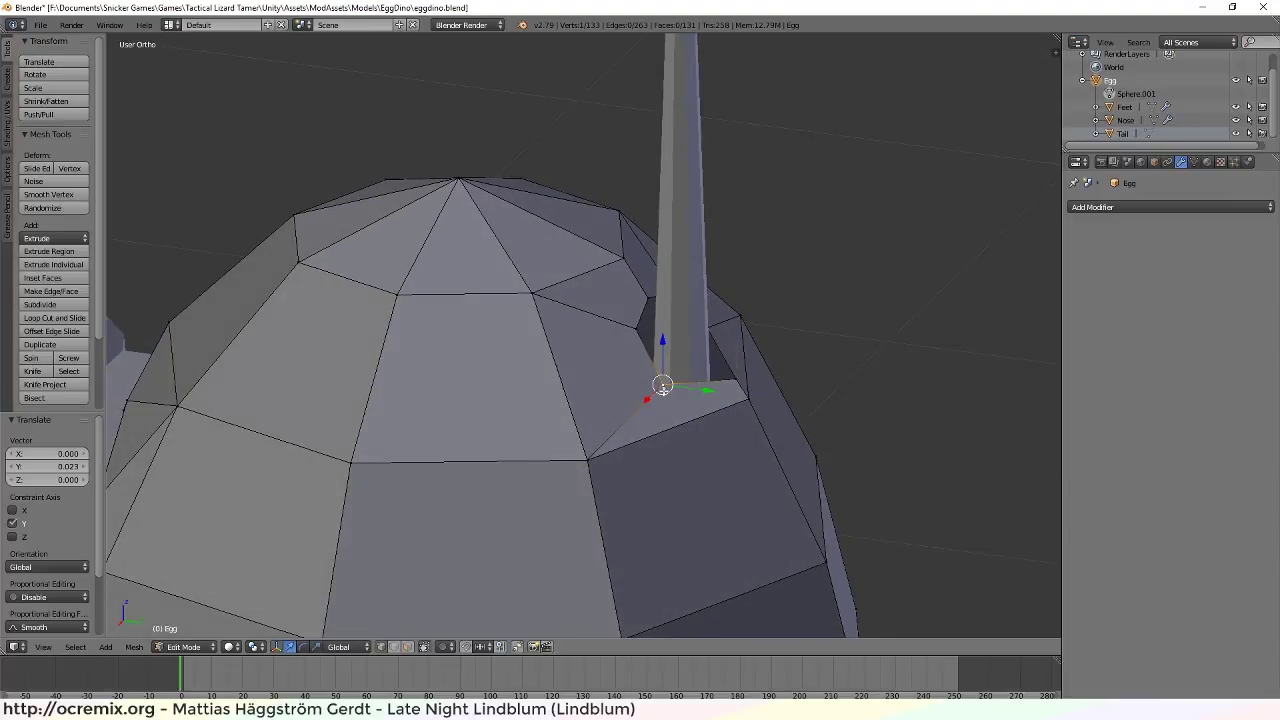
pyautogui.press('g')
pyautogui.press('x')
pyautogui.click(670, 424)
pyautogui.moveTo(680, 434); pyautogui.dragTo(771, 467, button='middle')
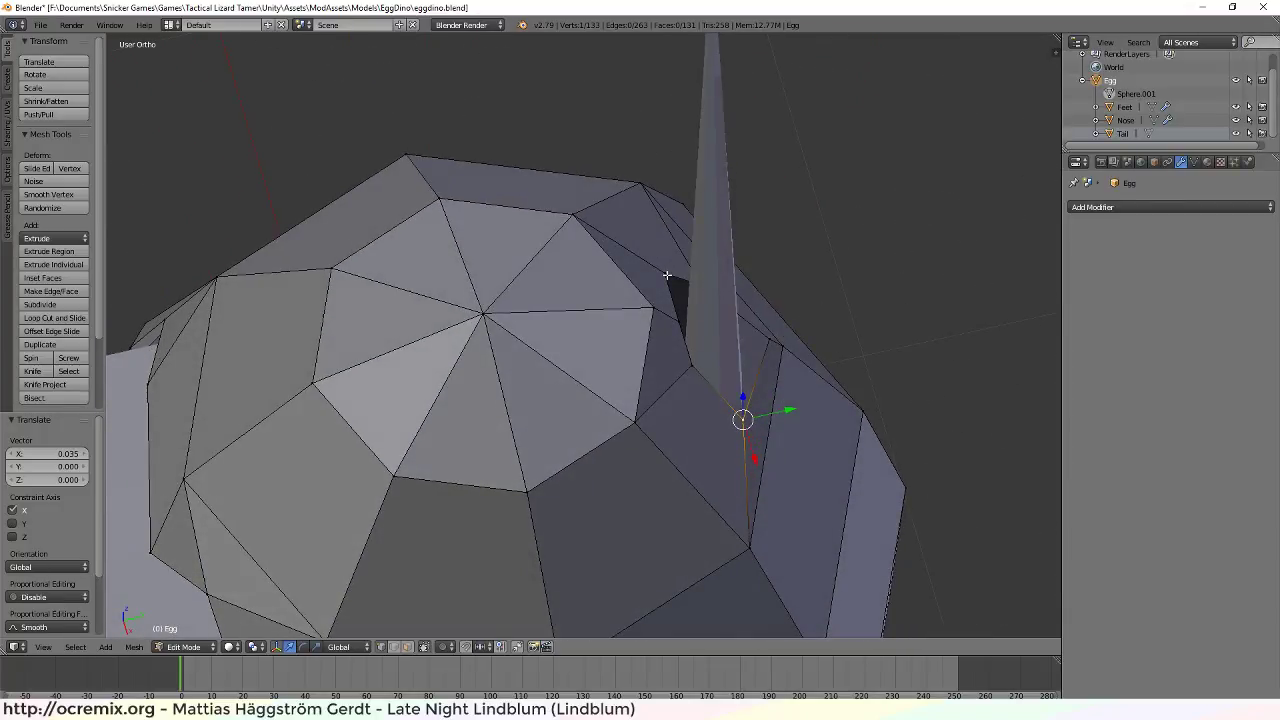
pyautogui.moveTo(667, 275); pyautogui.dragTo(715, 261, button='middle')
# Raise that vertex on Z in two small increments
pyautogui.press('g')
pyautogui.press('z')
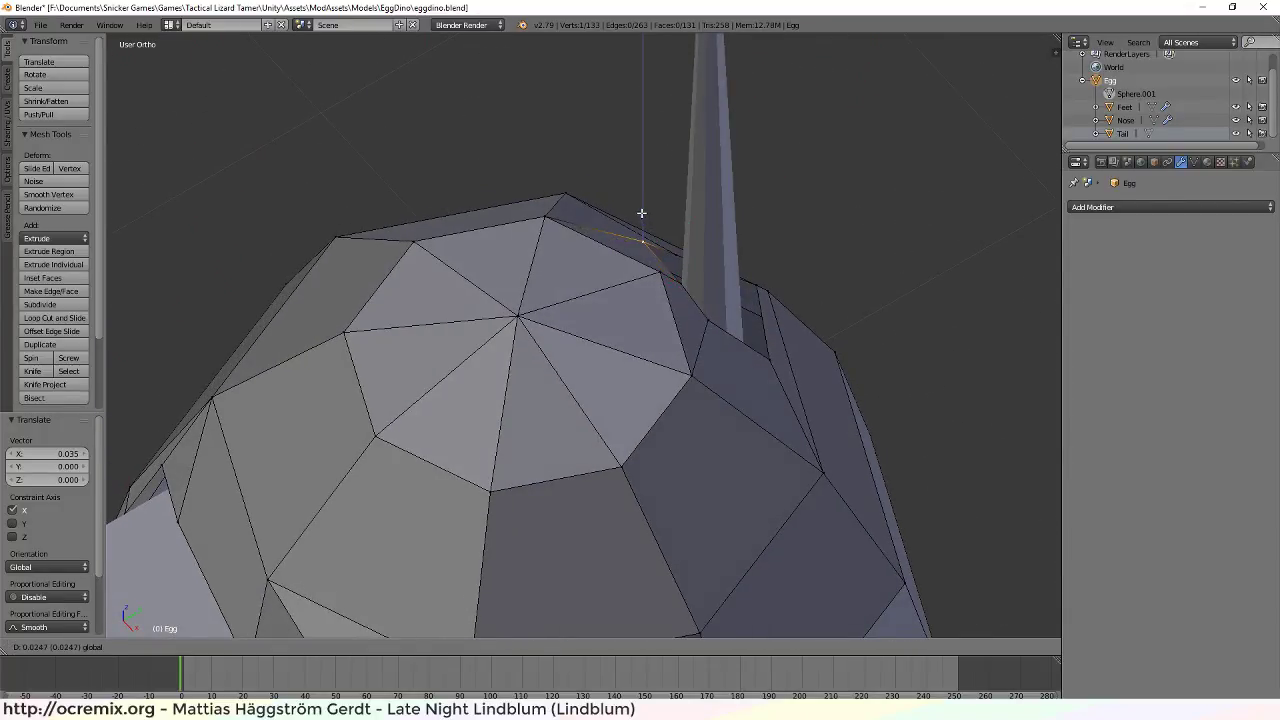
pyautogui.click(640, 209)
pyautogui.moveTo(640, 209); pyautogui.dragTo(677, 299, button='middle')
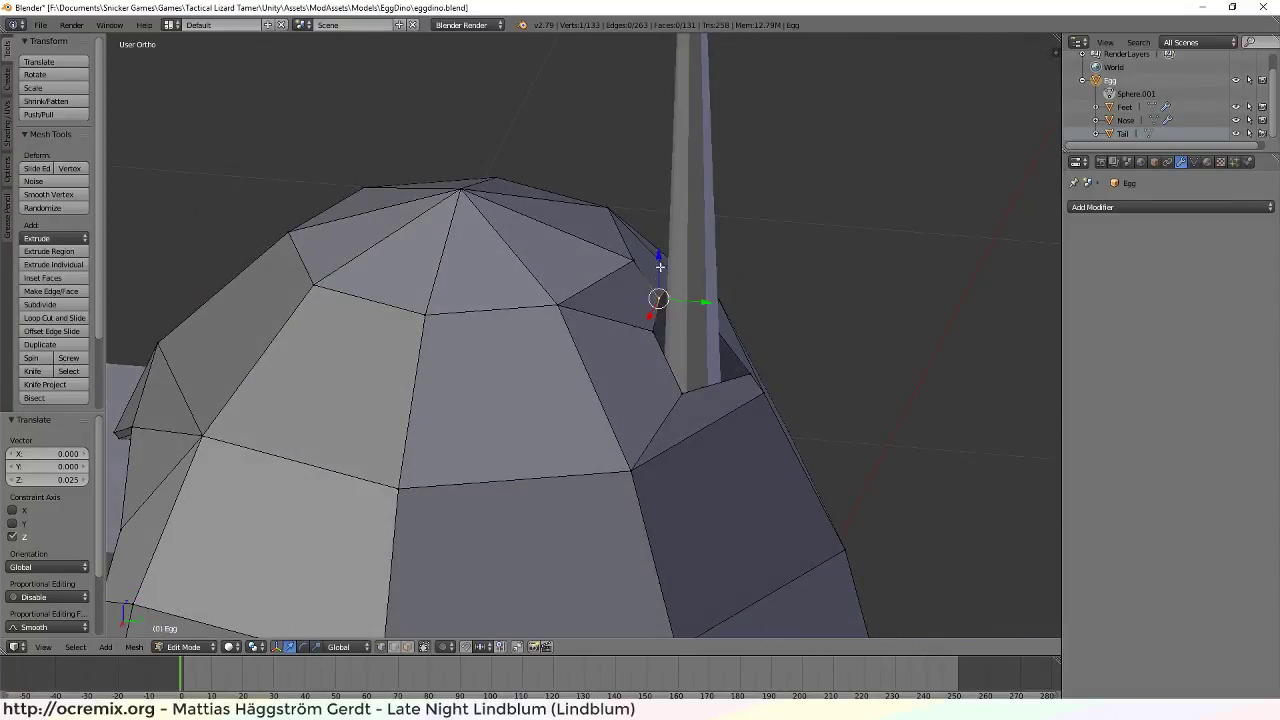
pyautogui.press('g')
pyautogui.press('z')
pyautogui.click(662, 246)
# Fine-tune the vertex's height with further Z raises and a slight lowering
pyautogui.moveTo(662, 246); pyautogui.dragTo(703, 284, button='middle')
pyautogui.press('g')
pyautogui.press('z')
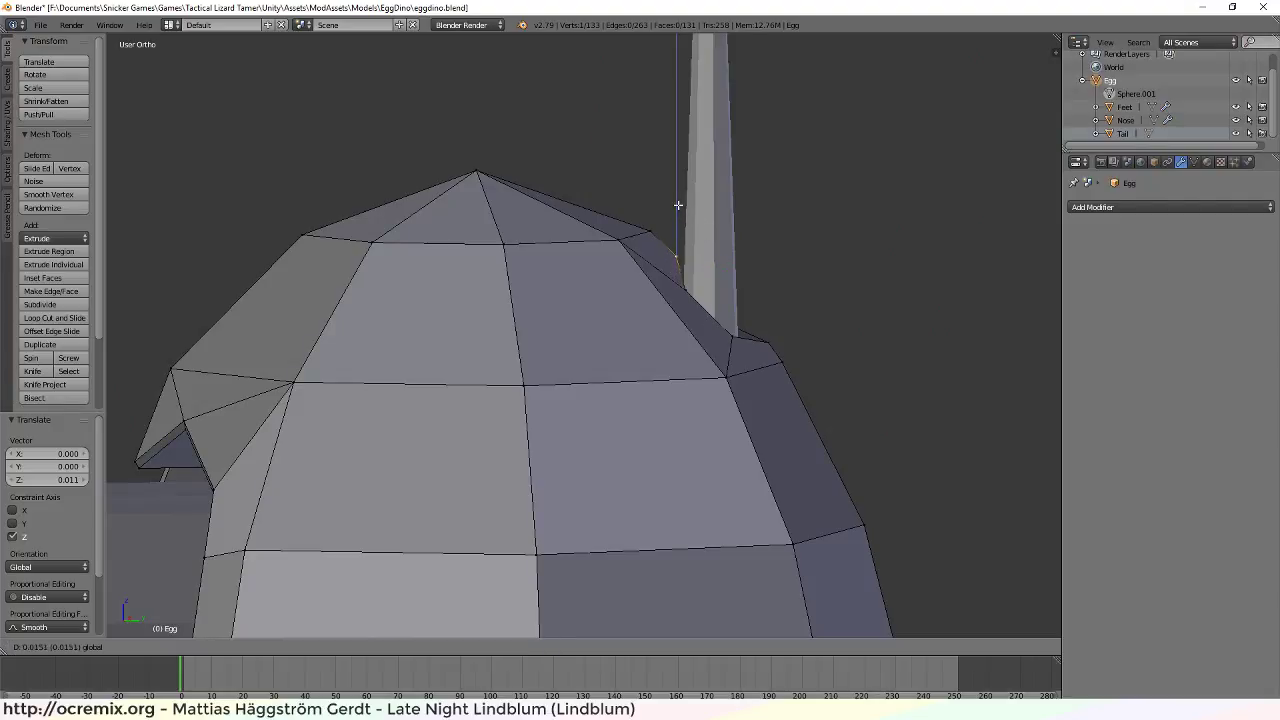
pyautogui.click(679, 199)
pyautogui.moveTo(679, 199); pyautogui.dragTo(305, 222, button='middle')
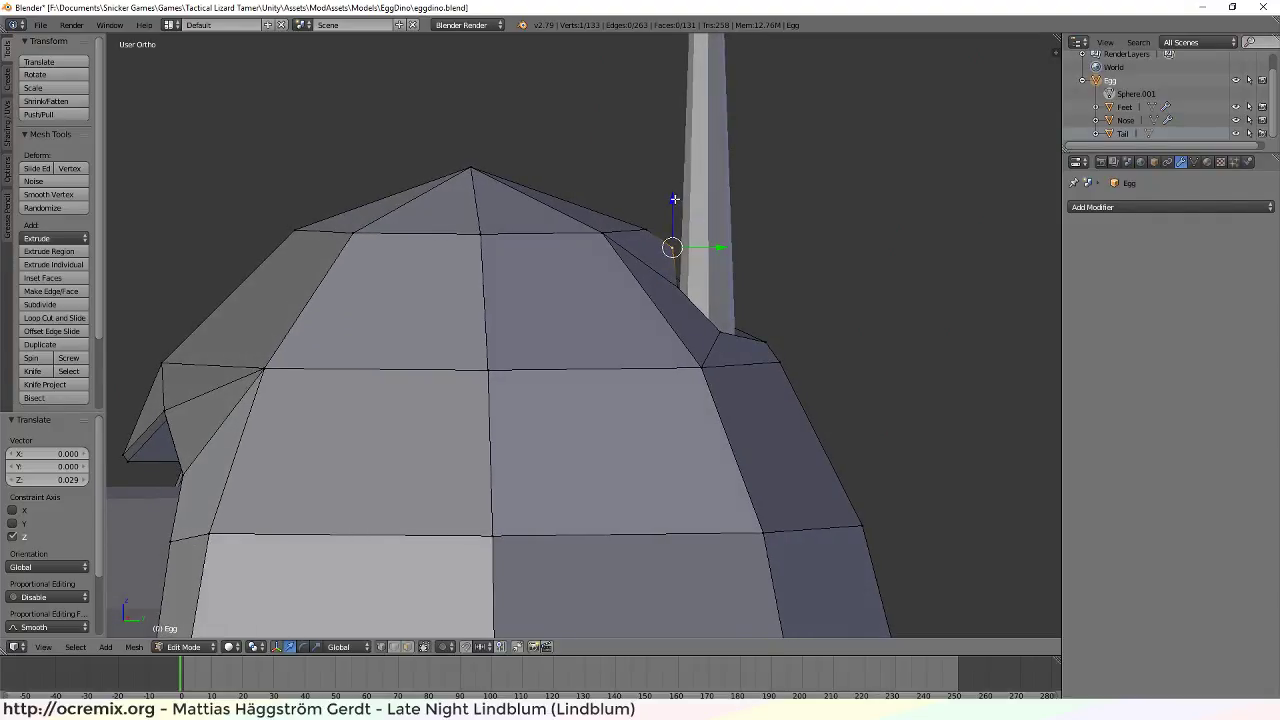
pyautogui.press('g')
pyautogui.press('z')
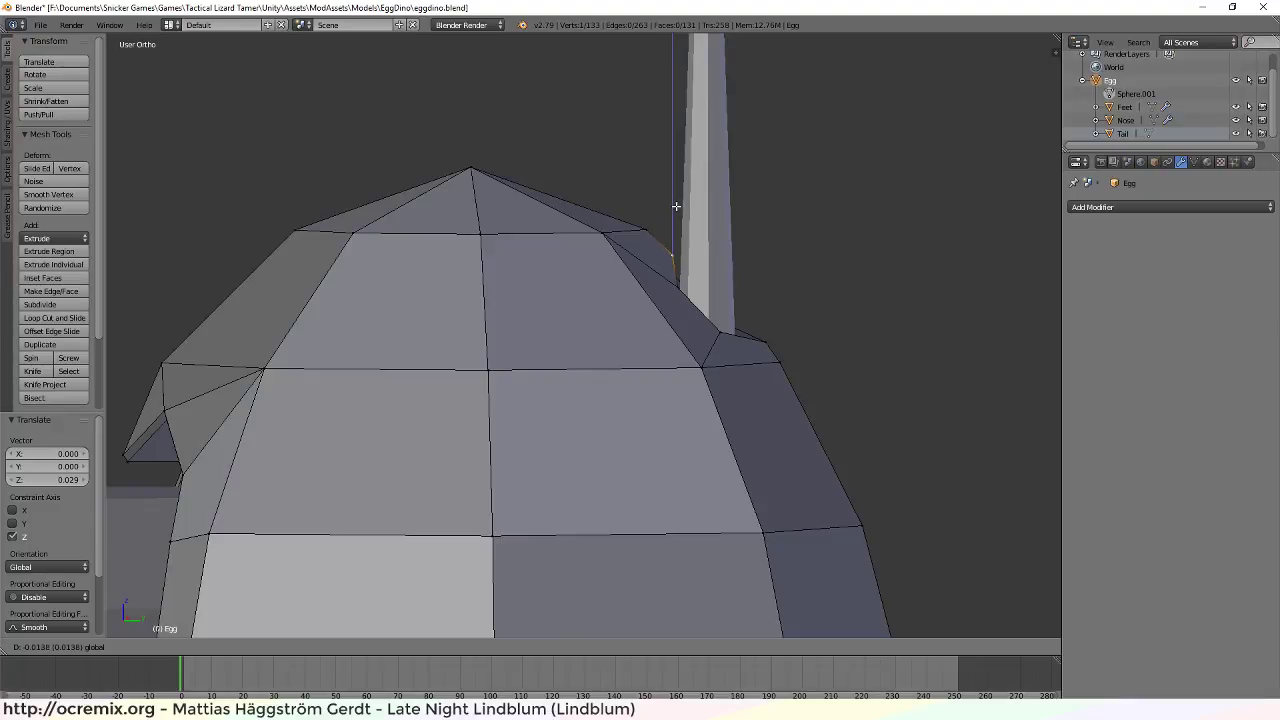
pyautogui.click(675, 205)
pyautogui.moveTo(650, 294); pyautogui.dragTo(715, 295, button='middle')
pyautogui.press('g')
pyautogui.press('z')
pyautogui.click(676, 238)
# Adjust the vertex beside the horn base on Z, then shift it -0.010 along Y
pyautogui.rightClick(675, 347)
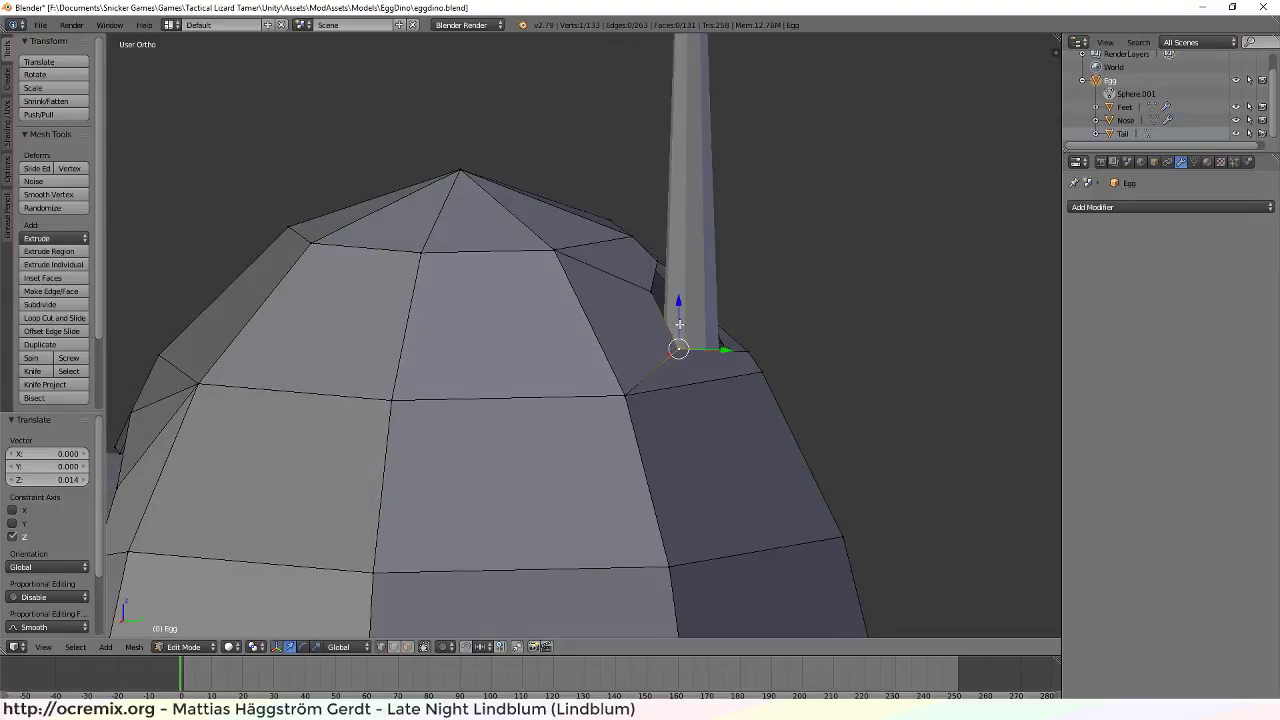
pyautogui.press('g')
pyautogui.press('z')
pyautogui.click(707, 335)
pyautogui.moveTo(673, 378); pyautogui.dragTo(536, 378, button='middle')
pyautogui.press('g')
pyautogui.press('y')
pyautogui.click(703, 461)
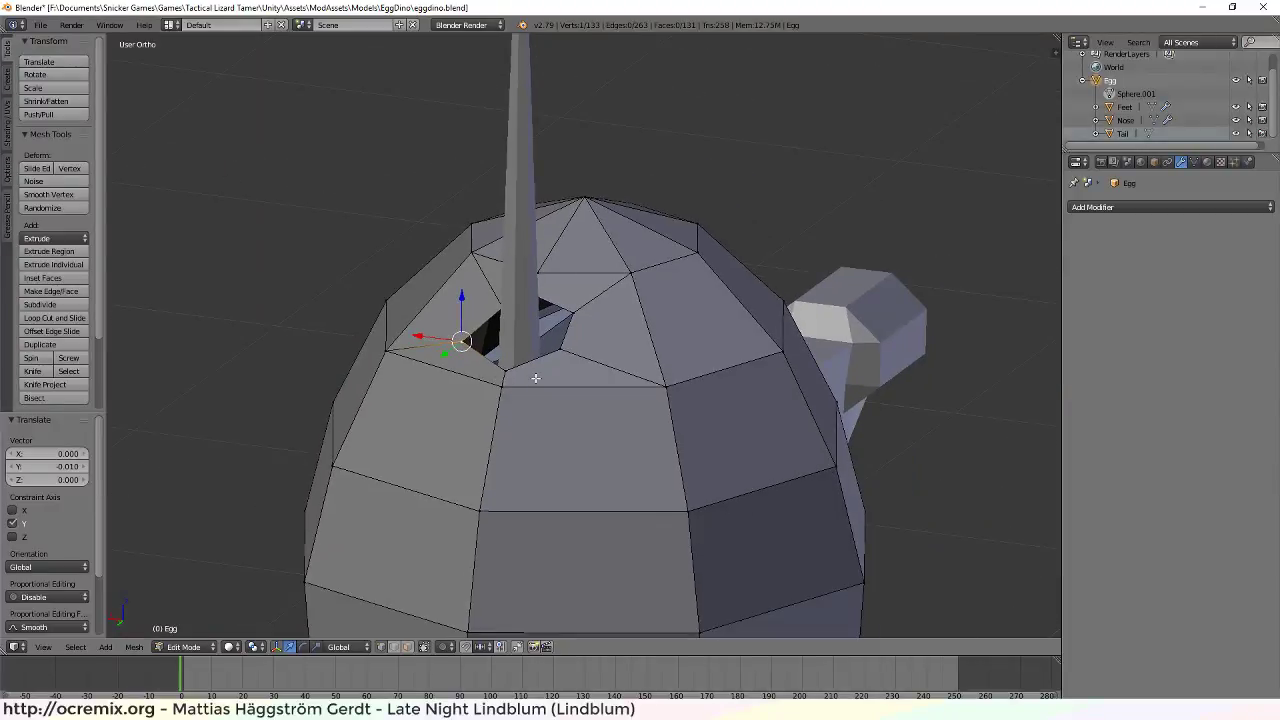
pyautogui.click(1128, 135)
pyautogui.moveTo(531, 286); pyautogui.dragTo(575, 323, button='middle')
pyautogui.press('Tab')
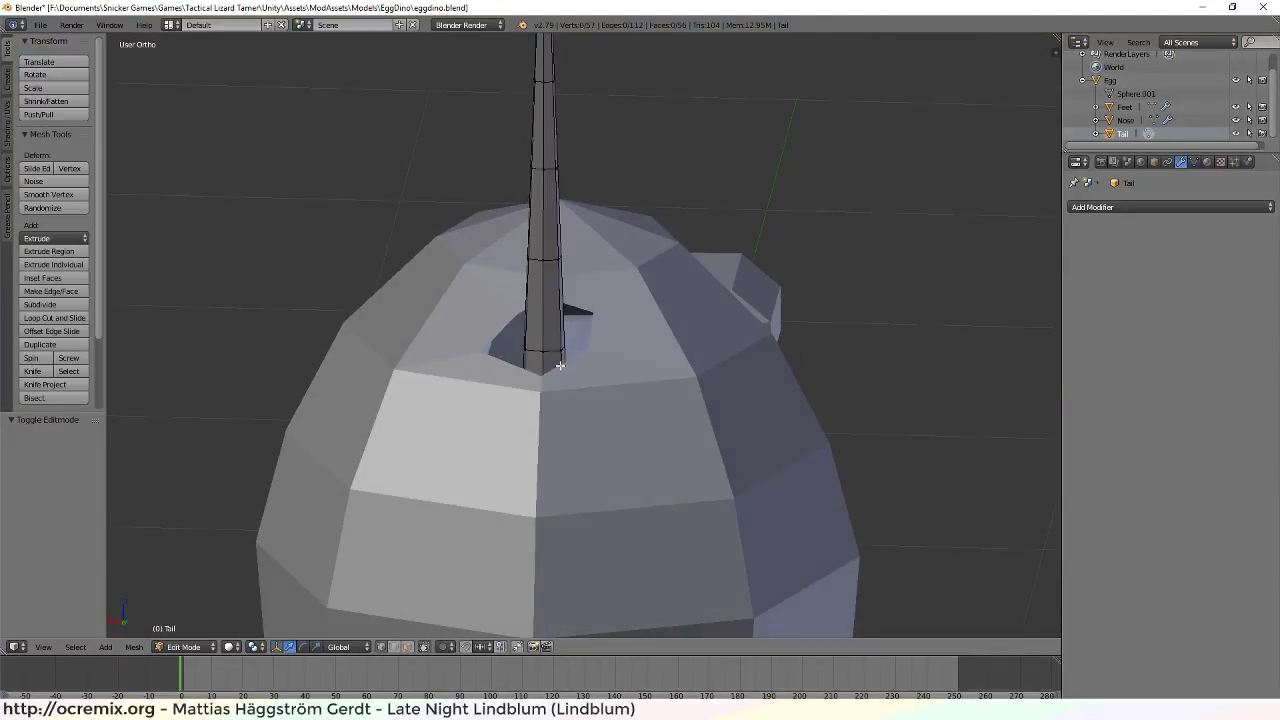
pyautogui.moveTo(560, 366); pyautogui.dragTo(589, 341, button='middle')
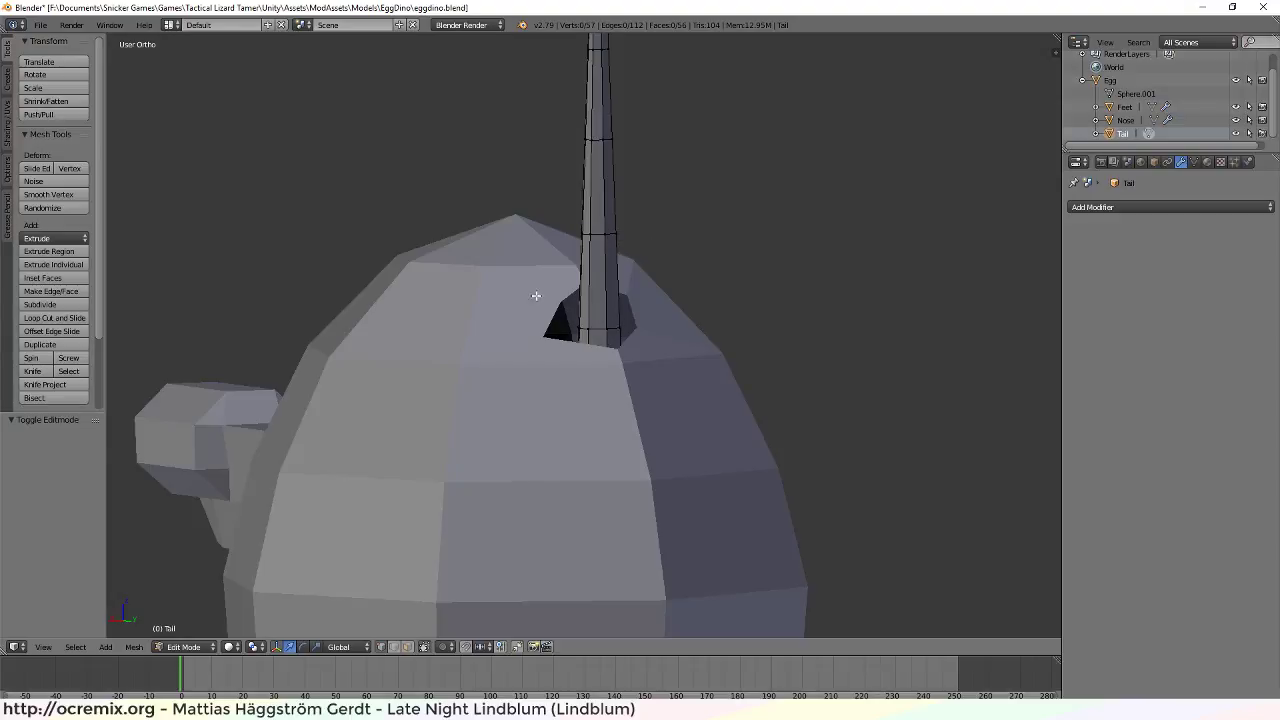
pyautogui.moveTo(536, 296)
pyautogui.mouseDown(button='middle')
pyautogui.moveTo(644, 331)
pyautogui.moveTo(586, 354)
pyautogui.moveTo(559, 286)
pyautogui.mouseUp(button='middle')
pyautogui.moveTo(532, 414); pyautogui.dragTo(420, 380, button='middle')
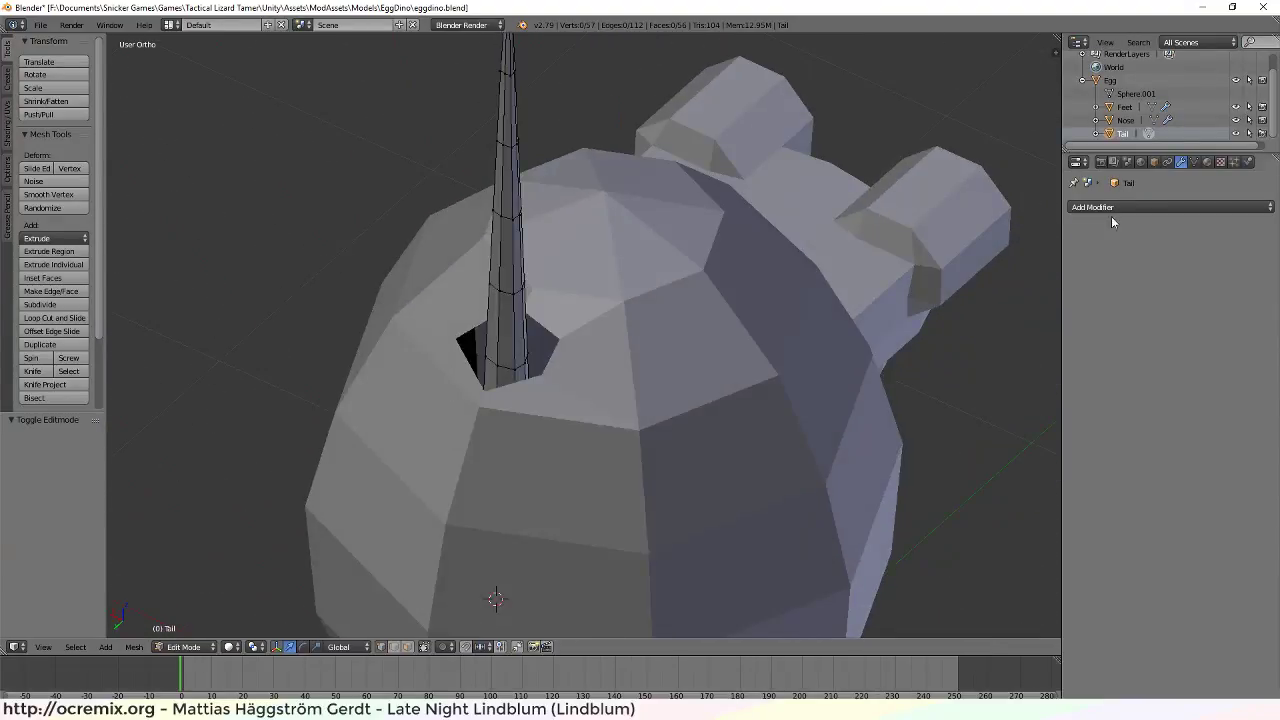
pyautogui.click(1126, 92)
pyautogui.moveTo(691, 300); pyautogui.dragTo(595, 353, button='middle')
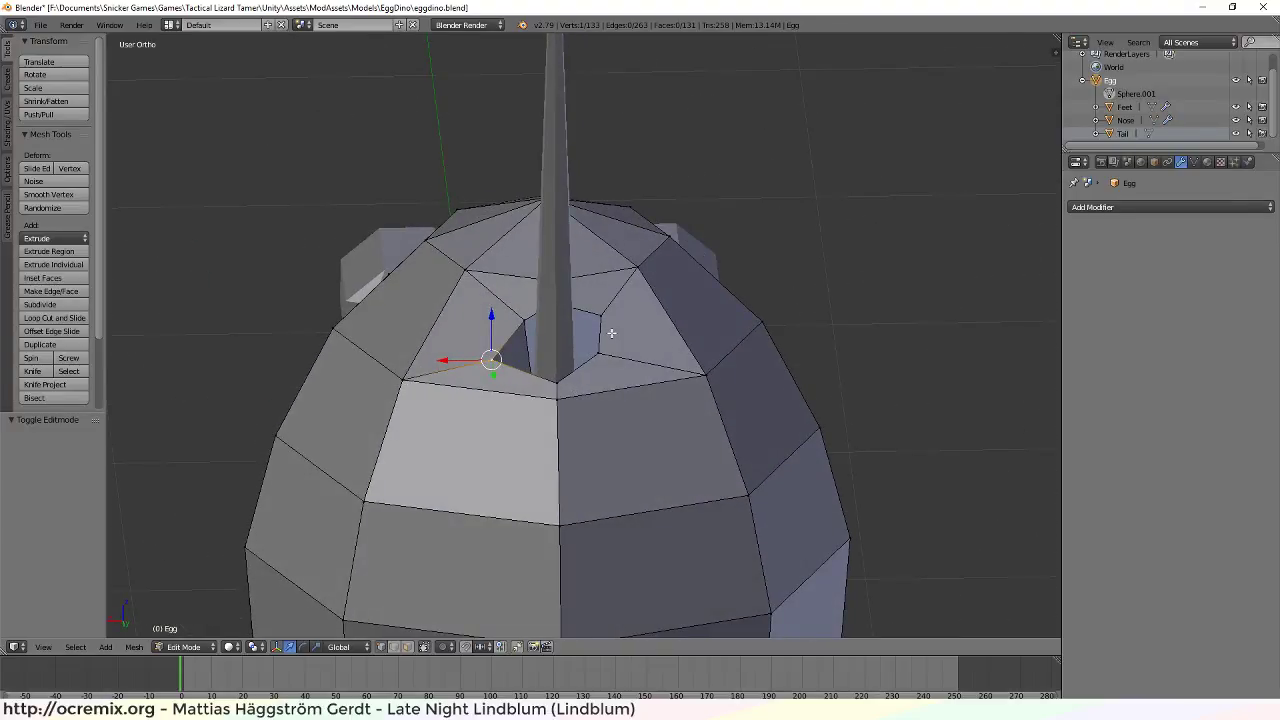
# Extrude the horn-opening edge loop (Edges Only) and scale the new ring to 0.795
pyautogui.keyDown('alt'); pyautogui.rightClick(599, 336); pyautogui.keyUp('alt')
pyautogui.moveTo(571, 423); pyautogui.dragTo(630, 439, button='middle')
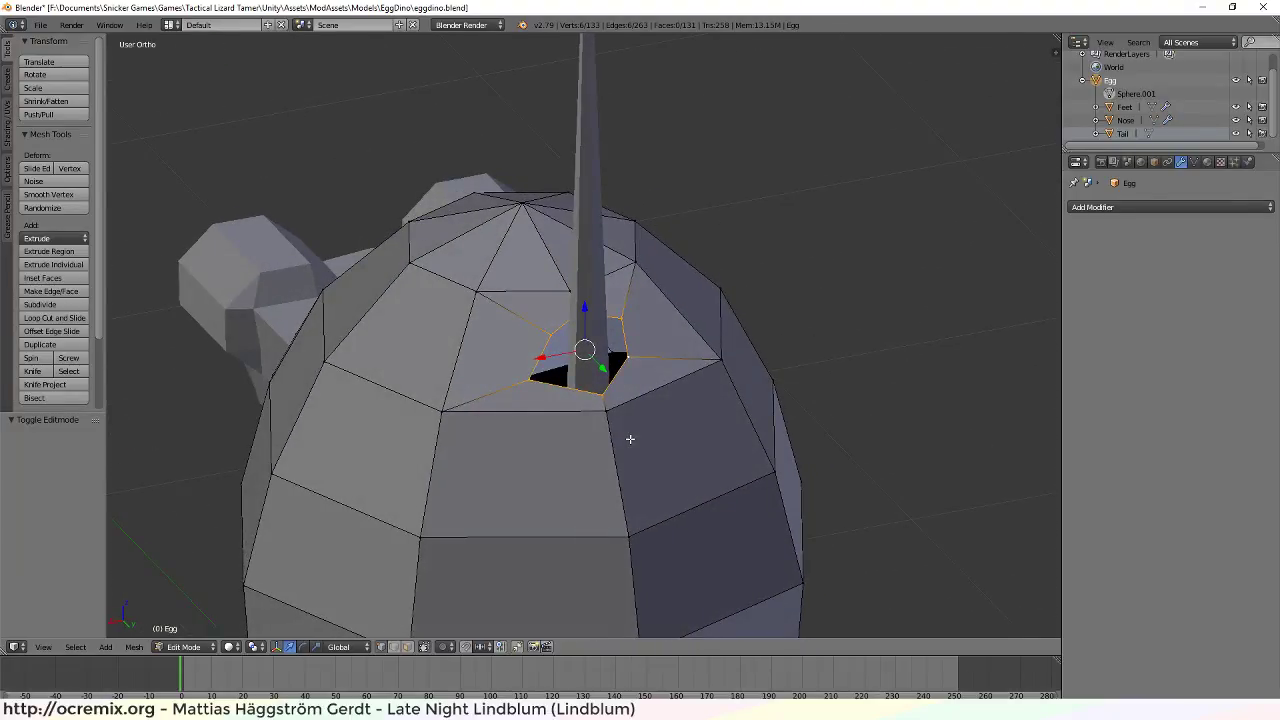
pyautogui.press('e')
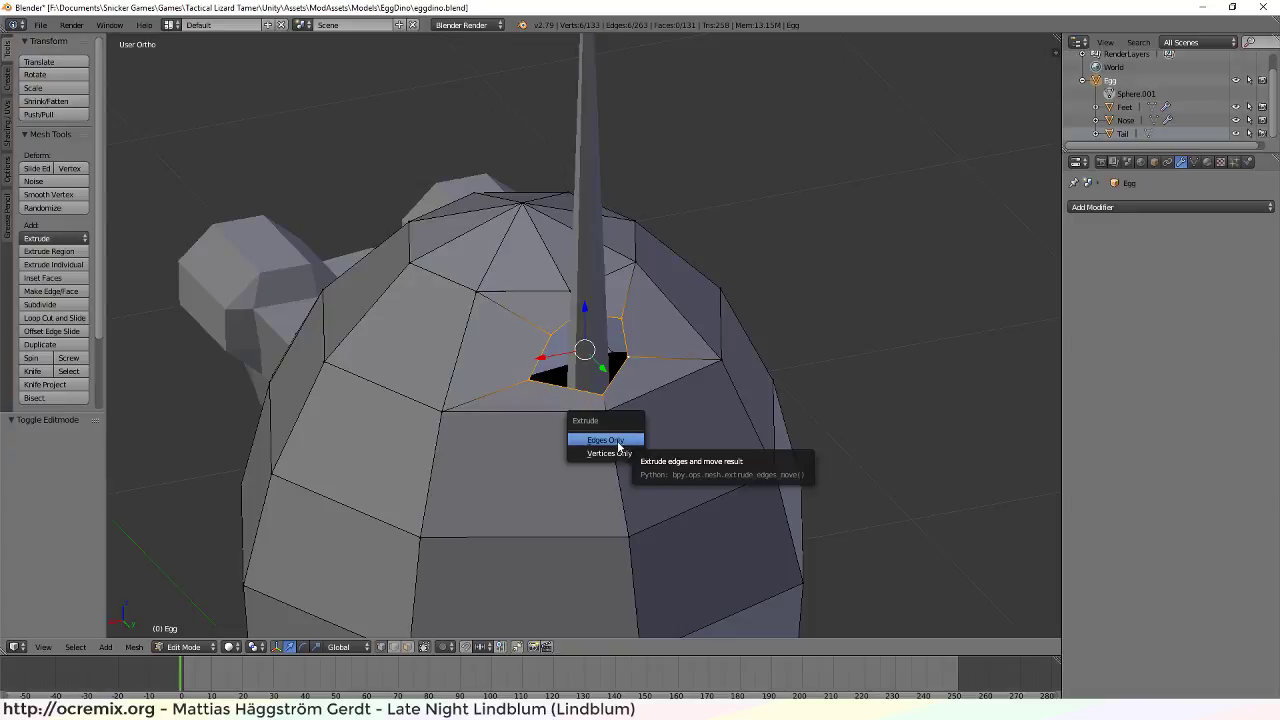
pyautogui.click(611, 443)
pyautogui.press('s')
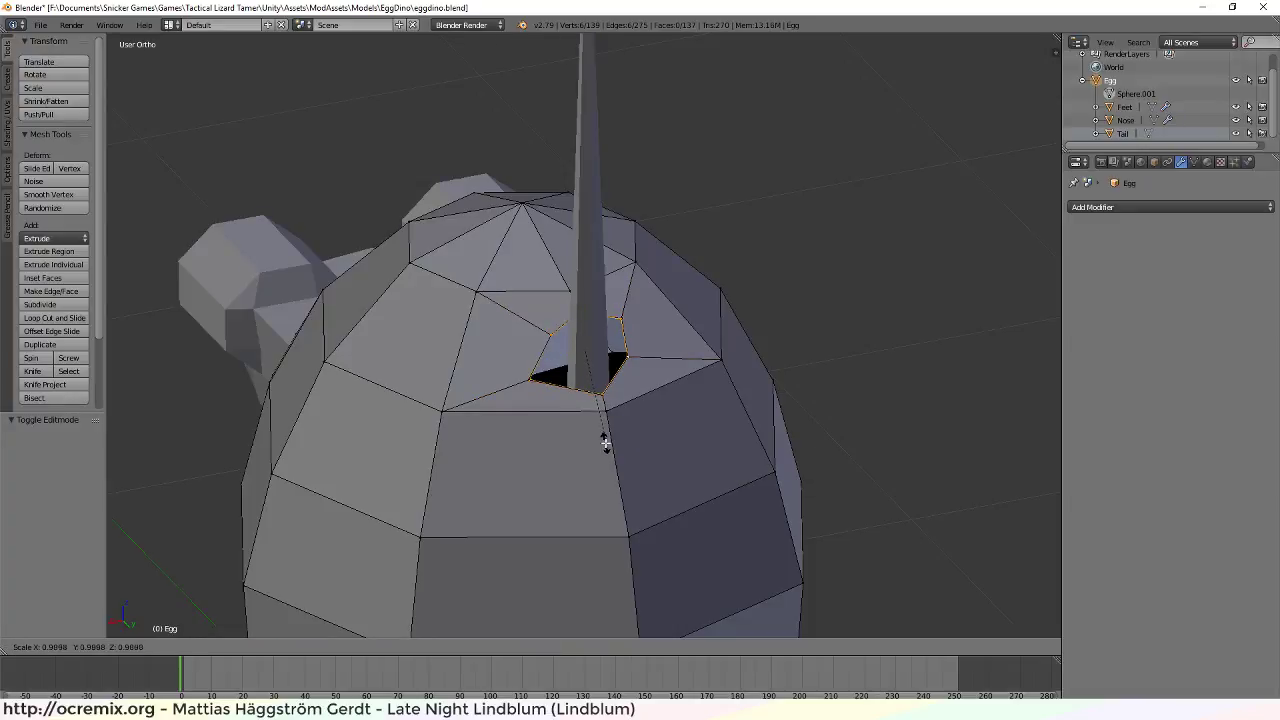
pyautogui.click(591, 426)
# Lower the new ring 0.008 on Z and shift it -0.011 on Y
pyautogui.moveTo(591, 426); pyautogui.dragTo(744, 432, button='middle')
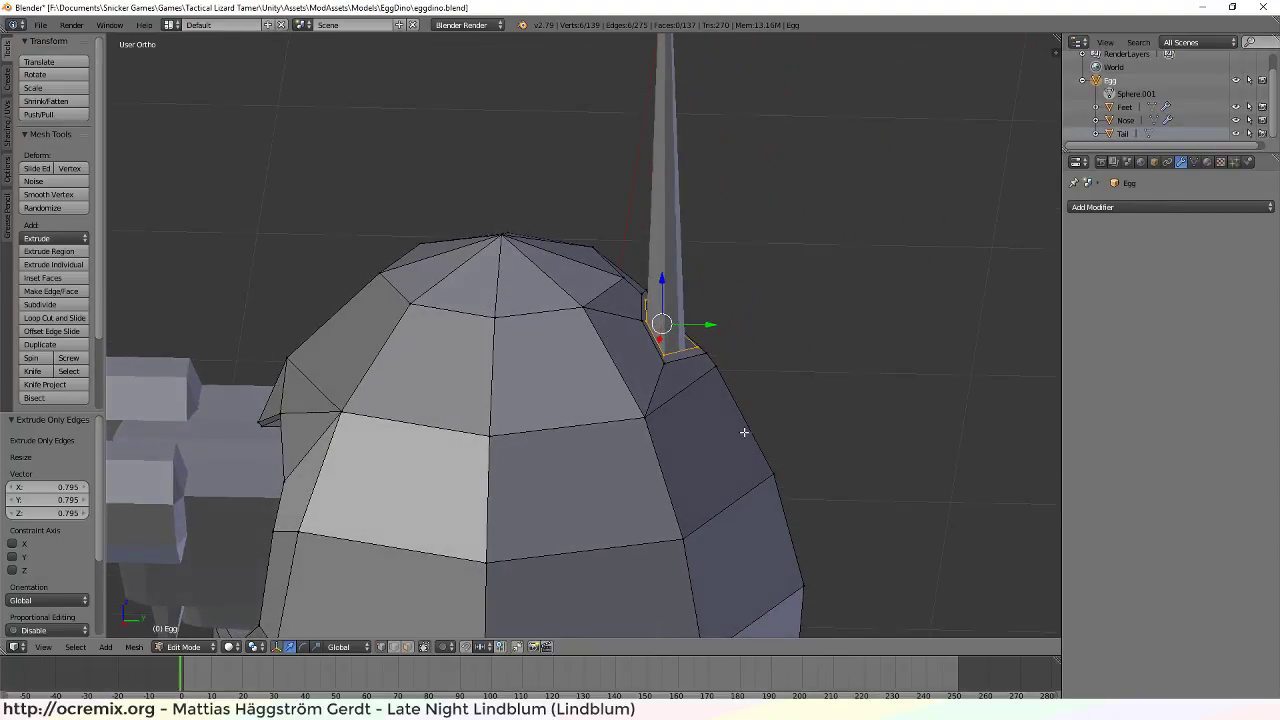
pyautogui.moveTo(662, 276); pyautogui.dragTo(661, 279)
pyautogui.moveTo(711, 327); pyautogui.dragTo(709, 327)
pyautogui.moveTo(709, 327); pyautogui.dragTo(551, 387, button='middle')
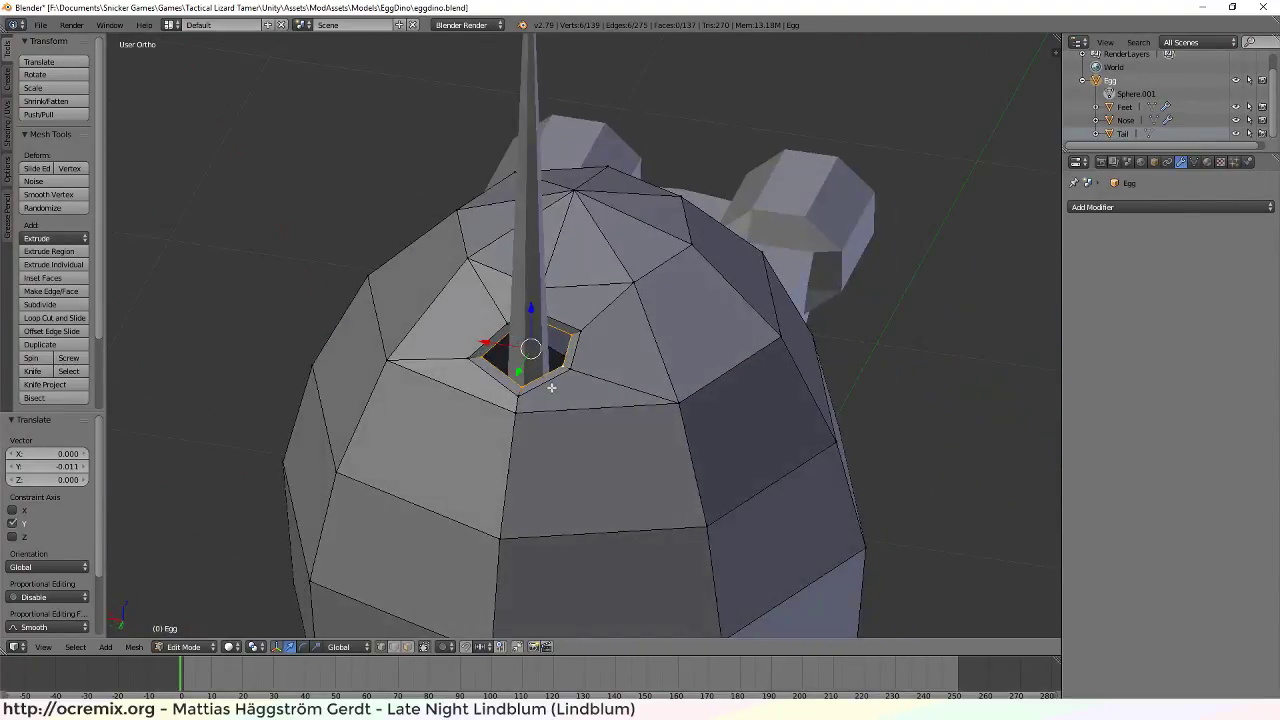
# Nudge the hole's lower and left corner vertices slightly along Y
pyautogui.scroll(4, 551, 387)
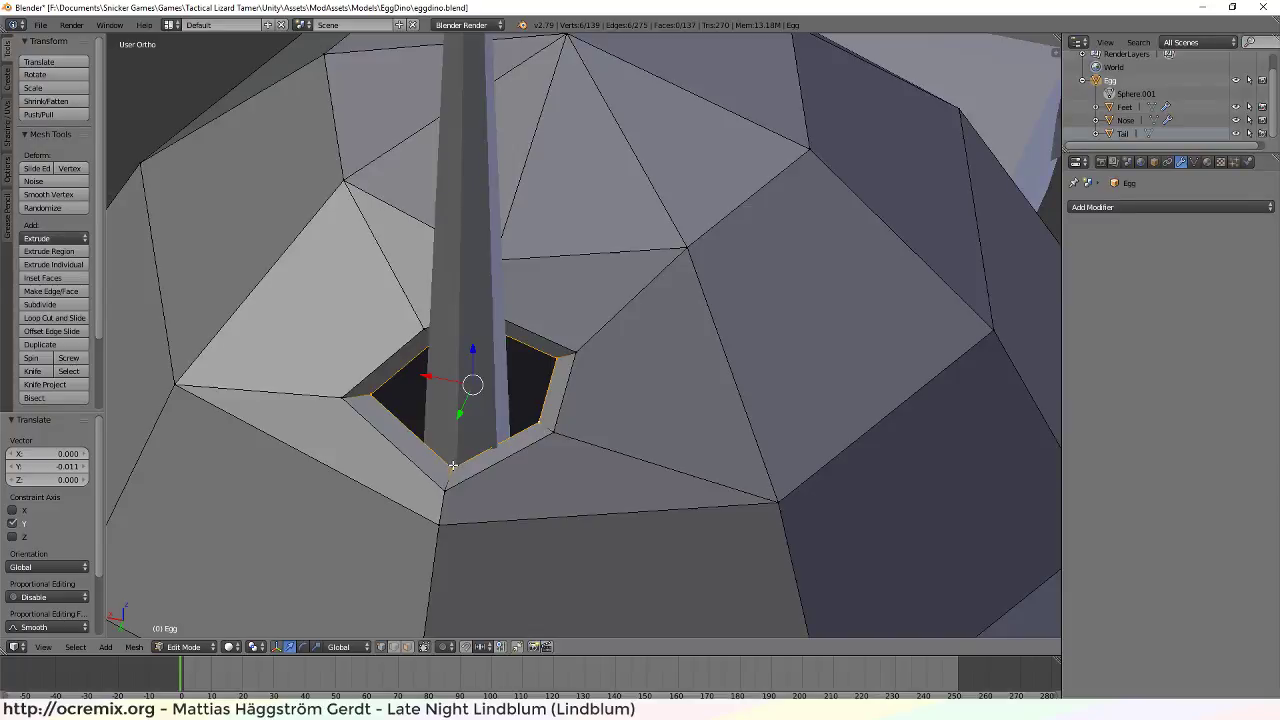
pyautogui.rightClick(453, 465)
pyautogui.moveTo(445, 495); pyautogui.dragTo(440, 502)
pyautogui.moveTo(506, 482); pyautogui.dragTo(546, 502, button='middle')
pyautogui.rightClick(405, 442)
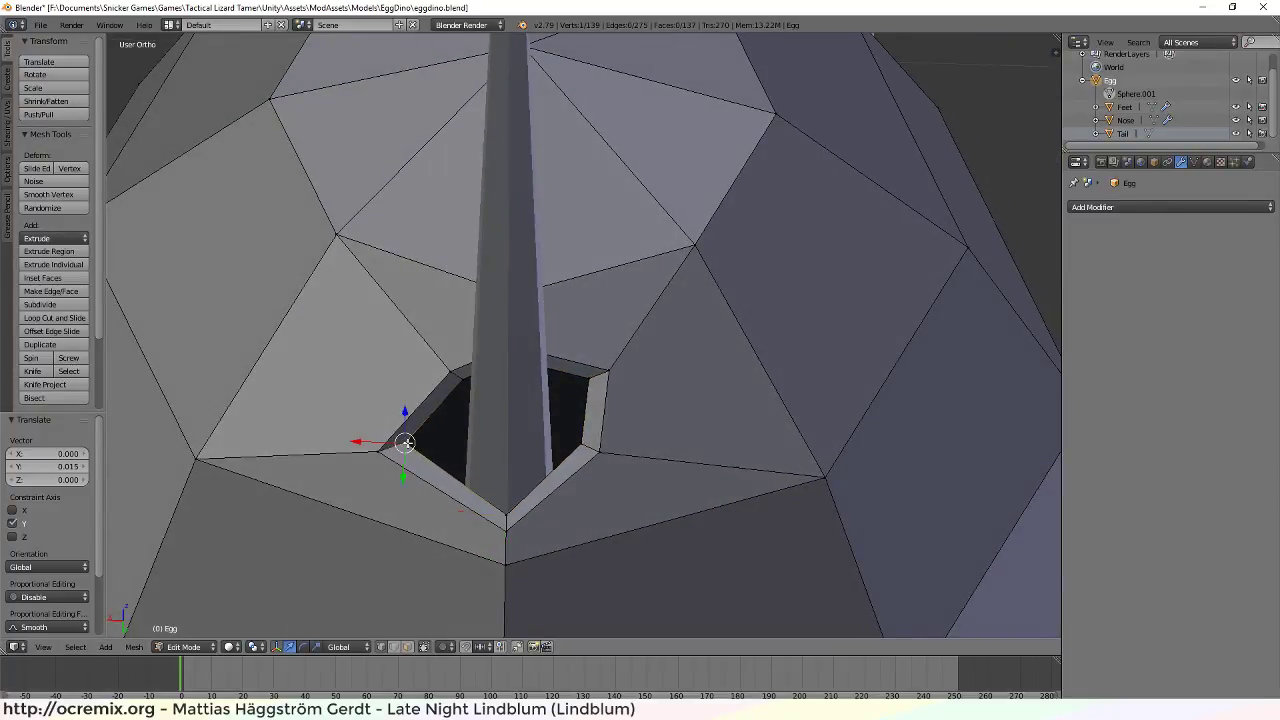
pyautogui.moveTo(407, 472); pyautogui.dragTo(358, 452)
# Shift the right corner vertex slightly on X and raise it 0.005 on Z
pyautogui.rightClick(584, 446)
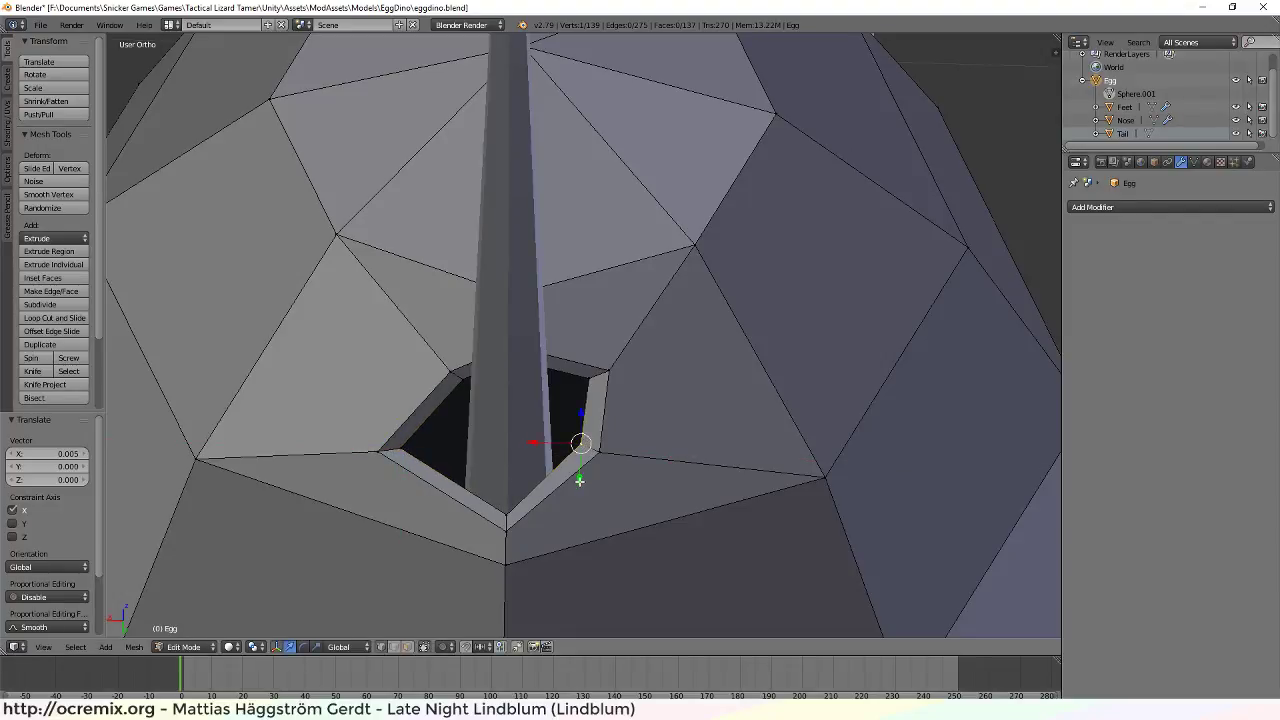
pyautogui.moveTo(533, 455); pyautogui.dragTo(551, 470)
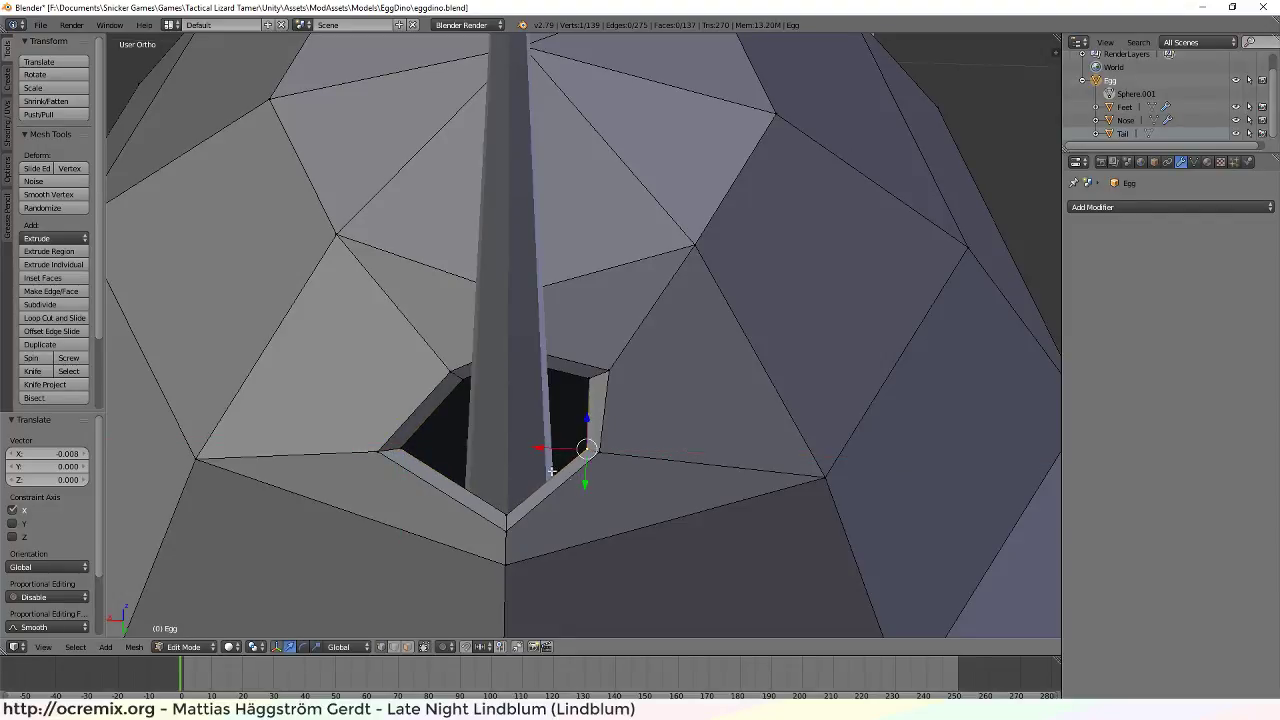
pyautogui.moveTo(551, 470); pyautogui.dragTo(575, 448, button='middle')
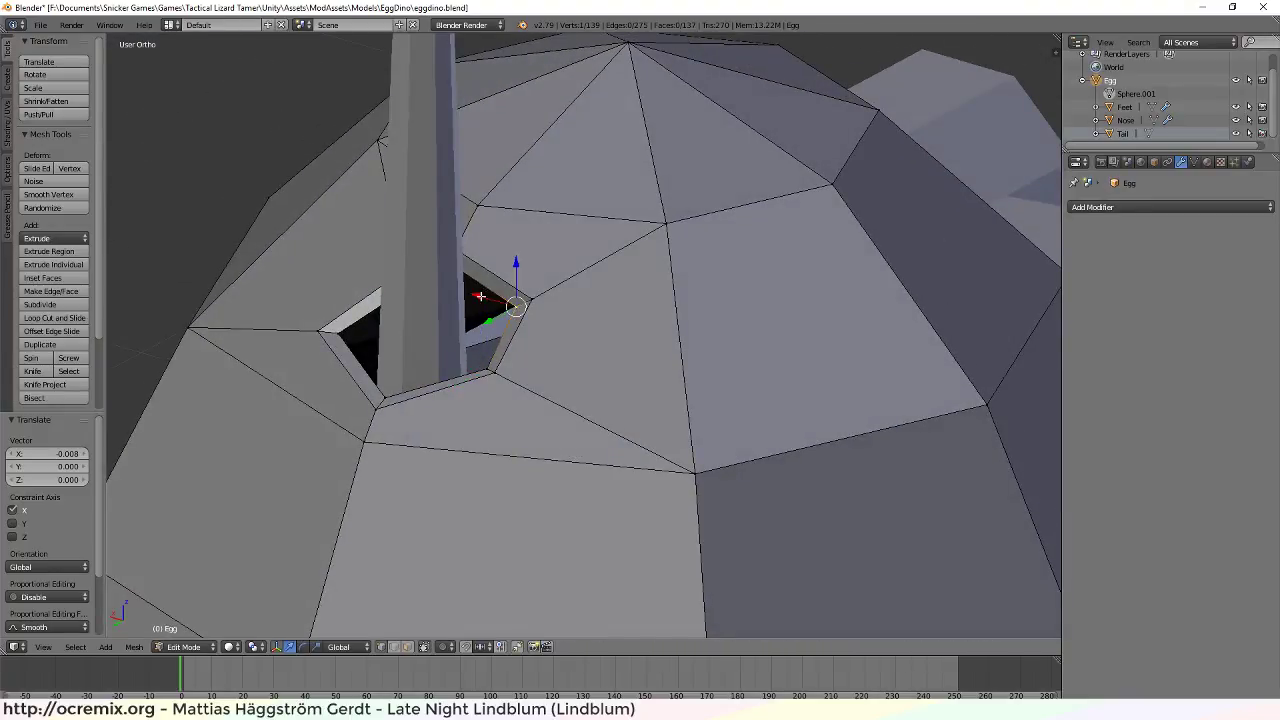
pyautogui.moveTo(516, 268); pyautogui.dragTo(520, 263)
pyautogui.moveTo(520, 263); pyautogui.dragTo(608, 376, button='middle')
# Shift two vertices beside the horn base about -0.008 along Y
pyautogui.rightClick(656, 356)
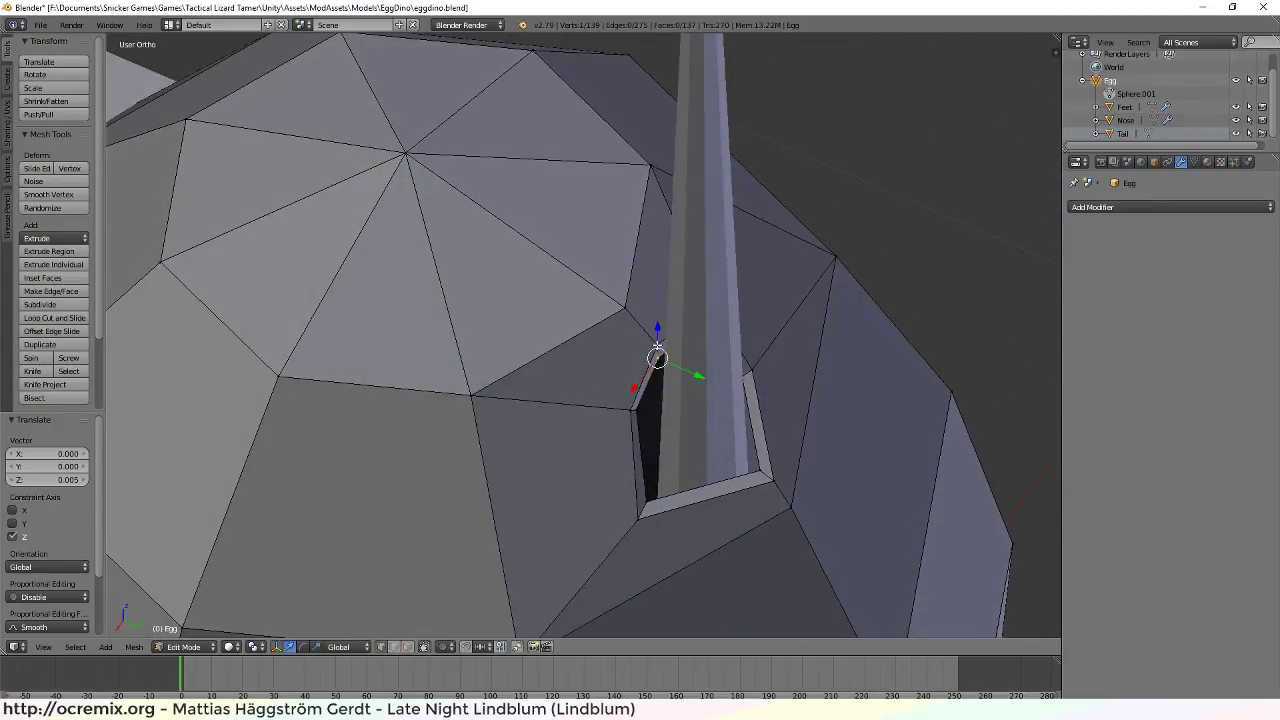
pyautogui.press('g')
pyautogui.press('y')
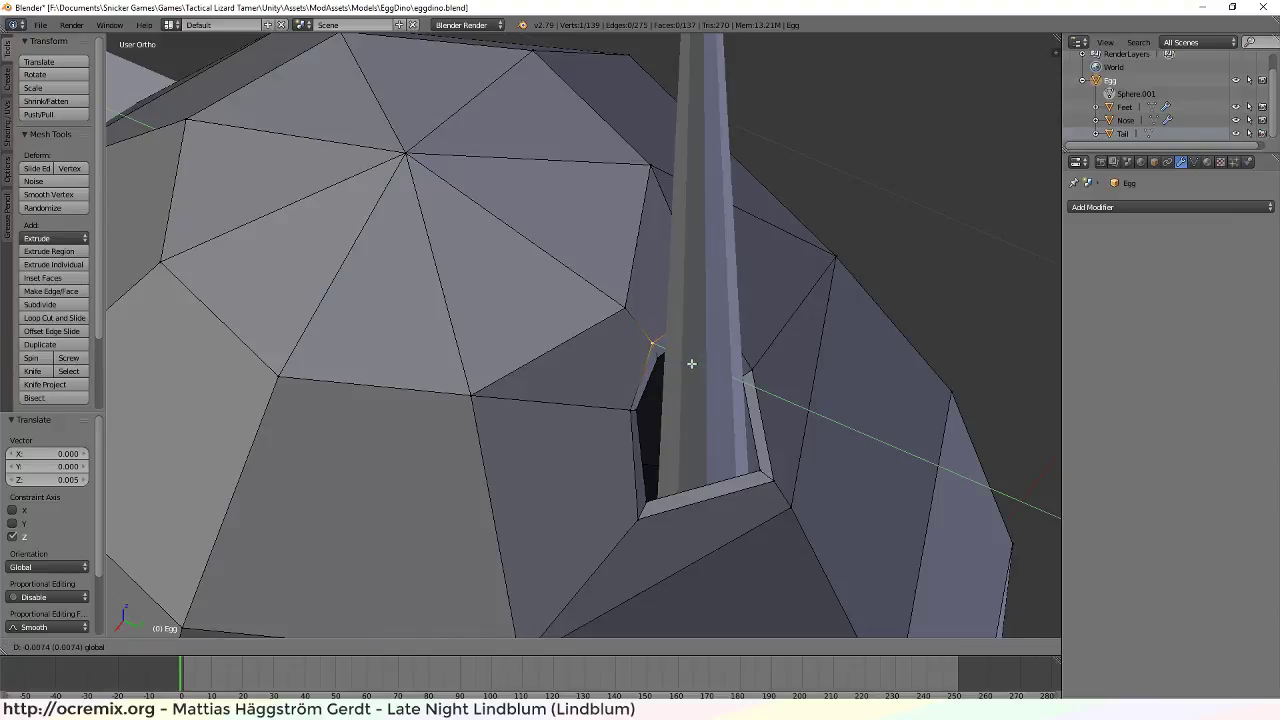
pyautogui.click(691, 363)
pyautogui.moveTo(691, 363); pyautogui.dragTo(683, 407, button='middle')
pyautogui.rightClick(691, 382)
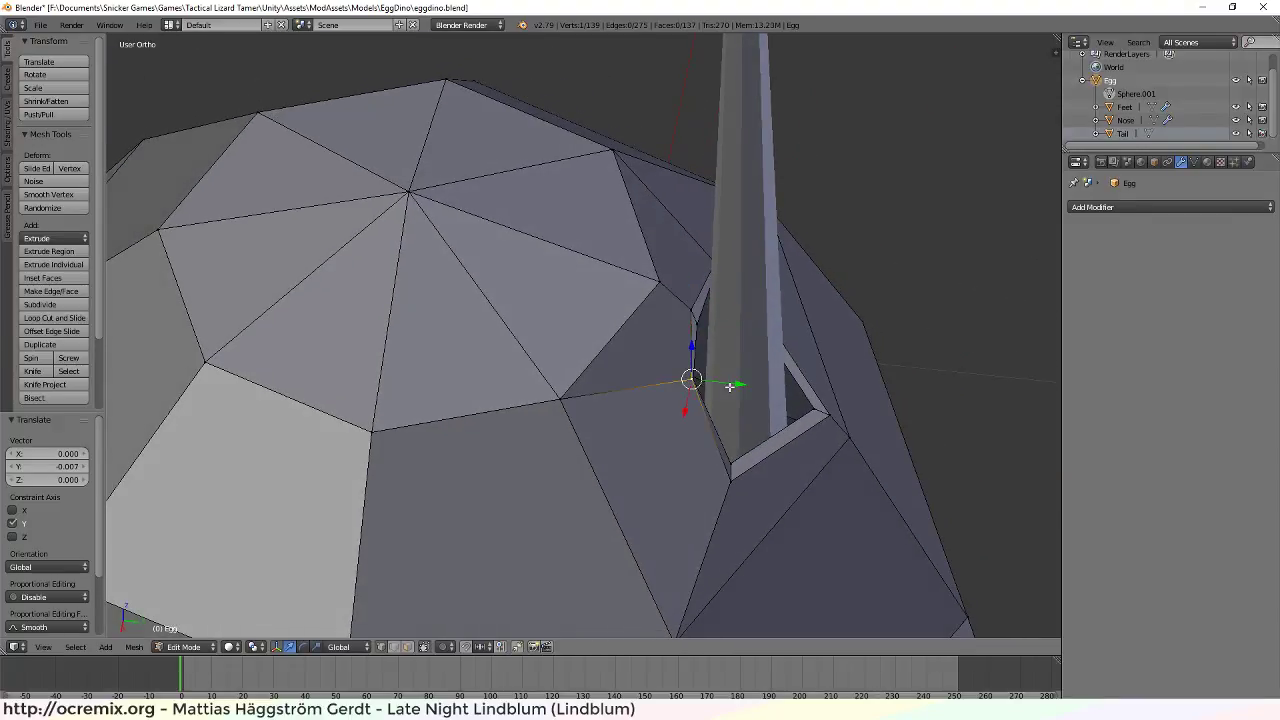
pyautogui.press('g')
pyautogui.press('y')
pyautogui.click(732, 387)
# Cancel a move on another rim vertex and select the hole's whole boundary loop
pyautogui.moveTo(734, 380); pyautogui.dragTo(459, 368, button='middle')
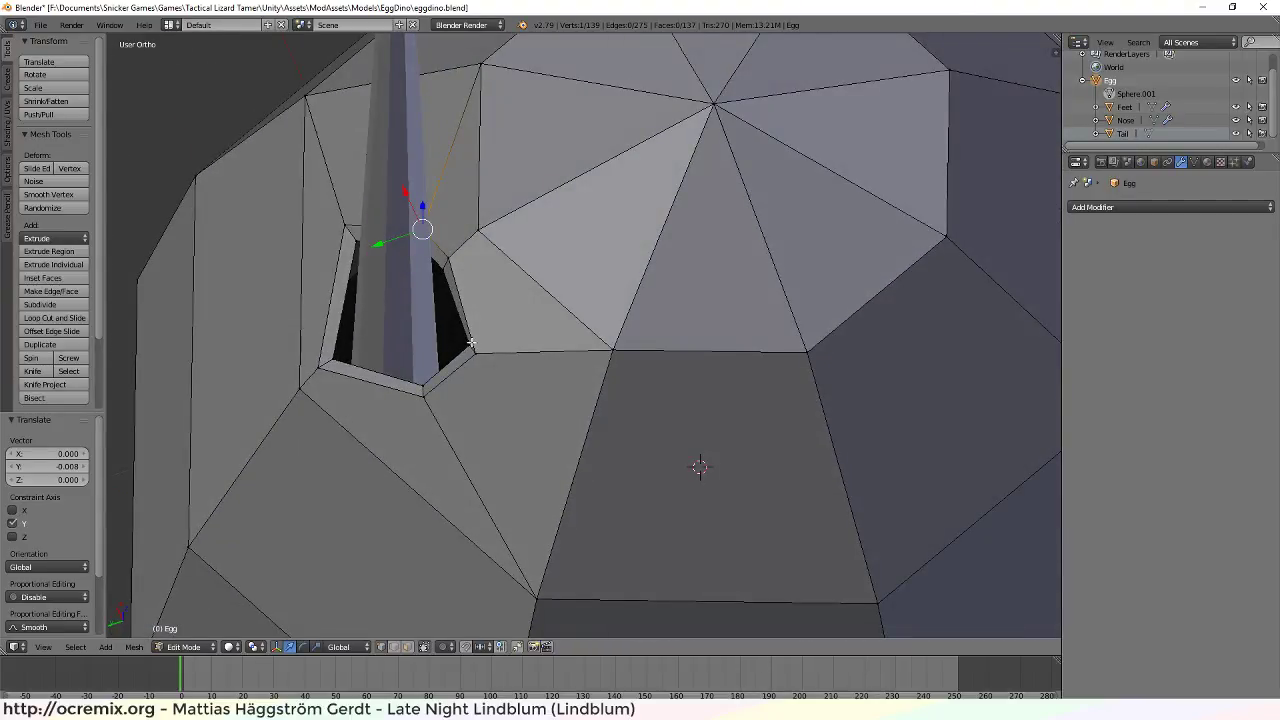
pyautogui.rightClick(474, 351)
pyautogui.press('g')
pyautogui.press('Escape')
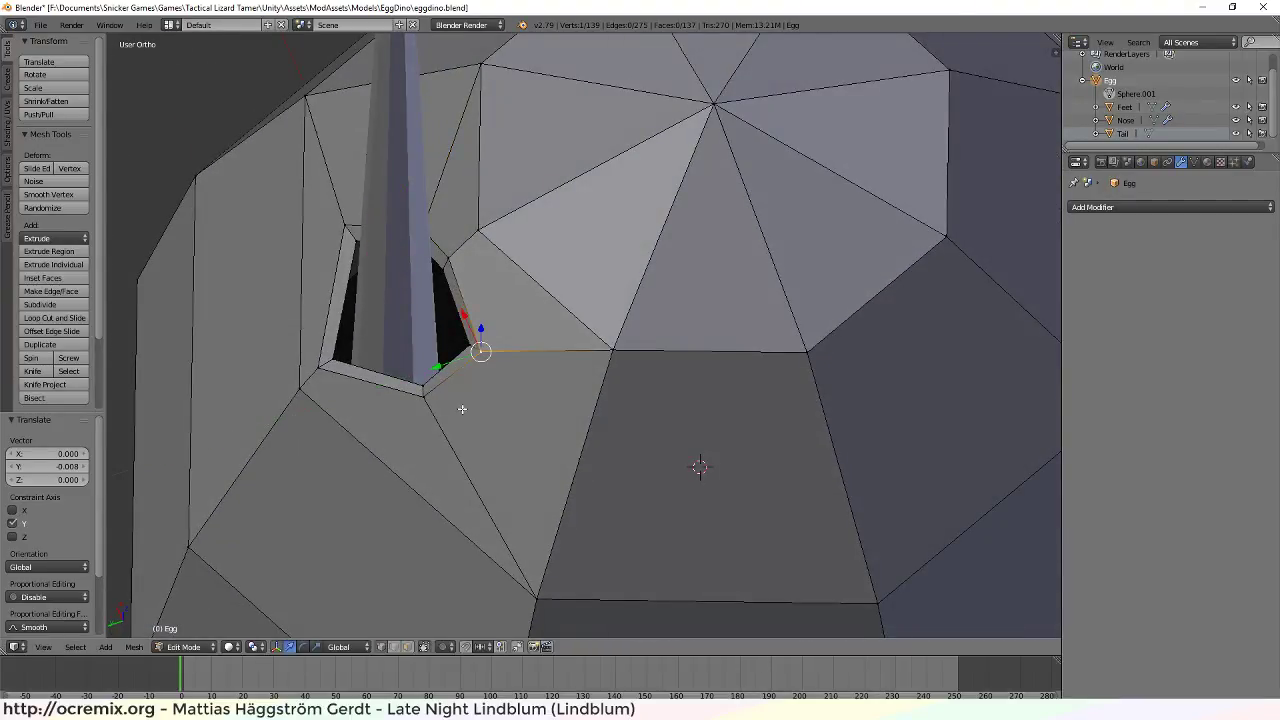
pyautogui.moveTo(435, 371); pyautogui.dragTo(627, 343, button='middle')
pyautogui.keyDown('alt'); pyautogui.rightClick(541, 349); pyautogui.keyUp('alt')
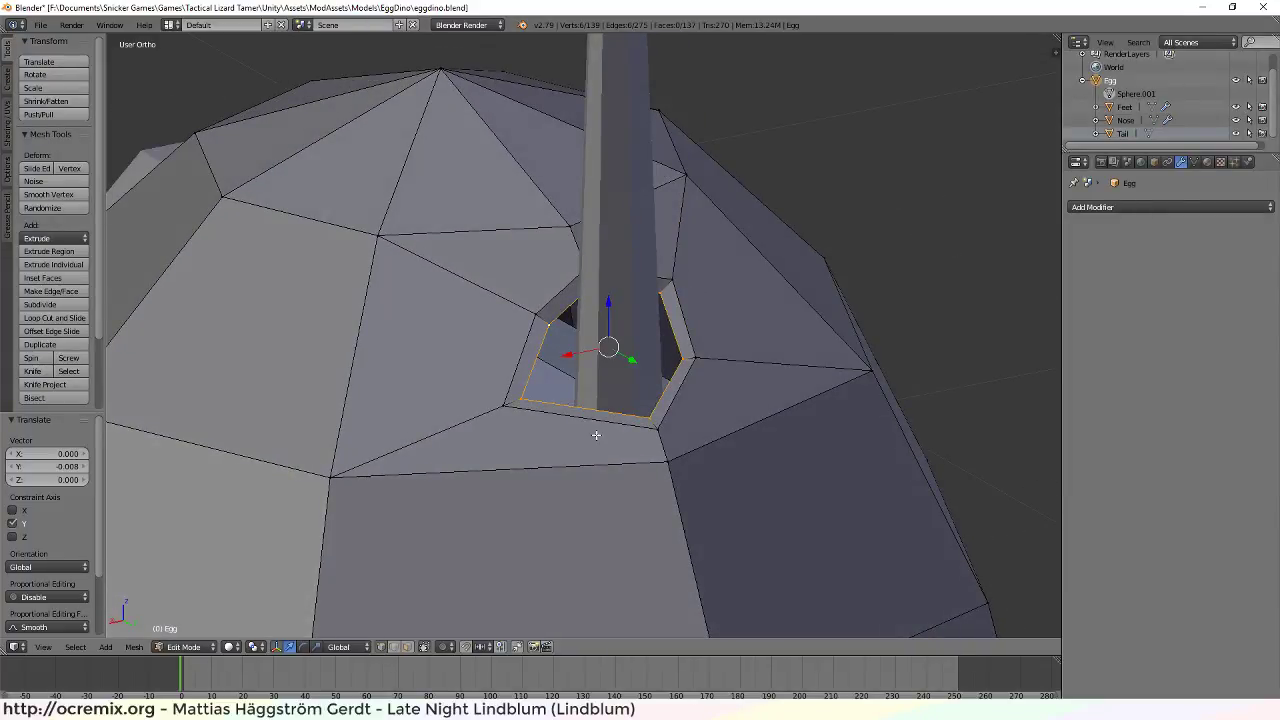
# Cap the horn opening: extrude its loop as edges only, sink it, flatten, fill and lower the face
pyautogui.press('e')
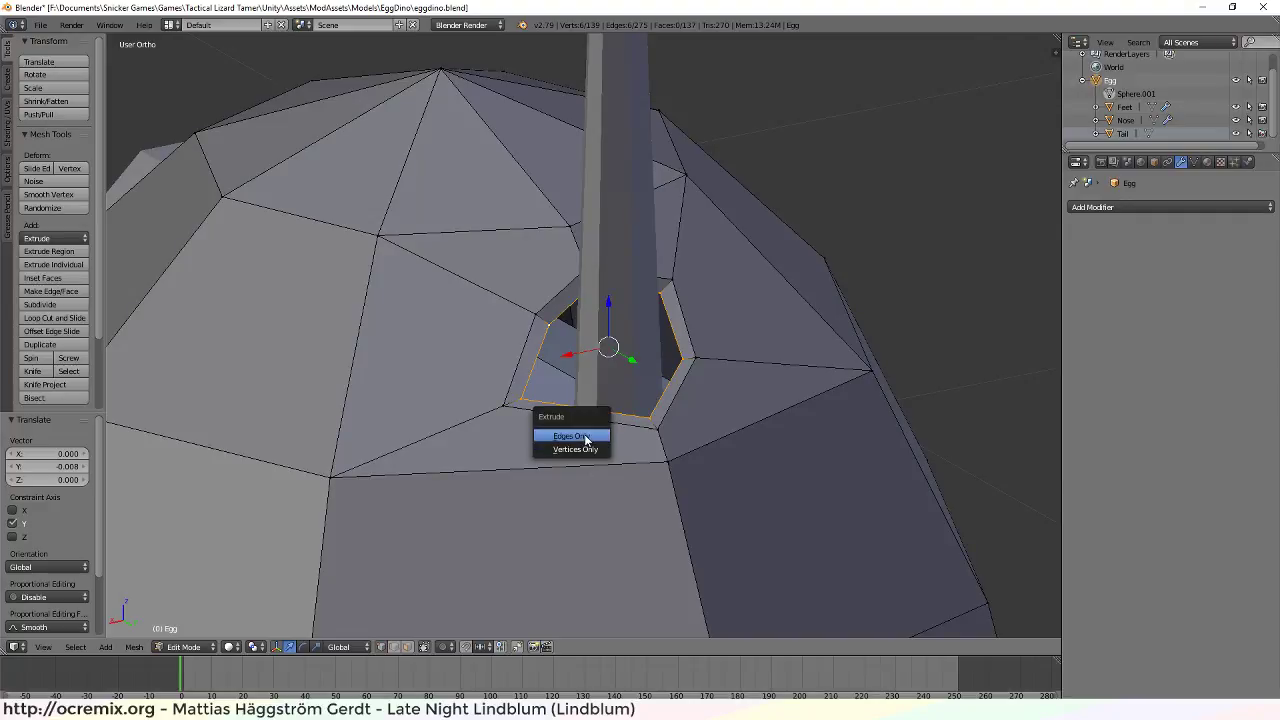
pyautogui.click(585, 437)
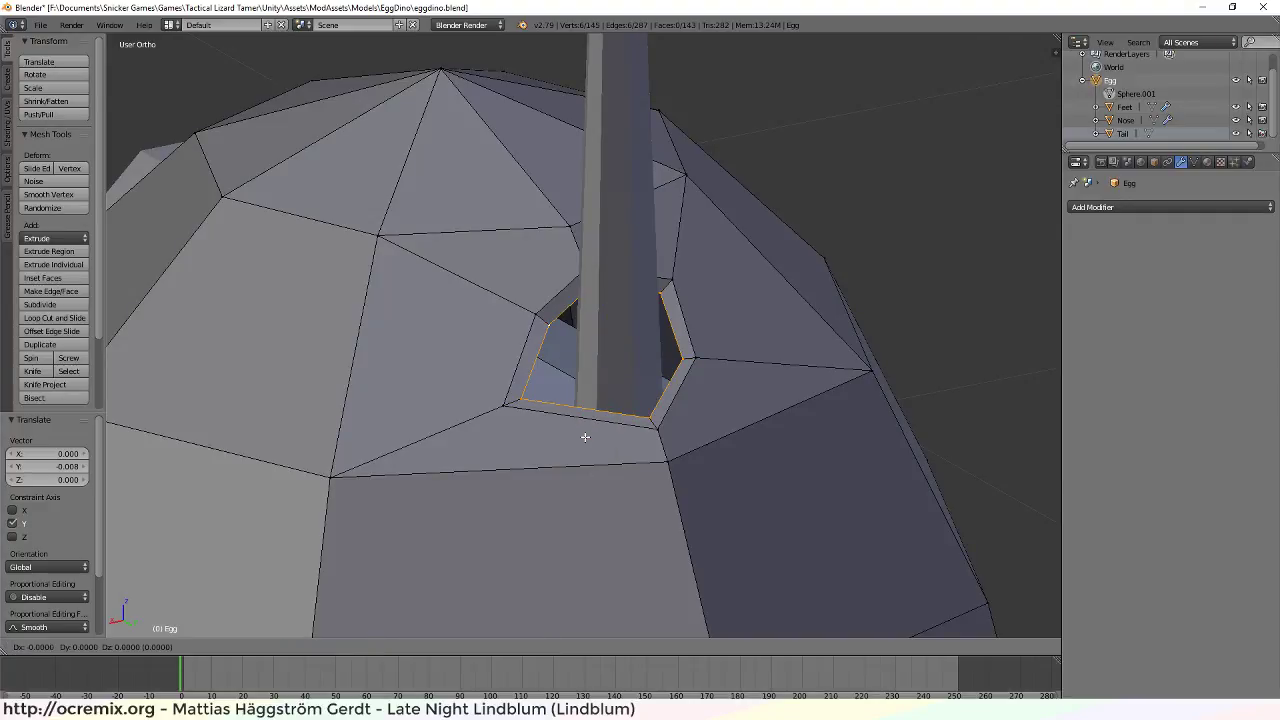
pyautogui.press('z')
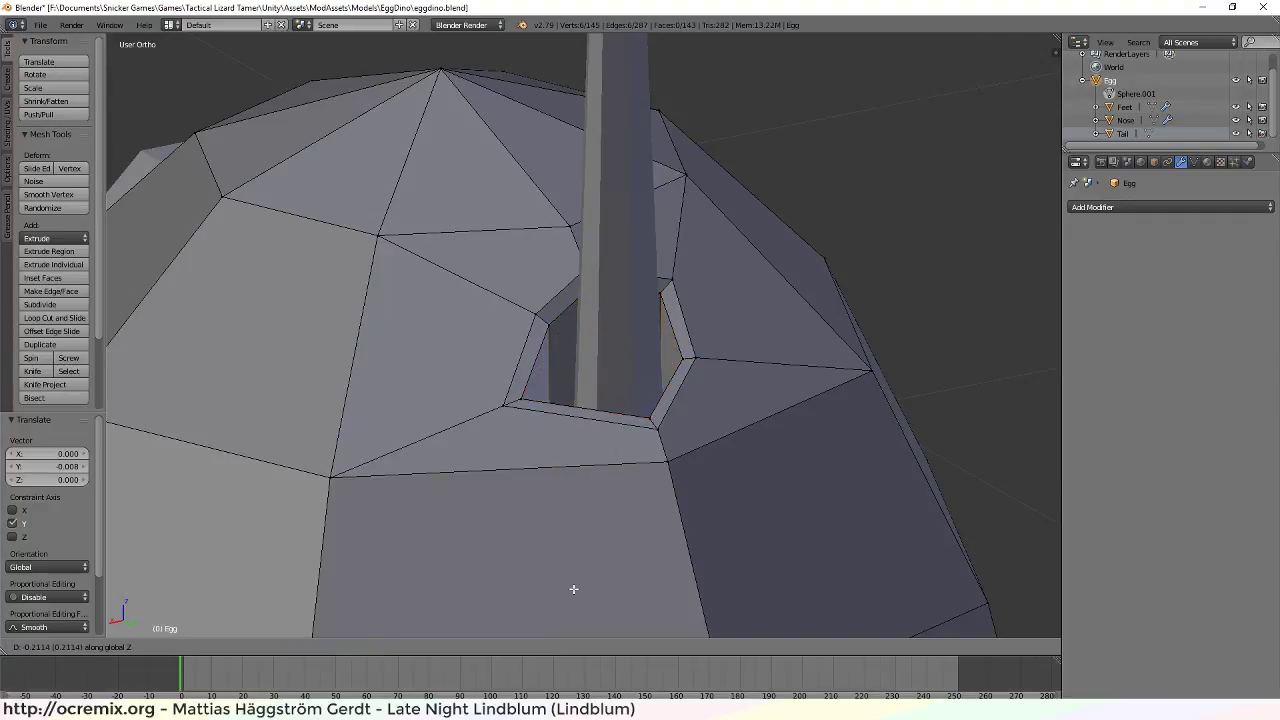
pyautogui.click(577, 555)
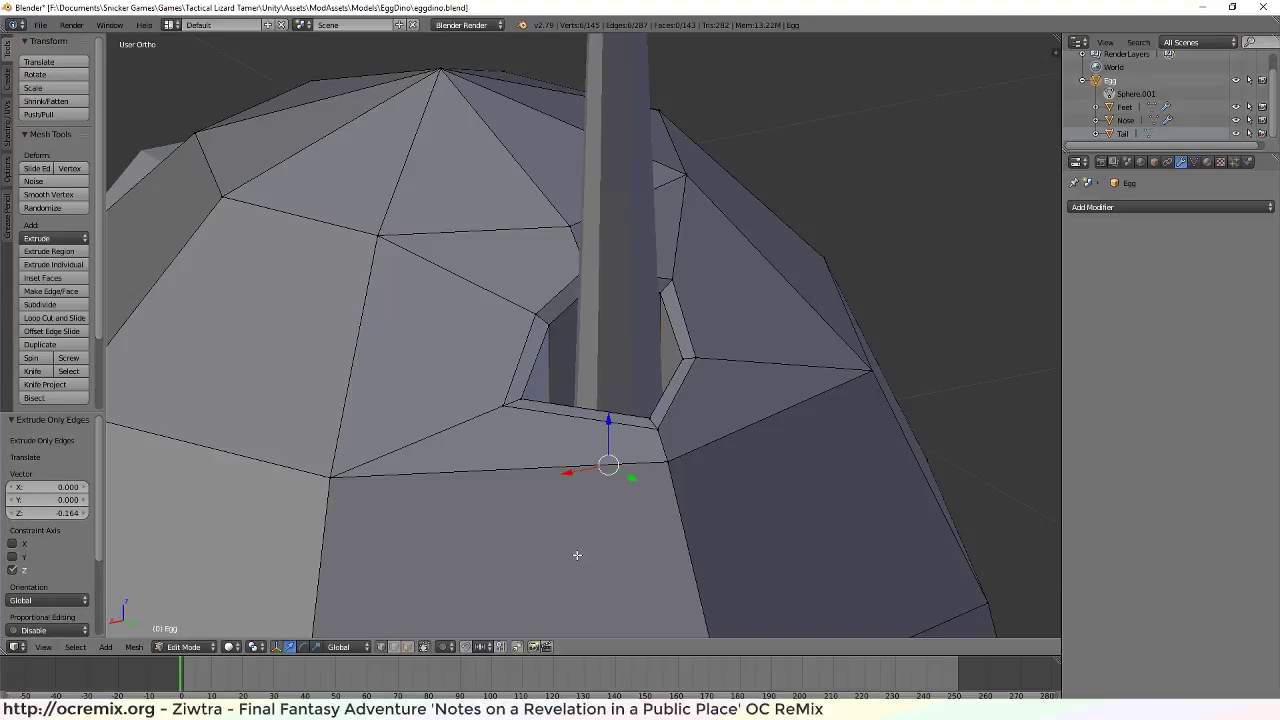
pyautogui.press('s')
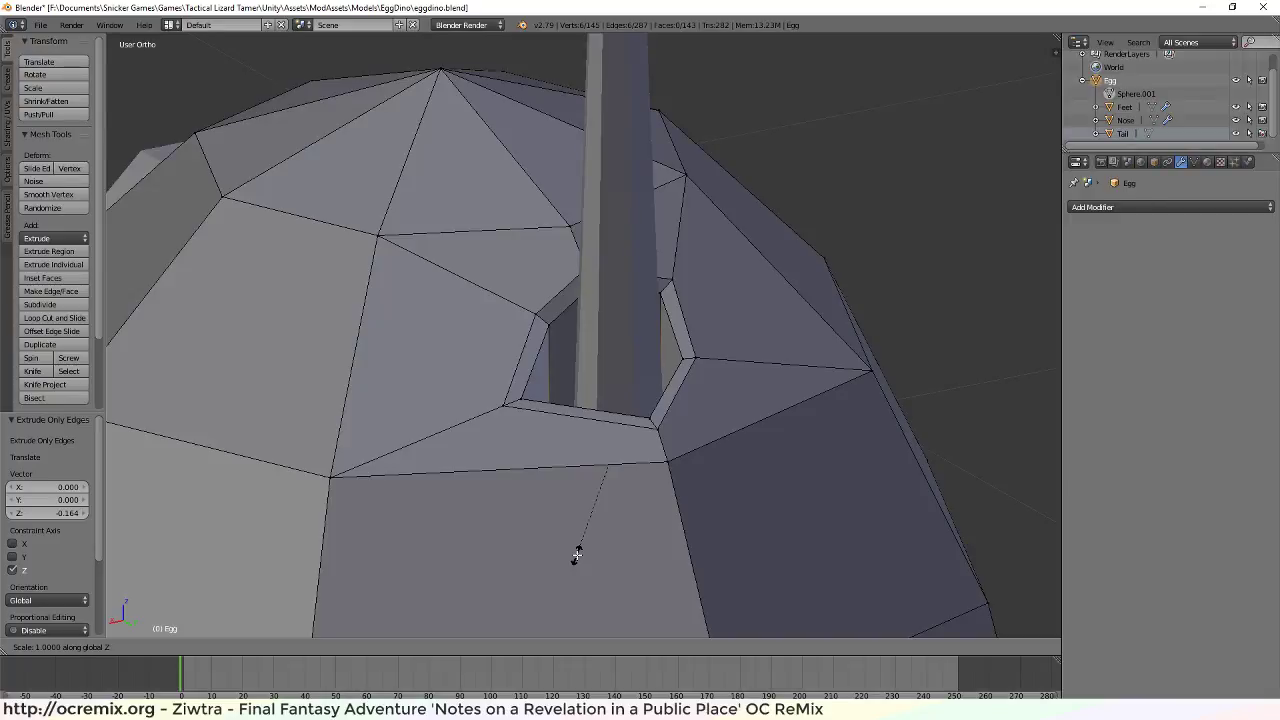
pyautogui.press('Return')
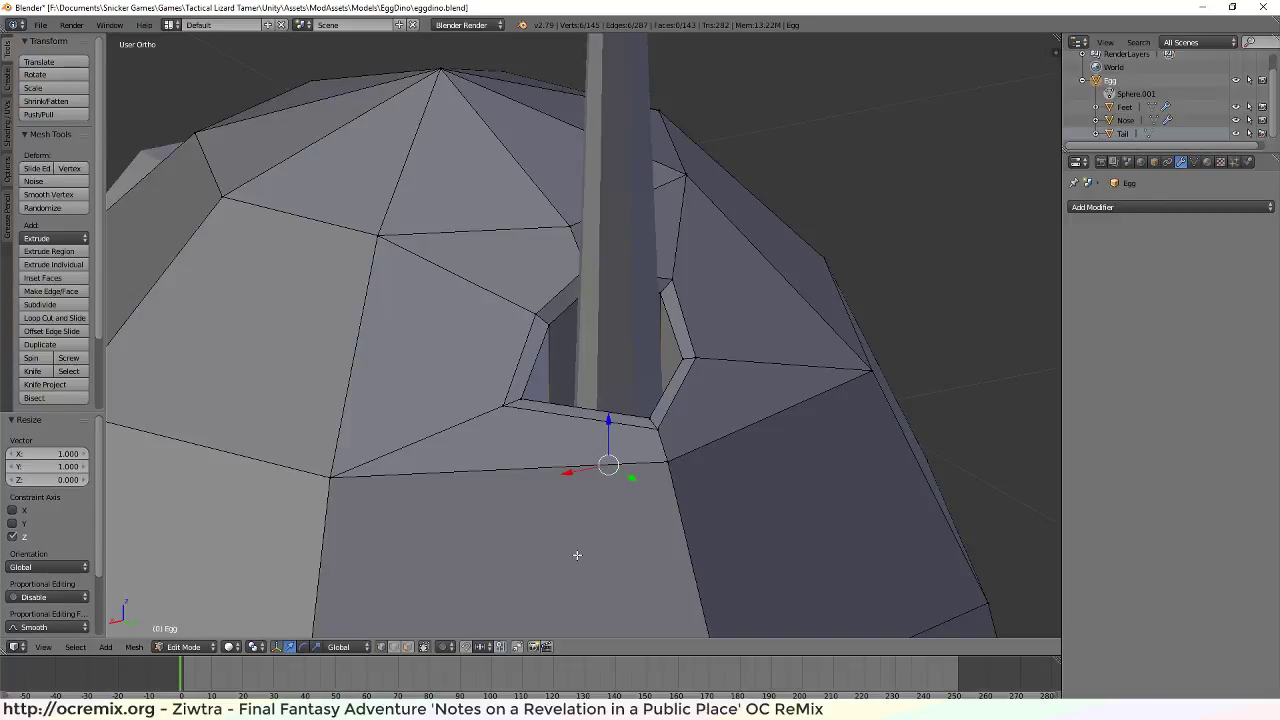
pyautogui.press('f')
pyautogui.moveTo(546, 486); pyautogui.dragTo(690, 474, button='middle')
pyautogui.press('g')
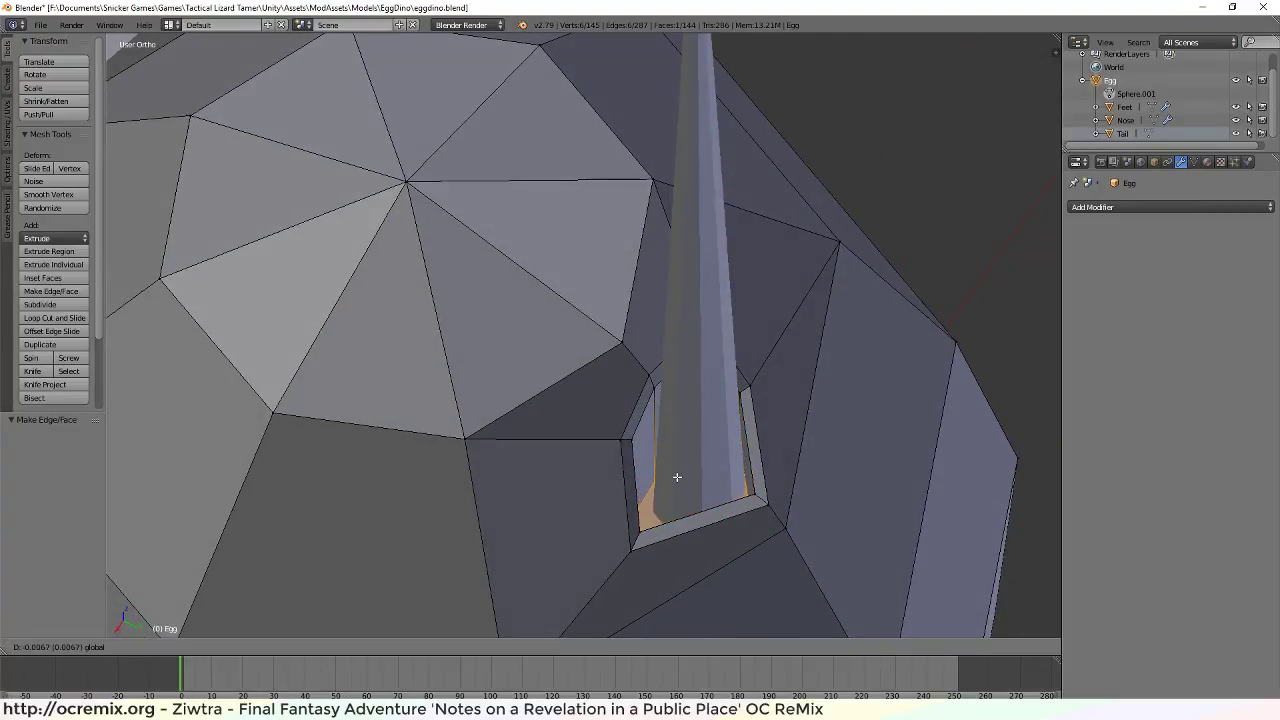
pyautogui.click(675, 480)
# Raise two vertices around the horn base slightly, up to 0.015 on Z
pyautogui.moveTo(773, 562); pyautogui.dragTo(907, 493, button='middle')
pyautogui.press('a')
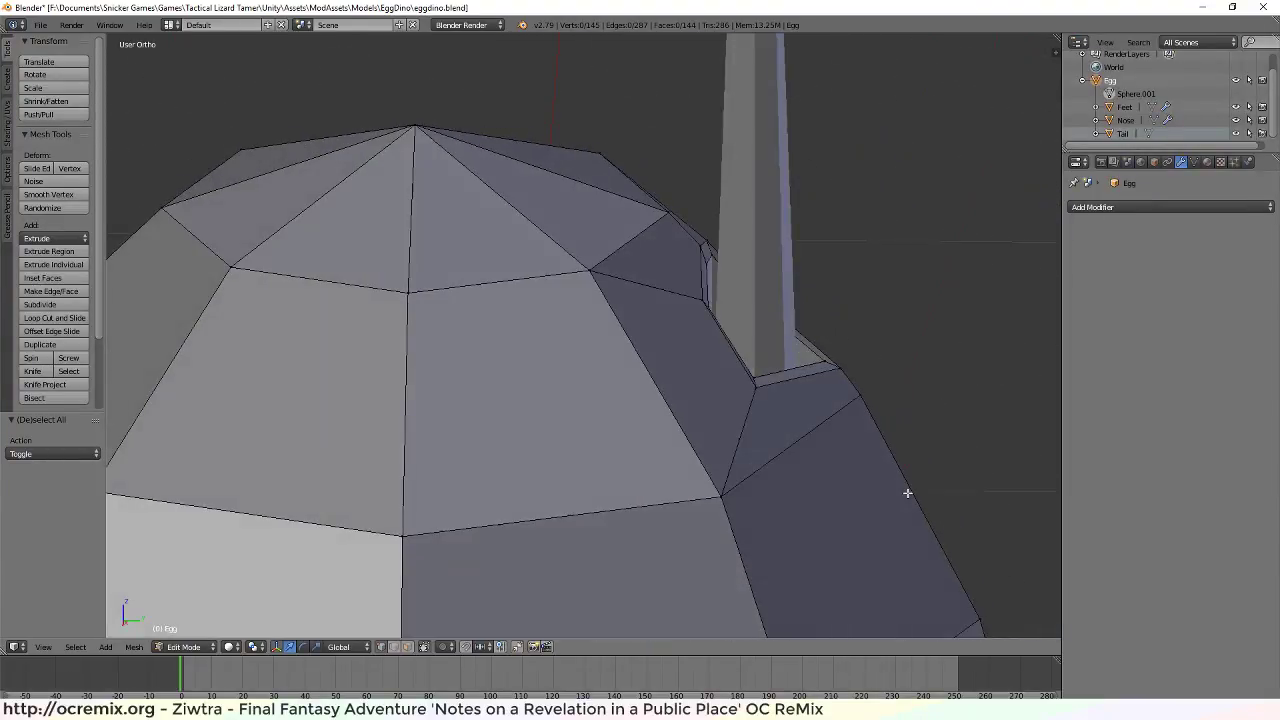
pyautogui.rightClick(705, 302)
pyautogui.moveTo(780, 391); pyautogui.dragTo(840, 389, button='middle')
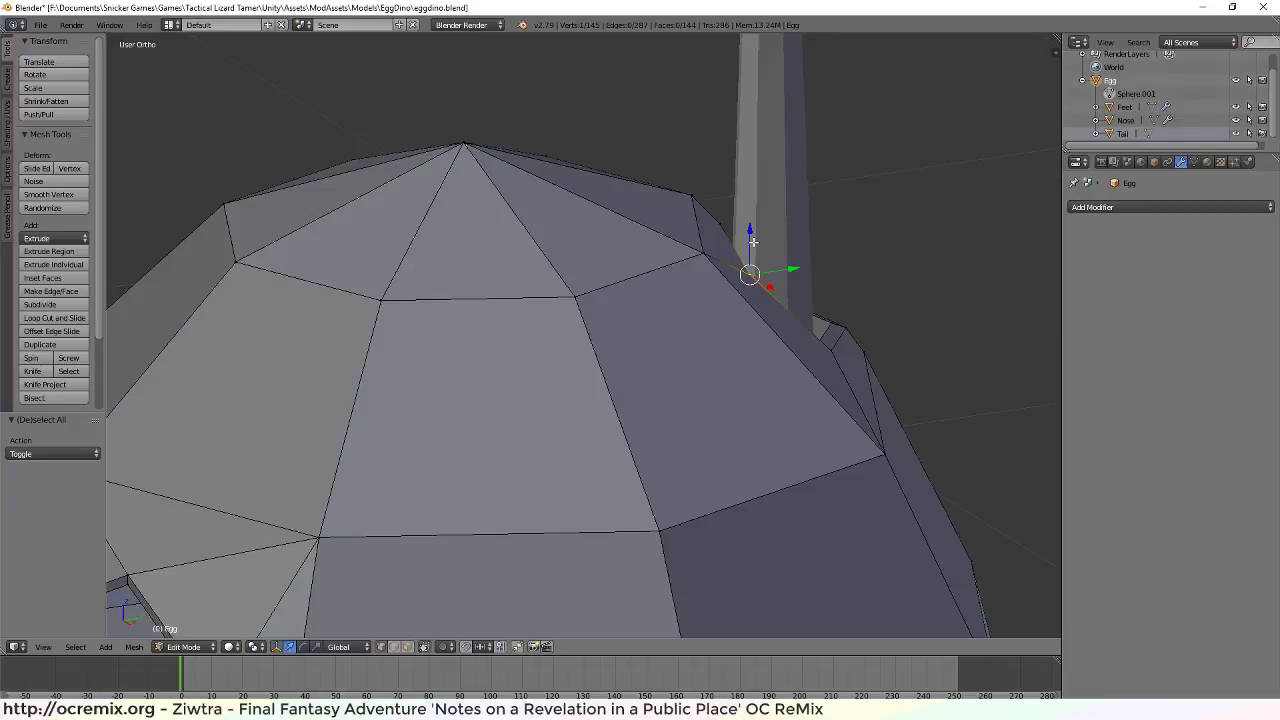
pyautogui.moveTo(753, 241); pyautogui.dragTo(754, 236)
pyautogui.moveTo(788, 295); pyautogui.dragTo(819, 292, button='middle')
pyautogui.moveTo(757, 215); pyautogui.dragTo(760, 210)
pyautogui.moveTo(811, 303); pyautogui.dragTo(625, 262, button='middle')
pyautogui.rightClick(565, 328)
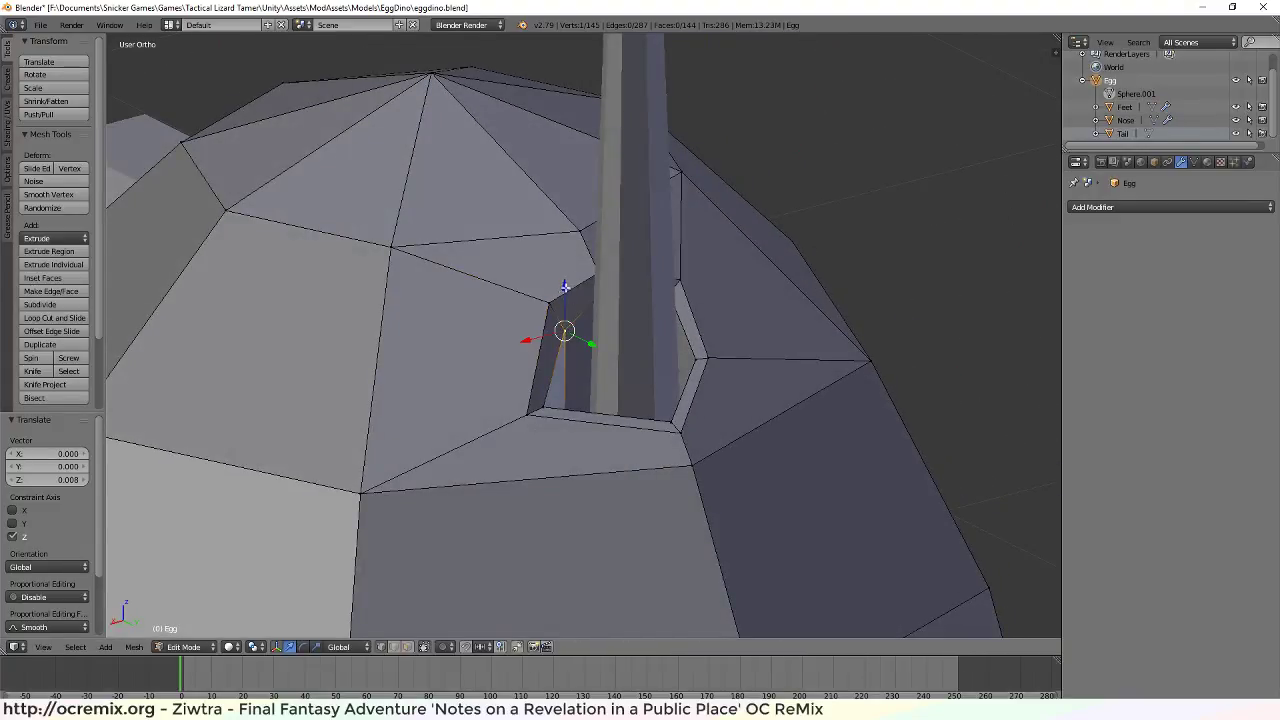
pyautogui.moveTo(565, 287); pyautogui.dragTo(565, 282)
pyautogui.moveTo(565, 290); pyautogui.dragTo(554, 414, button='middle')
pyautogui.press('a')
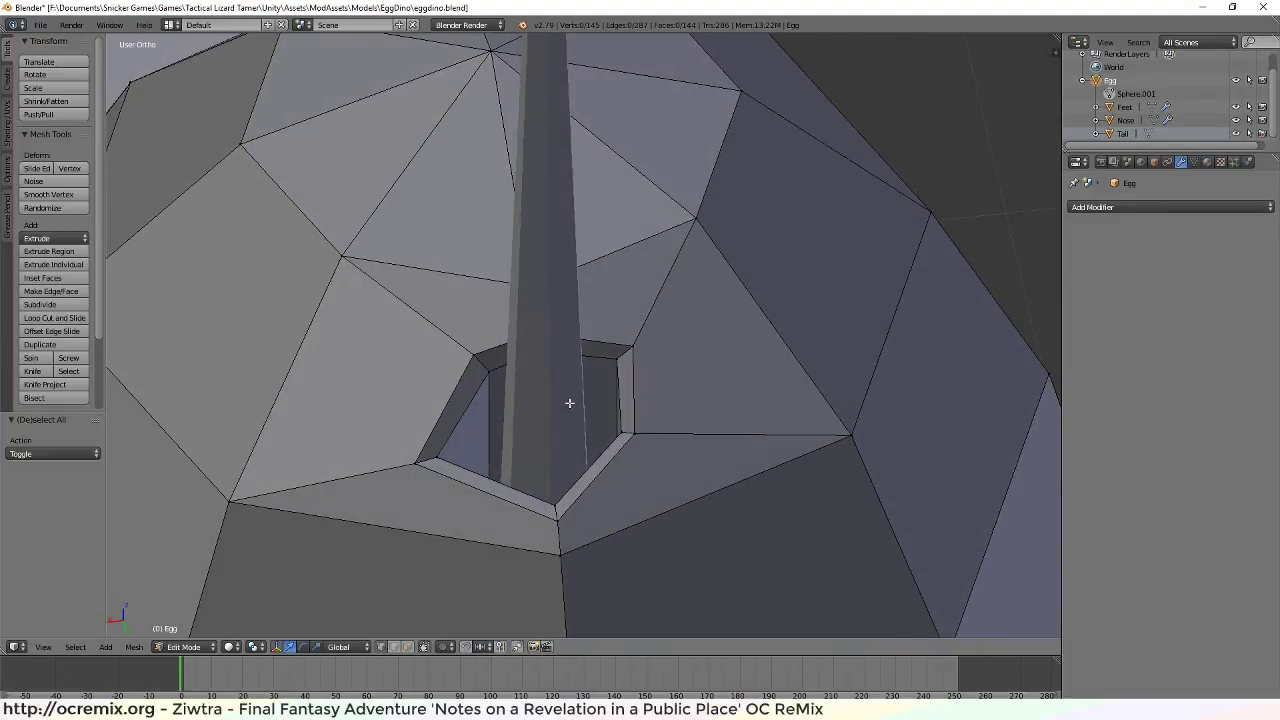
# Save over eggdino.blend and switch to Unity
pyautogui.hotkey('ctrl', 's')
pyautogui.click(493, 454)
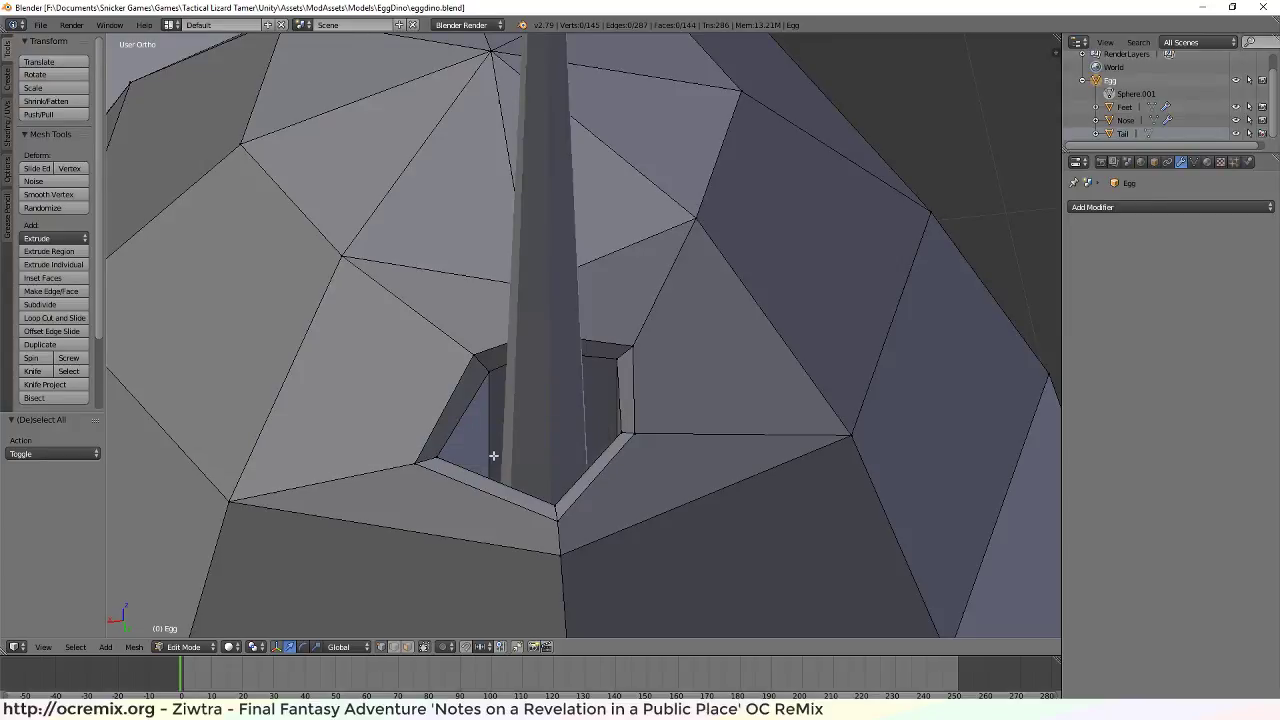
pyautogui.hotkey('alt', 'Tab')
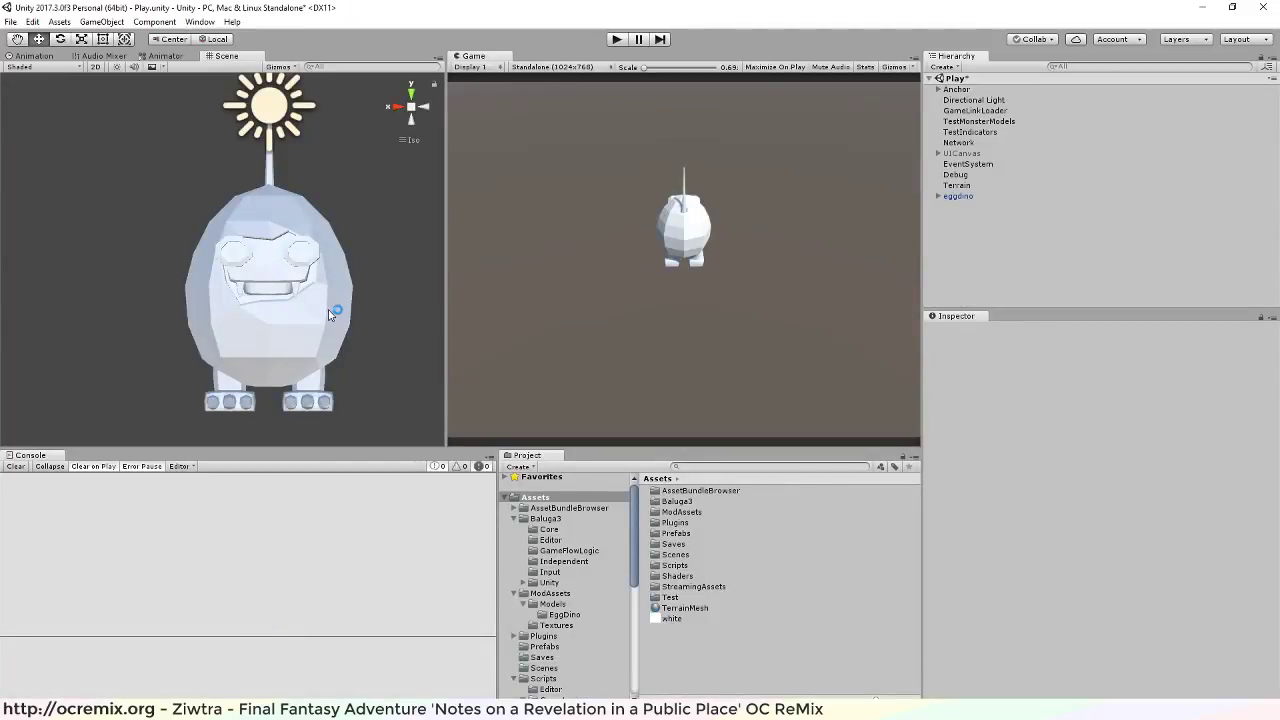
# Orbit, zoom and pan Unity's Scene view to inspect the reimported egg dino from behind, side and above
pyautogui.keyDown('alt'); pyautogui.moveTo(338, 395); pyautogui.dragTo(308, 352); pyautogui.keyUp('alt')
pyautogui.keyDown('alt'); pyautogui.moveTo(336, 318); pyautogui.dragTo(489, 374); pyautogui.keyUp('alt')
pyautogui.keyDown('alt'); pyautogui.moveTo(264, 320); pyautogui.dragTo(692, 274); pyautogui.keyUp('alt')
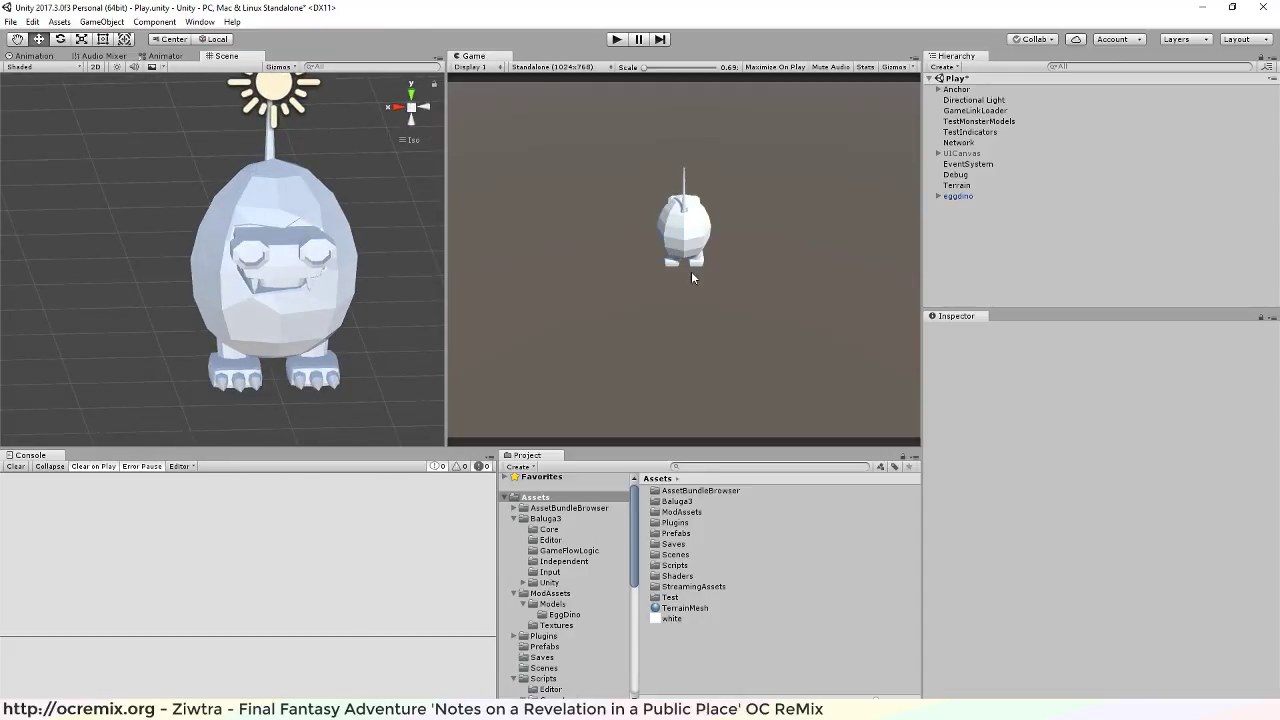
pyautogui.keyDown('alt'); pyautogui.moveTo(340, 287); pyautogui.dragTo(230, 266); pyautogui.keyUp('alt')
pyautogui.scroll(-3, 314, 403)
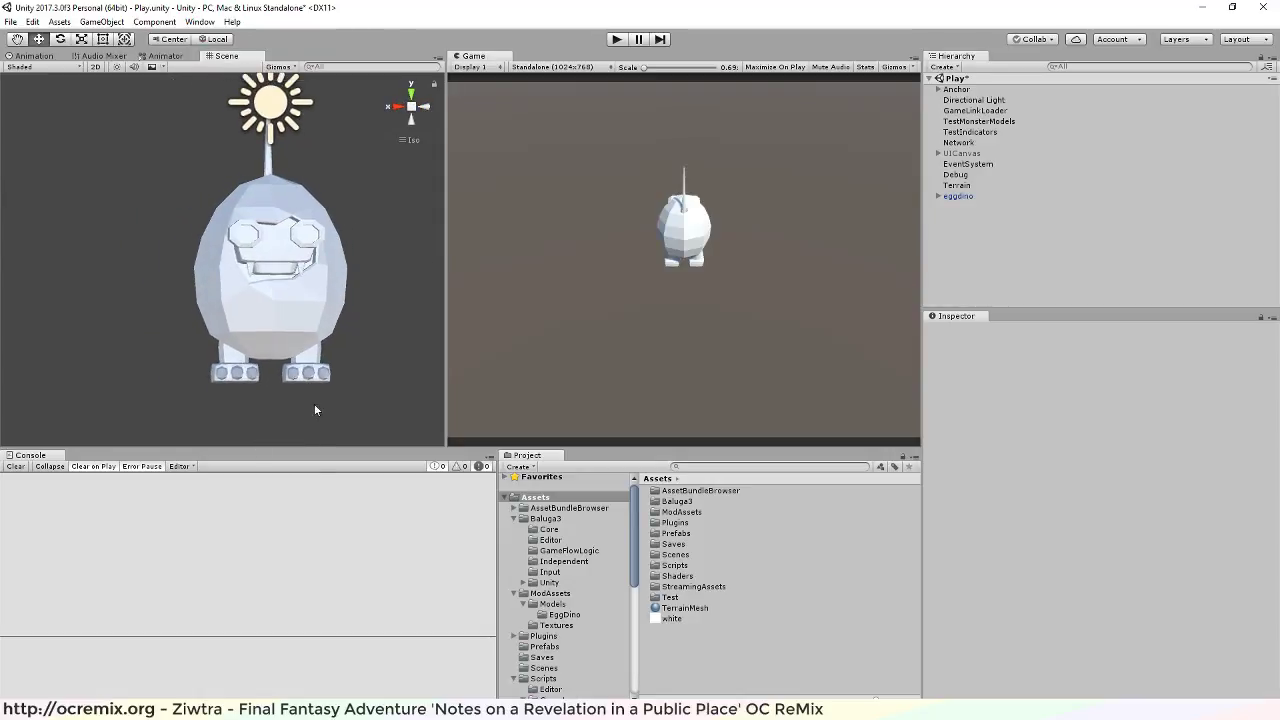
pyautogui.scroll(-1, 276, 370)
pyautogui.scroll(4, 274, 369)
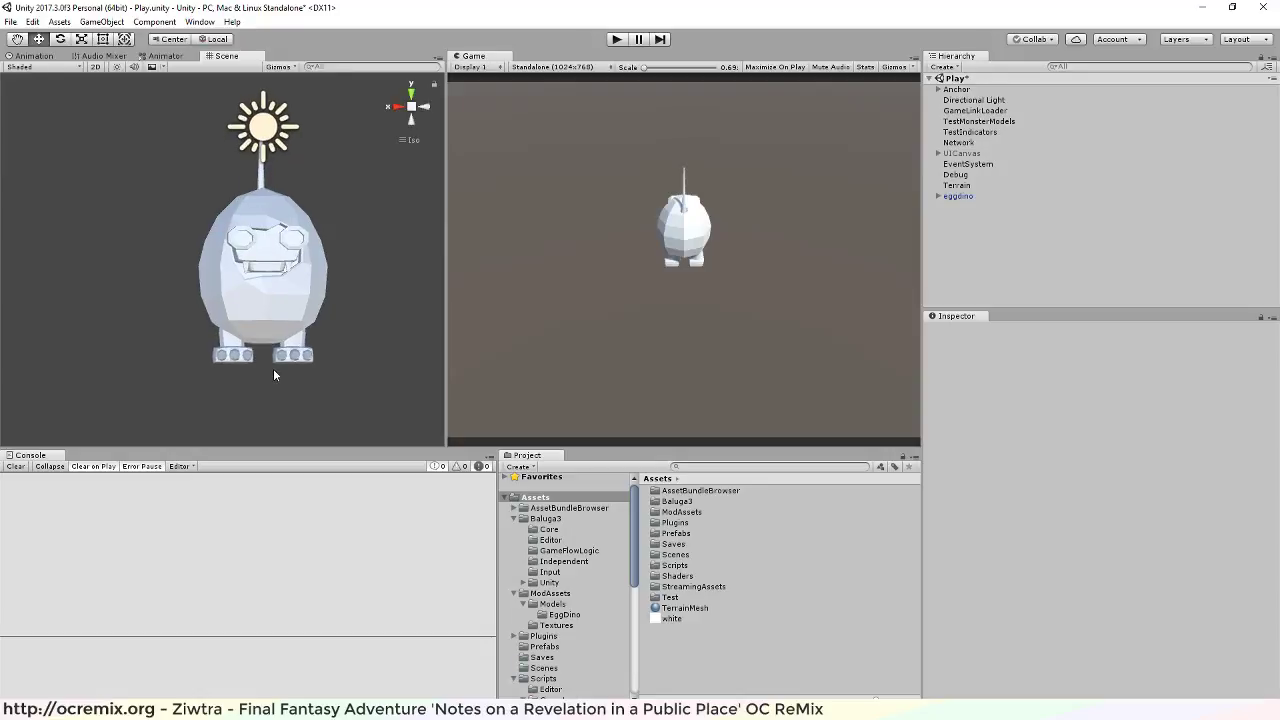
pyautogui.keyDown('alt'); pyautogui.moveTo(270, 300); pyautogui.dragTo(416, 242); pyautogui.keyUp('alt')
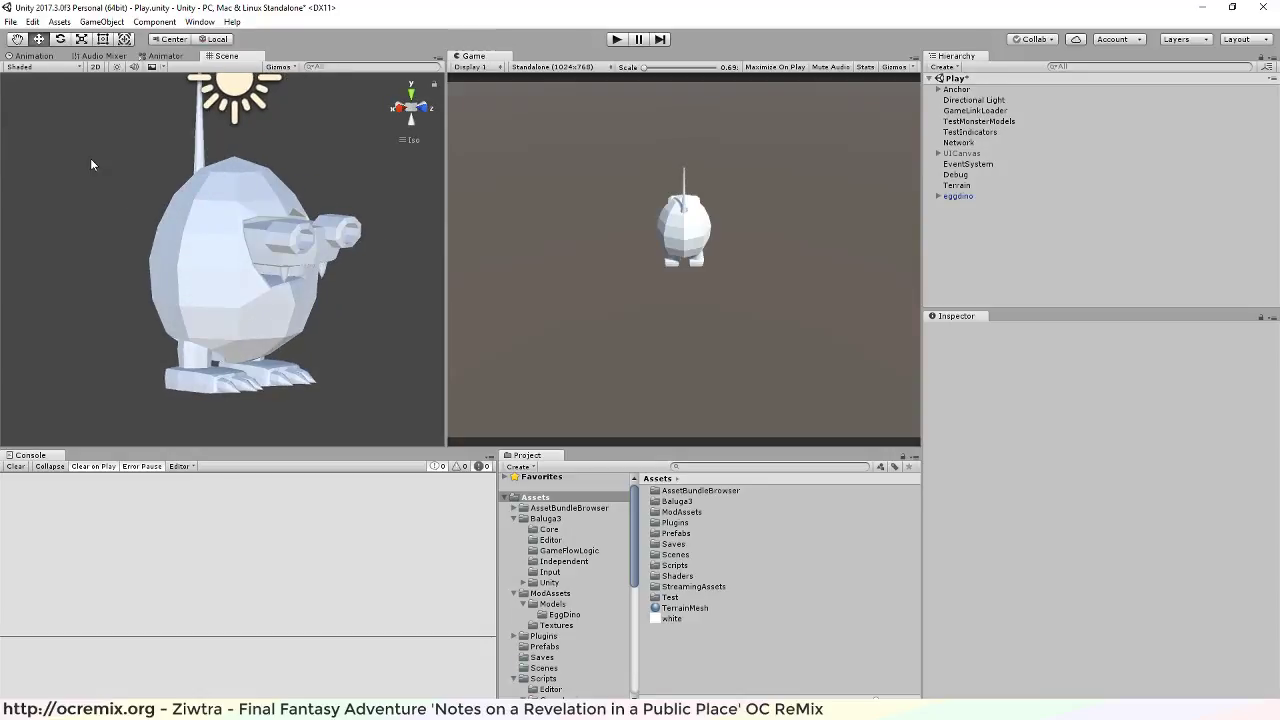
pyautogui.keyDown('alt'); pyautogui.moveTo(95, 163); pyautogui.dragTo(399, 288); pyautogui.keyUp('alt')
pyautogui.scroll(-2, 354, 276)
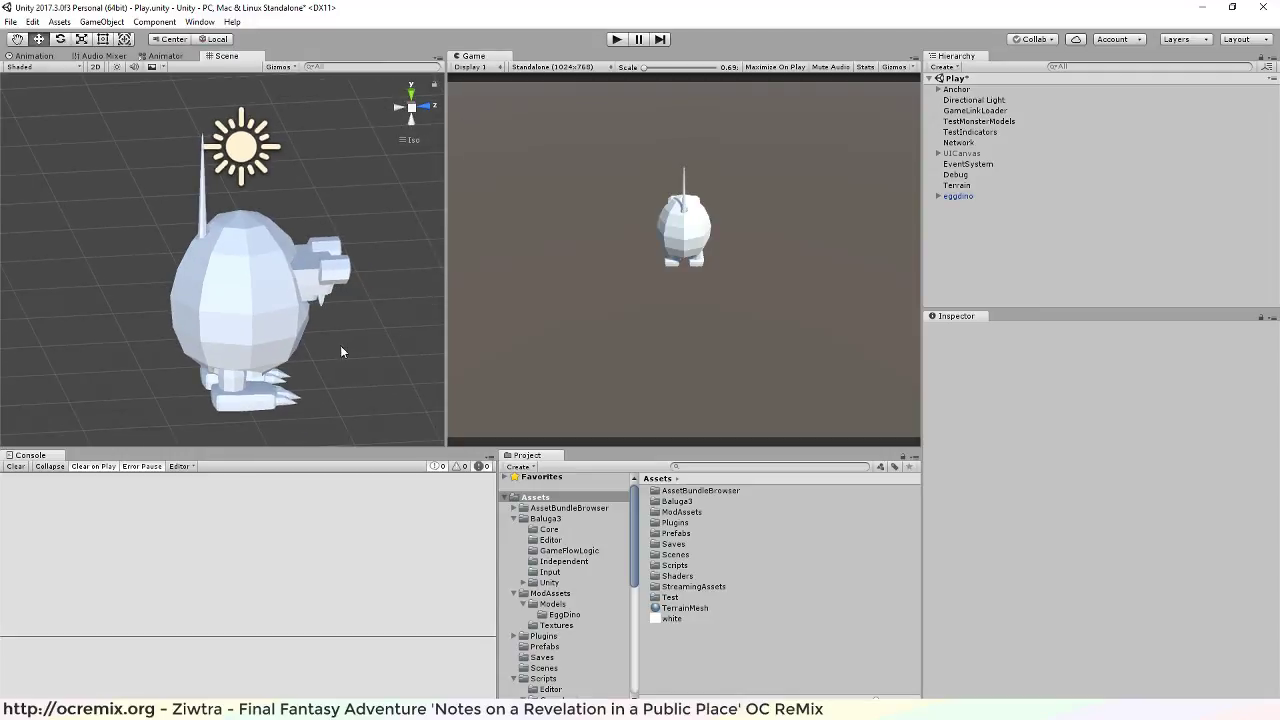
pyautogui.keyDown('alt'); pyautogui.moveTo(341, 351); pyautogui.dragTo(267, 299); pyautogui.keyUp('alt')
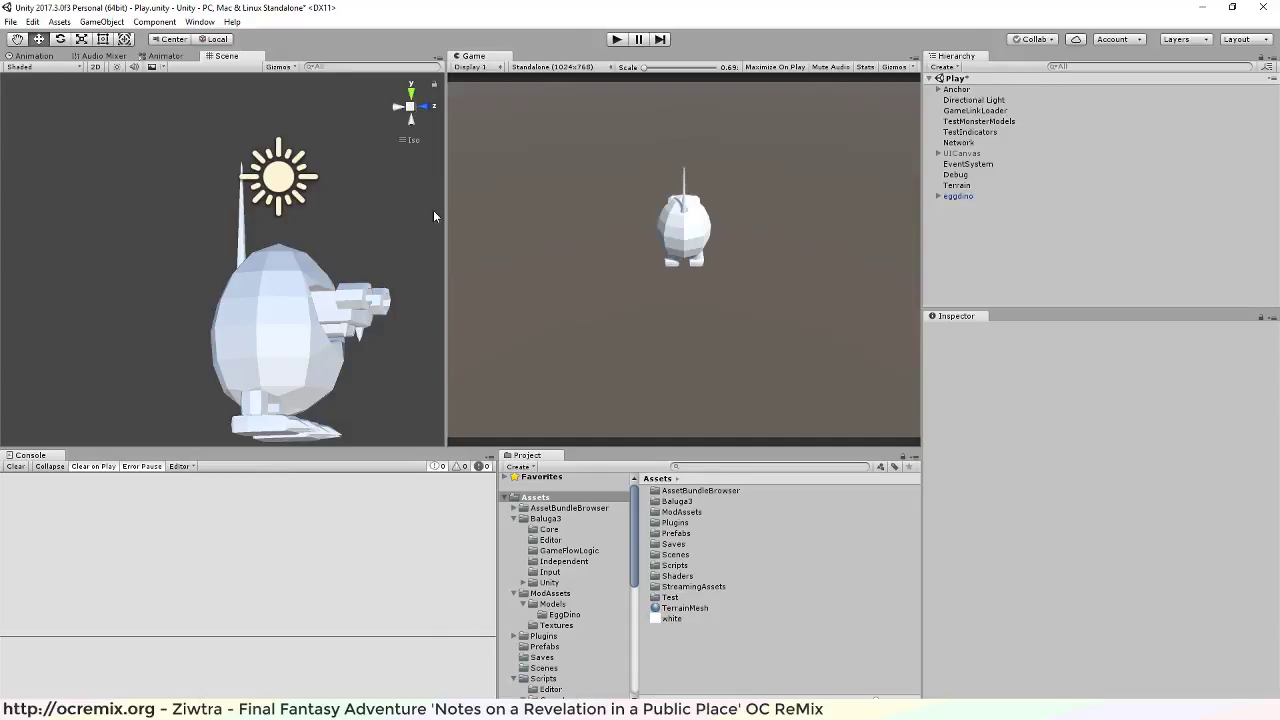
pyautogui.keyDown('alt'); pyautogui.moveTo(311, 287); pyautogui.dragTo(343, 355); pyautogui.keyUp('alt')
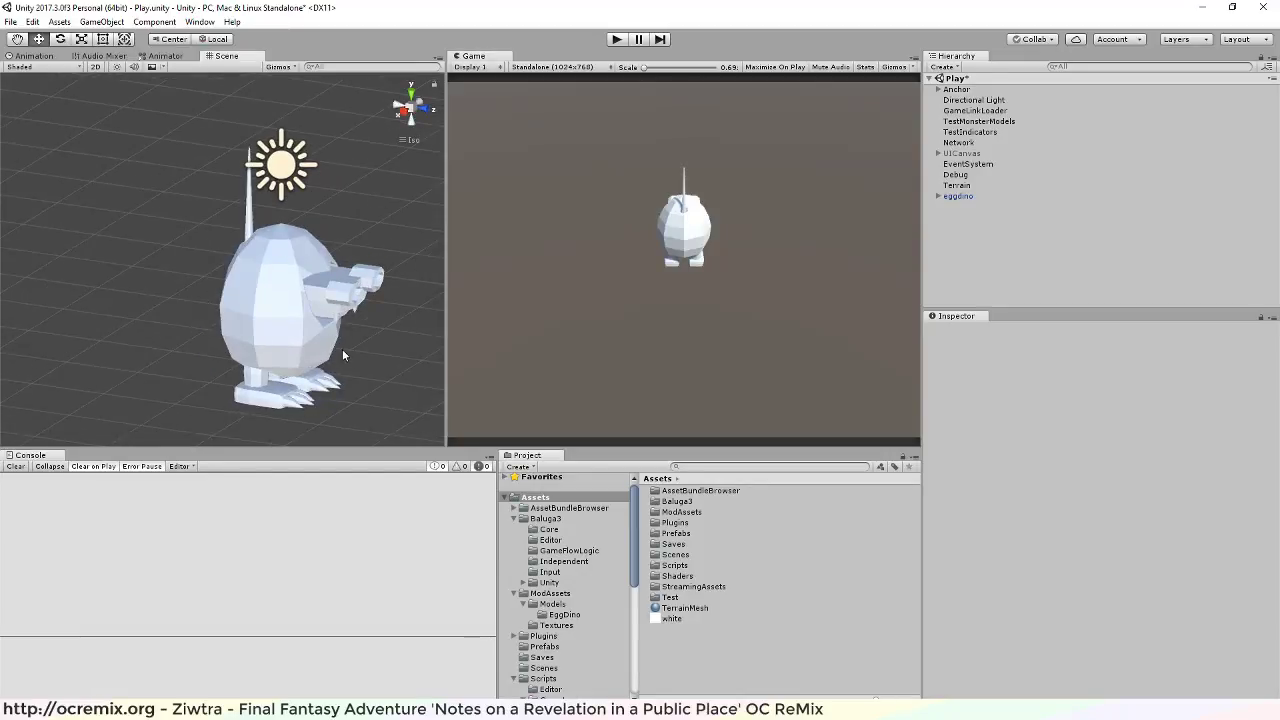
pyautogui.moveTo(343, 355); pyautogui.dragTo(323, 323, button='middle')
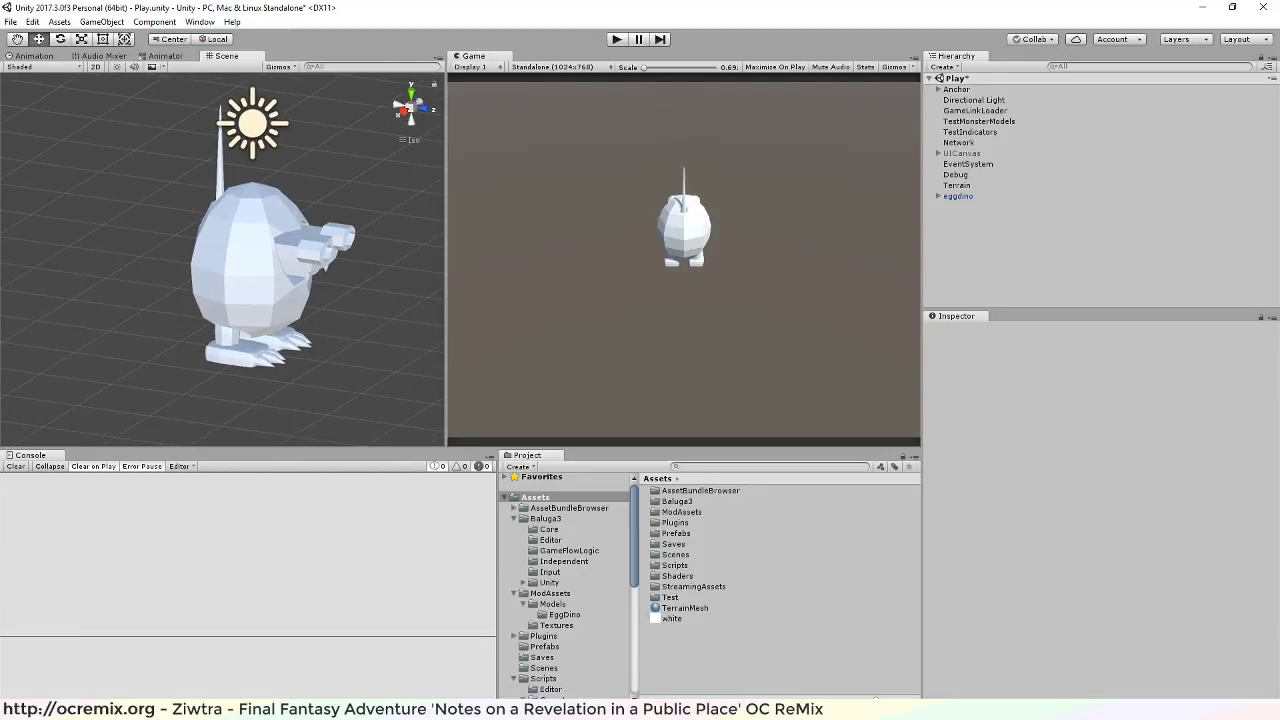
# Back in Blender, try moving a vertex on the egg's left side, cancel, and orbit to the side
pyautogui.hotkey('alt', 'Tab')
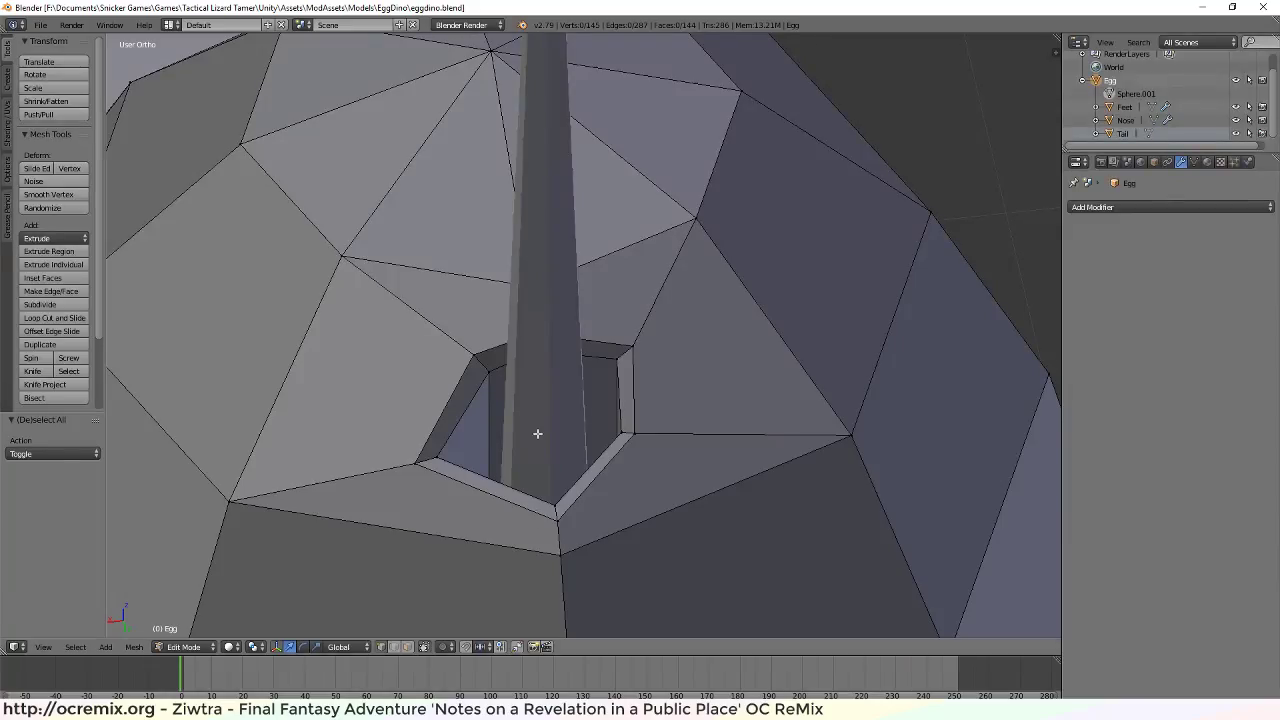
pyautogui.scroll(-6, 491, 429)
pyautogui.scroll(-4, 479, 422)
pyautogui.scroll(4, 471, 420)
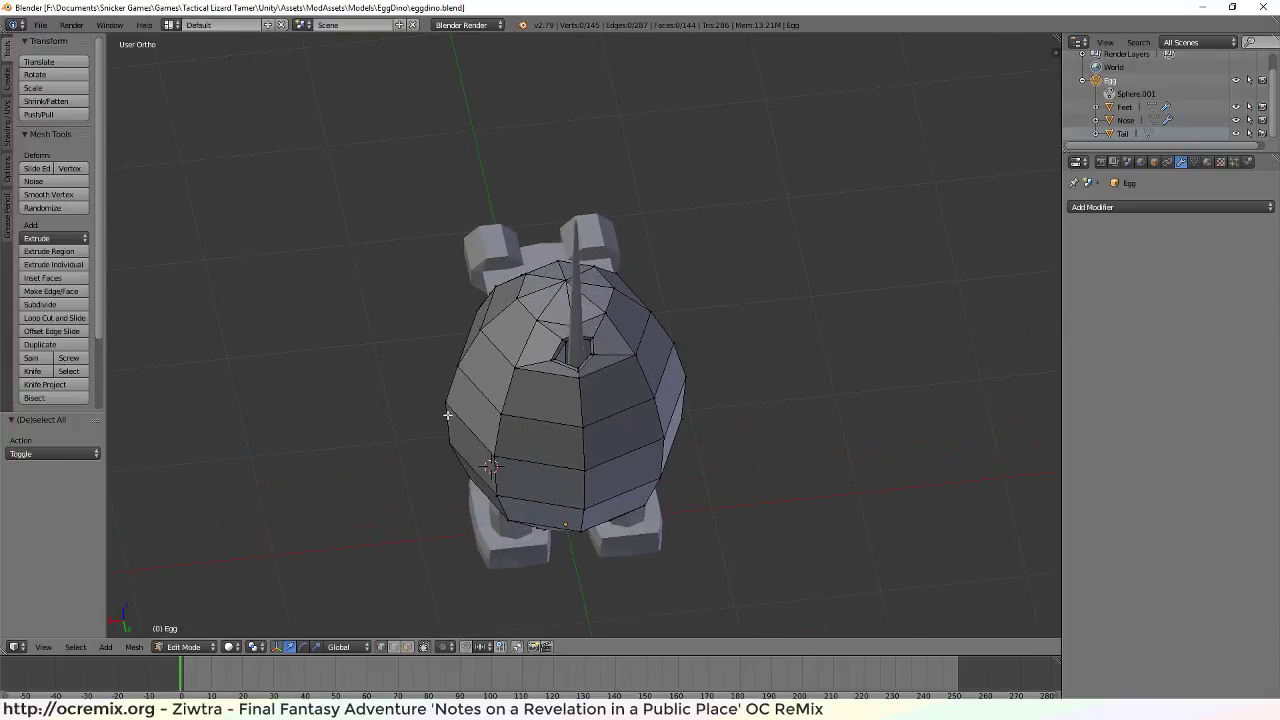
pyautogui.rightClick(443, 420)
pyautogui.press('g')
pyautogui.rightClick(360, 408)
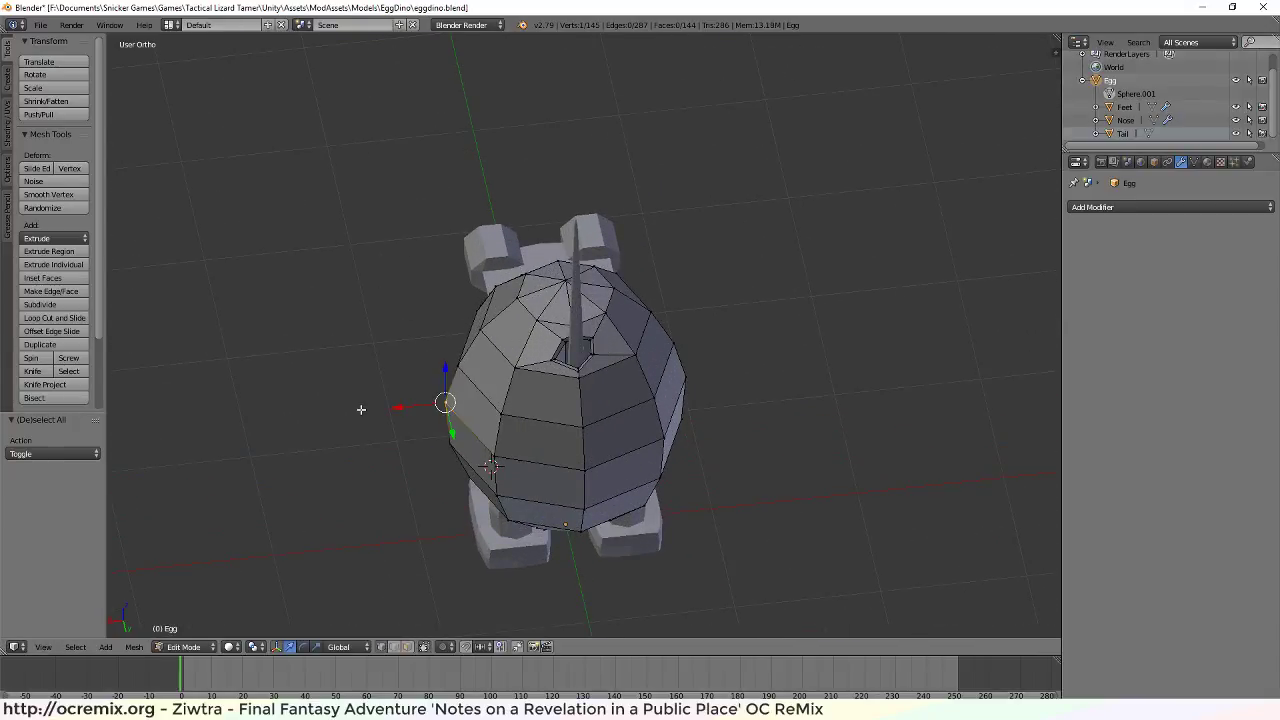
pyautogui.moveTo(260, 396); pyautogui.dragTo(483, 344, button='middle')
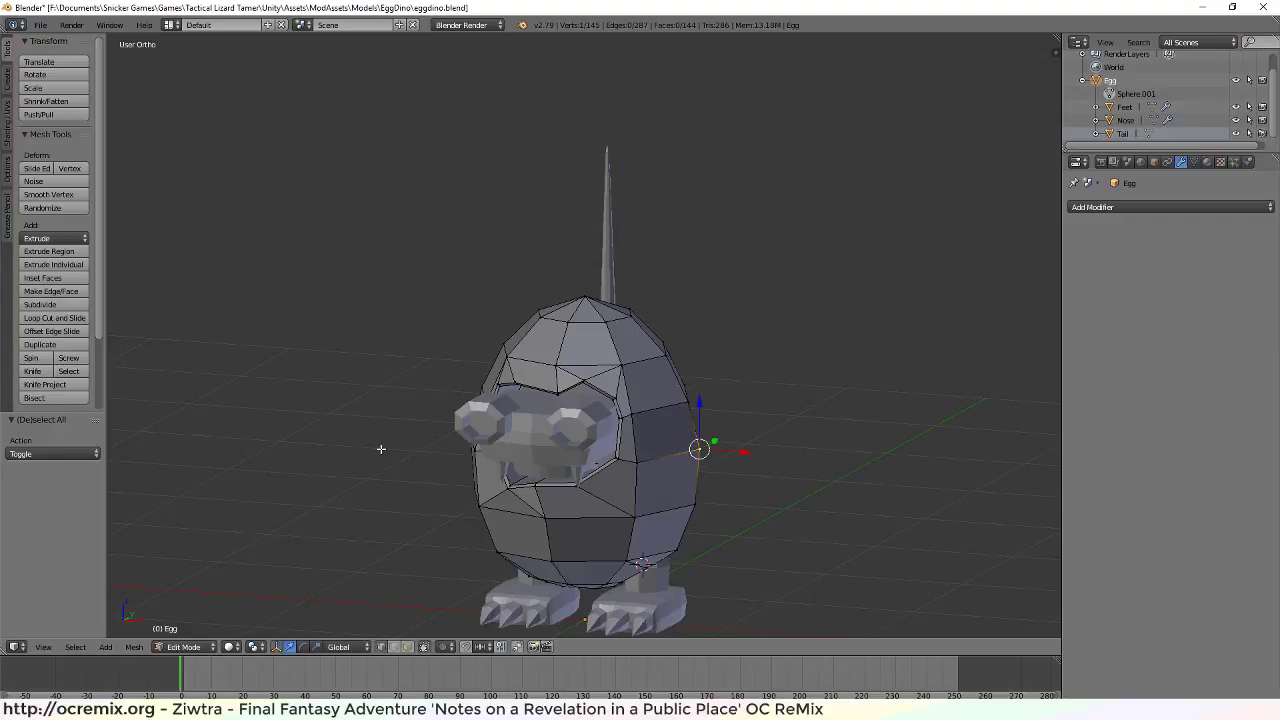
# Check the egg dino in front view, then compare with the Inkscape concept drawing eggdino concept.svg
pyautogui.press('KP_1')
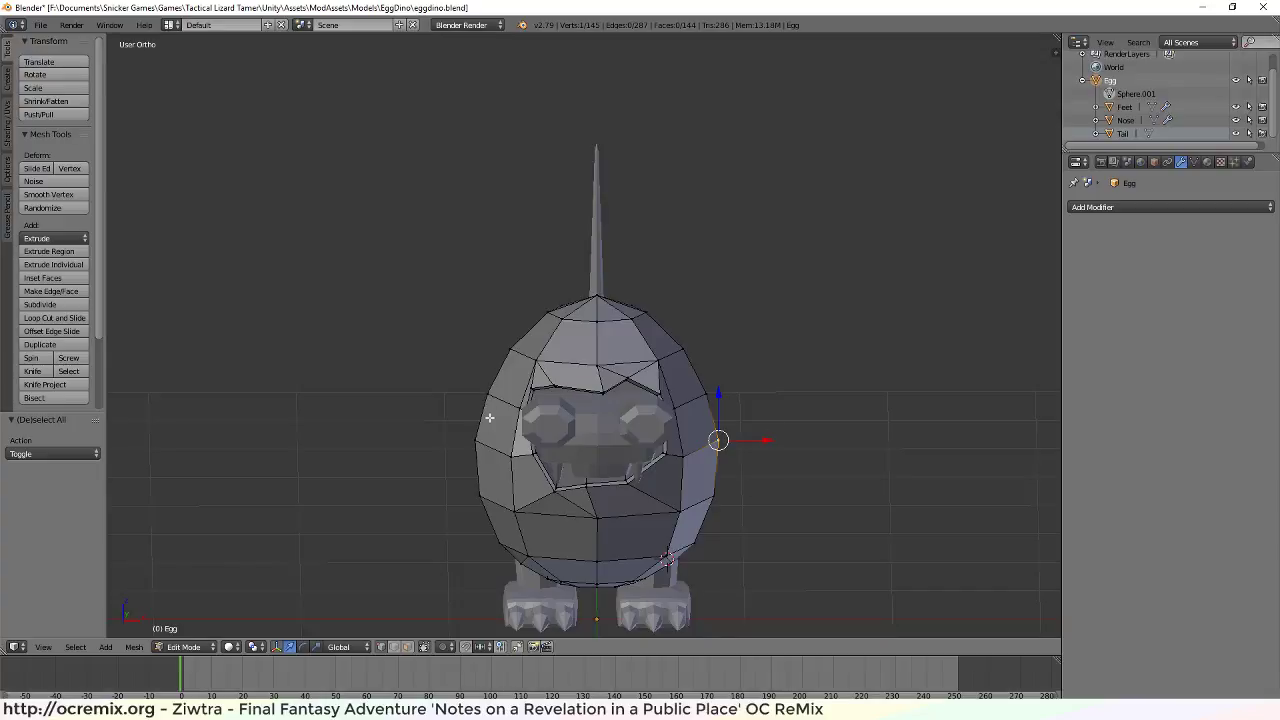
pyautogui.scroll(3, 602, 508)
pyautogui.scroll(-3, 414, 437)
pyautogui.moveTo(414, 437)
pyautogui.mouseDown(button='middle')
pyautogui.moveTo(451, 477)
pyautogui.moveTo(543, 425)
pyautogui.moveTo(361, 493)
pyautogui.moveTo(416, 440)
pyautogui.mouseUp(button='middle')
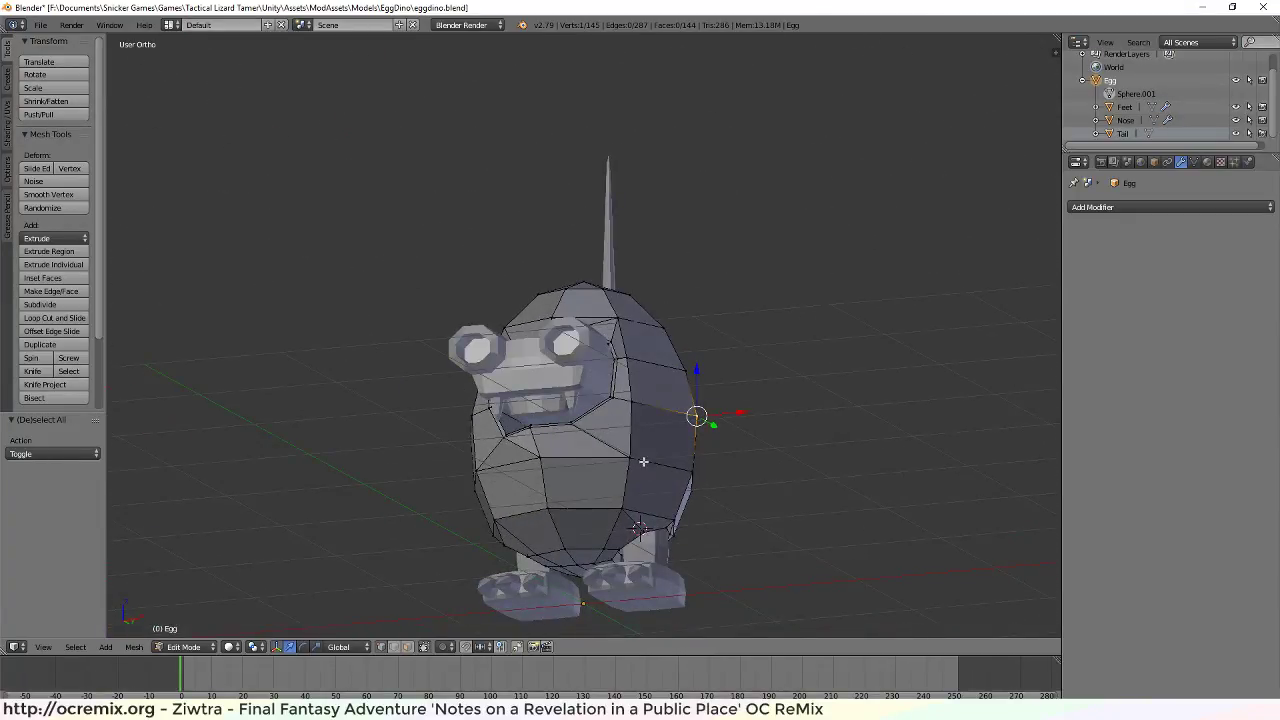
pyautogui.hotkey('alt', 'Tab')
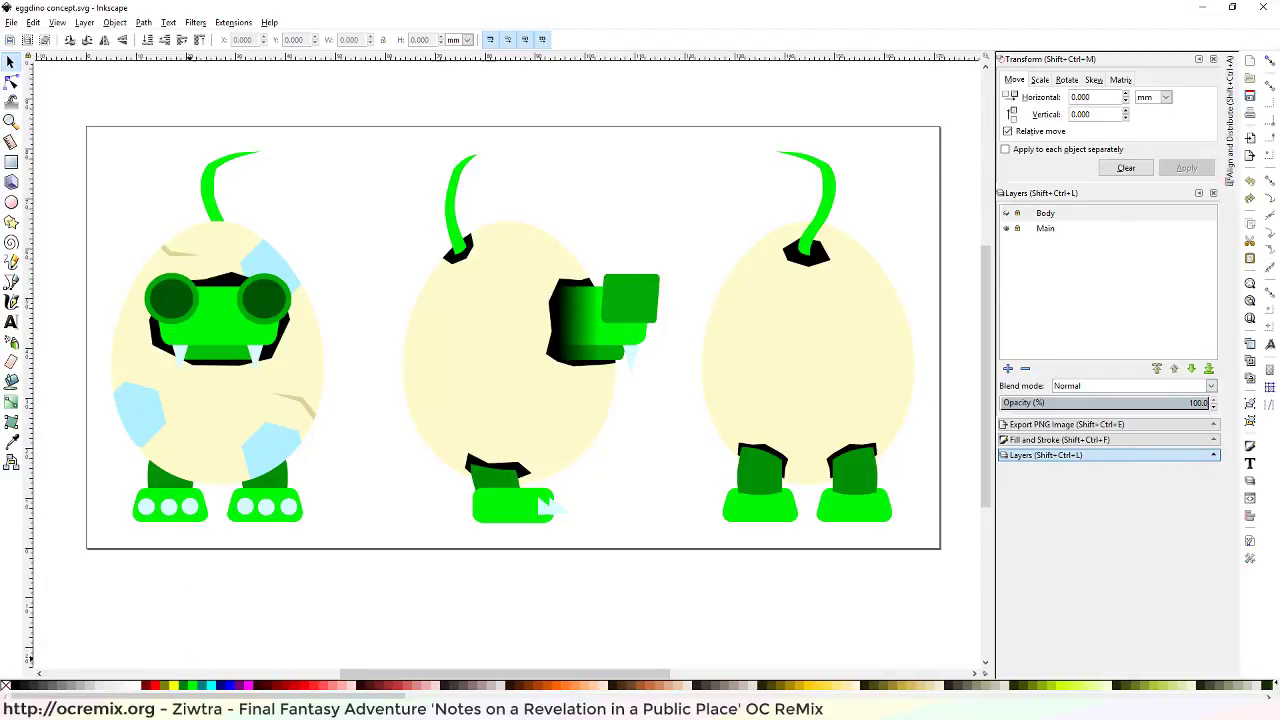
# Zoom in at the back of the egg and raise a spike-hole edge vertex, shifting it along Y toward the spike
pyautogui.hotkey('alt', 'Tab')
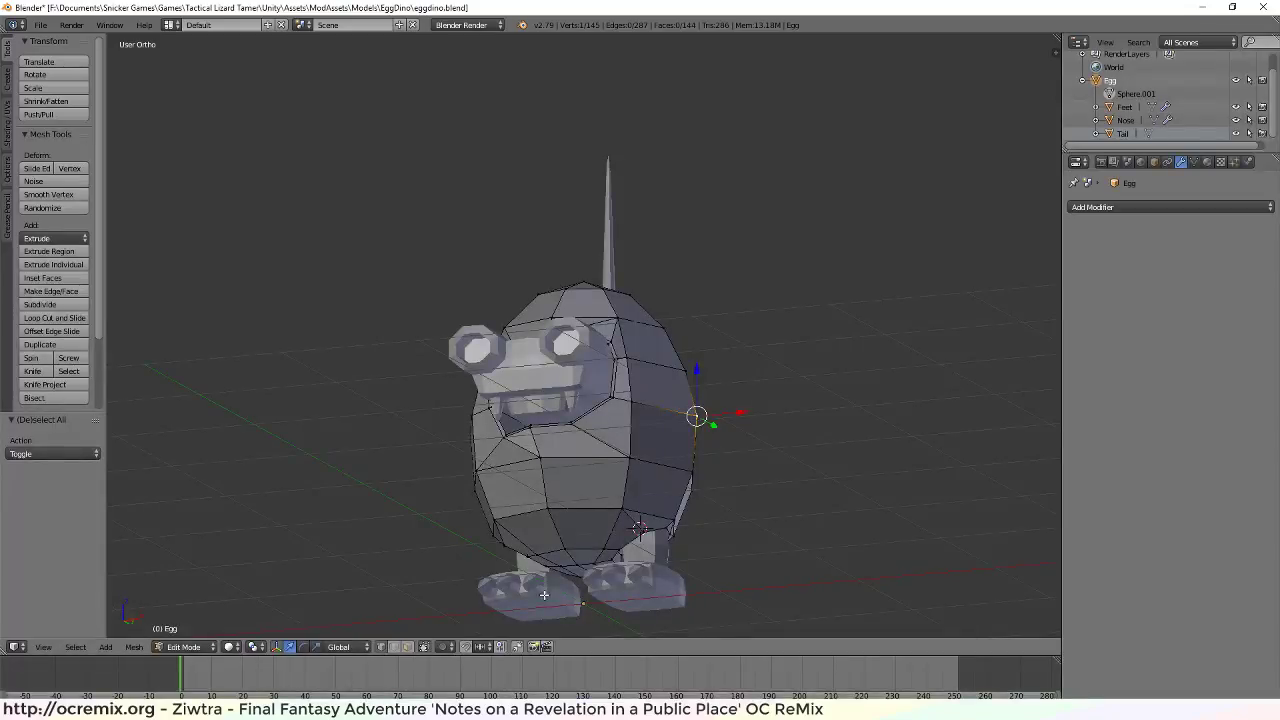
pyautogui.moveTo(545, 482); pyautogui.dragTo(597, 526, button='middle')
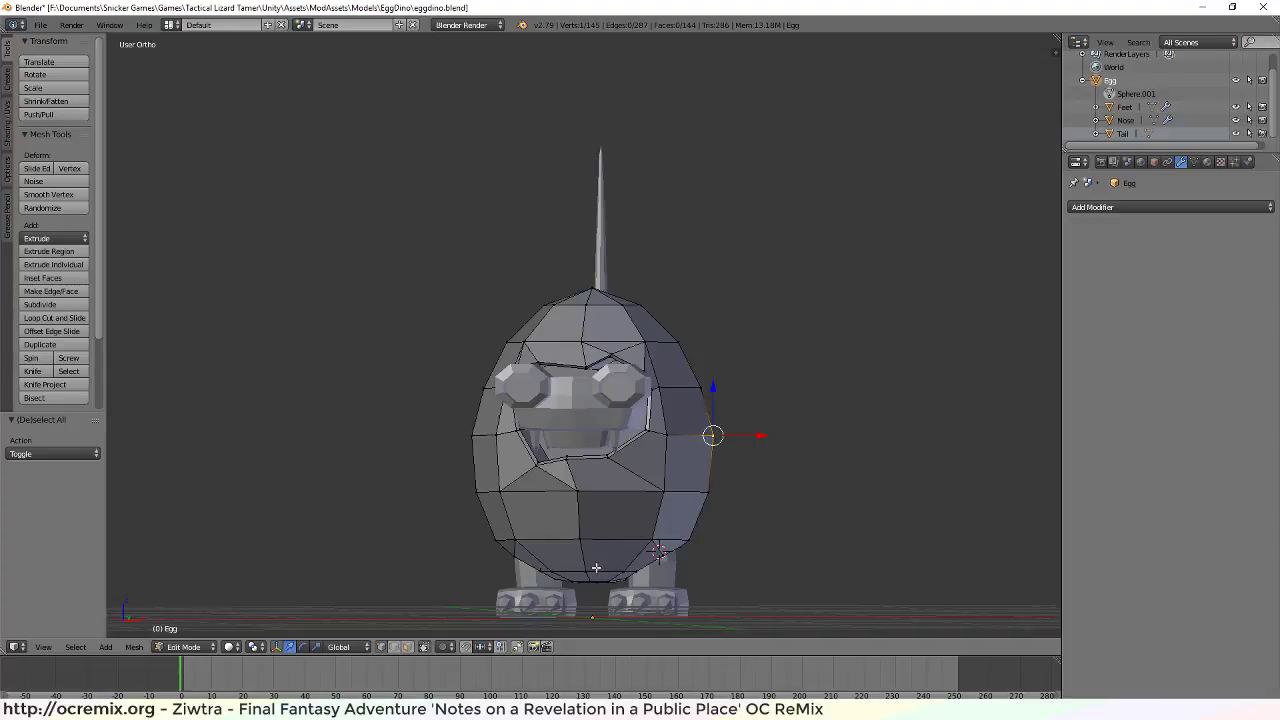
pyautogui.moveTo(703, 518); pyautogui.dragTo(906, 574, button='middle')
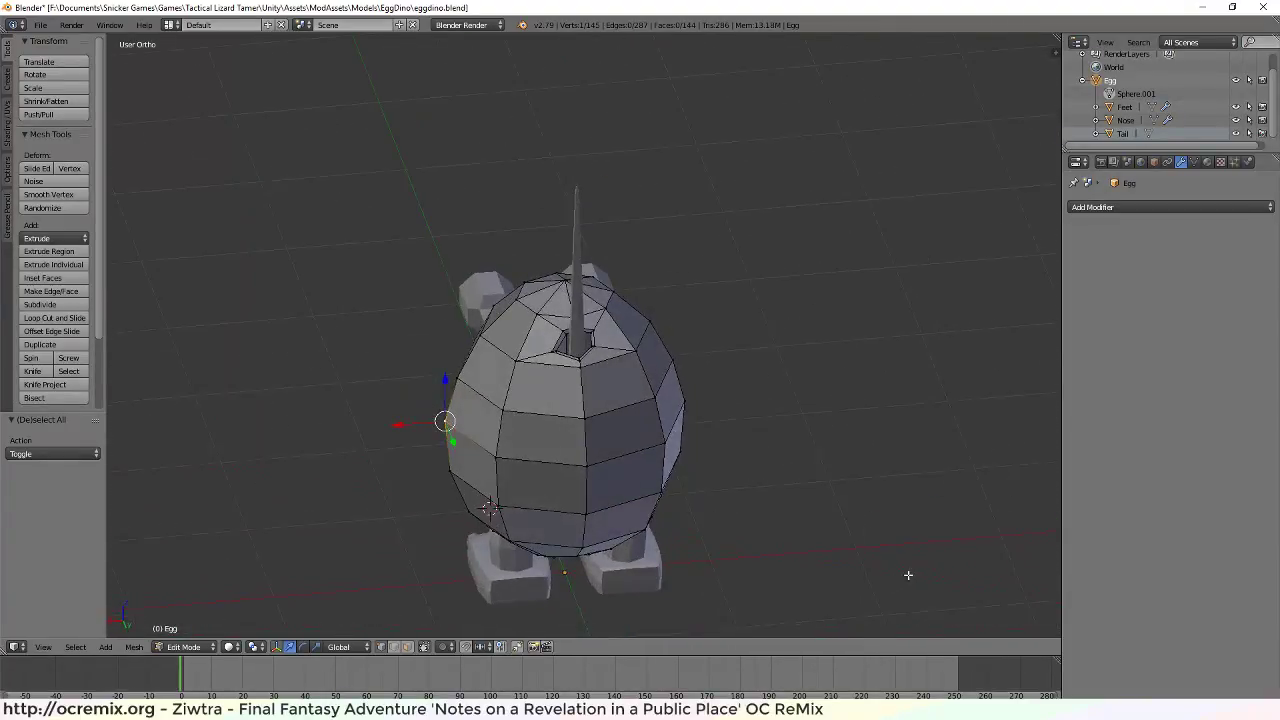
pyautogui.scroll(3, 484, 343)
pyautogui.scroll(5, 484, 343)
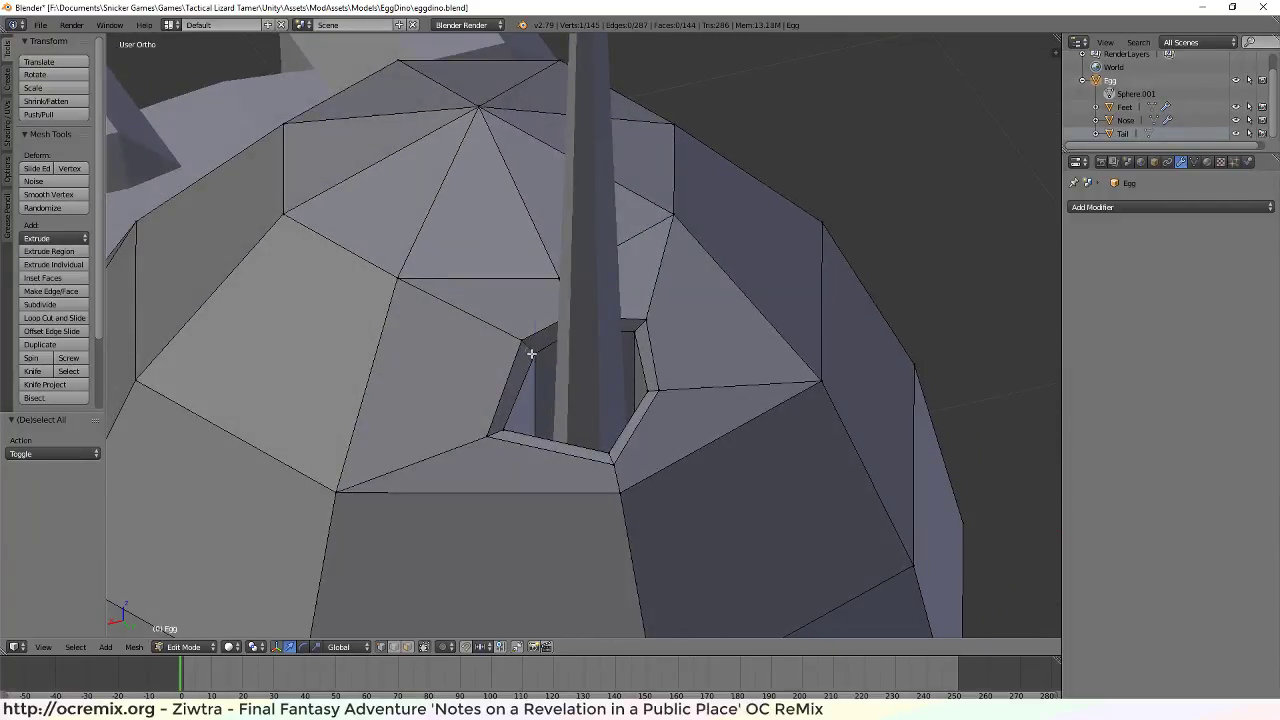
pyautogui.click(535, 352)
pyautogui.moveTo(536, 318); pyautogui.dragTo(534, 310)
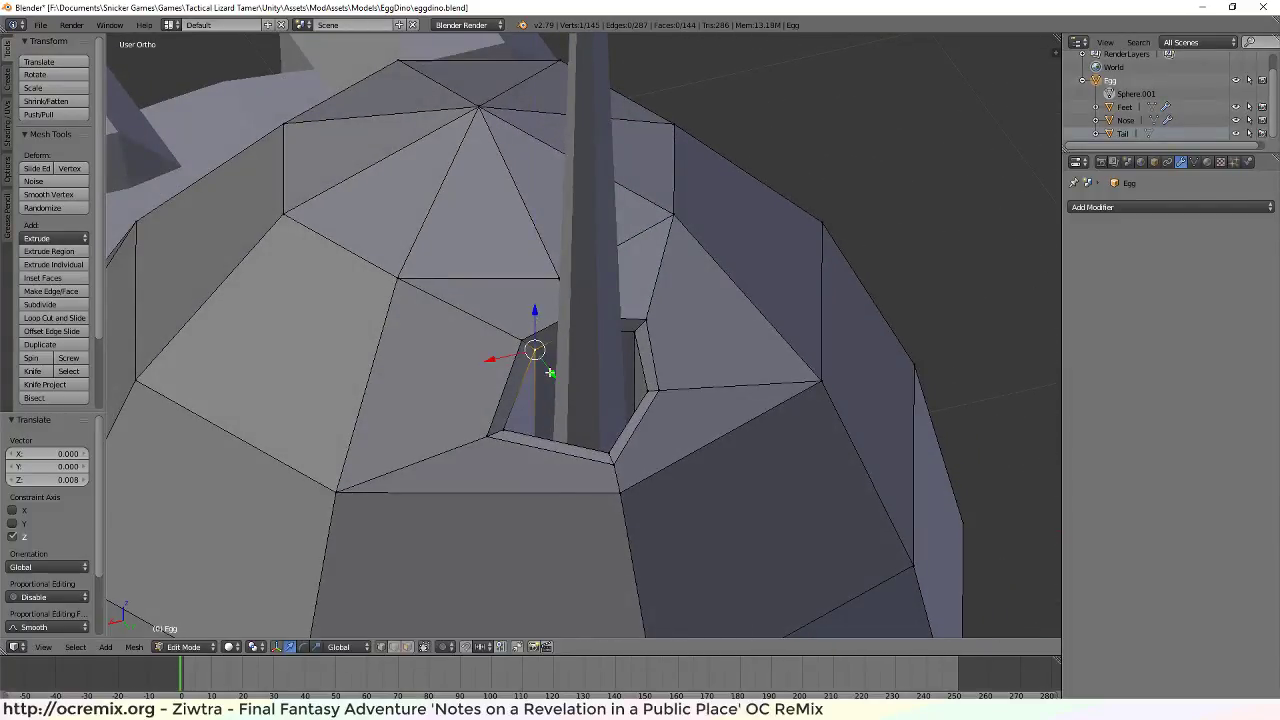
pyautogui.moveTo(551, 375); pyautogui.dragTo(551, 371)
# Nudge the hole-edge vertex further along Y and X, then inspect the horn opening from other angles
pyautogui.scroll(-2, 551, 371)
pyautogui.moveTo(551, 371); pyautogui.dragTo(612, 512, button='middle')
pyautogui.moveTo(705, 461); pyautogui.dragTo(710, 463)
pyautogui.moveTo(647, 493); pyautogui.dragTo(706, 462)
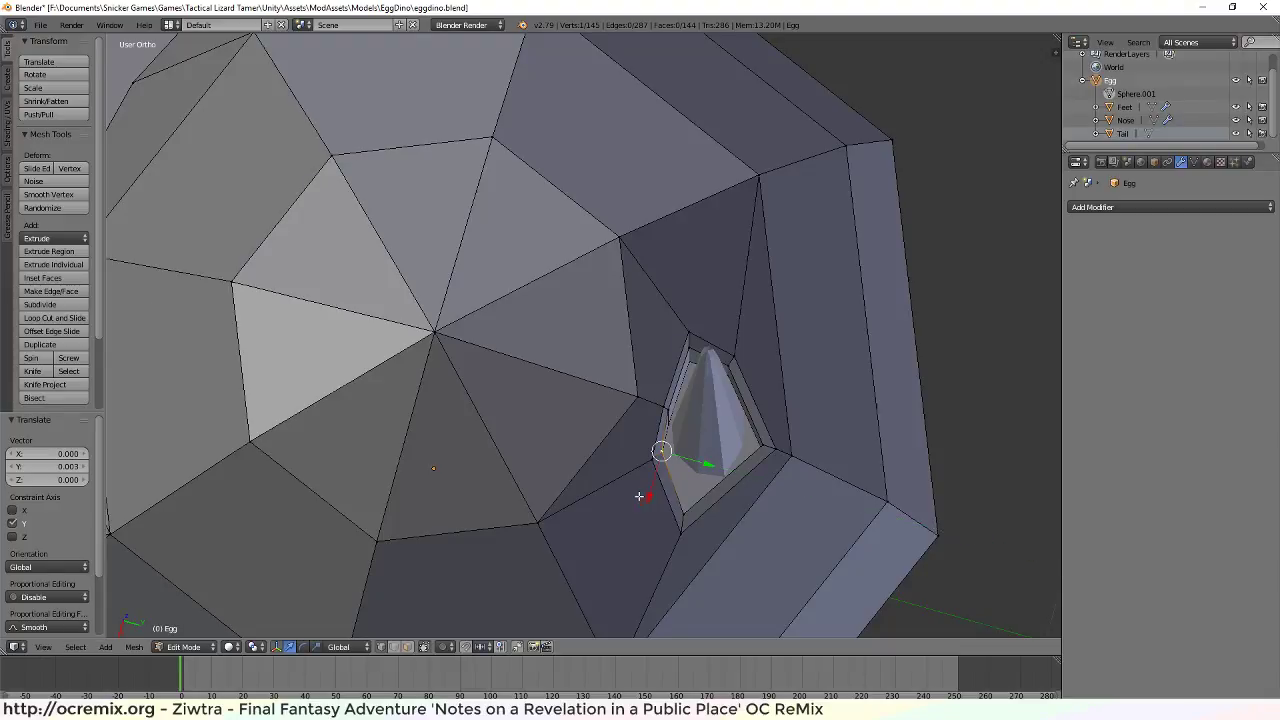
pyautogui.moveTo(695, 415); pyautogui.dragTo(486, 432, button='middle')
pyautogui.scroll(-6, 486, 432)
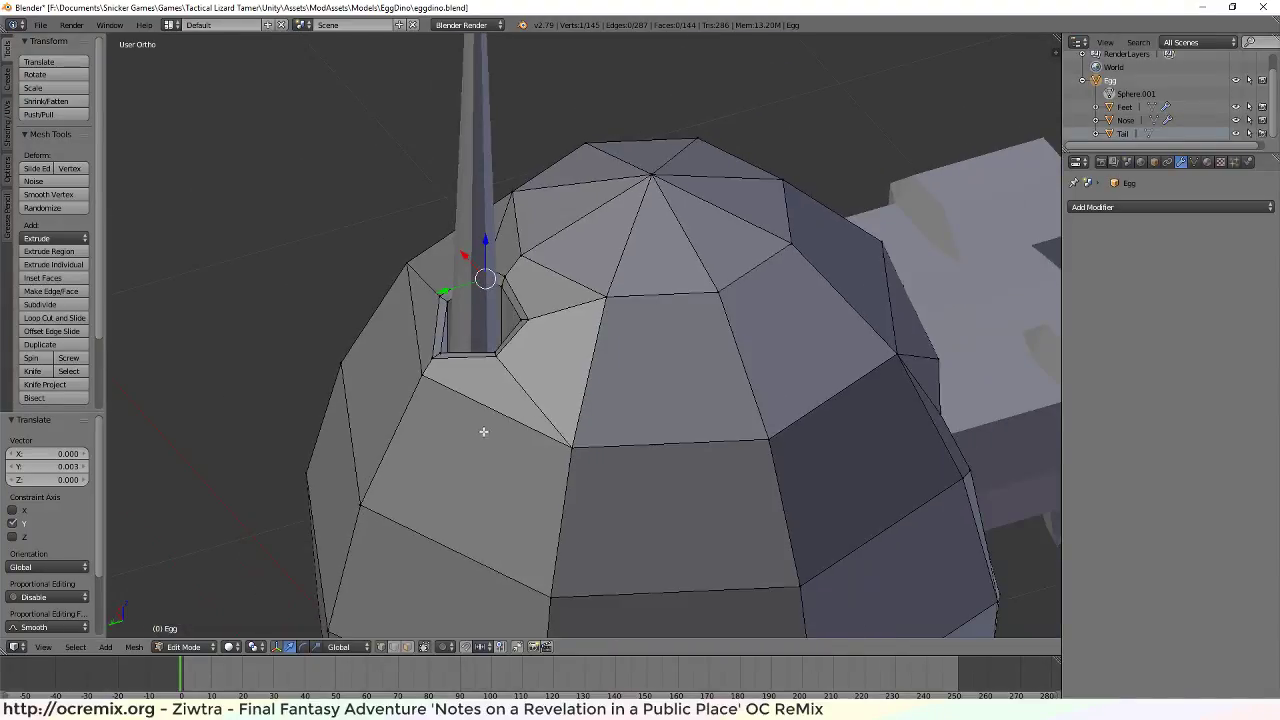
pyautogui.moveTo(486, 479)
pyautogui.mouseDown(button='middle')
pyautogui.moveTo(578, 496)
pyautogui.moveTo(479, 472)
pyautogui.mouseUp(button='middle')
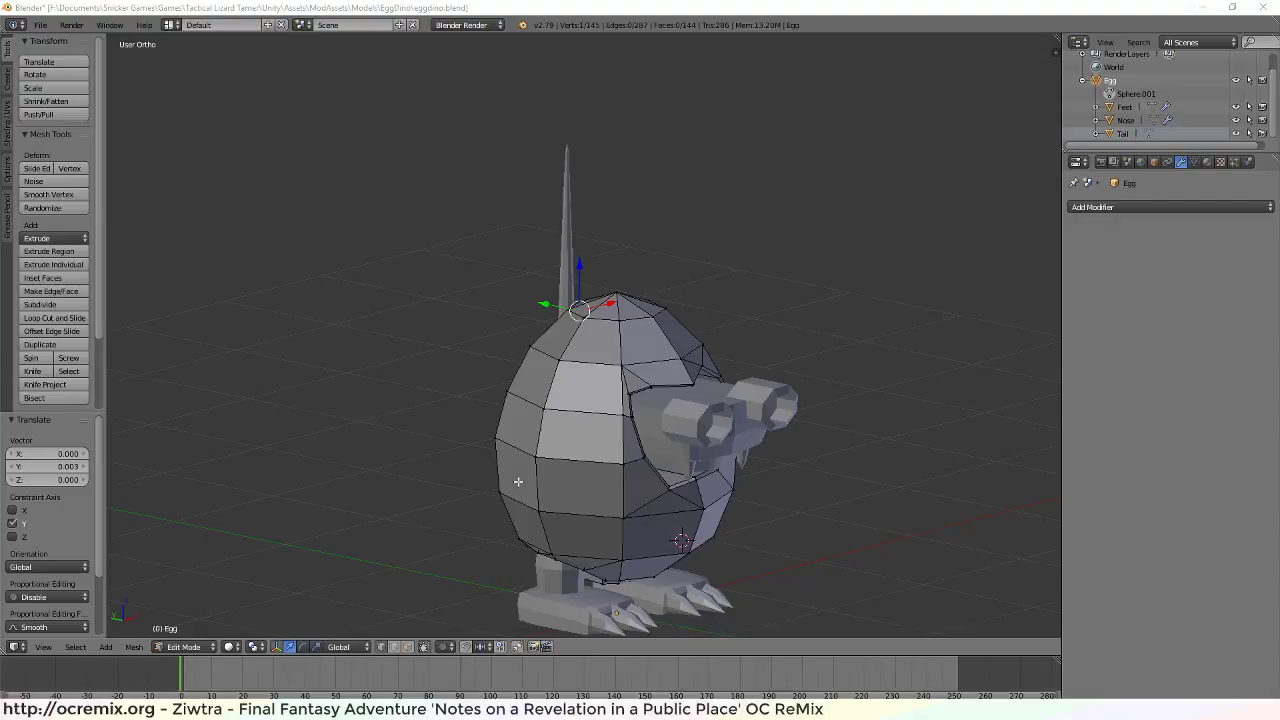
pyautogui.moveTo(720, 570)
pyautogui.mouseDown(button='middle')
pyautogui.moveTo(698, 516)
pyautogui.moveTo(715, 555)
pyautogui.mouseUp(button='middle')
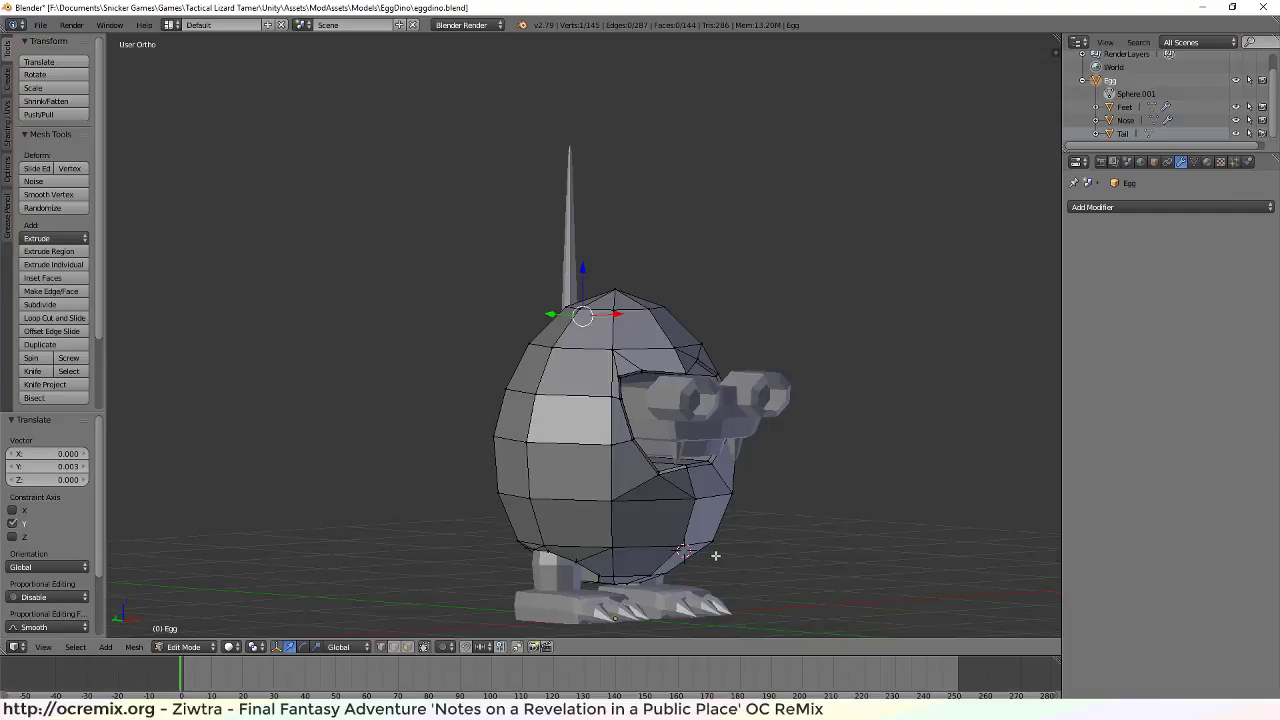
# Move the shell vertex beside the snout -0.009 along Y, deselect, and review from top and front
pyautogui.scroll(-3, 543, 403)
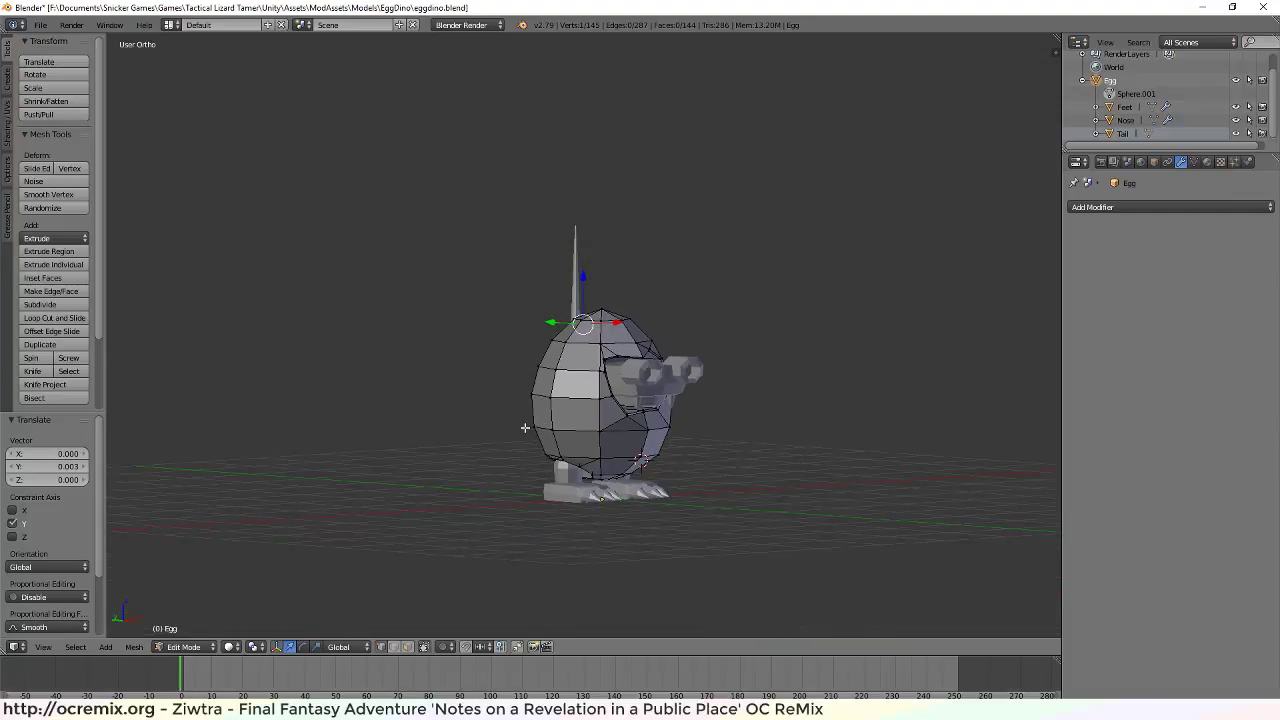
pyautogui.scroll(2, 569, 461)
pyautogui.moveTo(488, 340); pyautogui.dragTo(563, 471, button='middle')
pyautogui.scroll(6, 714, 469)
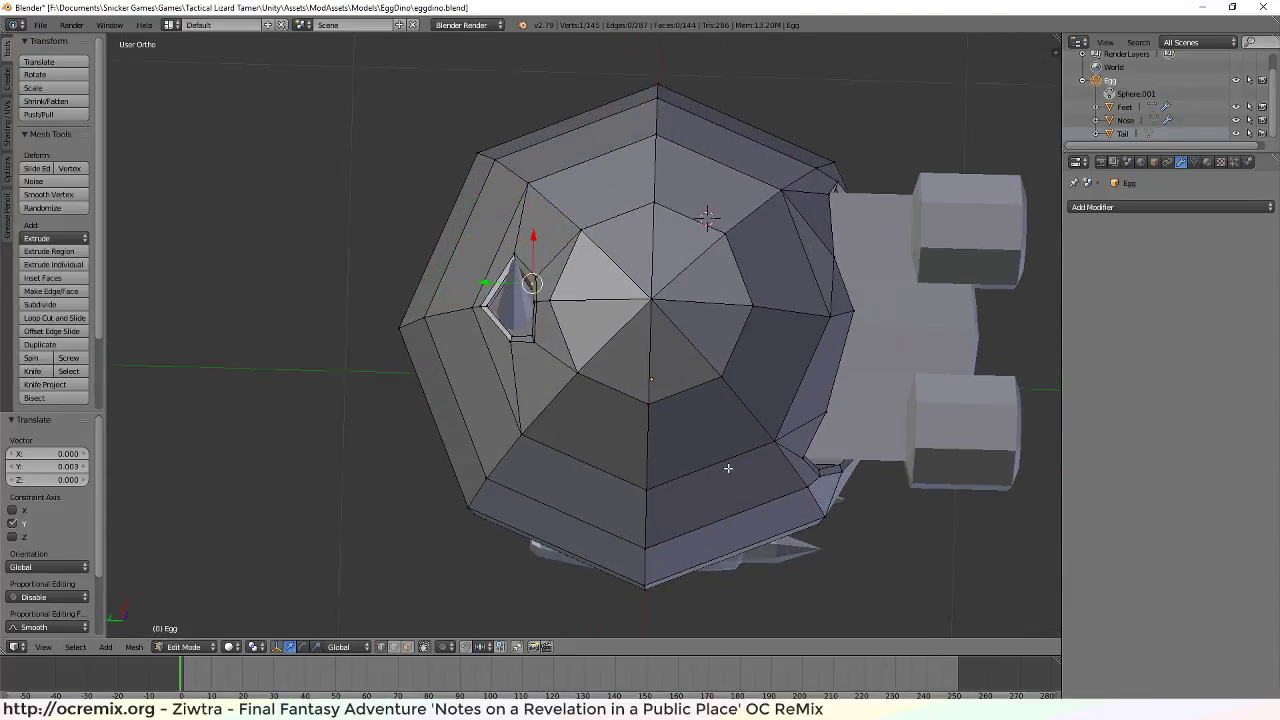
pyautogui.moveTo(714, 457); pyautogui.dragTo(746, 367, button='middle')
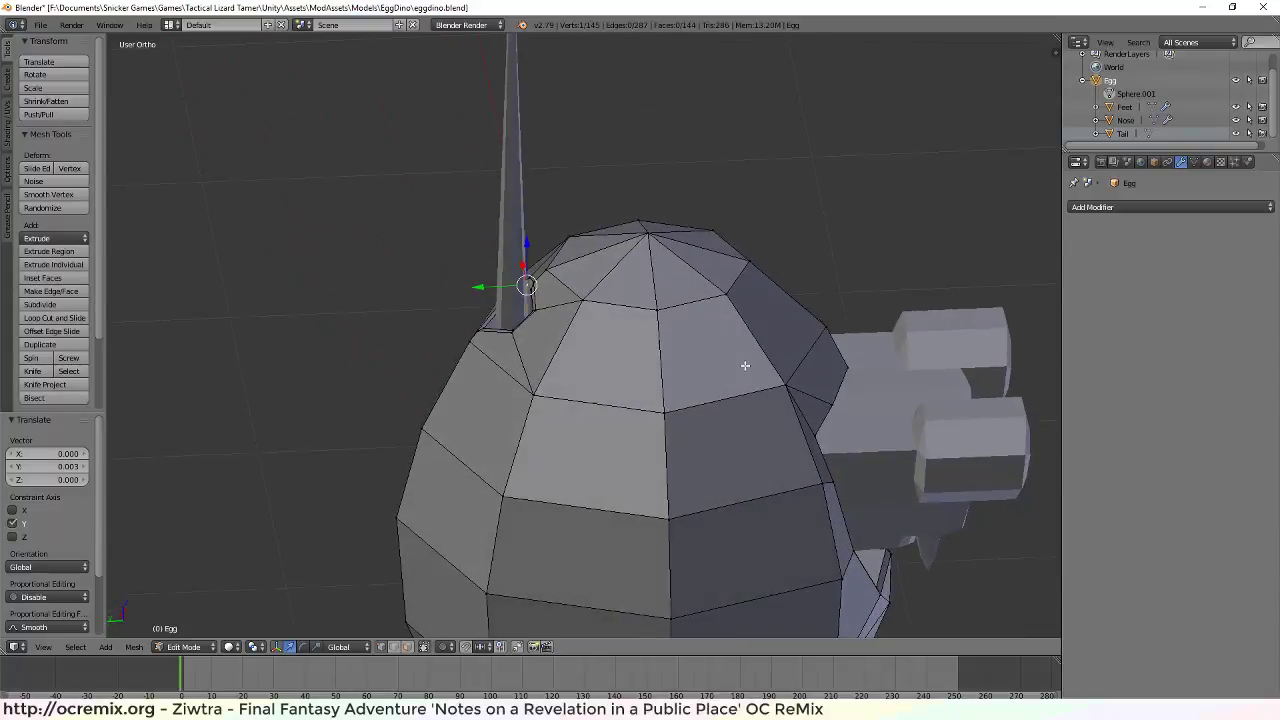
pyautogui.moveTo(780, 469); pyautogui.dragTo(656, 434, button='middle')
pyautogui.scroll(3, 706, 449)
pyautogui.rightClick(664, 447)
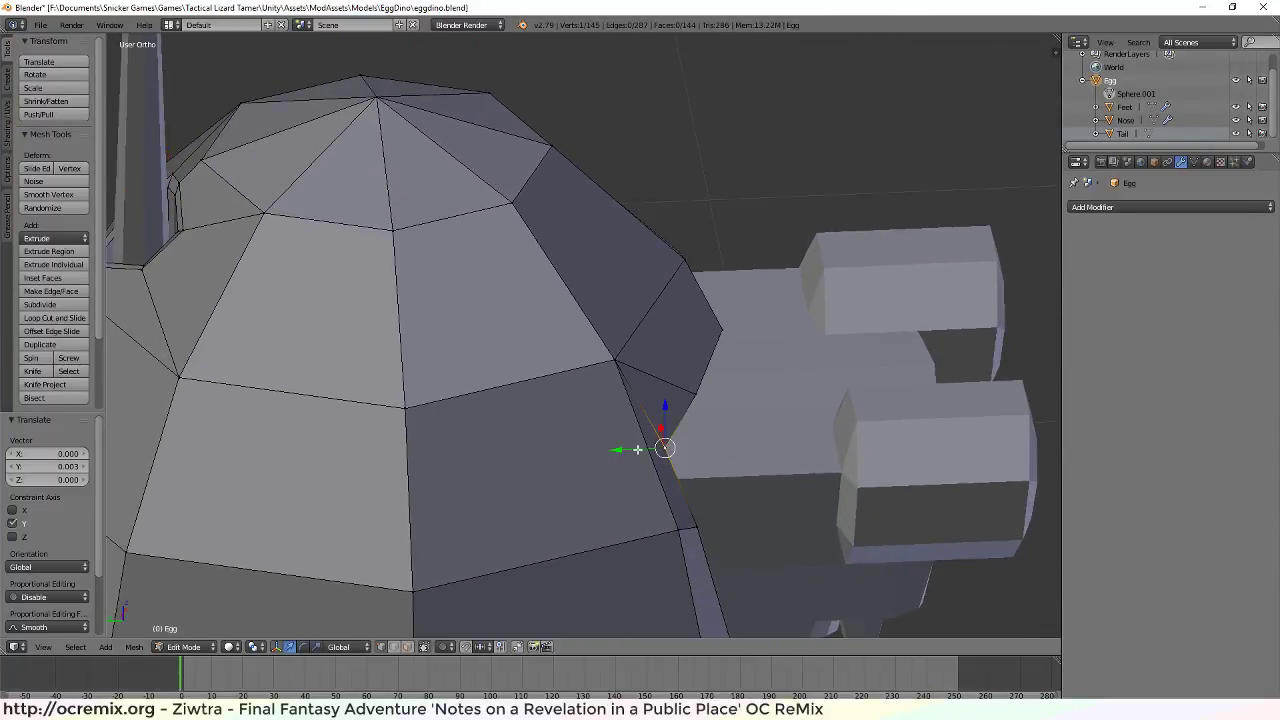
pyautogui.moveTo(620, 449); pyautogui.dragTo(626, 449)
pyautogui.moveTo(626, 449); pyautogui.dragTo(585, 475, button='middle')
pyautogui.scroll(-3, 585, 475)
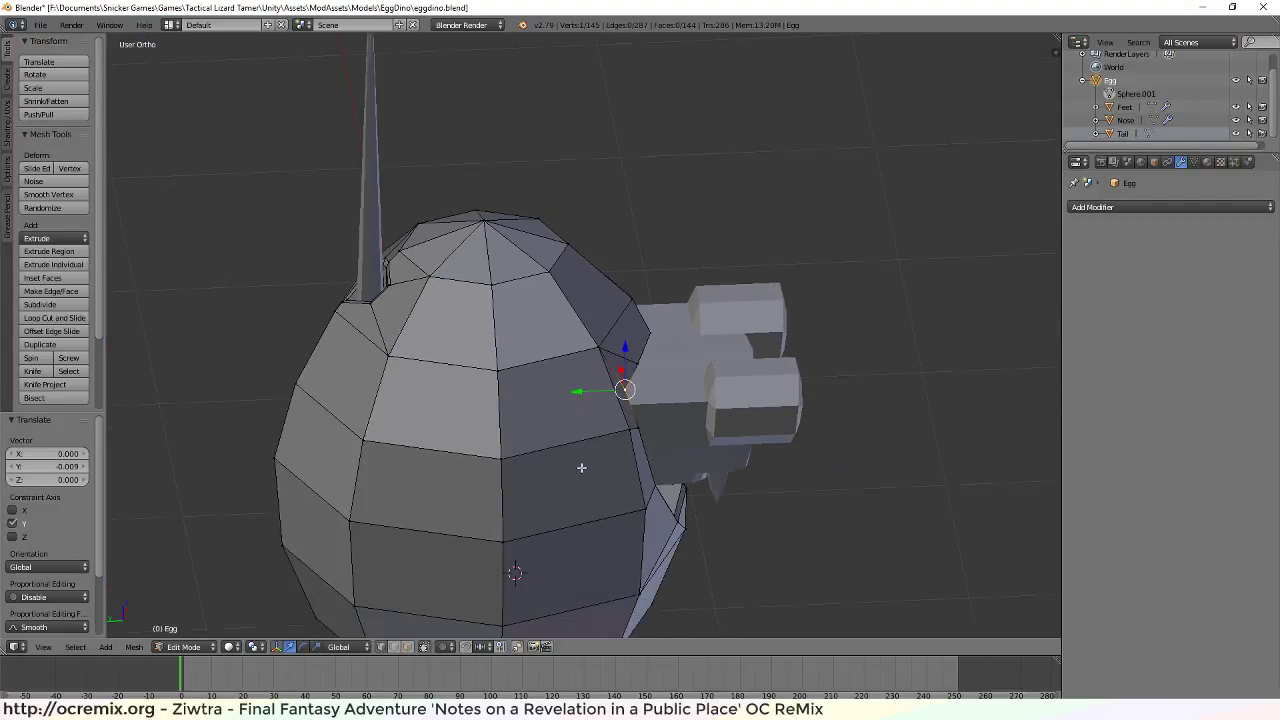
pyautogui.press('a')
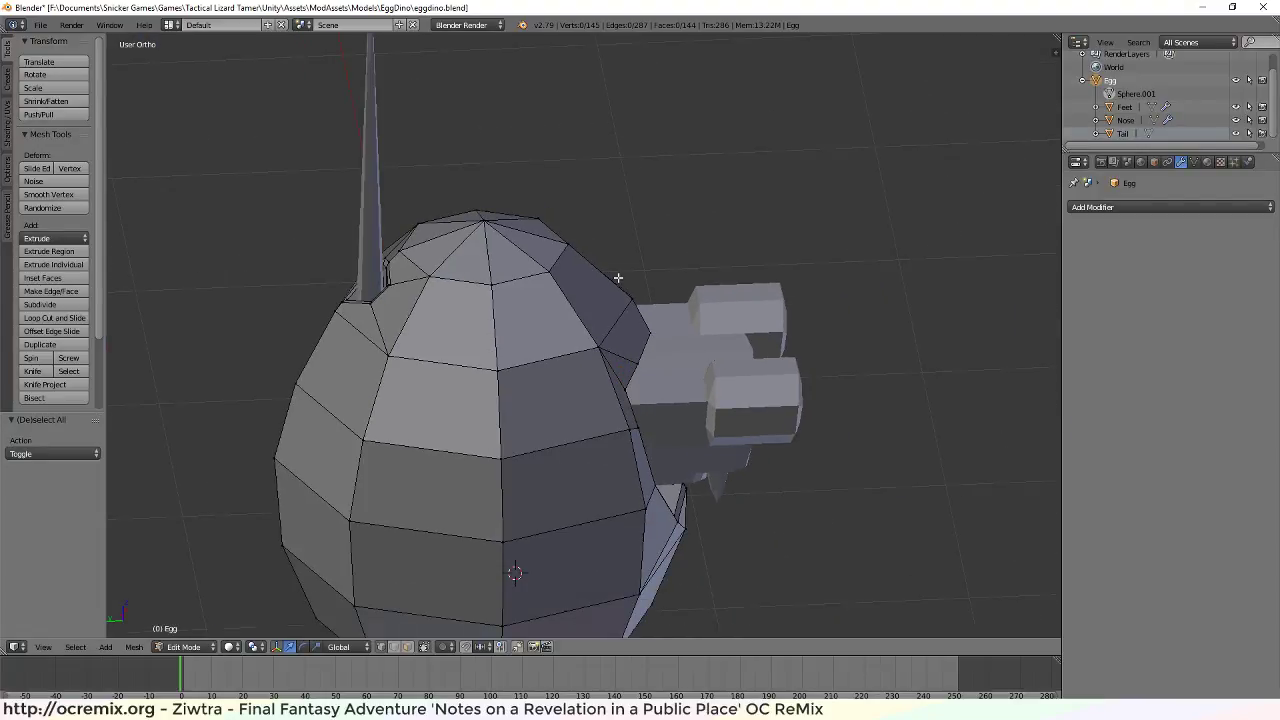
pyautogui.moveTo(523, 163); pyautogui.dragTo(505, 260, button='middle')
pyautogui.moveTo(474, 487); pyautogui.dragTo(367, 354, button='middle')
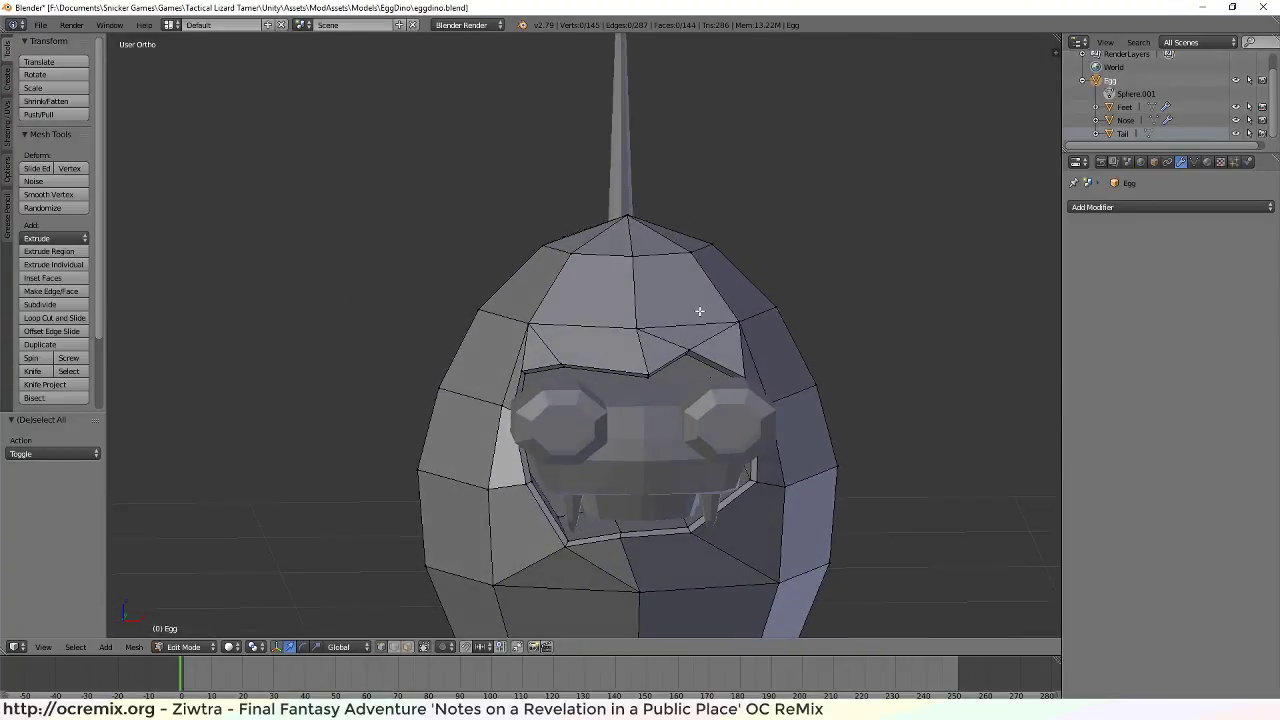
pyautogui.moveTo(699, 311); pyautogui.dragTo(720, 348, button='middle')
pyautogui.moveTo(751, 414); pyautogui.dragTo(689, 394, button='middle')
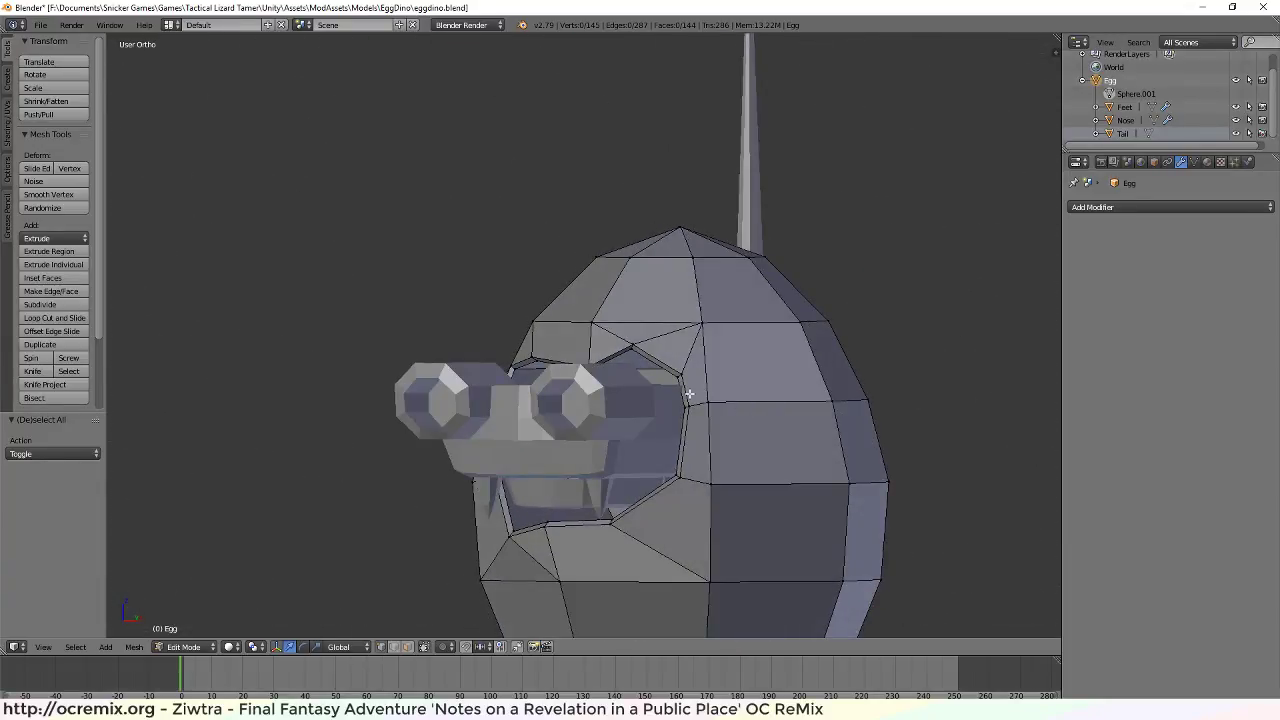
pyautogui.moveTo(706, 462); pyautogui.dragTo(744, 442, button='middle')
pyautogui.scroll(4, 705, 393)
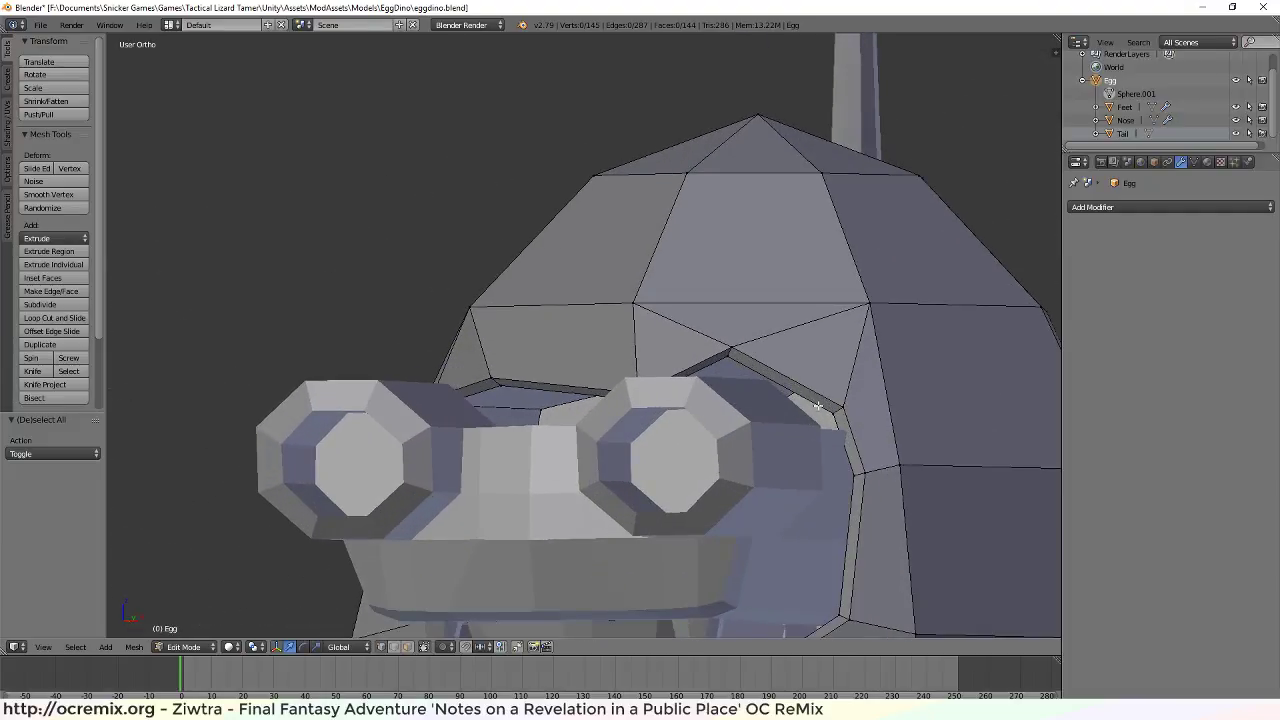
pyautogui.moveTo(850, 454); pyautogui.dragTo(639, 340, button='middle')
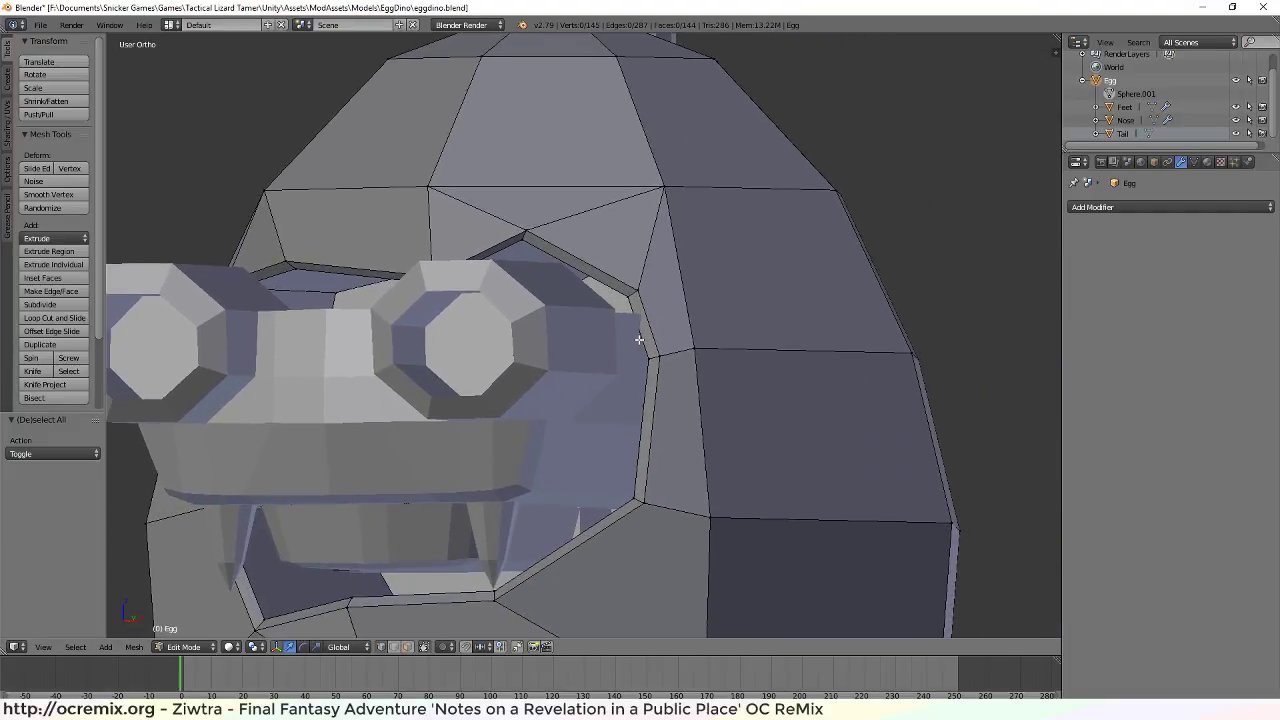
pyautogui.scroll(3, 640, 334)
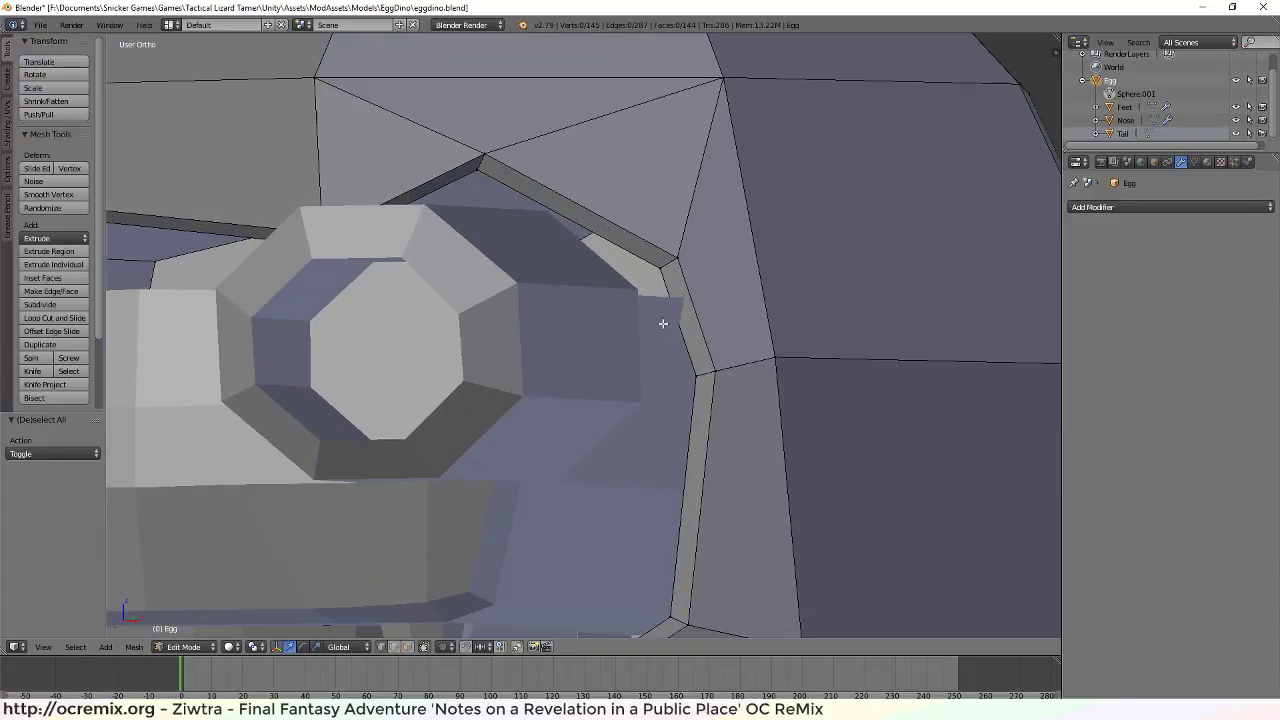